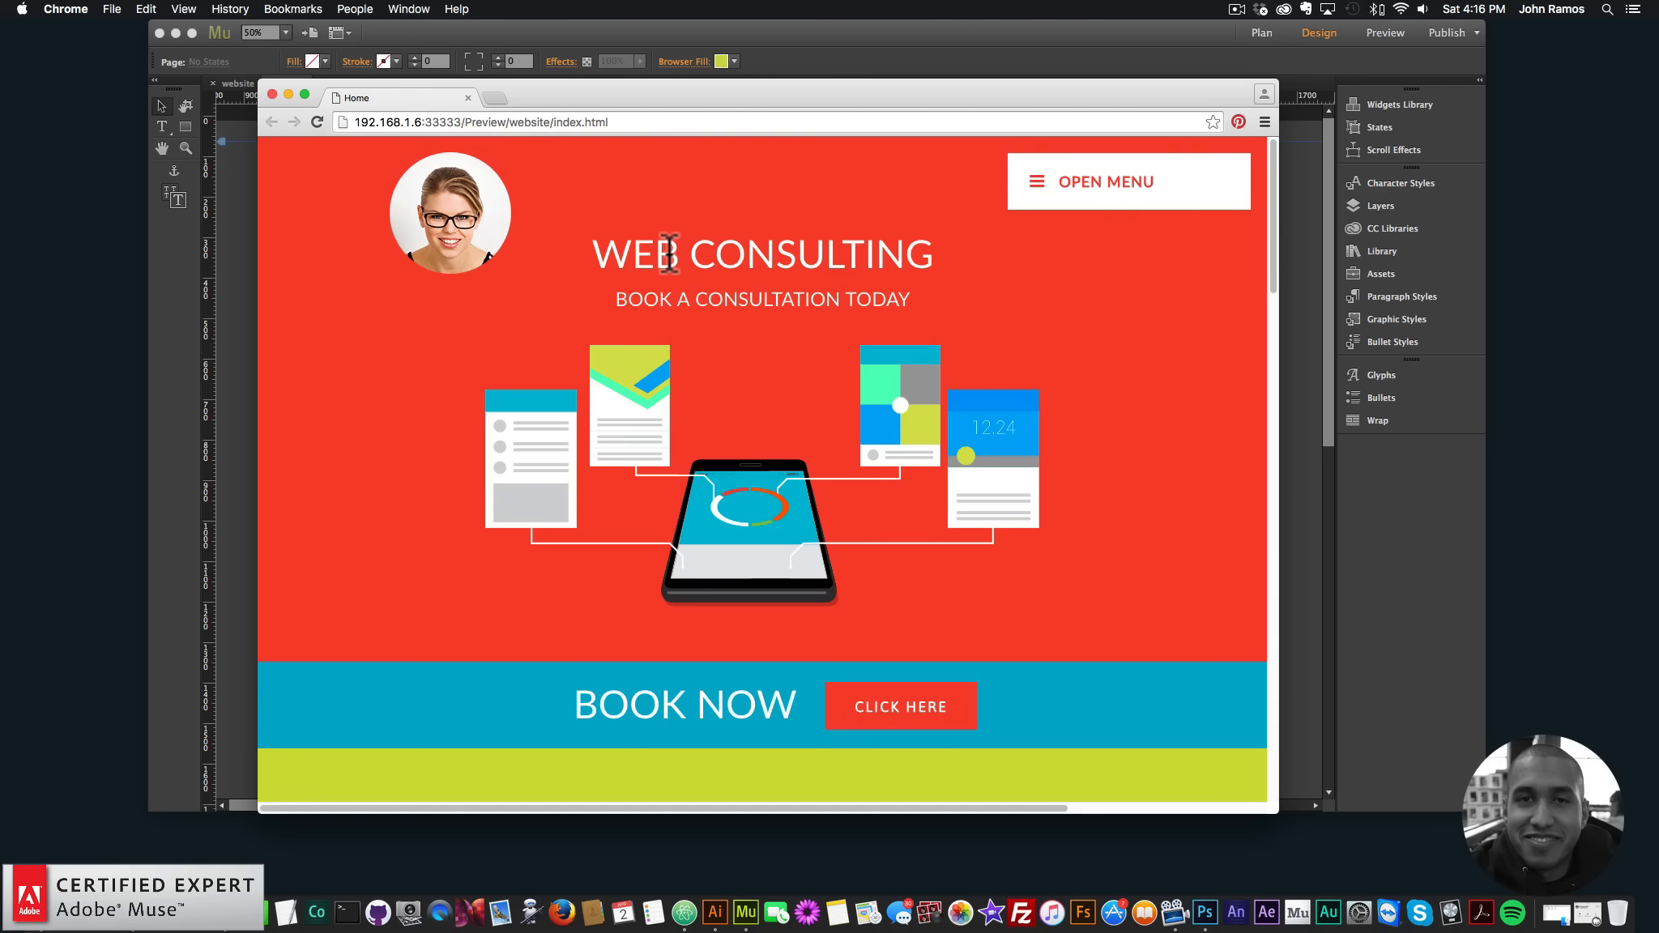
- Scroll down through the previewed consulting site, then back up a little
{"action": "scroll", "coordinate": [704, 296], "scroll_direction": "down", "scroll_amount": 3}
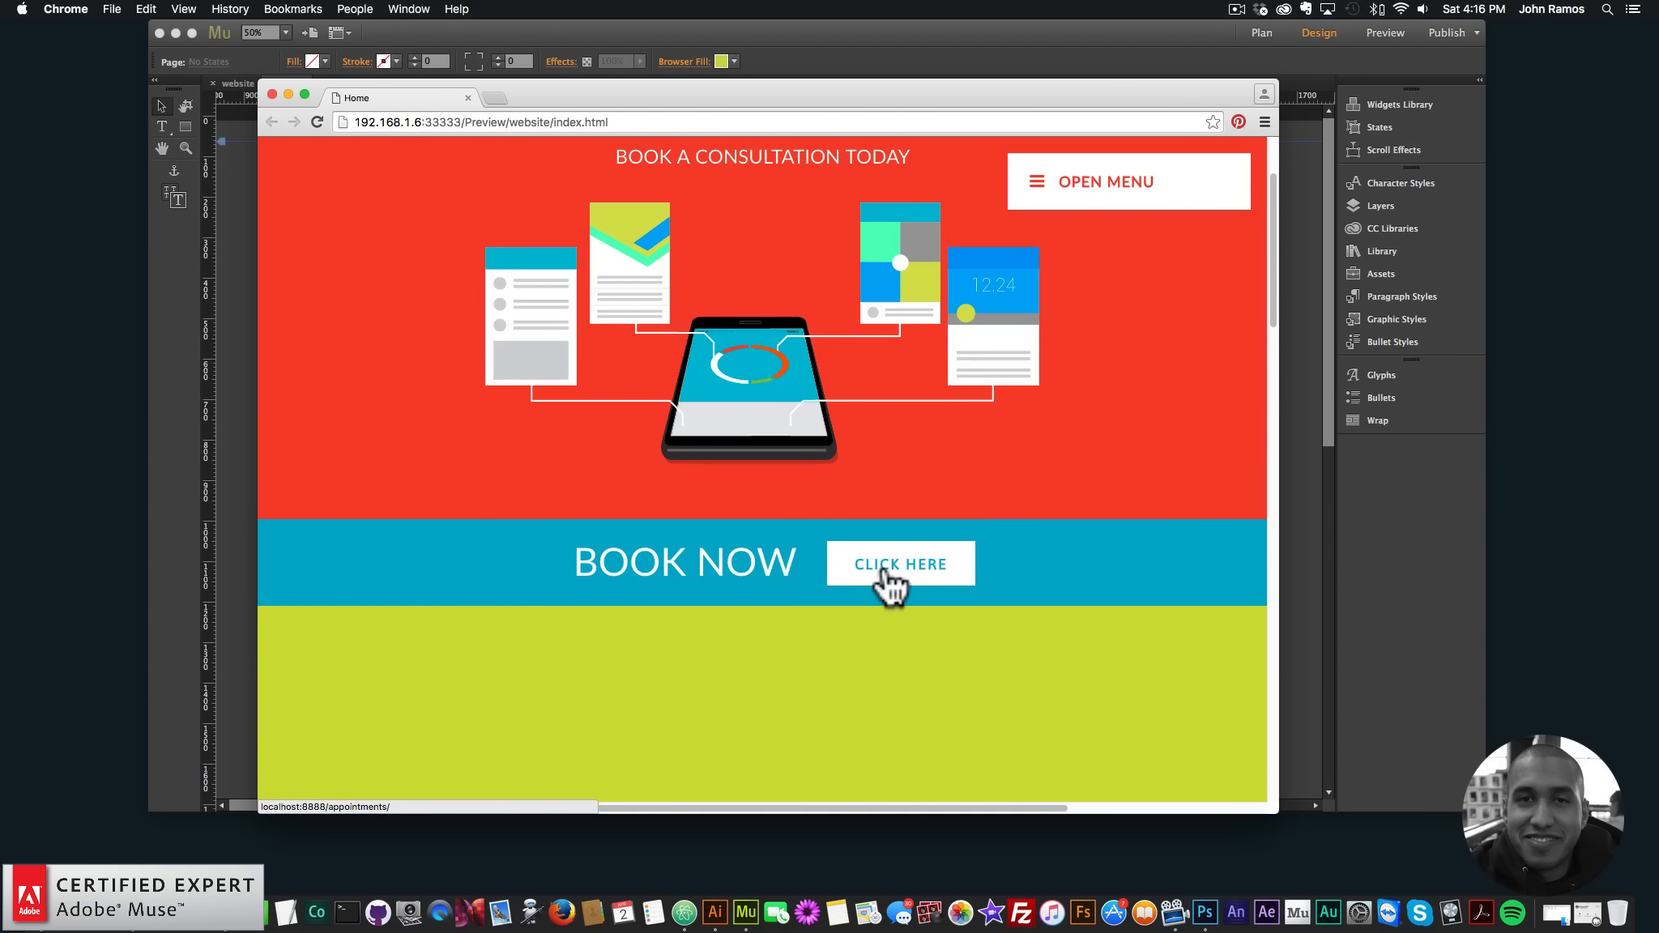
{"action": "scroll", "coordinate": [771, 521], "scroll_direction": "down", "scroll_amount": 5}
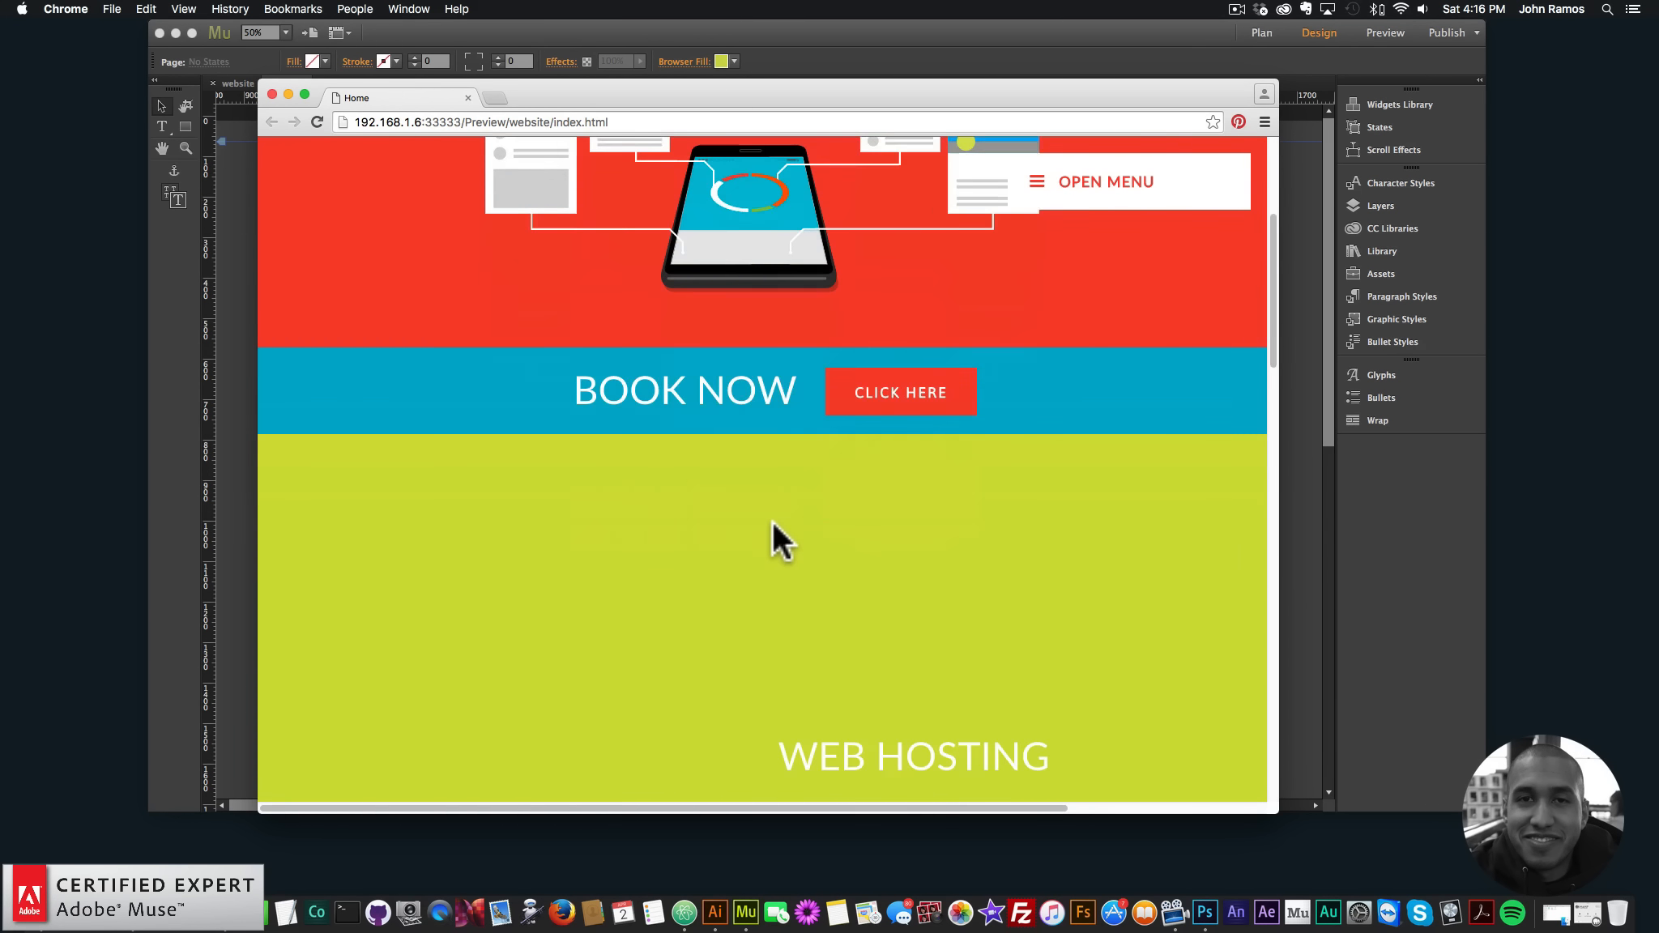
{"action": "scroll", "coordinate": [763, 513], "scroll_direction": "down", "scroll_amount": 3}
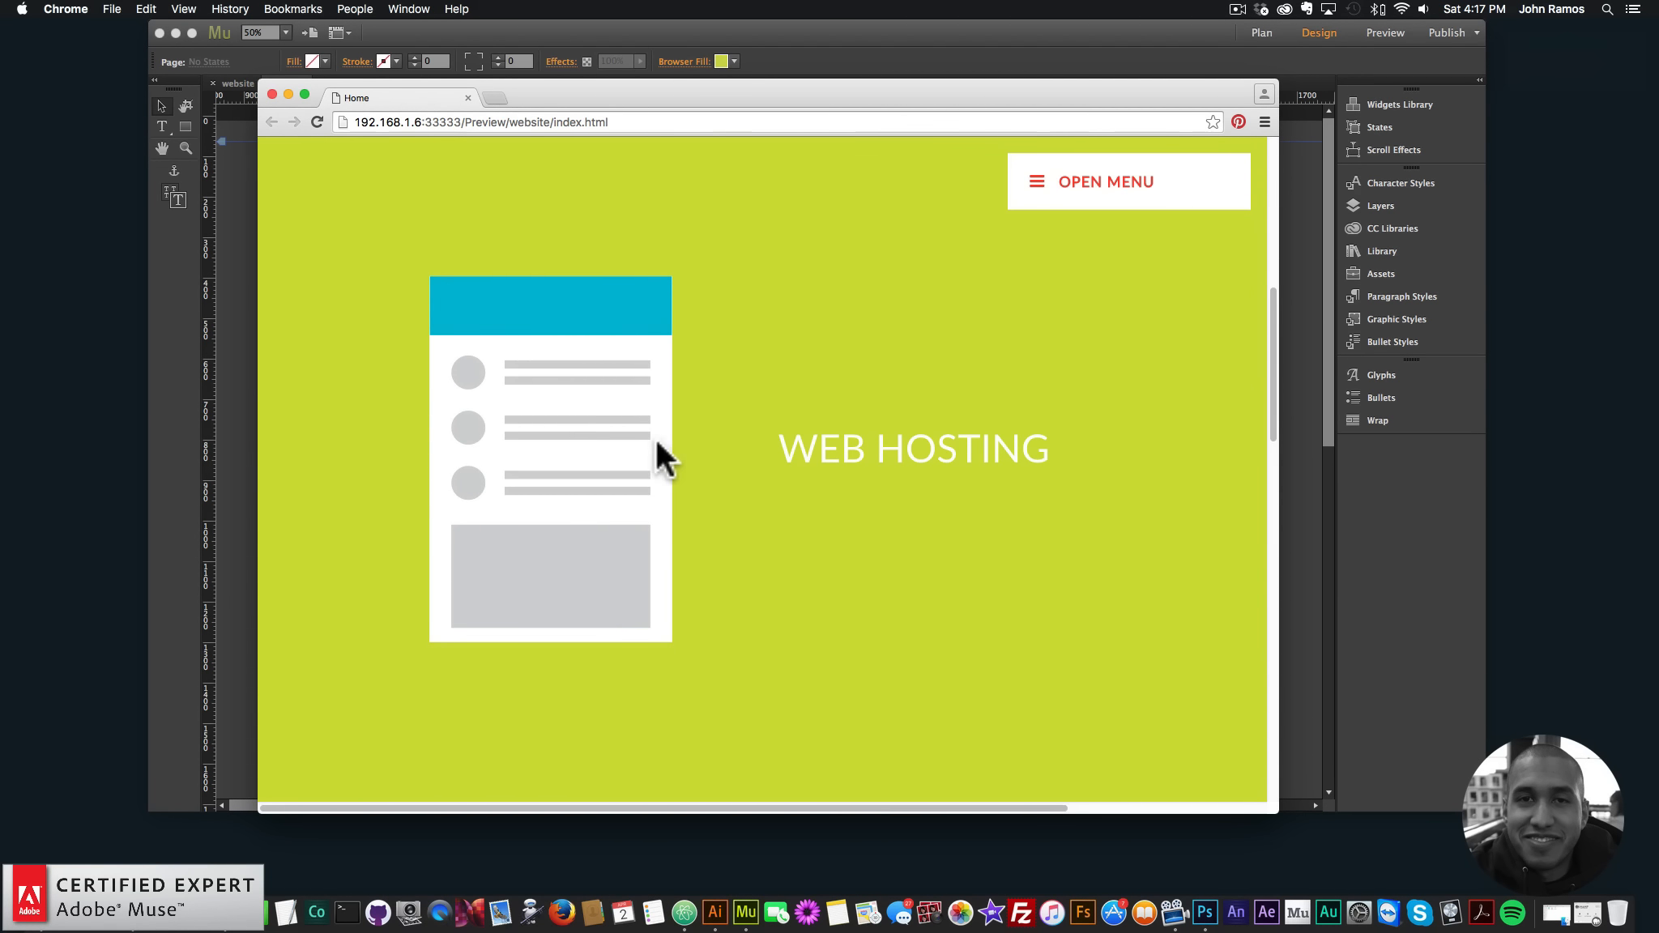
{"action": "scroll", "coordinate": [658, 445], "scroll_direction": "down", "scroll_amount": 5}
{"action": "scroll", "coordinate": [660, 442], "scroll_direction": "down", "scroll_amount": 5}
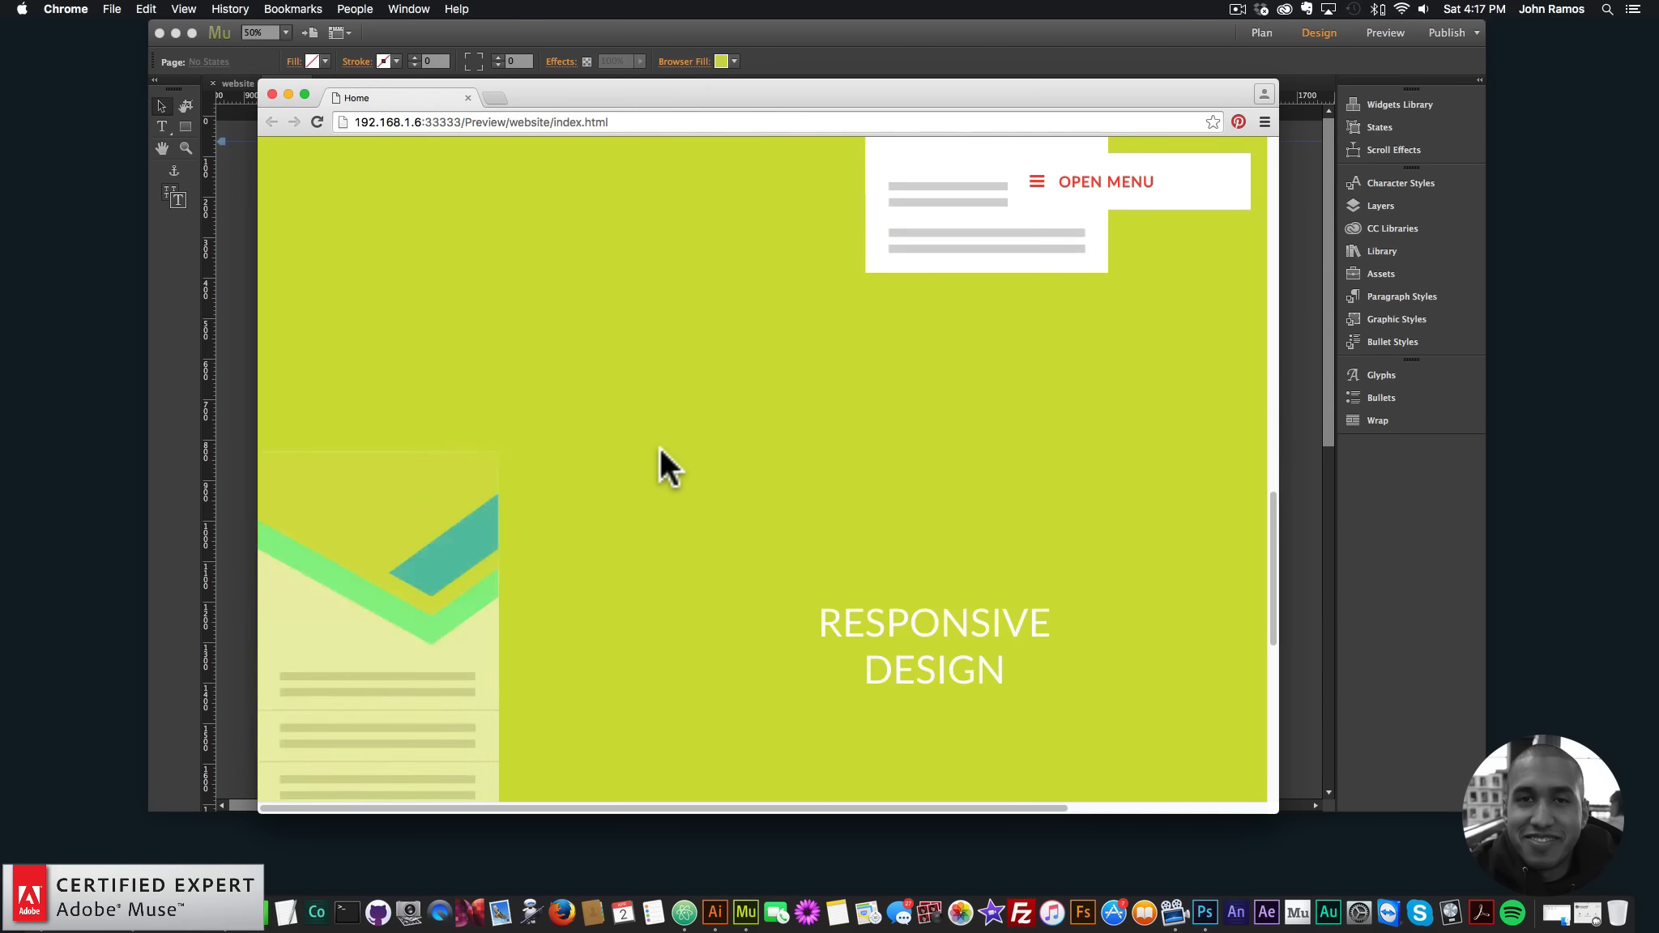
{"action": "scroll", "coordinate": [659, 449], "scroll_direction": "down", "scroll_amount": 5}
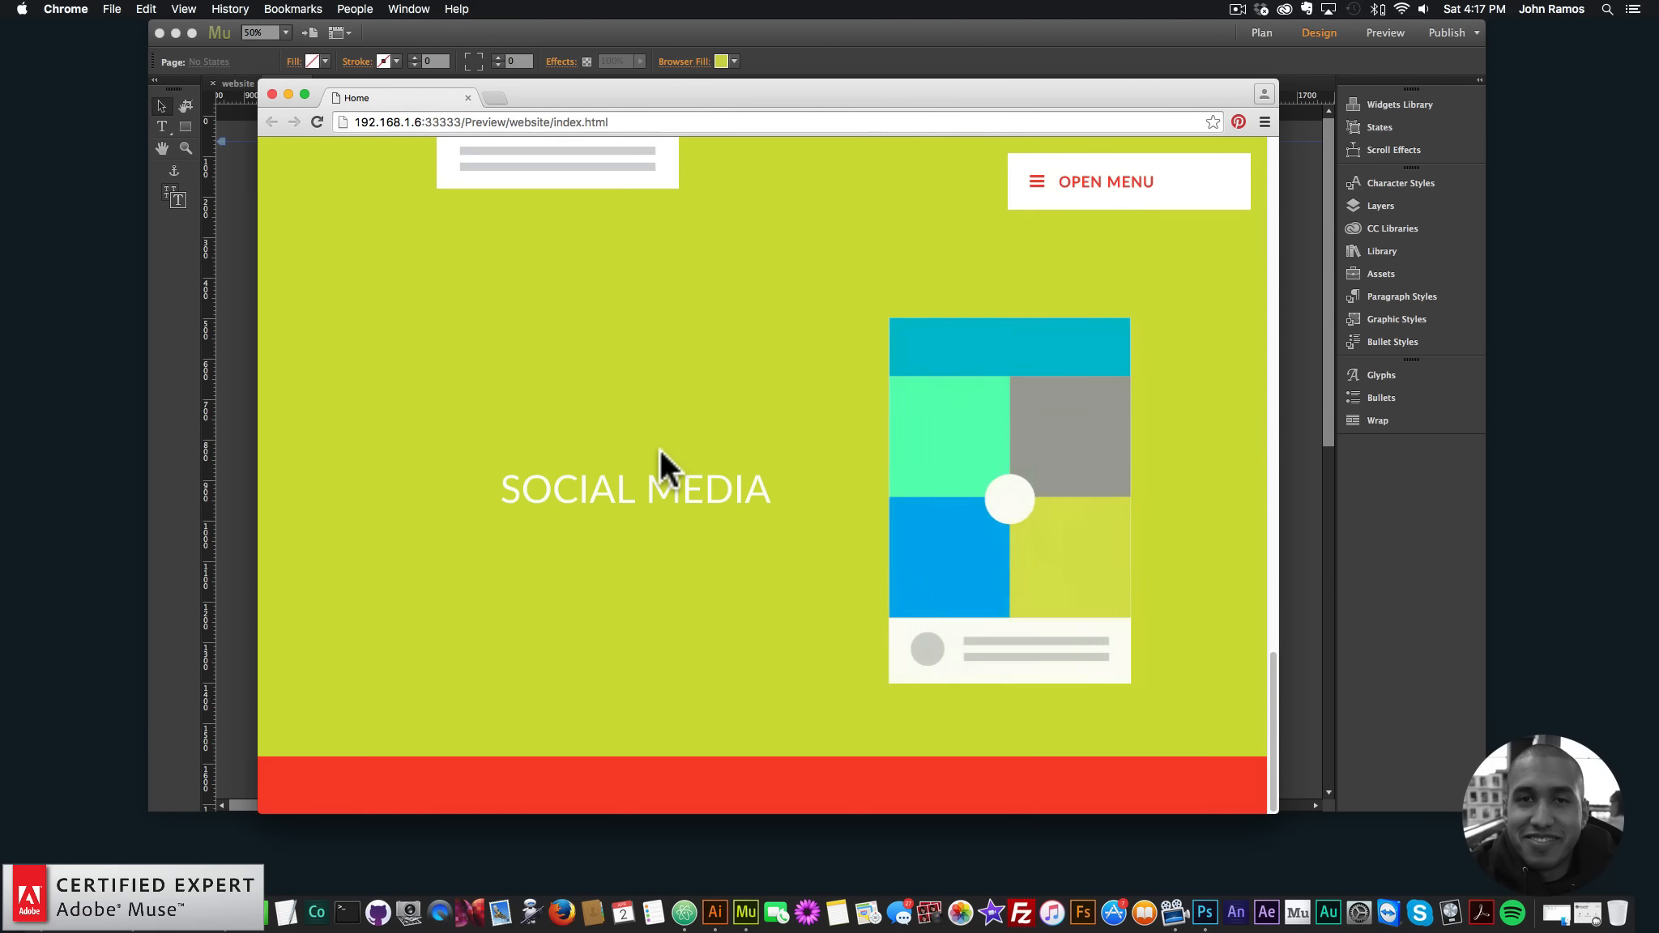
{"action": "scroll", "coordinate": [659, 447], "scroll_direction": "down", "scroll_amount": 2}
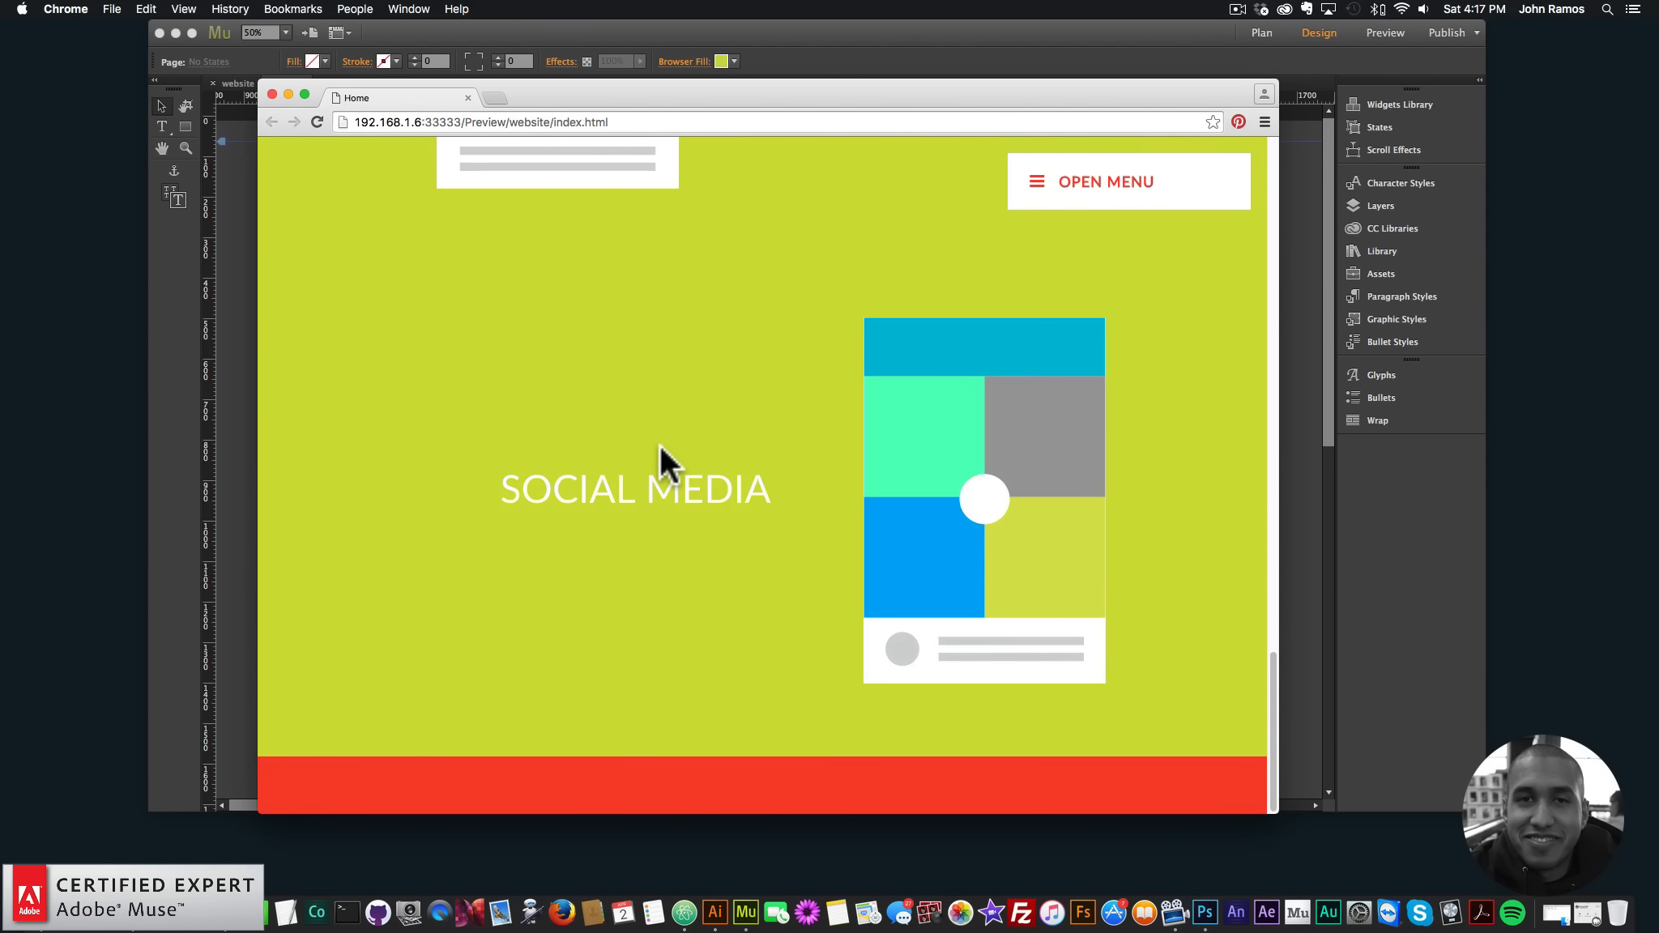
{"action": "scroll", "coordinate": [660, 445], "scroll_direction": "up", "scroll_amount": 10}
{"action": "scroll", "coordinate": [660, 445], "scroll_direction": "up", "scroll_amount": 8}
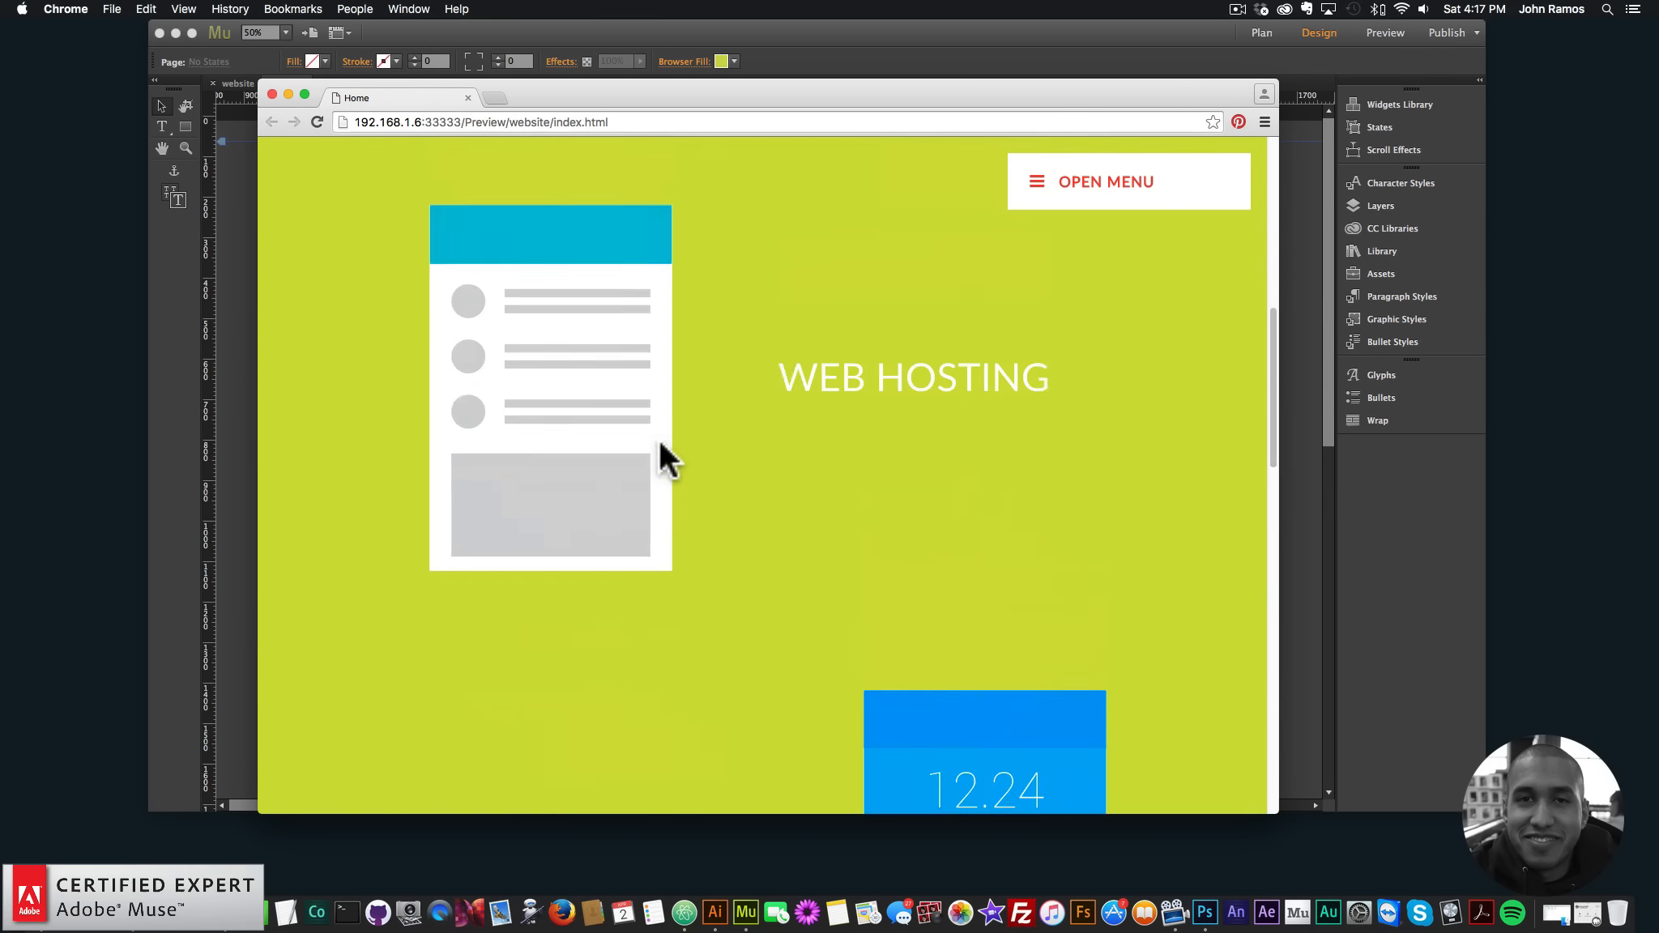
- Use the site menu to jump to the WEB HOSTING, CONTENT, RESPONSIVE and SOCIAL MEDIA sections
{"action": "left_click", "coordinate": [1103, 172]}
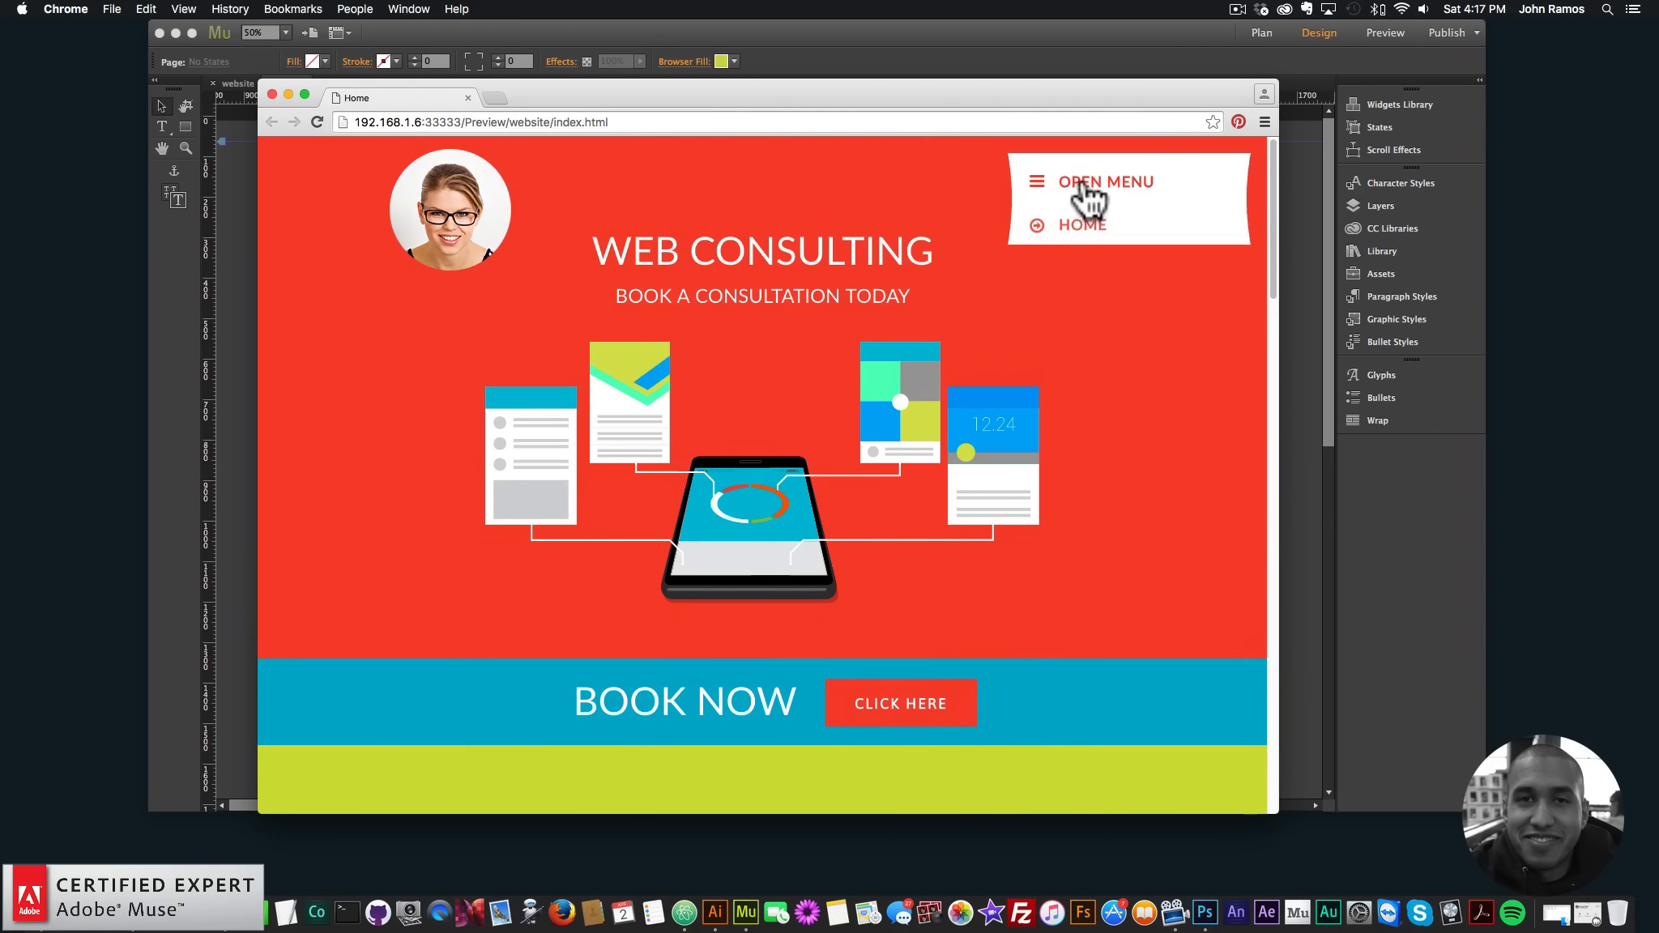
{"action": "left_click", "coordinate": [1106, 267]}
{"action": "left_click", "coordinate": [1084, 305]}
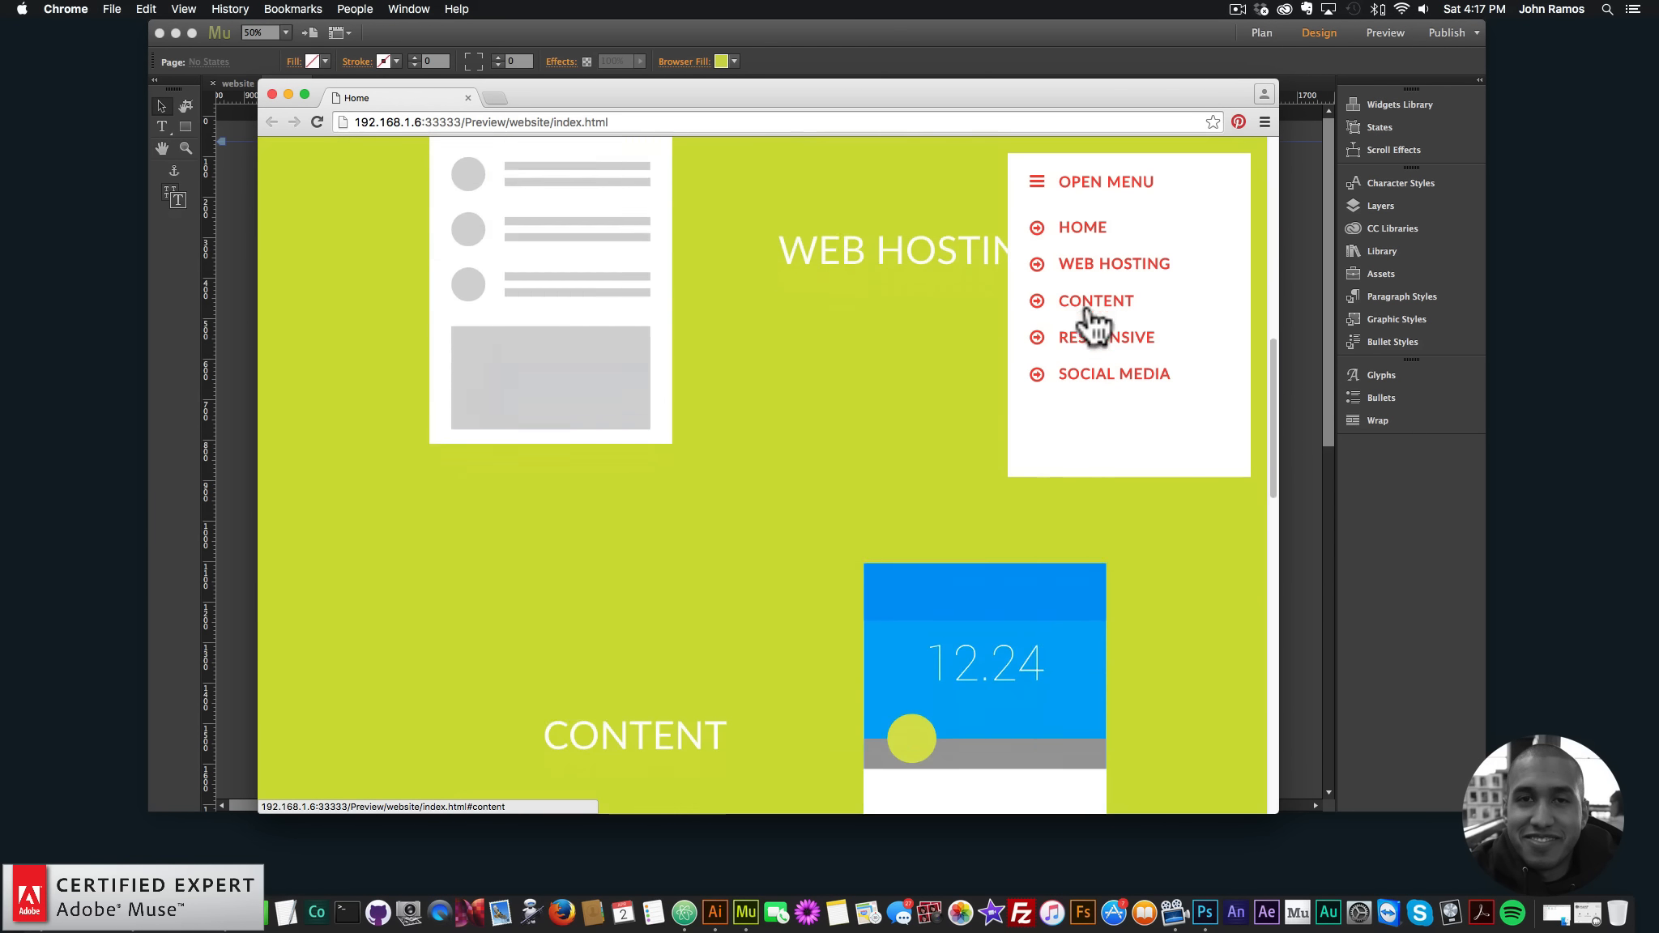
{"action": "left_click", "coordinate": [1093, 342]}
{"action": "left_click", "coordinate": [1098, 383]}
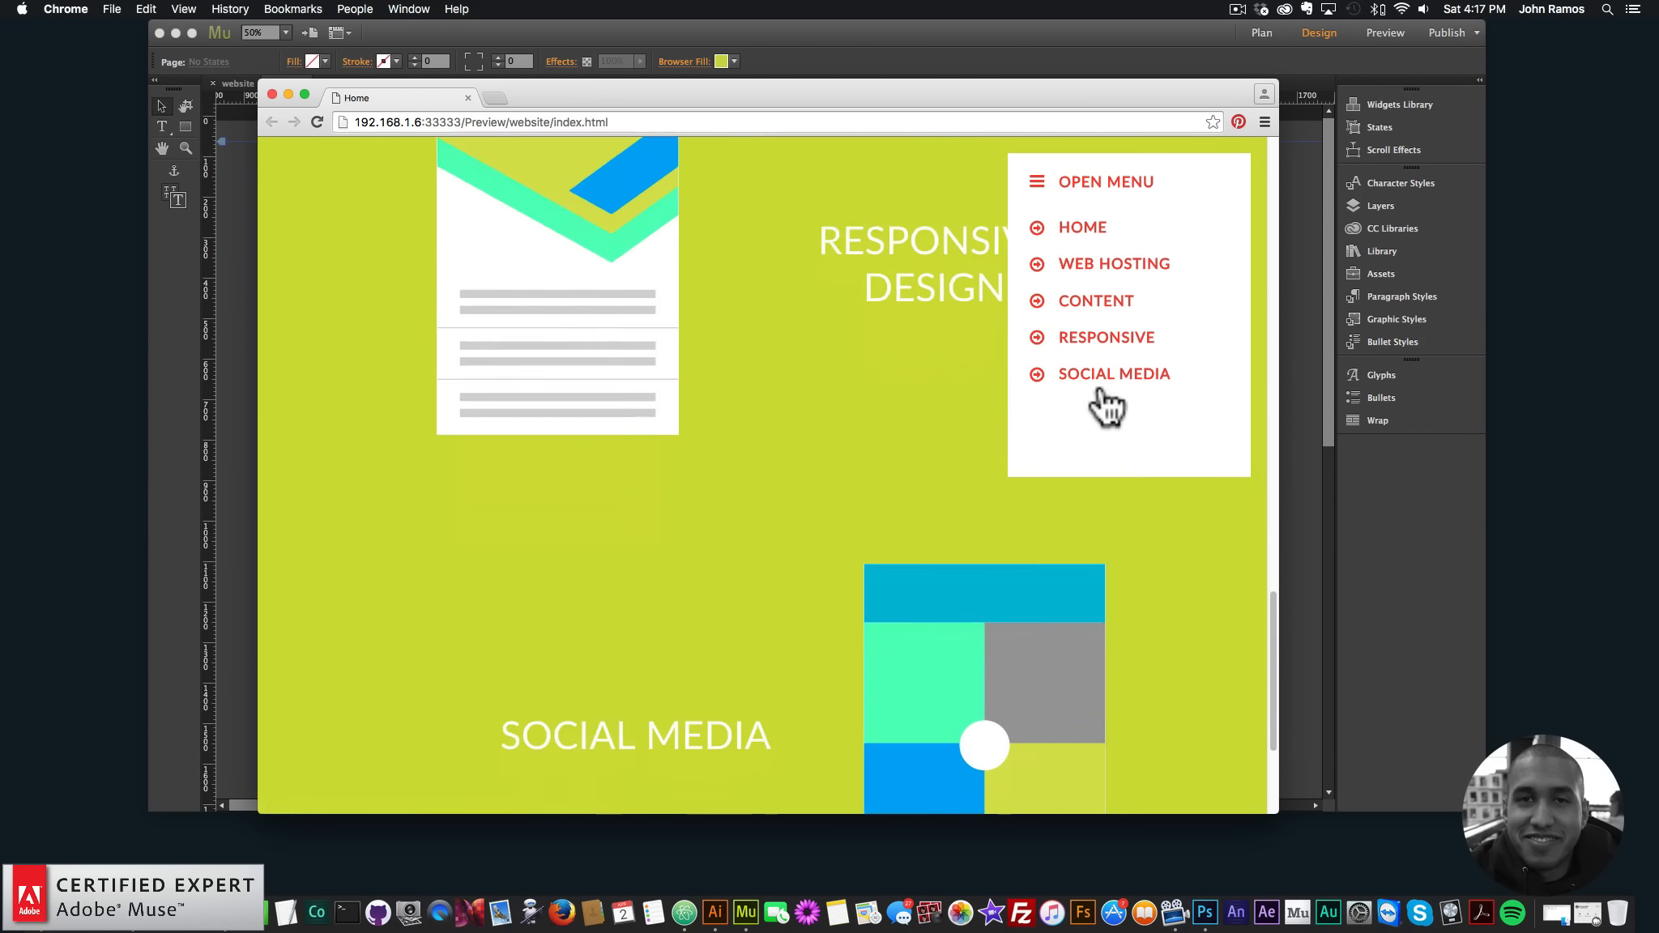
{"action": "scroll", "coordinate": [875, 213], "scroll_direction": "up", "scroll_amount": 15}
{"action": "scroll", "coordinate": [891, 202], "scroll_direction": "up", "scroll_amount": 5}
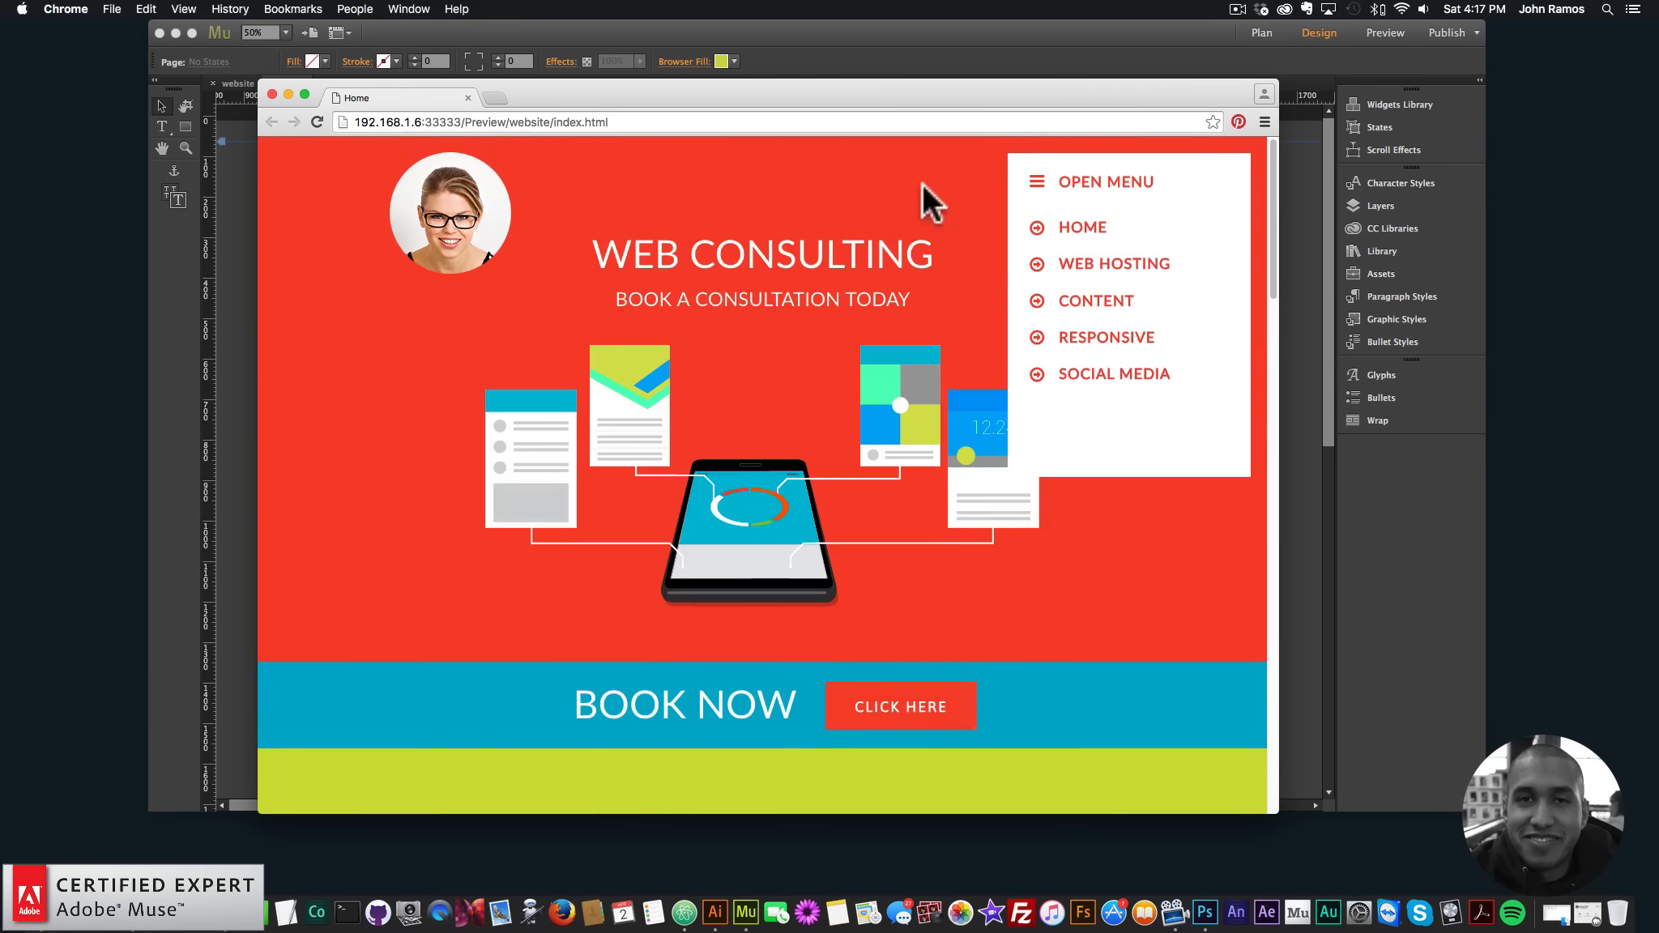
- Reload the preview, re-test the menu jumps ending at HOME, then follow Book Now
{"action": "left_click", "coordinate": [317, 121]}
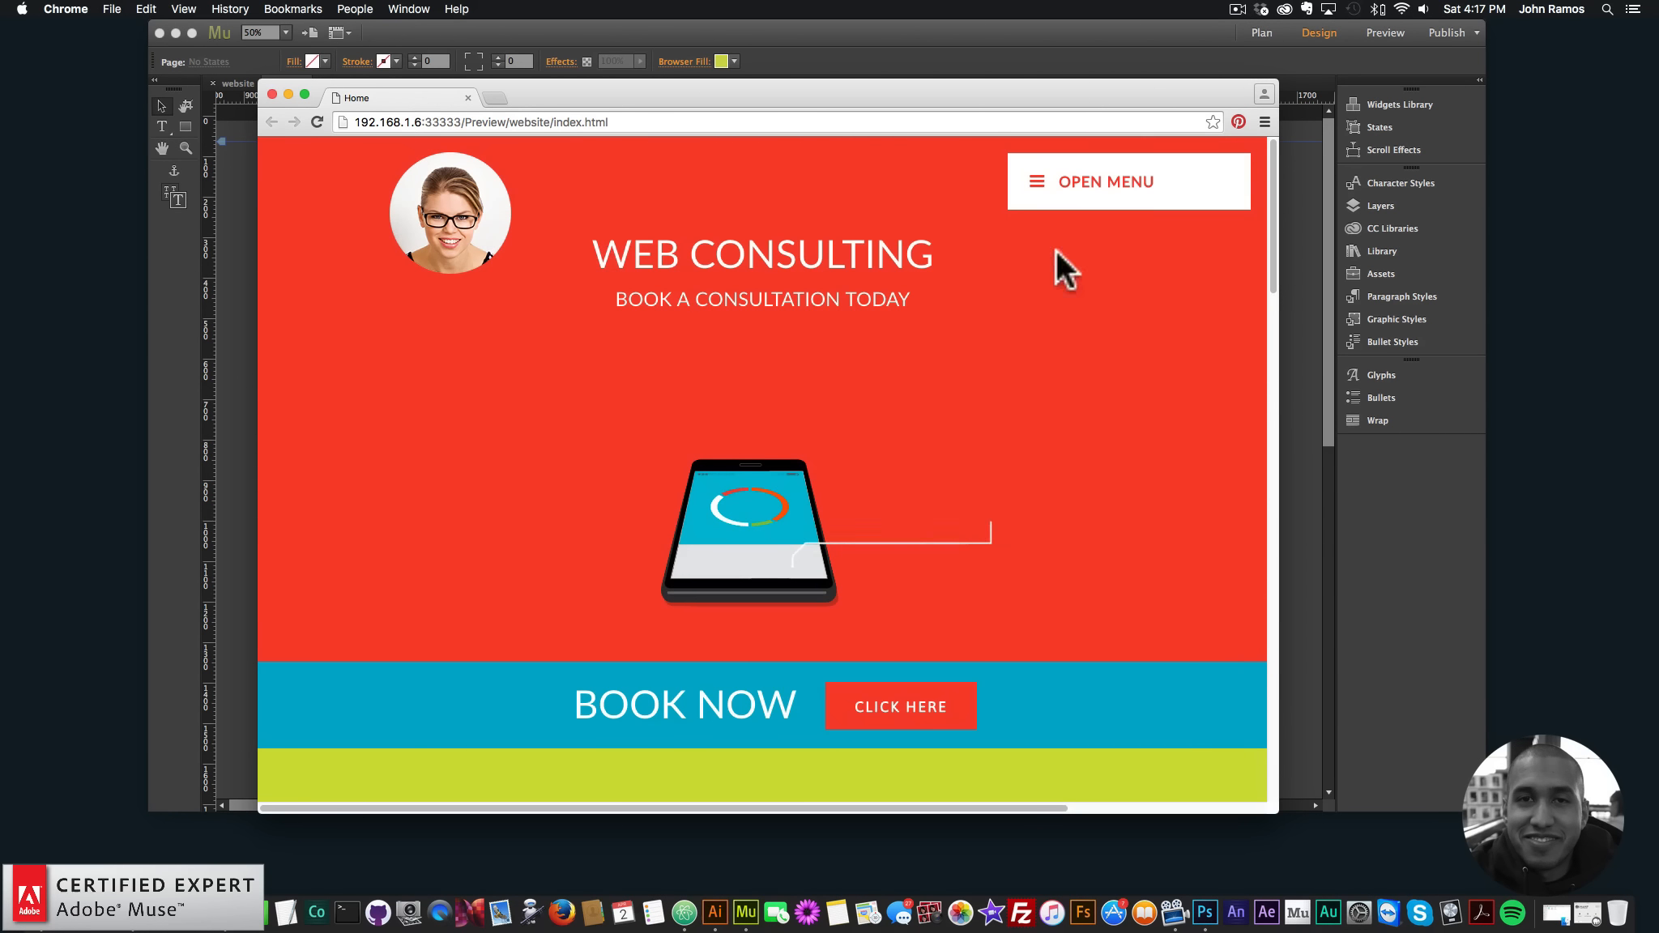
{"action": "left_click", "coordinate": [1122, 177]}
{"action": "left_click", "coordinate": [1079, 274]}
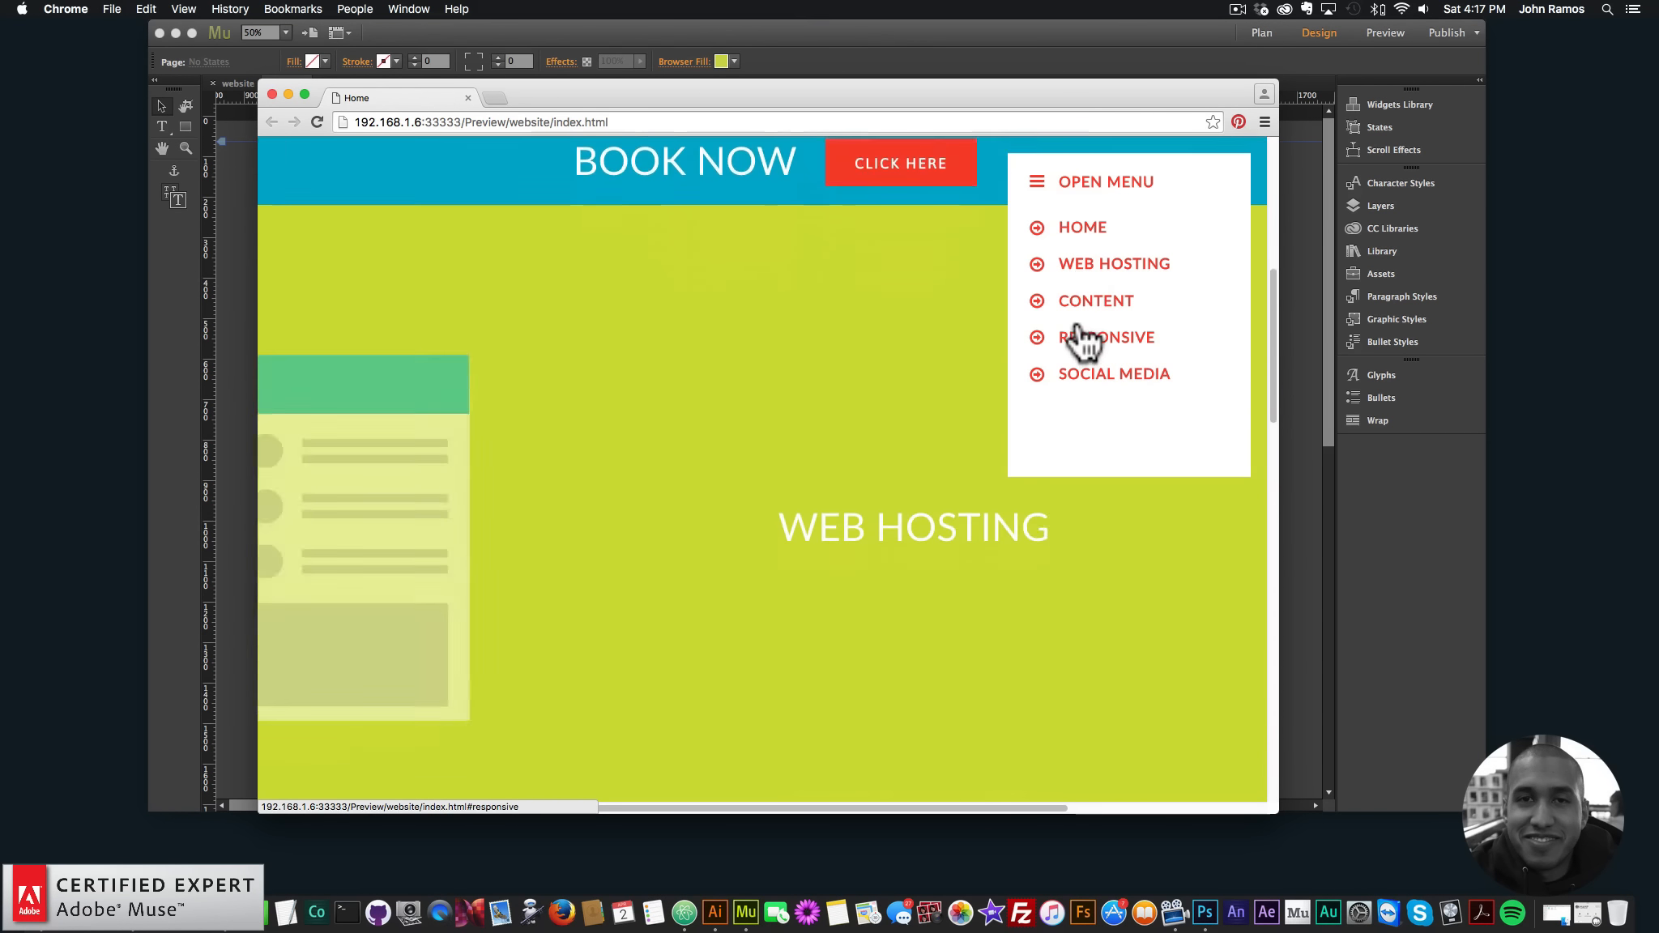
{"action": "left_click", "coordinate": [1081, 305]}
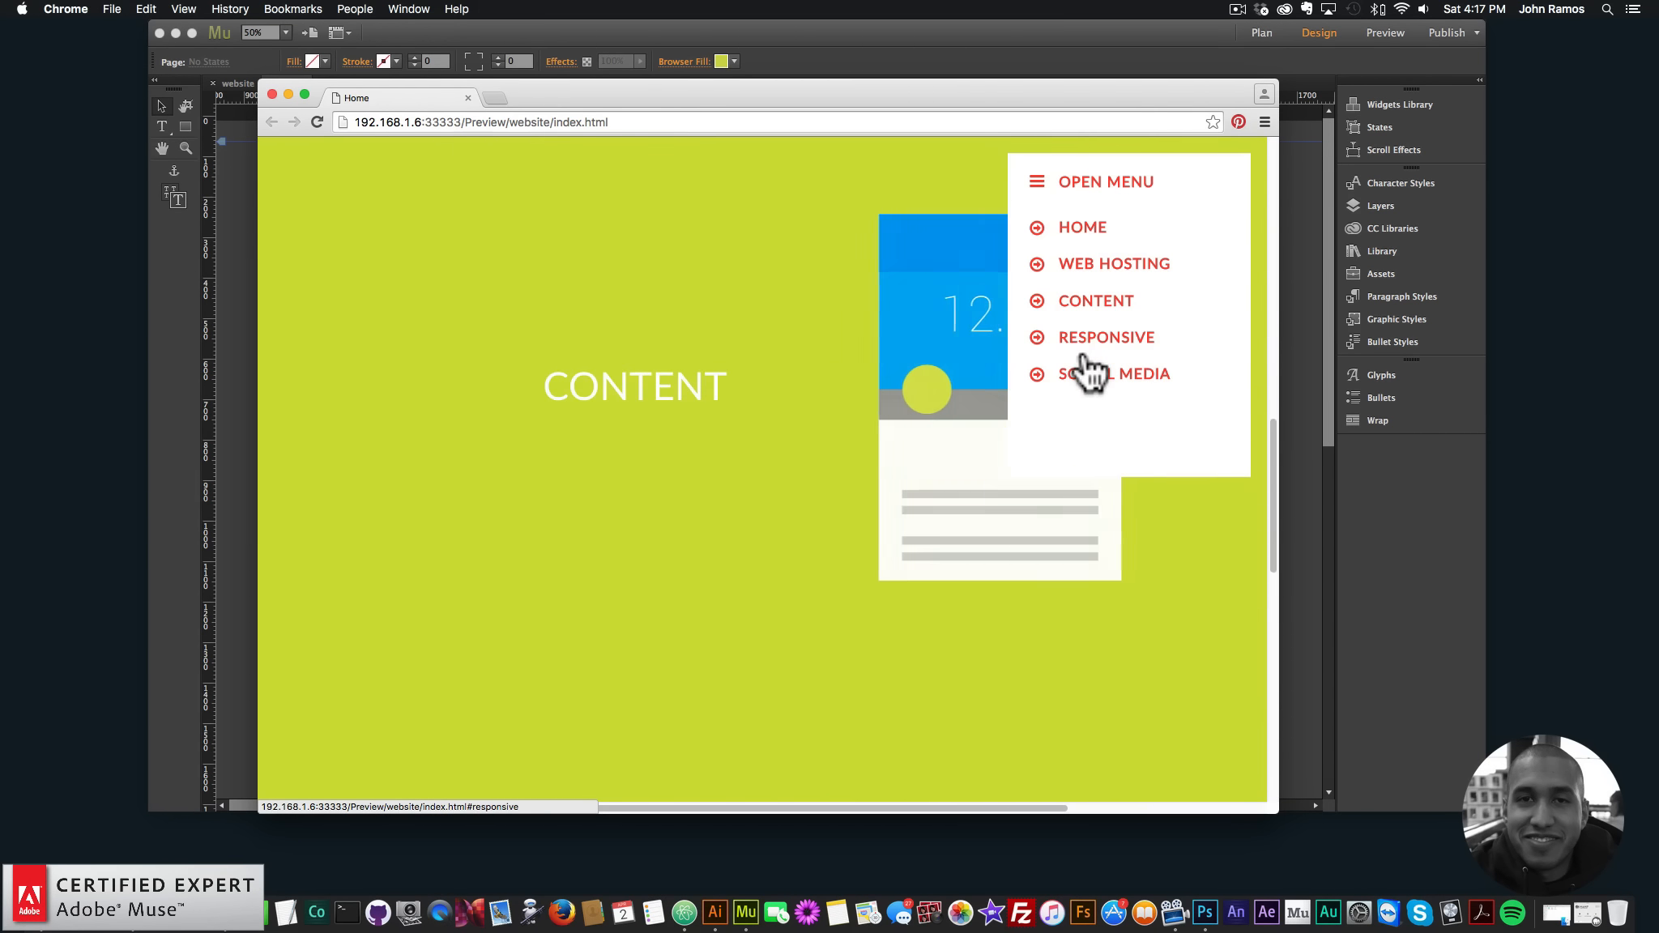
{"action": "left_click", "coordinate": [1081, 351]}
{"action": "left_click", "coordinate": [1087, 383]}
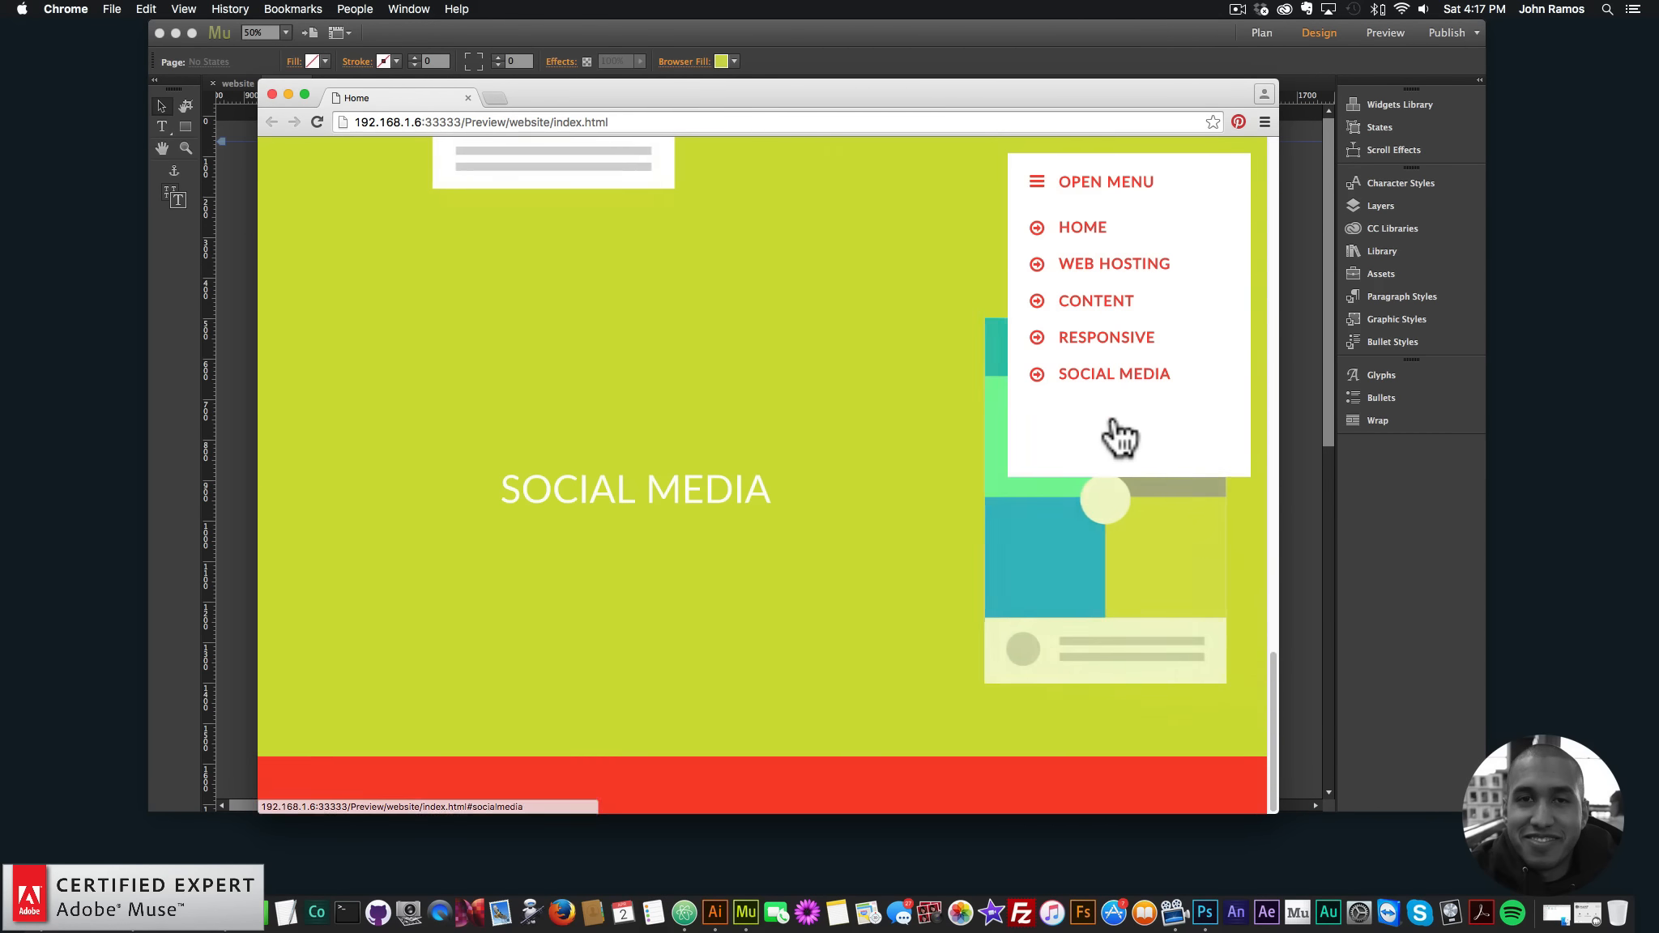
{"action": "left_click", "coordinate": [1084, 230]}
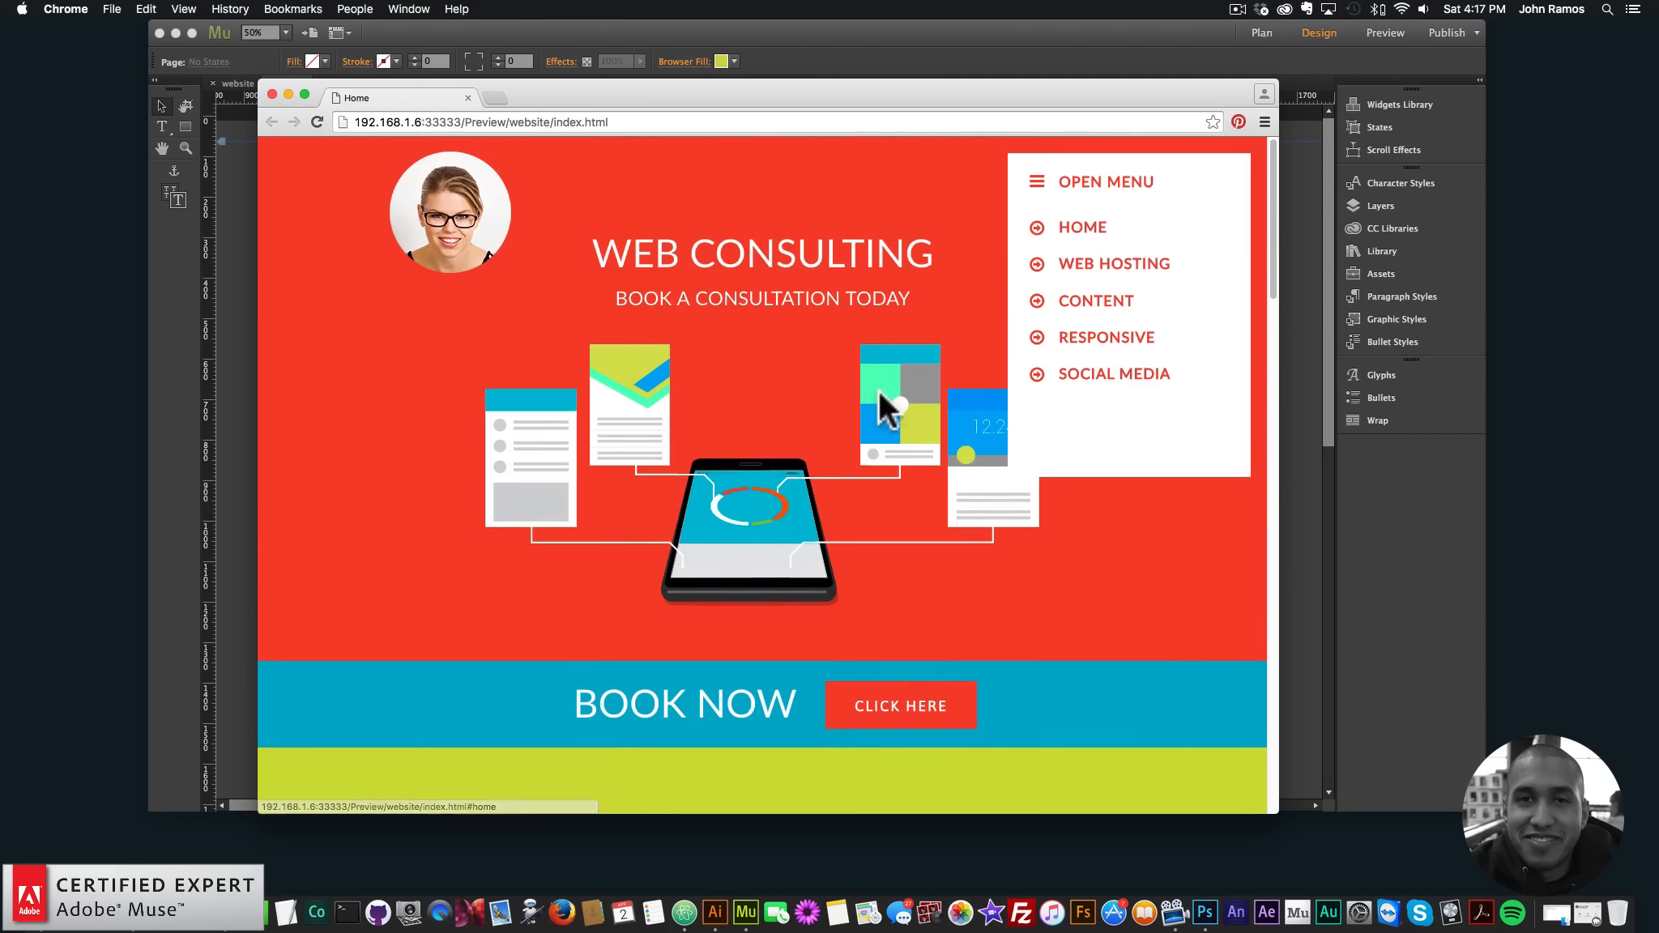
{"action": "left_click", "coordinate": [1108, 183]}
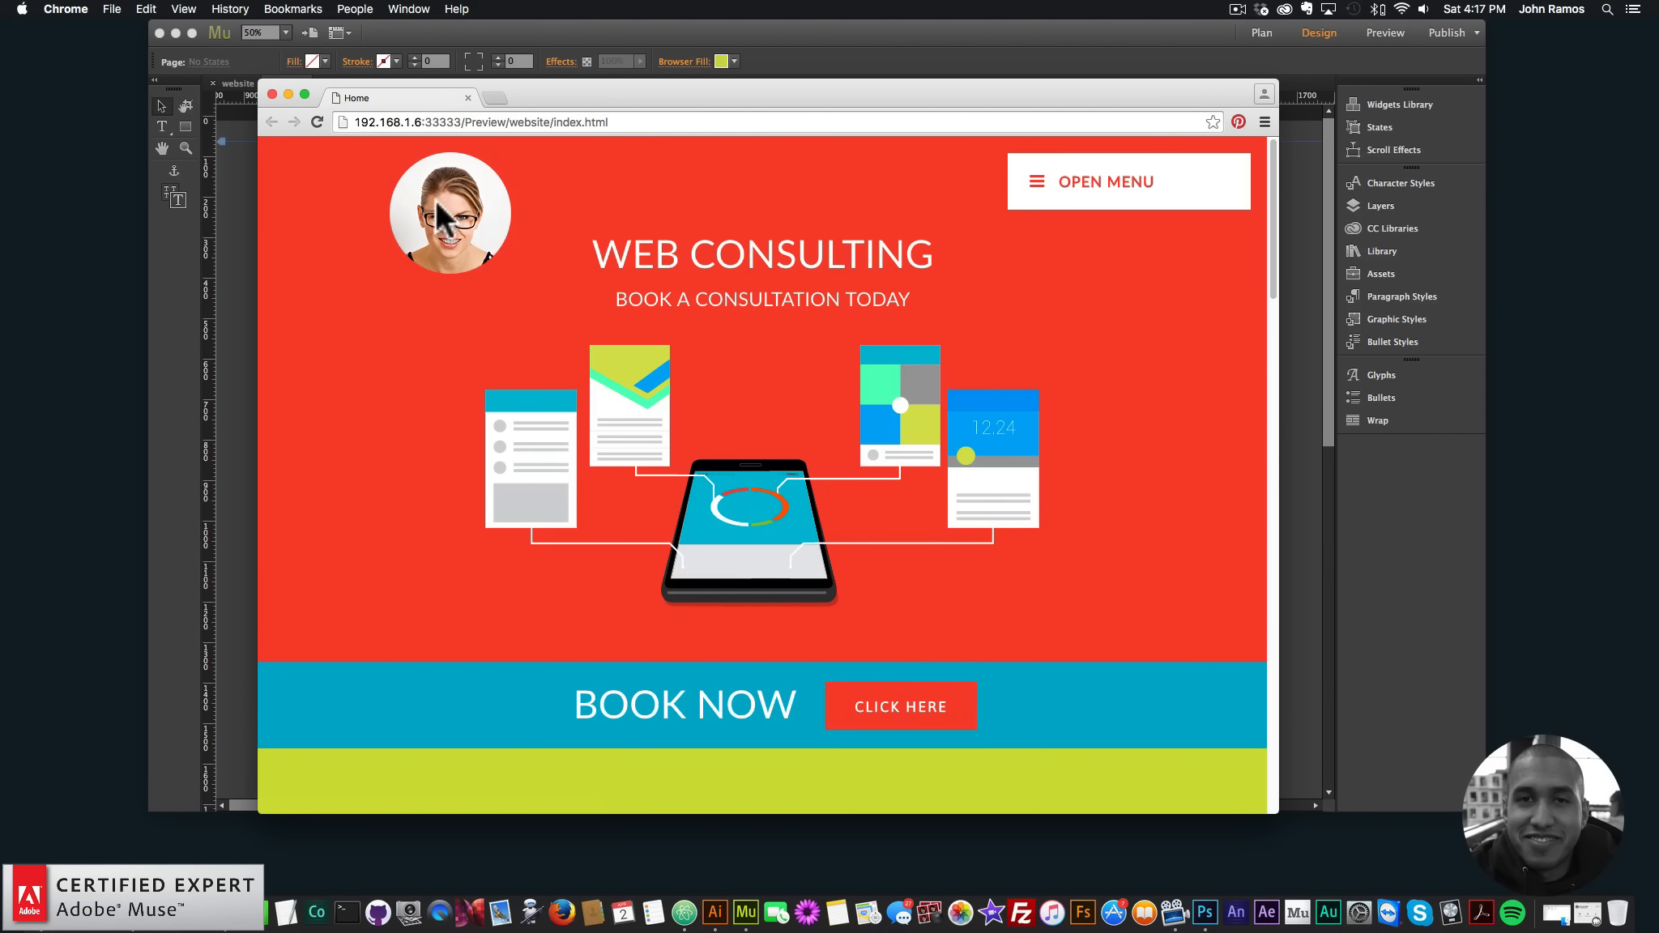
{"action": "left_click", "coordinate": [900, 715]}
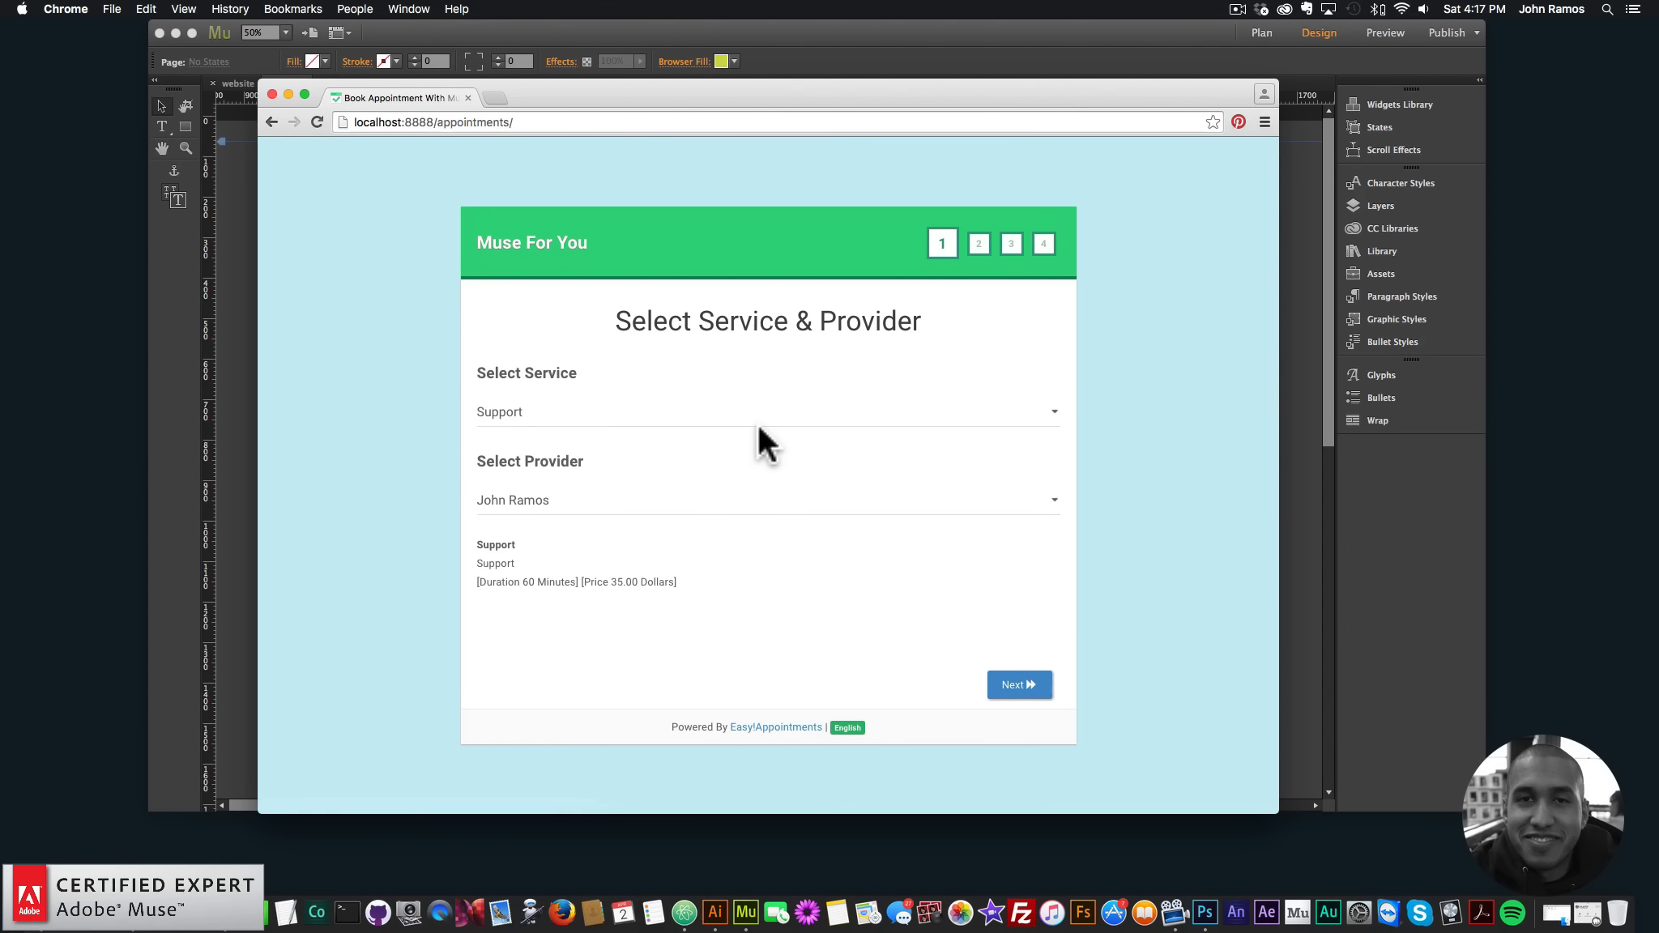
- Keep the Support service and current provider, and pick 7 April at 12:15
{"action": "left_click", "coordinate": [511, 415]}
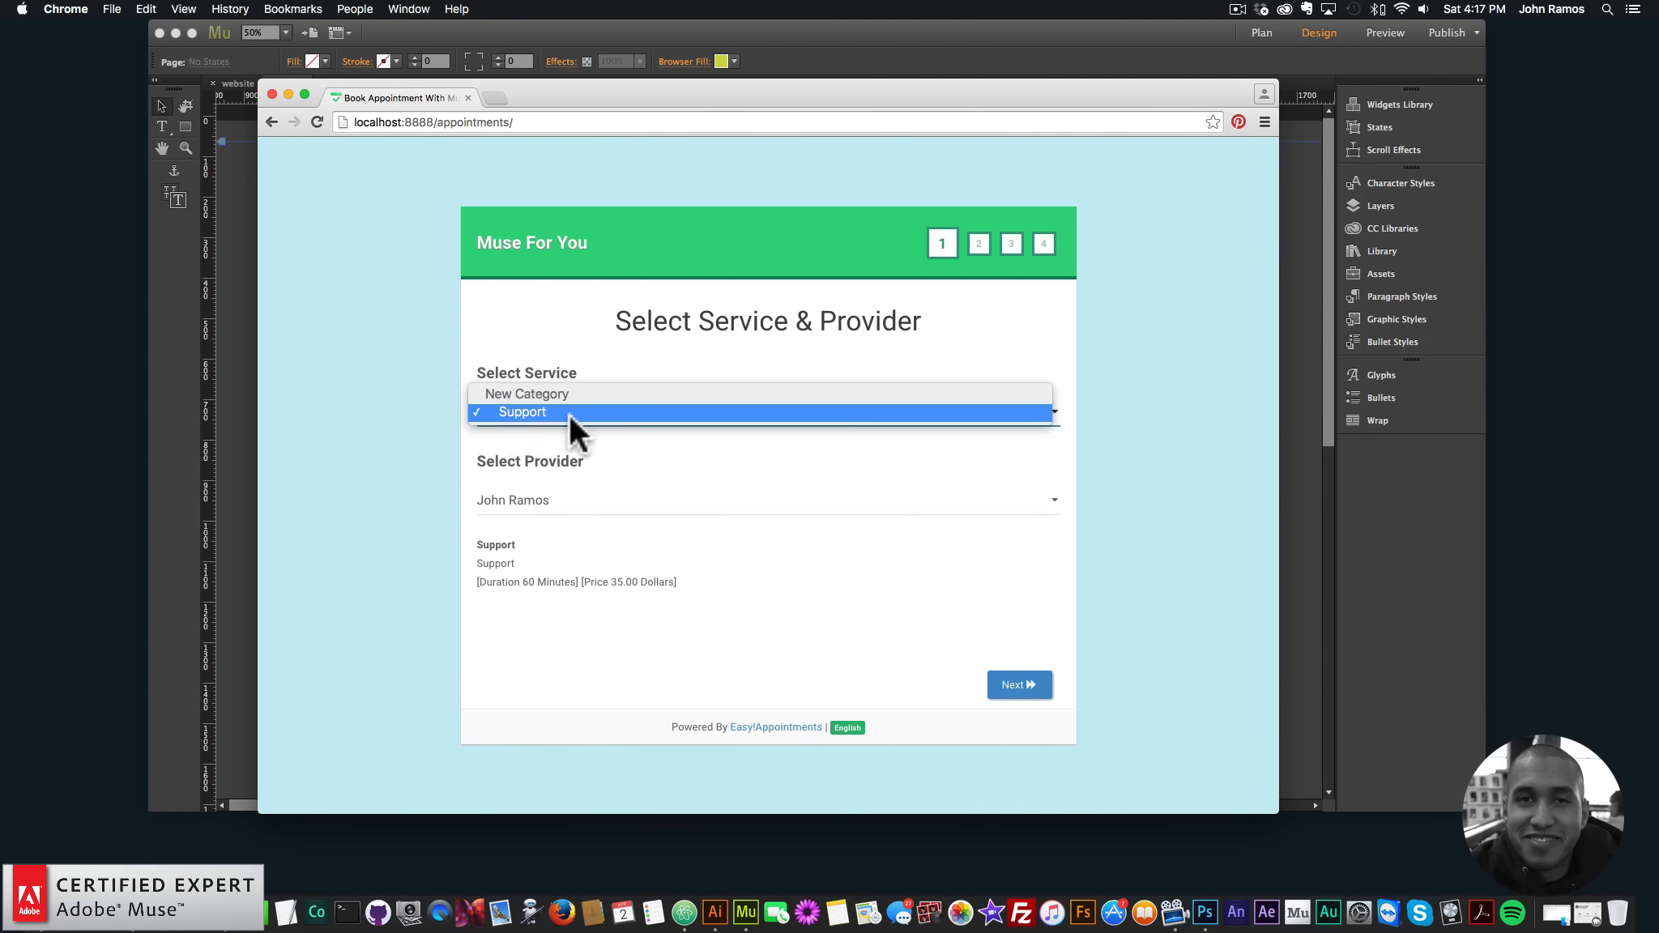
{"action": "left_click", "coordinate": [523, 455]}
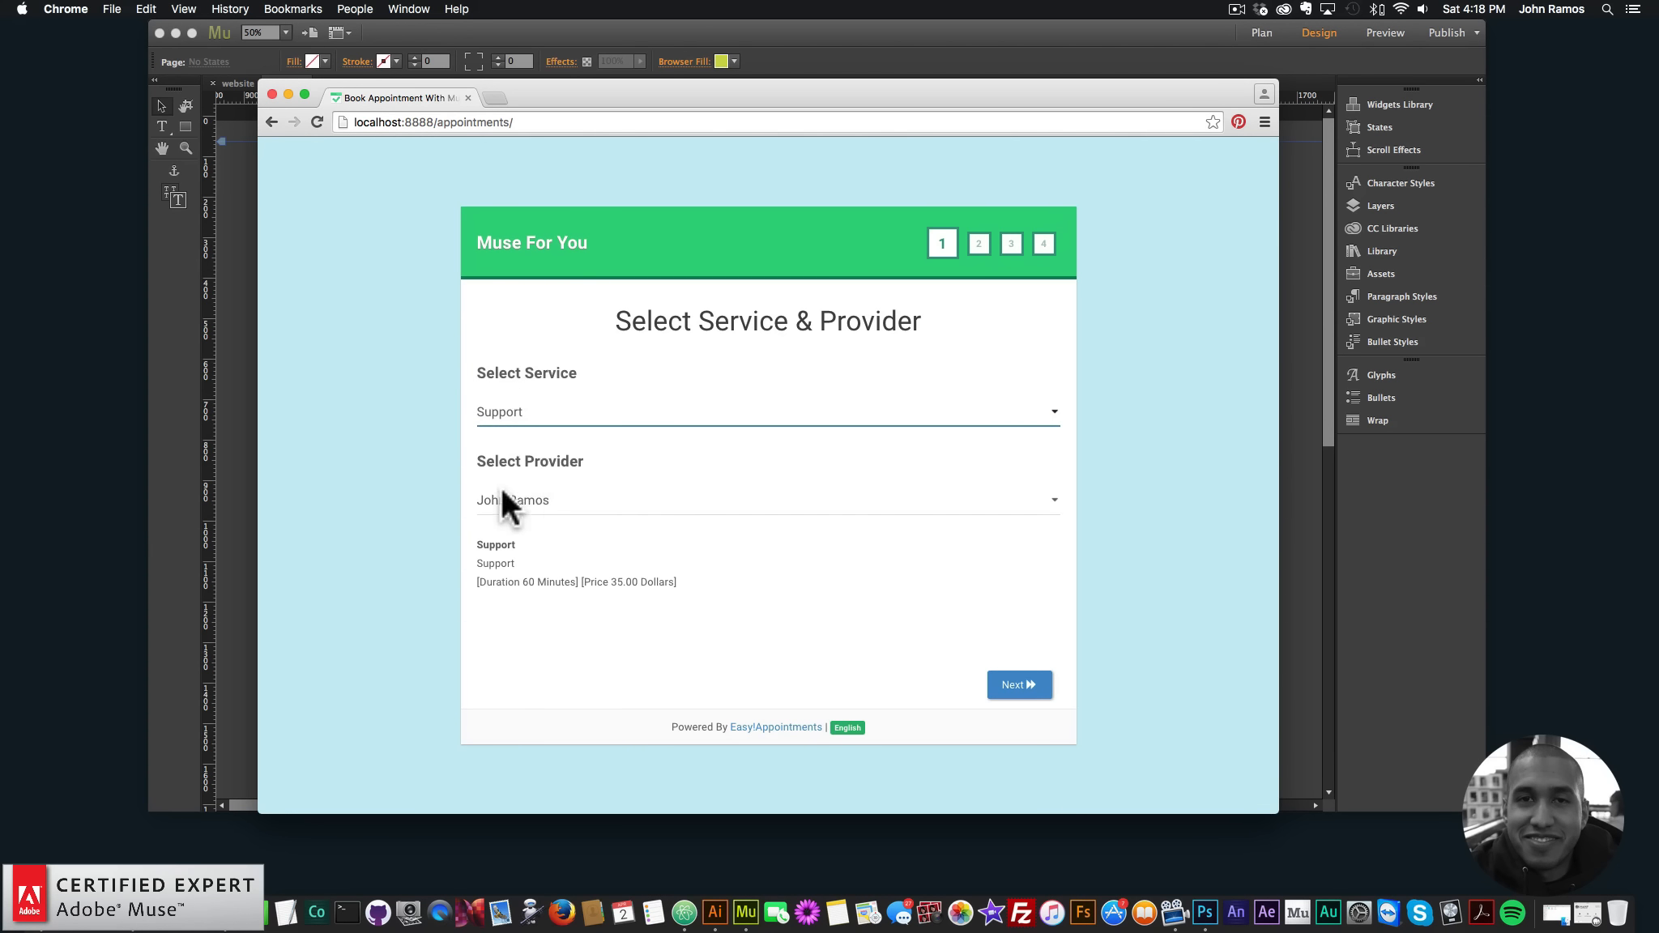
{"action": "left_click", "coordinate": [527, 498]}
{"action": "left_click", "coordinate": [559, 499]}
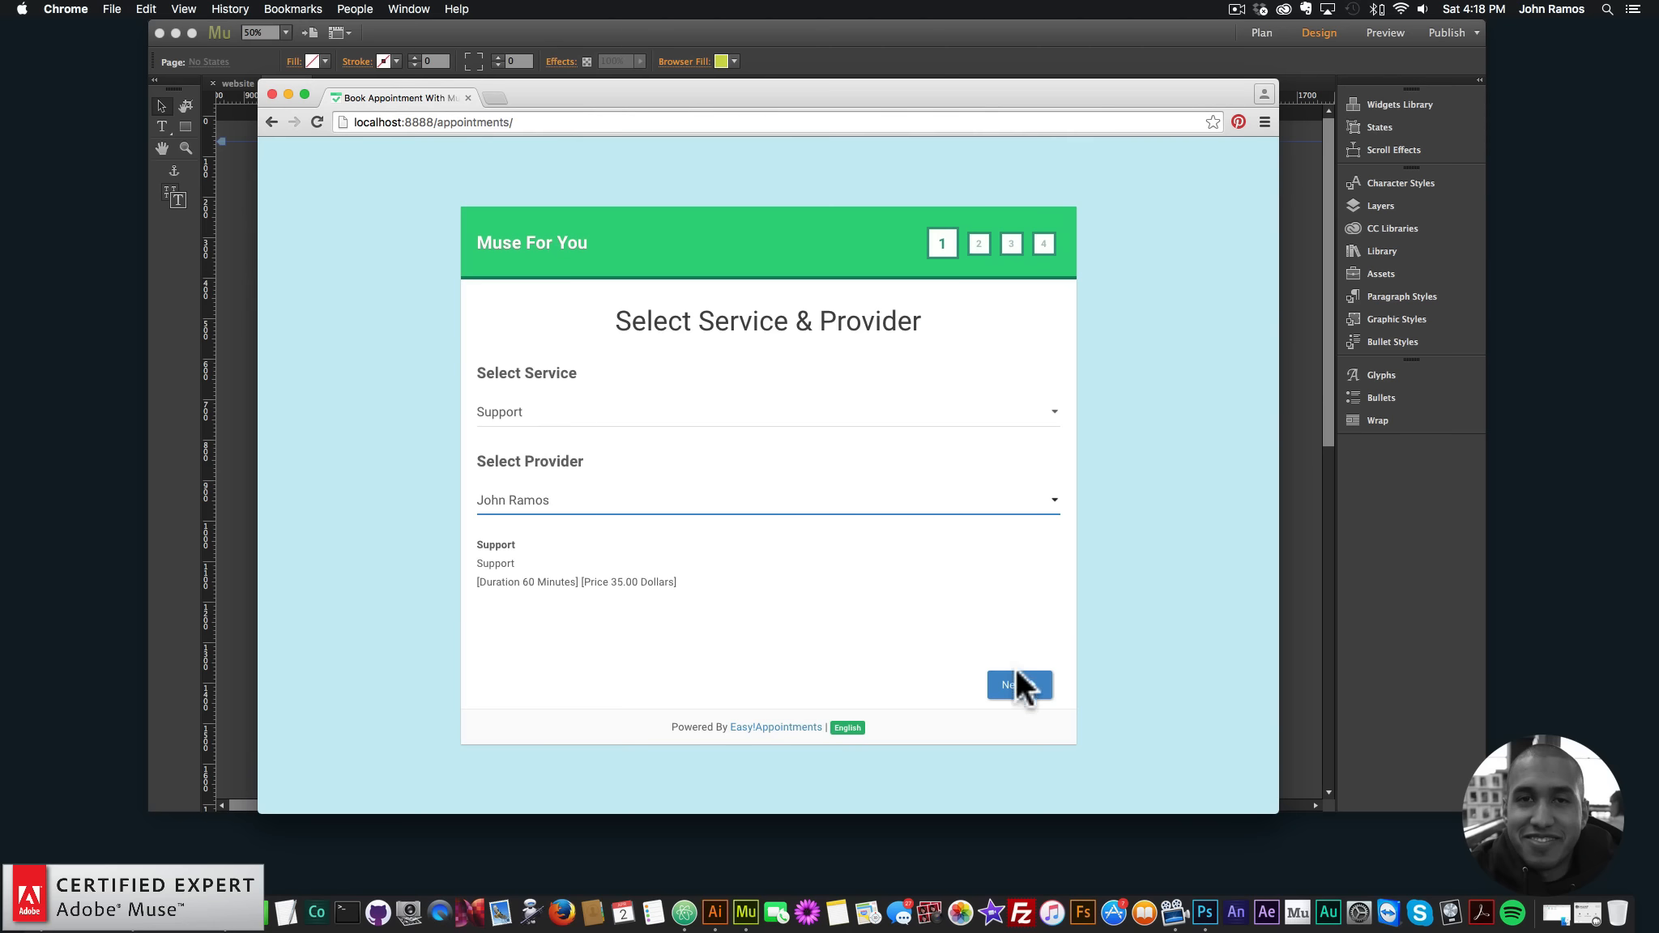
{"action": "left_click", "coordinate": [1017, 688]}
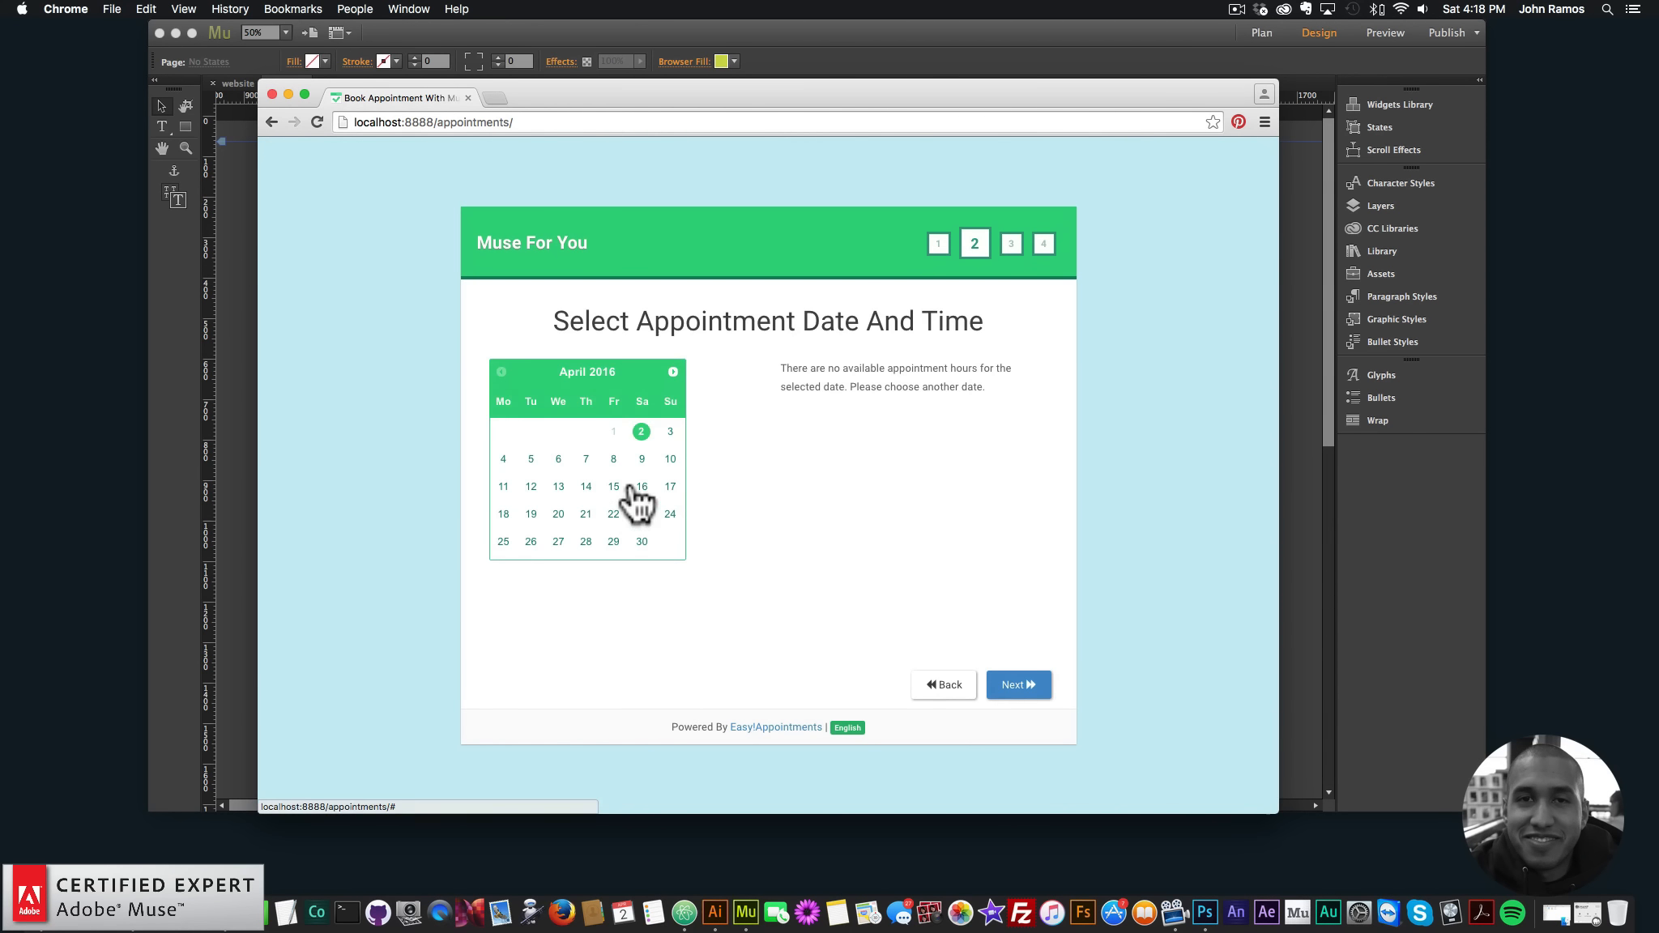
{"action": "left_click", "coordinate": [585, 459]}
{"action": "left_click", "coordinate": [837, 440]}
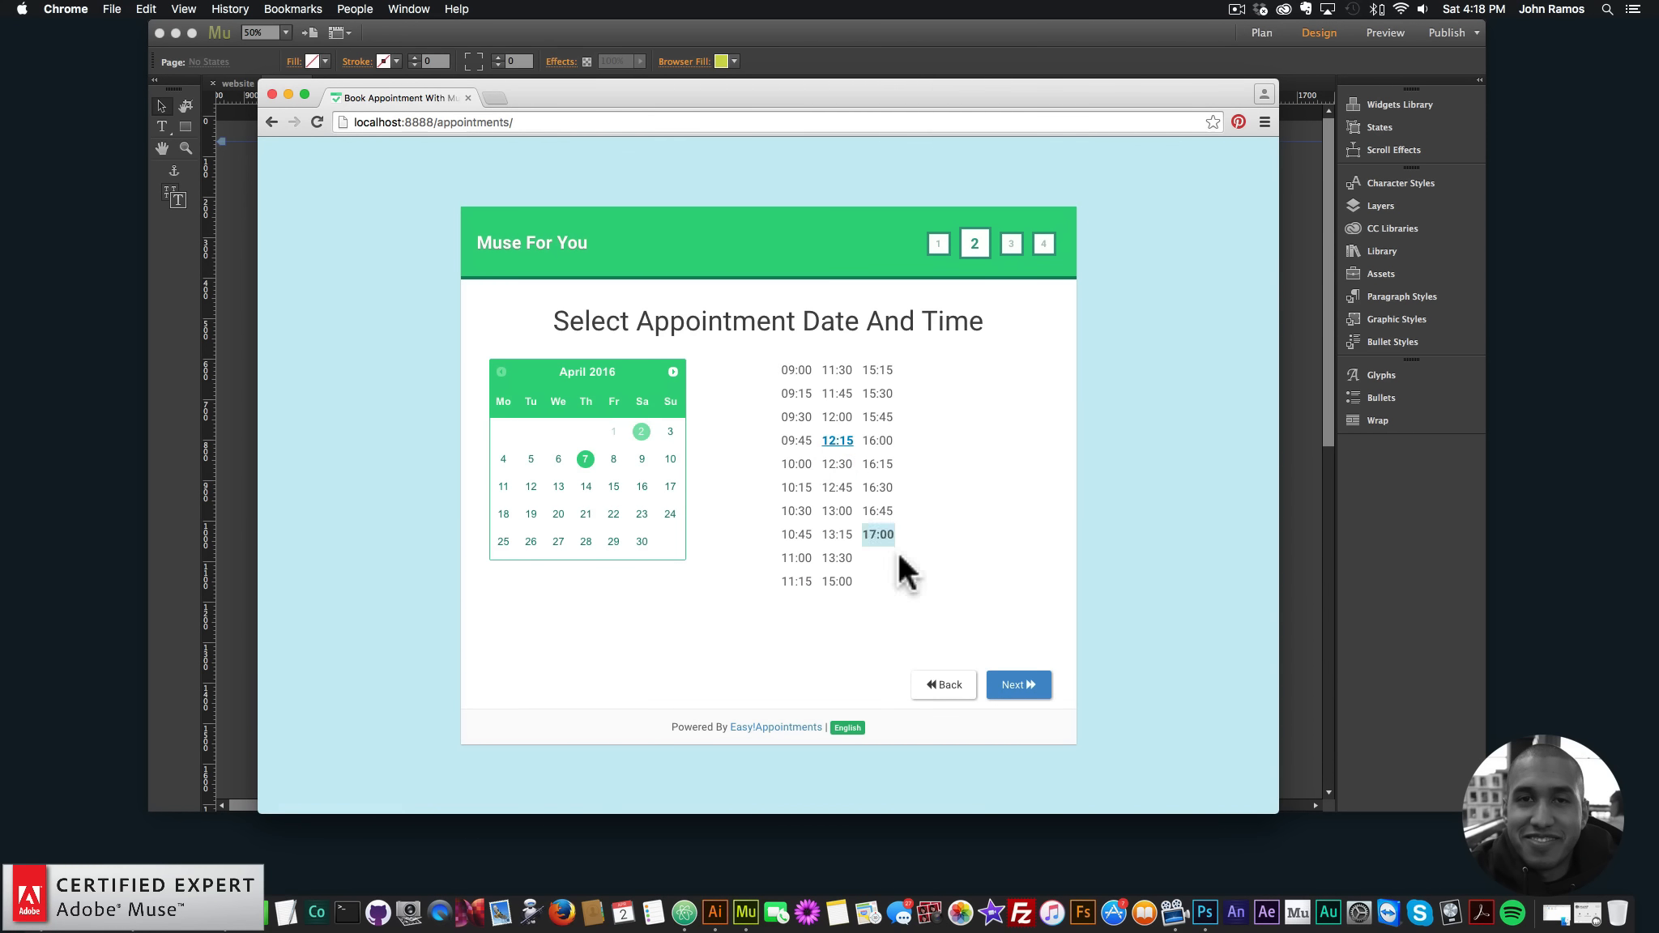
{"action": "left_click", "coordinate": [1021, 689]}
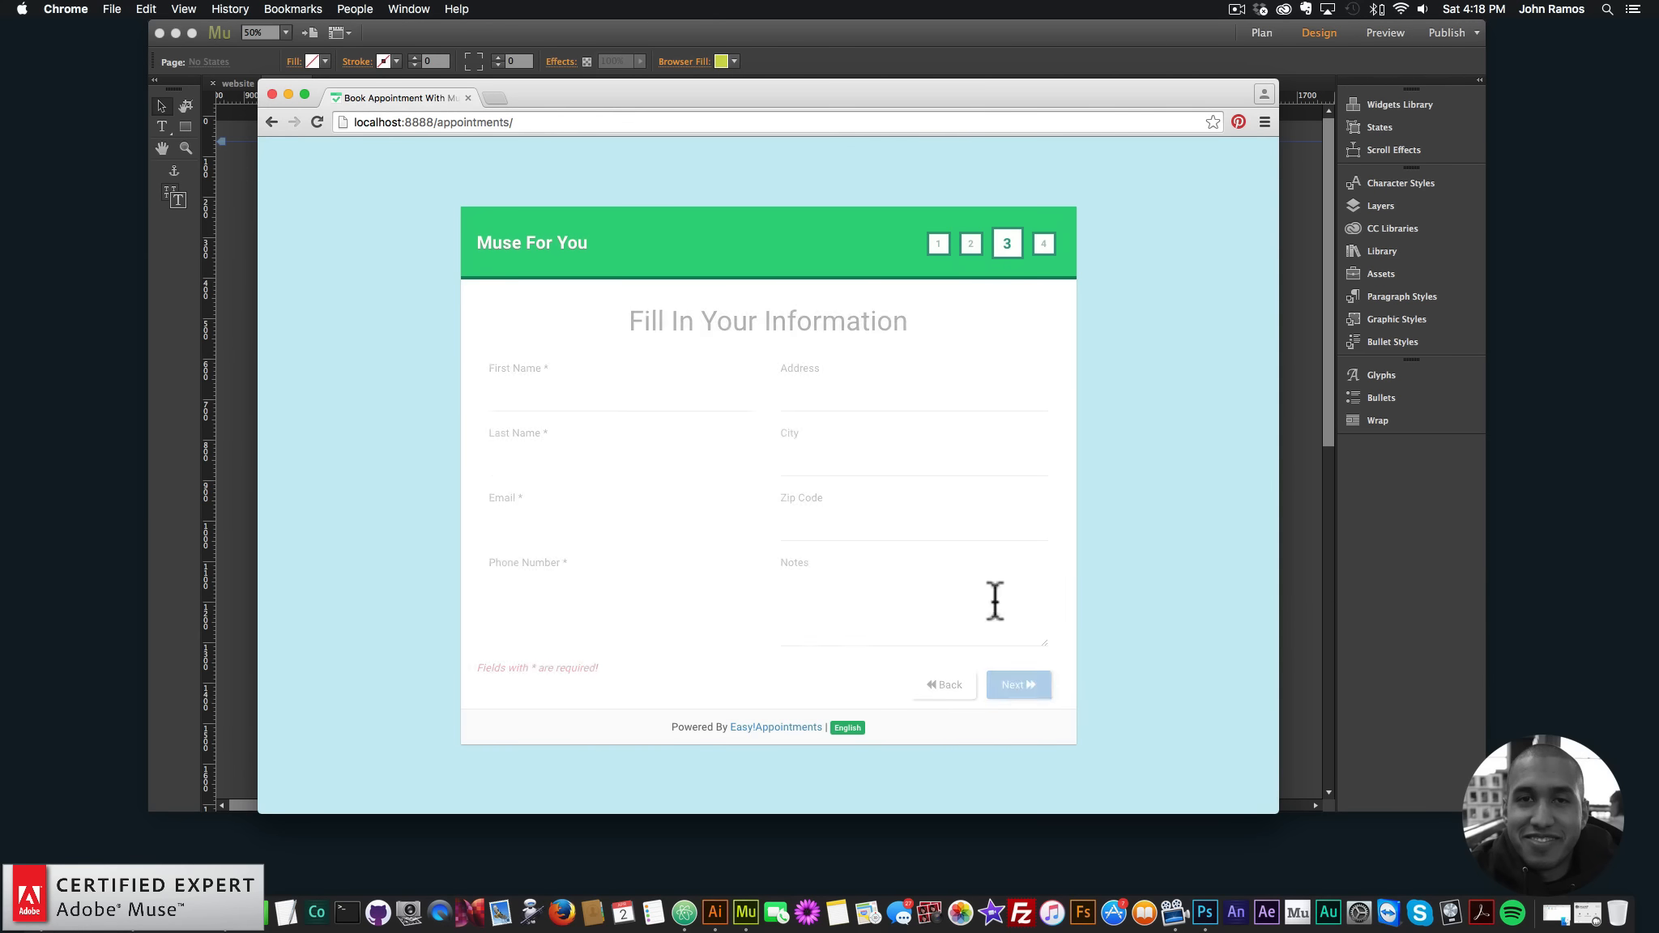
- Fill in the customer's first name, last name, email and phone number, then continue to confirmation
{"action": "left_click", "coordinate": [597, 407]}
{"action": "type", "text": "John"}
{"action": "key", "text": "Tab"}
{"action": "type", "text": "R"}
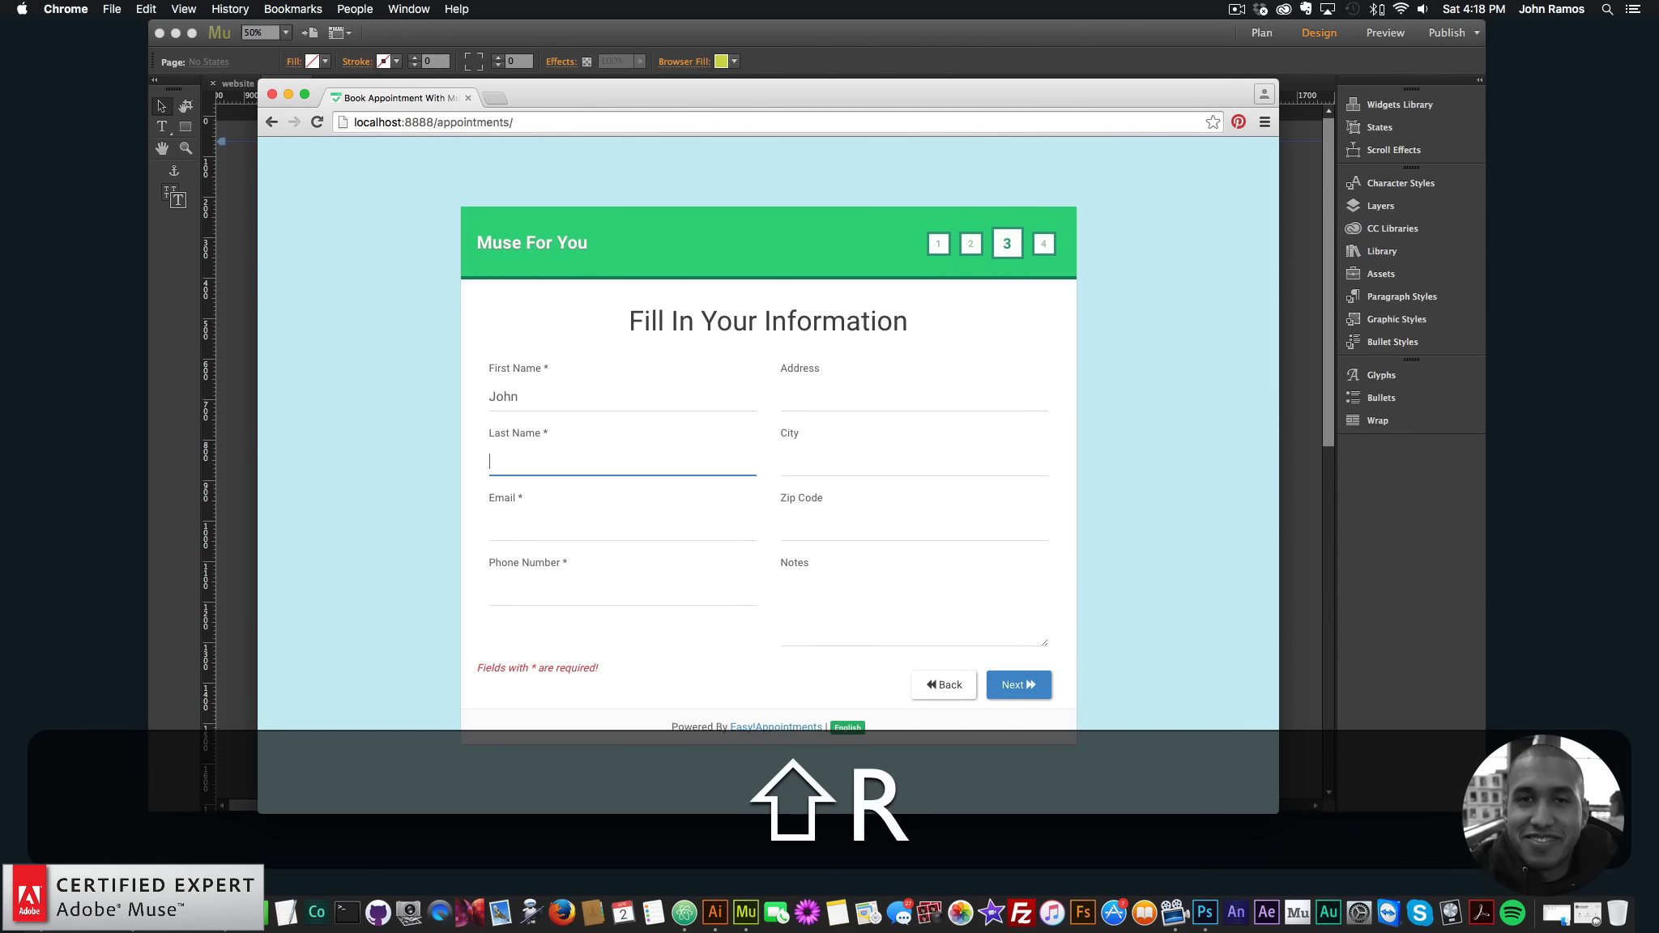
{"action": "key", "text": "Tab"}
{"action": "type", "text": "john@"}
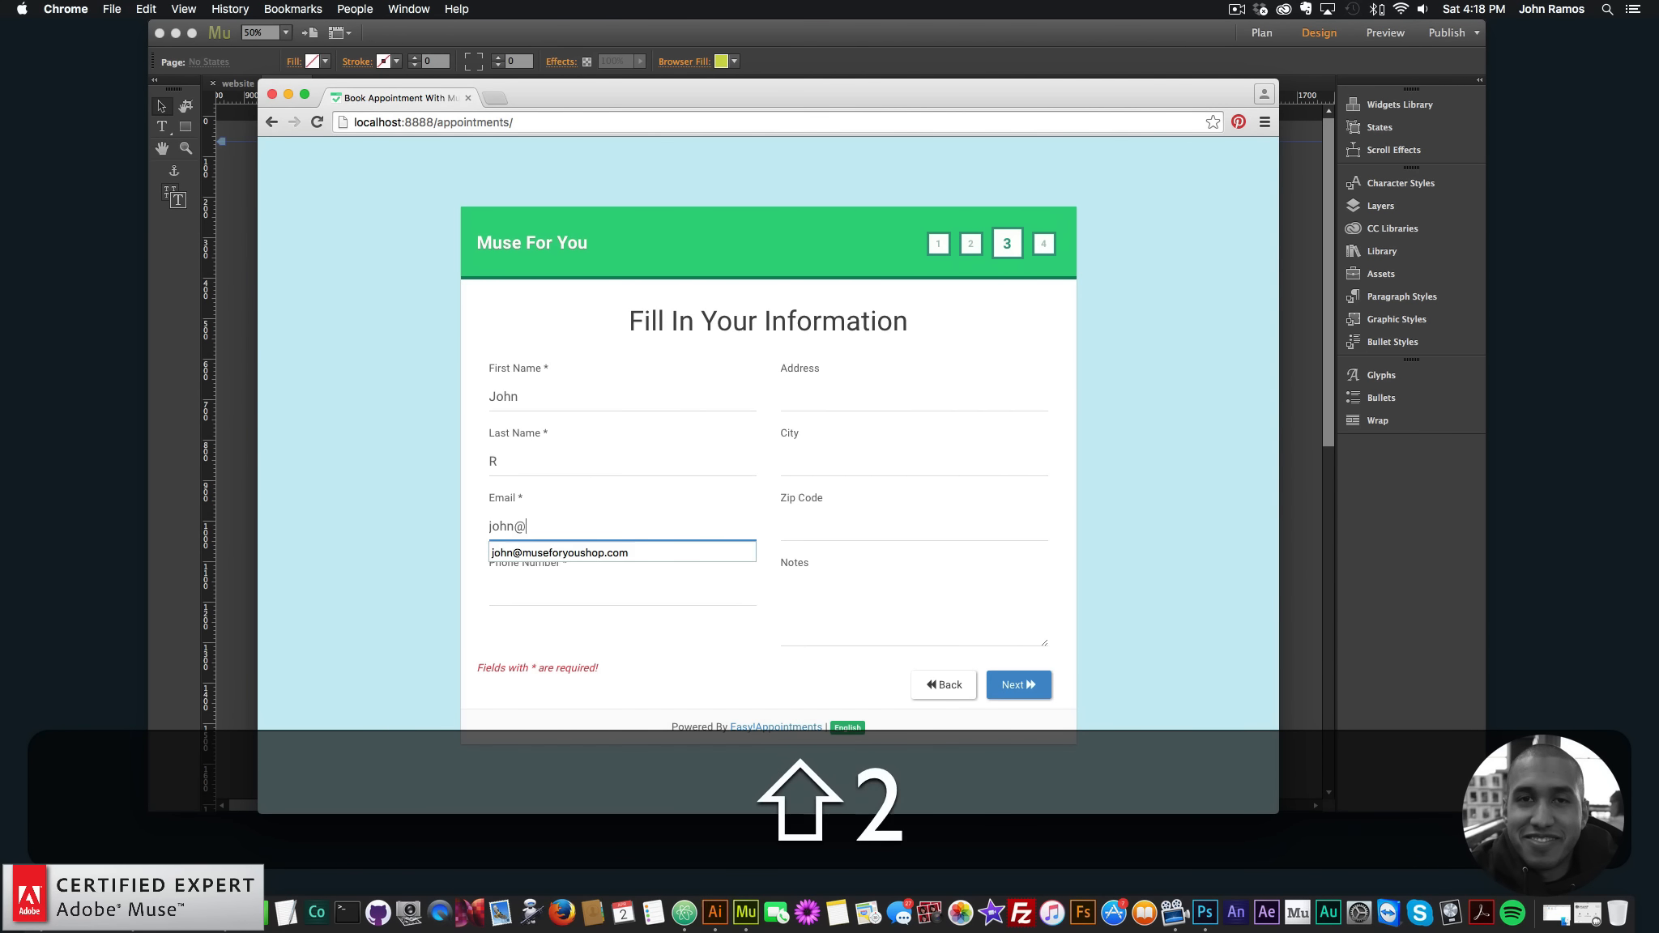
{"action": "key", "text": "Return"}
{"action": "left_click", "coordinate": [637, 592]}
{"action": "type", "text": "123"}
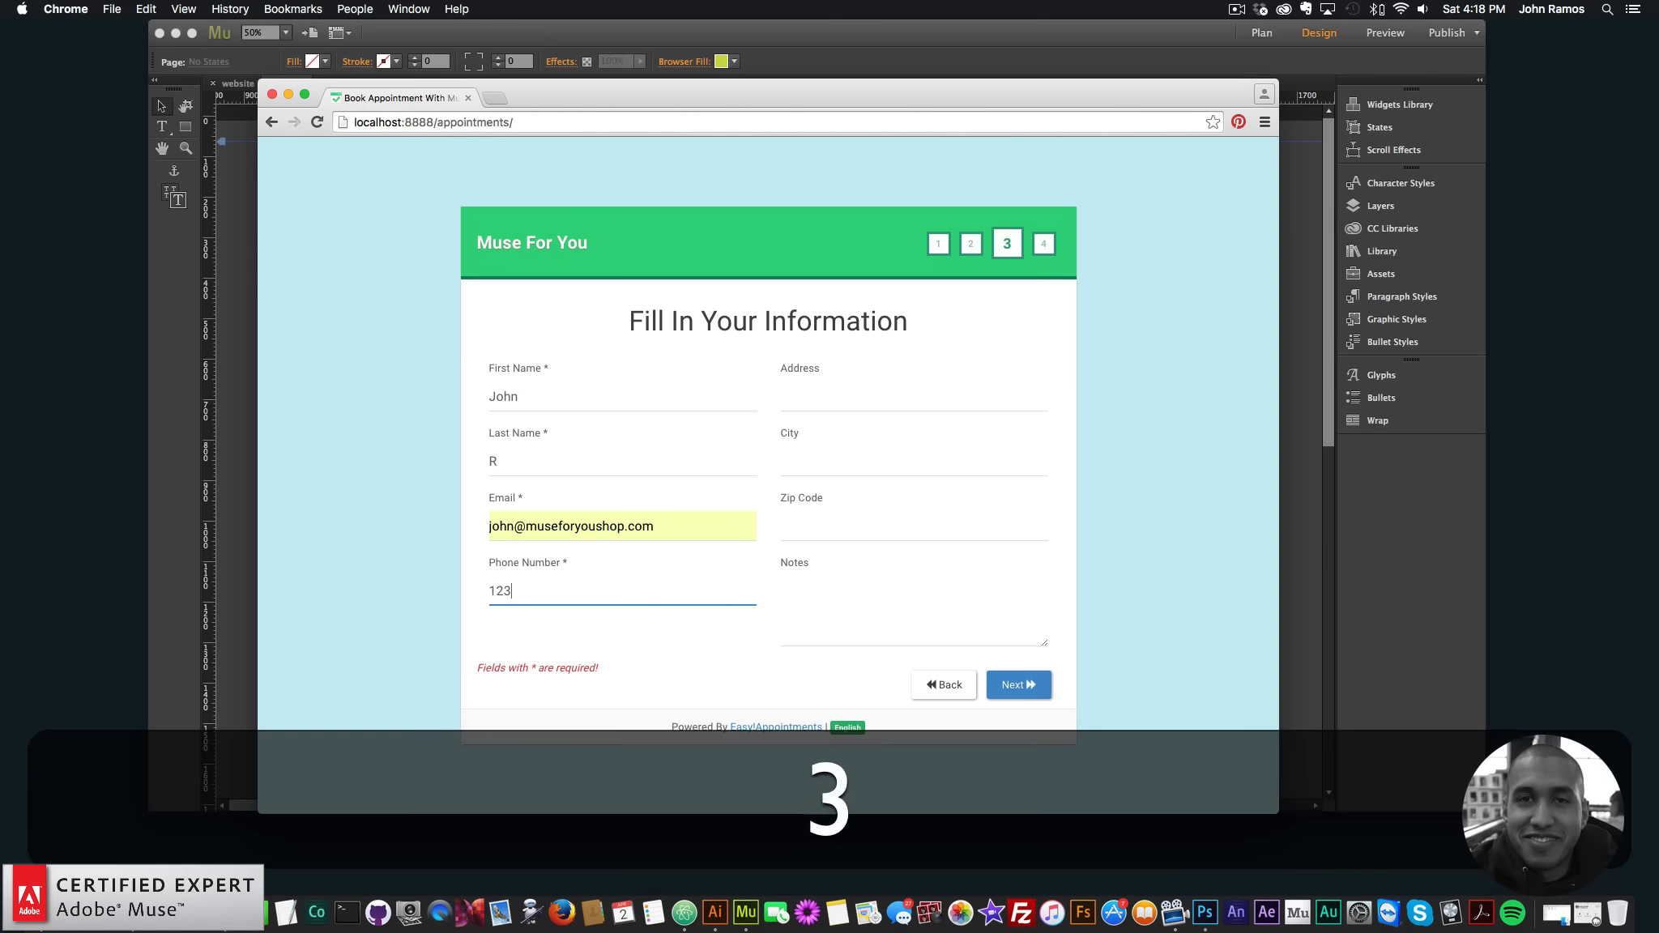
{"action": "type", "text": "4567890"}
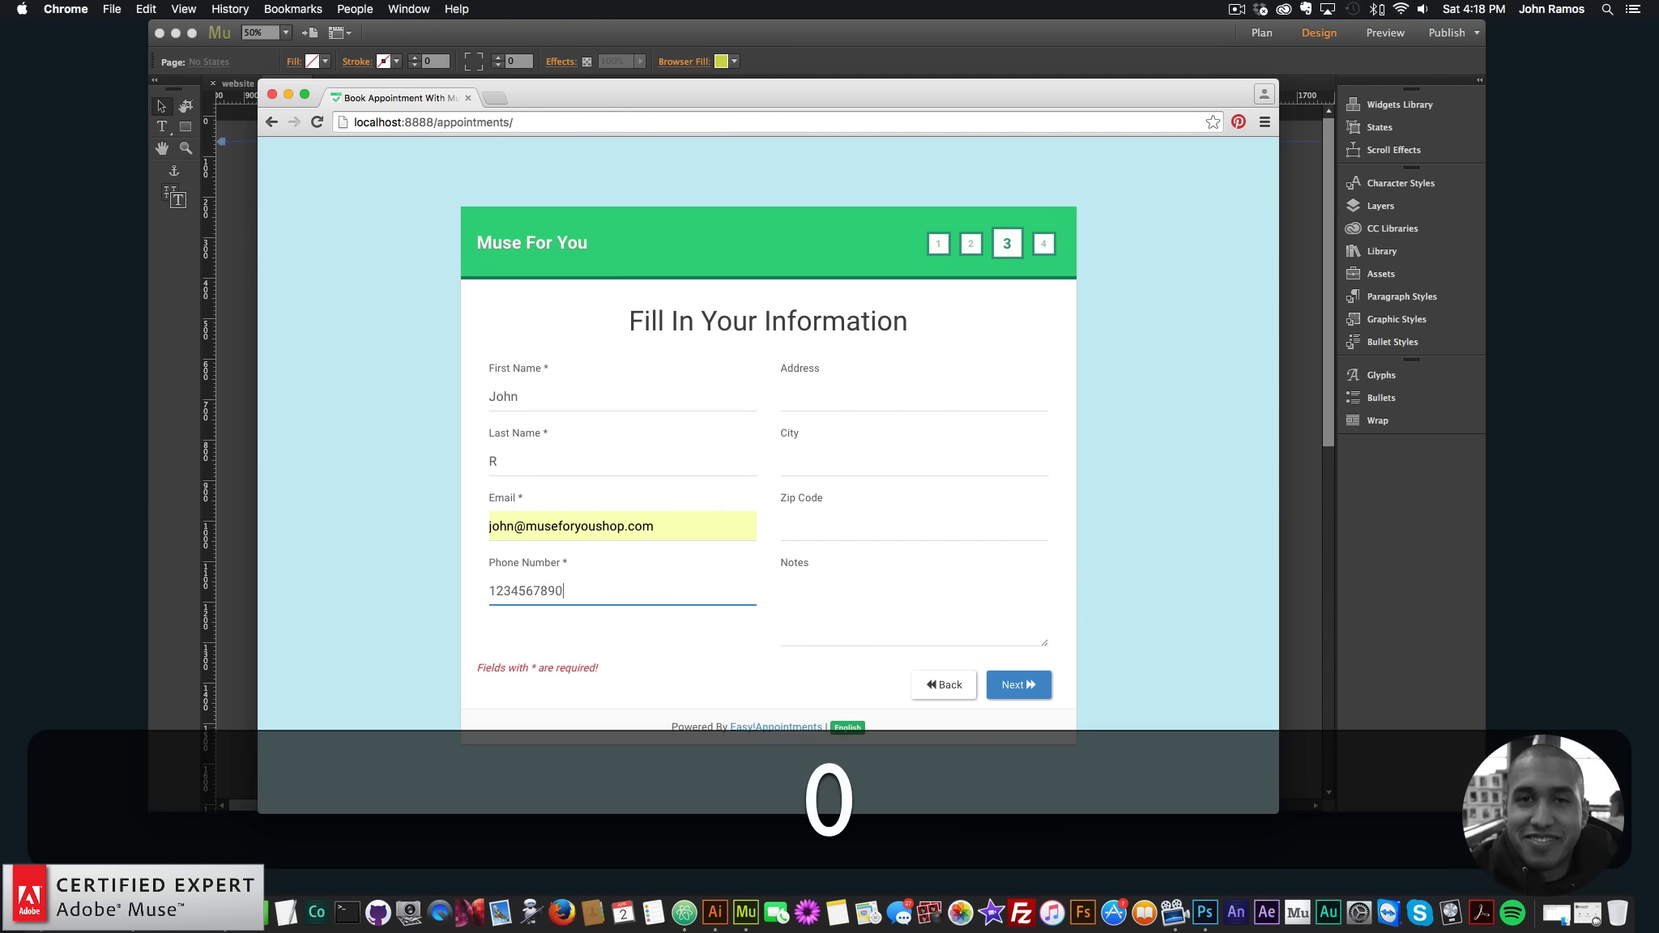
{"action": "left_click", "coordinate": [1018, 685]}
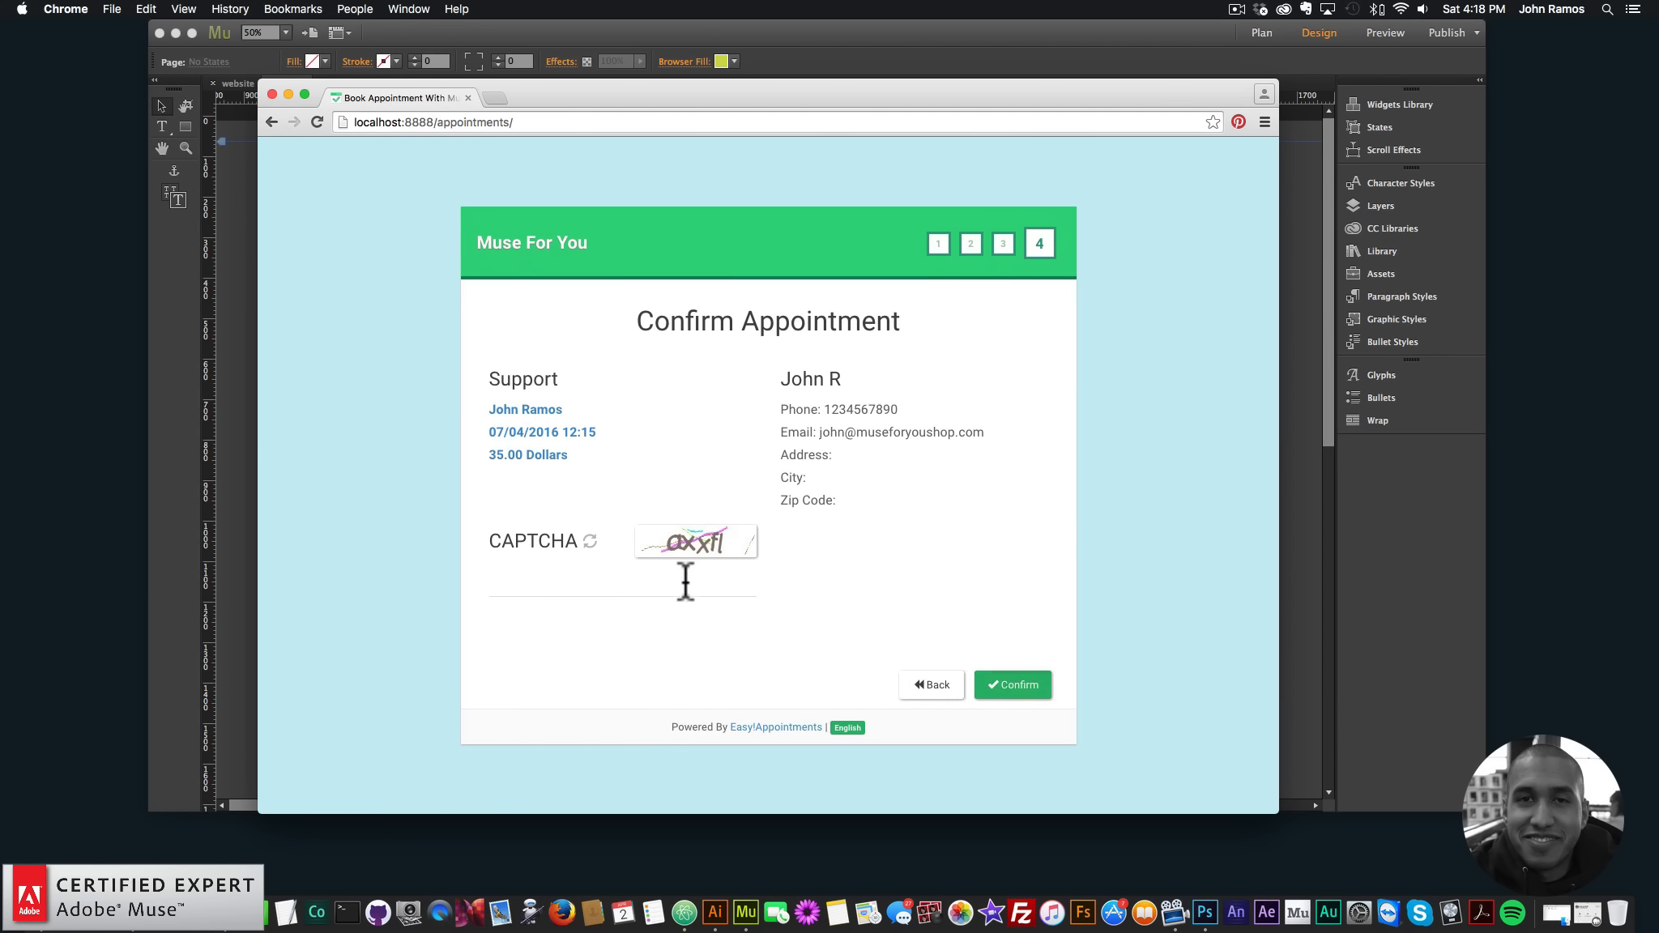
{"action": "left_click", "coordinate": [680, 584]}
- Enter the CAPTCHA text, register the appointment, and return to the booking page
{"action": "type", "text": "axx"}
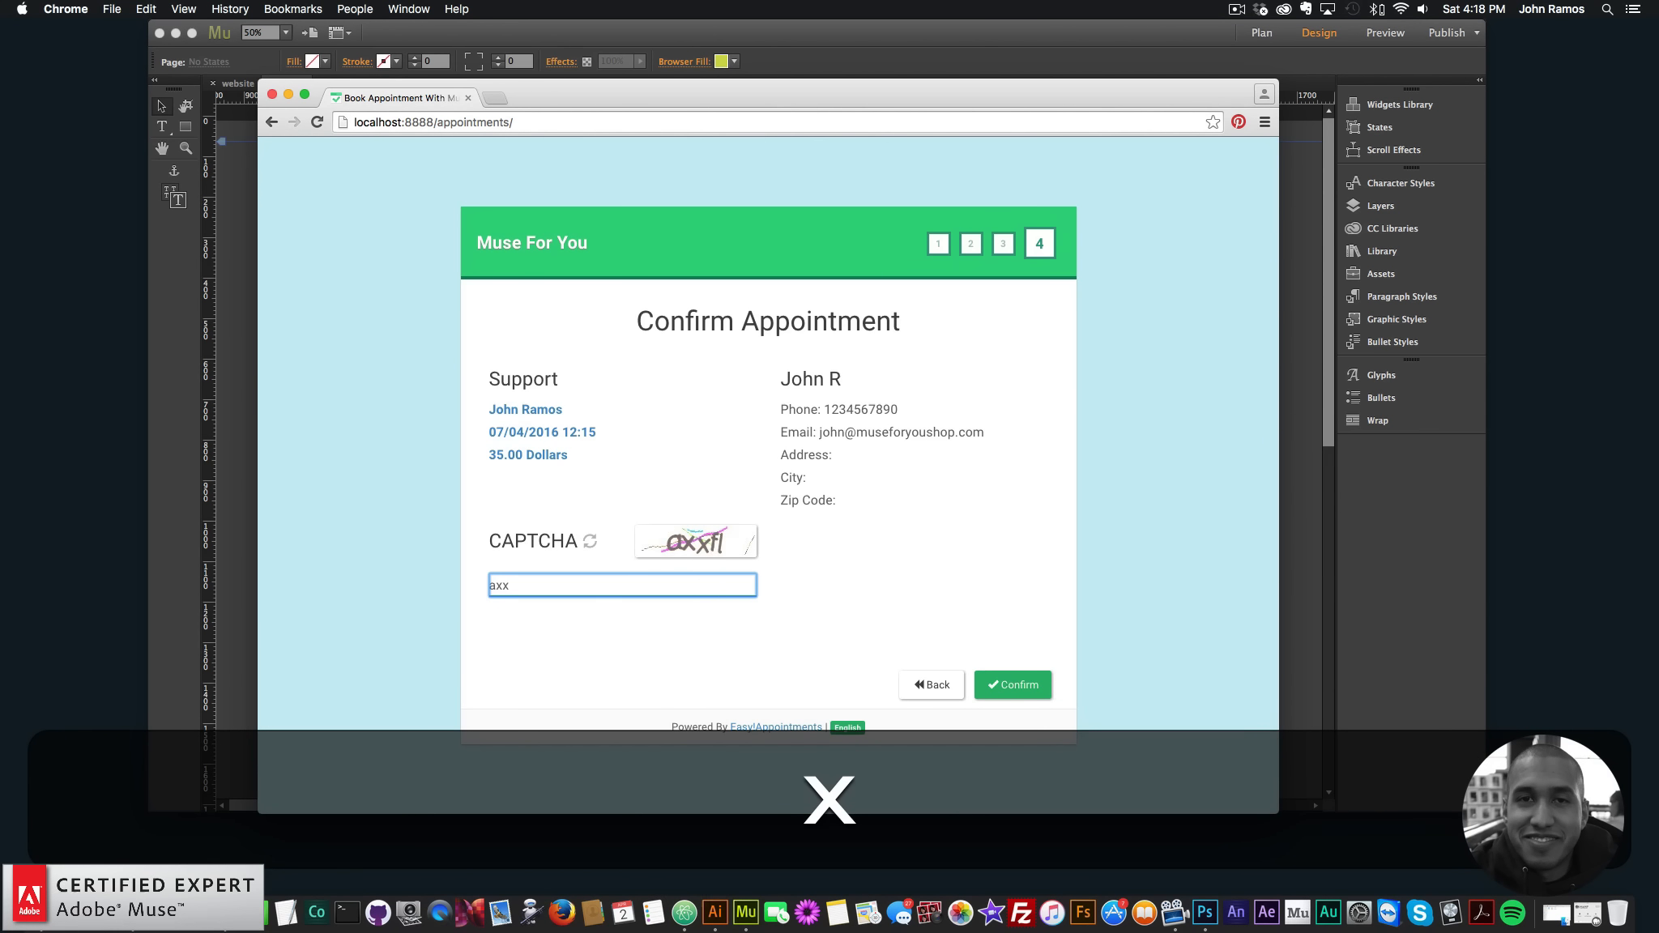
{"action": "type", "text": "fl"}
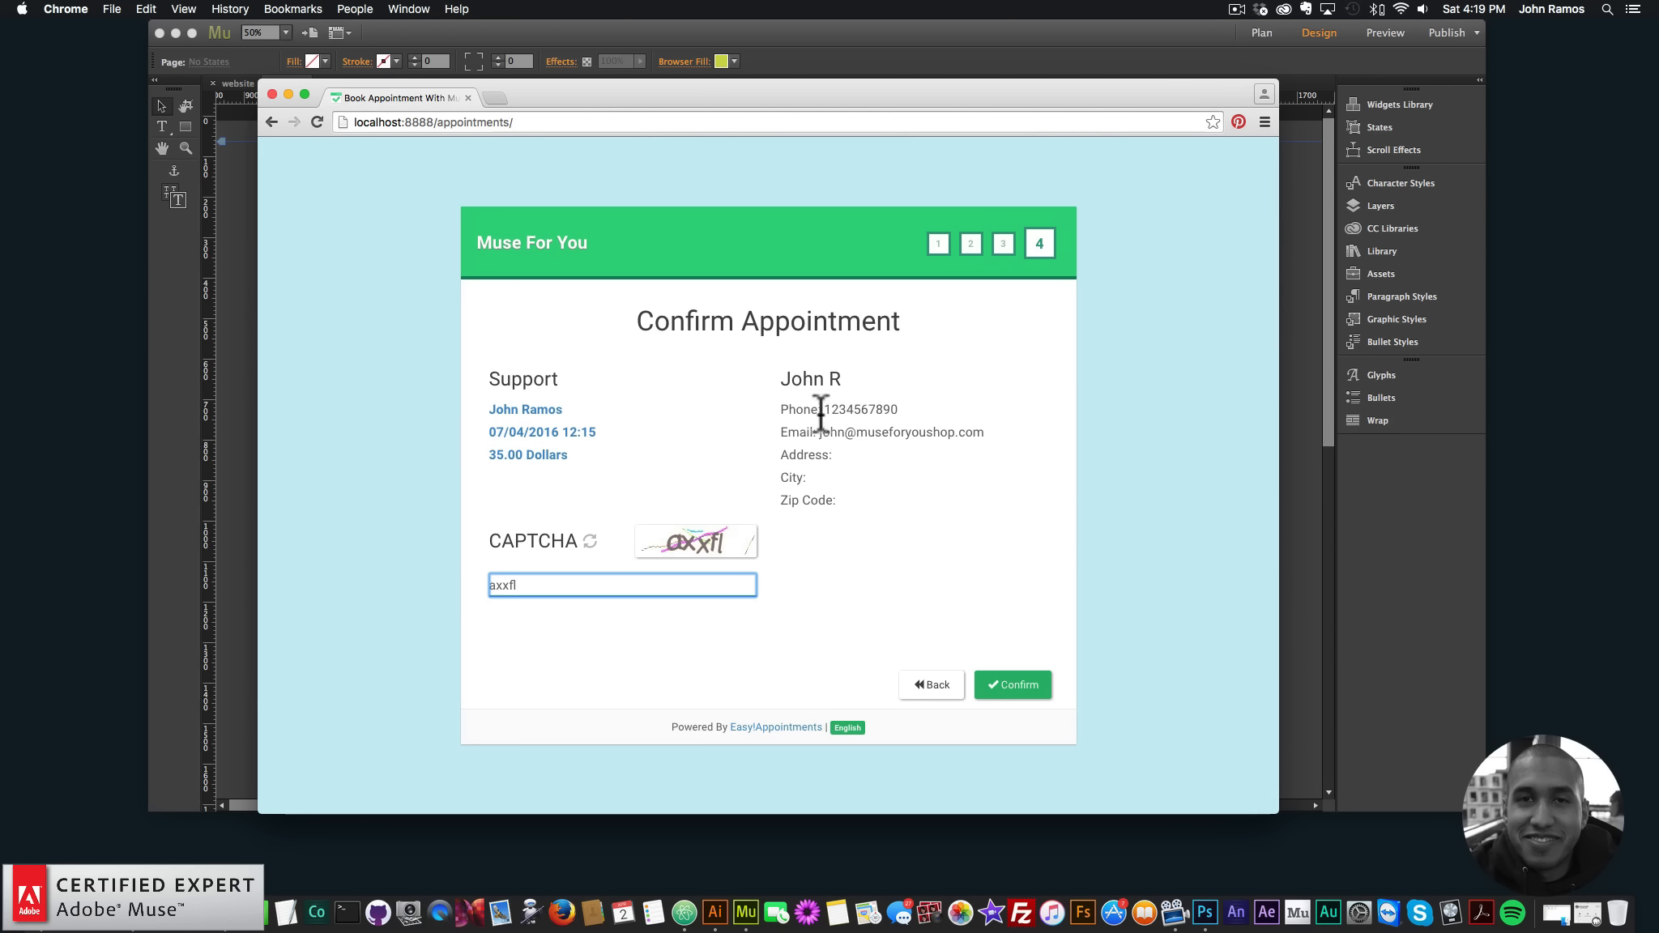
{"action": "left_click", "coordinate": [1015, 685]}
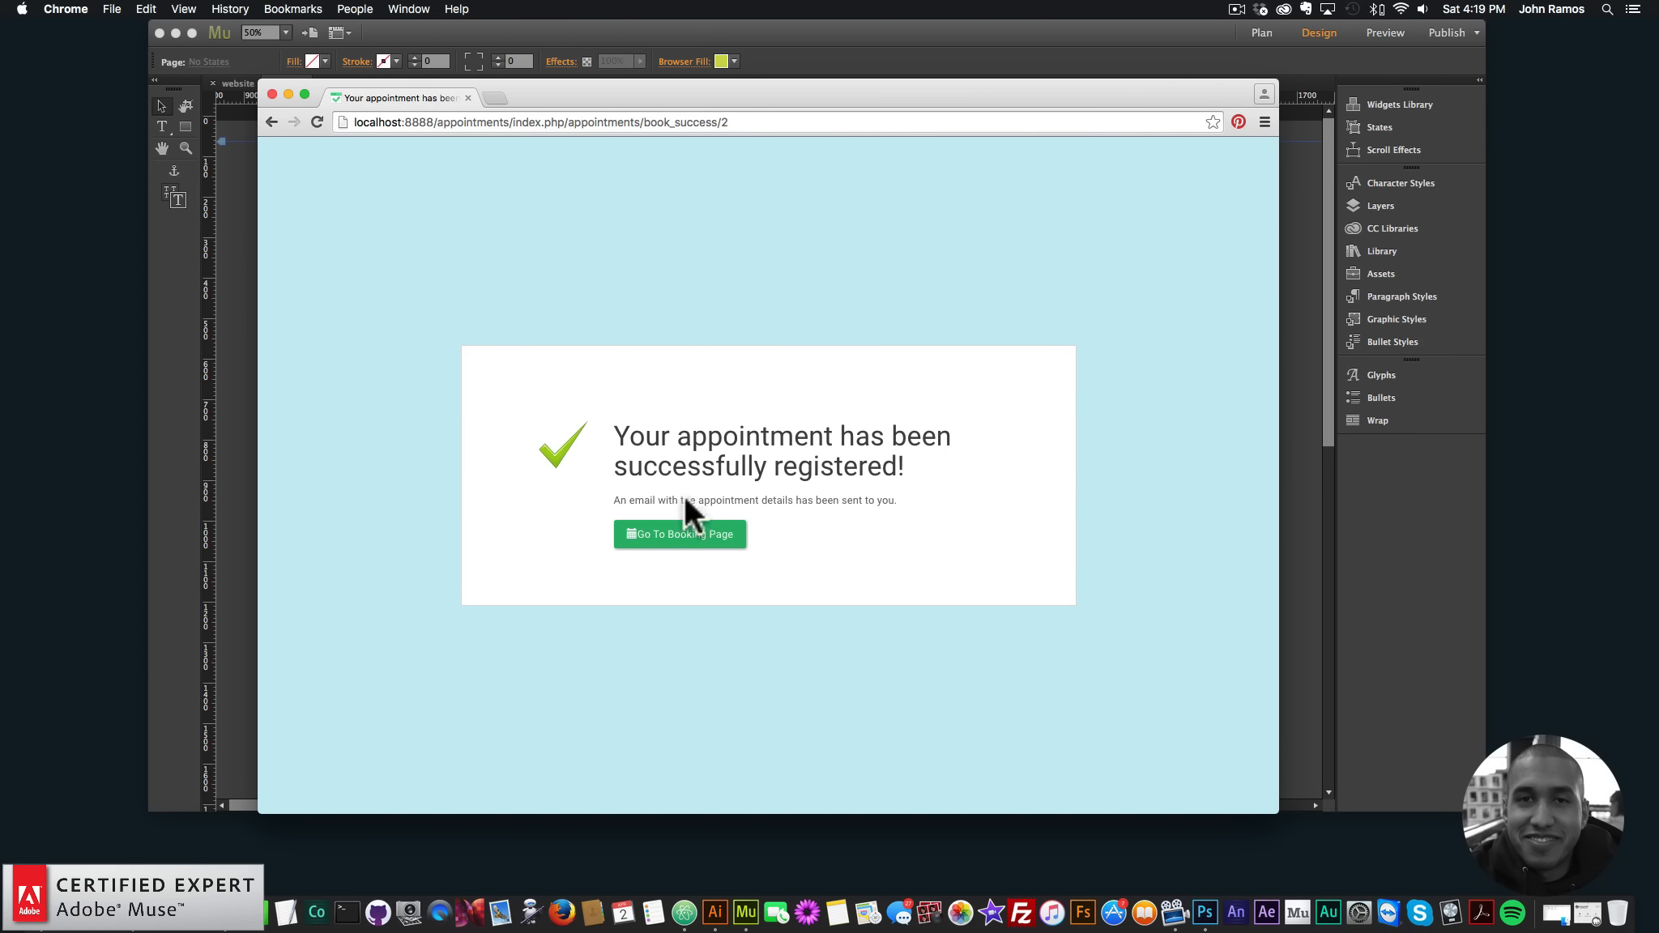
{"action": "left_click", "coordinate": [683, 535]}
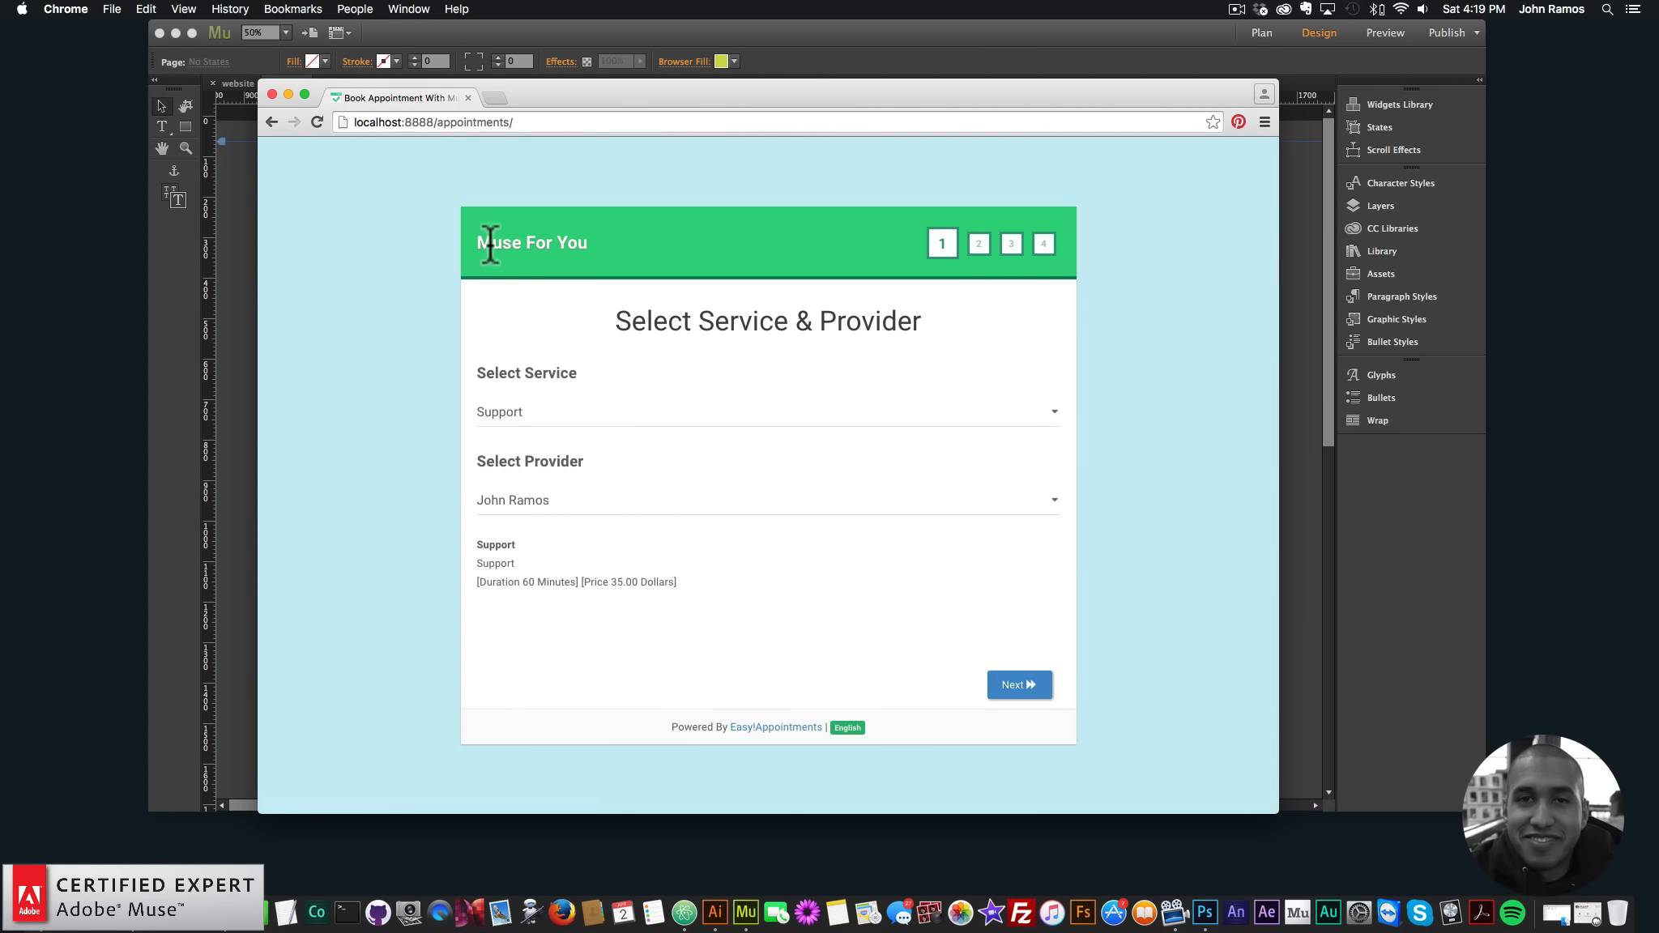
{"action": "left_click_drag", "start_coordinate": [570, 100], "coordinate": [605, 103]}
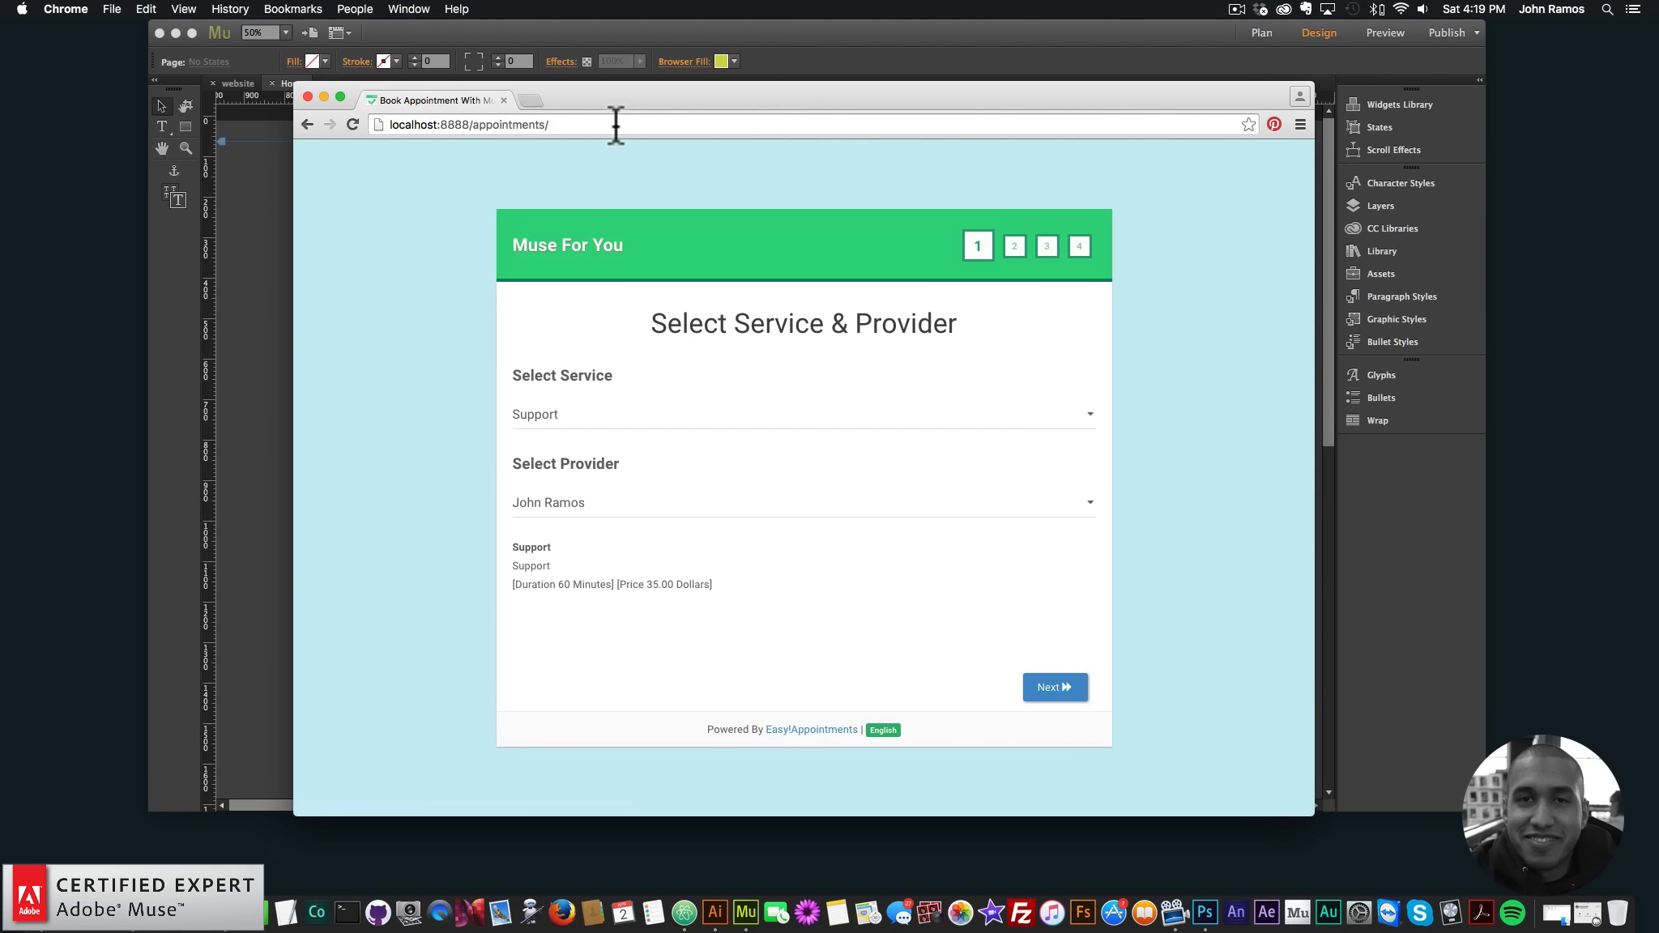
{"action": "left_click", "coordinate": [531, 102]}
- Go to easyappointments.org, download easyappointments_1.1.1.zip via Latest Version, and return to Muse
{"action": "type", "text": "easyappointments.org"}
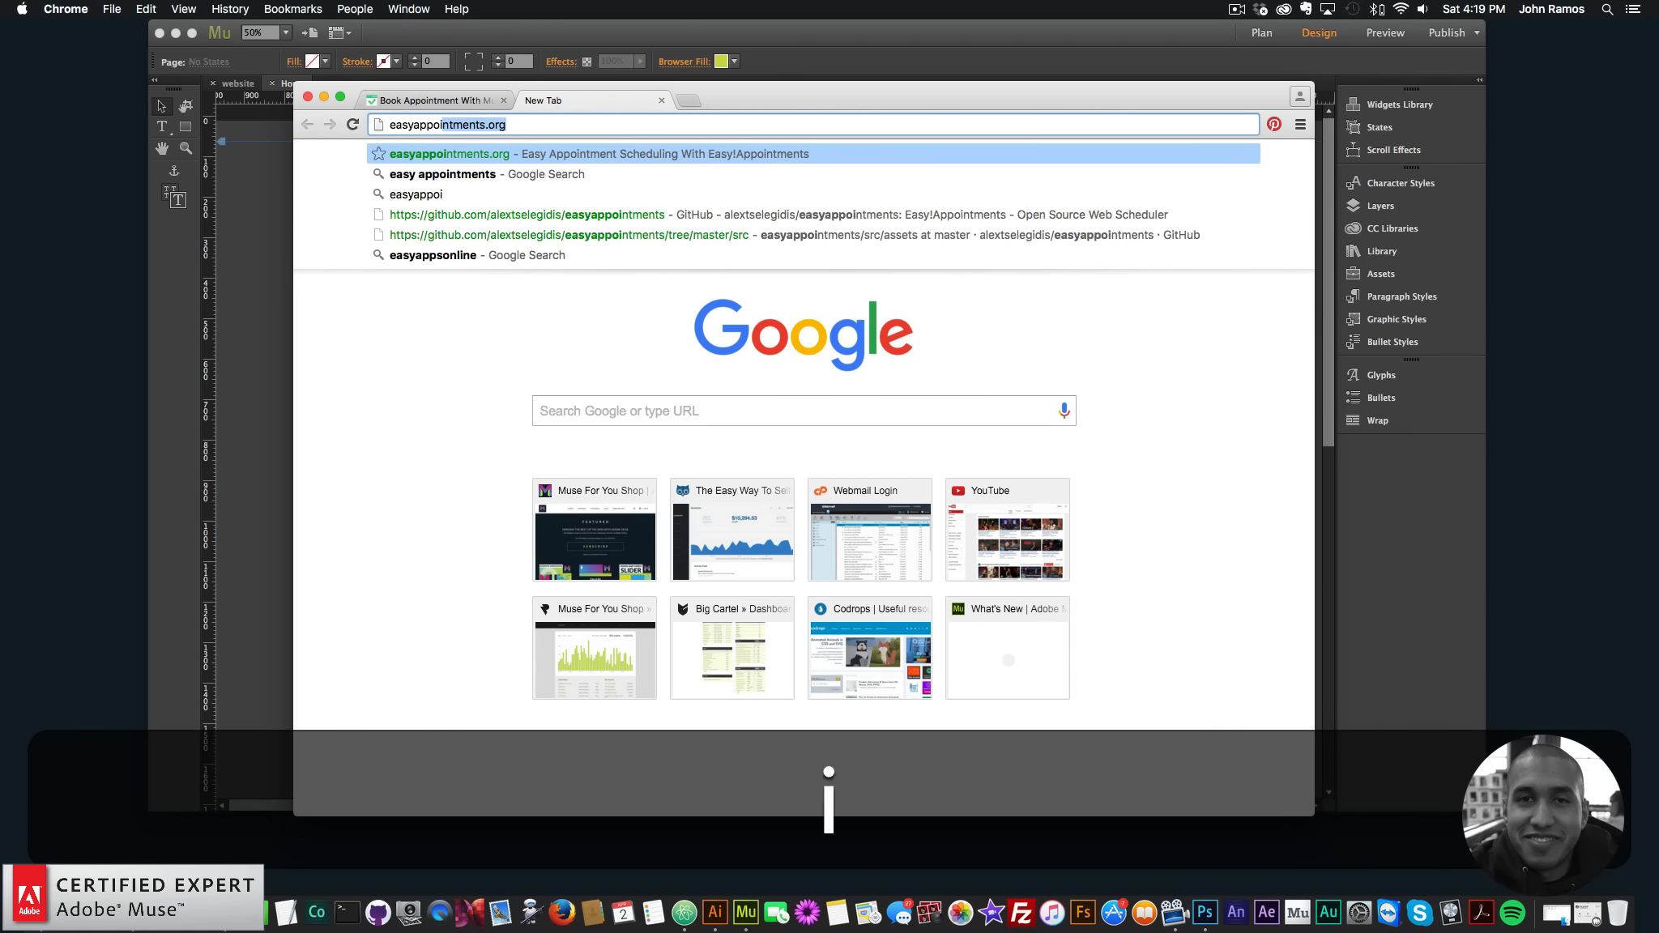
{"action": "key", "text": "Return"}
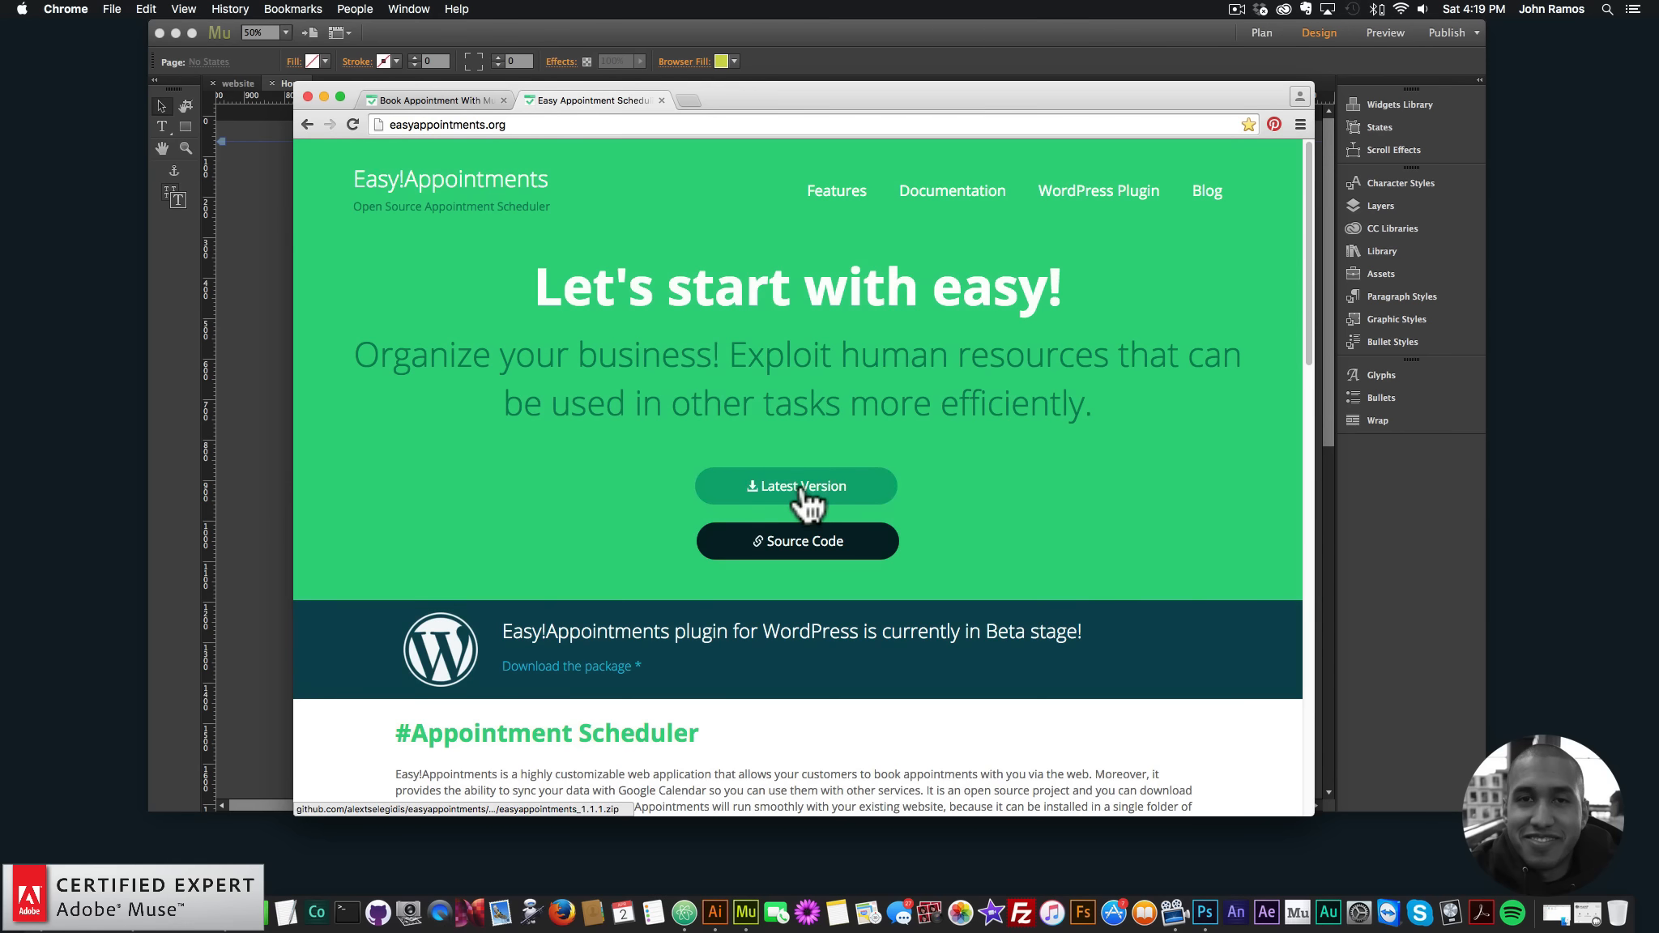
{"action": "left_click", "coordinate": [798, 491]}
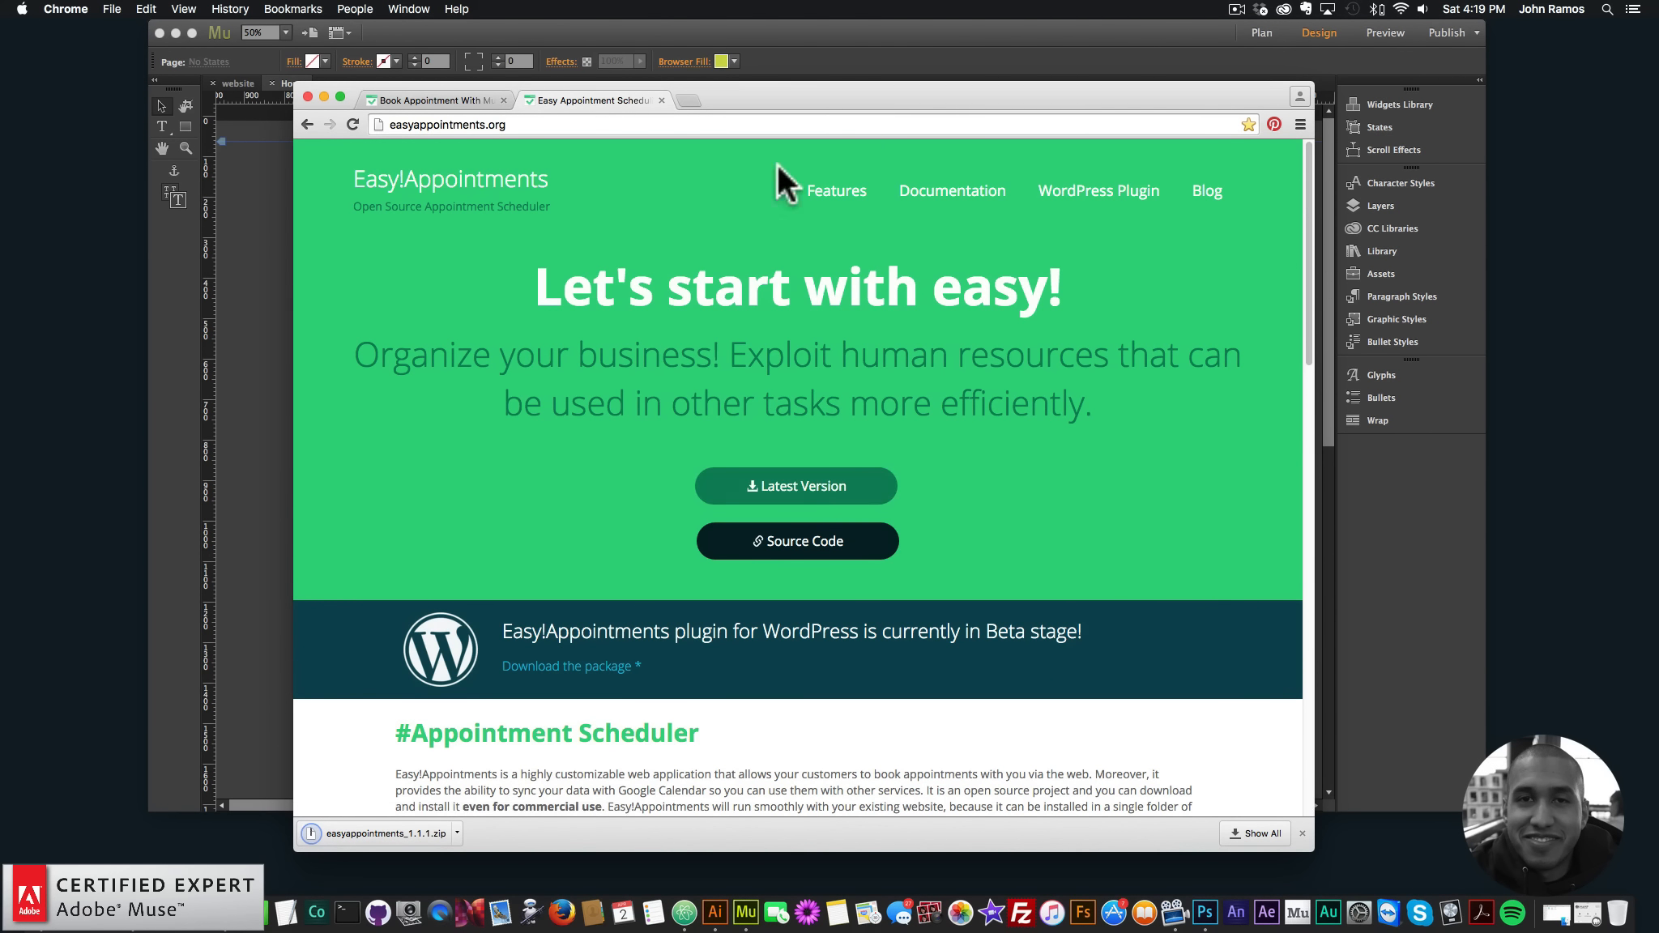
{"action": "left_click", "coordinate": [885, 38]}
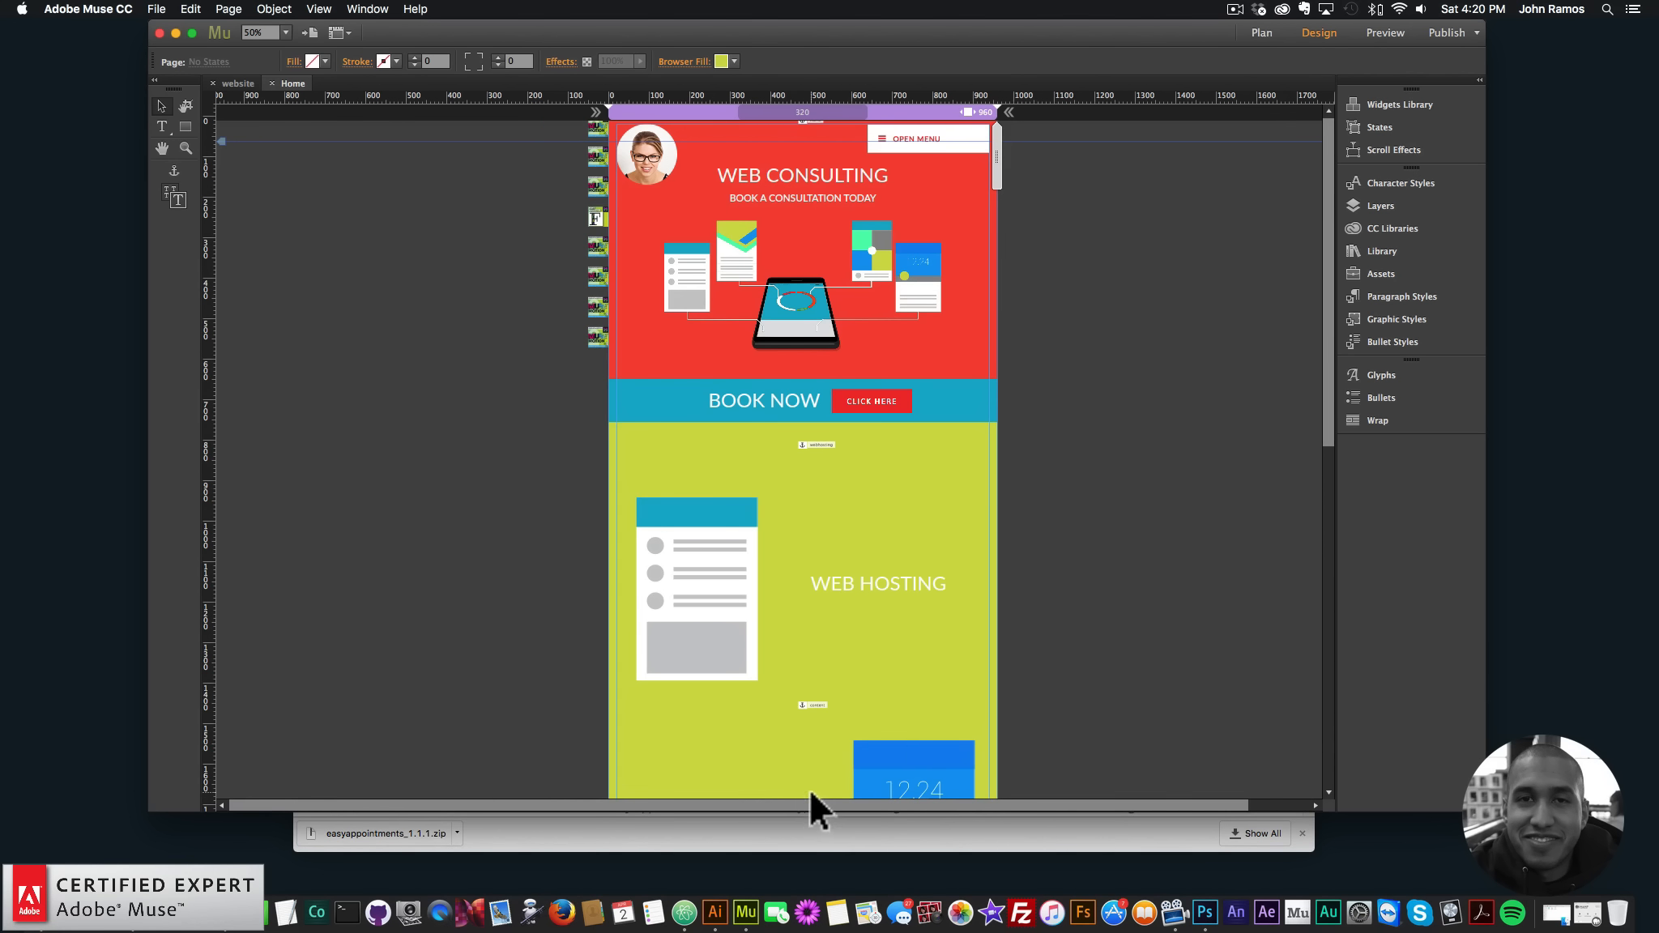
- Launch MAMP's local servers and search 'mamp' in a new tab to open mamp.info
{"action": "left_click", "coordinate": [805, 831]}
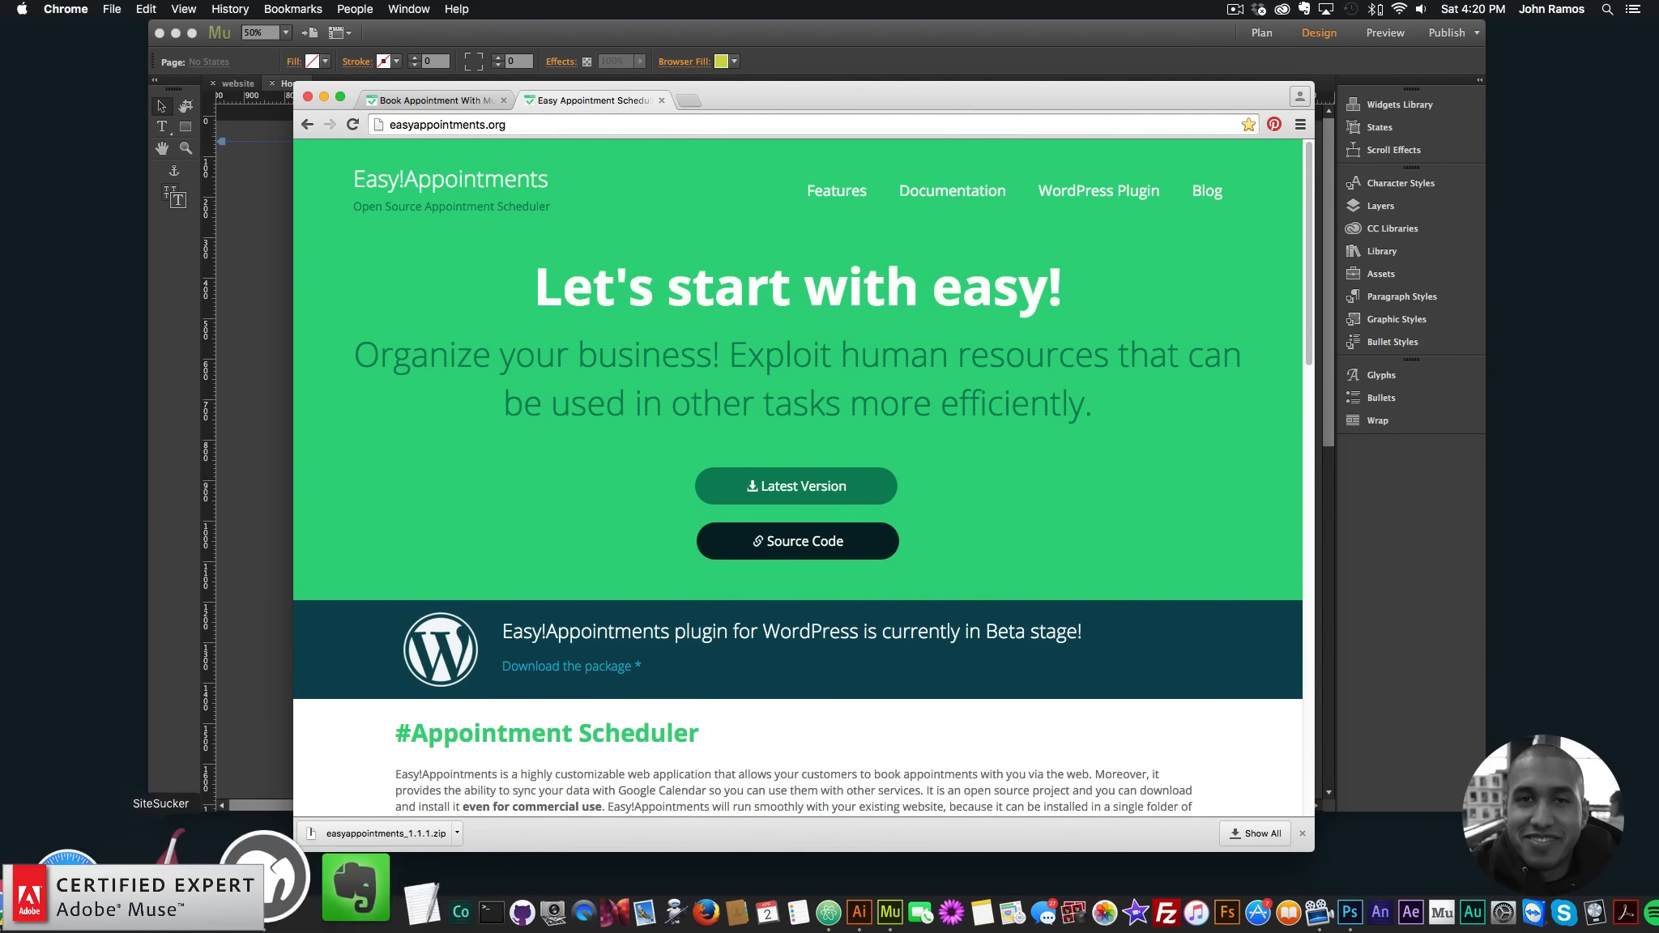
{"action": "left_click", "coordinate": [249, 877]}
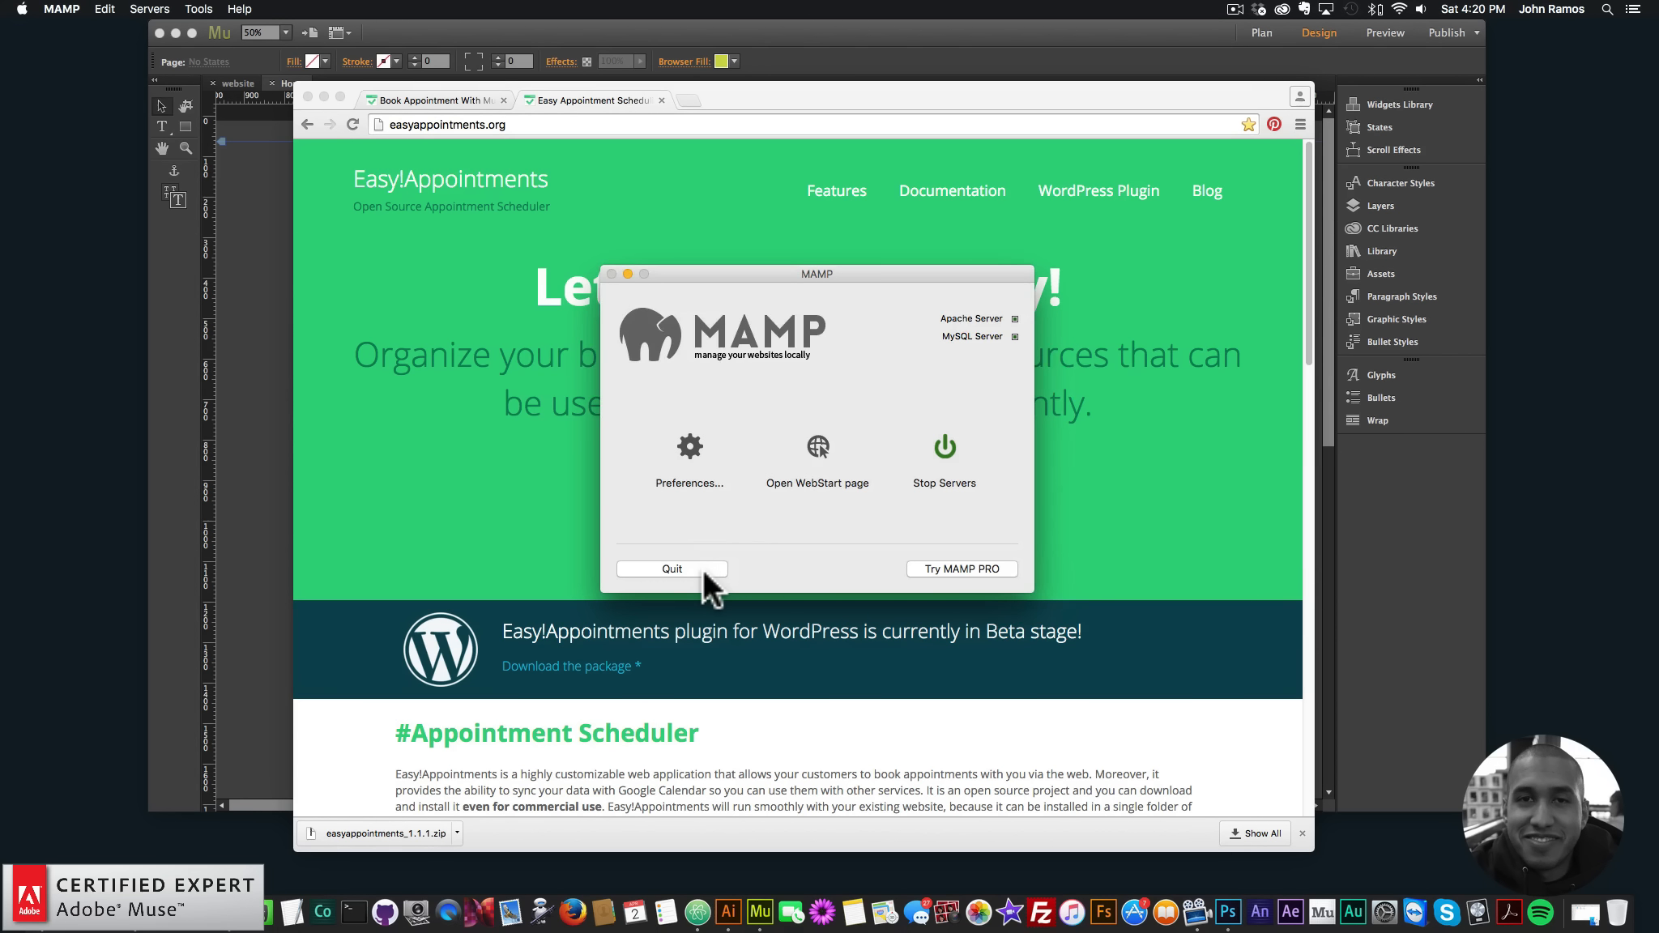
{"action": "left_click", "coordinate": [690, 98]}
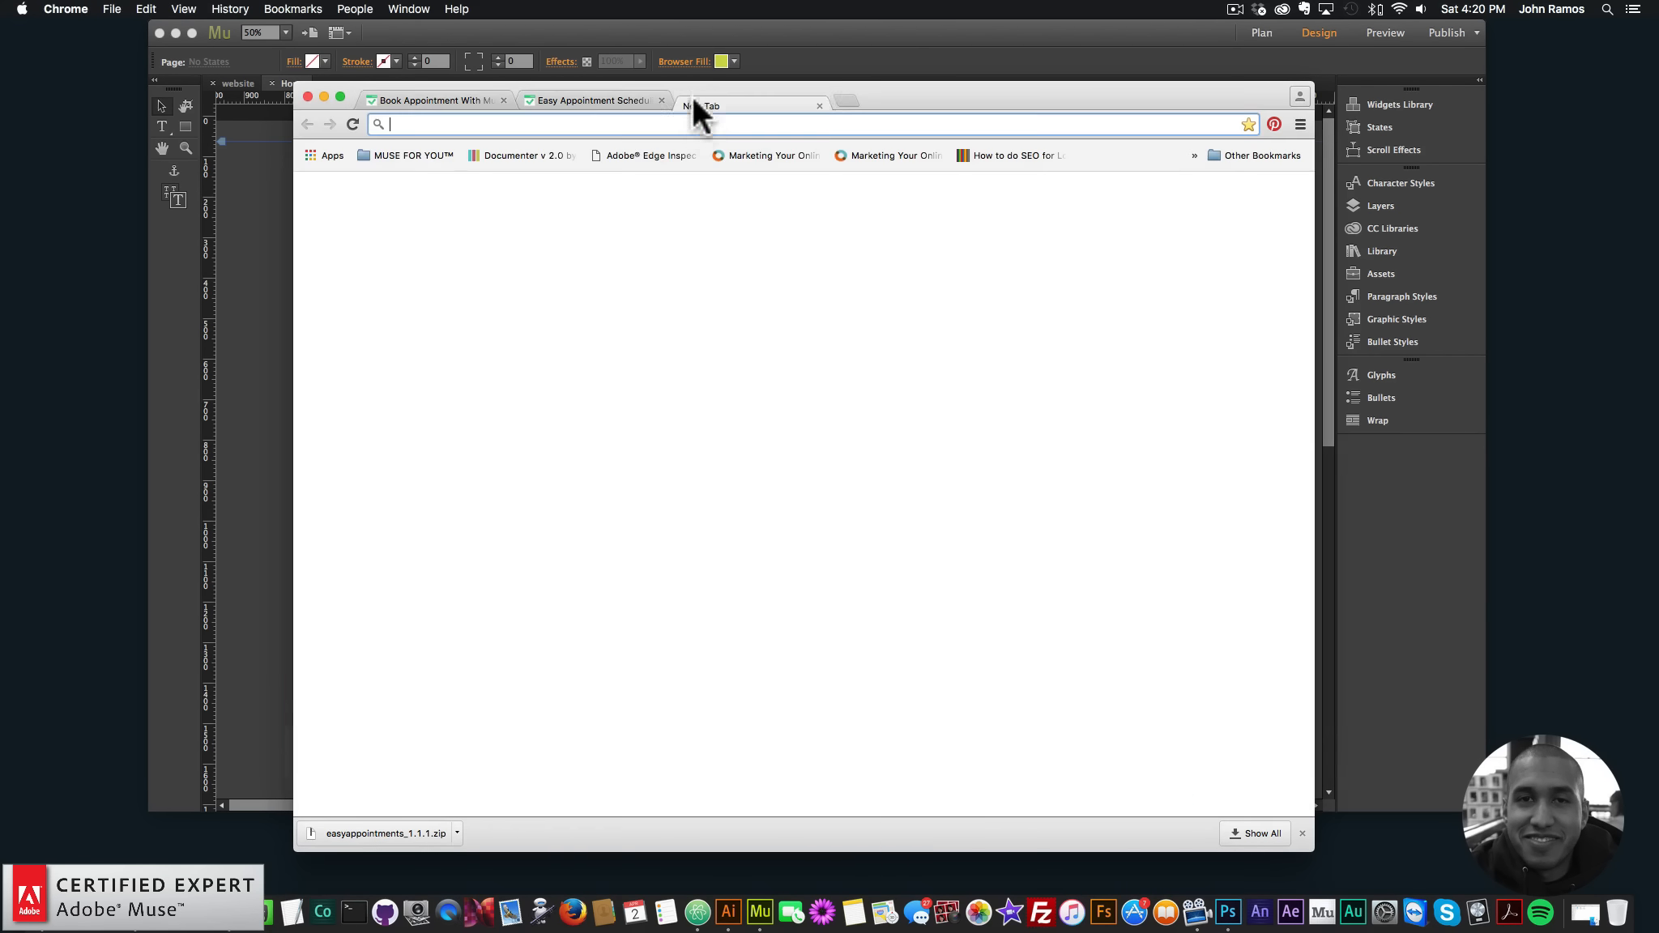
{"action": "type", "text": "mamp"}
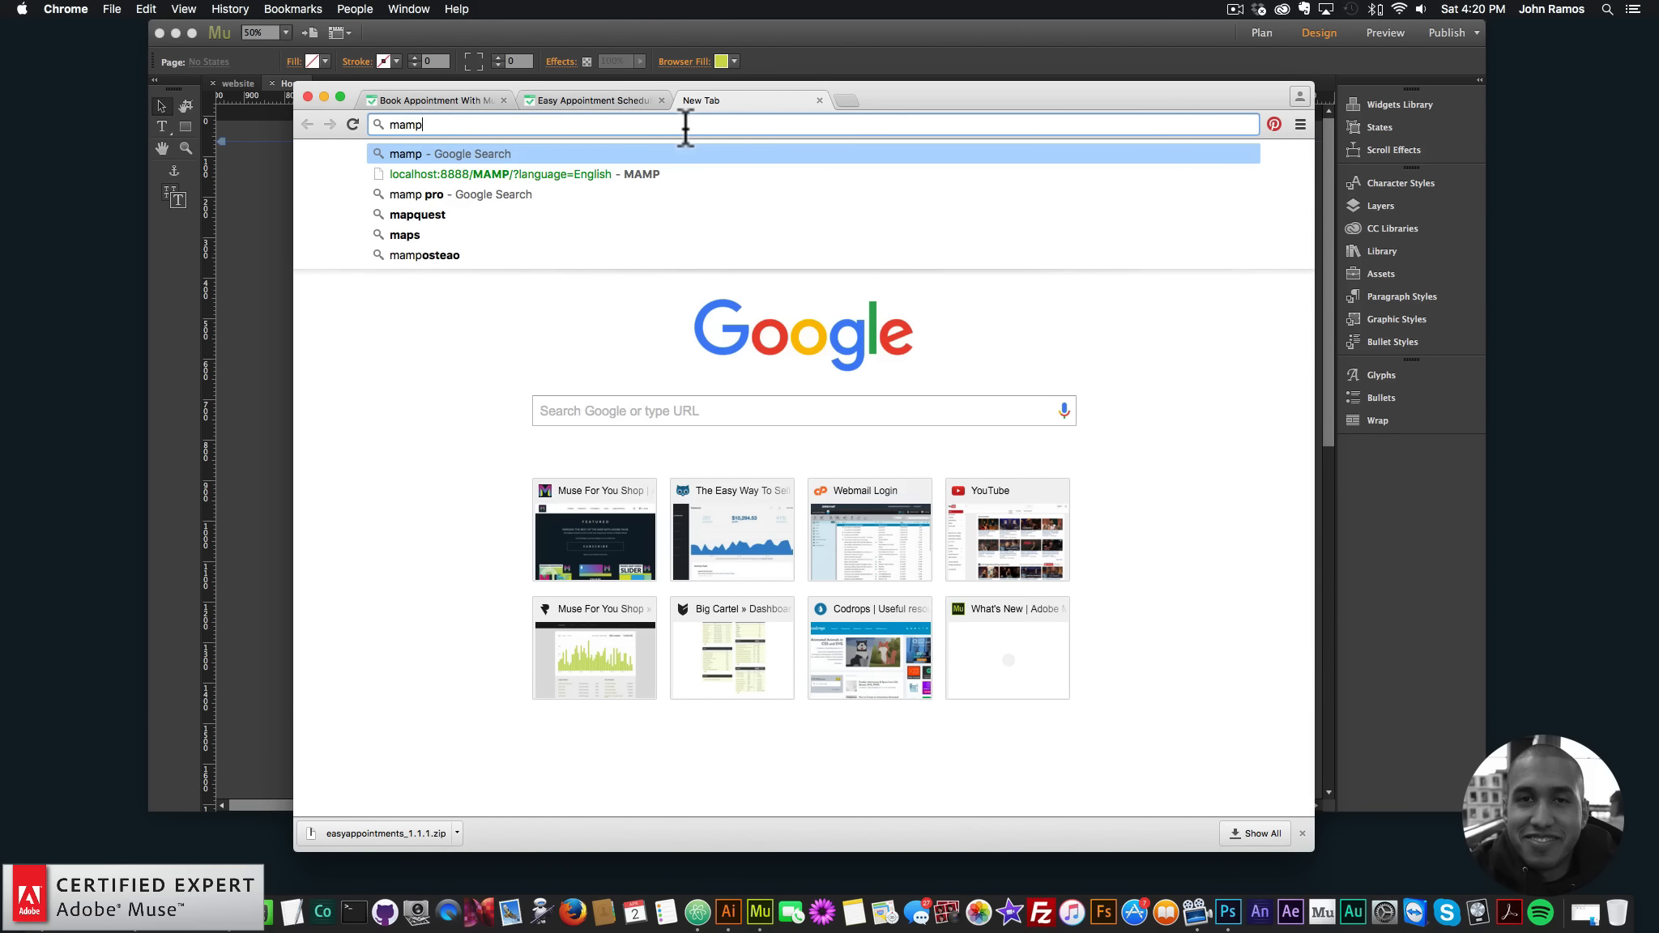
{"action": "key", "text": "Return"}
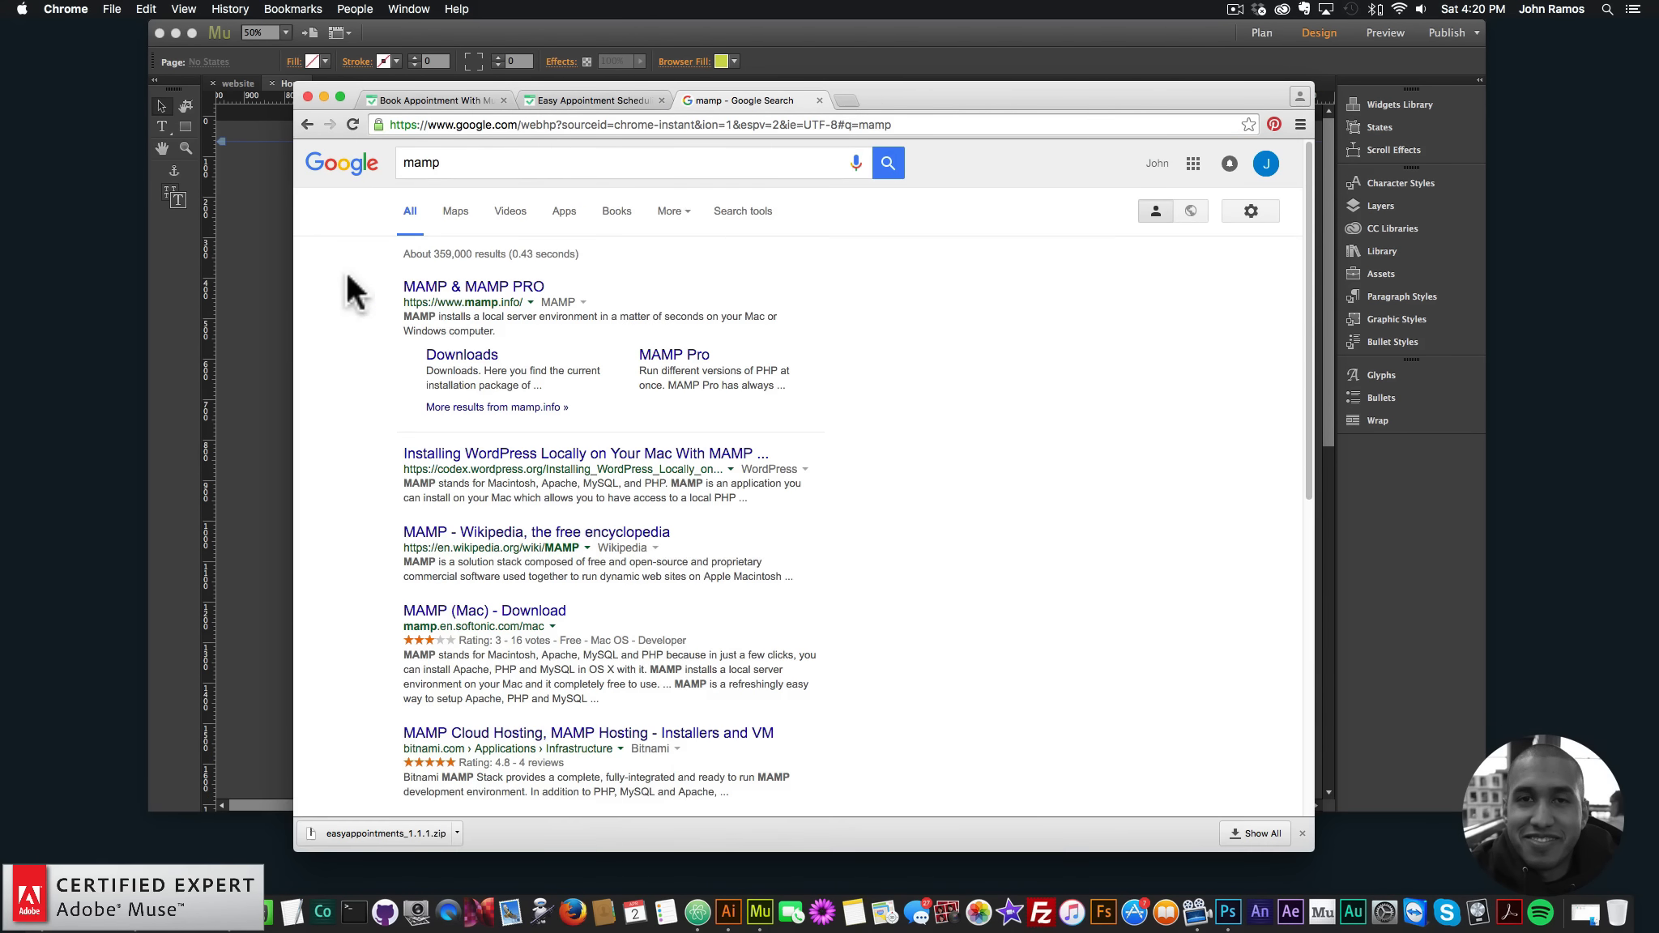
{"action": "left_click", "coordinate": [443, 292]}
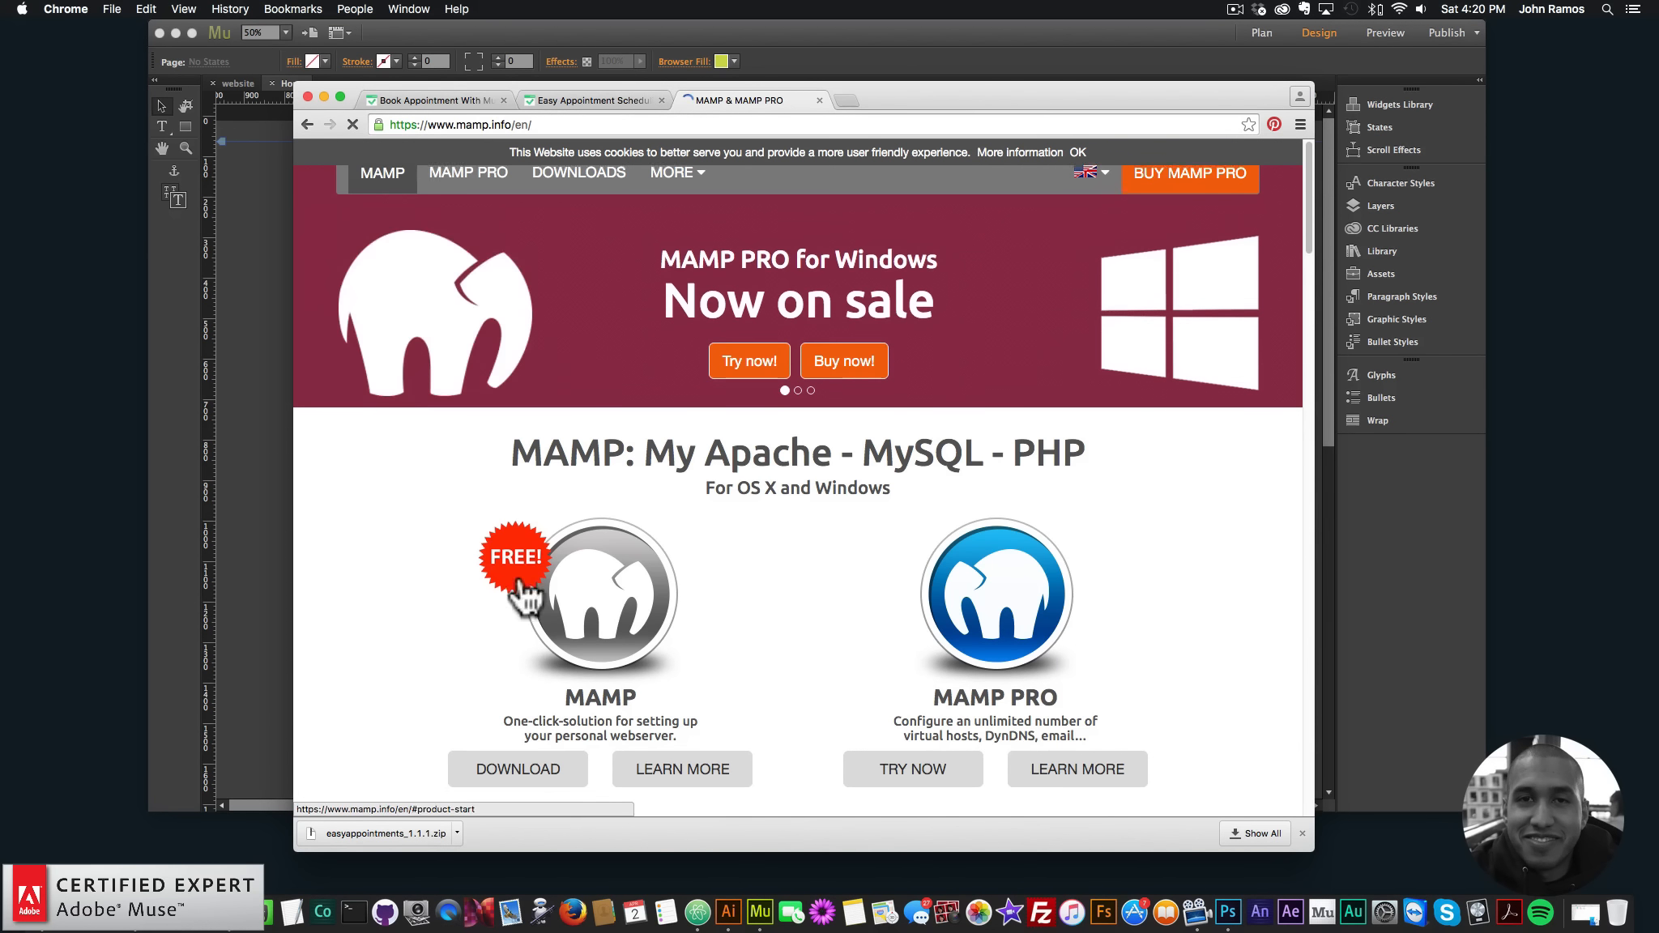
{"action": "scroll", "coordinate": [528, 603], "scroll_direction": "down", "scroll_amount": 3}
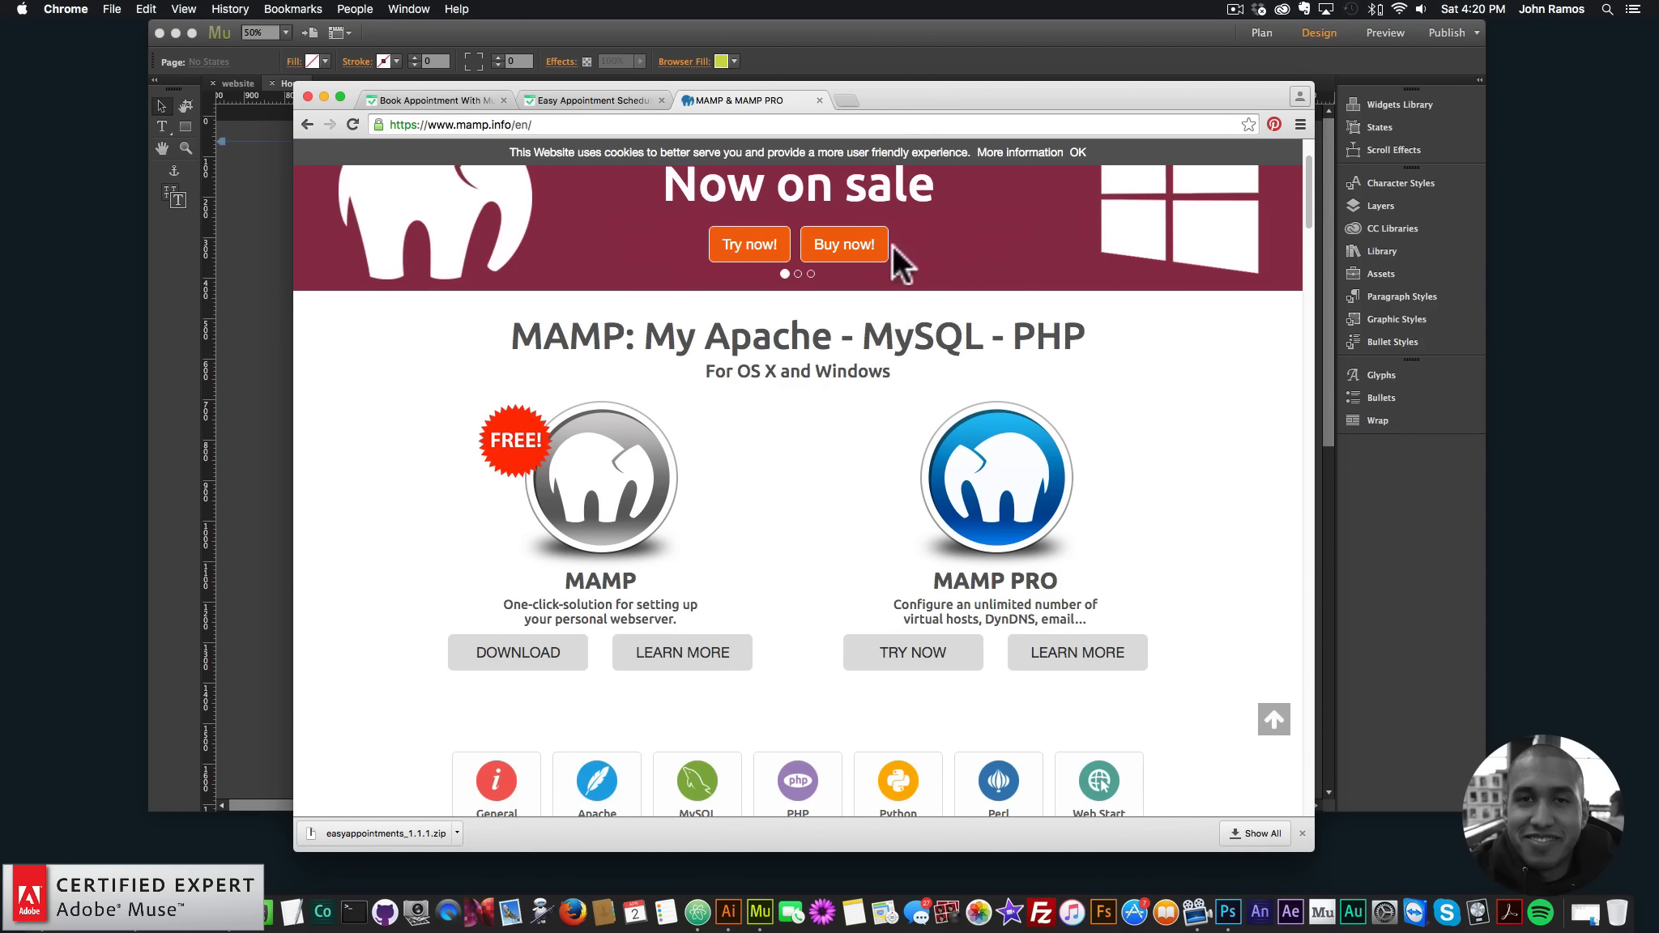
{"action": "left_click_drag", "start_coordinate": [895, 90], "coordinate": [911, 92]}
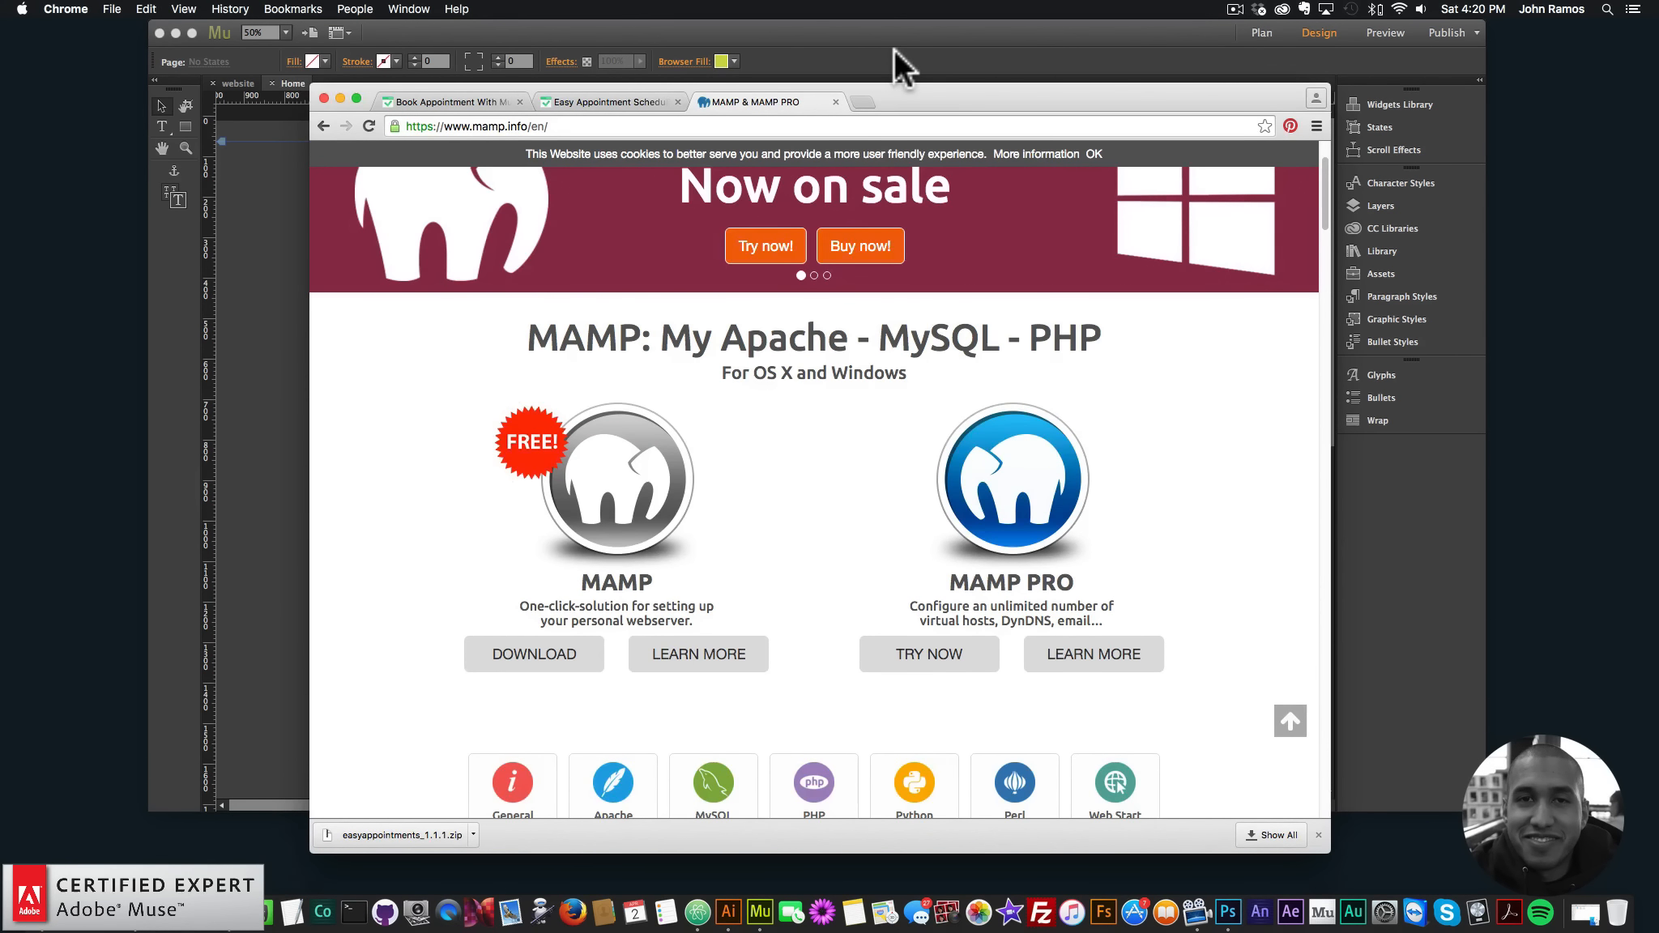
{"action": "left_click", "coordinate": [892, 50]}
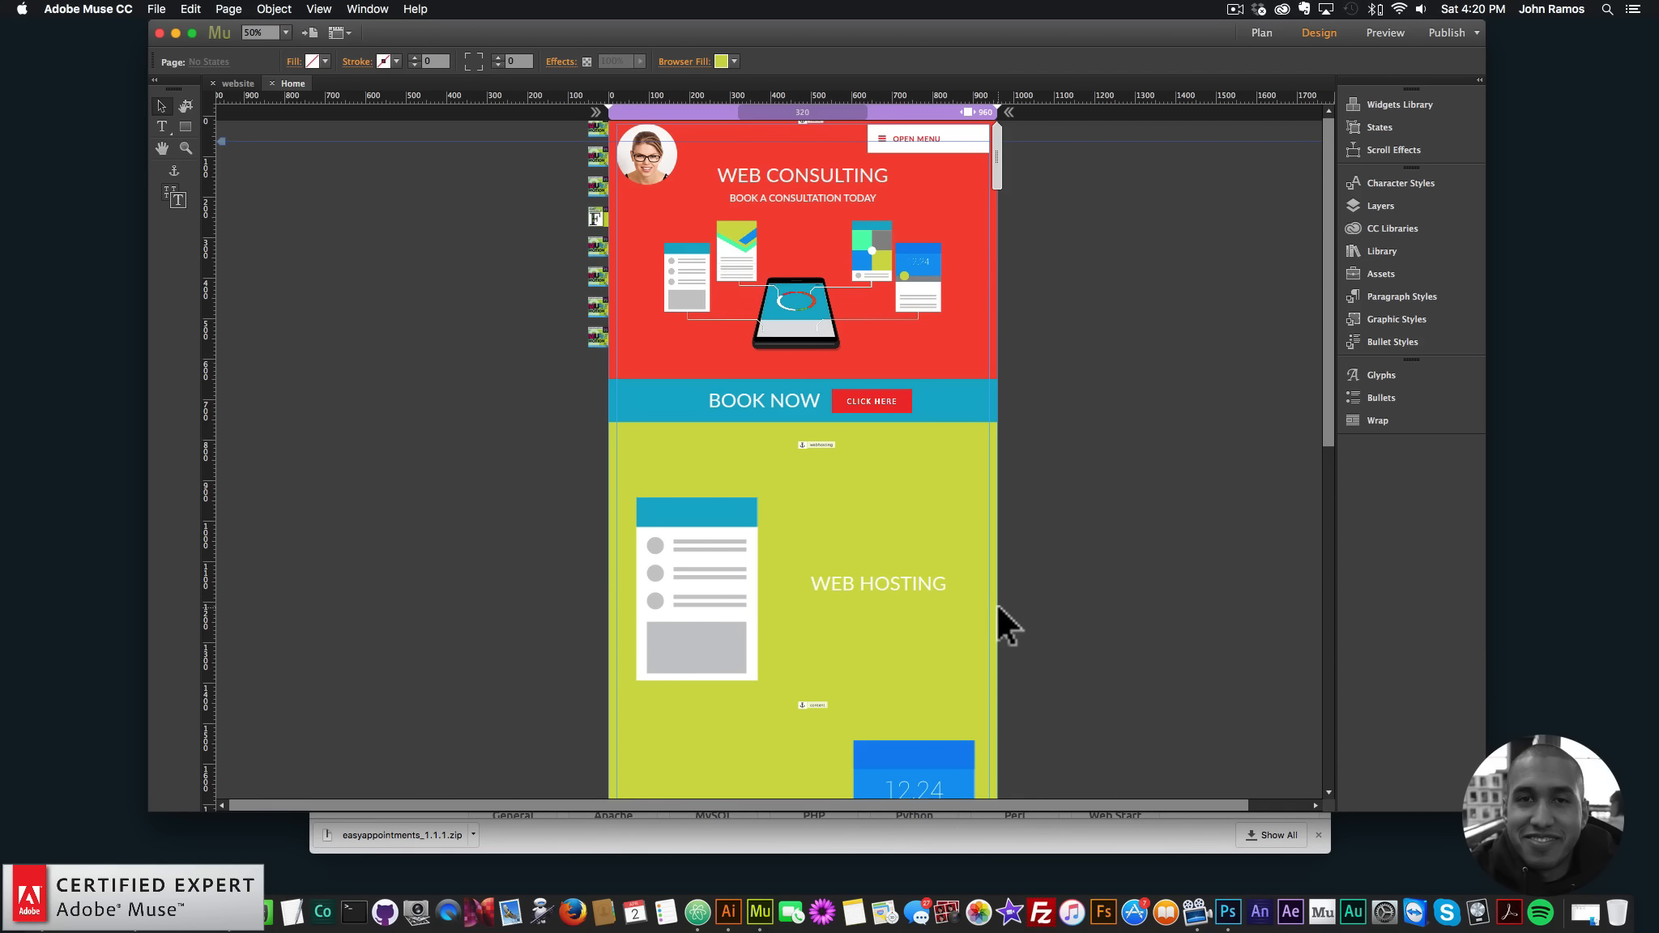
- Close the mamp.info tab and bring the Muse layout back to the front
{"action": "left_click", "coordinate": [779, 835]}
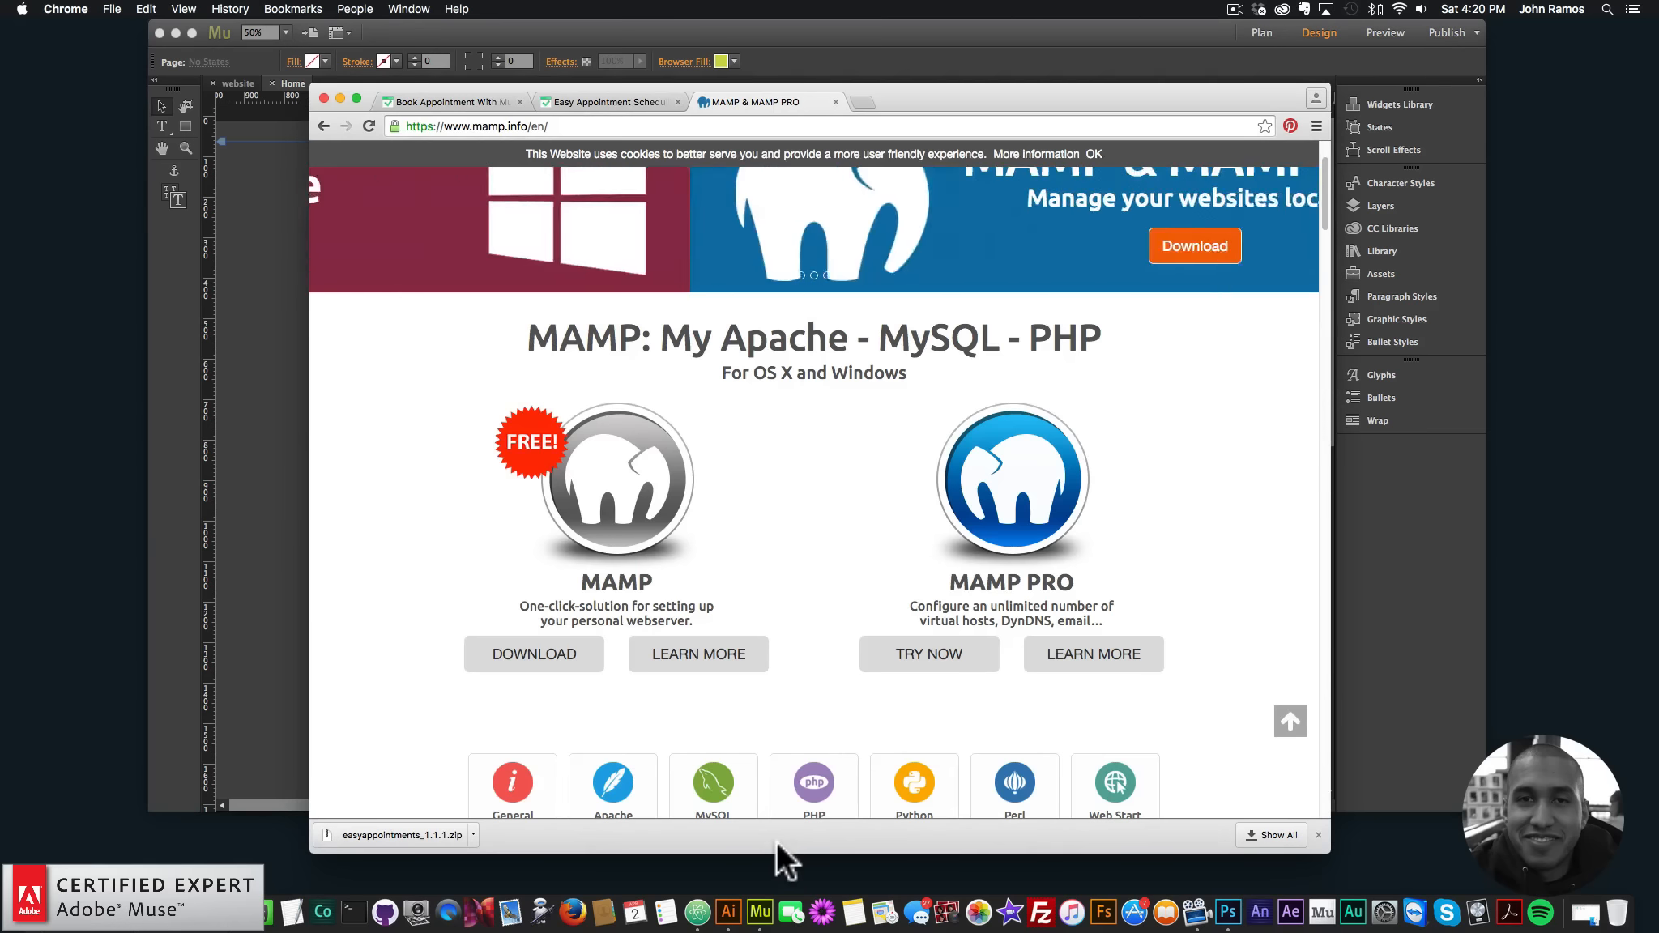
{"action": "left_click_drag", "start_coordinate": [907, 94], "coordinate": [851, 92]}
{"action": "left_click", "coordinate": [847, 103]}
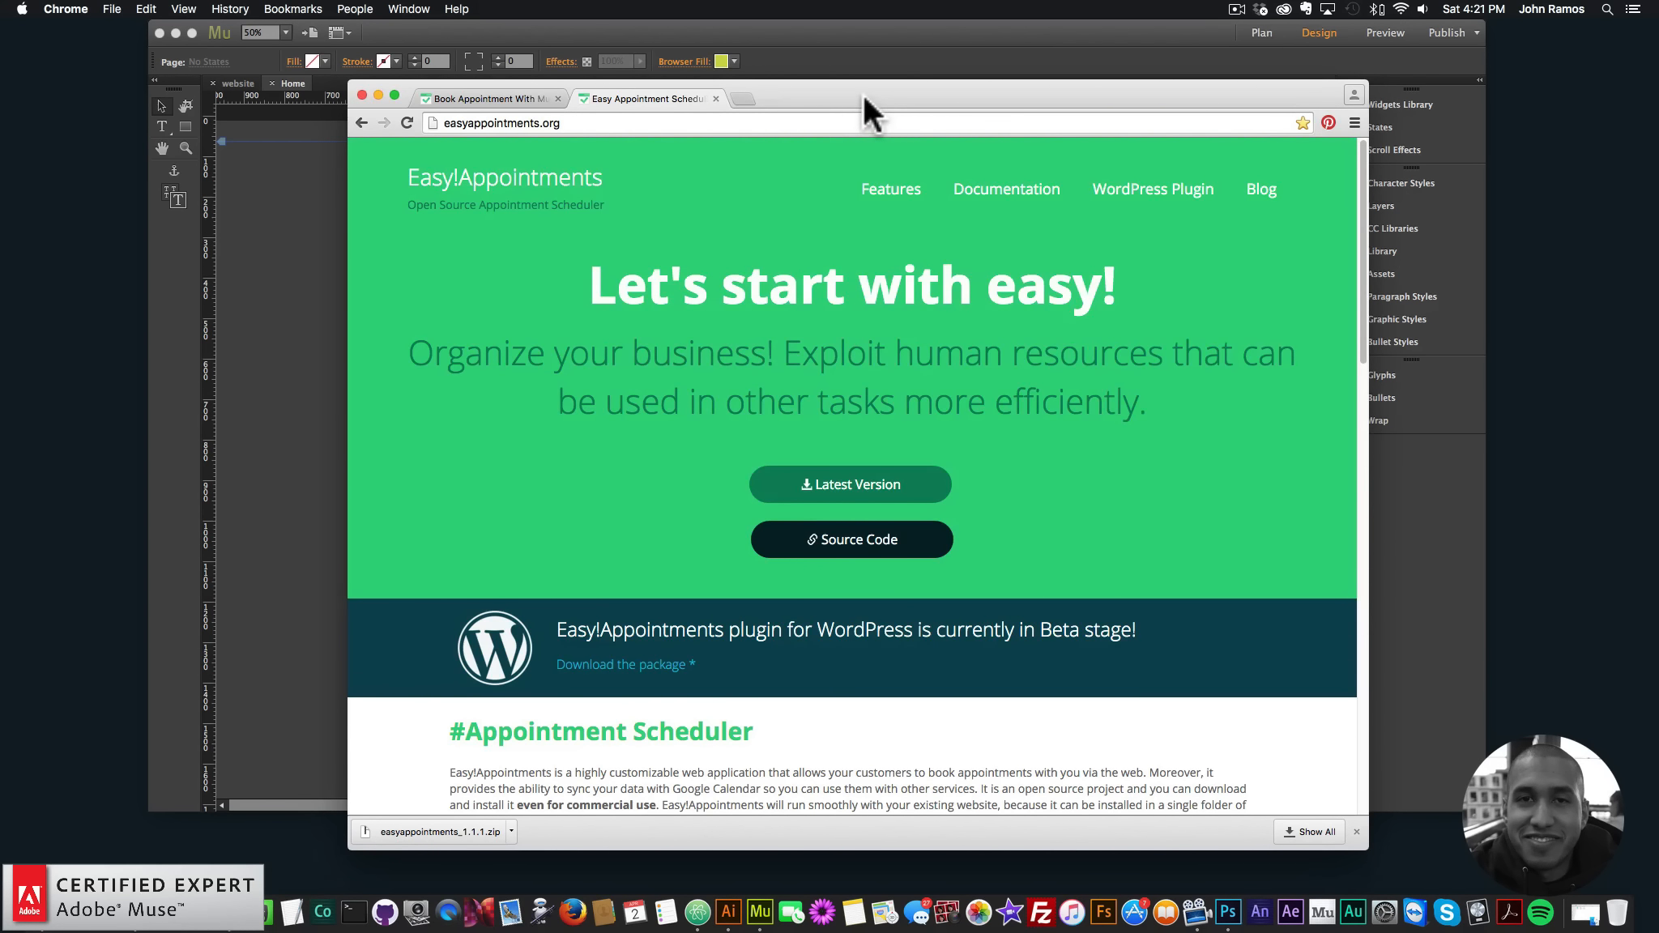
{"action": "left_click_drag", "start_coordinate": [864, 93], "coordinate": [897, 74]}
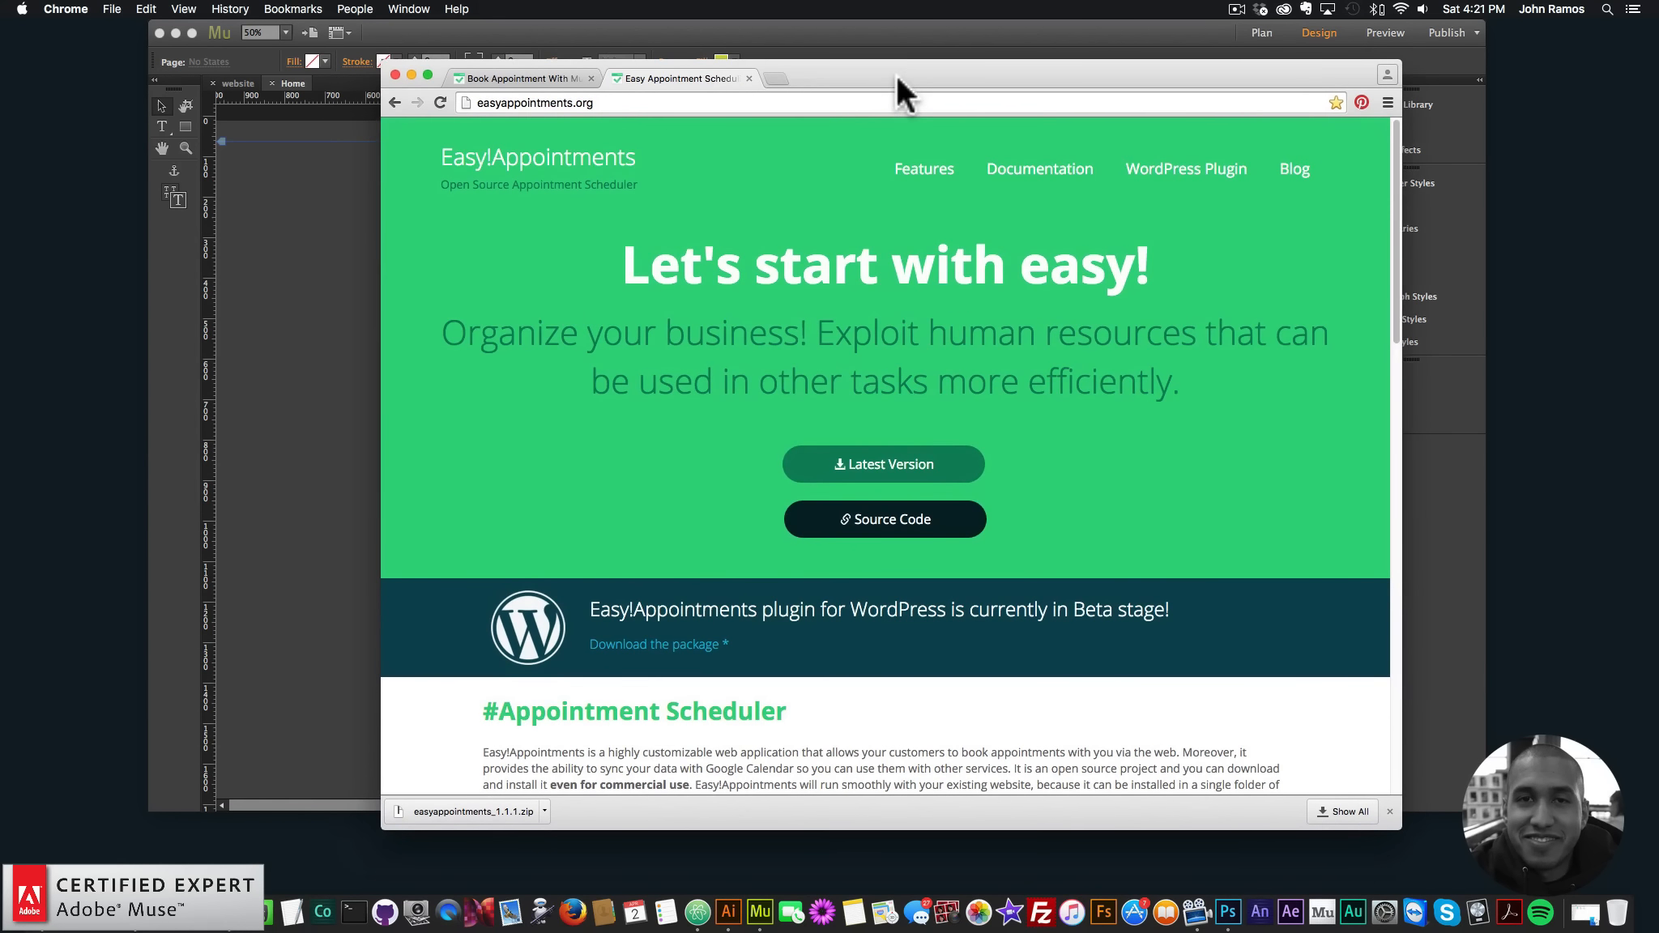
{"action": "left_click", "coordinate": [886, 33]}
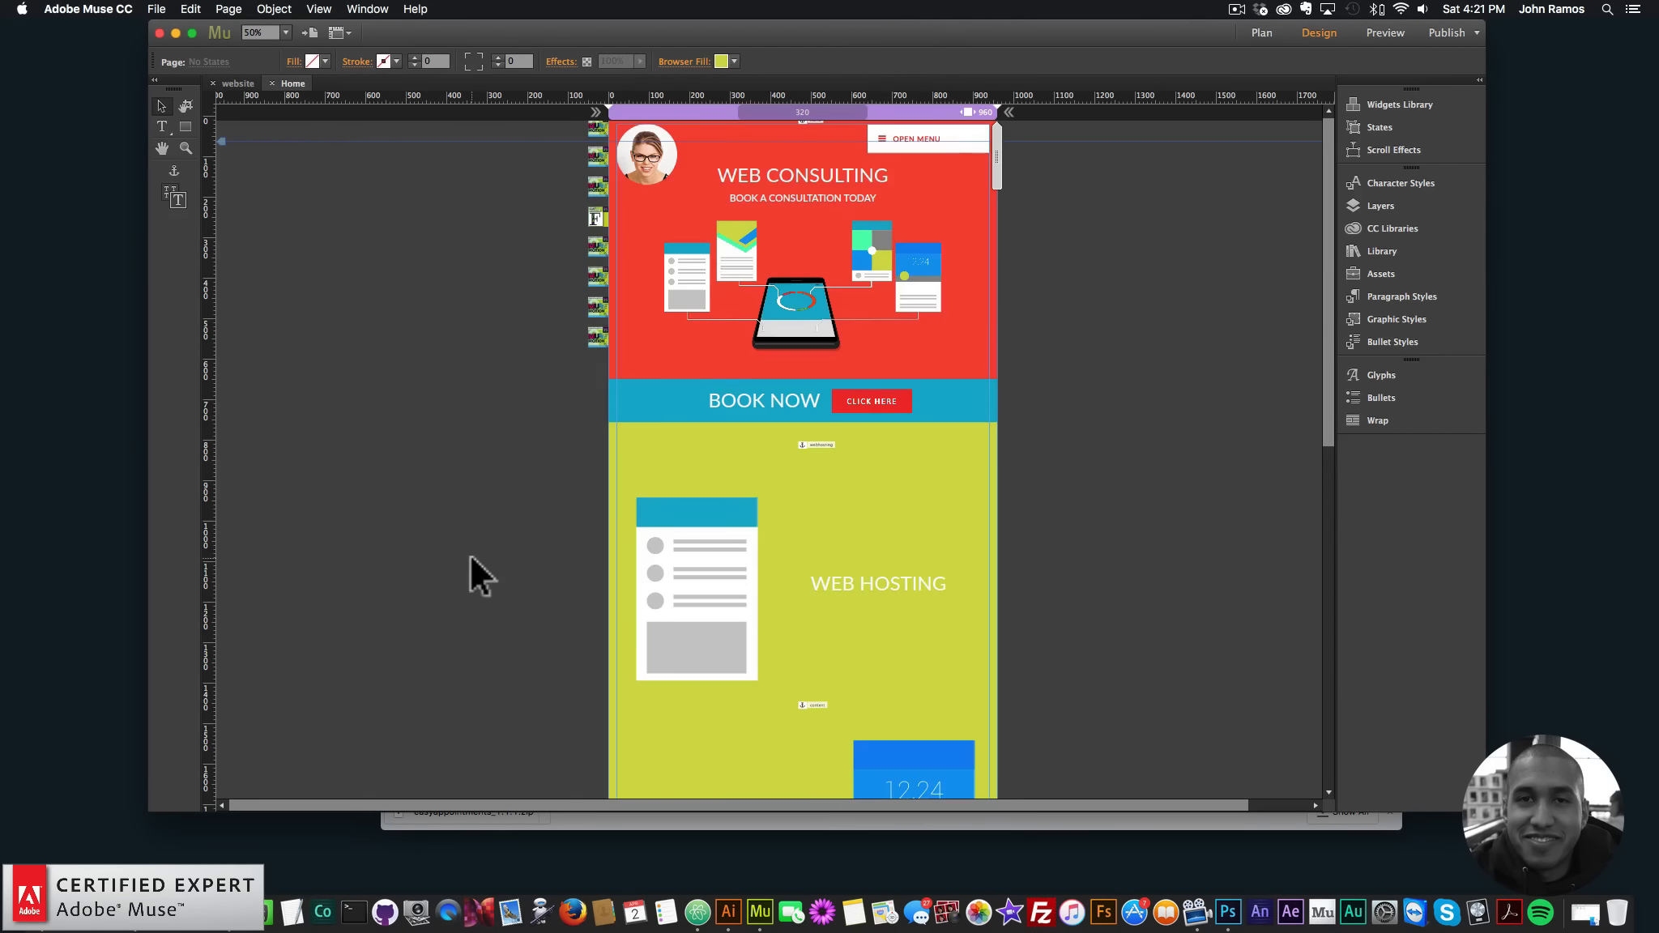
- Copy easyappointments_1.1.1.zip from video-website into appointments1 and extract it there
{"action": "left_click", "coordinate": [1586, 913]}
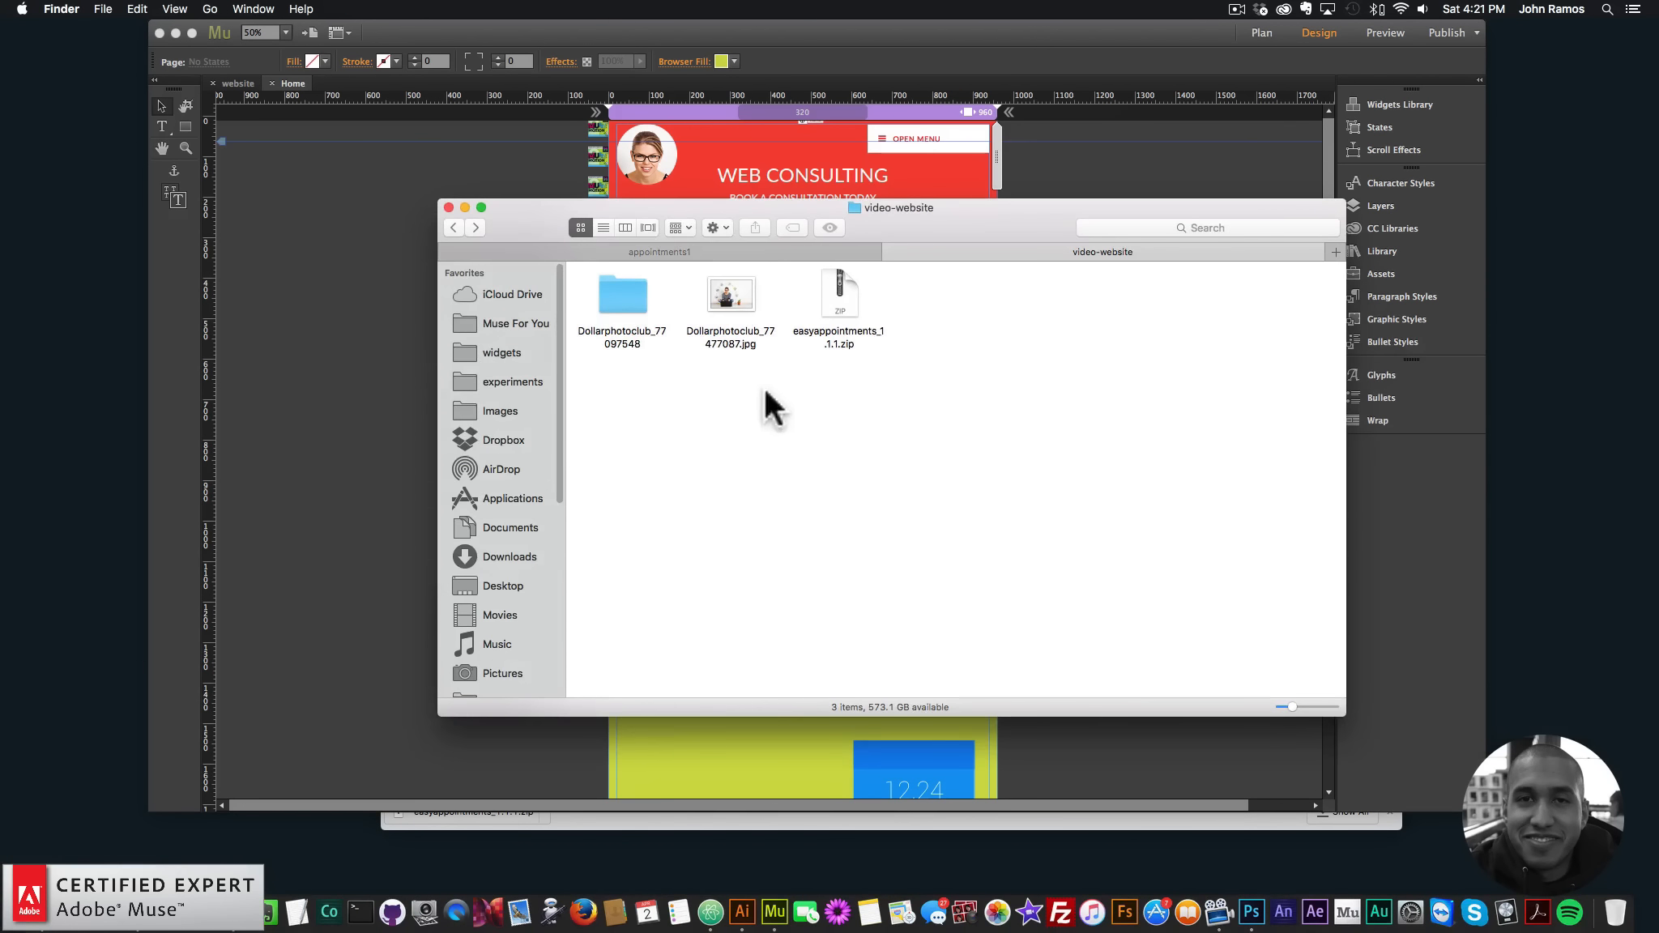
{"action": "left_click", "coordinate": [713, 249]}
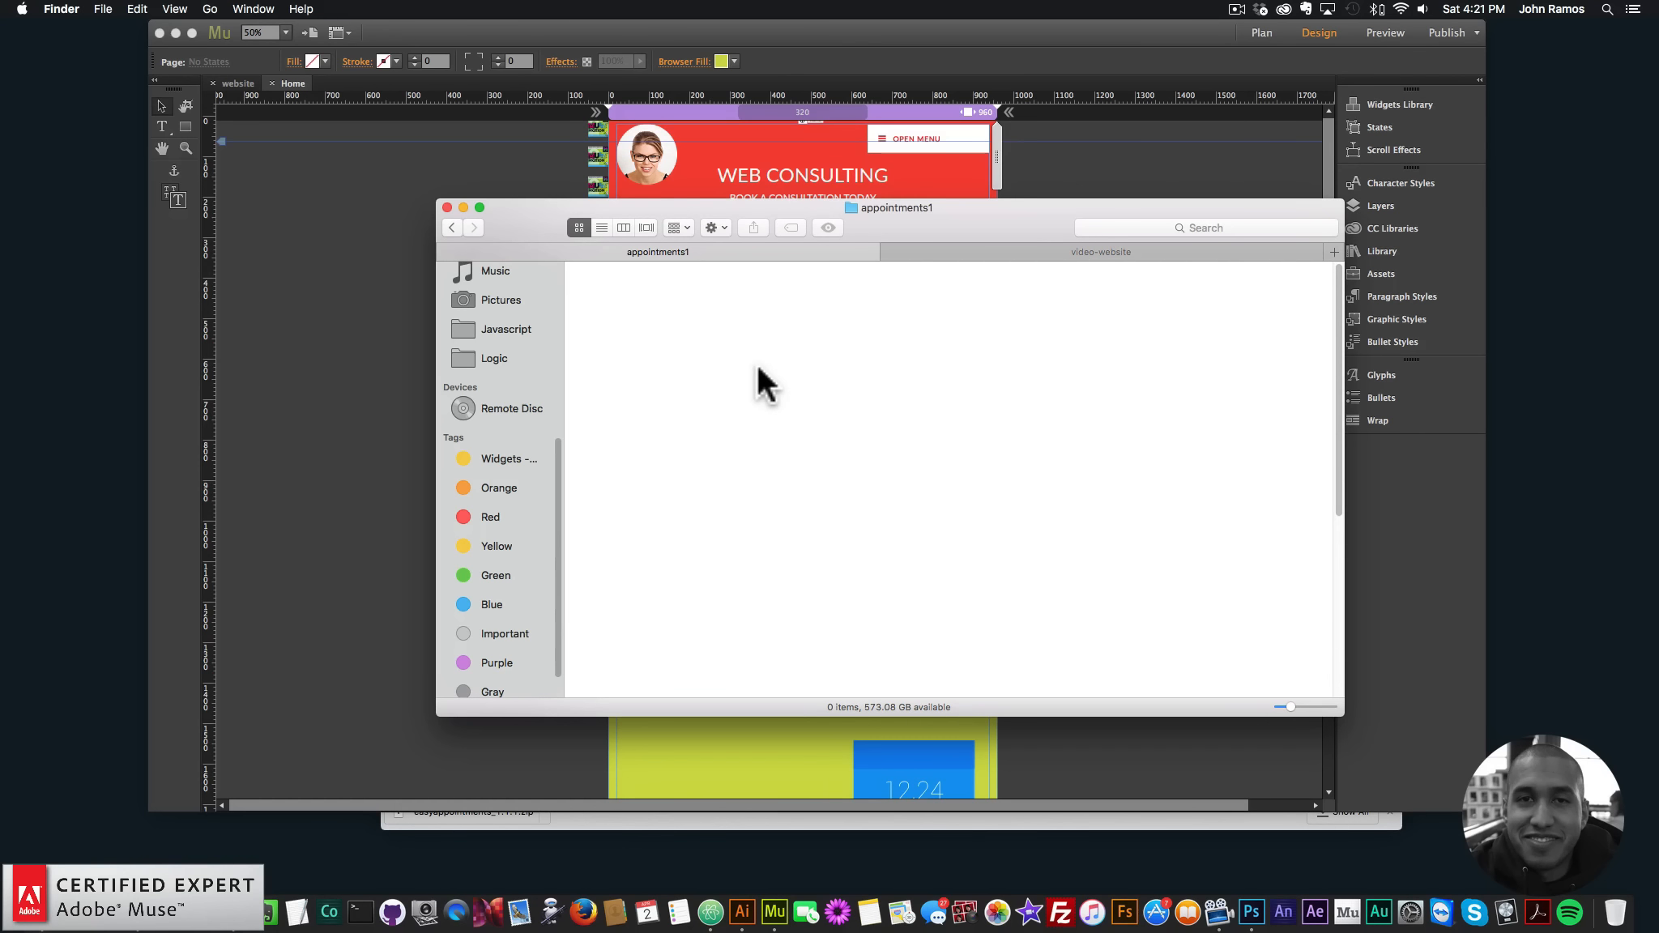
{"action": "left_click", "coordinate": [1042, 251]}
{"action": "left_click", "coordinate": [823, 298]}
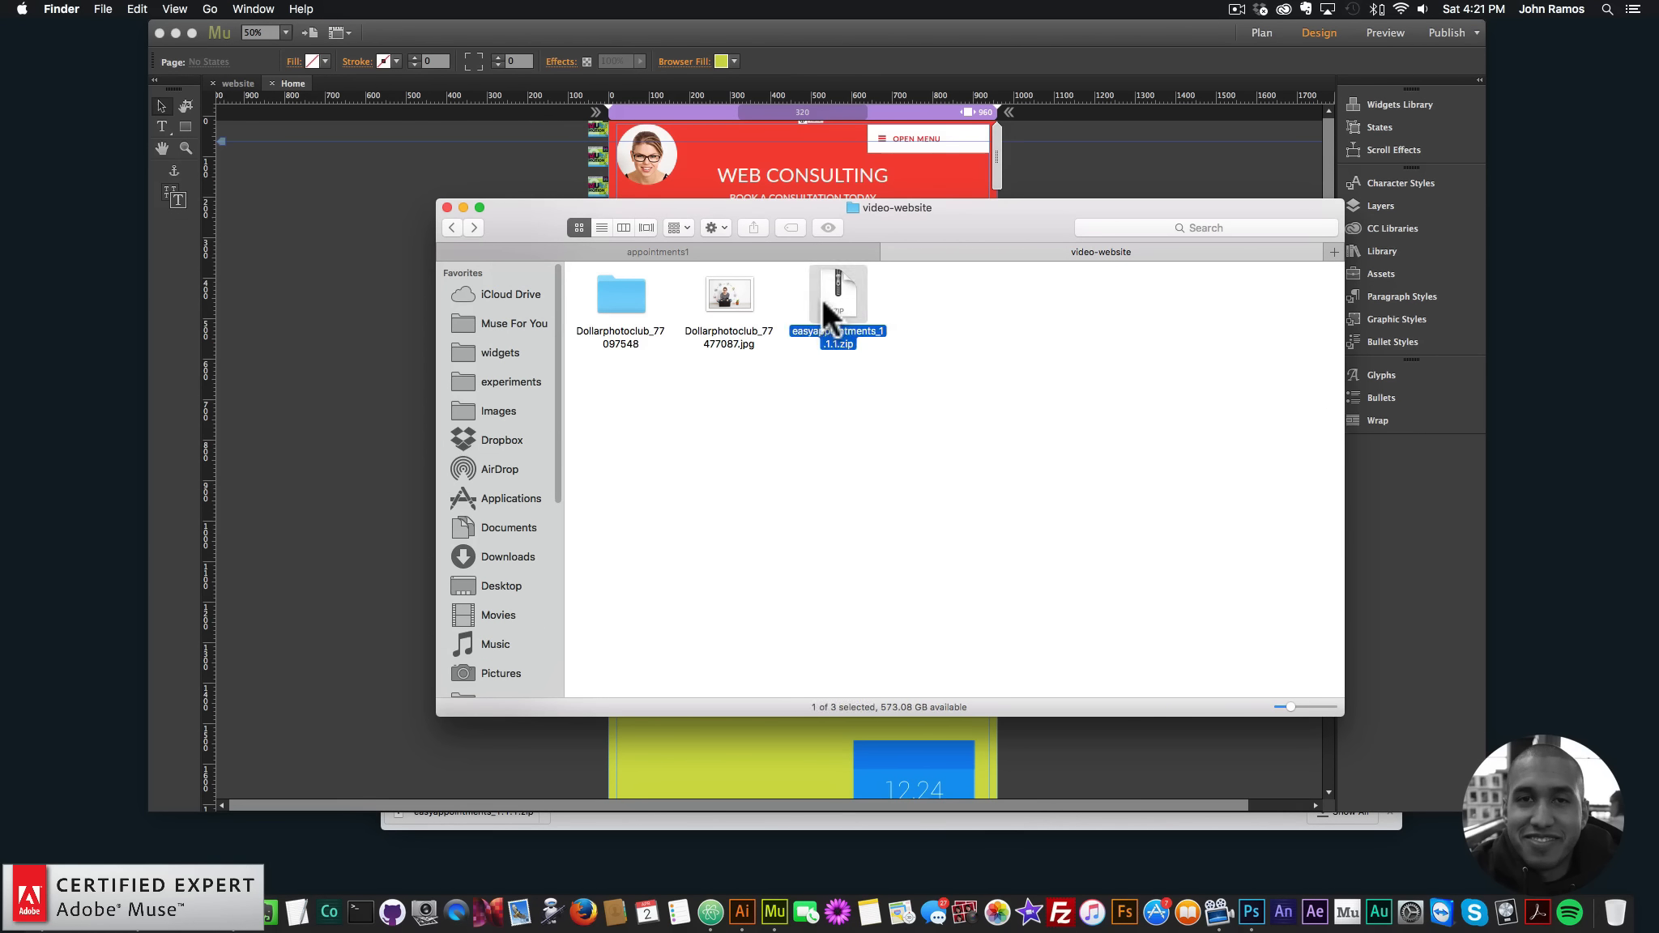
{"action": "key", "text": "super+c"}
{"action": "key", "text": "super+c"}
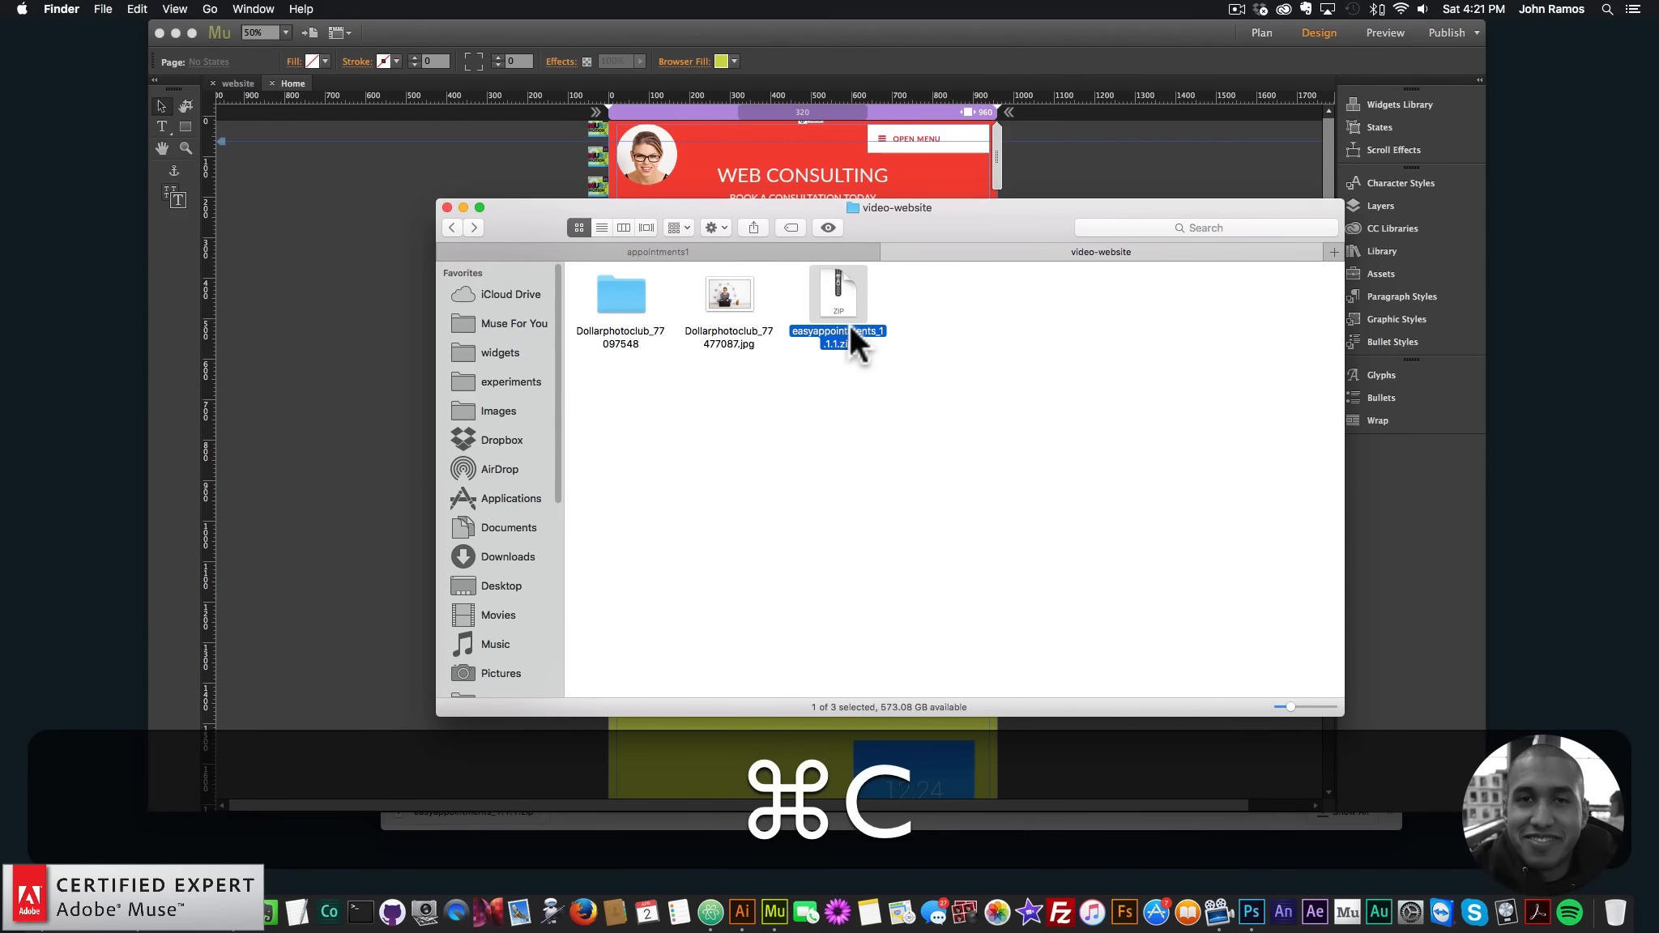
{"action": "left_click", "coordinate": [733, 252]}
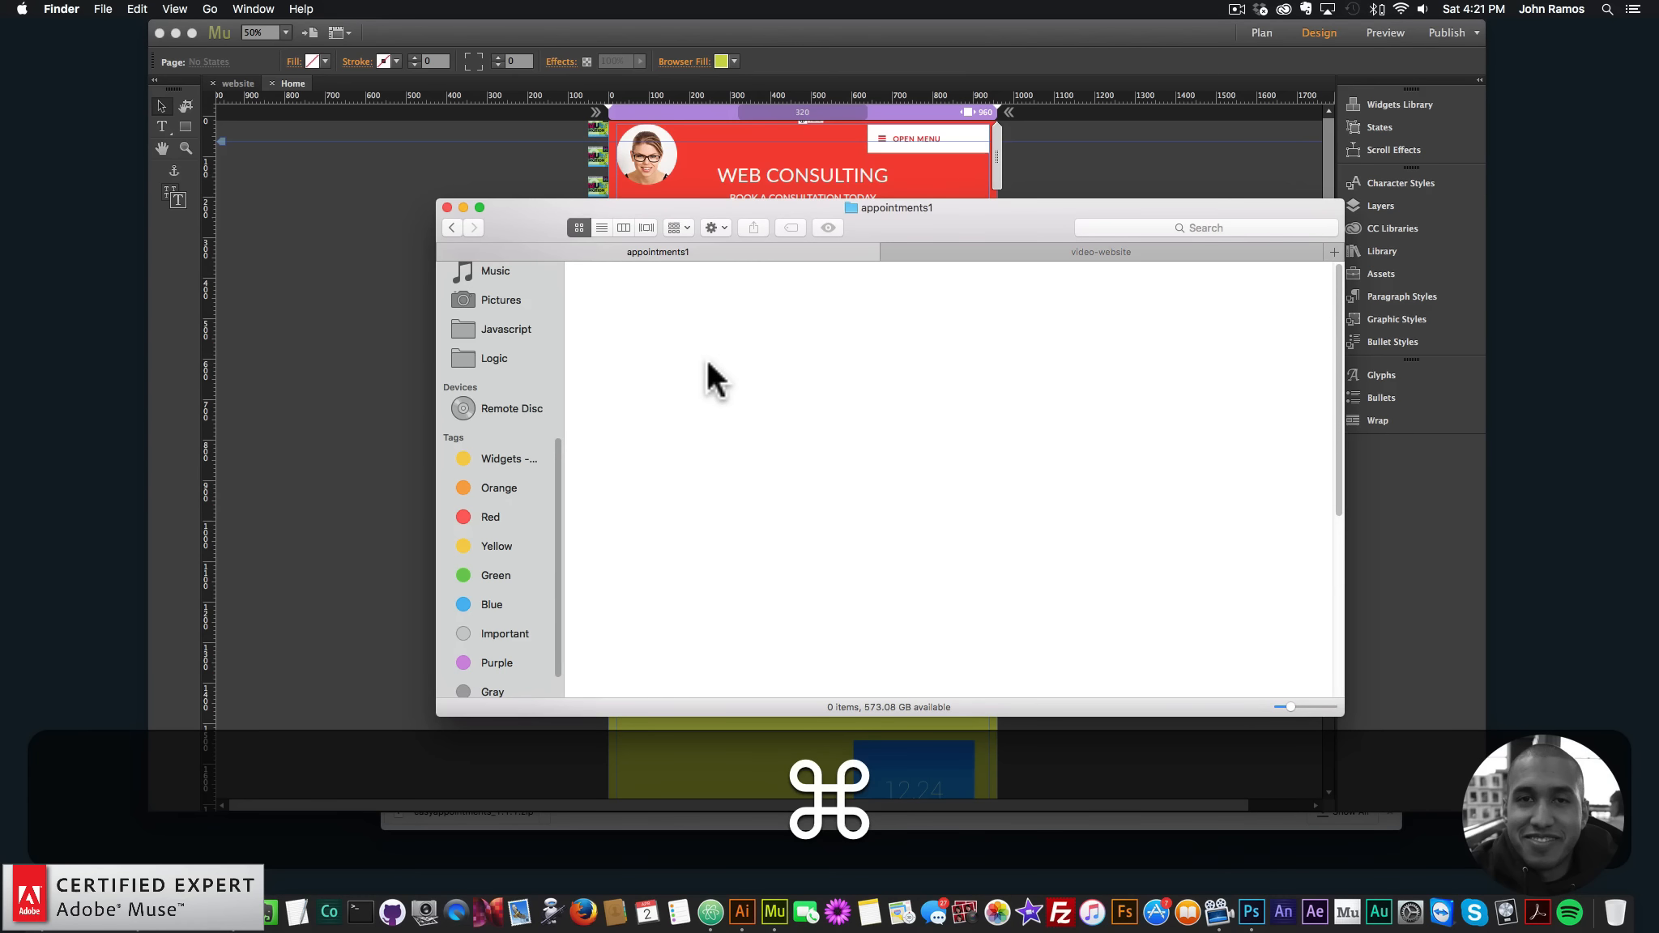
{"action": "key", "text": "super+v"}
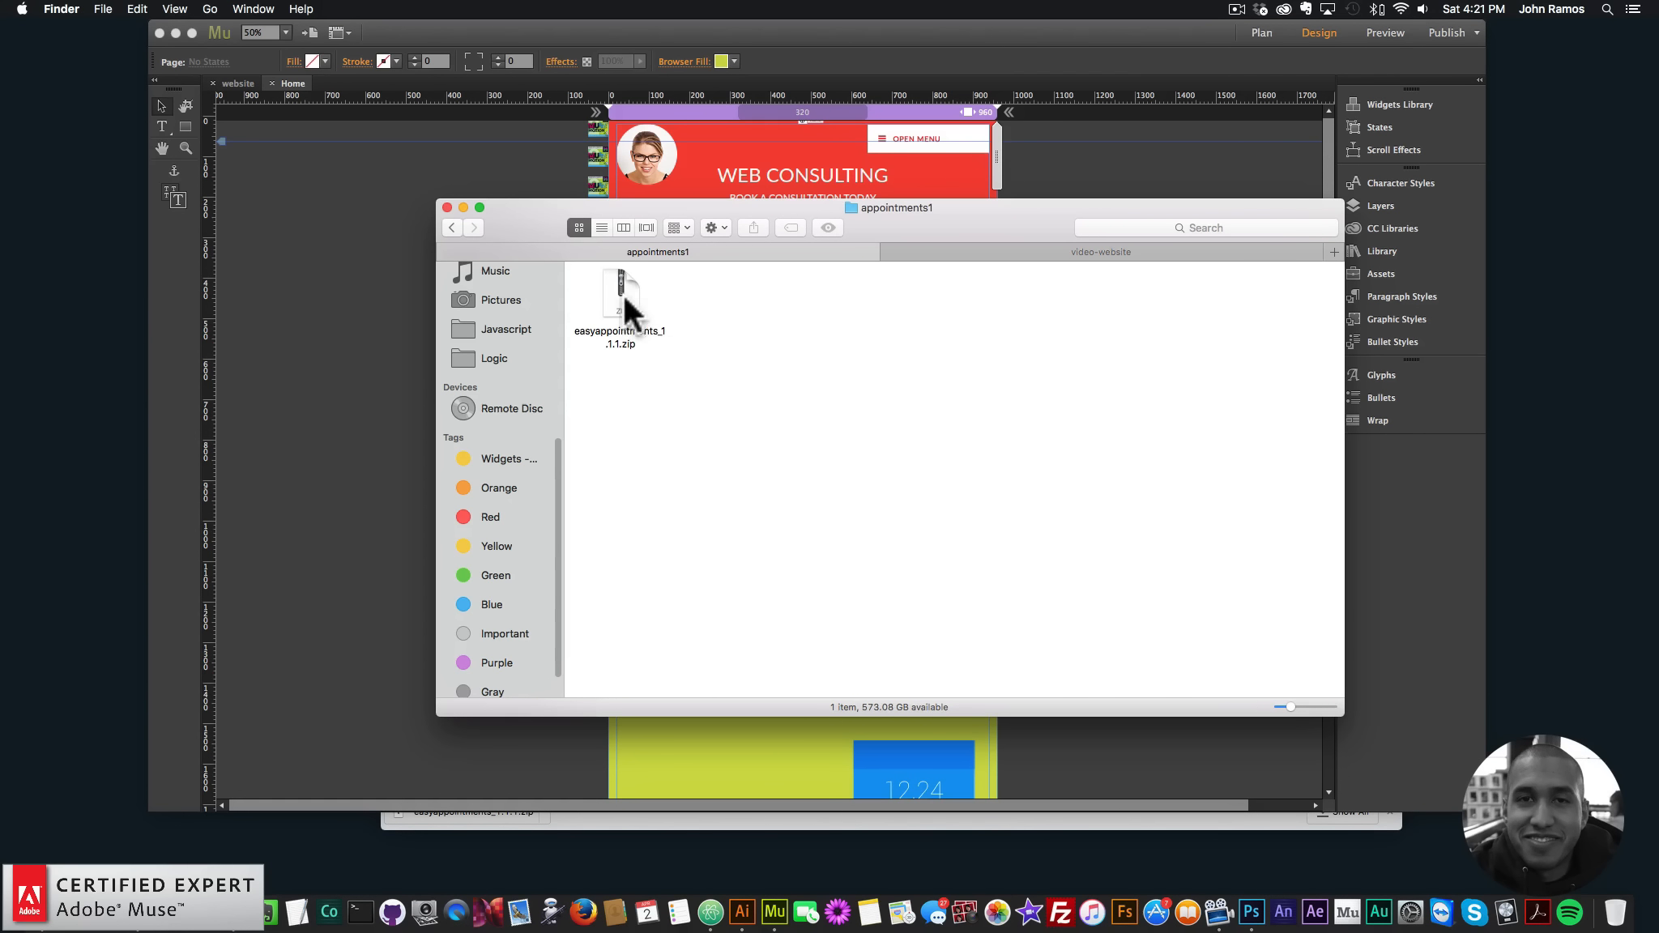
{"action": "double_click", "coordinate": [623, 292]}
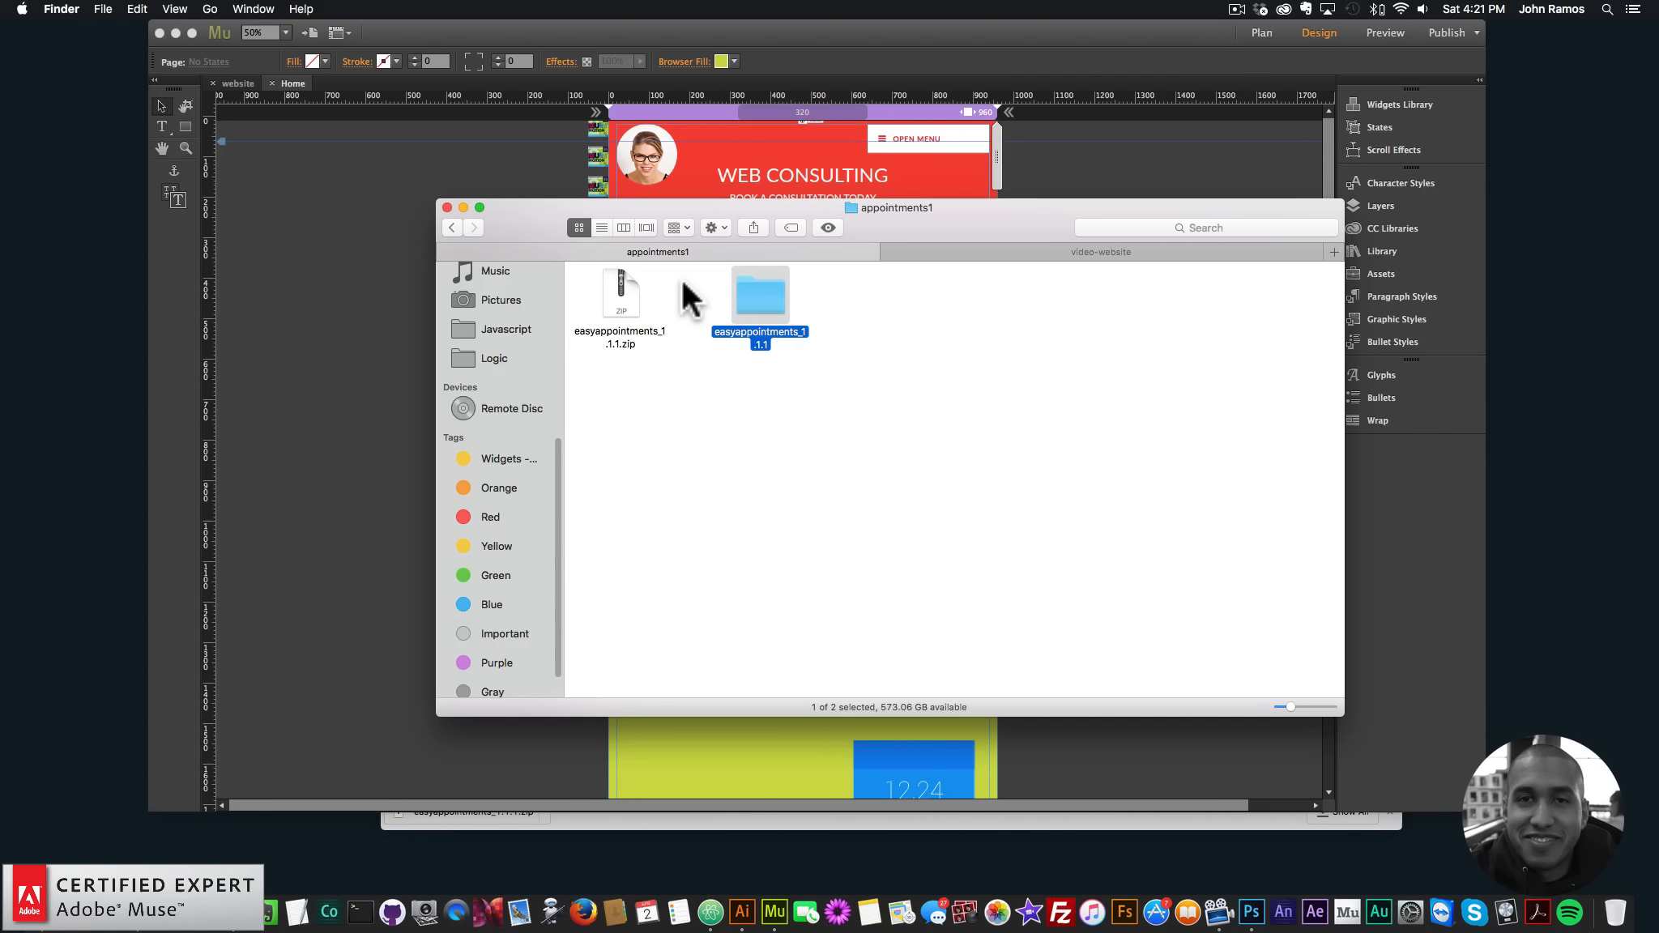
{"action": "left_click", "coordinate": [241, 883]}
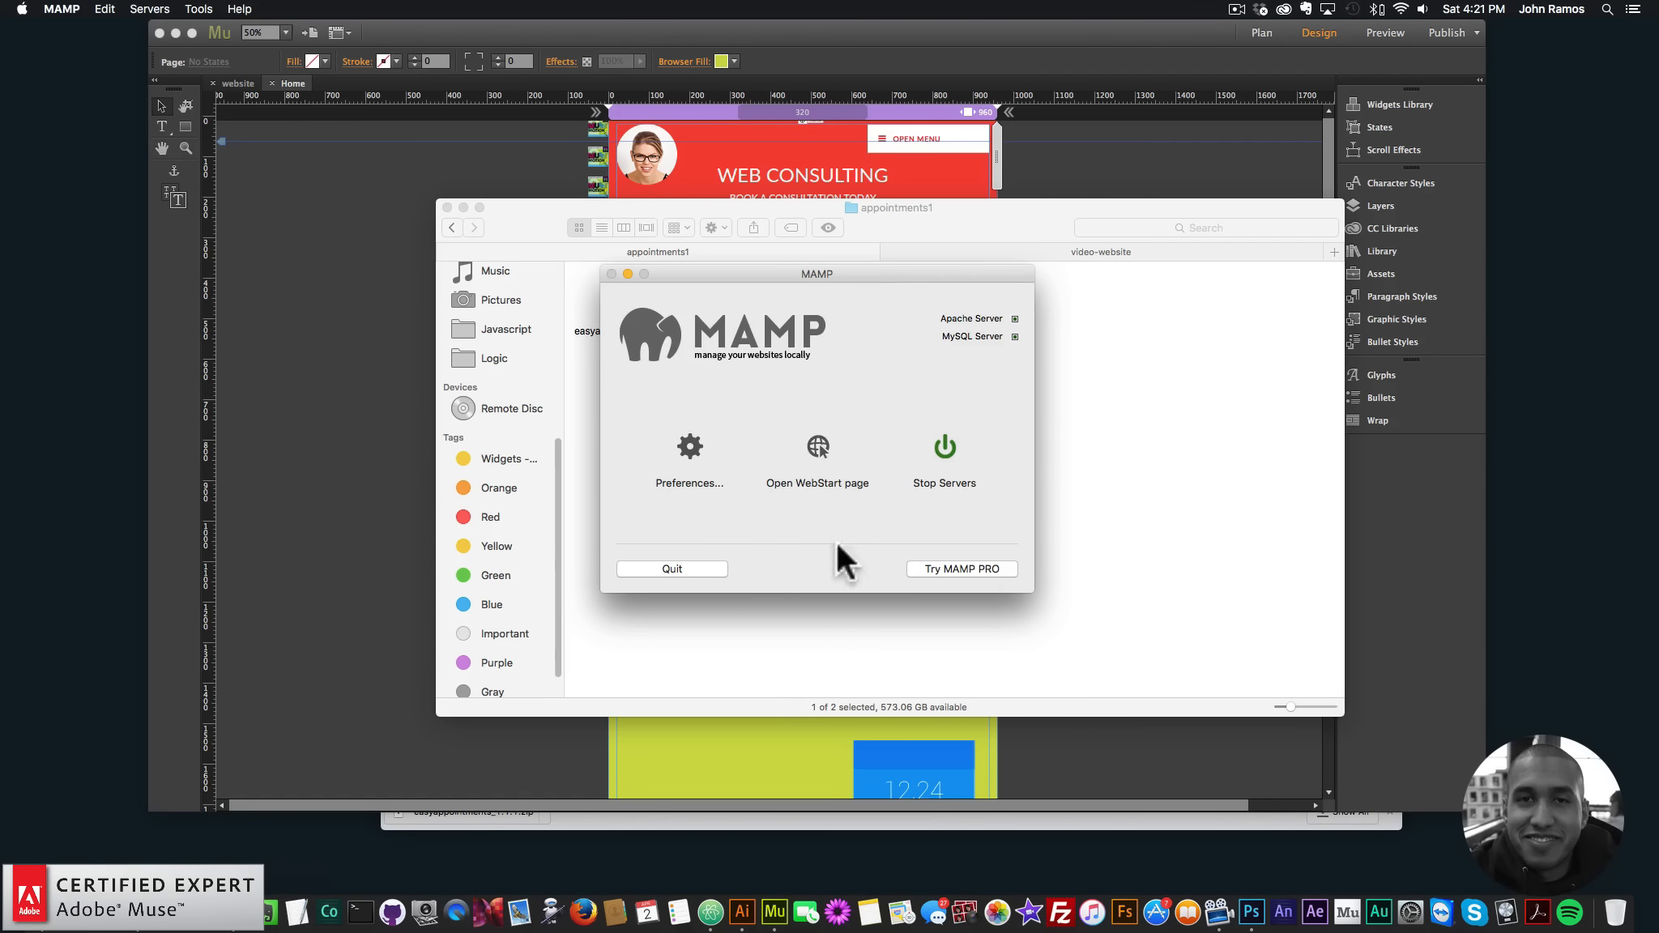
- Review MAMP's port, PHP and document root preferences, close them unchanged, and bring Finder forward
{"action": "left_click", "coordinate": [162, 10]}
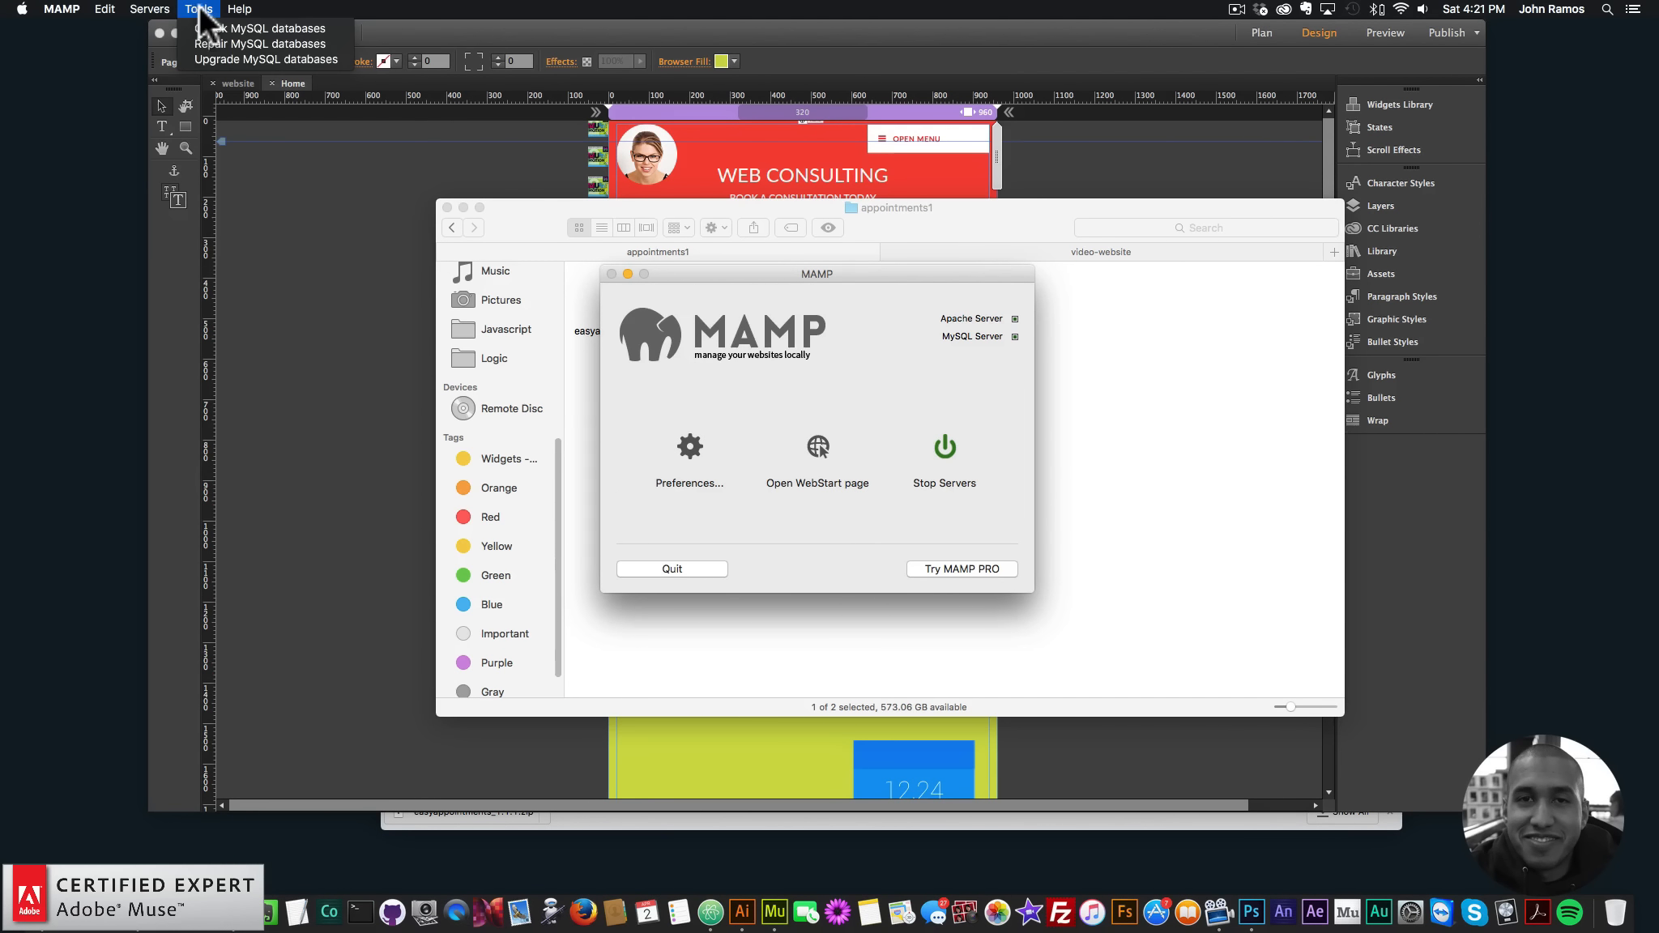
{"action": "left_click", "coordinate": [63, 9]}
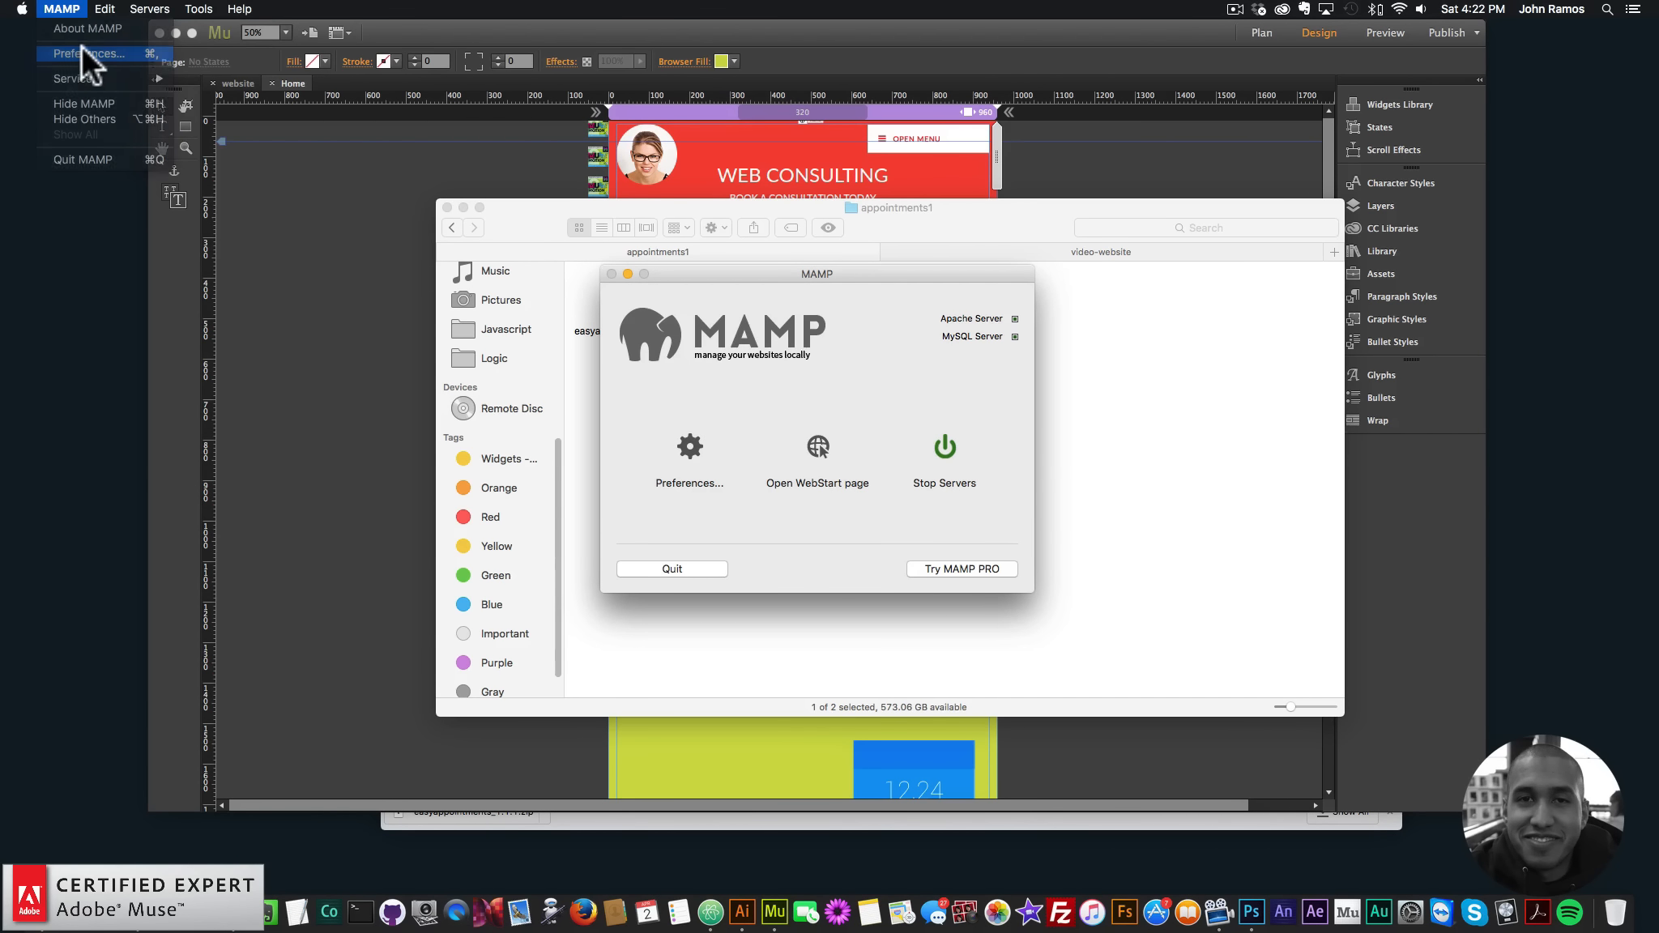
{"action": "left_click", "coordinate": [85, 53]}
{"action": "left_click", "coordinate": [807, 297]}
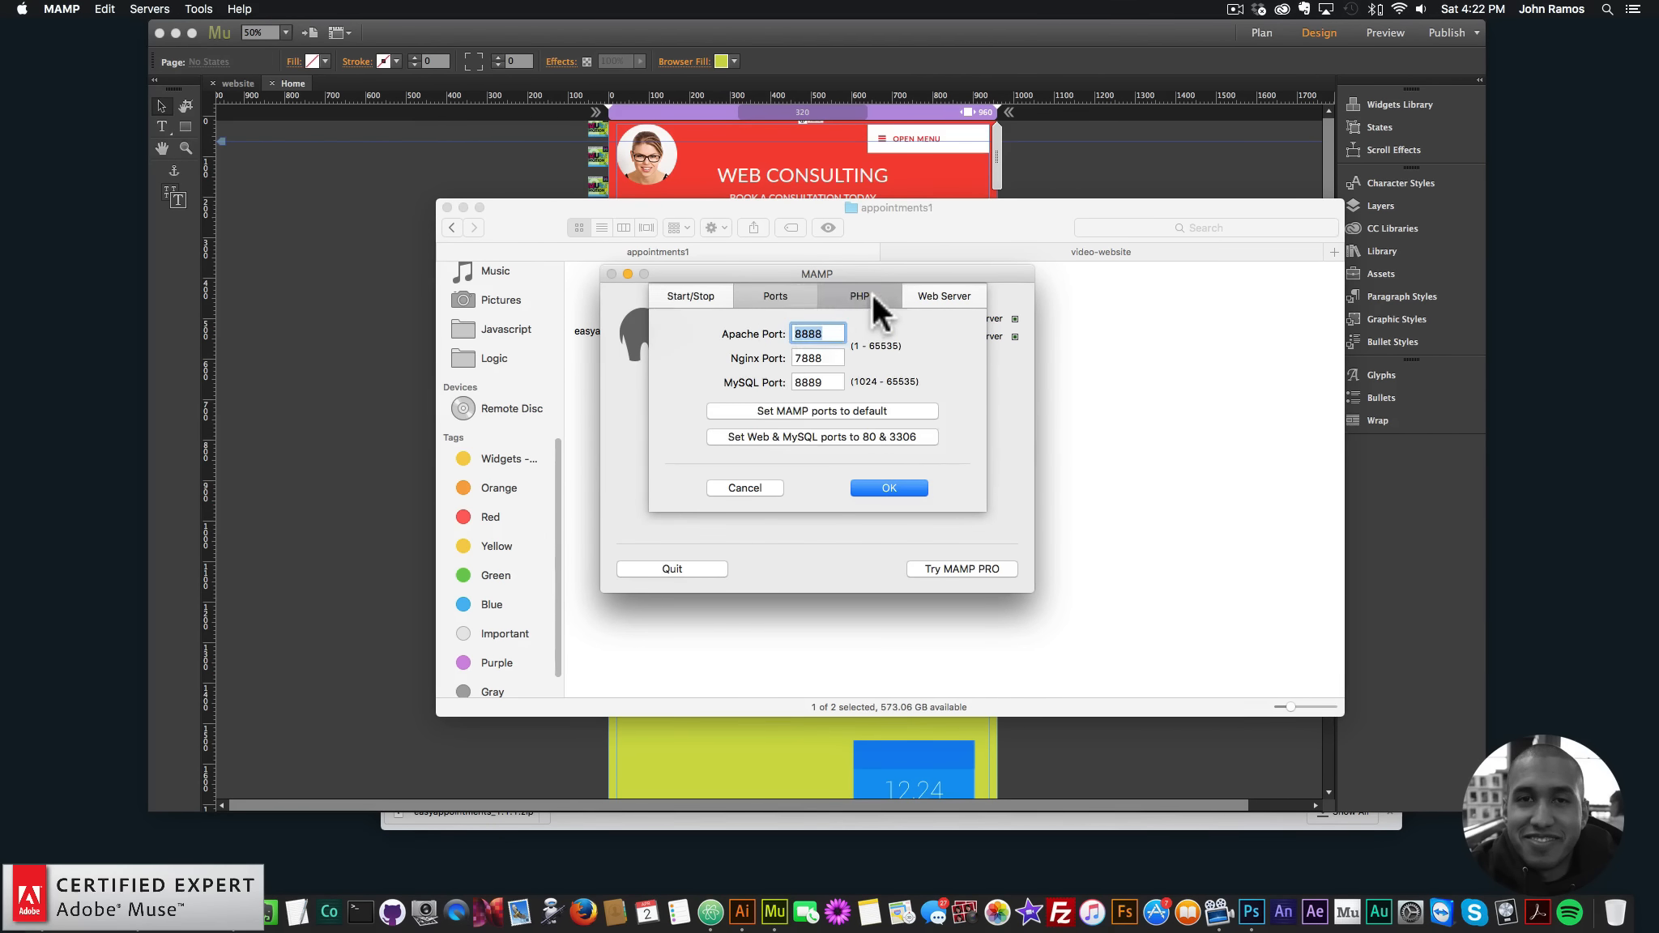
{"action": "left_click", "coordinate": [871, 293]}
{"action": "left_click", "coordinate": [946, 296]}
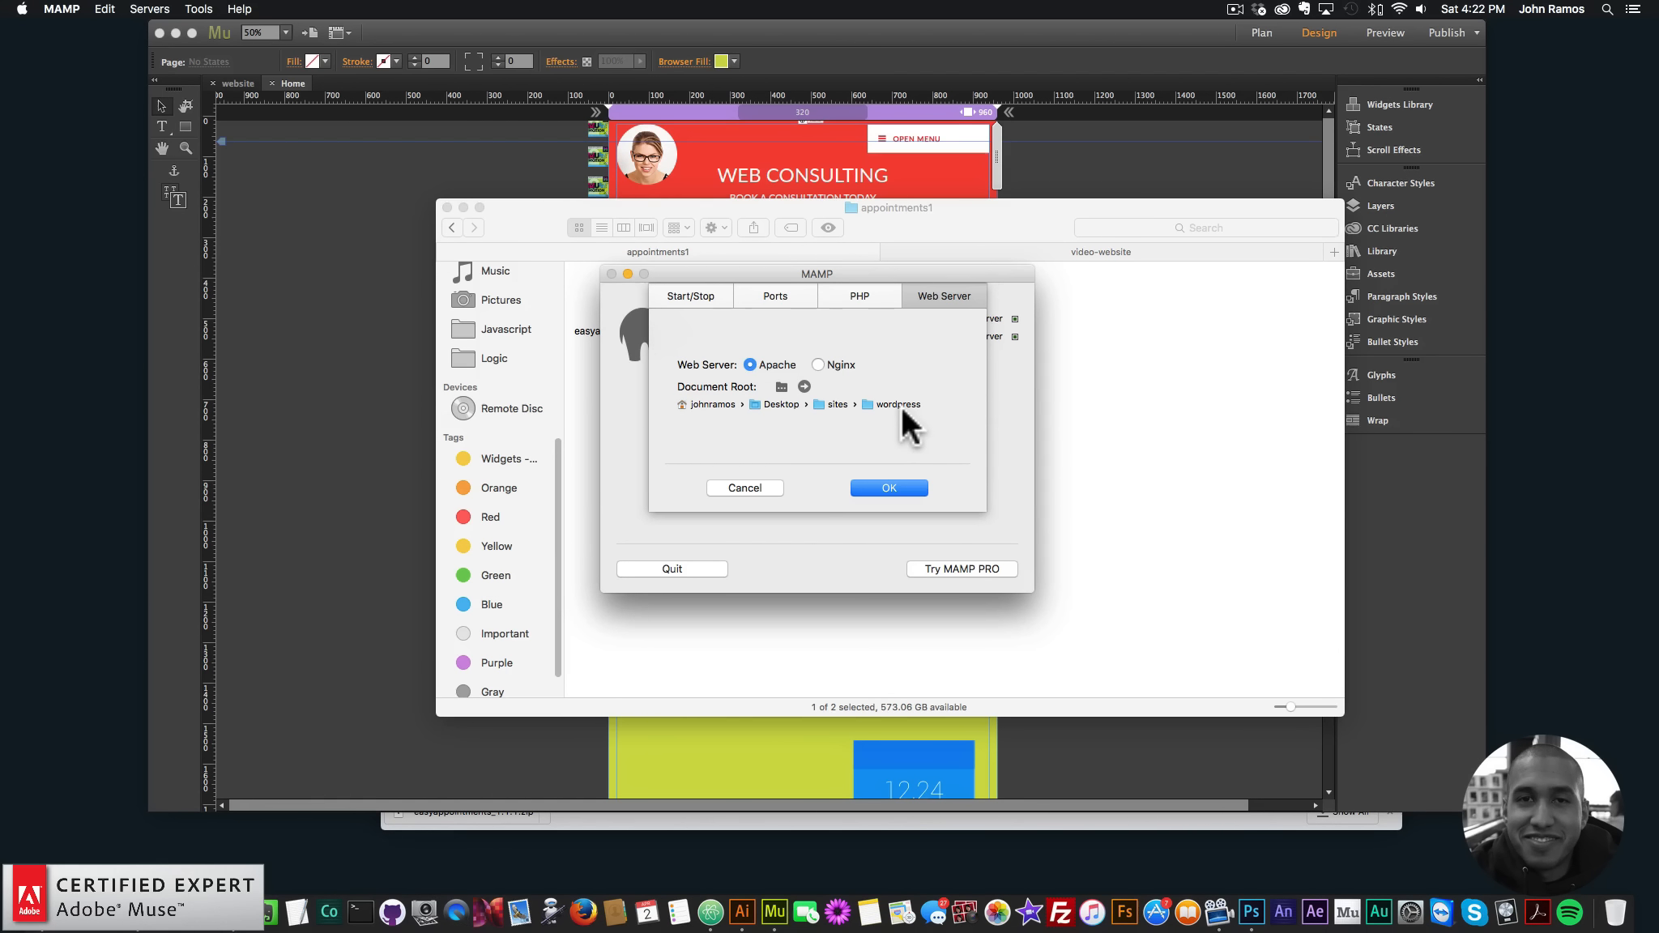
{"action": "left_click", "coordinate": [768, 488]}
{"action": "left_click_drag", "start_coordinate": [721, 274], "coordinate": [847, 316]}
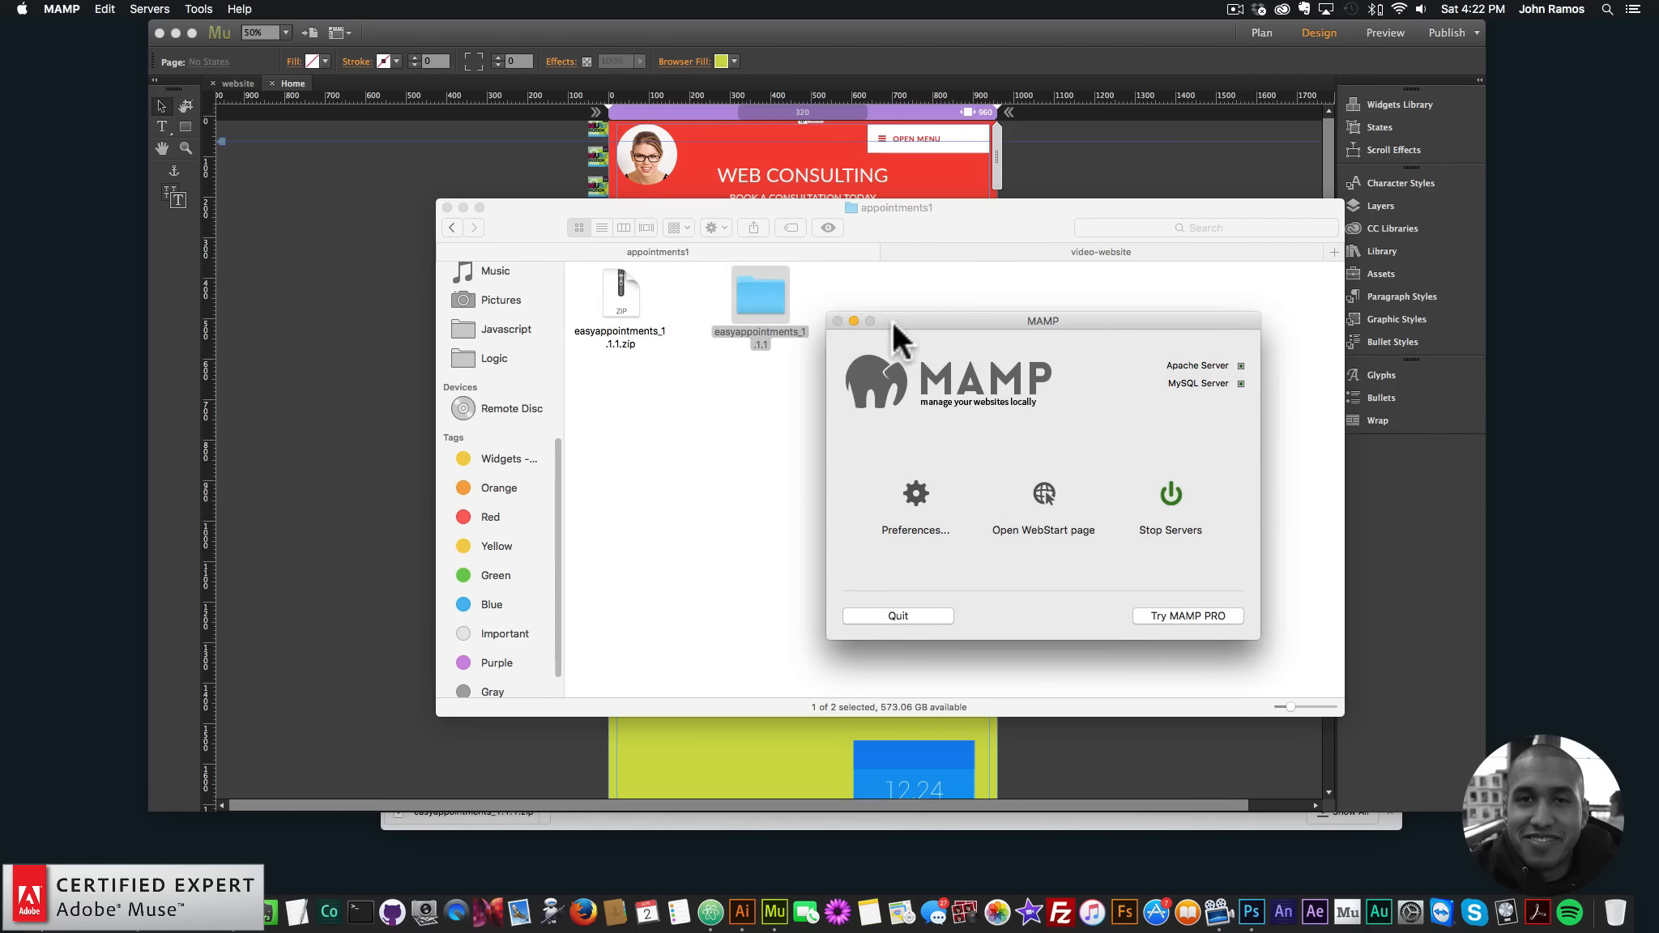
{"action": "left_click", "coordinate": [737, 381]}
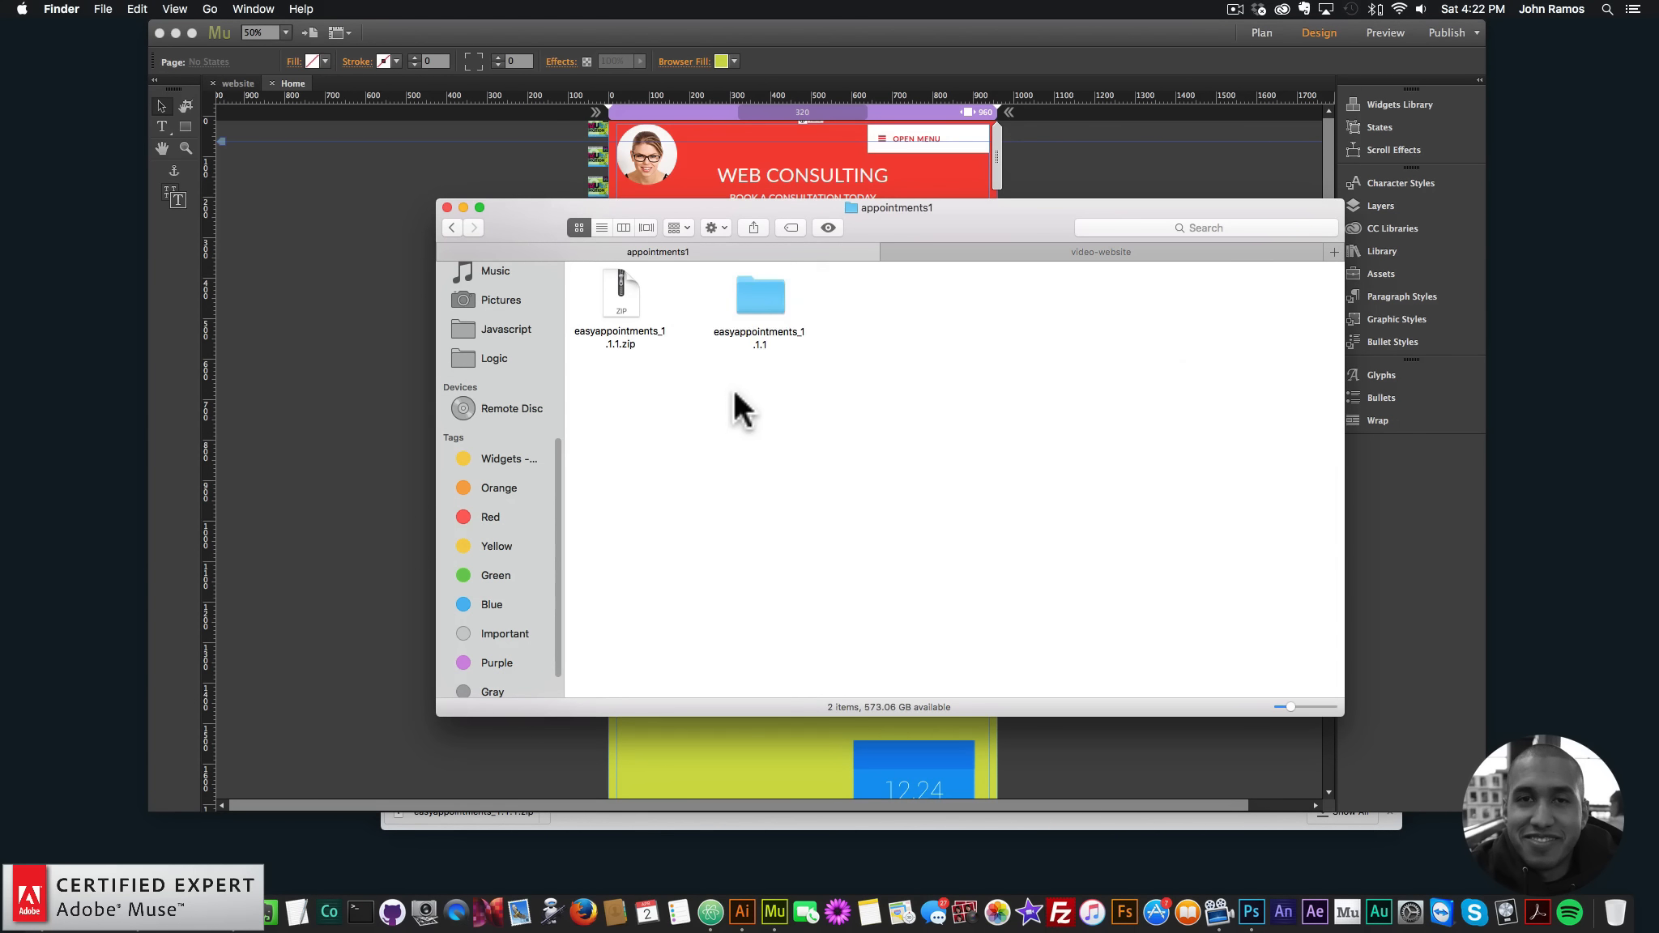
- Move all eight extracted items from easyappointments_1.1.1 up into appointments1
{"action": "double_click", "coordinate": [760, 293]}
{"action": "left_click_drag", "start_coordinate": [1291, 547], "coordinate": [449, 152]}
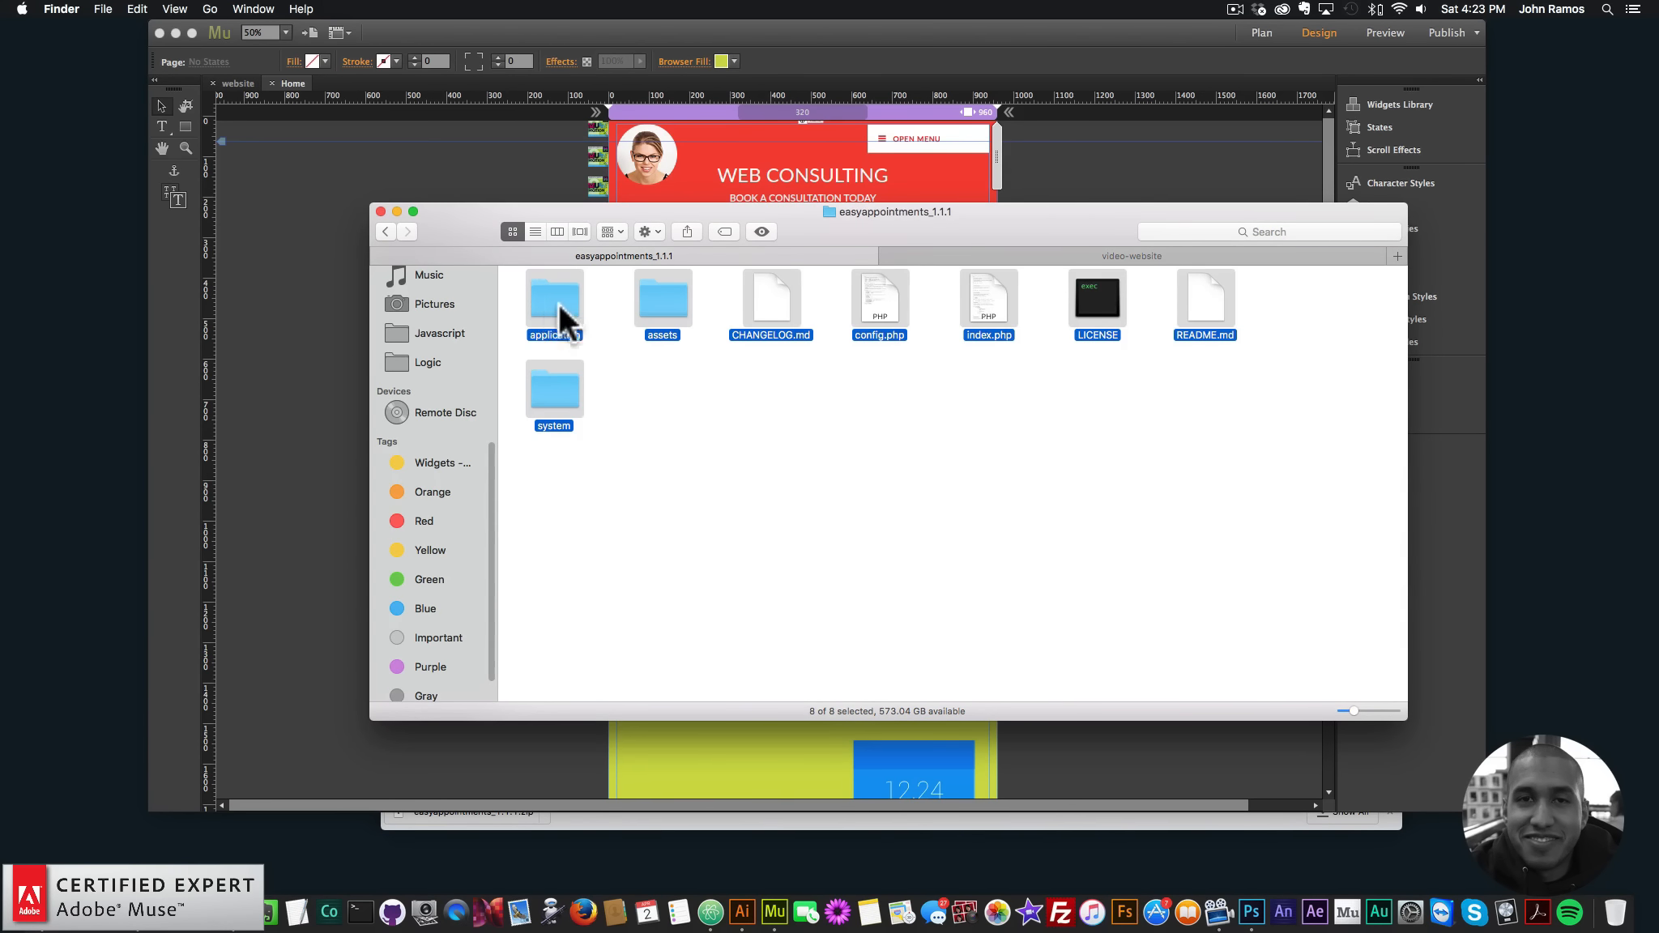
{"action": "left_click", "coordinate": [558, 232]}
{"action": "left_click_drag", "start_coordinate": [1172, 271], "coordinate": [1053, 338]}
- Confirm the easyappointments_1.1.1 folder is empty and move it to the Trash
{"action": "left_click", "coordinate": [1052, 346]}
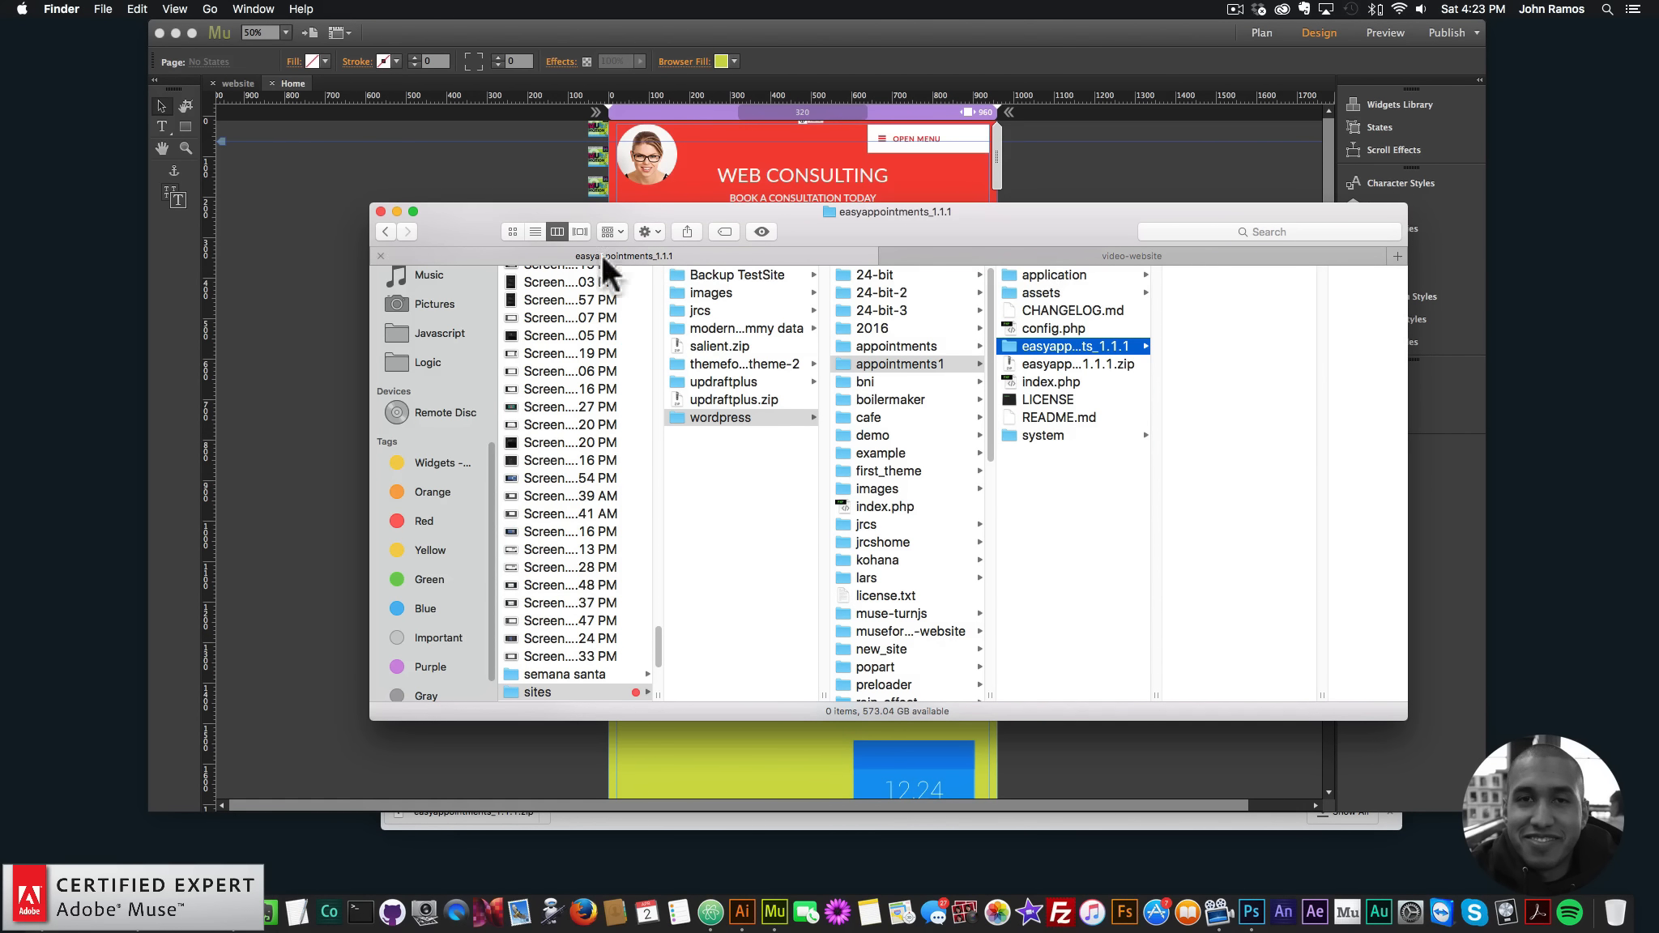
{"action": "left_click", "coordinate": [512, 231]}
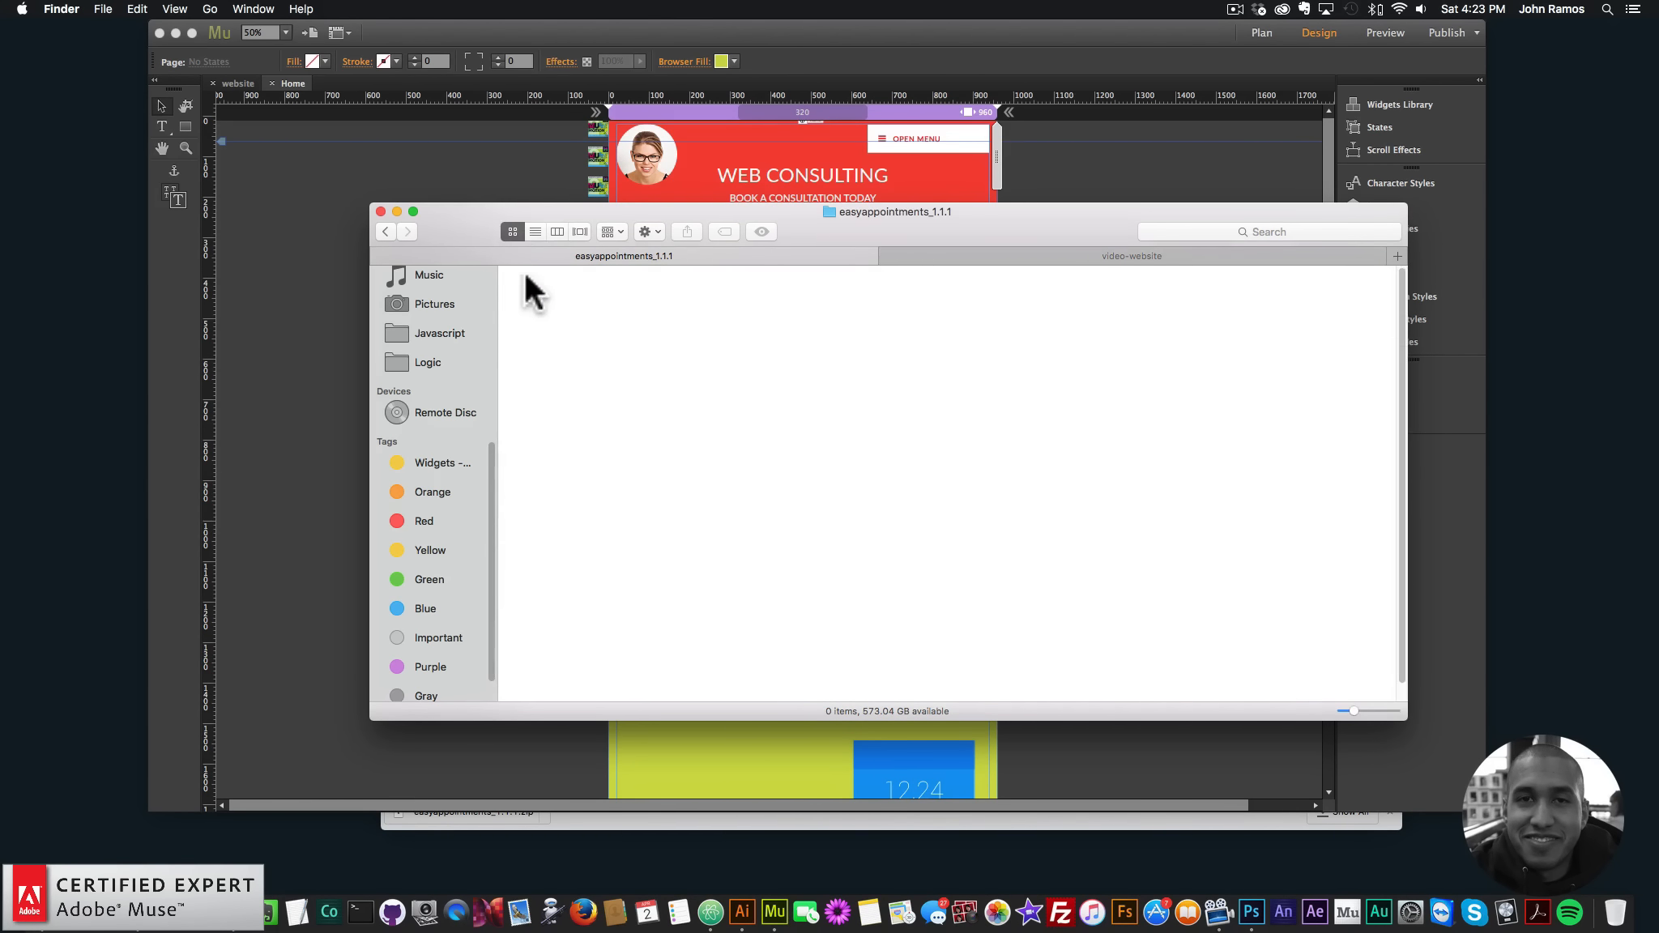
{"action": "left_click", "coordinate": [379, 234]}
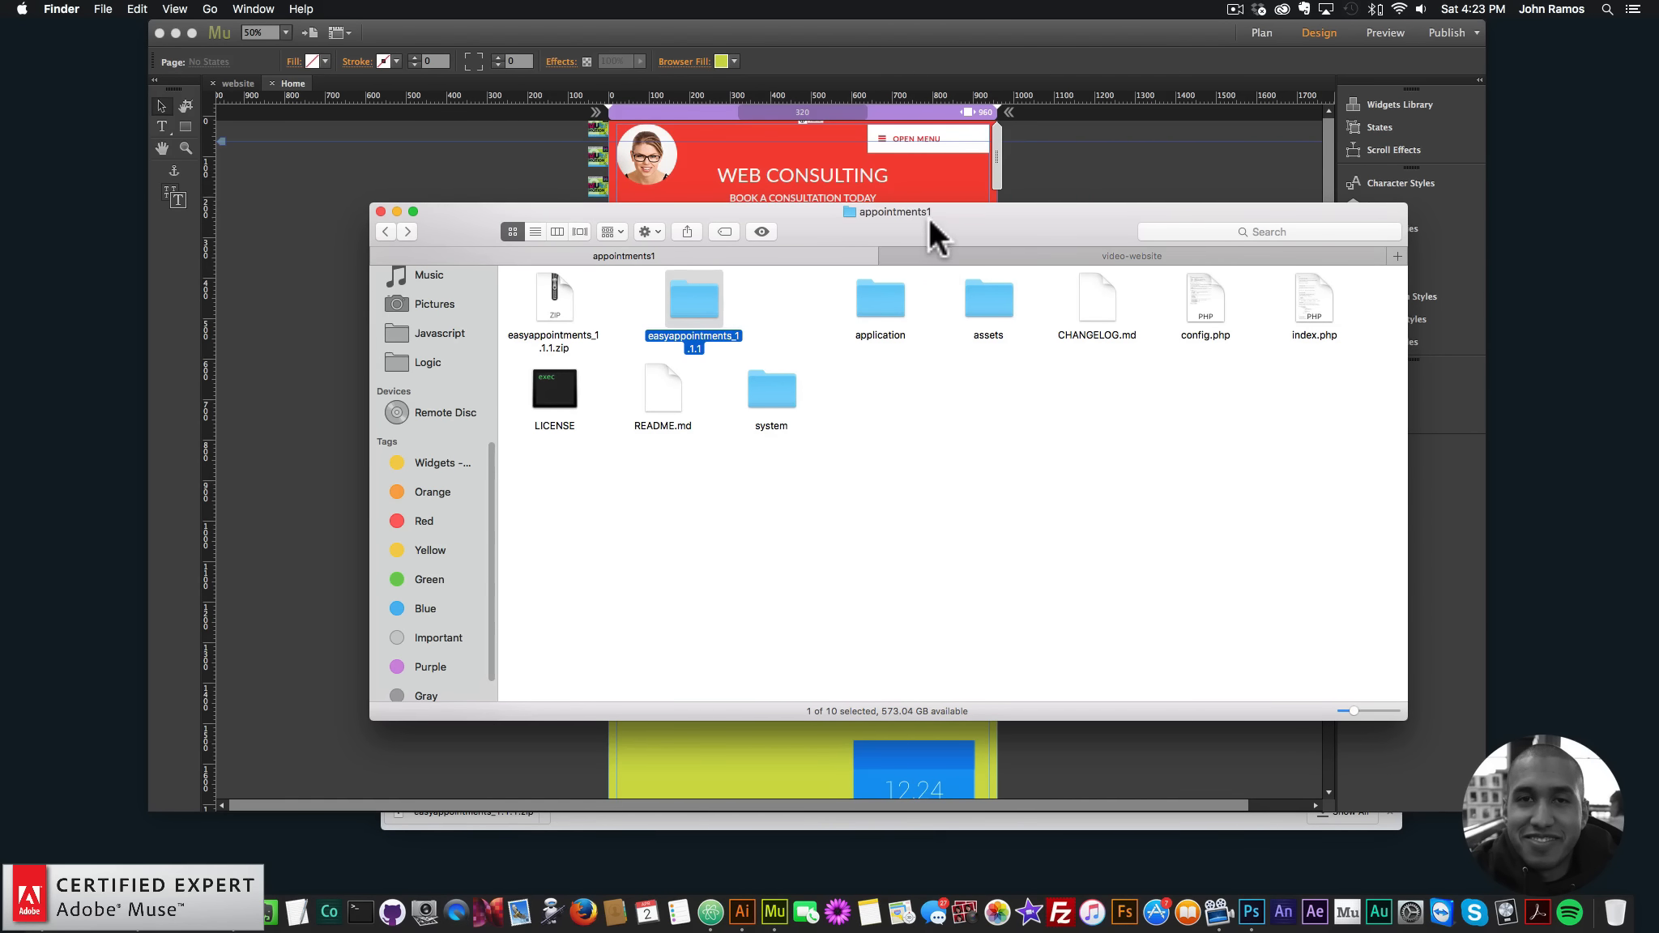
{"action": "left_click", "coordinate": [556, 230]}
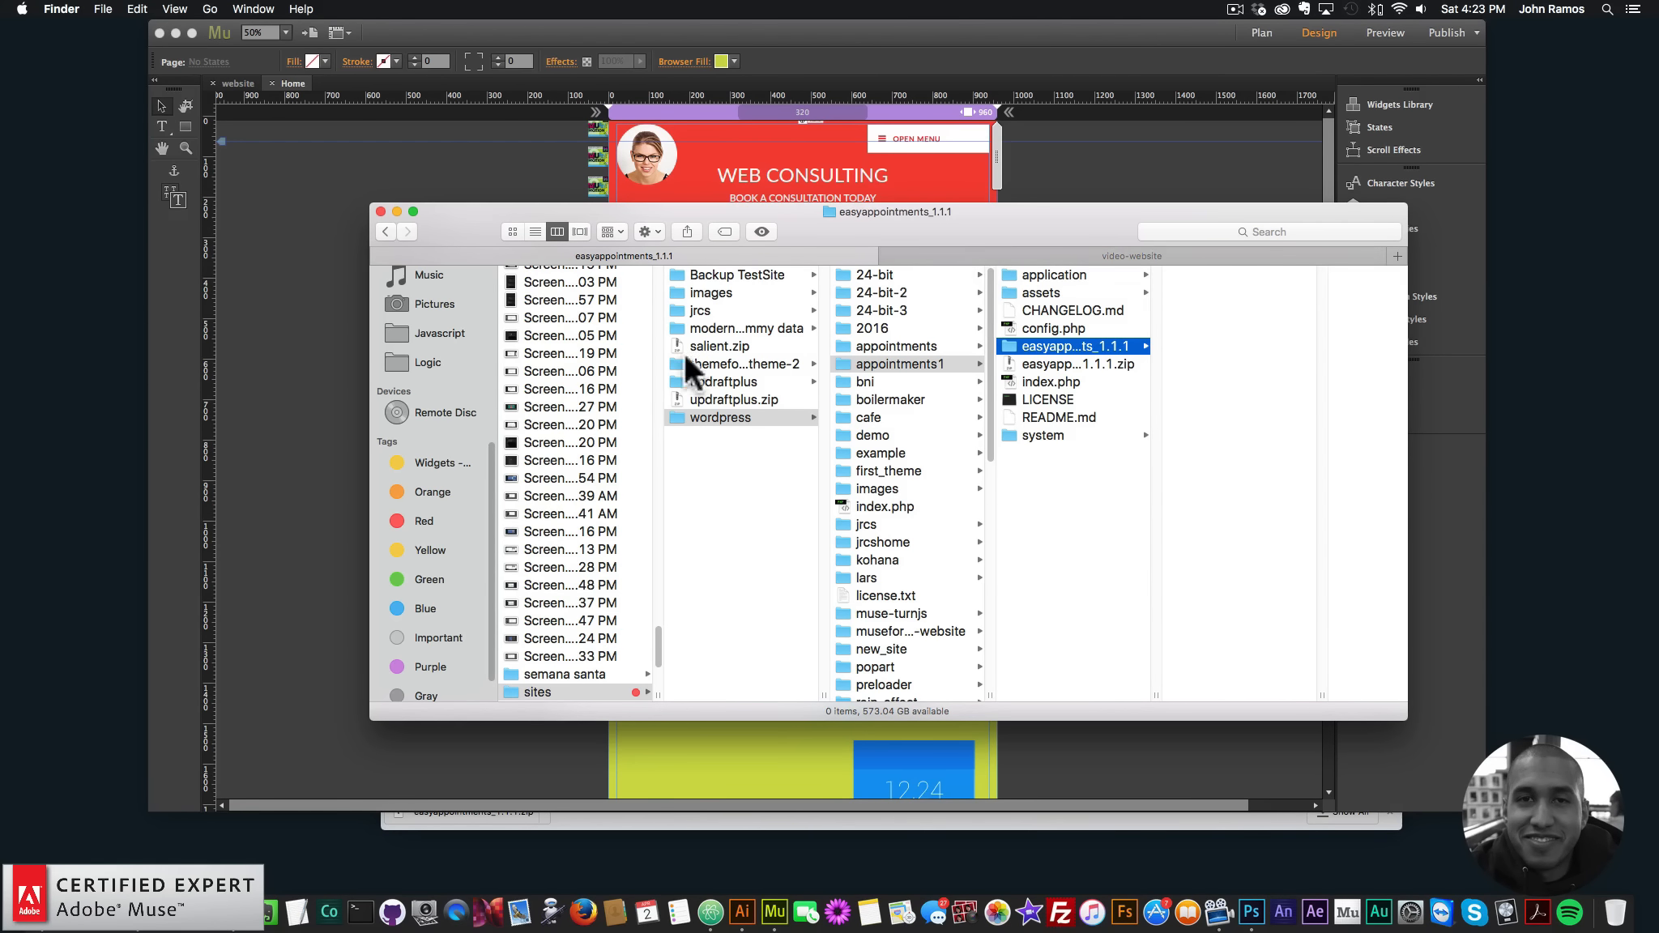
{"action": "left_click", "coordinate": [513, 231]}
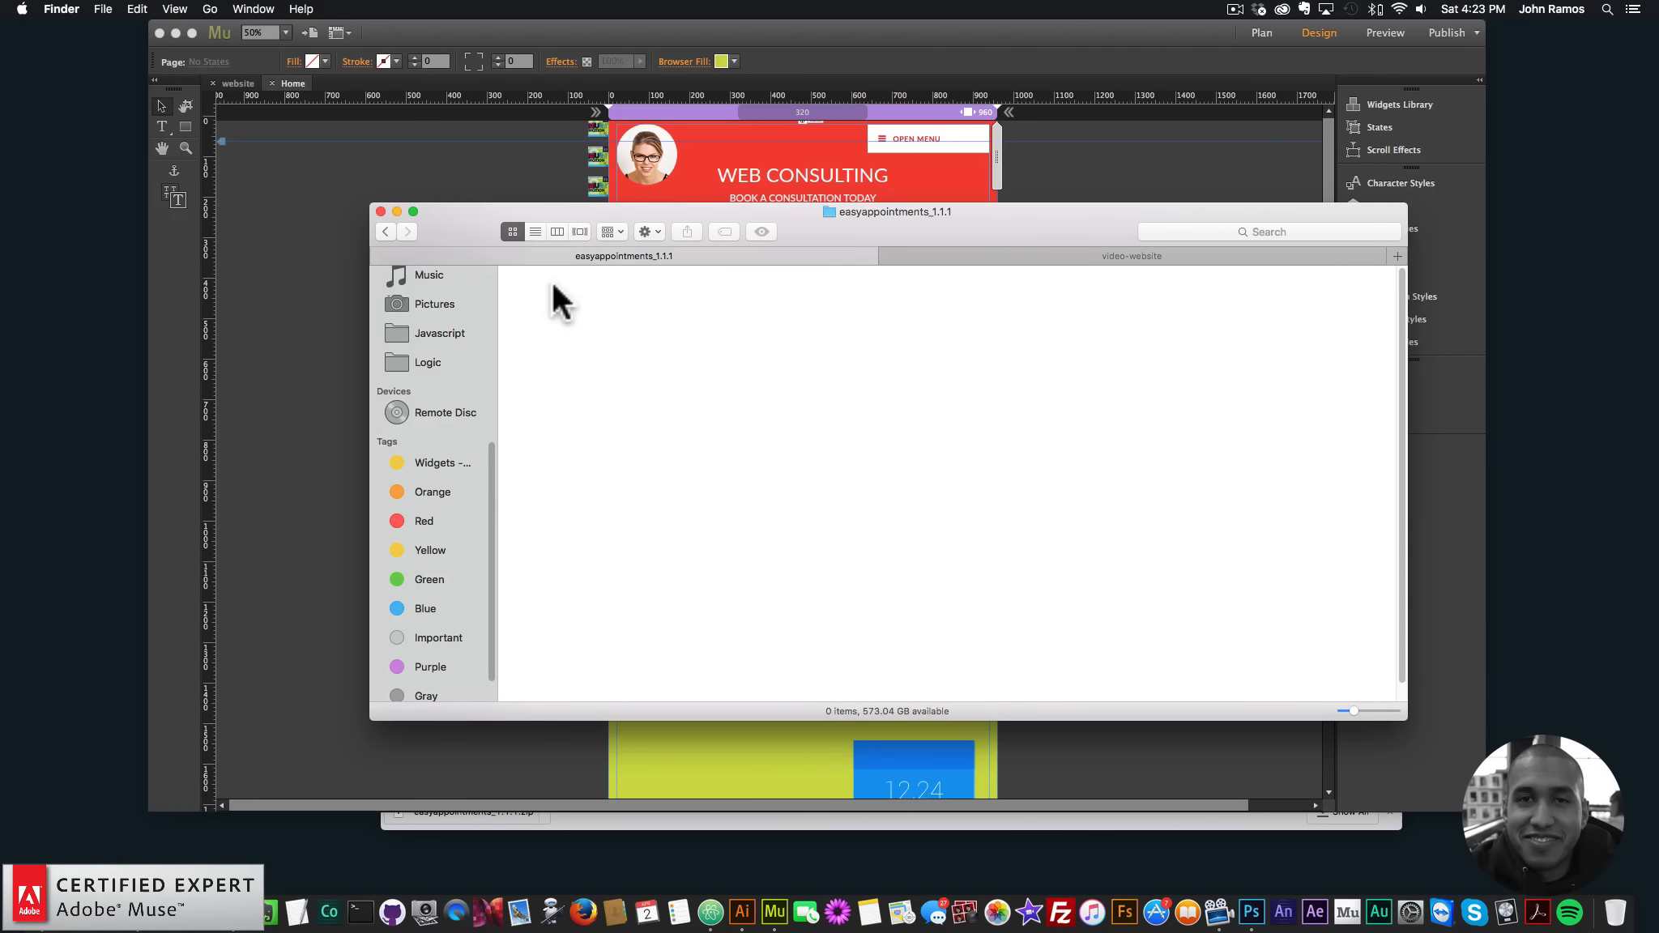
{"action": "left_click", "coordinate": [386, 231]}
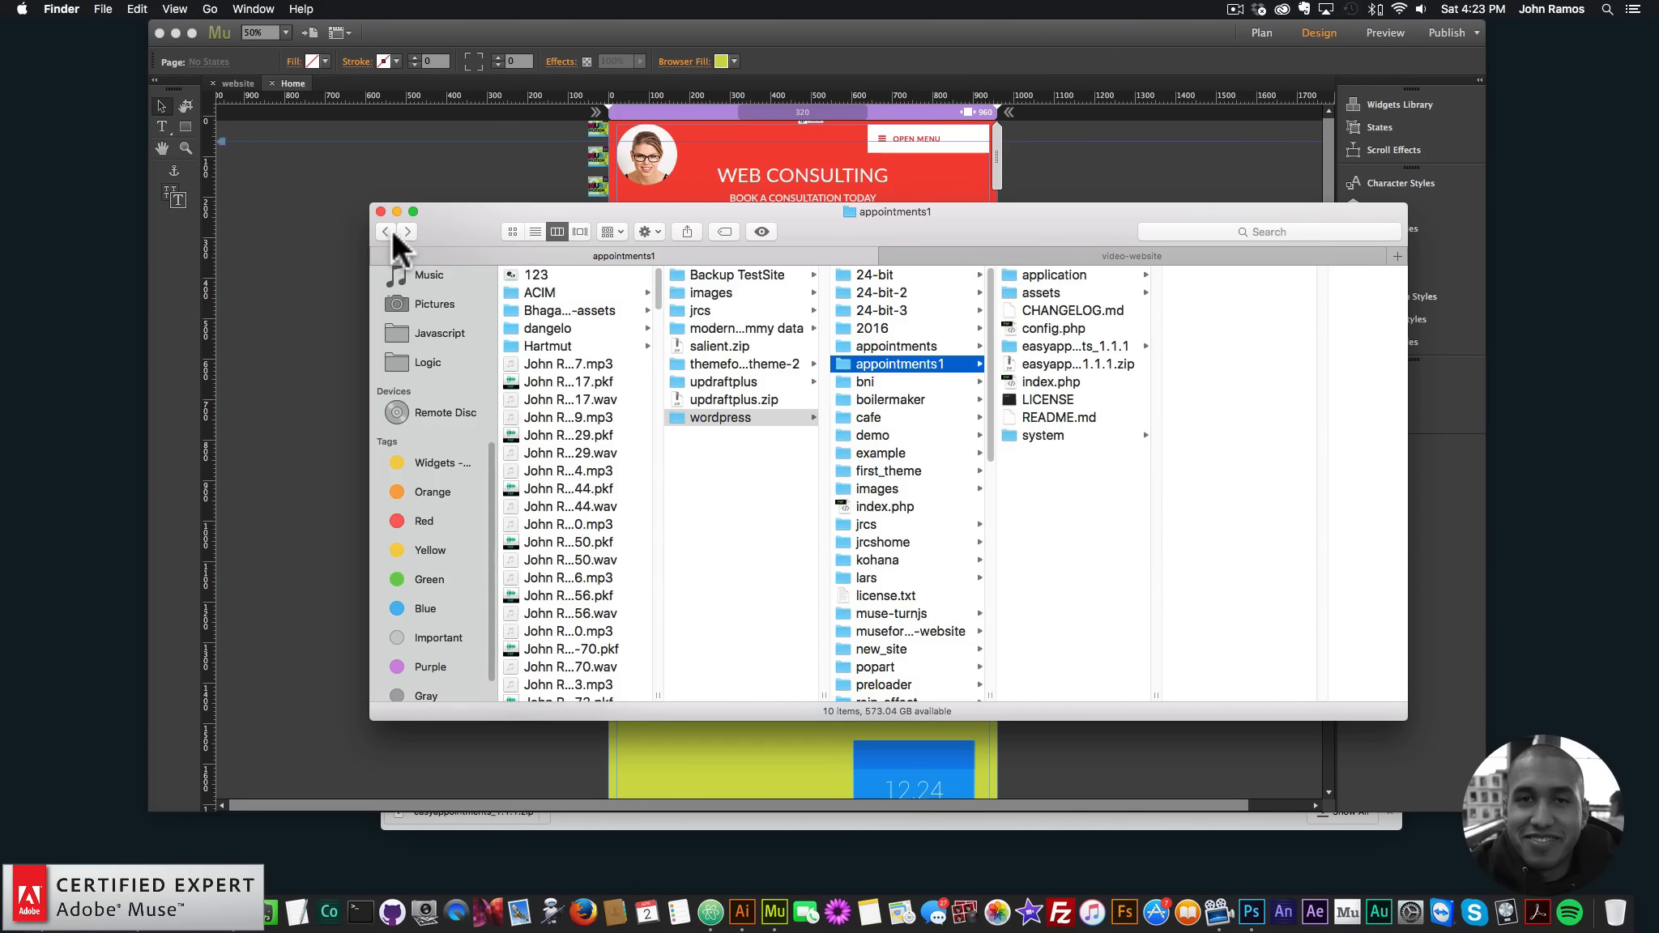
{"action": "left_click", "coordinate": [512, 232]}
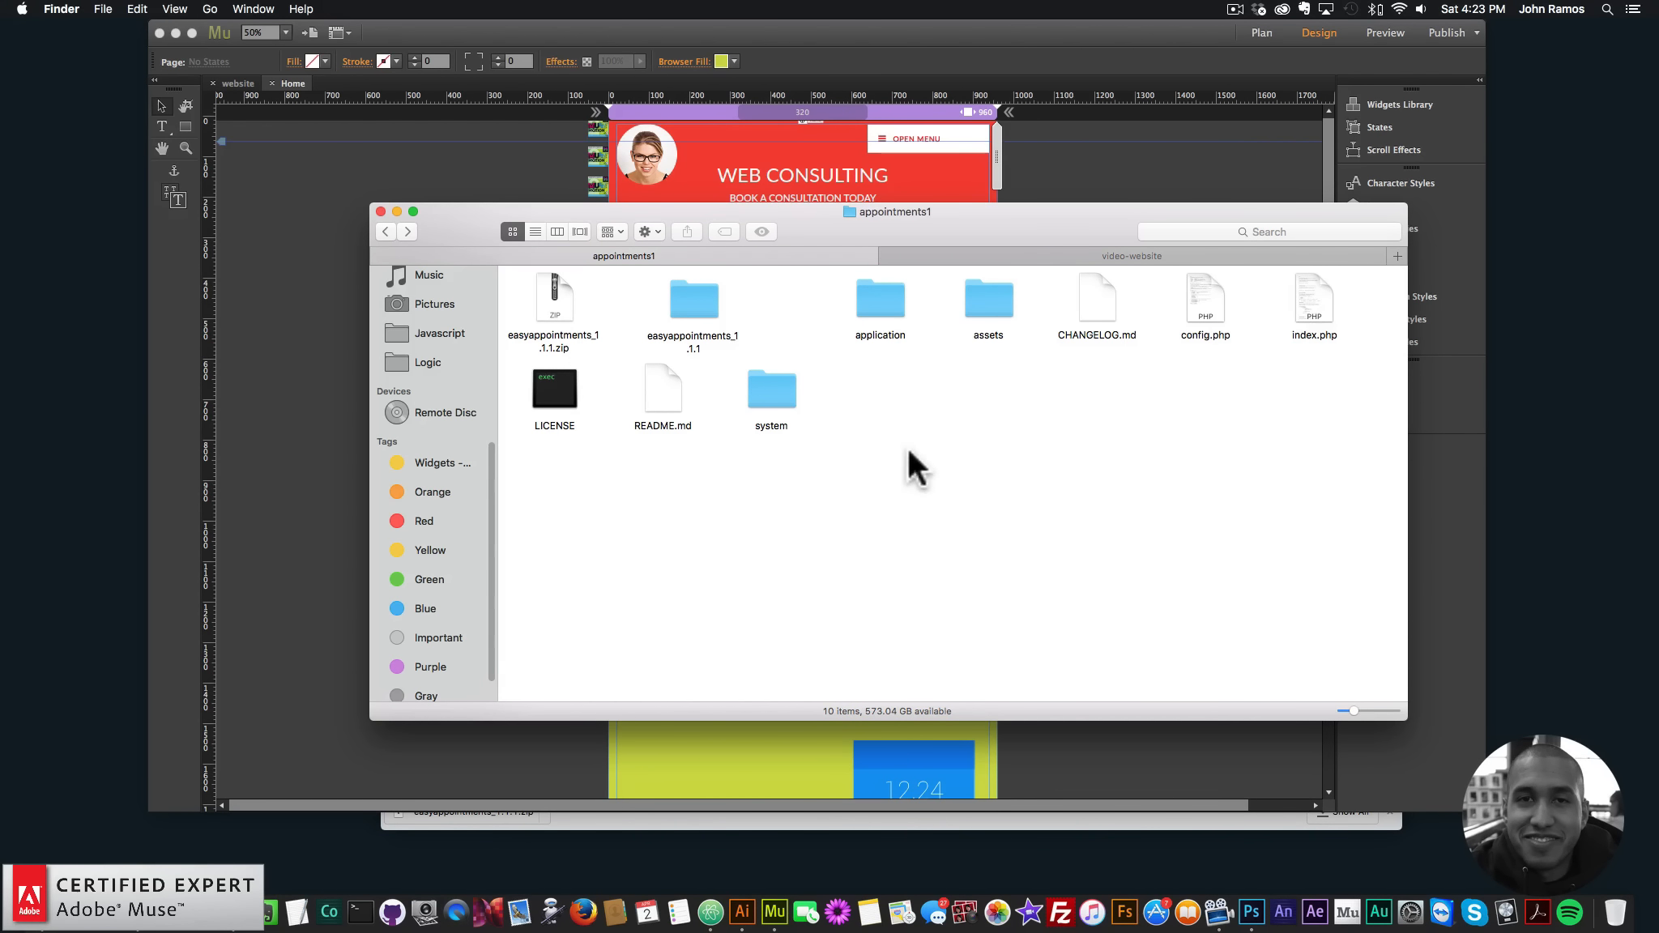
{"action": "left_click", "coordinate": [703, 302]}
{"action": "double_click", "coordinate": [704, 301]}
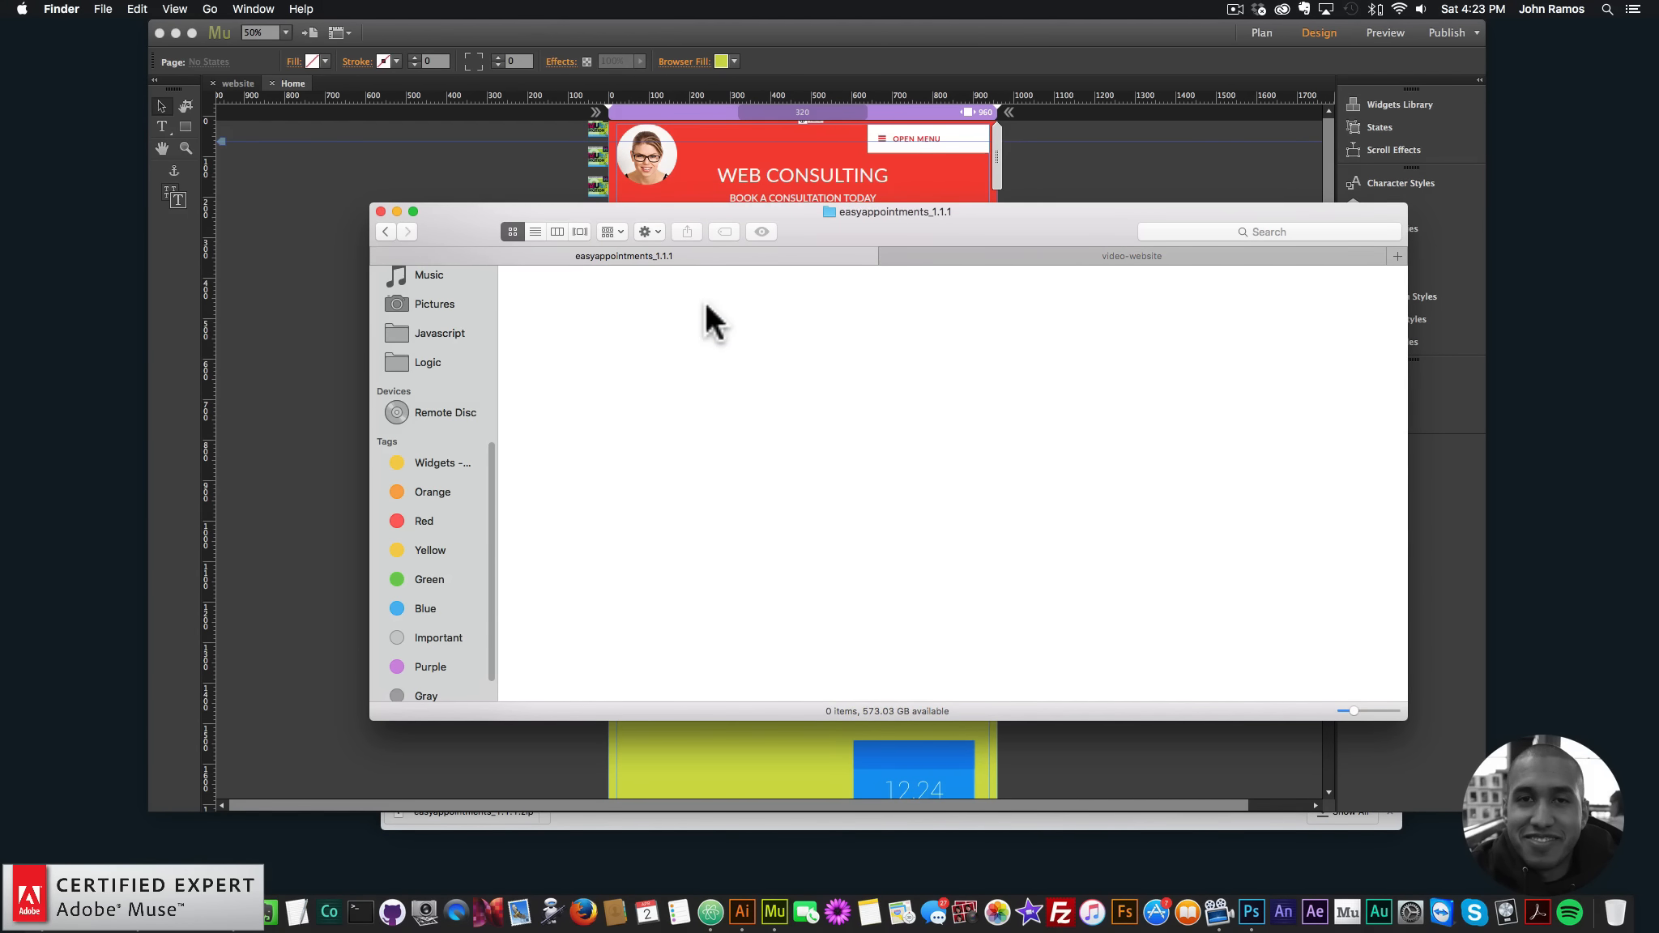
{"action": "left_click", "coordinate": [386, 232]}
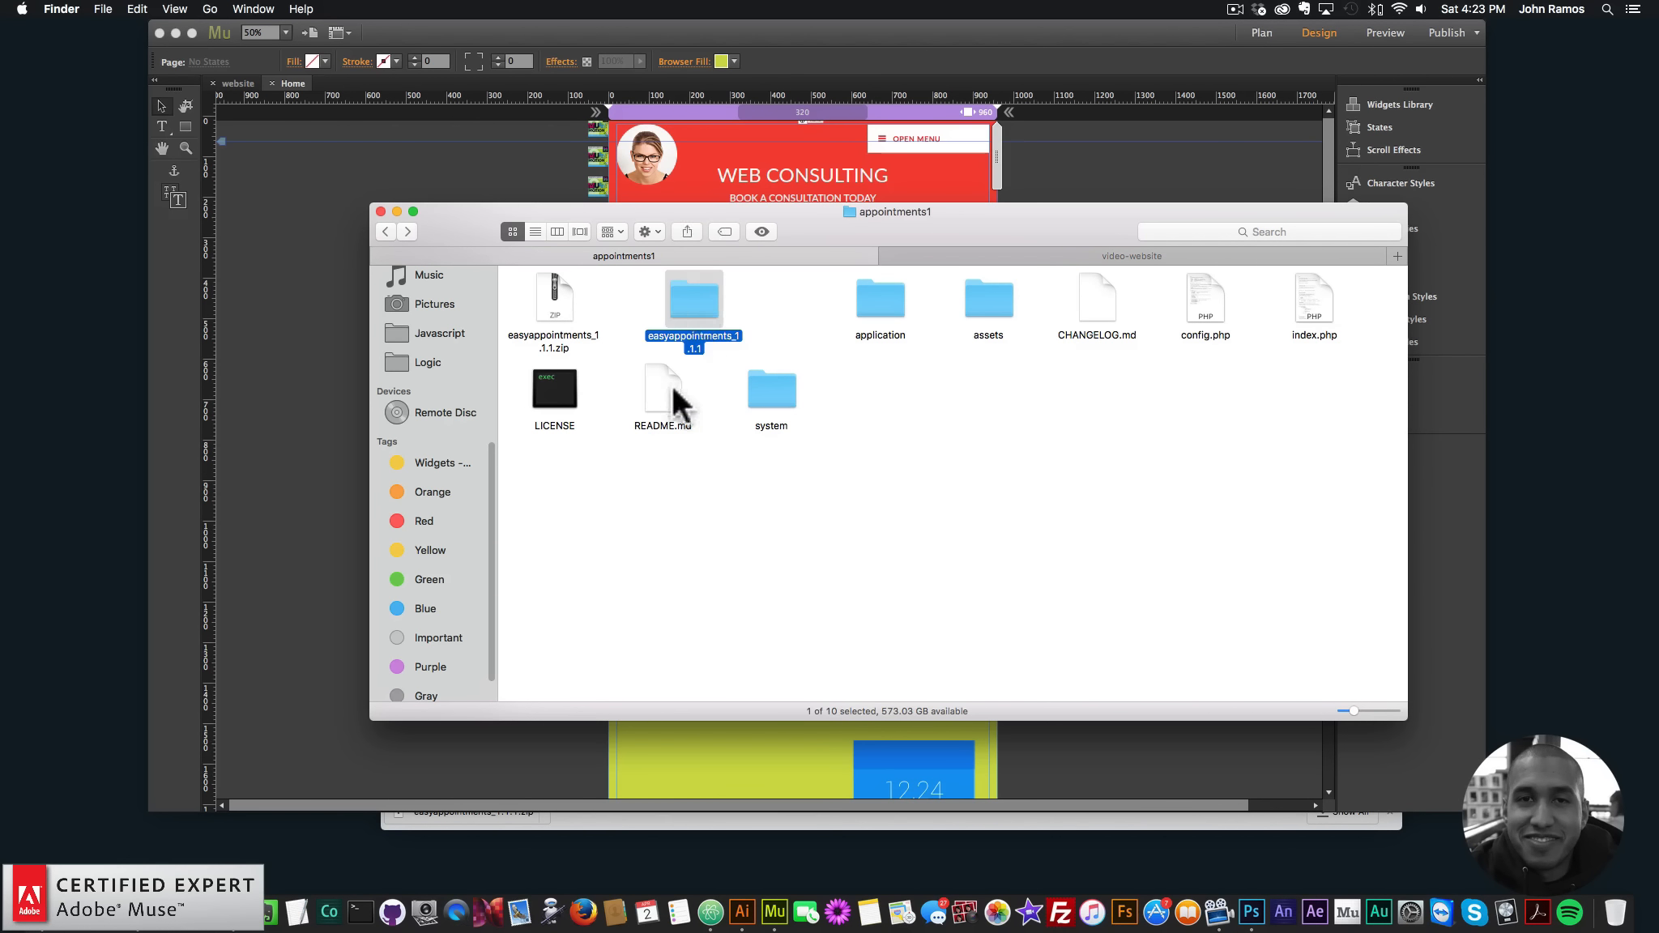
{"action": "right_click", "coordinate": [697, 295]}
{"action": "left_click", "coordinate": [724, 326]}
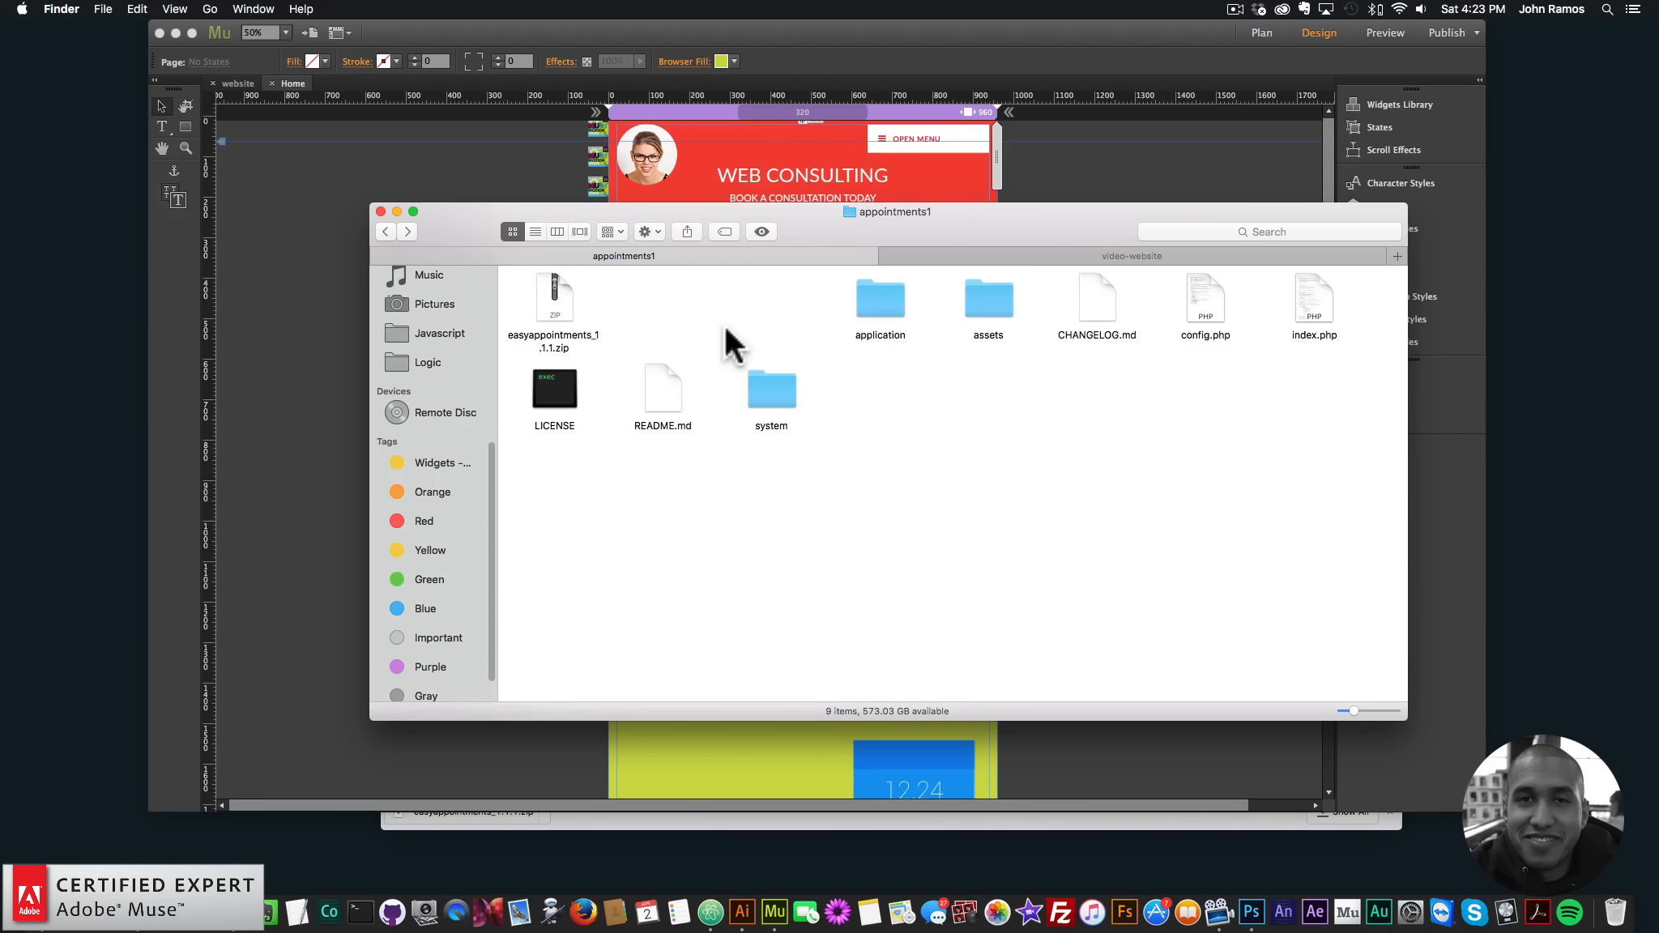
- Arrange the appointments1 items alphabetically by name
{"action": "left_click", "coordinate": [559, 300]}
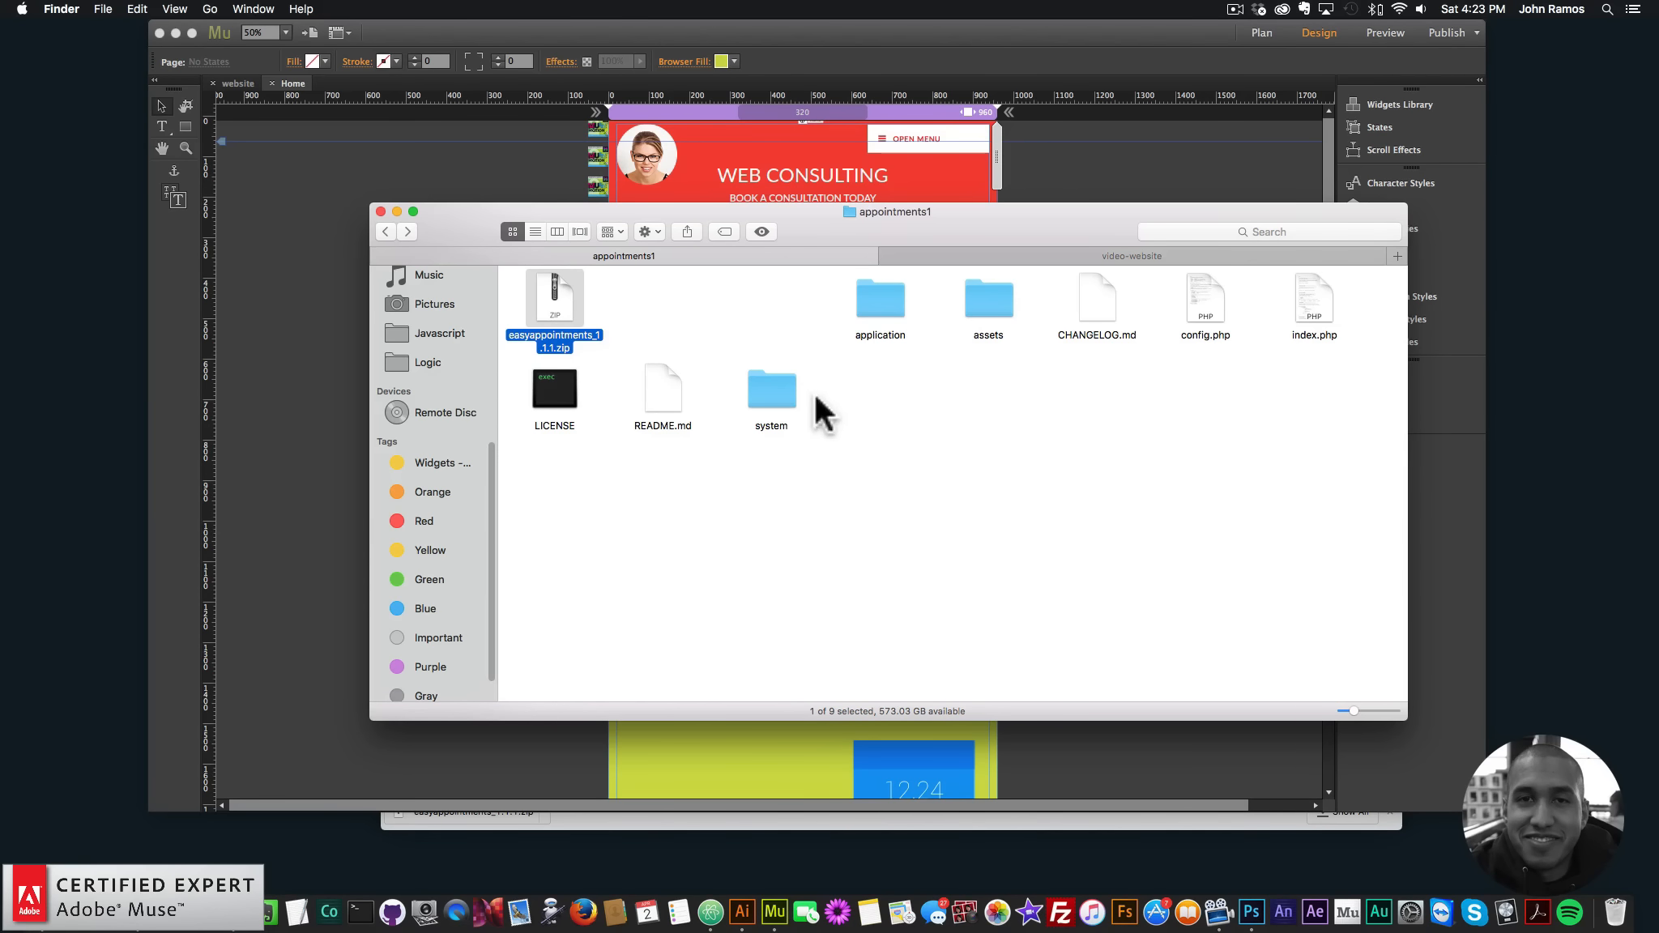
{"action": "left_click", "coordinate": [1021, 501]}
{"action": "left_click", "coordinate": [609, 232]}
{"action": "left_click", "coordinate": [623, 270]}
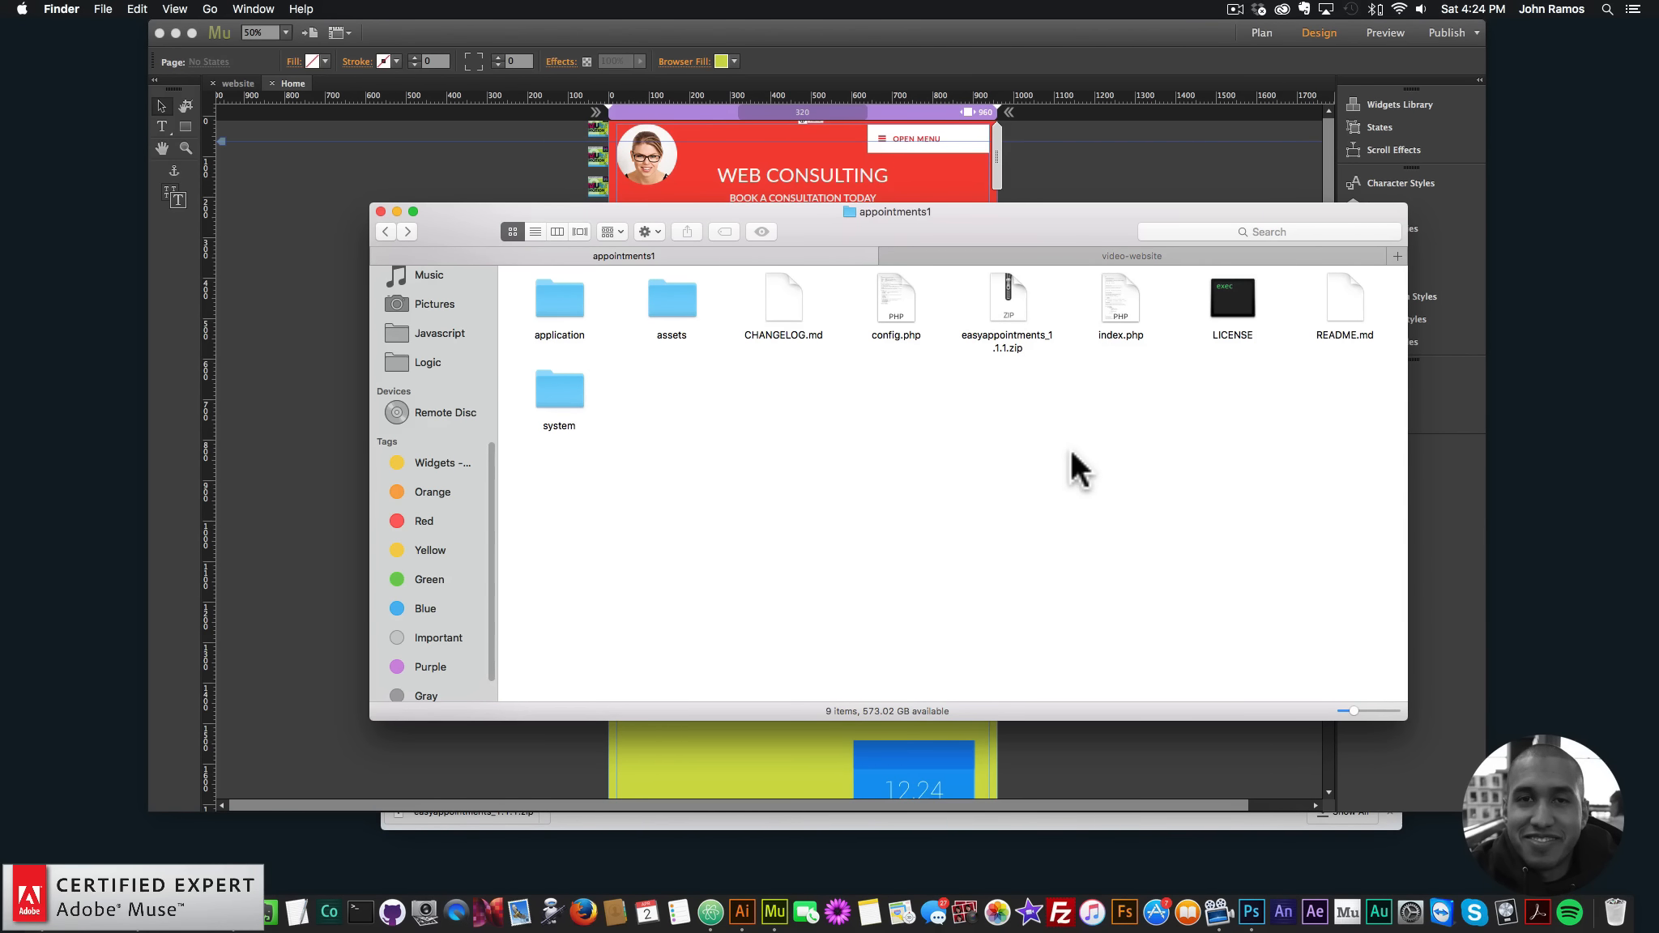
- Open config.php in Atom and inspect the empty DB_HOST database setting
{"action": "left_click", "coordinate": [899, 317]}
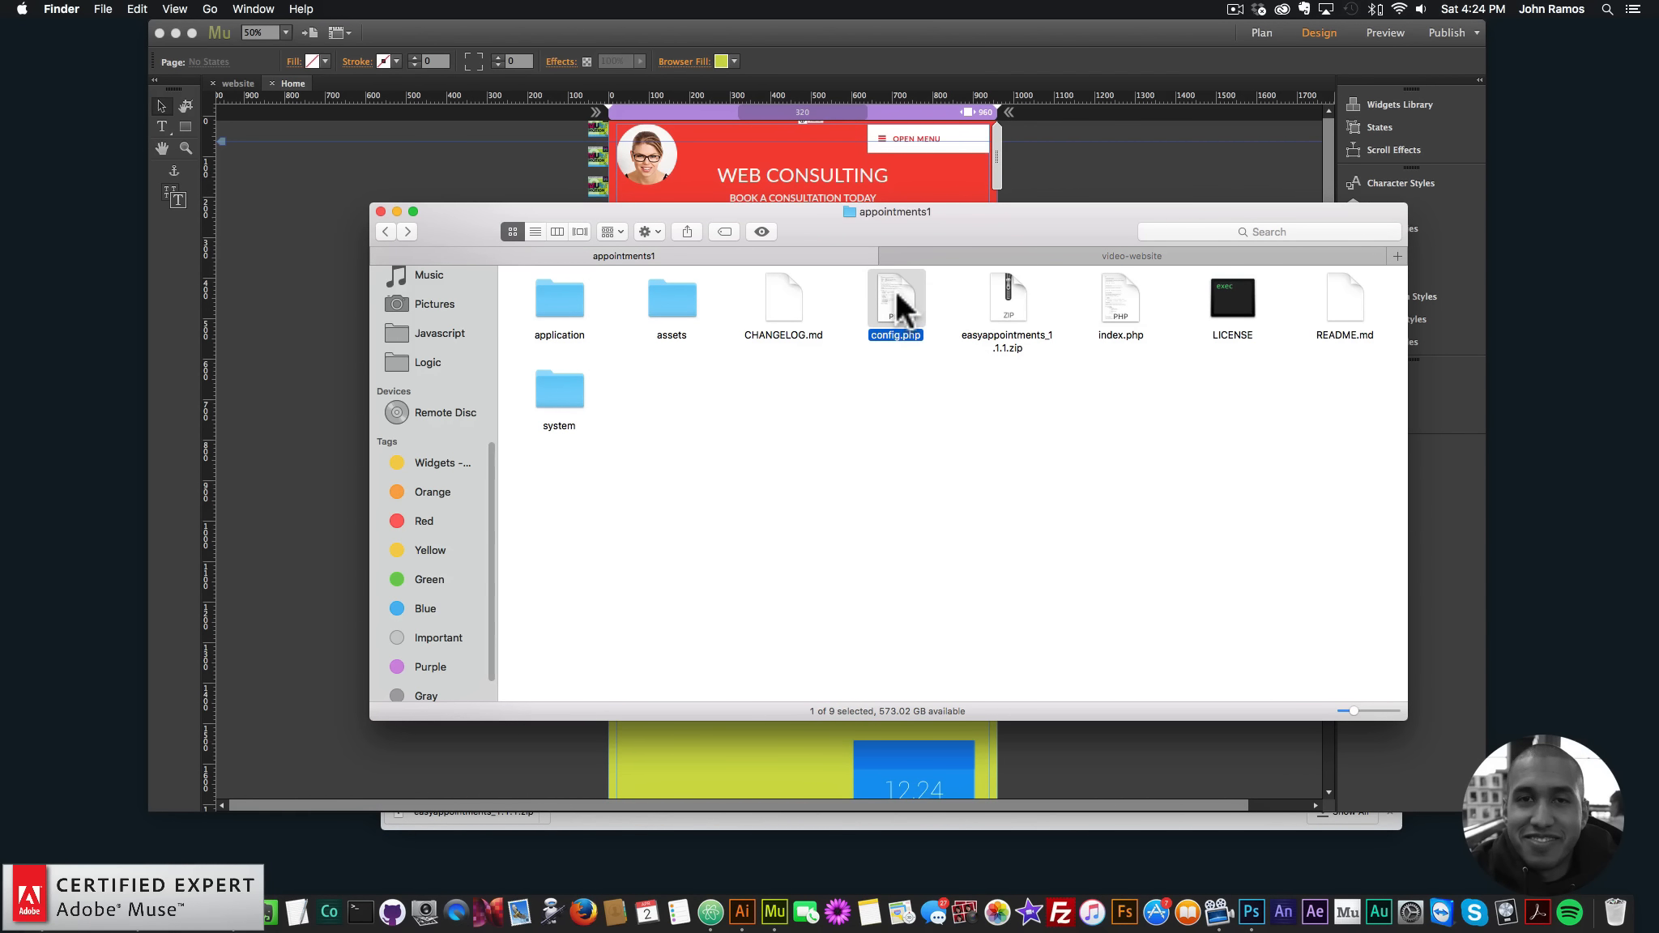
{"action": "right_click", "coordinate": [895, 296]}
{"action": "mouse_move", "coordinate": [922, 317]}
{"action": "left_click", "coordinate": [1136, 359]}
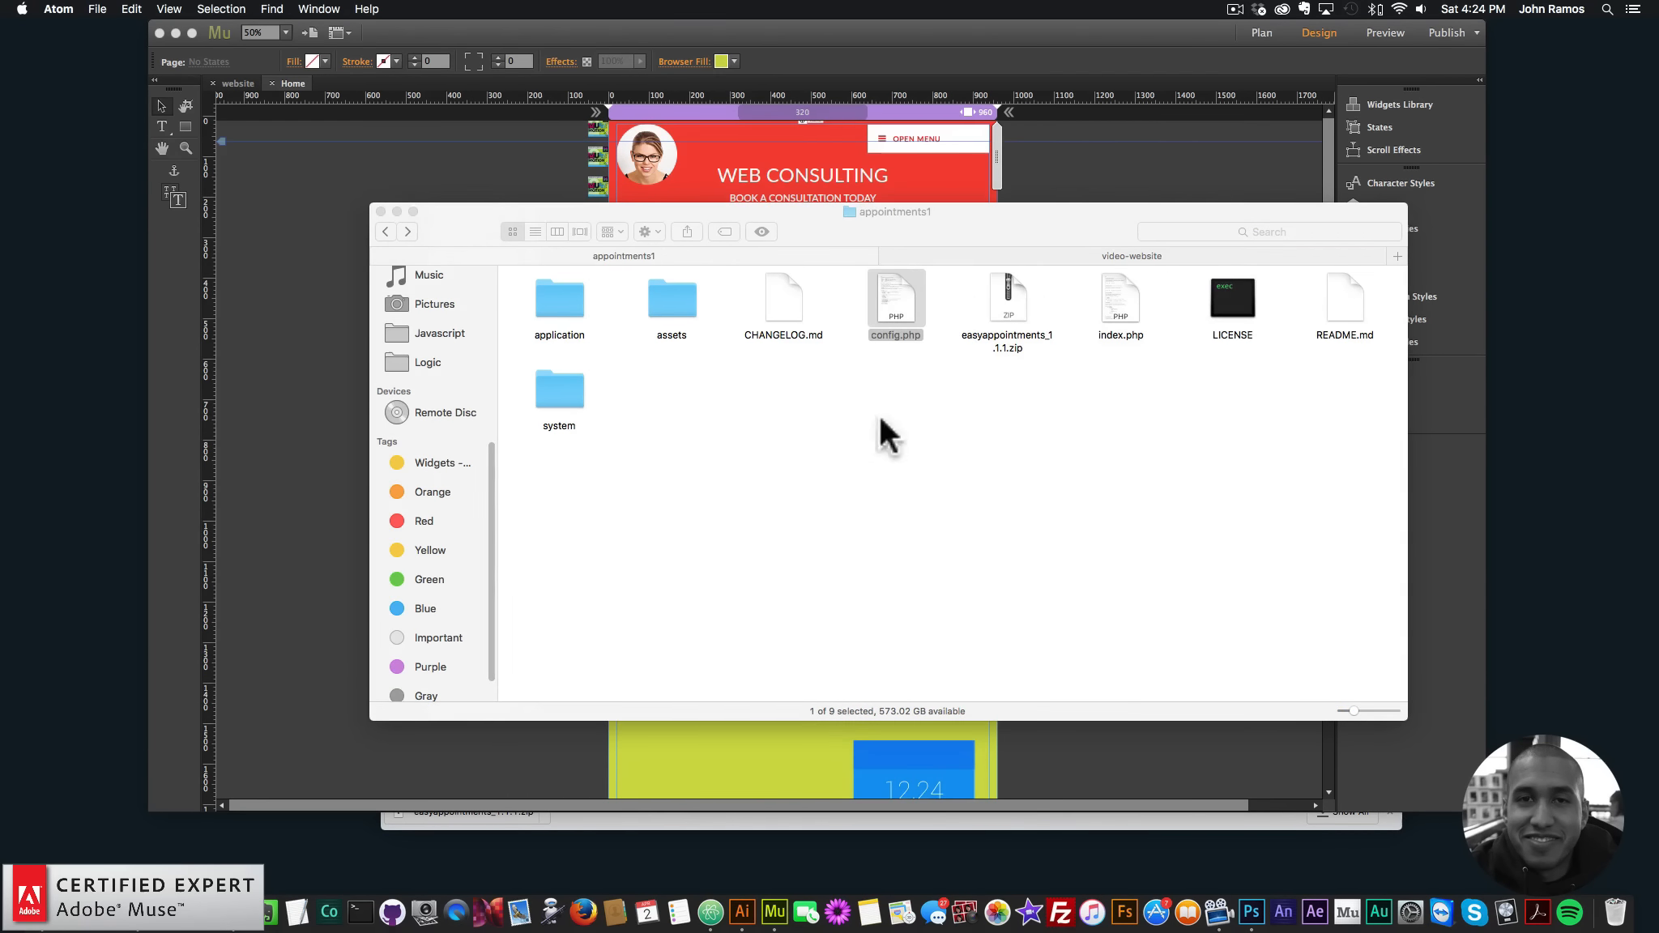
{"action": "scroll", "coordinate": [820, 442], "scroll_direction": "down", "scroll_amount": 3}
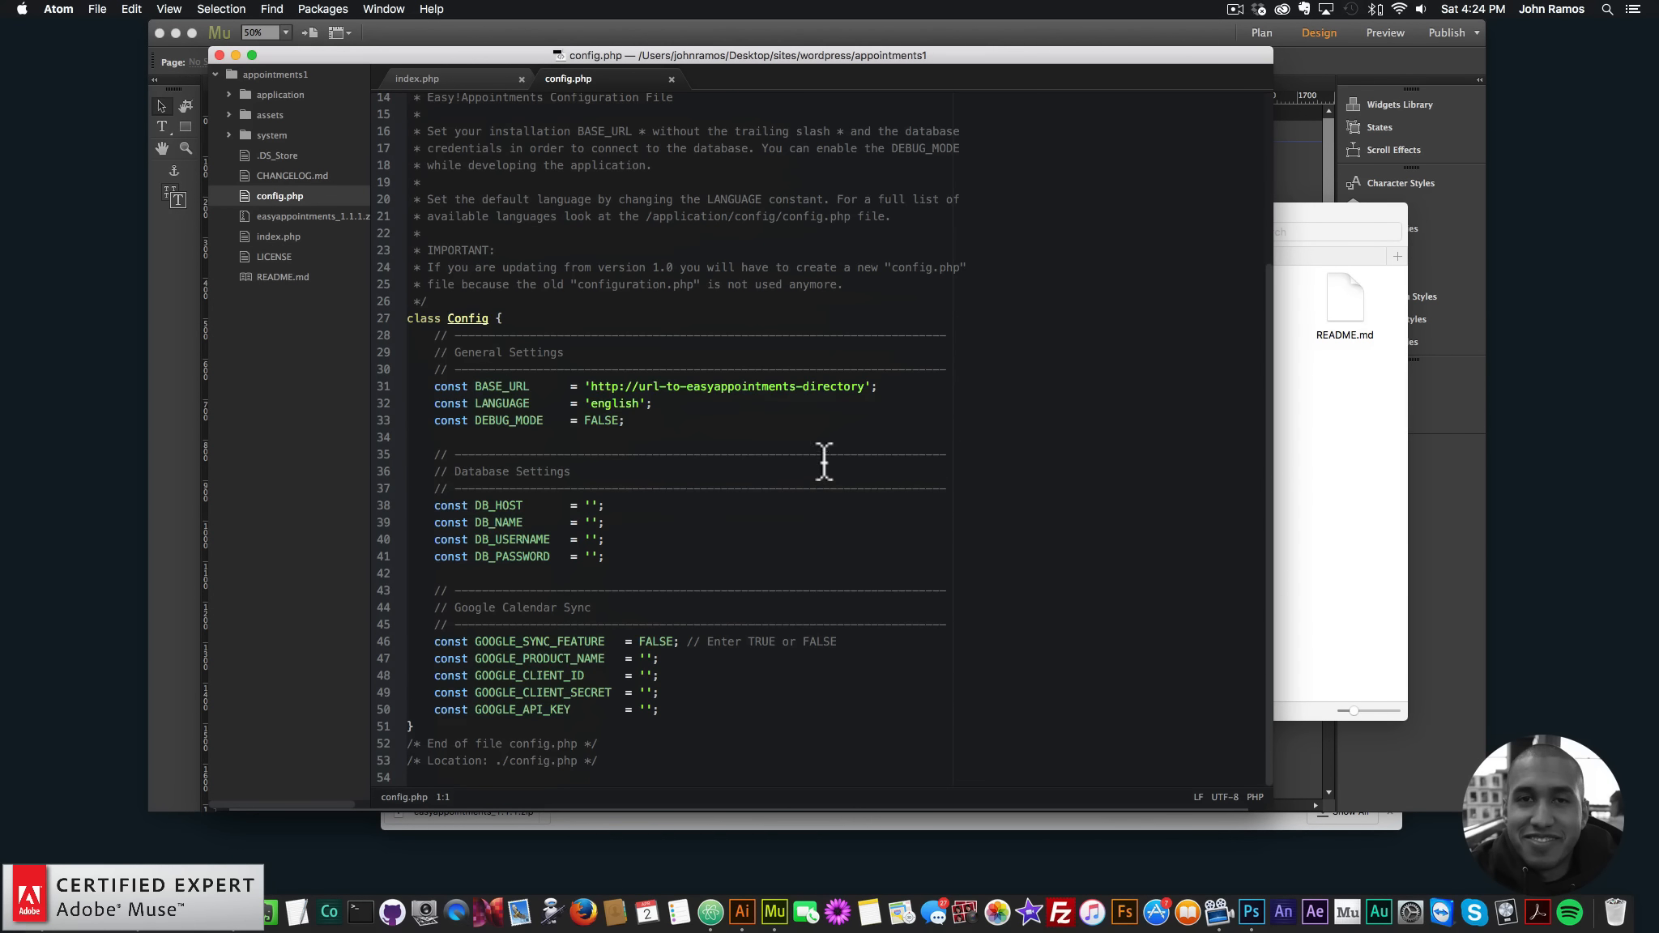
{"action": "left_click_drag", "start_coordinate": [454, 470], "coordinate": [579, 471]}
{"action": "left_click", "coordinate": [580, 471]}
{"action": "left_click", "coordinate": [591, 506]}
- Close Atom without edits, deselect config.php, and bring Chrome to the front
{"action": "key", "text": "super+Tab"}
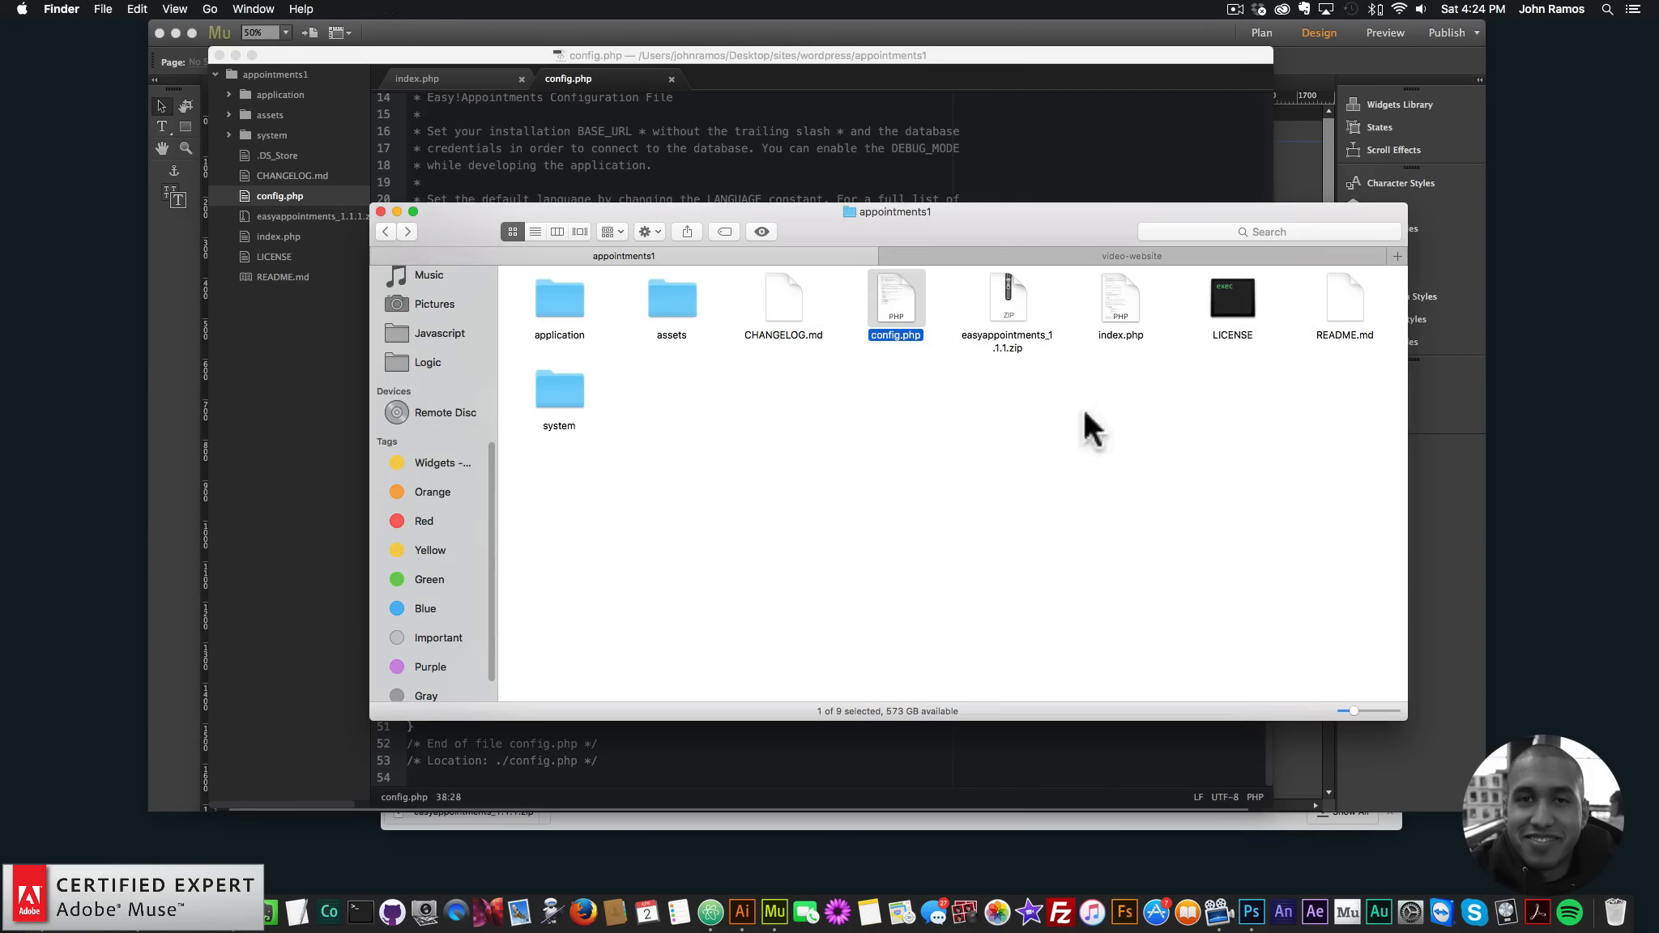
{"action": "key", "text": "super+Tab"}
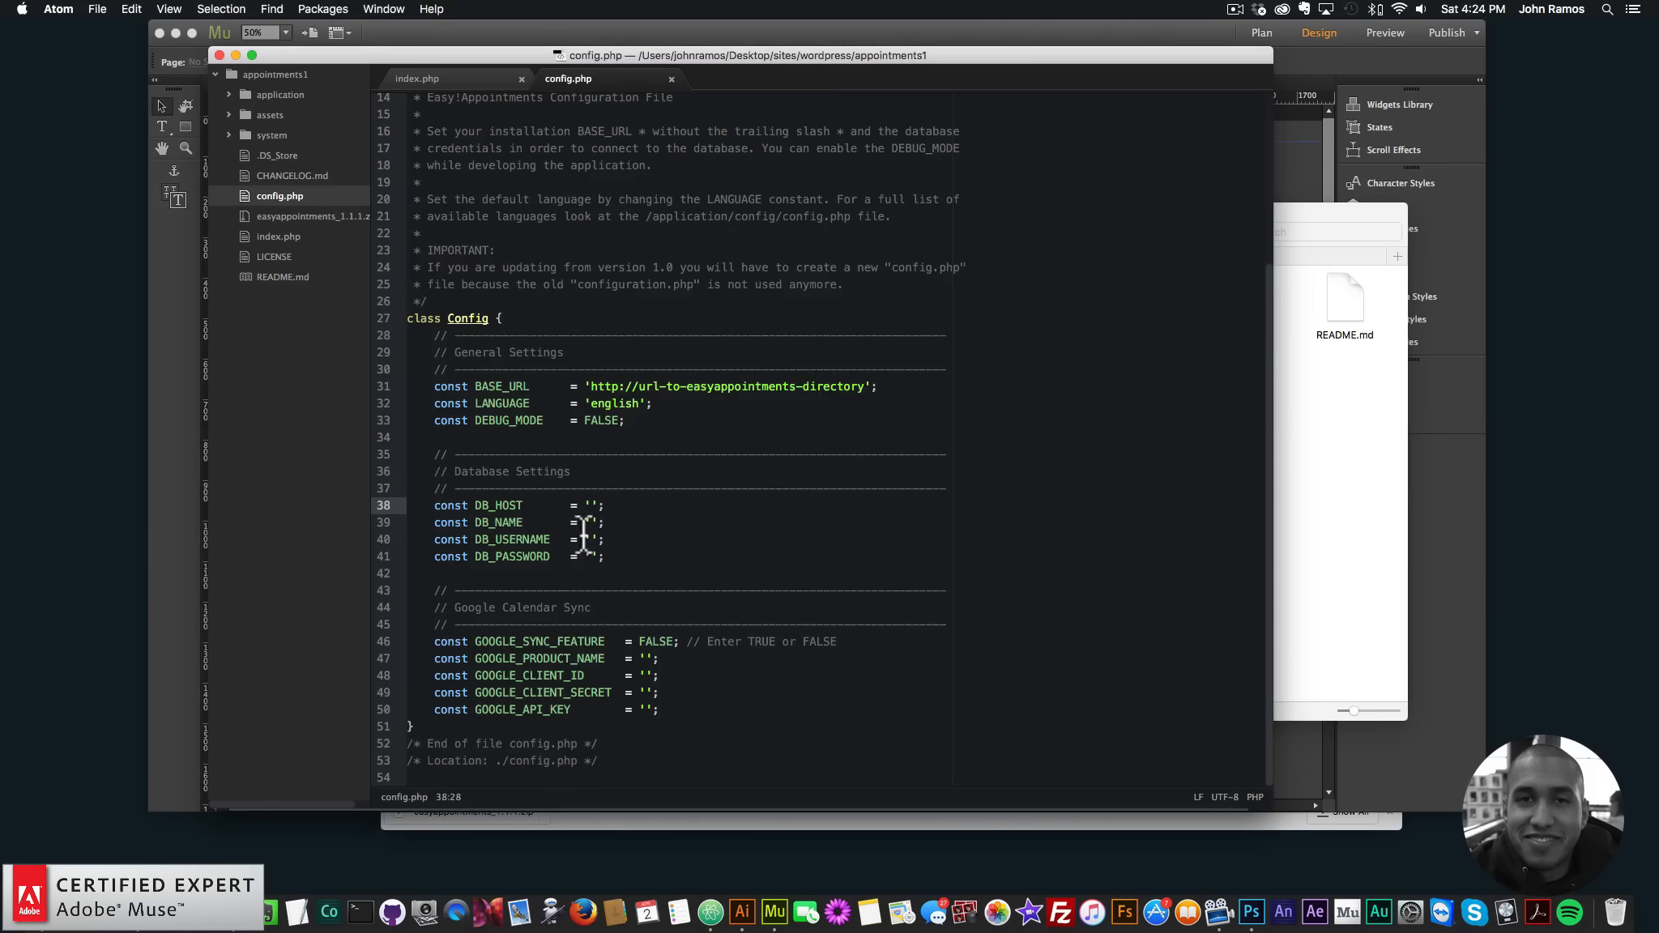
{"action": "left_click", "coordinate": [219, 55]}
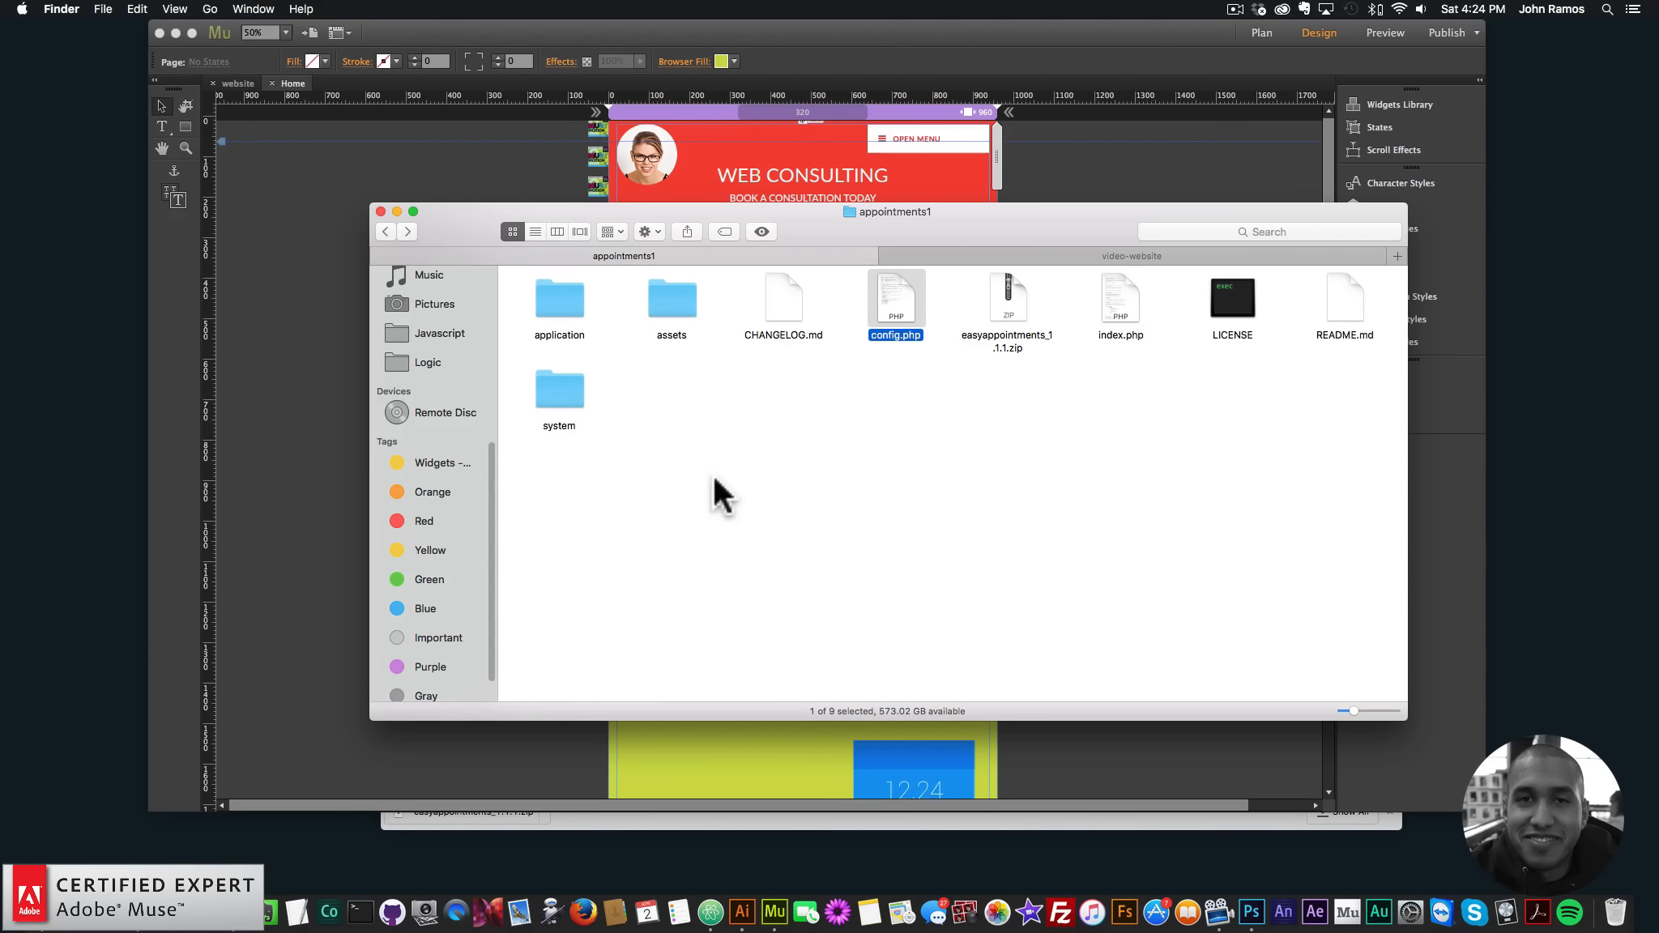
{"action": "left_click", "coordinate": [895, 432]}
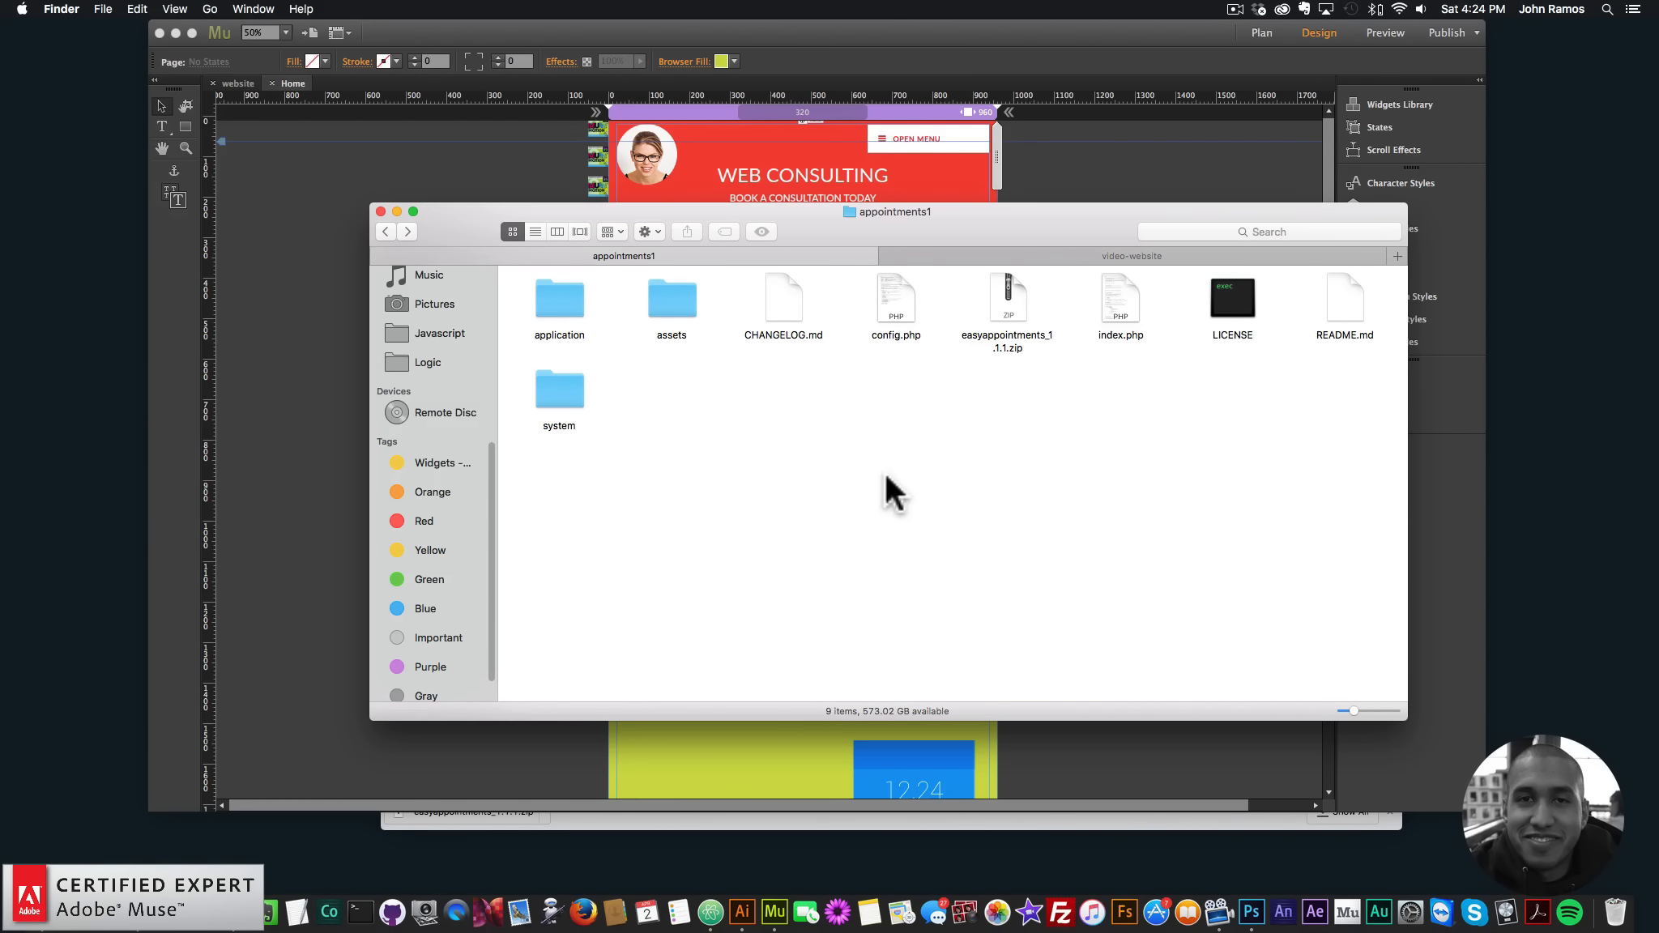
{"action": "left_click", "coordinate": [91, 882]}
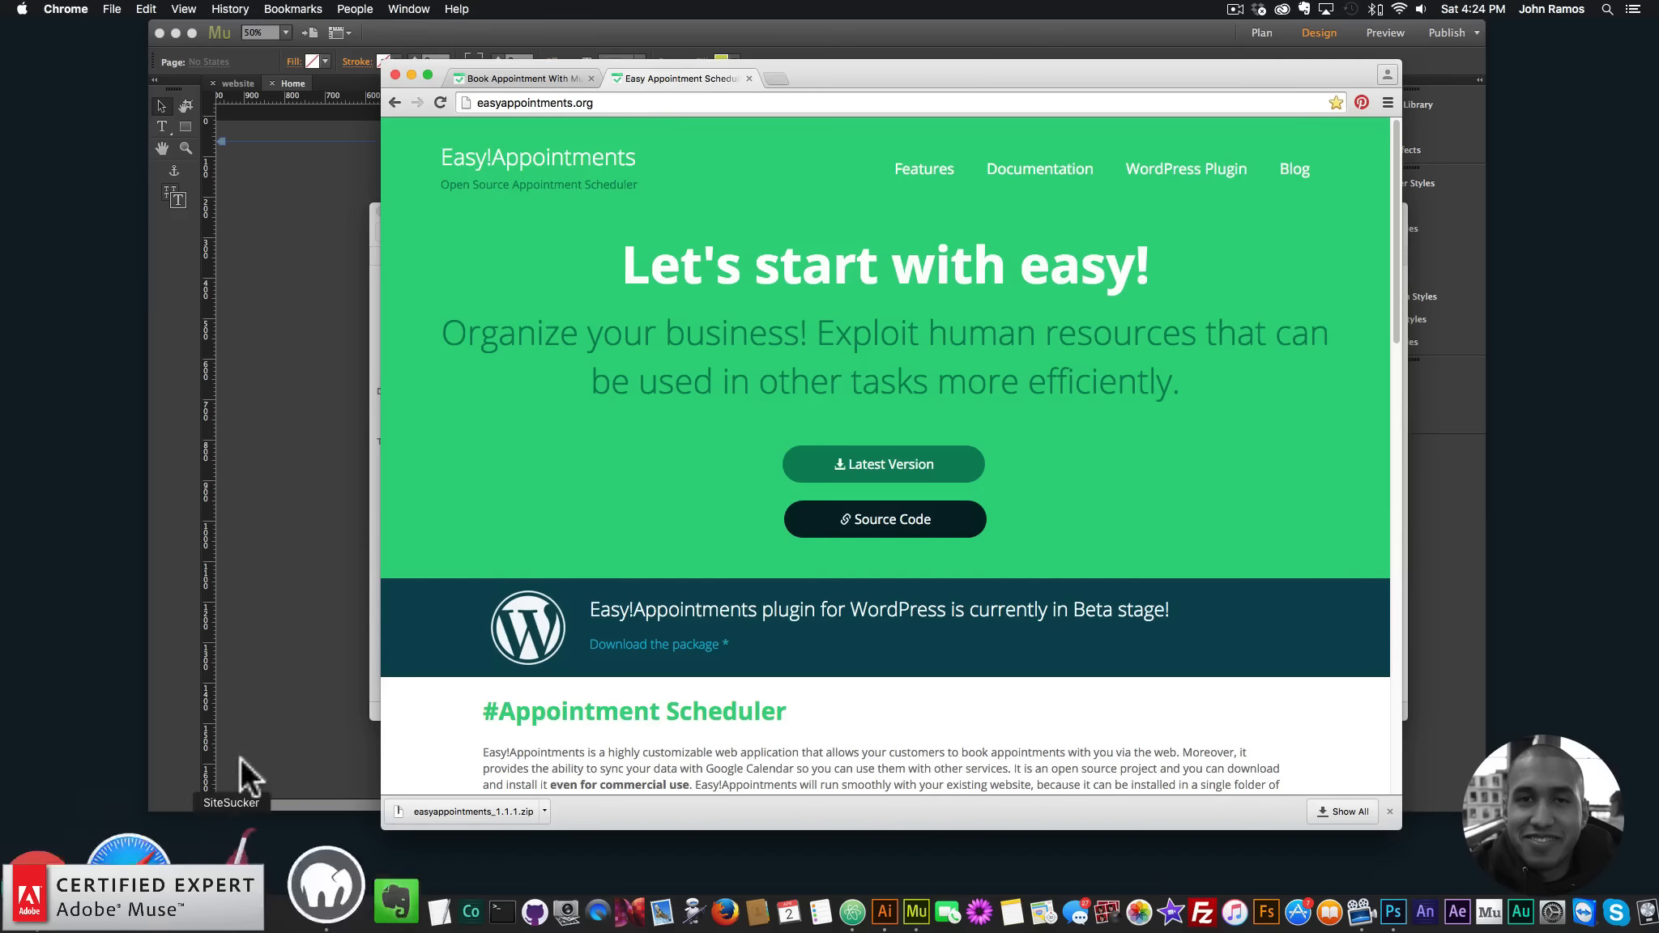
- Load localhost:8888/appointments1 in a new Chrome tab
{"action": "left_click", "coordinate": [781, 80]}
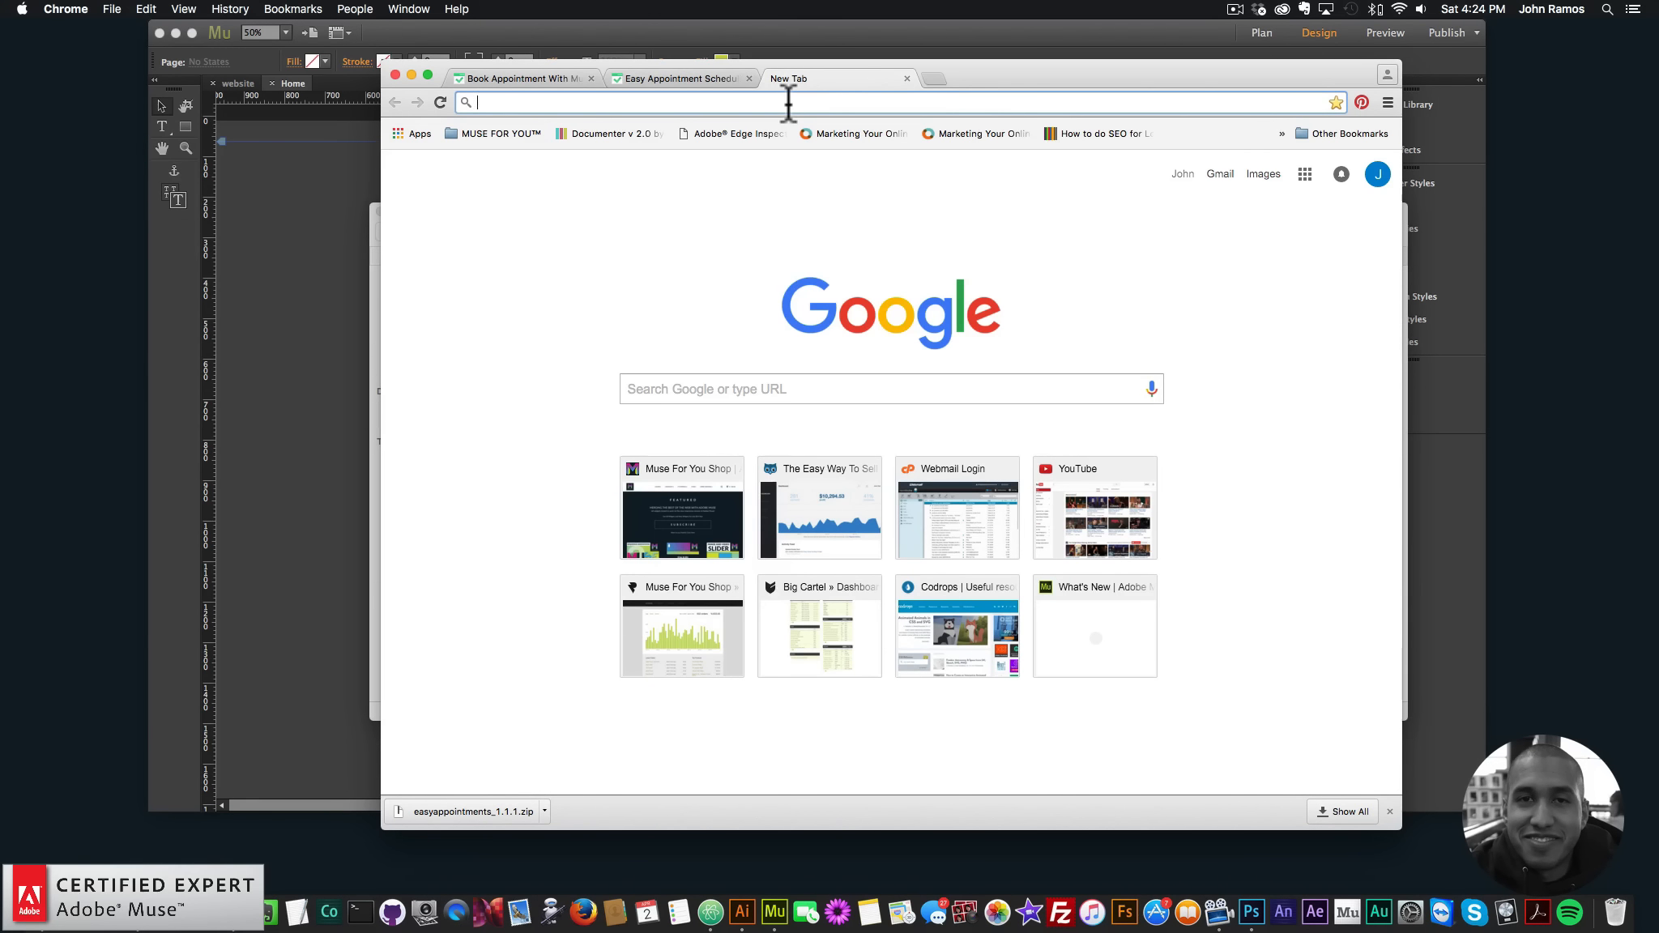
{"action": "type", "text": "local"}
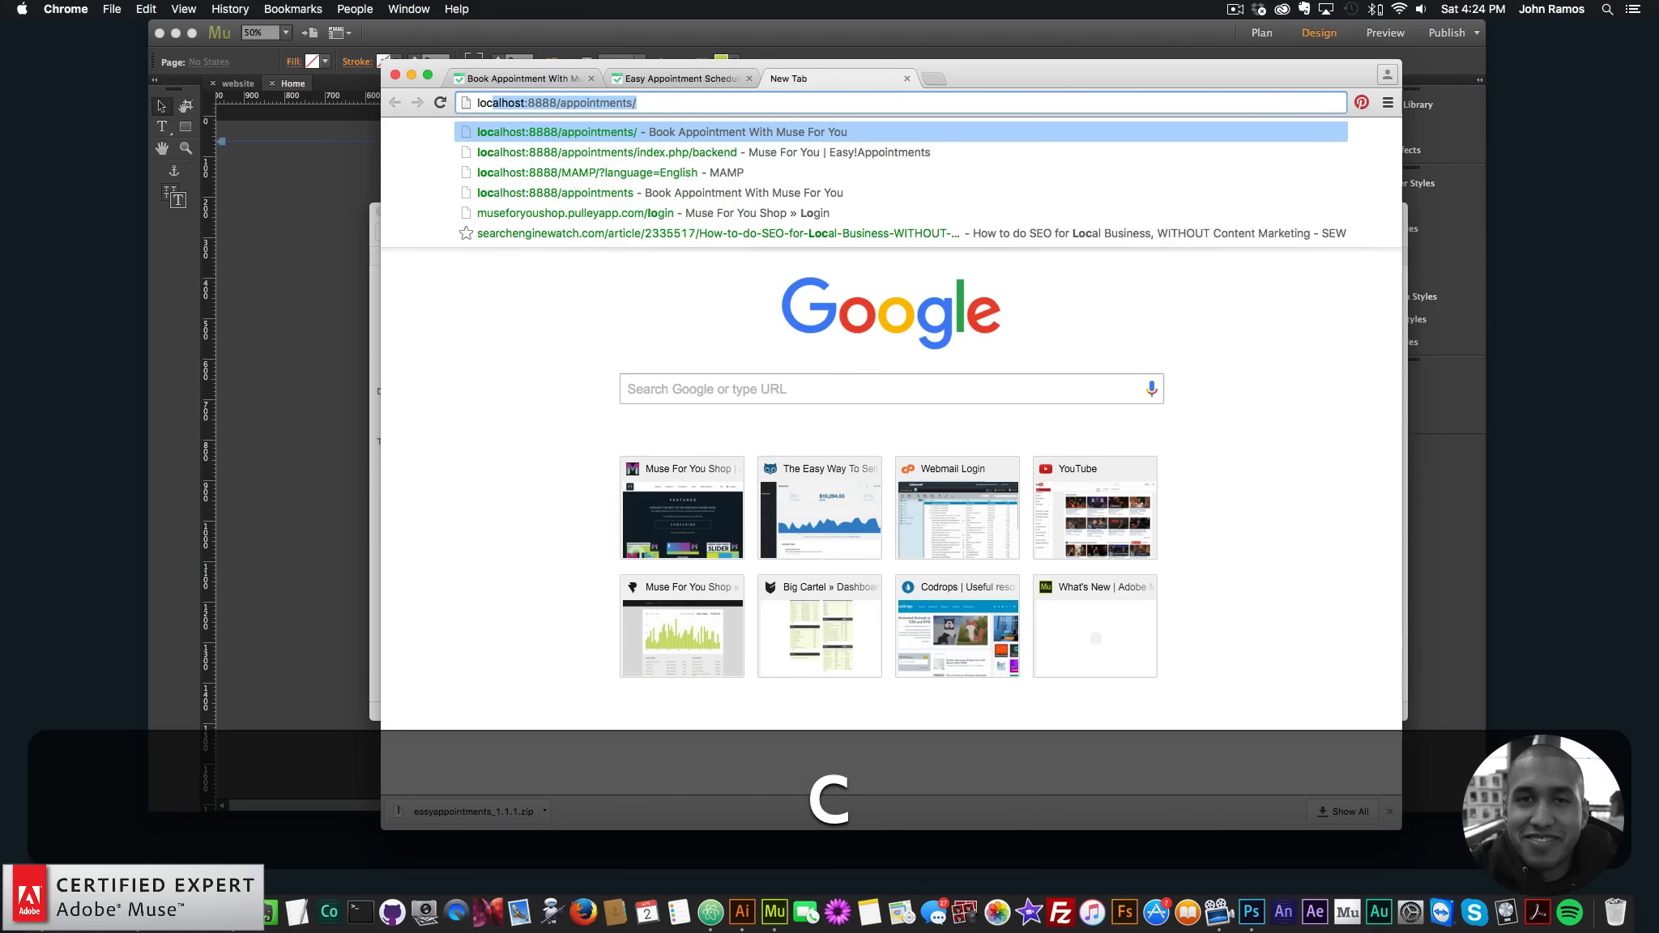
{"action": "type", "text": "host:9"}
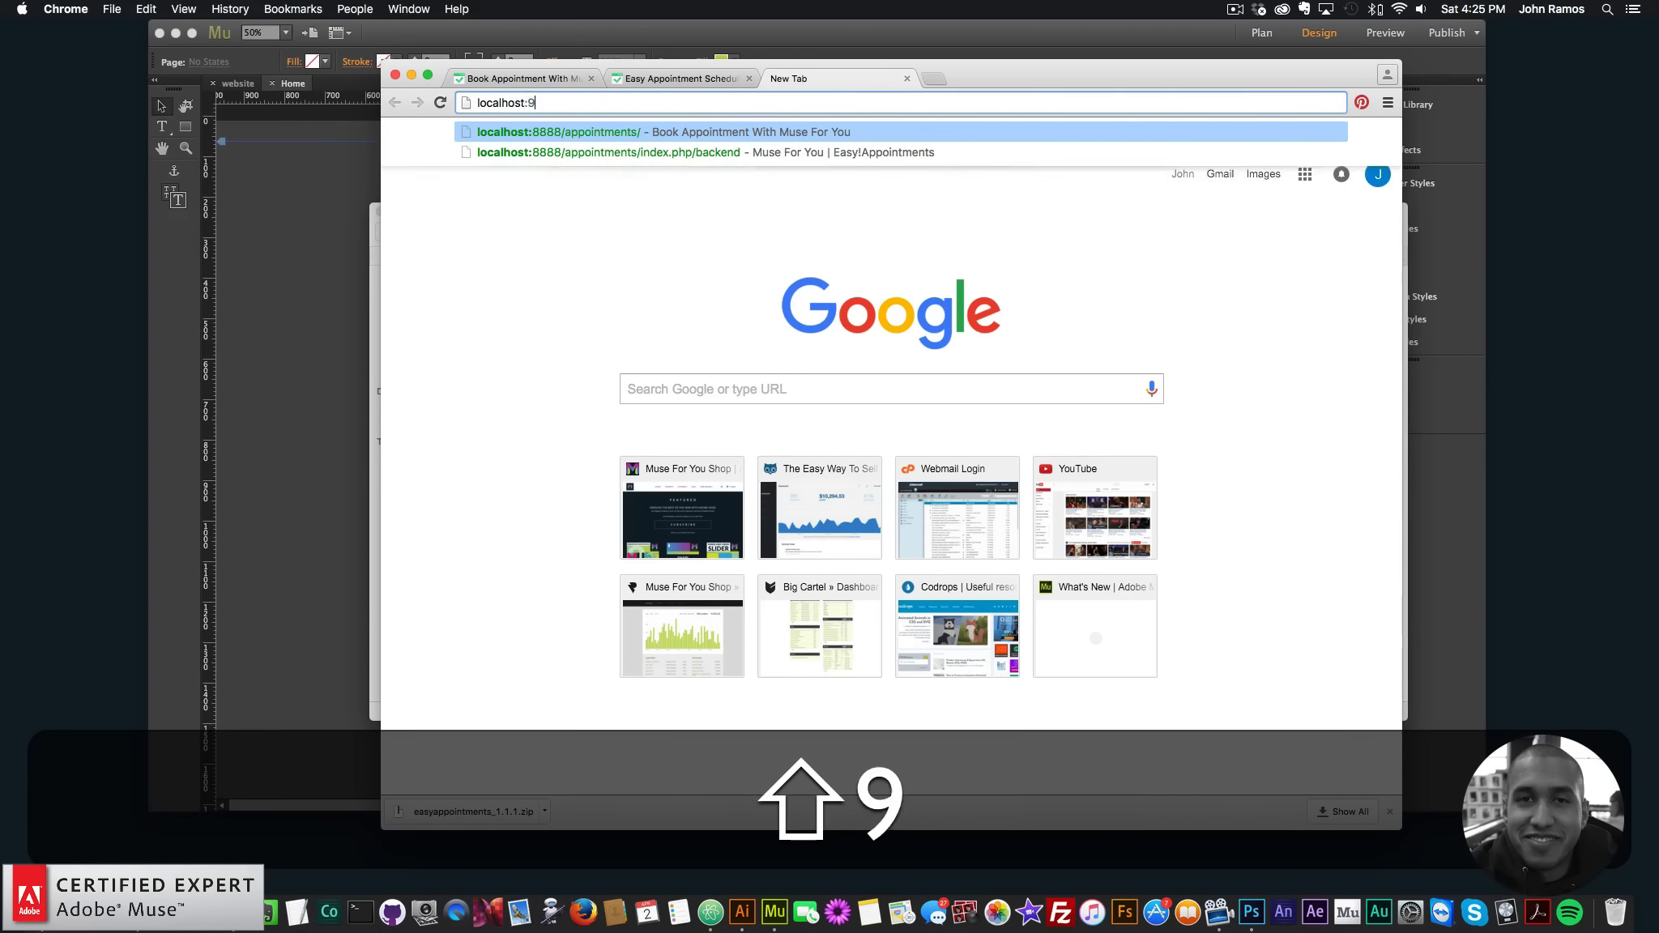
{"action": "key", "text": "BackSpace"}
{"action": "type", "text": "8888"}
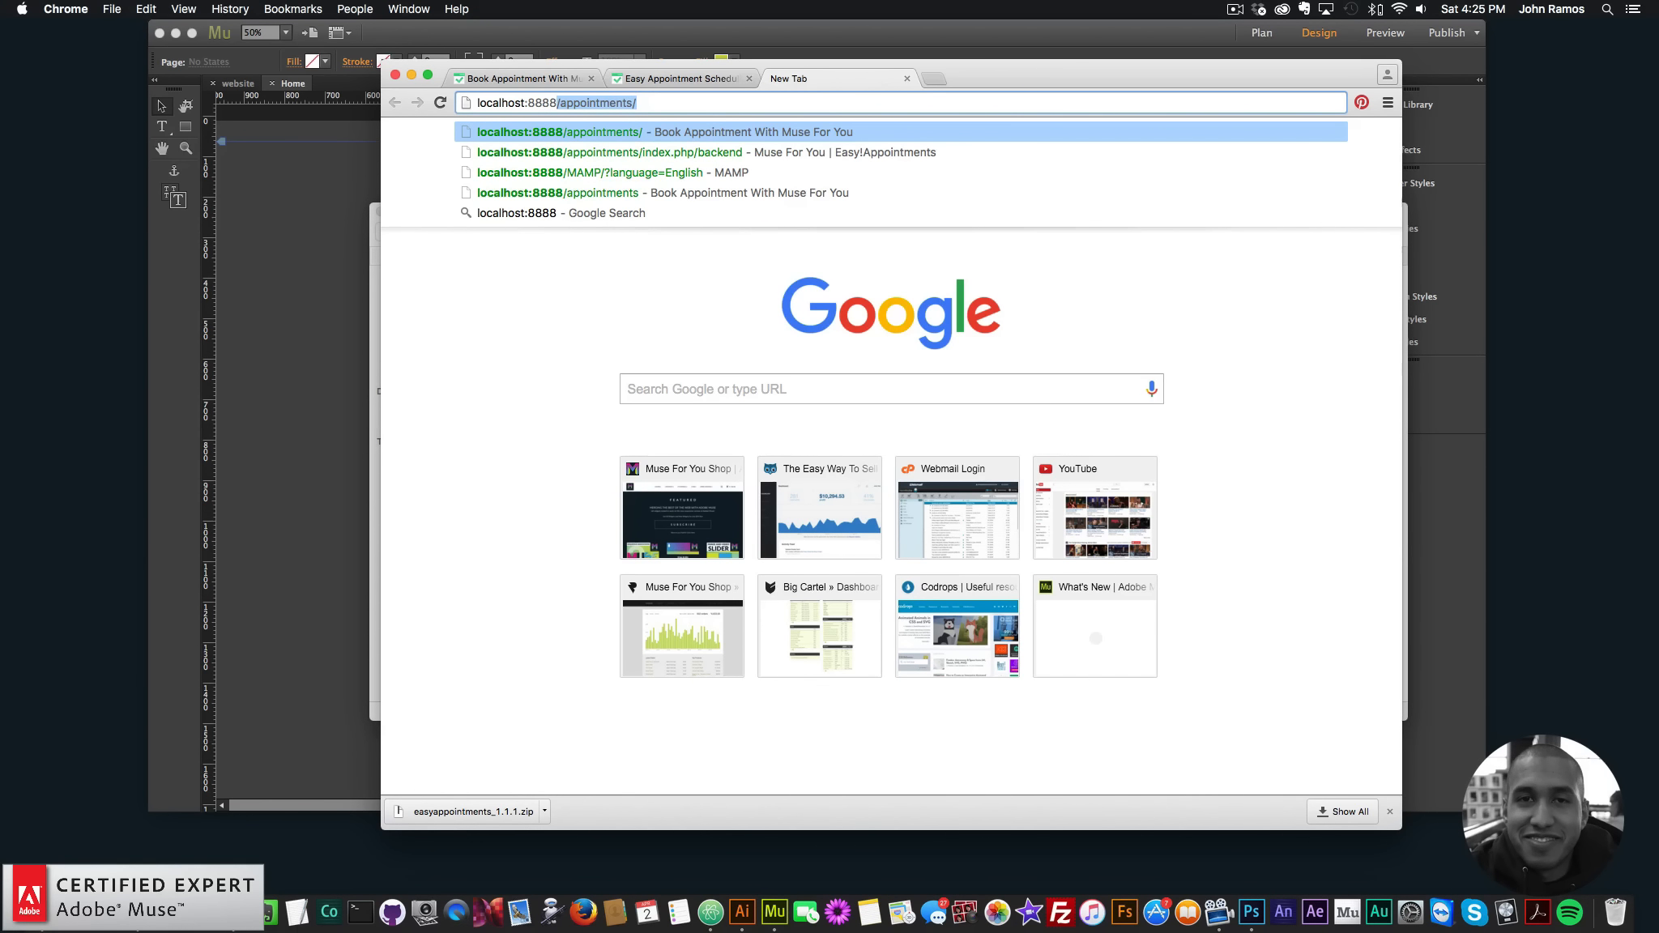
{"action": "type", "text": "/appointme"}
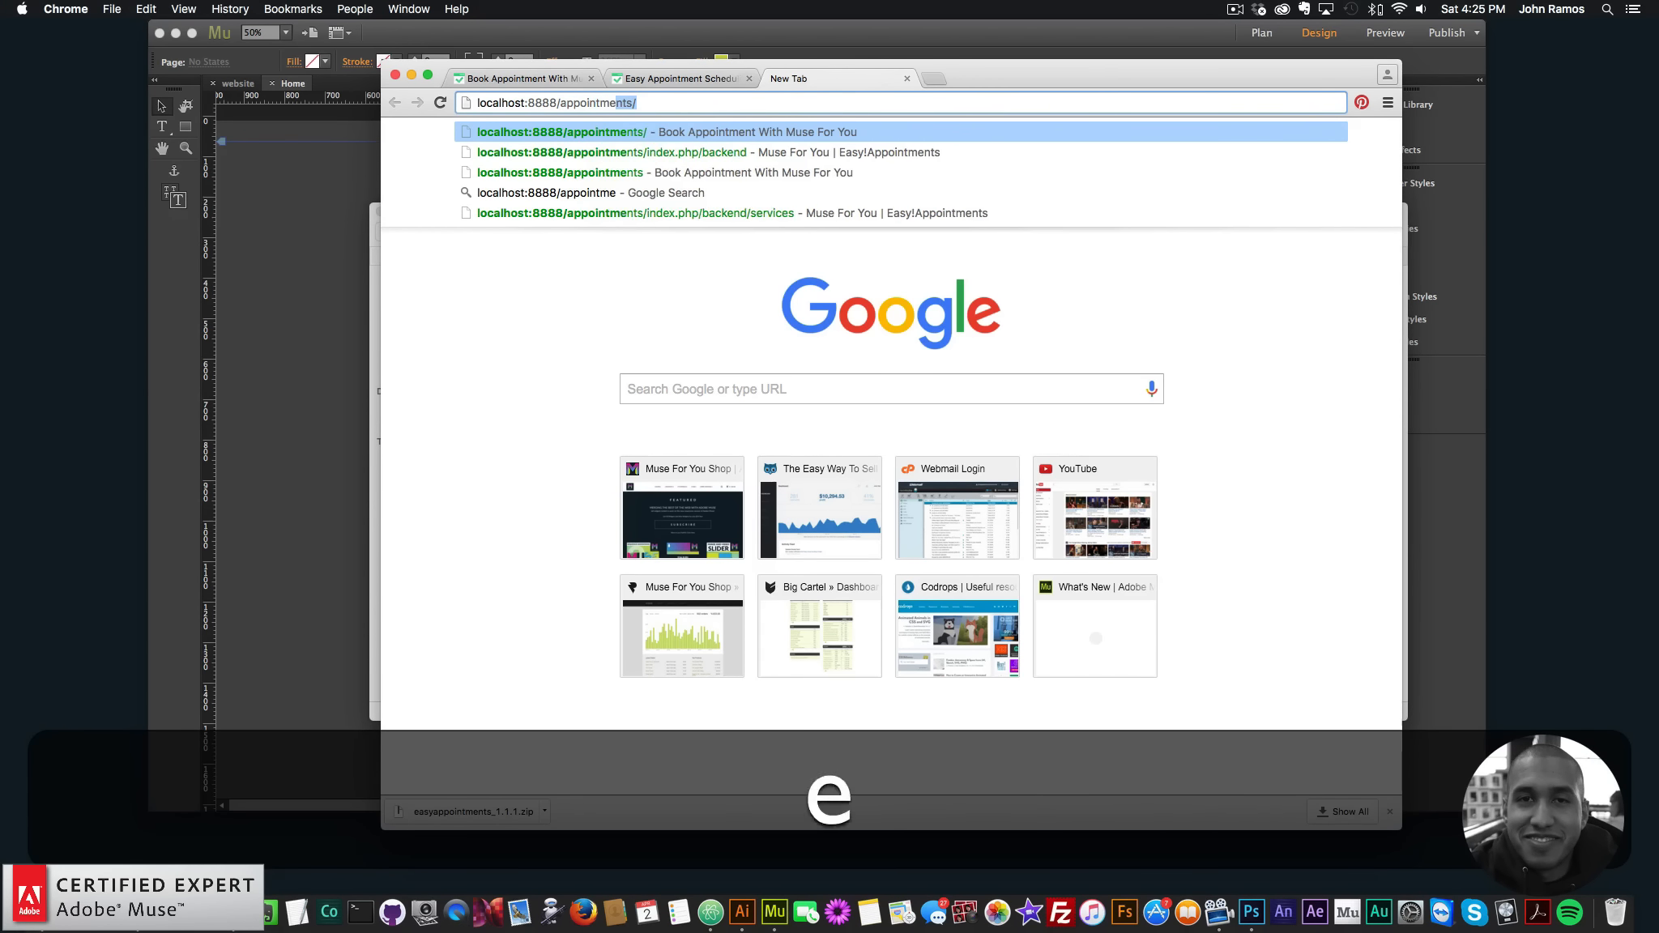
{"action": "type", "text": "nts1"}
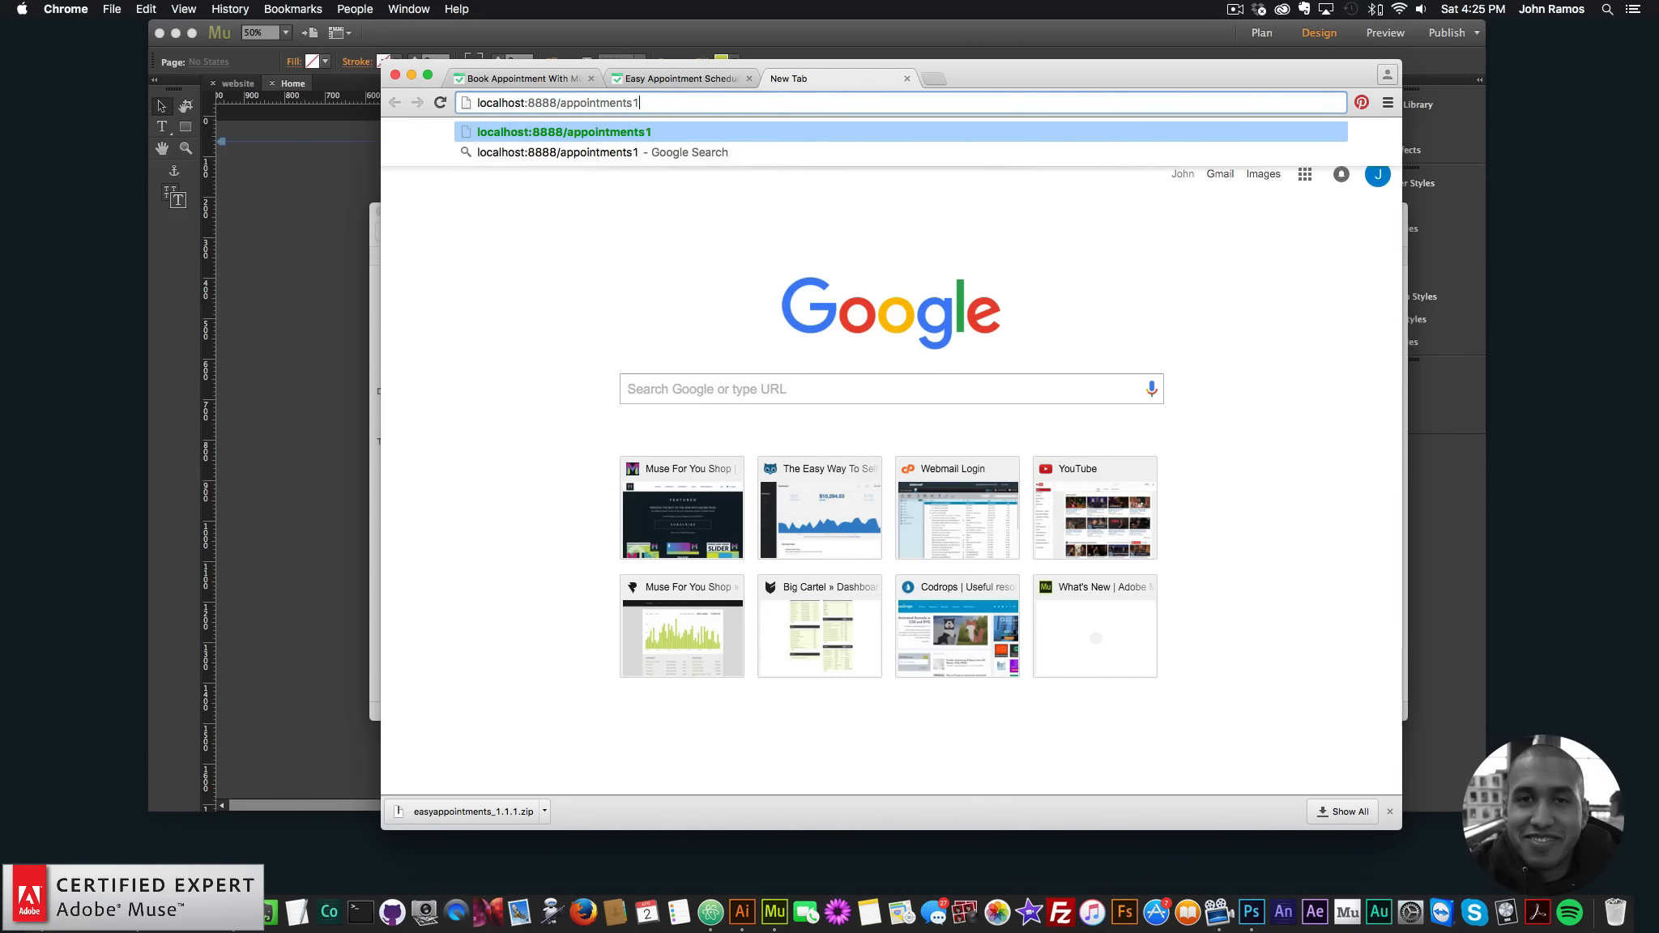
{"action": "key", "text": "Return"}
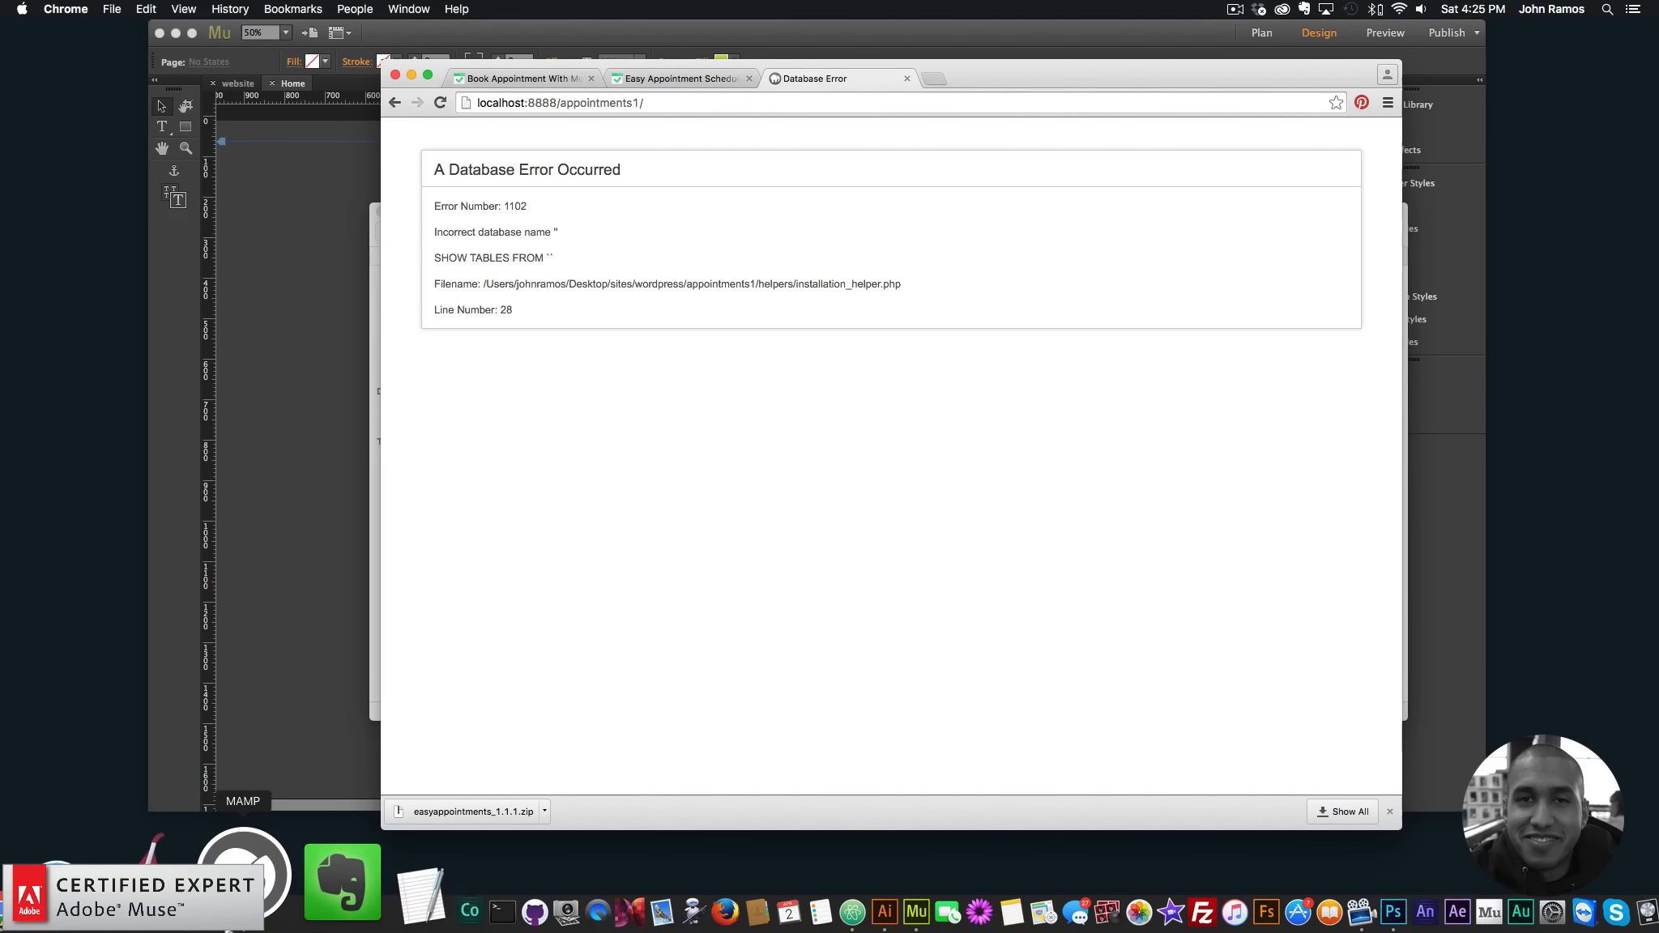
- From the MAMP control window, open the start page and launch phpMyAdmin
{"action": "left_click", "coordinate": [243, 883]}
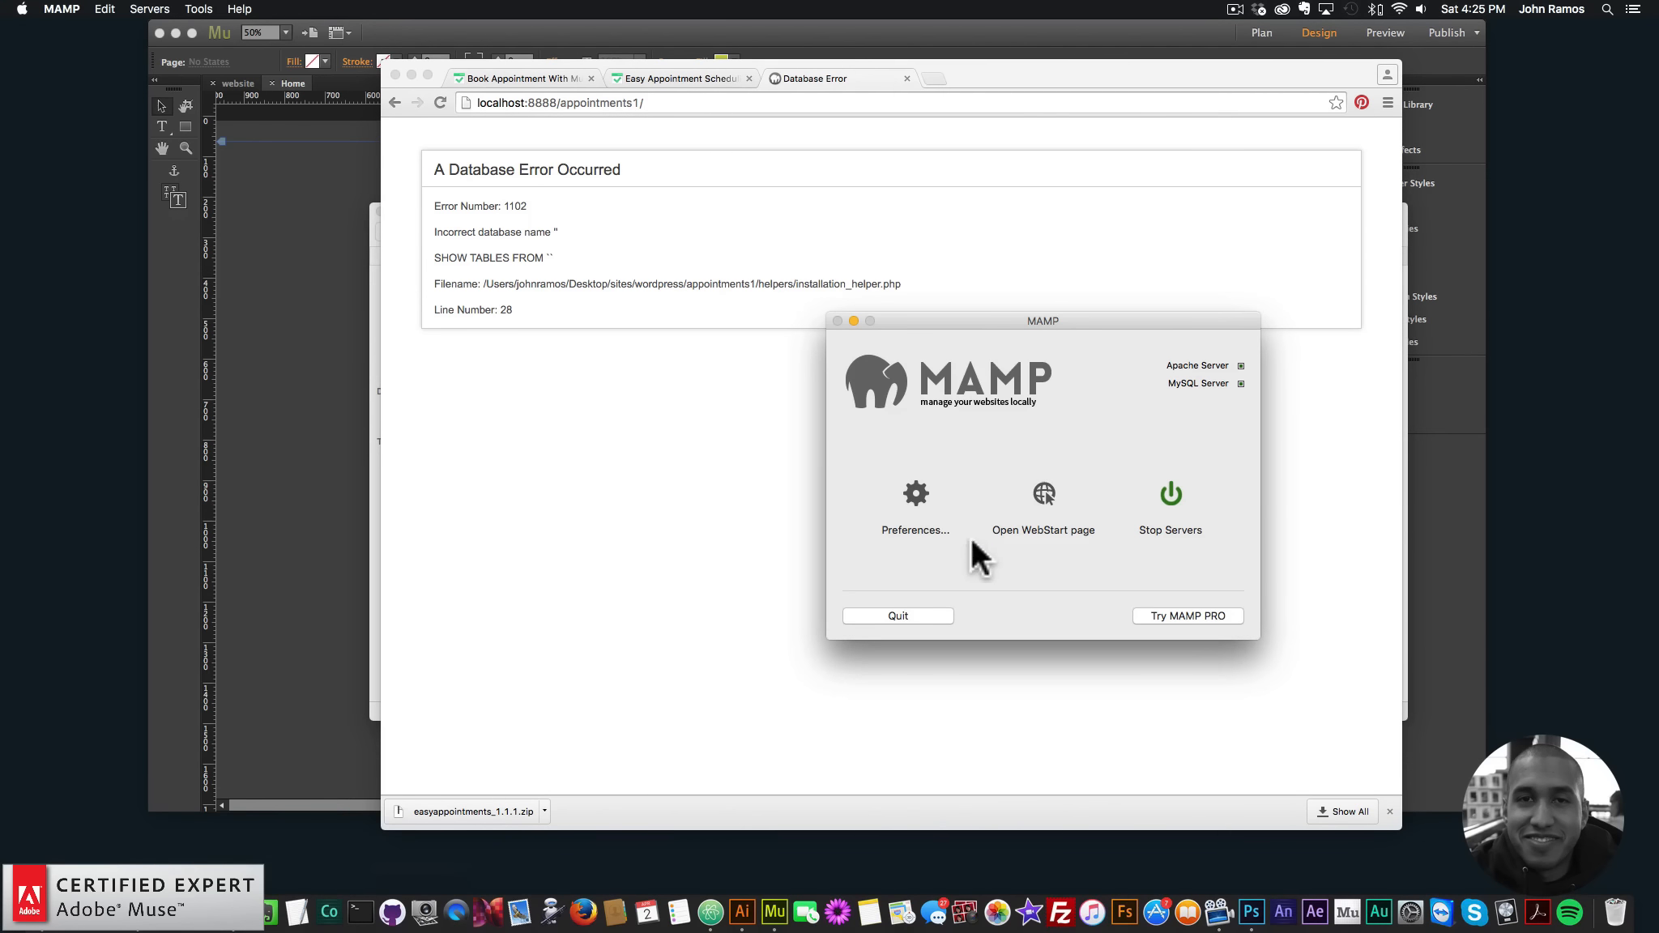
{"action": "left_click", "coordinate": [1045, 492]}
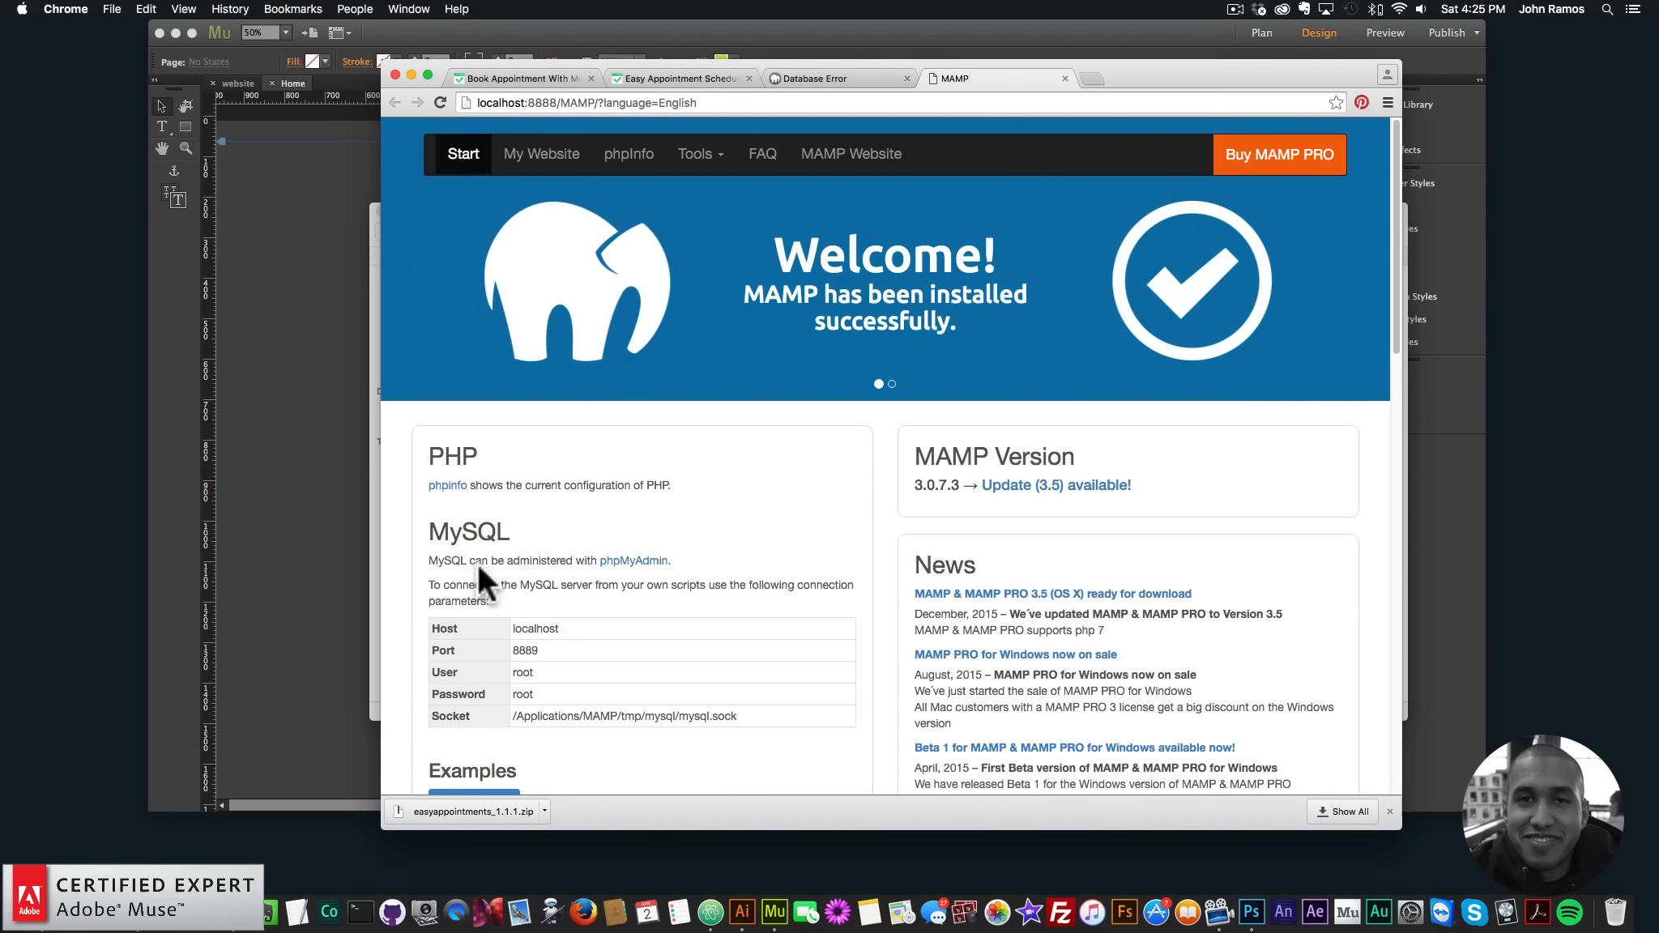
{"action": "left_click", "coordinate": [633, 567]}
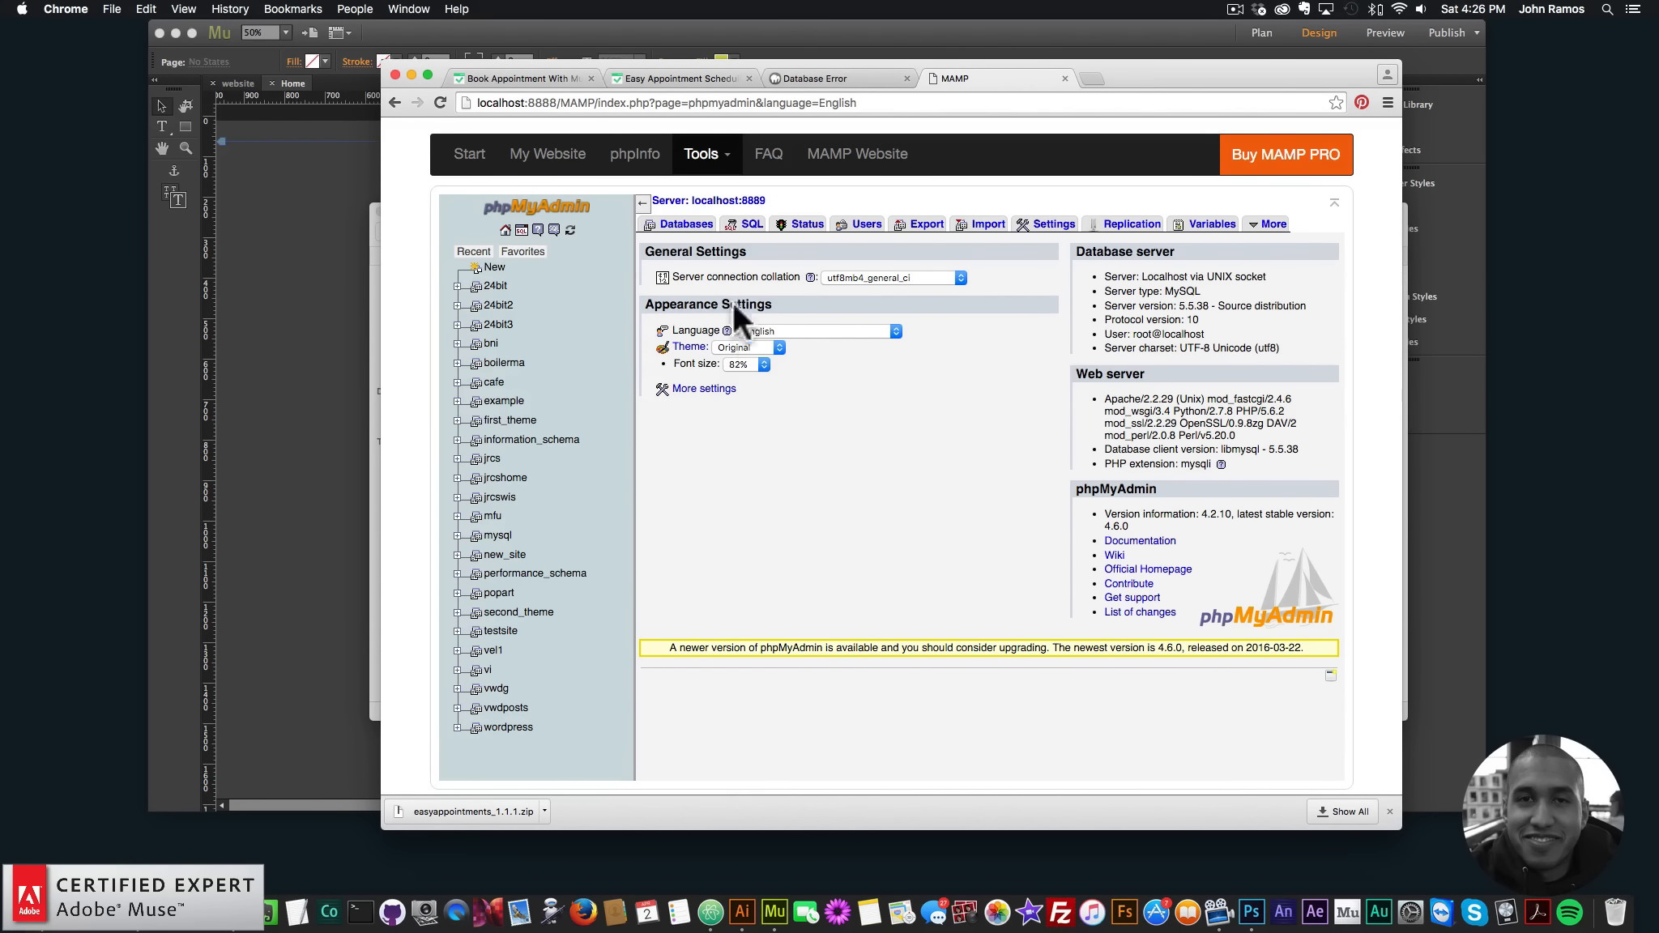
- Create a new database named app1, then show the server's user accounts list
{"action": "left_click", "coordinate": [684, 227]}
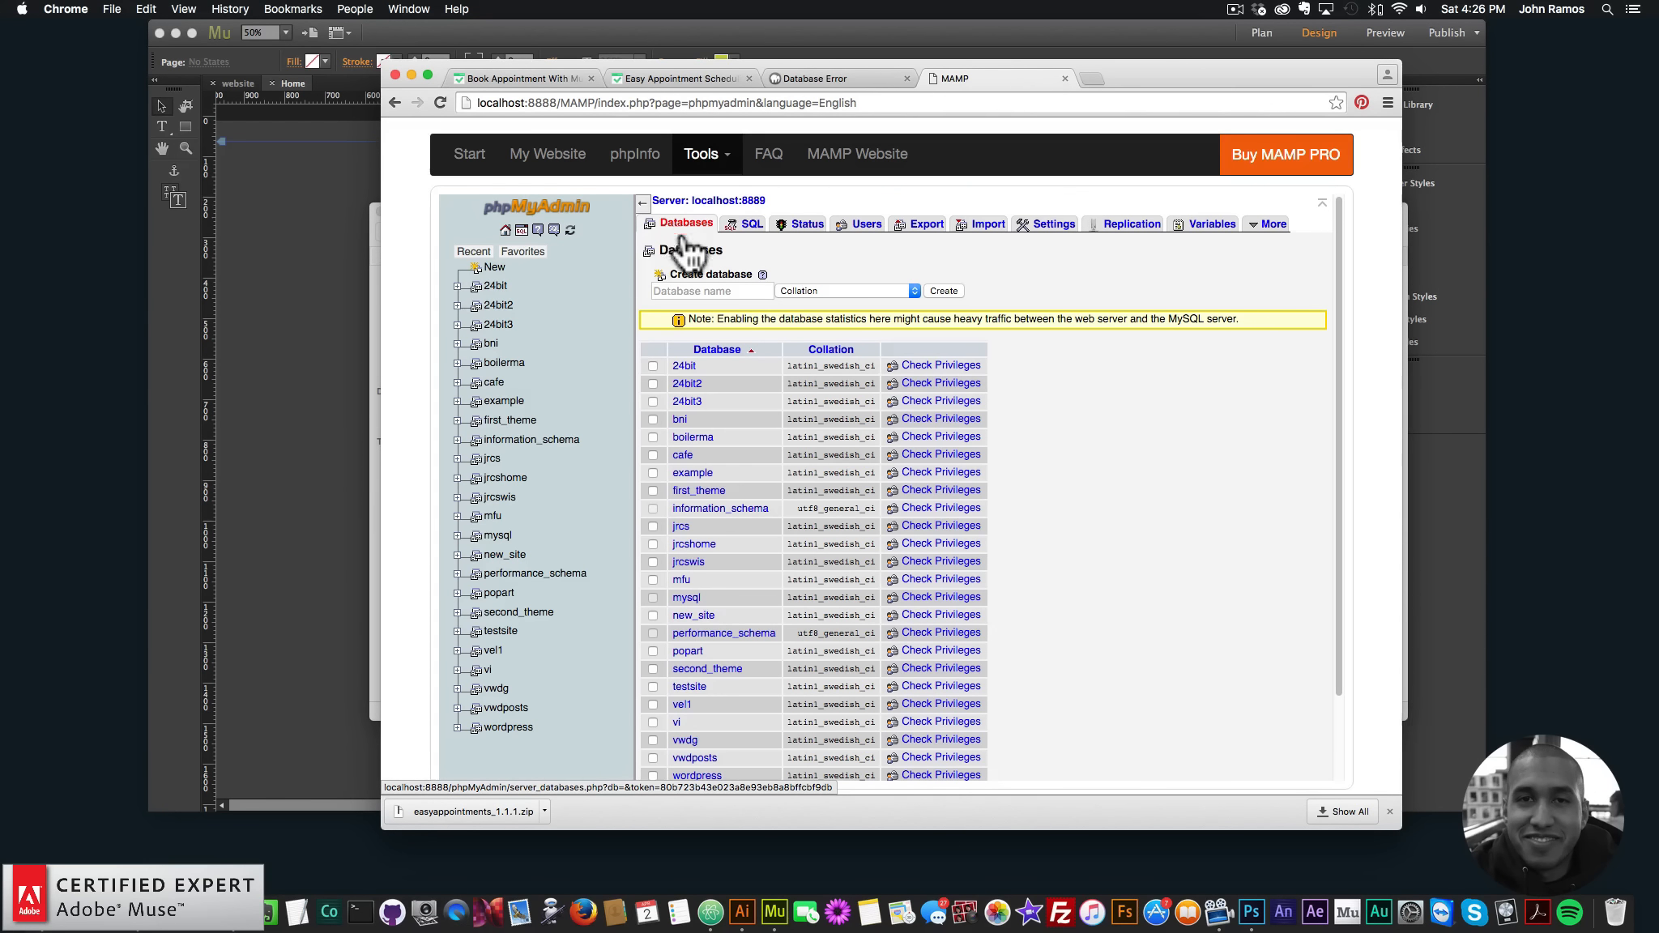
{"action": "left_click", "coordinate": [708, 291]}
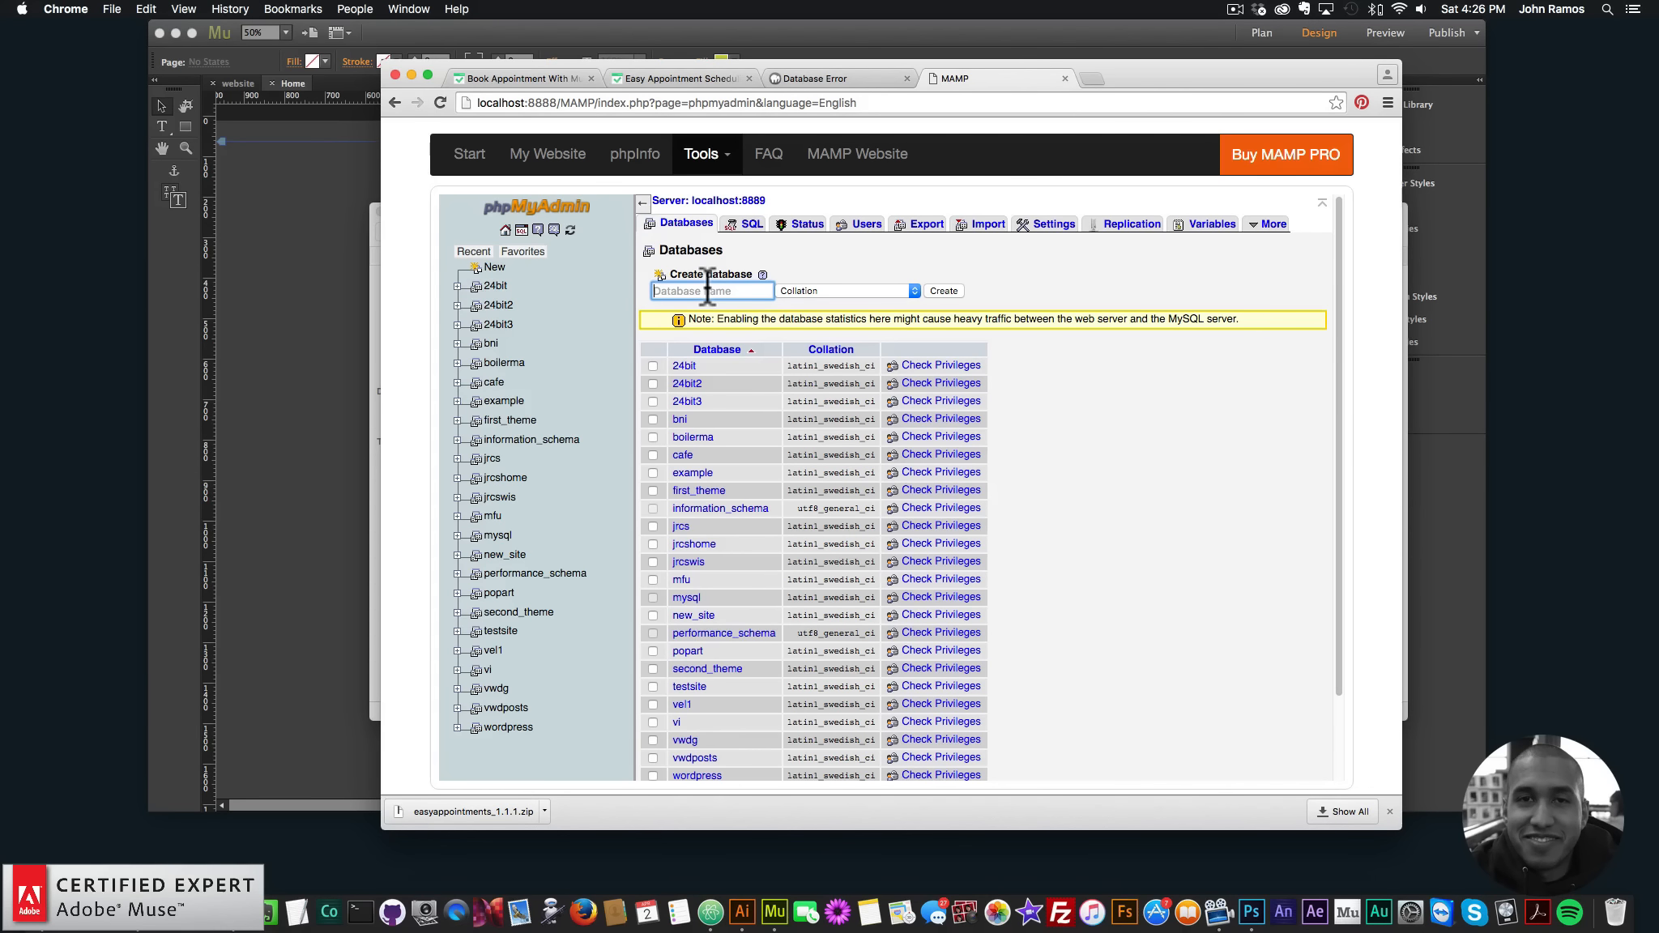
{"action": "type", "text": "app1"}
{"action": "left_click", "coordinate": [945, 291]}
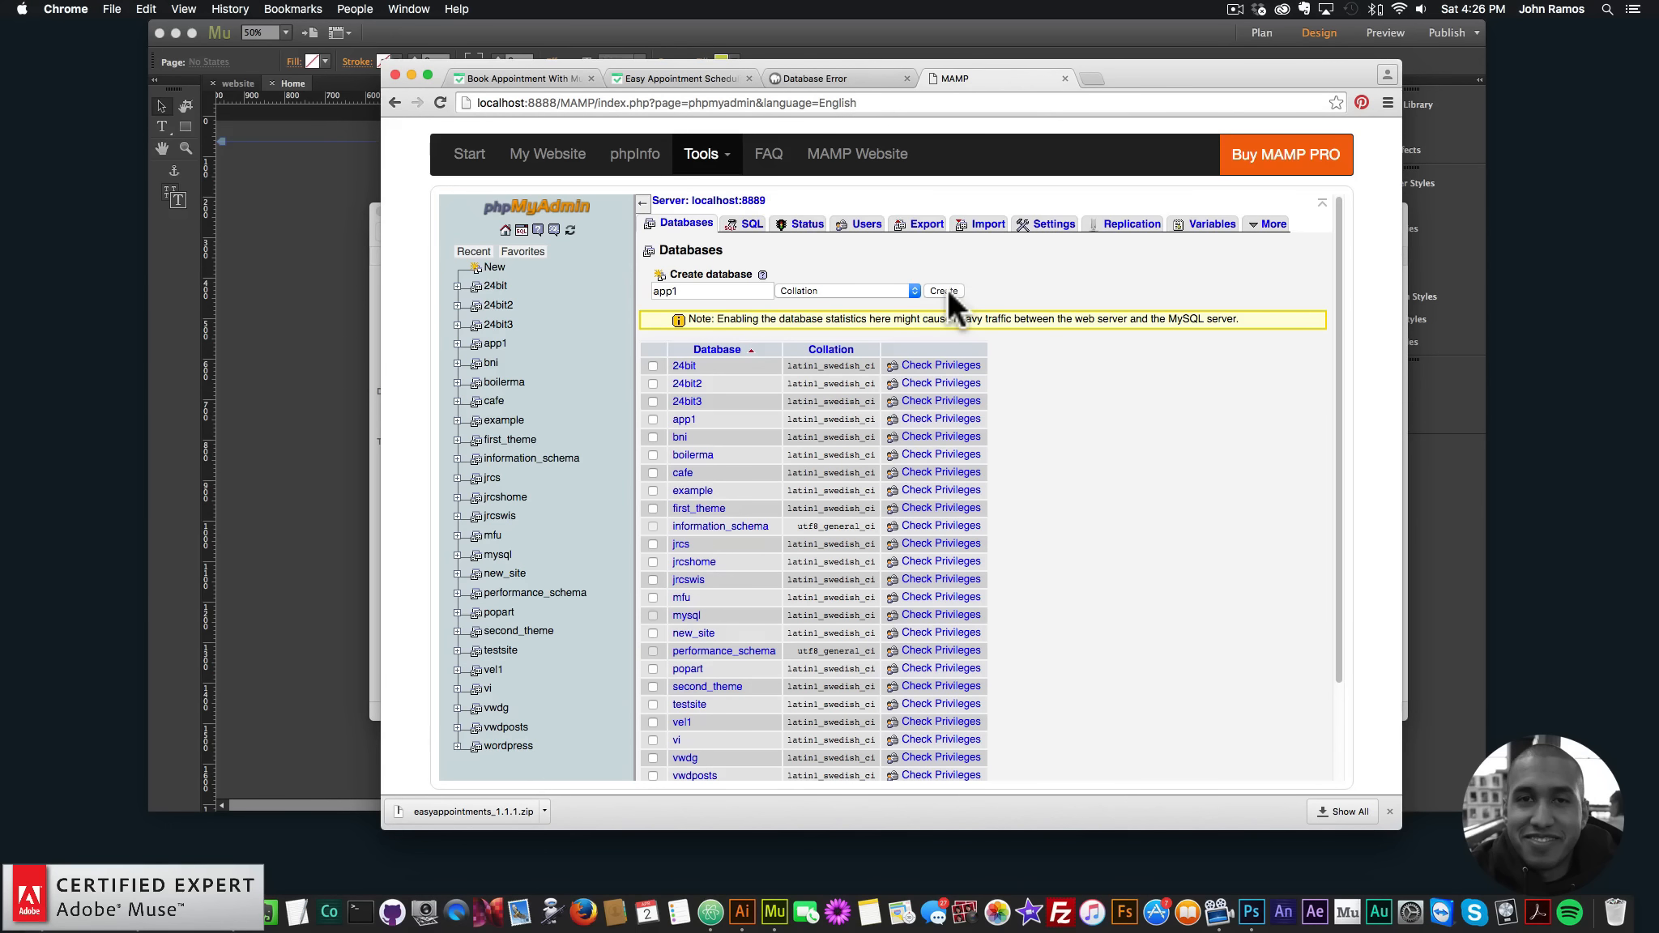
{"action": "left_click", "coordinate": [713, 291]}
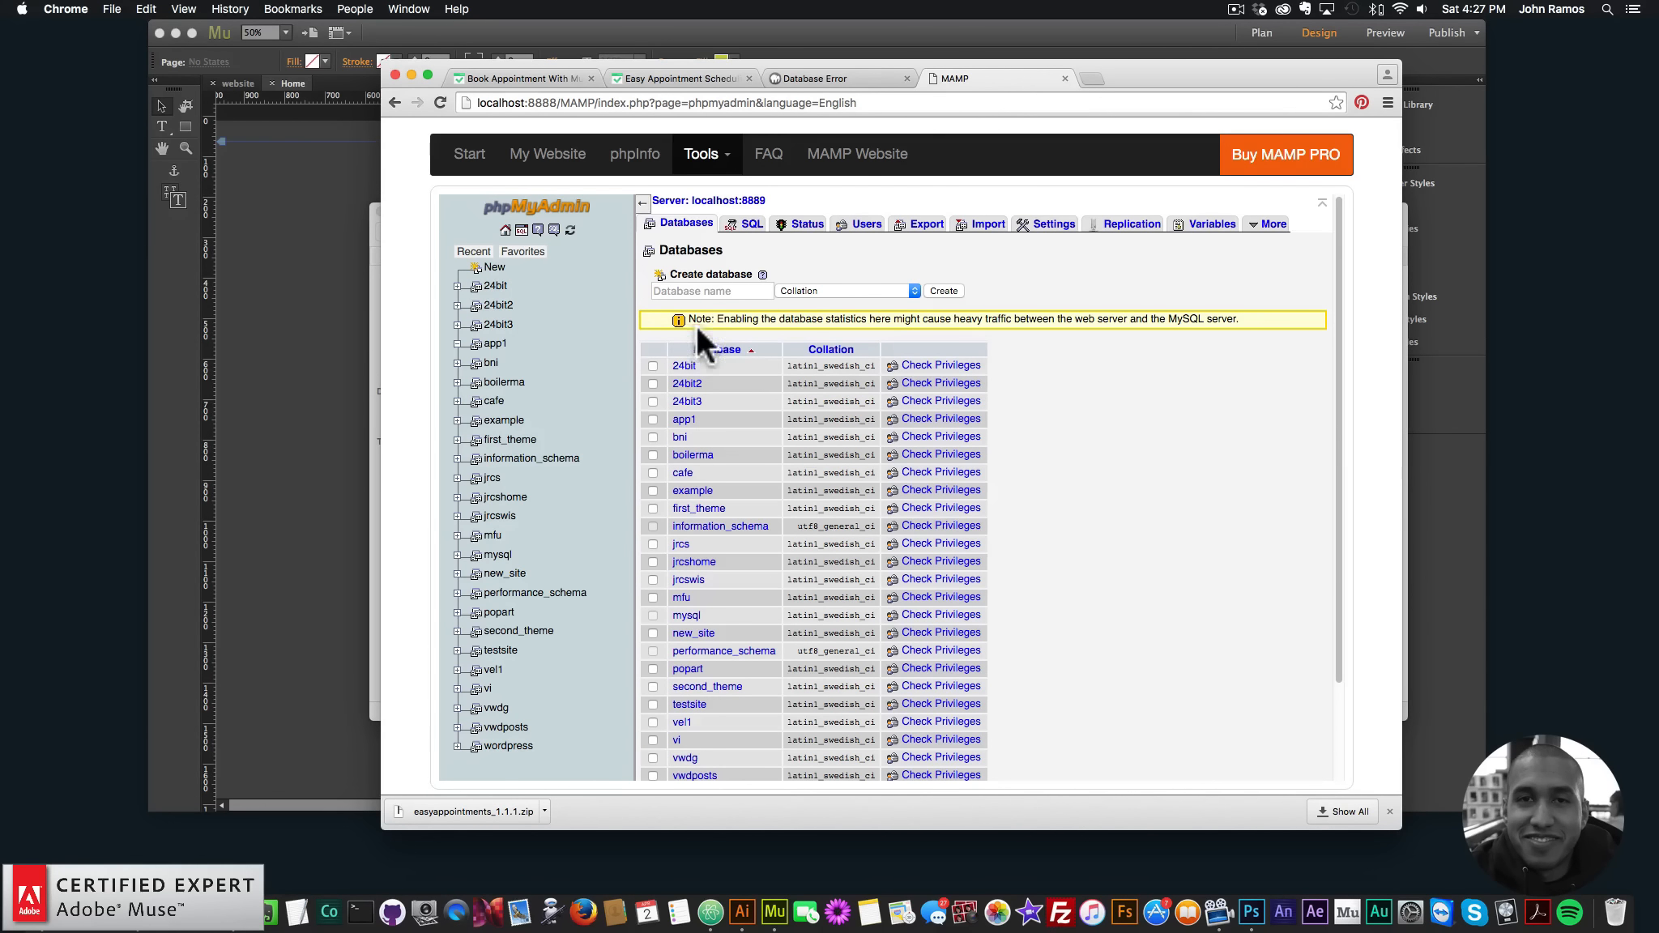
{"action": "left_click", "coordinate": [859, 231]}
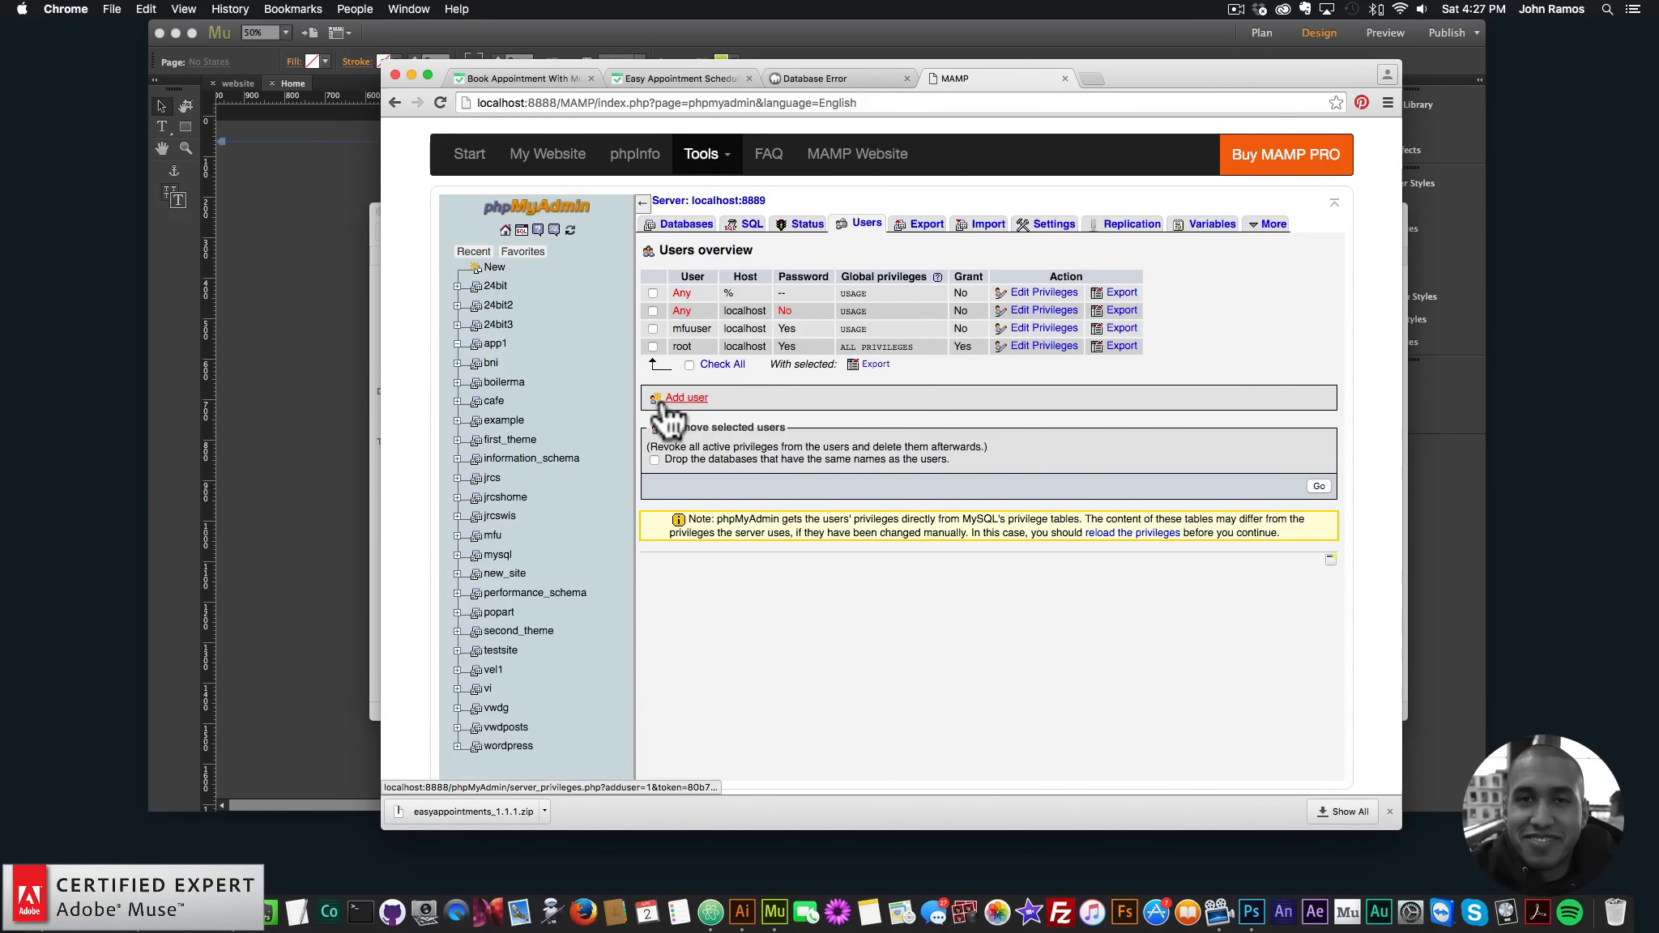
- Start a new MySQL user named museforyou restricted to the Local host
{"action": "left_click", "coordinate": [686, 227]}
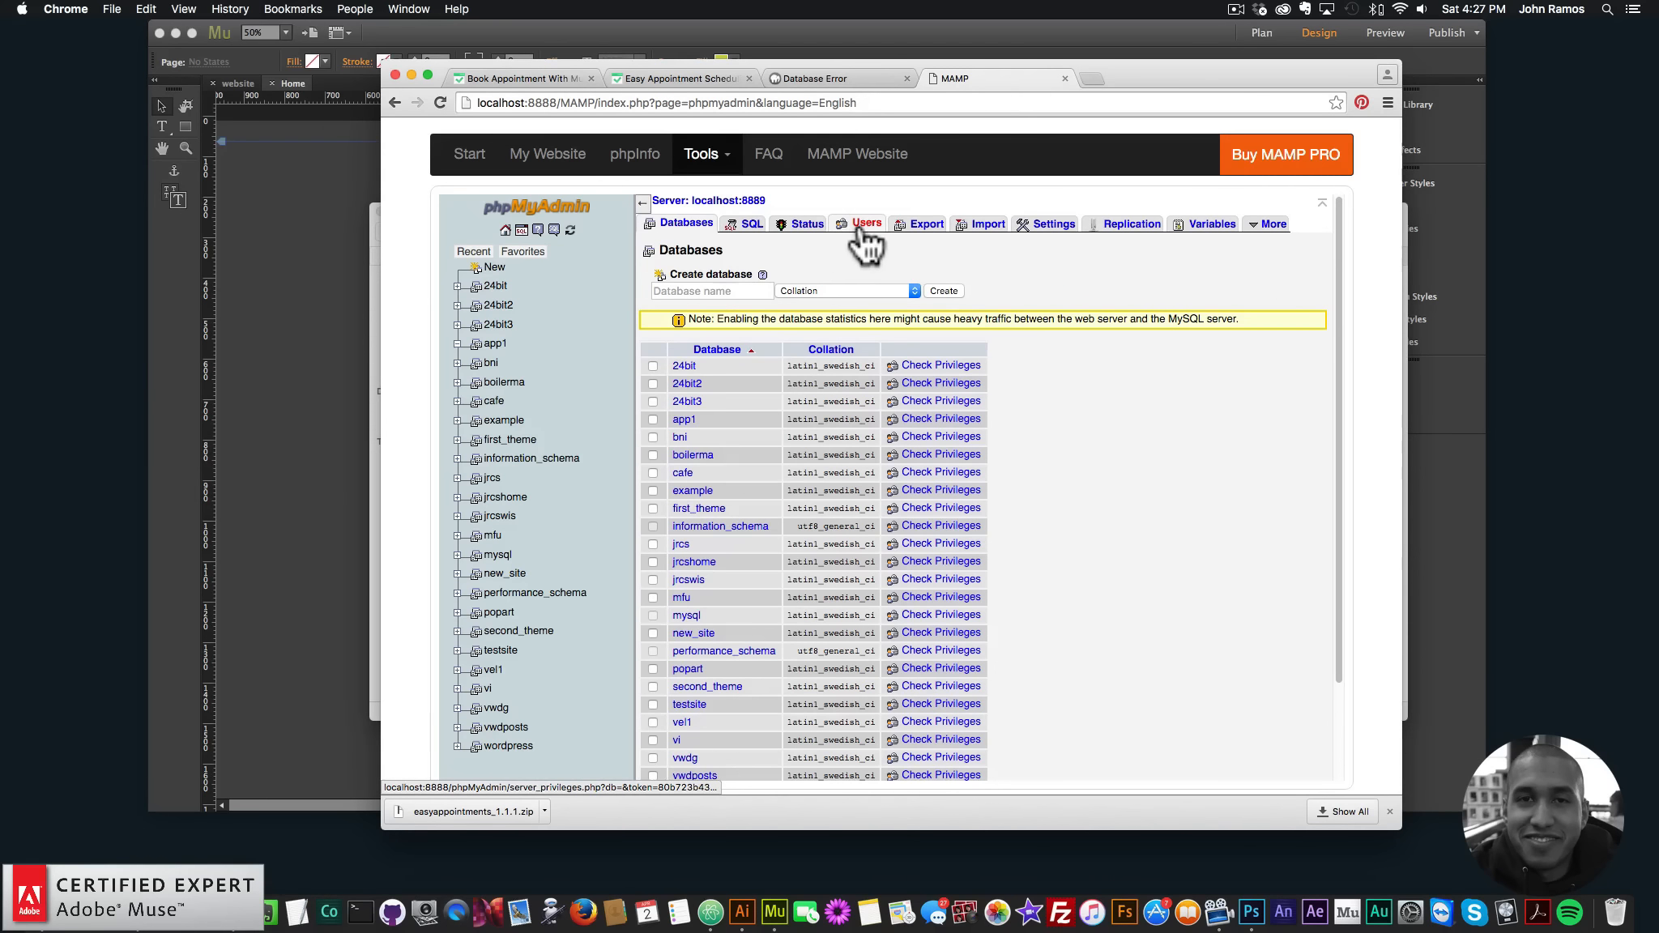
{"action": "left_click", "coordinate": [864, 229]}
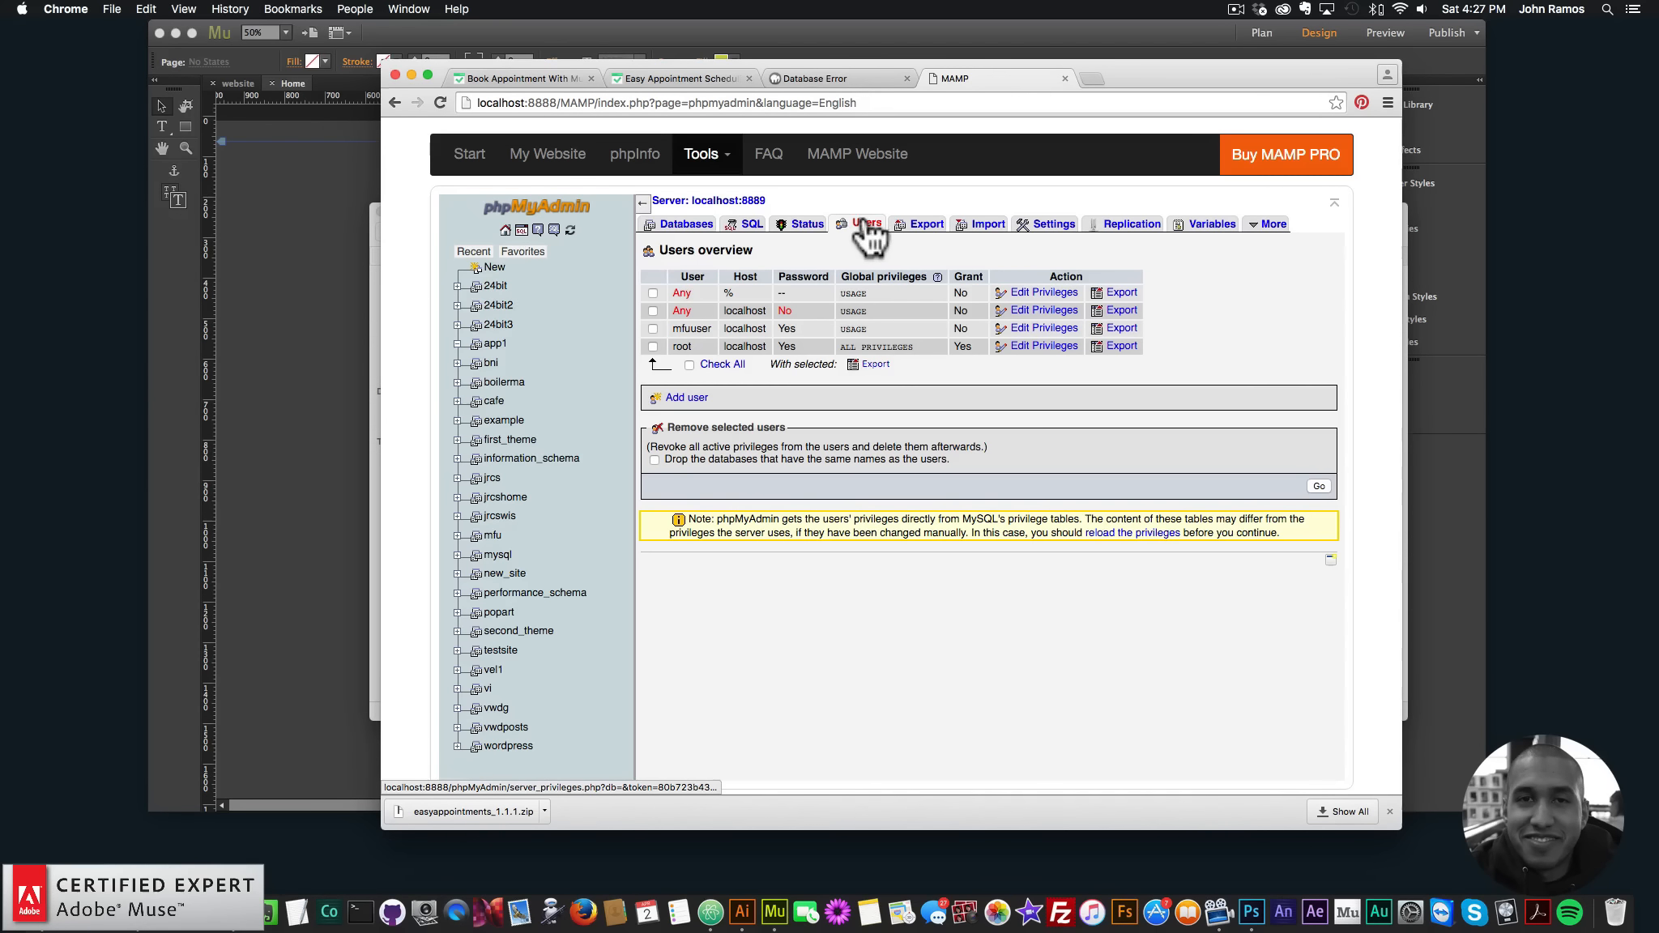
{"action": "left_click", "coordinate": [688, 399]}
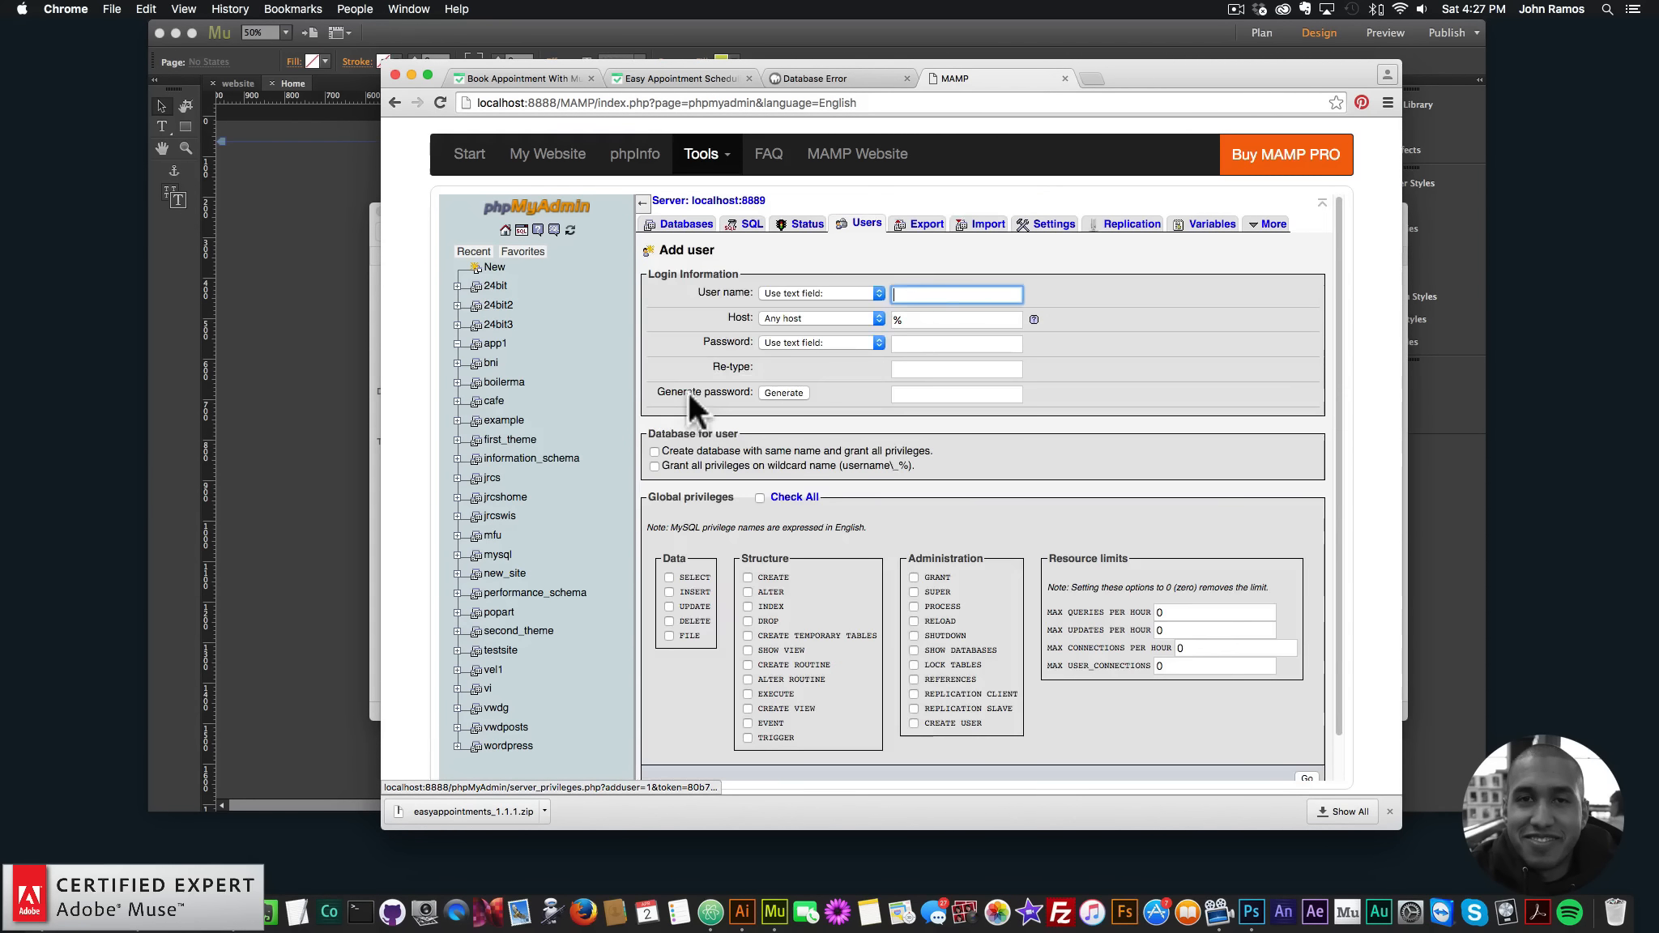
{"action": "left_click", "coordinate": [822, 294]}
{"action": "left_click", "coordinate": [930, 296]}
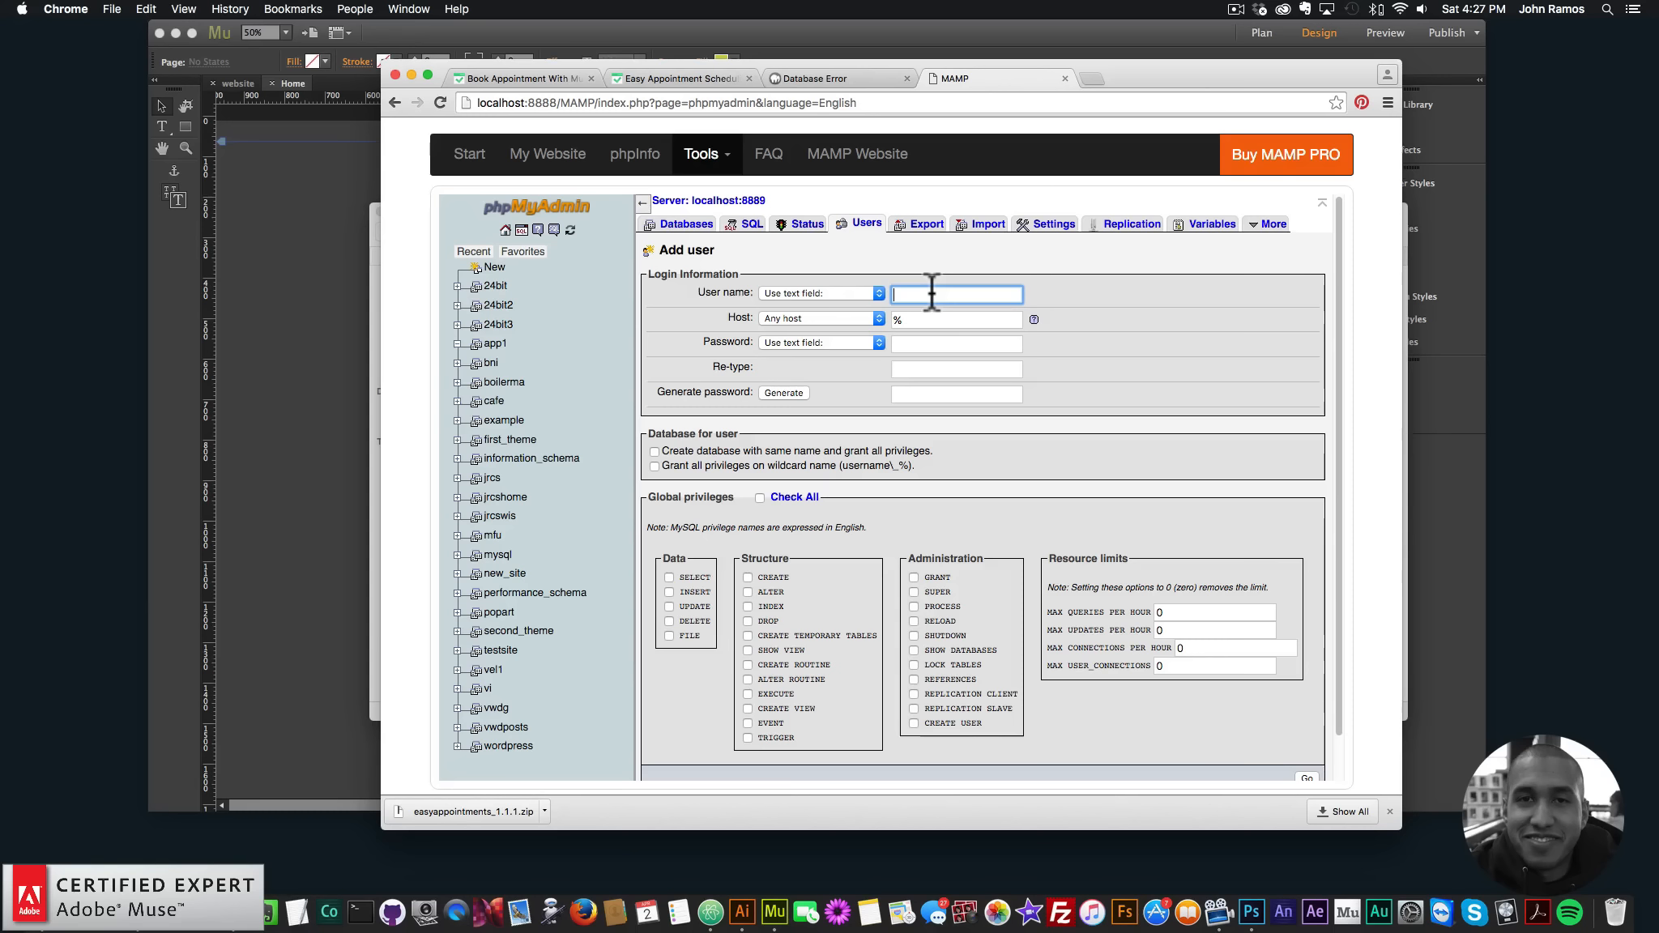
{"action": "type", "text": "museforyou"}
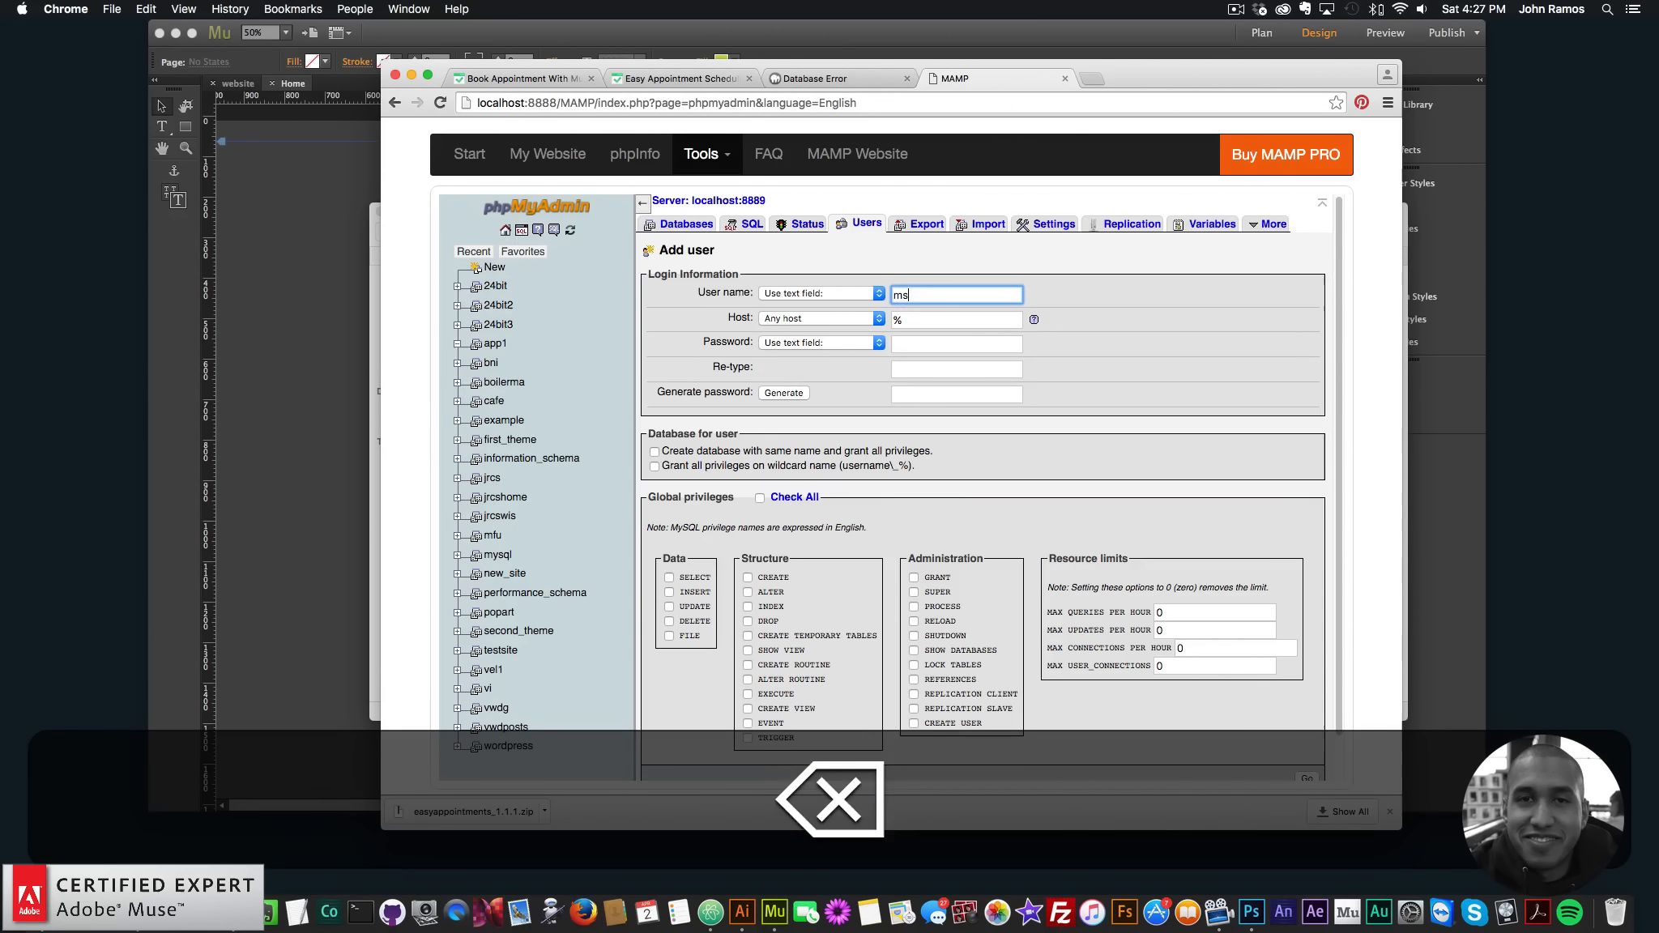
{"action": "left_click", "coordinate": [814, 319]}
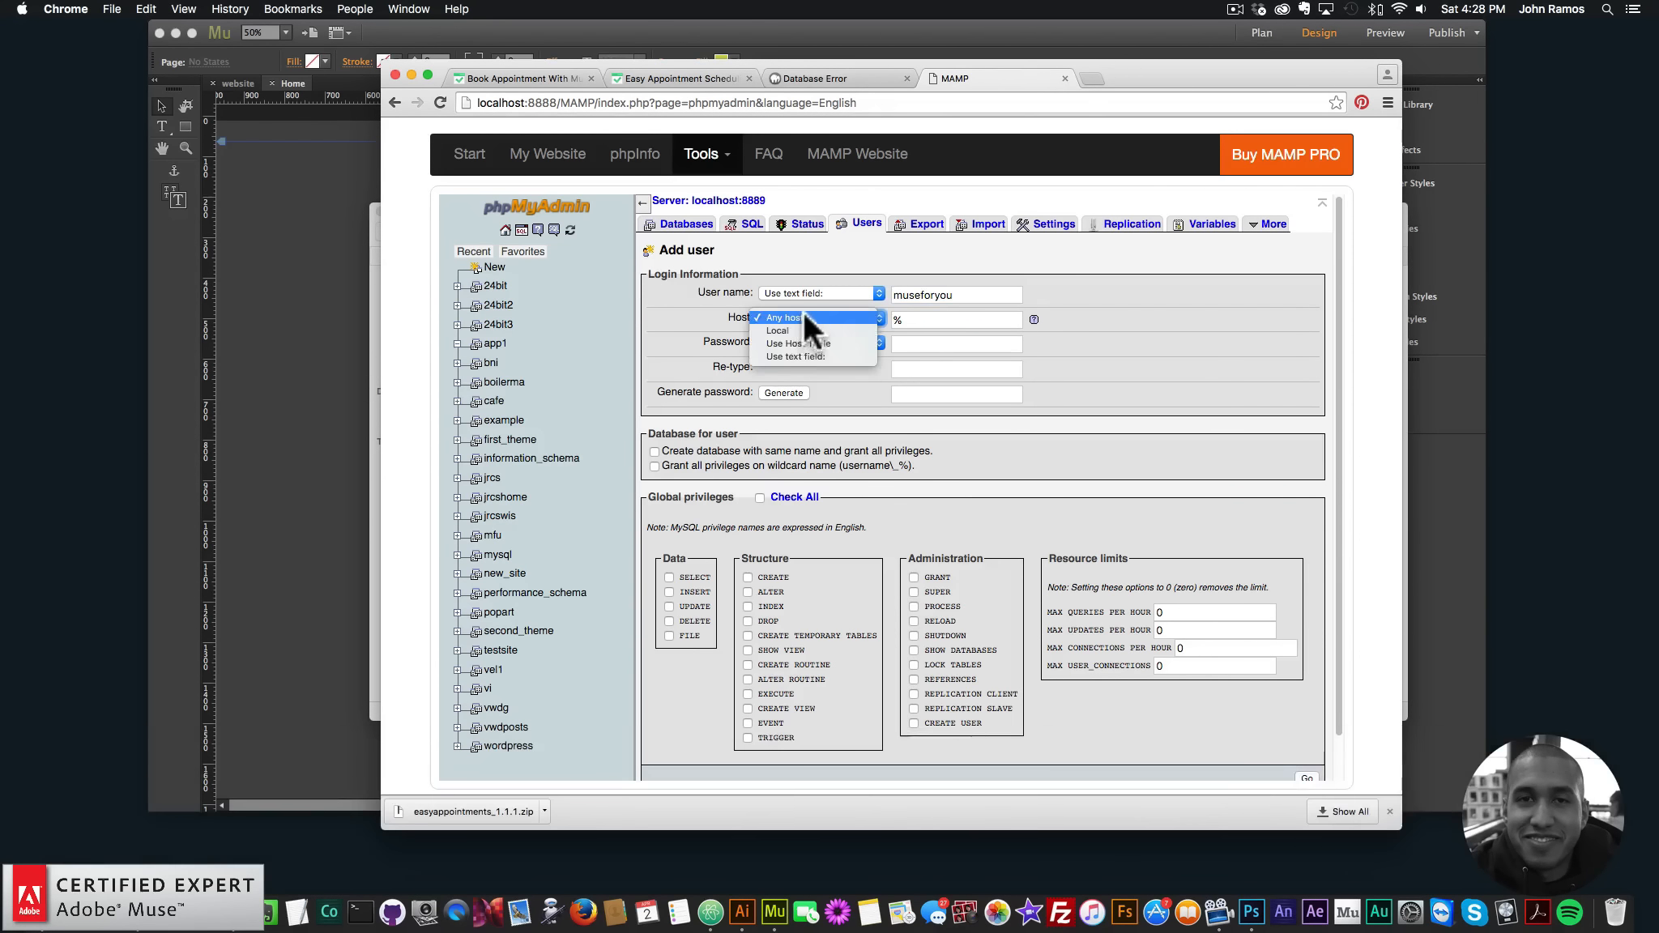
{"action": "left_click", "coordinate": [808, 331]}
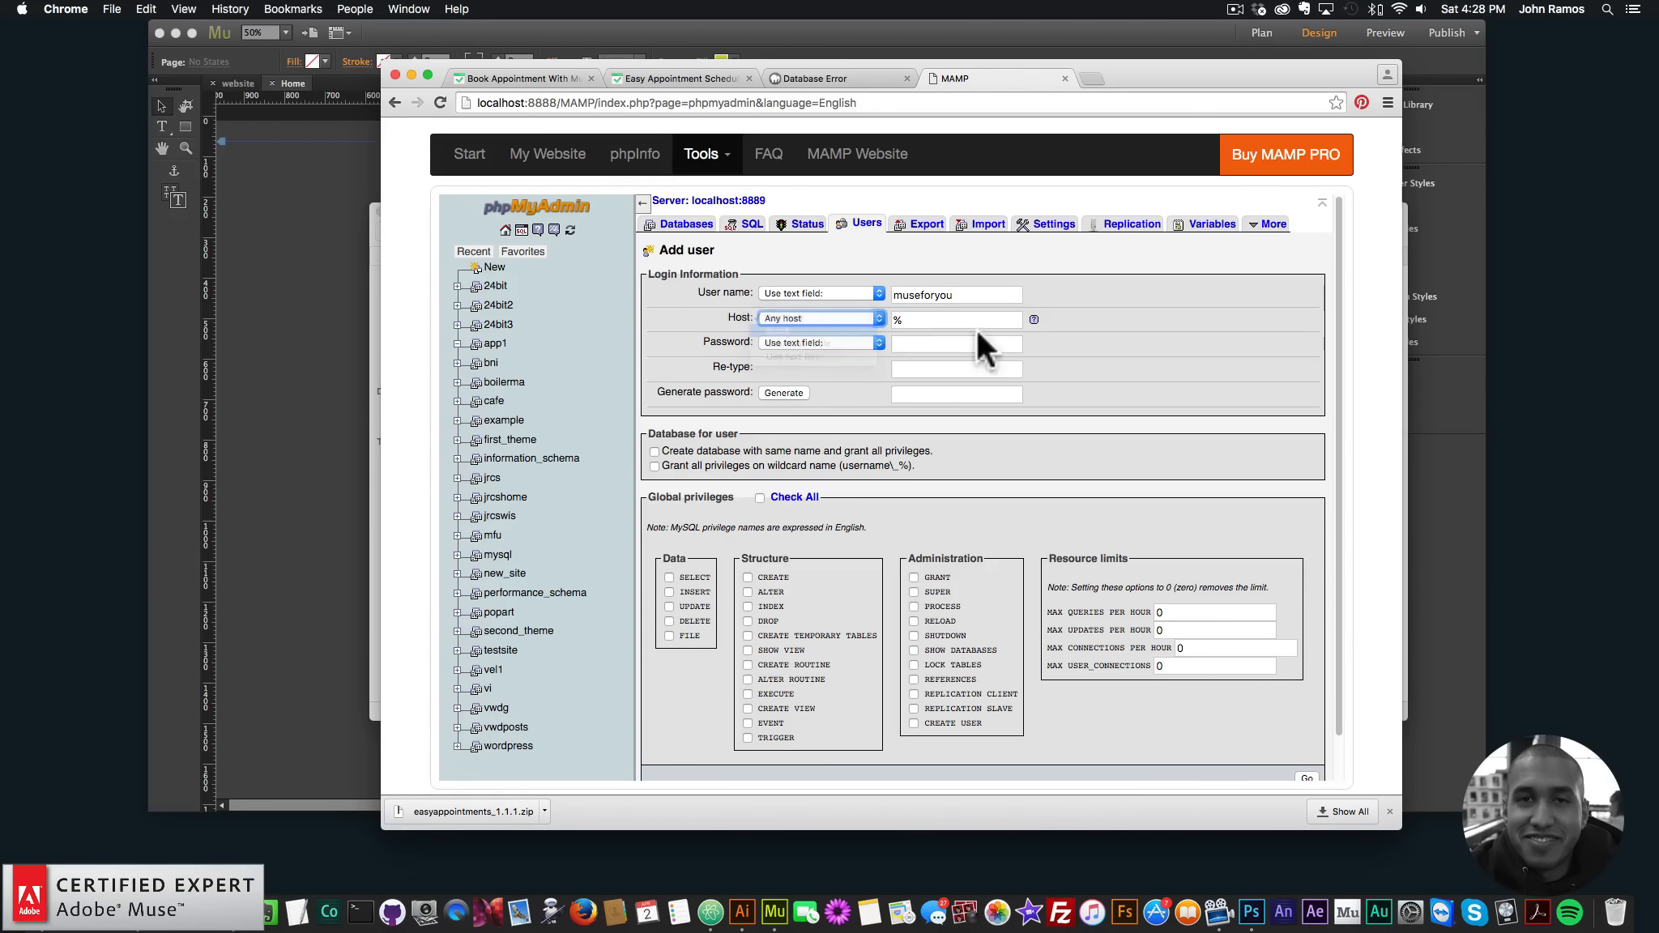
{"action": "left_click", "coordinate": [924, 342]}
{"action": "left_click", "coordinate": [861, 318]}
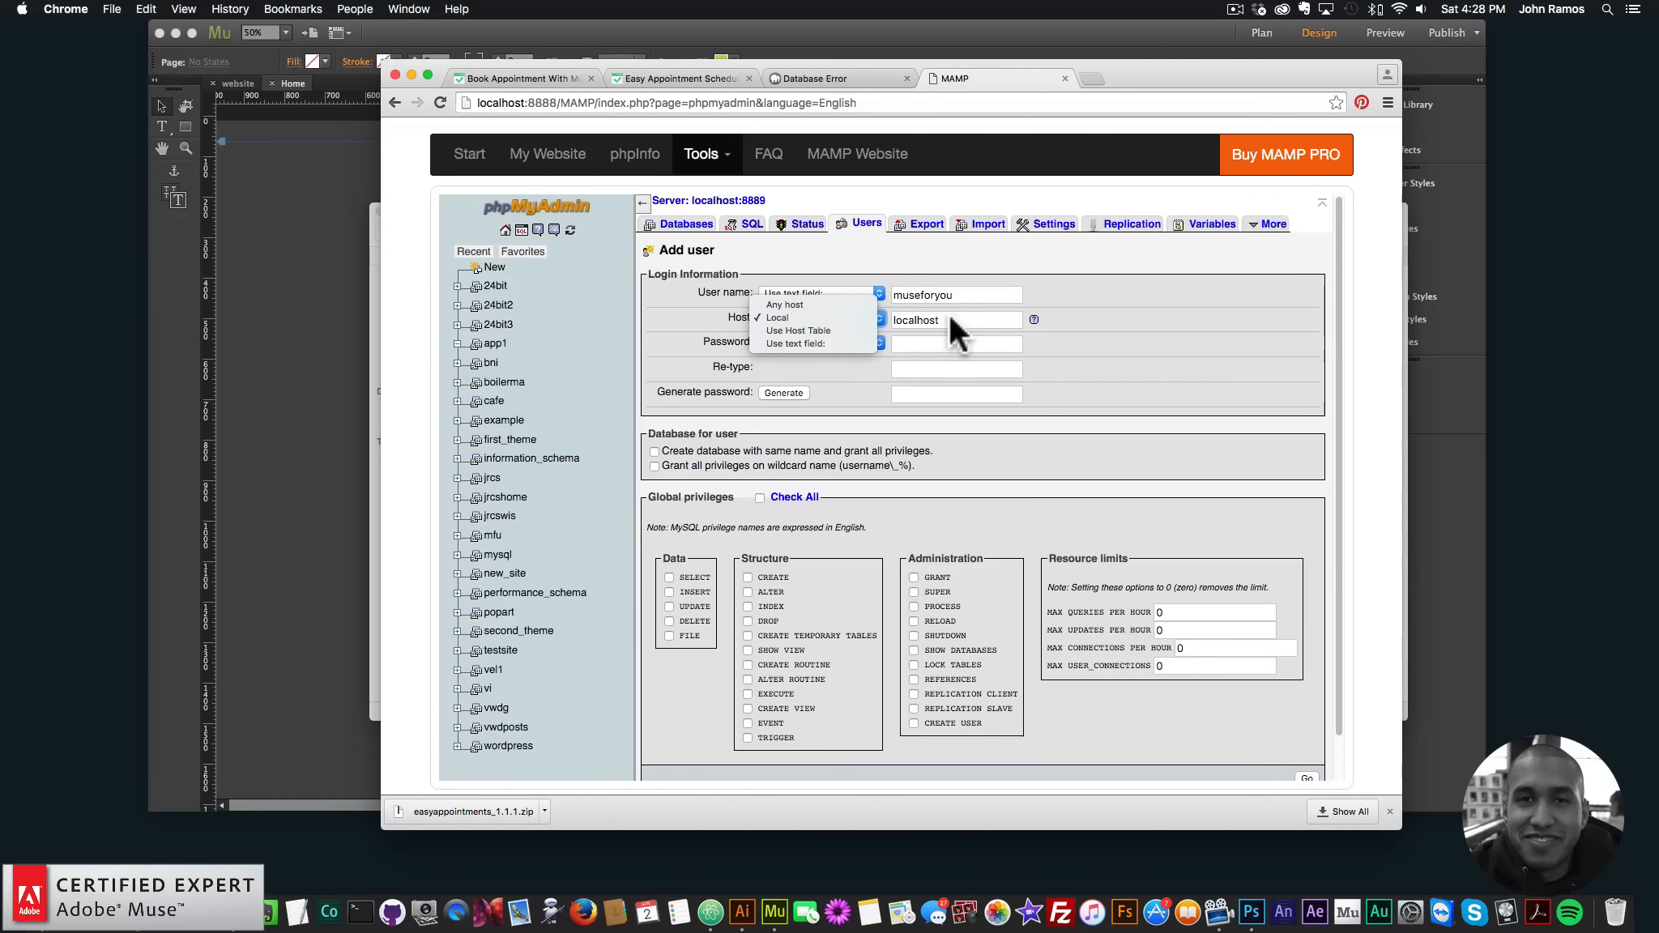
{"action": "left_click", "coordinate": [947, 313]}
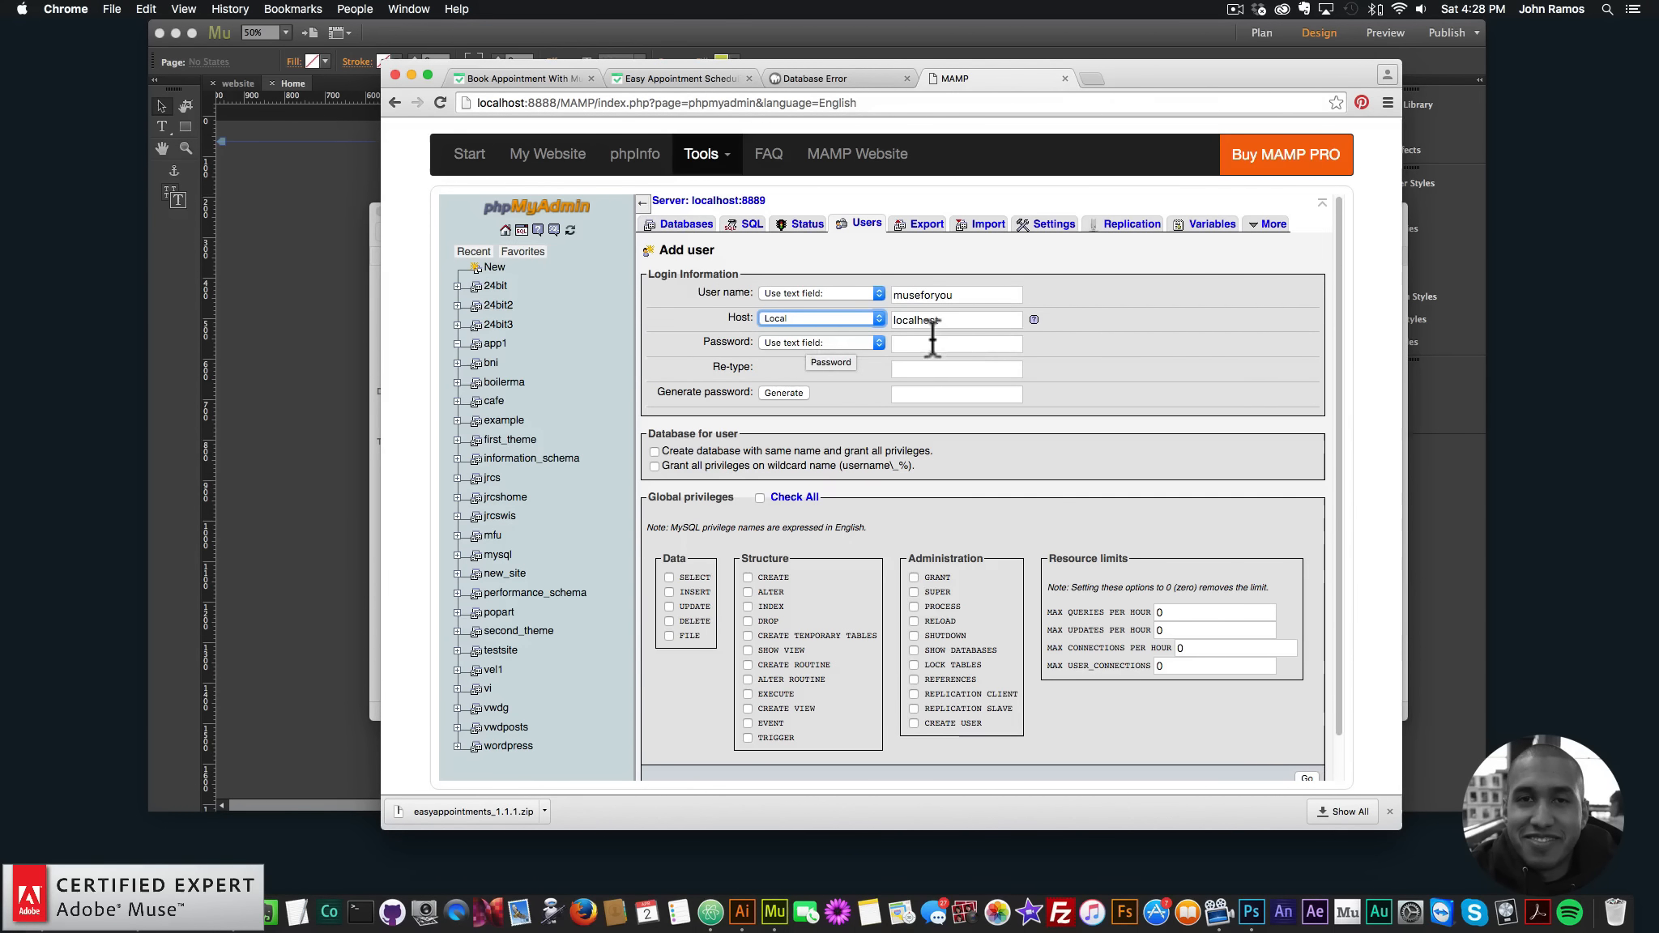
- Enter and confirm the new user's password, then create the account
{"action": "left_click", "coordinate": [936, 341]}
{"action": "type", "text": "••••••••"}
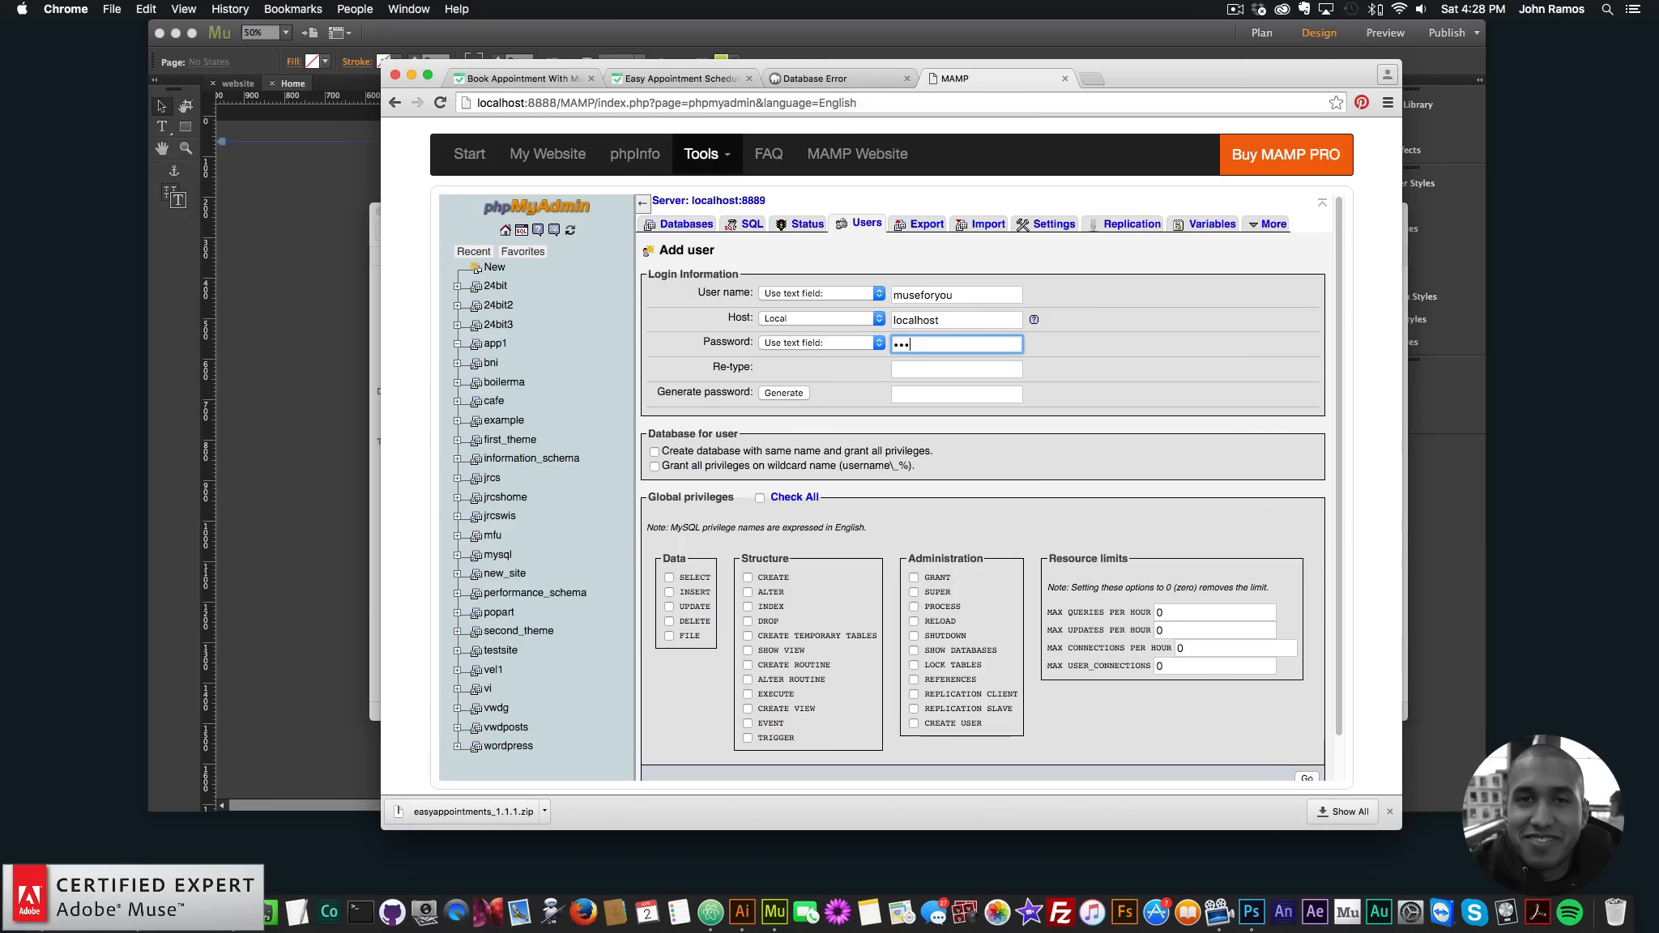
{"action": "left_click", "coordinate": [993, 370]}
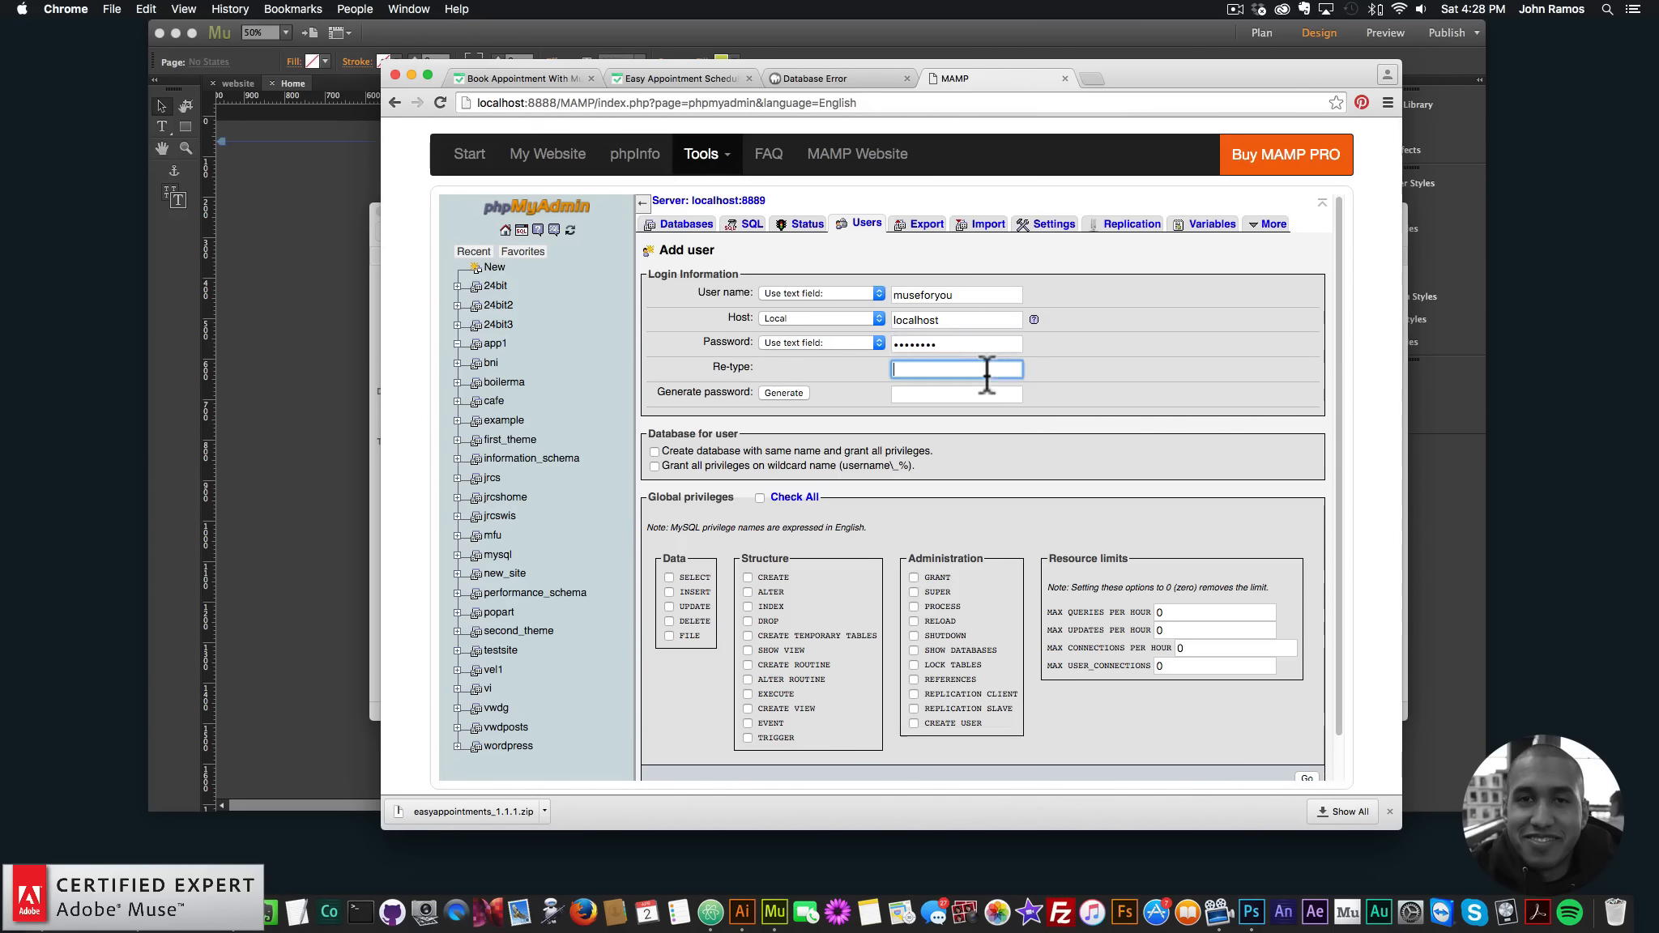
{"action": "type", "text": "••••••••"}
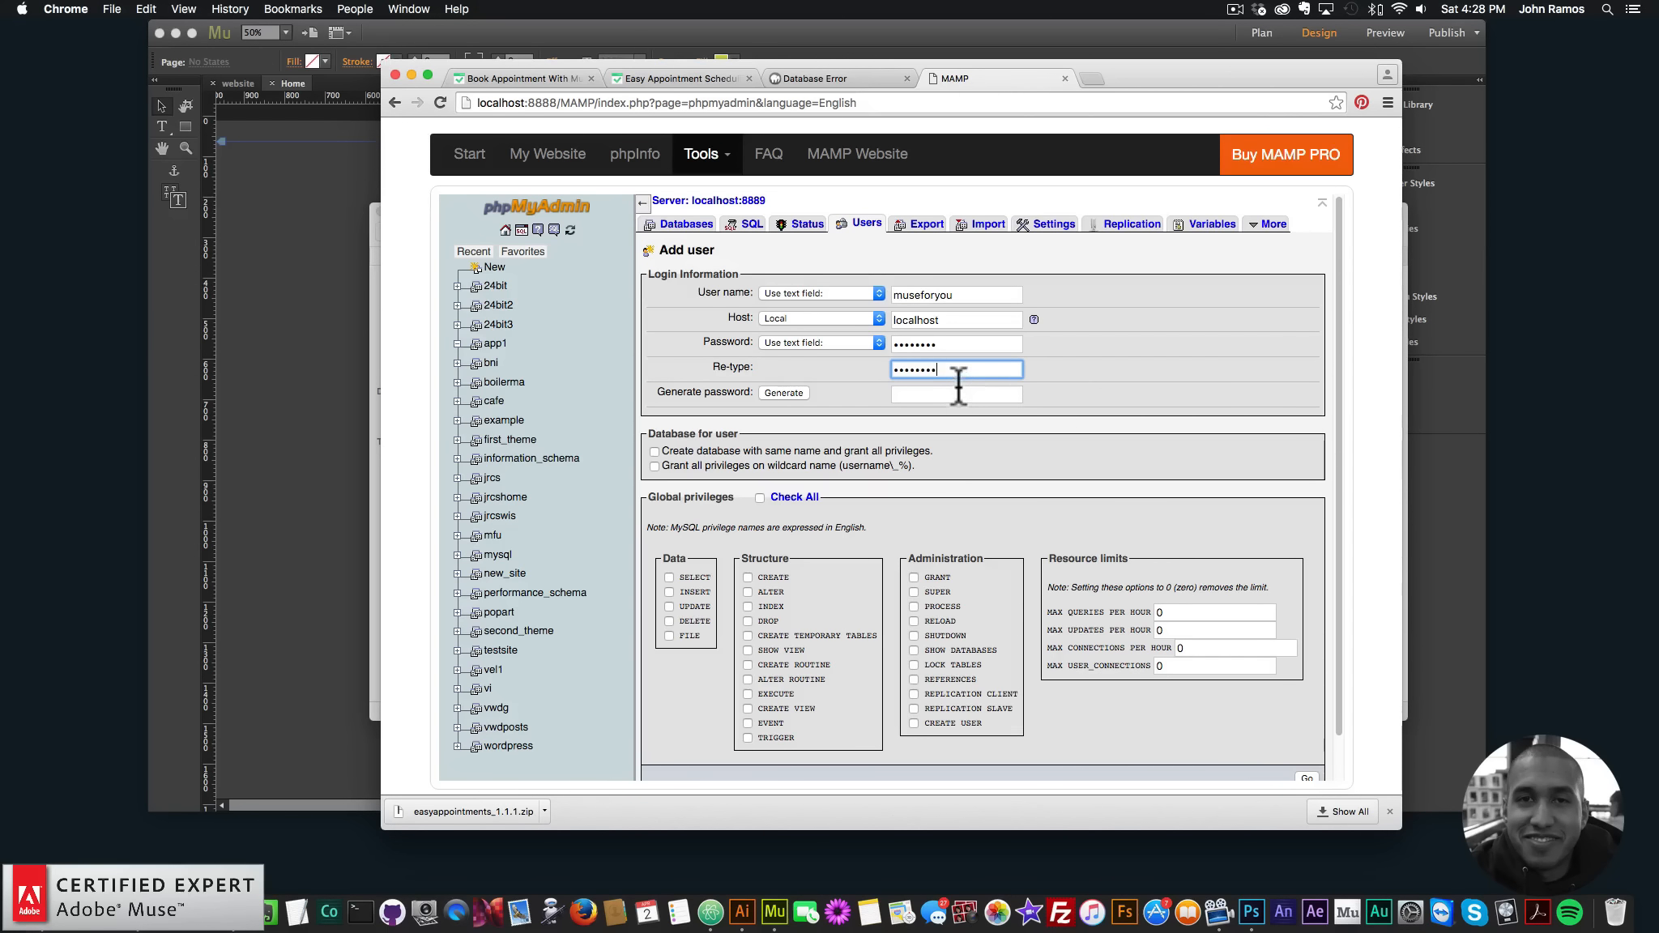
{"action": "scroll", "coordinate": [958, 387], "scroll_direction": "down", "scroll_amount": 1}
{"action": "scroll", "coordinate": [952, 385], "scroll_direction": "up", "scroll_amount": 1}
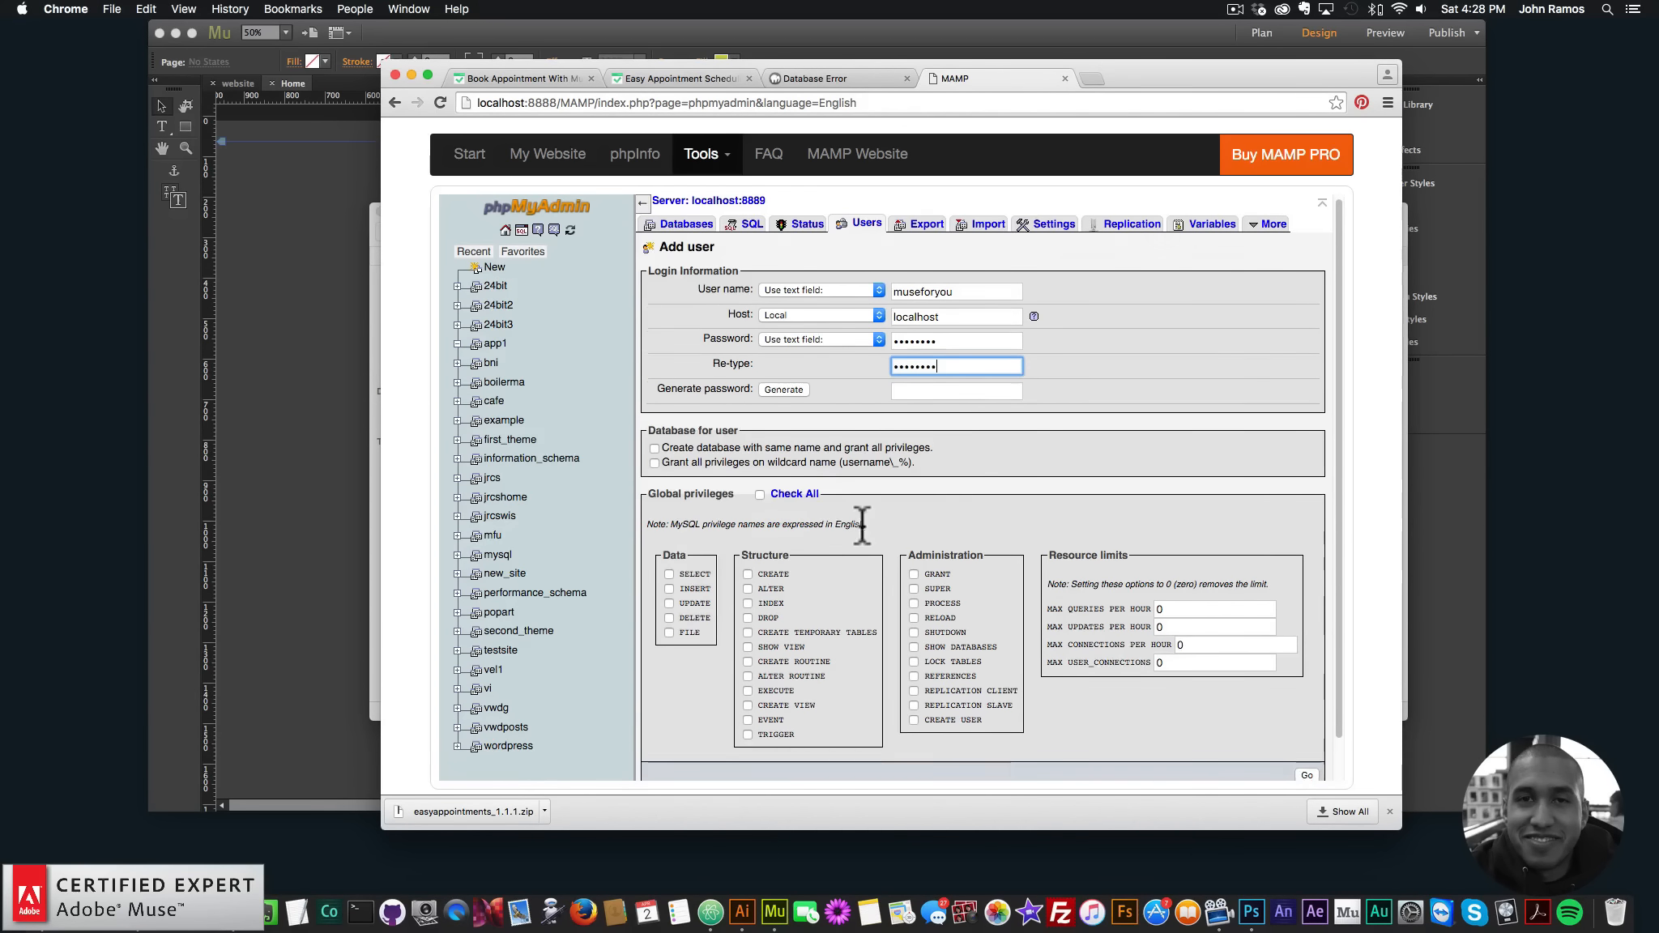
{"action": "scroll", "coordinate": [862, 526], "scroll_direction": "down", "scroll_amount": 1}
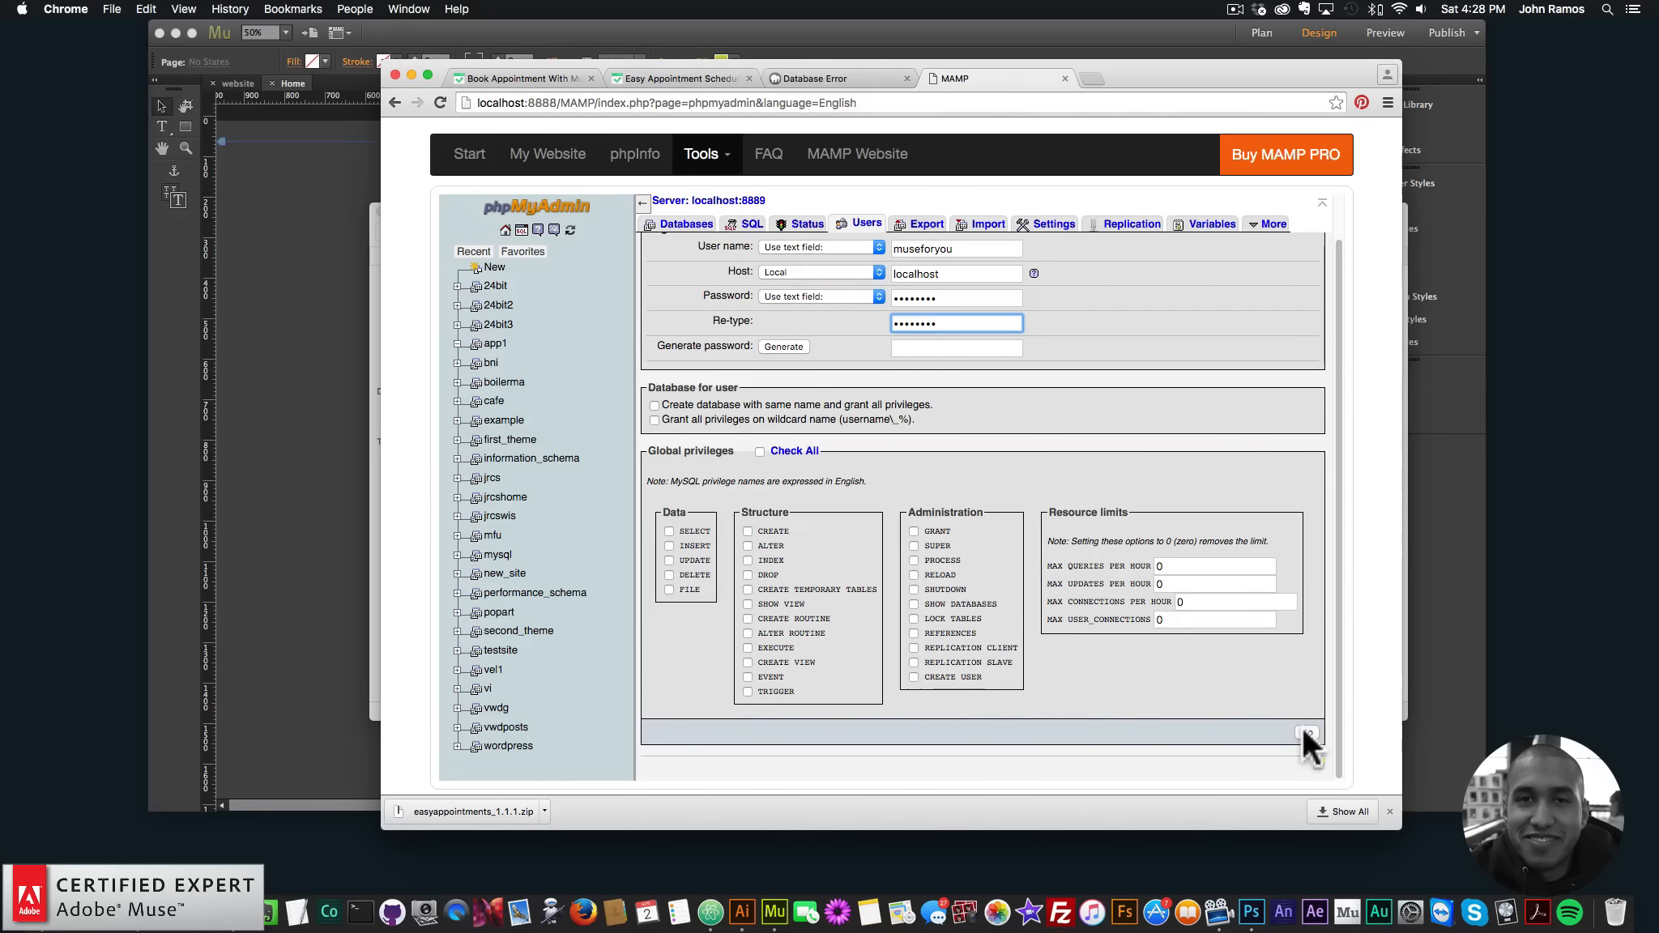
{"action": "scroll", "coordinate": [932, 405], "scroll_direction": "up", "scroll_amount": 1}
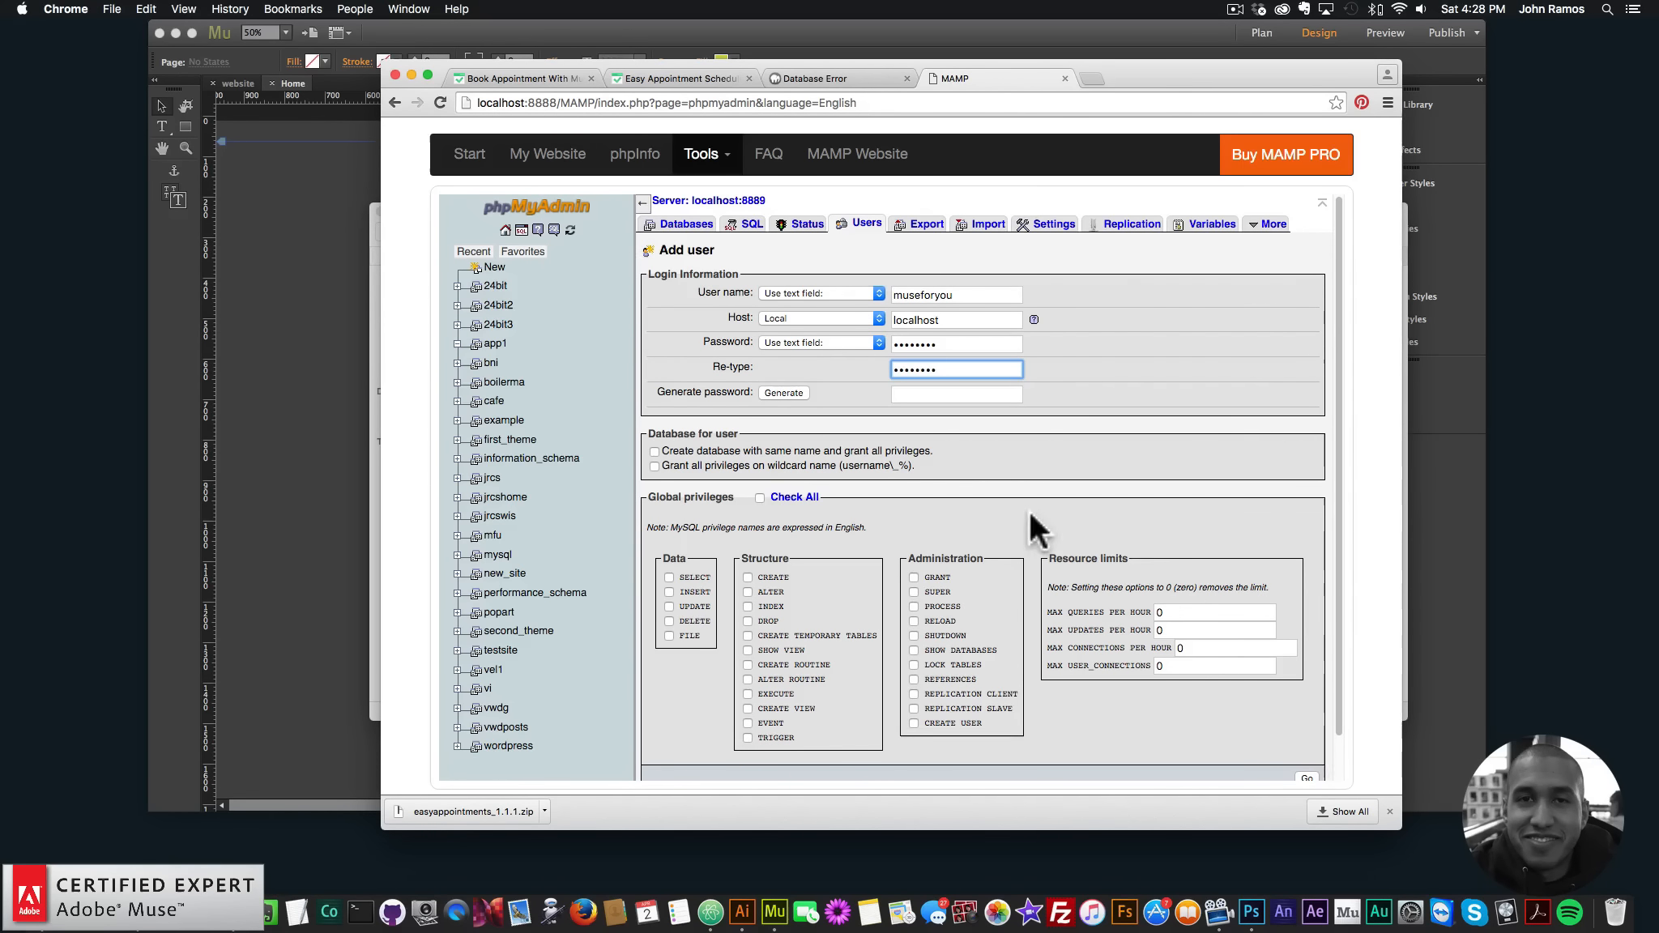
{"action": "scroll", "coordinate": [1313, 778], "scroll_direction": "down", "scroll_amount": 1}
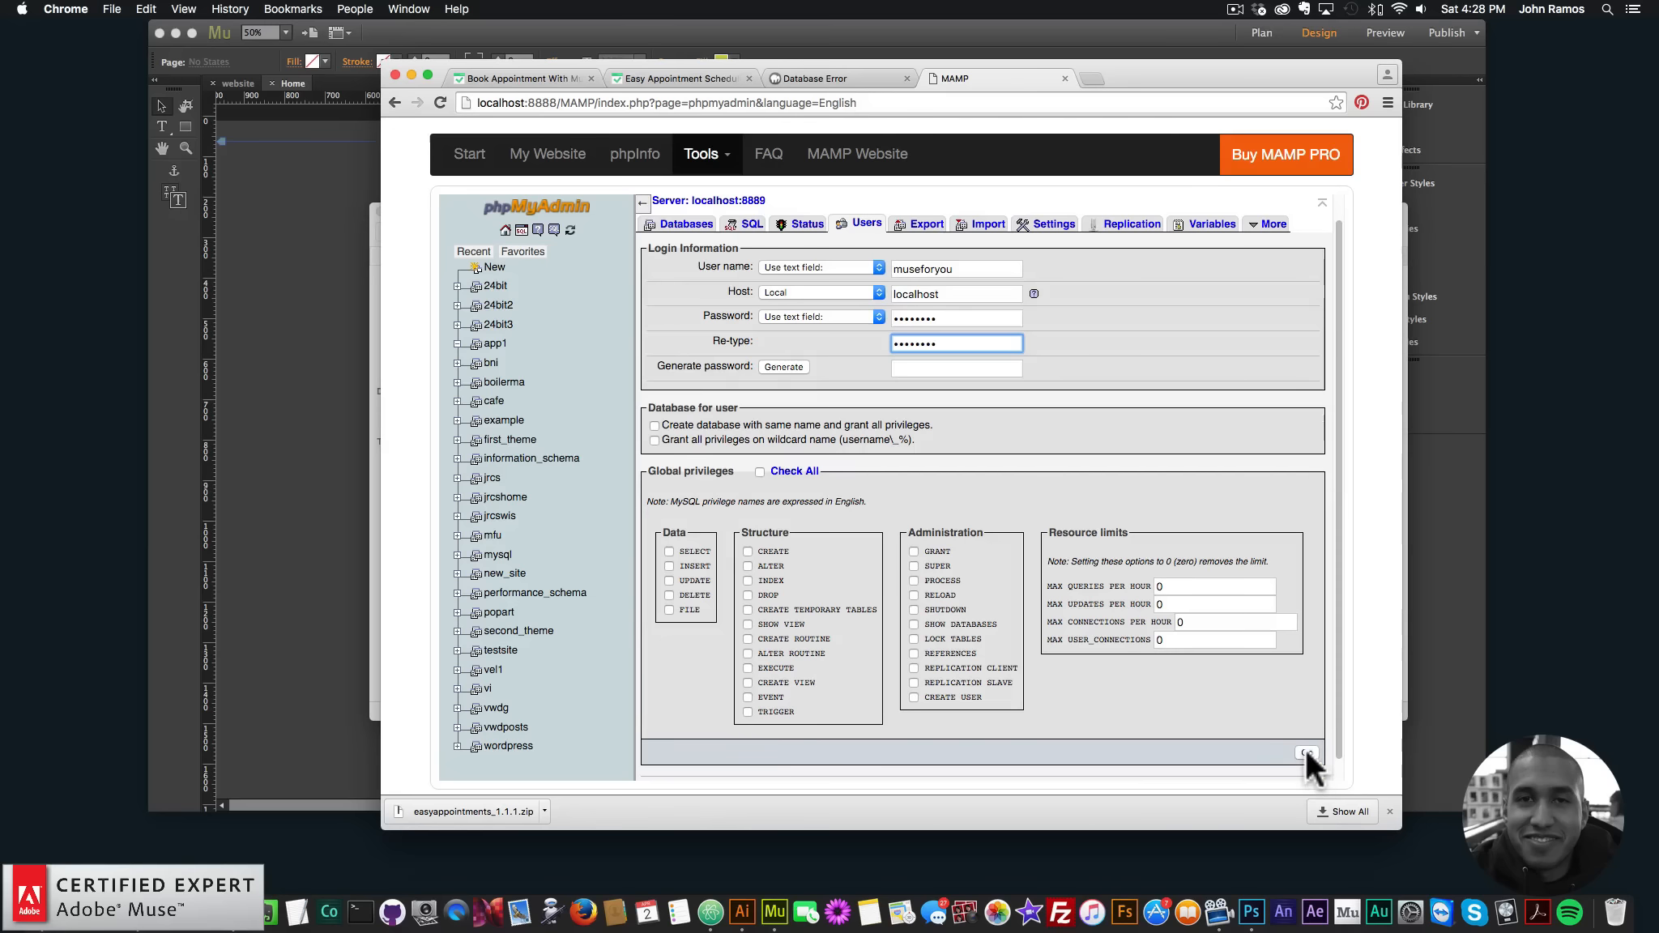
{"action": "left_click", "coordinate": [1306, 753]}
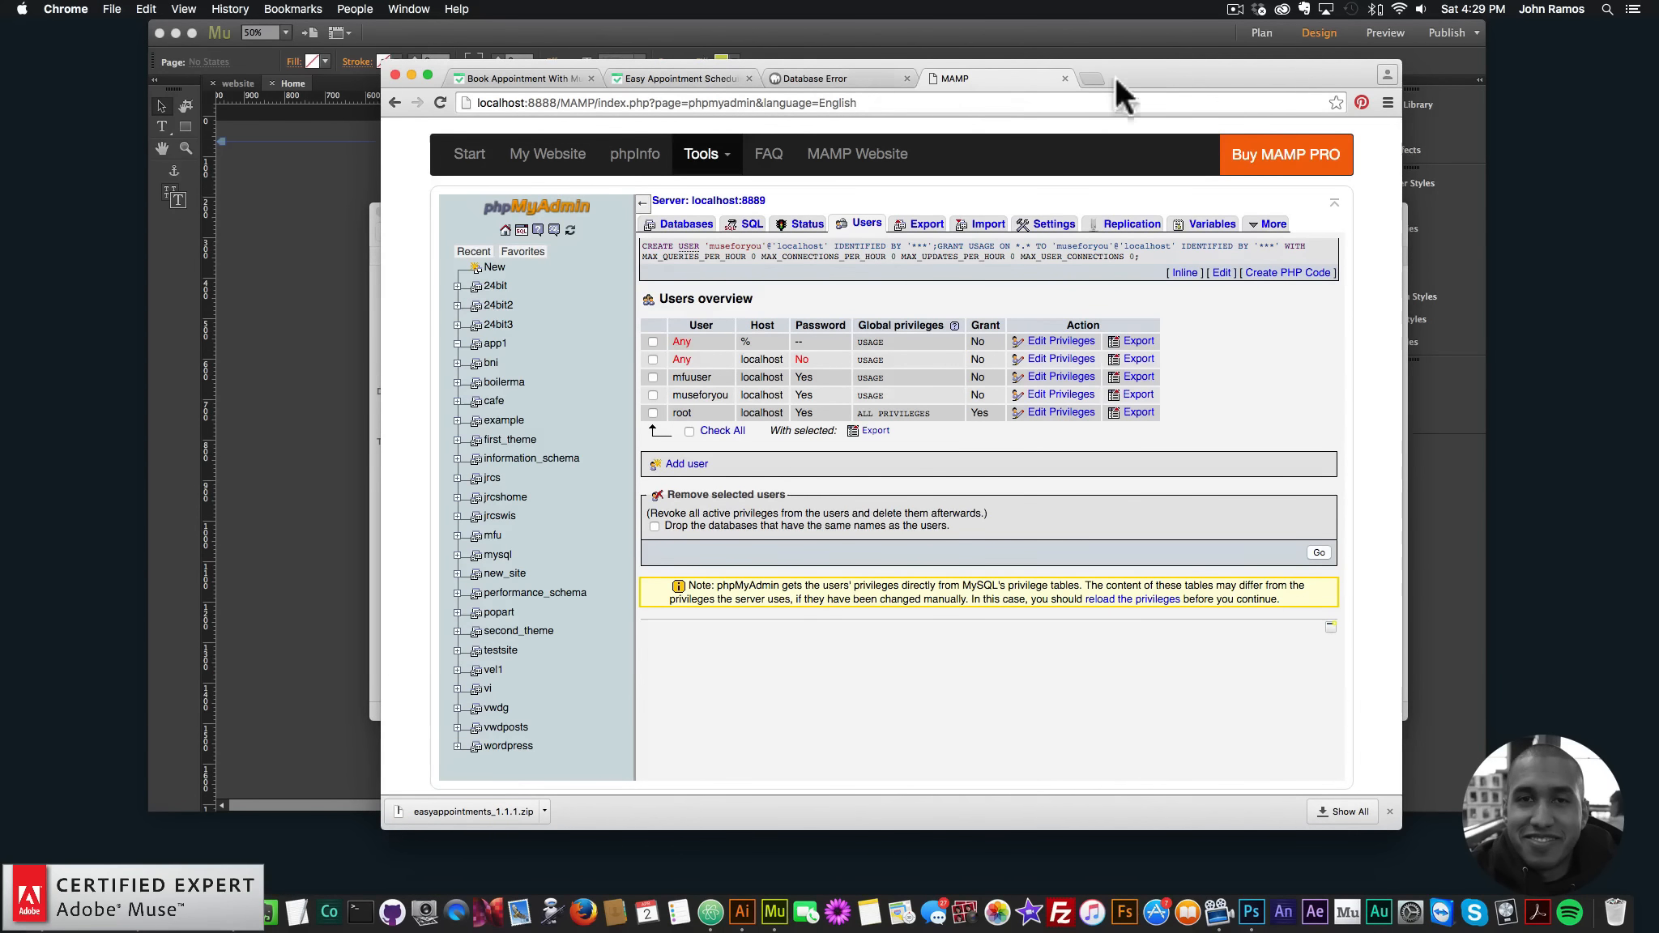
{"action": "left_click_drag", "start_coordinate": [1118, 92], "coordinate": [1221, 208]}
- Open config.php from the appointments1 Finder window with Open With > Atom
{"action": "left_click", "coordinate": [457, 226]}
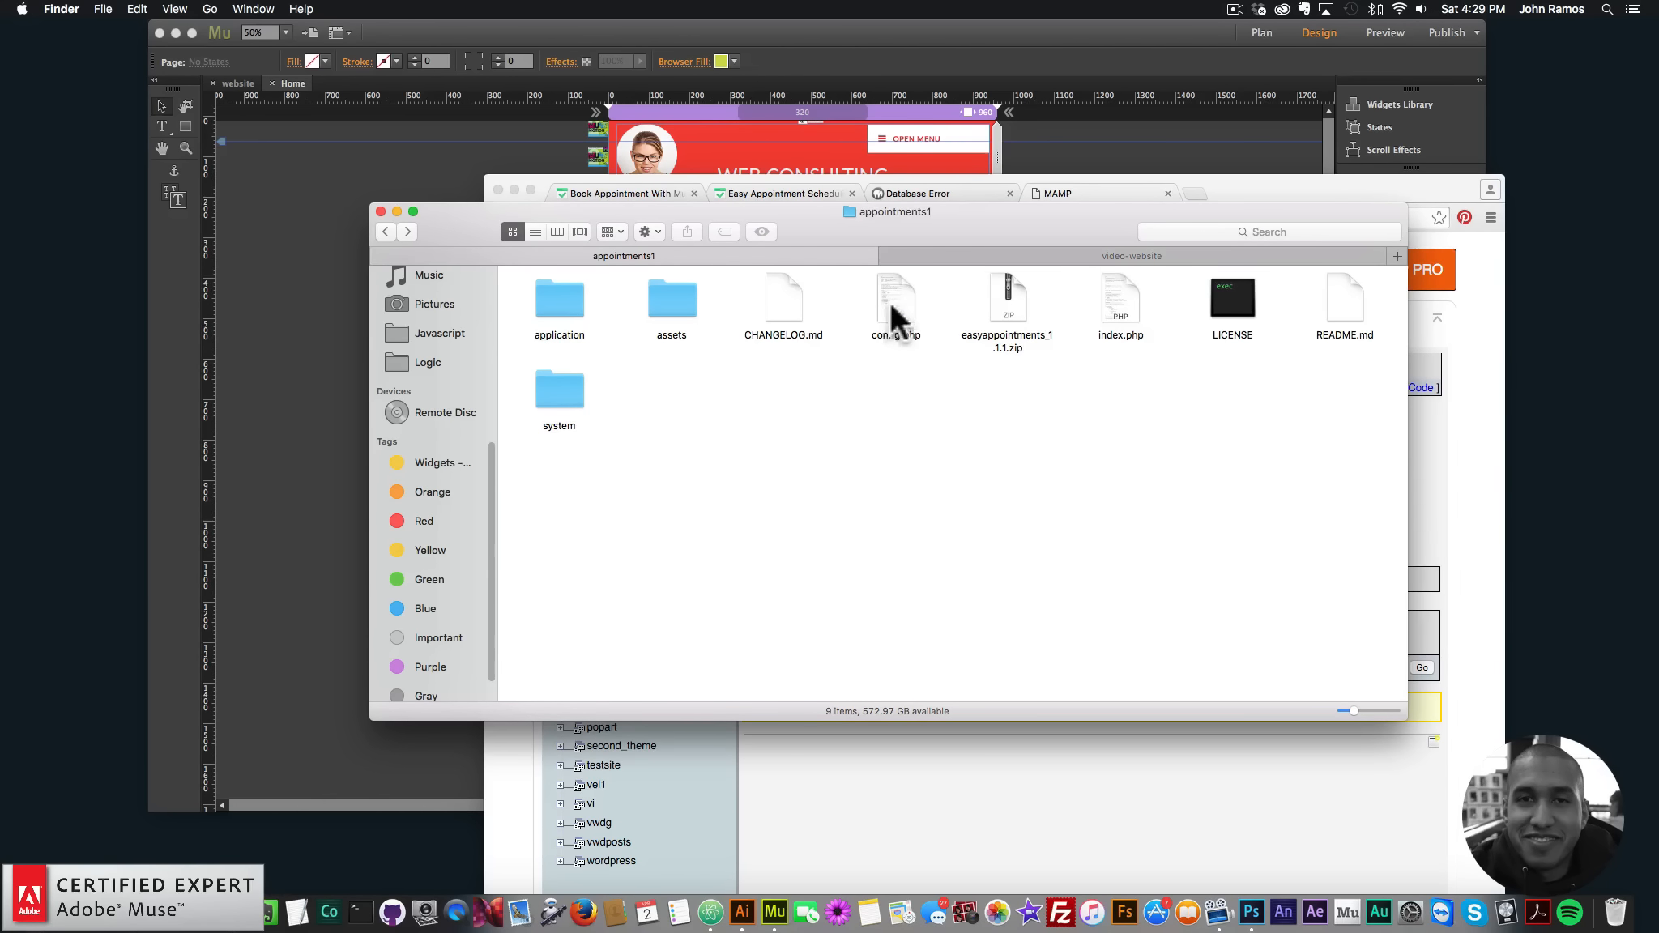
{"action": "left_click", "coordinate": [891, 320]}
{"action": "right_click", "coordinate": [898, 298]}
{"action": "mouse_move", "coordinate": [932, 321]}
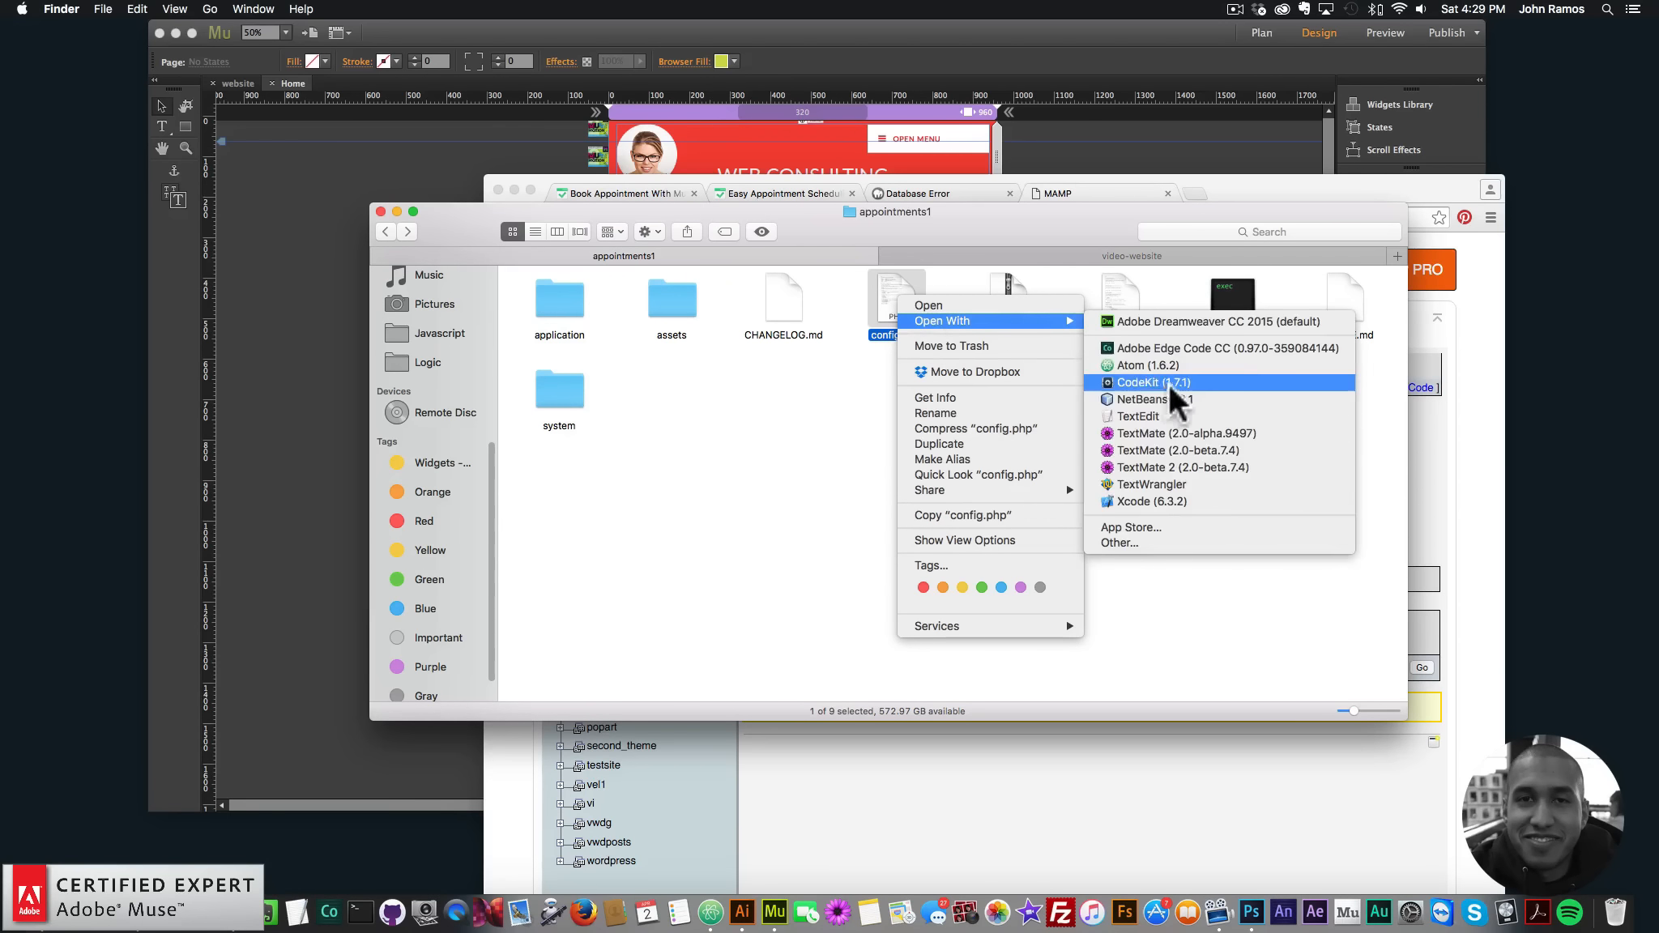
{"action": "left_click", "coordinate": [1133, 364]}
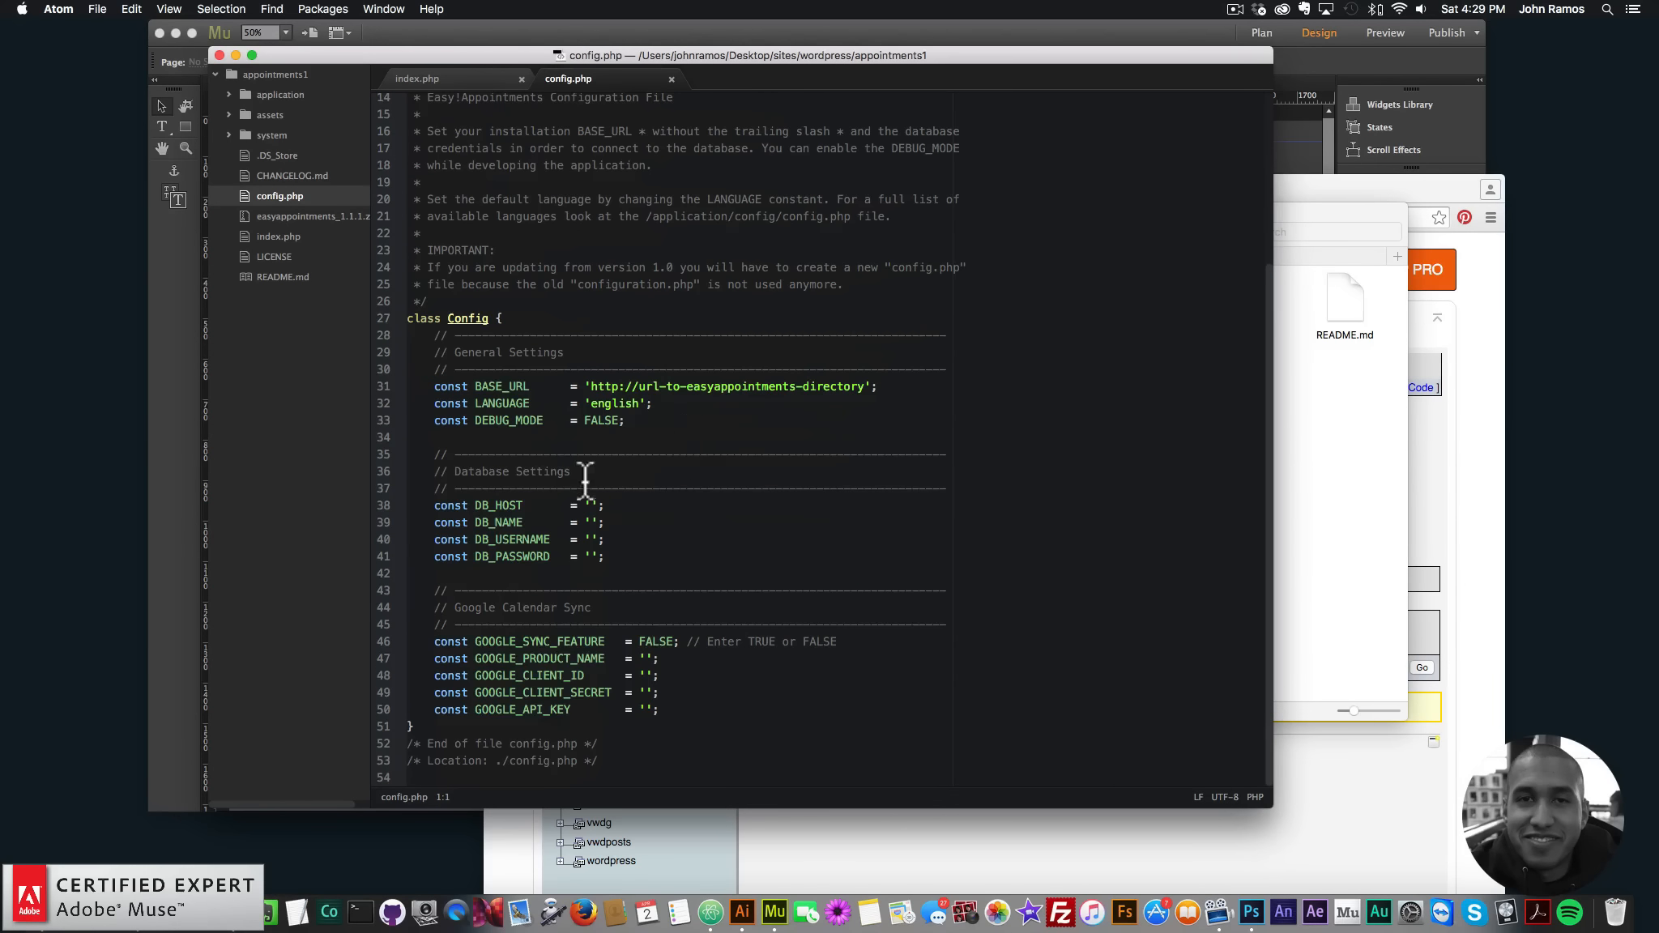
- Fill config.php with host localhost, database app1, user museforyou and its password, then save
{"action": "left_click", "coordinate": [592, 504]}
{"action": "type", "text": "localhost"}
{"action": "left_click", "coordinate": [589, 523]}
{"action": "type", "text": "app1"}
{"action": "left_click", "coordinate": [591, 540]}
{"action": "type", "text": "museforyou"}
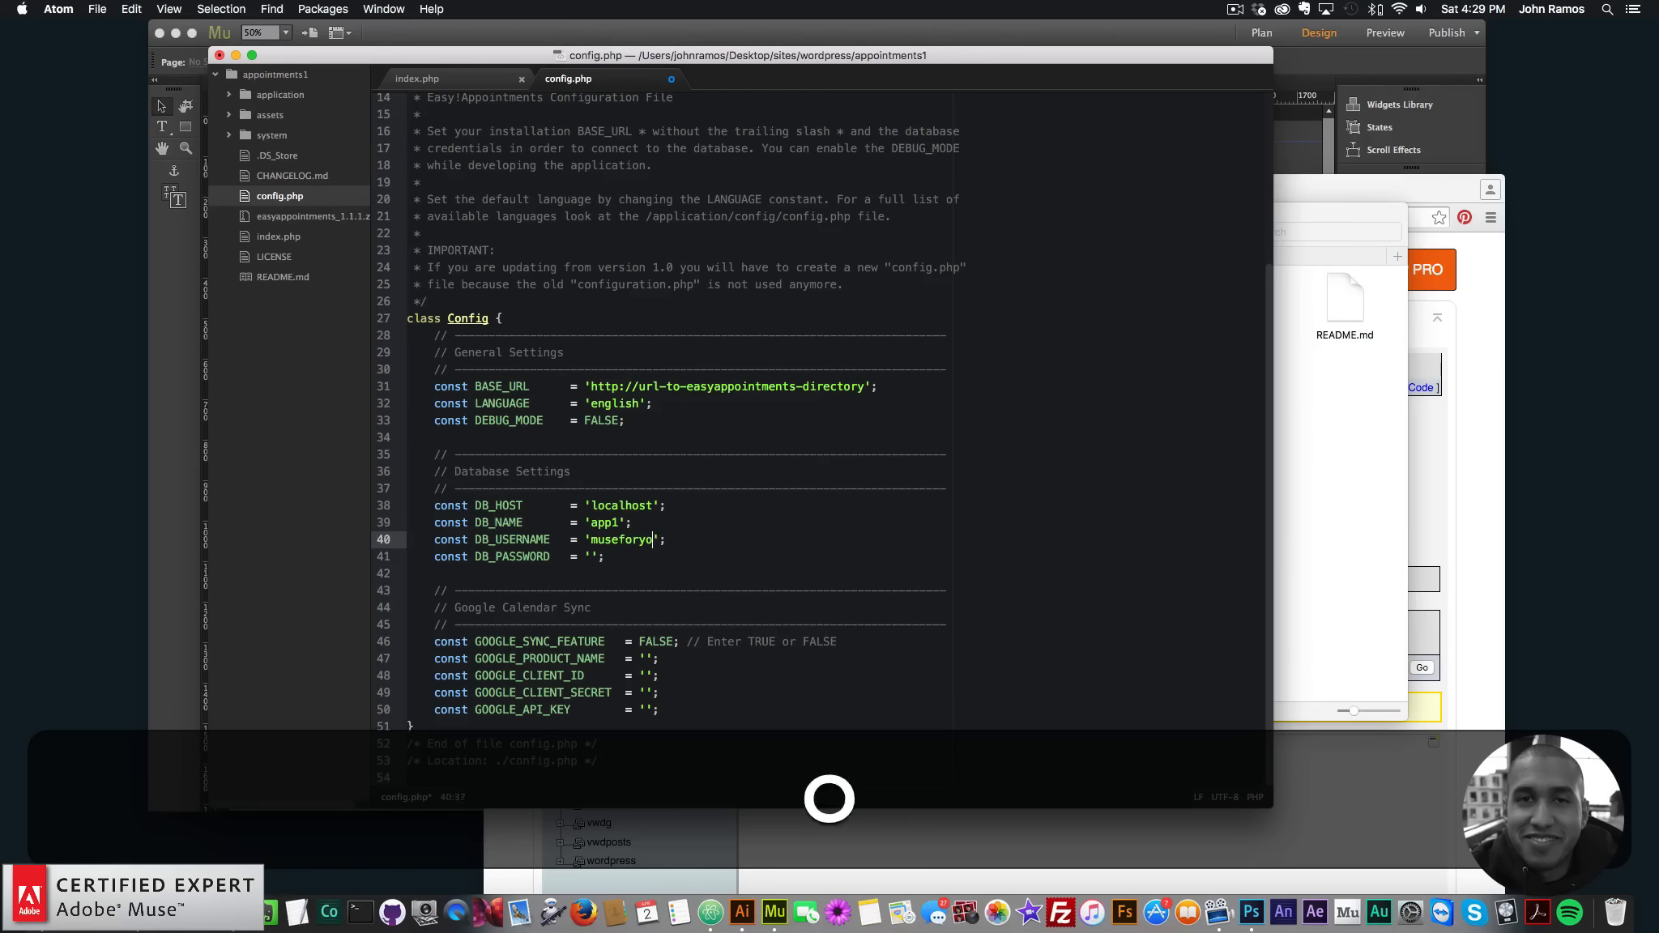
{"action": "left_click", "coordinate": [589, 557]}
{"action": "type", "text": "abc1"}
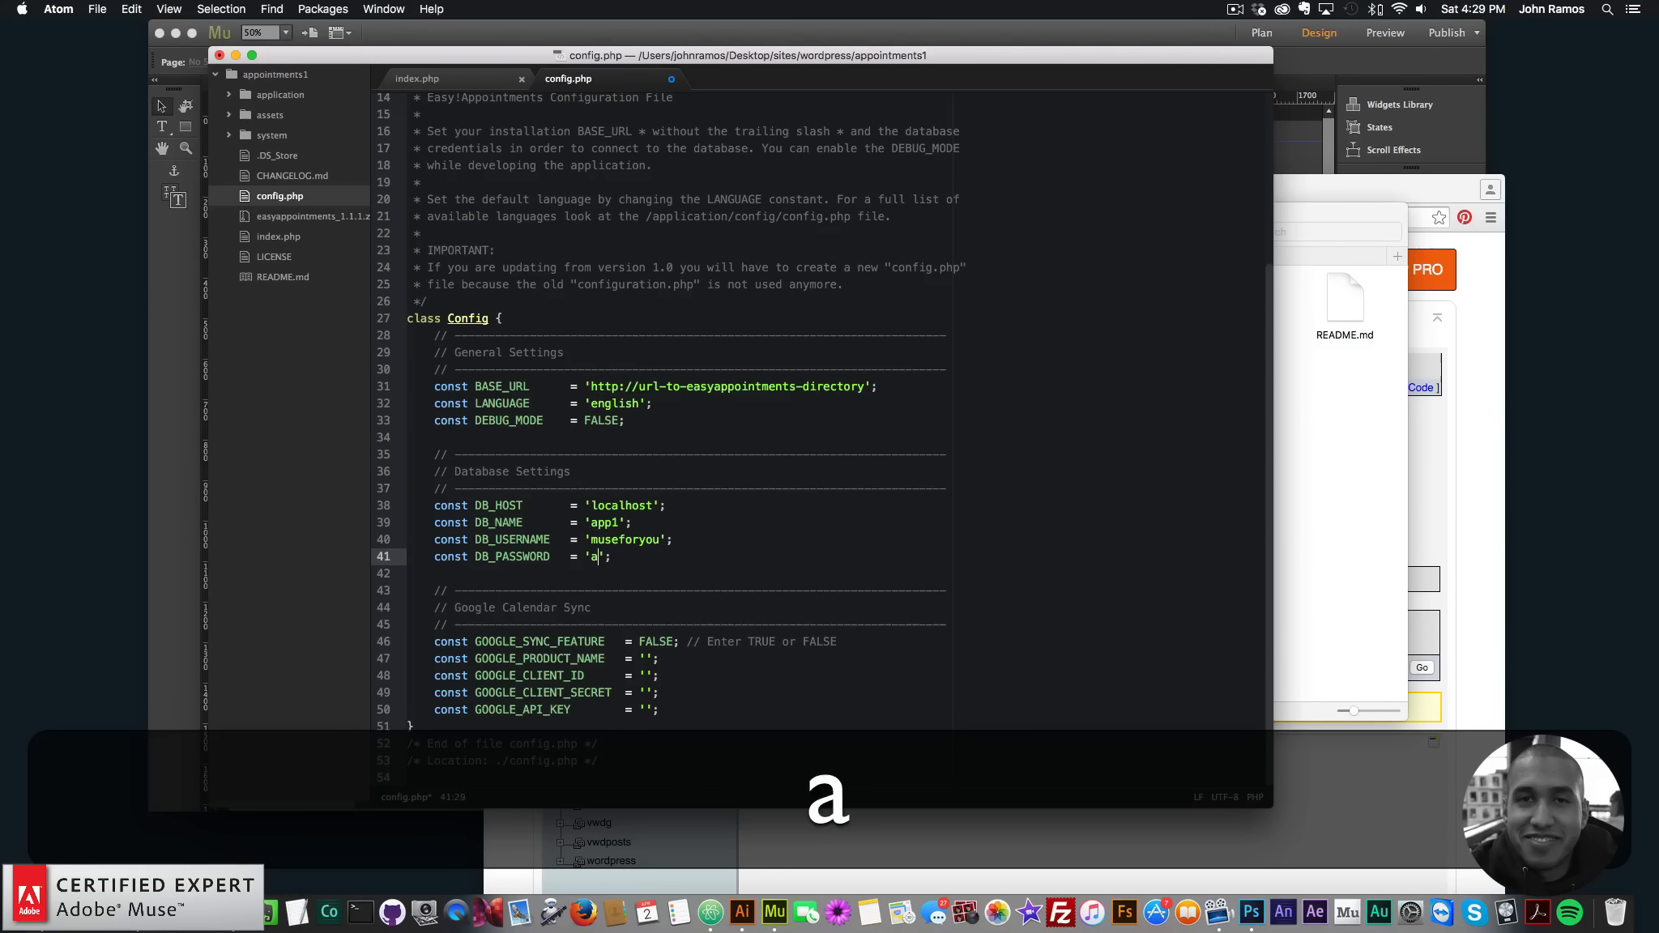
{"action": "type", "text": "2345"}
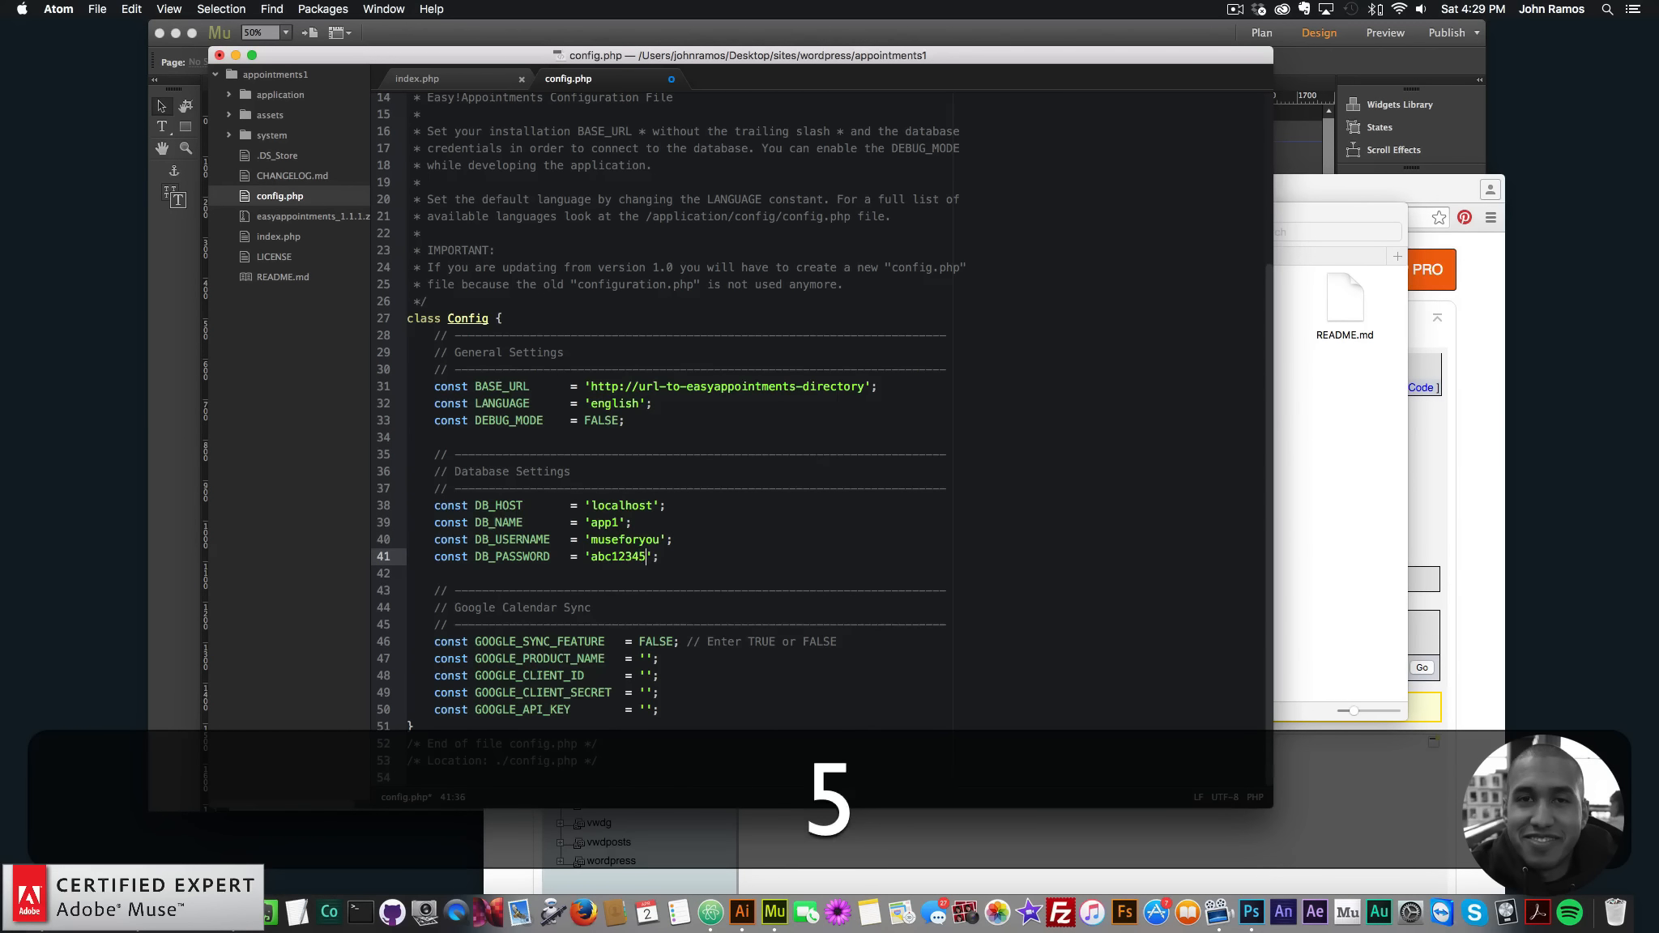
{"action": "left_click", "coordinate": [97, 9]}
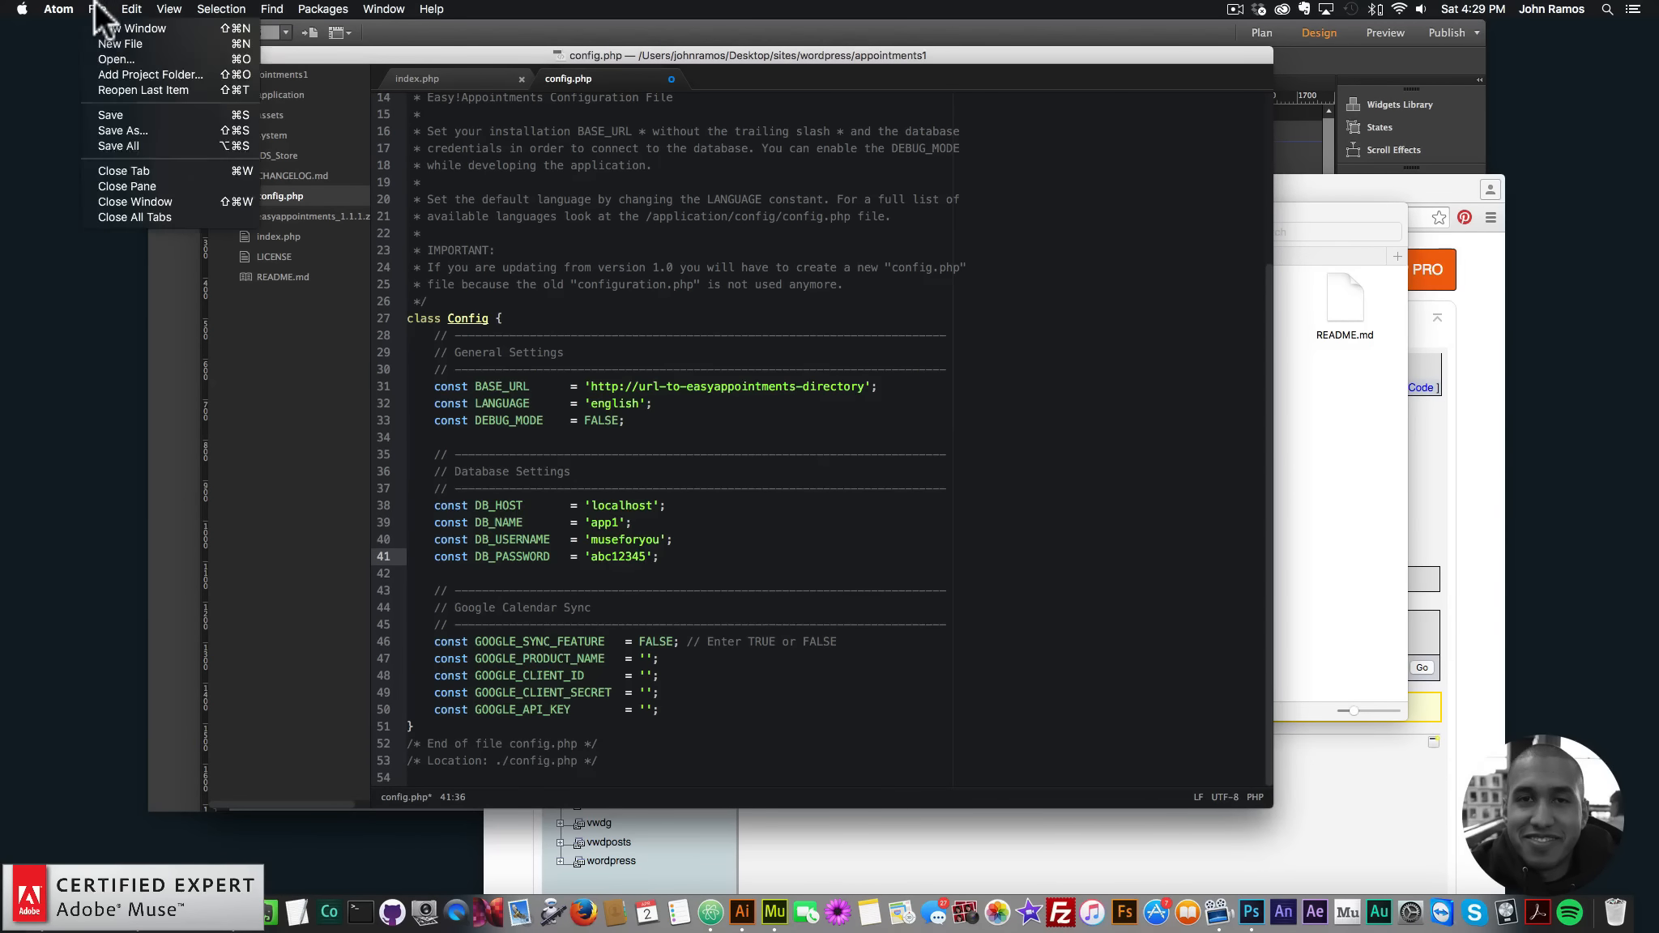
{"action": "left_click", "coordinate": [123, 112]}
- Close the editor and reload the appointments1 page in Chrome to retest the connection
{"action": "left_click_drag", "start_coordinate": [627, 53], "coordinate": [662, 62]}
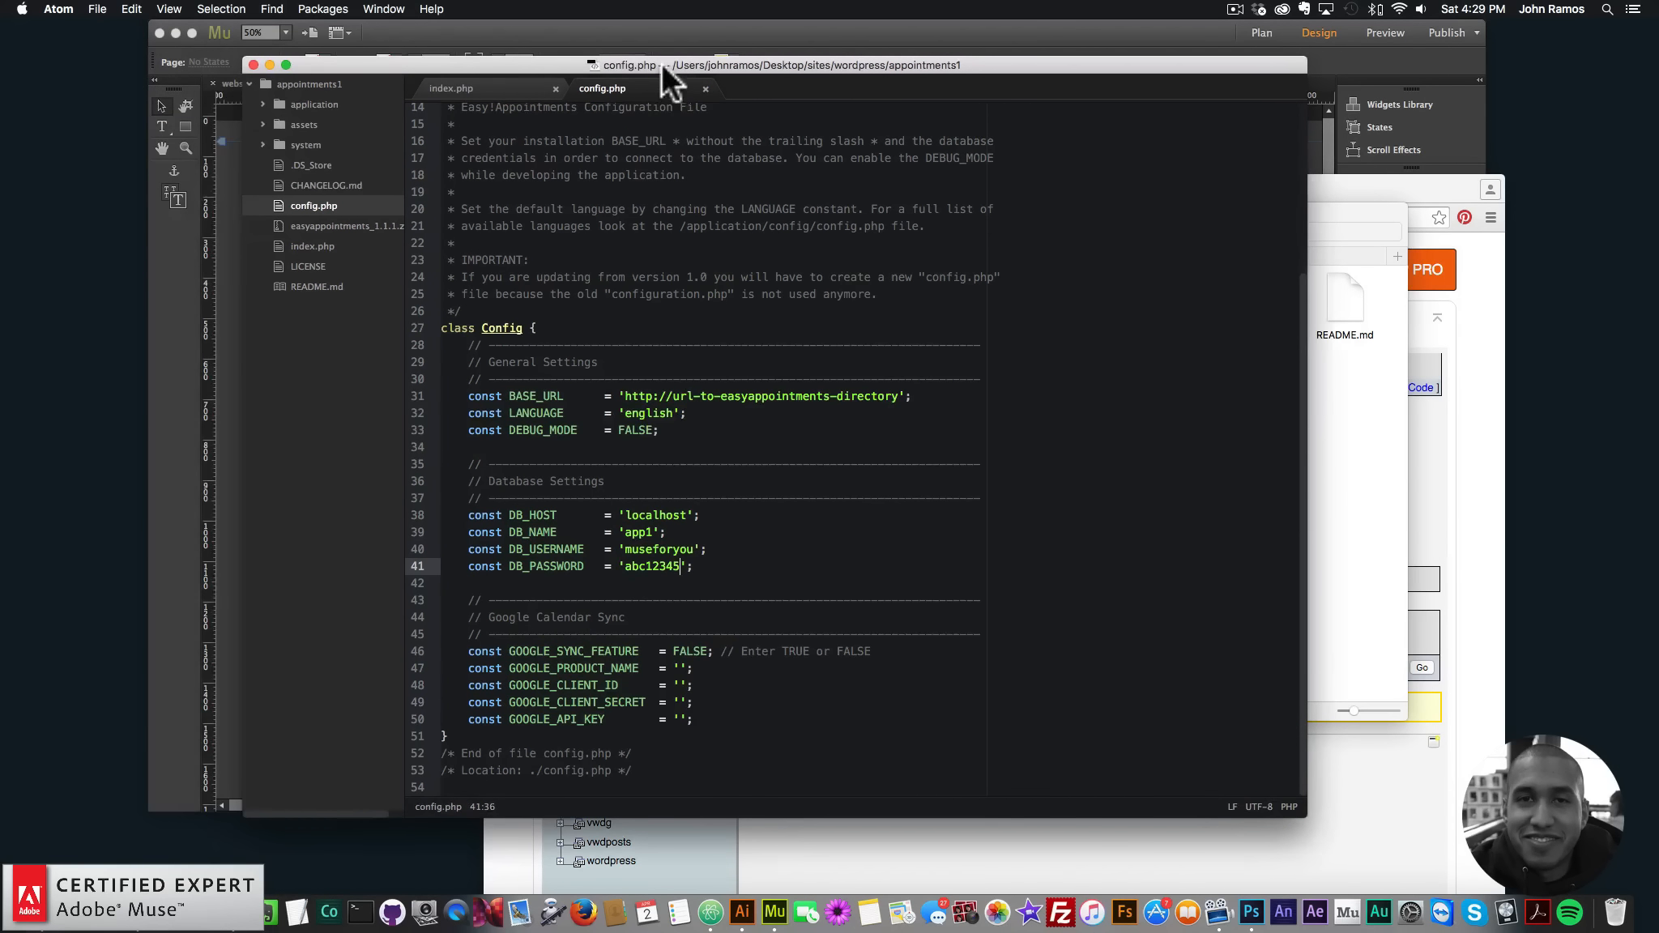
{"action": "left_click", "coordinate": [253, 64]}
{"action": "left_click", "coordinate": [811, 427]}
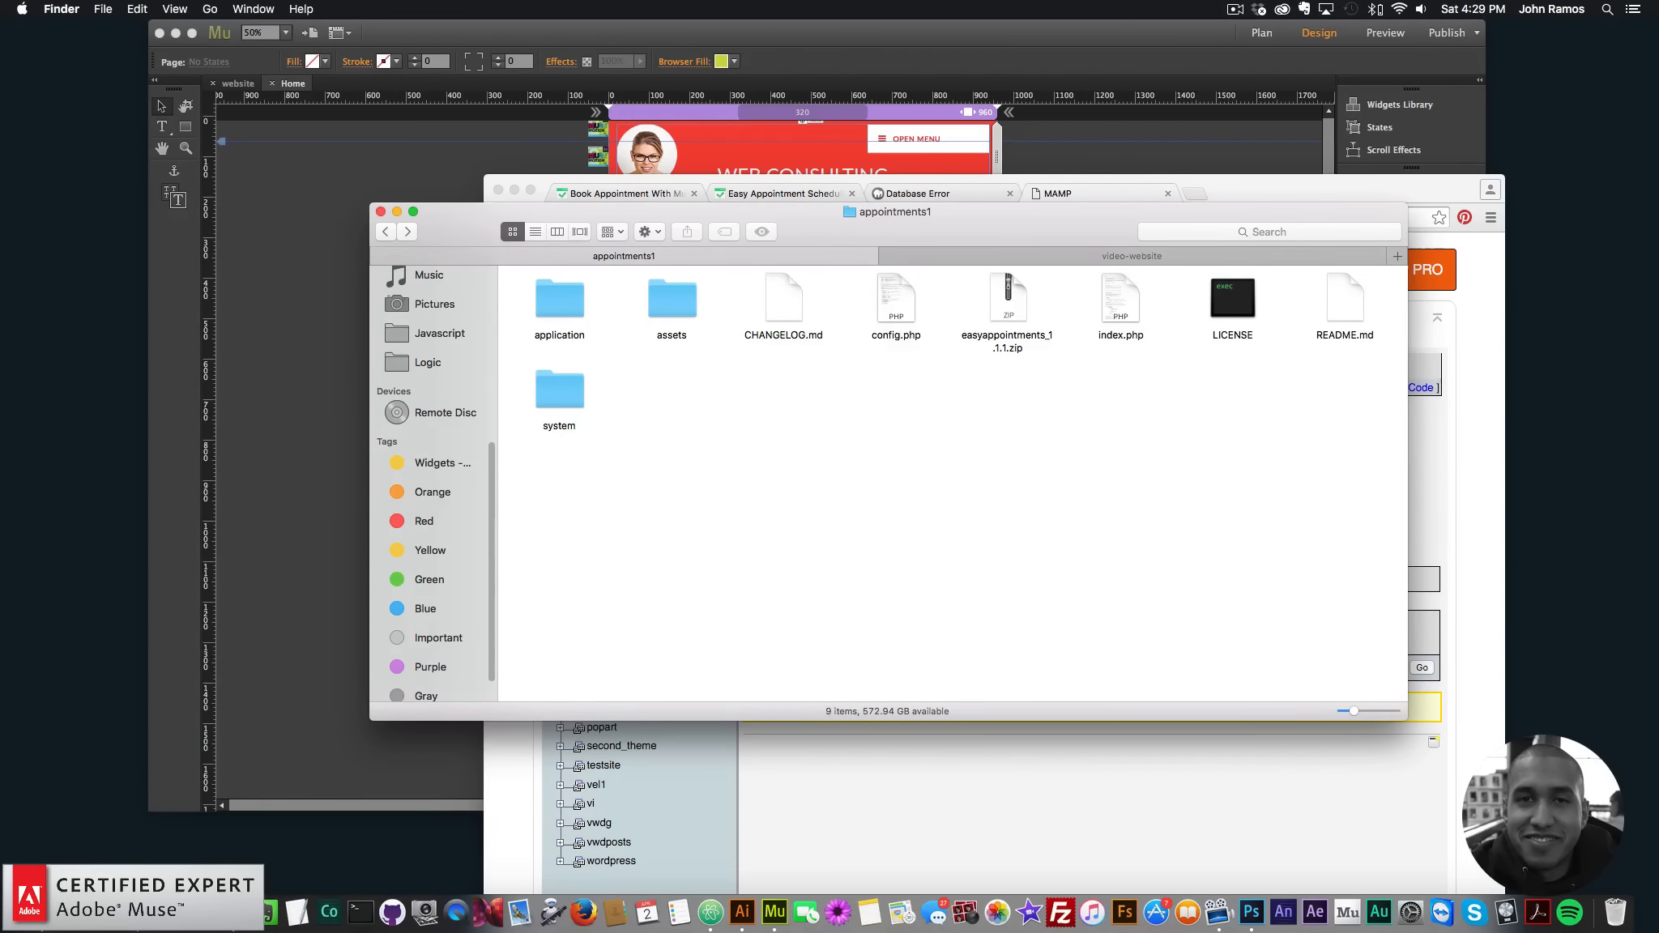
{"action": "left_click", "coordinate": [231, 899]}
{"action": "left_click", "coordinate": [920, 197]}
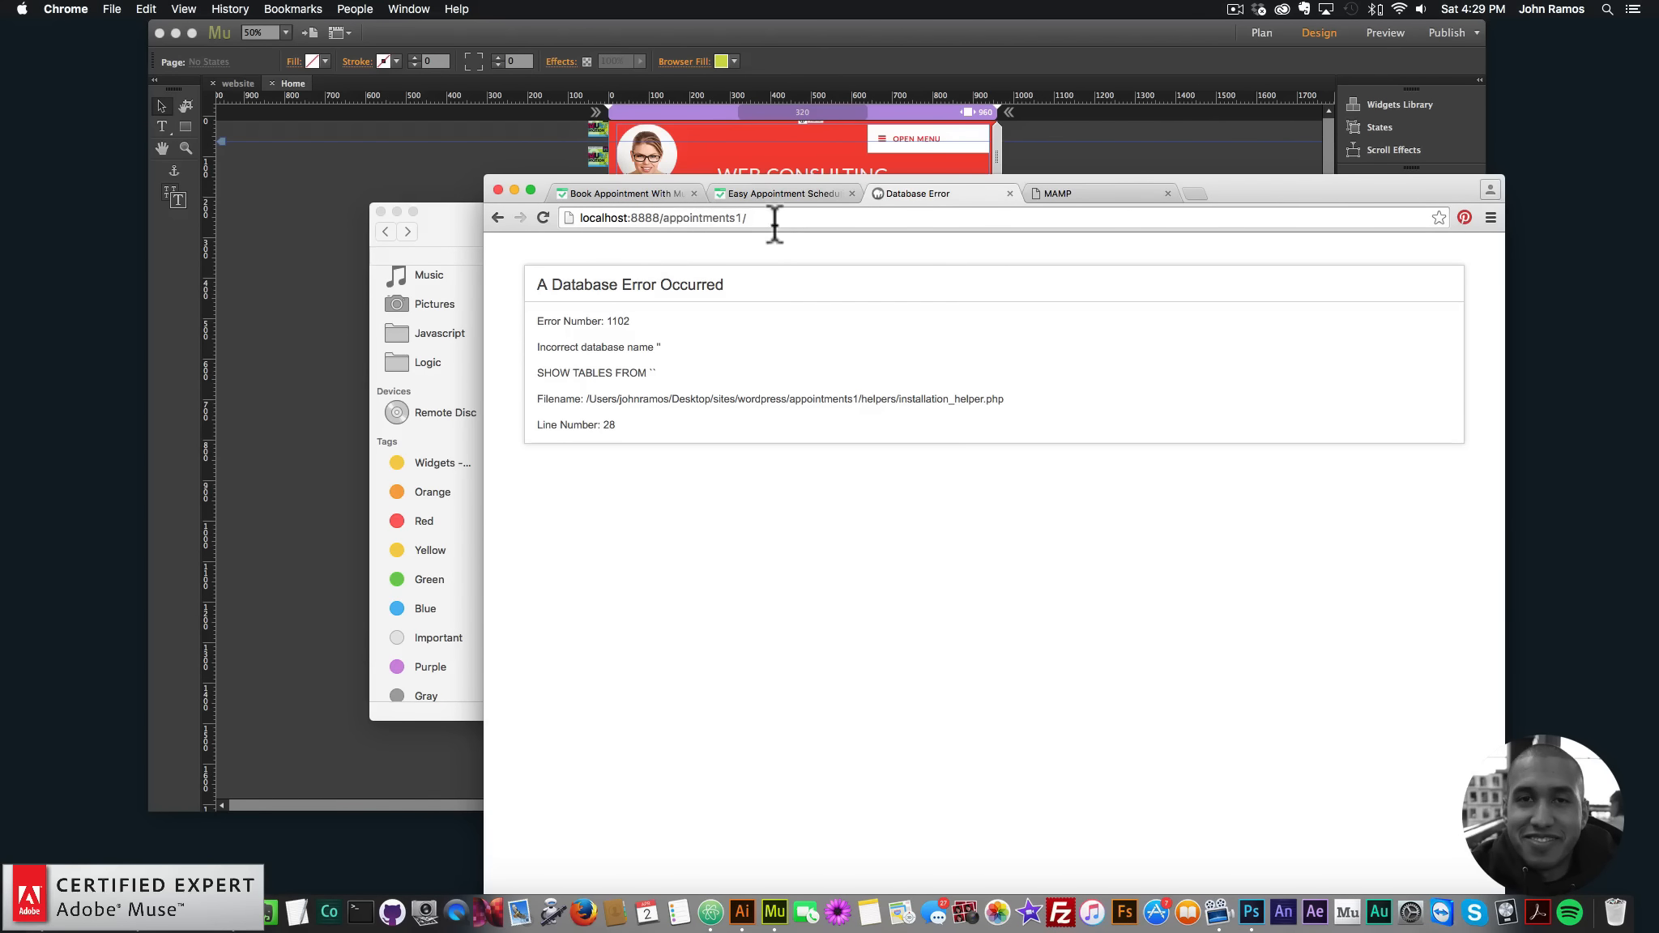
{"action": "left_click", "coordinate": [544, 217]}
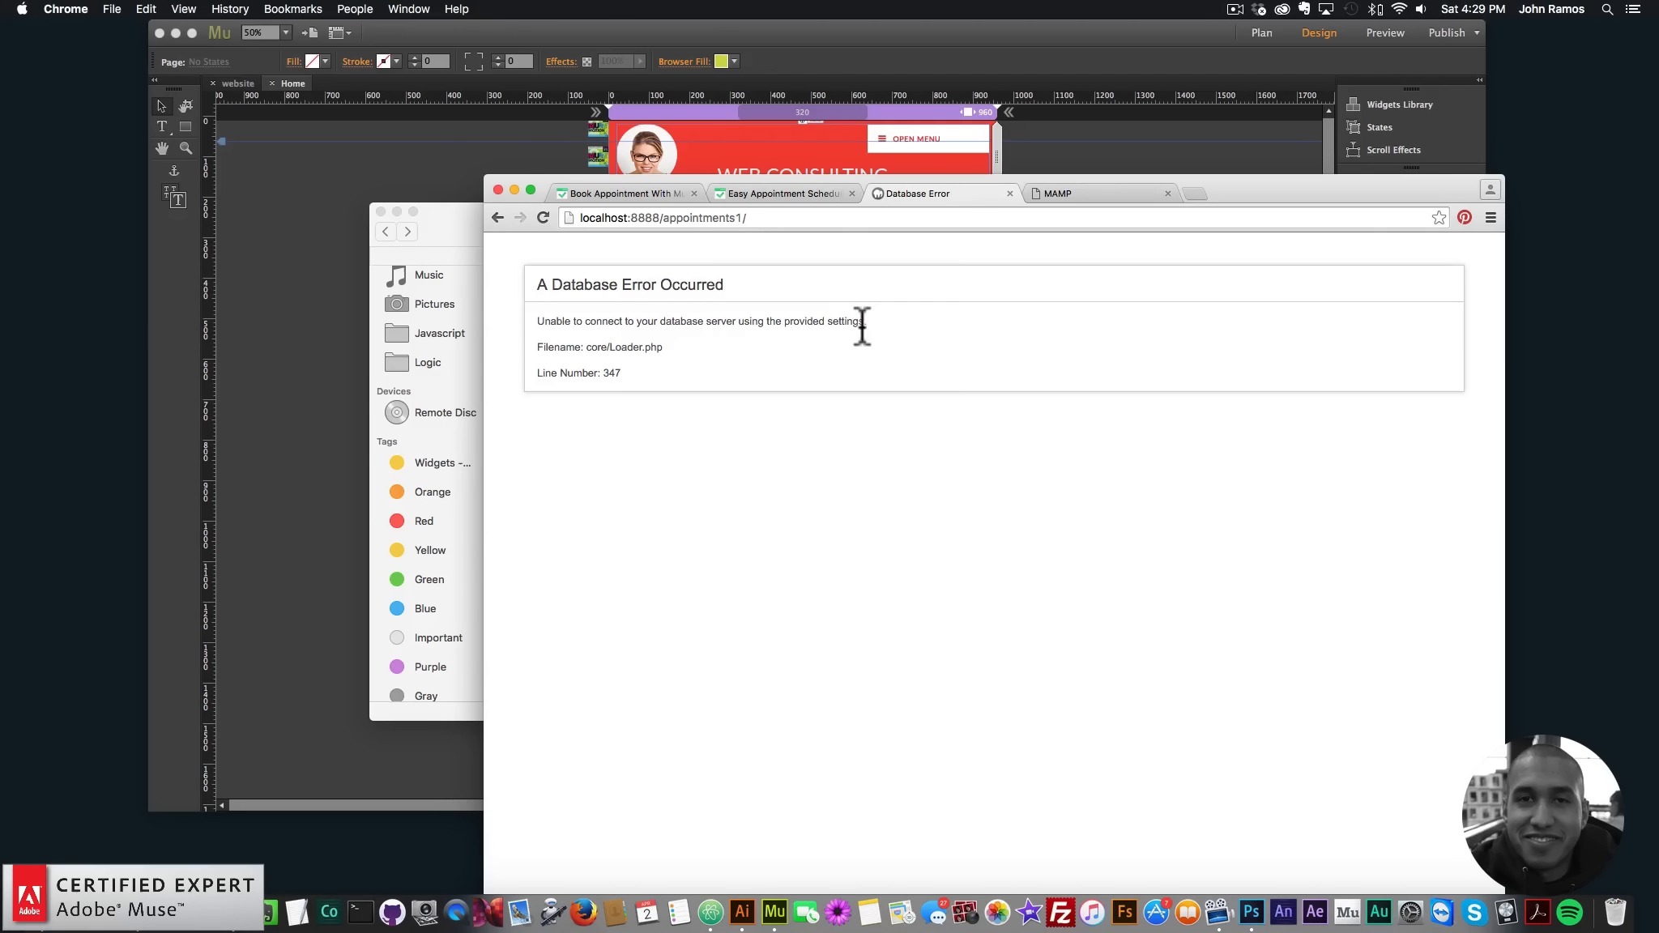
- Reopen config.php from the appointments1 folder in Atom
{"action": "left_click", "coordinate": [468, 224]}
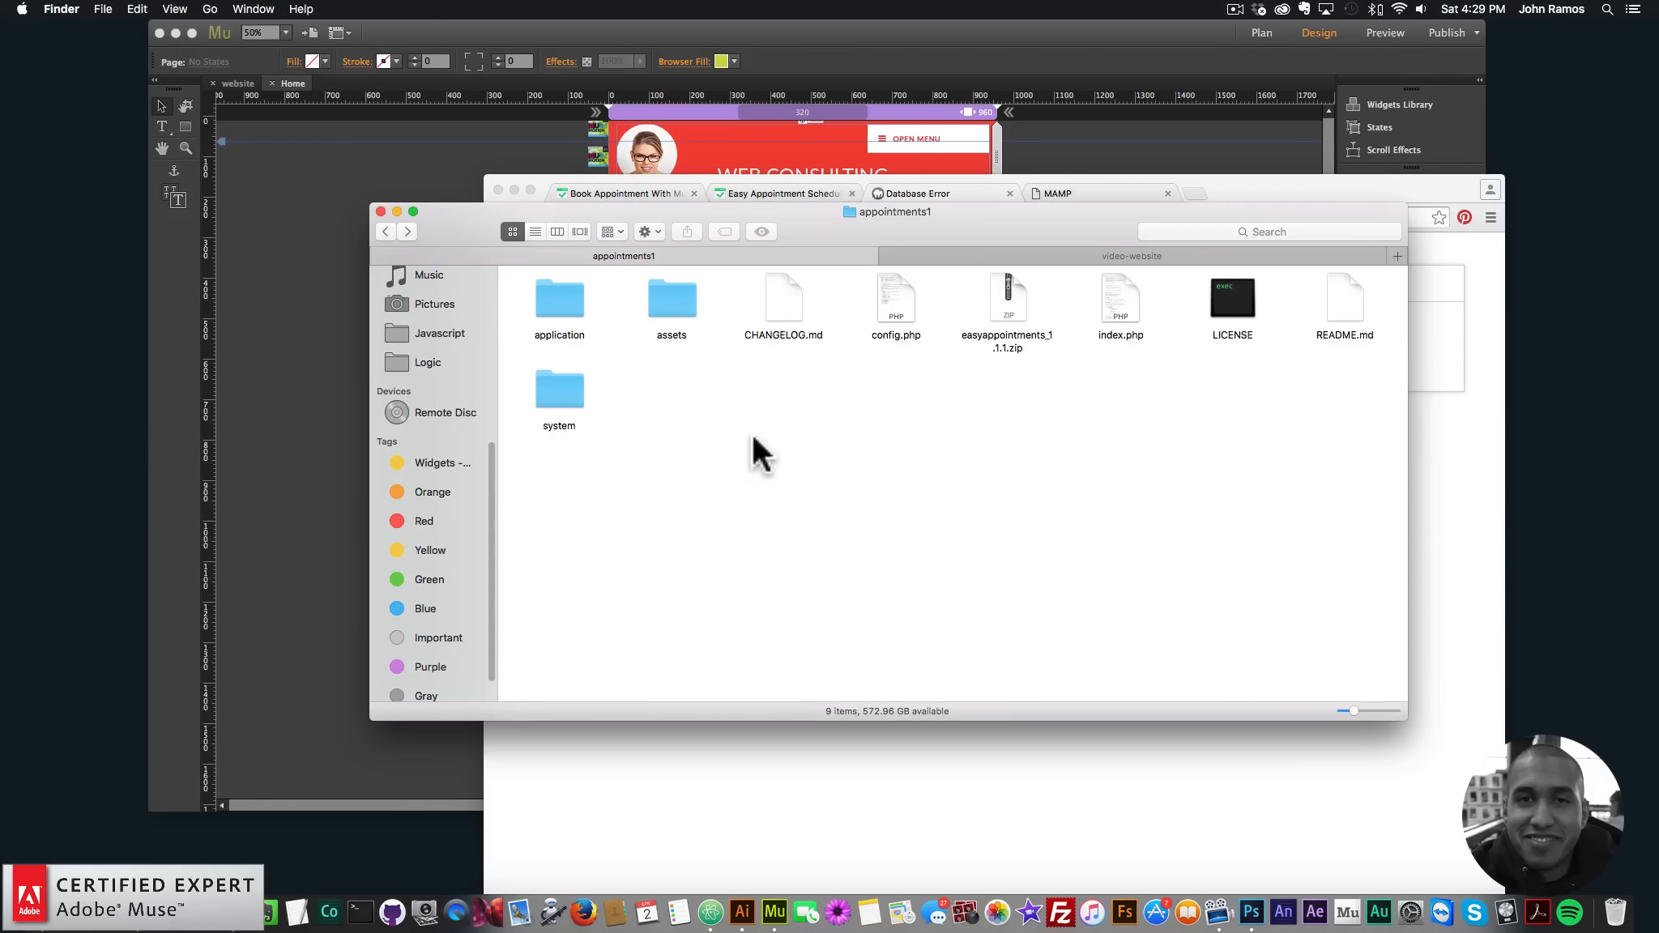
{"action": "right_click", "coordinate": [885, 332]}
{"action": "mouse_move", "coordinate": [915, 320]}
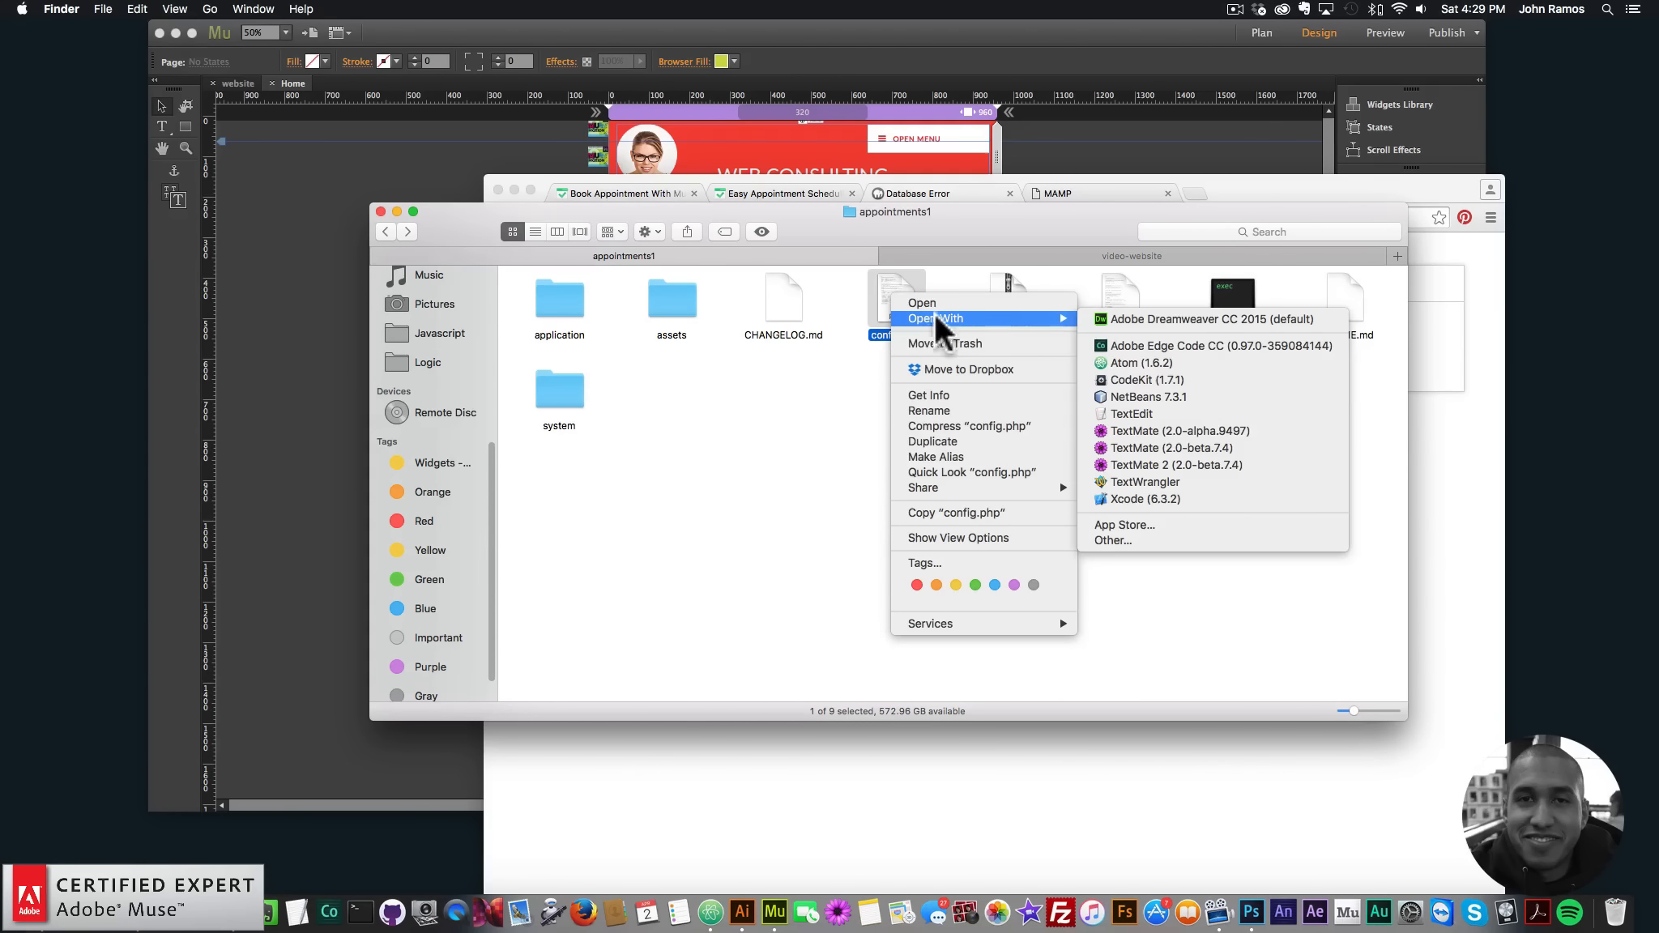
{"action": "left_click", "coordinate": [1136, 363]}
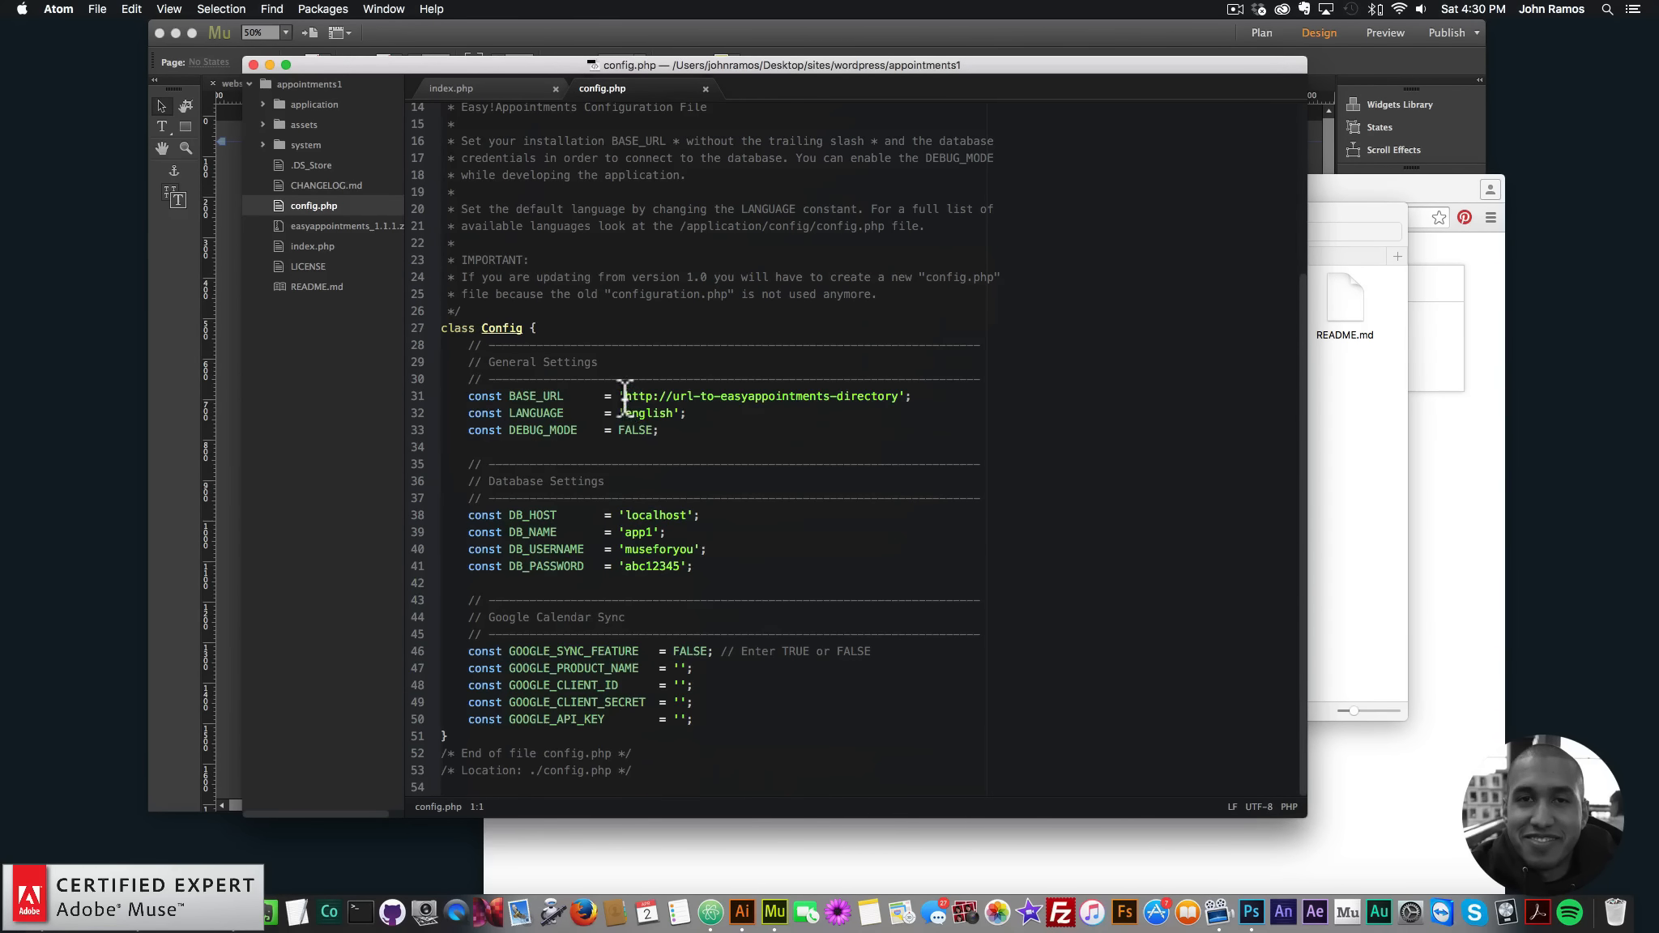
- Copy the appointments page address from Chrome's address bar
{"action": "left_click_drag", "start_coordinate": [625, 397], "coordinate": [779, 395]}
{"action": "left_click", "coordinate": [780, 394]}
{"action": "left_click", "coordinate": [1366, 441]}
{"action": "left_click", "coordinate": [1430, 447]}
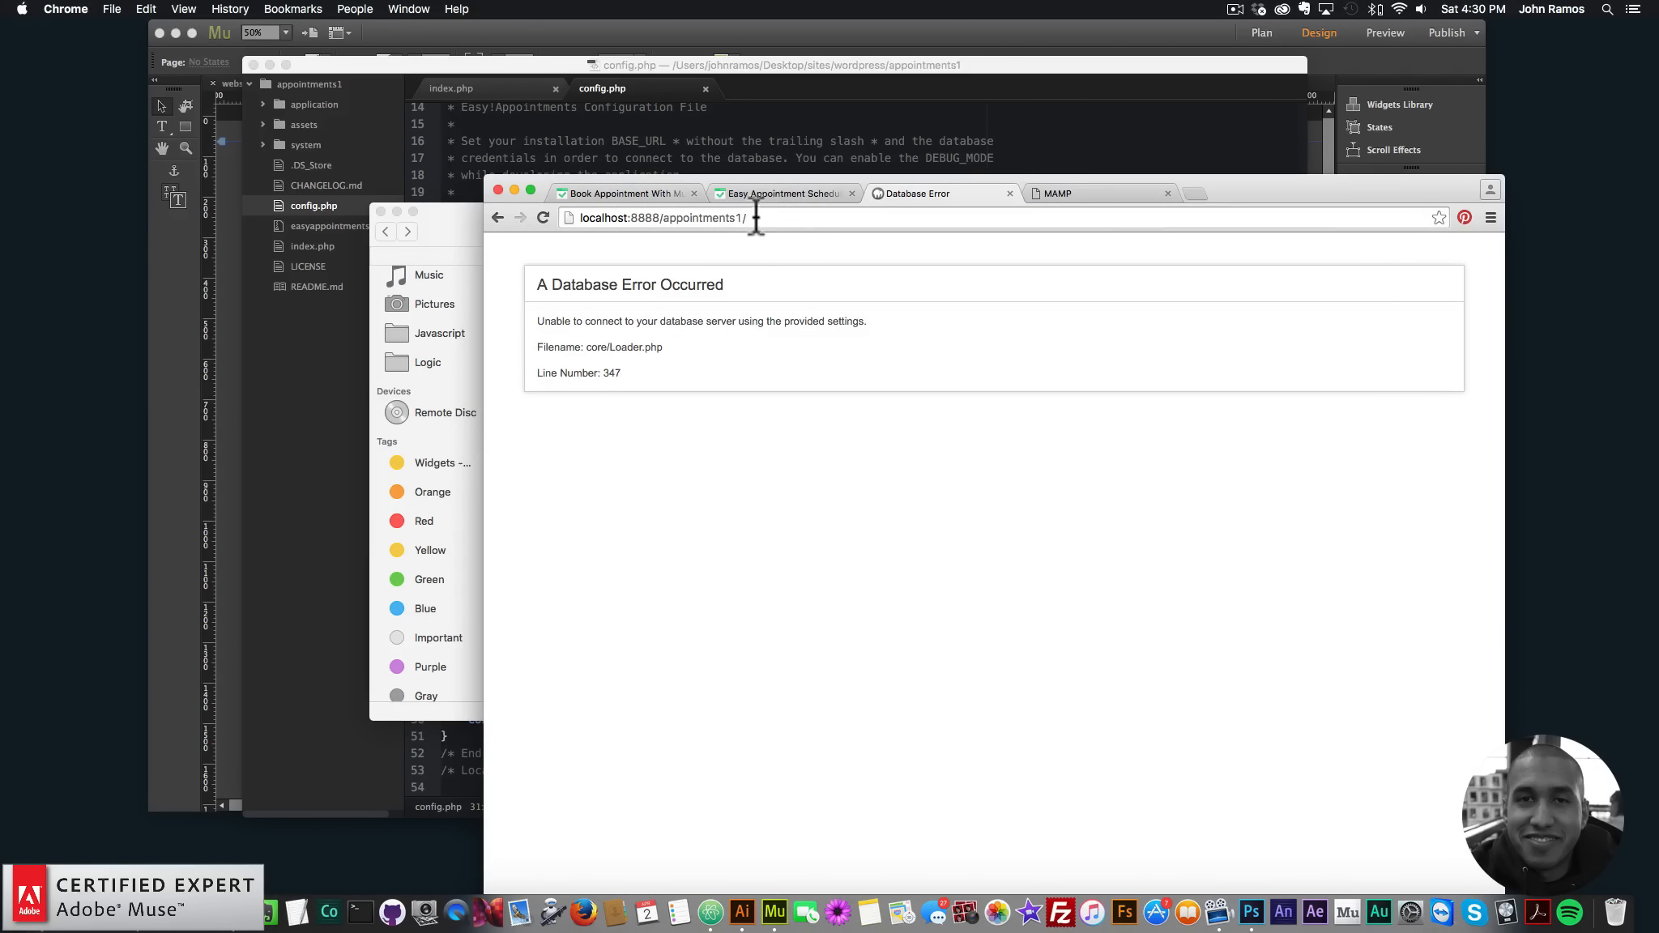
{"action": "left_click", "coordinate": [579, 215]}
{"action": "left_click", "coordinate": [704, 221]}
{"action": "left_click_drag", "start_coordinate": [777, 219], "coordinate": [591, 217]}
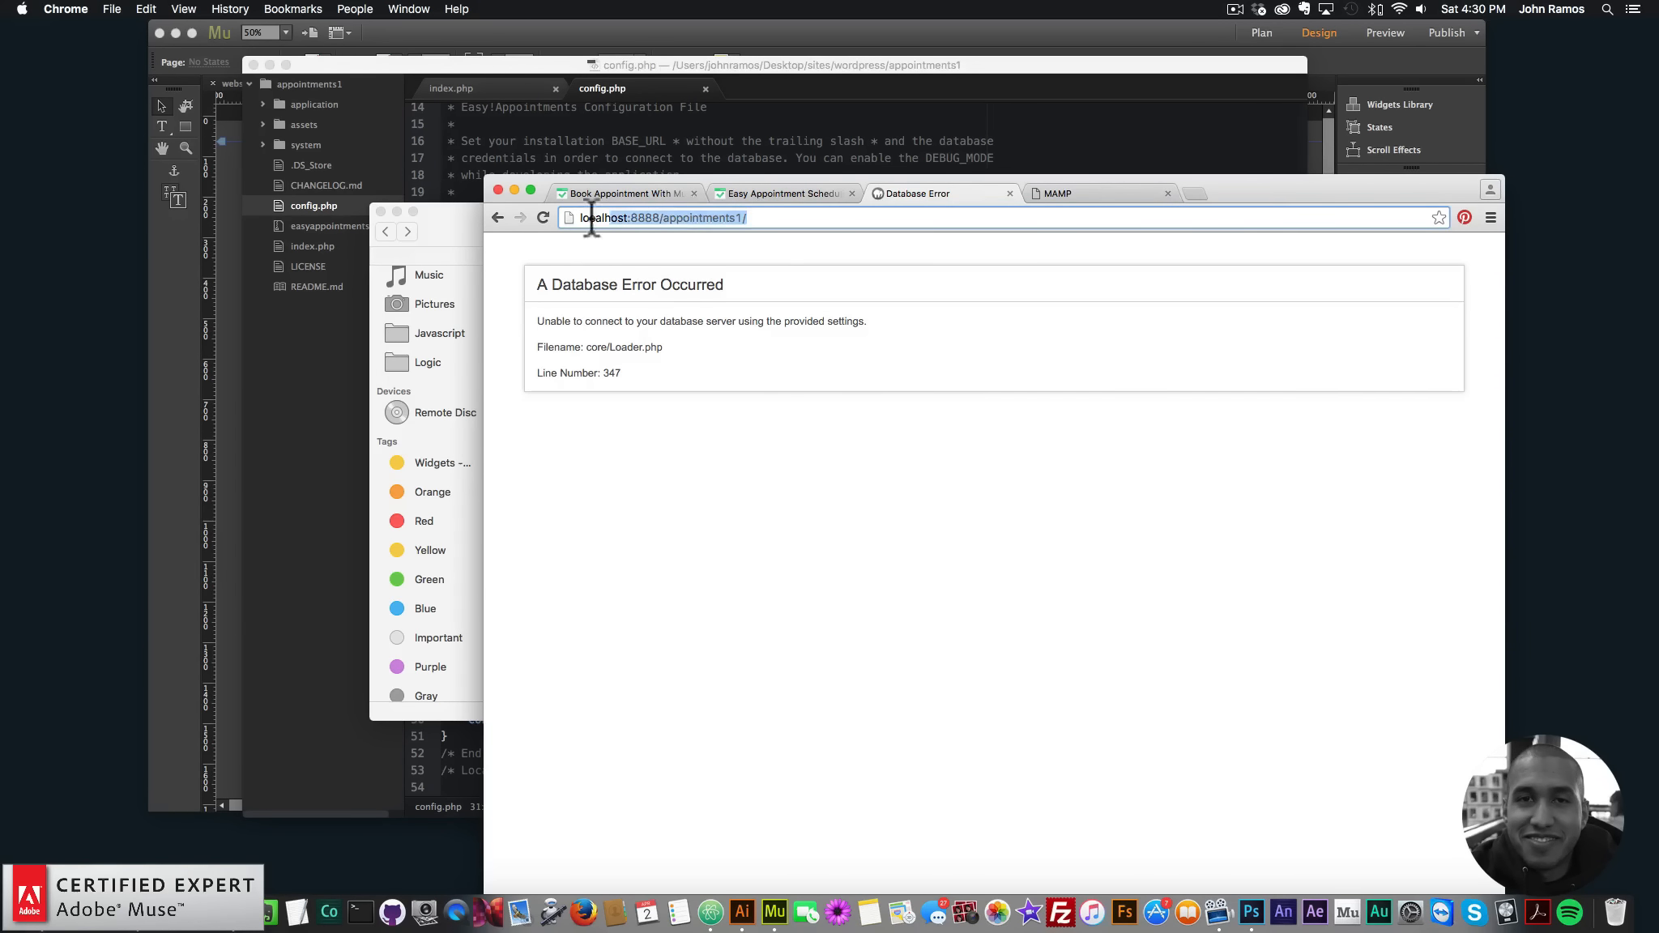
{"action": "key", "text": "cmd+c"}
{"action": "left_click", "coordinate": [795, 106]}
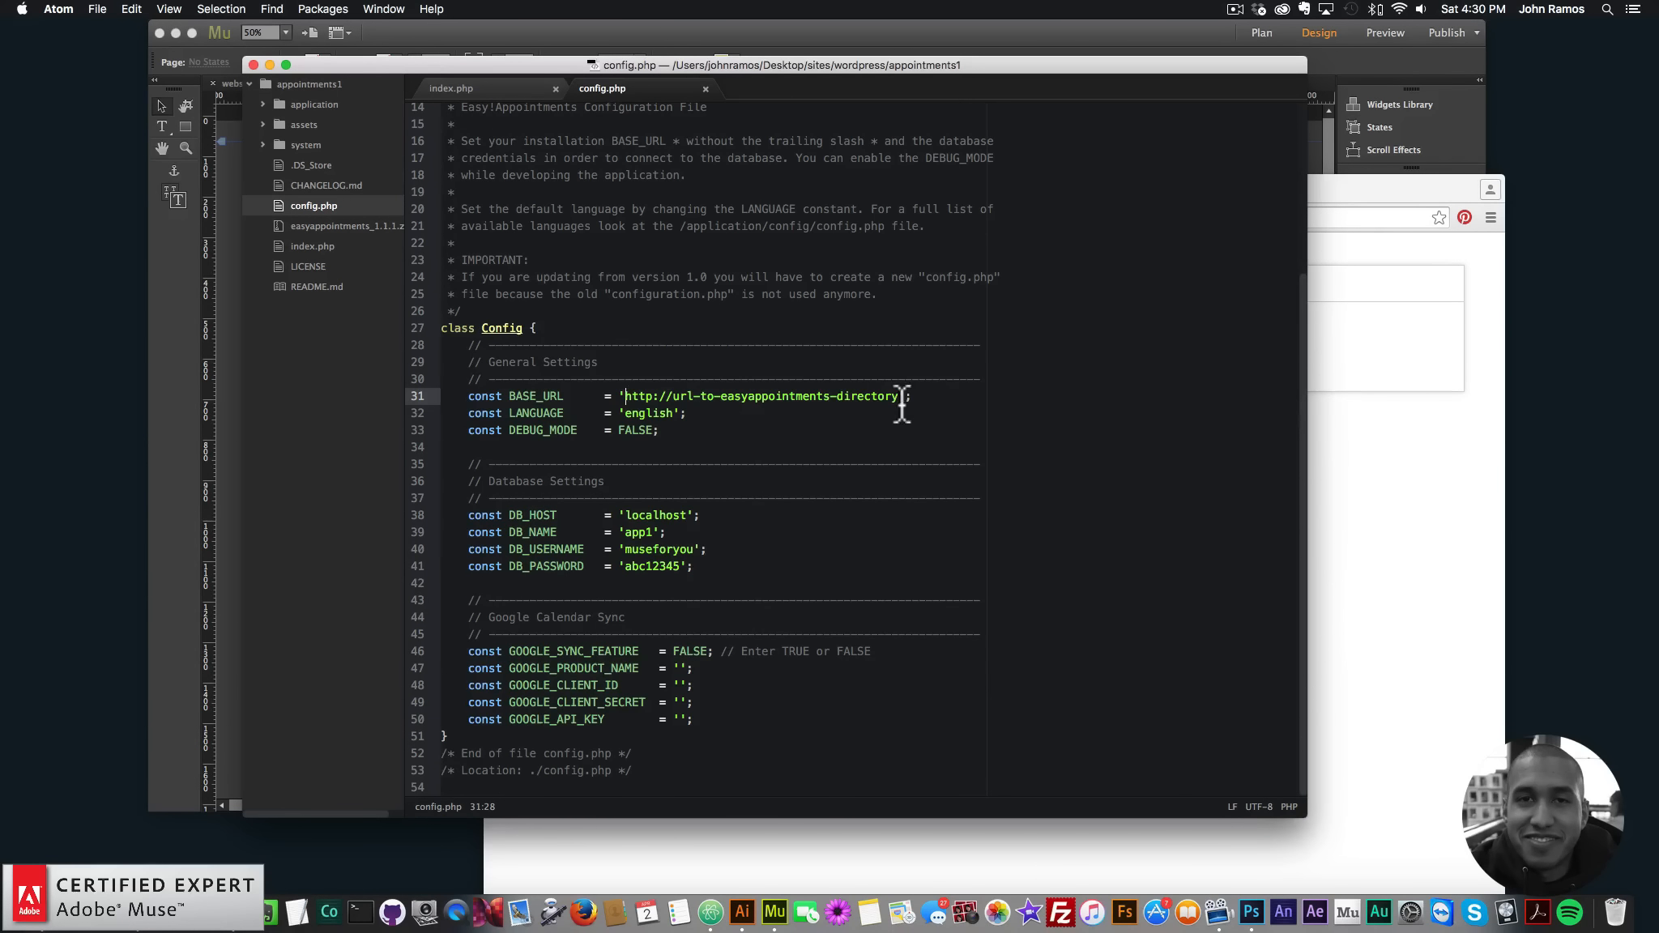
{"action": "left_click_drag", "start_coordinate": [623, 395], "coordinate": [814, 394]}
{"action": "left_click", "coordinate": [1420, 462]}
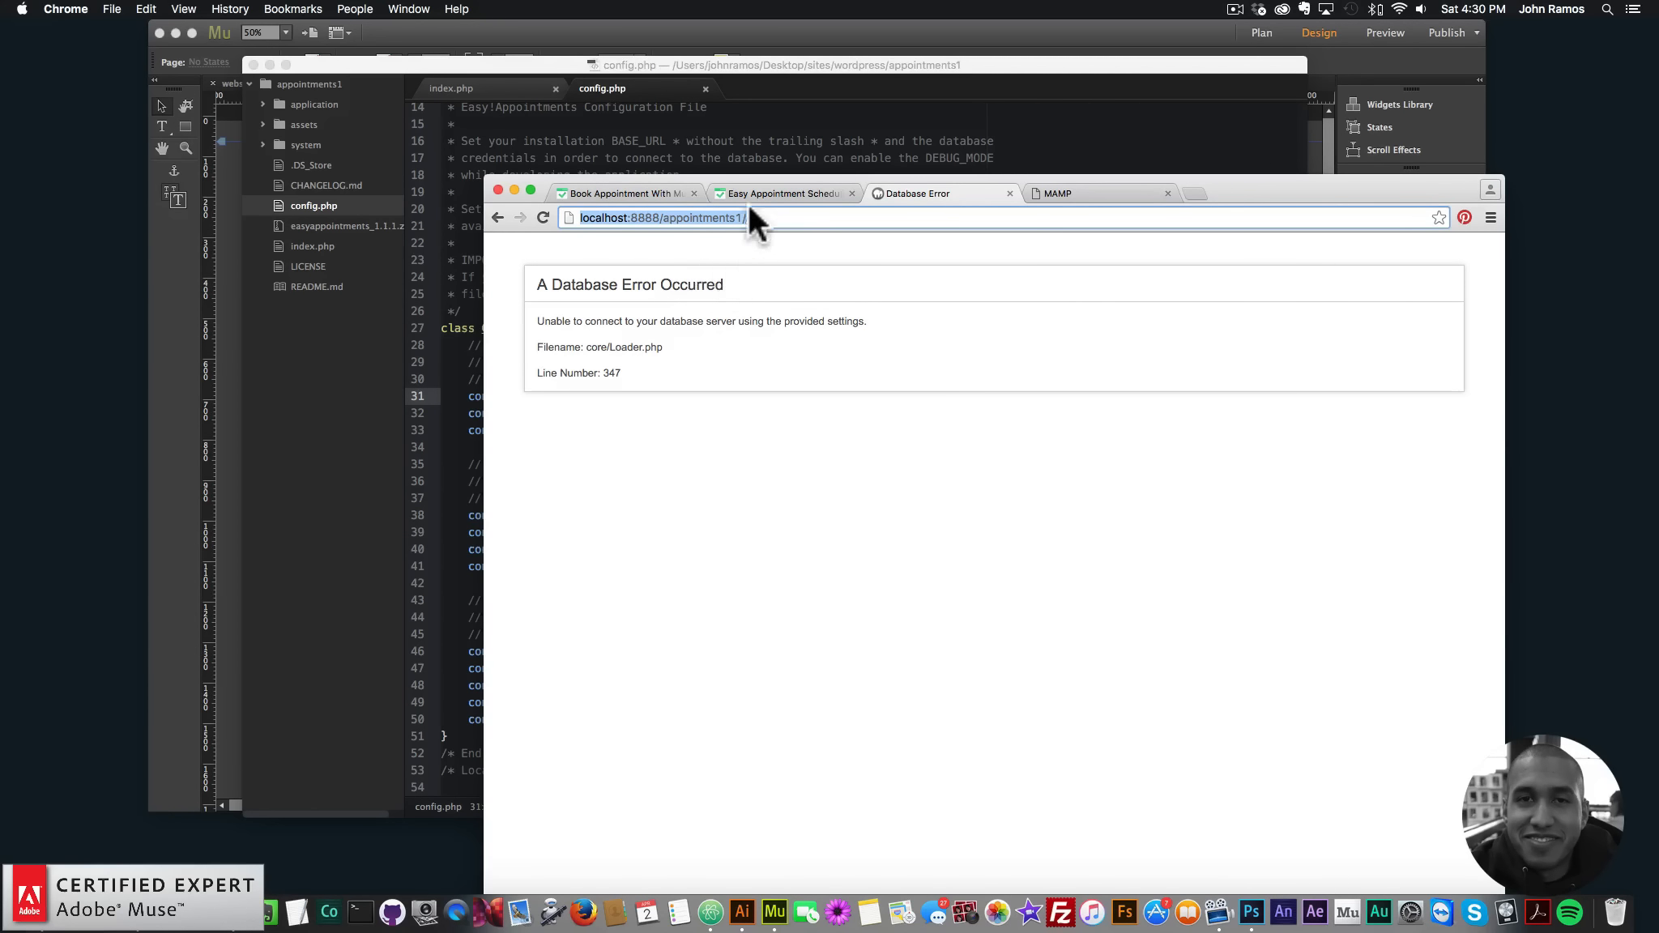
{"action": "key", "text": "super+c"}
{"action": "left_click", "coordinate": [757, 141]}
{"action": "left_click", "coordinate": [660, 413]}
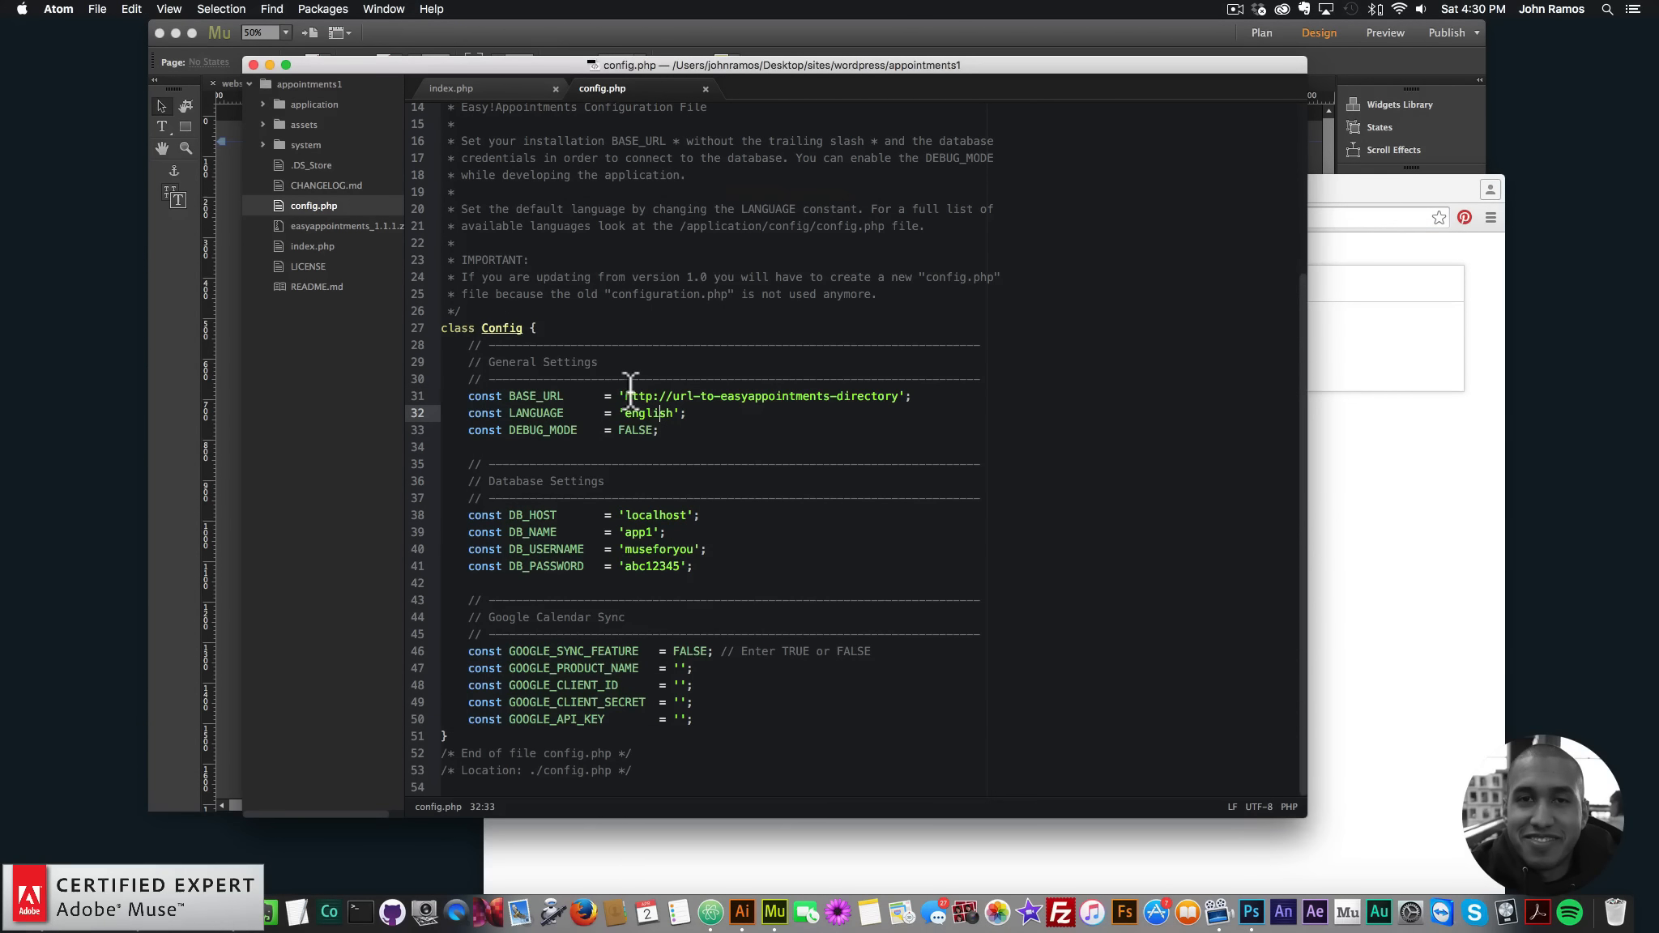
{"action": "left_click_drag", "start_coordinate": [624, 395], "coordinate": [900, 396]}
{"action": "key", "text": "super+v"}
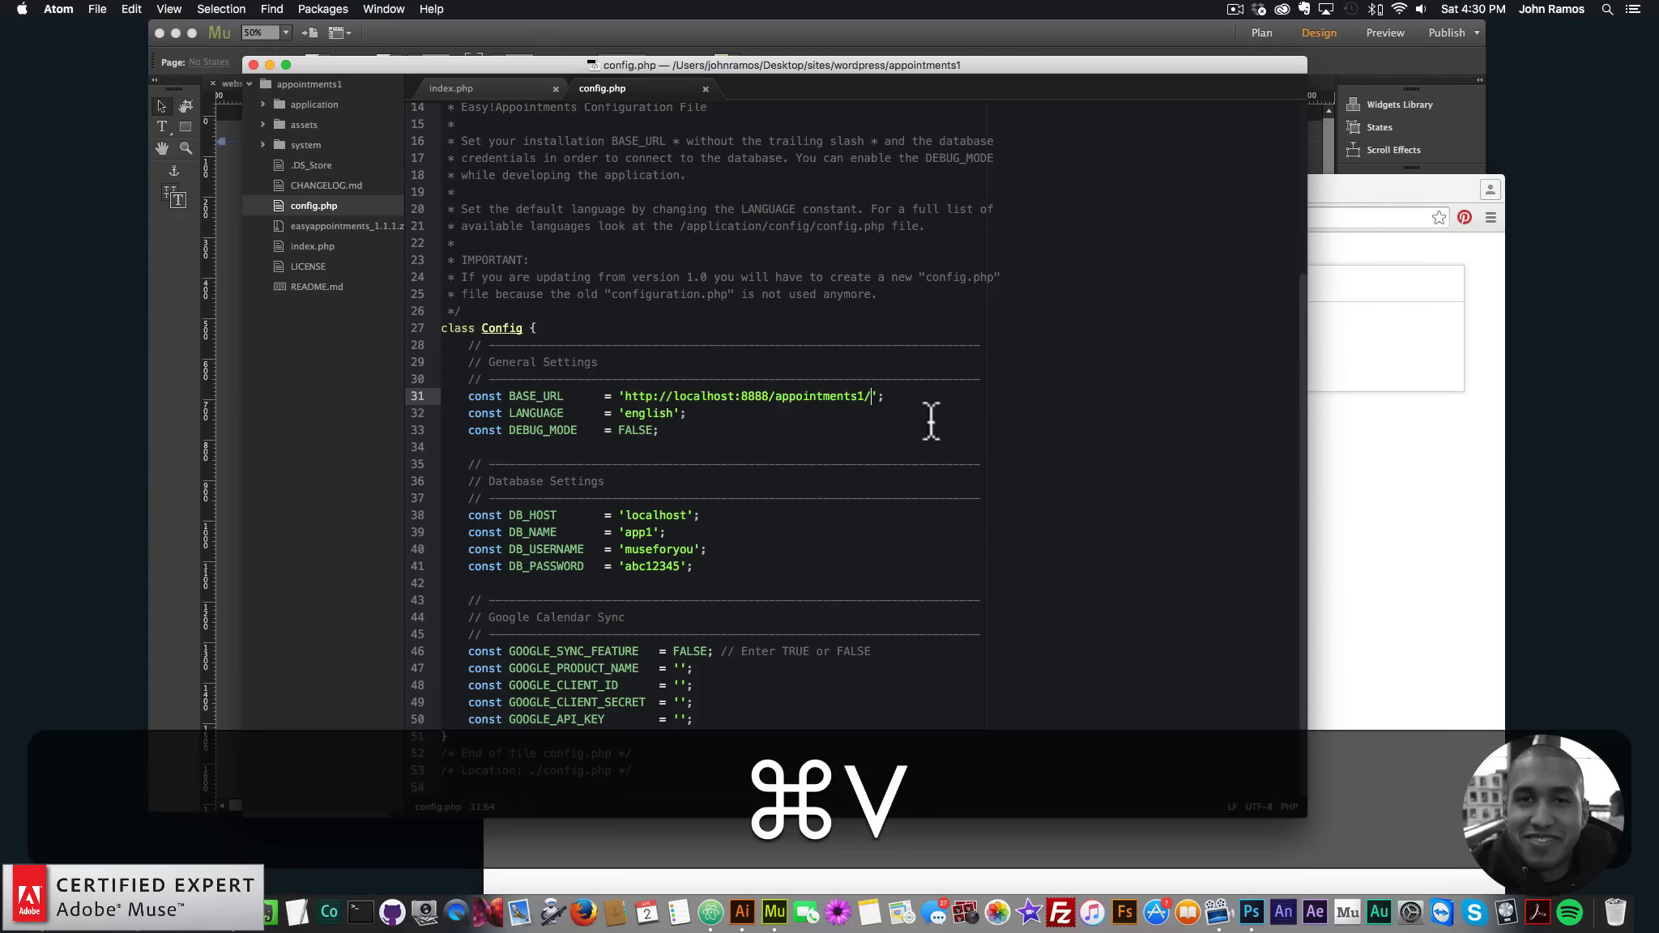
{"action": "key", "text": "BackSpace"}
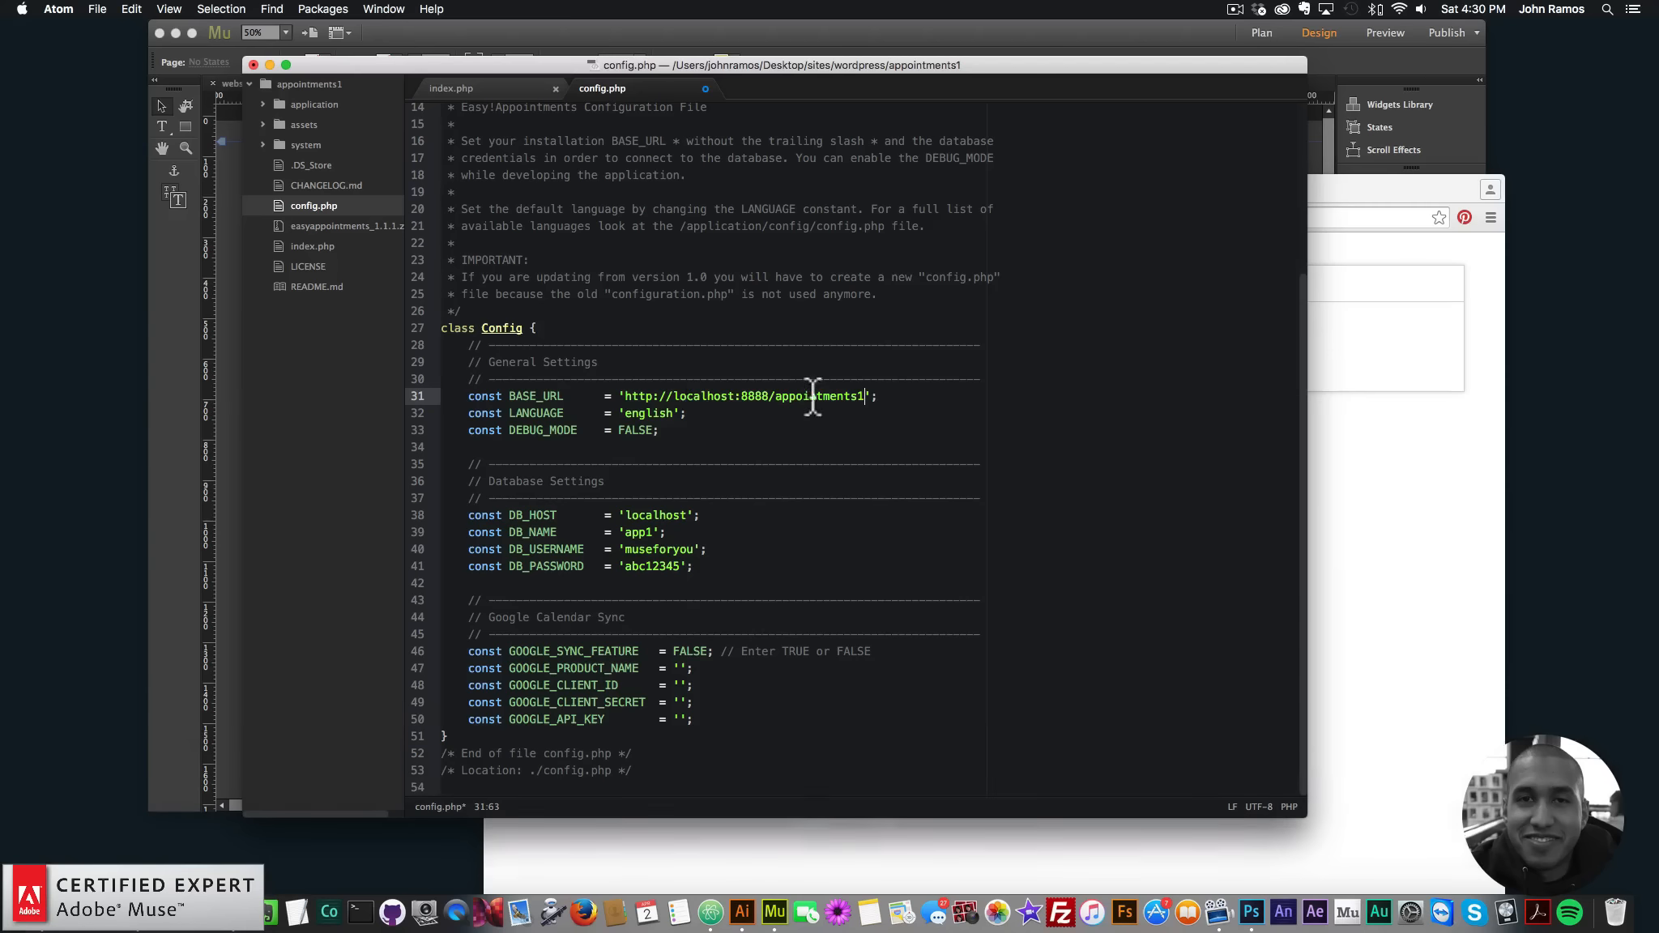
{"action": "left_click", "coordinate": [97, 9]}
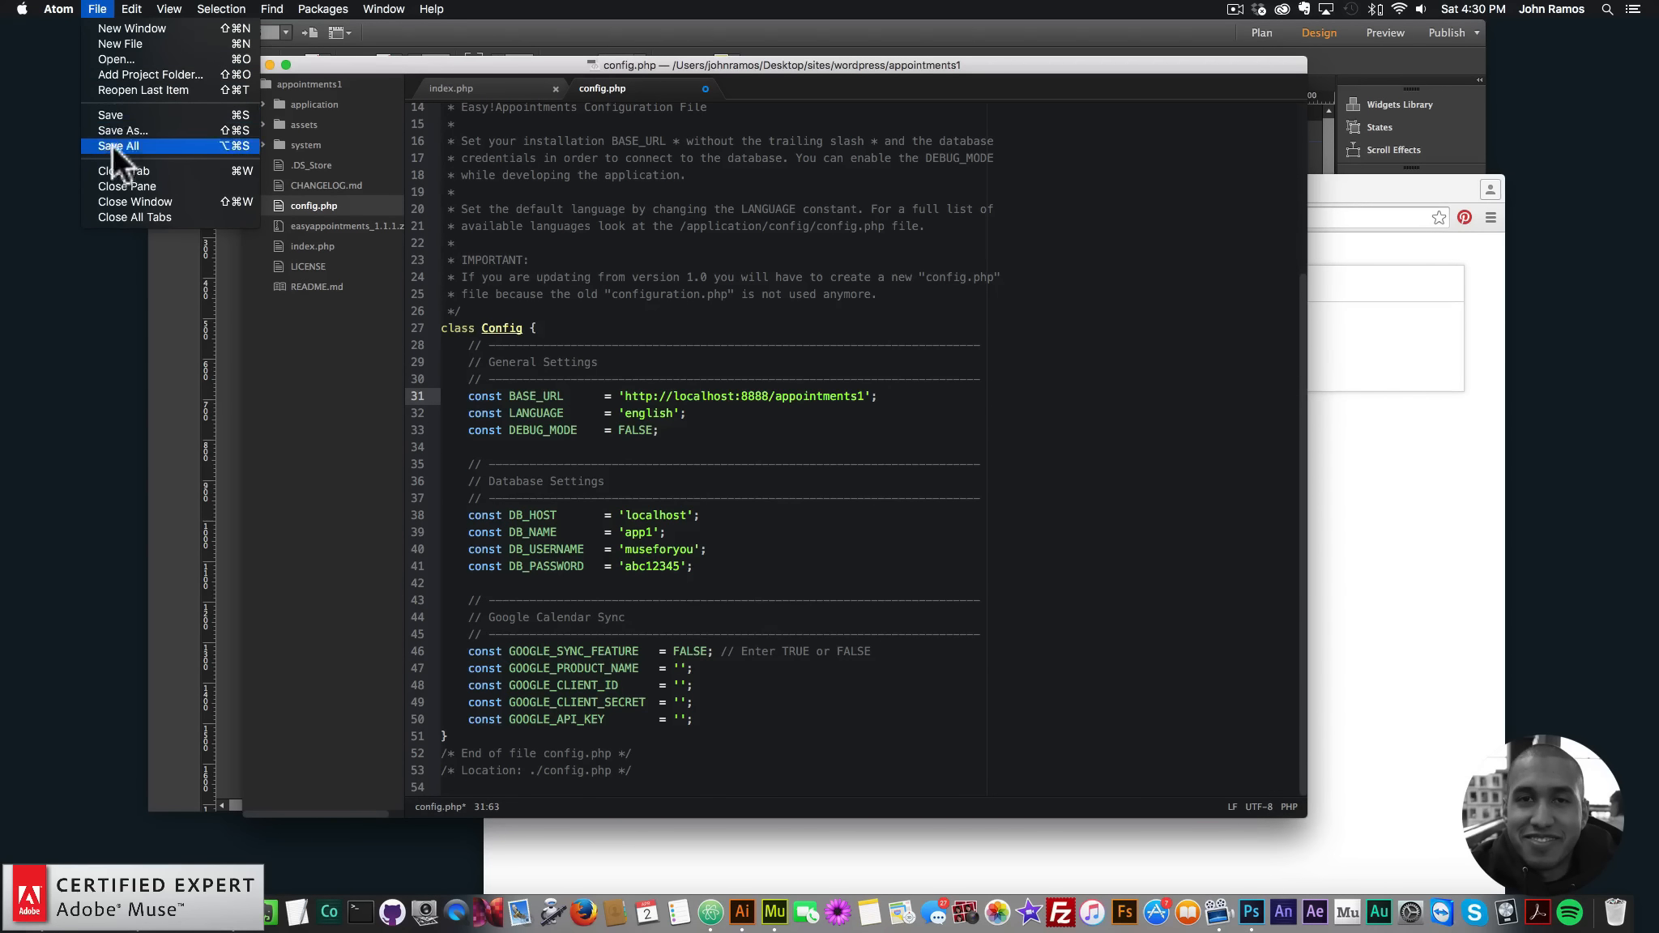
{"action": "left_click", "coordinate": [112, 113]}
{"action": "left_click", "coordinate": [1170, 460]}
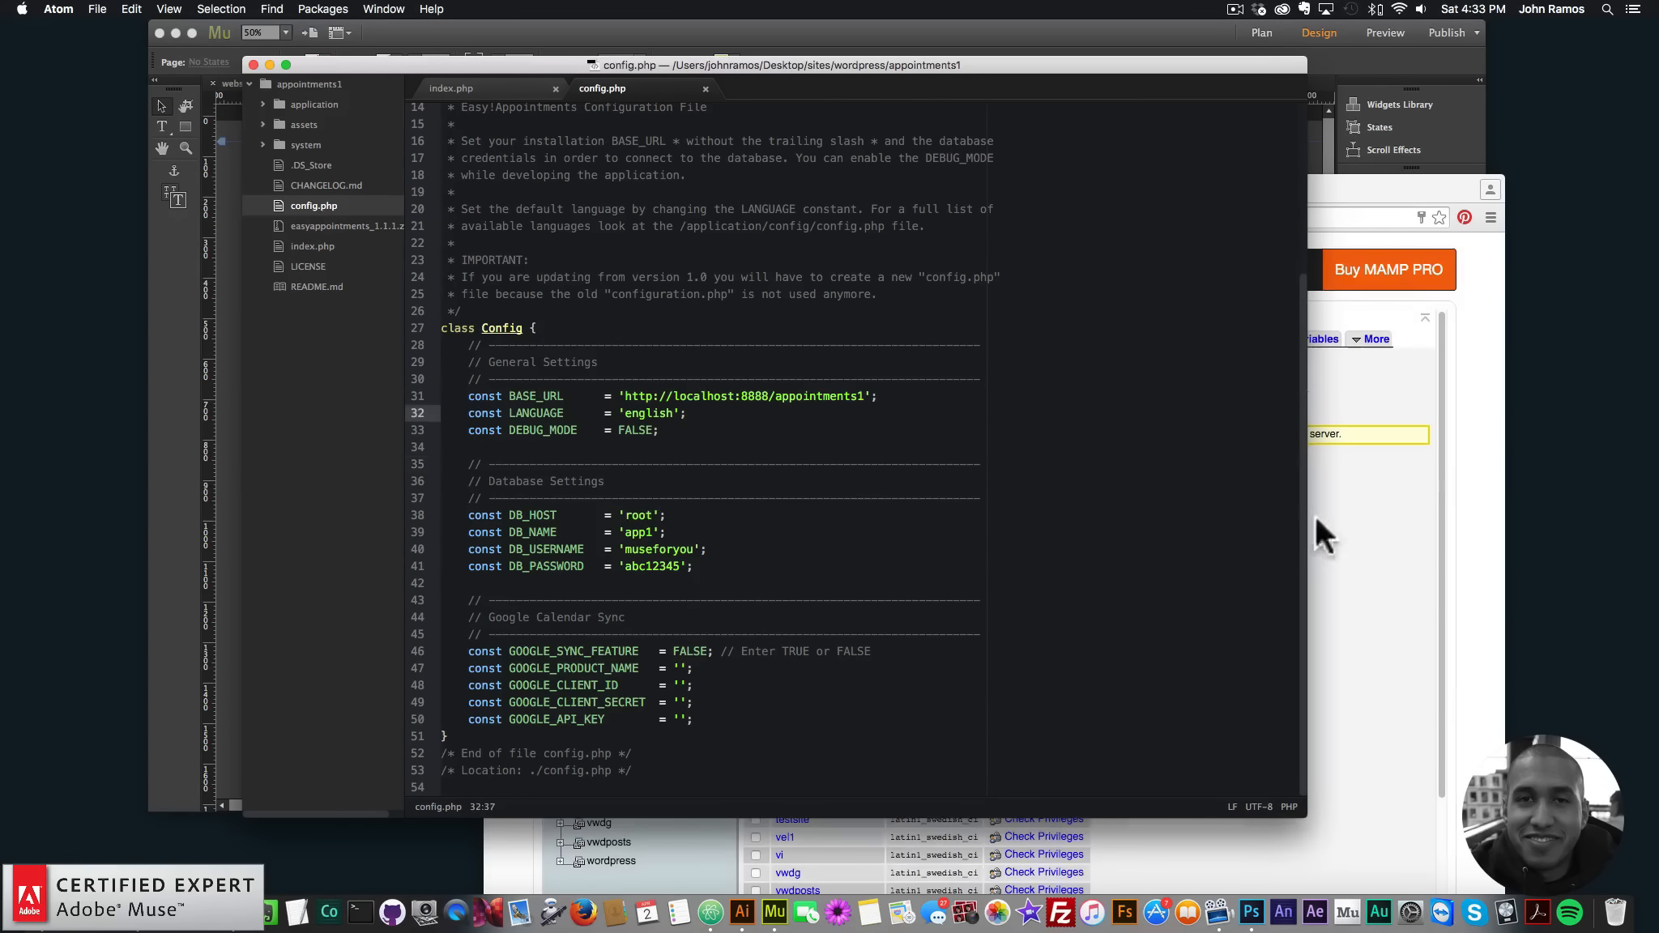
- Grant the localhost museforyou user all privileges on the app1 database via Edit Privileges
{"action": "left_click", "coordinate": [1313, 483]}
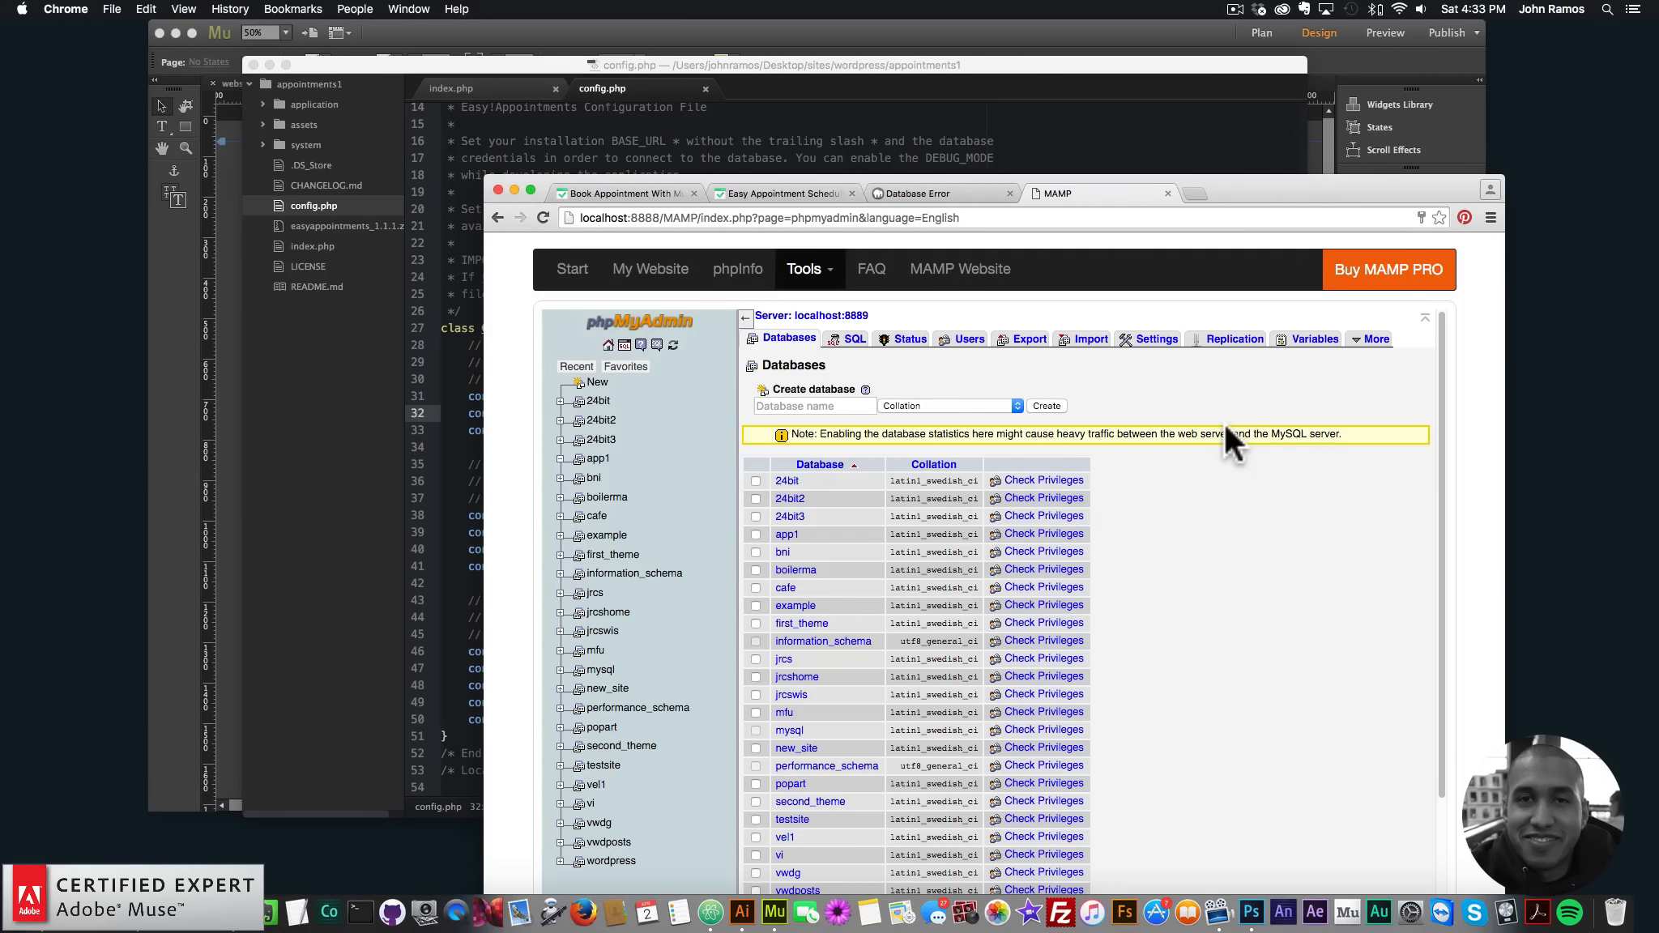
{"action": "left_click", "coordinate": [966, 341]}
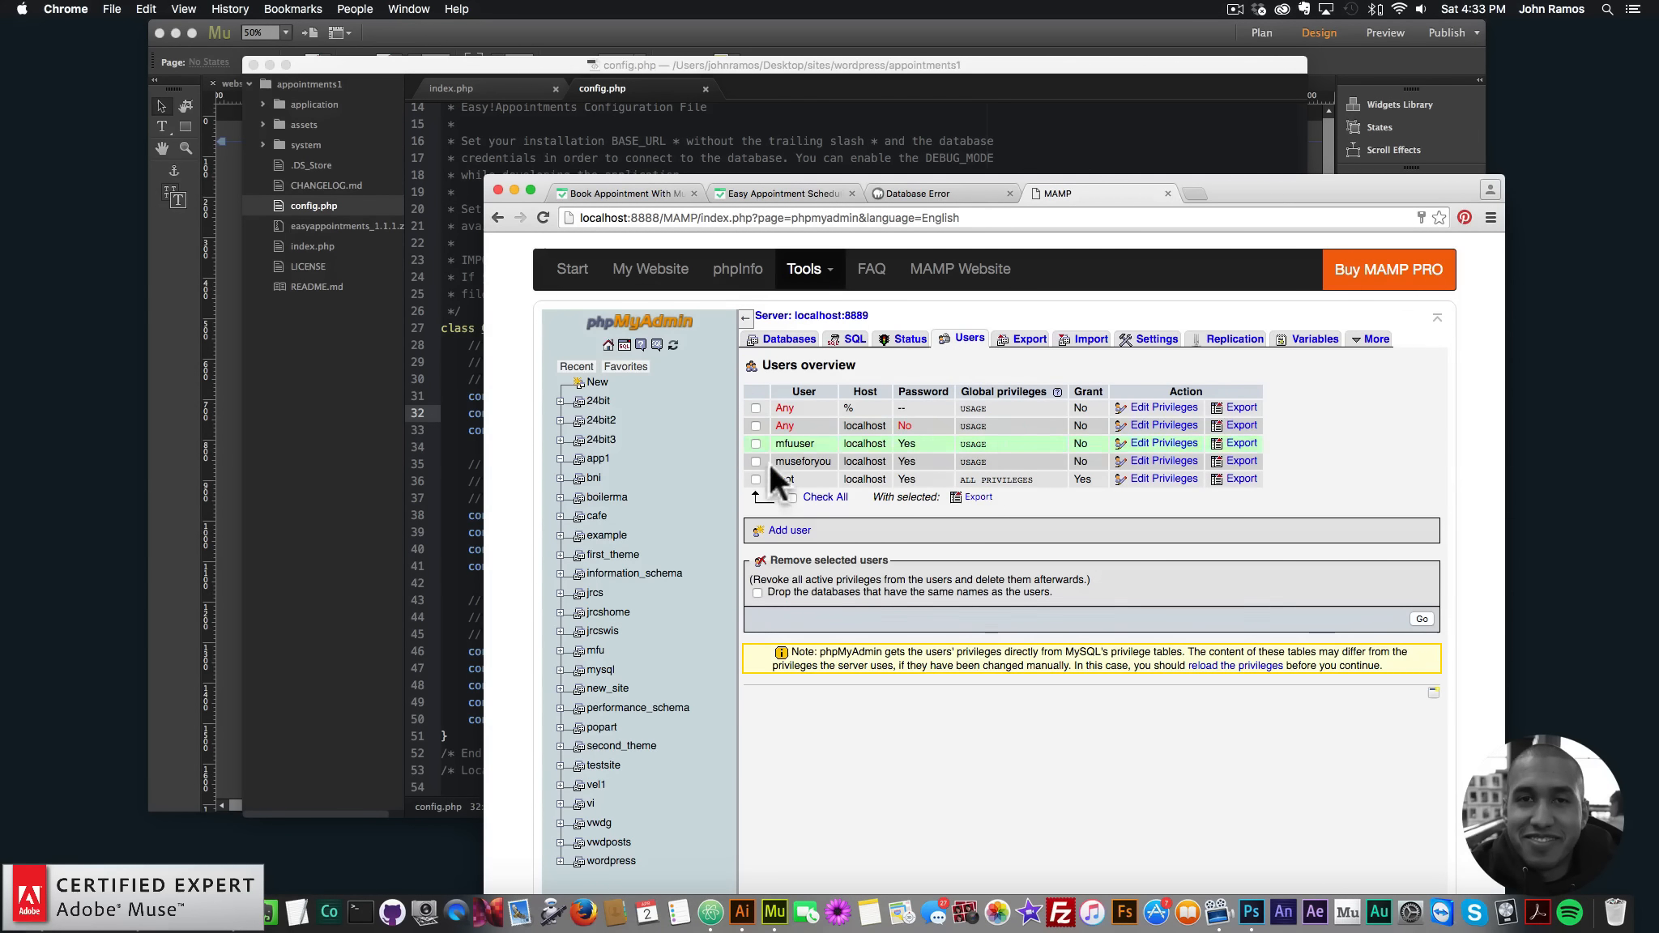
{"action": "left_click", "coordinate": [1164, 462]}
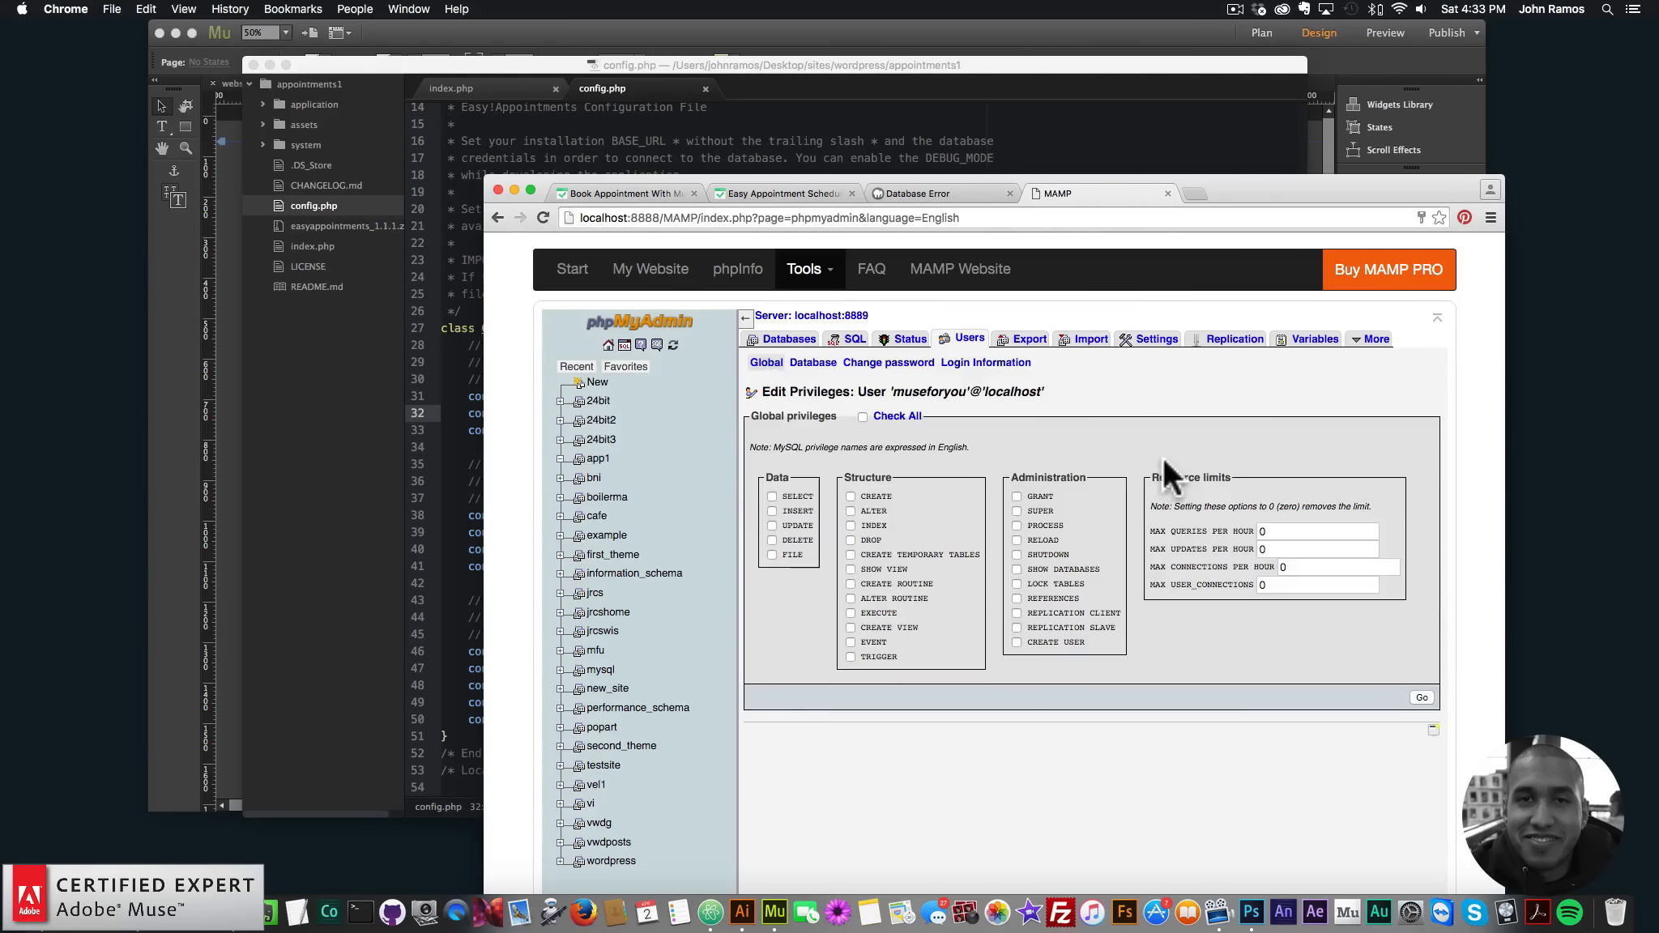
{"action": "left_click", "coordinate": [815, 364]}
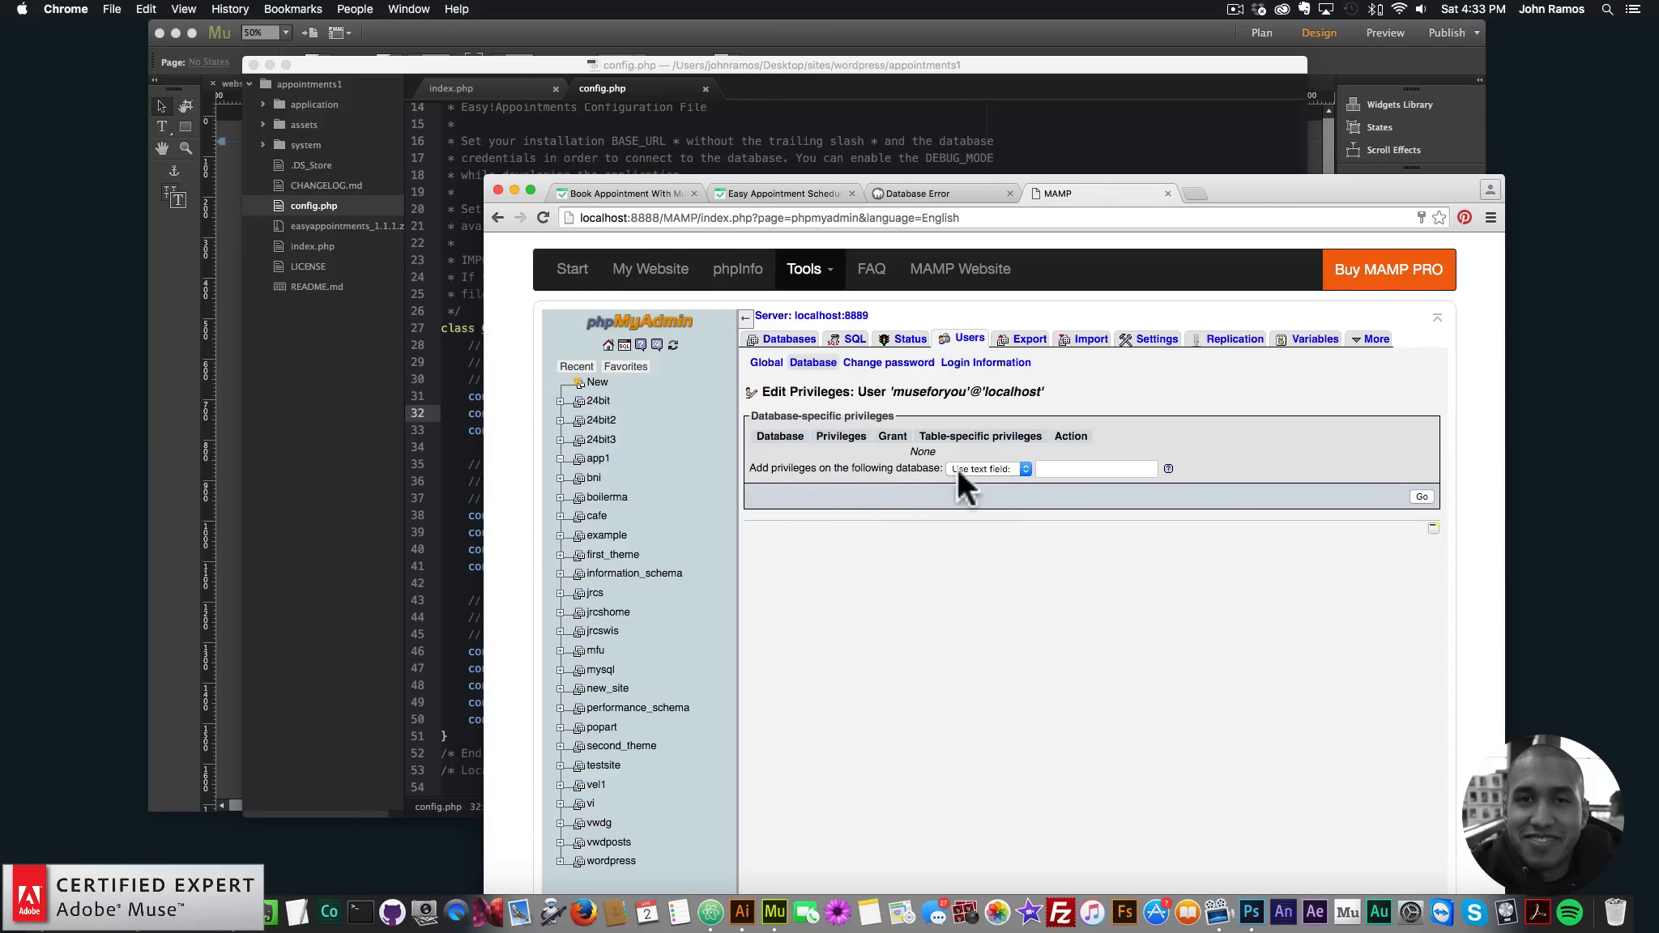
{"action": "left_click", "coordinate": [988, 470]}
{"action": "left_click", "coordinate": [966, 523]}
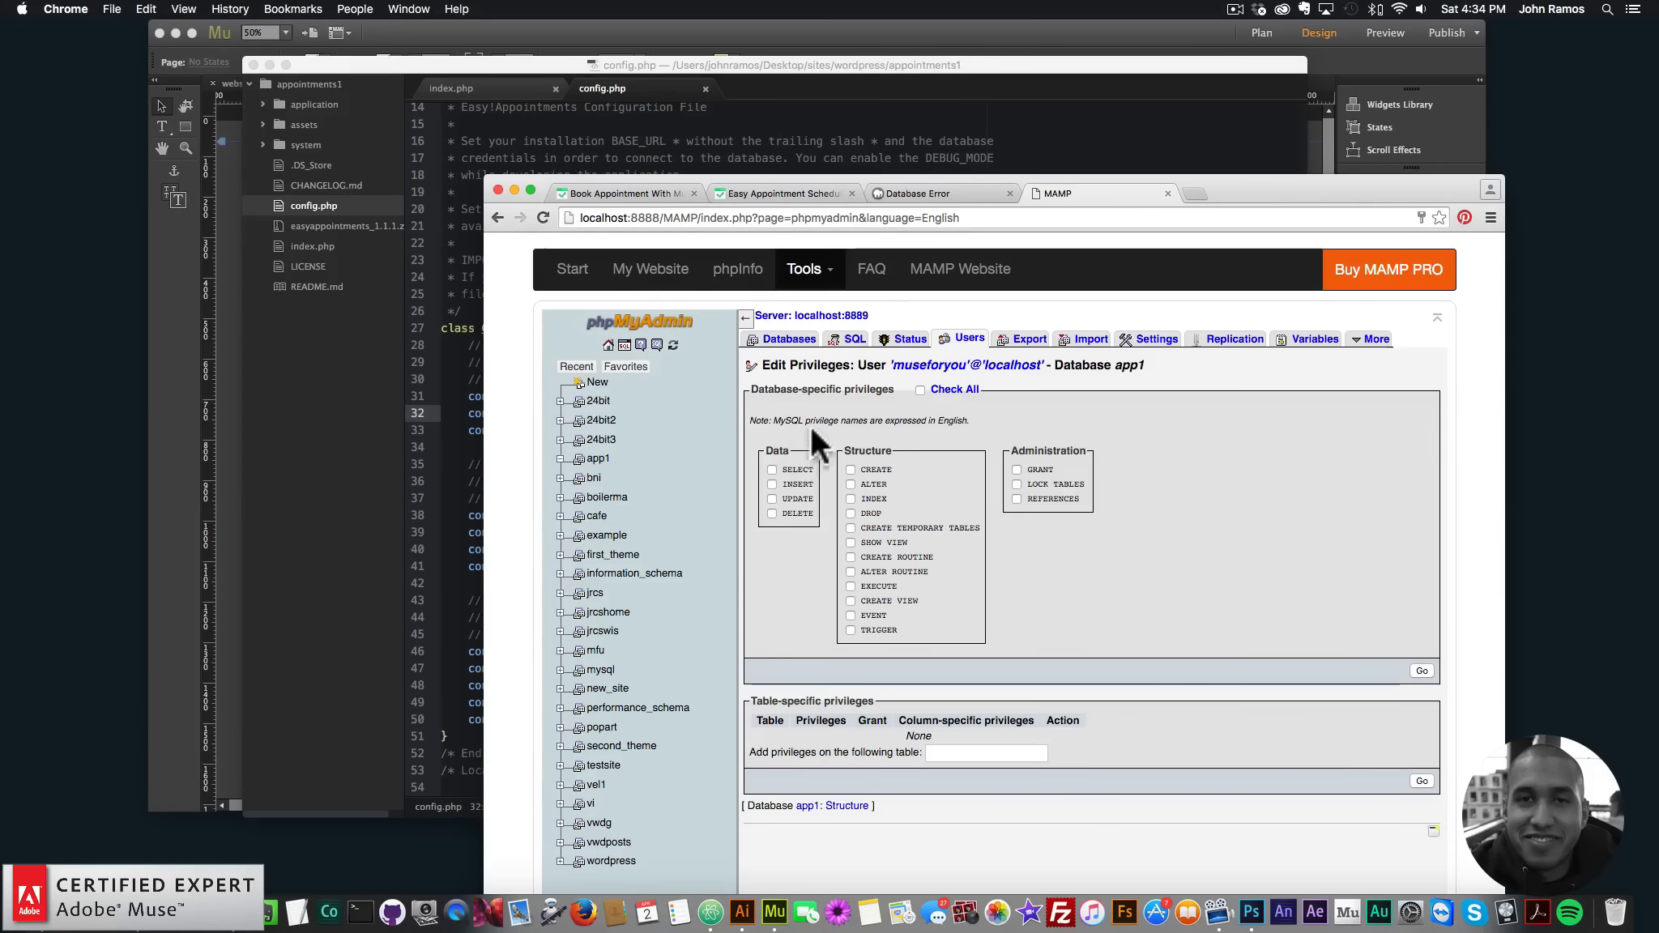
{"action": "left_click", "coordinate": [920, 390]}
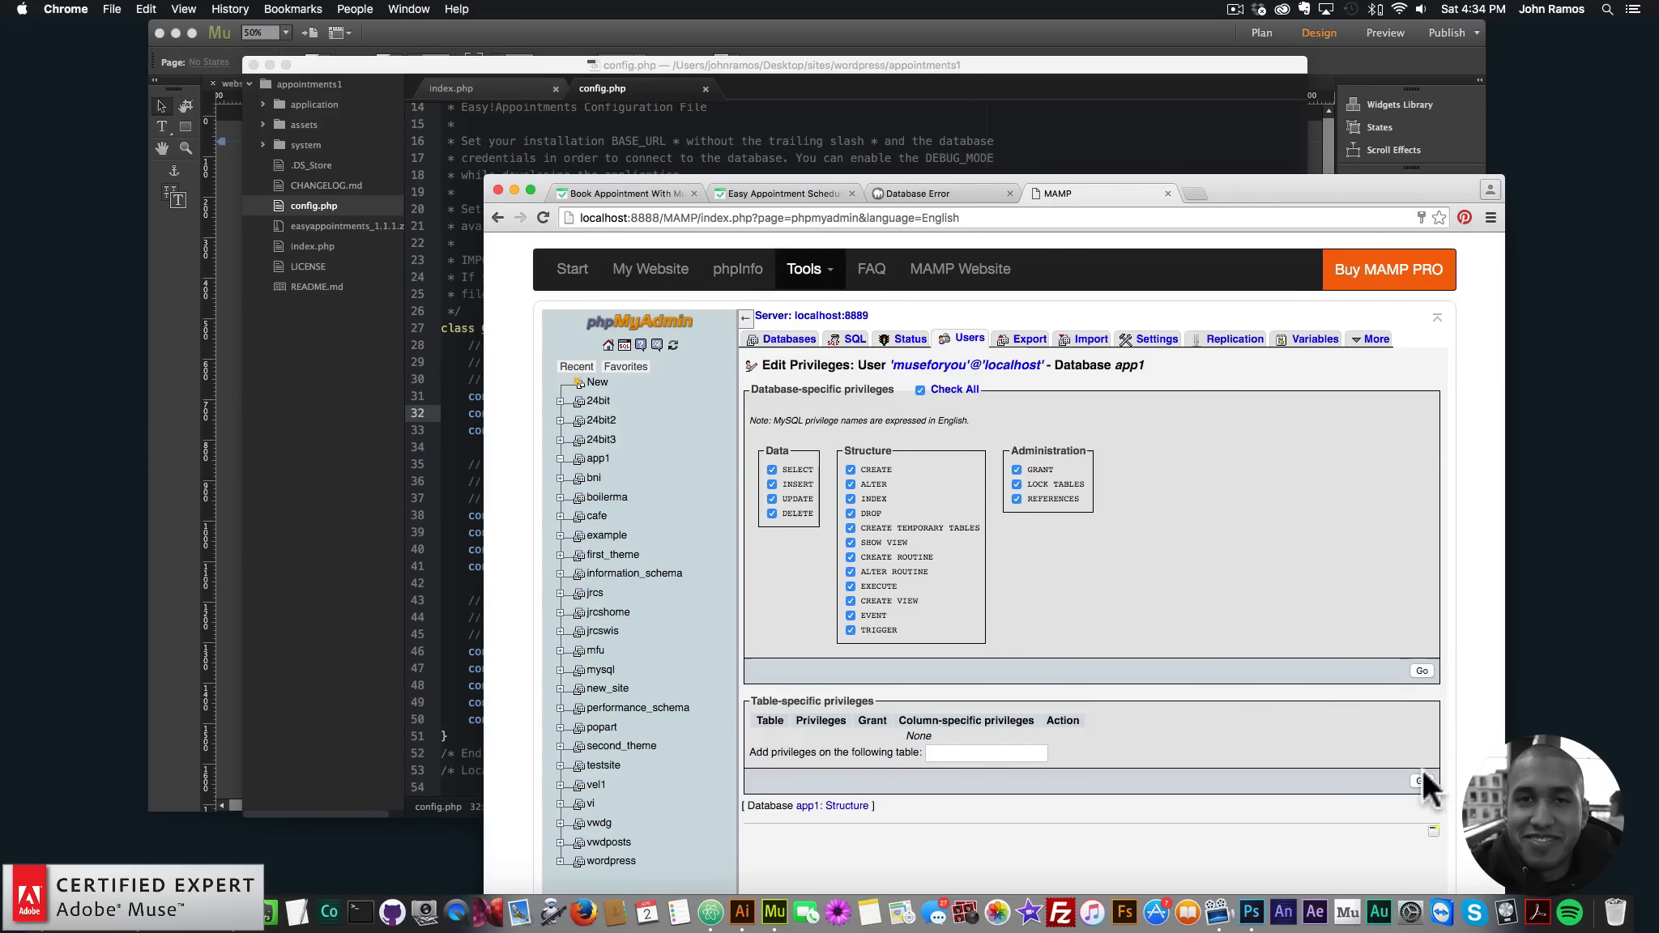
{"action": "left_click", "coordinate": [1419, 670]}
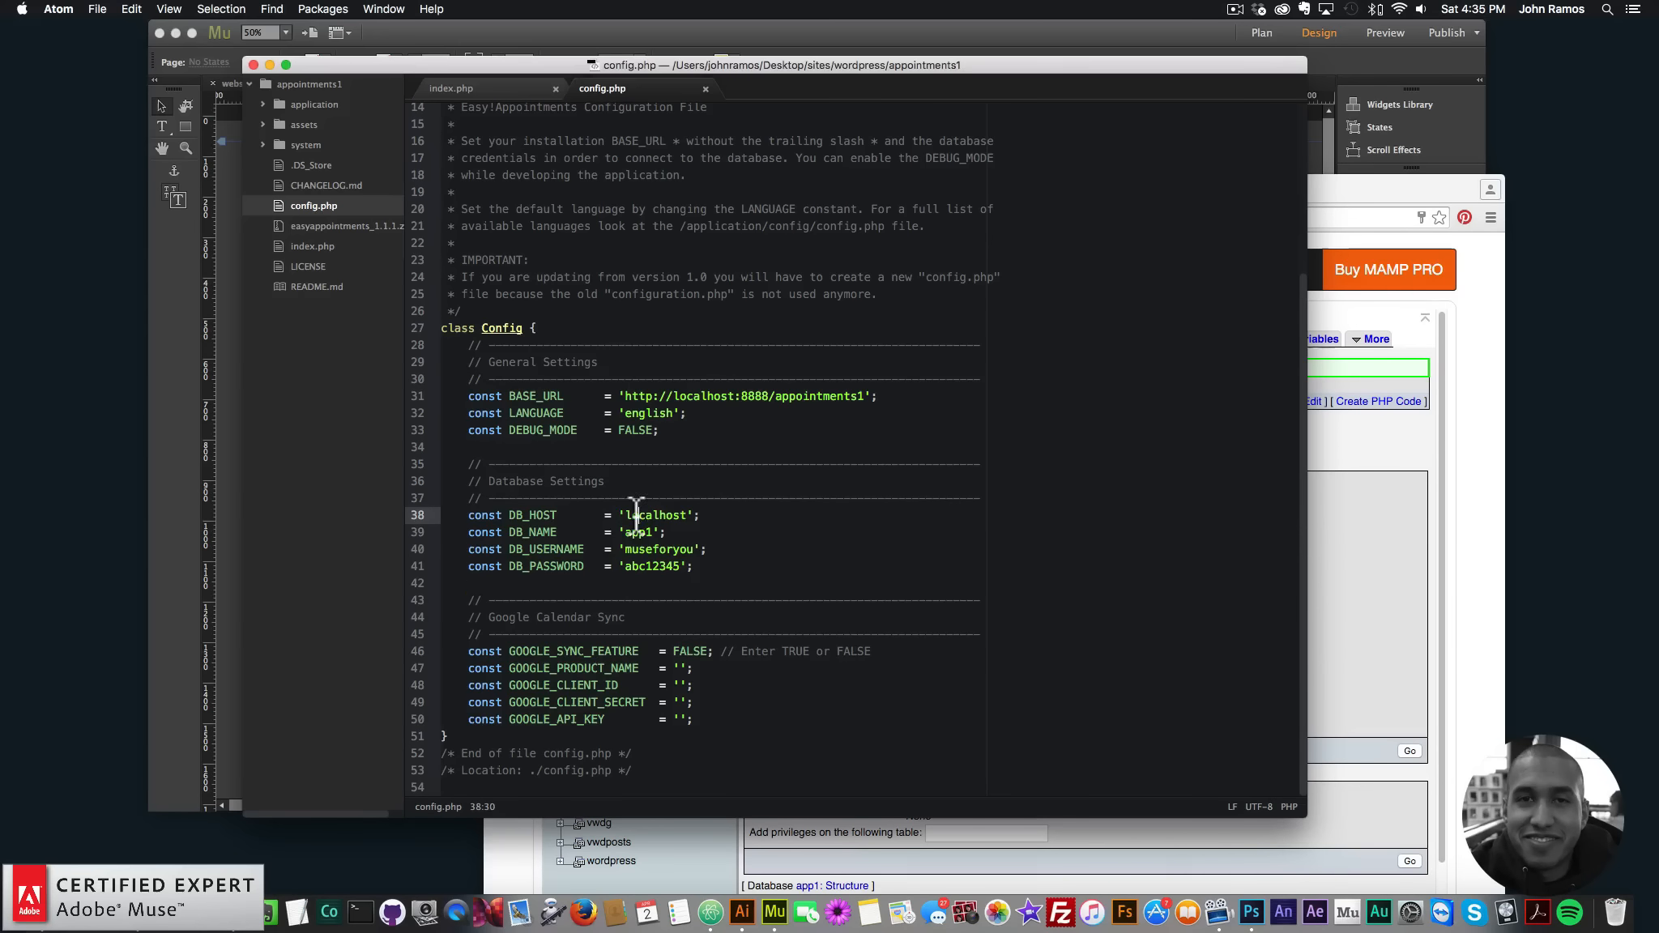
{"action": "key", "text": "super+Right"}
- Review the user's Database privileges tab, confirming ALL PRIVILEGES on app1
{"action": "scroll", "coordinate": [687, 486], "scroll_direction": "up", "scroll_amount": 4}
{"action": "left_click", "coordinate": [1346, 471]}
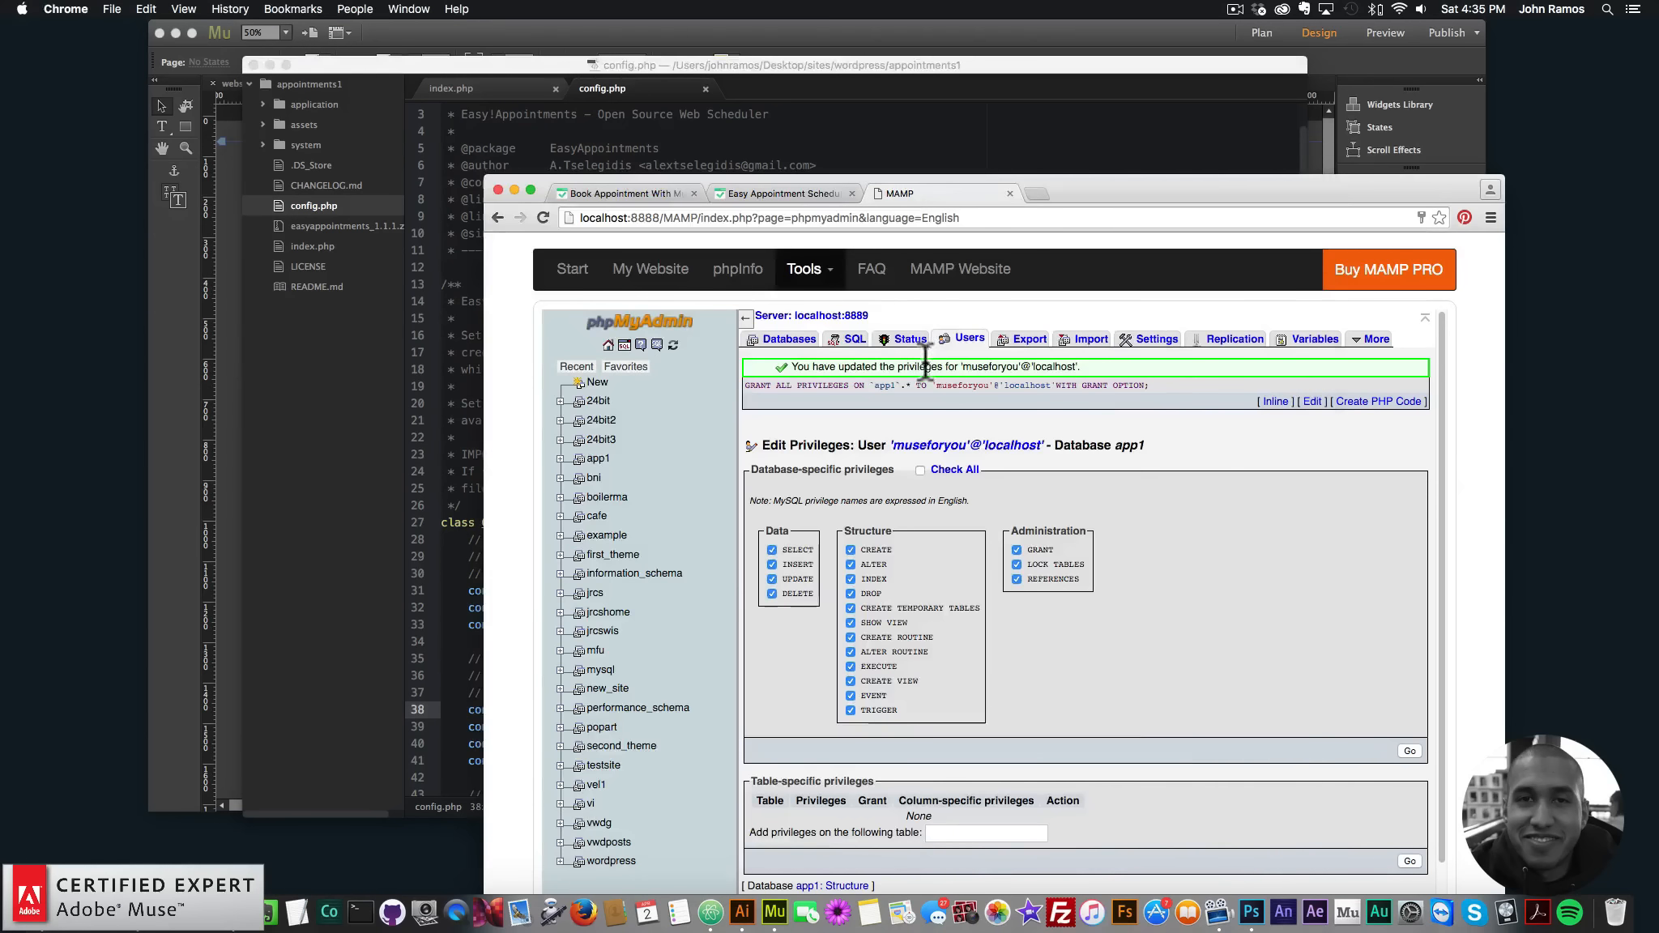
{"action": "left_click", "coordinate": [970, 340]}
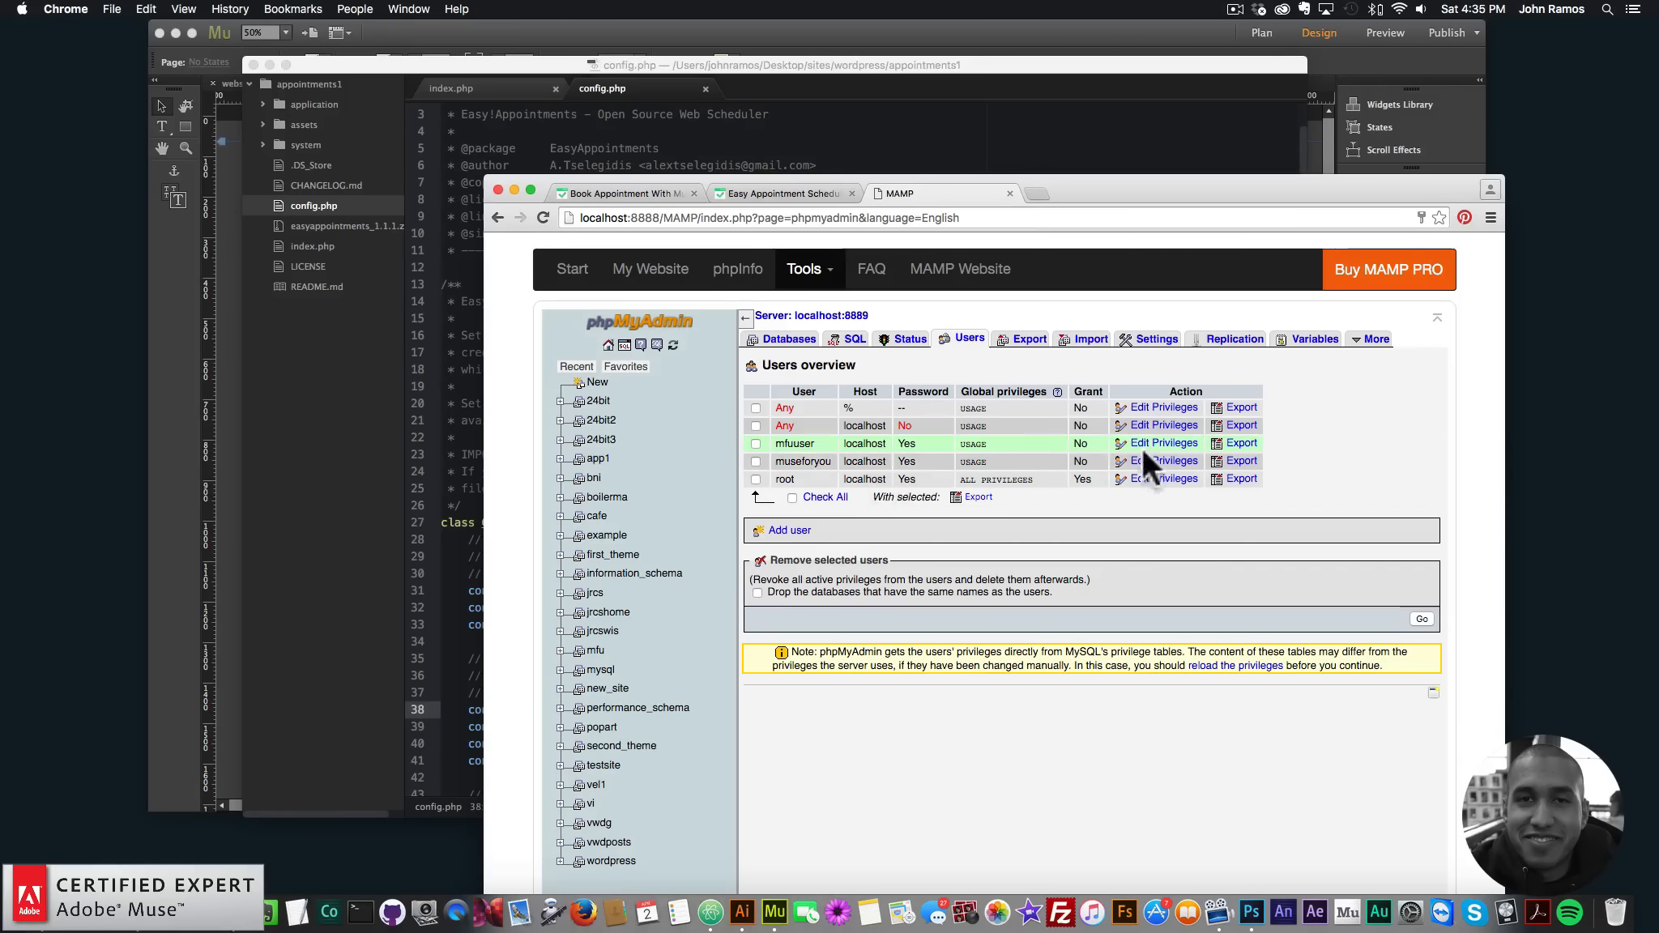
{"action": "left_click", "coordinate": [1163, 461]}
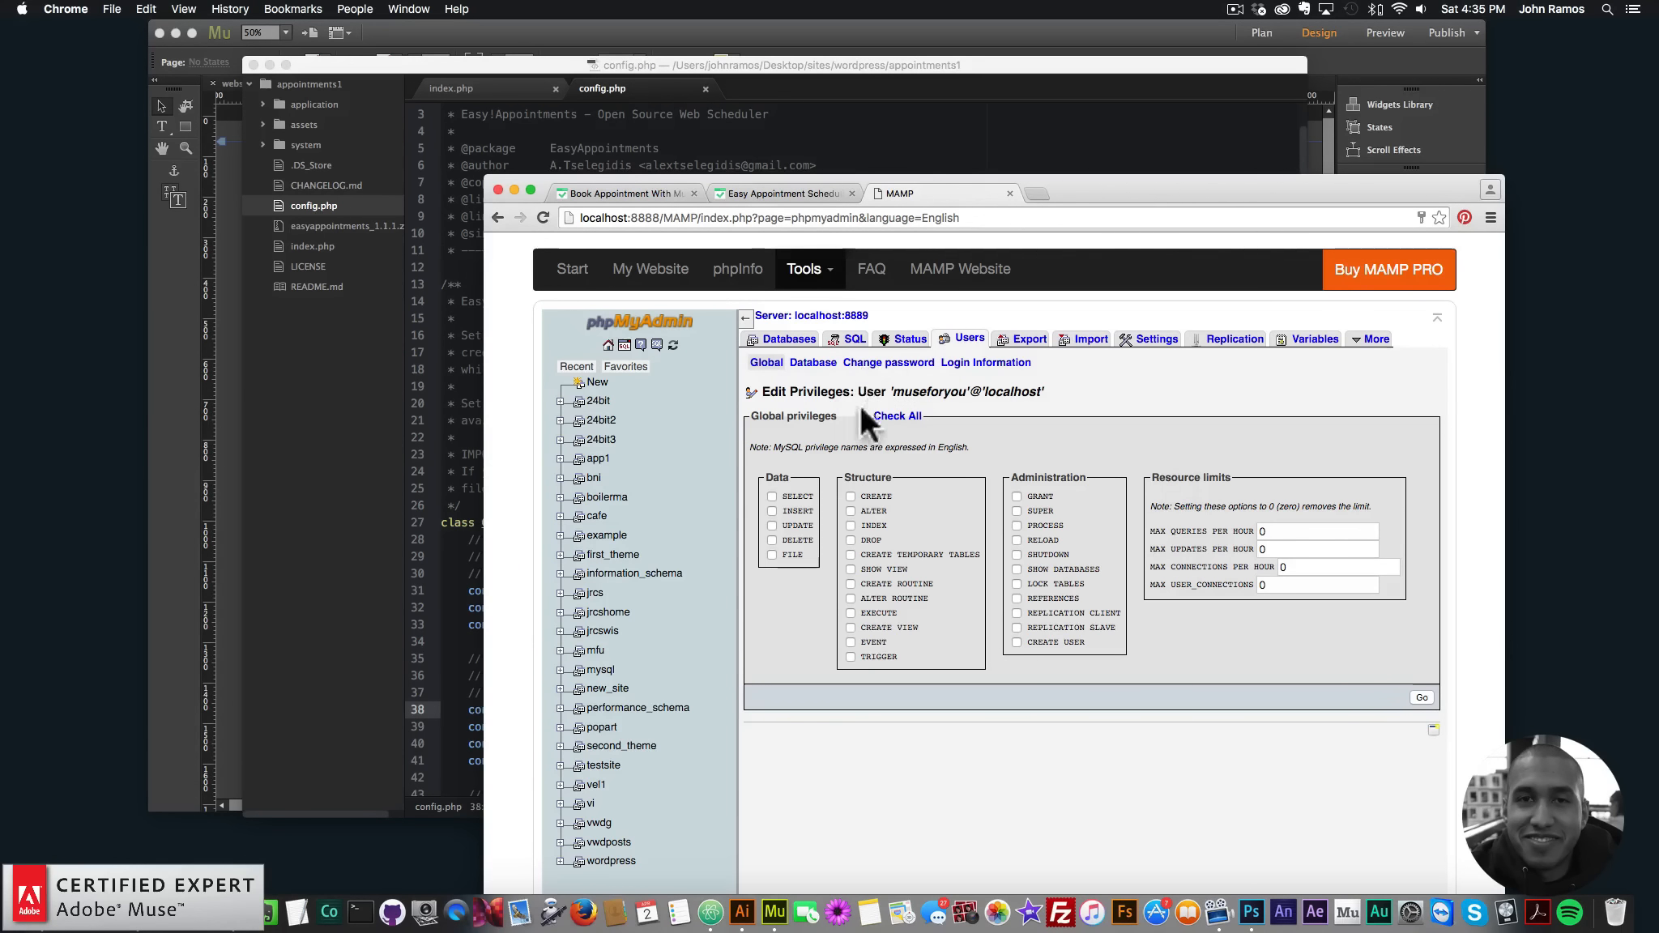
{"action": "left_click", "coordinate": [813, 364]}
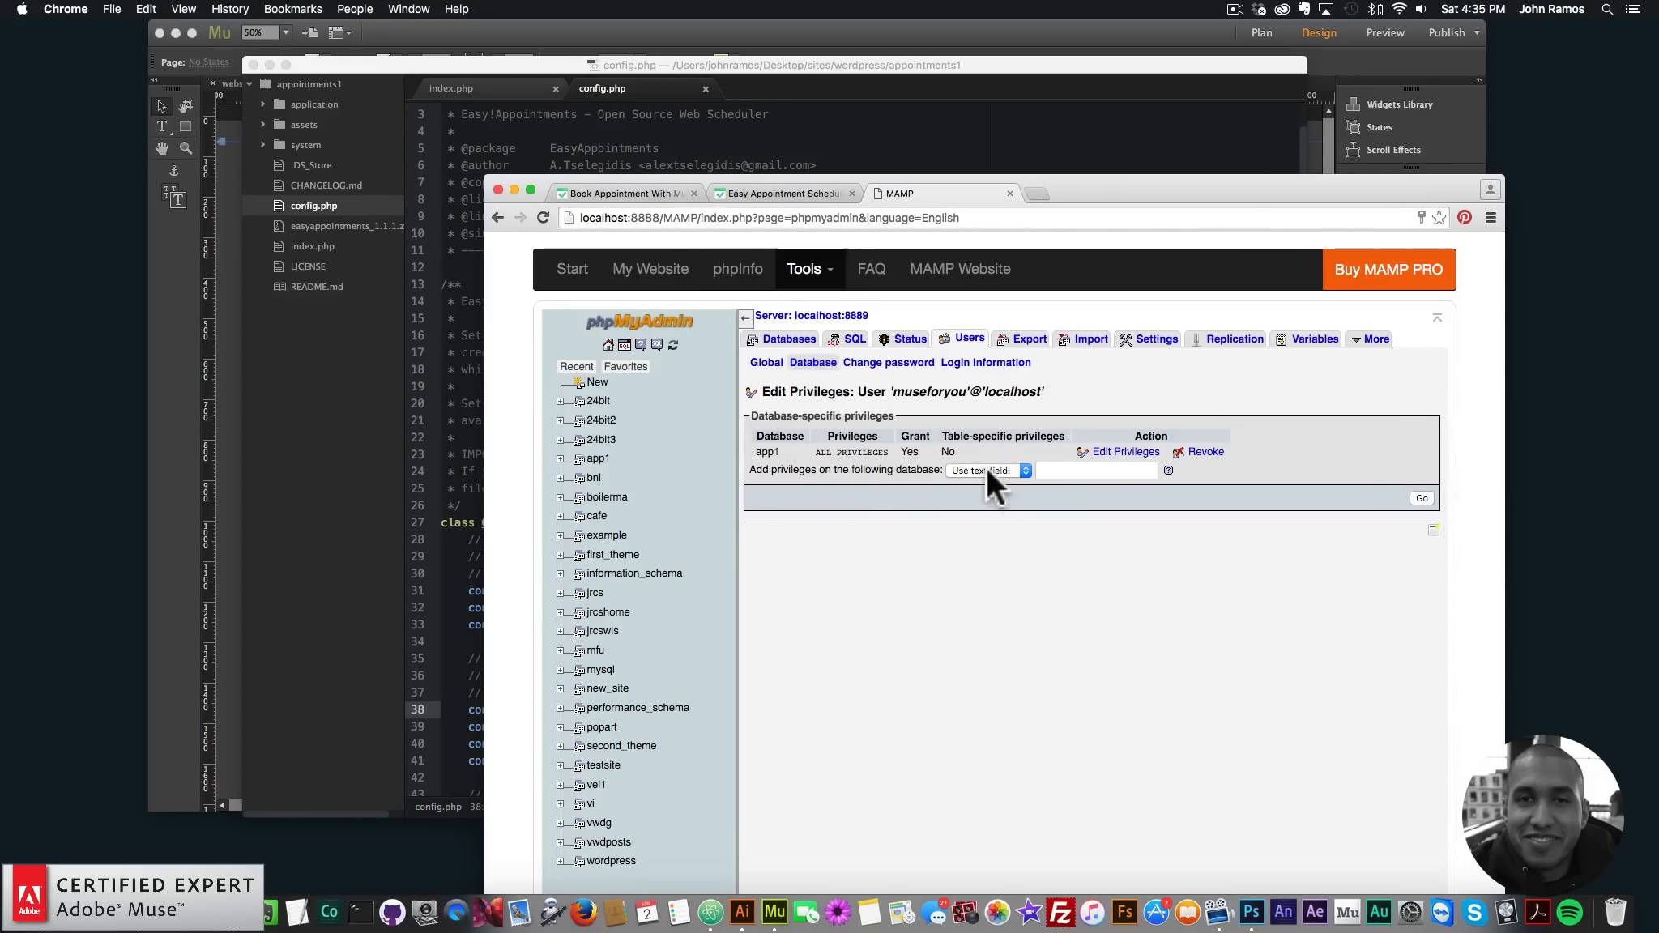
{"action": "left_click", "coordinate": [1008, 468]}
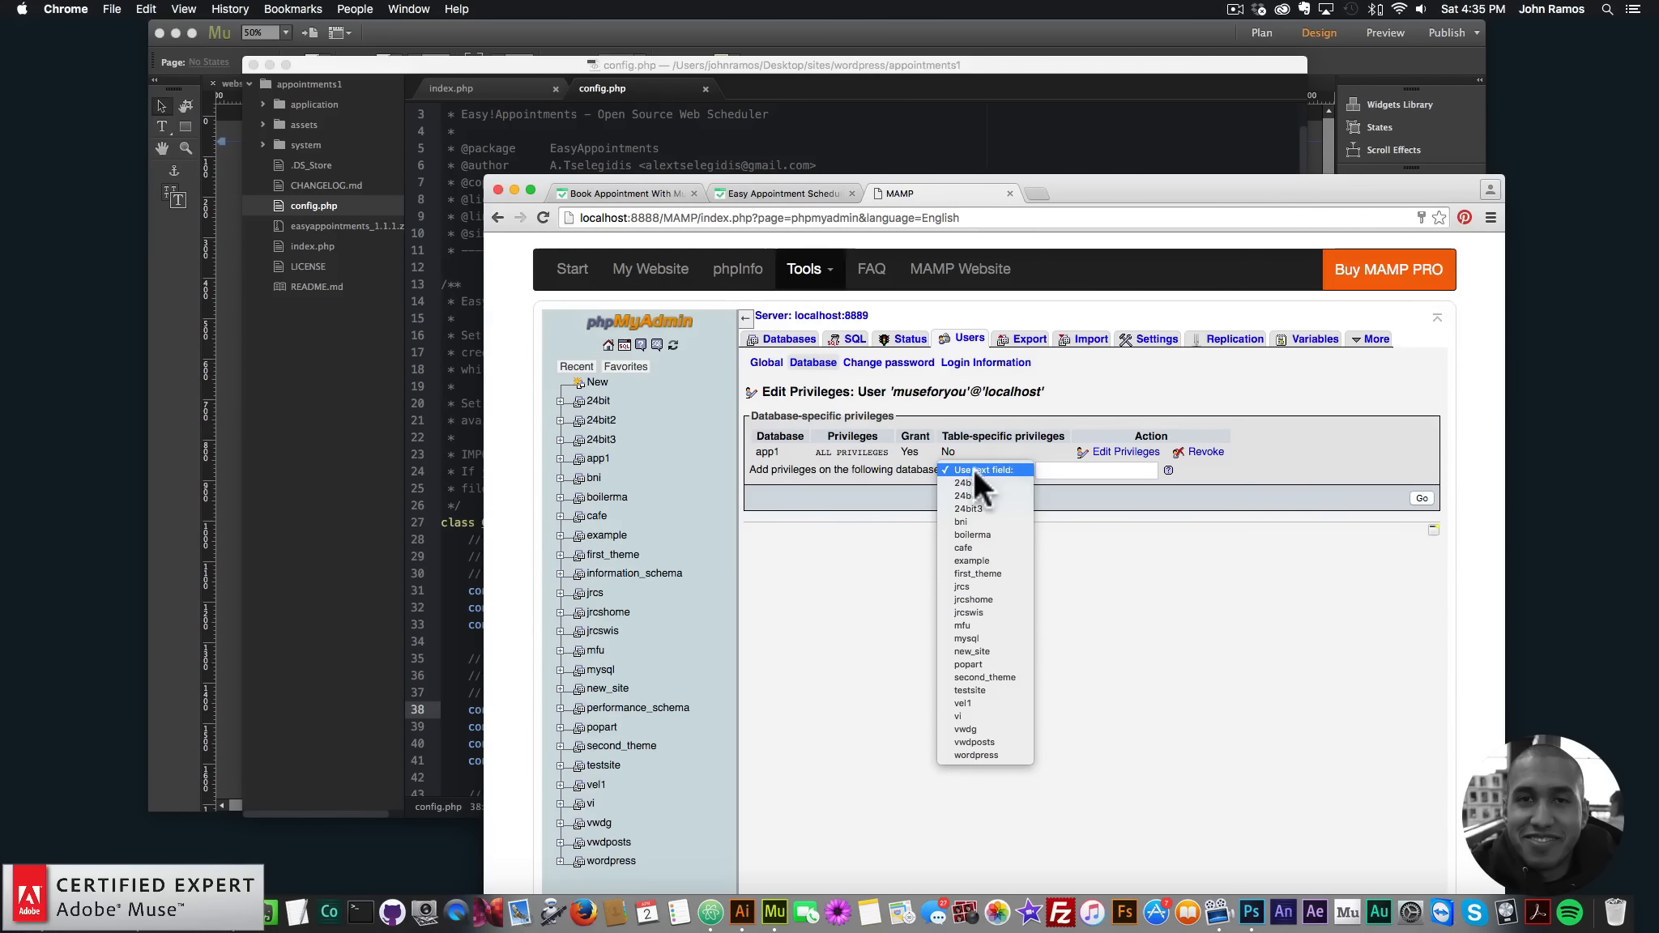
{"action": "left_click", "coordinate": [860, 555]}
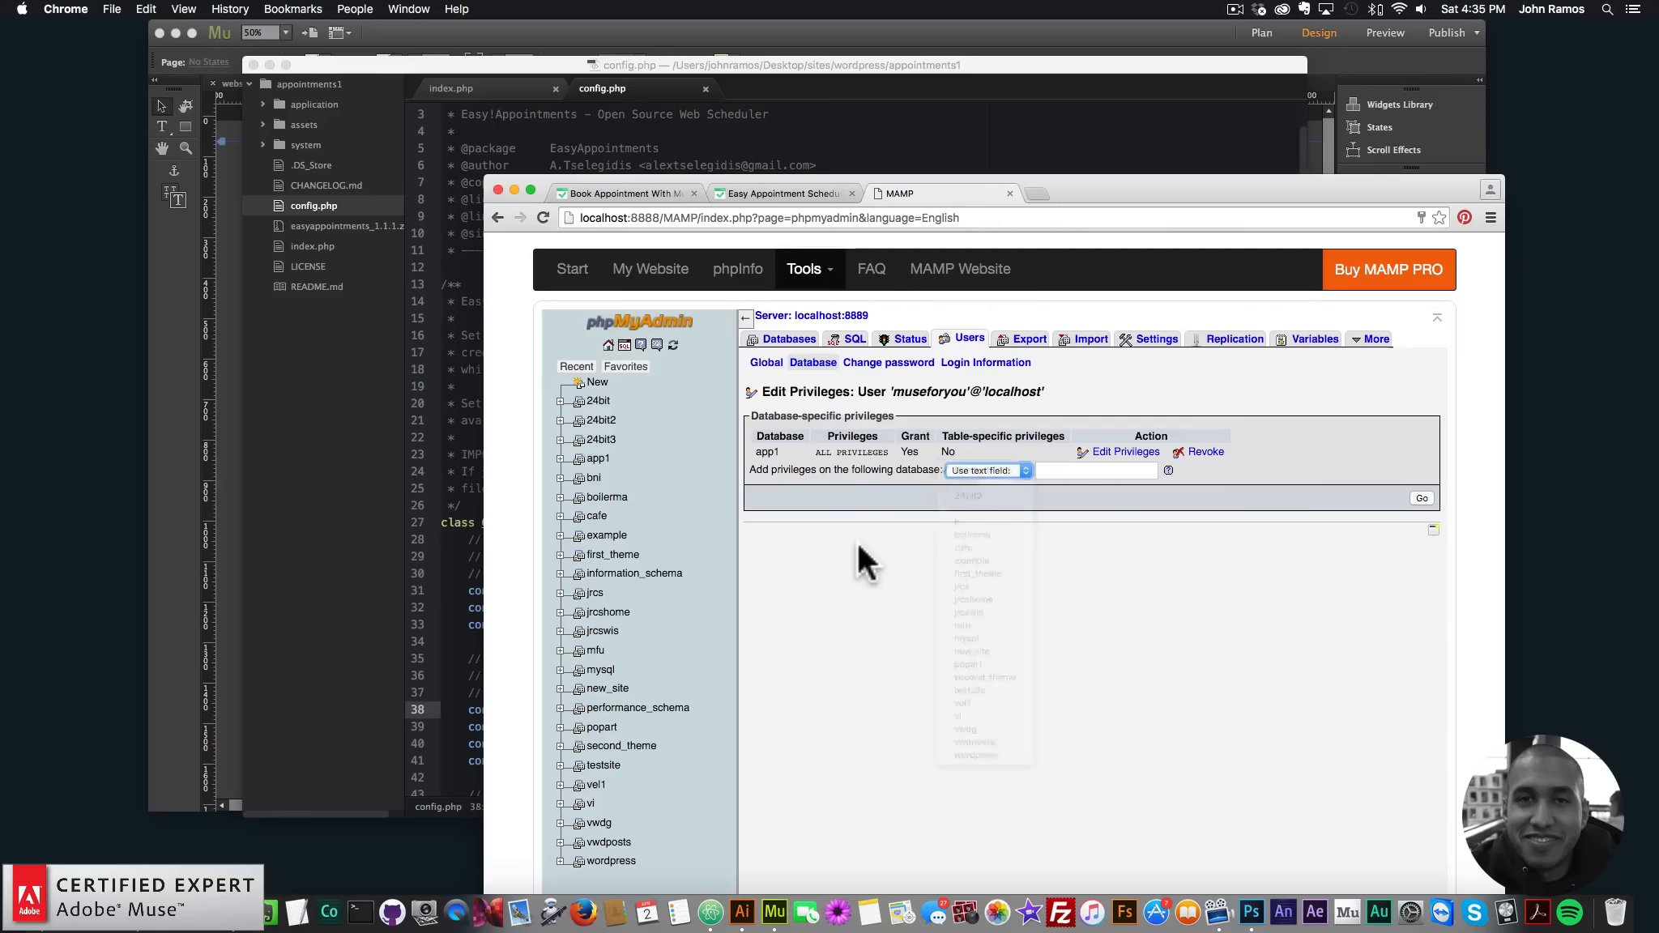
{"action": "left_click", "coordinate": [984, 471]}
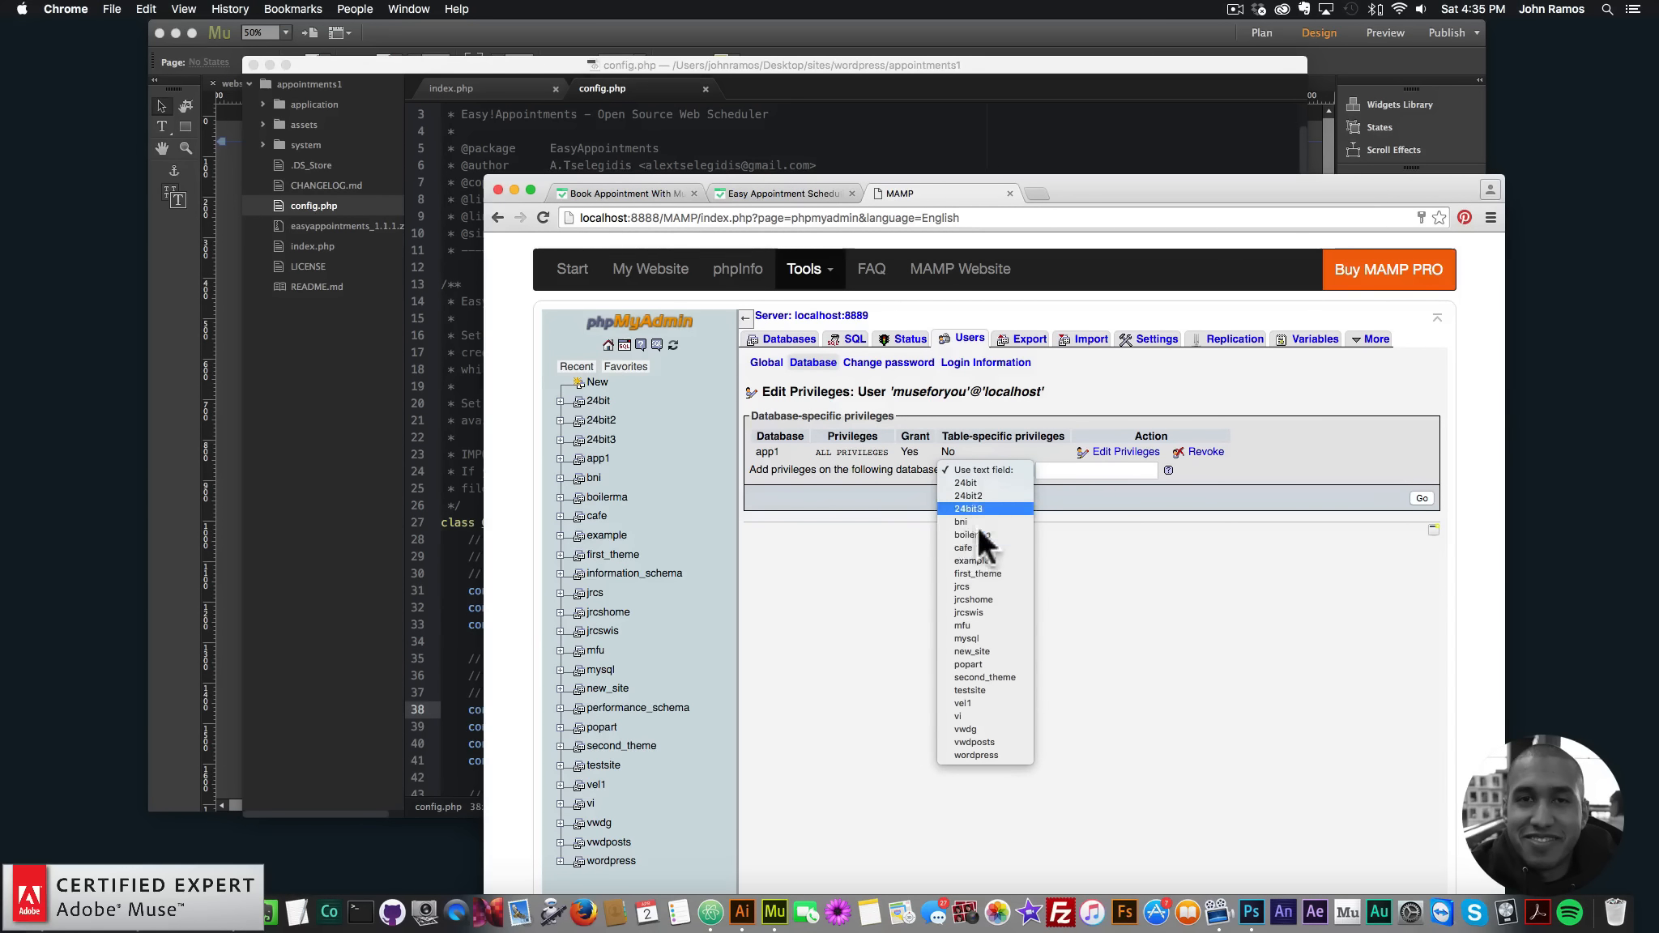
{"action": "left_click", "coordinate": [1116, 582]}
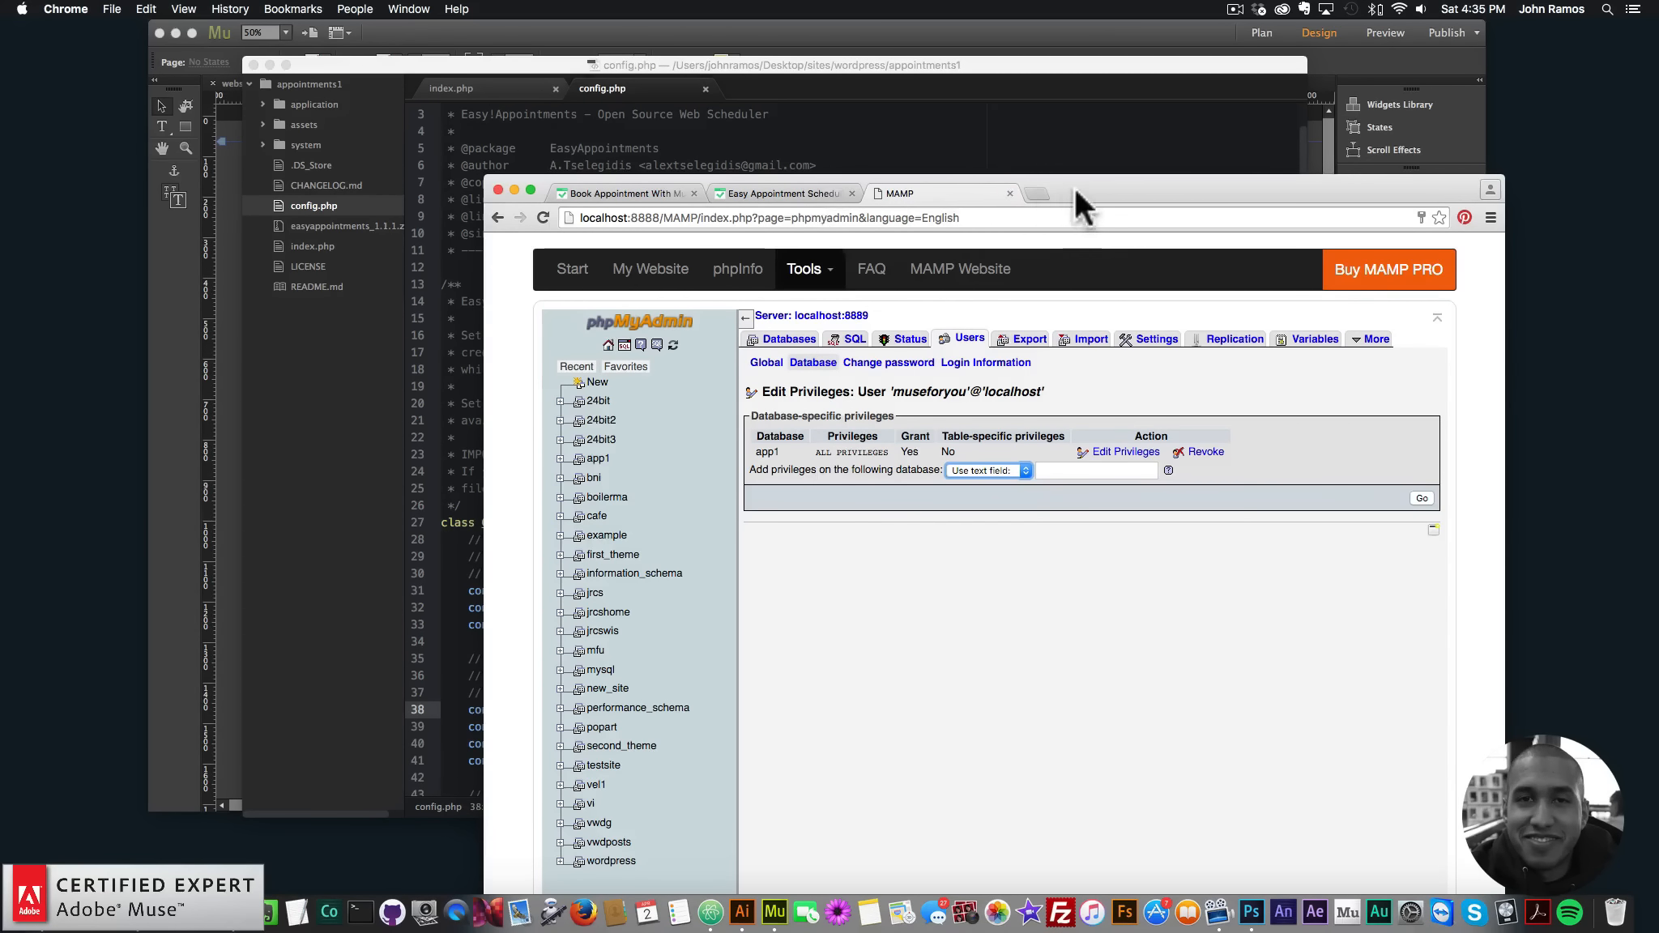
{"action": "left_click_drag", "start_coordinate": [1080, 187], "coordinate": [1192, 121]}
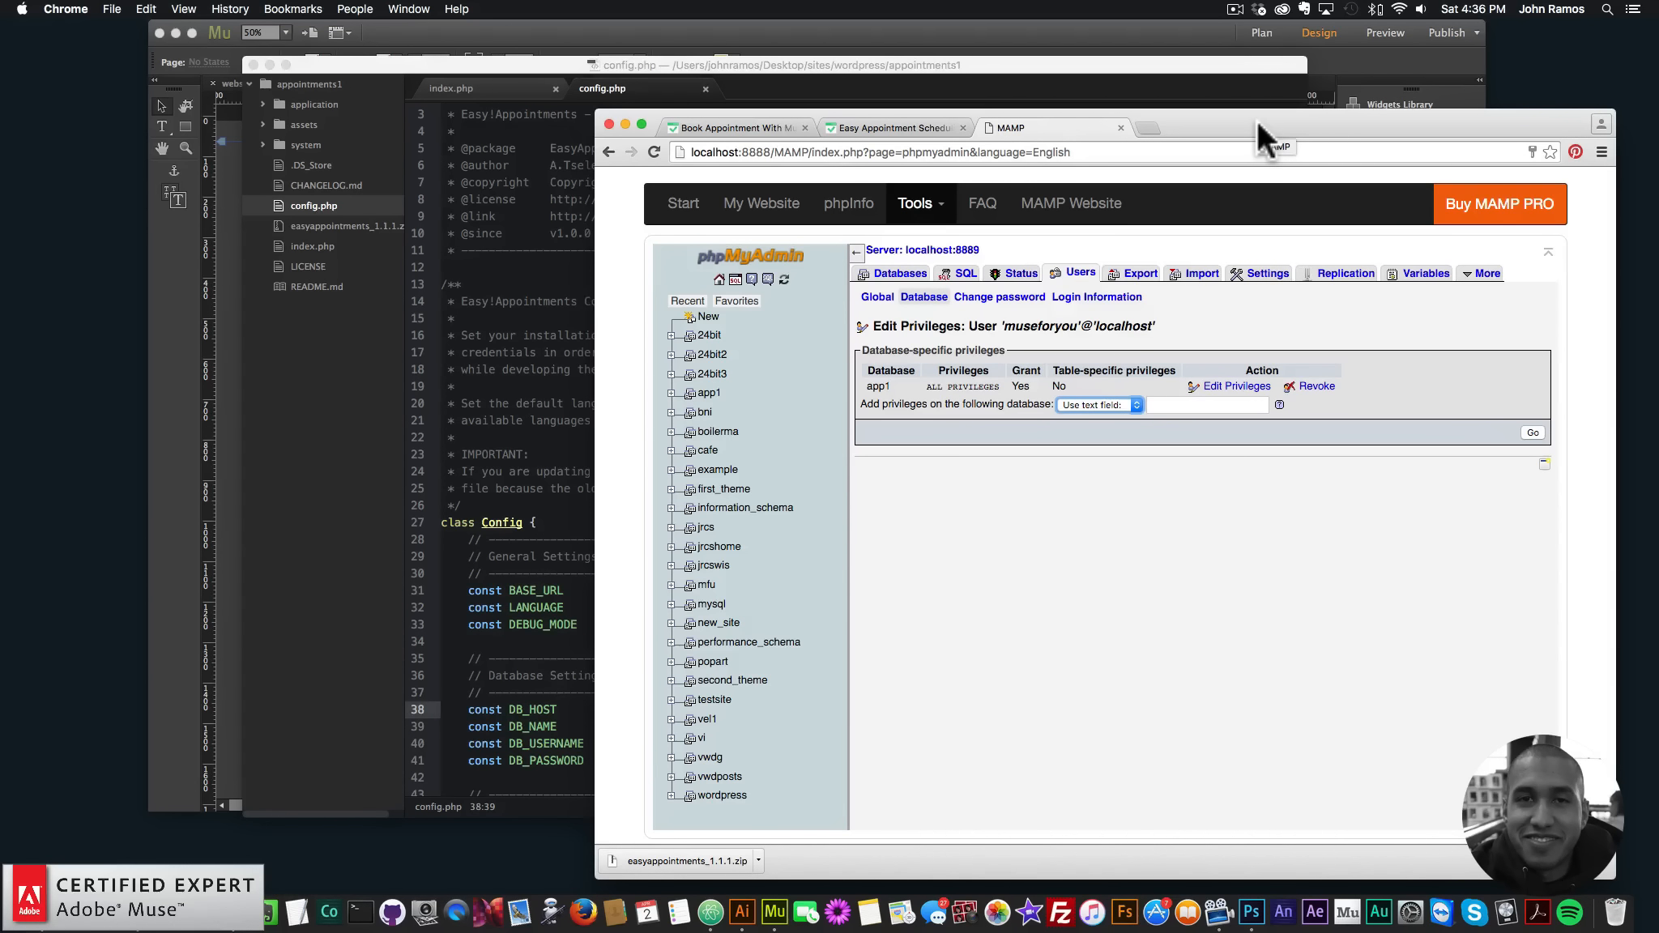
{"action": "left_click_drag", "start_coordinate": [1233, 120], "coordinate": [1290, 119]}
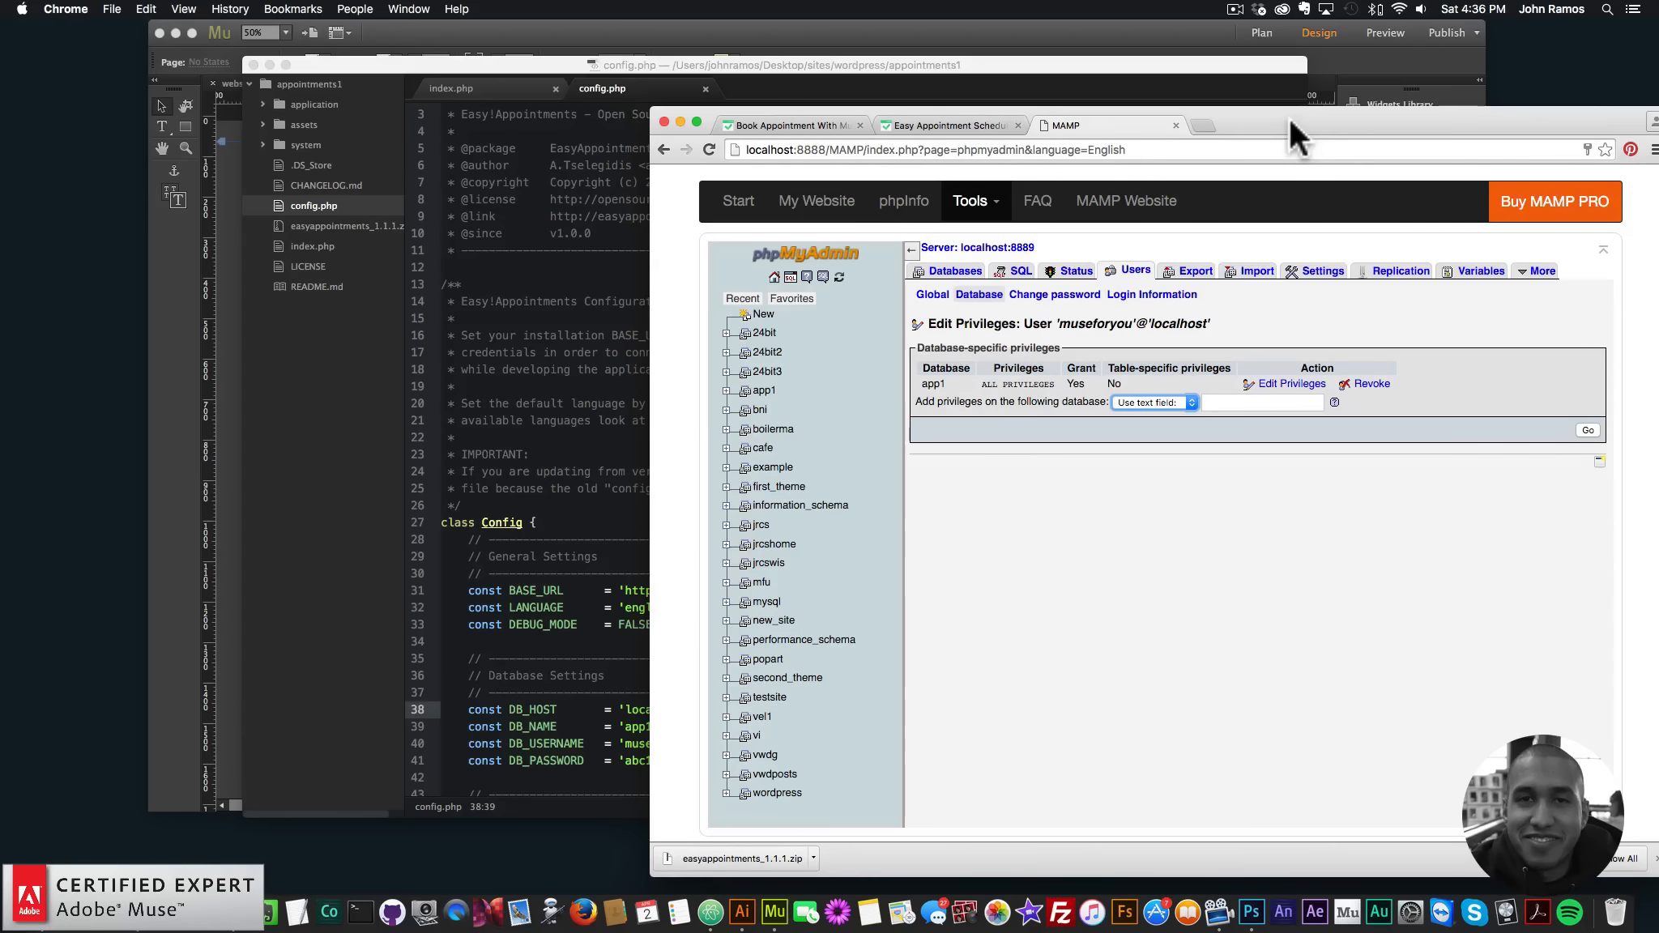
{"action": "left_click", "coordinate": [733, 77]}
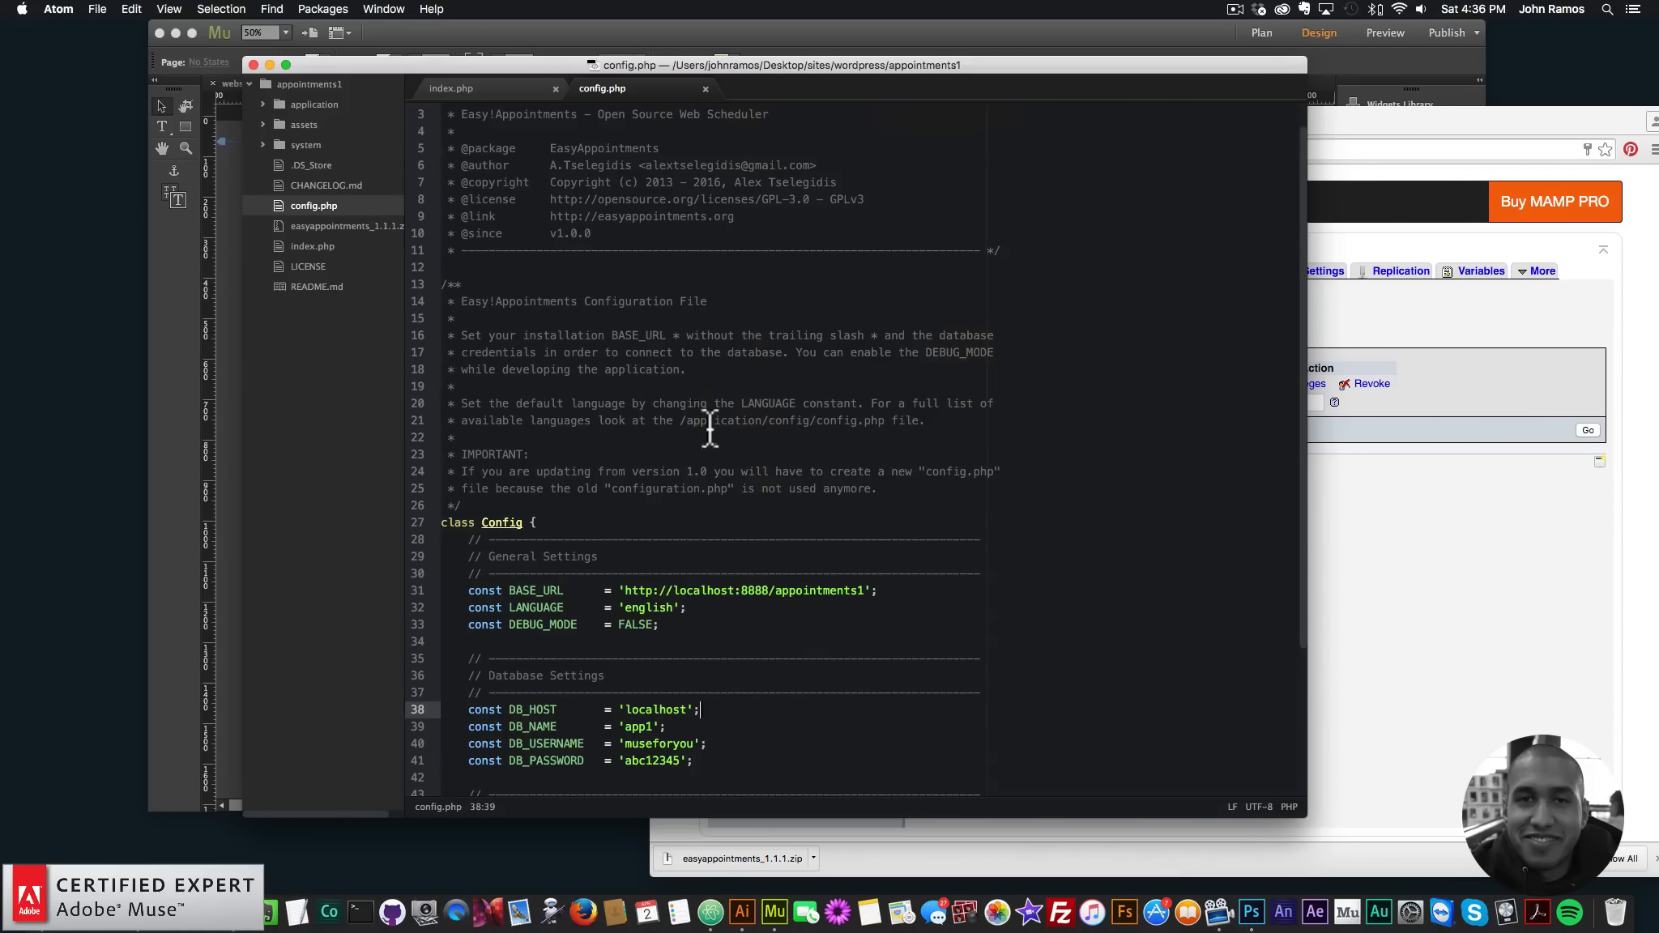
{"action": "scroll", "coordinate": [708, 426], "scroll_direction": "down", "scroll_amount": 2}
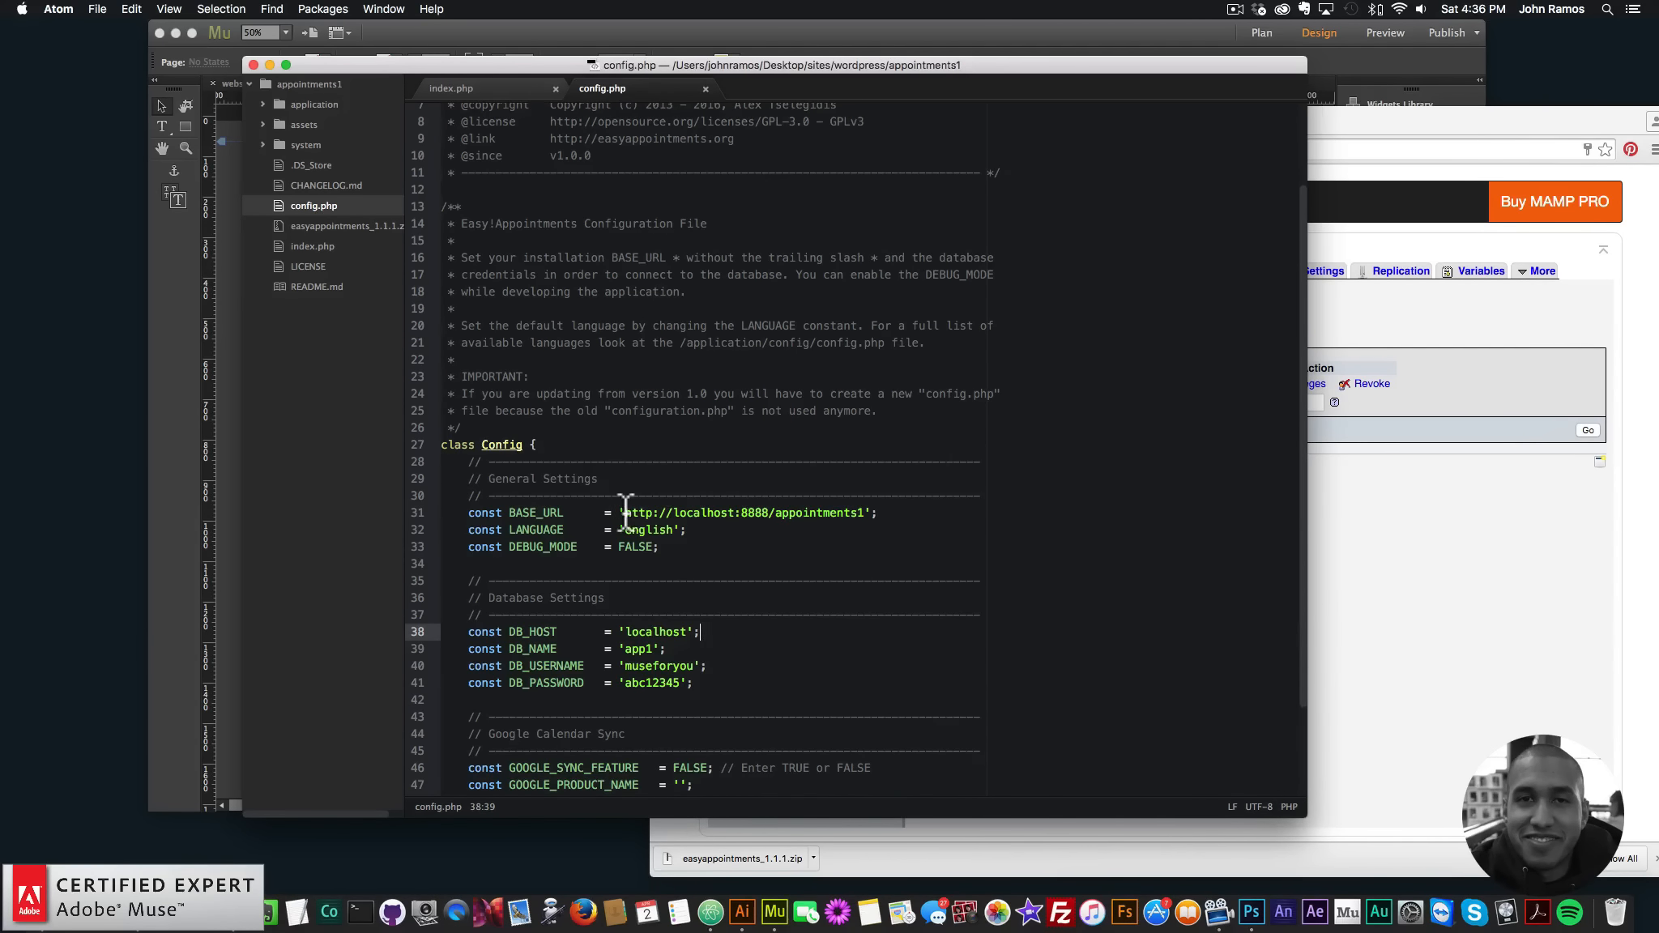
{"action": "left_click_drag", "start_coordinate": [623, 513], "coordinate": [863, 515]}
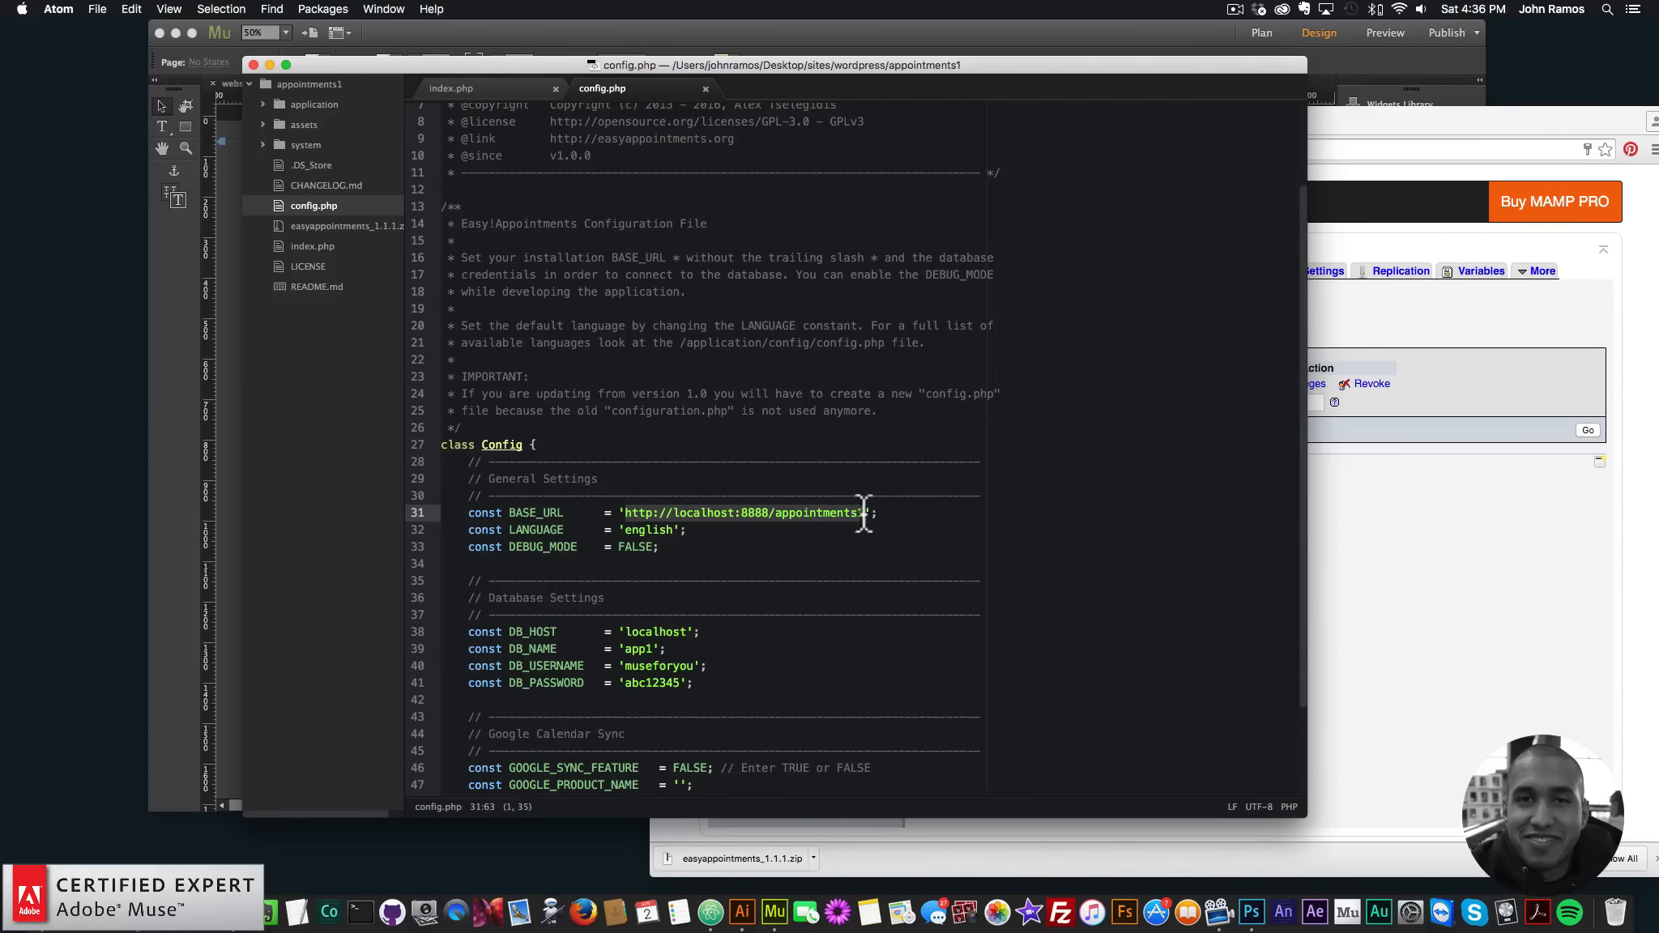
- Glance at the booking system tab, then return to the phpMyAdmin tab in Chrome
{"action": "left_click", "coordinate": [1362, 130]}
{"action": "left_click", "coordinate": [983, 126]}
{"action": "left_click", "coordinate": [1102, 126]}
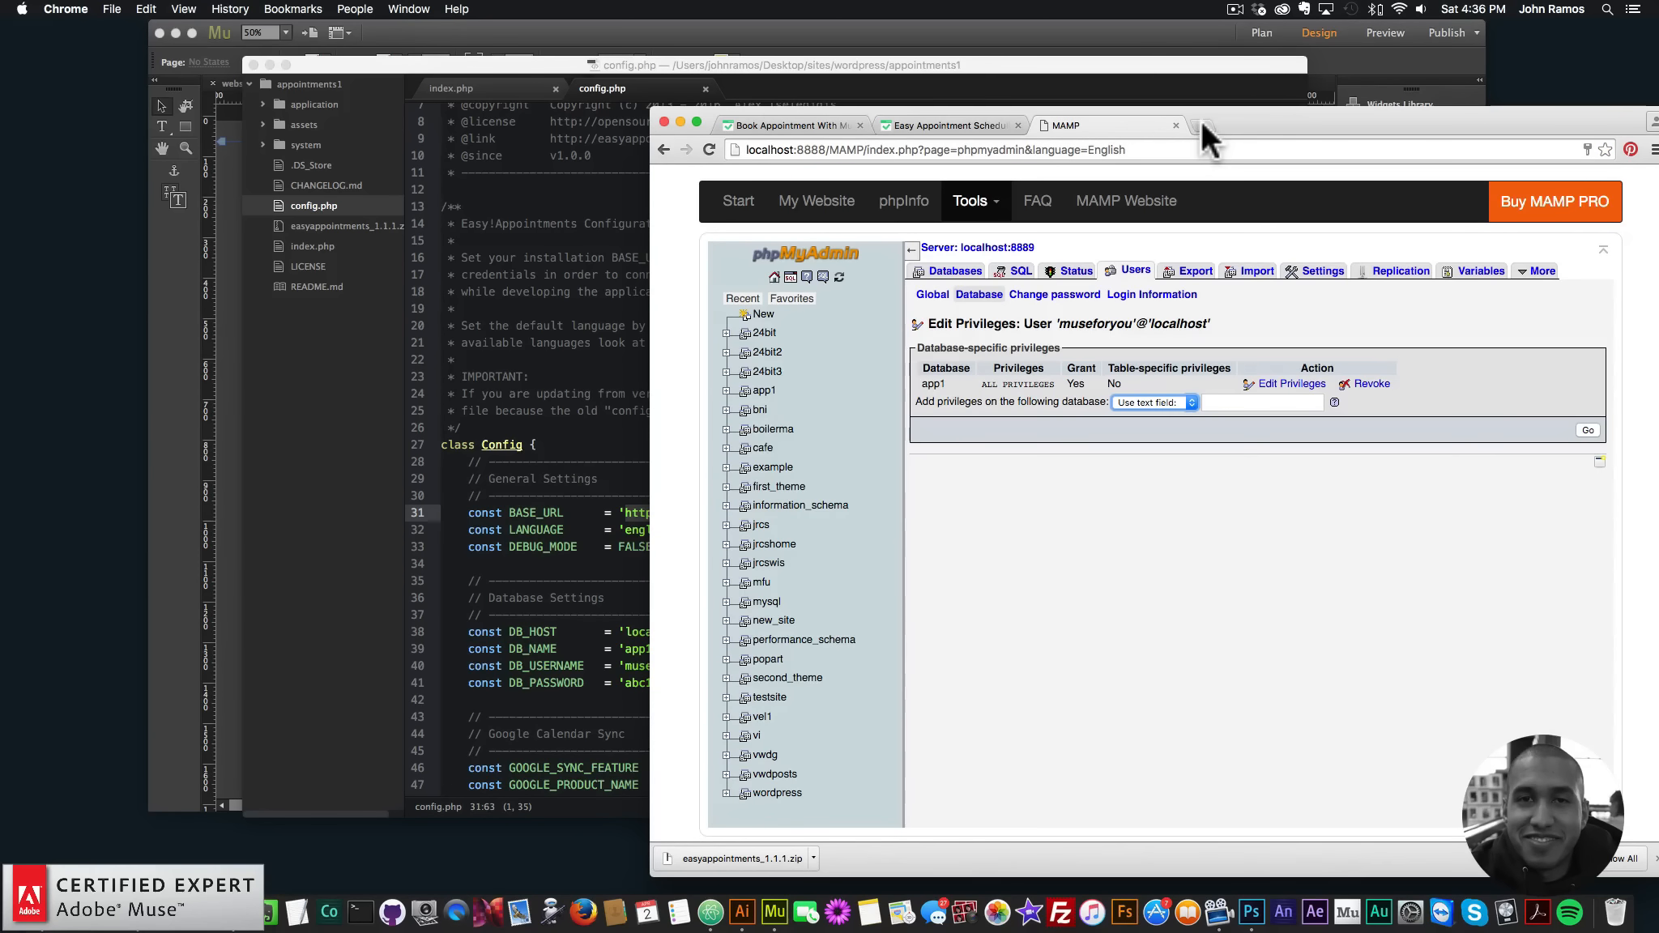
{"action": "left_click", "coordinate": [530, 316]}
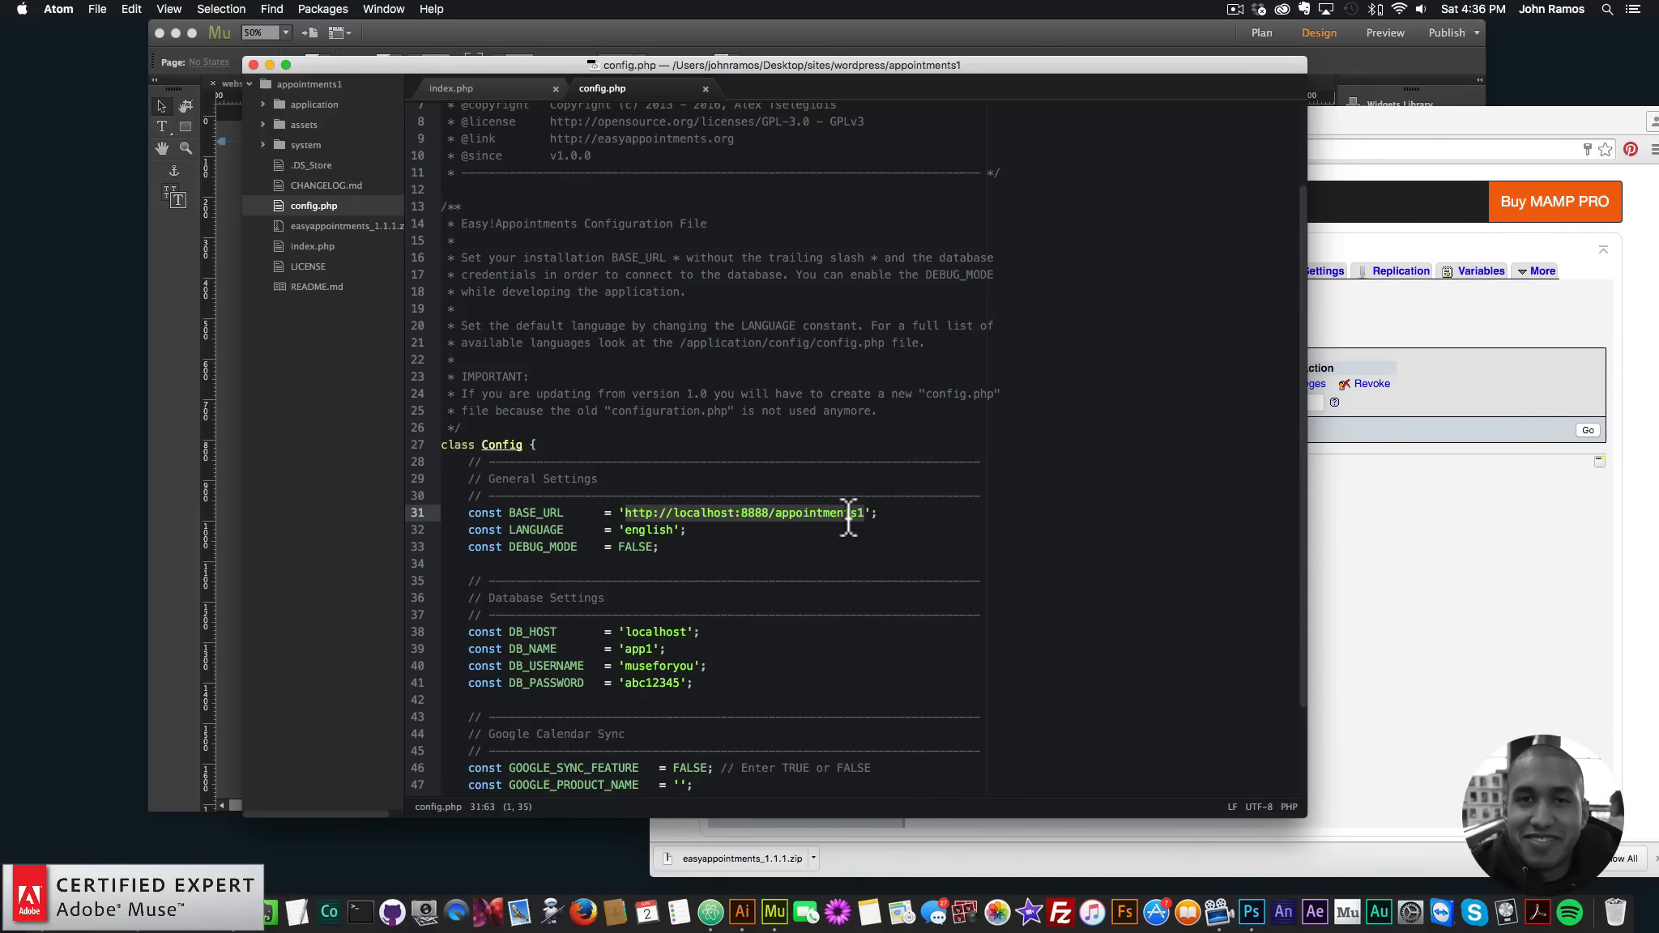
{"action": "key", "text": "super+Tab"}
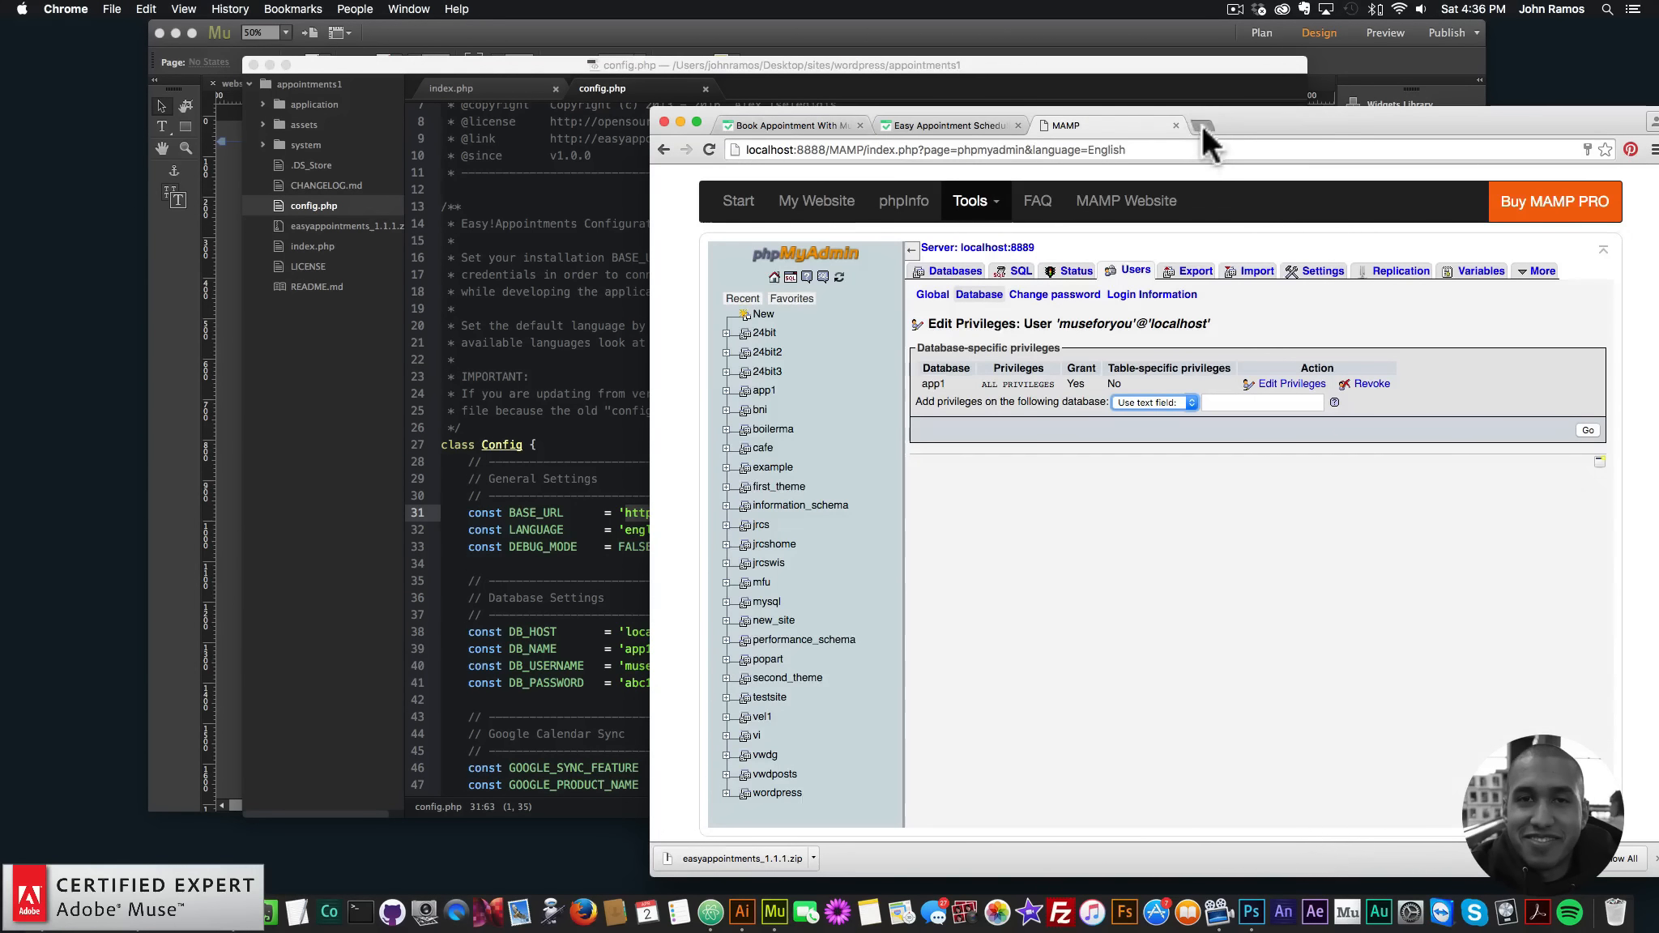
- Load localhost:8888/appointments1 in the browser to reach the installation page
{"action": "left_click", "coordinate": [1202, 125]}
{"action": "type", "text": "localhost:"}
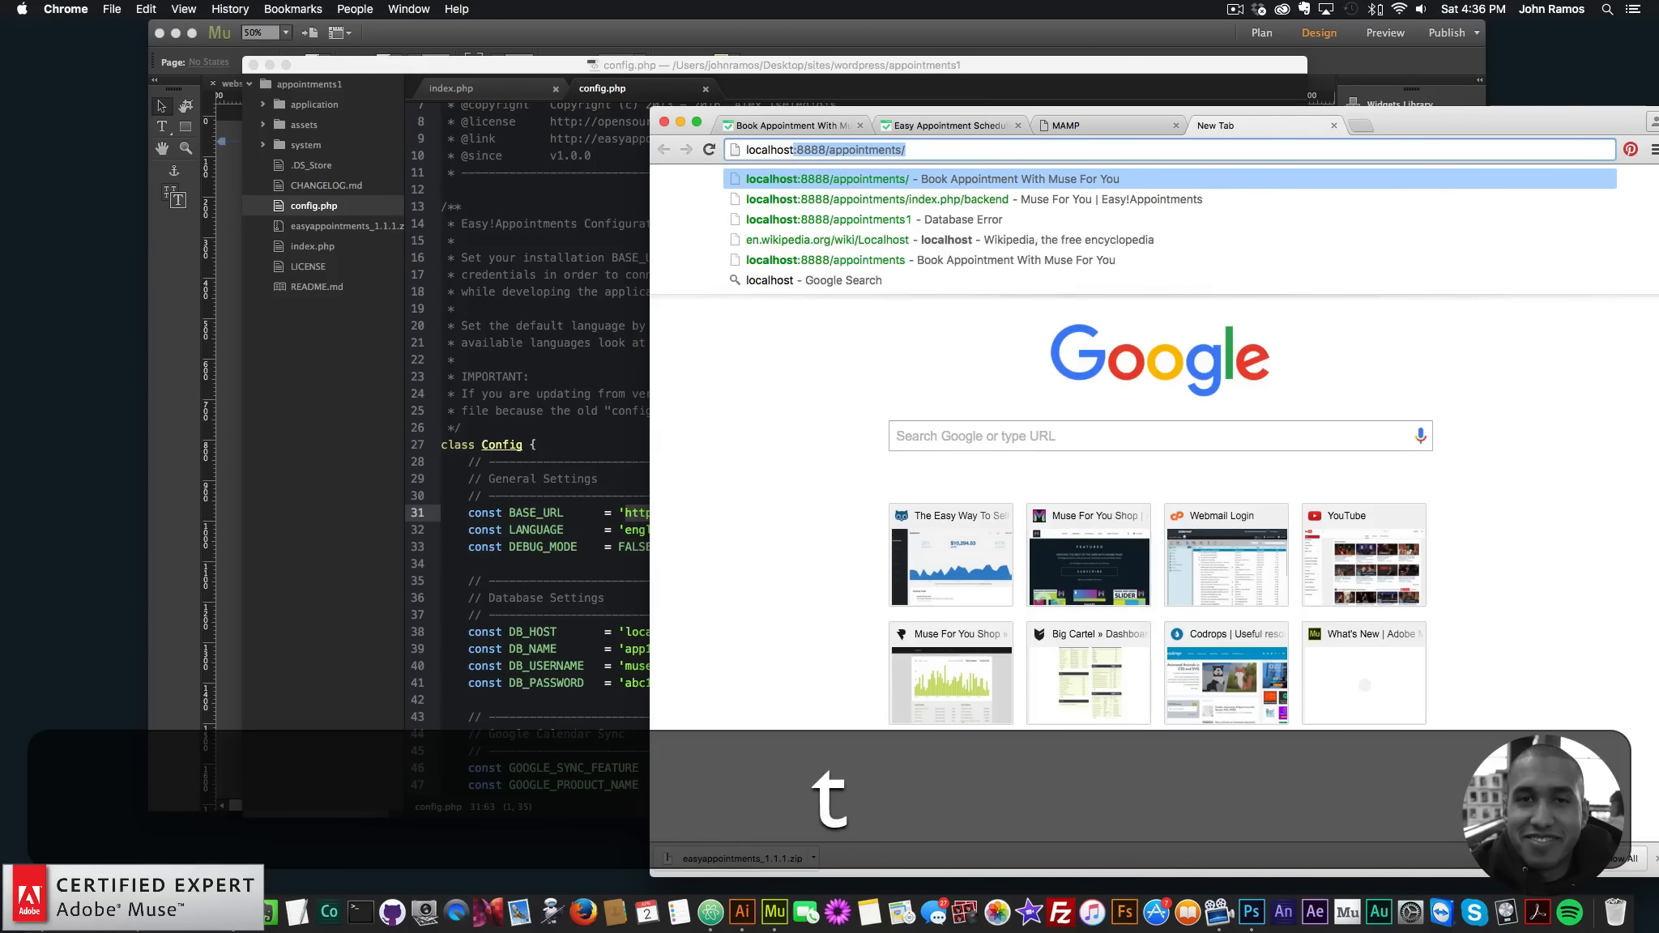
{"action": "type", "text": "("}
{"action": "key", "text": "BackSpace"}
{"action": "type", "text": "8888"}
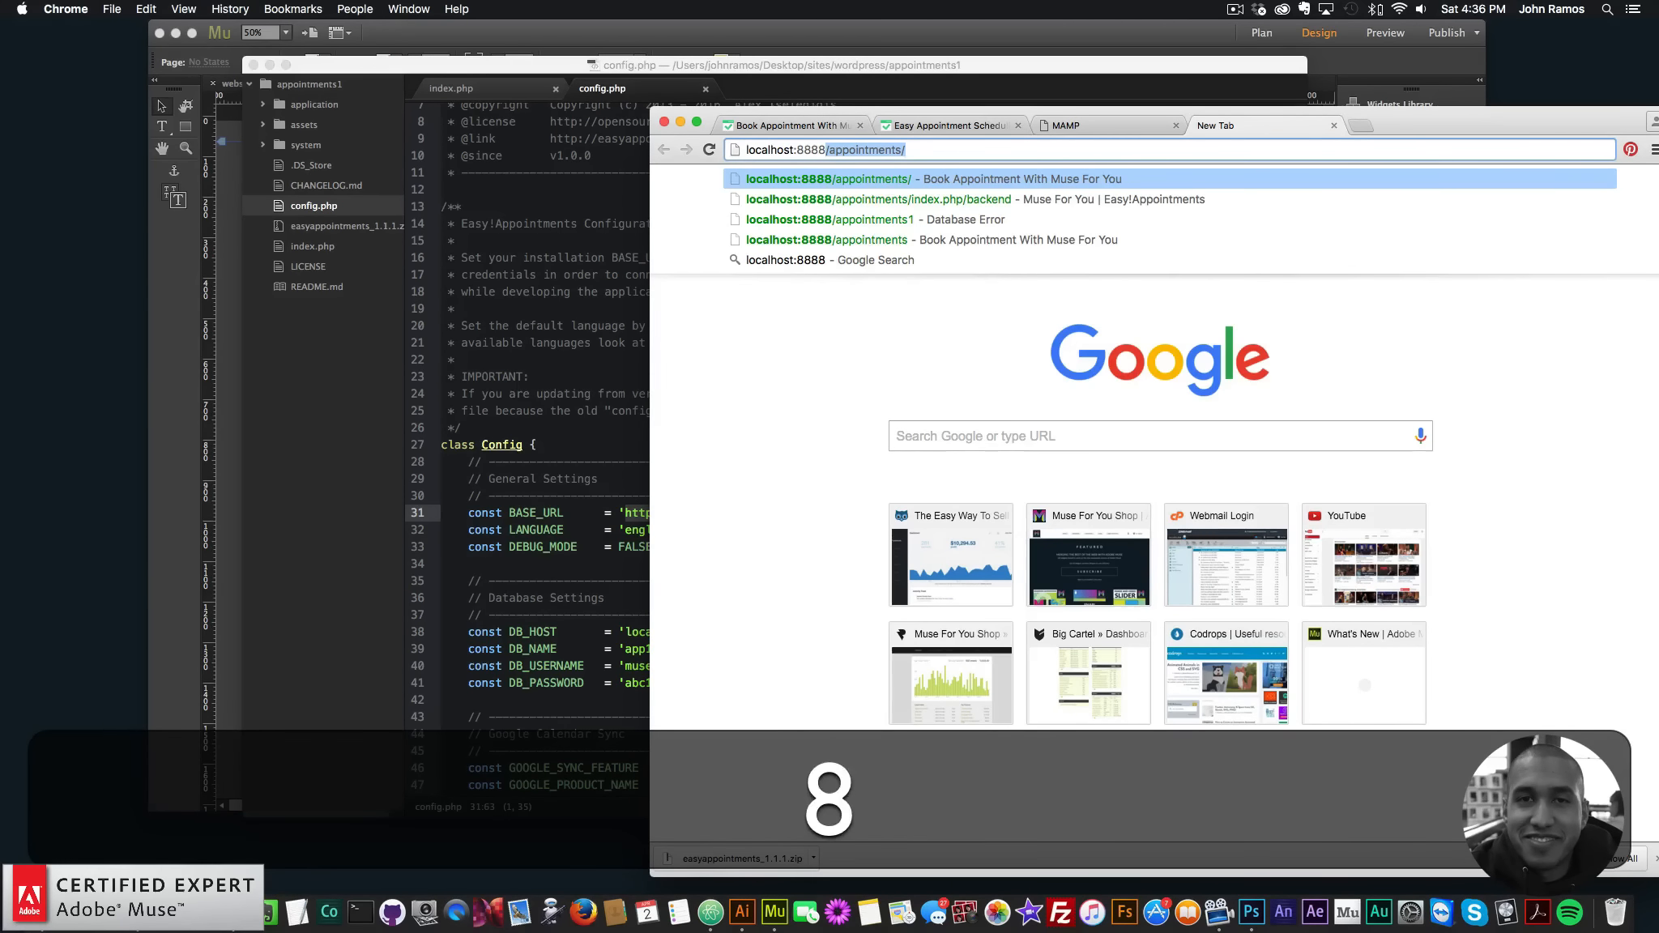
{"action": "type", "text": "/appointments1"}
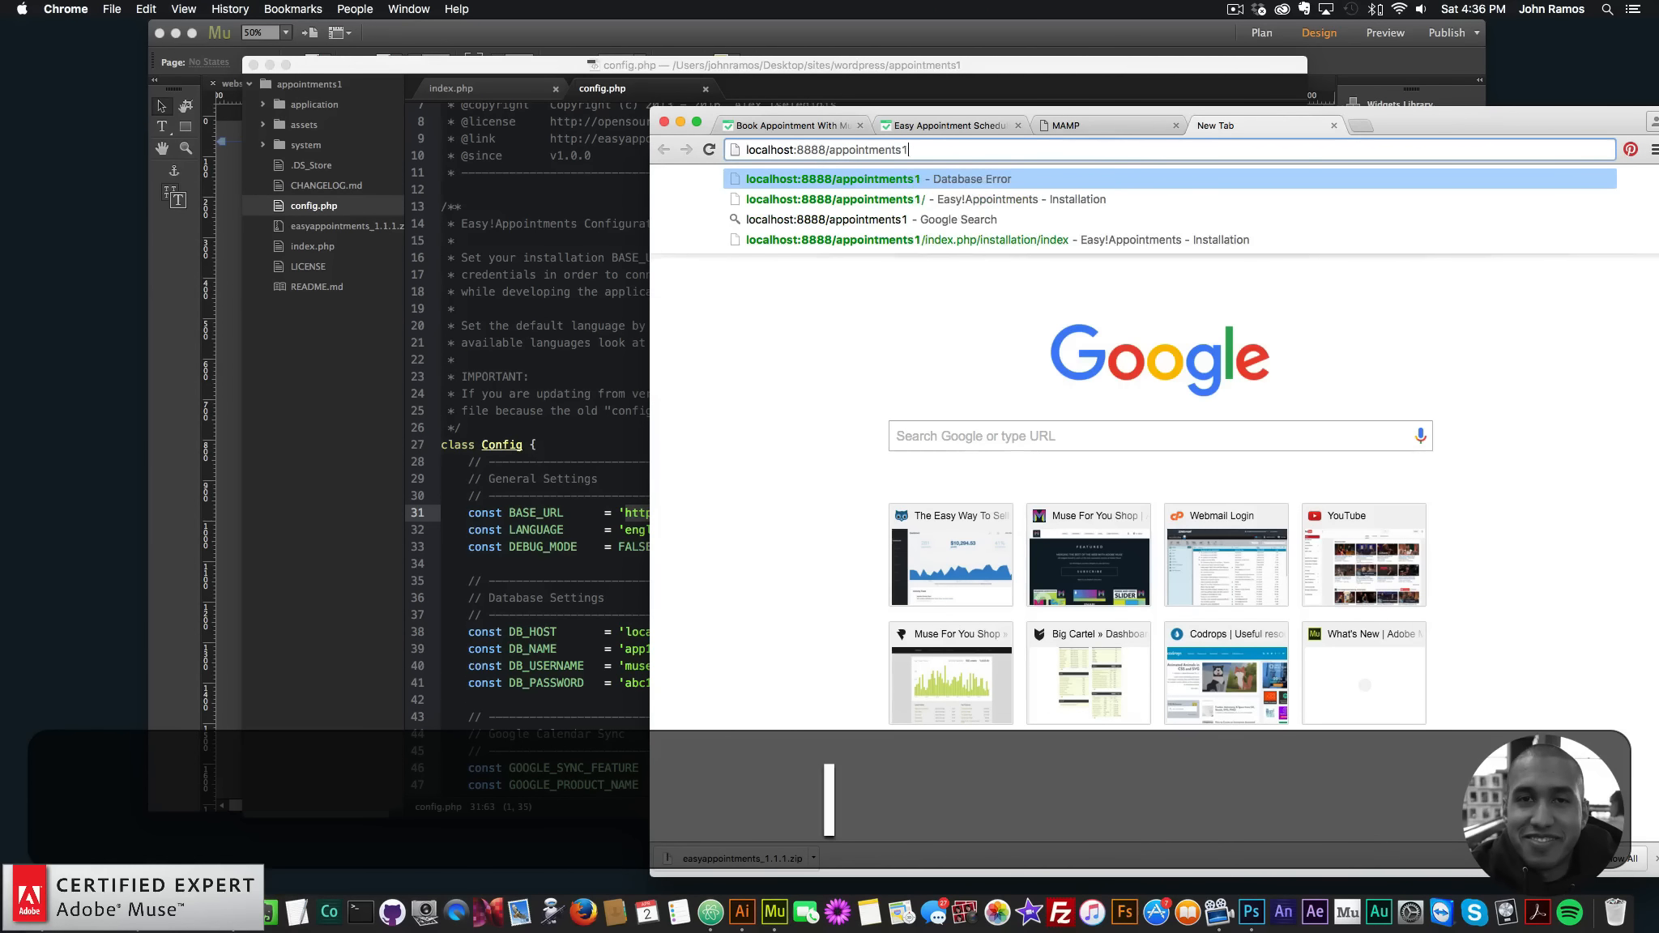
{"action": "key", "text": "Return"}
{"action": "left_click_drag", "start_coordinate": [1385, 125], "coordinate": [1268, 90]}
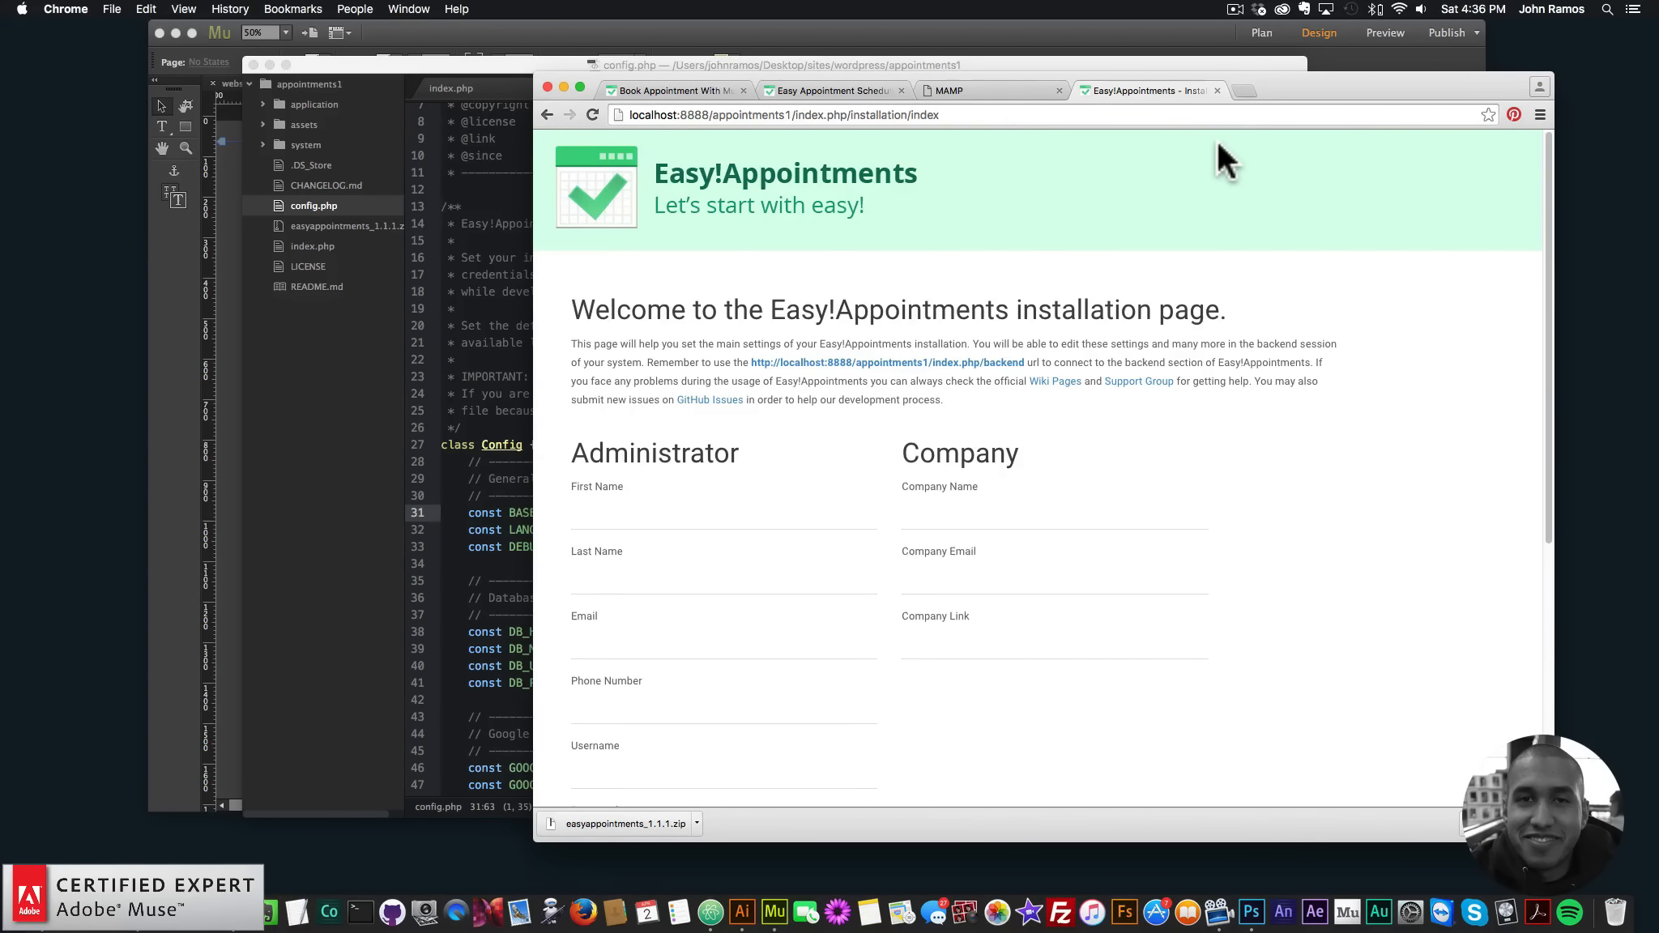
- Enter the administrator's first name, last name, e-mail address and phone number
{"action": "left_click", "coordinate": [714, 523]}
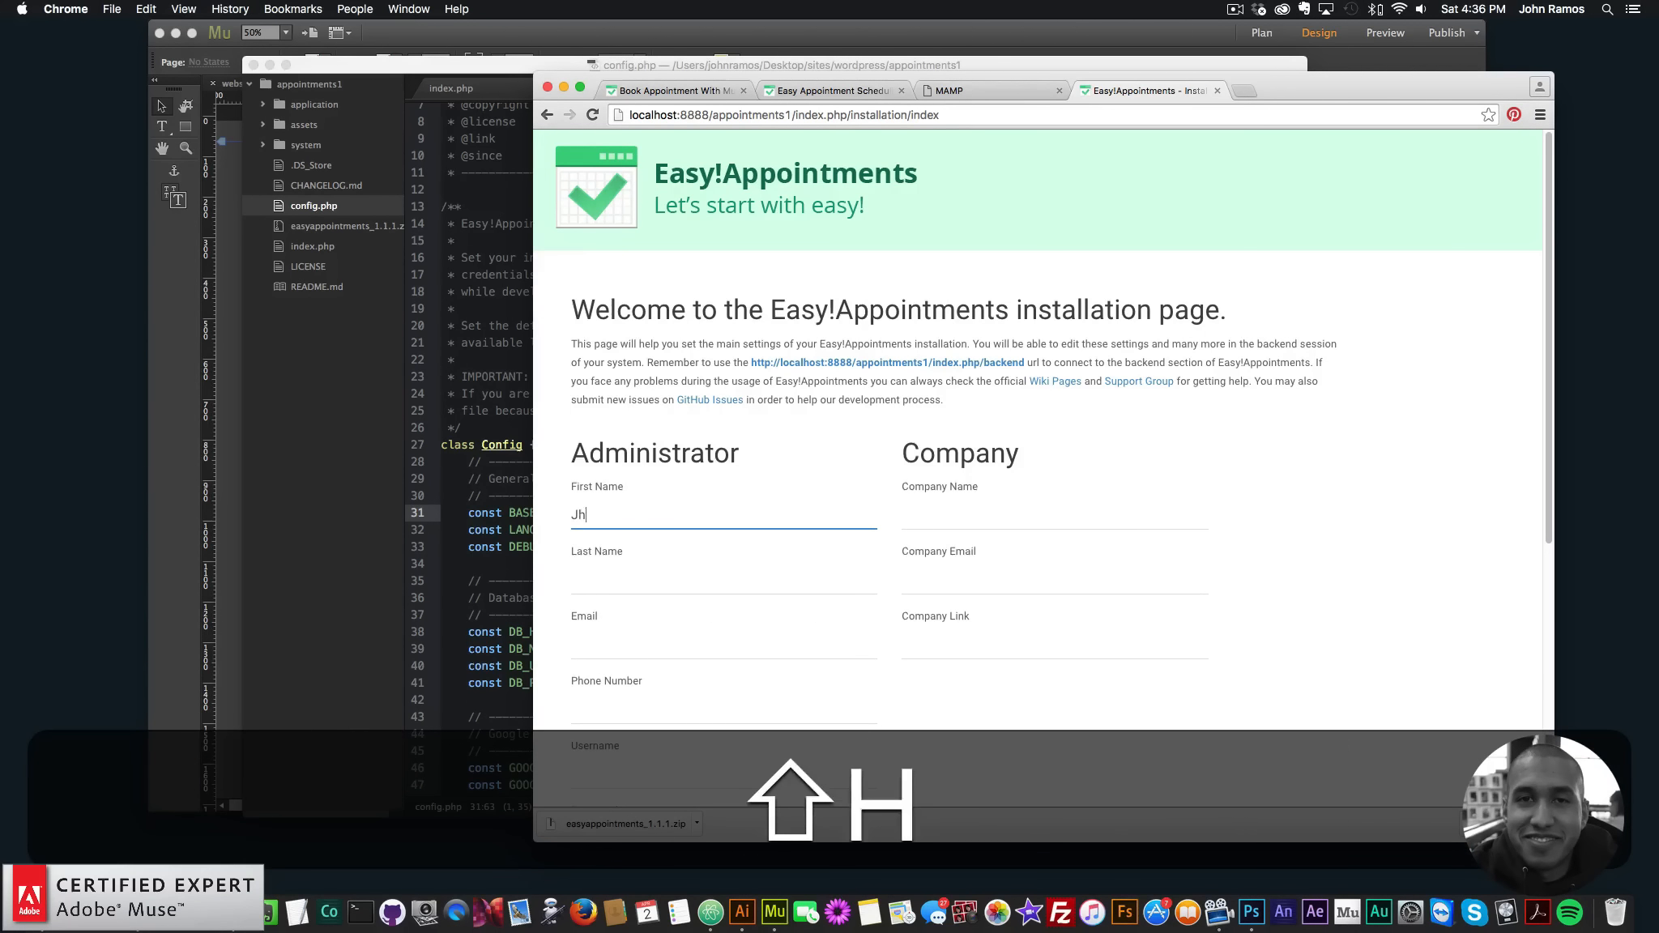
{"action": "key", "text": "Tab"}
{"action": "key", "text": "Tab"}
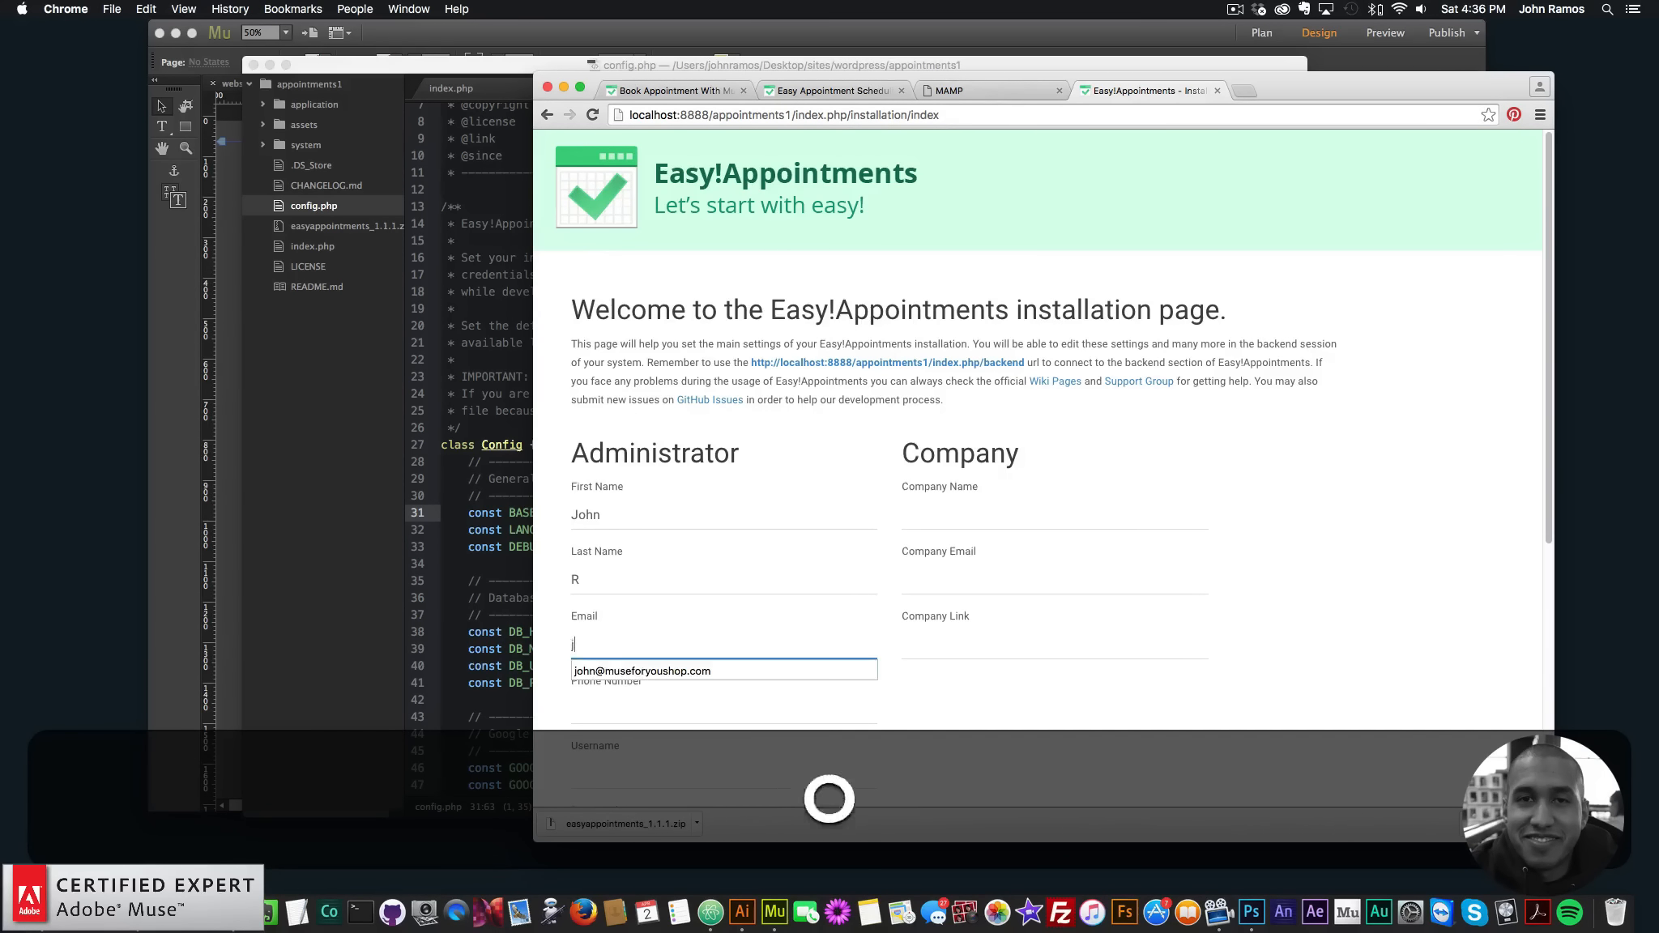
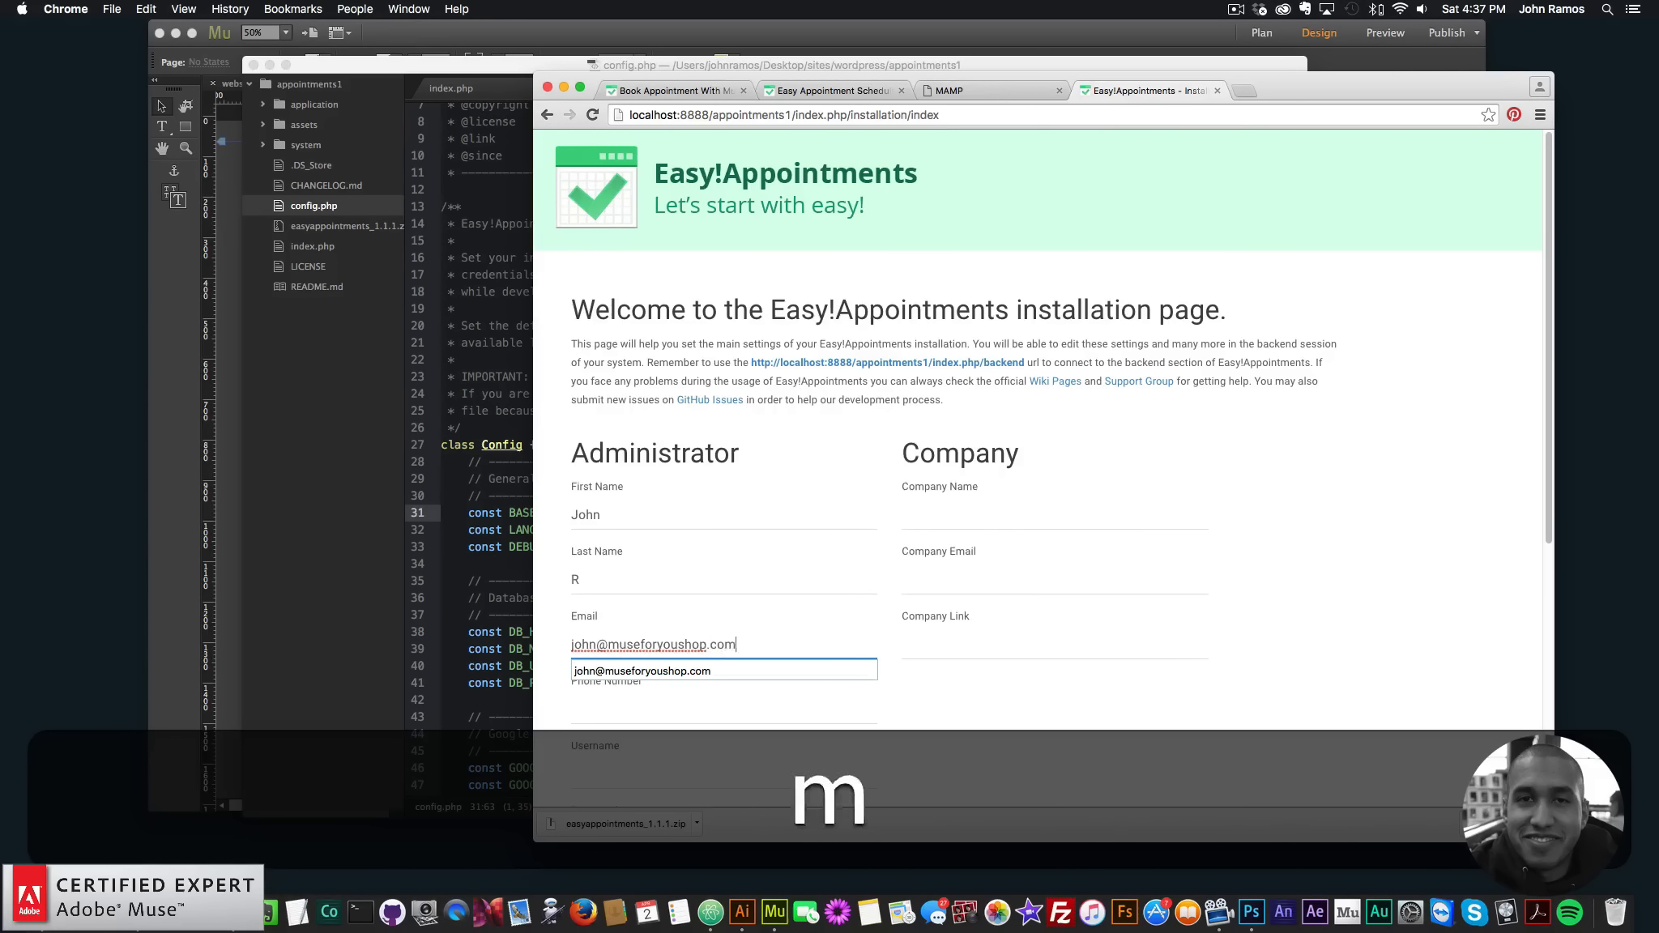
{"action": "key", "text": "Tab"}
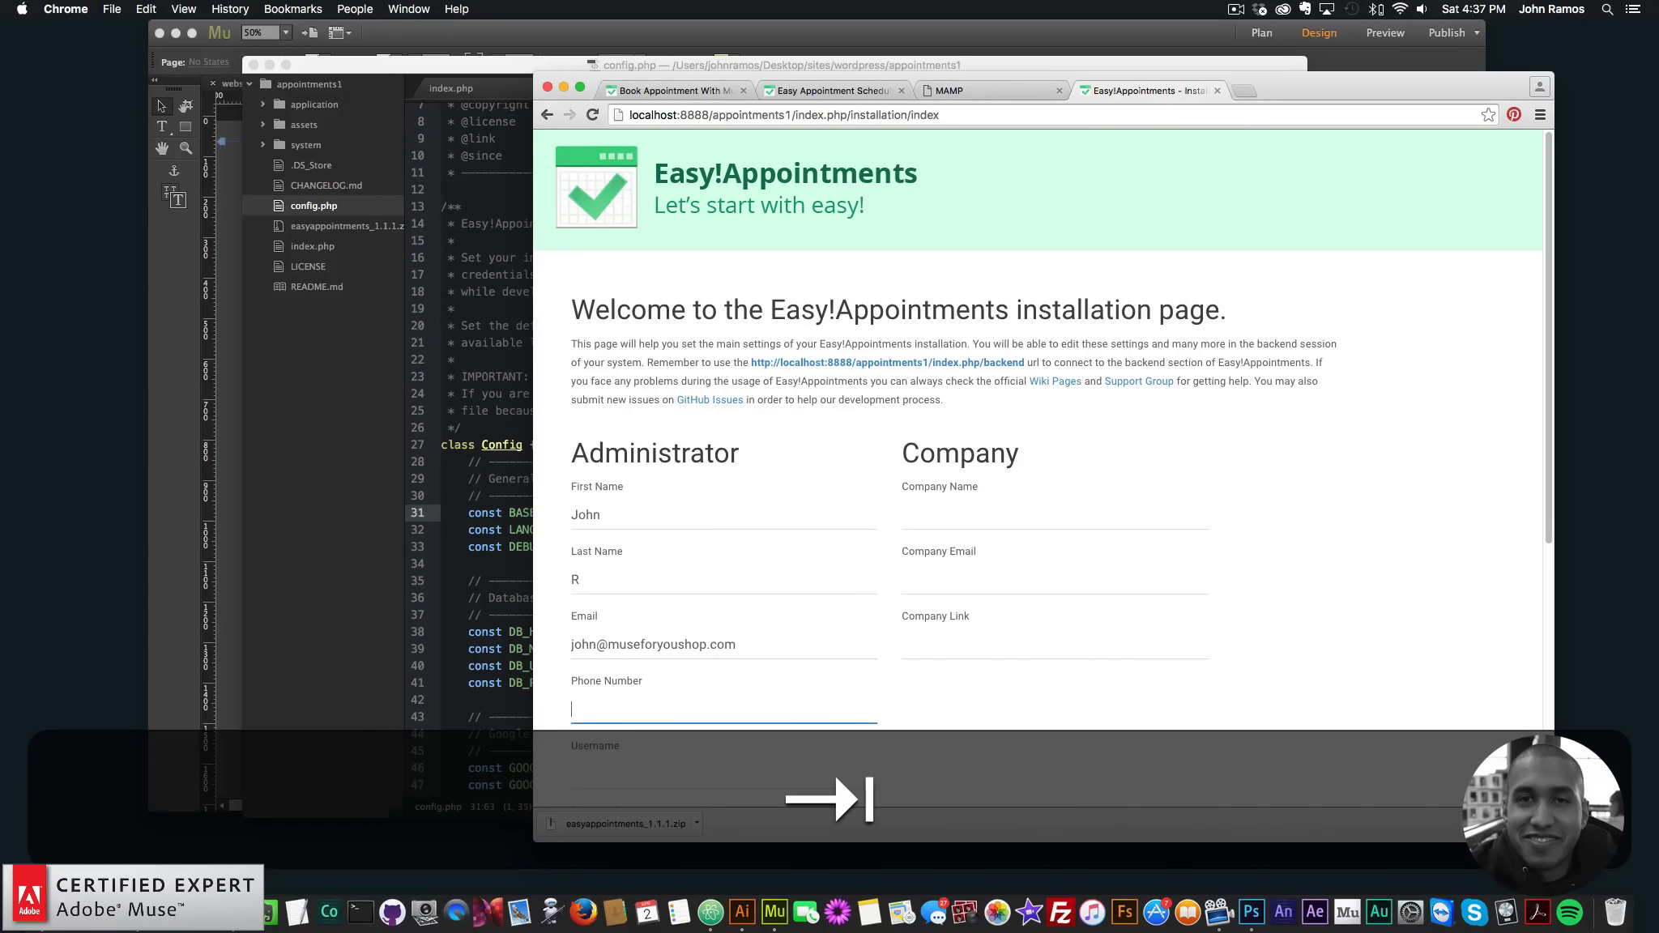
{"action": "type", "text": "1234567890"}
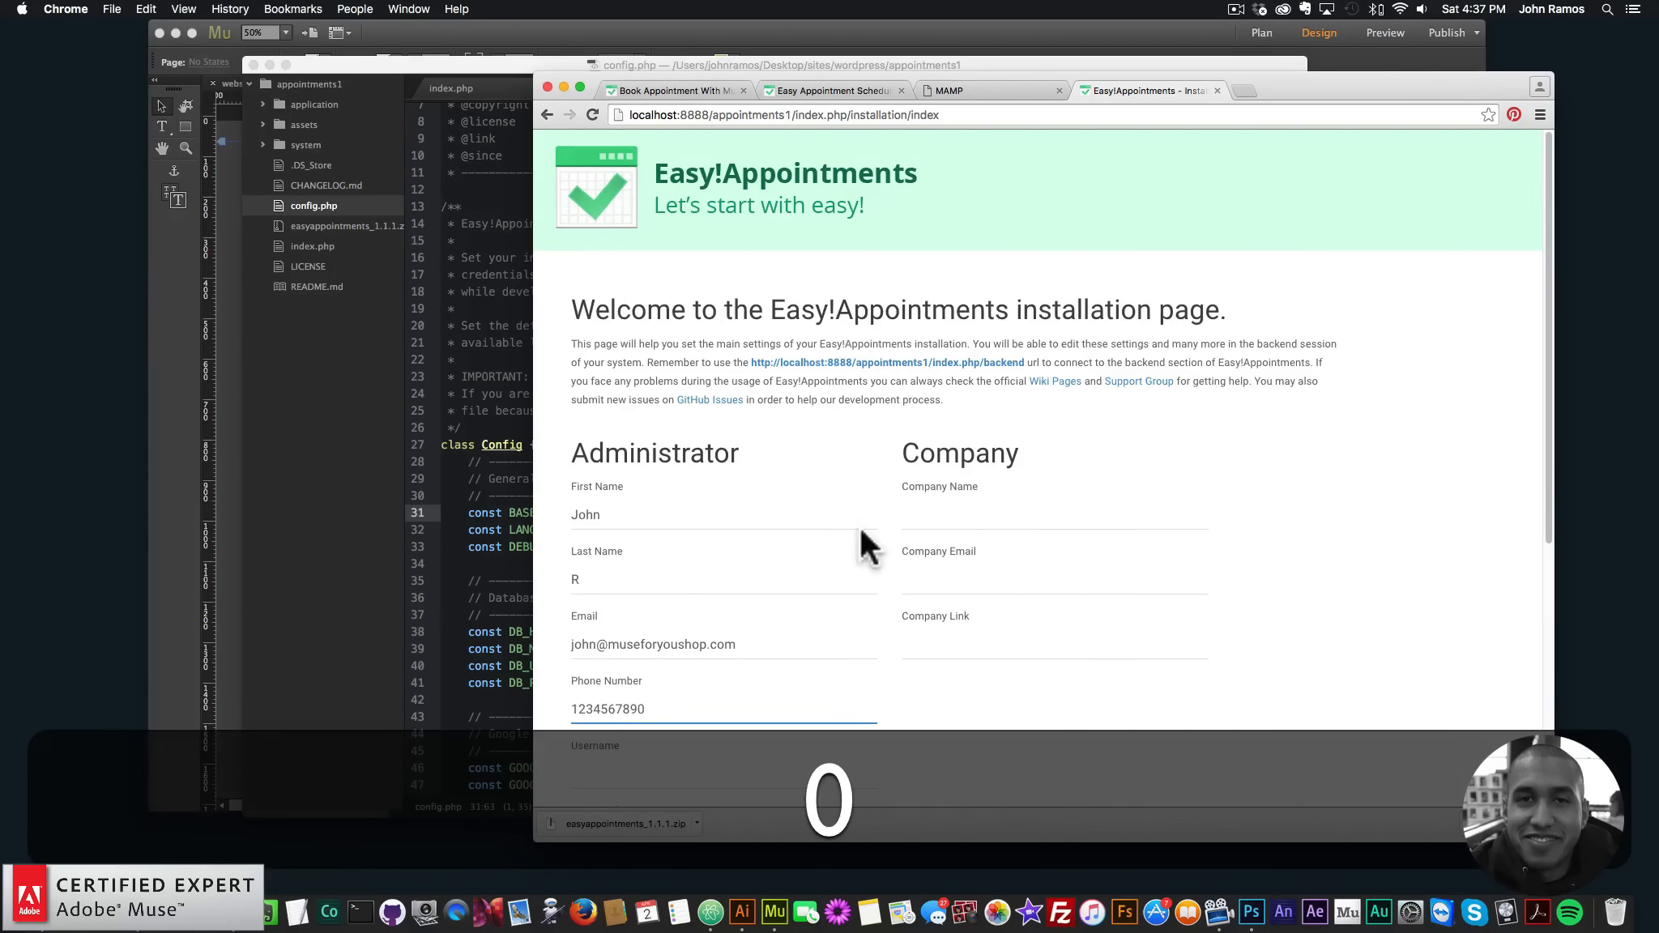
- Set the administrator's username and enter and confirm the password
{"action": "scroll", "coordinate": [861, 531], "scroll_direction": "down", "scroll_amount": 3}
{"action": "left_click", "coordinate": [671, 662]}
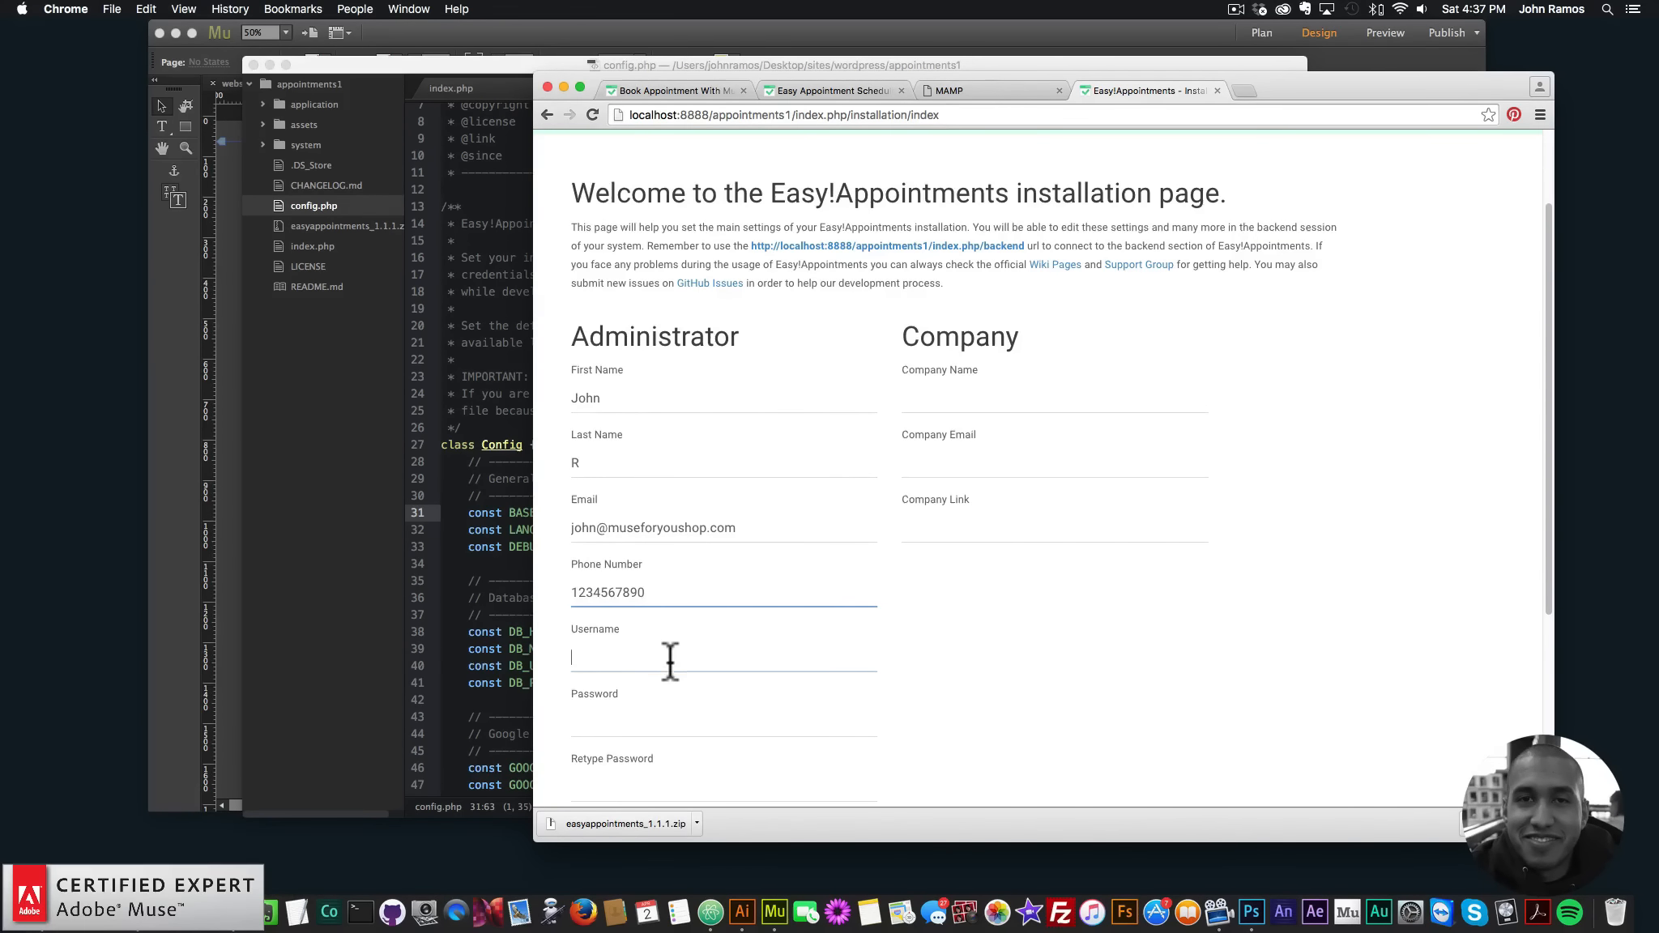
{"action": "type", "text": "museforyou"}
{"action": "key", "text": "Tab"}
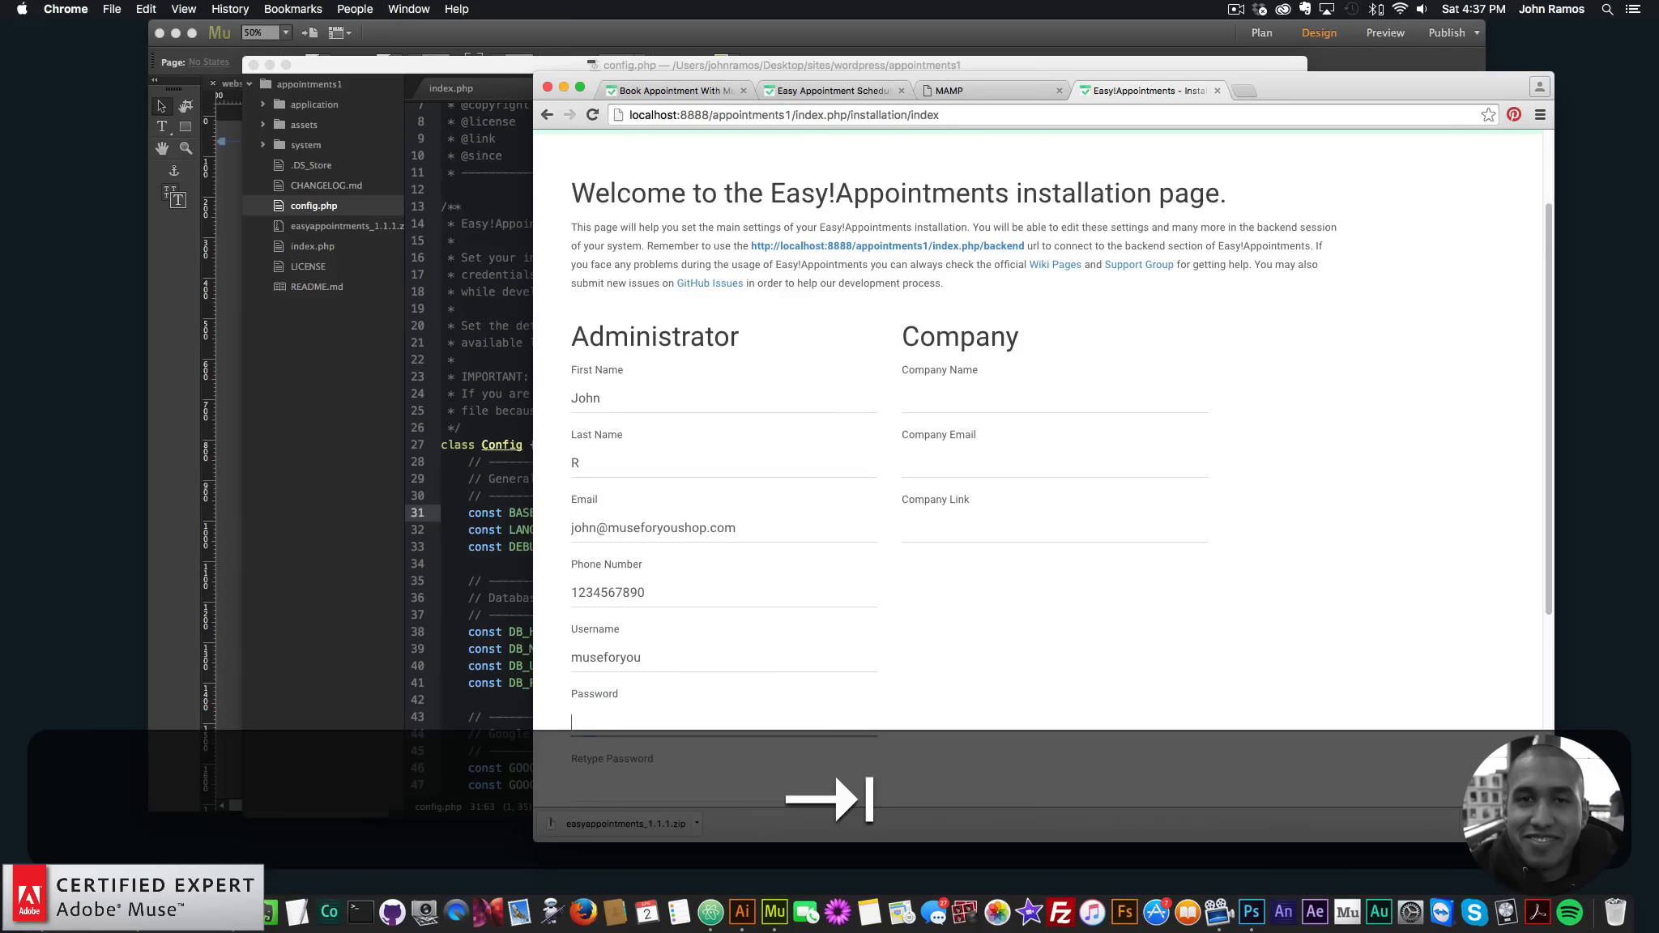
{"action": "type", "text": "•"}
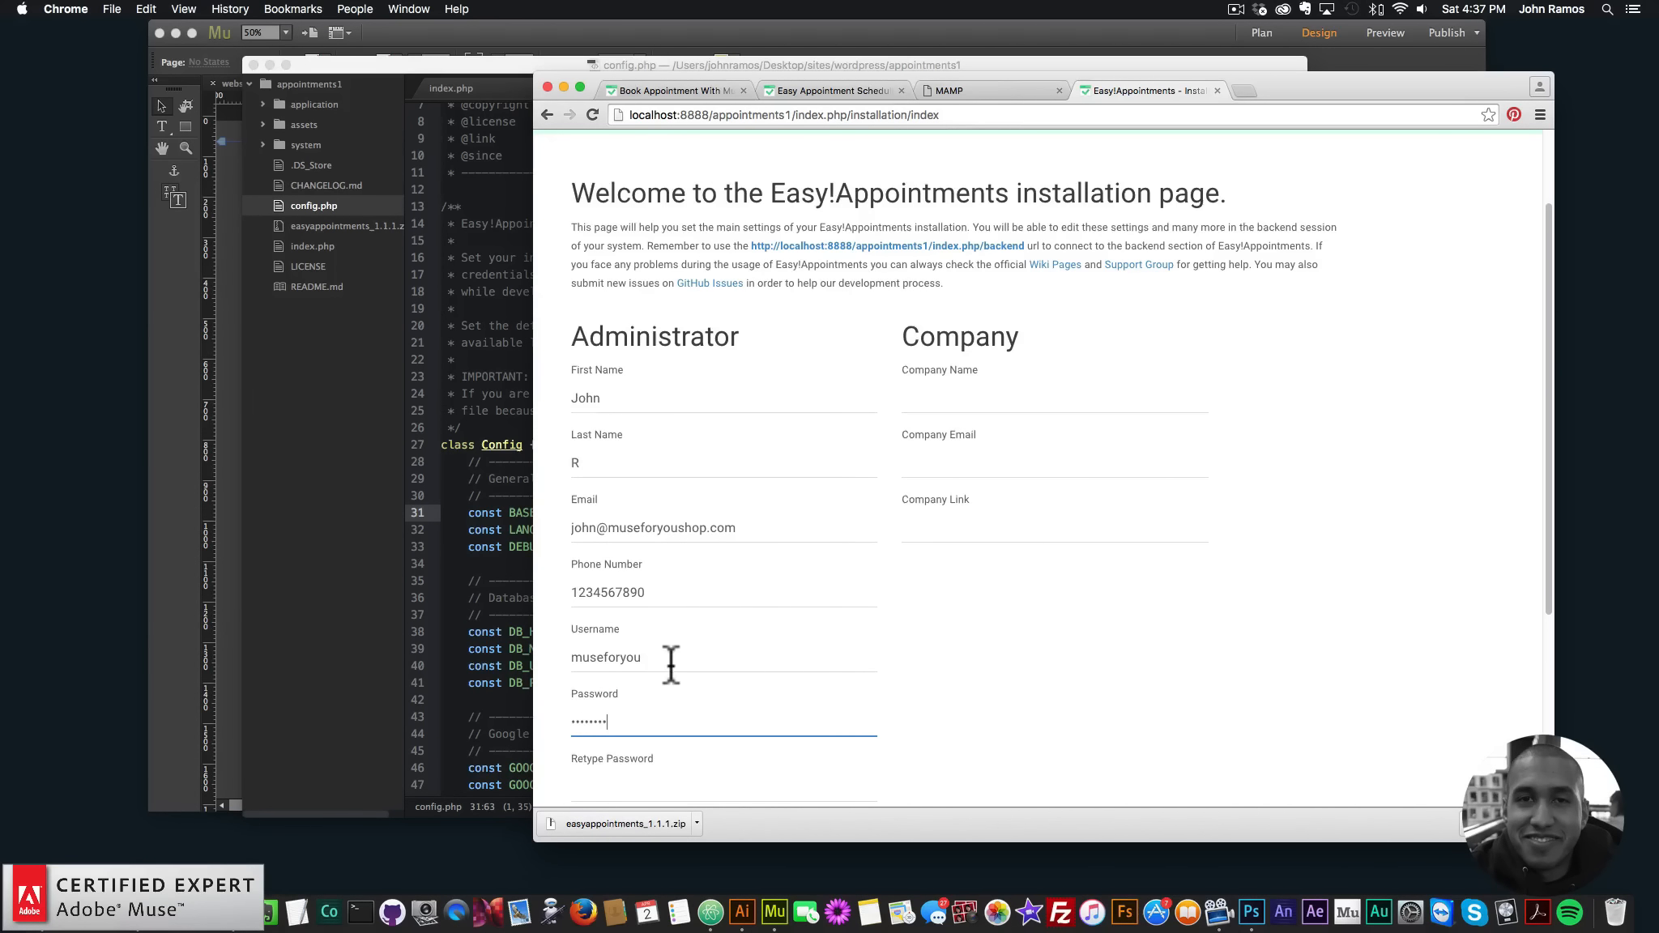
{"action": "scroll", "coordinate": [677, 677], "scroll_direction": "down", "scroll_amount": 2}
{"action": "left_click", "coordinate": [668, 720]}
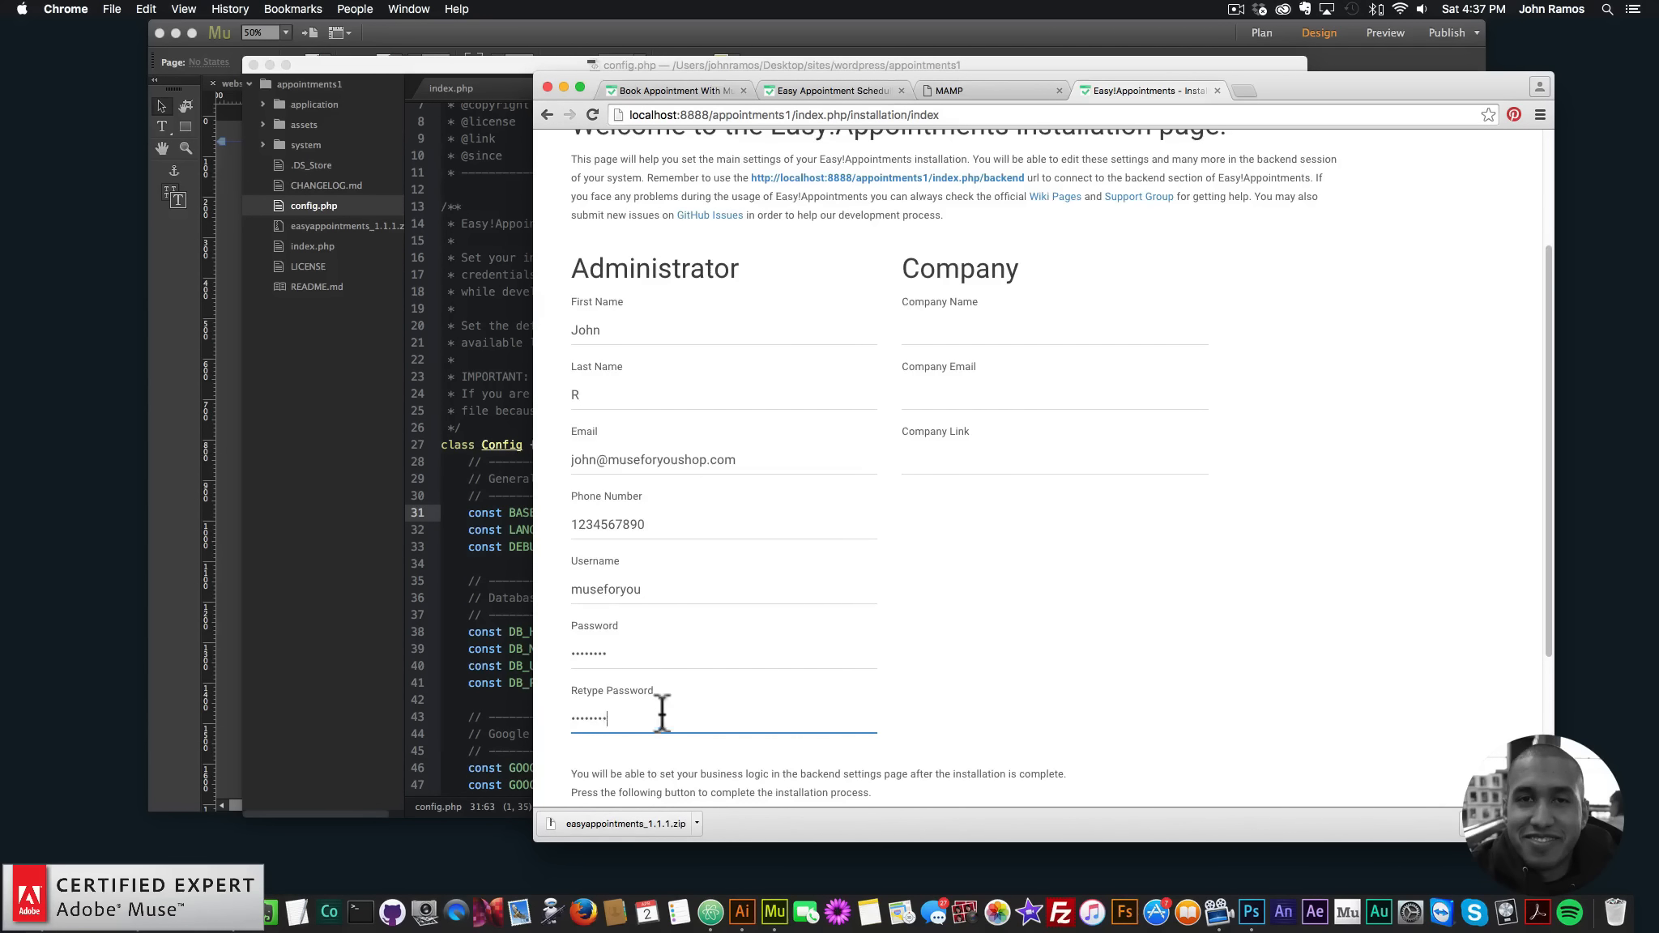
{"action": "scroll", "coordinate": [662, 714], "scroll_direction": "down", "scroll_amount": 5}
{"action": "scroll", "coordinate": [663, 629], "scroll_direction": "up", "scroll_amount": 8}
- Fill in company name 'Muse For You', the company e-mail and link museforyoushop.com
{"action": "left_click", "coordinate": [960, 502]}
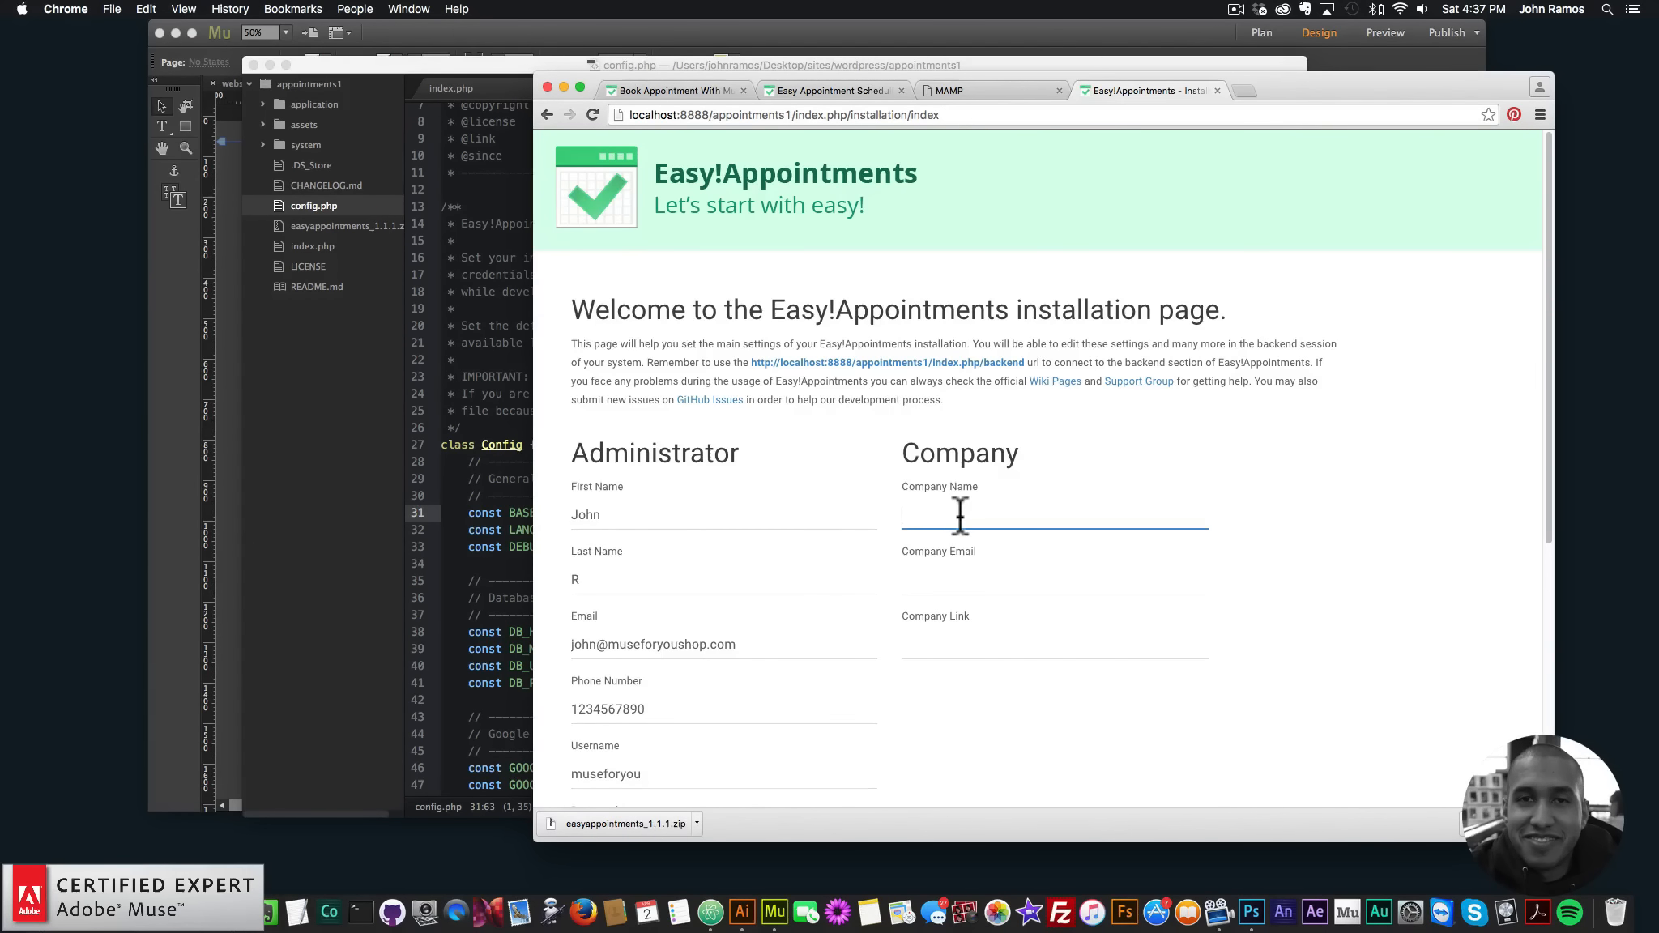
{"action": "type", "text": "Muse For You"}
{"action": "key", "text": "Tab"}
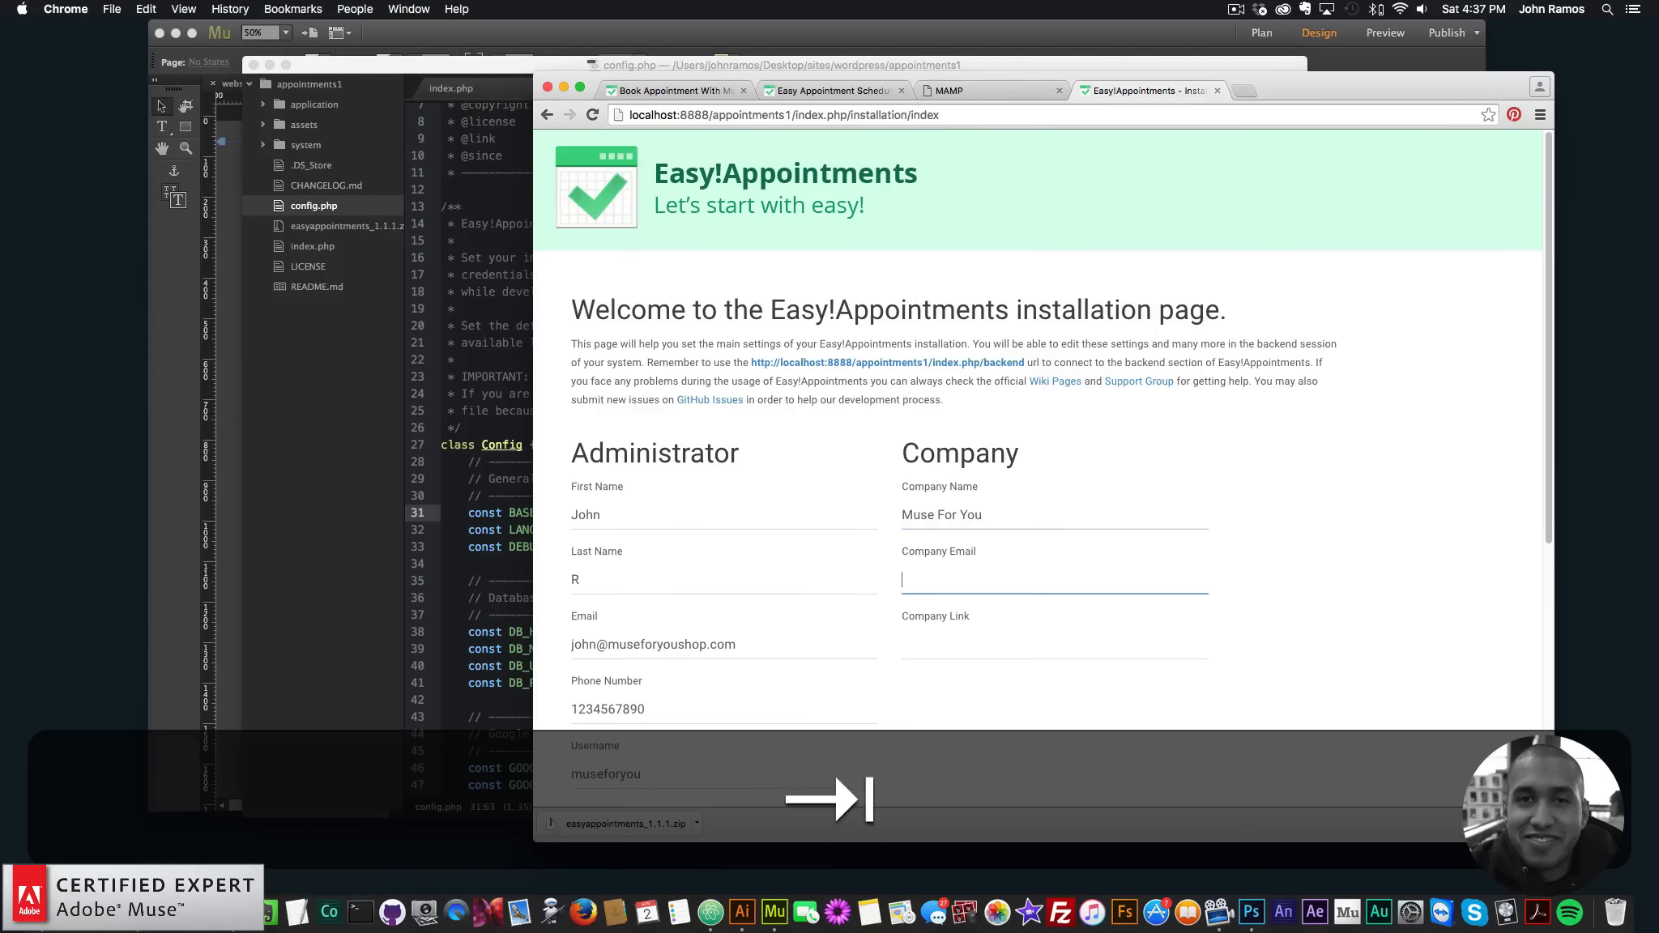
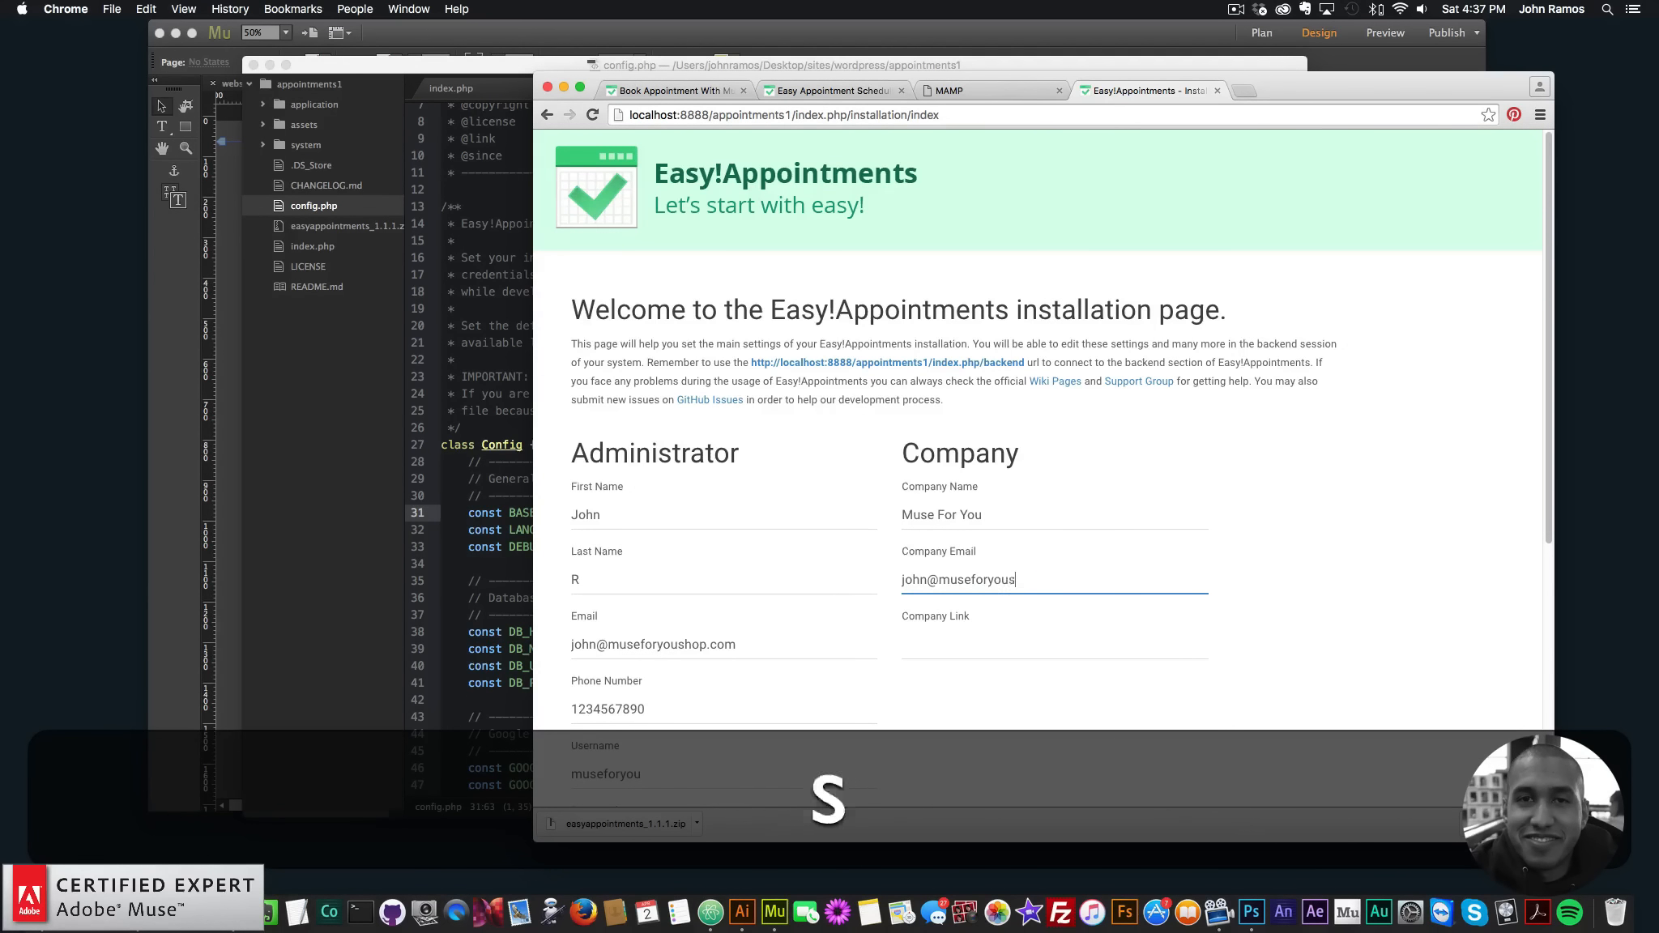
{"action": "key", "text": "Tab"}
{"action": "type", "text": "musefory"}
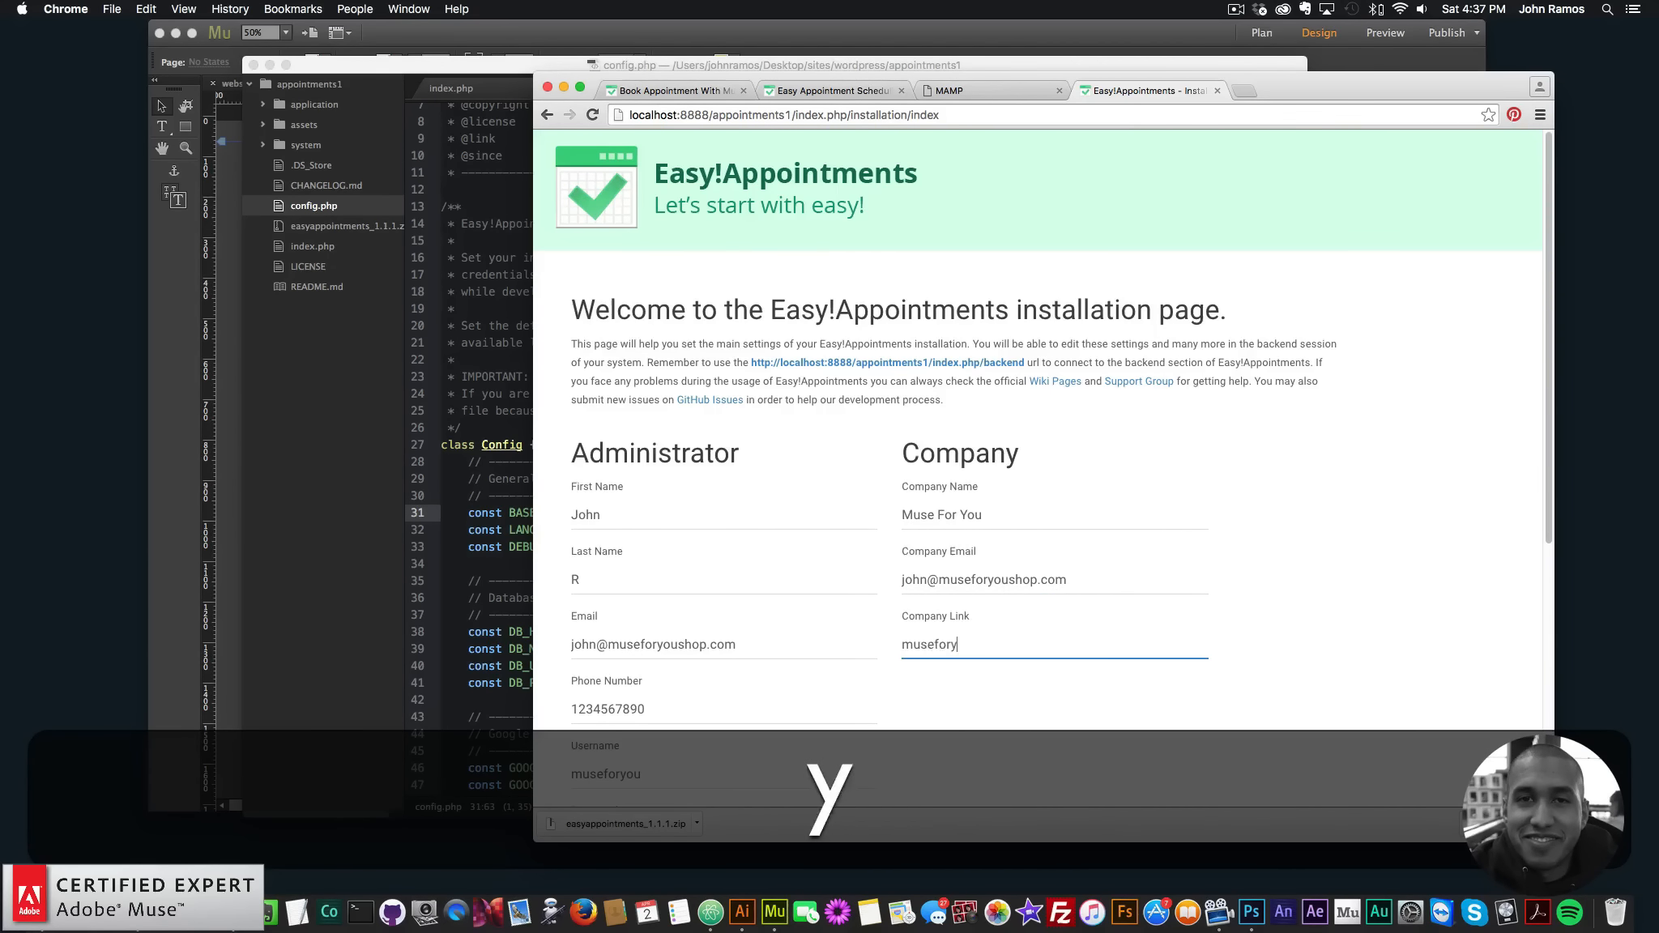
{"action": "type", "text": "oushop.com"}
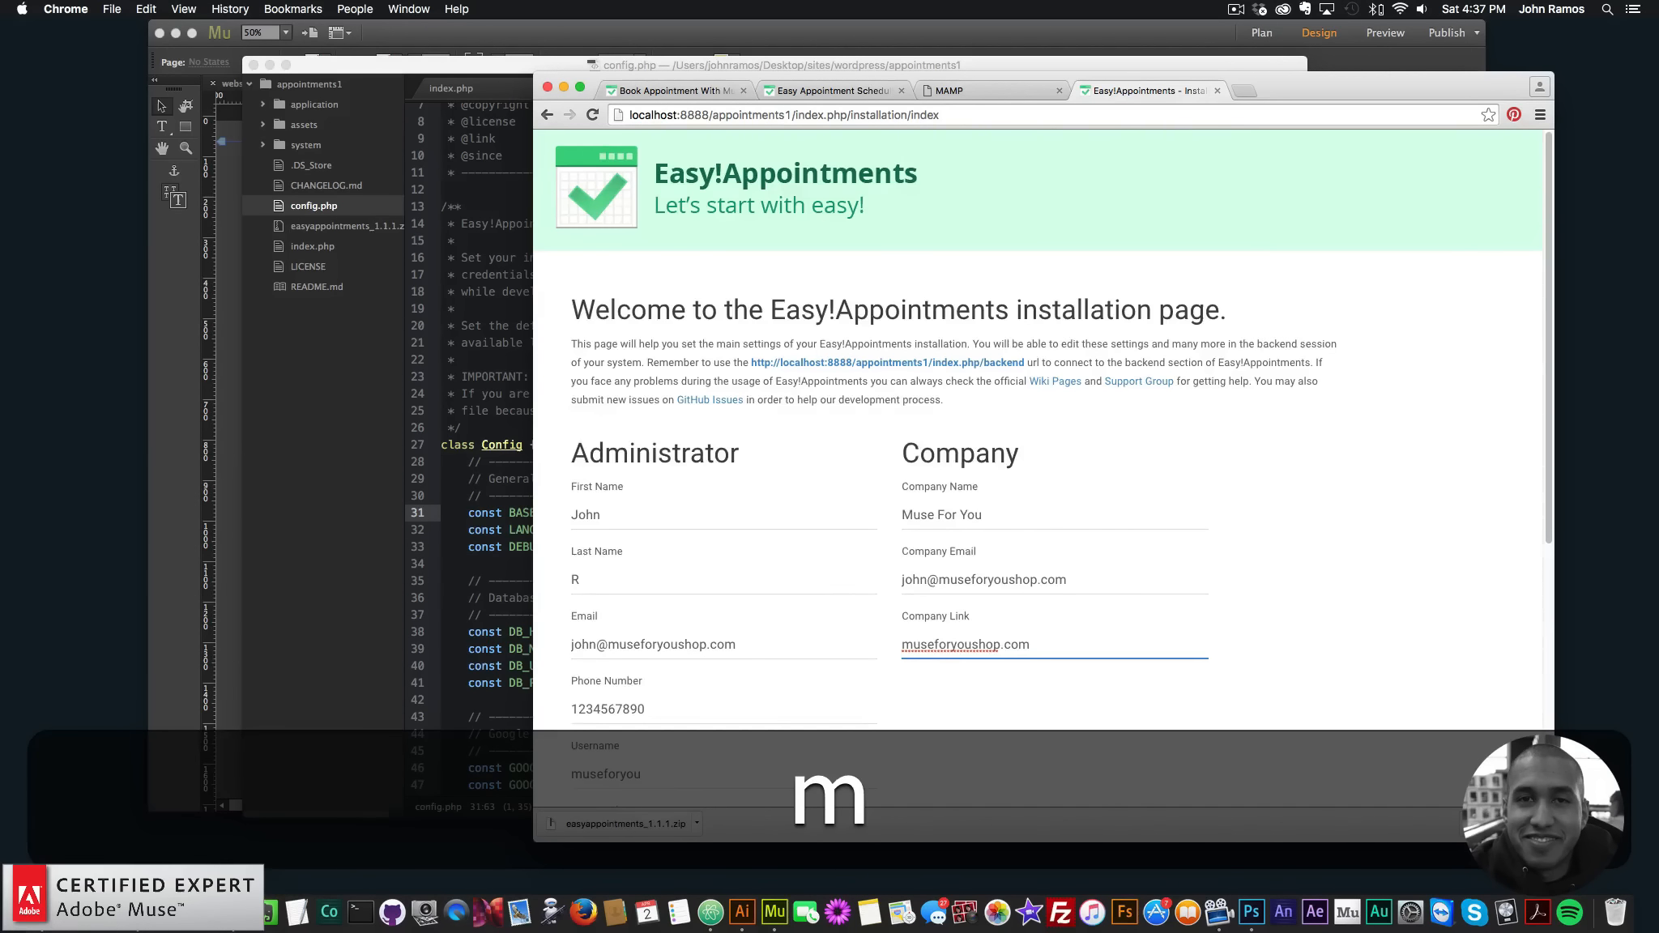
{"action": "scroll", "coordinate": [900, 592], "scroll_direction": "down", "scroll_amount": 5}
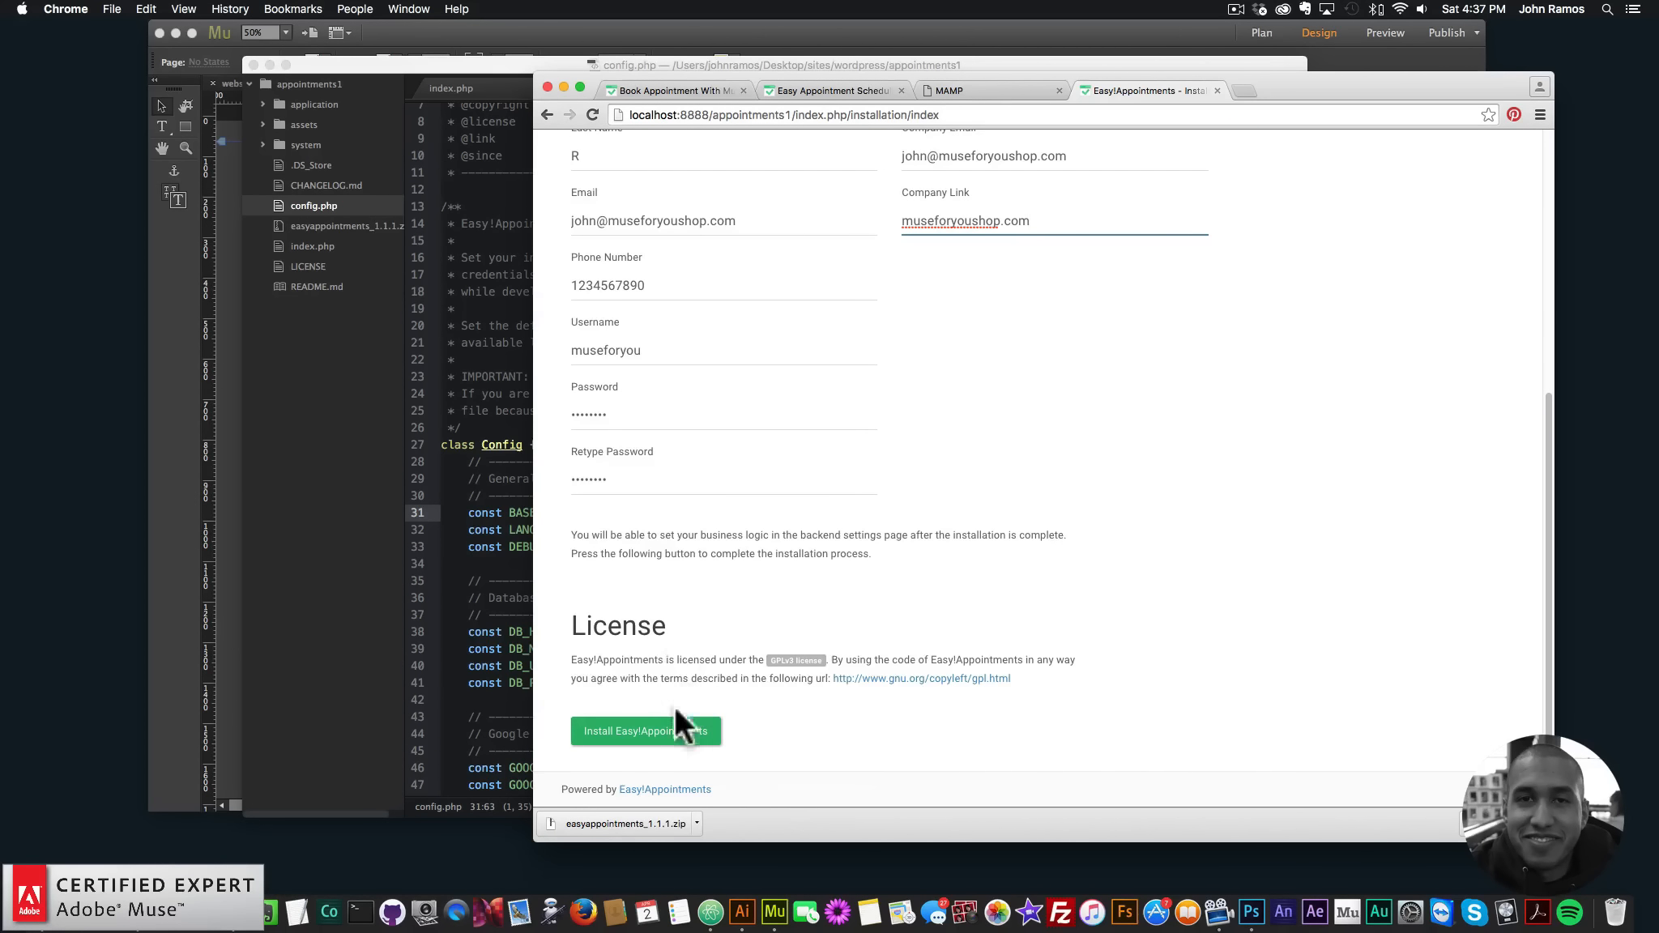
- Run the installation, then strip index.php/backend from the URL to load the booking page
{"action": "left_click", "coordinate": [646, 733]}
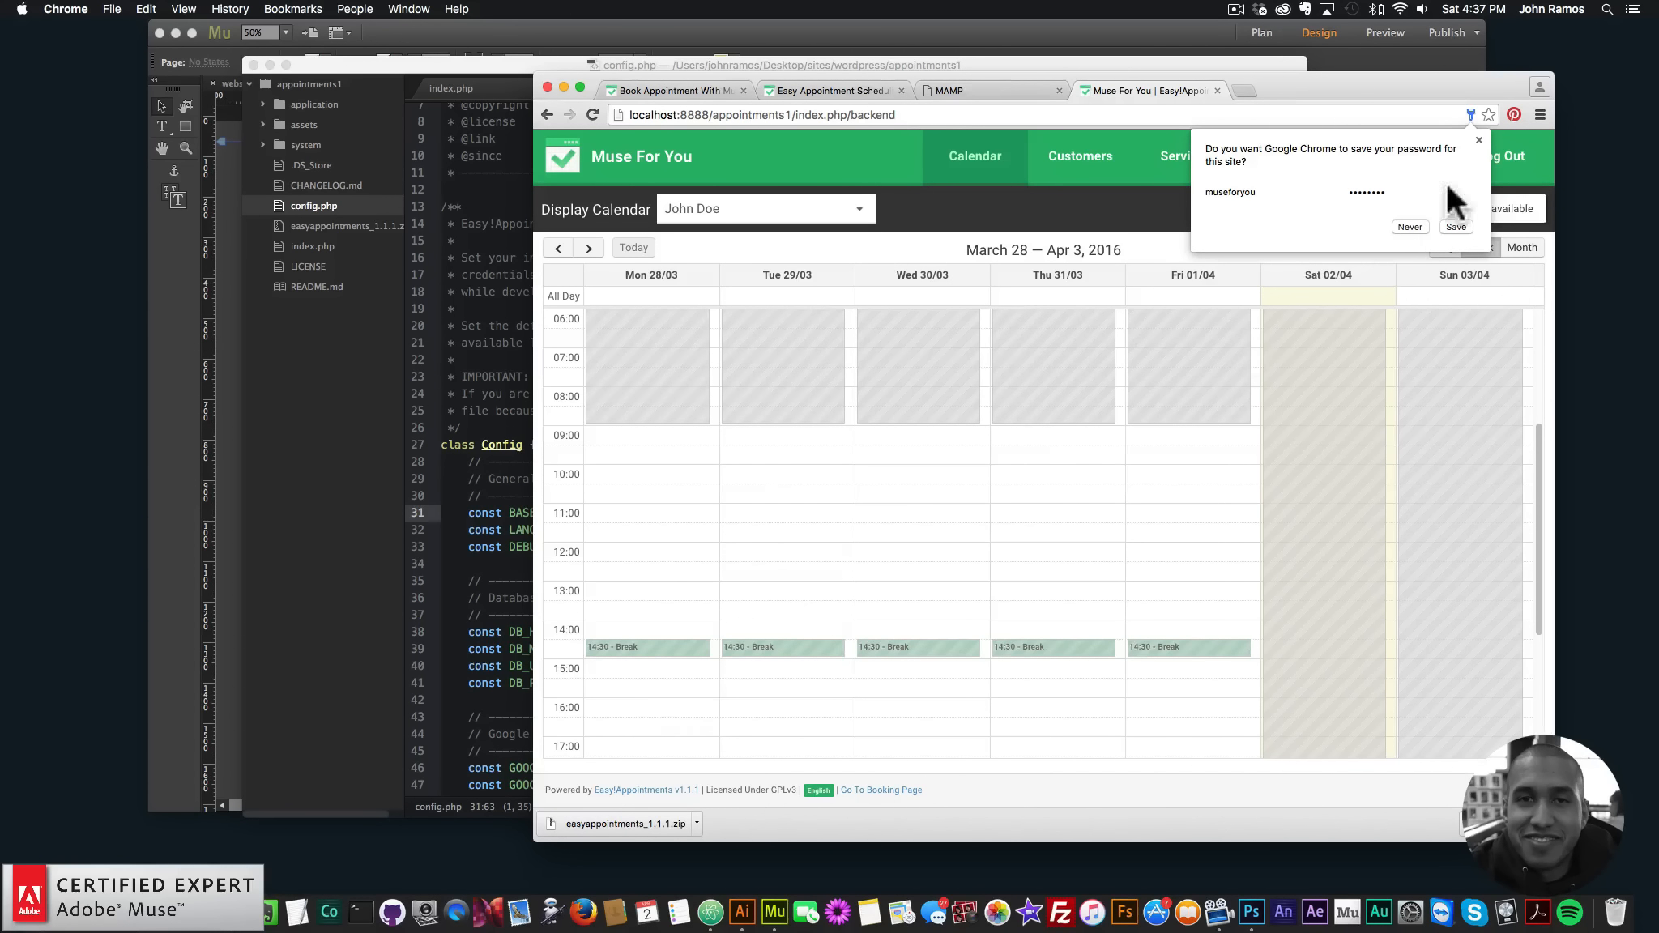
{"action": "left_click", "coordinate": [1478, 140]}
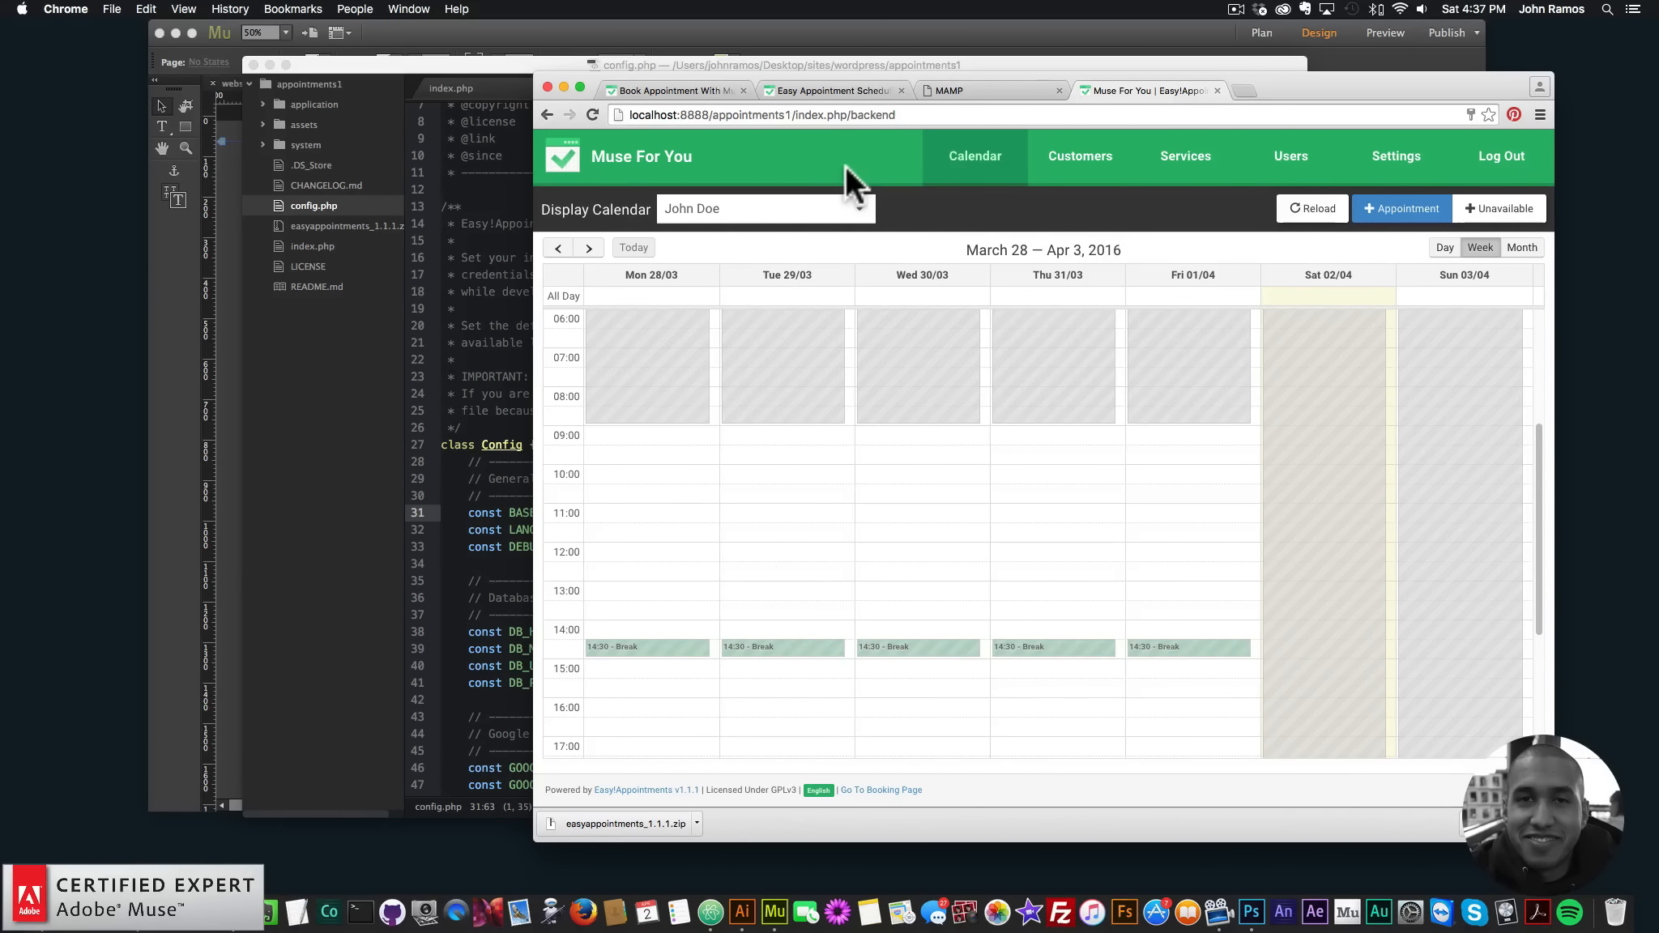
{"action": "left_click", "coordinate": [753, 114]}
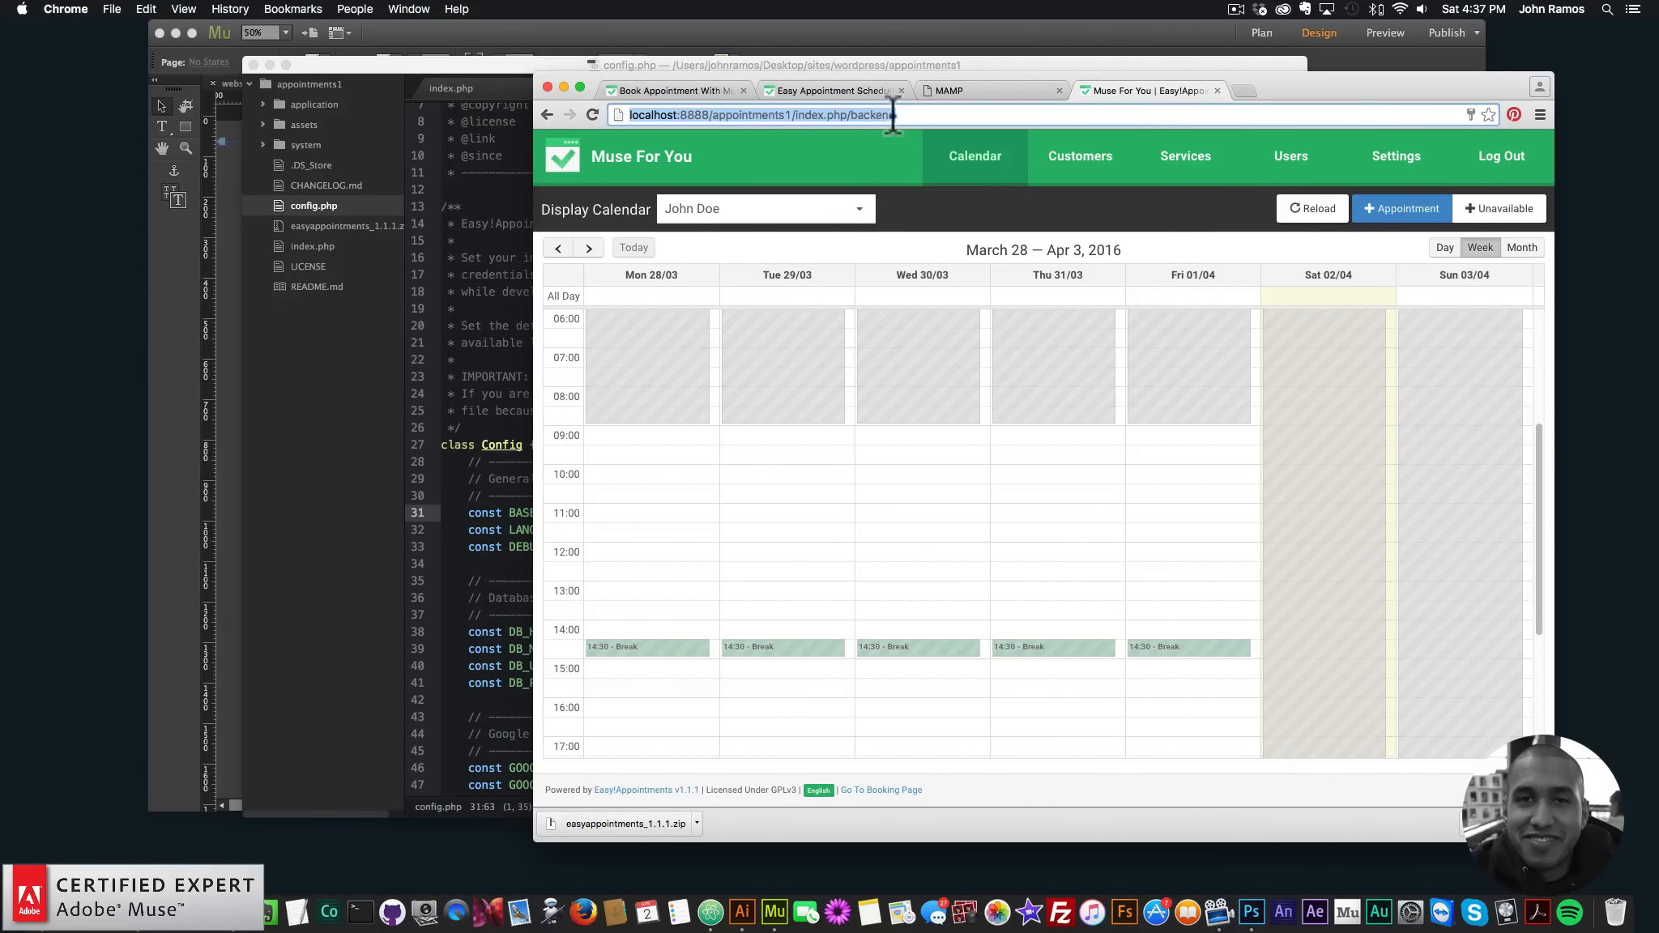
{"action": "left_click", "coordinate": [962, 114]}
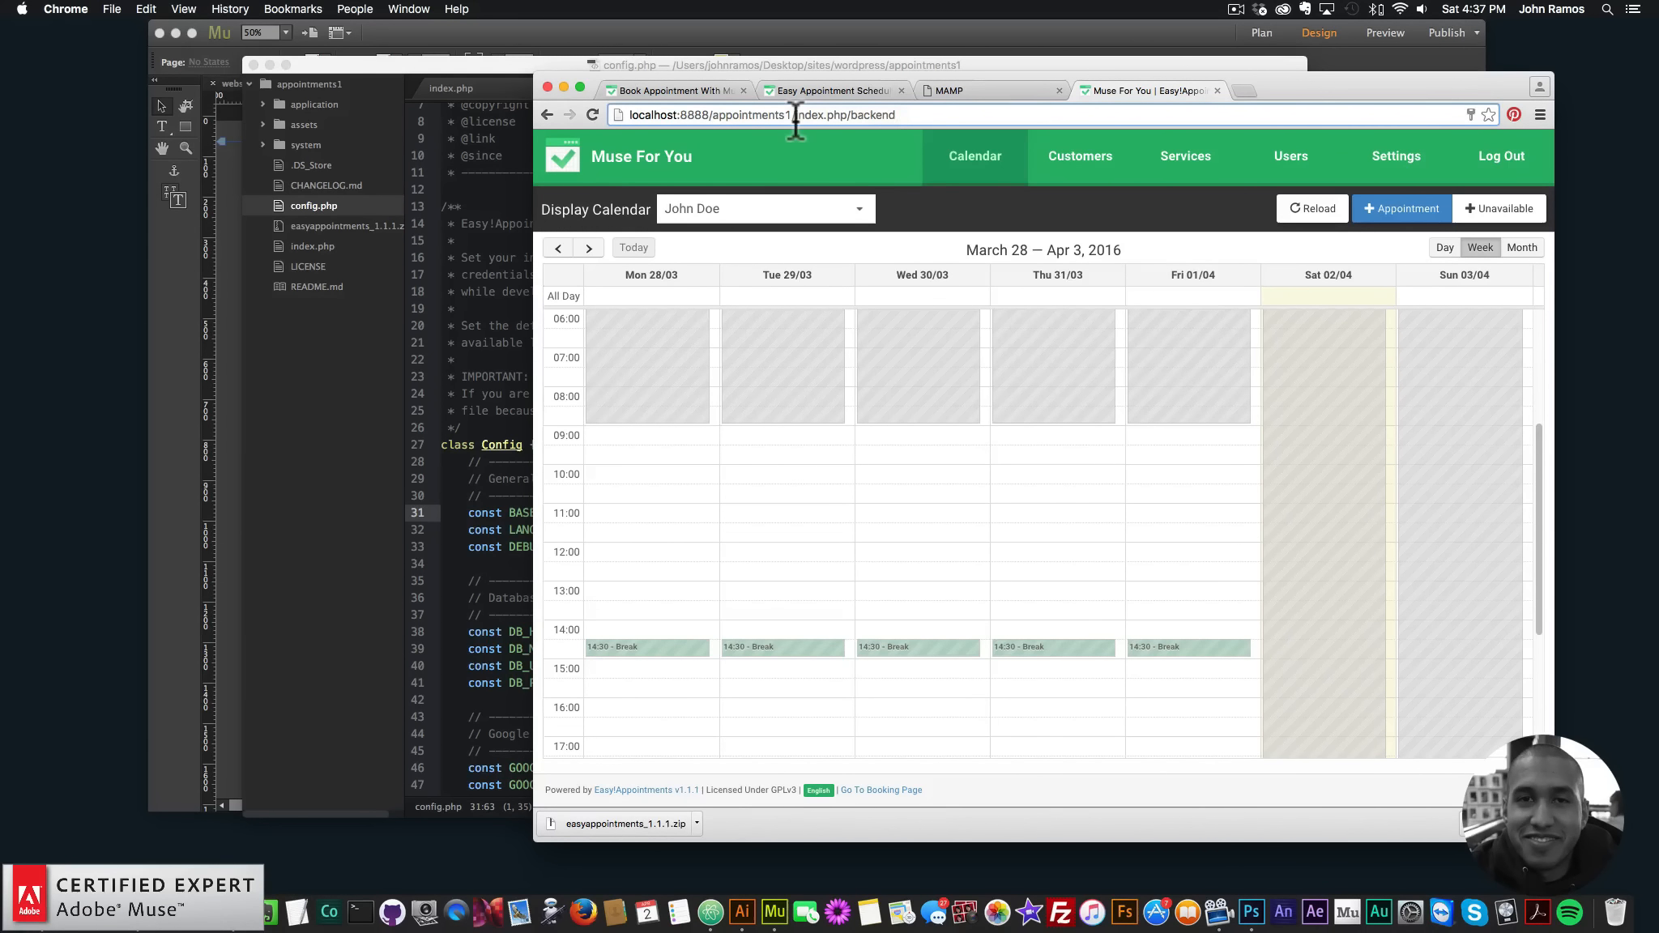
{"action": "left_click_drag", "start_coordinate": [796, 115], "coordinate": [1040, 114]}
{"action": "key", "text": "BackSpace"}
{"action": "key", "text": "Return"}
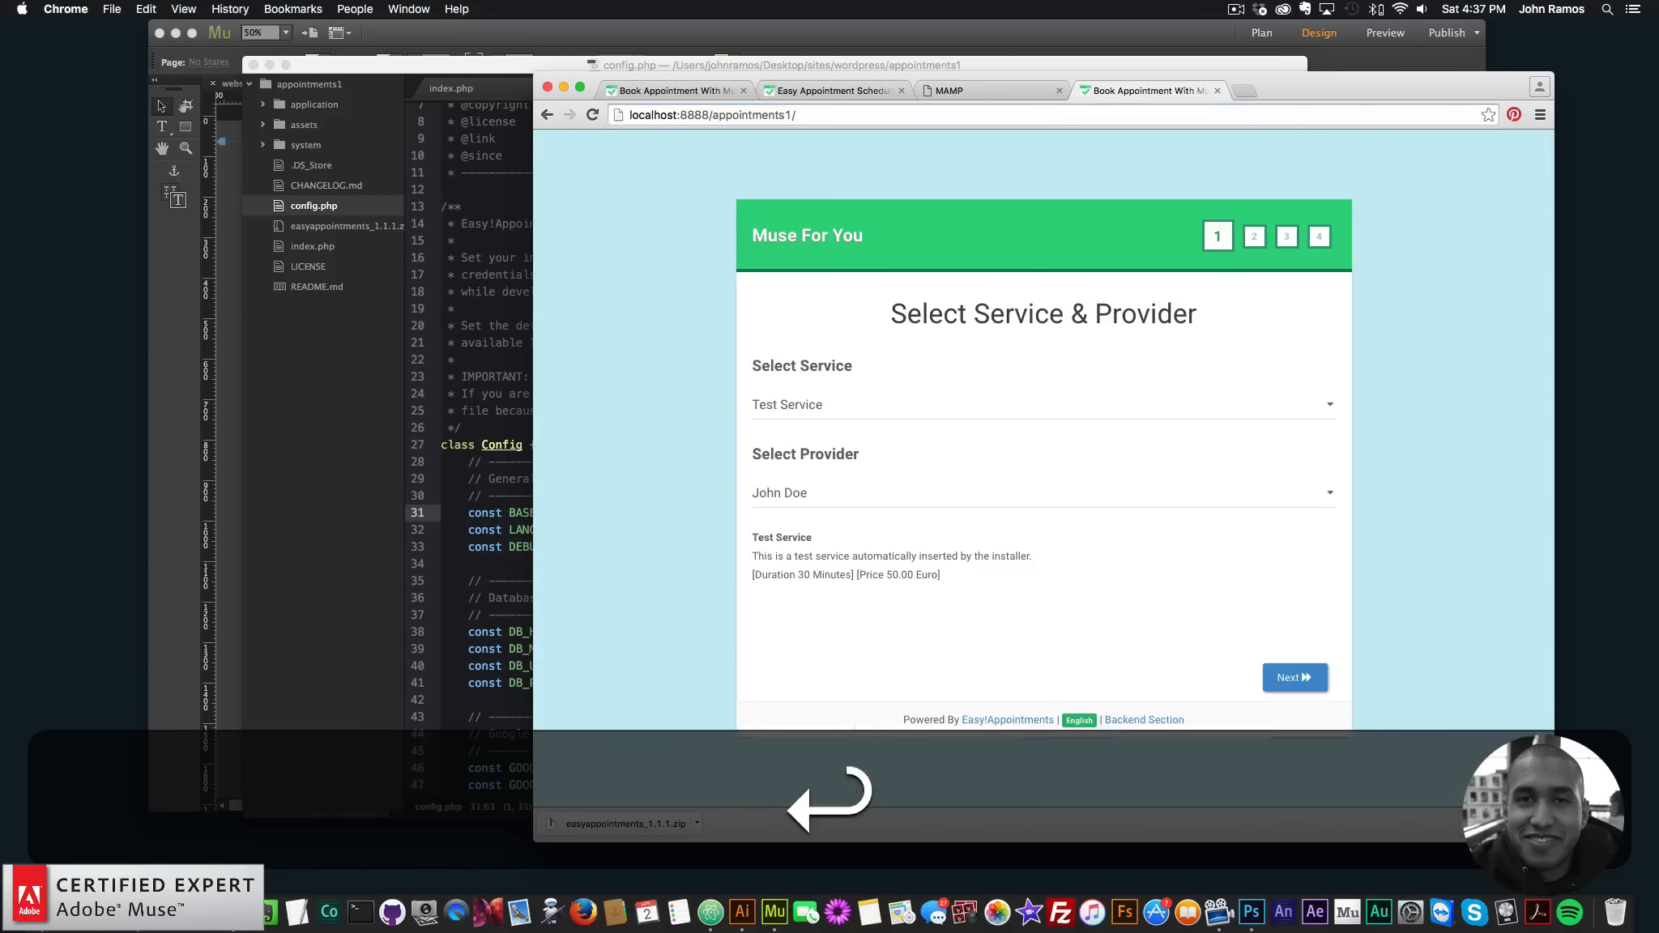
- Check the service list on the booking page, keeping Test Service selected
{"action": "left_click", "coordinate": [825, 403]}
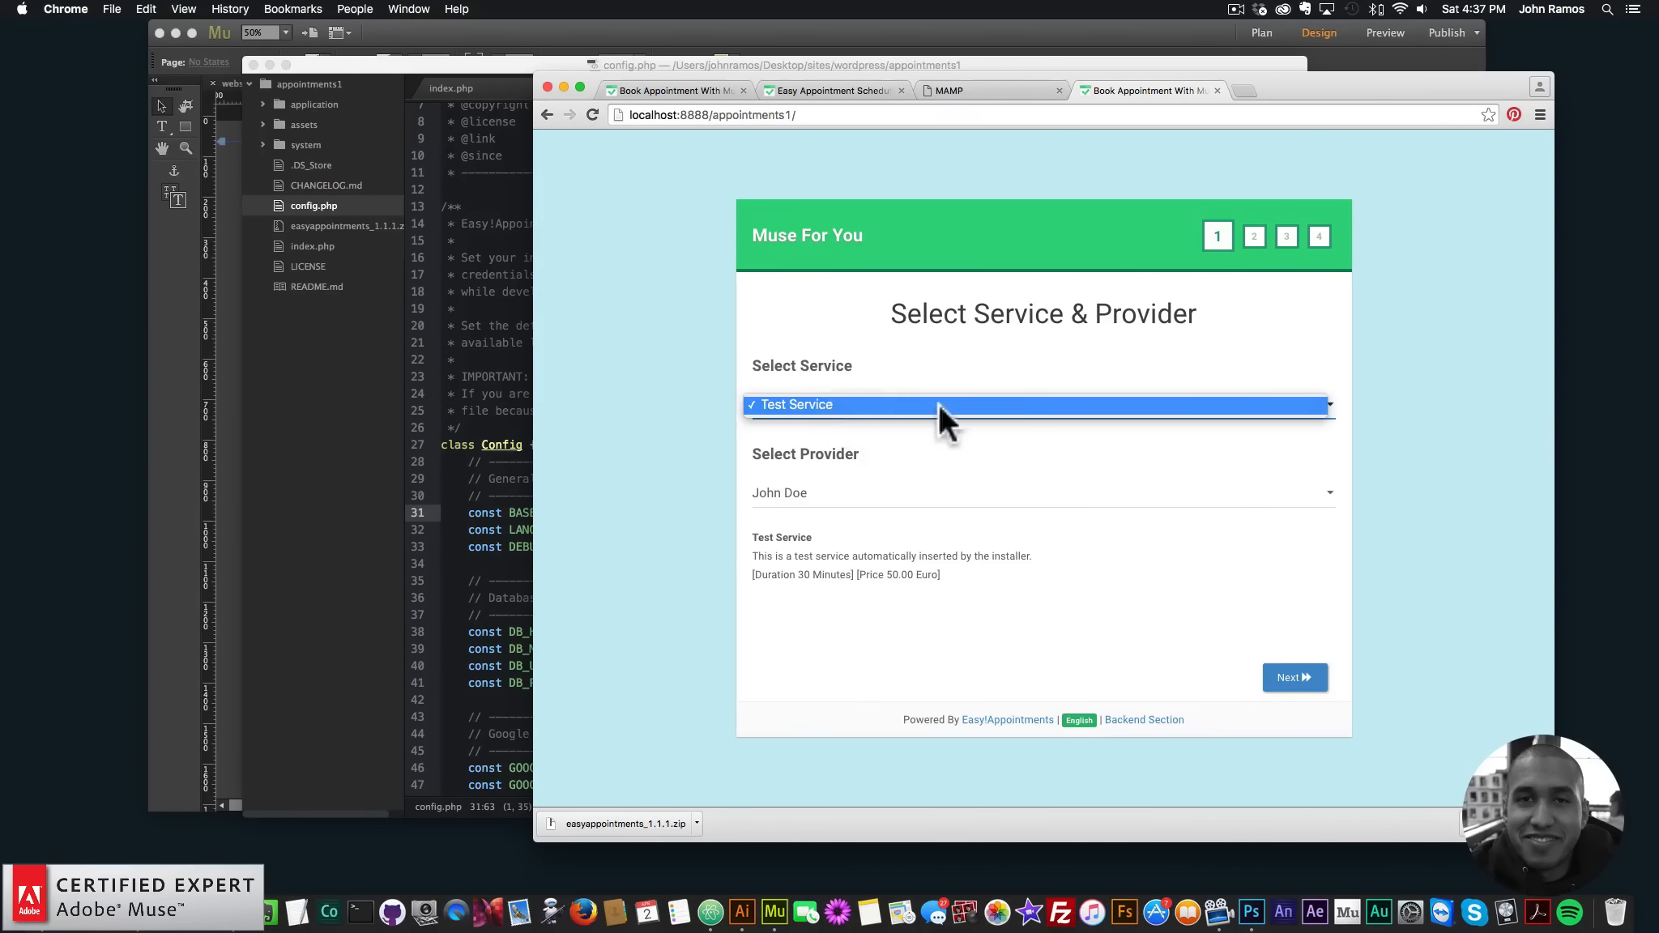
{"action": "left_click", "coordinate": [939, 406]}
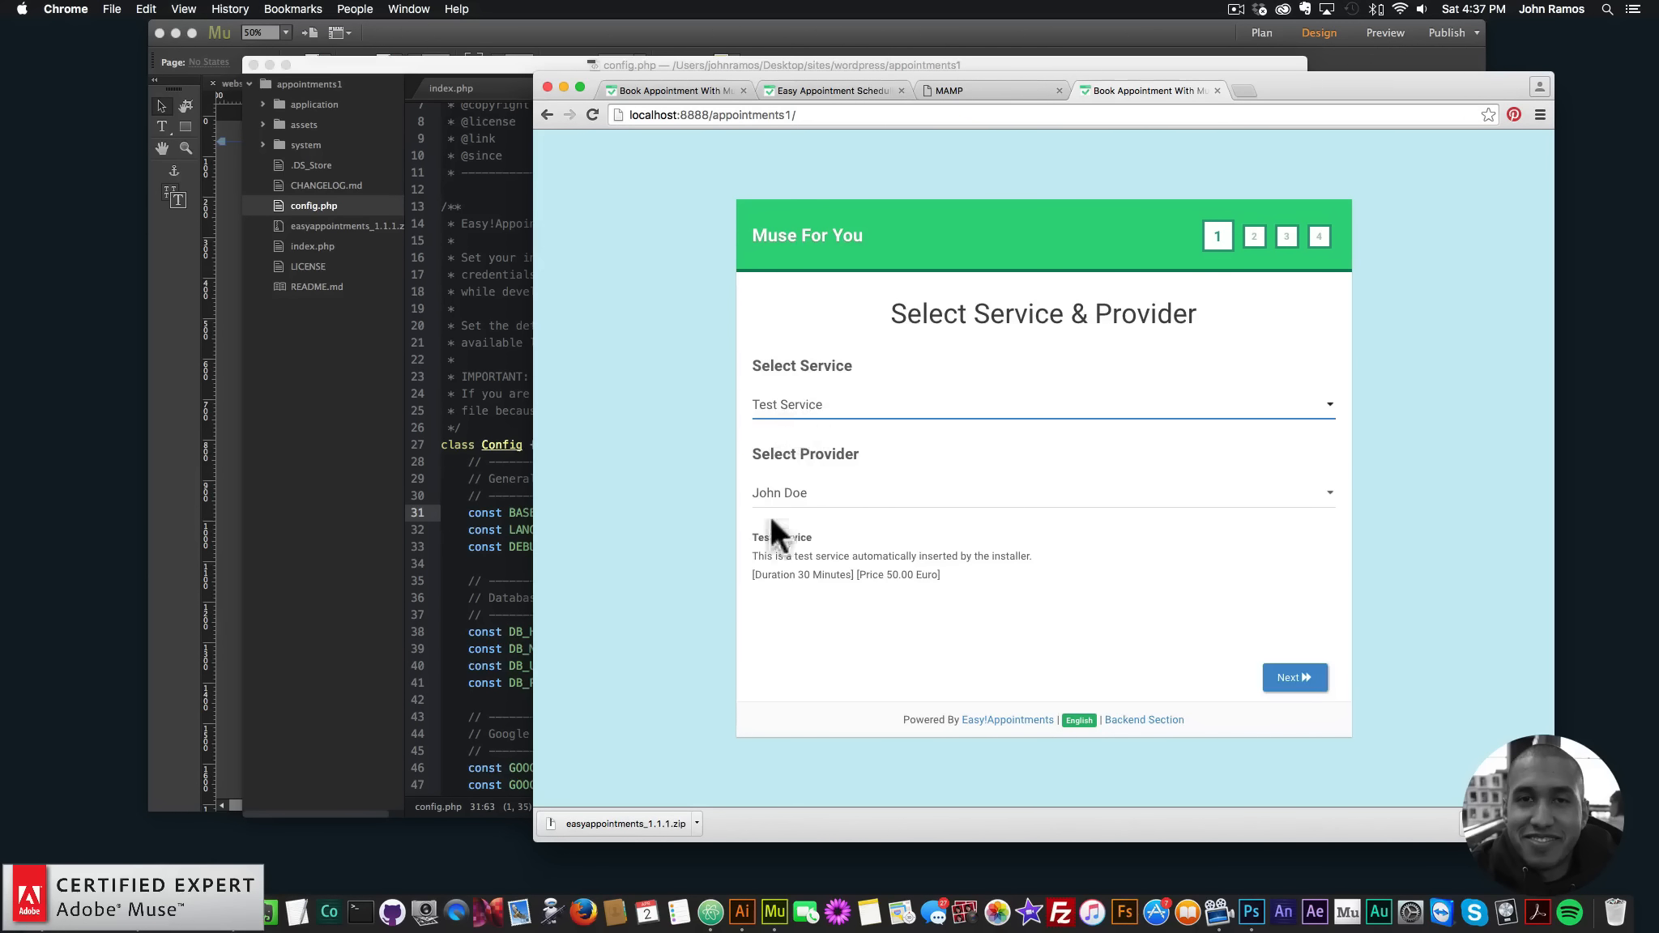
{"action": "left_click", "coordinate": [825, 408]}
{"action": "left_click", "coordinate": [825, 409]}
- Append index.php/backend to the page address
{"action": "left_click", "coordinate": [855, 120]}
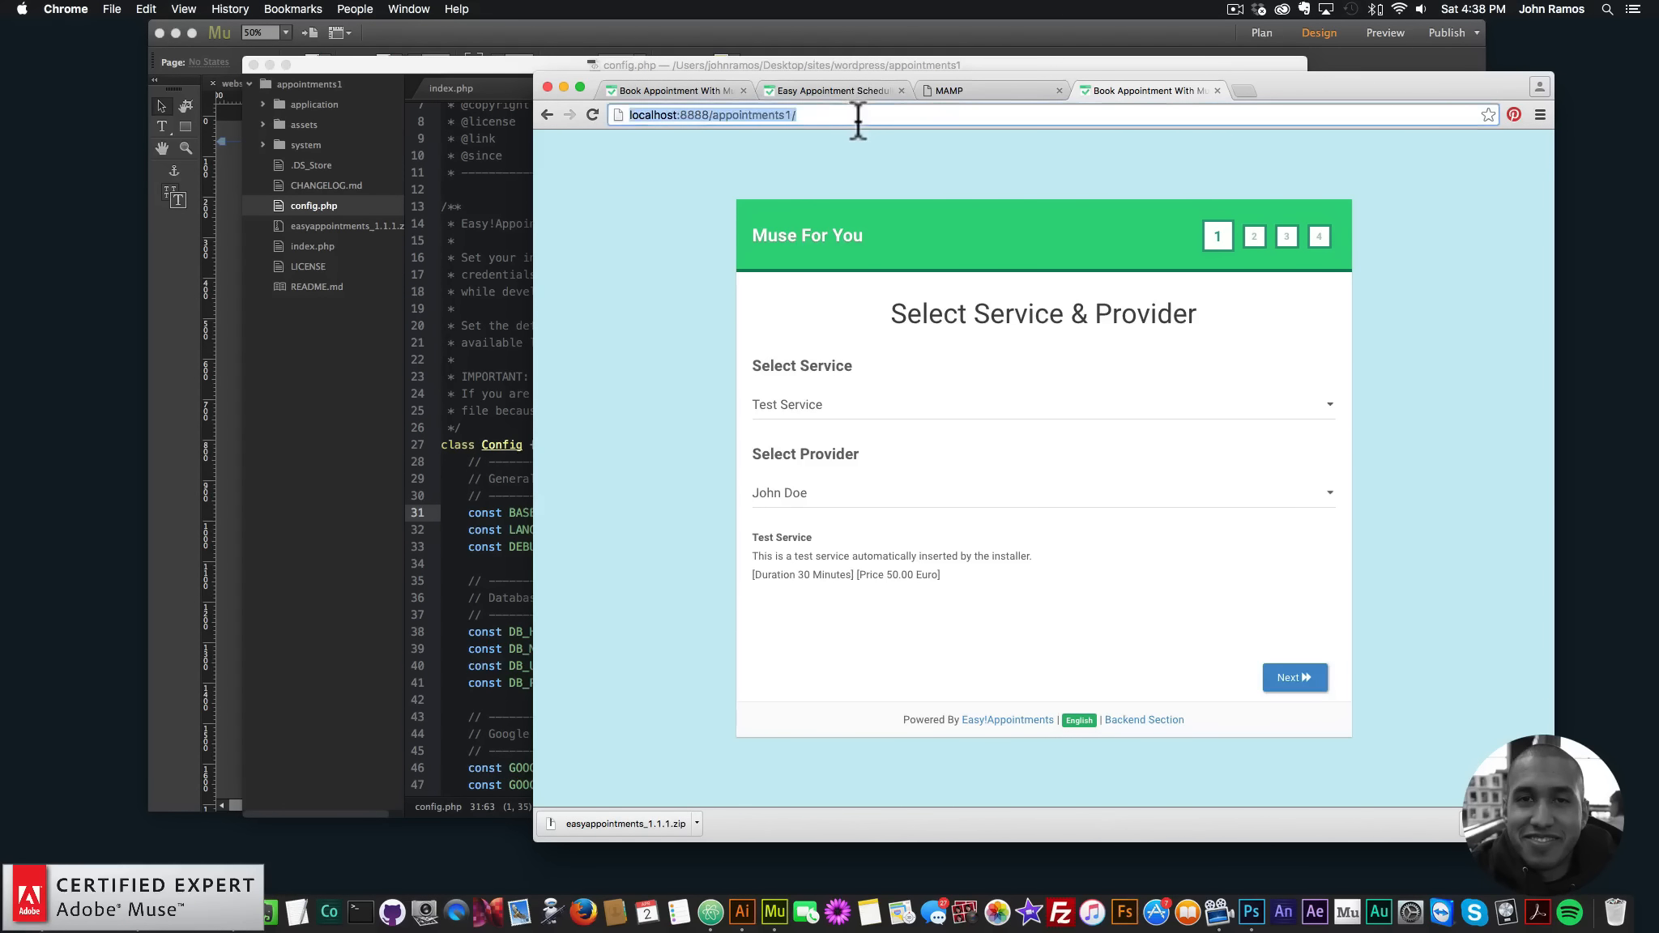
{"action": "left_click", "coordinate": [872, 120]}
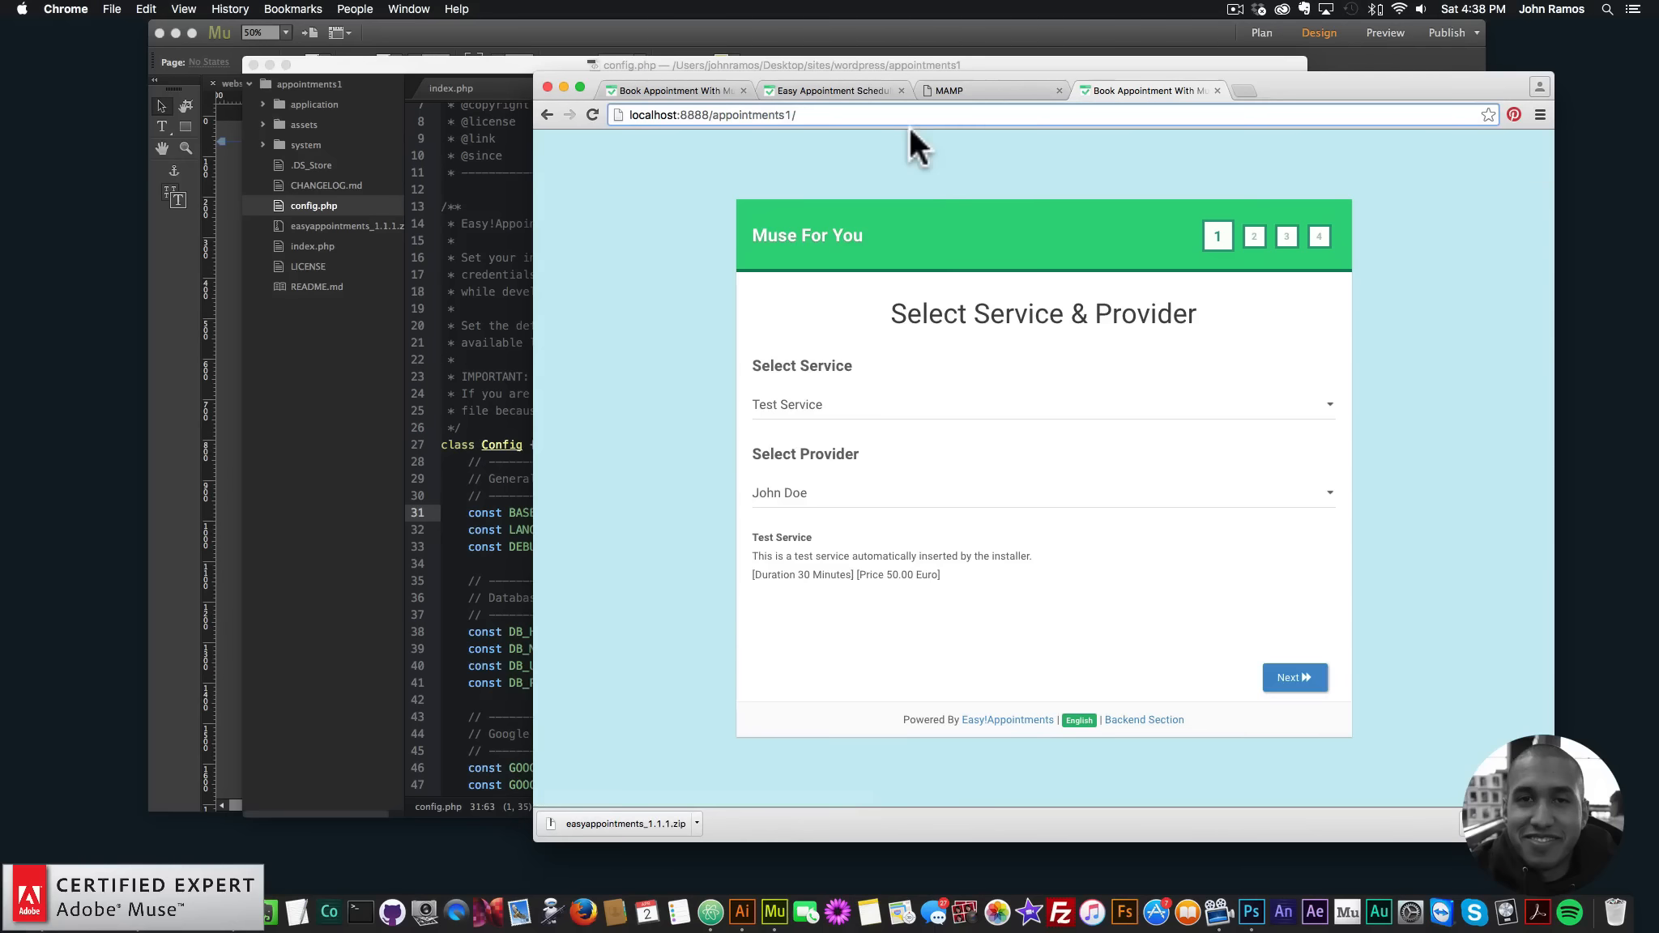
{"action": "type", "text": "index.php/"}
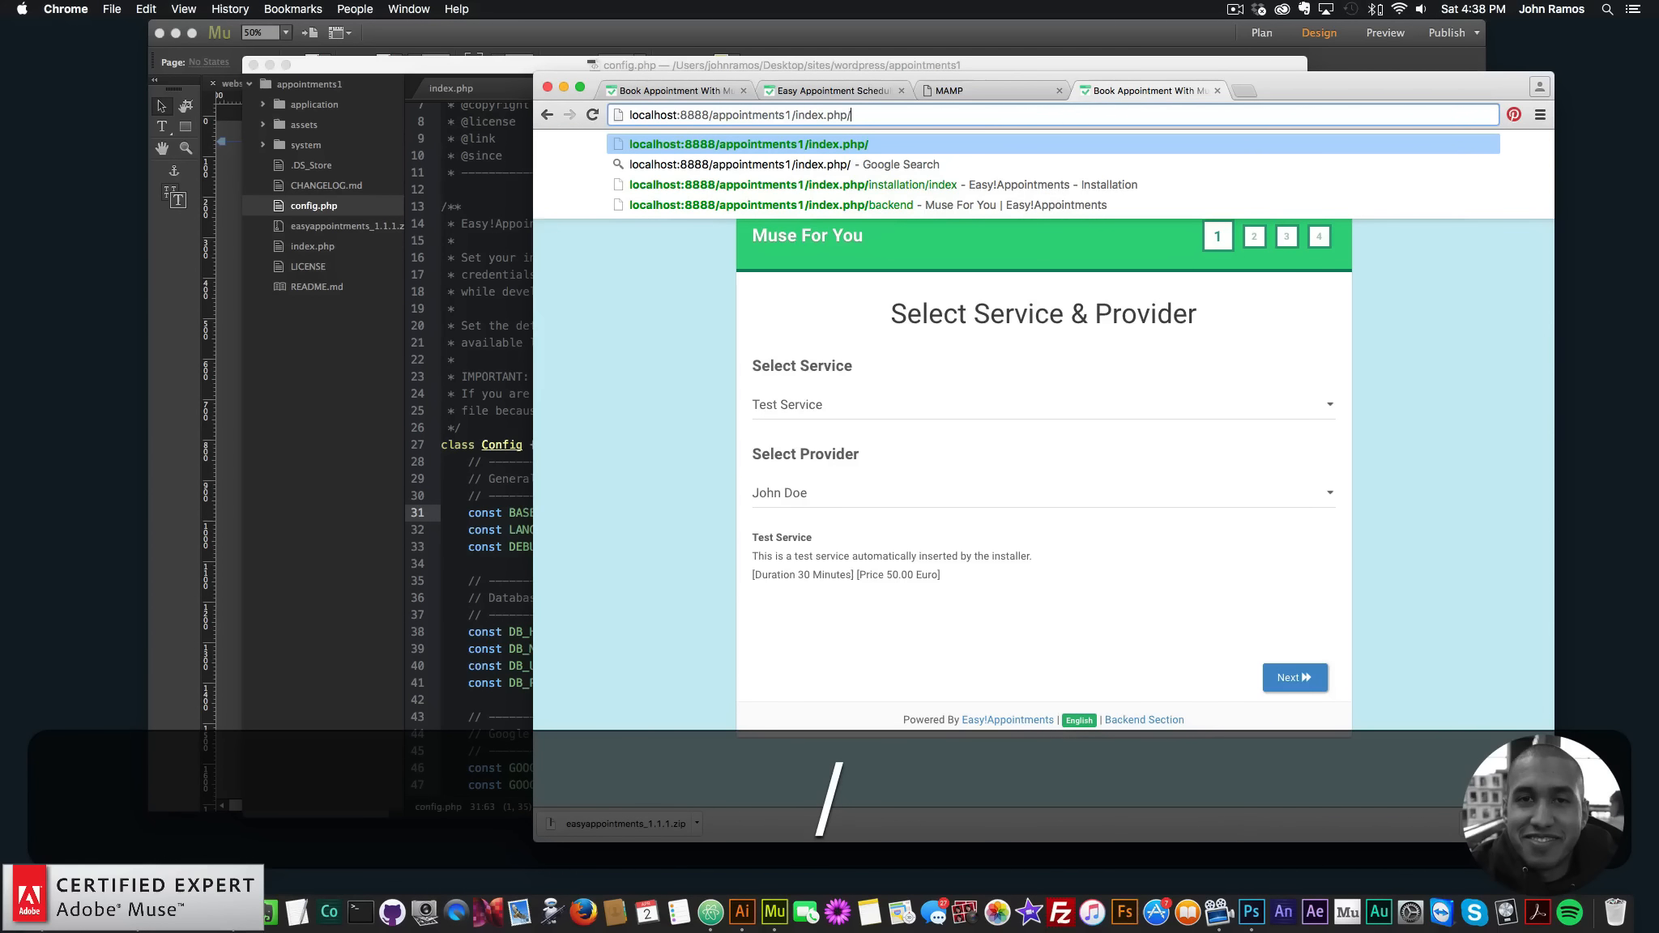
{"action": "type", "text": "backend"}
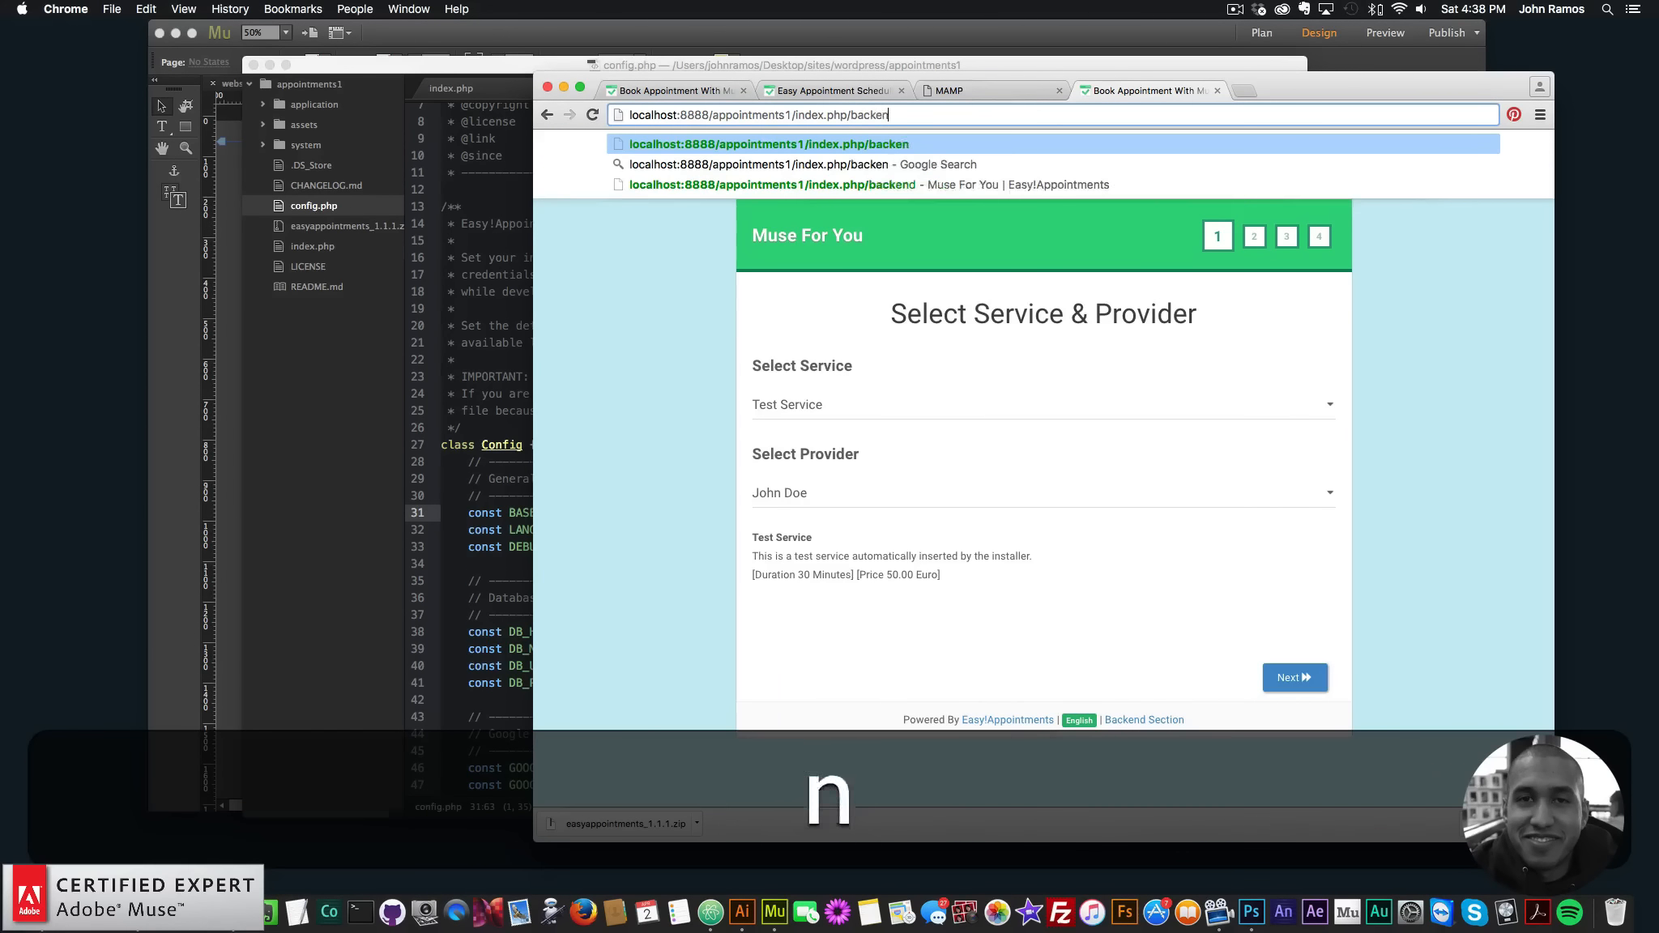
- Load the admin backend and show the Providers list under Users
{"action": "key", "text": "Return"}
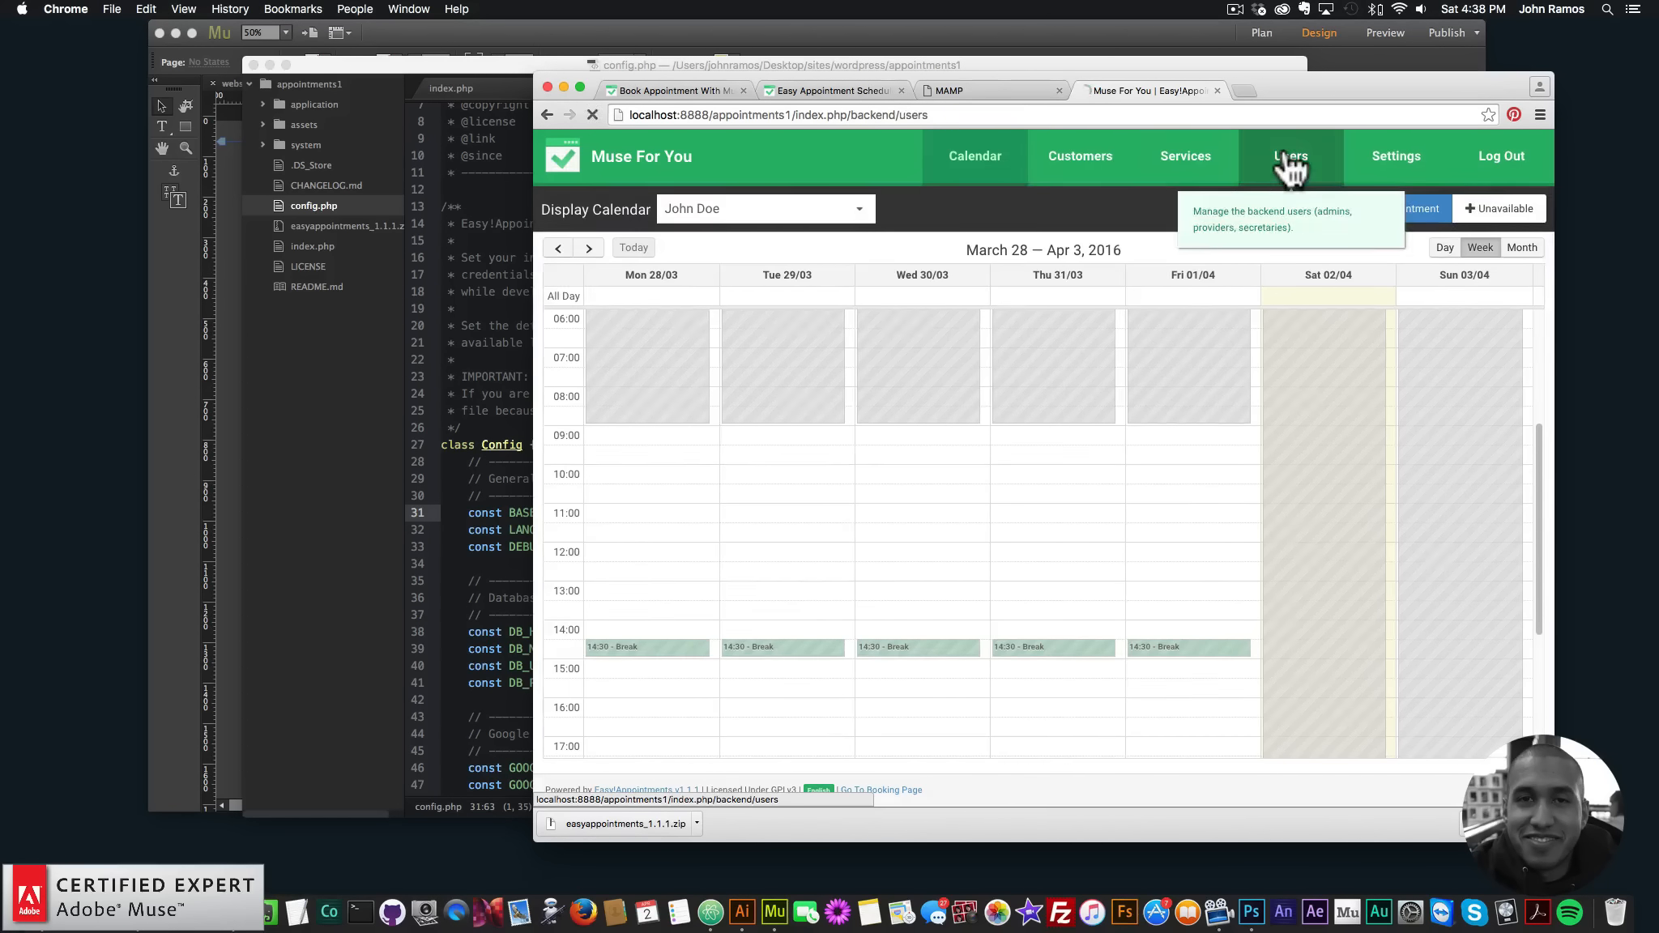
{"action": "left_click", "coordinate": [1288, 165]}
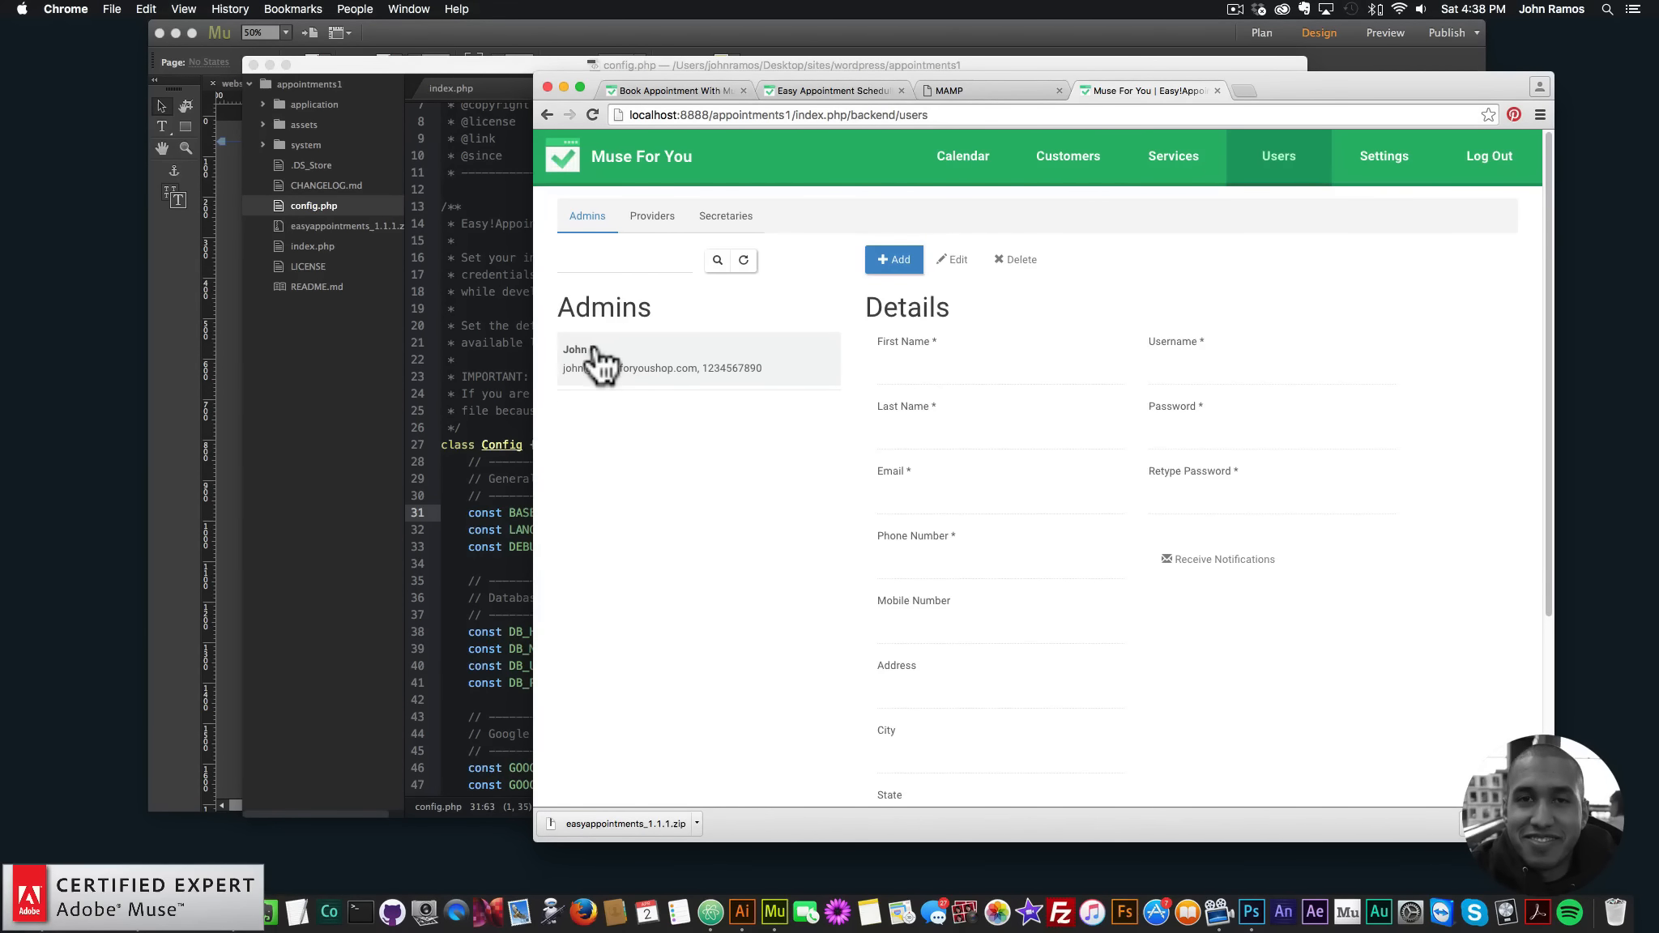
{"action": "left_click", "coordinate": [658, 231]}
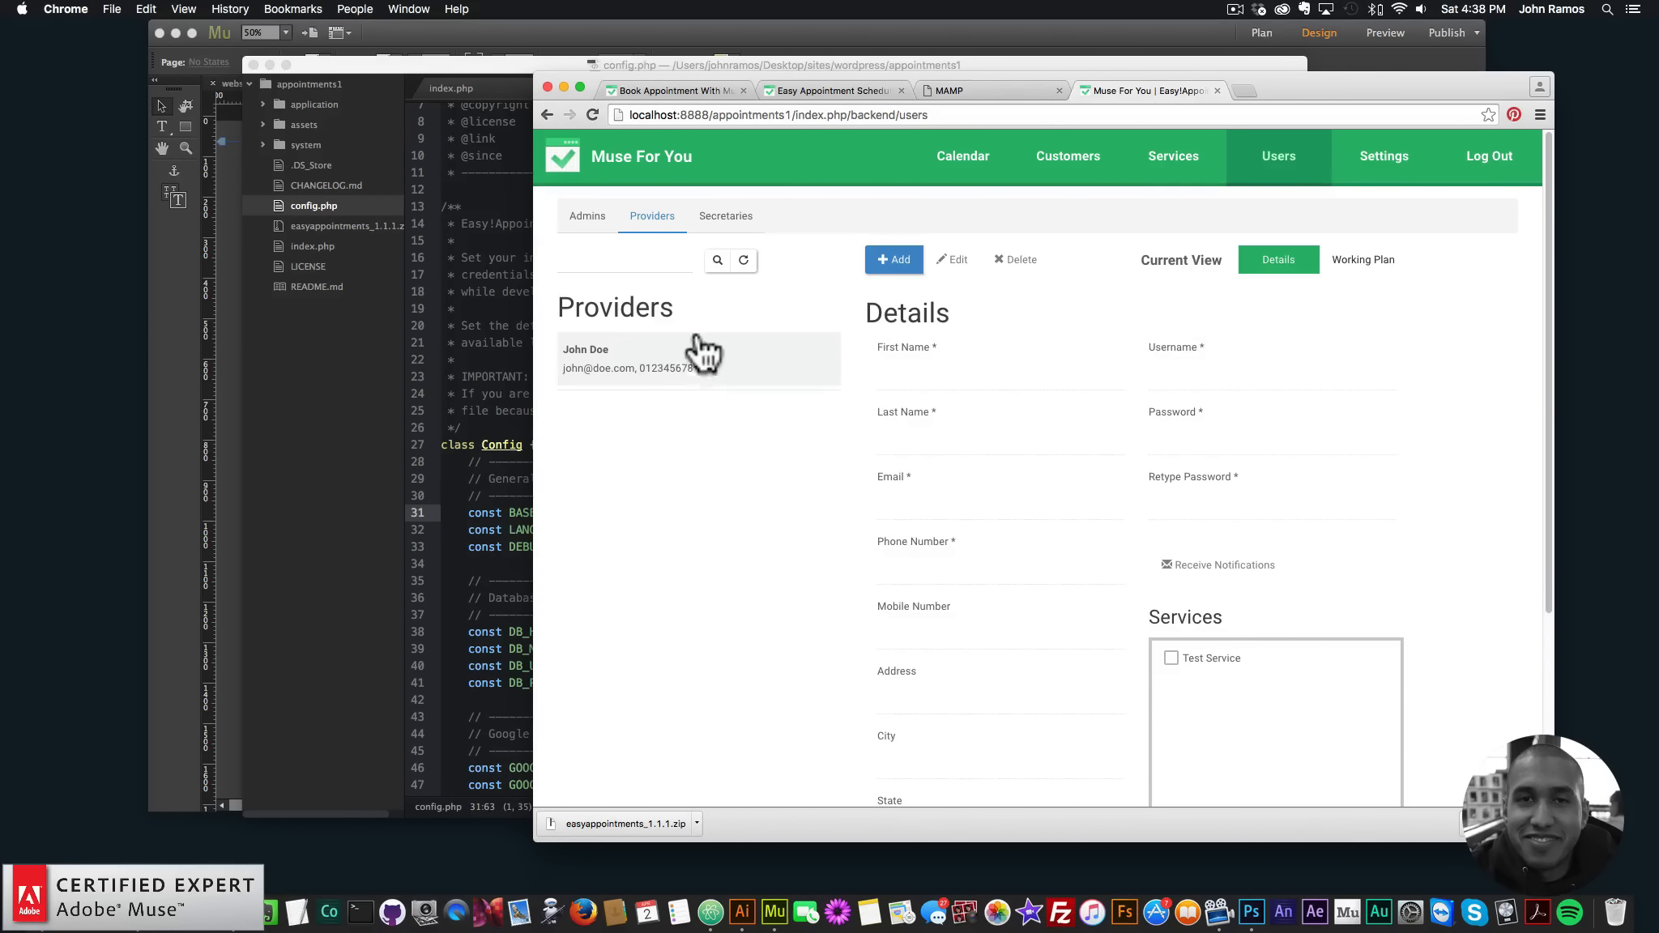
- Add a new provider with first name, last name, e-mail address and phone number
{"action": "left_click", "coordinate": [896, 265]}
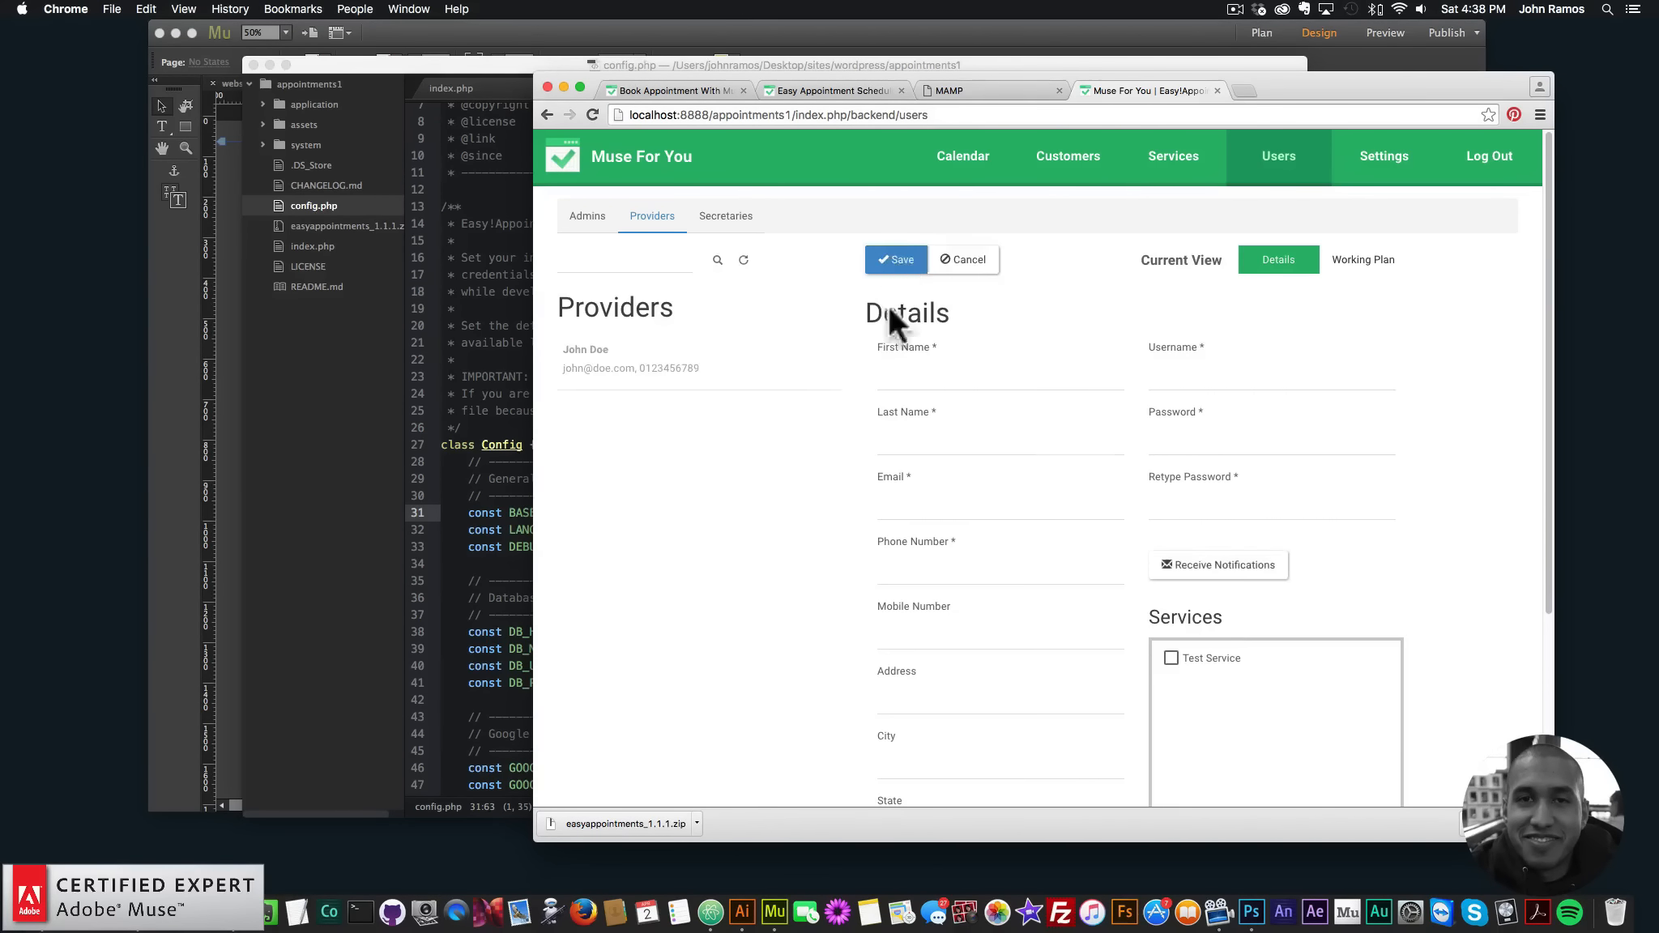
{"action": "left_click", "coordinate": [940, 387]}
{"action": "type", "text": "John"}
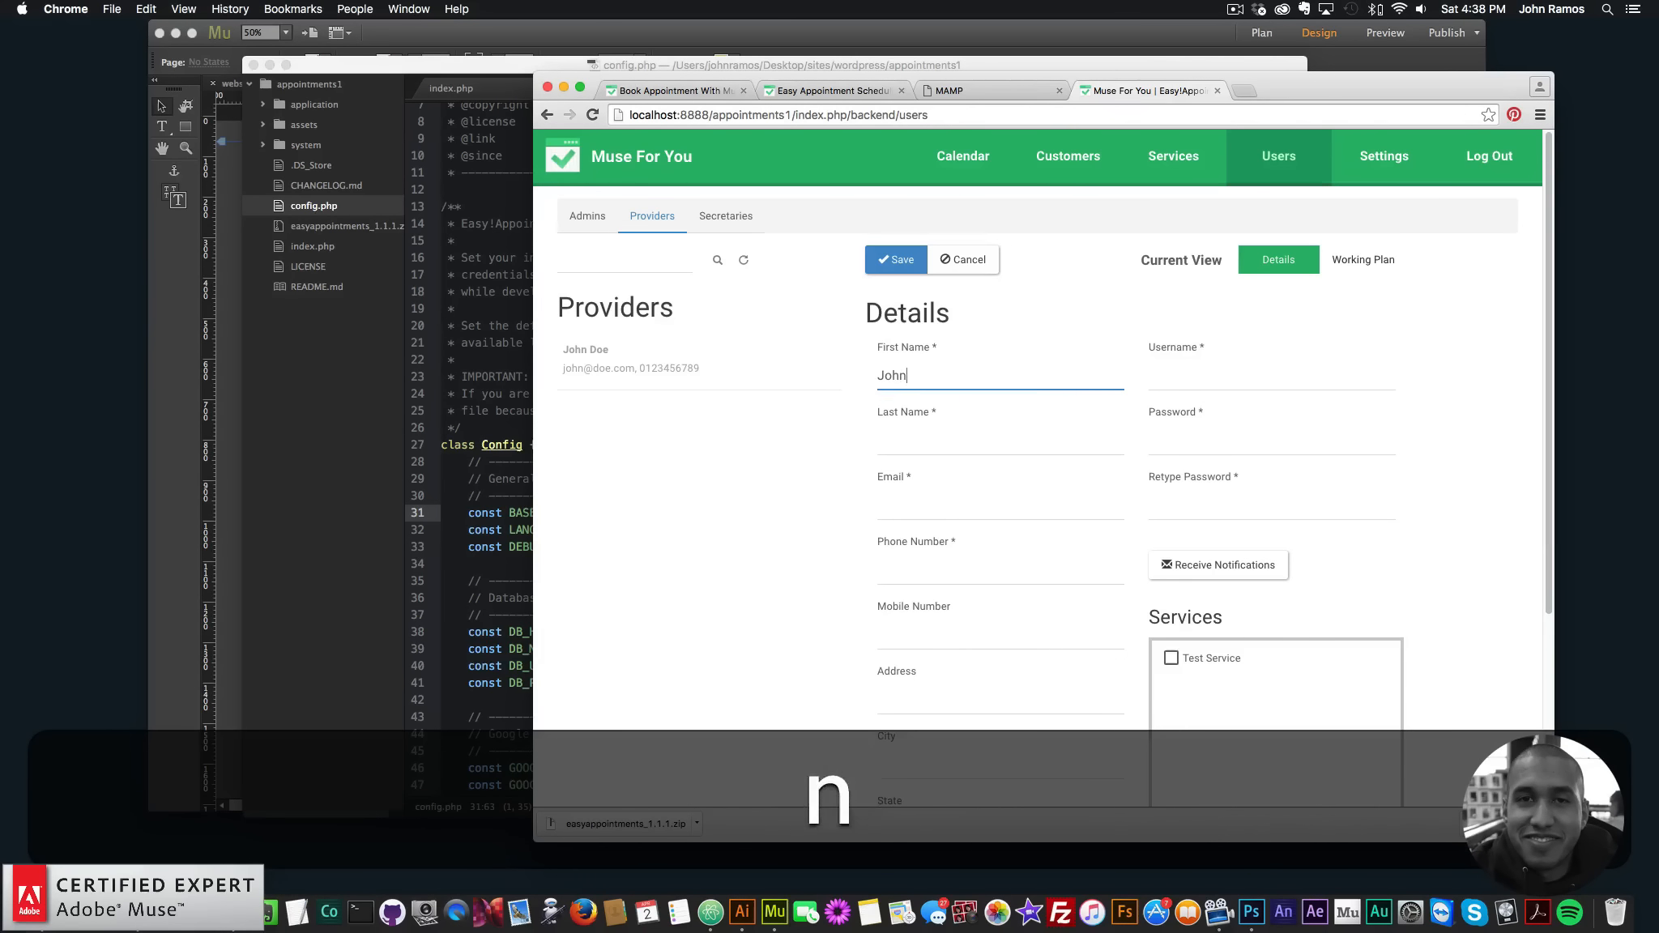
{"action": "key", "text": "Tab"}
{"action": "type", "text": "R"}
{"action": "key", "text": "Tab"}
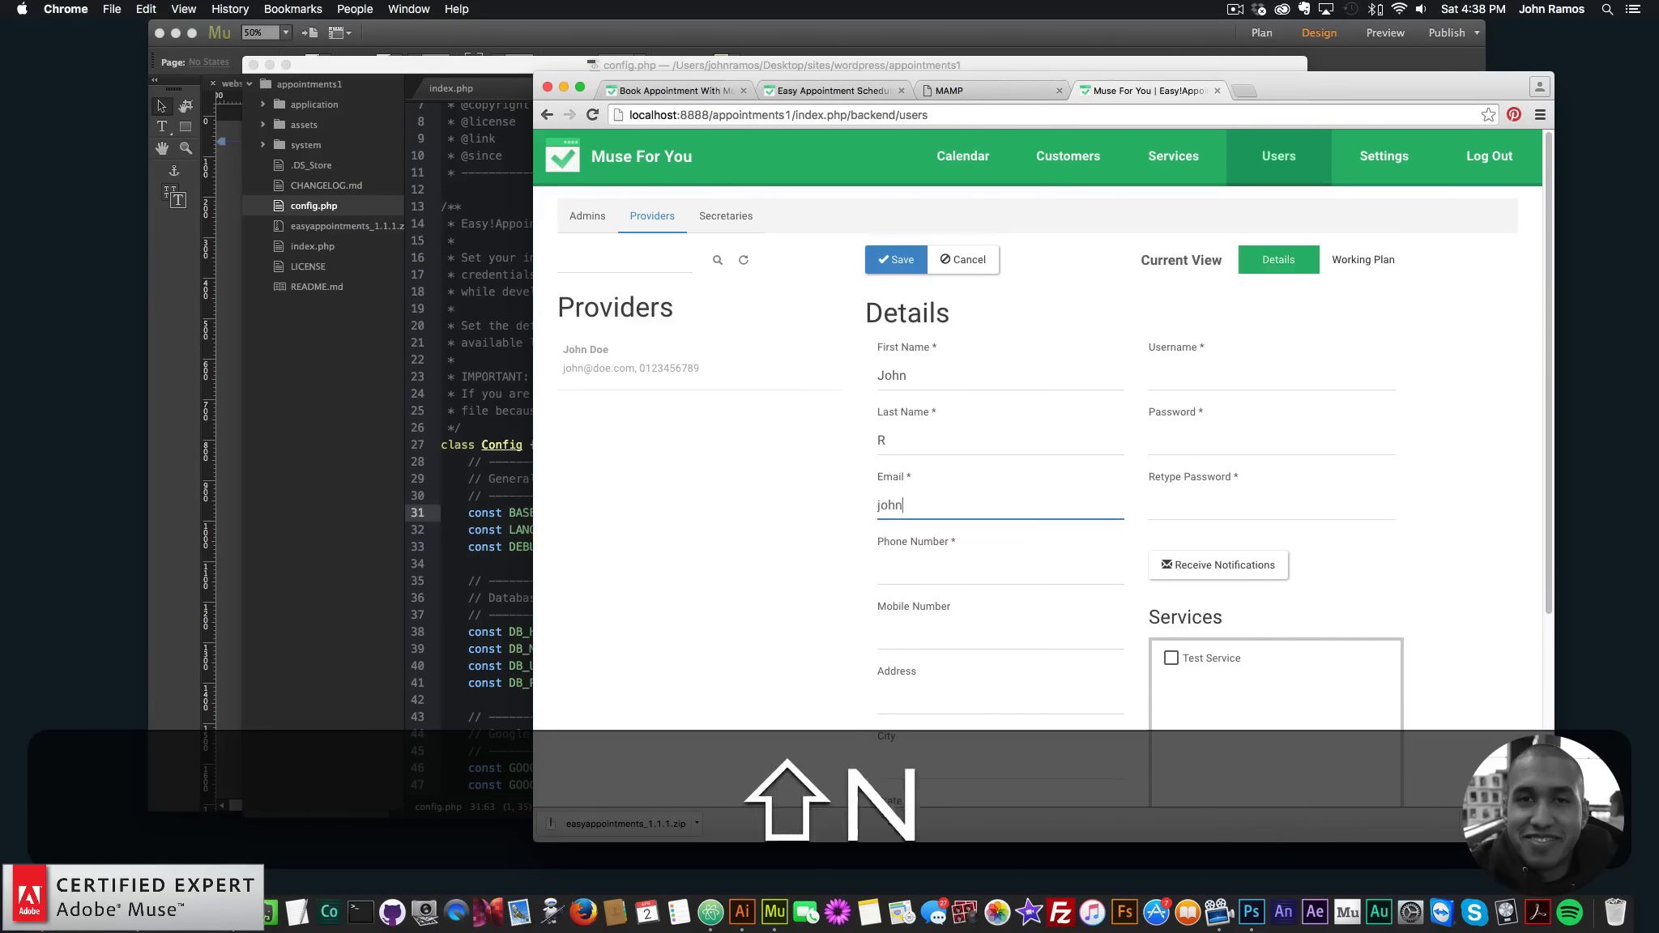
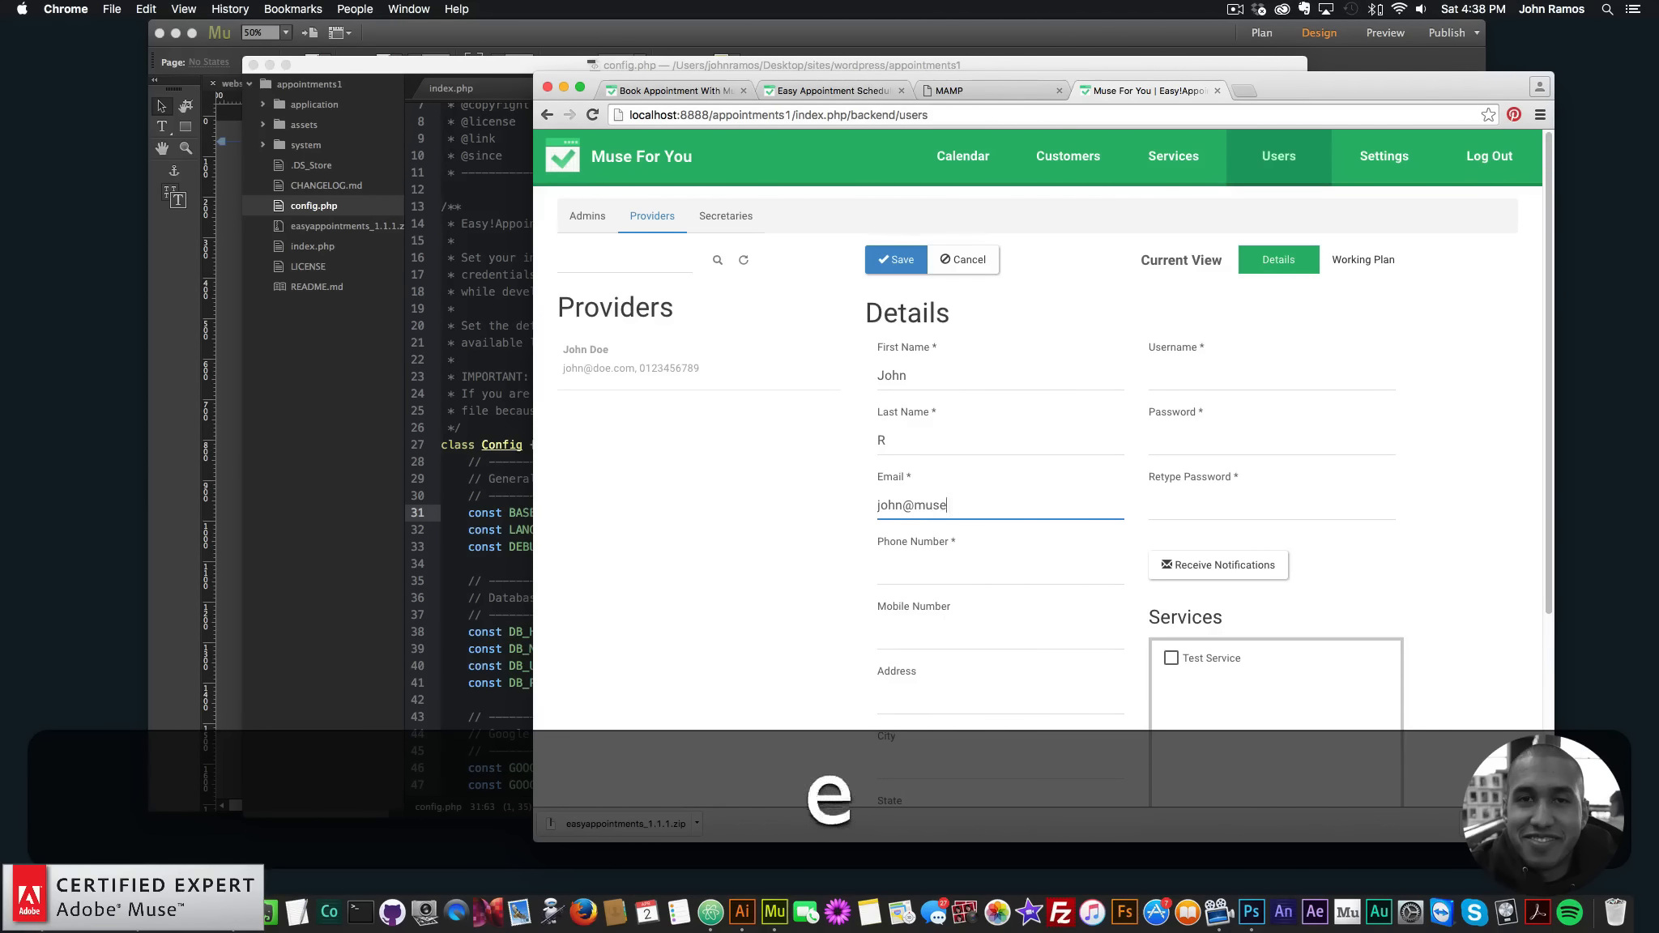
{"action": "key", "text": "Tab"}
{"action": "type", "text": "1"}
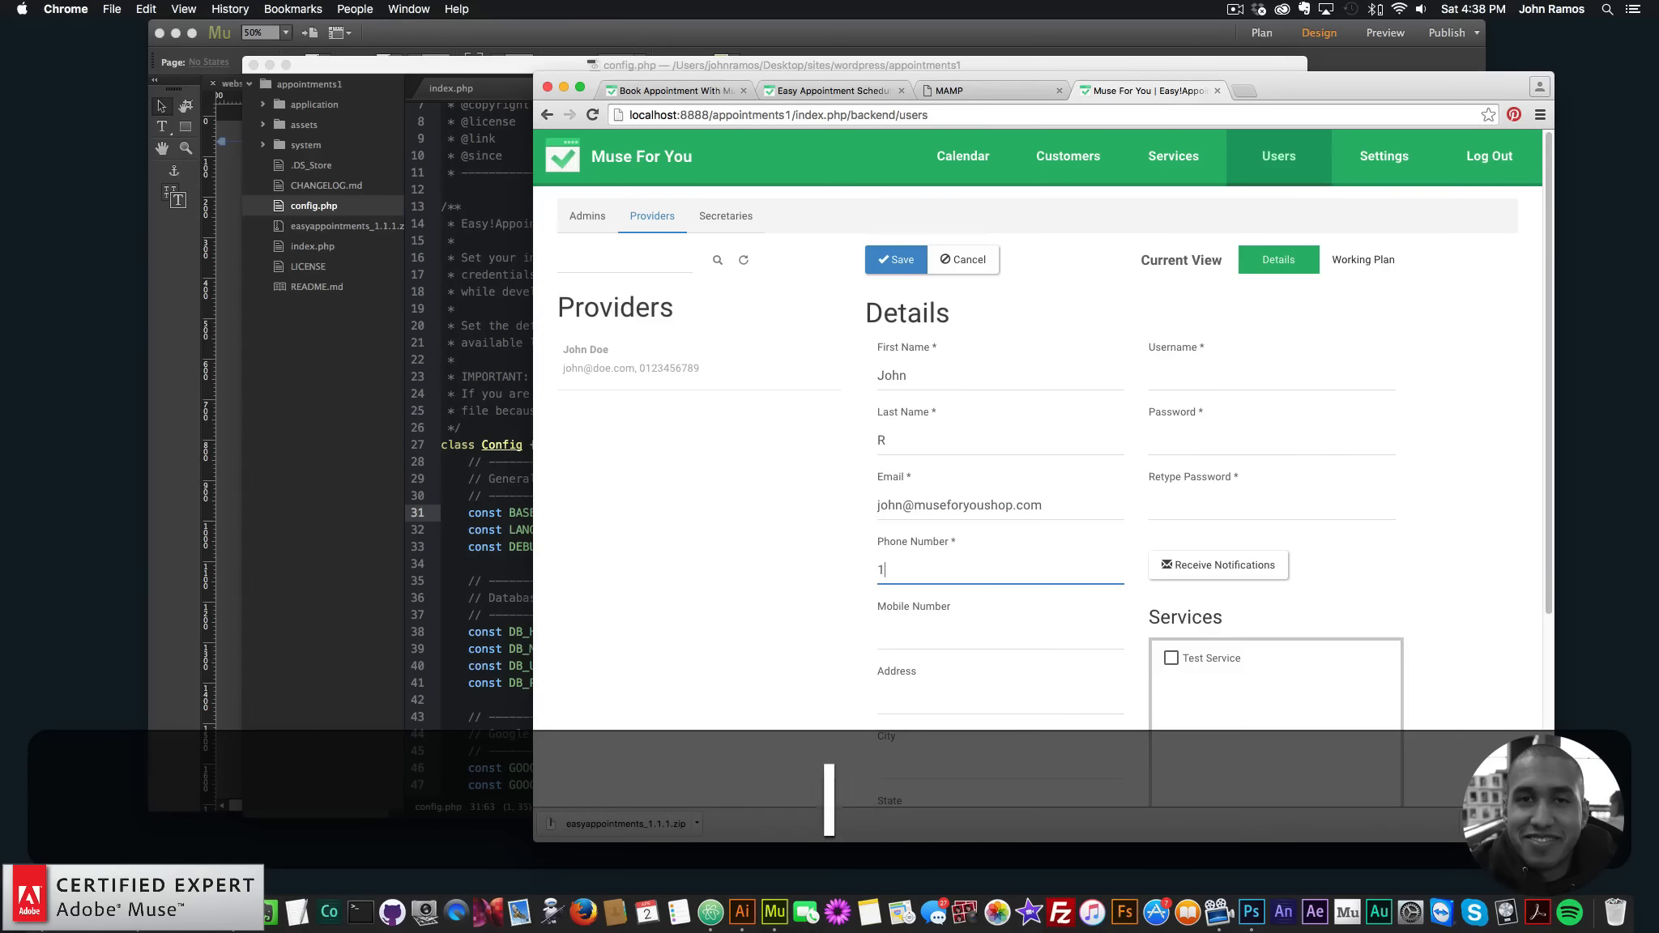
{"action": "type", "text": "234567890"}
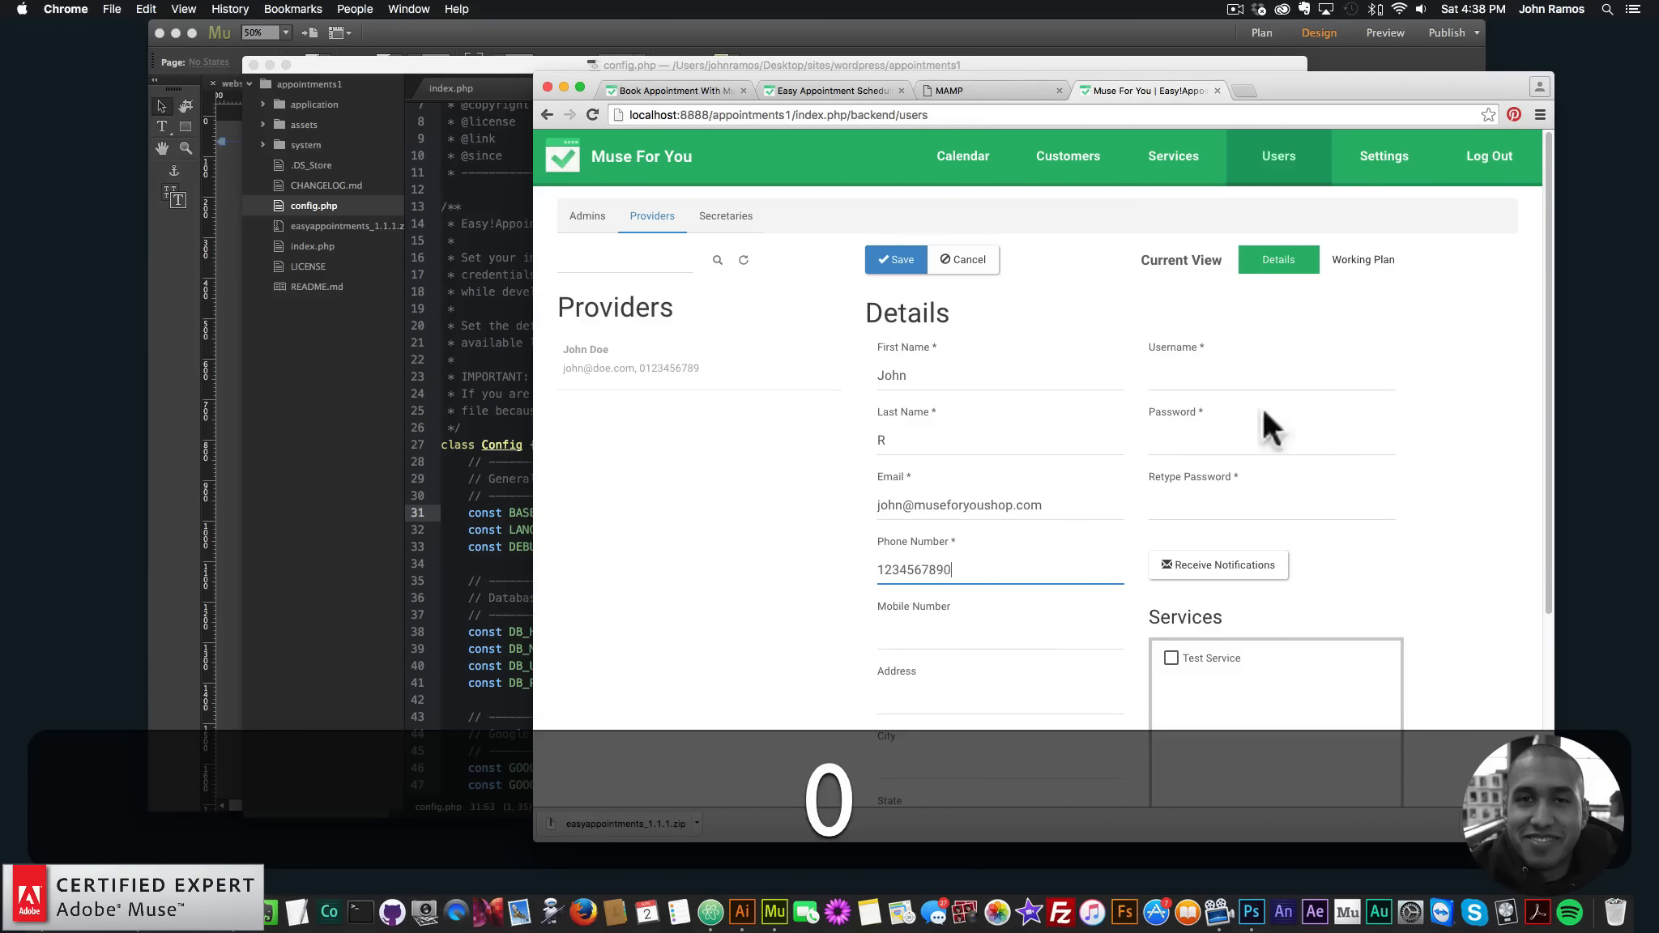
{"action": "scroll", "coordinate": [993, 649], "scroll_direction": "down", "scroll_amount": 3}
{"action": "scroll", "coordinate": [1118, 379], "scroll_direction": "up", "scroll_amount": 3}
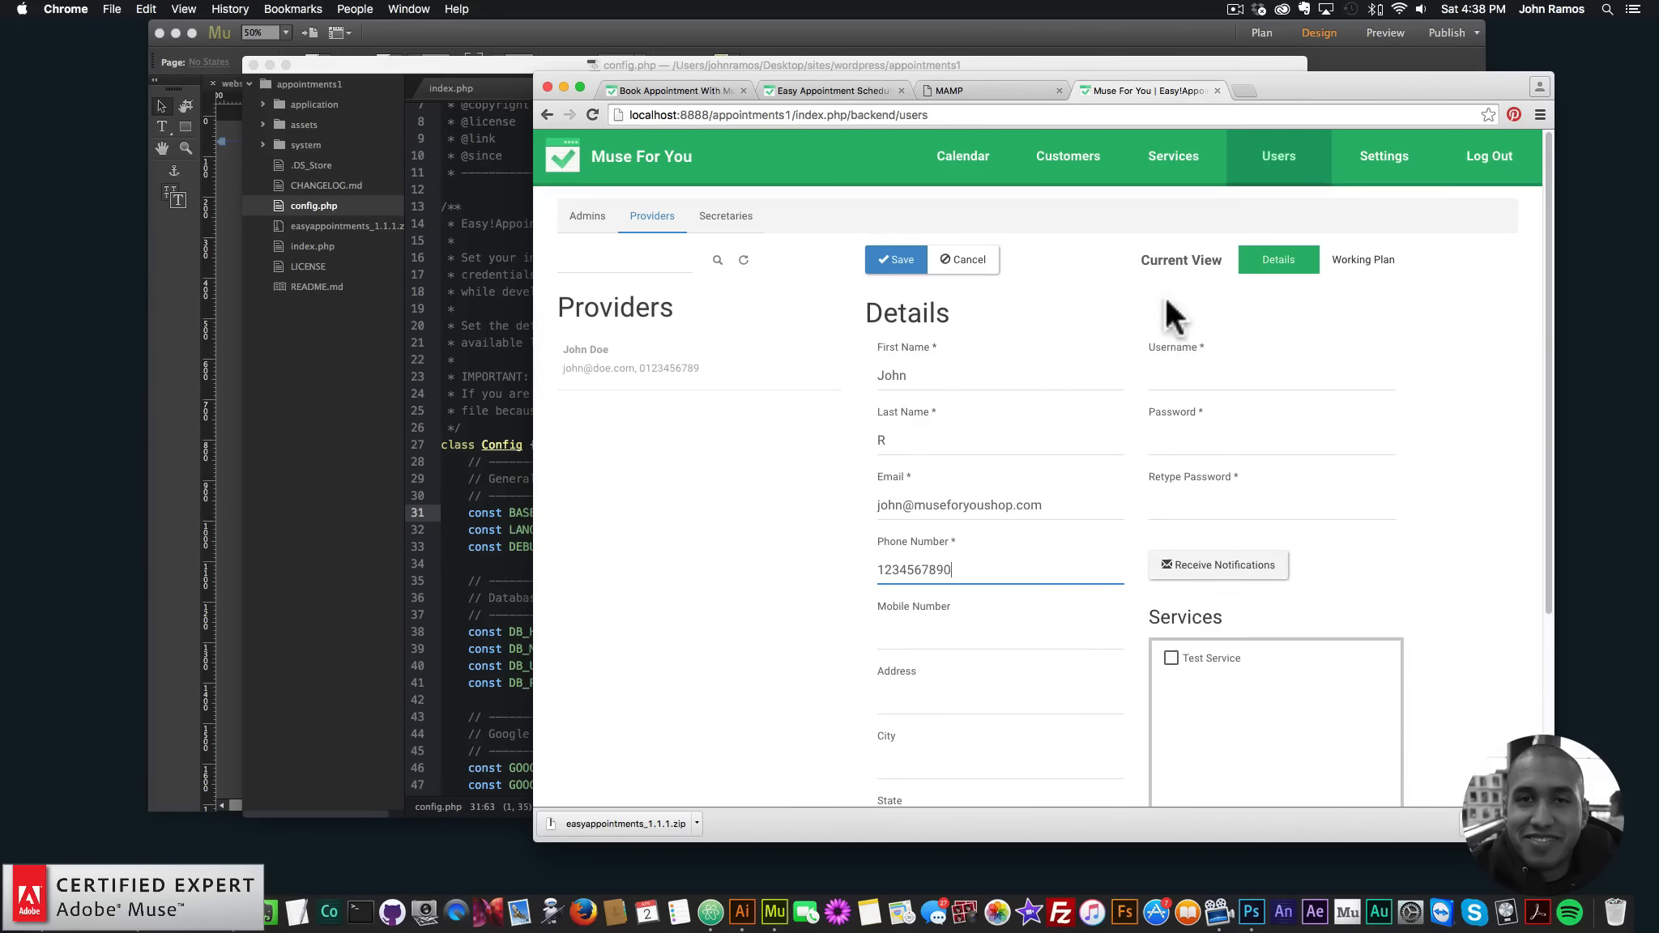
- Give the new provider a login username and password
{"action": "left_click", "coordinate": [1177, 387]}
{"action": "type", "text": "M"}
{"action": "key", "text": "BackSpace"}
{"action": "type", "text": "museforyou"}
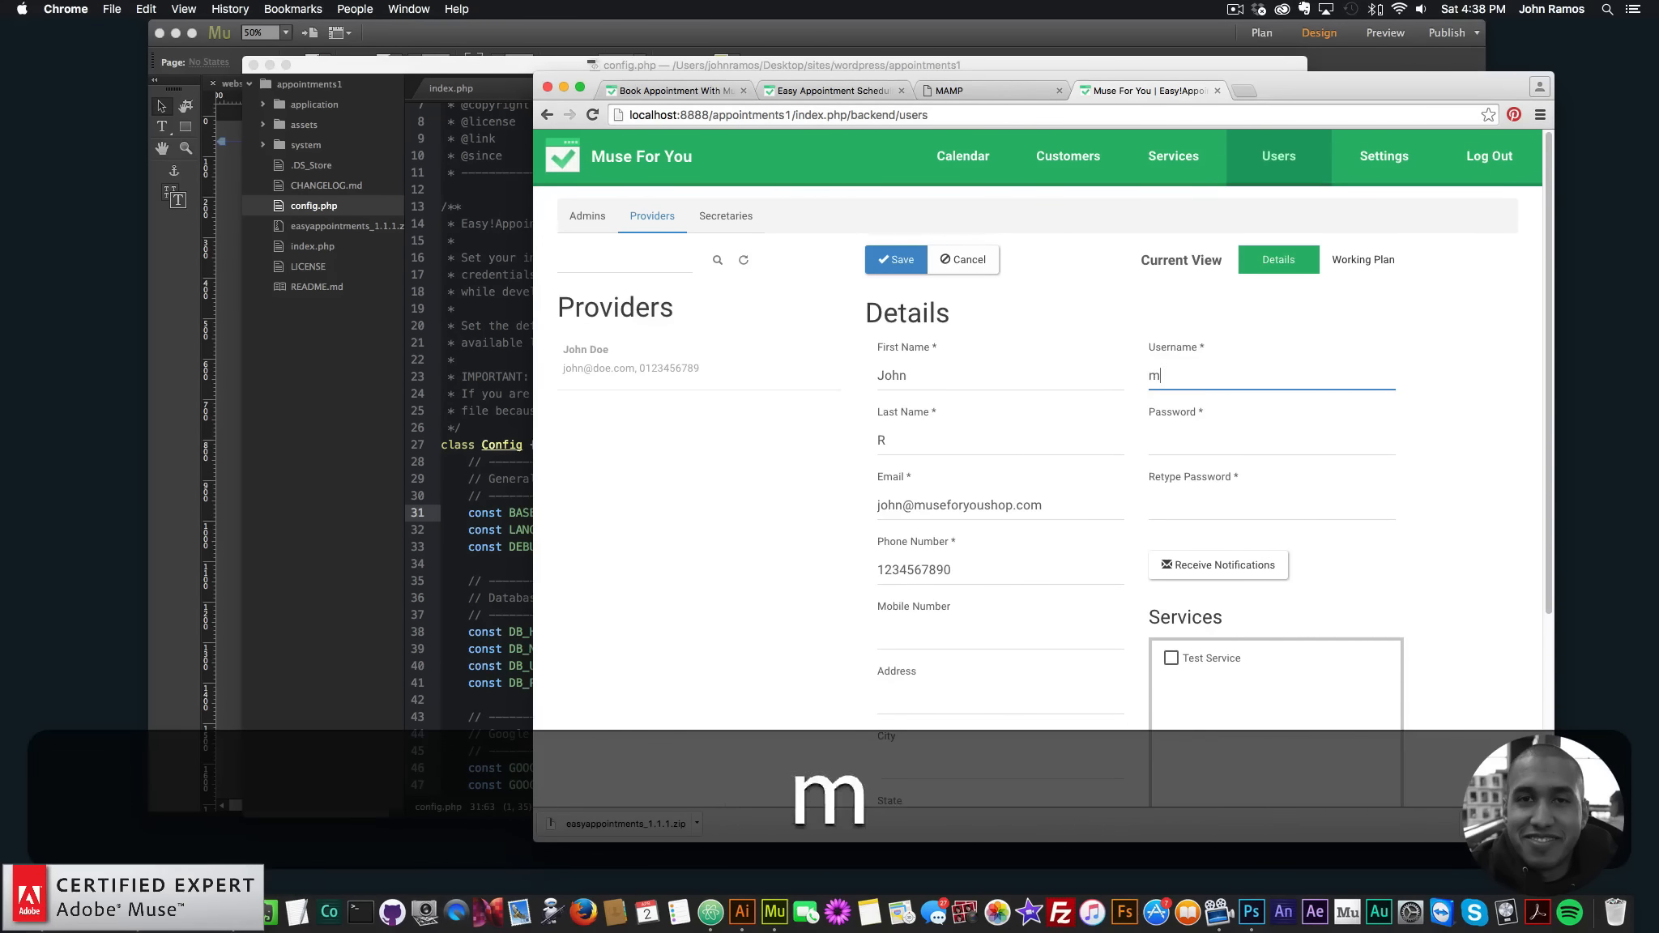
{"action": "key", "text": "Tab"}
{"action": "type", "text": "•"}
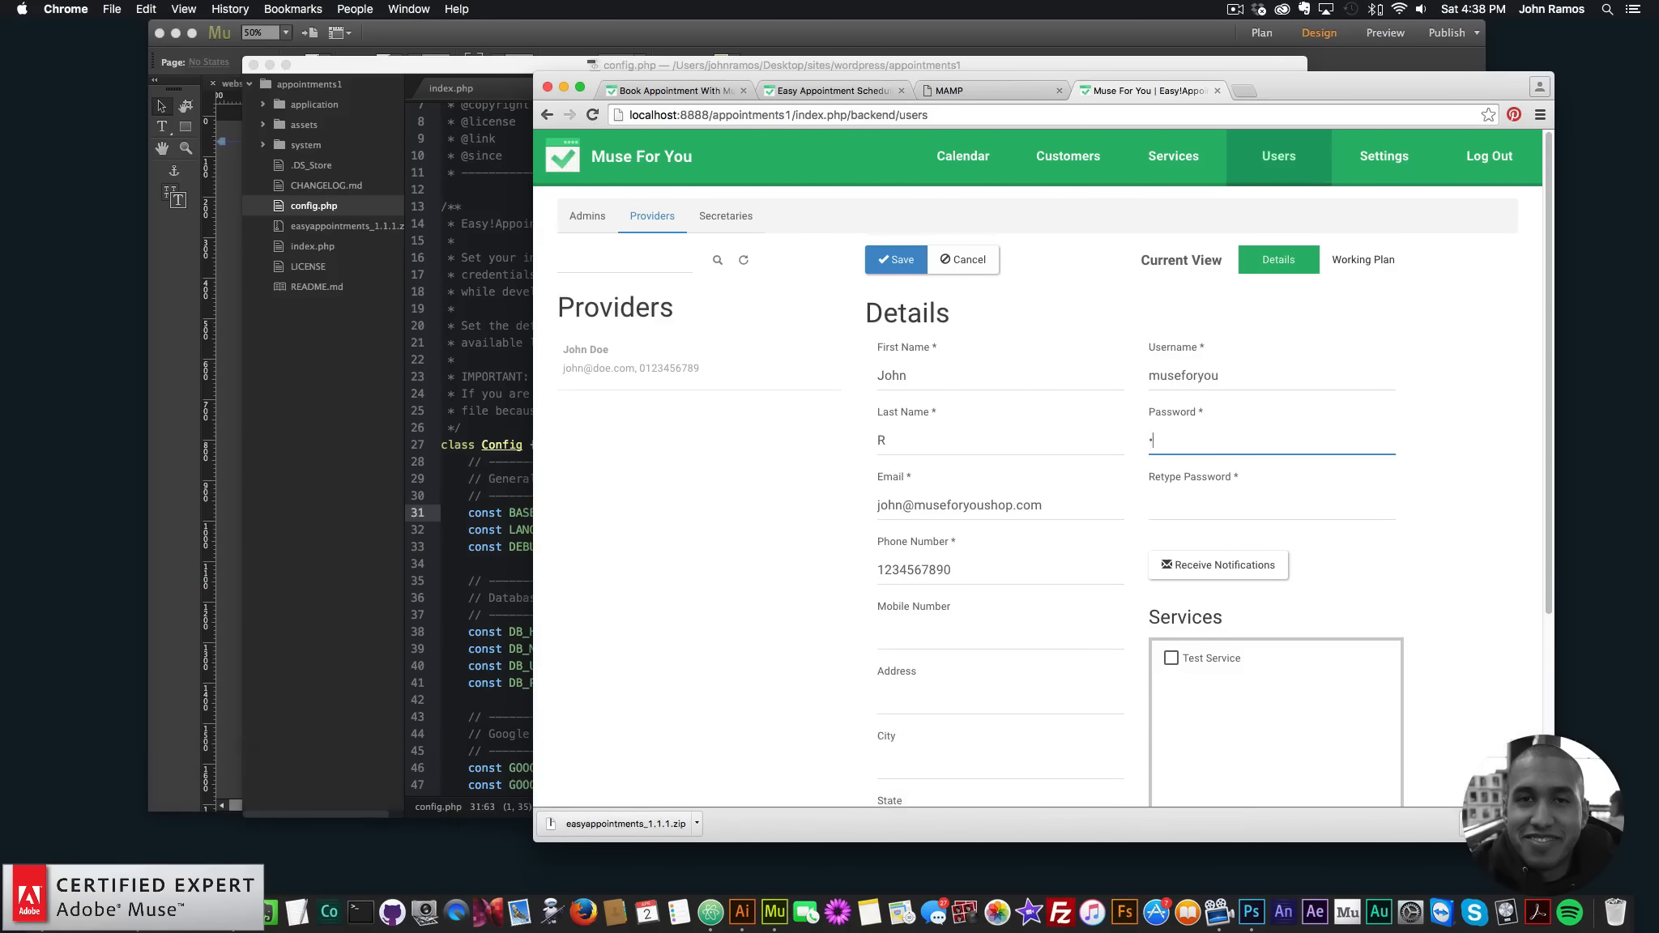
{"action": "type", "text": "••"}
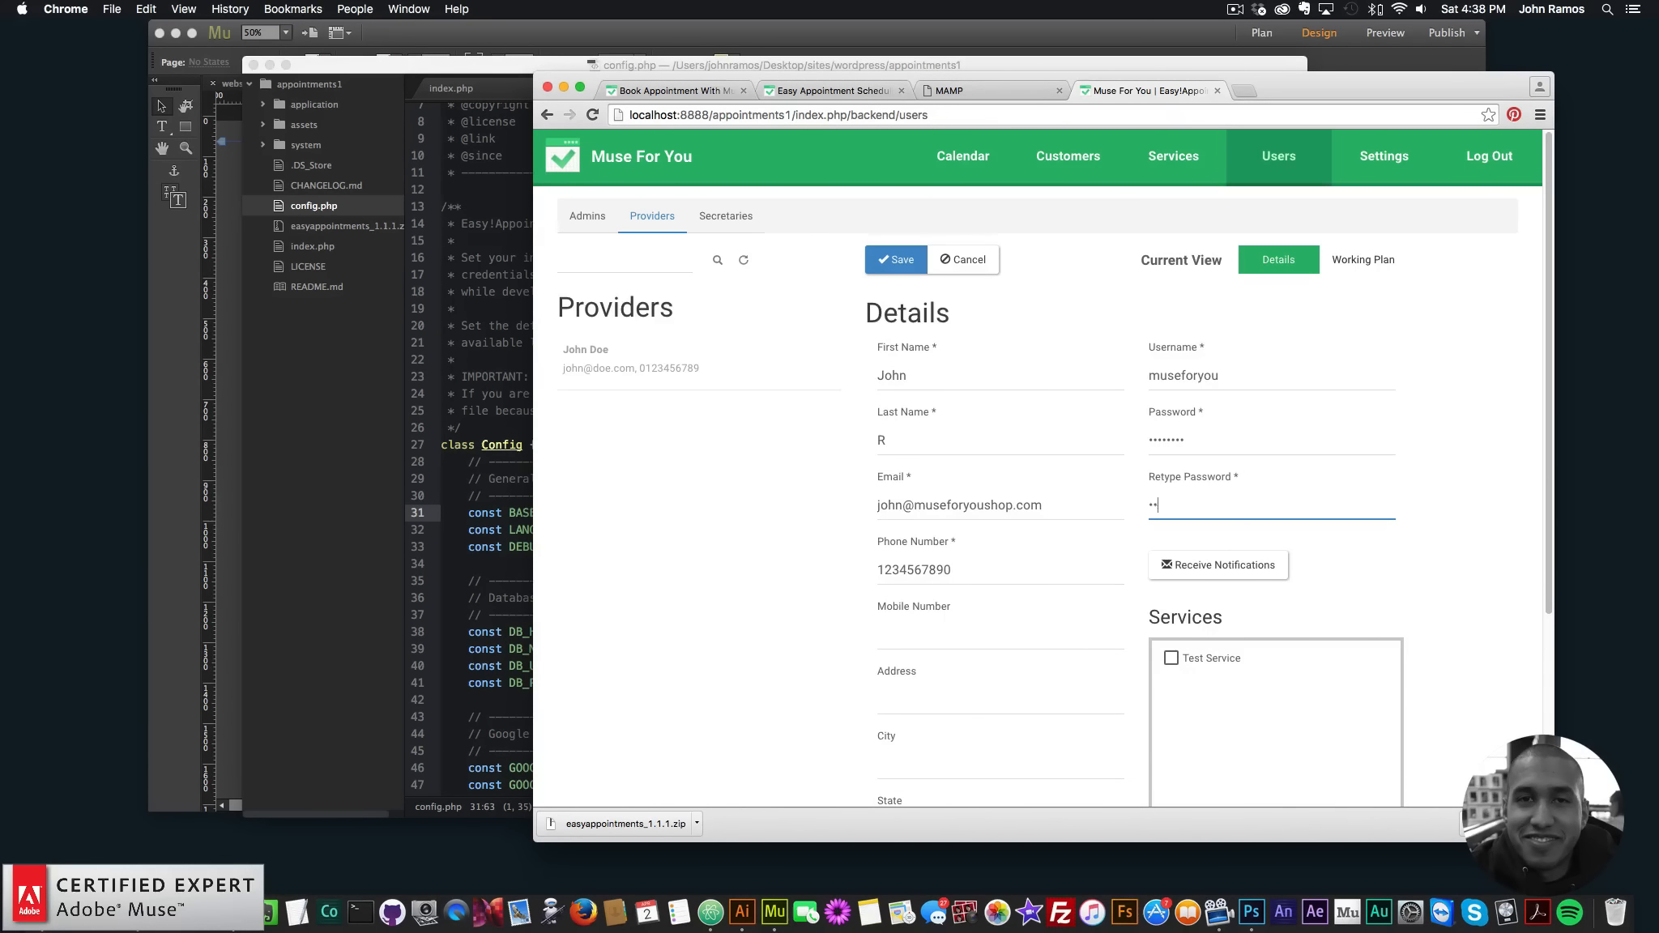
{"action": "scroll", "coordinate": [1139, 494], "scroll_direction": "down", "scroll_amount": 5}
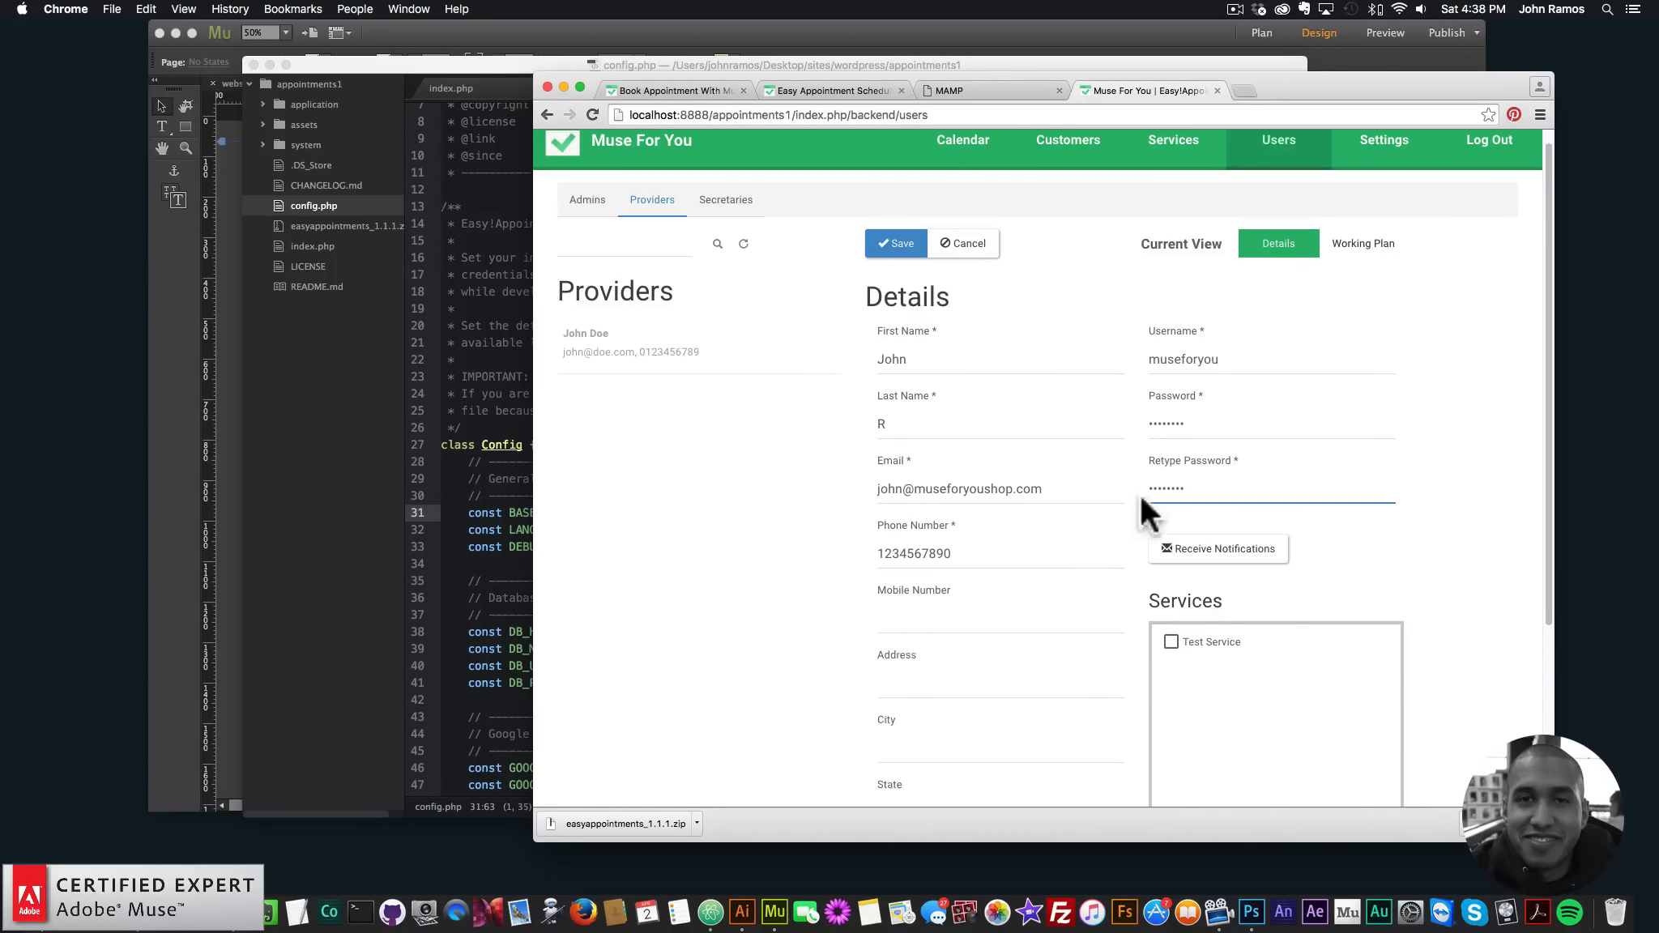
{"action": "scroll", "coordinate": [1010, 413], "scroll_direction": "up", "scroll_amount": 5}
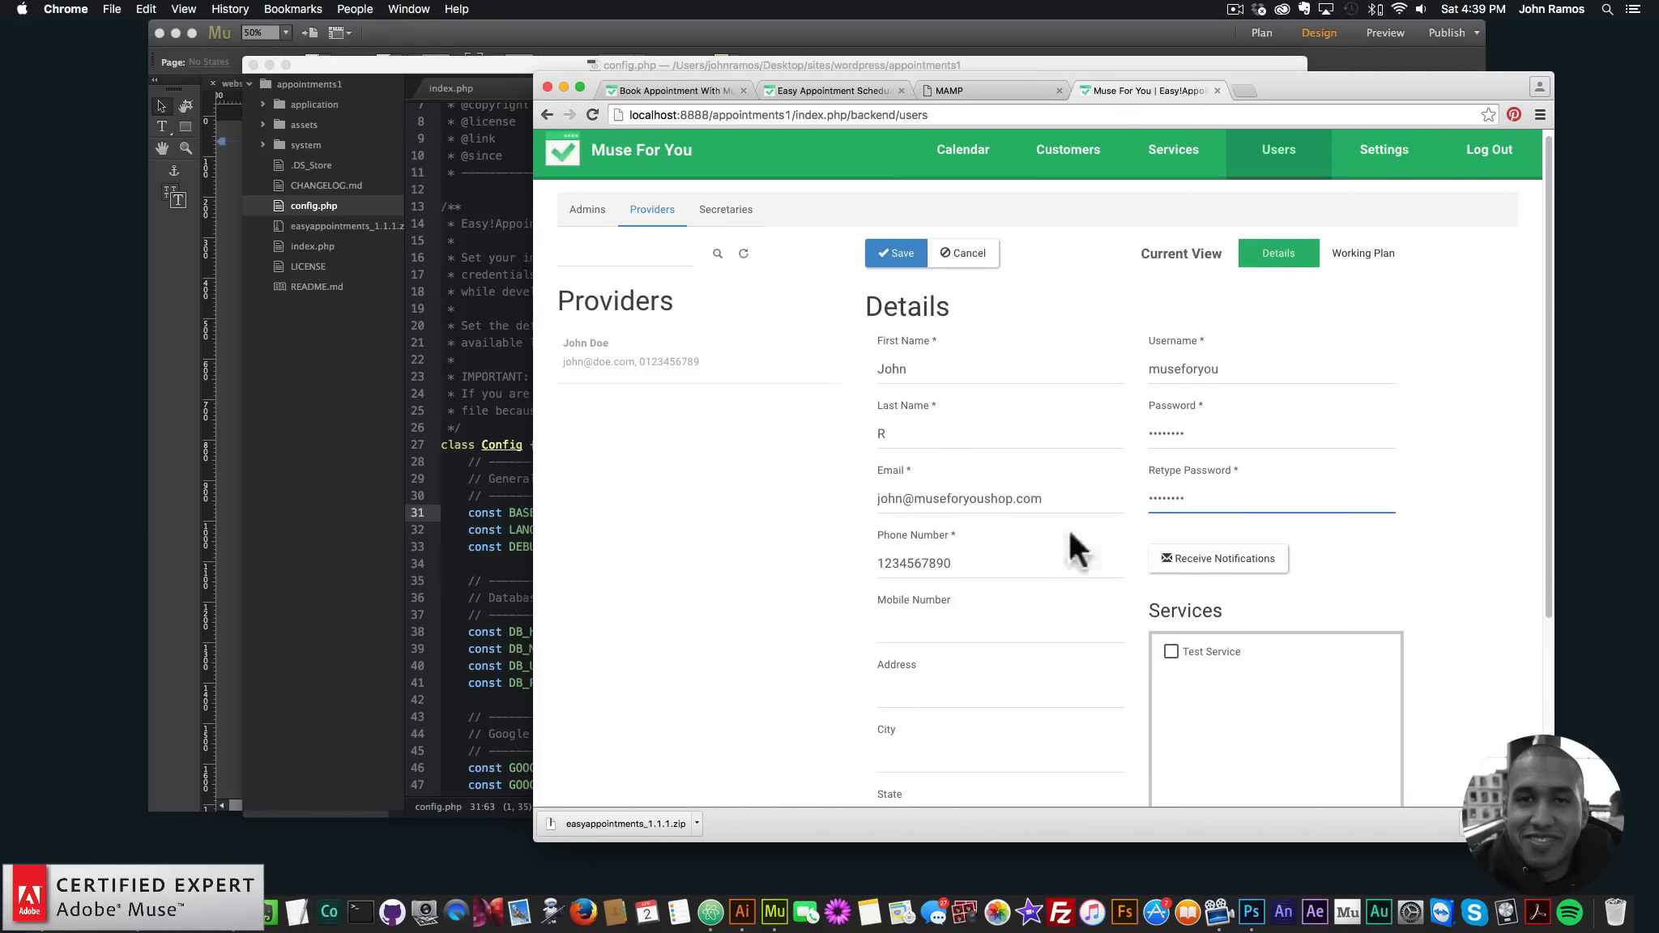
- Assign Test Service to the new provider
{"action": "scroll", "coordinate": [1068, 529], "scroll_direction": "down", "scroll_amount": 1}
{"action": "left_click", "coordinate": [1173, 605]}
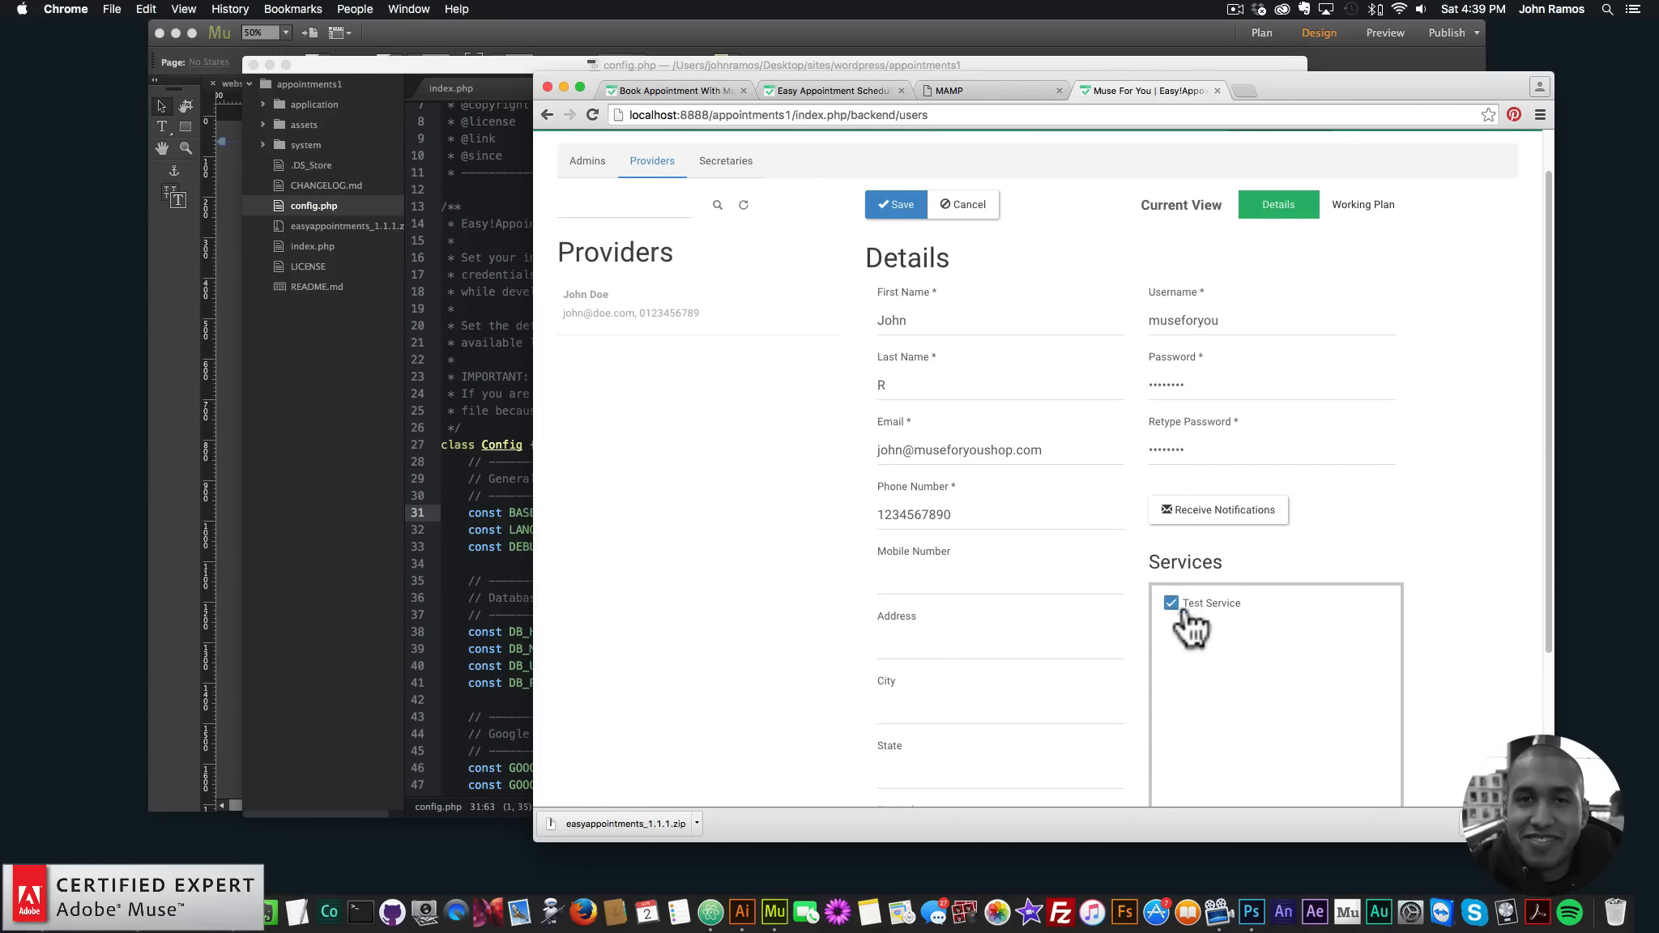
{"action": "scroll", "coordinate": [1187, 620], "scroll_direction": "up", "scroll_amount": 1}
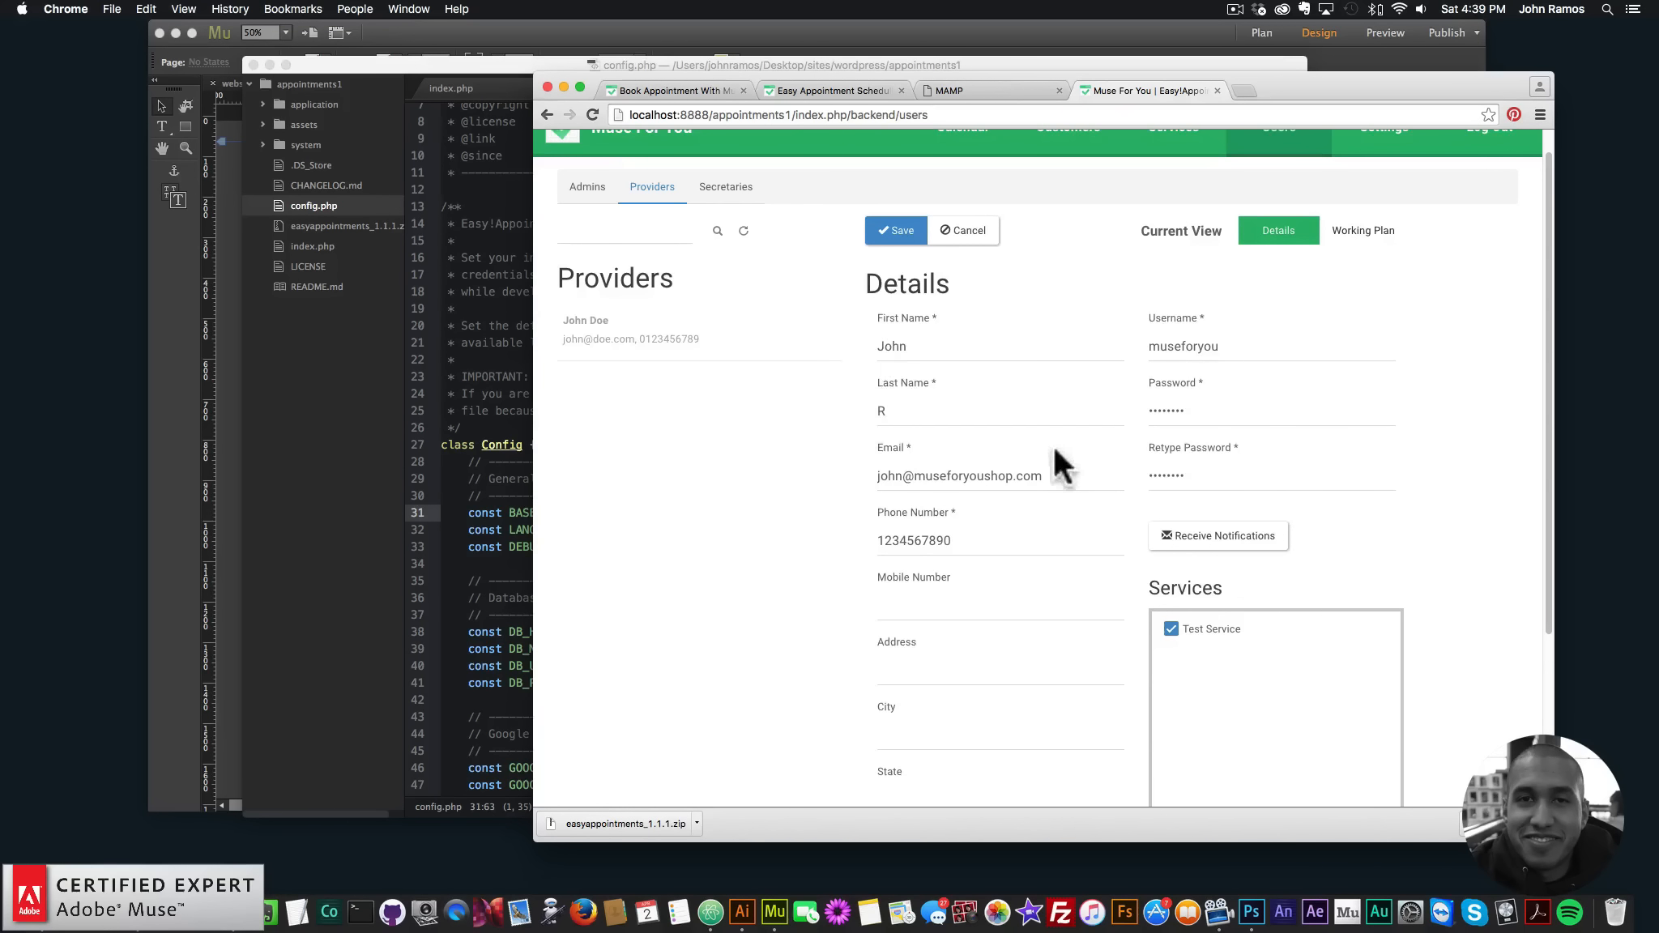
{"action": "scroll", "coordinate": [904, 369], "scroll_direction": "up", "scroll_amount": 1}
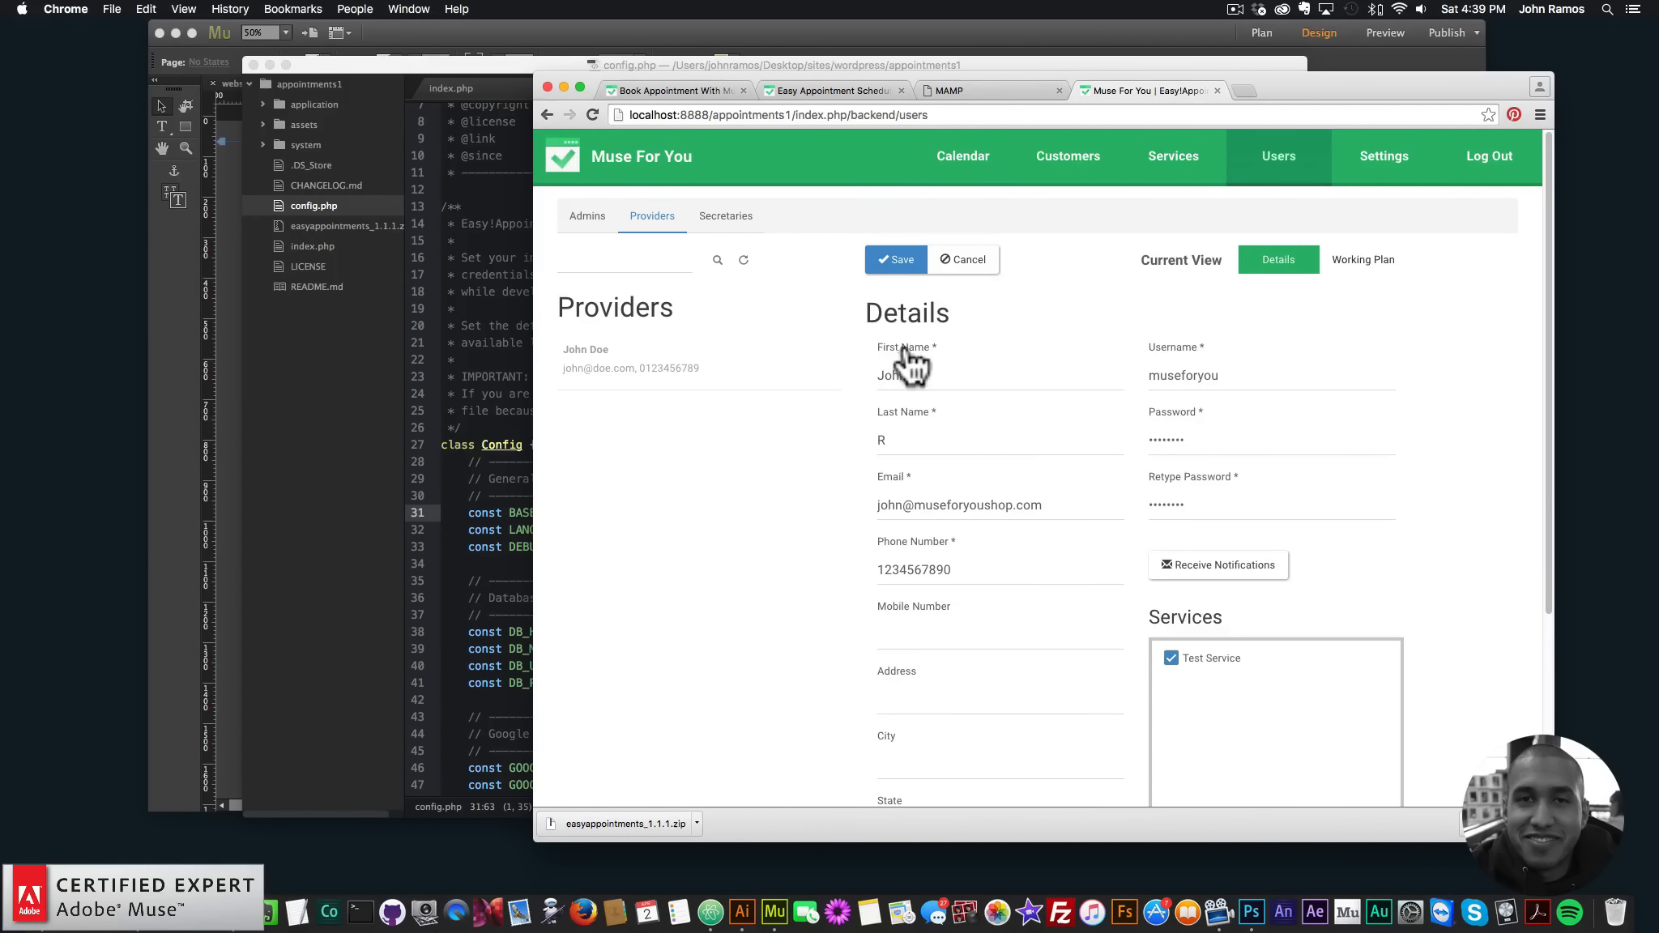
- Save the provider, appending 1 to the duplicate username so it saves
{"action": "left_click", "coordinate": [902, 261]}
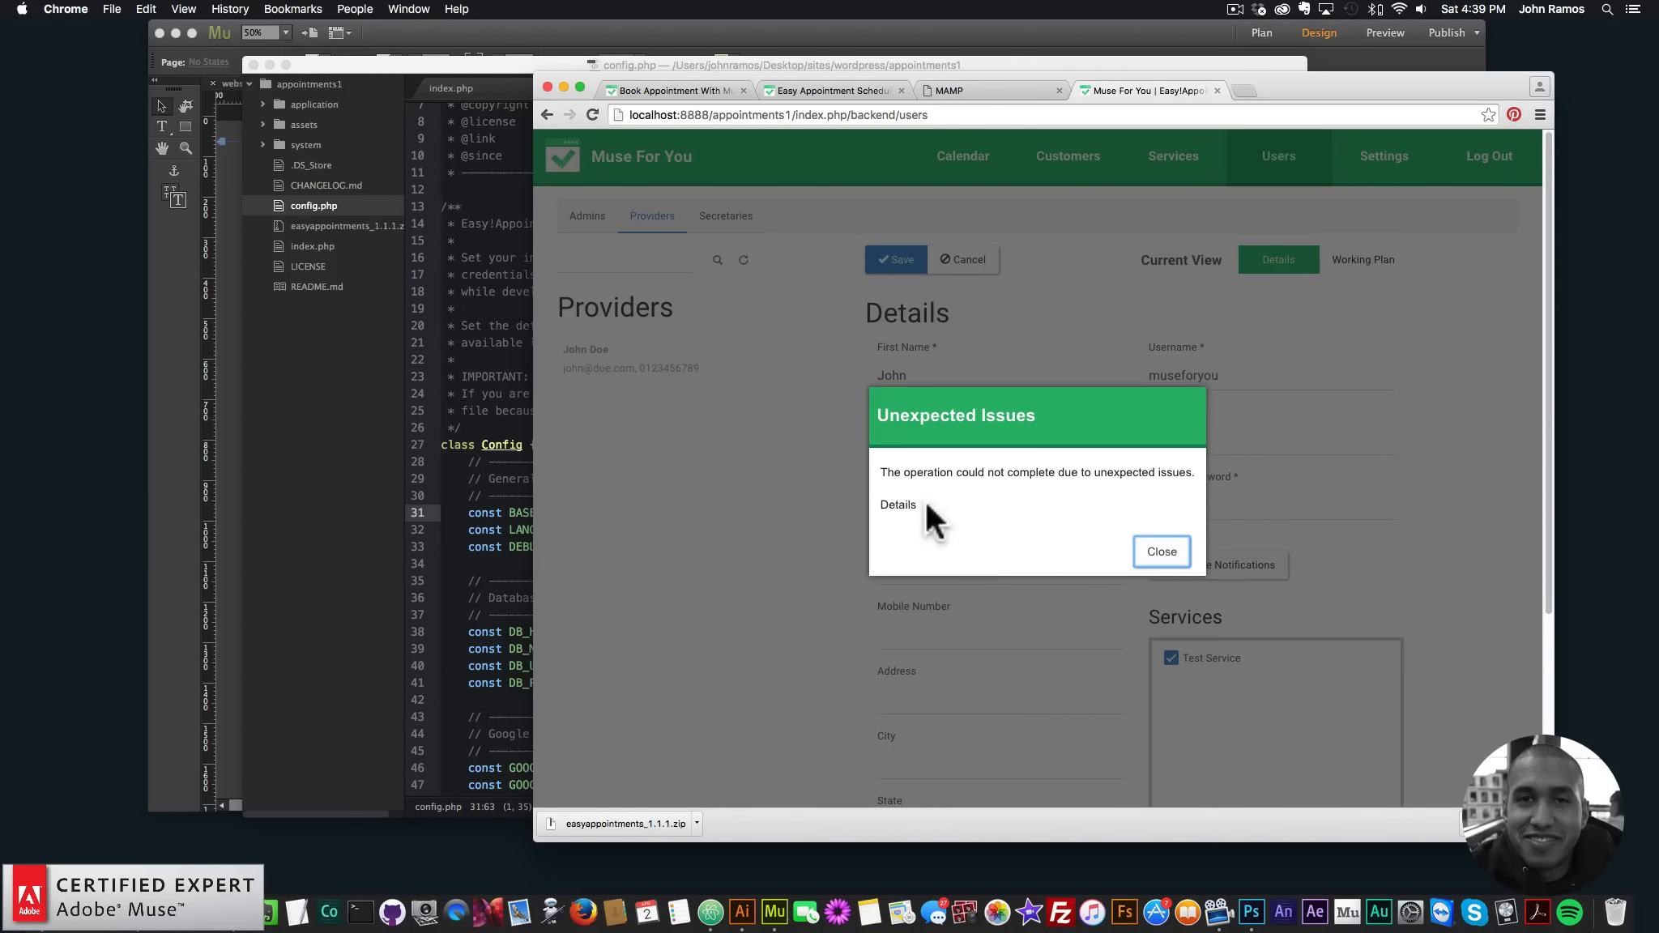
{"action": "left_click", "coordinate": [898, 505]}
{"action": "left_click_drag", "start_coordinate": [975, 558], "coordinate": [1208, 593]}
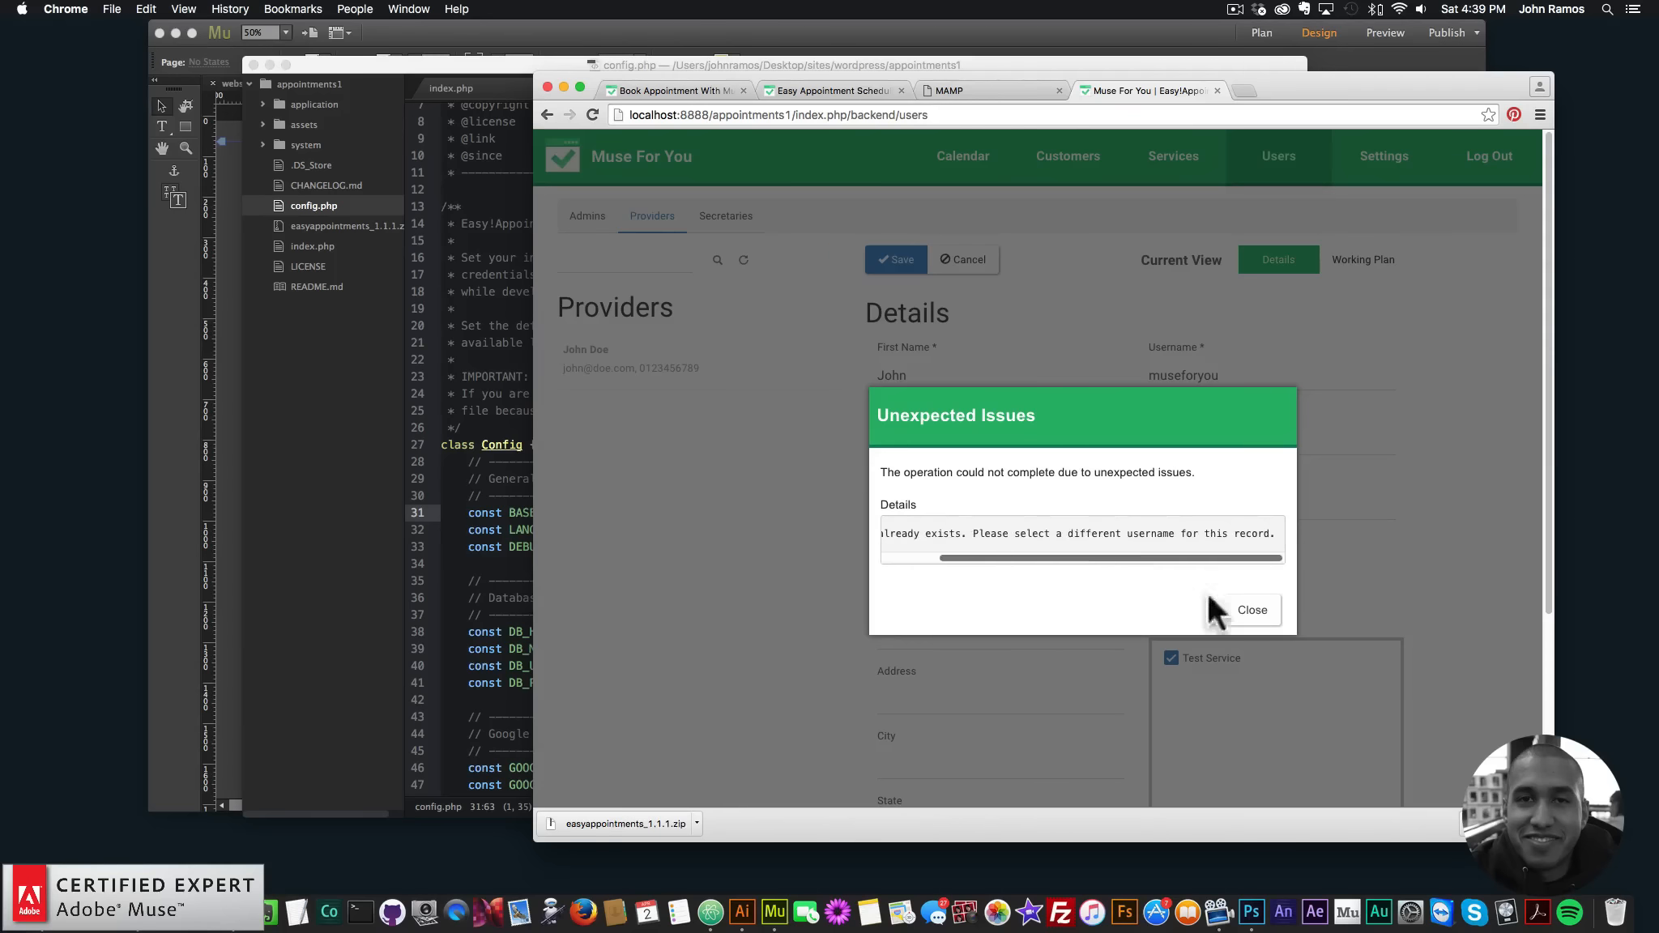
{"action": "left_click", "coordinate": [1236, 609]}
{"action": "left_click", "coordinate": [1235, 381]}
{"action": "type", "text": "1"}
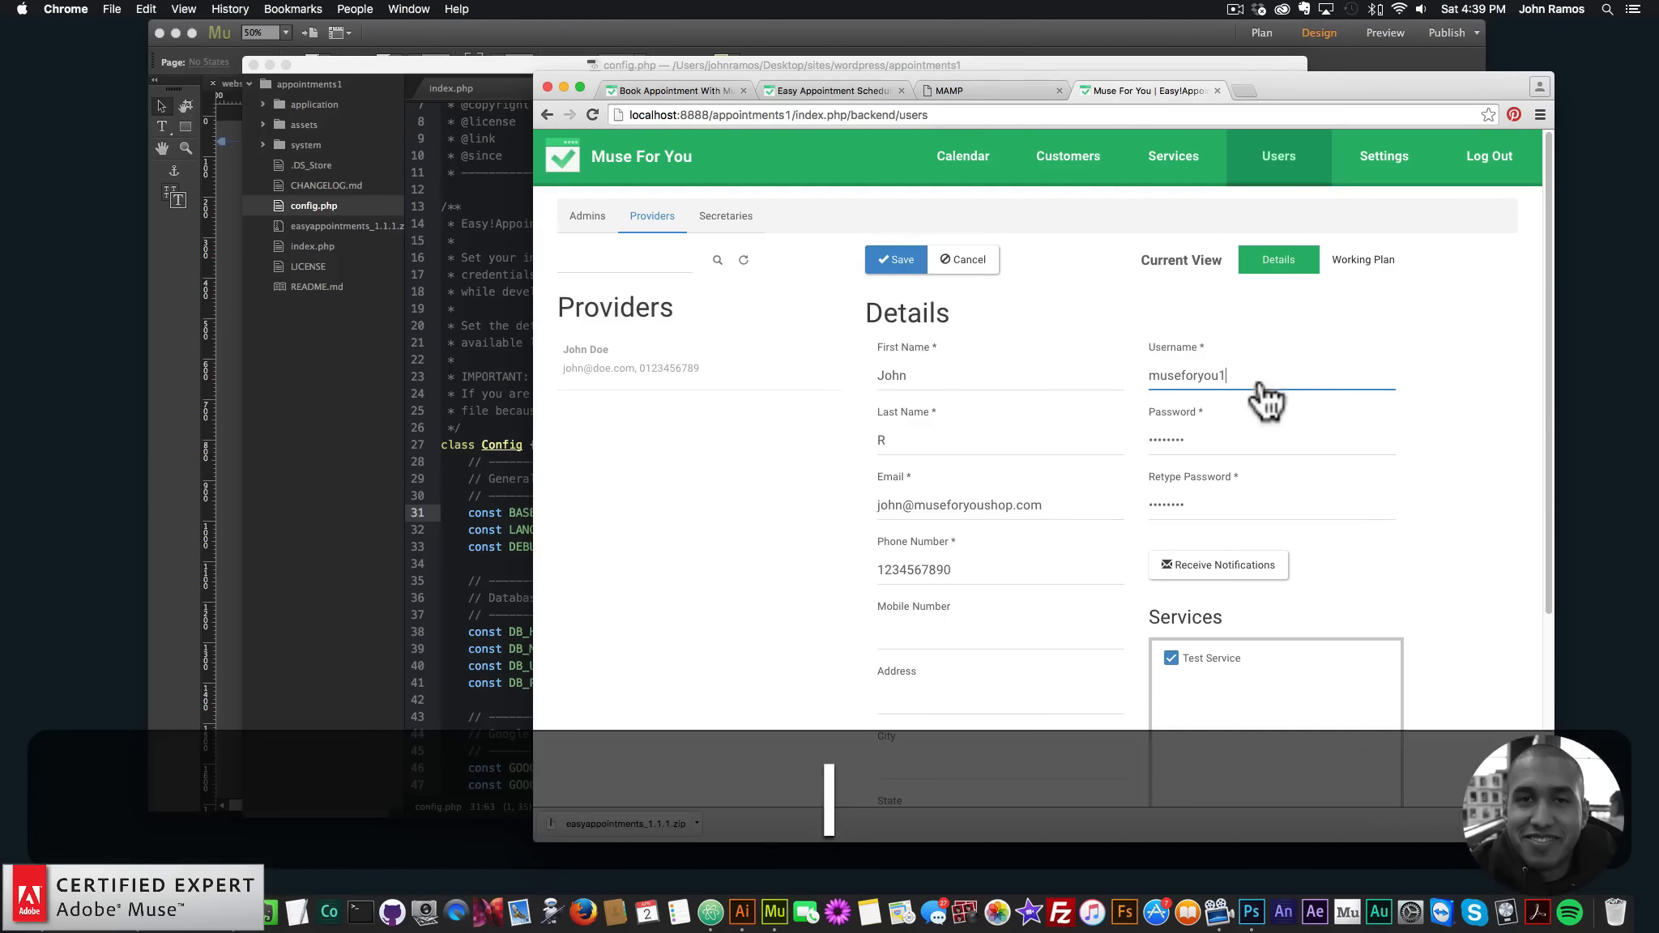
{"action": "scroll", "coordinate": [1100, 541], "scroll_direction": "down", "scroll_amount": 2}
{"action": "scroll", "coordinate": [1105, 549], "scroll_direction": "up", "scroll_amount": 2}
{"action": "left_click", "coordinate": [894, 261]}
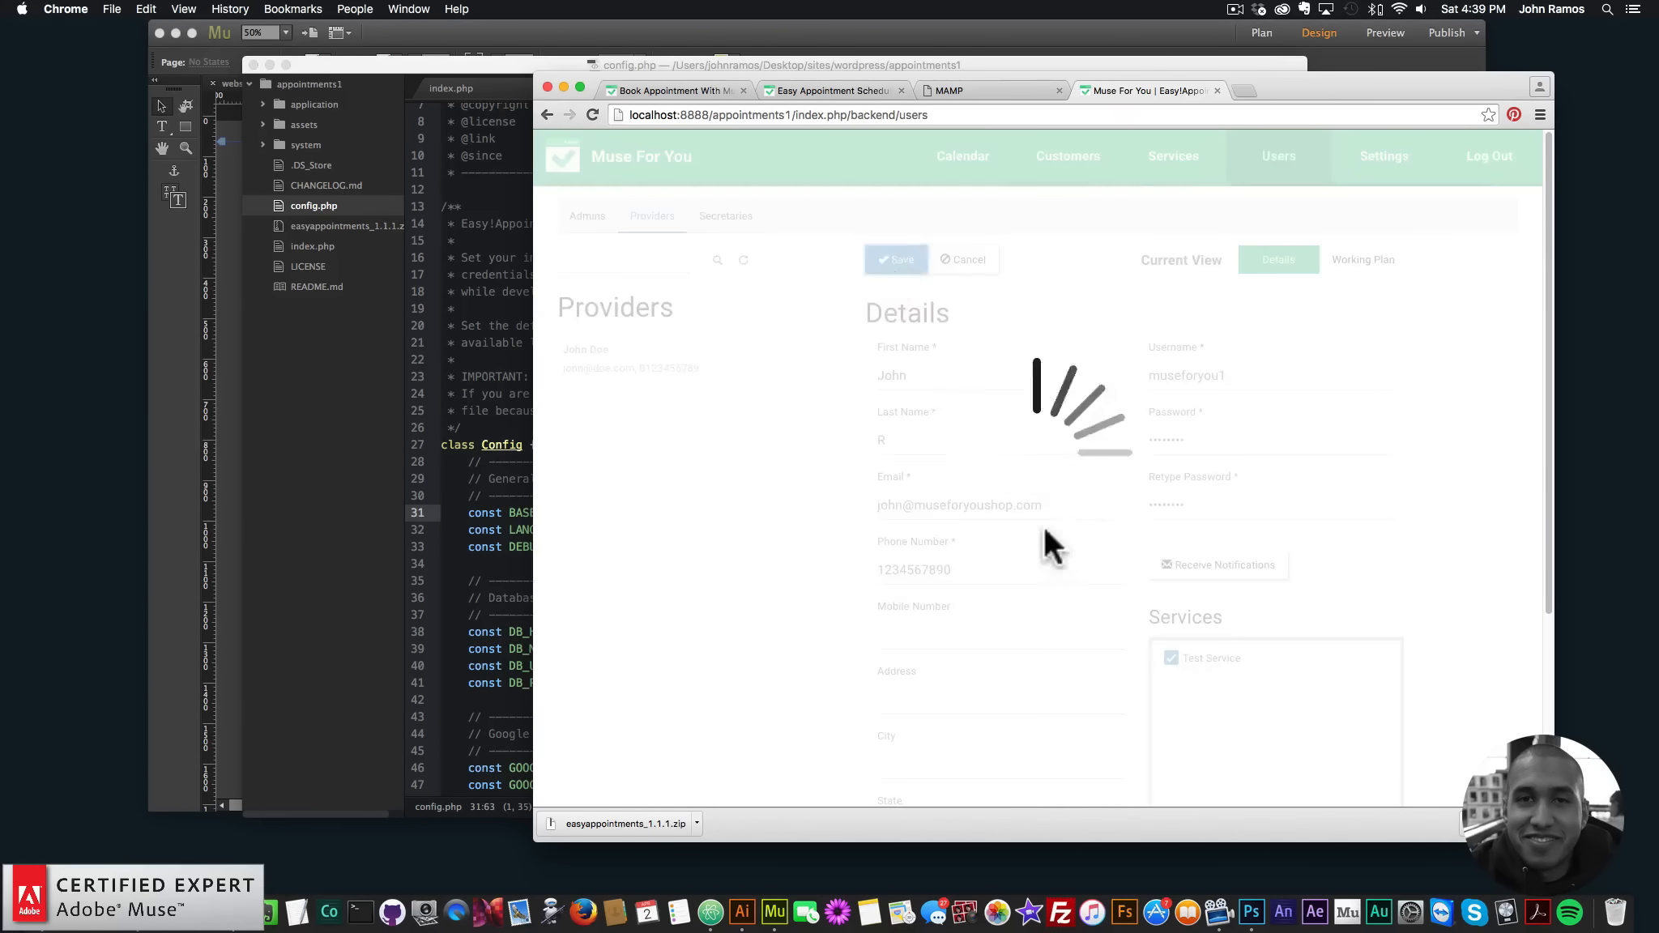
{"action": "left_click", "coordinate": [1478, 140]}
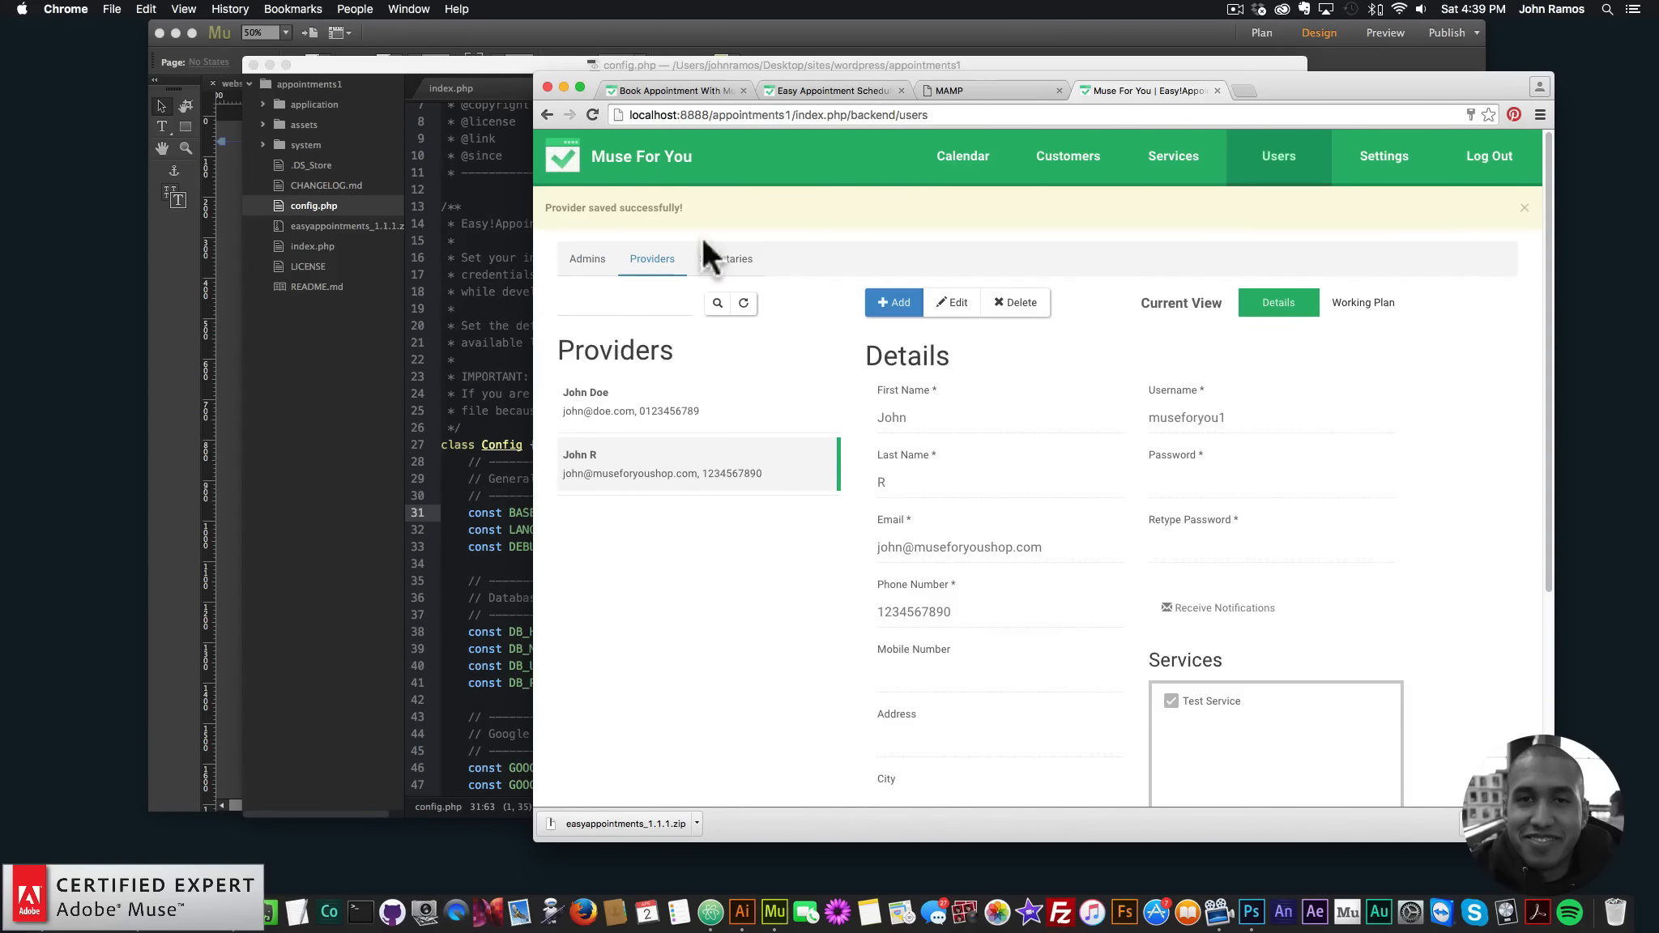
{"action": "left_click", "coordinate": [1172, 160]}
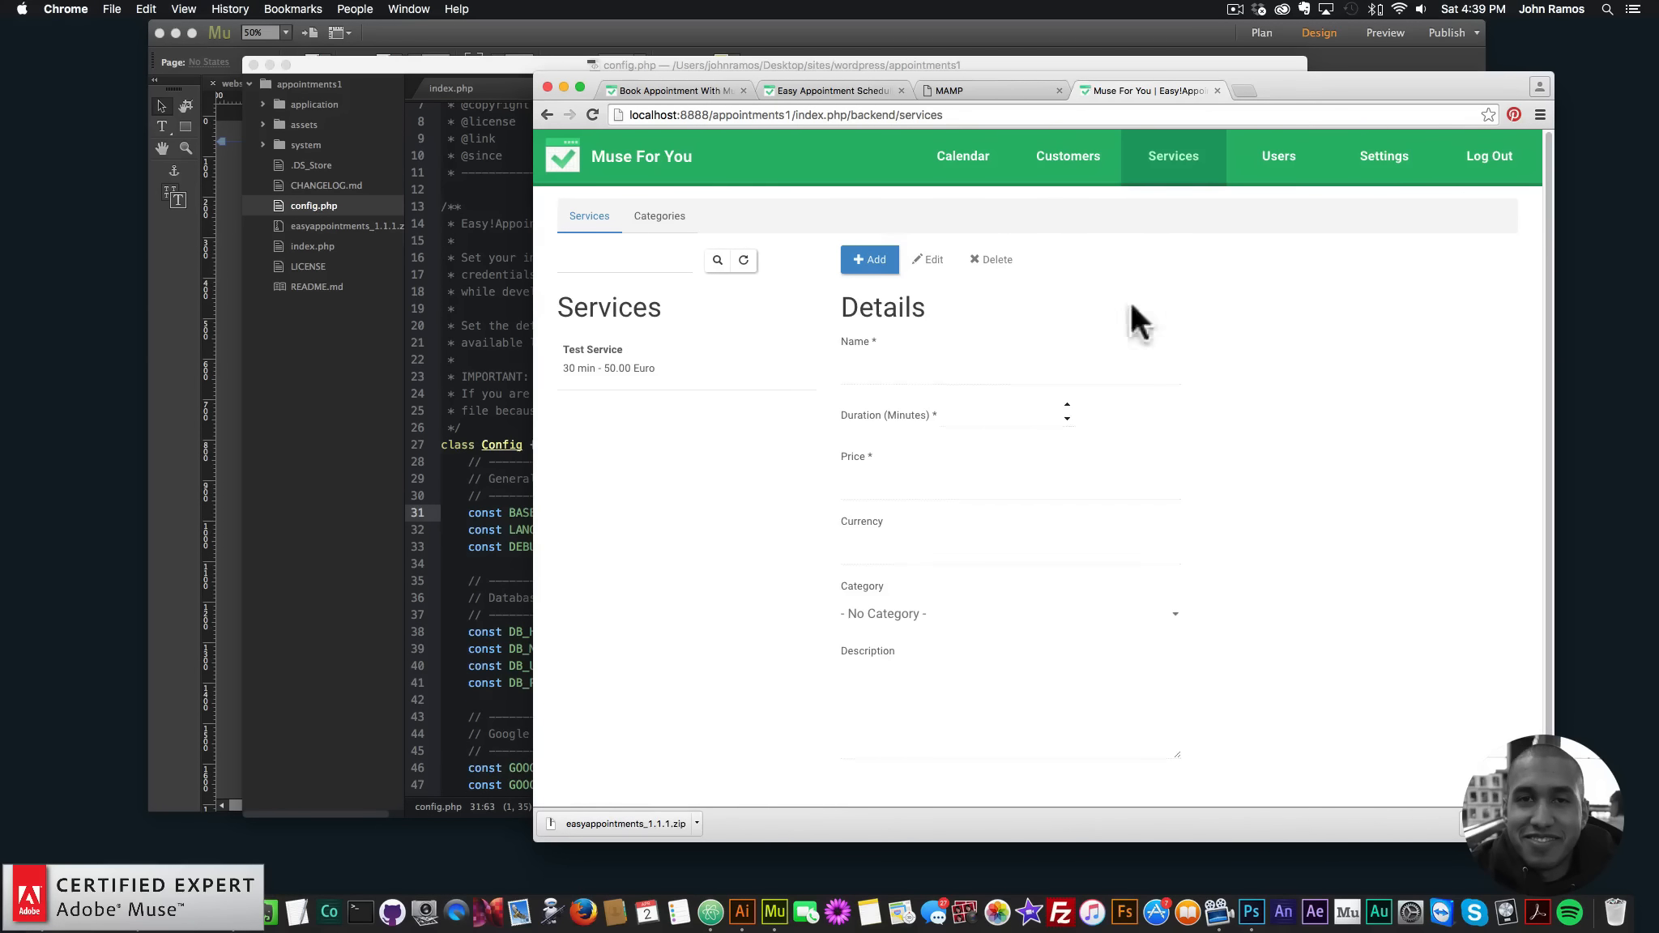
- Start a new service named Support: 60-minute duration, price 35.00, currency US Dollars
{"action": "left_click", "coordinate": [871, 261]}
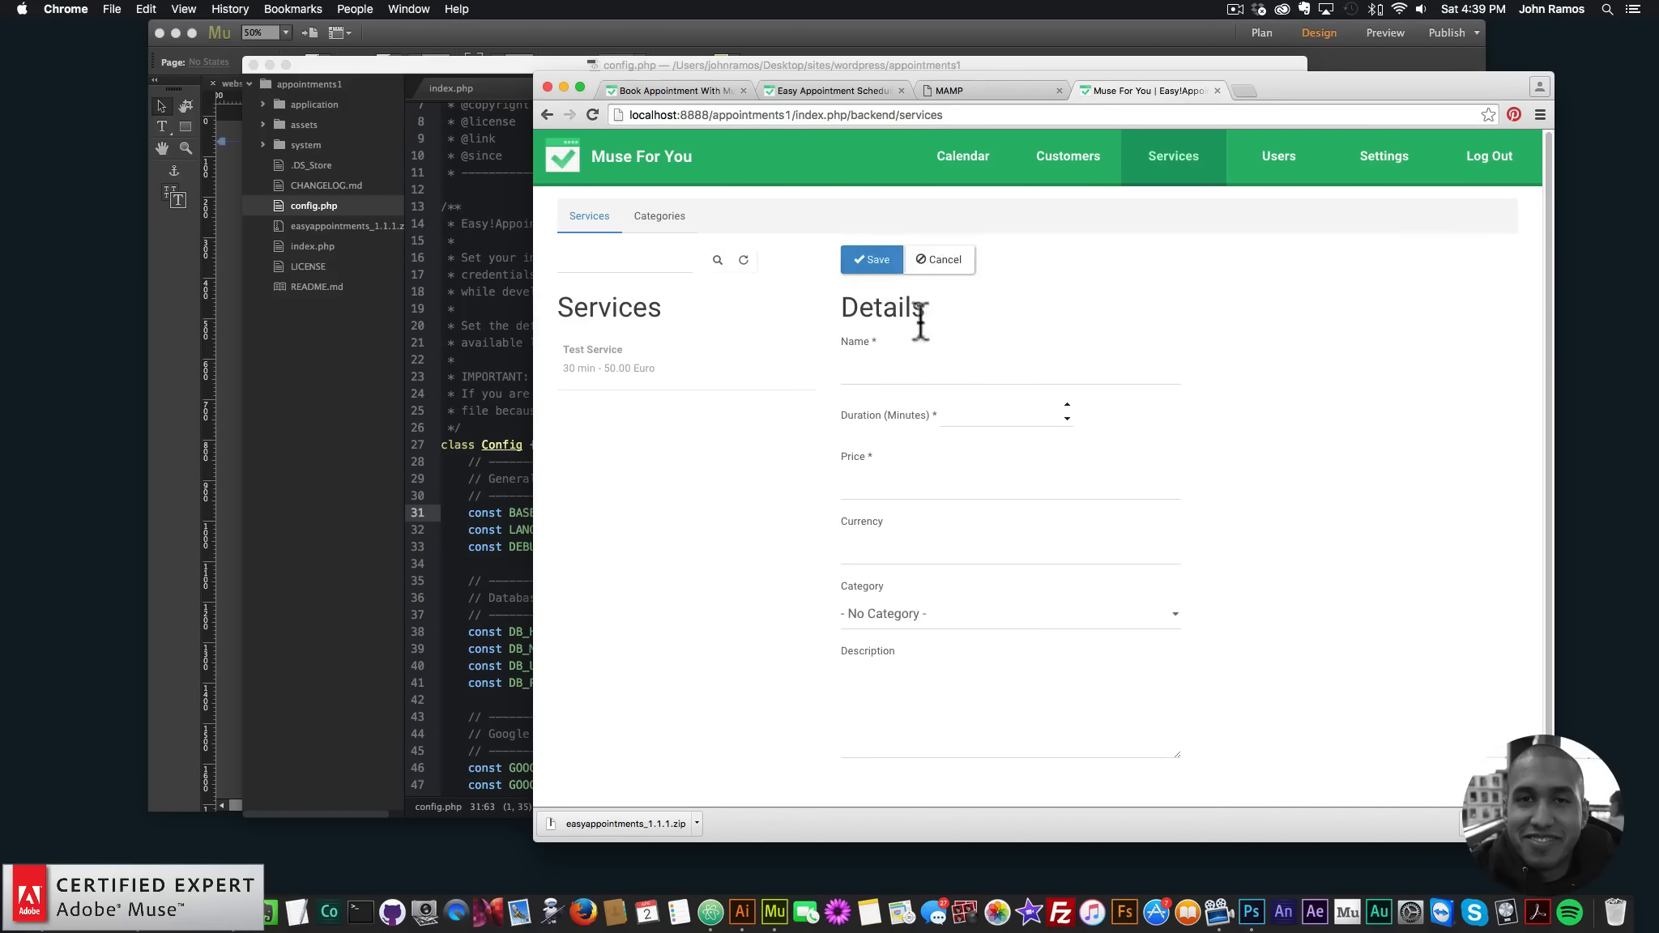
{"action": "left_click", "coordinate": [851, 375]}
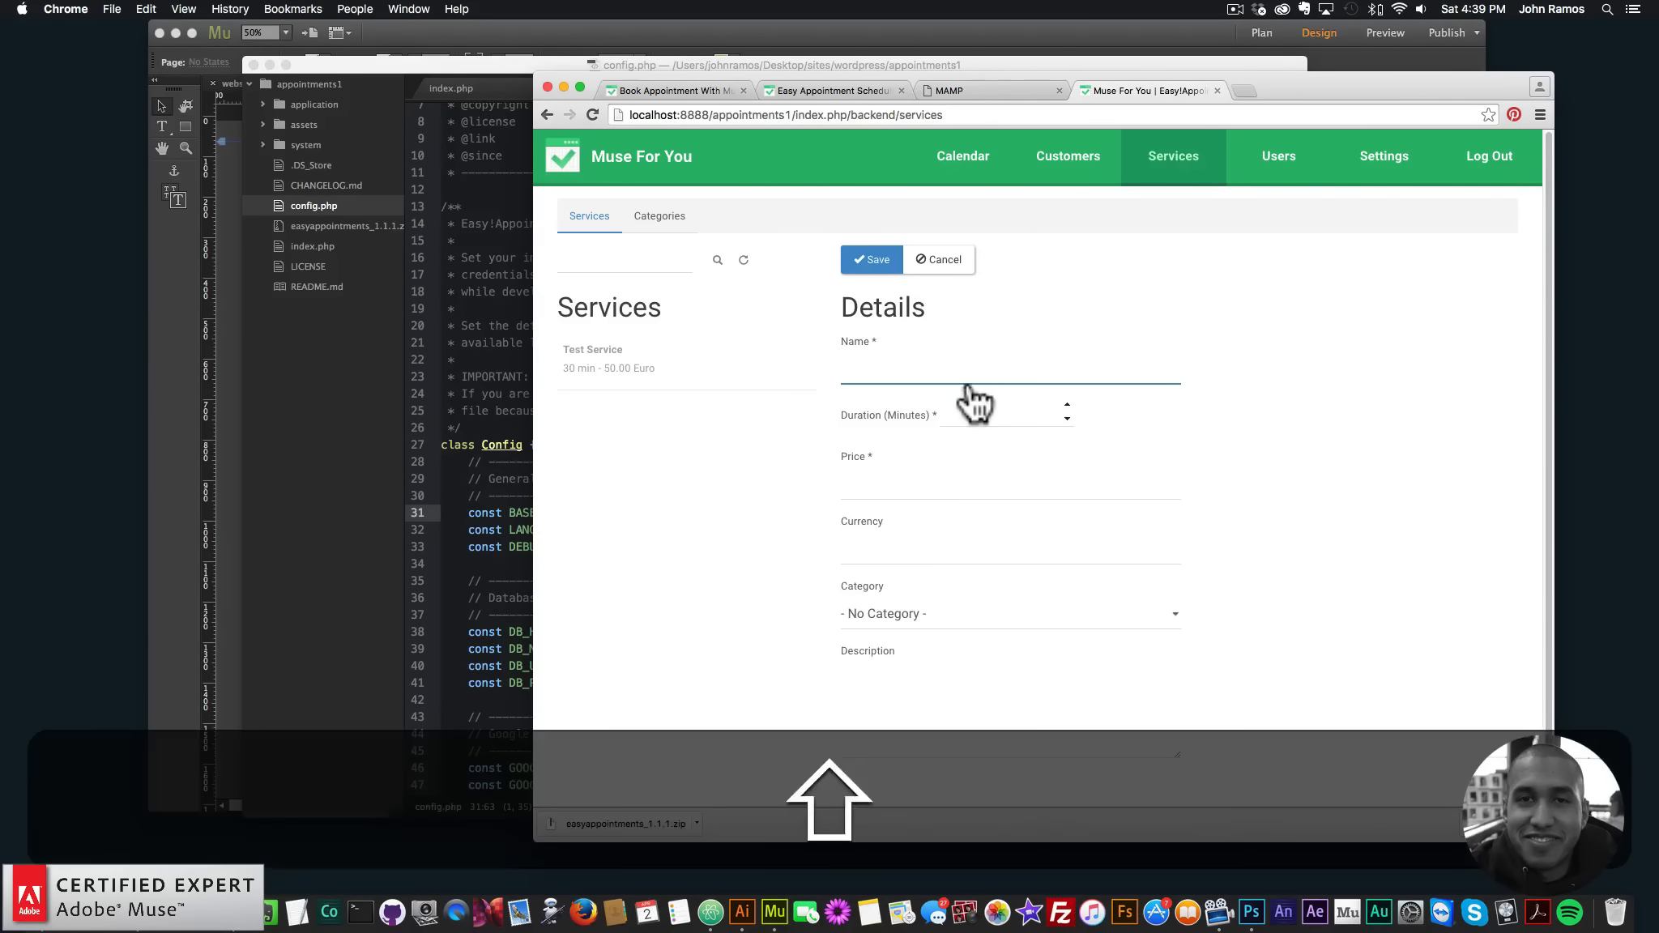
{"action": "type", "text": "Supportr"}
{"action": "key", "text": "BackSpace"}
{"action": "key", "text": "BackSpace"}
{"action": "key", "text": "BackSpace"}
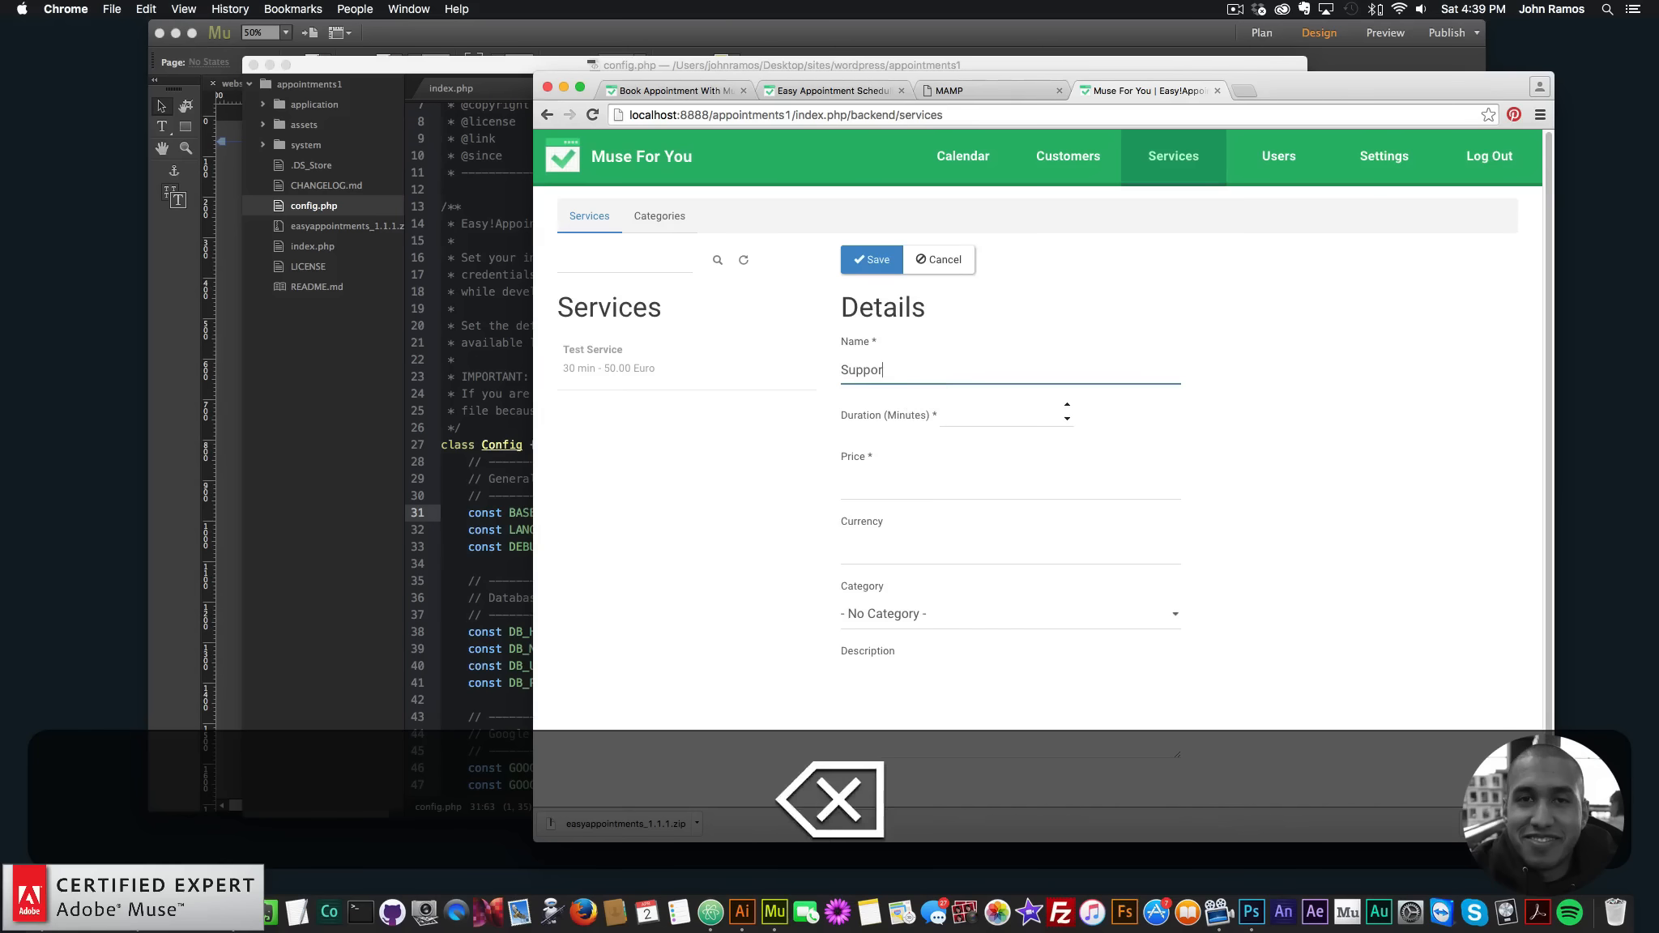
{"action": "type", "text": "r"}
{"action": "key", "text": "BackSpace"}
{"action": "type", "text": "rt"}
{"action": "left_click", "coordinate": [993, 417]}
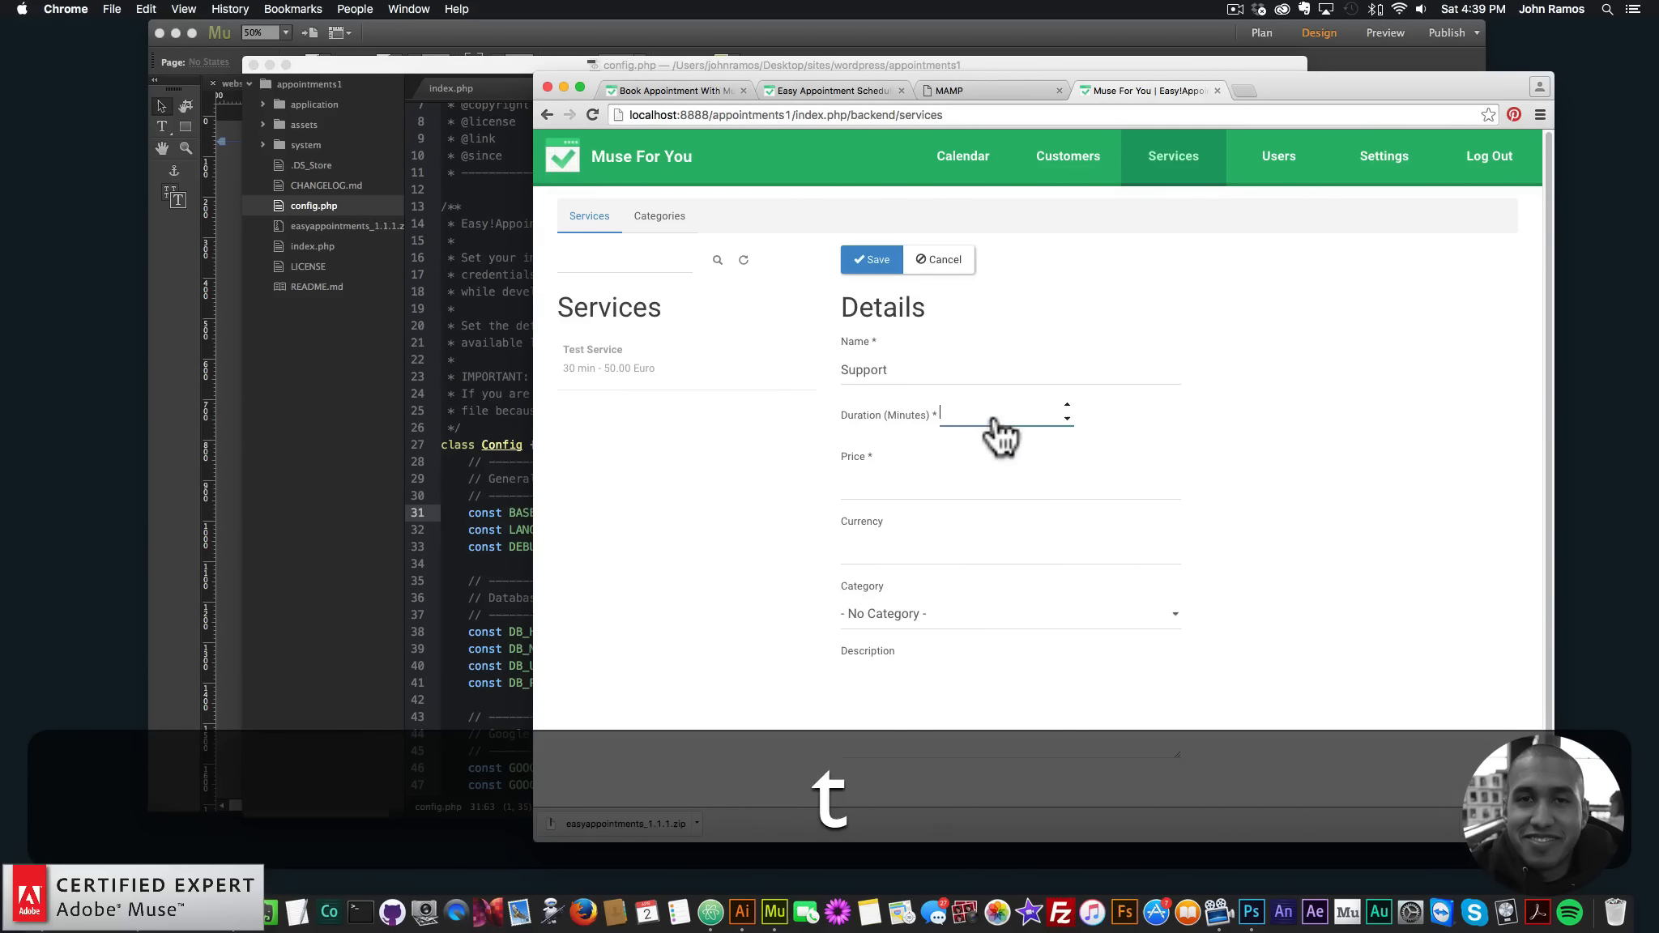
{"action": "left_click", "coordinate": [1068, 404]}
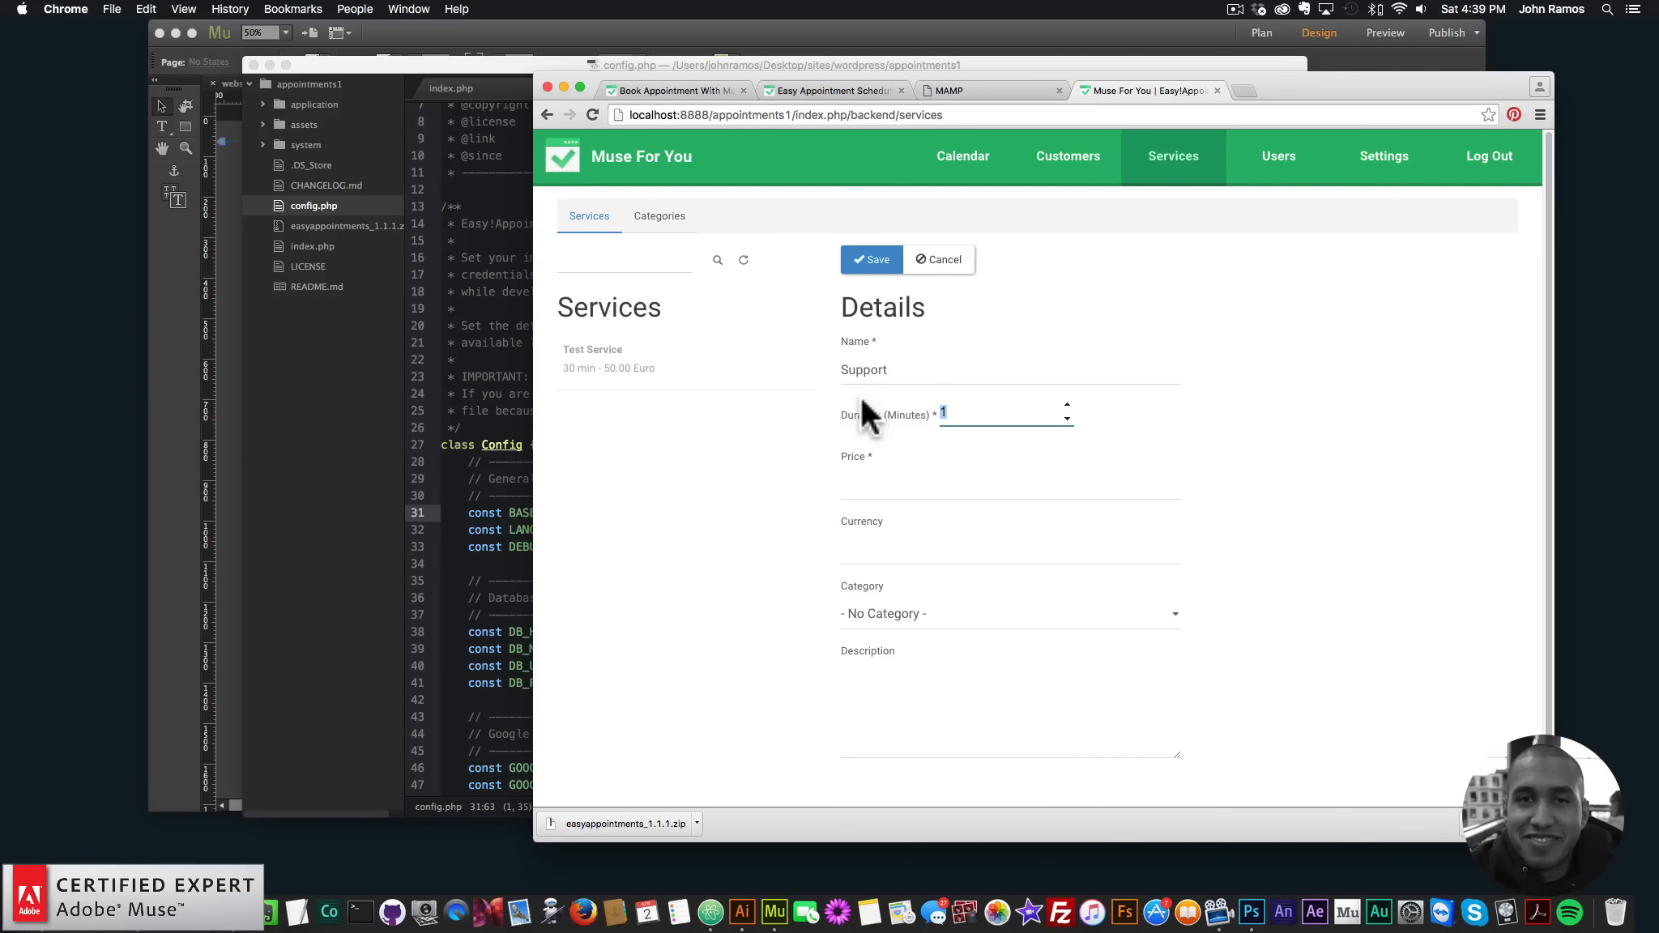
{"action": "key", "text": "BackSpace"}
{"action": "type", "text": "60"}
{"action": "left_click", "coordinate": [882, 492]}
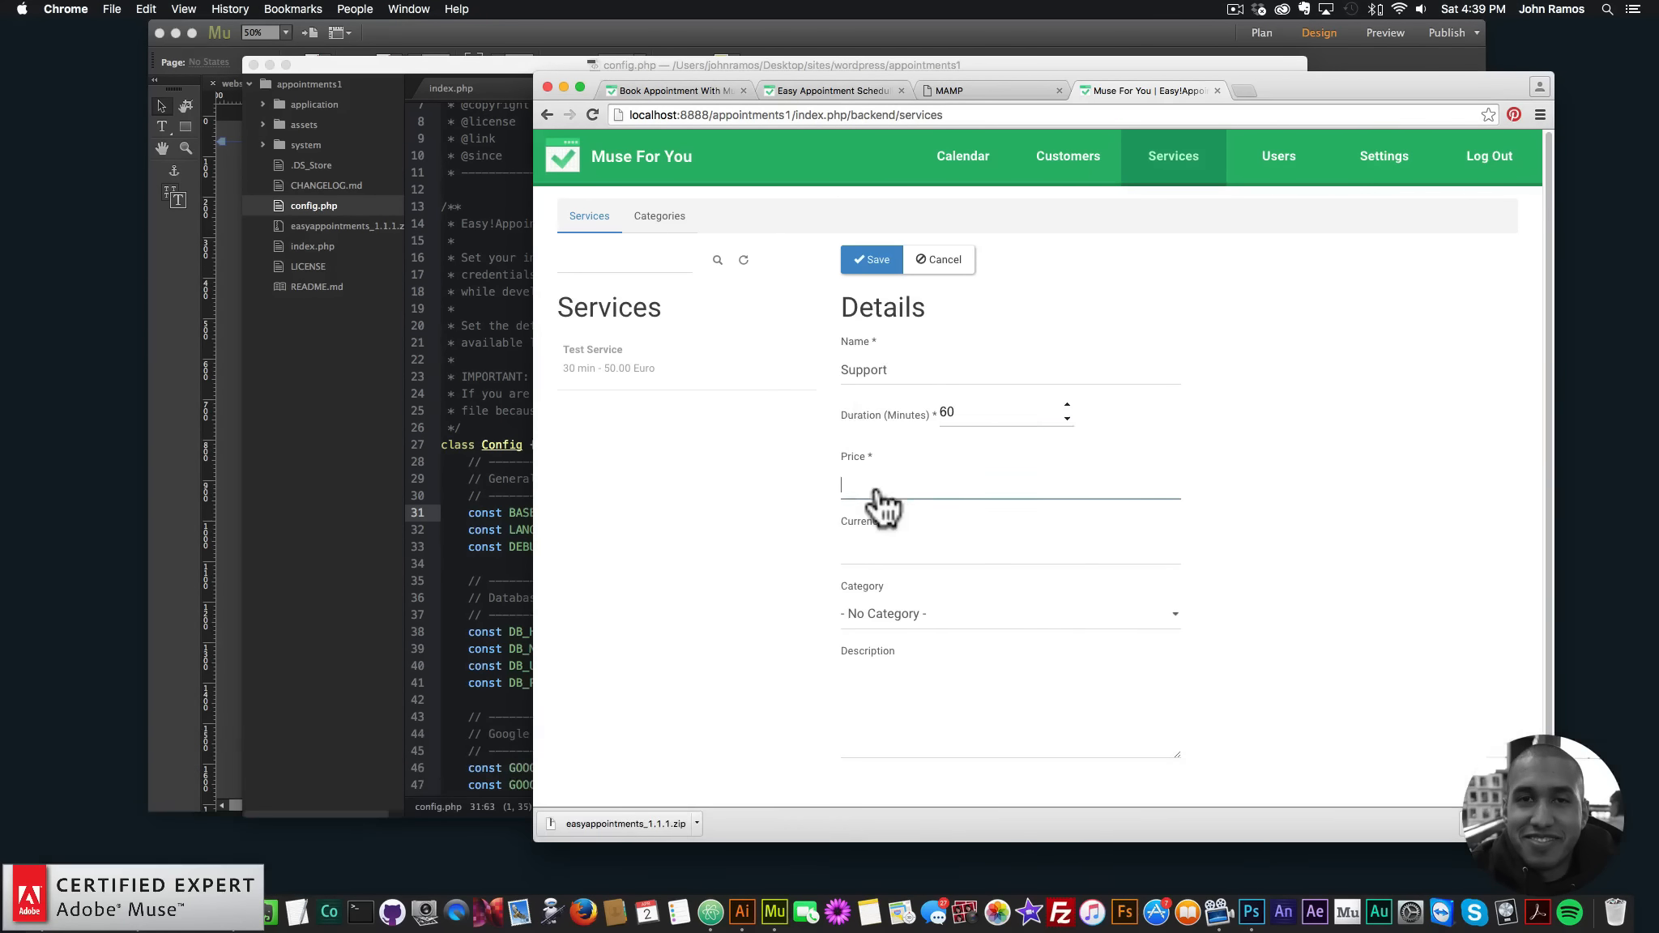
{"action": "type", "text": "35.00"}
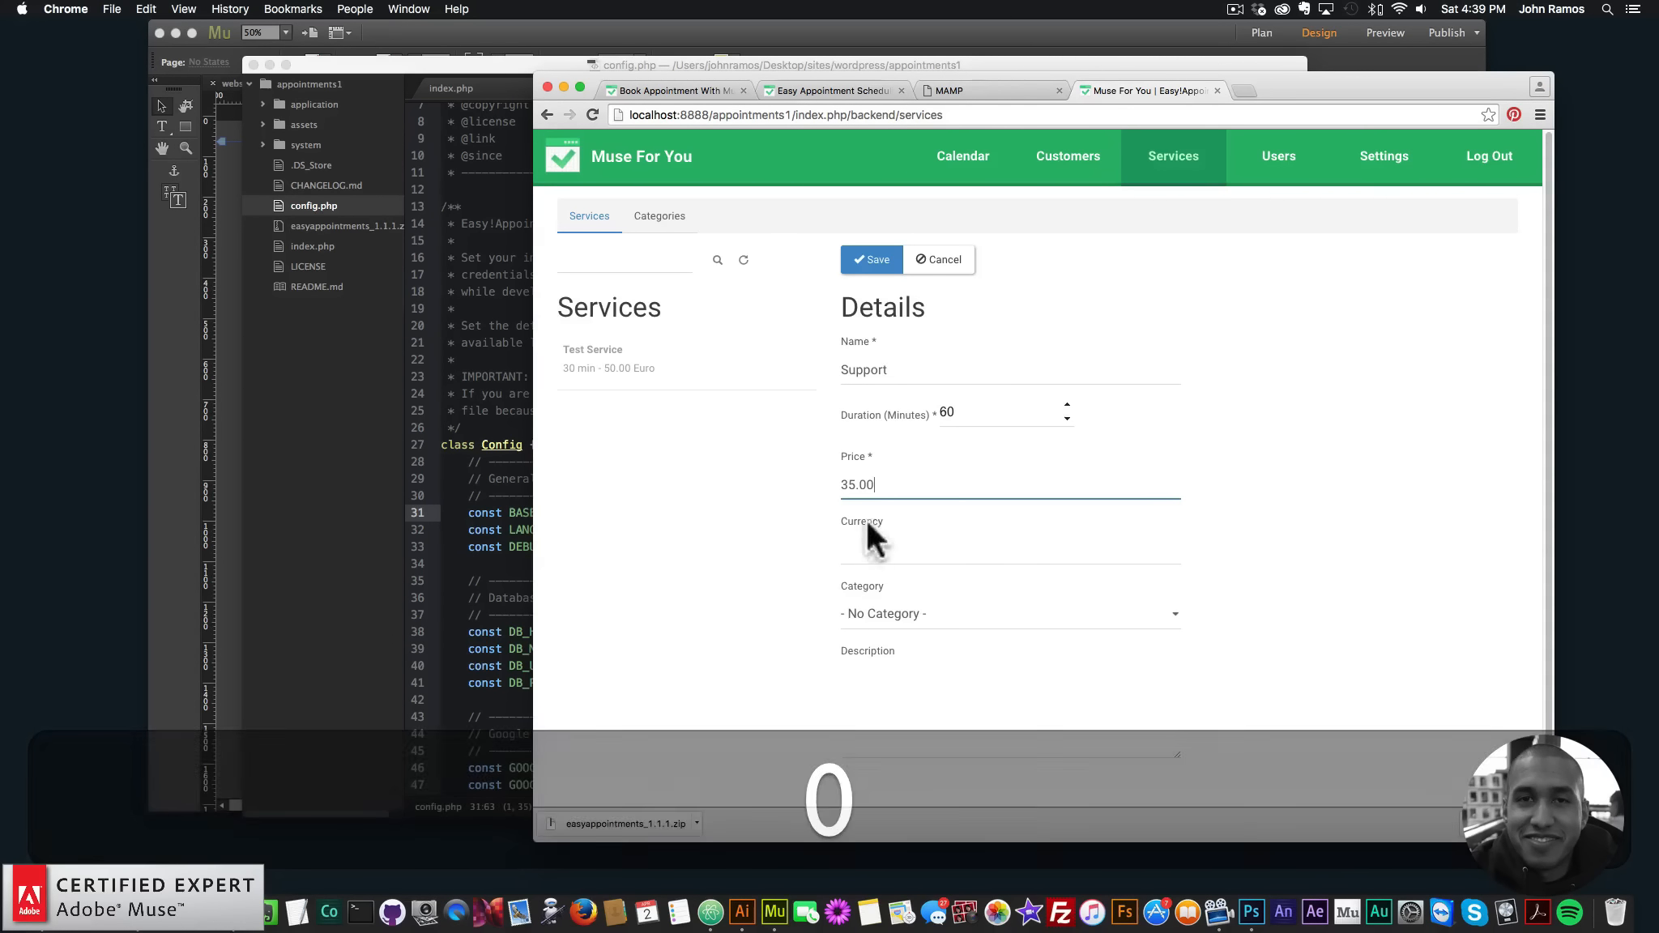
{"action": "left_click", "coordinate": [871, 553]}
{"action": "type", "text": "US Dollars"}
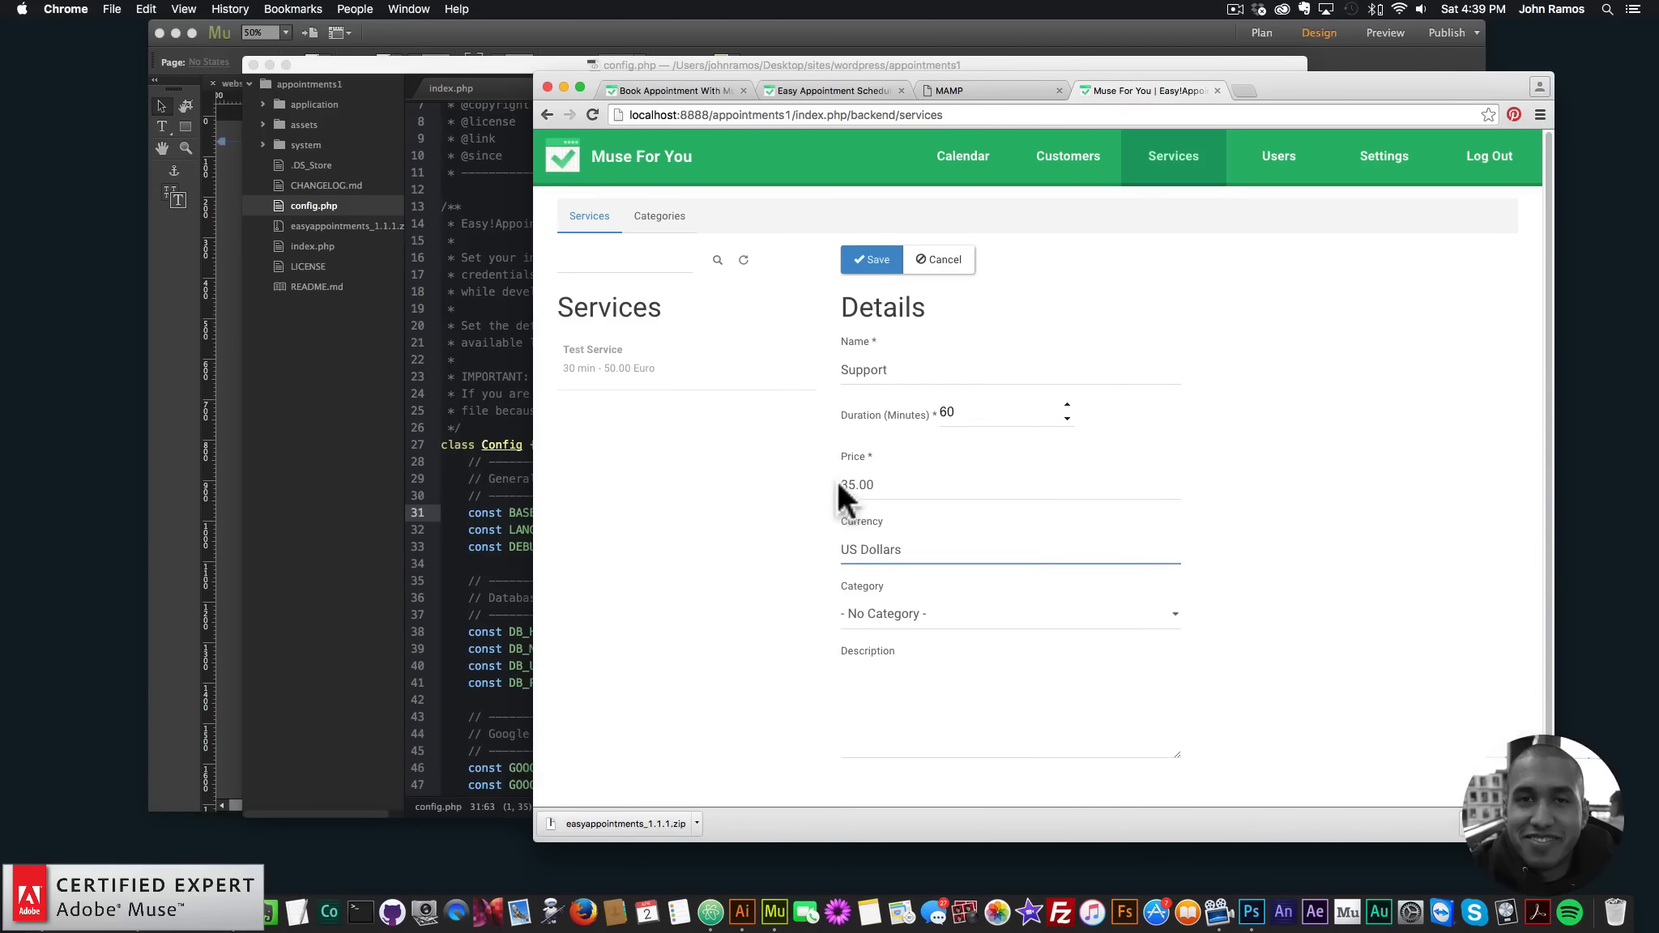
- Prefix the price with $, leave the category empty and add description 'Support.'
{"action": "left_click", "coordinate": [841, 484]}
{"action": "type", "text": "$"}
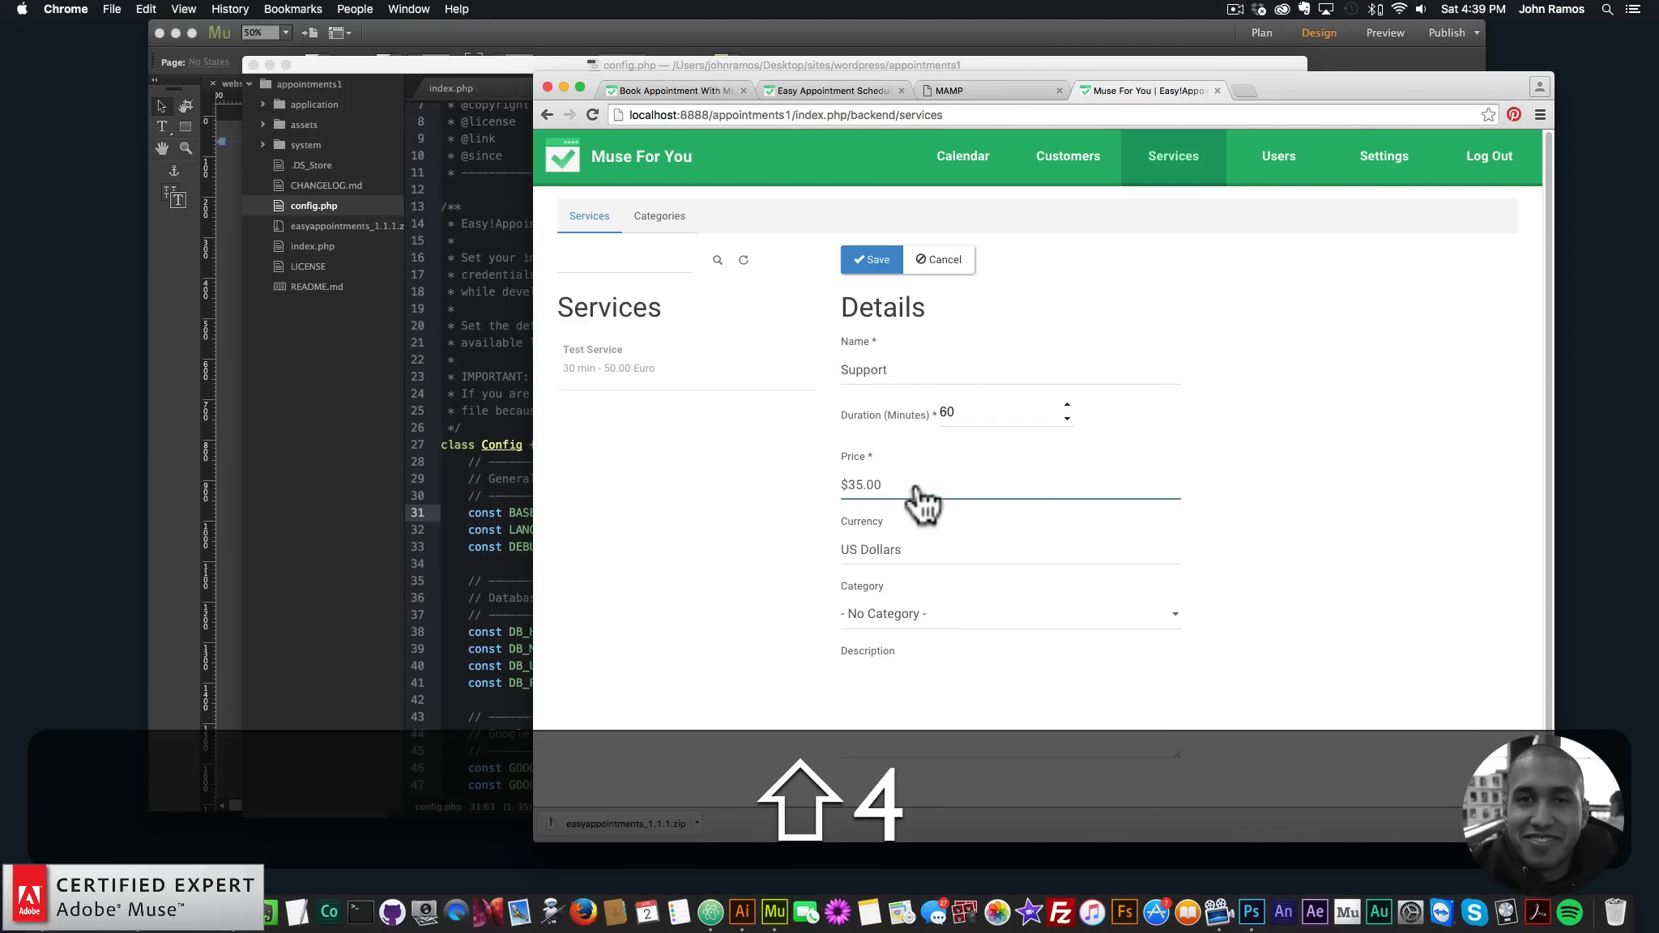
{"action": "left_click", "coordinate": [921, 616]}
{"action": "left_click", "coordinate": [750, 585]}
{"action": "scroll", "coordinate": [815, 587], "scroll_direction": "down", "scroll_amount": 1}
{"action": "left_click", "coordinate": [894, 645]}
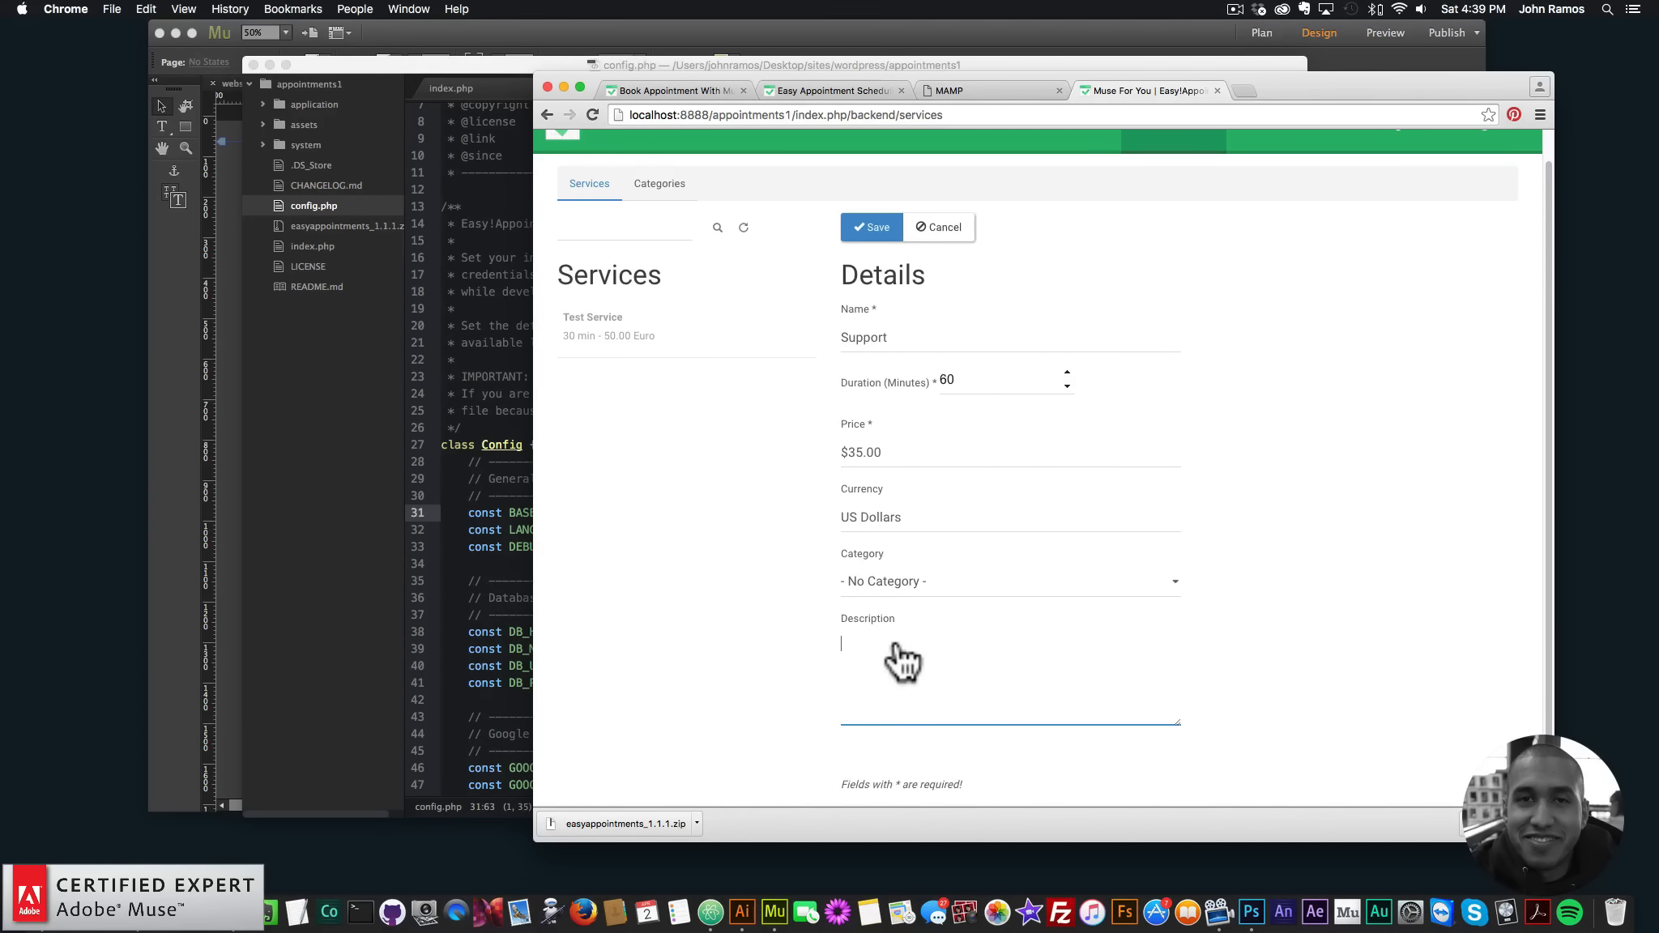
{"action": "type", "text": "Support."}
{"action": "scroll", "coordinate": [881, 566], "scroll_direction": "up", "scroll_amount": 1}
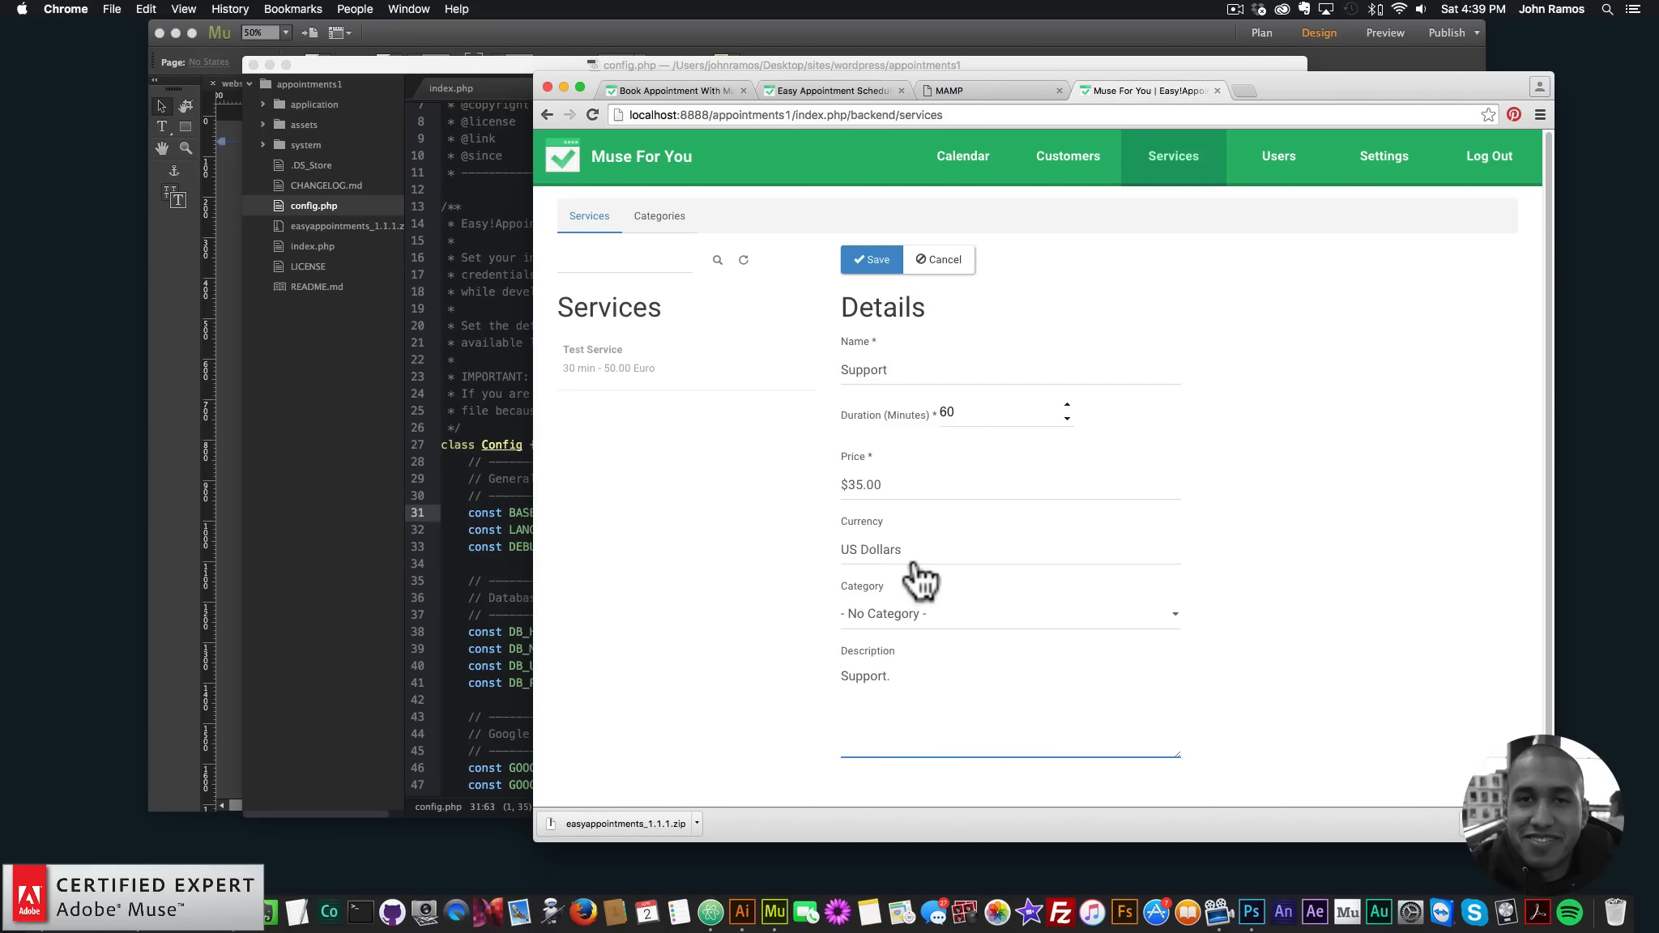
- Save the service, removing the rejected $ from the price and saving again
{"action": "left_click", "coordinate": [872, 261]}
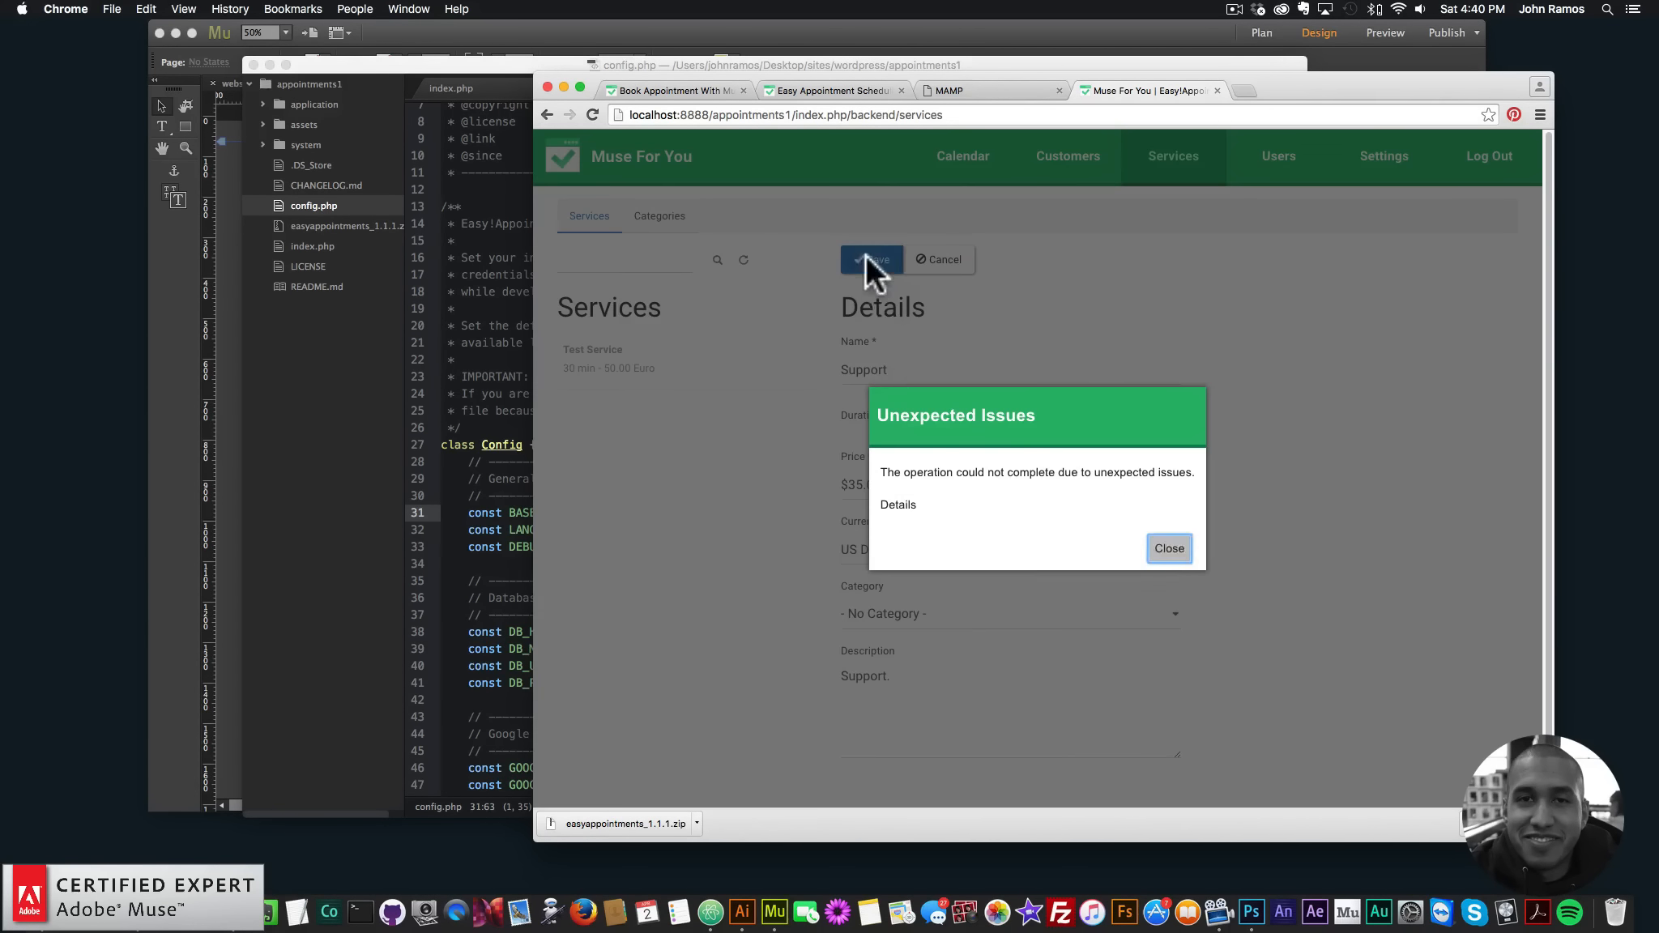
{"action": "left_click", "coordinate": [901, 505]}
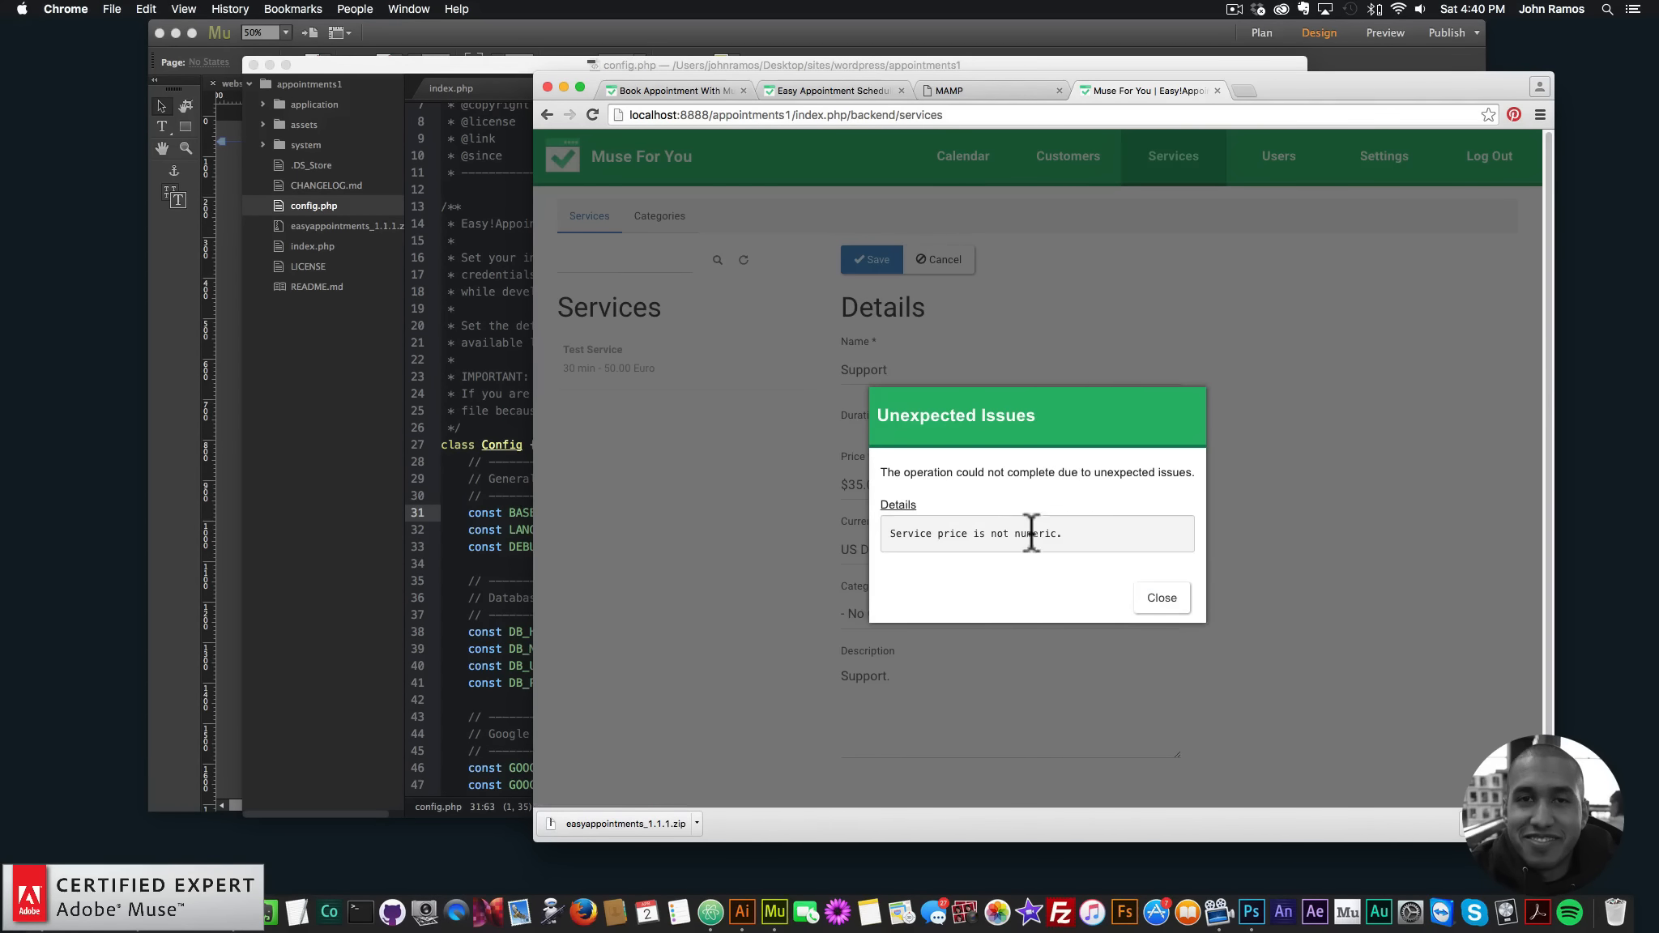
{"action": "left_click", "coordinate": [1160, 600]}
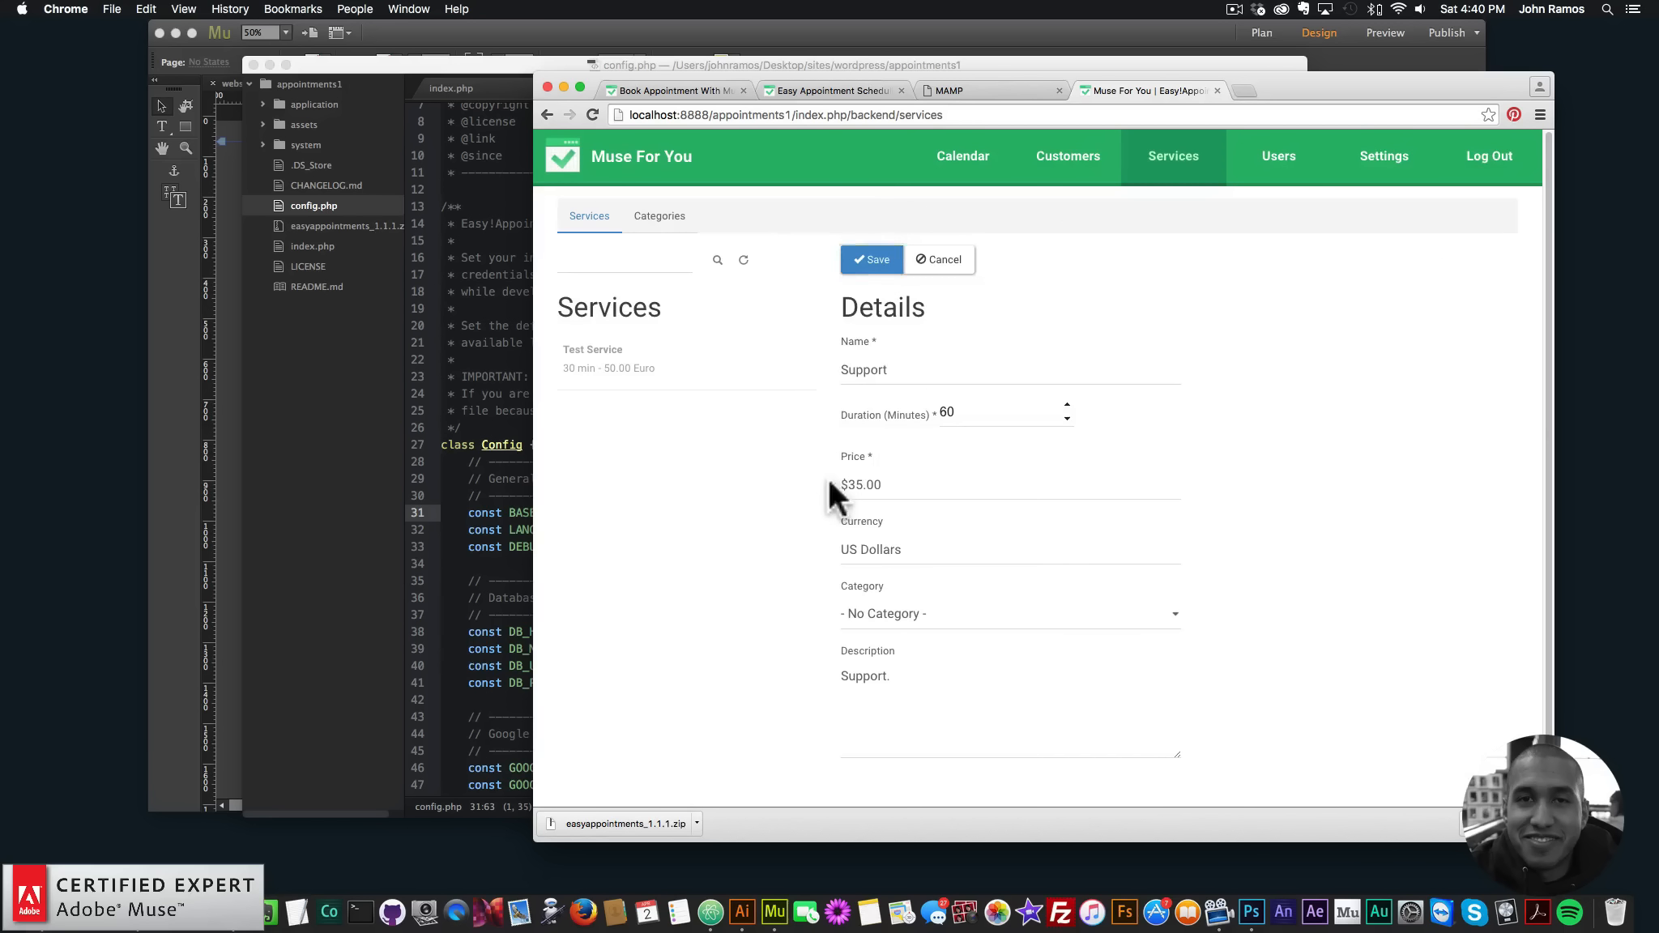
{"action": "left_click", "coordinate": [851, 493]}
{"action": "key", "text": "BackSpace"}
{"action": "key", "text": "BackSpace"}
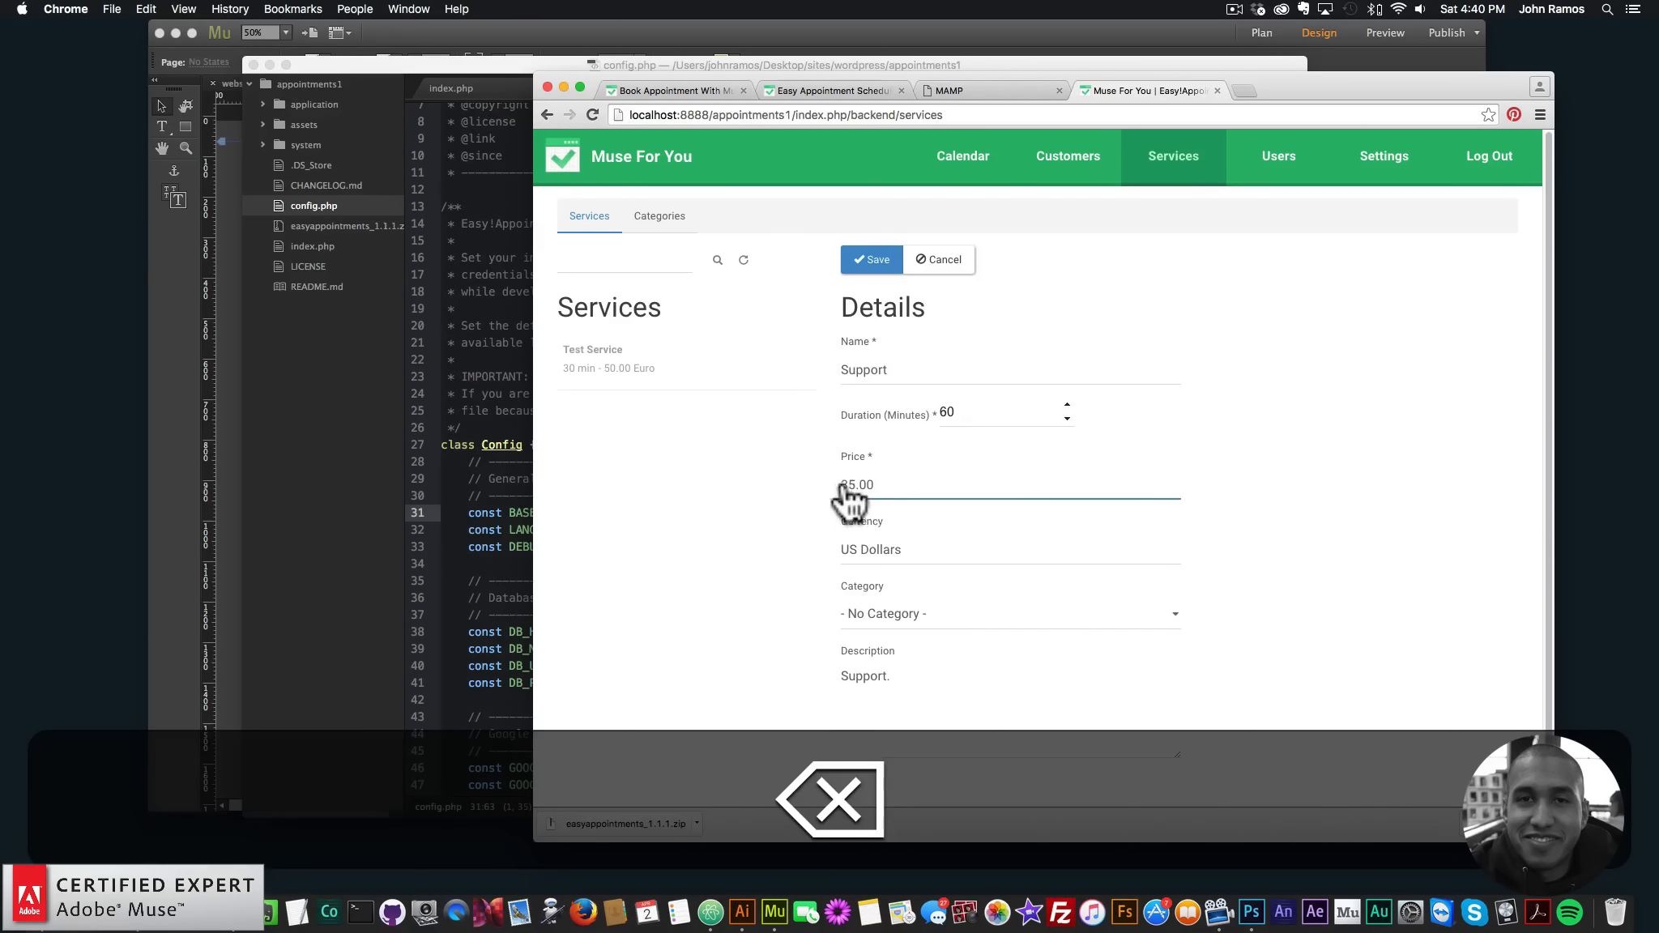
{"action": "left_click", "coordinate": [866, 261]}
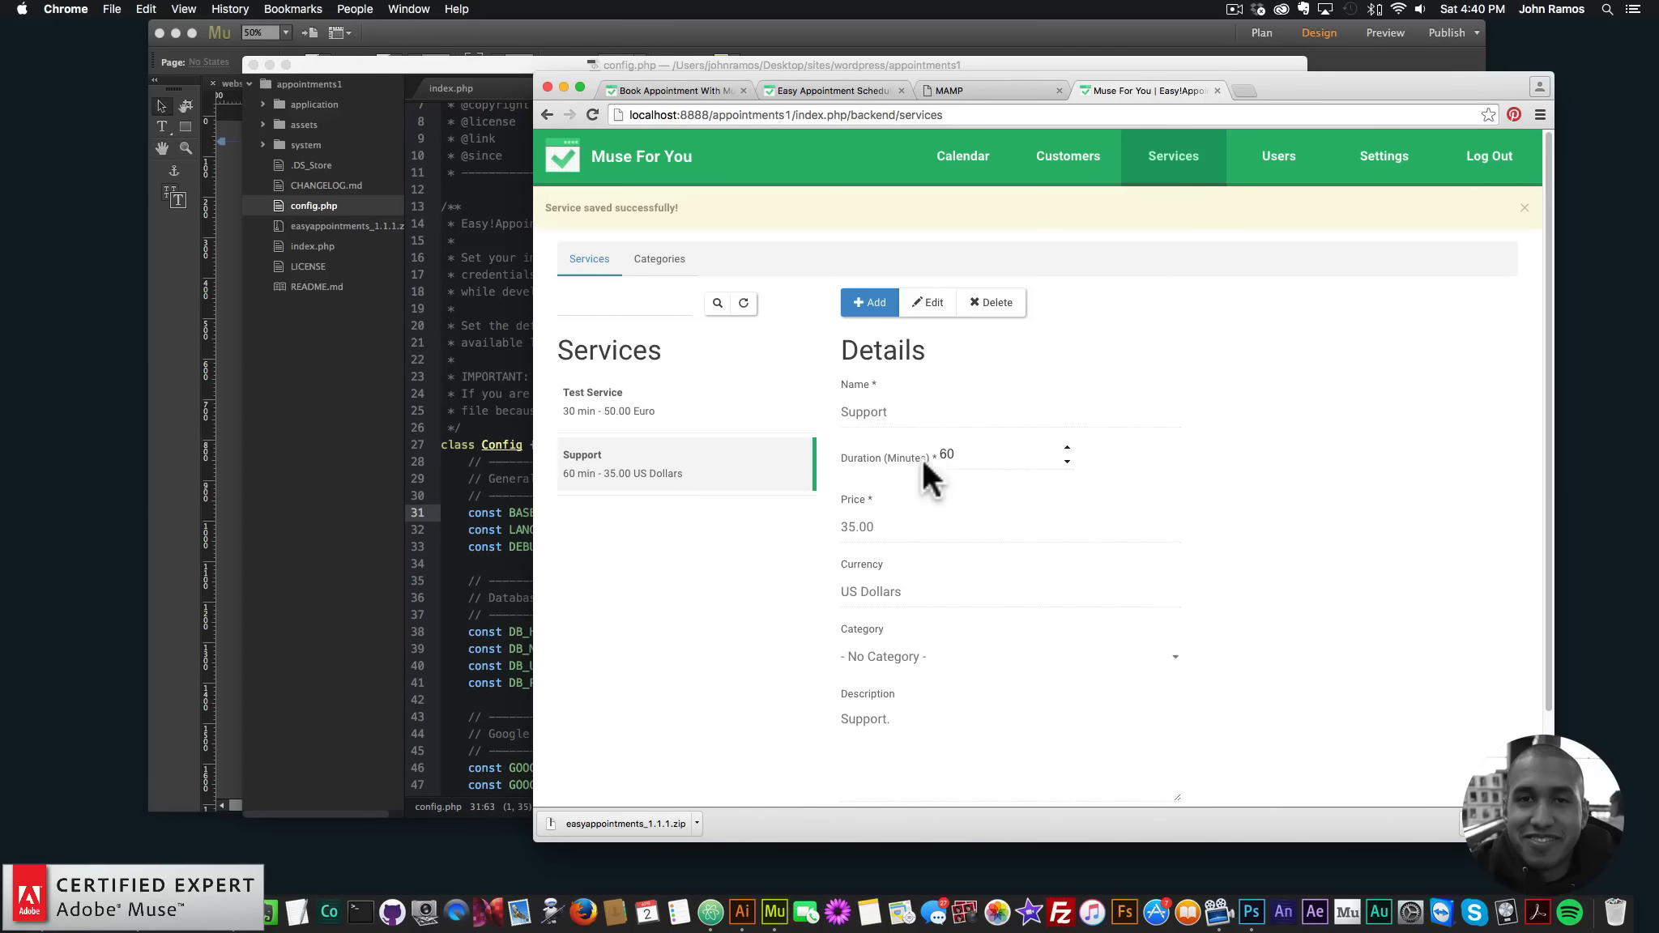
- Open Users and view the admin account in edit mode
{"action": "left_click", "coordinate": [1266, 173]}
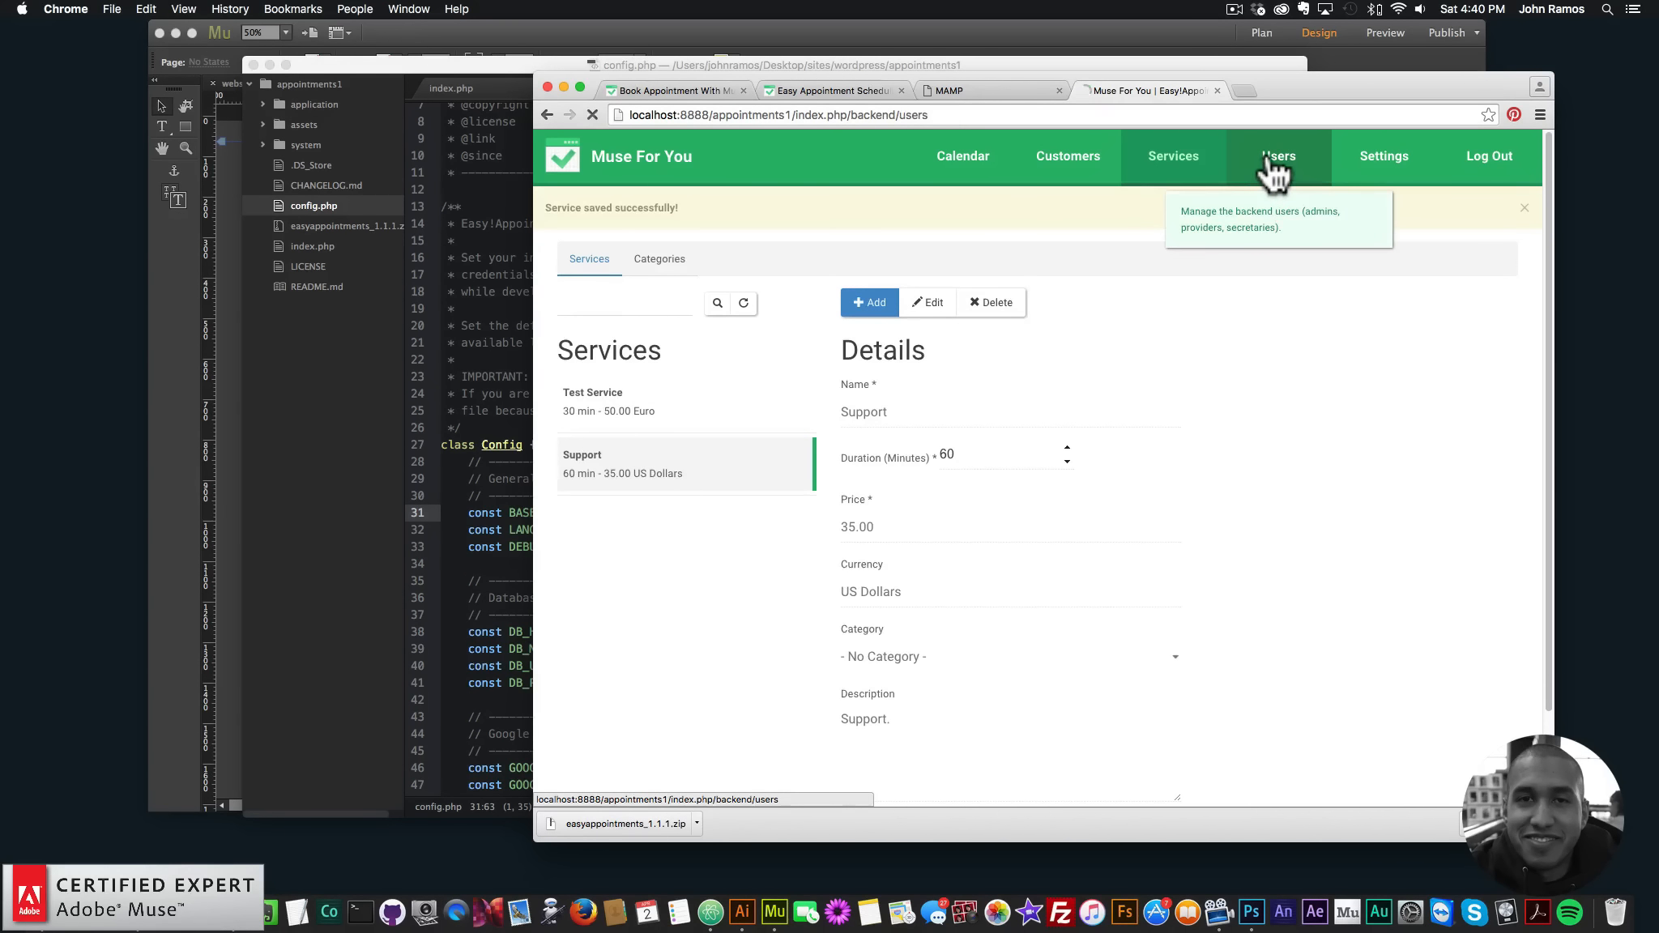
{"action": "left_click", "coordinate": [642, 369]}
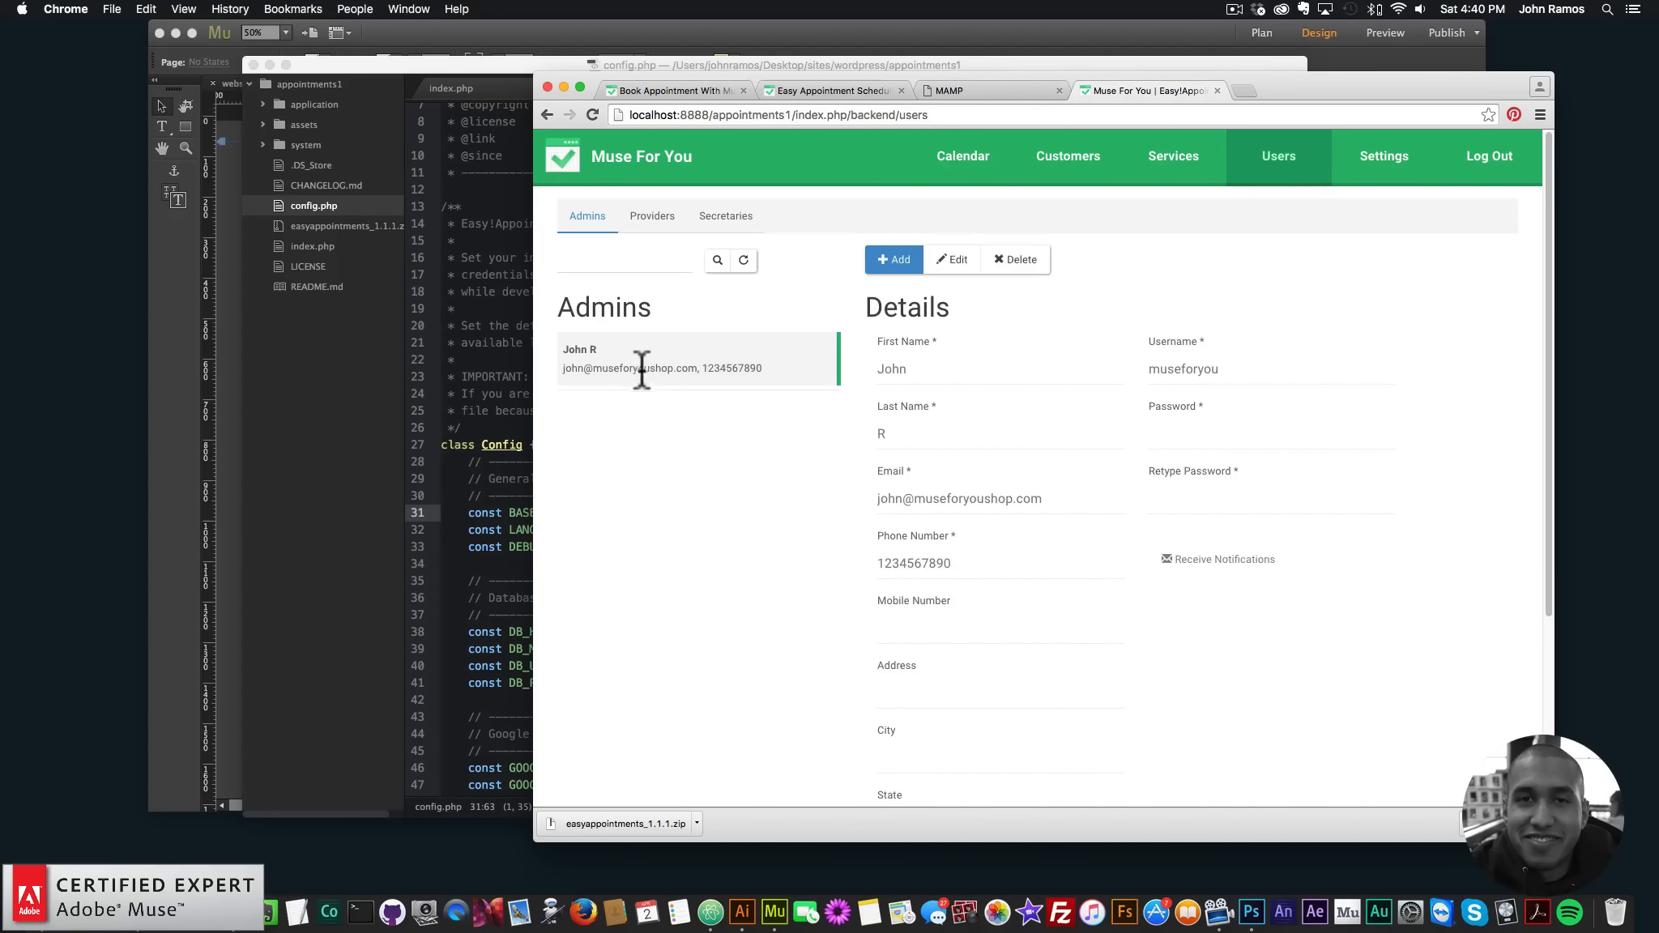
{"action": "left_click", "coordinate": [953, 259]}
{"action": "scroll", "coordinate": [1228, 486], "scroll_direction": "down", "scroll_amount": 5}
{"action": "scroll", "coordinate": [1175, 494], "scroll_direction": "up", "scroll_amount": 5}
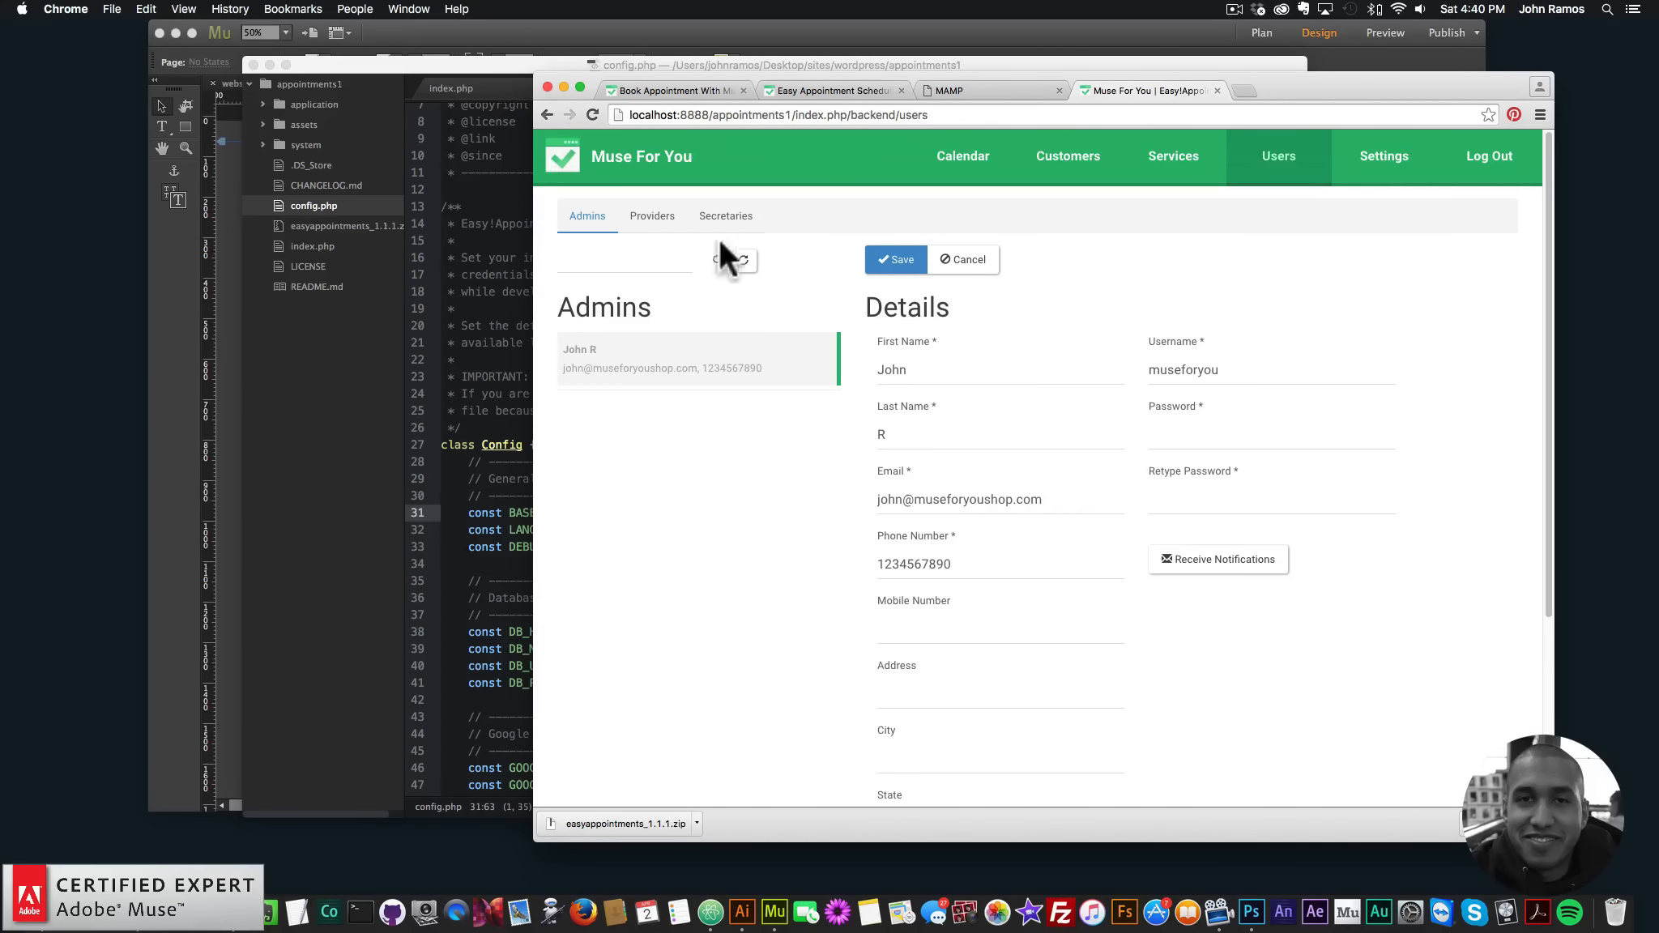
- Edit the second provider to also offer Support, and save
{"action": "left_click", "coordinate": [656, 217]}
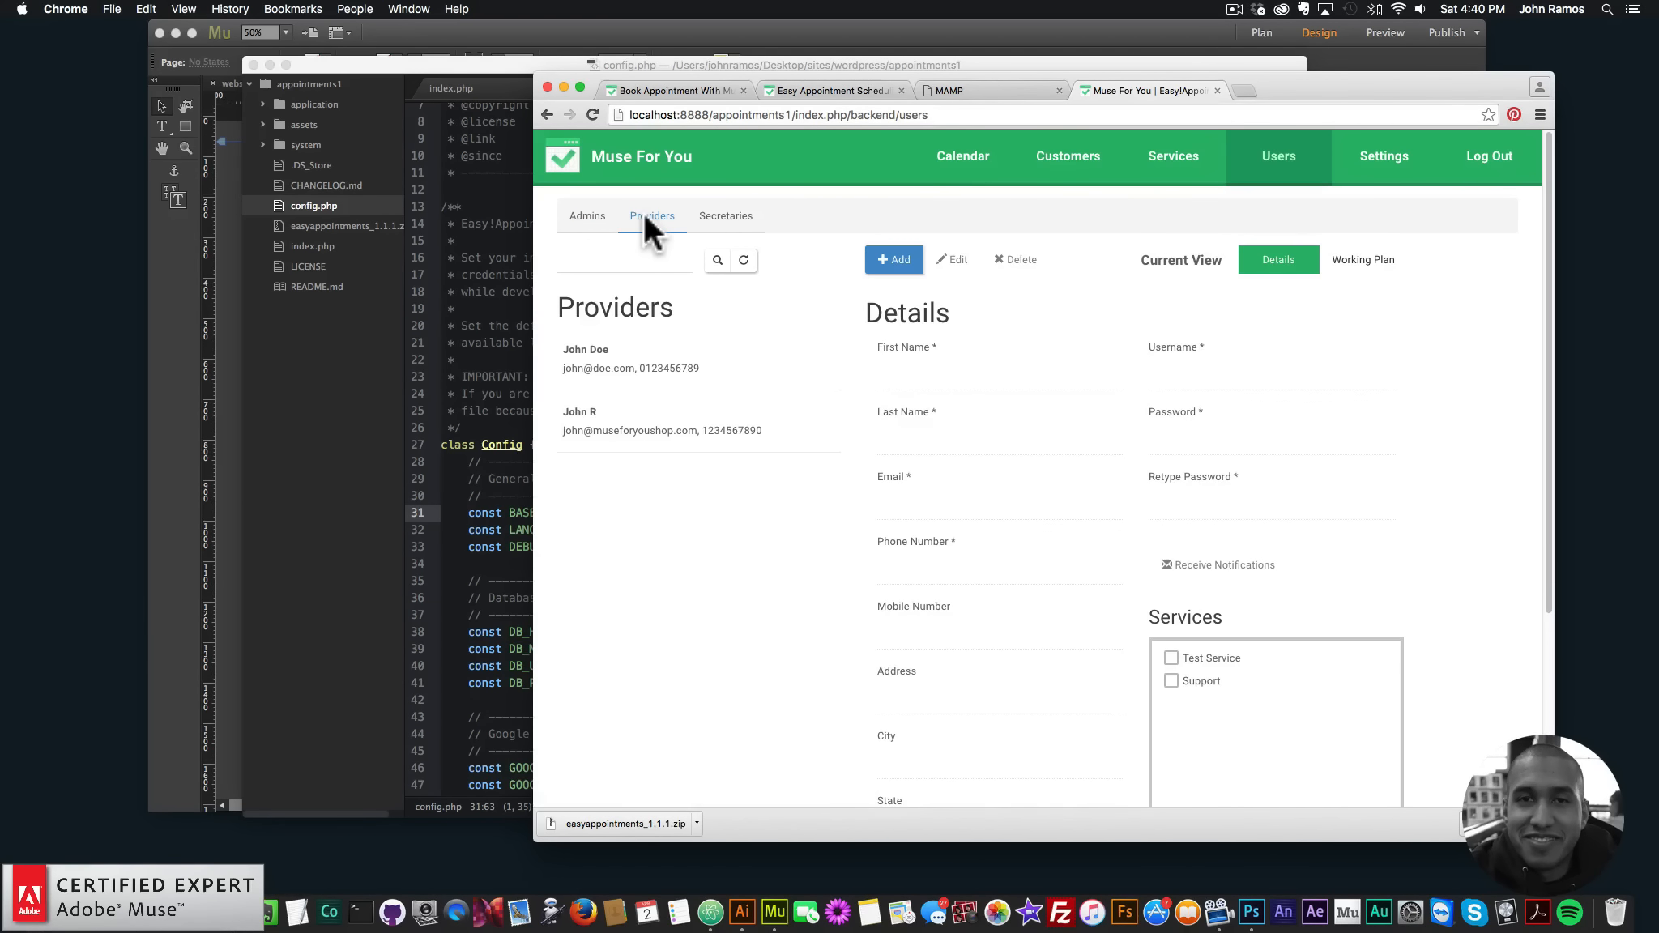
{"action": "left_click", "coordinate": [648, 433]}
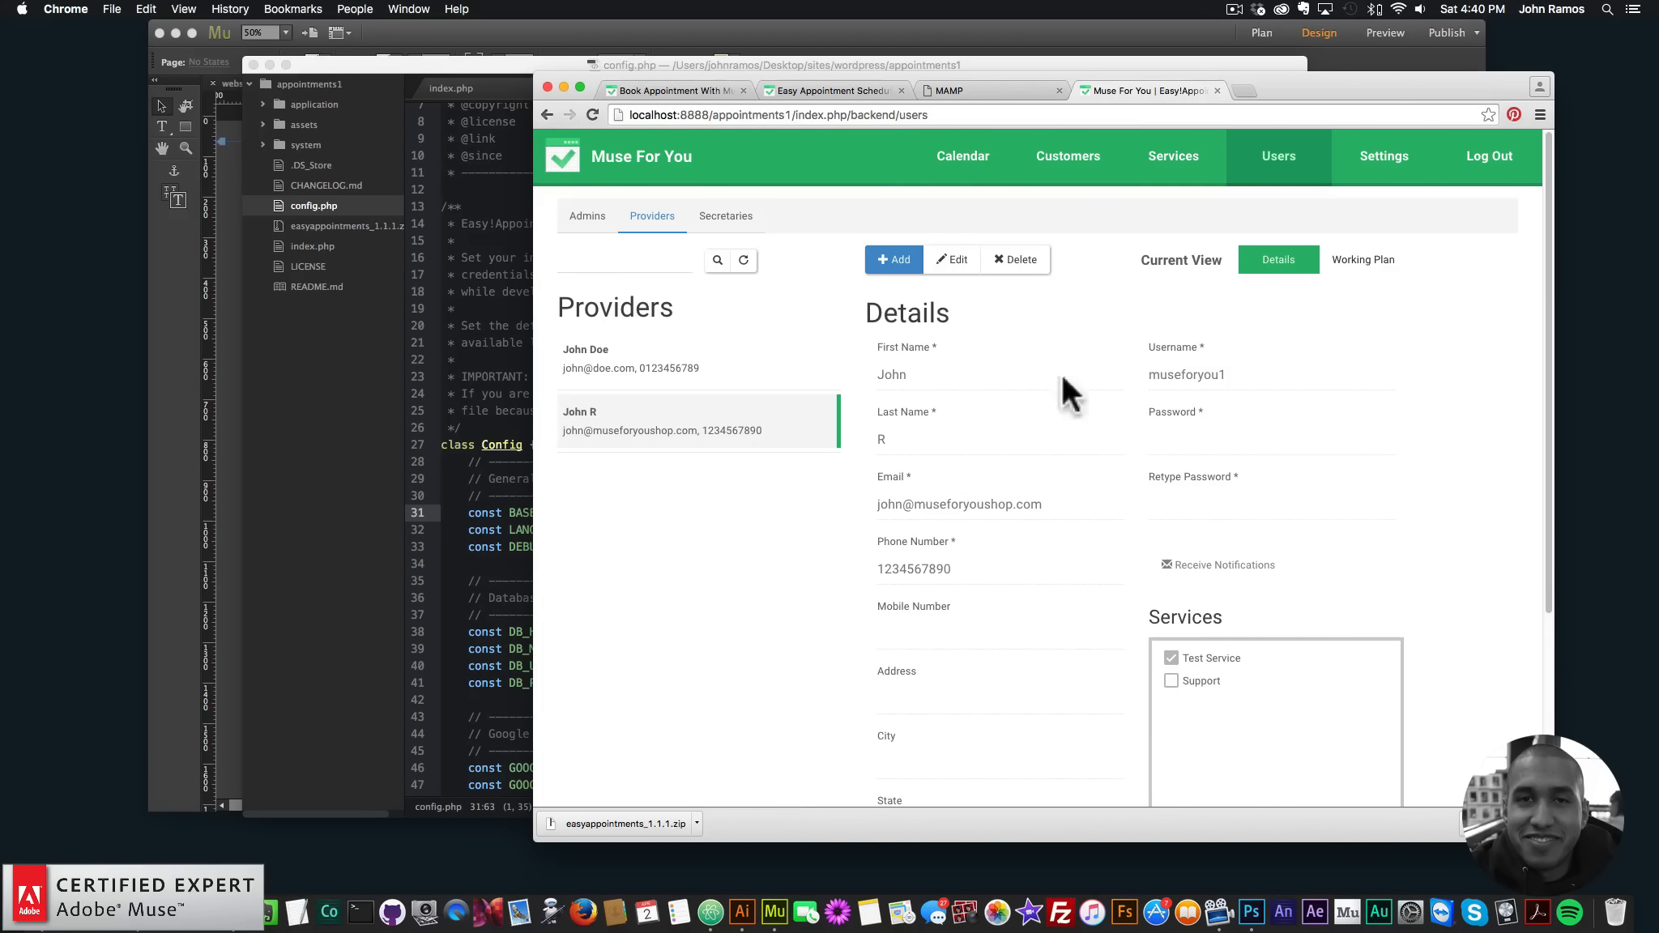
{"action": "left_click", "coordinate": [955, 263]}
{"action": "left_click", "coordinate": [1172, 682]}
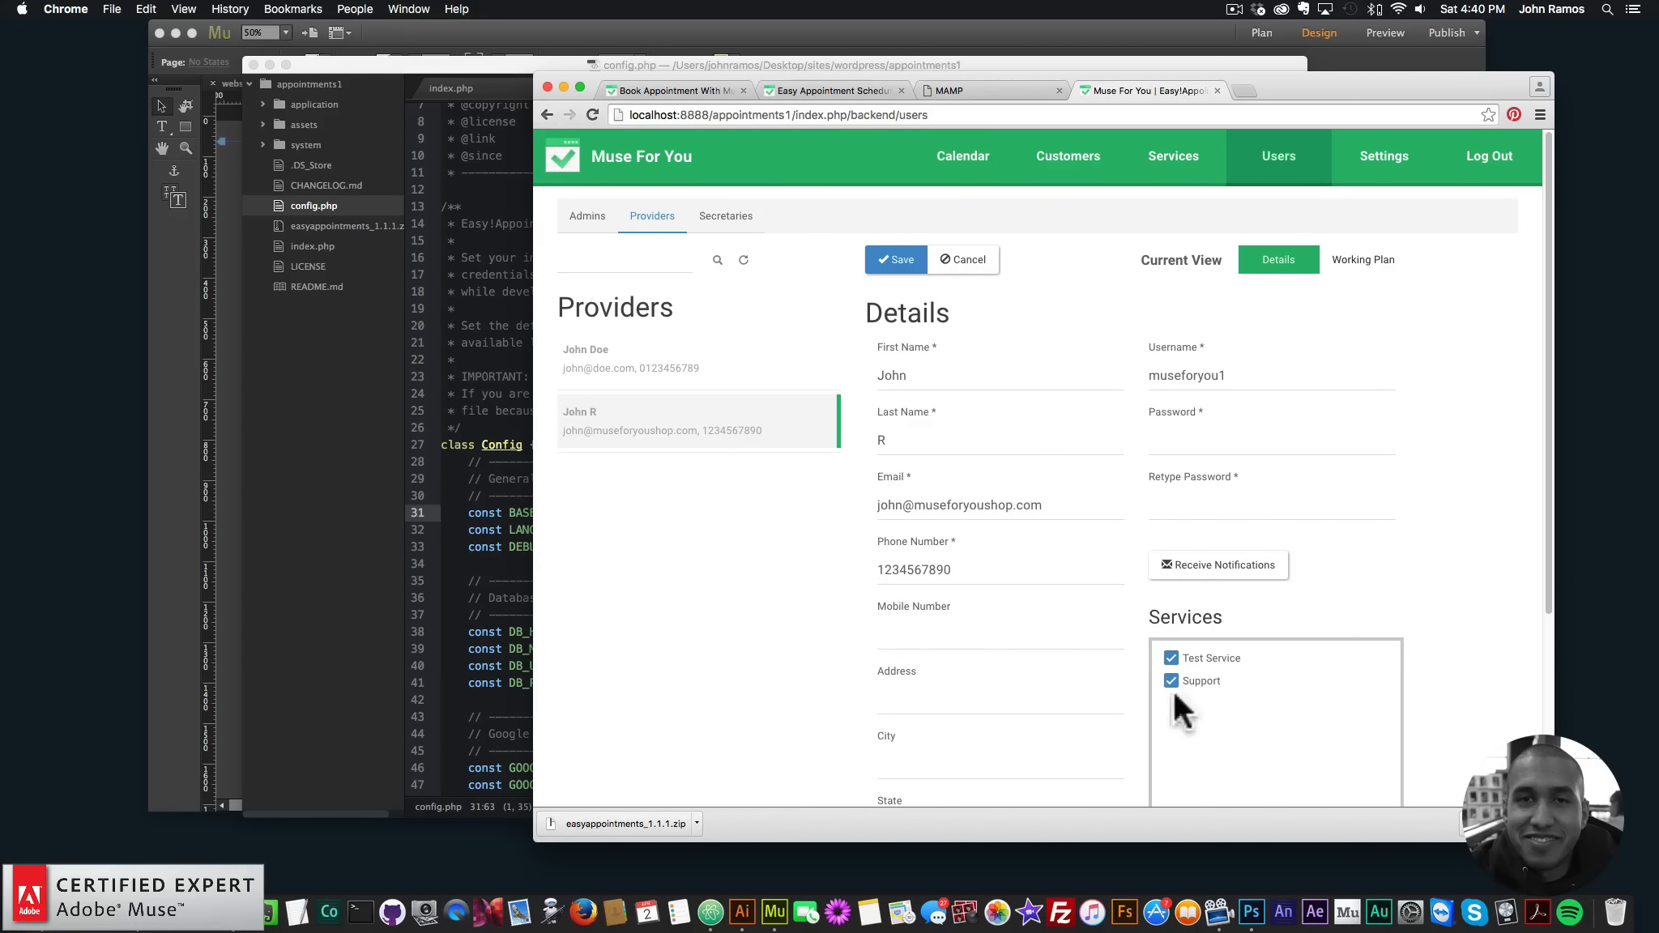
{"action": "left_click", "coordinate": [898, 261]}
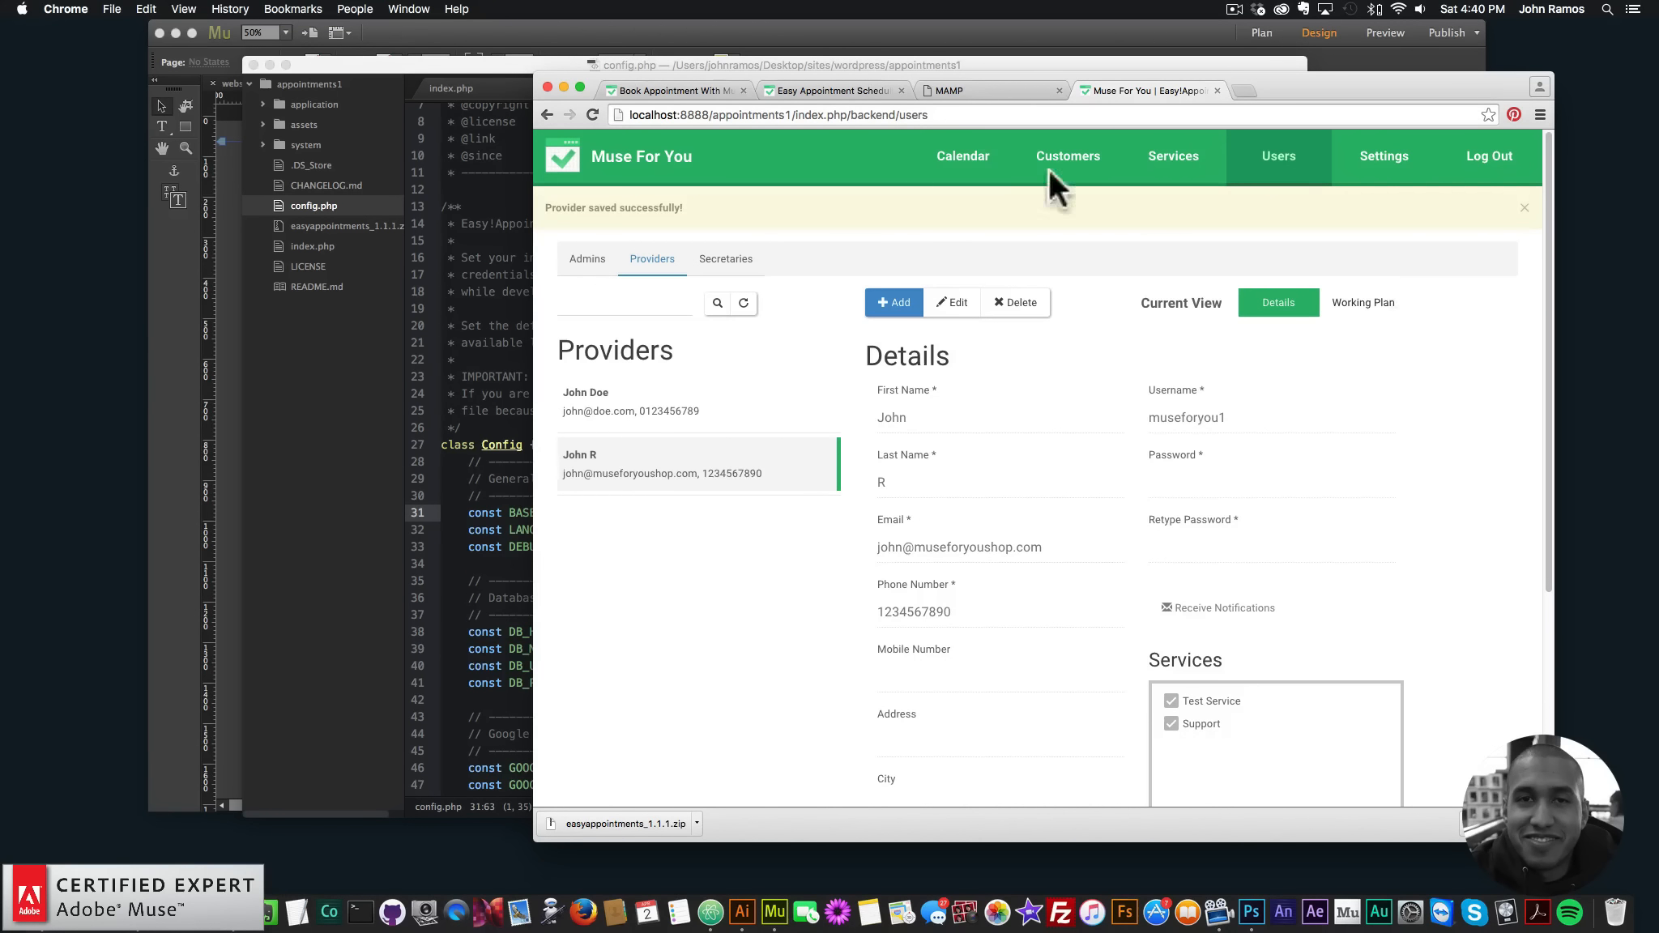
- Load the local booking page at localhost:8888/appointments1/ and choose the Support service and its provider
{"action": "left_click", "coordinate": [1252, 86]}
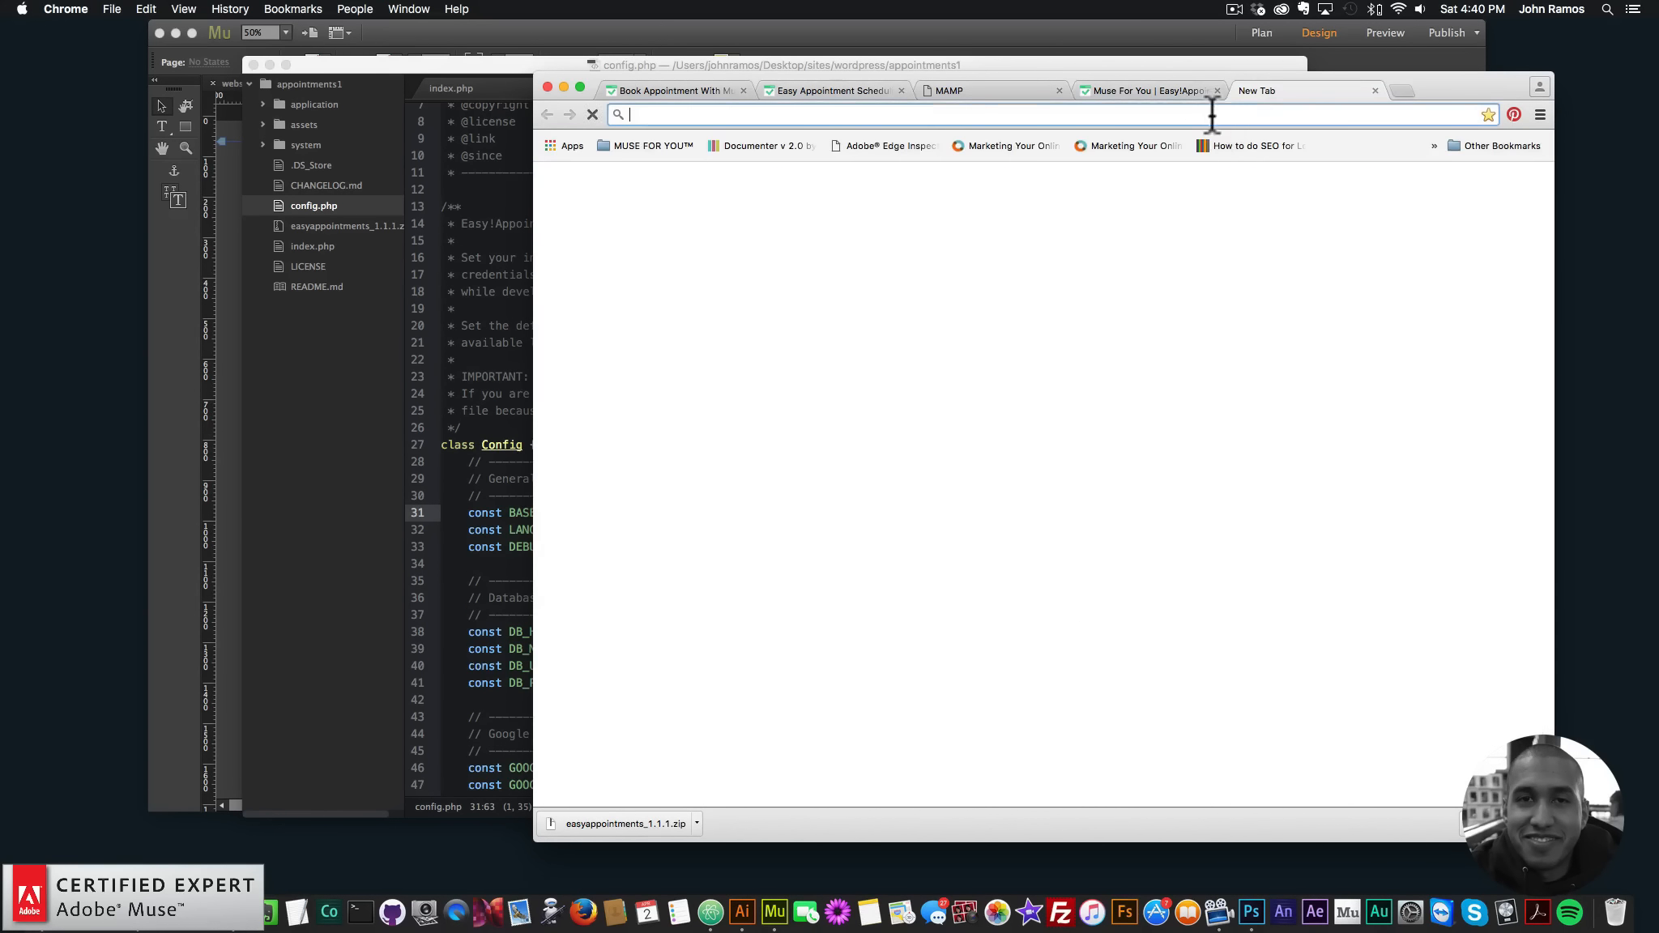
{"action": "type", "text": "local"}
{"action": "key", "text": "Right"}
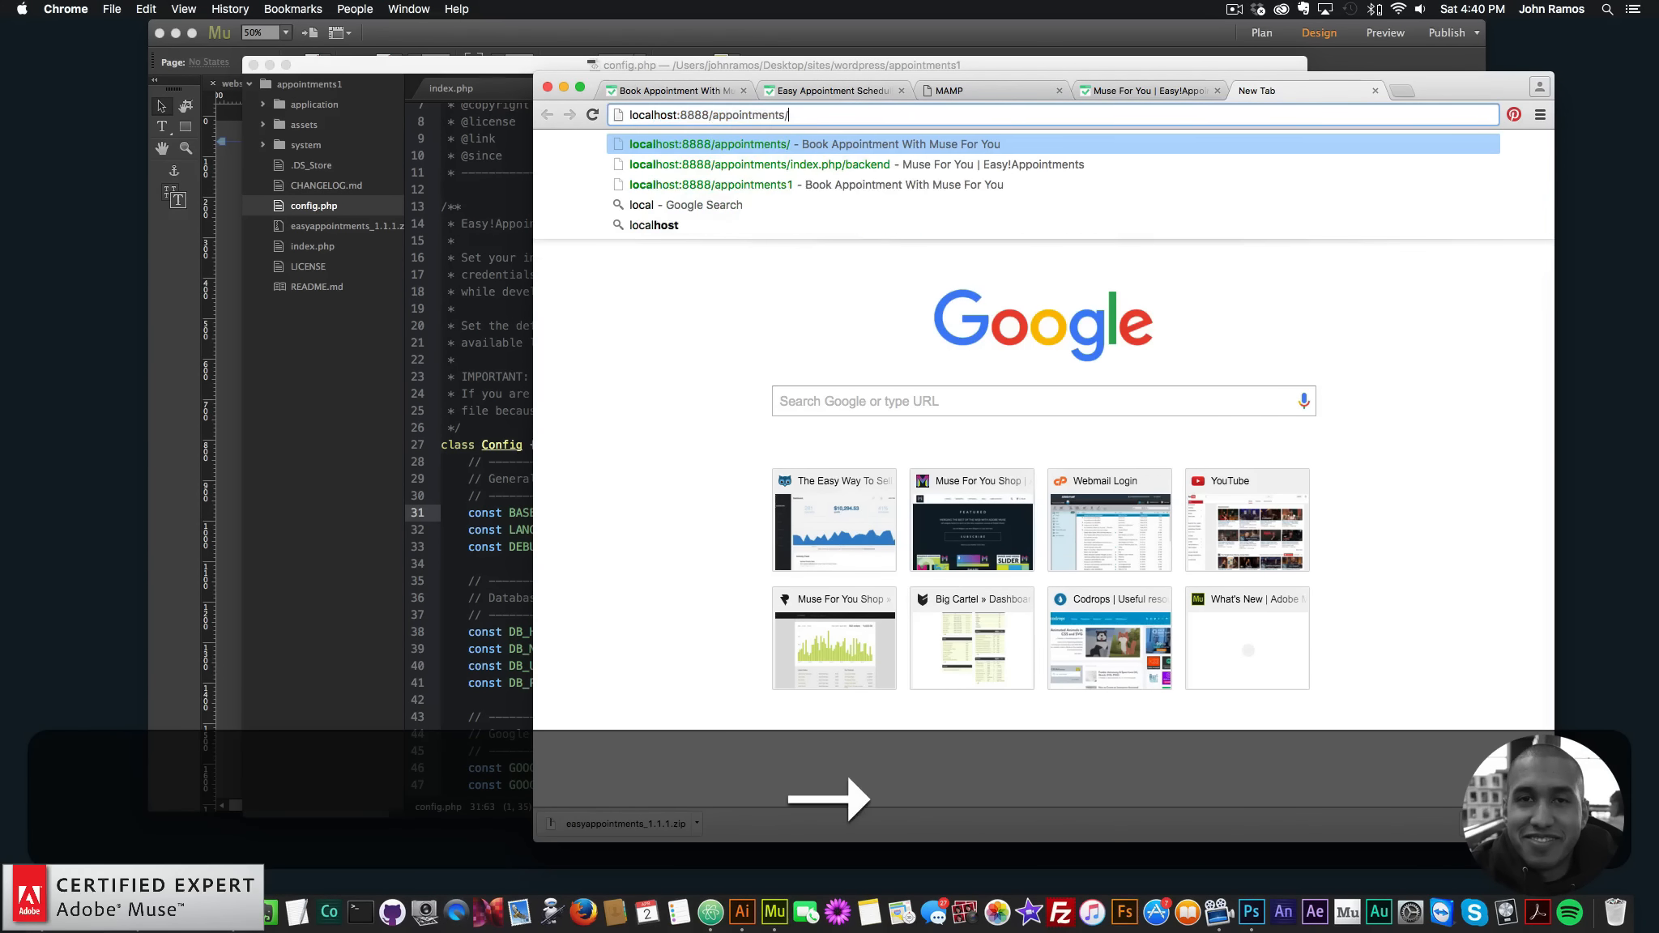
{"action": "key", "text": "Return"}
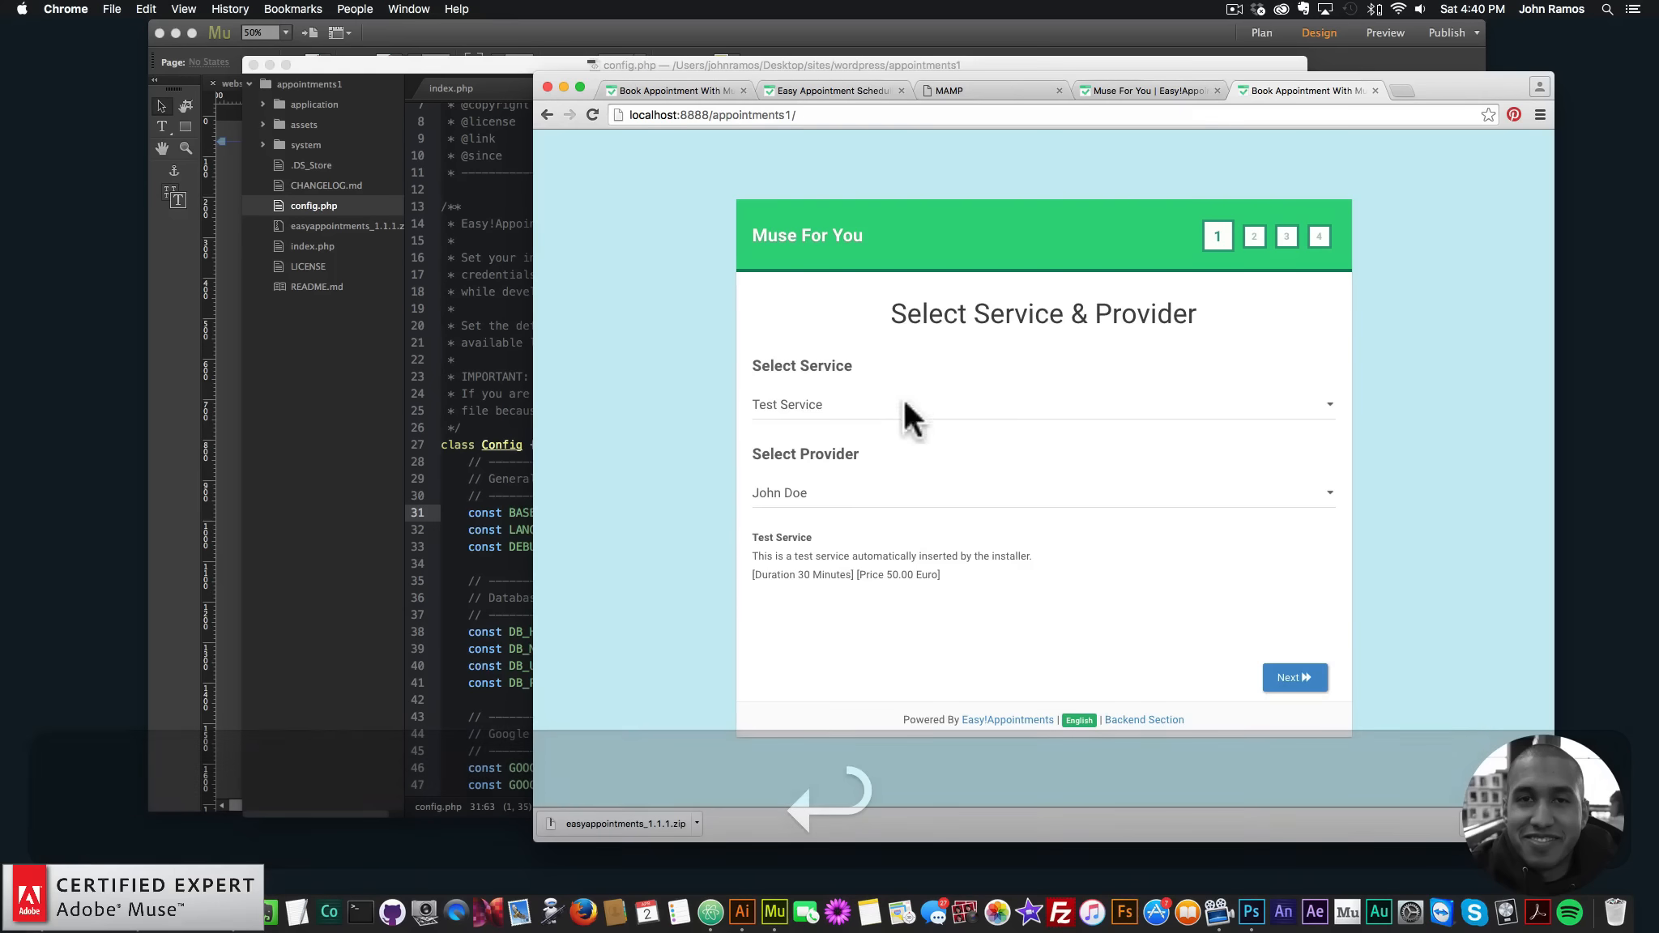
{"action": "left_click", "coordinate": [835, 409]}
{"action": "left_click", "coordinate": [820, 421]}
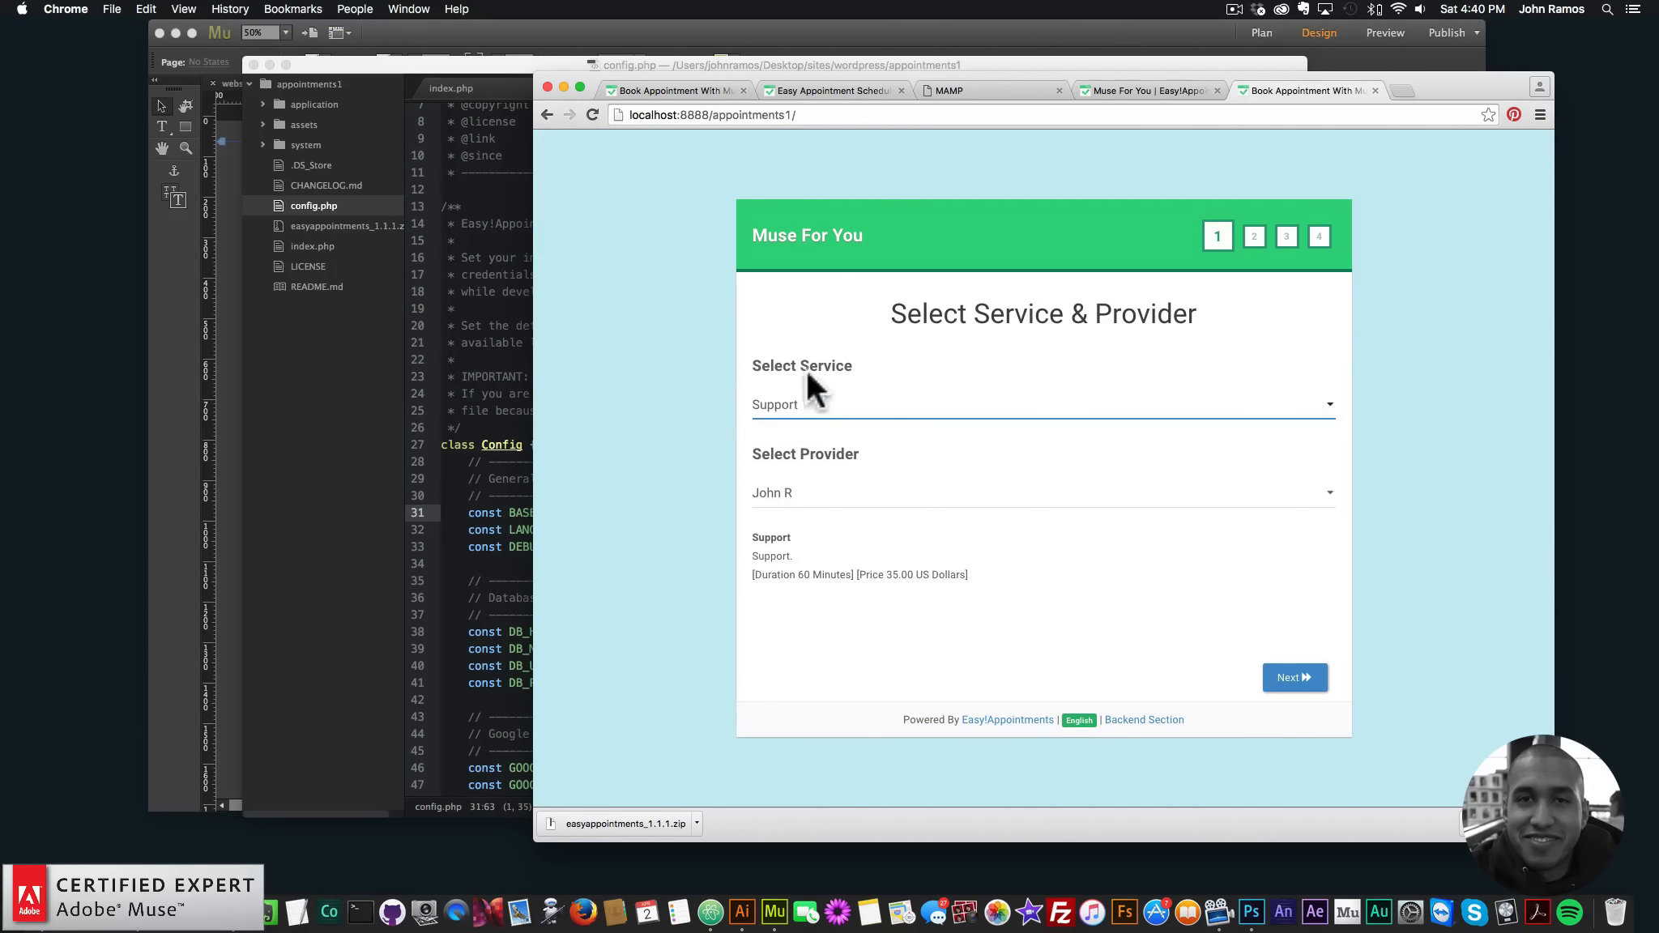
{"action": "left_click", "coordinate": [809, 499]}
{"action": "left_click", "coordinate": [1023, 485]}
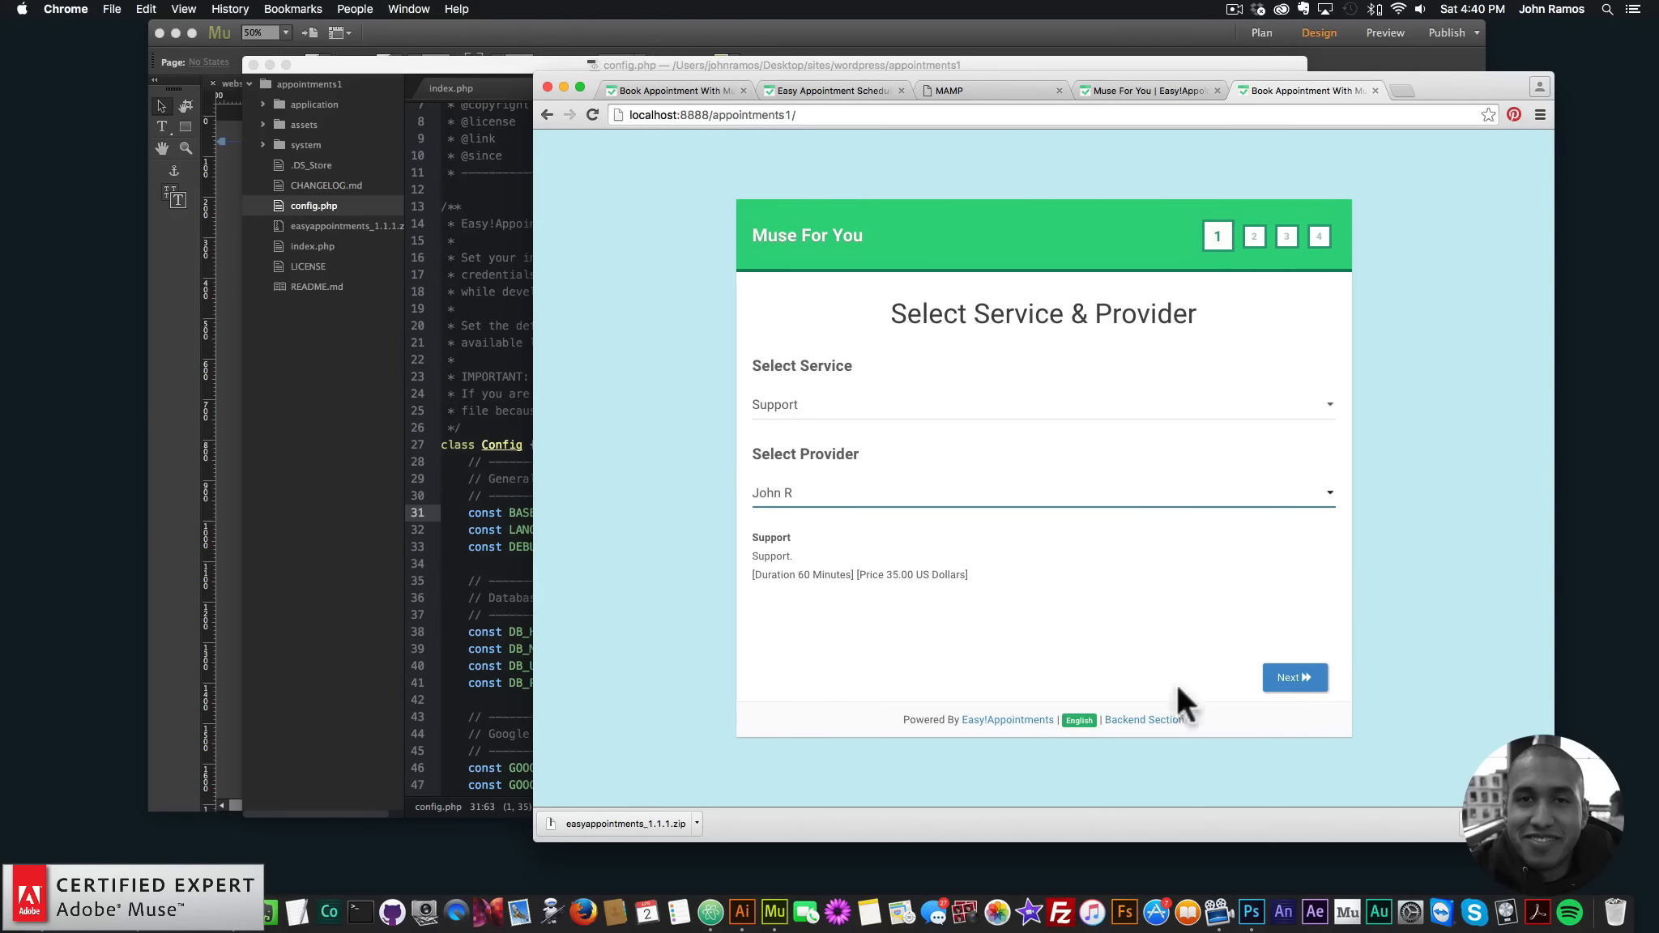
{"action": "left_click", "coordinate": [1299, 683]}
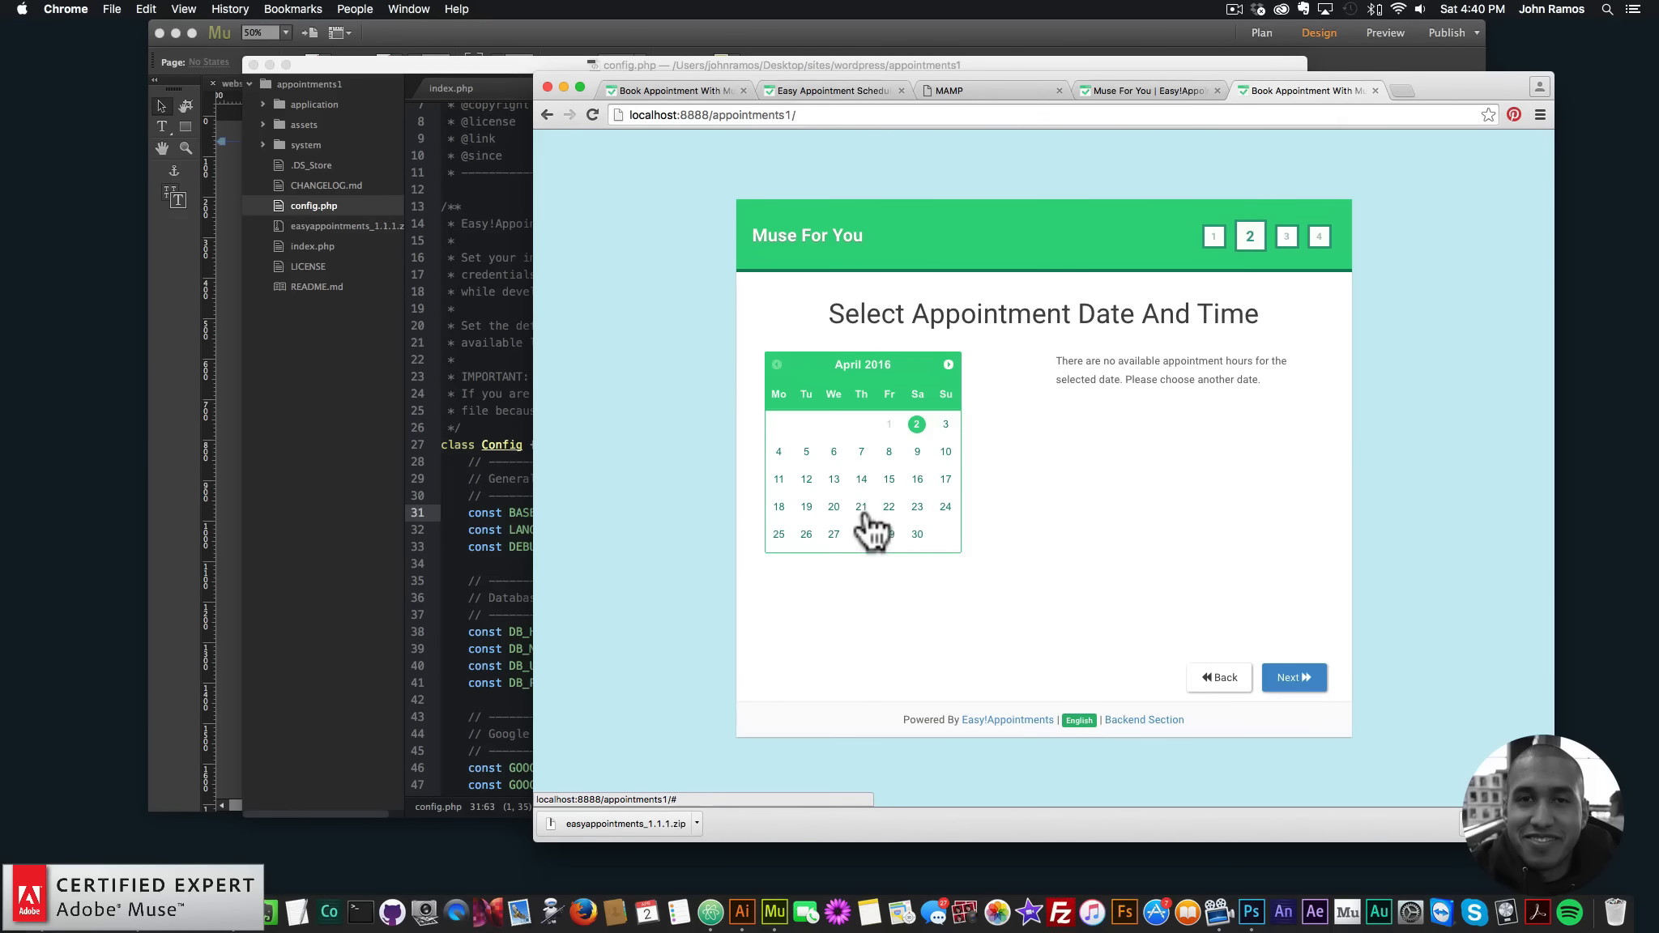
- Book a free time slot on 13 April 2016 and reach the Fill In Your Information step
{"action": "left_click", "coordinate": [1295, 680]}
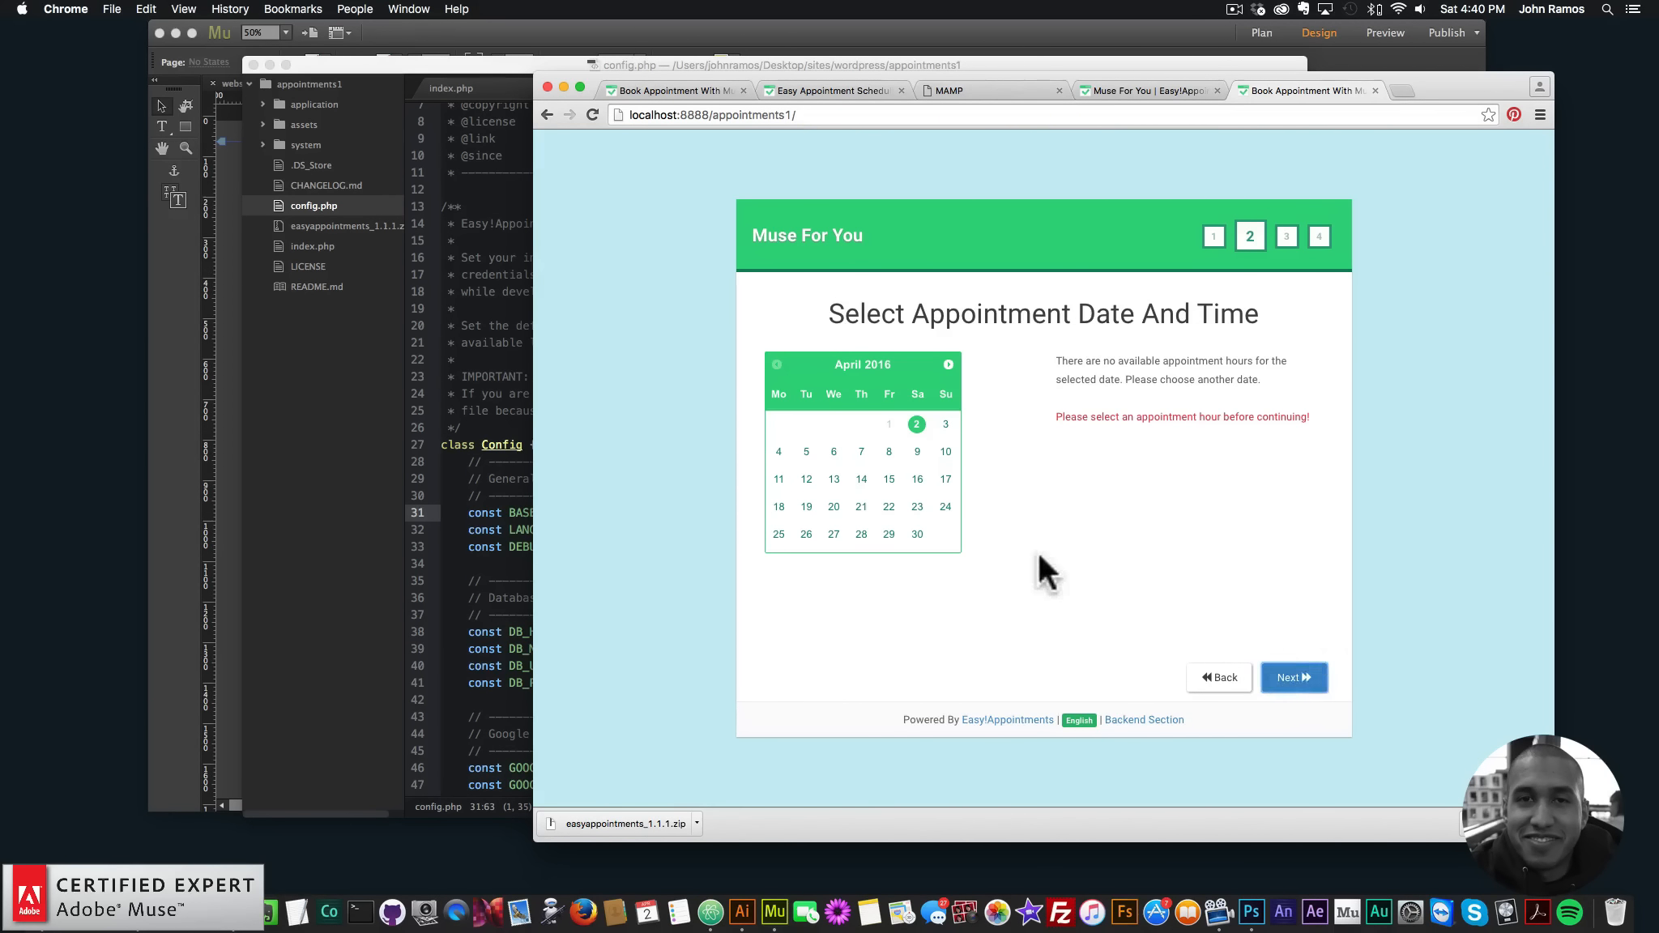
{"action": "left_click", "coordinate": [889, 480]}
{"action": "left_click", "coordinate": [835, 478]}
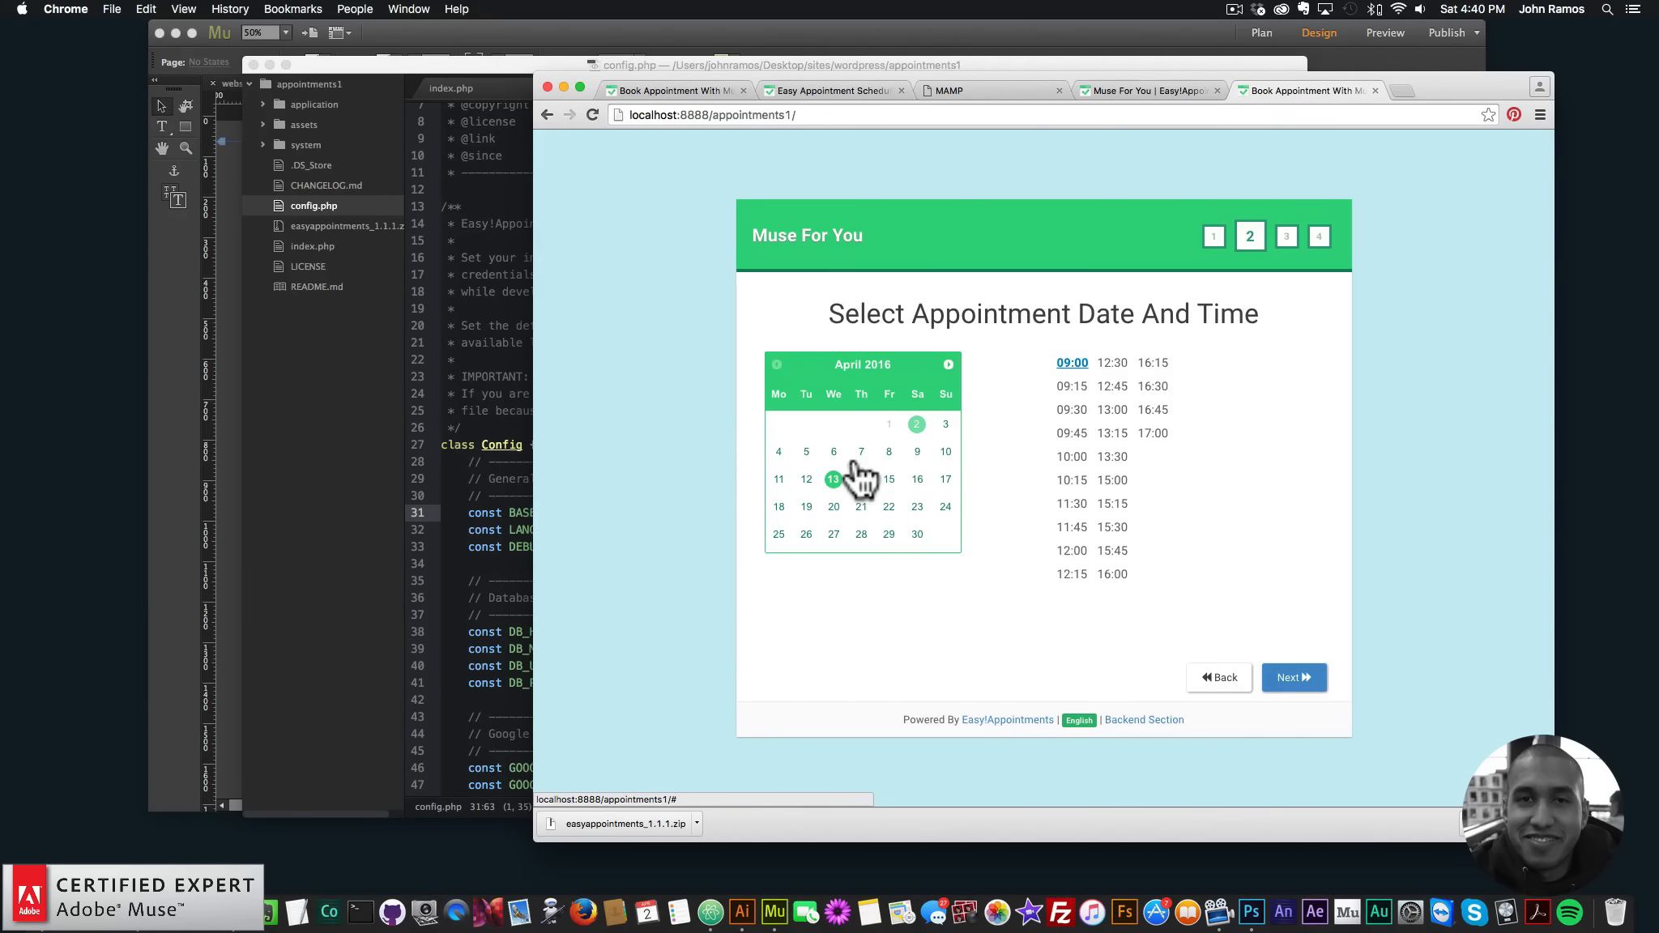
{"action": "left_click", "coordinate": [861, 453]}
{"action": "left_click", "coordinate": [1072, 412]}
{"action": "left_click", "coordinate": [1294, 683]}
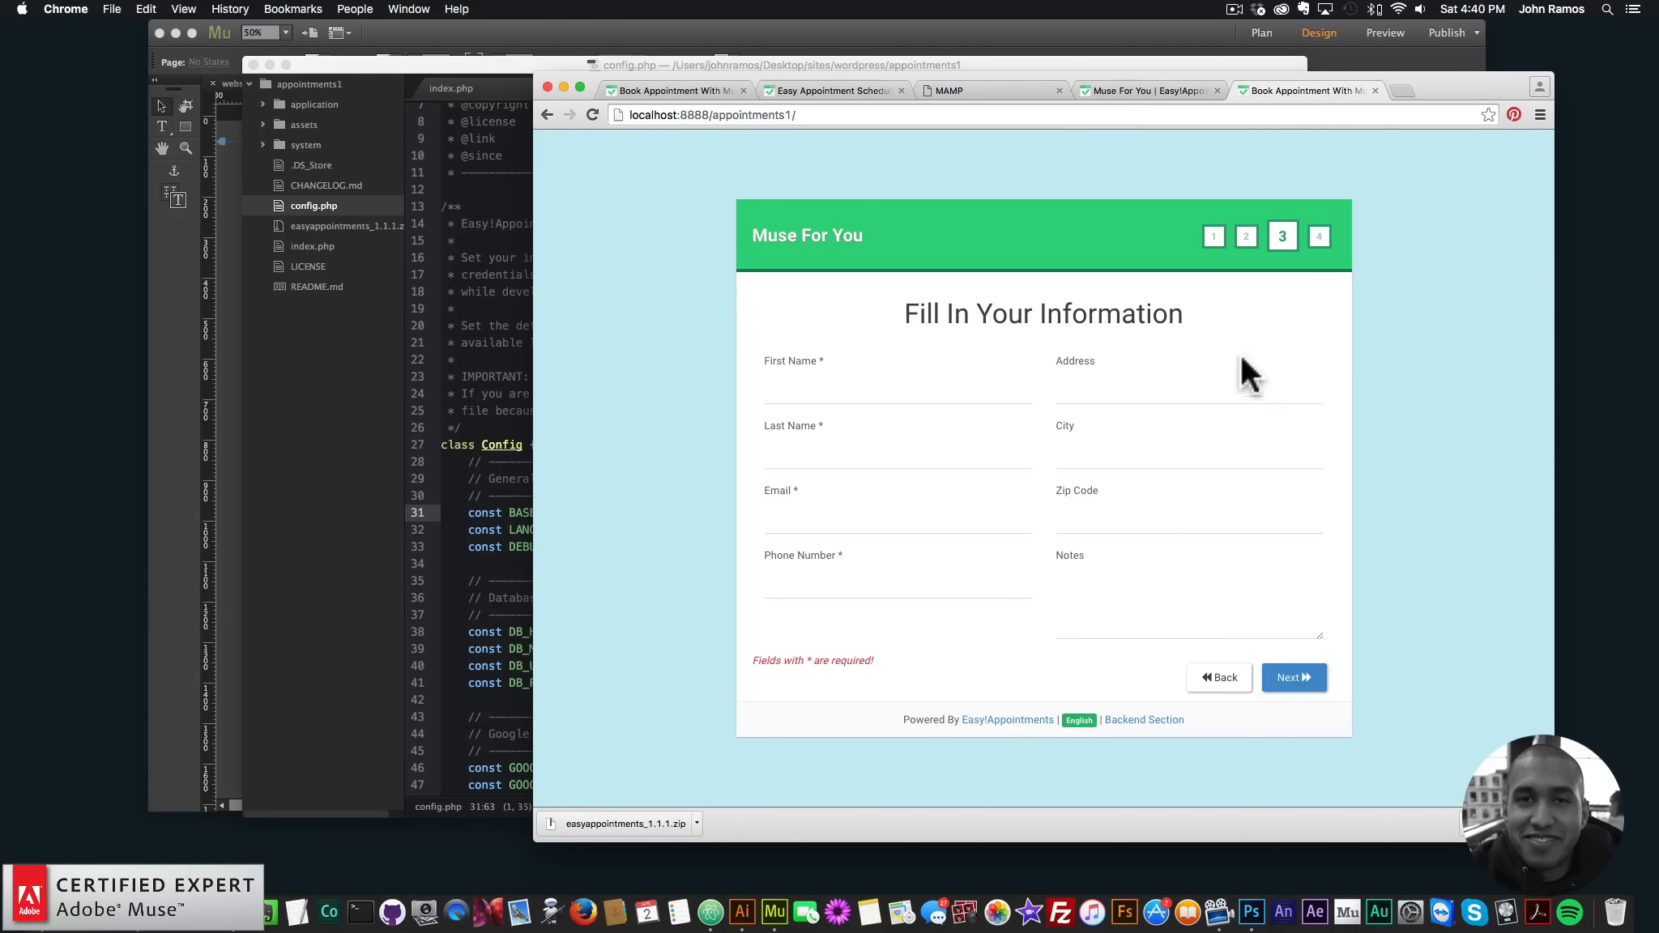
{"action": "left_click", "coordinate": [1130, 89]}
{"action": "left_click", "coordinate": [1286, 93]}
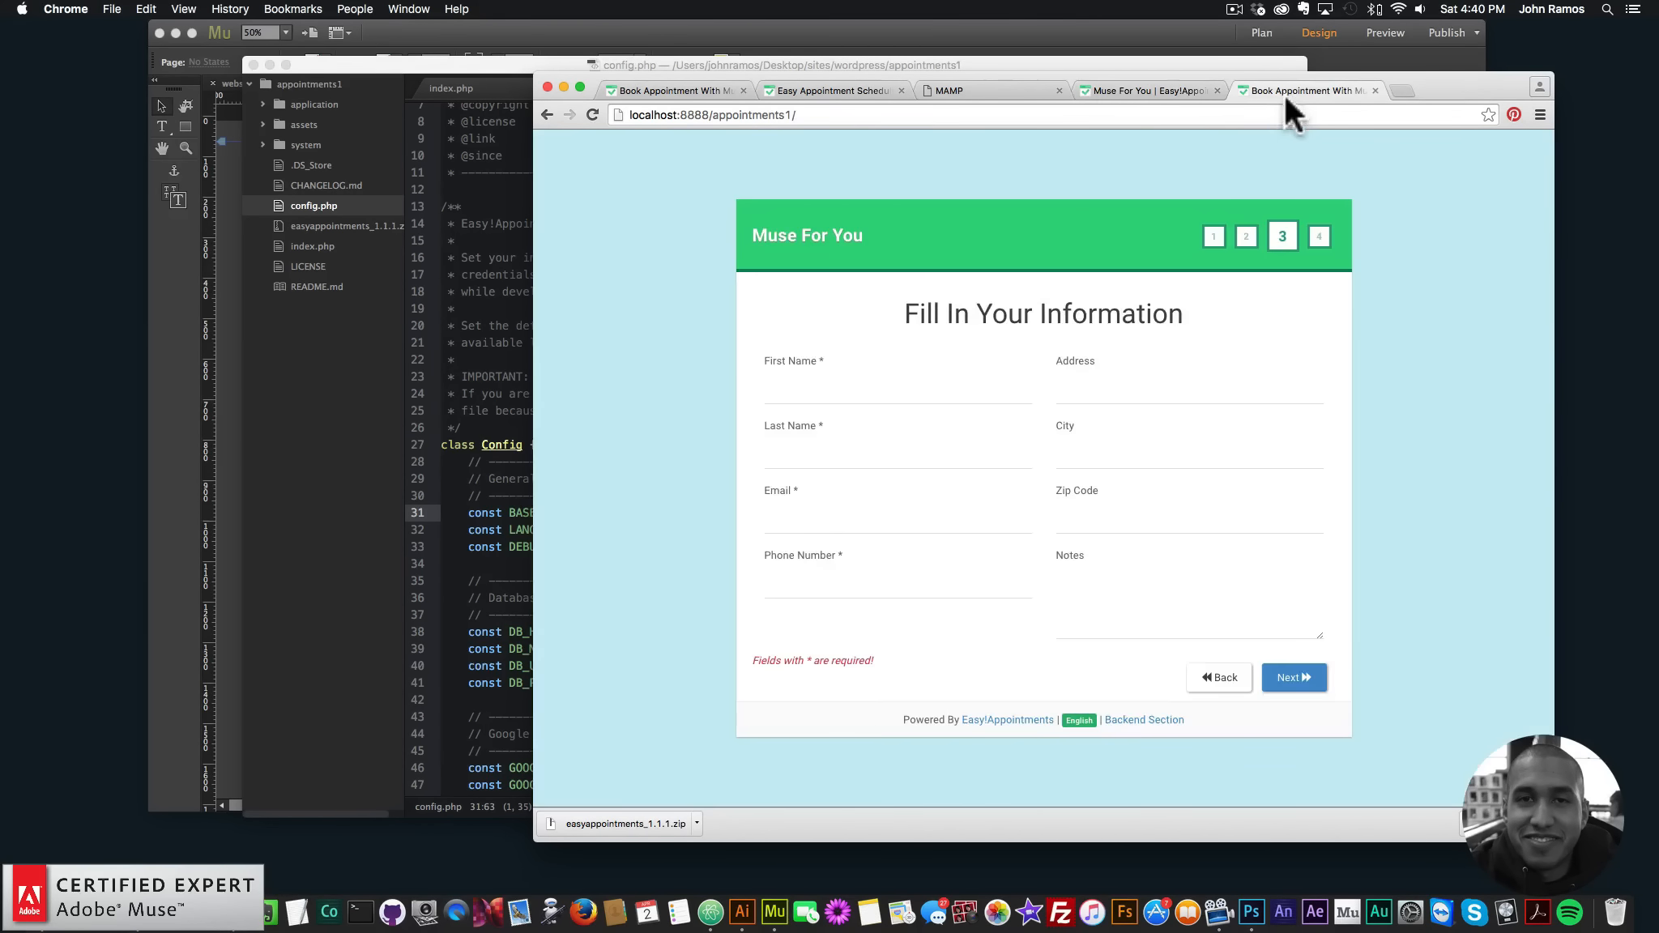
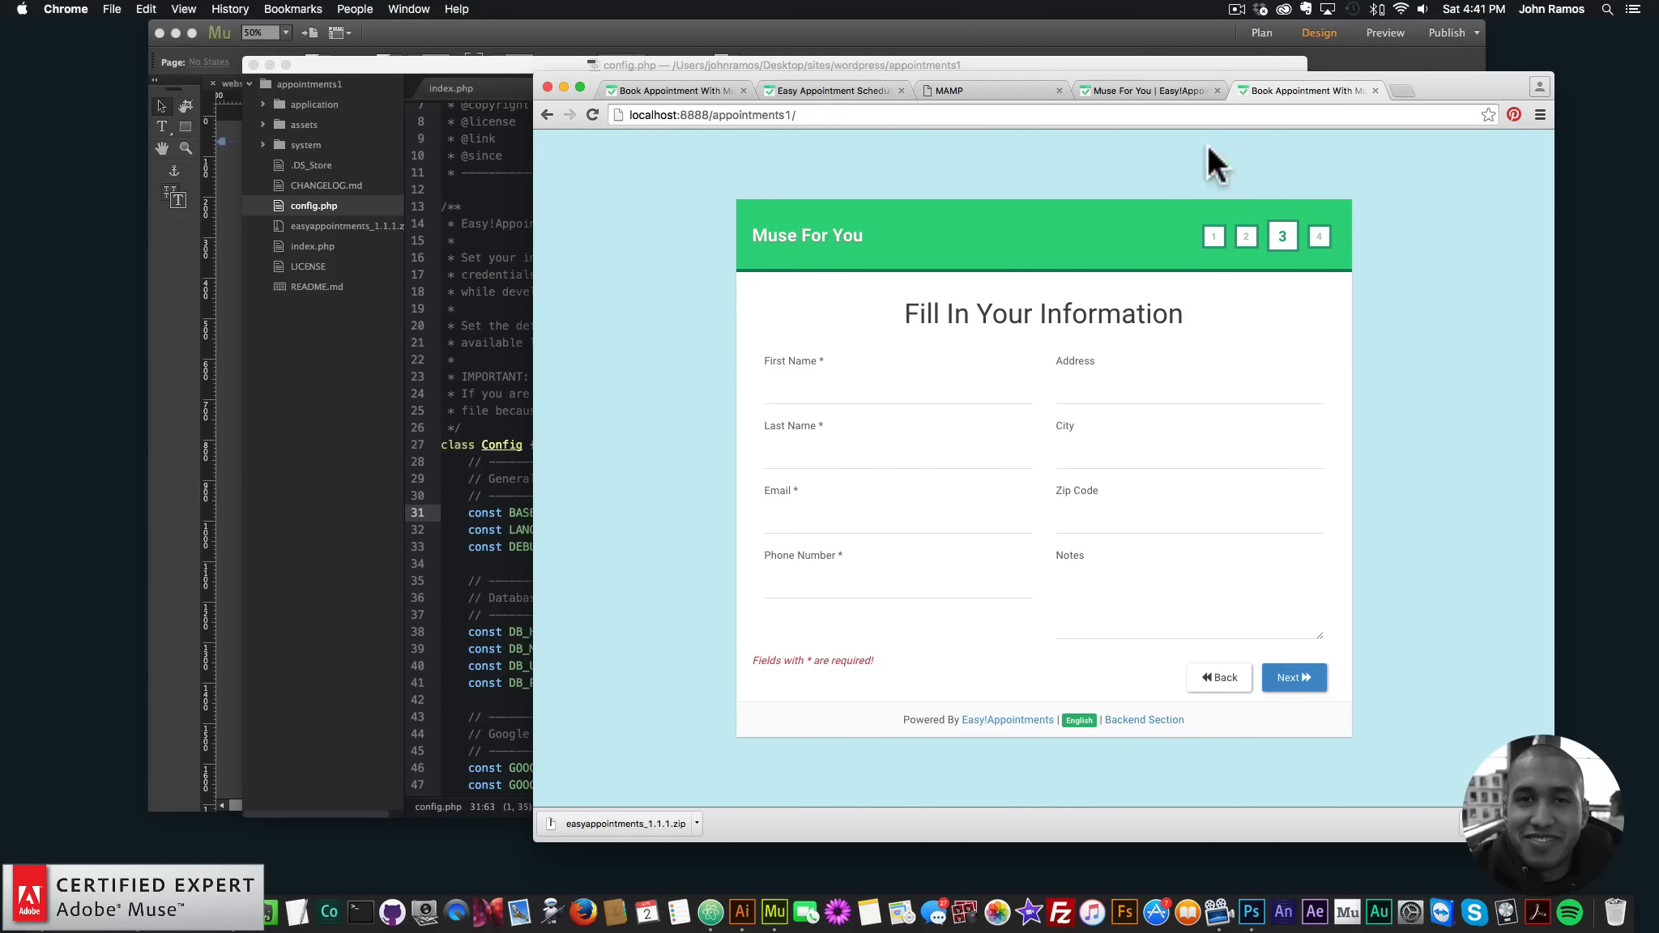
- Open the Easy!Appointments backend settings and review the Business Logic working plan and breaks
{"action": "left_click", "coordinate": [1159, 88]}
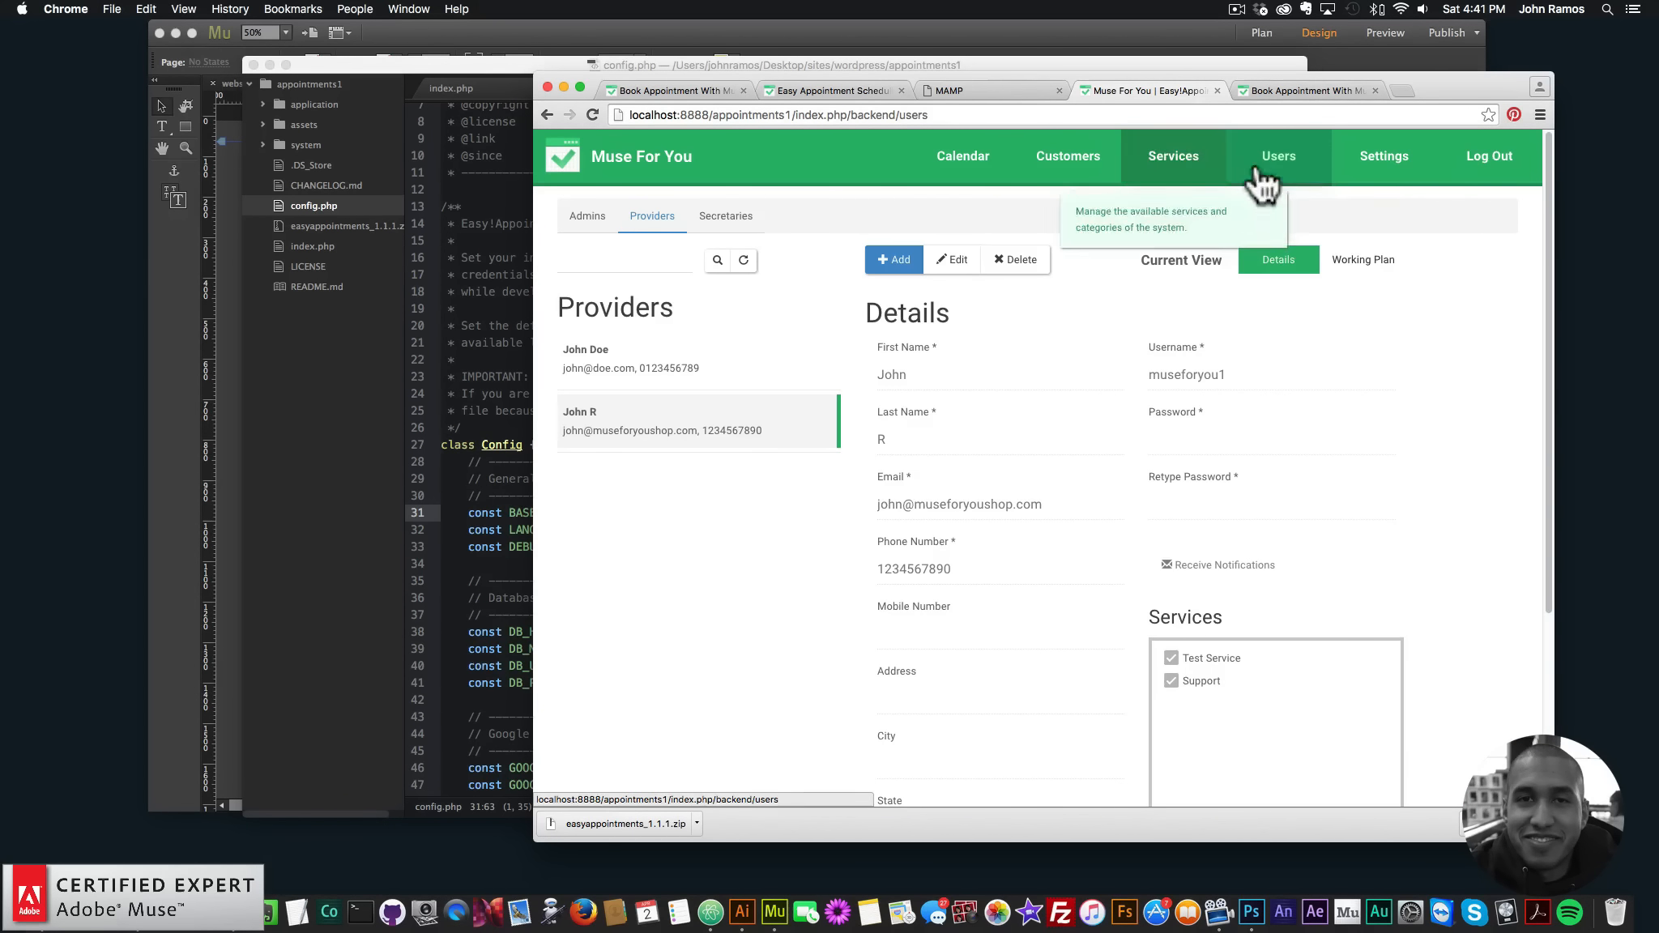
{"action": "left_click", "coordinate": [1378, 166]}
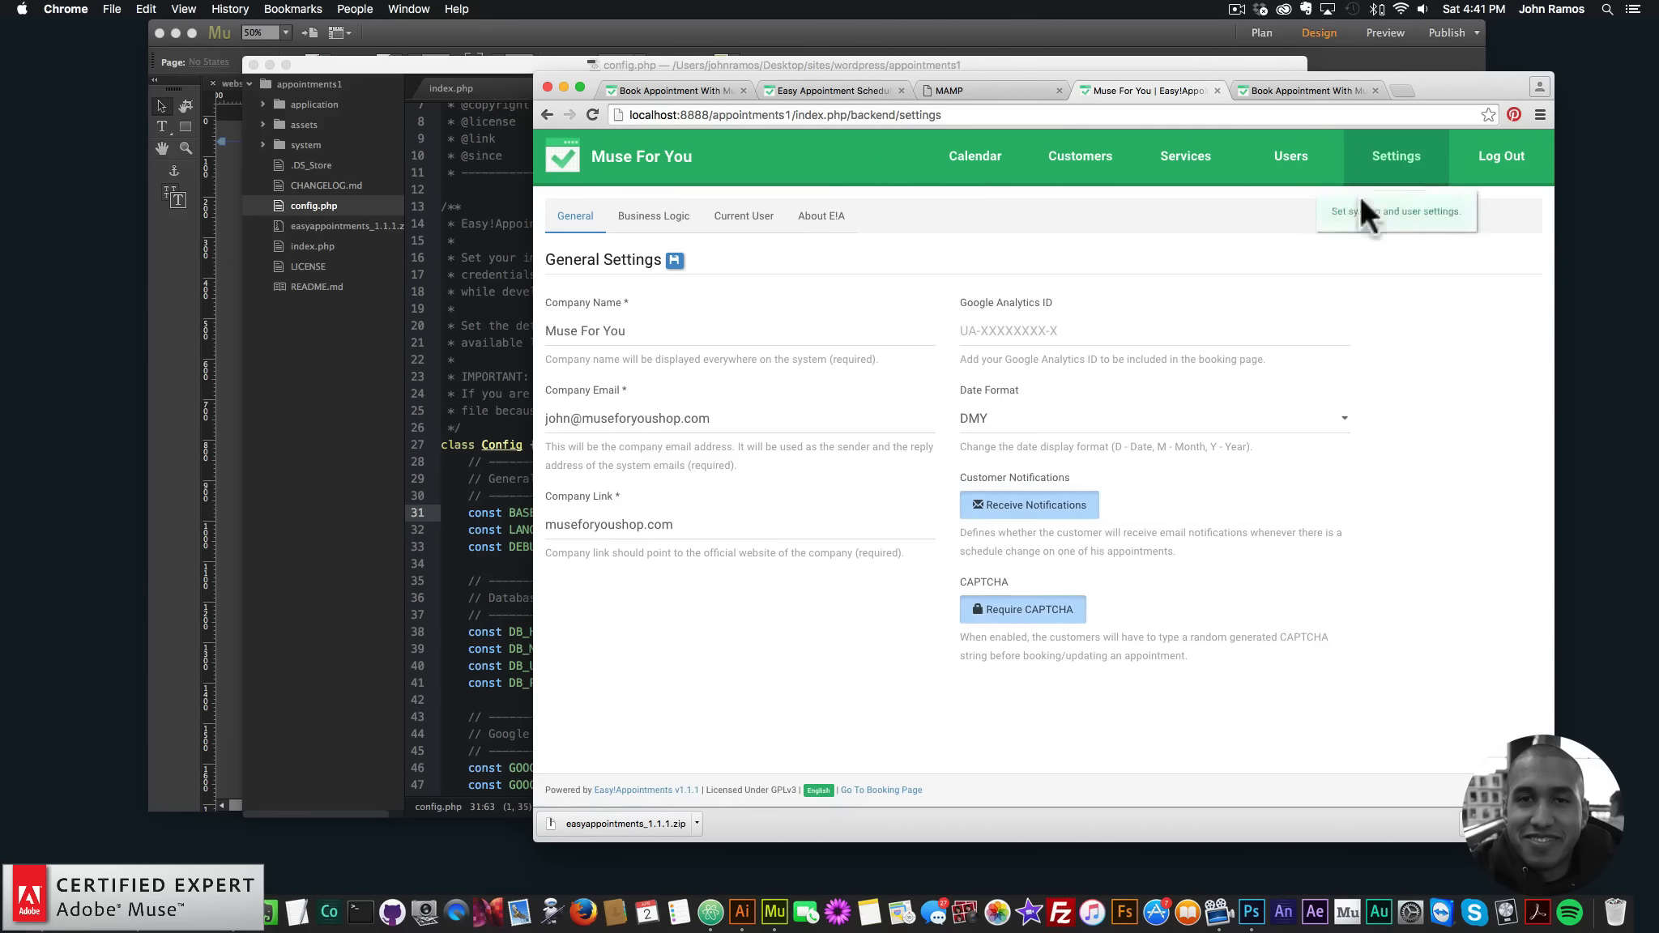
{"action": "left_click", "coordinate": [695, 220]}
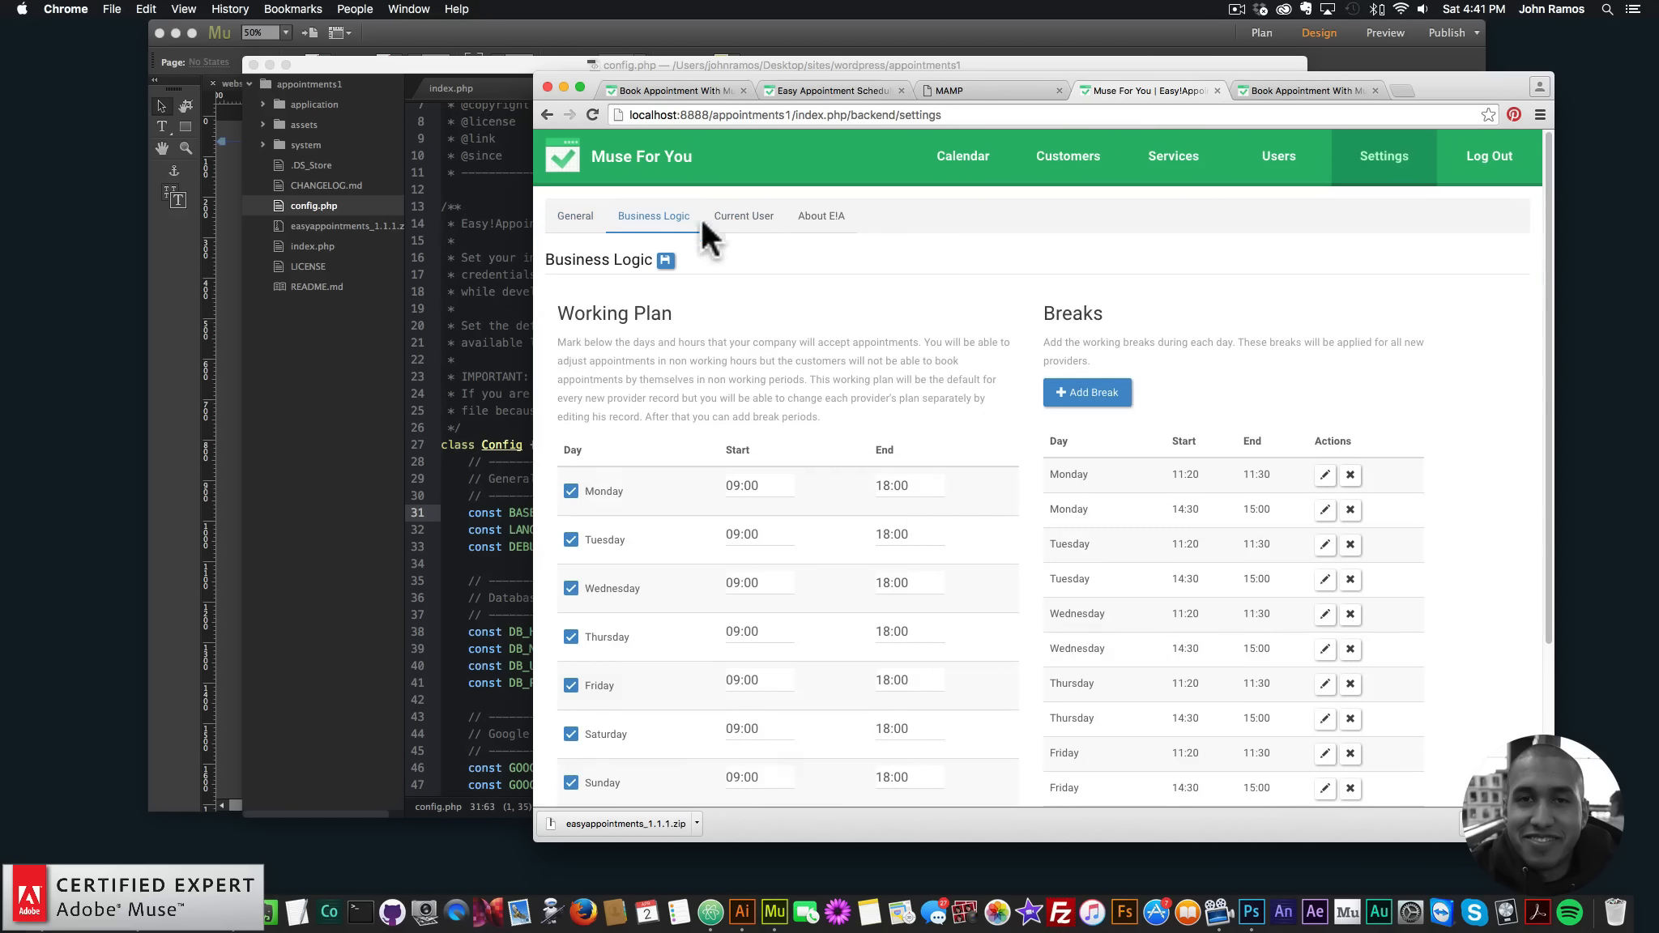
{"action": "scroll", "coordinate": [961, 423], "scroll_direction": "down", "scroll_amount": 5}
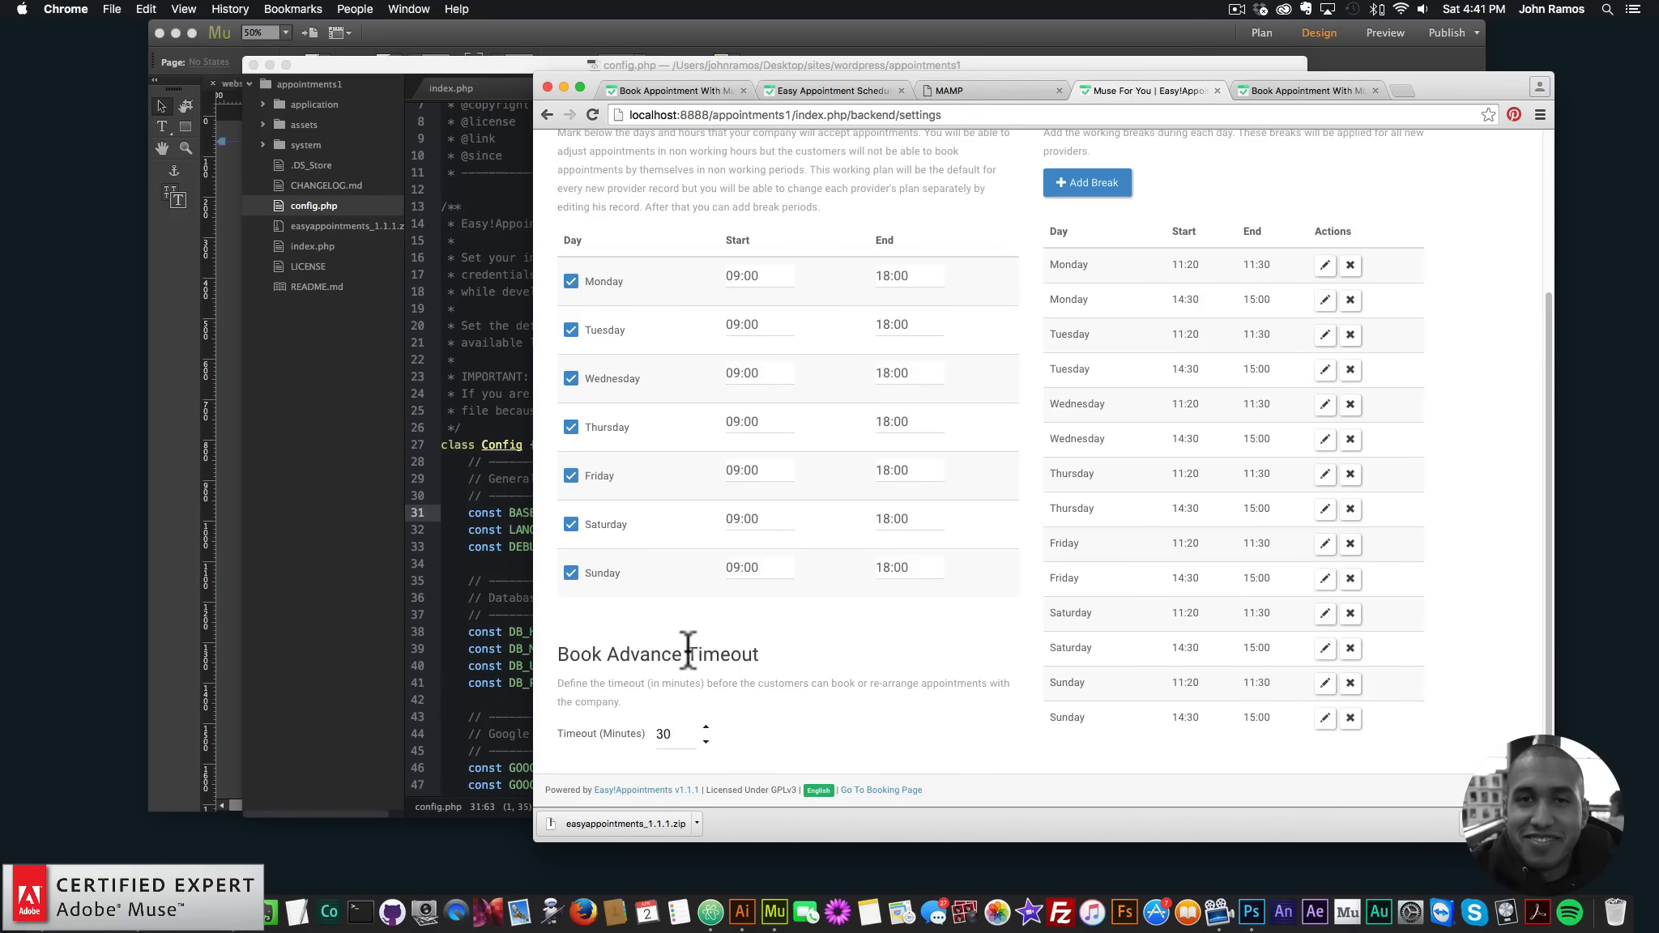
{"action": "scroll", "coordinate": [930, 626], "scroll_direction": "up", "scroll_amount": 2}
{"action": "scroll", "coordinate": [930, 631], "scroll_direction": "up", "scroll_amount": 3}
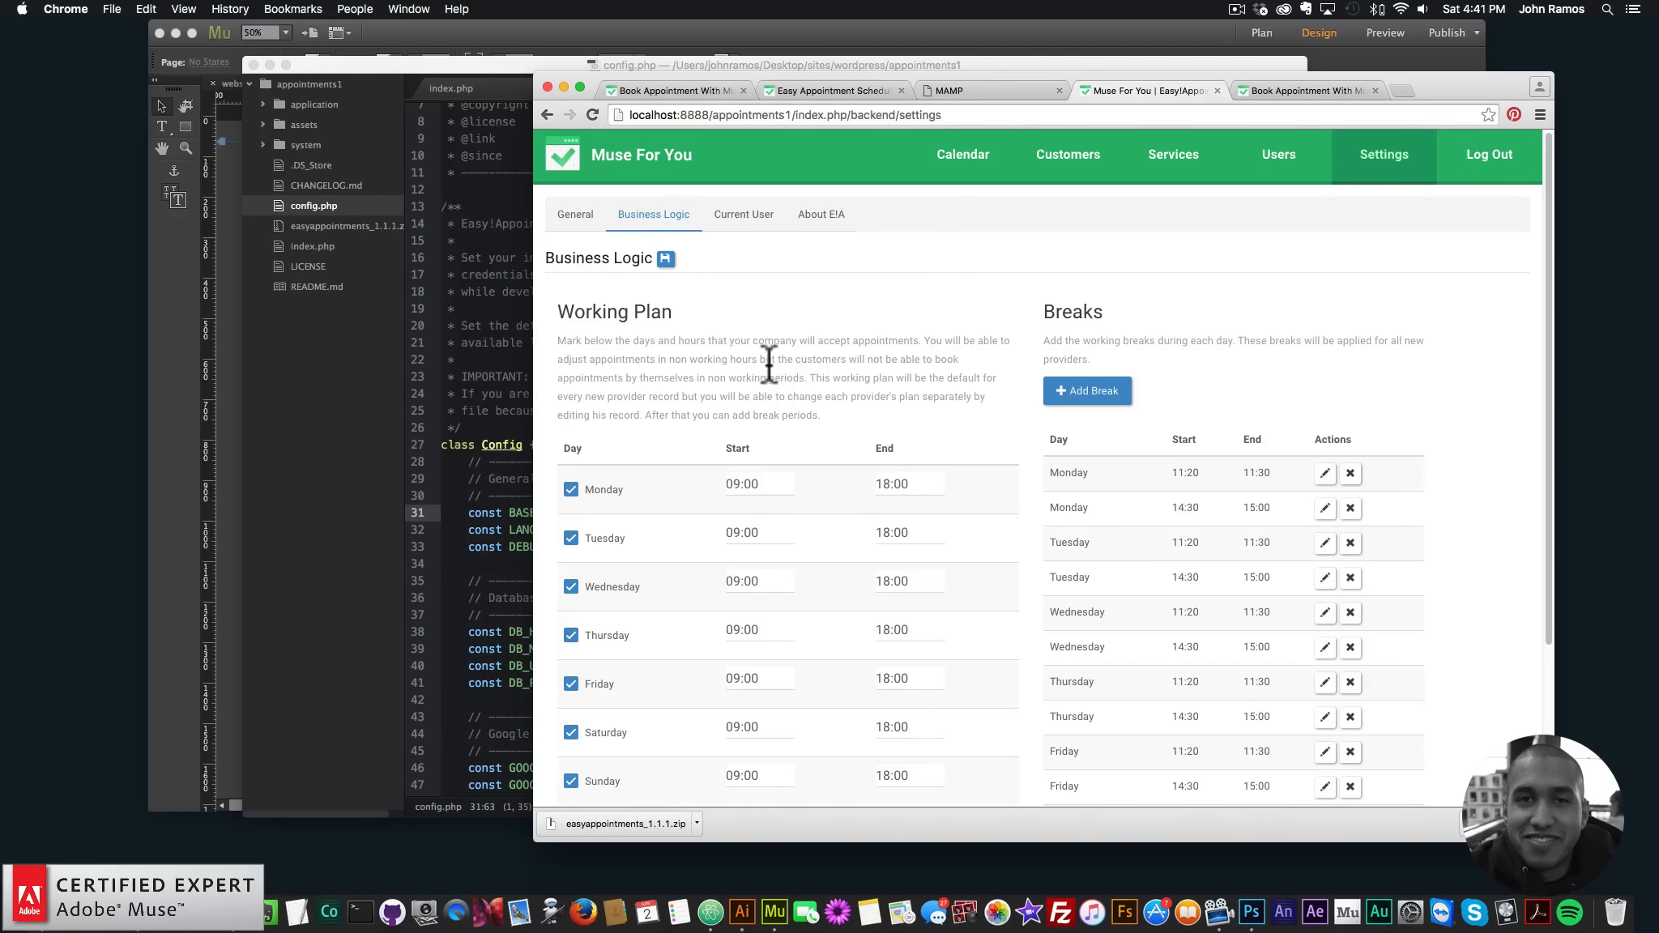
- Browse the General, Current User, About, Customers and Services pages, then scroll config.php to Google Calendar Sync
{"action": "left_click", "coordinate": [577, 217]}
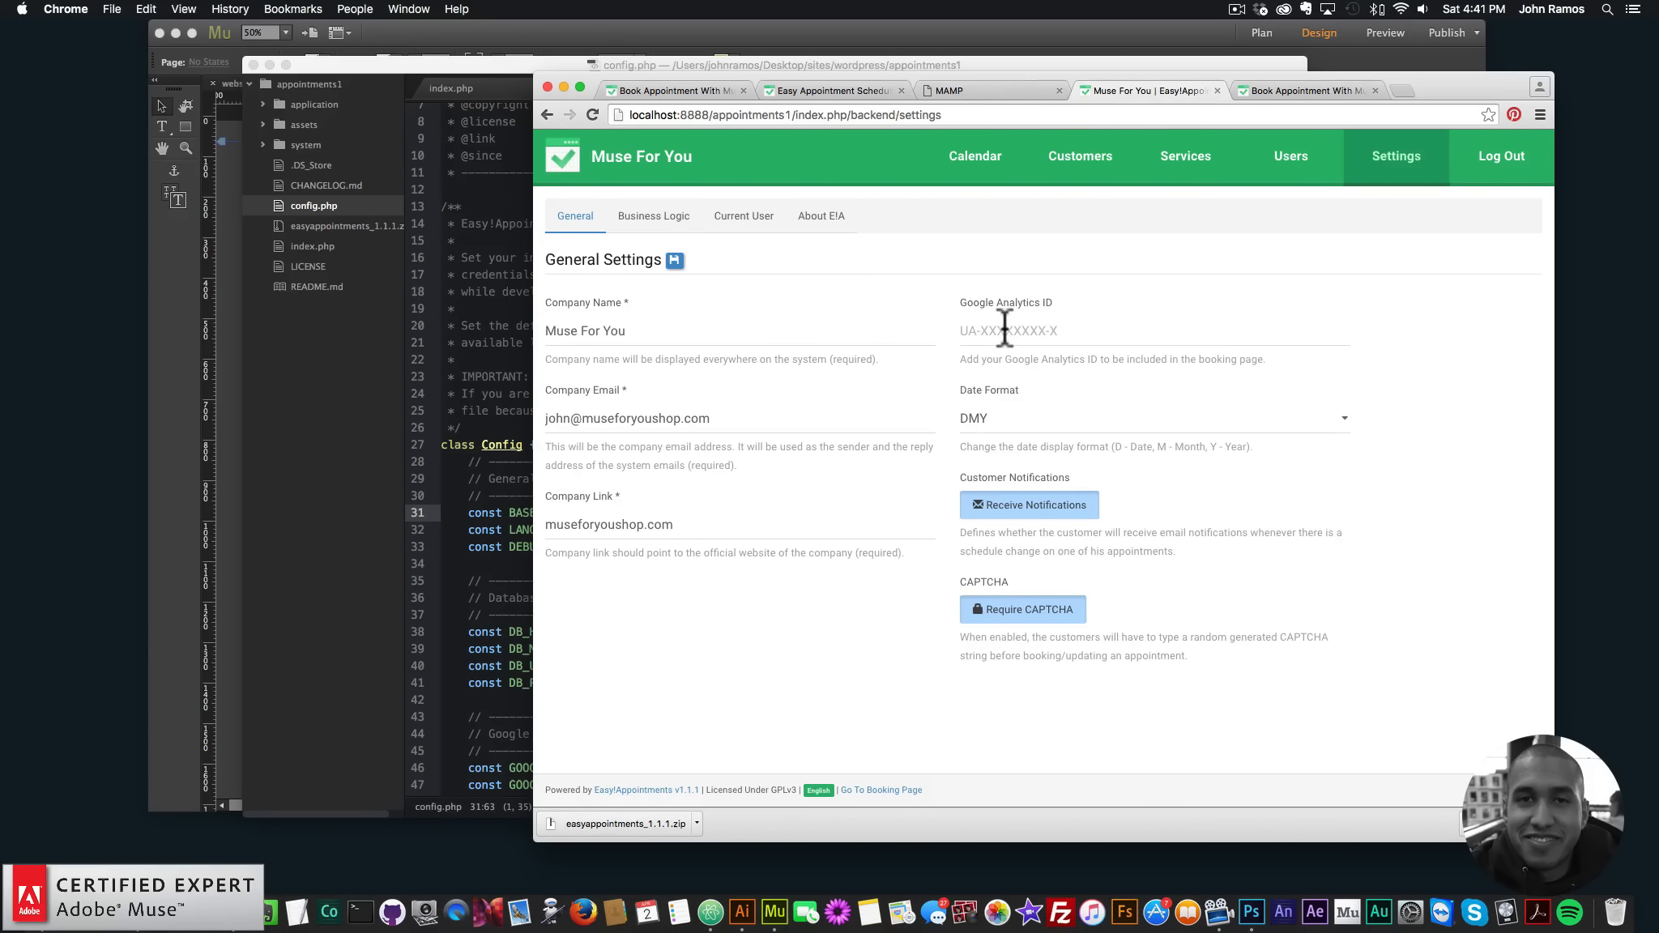
{"action": "left_click", "coordinate": [744, 215]}
{"action": "left_click", "coordinate": [823, 215]}
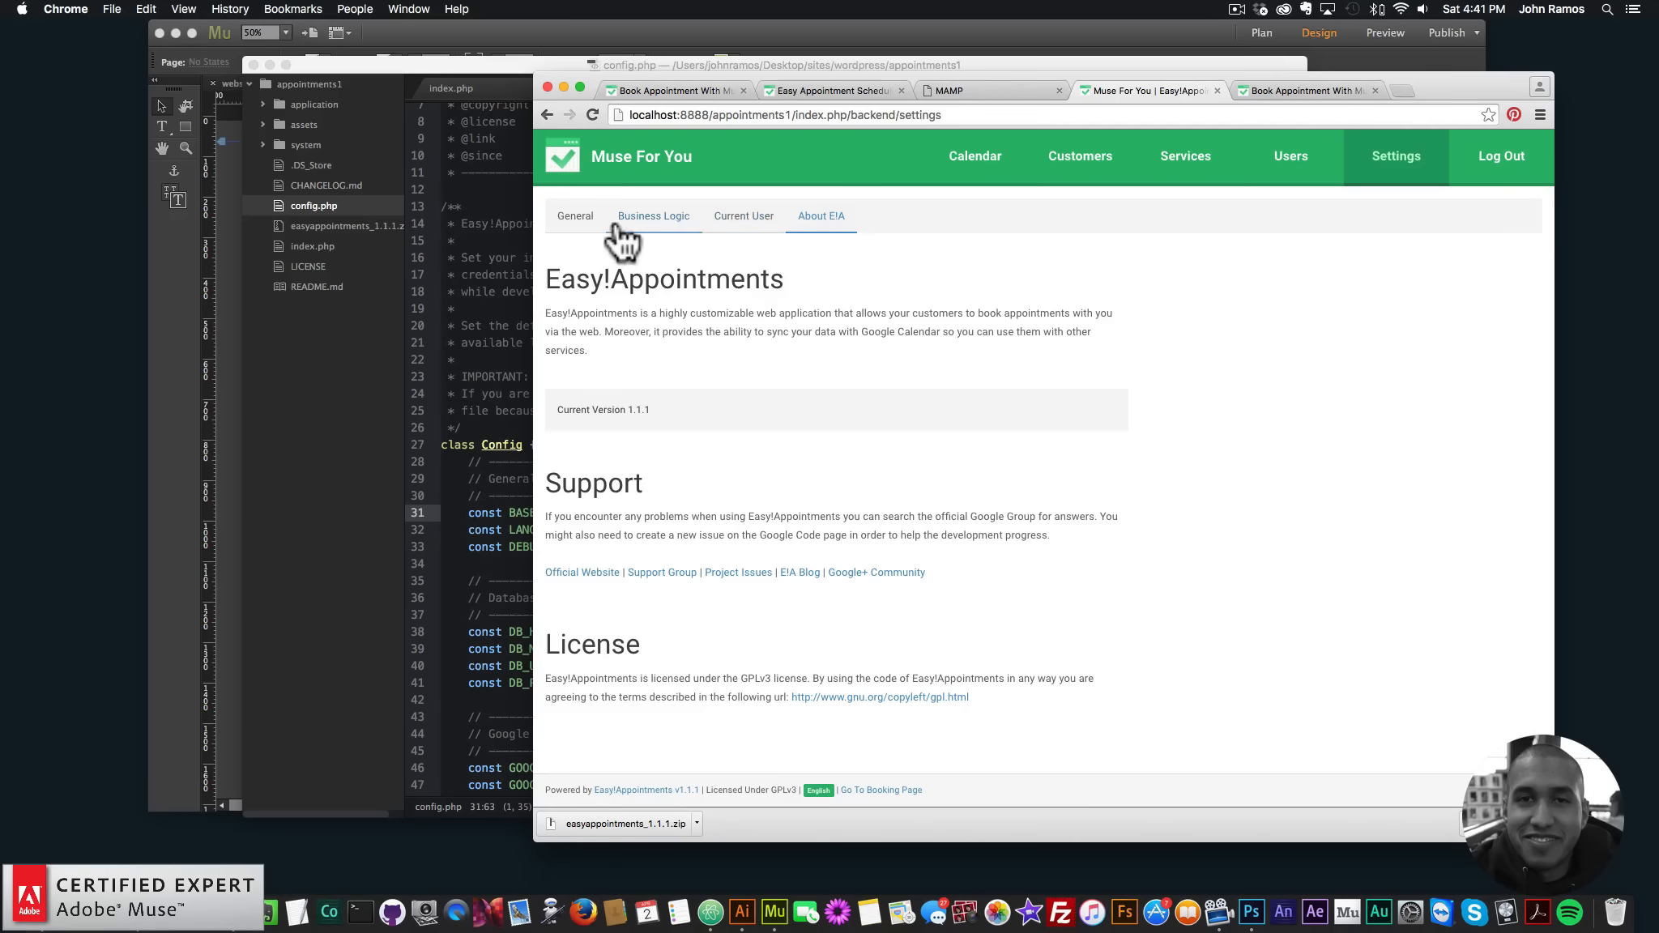
{"action": "left_click", "coordinate": [577, 233]}
{"action": "left_click", "coordinate": [1076, 161]}
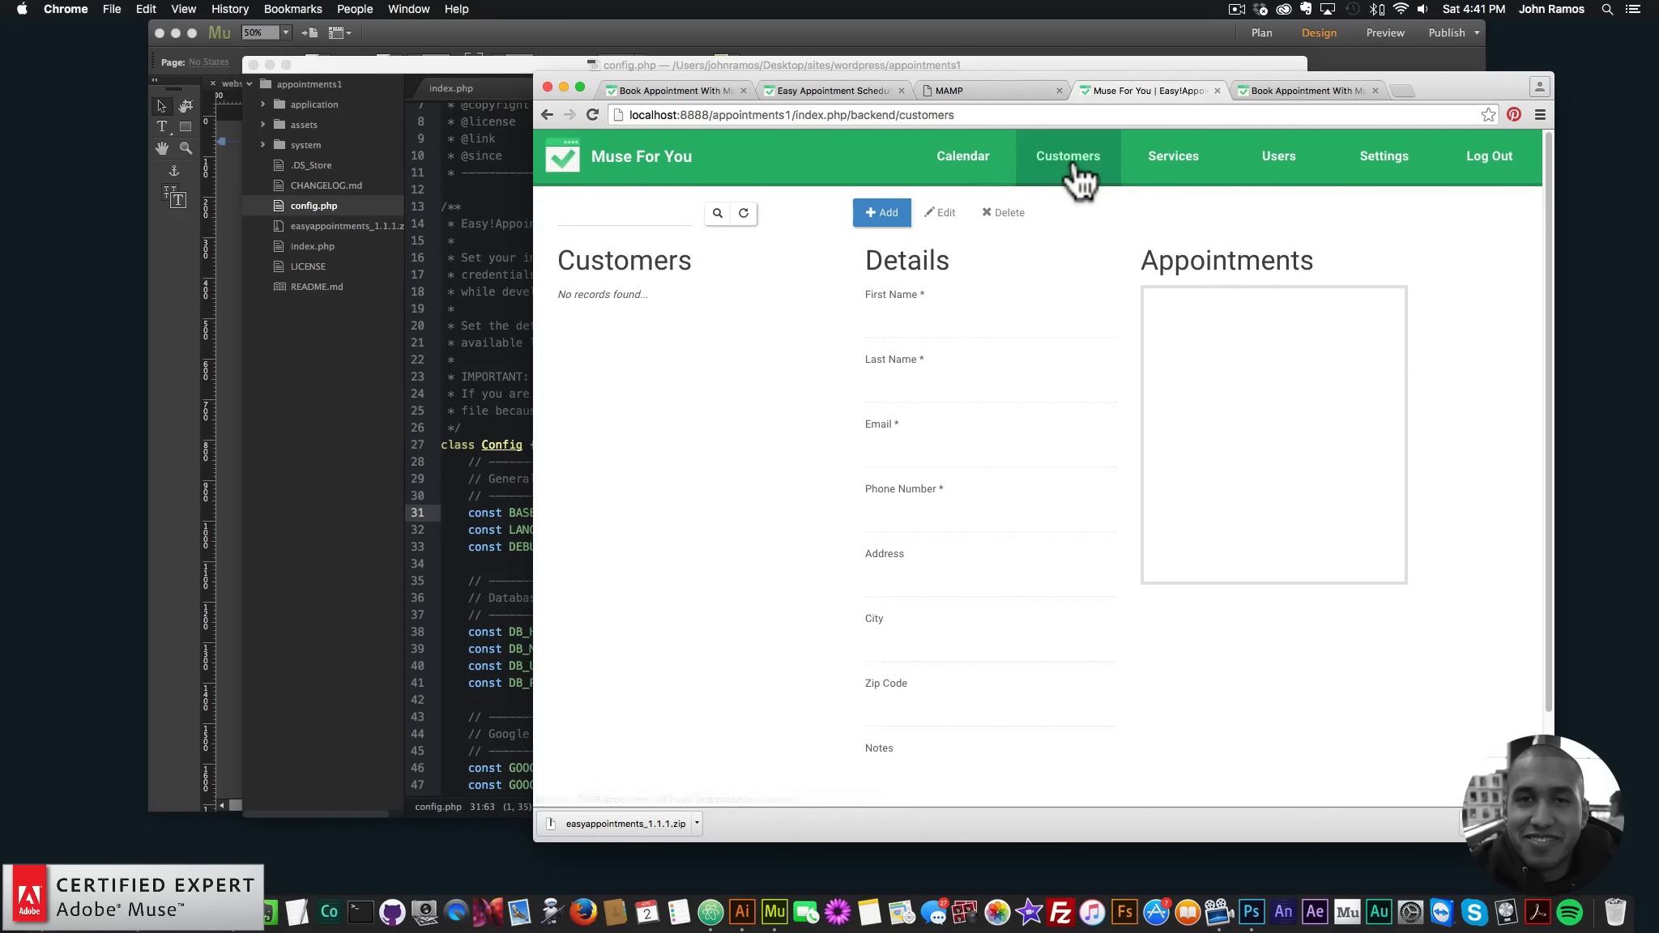
{"action": "left_click", "coordinate": [1177, 172]}
{"action": "left_click", "coordinate": [1369, 172]}
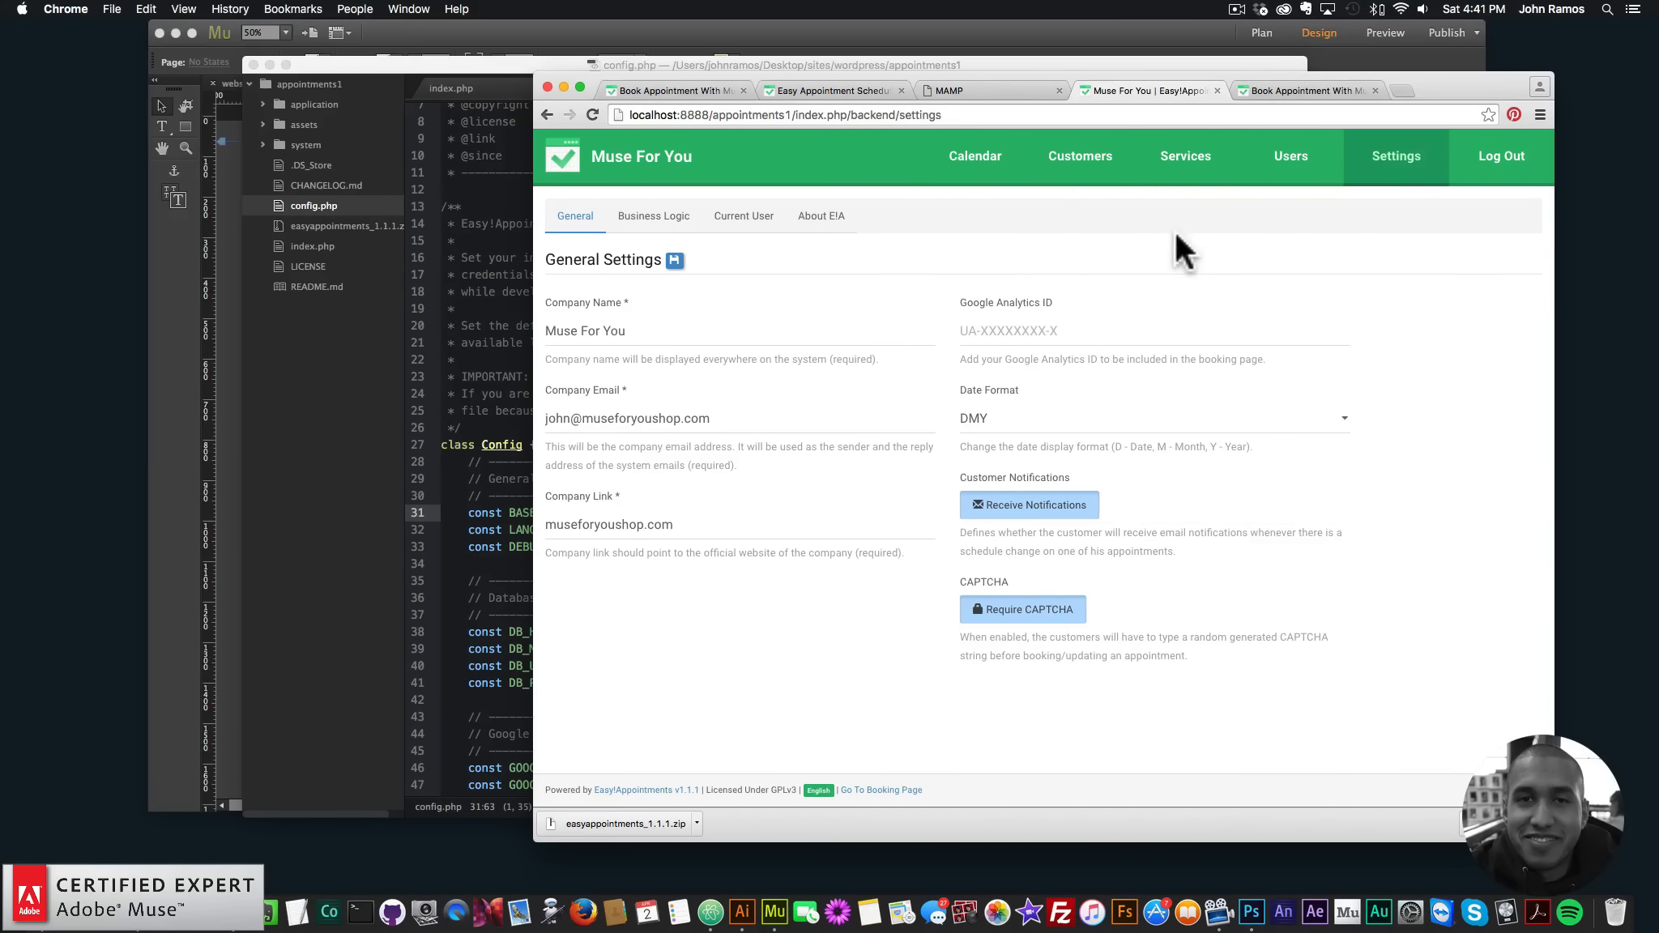
{"action": "left_click", "coordinate": [488, 520]}
{"action": "scroll", "coordinate": [488, 520], "scroll_direction": "down", "scroll_amount": 3}
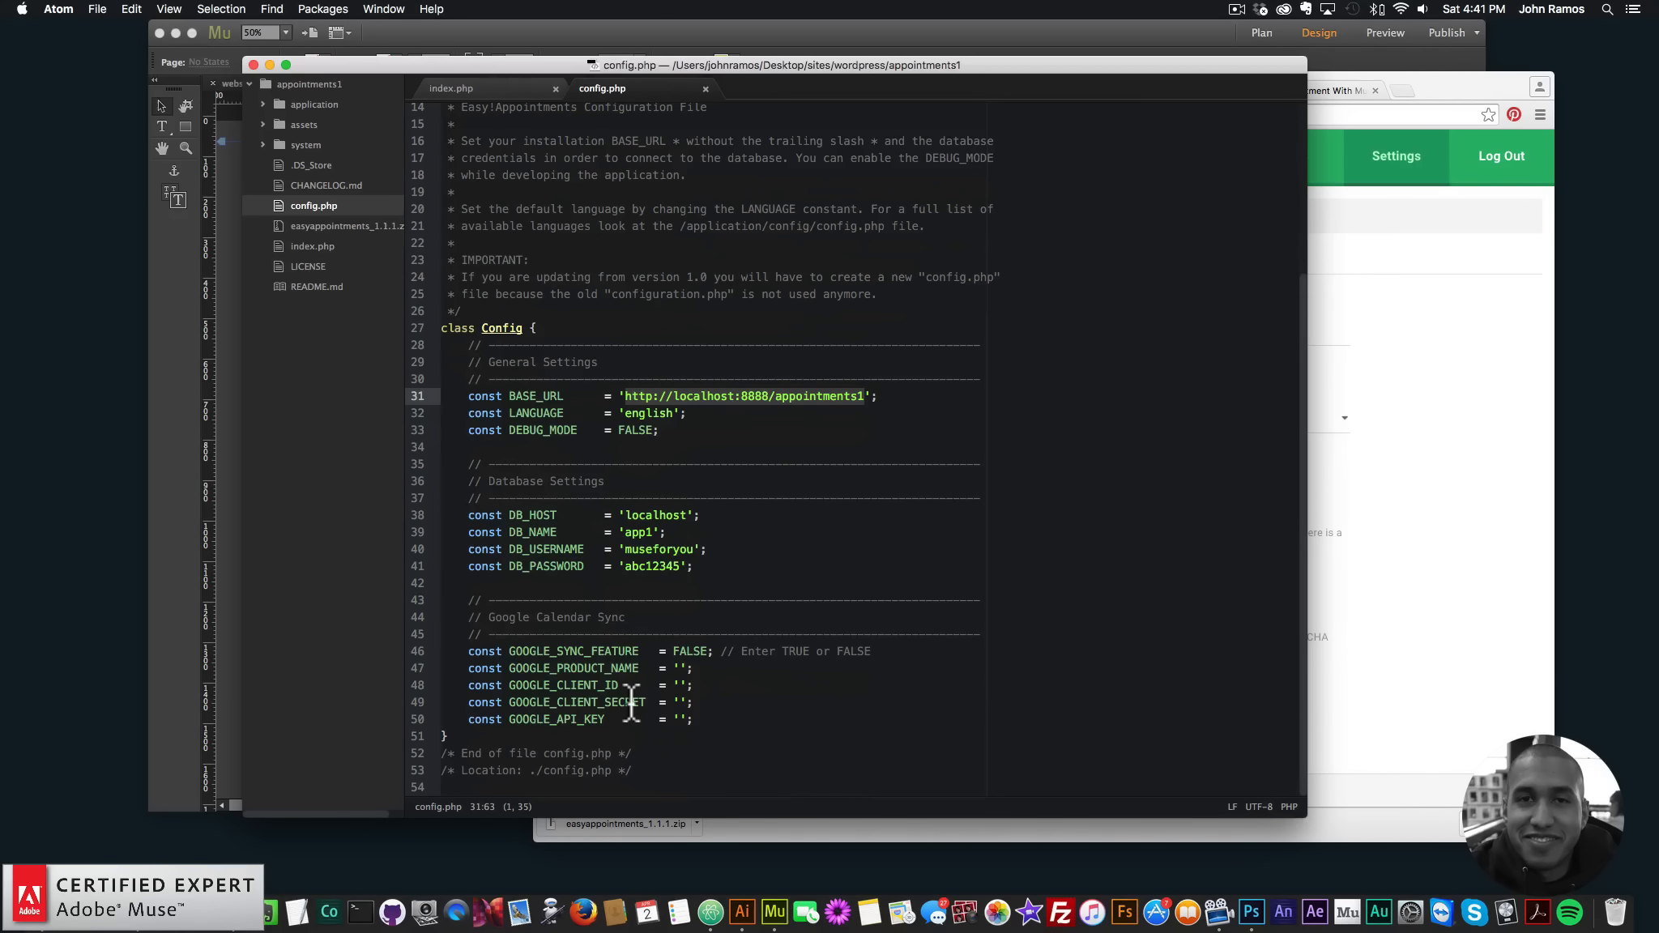
- Search 'google developers' in a new tab and open the Google Developers Console projects page
{"action": "left_click", "coordinate": [1406, 112]}
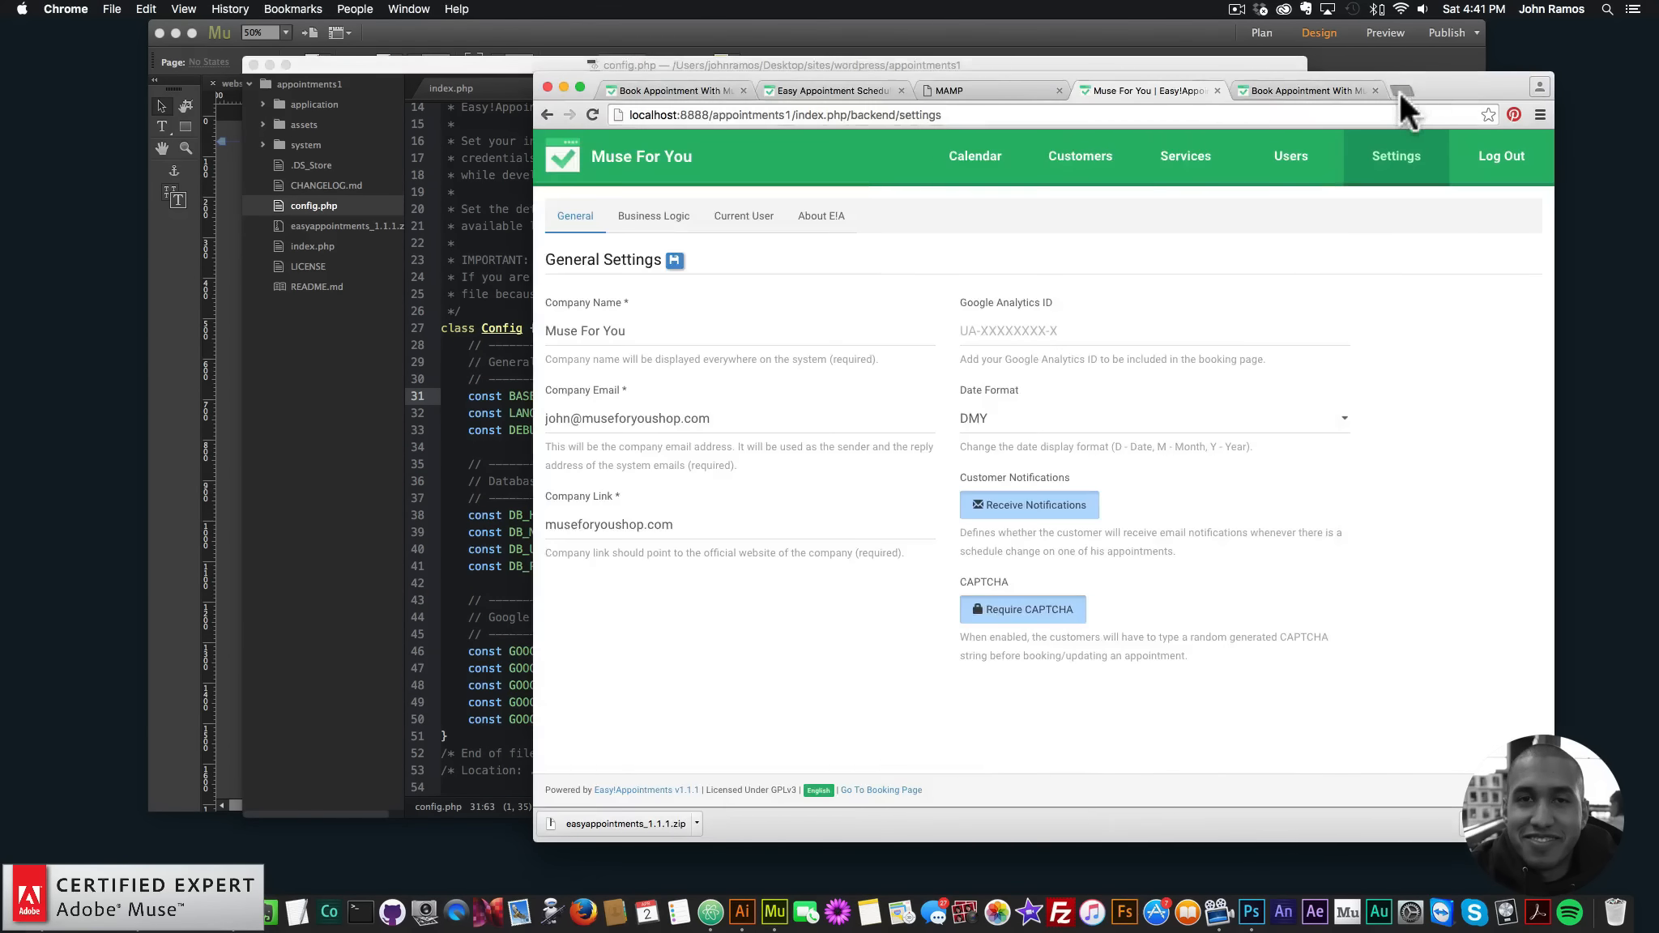
{"action": "left_click", "coordinate": [1398, 90]}
{"action": "type", "text": "google dev"}
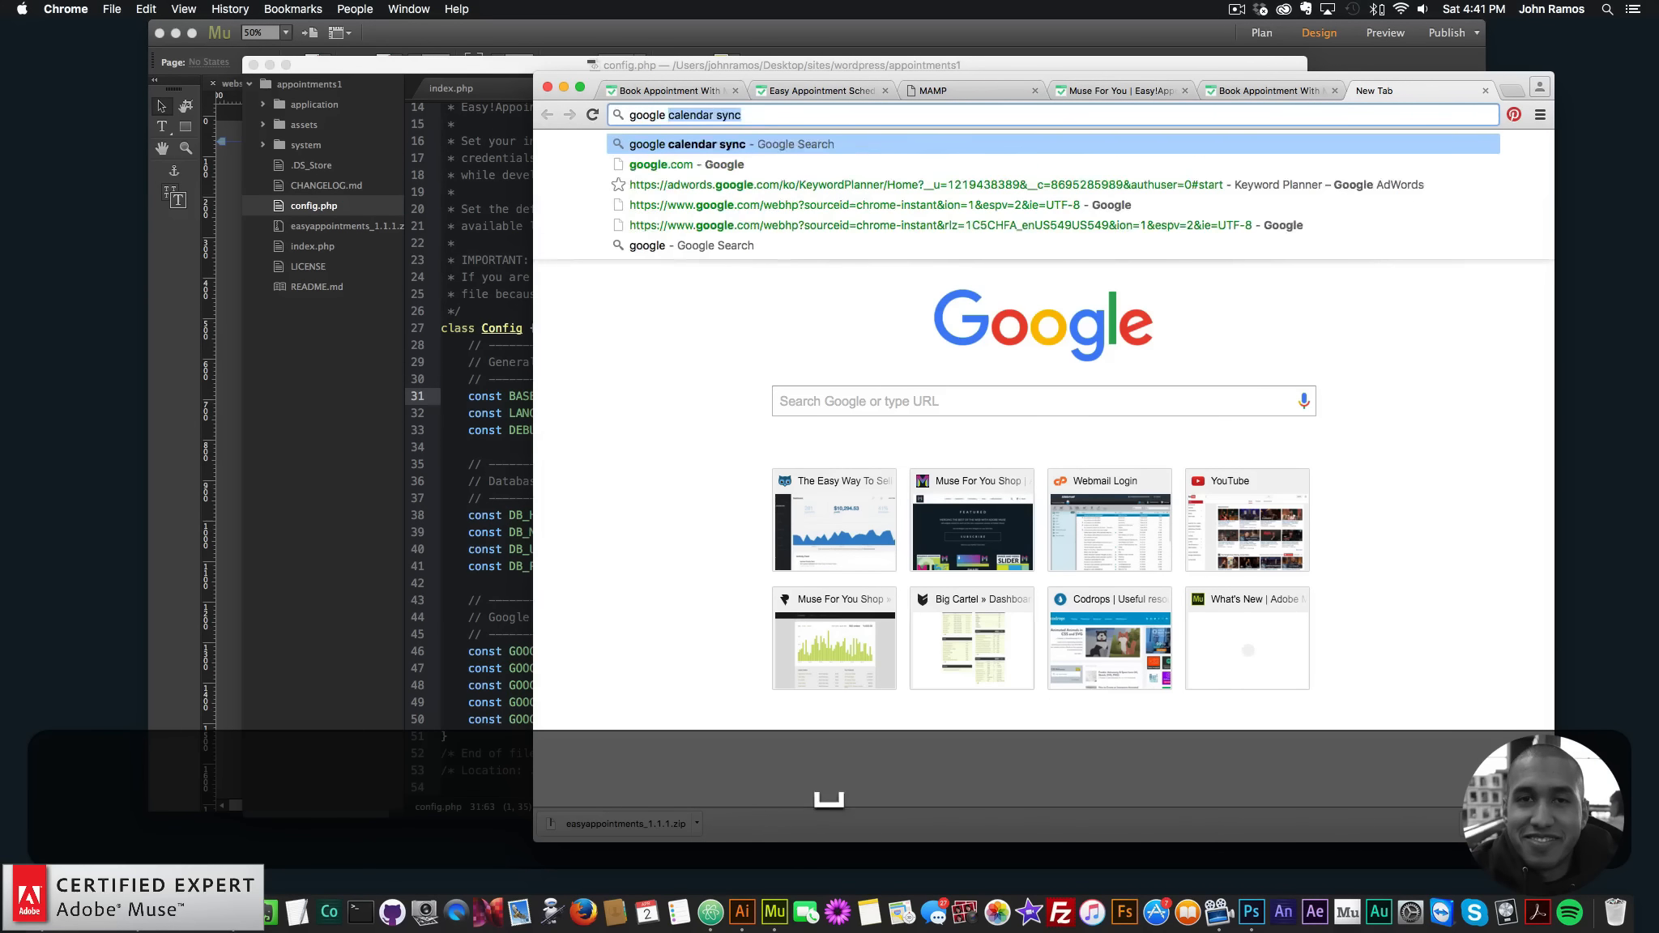
{"action": "type", "text": "elopers conso"}
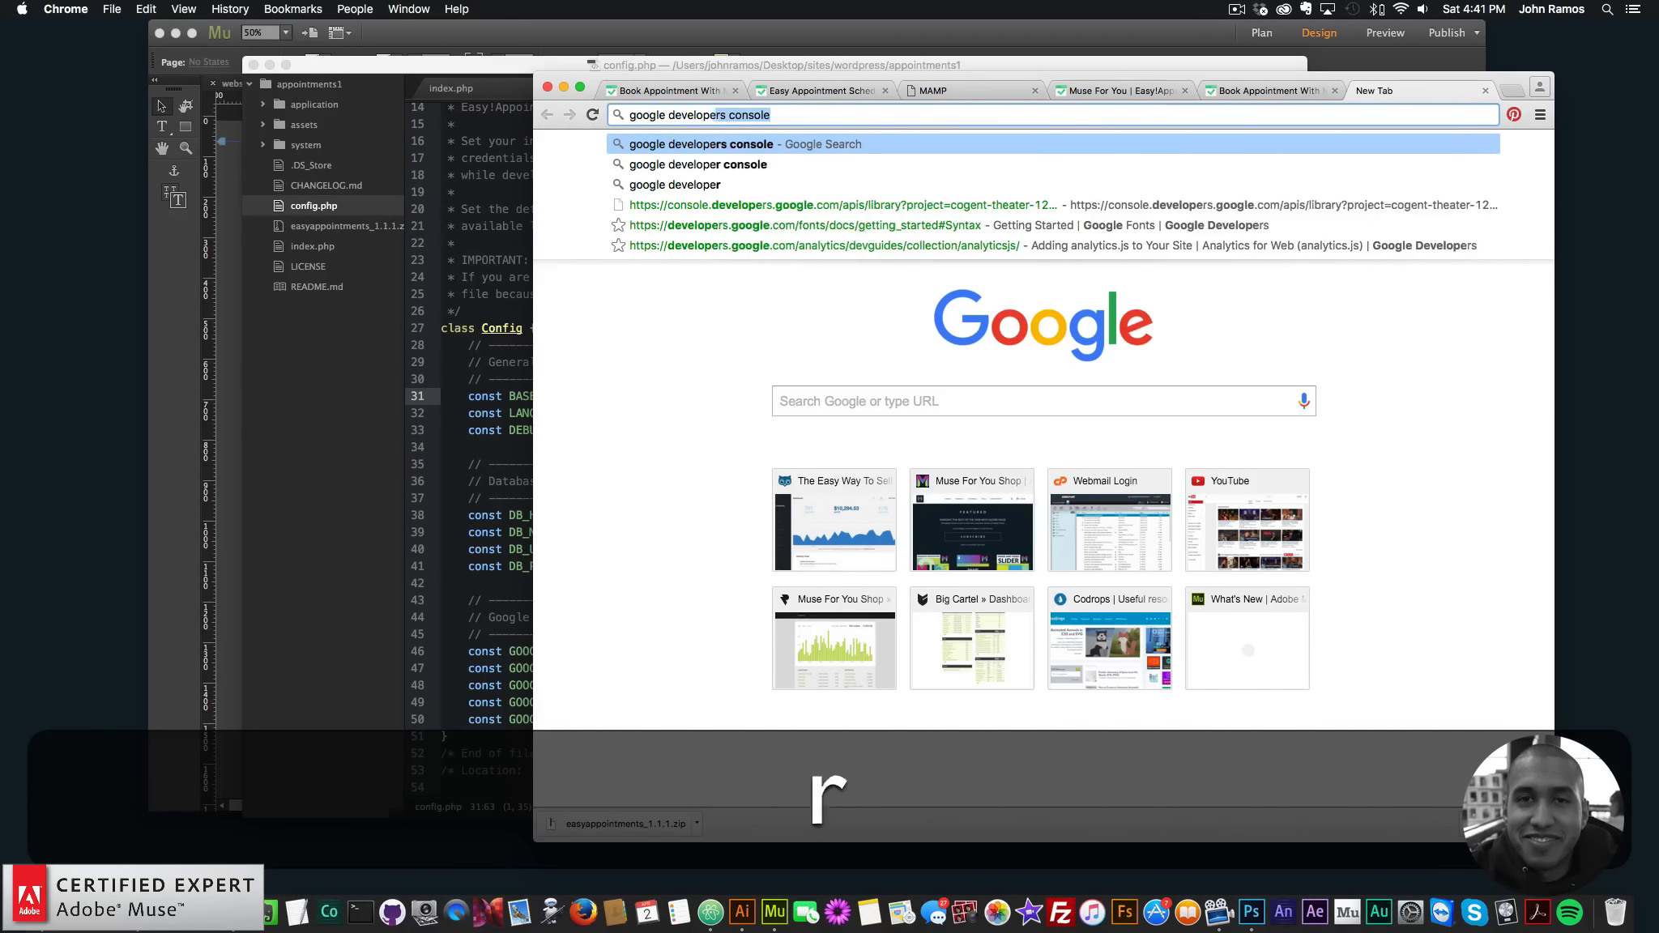
{"action": "key", "text": "Return"}
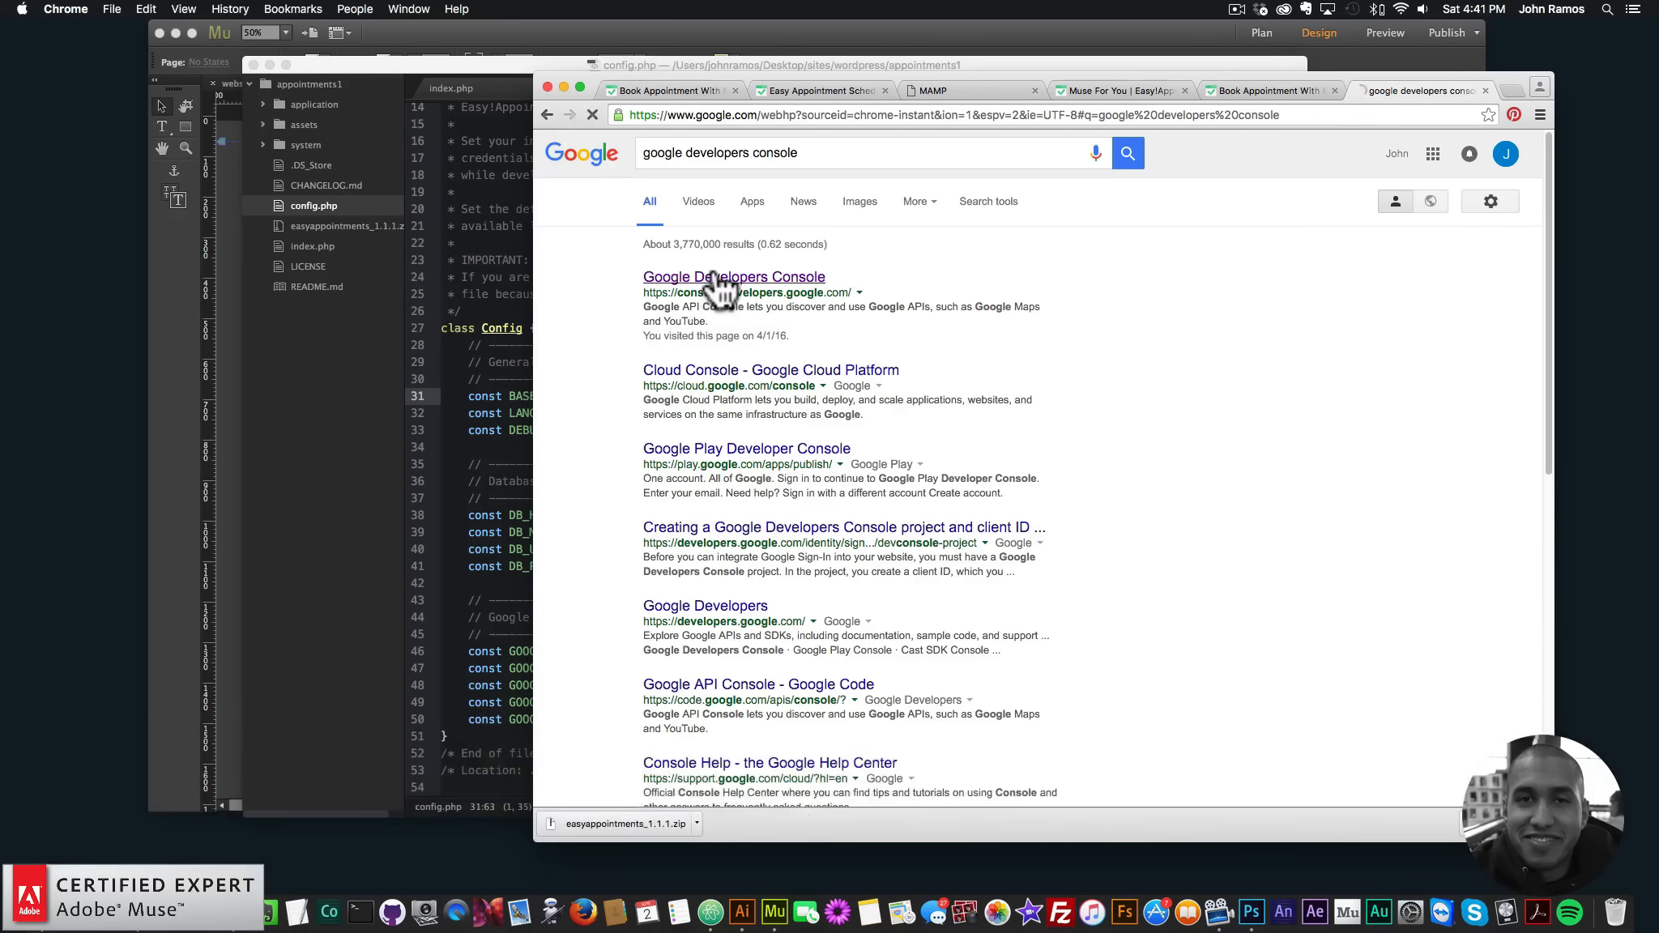
{"action": "left_click", "coordinate": [714, 272]}
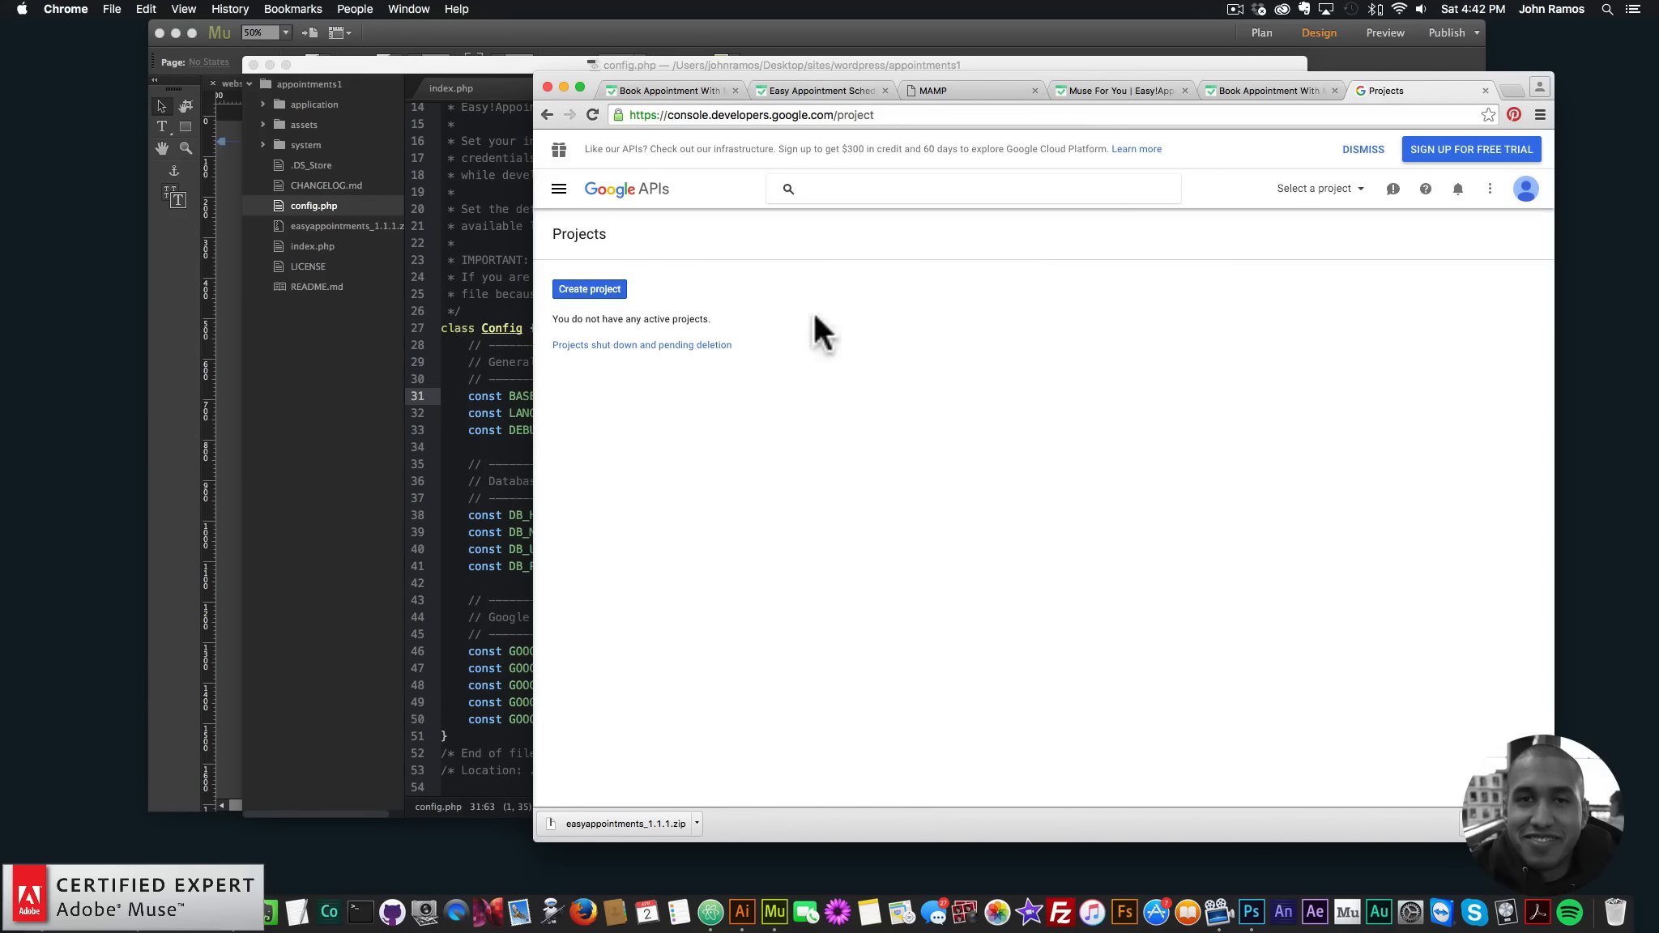
- Close the Projects tab and check config.php's empty Google product name, client ID and secret values
{"action": "left_click", "coordinate": [1485, 89]}
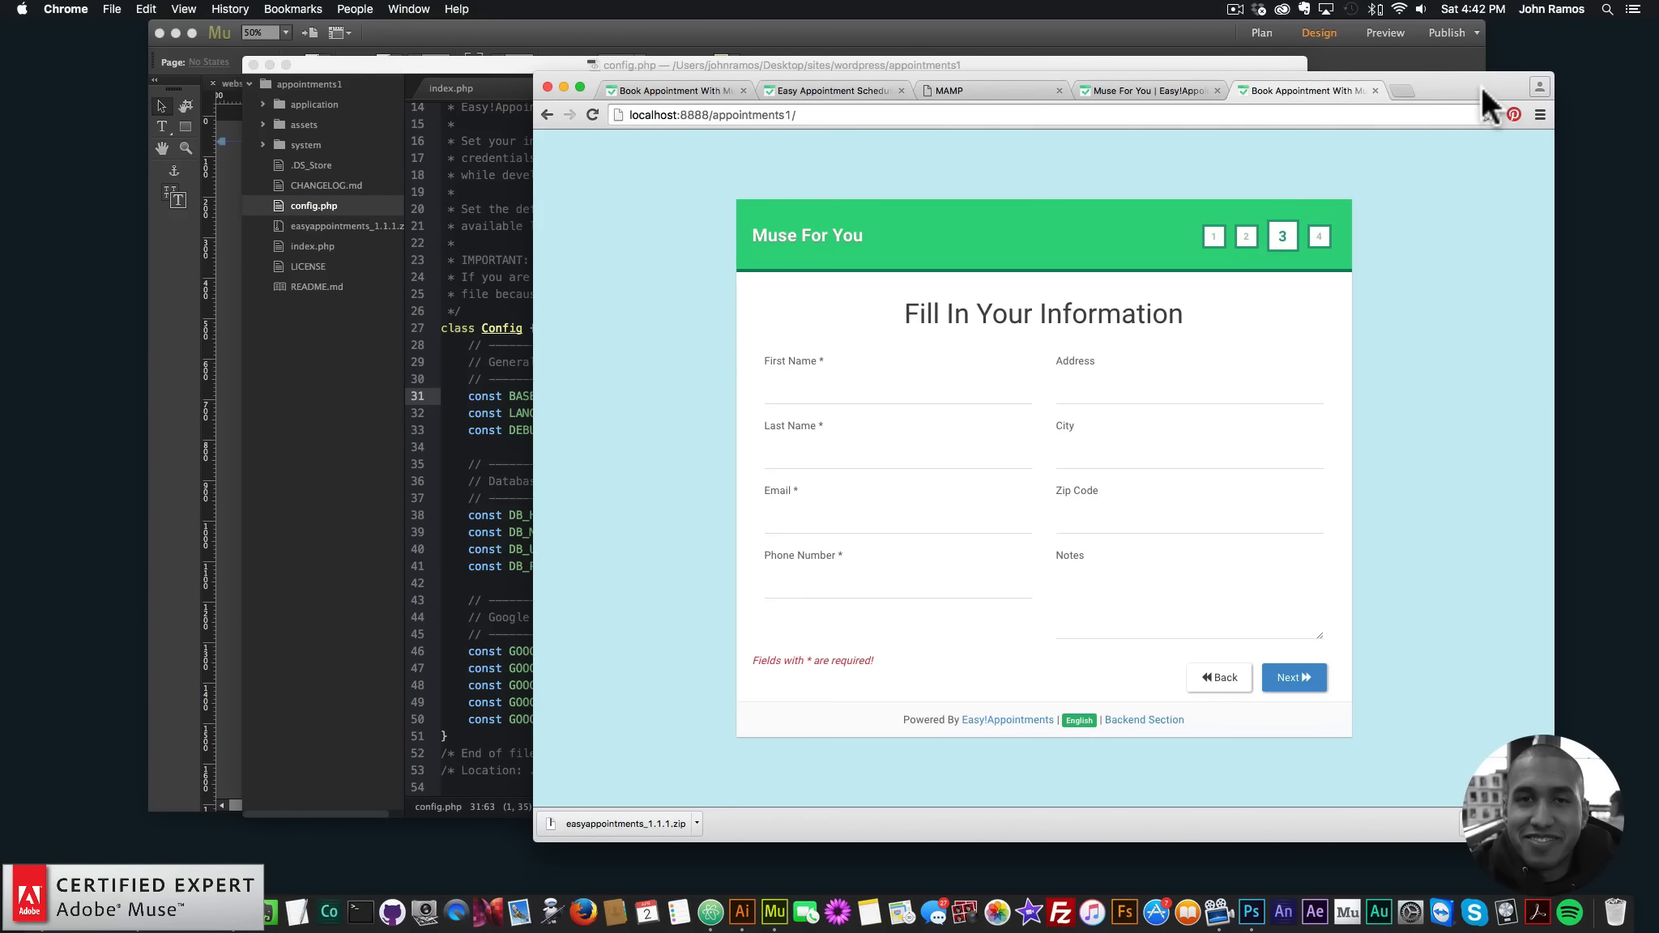
{"action": "left_click", "coordinate": [456, 449]}
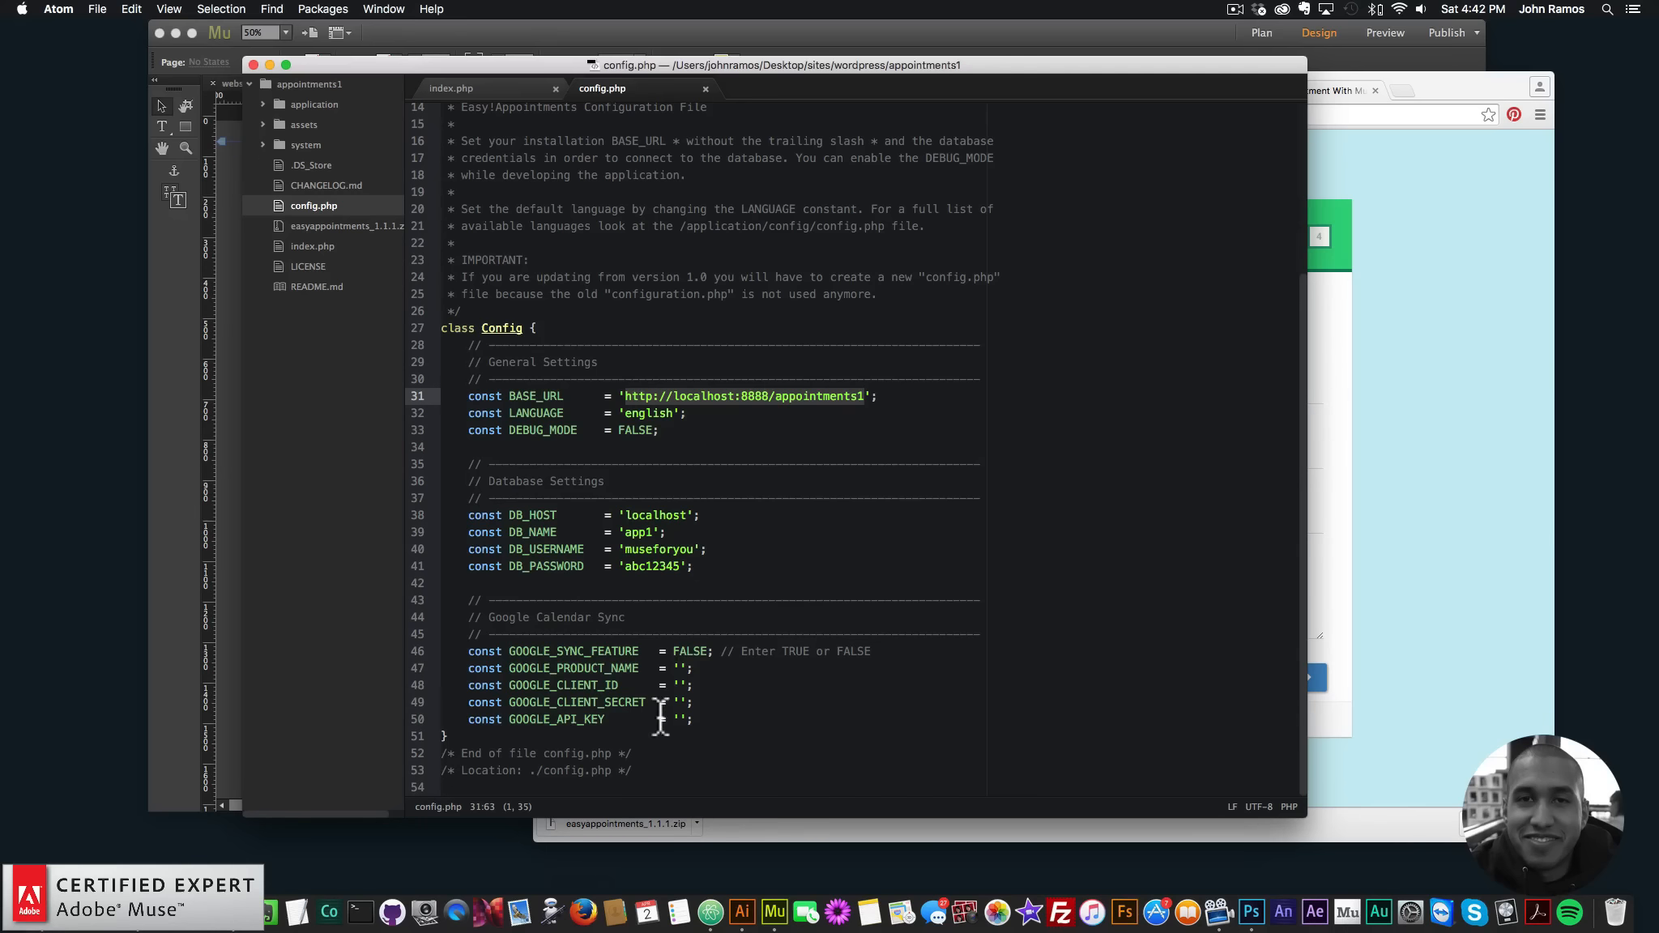
{"action": "left_click", "coordinate": [679, 669]}
{"action": "left_click", "coordinate": [678, 685]}
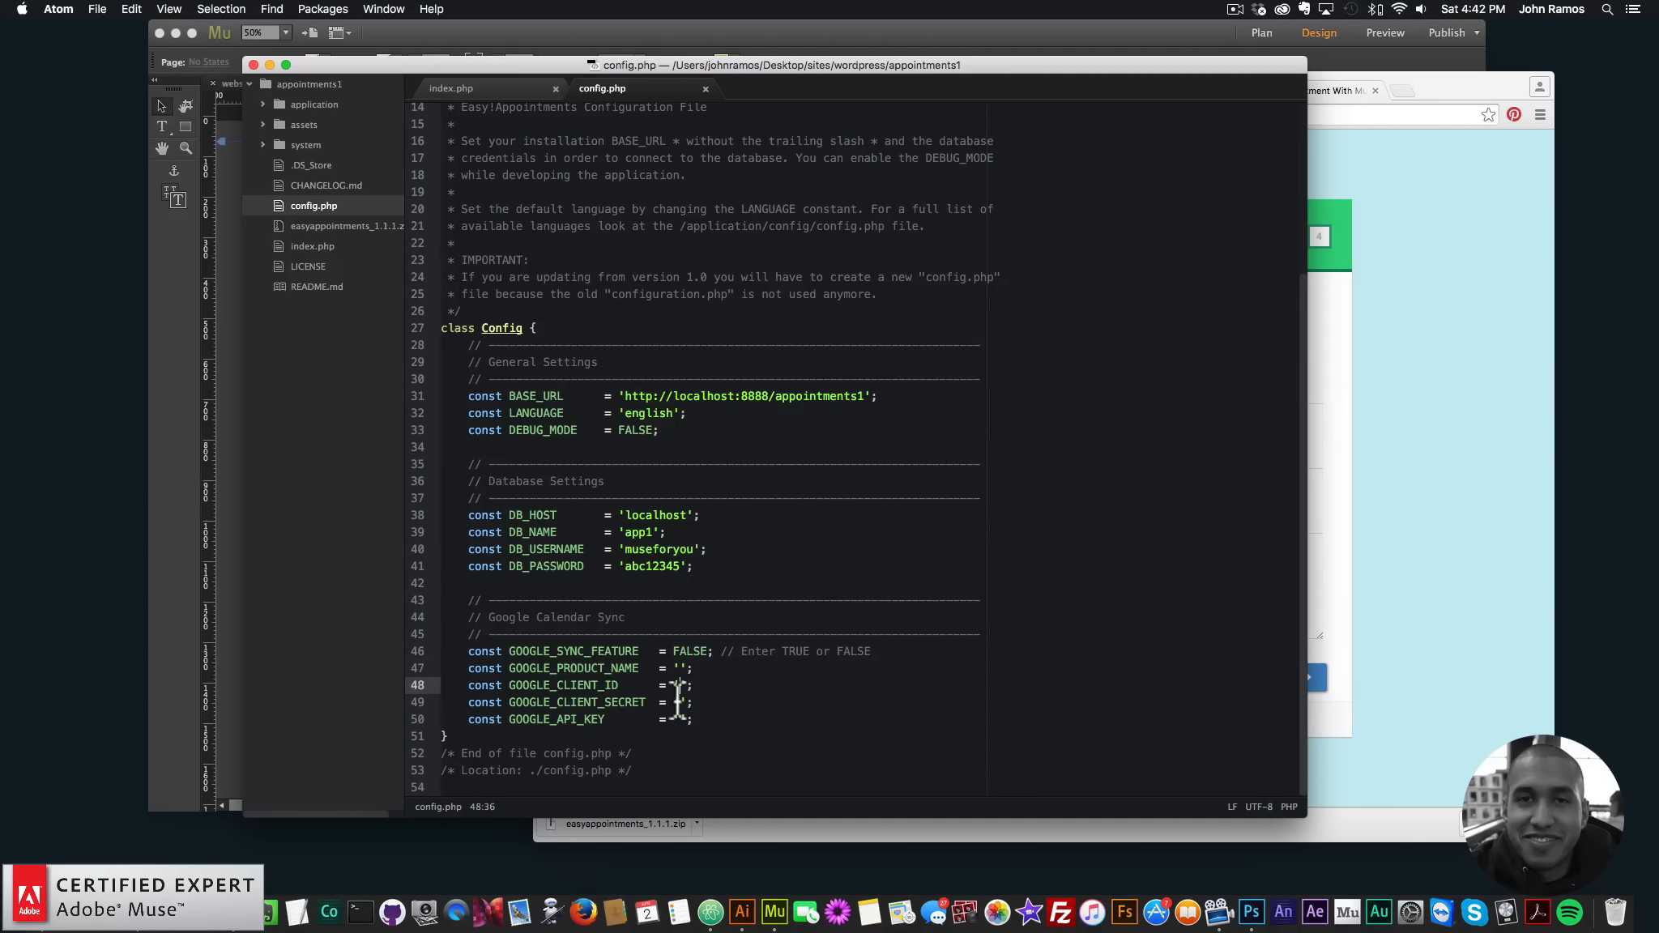
{"action": "left_click", "coordinate": [679, 703]}
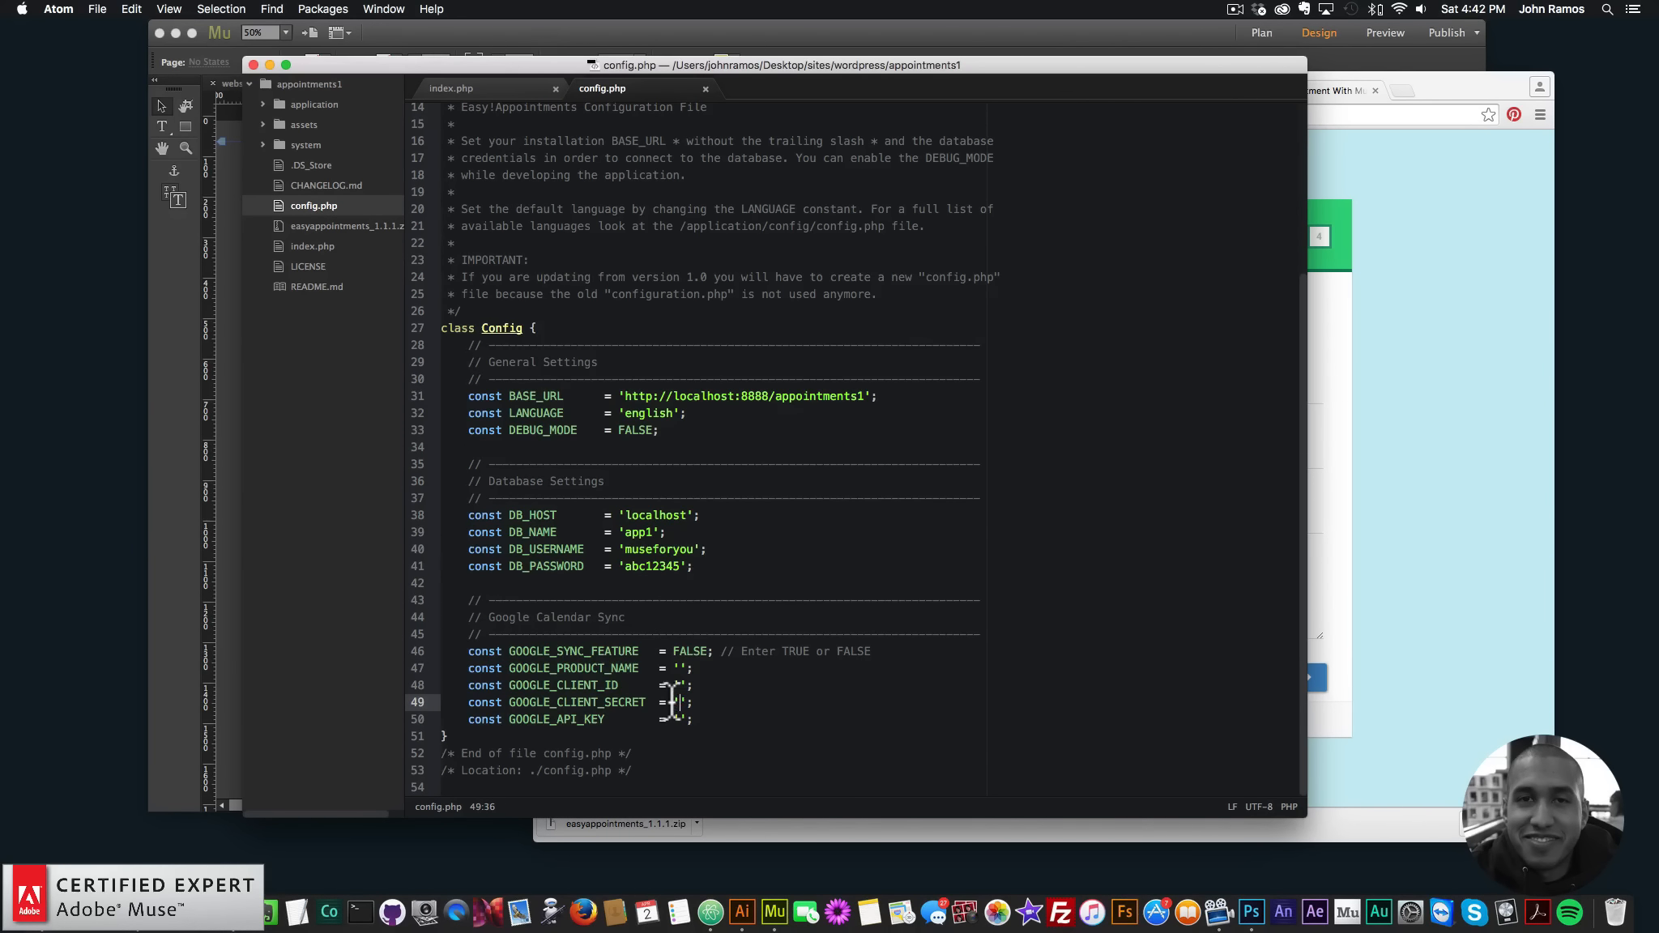
{"action": "left_click", "coordinate": [1484, 491]}
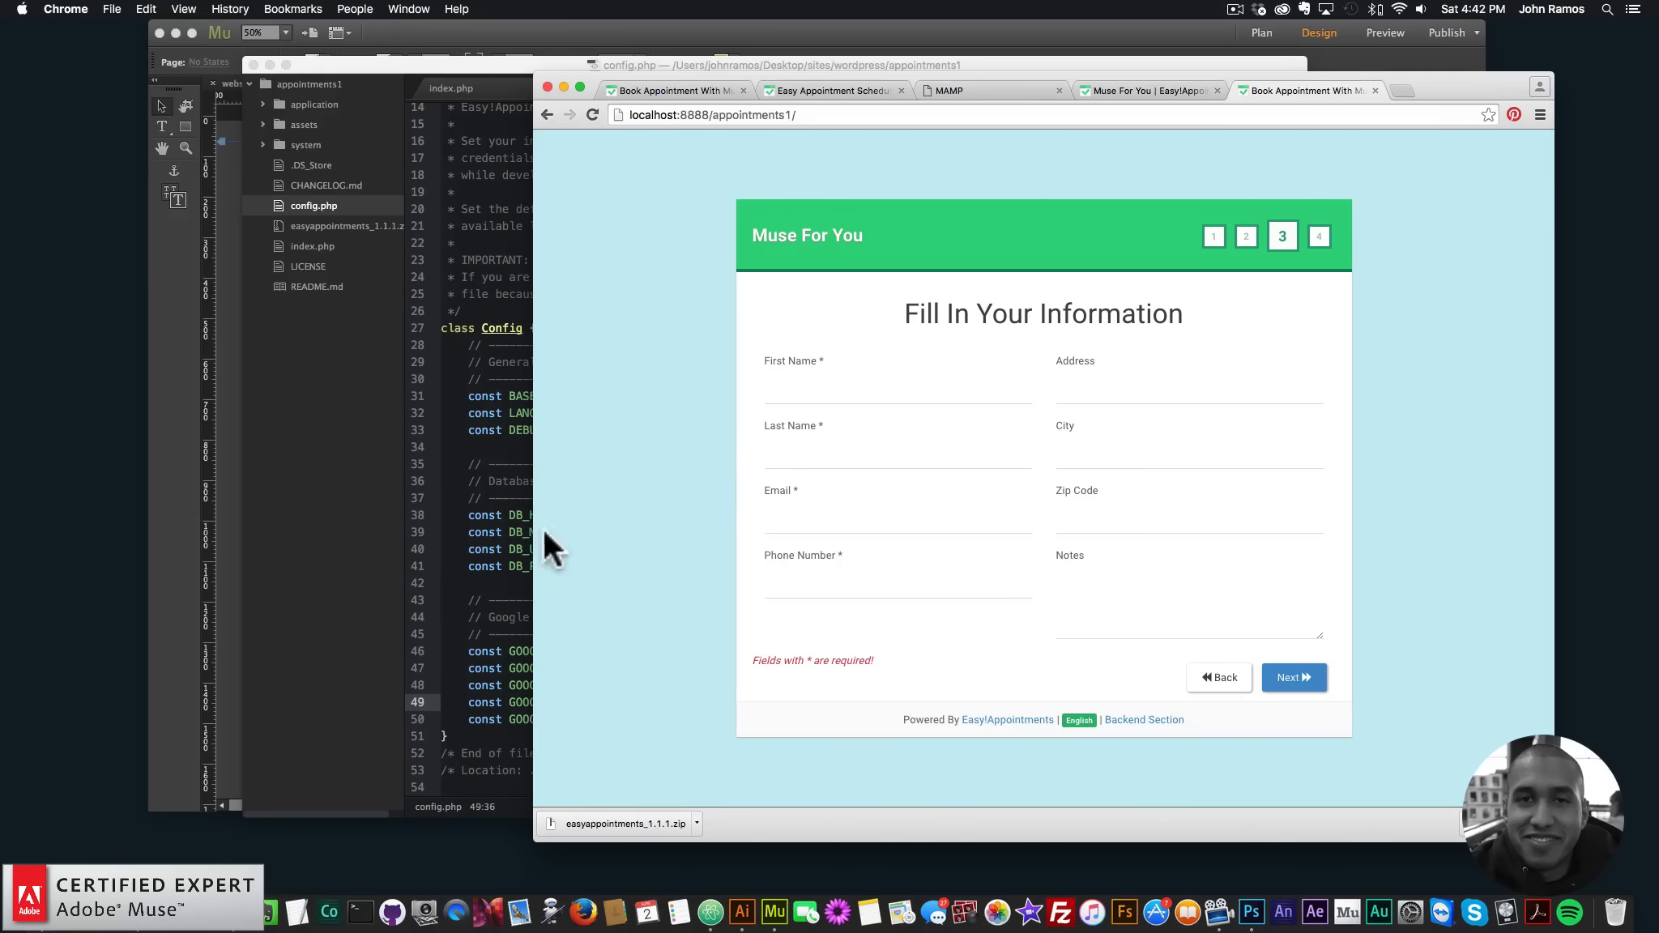
{"action": "left_click", "coordinate": [451, 620]}
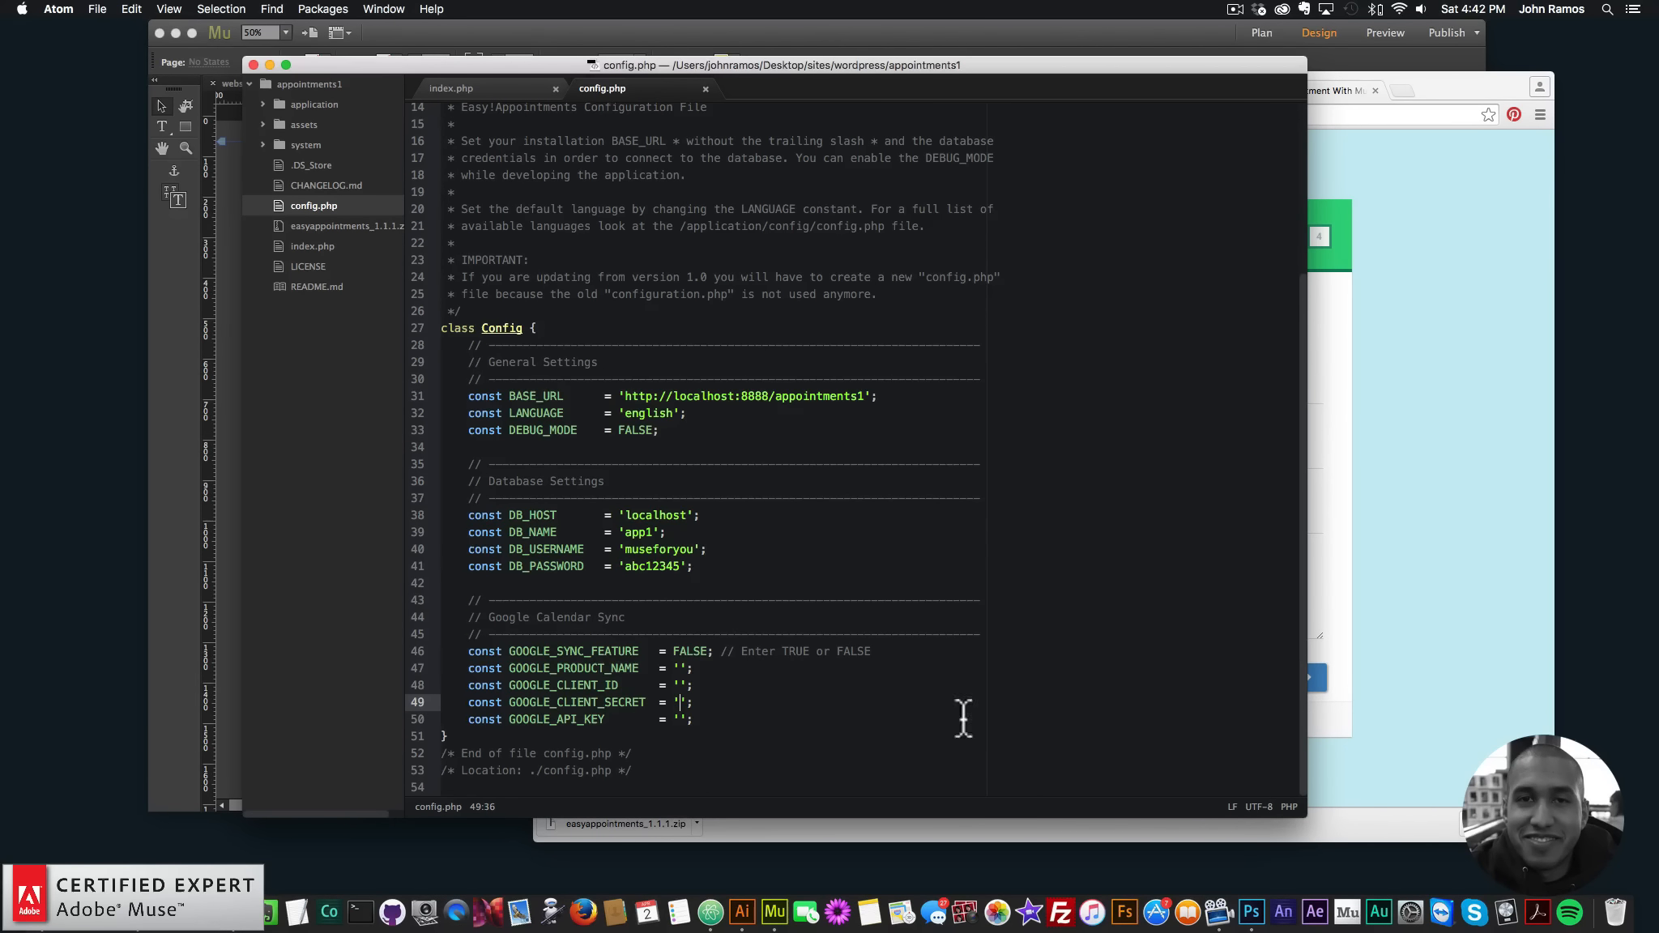
{"action": "left_click", "coordinate": [1402, 89]}
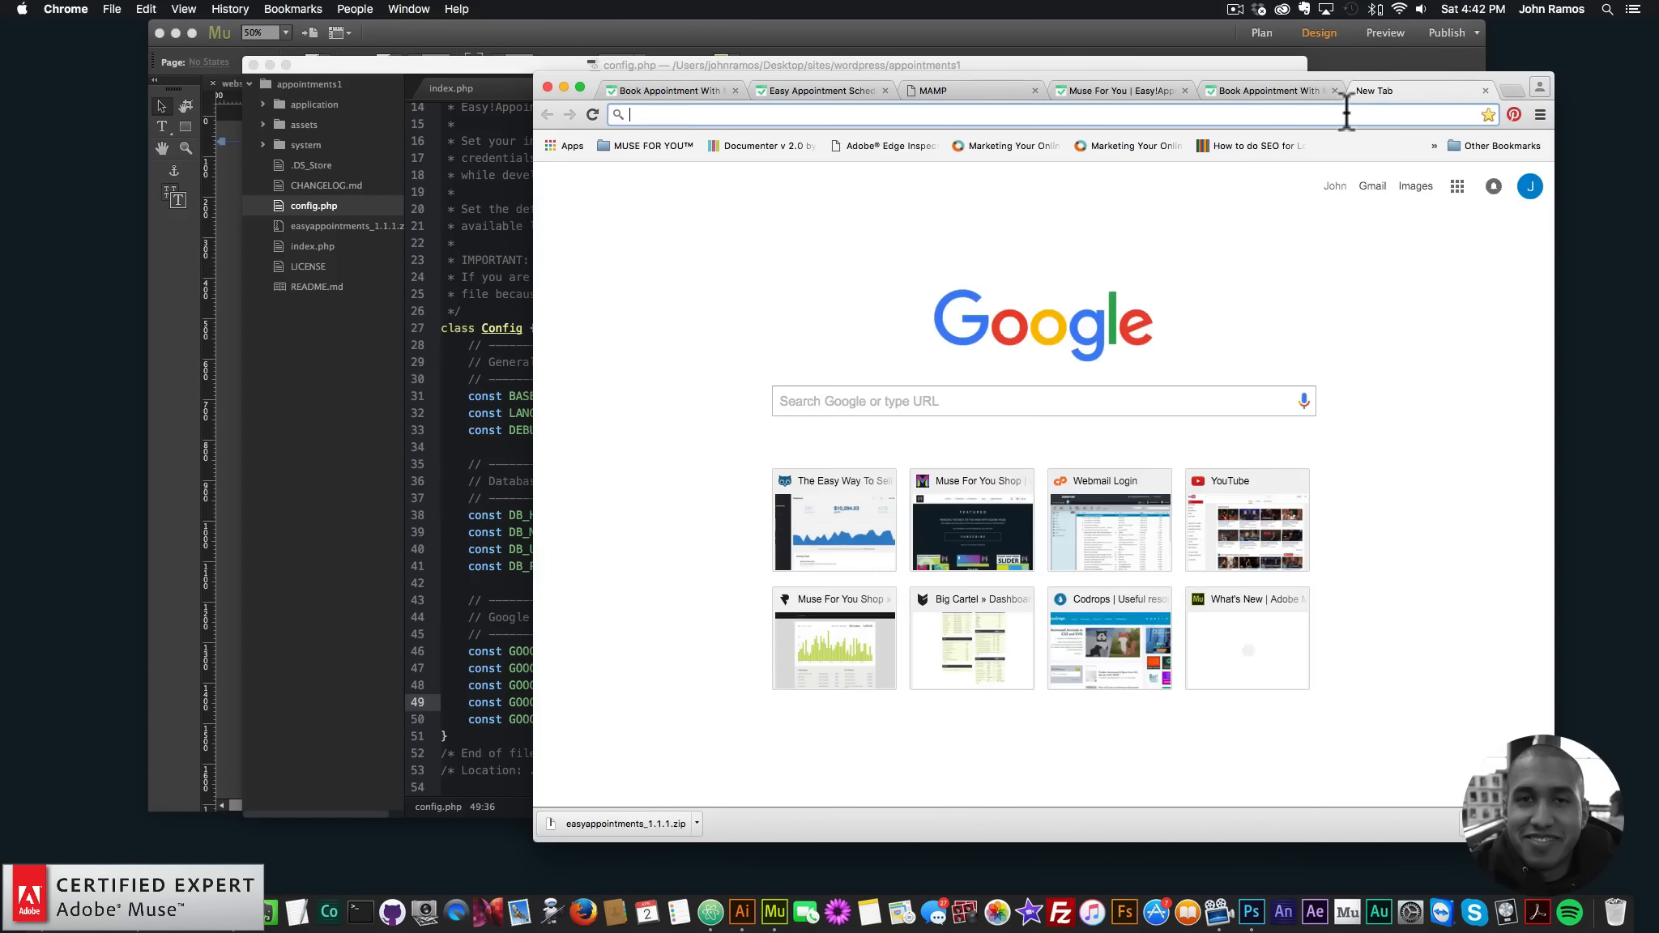
- Search Google for calendar sync and look at the Google Sync result
{"action": "type", "text": "gooog"}
{"action": "key", "text": "BackSpace"}
{"action": "key", "text": "BackSpace"}
{"action": "type", "text": "gle calendar sync"}
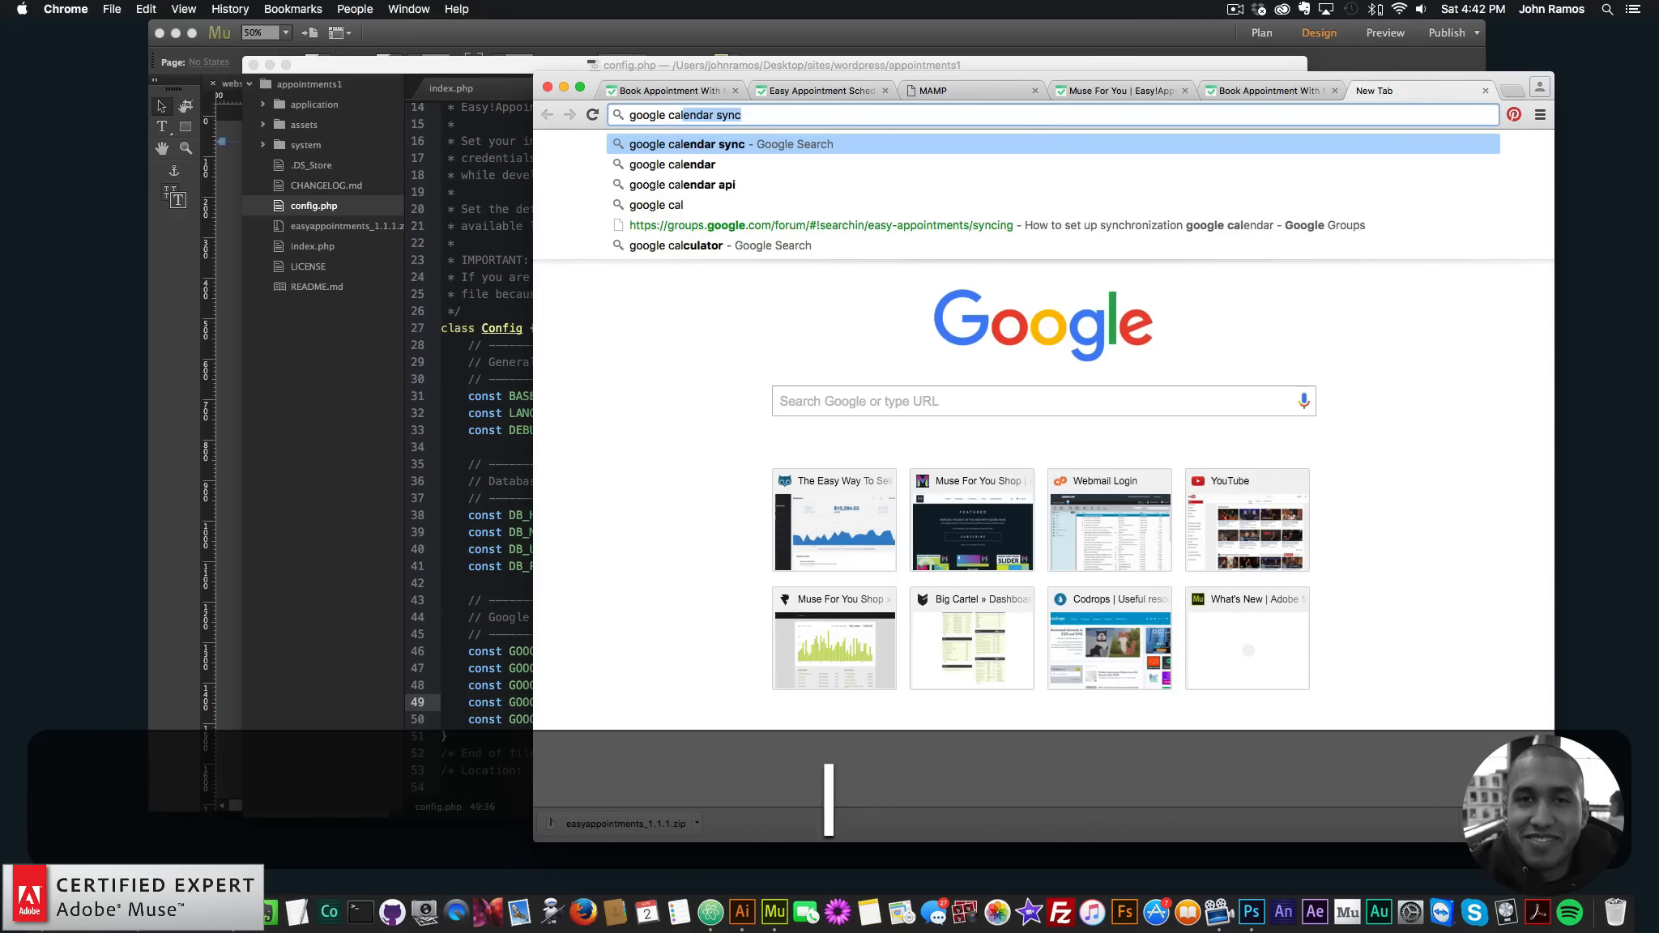
{"action": "key", "text": "Return"}
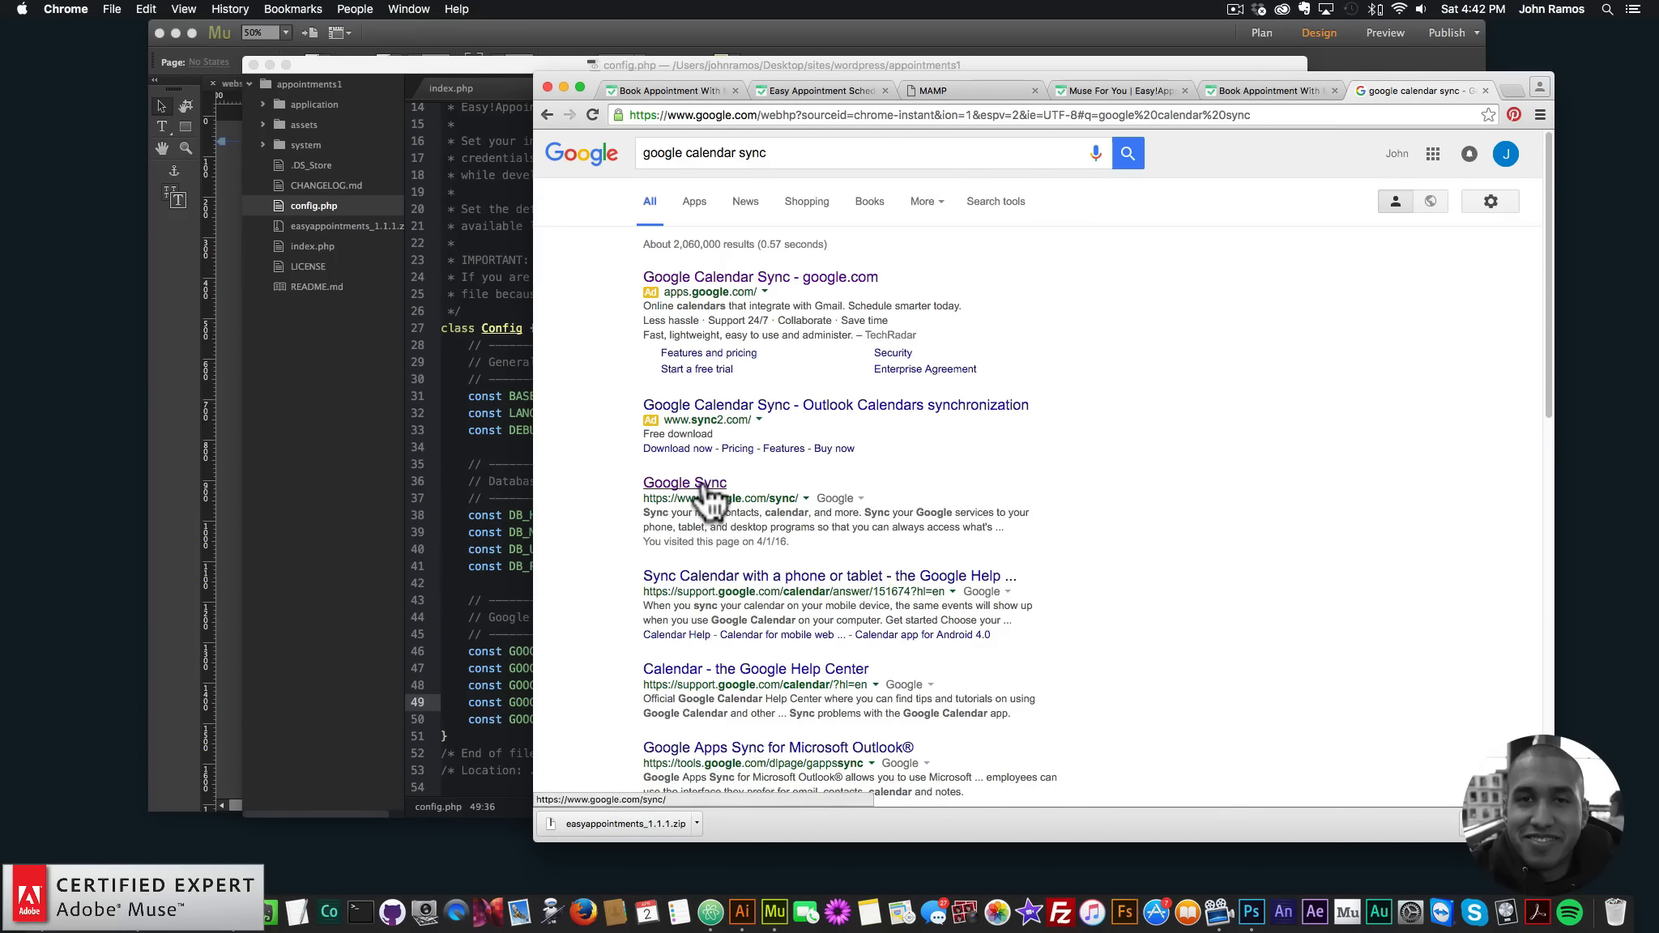
{"action": "left_click", "coordinate": [703, 484]}
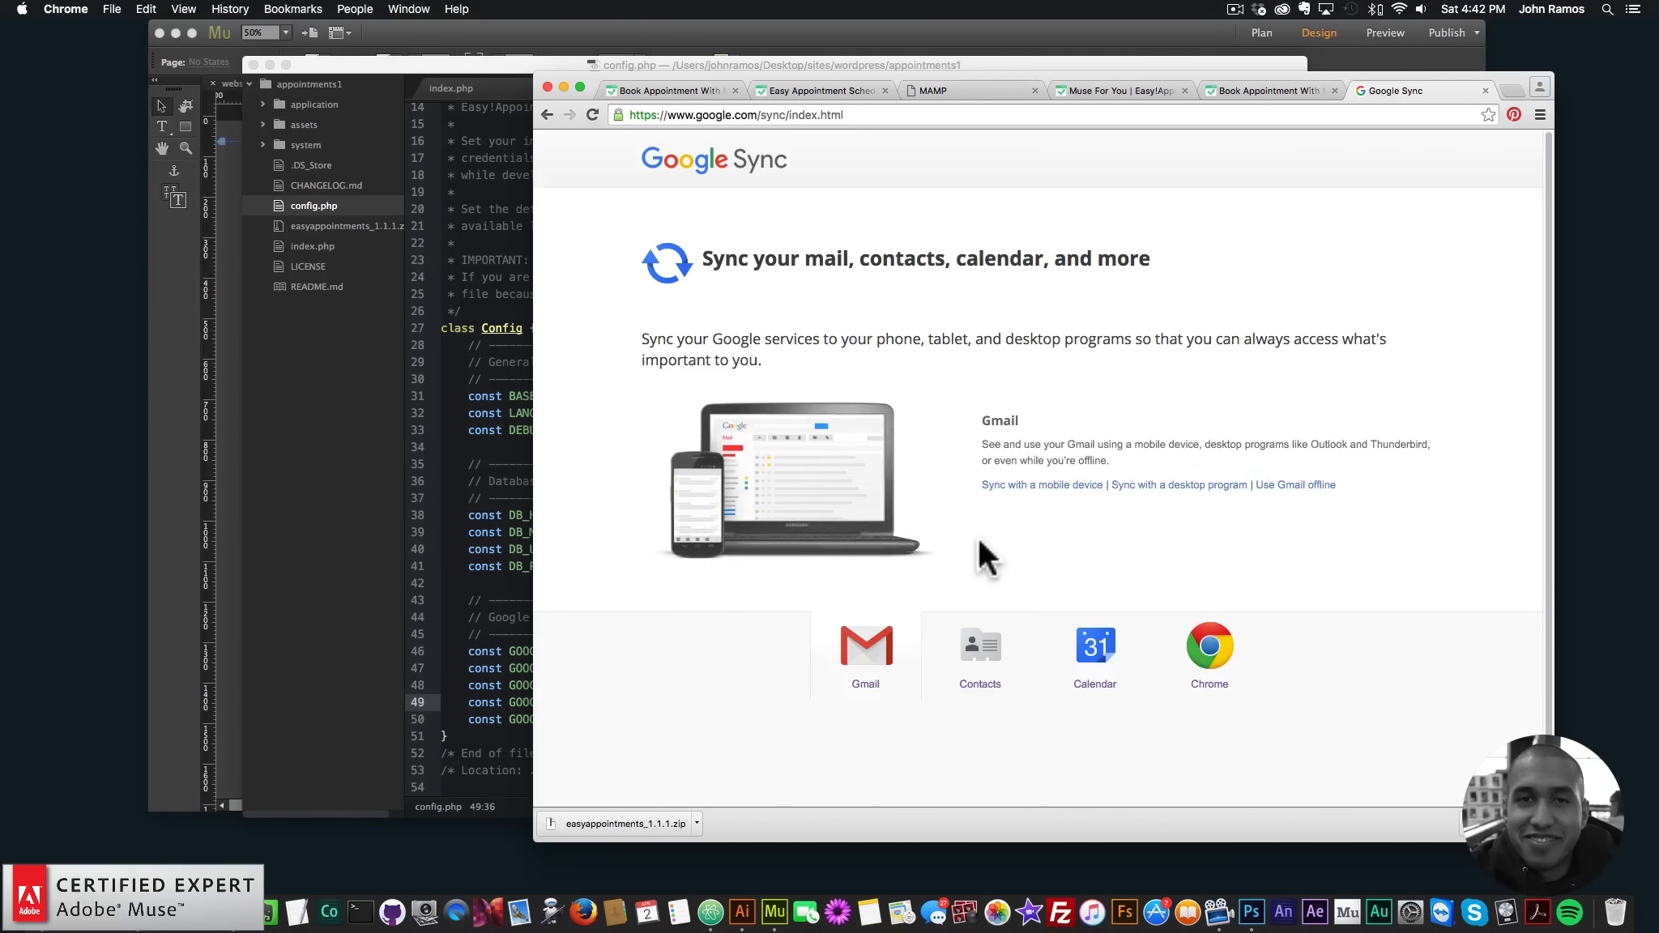
{"action": "left_click", "coordinate": [547, 113]}
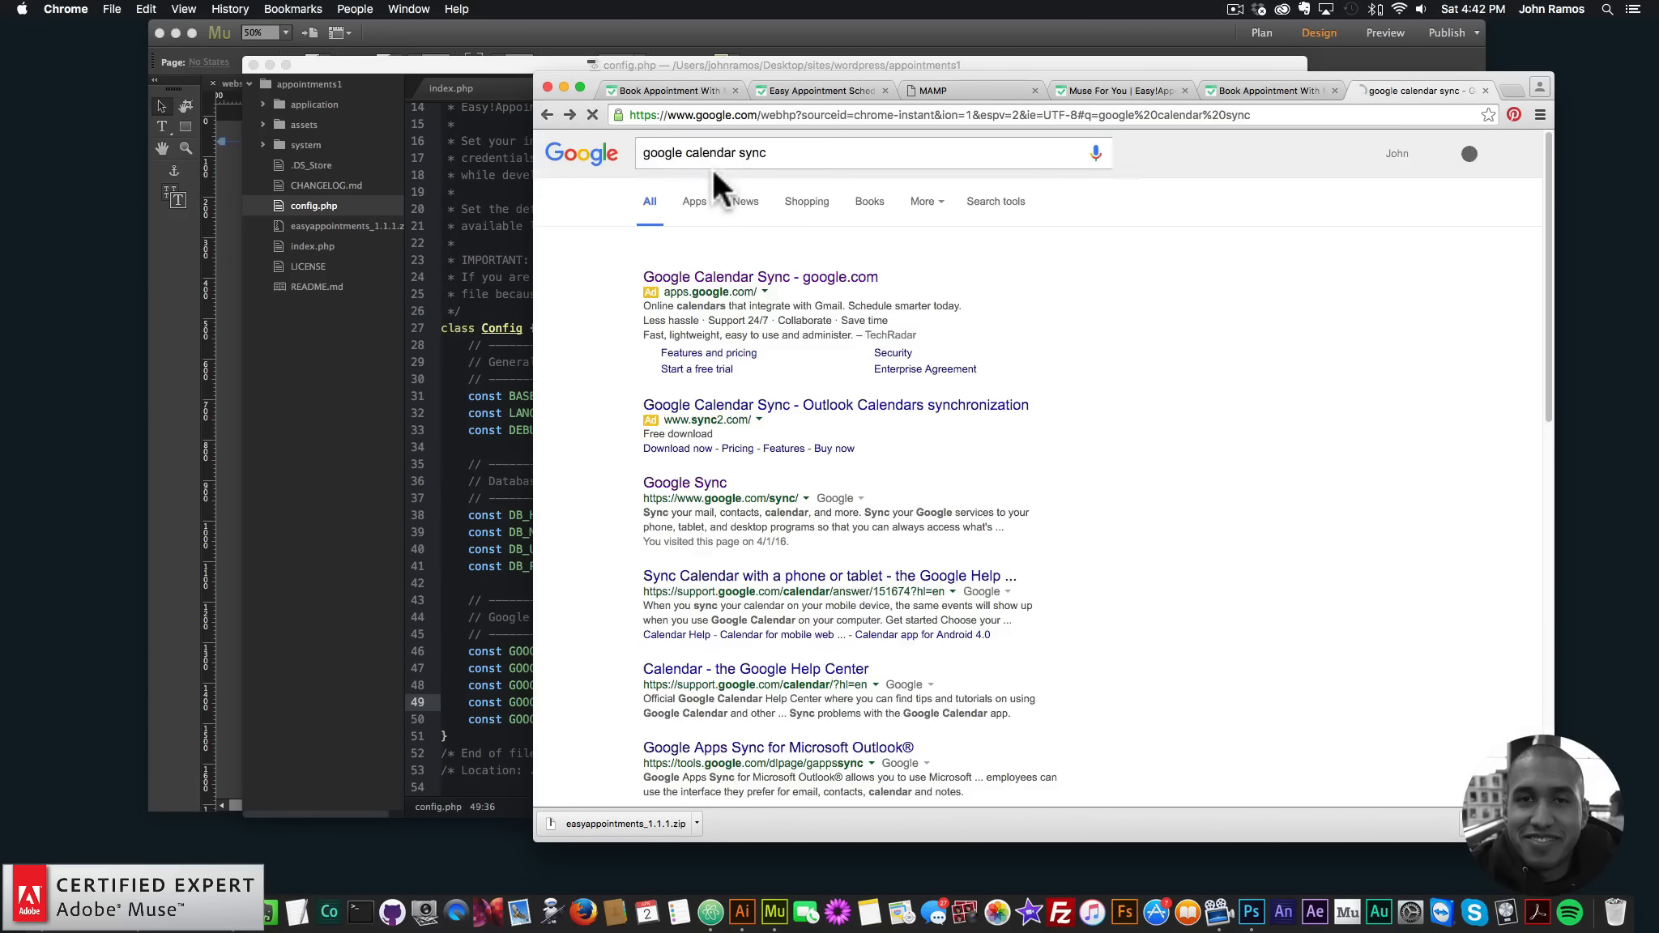
- Refine the search with 'developer tools', view the Google Calendar API page, then close the search tab
{"action": "left_click", "coordinate": [798, 154]}
{"action": "type", "text": "a"}
{"action": "key", "text": "BackSpace"}
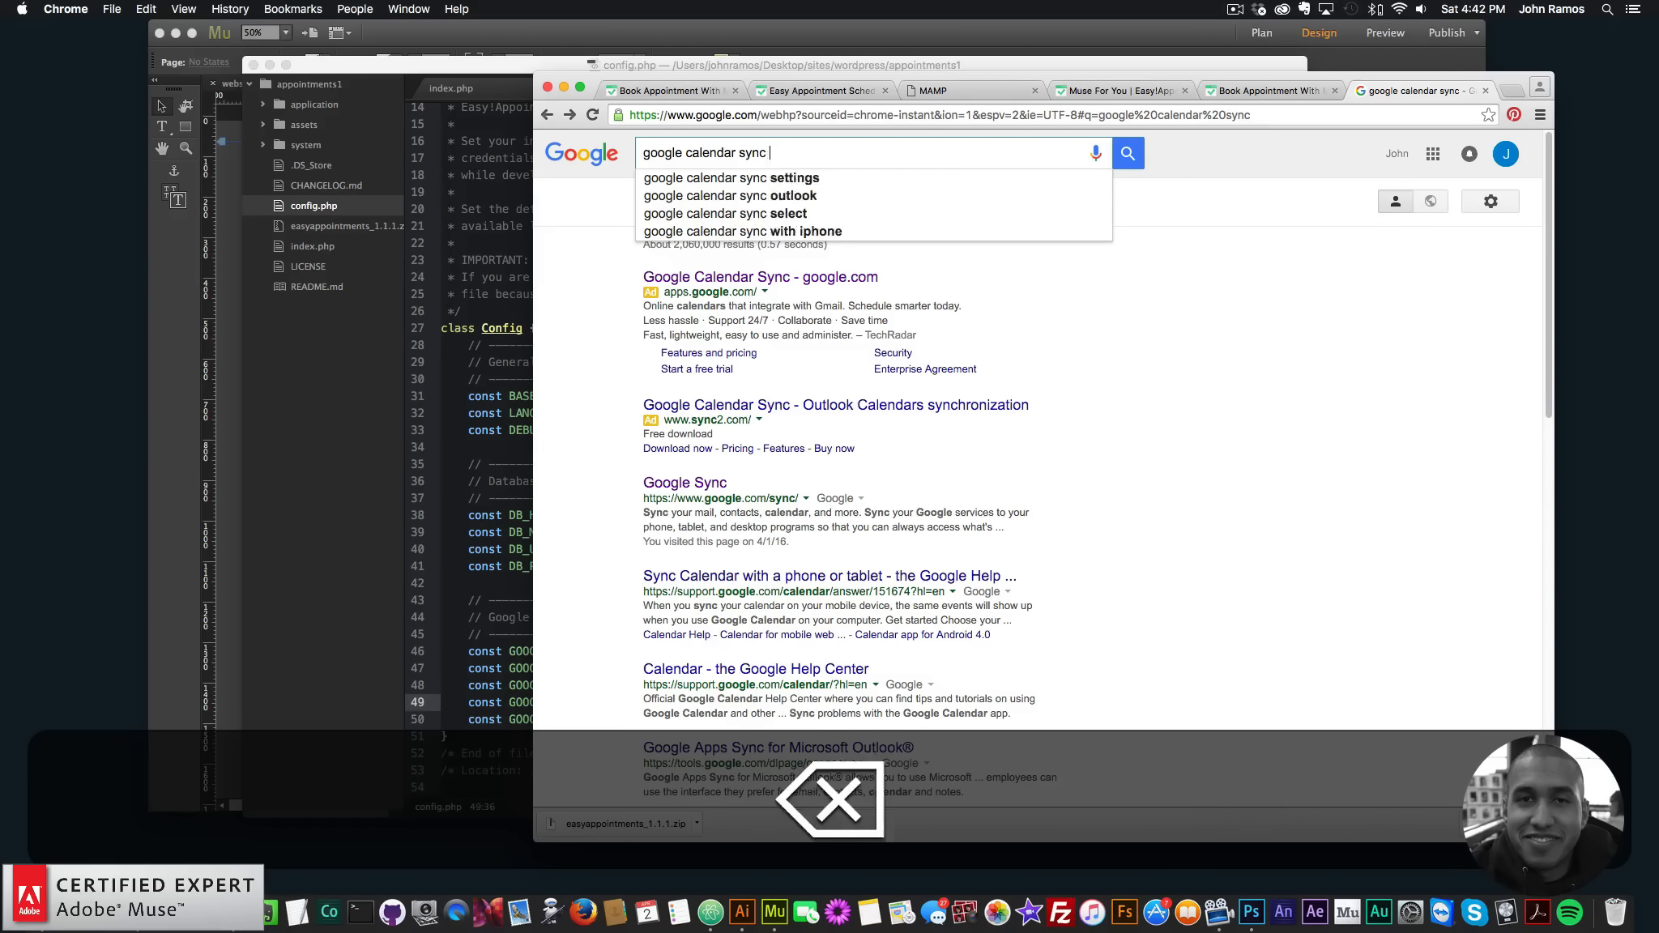
{"action": "type", "text": "developer tools"}
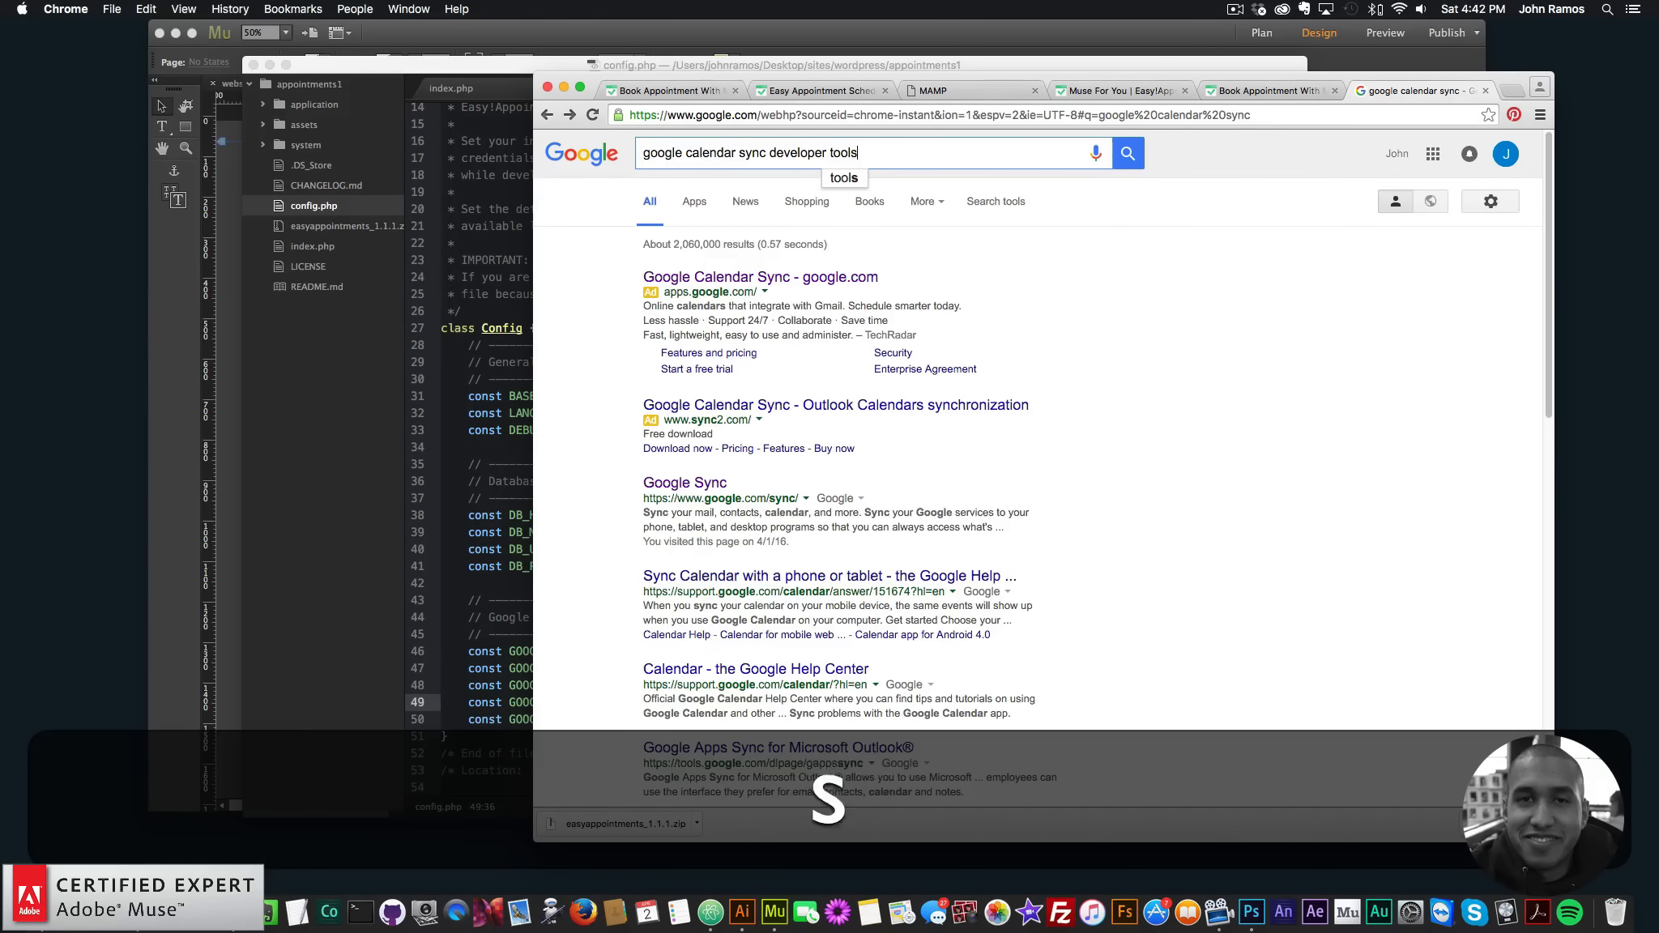
{"action": "key", "text": "Return"}
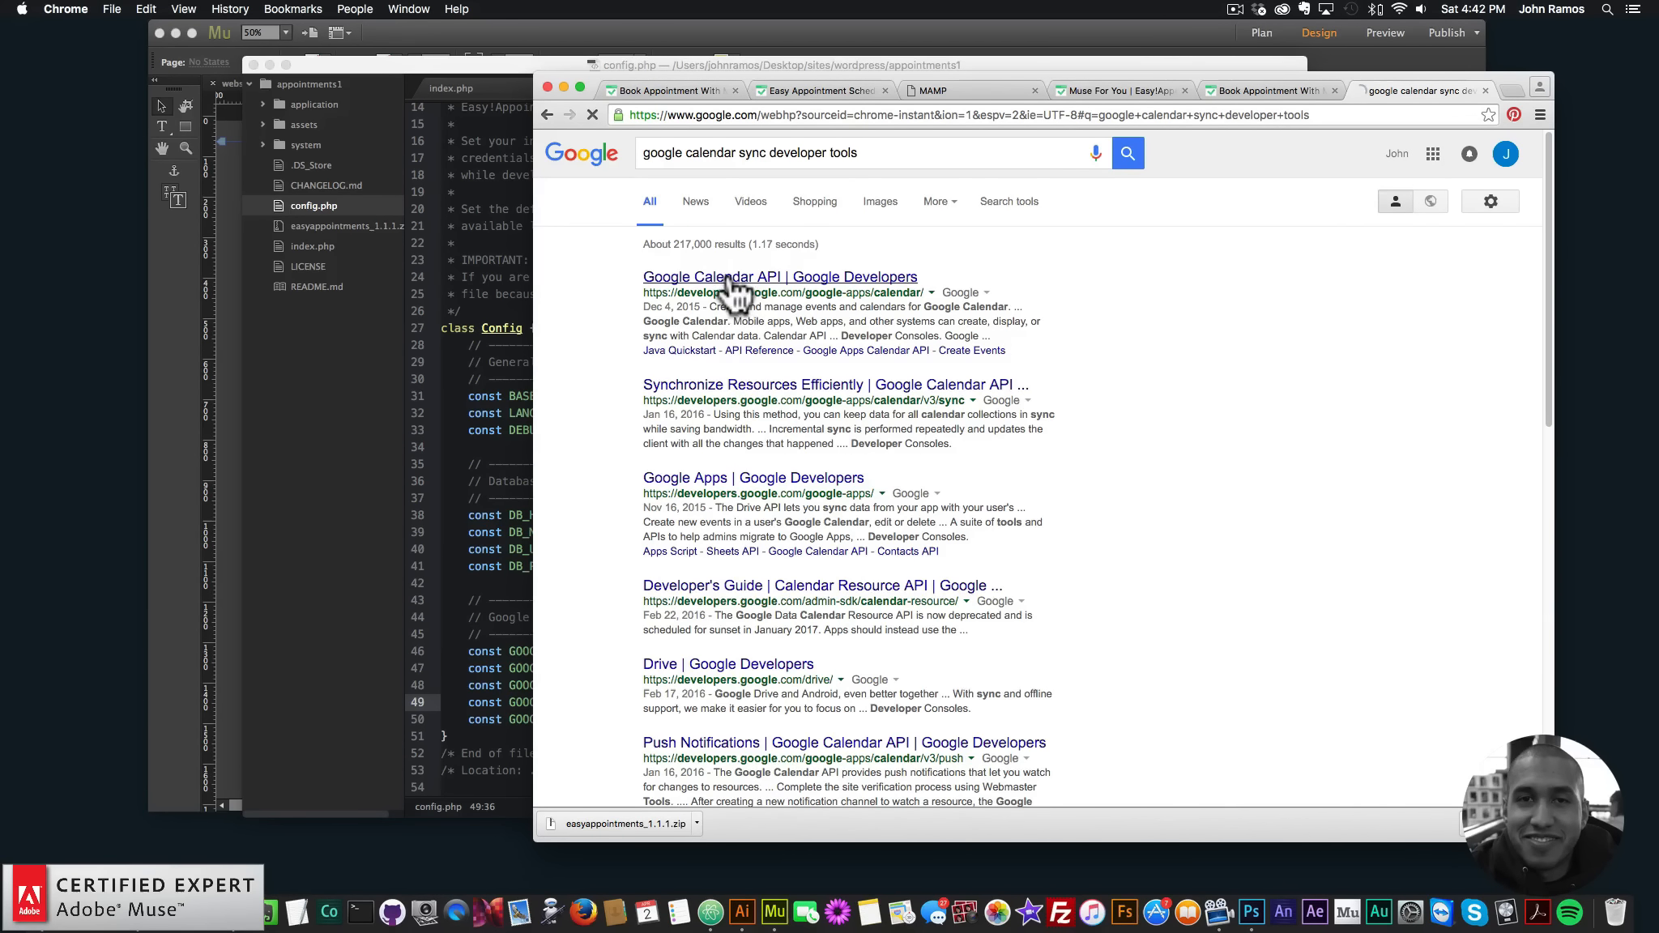
{"action": "left_click", "coordinate": [864, 386]}
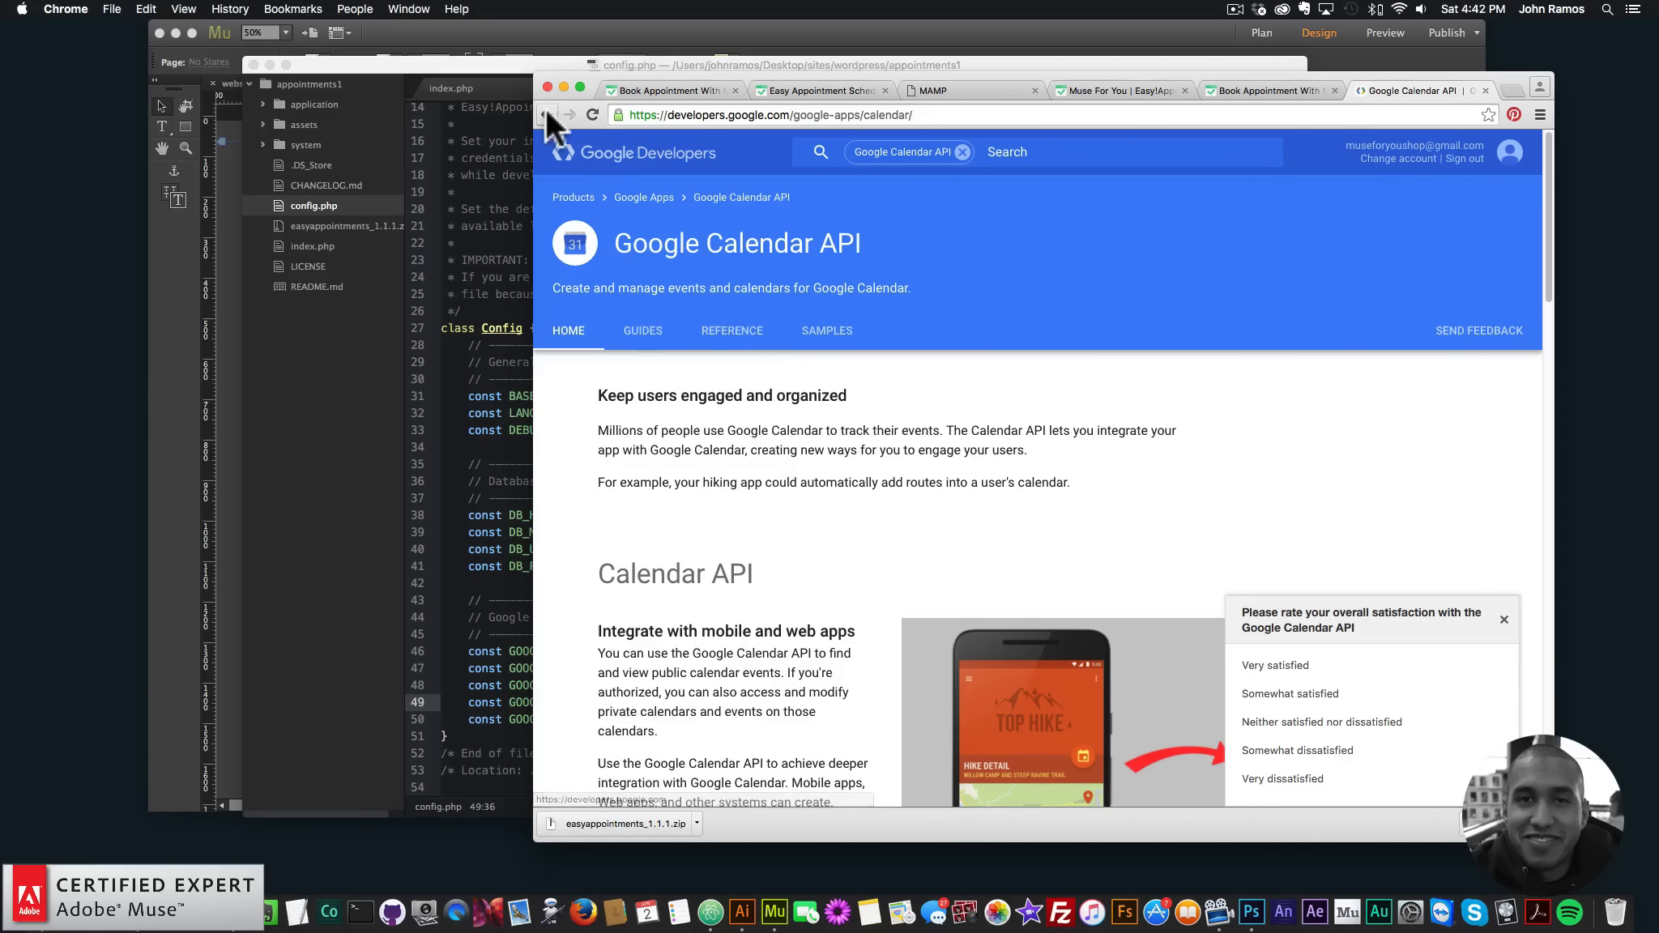
{"action": "left_click", "coordinate": [546, 108]}
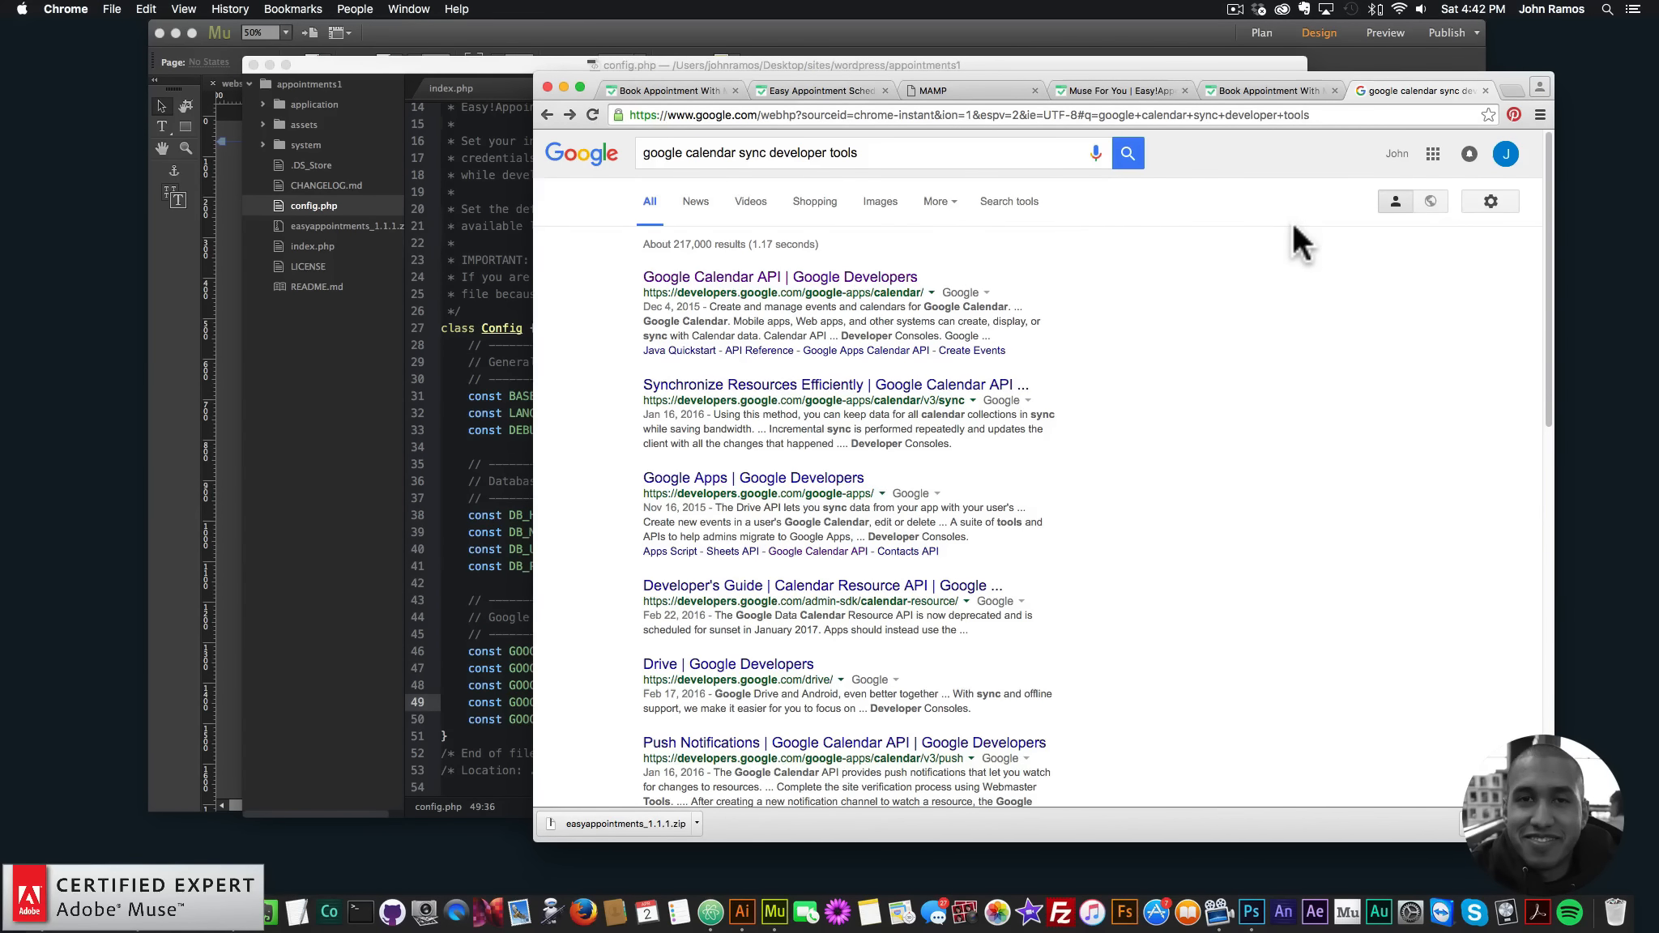
{"action": "left_click", "coordinate": [1485, 90]}
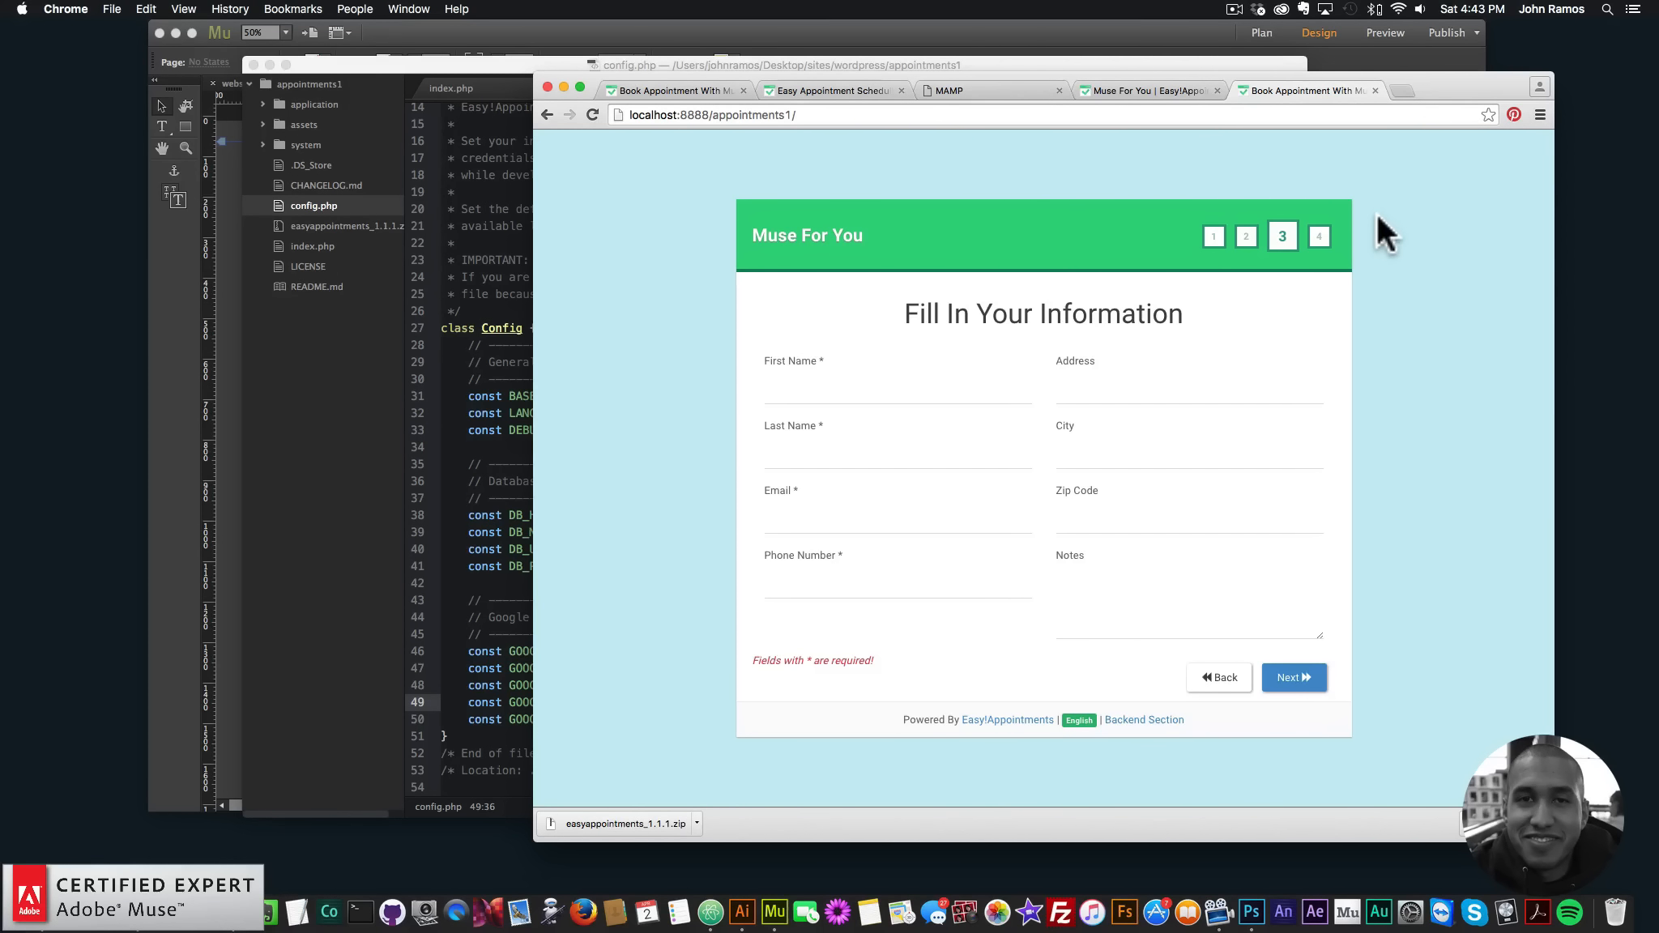
{"action": "left_click", "coordinate": [492, 403]}
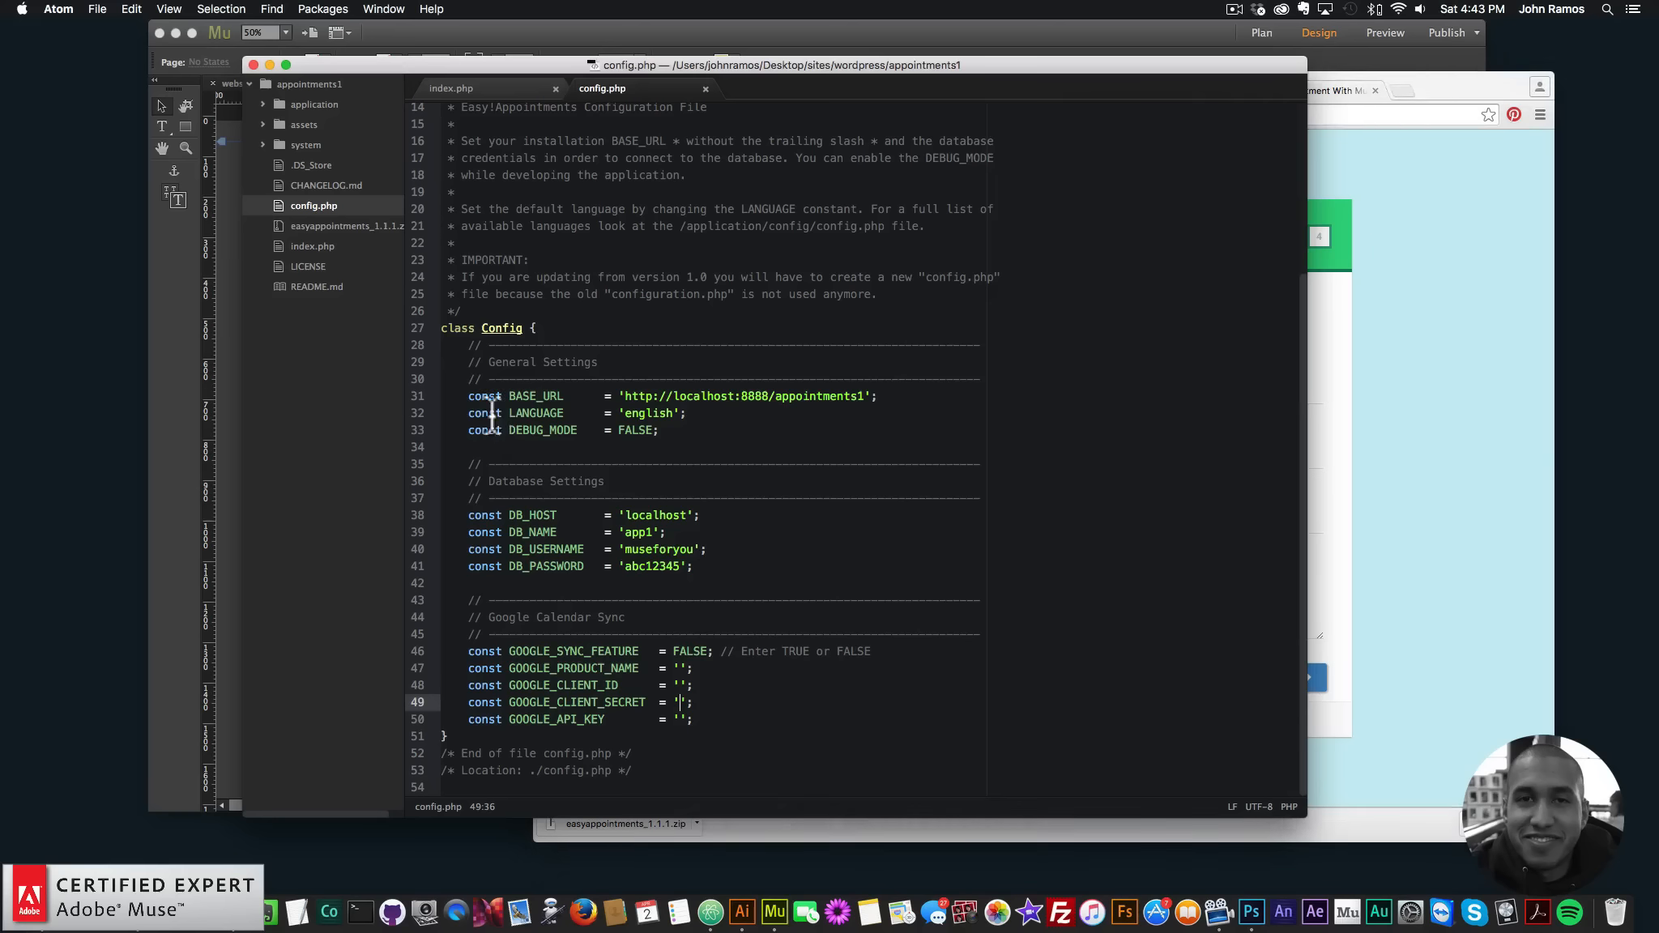
{"action": "left_click", "coordinate": [730, 565]}
{"action": "scroll", "coordinate": [680, 539], "scroll_direction": "up", "scroll_amount": 5}
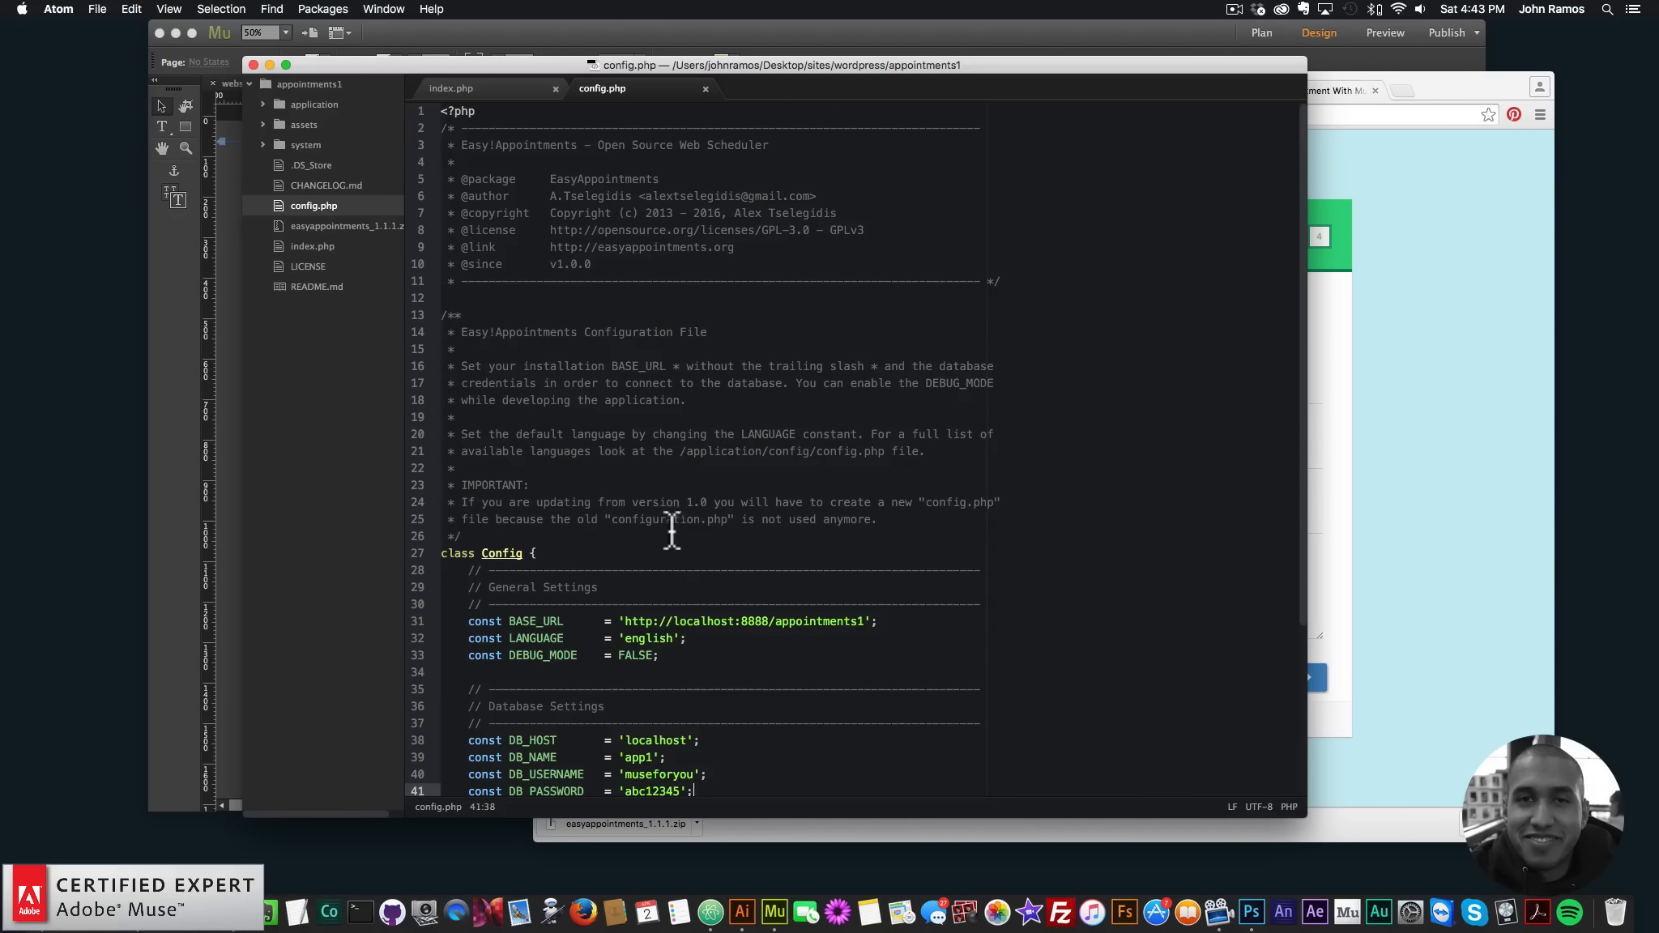
{"action": "scroll", "coordinate": [678, 539], "scroll_direction": "down", "scroll_amount": 5}
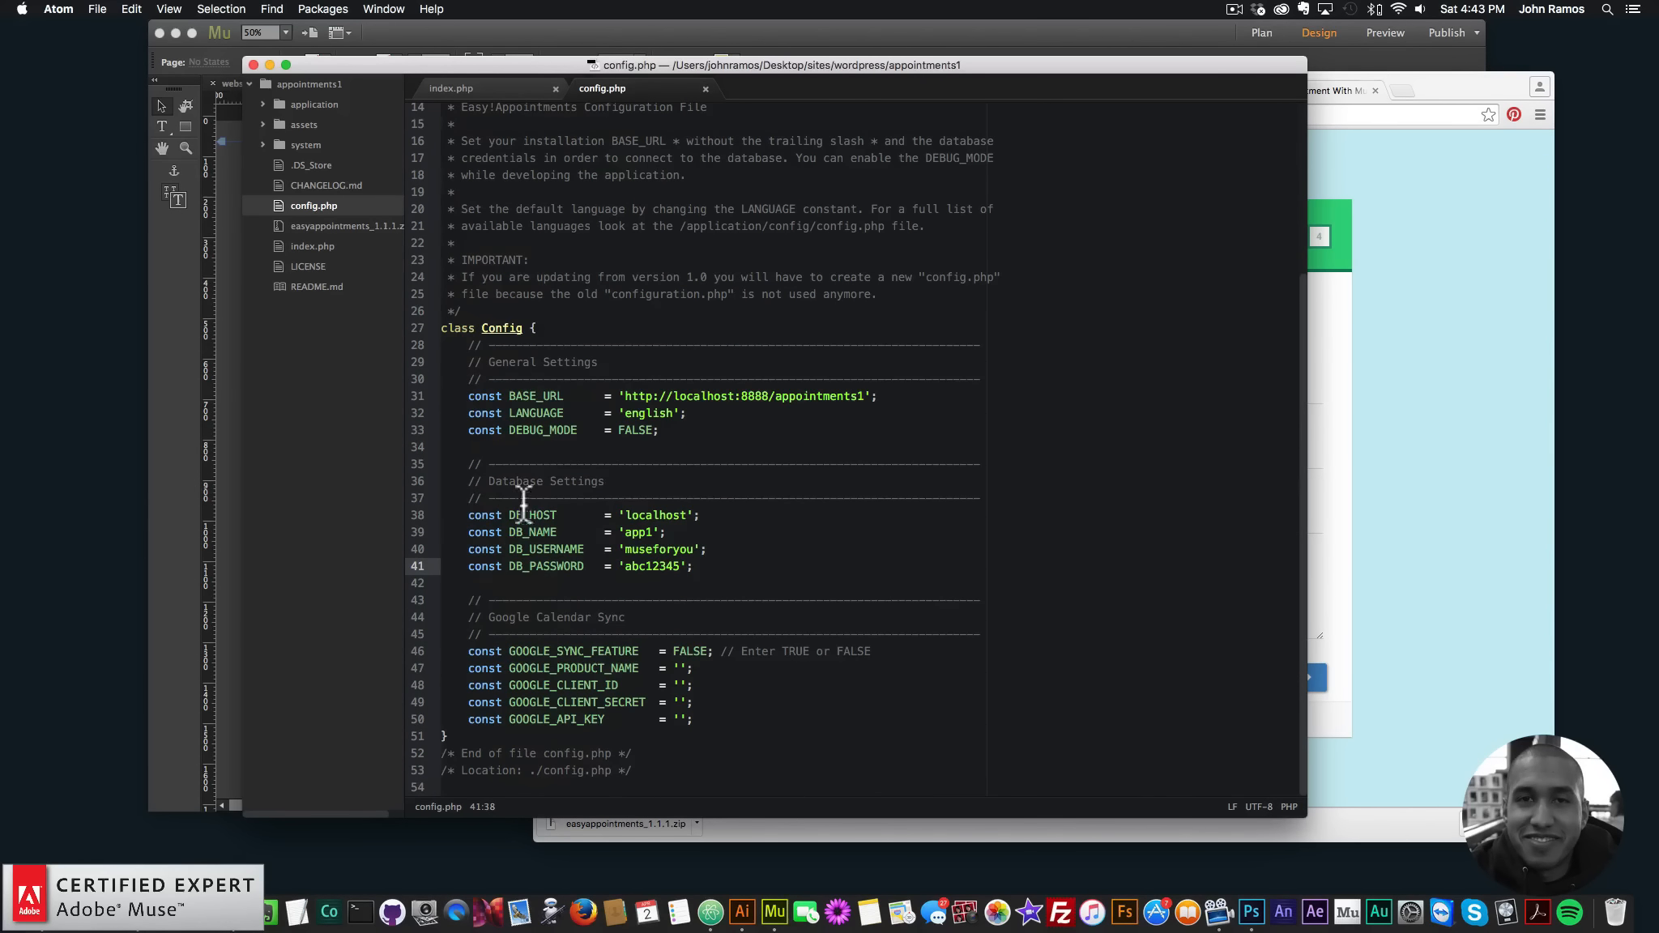
{"action": "left_click", "coordinate": [645, 516]}
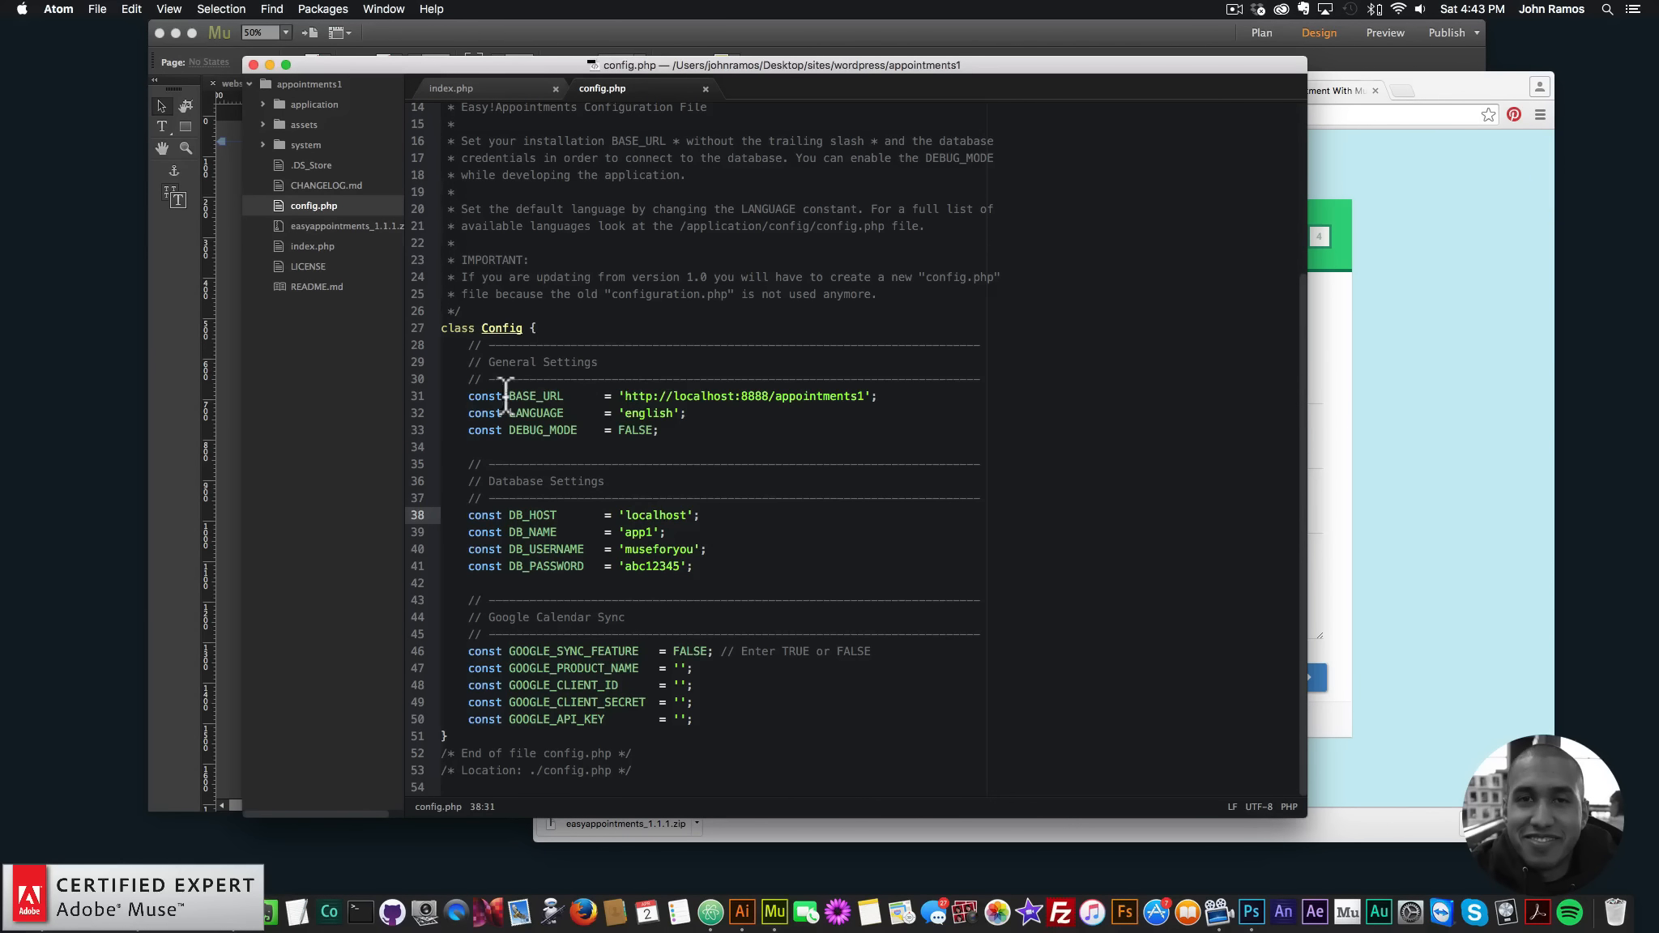
{"action": "left_click_drag", "start_coordinate": [629, 396], "coordinate": [865, 395]}
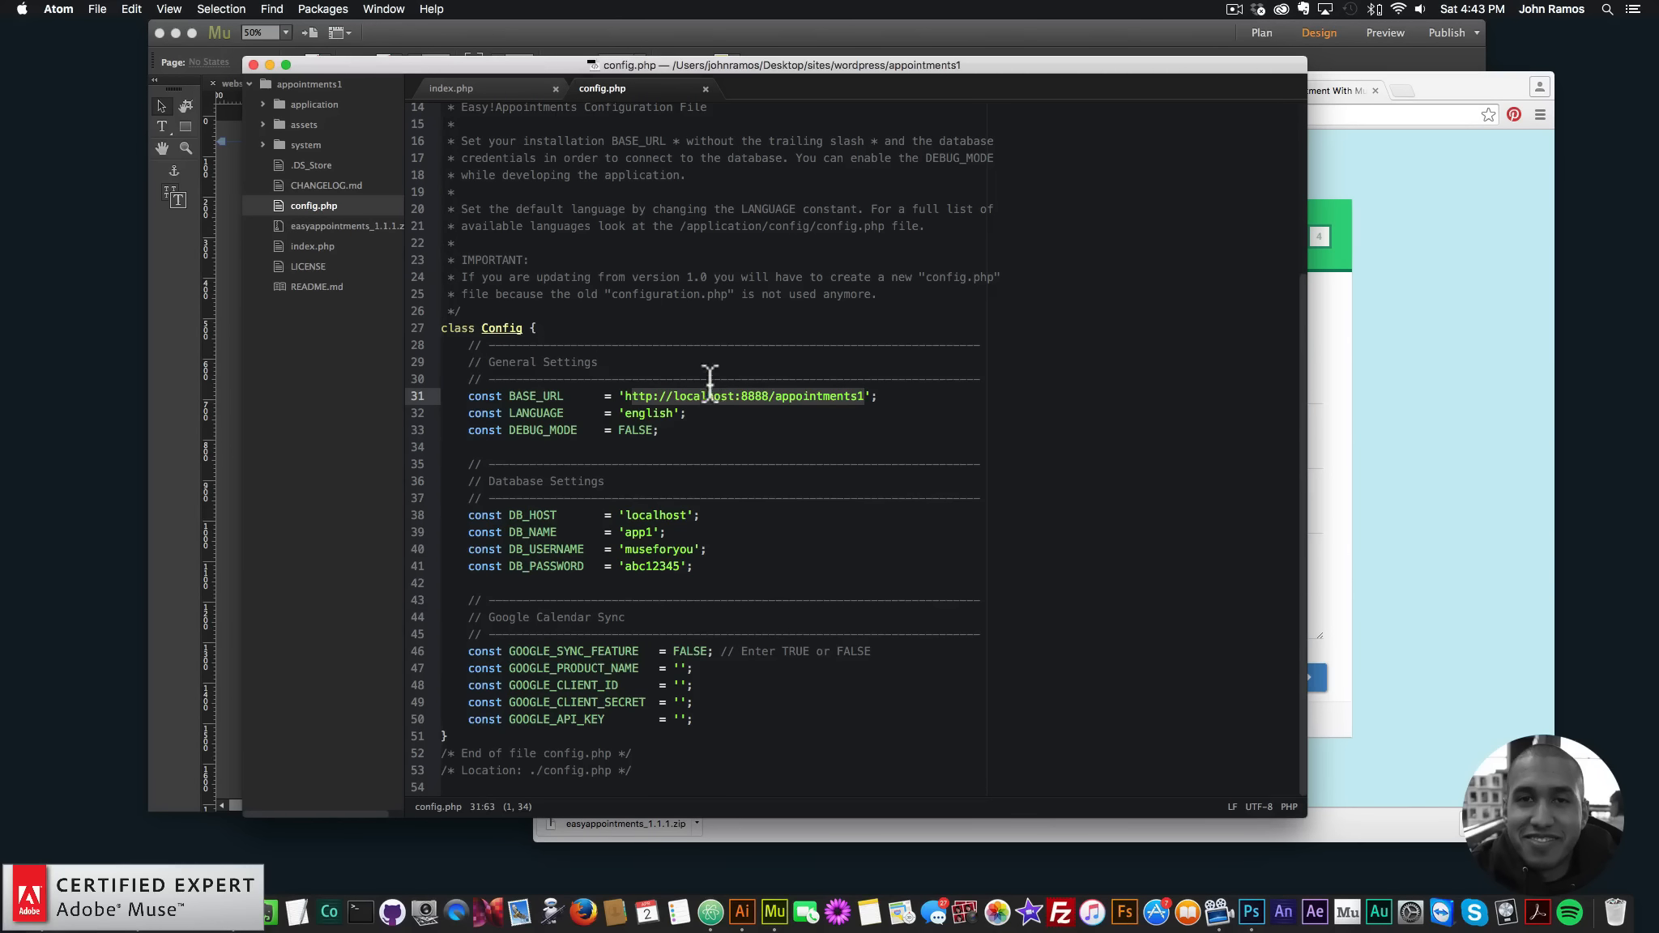
{"action": "left_click", "coordinate": [648, 417]}
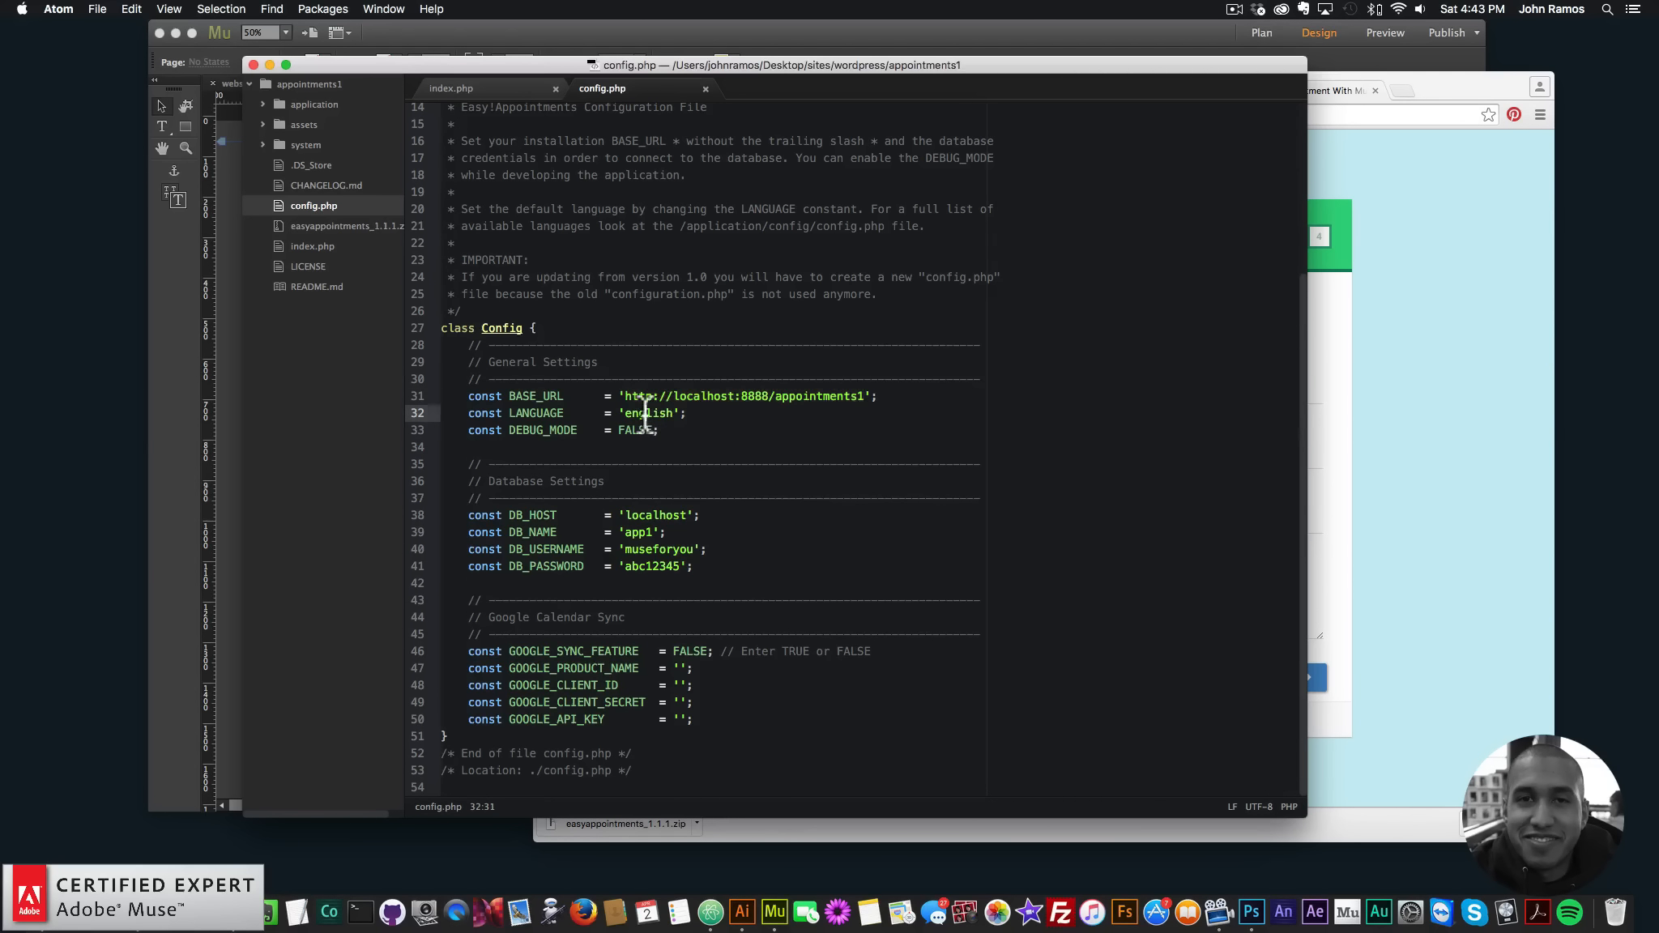
{"action": "left_click", "coordinate": [1355, 527]}
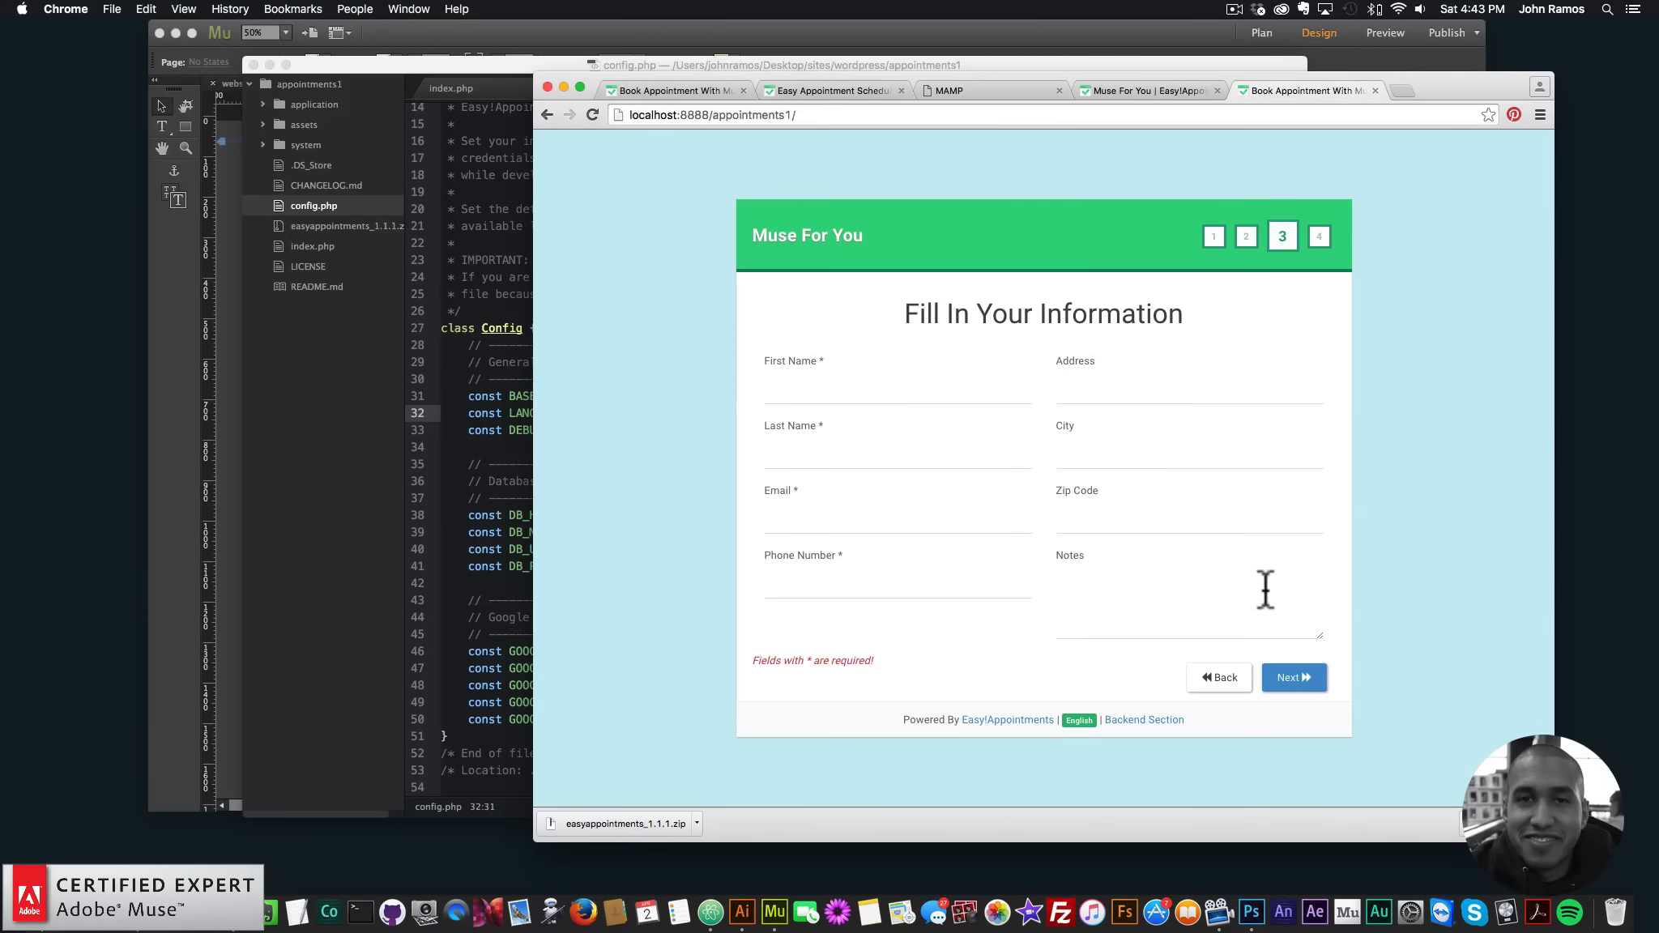
{"action": "left_click", "coordinate": [1080, 721]}
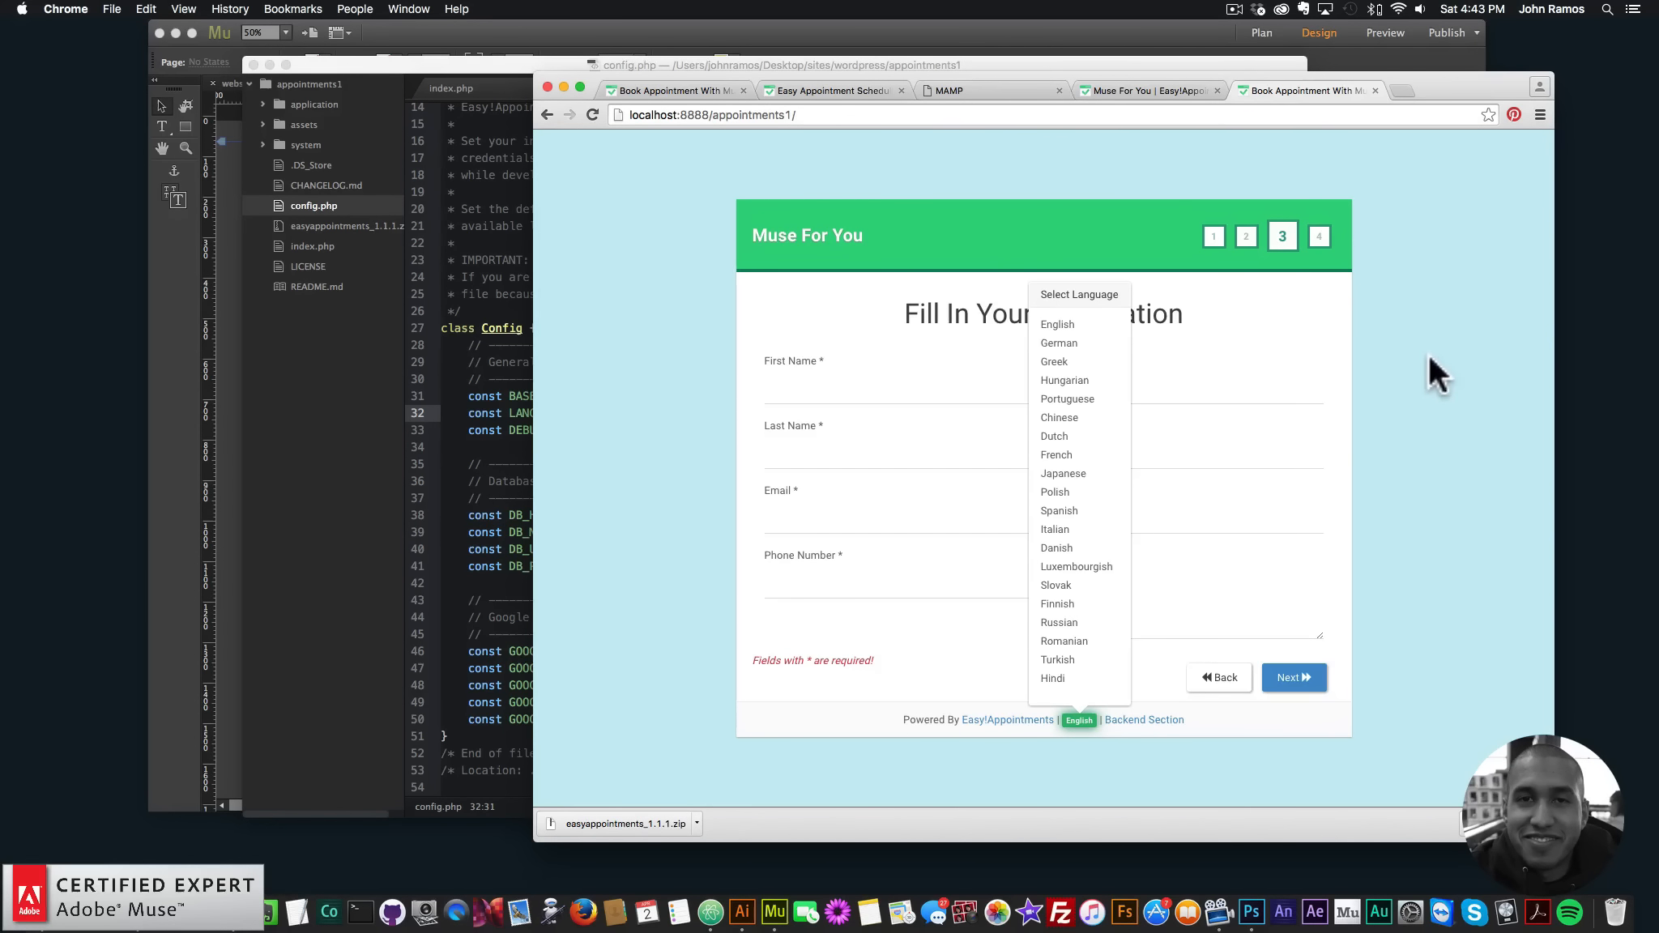
{"action": "left_click", "coordinate": [1073, 729]}
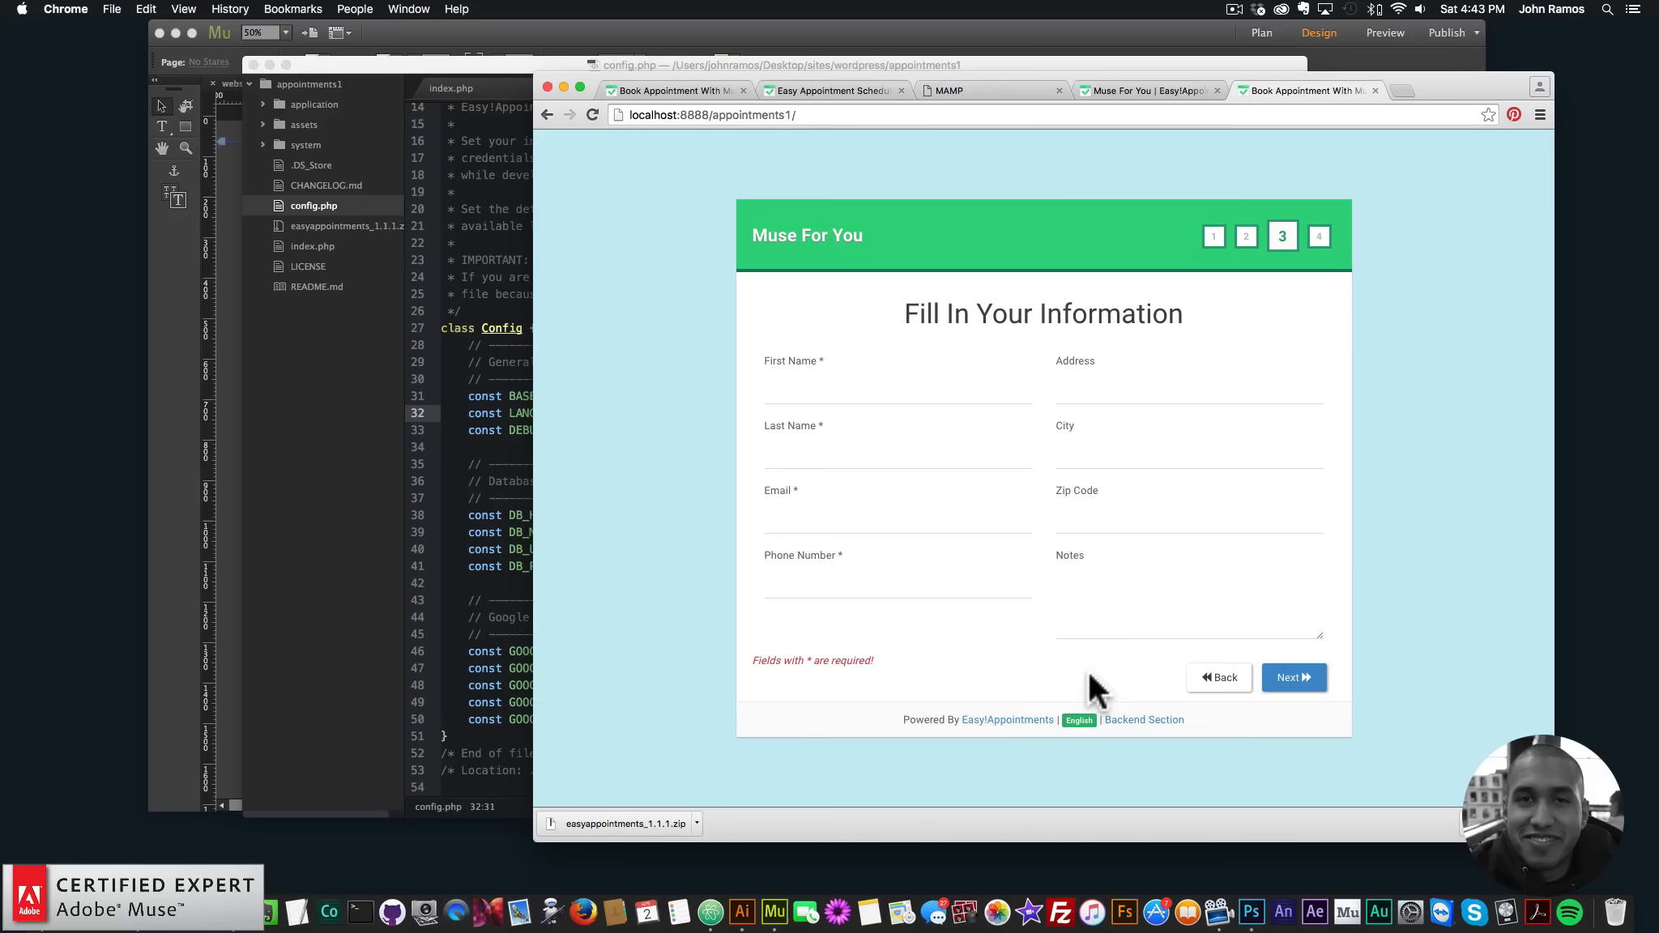
- Select config.php in Finder's appointments1 folder
{"action": "left_click", "coordinate": [523, 559]}
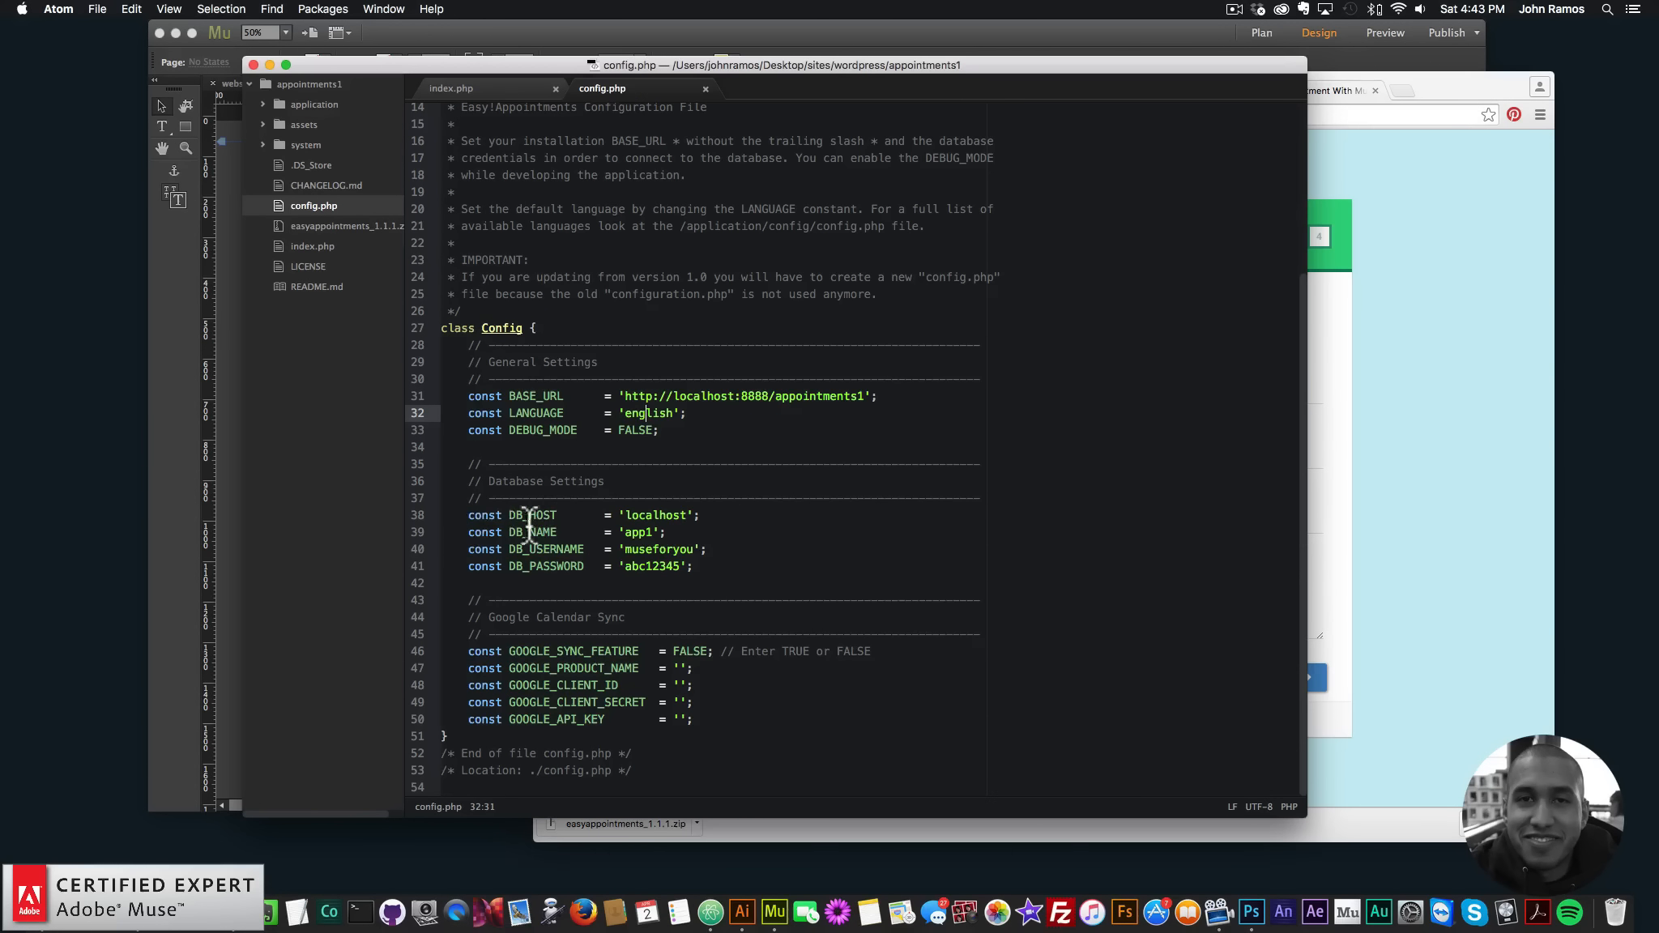
{"action": "scroll", "coordinate": [543, 526], "scroll_direction": "up", "scroll_amount": 5}
{"action": "left_click", "coordinate": [32, 891]}
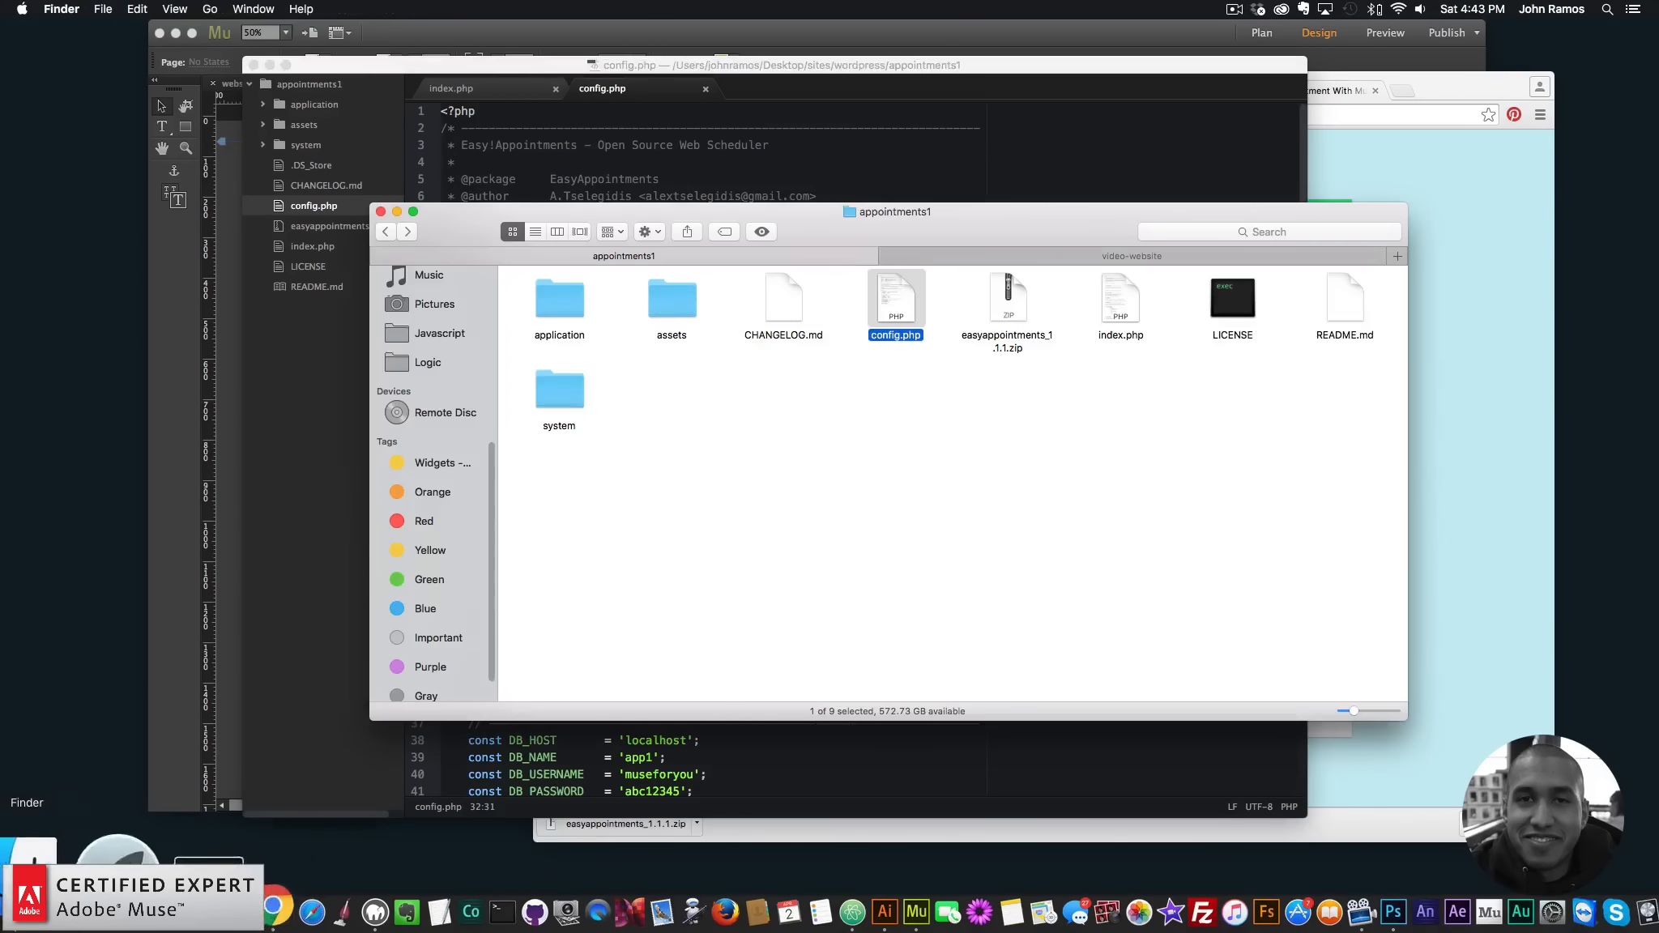
{"action": "left_click", "coordinate": [965, 512]}
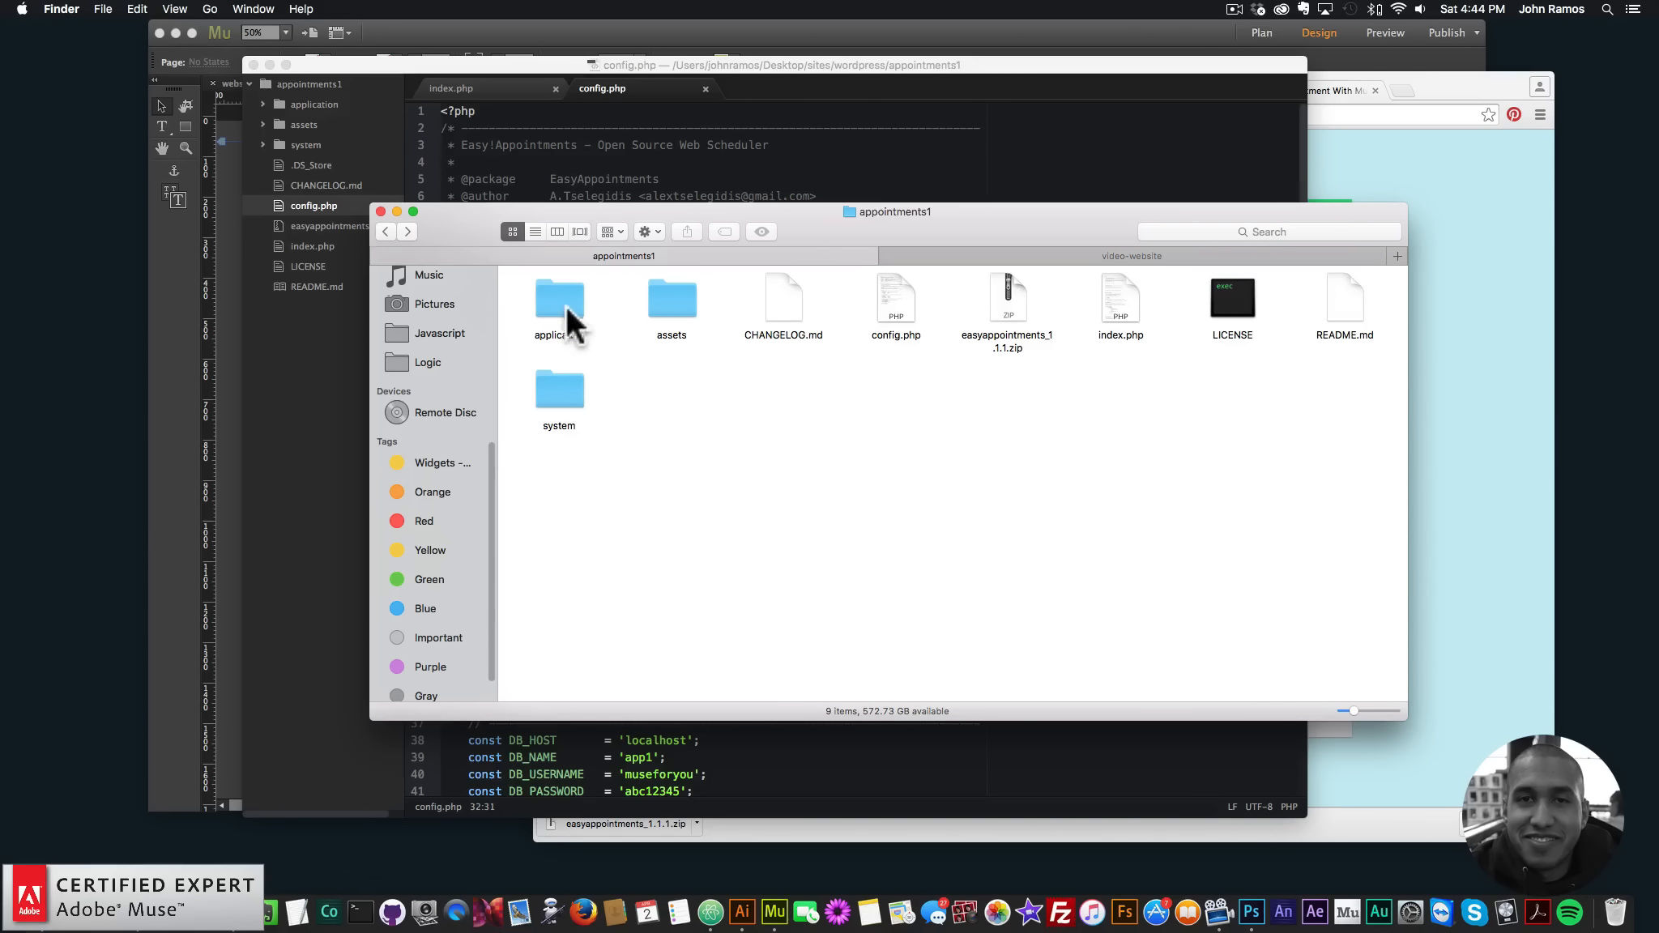
{"action": "left_click", "coordinate": [908, 303]}
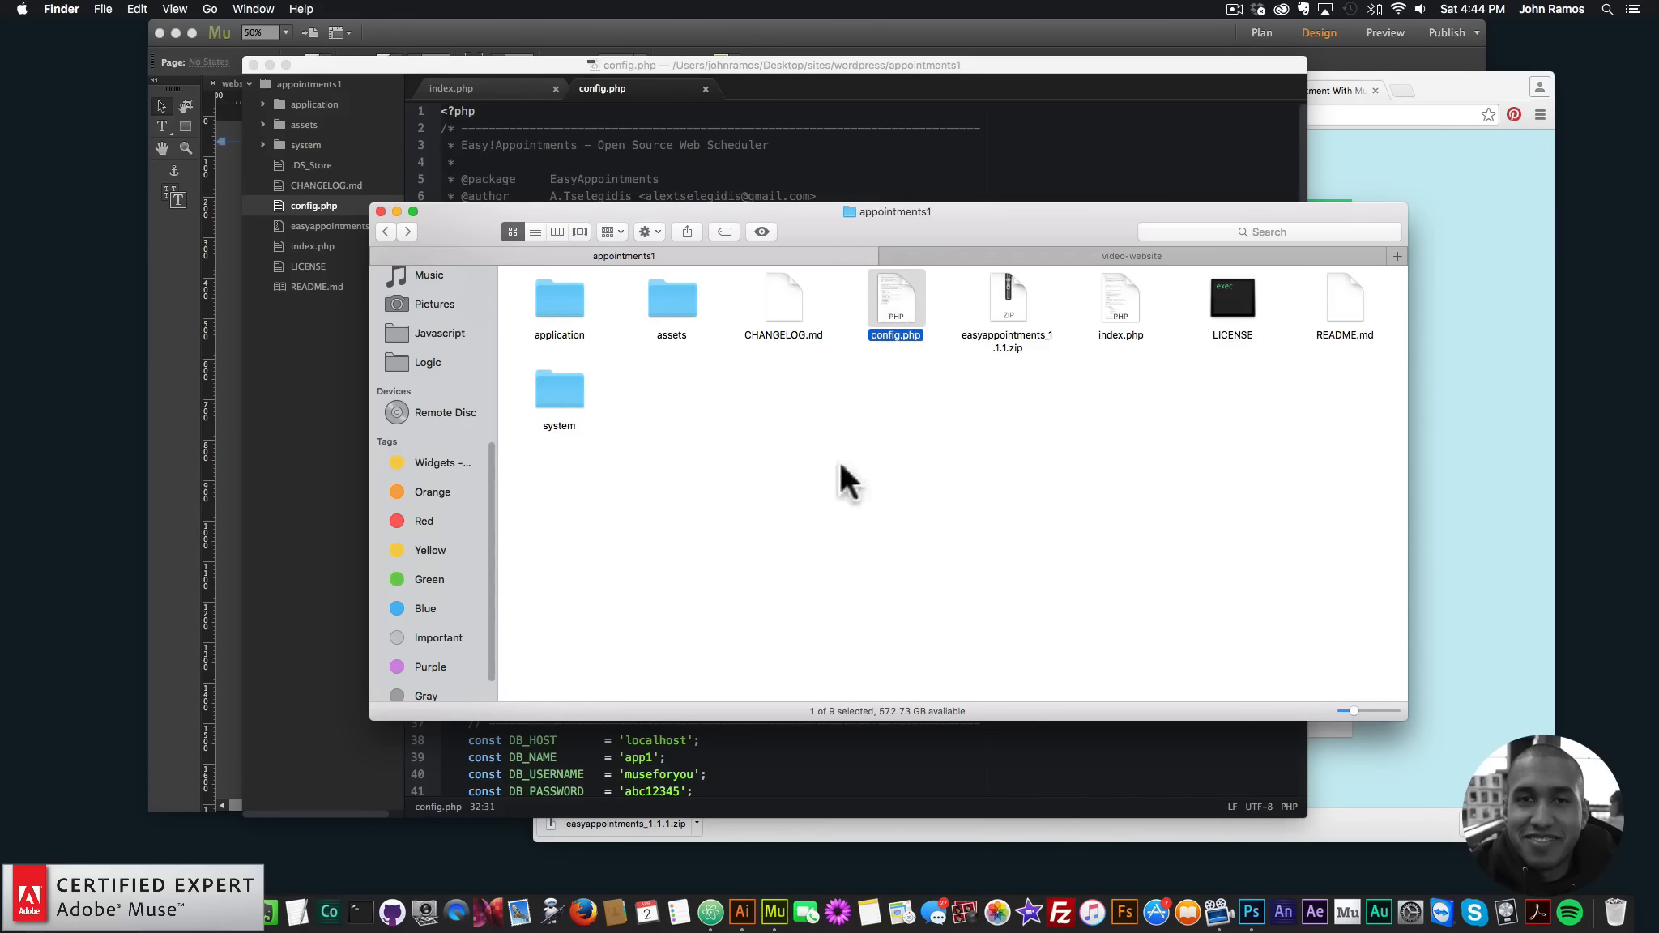
- Switch to Chrome's MAMP tab showing phpMyAdmin
{"action": "left_click", "coordinate": [673, 146]}
{"action": "left_click", "coordinate": [1364, 411]}
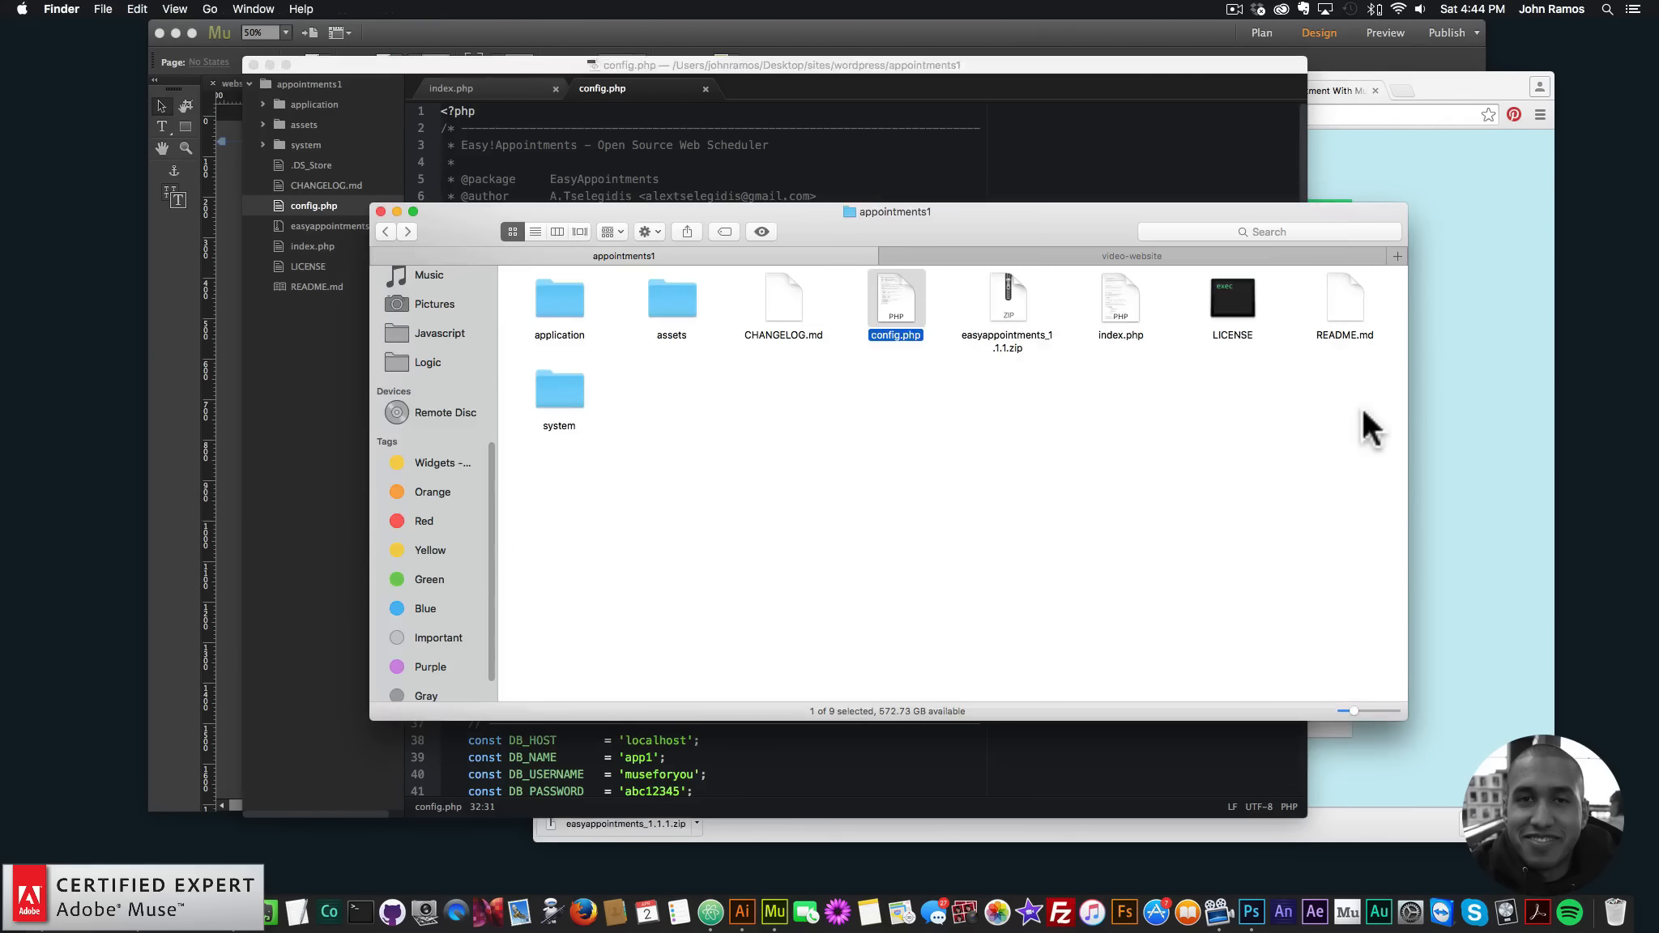
{"action": "left_click", "coordinate": [1368, 180]}
{"action": "left_click", "coordinate": [959, 90]}
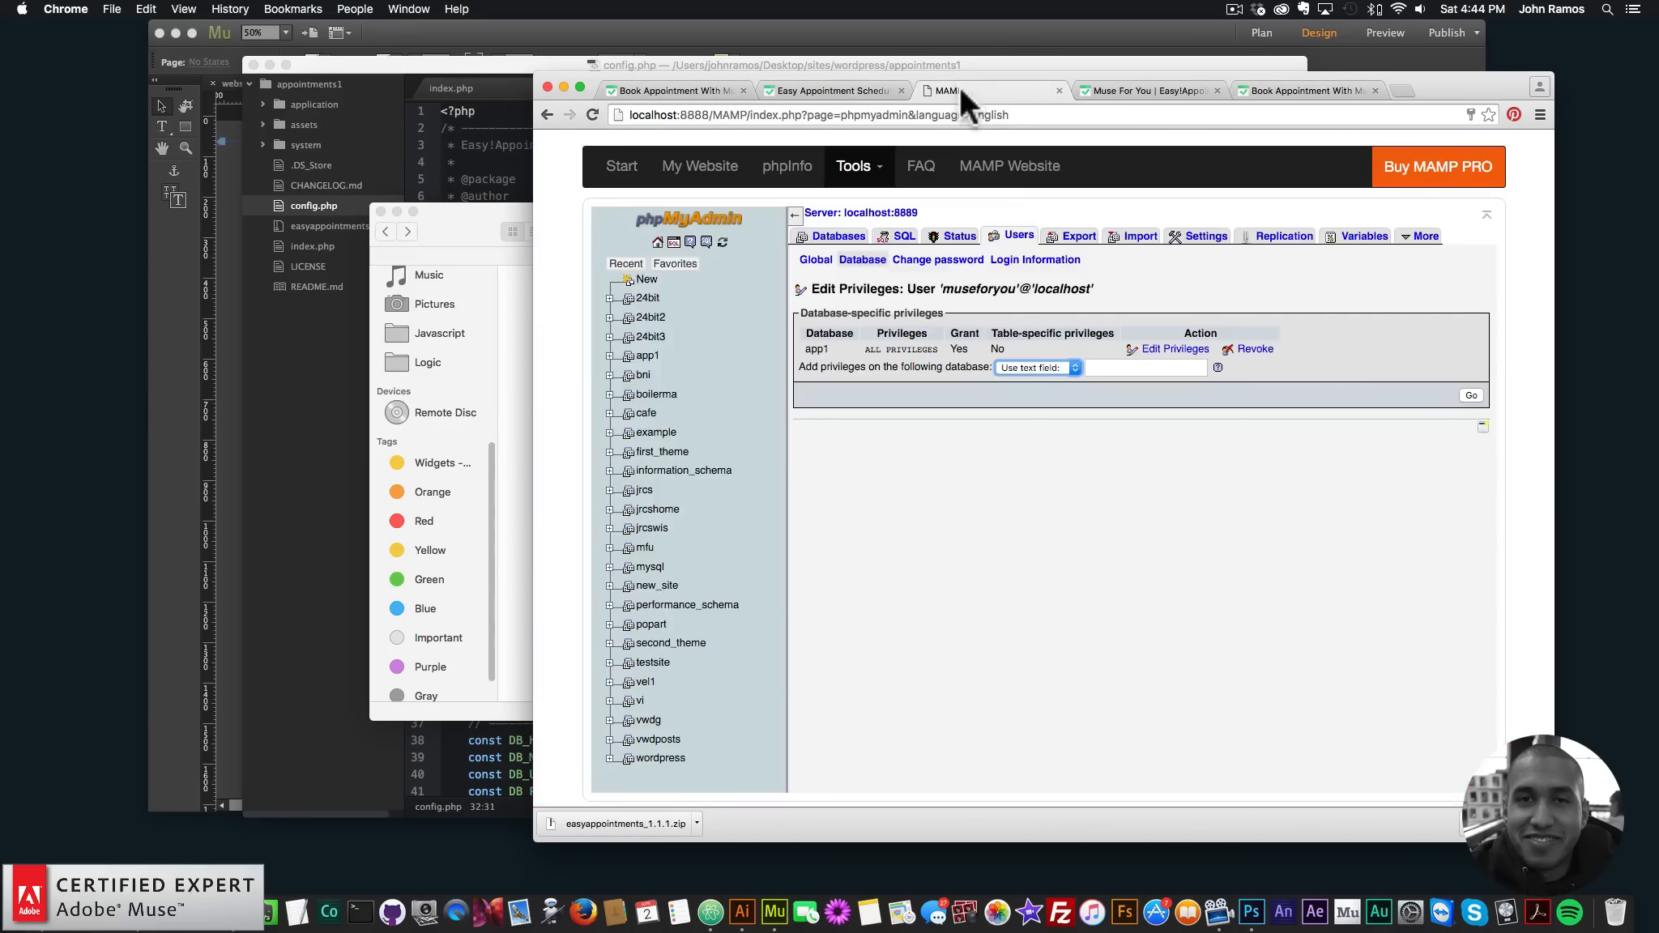
- Look at phpMyAdmin's Databases list, then show the Users overview of accounts and privileges
{"action": "left_click", "coordinate": [821, 241]}
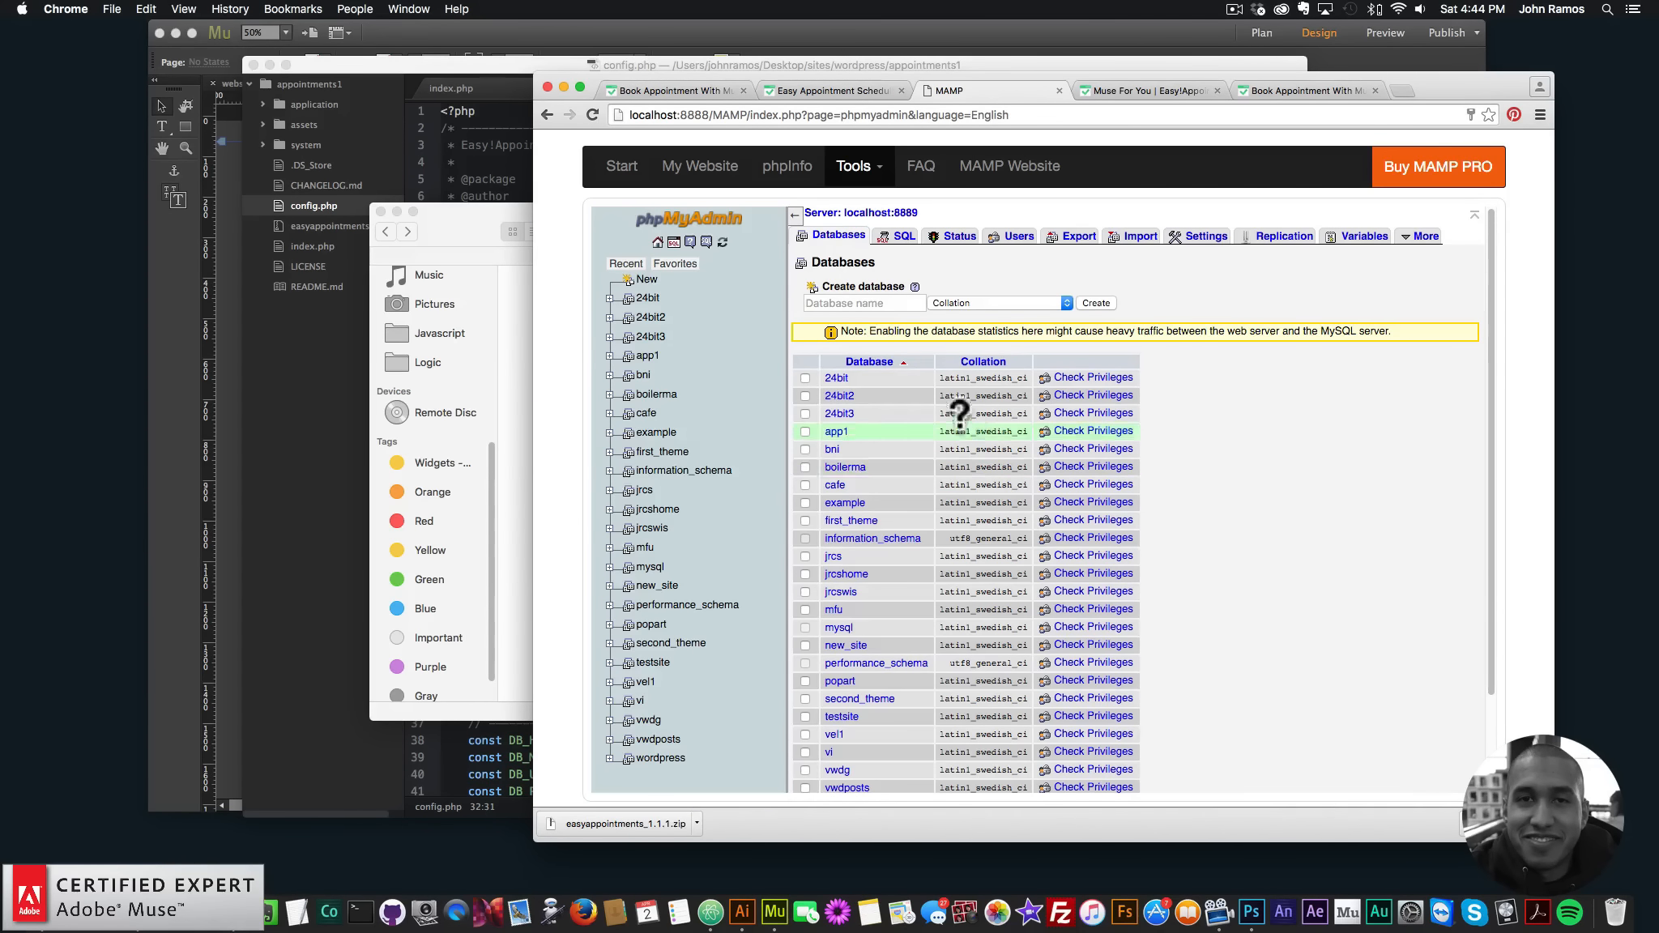
{"action": "left_click", "coordinate": [879, 303]}
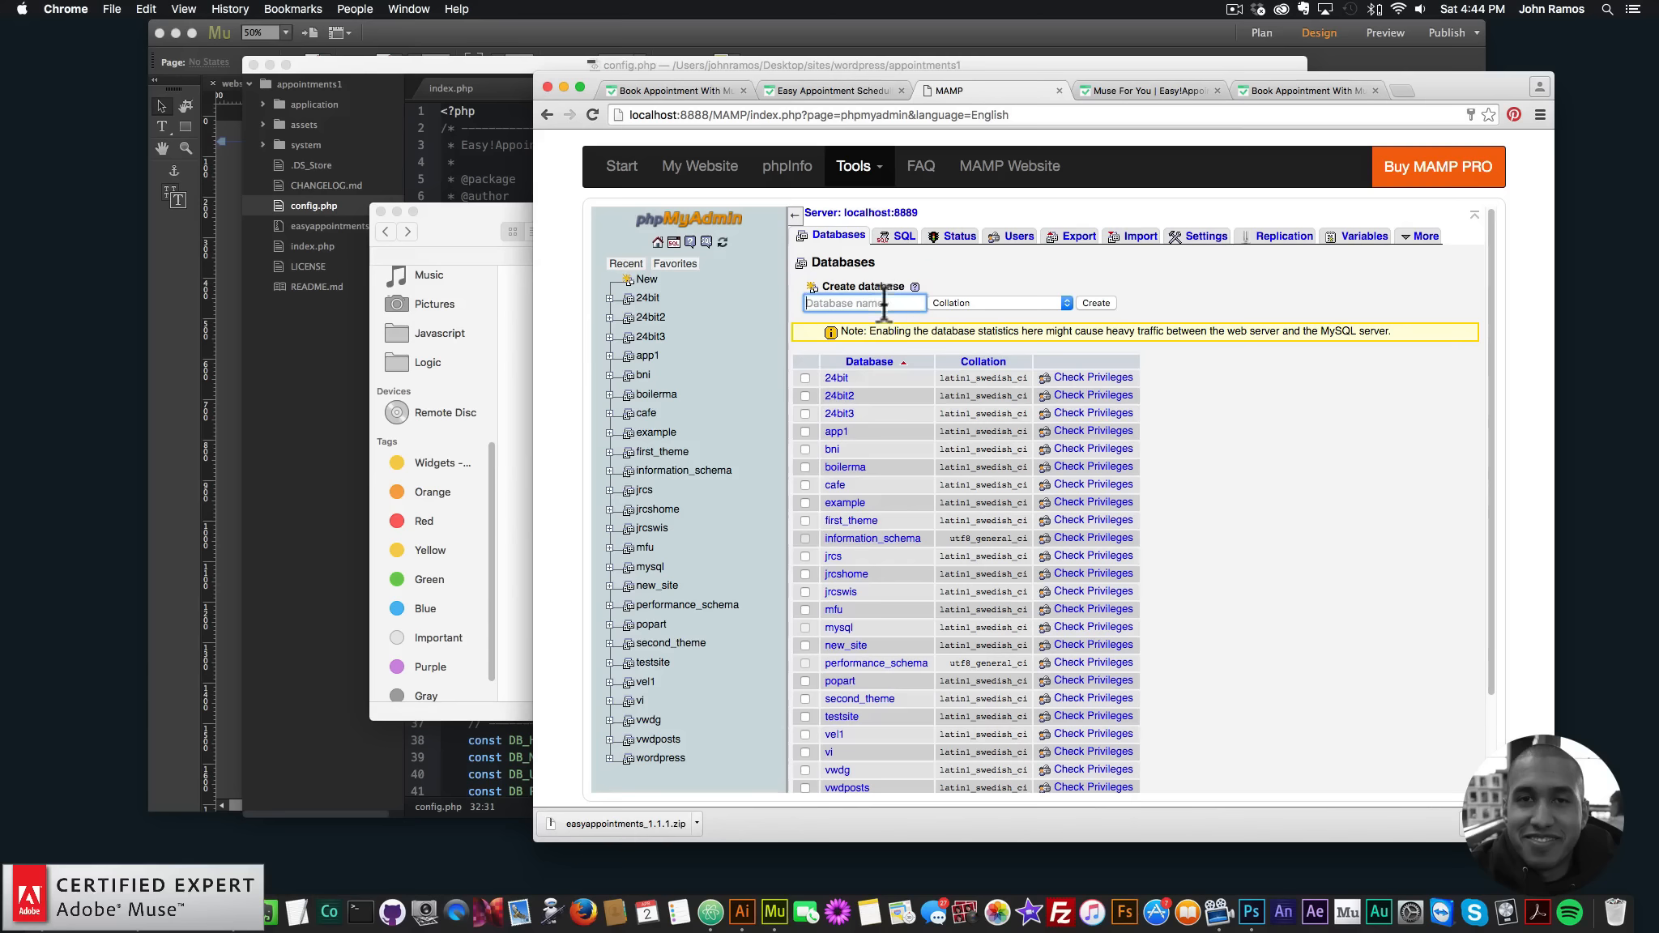
{"action": "left_click", "coordinate": [1012, 238]}
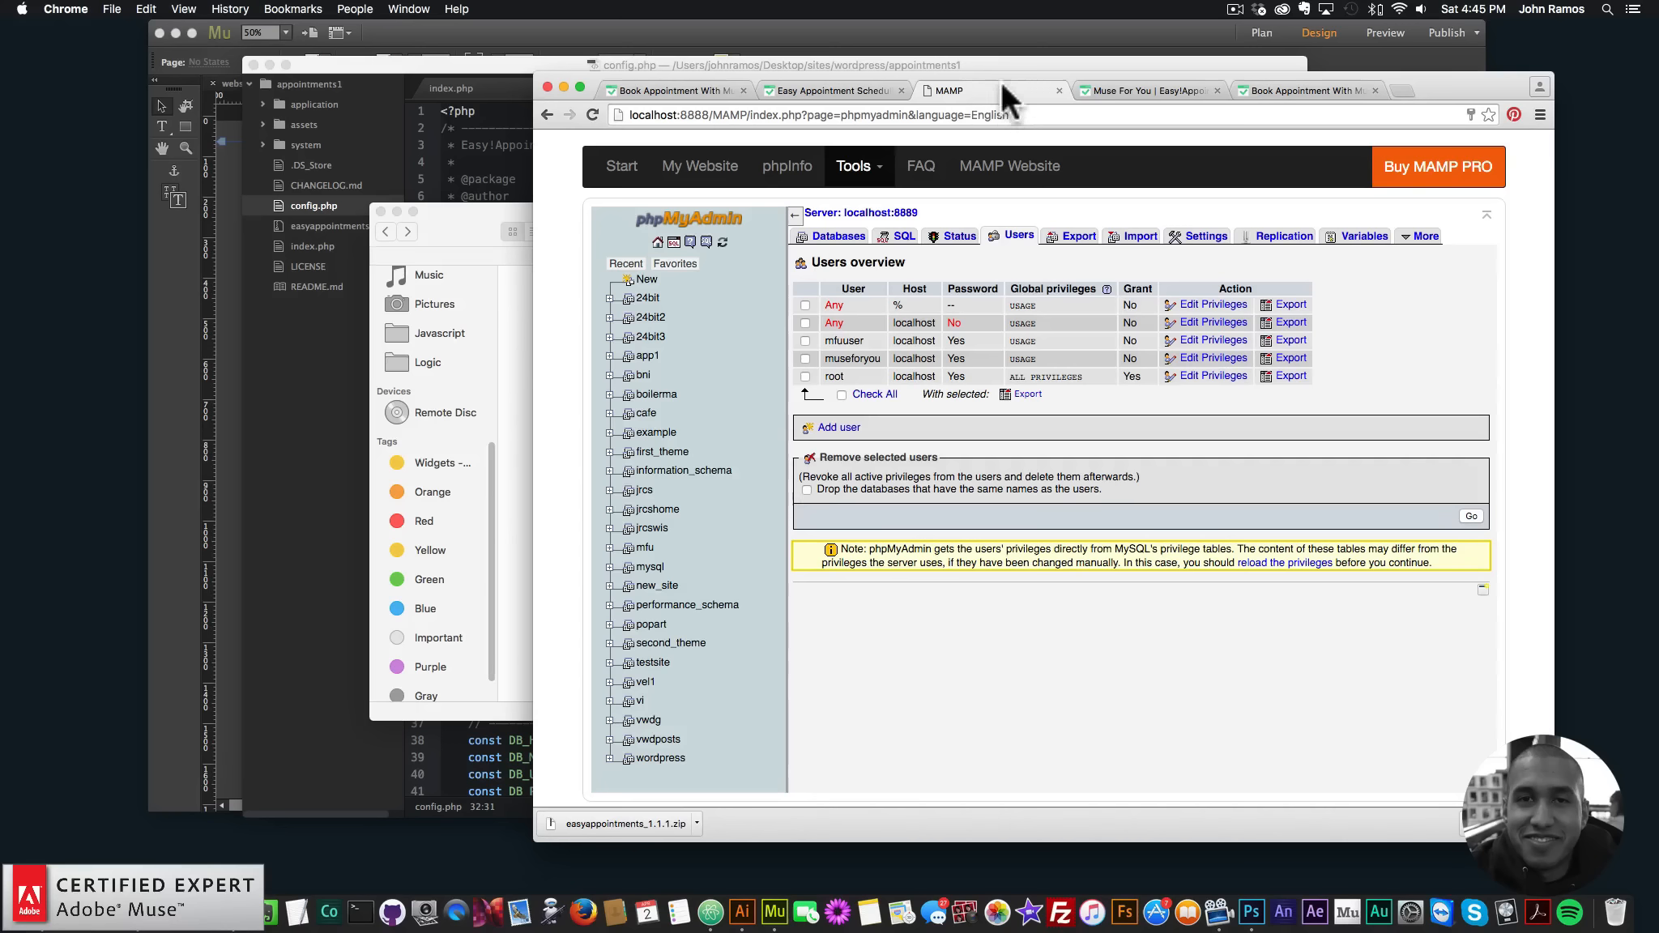
- Close the phpMyAdmin tab and load museforyoushop in a new tab
{"action": "left_click", "coordinate": [1059, 89]}
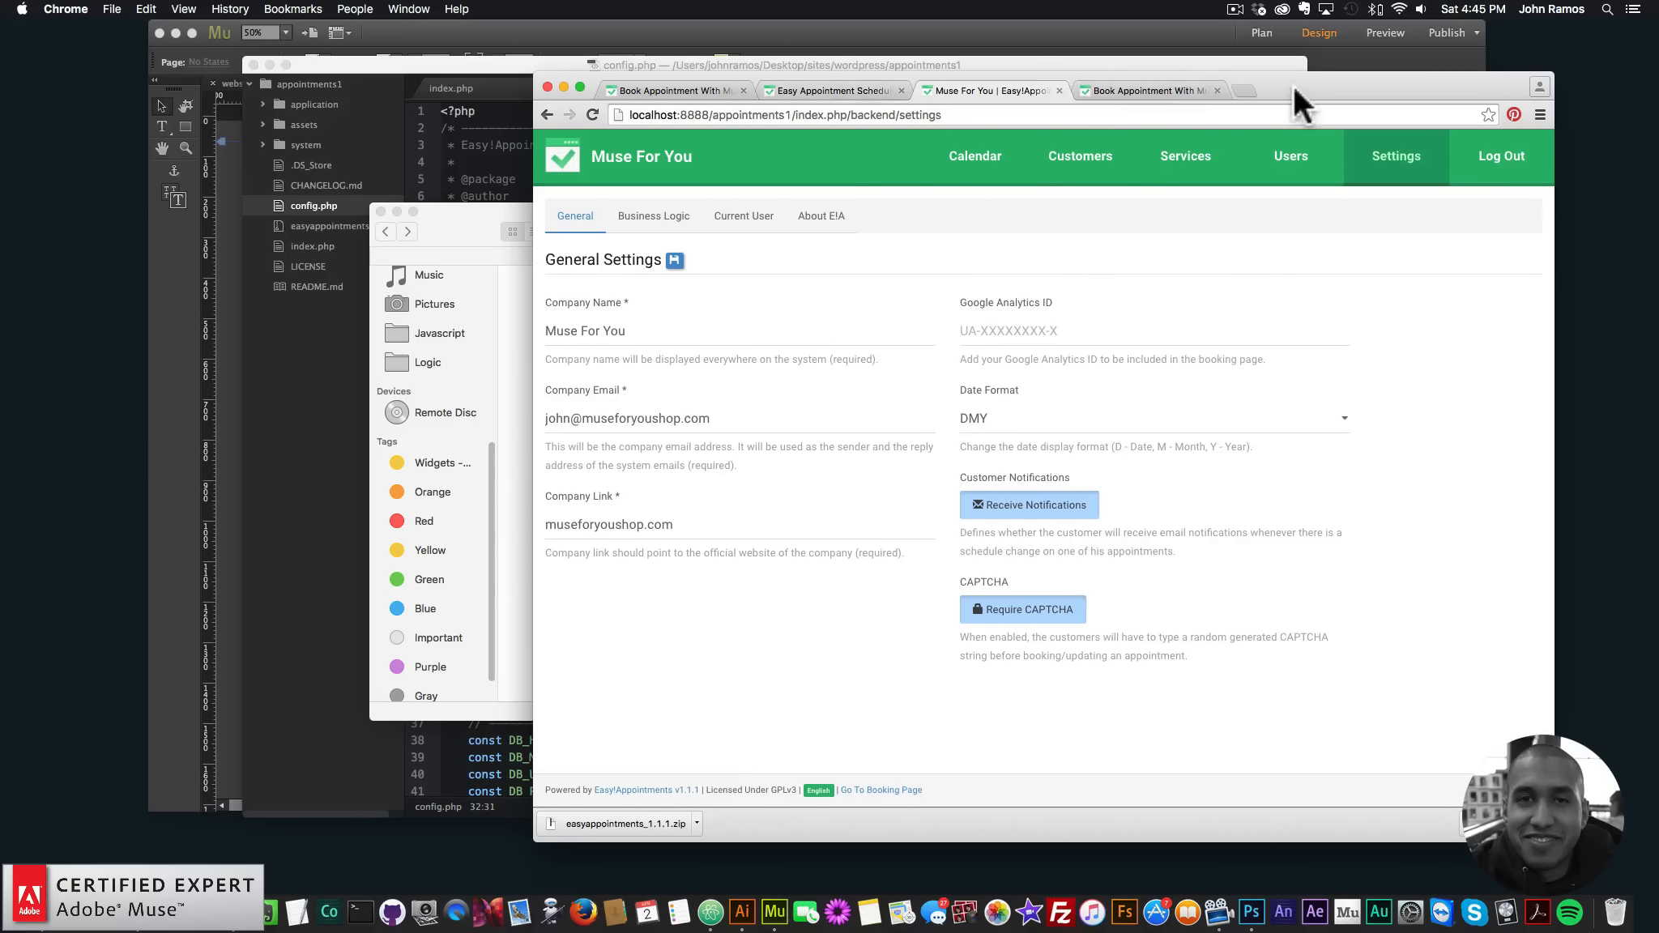
{"action": "left_click_drag", "start_coordinate": [1295, 89], "coordinate": [1299, 113]}
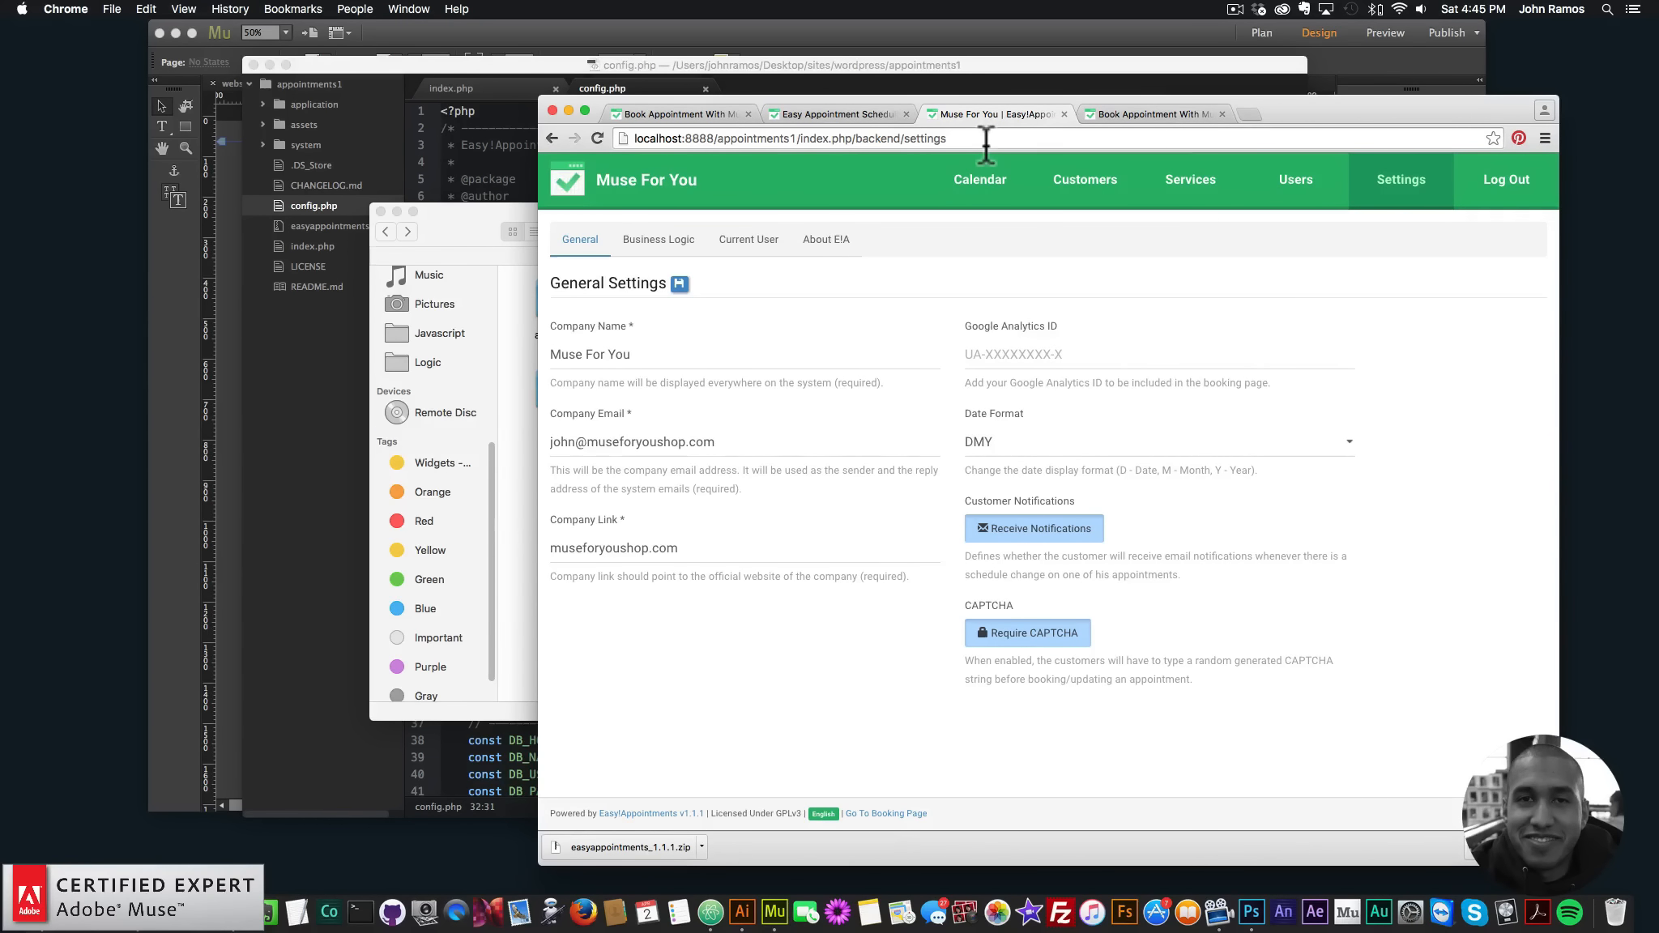
{"action": "left_click", "coordinate": [1251, 114]}
{"action": "type", "text": "museforyoushop.pulleyapp.com"}
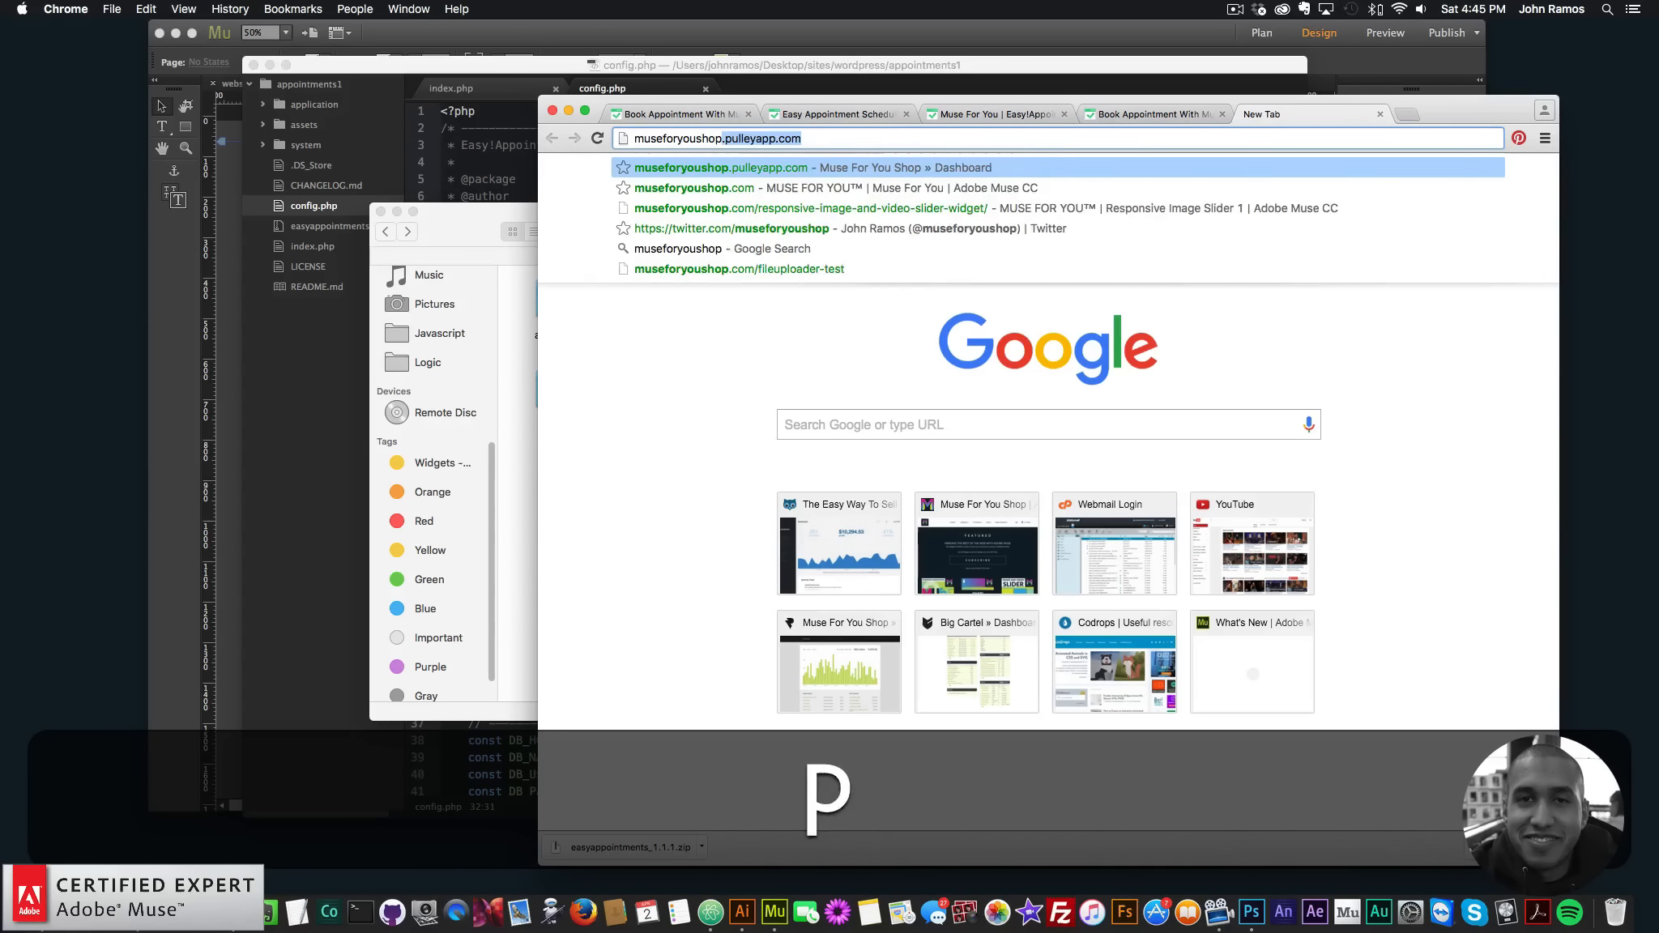
{"action": "key", "text": "Return"}
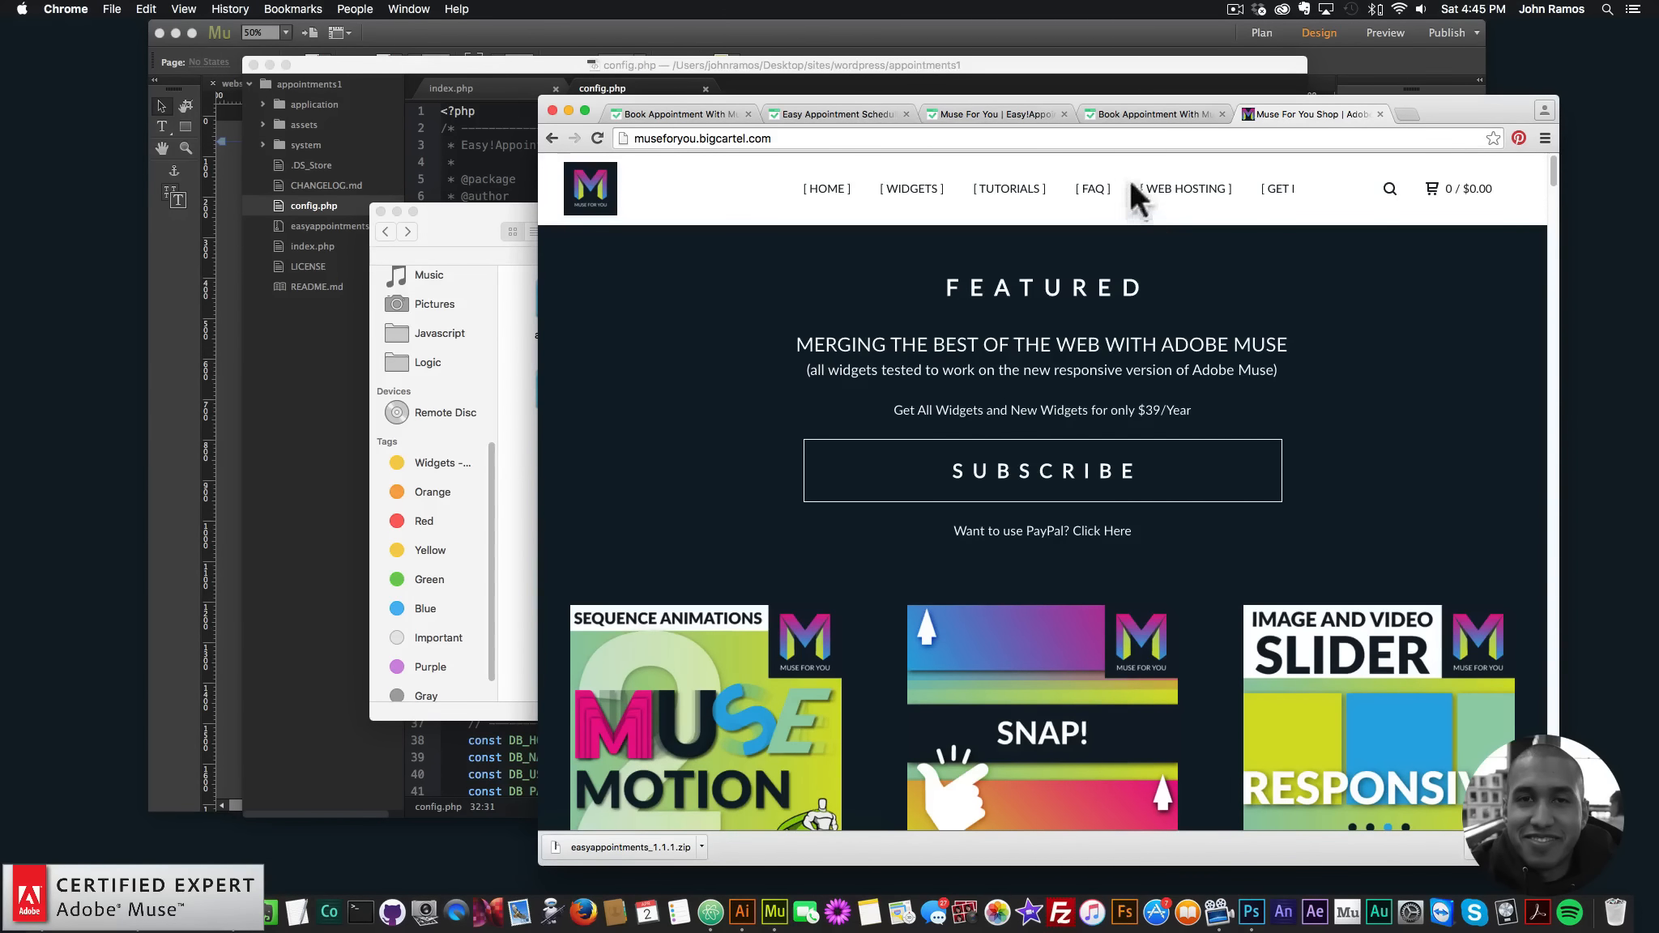
- Glance at config.php and the shop page, then switch to the Muse site design
{"action": "left_click", "coordinate": [676, 64]}
{"action": "scroll", "coordinate": [645, 541], "scroll_direction": "down", "scroll_amount": 4}
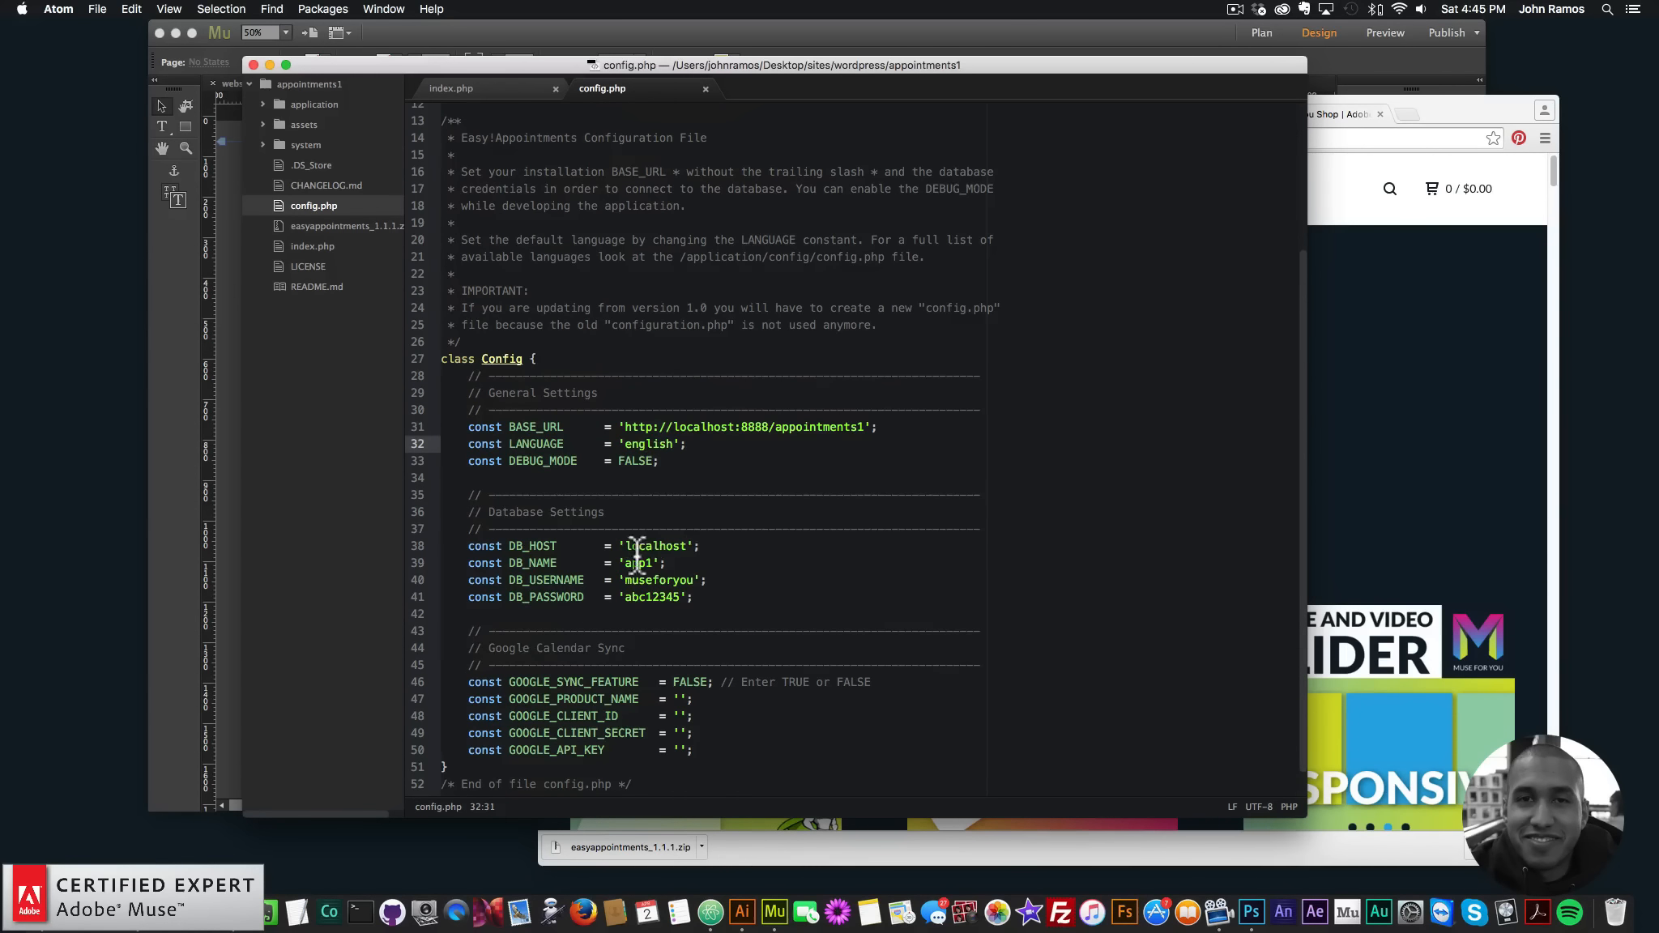
{"action": "left_click", "coordinate": [1363, 476]}
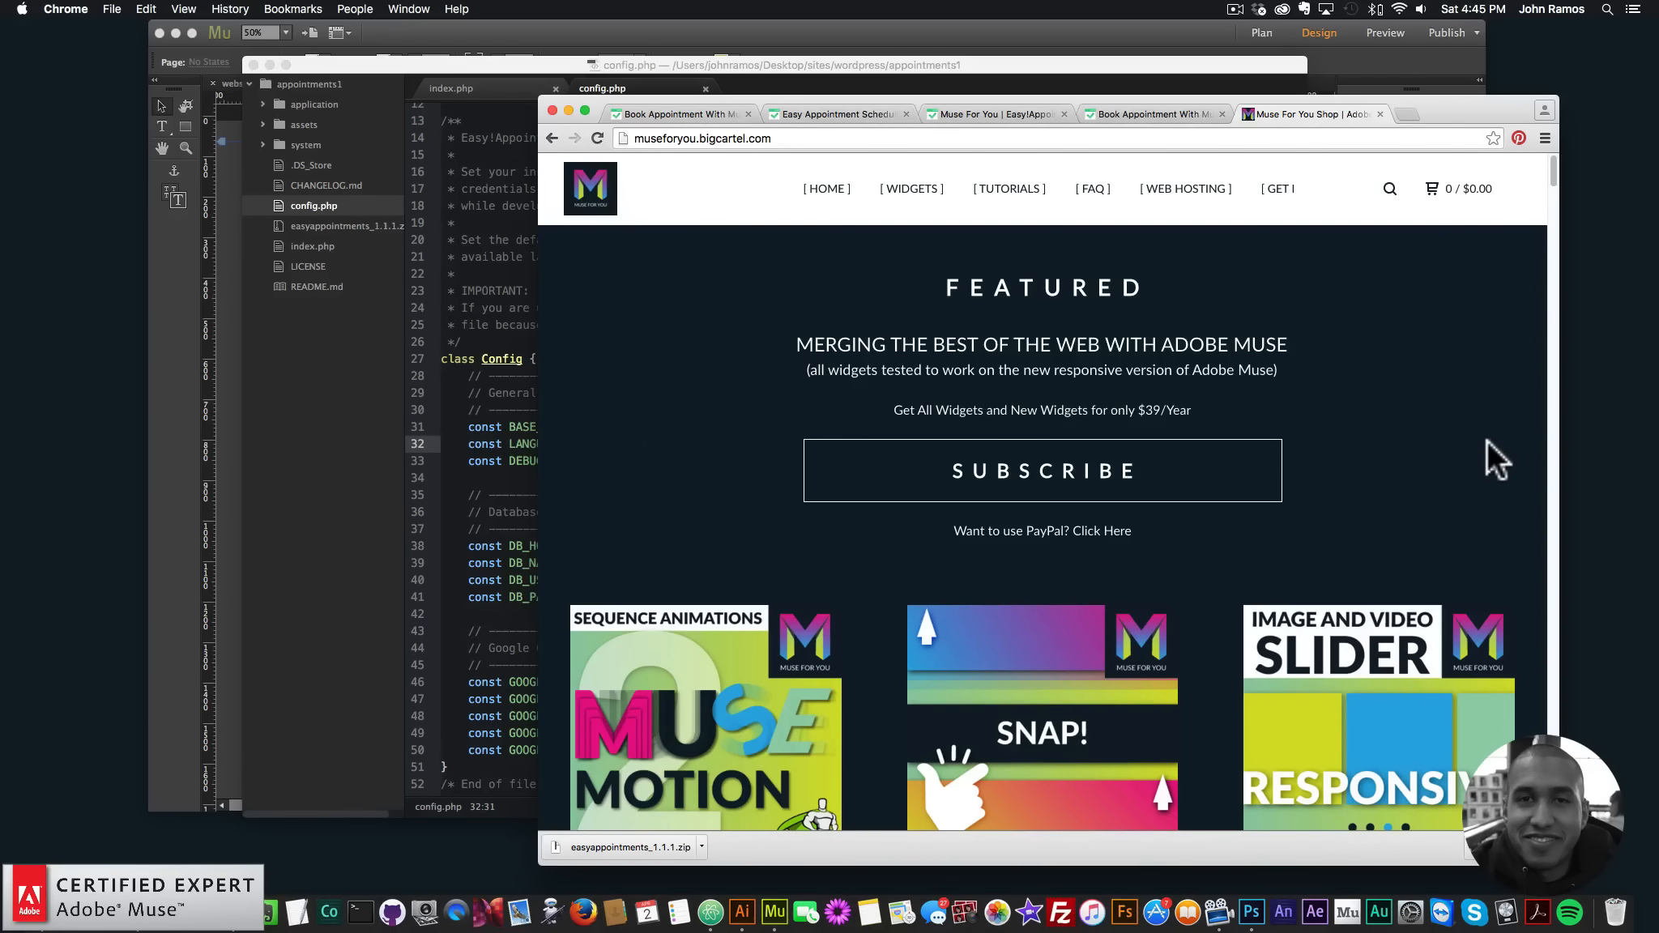
{"action": "left_click", "coordinate": [778, 909]}
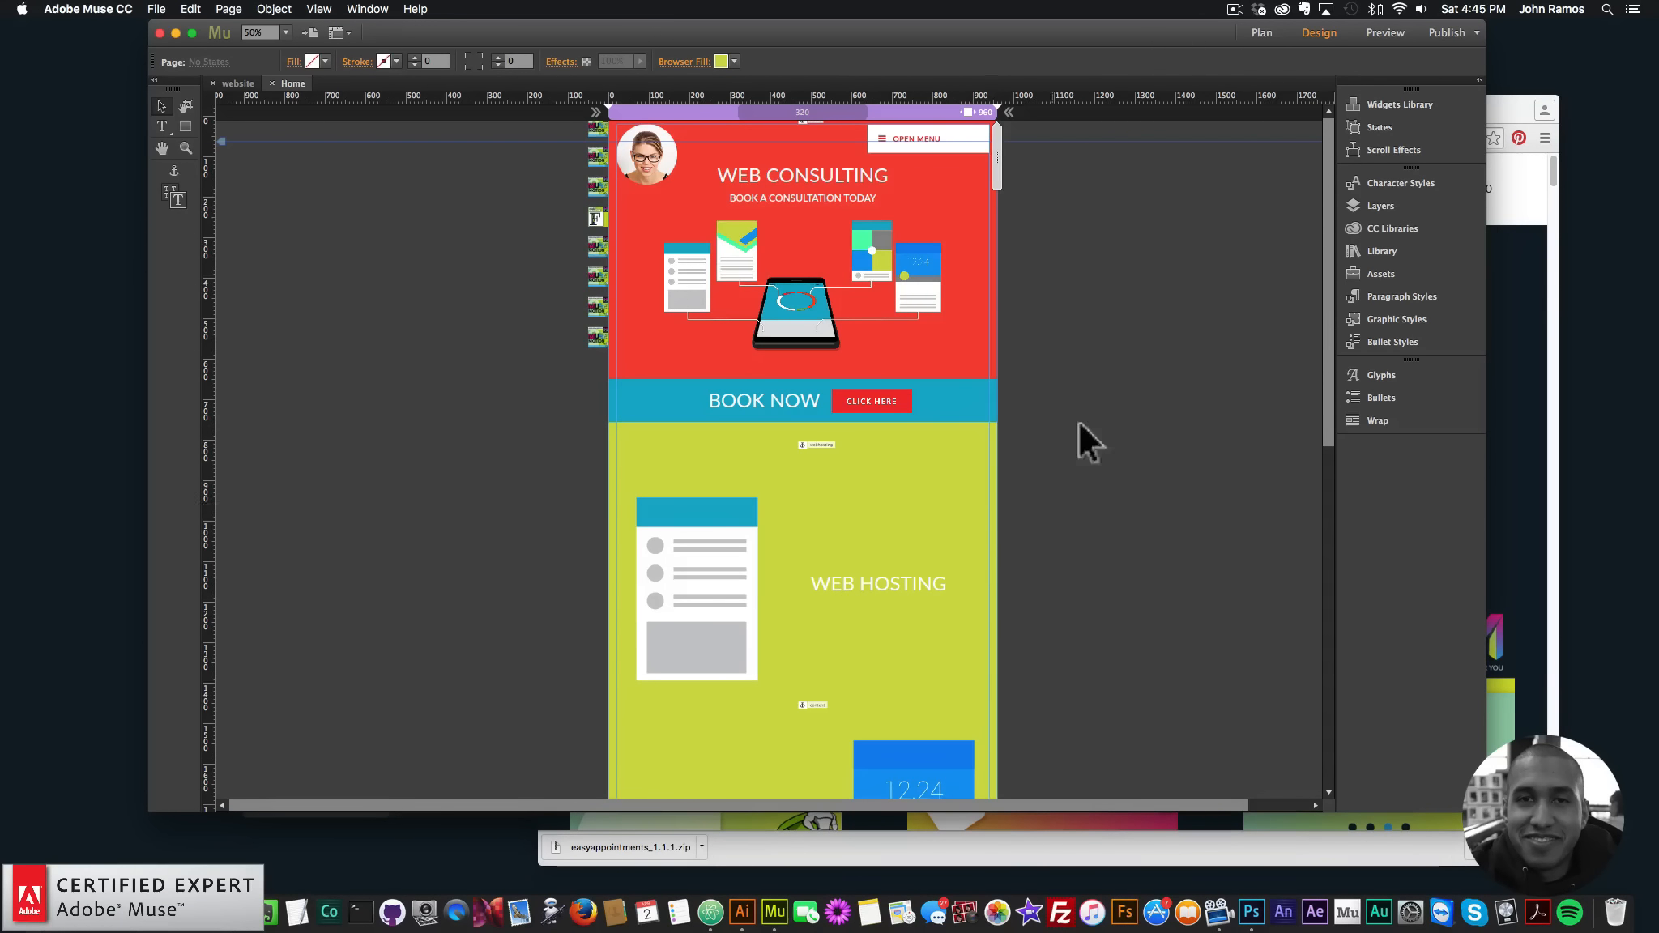
- Load museforyoushop.com, enter the shop and open the Muse Motion 2 product page
{"action": "left_click", "coordinate": [1502, 338]}
{"action": "left_click", "coordinate": [1381, 114]}
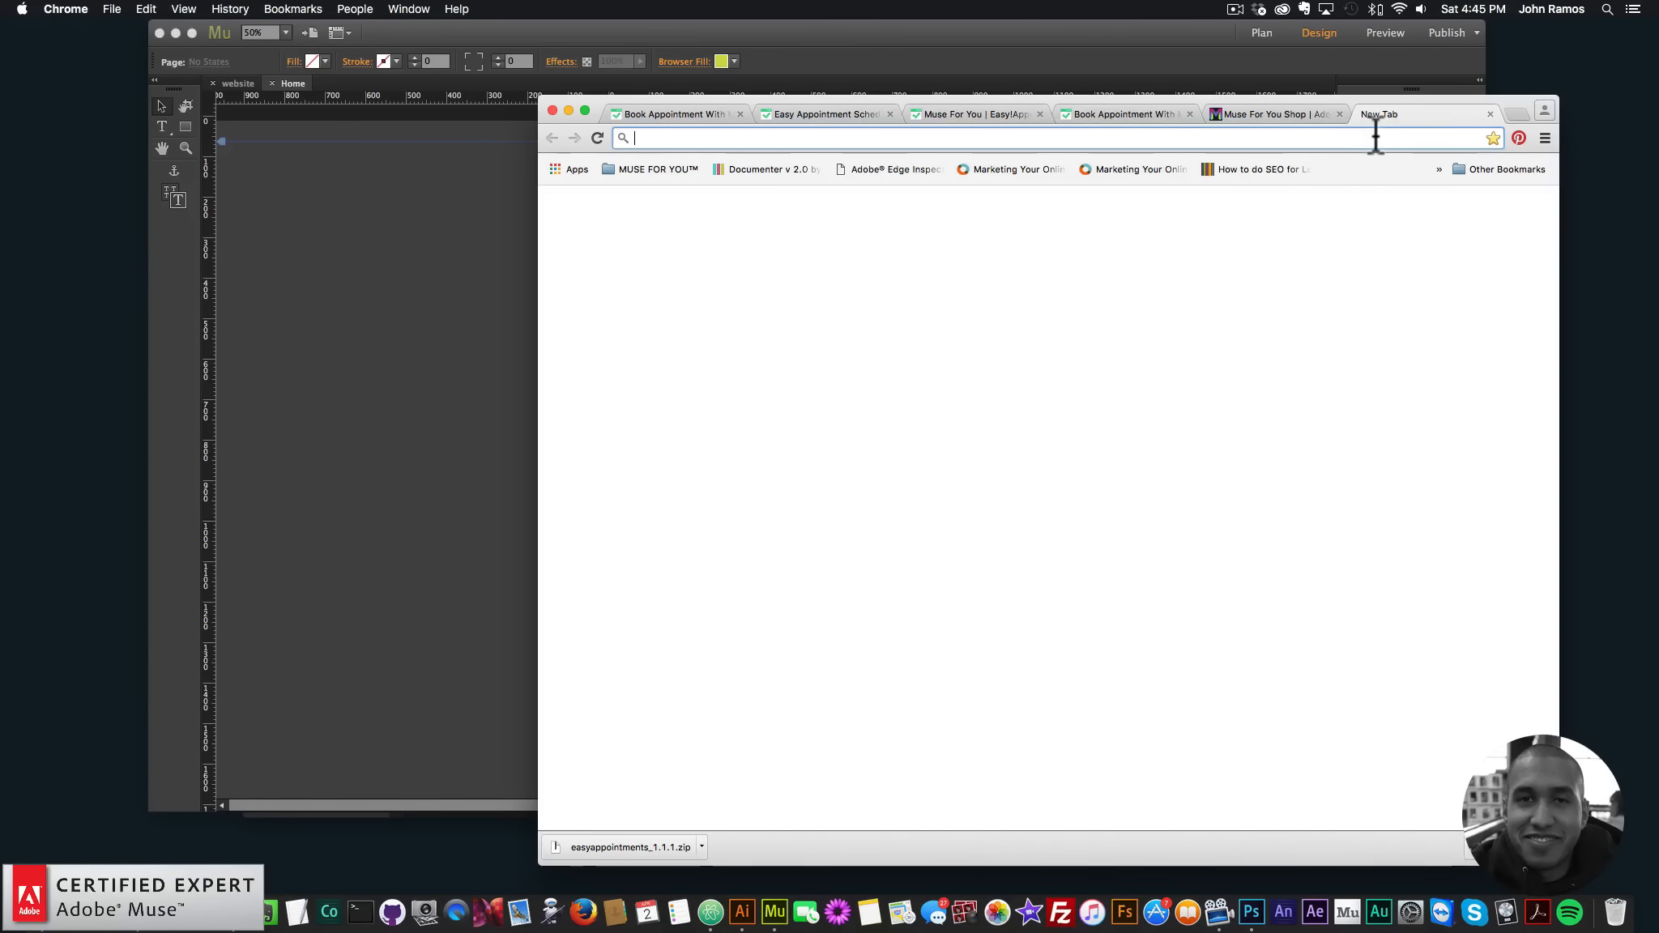
{"action": "type", "text": "museforyoushop."}
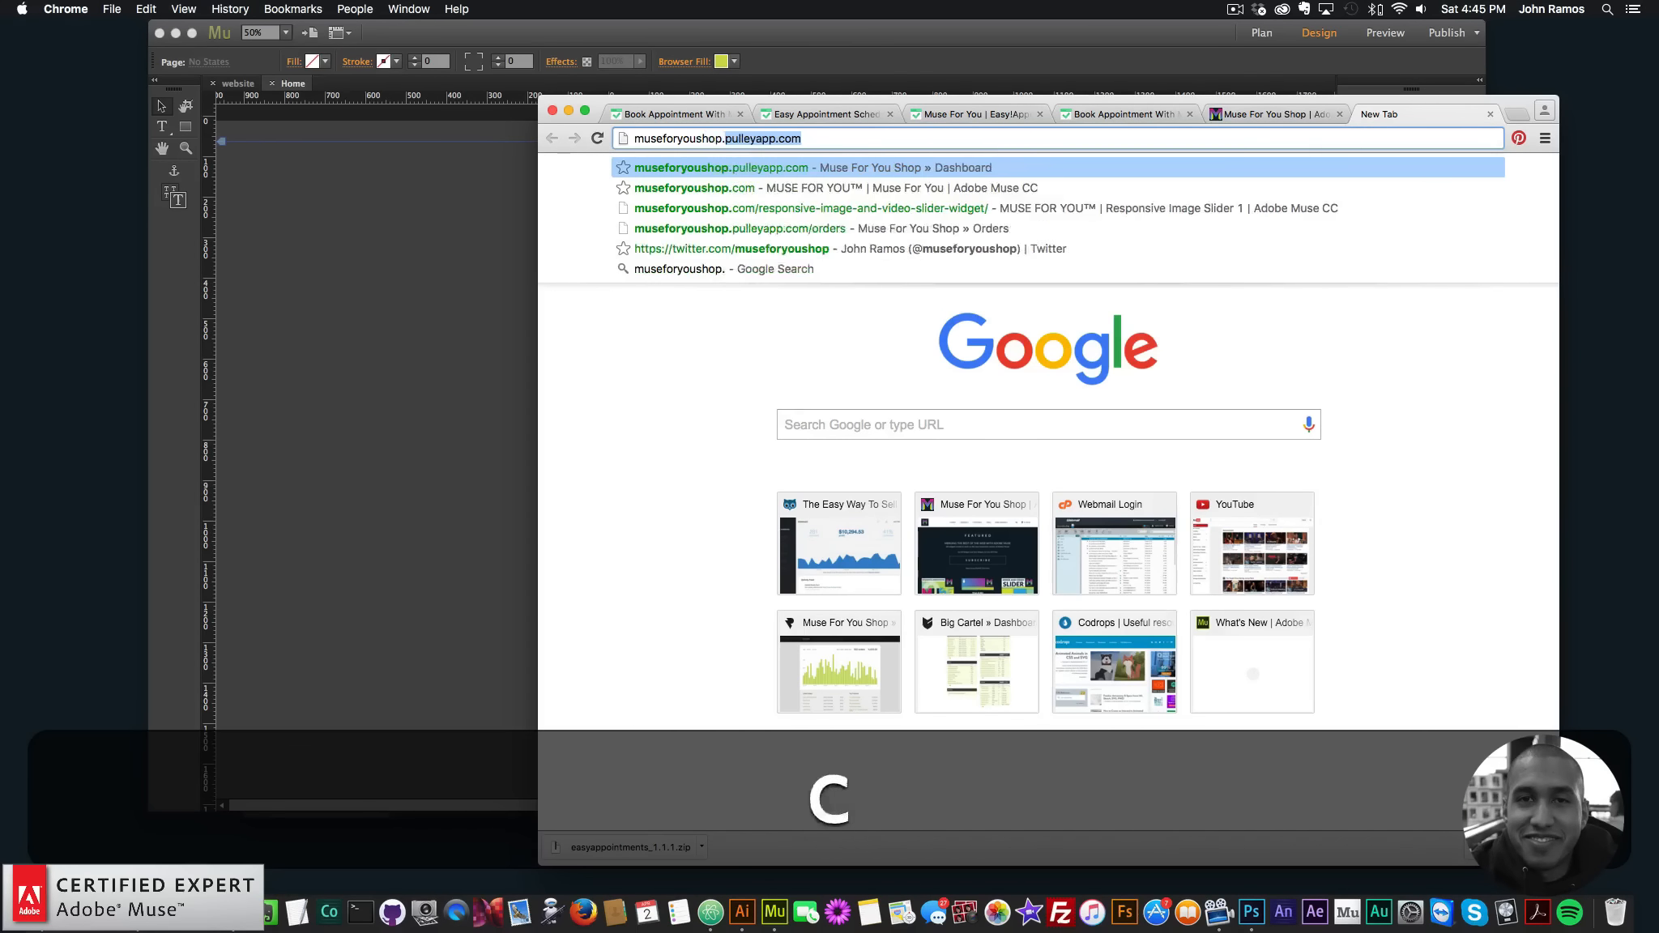
{"action": "type", "text": "com"}
{"action": "key", "text": "Return"}
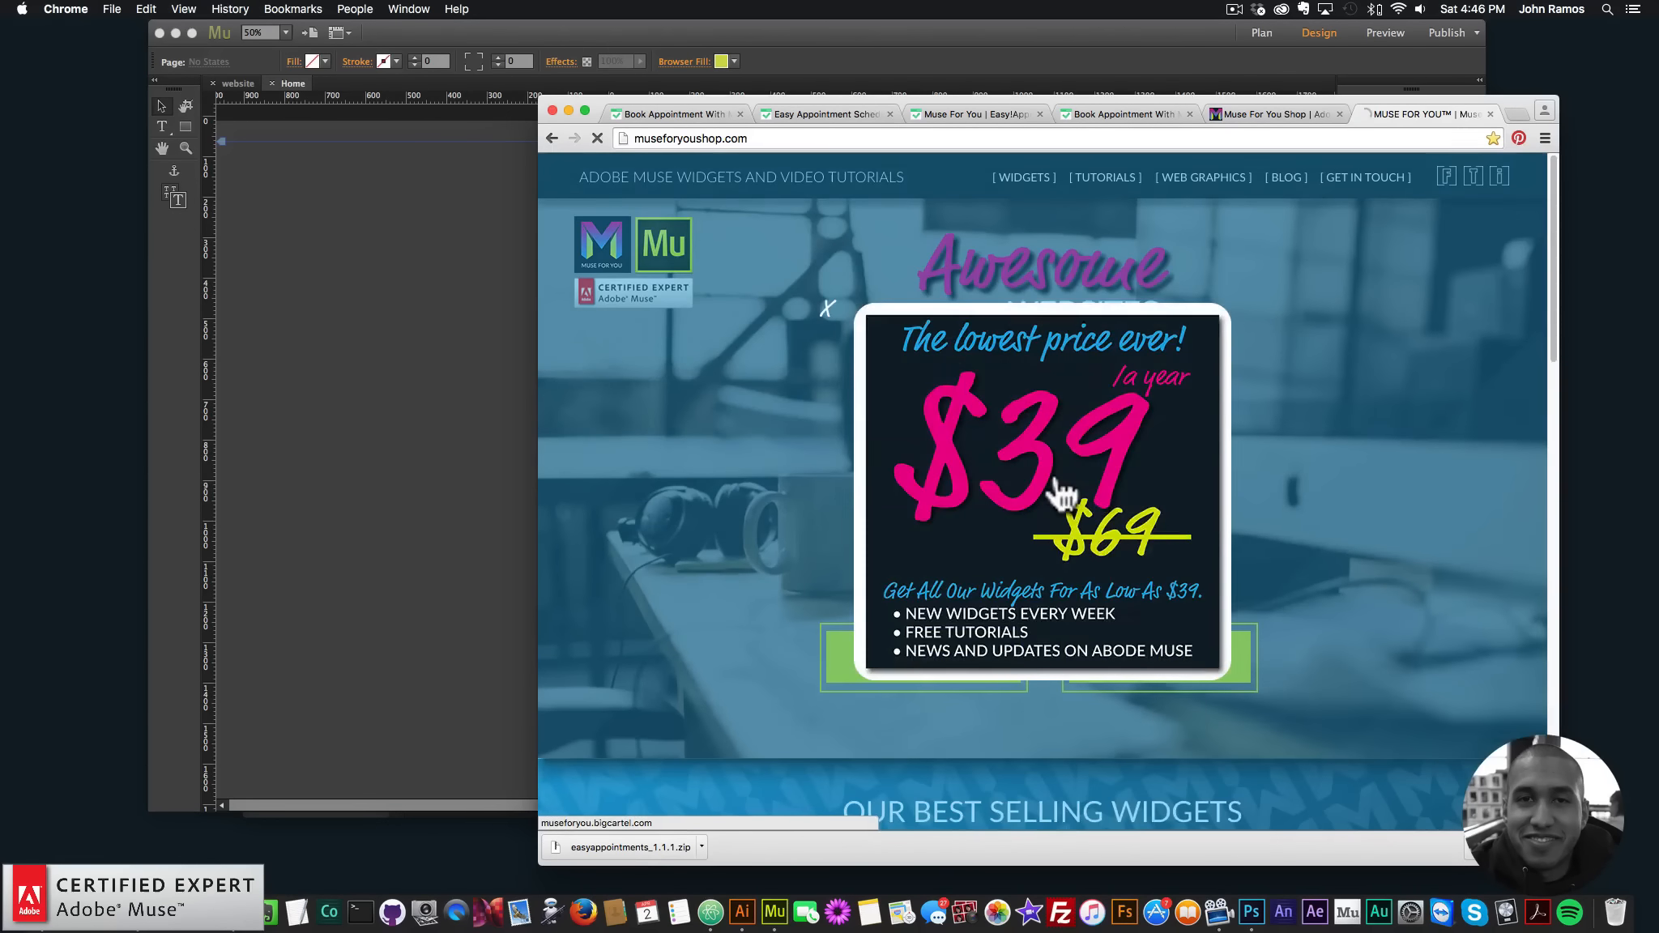
{"action": "left_click", "coordinate": [1057, 487]}
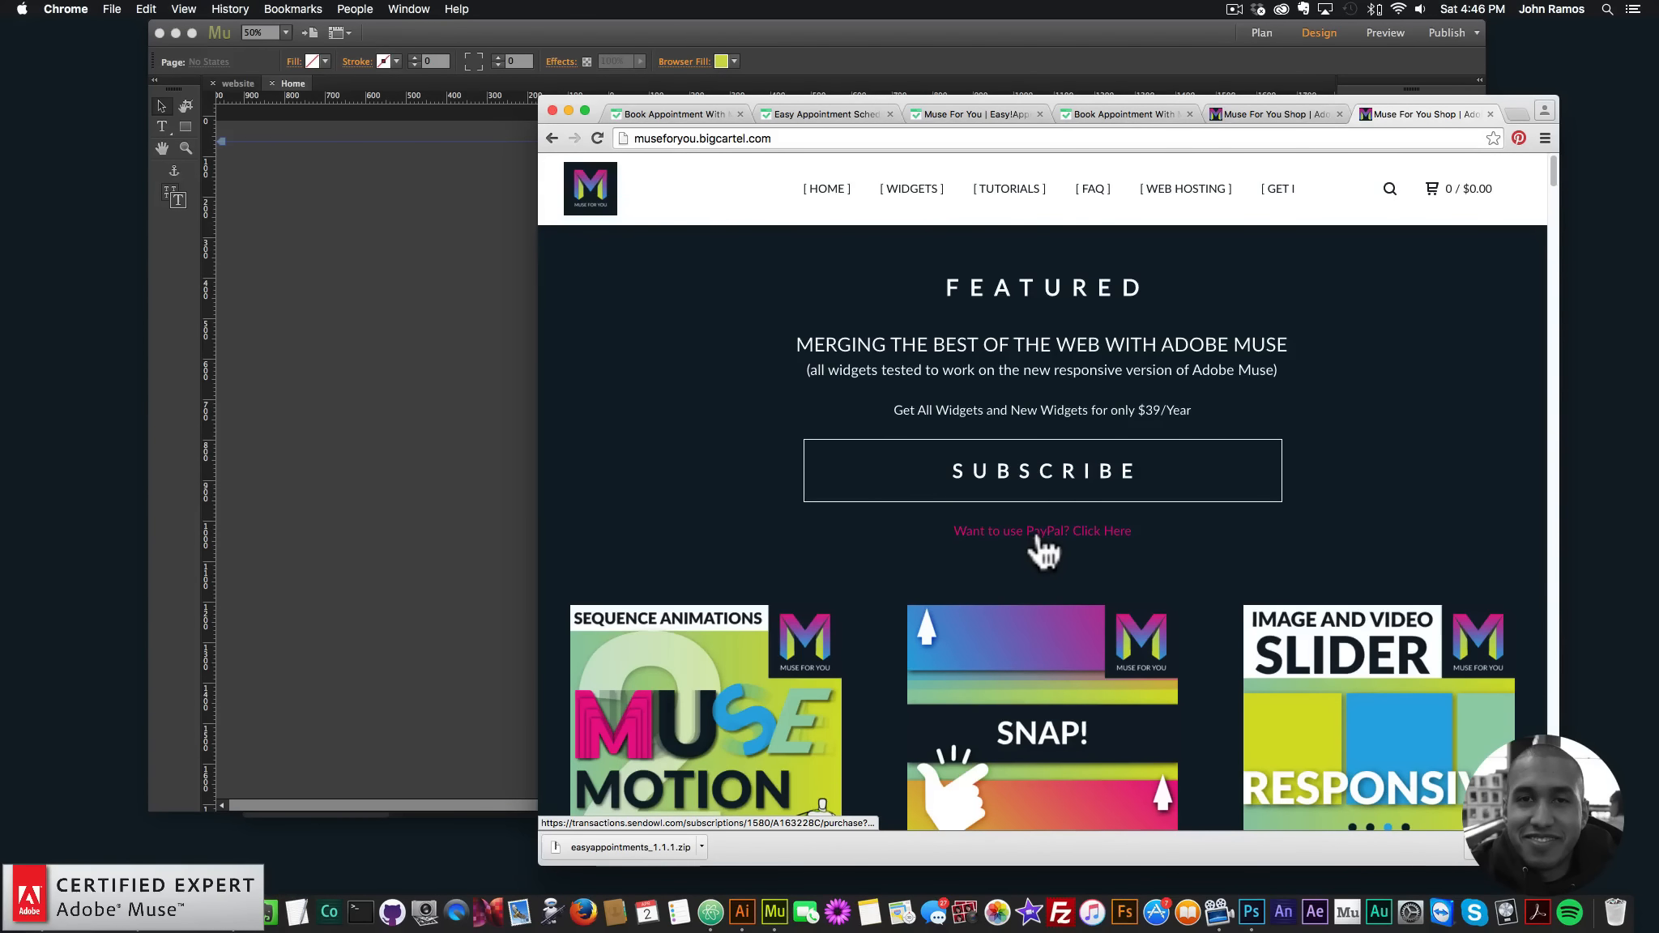
{"action": "scroll", "coordinate": [771, 531], "scroll_direction": "down", "scroll_amount": 3}
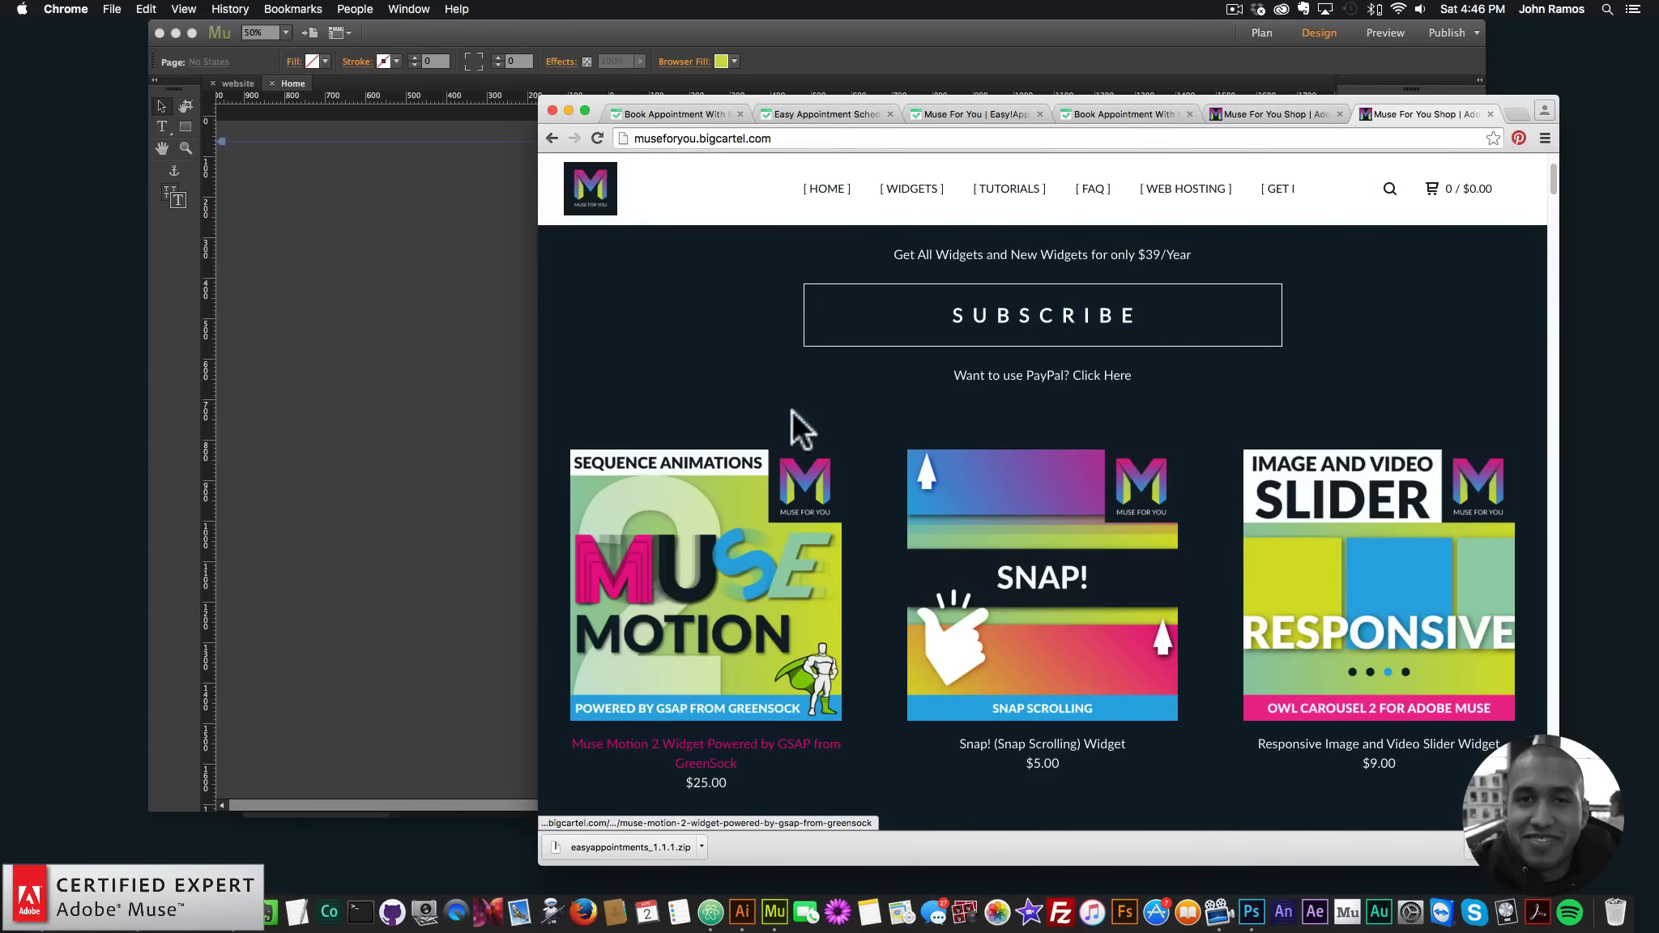
{"action": "left_click", "coordinate": [697, 545]}
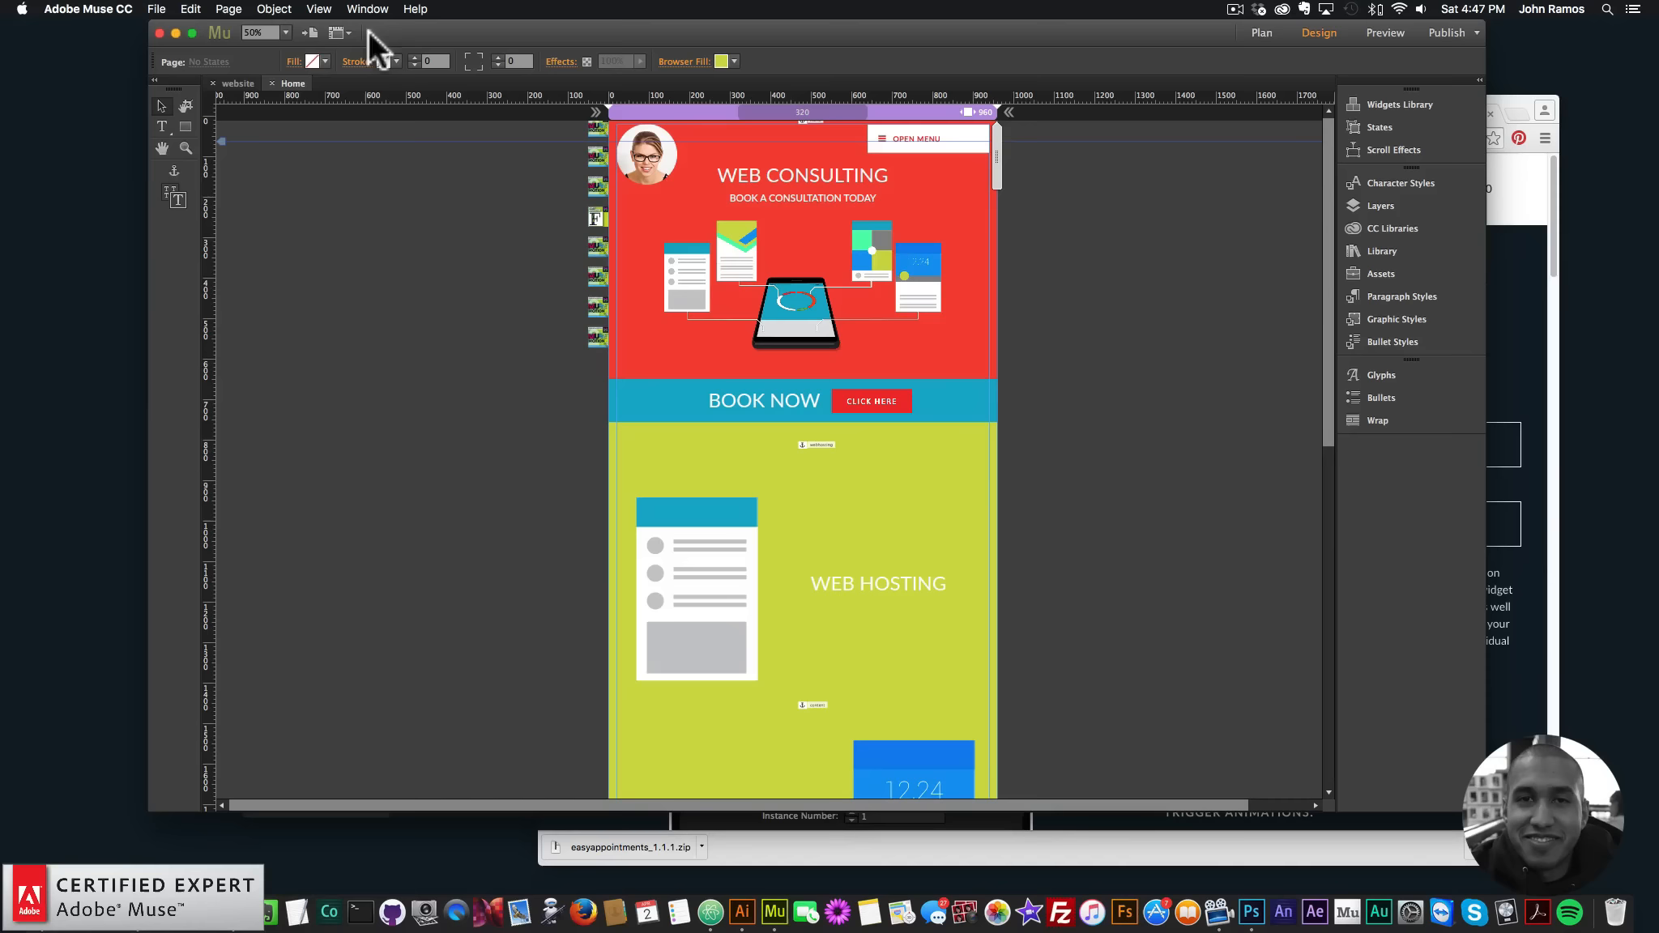
- Create Website-2 with File > New Site and open its blank Home page in Design view
{"action": "left_click", "coordinate": [156, 9]}
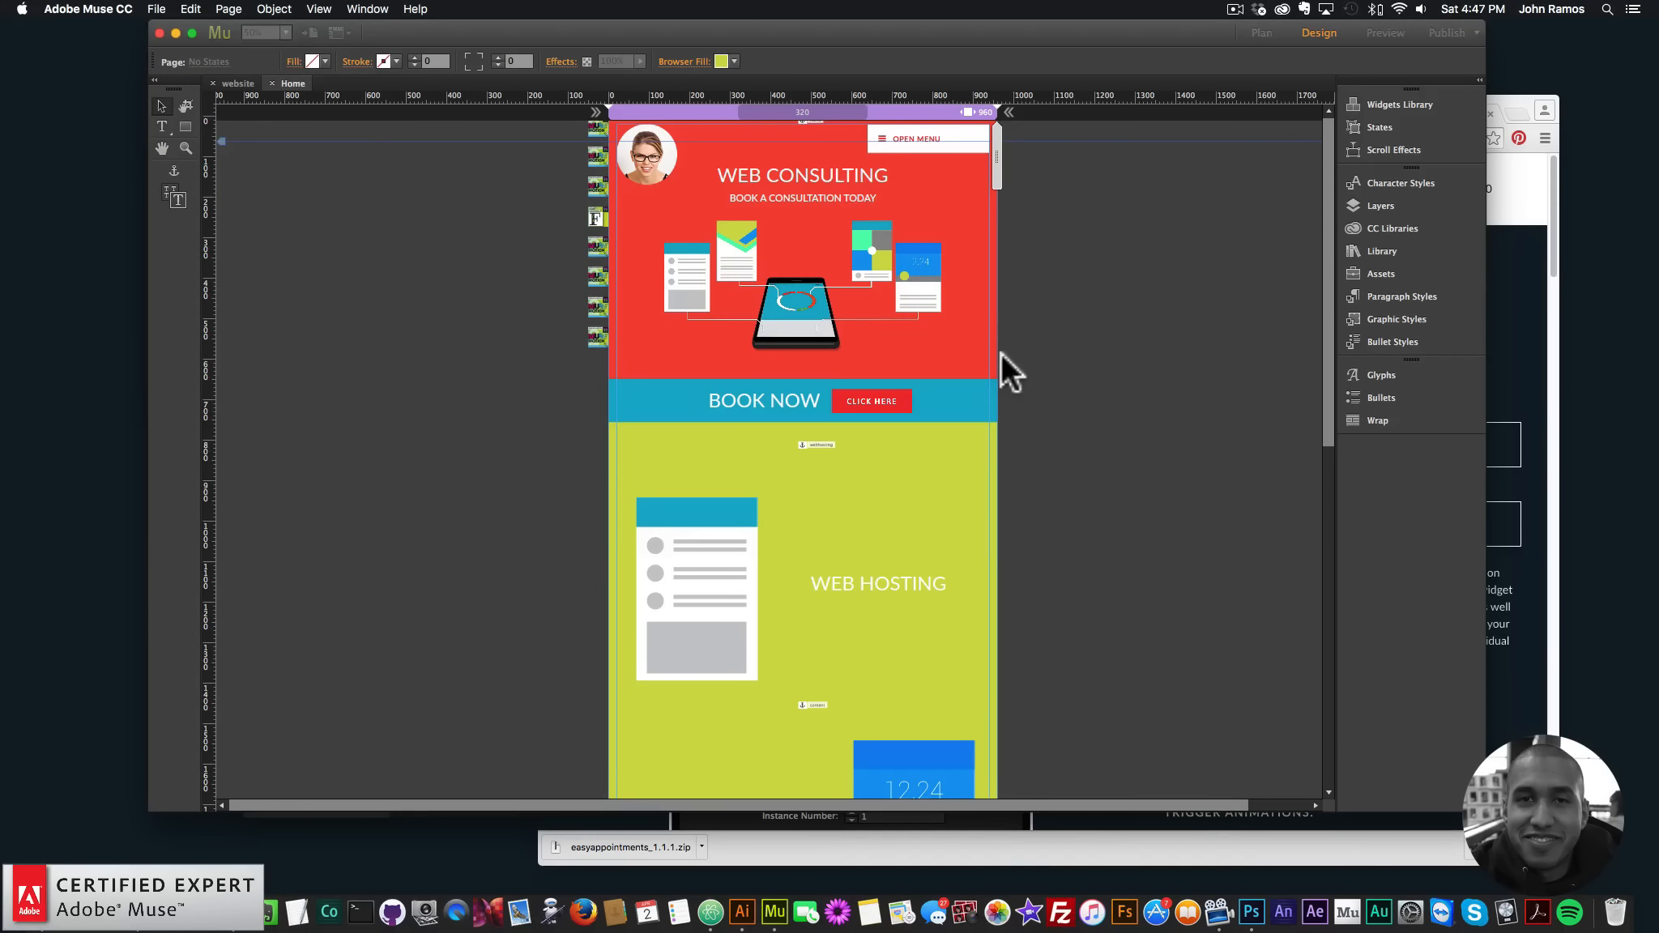
{"action": "left_click", "coordinate": [922, 494]}
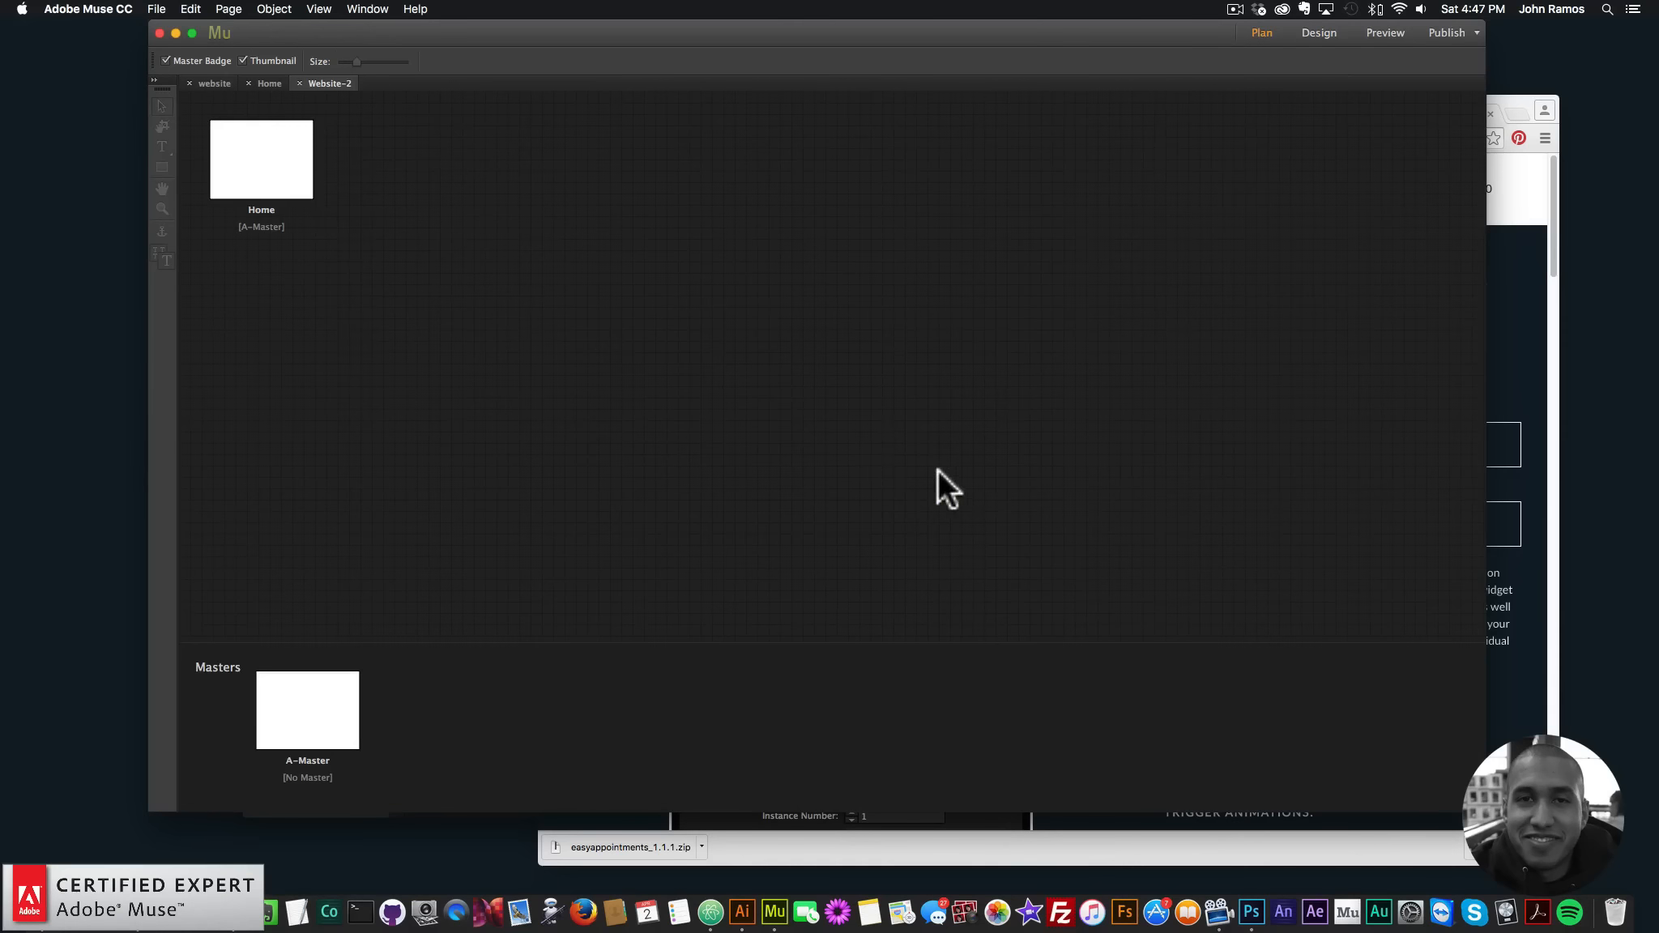
{"action": "double_click", "coordinate": [254, 170]}
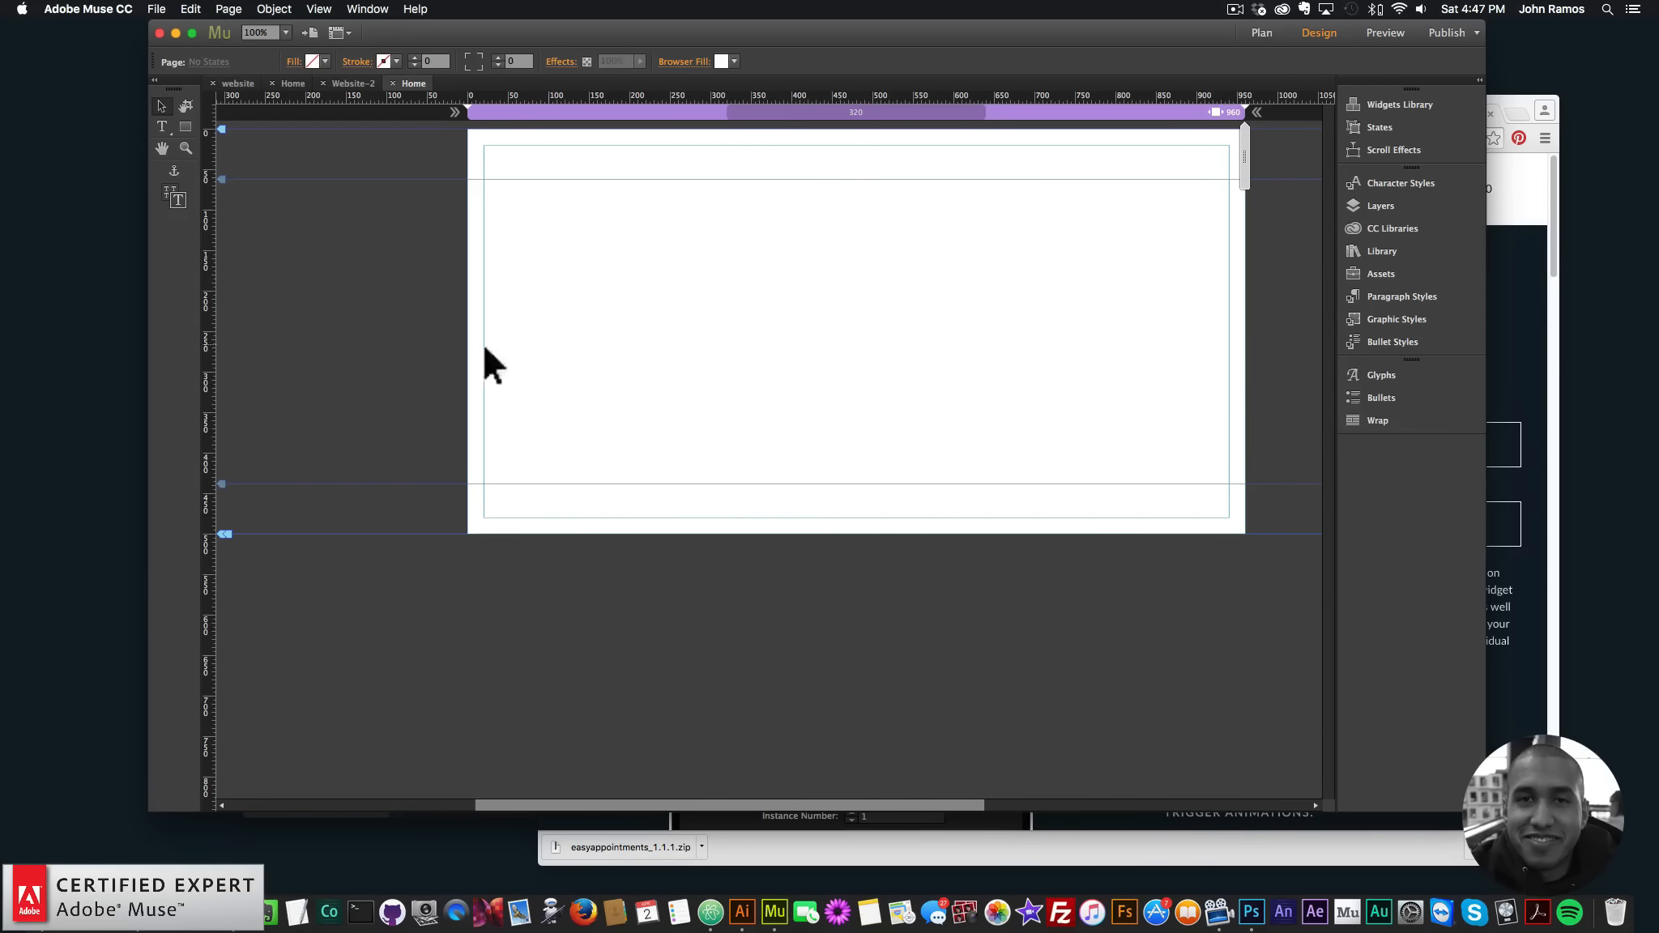
{"action": "left_click", "coordinate": [66, 912]}
- In video-website > Dollarphotoclub_77097548, open UI_schede1.eps with Adobe Illustrator
{"action": "left_click", "coordinate": [1143, 255]}
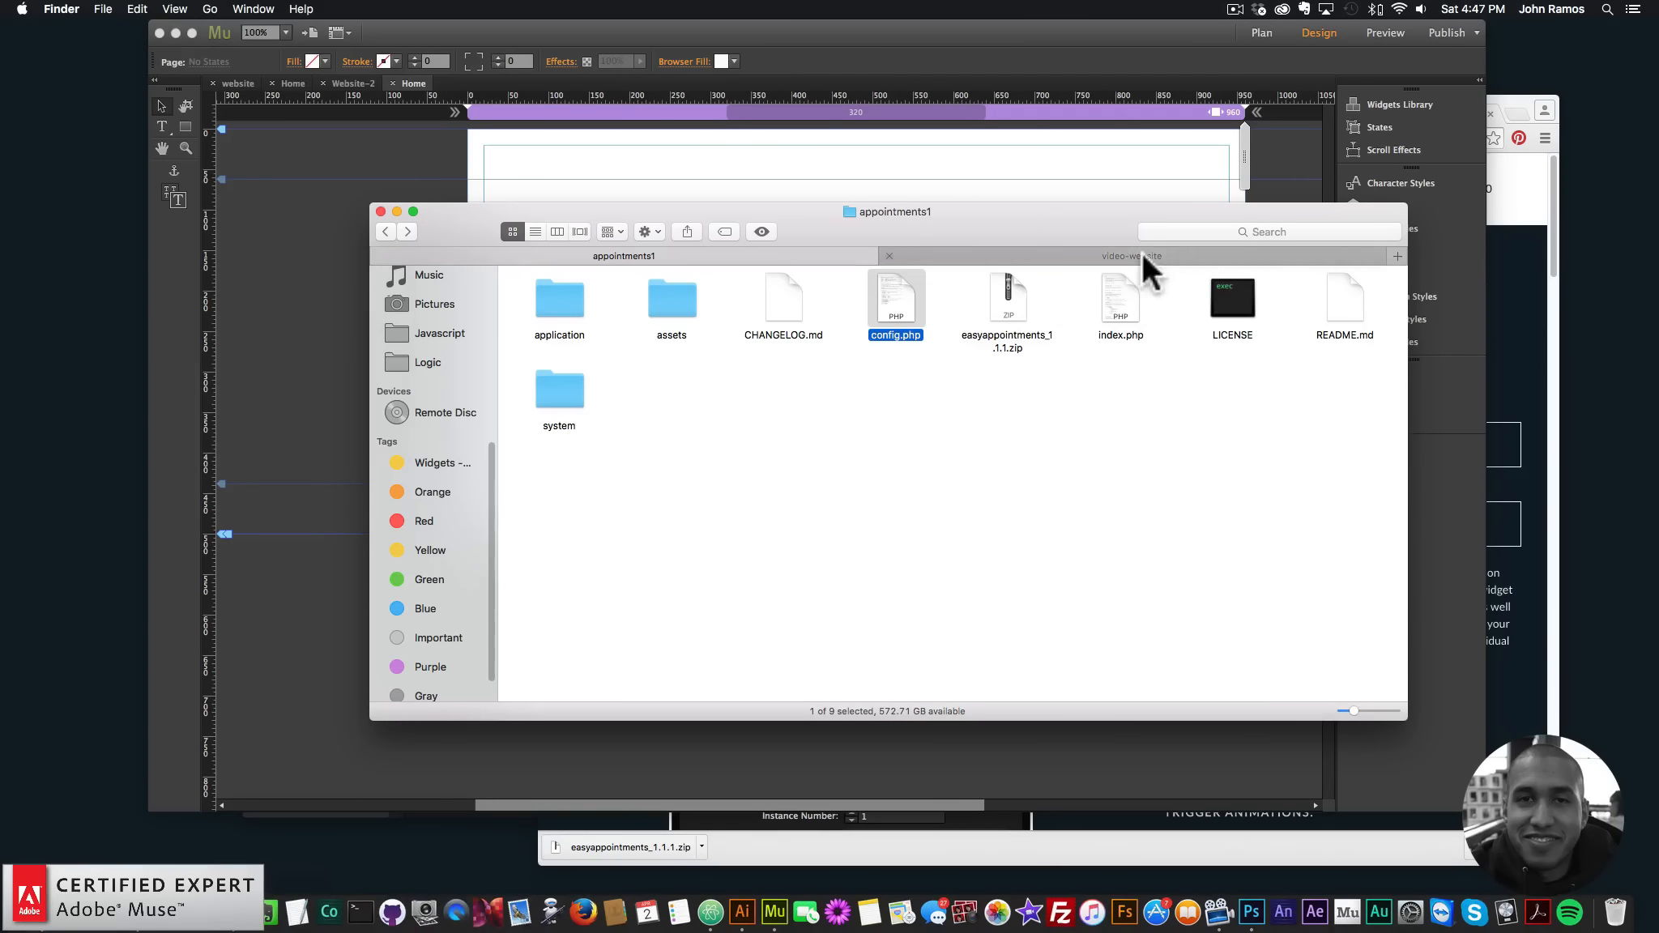
{"action": "left_click_drag", "start_coordinate": [1033, 215], "coordinate": [1177, 261]}
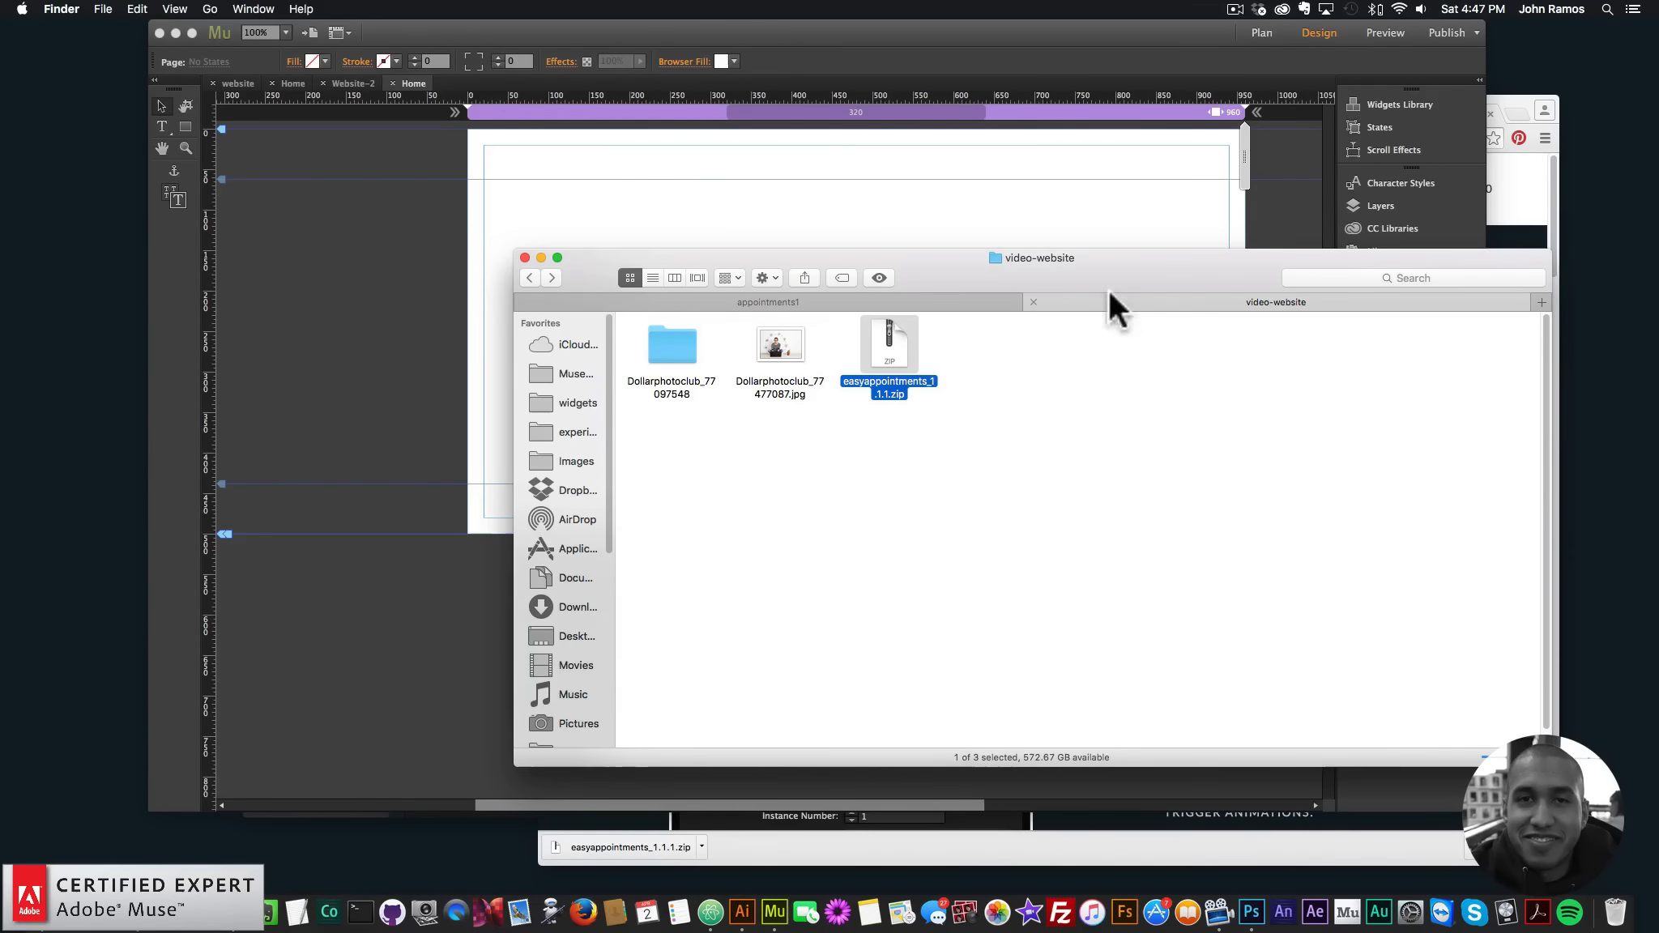
{"action": "left_click", "coordinate": [671, 344]}
{"action": "double_click", "coordinate": [671, 346]}
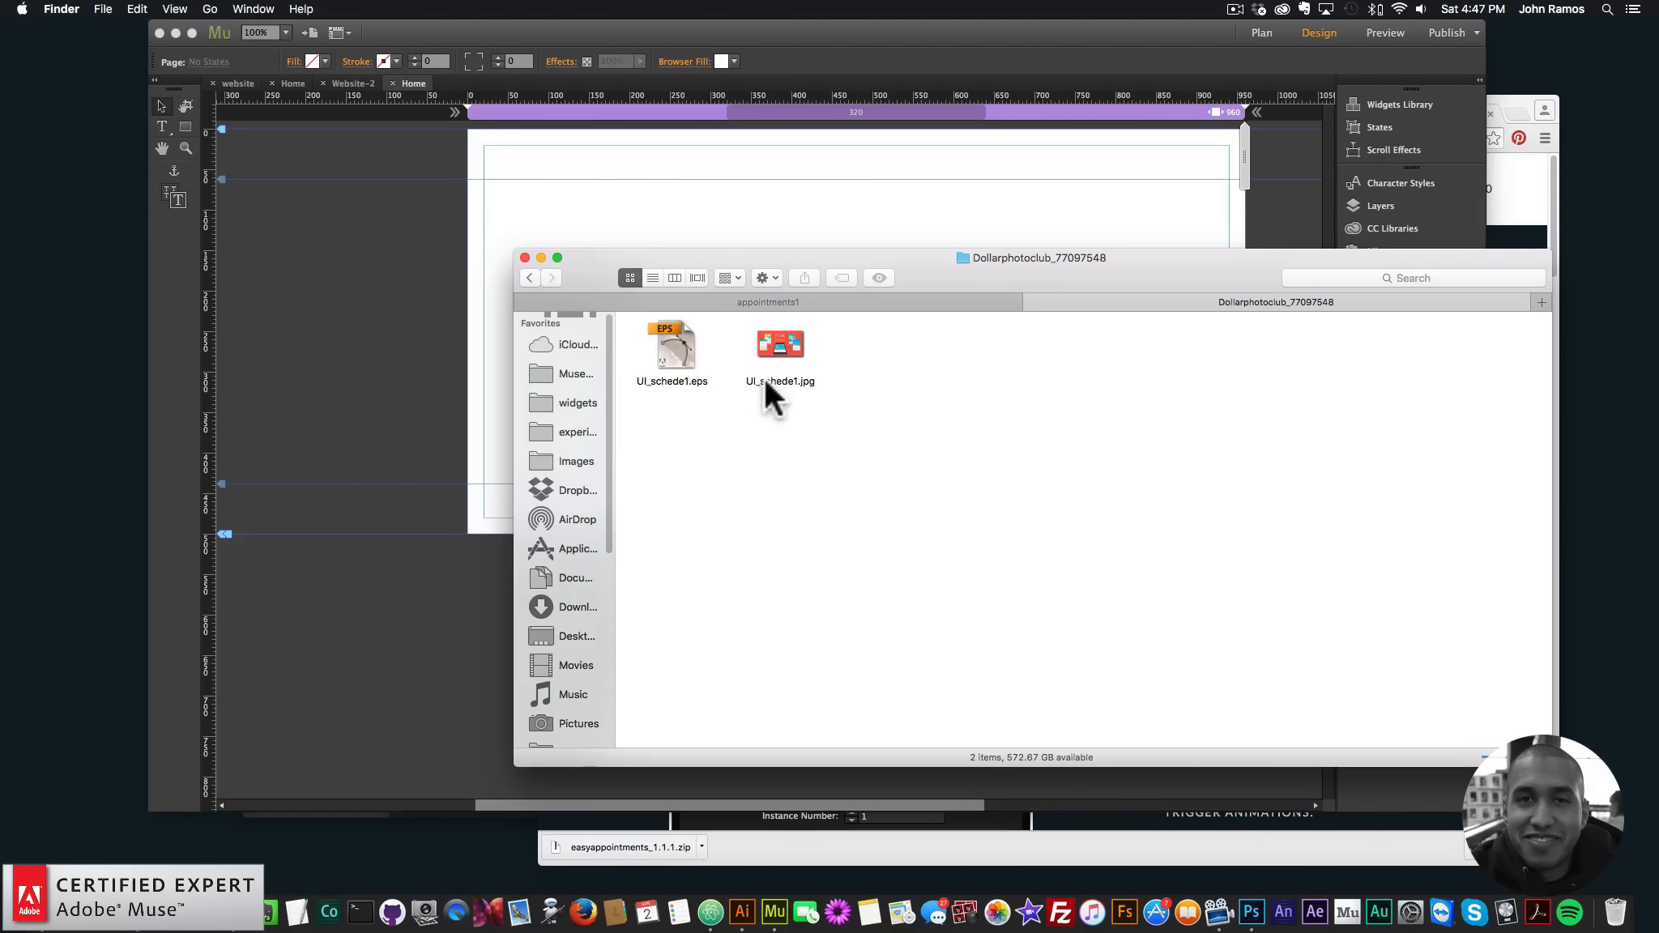
{"action": "left_click", "coordinate": [687, 356]}
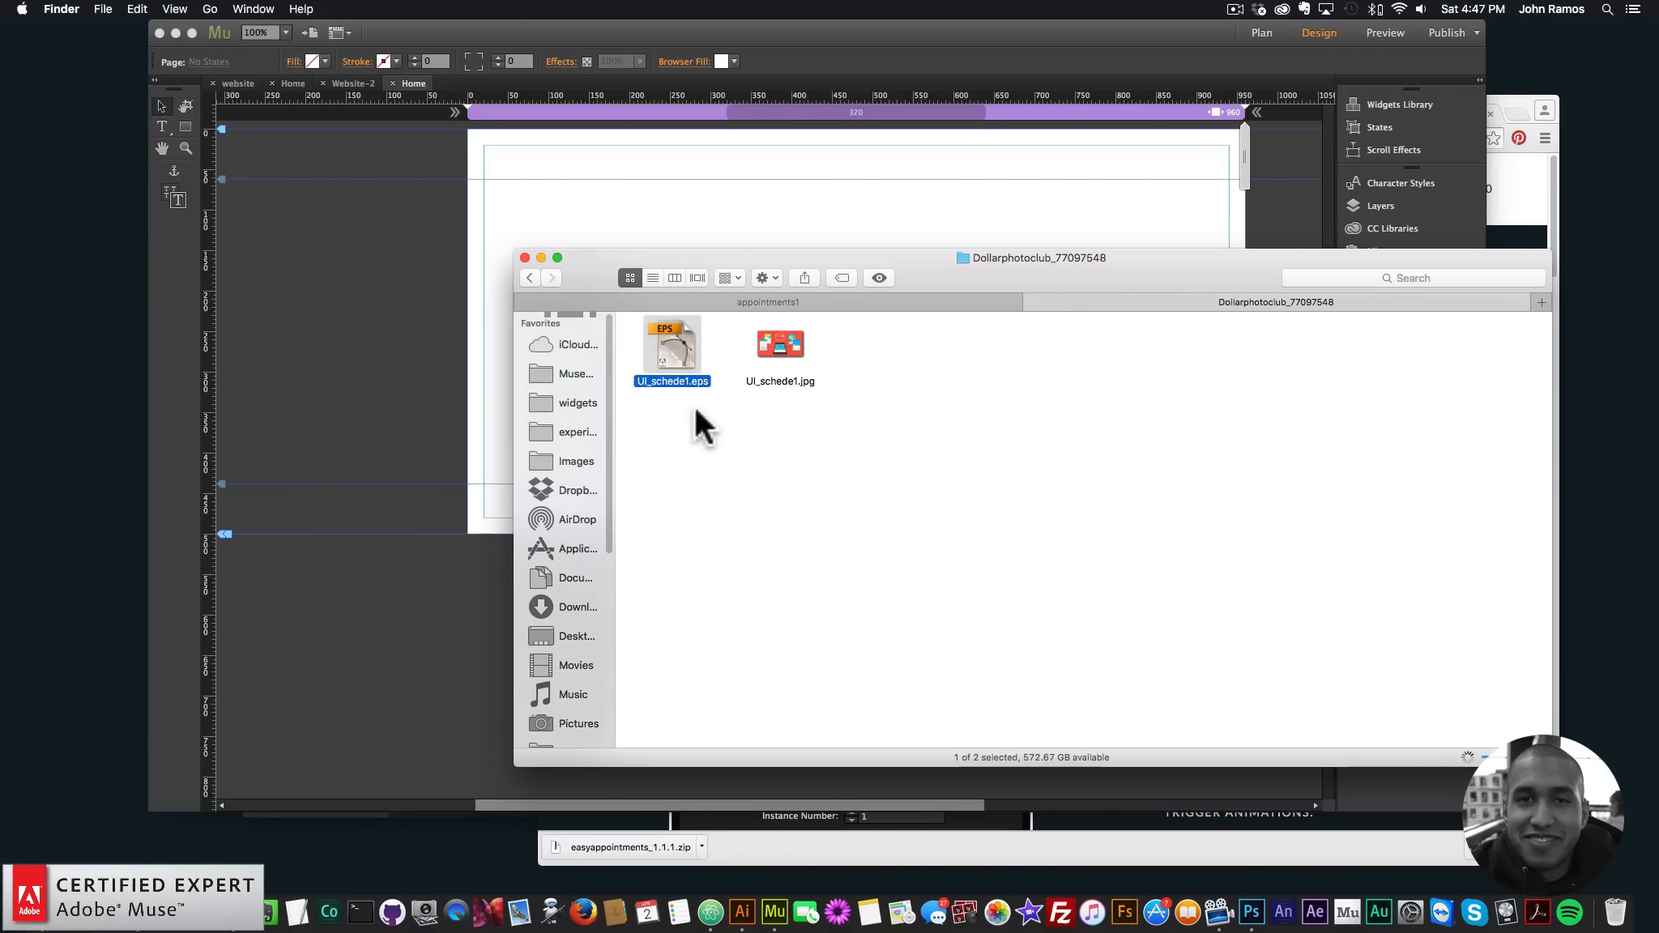
{"action": "right_click", "coordinate": [672, 341]}
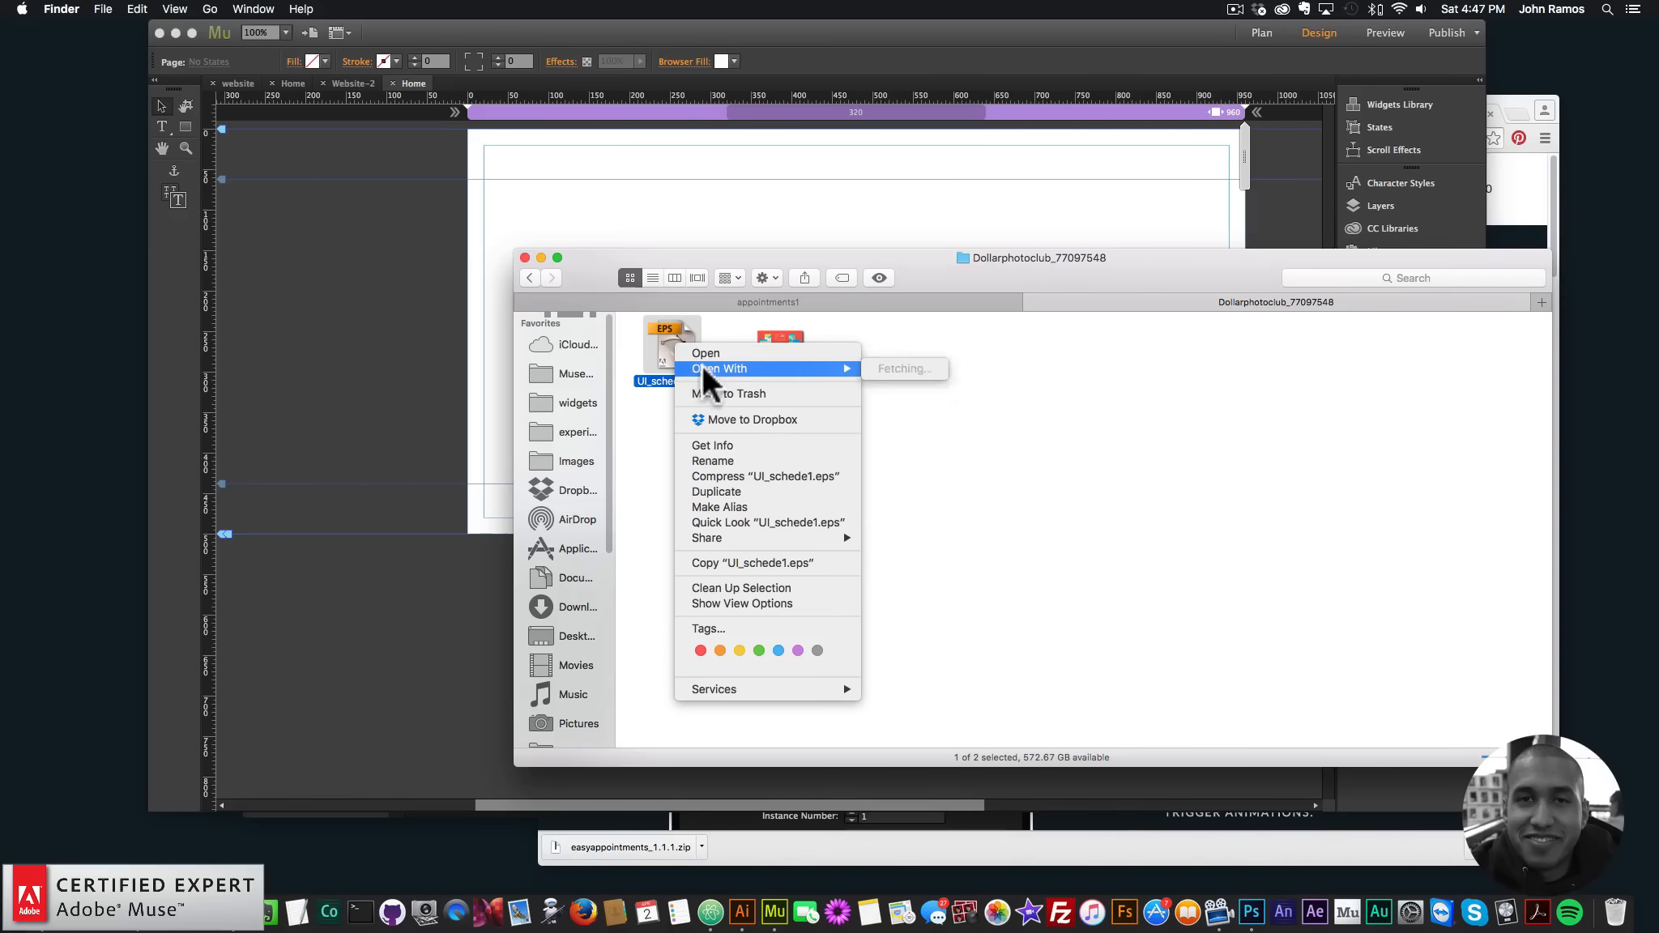
{"action": "mouse_move", "coordinate": [702, 368]}
{"action": "left_click", "coordinate": [956, 429]}
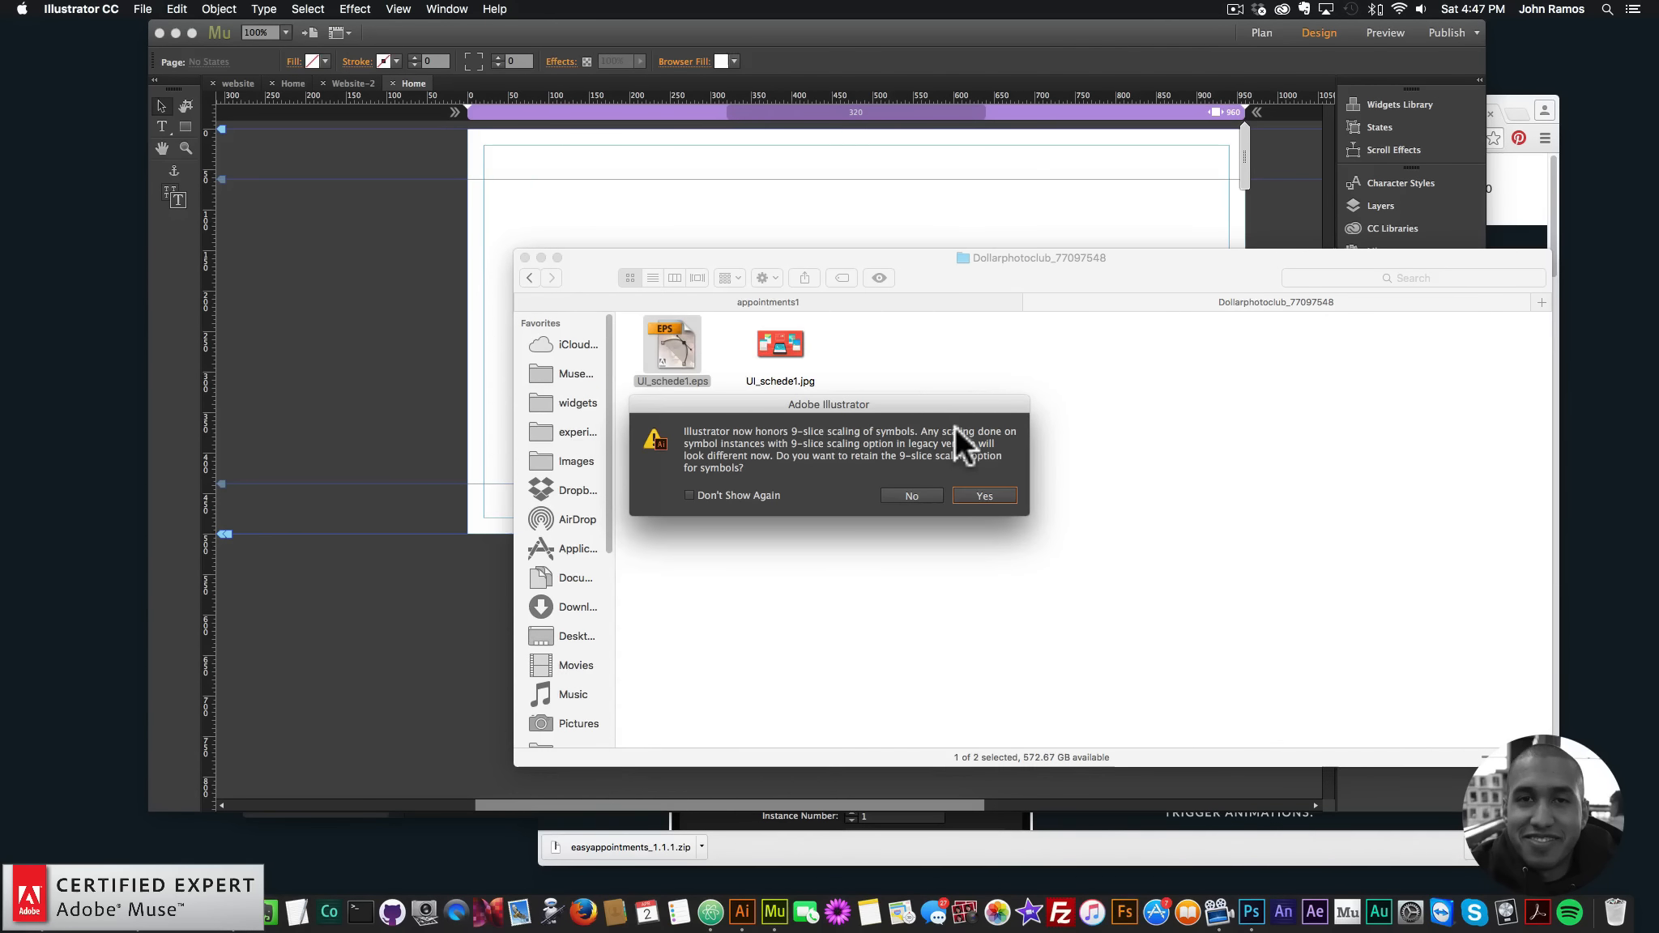
- Keep 9-slice scaling, then drag the red background and phone shadow off the artboard
{"action": "left_click", "coordinate": [984, 495]}
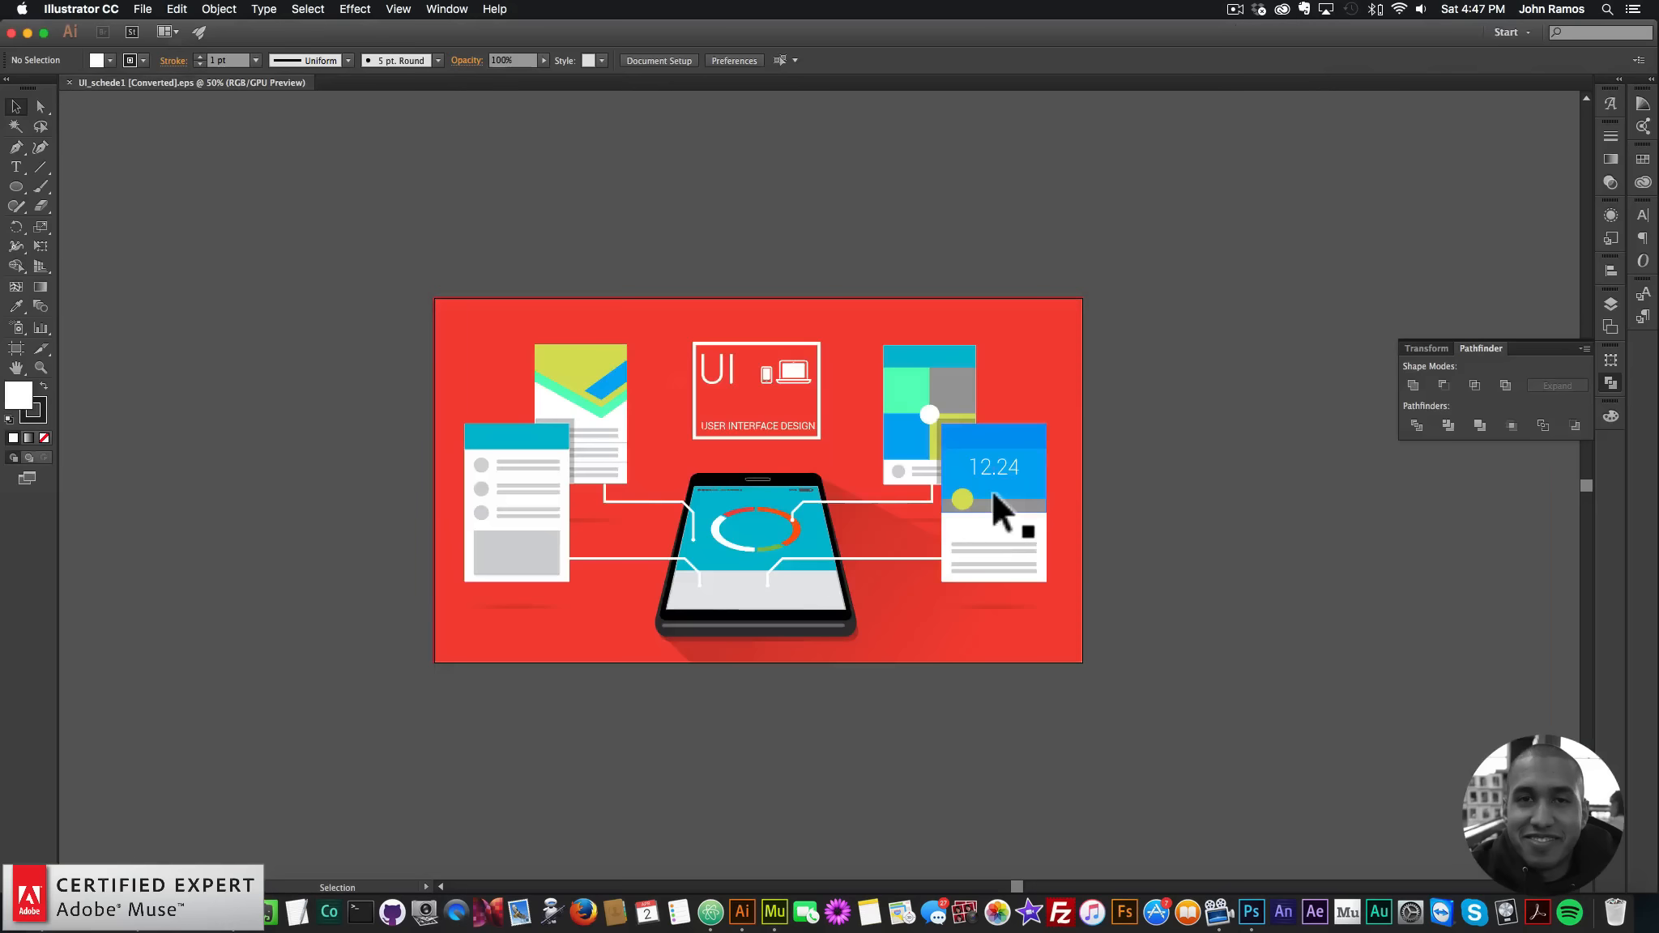
{"action": "left_click", "coordinate": [848, 329]}
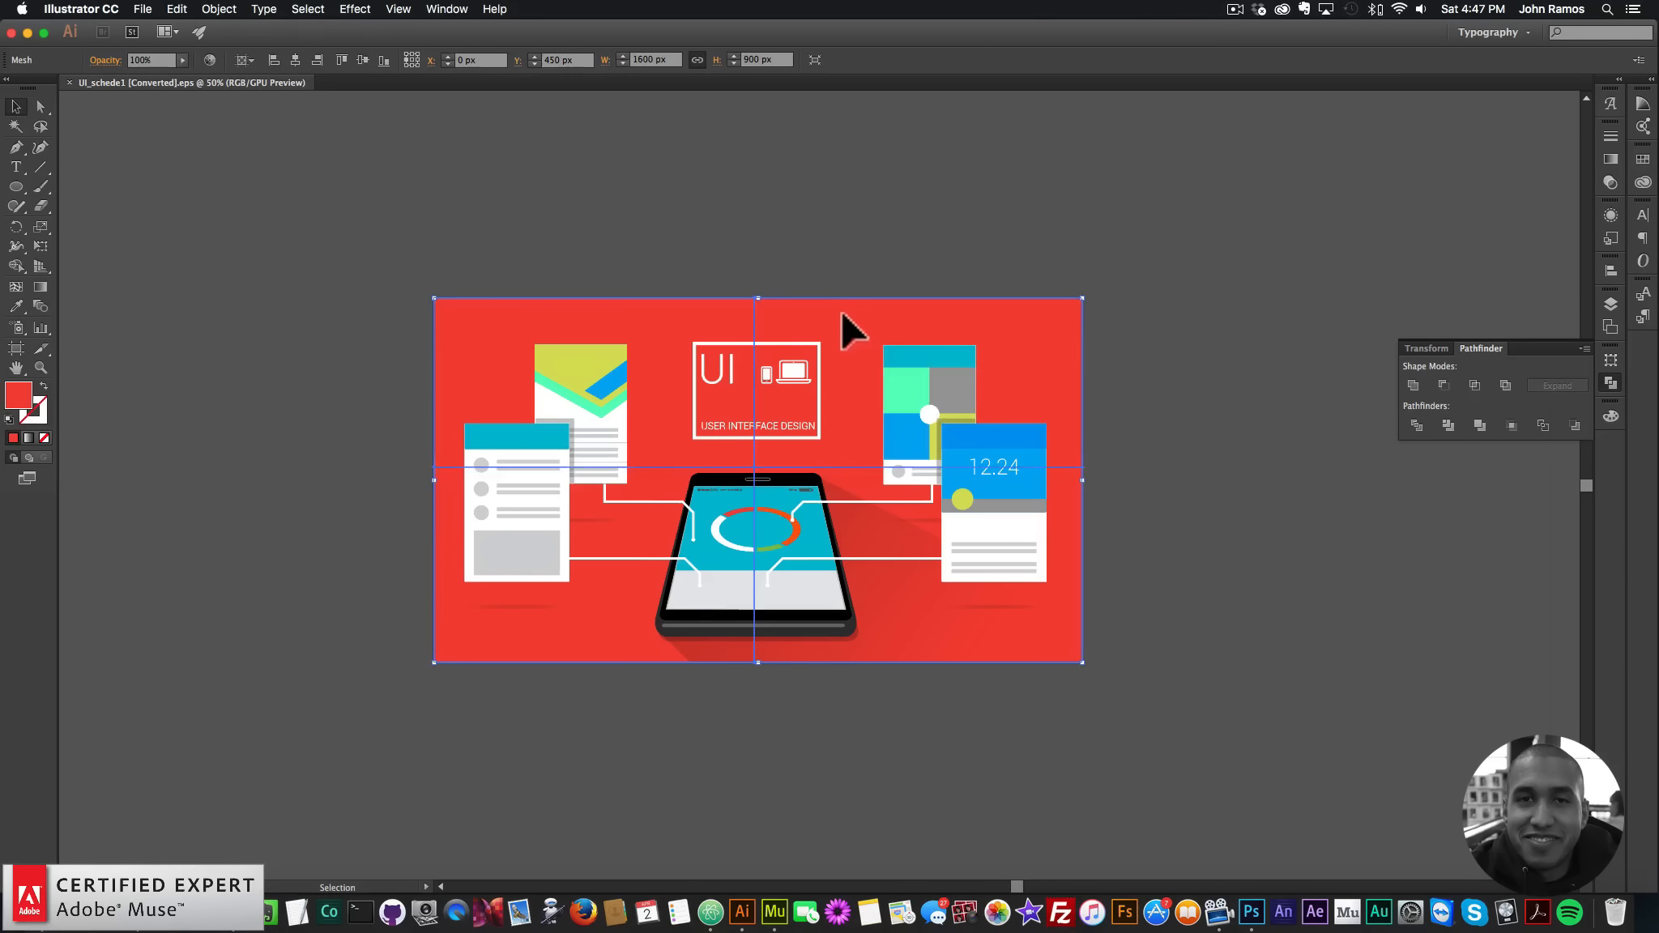
{"action": "left_click_drag", "start_coordinate": [830, 320], "coordinate": [1416, 267]}
{"action": "left_click_drag", "start_coordinate": [1309, 283], "coordinate": [1518, 306]}
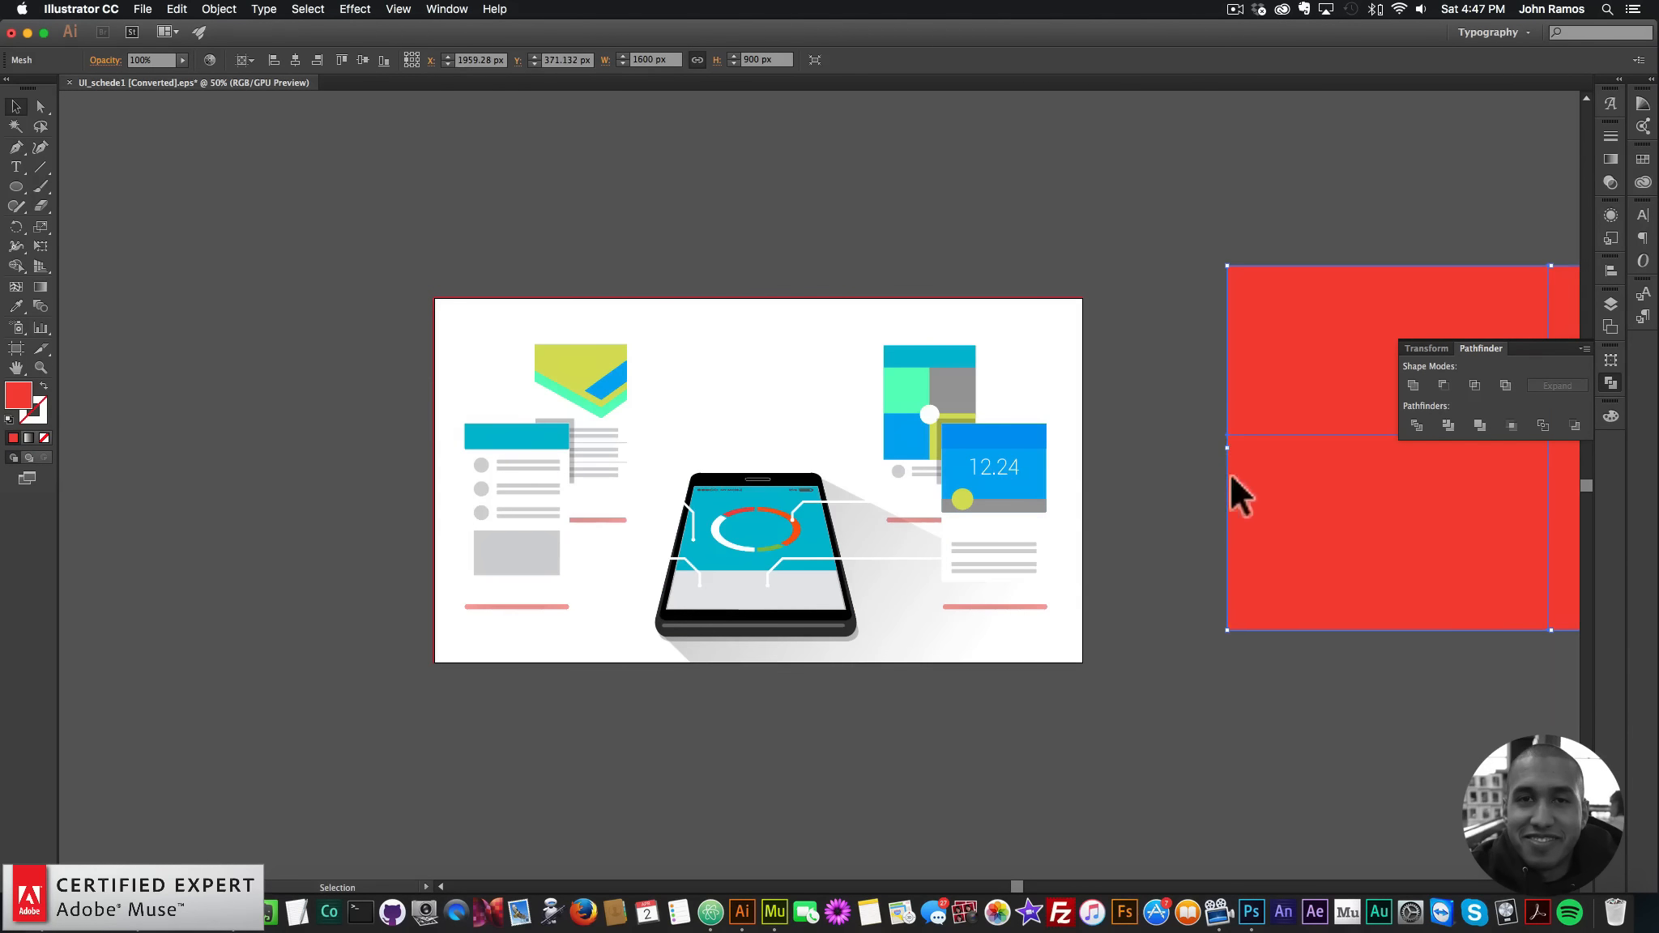
{"action": "left_click_drag", "start_coordinate": [896, 623], "coordinate": [1337, 820]}
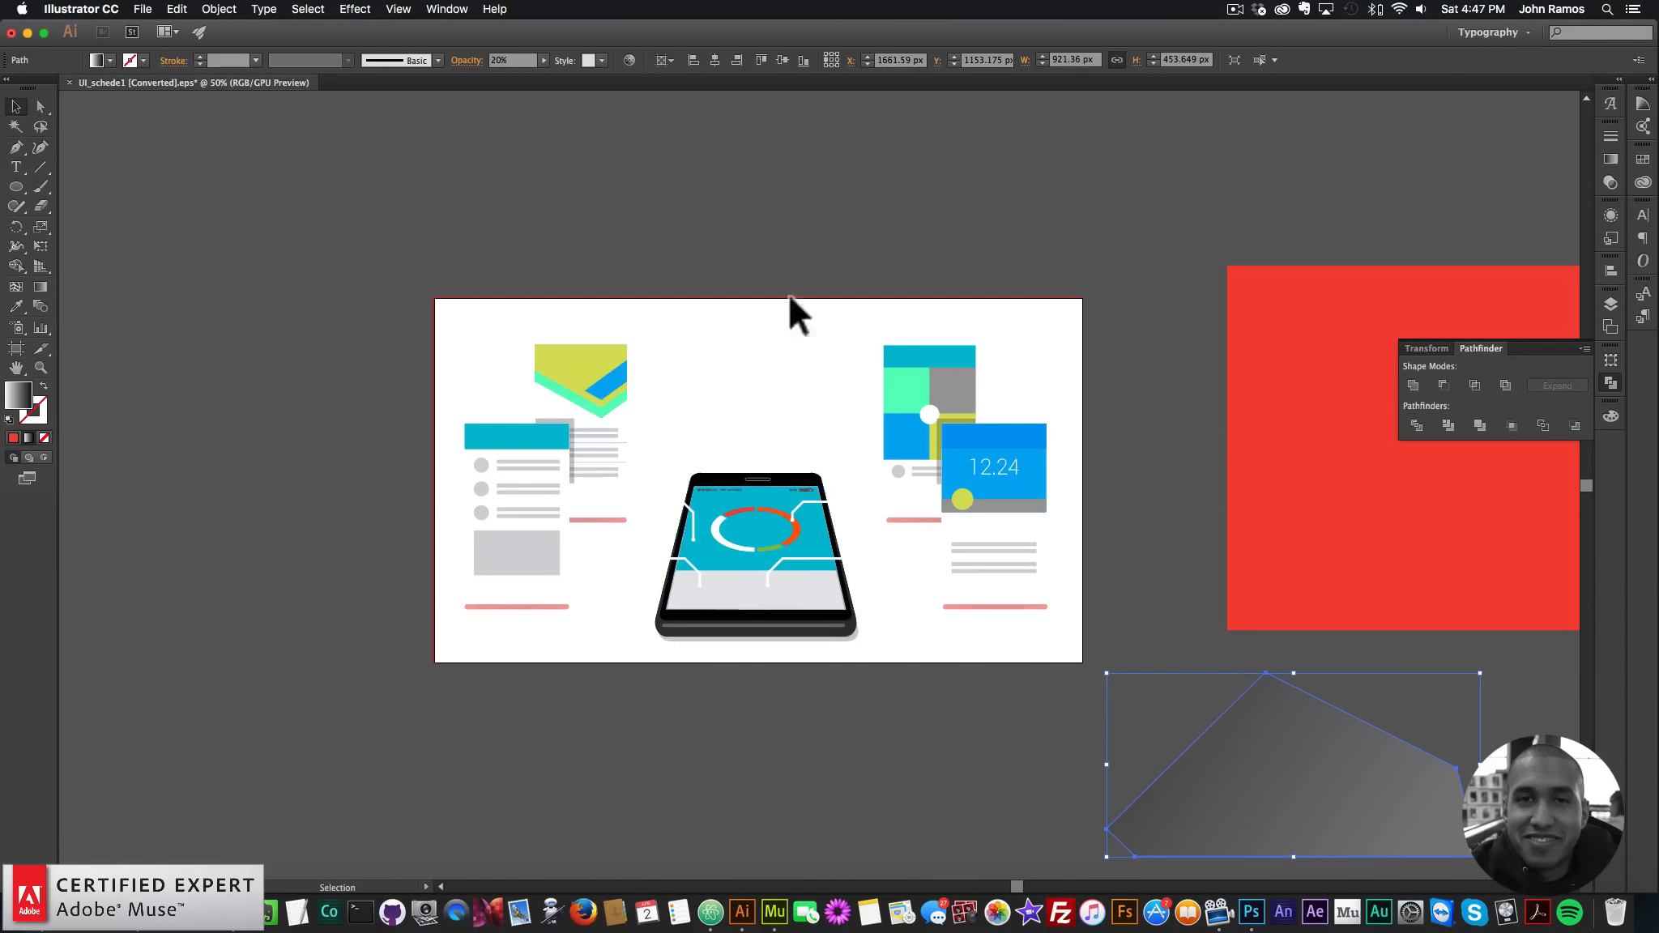
- Copy the phone group, undo the moves to restore the layout, and select all the artwork
{"action": "left_click", "coordinate": [807, 614]}
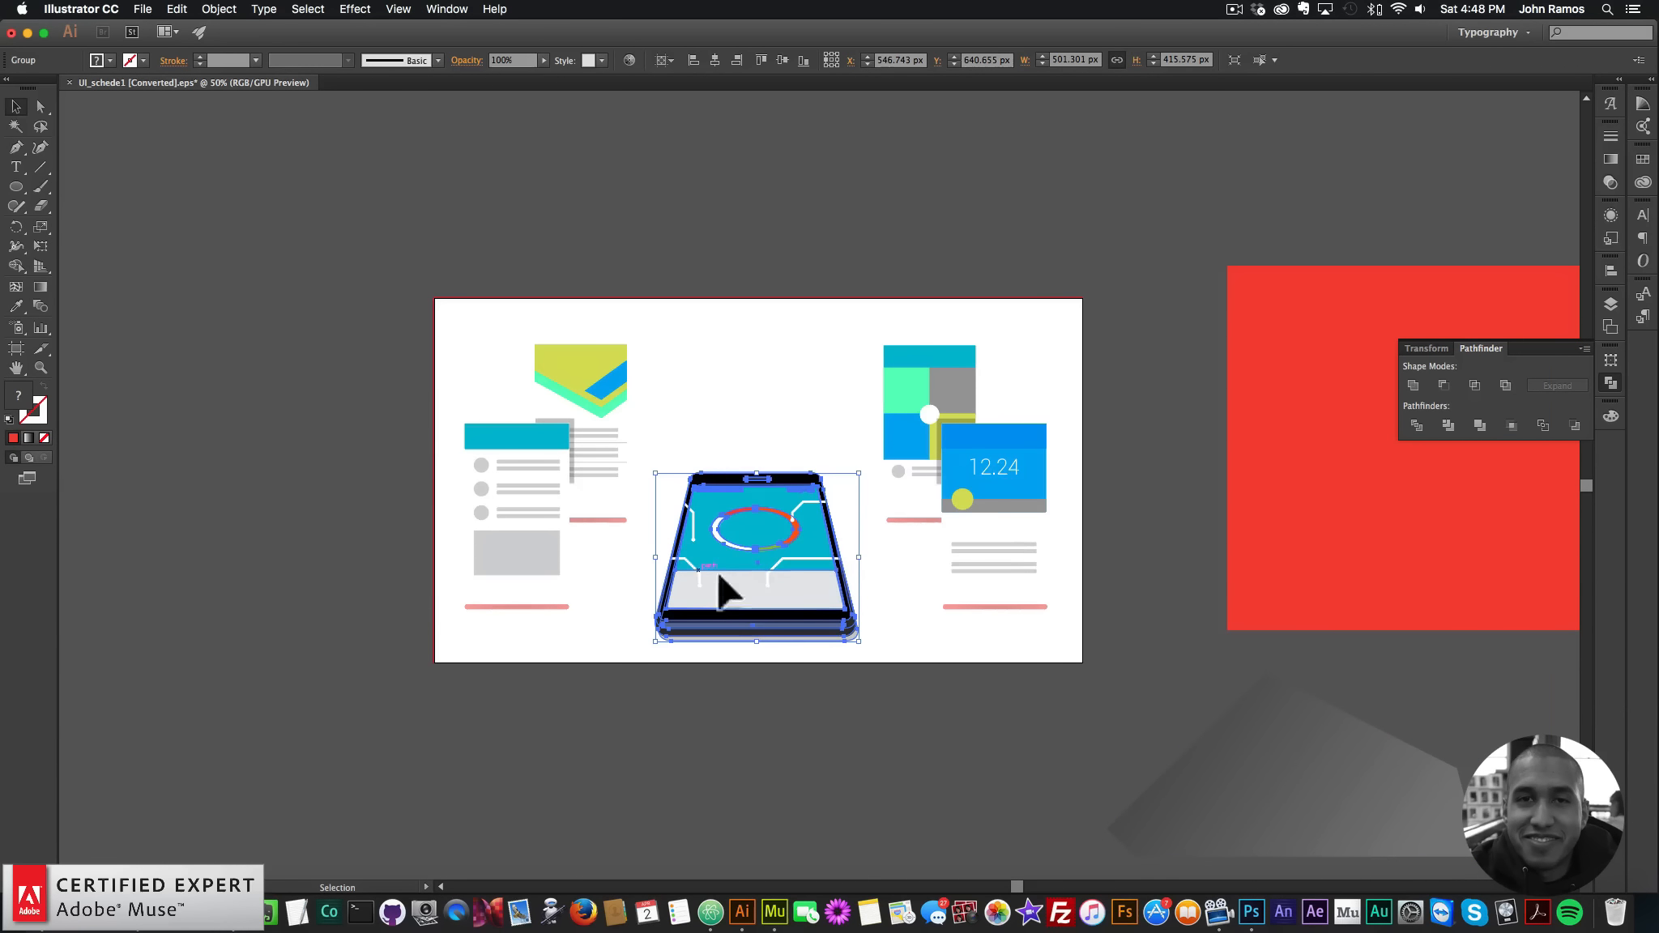
{"action": "key", "text": "super+c"}
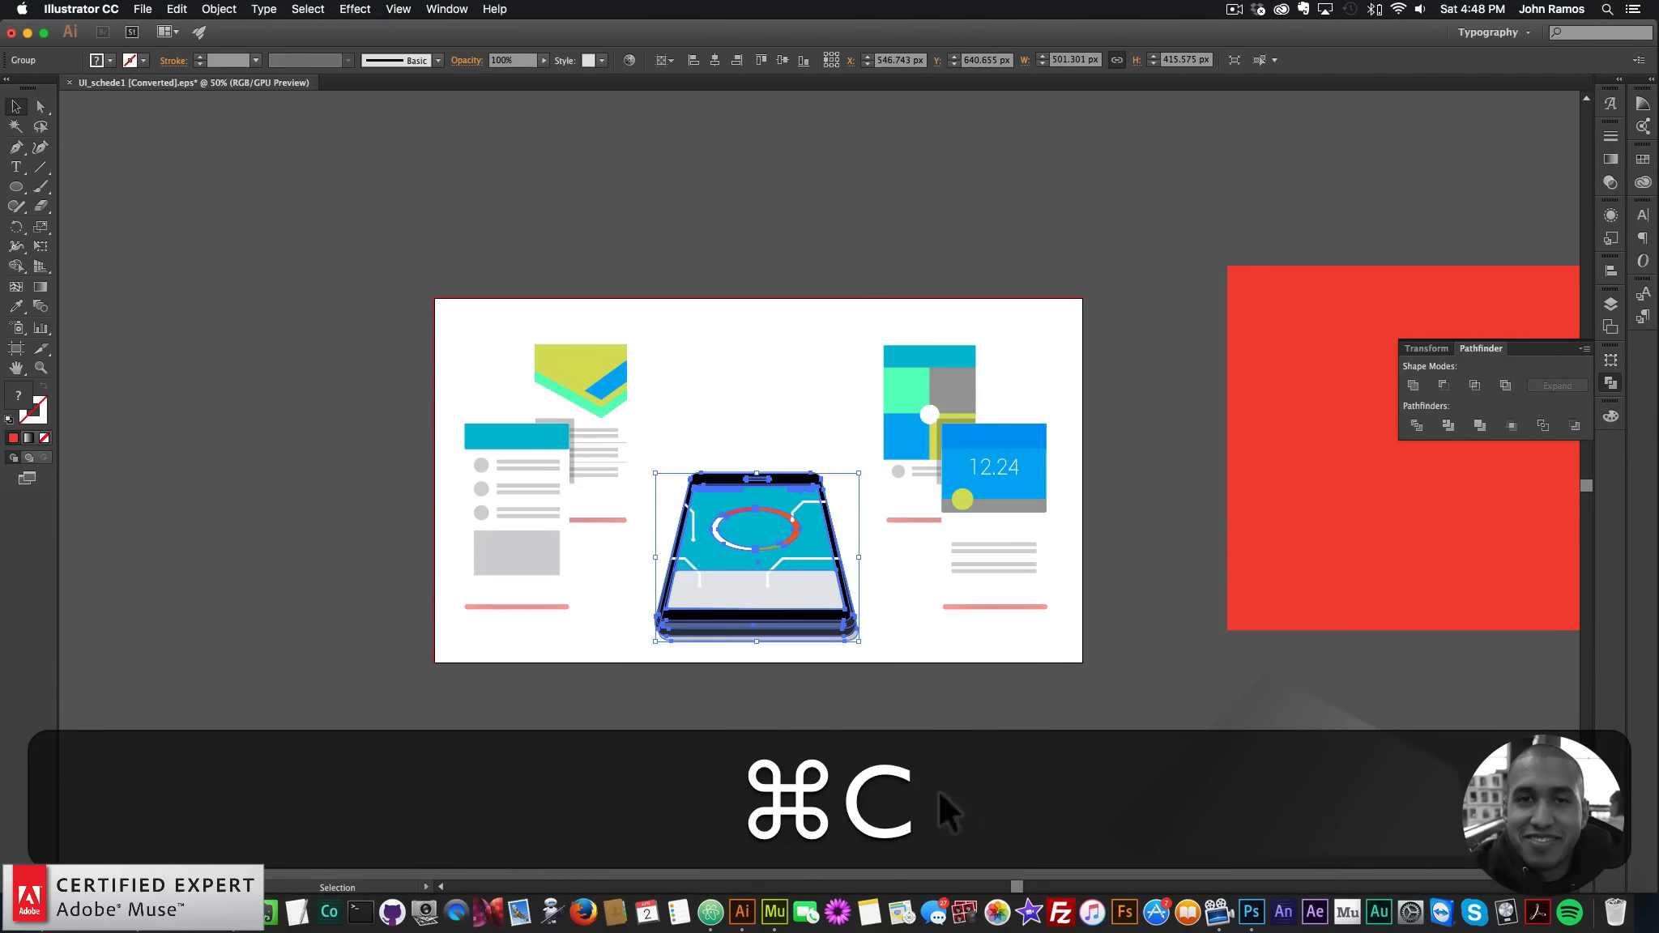
{"action": "left_click", "coordinate": [774, 886]}
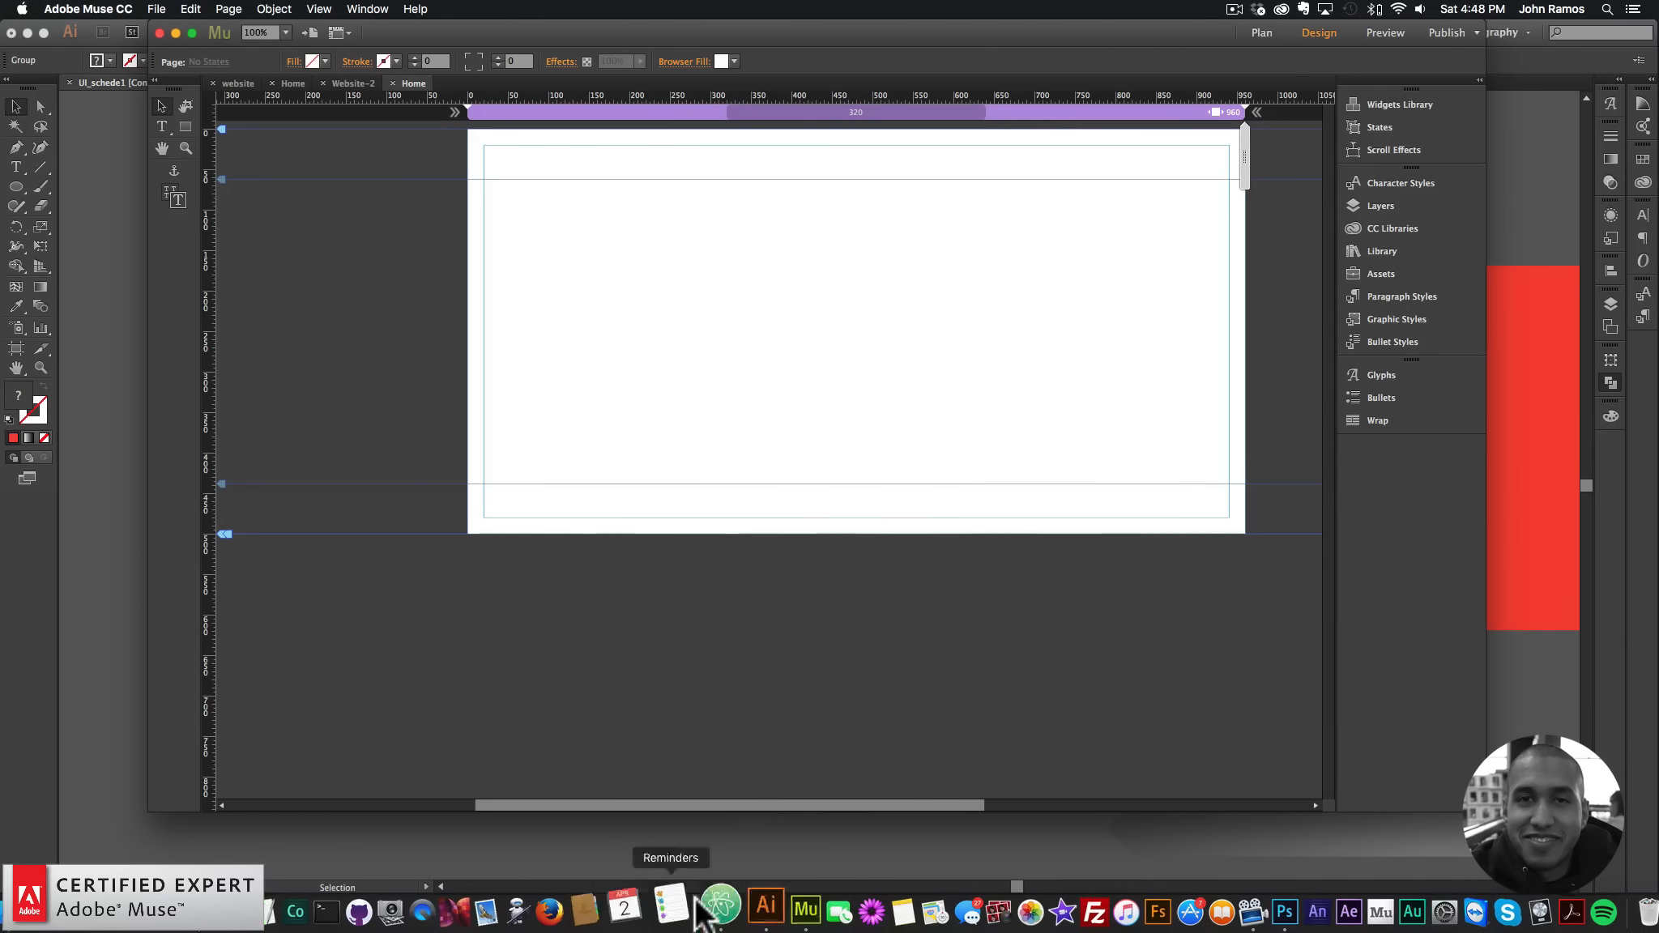
{"action": "left_click", "coordinate": [744, 901]}
{"action": "key", "text": "super+z"}
{"action": "key", "text": "super+z"}
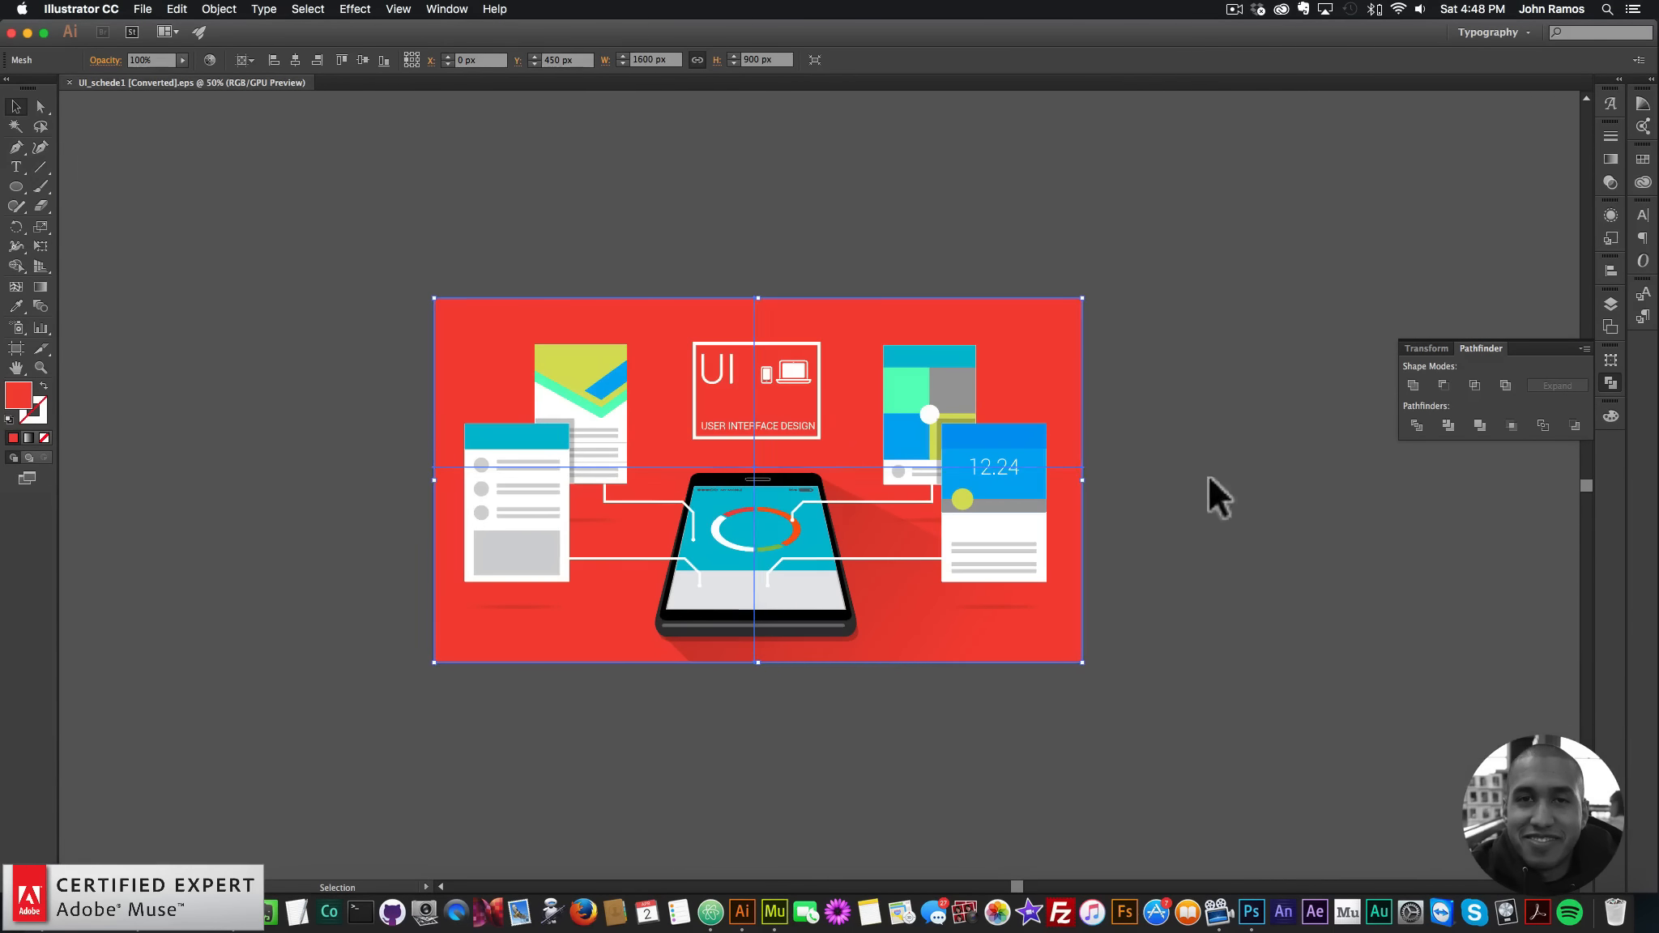
{"action": "left_click", "coordinate": [1209, 486]}
{"action": "key", "text": "super+a"}
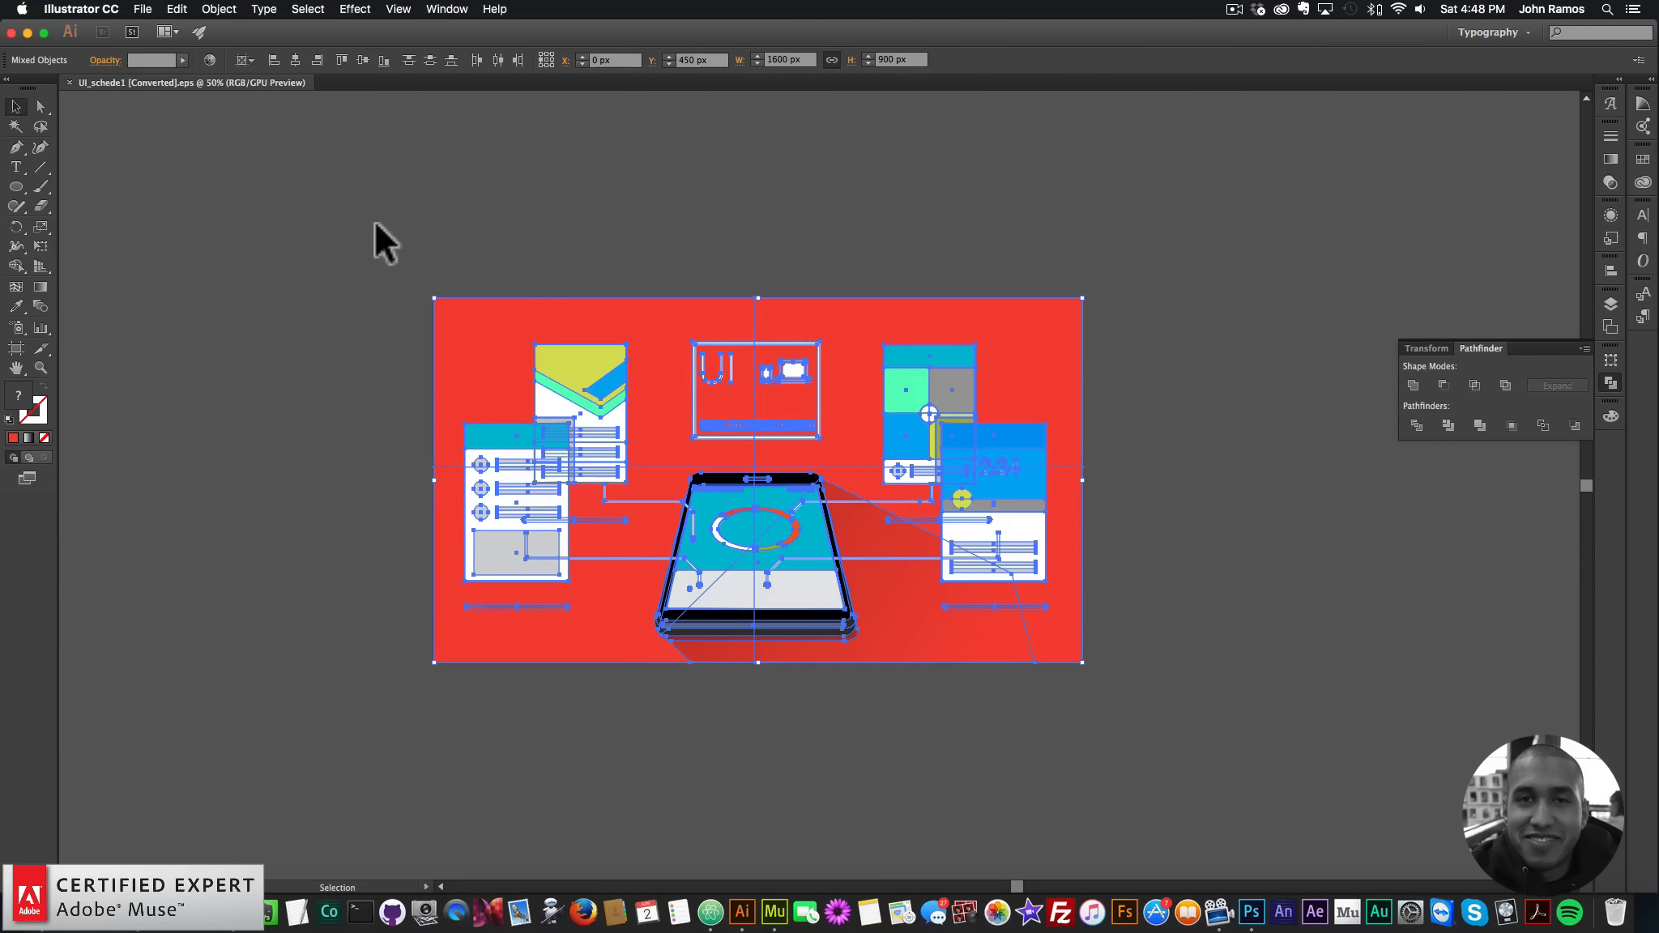
{"action": "left_click", "coordinate": [777, 909]}
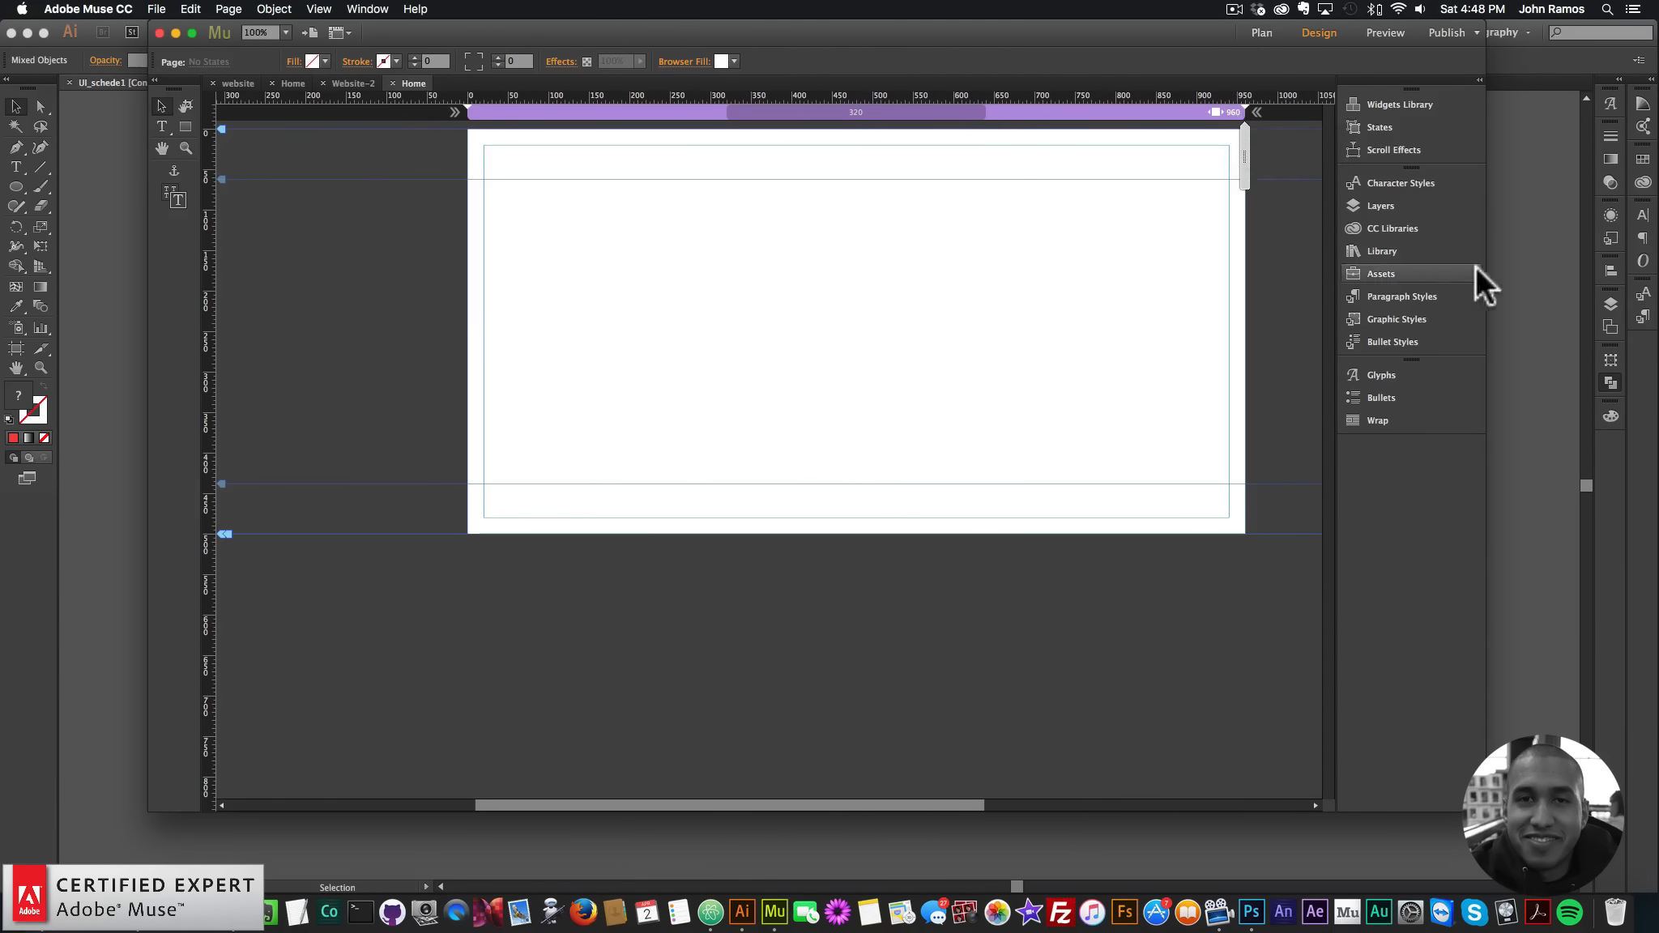
{"action": "left_click", "coordinate": [1512, 257]}
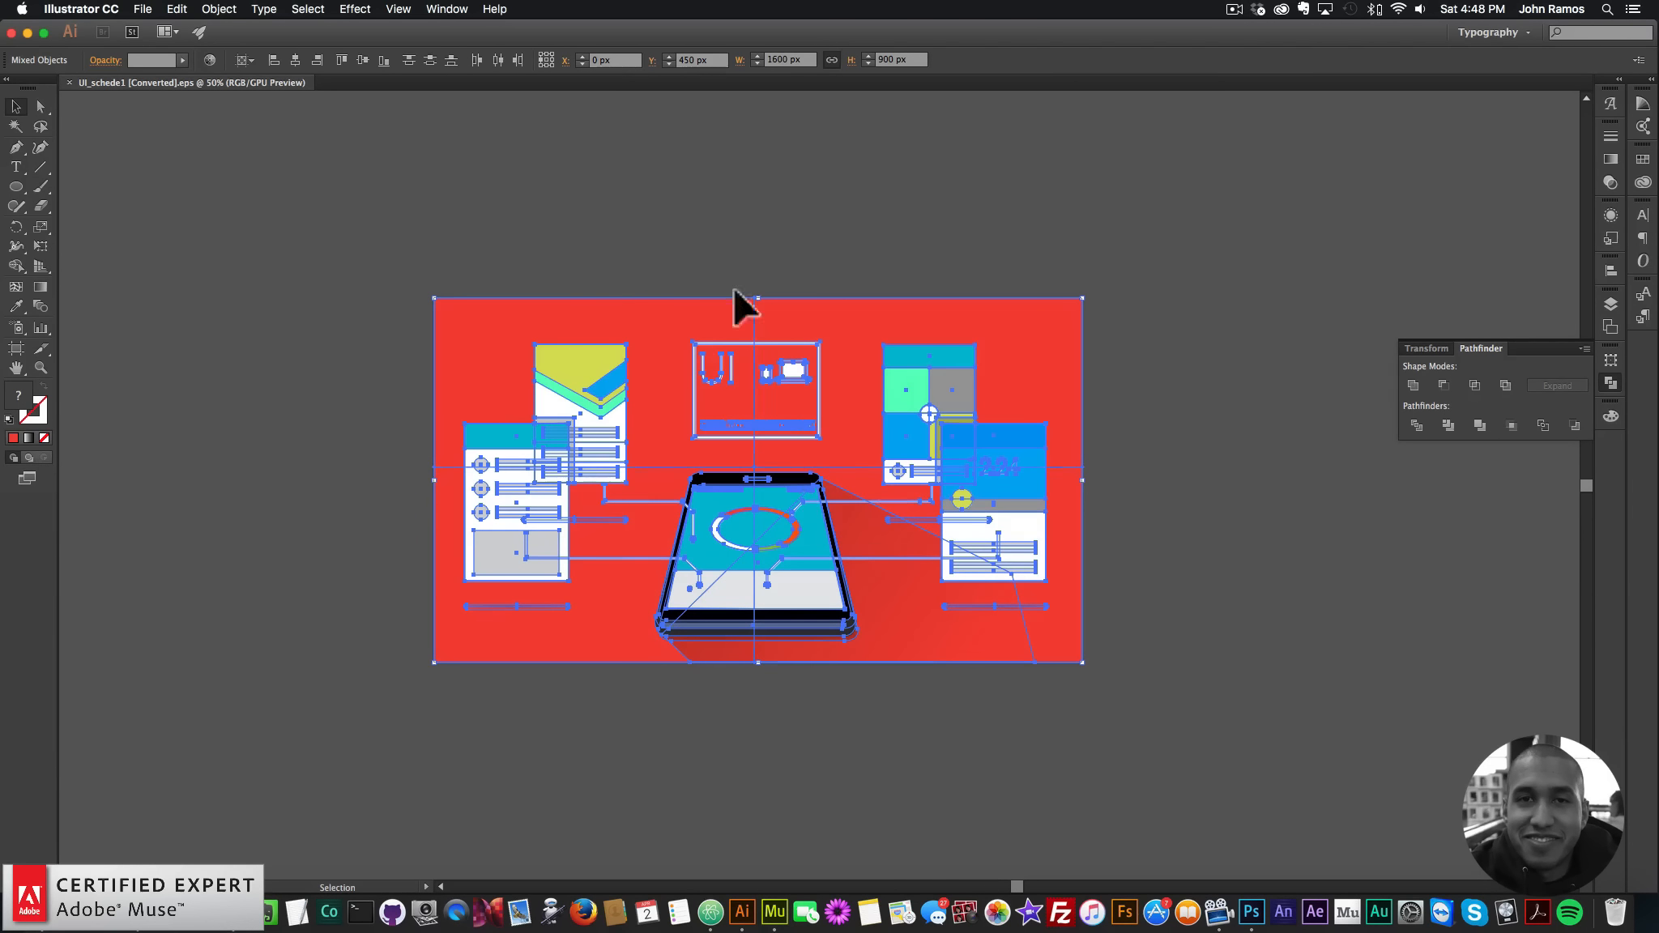
- Set the Illustrator artwork width to 700 px
{"action": "double_click", "coordinate": [783, 59]}
{"action": "type", "text": "70"}
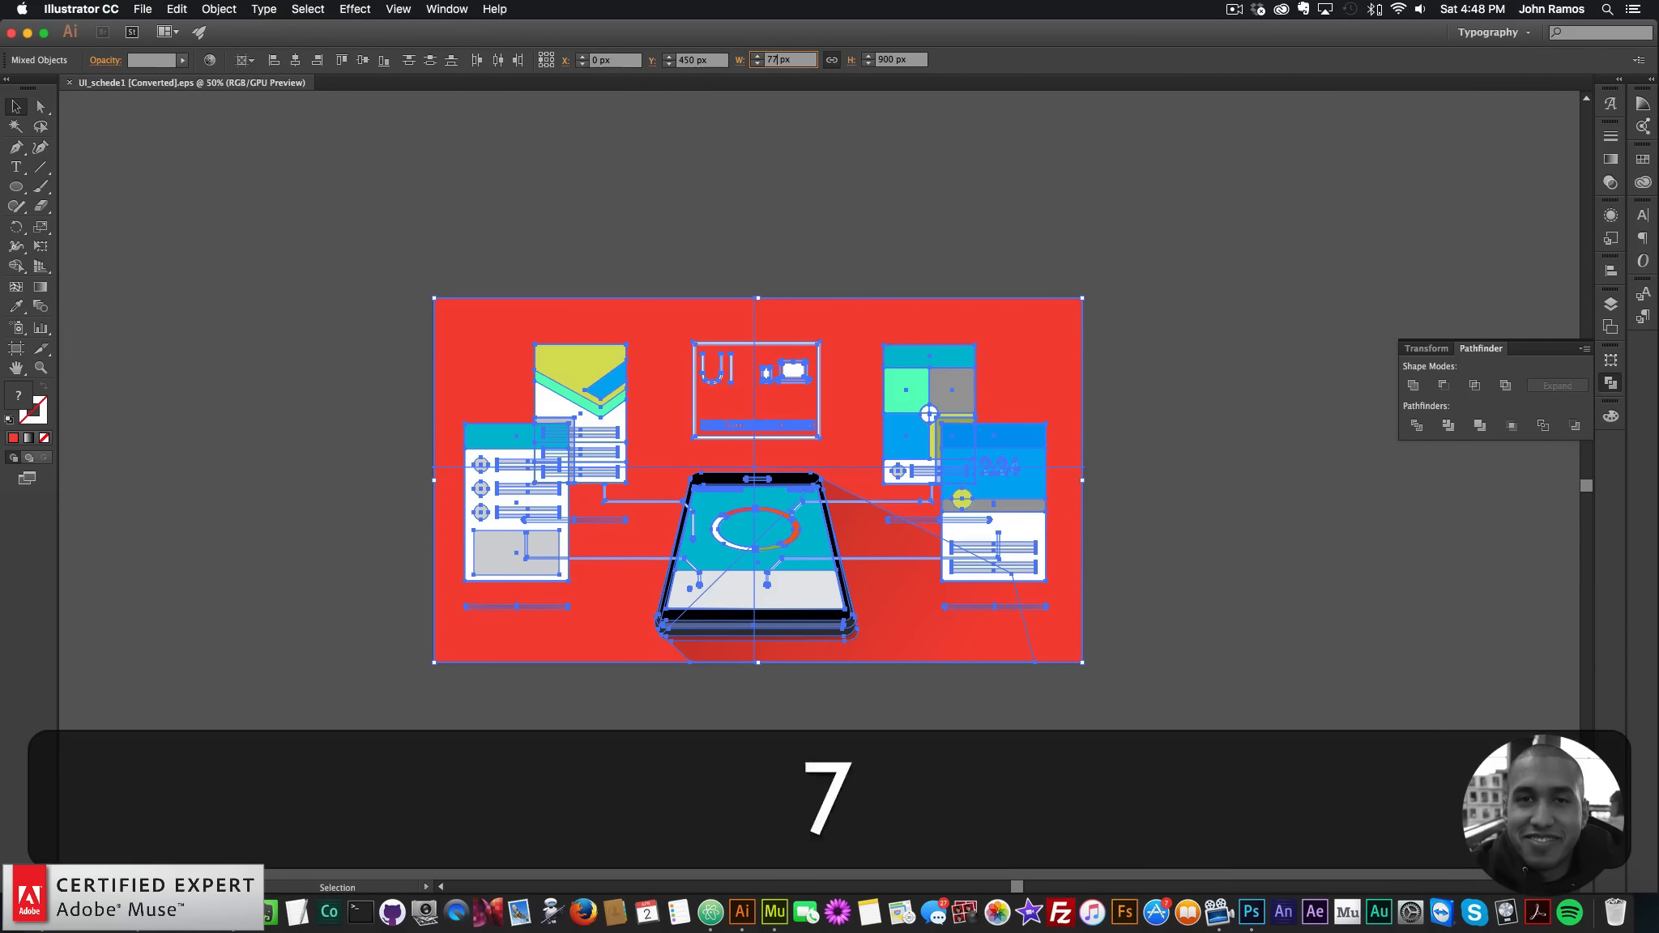
{"action": "key", "text": "BackSpace"}
{"action": "type", "text": "00"}
{"action": "key", "text": "Return"}
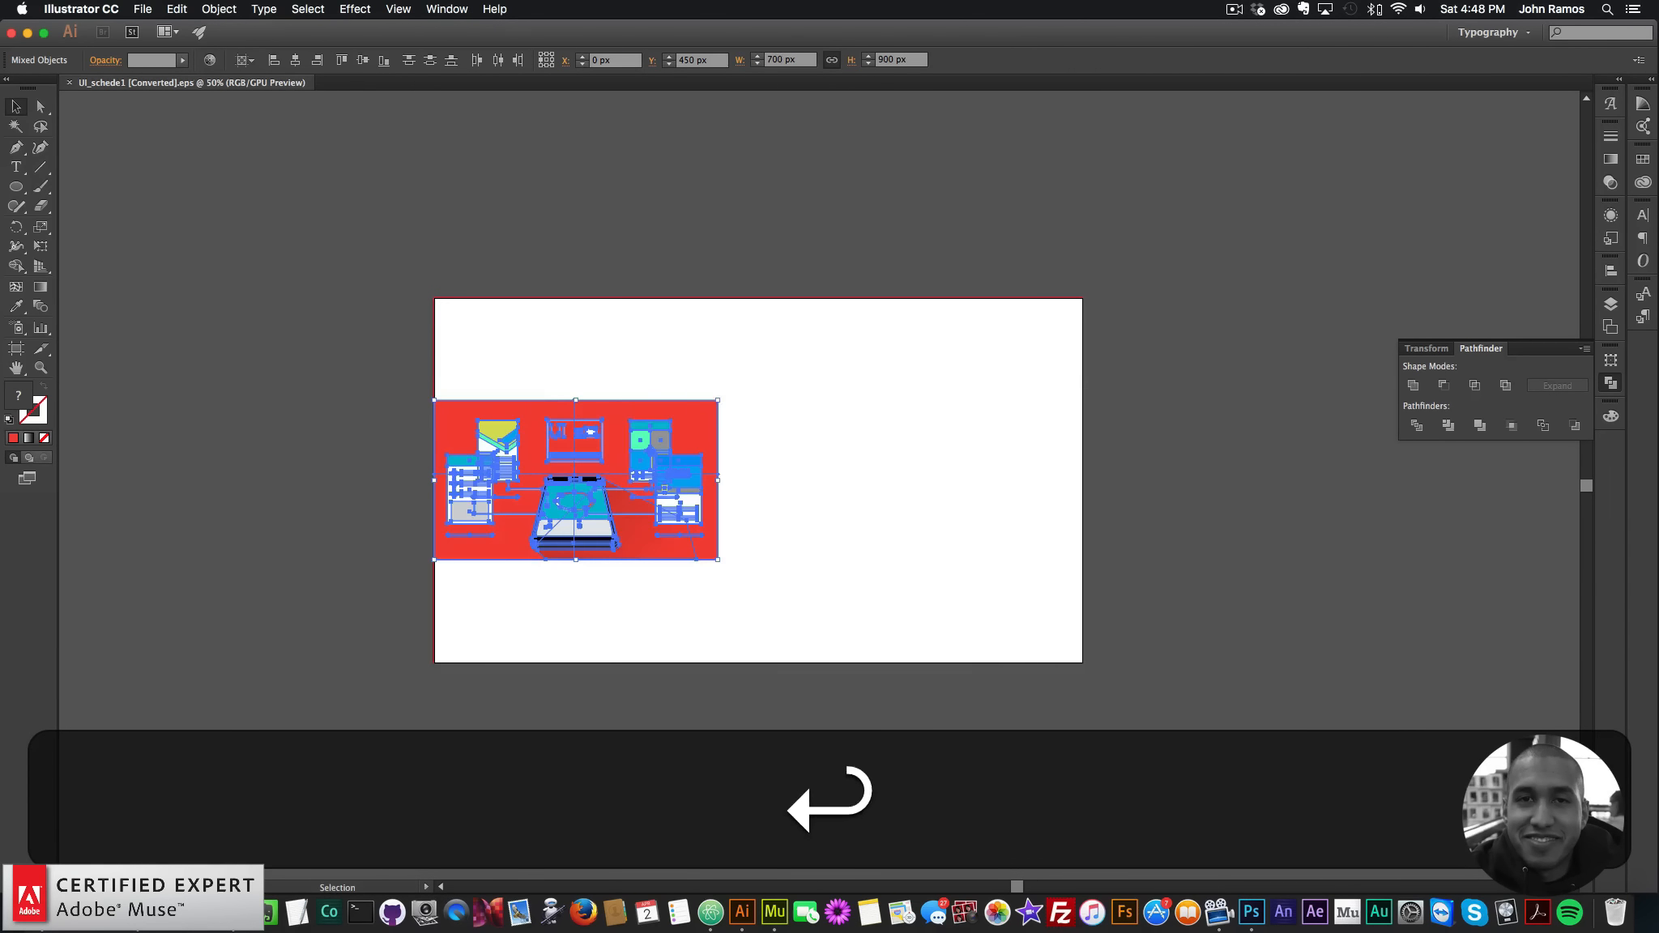
- Zoom in and drag the red background off to the right of the artboard
{"action": "left_click", "coordinate": [41, 368]}
{"action": "left_click", "coordinate": [487, 476]}
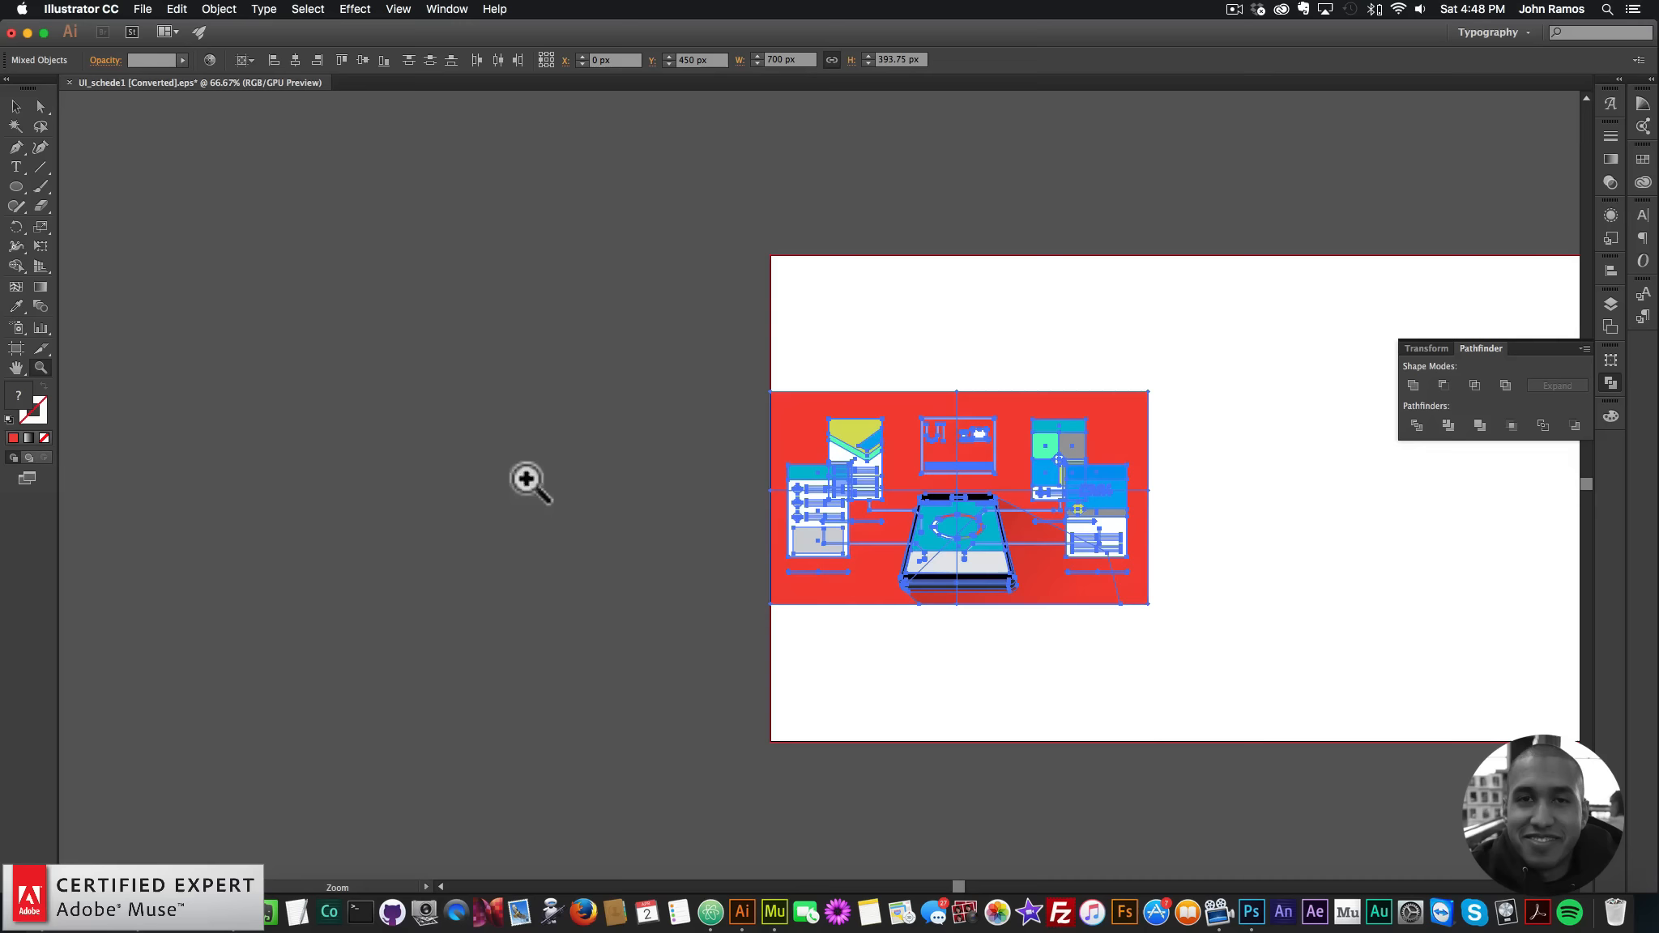
{"action": "left_click", "coordinate": [1041, 535]}
{"action": "left_click", "coordinate": [799, 468]}
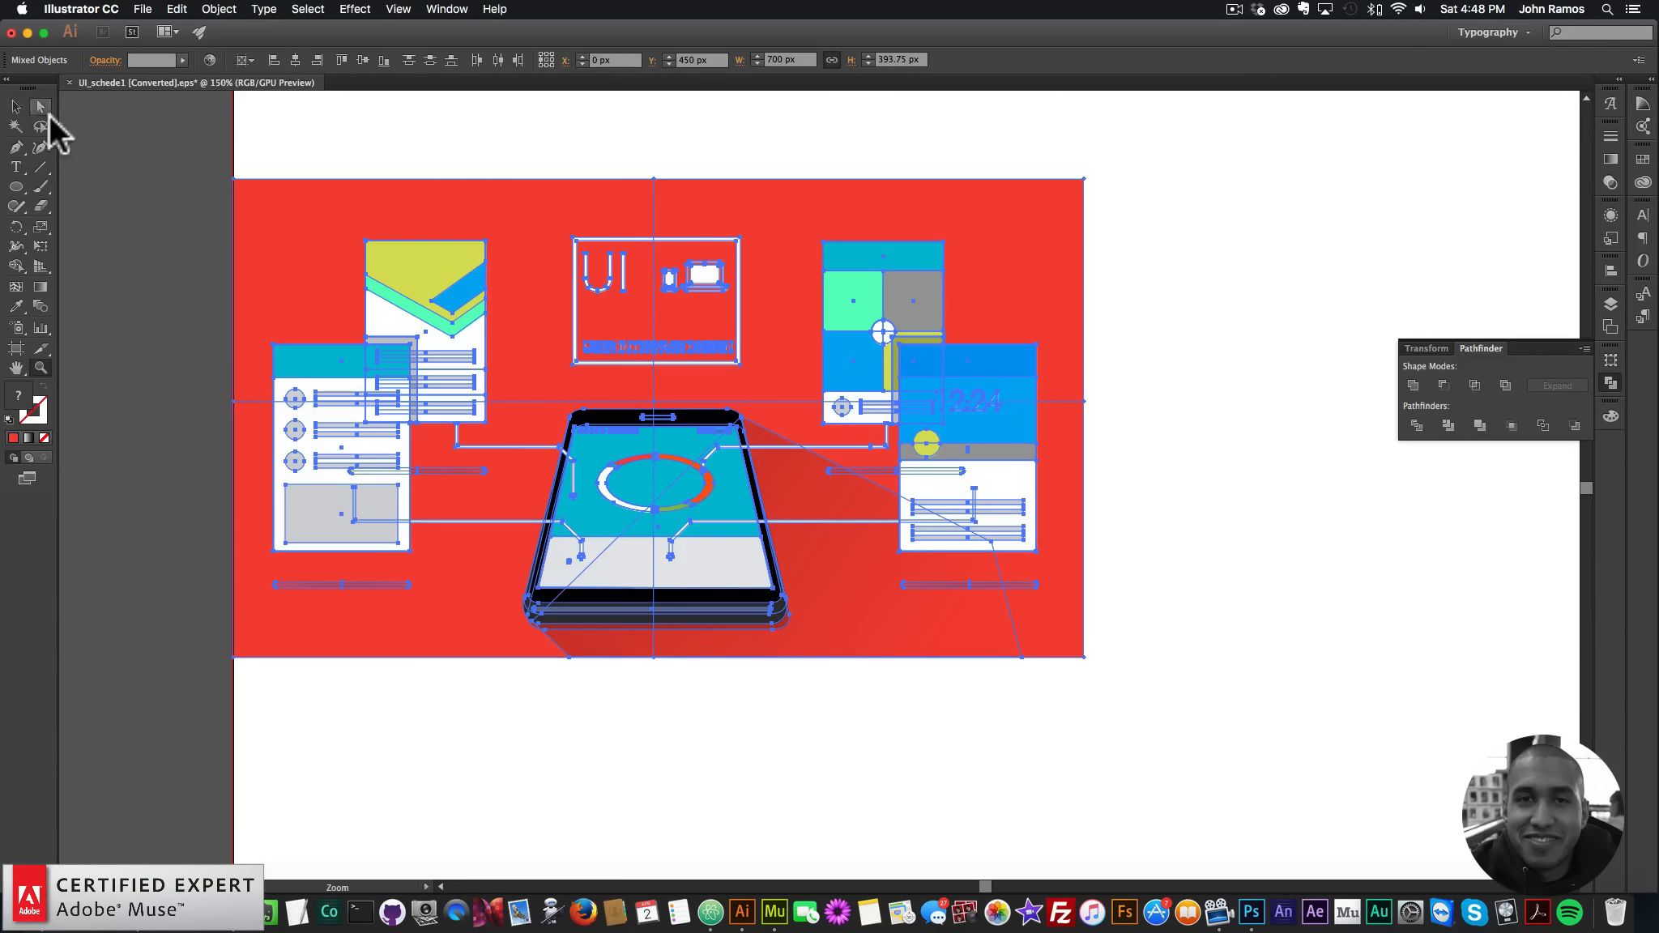
{"action": "left_click", "coordinate": [14, 106]}
{"action": "left_click", "coordinate": [243, 144]}
{"action": "left_click", "coordinate": [710, 197]}
{"action": "left_click_drag", "start_coordinate": [710, 196], "coordinate": [1558, 447]}
{"action": "left_click_drag", "start_coordinate": [1233, 467], "coordinate": [1318, 485]}
- Move the phone's shadow to the artboard's top right
{"action": "left_click", "coordinate": [817, 658]}
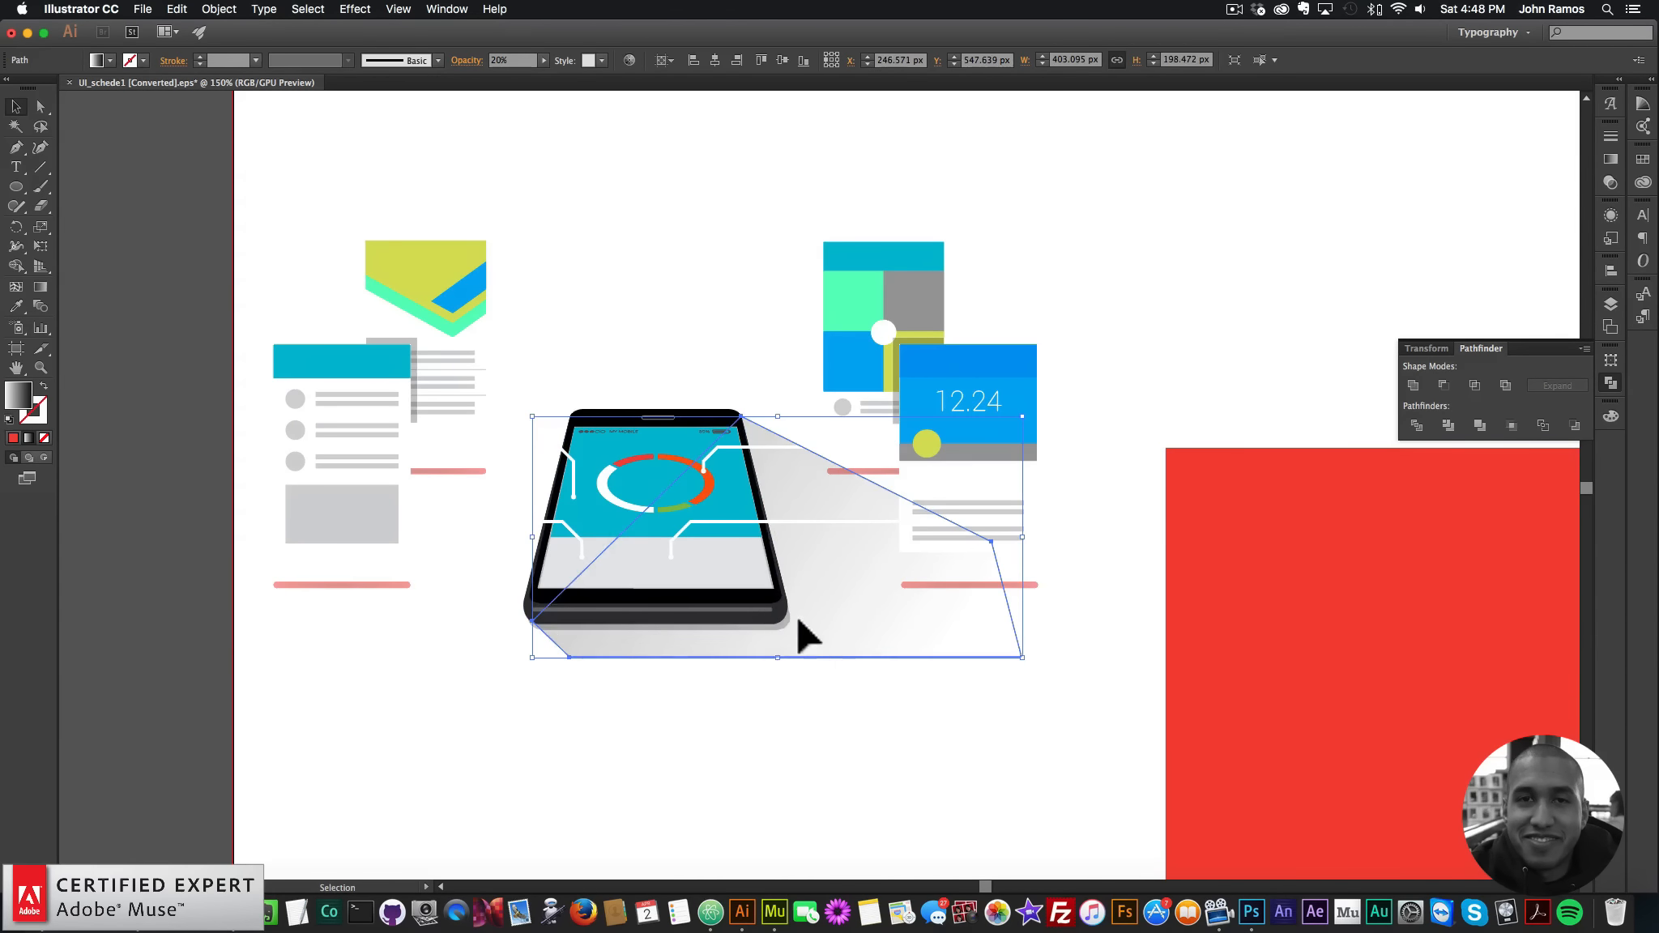
{"action": "left_click_drag", "start_coordinate": [799, 629], "coordinate": [1410, 309]}
{"action": "left_click", "coordinate": [672, 750]}
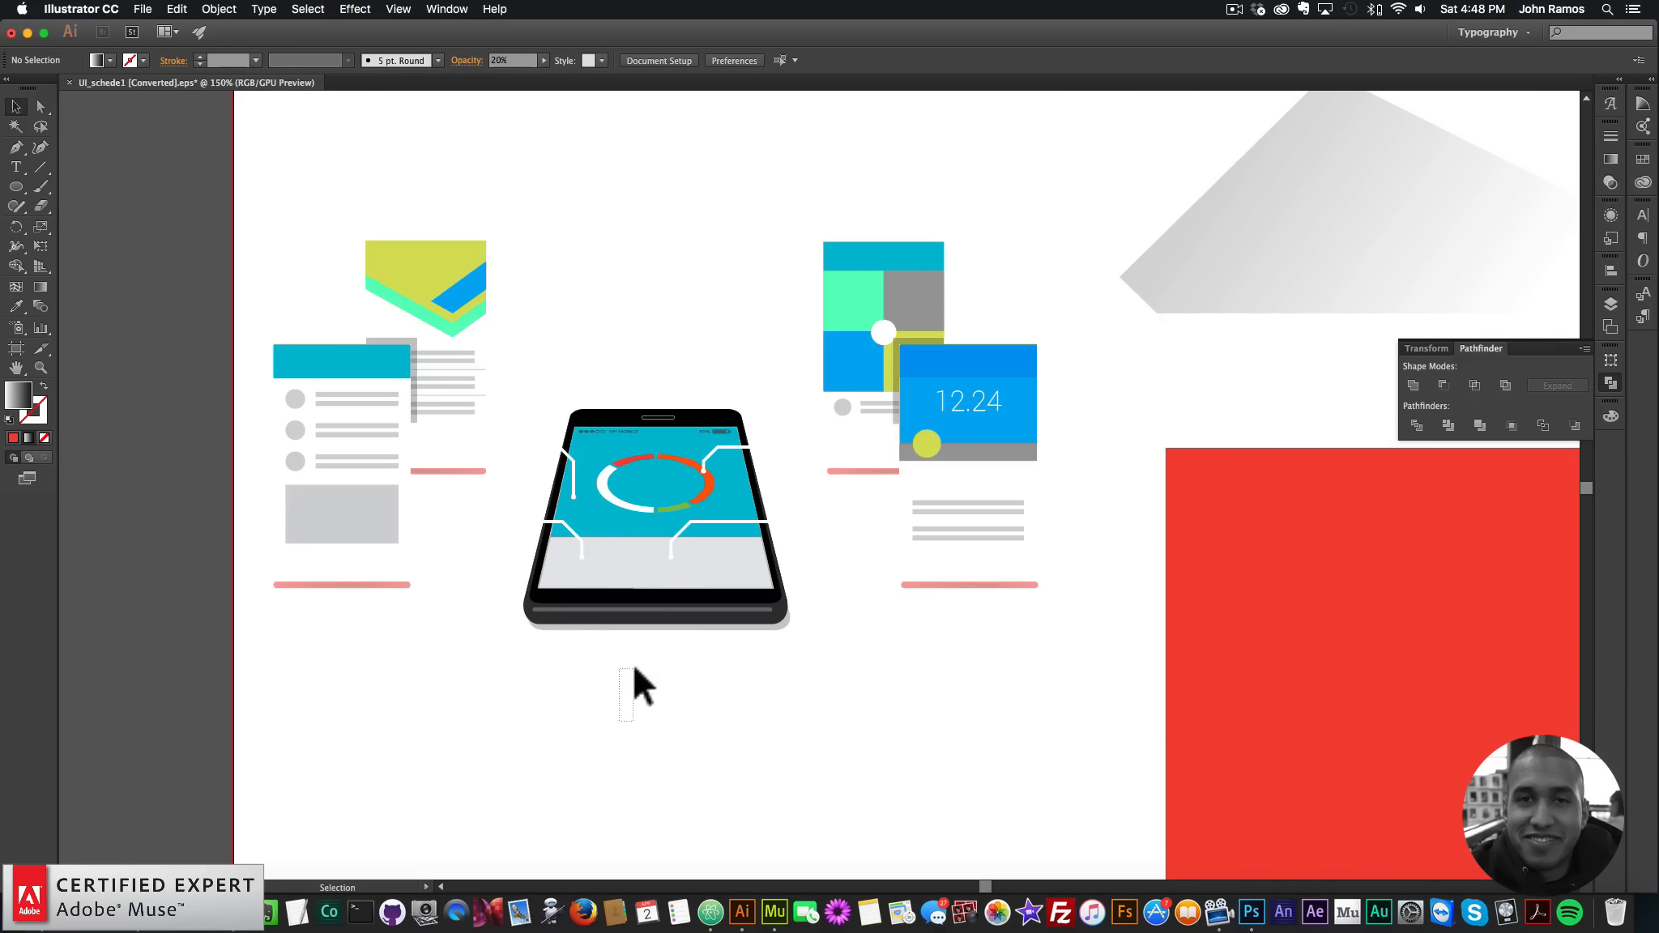
- Marquee-select just the phone group and copy it with Cmd+C
{"action": "left_click_drag", "start_coordinate": [633, 669], "coordinate": [659, 341]}
{"action": "left_click_drag", "start_coordinate": [641, 723], "coordinate": [660, 410]}
{"action": "key", "text": "super+c"}
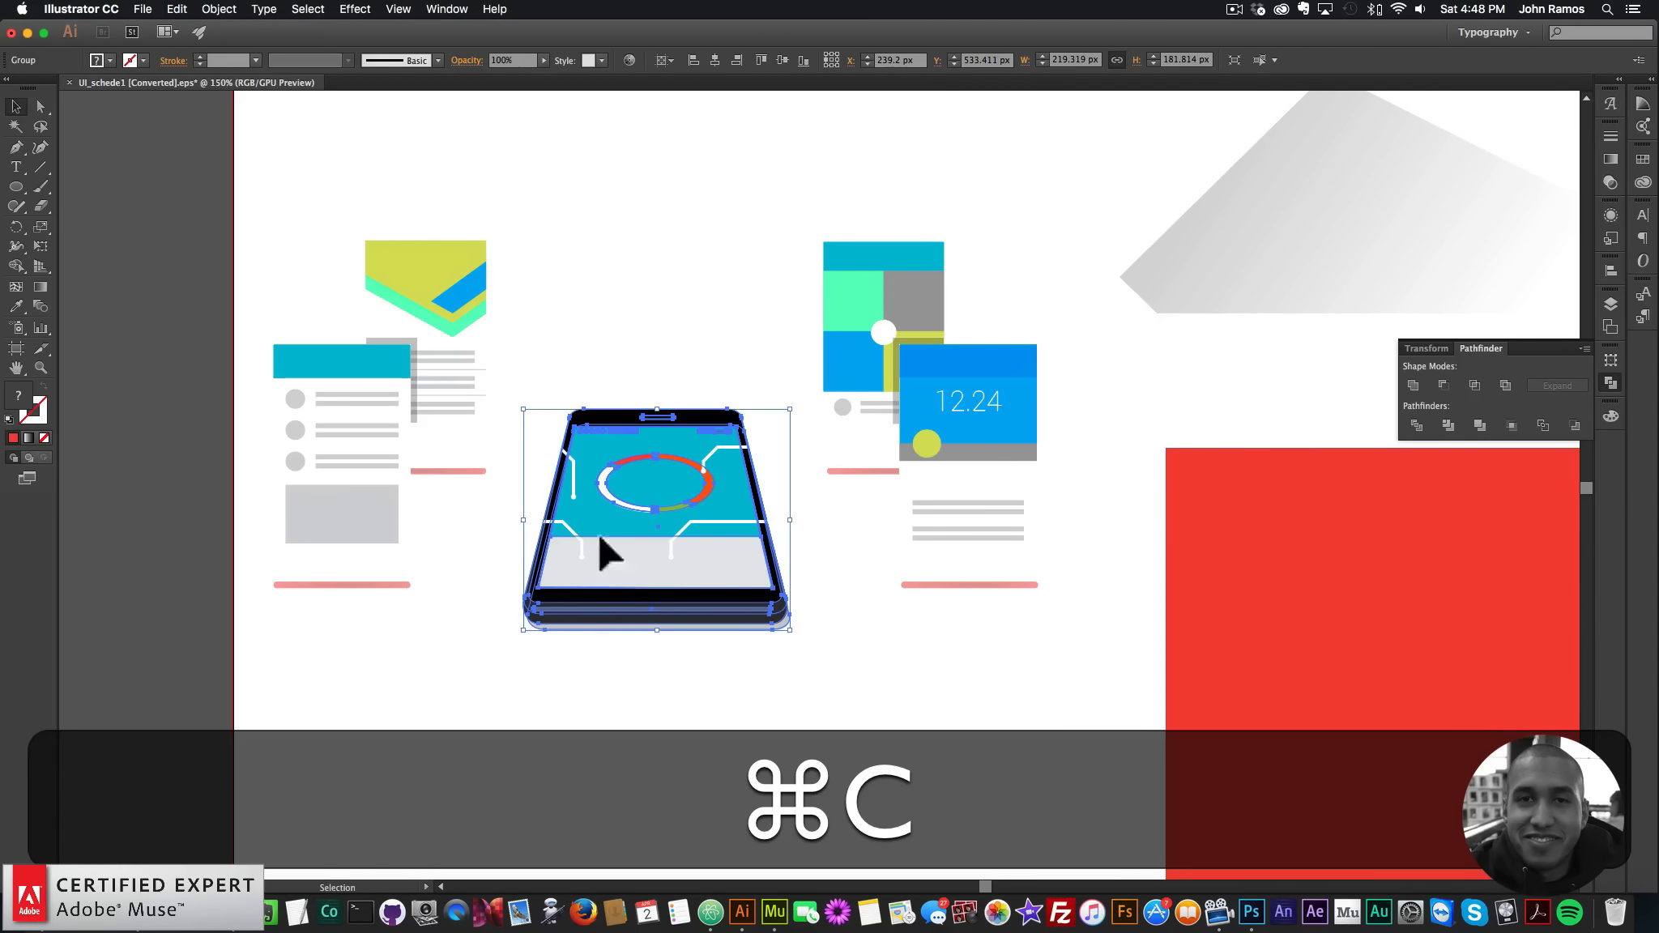
{"action": "left_click", "coordinate": [776, 909]}
- Paste the phone into Muse, centre it, and paste a white connector line from Illustrator
{"action": "key", "text": "super+v"}
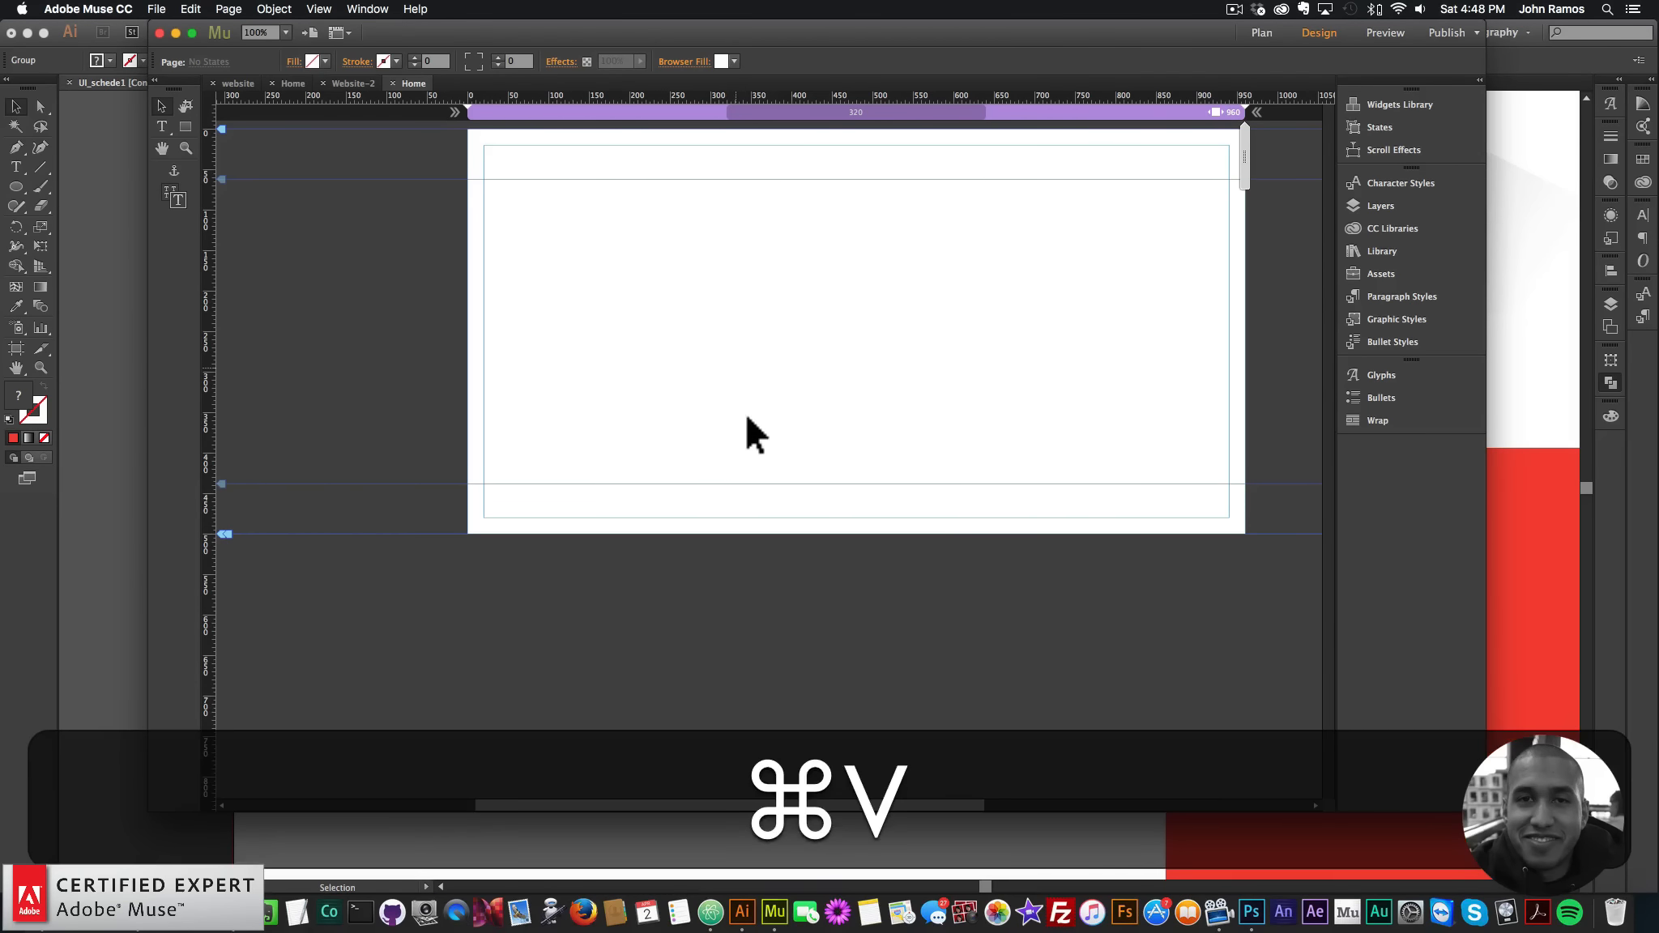
{"action": "left_click_drag", "start_coordinate": [749, 451], "coordinate": [874, 333]}
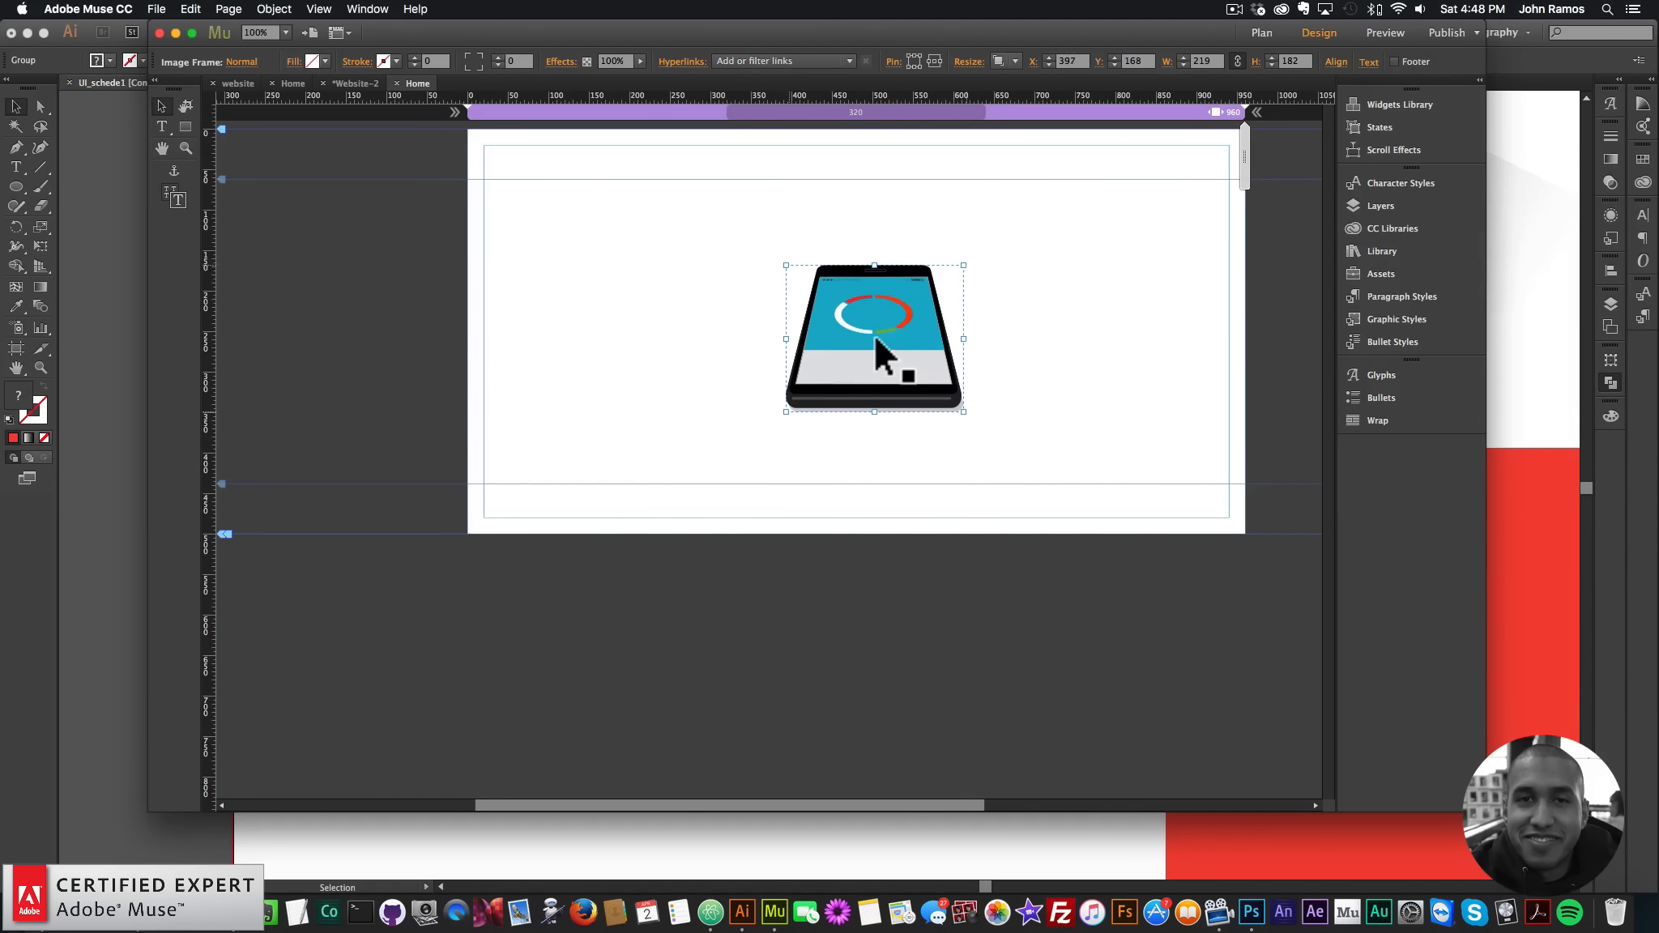
{"action": "left_click", "coordinate": [123, 770]}
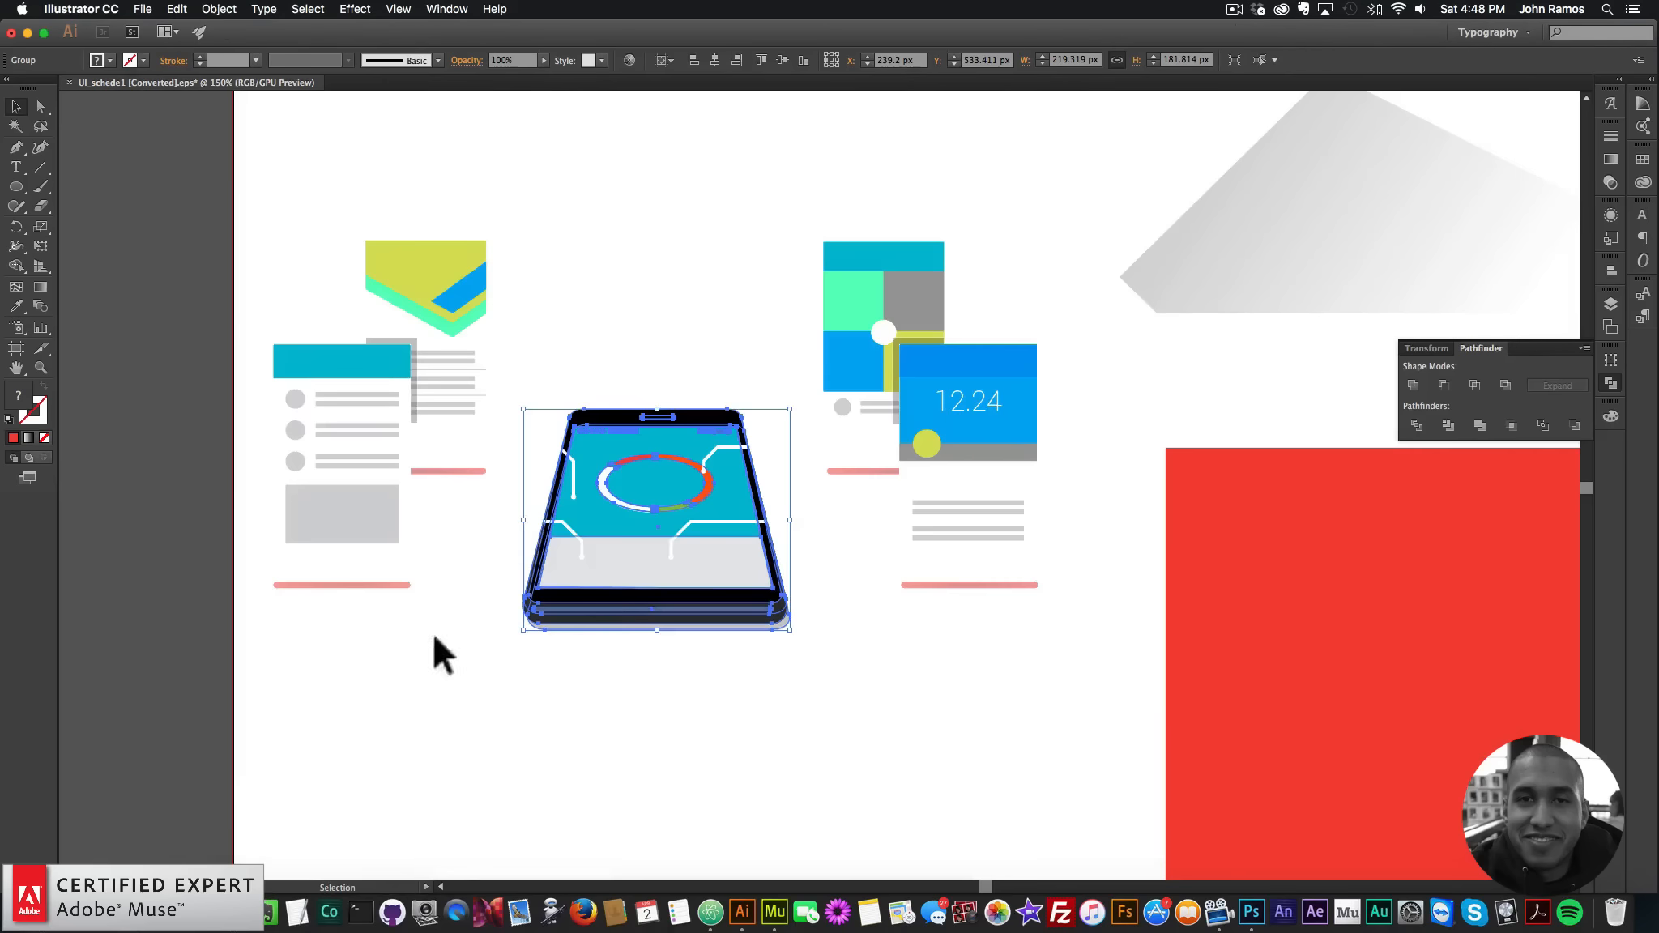
{"action": "left_click_drag", "start_coordinate": [807, 492], "coordinate": [980, 361]}
{"action": "key", "text": "super+c"}
{"action": "left_click", "coordinate": [775, 911]}
{"action": "key", "text": "super+v"}
- Copy the red background's hex value F44336 from Illustrator's colour picker
{"action": "left_click", "coordinate": [1520, 525]}
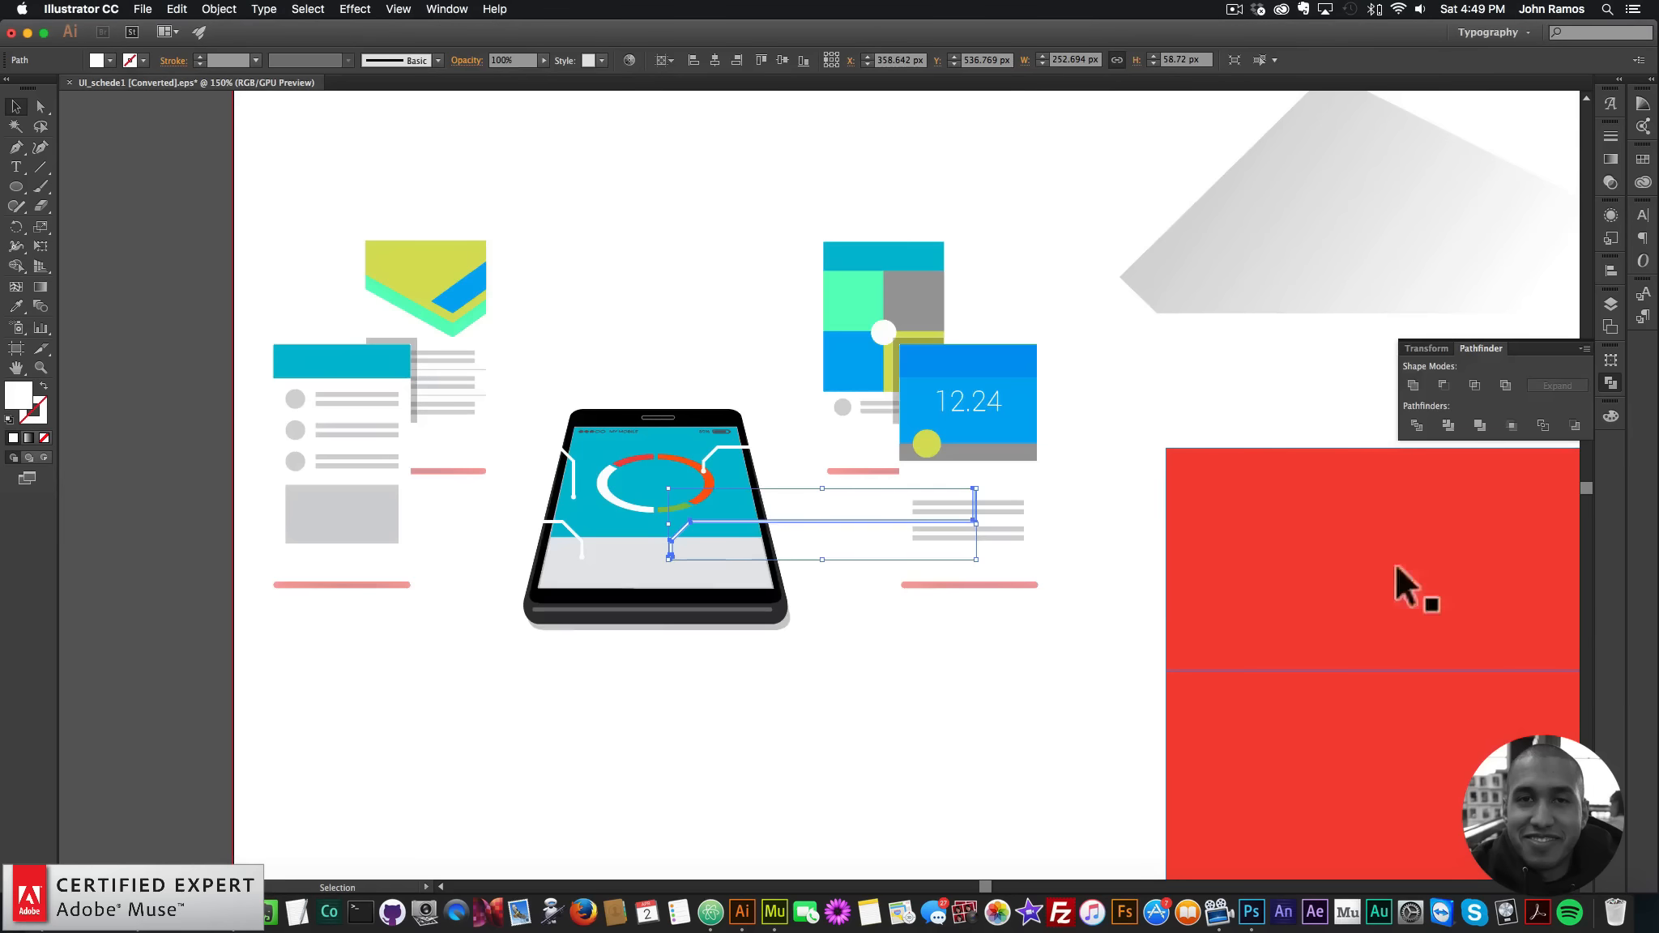
{"action": "left_click", "coordinate": [1406, 543]}
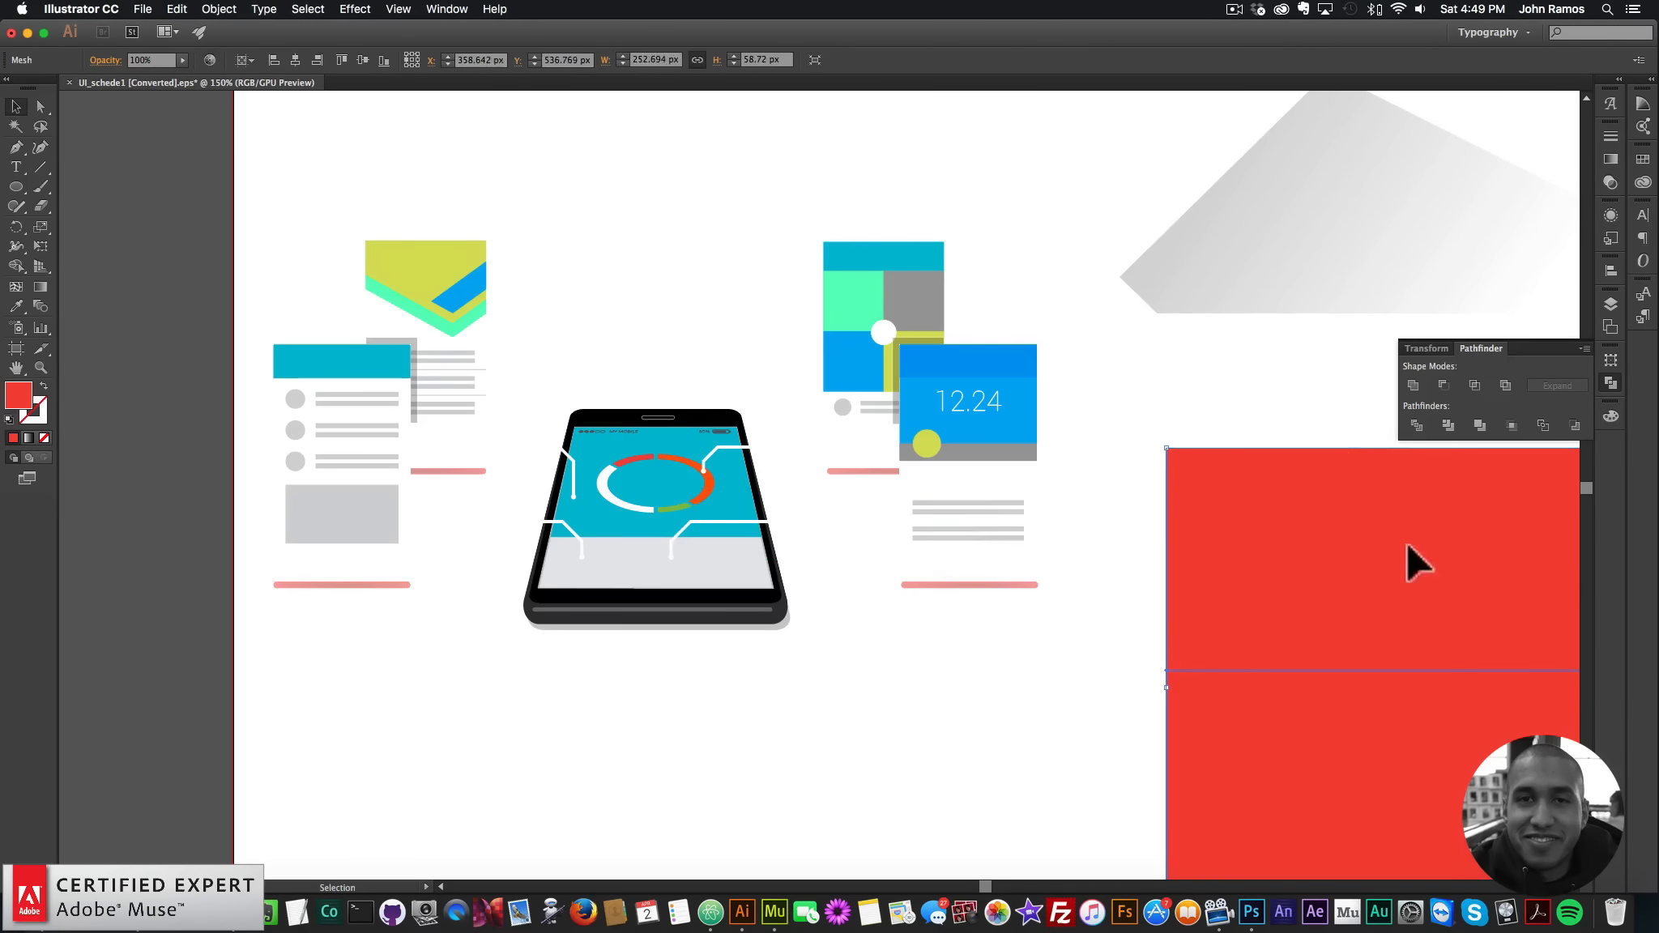
{"action": "double_click", "coordinate": [18, 395]}
{"action": "key", "text": "super+c"}
{"action": "left_click", "coordinate": [834, 203]}
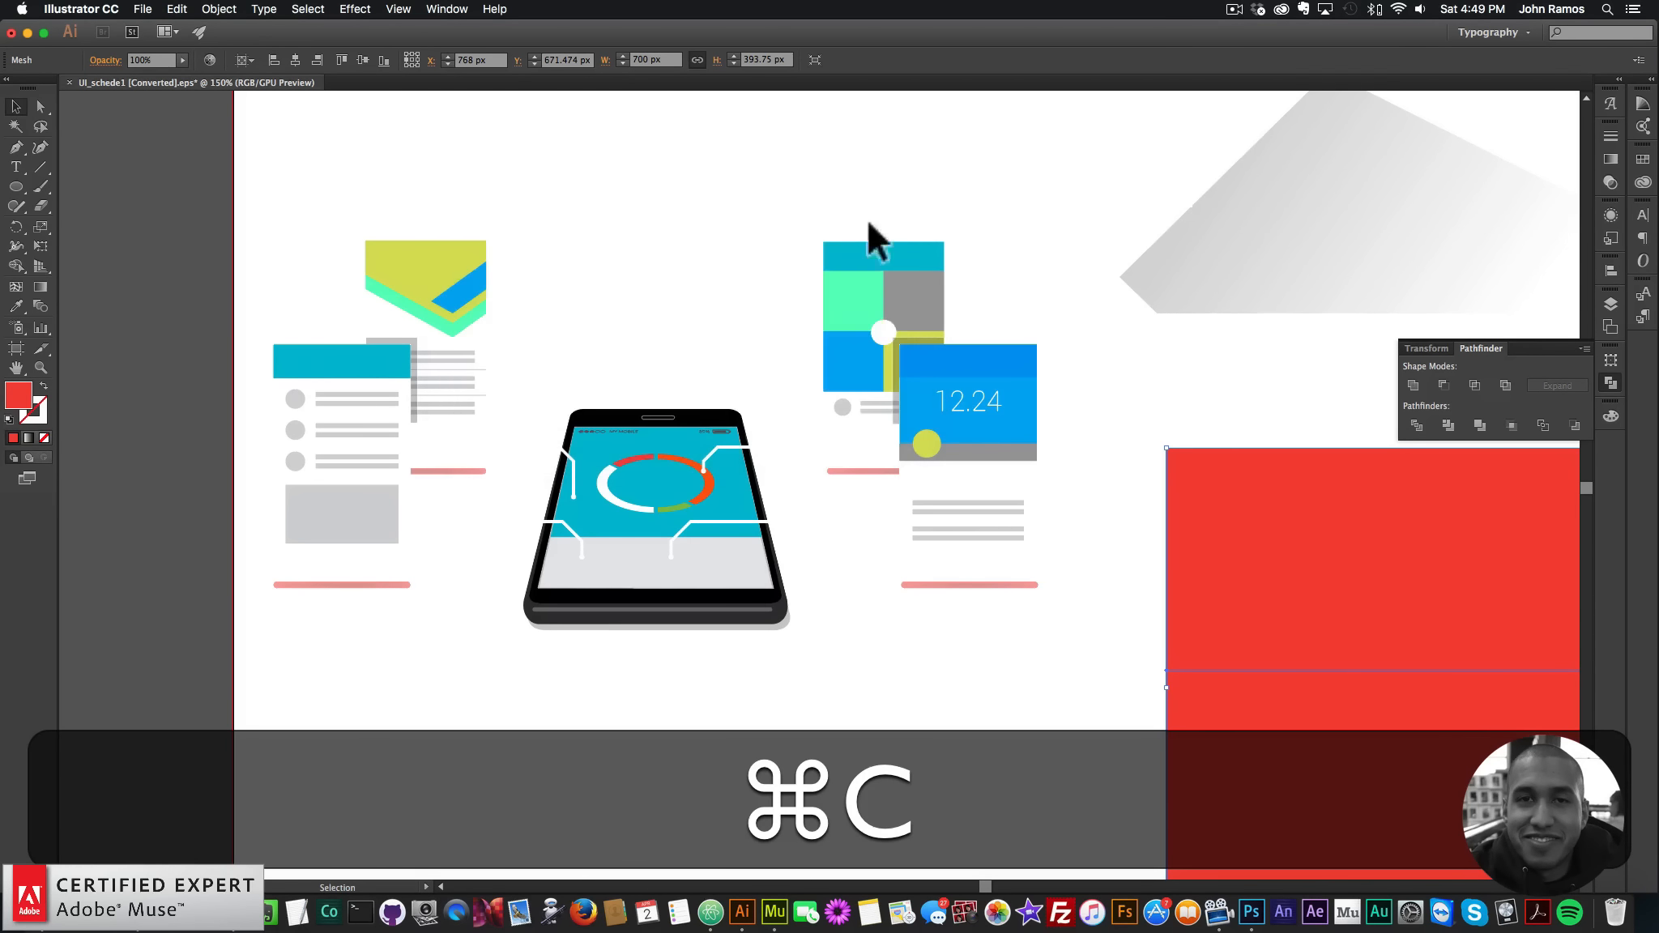
{"action": "left_click", "coordinate": [783, 907]}
{"action": "left_click", "coordinate": [632, 255]}
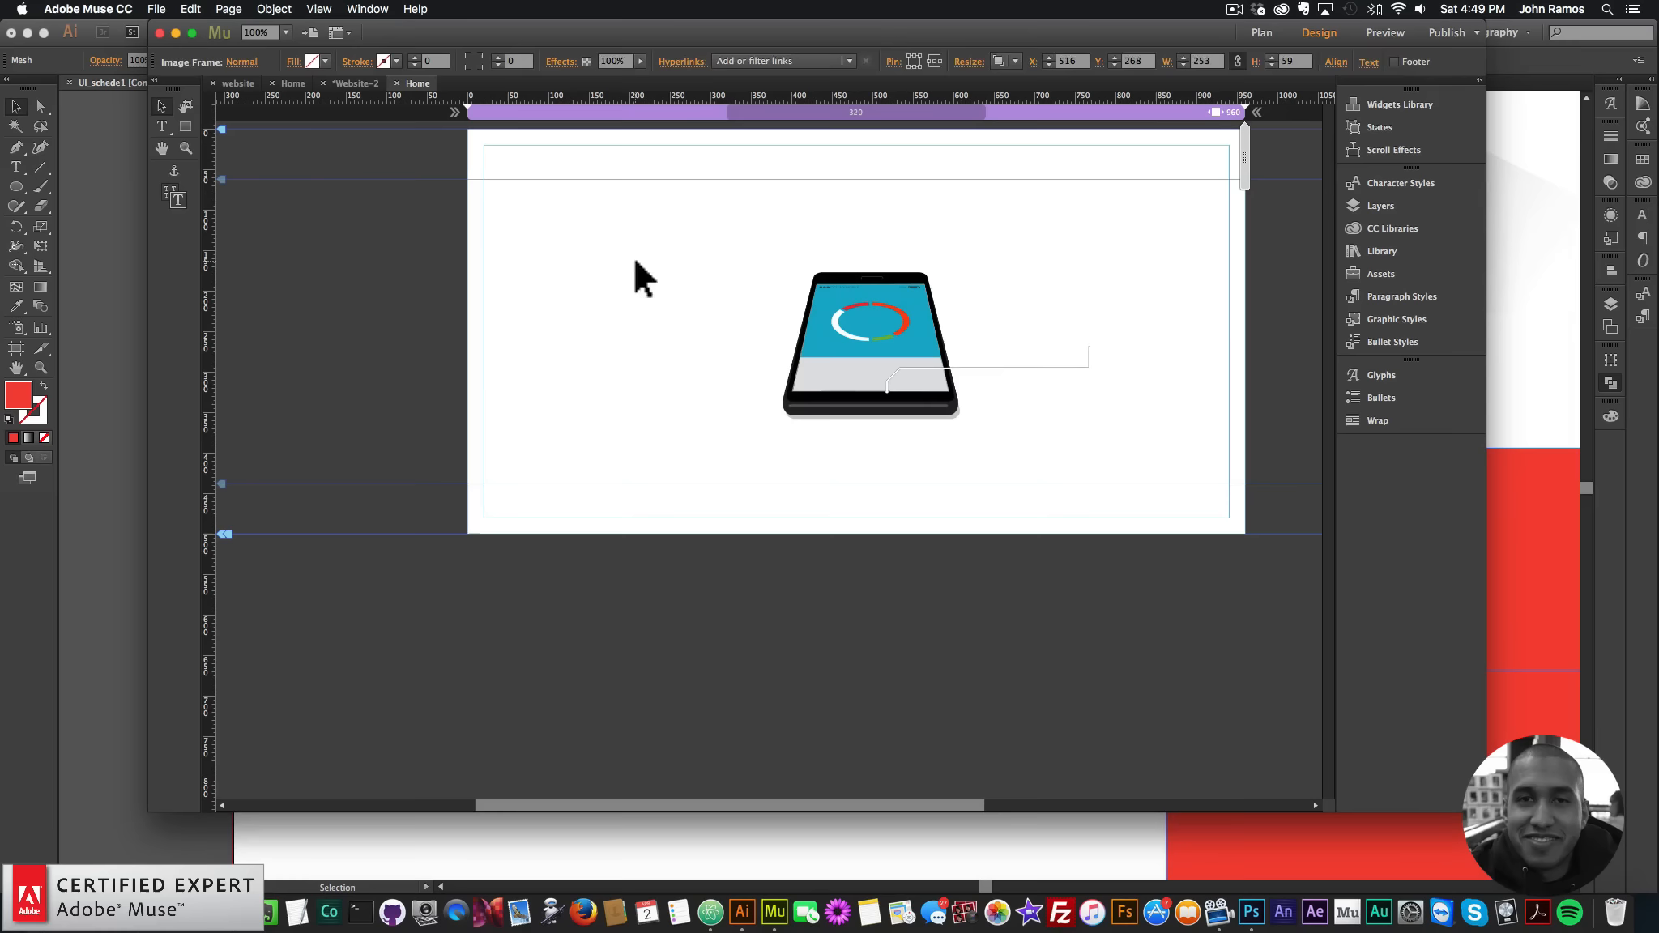
- Set the Muse browser fill to red F44336 and save it as a new swatch
{"action": "left_click", "coordinate": [68, 371]}
{"action": "double_click", "coordinate": [18, 396]}
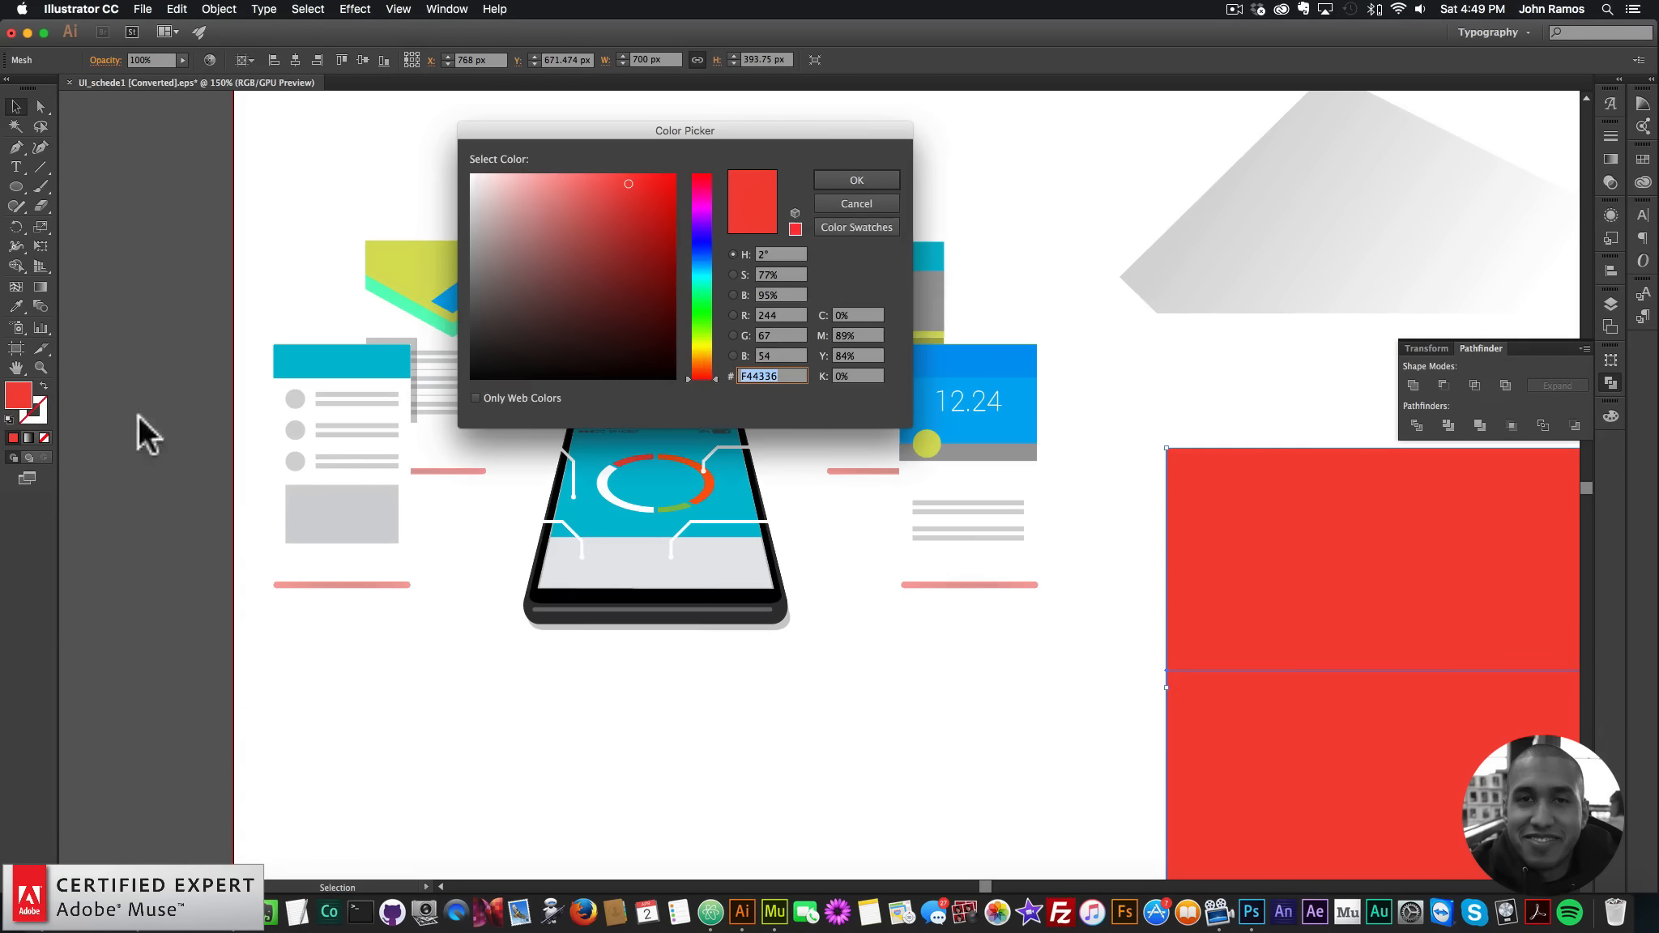
{"action": "key", "text": "super+c"}
{"action": "left_click", "coordinate": [768, 881]}
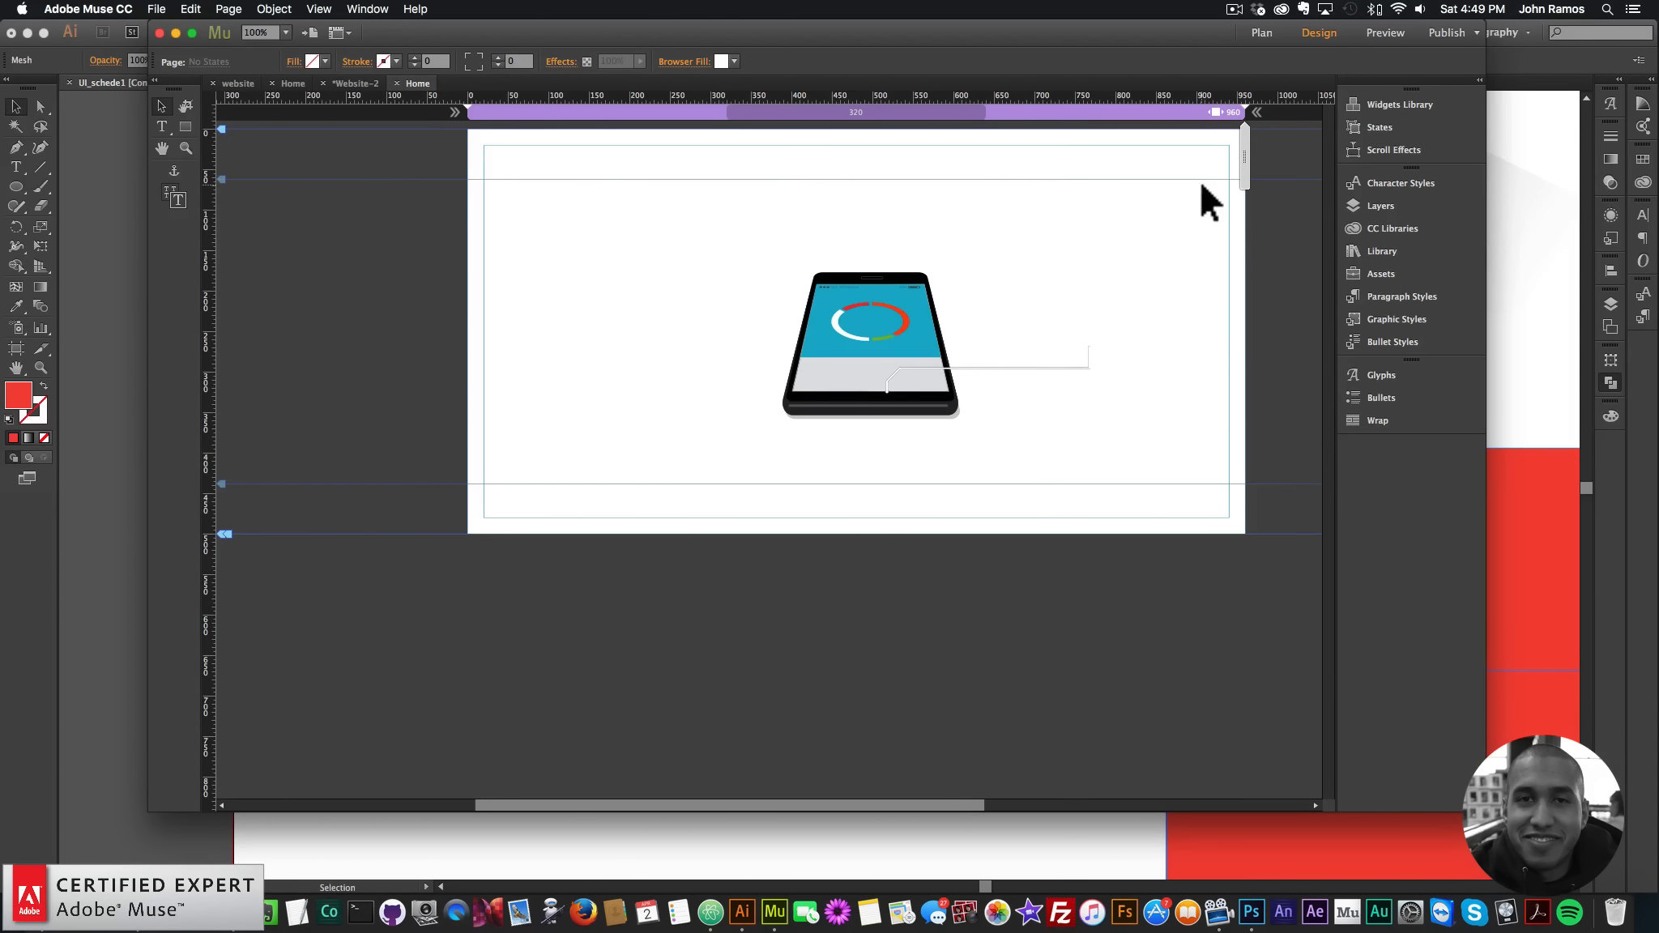
{"action": "left_click", "coordinate": [734, 61]}
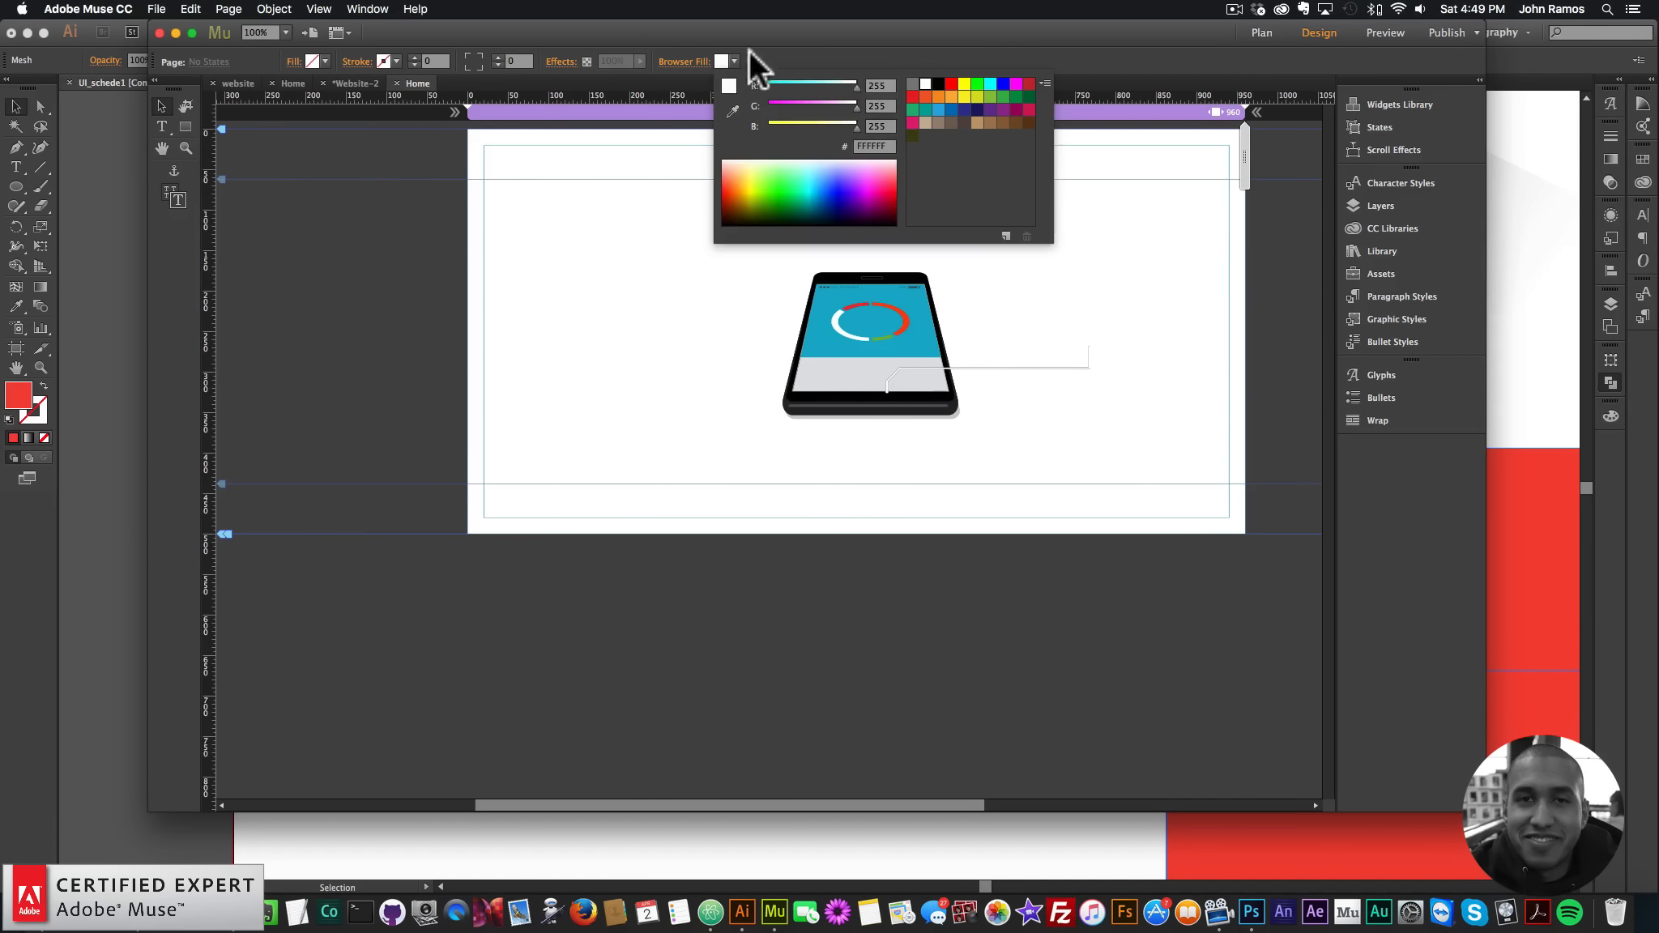
{"action": "left_click", "coordinate": [875, 145]}
{"action": "key", "text": "super+v"}
{"action": "key", "text": "Return"}
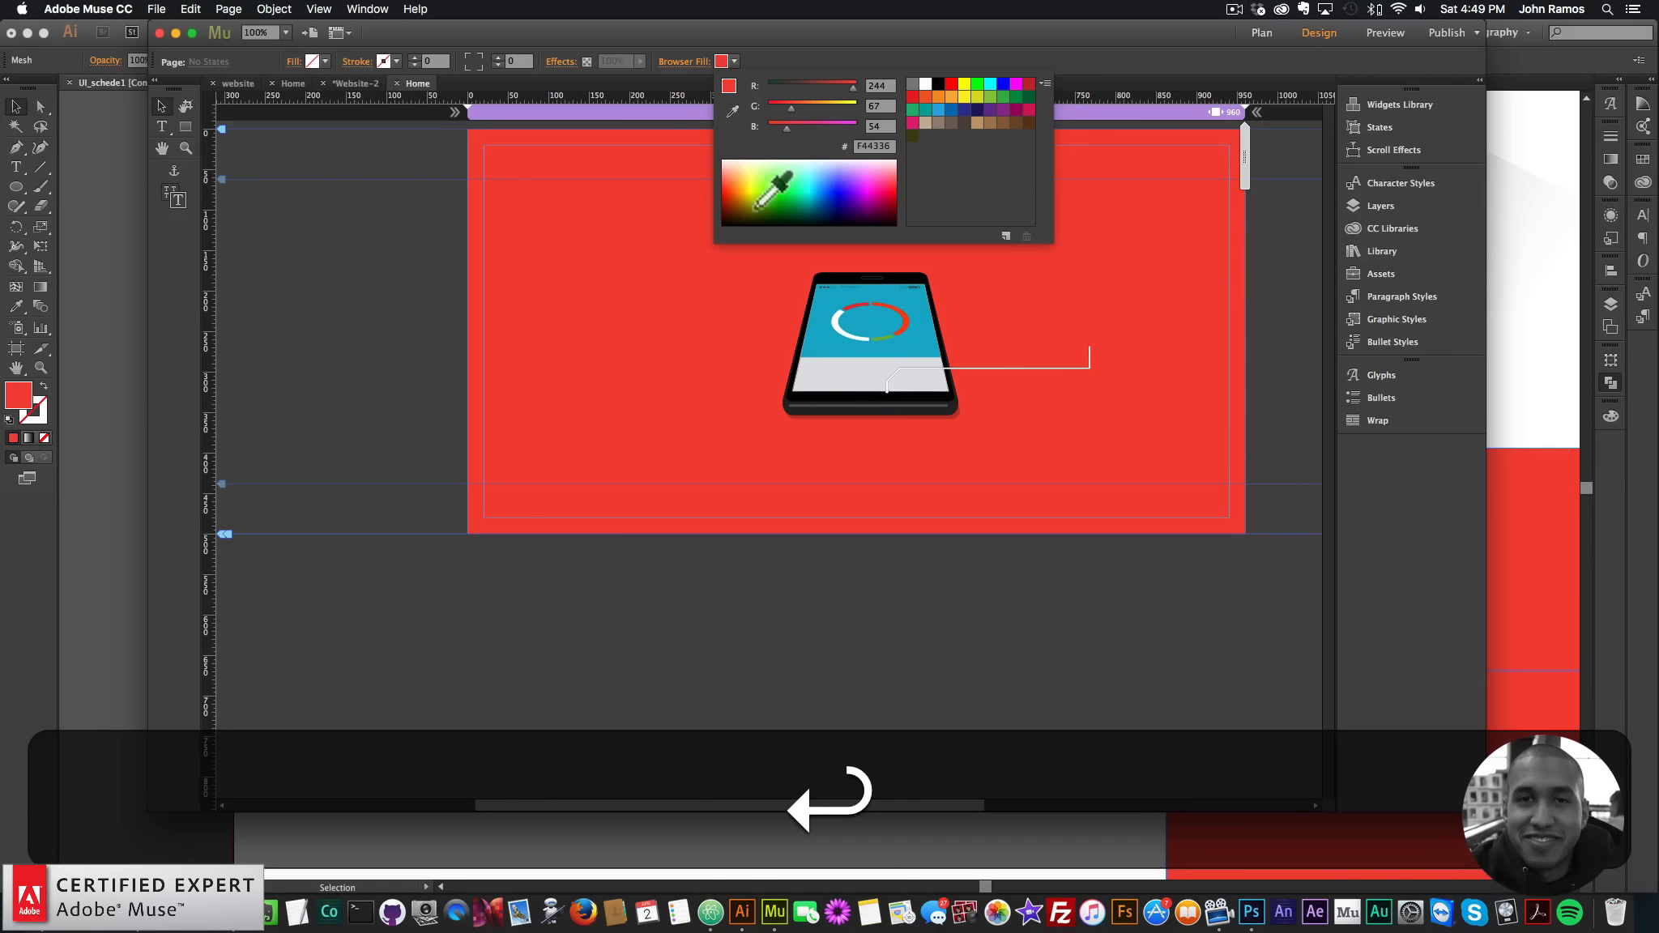
{"action": "left_click", "coordinate": [1006, 236]}
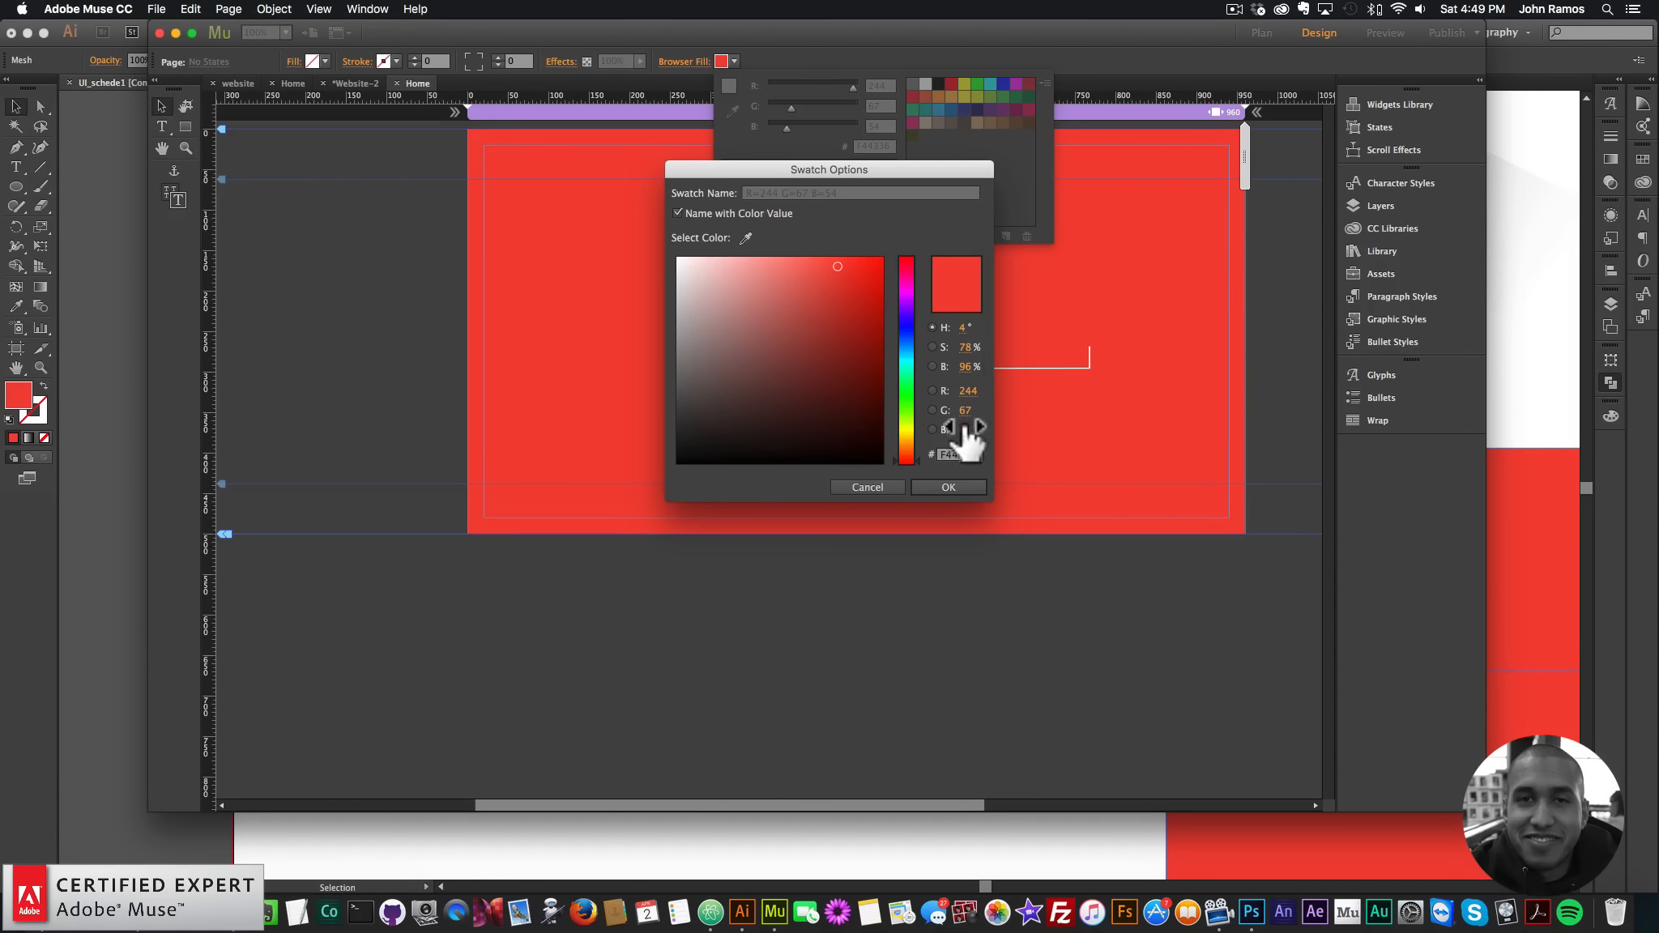
{"action": "left_click", "coordinate": [947, 487]}
- Move the connector line up and right, then nudge it slightly left beside the phone
{"action": "left_click", "coordinate": [1051, 387]}
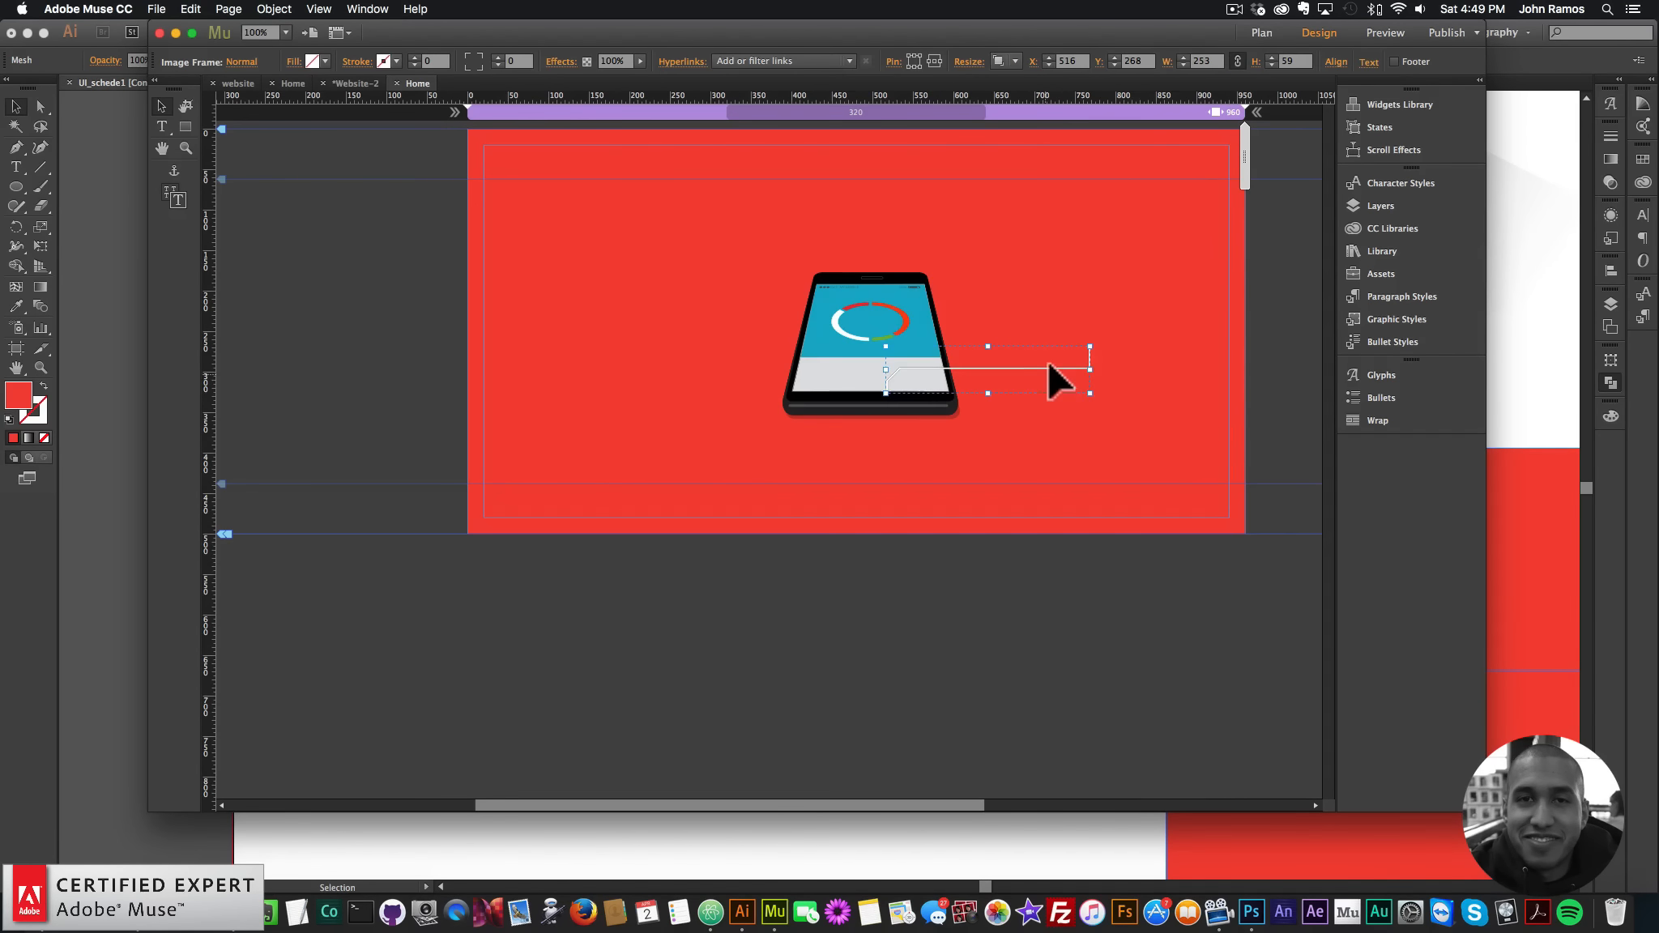
{"action": "left_click_drag", "start_coordinate": [1049, 363], "coordinate": [1080, 350]}
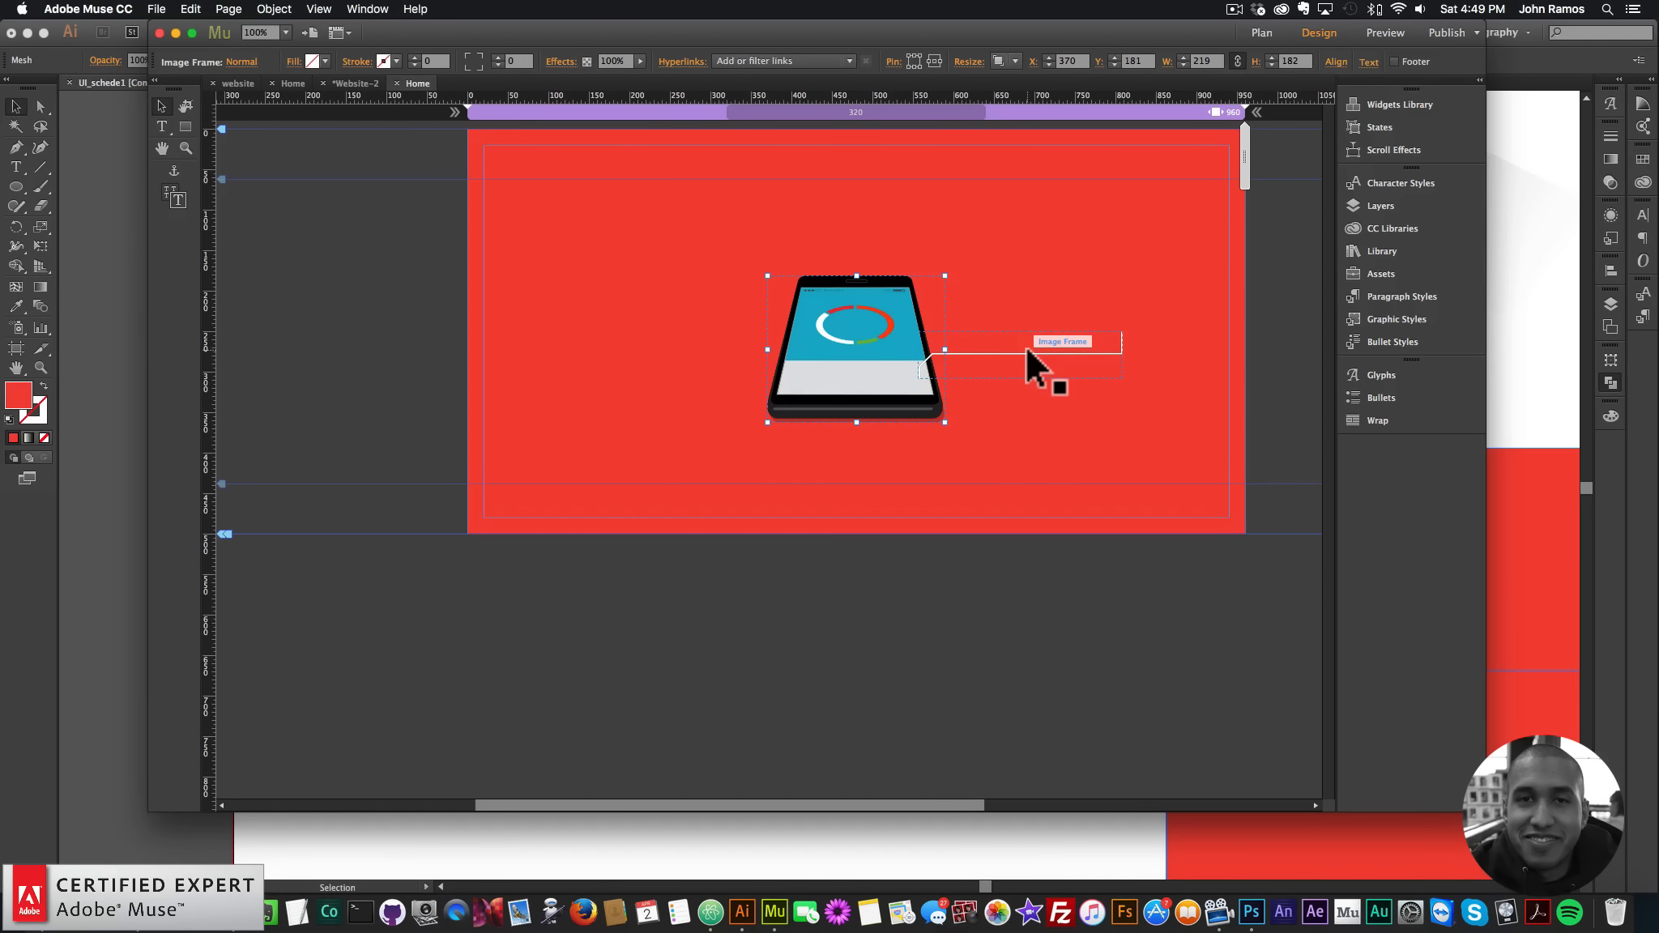
{"action": "left_click", "coordinate": [1042, 349]}
{"action": "key", "text": "Left"}
{"action": "key", "text": "Left"}
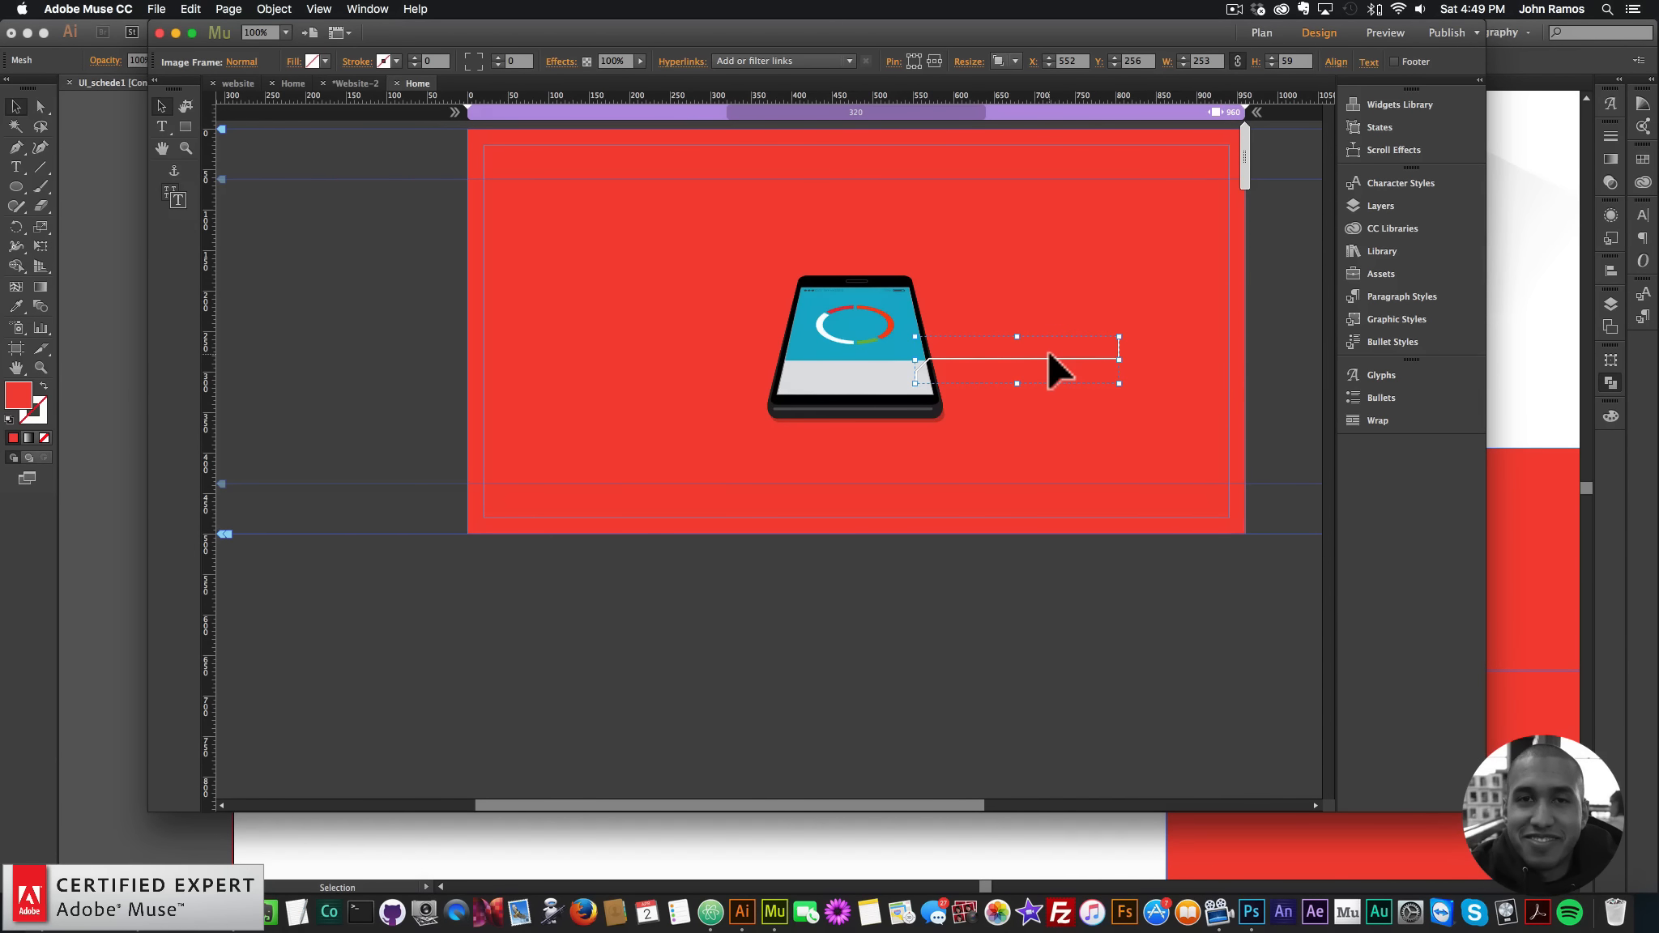
{"action": "key", "text": "Left"}
{"action": "key", "text": "Left"}
{"action": "key", "text": "Left"}
{"action": "key", "text": "Left"}
{"action": "key", "text": "Left"}
{"action": "key", "text": "Left"}
{"action": "key", "text": "Left"}
- Paste a second connector line into Muse and place it beside the phone's top
{"action": "left_click", "coordinate": [826, 857]}
{"action": "left_click", "coordinate": [862, 168]}
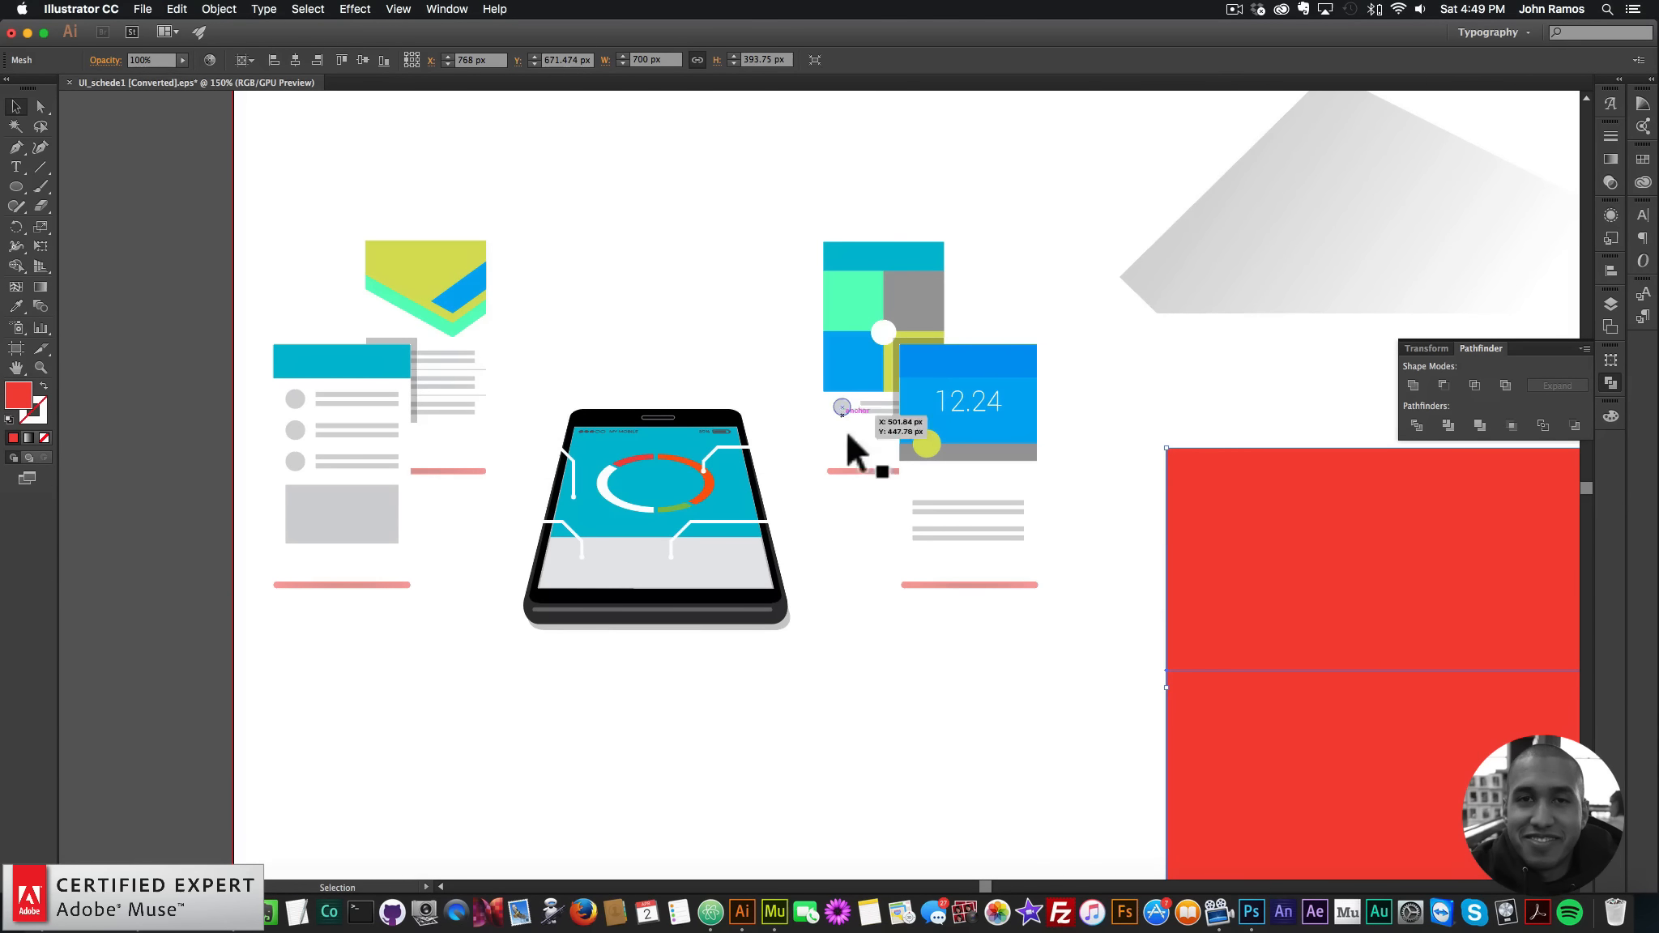
{"action": "left_click", "coordinate": [782, 447]}
{"action": "key", "text": "super+c"}
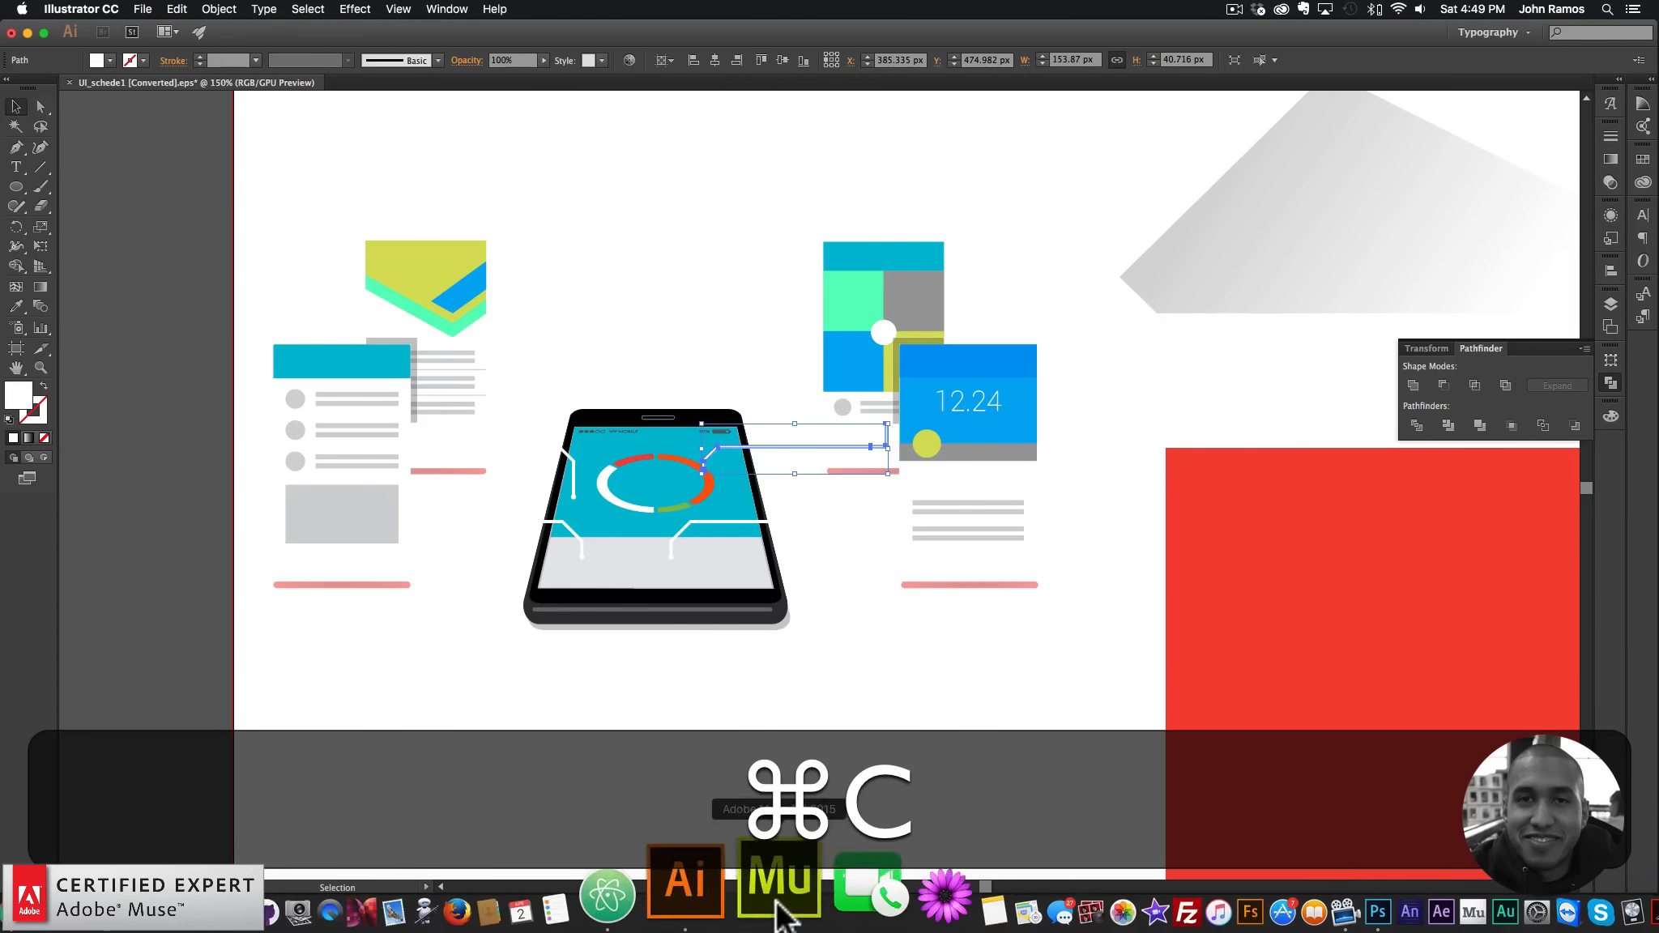
{"action": "left_click", "coordinate": [781, 908]}
{"action": "key", "text": "super+v"}
{"action": "left_click_drag", "start_coordinate": [752, 529], "coordinate": [921, 298]}
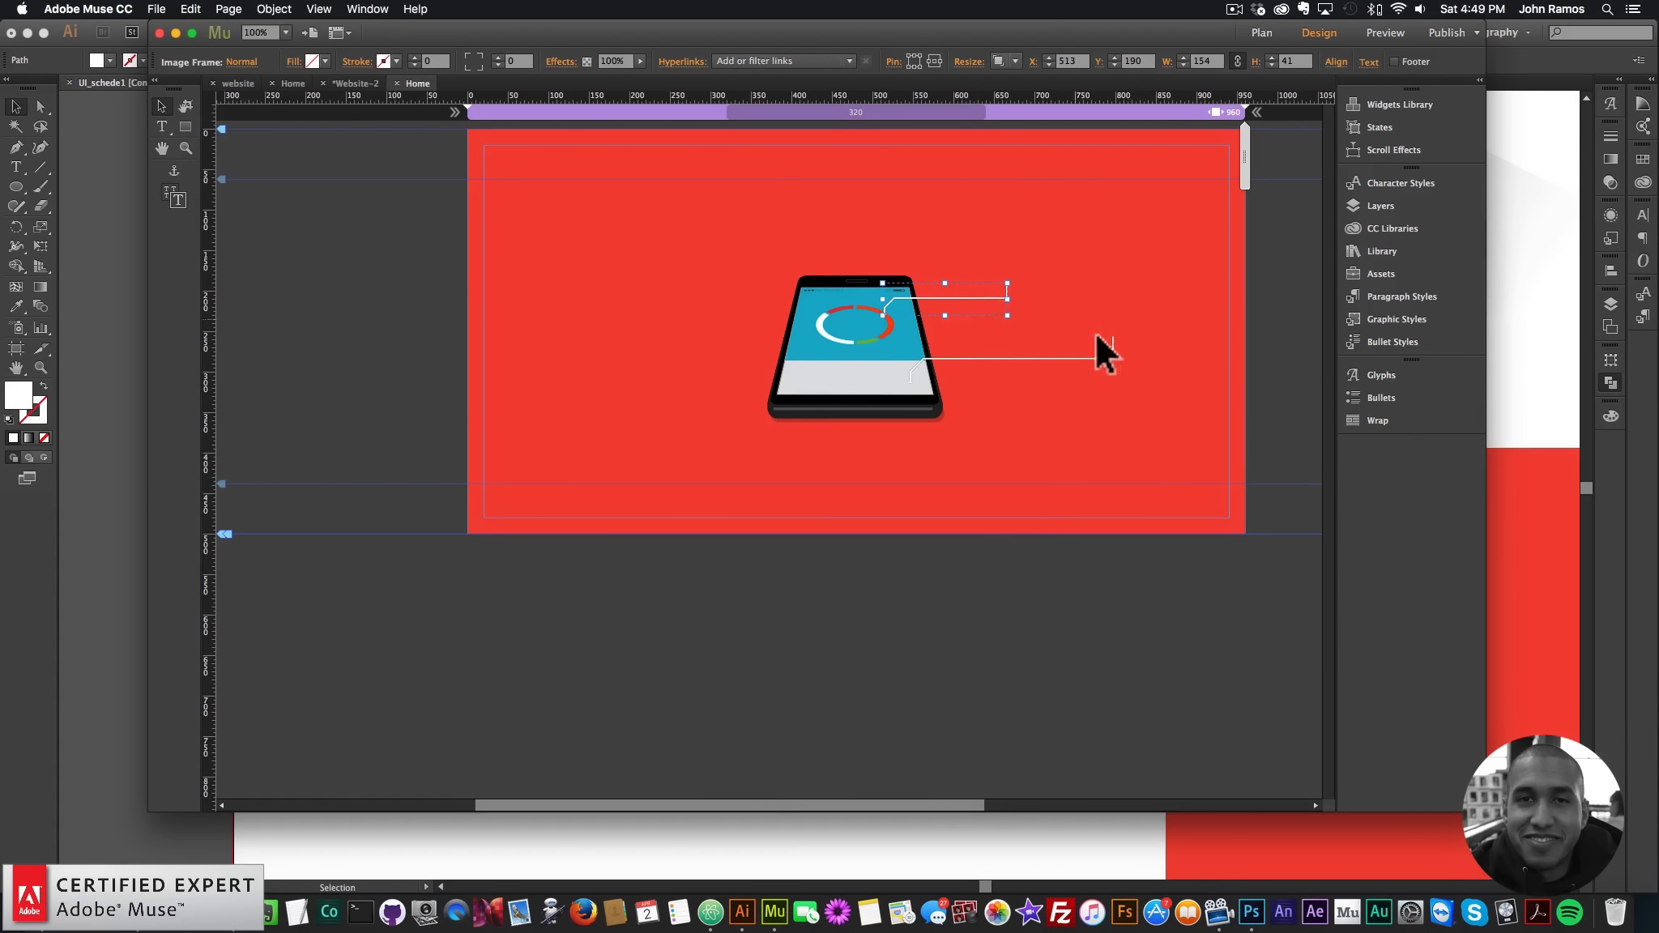
{"action": "left_click", "coordinate": [1091, 354]}
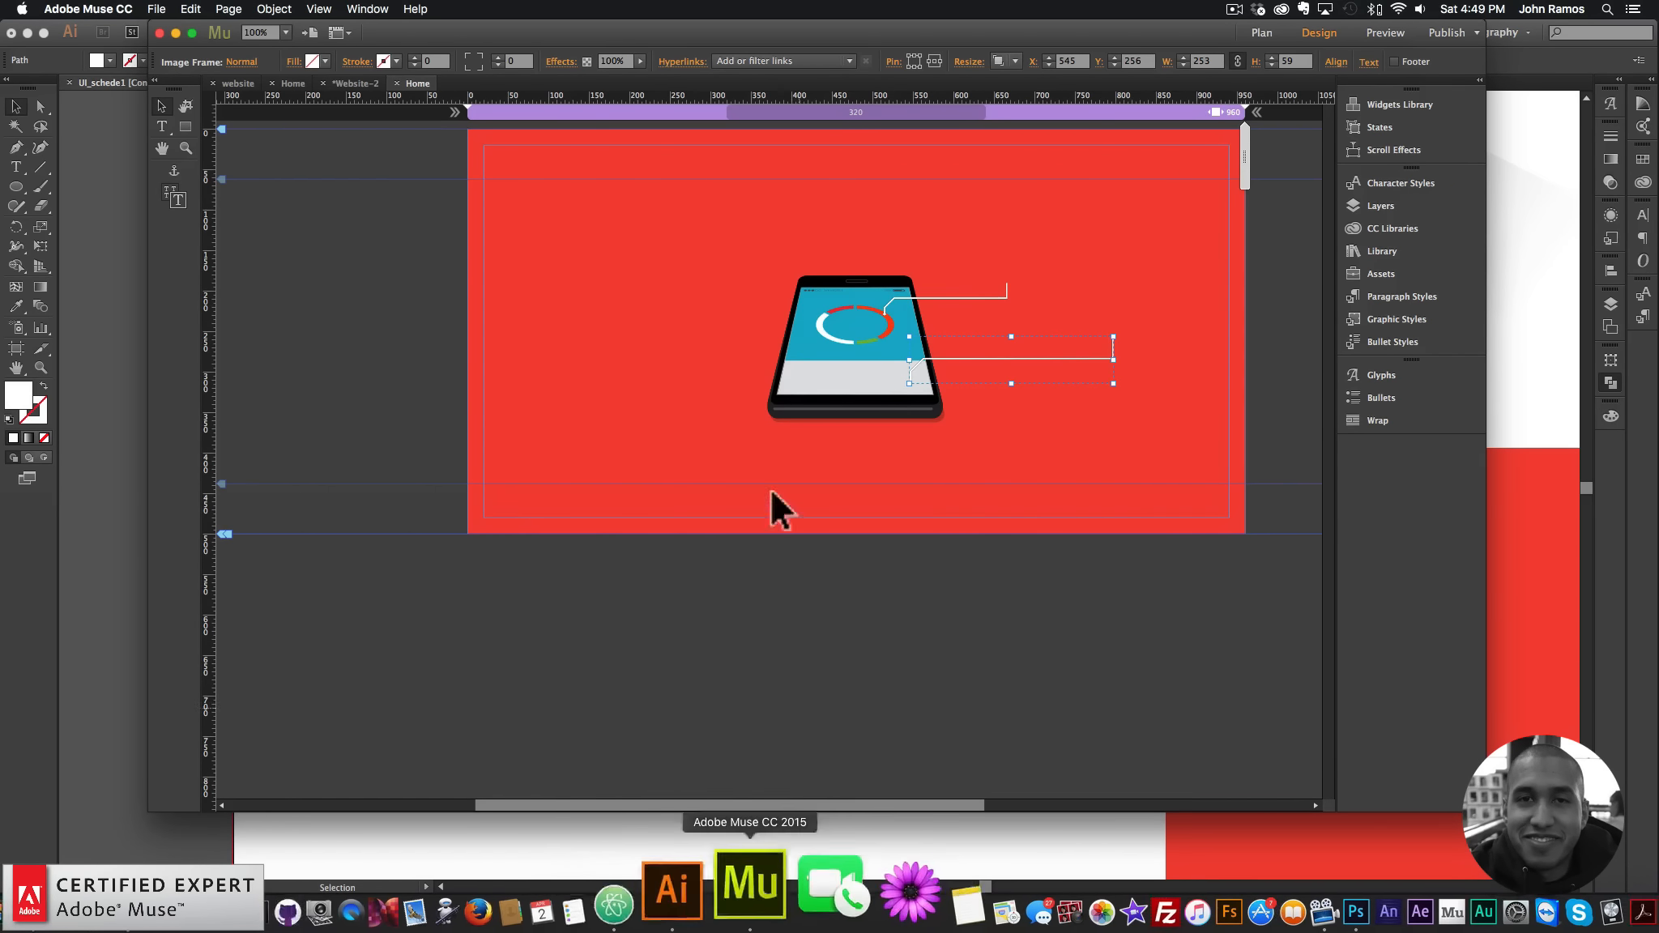
- Copy a third connector line into Muse and place it on the phone's left side
{"action": "left_click", "coordinate": [753, 909]}
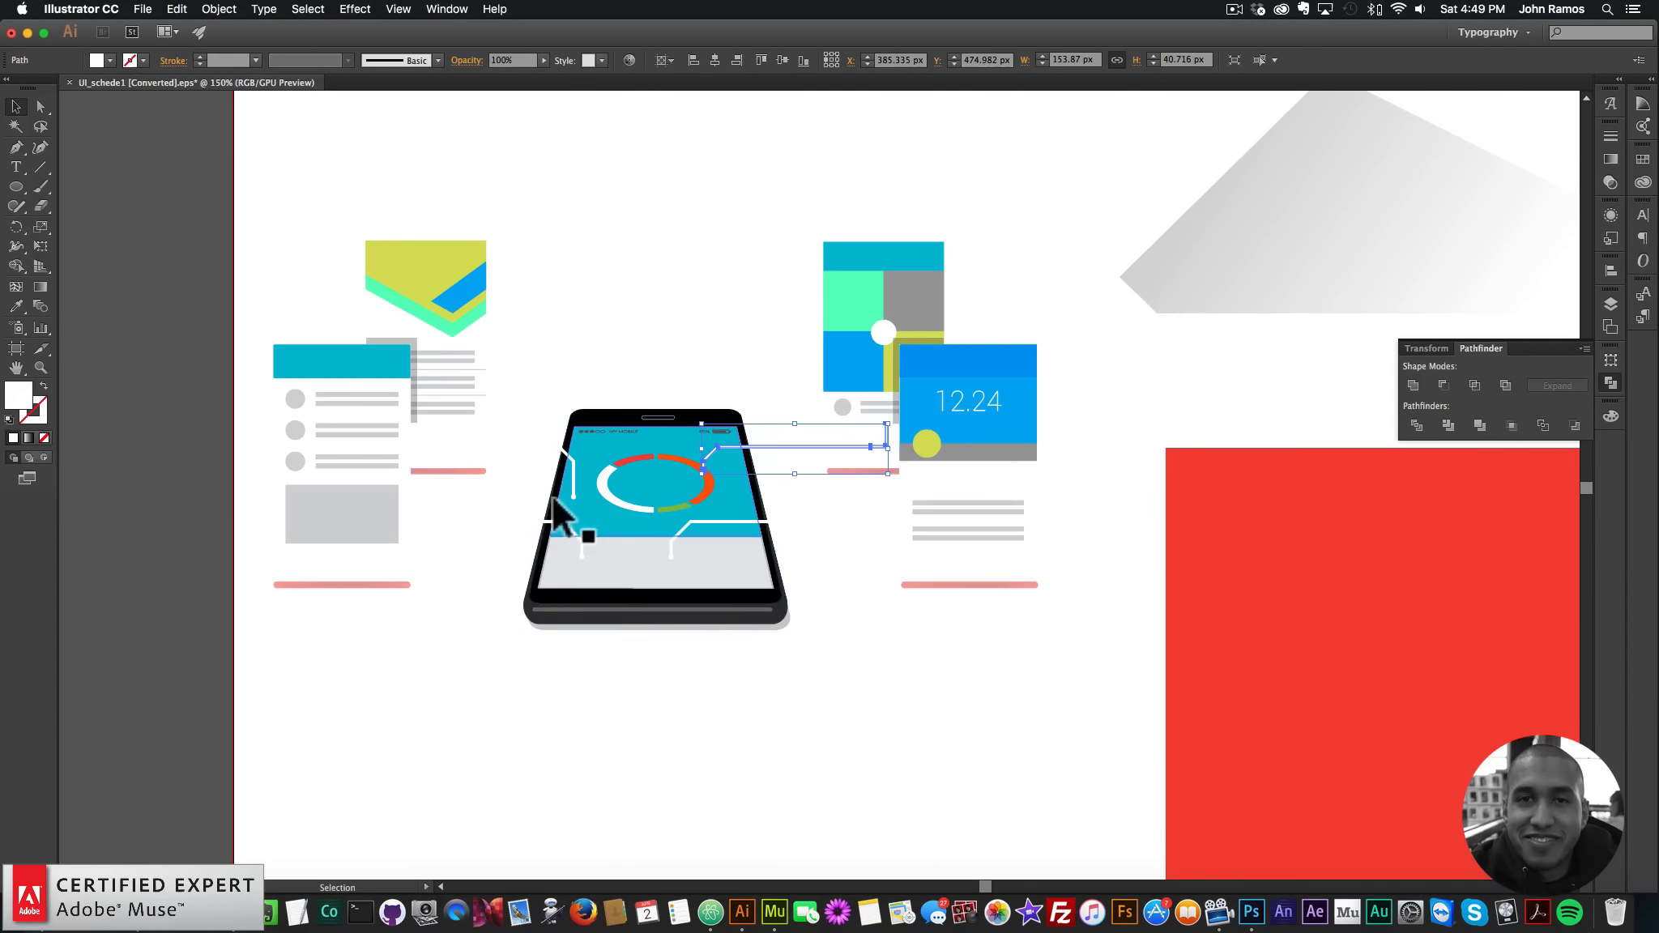
{"action": "left_click", "coordinate": [518, 522]}
{"action": "key", "text": "cmd+c"}
{"action": "left_click", "coordinate": [758, 883]}
{"action": "key", "text": "cmd+v"}
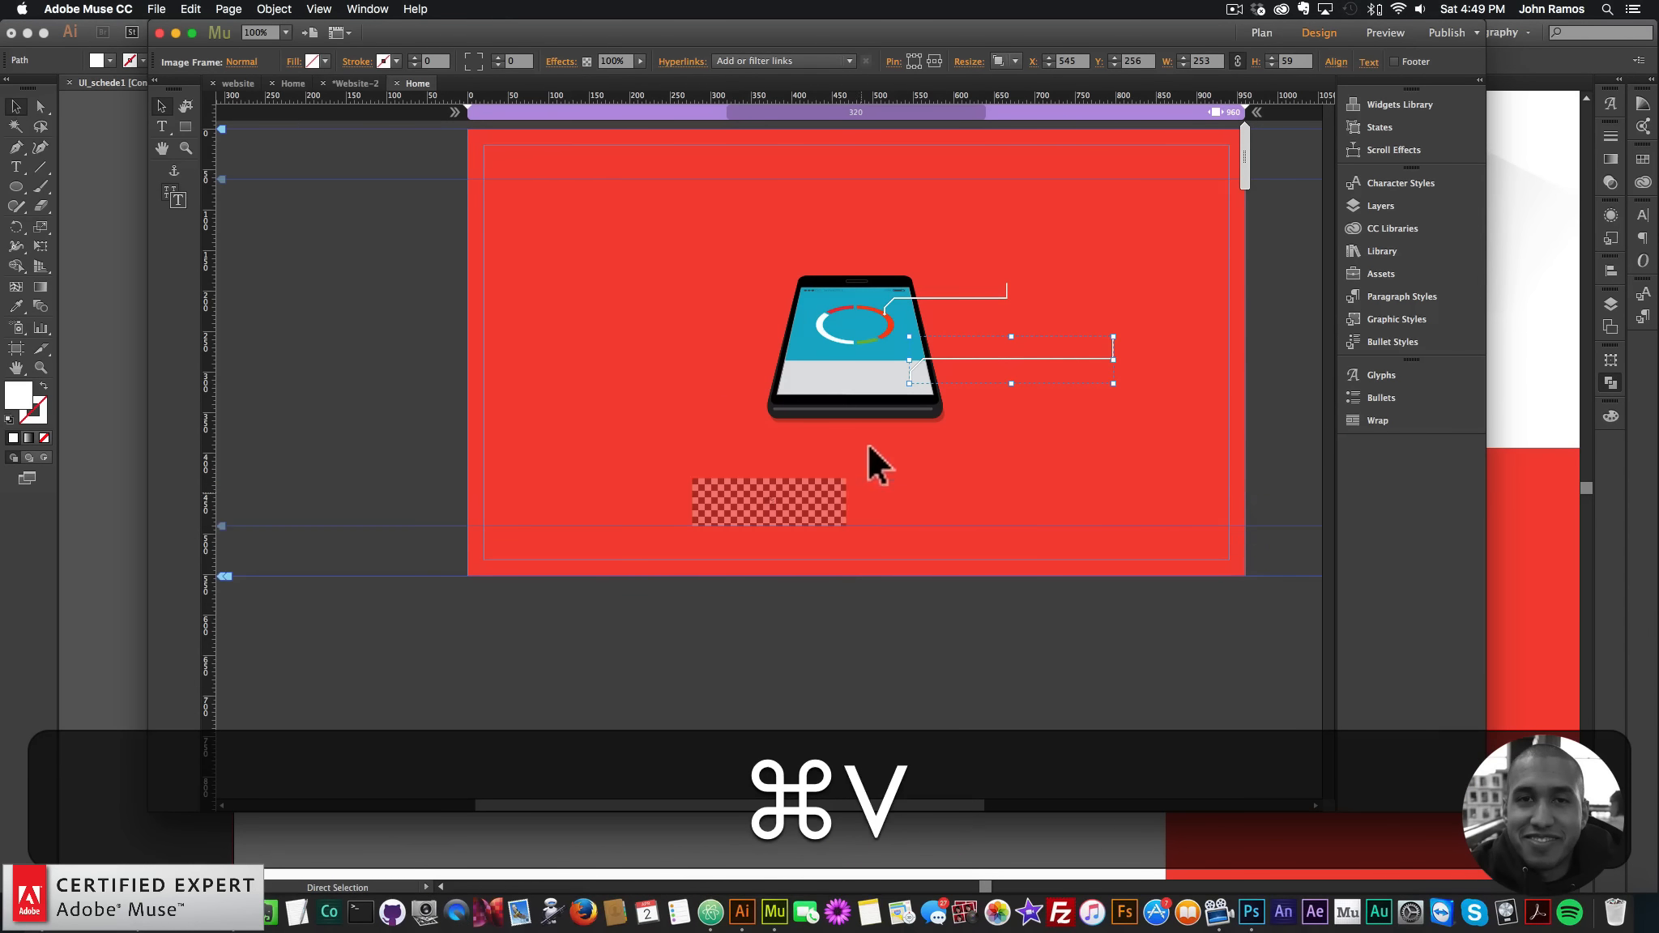
{"action": "left_click_drag", "start_coordinate": [814, 519], "coordinate": [759, 368]}
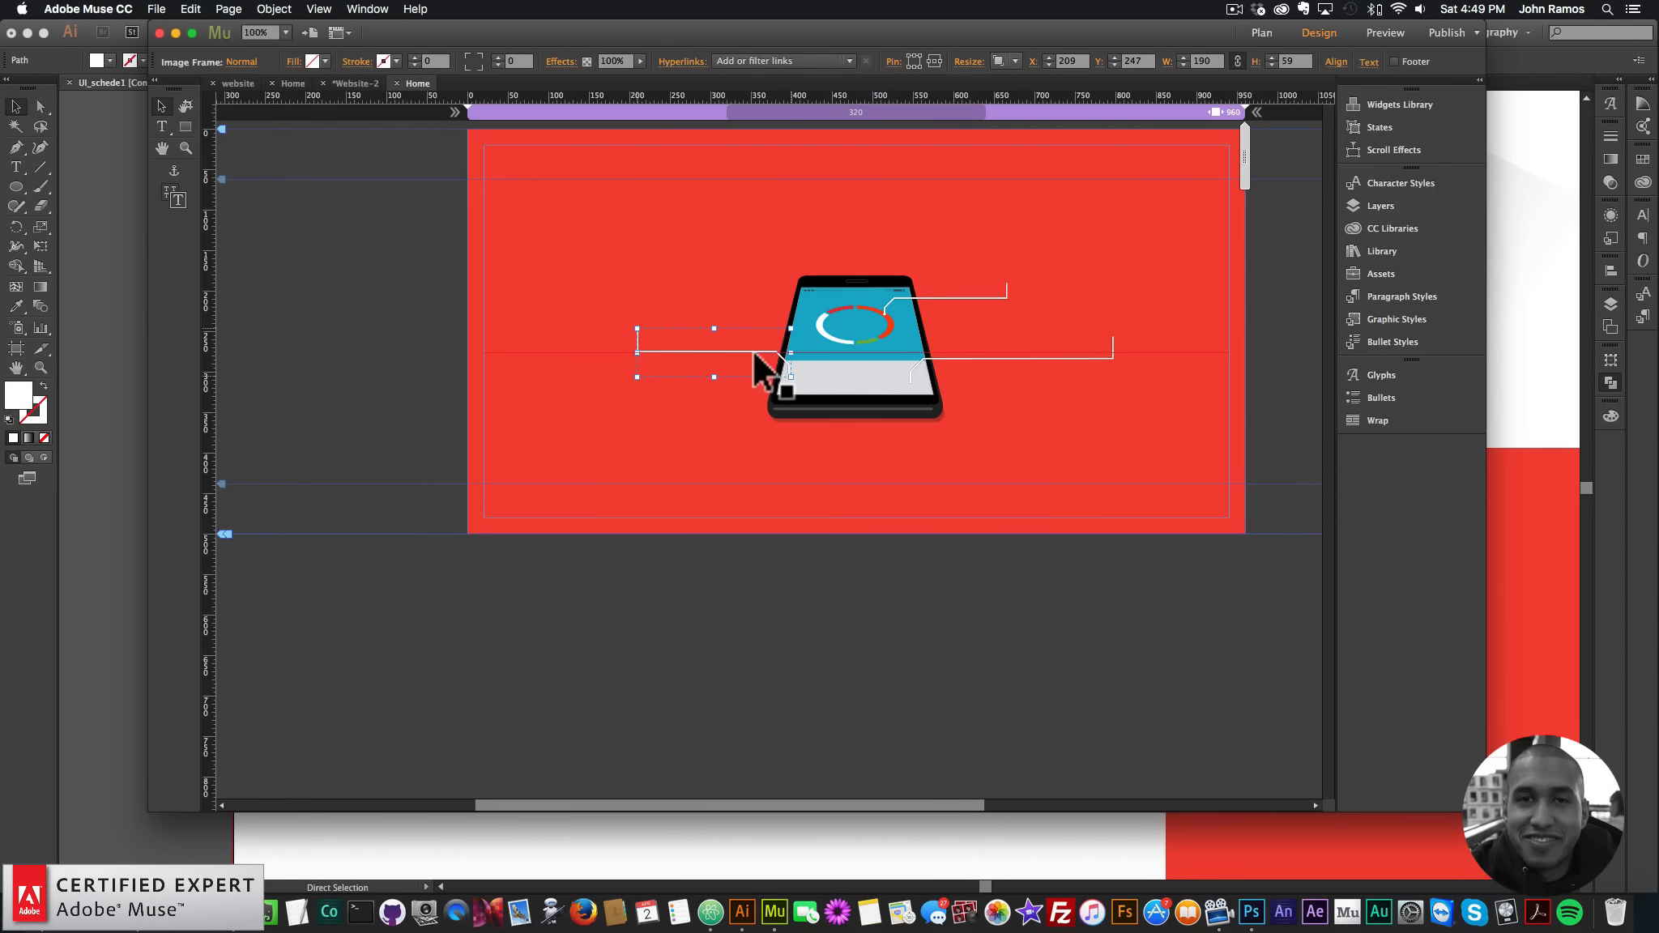
- Copy a fourth connector line into Muse and place it at the phone's top-left
{"action": "left_click", "coordinate": [744, 912]}
{"action": "left_click", "coordinate": [529, 474]}
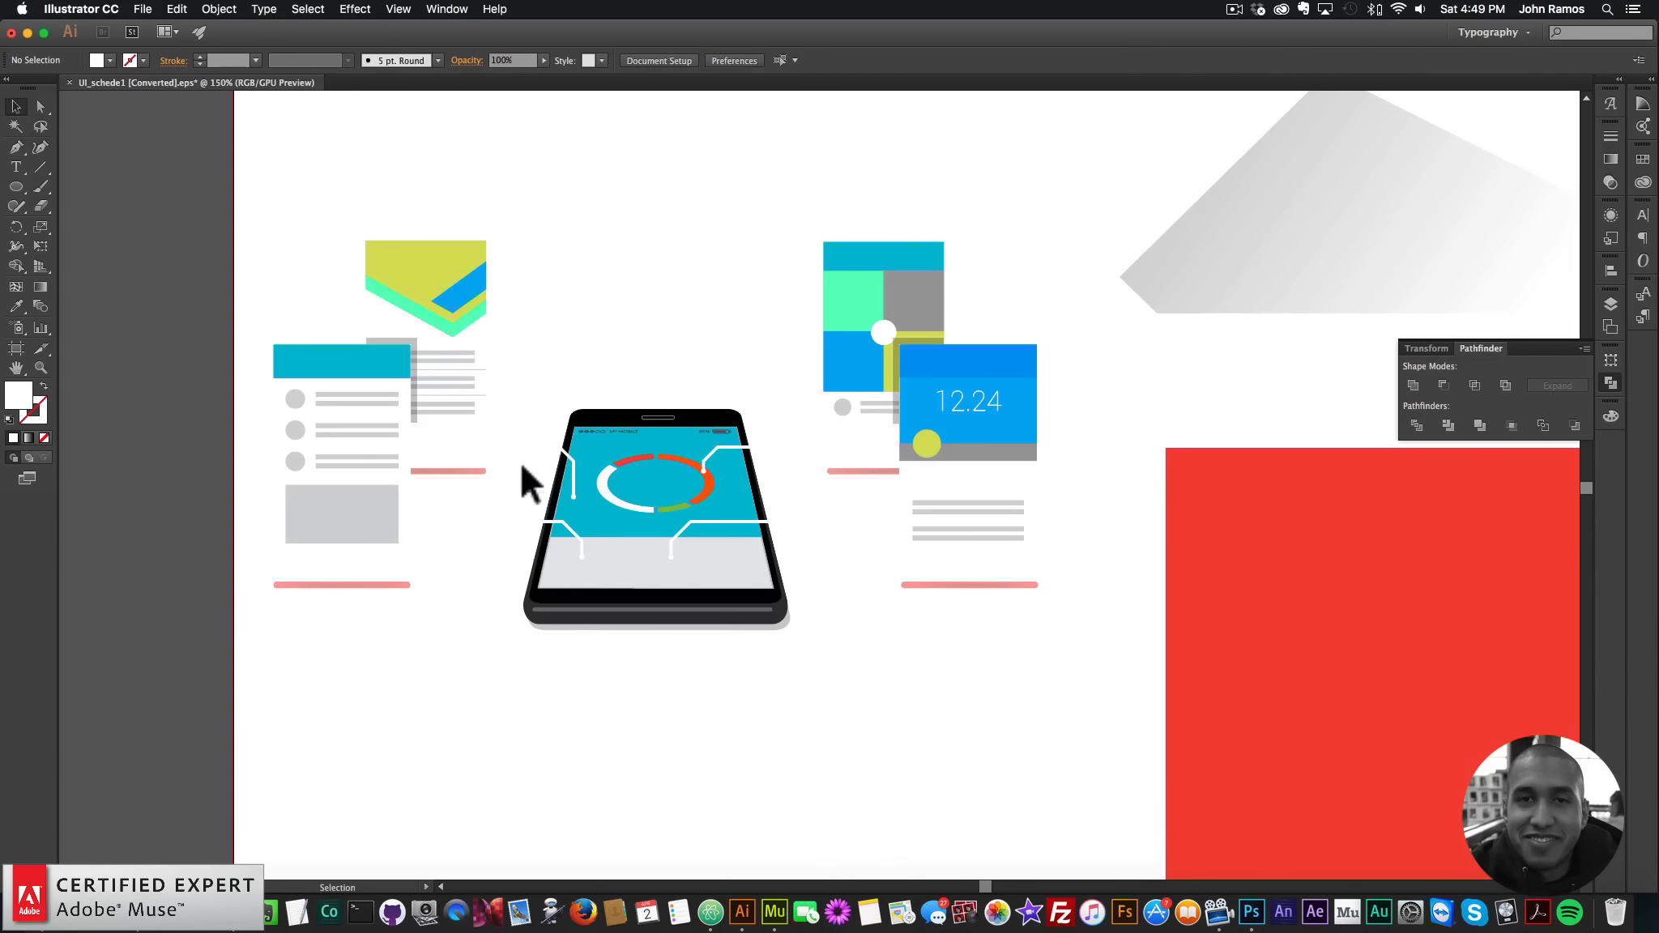
{"action": "key", "text": "super+c"}
{"action": "left_click", "coordinate": [539, 466]}
{"action": "key", "text": "super+c"}
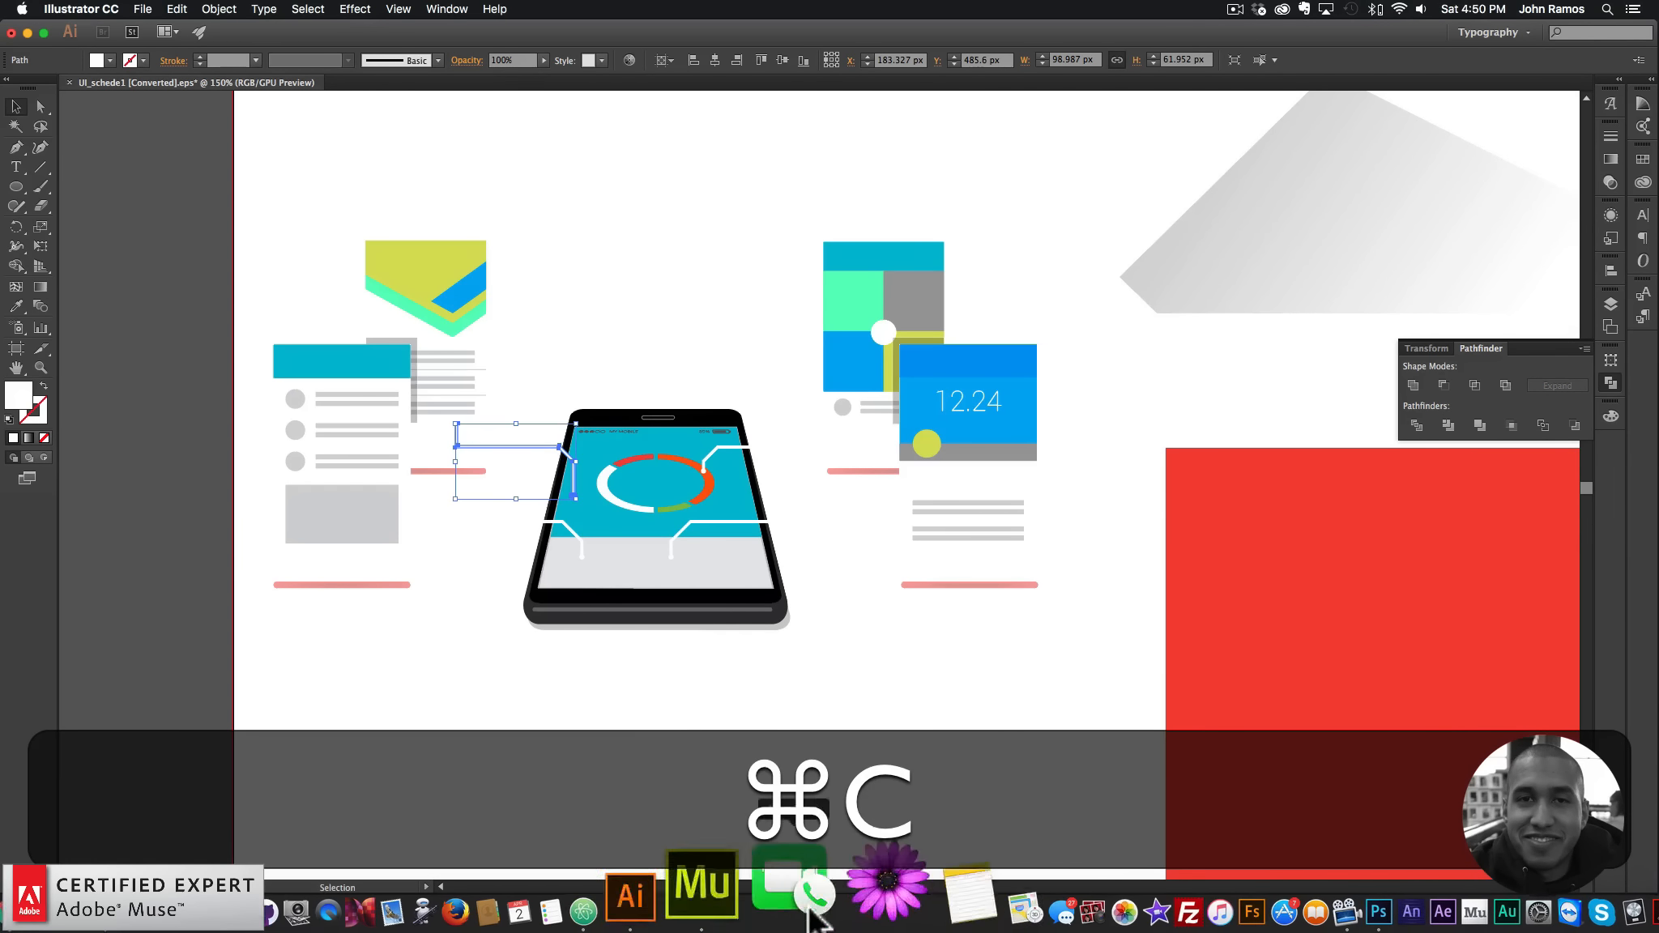
{"action": "left_click", "coordinate": [774, 912]}
{"action": "key", "text": "super+v"}
{"action": "left_click_drag", "start_coordinate": [770, 506], "coordinate": [780, 297]}
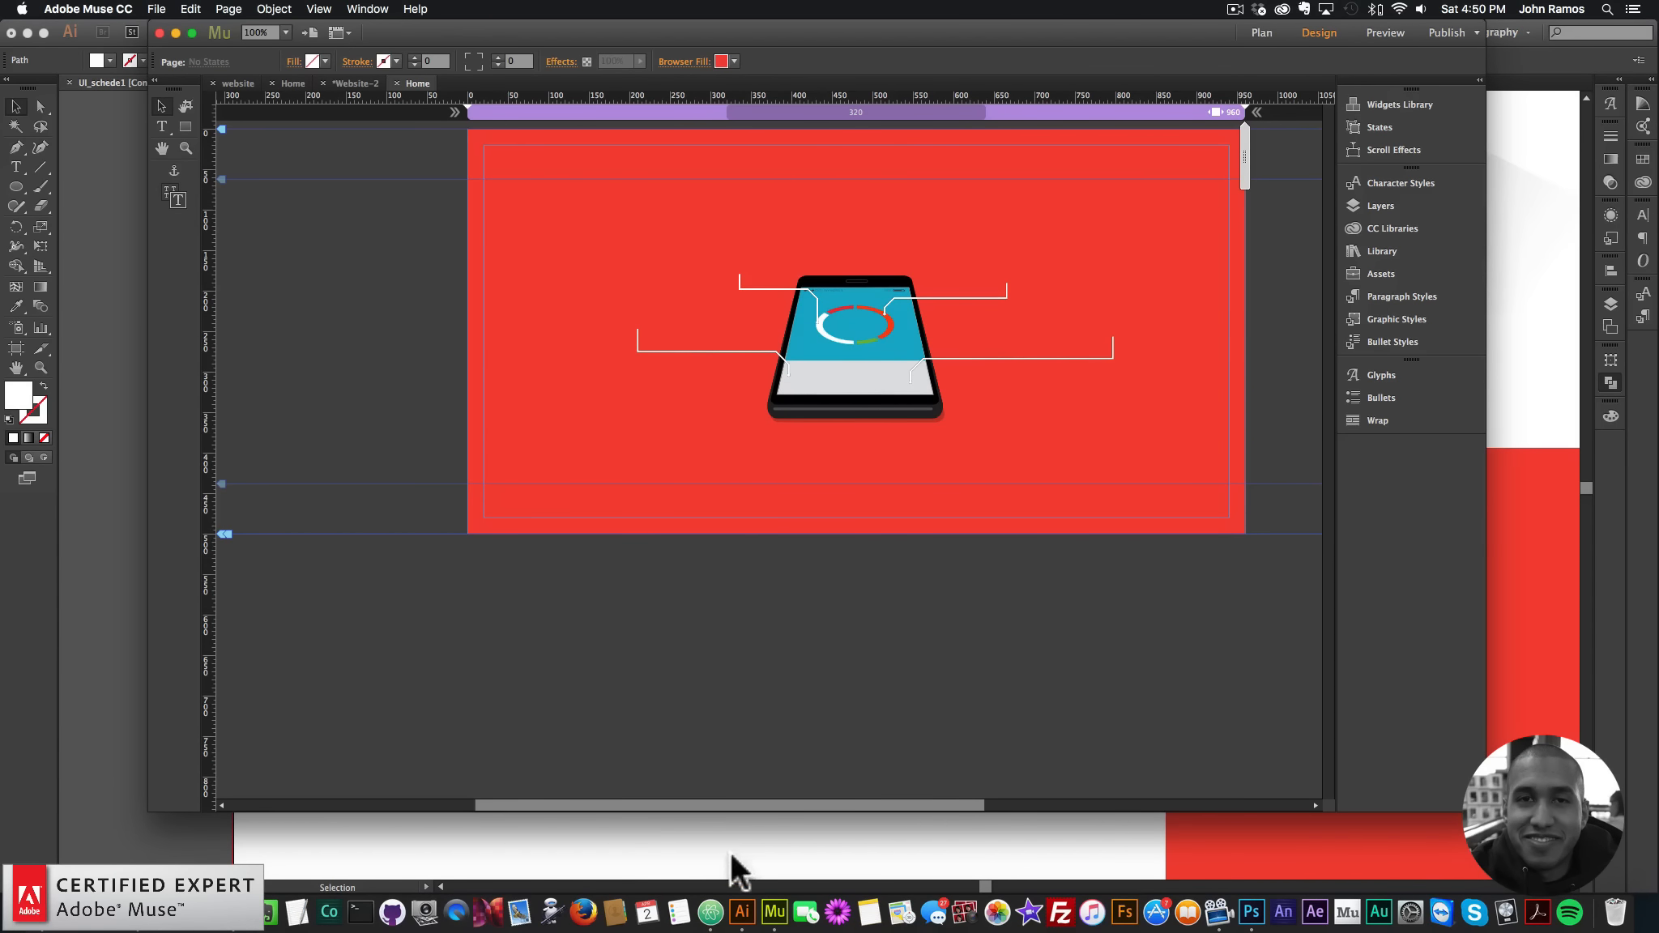
- Select the 12.24 screen card in the Illustrator artwork
{"action": "left_click", "coordinate": [743, 903]}
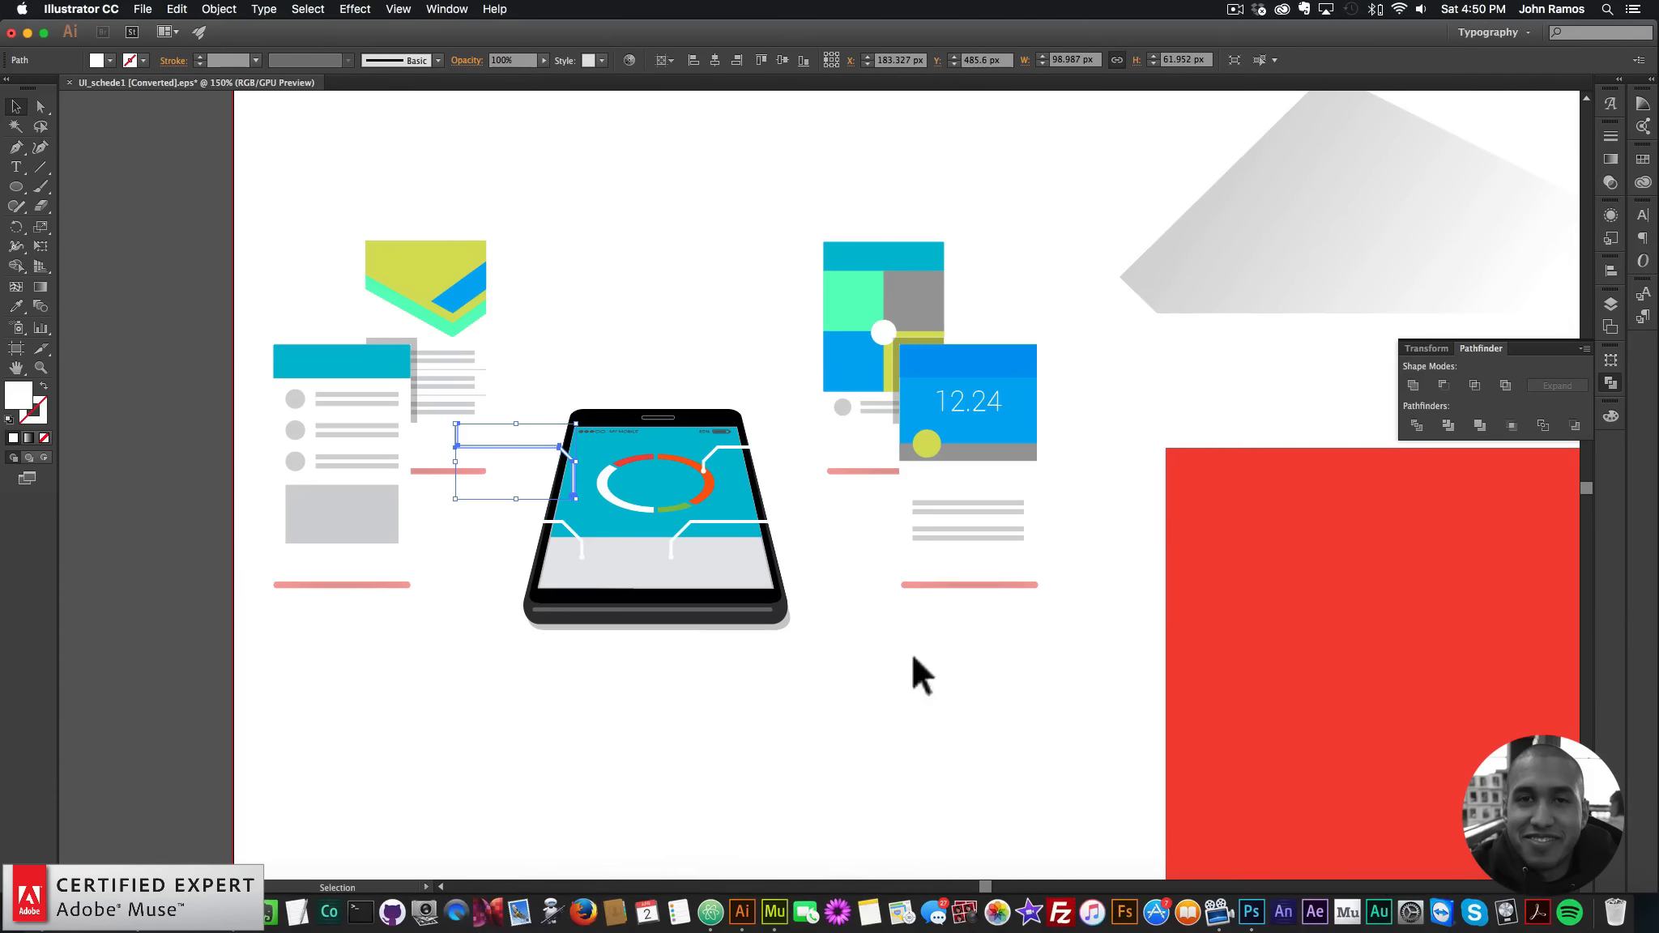
{"action": "left_click_drag", "start_coordinate": [912, 656], "coordinate": [986, 451]}
{"action": "left_click_drag", "start_coordinate": [1038, 689], "coordinate": [1016, 319]}
- Delete the pink, thin and red bars under the 12.24 card, then copy the card
{"action": "key", "text": "super+c"}
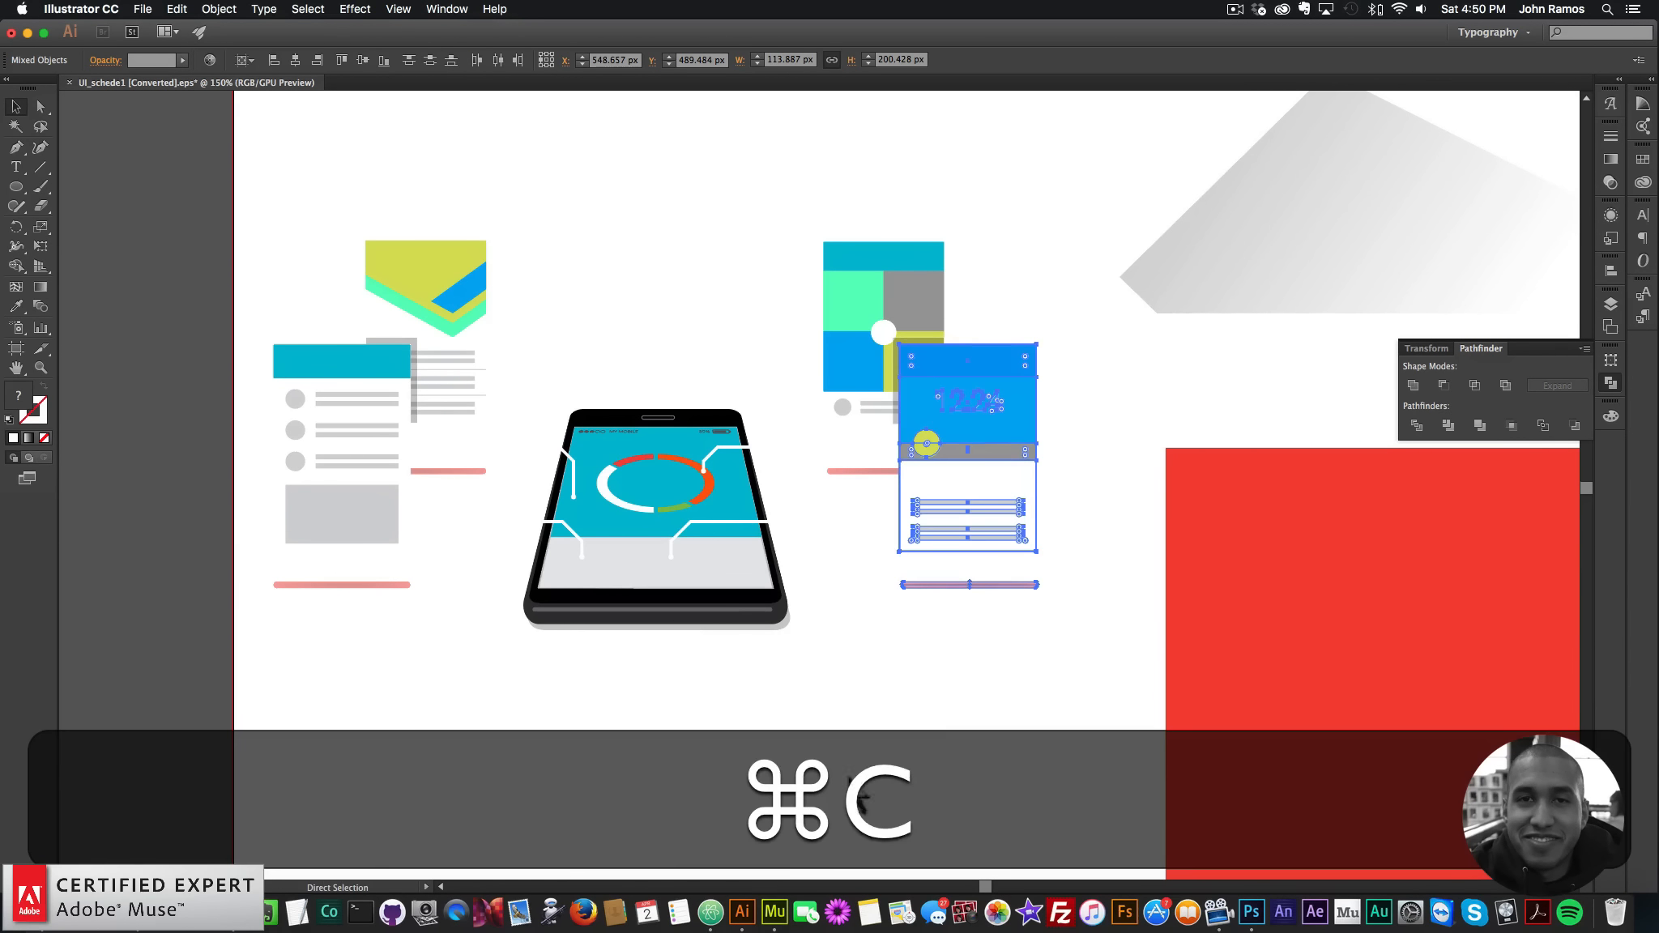
{"action": "left_click", "coordinate": [945, 687]}
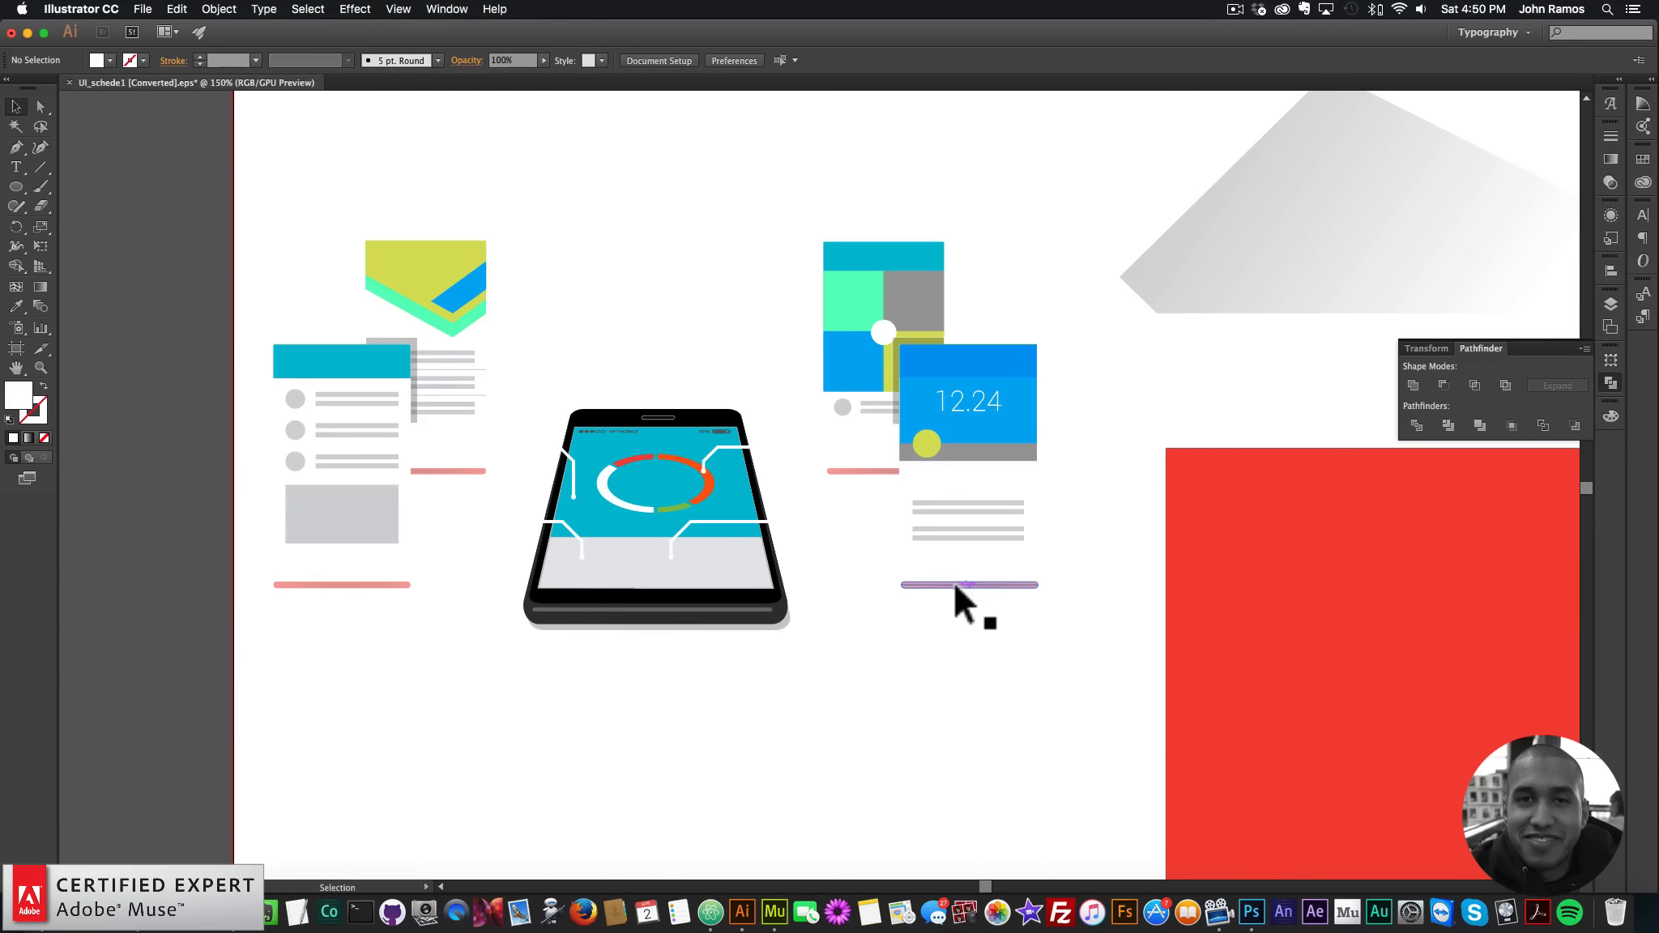
{"action": "left_click", "coordinate": [956, 585]}
{"action": "left_click", "coordinate": [930, 604]}
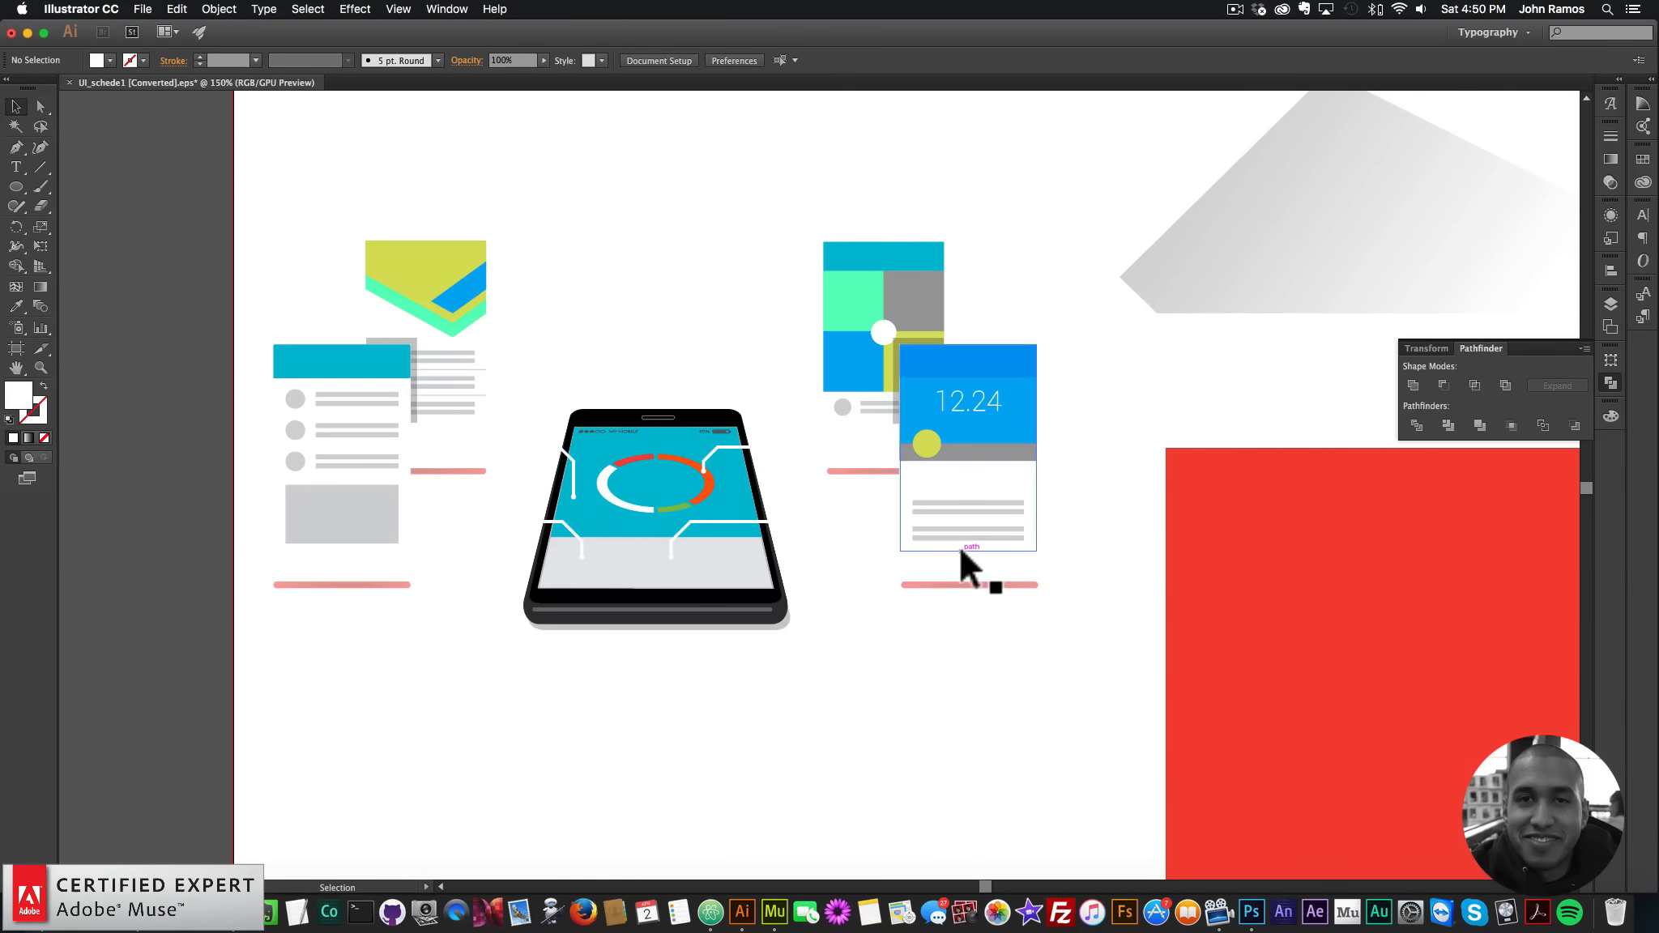
{"action": "left_click", "coordinate": [958, 582]}
{"action": "key", "text": "BackSpace"}
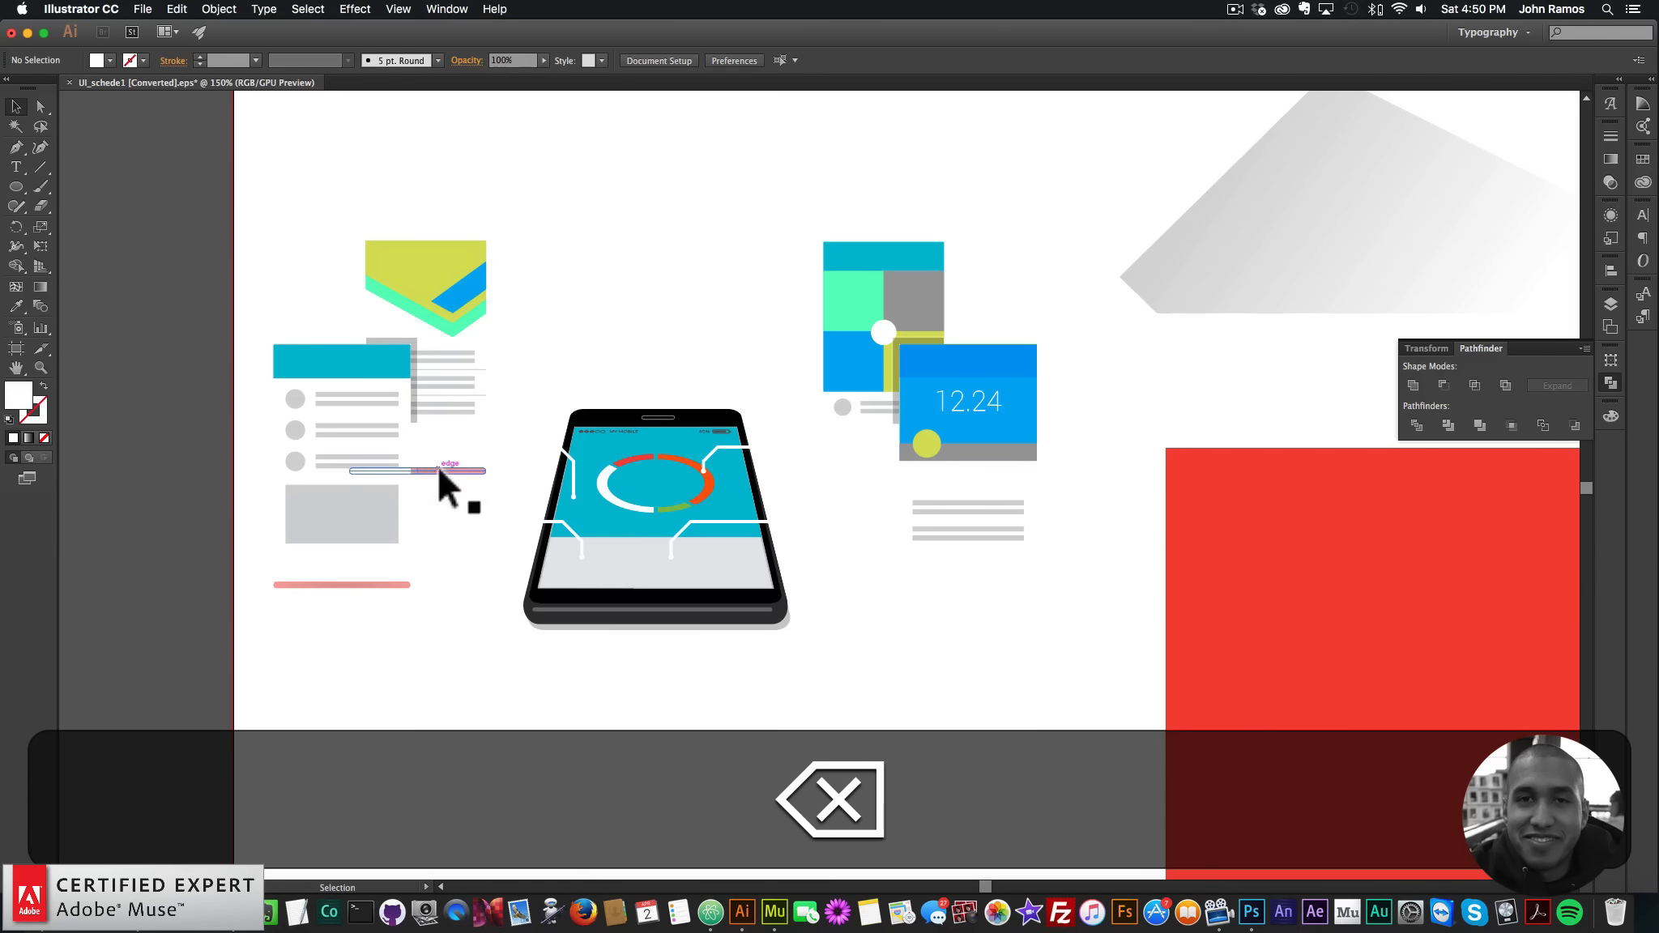
{"action": "left_click", "coordinate": [438, 469]}
{"action": "key", "text": "BackSpace"}
{"action": "left_click", "coordinate": [385, 584]}
{"action": "key", "text": "BackSpace"}
{"action": "left_click_drag", "start_coordinate": [987, 632], "coordinate": [1015, 336]}
{"action": "key", "text": "super+c"}
- Paste the 12.24 card into Muse at the phone's upper right
{"action": "left_click", "coordinate": [773, 912]}
{"action": "key", "text": "super+v"}
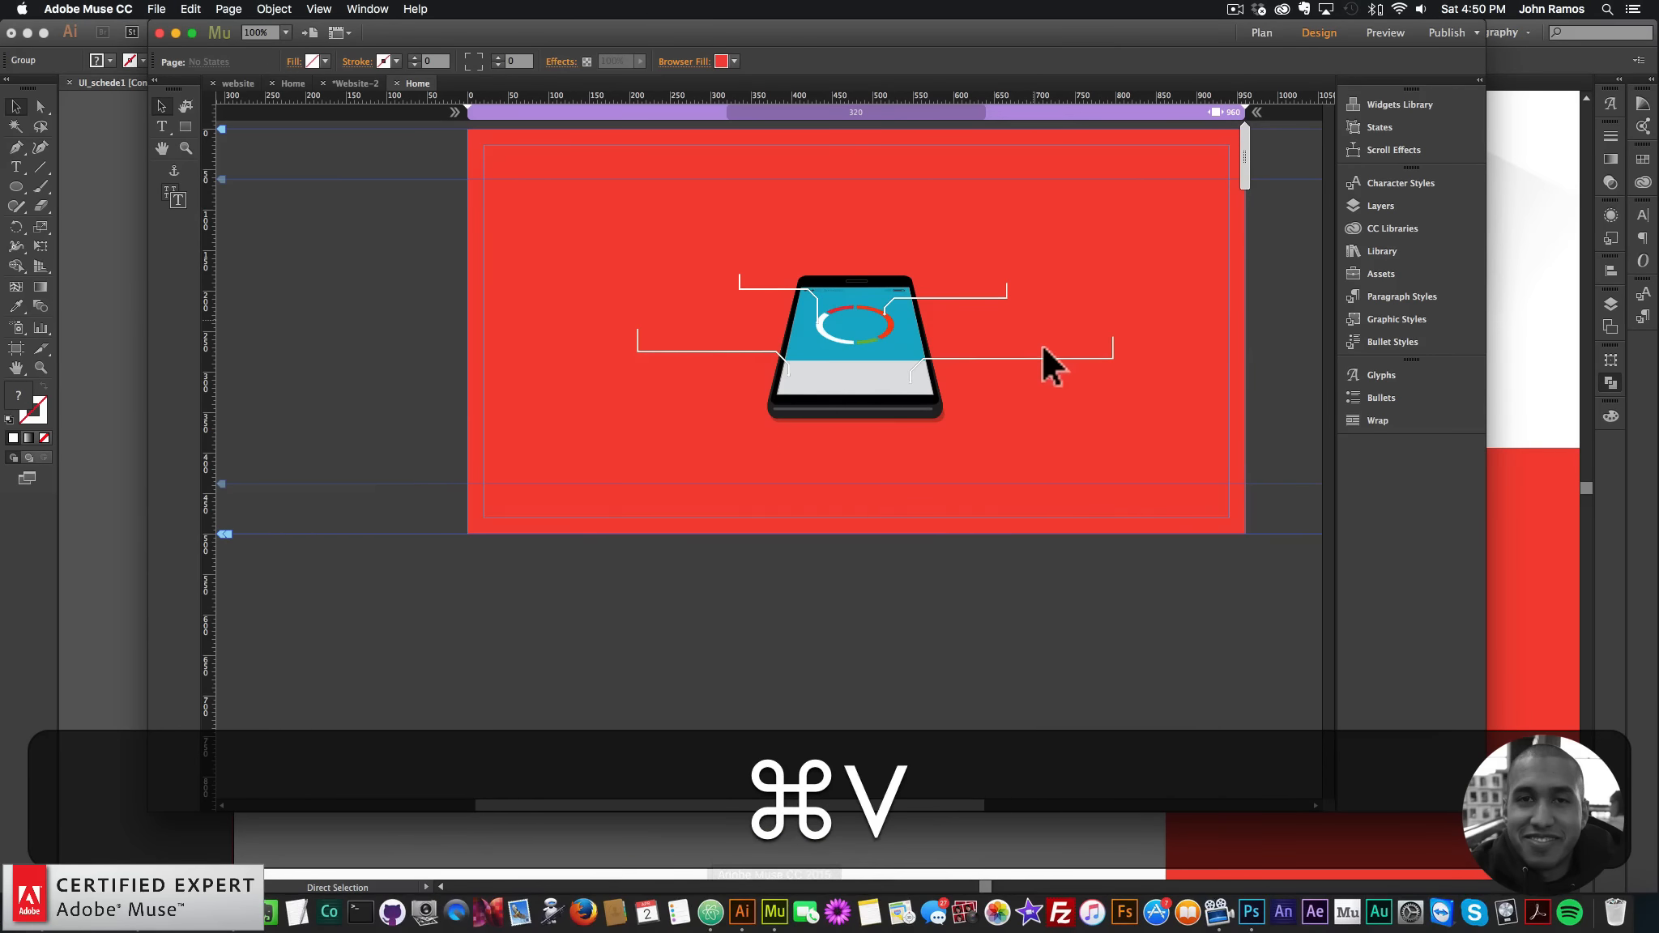
{"action": "left_click_drag", "start_coordinate": [758, 495], "coordinate": [1106, 271]}
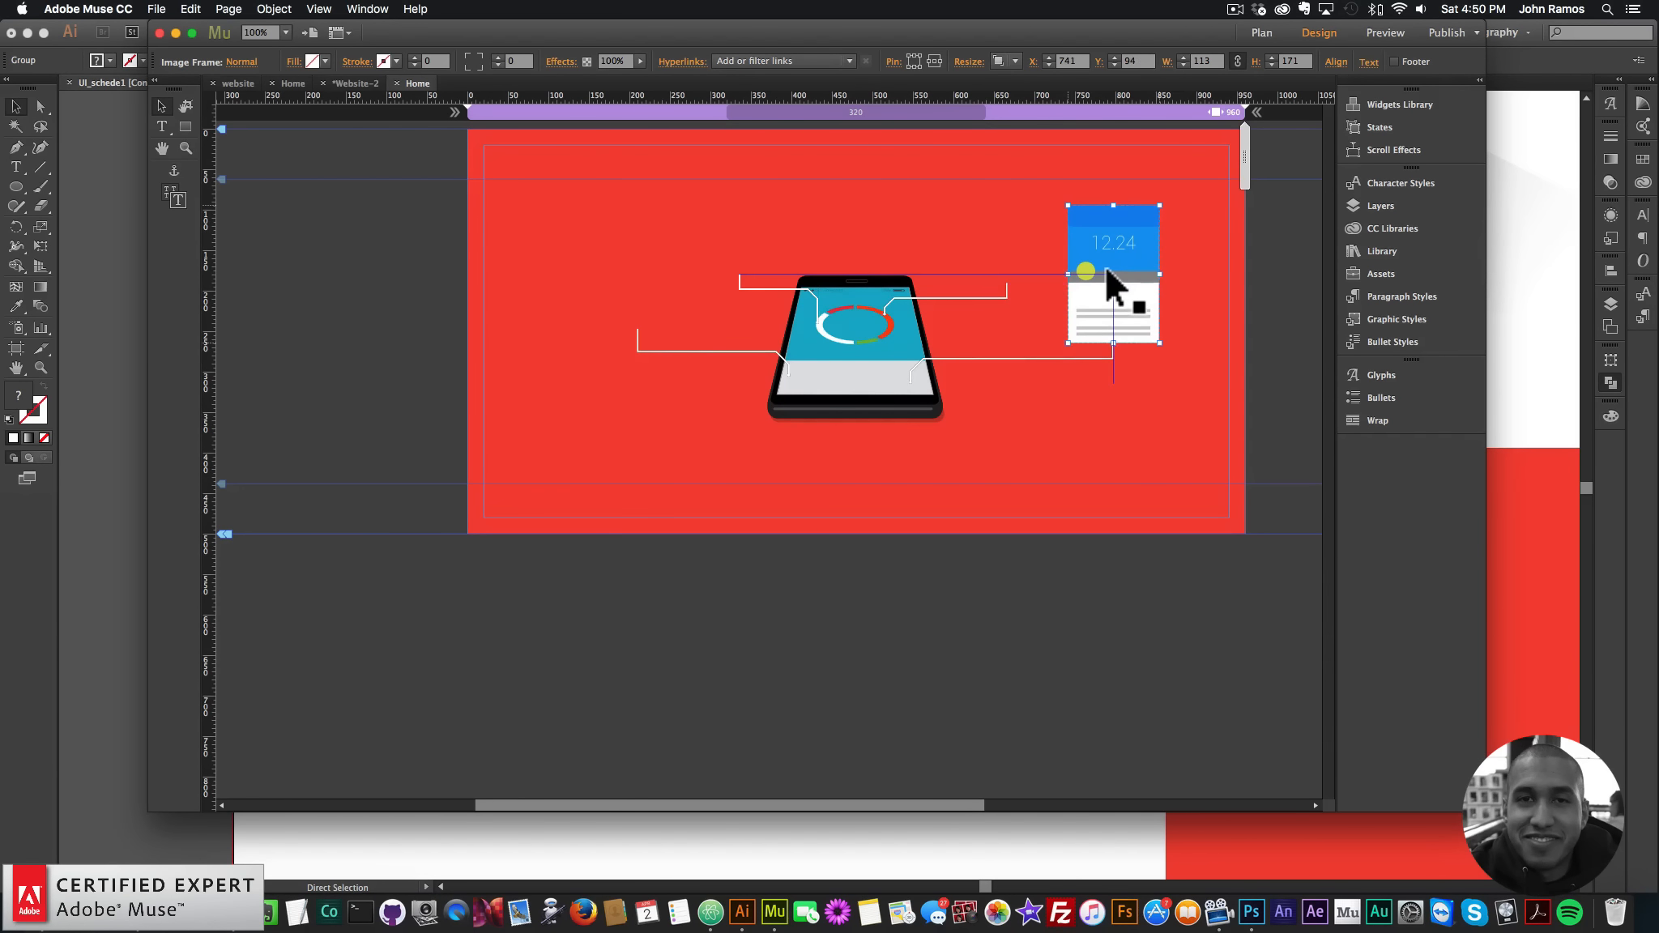
- Bring the four-square card into Muse and place it near the top beside the 12.24 card
{"action": "left_click", "coordinate": [742, 906]}
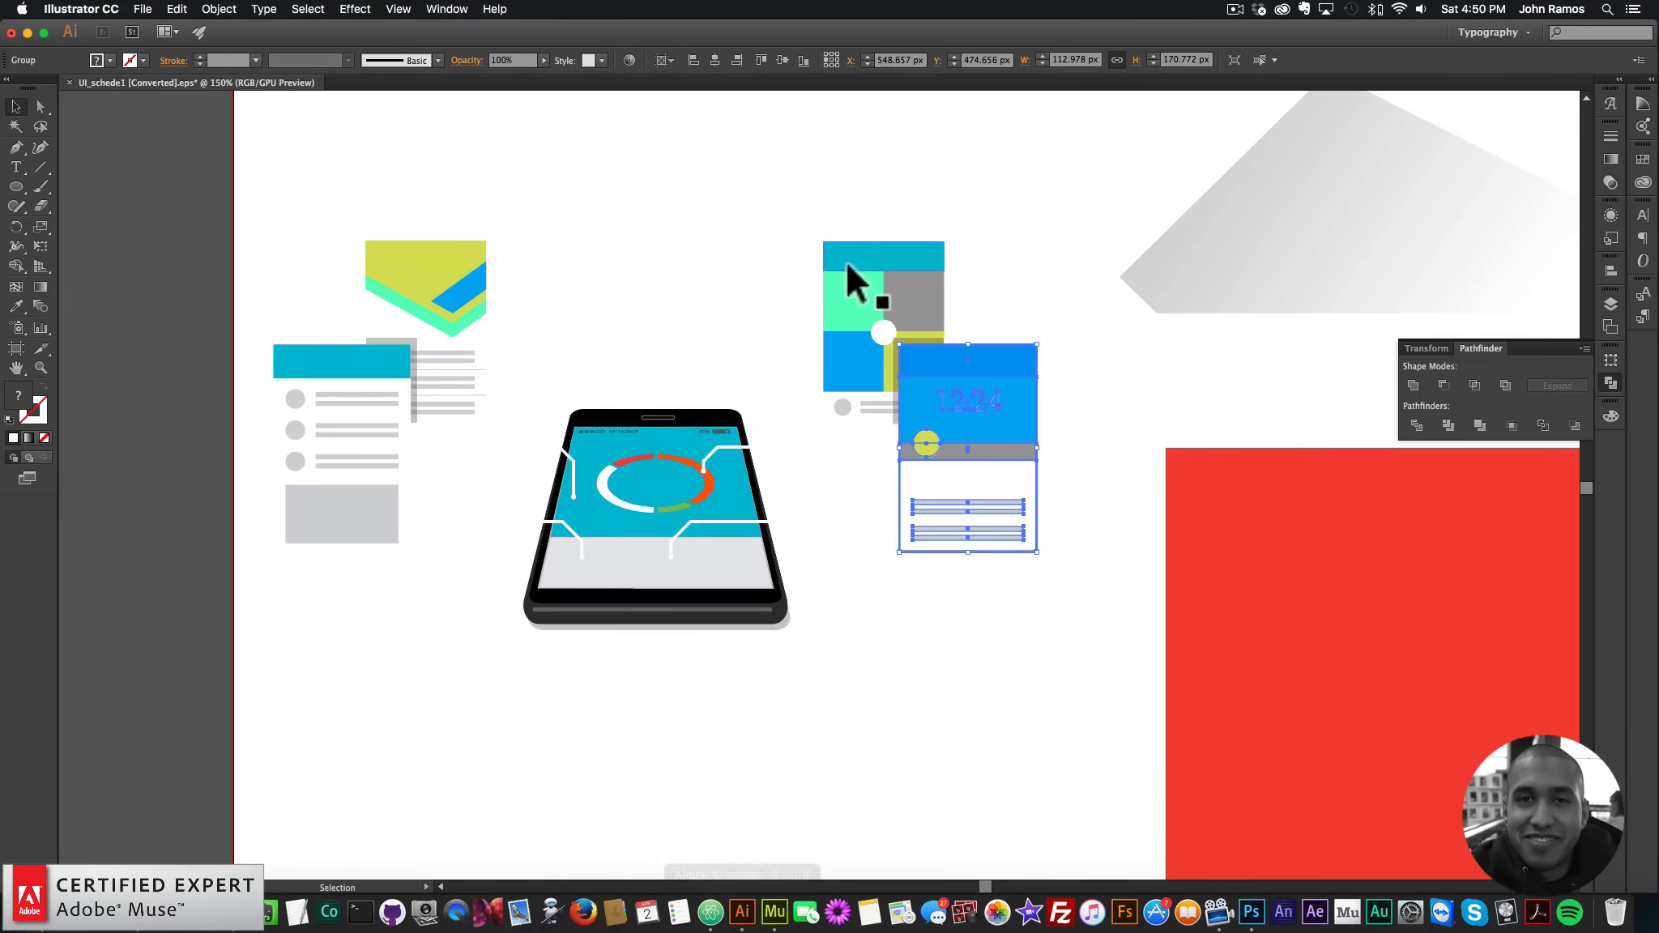
{"action": "left_click_drag", "start_coordinate": [807, 185], "coordinate": [863, 460]}
{"action": "left_click", "coordinate": [829, 160]}
{"action": "left_click_drag", "start_coordinate": [841, 204], "coordinate": [822, 421]}
{"action": "key", "text": "super+c"}
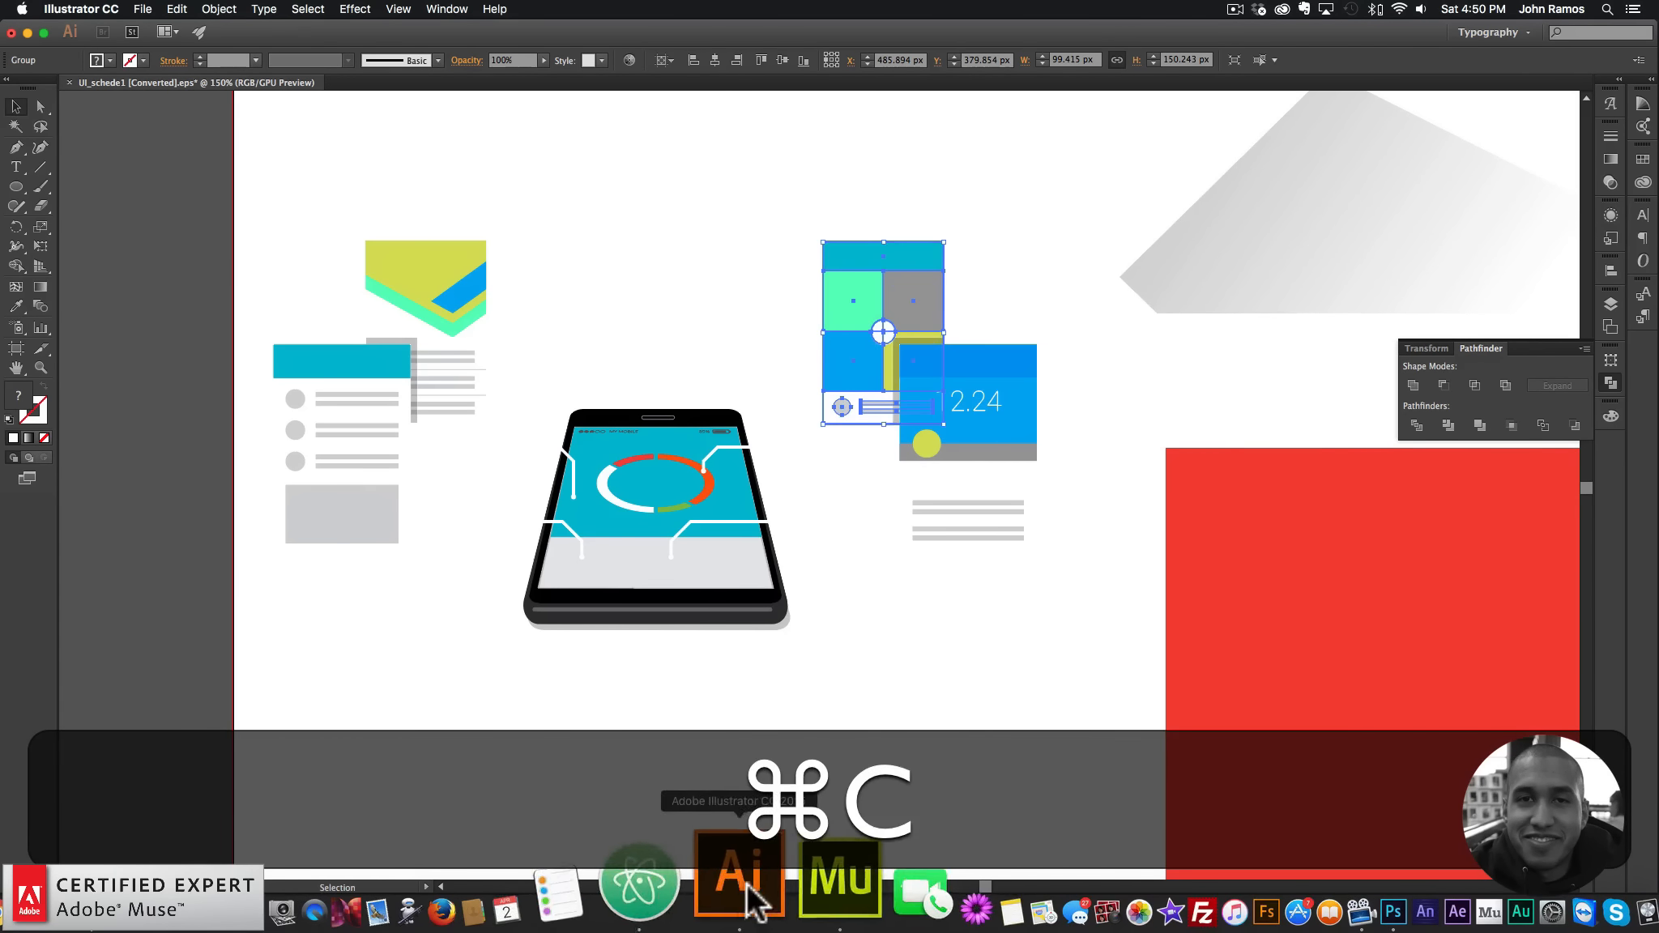
{"action": "left_click", "coordinate": [840, 877]}
{"action": "key", "text": "super+v"}
{"action": "left_click_drag", "start_coordinate": [815, 474], "coordinate": [1002, 250]}
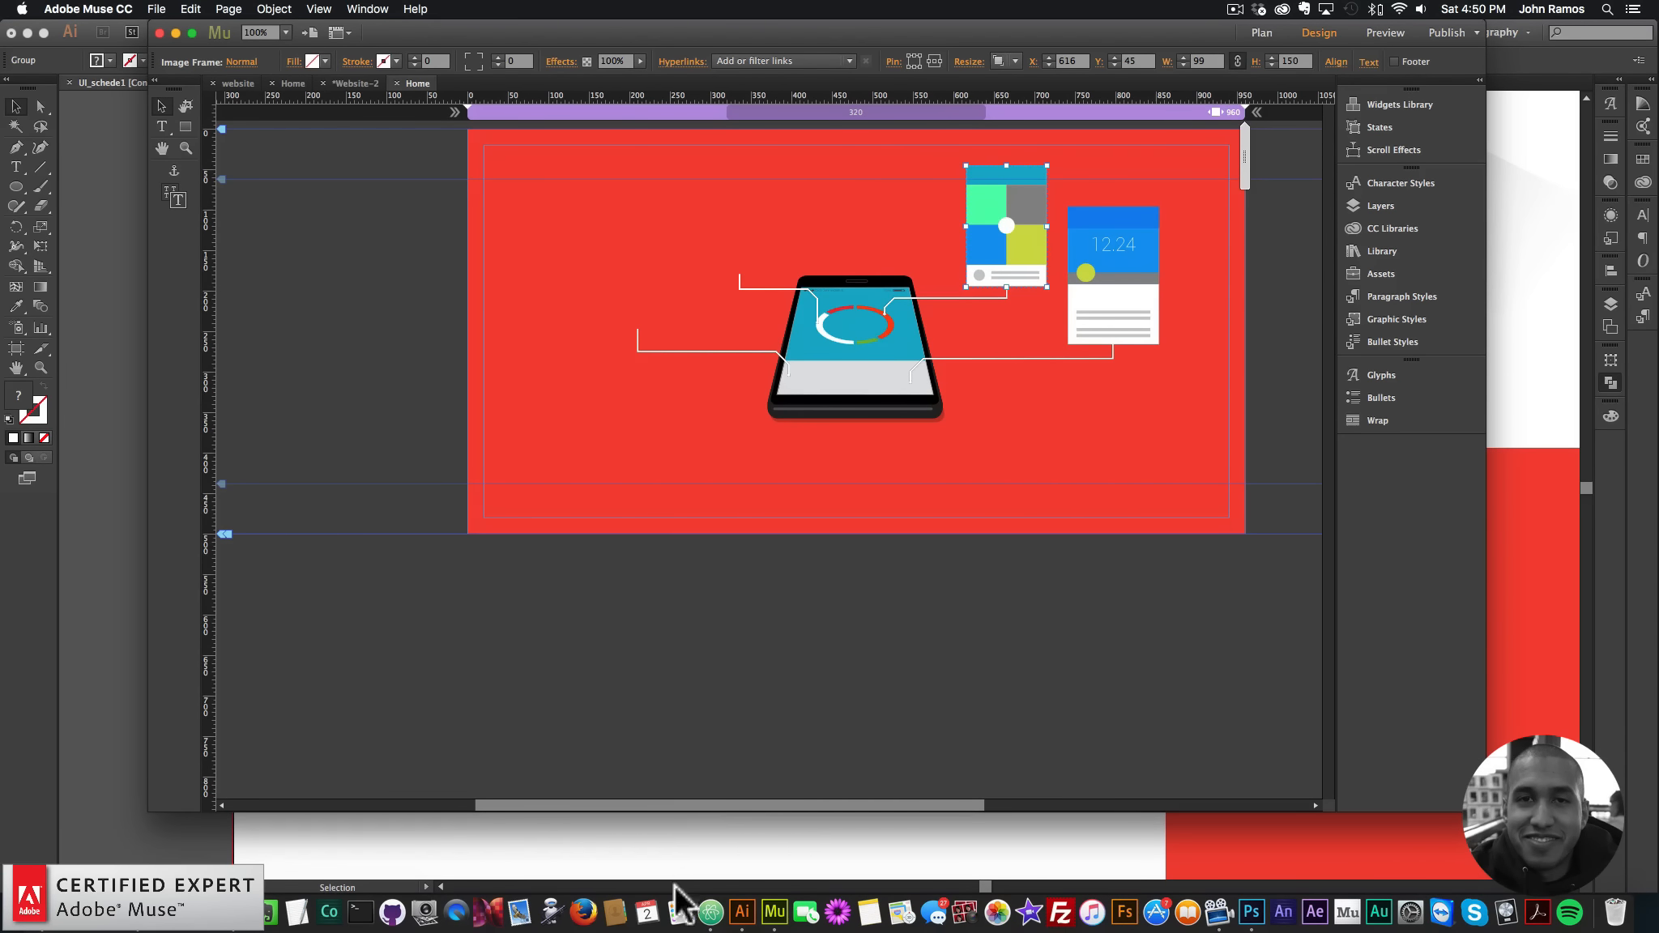
- Bring the list card into Muse and place it at the phone's upper left
{"action": "left_click", "coordinate": [743, 897]}
{"action": "left_click_drag", "start_coordinate": [277, 344], "coordinate": [314, 617]}
{"action": "key", "text": "super+c"}
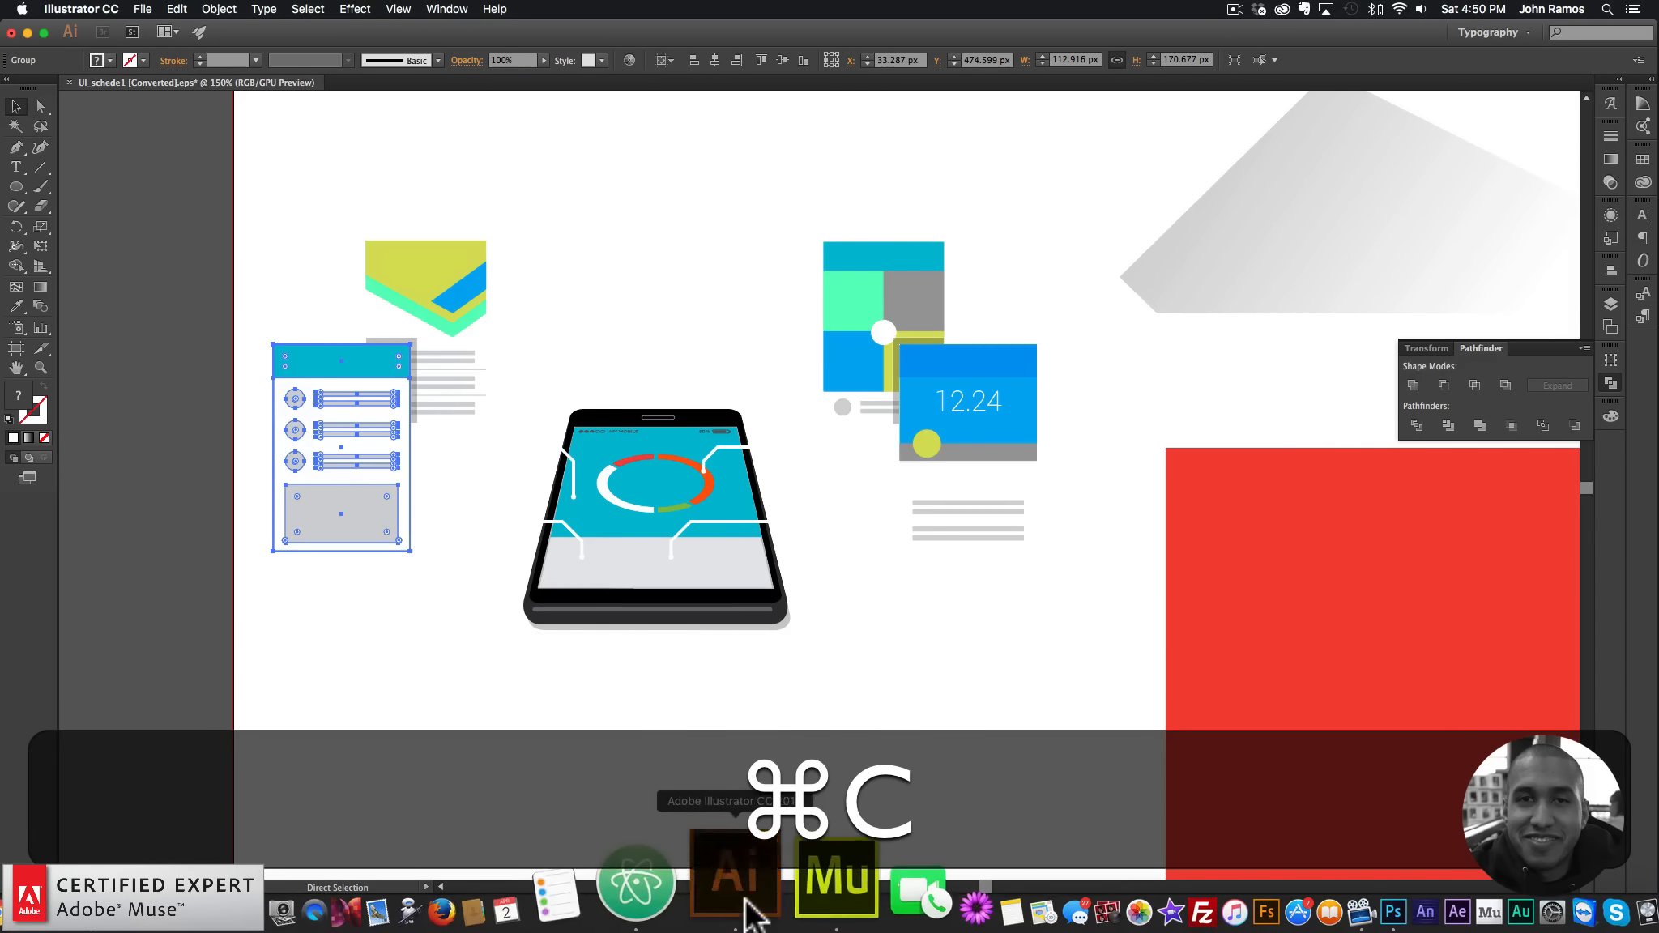
{"action": "key", "text": "super+v"}
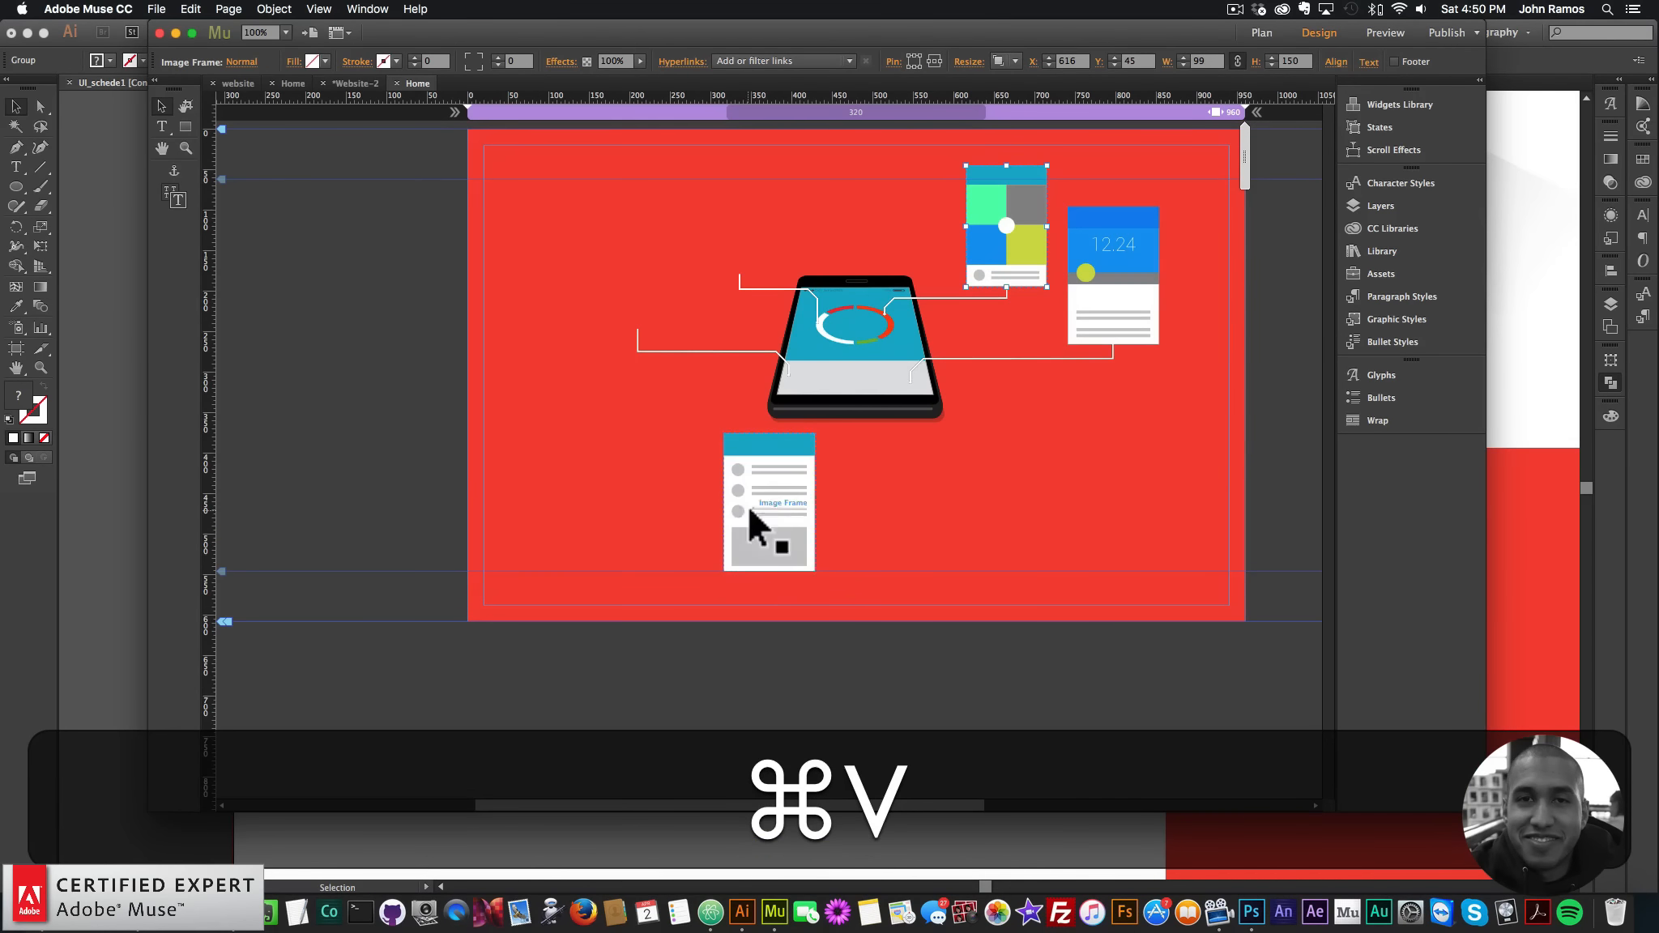
{"action": "left_click_drag", "start_coordinate": [747, 504], "coordinate": [637, 285]}
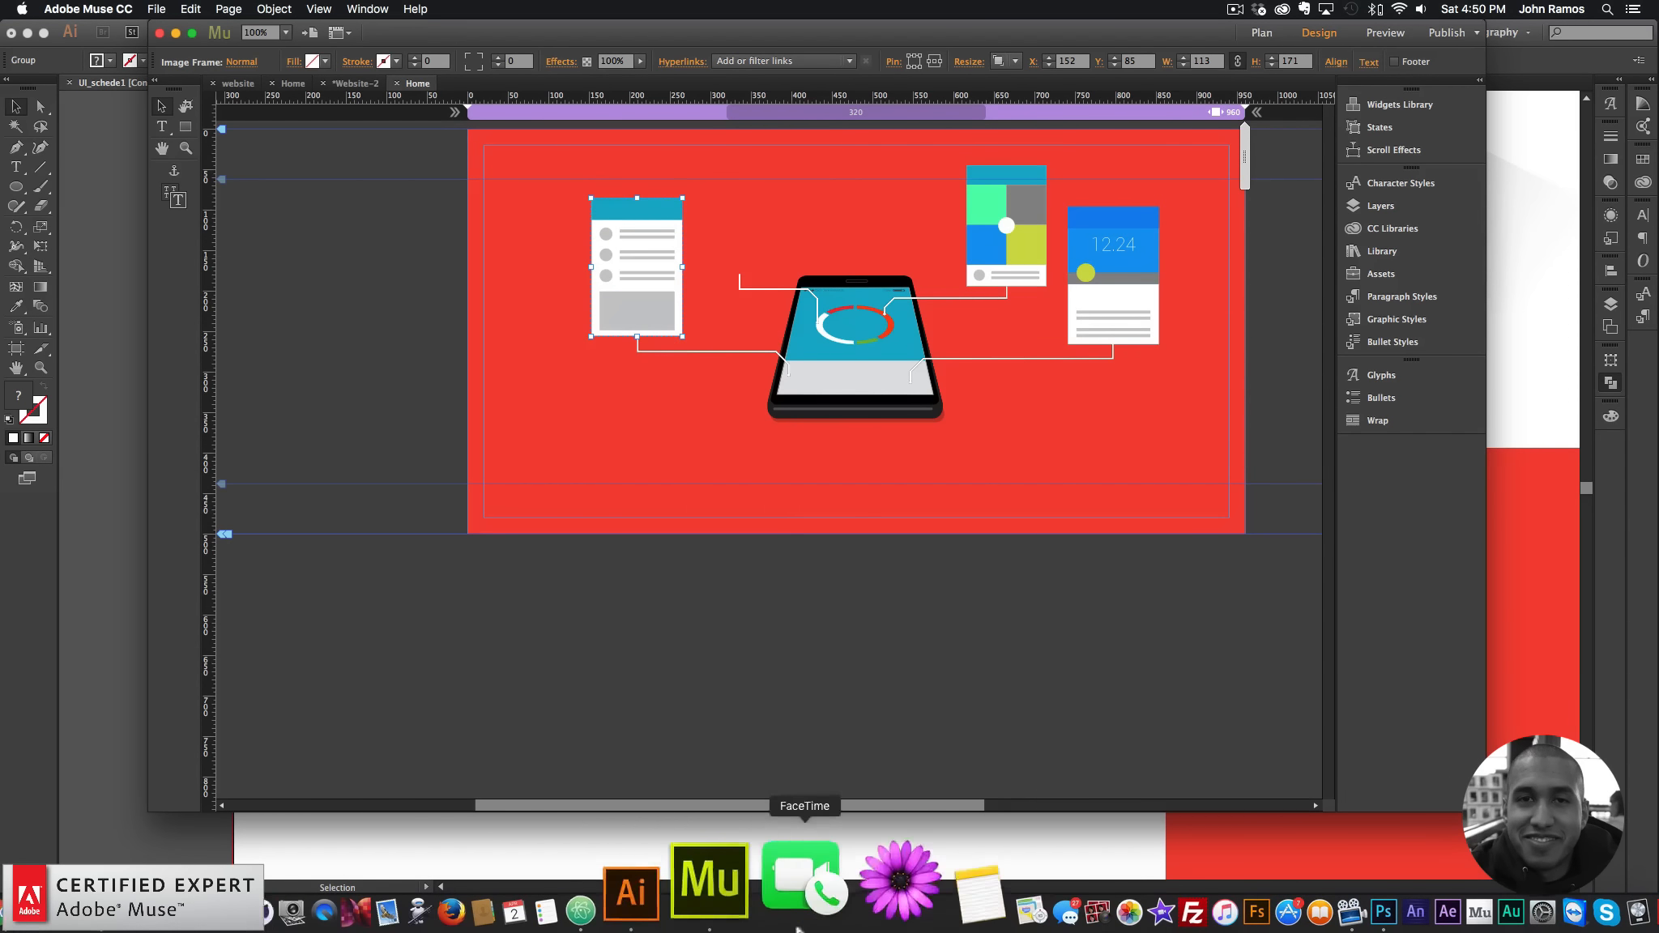
- Bring the yellow-green layered card into Muse and place it above the phone, left of centre
{"action": "left_click", "coordinate": [737, 911]}
{"action": "left_click", "coordinate": [462, 423]}
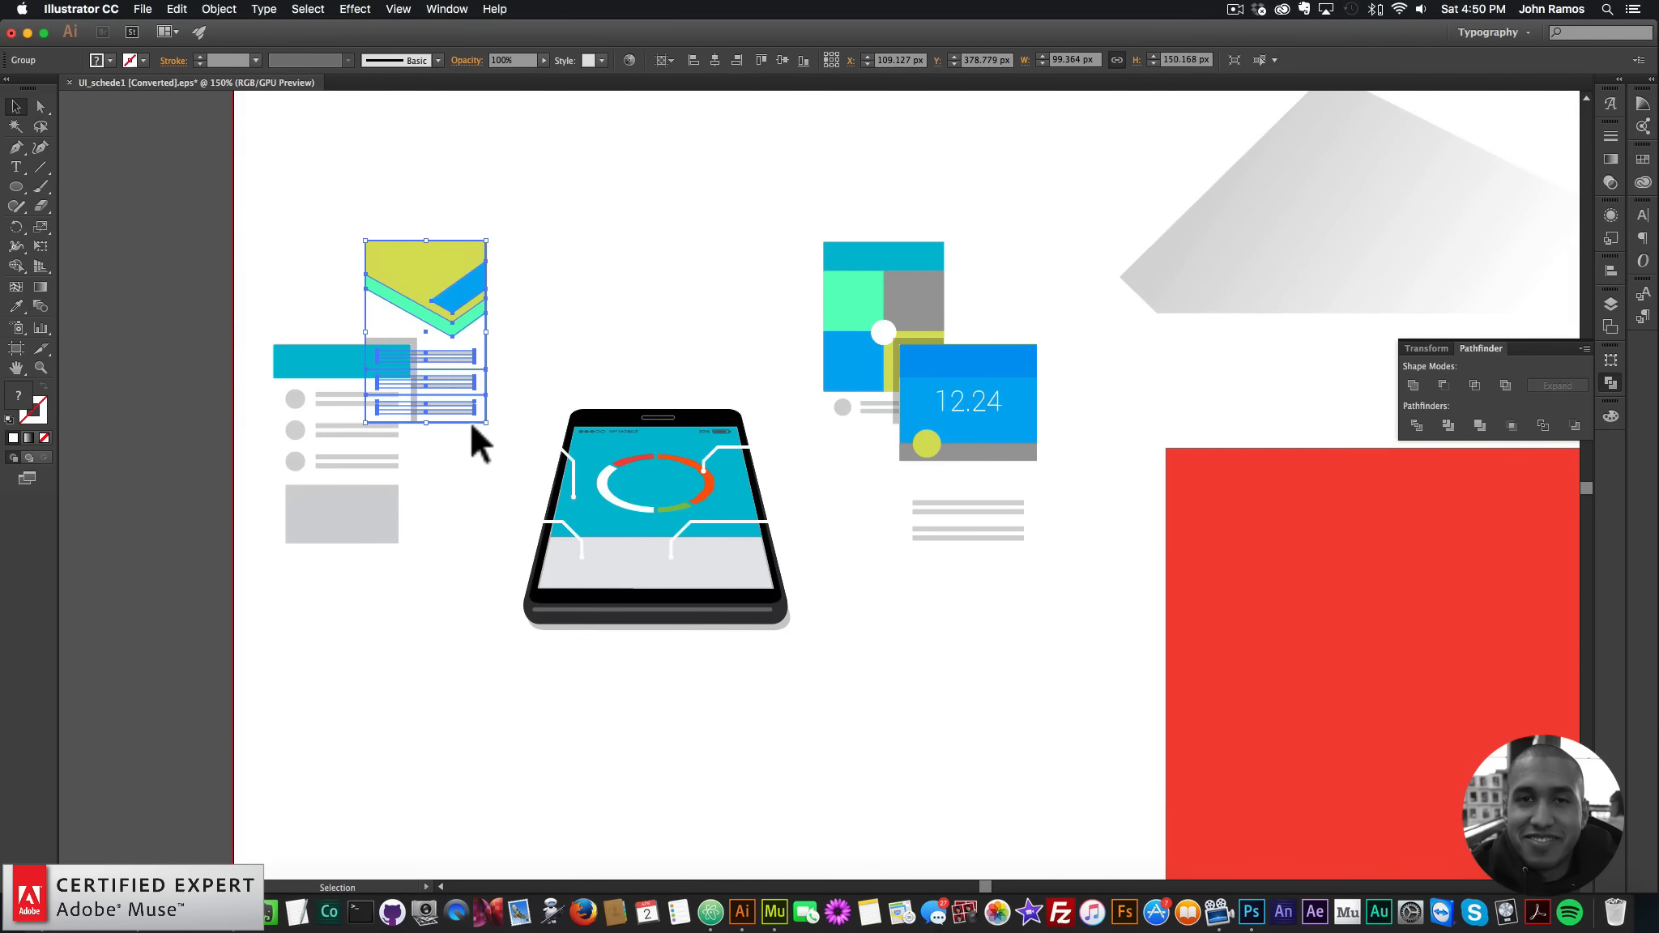
{"action": "key", "text": "super+c"}
{"action": "left_click", "coordinate": [775, 912]}
{"action": "key", "text": "super+v"}
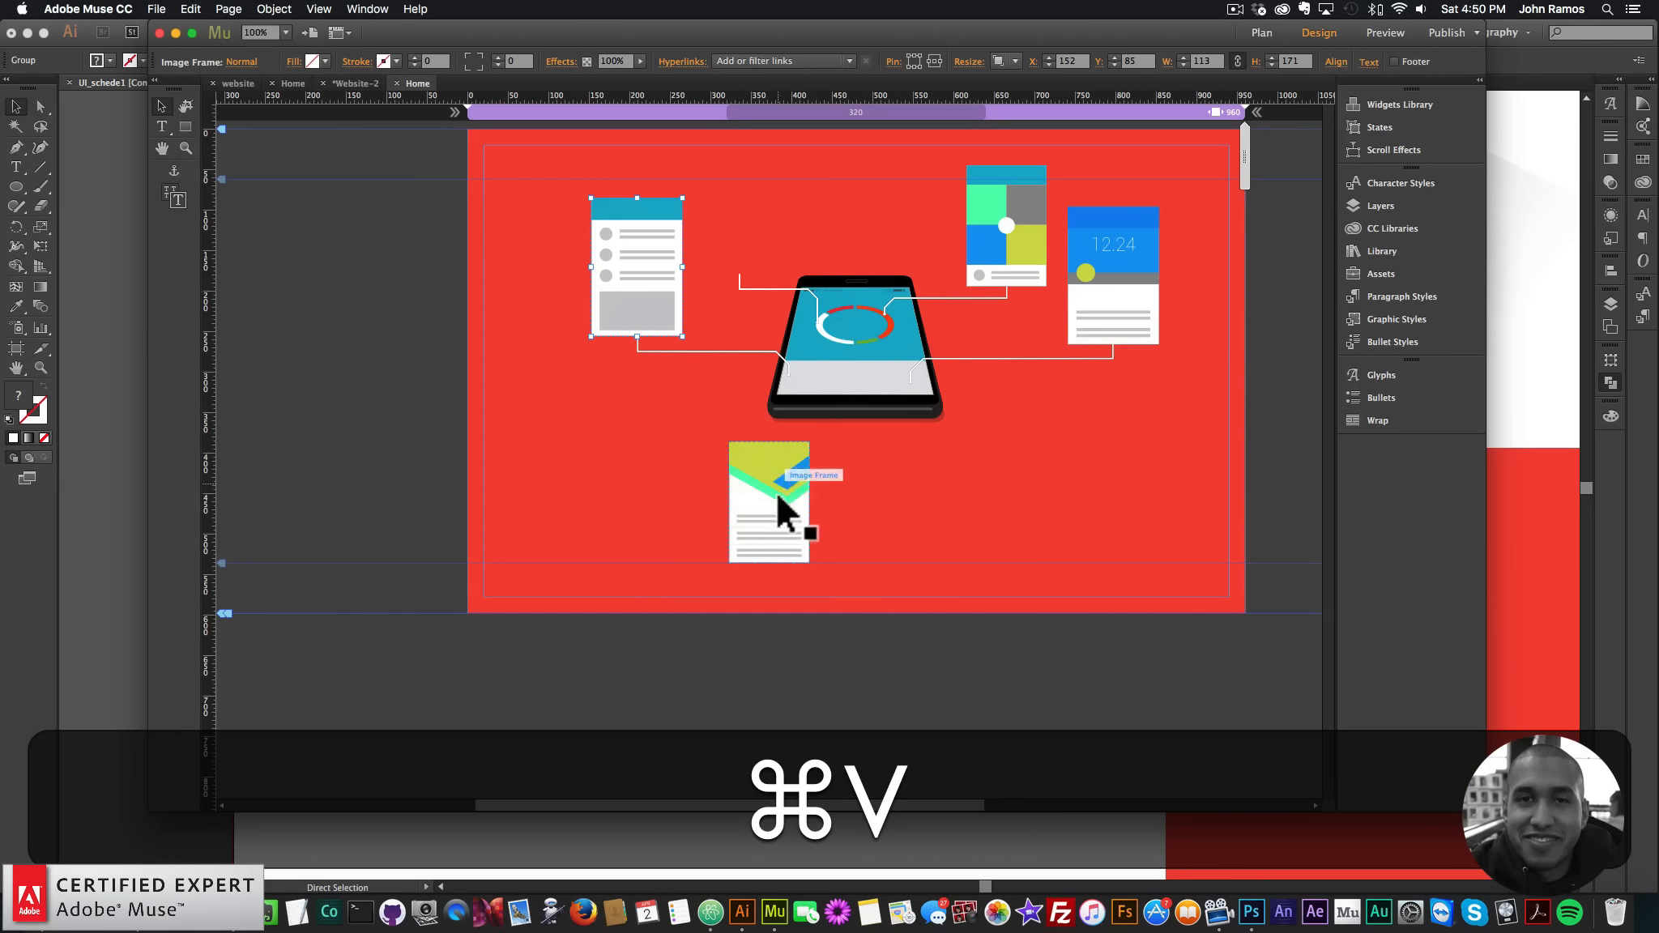
{"action": "left_click_drag", "start_coordinate": [775, 491], "coordinate": [744, 219]}
- Select all graphics and move the whole illustration lower on the red section
{"action": "key", "text": "super+a"}
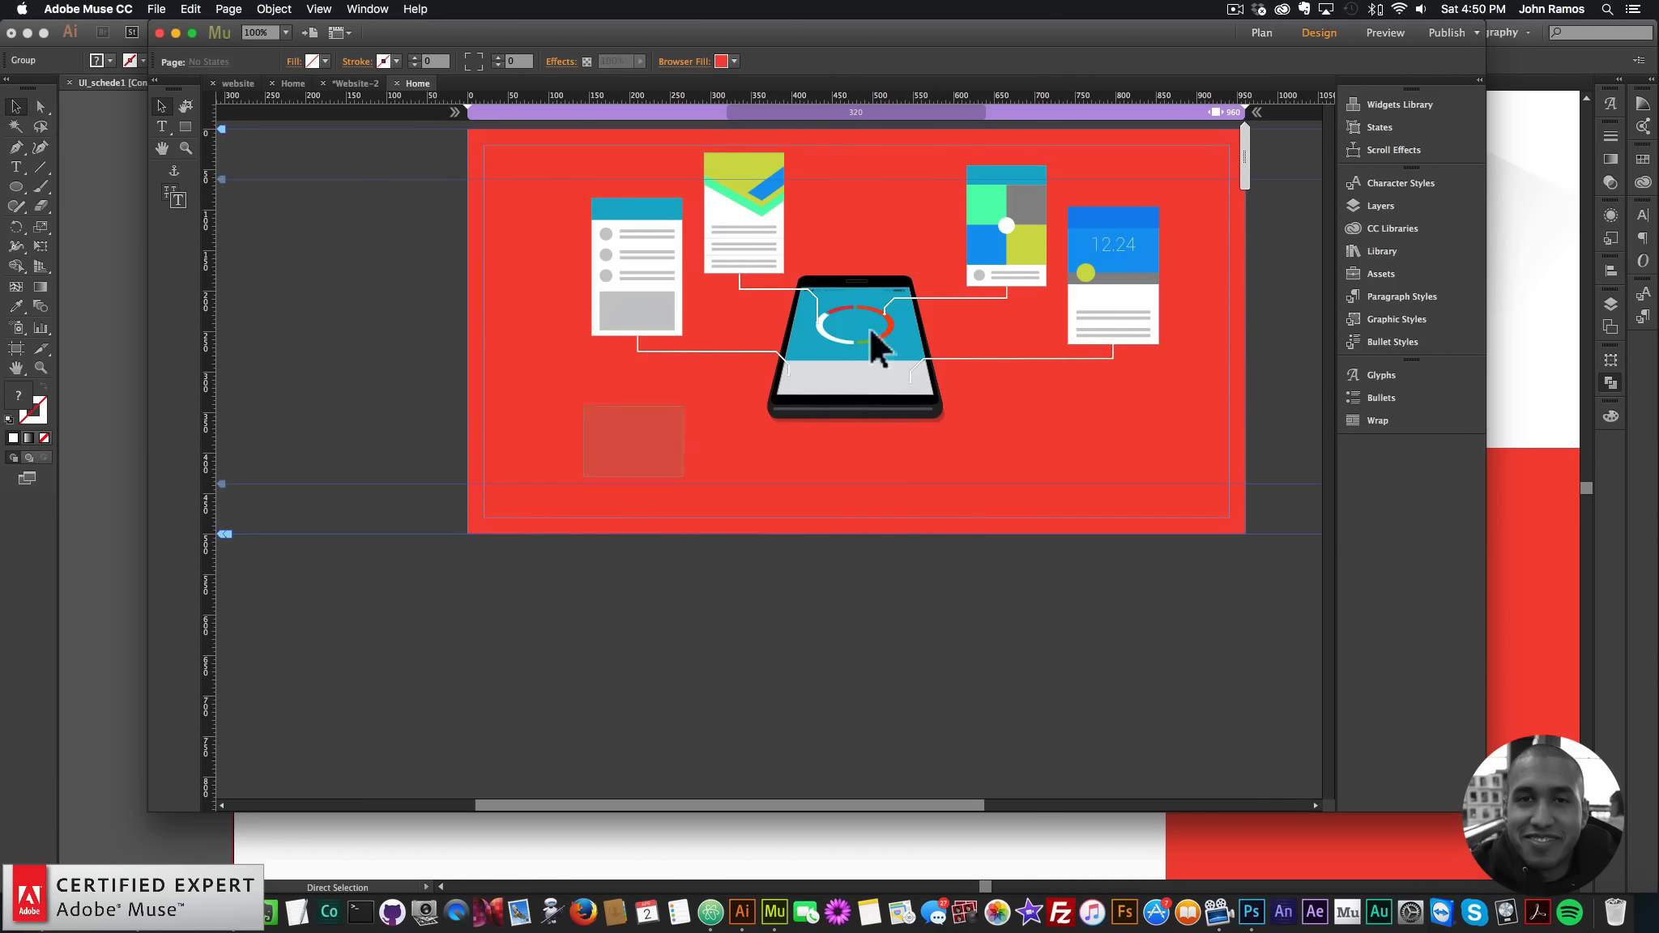
{"action": "left_click_drag", "start_coordinate": [990, 227], "coordinate": [970, 326]}
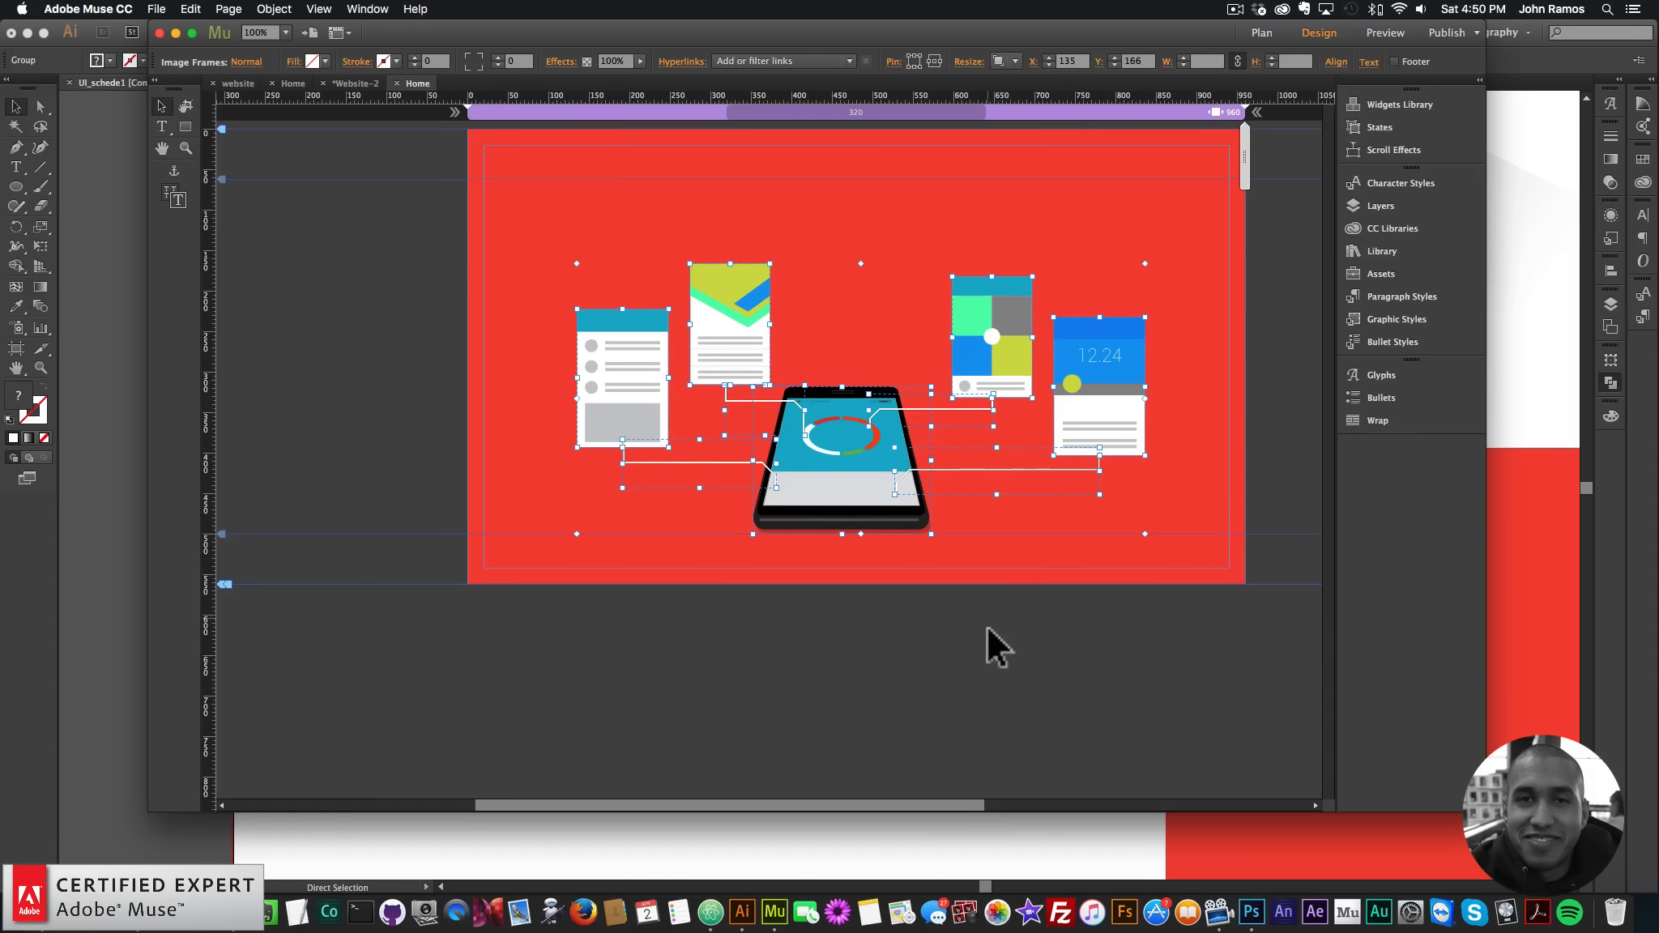
{"action": "left_click", "coordinate": [742, 912]}
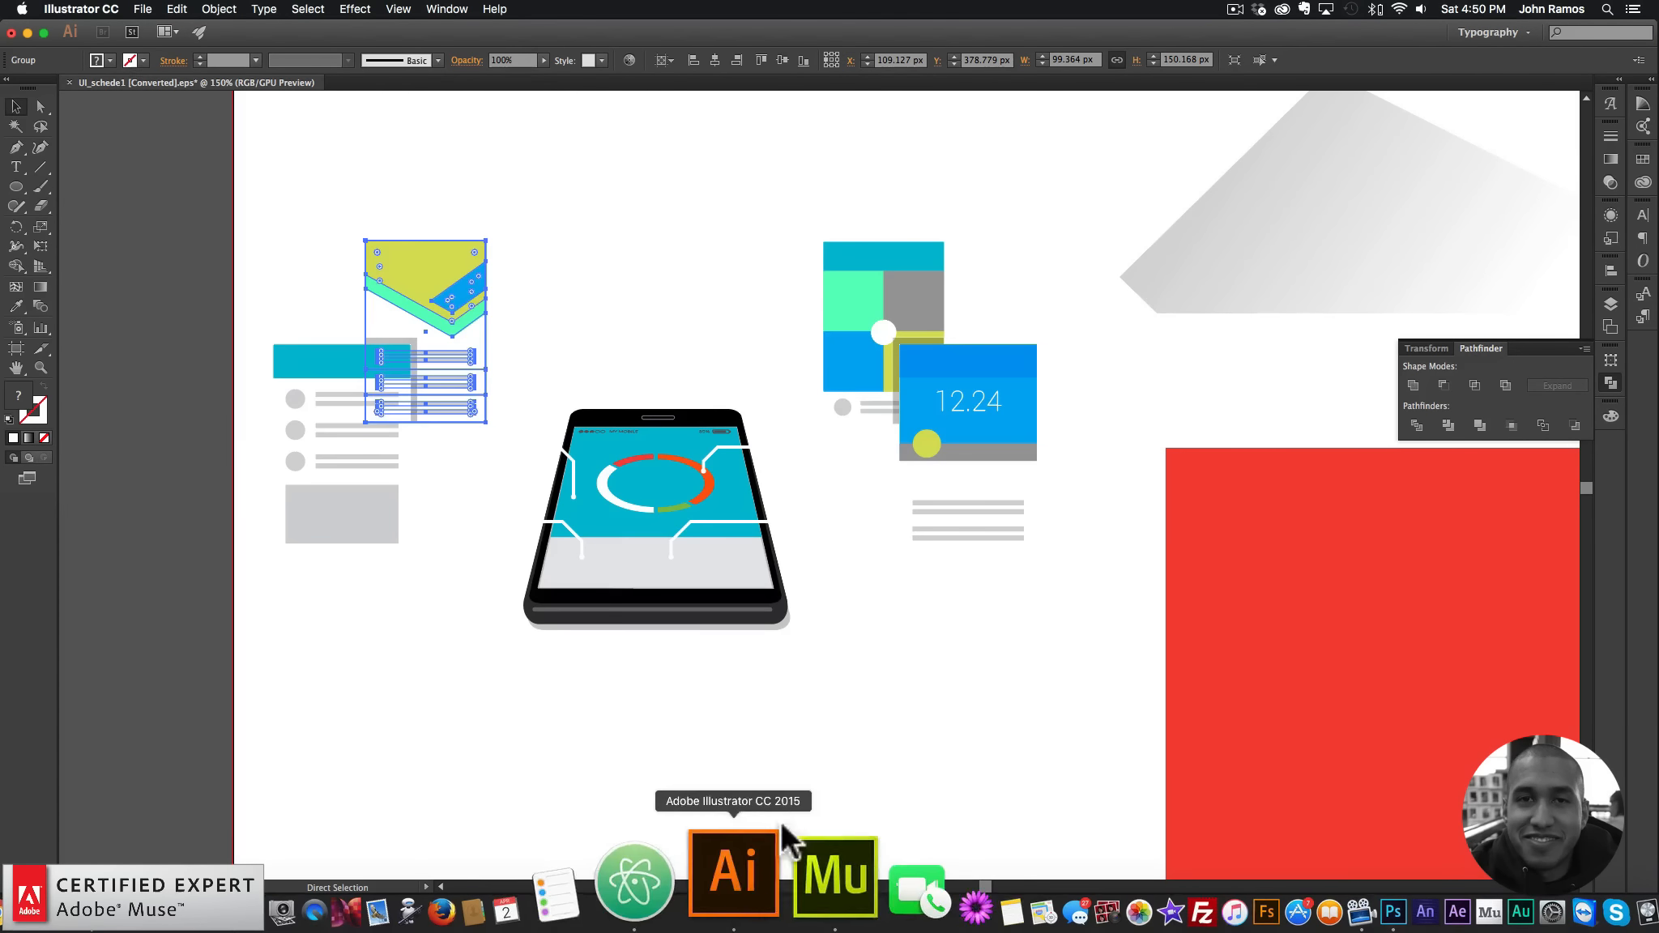
{"action": "left_click", "coordinate": [775, 912]}
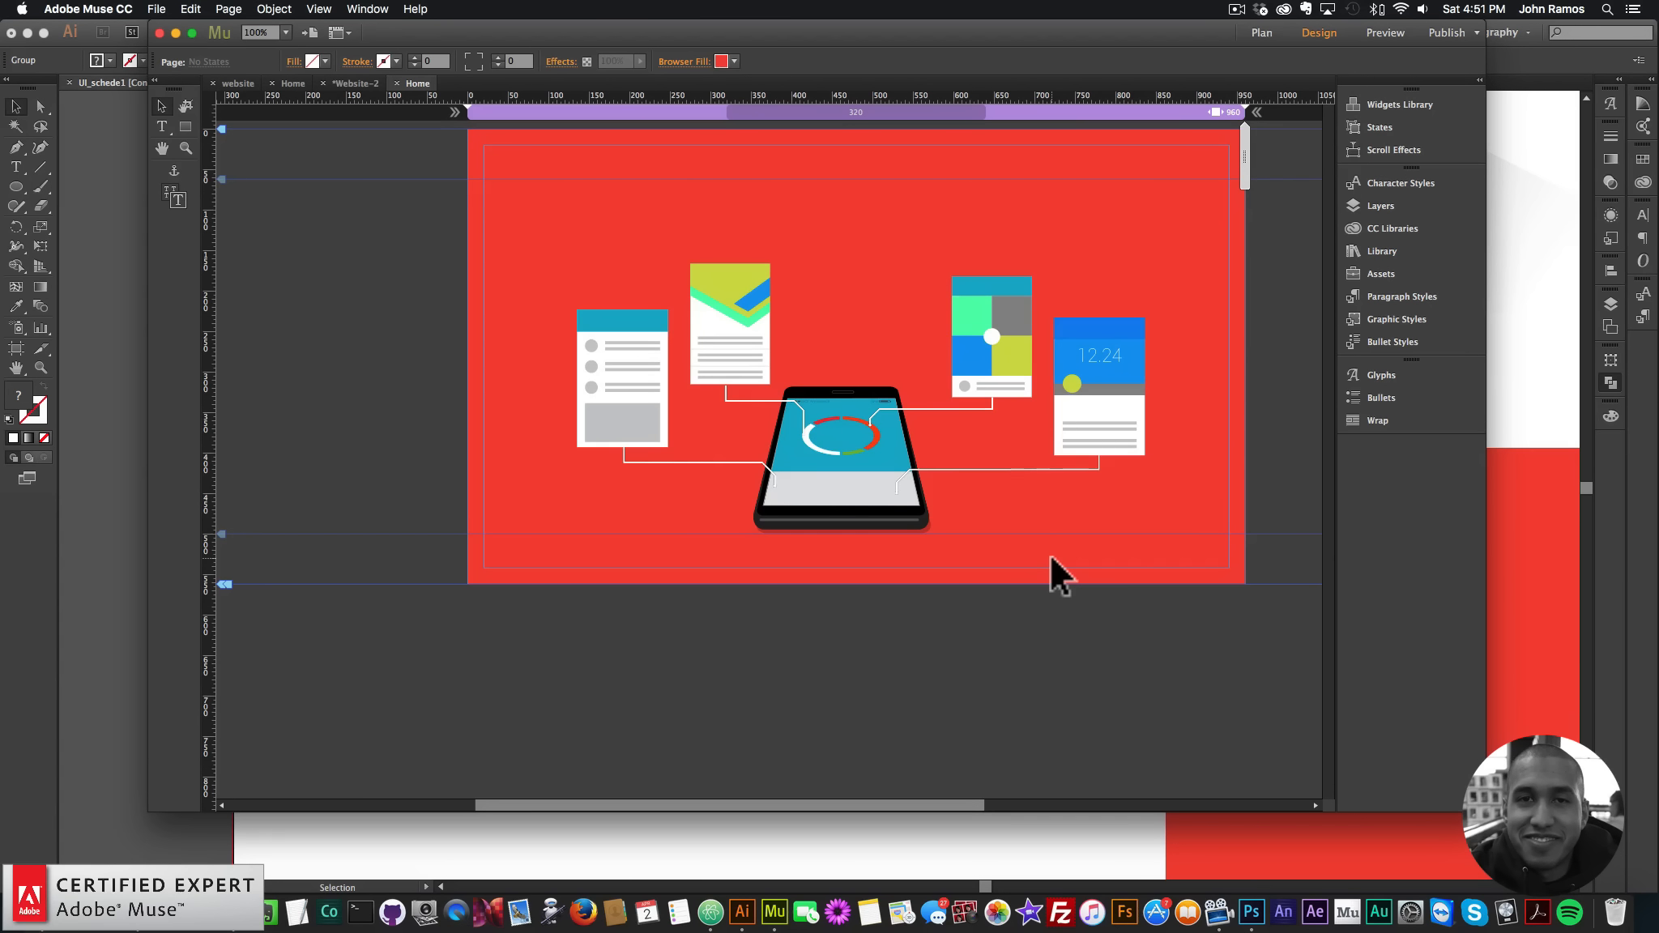
{"action": "left_click", "coordinate": [987, 472]}
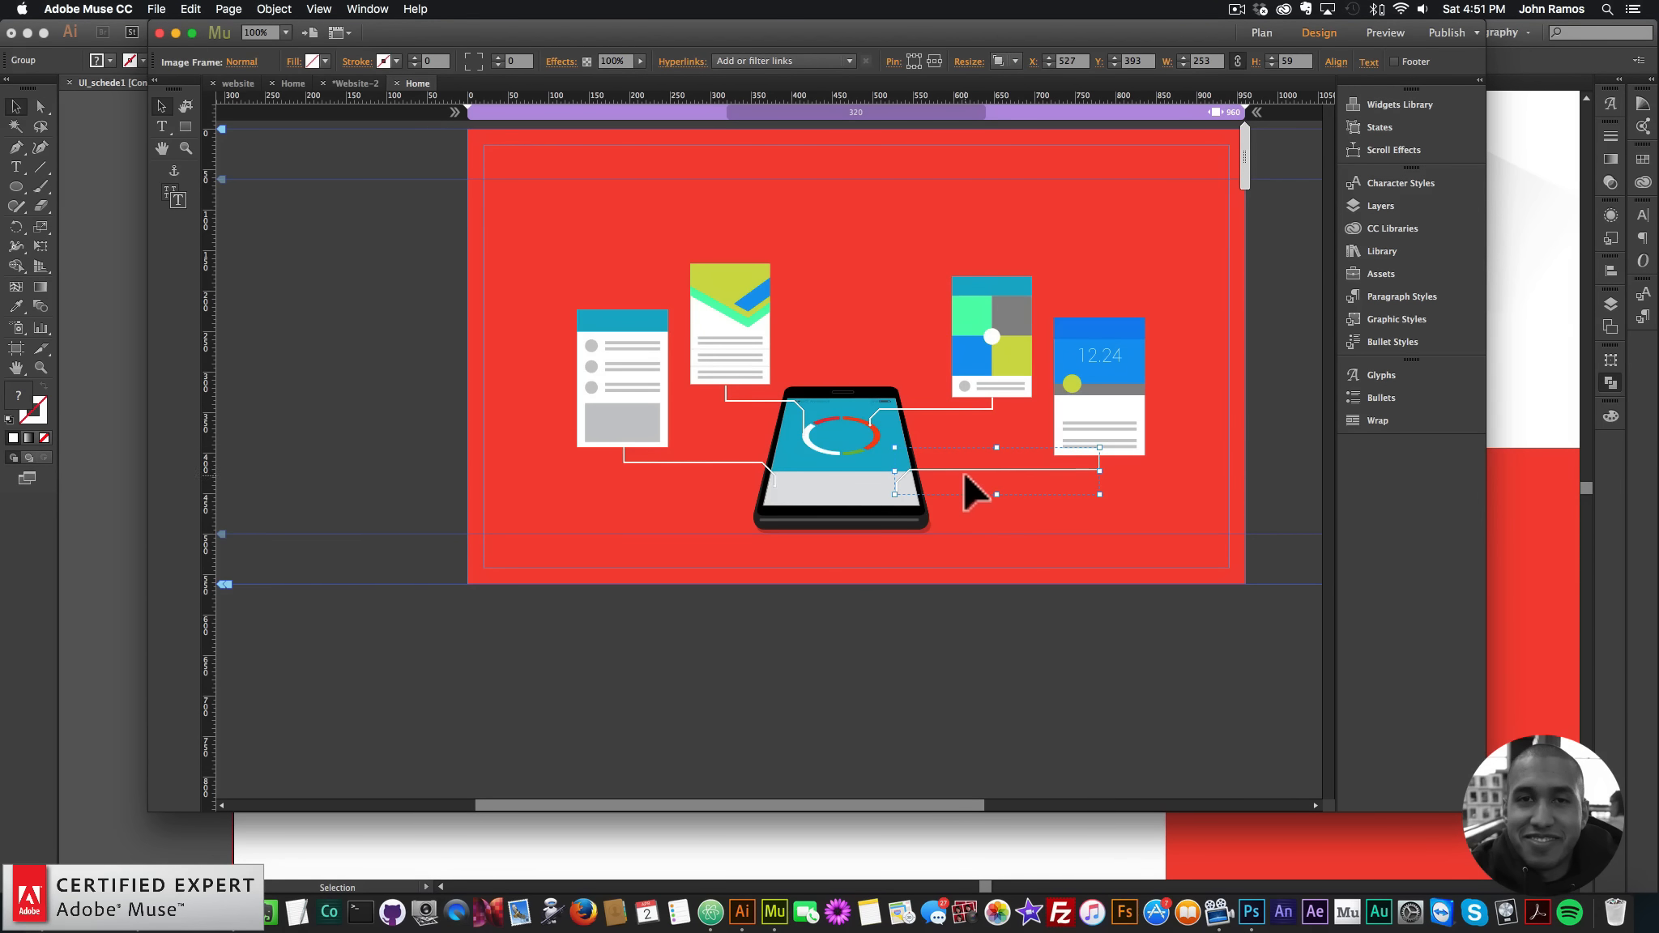
{"action": "left_click", "coordinate": [1075, 369]}
- Select the connector lines and cards around the phone
{"action": "left_click", "coordinate": [918, 409]}
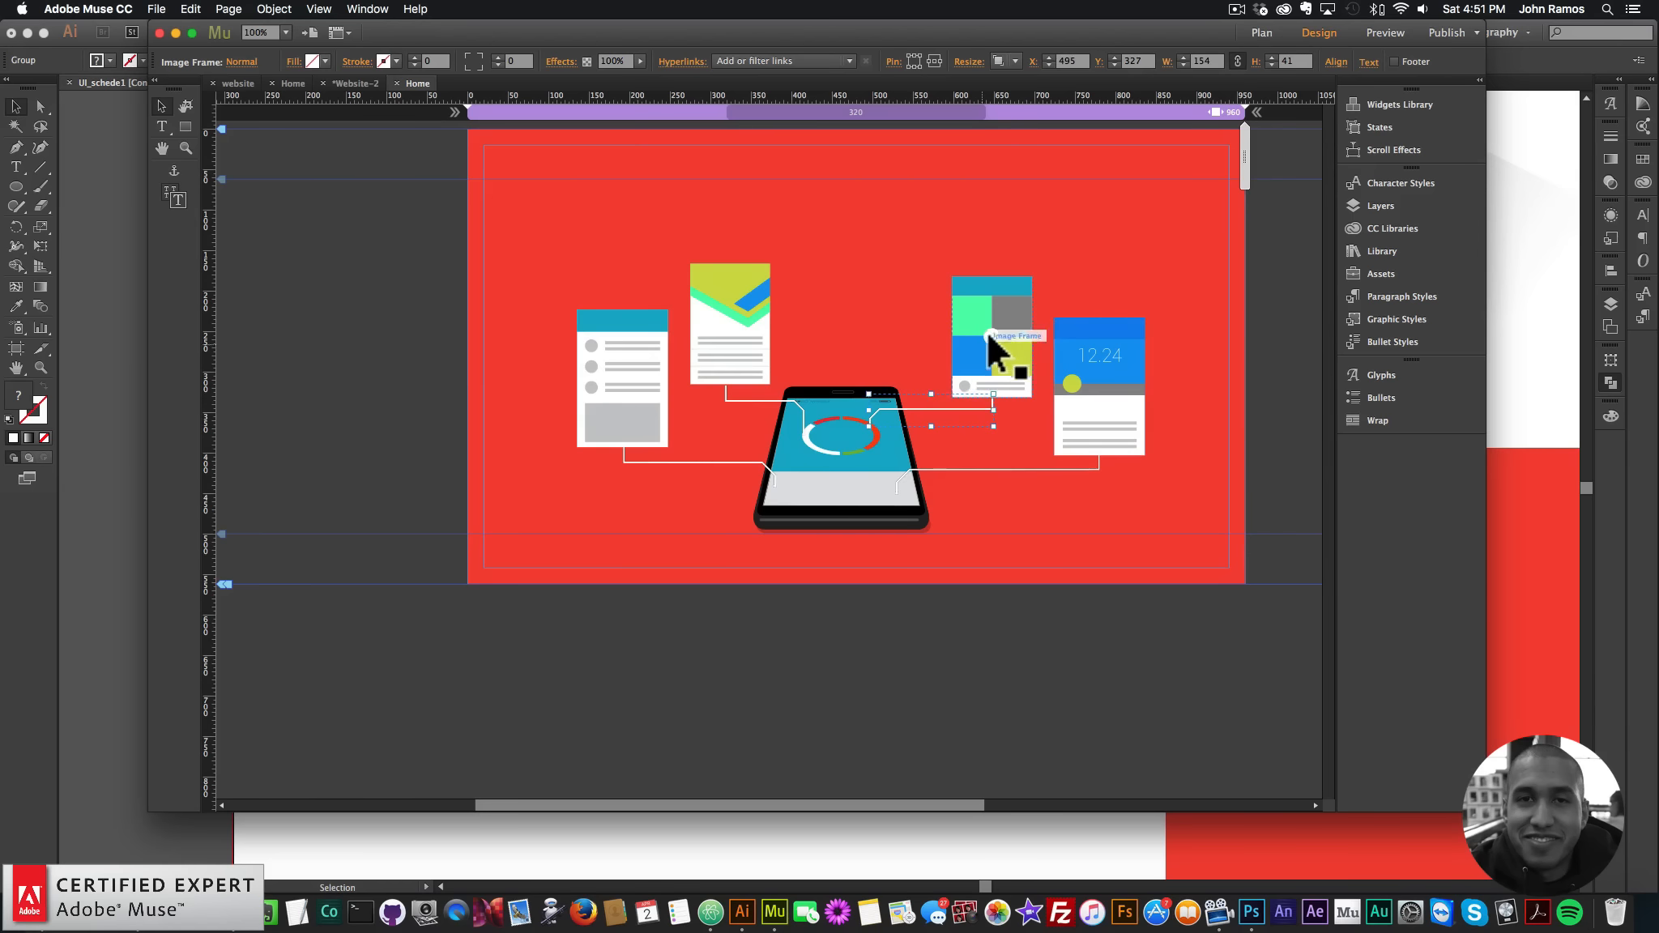
{"action": "left_click", "coordinate": [989, 333]}
{"action": "left_click", "coordinate": [620, 366]}
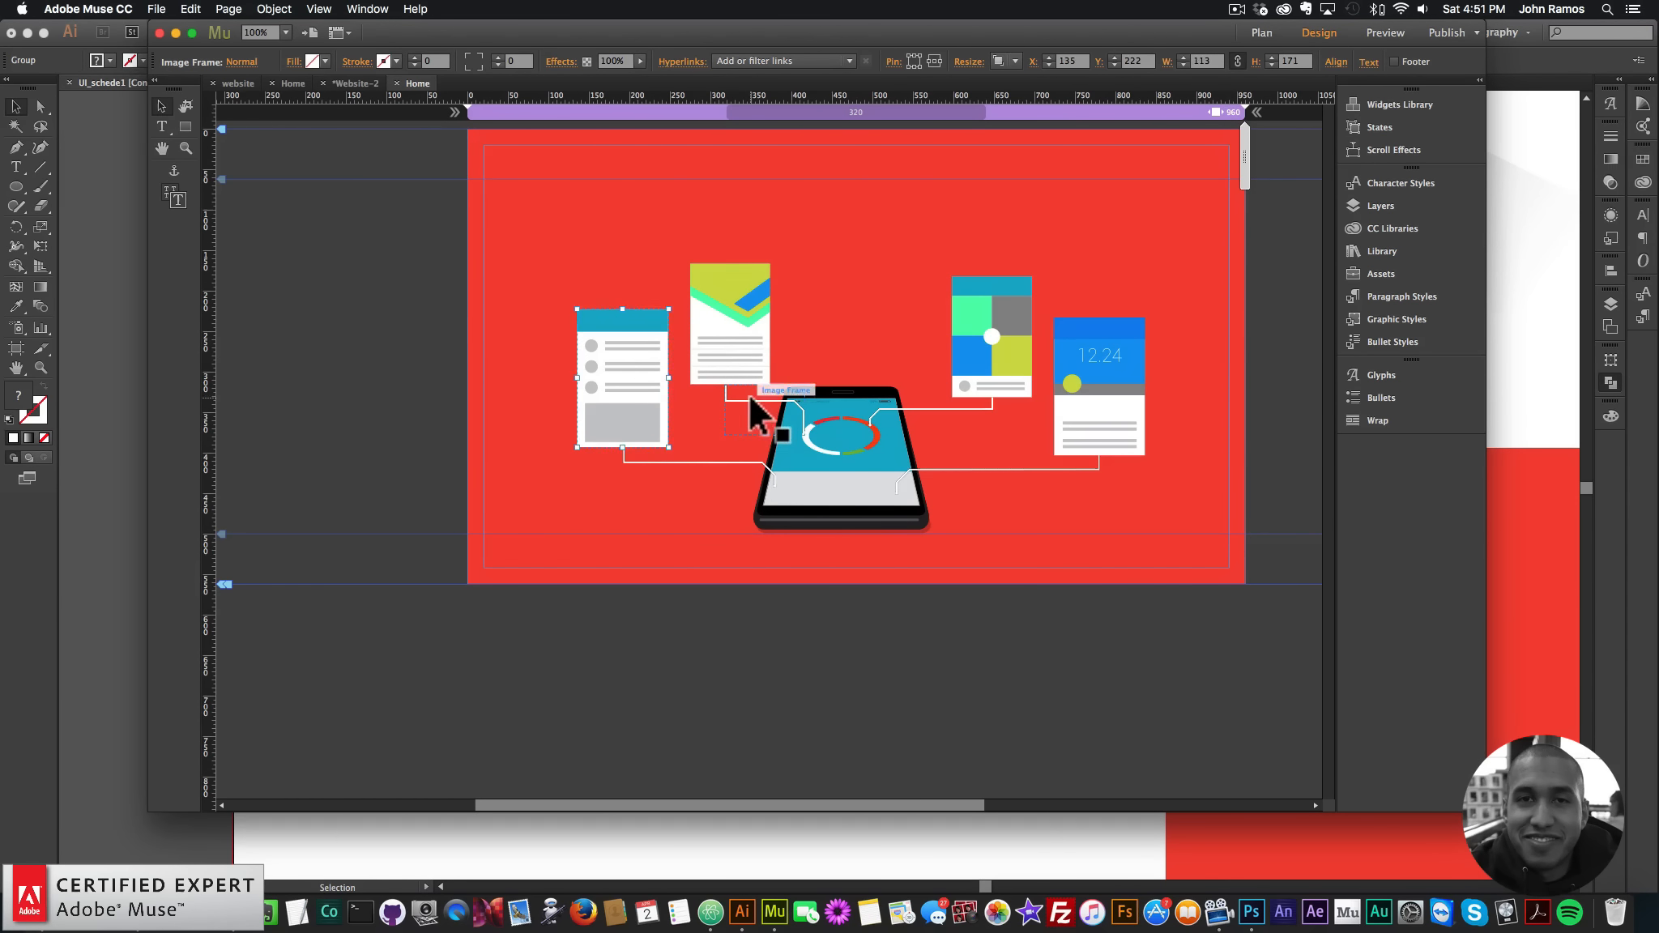
{"action": "left_click", "coordinate": [738, 344]}
{"action": "left_click", "coordinate": [965, 488]}
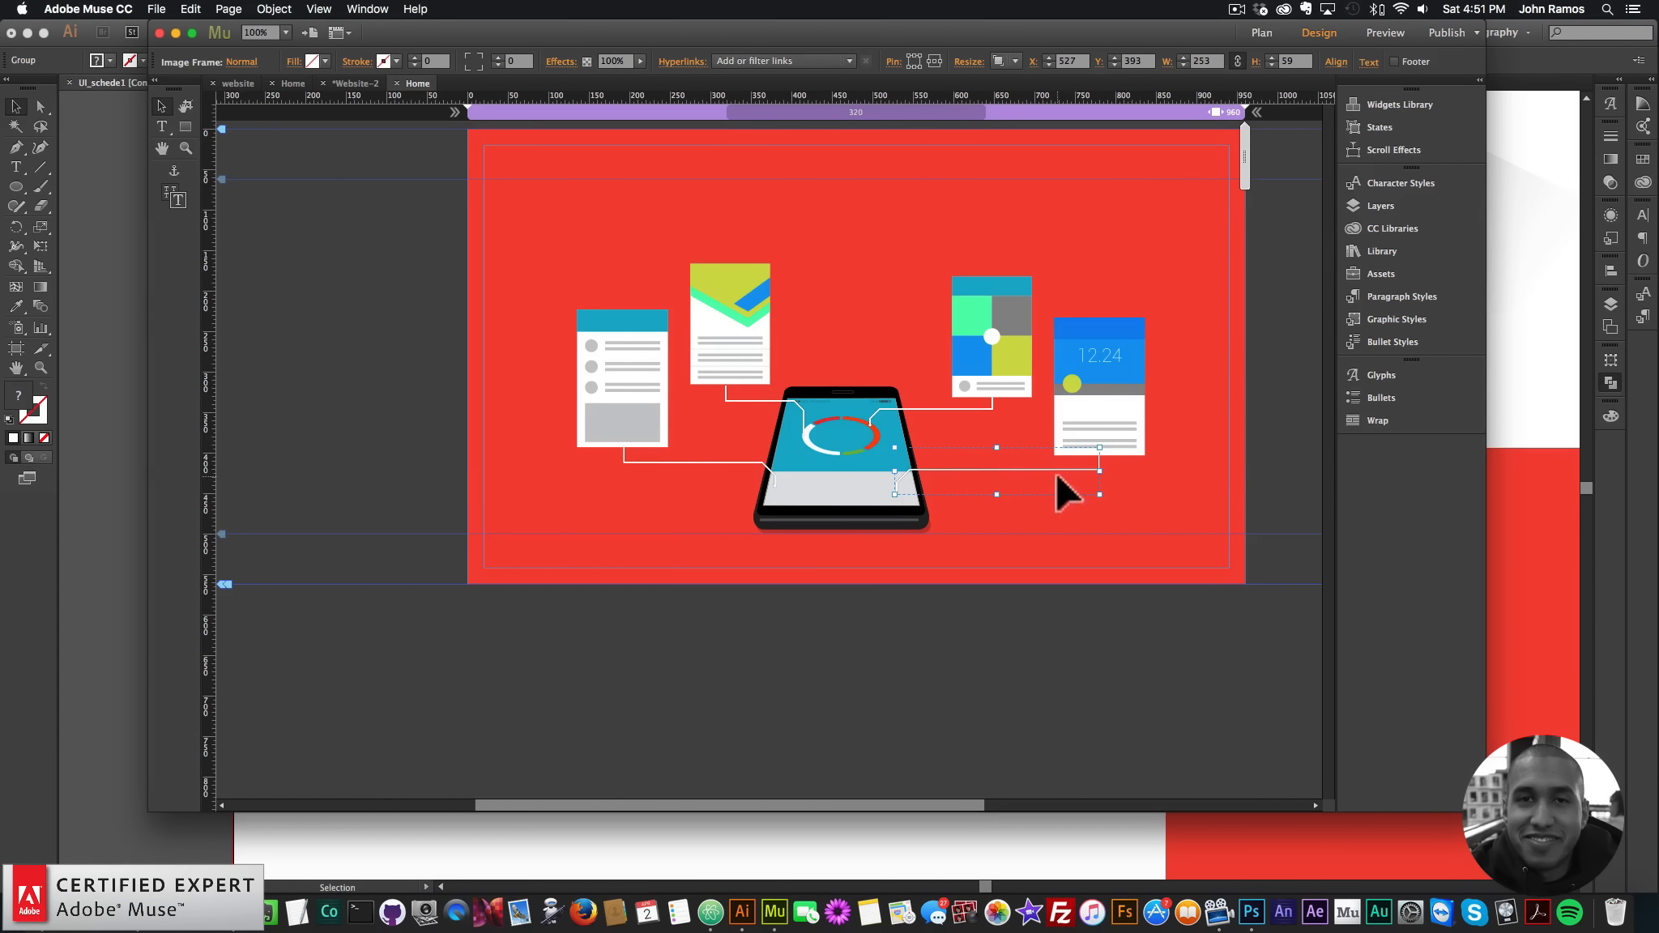
- Create a new graphic style from the selection in Graphic Styles and name it motion1
{"action": "left_click", "coordinate": [1394, 320]}
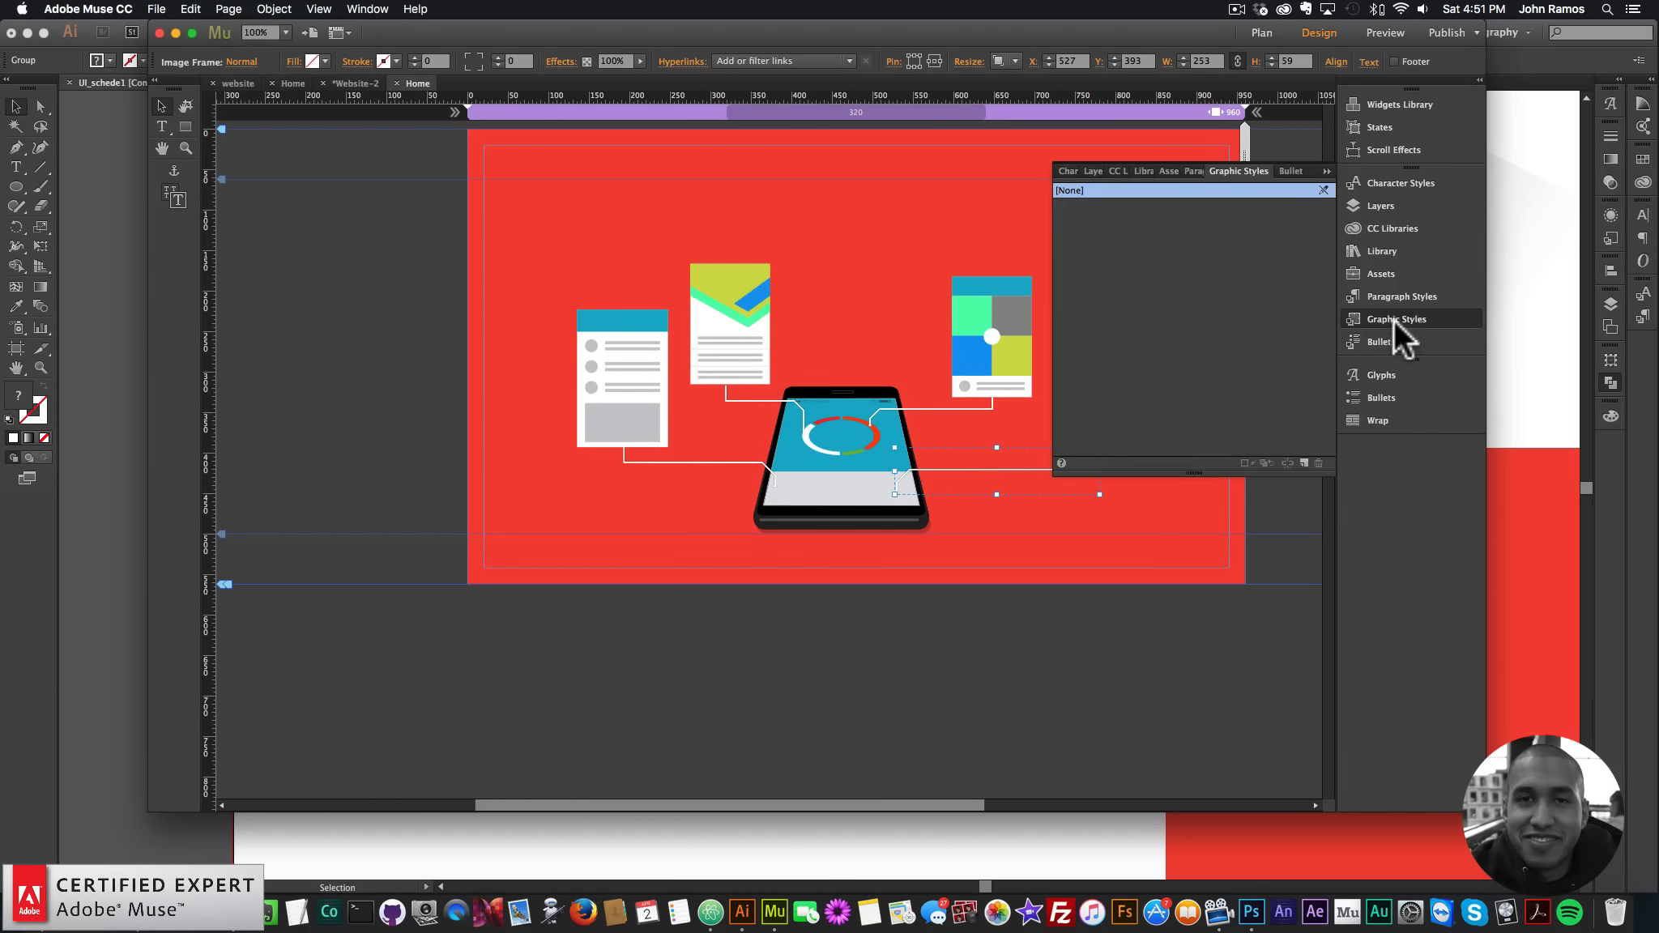
{"action": "left_click", "coordinate": [1405, 316]}
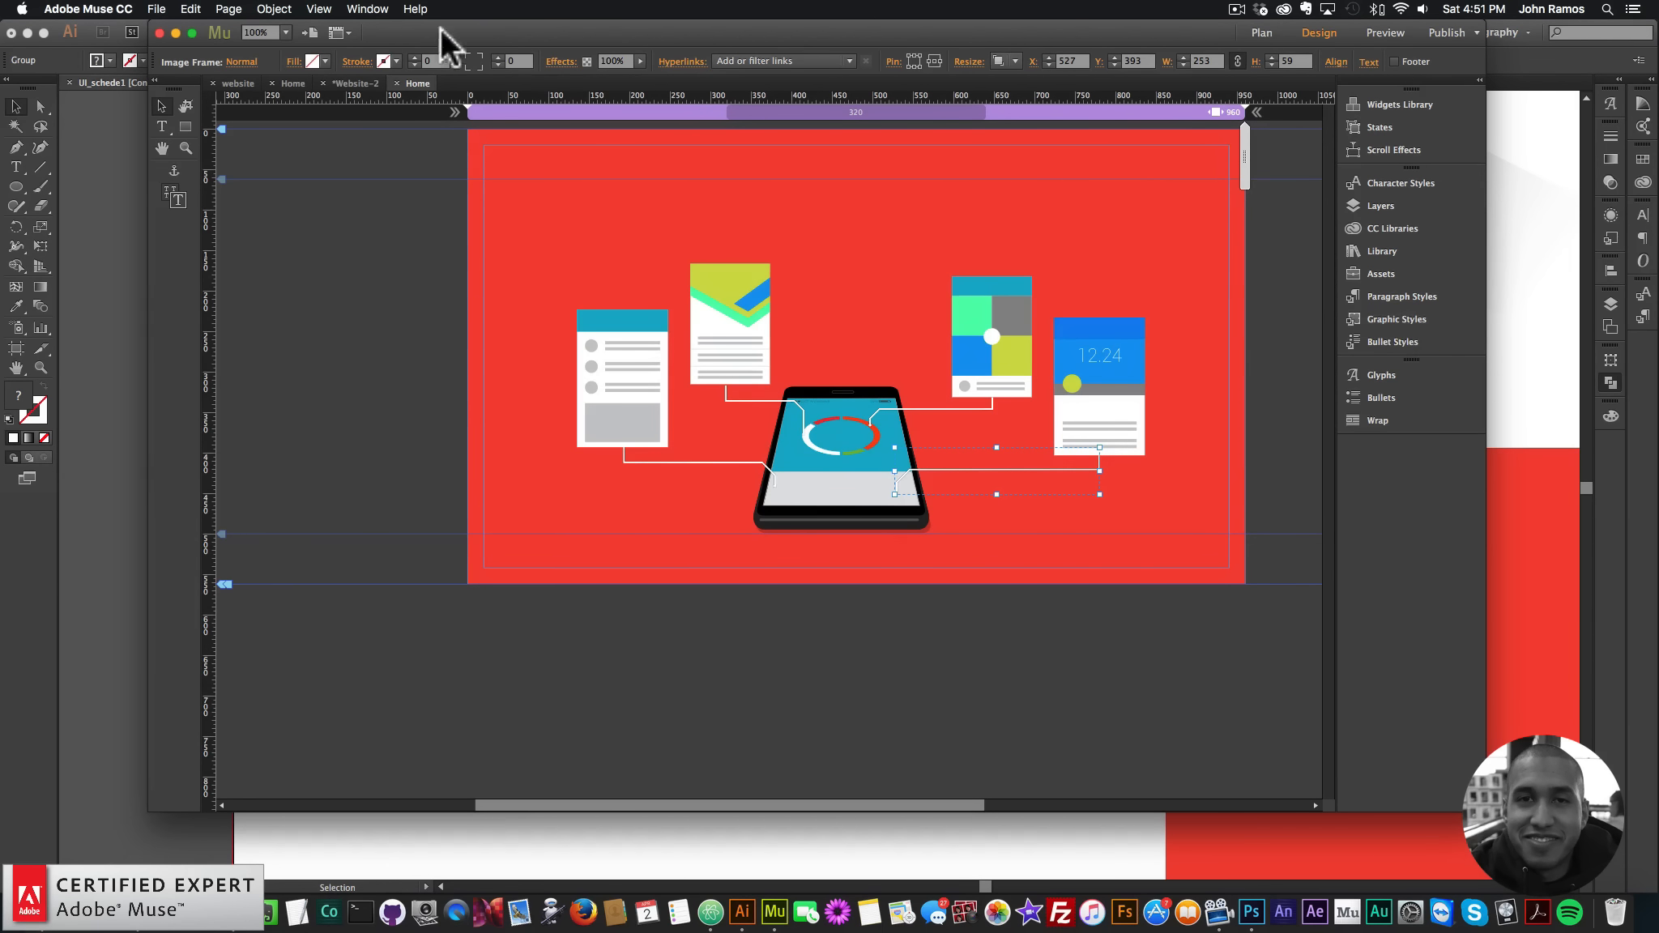
{"action": "left_click", "coordinate": [367, 8]}
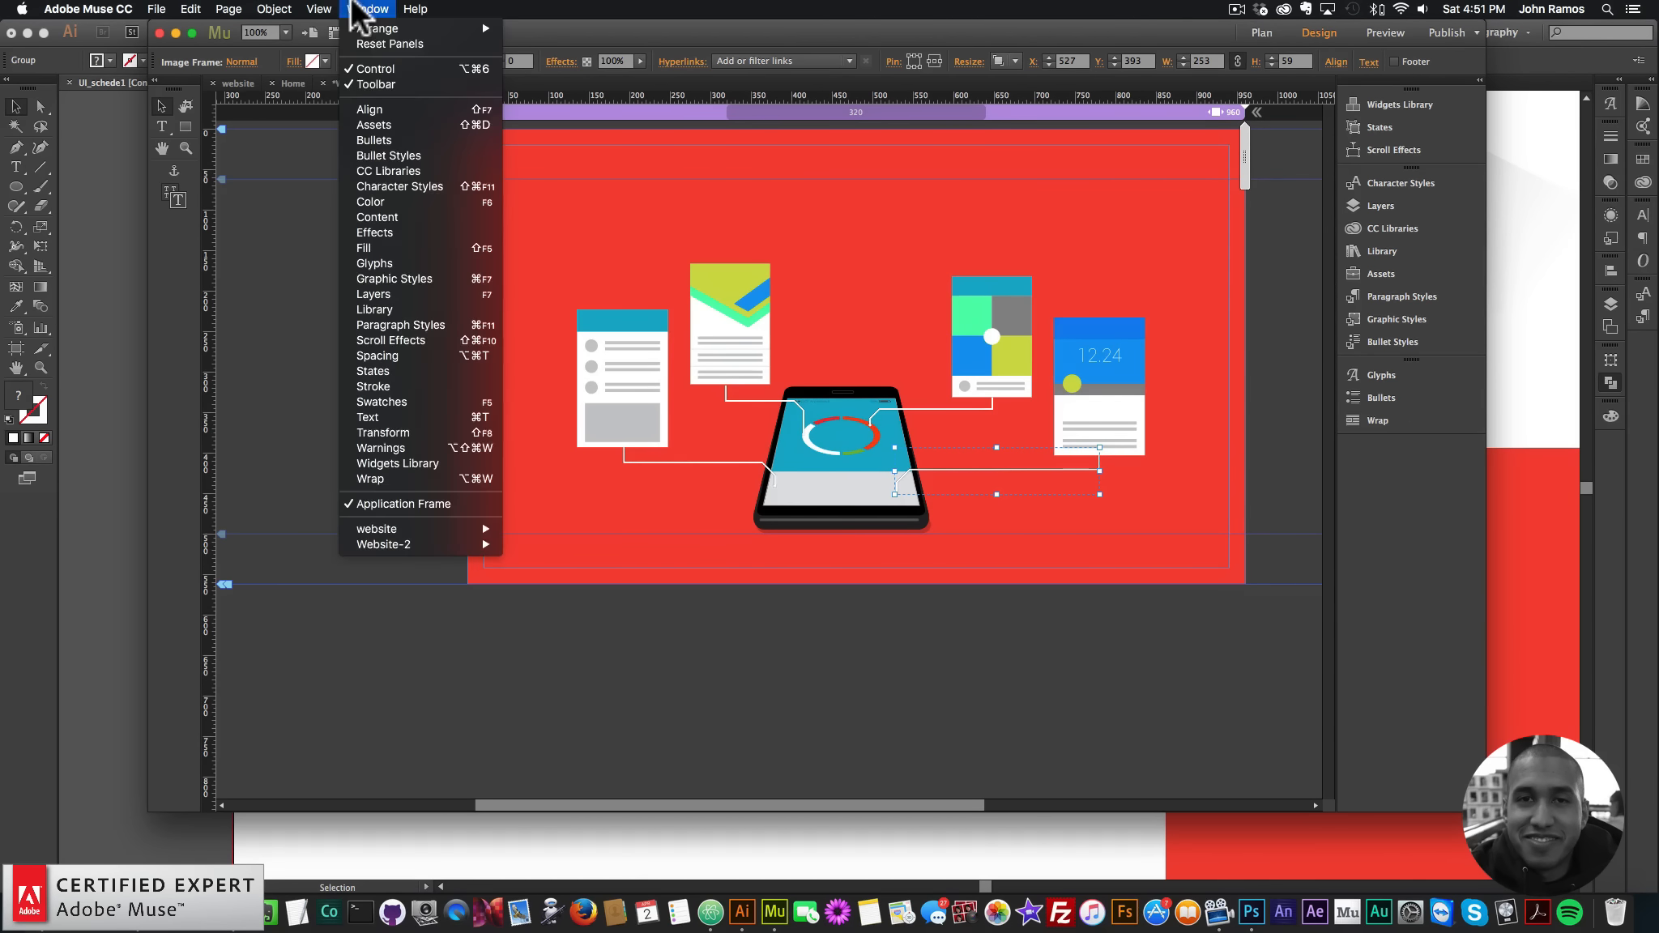
{"action": "left_click", "coordinate": [389, 276]}
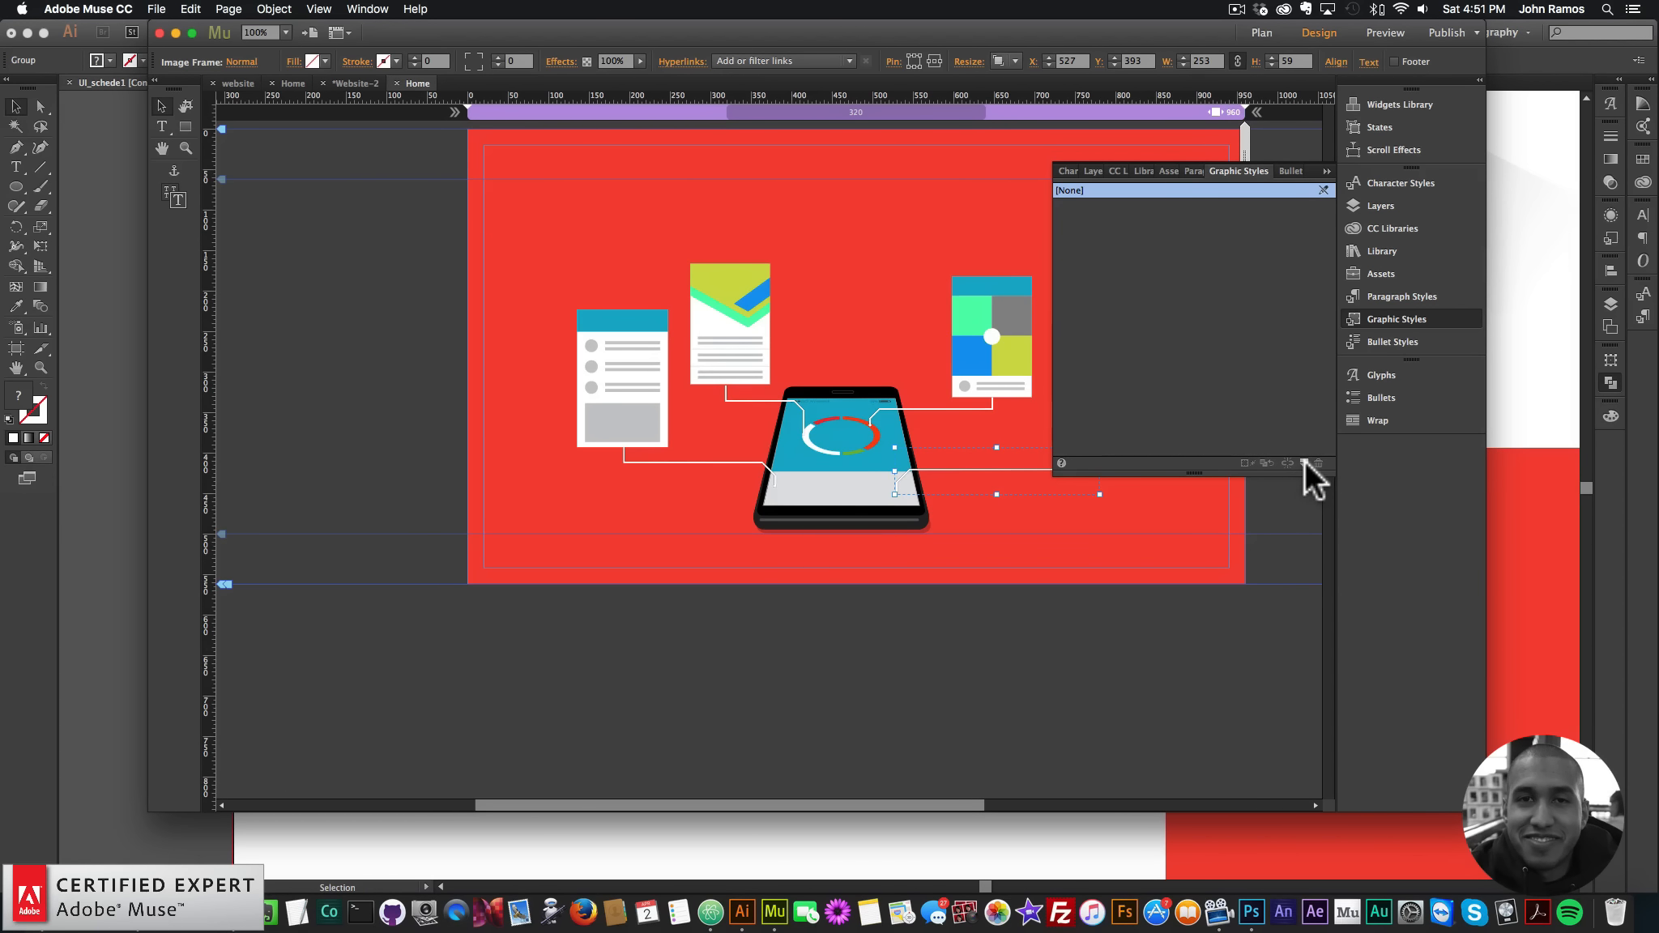
{"action": "left_click", "coordinate": [1067, 205]}
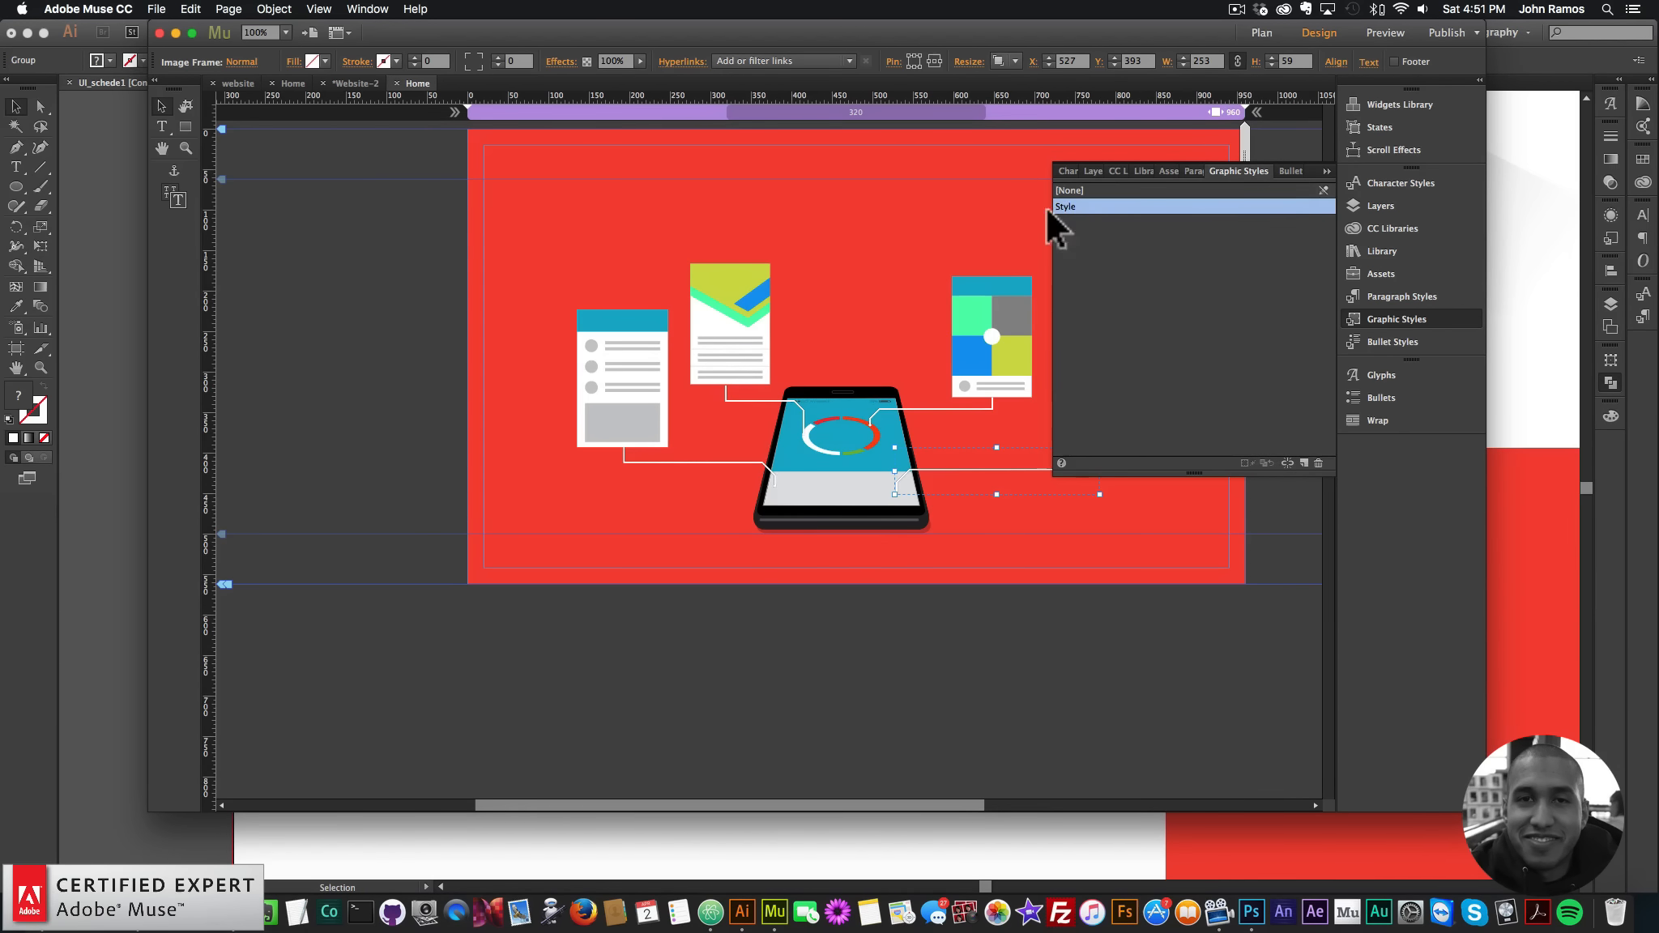
{"action": "double_click", "coordinate": [1074, 205]}
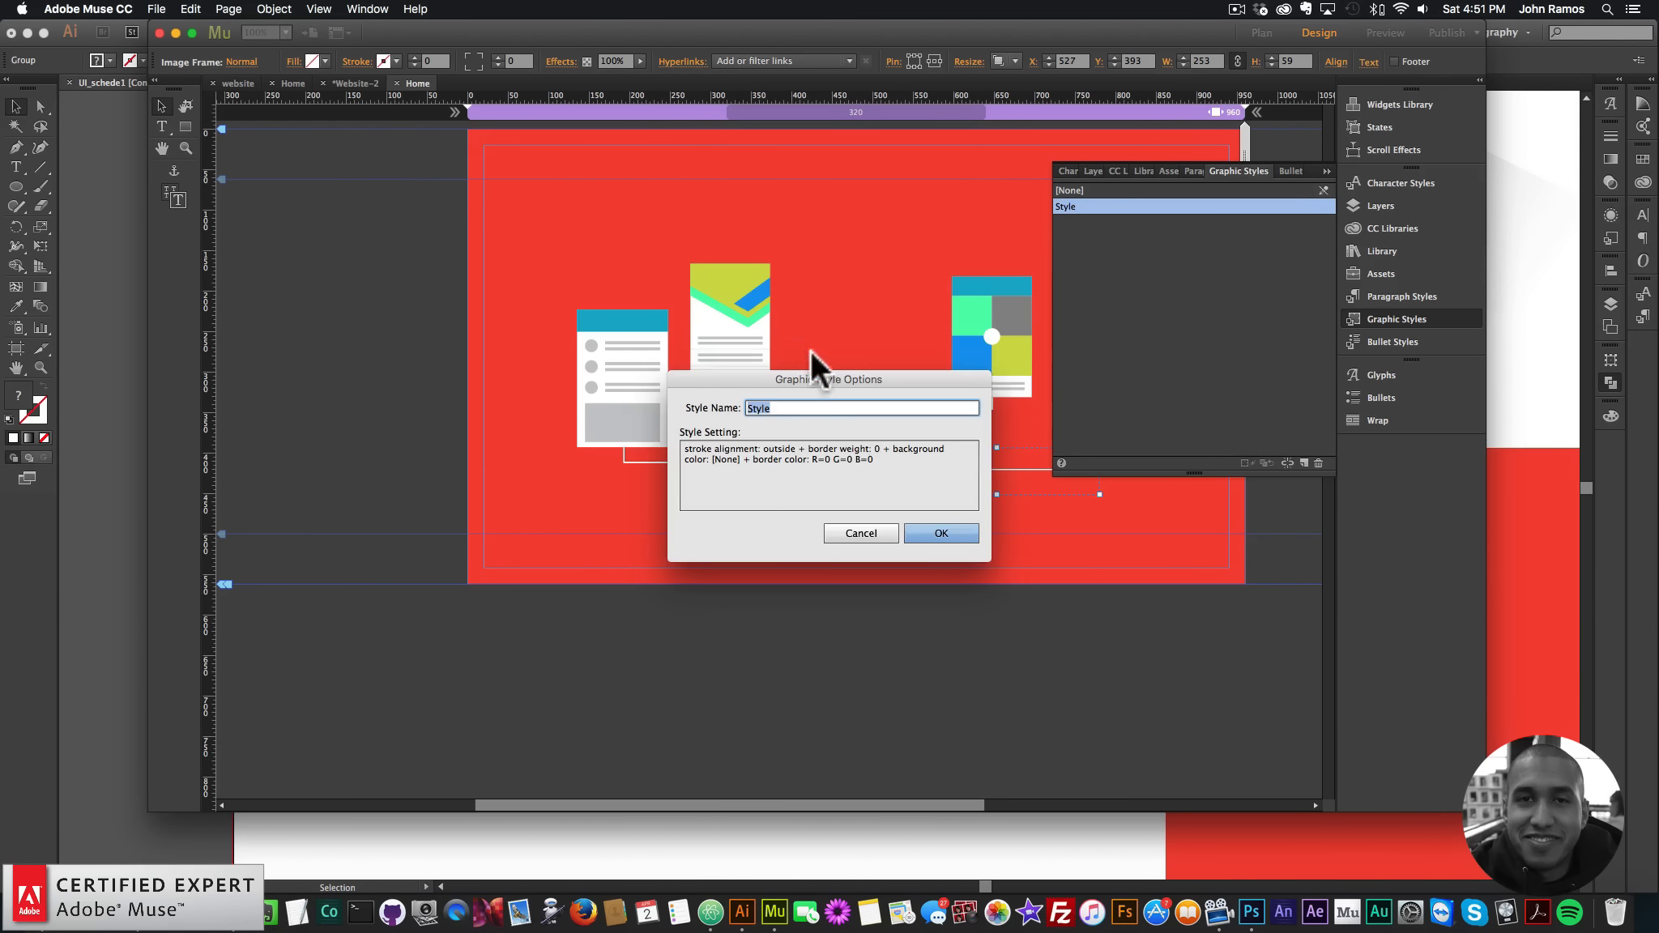
{"action": "type", "text": "motion1"}
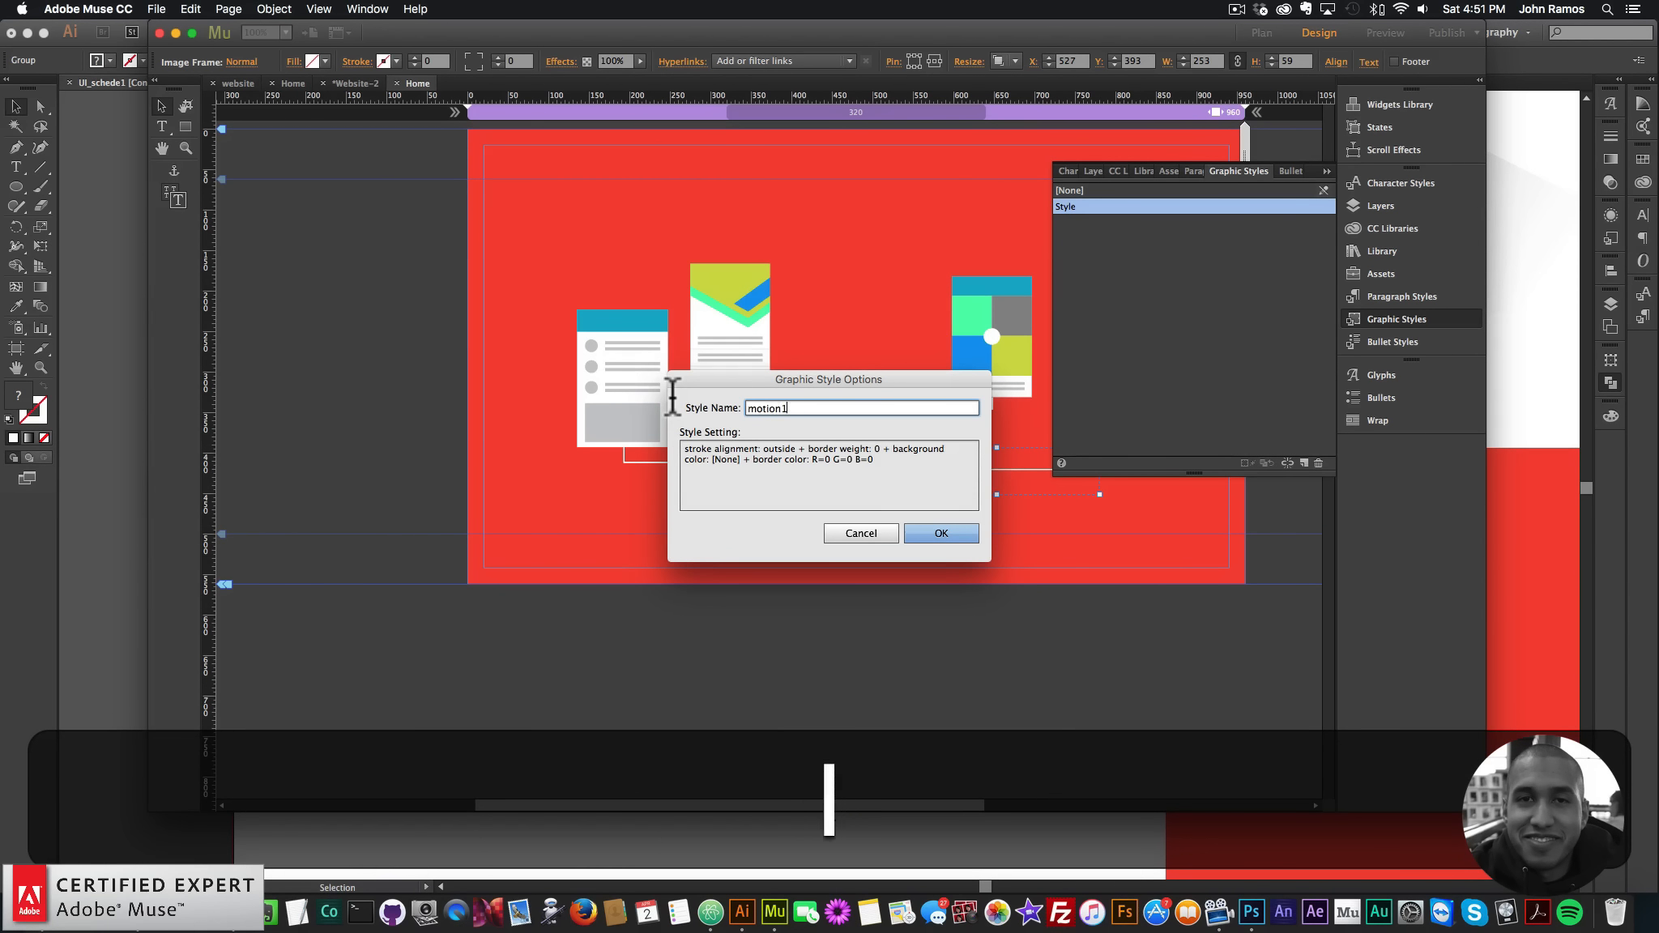
{"action": "key", "text": "Return"}
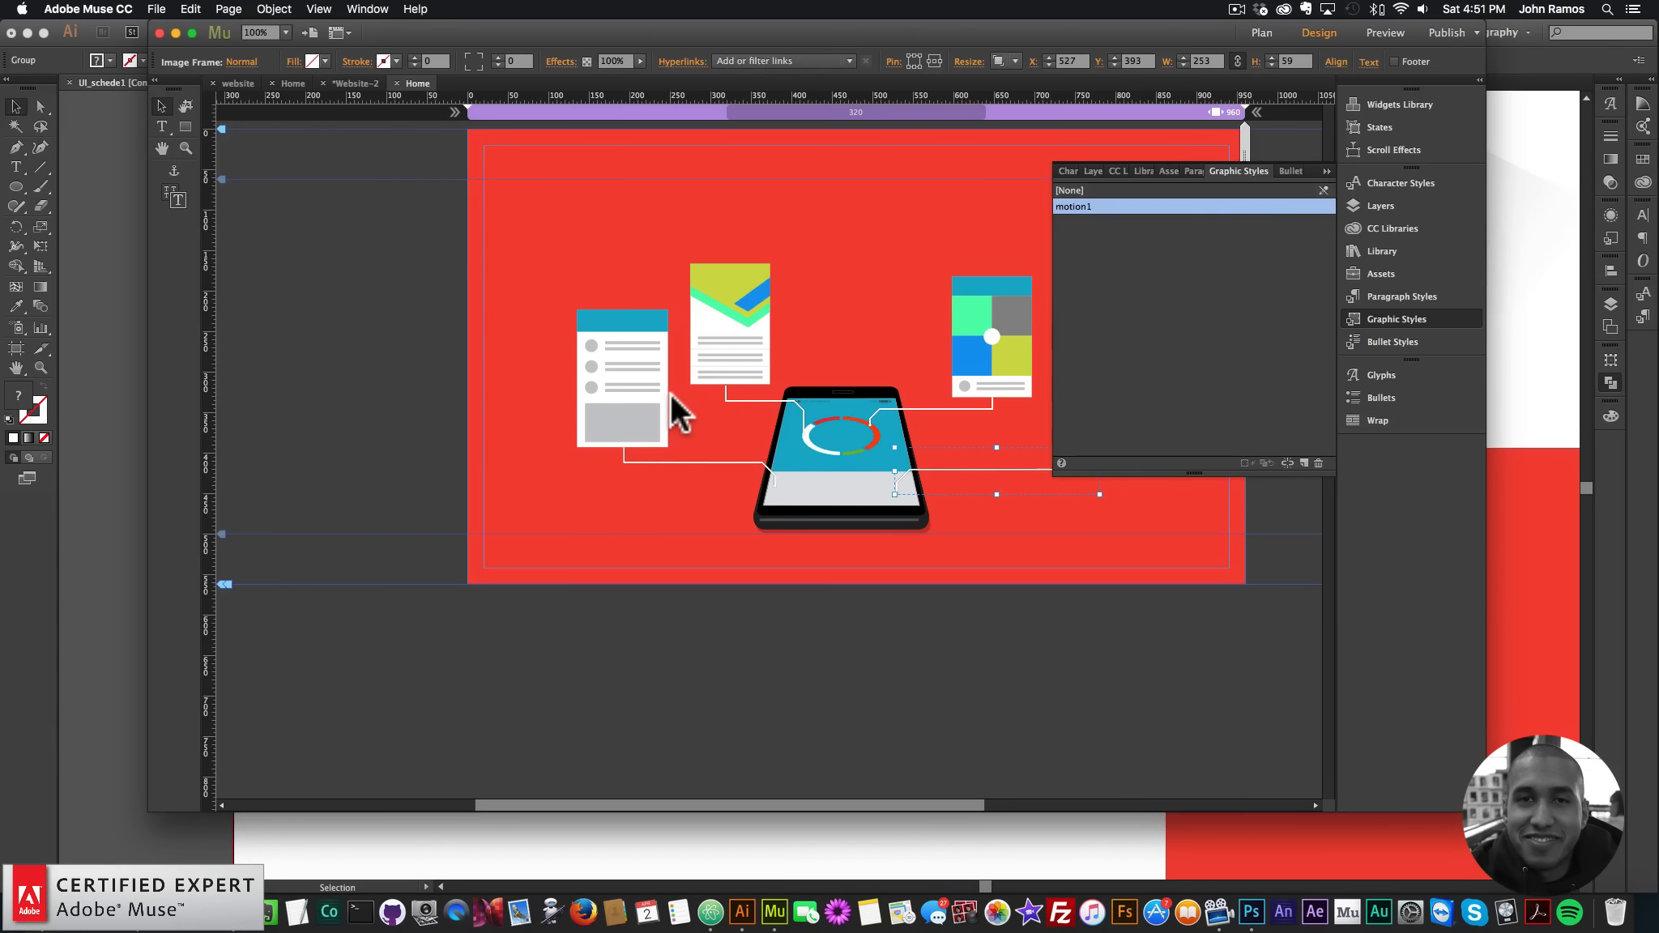
{"action": "left_click", "coordinate": [1450, 318]}
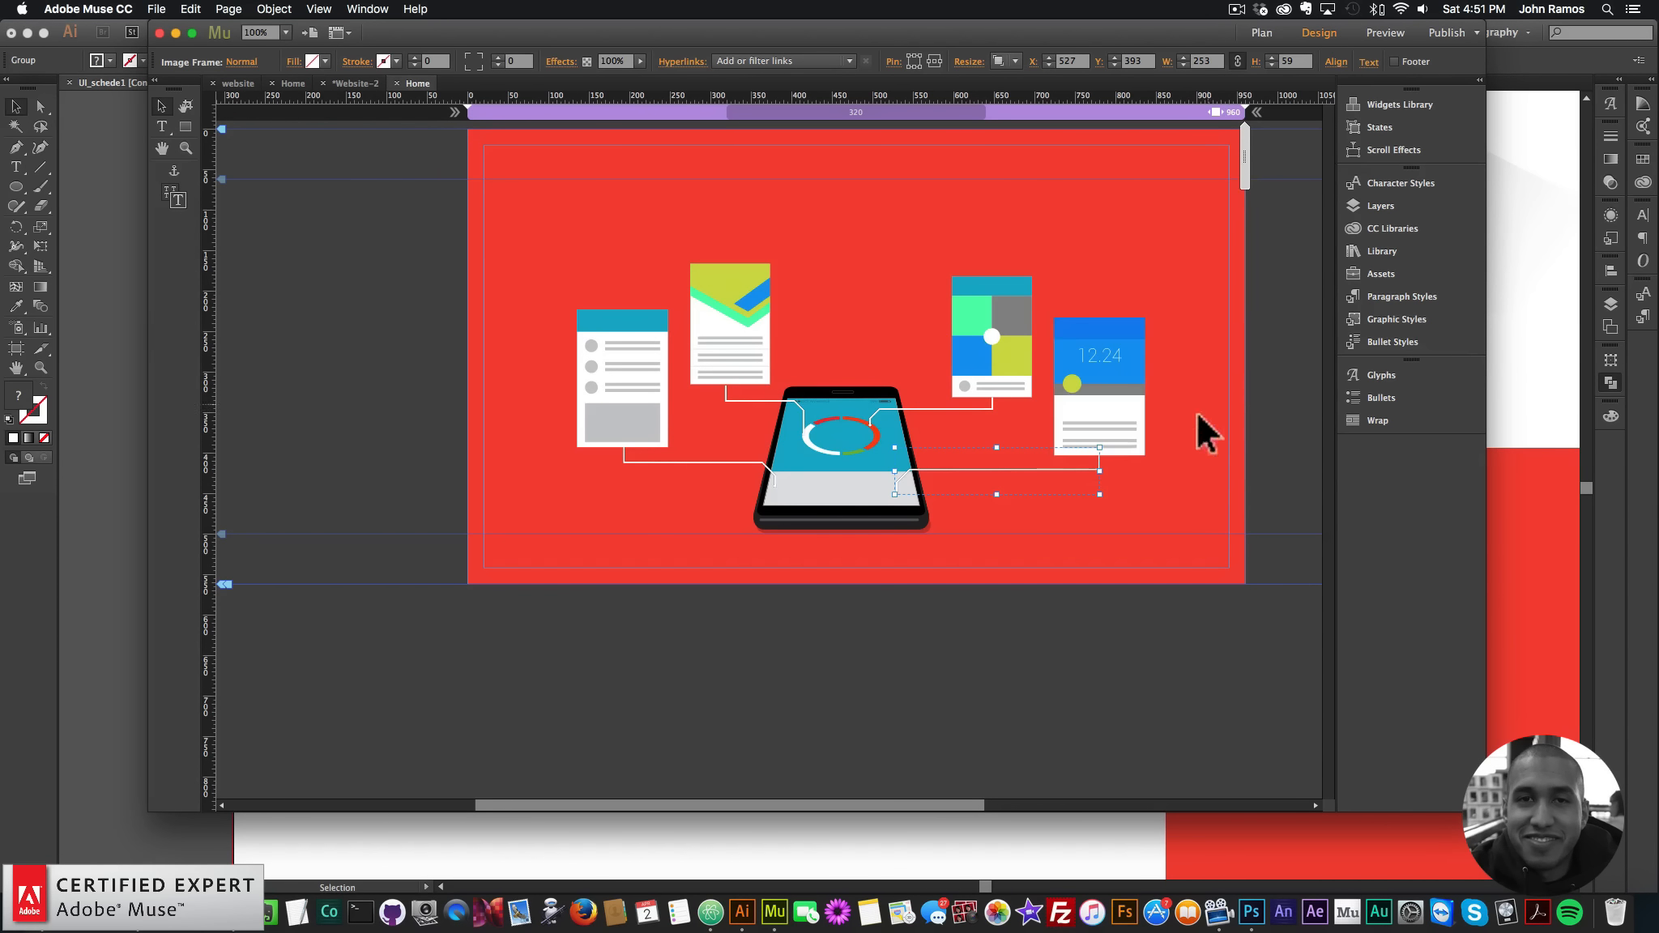
{"action": "left_click", "coordinate": [1105, 415]}
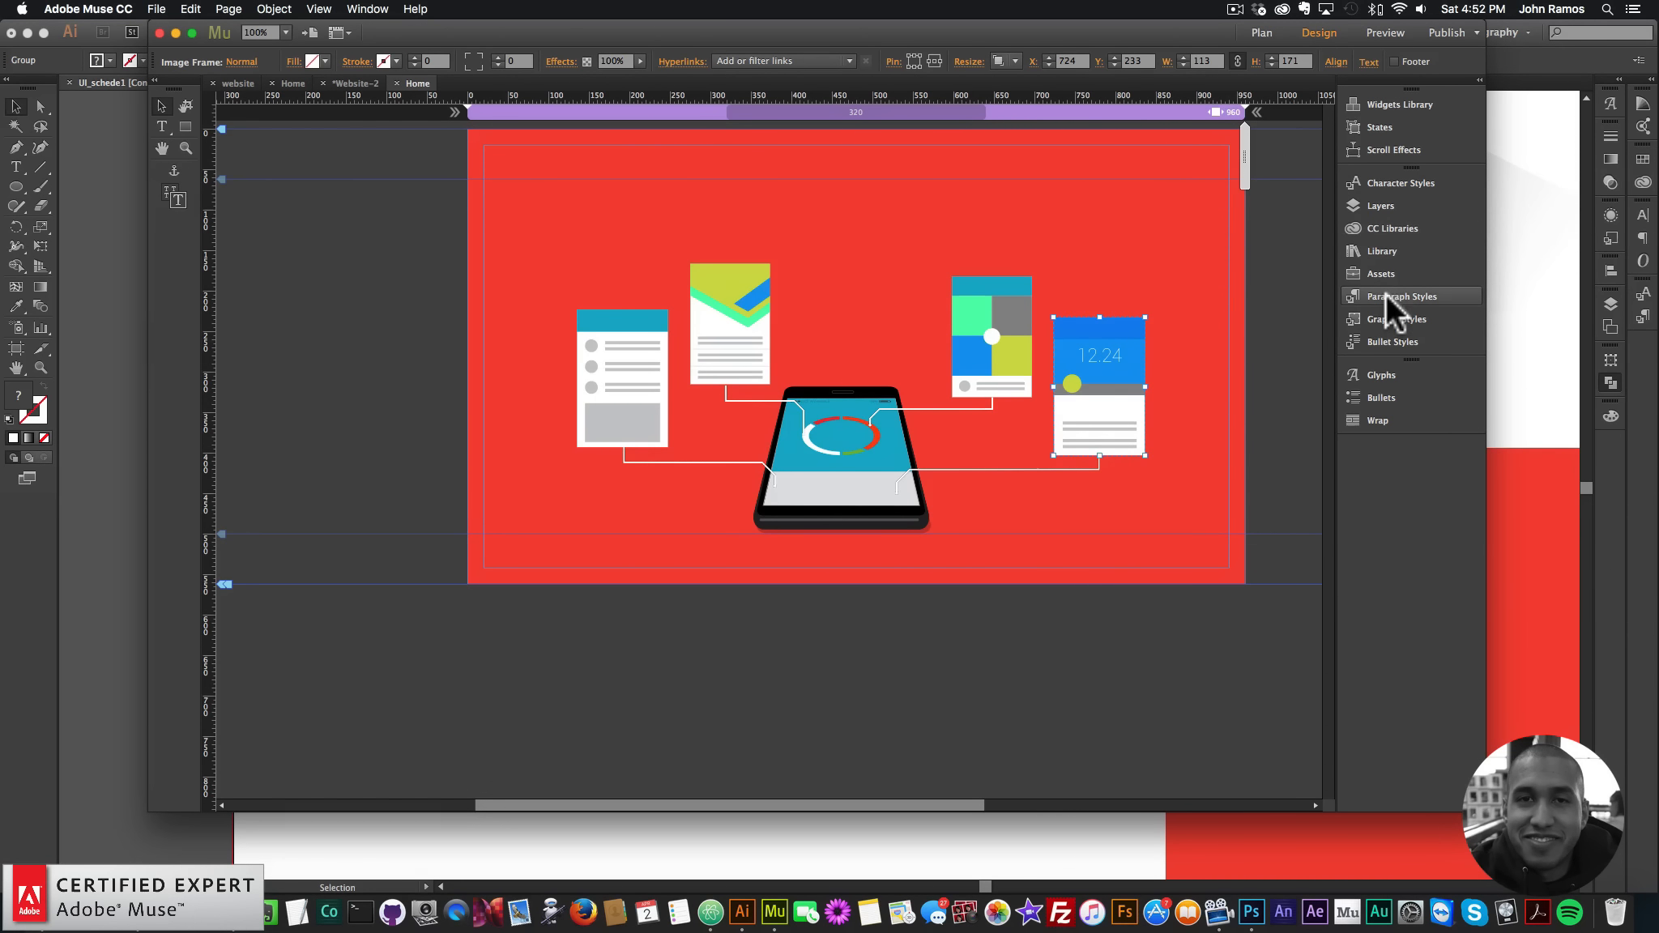
- Create graphic styles motion2 from the 12.24 card and motion3 from its connector line
{"action": "left_click", "coordinate": [1382, 317]}
{"action": "left_click", "coordinate": [1304, 463]}
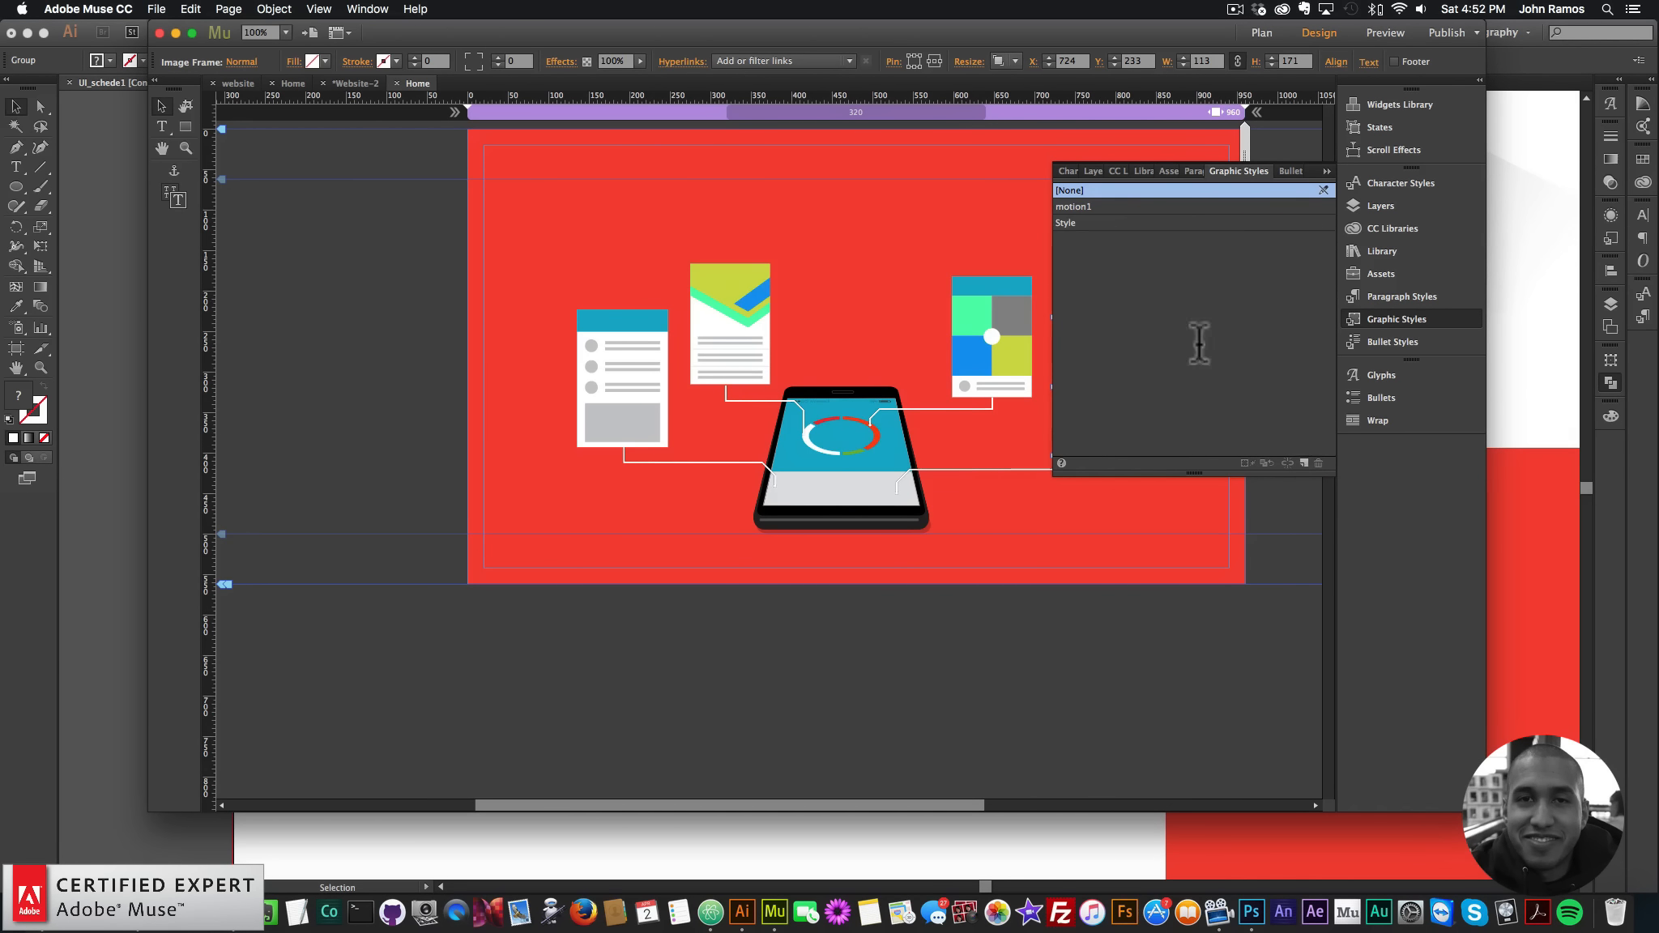
{"action": "double_click", "coordinate": [1103, 221]}
{"action": "type", "text": "motion"}
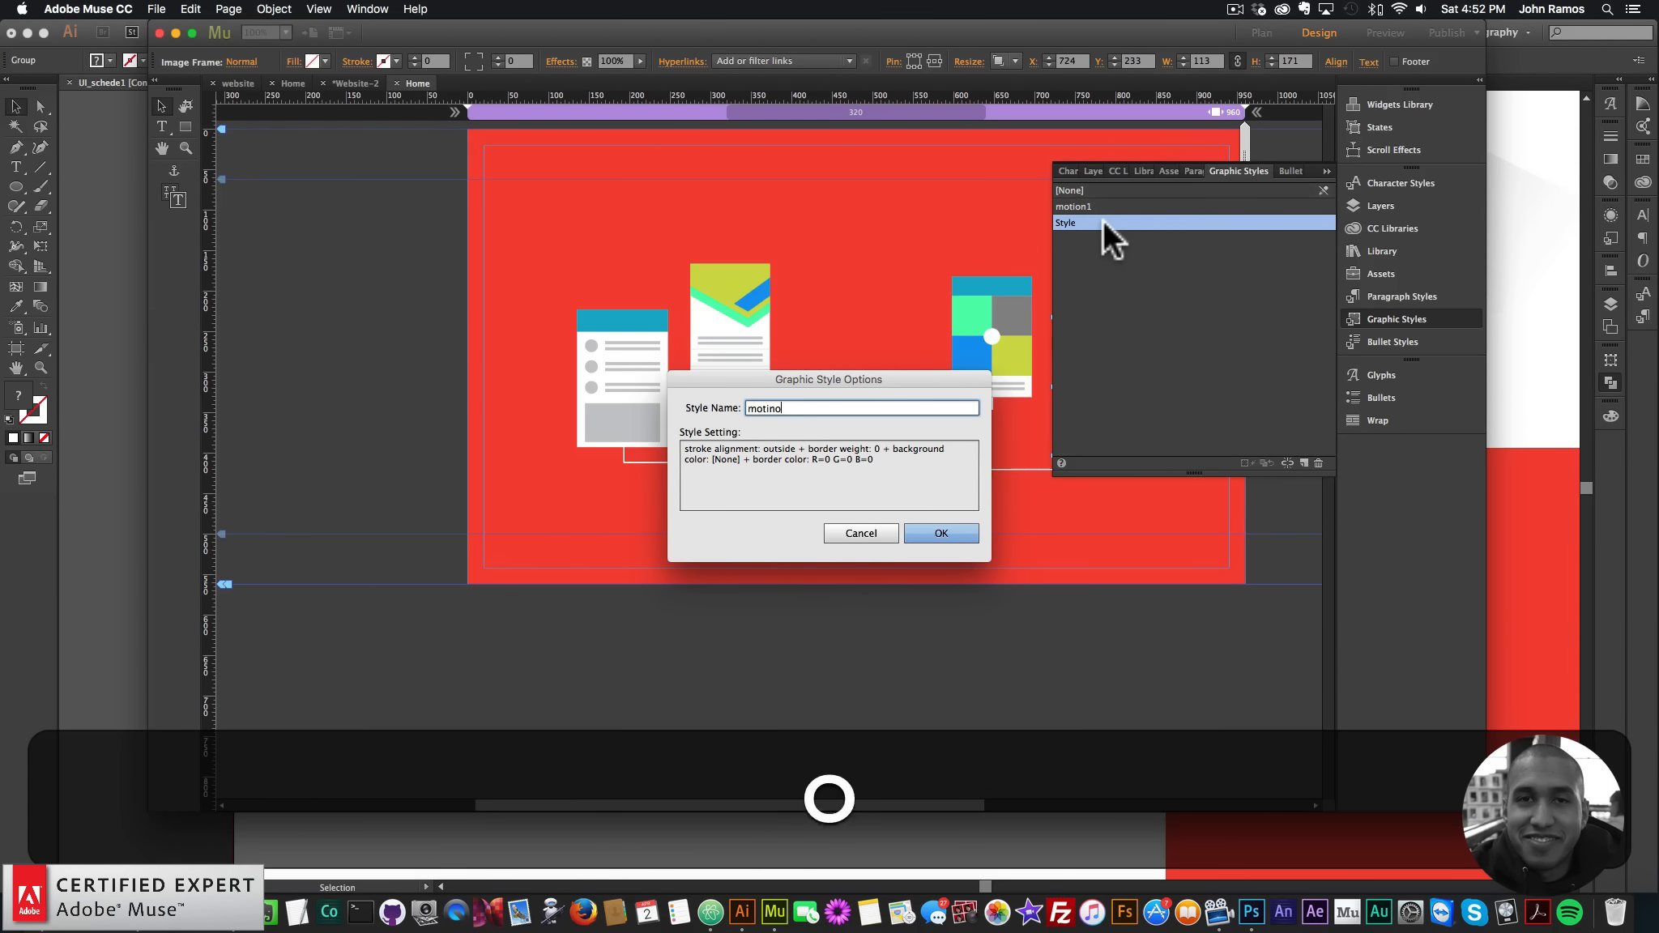
{"action": "key", "text": "BackSpace"}
{"action": "key", "text": "BackSpace"}
{"action": "type", "text": "on2"}
{"action": "key", "text": "Return"}
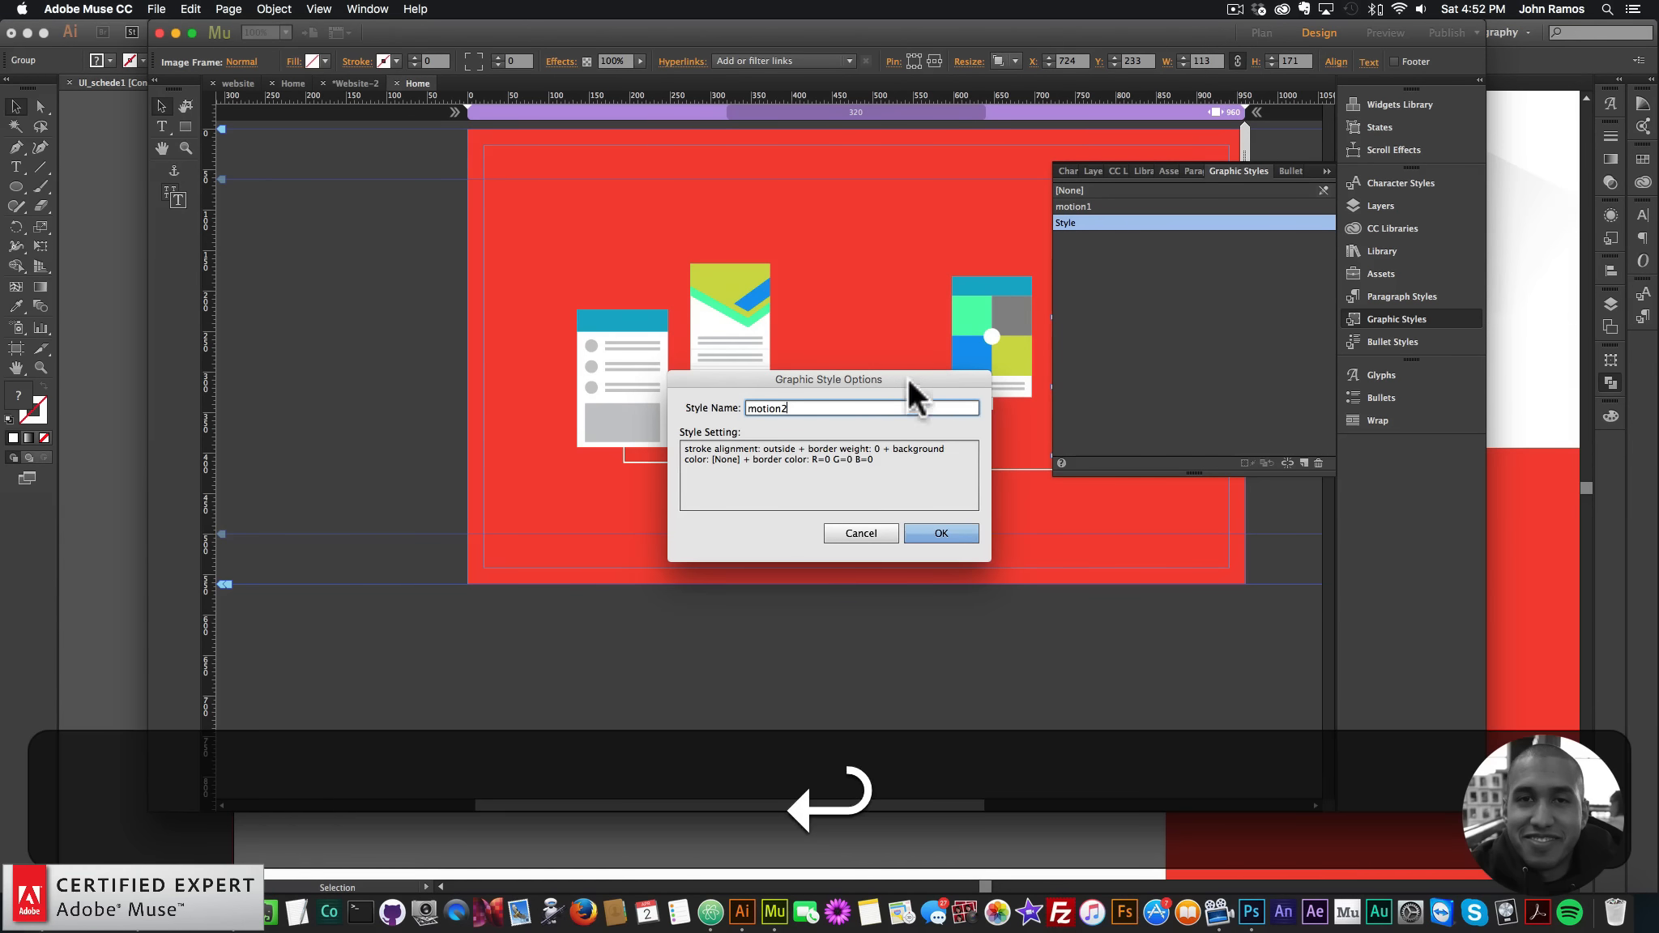
{"action": "left_click", "coordinate": [914, 405]}
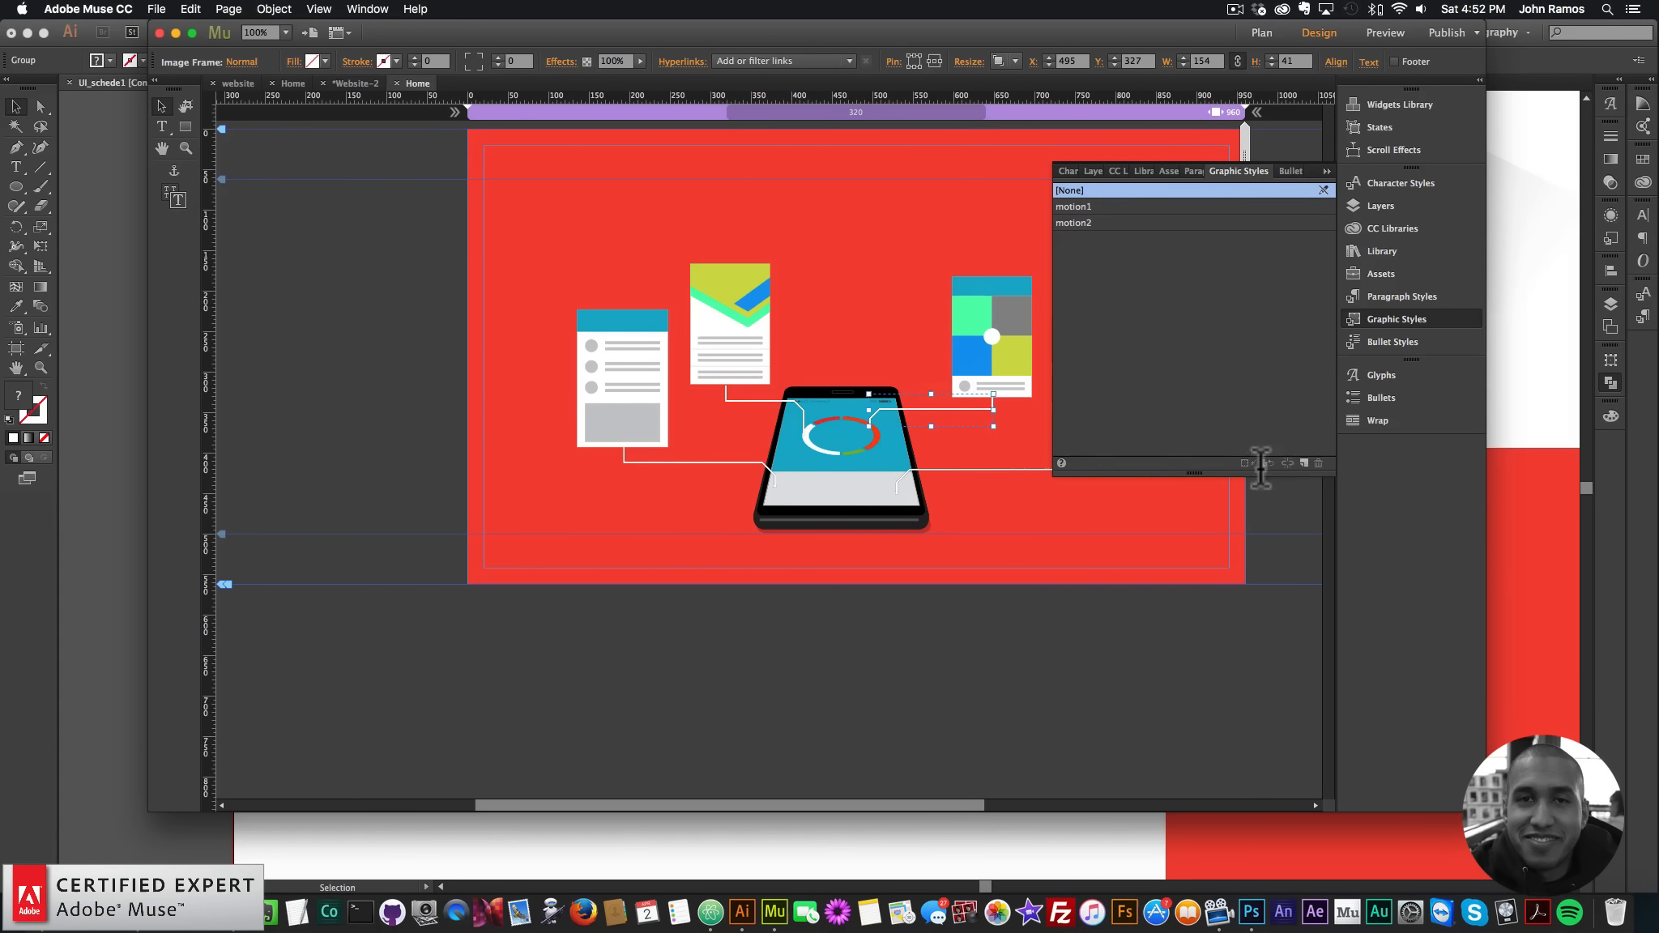
{"action": "left_click", "coordinate": [1304, 463]}
{"action": "double_click", "coordinate": [1094, 236]}
{"action": "type", "text": "motion3"}
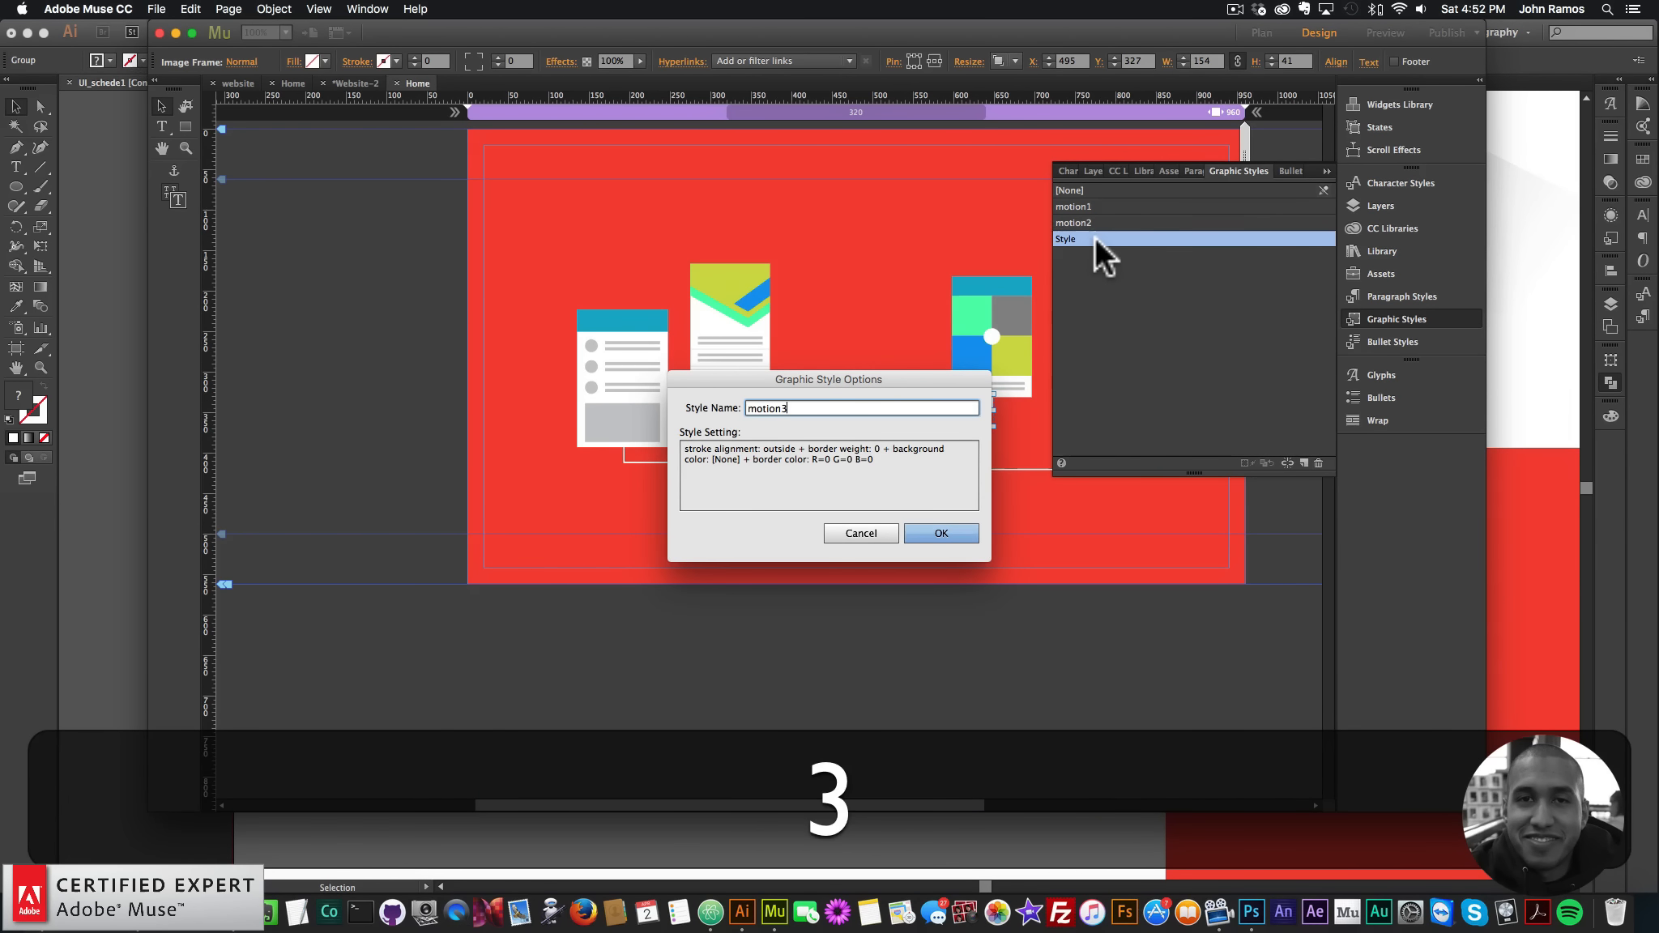
{"action": "key", "text": "Return"}
- Create graphic styles motion4 from the colourful card and motion5 from the left connector line
{"action": "left_click", "coordinate": [987, 298]}
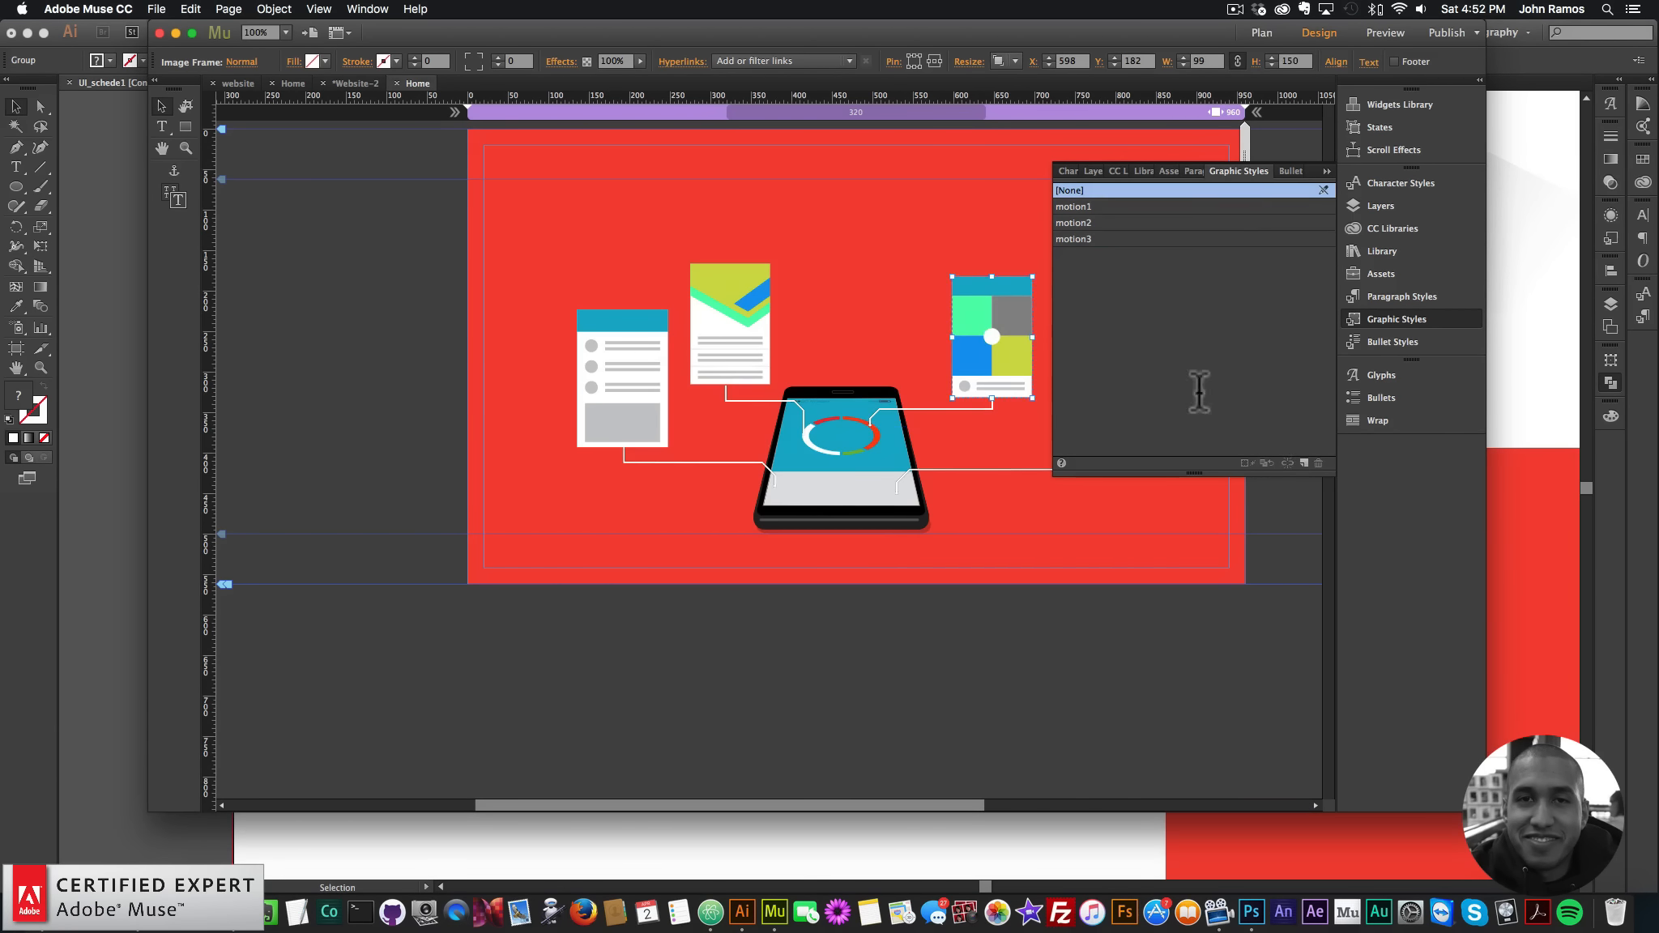
{"action": "left_click", "coordinate": [1305, 462]}
{"action": "double_click", "coordinate": [1087, 254]}
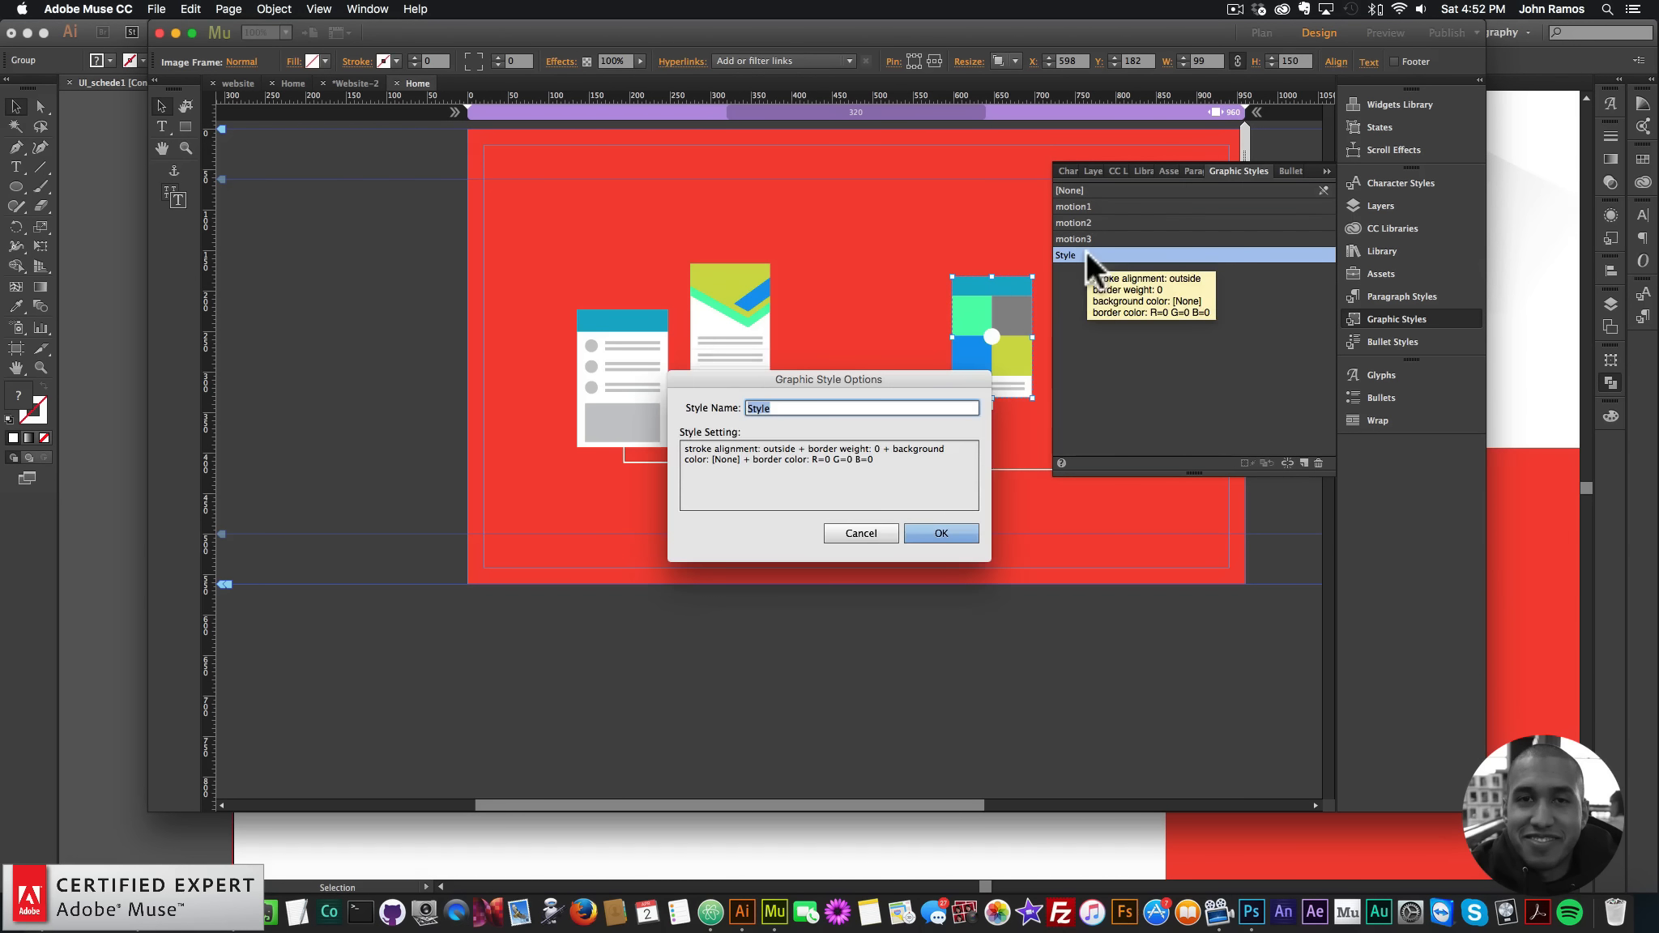
{"action": "type", "text": "motion4"}
{"action": "key", "text": "BackSpace"}
{"action": "key", "text": "BackSpace"}
{"action": "key", "text": "BackSpace"}
{"action": "type", "text": "on4"}
{"action": "key", "text": "Return"}
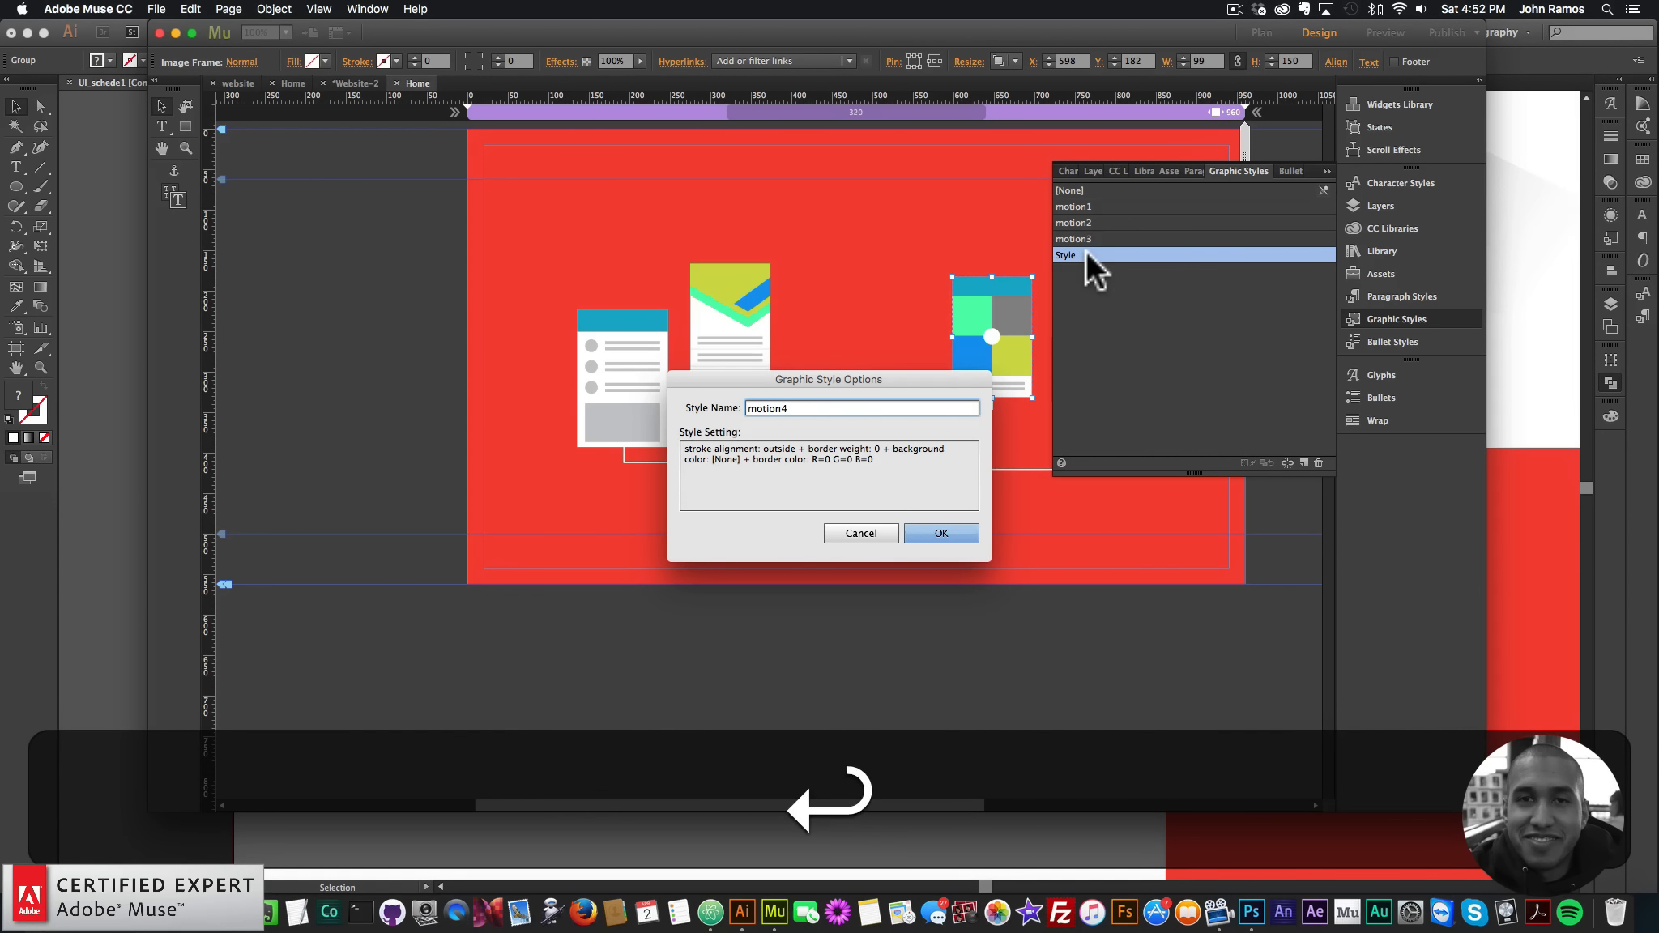
{"action": "left_click", "coordinate": [672, 461]}
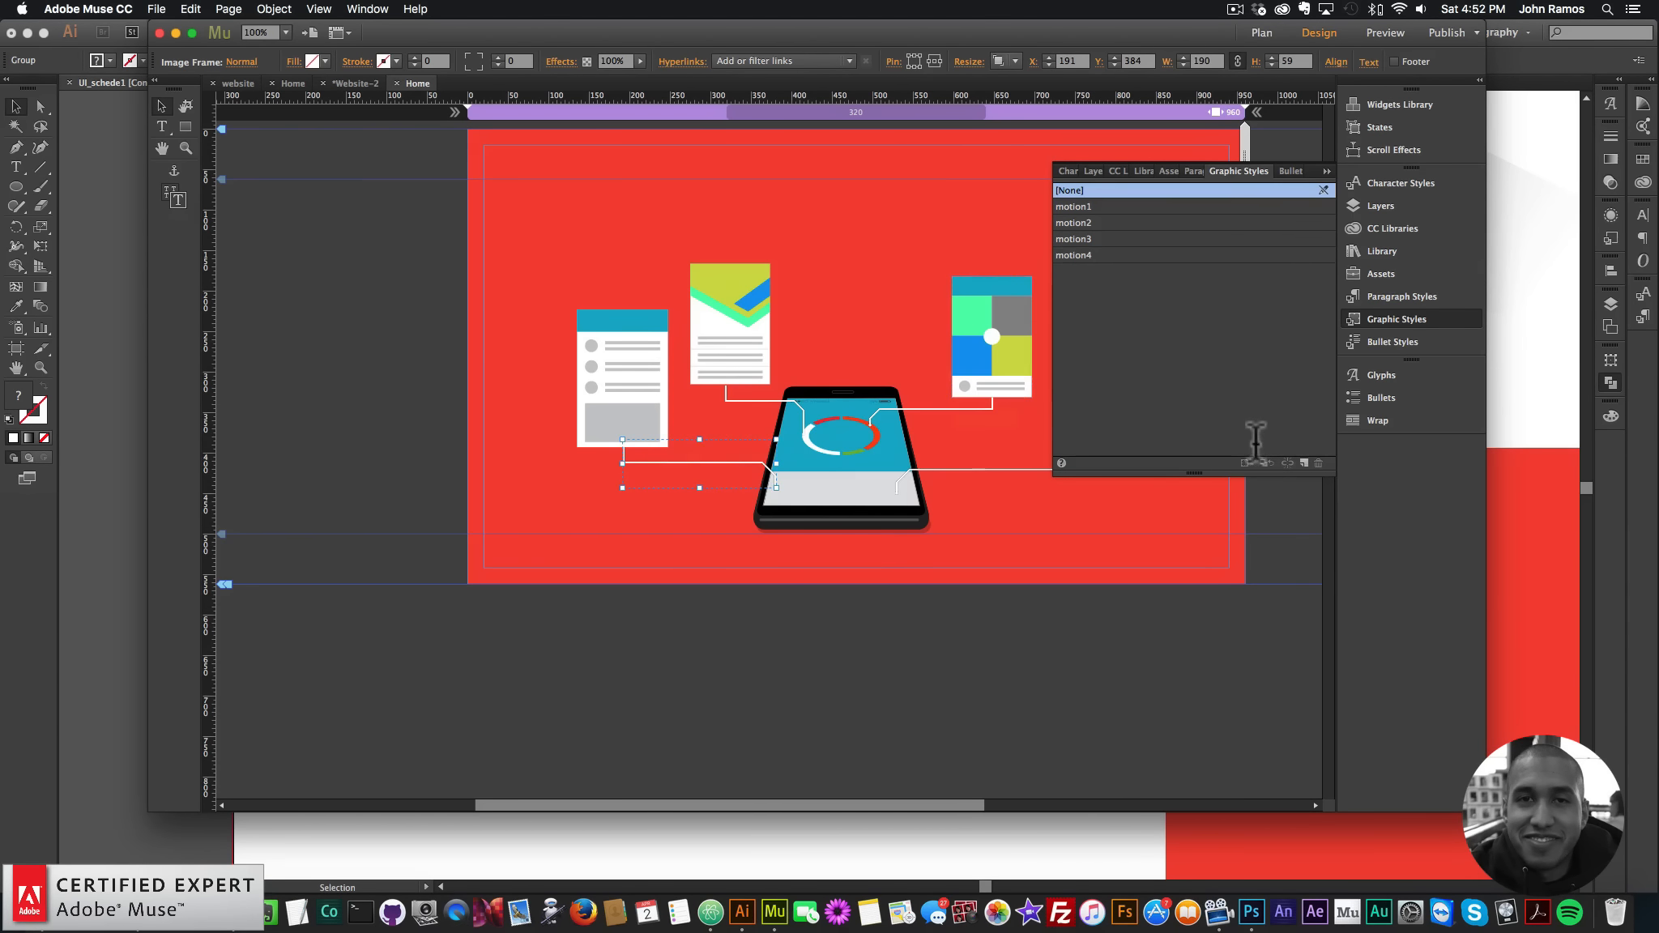
{"action": "left_click", "coordinate": [1305, 462]}
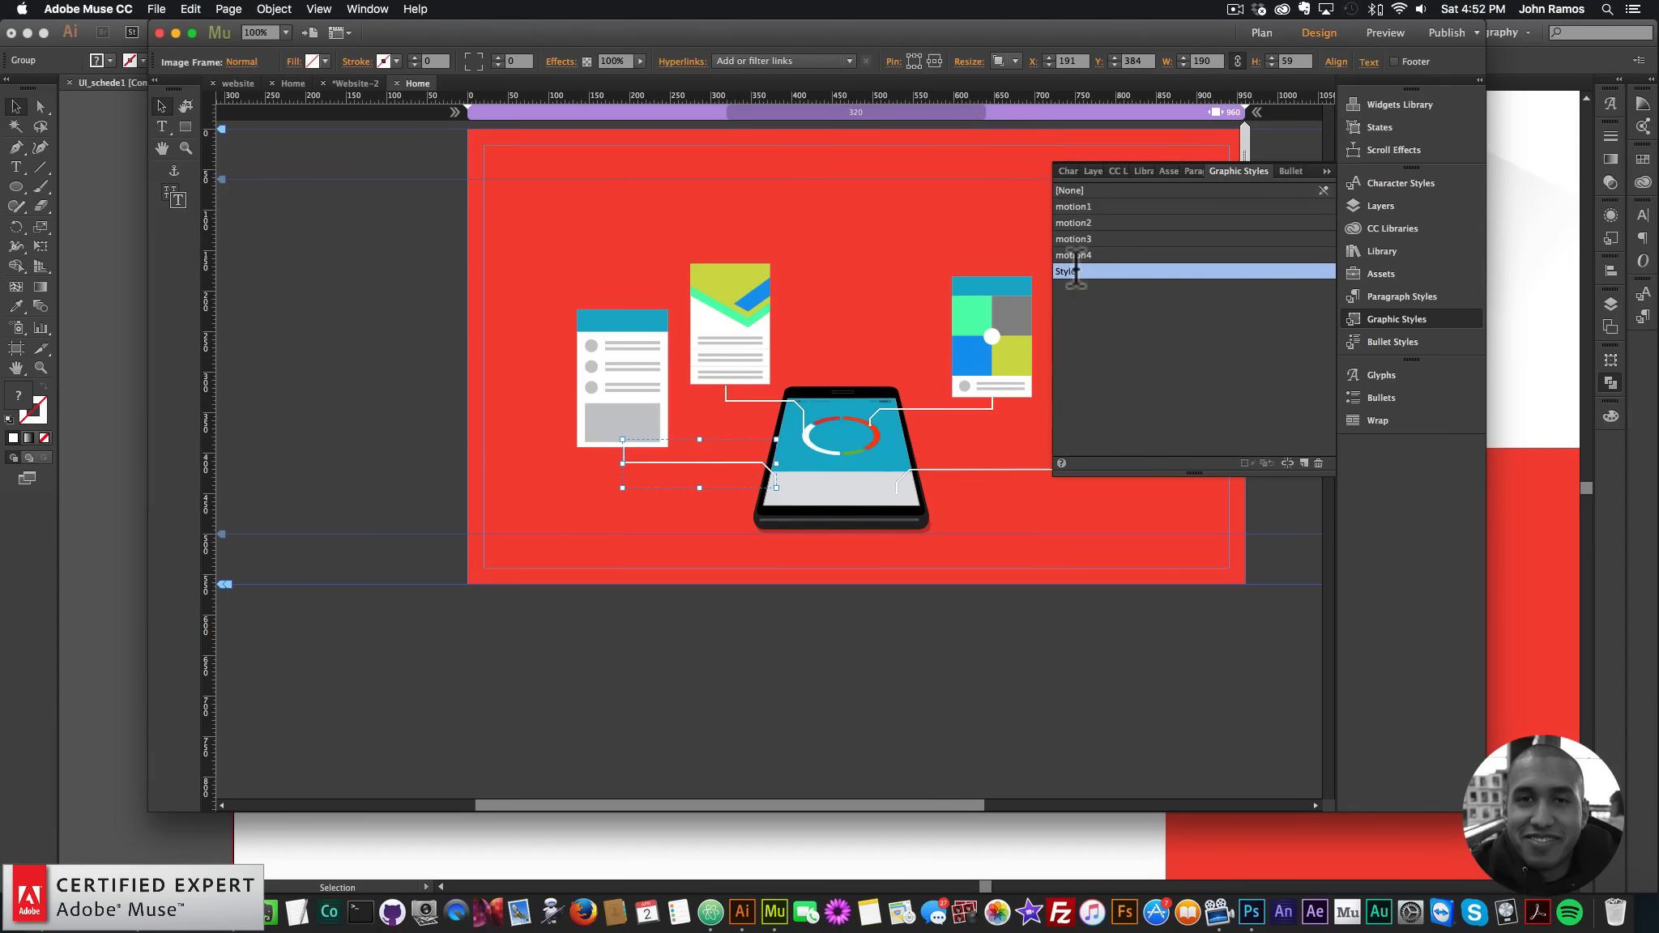
{"action": "double_click", "coordinate": [1112, 274]}
{"action": "type", "text": "motion5"}
{"action": "key", "text": "Return"}
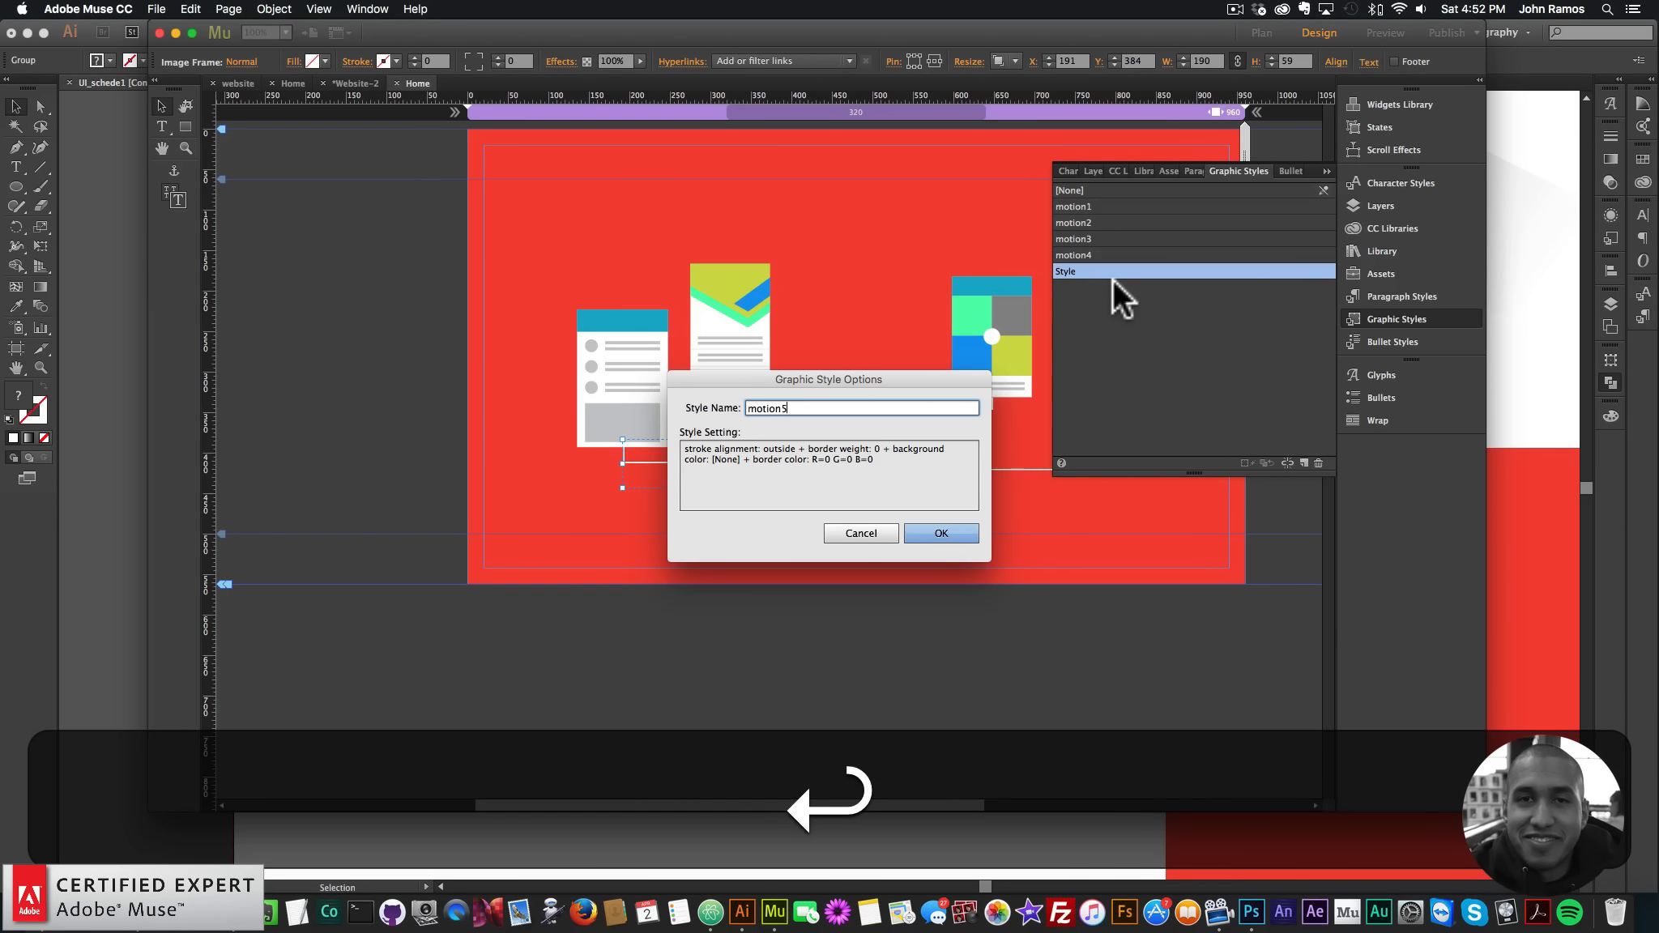
- Create graphic styles motion6 (left card), motion7 (middle connector line) and motion8 (green card)
{"action": "left_click", "coordinate": [620, 363]}
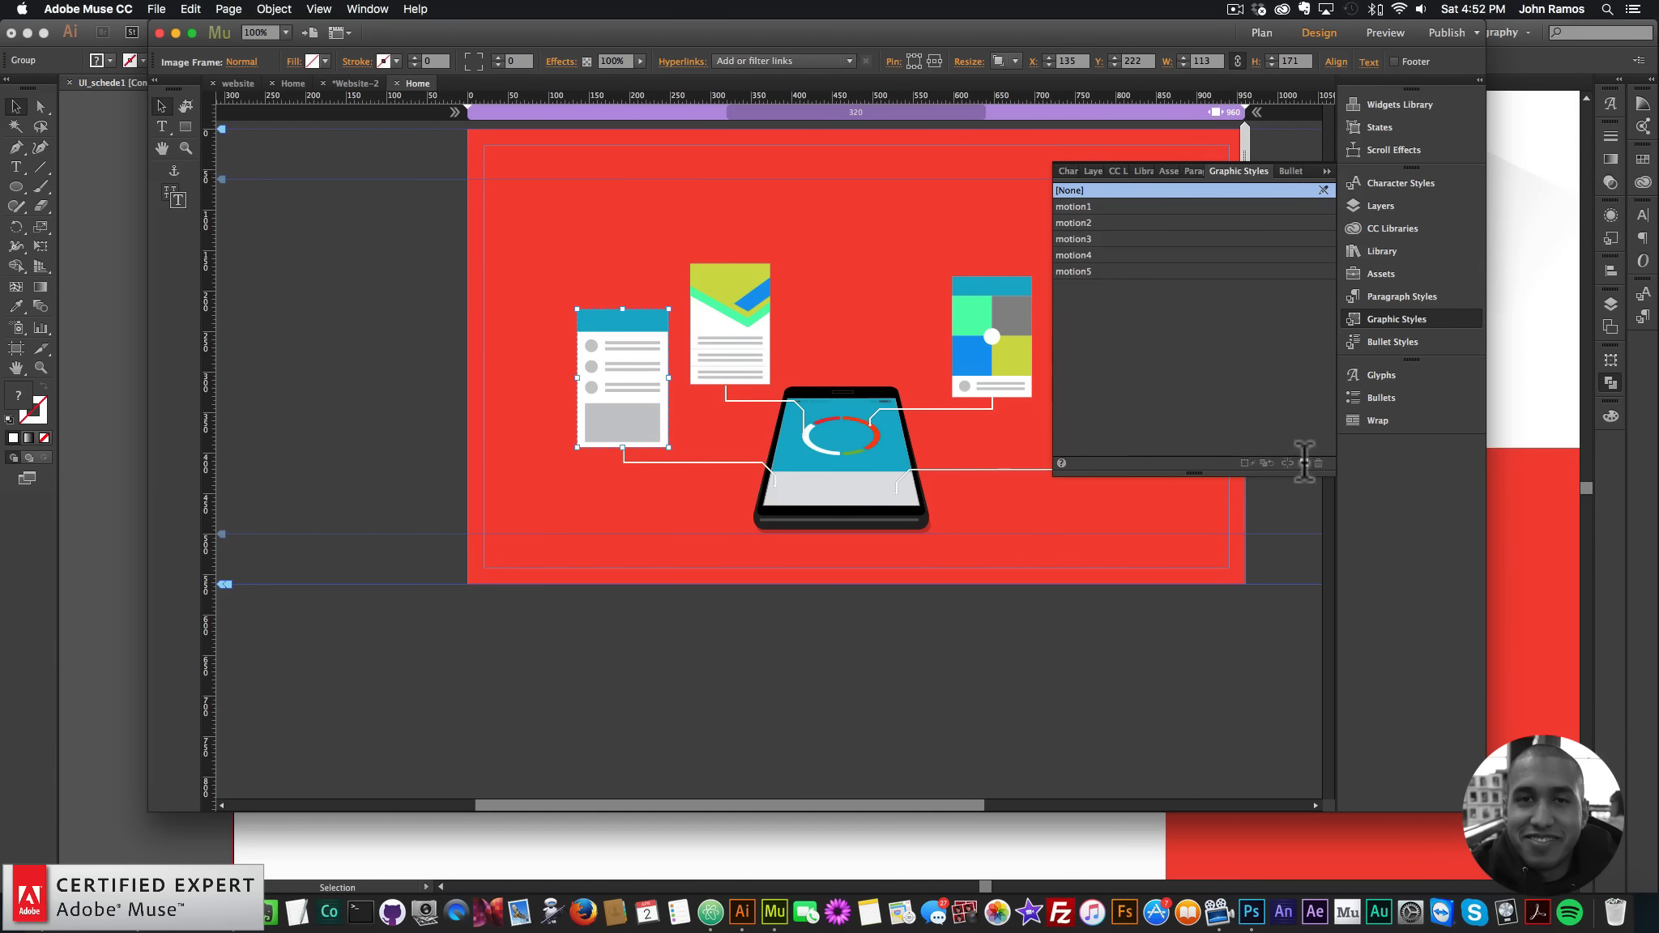
{"action": "double_click", "coordinate": [1123, 291]}
{"action": "type", "text": "motion6"}
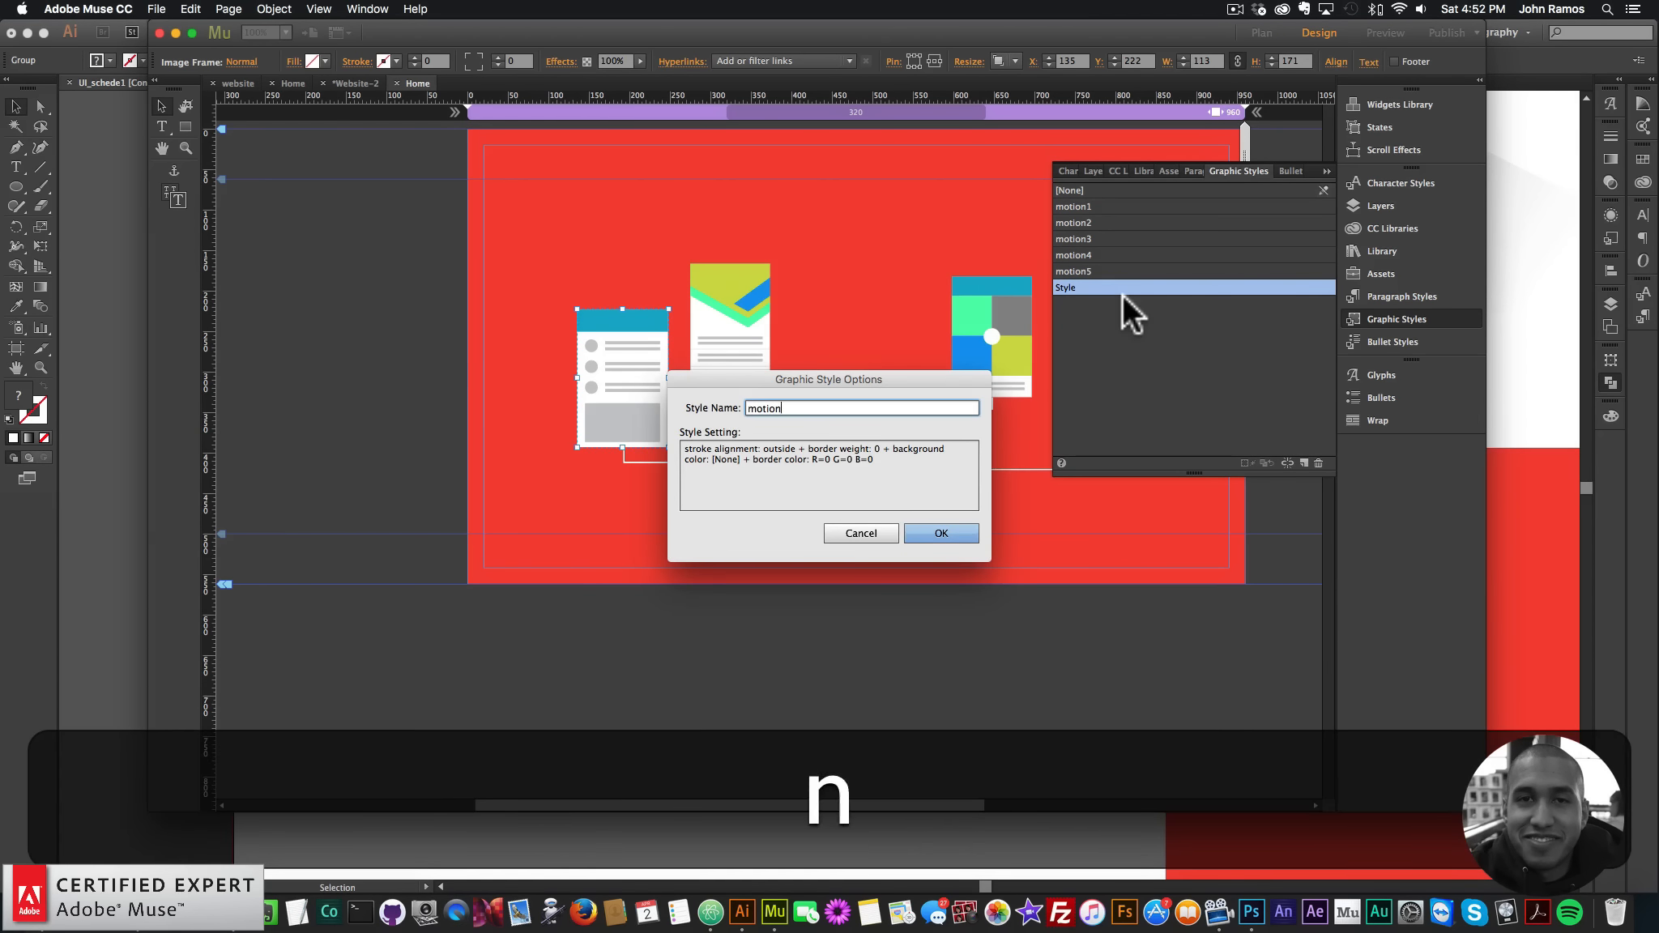
{"action": "key", "text": "Return"}
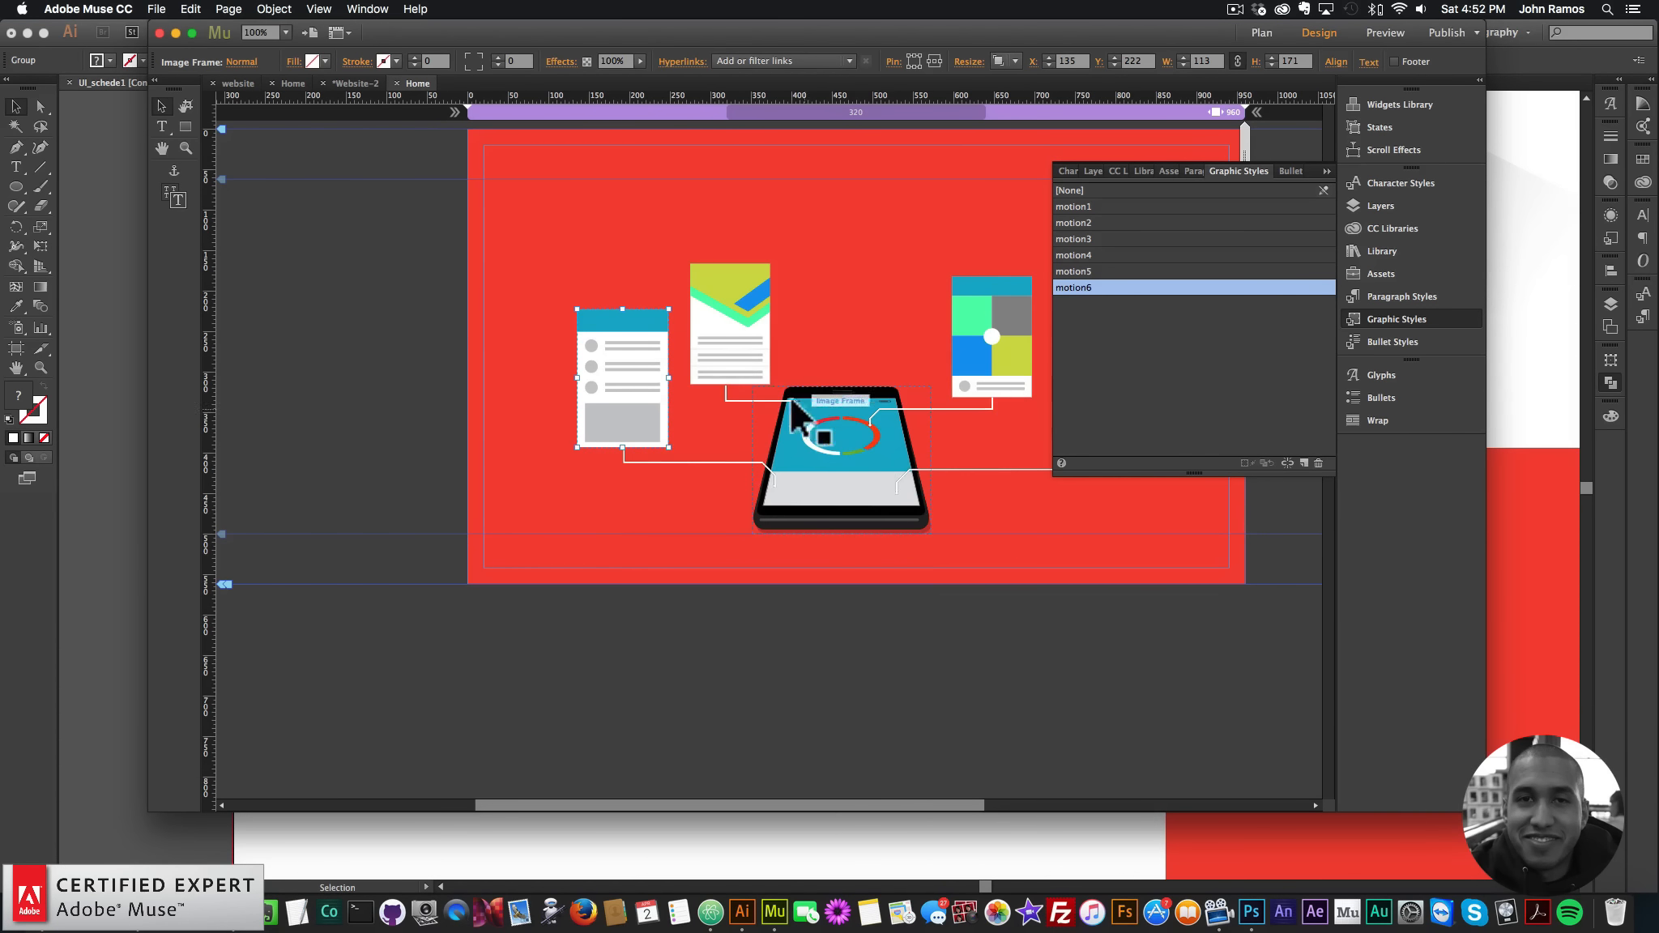
{"action": "left_click", "coordinate": [805, 417]}
{"action": "left_click", "coordinate": [1305, 463]}
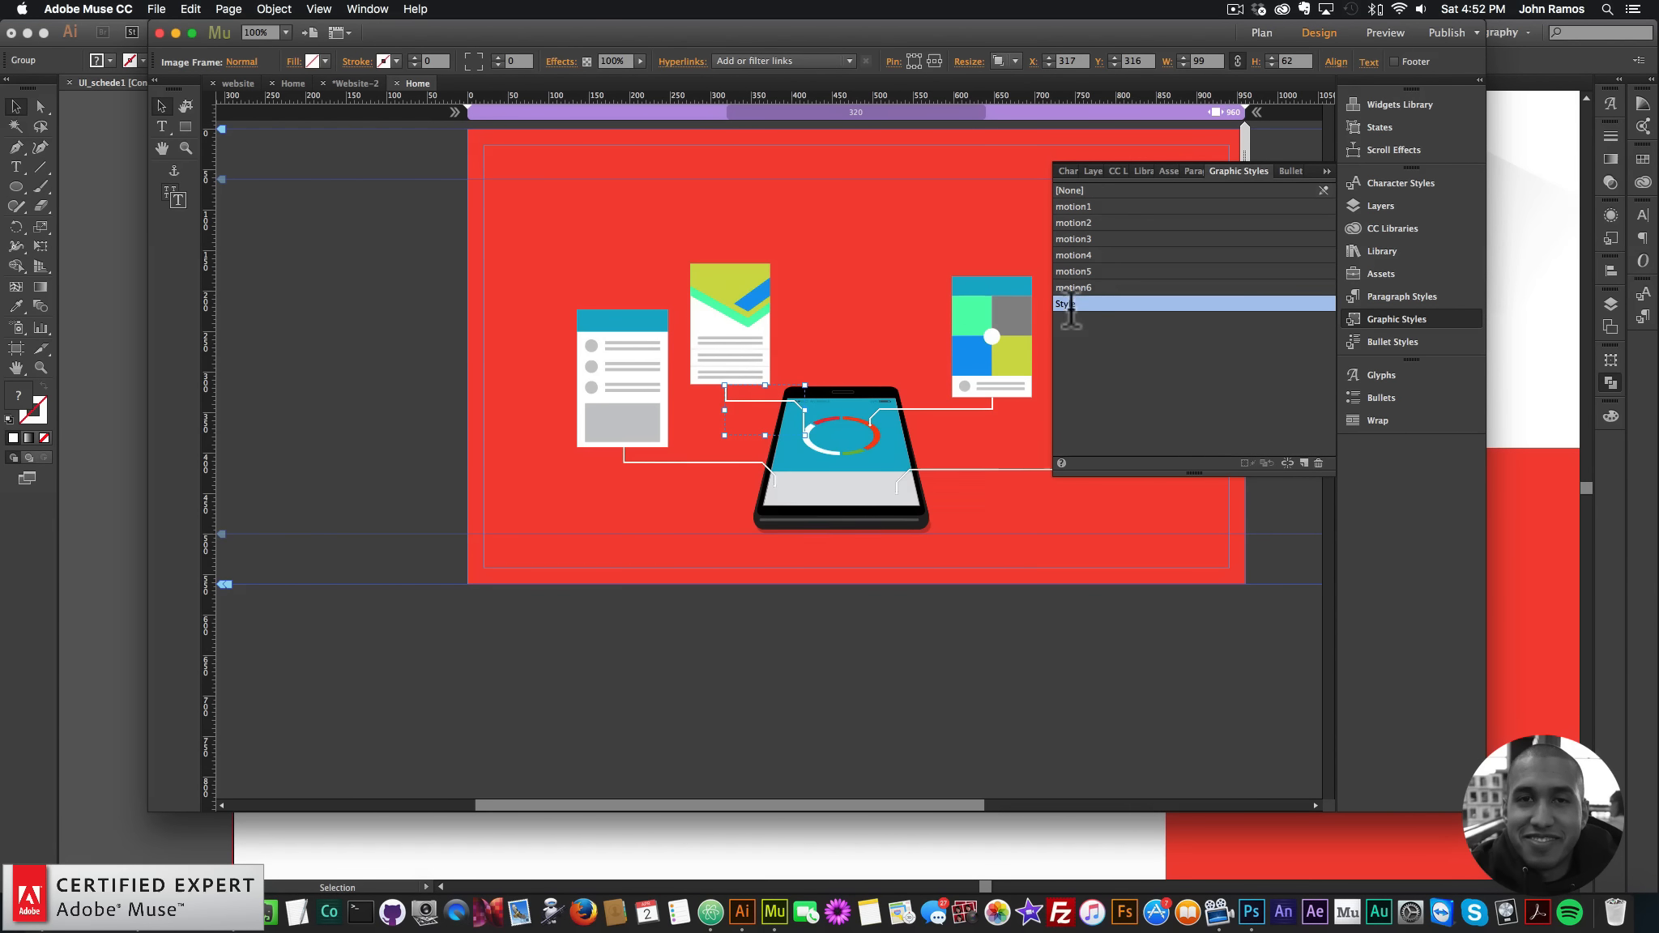
{"action": "double_click", "coordinate": [1133, 303]}
{"action": "type", "text": "motion7"}
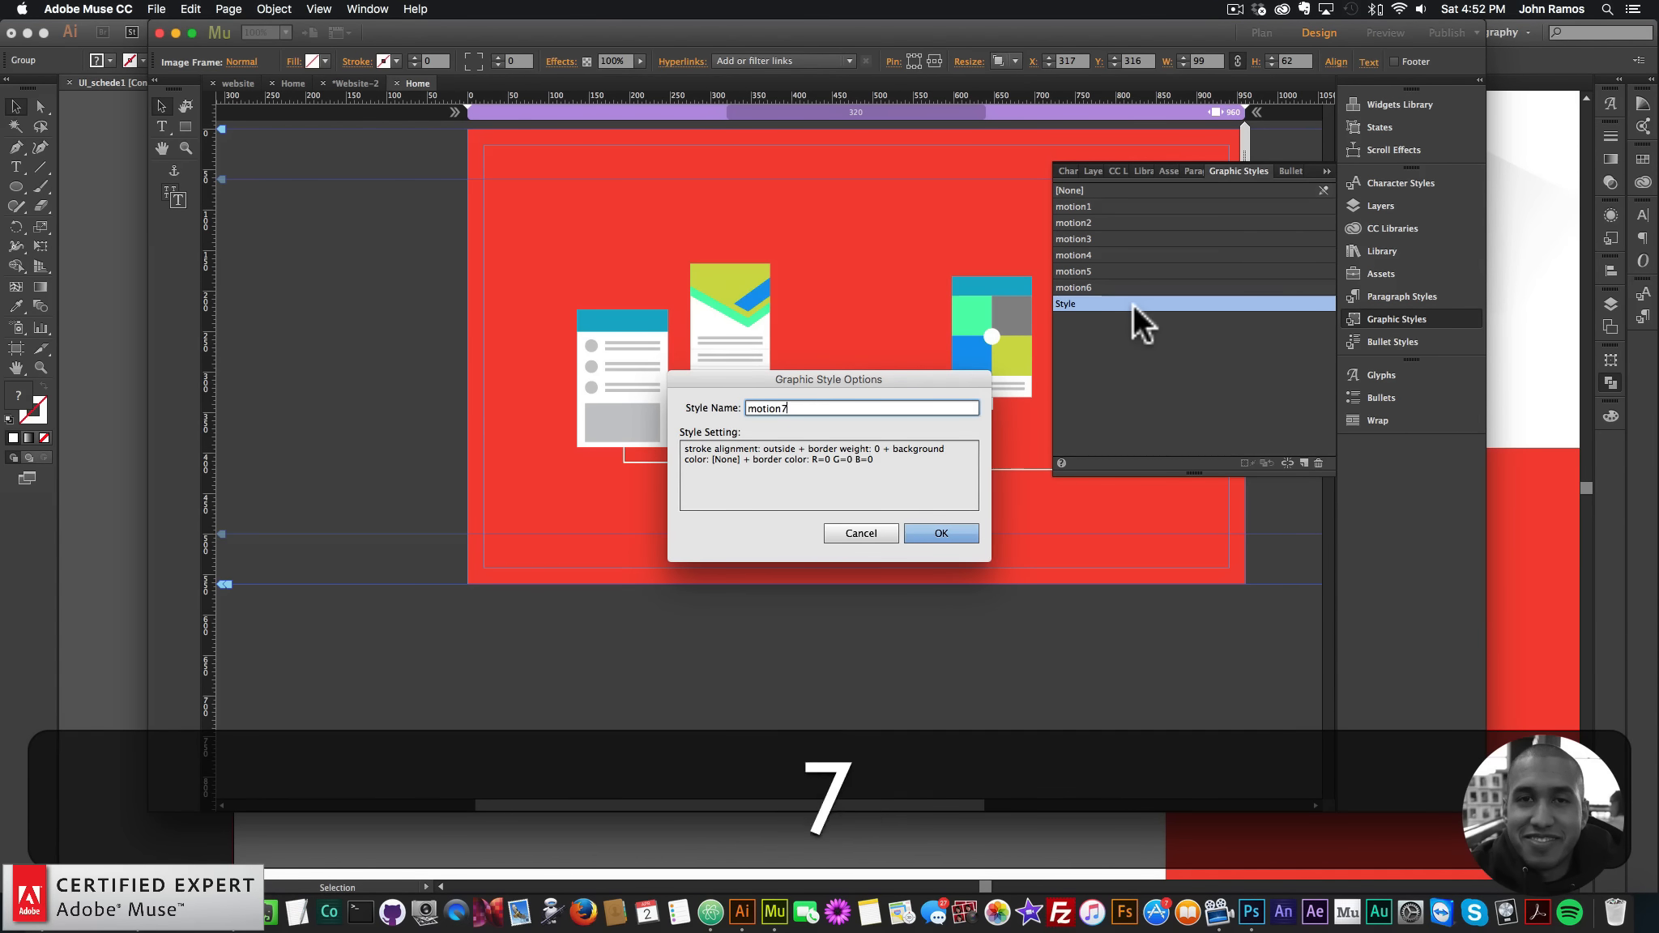
{"action": "key", "text": "Return"}
{"action": "left_click", "coordinate": [735, 320]}
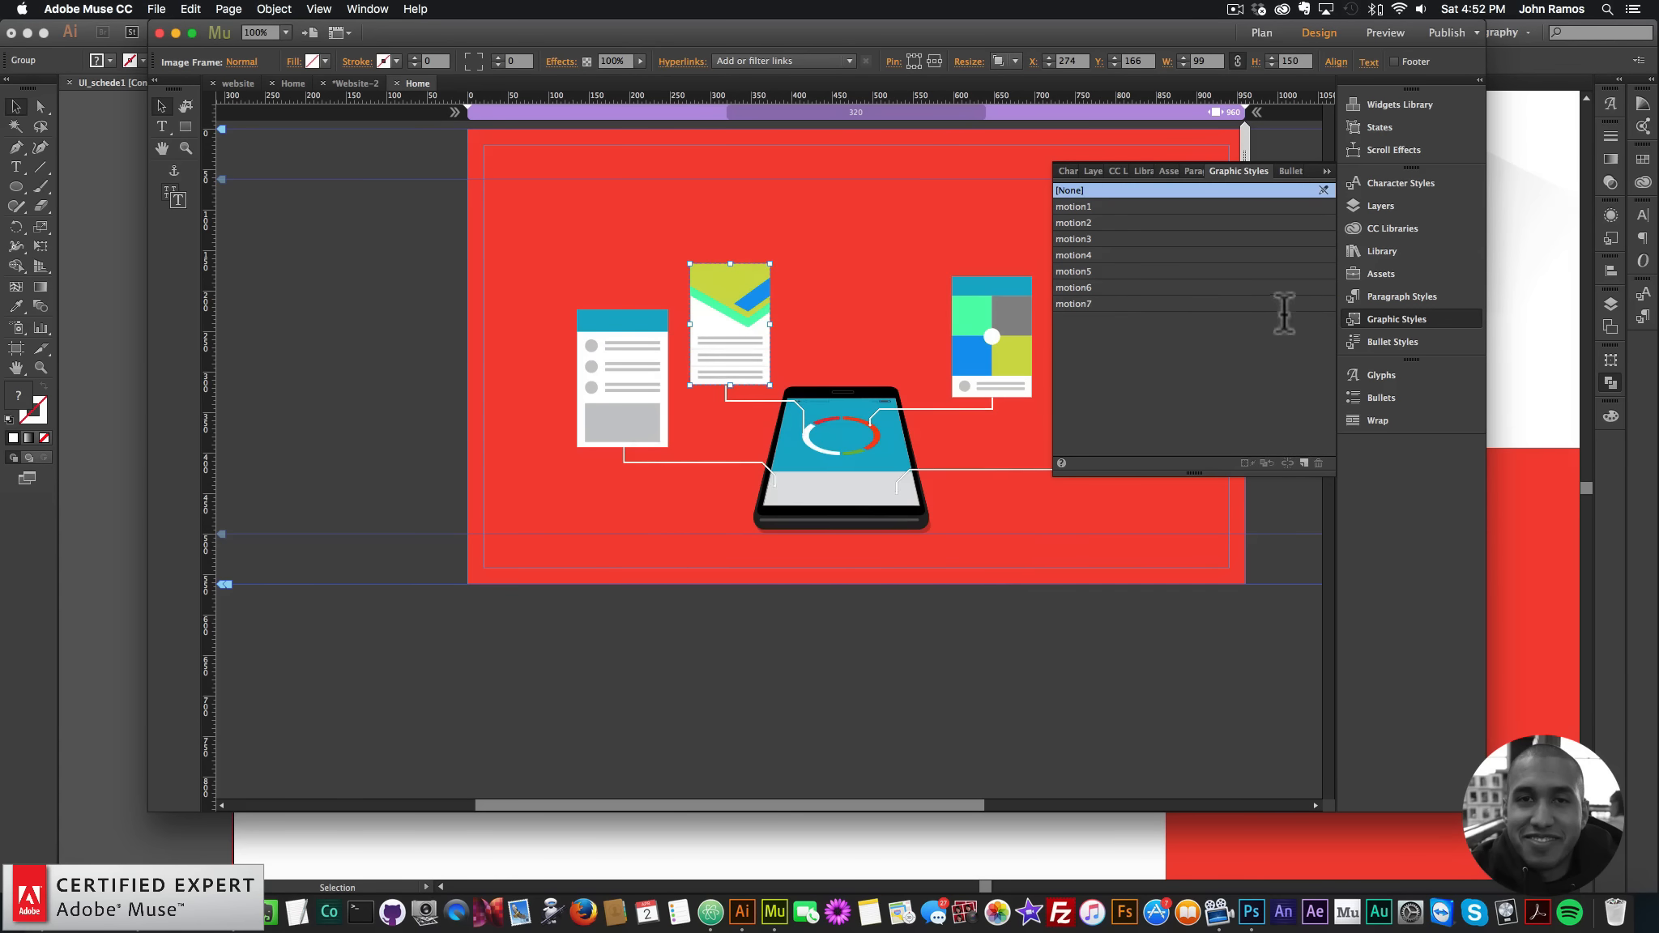
{"action": "double_click", "coordinate": [1081, 320]}
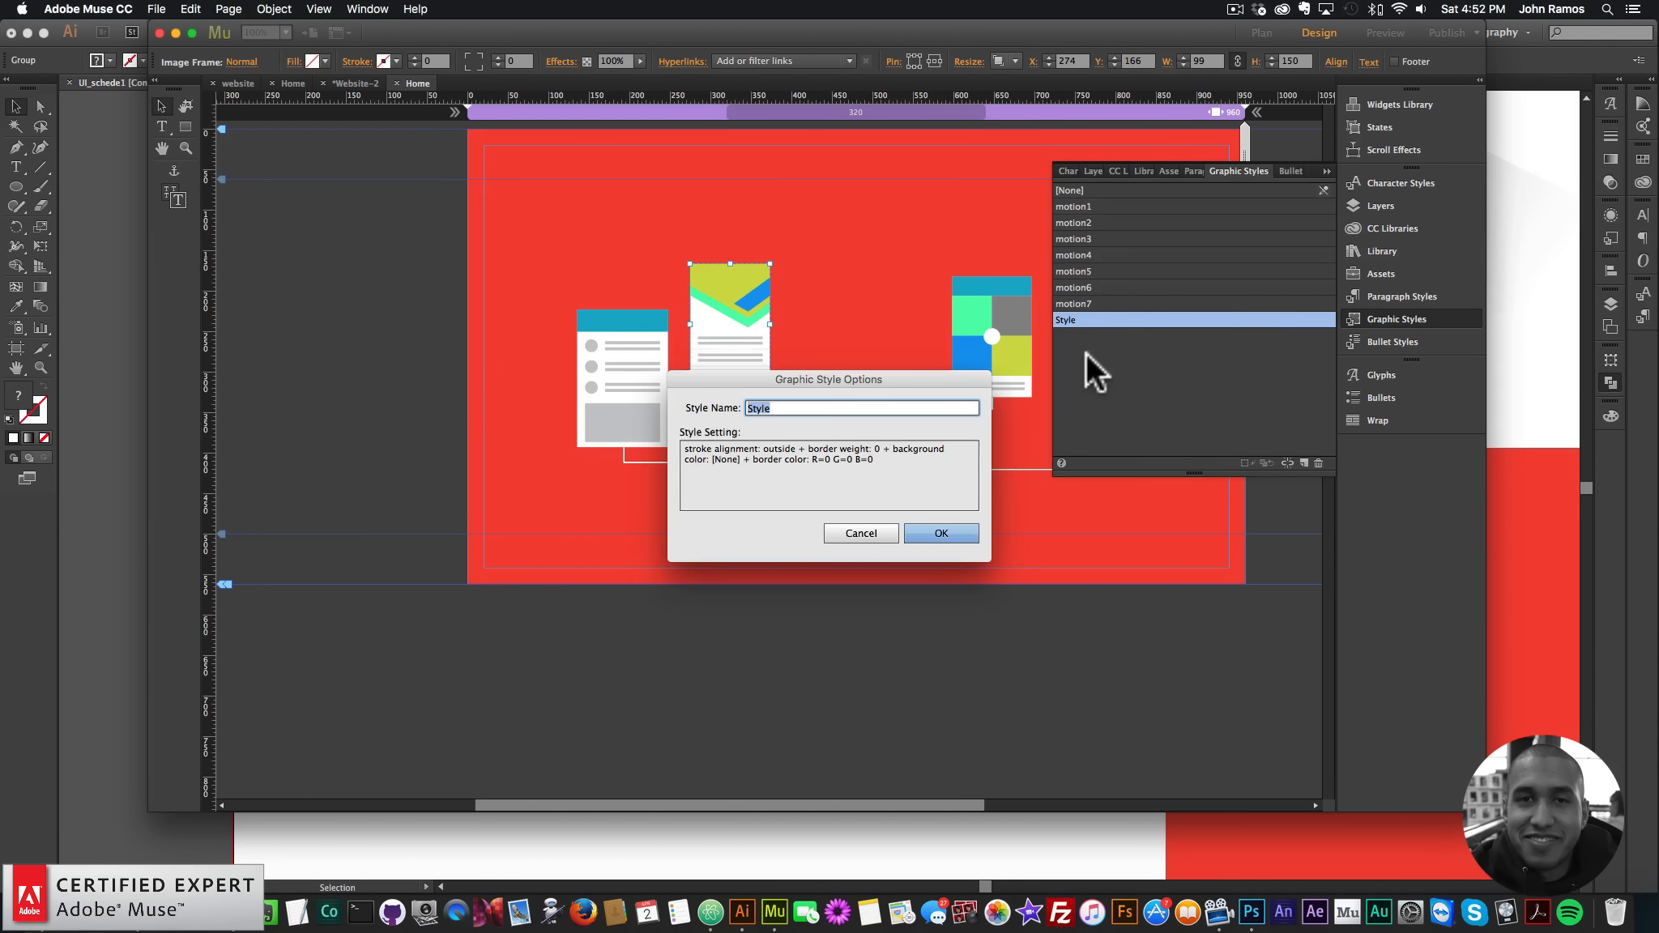
{"action": "type", "text": "motion8"}
{"action": "key", "text": "Return"}
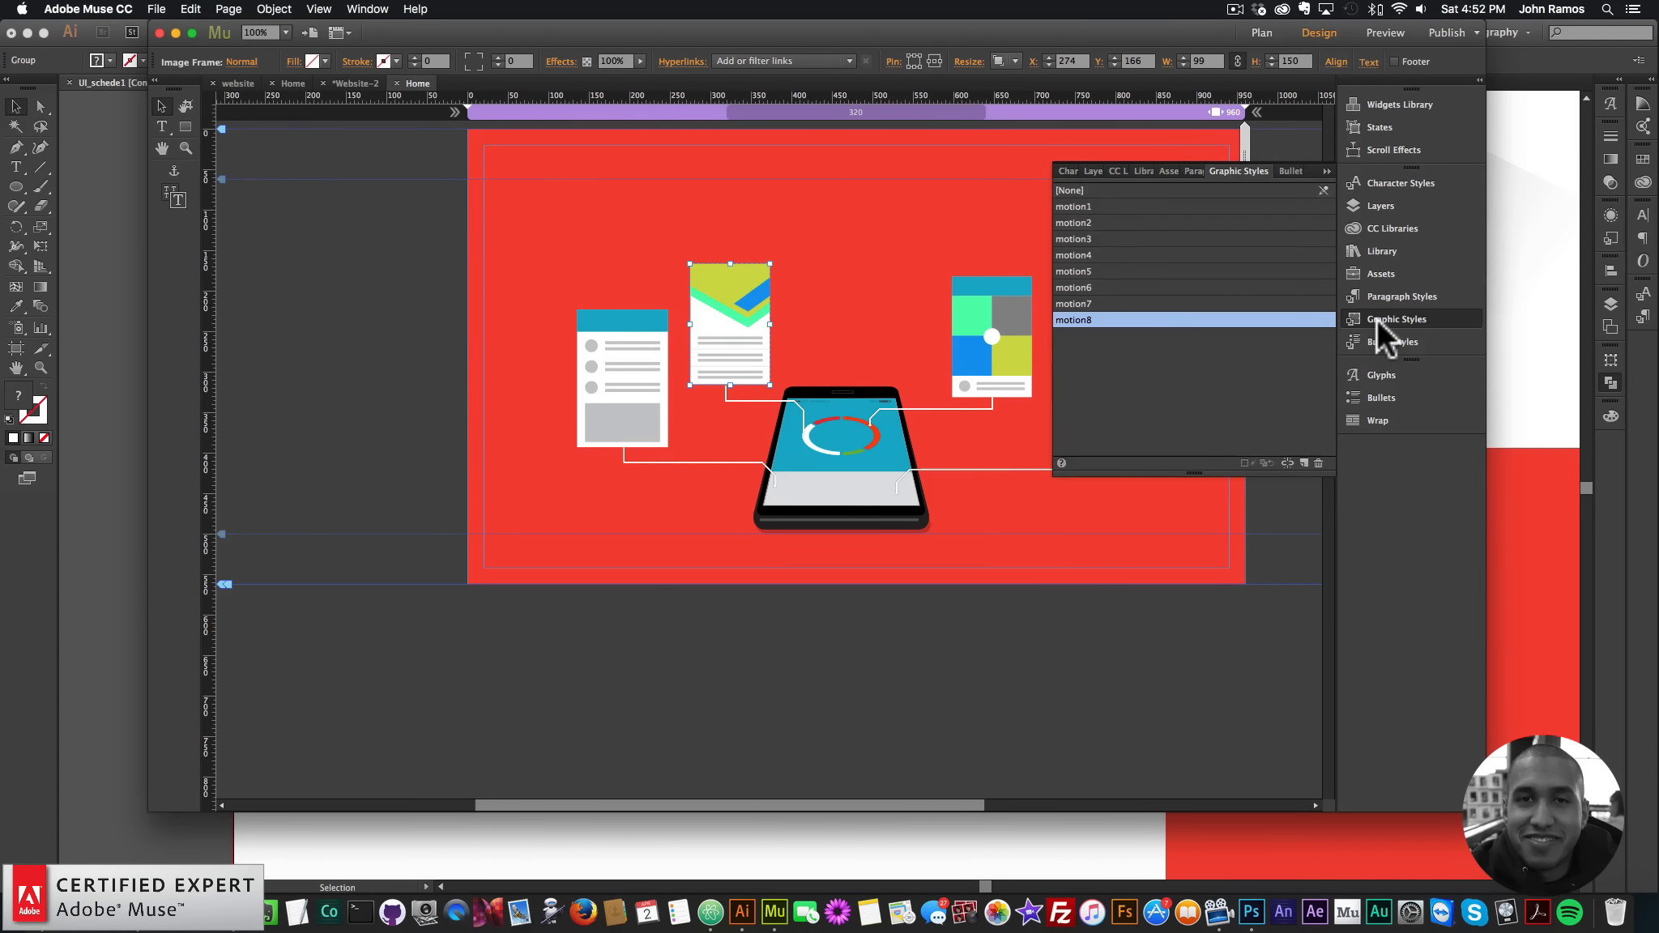
{"action": "left_click", "coordinate": [1377, 319]}
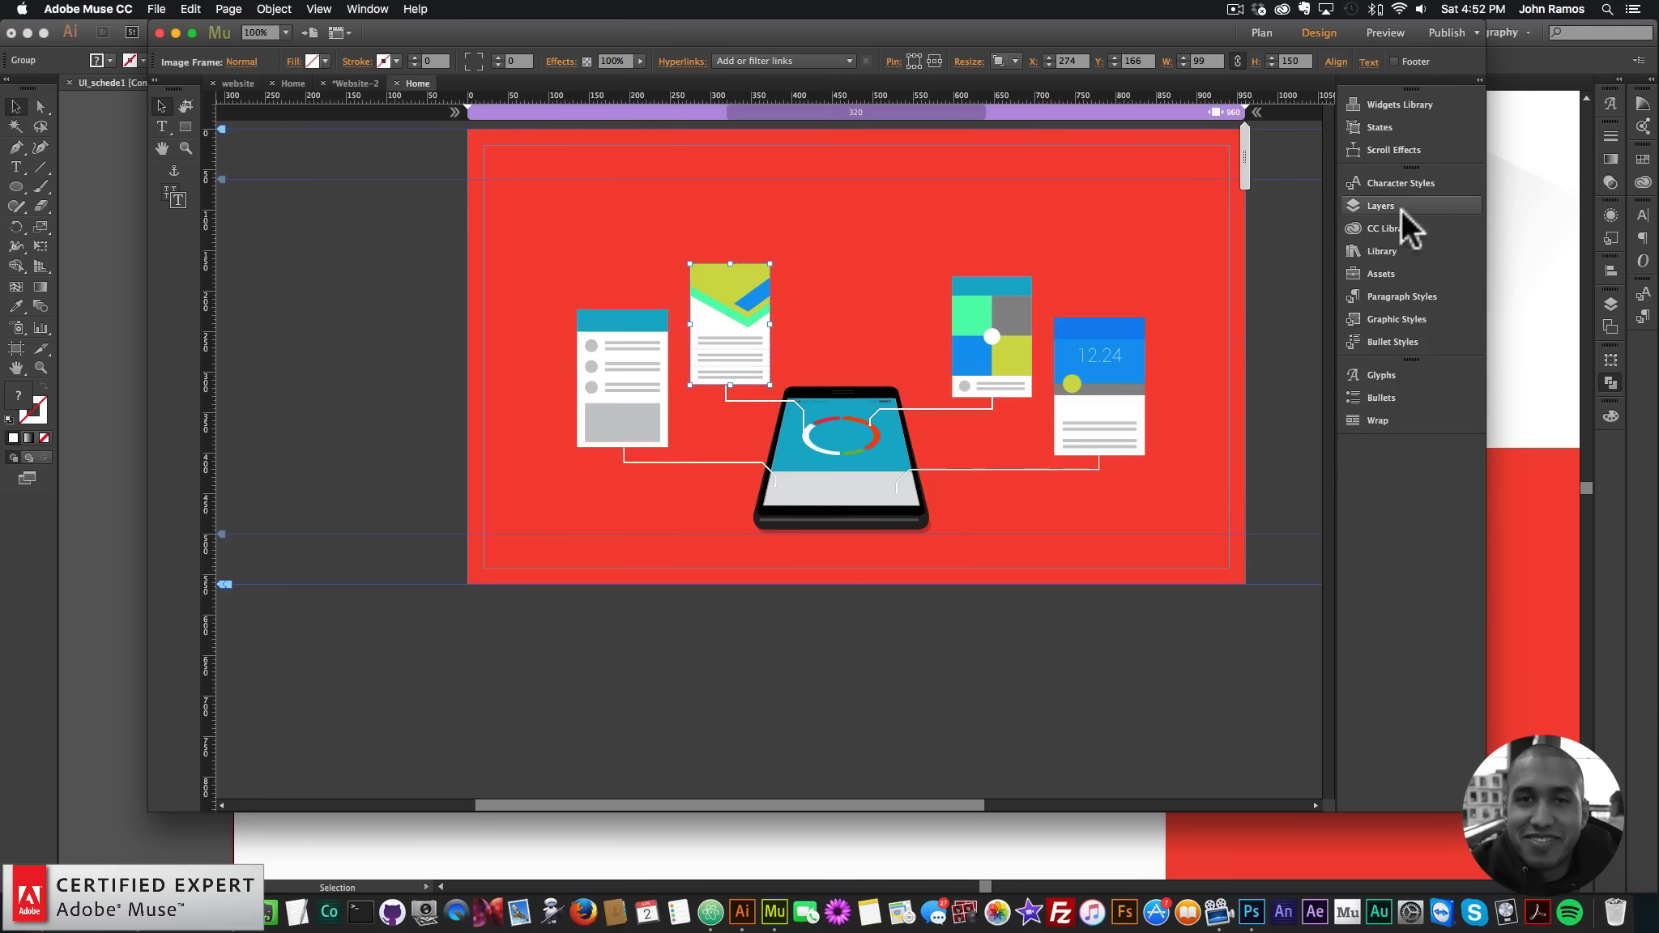
- Search the Library for 'muse motion 2' and place the Add First widget beside the page's top-left
{"action": "left_click", "coordinate": [1389, 252]}
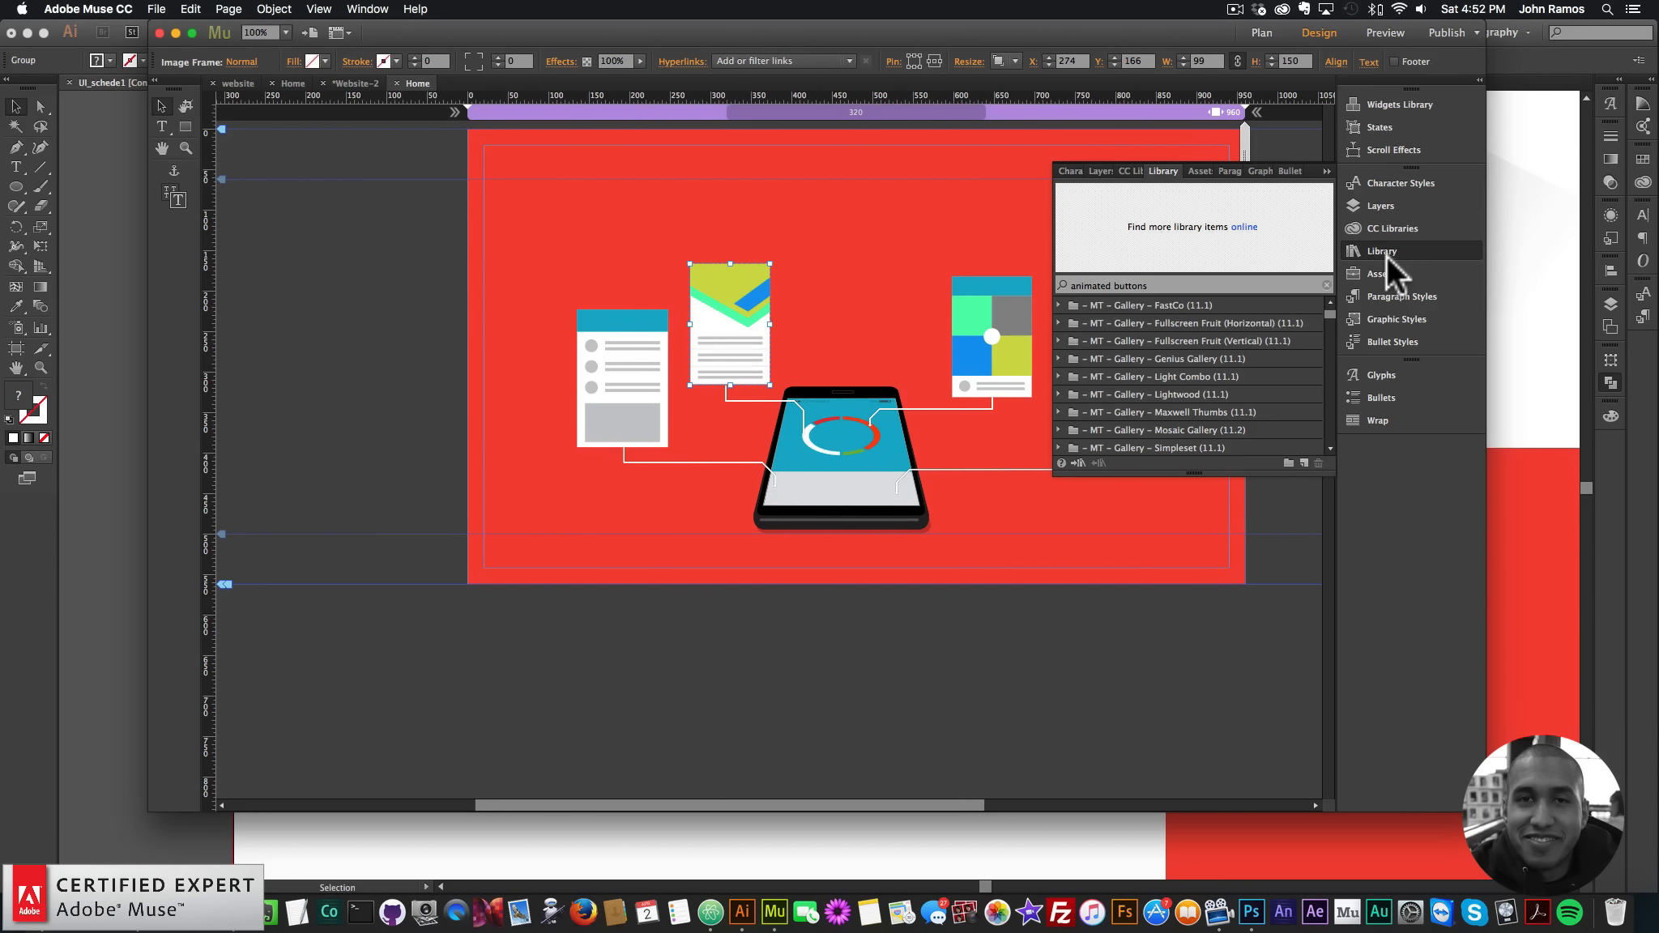
{"action": "left_click", "coordinate": [367, 9]}
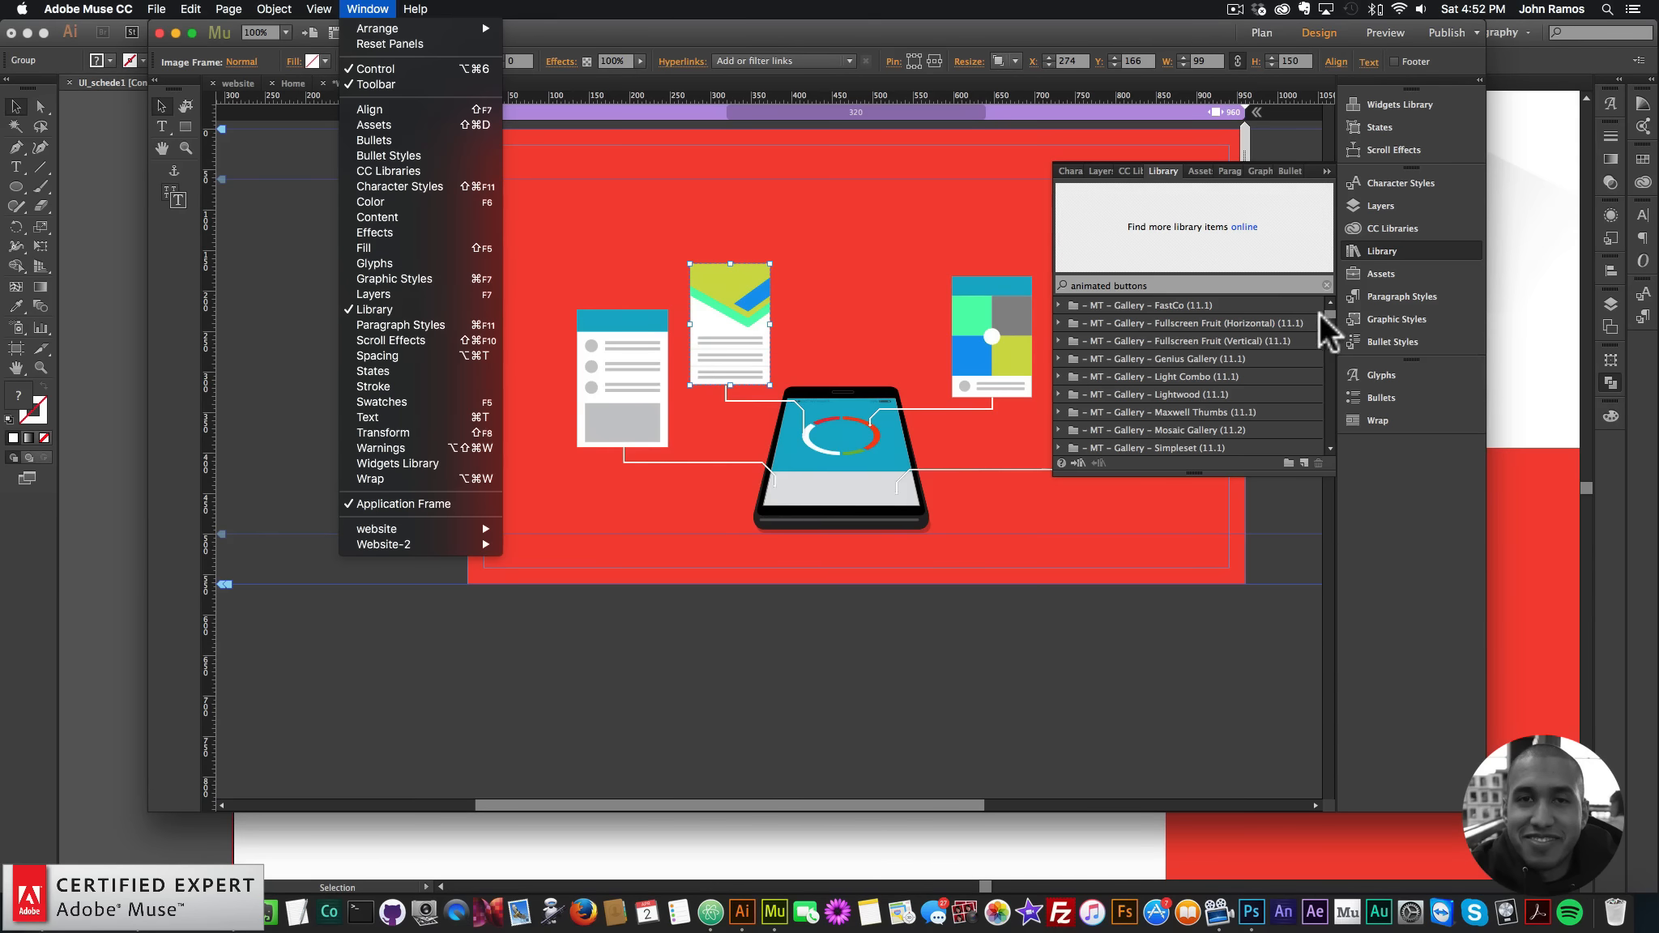
{"action": "left_click", "coordinate": [1264, 285]}
{"action": "left_click_drag", "start_coordinate": [1240, 285], "coordinate": [926, 253]}
{"action": "type", "text": "muse m"}
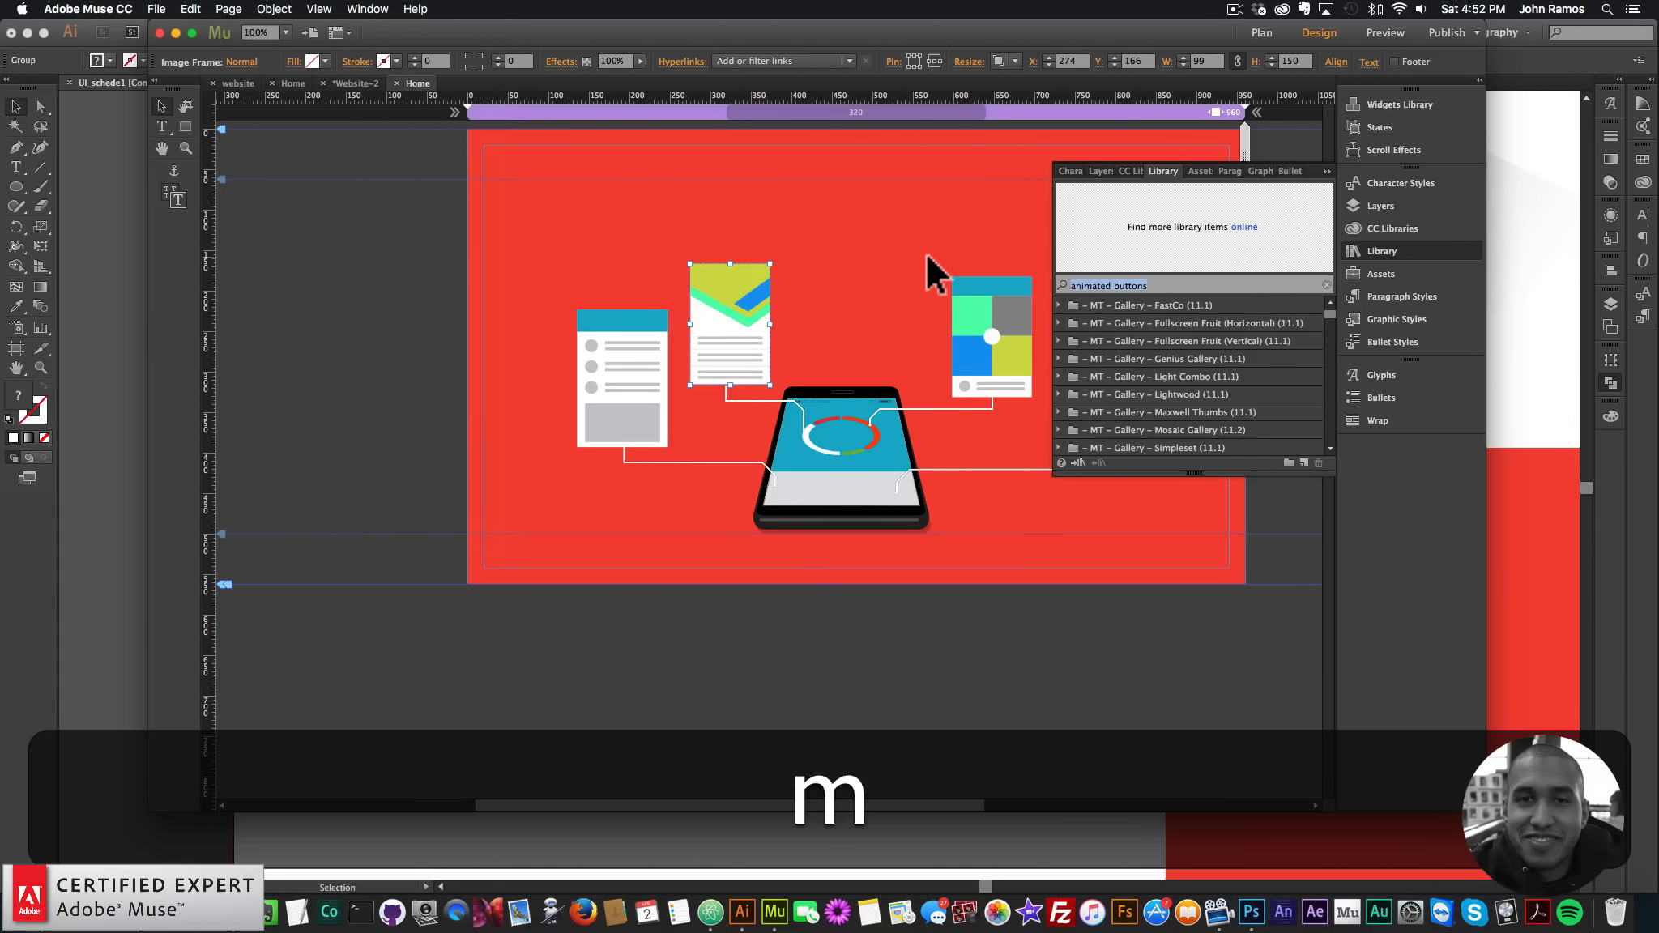
{"action": "type", "text": "otion 2"}
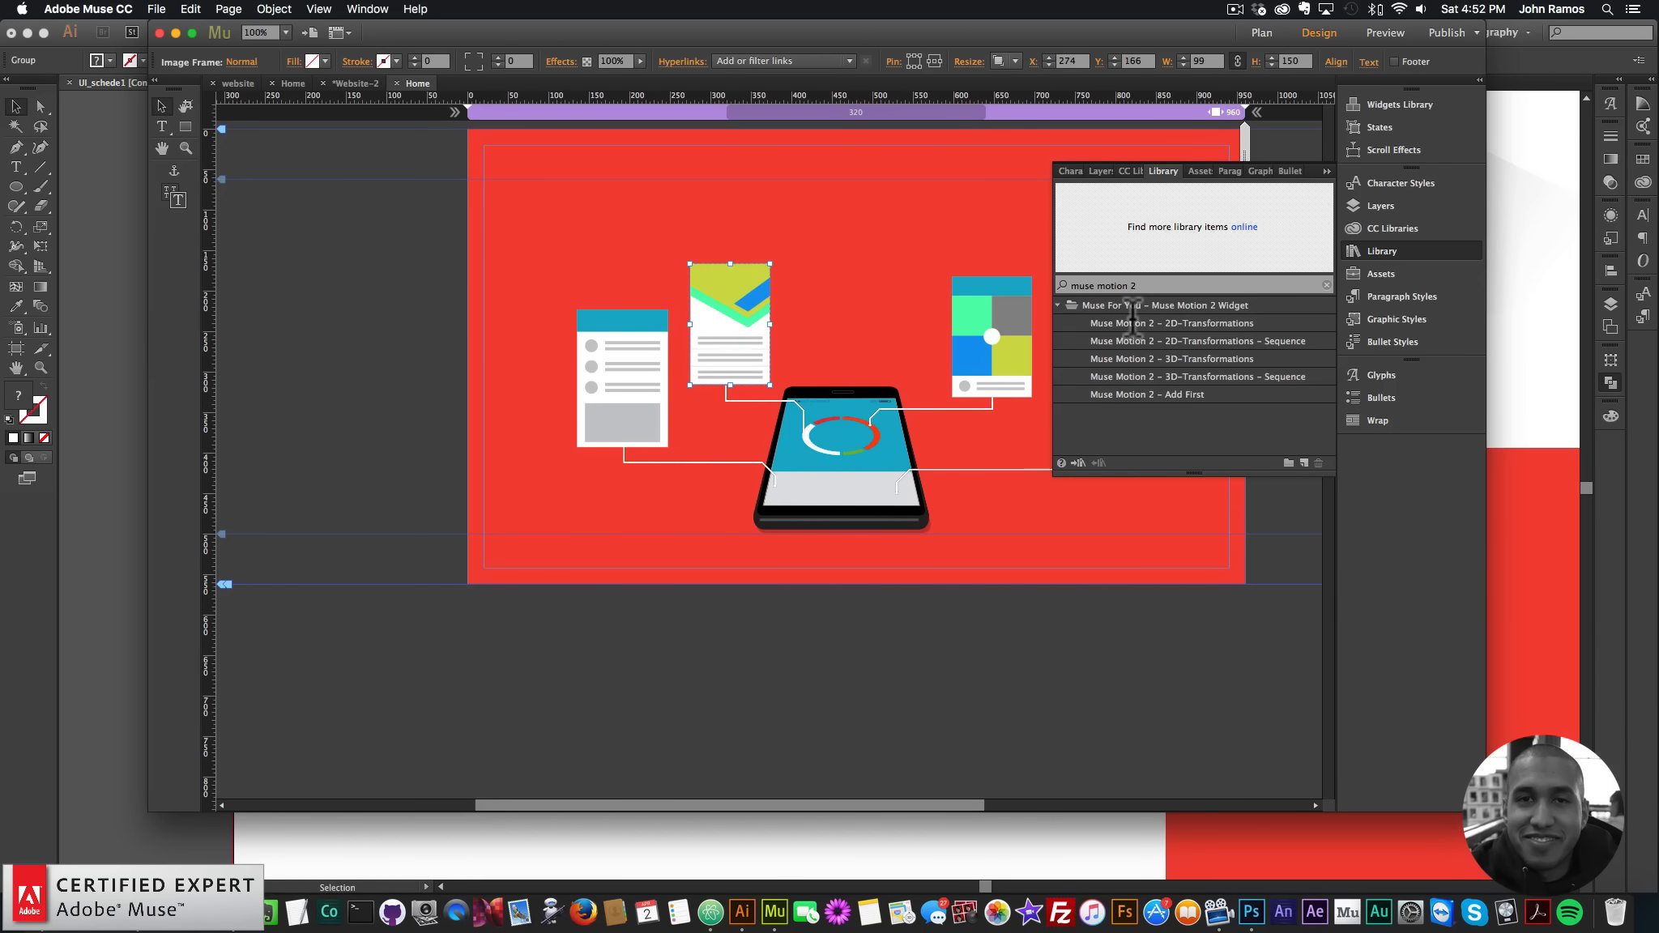
{"action": "left_click", "coordinate": [1155, 394]}
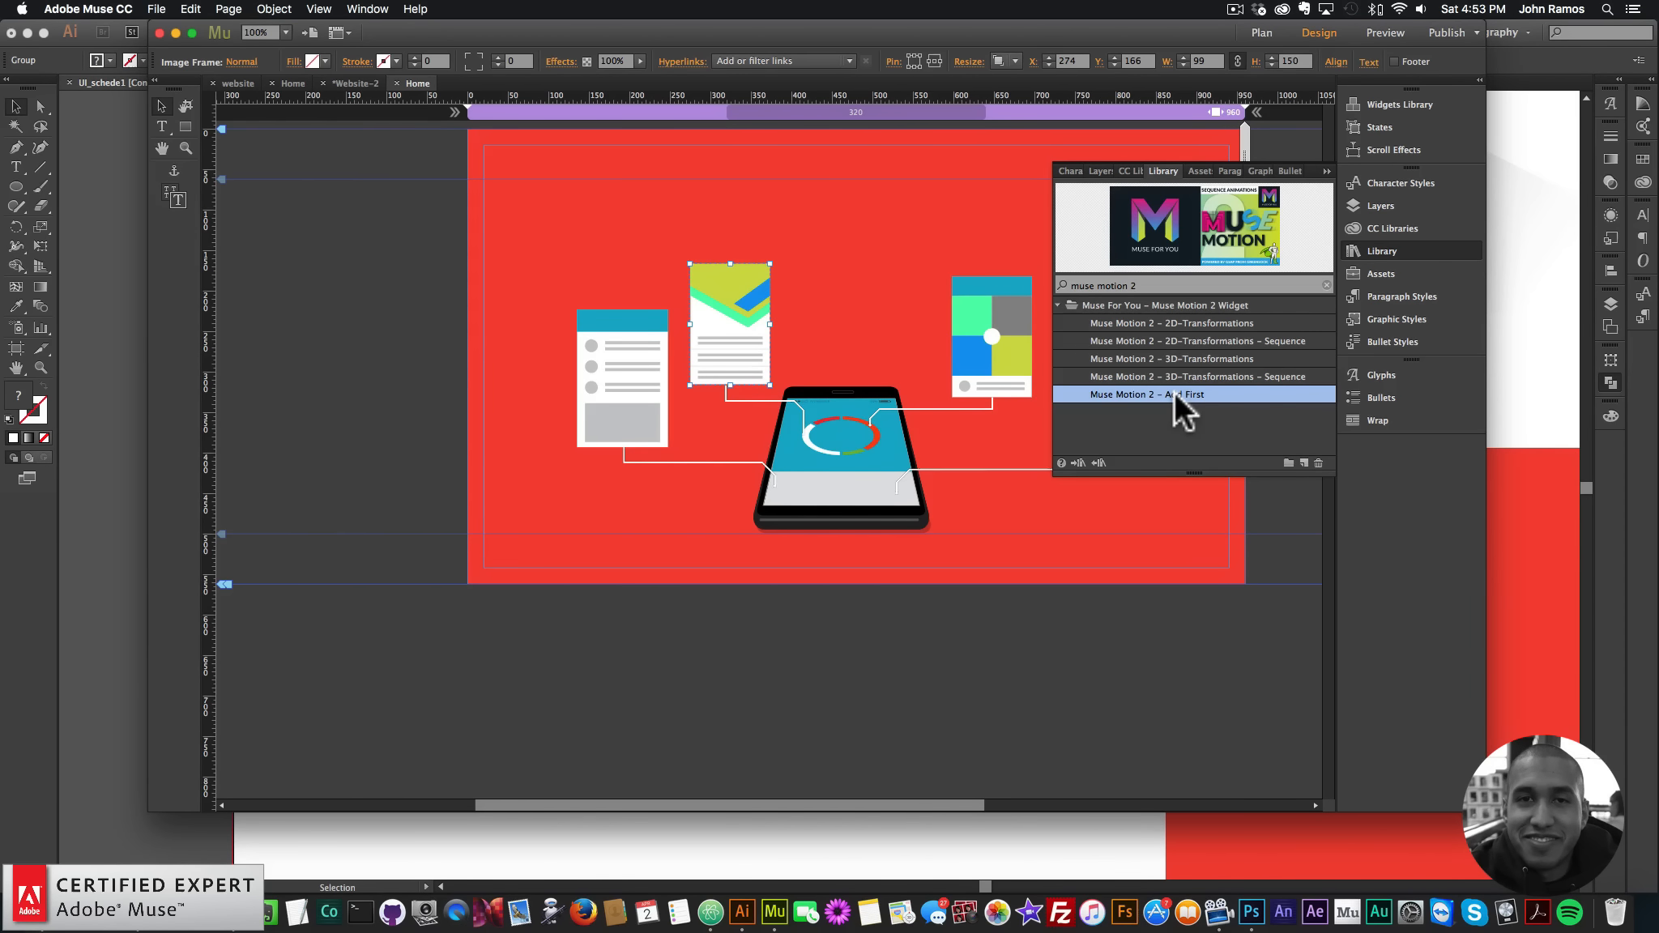
{"action": "left_click_drag", "start_coordinate": [1175, 391], "coordinate": [409, 137]}
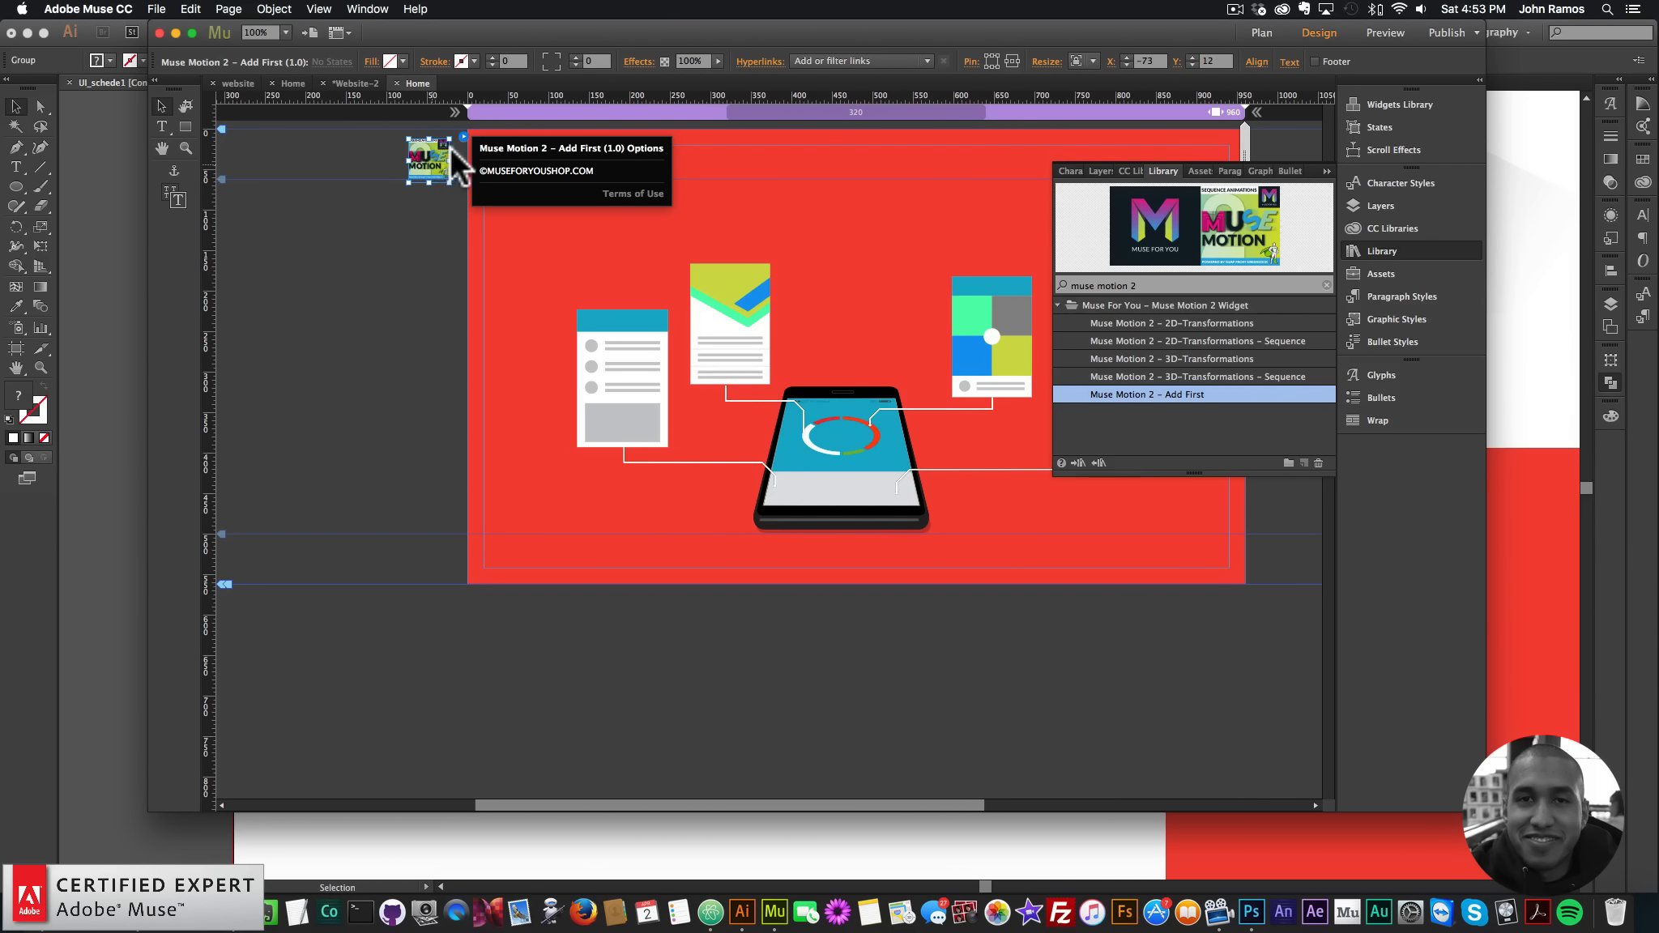
- Snap Add First to the page top and place the 2D-Transformations – Sequence widget beneath it
{"action": "left_click_drag", "start_coordinate": [435, 158], "coordinate": [449, 140]}
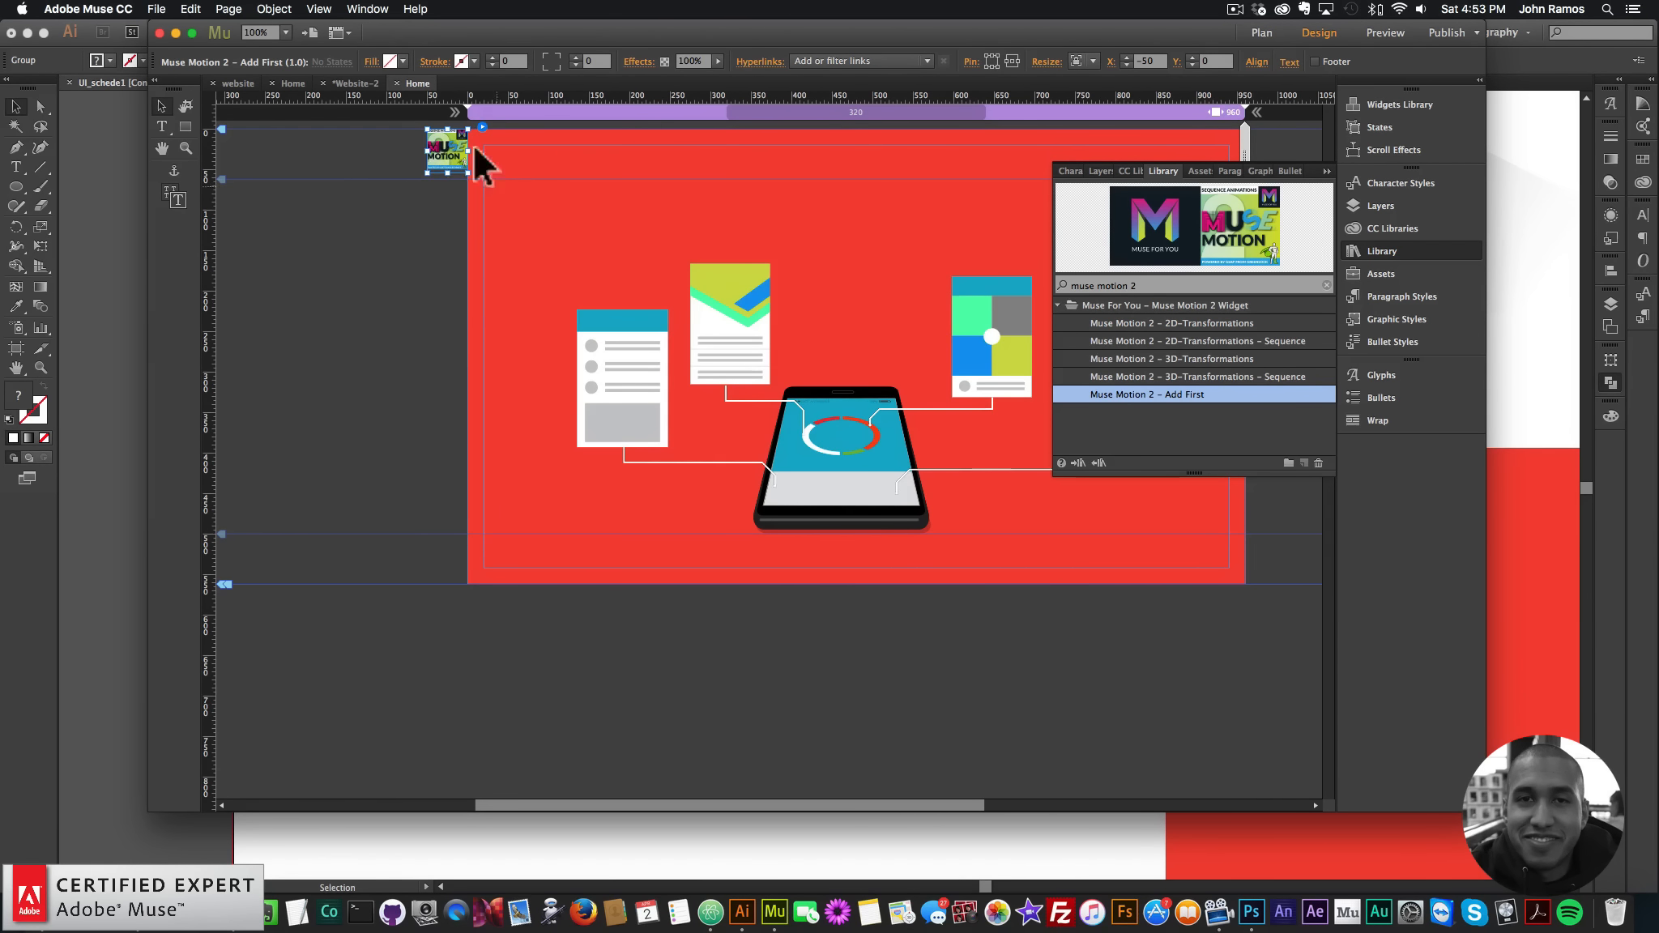
{"action": "left_click", "coordinate": [1214, 326]}
{"action": "left_click", "coordinate": [1207, 341]}
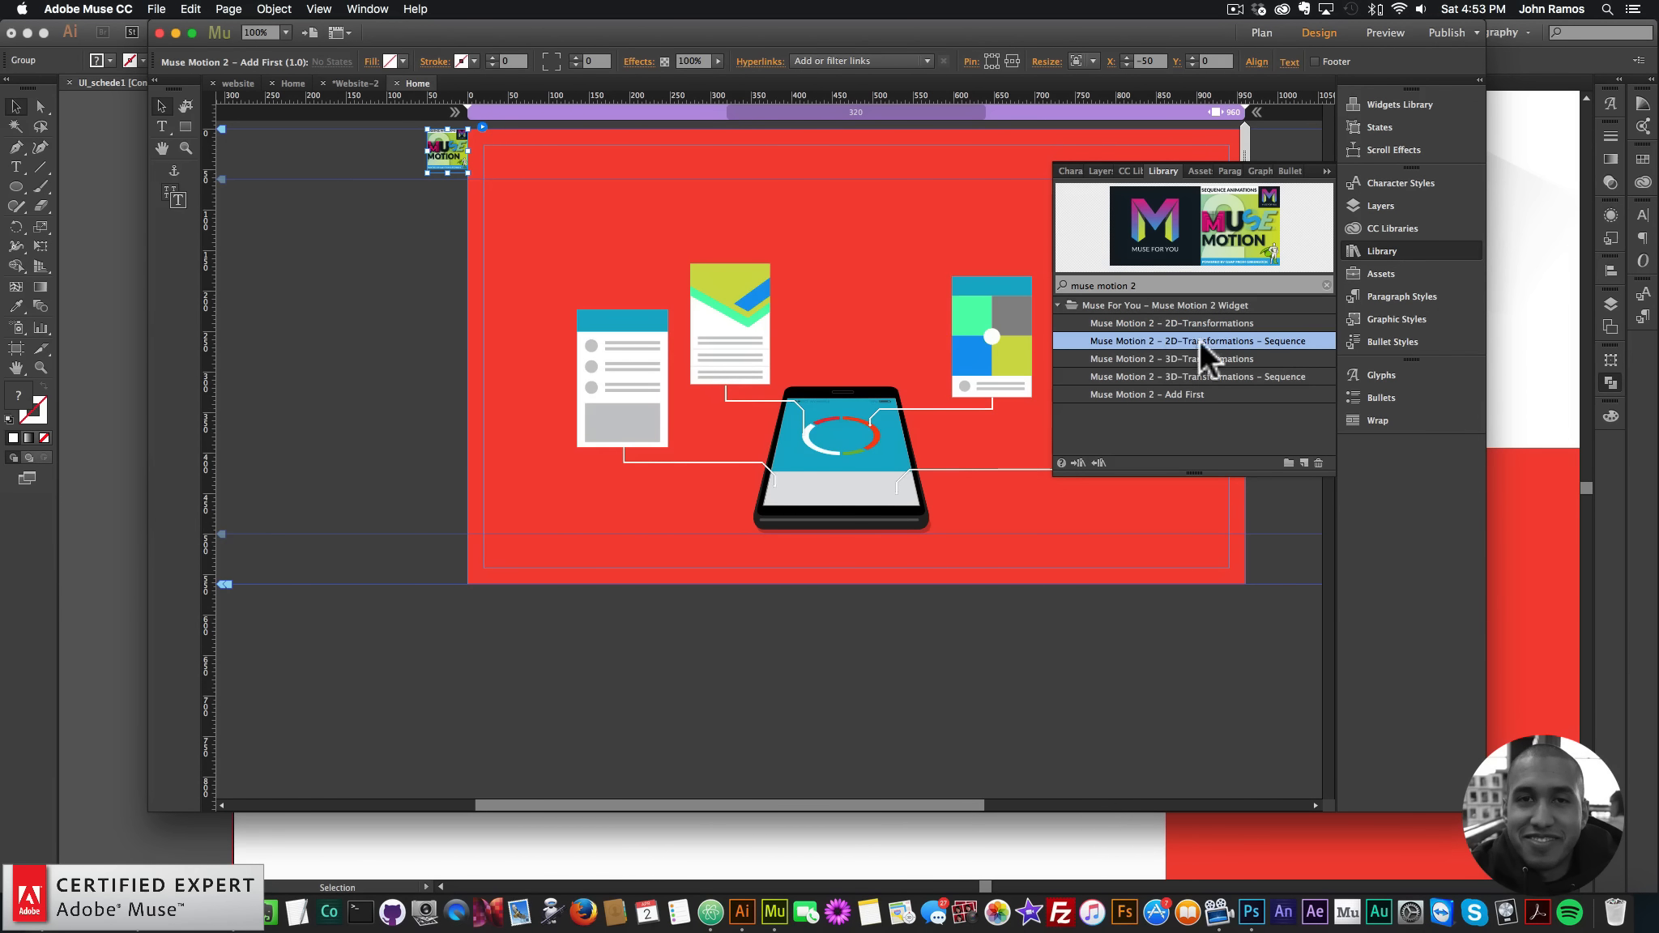
{"action": "left_click_drag", "start_coordinate": [1199, 340], "coordinate": [420, 197]}
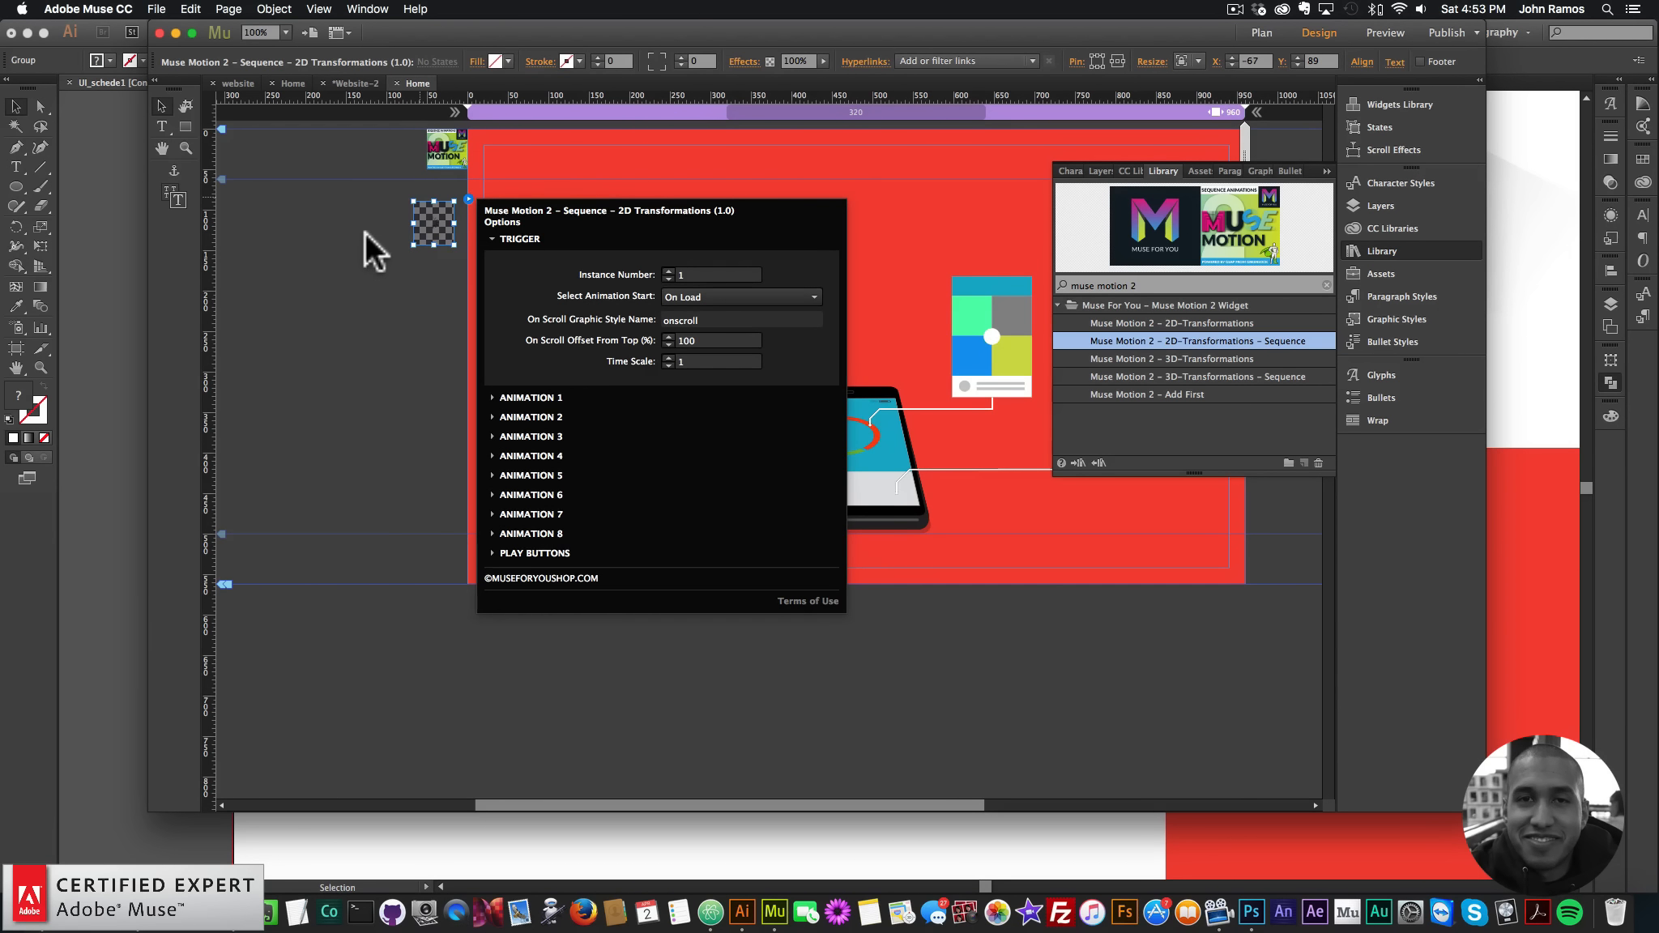
{"action": "left_click", "coordinate": [404, 214]}
{"action": "left_click_drag", "start_coordinate": [430, 218], "coordinate": [448, 199]}
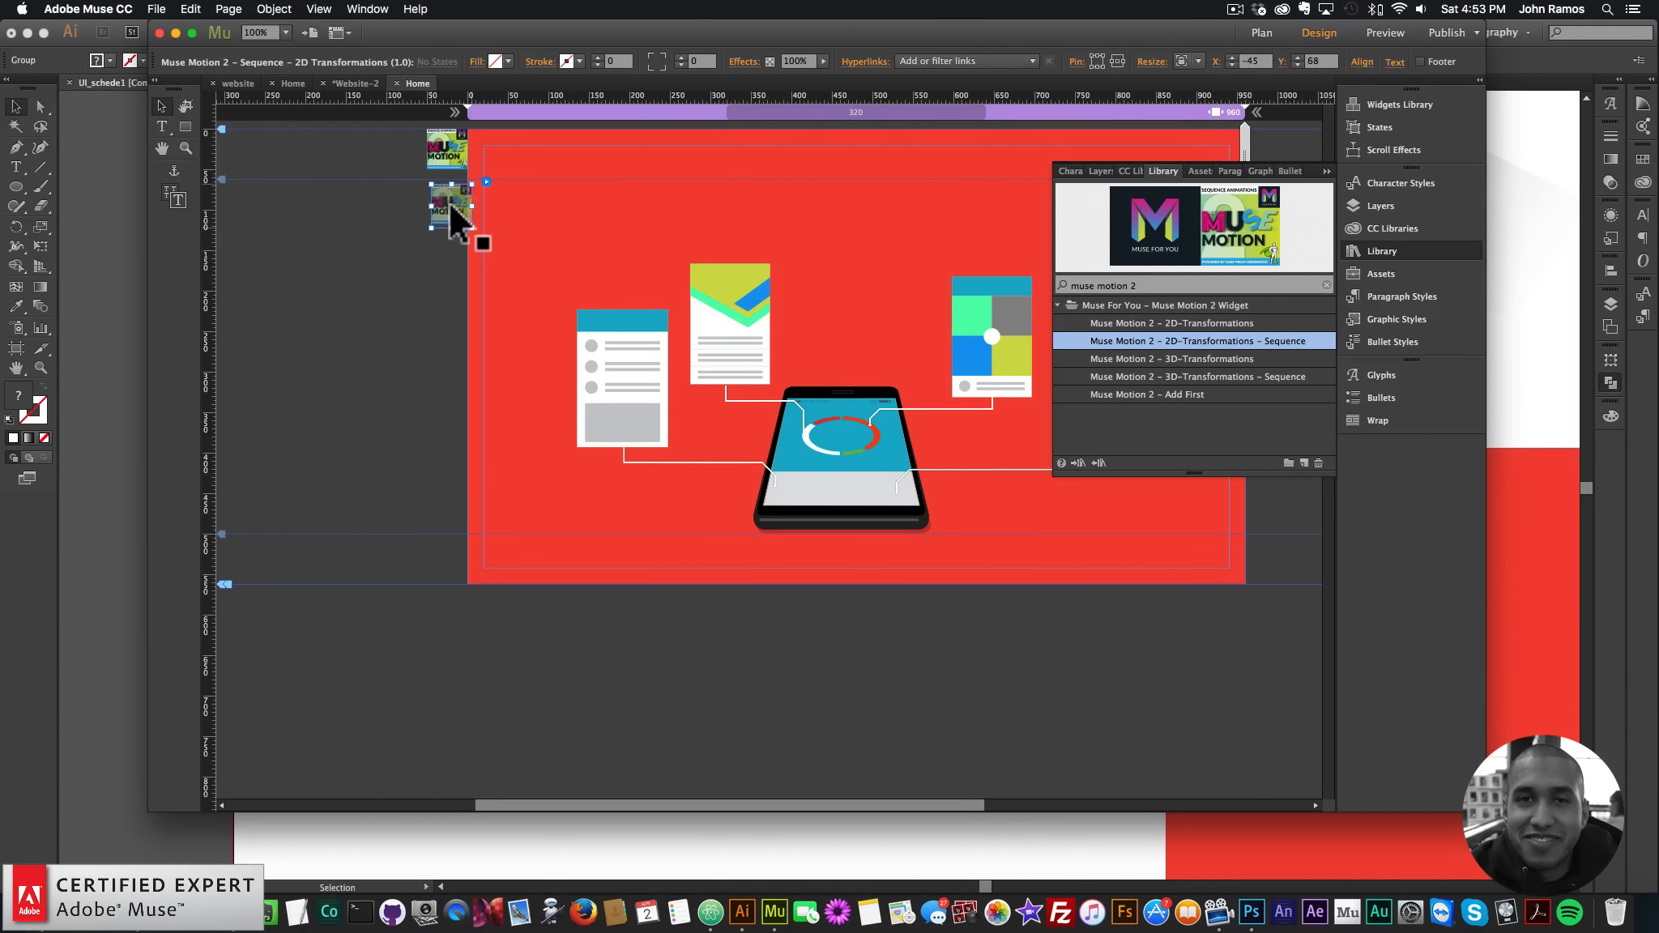
- Preview the page in the web browser
{"action": "left_click", "coordinate": [1408, 246]}
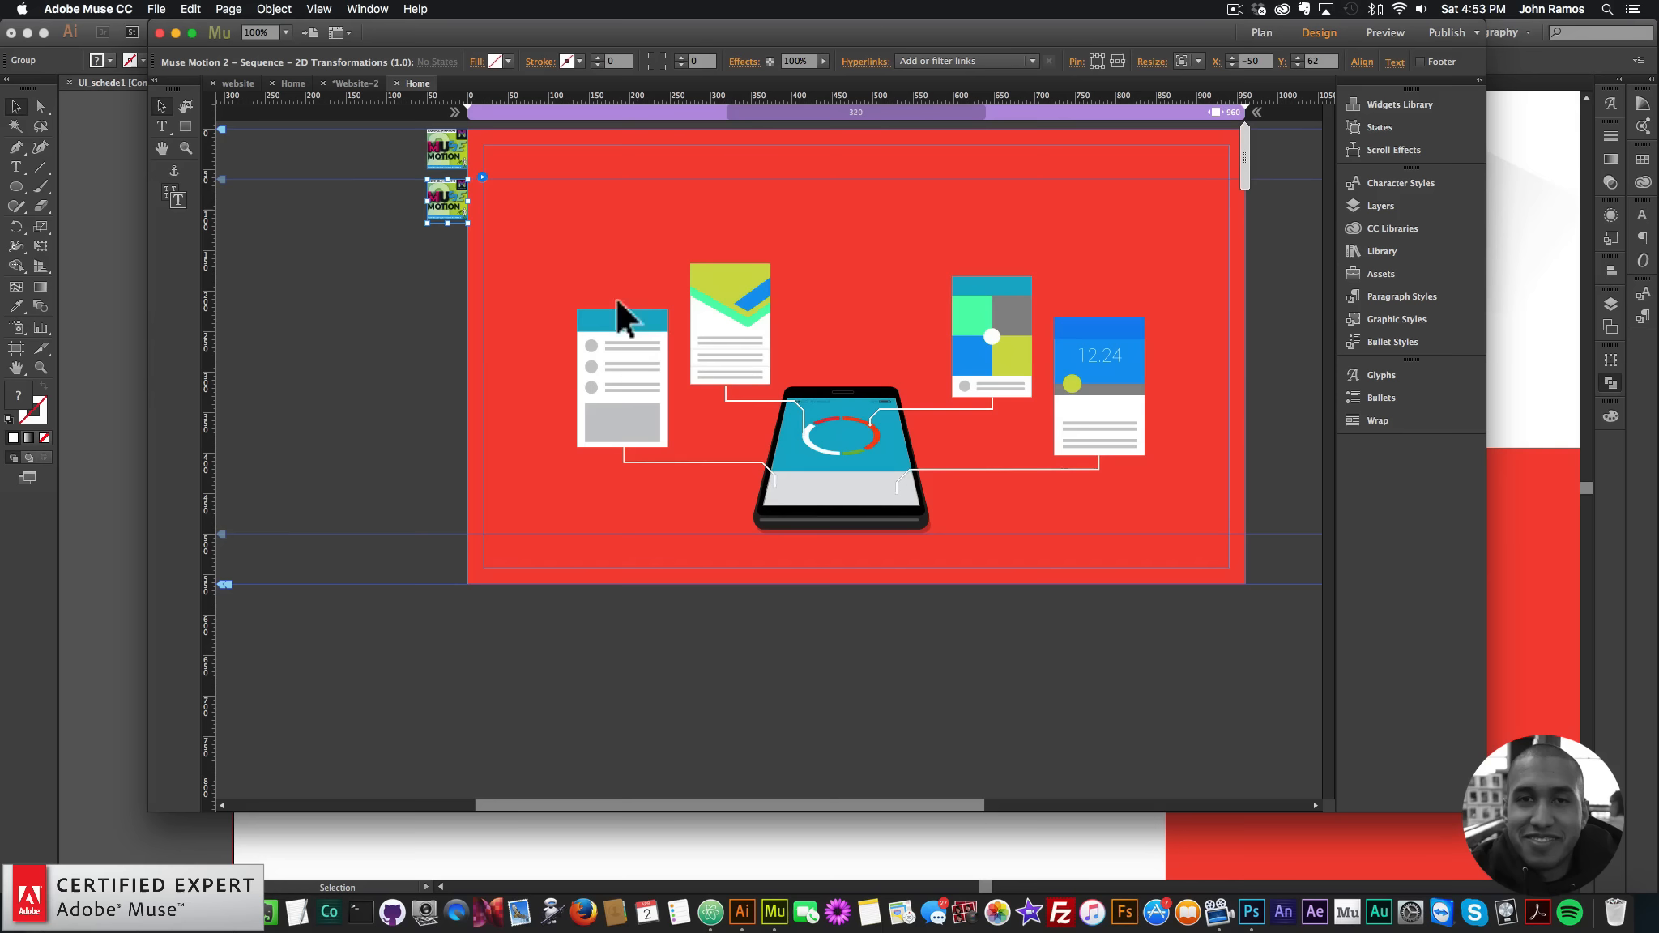
{"action": "left_click", "coordinate": [156, 9]}
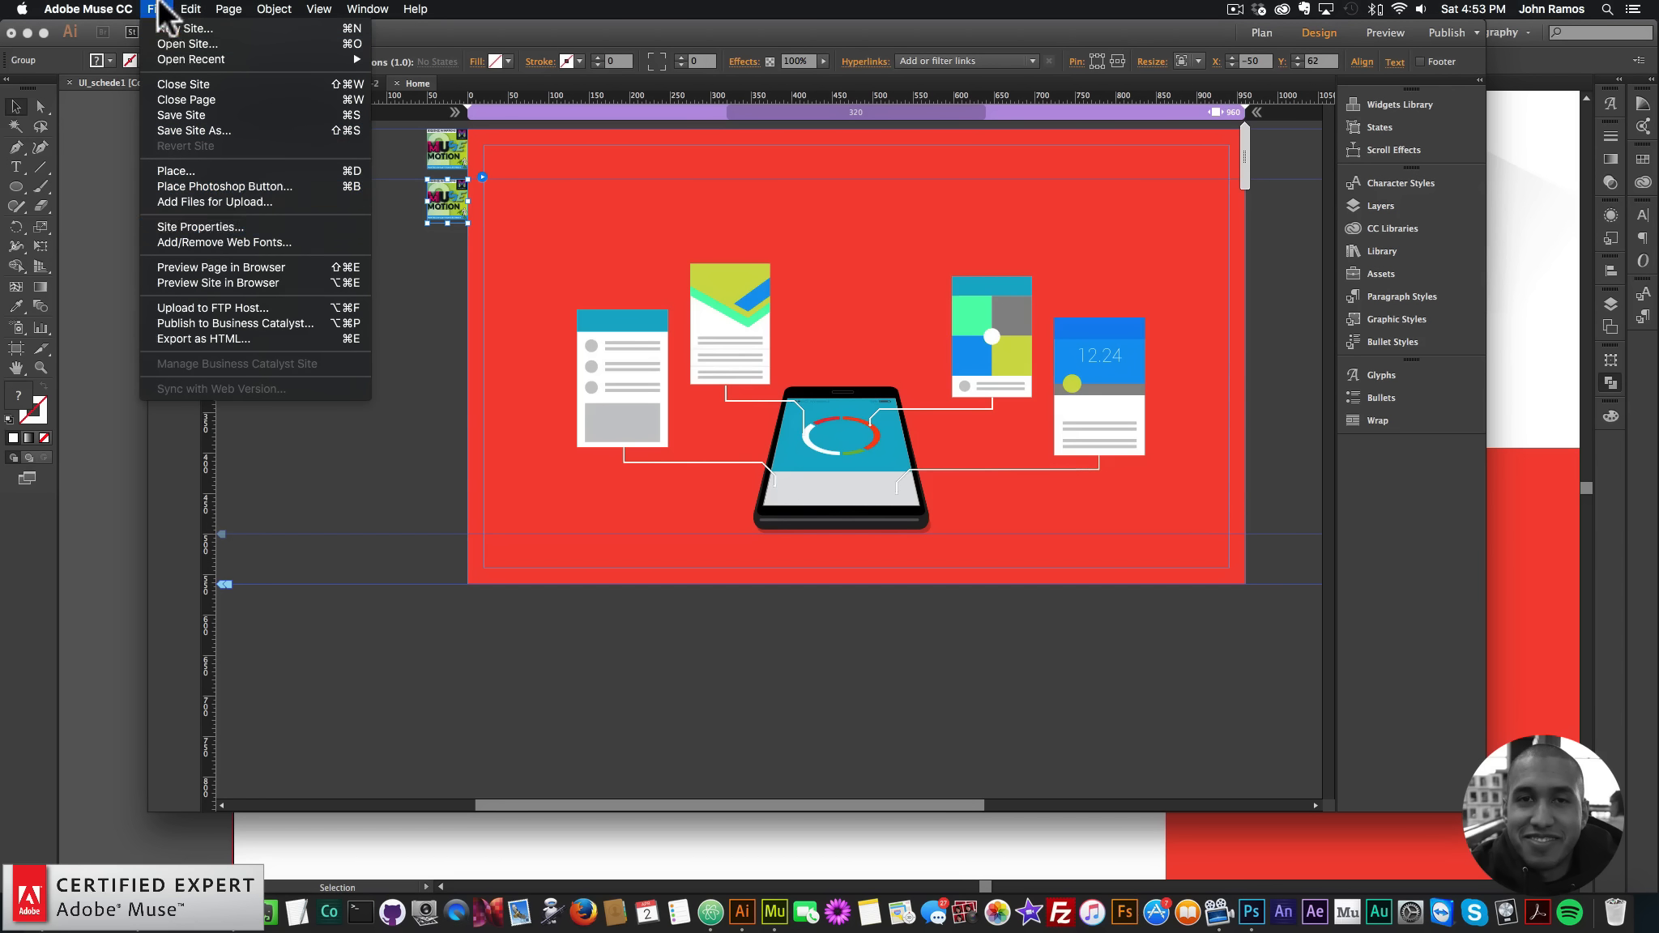
{"action": "left_click", "coordinate": [219, 267]}
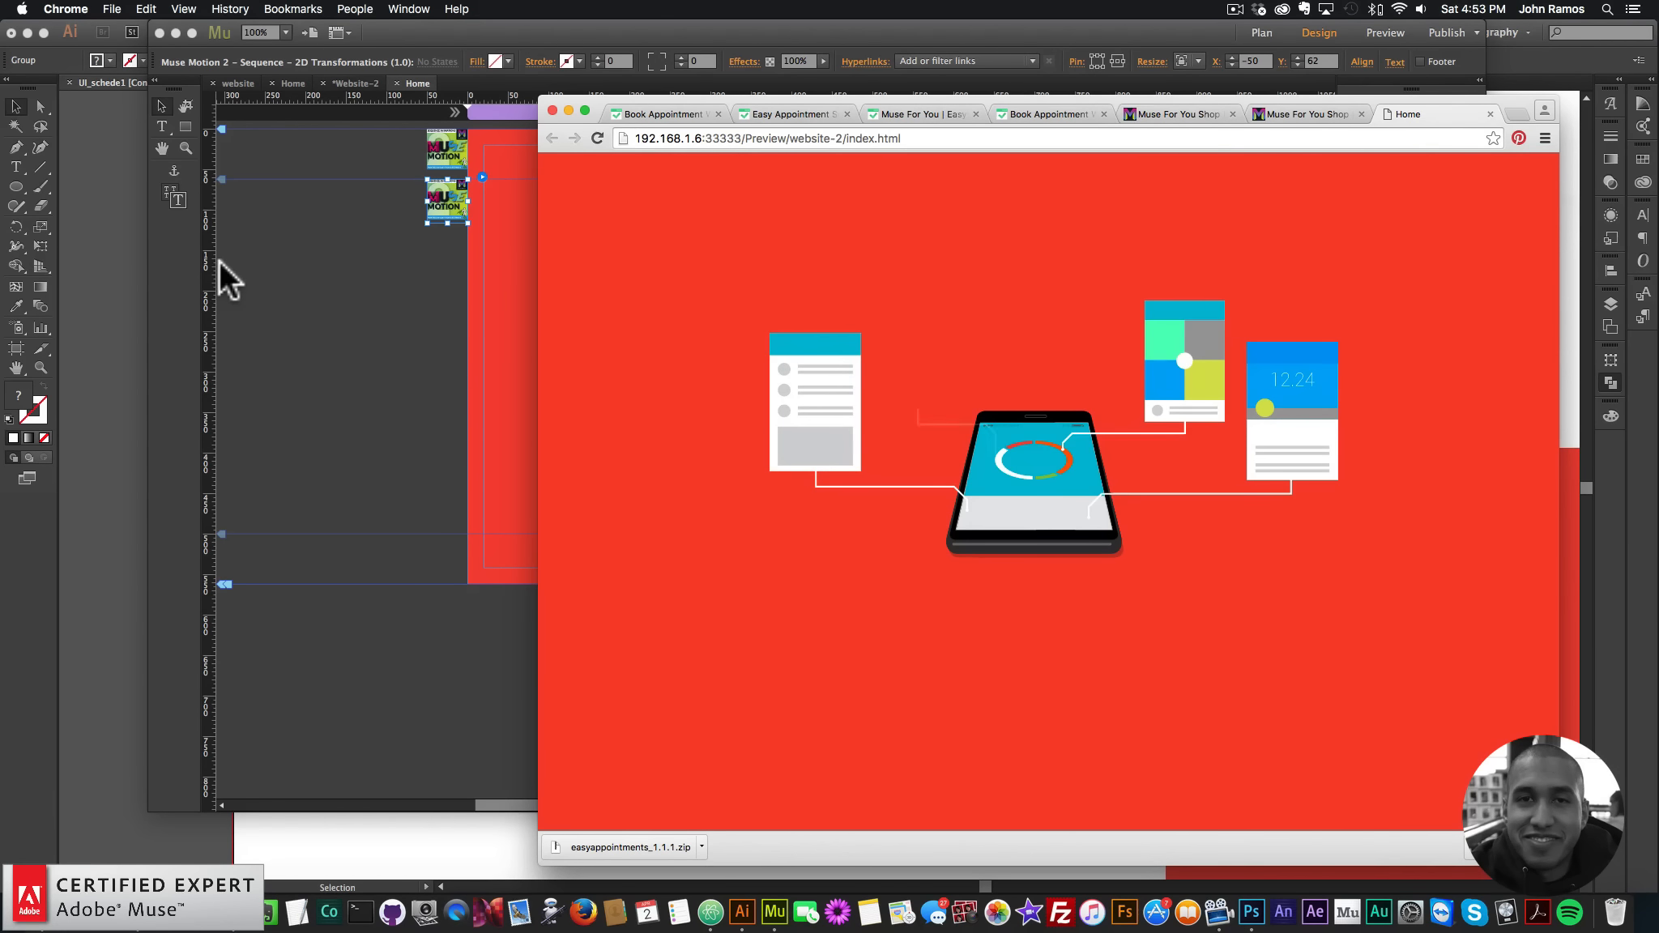
- Return to Muse and open the Muse Motion 2 Sequence widget's options
{"action": "left_click", "coordinate": [157, 242]}
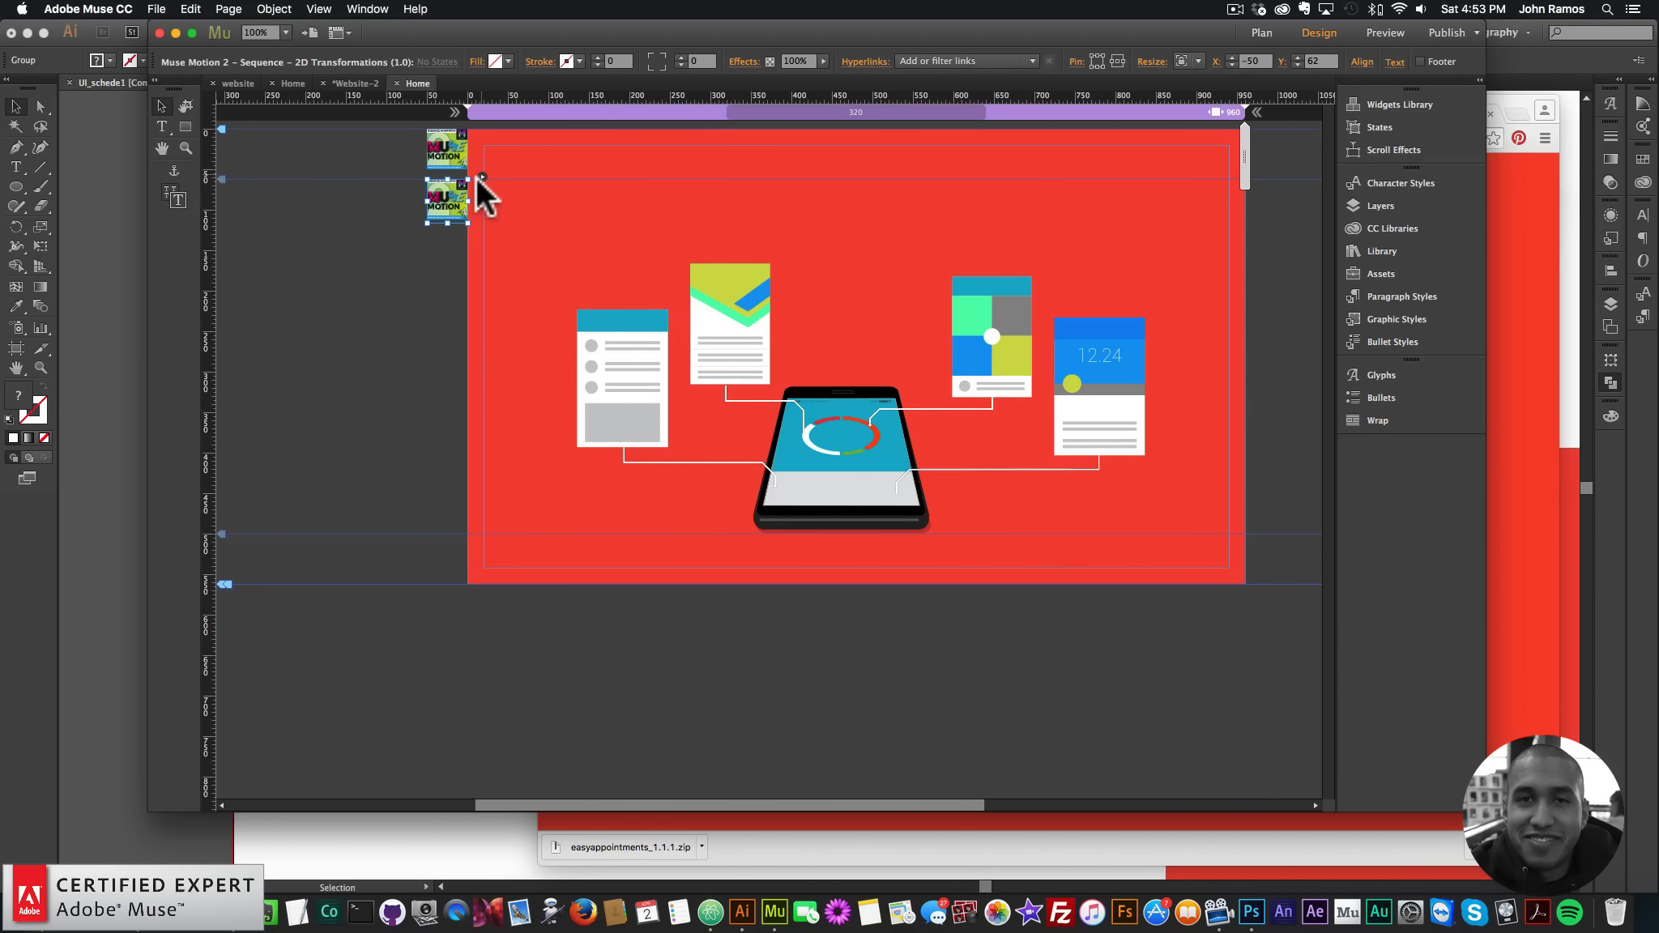
{"action": "left_click", "coordinate": [478, 178]}
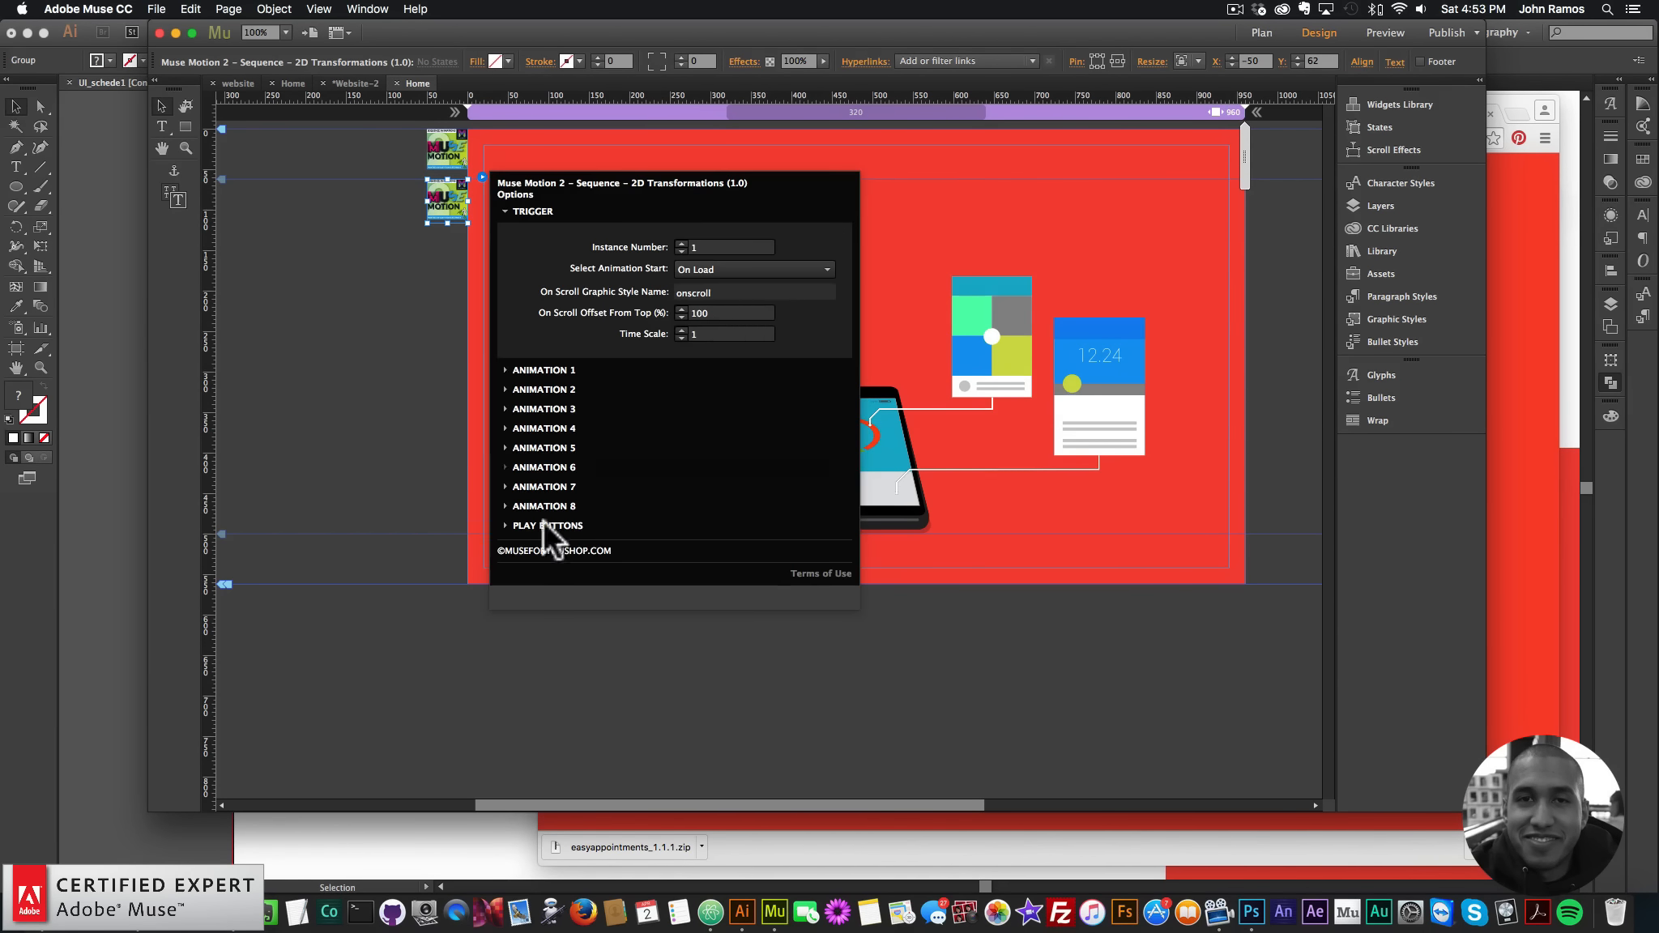
- In Animation 1, set Transform Origin X to 0 and Easing Option to Expo
{"action": "left_click", "coordinate": [543, 370]}
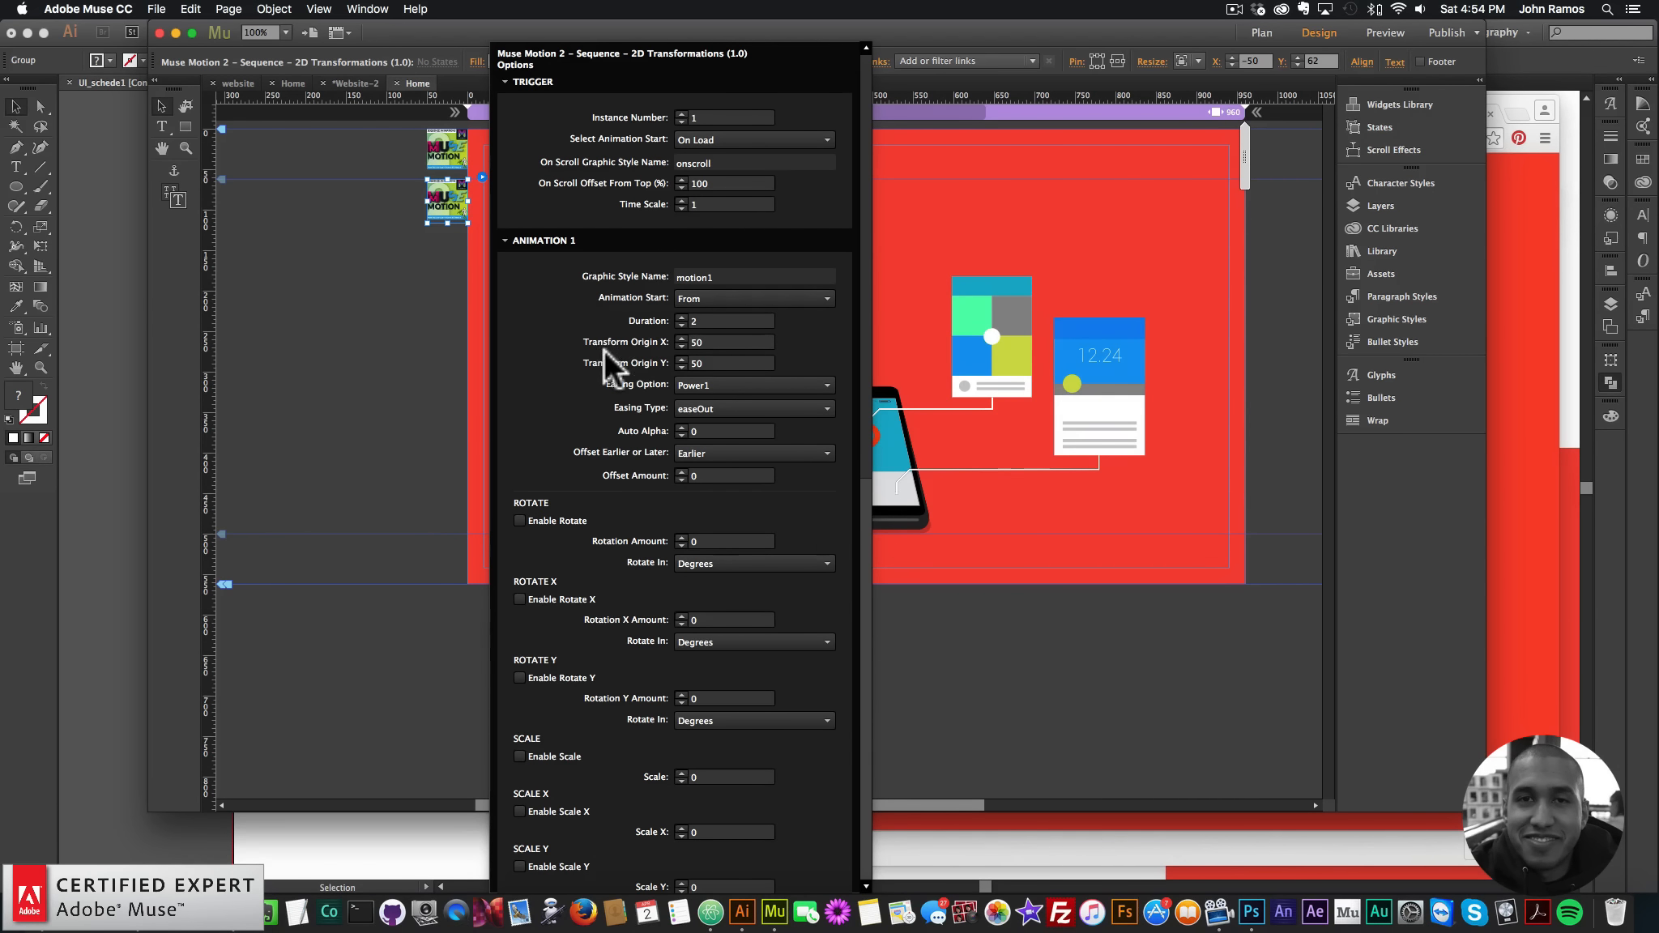
{"action": "double_click", "coordinate": [702, 342]}
{"action": "key", "text": "Tab"}
{"action": "key", "text": "shift+Tab"}
{"action": "type", "text": "0"}
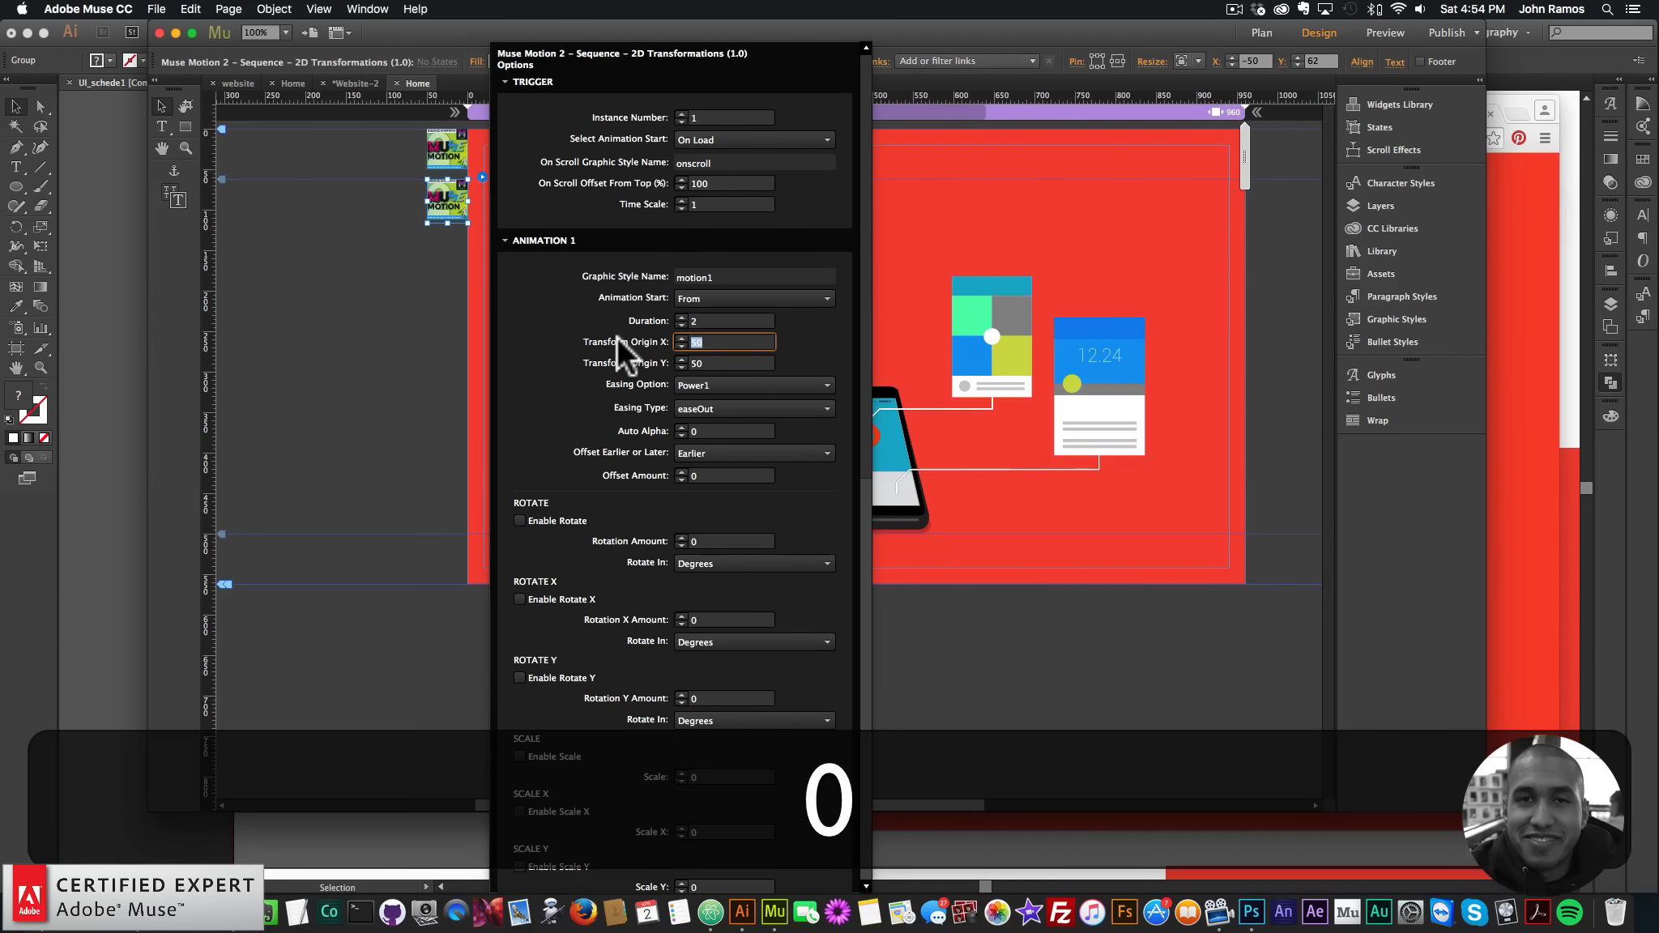
{"action": "key", "text": "Return"}
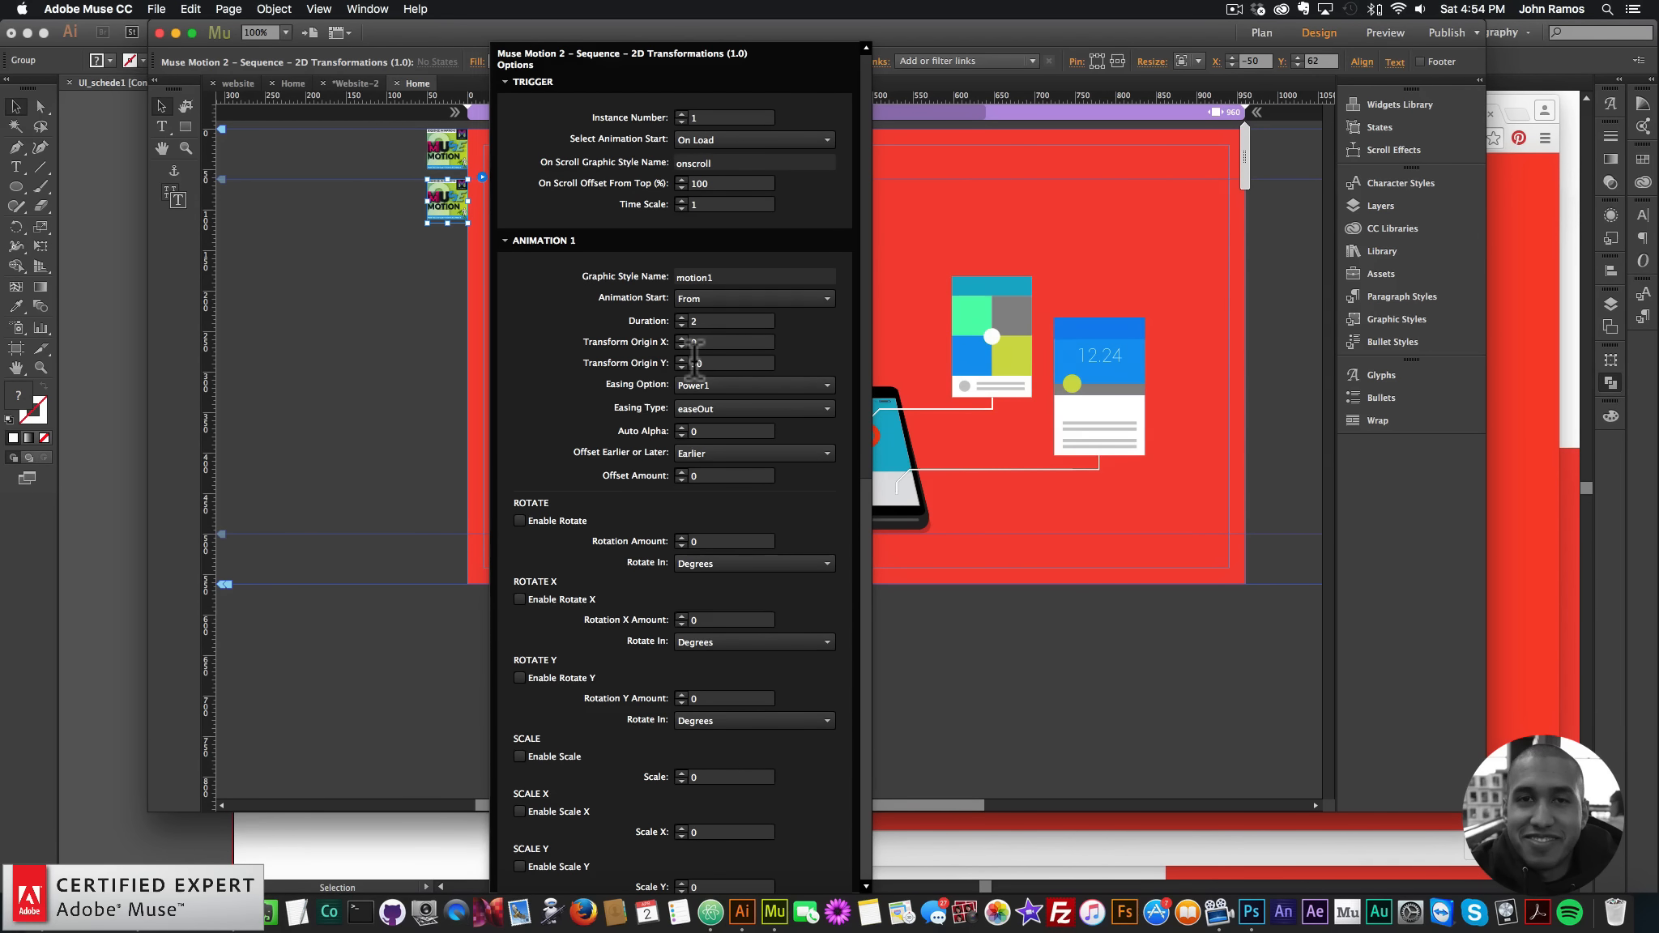
{"action": "left_click", "coordinate": [705, 320]}
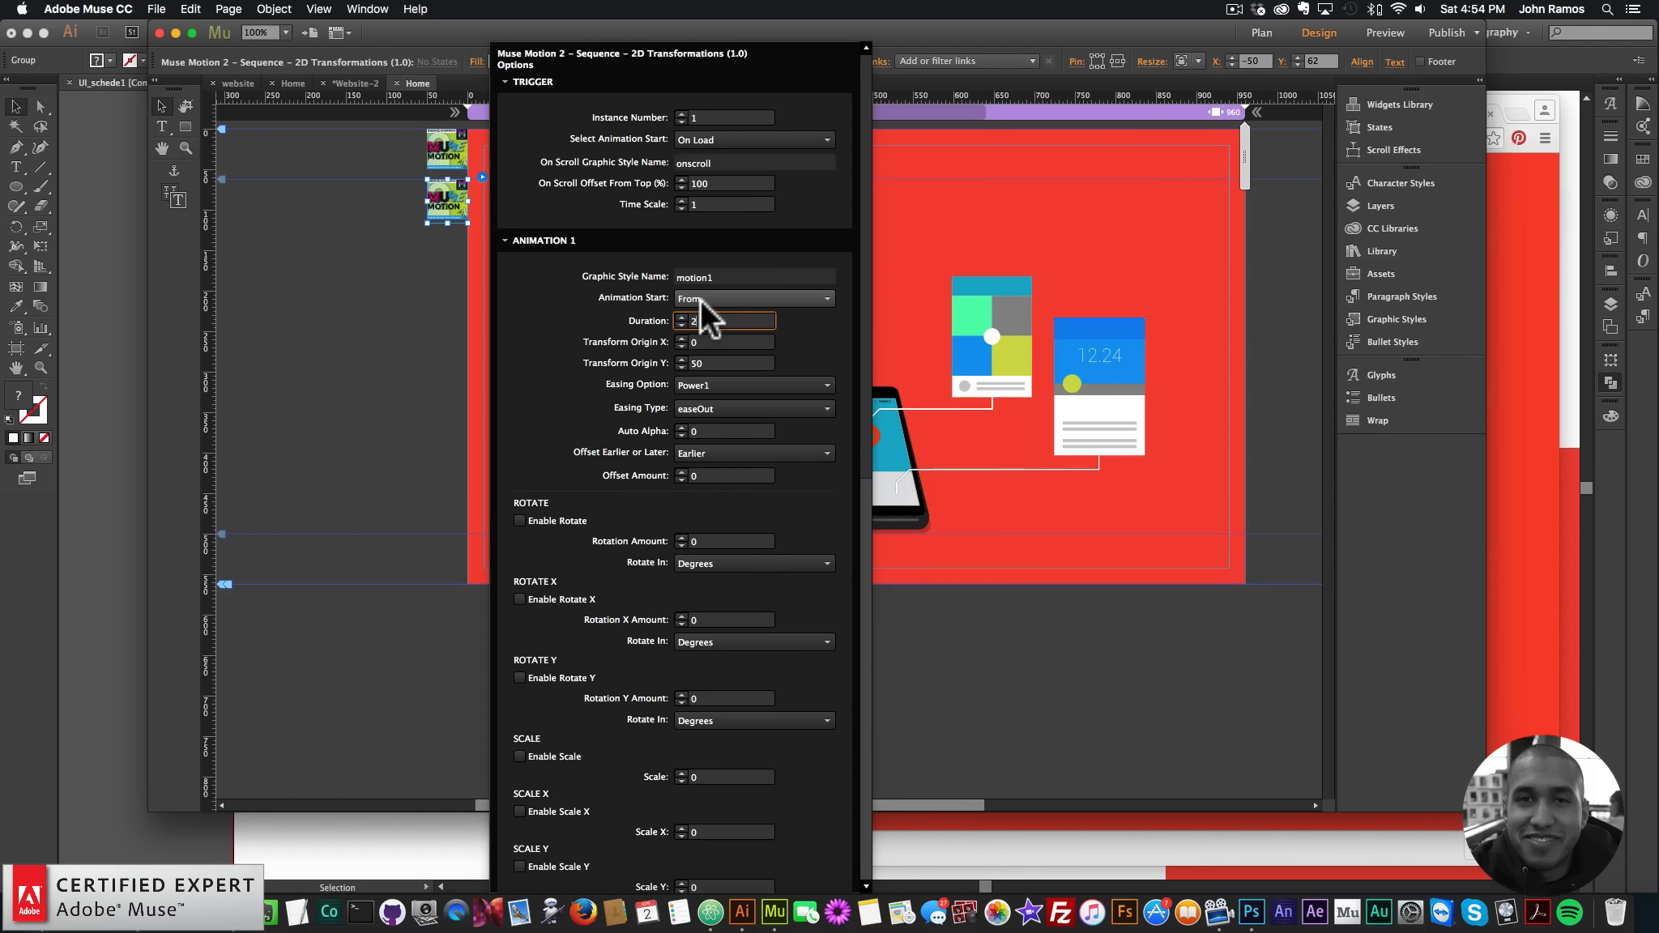
{"action": "left_click", "coordinate": [704, 384]}
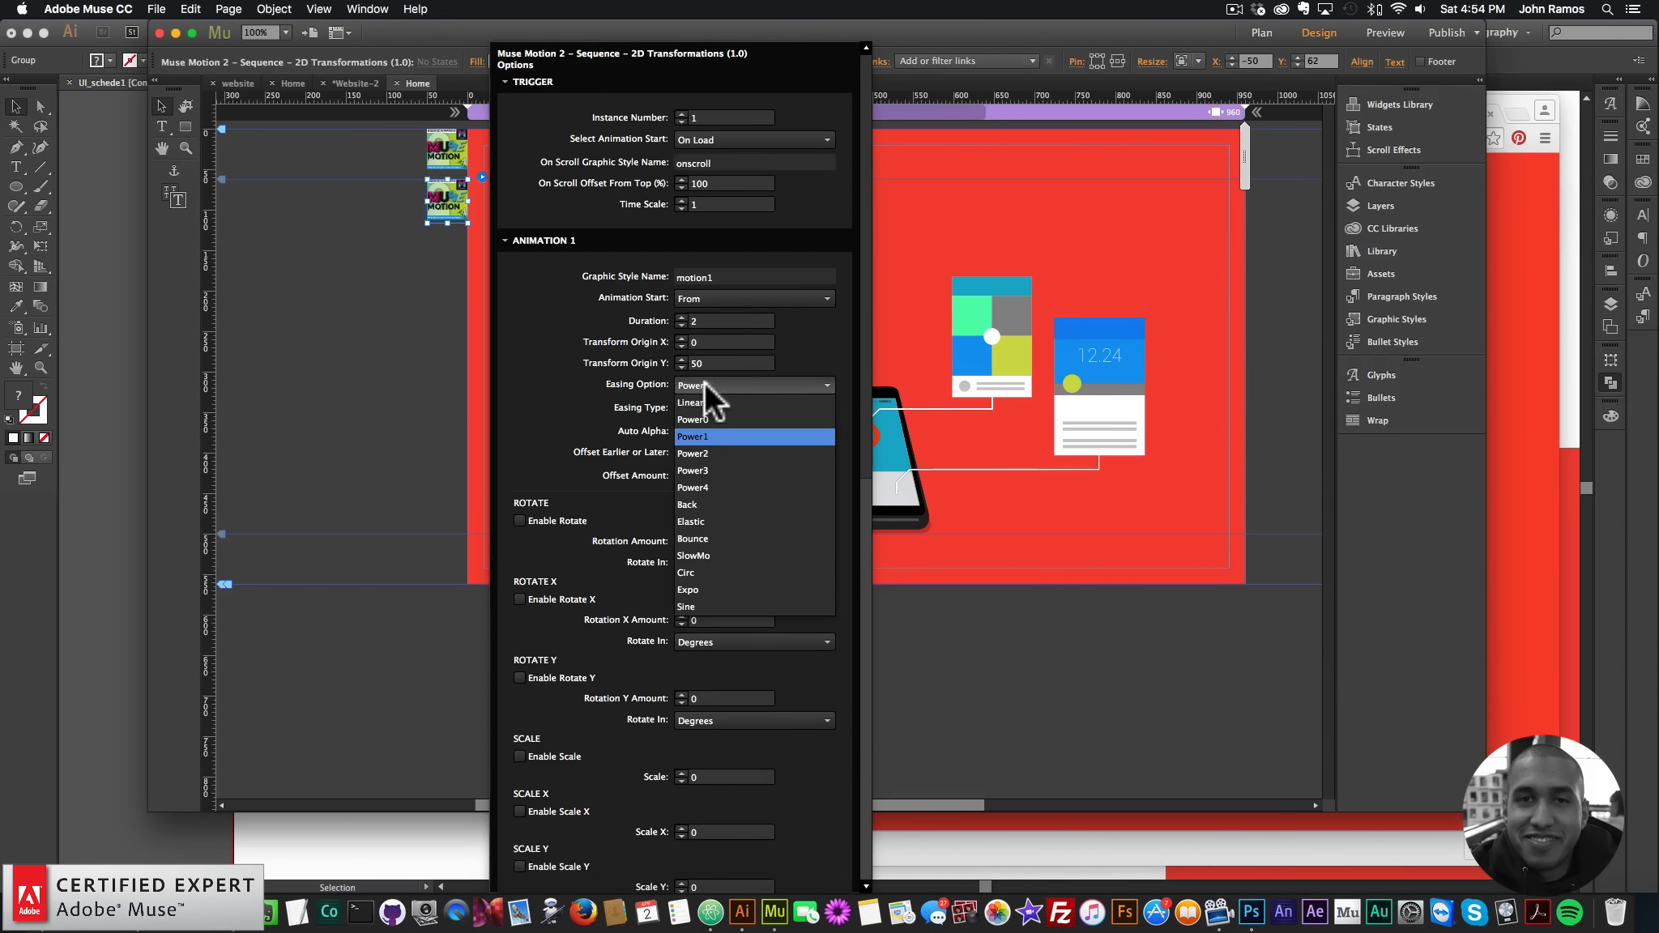
{"action": "left_click", "coordinate": [689, 588]}
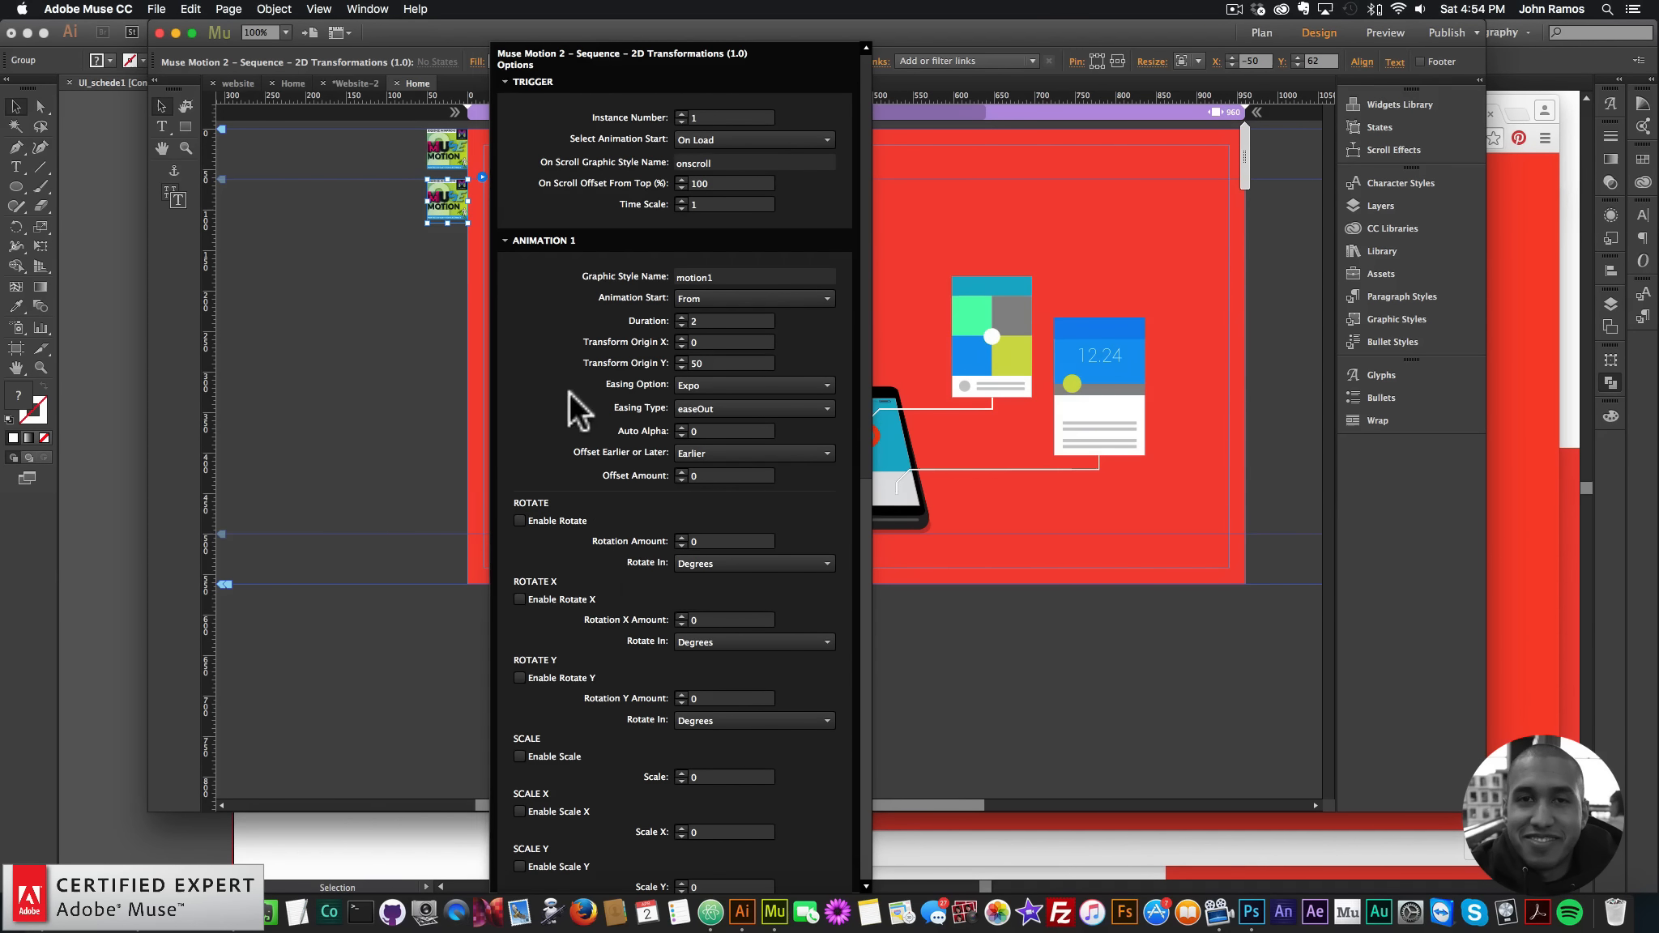
- Enable Scale for Animation 1, keeping the scale value at 0
{"action": "left_click", "coordinate": [518, 755]}
{"action": "scroll", "coordinate": [526, 740], "scroll_direction": "down", "scroll_amount": 5}
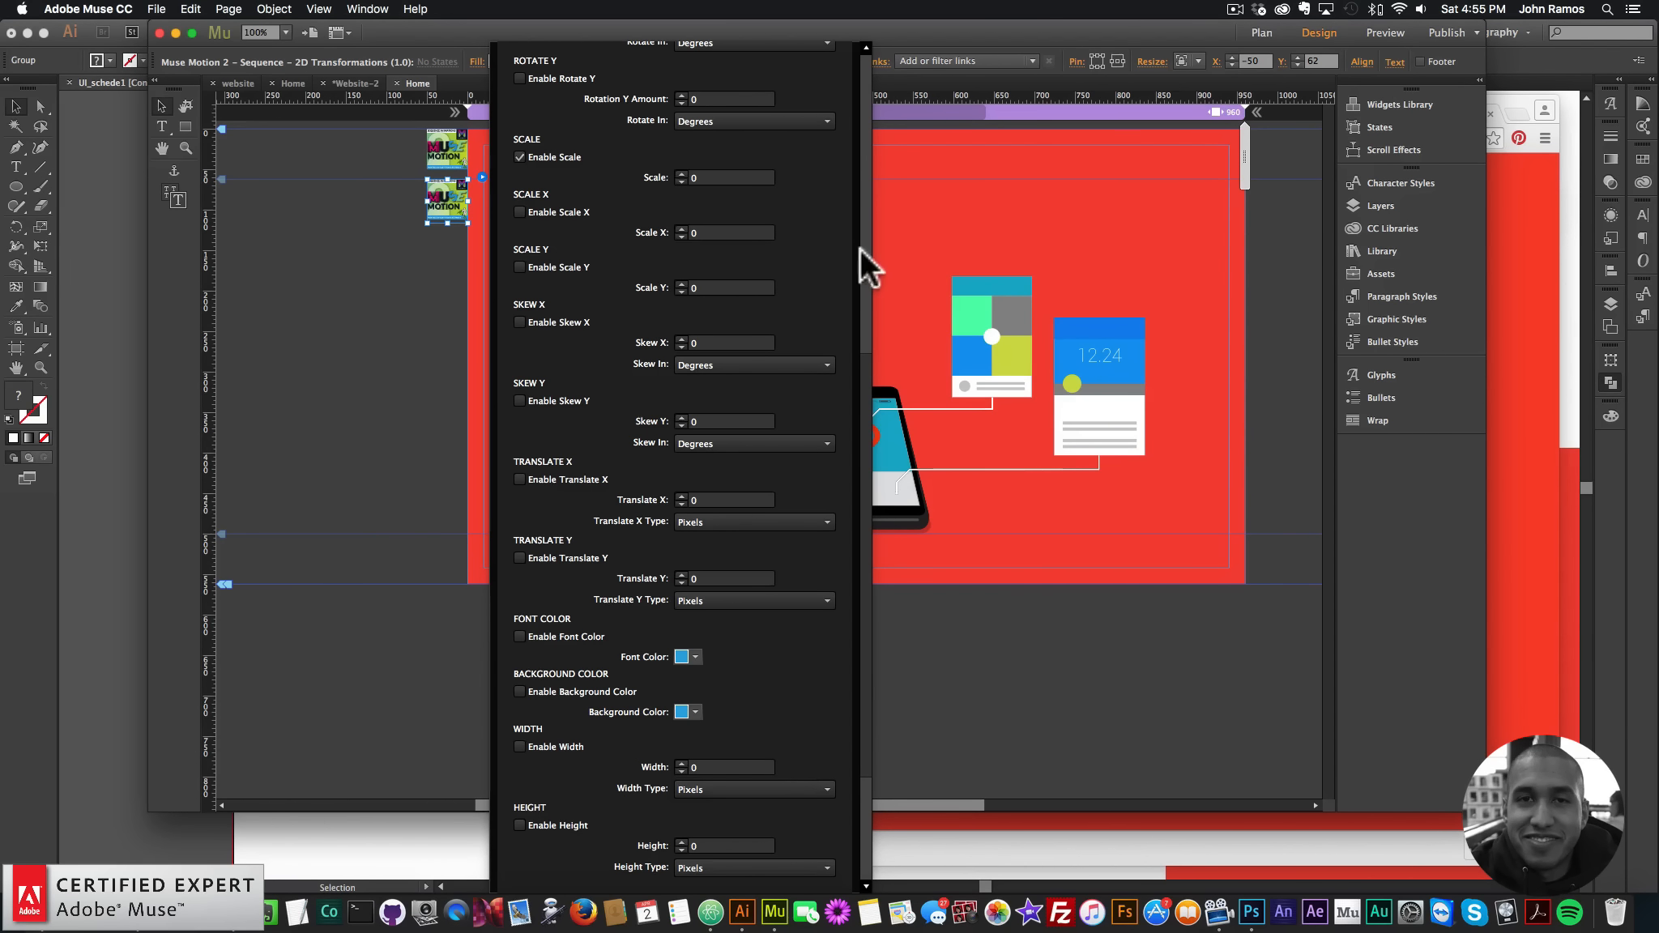
{"action": "left_click_drag", "start_coordinate": [860, 429], "coordinate": [854, 236]}
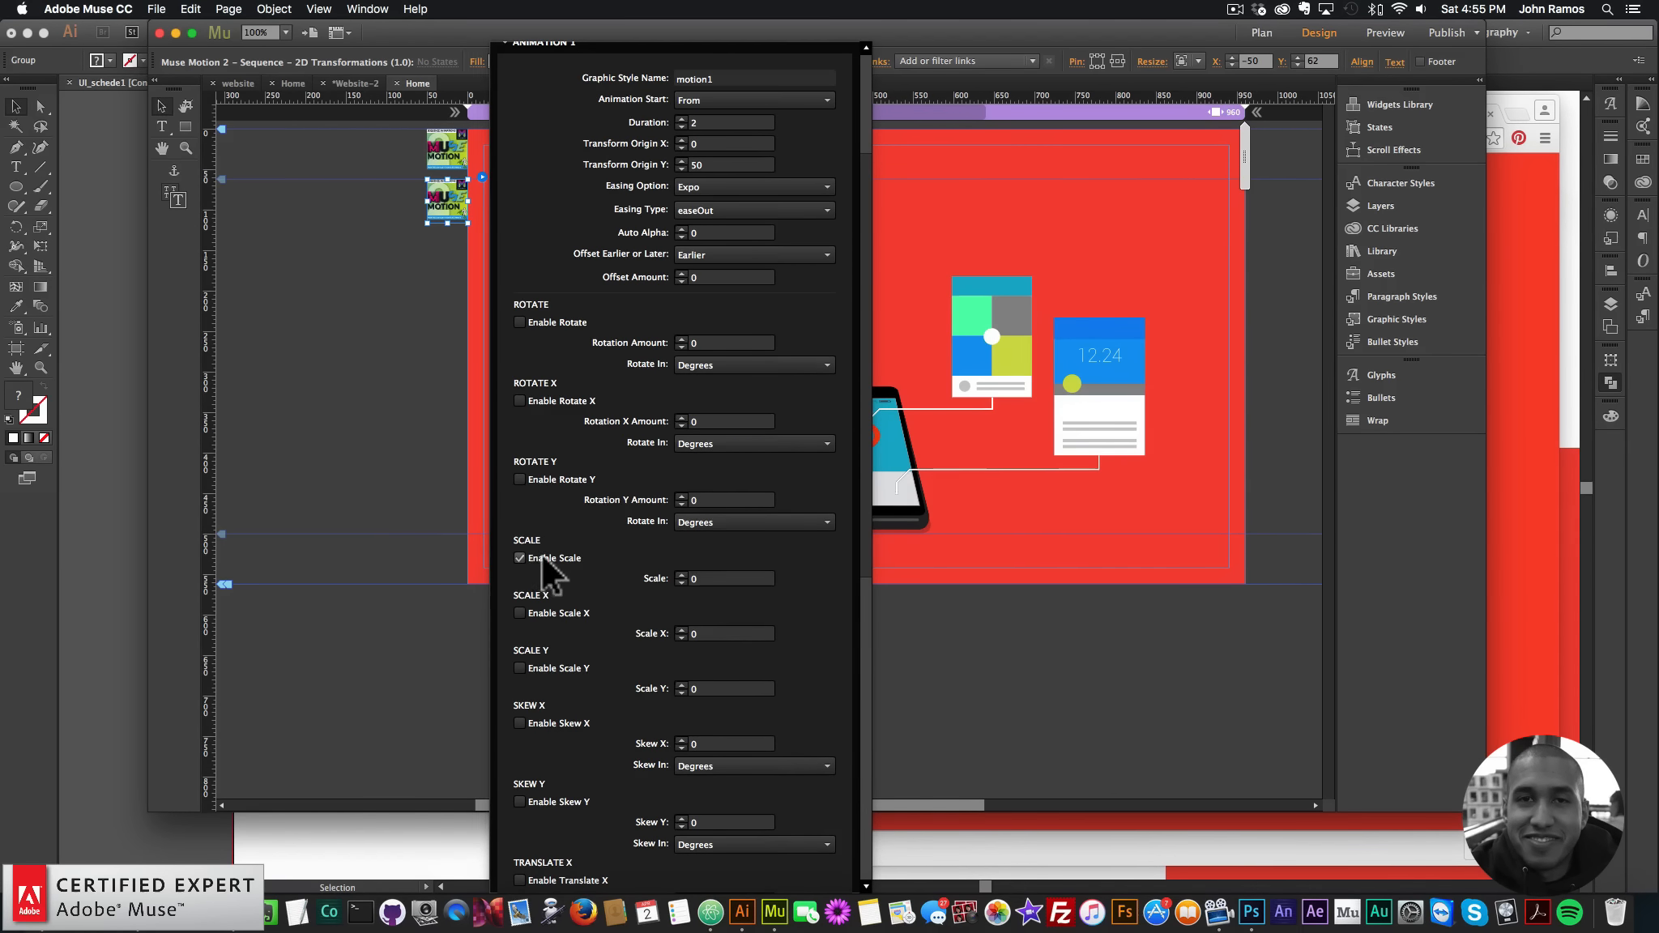
{"action": "left_click", "coordinate": [678, 580]}
{"action": "scroll", "coordinate": [860, 328], "scroll_direction": "up", "scroll_amount": 3}
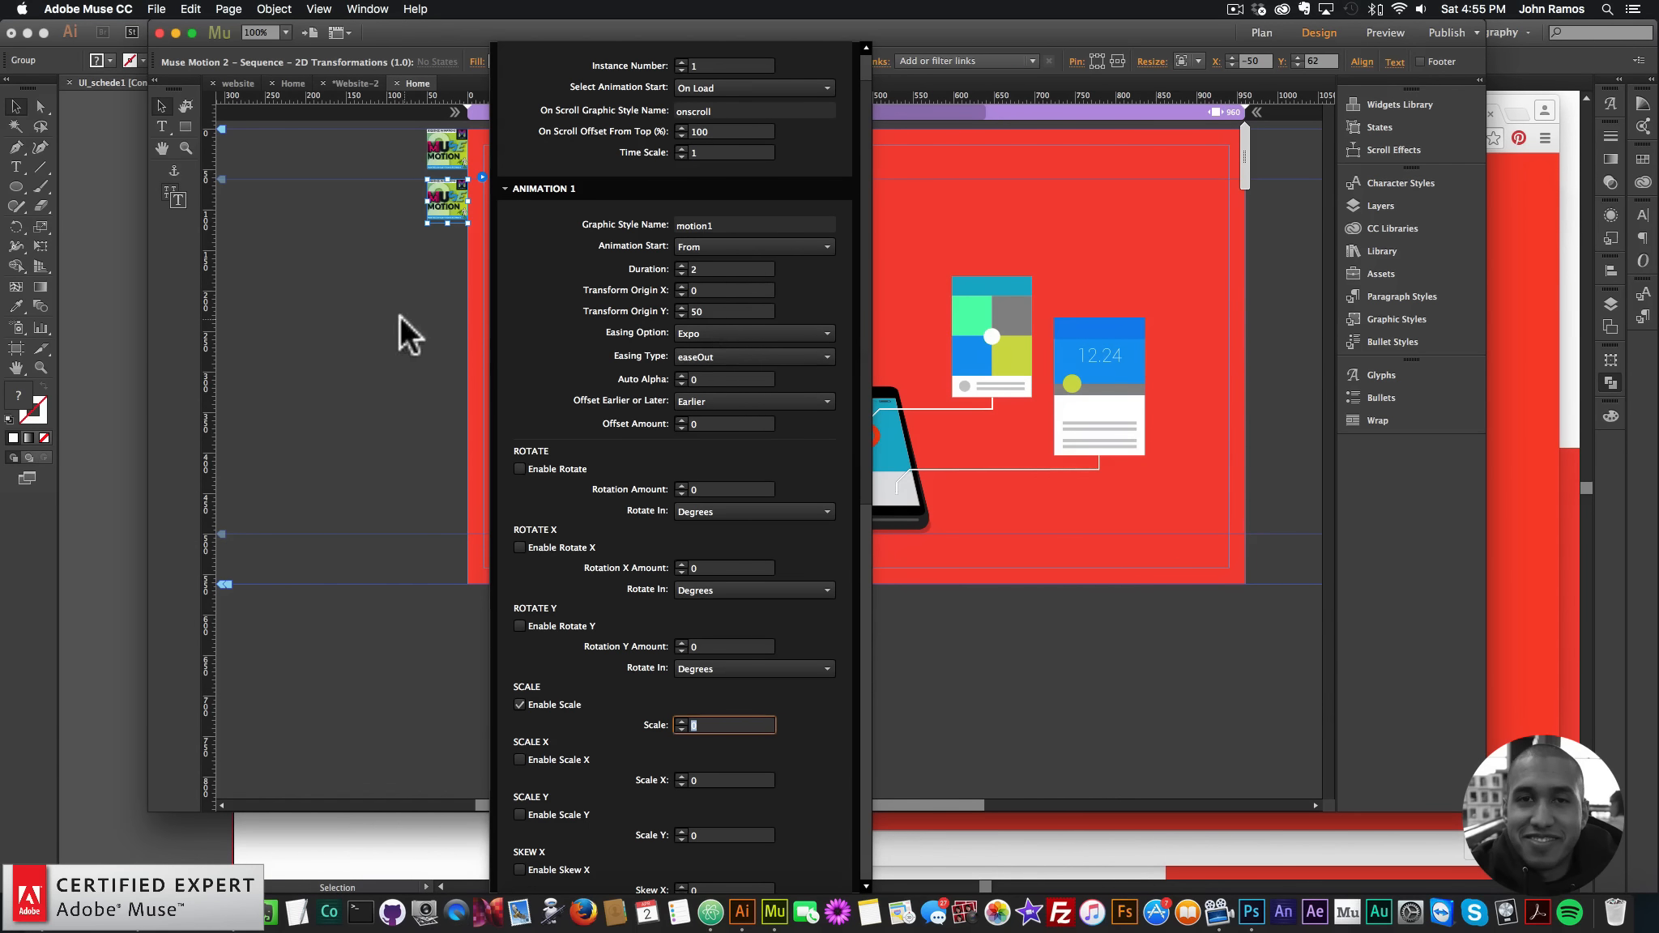
{"action": "left_click", "coordinate": [156, 9]}
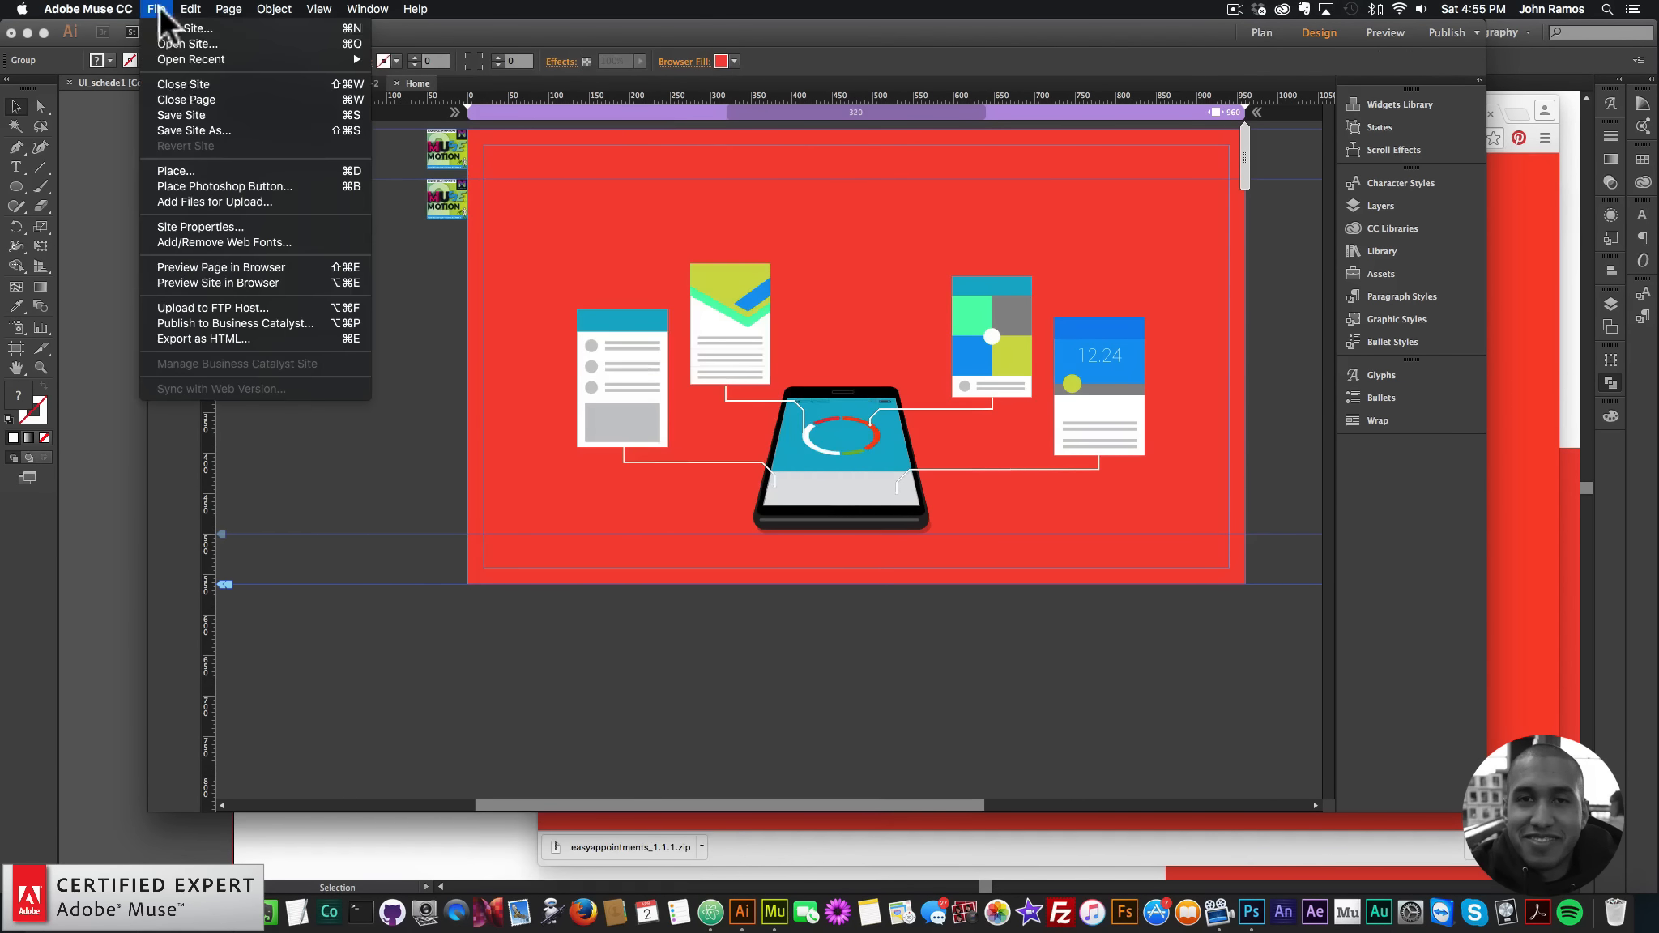
- Preview the page in Chrome to check the first connector line, then return to Muse
{"action": "left_click", "coordinate": [231, 269]}
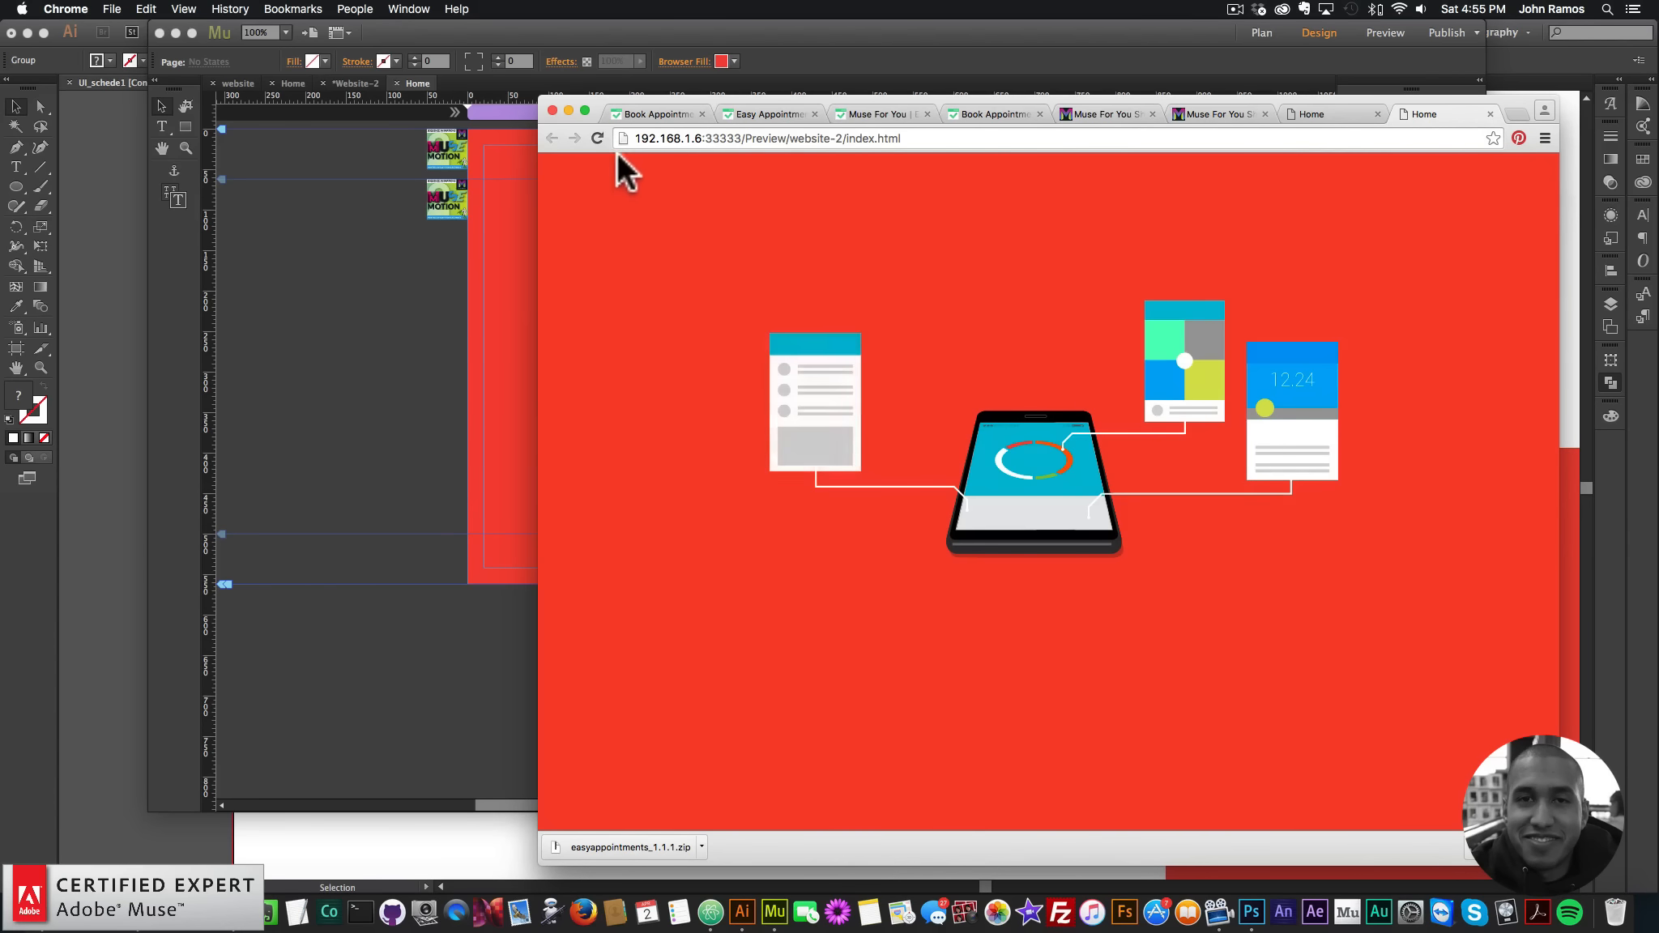
{"action": "left_click", "coordinate": [424, 370]}
{"action": "left_click", "coordinate": [1109, 409]}
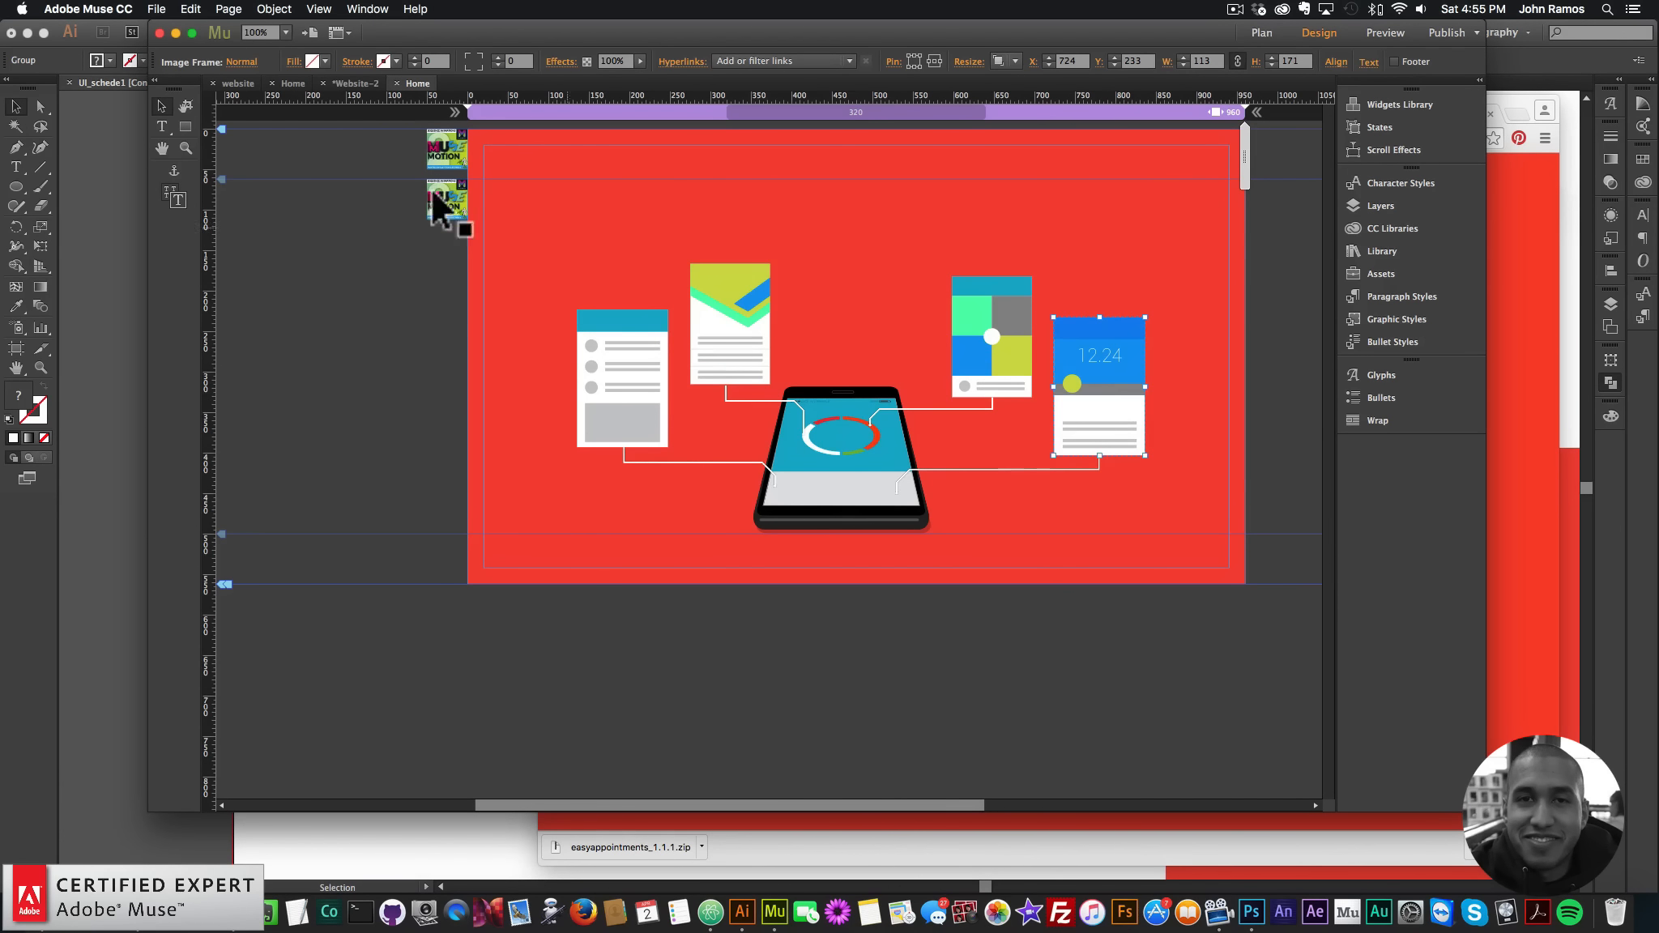
- Set Animation 2 of the second Motion widget to transform origin Y 100, Expo easing, Scale enabled
{"action": "left_click", "coordinate": [454, 206]}
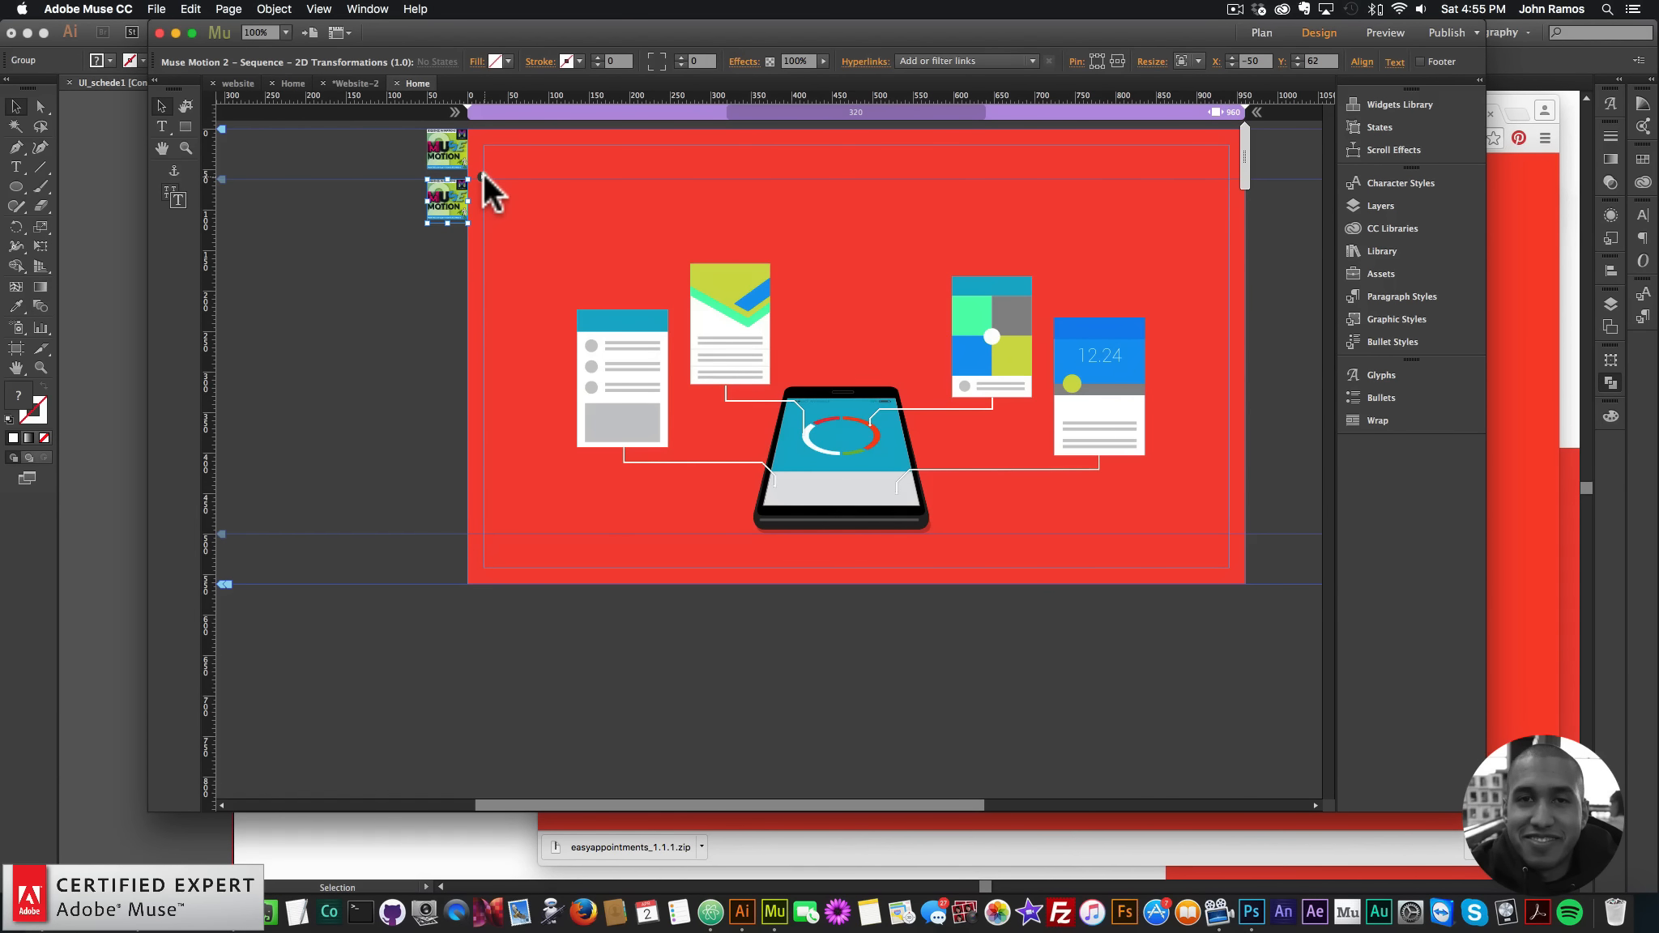
{"action": "left_click", "coordinate": [482, 175]}
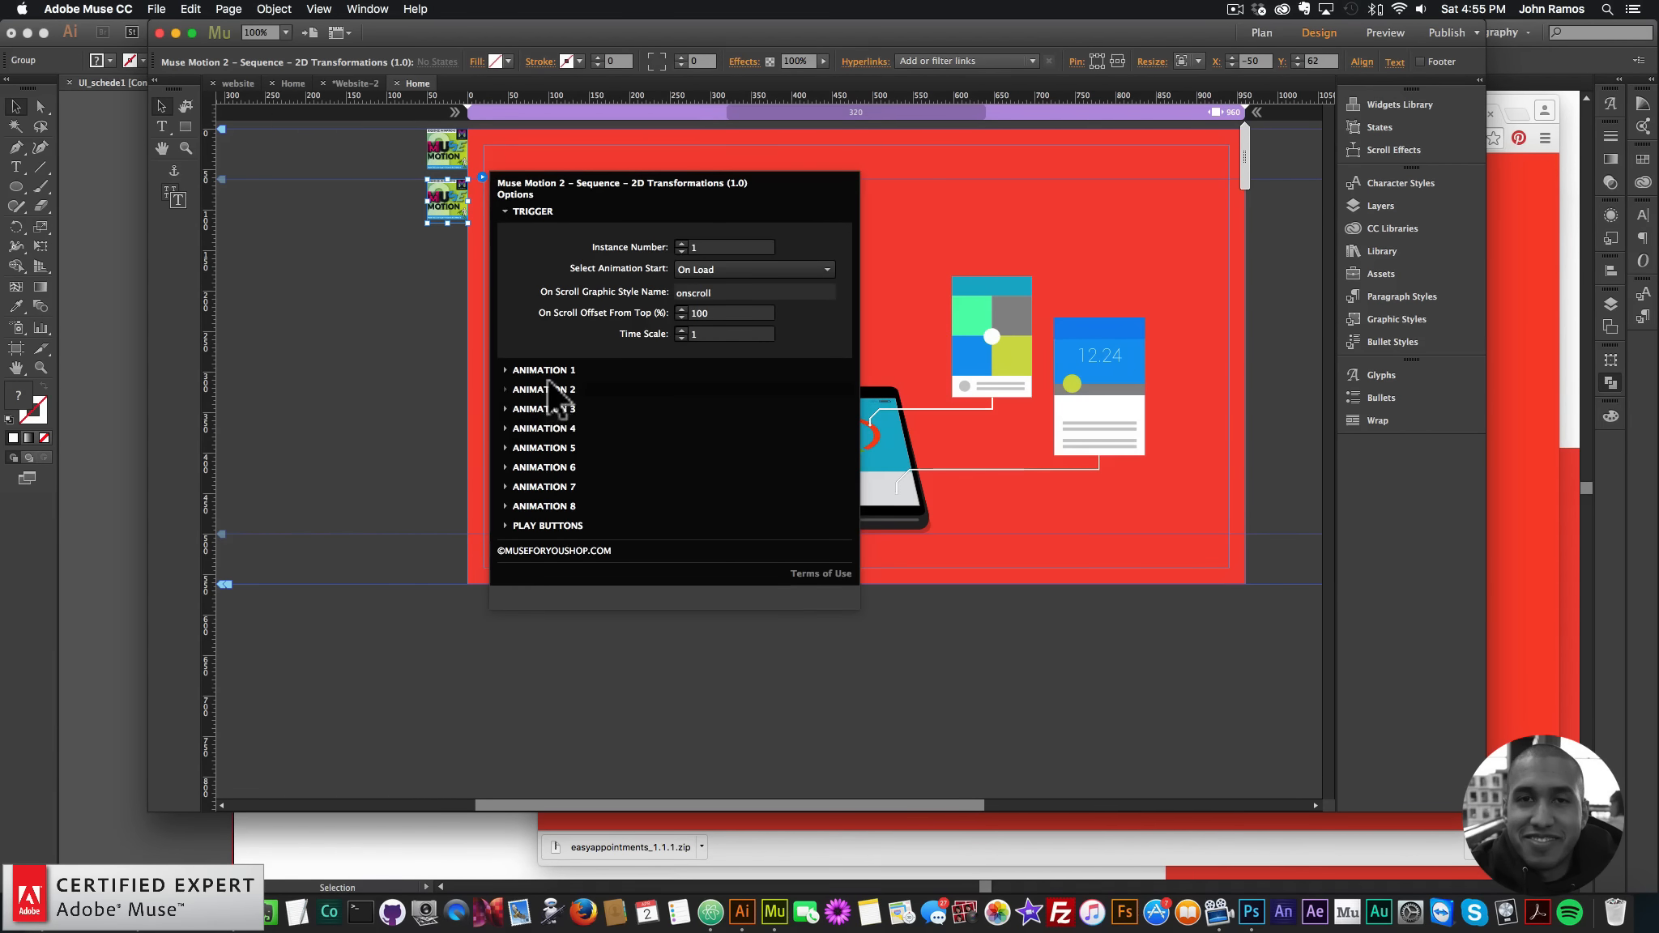
{"action": "left_click", "coordinate": [537, 376]}
{"action": "left_click", "coordinate": [691, 362]}
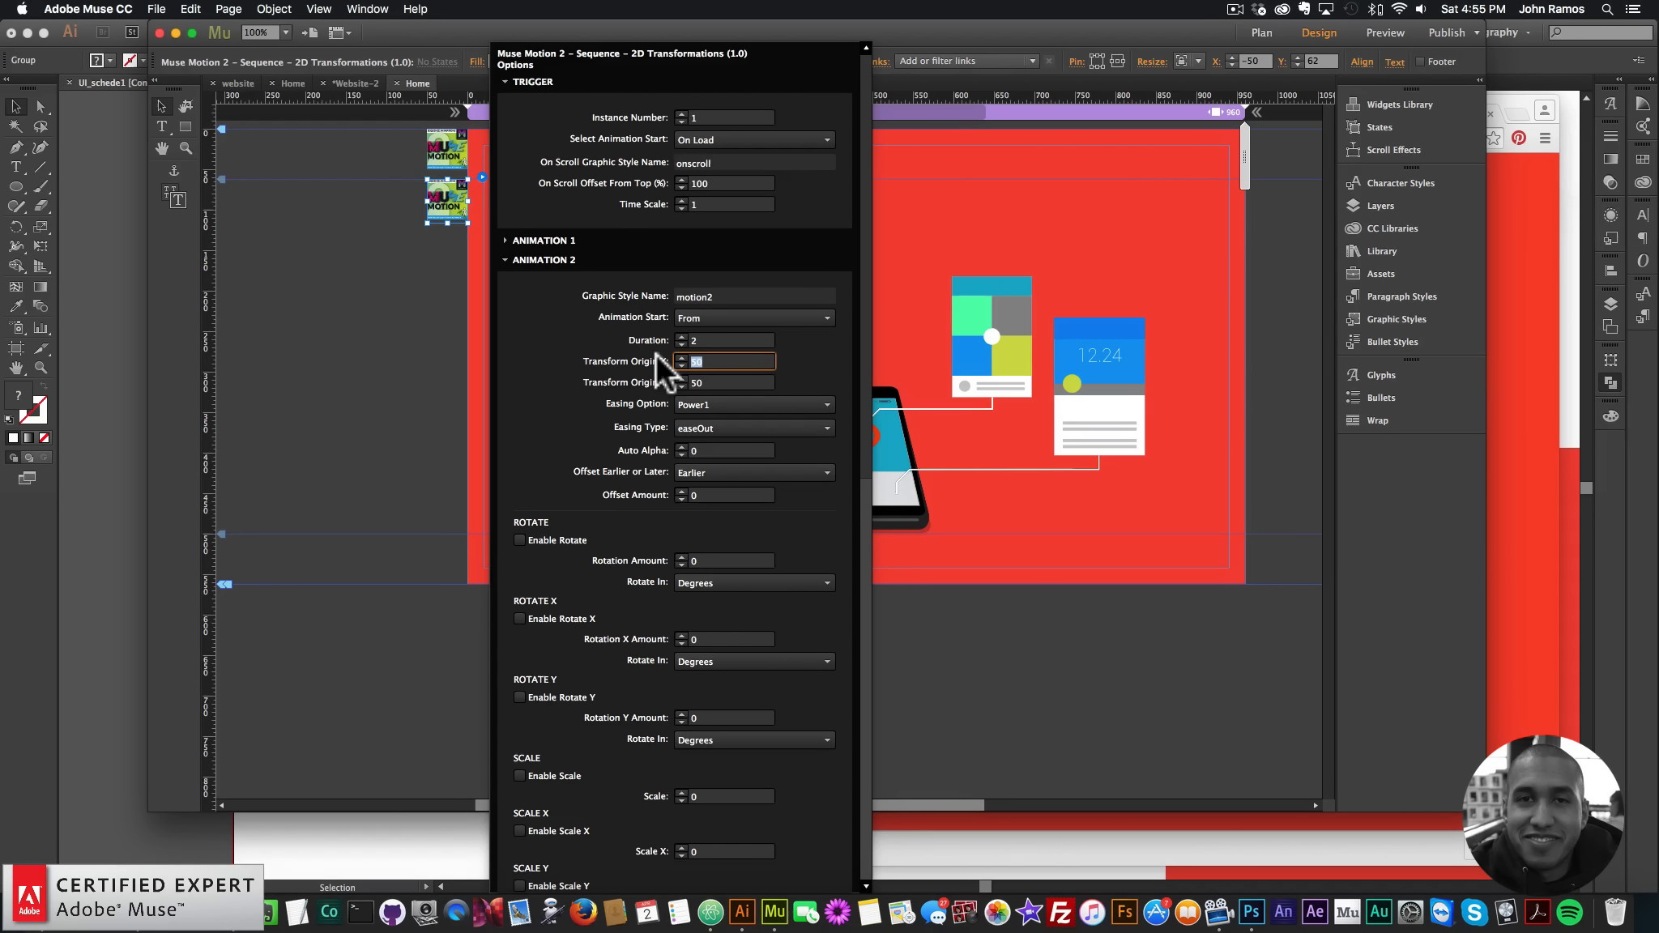
{"action": "key", "text": "Tab"}
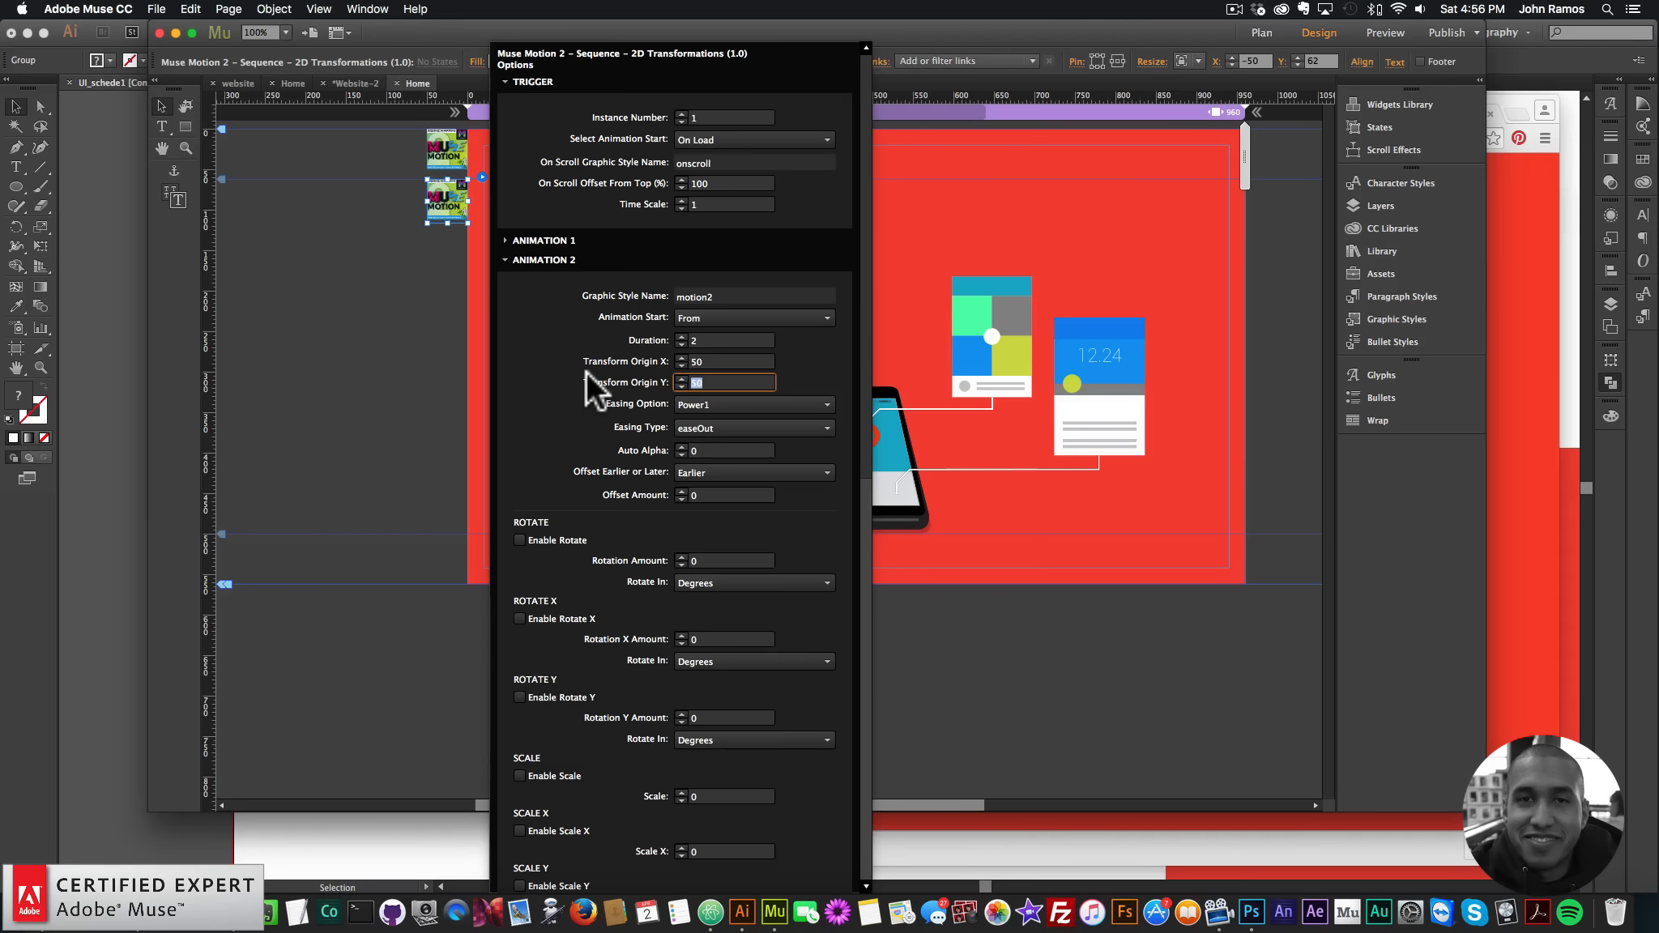
{"action": "type", "text": "100"}
{"action": "key", "text": "Return"}
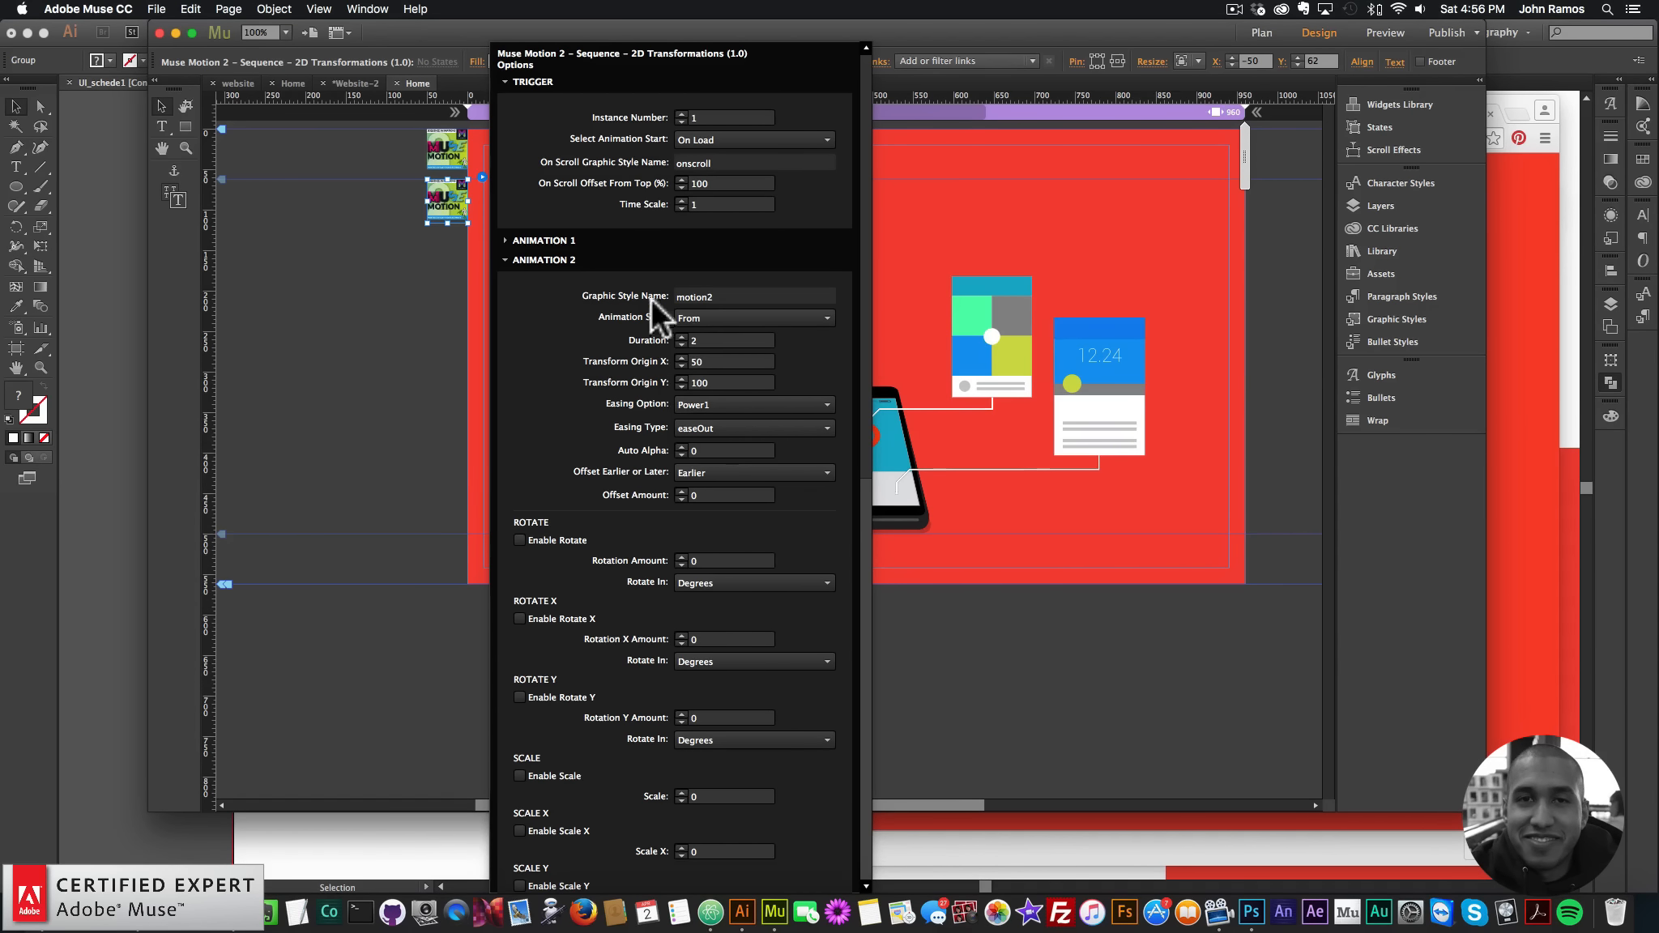
{"action": "left_click", "coordinate": [713, 404]}
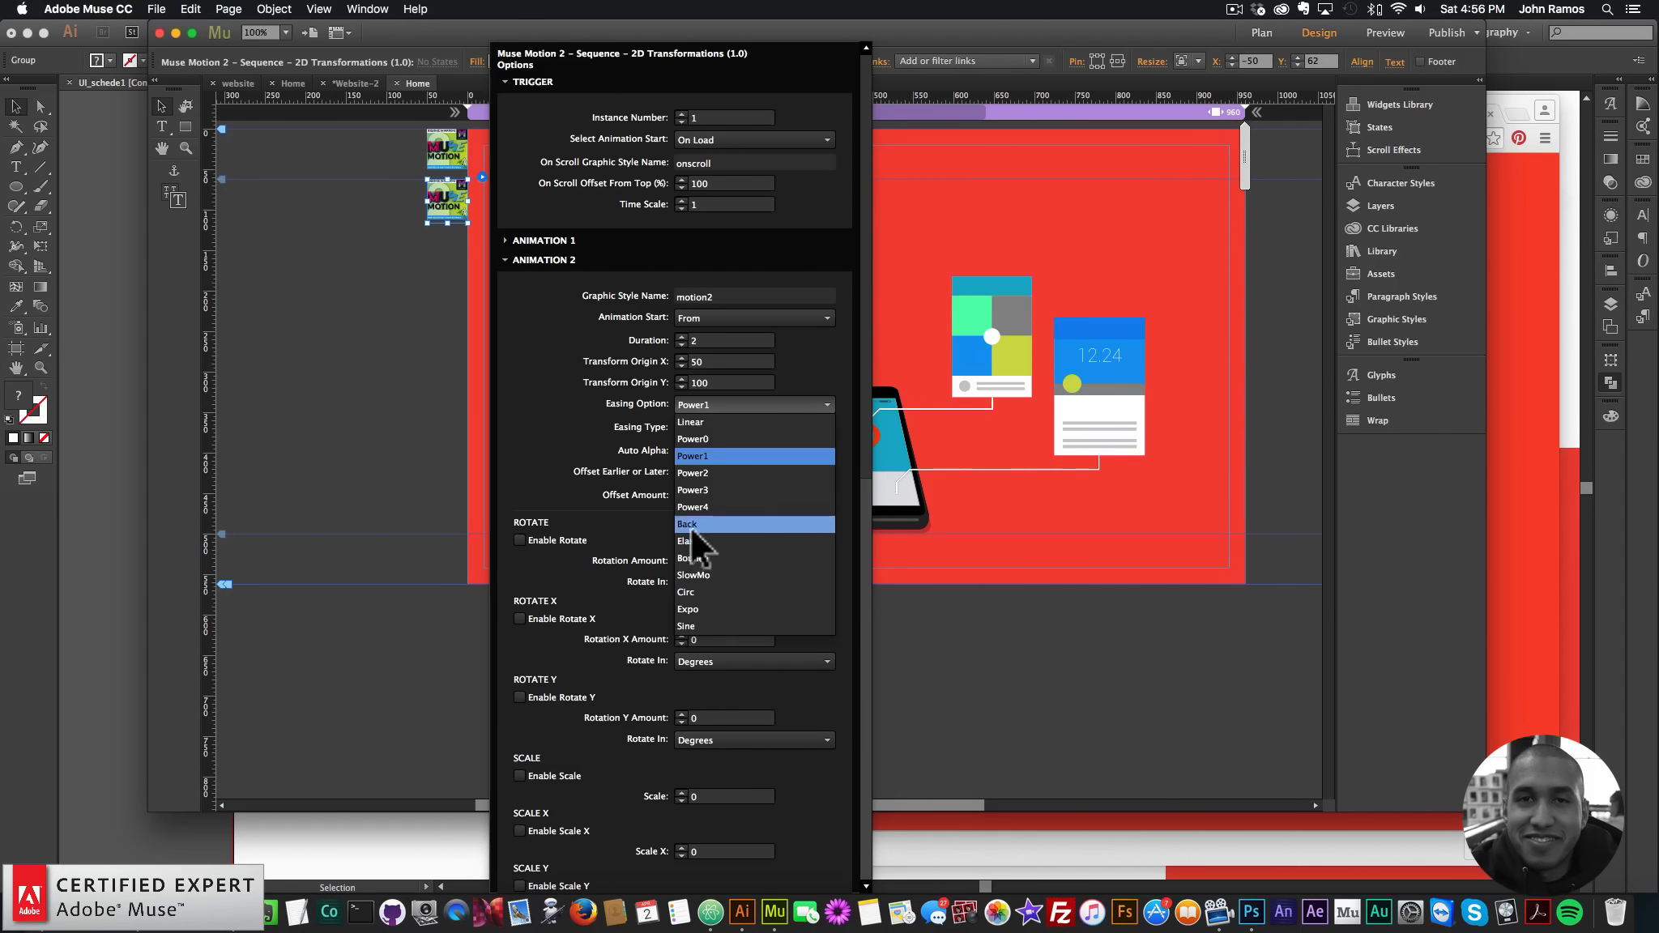
{"action": "left_click", "coordinate": [695, 607]}
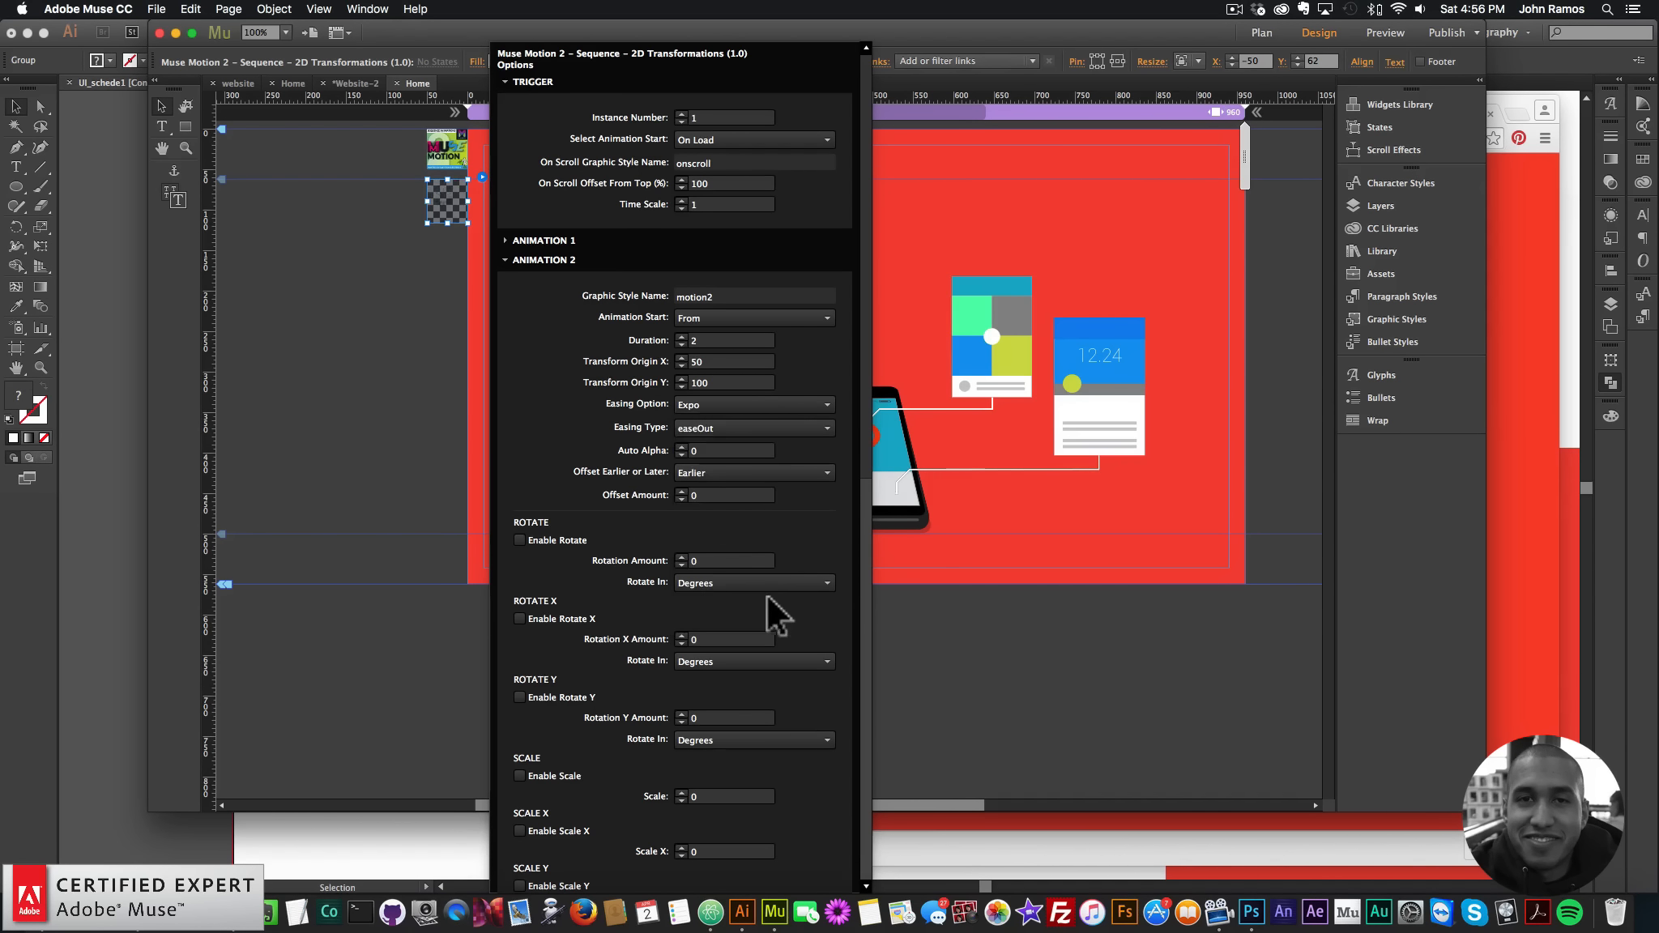
{"action": "left_click", "coordinate": [521, 775]}
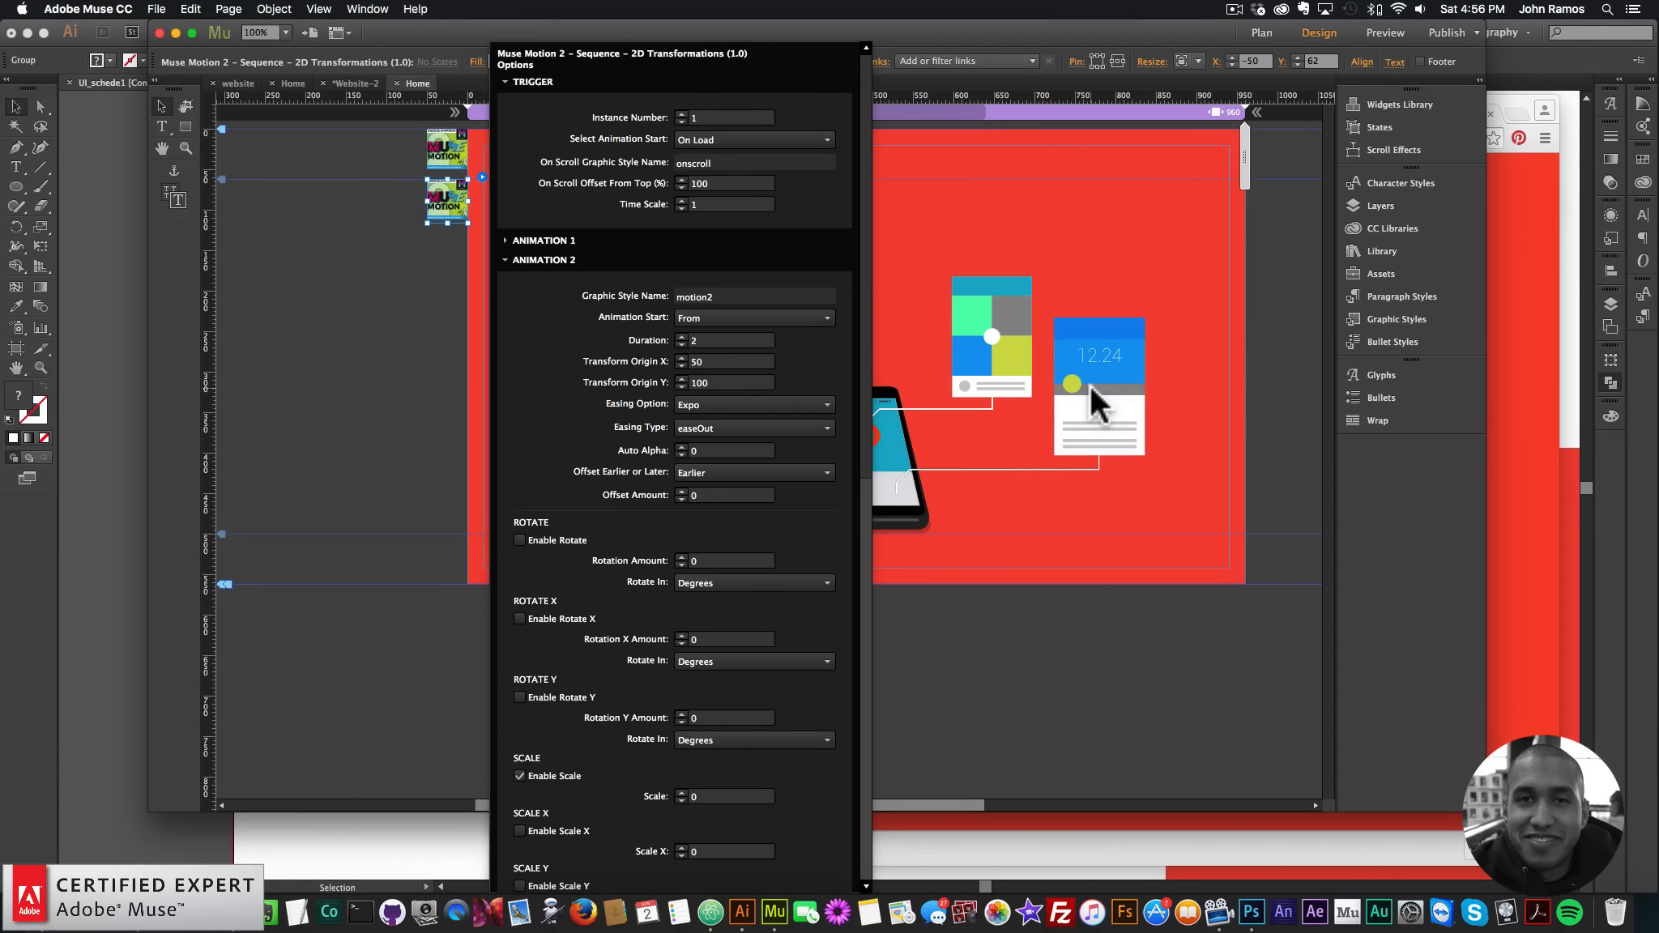
{"action": "left_click", "coordinate": [379, 296]}
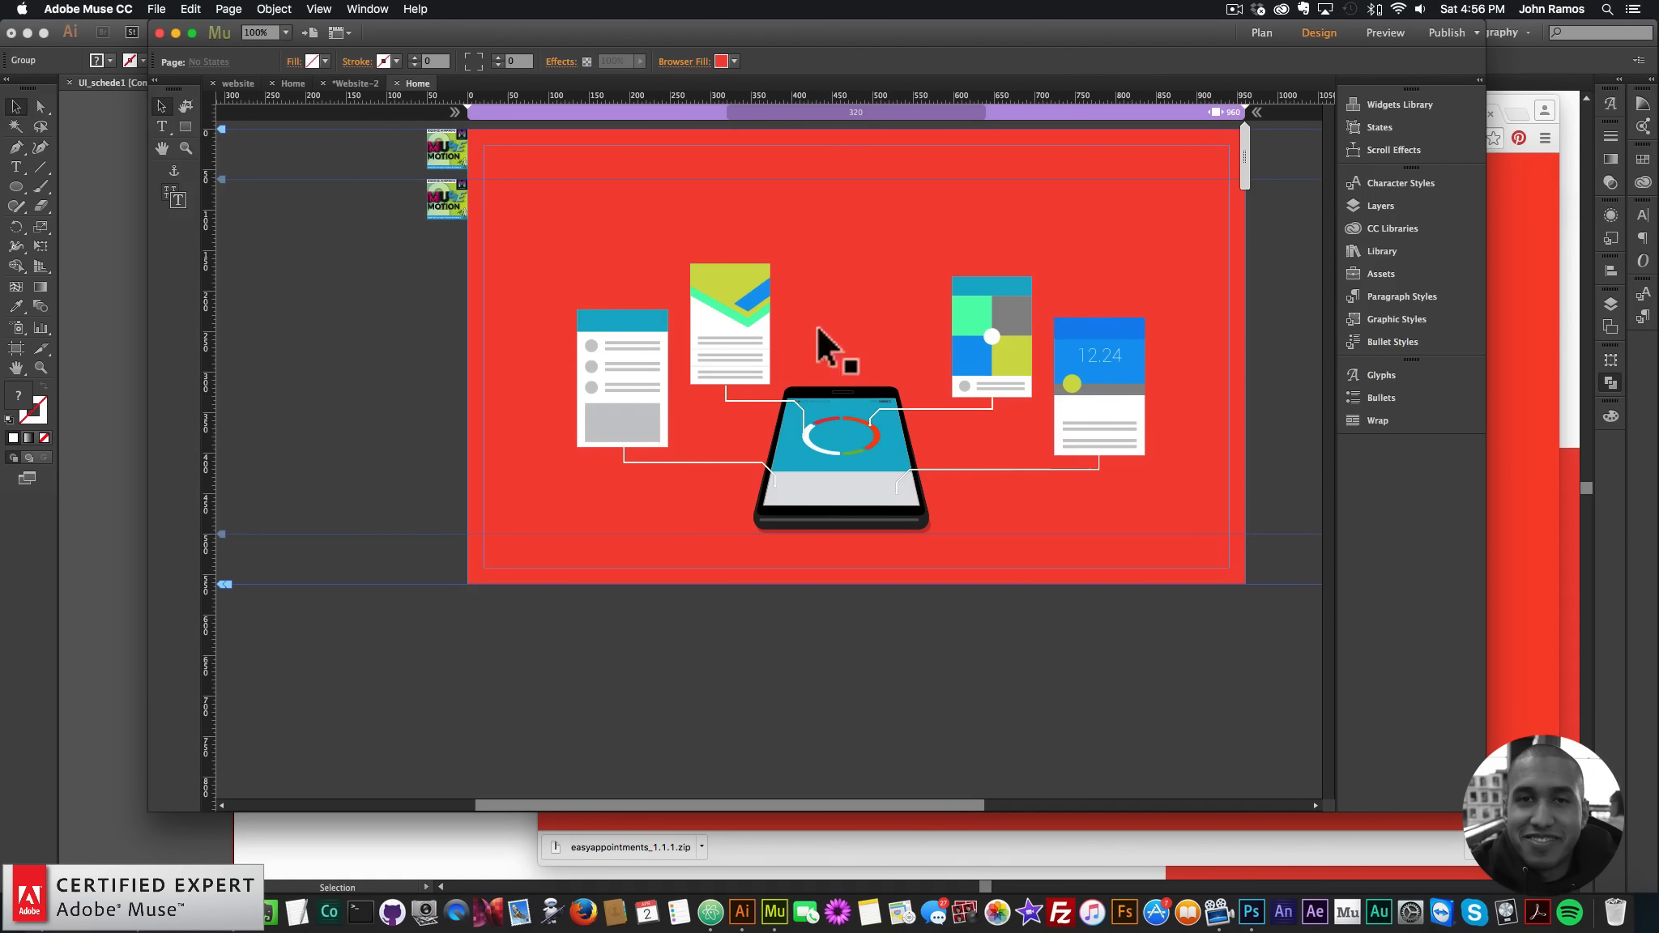
- Deselect everything and preview the page in the web browser
{"action": "left_click", "coordinate": [1059, 383]}
{"action": "left_click", "coordinate": [336, 317]}
{"action": "left_click", "coordinate": [156, 9]}
{"action": "left_click", "coordinate": [211, 263]}
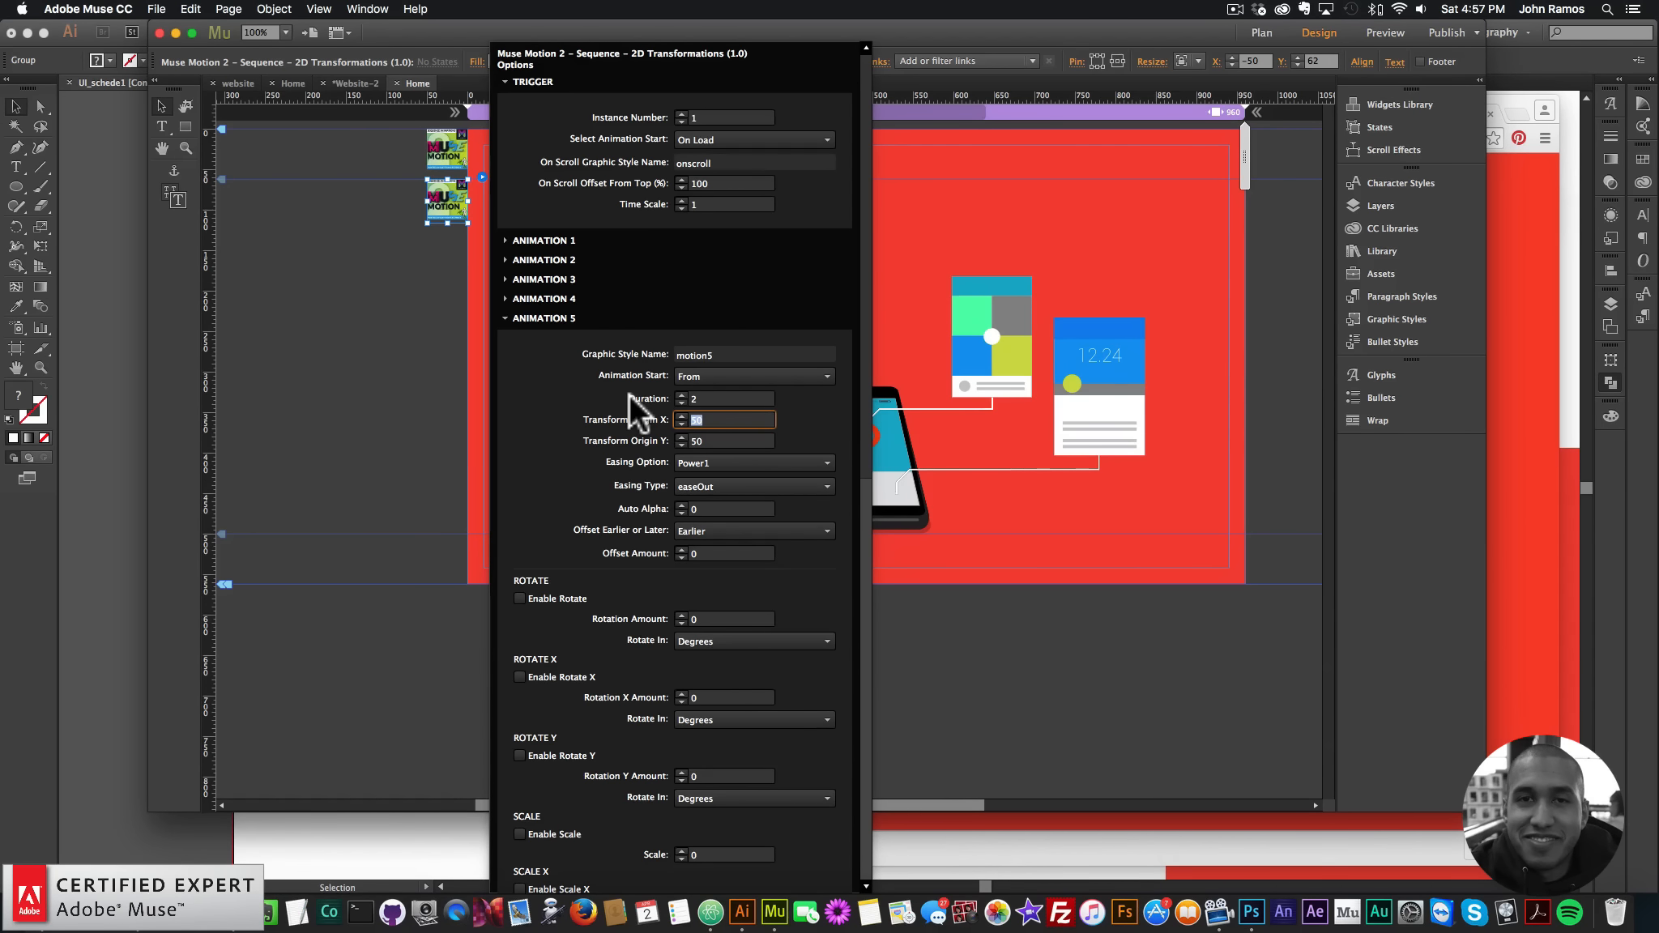
- Give Animation 5 transform origin X 100, Expo easing and enabled Scale
{"action": "type", "text": "100"}
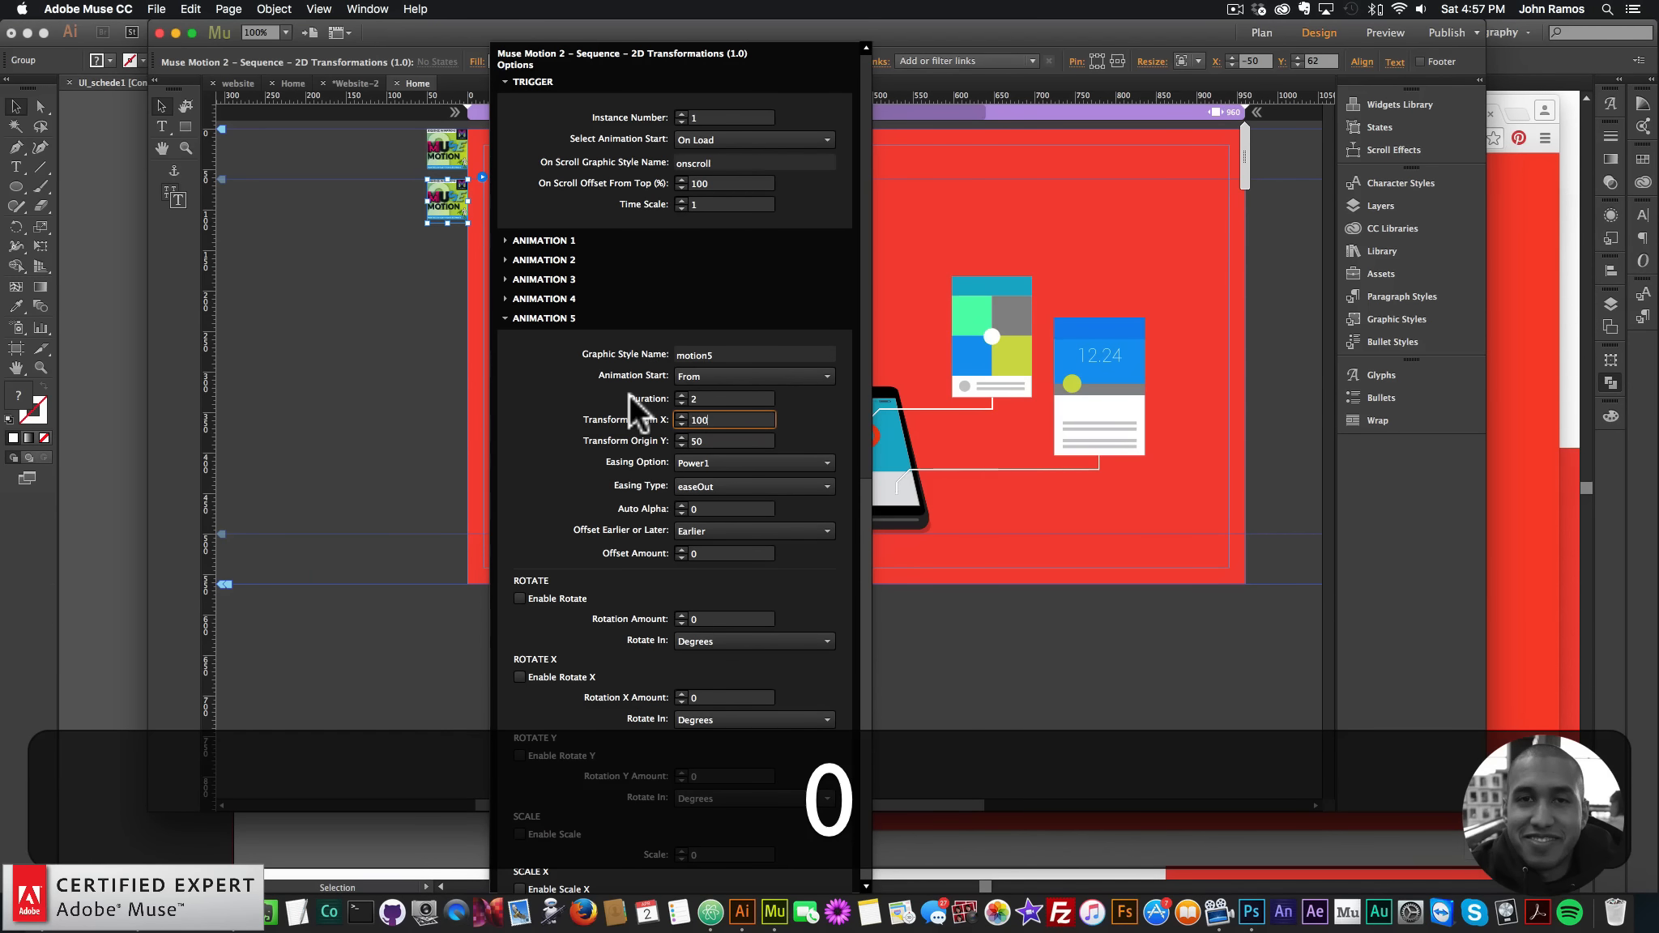
{"action": "key", "text": "Return"}
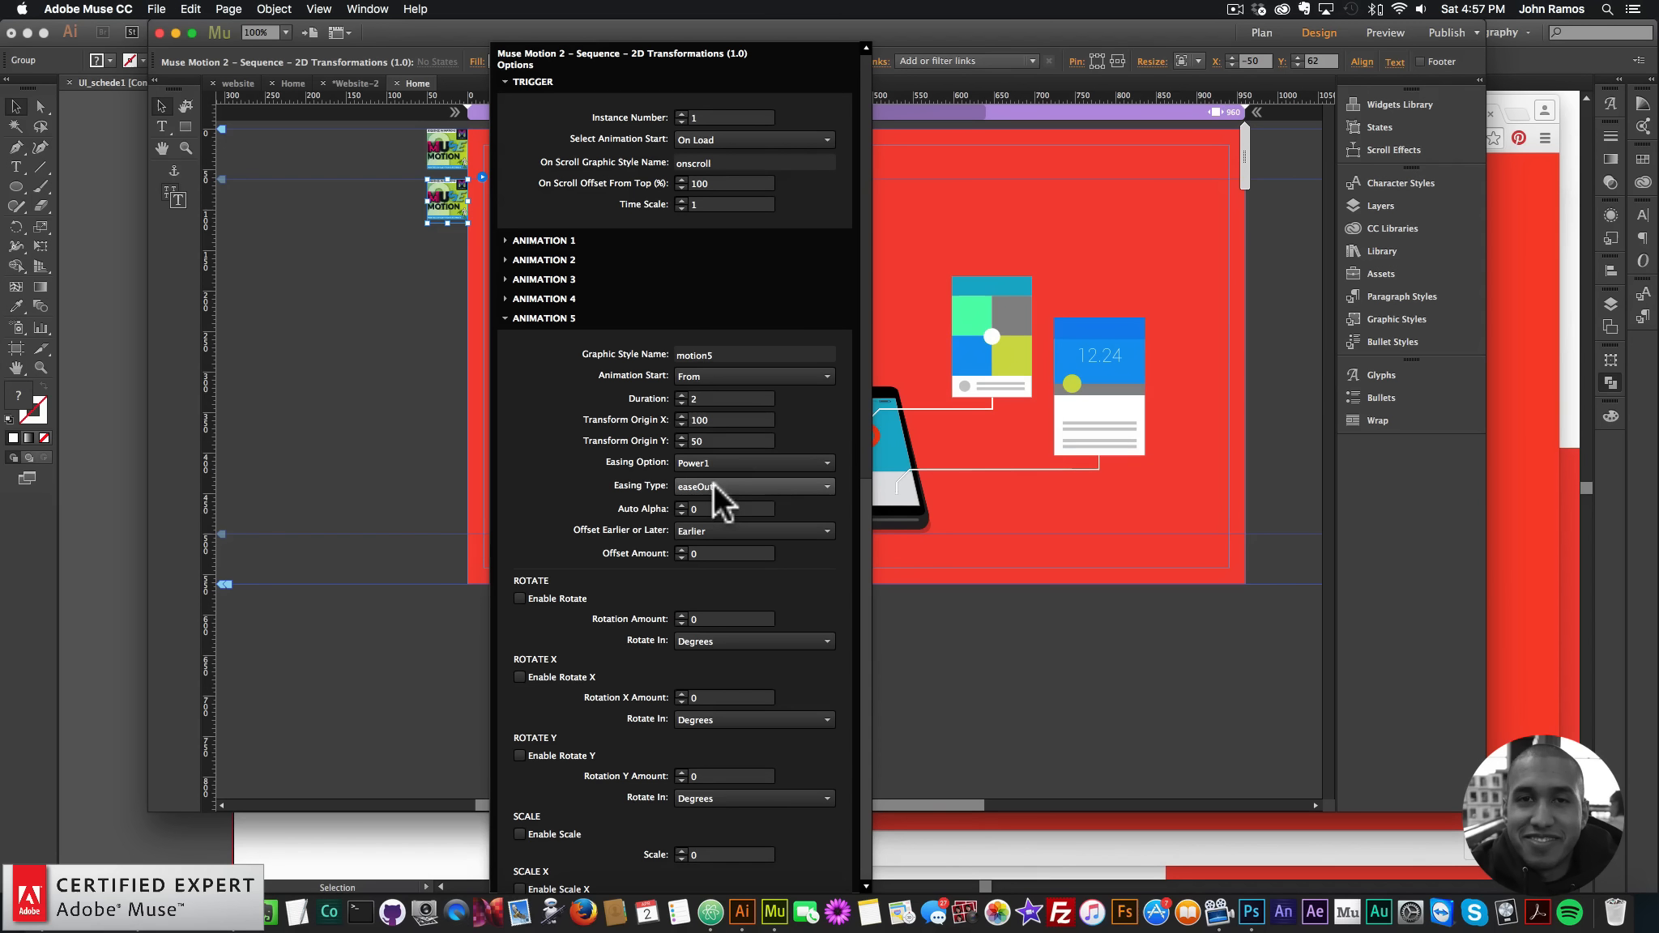
{"action": "left_click", "coordinate": [702, 485]}
{"action": "left_click", "coordinate": [704, 485]}
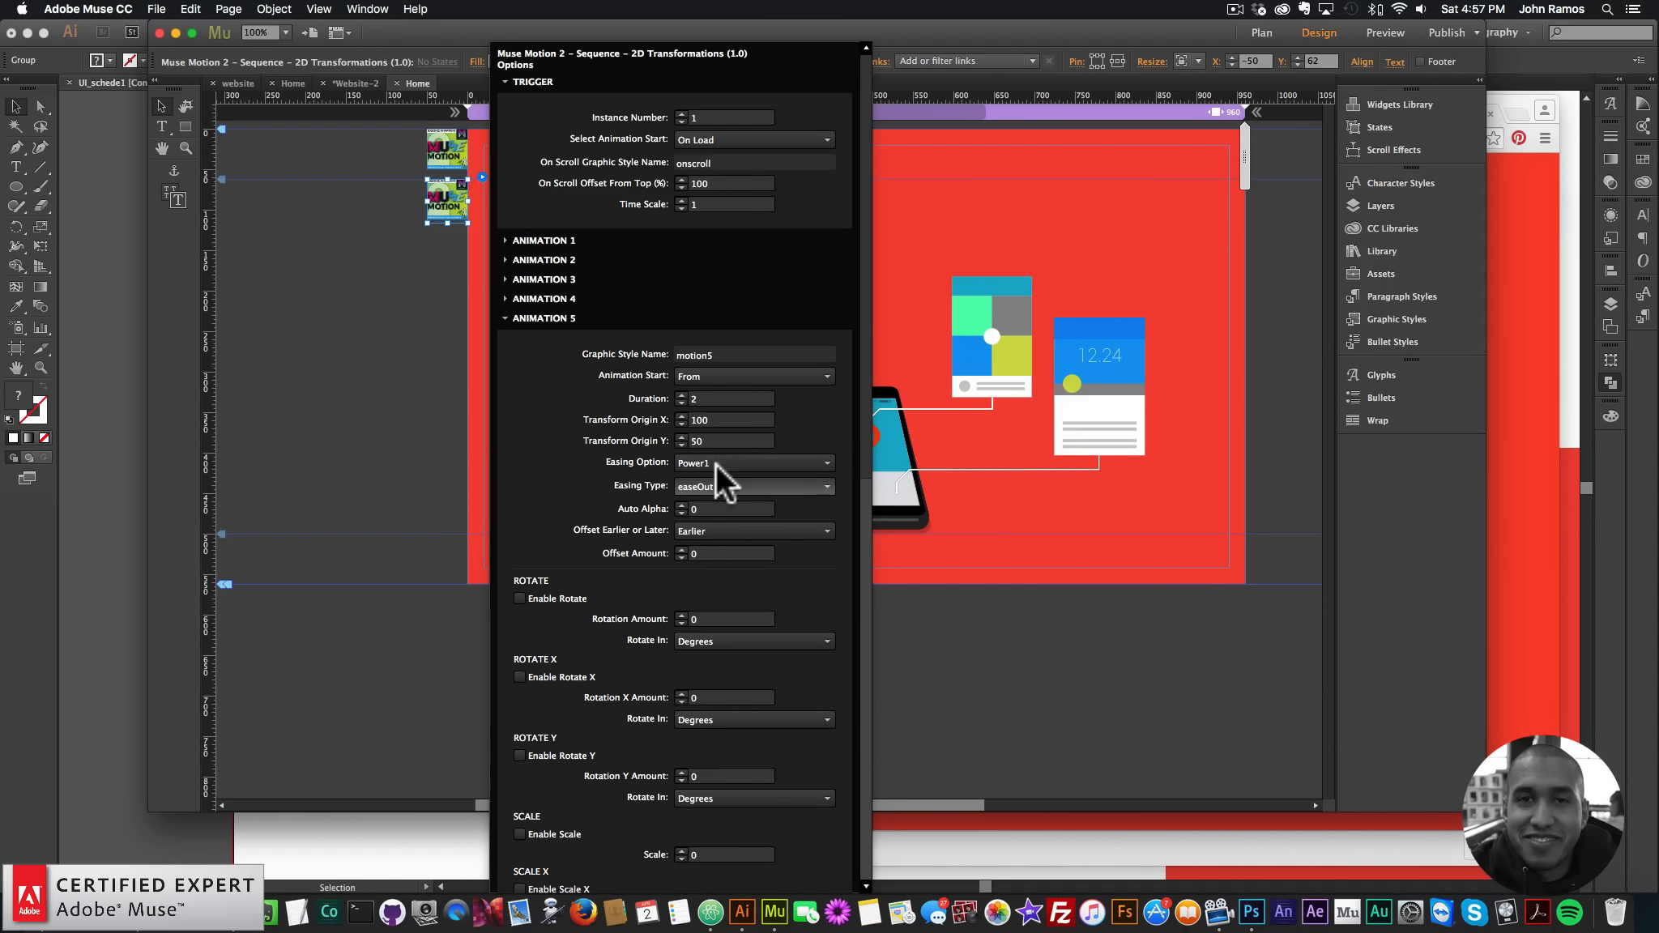
{"action": "left_click", "coordinate": [739, 461]}
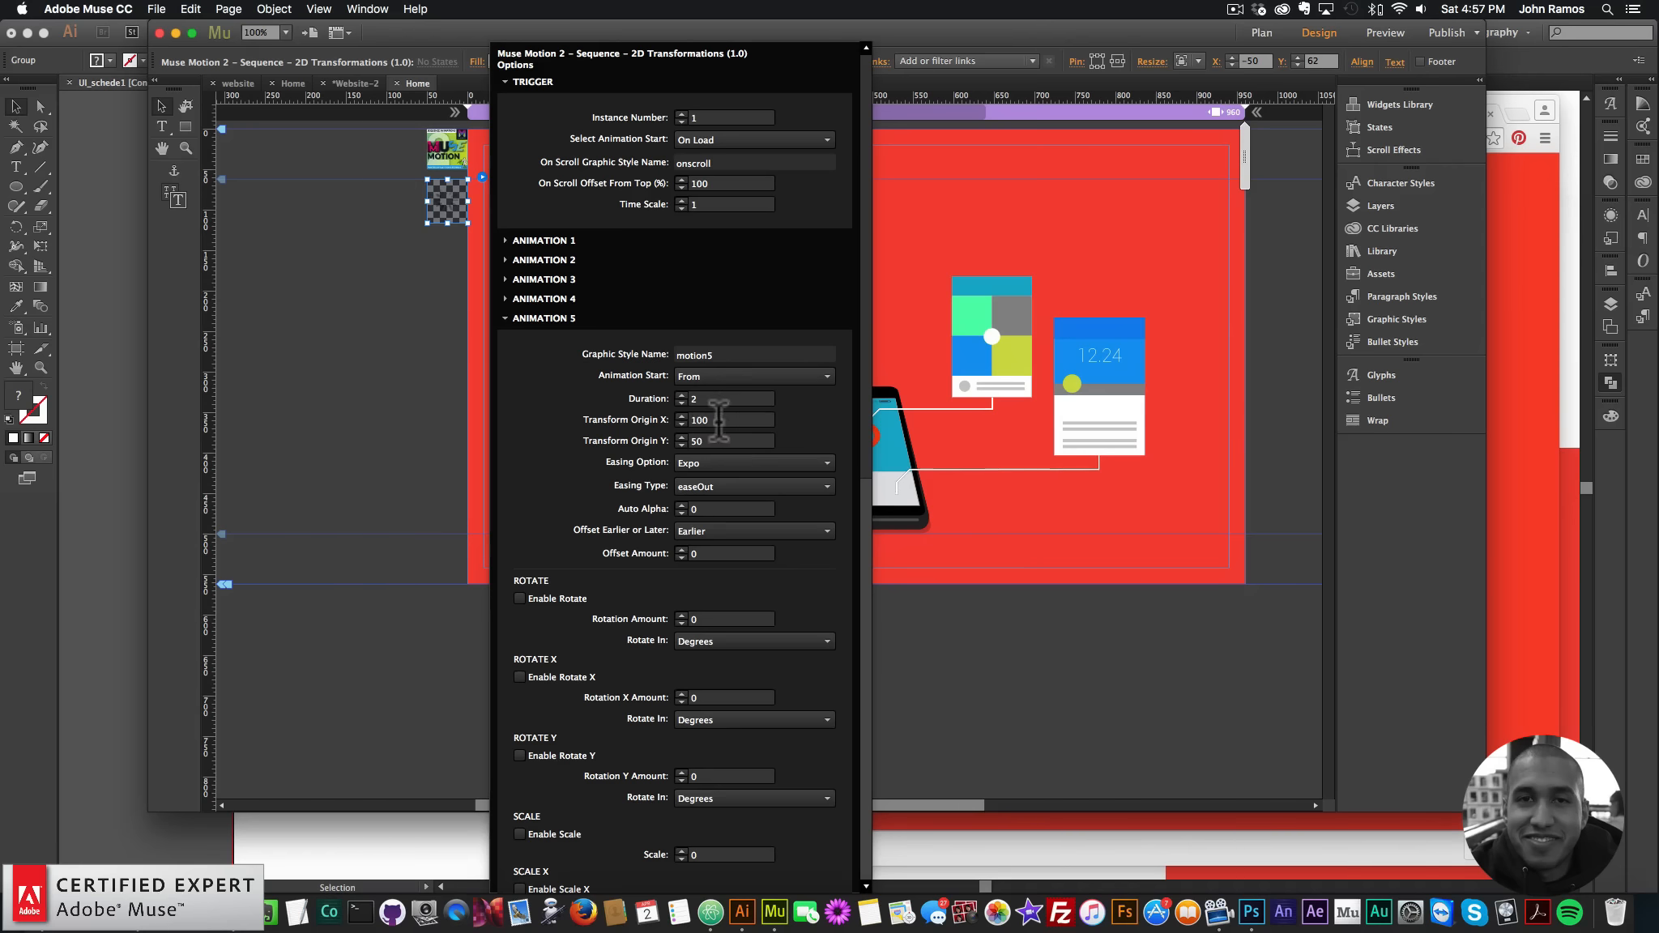
{"action": "left_click", "coordinate": [519, 834]}
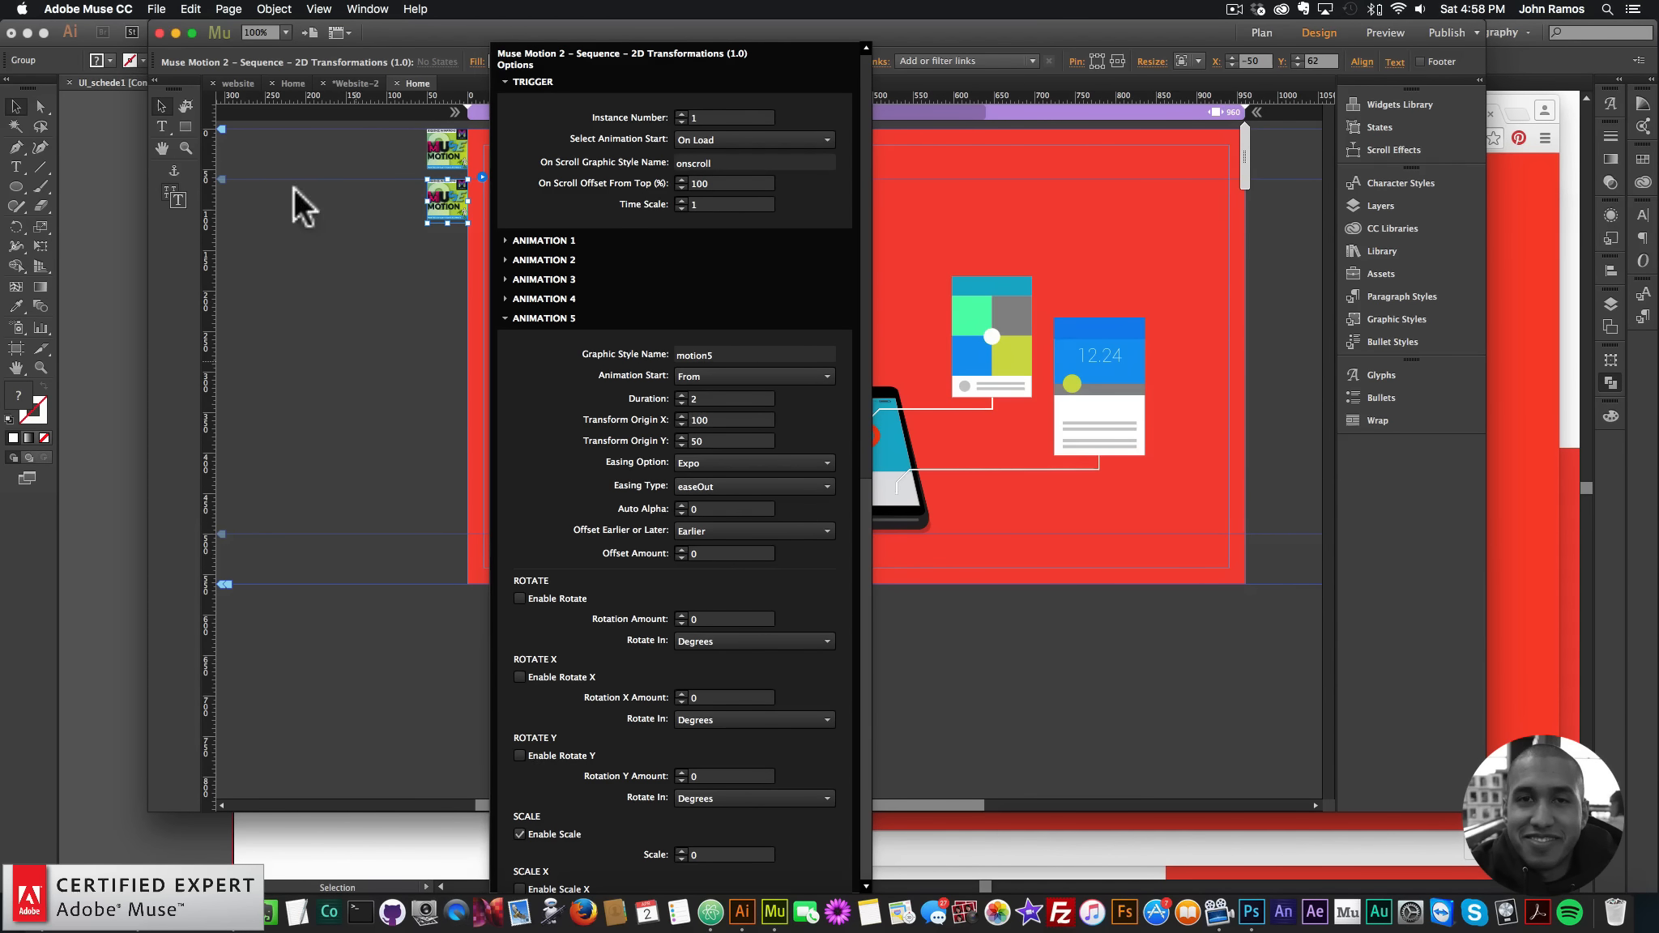
{"action": "left_click", "coordinate": [156, 10]}
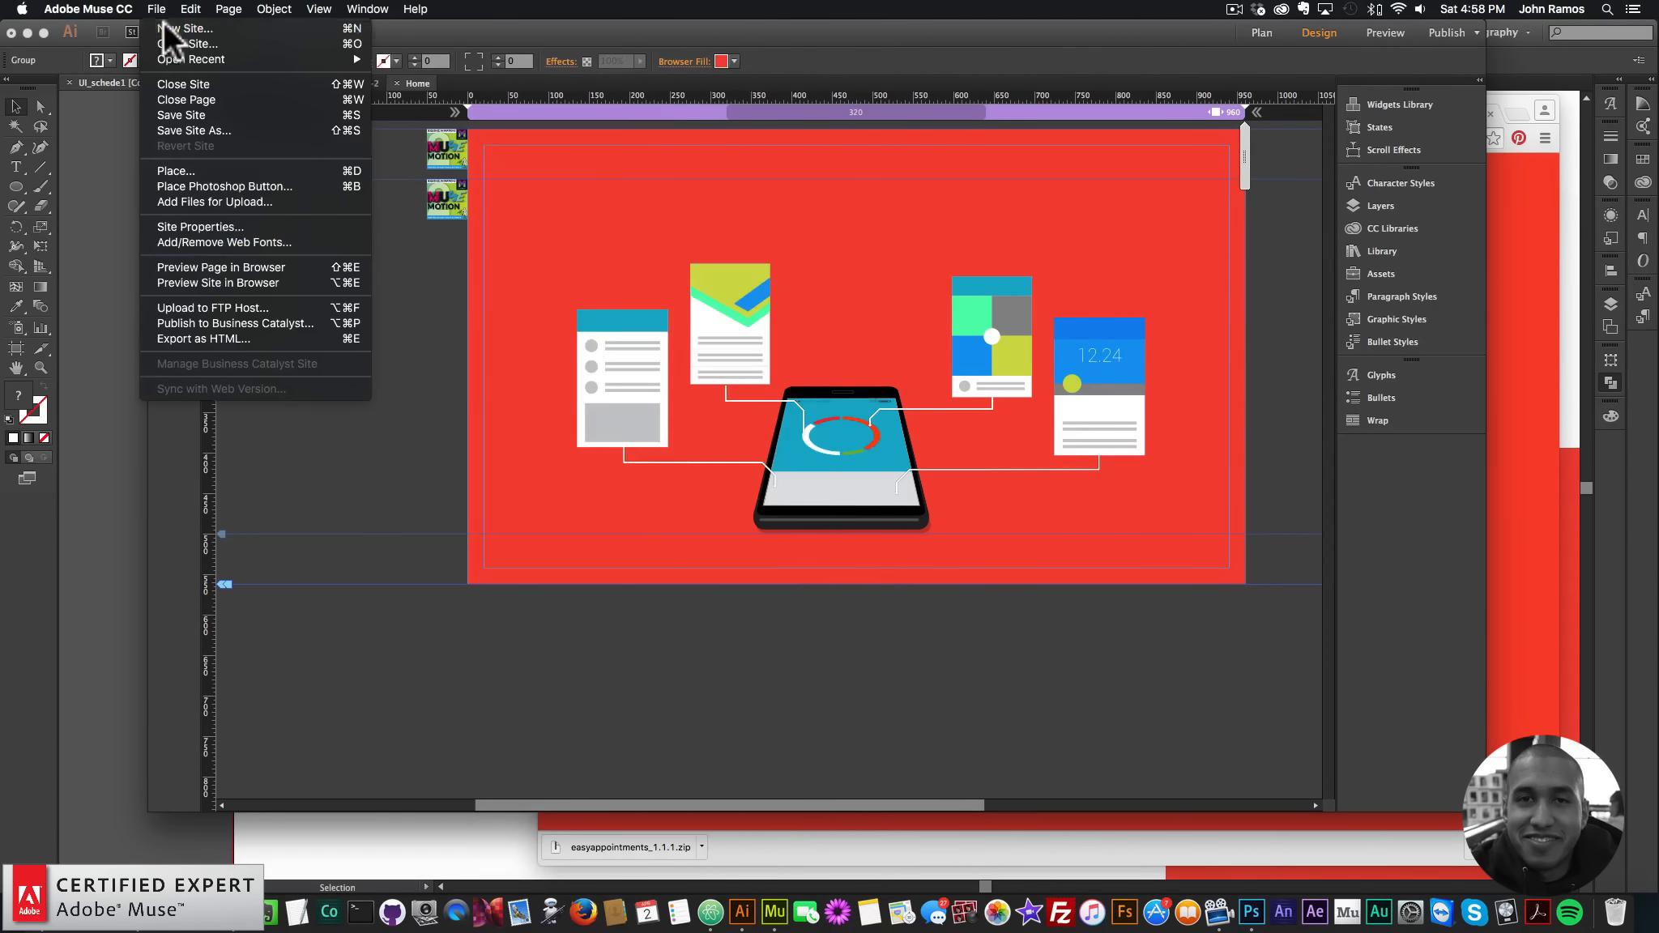
- Preview the updated card animation in Chrome, then select the second Motion widget in Muse
{"action": "left_click", "coordinate": [212, 266]}
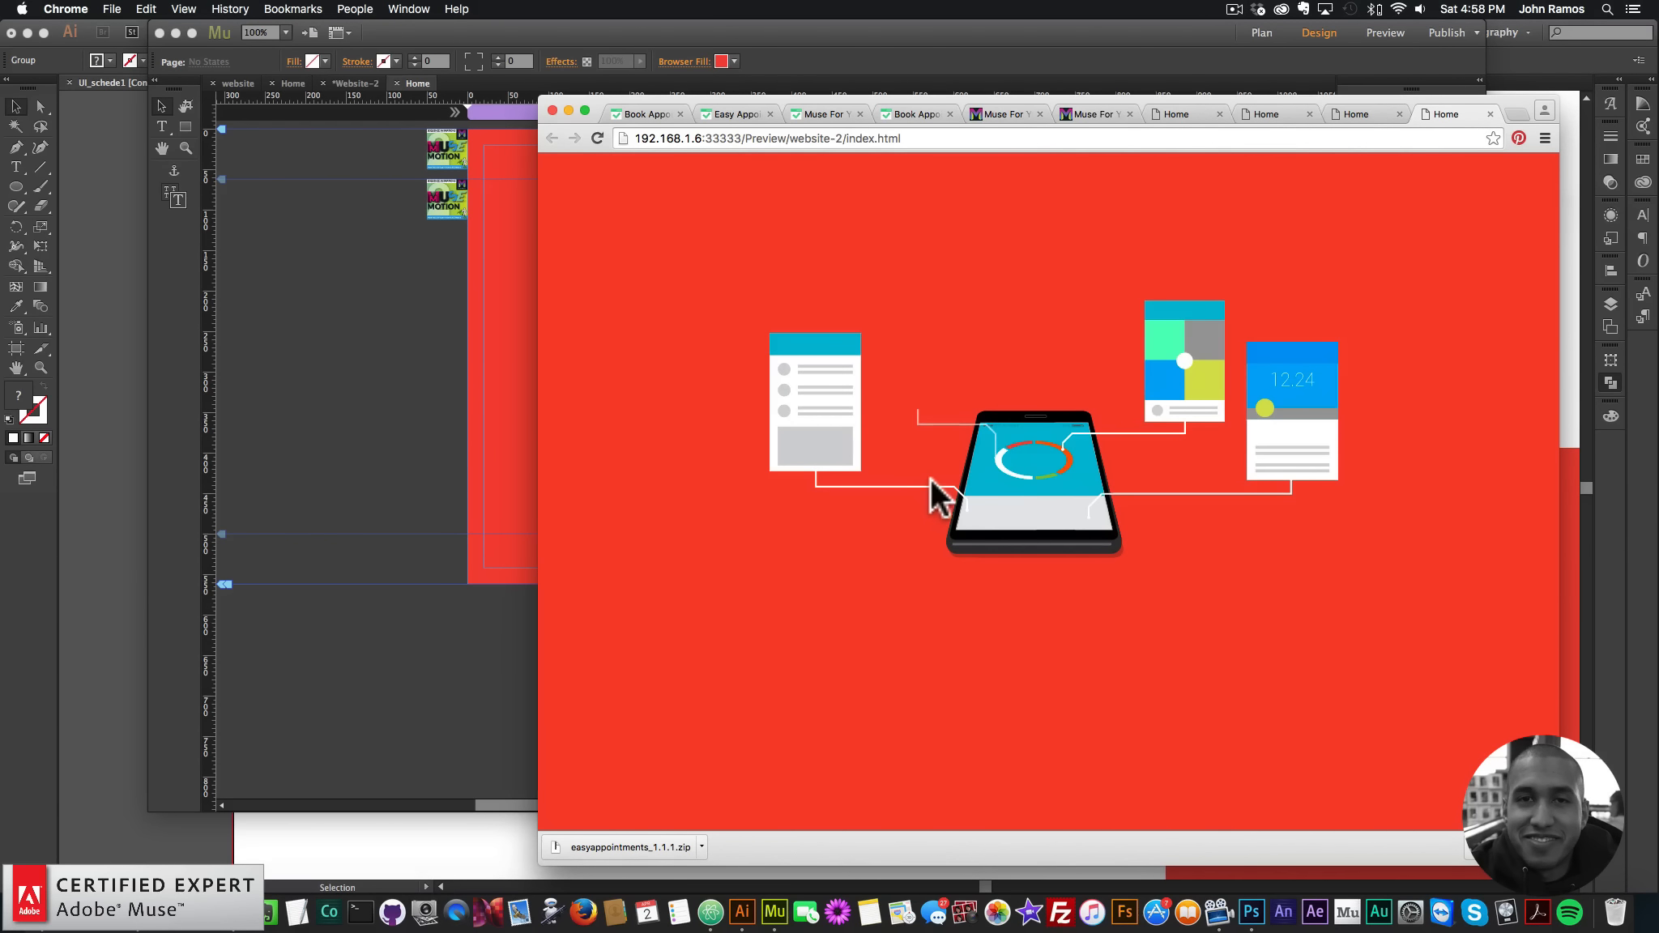
{"action": "left_click", "coordinate": [426, 306]}
{"action": "left_click", "coordinate": [454, 202]}
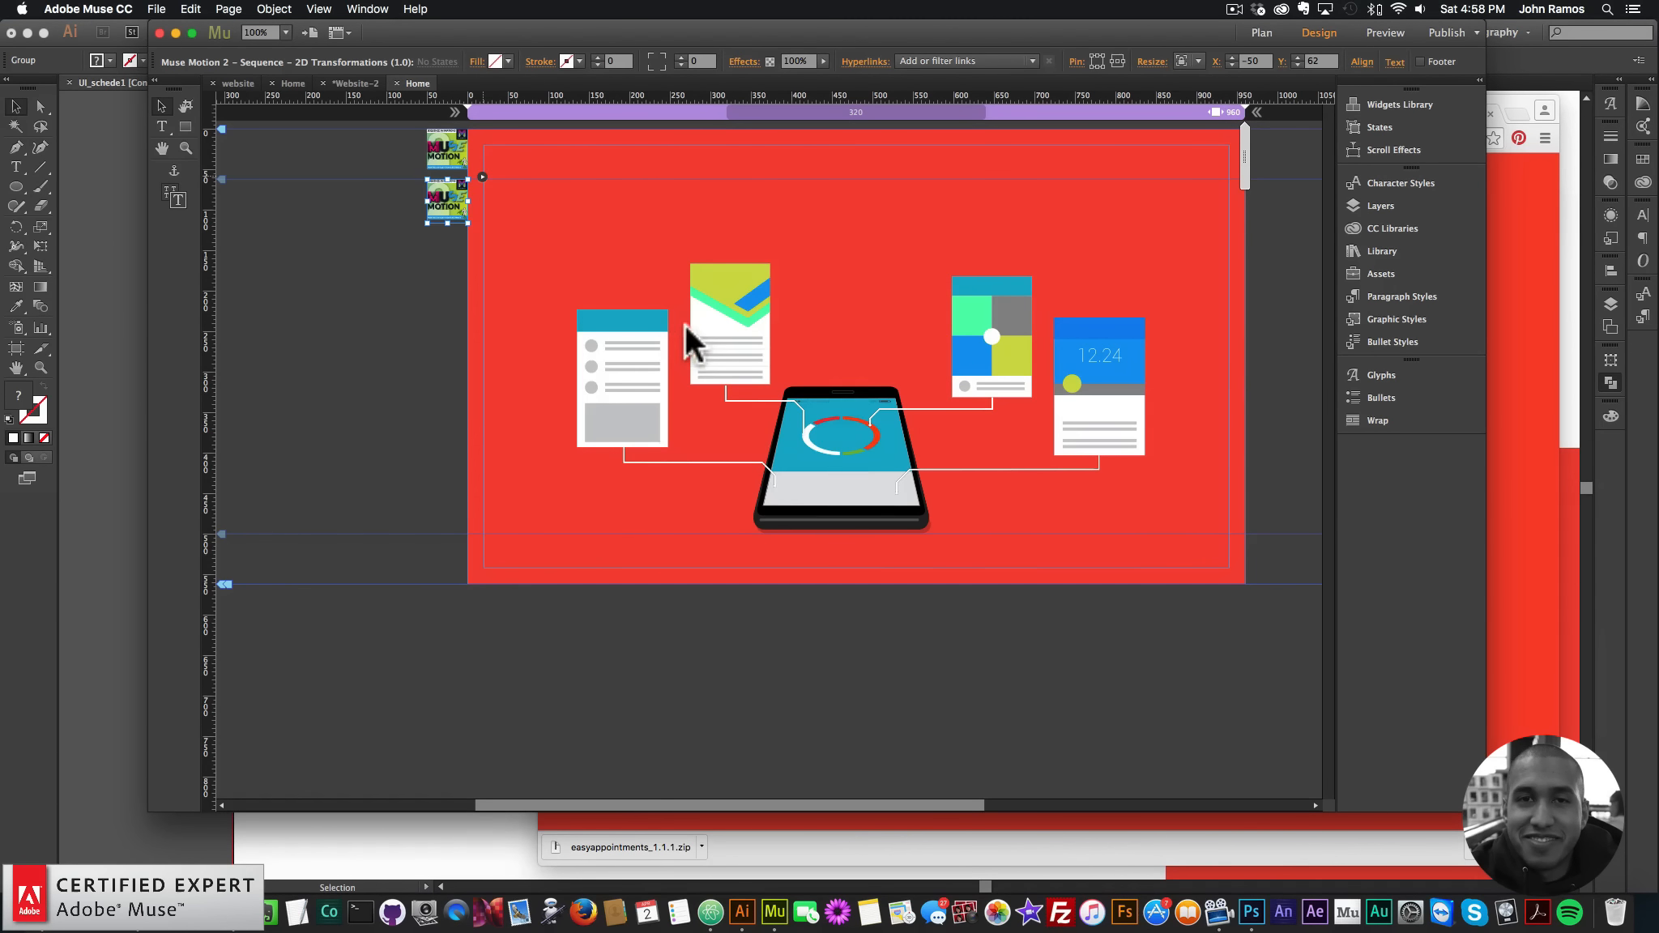
- Re-preview the page in Chrome to watch the 12.24 card scale in after its connector line
{"action": "left_click", "coordinate": [482, 177]}
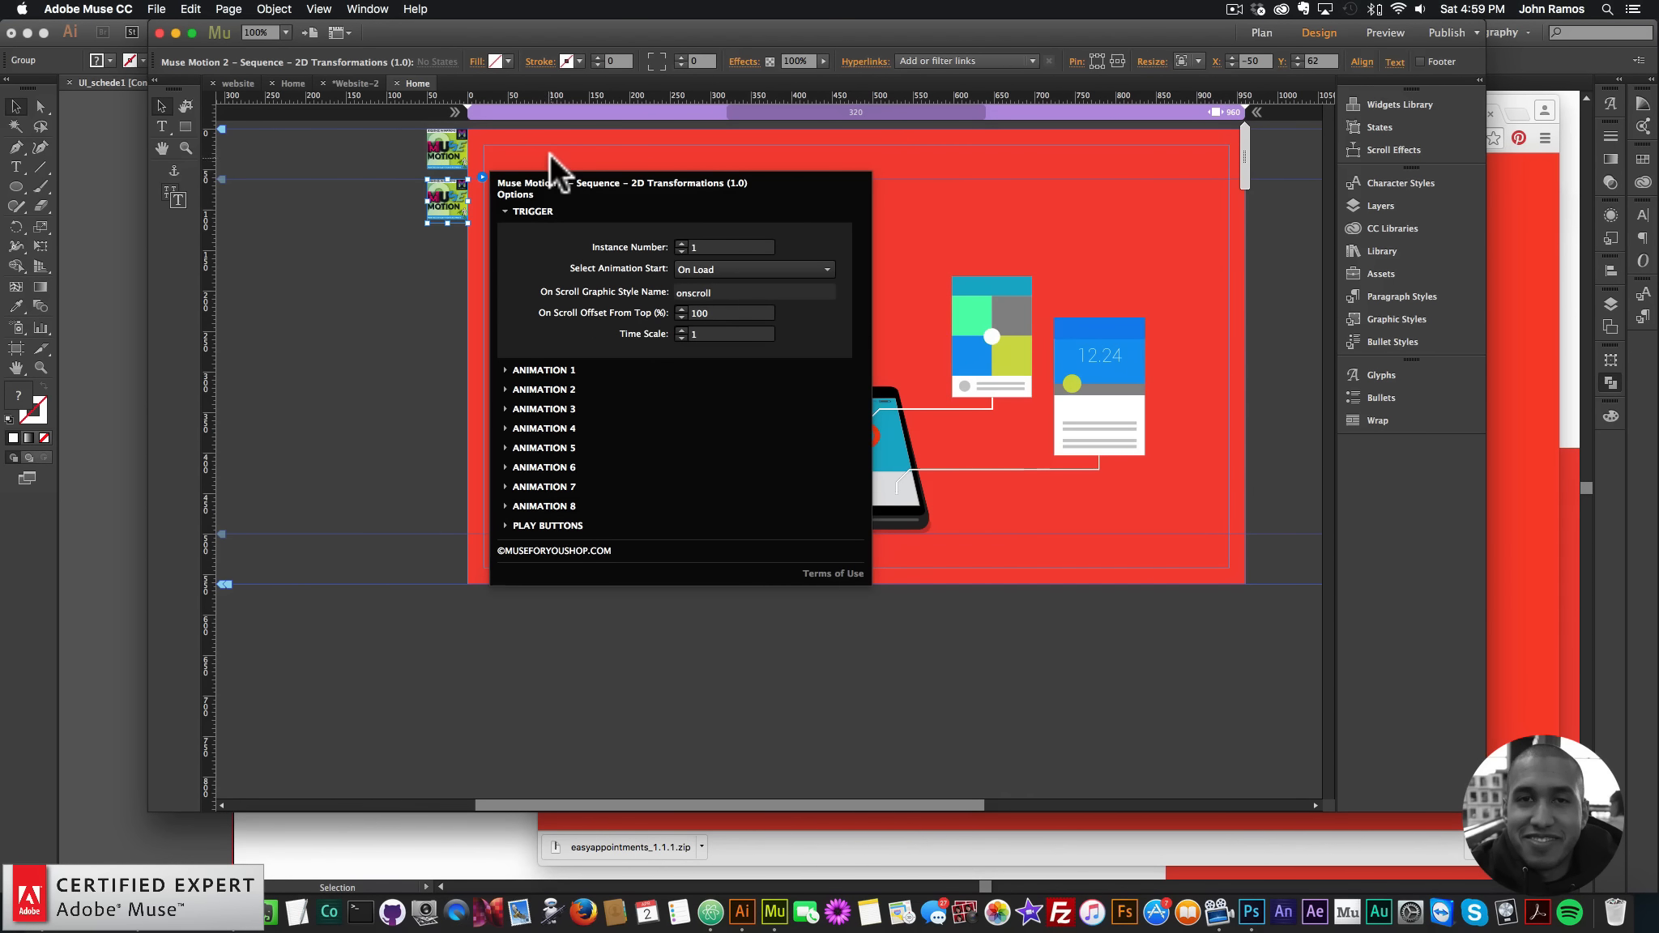
{"action": "left_click", "coordinate": [355, 387]}
{"action": "left_click", "coordinate": [149, 8]}
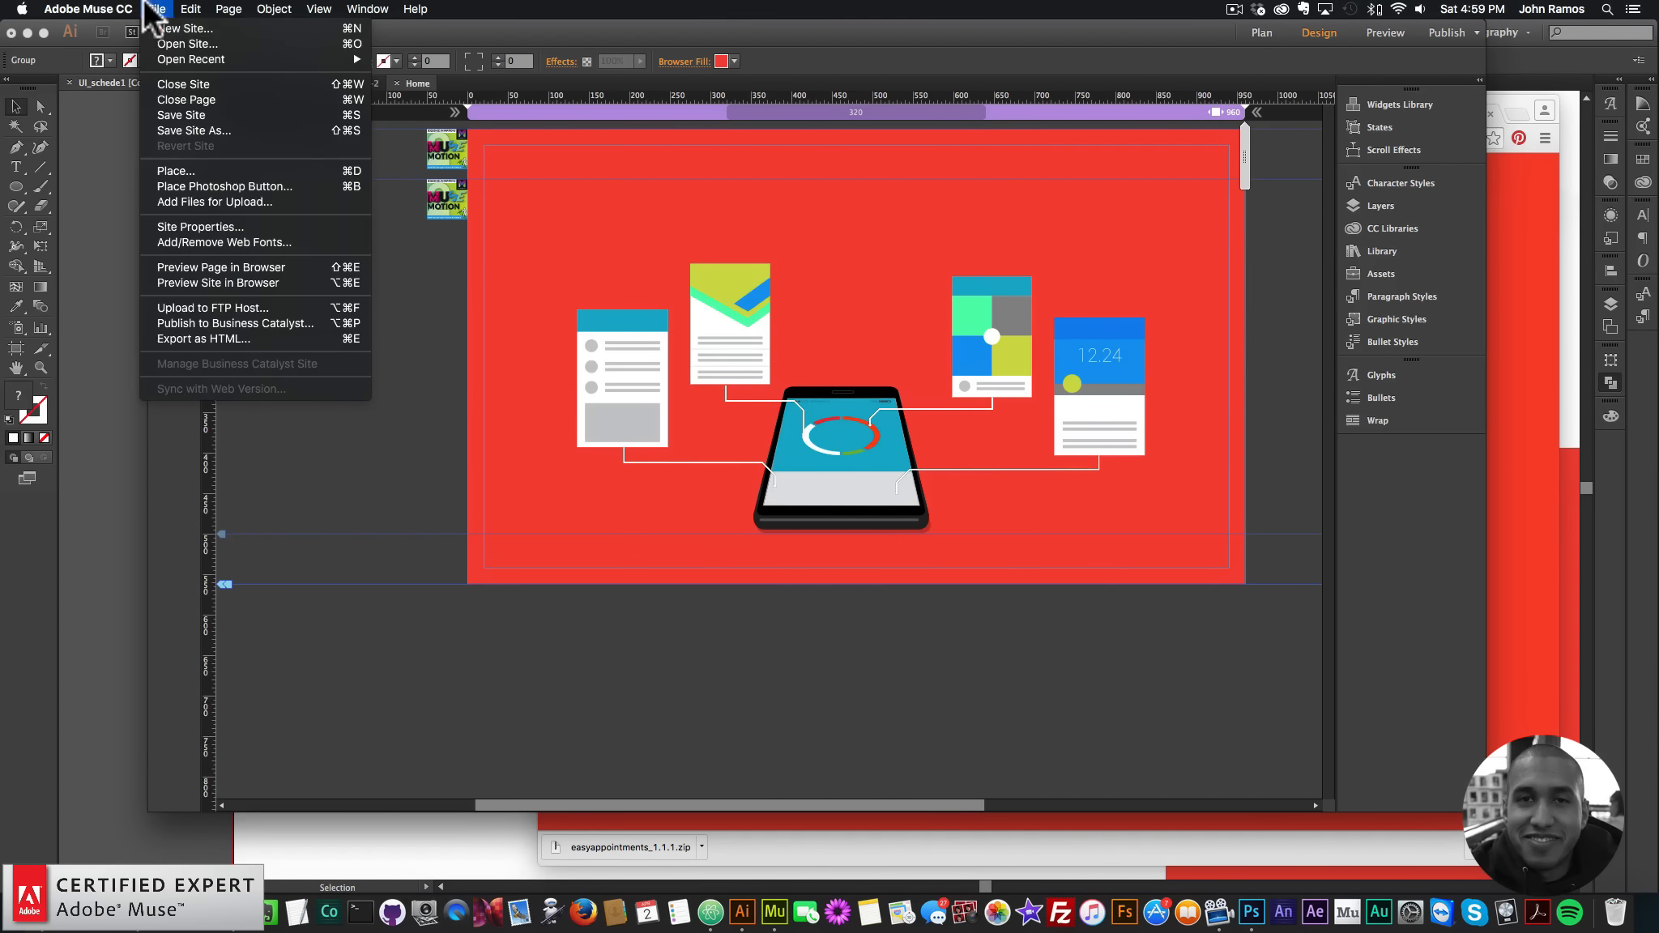
{"action": "left_click", "coordinate": [203, 265]}
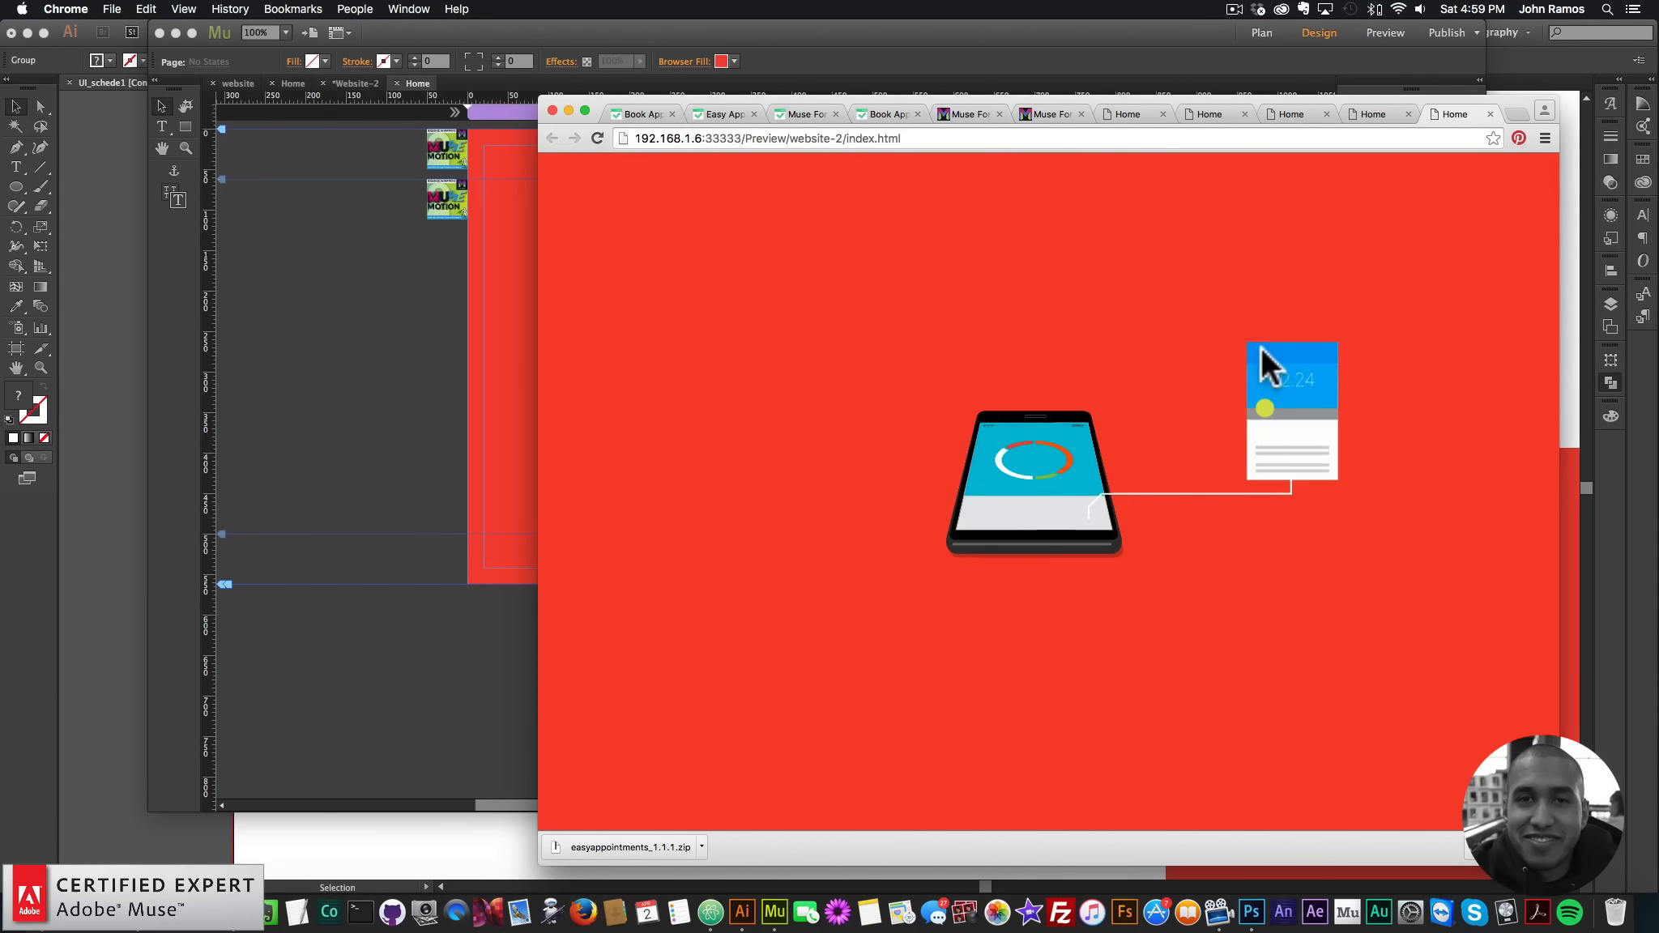
{"action": "left_click", "coordinate": [490, 247]}
{"action": "left_click", "coordinate": [466, 188]}
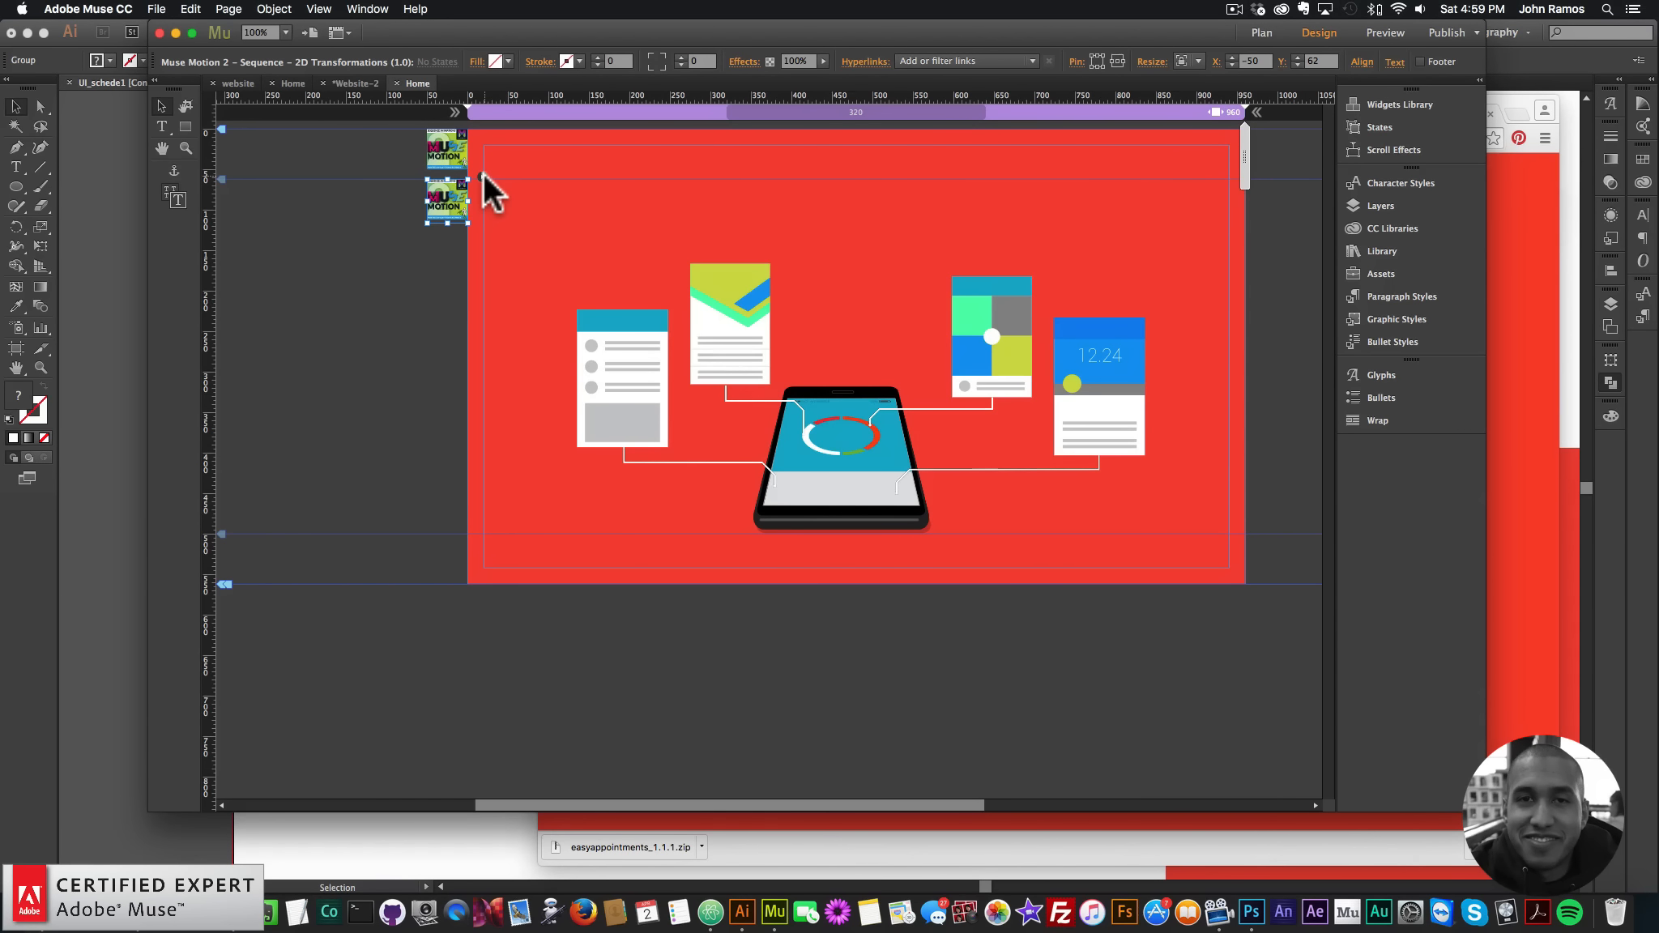
- Set the lower Muse Motion widget's Time Scale to 3
{"action": "left_click", "coordinate": [482, 176]}
{"action": "left_click", "coordinate": [690, 334]}
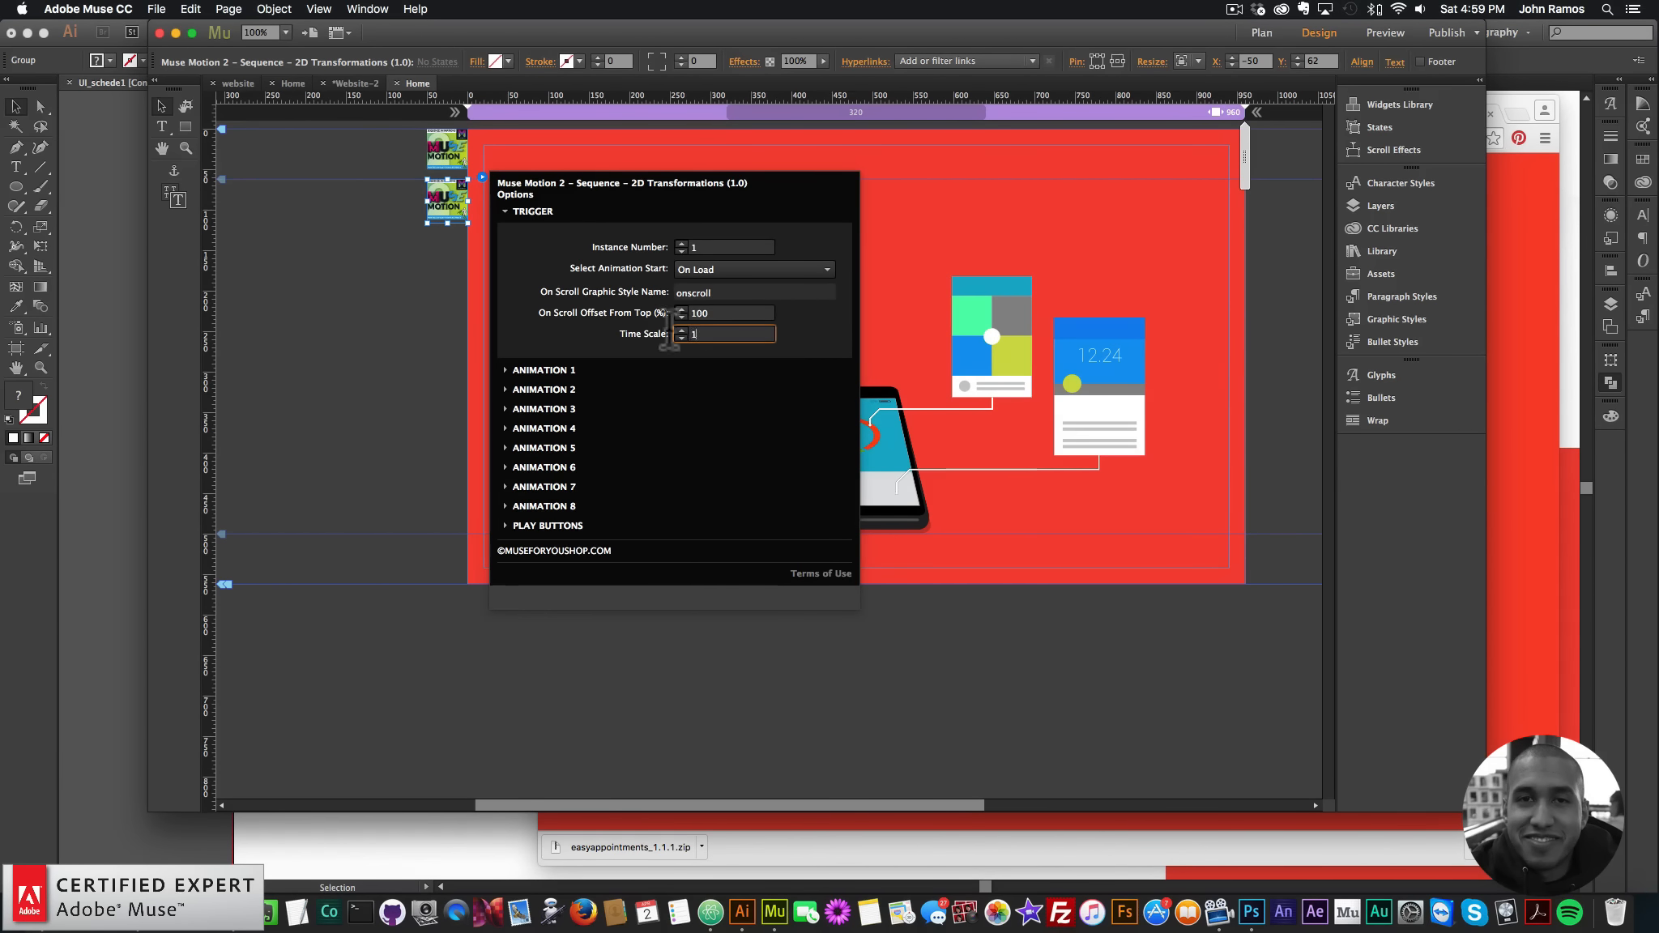
{"action": "type", "text": "3"}
{"action": "key", "text": "Return"}
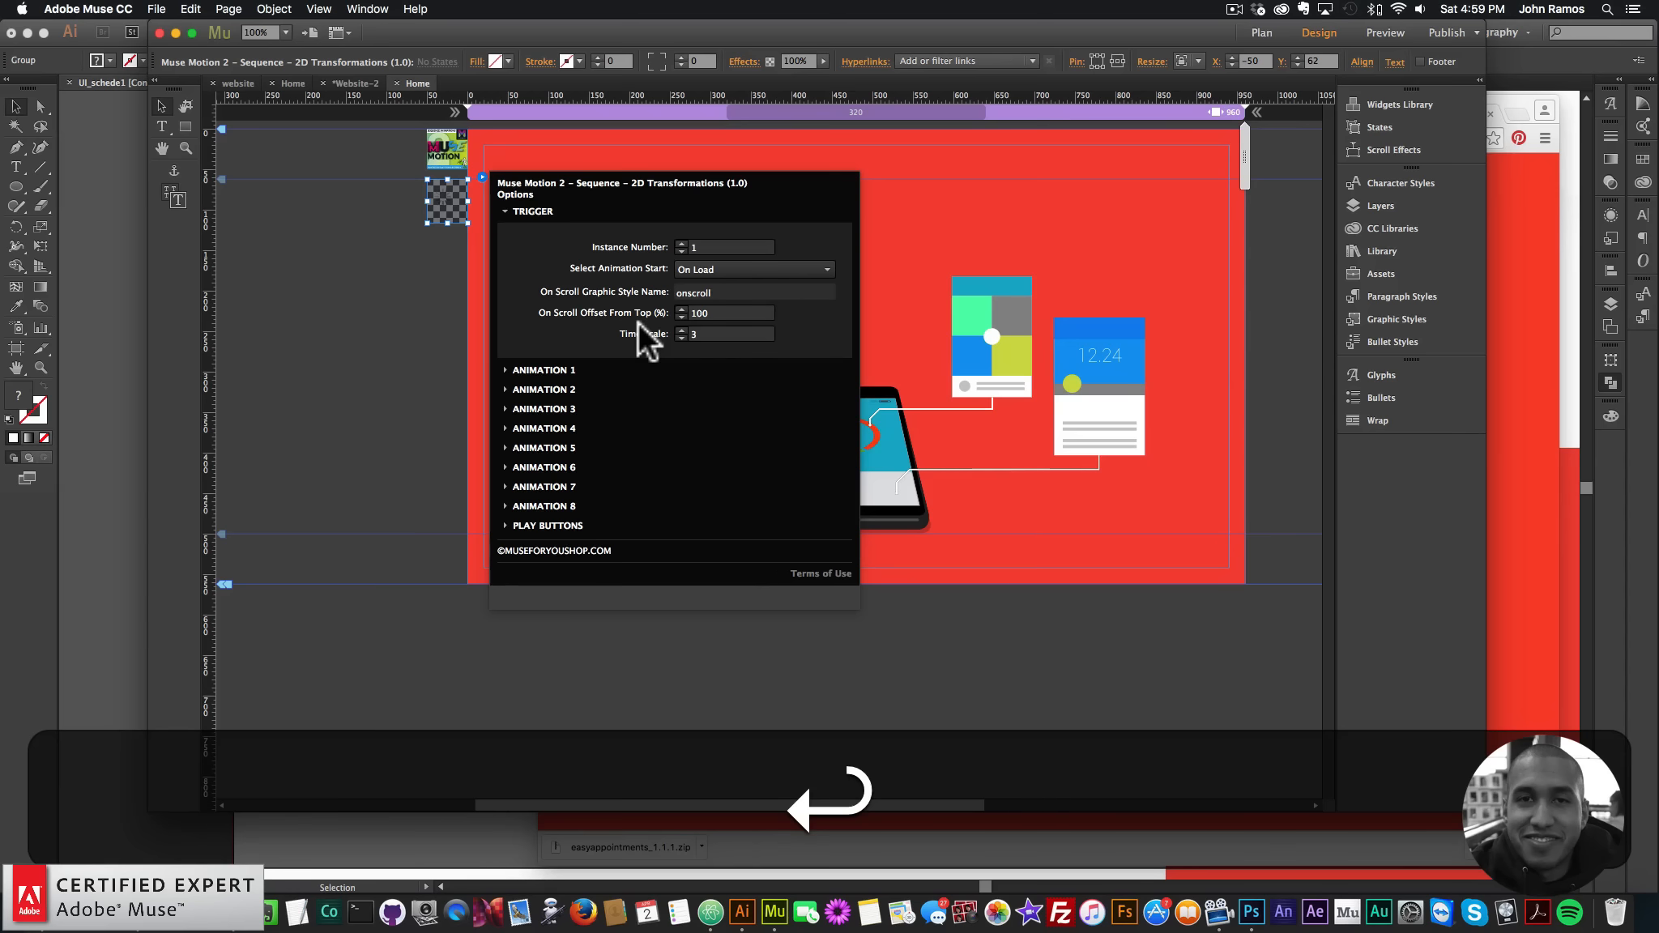
{"action": "left_click", "coordinate": [329, 280]}
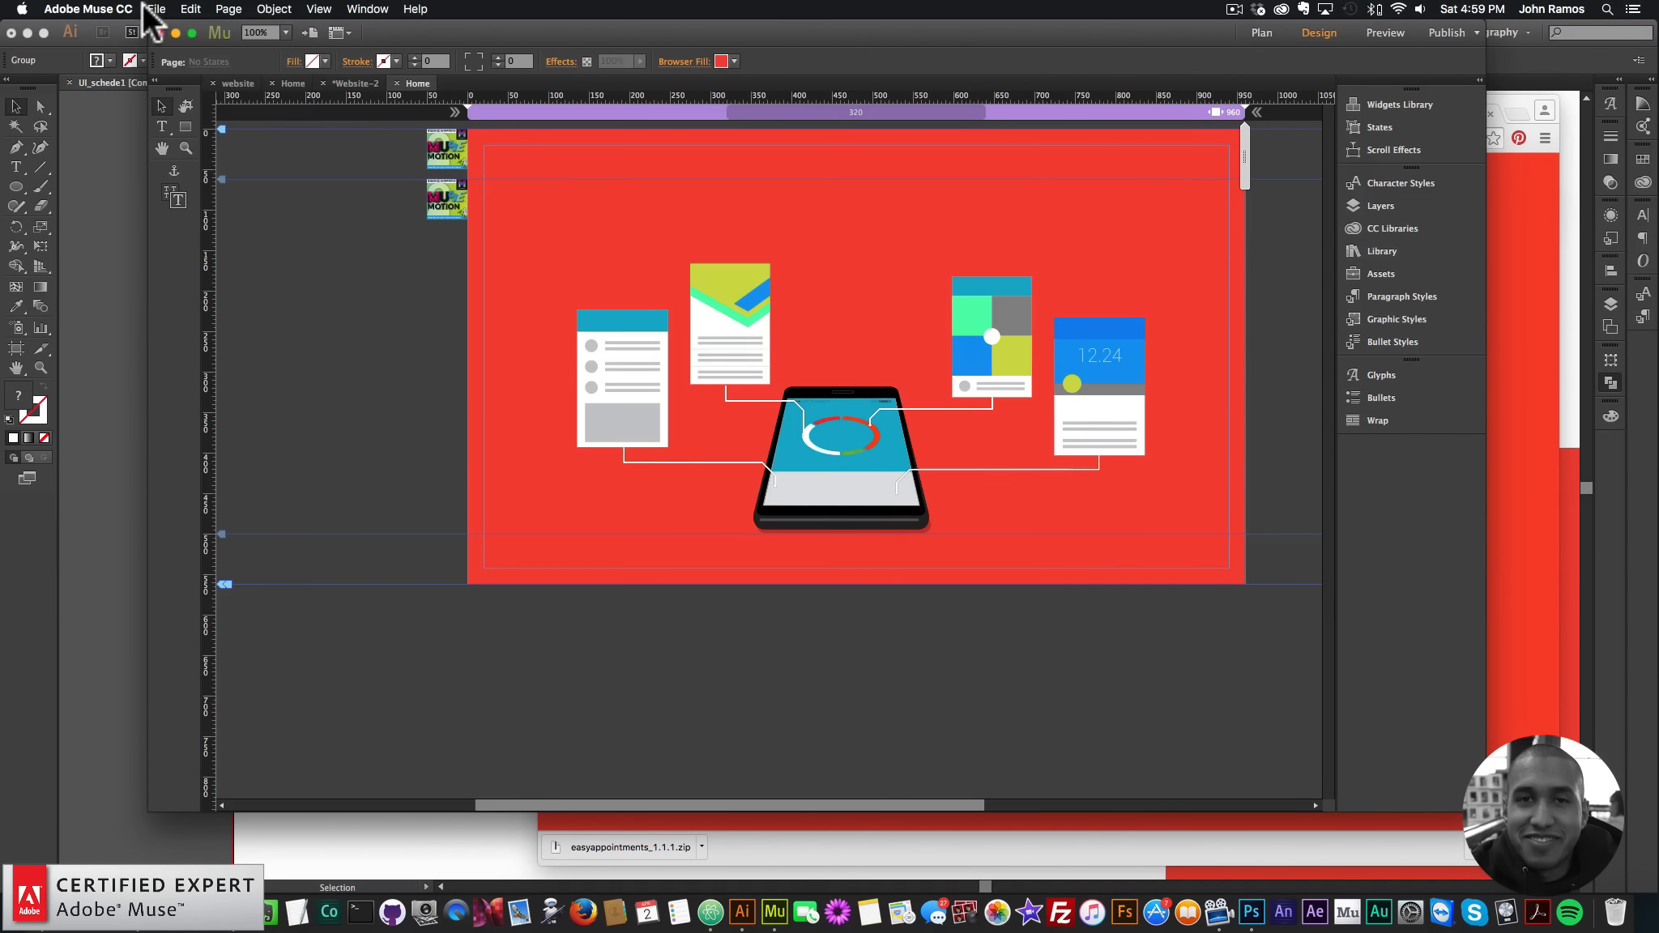
- Preview the page in the browser to watch all four cards scale in around the phone
{"action": "left_click", "coordinate": [154, 9]}
{"action": "left_click", "coordinate": [203, 263]}
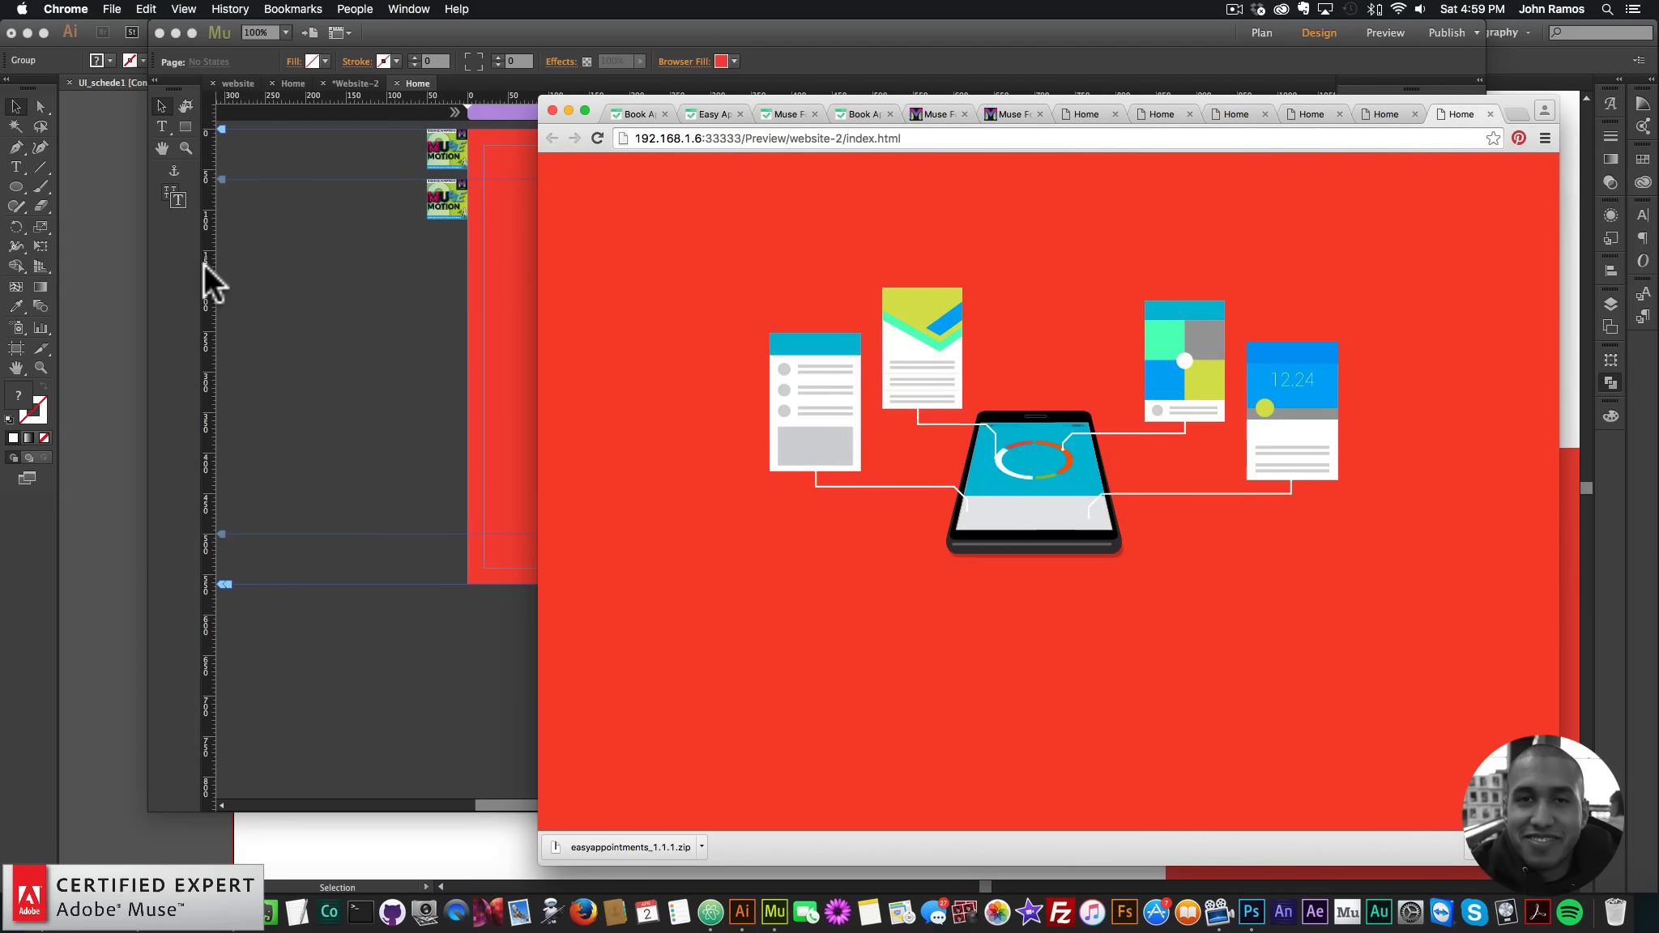
{"action": "left_click", "coordinate": [322, 352]}
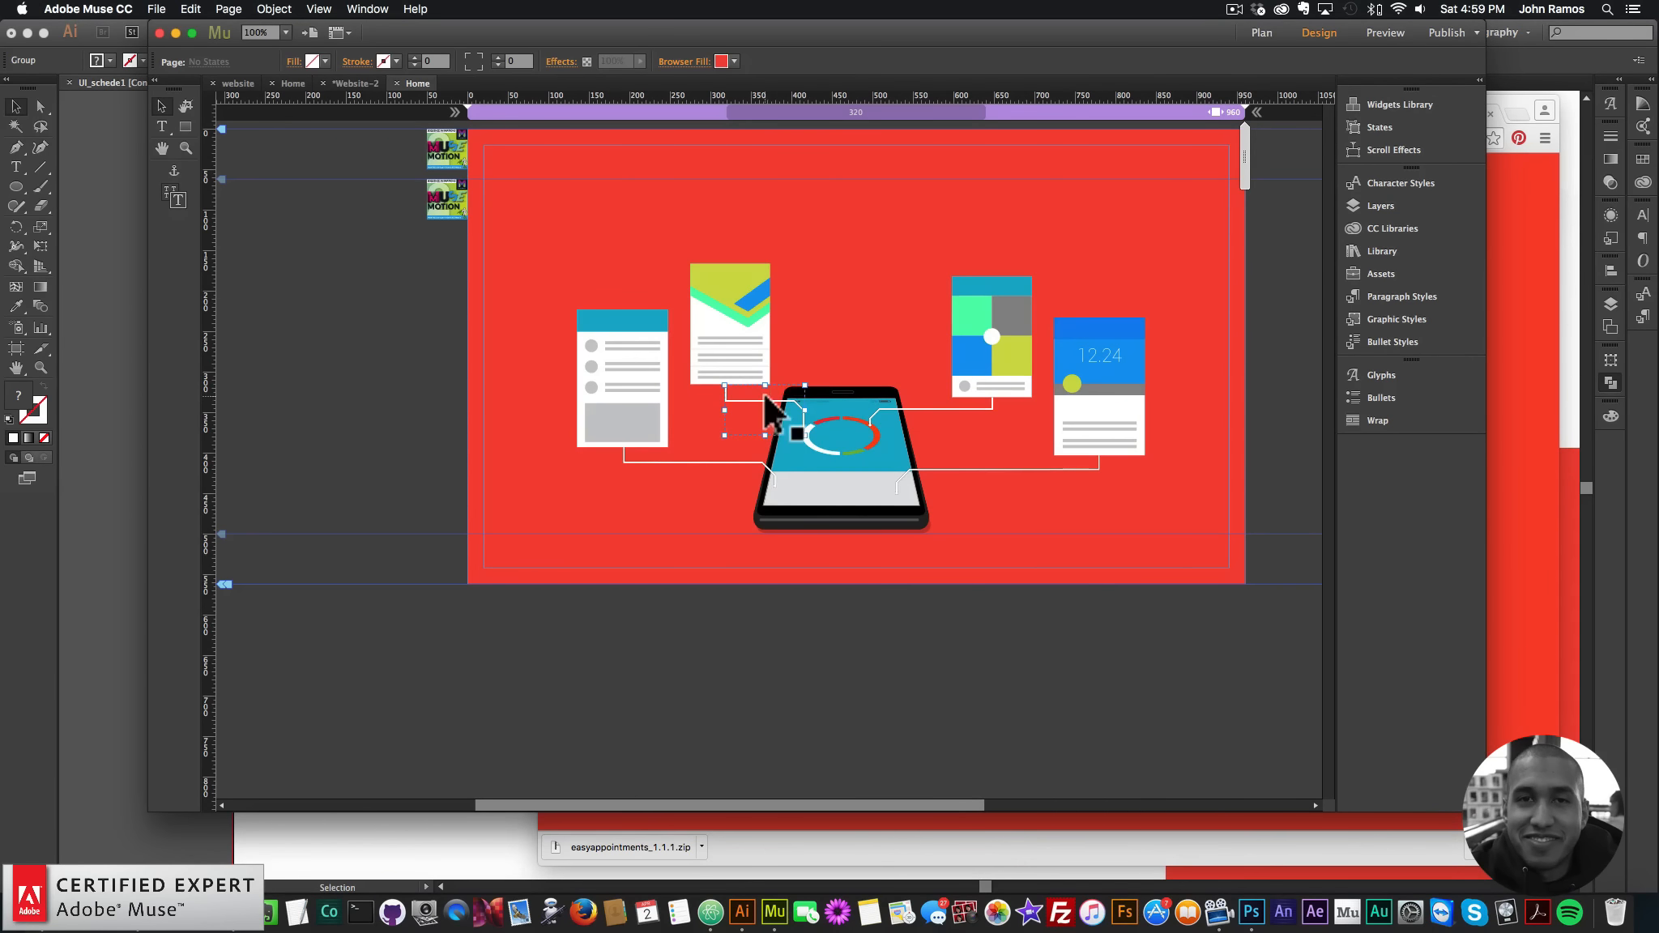
- Select all the phone-and-cards illustration objects and drag them about 62 px down
{"action": "key", "text": "Right"}
{"action": "key", "text": "Right"}
{"action": "key", "text": "Right"}
{"action": "key", "text": "Right"}
{"action": "key", "text": "Left"}
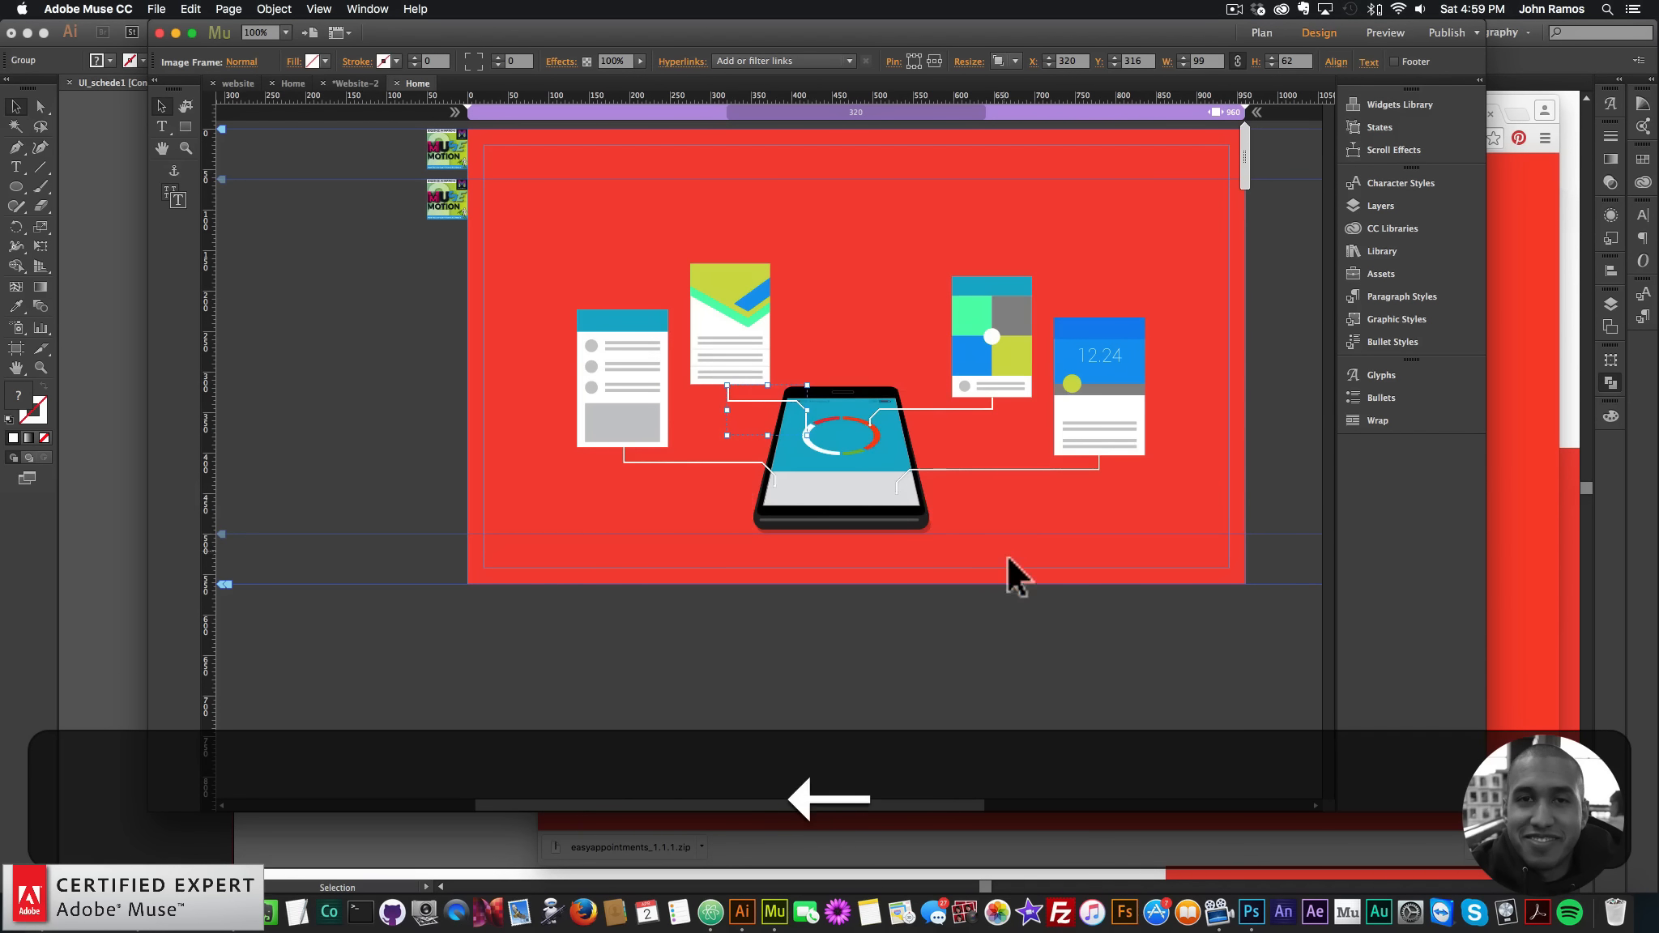
{"action": "left_click_drag", "start_coordinate": [1148, 630], "coordinate": [592, 212]}
{"action": "left_click_drag", "start_coordinate": [722, 315], "coordinate": [725, 407]}
- Draw an empty text frame above the illustration
{"action": "left_click", "coordinate": [770, 270]}
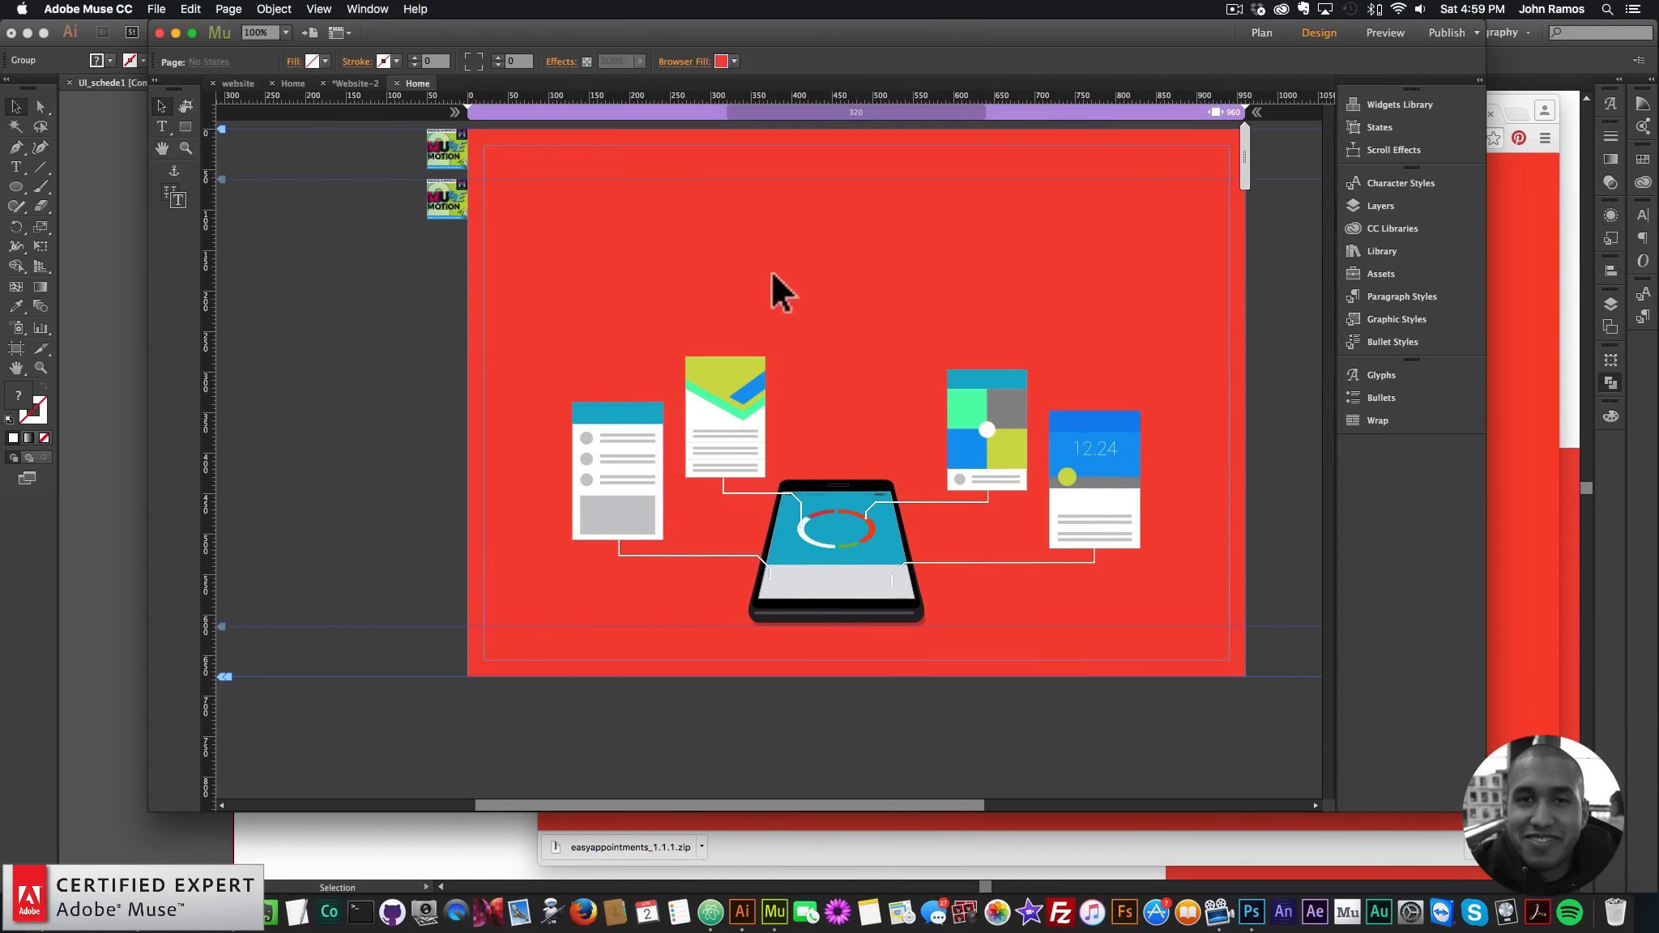
{"action": "left_click", "coordinate": [162, 127]}
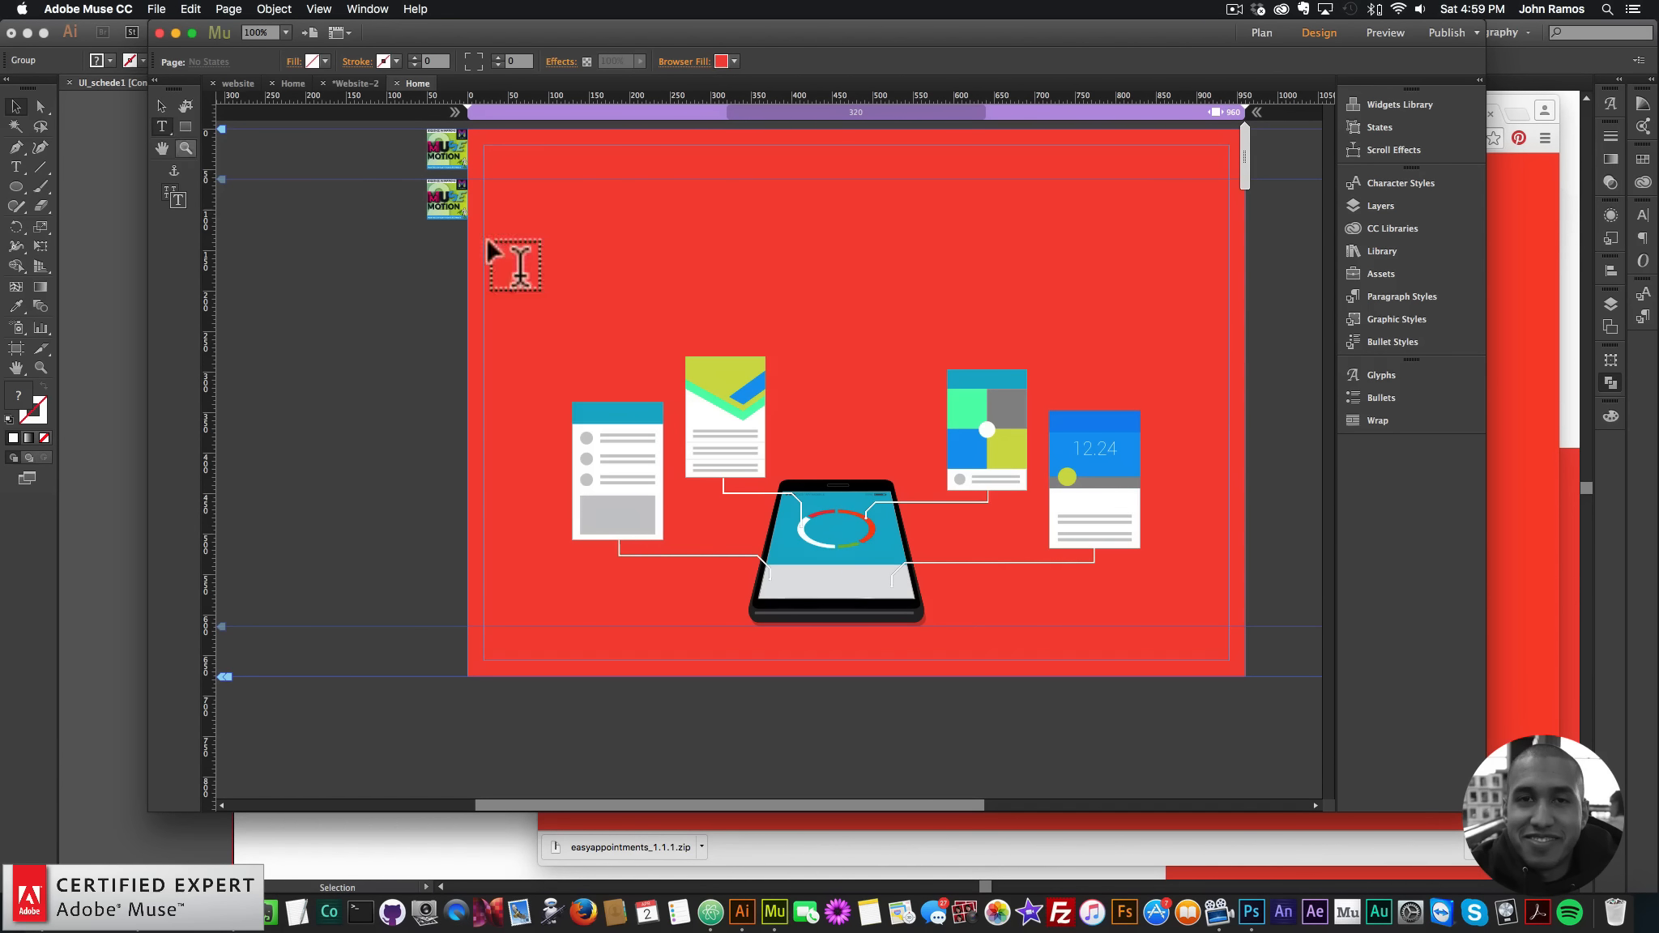
{"action": "left_click_drag", "start_coordinate": [655, 188], "coordinate": [1057, 271]}
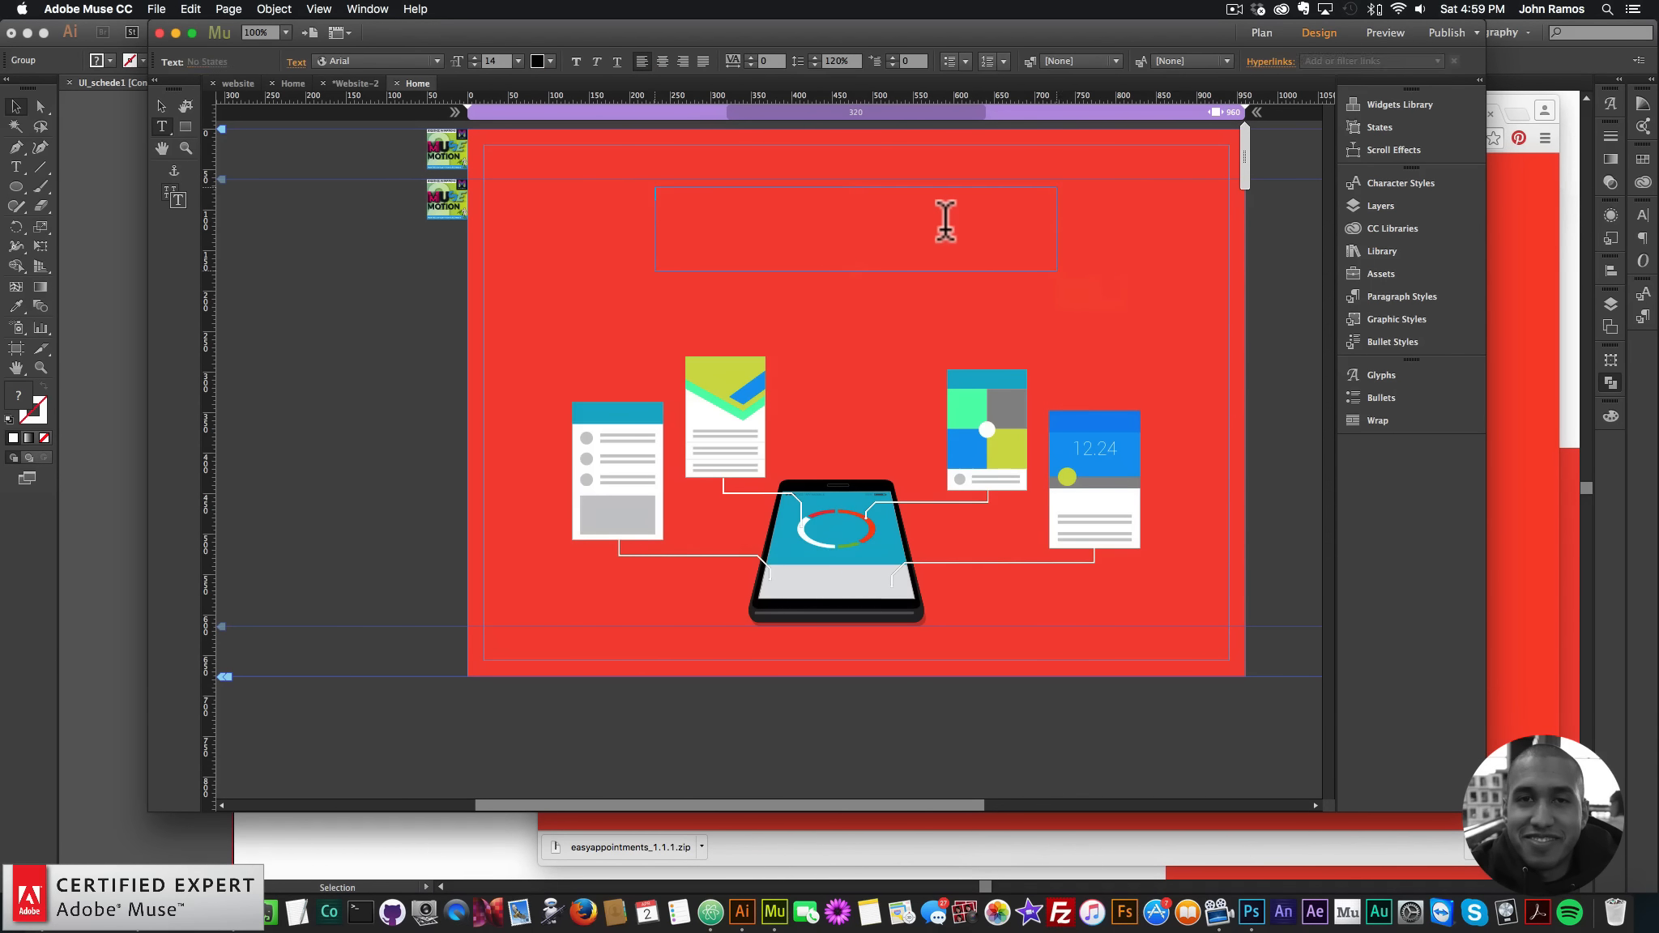
- Type WEB CONSULTING and style it white, Lato, 48 pt
{"action": "type", "text": "WEB CONSUL"}
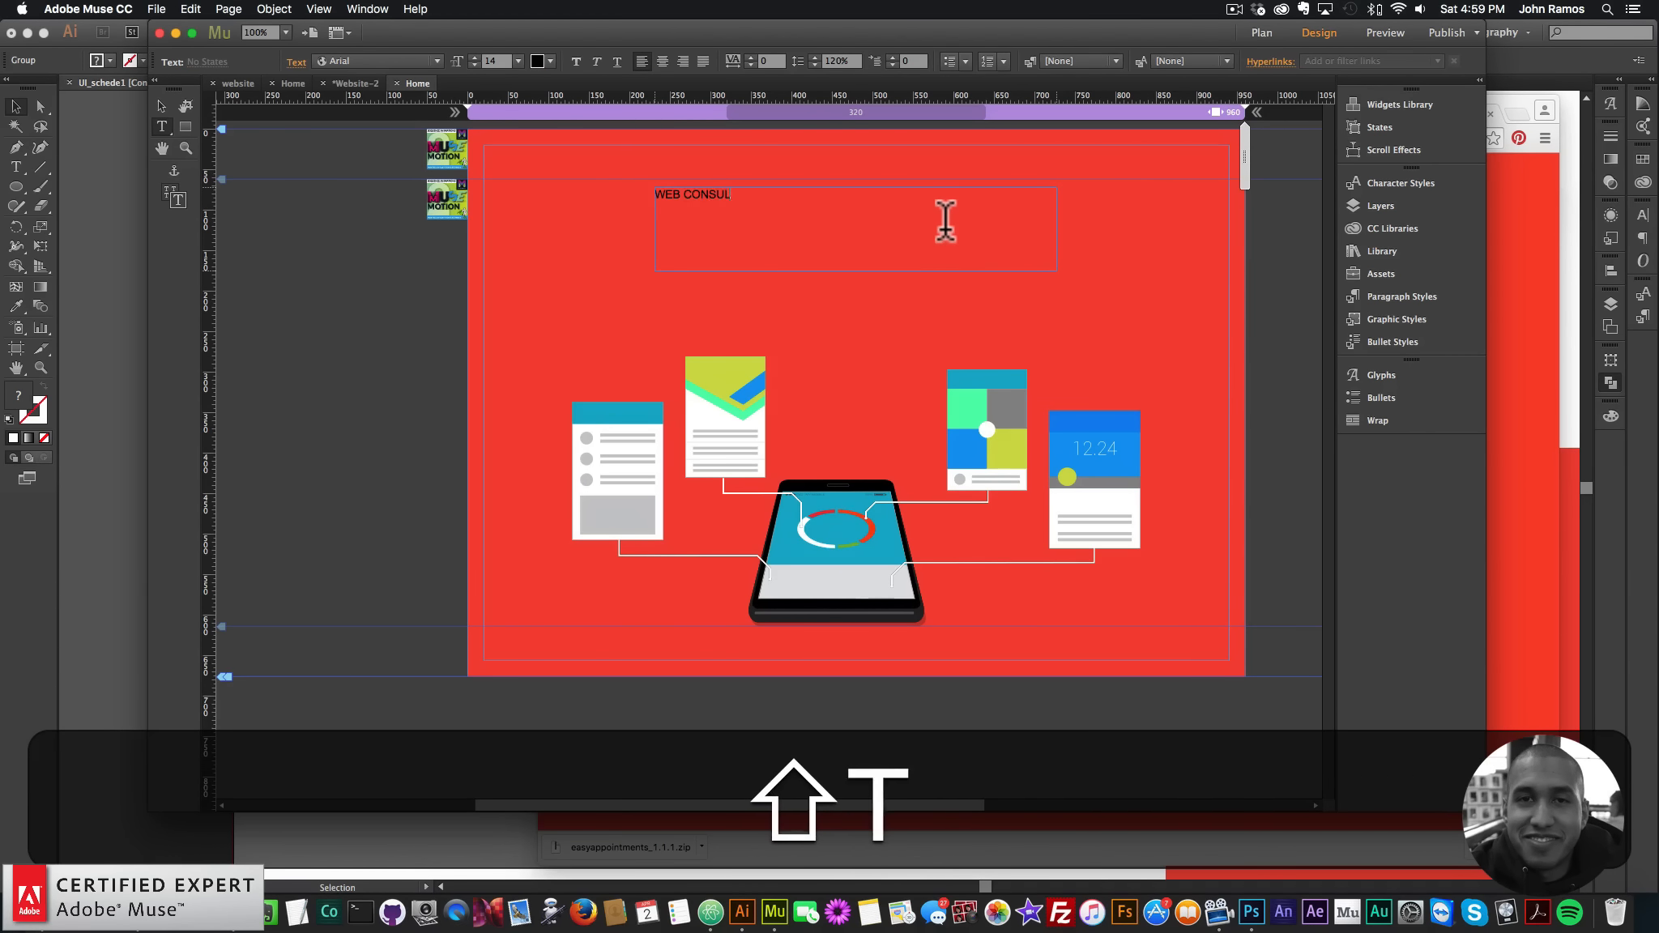
{"action": "type", "text": "TING"}
{"action": "key", "text": "super+a"}
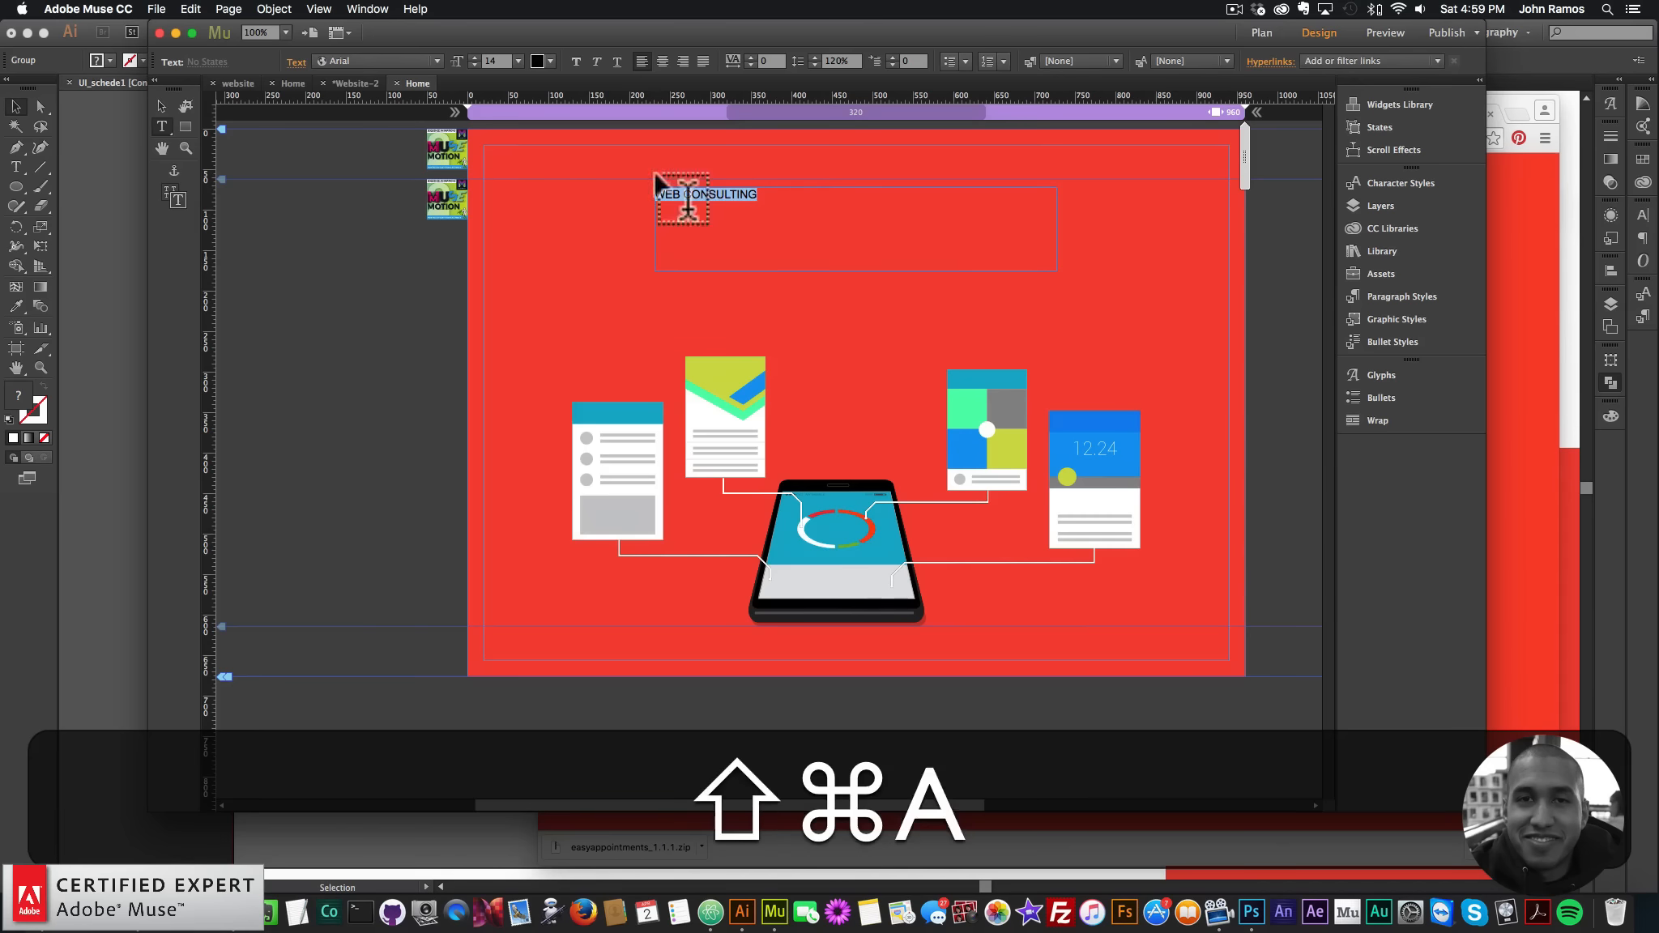
{"action": "left_click", "coordinate": [435, 61]}
{"action": "scroll", "coordinate": [392, 165], "scroll_direction": "up", "scroll_amount": 5}
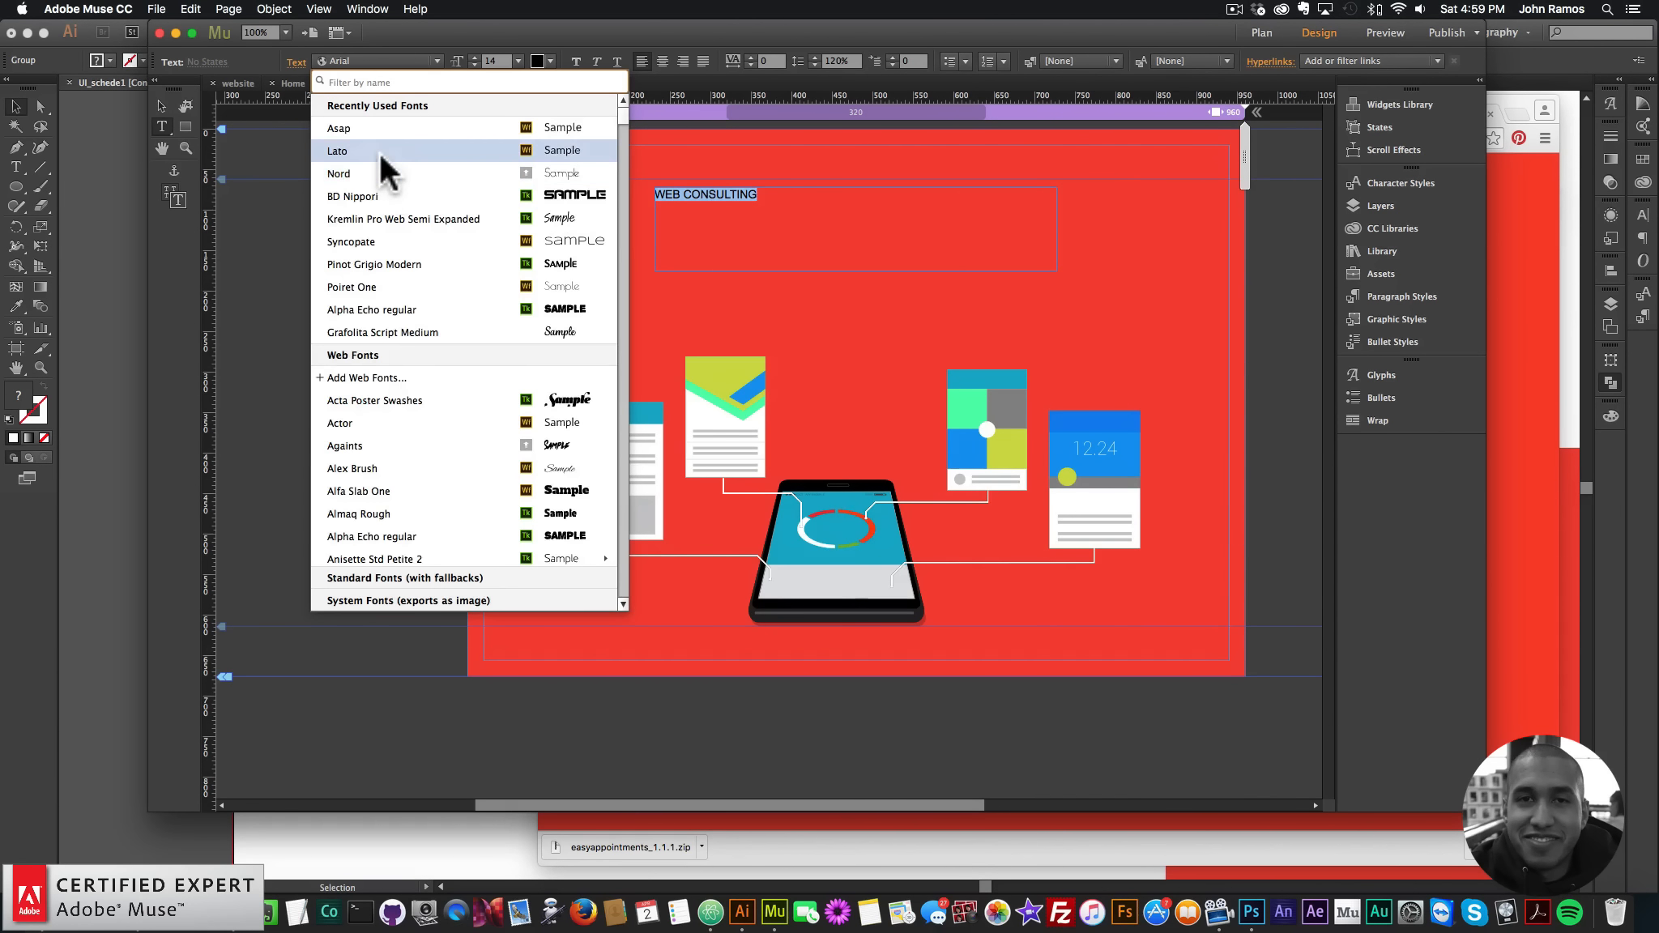
{"action": "left_click", "coordinate": [519, 61]}
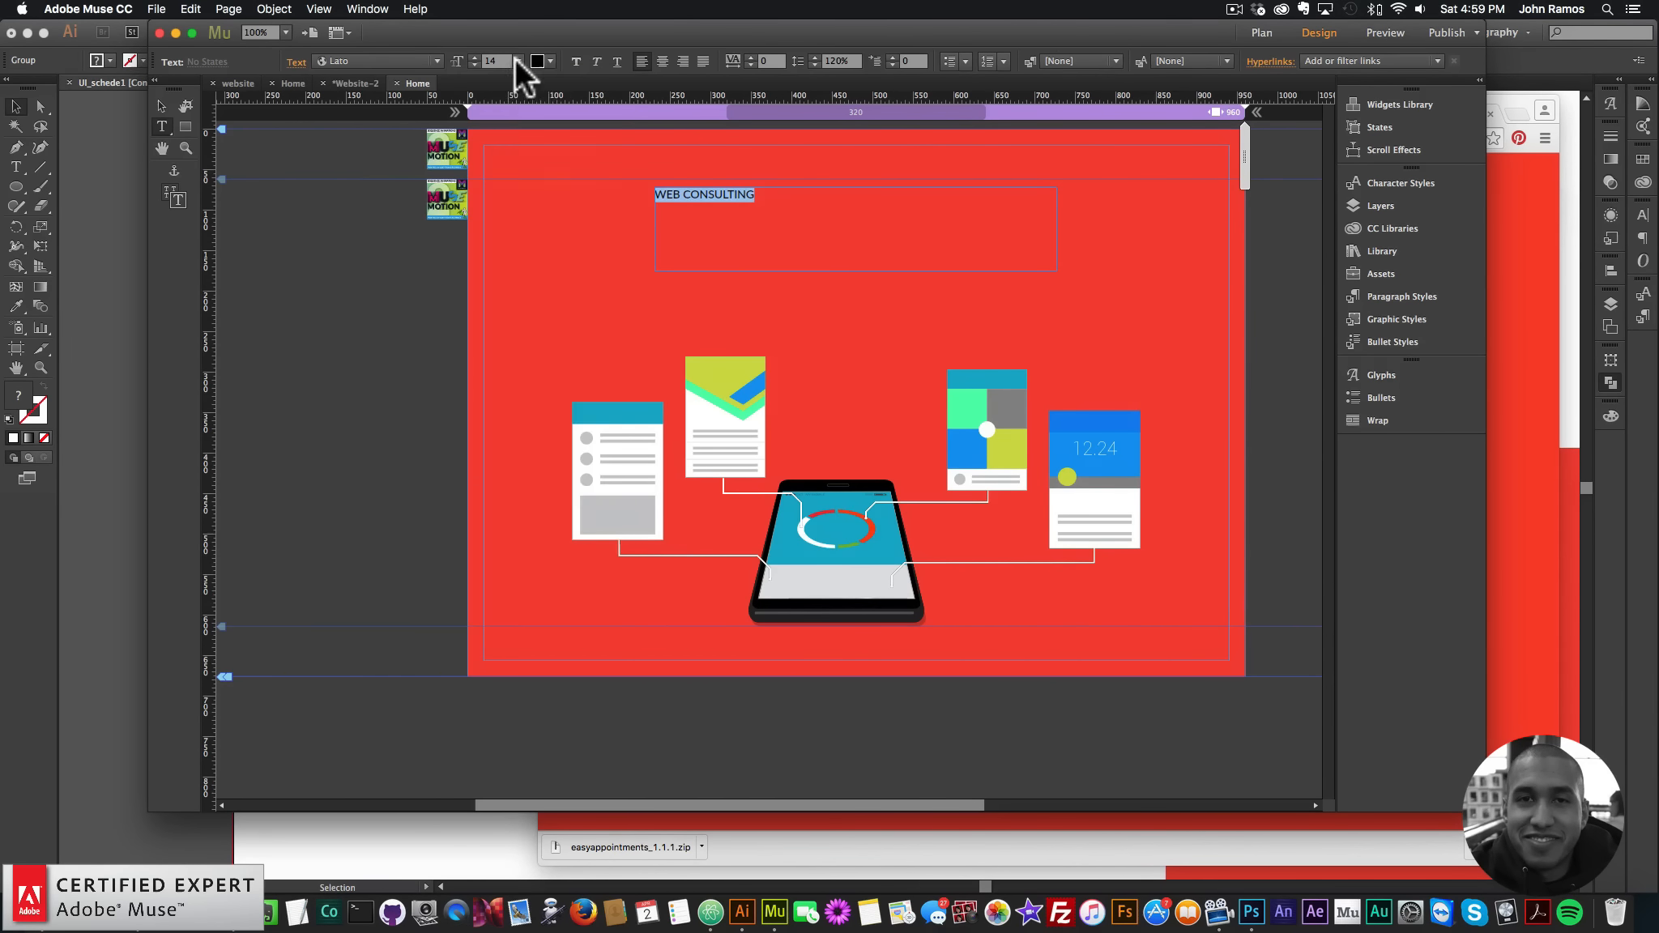
{"action": "left_click", "coordinate": [518, 62]}
{"action": "left_click", "coordinate": [536, 274]}
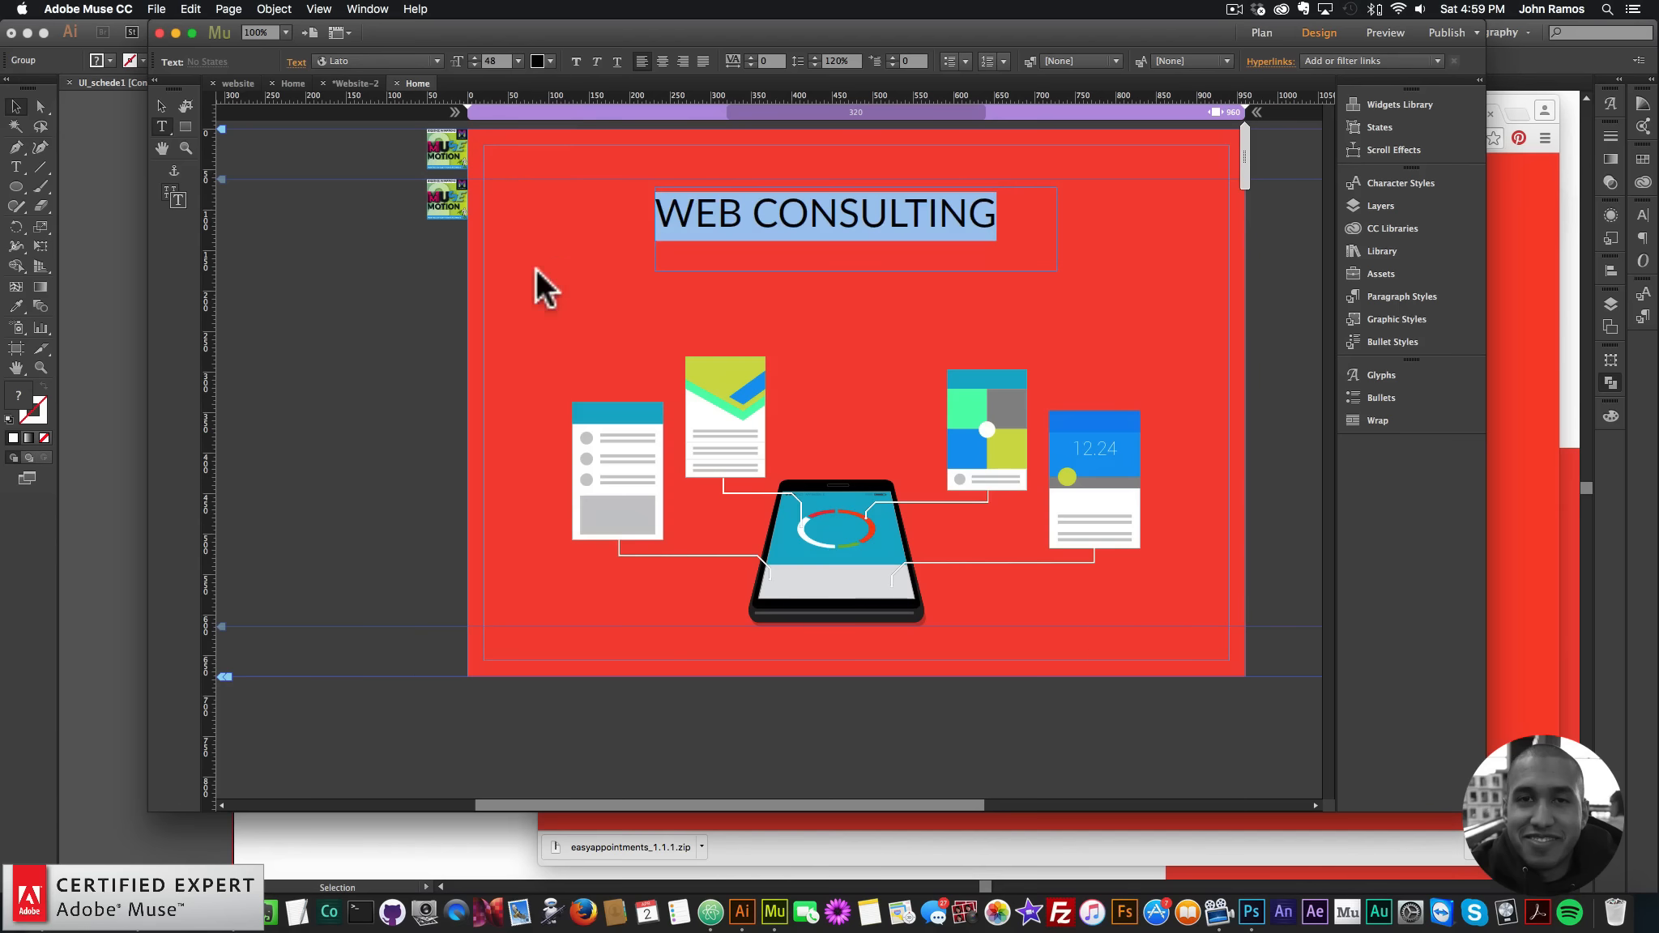
{"action": "left_click", "coordinate": [552, 62]}
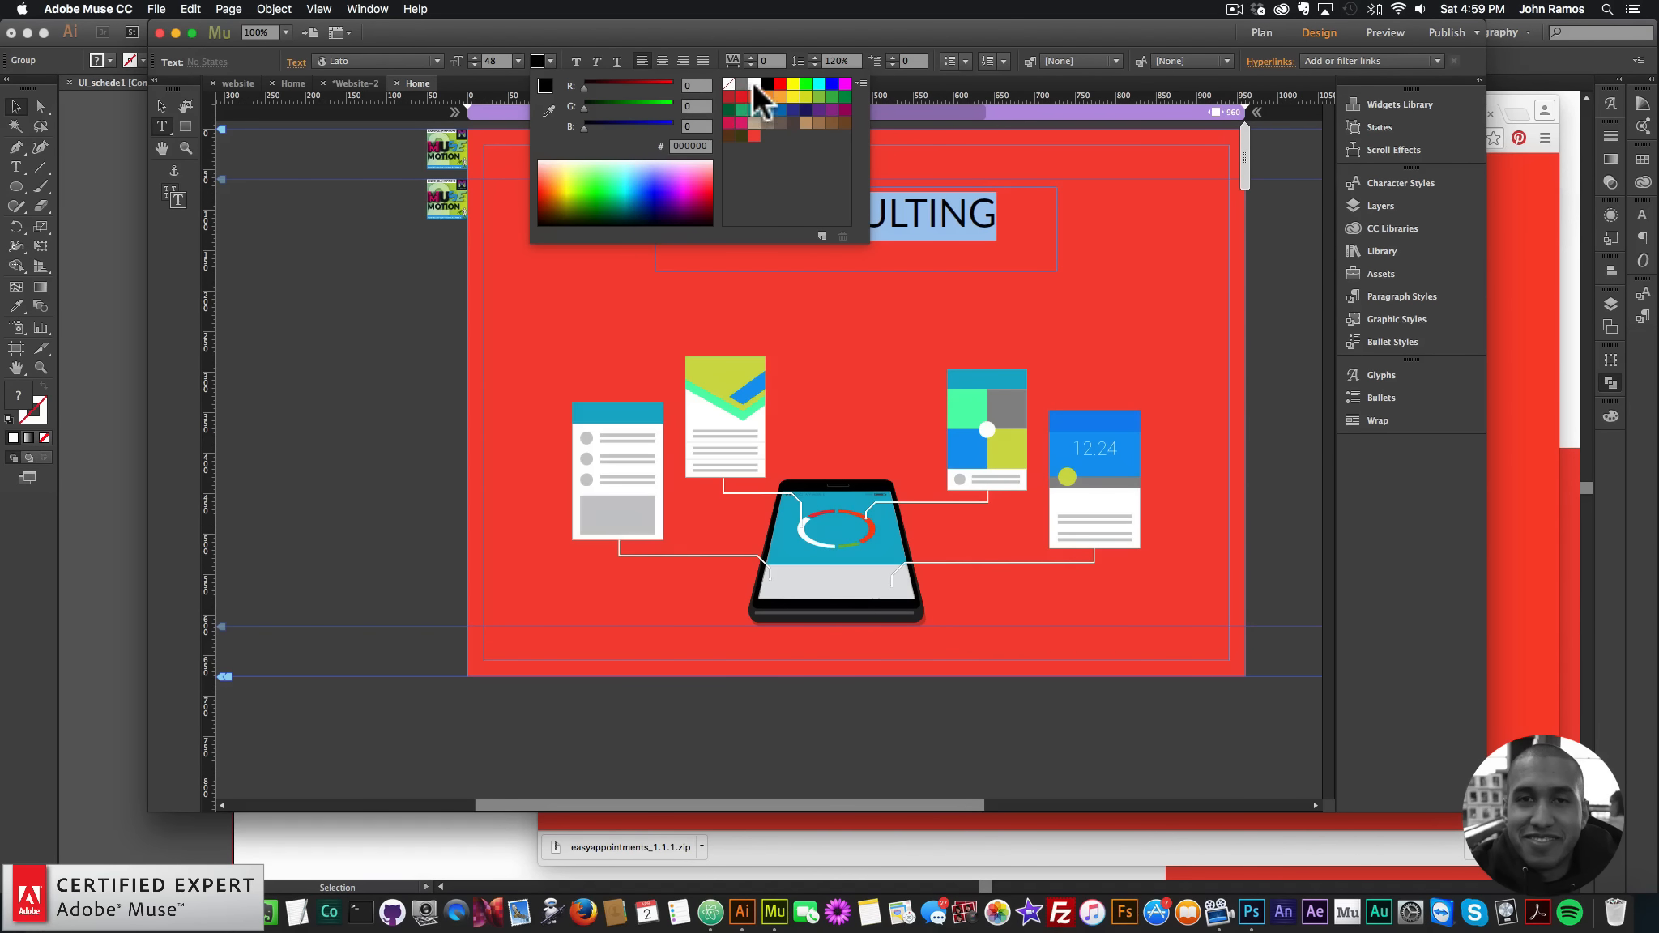
{"action": "left_click", "coordinate": [752, 84]}
- Centre the heading, shrink its frame to fit, and paste a copy just below it
{"action": "left_click", "coordinate": [162, 105]}
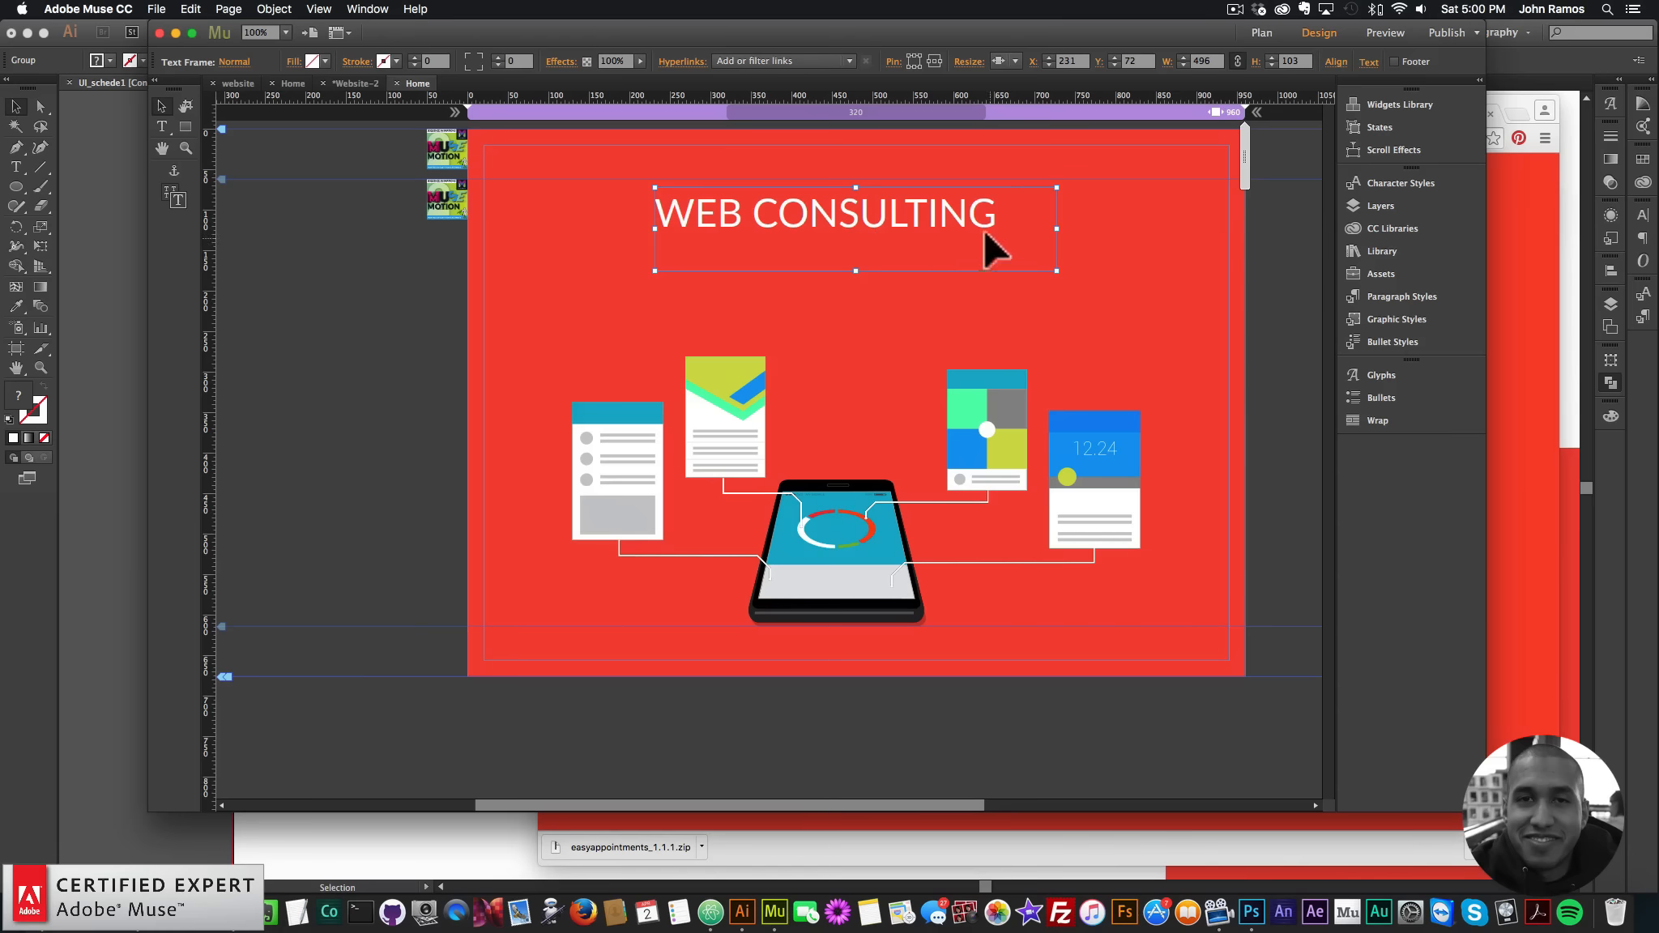
{"action": "key", "text": "super+a"}
{"action": "left_click", "coordinate": [663, 58]}
{"action": "left_click", "coordinate": [162, 105]}
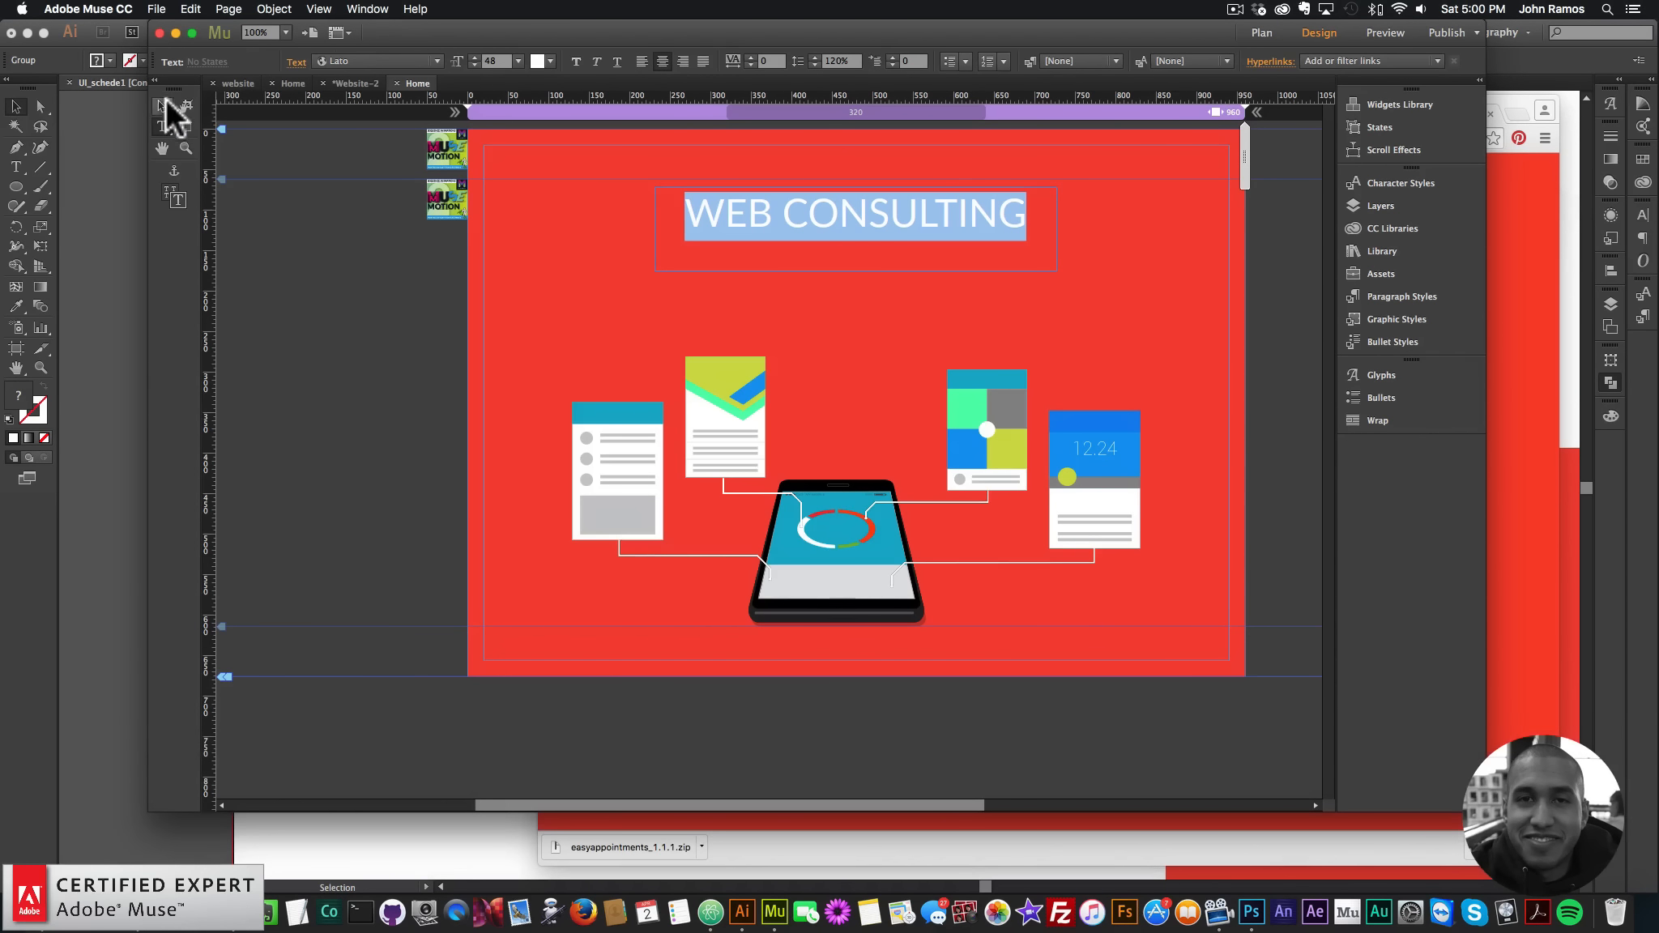
{"action": "left_click_drag", "start_coordinate": [858, 271], "coordinate": [886, 240]}
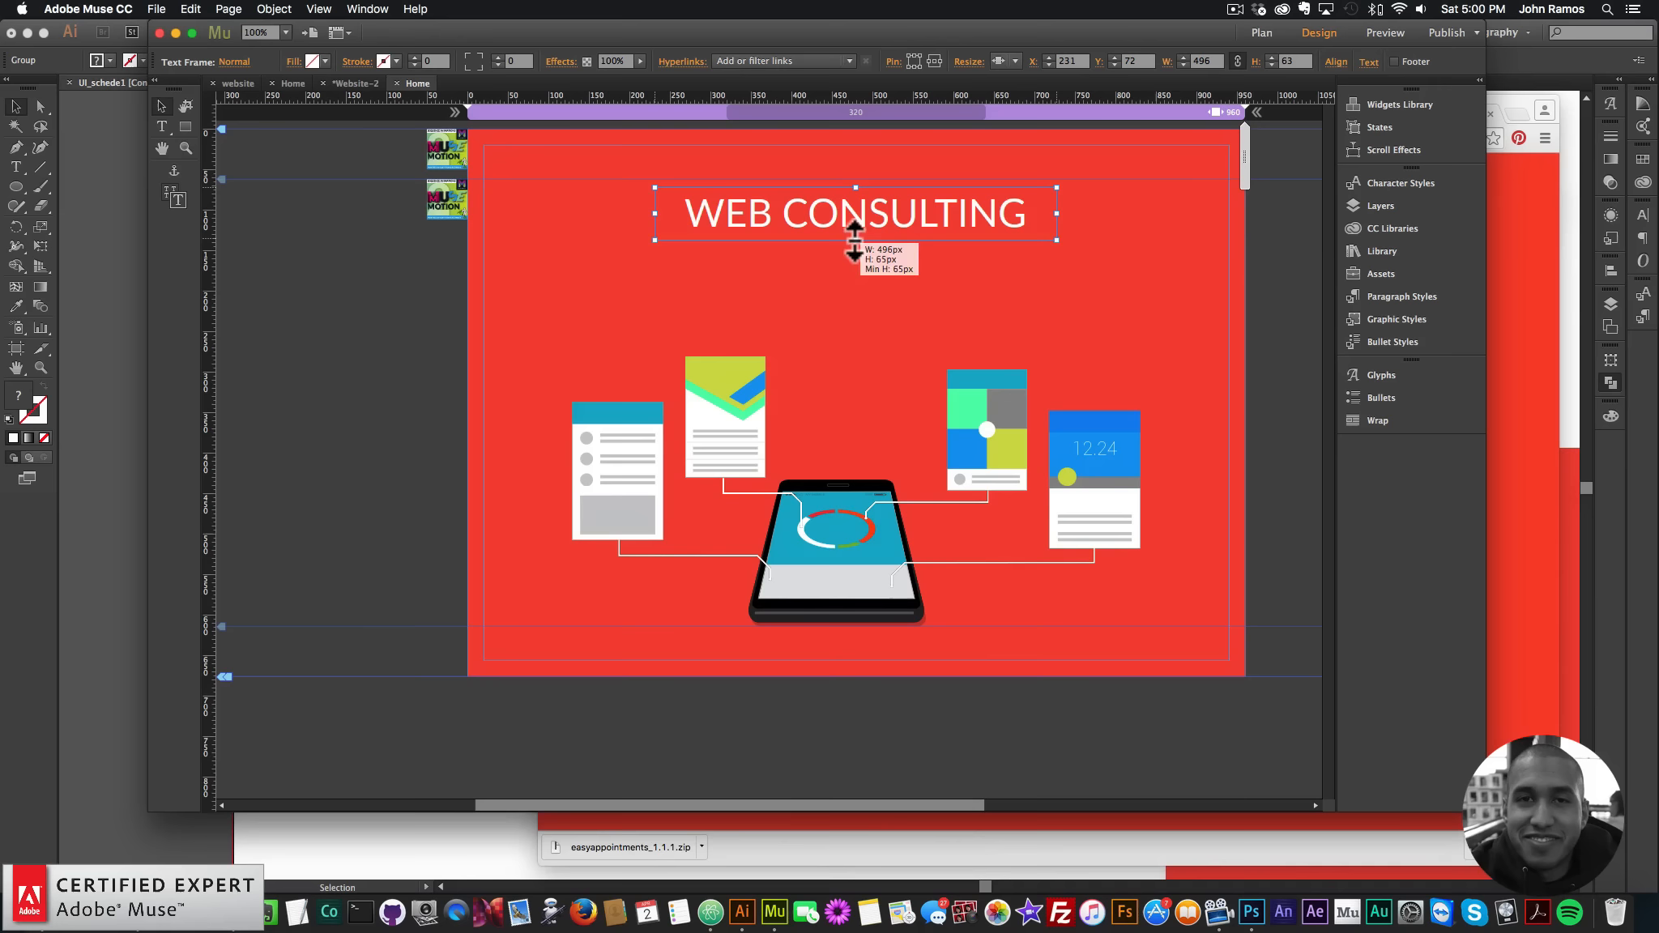
{"action": "key", "text": "super+v"}
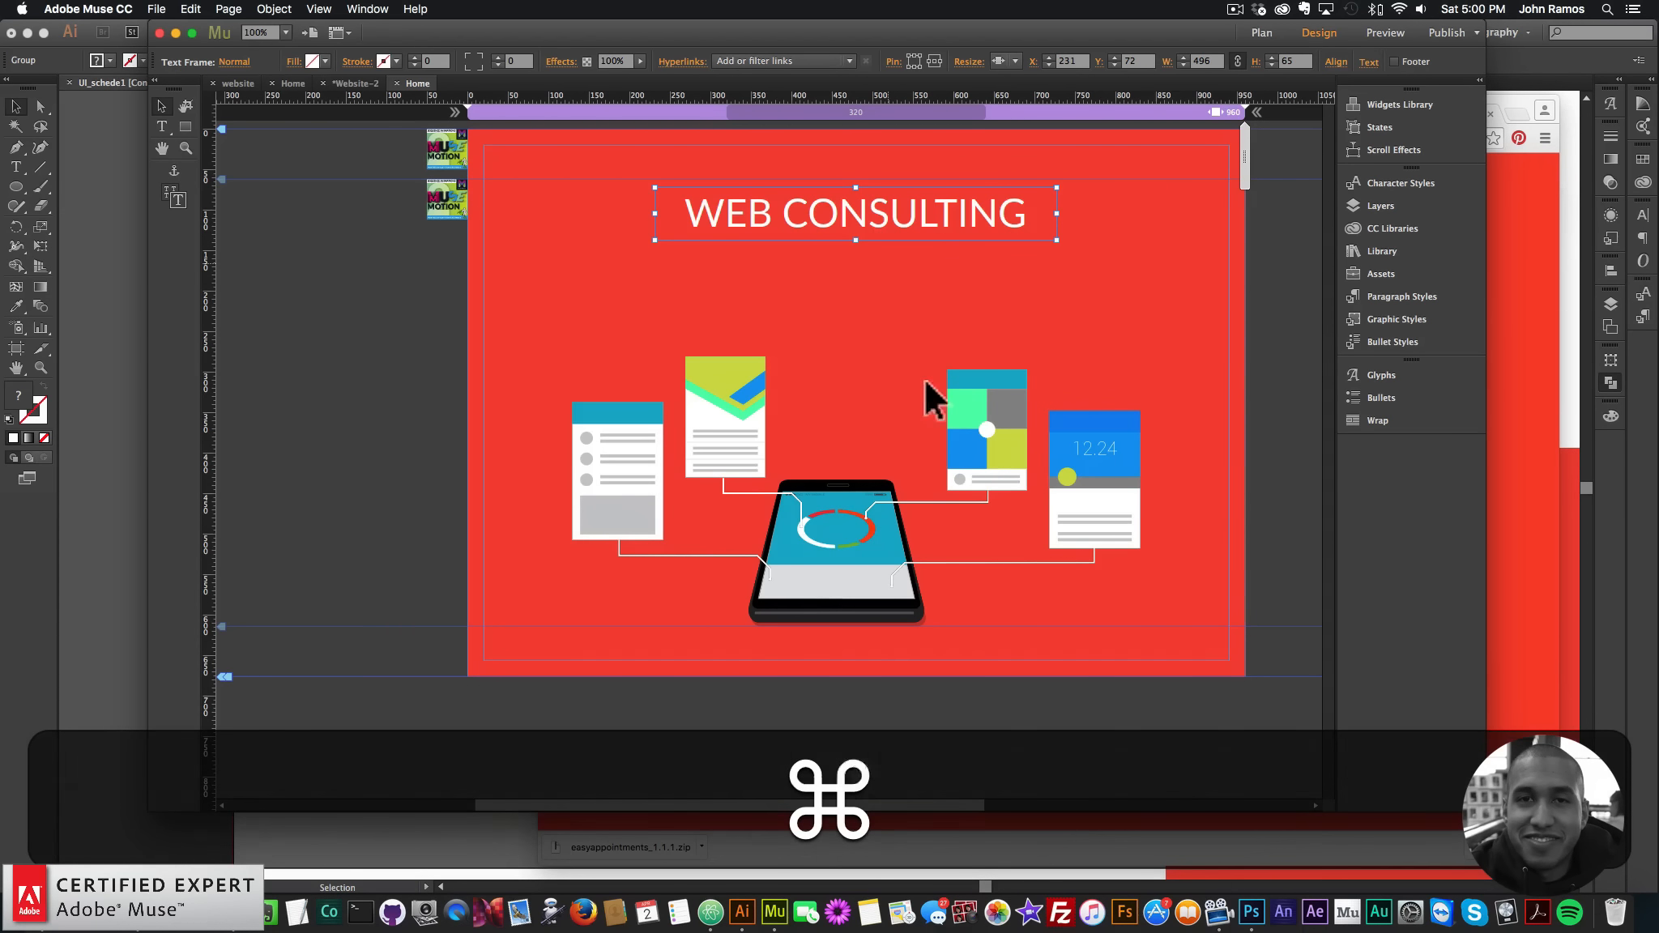
{"action": "left_click_drag", "start_coordinate": [864, 428], "coordinate": [961, 255]}
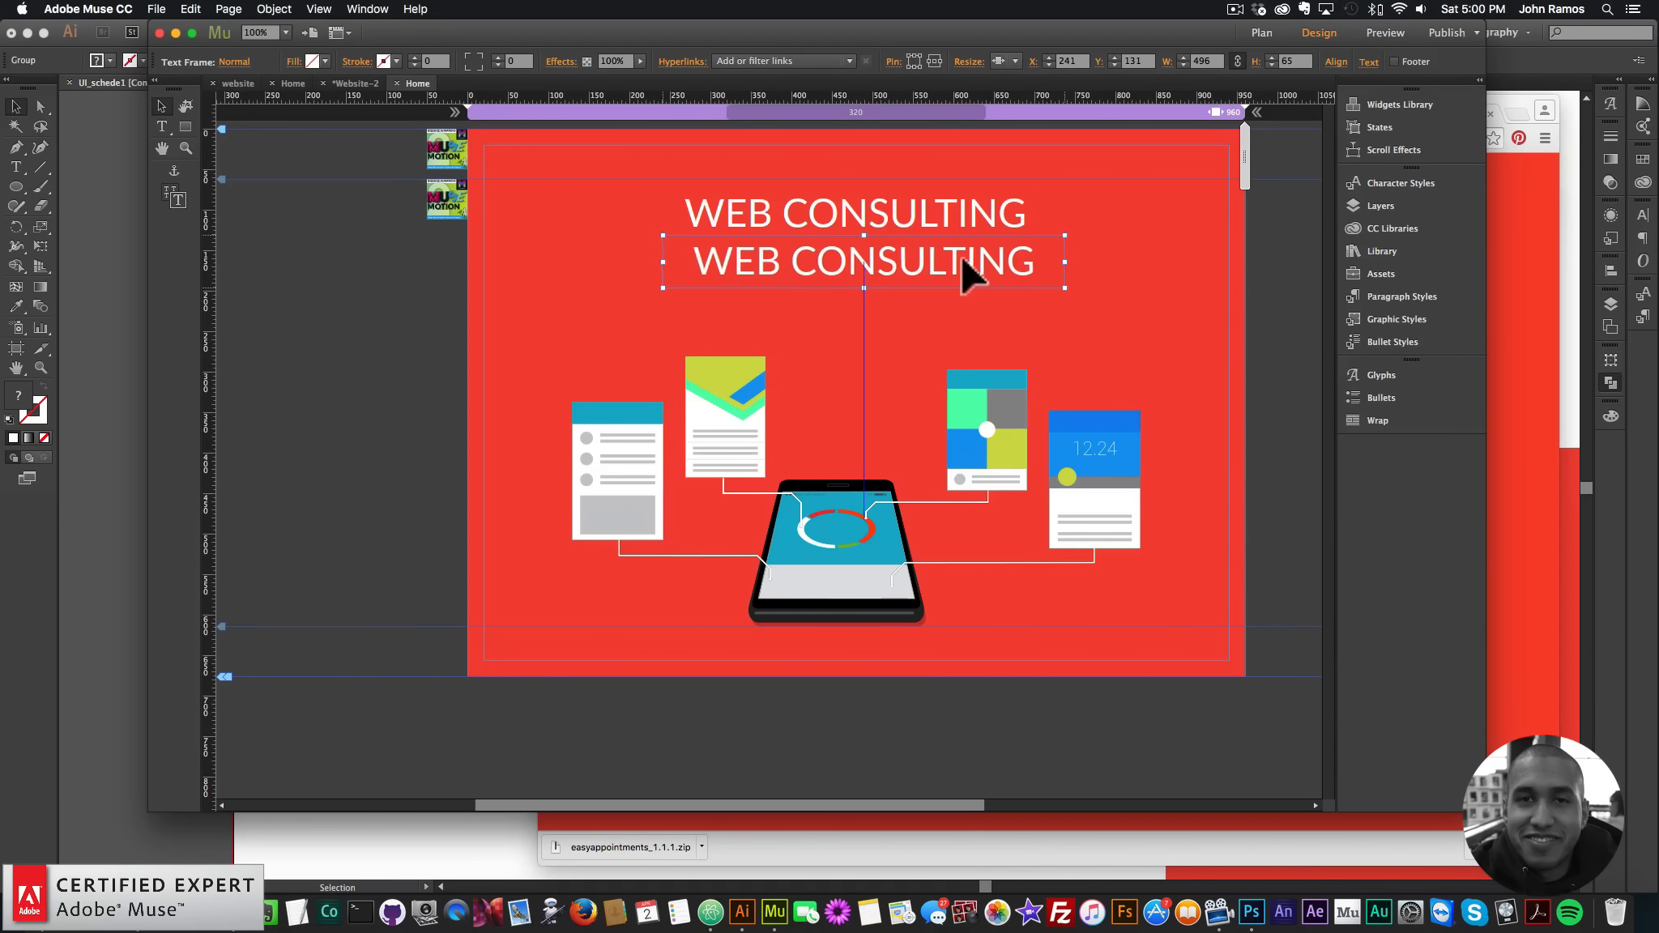
- Open the website document's Home page from the page overview
{"action": "left_click", "coordinate": [342, 80]}
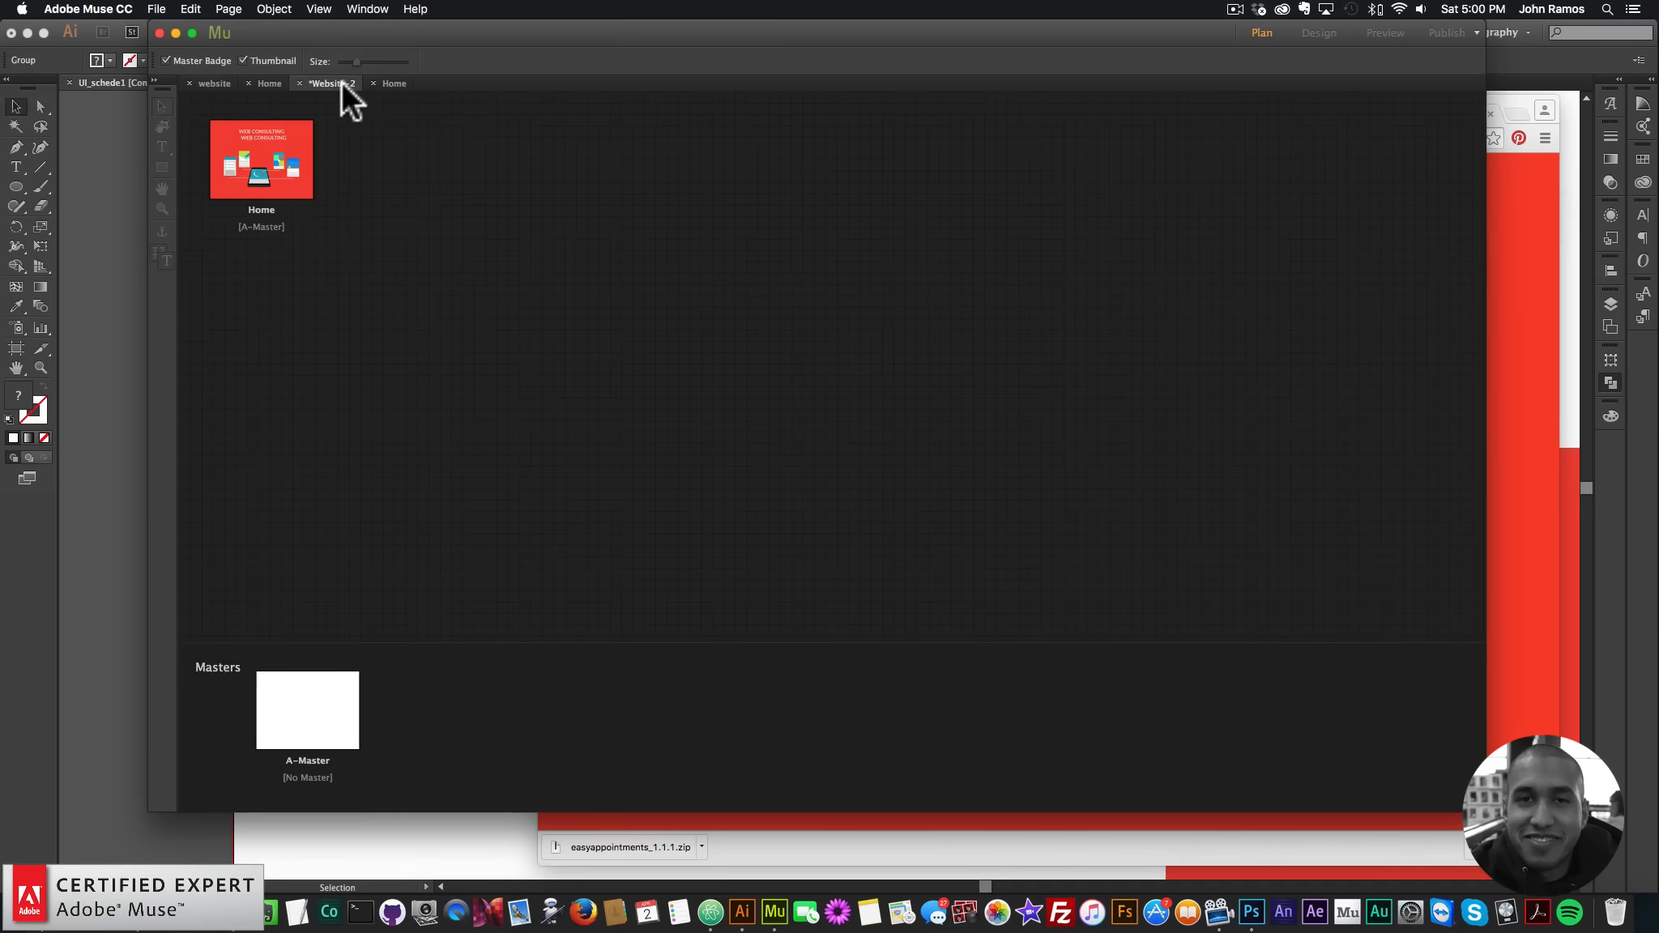
{"action": "left_click", "coordinate": [212, 79]}
{"action": "mouse_move", "coordinate": [268, 133]}
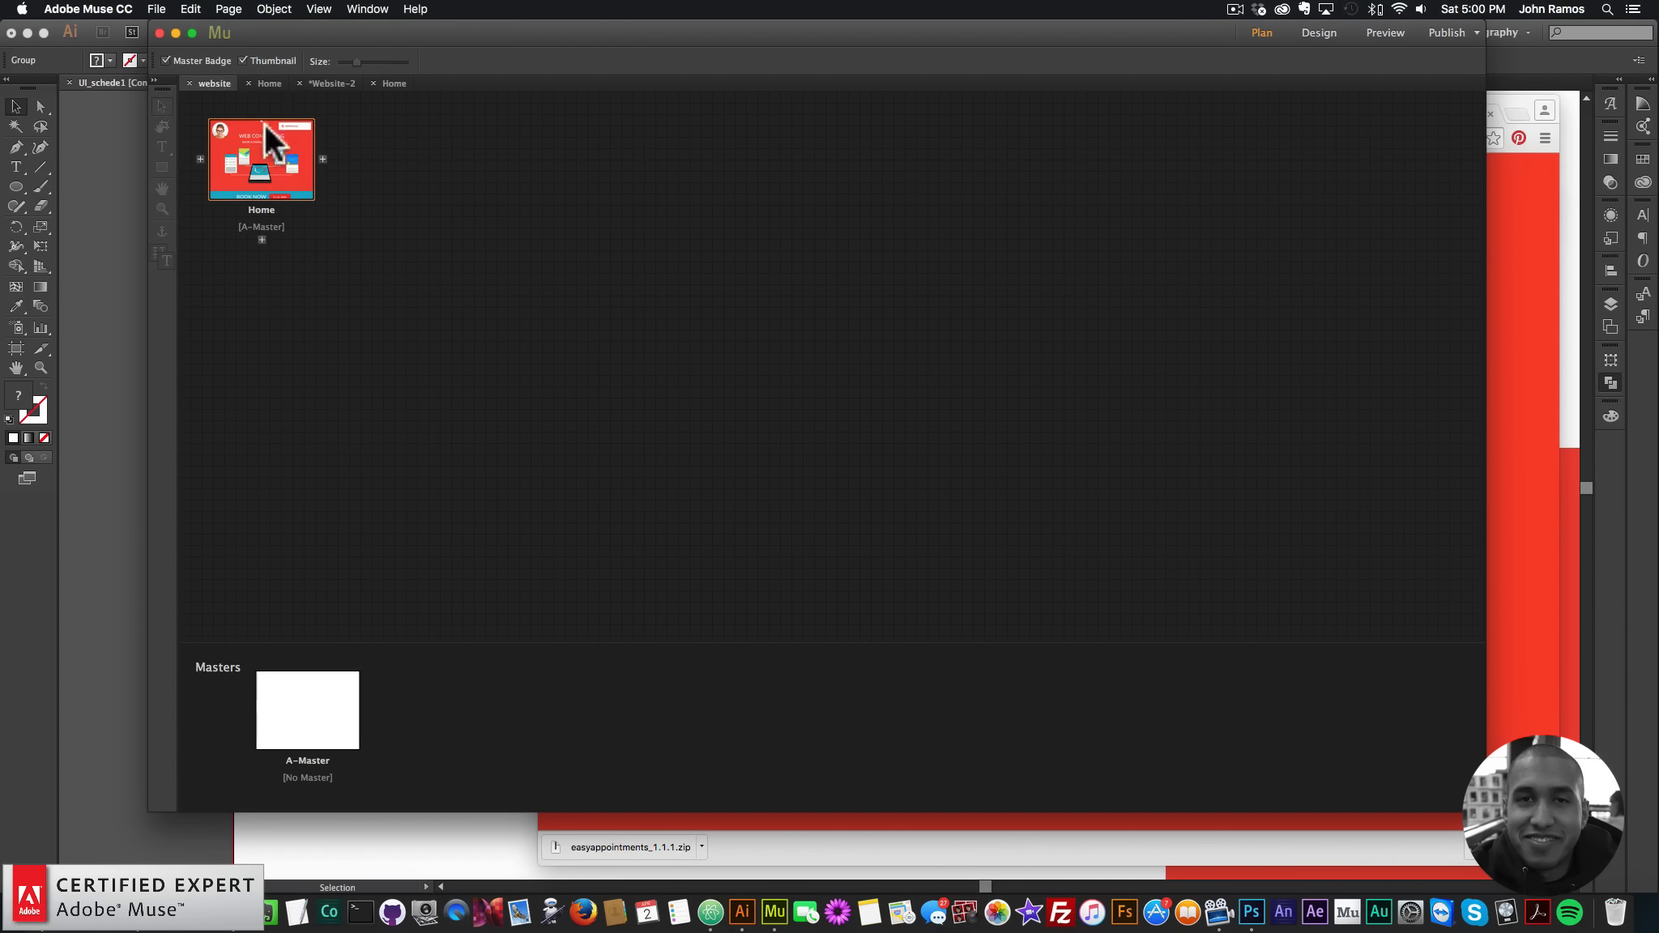
{"action": "double_click", "coordinate": [290, 157]}
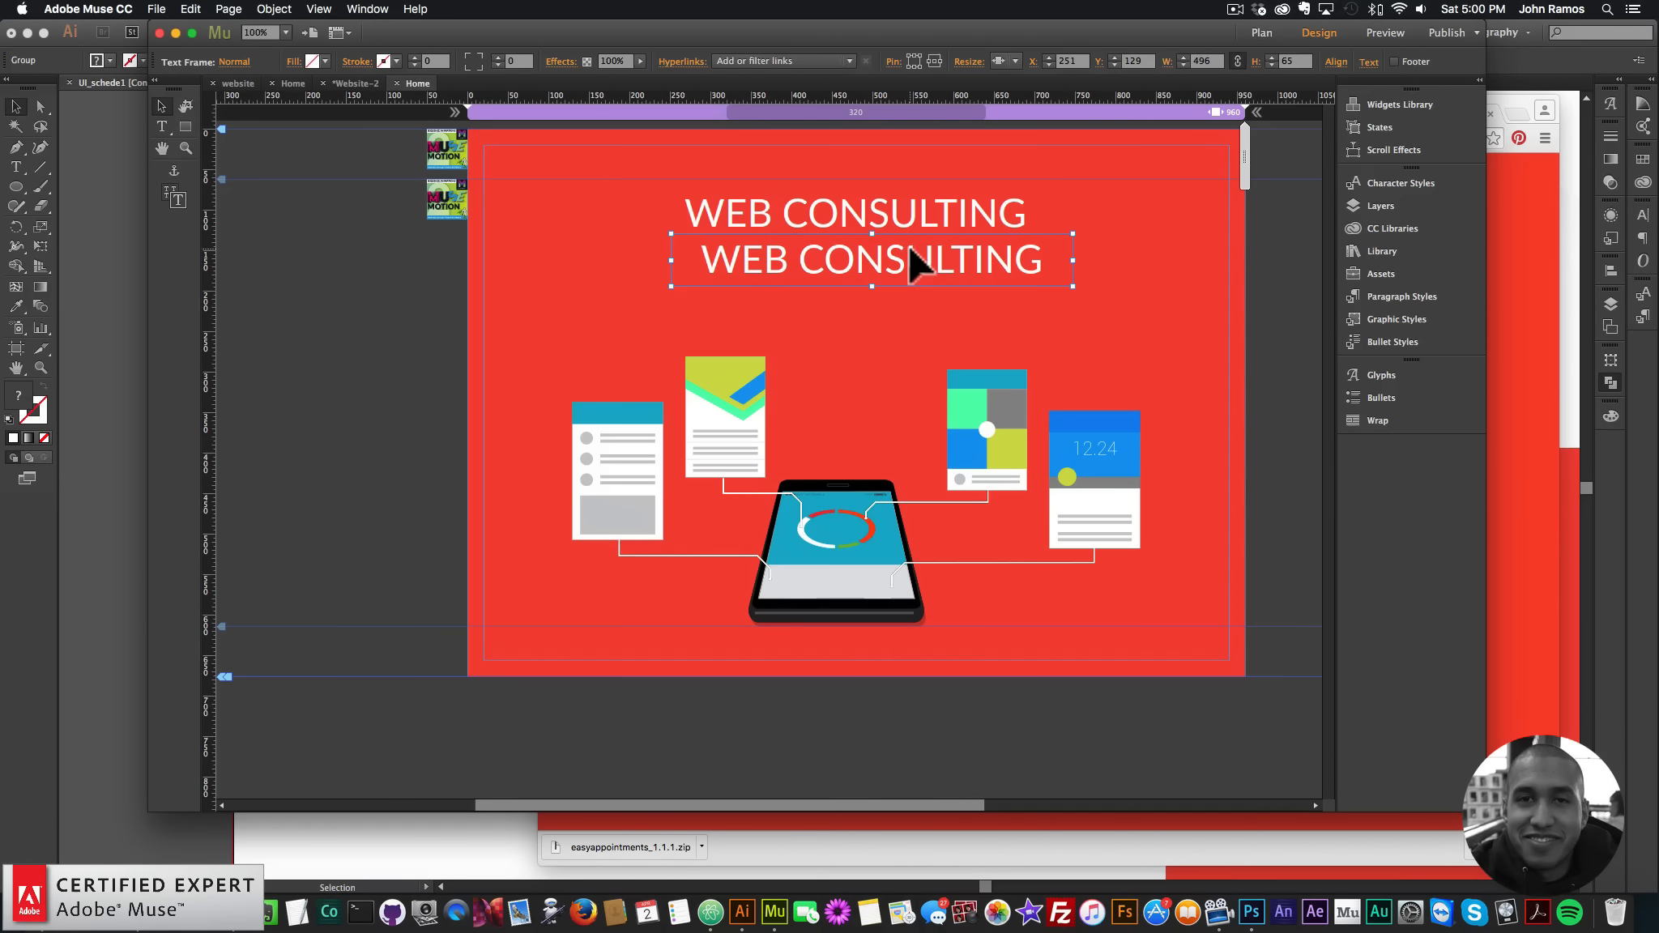
- Change the duplicated line to BOOK A CONSULTATION TODAY at 24 pt
{"action": "double_click", "coordinate": [962, 244]}
{"action": "key", "text": "super+a"}
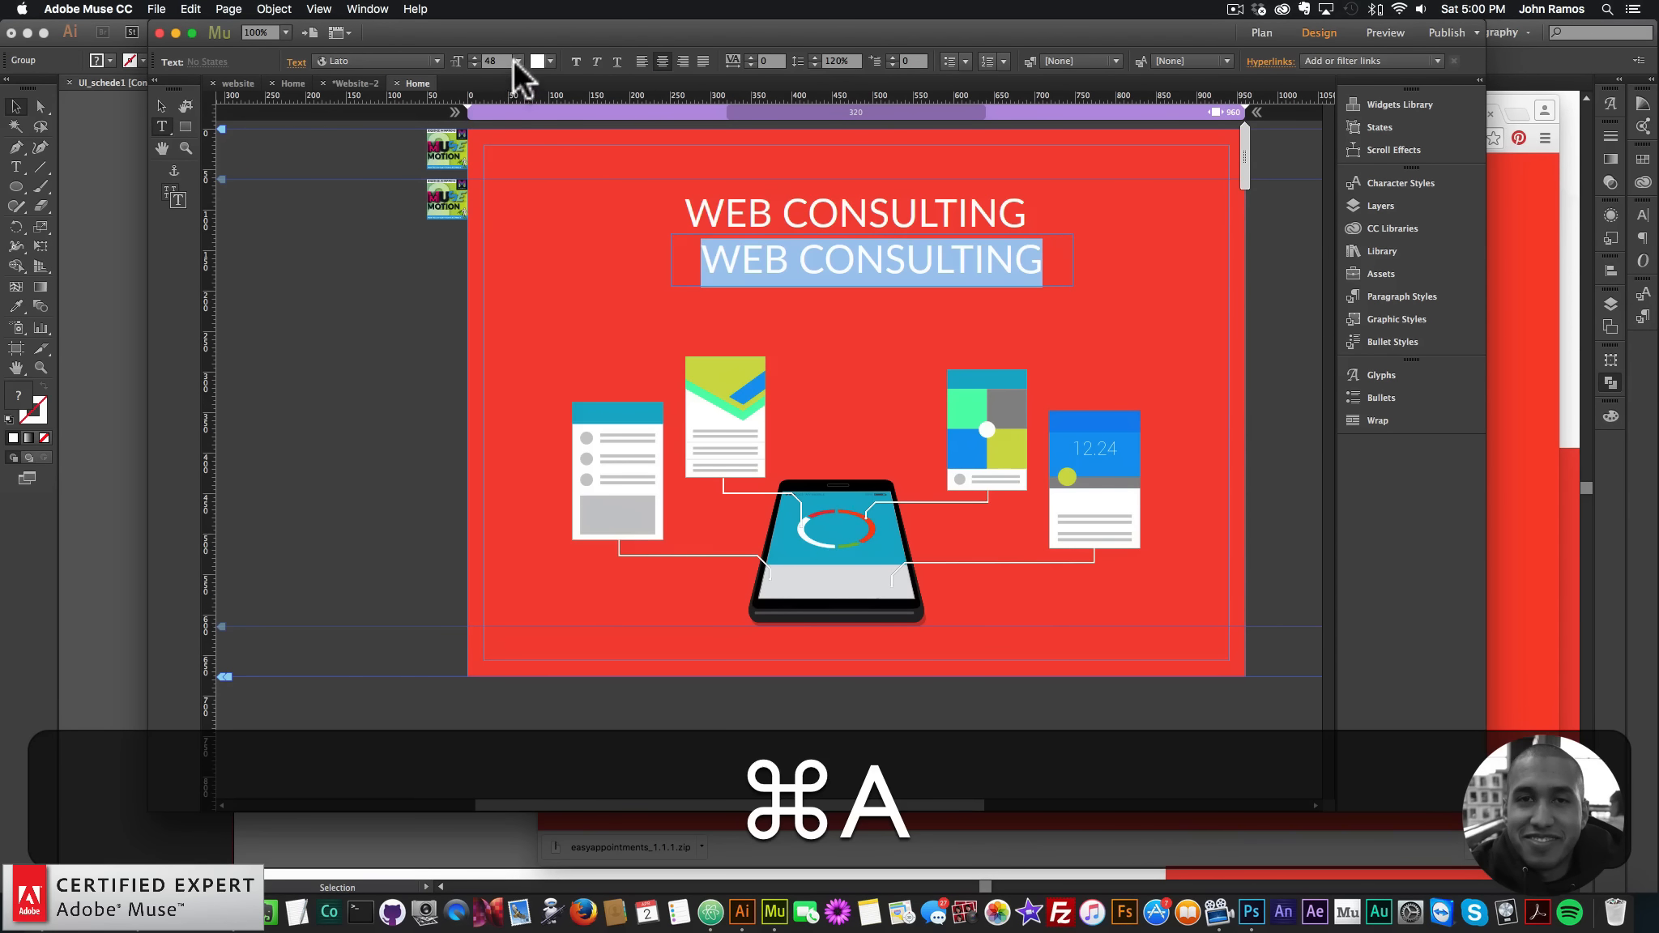
{"action": "left_click", "coordinate": [517, 61]}
{"action": "left_click", "coordinate": [528, 233]}
{"action": "type", "text": "BOOK"}
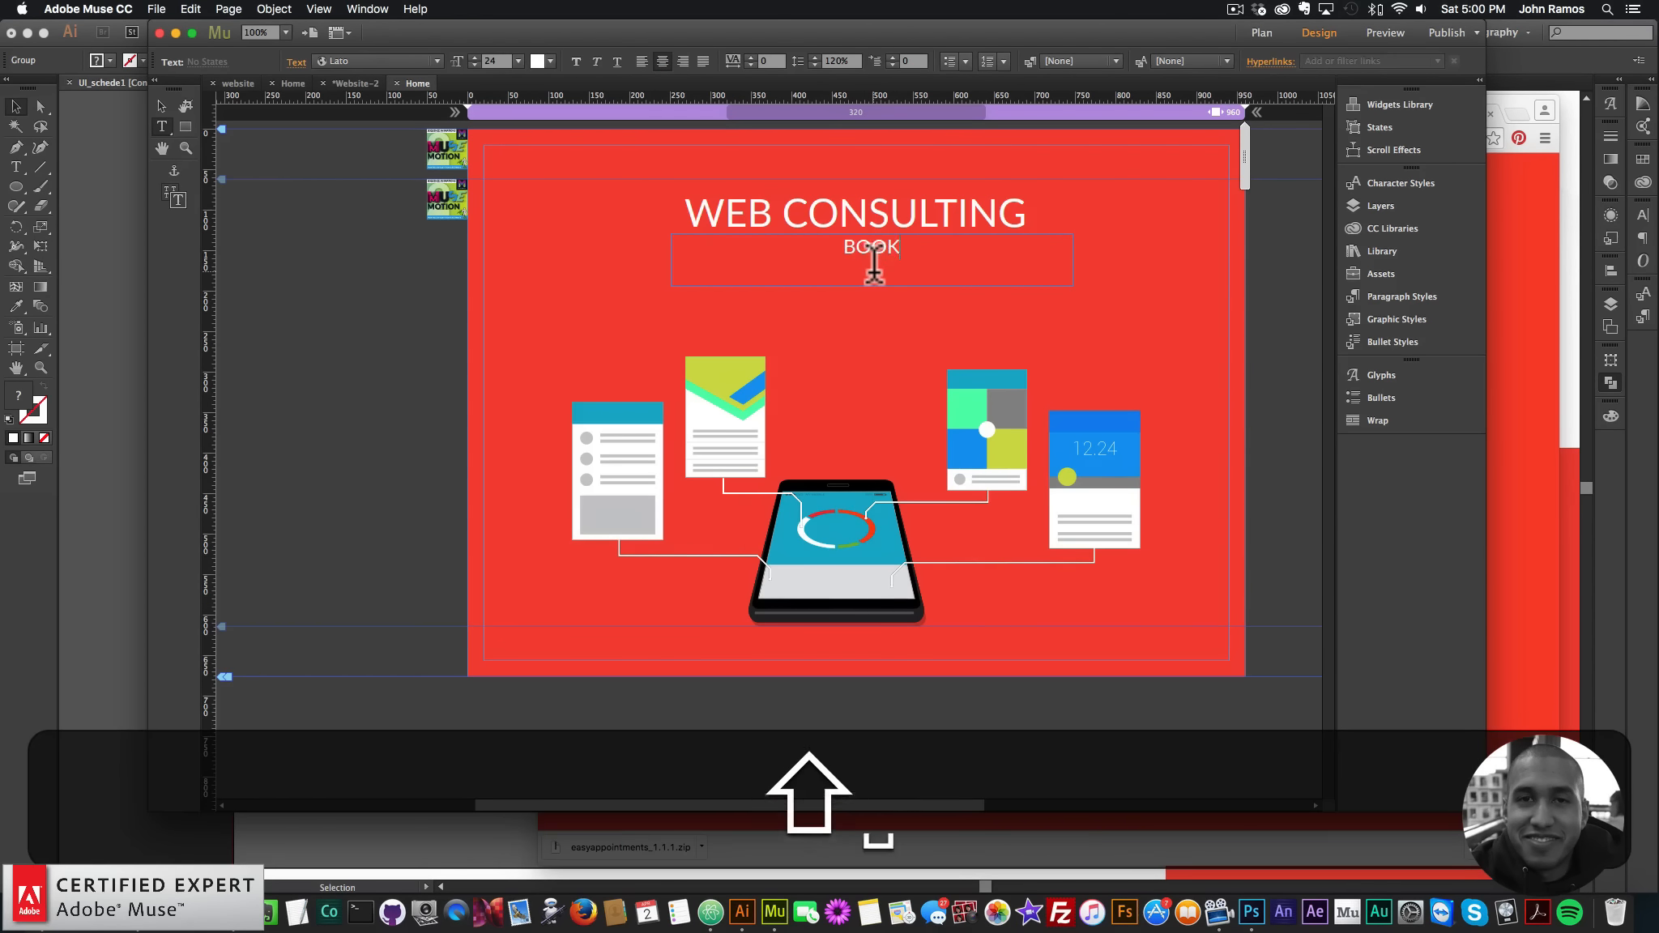
{"action": "type", "text": " A CONSULTATION TODAY"}
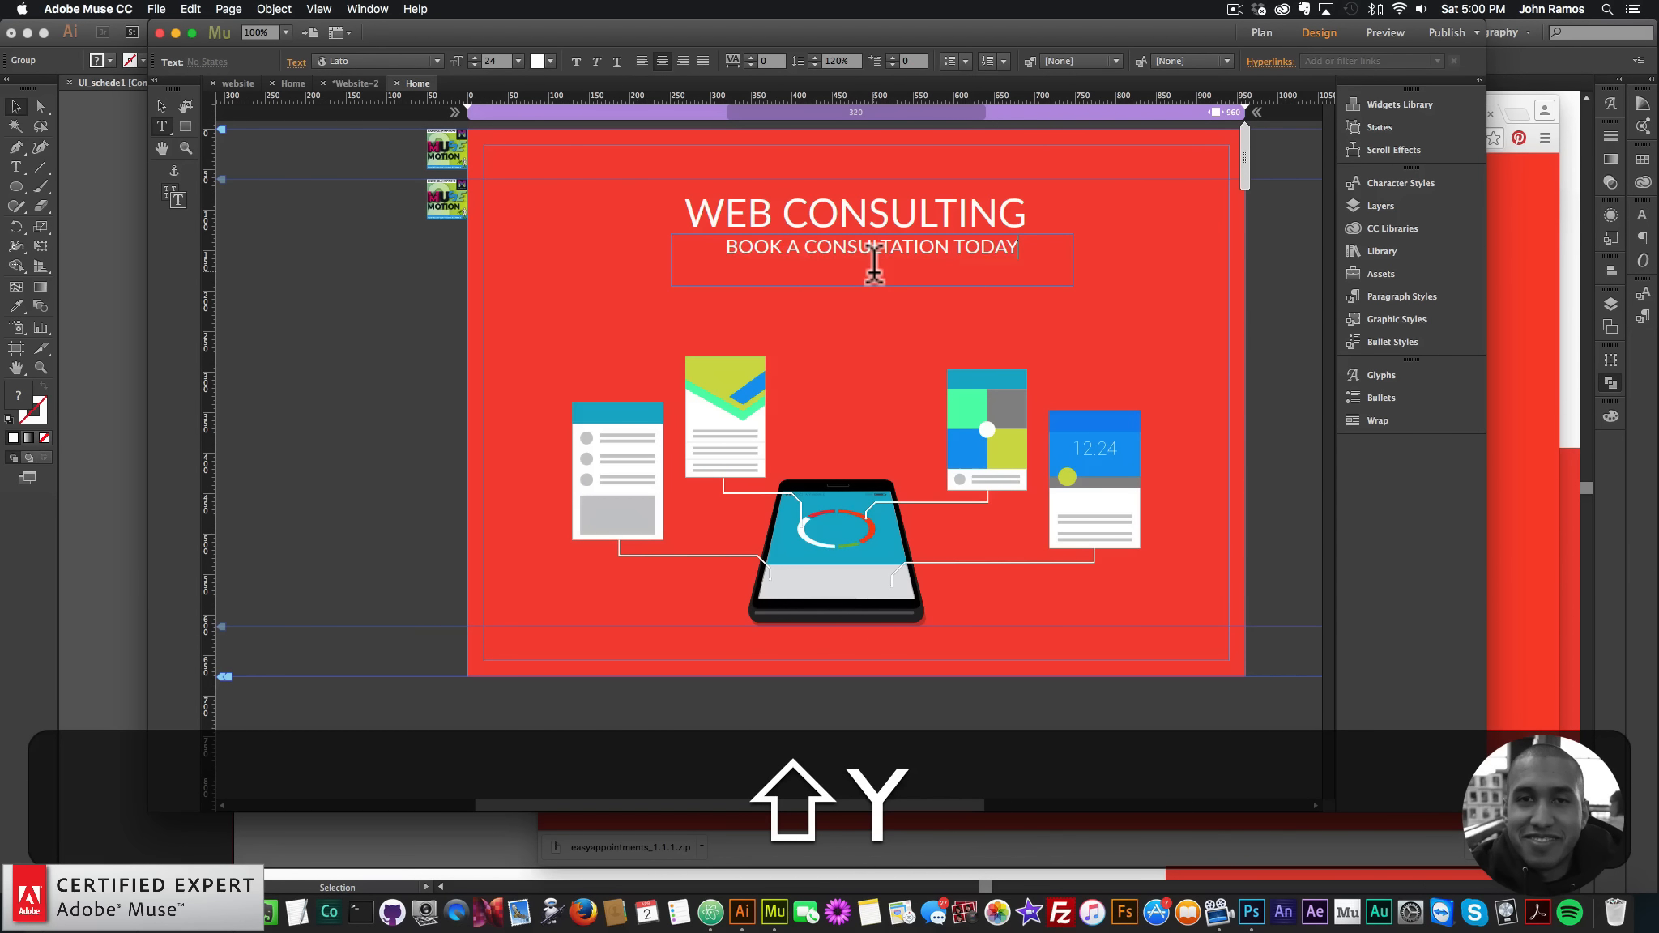
{"action": "key", "text": "super+a"}
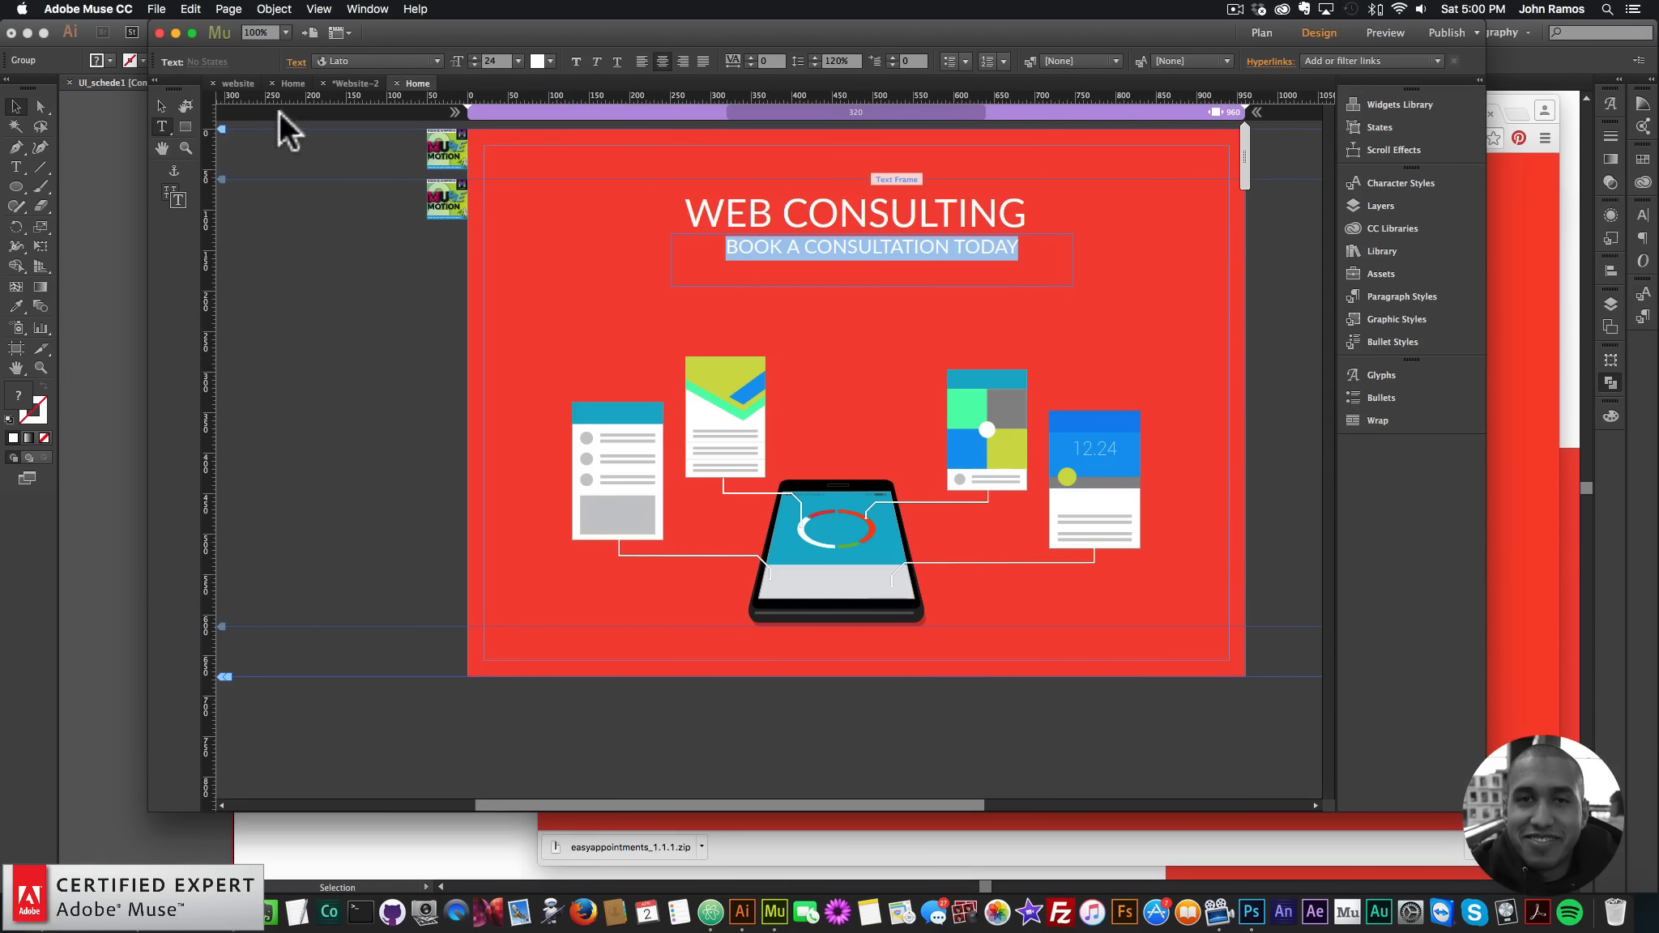
{"action": "left_click", "coordinate": [161, 106]}
- Centre the subheading under WEB CONSULTING and group the phone illustration pieces
{"action": "left_click_drag", "start_coordinate": [876, 255], "coordinate": [842, 256]}
{"action": "left_click", "coordinate": [1110, 321]}
{"action": "left_click_drag", "start_coordinate": [1170, 329], "coordinate": [557, 606]}
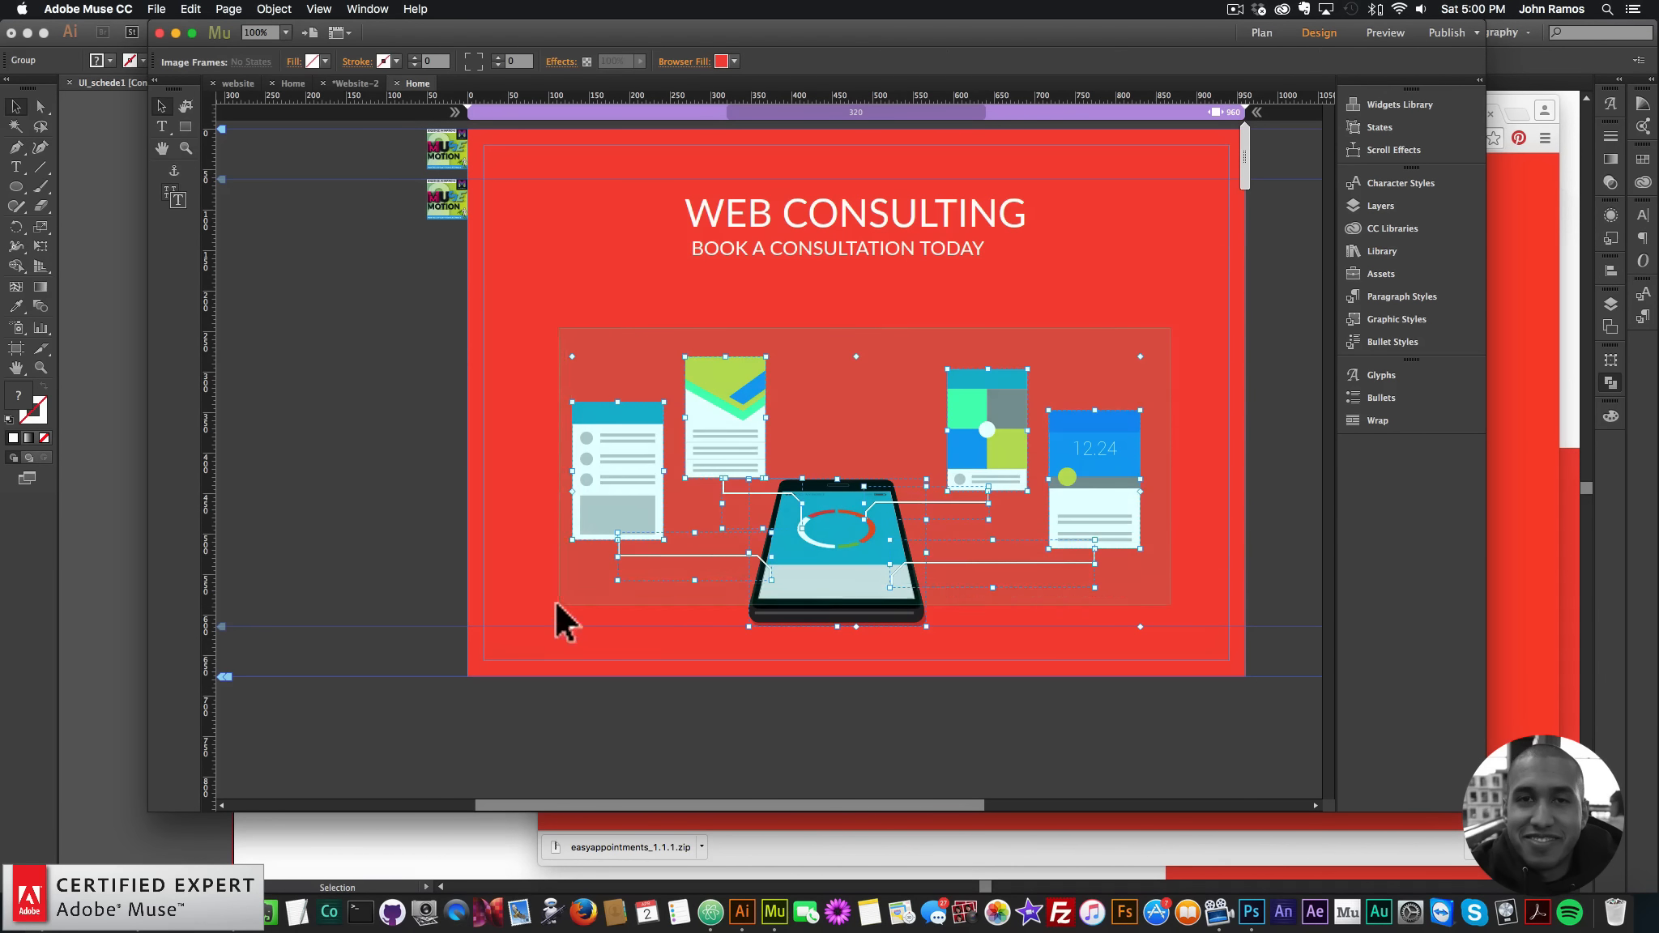
{"action": "right_click", "coordinate": [752, 379]}
{"action": "left_click", "coordinate": [832, 584]}
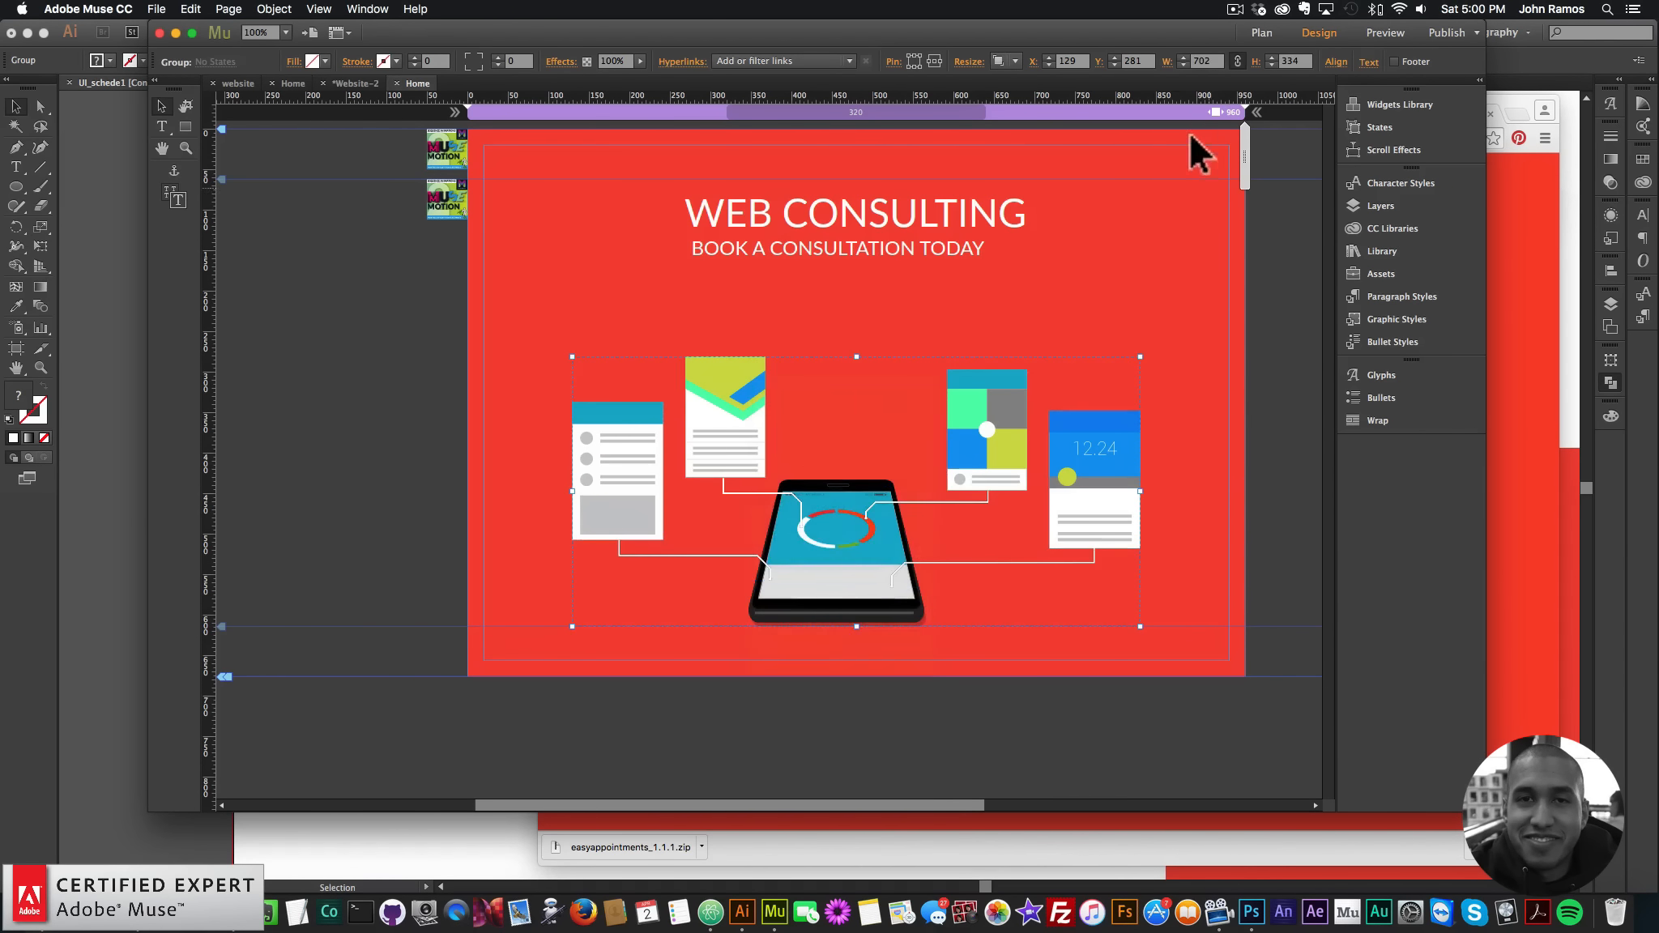
- Try centring the illustration group horizontally with the alignment options, then ungroup it
{"action": "left_click", "coordinate": [1339, 62]}
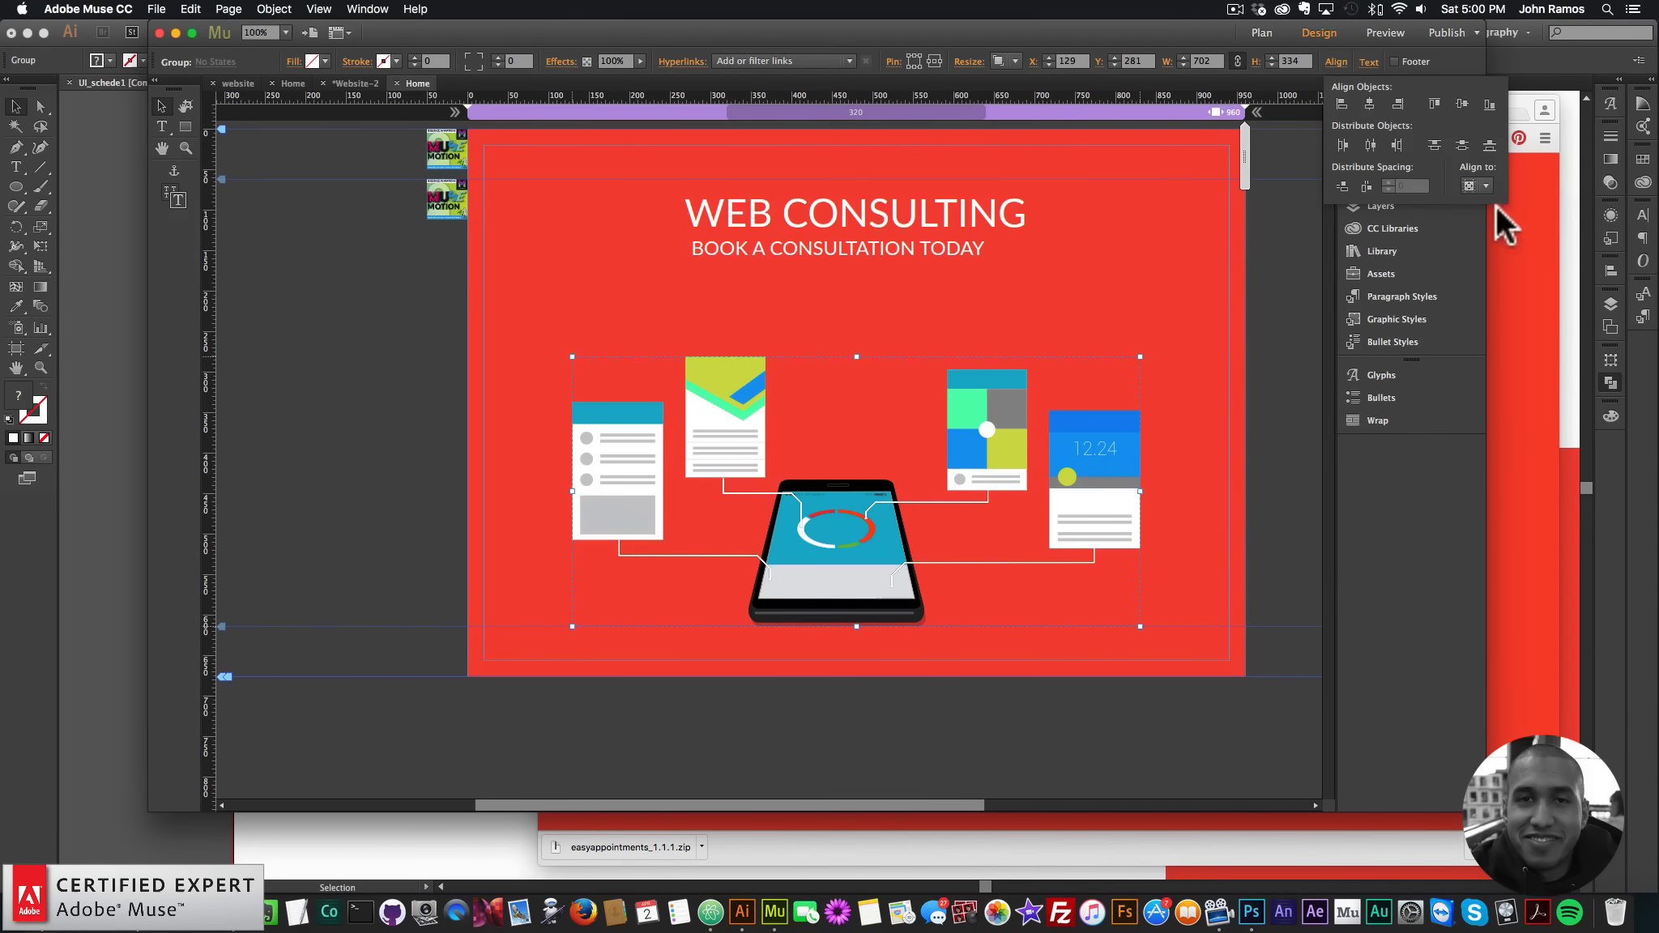
{"action": "left_click", "coordinate": [1472, 185]}
{"action": "left_click", "coordinate": [1483, 204]}
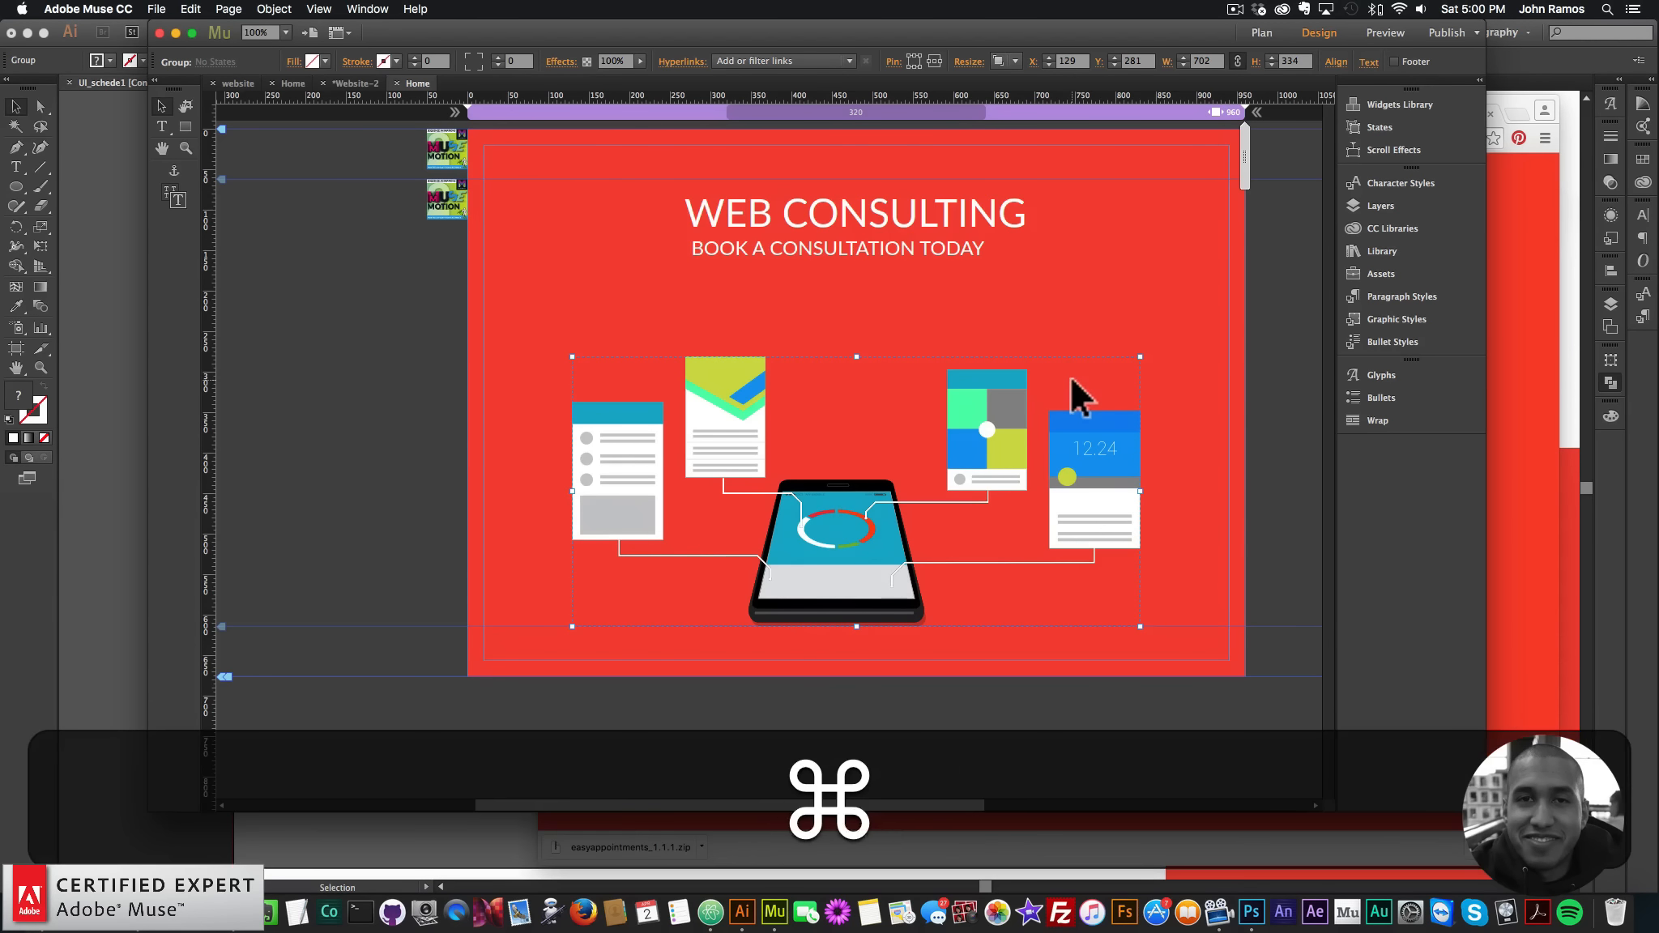
{"action": "key", "text": "super+z"}
{"action": "left_click", "coordinate": [1339, 61]}
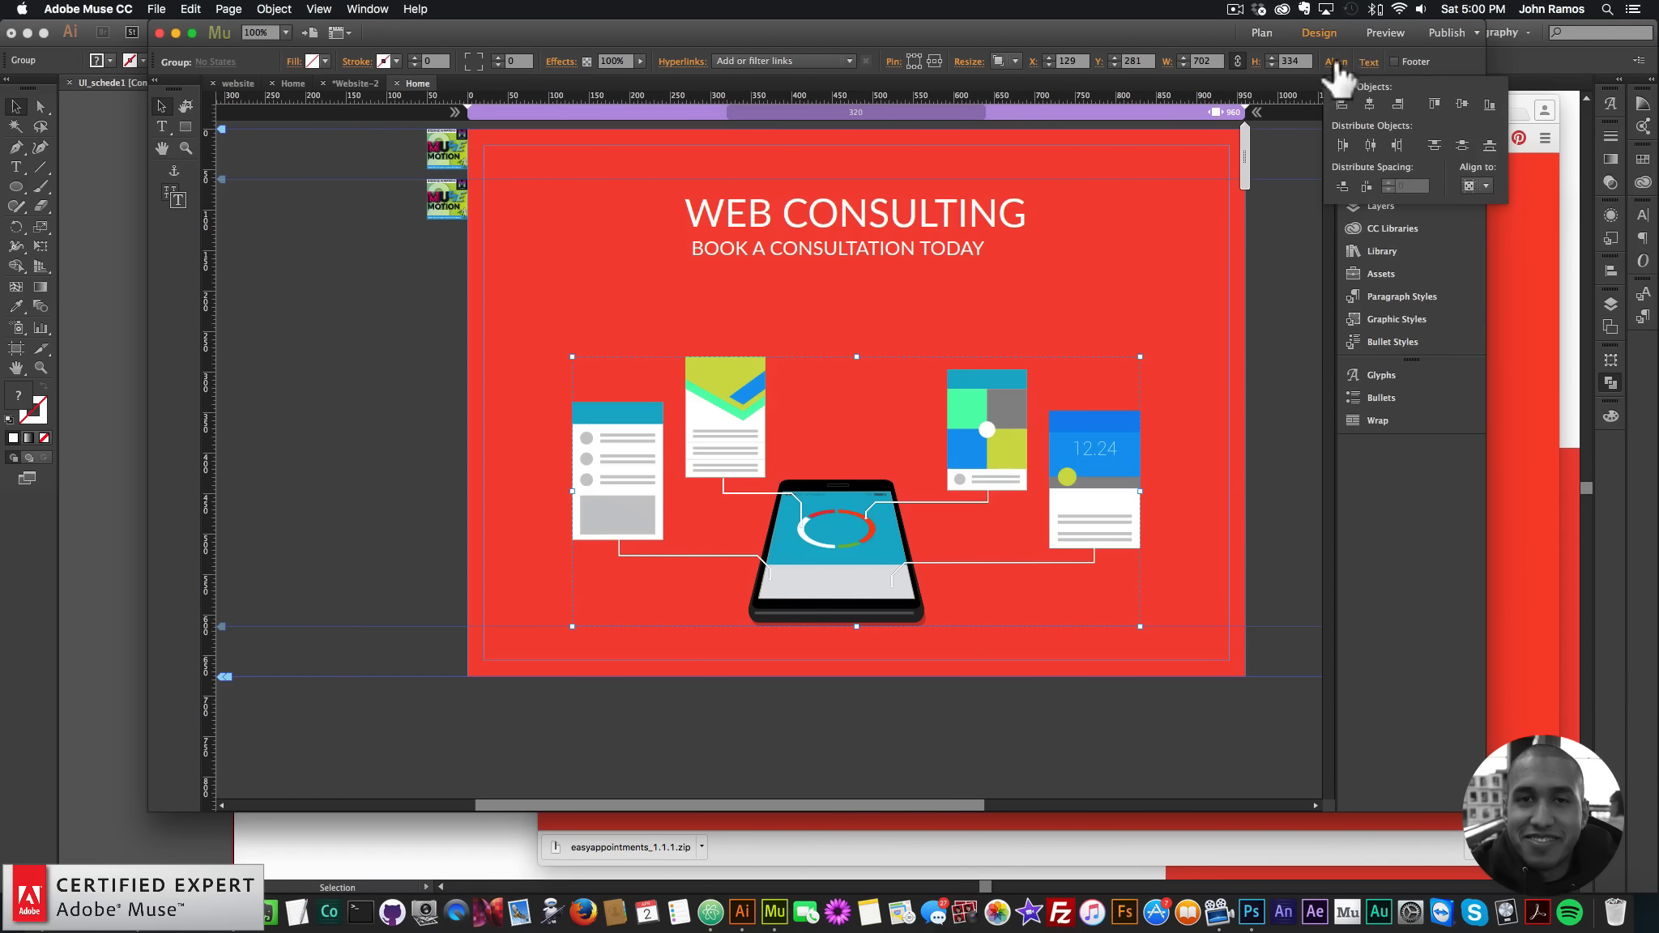
{"action": "left_click", "coordinate": [1371, 105]}
{"action": "right_click", "coordinate": [990, 393]}
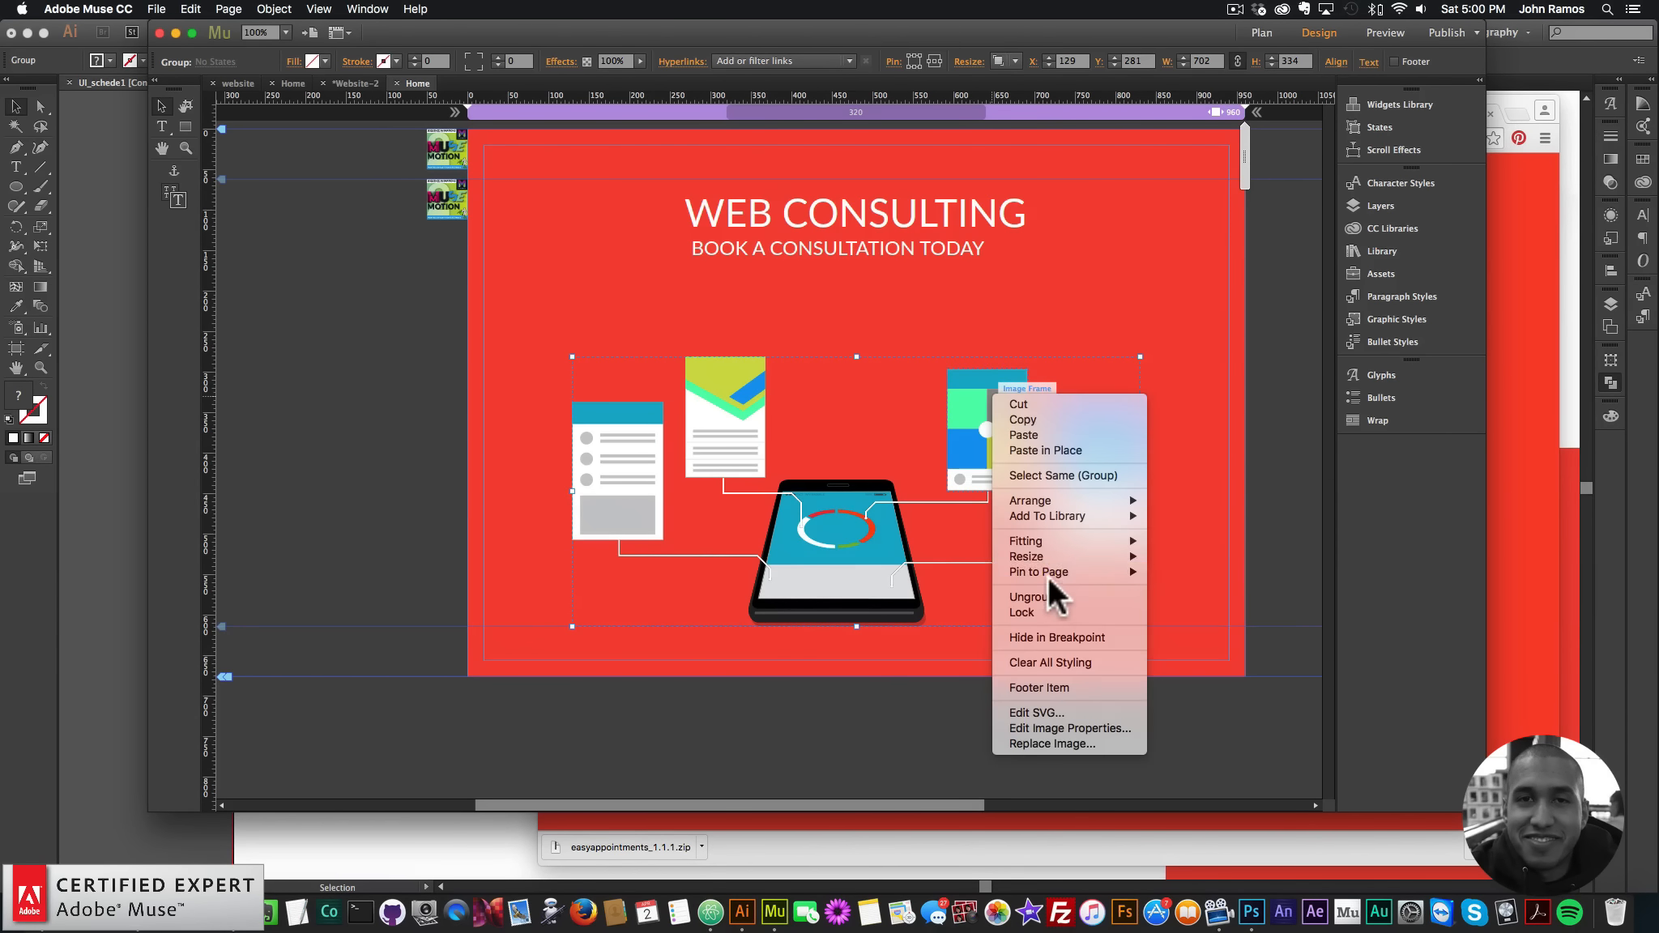
{"action": "left_click", "coordinate": [1054, 592]}
- Move the illustration up about 72 px, then back down about 22 px, near the headings
{"action": "left_click", "coordinate": [1179, 356]}
{"action": "left_click_drag", "start_coordinate": [1179, 357], "coordinate": [493, 667]}
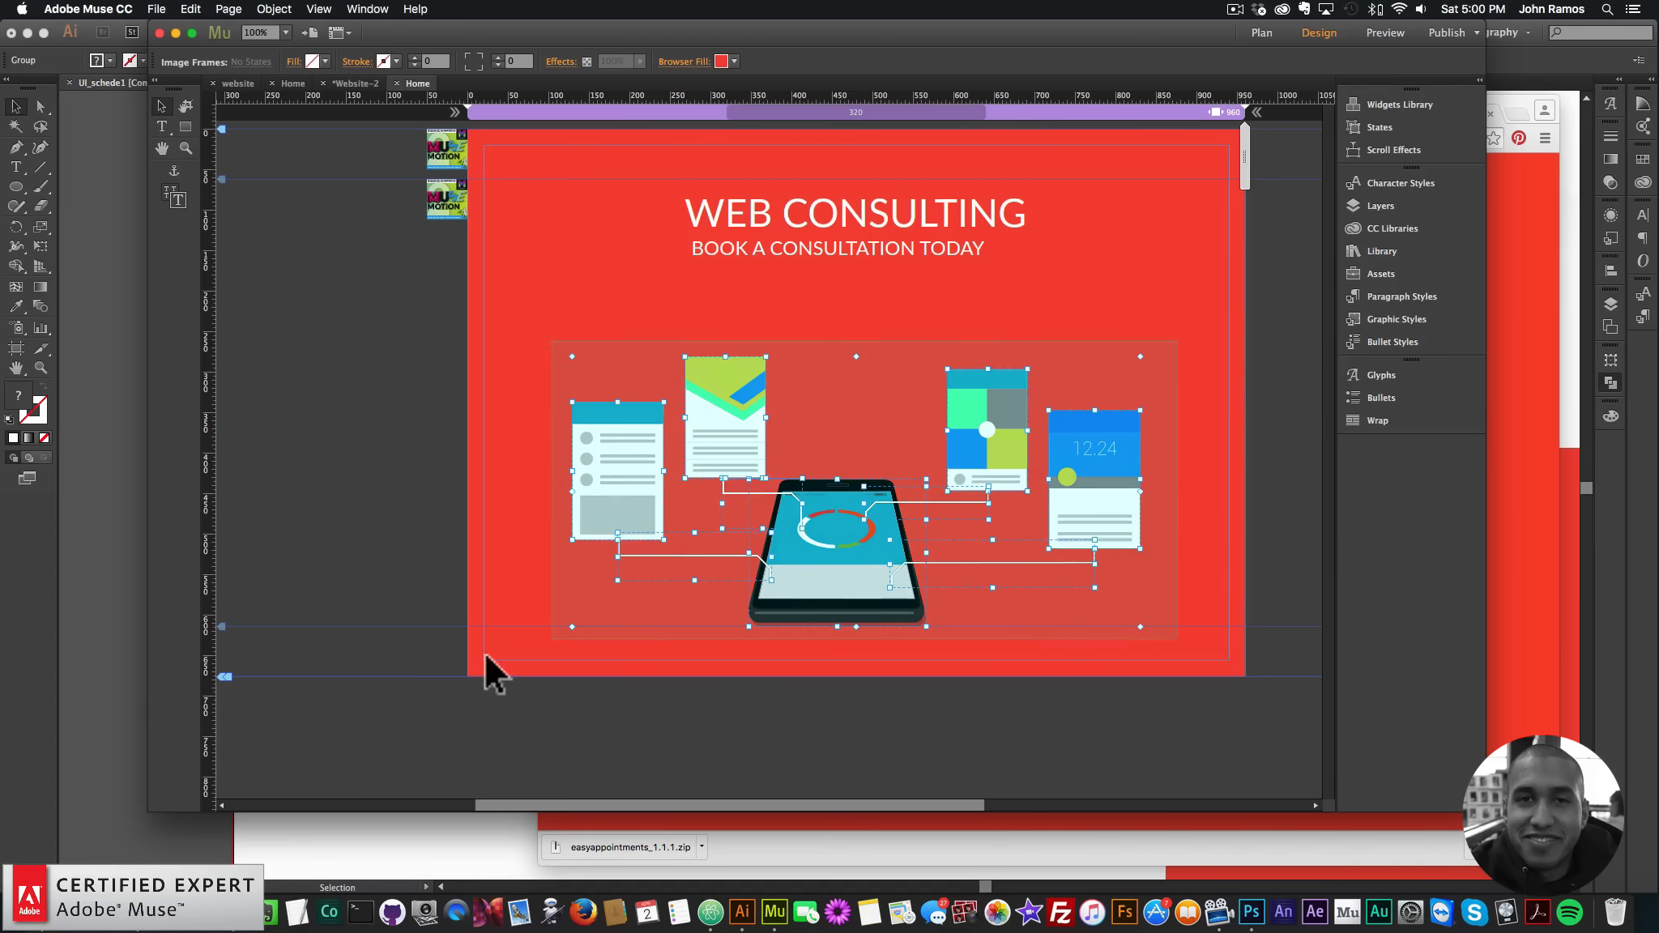
{"action": "left_click_drag", "start_coordinate": [829, 537], "coordinate": [826, 510]}
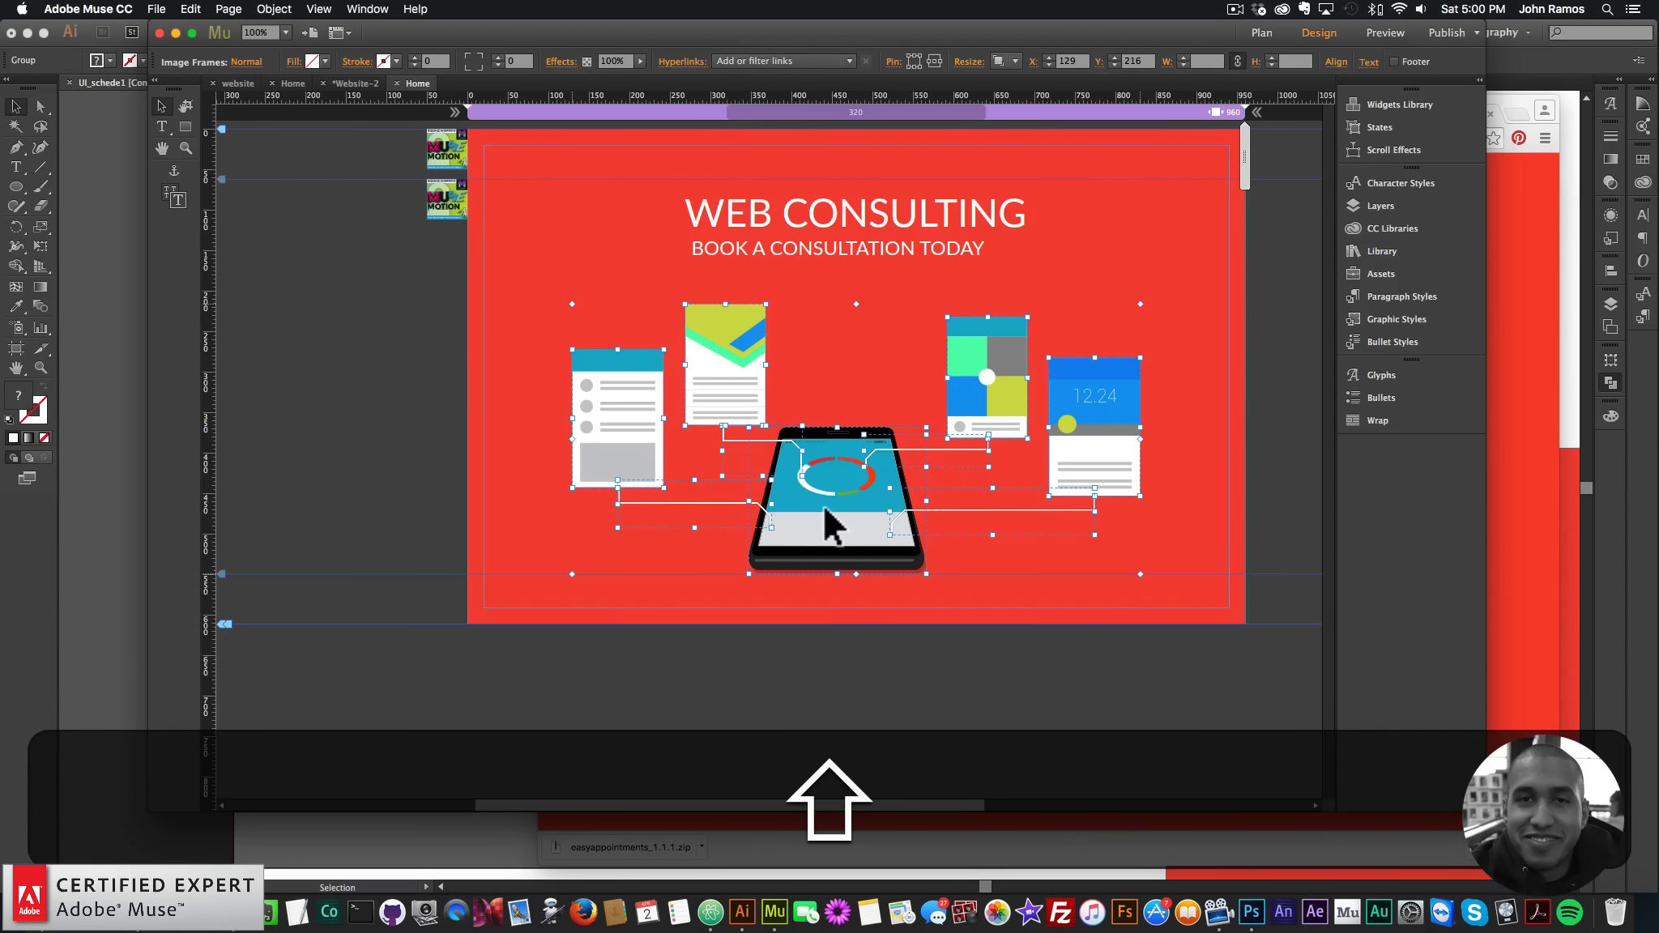
{"action": "left_click", "coordinate": [1168, 258]}
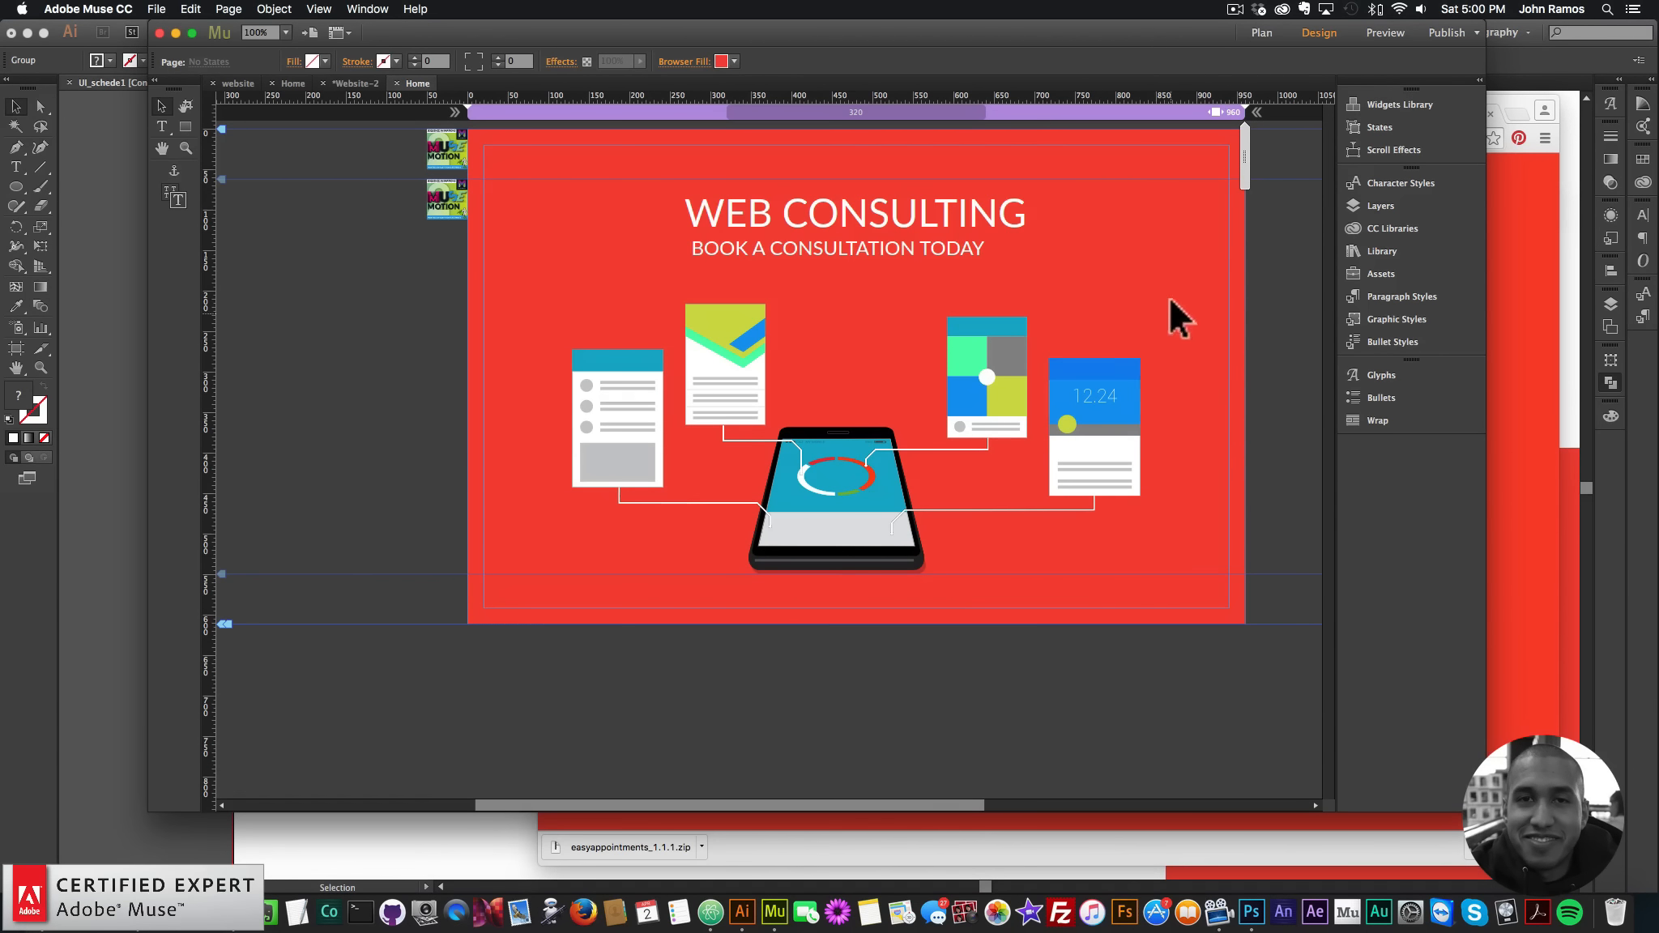
{"action": "left_click_drag", "start_coordinate": [1170, 300], "coordinate": [530, 545]}
{"action": "left_click_drag", "start_coordinate": [854, 489], "coordinate": [854, 509]}
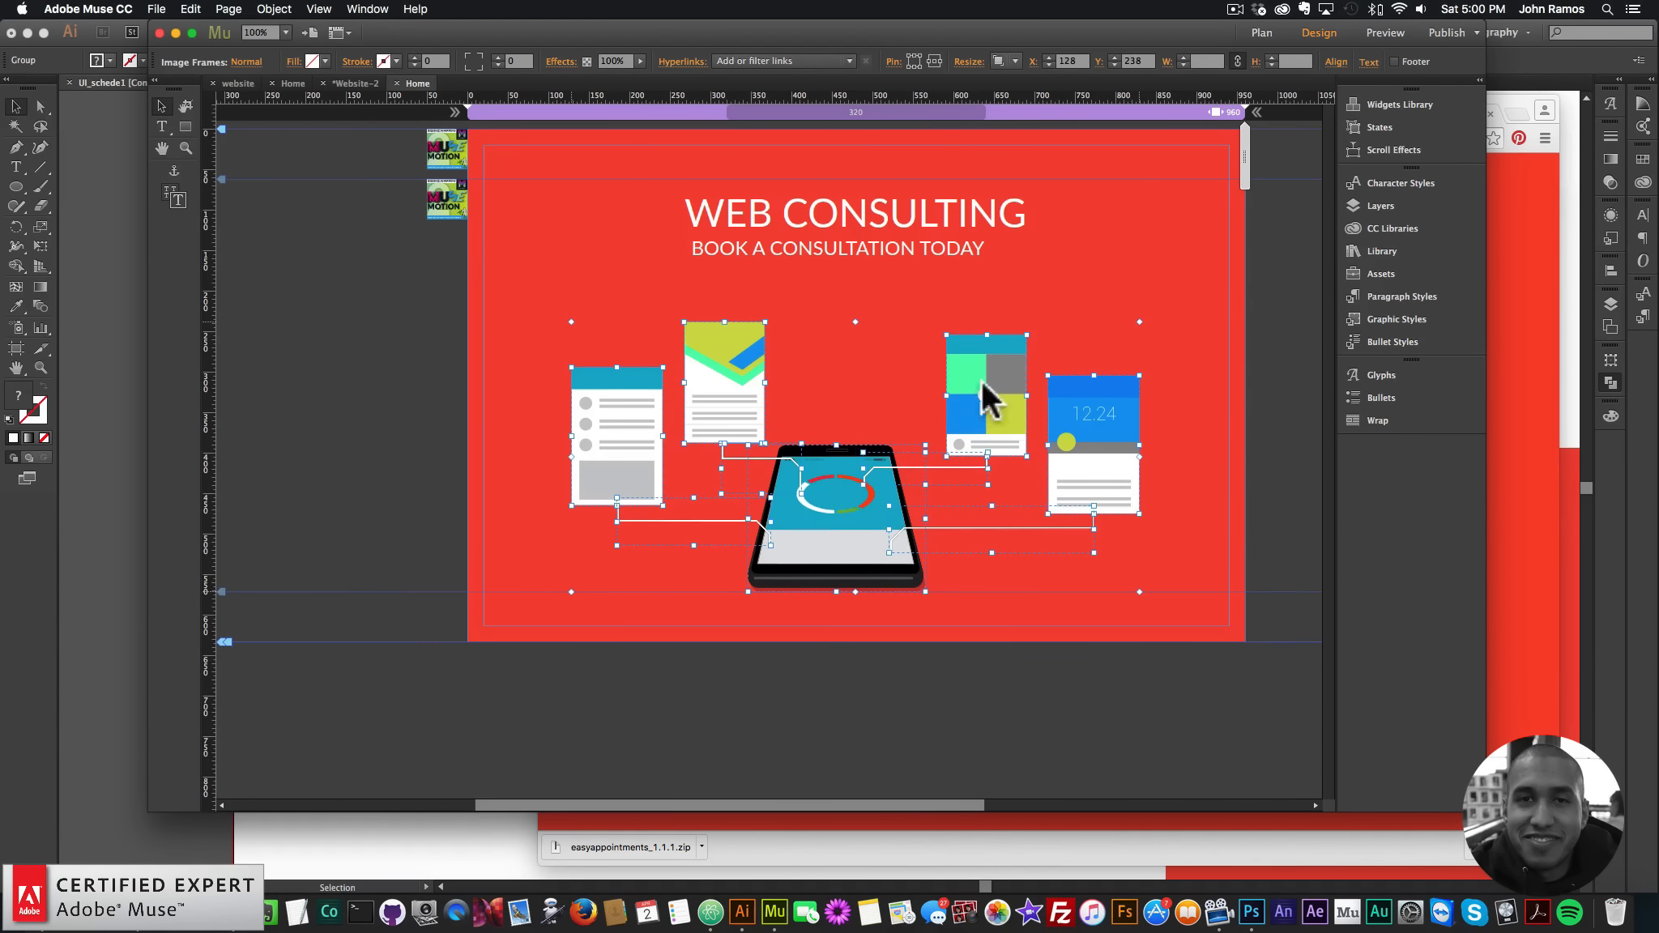
{"action": "left_click", "coordinate": [1093, 272]}
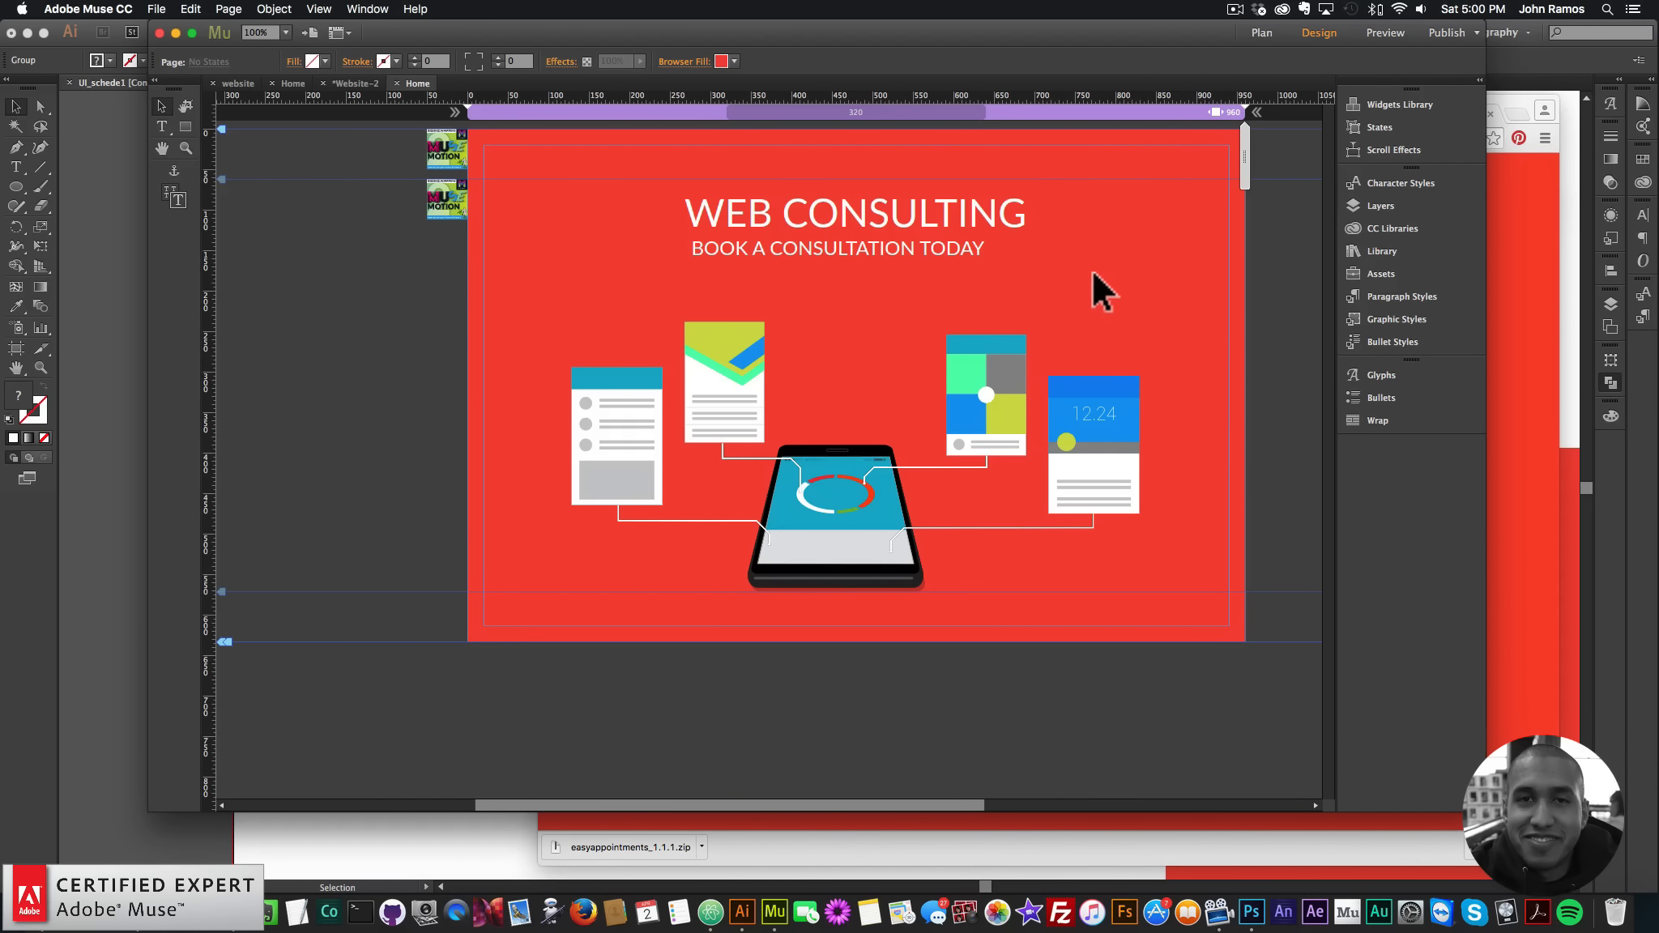
{"action": "left_click", "coordinate": [297, 81]}
- Copy the Elastic Dropdown Menu from the other Home page into the hero's top right
{"action": "left_click", "coordinate": [892, 134]}
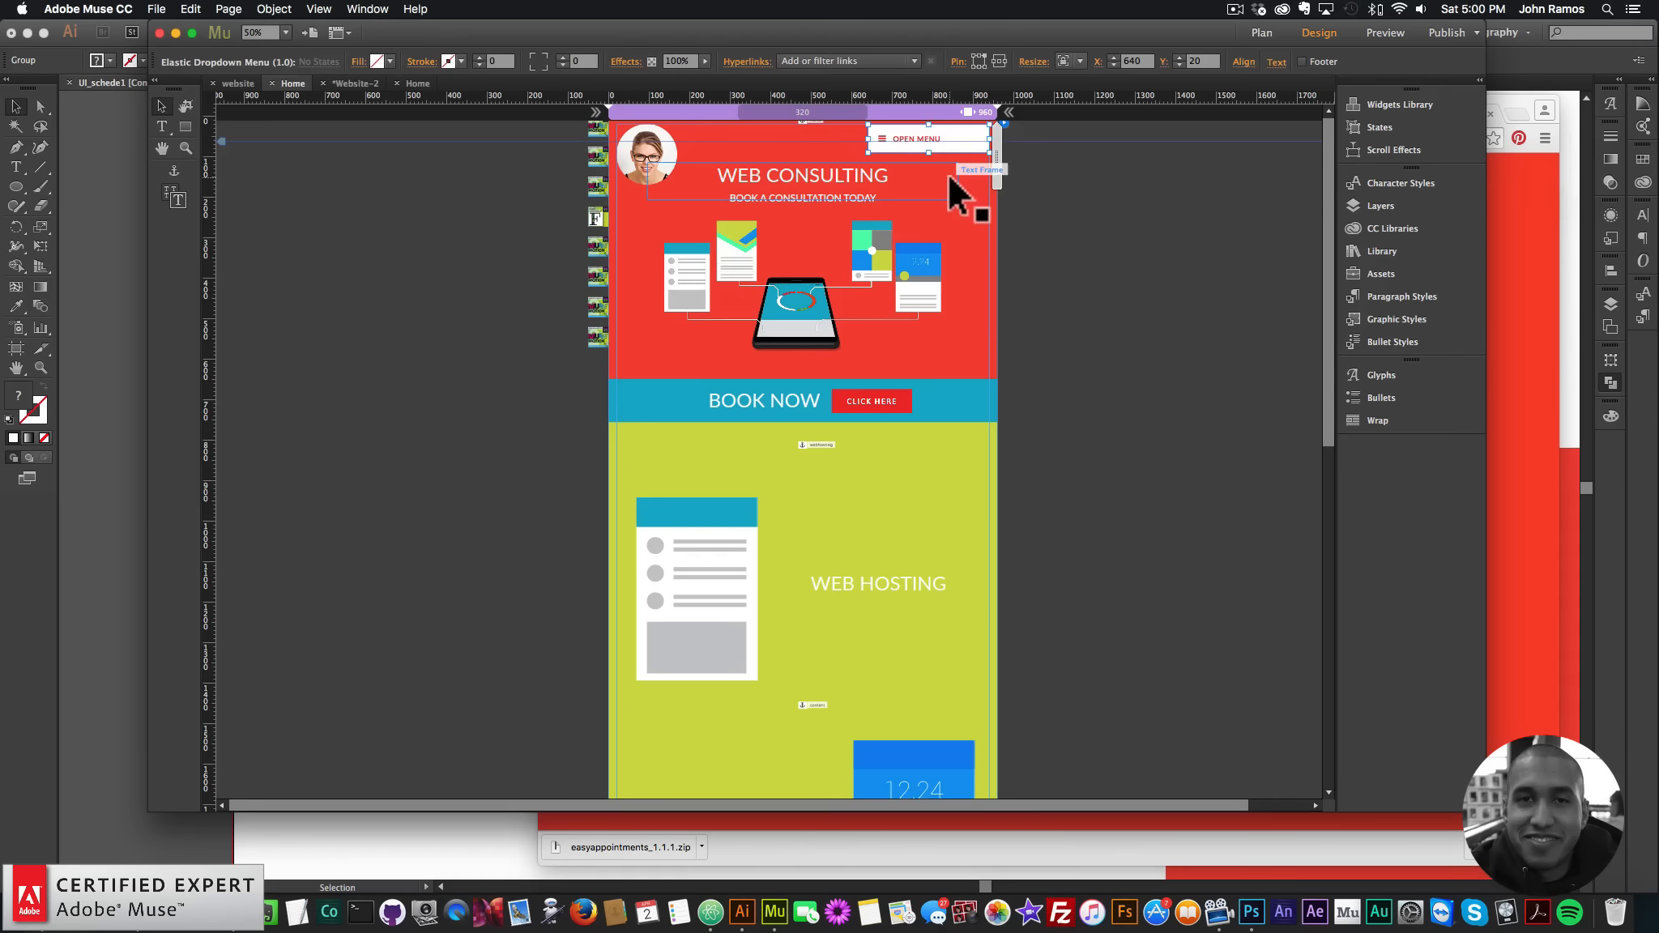
{"action": "key", "text": "super+c"}
{"action": "key", "text": "ctrl+Tab"}
{"action": "key", "text": "super+v"}
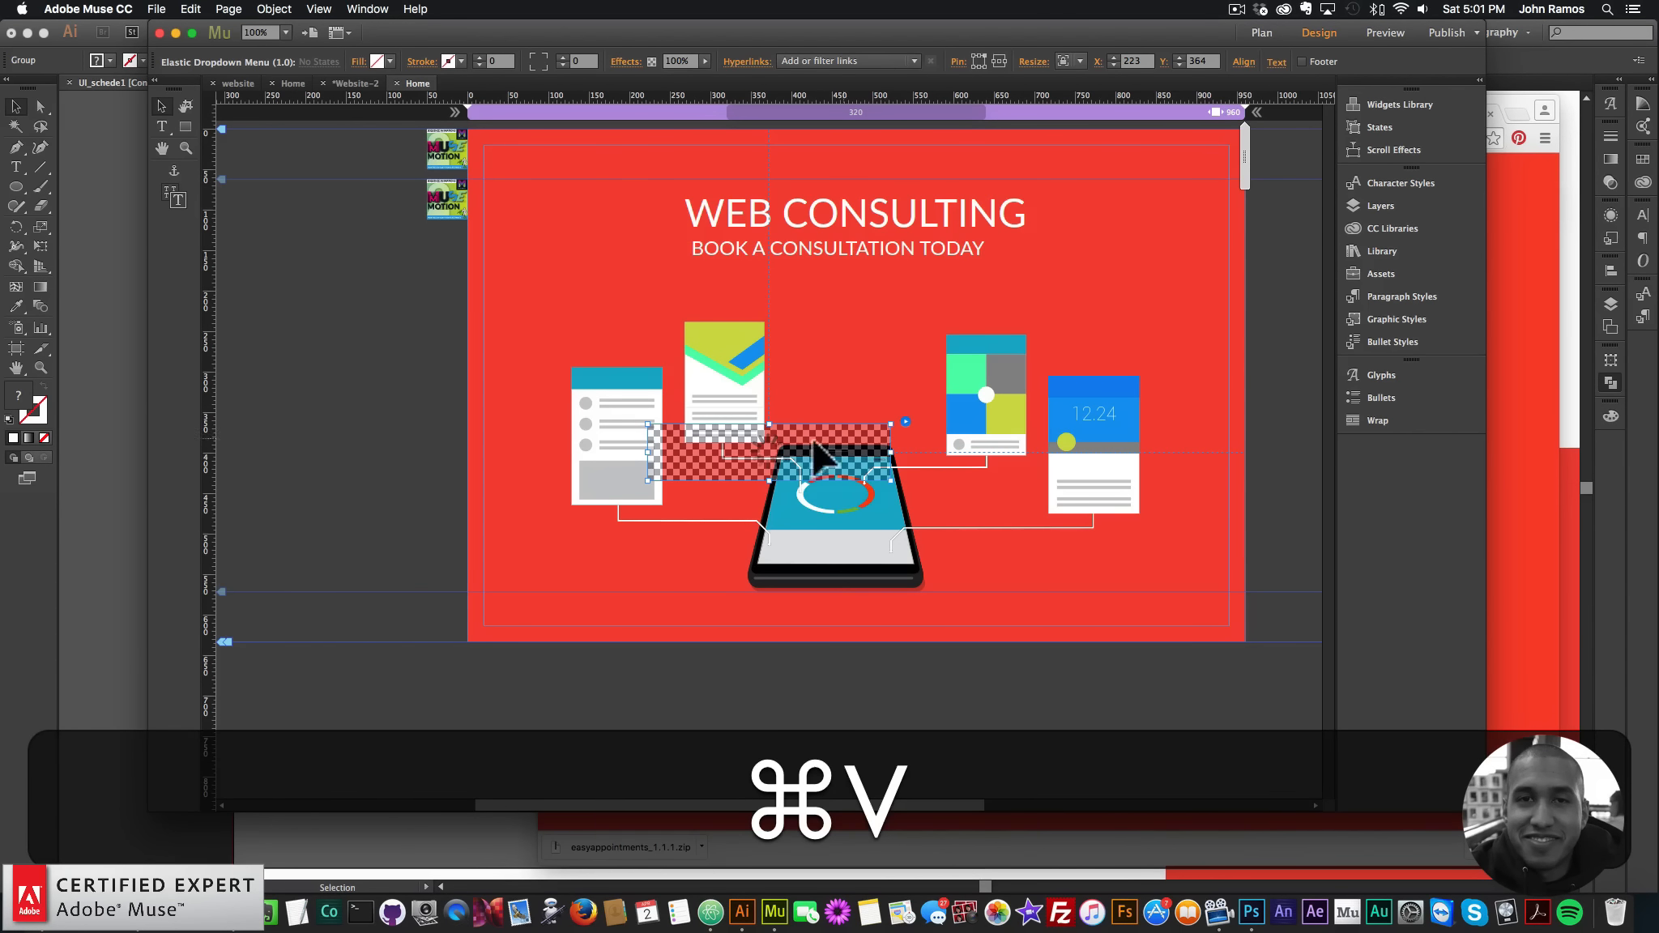
{"action": "left_click_drag", "start_coordinate": [777, 472], "coordinate": [1068, 179]}
- Review the dropdown's link colour and menu item settings, then nudge it further top right
{"action": "left_click", "coordinate": [1187, 148]}
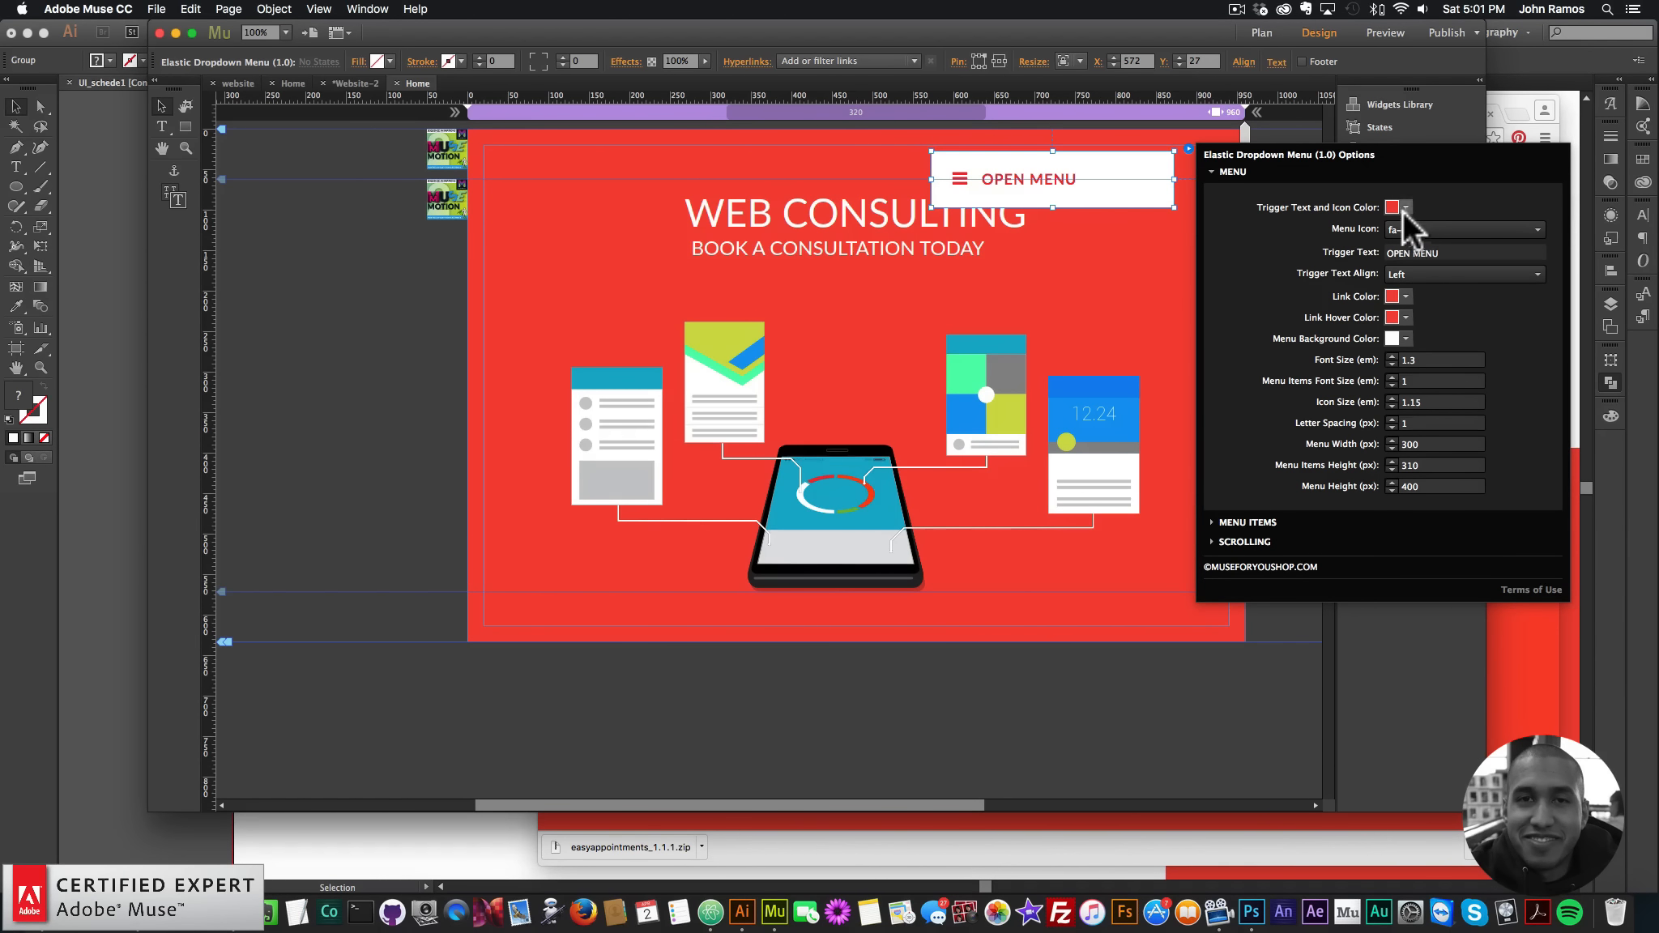
{"action": "left_click", "coordinate": [1405, 297]}
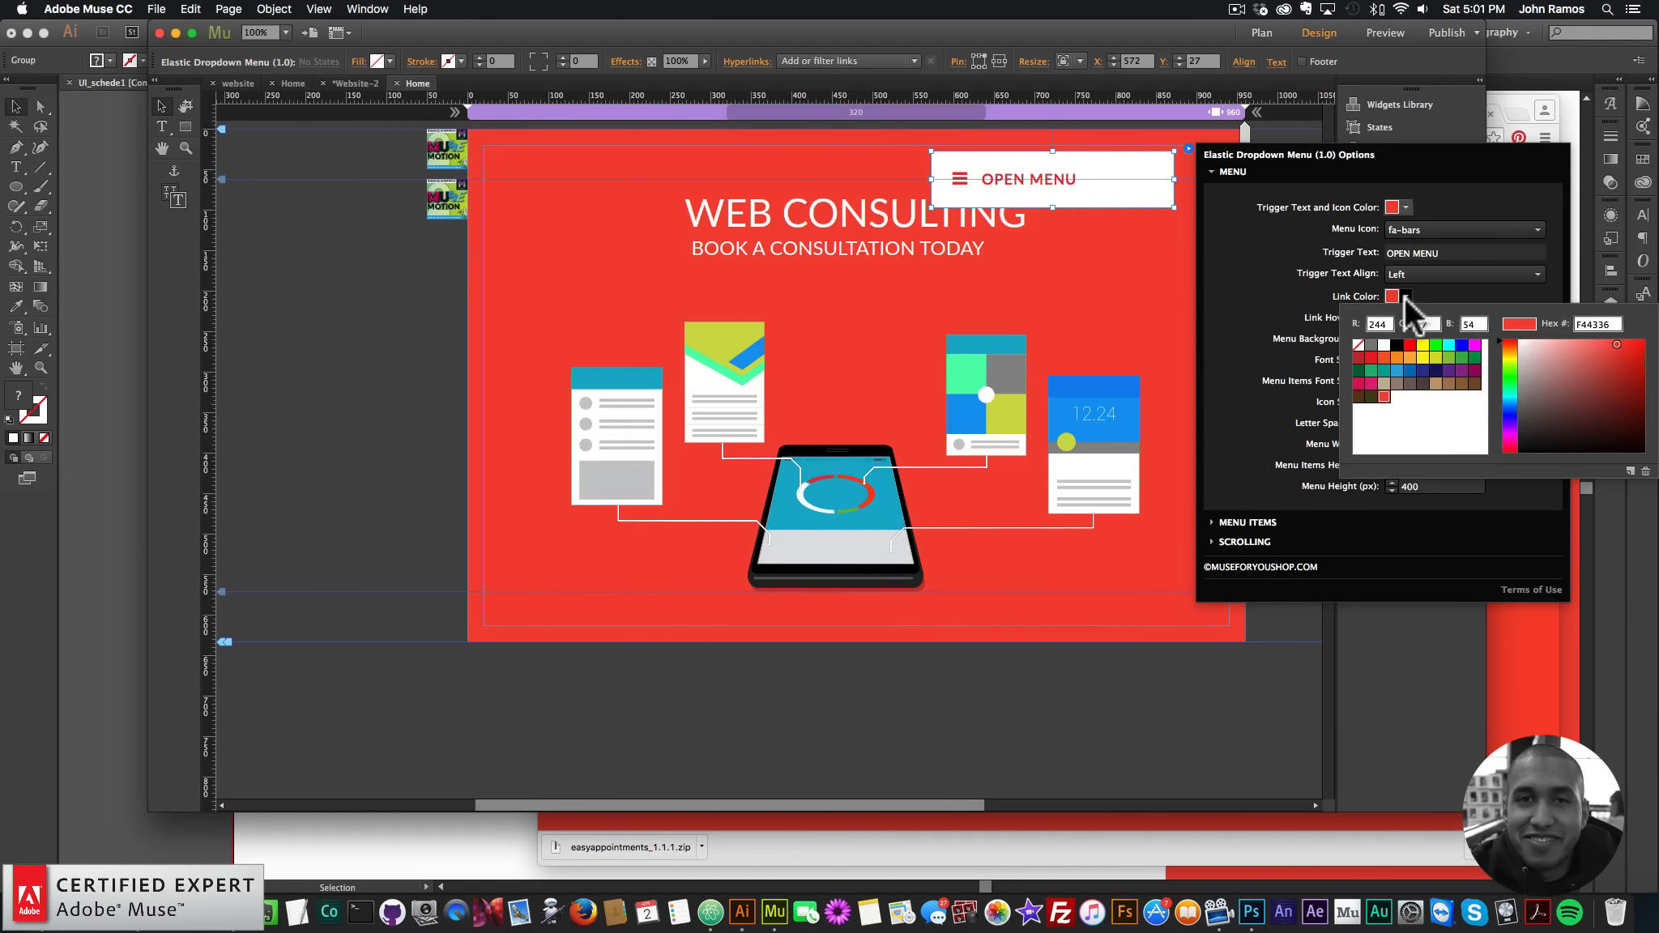
{"action": "left_click", "coordinate": [1264, 275]}
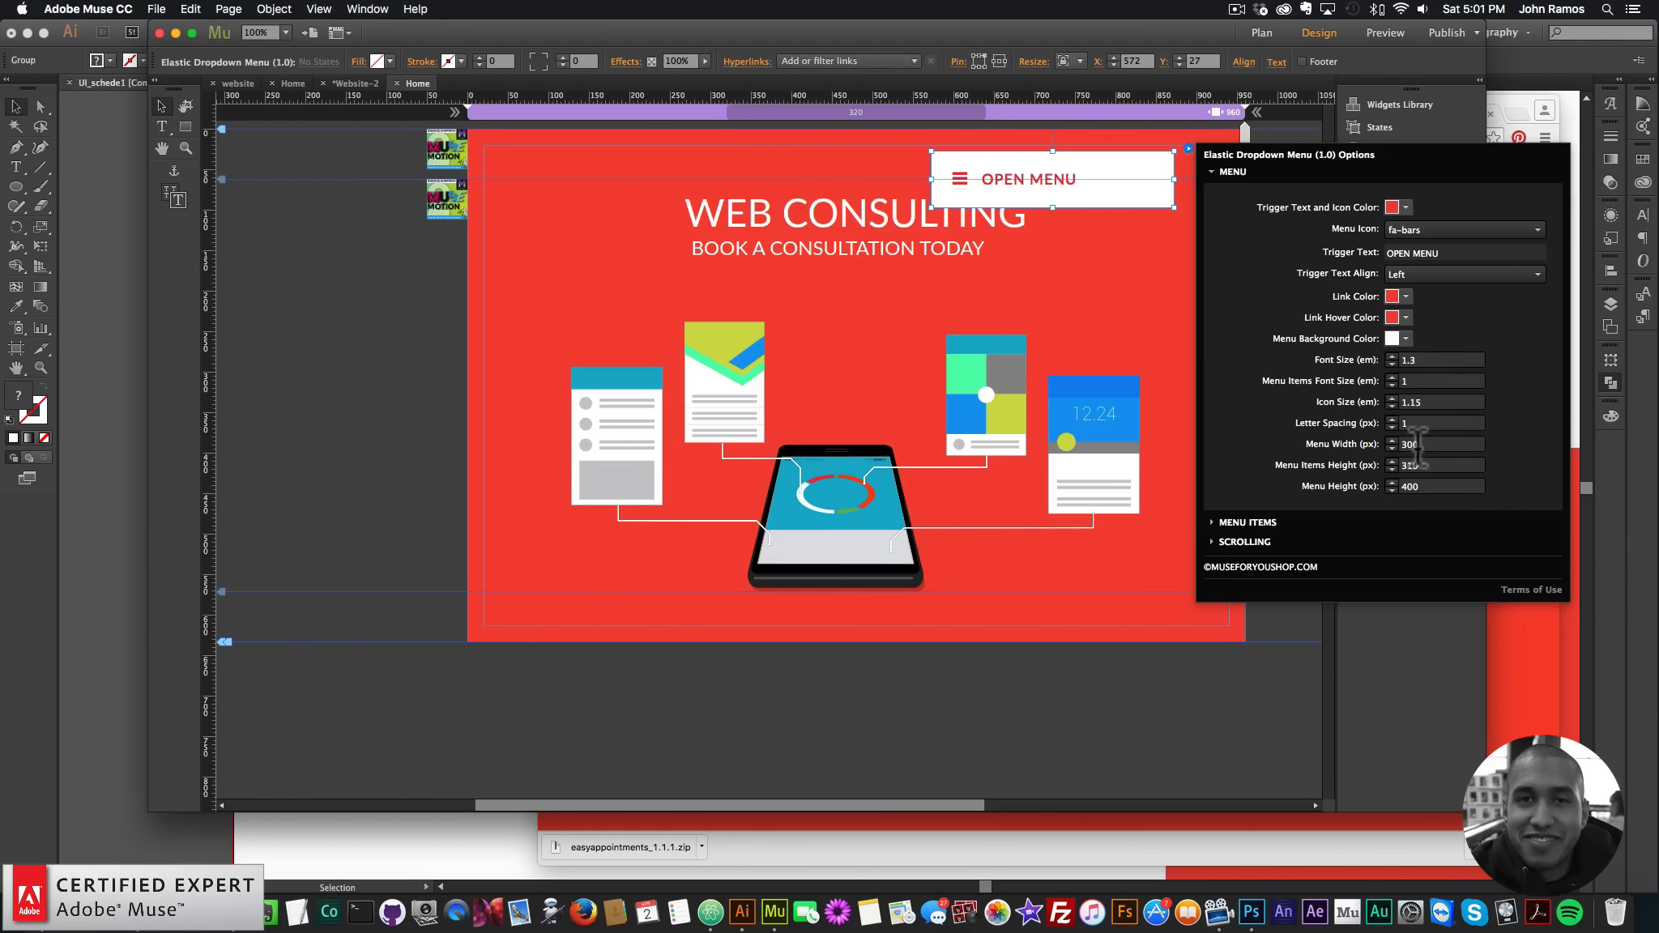
{"action": "left_click", "coordinate": [1262, 522]}
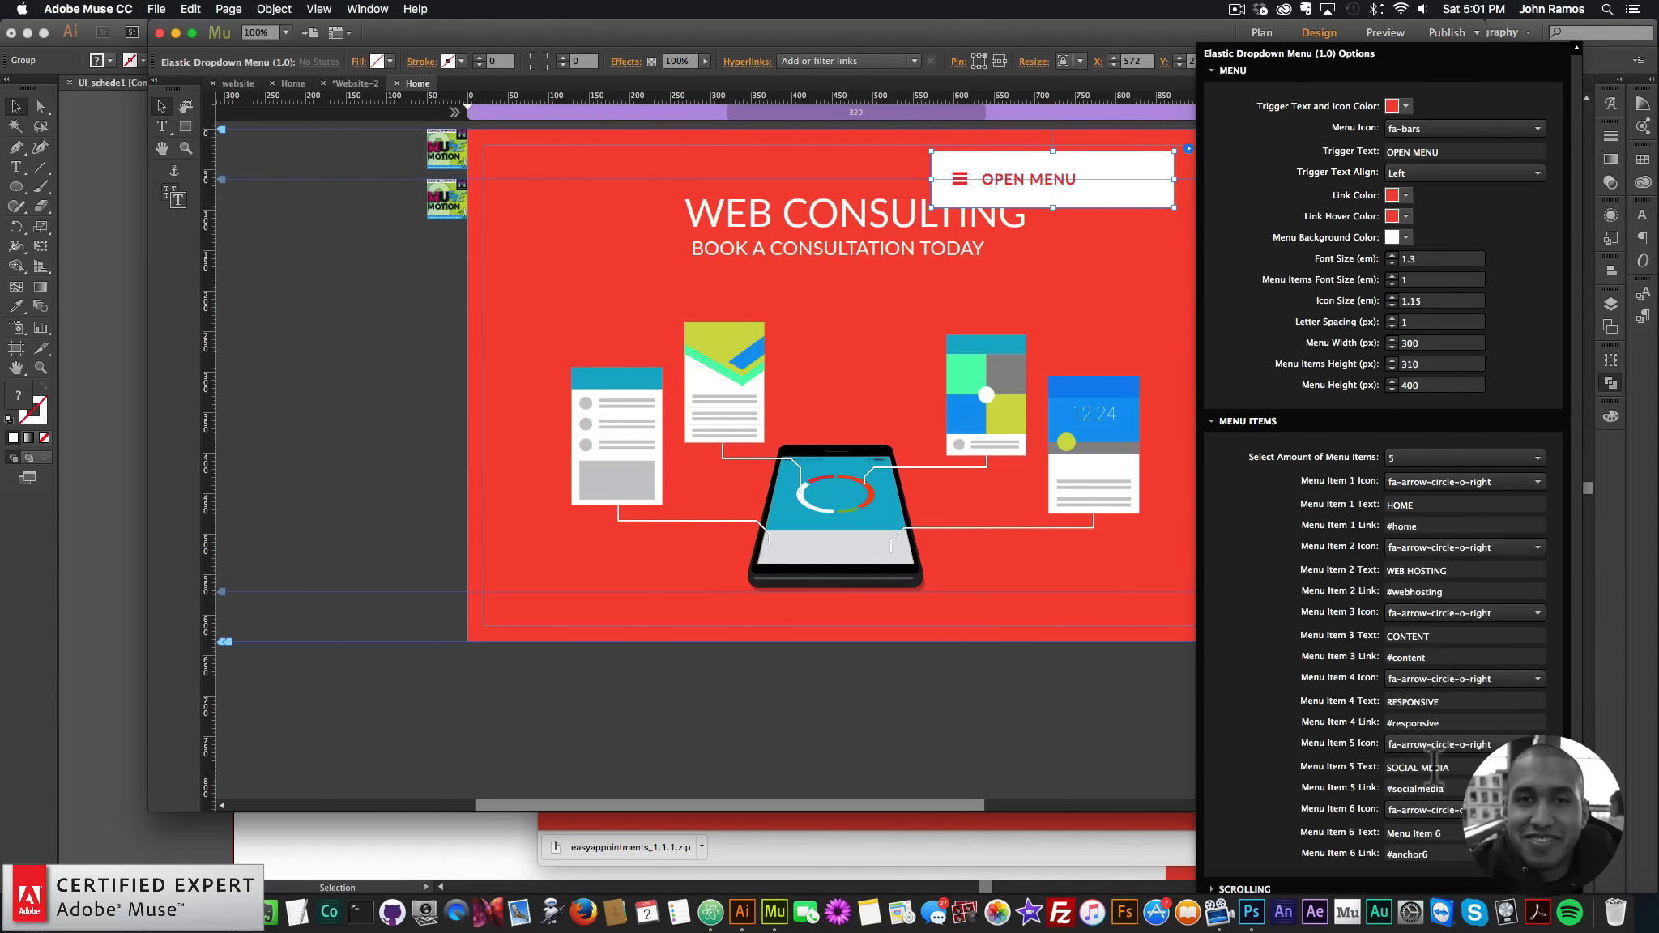
{"action": "left_click", "coordinate": [1289, 420]}
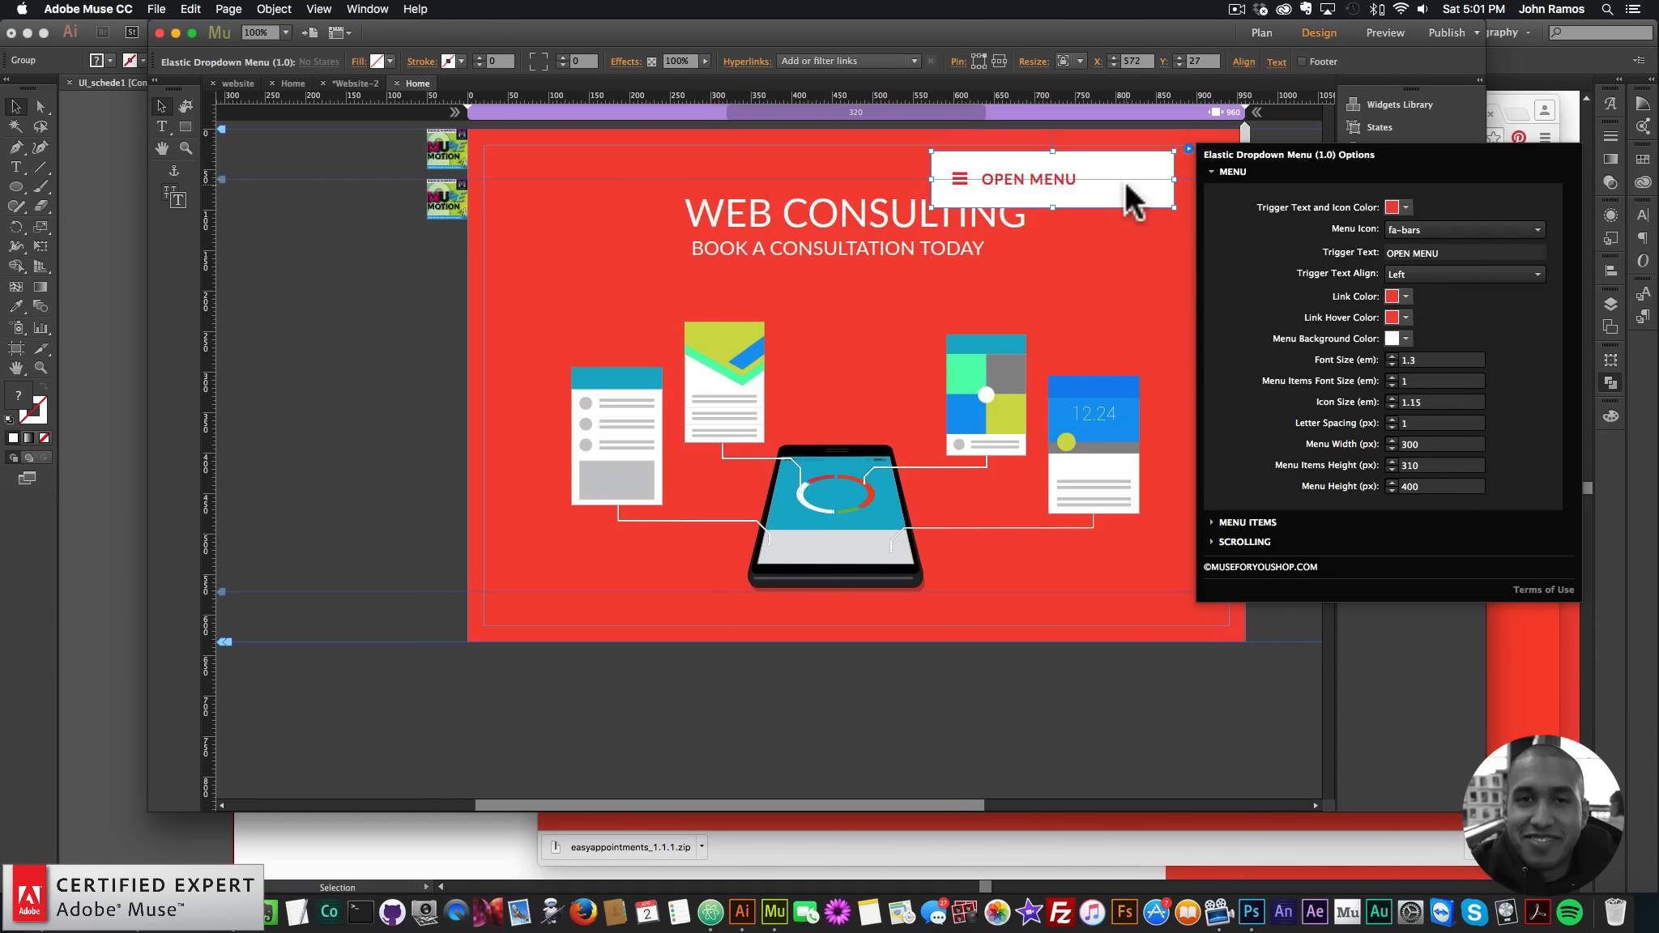
{"action": "left_click_drag", "start_coordinate": [1068, 171], "coordinate": [1147, 166]}
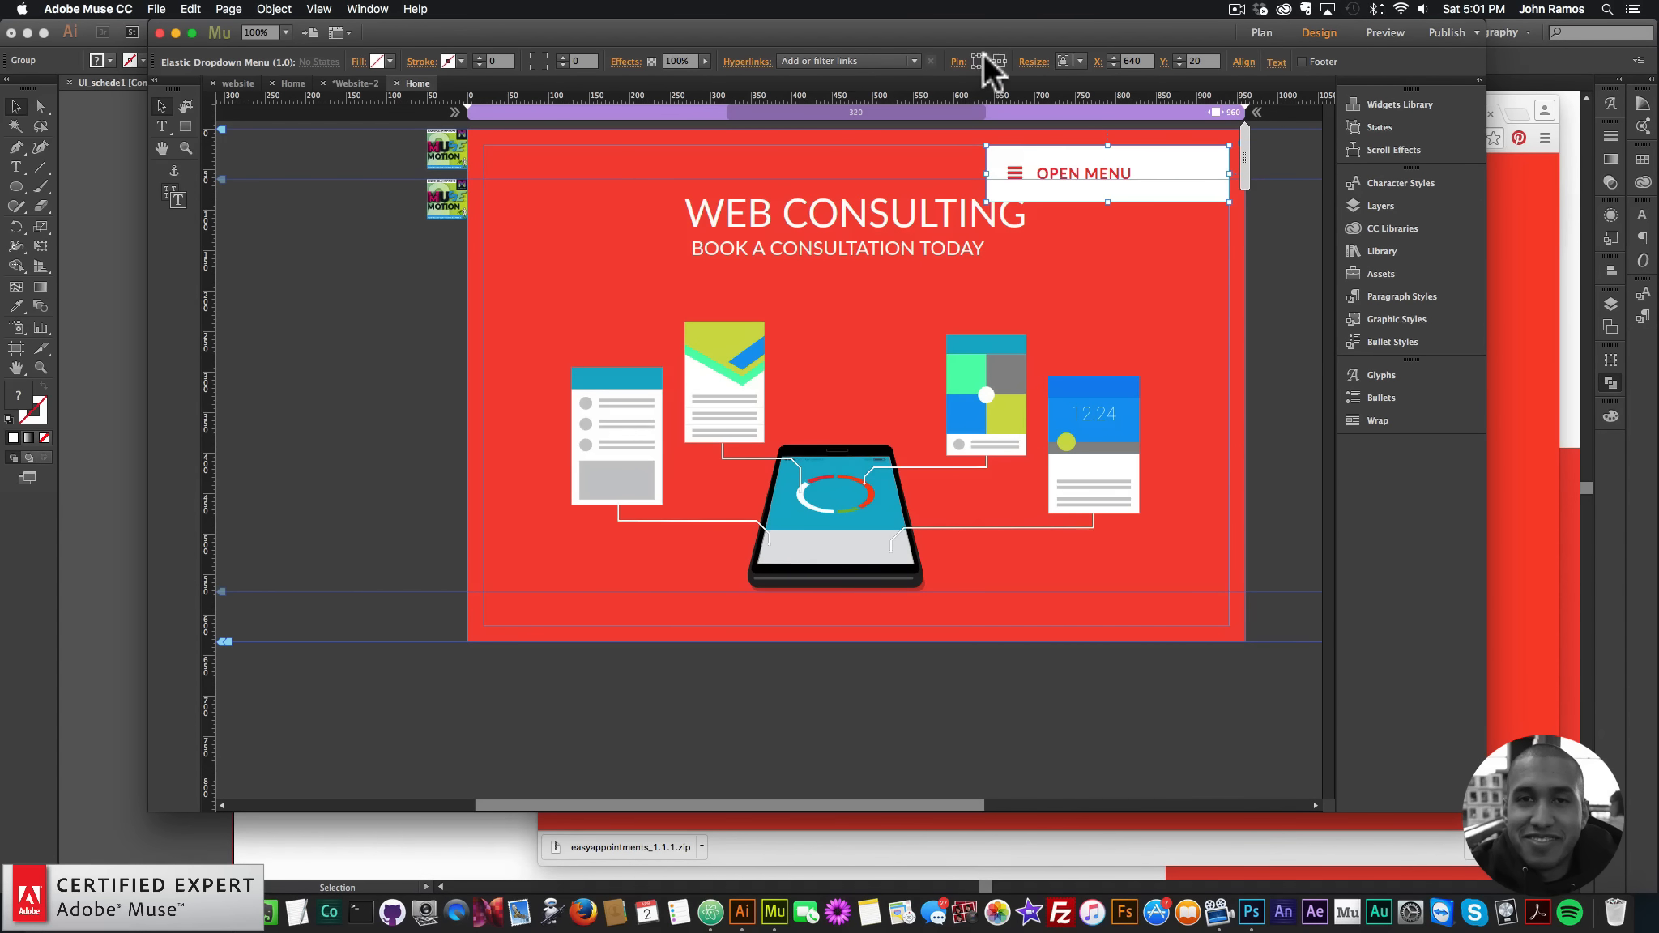
- Shift the headings and illustration down about 32 px, then another 18 px
{"action": "left_click", "coordinate": [990, 230]}
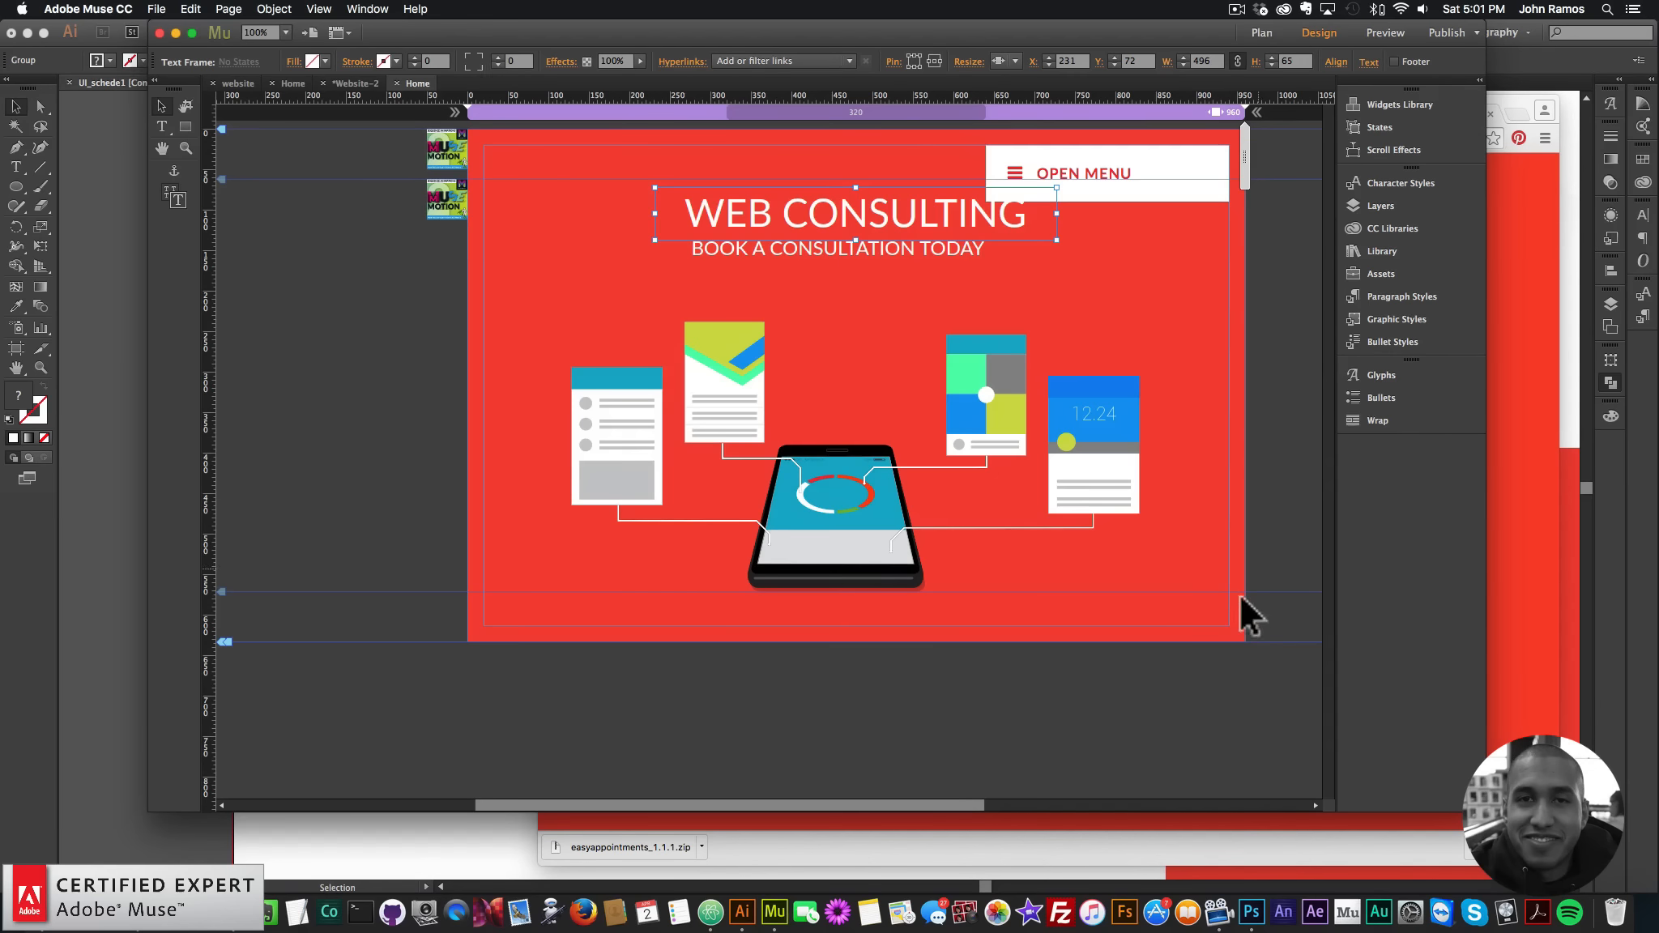
{"action": "left_click_drag", "start_coordinate": [1167, 616], "coordinate": [556, 235]}
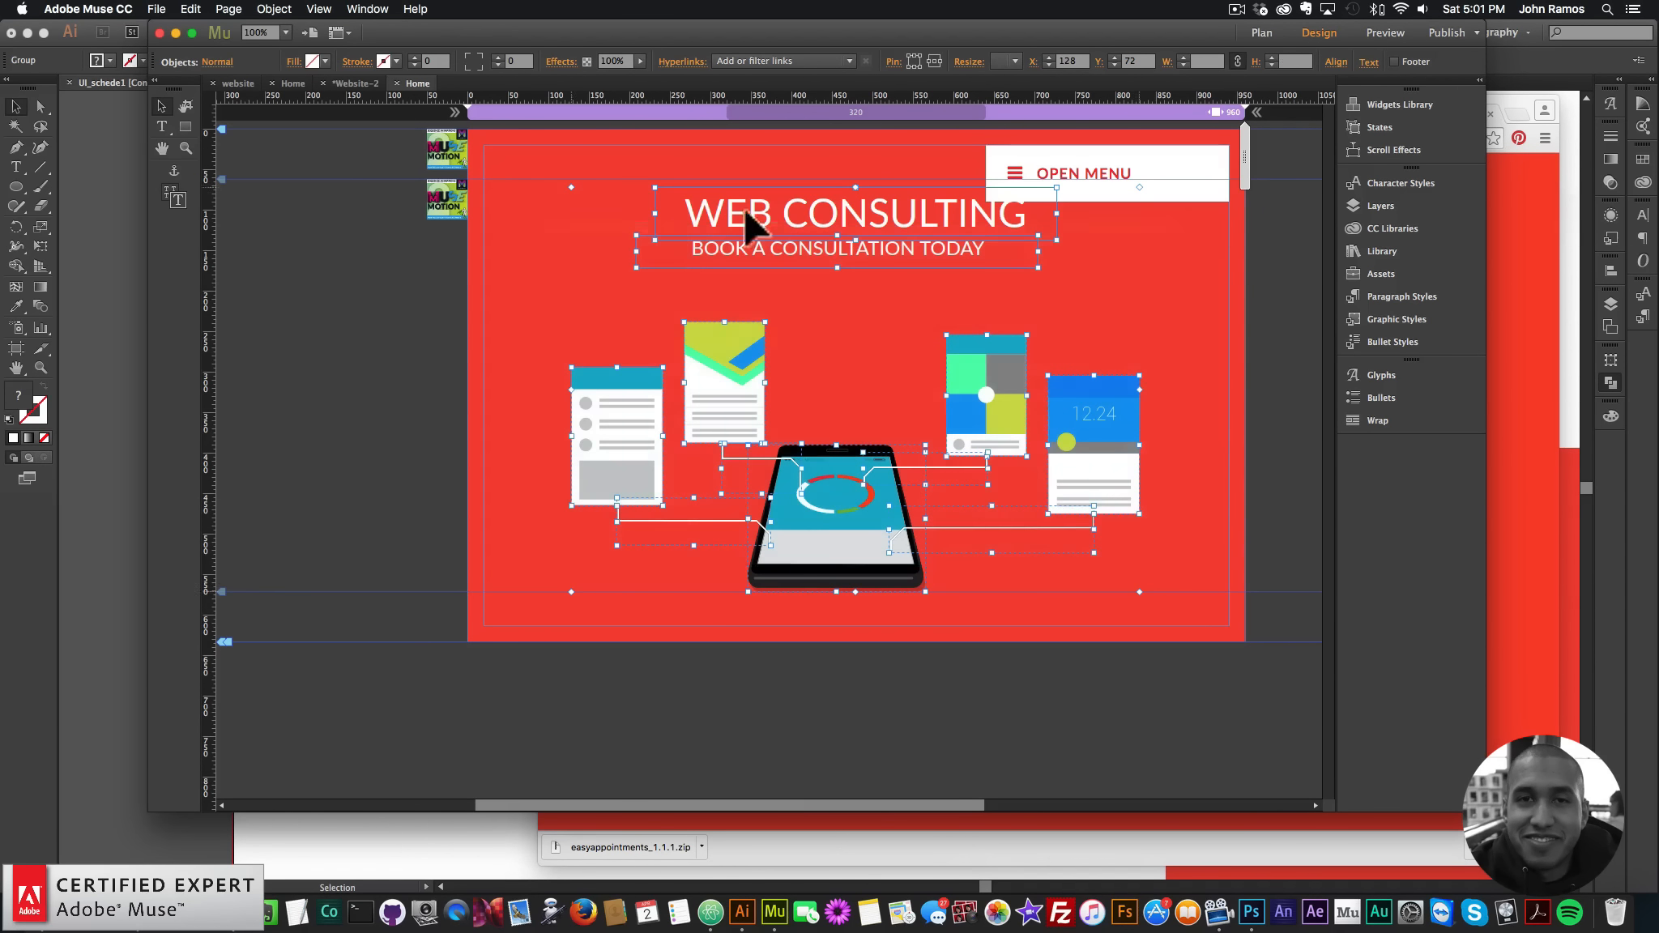
{"action": "left_click_drag", "start_coordinate": [755, 212], "coordinate": [755, 238]}
{"action": "left_click", "coordinate": [1213, 399]}
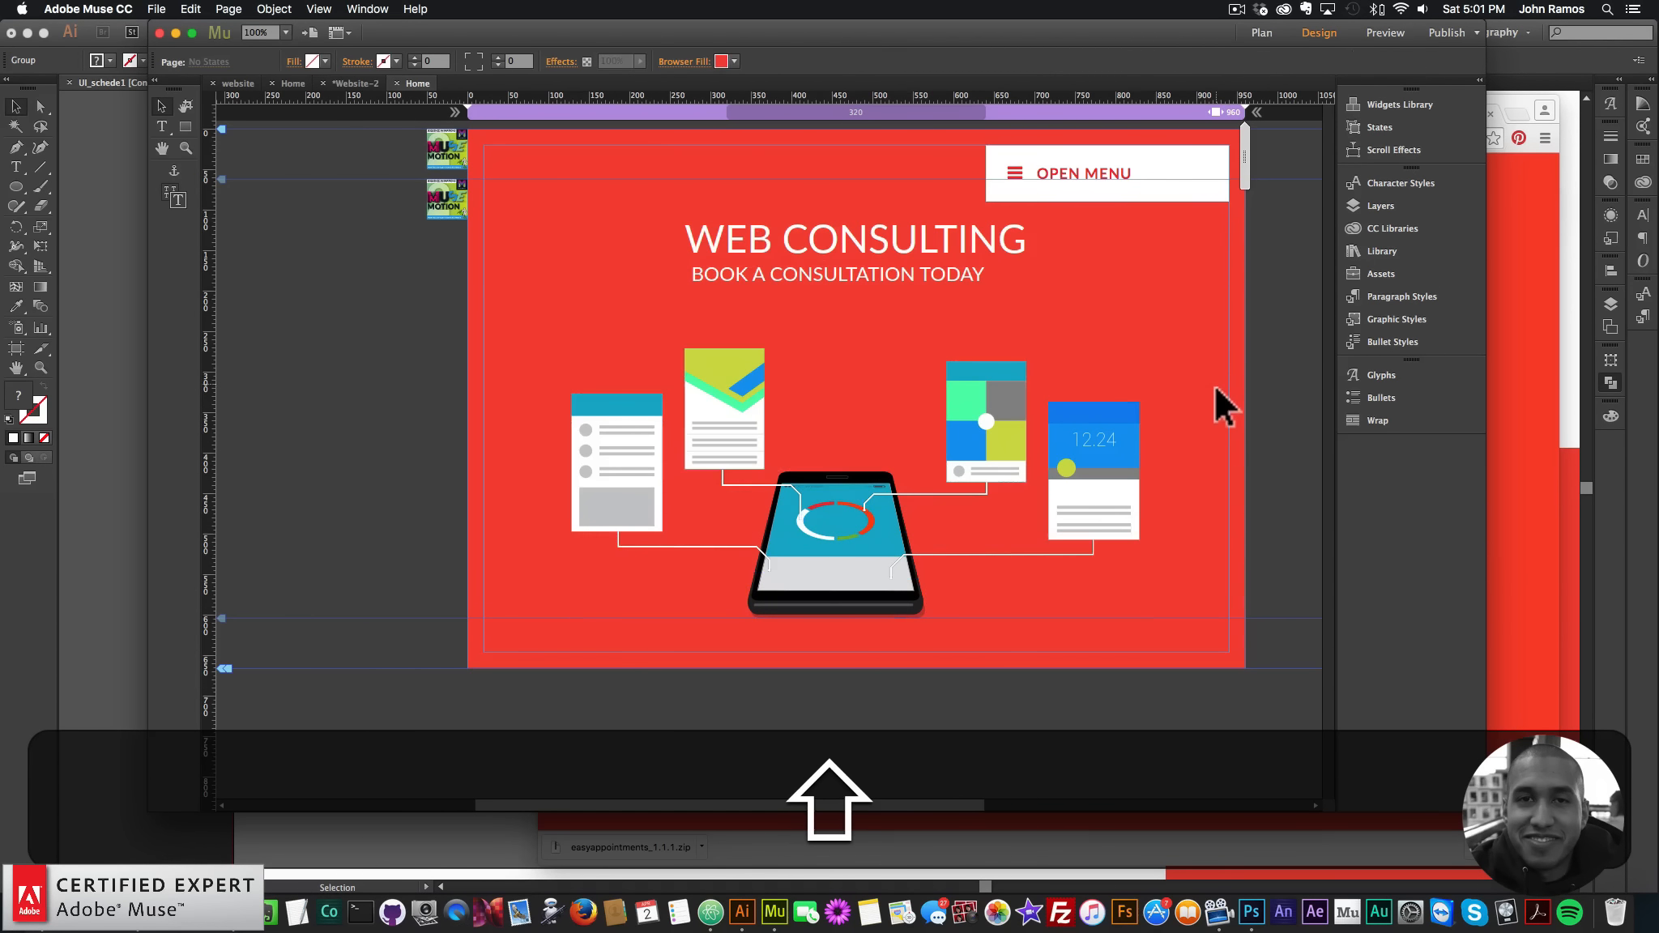
{"action": "left_click", "coordinate": [960, 283]}
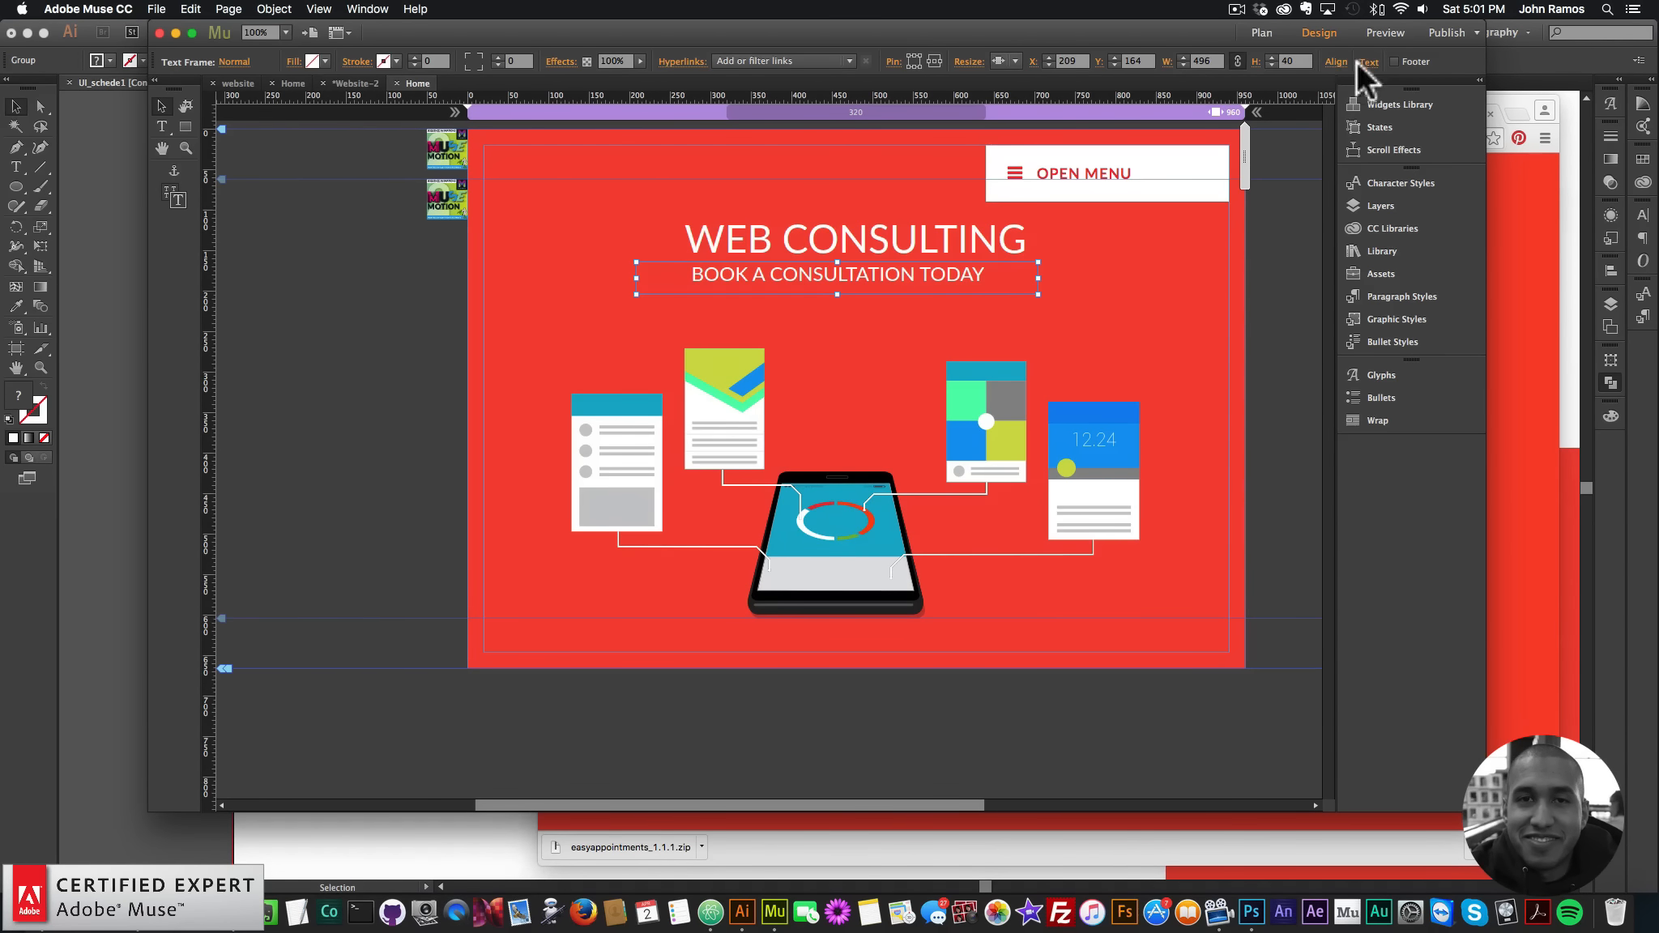
{"action": "left_click_drag", "start_coordinate": [1167, 611], "coordinate": [563, 240]}
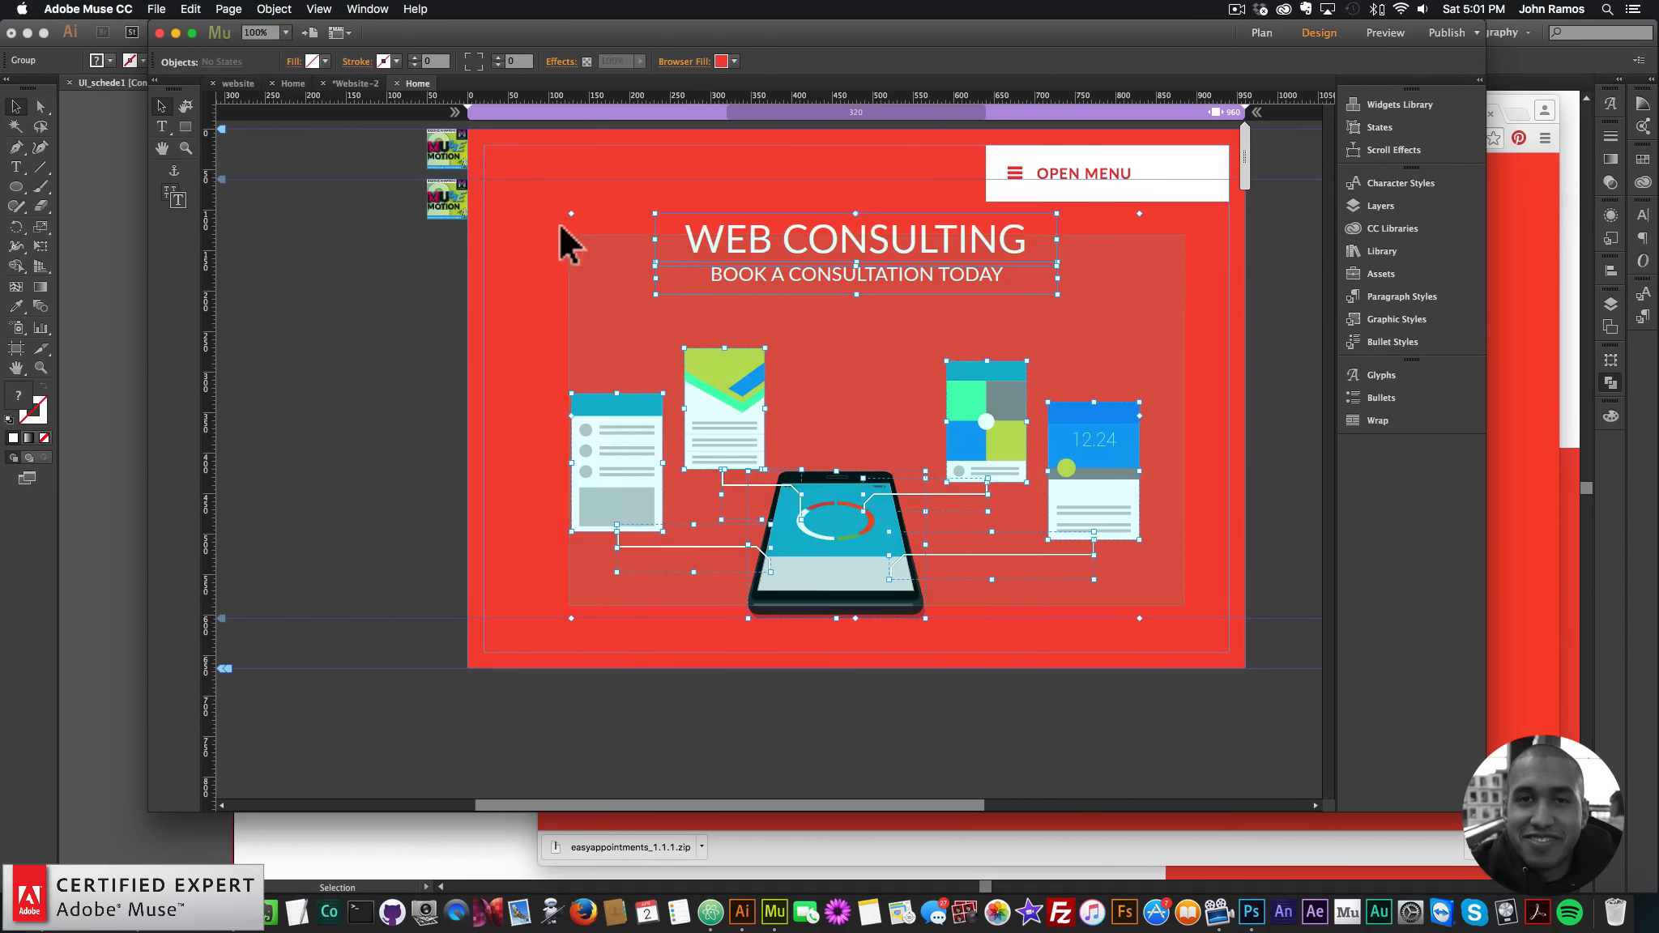
{"action": "left_click_drag", "start_coordinate": [764, 235], "coordinate": [763, 253]}
{"action": "left_click", "coordinate": [1226, 352]}
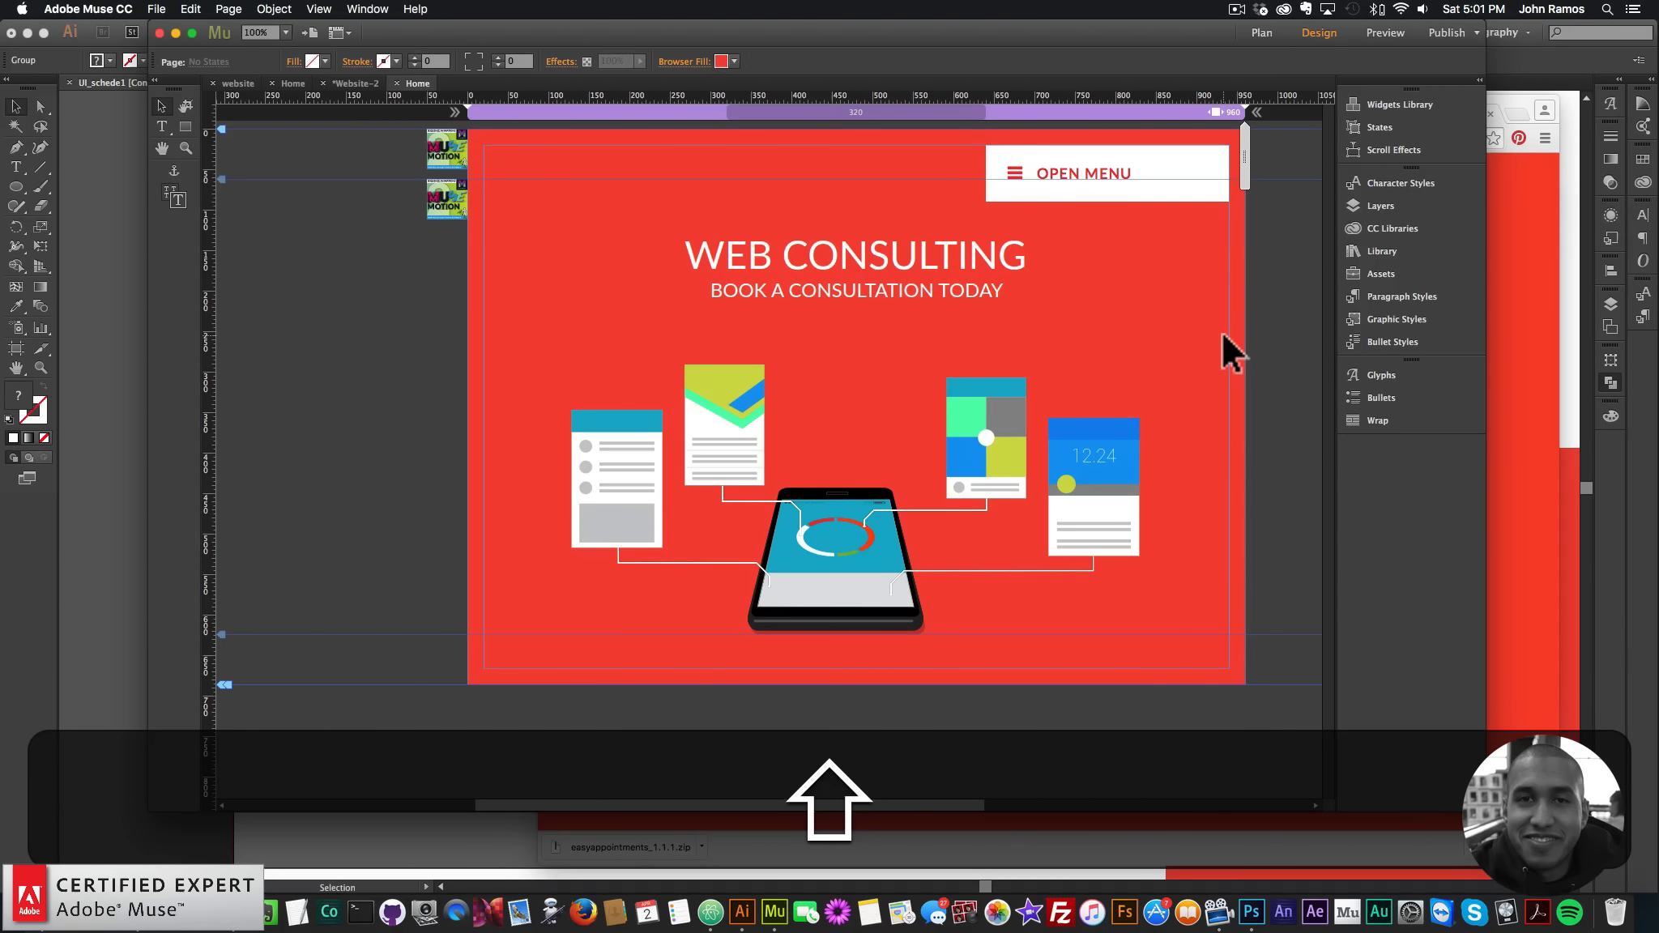
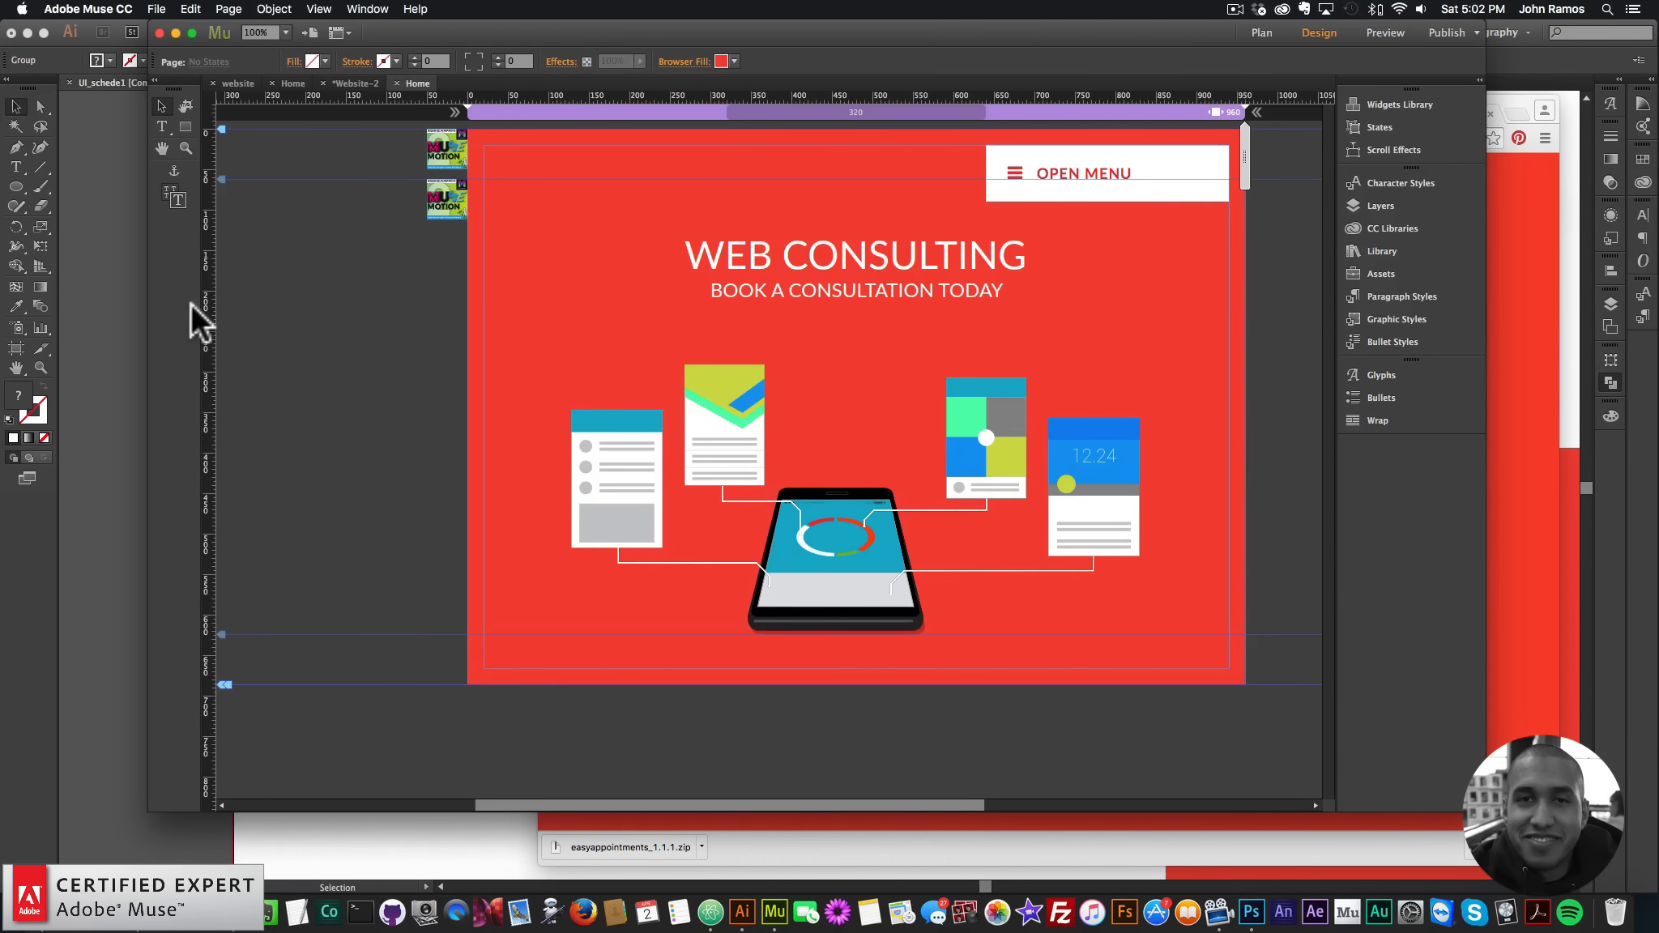
- Extend the Home page's bottom edge and save the illustration's blue as a new swatch
{"action": "left_click_drag", "start_coordinate": [224, 687], "coordinate": [225, 780]}
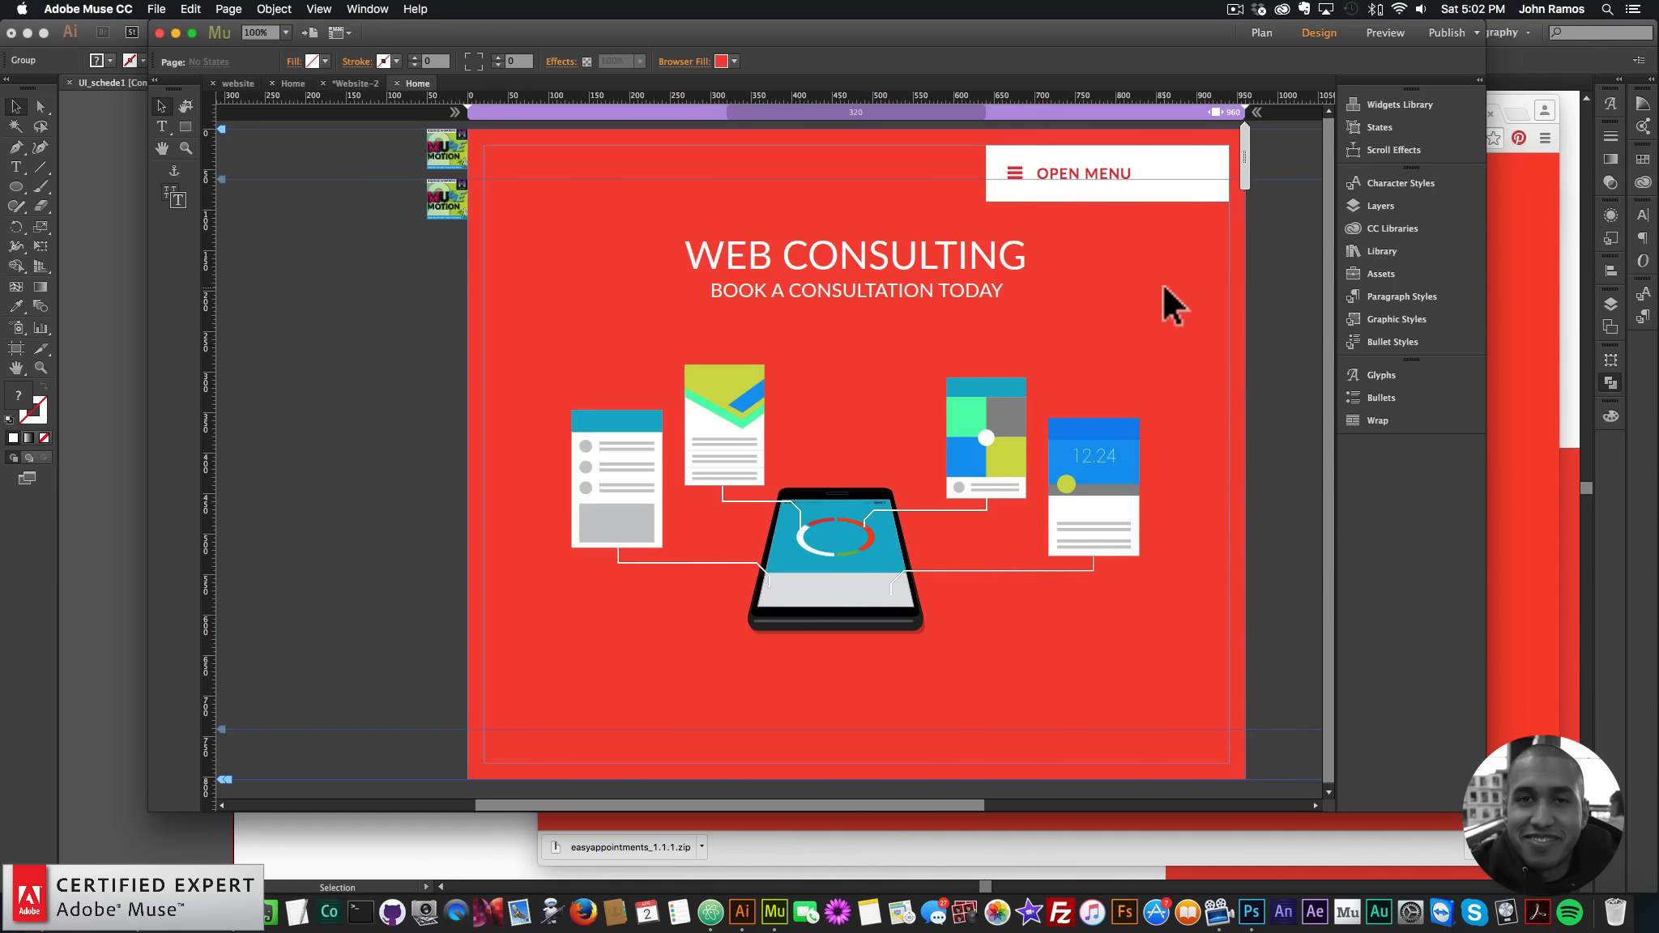
{"action": "left_click", "coordinate": [723, 61]}
{"action": "left_click", "coordinate": [733, 110]}
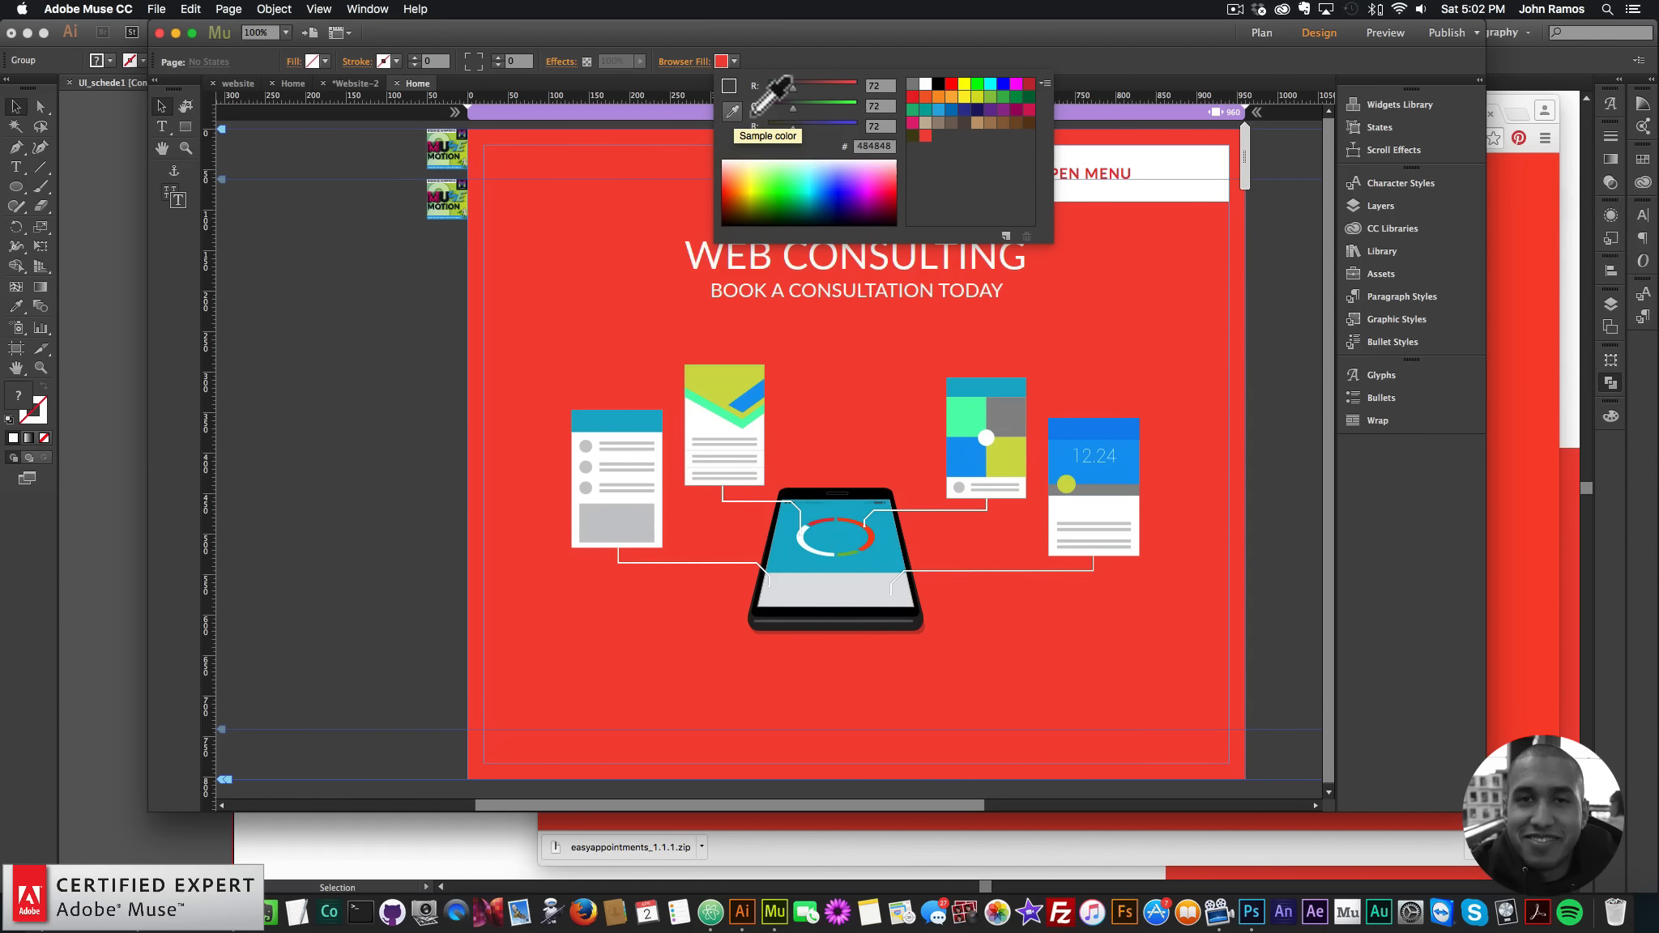
{"action": "left_click", "coordinate": [1013, 399]}
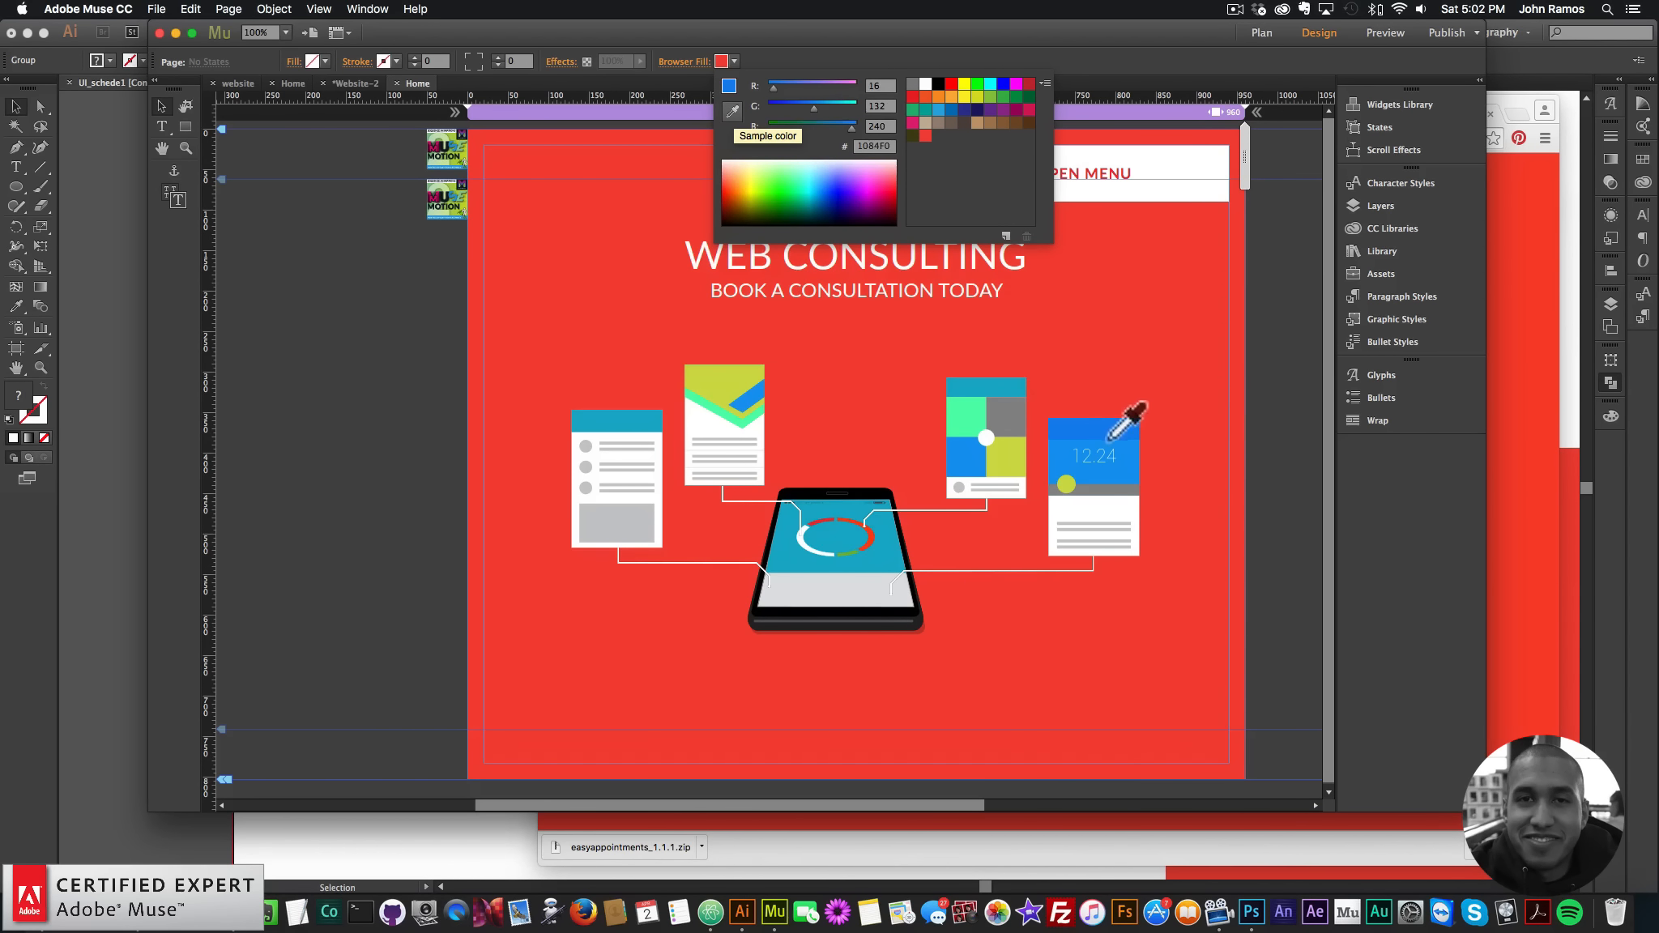
{"action": "left_click", "coordinate": [1061, 461]}
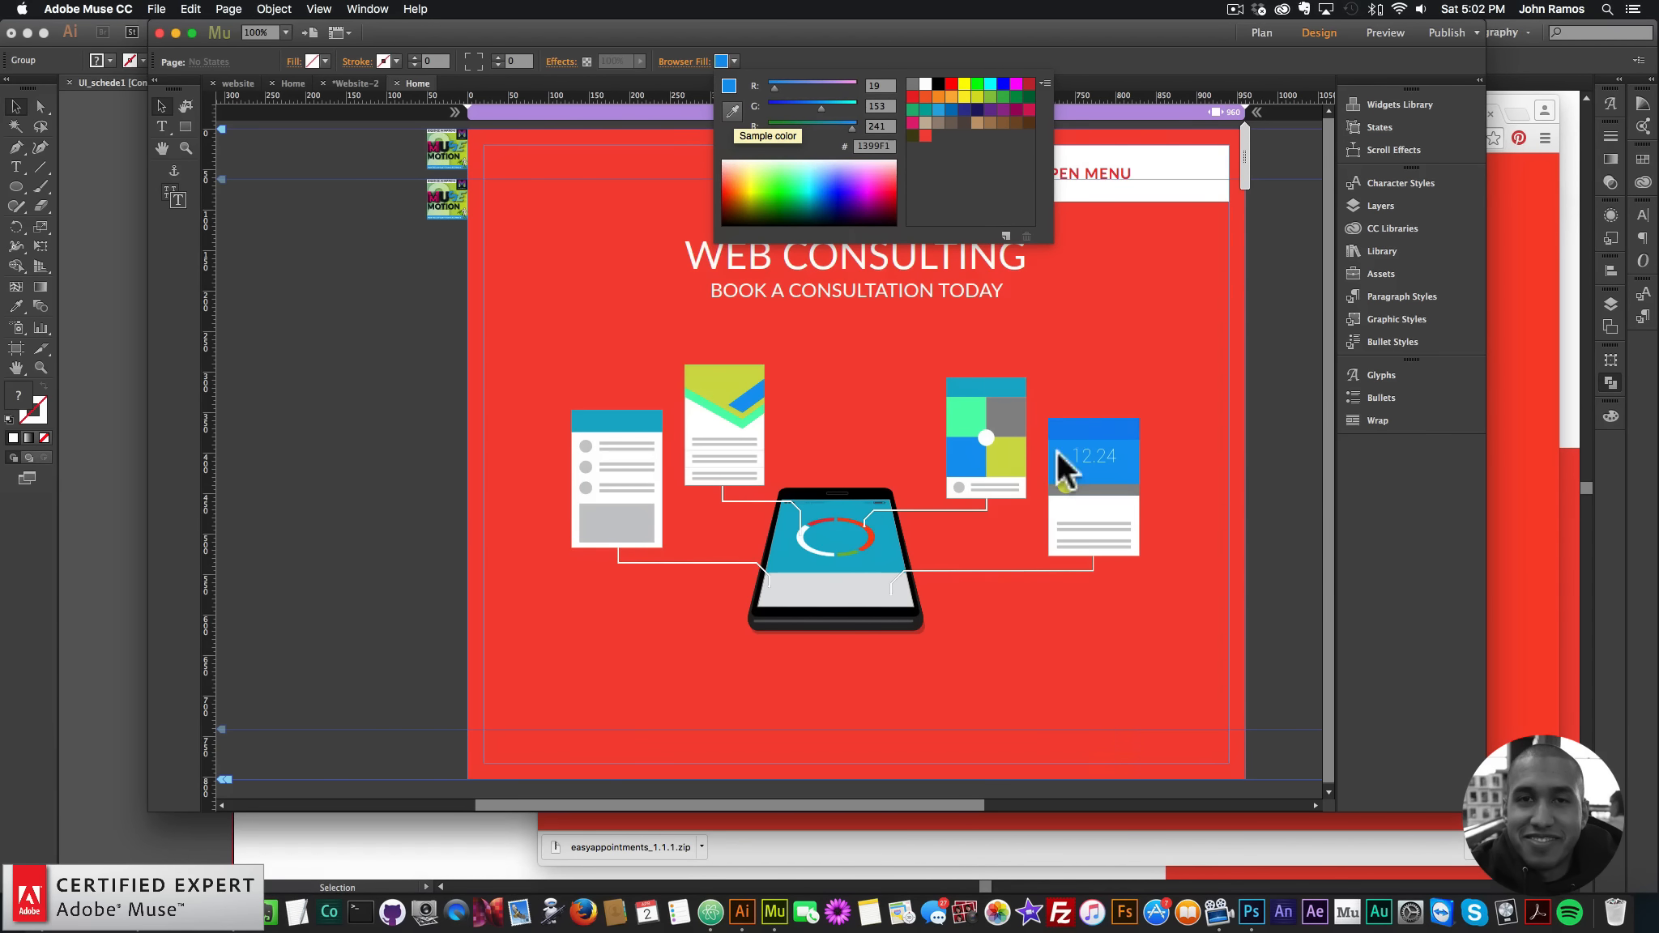
{"action": "left_click", "coordinate": [1004, 236]}
{"action": "left_click", "coordinate": [943, 488]}
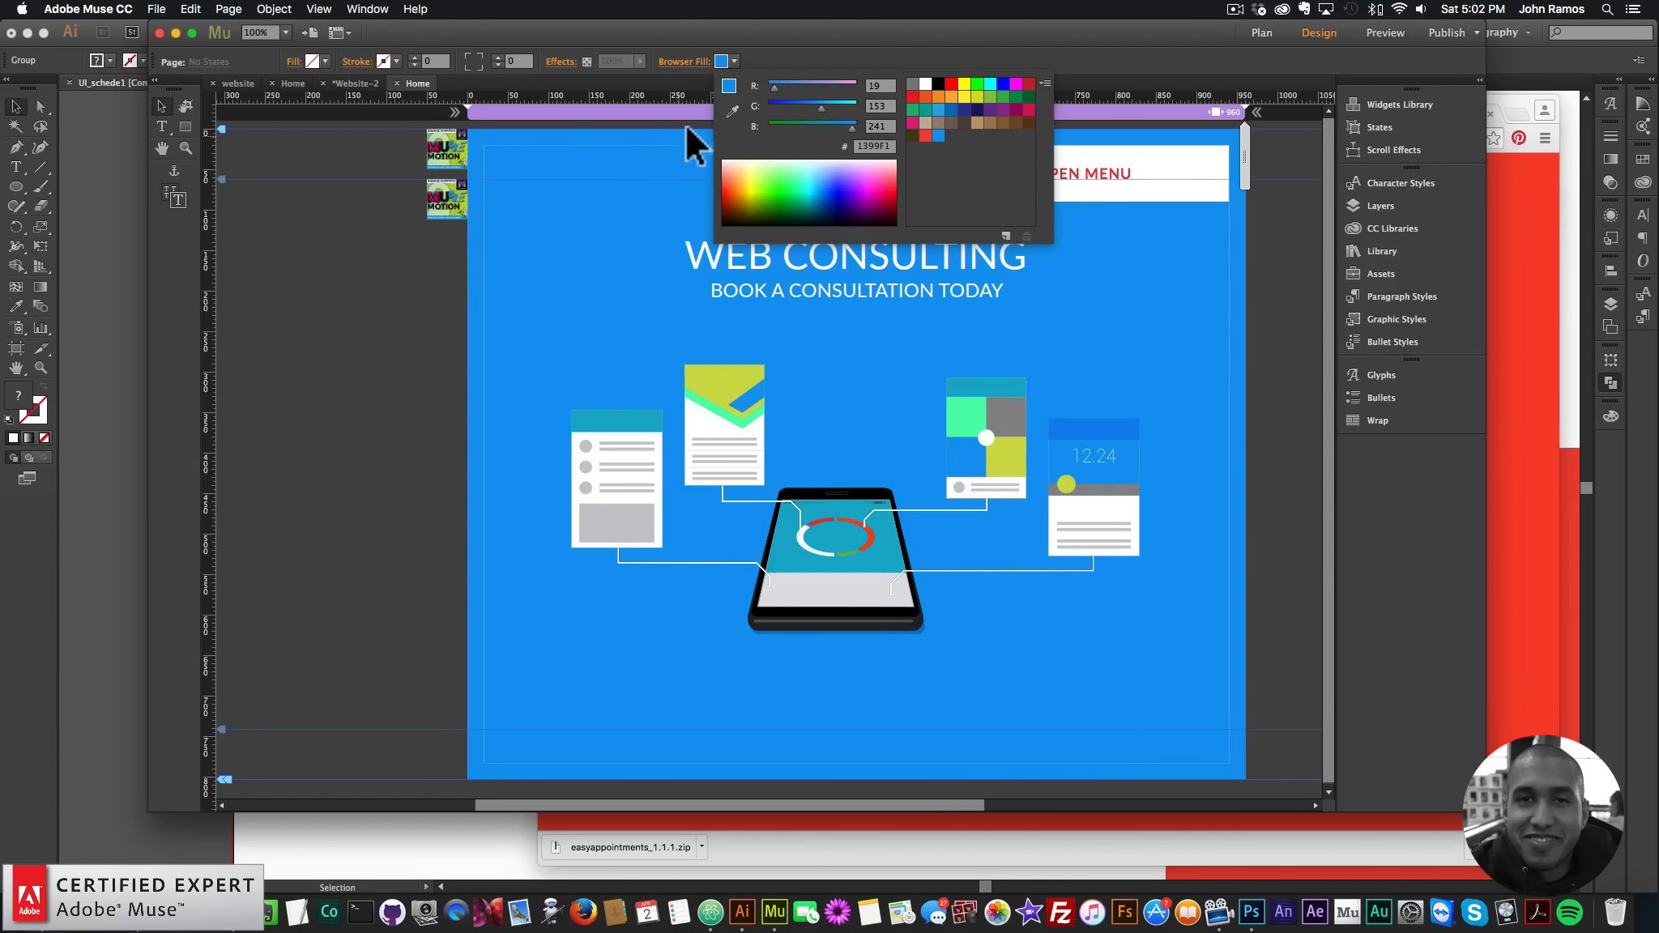
- Save the illustration's yellow-green as a new swatch too
{"action": "left_click", "coordinate": [733, 111]}
{"action": "left_click", "coordinate": [1013, 461]}
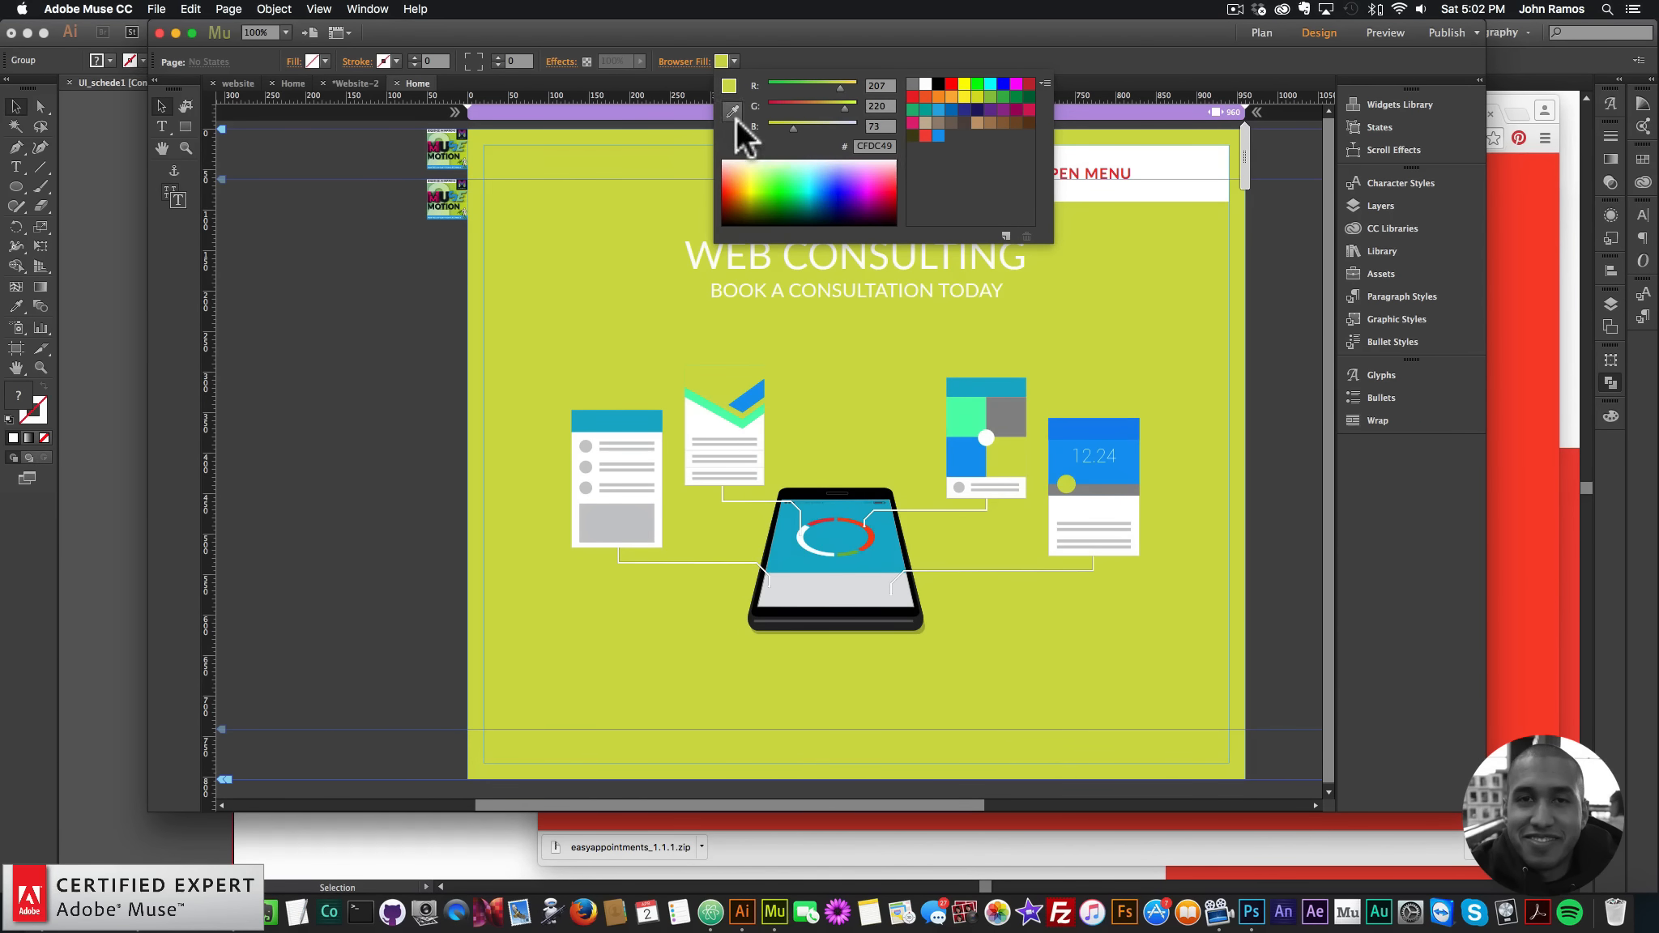
{"action": "left_click", "coordinate": [1005, 237]}
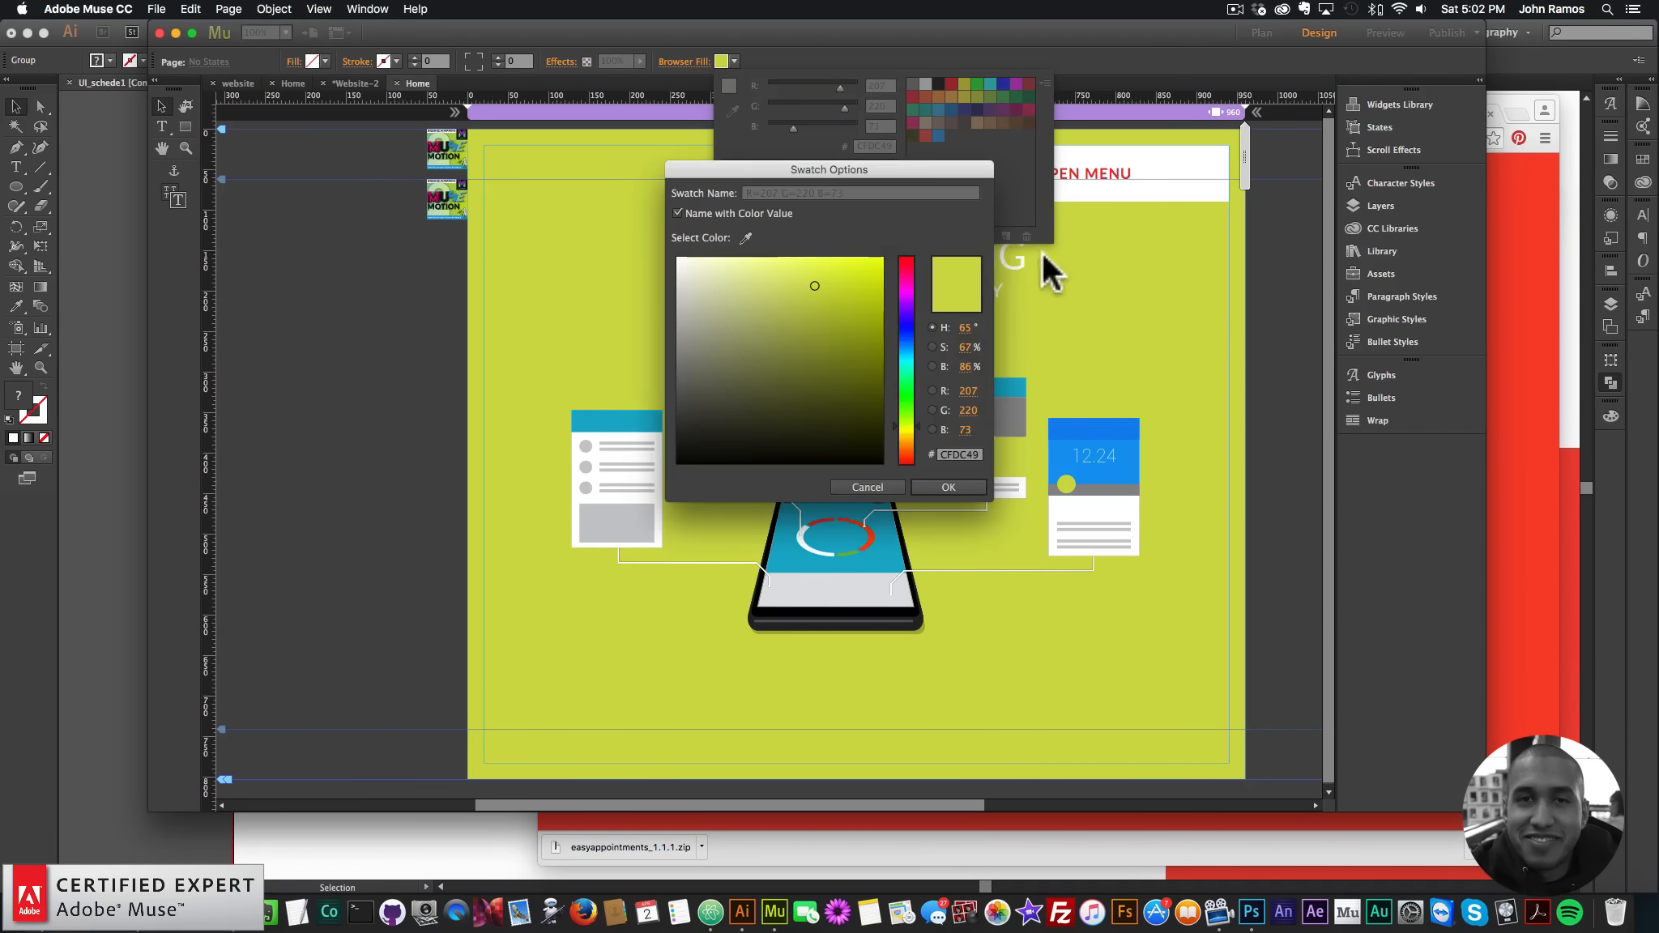
{"action": "left_click", "coordinate": [948, 488]}
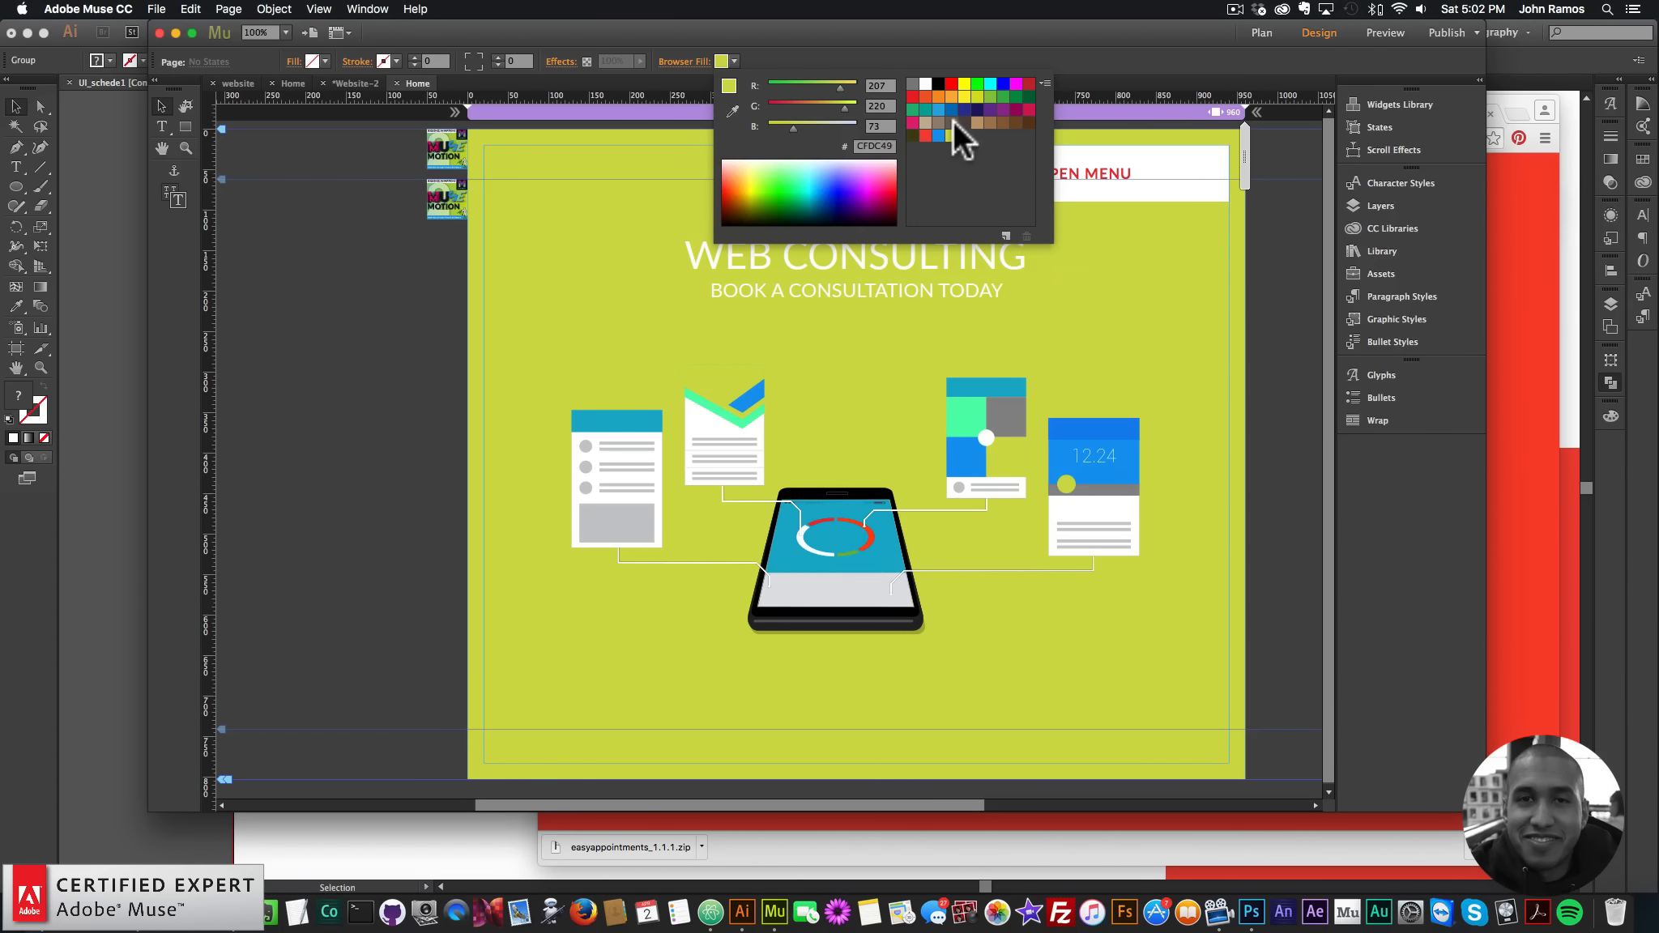
- Set the browser fill to the yellow-green swatch and draw a rectangle over the hero area
{"action": "left_click", "coordinate": [925, 136]}
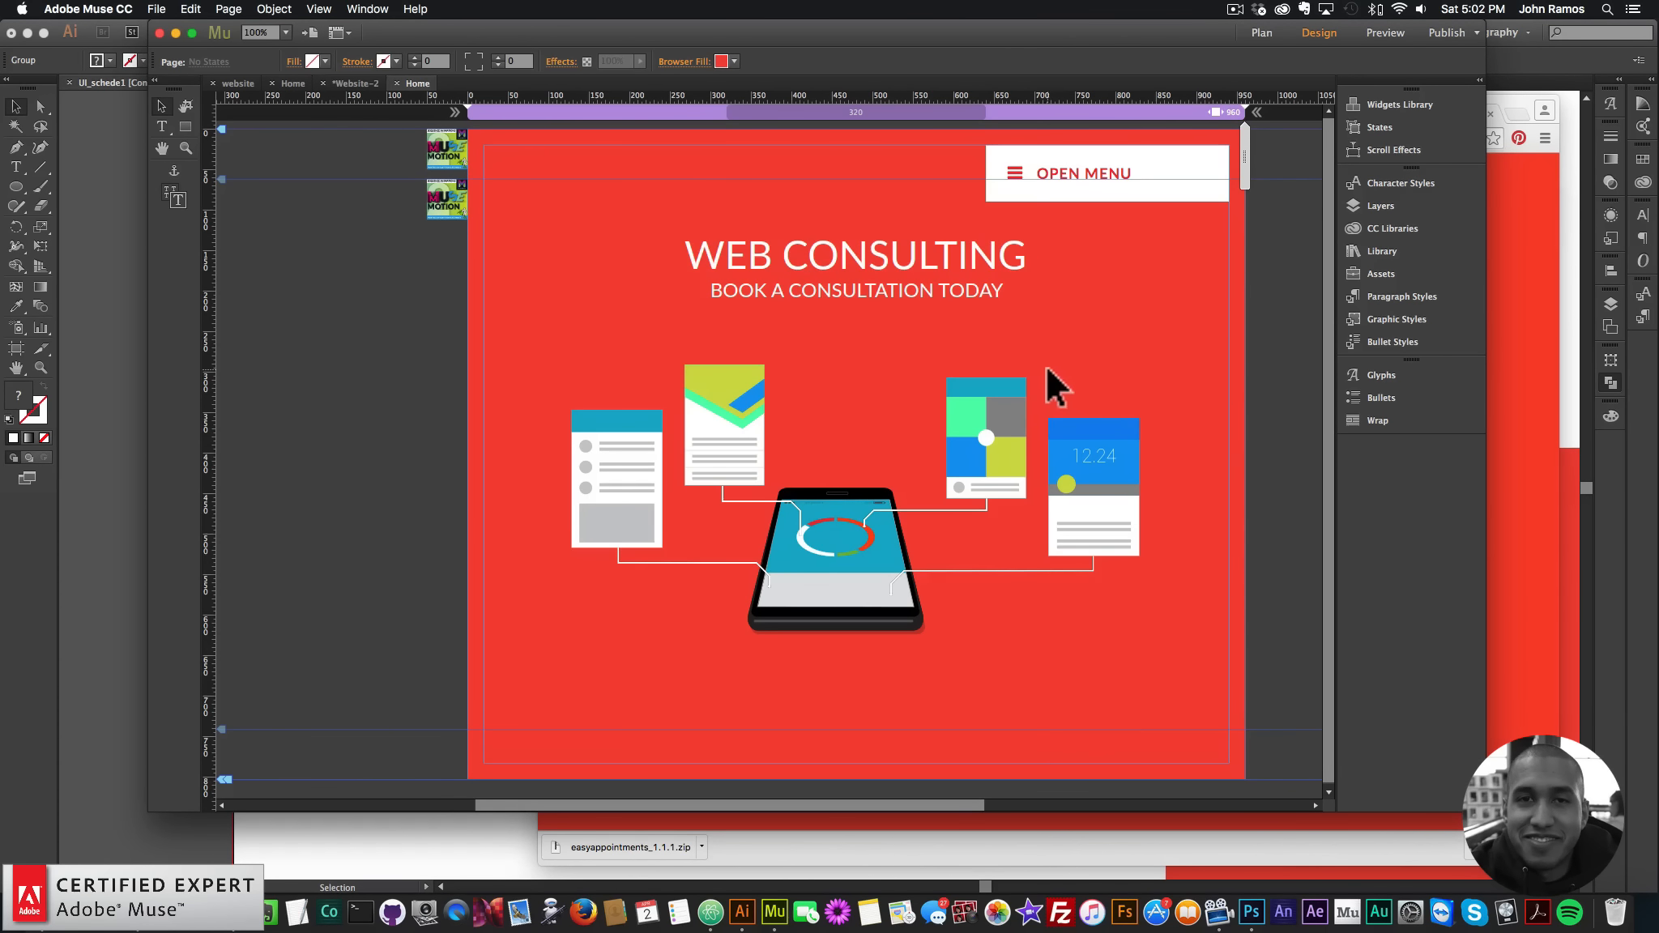
{"action": "left_click", "coordinate": [723, 62]}
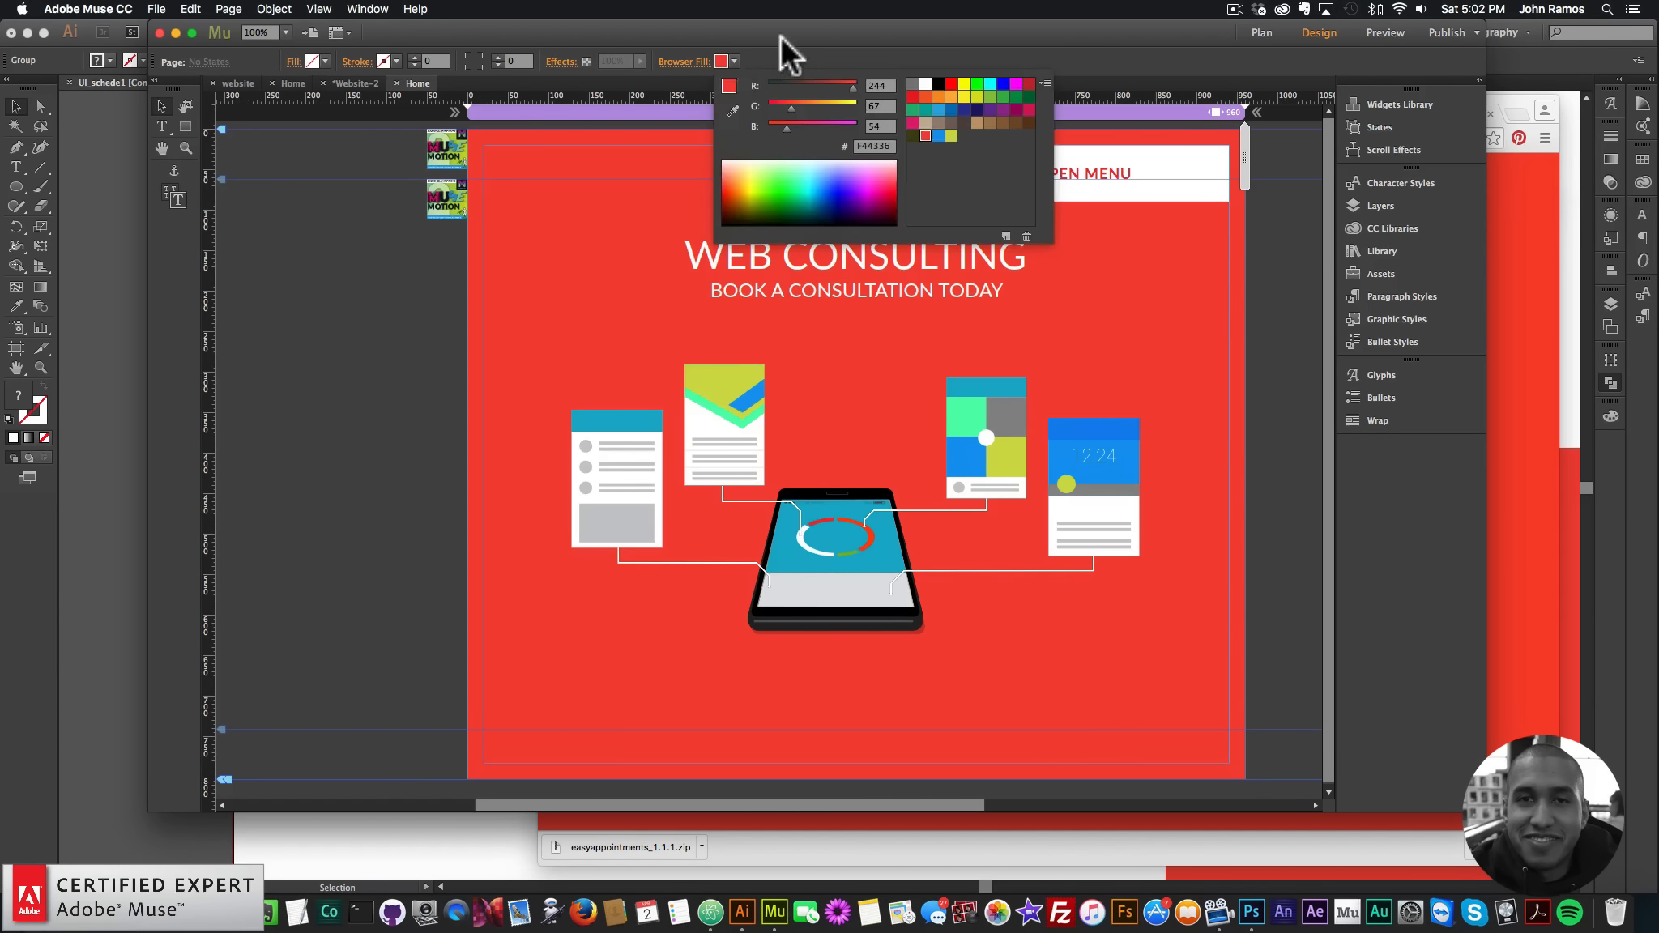
{"action": "left_click", "coordinate": [782, 47]}
{"action": "left_click", "coordinate": [746, 58]}
{"action": "left_click", "coordinate": [950, 136]}
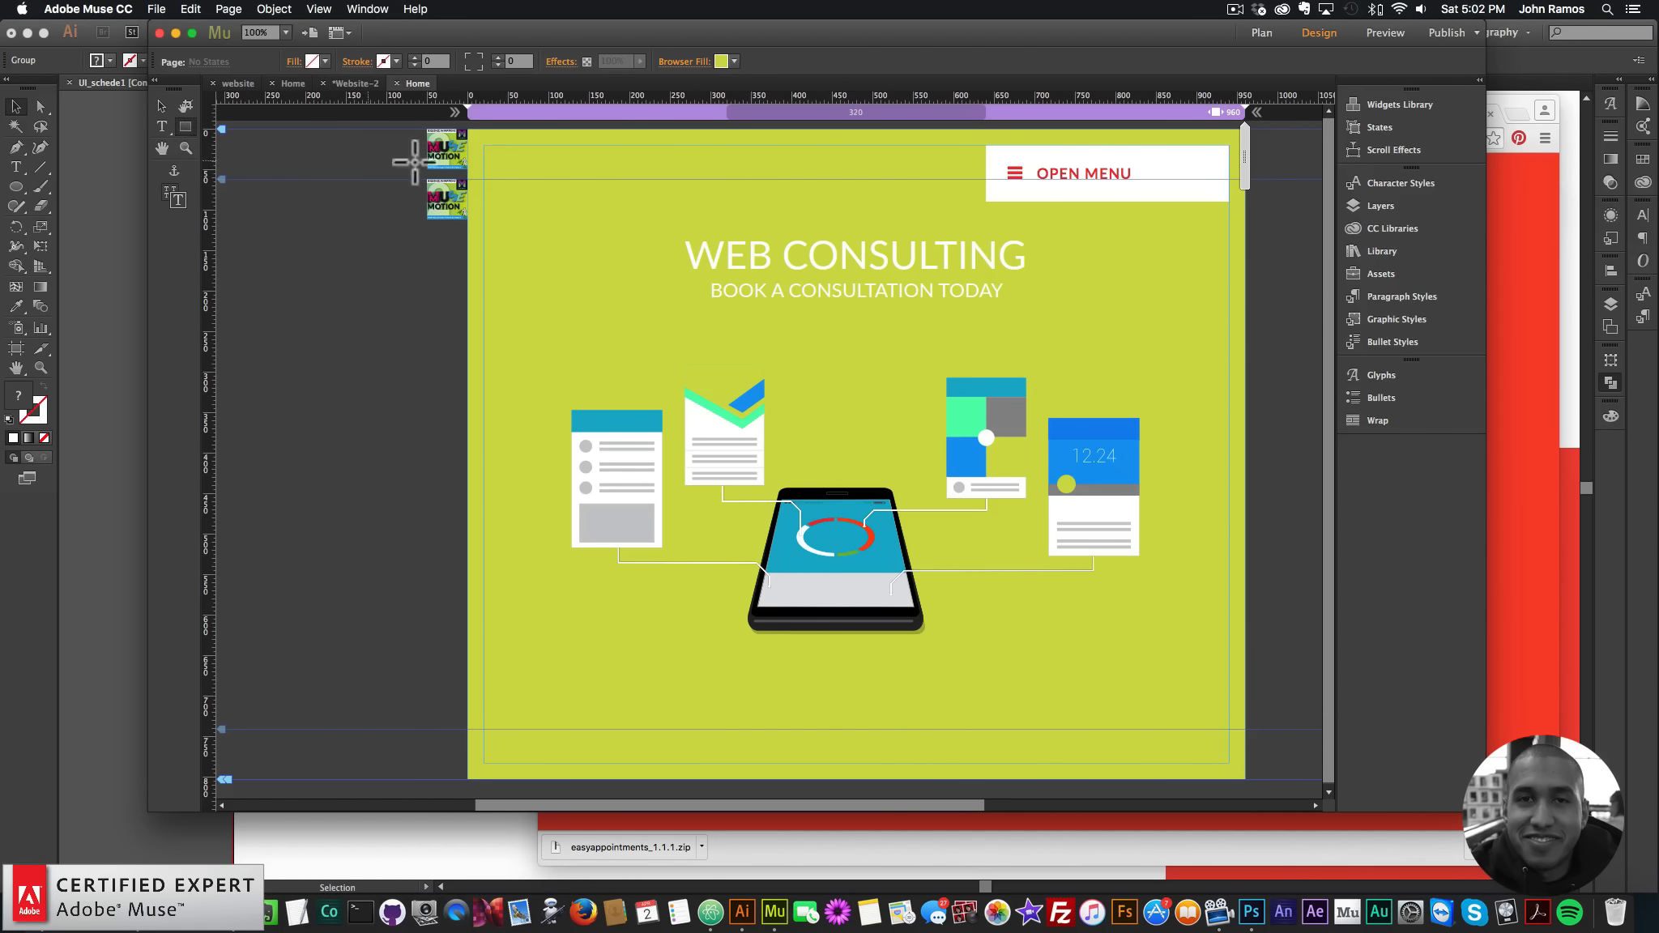
{"action": "left_click_drag", "start_coordinate": [468, 128], "coordinate": [1247, 688]}
- Send the hero rectangle to the back, fill it red and stretch it to browser width
{"action": "left_click", "coordinate": [162, 106]}
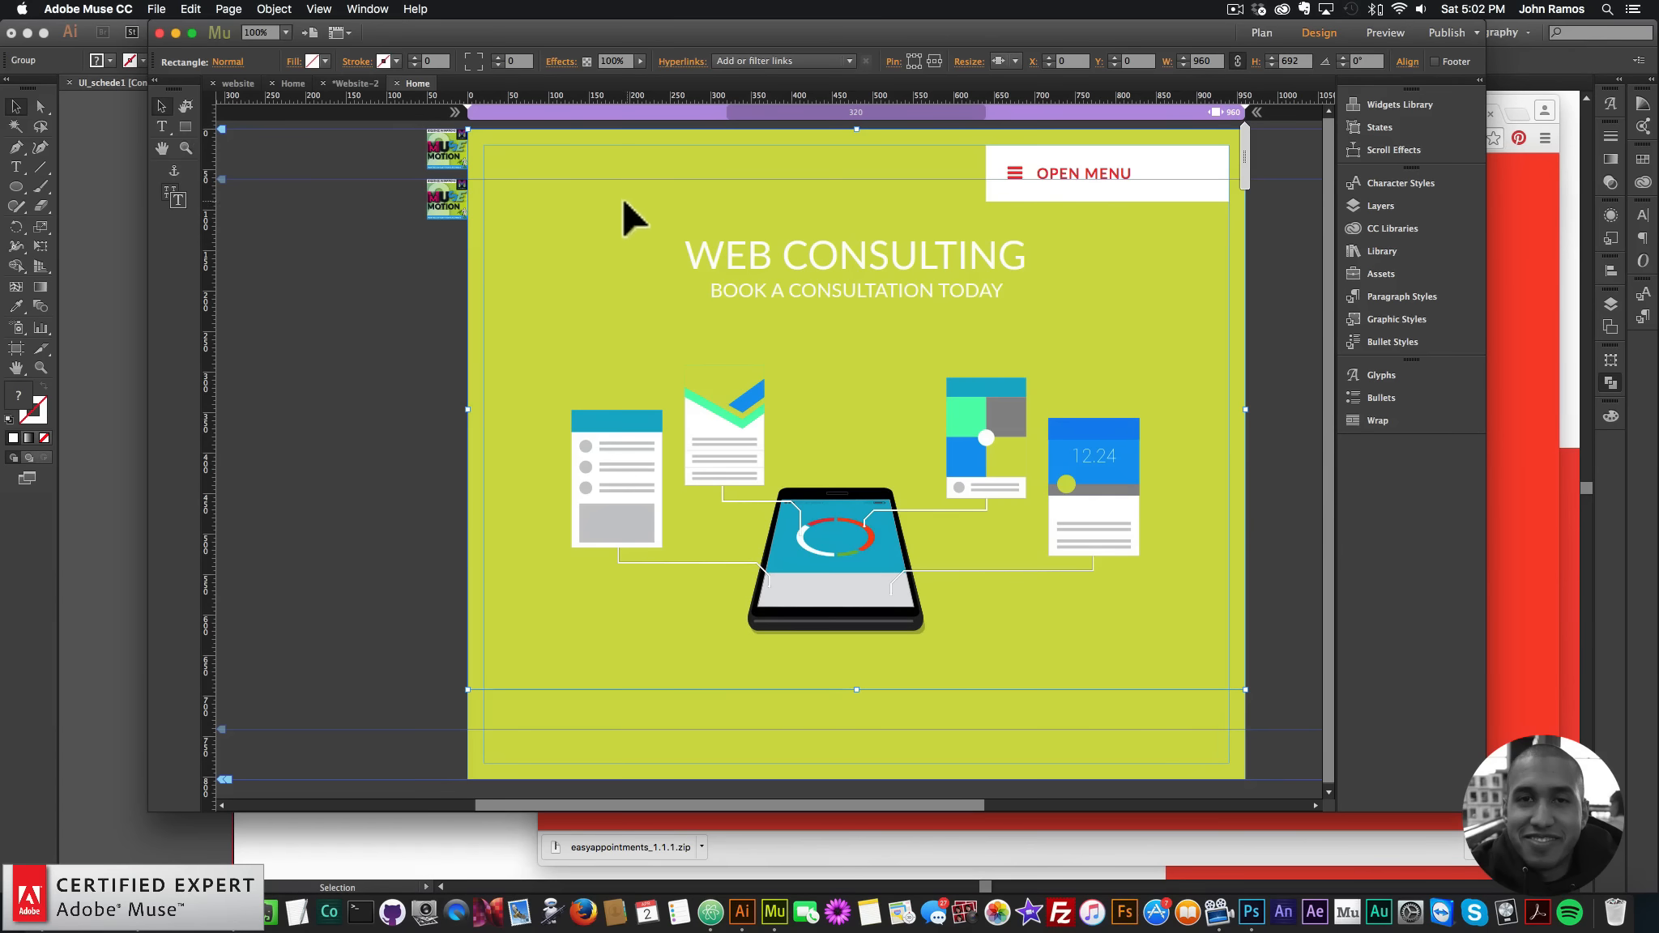
{"action": "right_click", "coordinate": [565, 190]}
{"action": "mouse_move", "coordinate": [713, 295]}
{"action": "left_click", "coordinate": [779, 310]}
{"action": "left_click", "coordinate": [381, 59]}
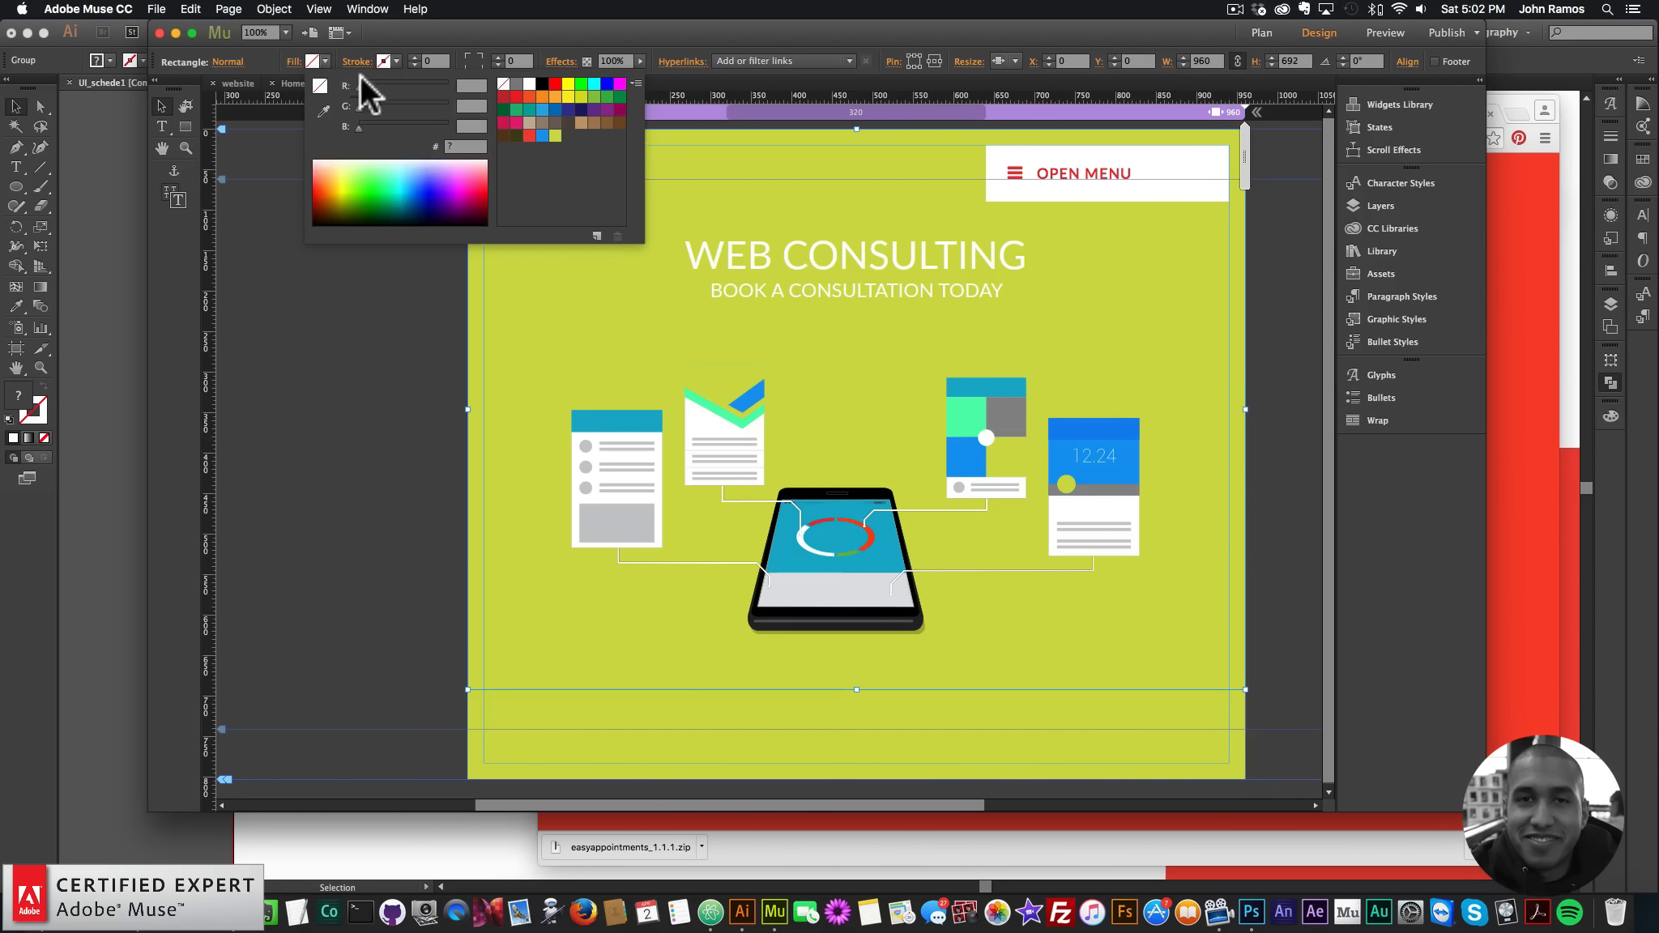
{"action": "left_click", "coordinate": [536, 134]}
{"action": "left_click", "coordinate": [1025, 64]}
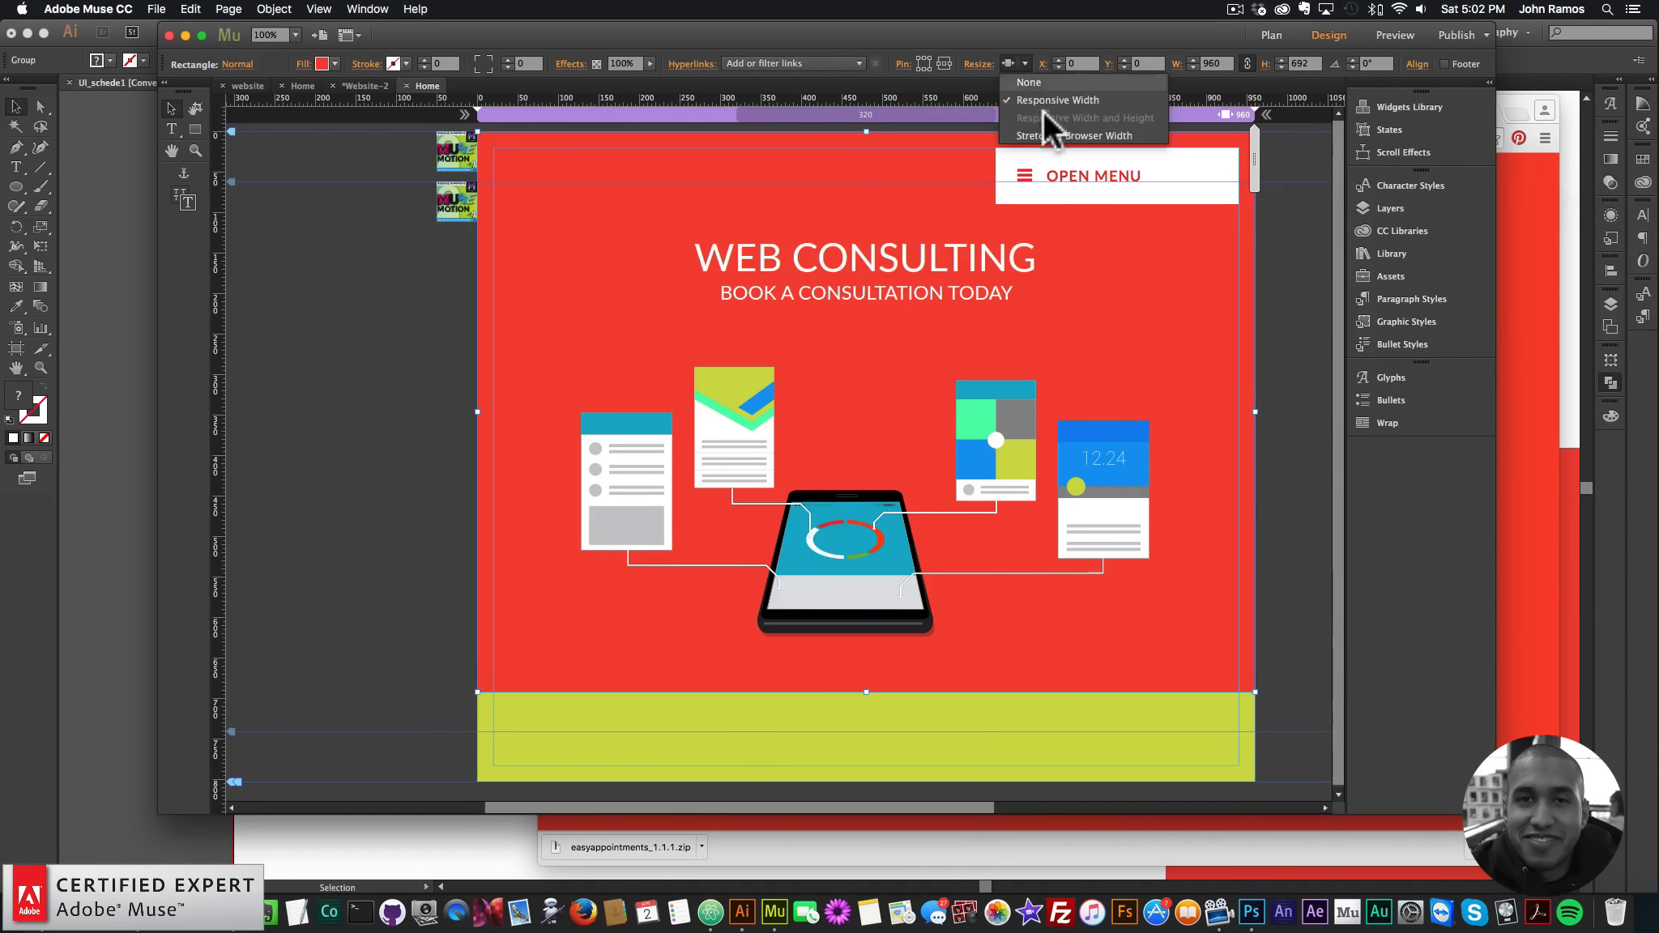
{"action": "left_click", "coordinate": [1053, 132]}
- Raise the red rectangle's bottom edge slightly
{"action": "left_click", "coordinate": [1282, 322]}
{"action": "left_click", "coordinate": [1228, 447]}
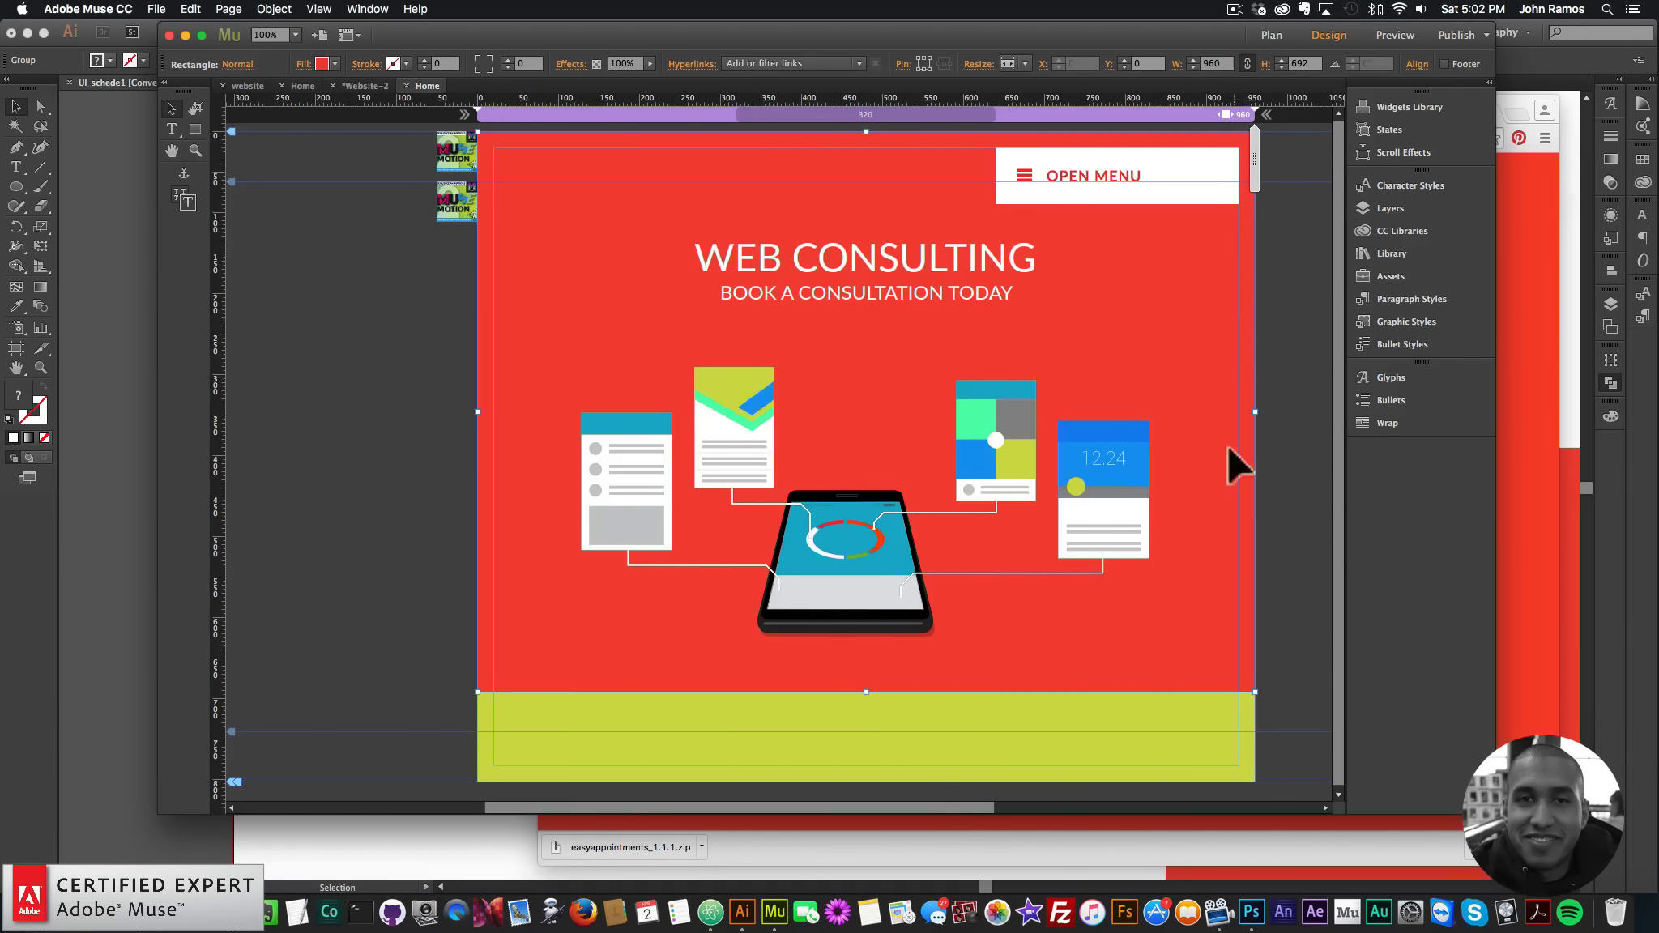
{"action": "left_click_drag", "start_coordinate": [864, 690], "coordinate": [866, 687]}
- Draw a thin band beneath the red rectangle and fill it blue
{"action": "left_click", "coordinate": [1292, 630]}
{"action": "left_click", "coordinate": [196, 129]}
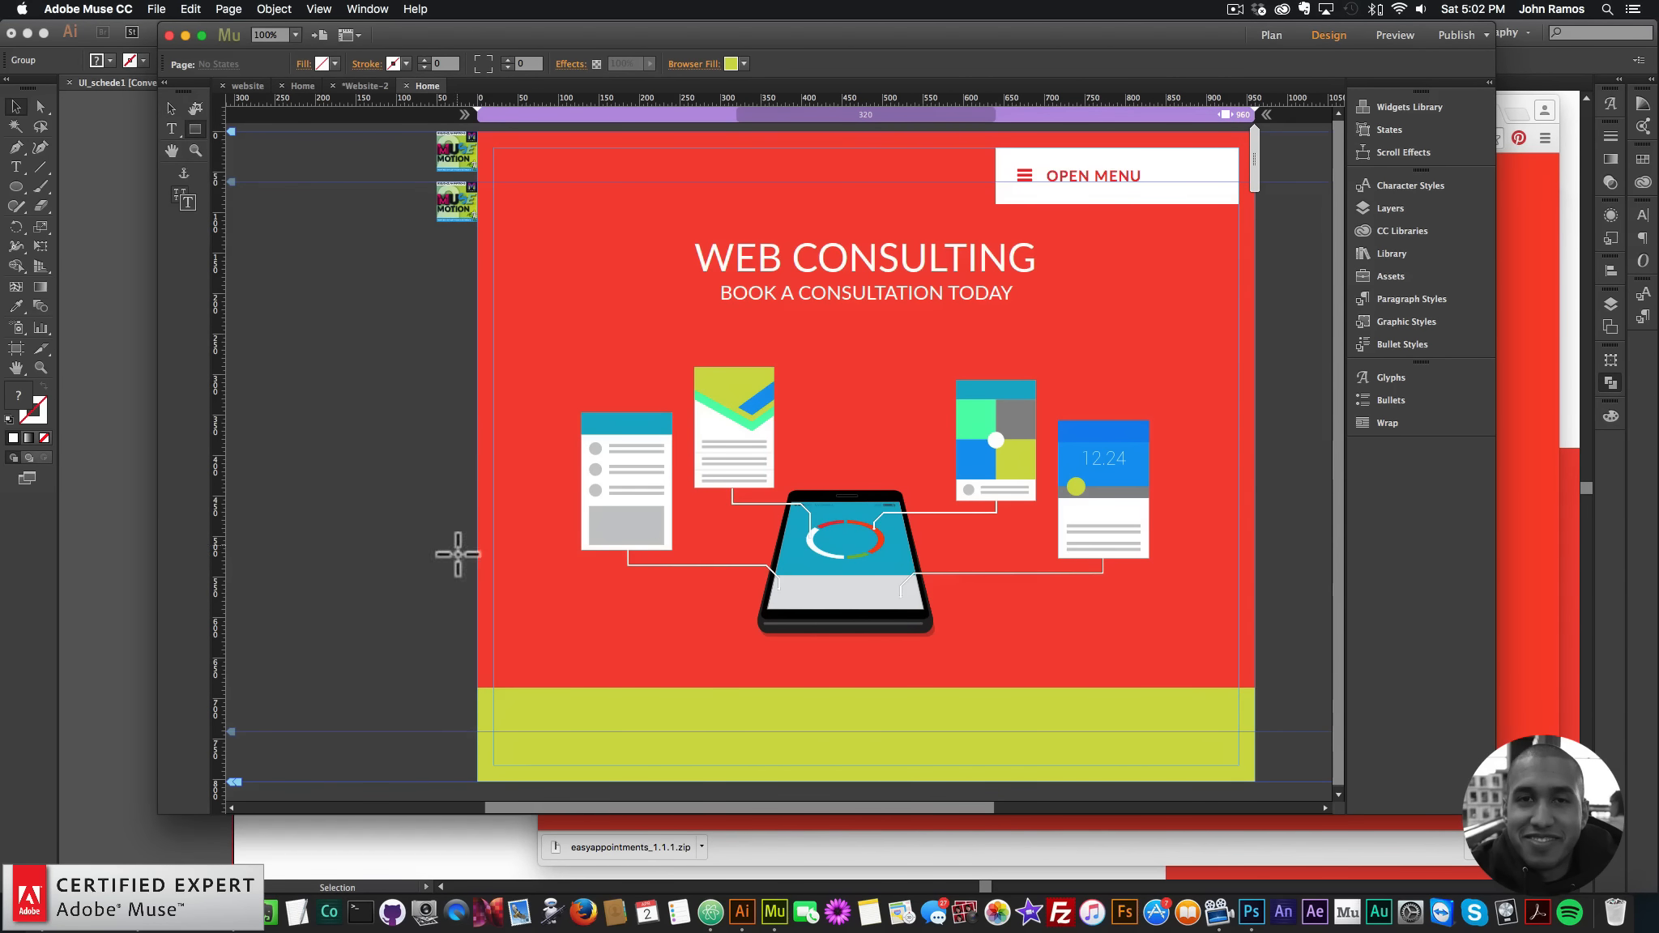
{"action": "mouse_move", "coordinate": [477, 688]}
{"action": "left_mouse_down"}
{"action": "mouse_move", "coordinate": [710, 815]}
{"action": "mouse_move", "coordinate": [960, 782]}
{"action": "mouse_move", "coordinate": [1167, 677]}
{"action": "mouse_move", "coordinate": [1255, 713]}
{"action": "left_mouse_up"}
{"action": "left_click", "coordinate": [171, 108]}
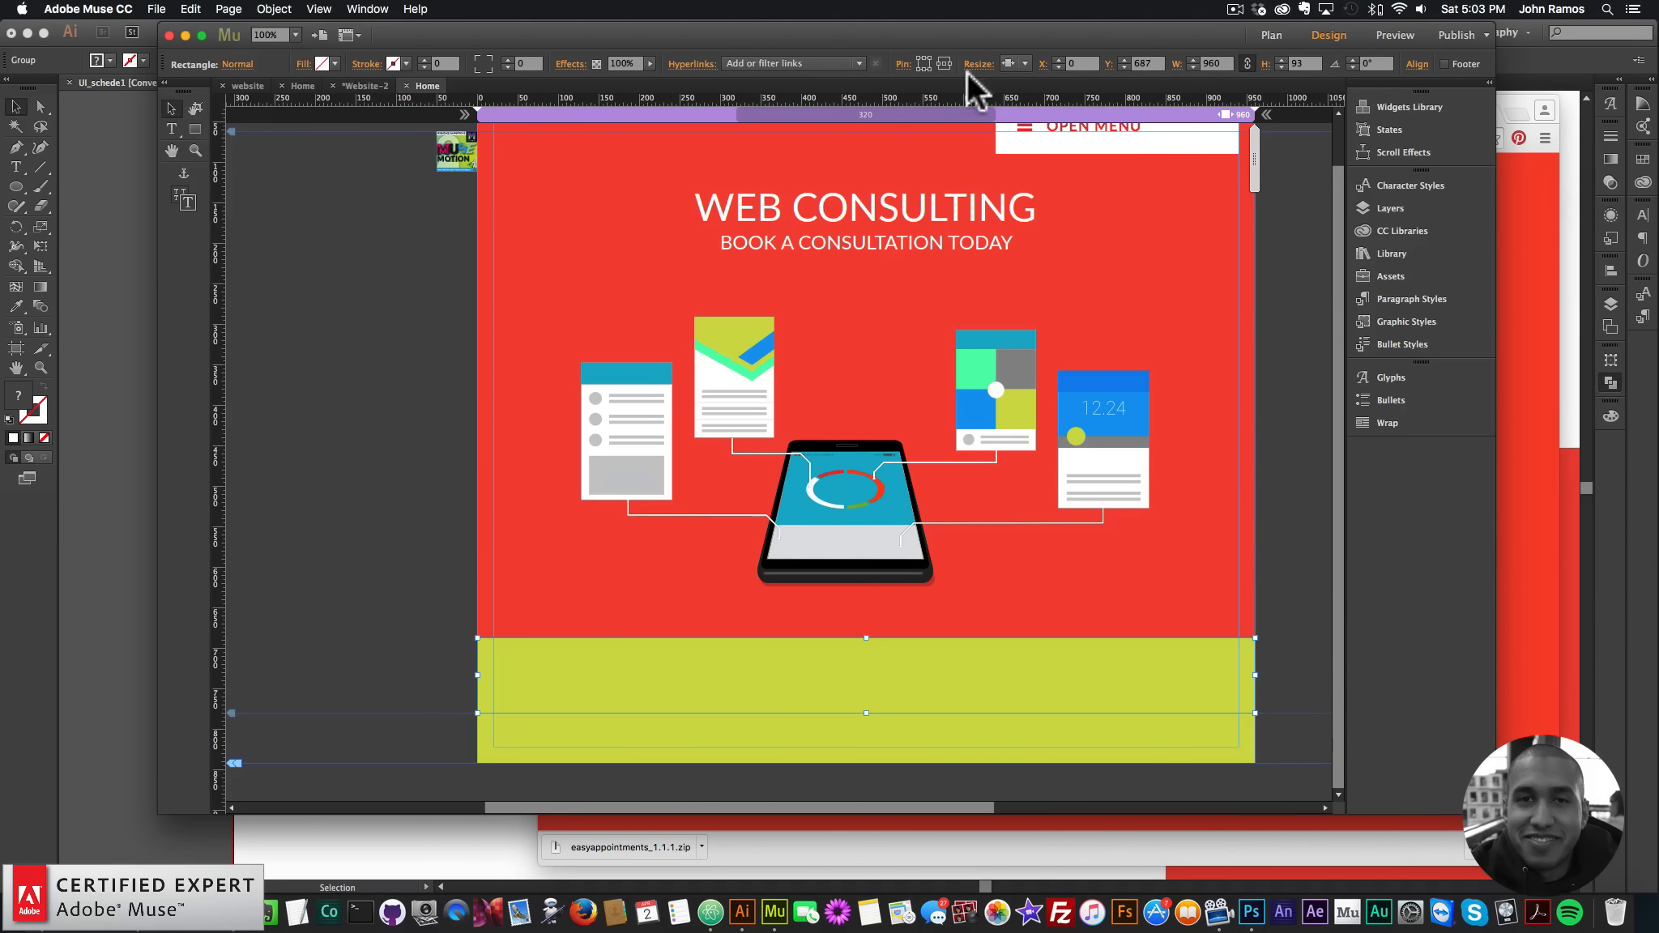
{"action": "left_click", "coordinate": [335, 63]}
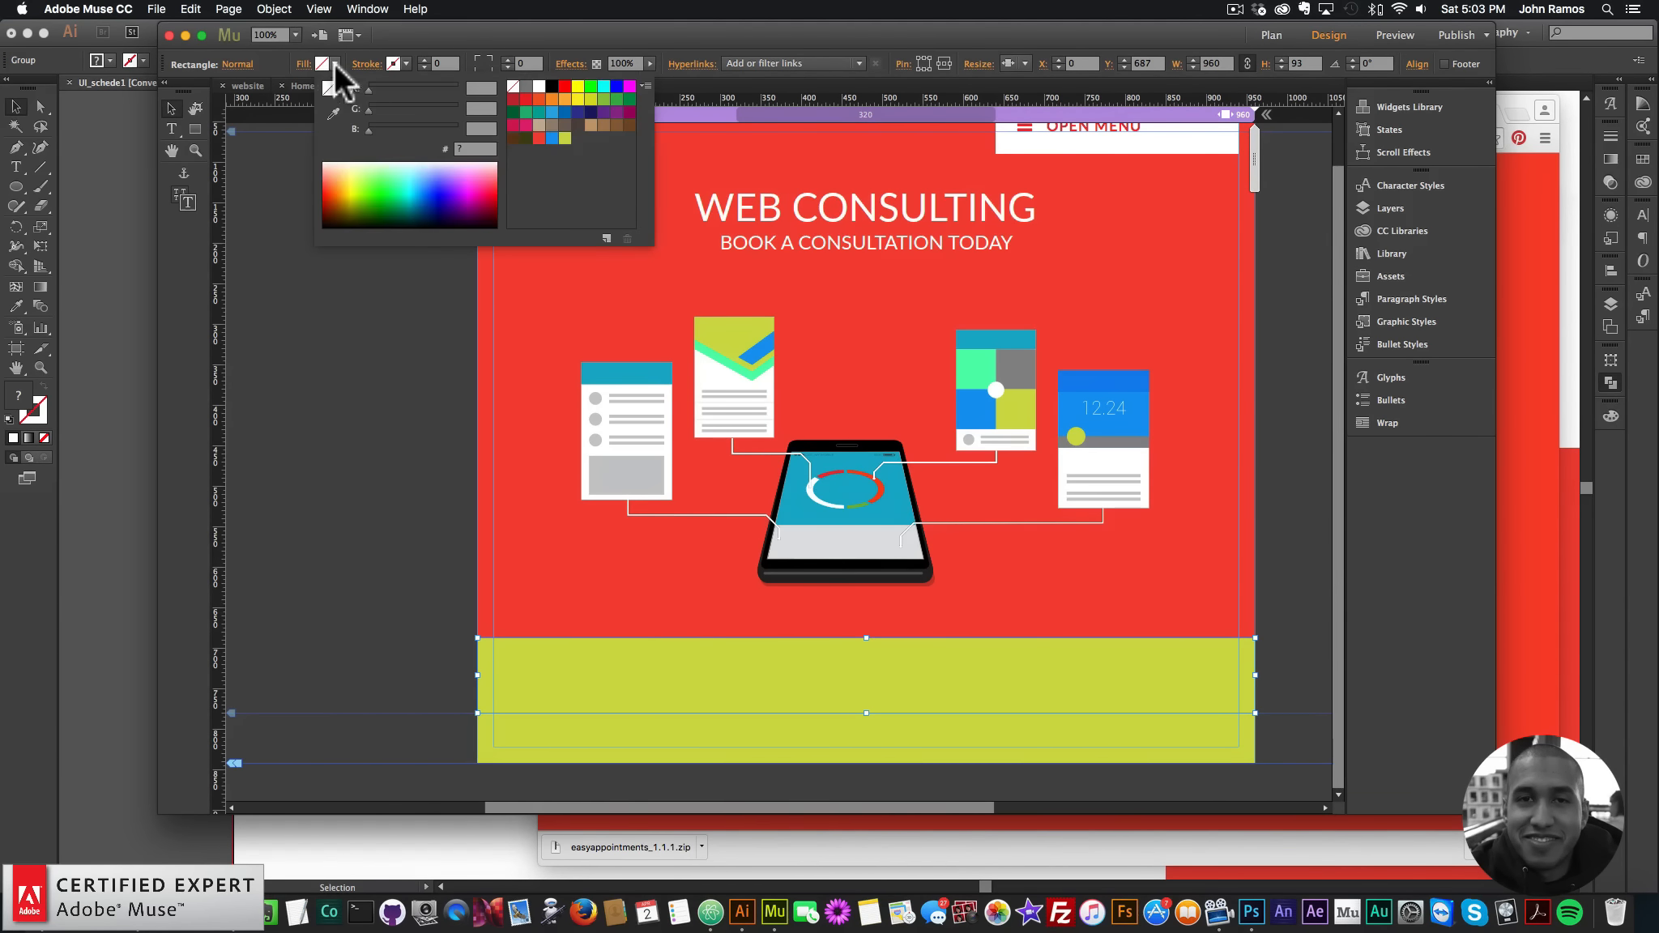
{"action": "left_click", "coordinate": [551, 139]}
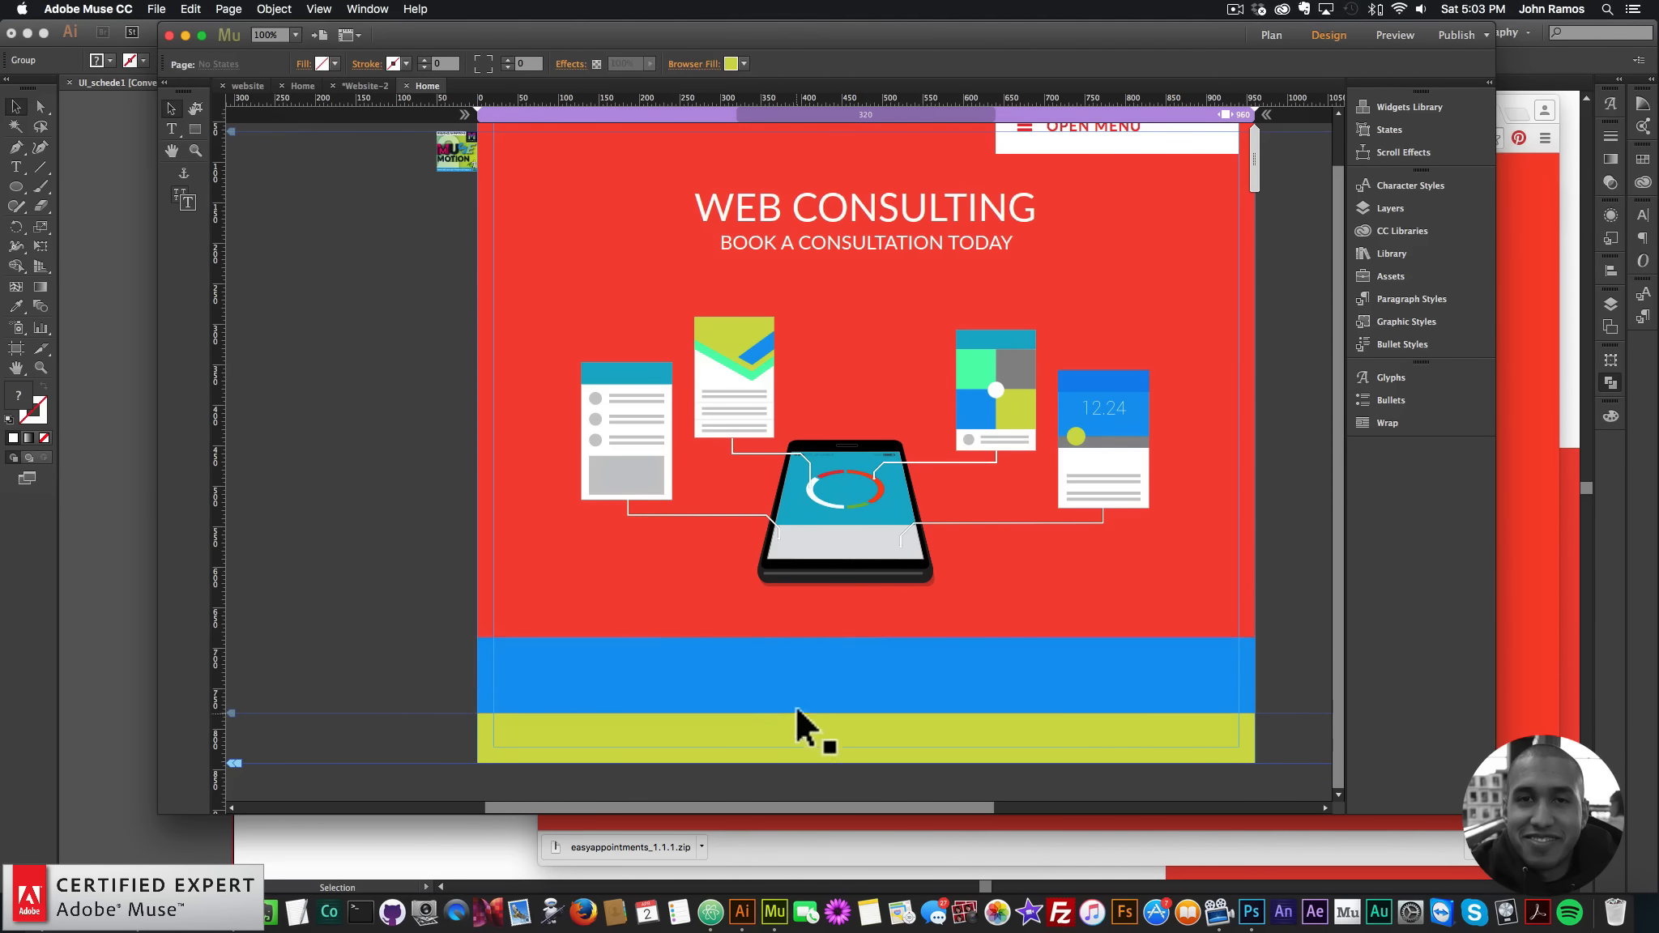
- Duplicate the WEB CONSULTING heading onto the blue band and retype it as BOOK NOW
{"action": "left_click", "coordinate": [928, 199]}
{"action": "key", "text": "super+c"}
{"action": "key", "text": "super+v"}
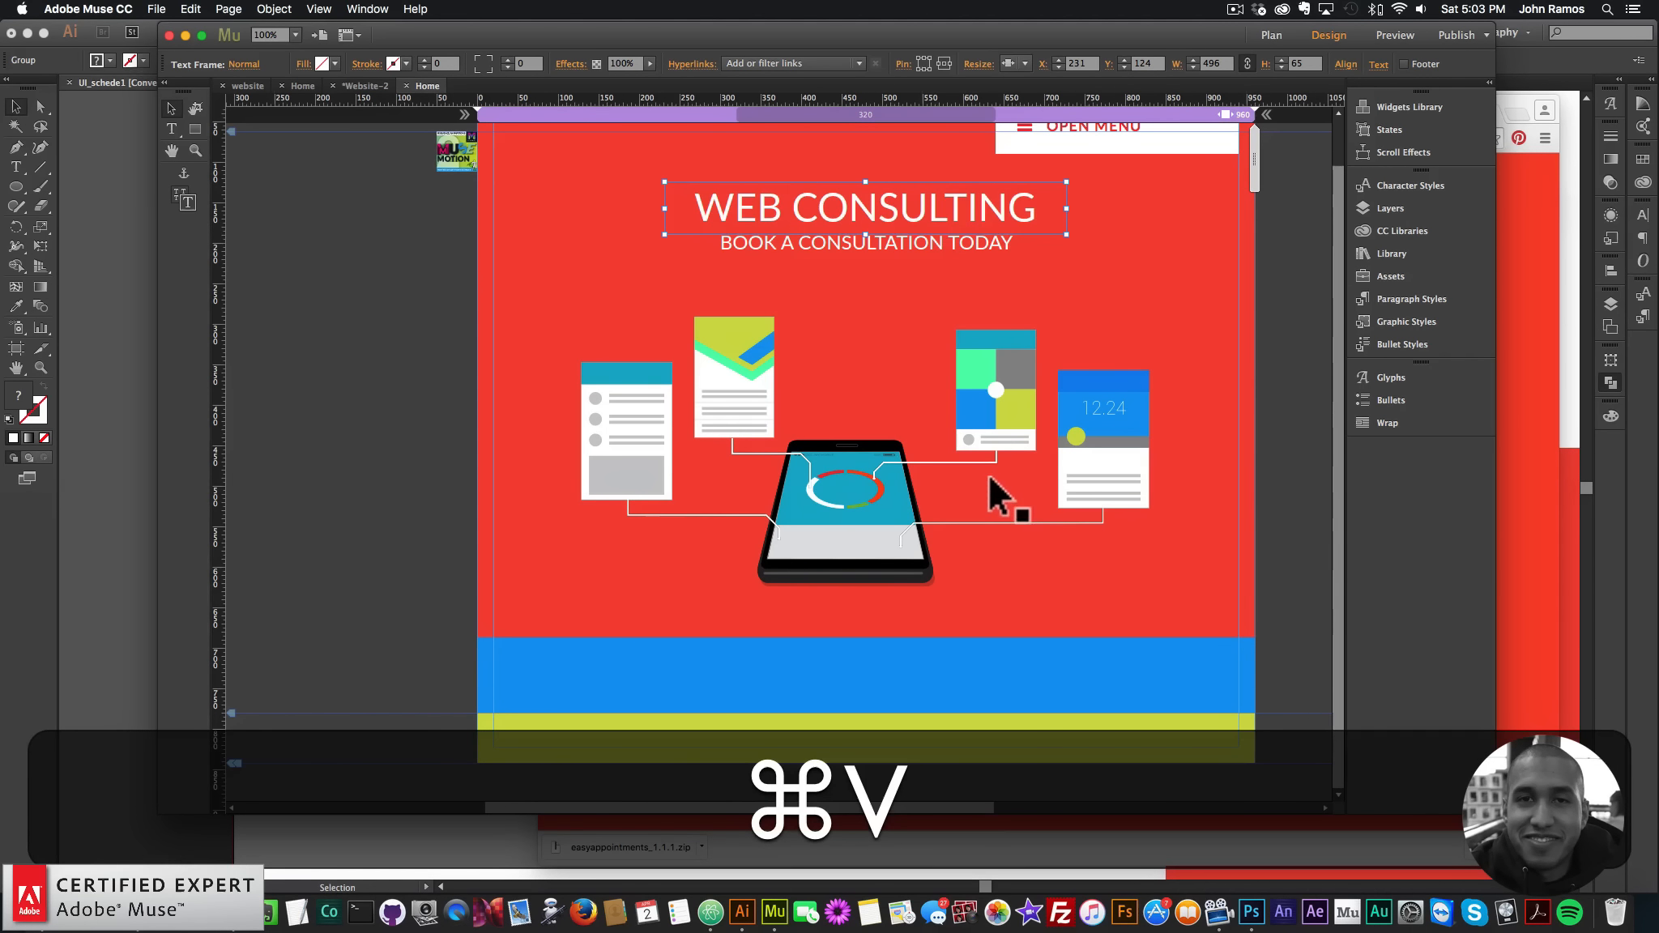
{"action": "left_click_drag", "start_coordinate": [923, 195], "coordinate": [885, 642]}
{"action": "double_click", "coordinate": [900, 655]}
{"action": "key", "text": "super+a"}
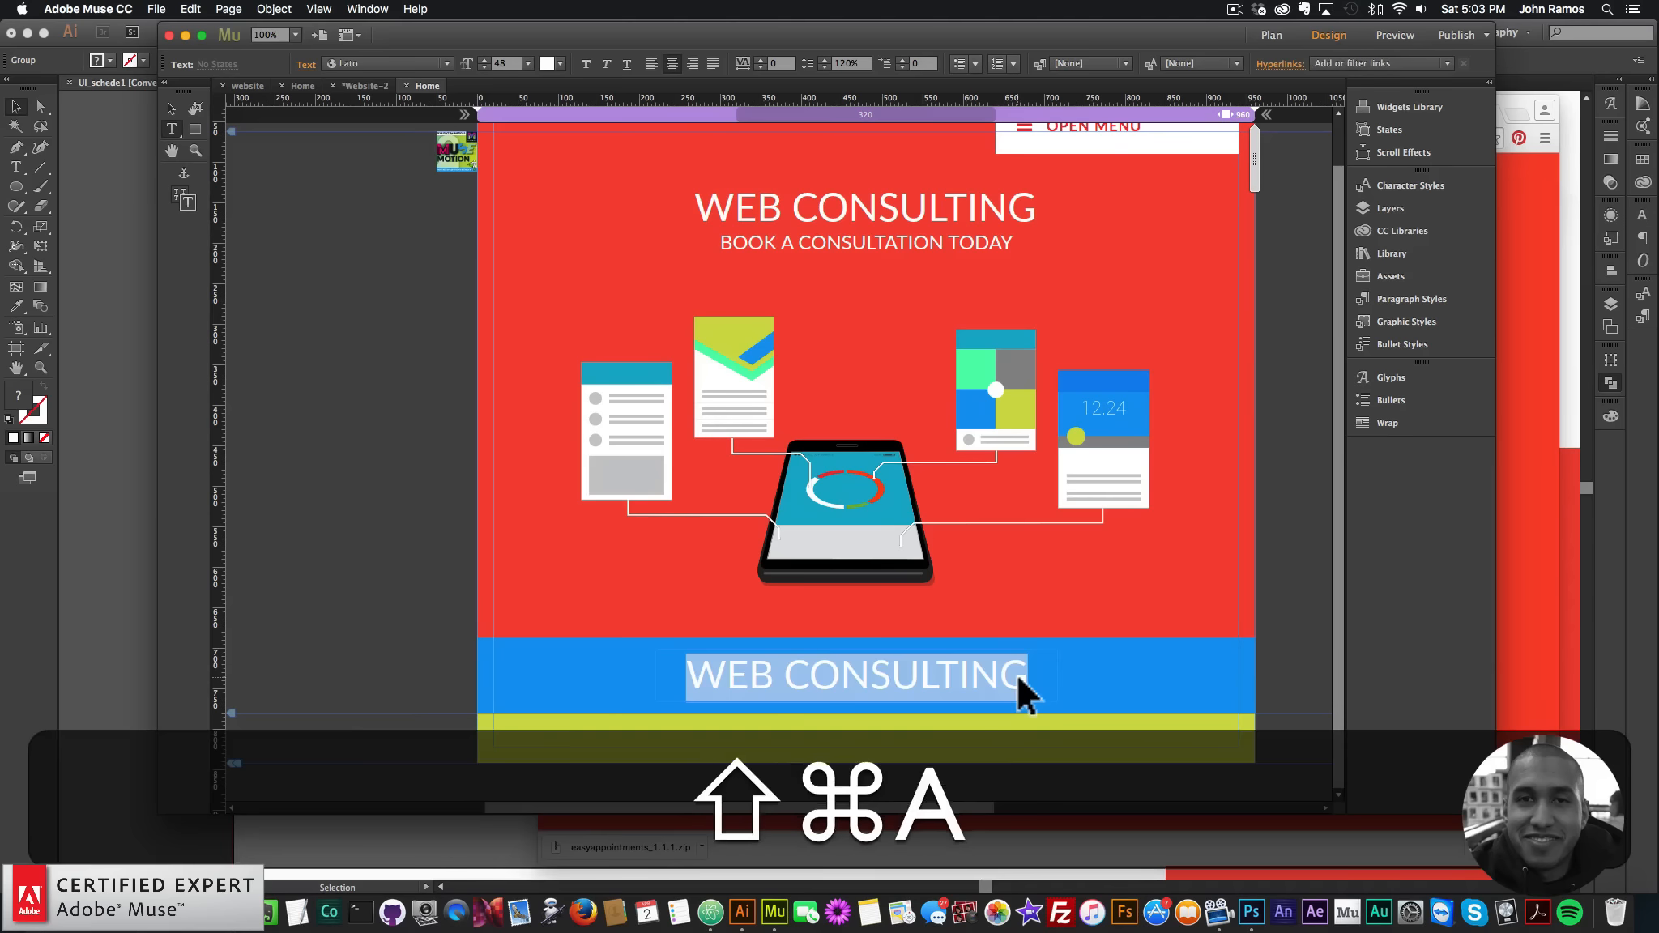
{"action": "type", "text": "BOOK NOW"}
{"action": "left_click", "coordinate": [171, 108]}
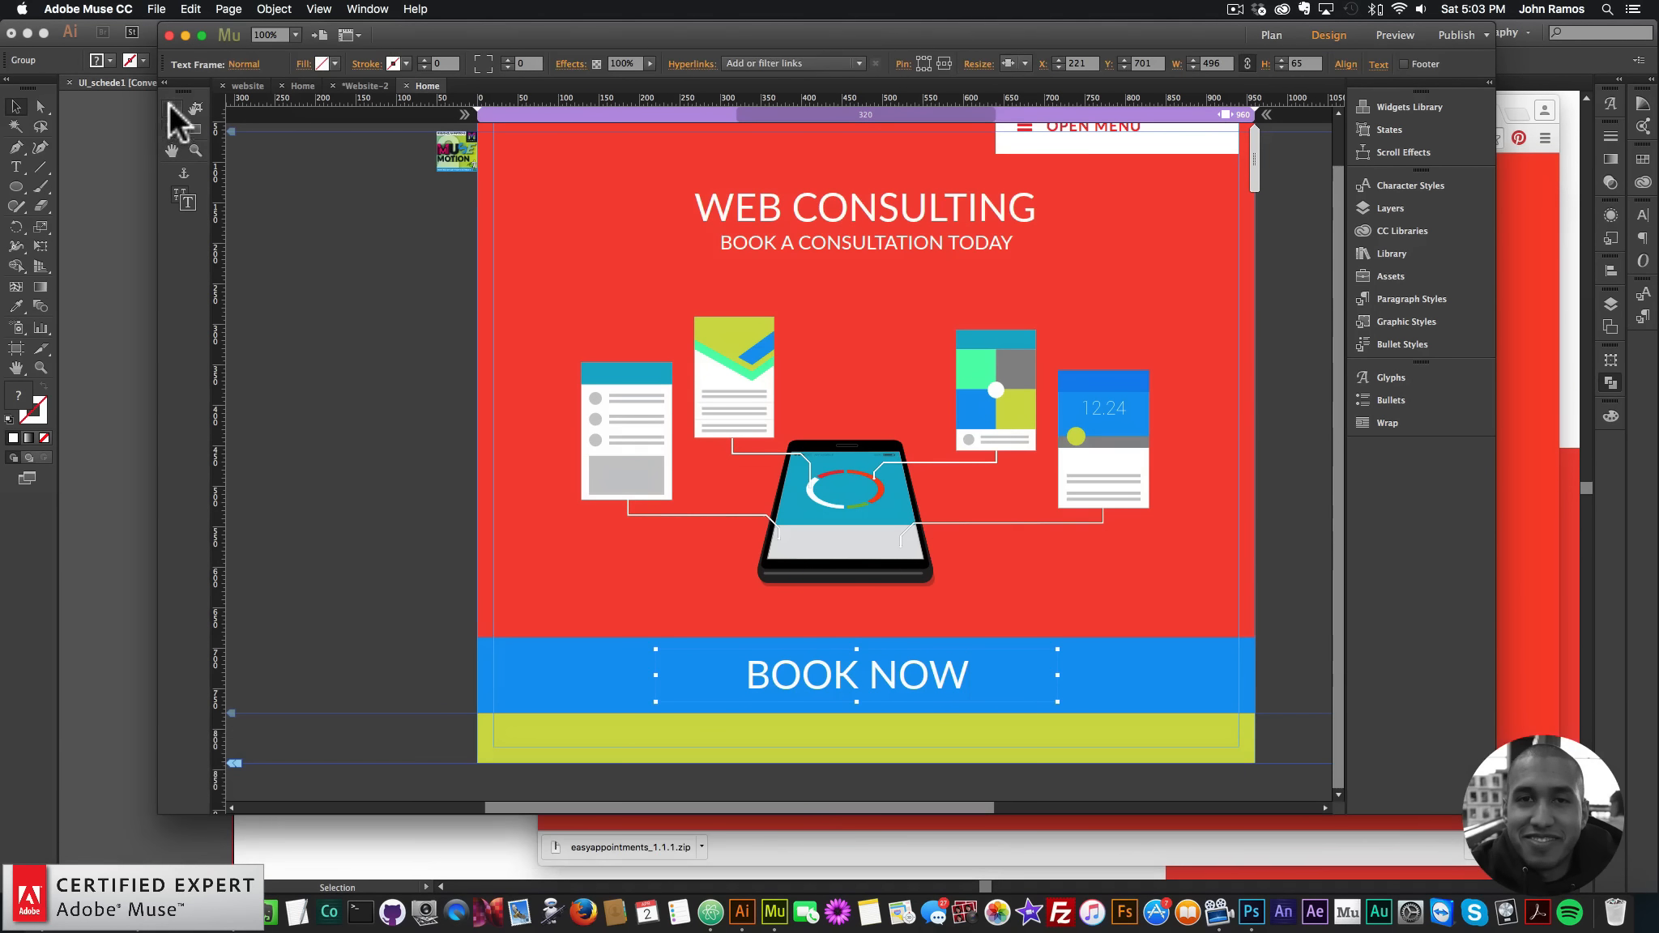
{"action": "left_click_drag", "start_coordinate": [948, 677], "coordinate": [870, 676]}
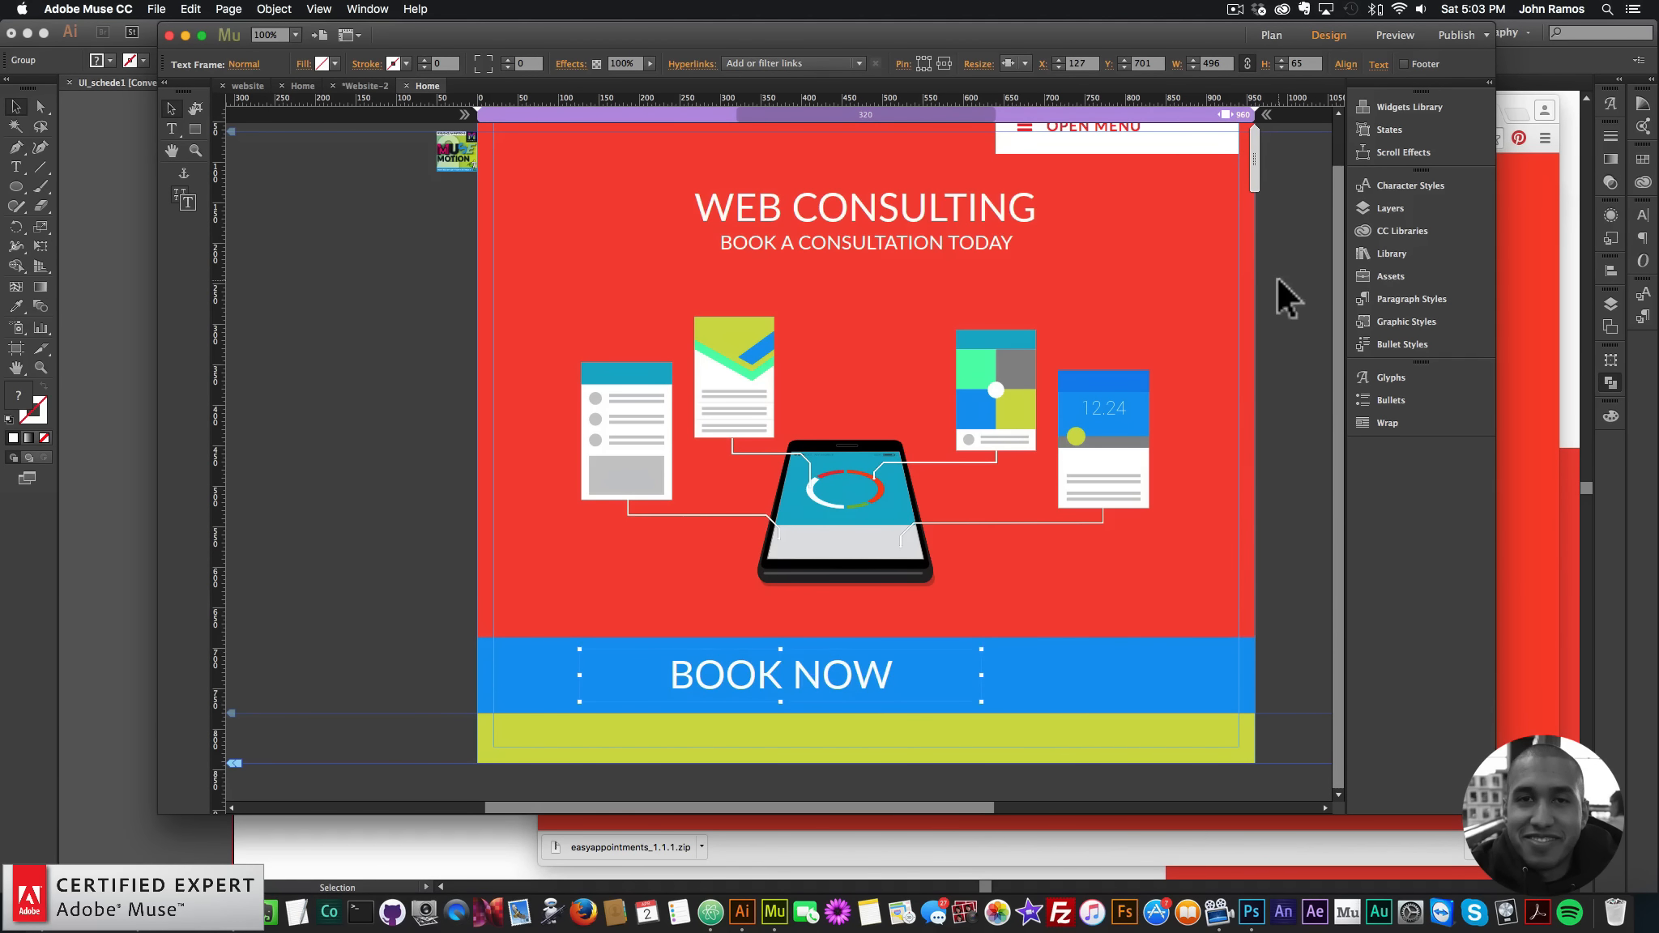
- Search the Library for 'animated buttons' and pick the Muse For You Animated Buttons Widget
{"action": "left_click", "coordinate": [1361, 252]}
{"action": "triple_click", "coordinate": [1200, 279]}
{"action": "type", "text": "animati"}
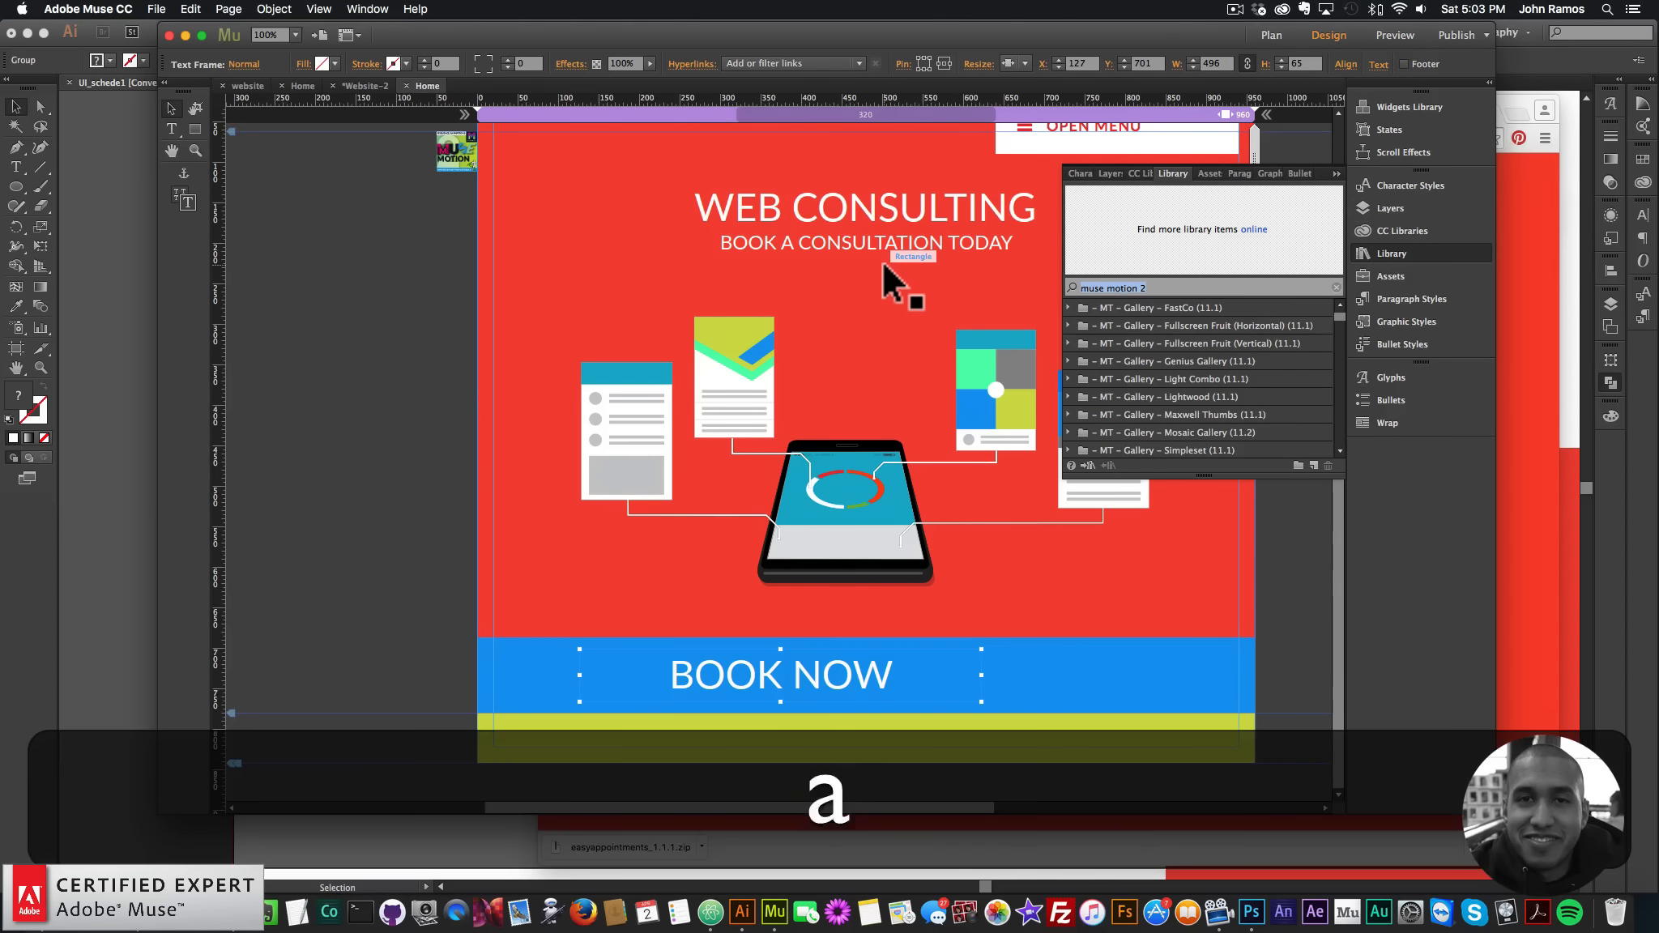
{"action": "key", "text": "BackSpace"}
{"action": "type", "text": "ed buttons"}
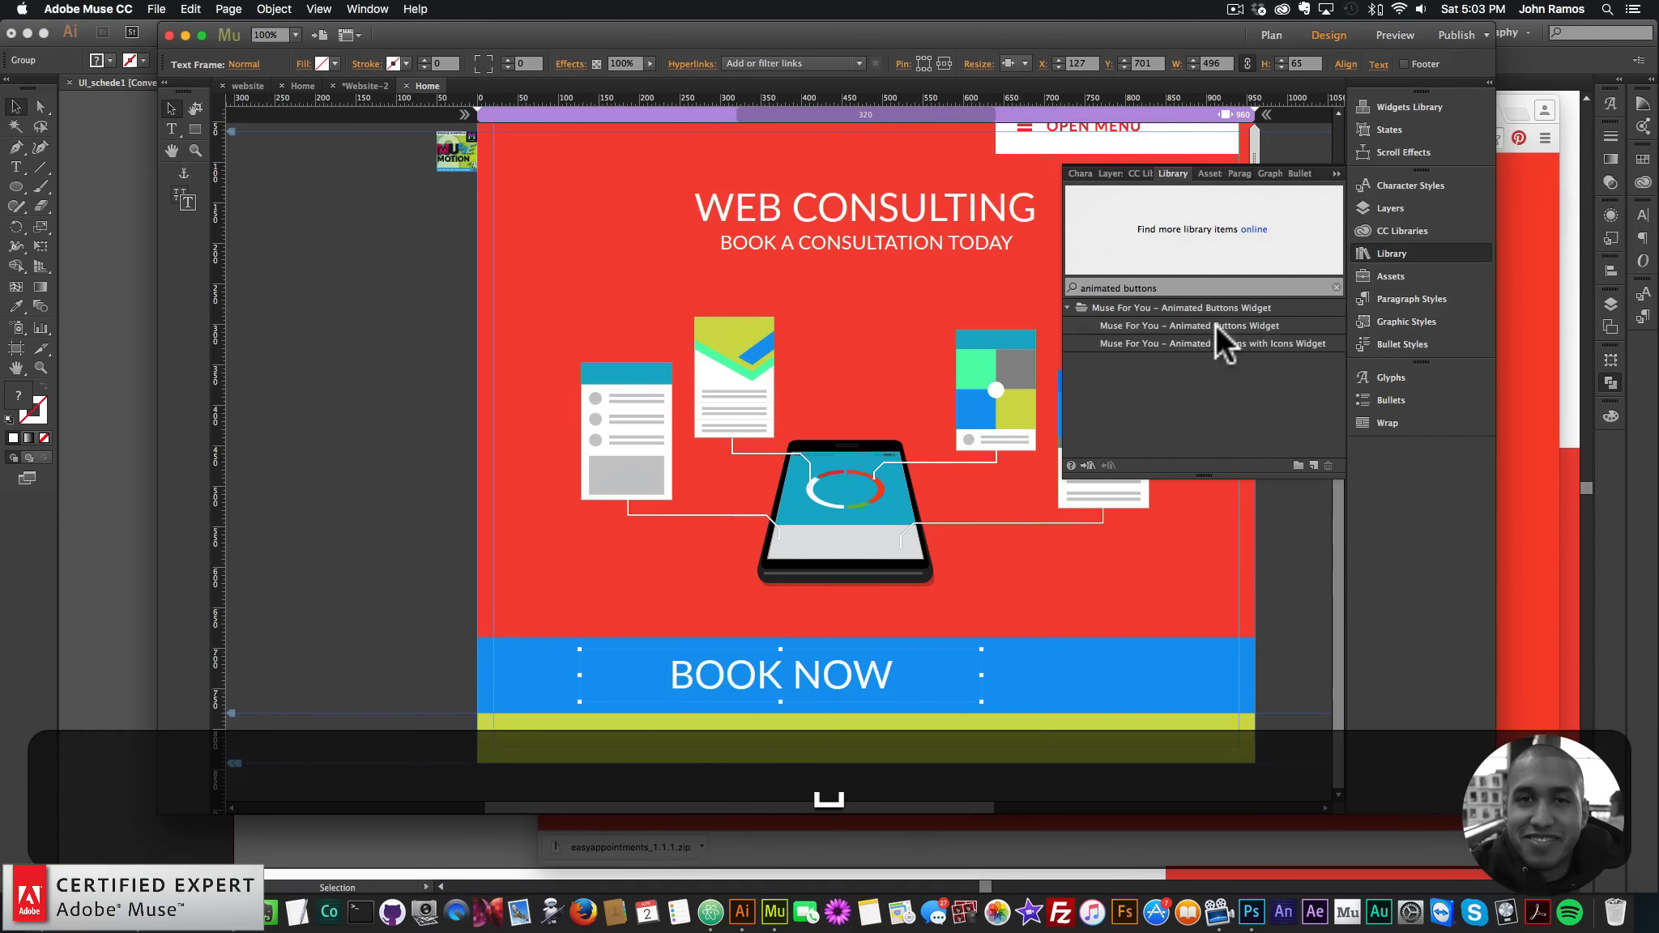
{"action": "left_click", "coordinate": [1171, 325]}
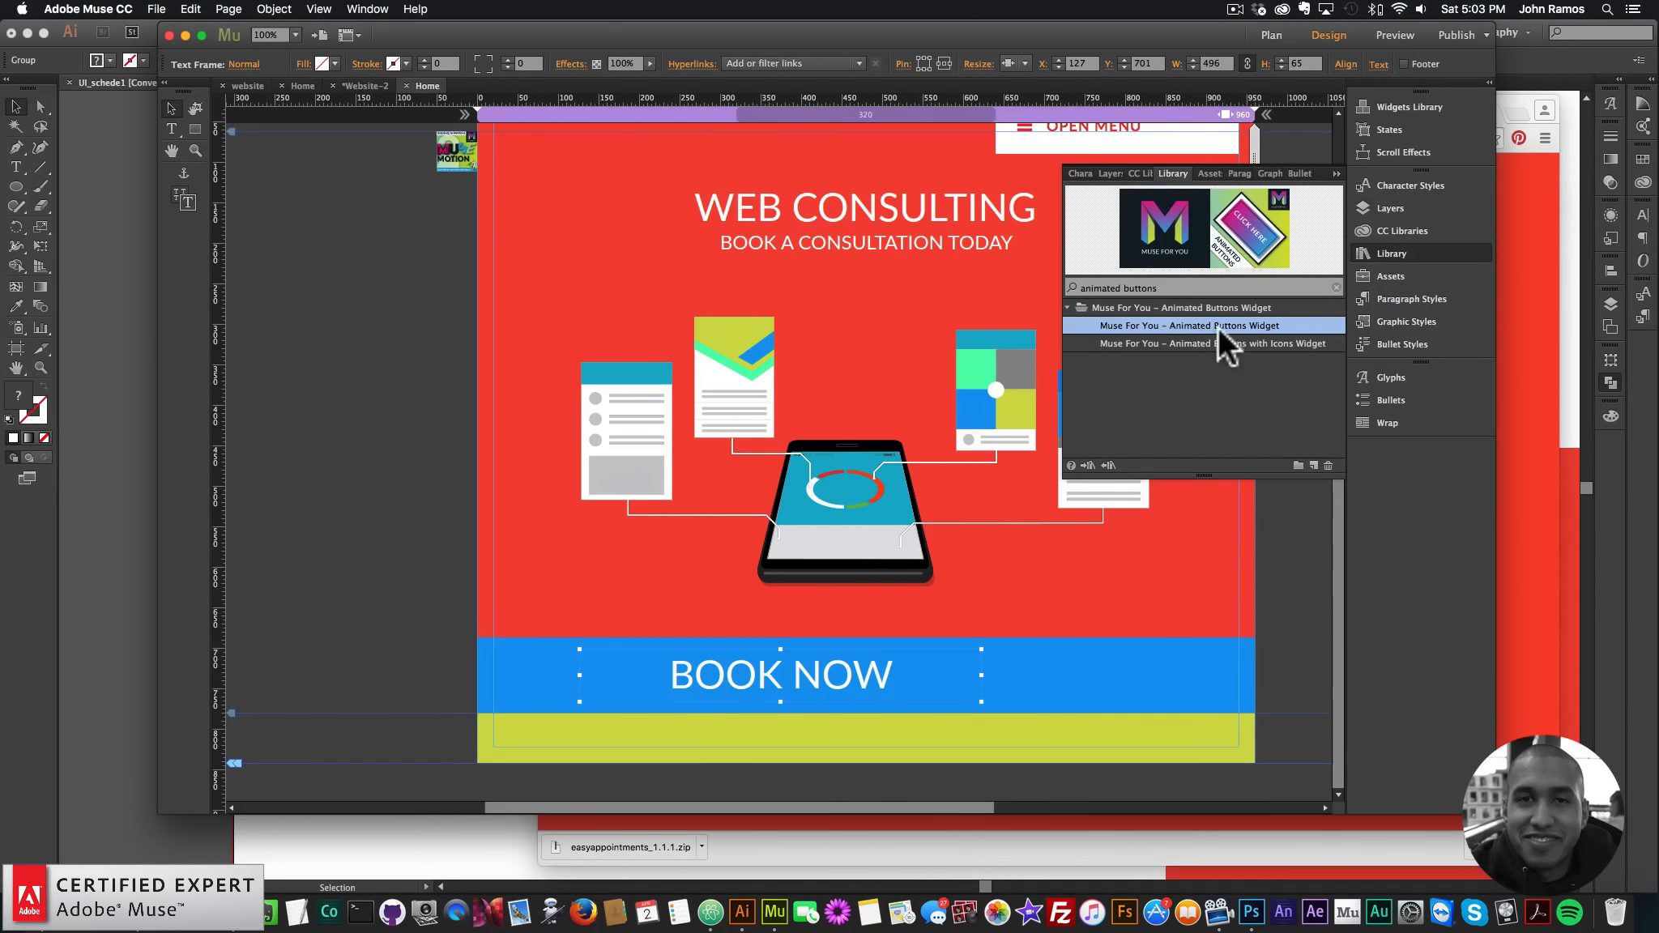
- Place the Animated Buttons widget on the page with the Ujarak 2 style
{"action": "left_click_drag", "start_coordinate": [1217, 326], "coordinate": [573, 267]}
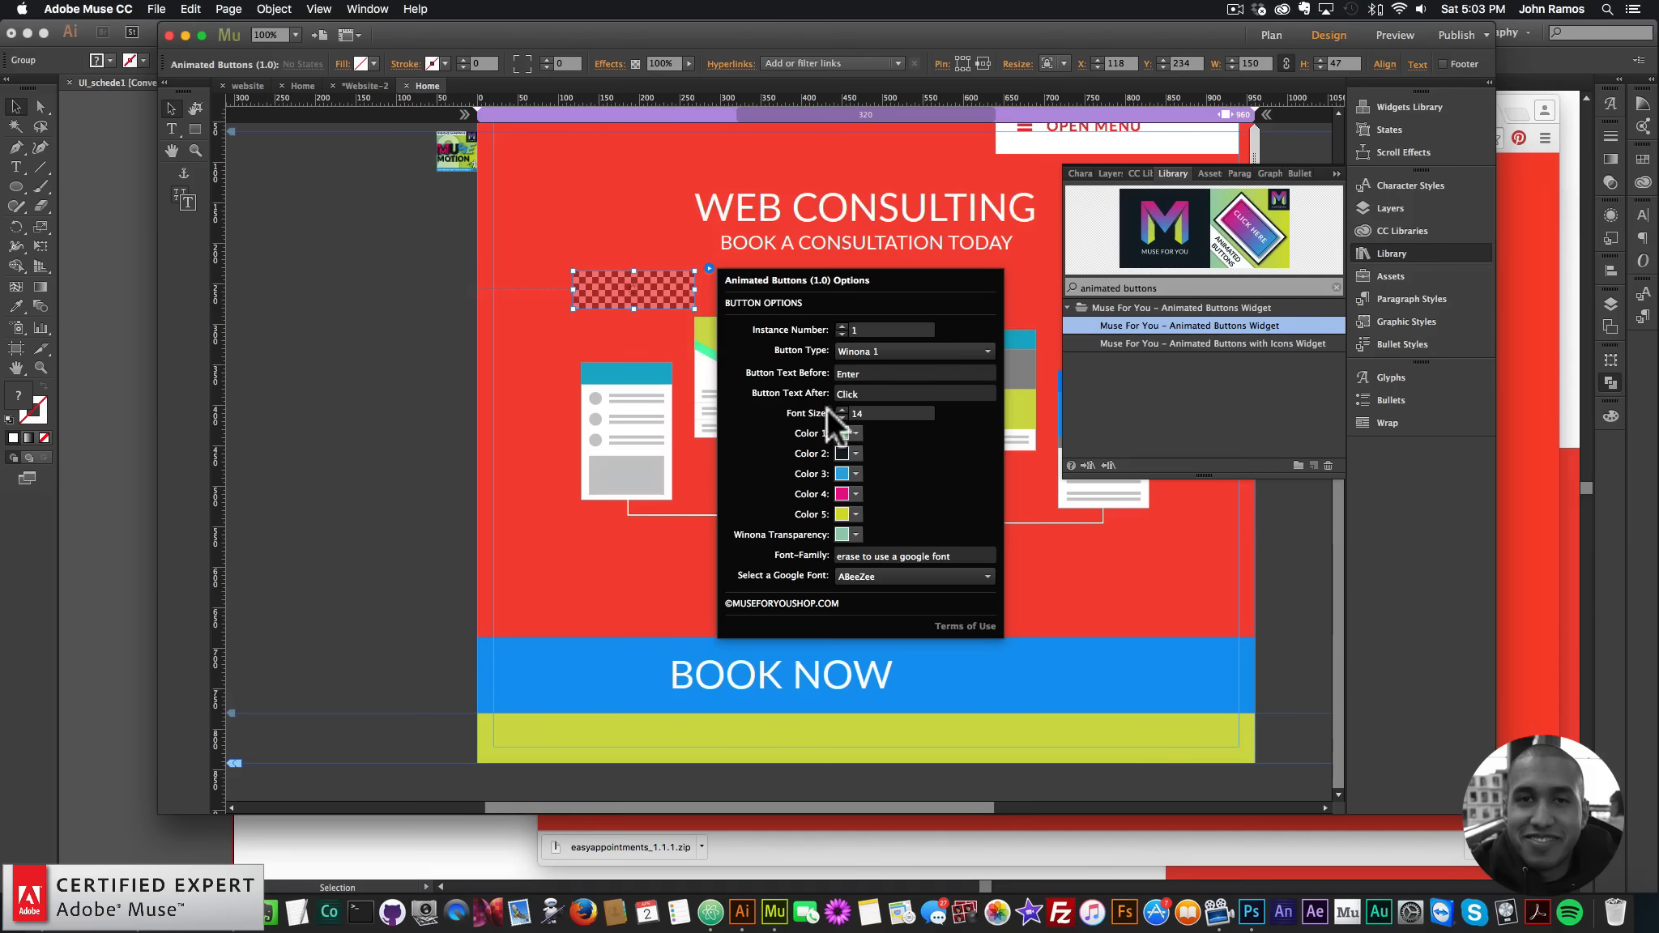
{"action": "left_click", "coordinate": [867, 351]}
{"action": "scroll", "coordinate": [884, 569], "scroll_direction": "down", "scroll_amount": 2}
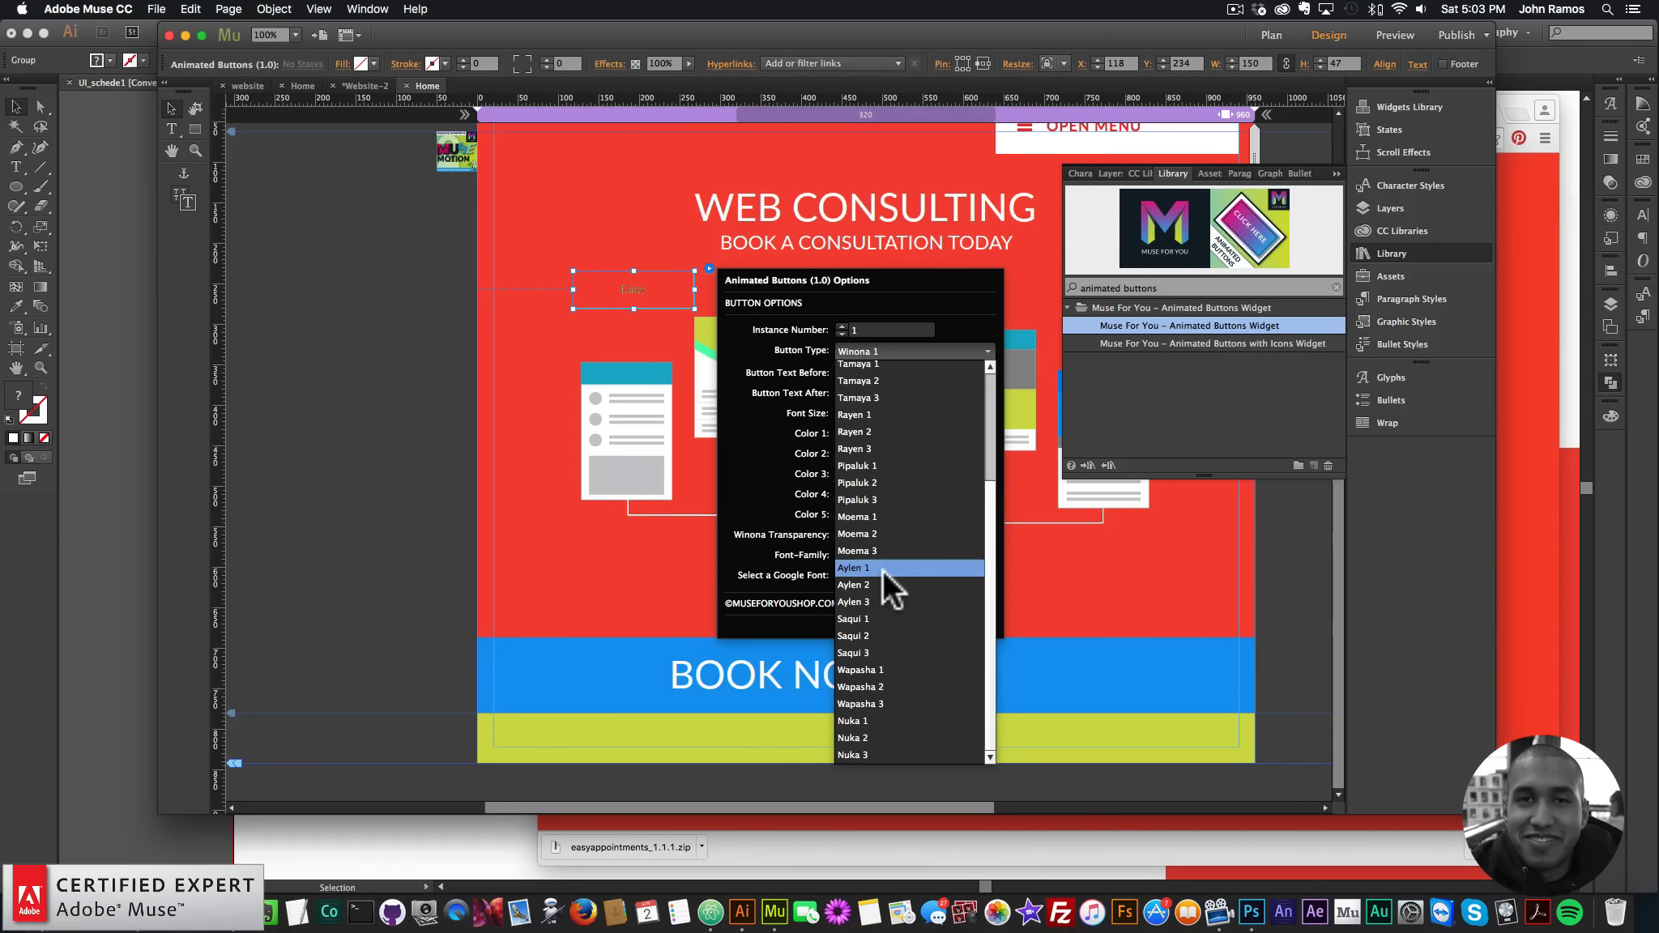
{"action": "scroll", "coordinate": [883, 568], "scroll_direction": "up", "scroll_amount": 3}
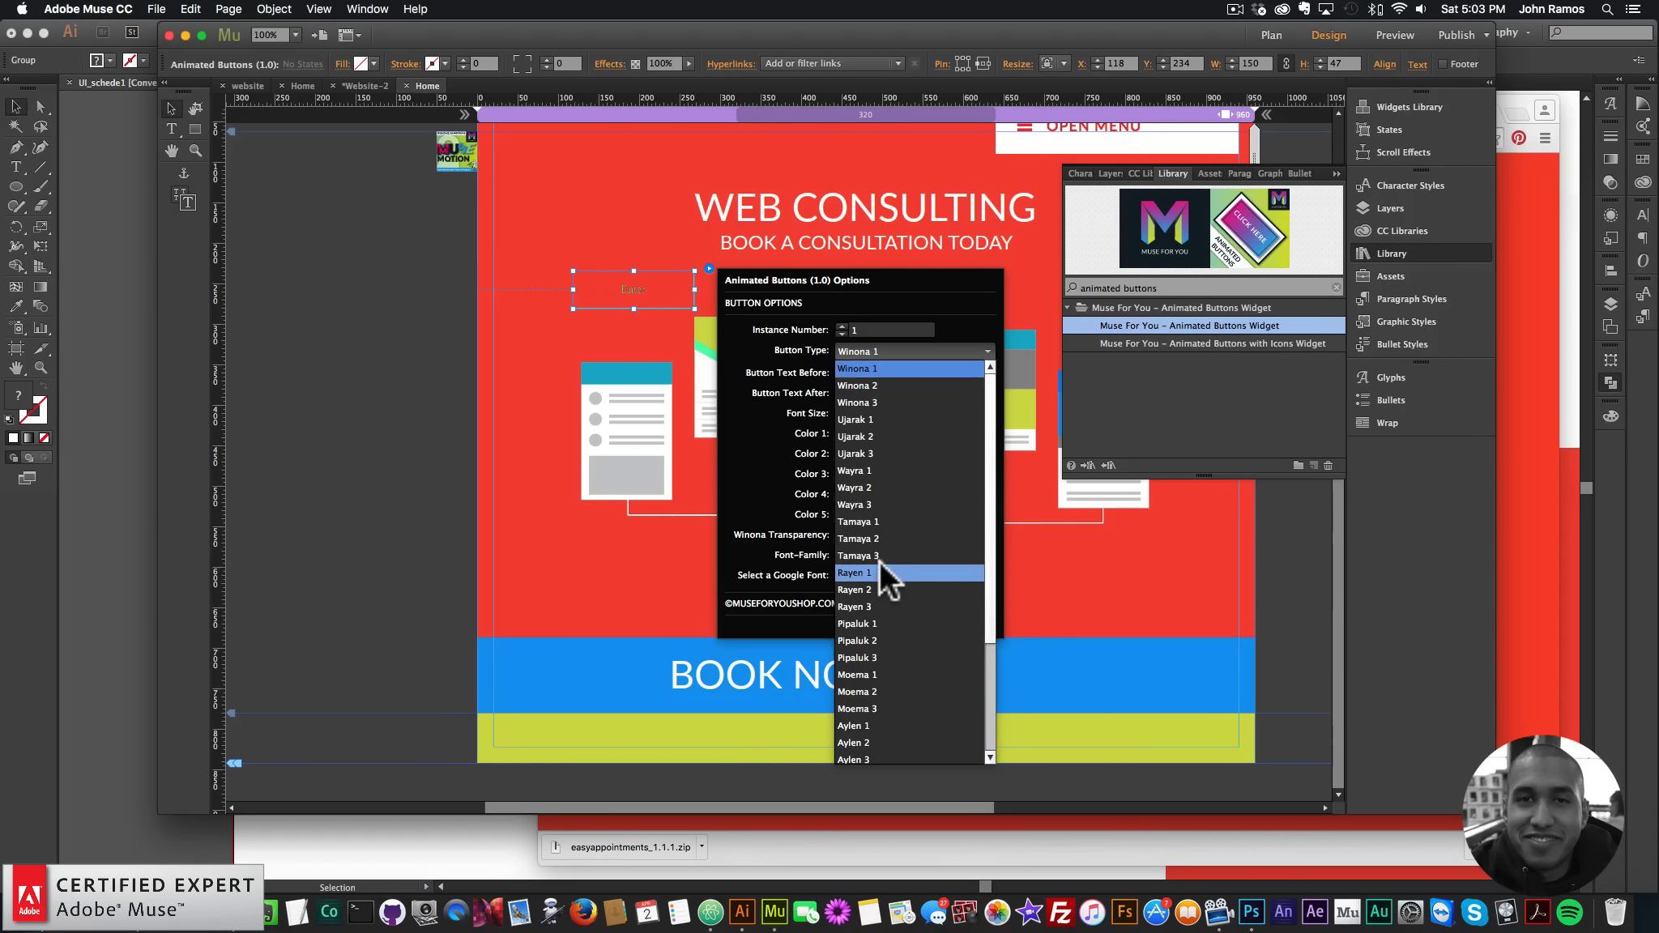
{"action": "left_click", "coordinate": [859, 435]}
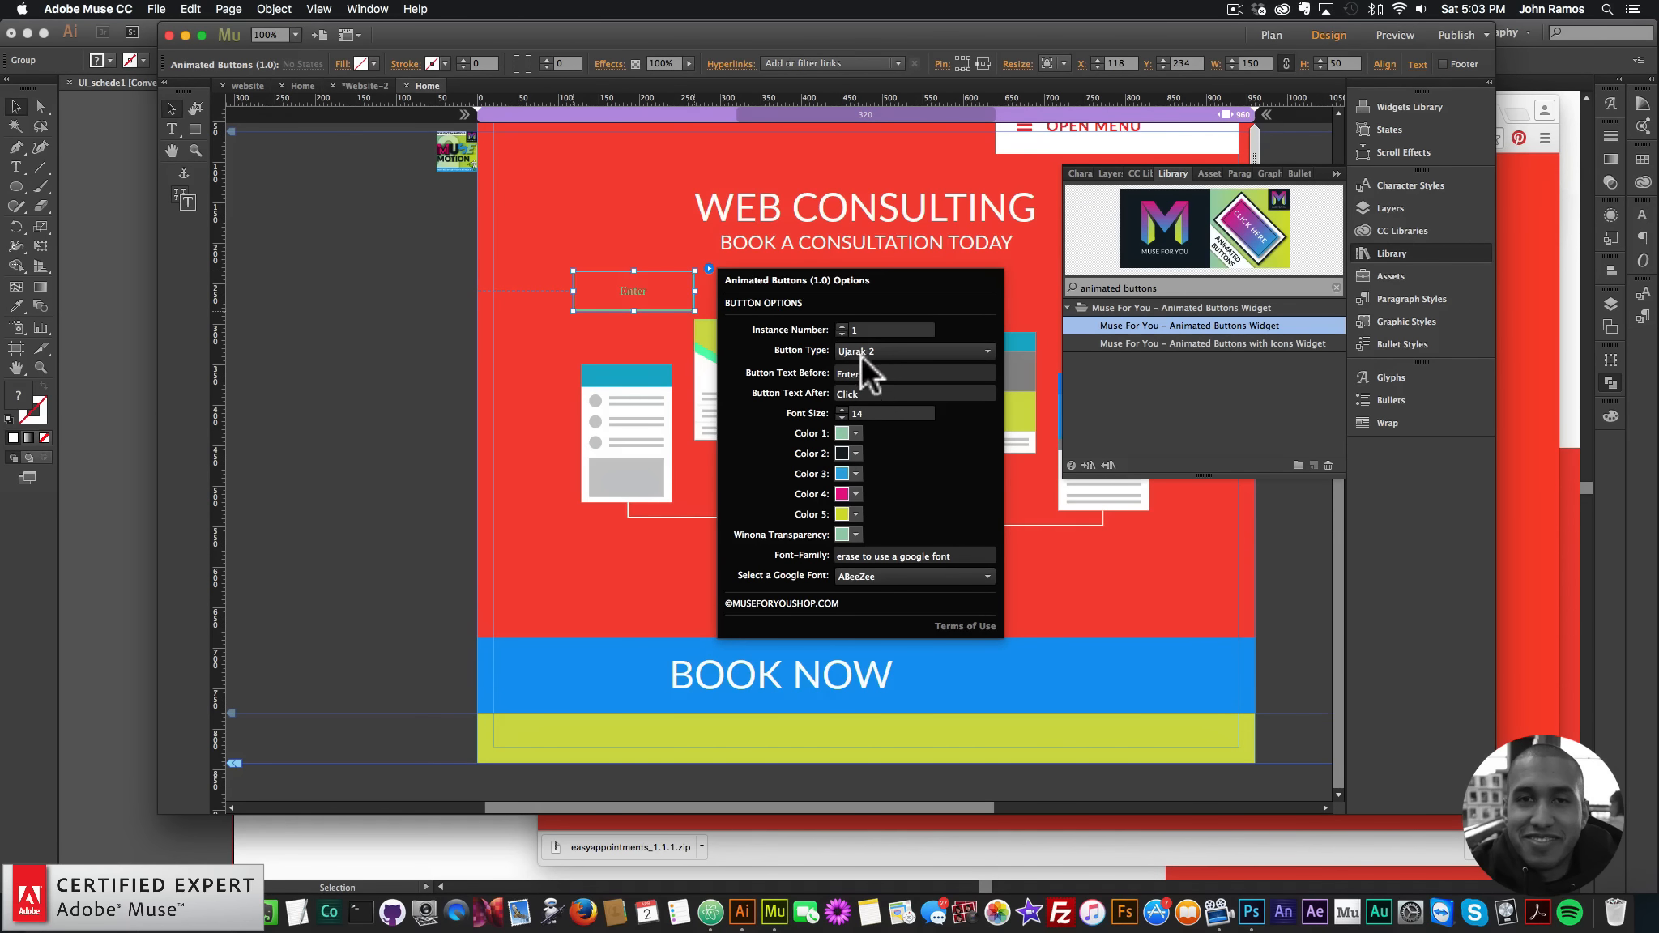
- Set button Color 1 white, Color 3 blue, Color 4 red, then move it onto the BOOK NOW bar
{"action": "left_click", "coordinate": [855, 433]}
{"action": "left_click", "coordinate": [879, 482]}
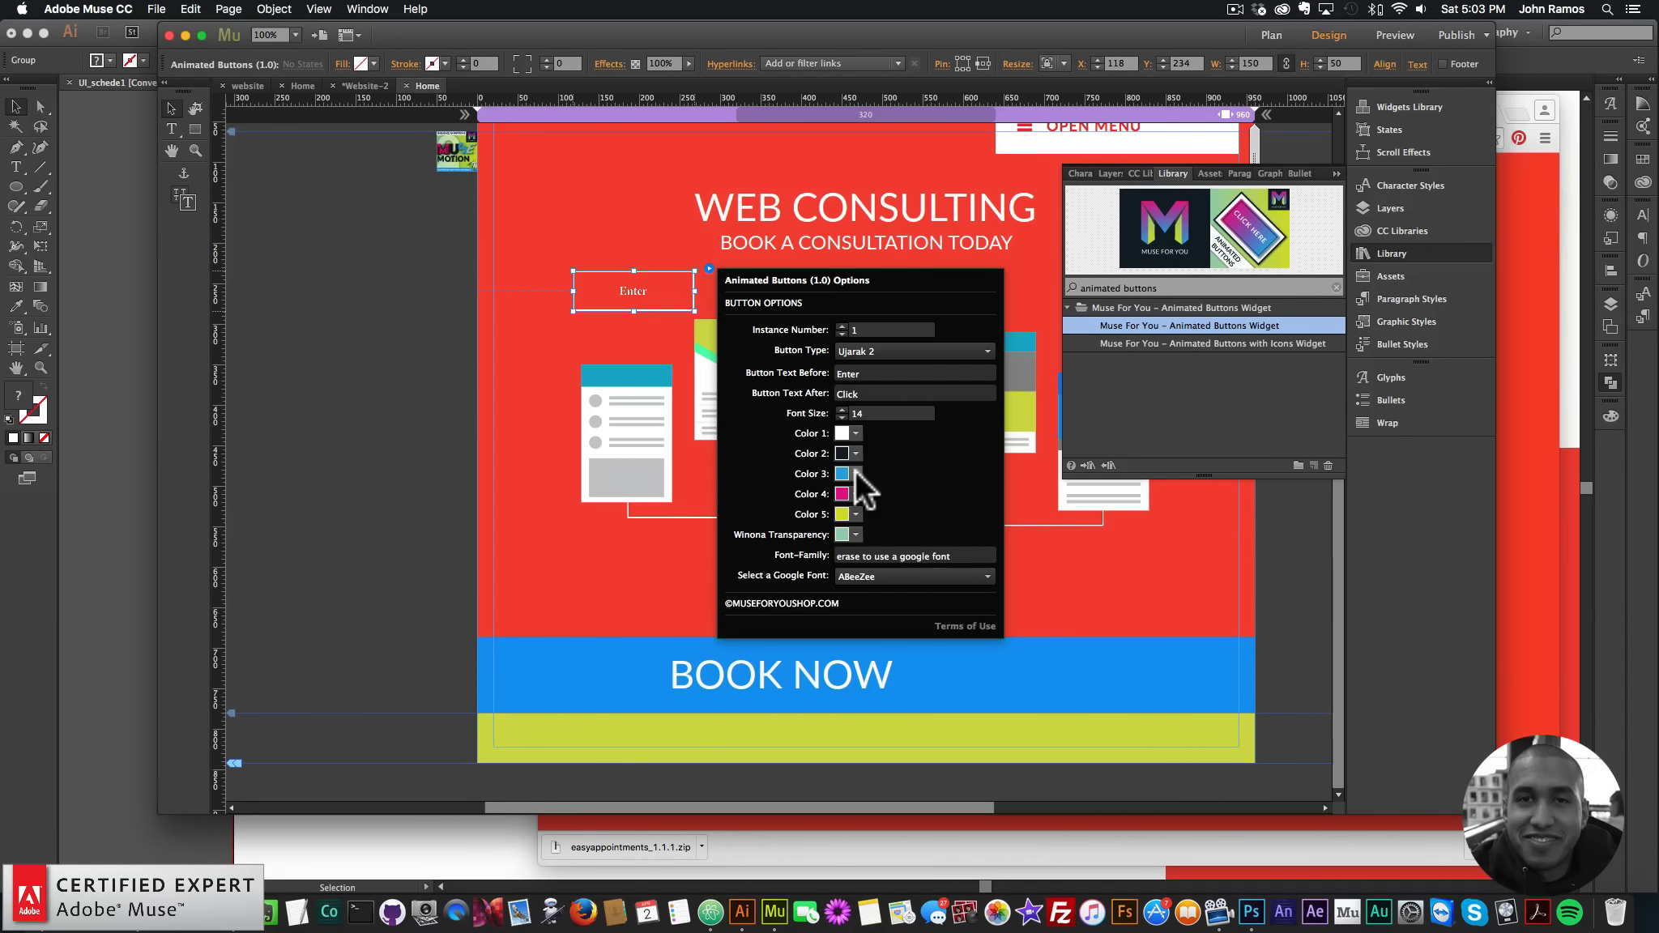
{"action": "left_click", "coordinate": [856, 475]}
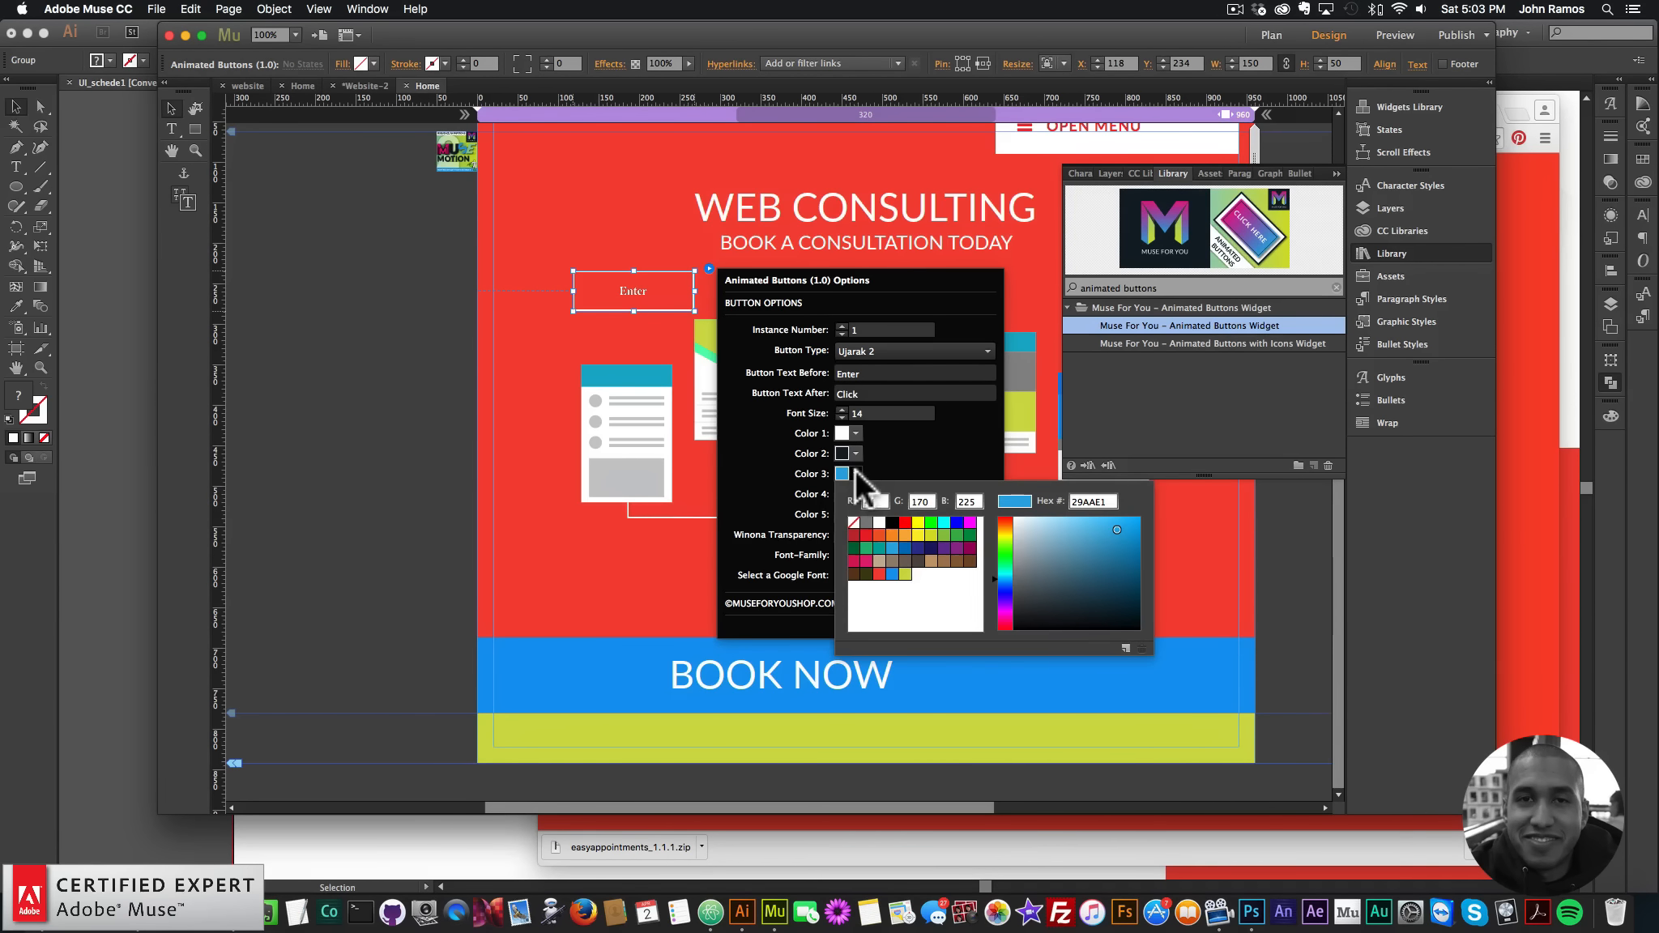
{"action": "left_click", "coordinate": [892, 573]}
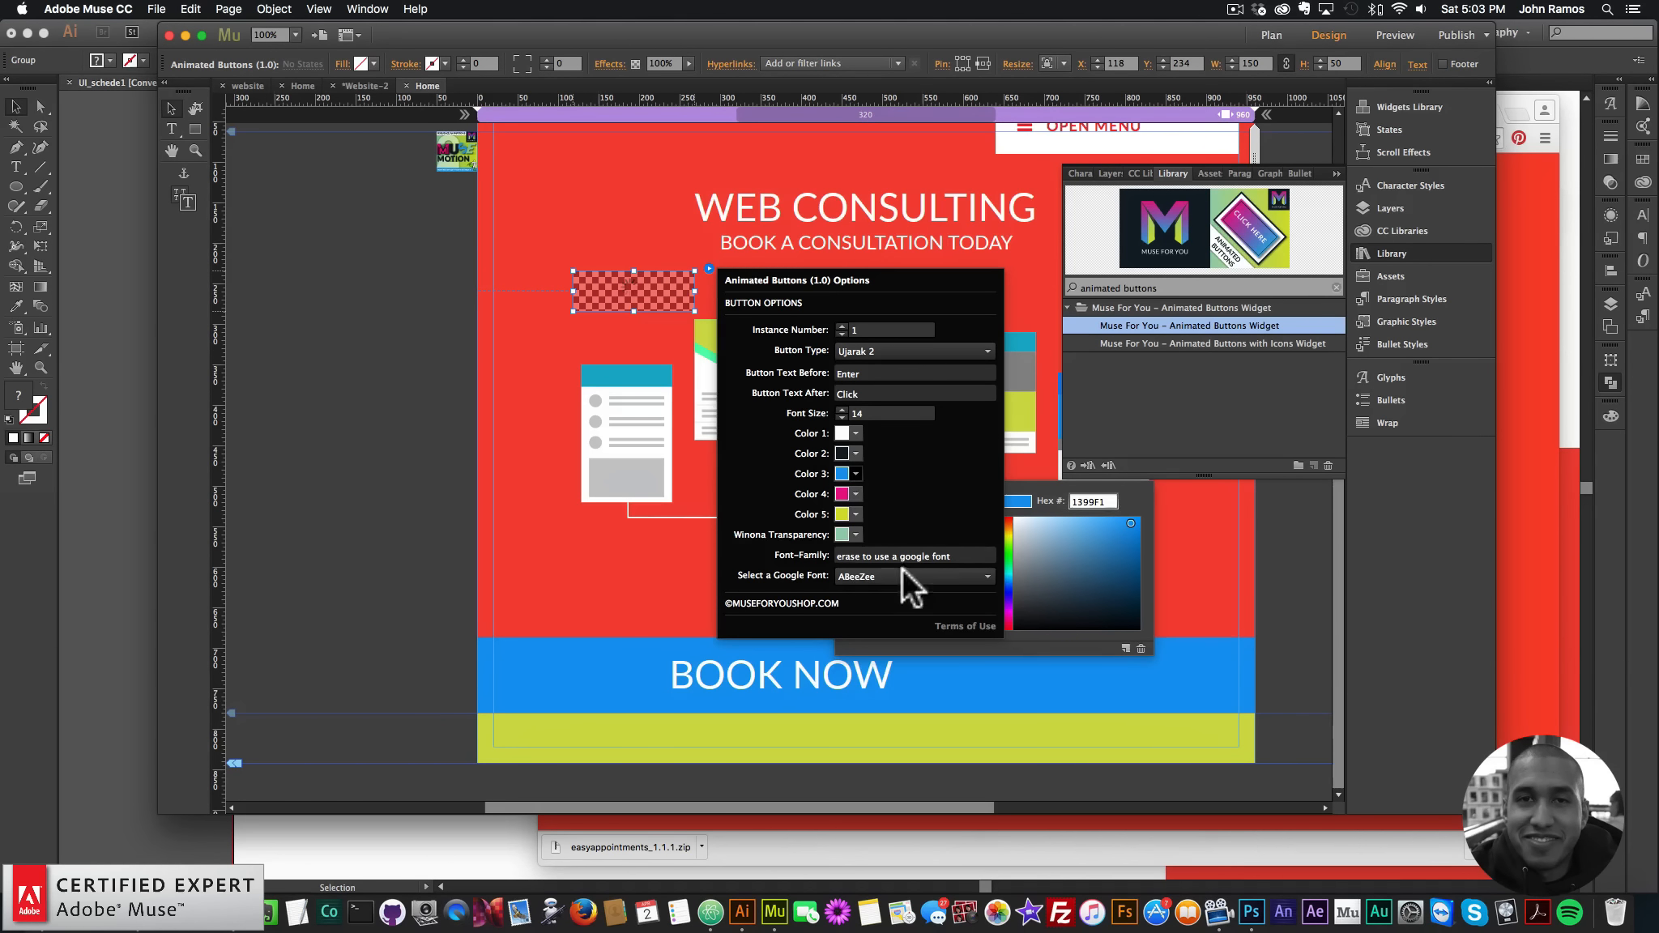
{"action": "left_click", "coordinate": [857, 493]}
{"action": "left_click", "coordinate": [879, 591]}
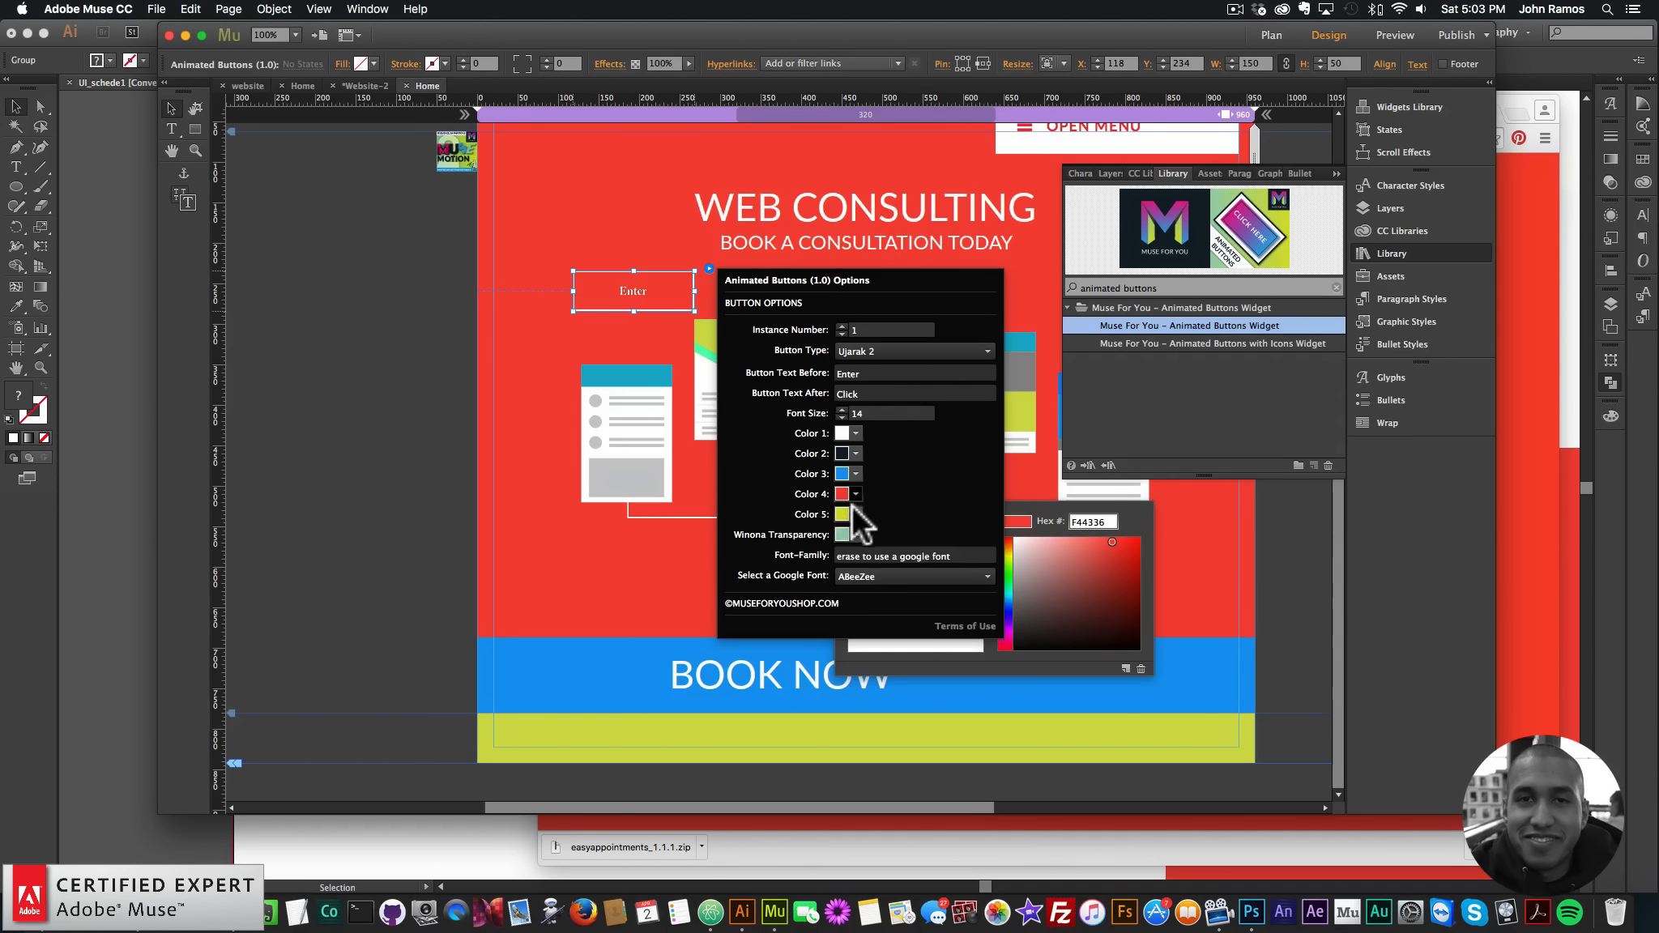
{"action": "left_click", "coordinate": [856, 514]}
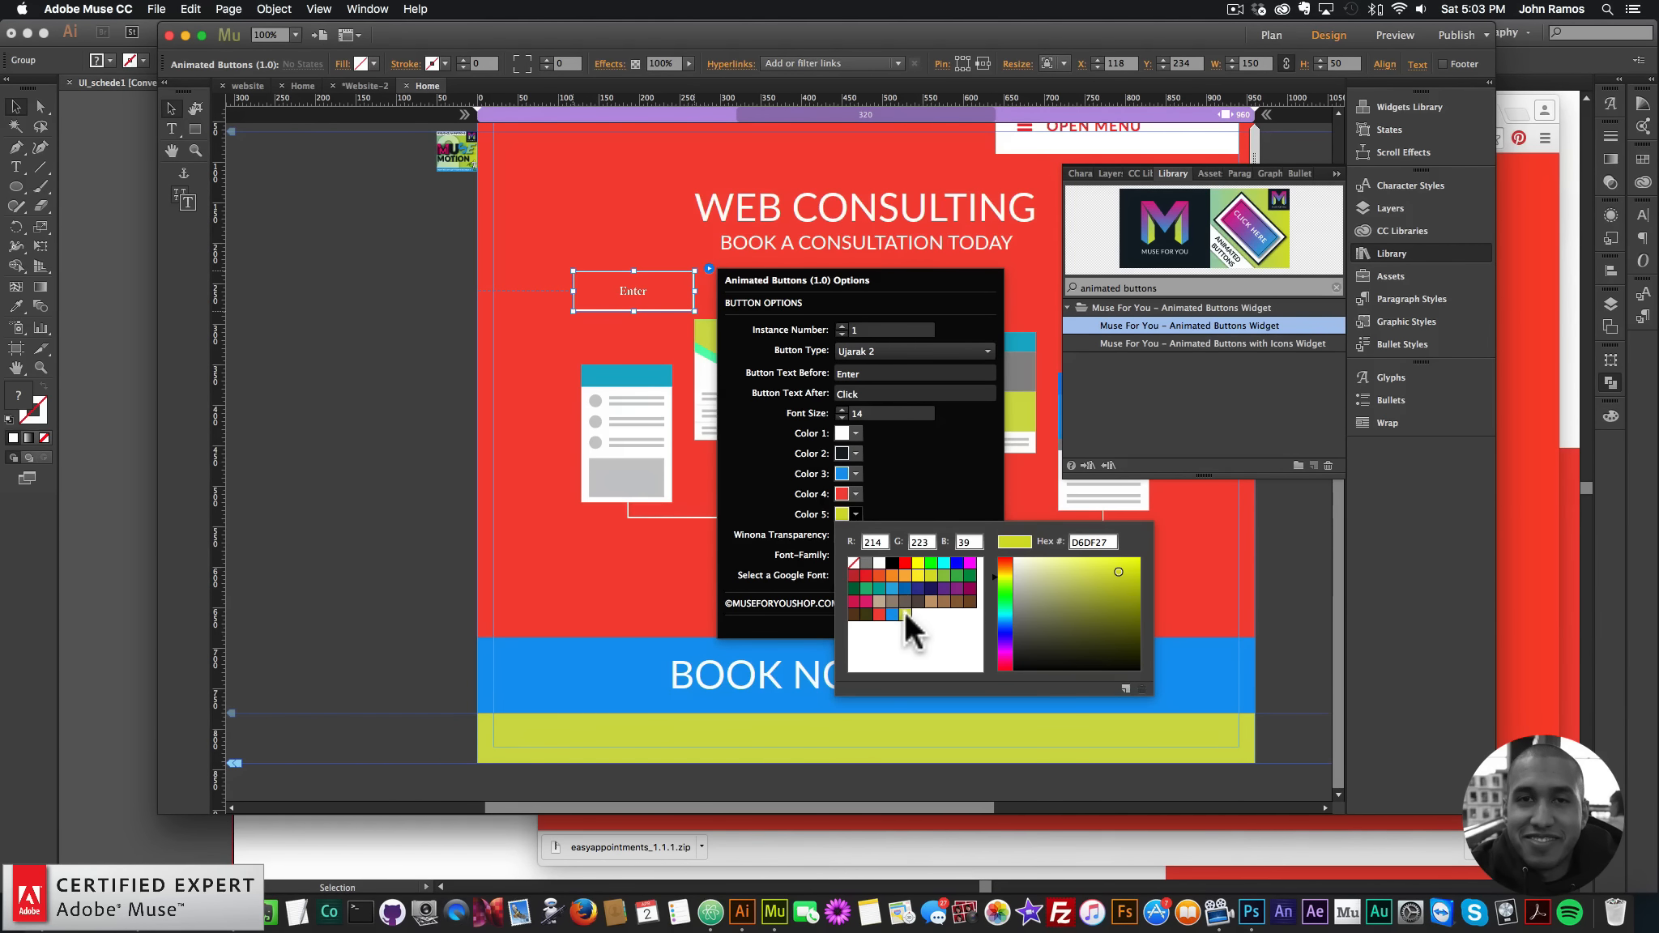
{"action": "left_click", "coordinate": [642, 290]}
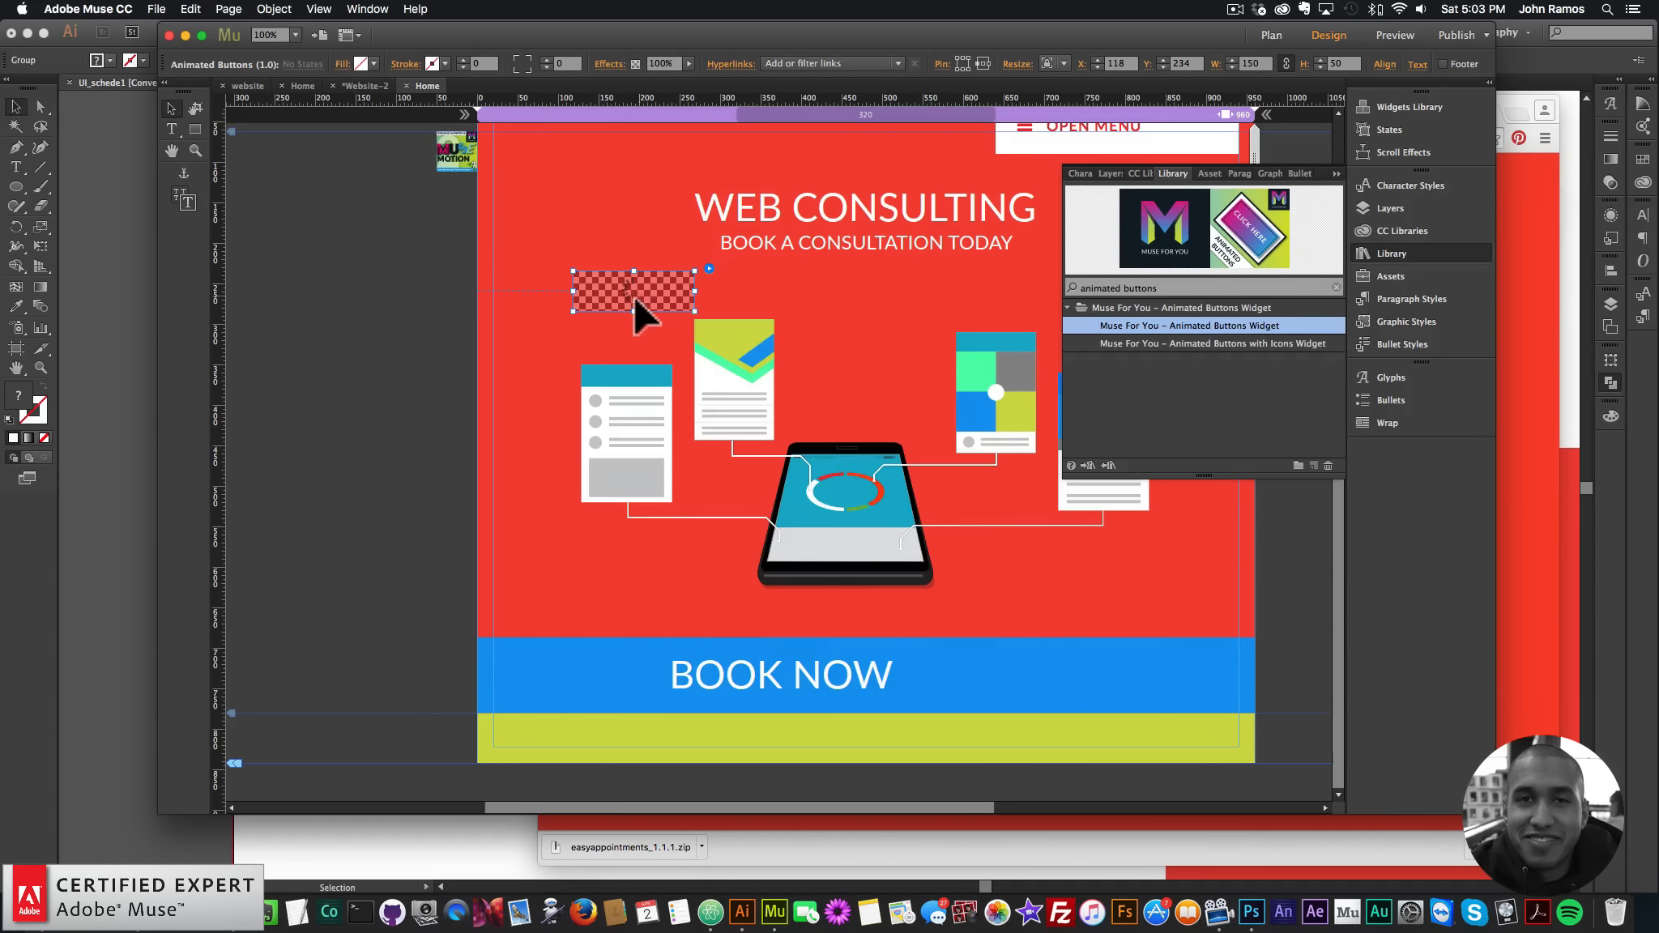
{"action": "left_click_drag", "start_coordinate": [634, 288], "coordinate": [1006, 675]}
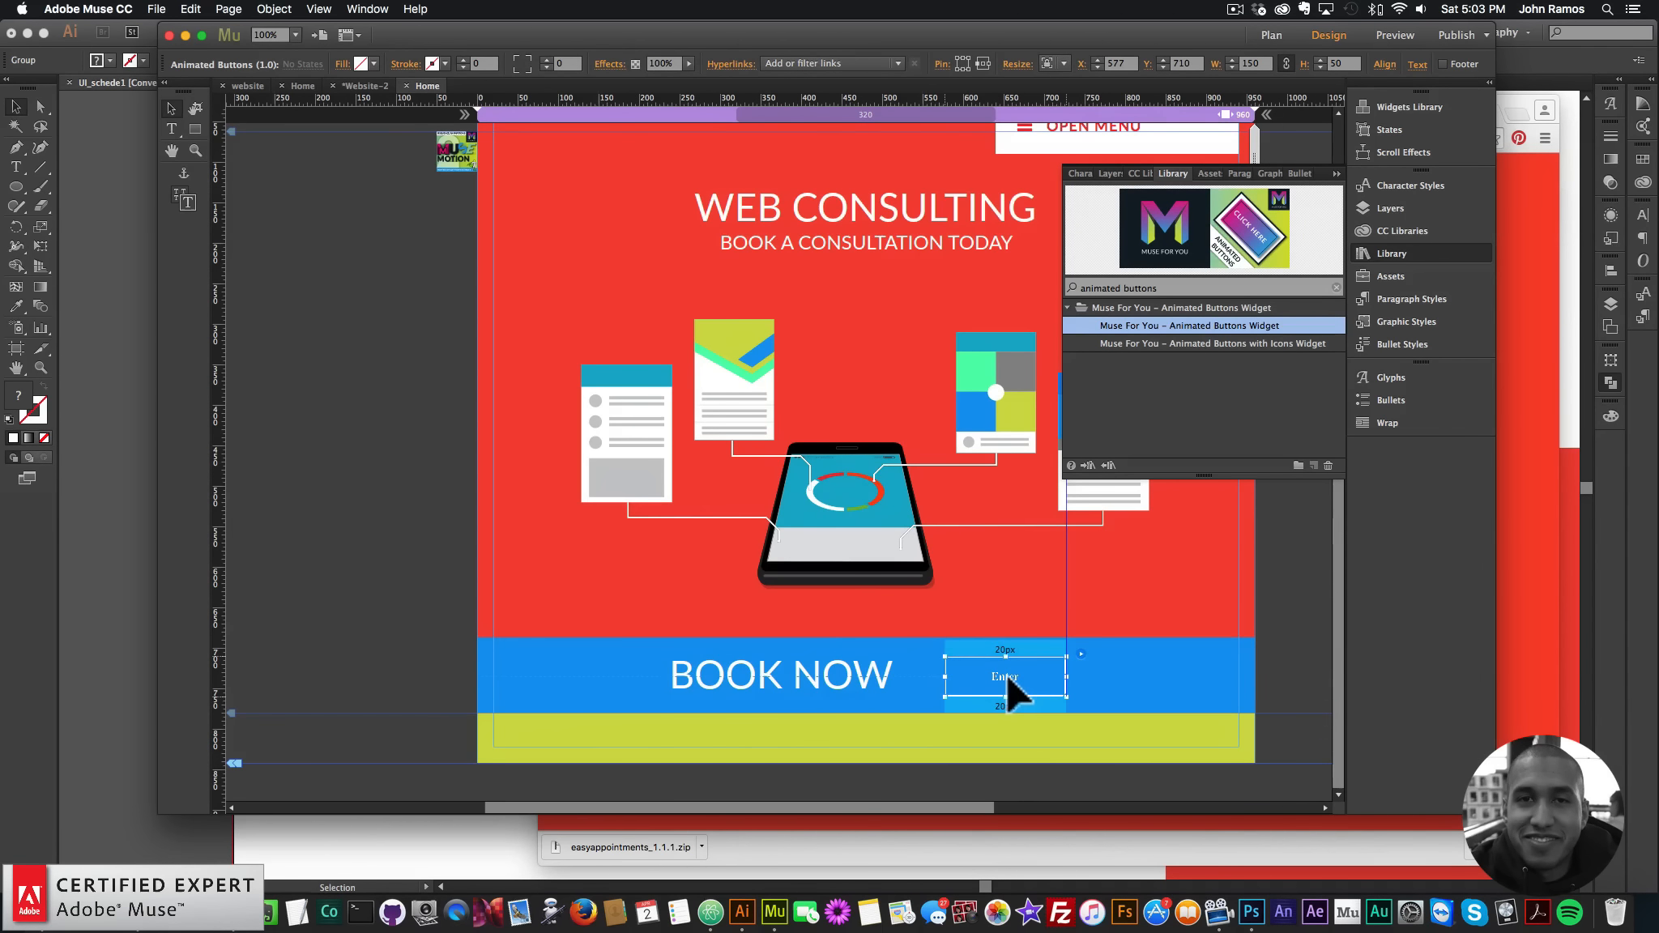
- Set the button text to CLICK HERE before and BOOK NOW after the animation
{"action": "left_click", "coordinate": [1081, 654]}
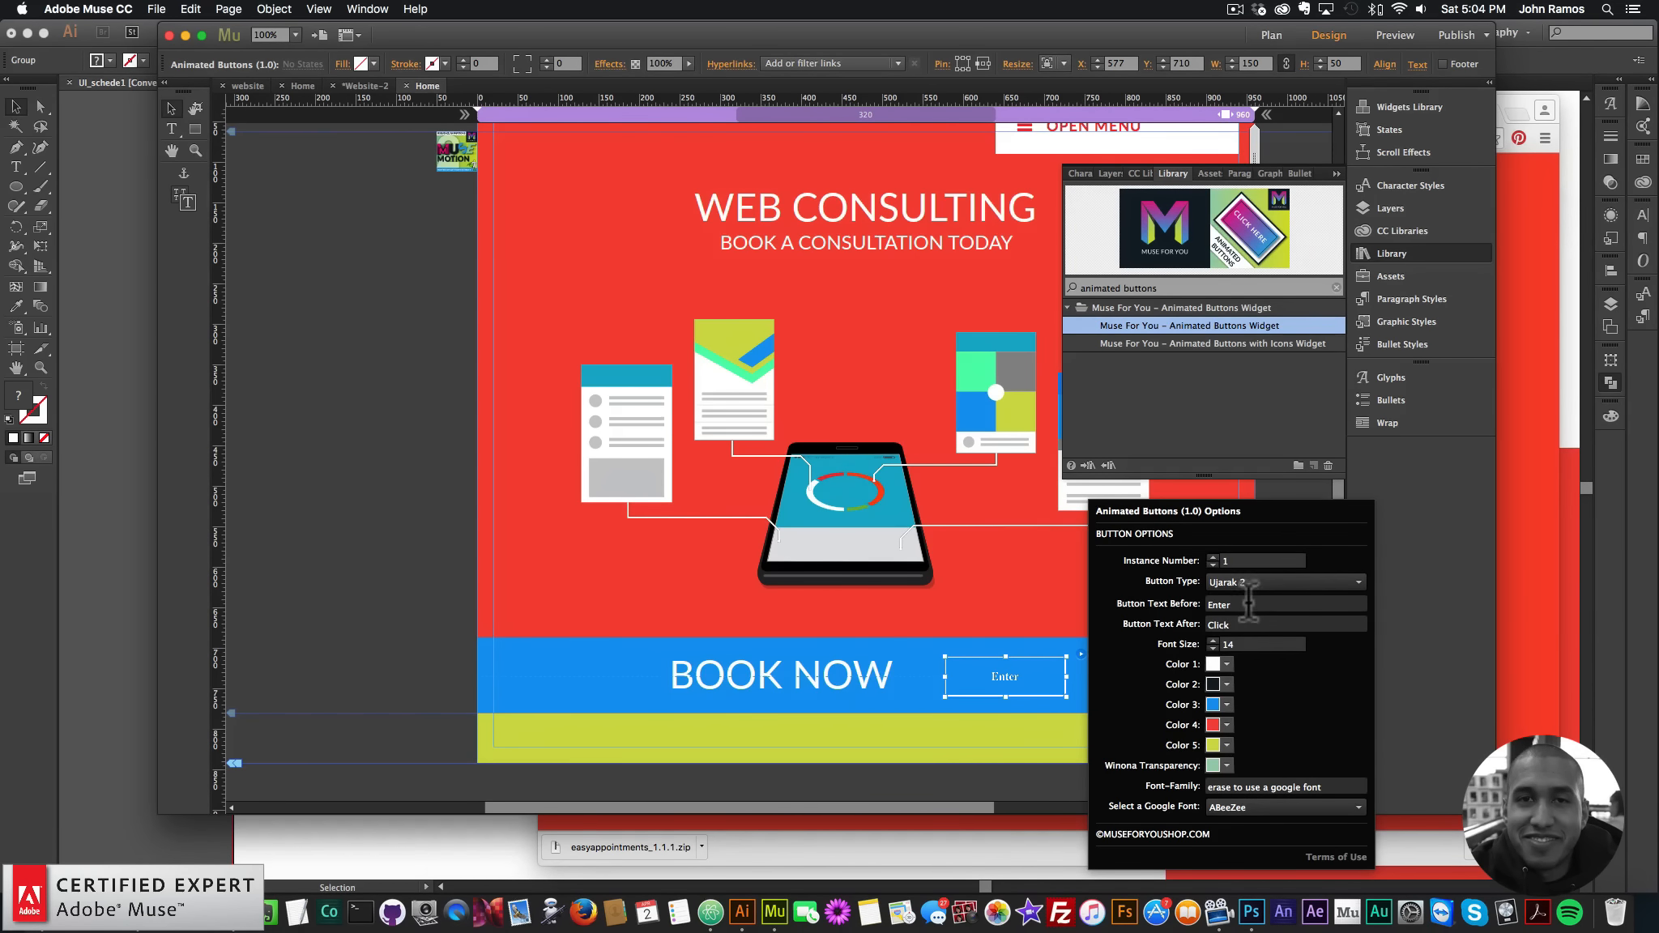
{"action": "left_click", "coordinate": [1211, 604]}
{"action": "type", "text": "BO"}
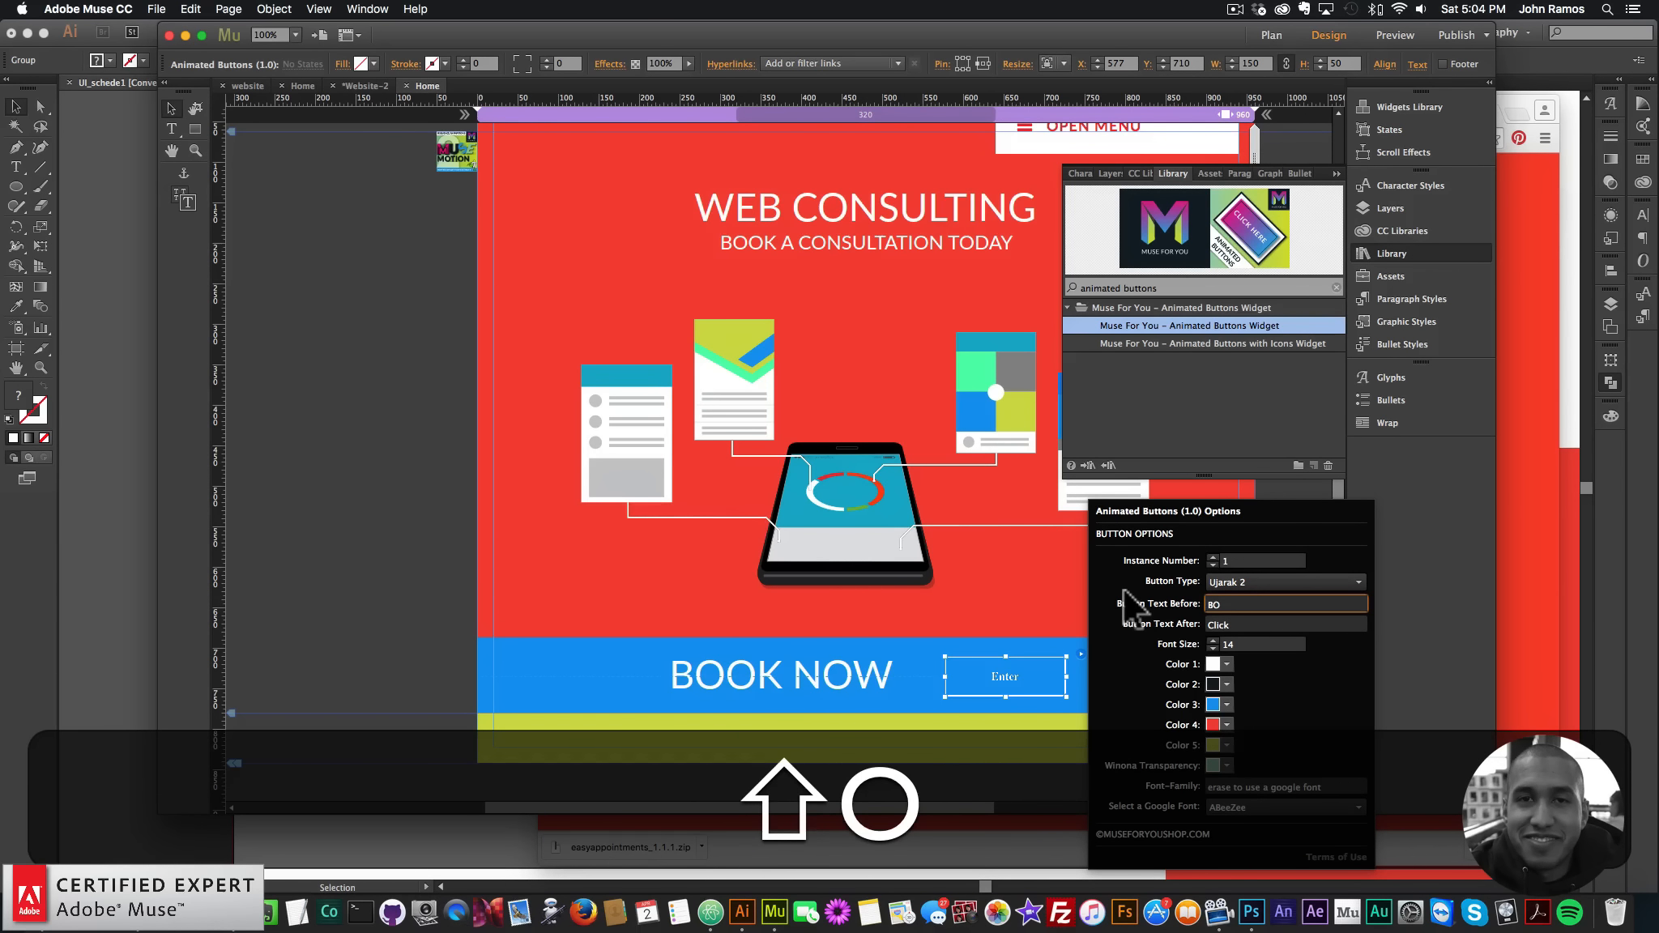
{"action": "key", "text": "BackSpace"}
{"action": "key", "text": "BackSpace"}
{"action": "type", "text": "CLICK HER"}
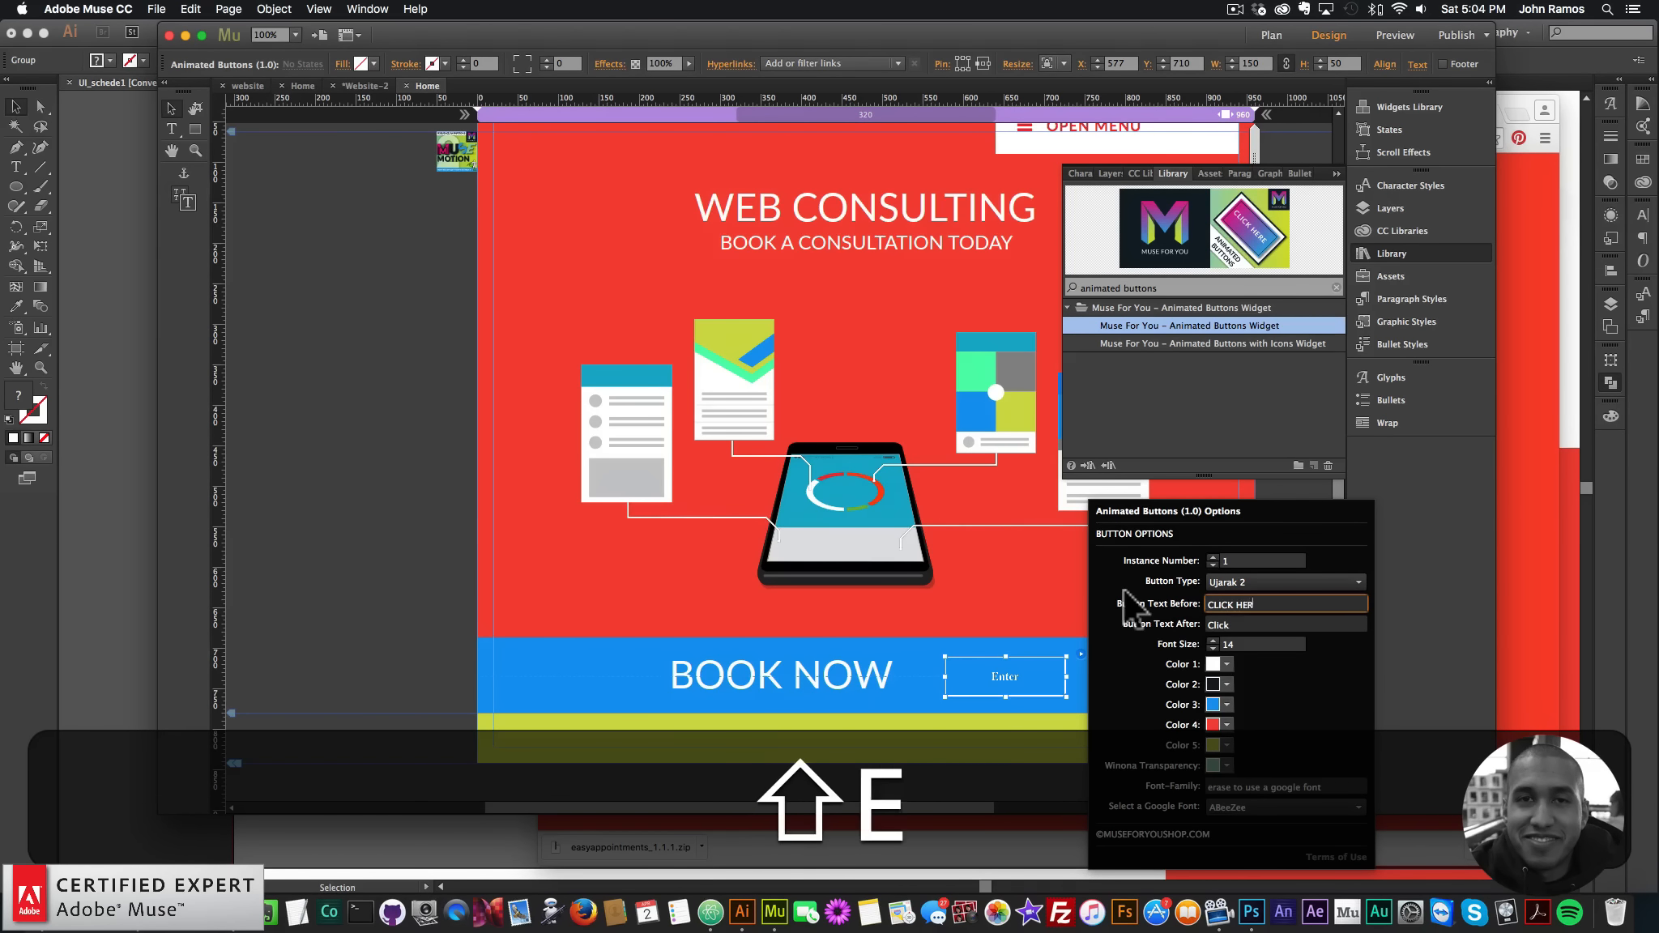
{"action": "type", "text": "E"}
{"action": "key", "text": "Tab"}
{"action": "type", "text": "BOOK NOW"}
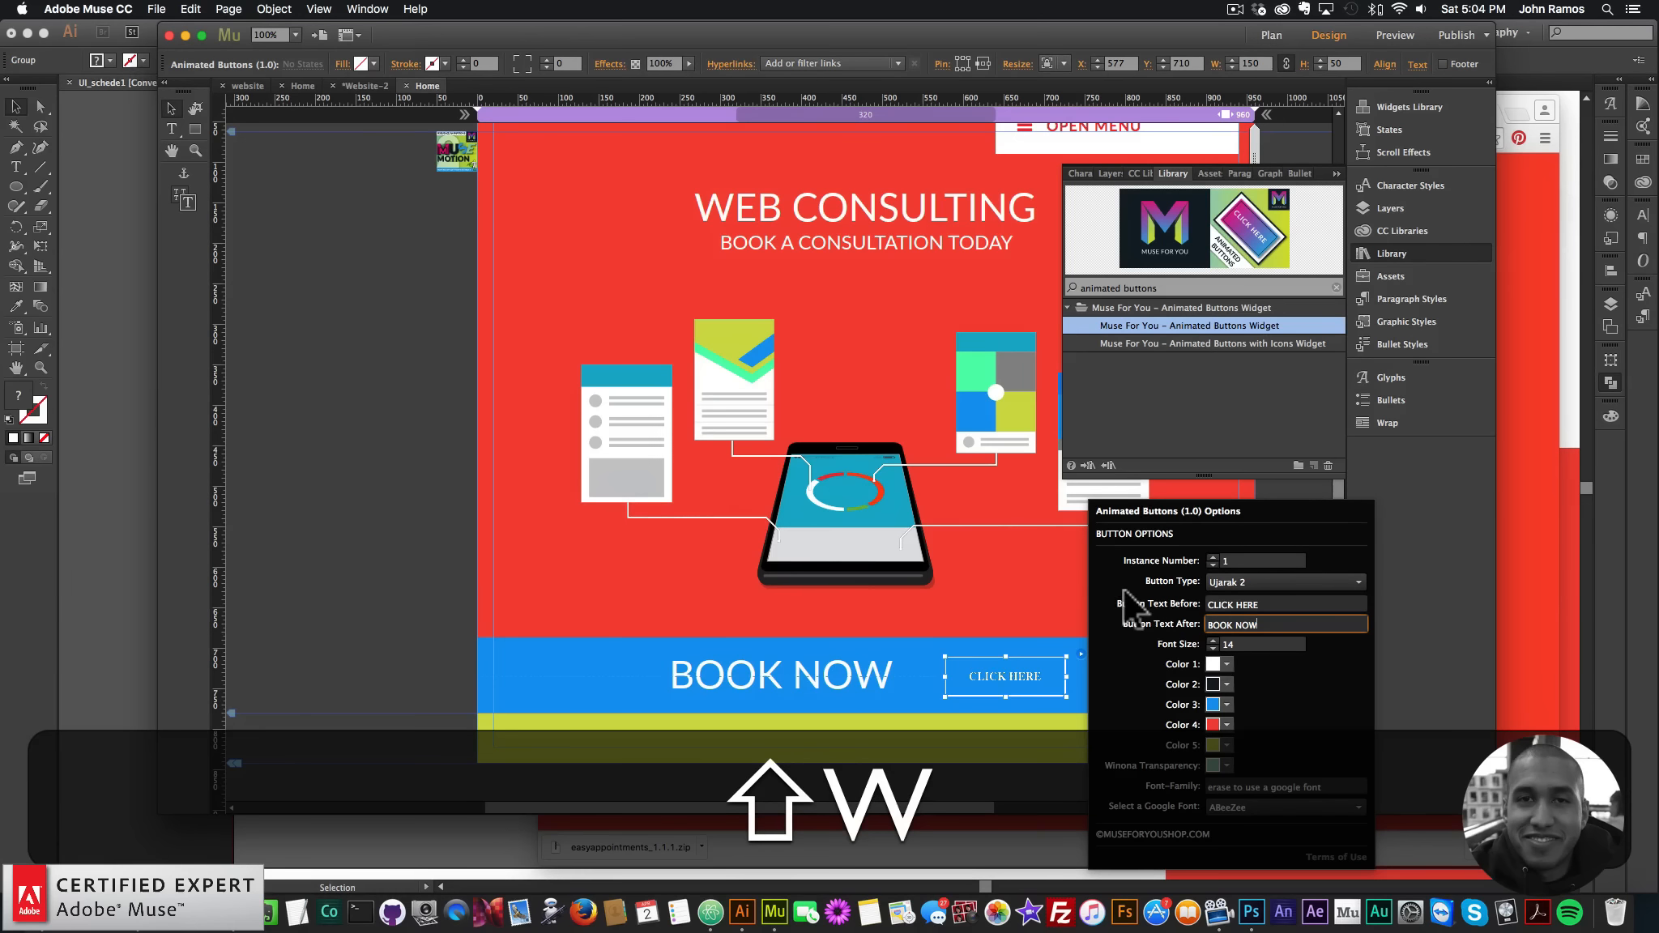
- Set the button's font family to inherit and choose Asap as its font
{"action": "left_click", "coordinate": [1242, 781]}
{"action": "key", "text": "cmd+a"}
{"action": "key", "text": "shift+cmd+a"}
{"action": "type", "text": "Inher"}
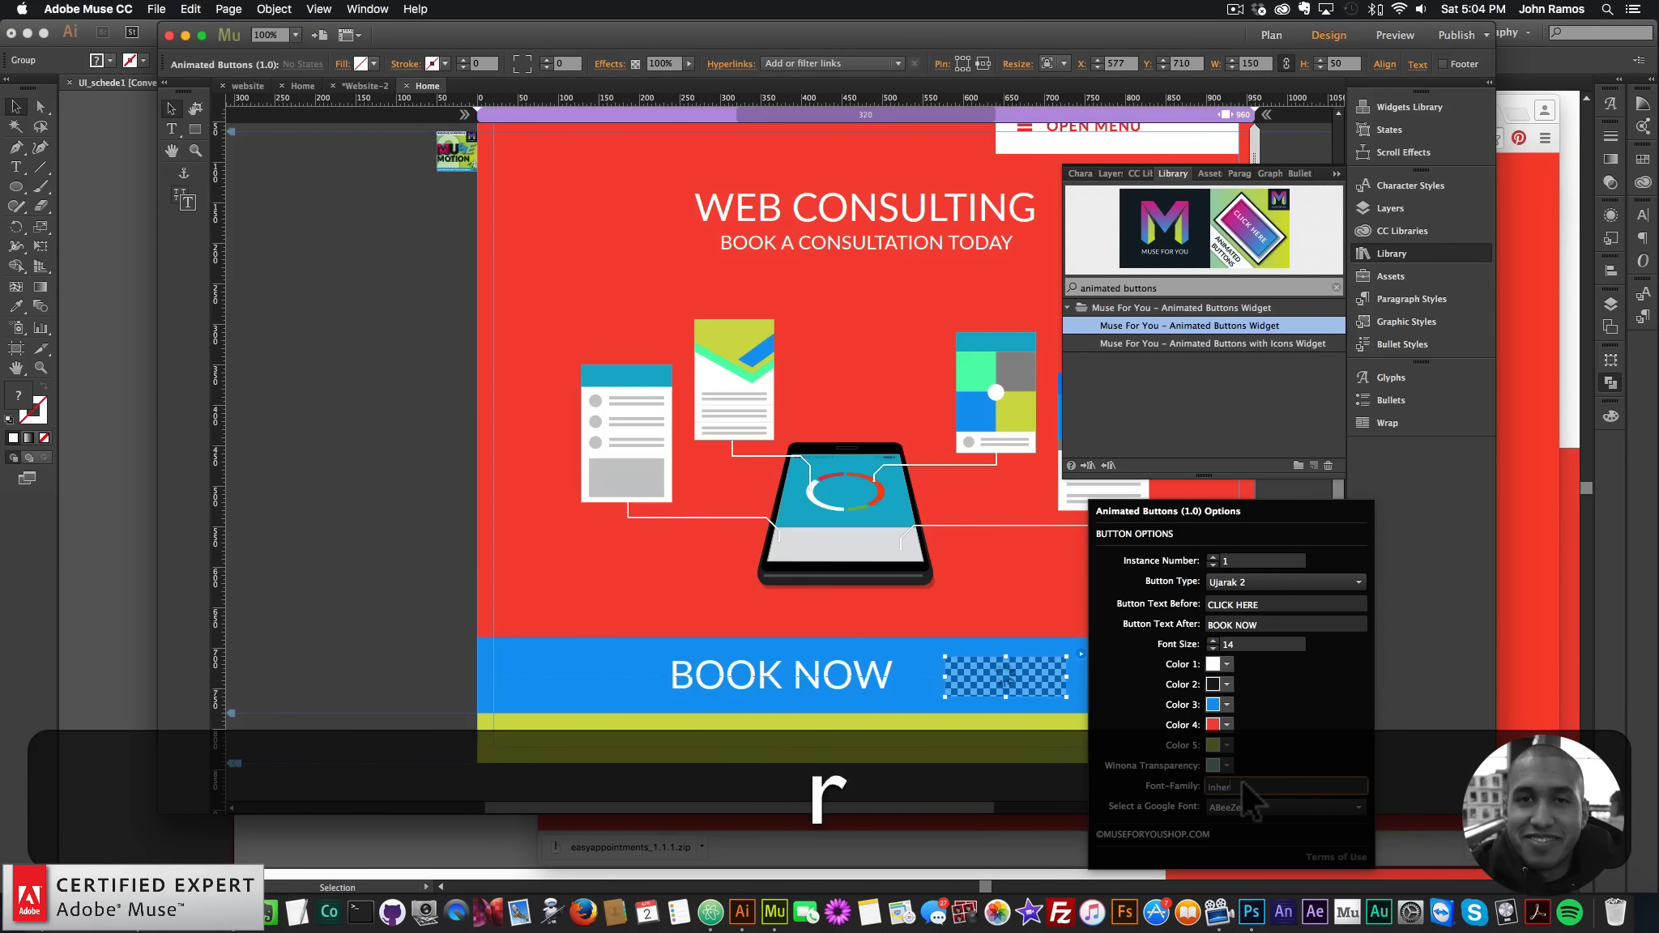
{"action": "type", "text": "it"}
{"action": "key", "text": "Return"}
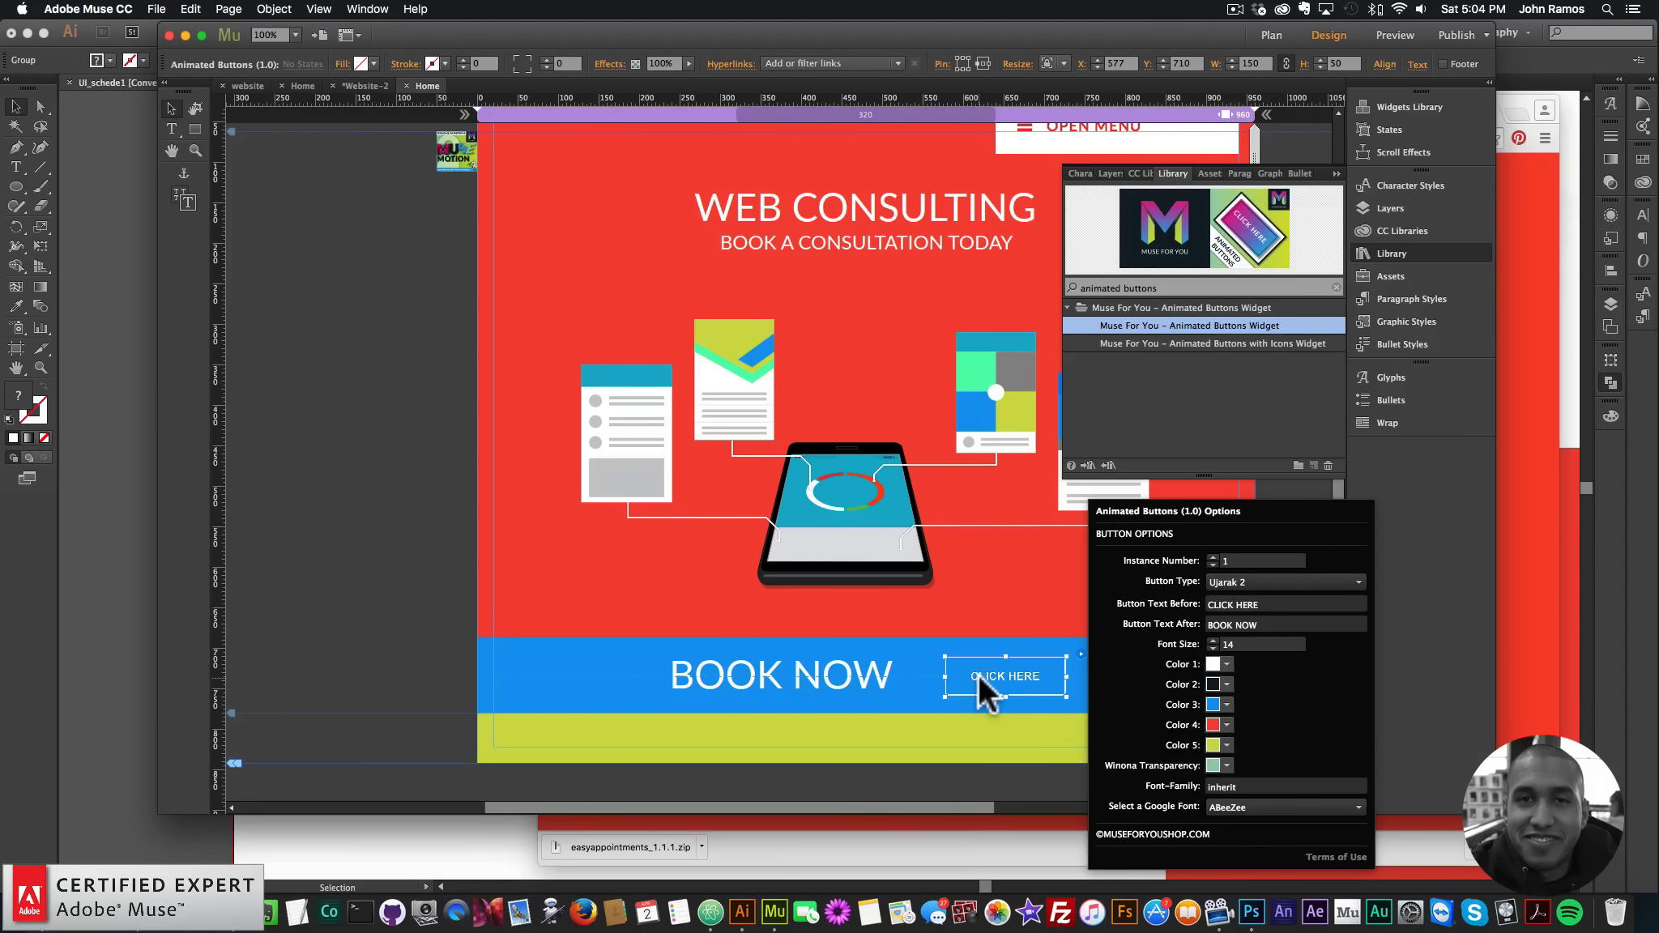
{"action": "left_click", "coordinate": [1416, 64]}
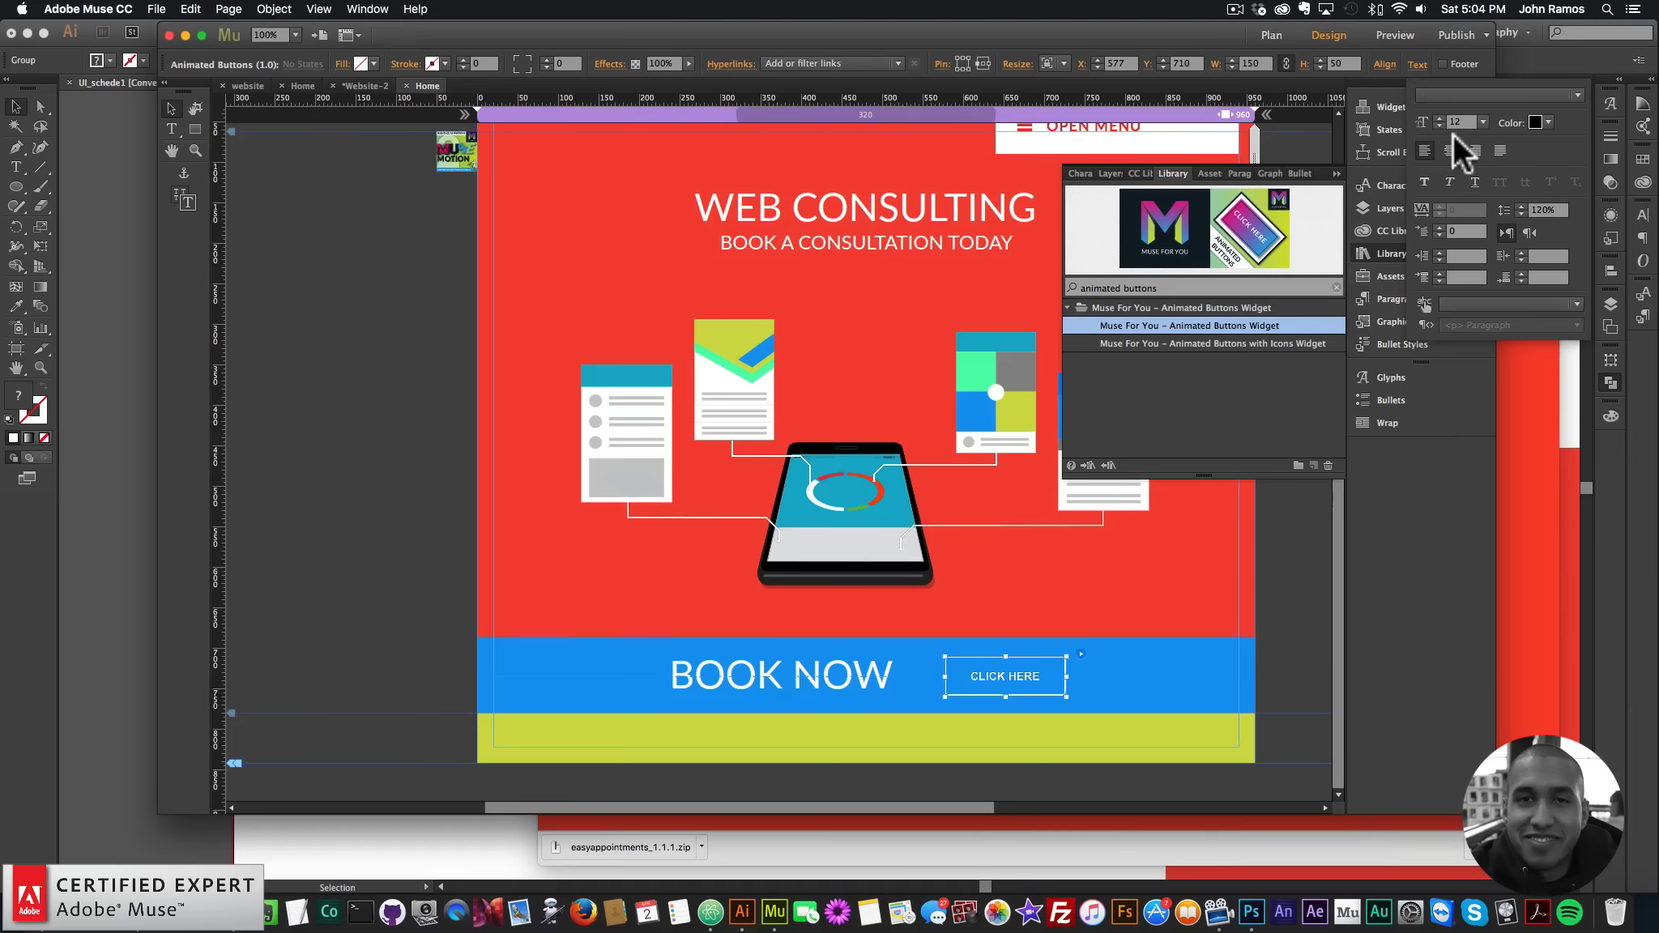
{"action": "left_click", "coordinate": [1474, 98]}
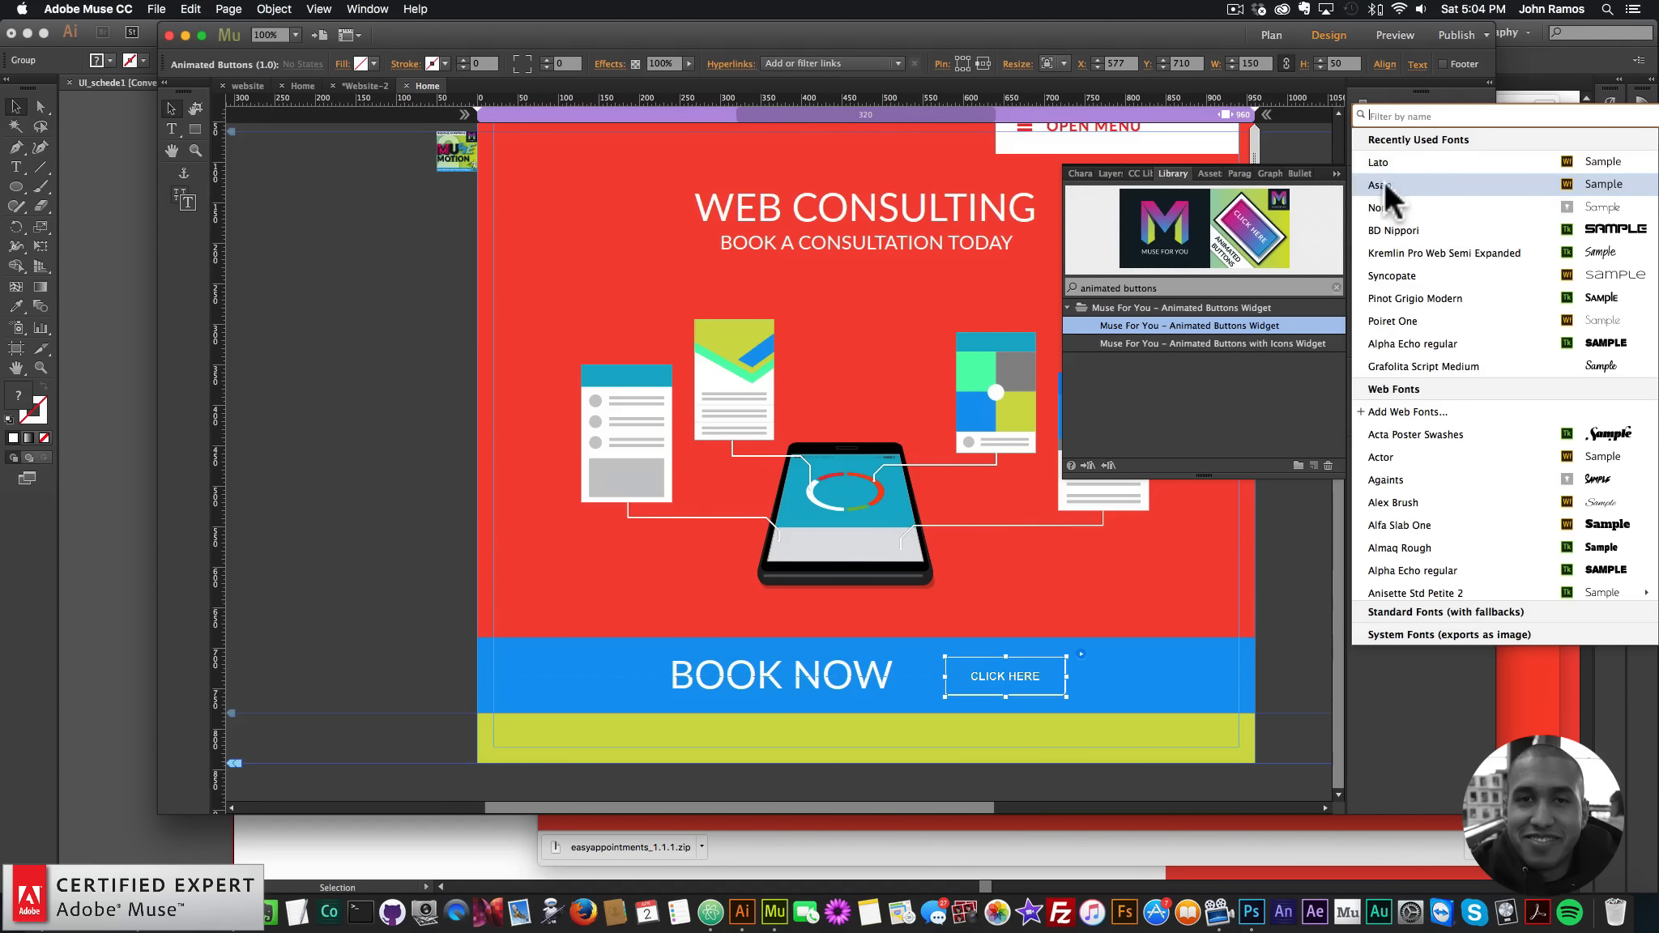
{"action": "left_click", "coordinate": [1382, 180]}
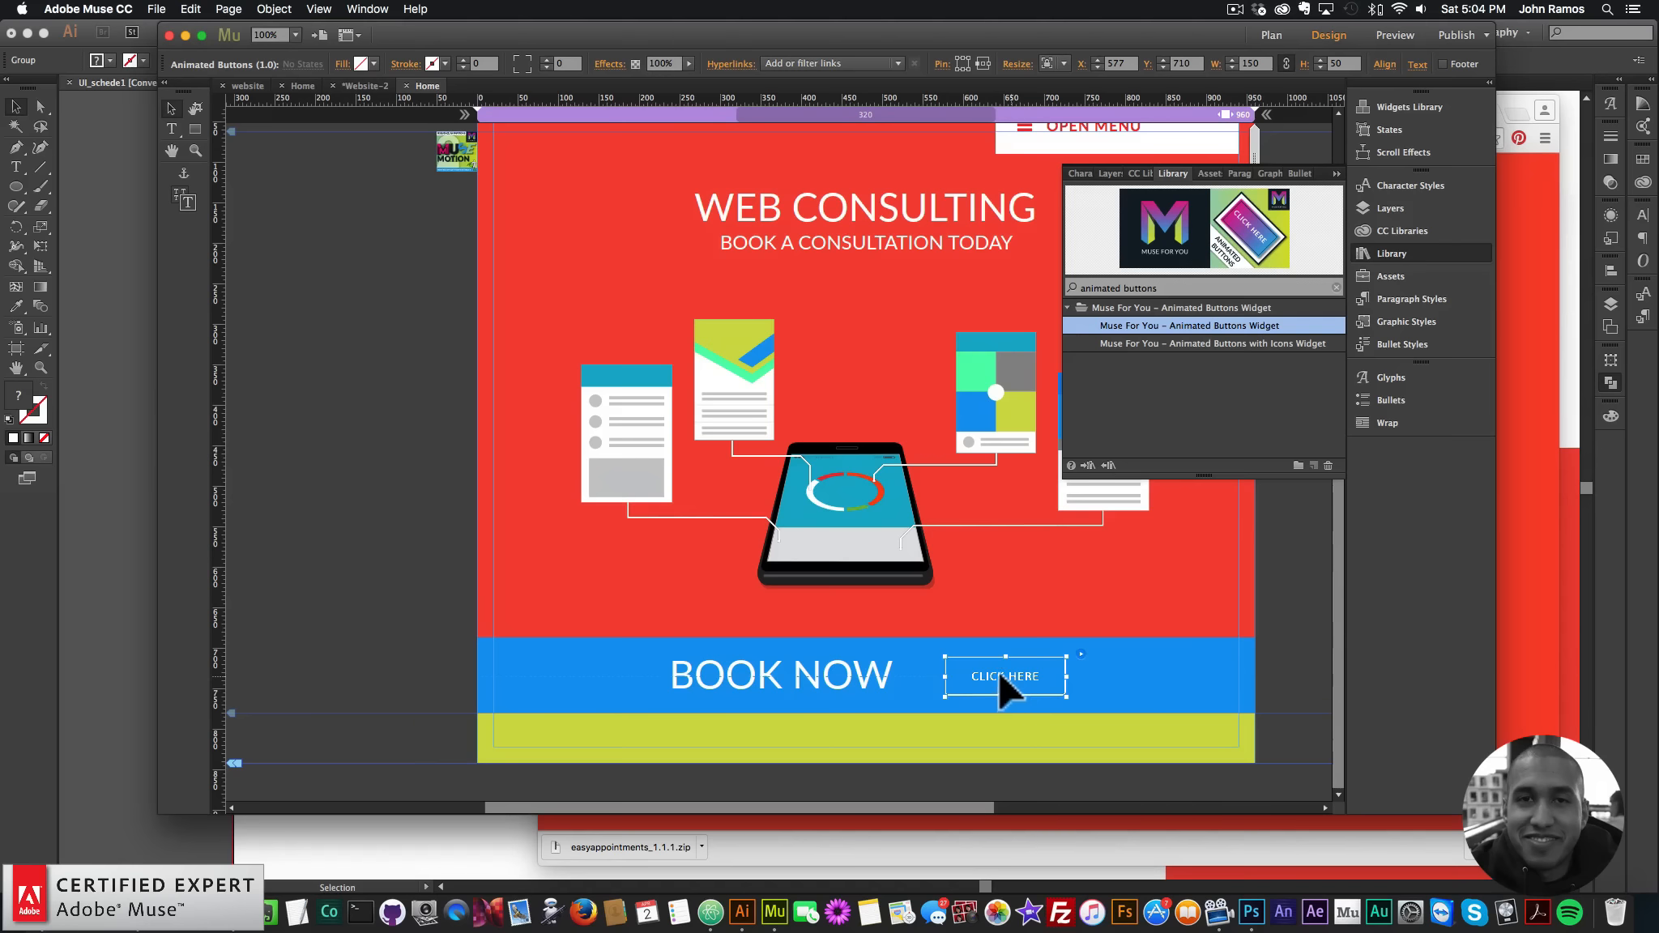
- Nudge the button slightly on the bar and preview the page in the browser
{"action": "left_click_drag", "start_coordinate": [998, 674], "coordinate": [1005, 674]}
{"action": "left_click", "coordinate": [256, 378]}
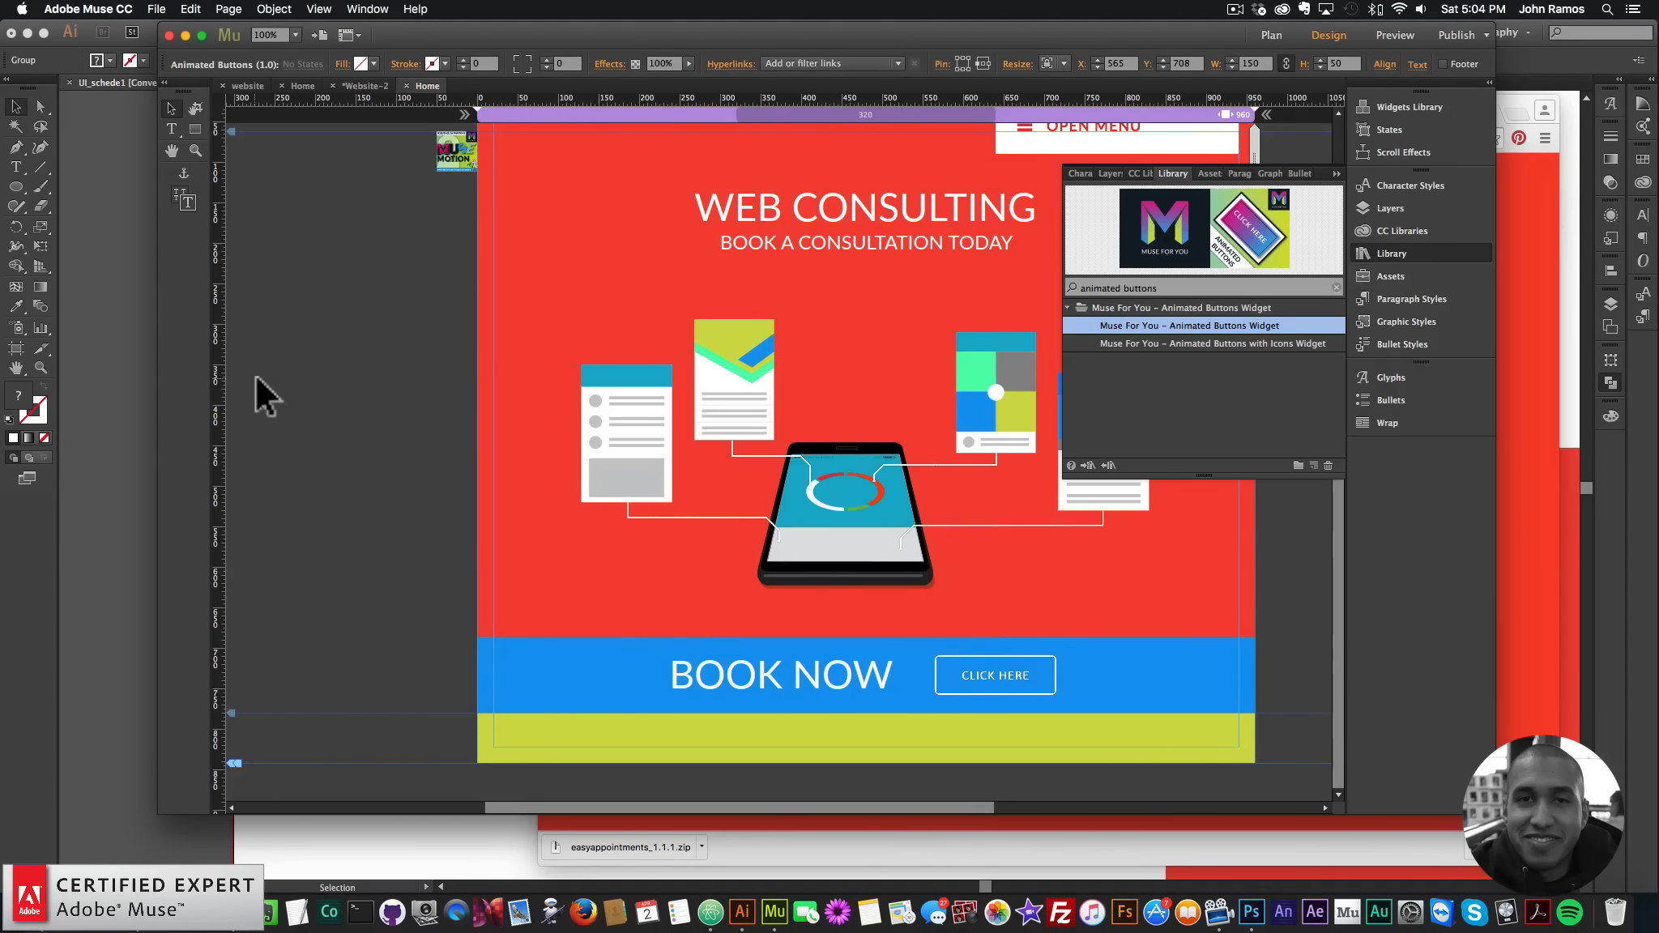
{"action": "left_click", "coordinate": [154, 7]}
{"action": "left_click", "coordinate": [189, 250]}
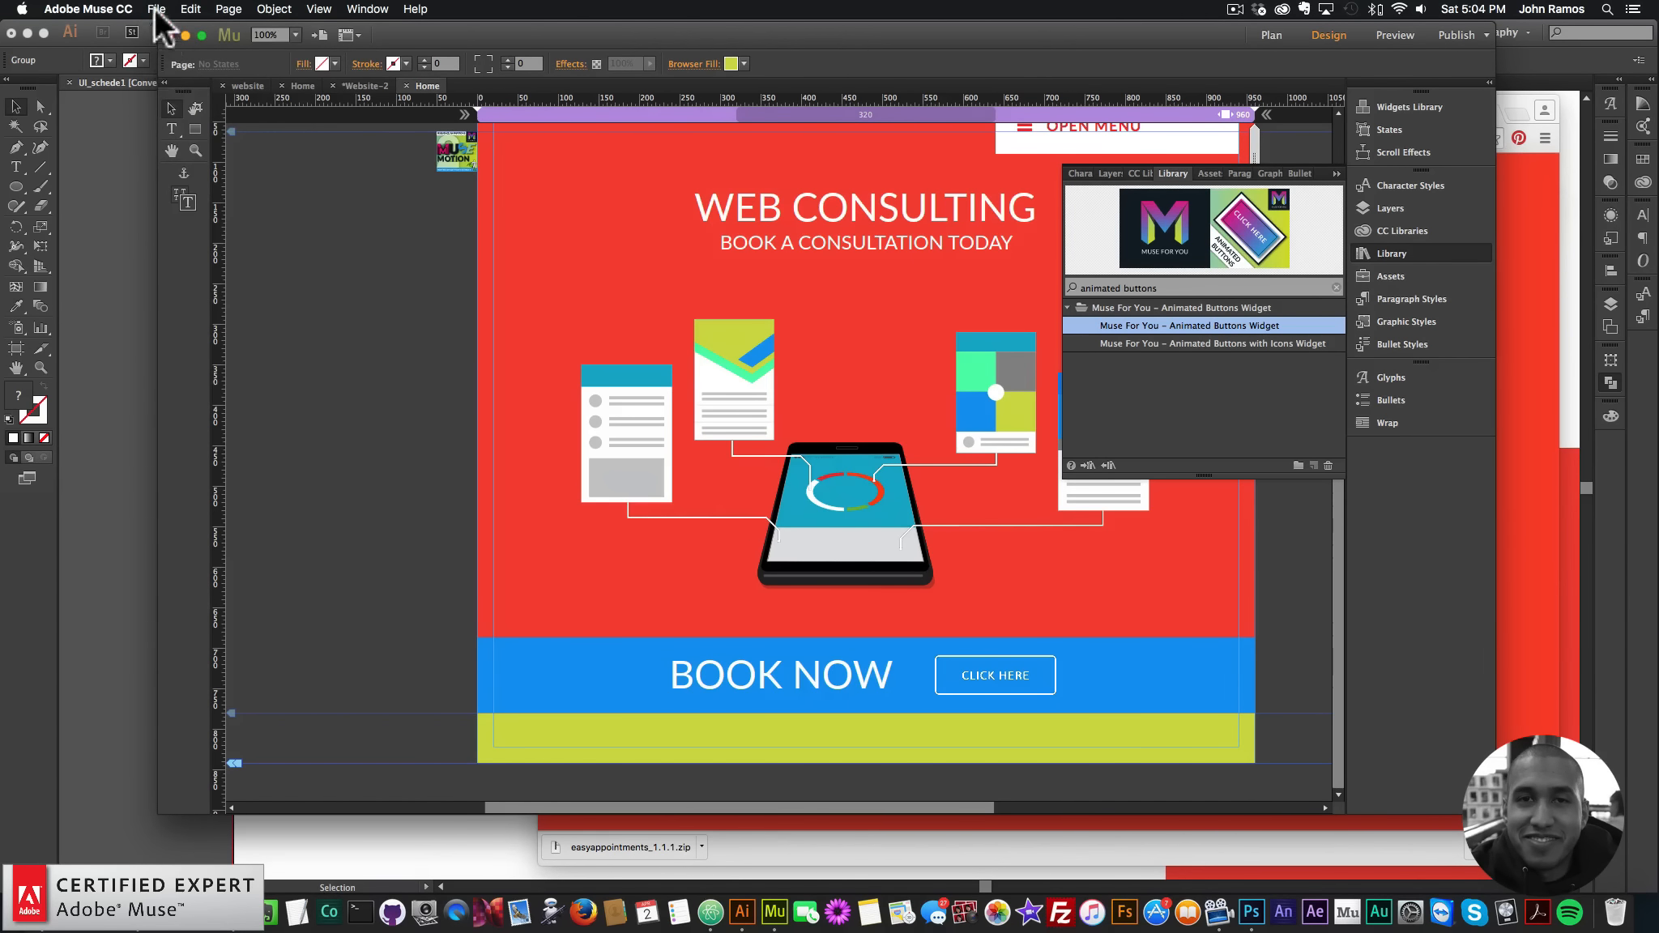
{"action": "left_click", "coordinate": [156, 10]}
{"action": "left_click", "coordinate": [214, 265]}
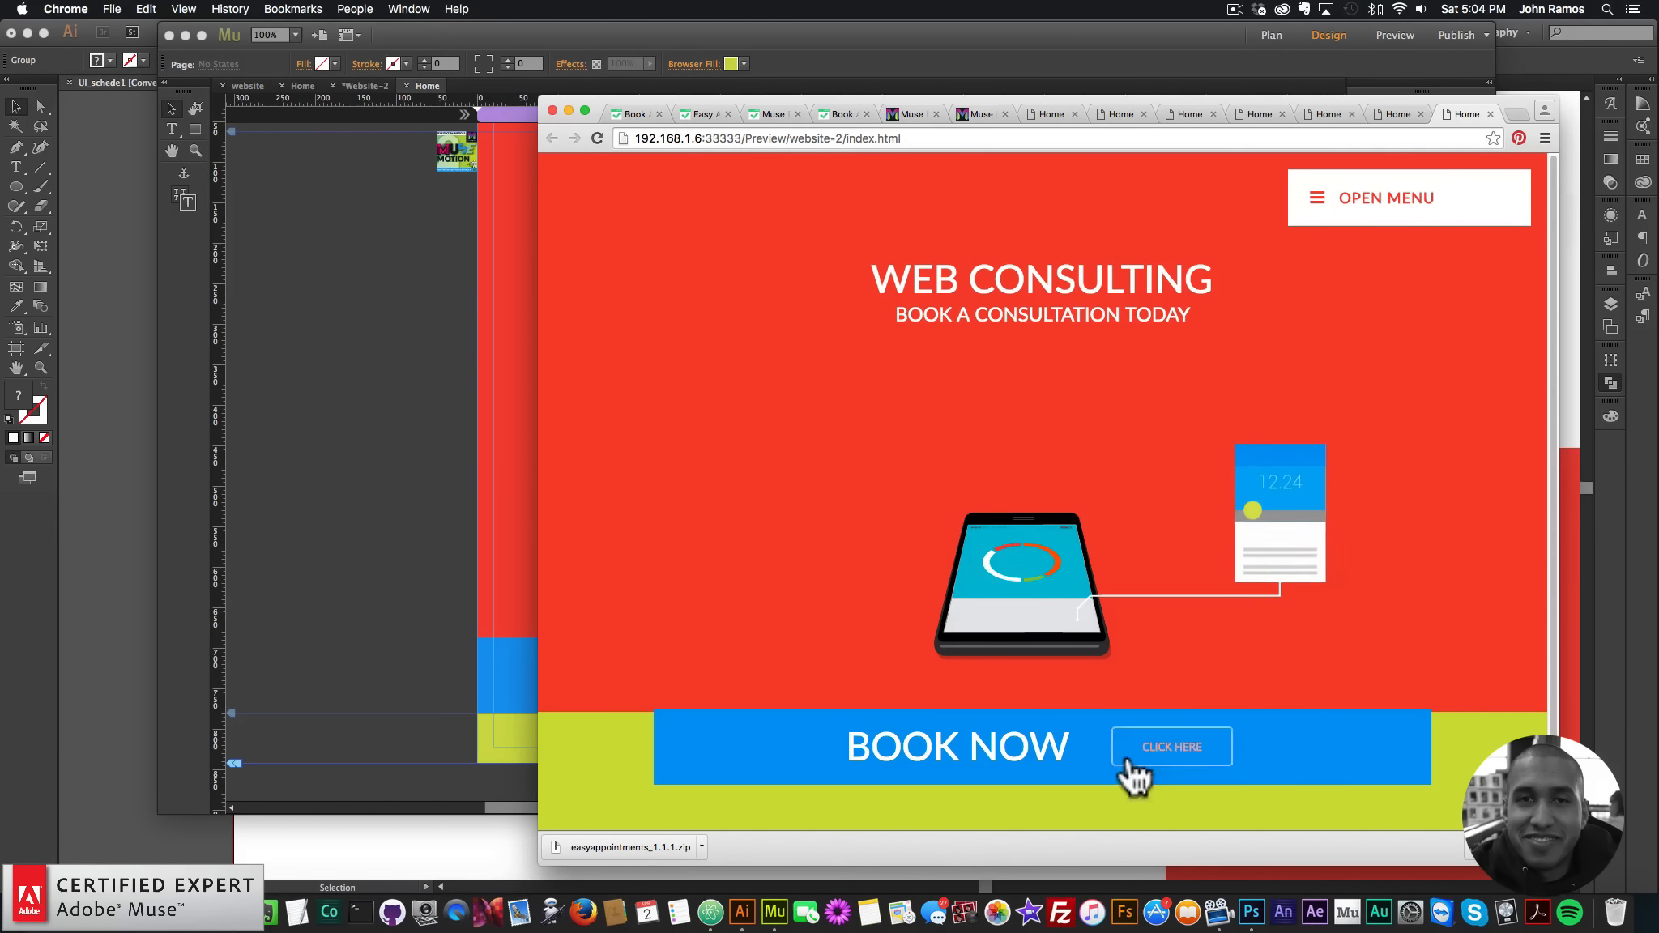
{"action": "left_click", "coordinate": [294, 494]}
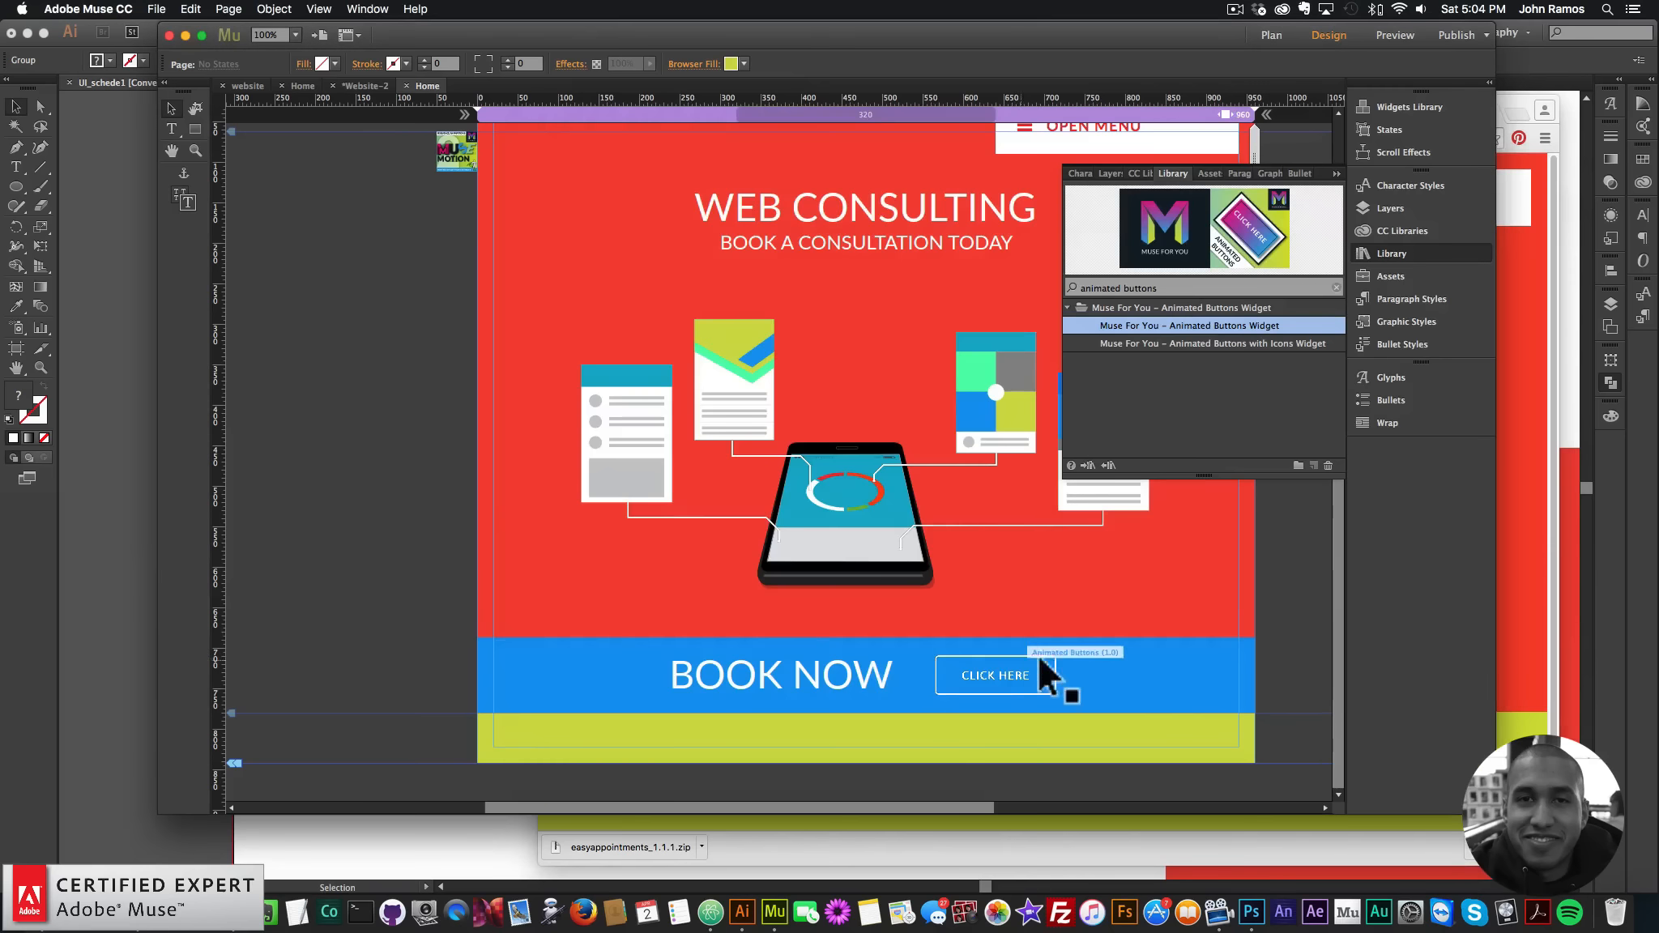
{"action": "left_click", "coordinate": [1240, 677]}
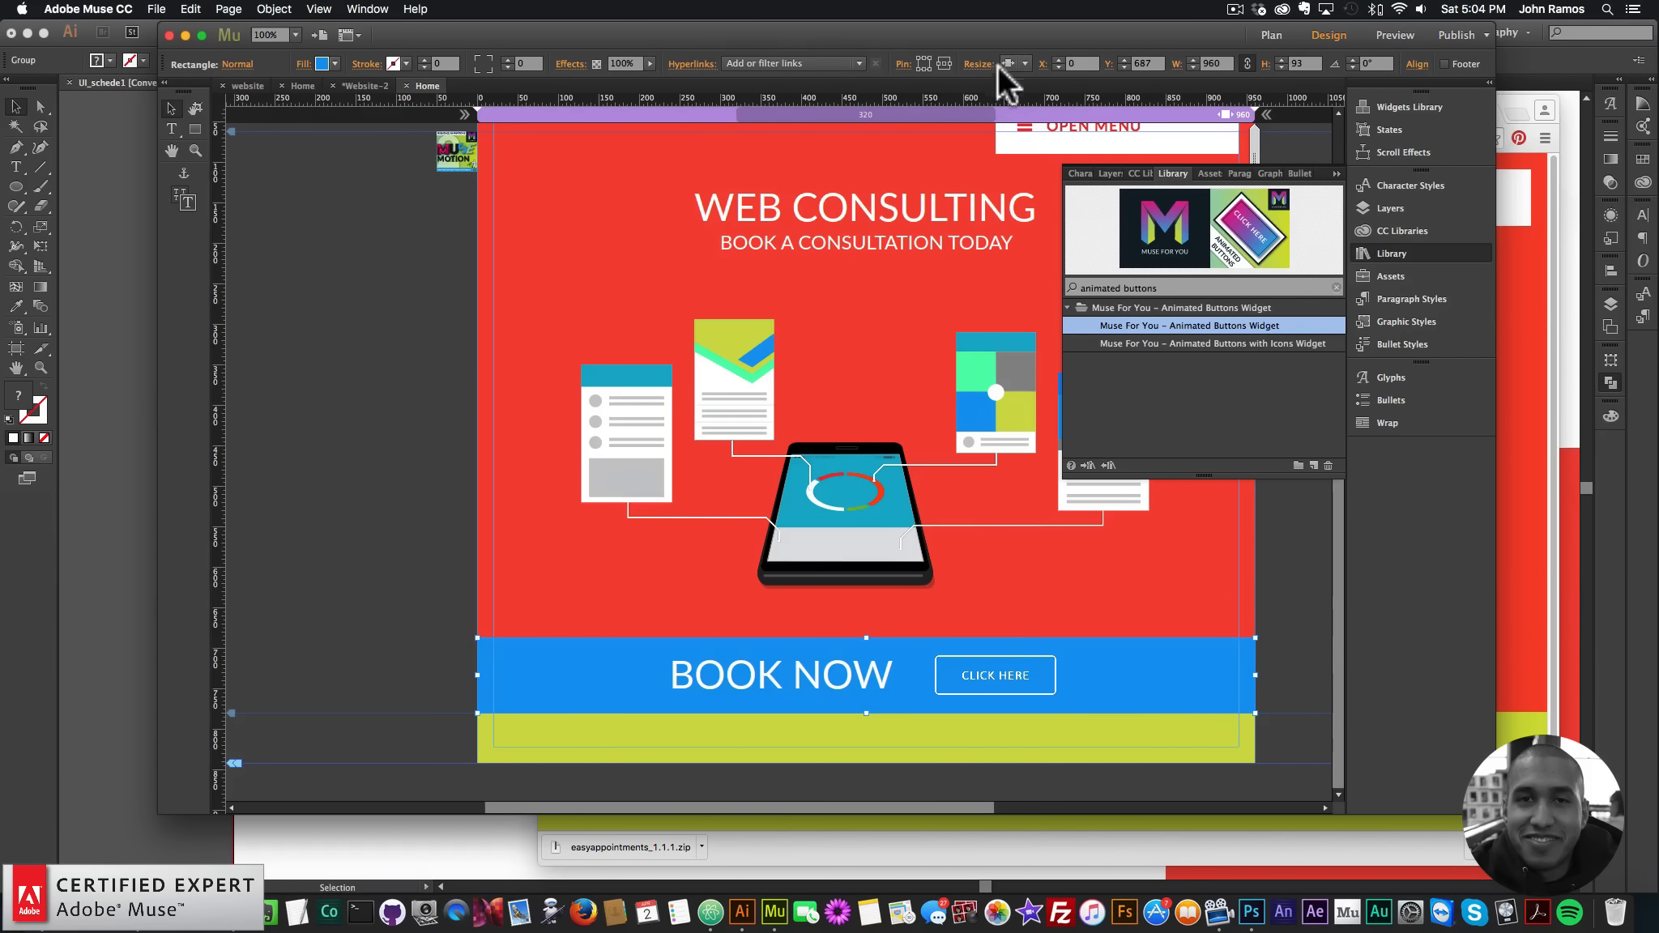
- Stretch the blue BOOK NOW strip to the full browser width
{"action": "left_click", "coordinate": [1019, 63]}
{"action": "left_click", "coordinate": [1055, 133]}
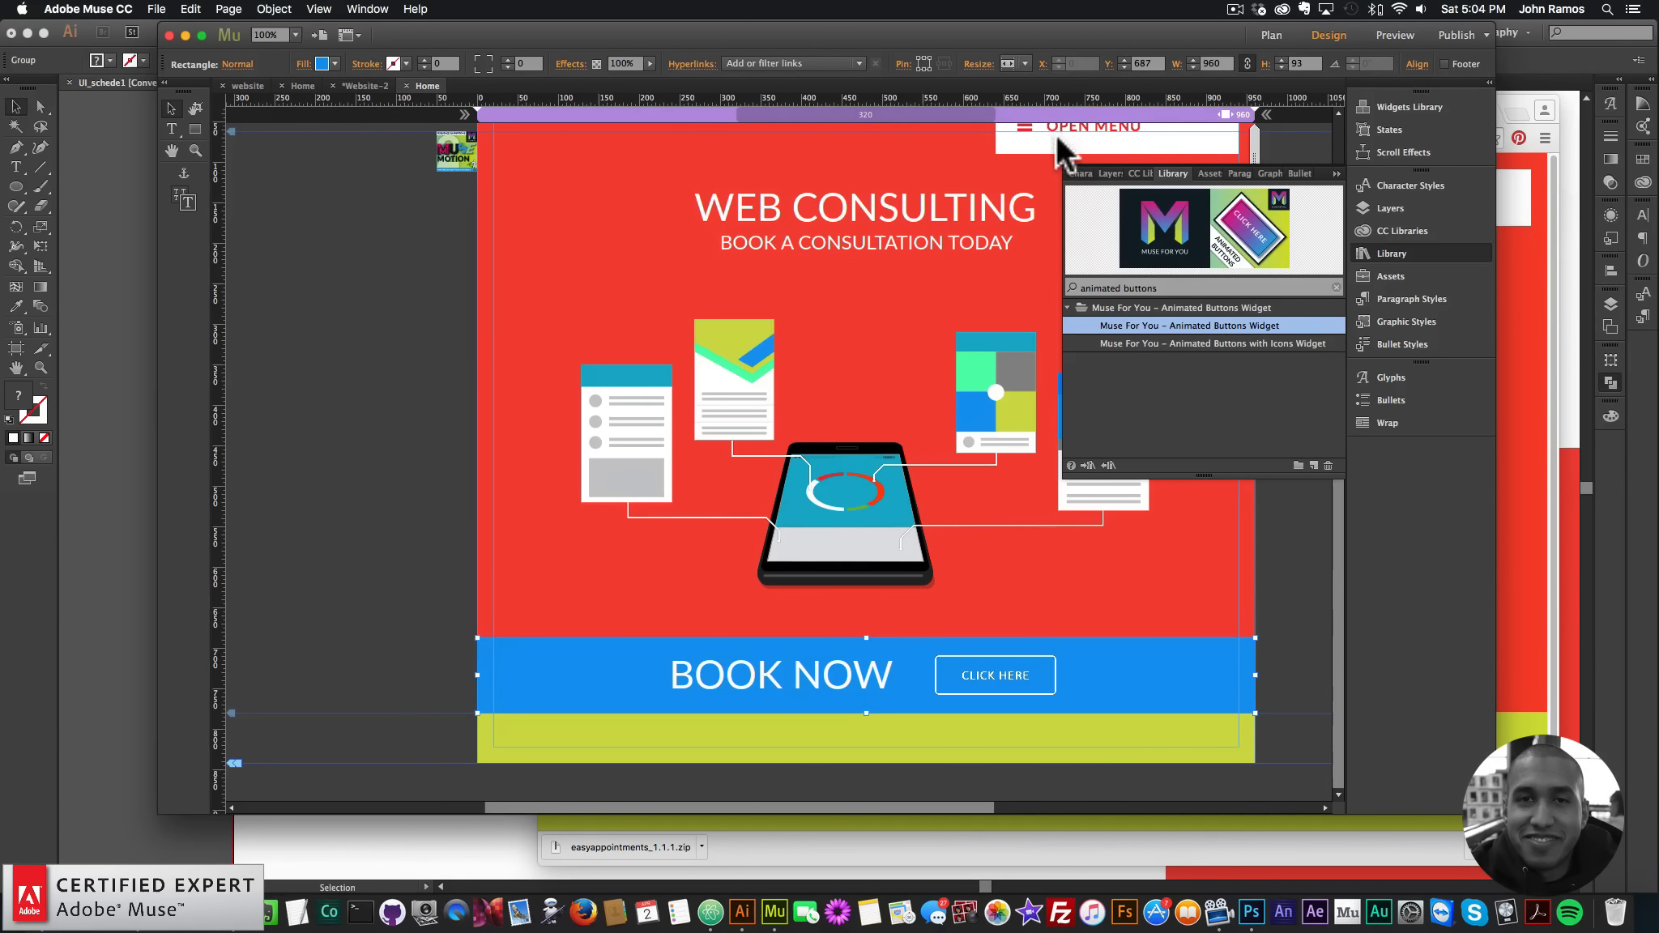
{"action": "left_click", "coordinate": [1011, 680]}
- Change the CLICK HERE button style to Wayra 2, then to Wayra 1
{"action": "left_click", "coordinate": [1071, 652]}
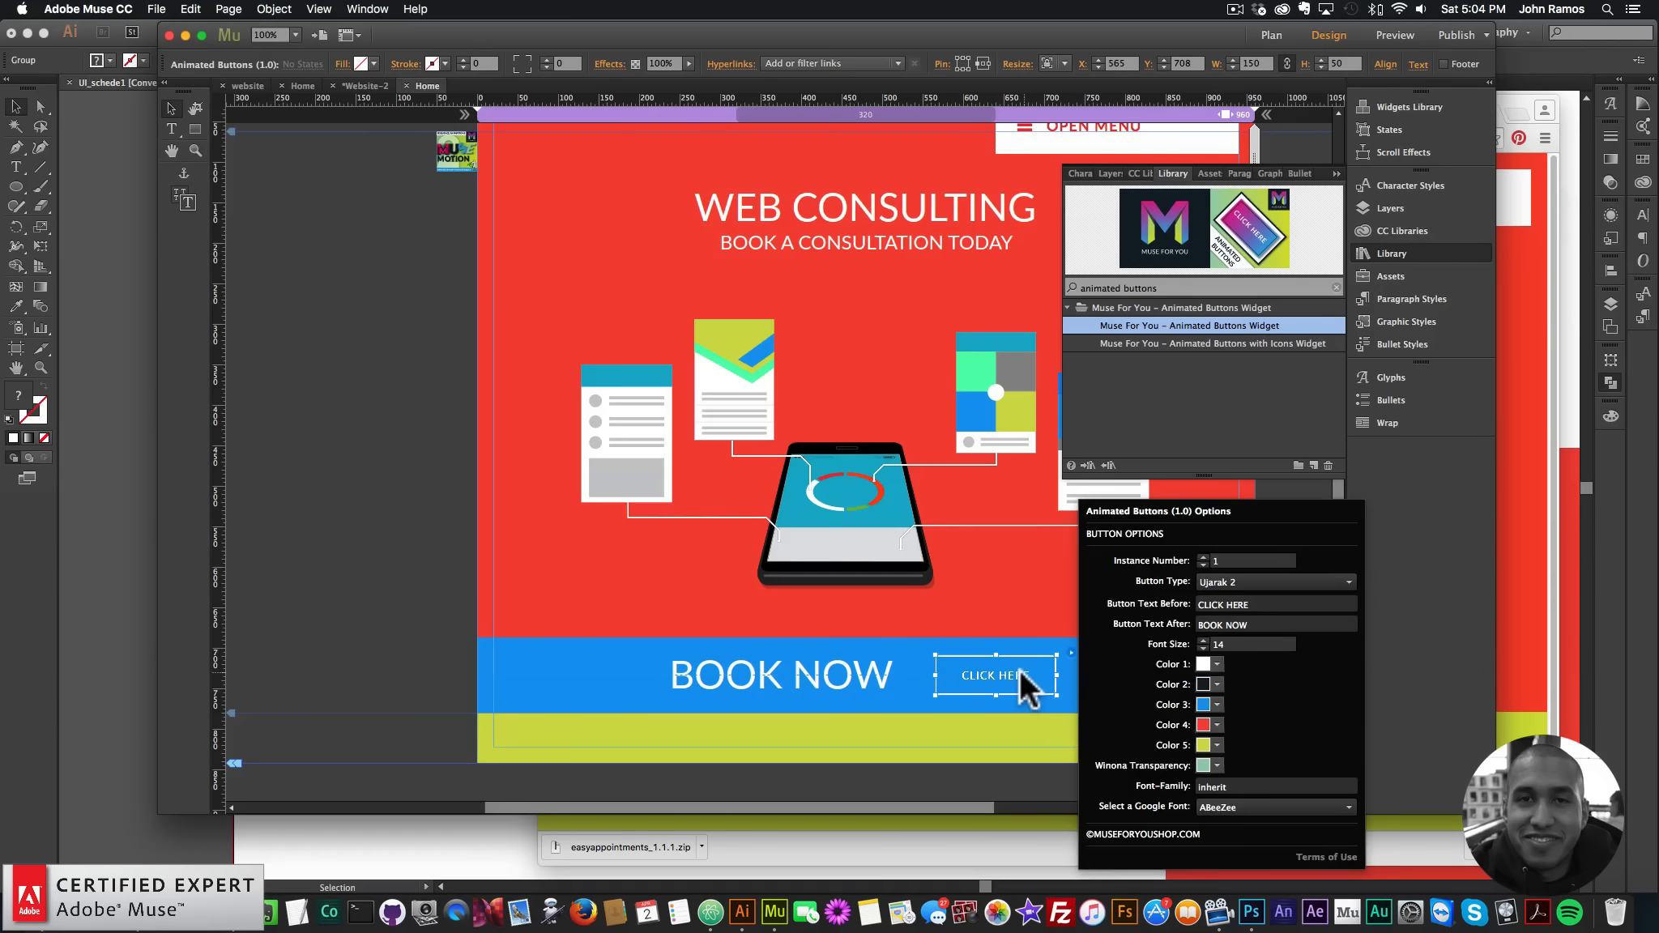
{"action": "left_click", "coordinate": [1072, 653]}
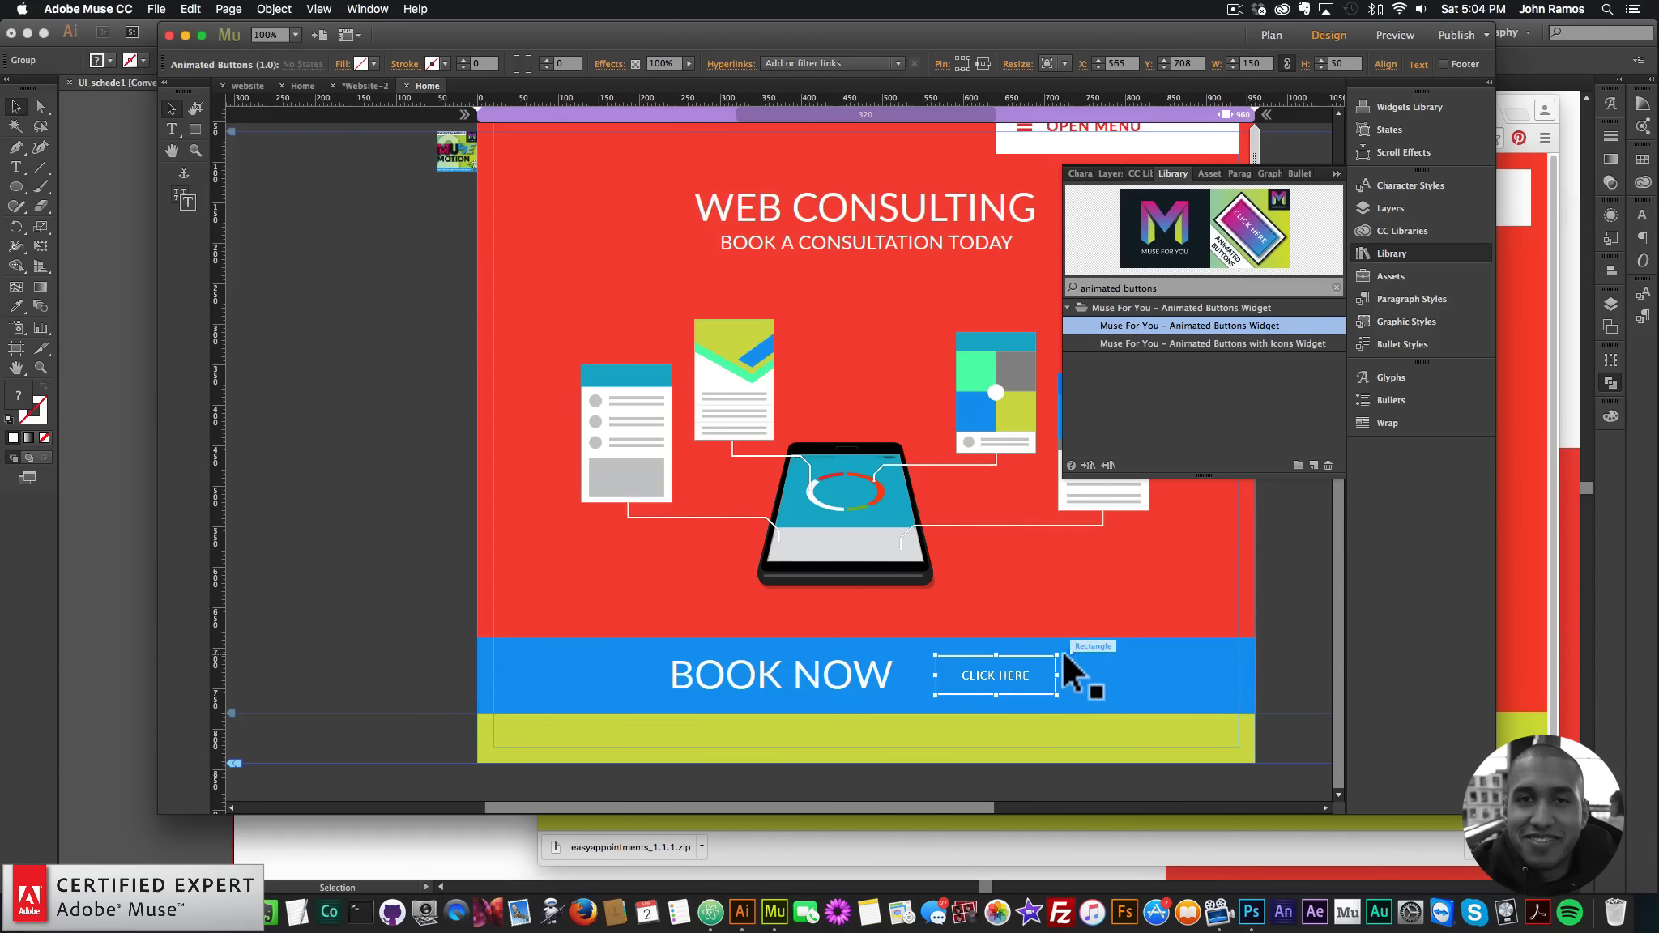
{"action": "left_click", "coordinate": [1069, 652]}
{"action": "left_click", "coordinate": [1252, 580]}
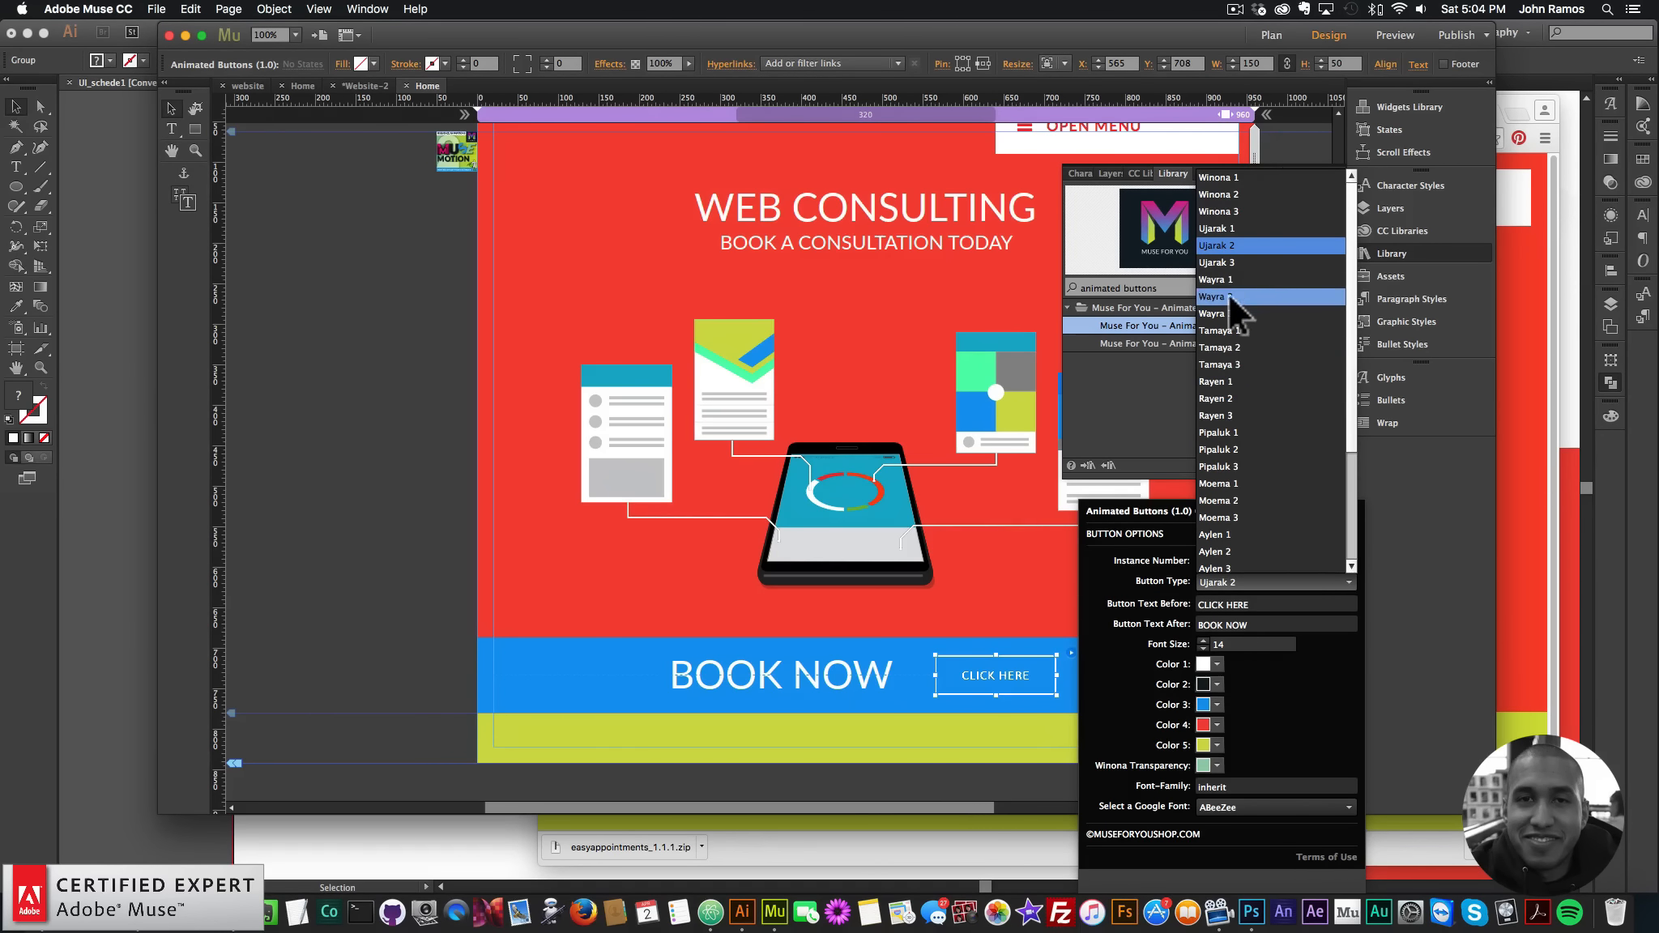
{"action": "left_click", "coordinate": [1230, 293]}
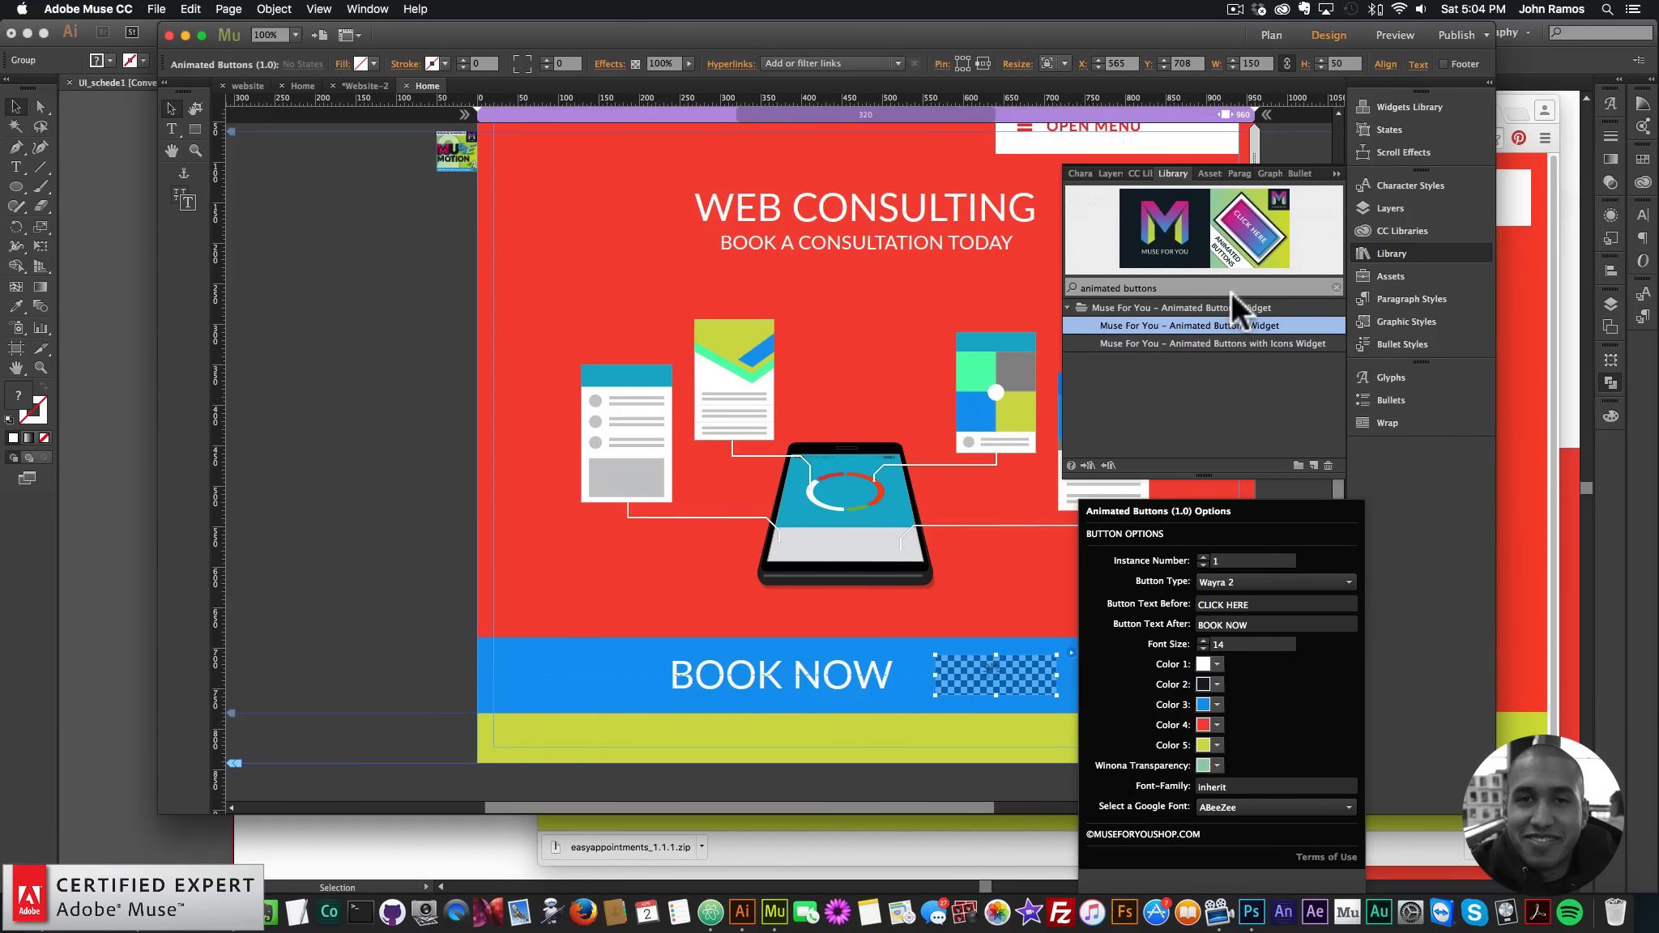
{"action": "left_click", "coordinate": [1238, 582]}
{"action": "scroll", "coordinate": [1232, 203], "scroll_direction": "up", "scroll_amount": 4}
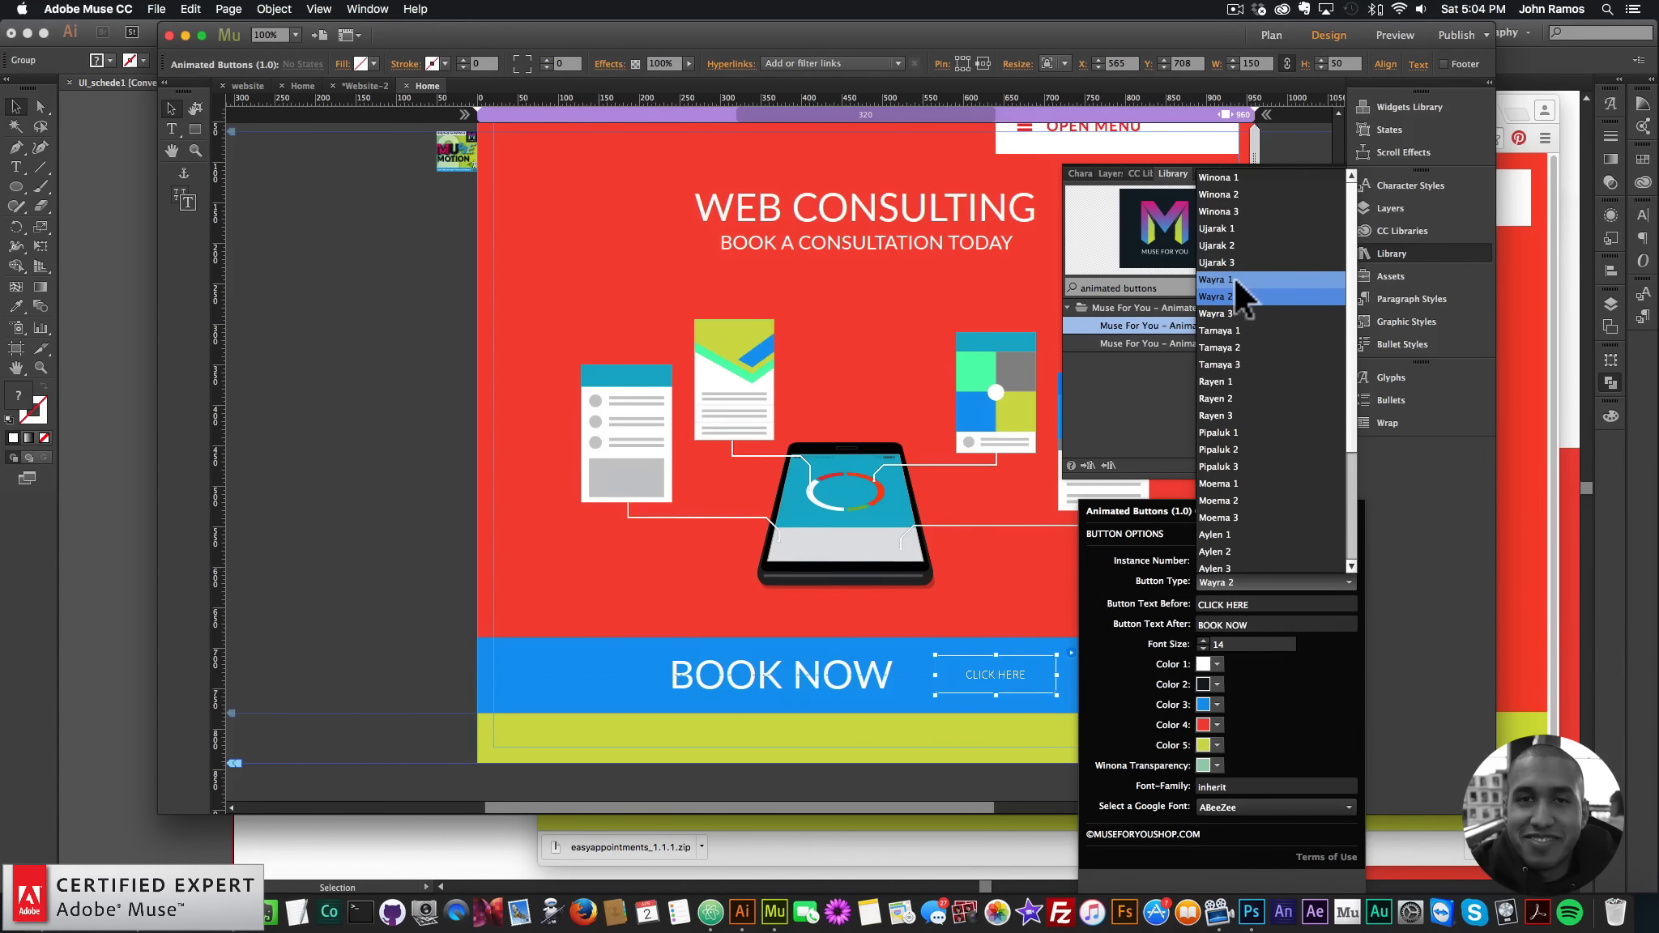
{"action": "left_click", "coordinate": [1220, 277]}
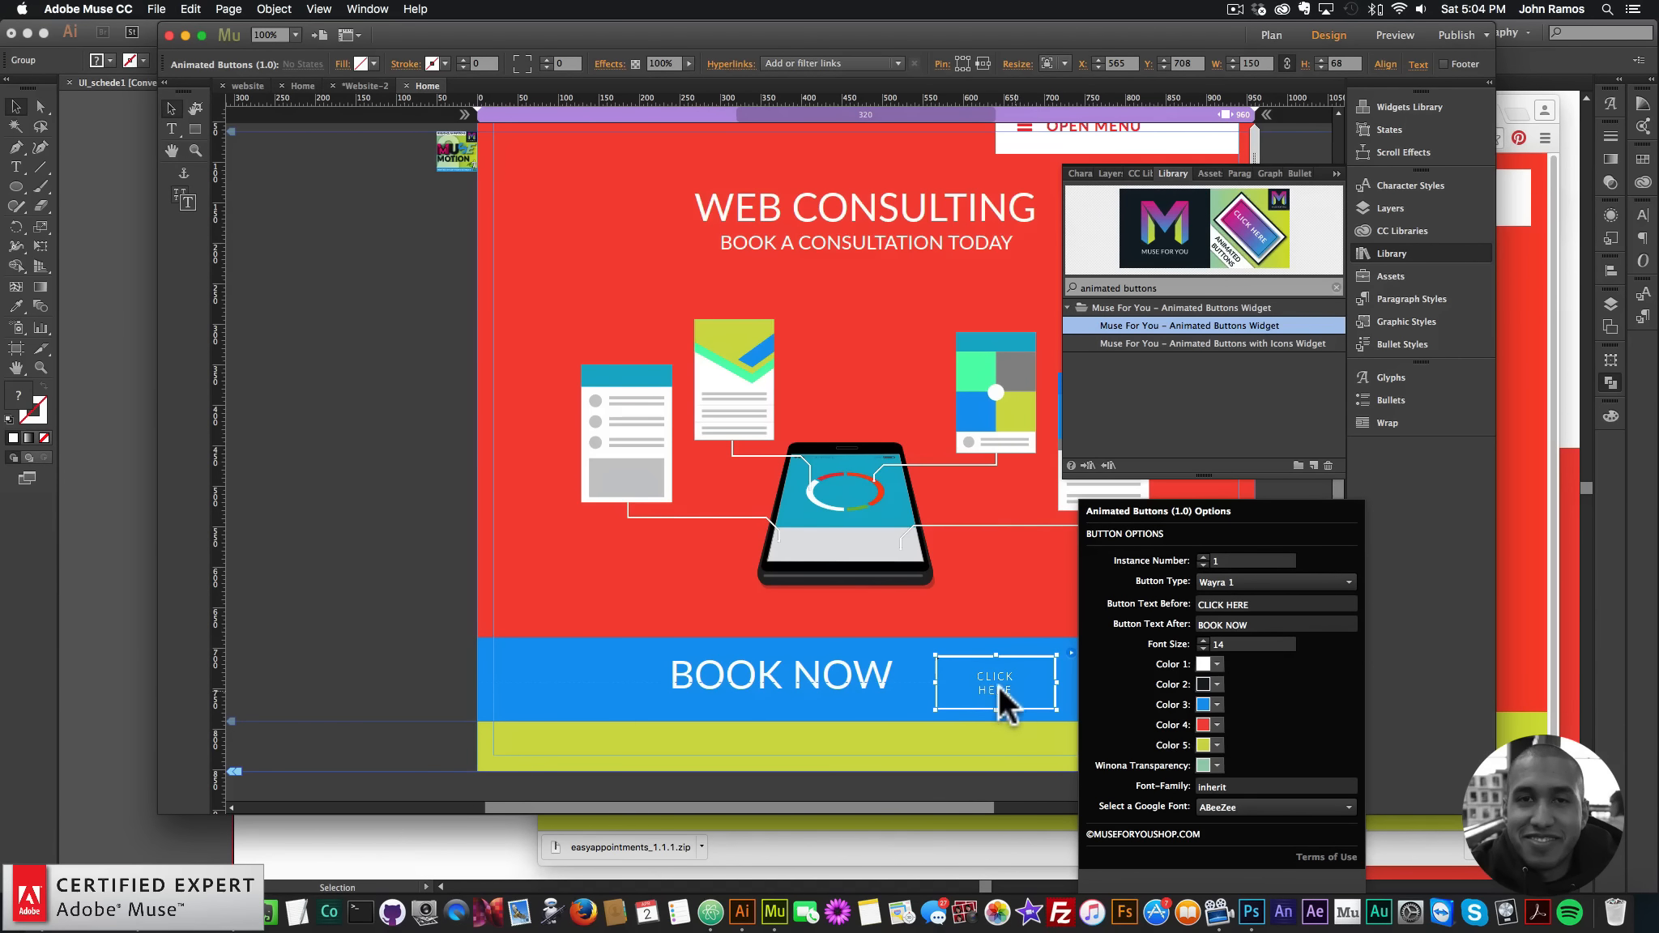
- Move the button up and left on the bar and preview the page
{"action": "mouse_move", "coordinate": [998, 685]}
{"action": "left_mouse_down"}
{"action": "mouse_move", "coordinate": [988, 676]}
{"action": "mouse_move", "coordinate": [1097, 674]}
{"action": "mouse_move", "coordinate": [1021, 676]}
{"action": "left_mouse_up"}
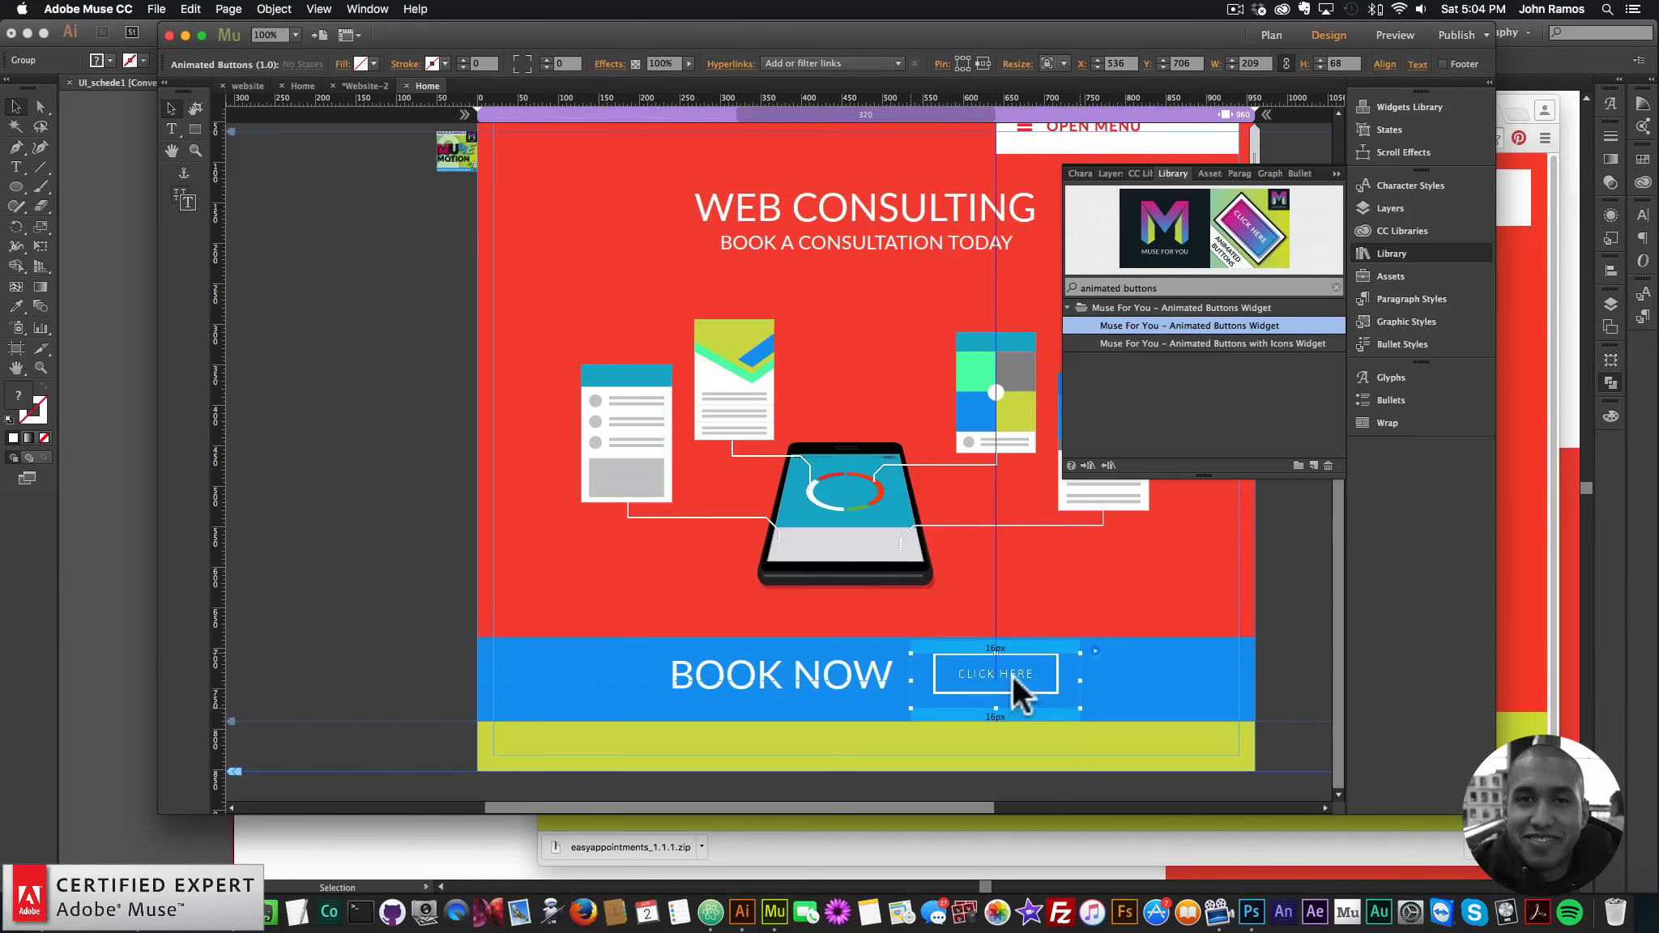
{"action": "left_click", "coordinate": [336, 478]}
{"action": "key", "text": "shift+super+e"}
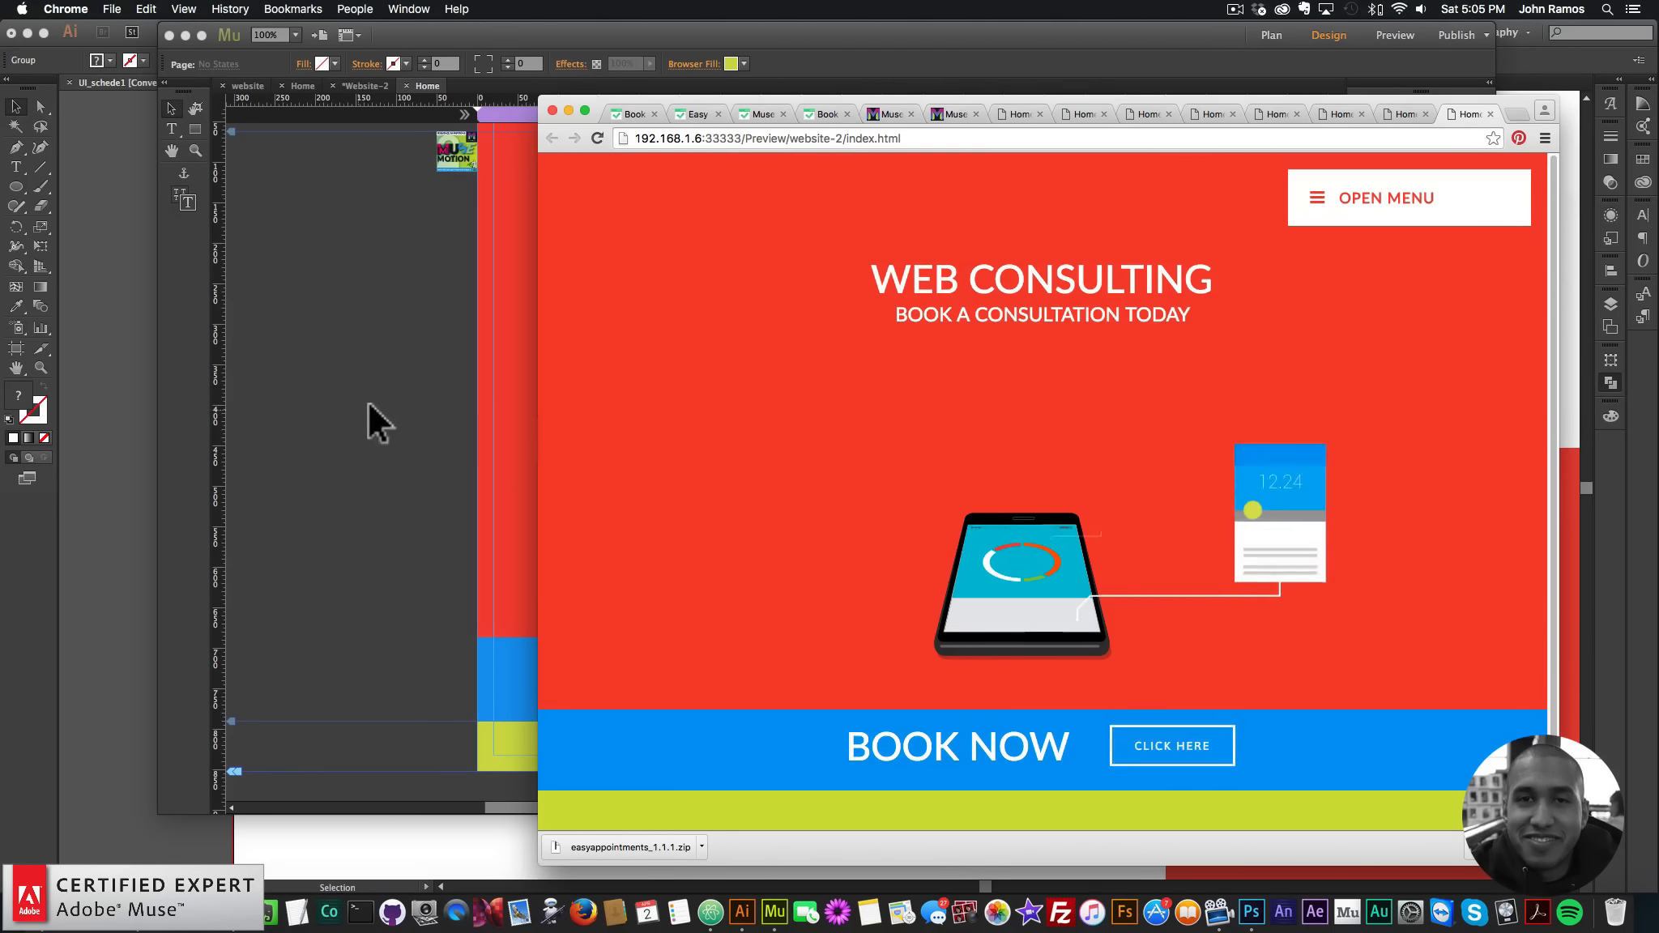
{"action": "left_click", "coordinate": [369, 403]}
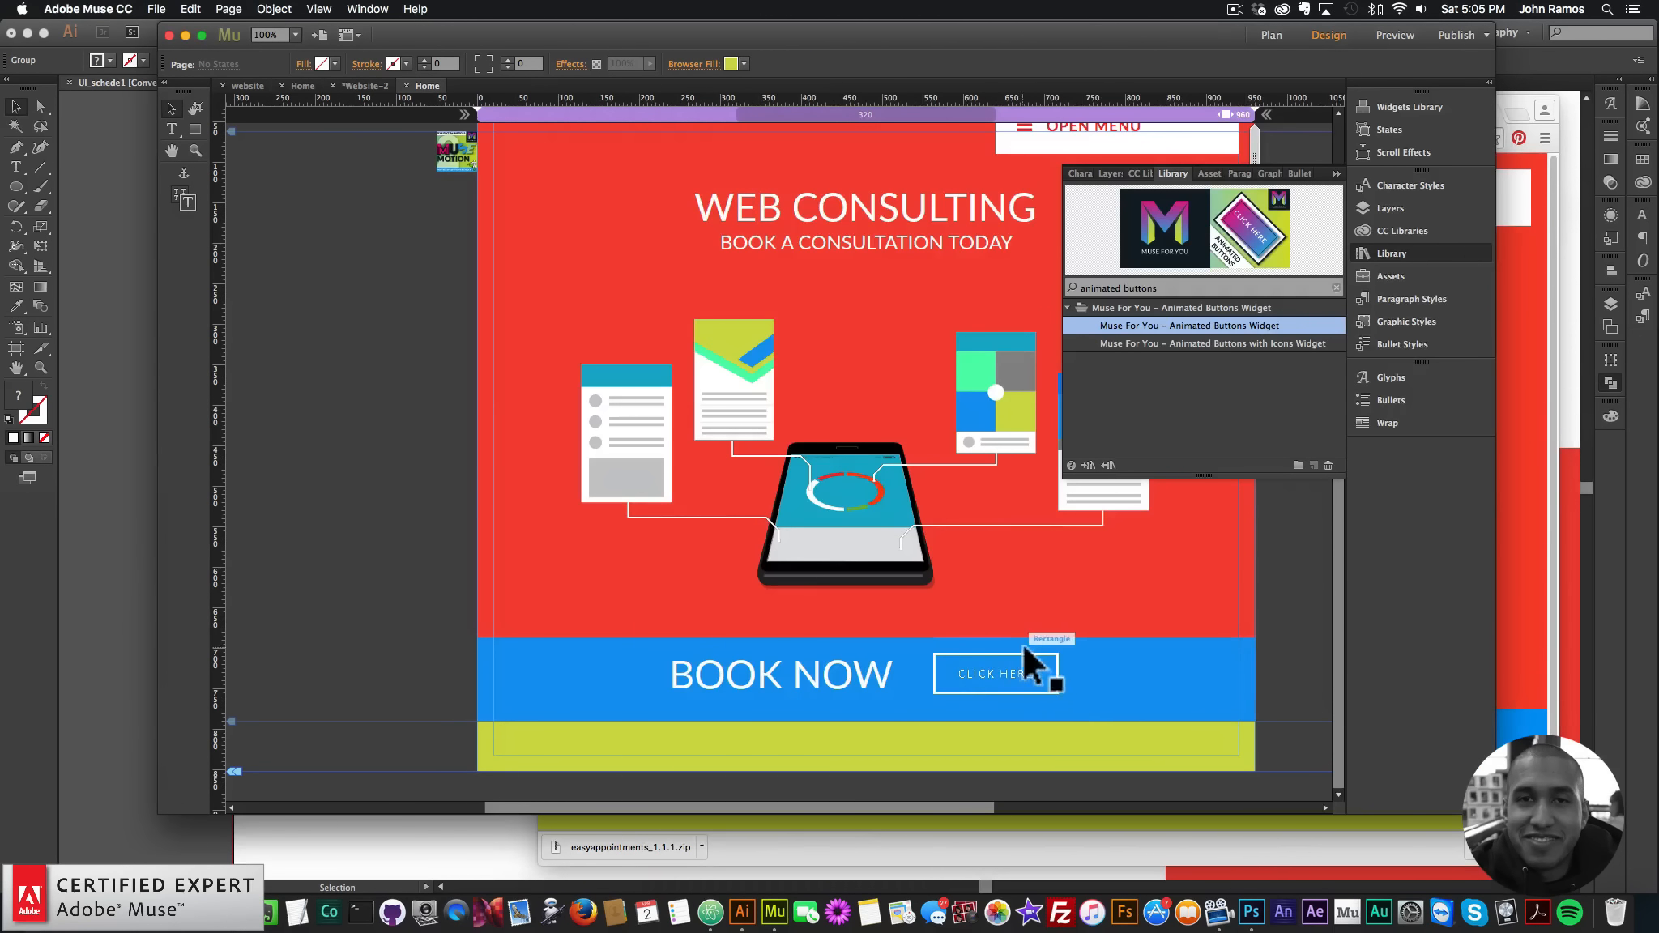
- Make the CLICK HERE button's second colour red
{"action": "left_click", "coordinate": [996, 663]}
{"action": "left_click", "coordinate": [1096, 651]}
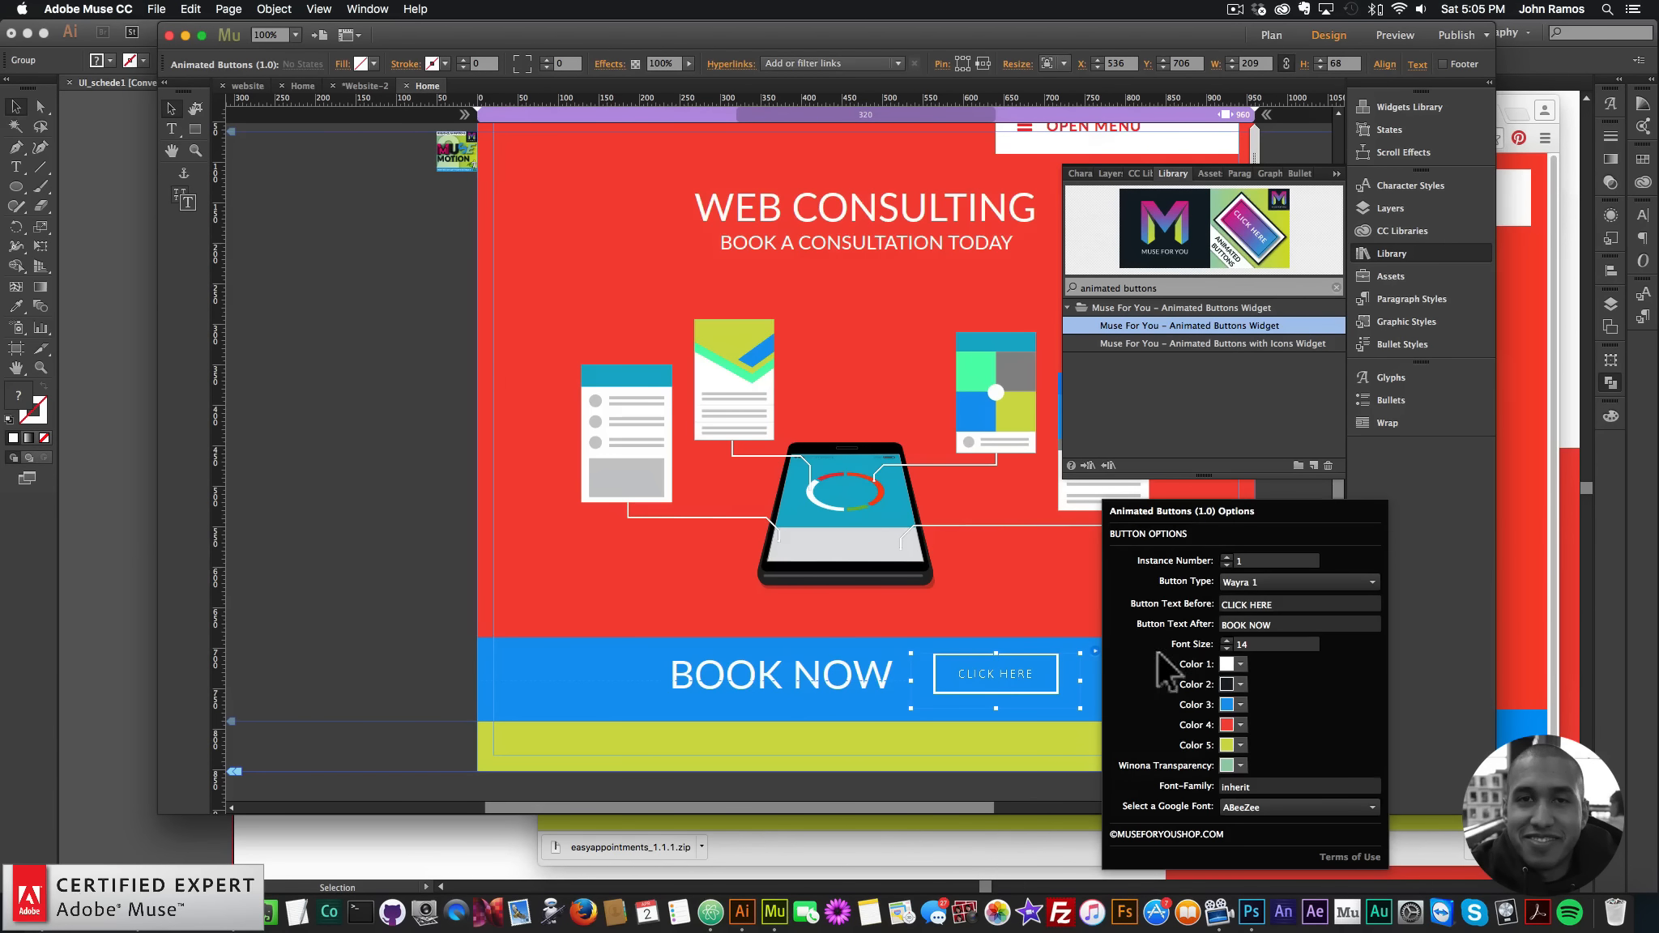
{"action": "left_click", "coordinate": [1241, 685]}
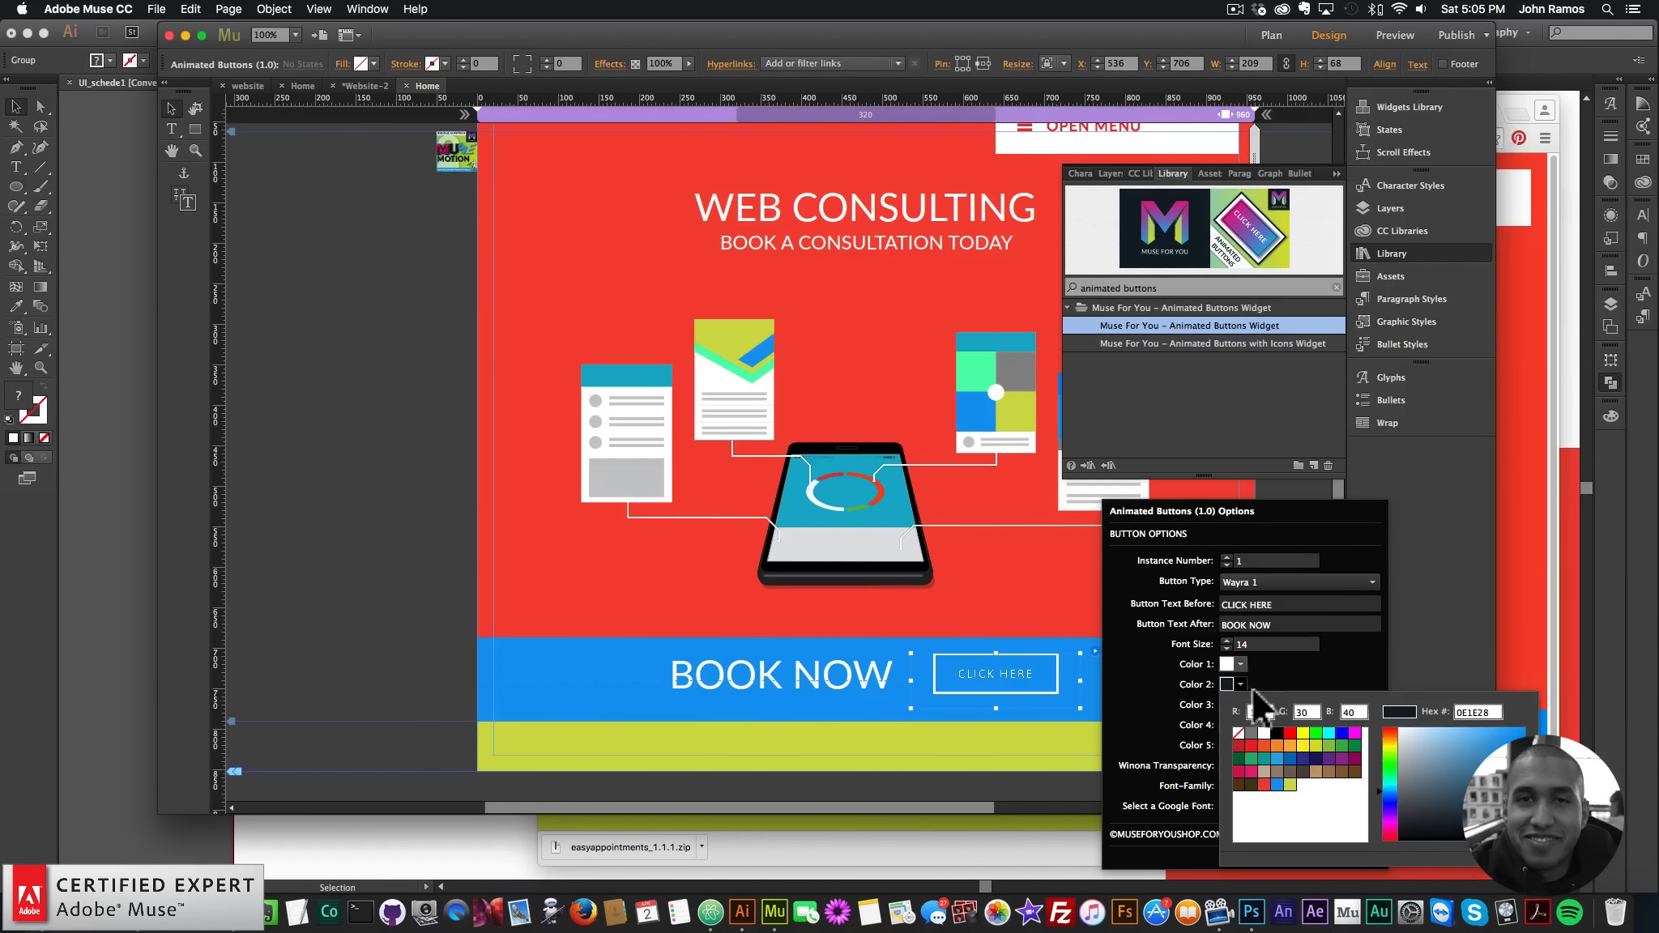
{"action": "left_click", "coordinate": [1263, 784]}
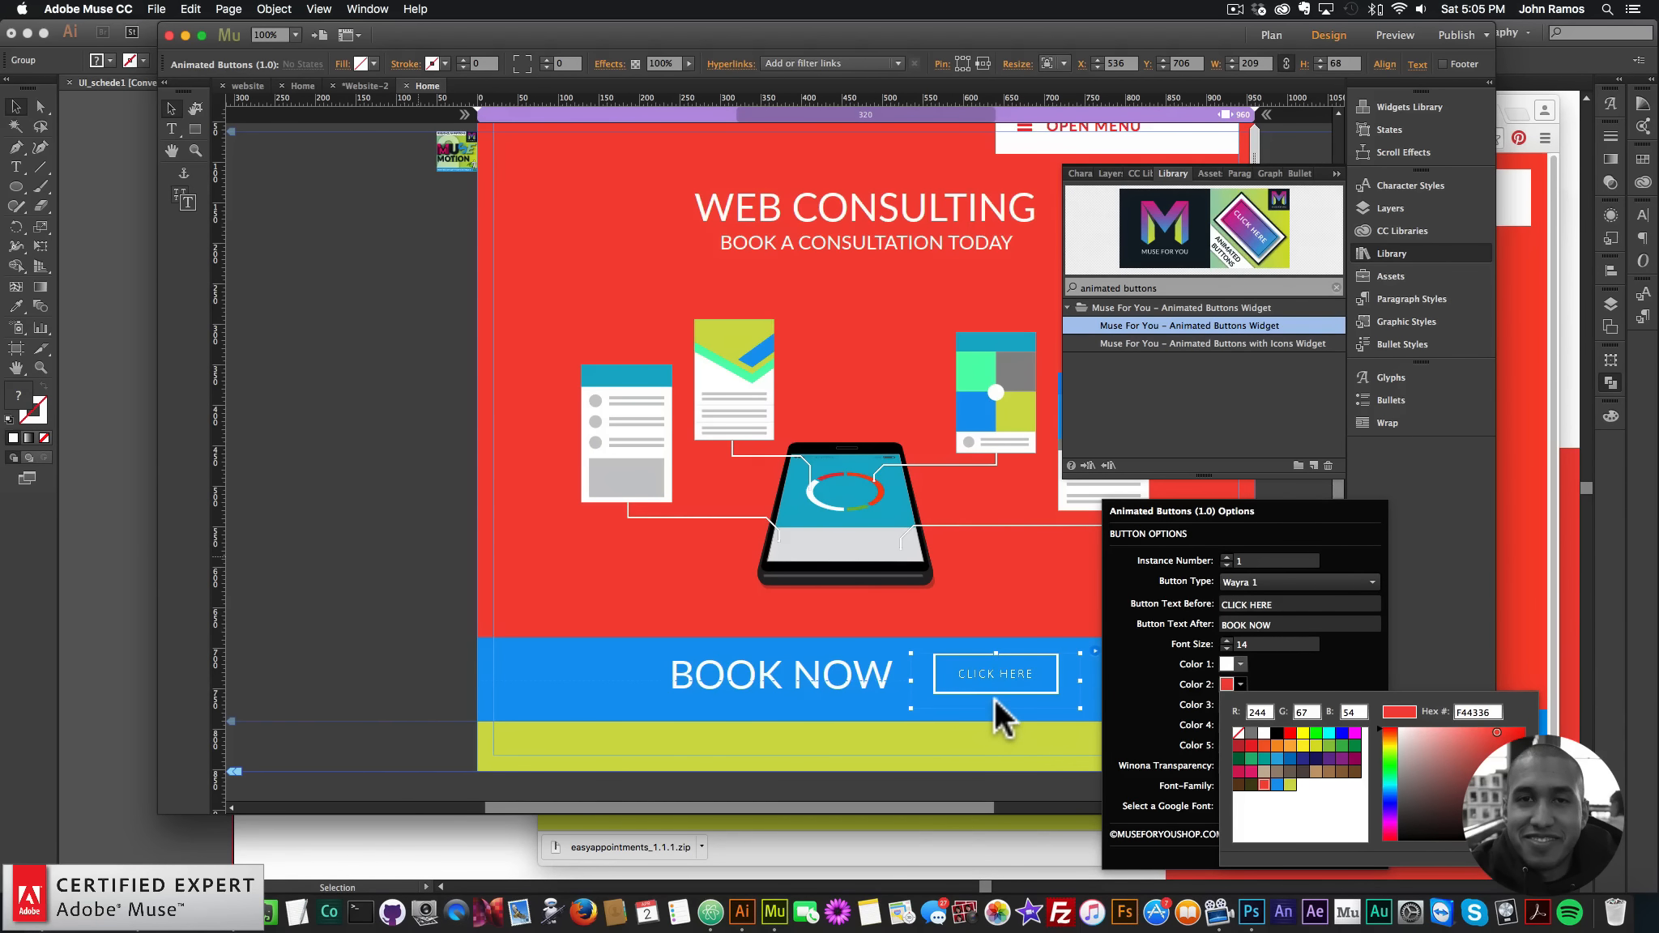
{"action": "left_click", "coordinate": [994, 704]}
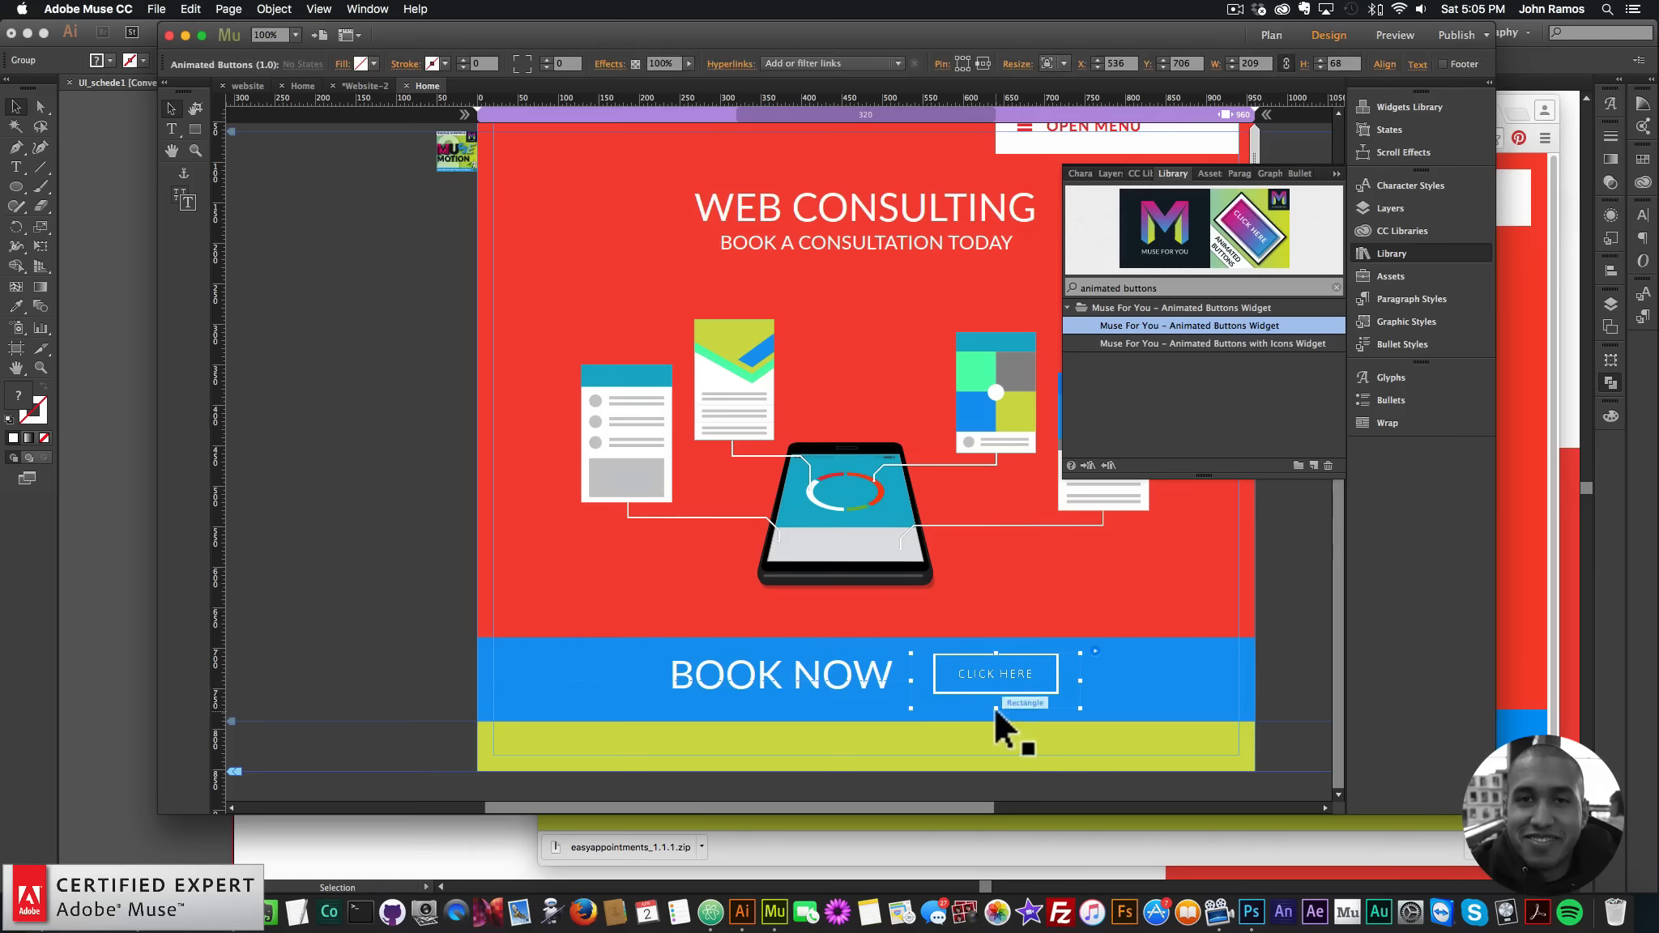
- Shorten the CLICK HERE button to fit the blue band and preview in the browser
{"action": "left_click_drag", "start_coordinate": [995, 708], "coordinate": [994, 680]}
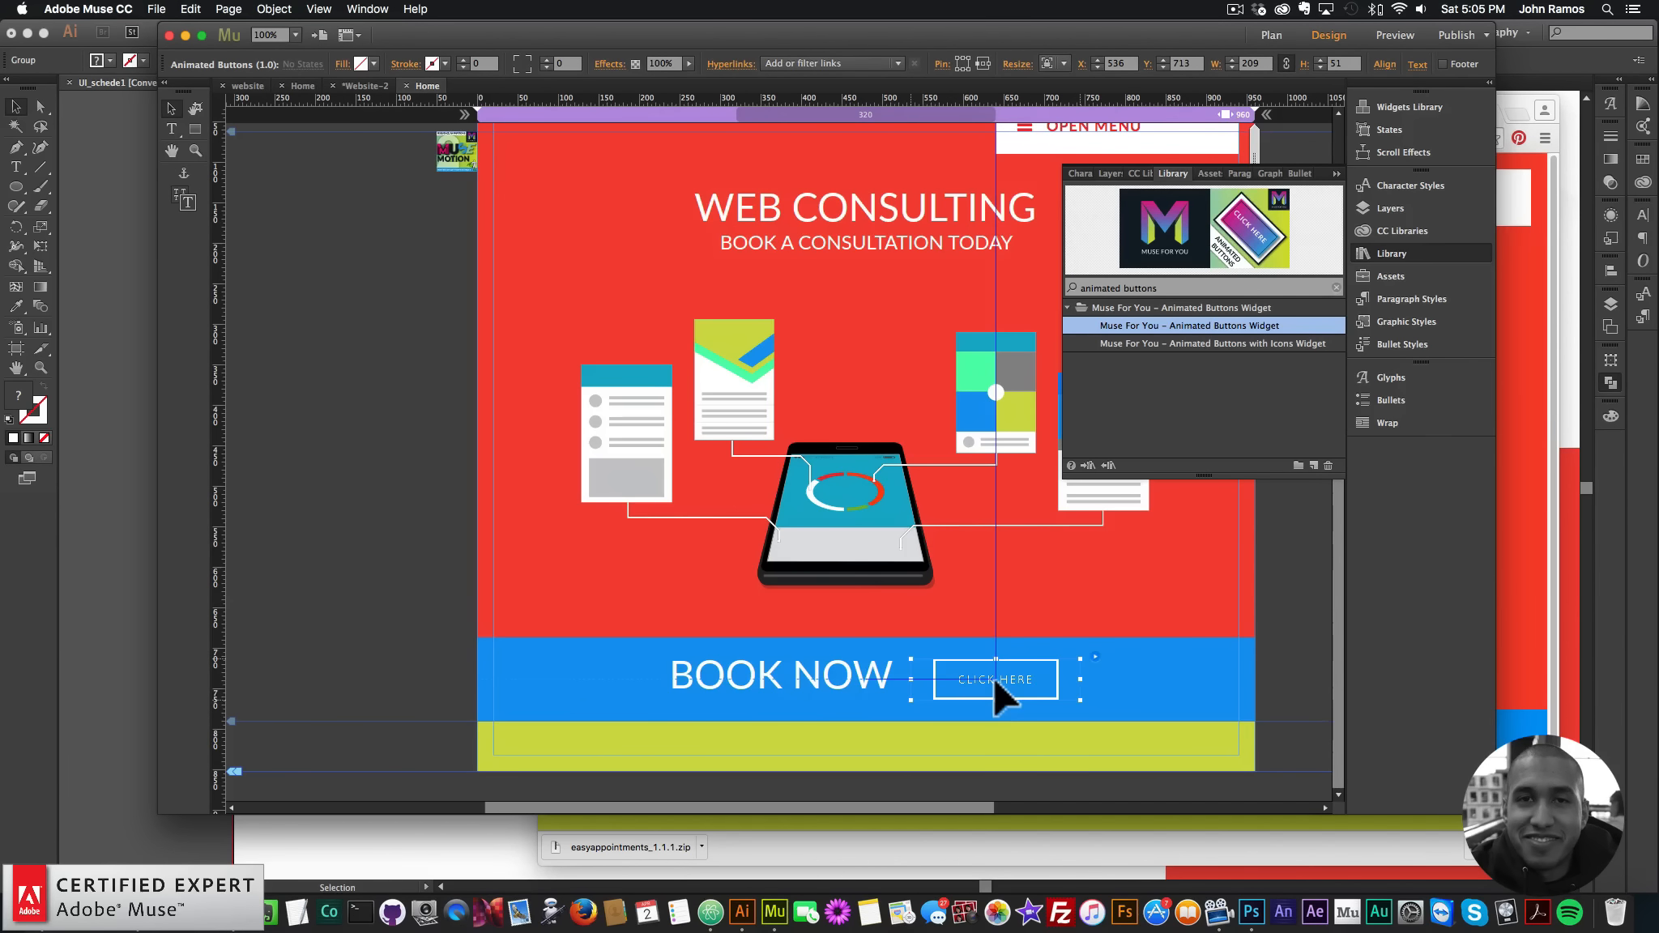
{"action": "left_click", "coordinate": [915, 685]}
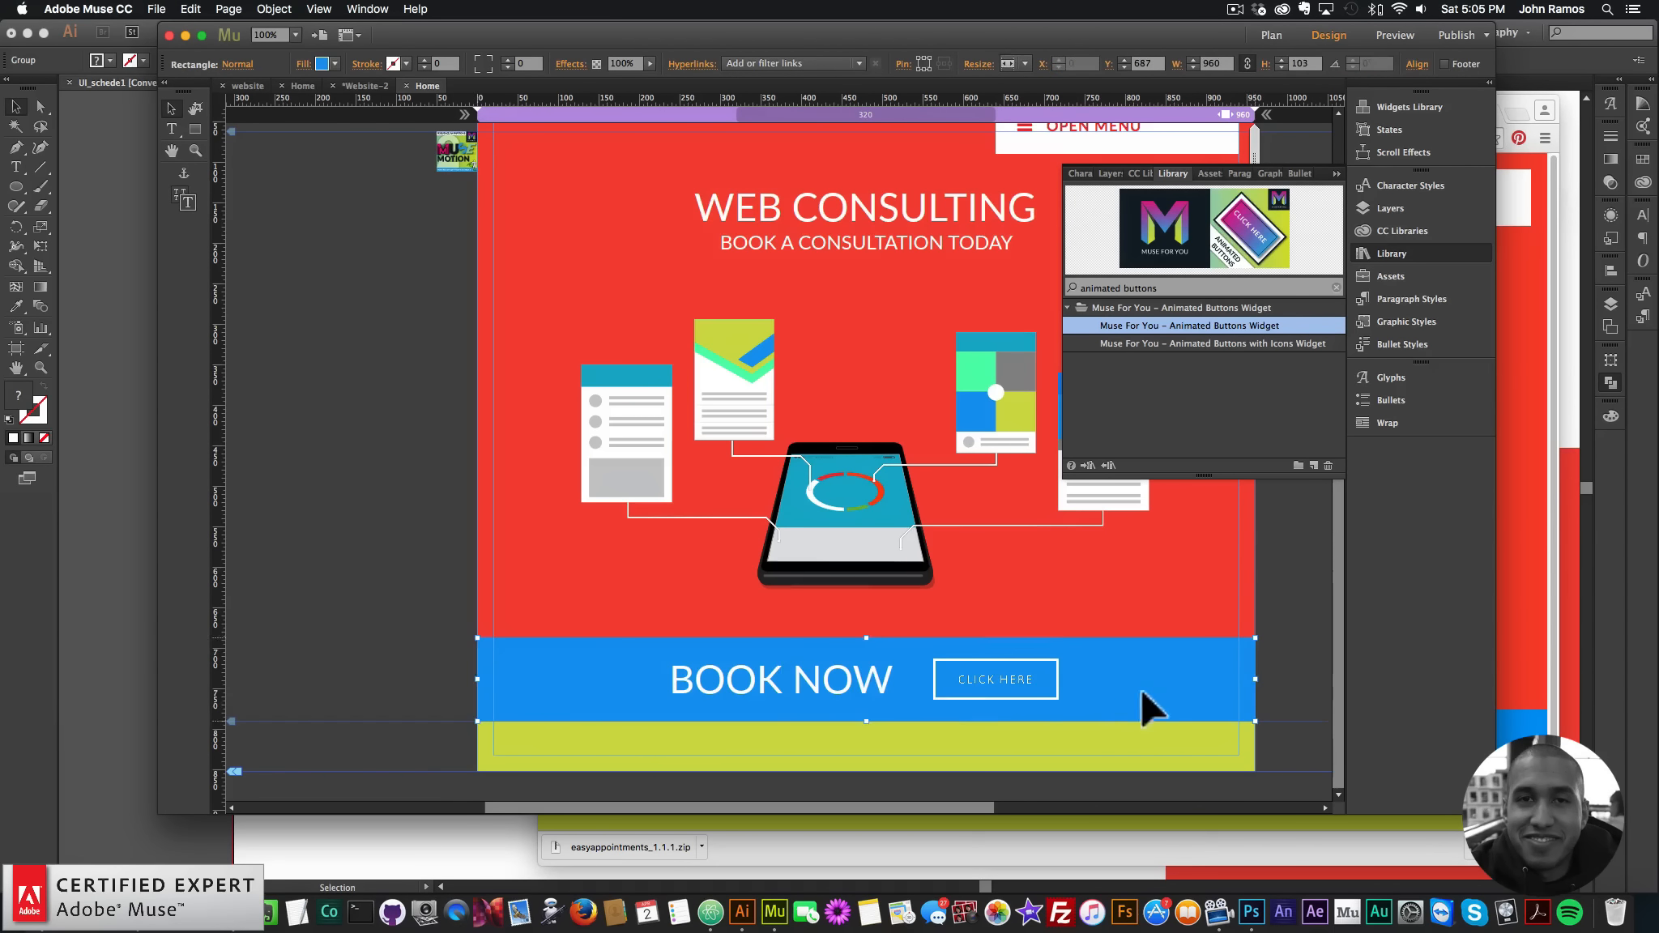
{"action": "left_click", "coordinate": [863, 690]}
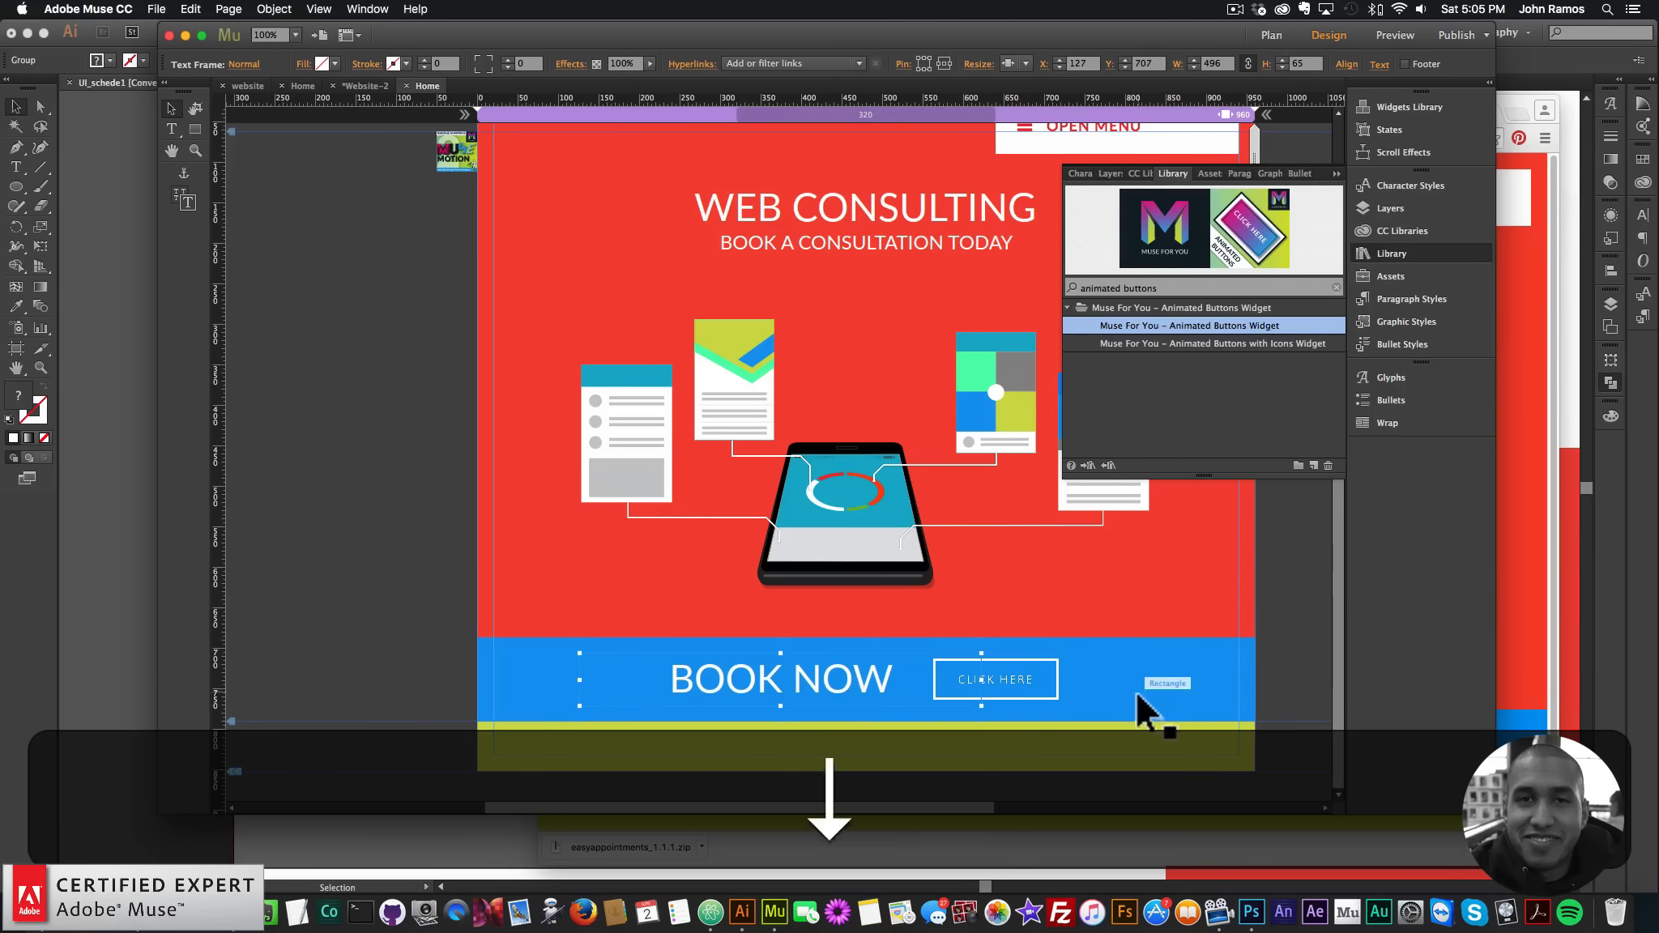
{"action": "left_click", "coordinate": [1138, 696]}
{"action": "left_click", "coordinate": [157, 9]}
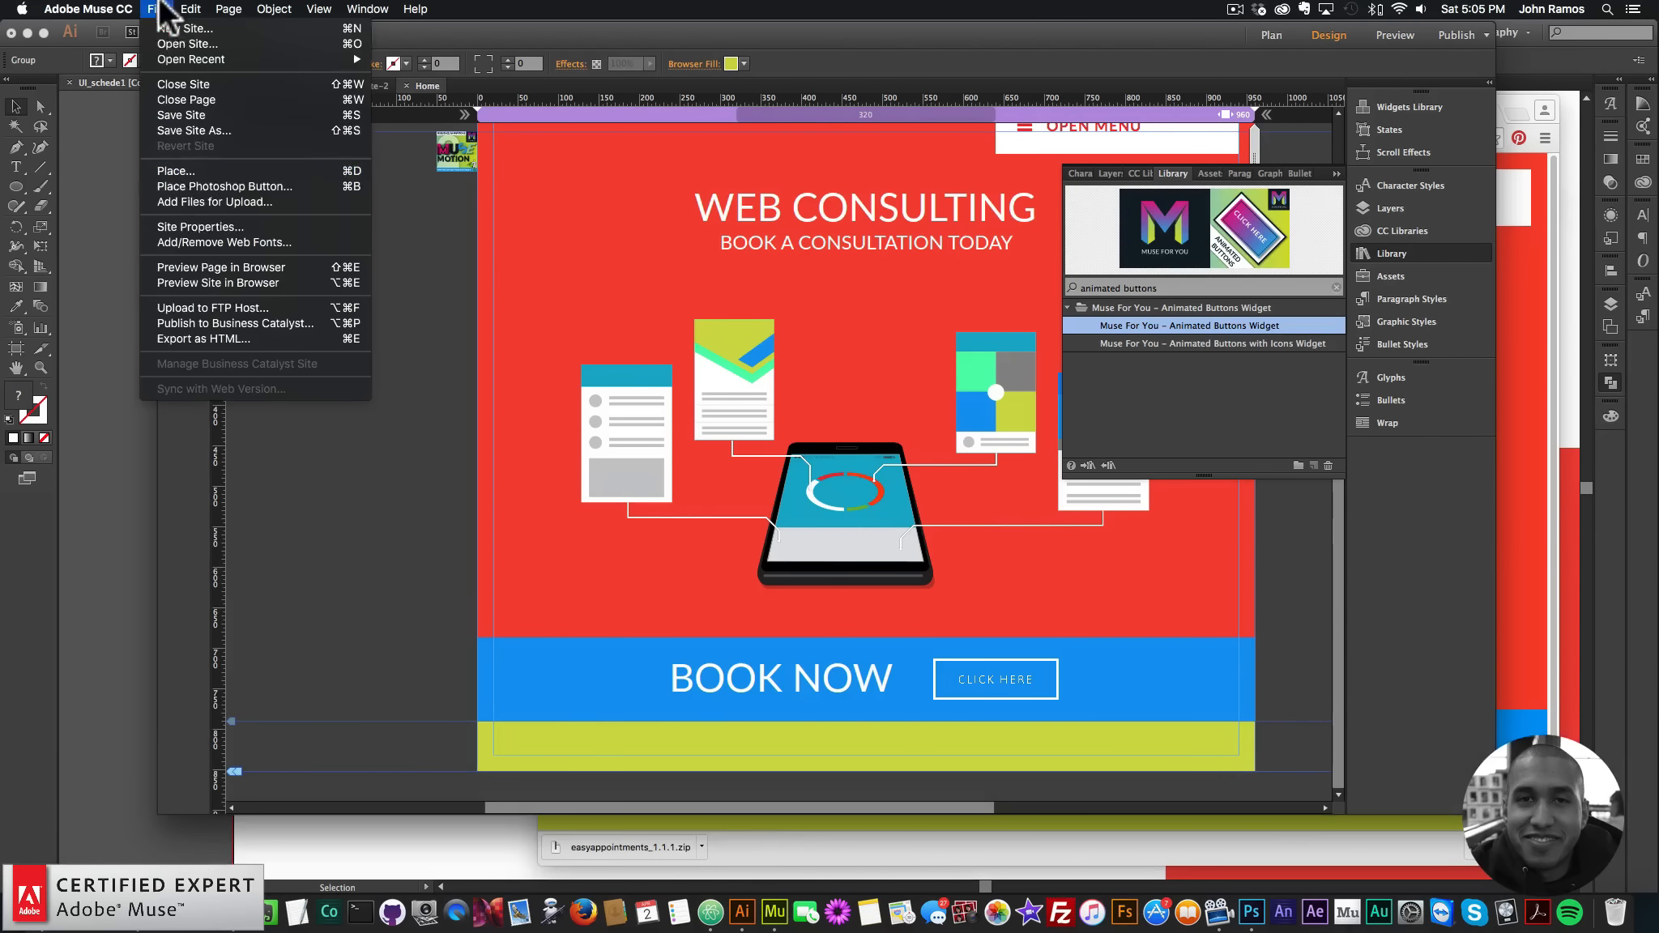
{"action": "left_click", "coordinate": [197, 264]}
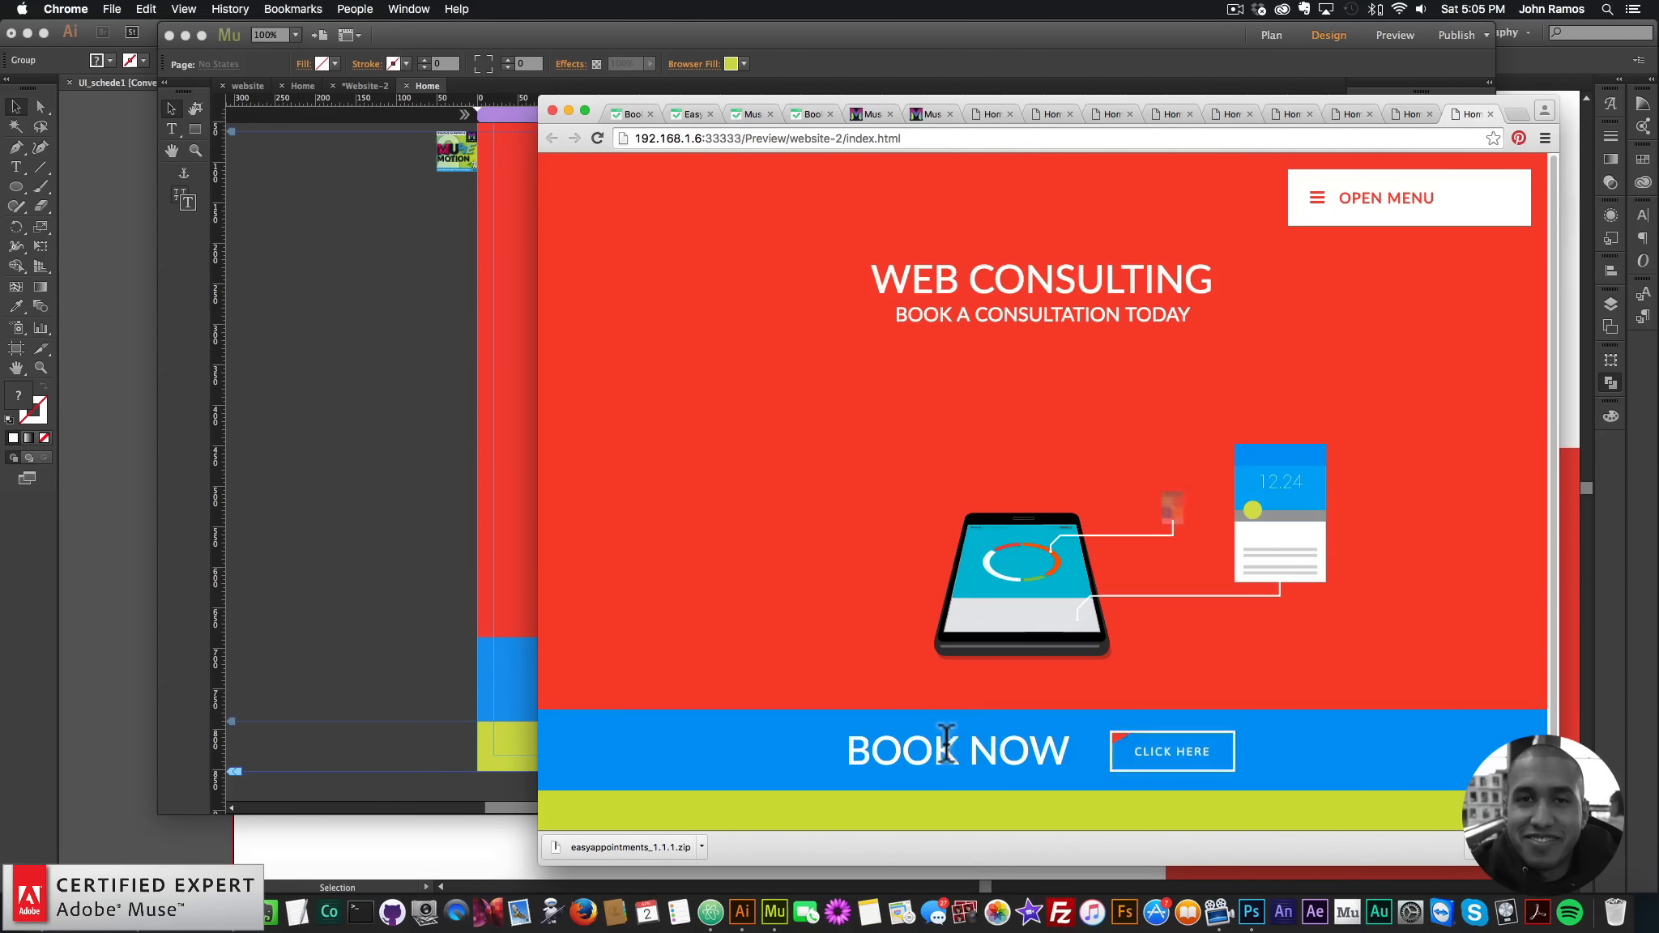
- Check the CLICK HERE button's options and its red hover colour in the preview
{"action": "left_click", "coordinate": [481, 585]}
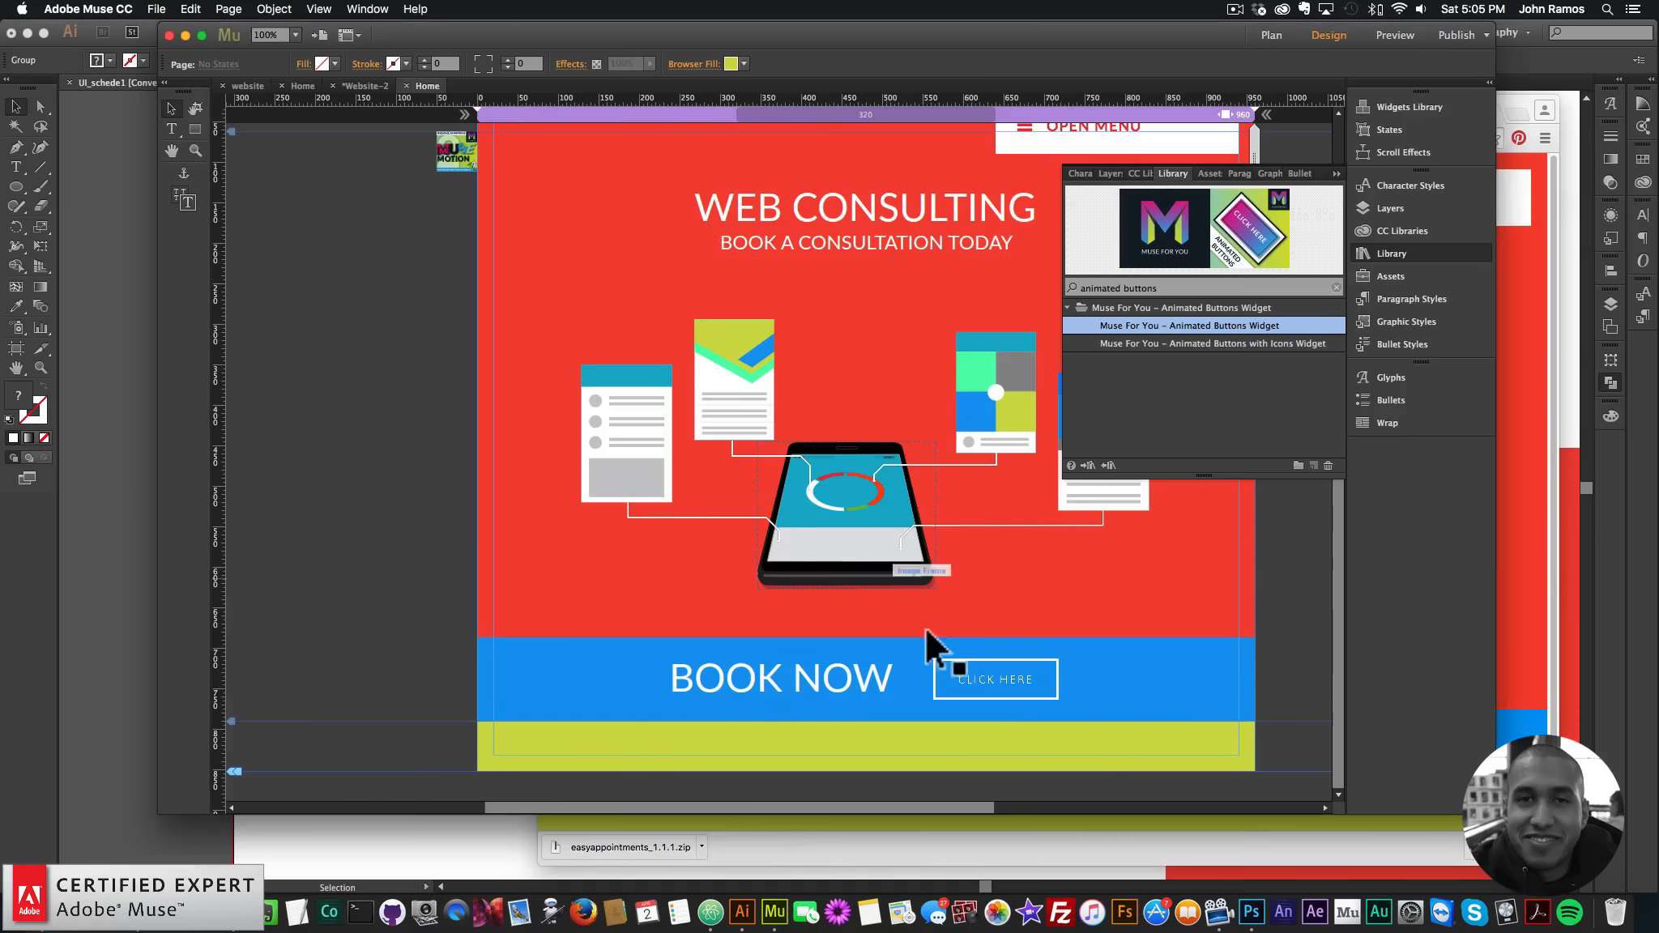
{"action": "left_click", "coordinate": [1069, 661]}
{"action": "left_click", "coordinate": [1094, 656]}
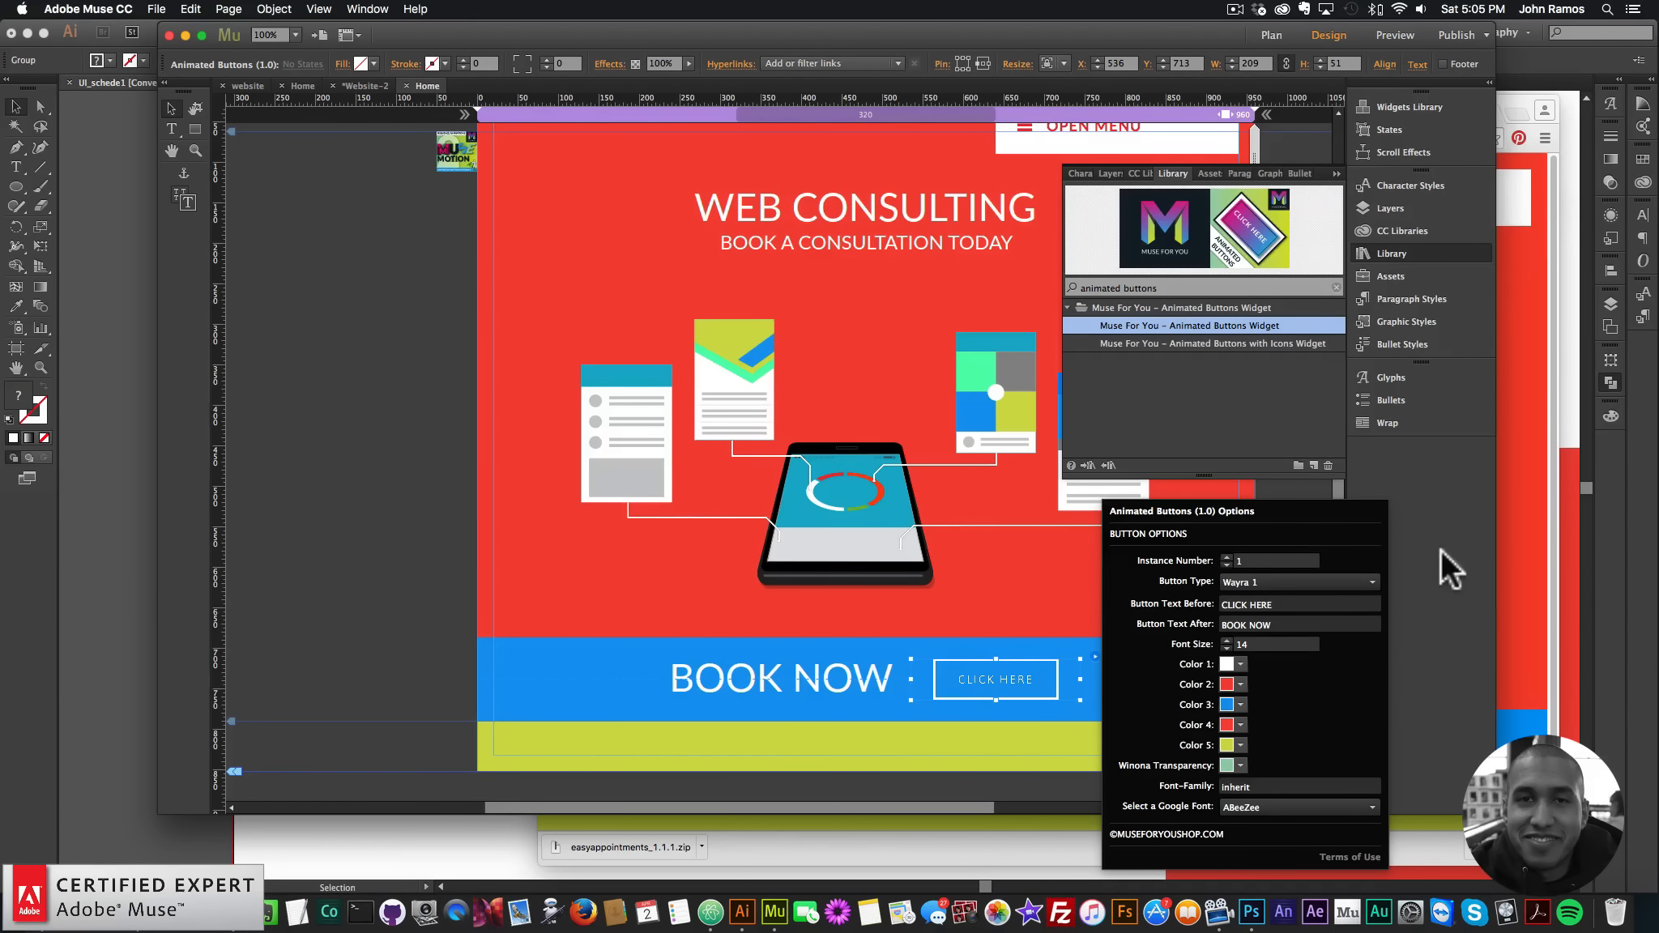
{"action": "left_click", "coordinate": [1535, 538]}
{"action": "left_click", "coordinate": [471, 604]}
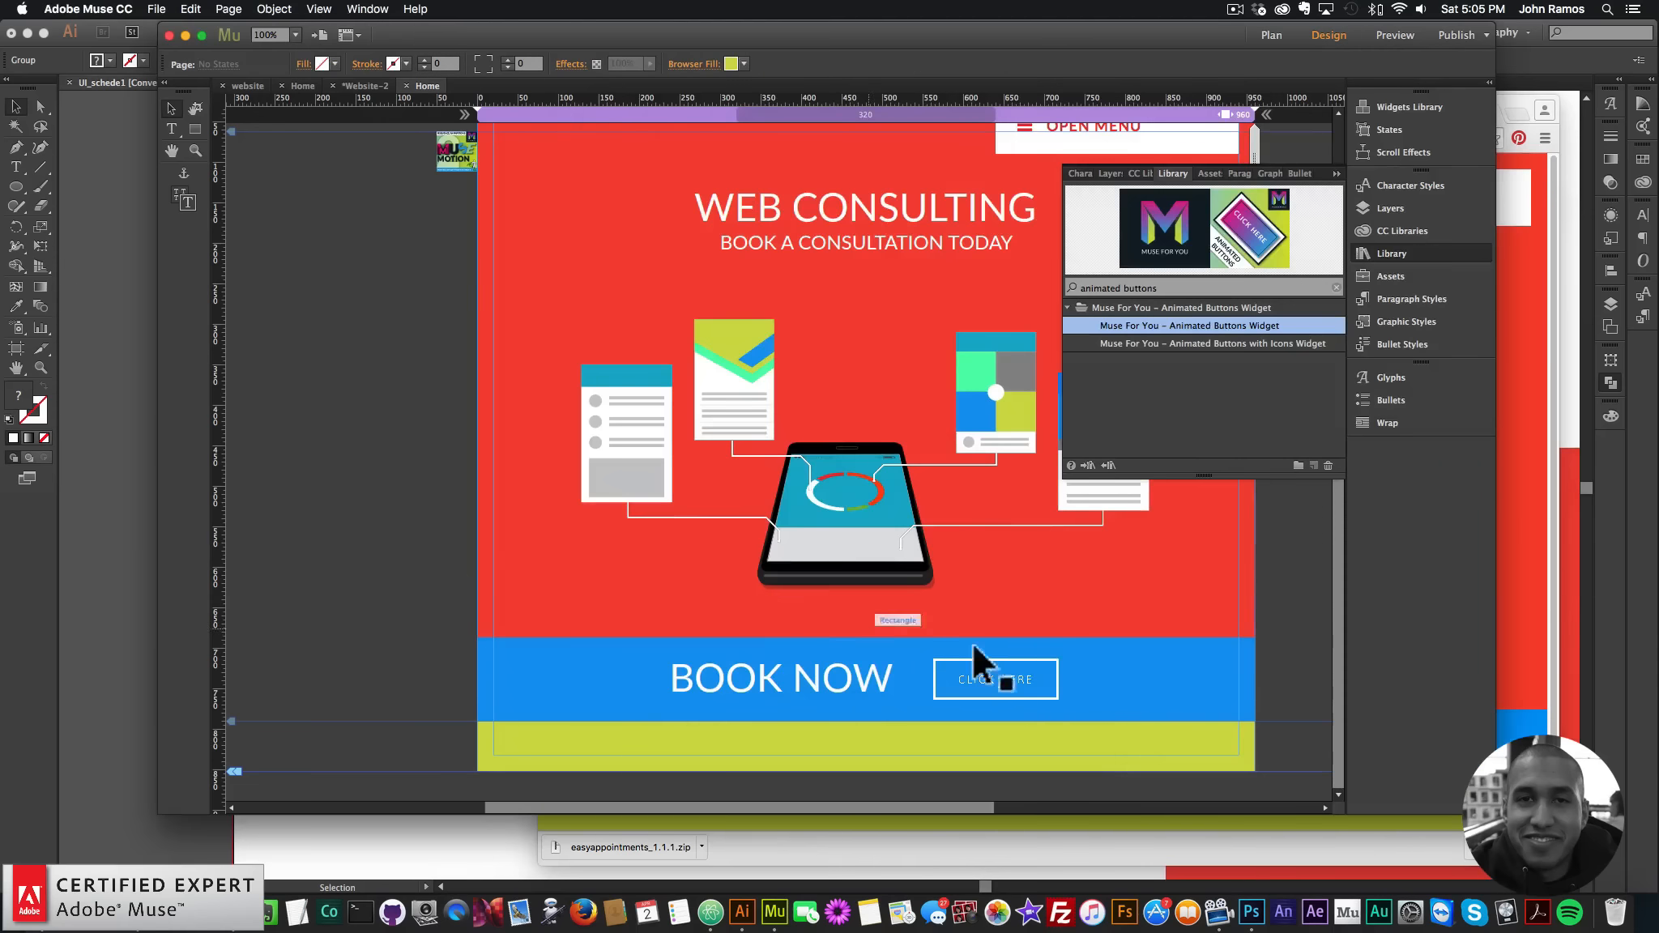
- Set the button's Color 3 to white and preview the page again
{"action": "left_click", "coordinate": [1092, 654]}
{"action": "left_click", "coordinate": [1240, 705]}
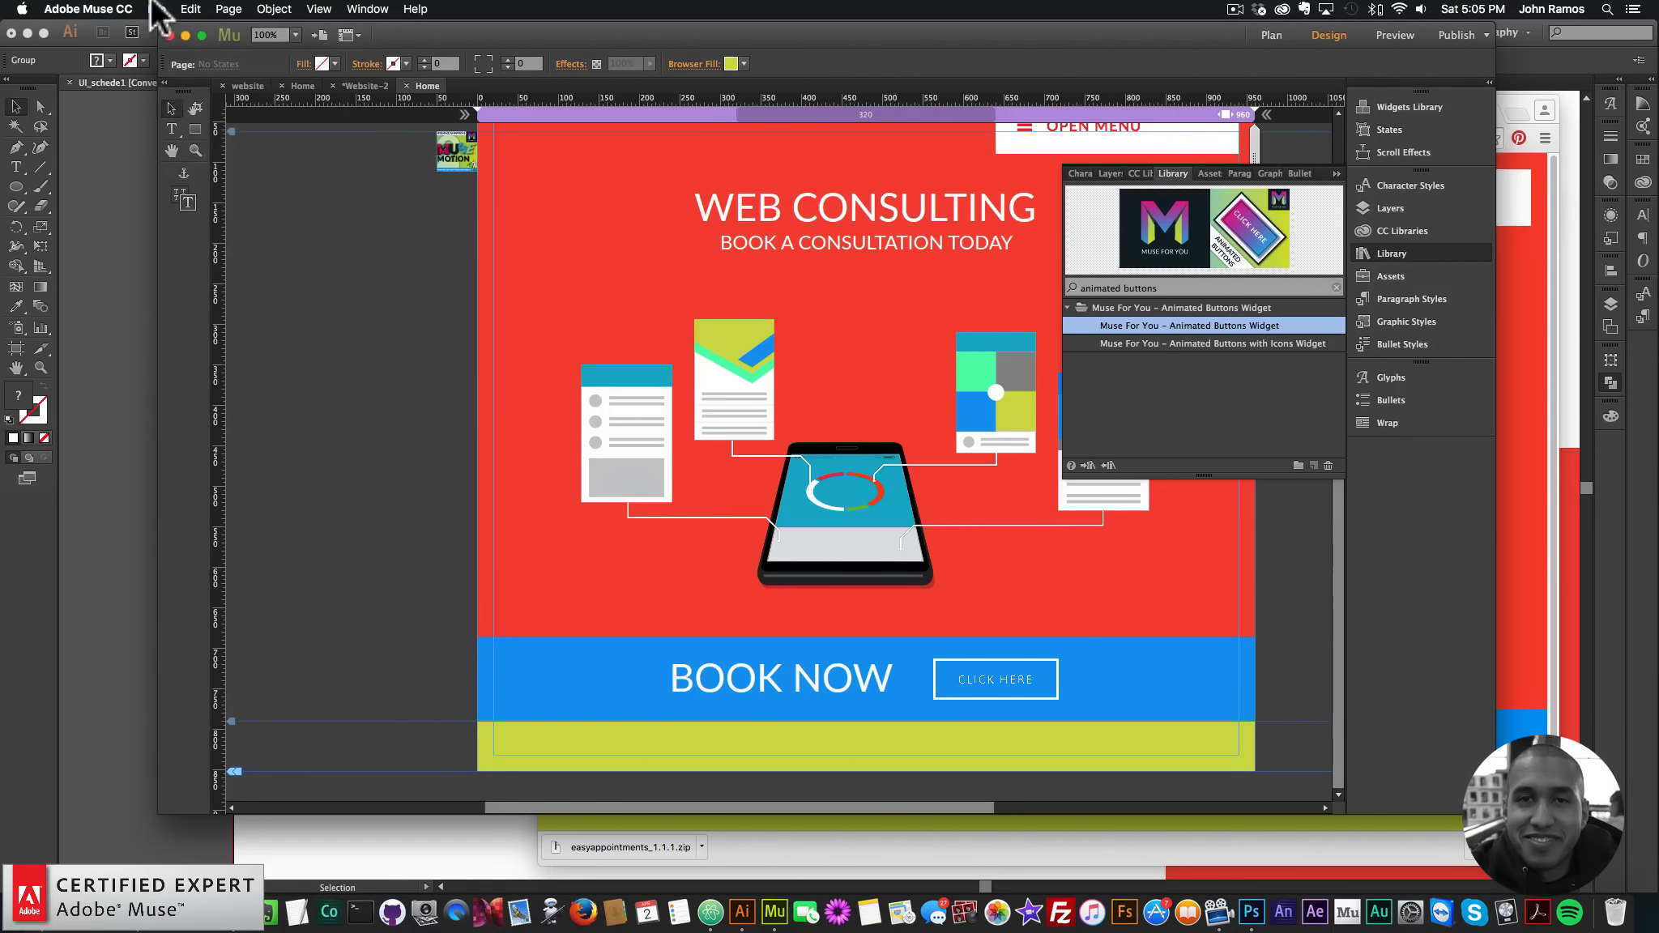
{"action": "left_click", "coordinate": [156, 9]}
{"action": "left_click", "coordinate": [200, 267]}
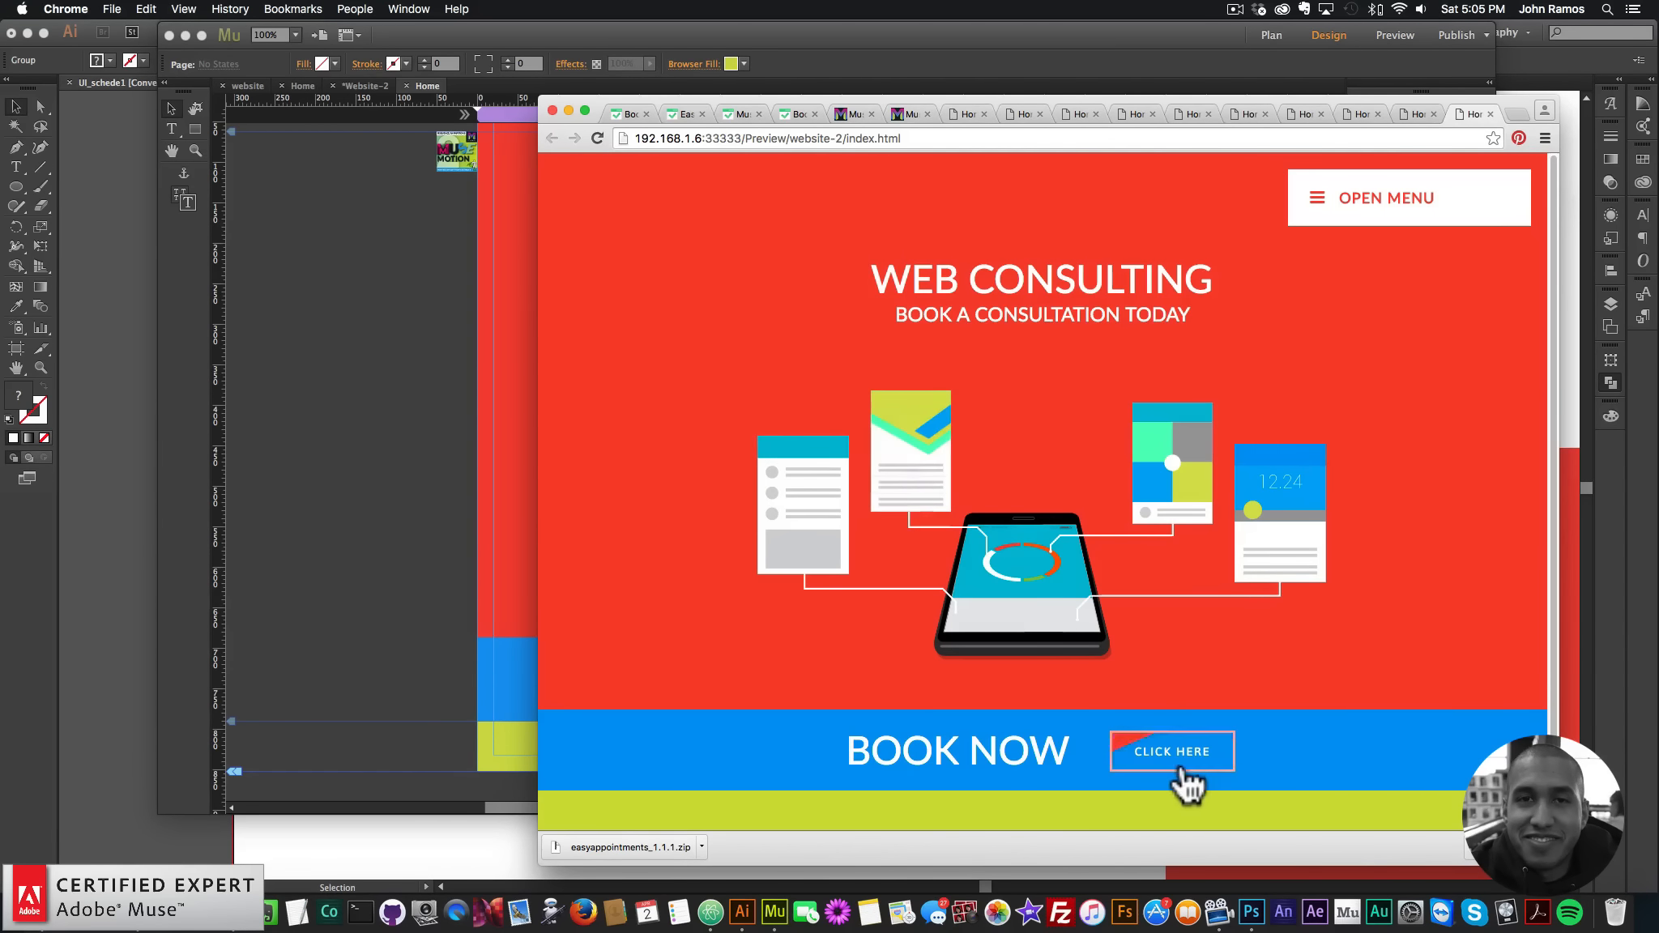
- Copy localhost:8888/appointments1/ from Chrome's Easy!Appointments tab and return to Muse
{"action": "left_click", "coordinate": [361, 527]}
{"action": "left_click", "coordinate": [976, 690]}
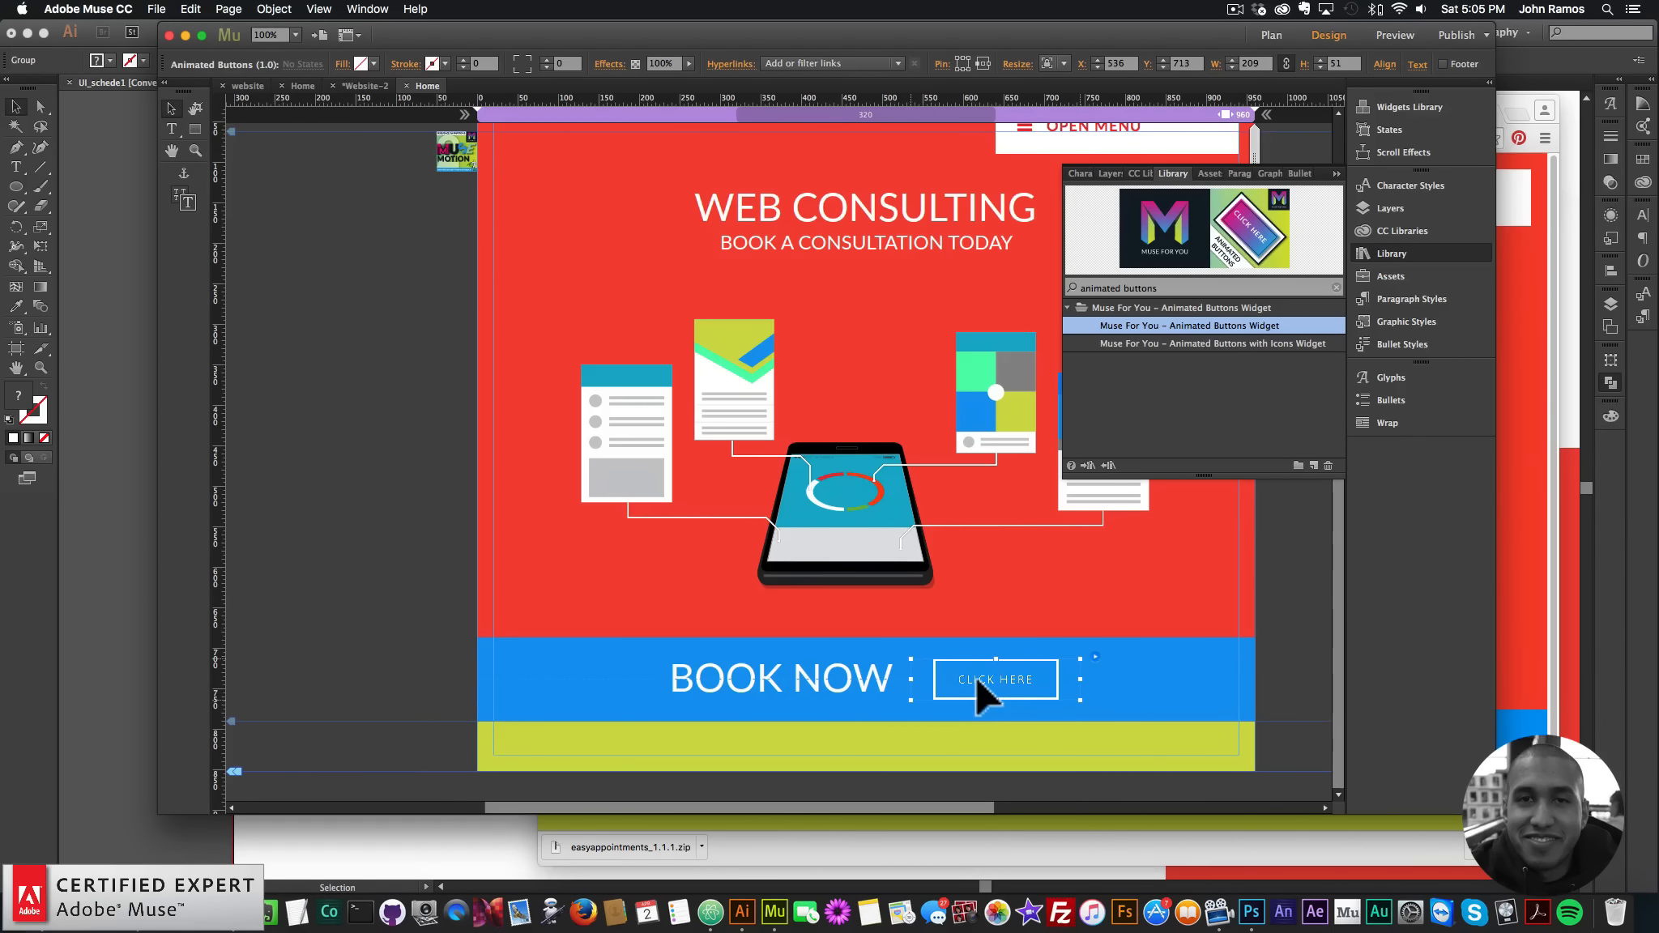
{"action": "left_click", "coordinate": [1505, 383]}
{"action": "left_click", "coordinate": [798, 115]}
{"action": "left_click", "coordinate": [716, 139]}
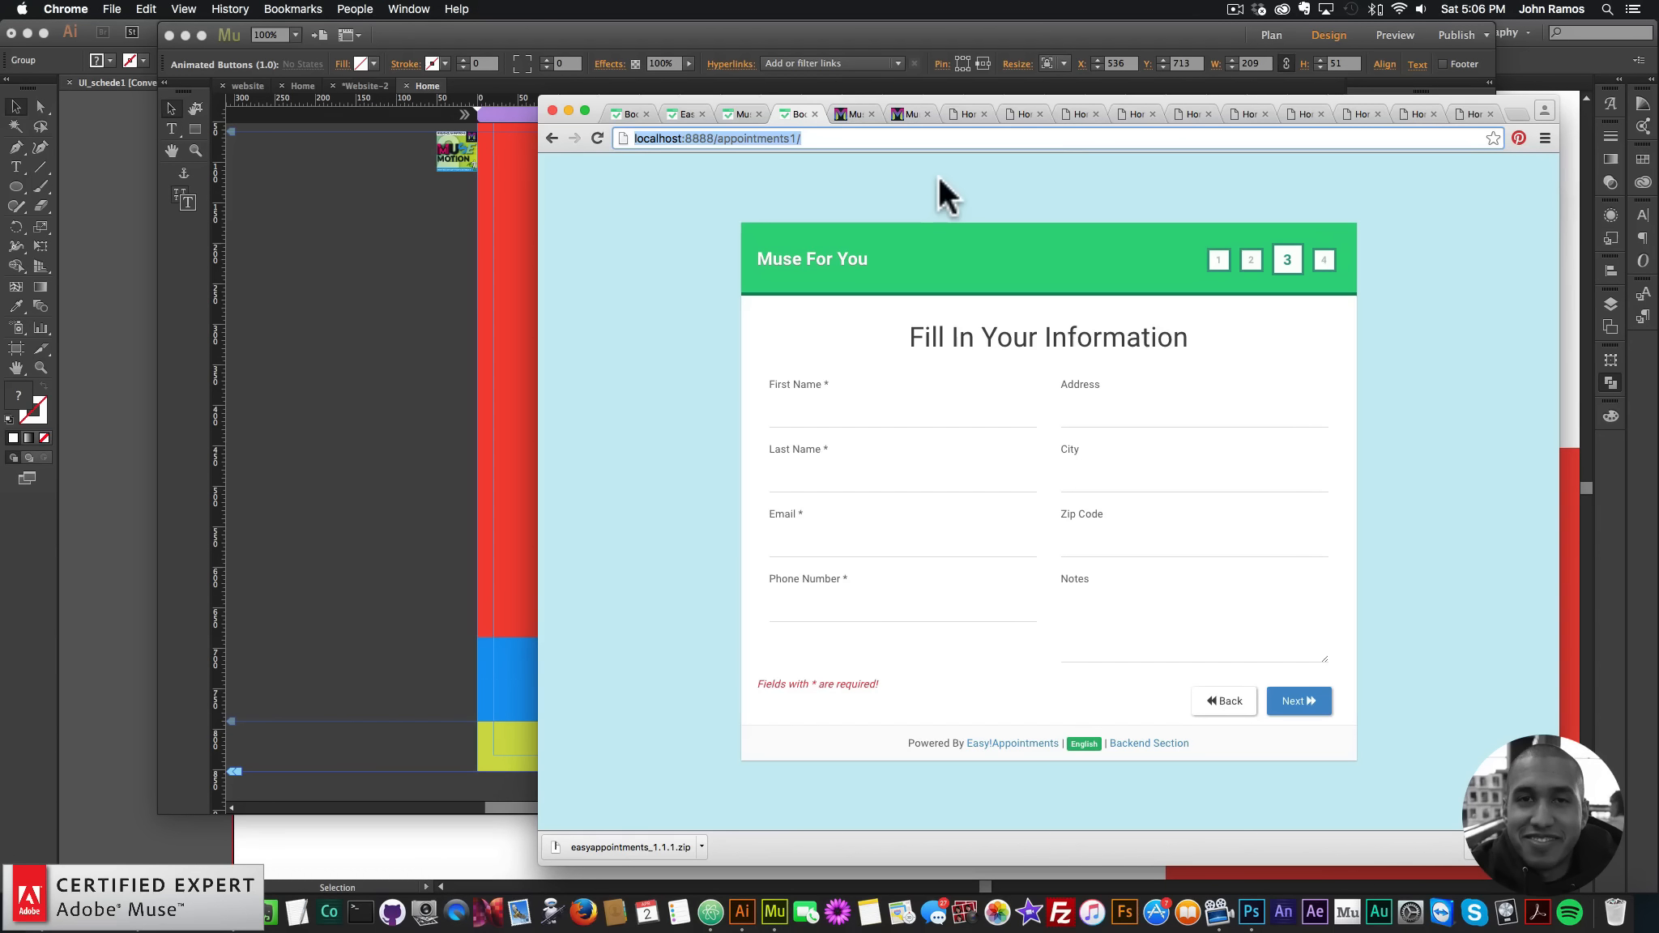
{"action": "key", "text": "super+c"}
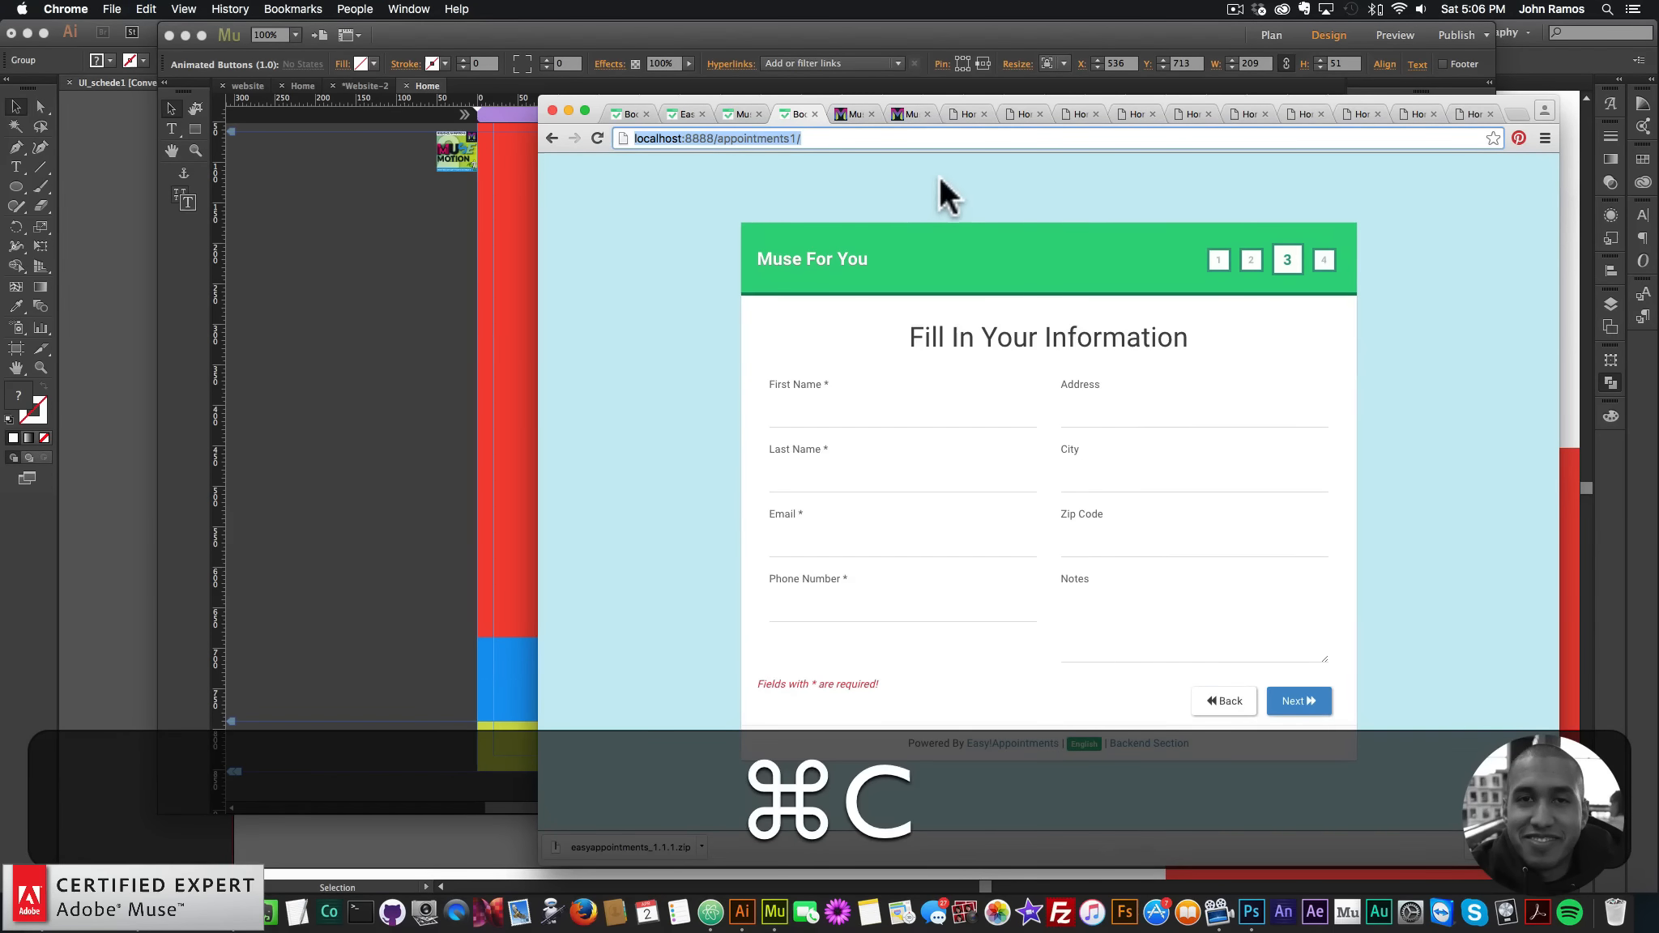
{"action": "left_click", "coordinate": [411, 348]}
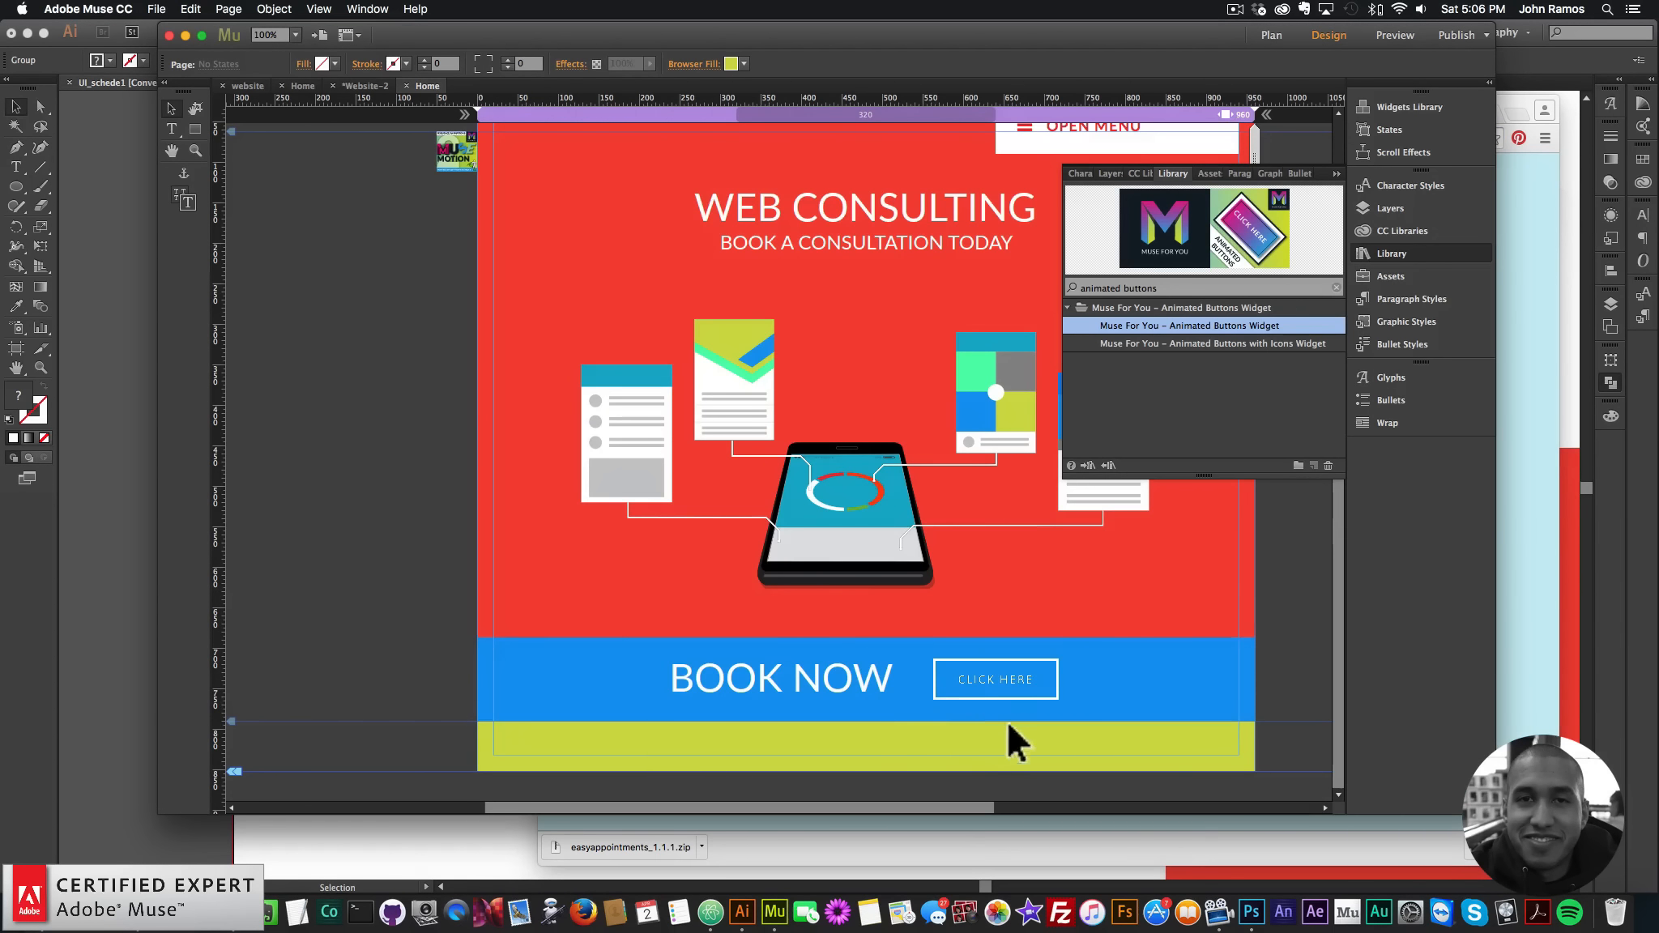
{"action": "left_click", "coordinate": [1005, 687]}
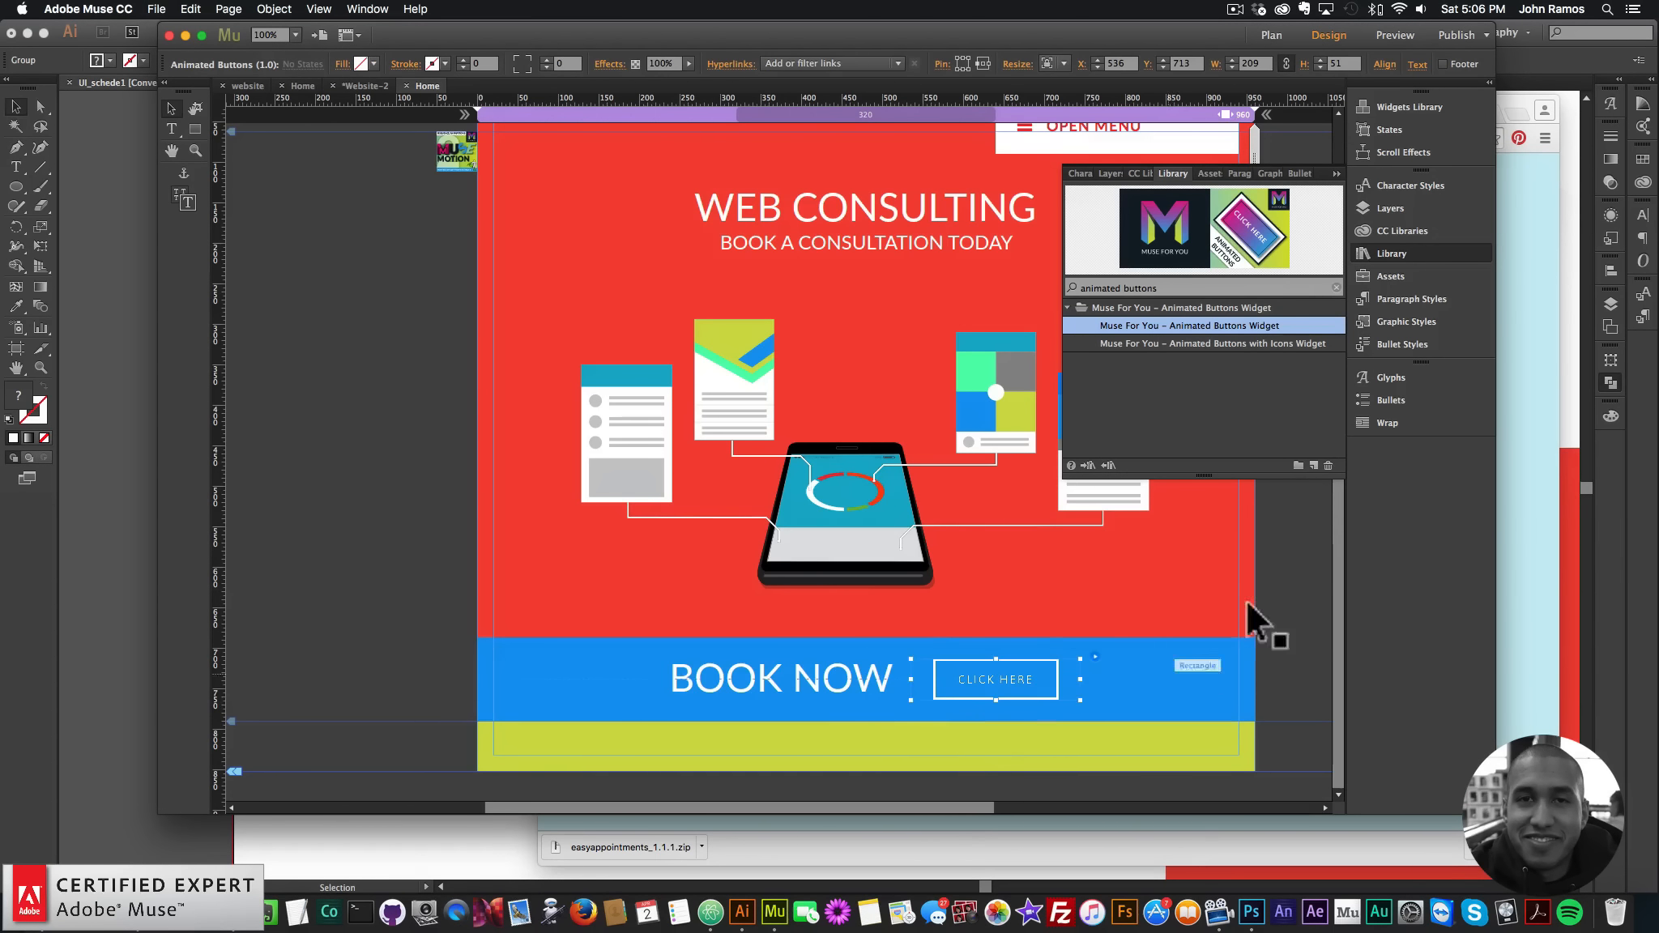
{"action": "left_click", "coordinate": [896, 64]}
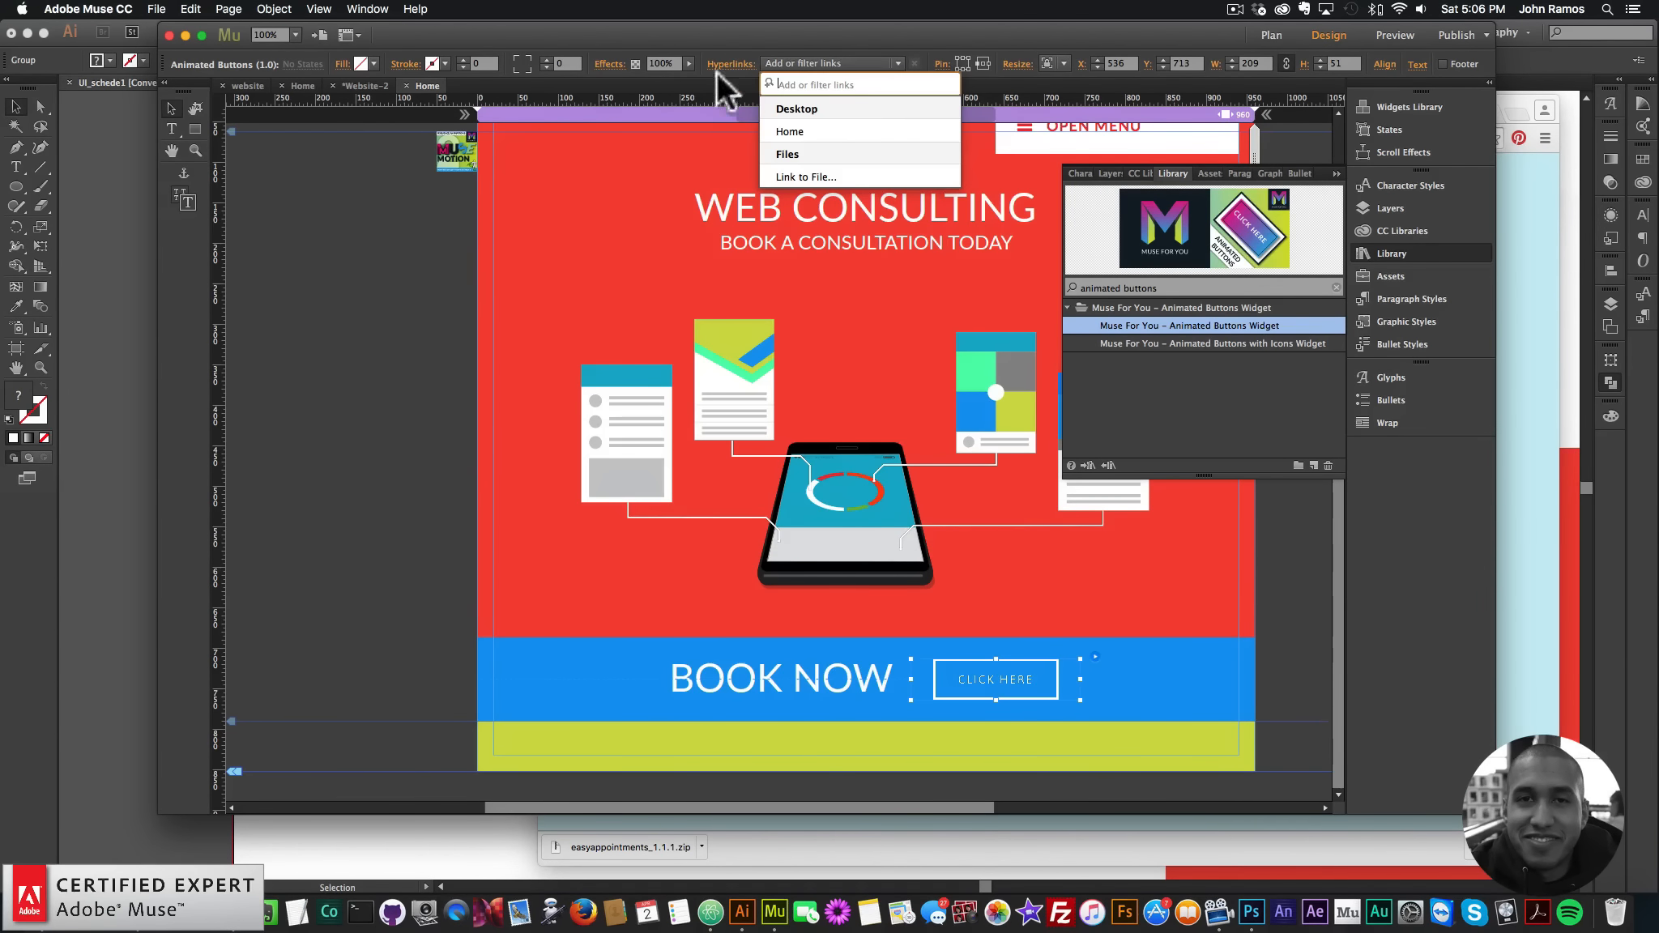
{"action": "key", "text": "super+v"}
{"action": "key", "text": "Return"}
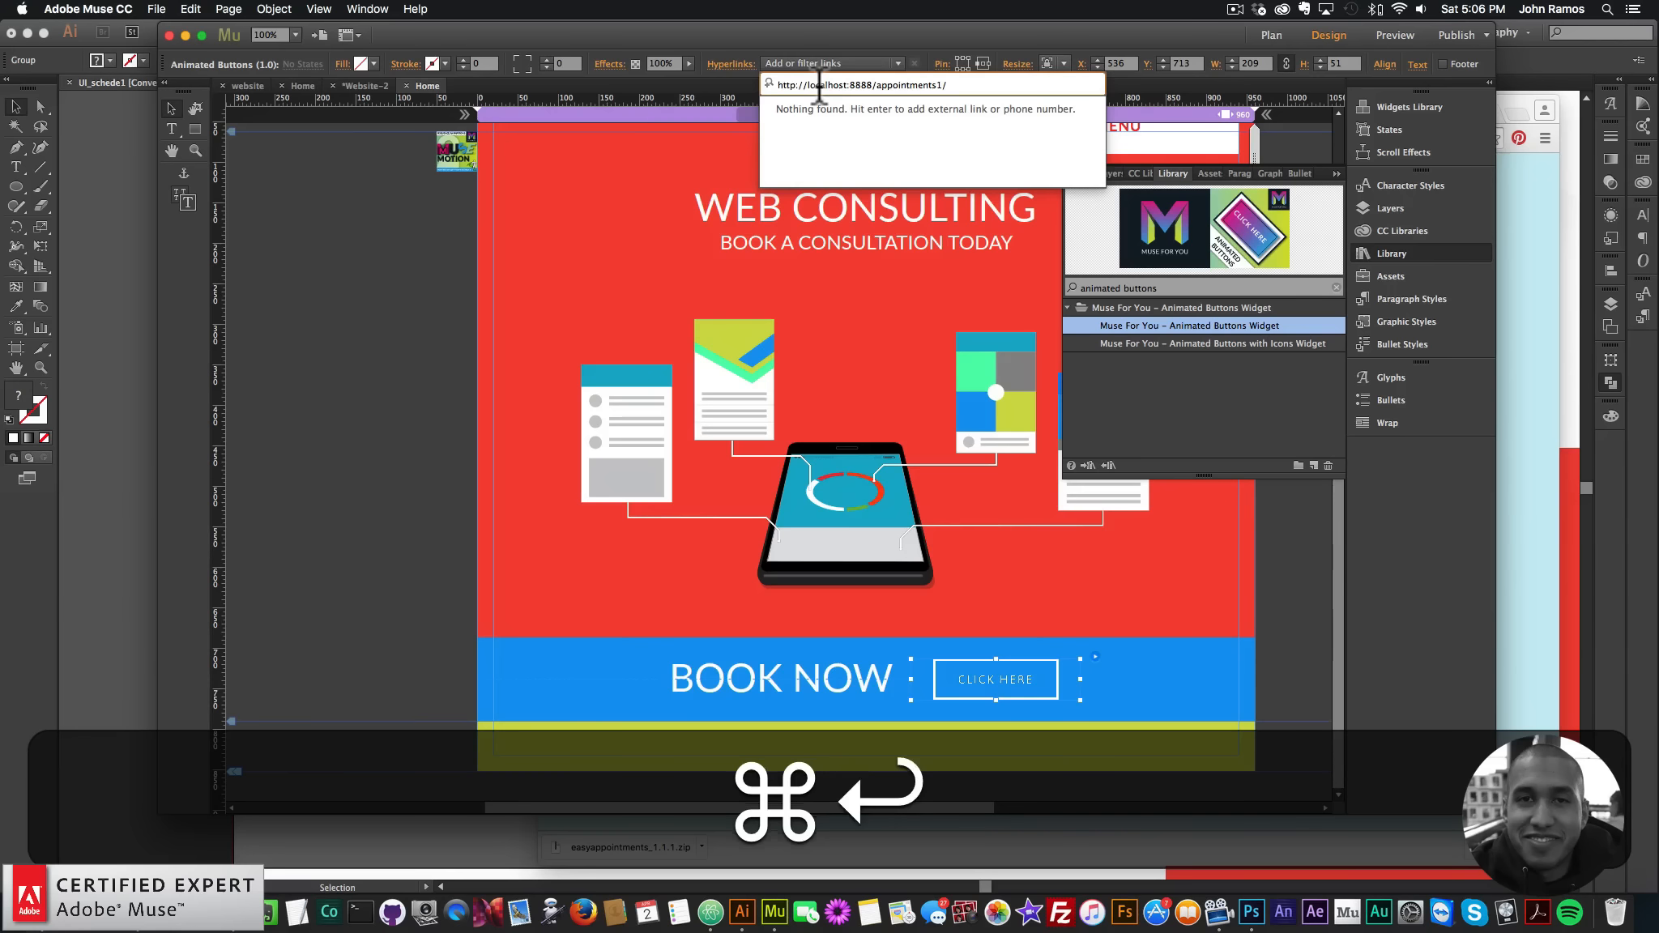
{"action": "key", "text": "Return"}
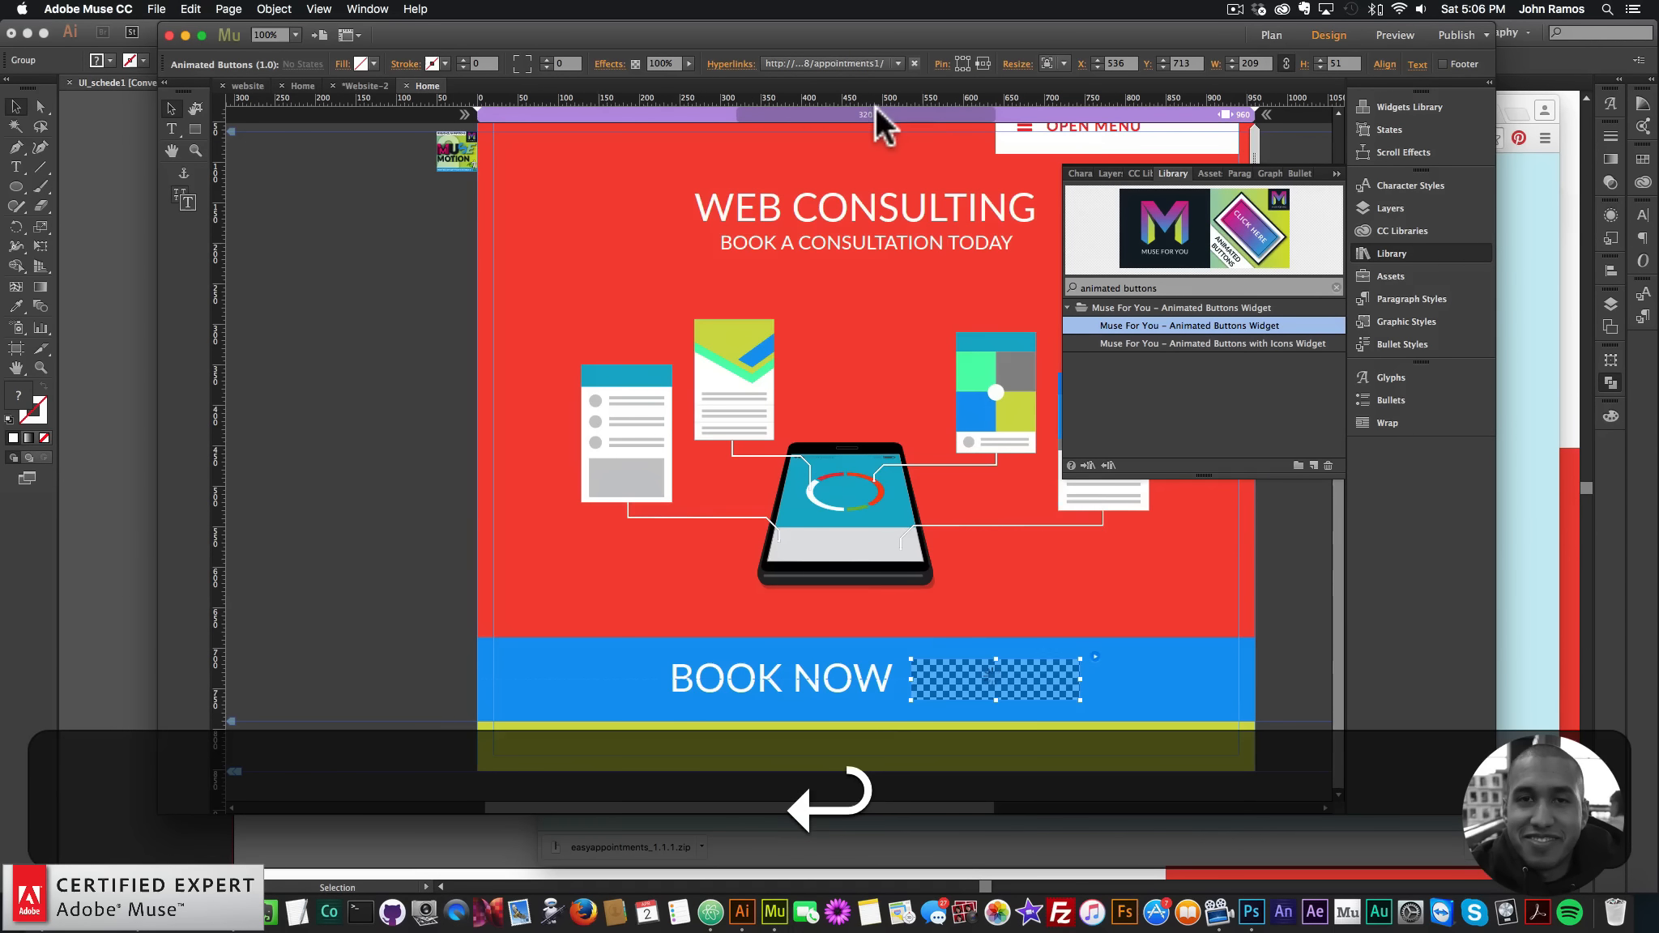
- Link the BOOK NOW text to the same booking page address
{"action": "left_click", "coordinate": [838, 677]}
{"action": "left_click", "coordinate": [793, 66]}
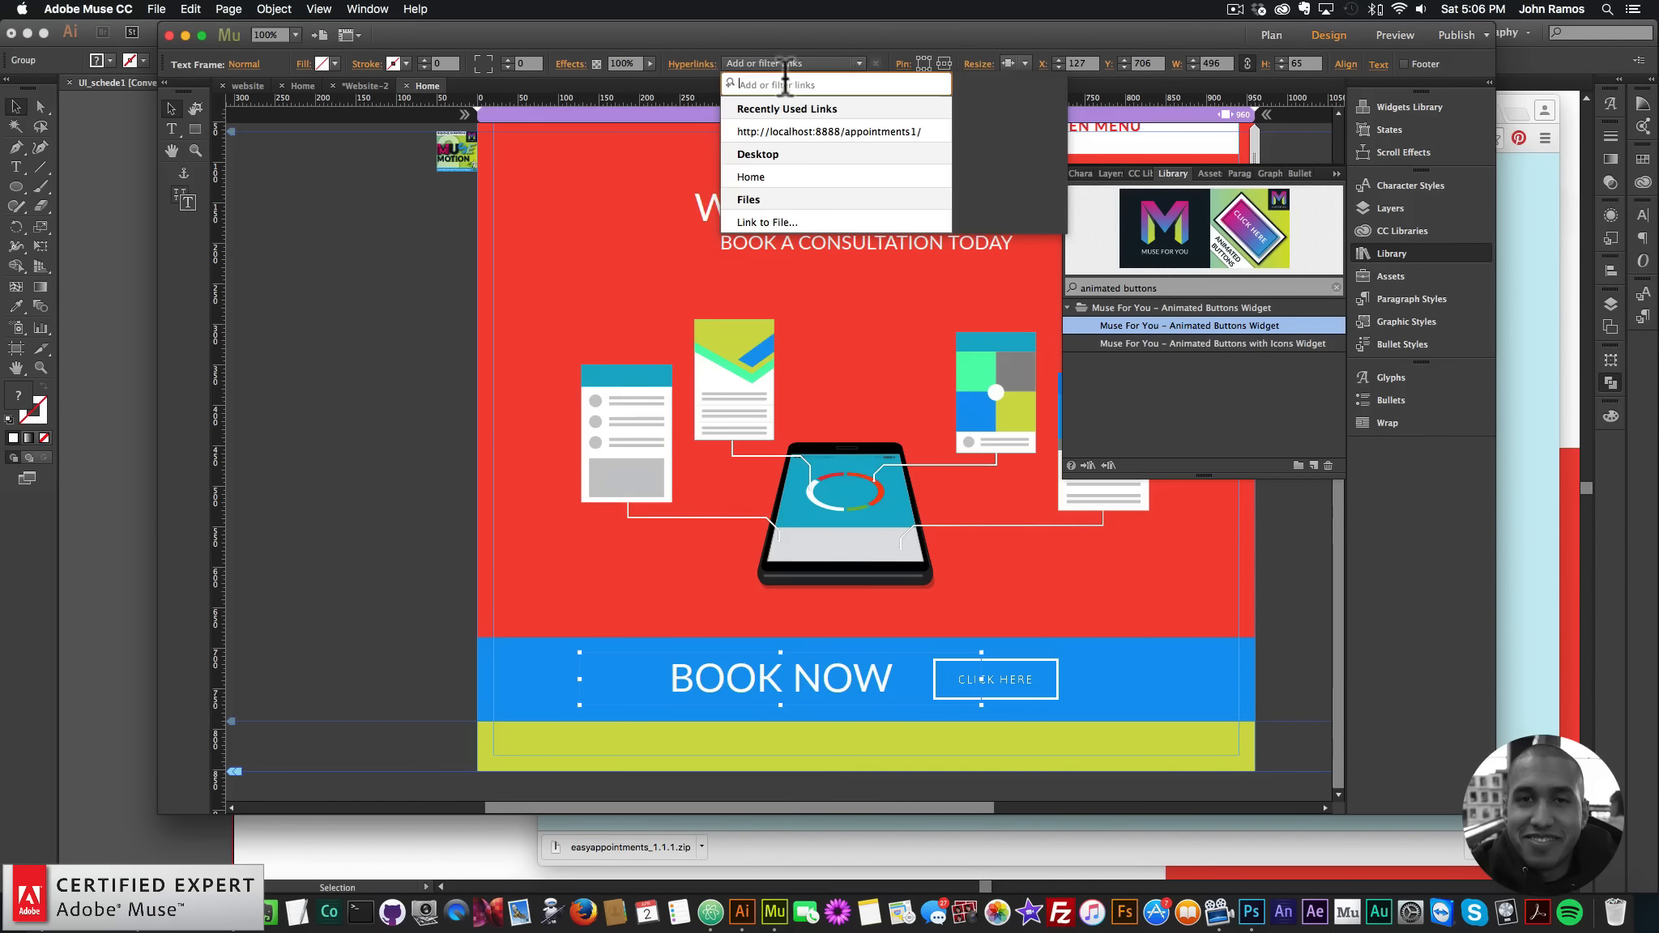
{"action": "key", "text": "super+v"}
{"action": "key", "text": "super+Return"}
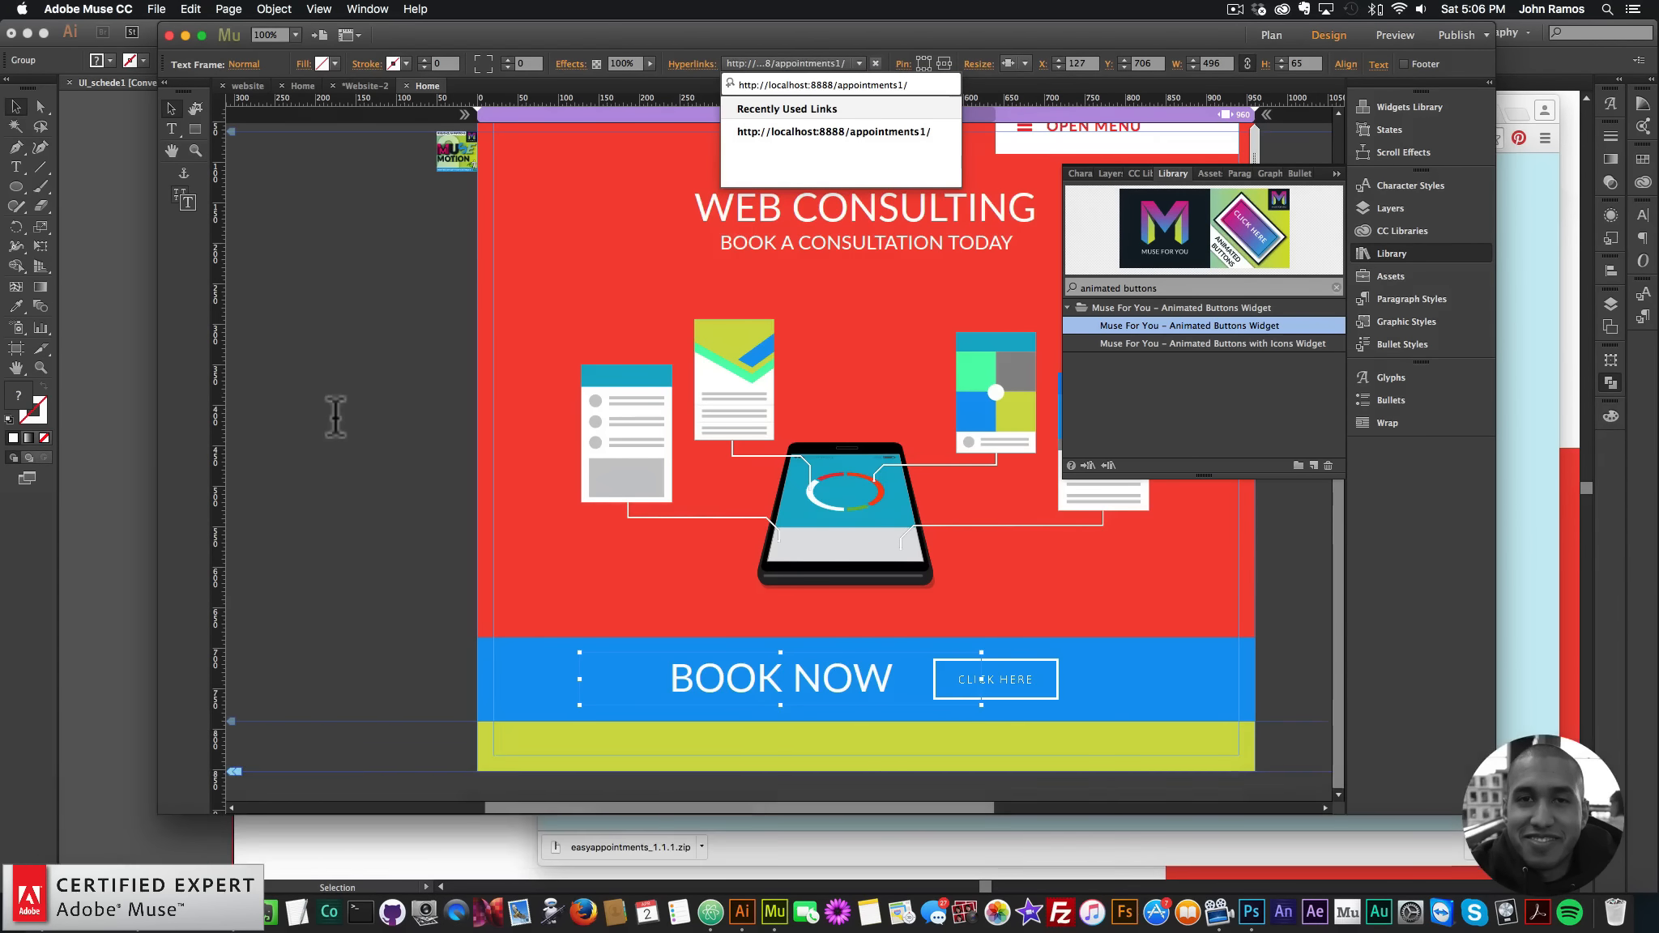
- Preview the page in Chrome and confirm CLICK HERE opens the appointments booking page
{"action": "left_click", "coordinate": [375, 415]}
{"action": "left_click", "coordinate": [156, 9]}
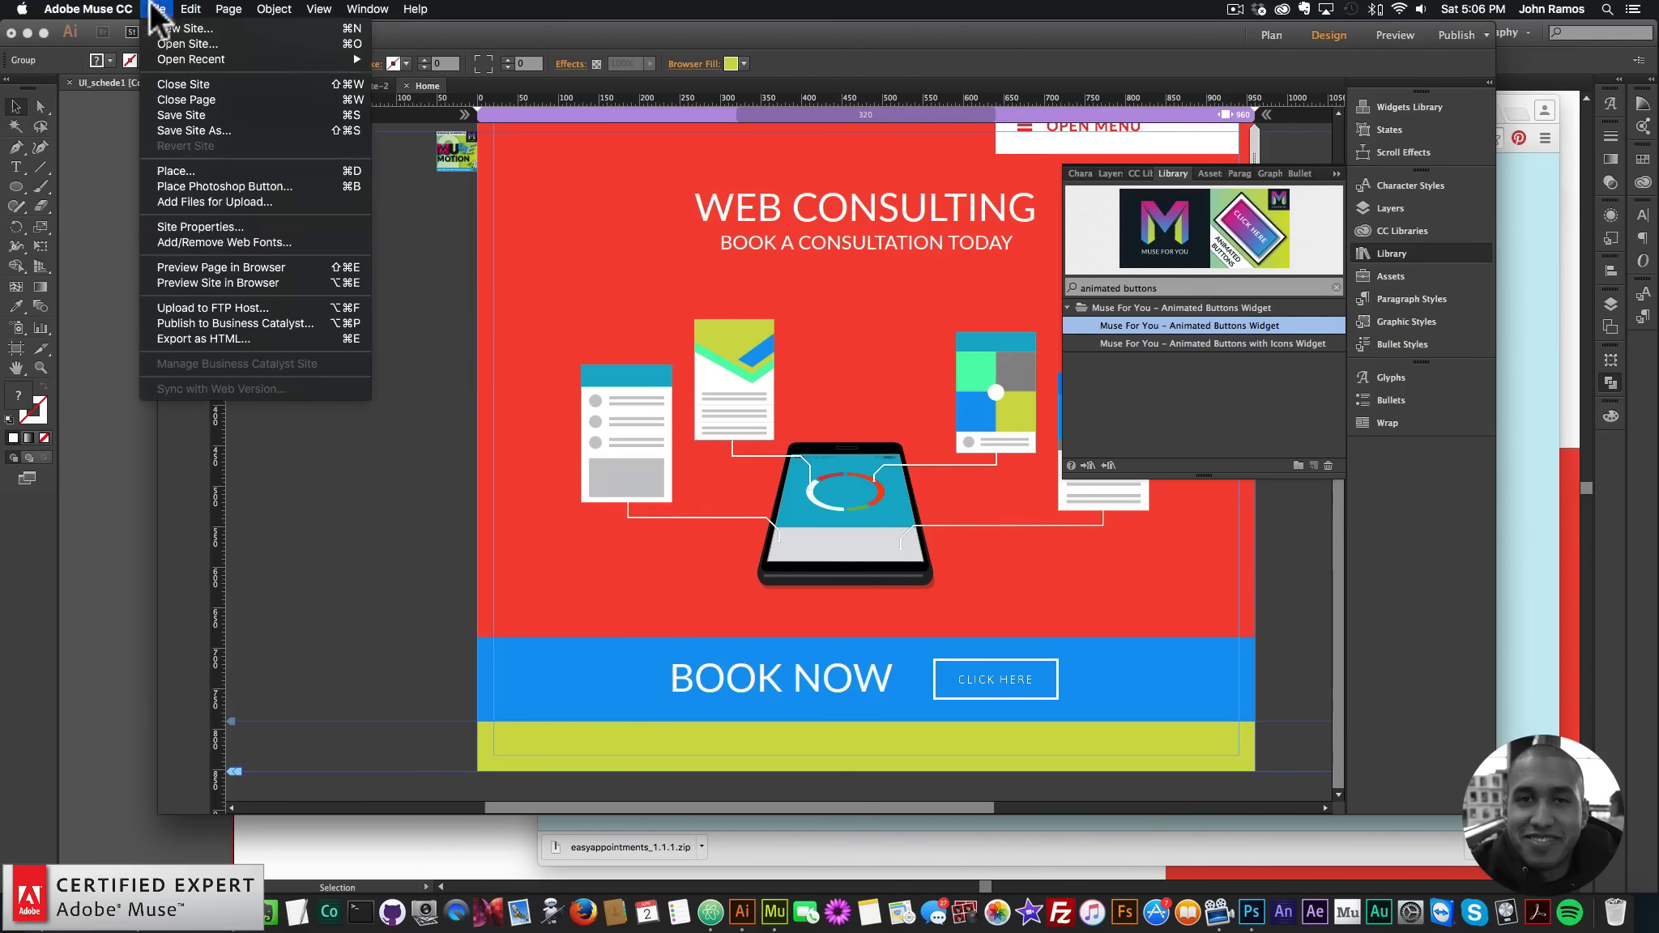
{"action": "left_click", "coordinate": [203, 261]}
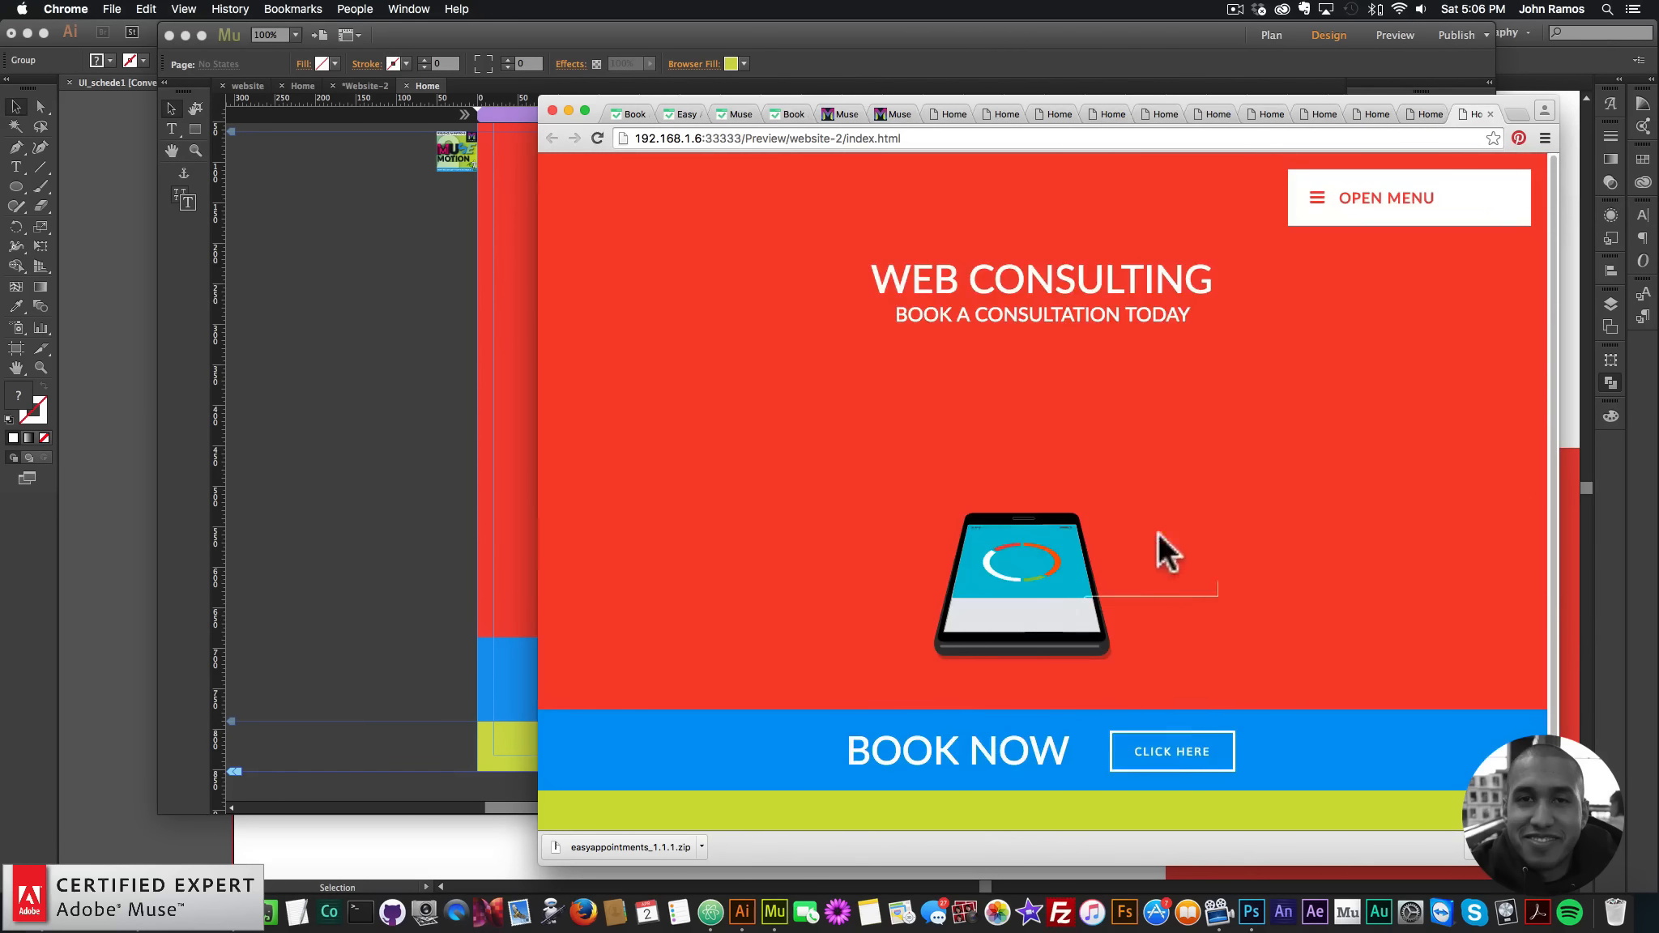
{"action": "left_click", "coordinate": [1167, 756]}
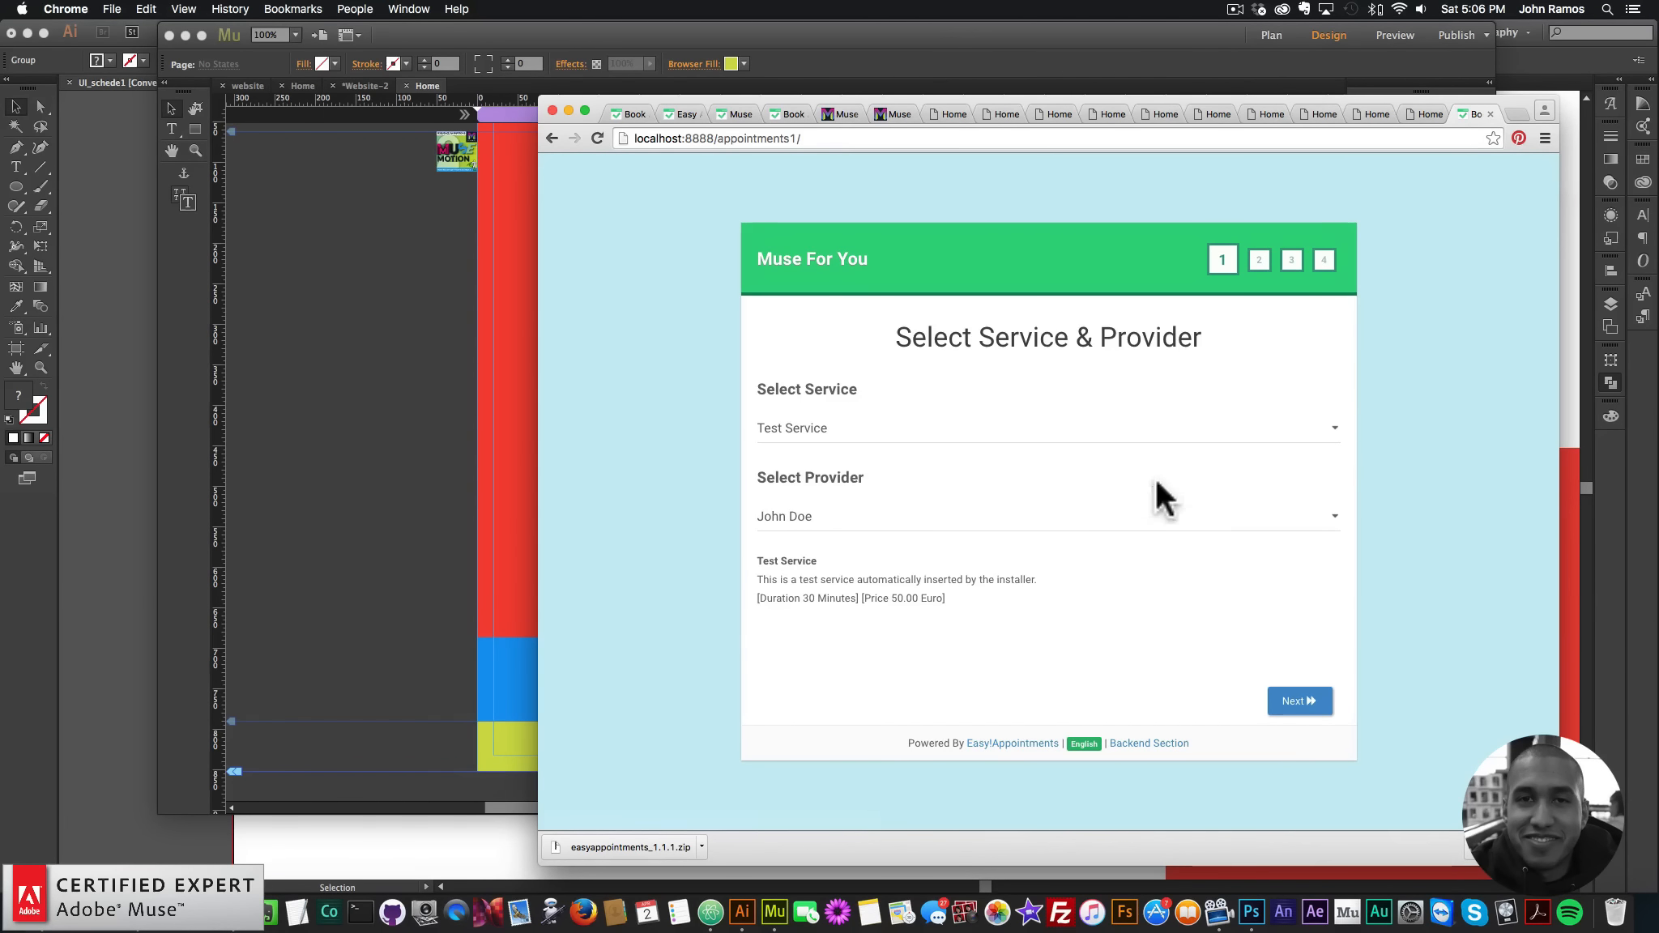
- Go back to the site preview, check its navigation menu, then bring Finder forward
{"action": "key", "text": "super+Left"}
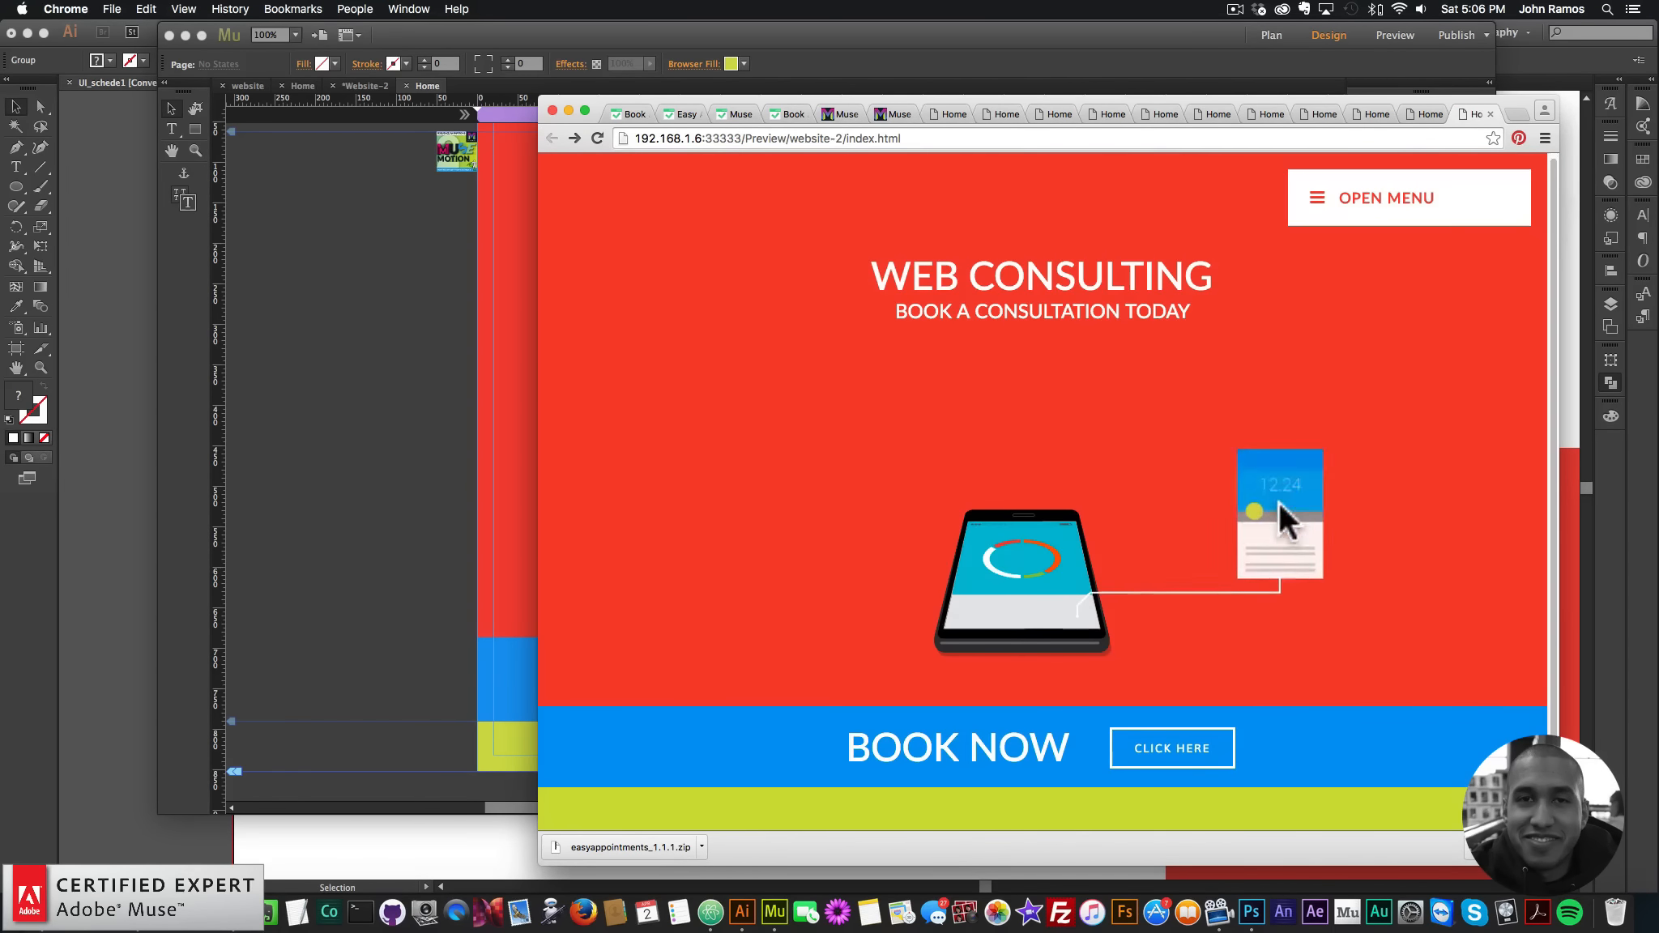
{"action": "left_click", "coordinate": [1367, 203]}
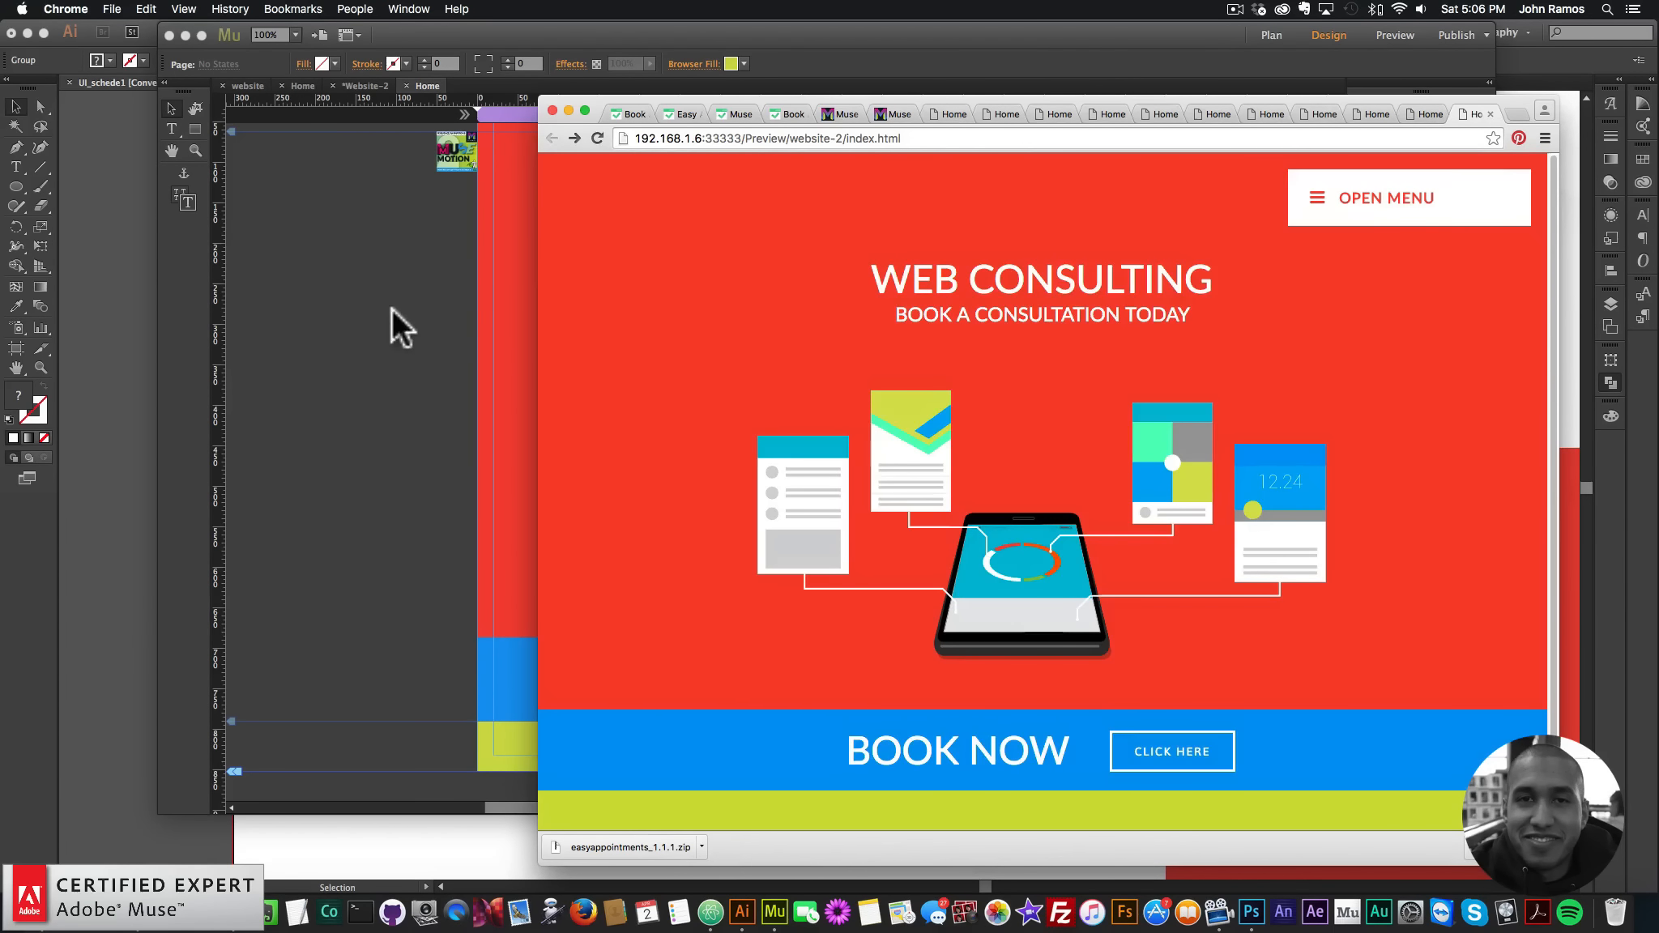
{"action": "left_click", "coordinate": [423, 377]}
{"action": "left_click", "coordinate": [47, 912]}
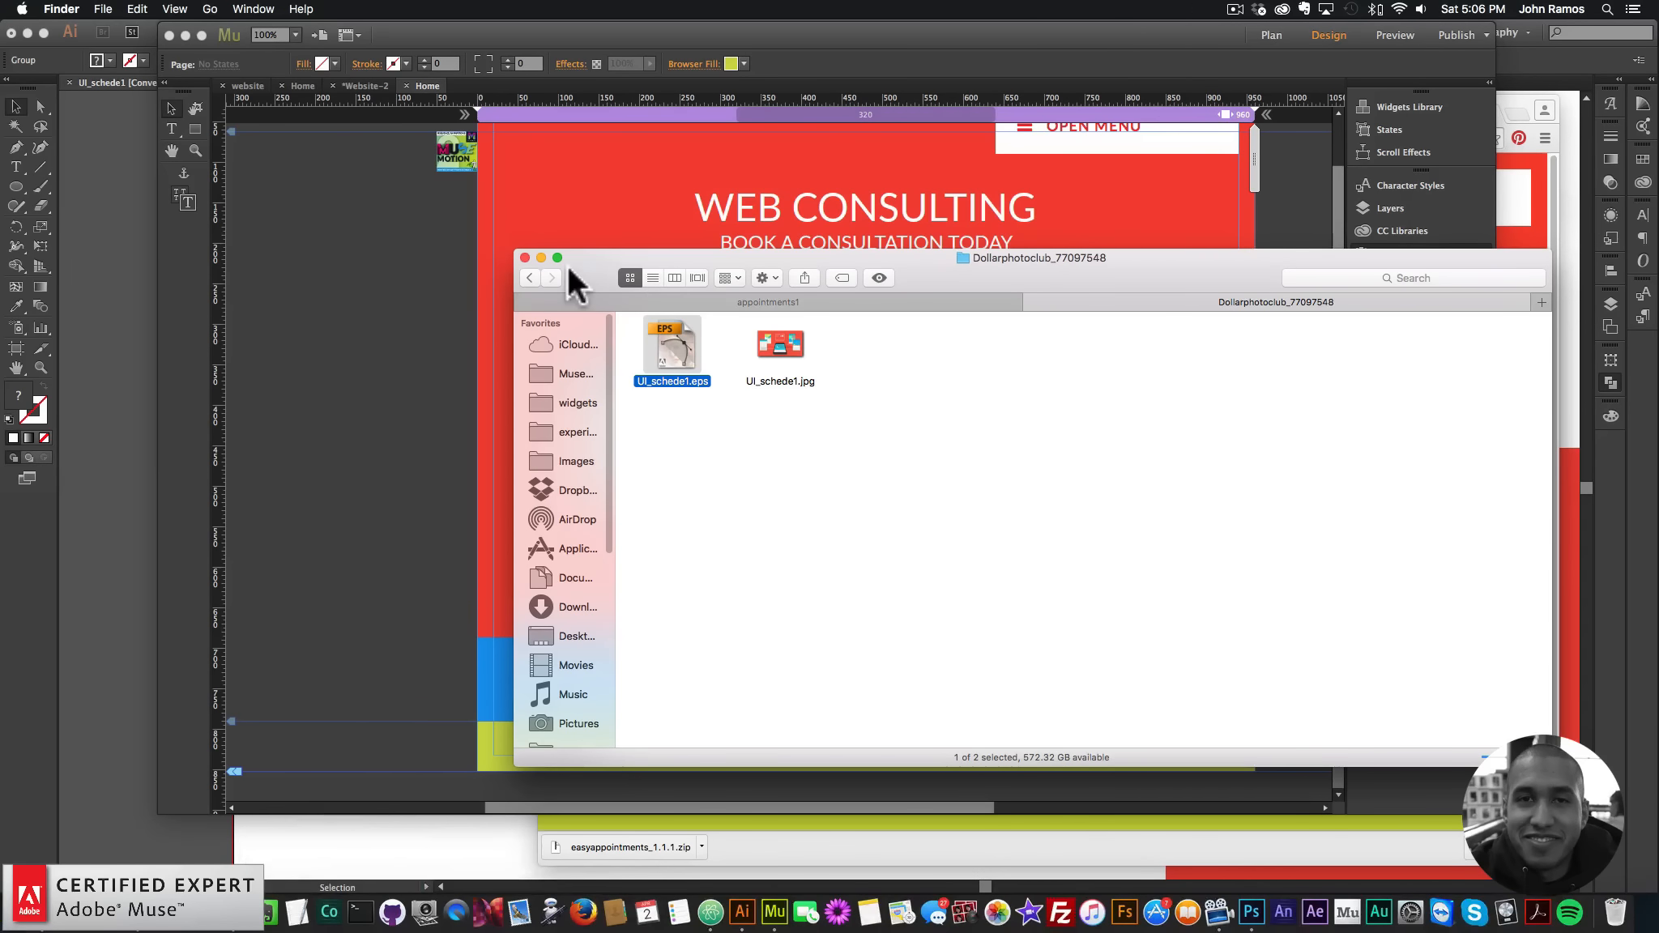
- From the video-website folder, open the Dollarphotoclub jpg in Illustrator
{"action": "left_click", "coordinate": [530, 278]}
{"action": "right_click", "coordinate": [787, 346]}
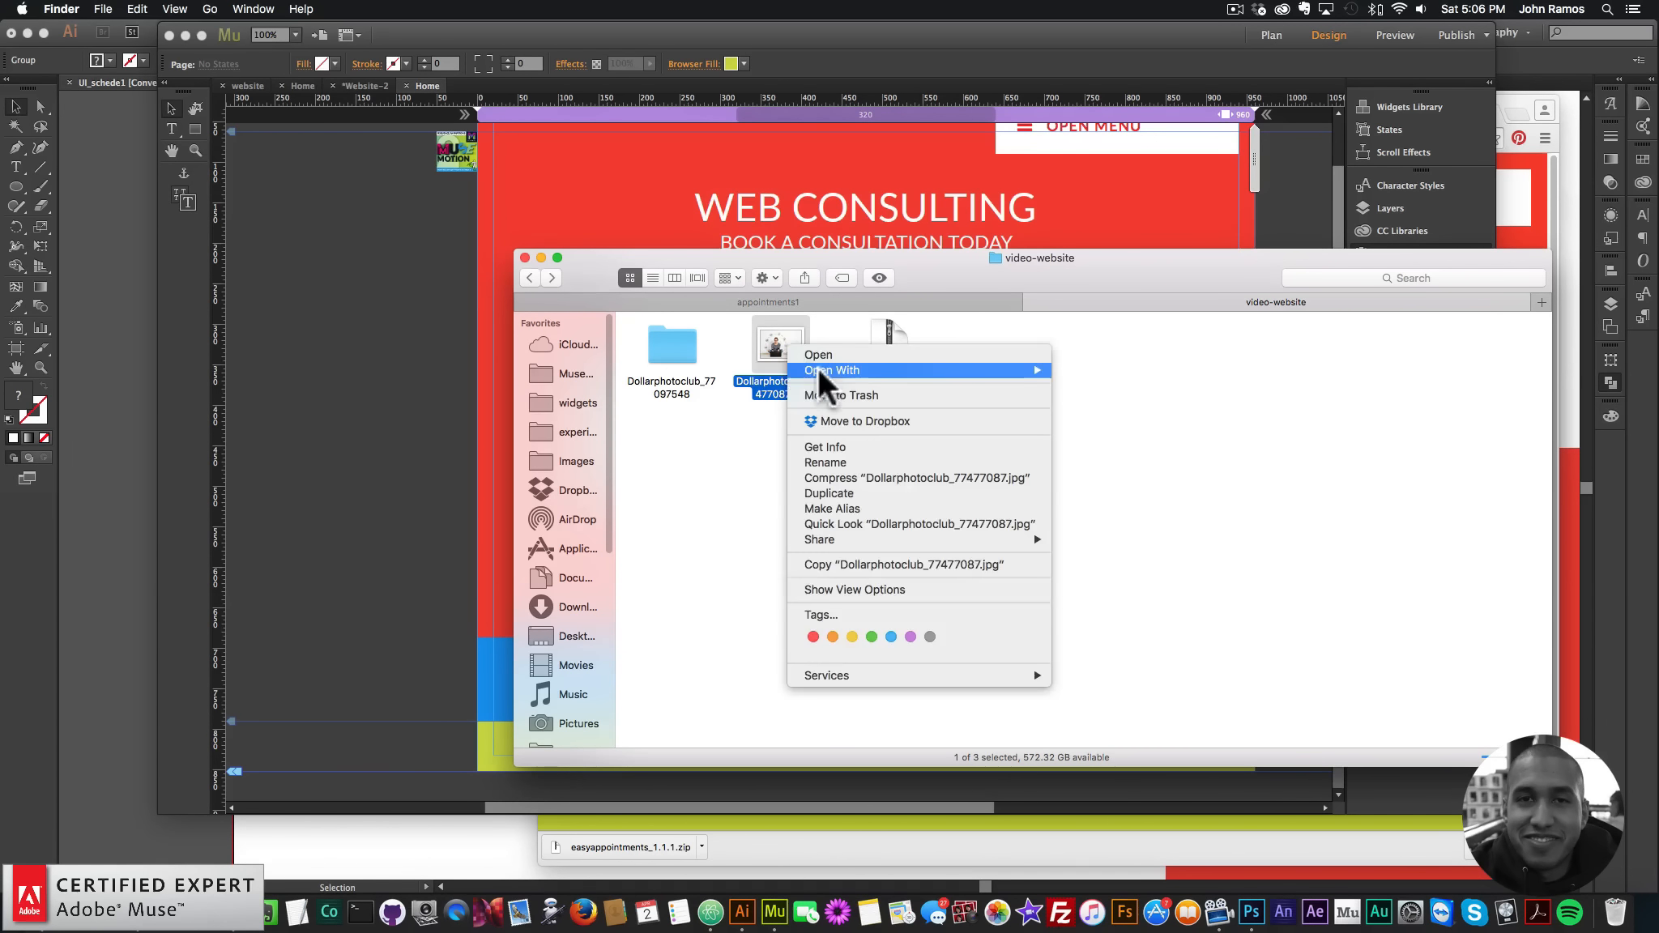
{"action": "mouse_move", "coordinate": [818, 370]}
{"action": "left_click", "coordinate": [1124, 413]}
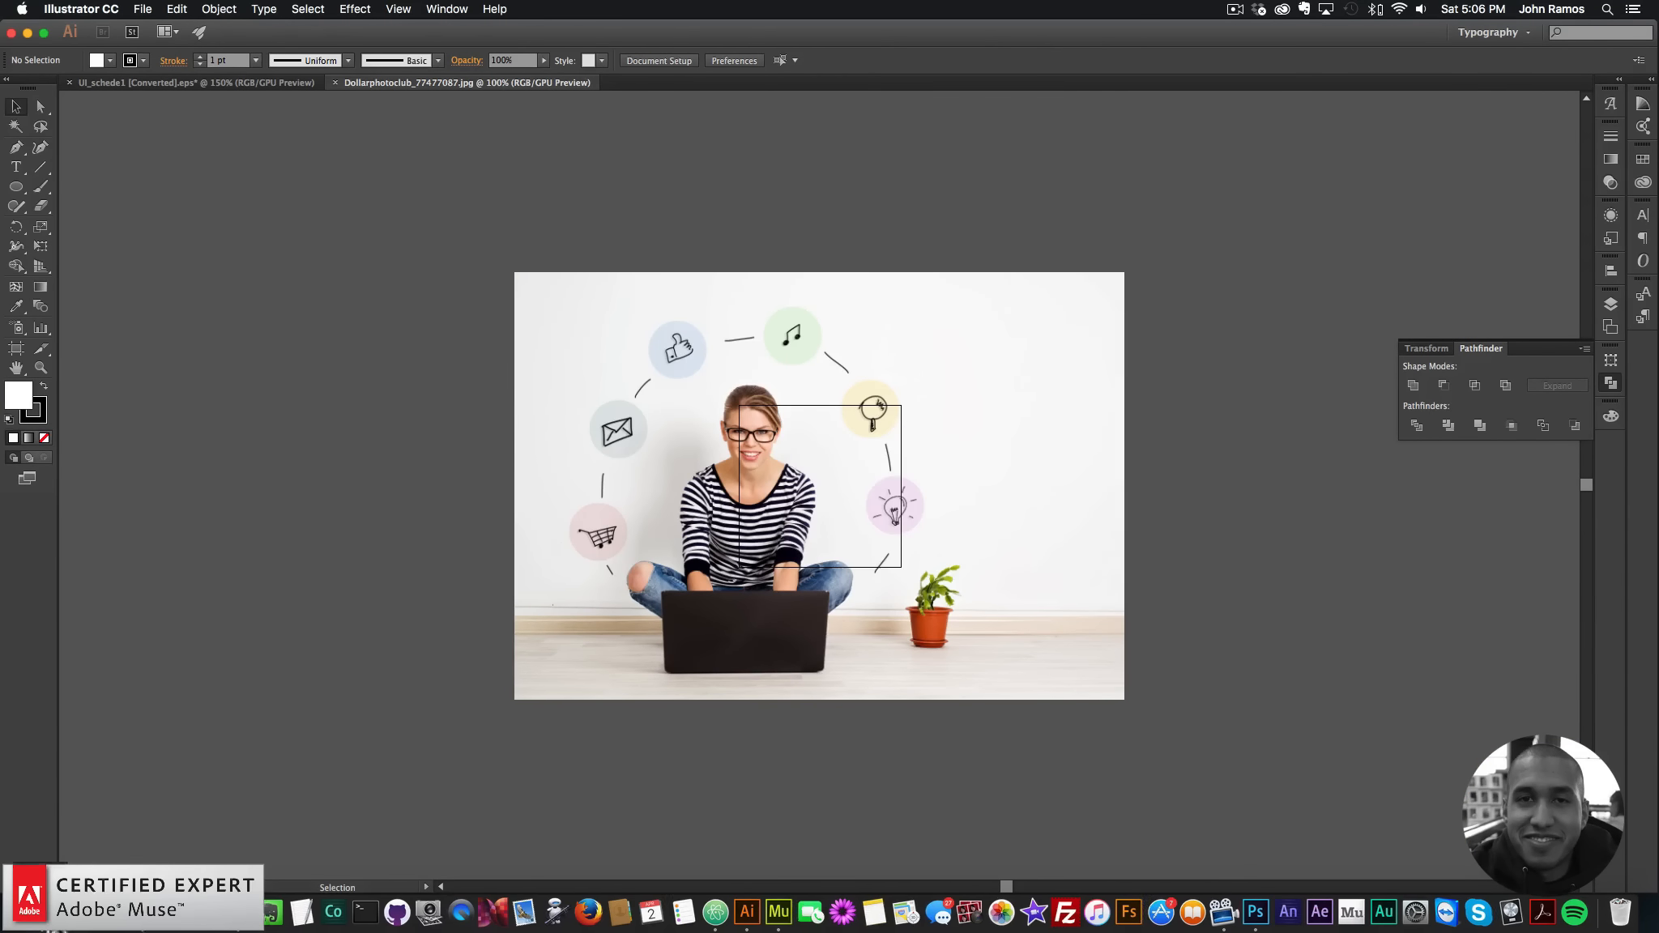
- Open Dollarphotoclub_77477087.jpg with Adobe Photoshop CC 2015 instead
{"action": "left_click", "coordinate": [47, 912]}
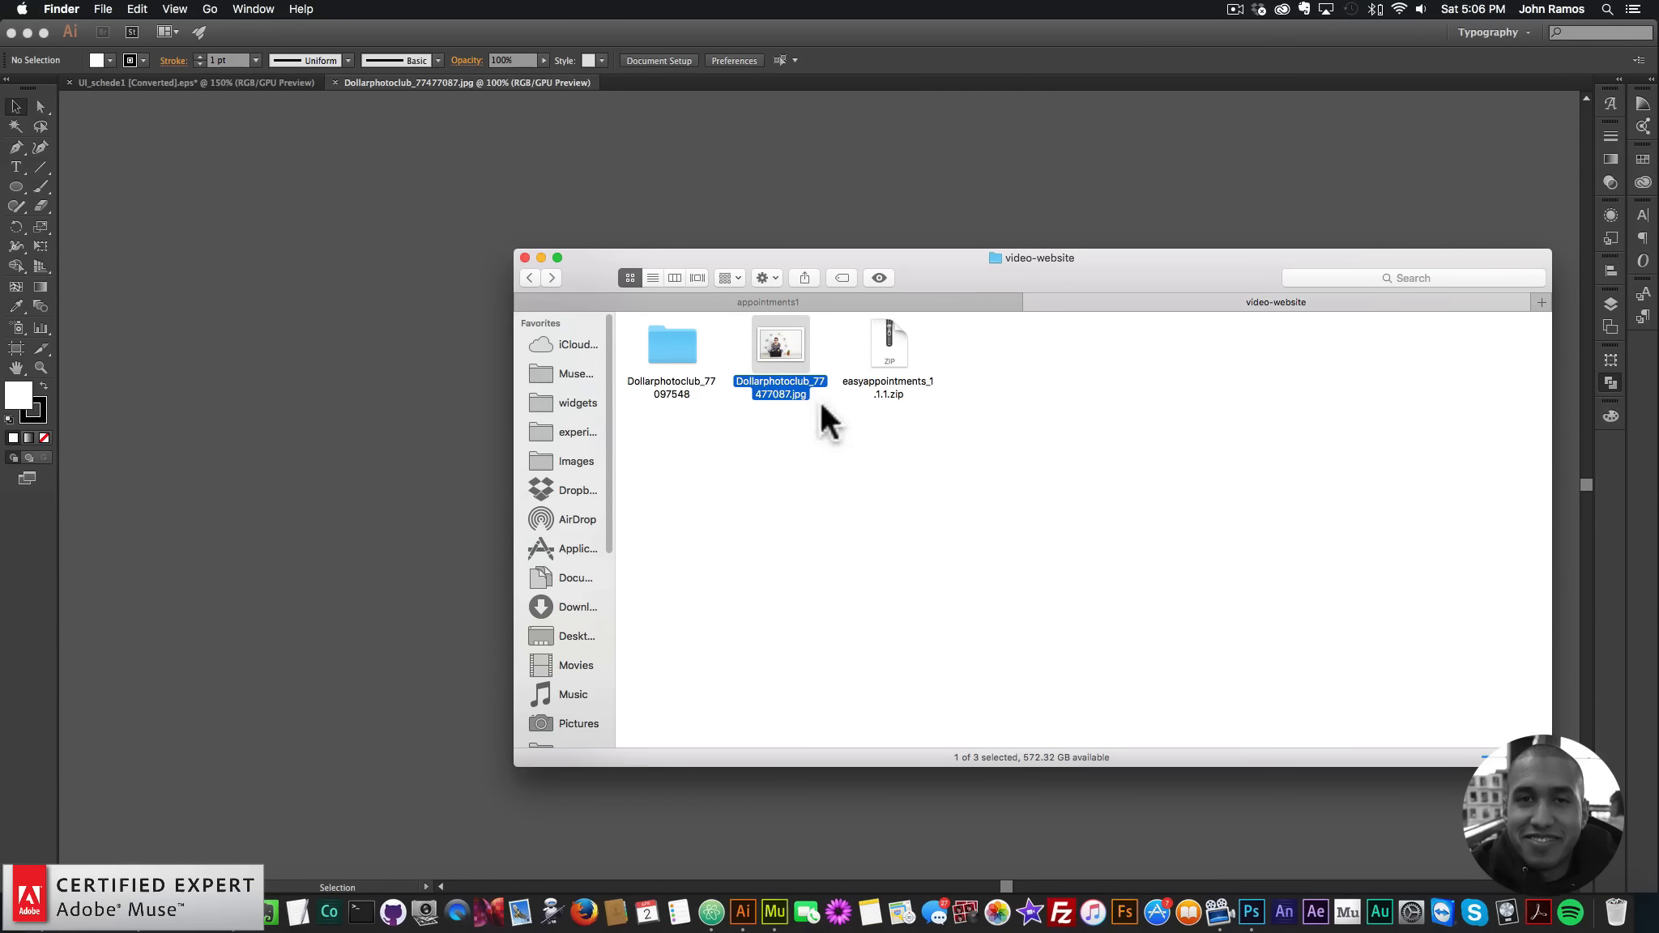
{"action": "right_click", "coordinate": [780, 335]}
{"action": "mouse_move", "coordinate": [798, 359]}
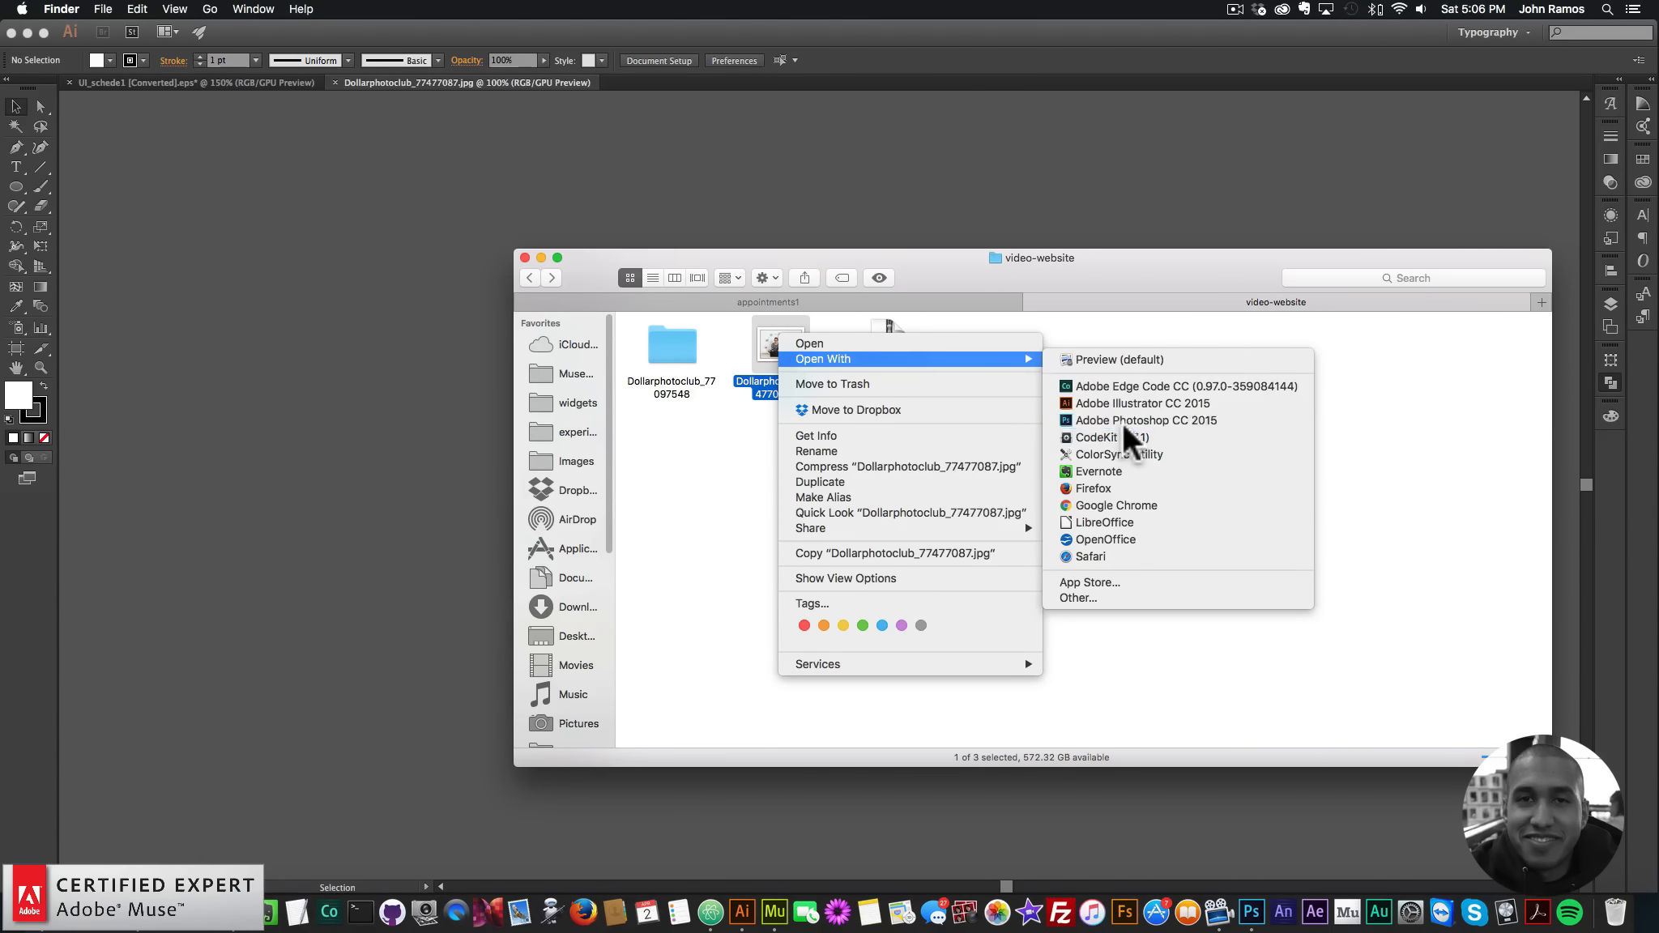
{"action": "left_click", "coordinate": [1123, 421]}
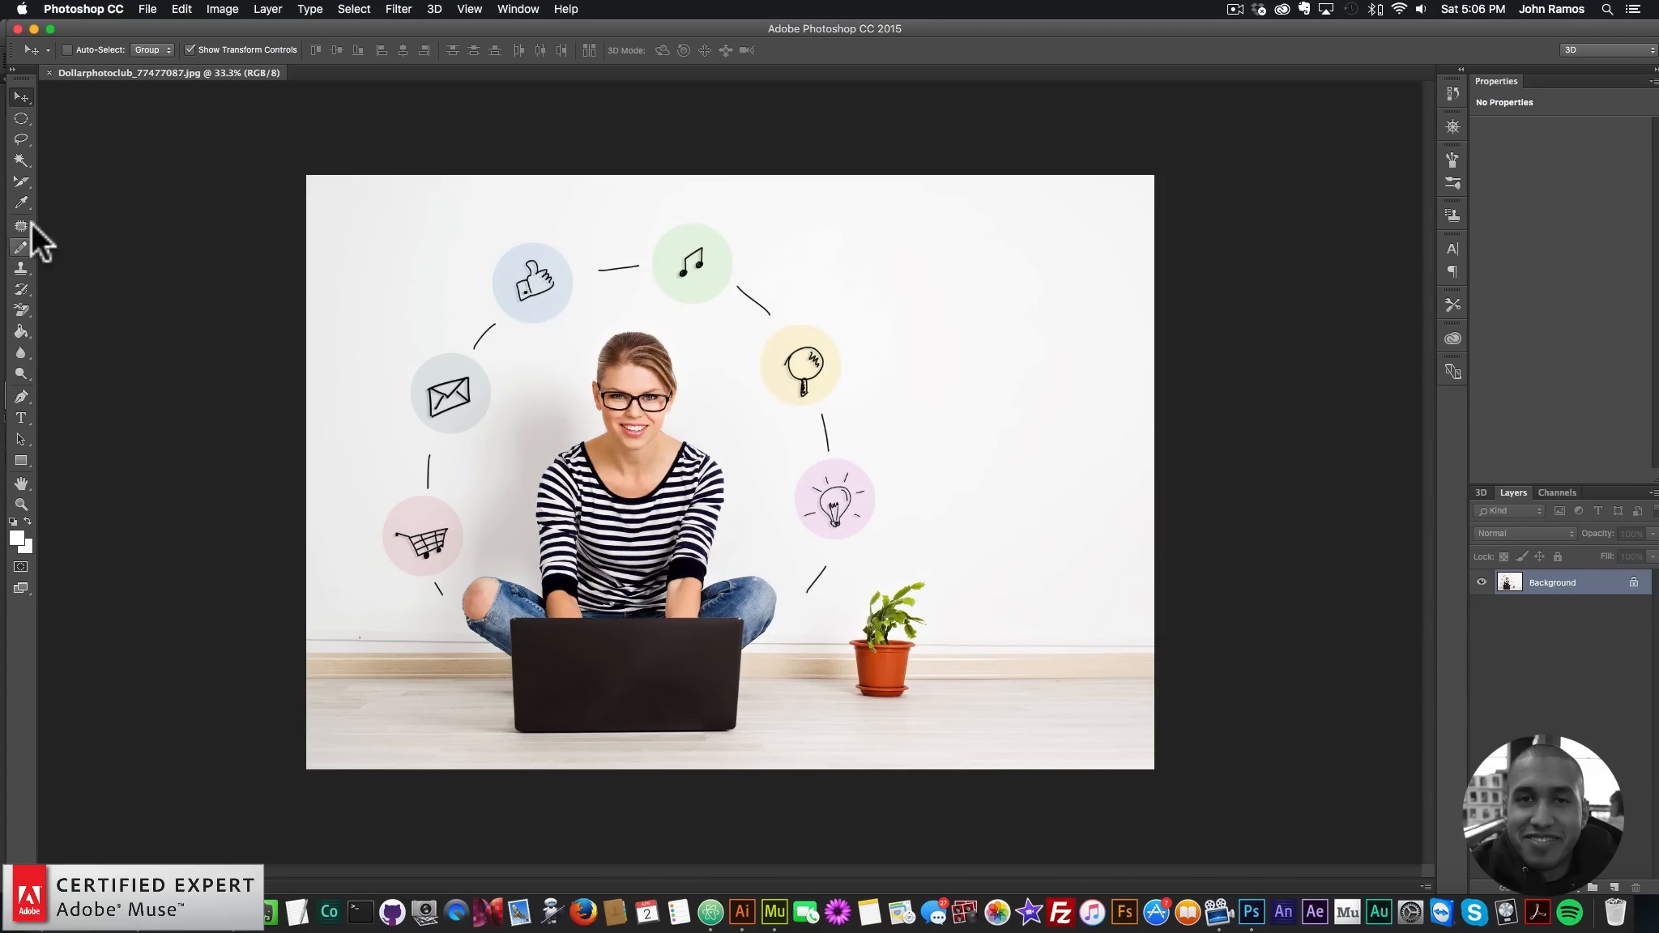
- Pick the Elliptical Marquee Tool from the selection-shape options
{"action": "left_click", "coordinate": [21, 120]}
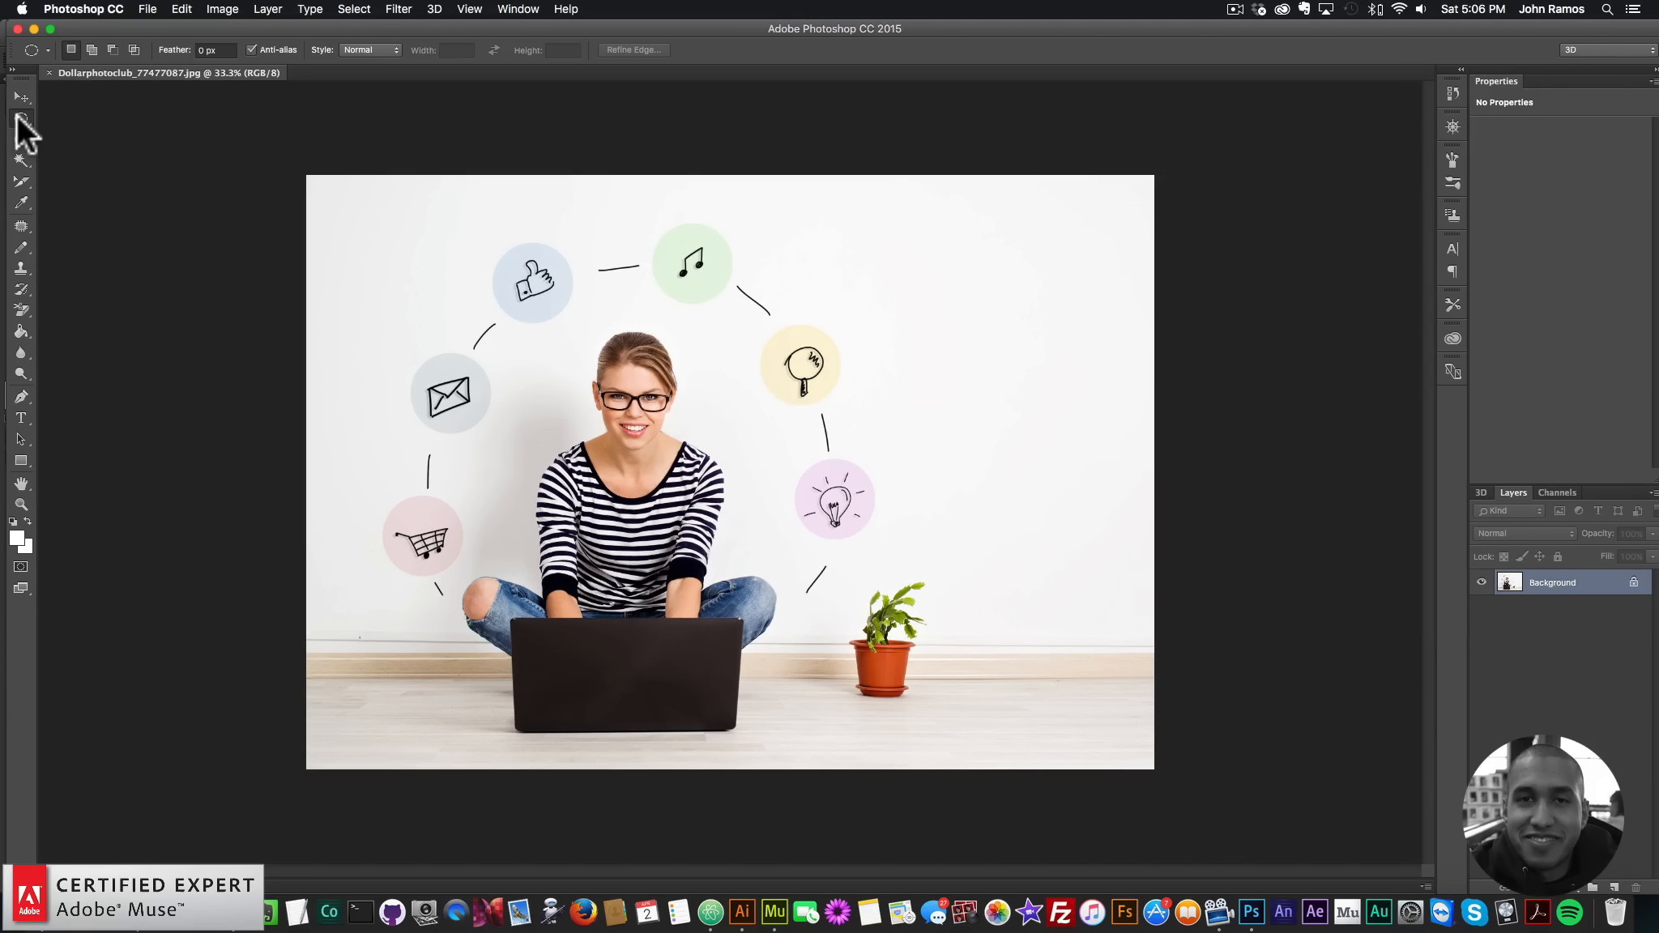
{"action": "right_click", "coordinate": [20, 120]}
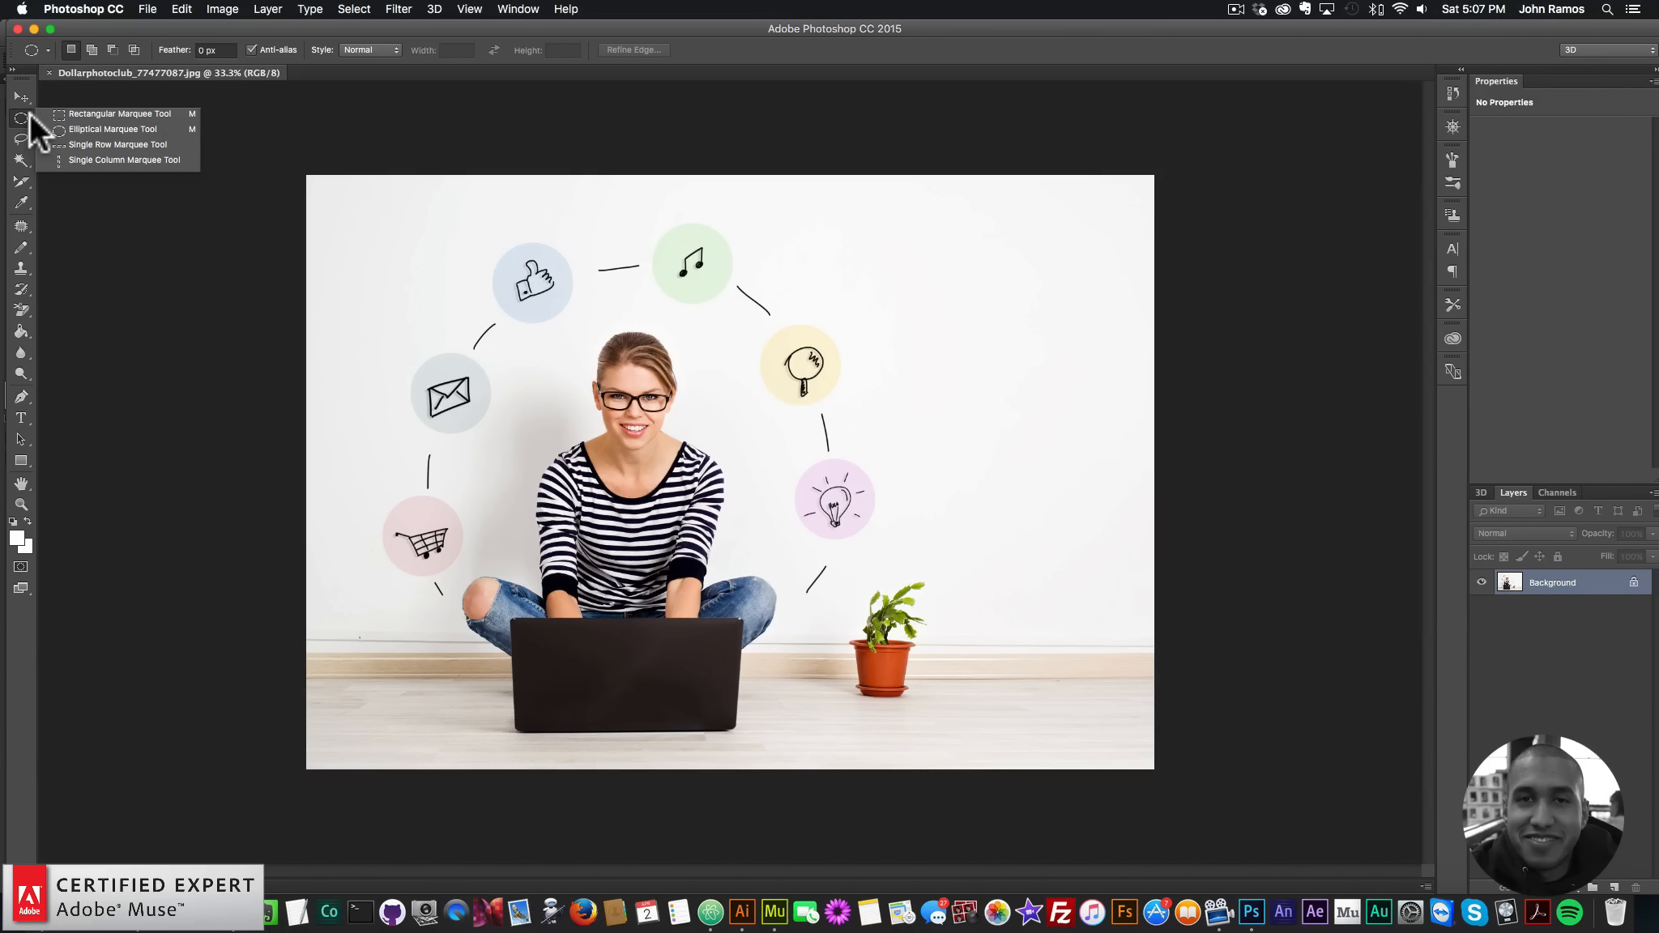
{"action": "left_click", "coordinate": [39, 114]}
{"action": "right_click", "coordinate": [24, 118]}
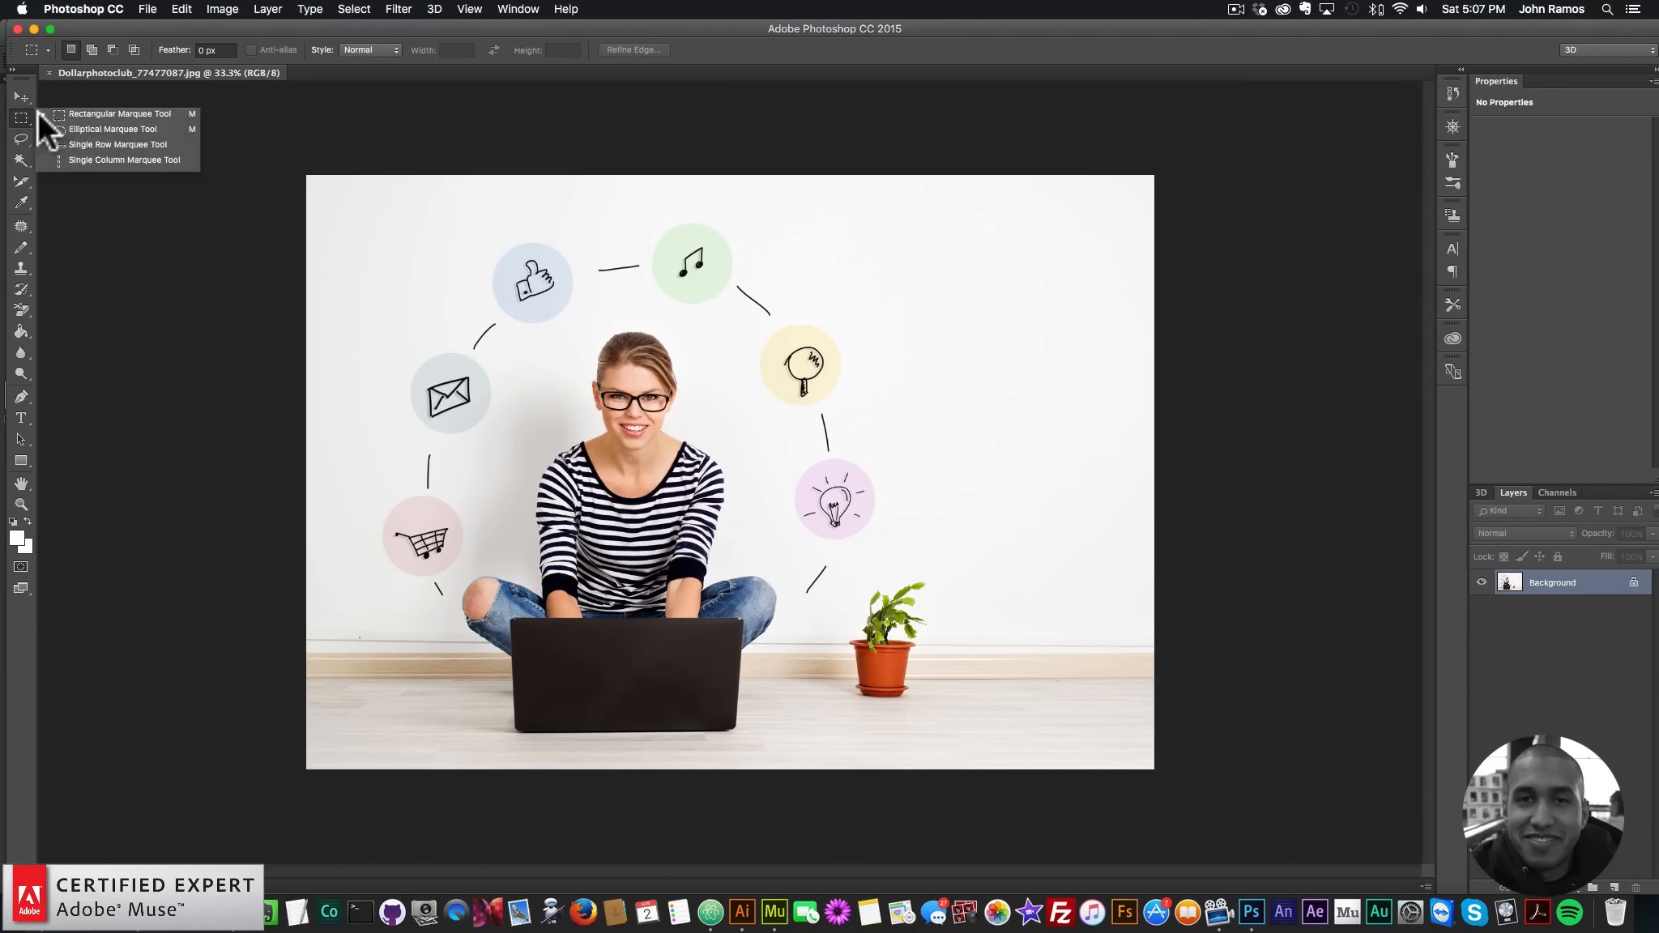
{"action": "left_click", "coordinate": [101, 129]}
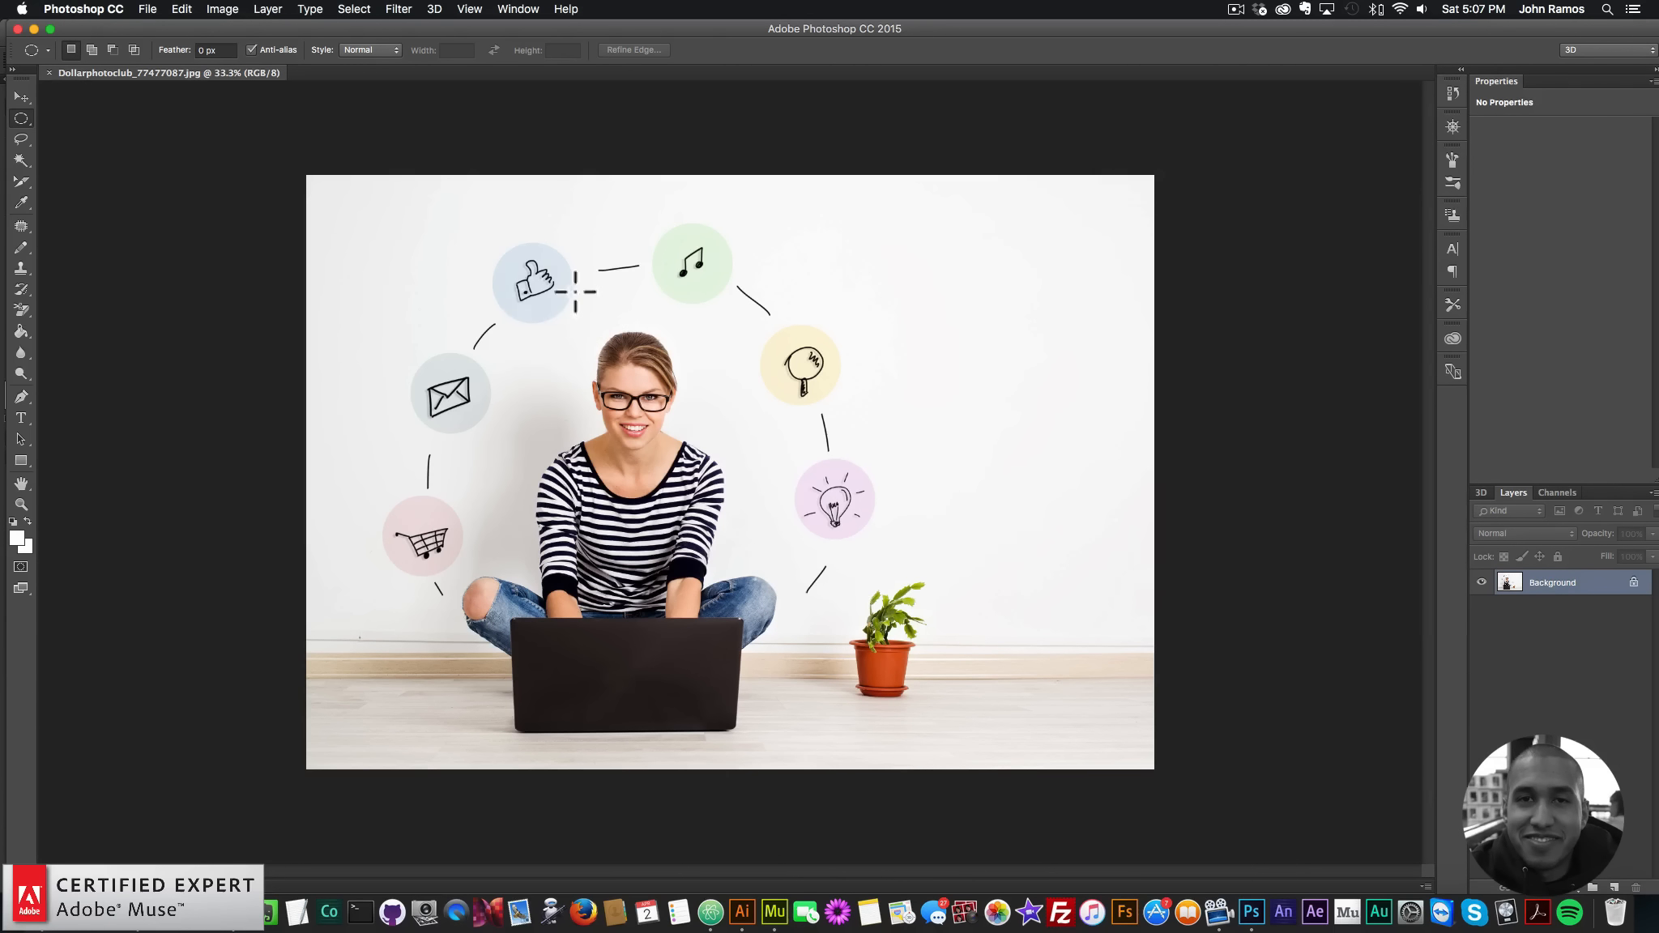
- Draw a perfect circle around the woman's head and nudge it into place
{"action": "key", "text": "shift"}
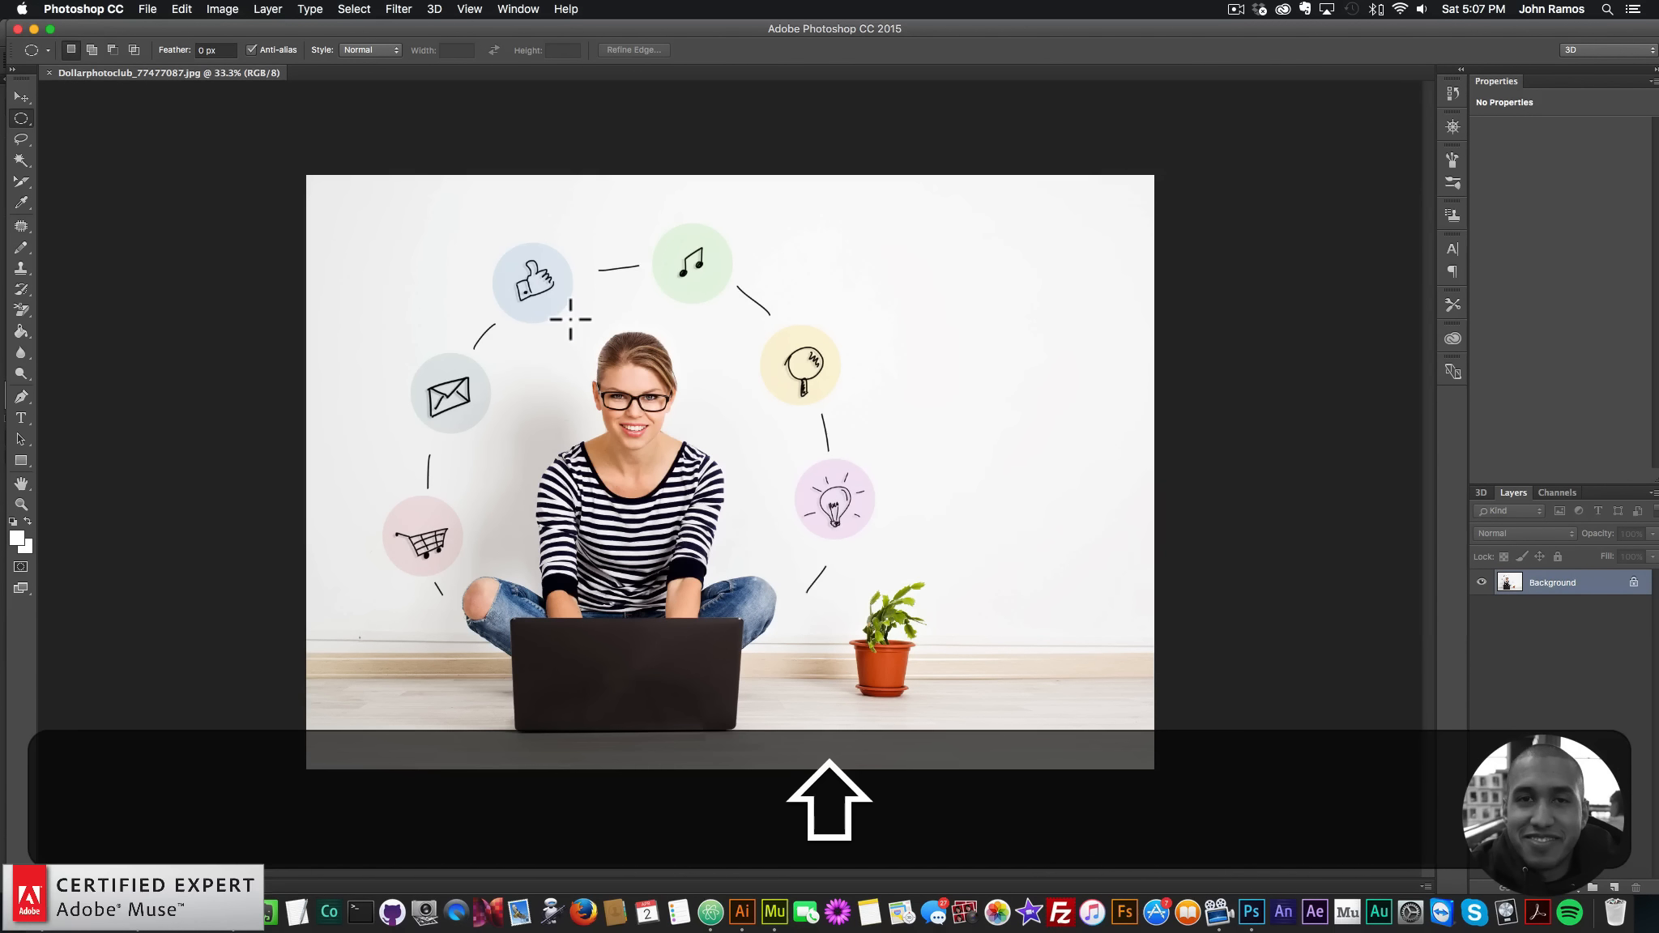
{"action": "left_click_drag", "start_coordinate": [583, 327], "coordinate": [731, 463]}
{"action": "key", "text": "Left"}
{"action": "key", "text": "Left"}
{"action": "key", "text": "Left"}
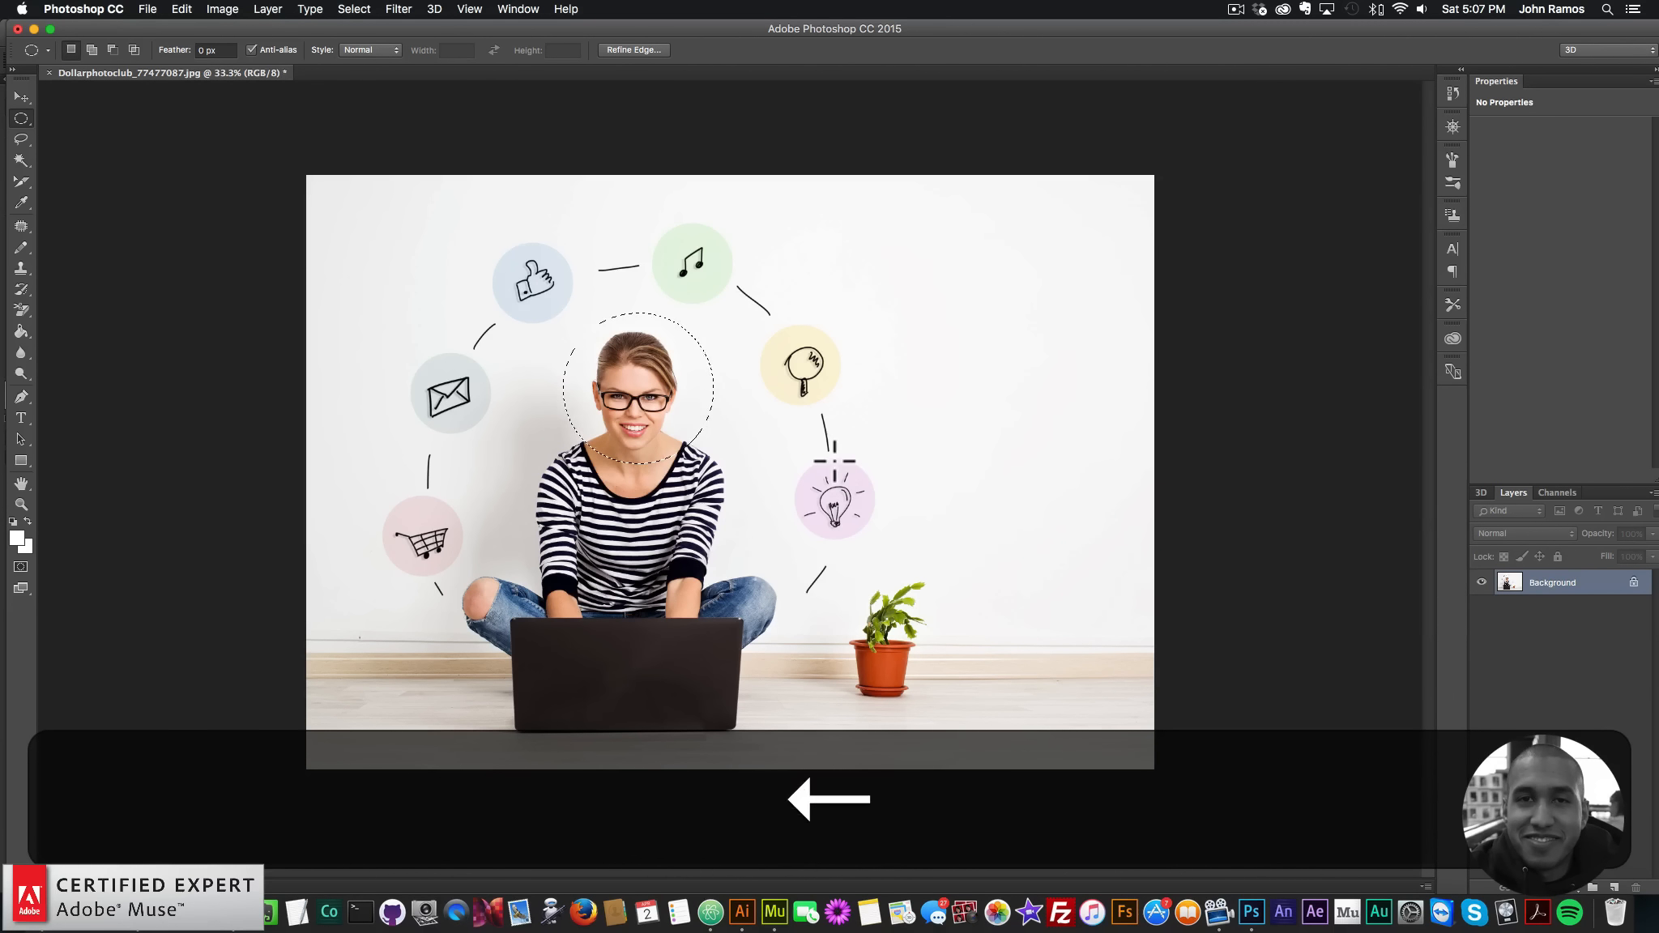
{"action": "key", "text": "Left"}
{"action": "key", "text": "Left"}
{"action": "key", "text": "Left"}
{"action": "key", "text": "Left"}
{"action": "key", "text": "Left"}
{"action": "key", "text": "Left"}
{"action": "key", "text": "Right"}
{"action": "key", "text": "Down"}
{"action": "key", "text": "Down"}
{"action": "key", "text": "Up"}
{"action": "key", "text": "Up"}
{"action": "key", "text": "Up"}
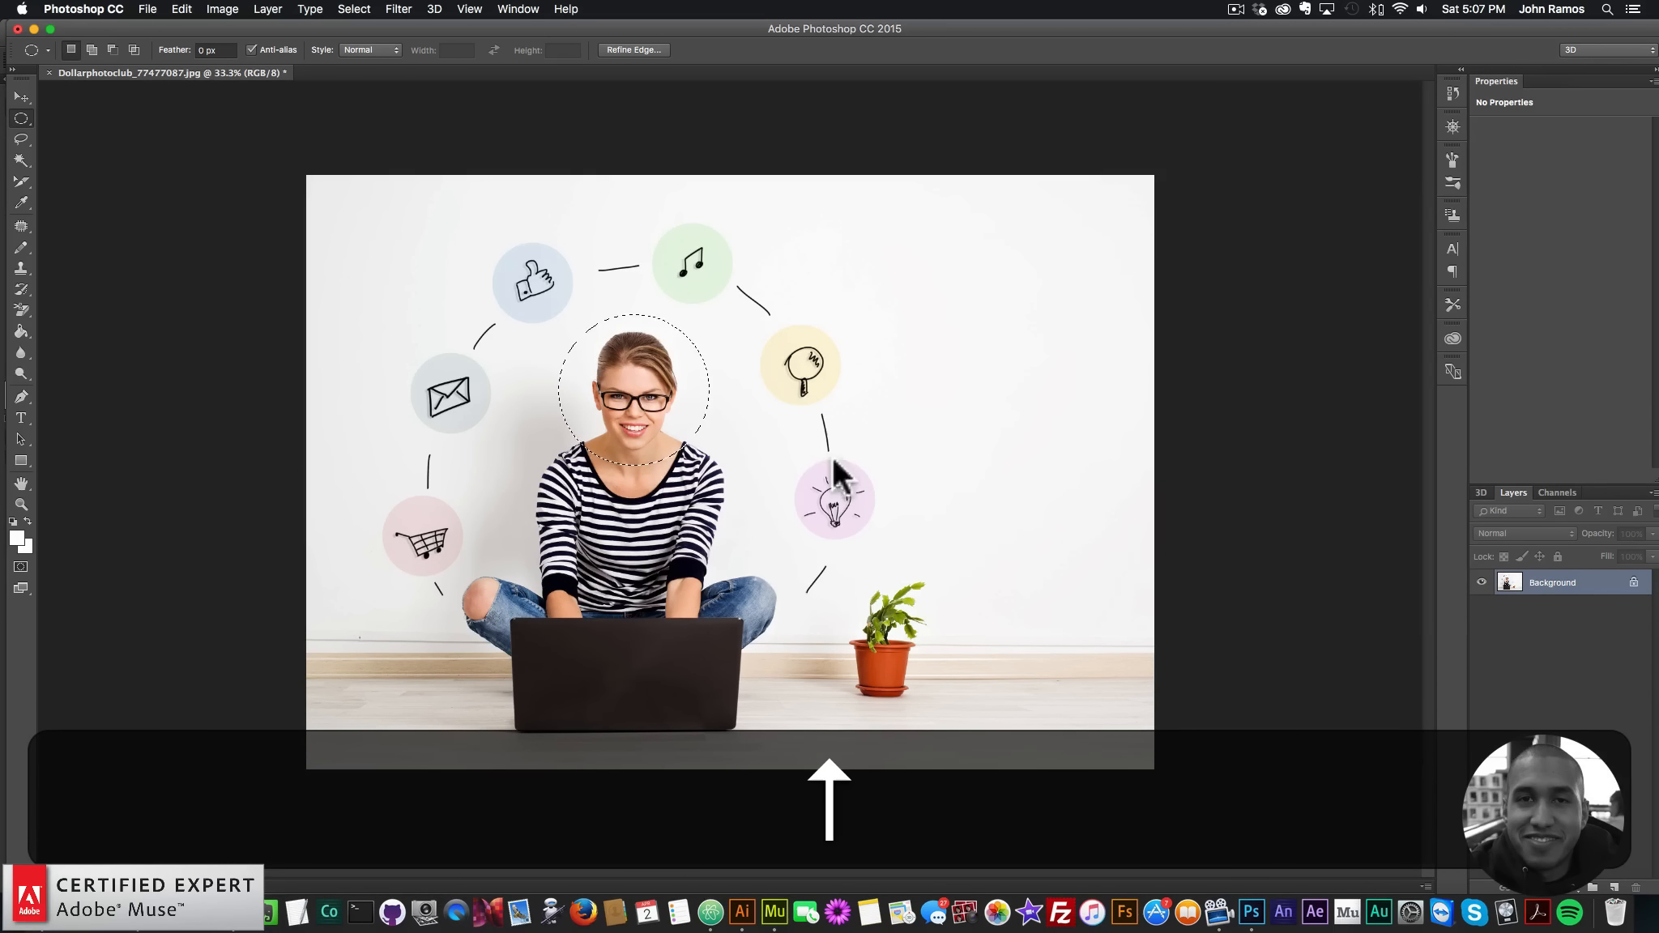
{"action": "key", "text": "Left"}
{"action": "key", "text": "Left"}
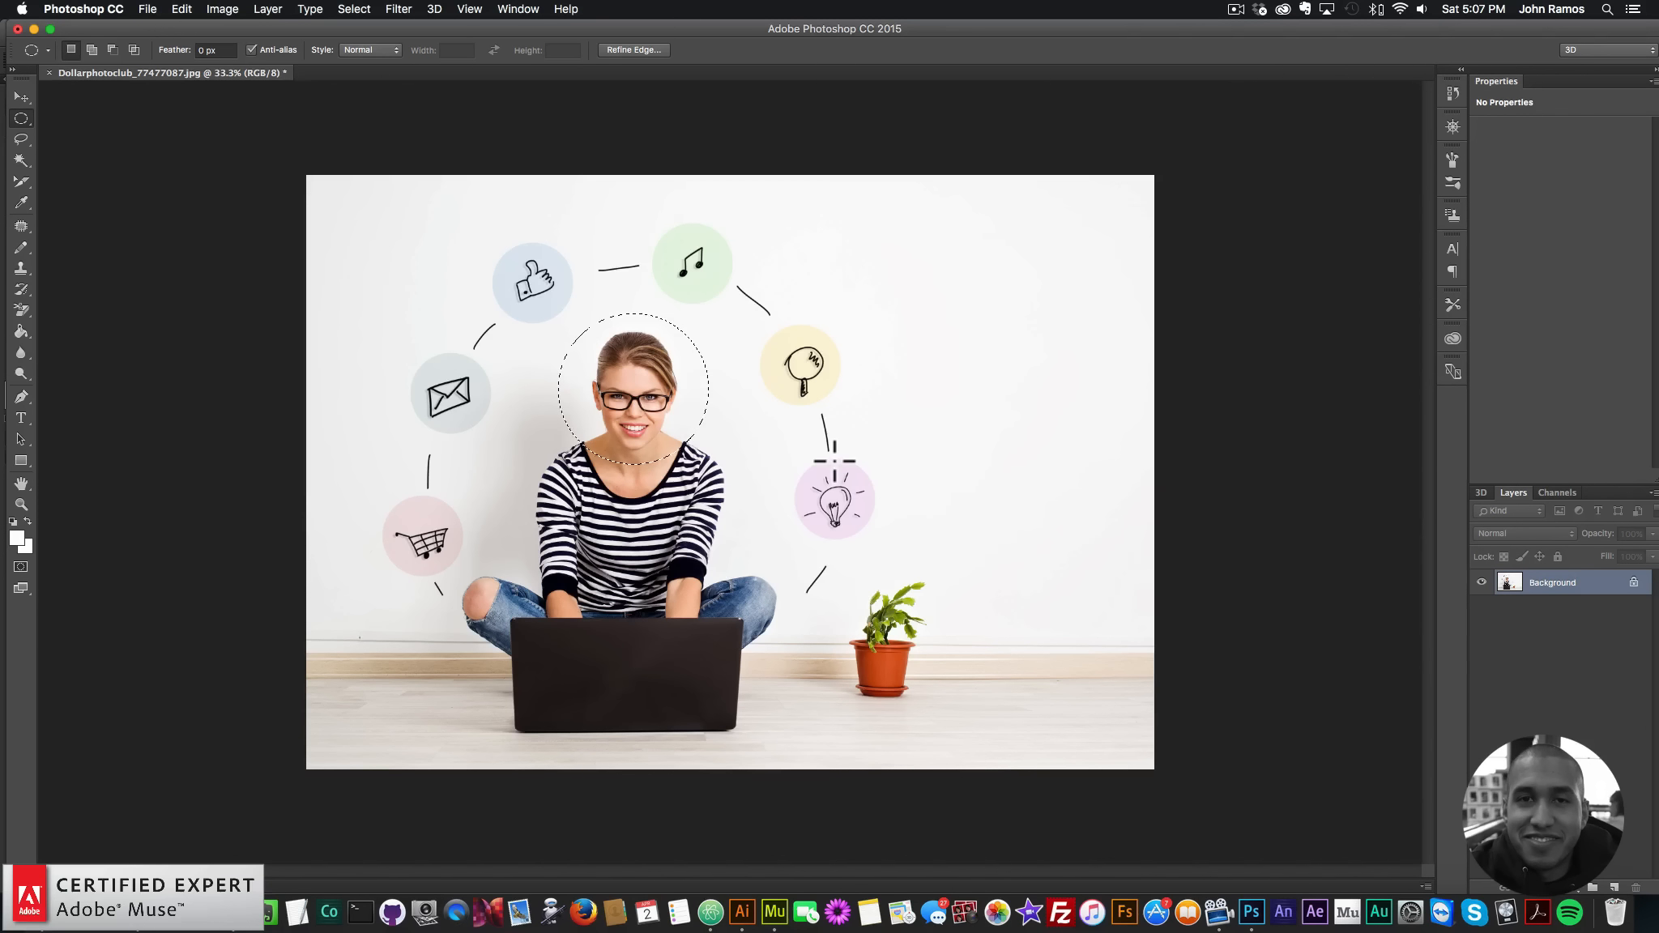
- Switch to the Move tool and copy the circled head
{"action": "left_click", "coordinate": [19, 97]}
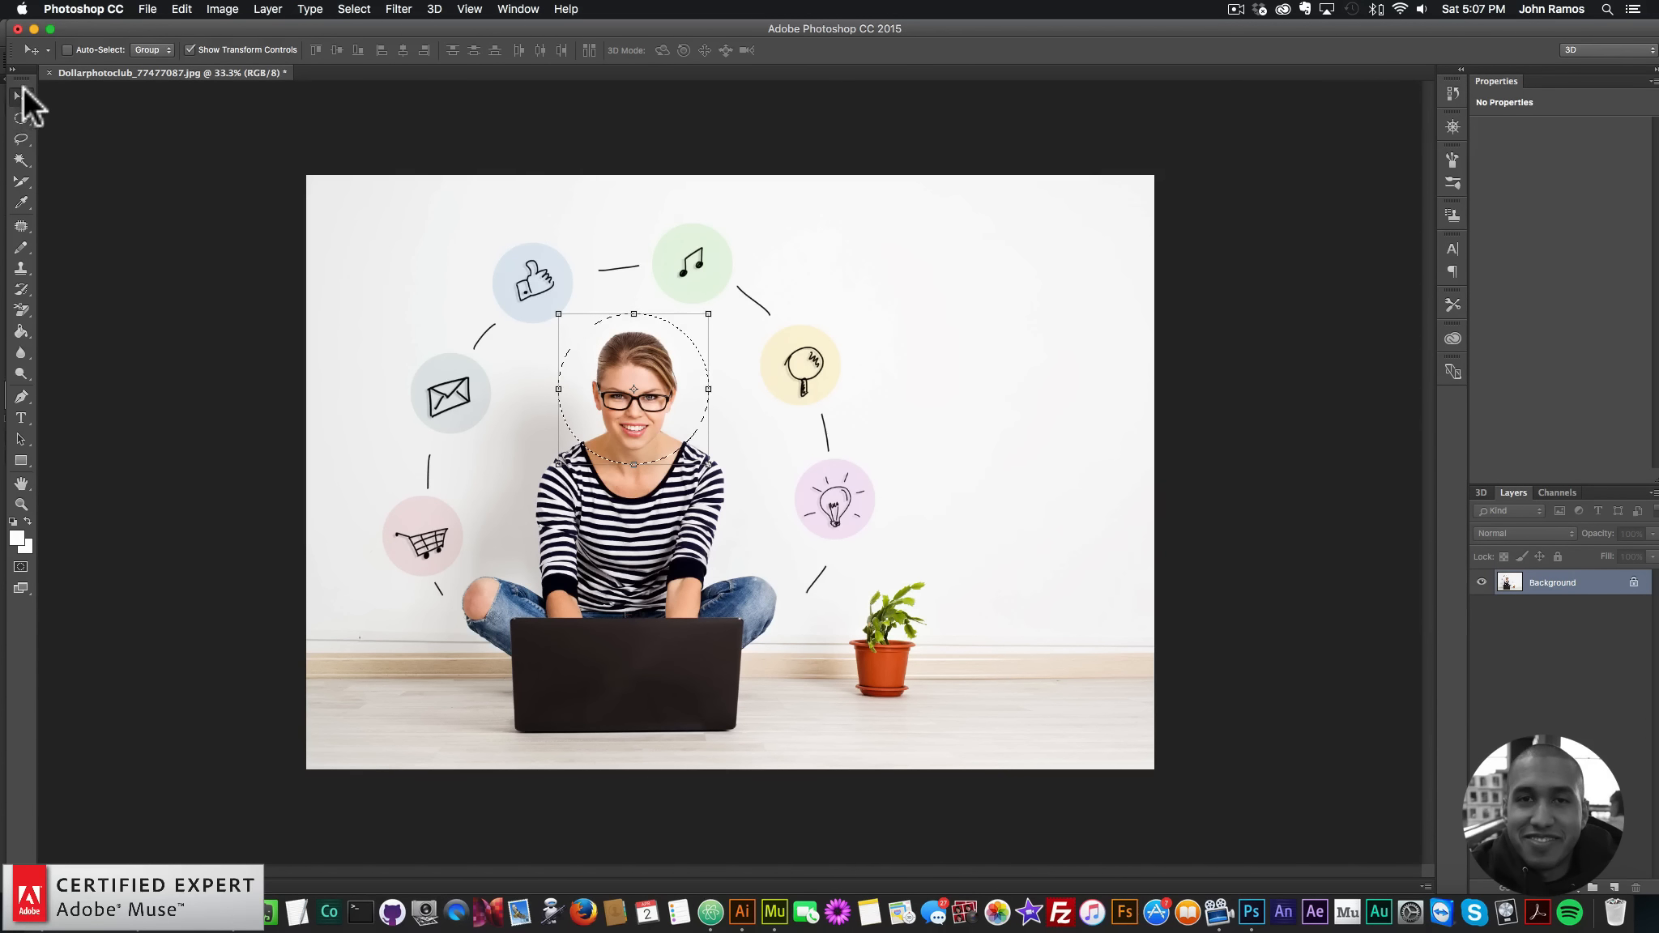
{"action": "key", "text": "super"}
{"action": "key", "text": "super+c"}
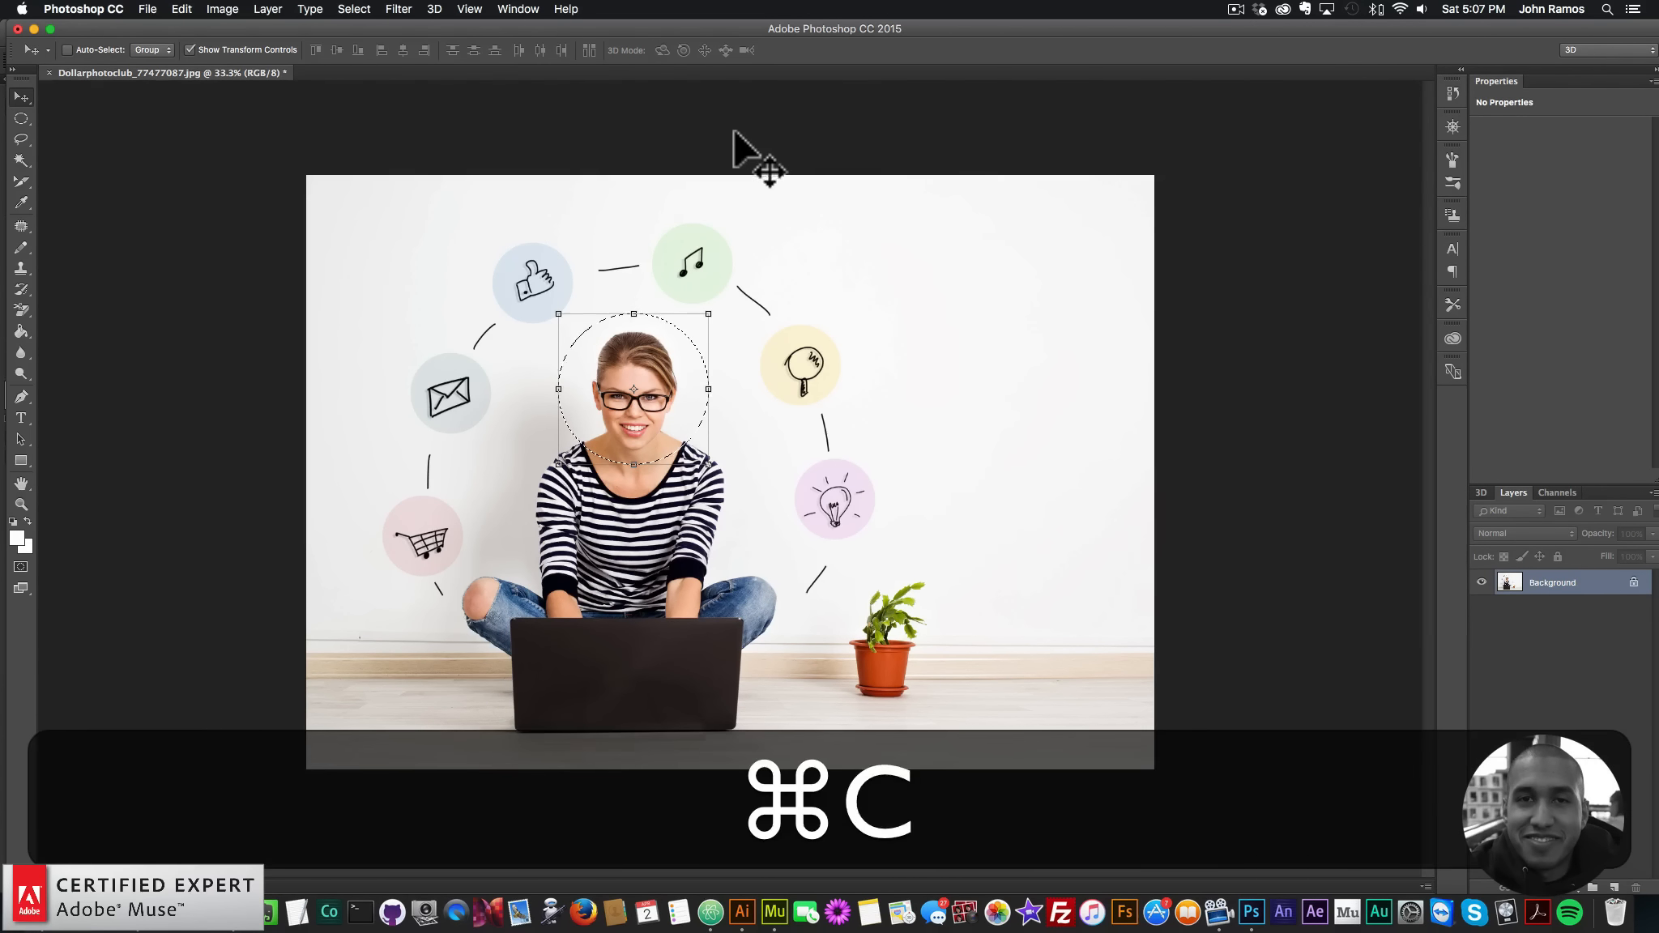
- Create a new 560×560 document from the Clipboard preset and paste the head into it
{"action": "left_click", "coordinate": [145, 10]}
{"action": "left_click", "coordinate": [154, 26]}
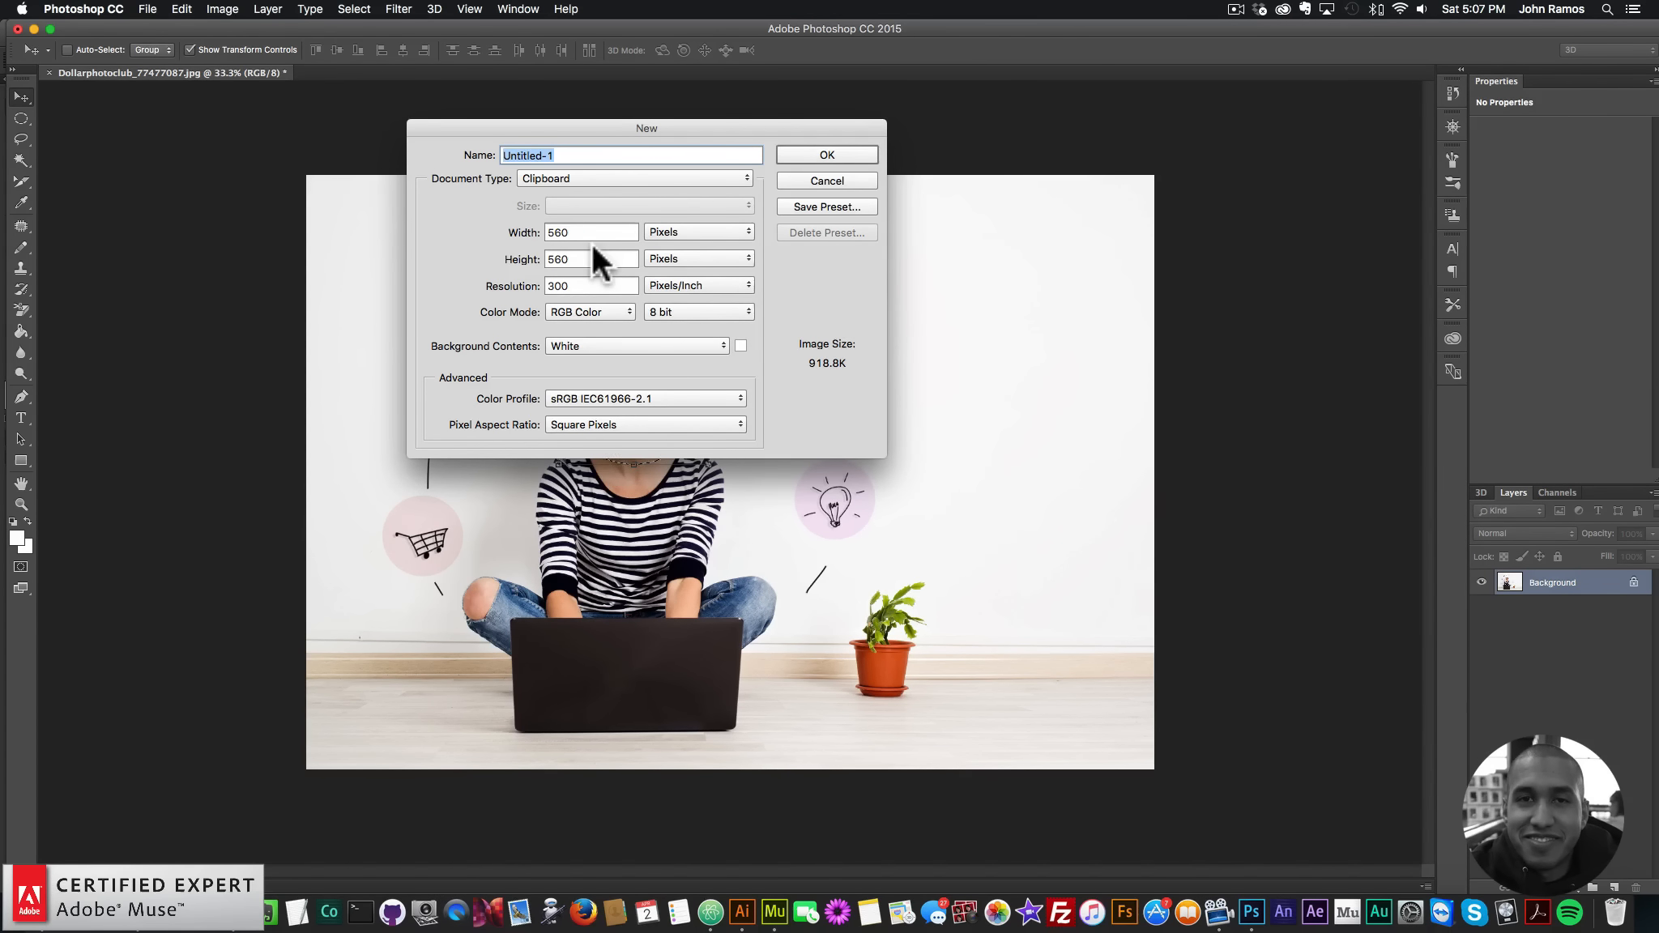
{"action": "left_click", "coordinate": [837, 155]}
{"action": "key", "text": "super"}
{"action": "key", "text": "super+v"}
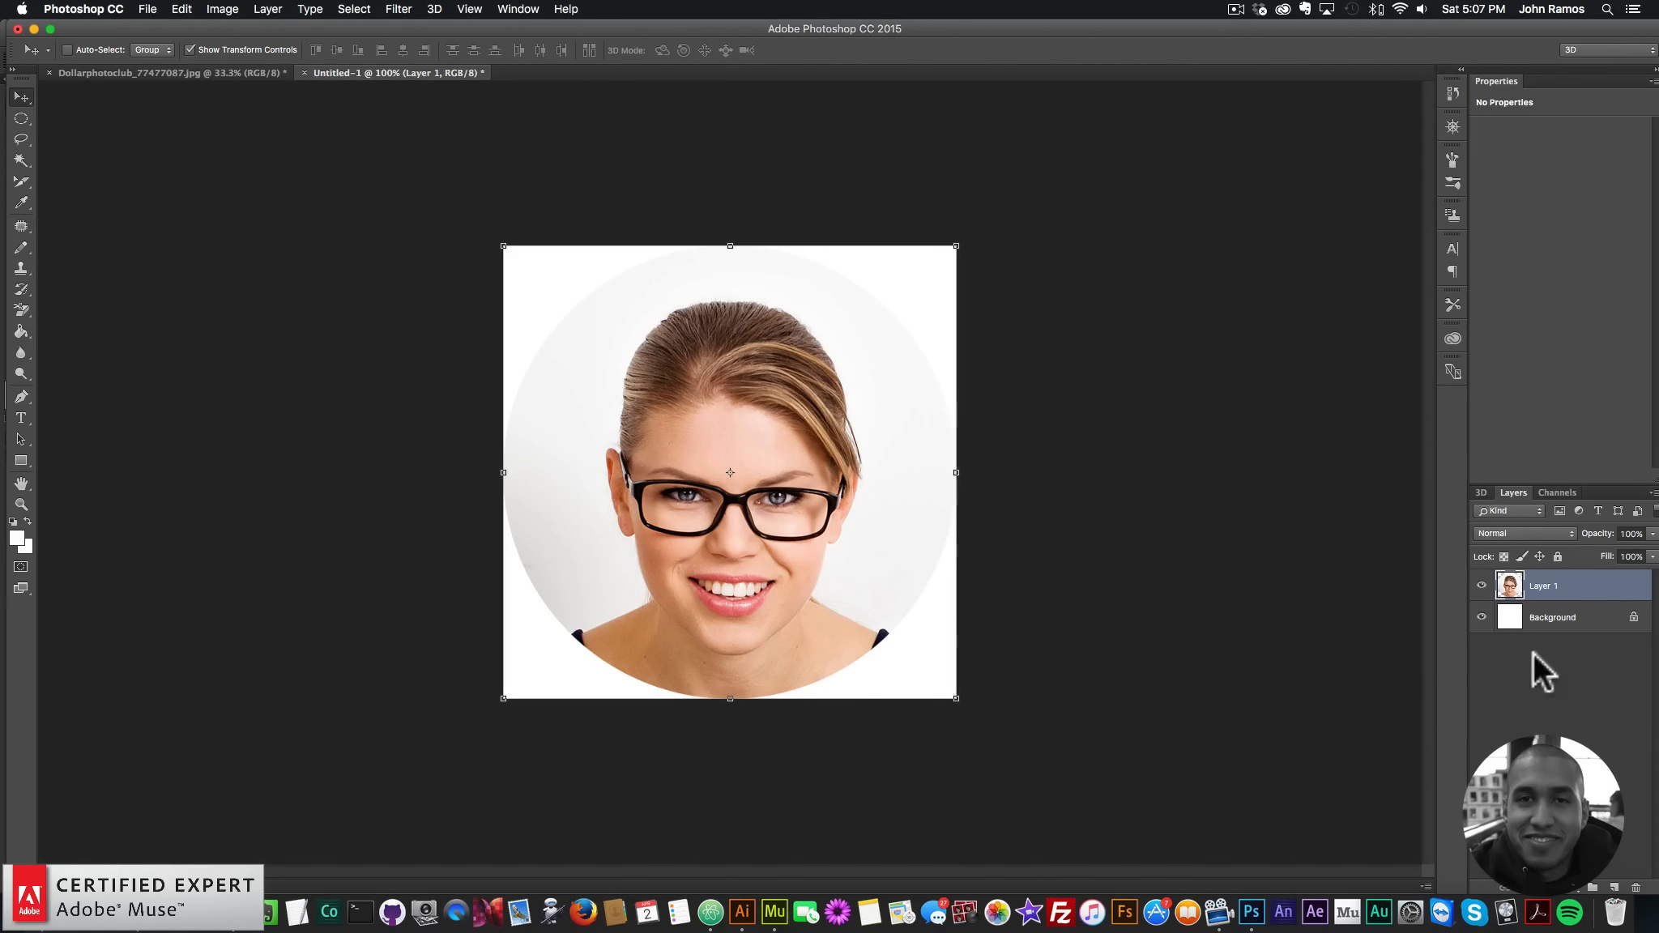
- Hide the white Background layer so the portrait's corners are transparent
{"action": "left_click", "coordinate": [1482, 618]}
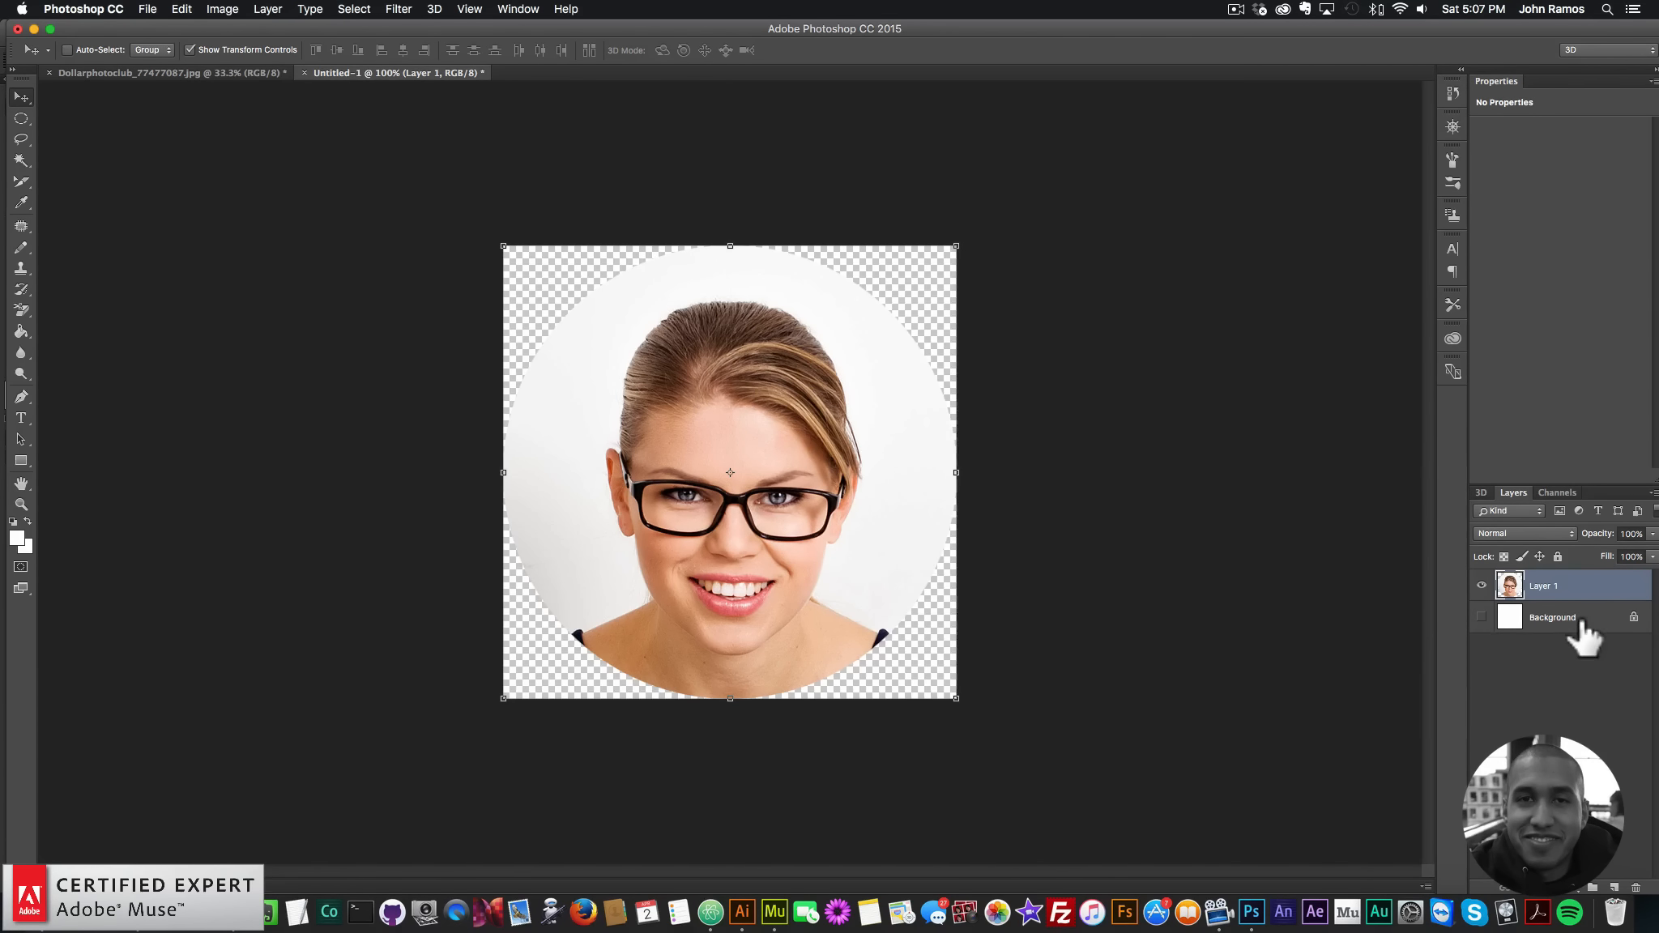
{"action": "left_click", "coordinate": [1483, 618]}
{"action": "left_click", "coordinate": [1479, 616]}
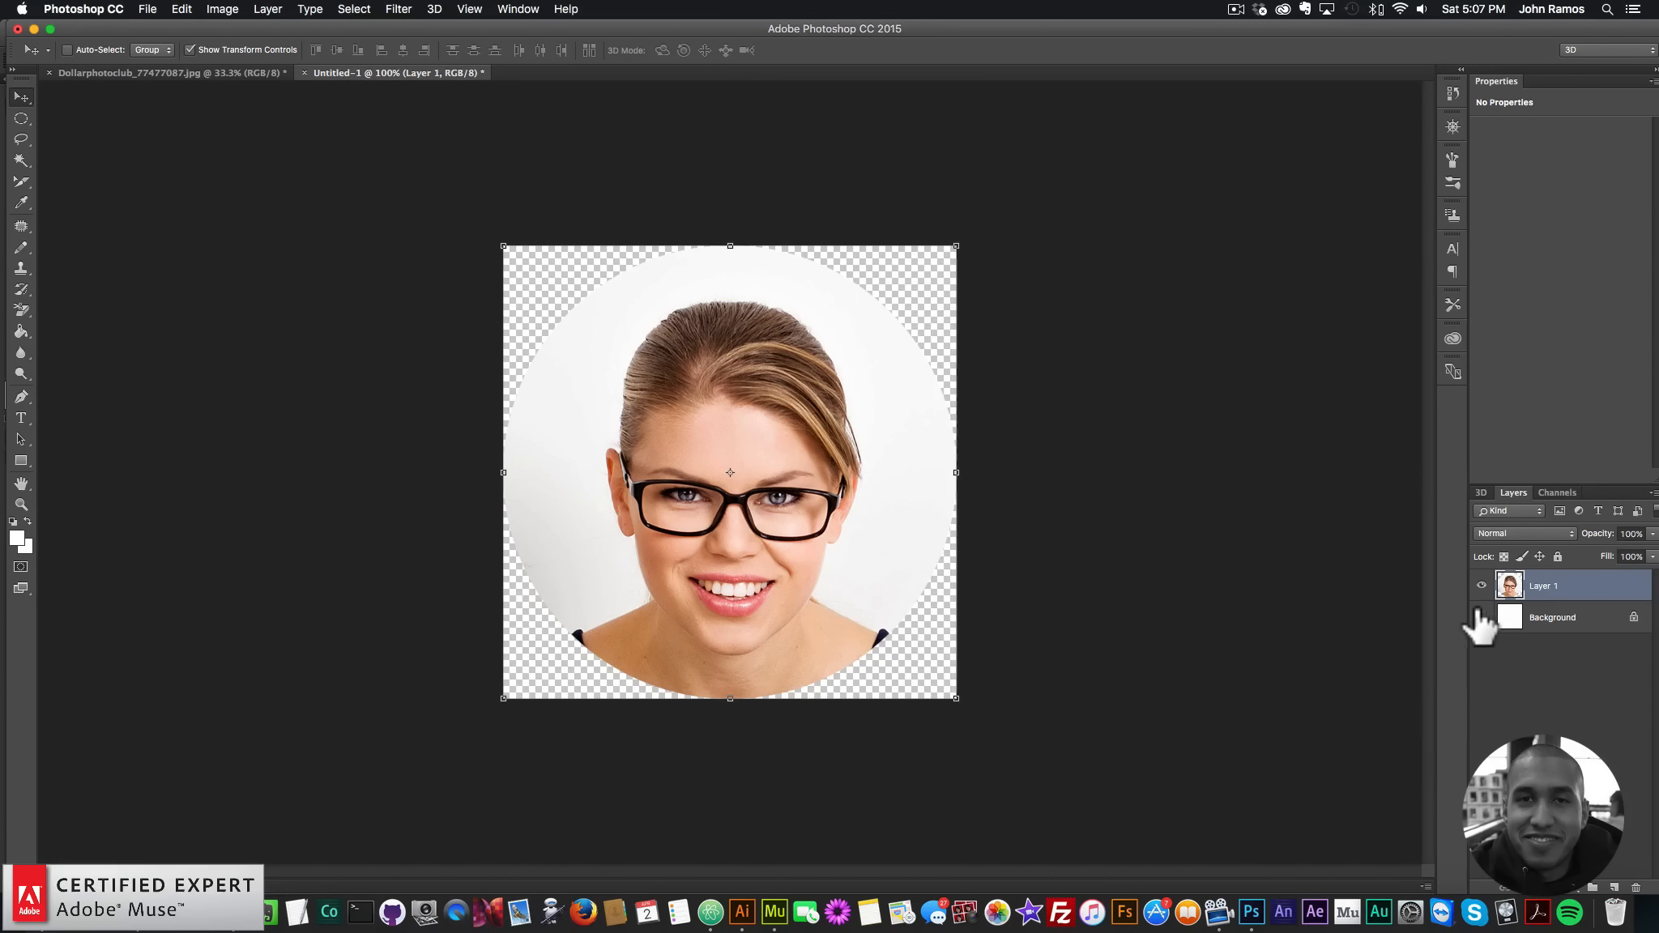
{"action": "left_click", "coordinate": [1483, 618]}
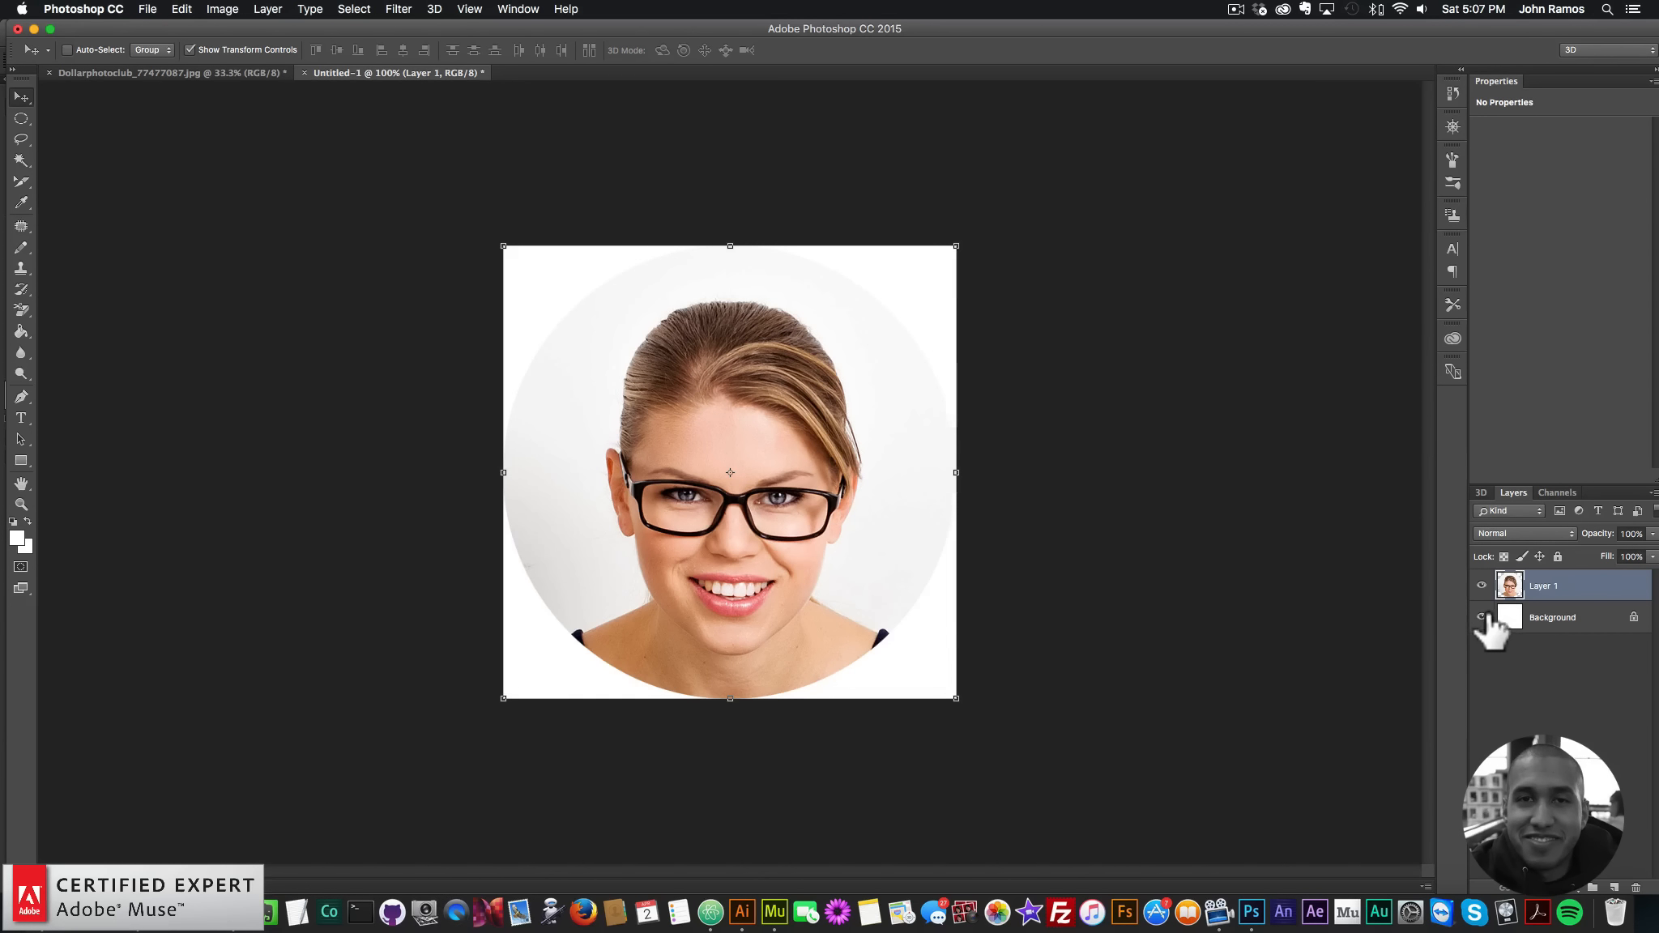
{"action": "left_click", "coordinate": [1482, 617]}
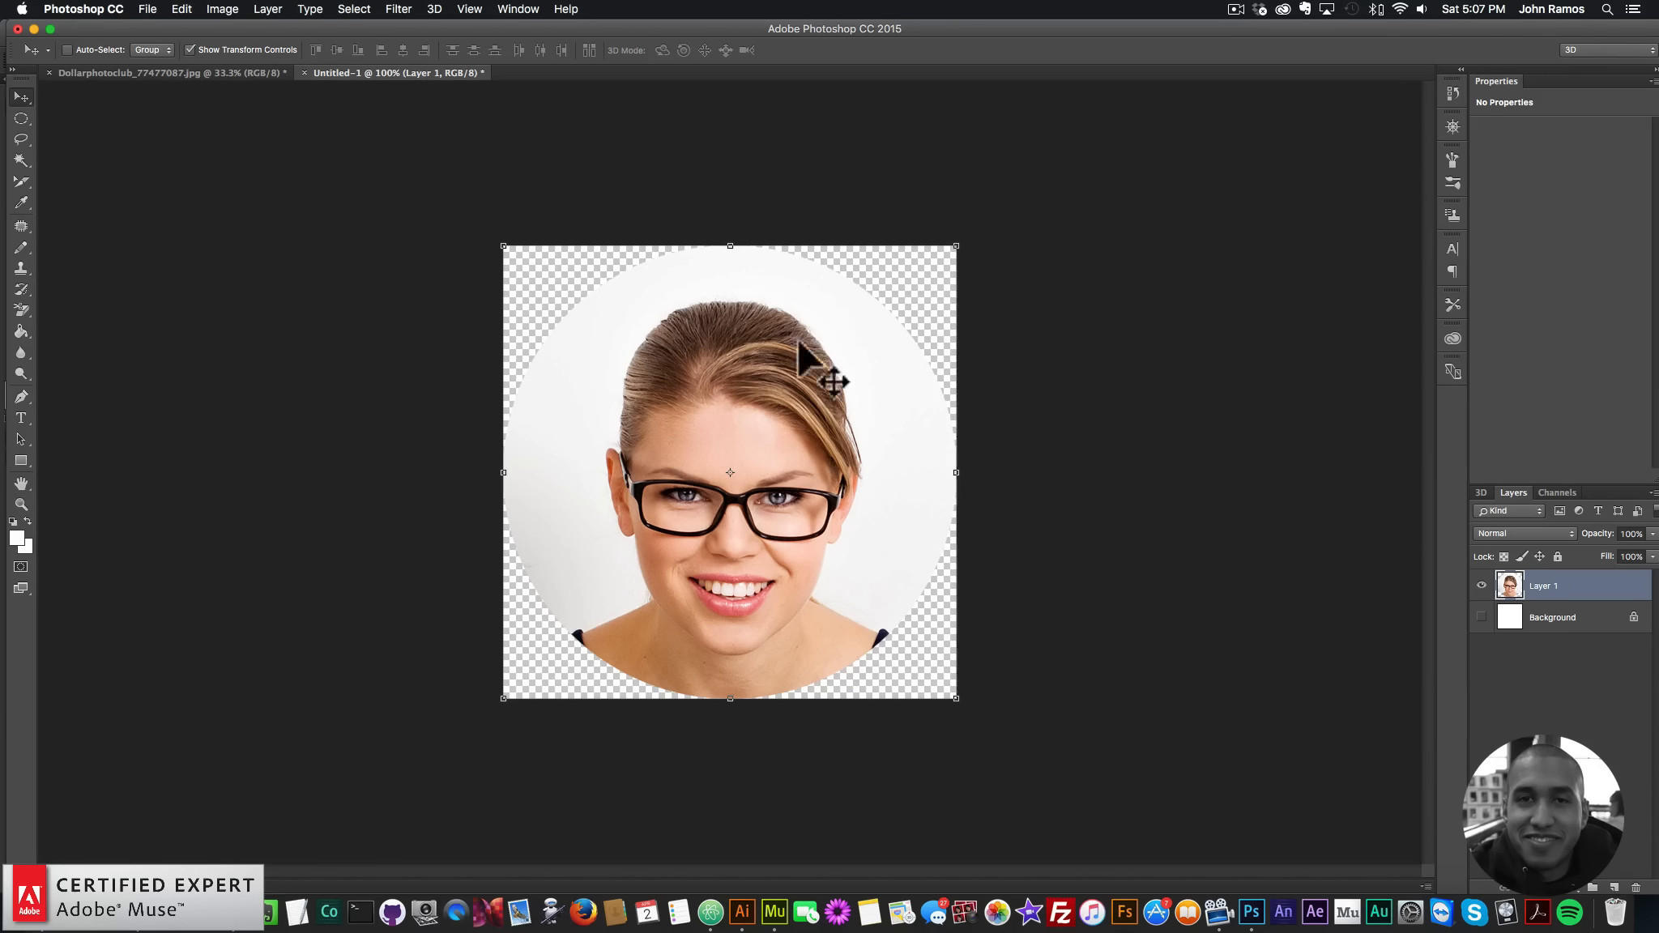
- Use Save for Web (Legacy) to save a PNG-24 named muse-for-you-image-1 in video-website
{"action": "left_click", "coordinate": [145, 9]}
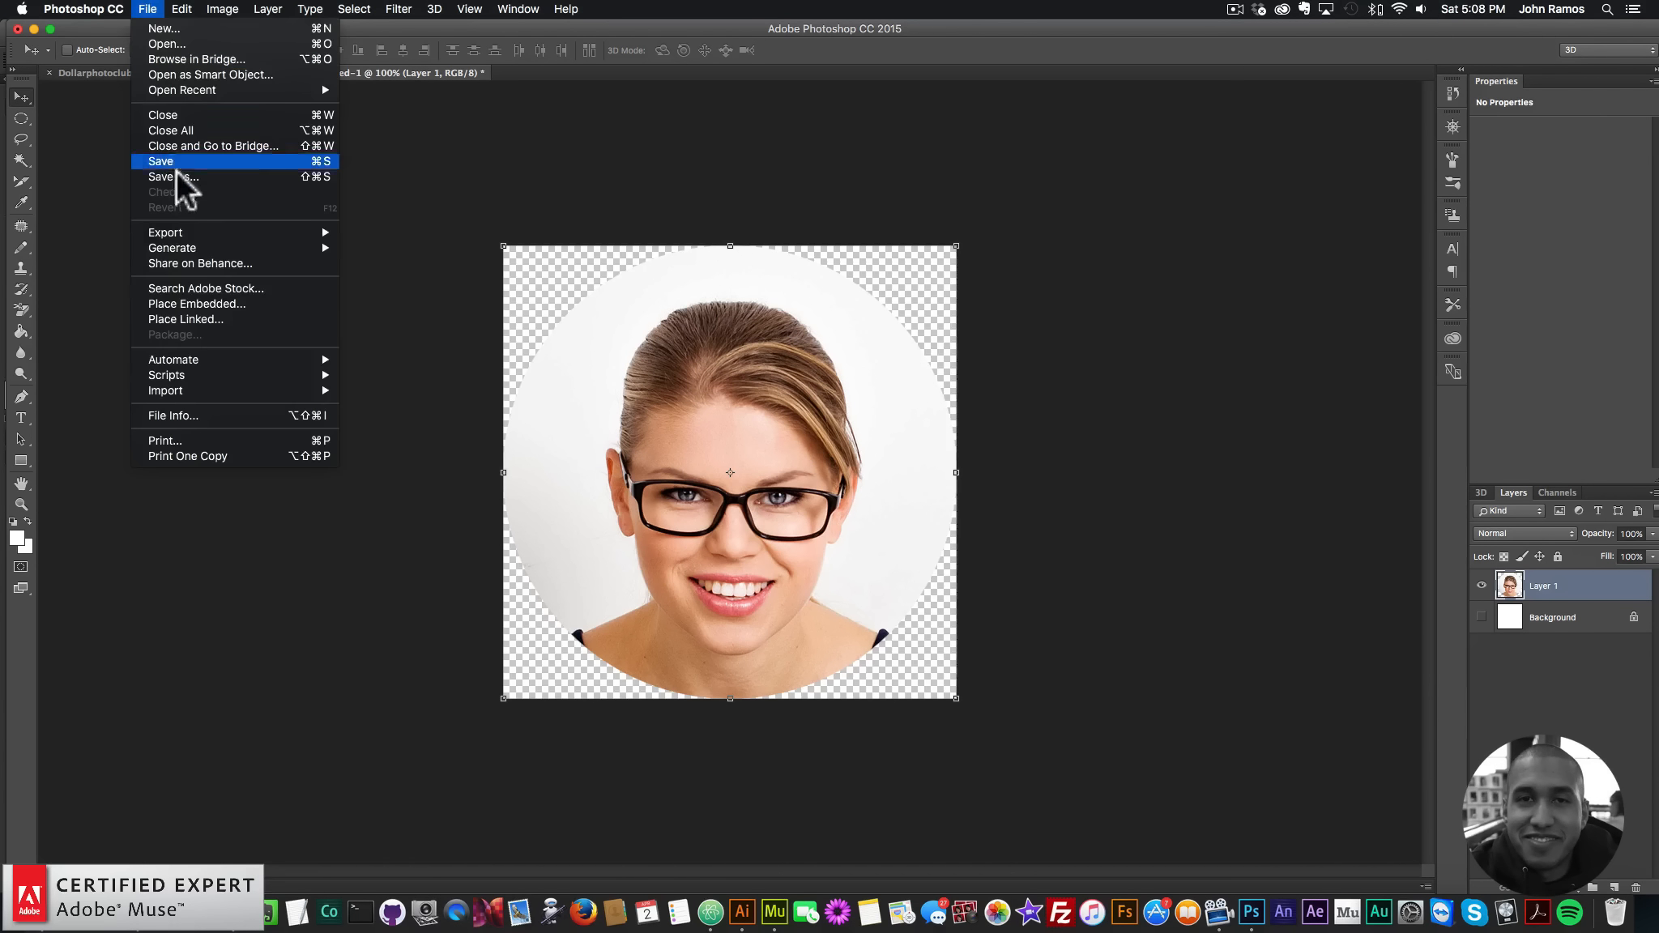
{"action": "mouse_move", "coordinate": [198, 233]}
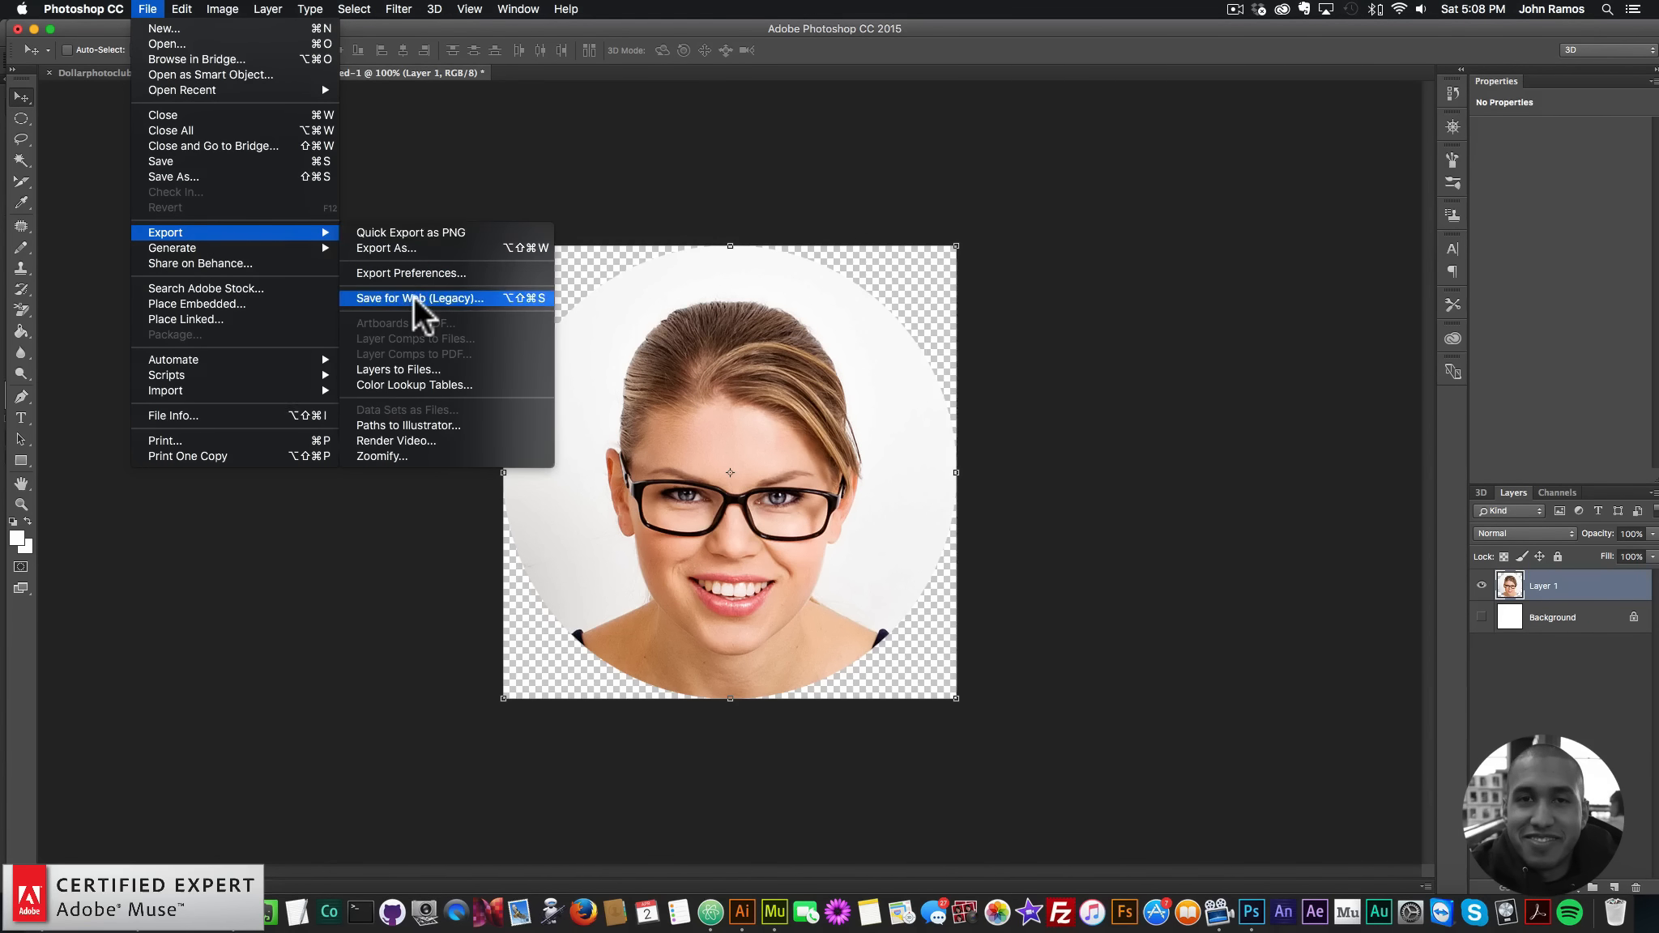
{"action": "left_click", "coordinate": [413, 296]}
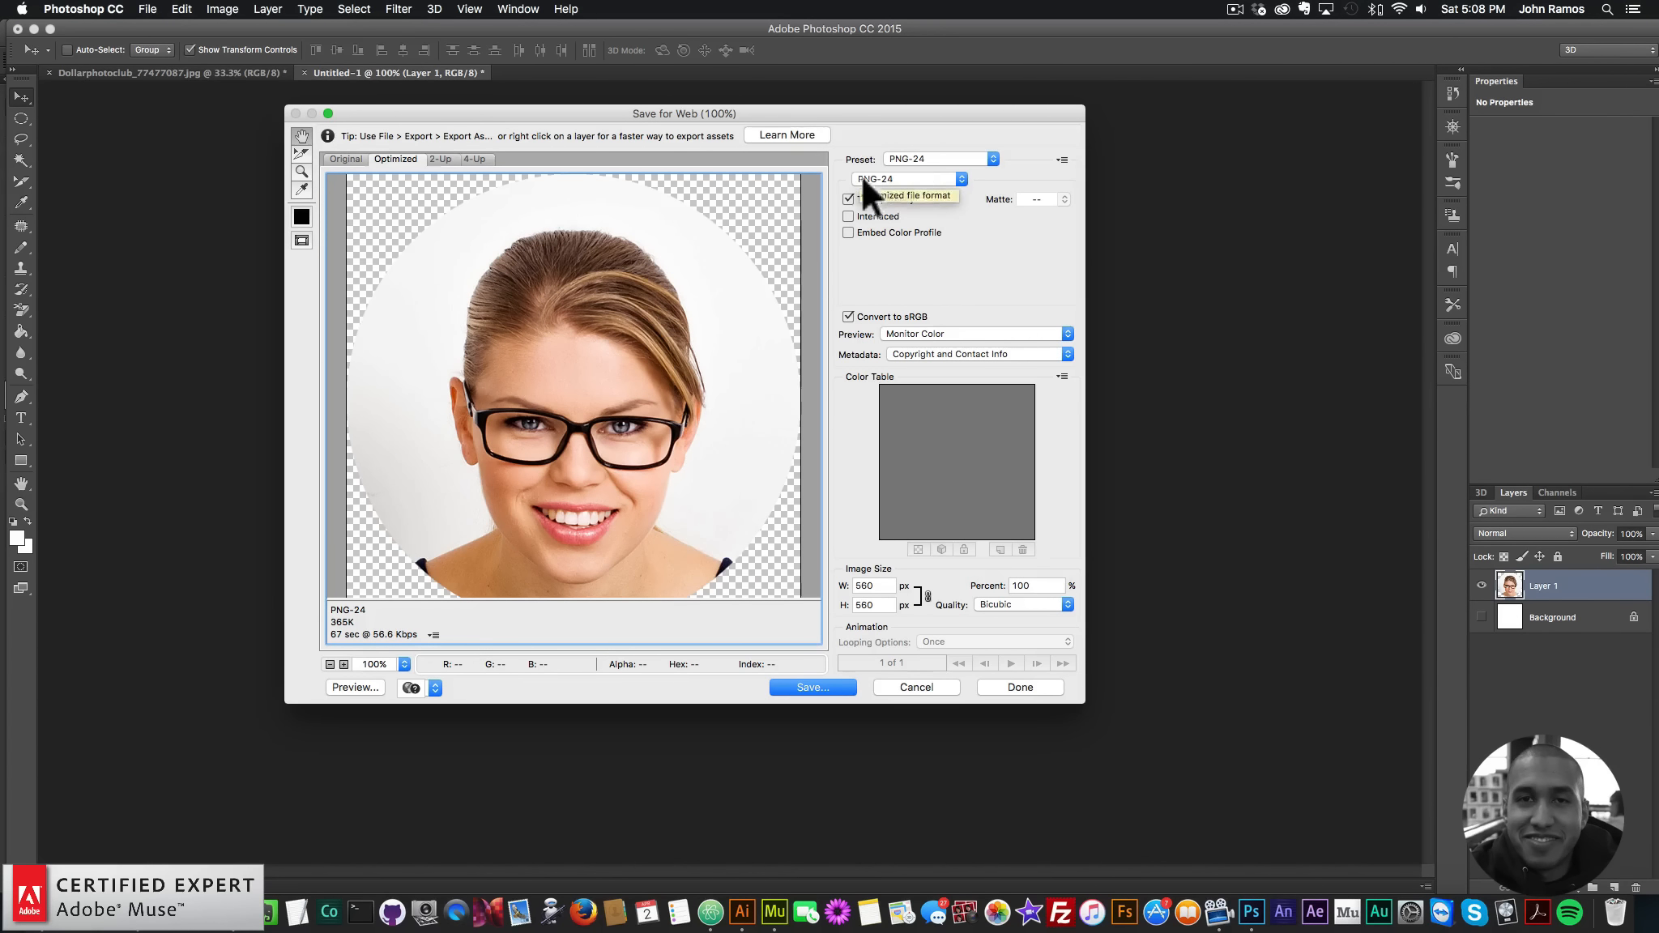
{"action": "left_click", "coordinate": [813, 687]}
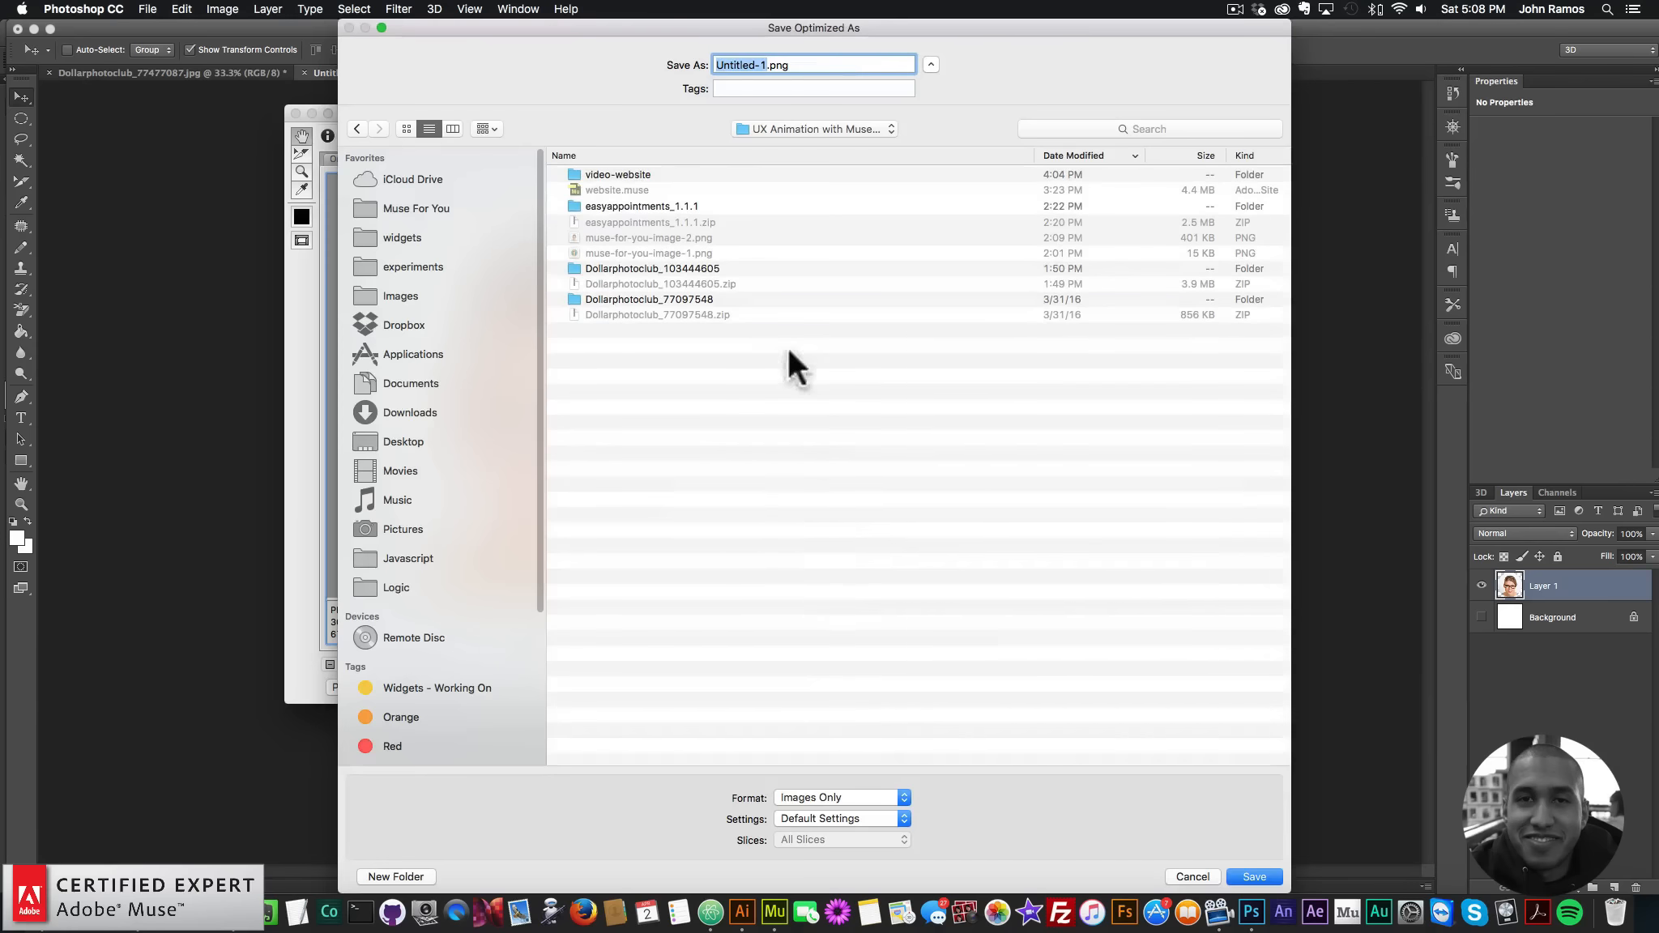
{"action": "double_click", "coordinate": [616, 174]}
{"action": "left_click", "coordinate": [761, 65]}
{"action": "left_click_drag", "start_coordinate": [762, 65], "coordinate": [617, 47]}
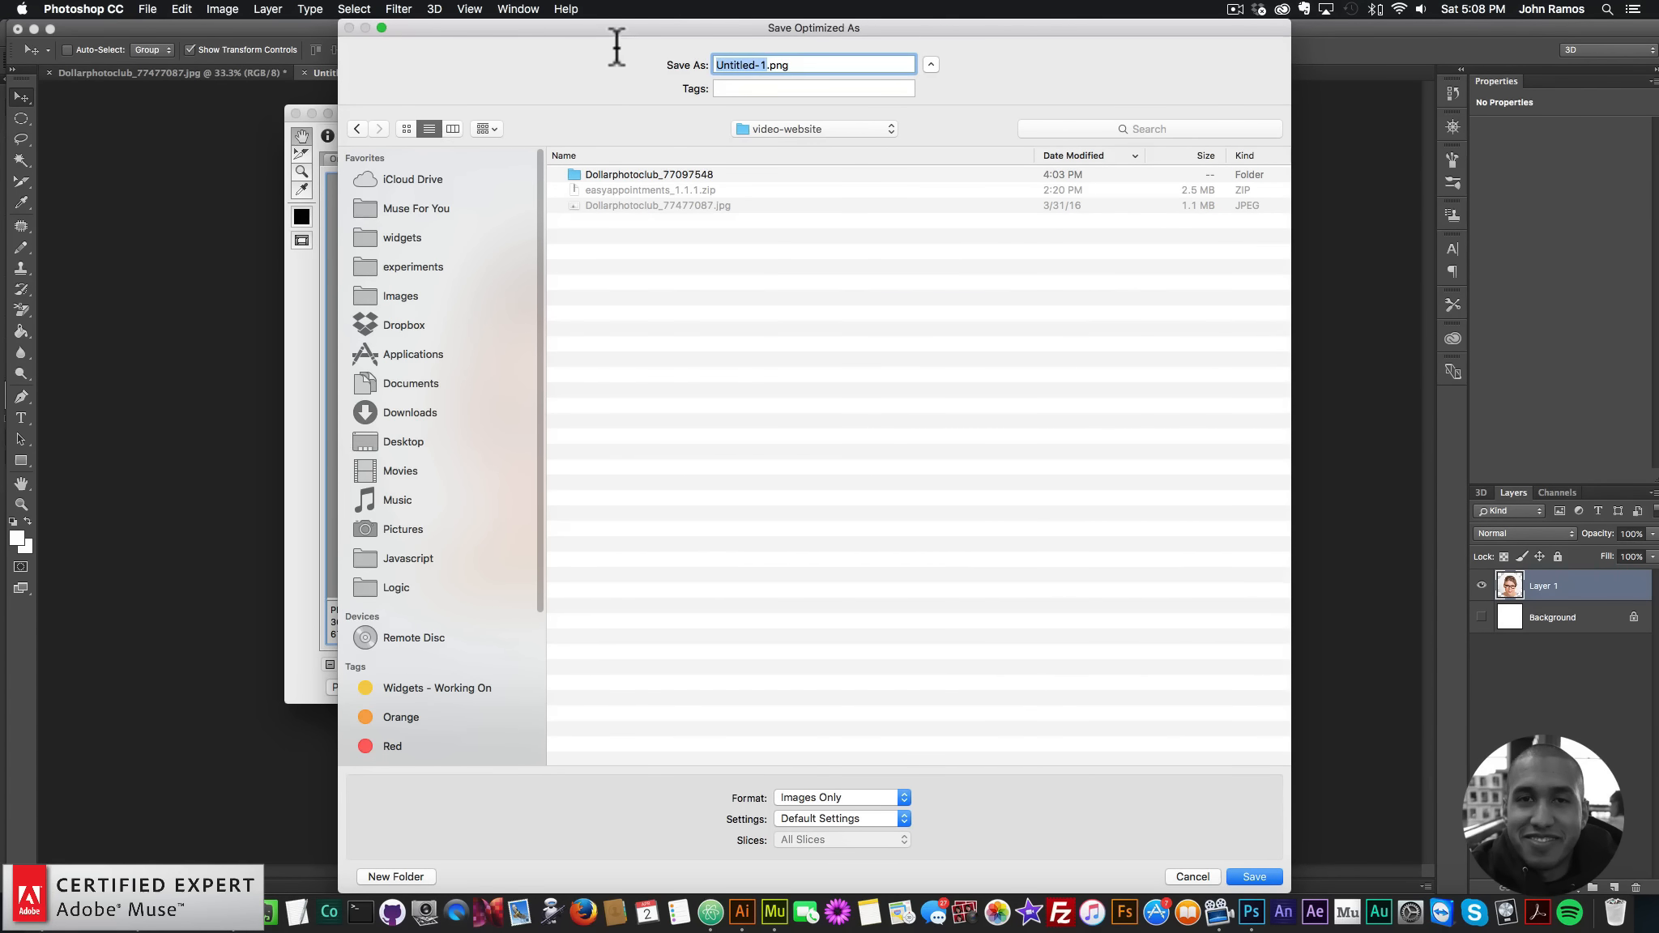
{"action": "type", "text": "muse-for-you"}
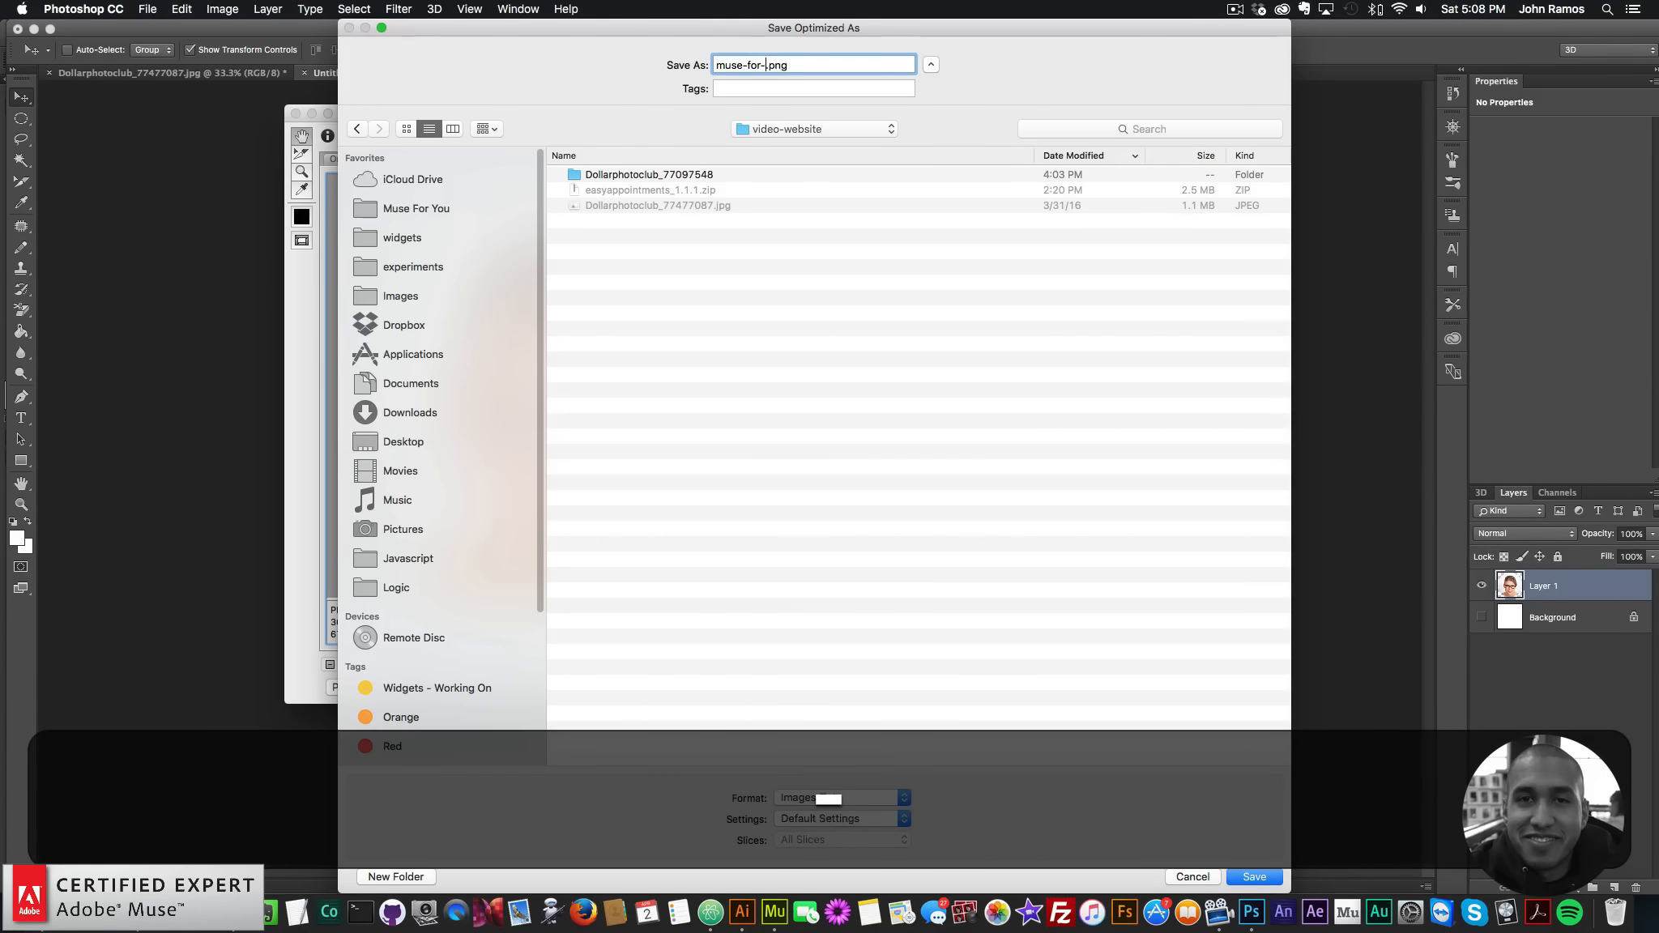
{"action": "type", "text": "-image-1"}
{"action": "key", "text": "Return"}
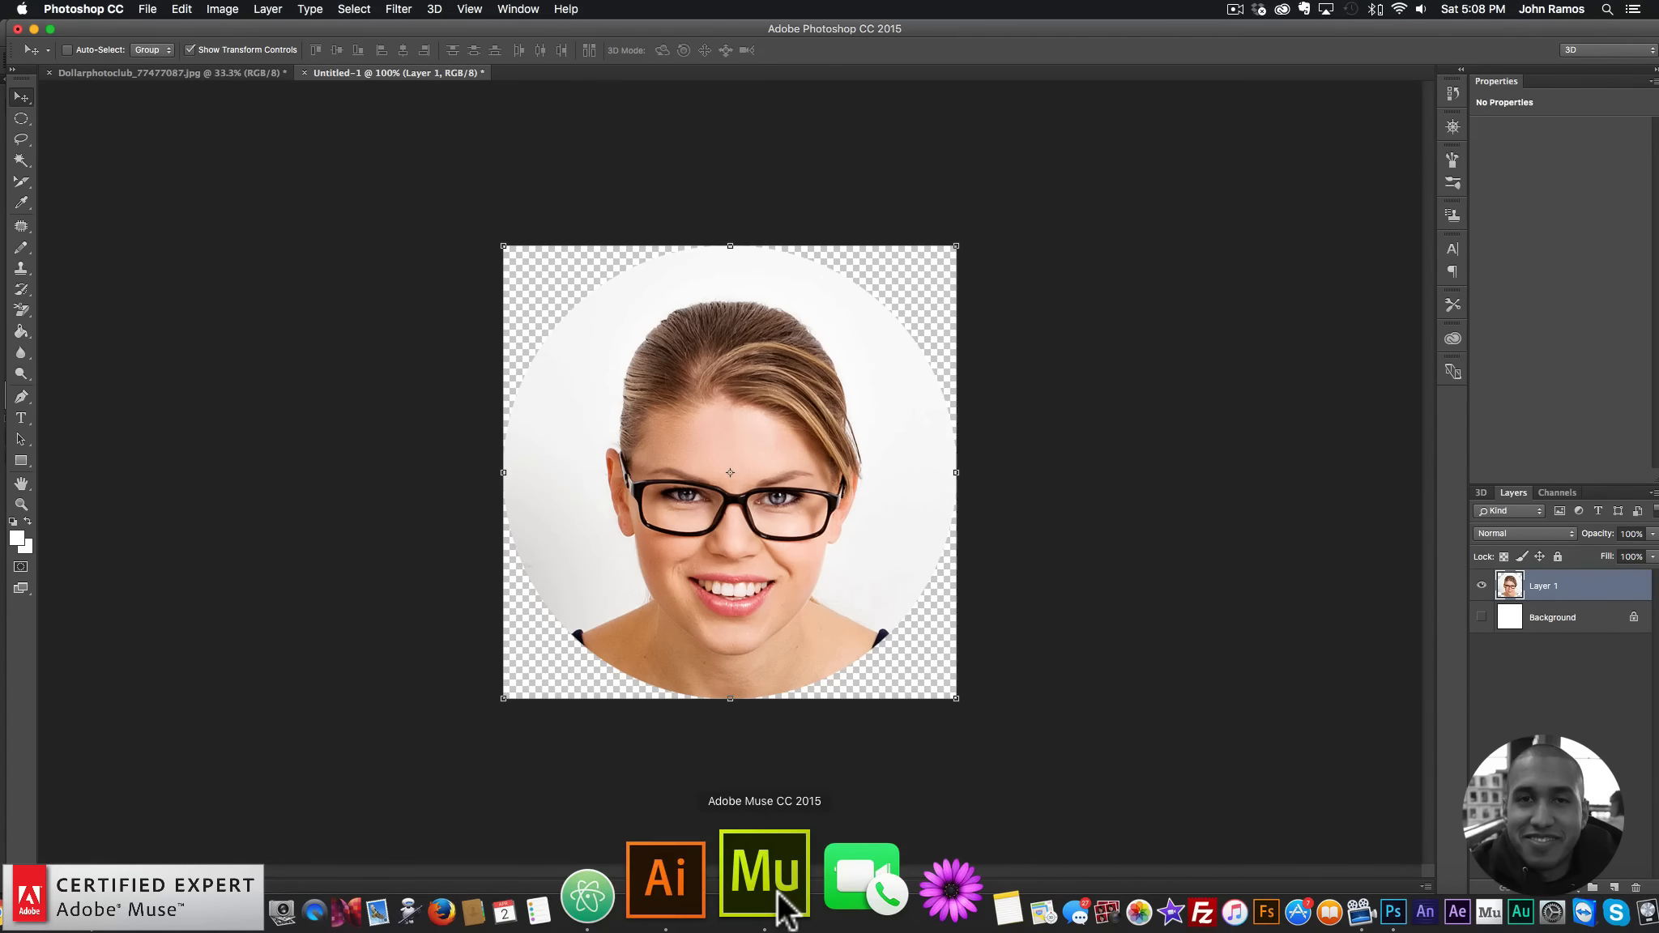
- Drag the exported portrait PNG from Finder onto the Muse page
{"action": "left_click", "coordinate": [766, 880]}
{"action": "left_click", "coordinate": [69, 887]}
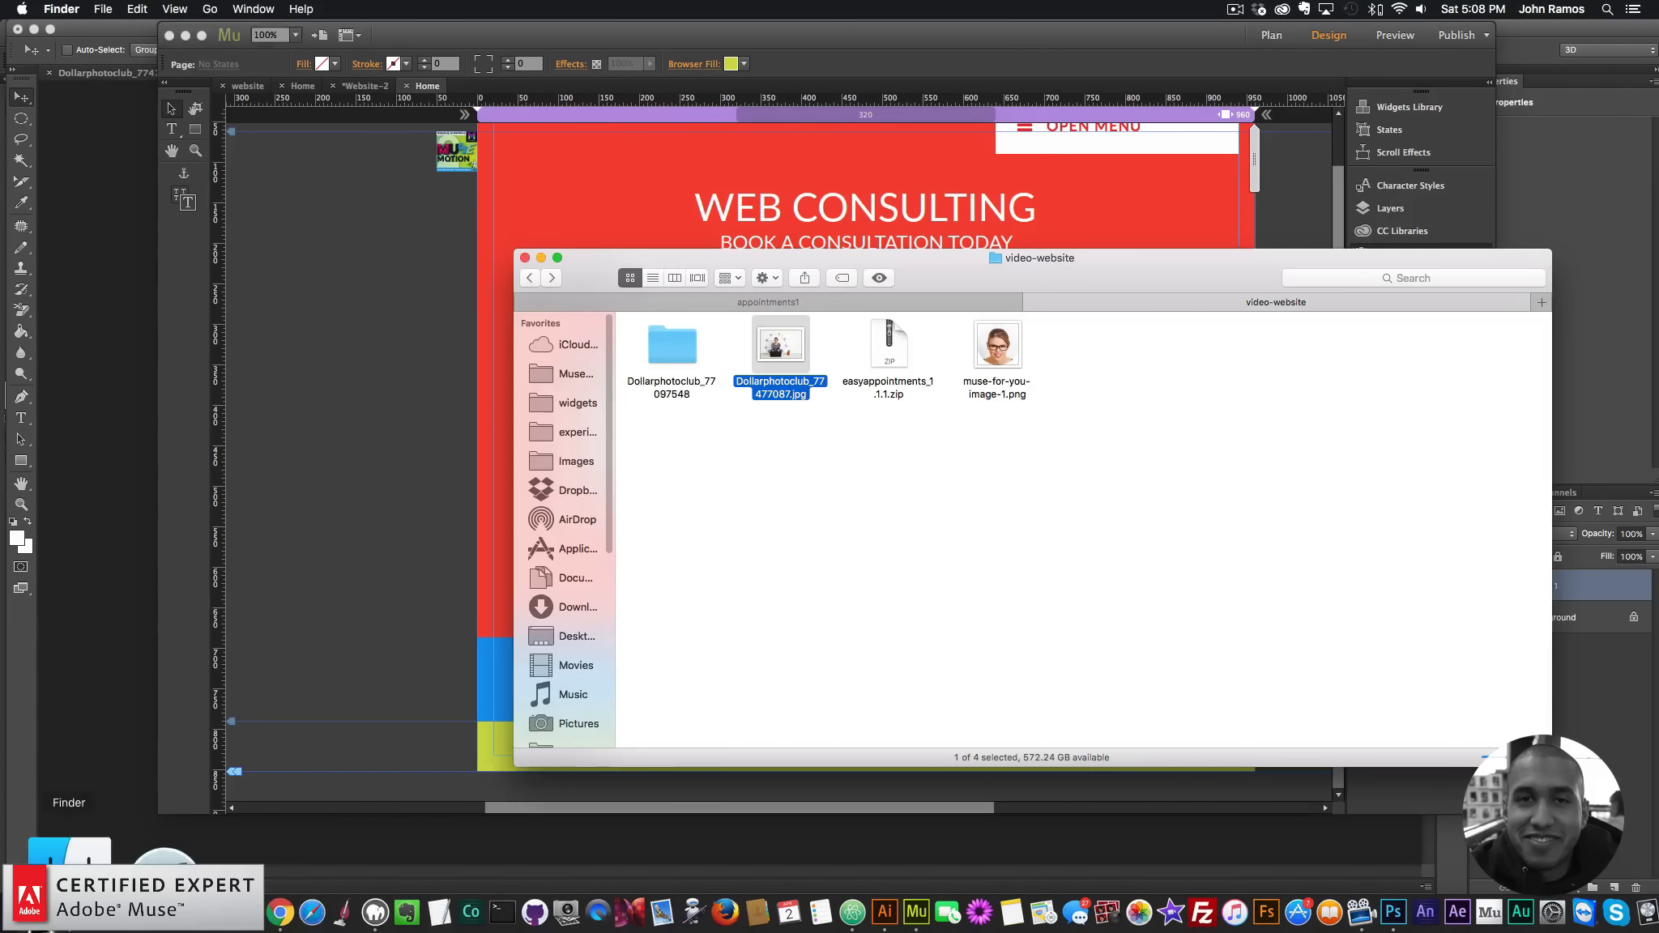
{"action": "left_click", "coordinate": [1010, 348]}
{"action": "left_click_drag", "start_coordinate": [993, 344], "coordinate": [555, 167]}
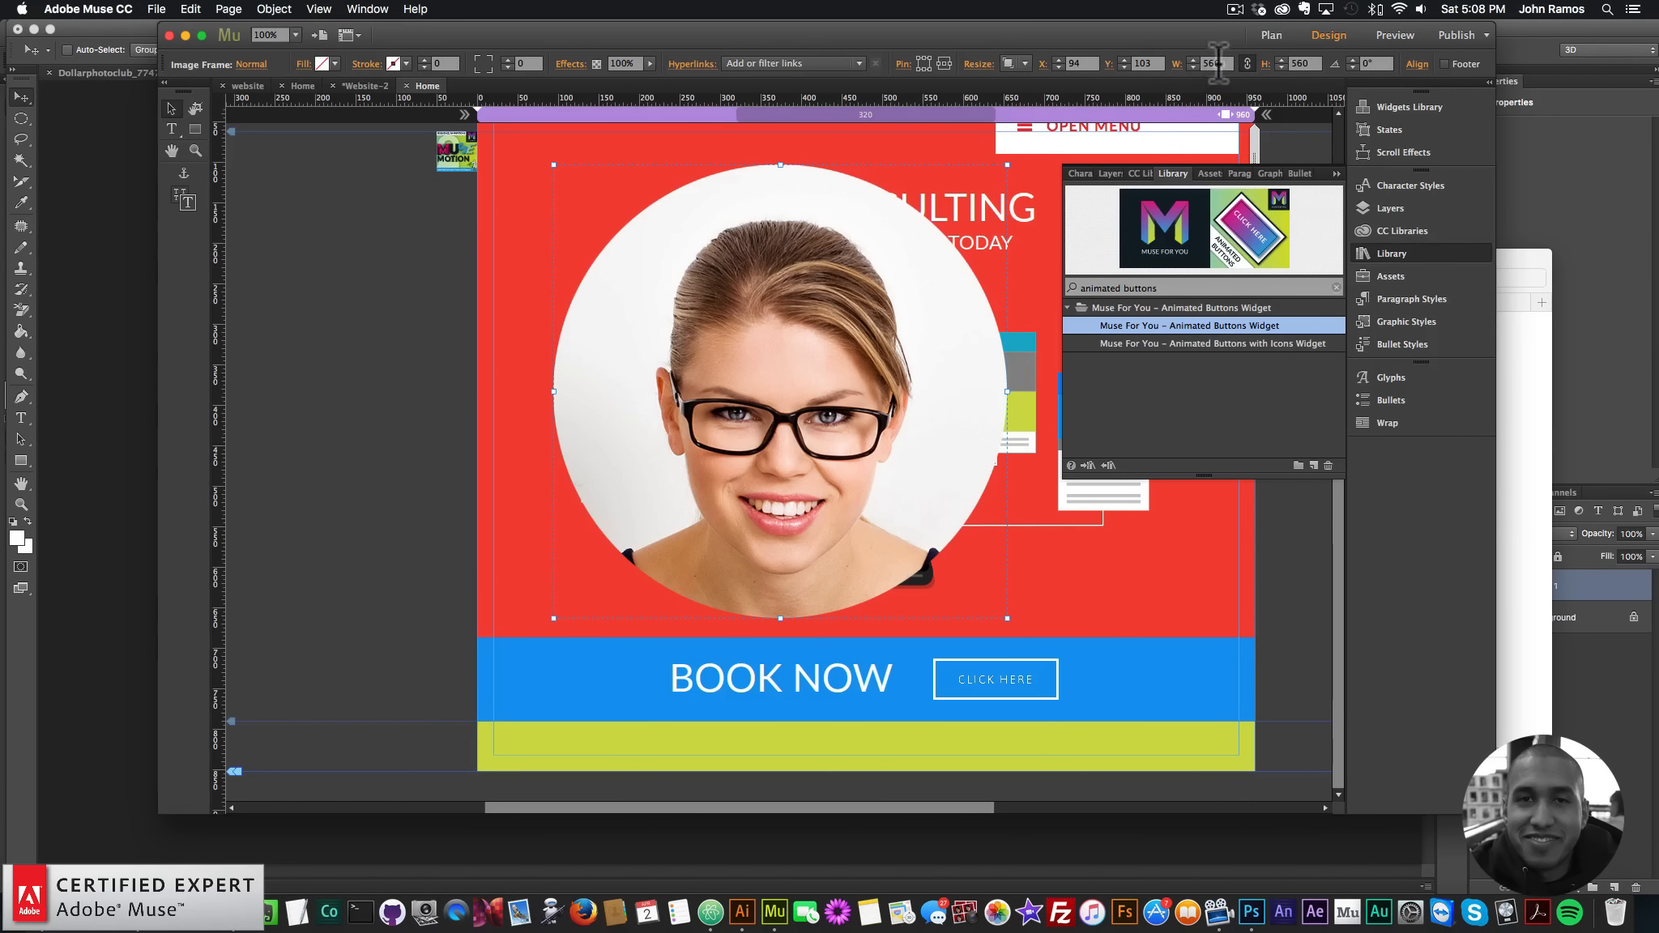
- Resize the portrait to 150 px wide, move it to the hero's top-left, and close the Library panel
{"action": "double_click", "coordinate": [1213, 64]}
{"action": "type", "text": "150"}
{"action": "key", "text": "Return"}
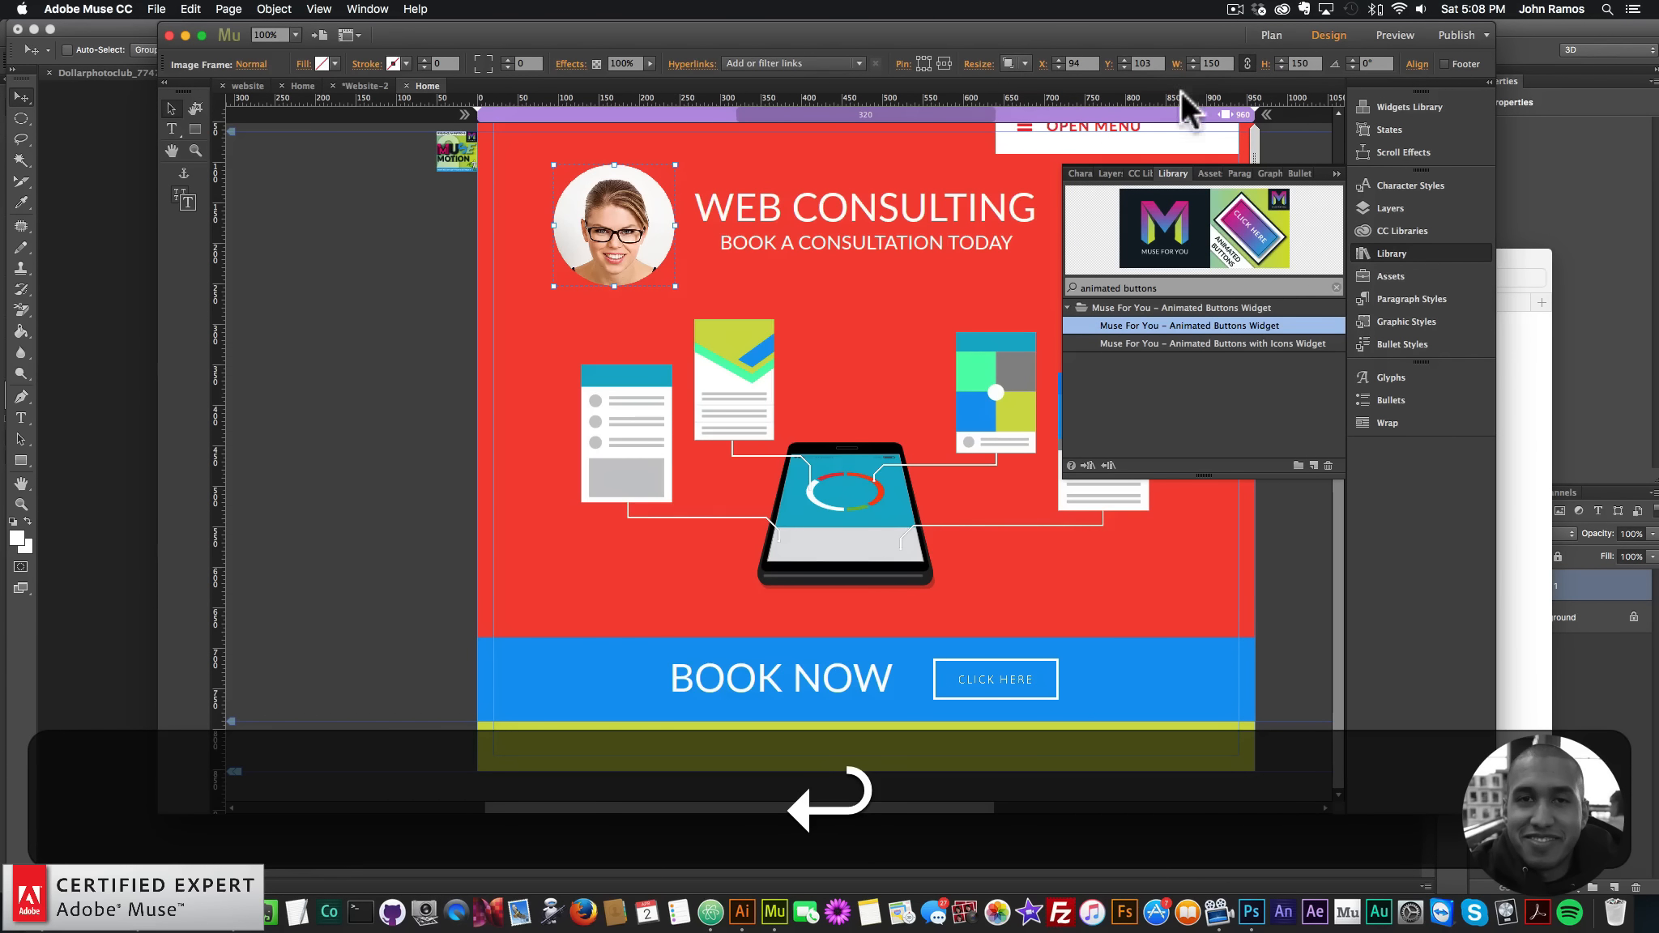
{"action": "left_click_drag", "start_coordinate": [600, 223], "coordinate": [539, 190]}
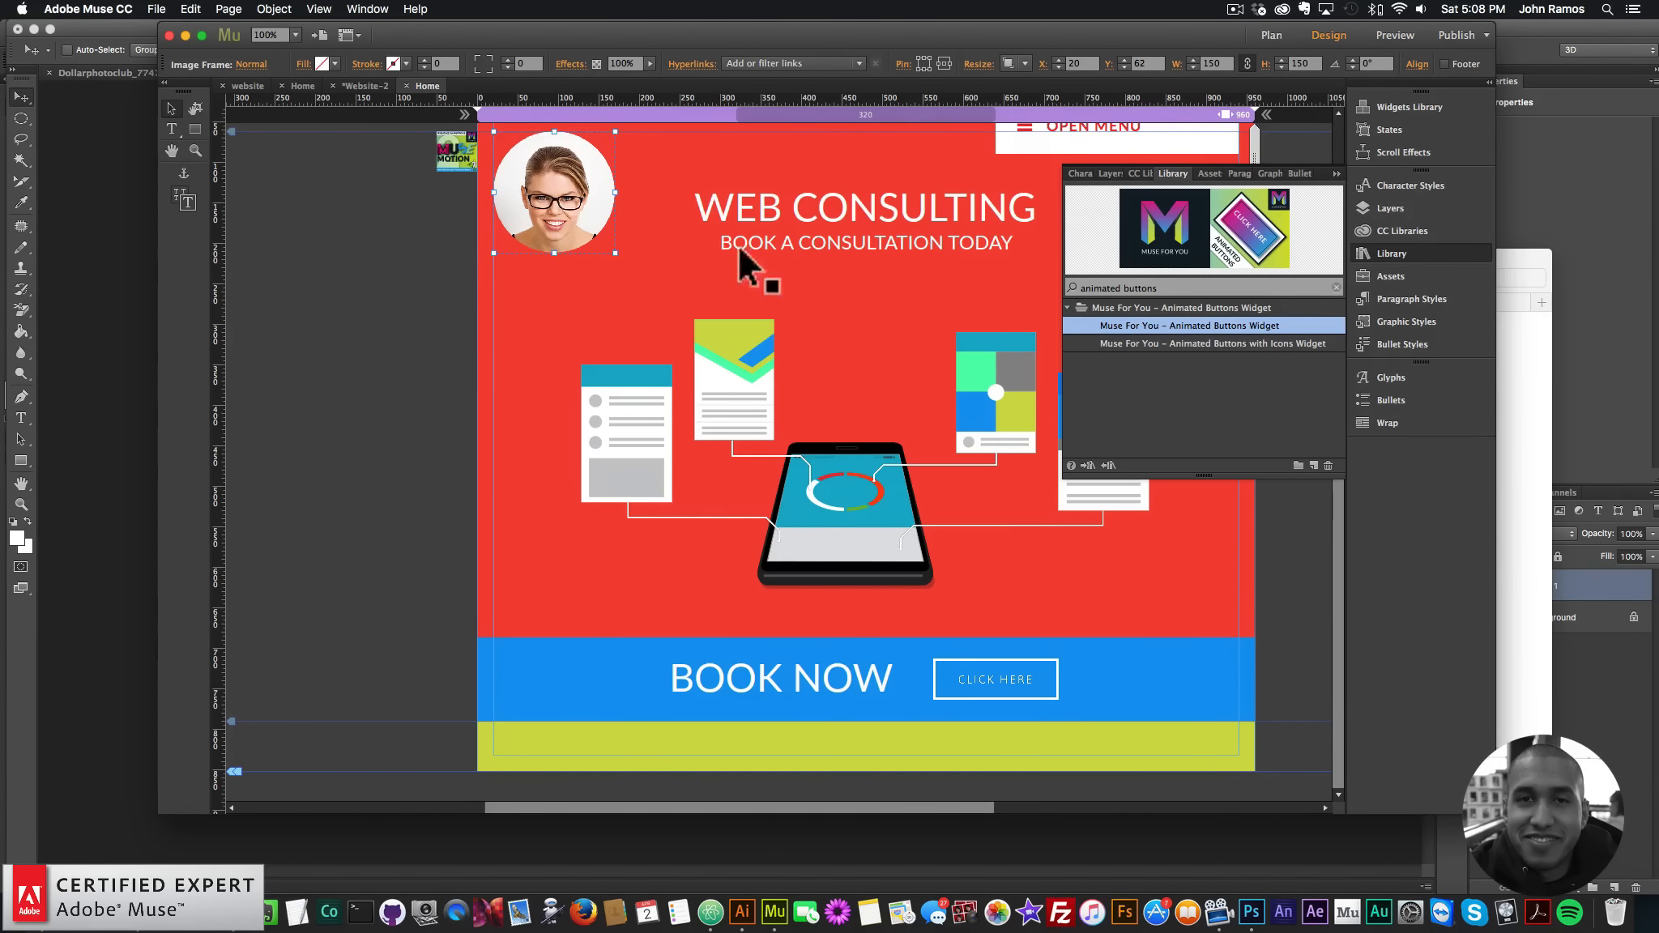
{"action": "left_click", "coordinate": [363, 377]}
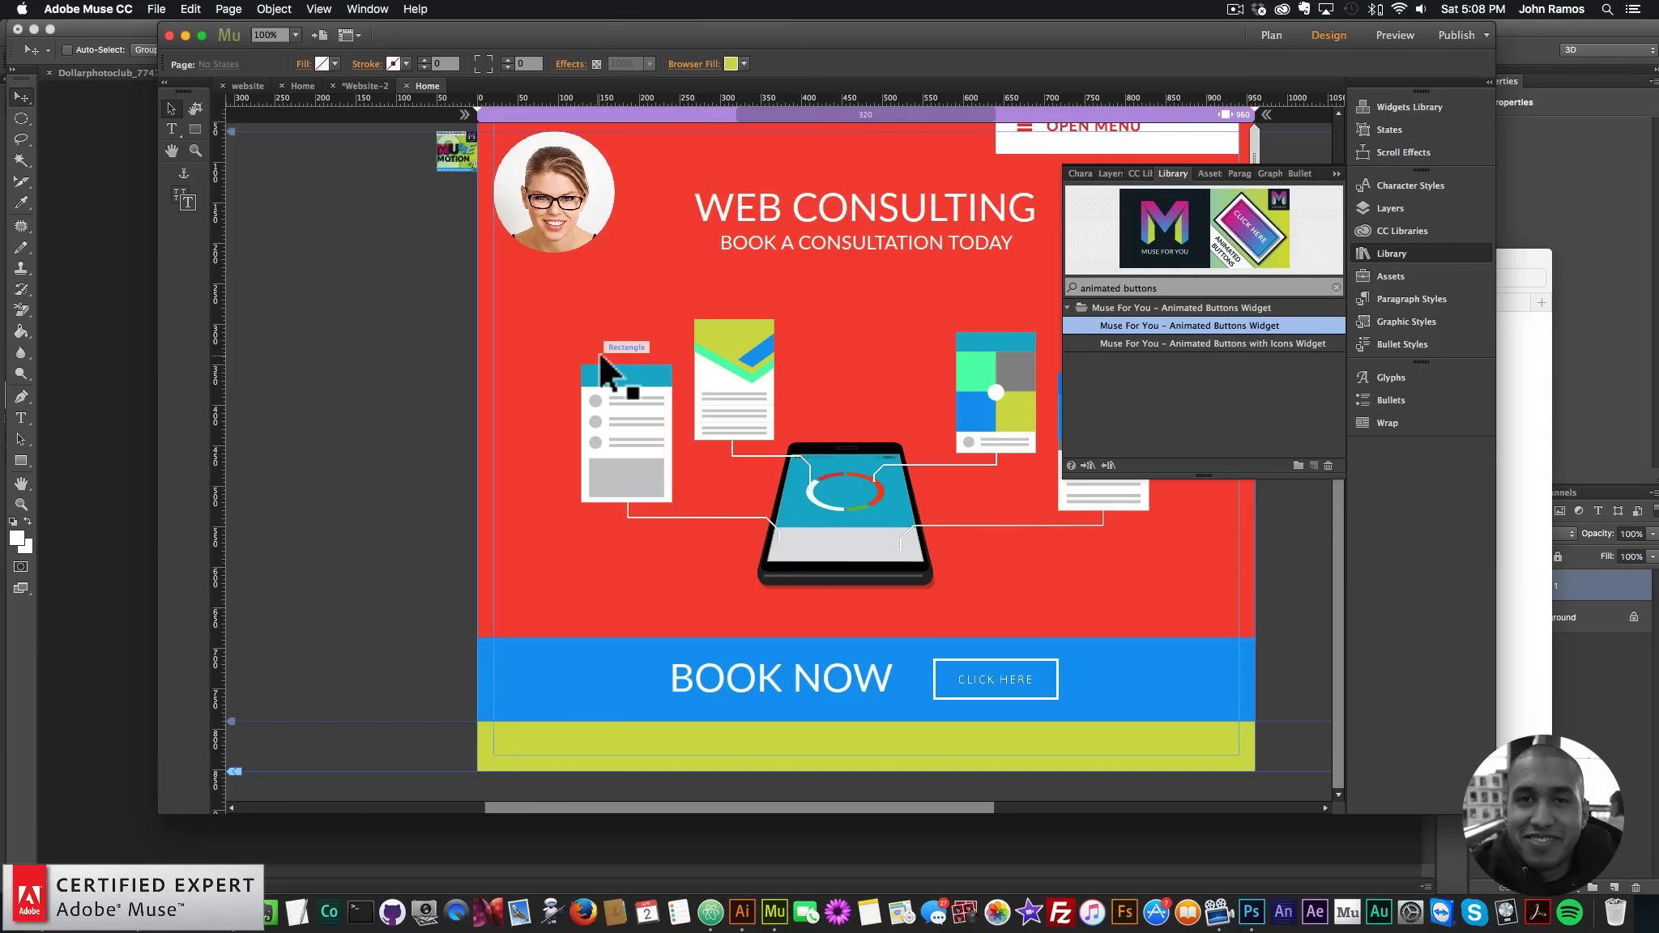
{"action": "left_click", "coordinate": [1466, 252]}
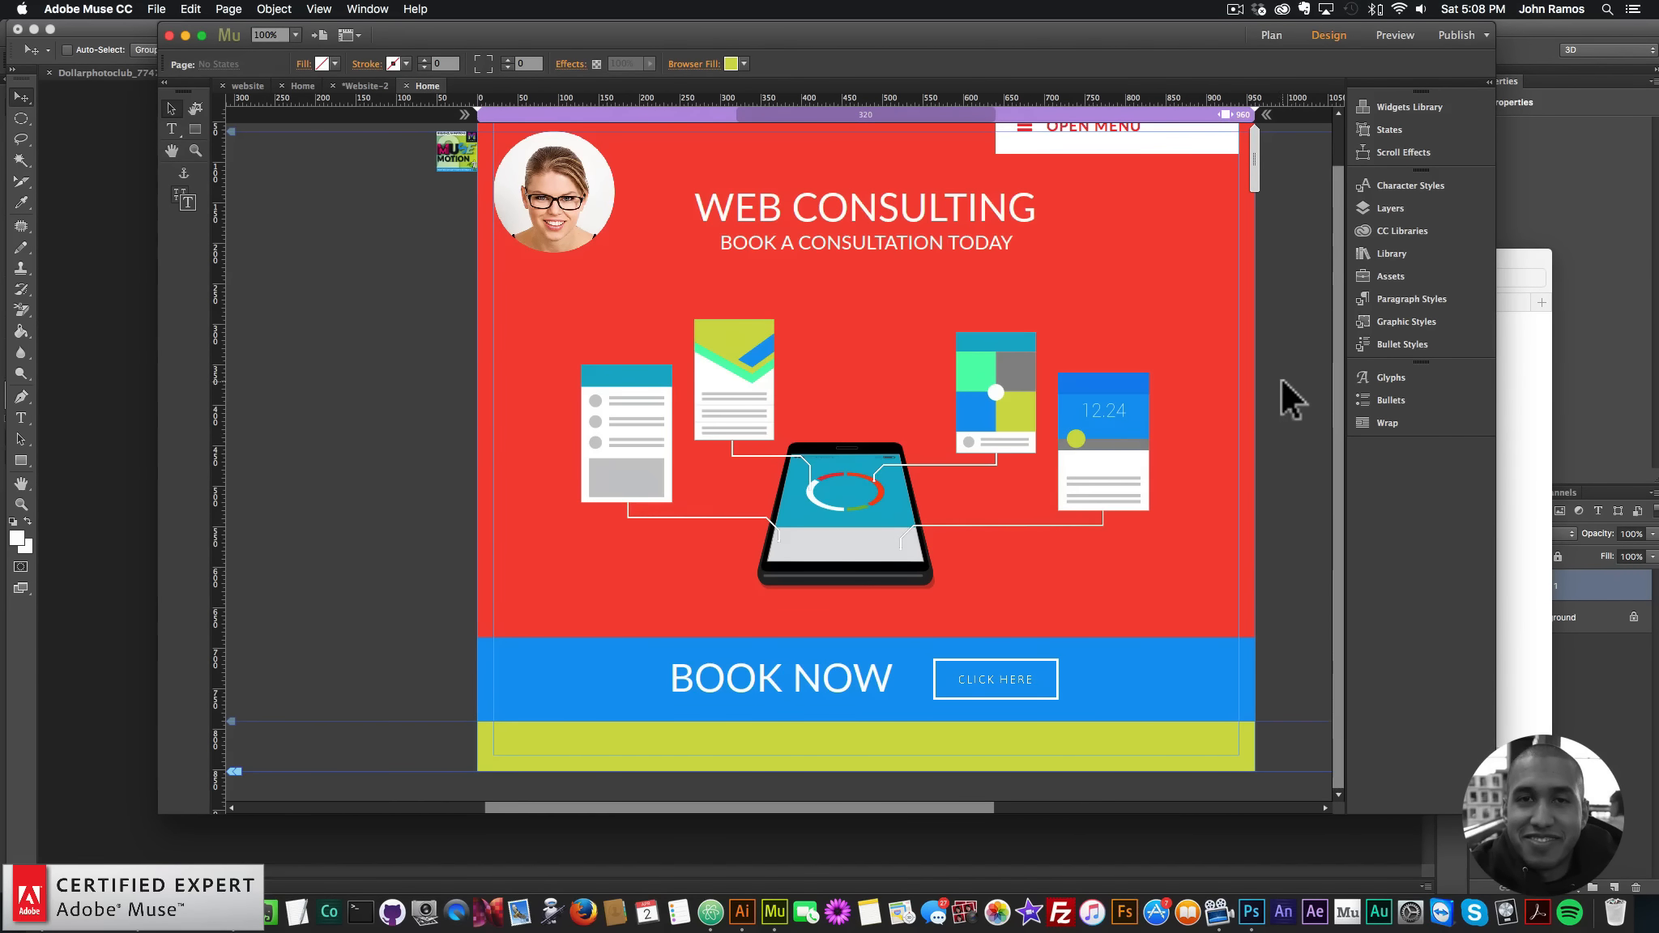
{"action": "key", "text": "cmd+minus"}
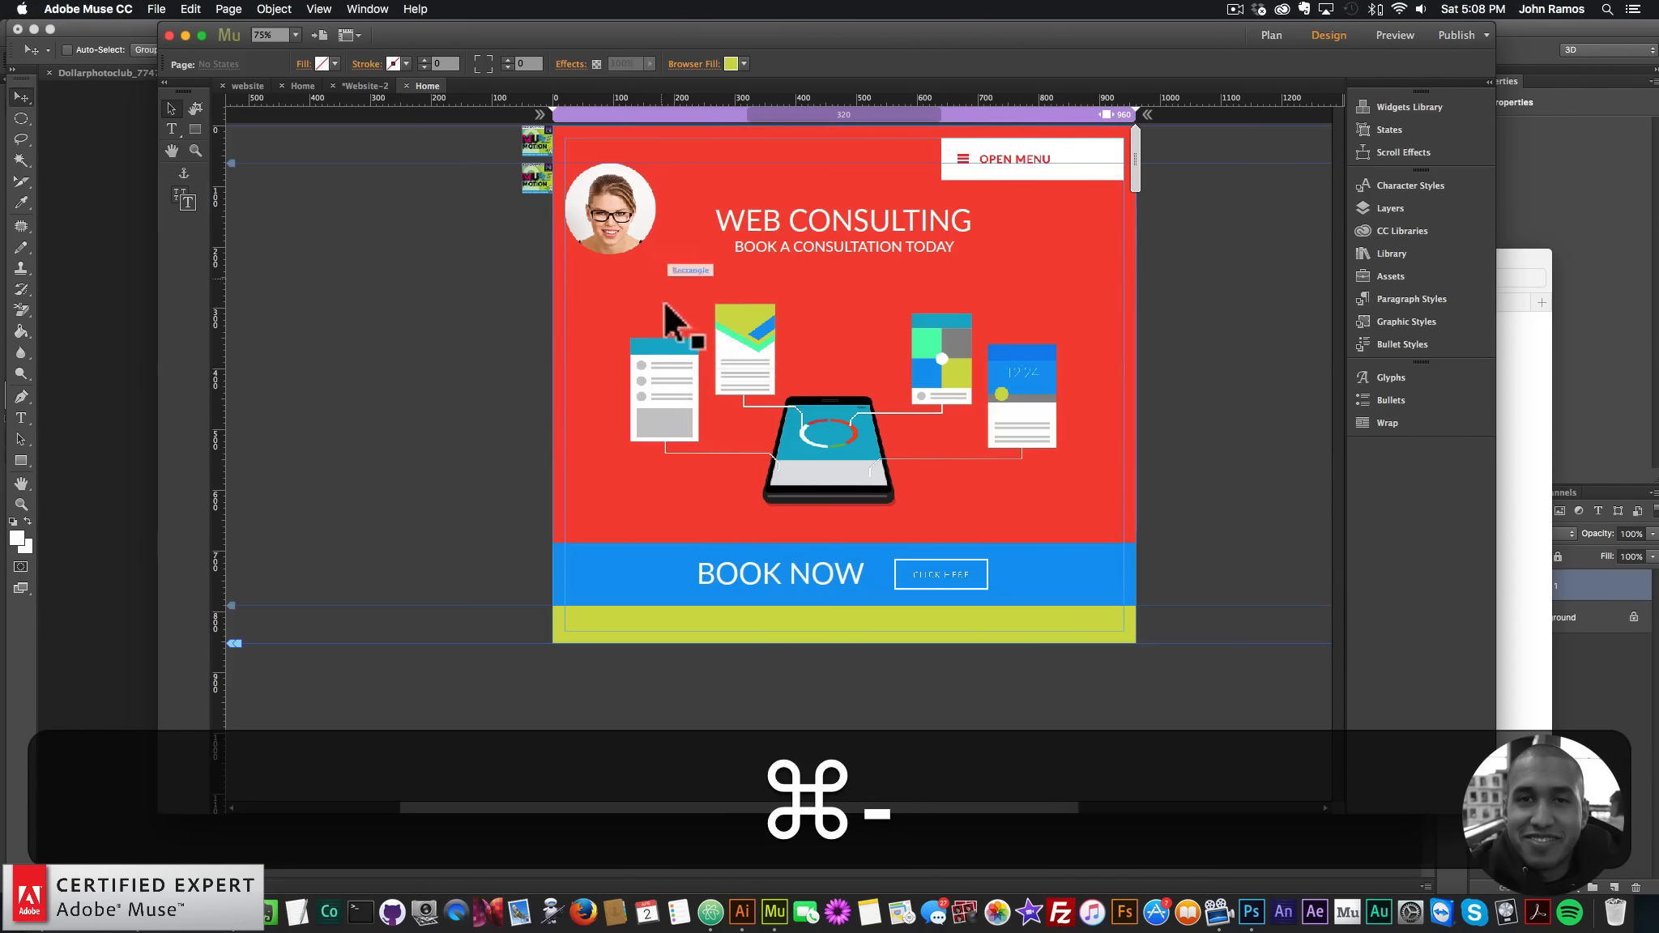
{"action": "left_click", "coordinate": [684, 414]}
- Copy the left card illustration into the green section and make it 300 px wide
{"action": "key", "text": "super+c"}
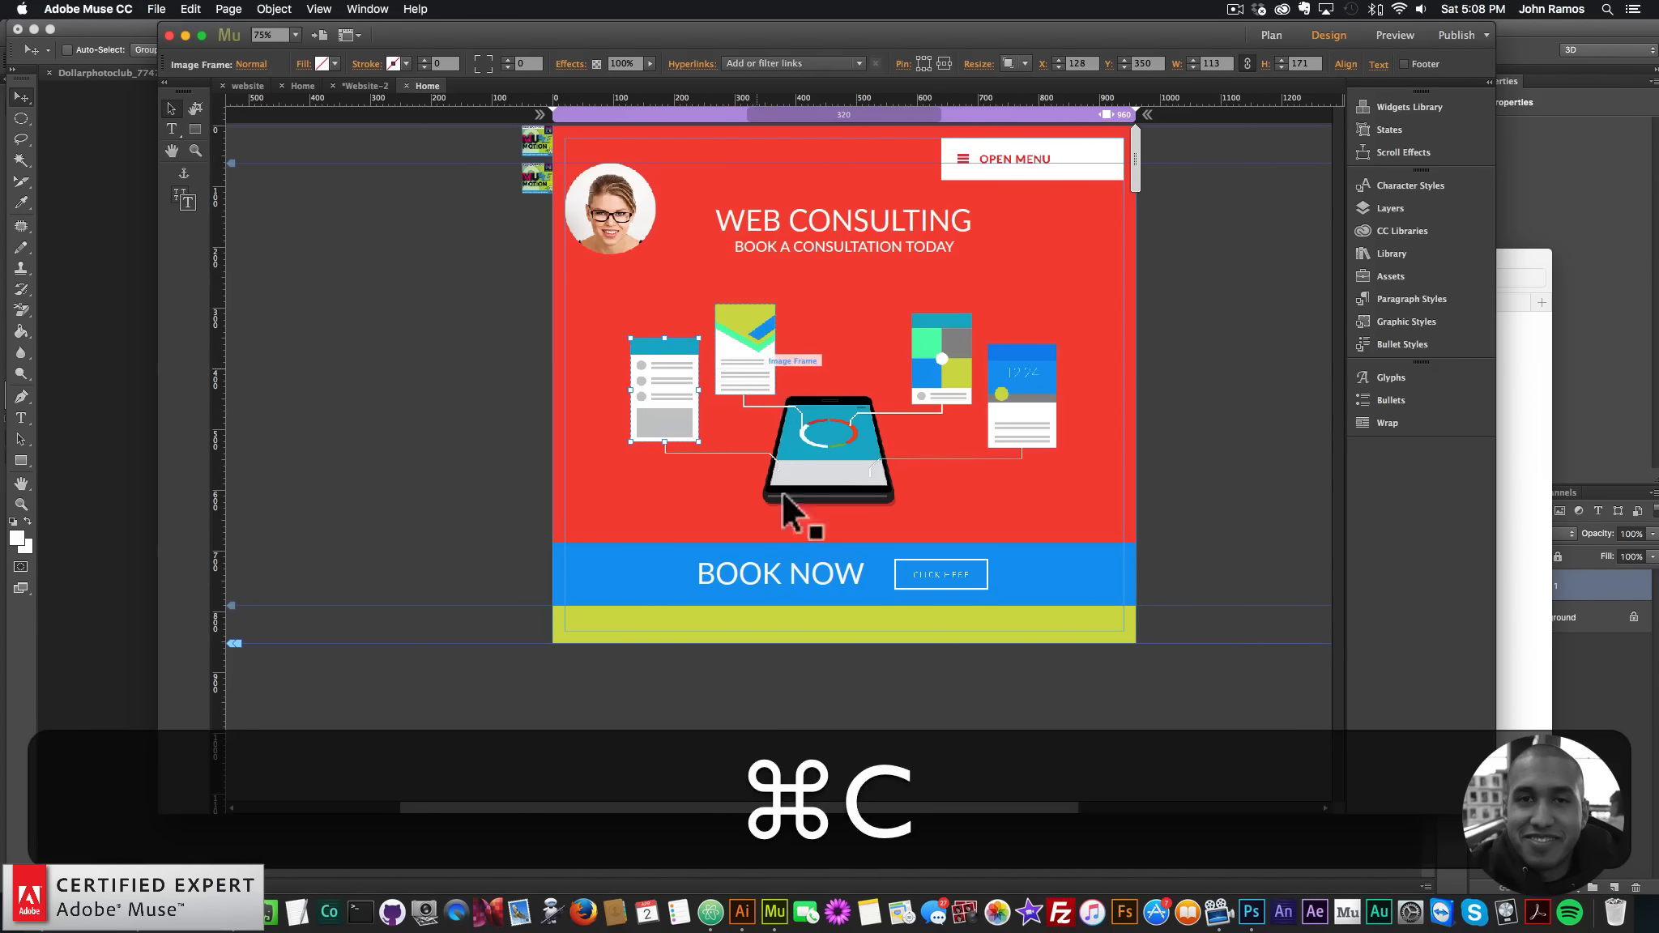
{"action": "key", "text": "super+v"}
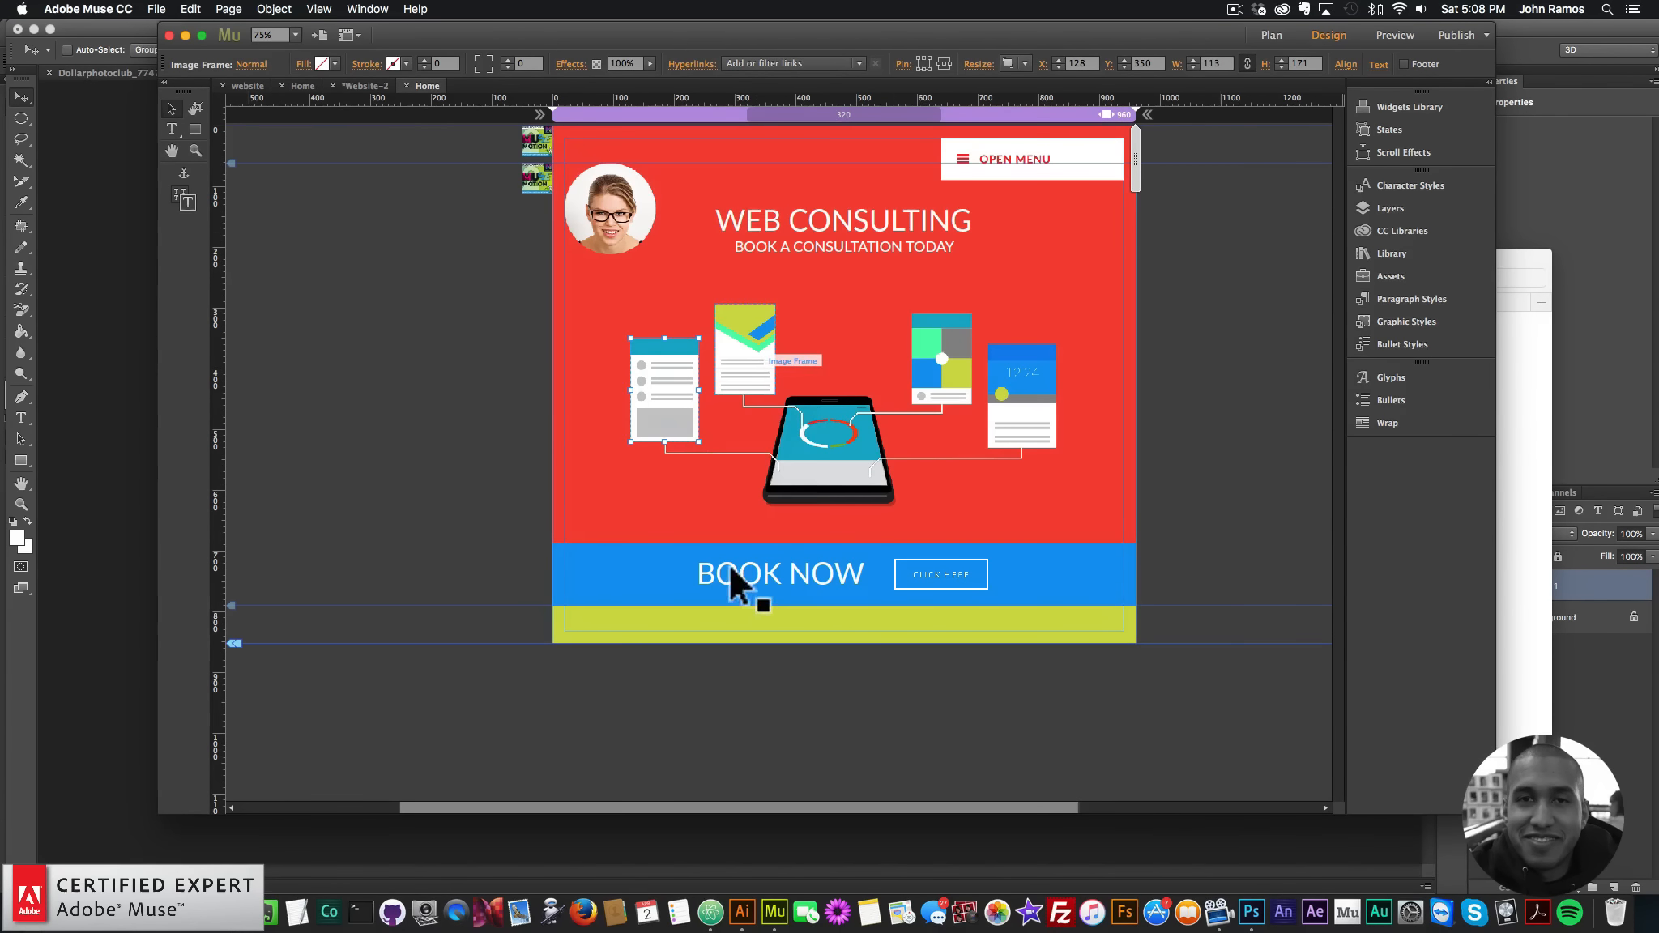
{"action": "left_click_drag", "start_coordinate": [651, 400], "coordinate": [644, 675]}
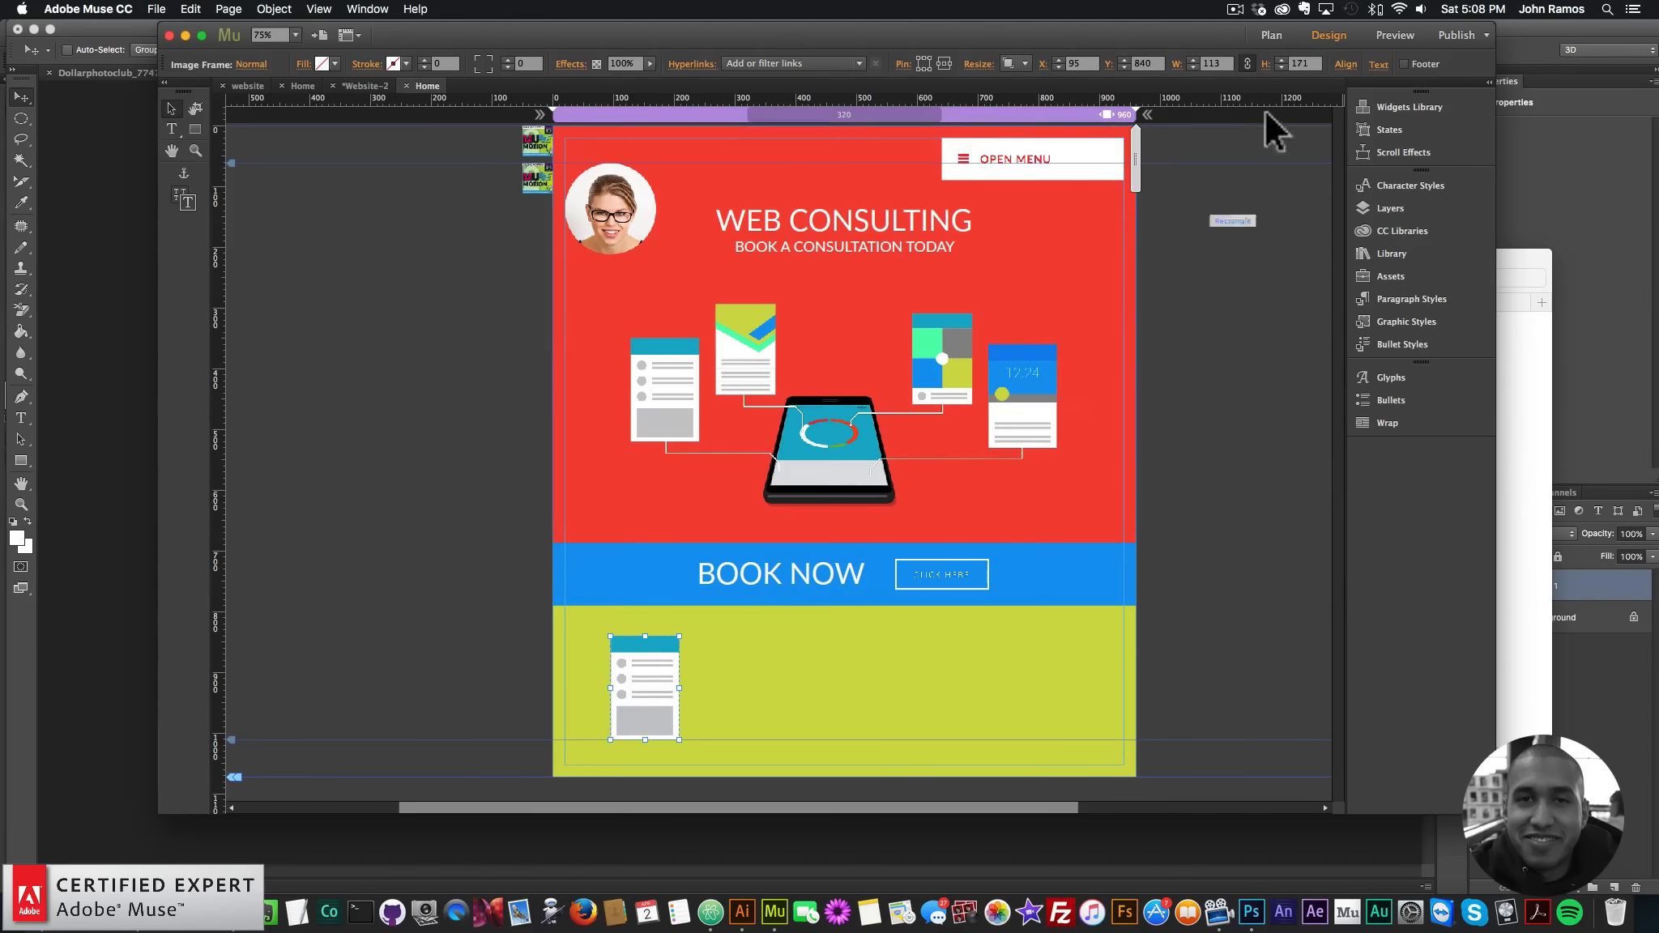
{"action": "left_click", "coordinate": [1213, 63]}
{"action": "type", "text": "300"}
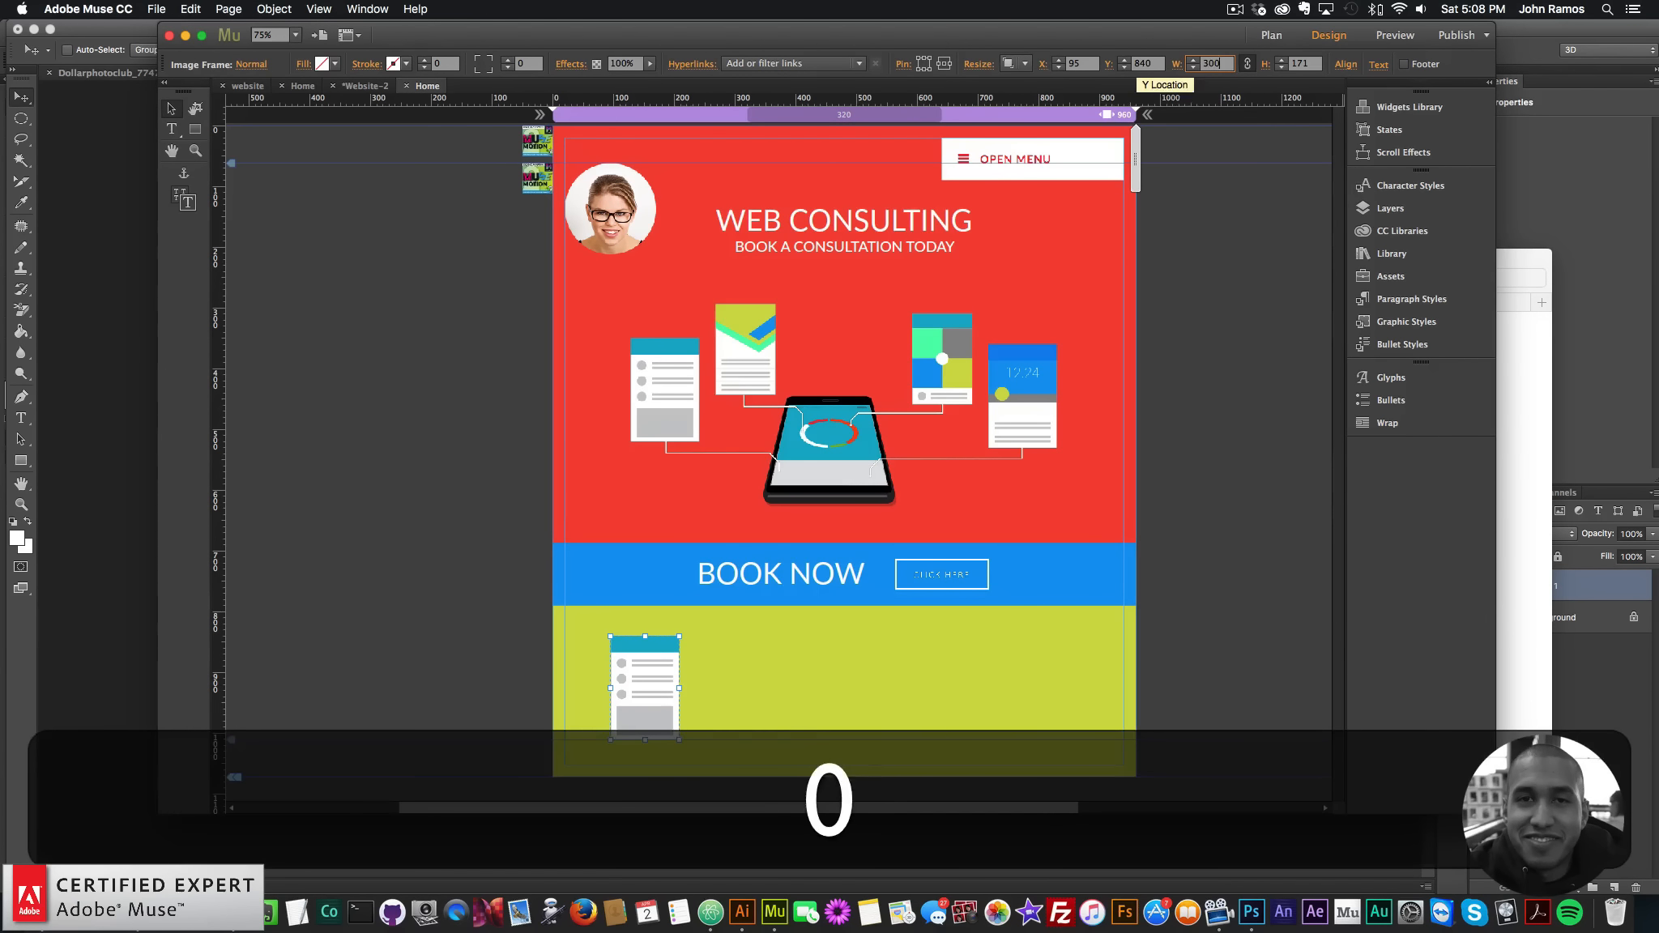
{"action": "key", "text": "Return"}
- Copy the other three hero illustrations into the yellow-green section at 300 px wide
{"action": "scroll", "coordinate": [1078, 450], "scroll_direction": "down", "scroll_amount": 1}
{"action": "scroll", "coordinate": [1045, 429], "scroll_direction": "down", "scroll_amount": 3}
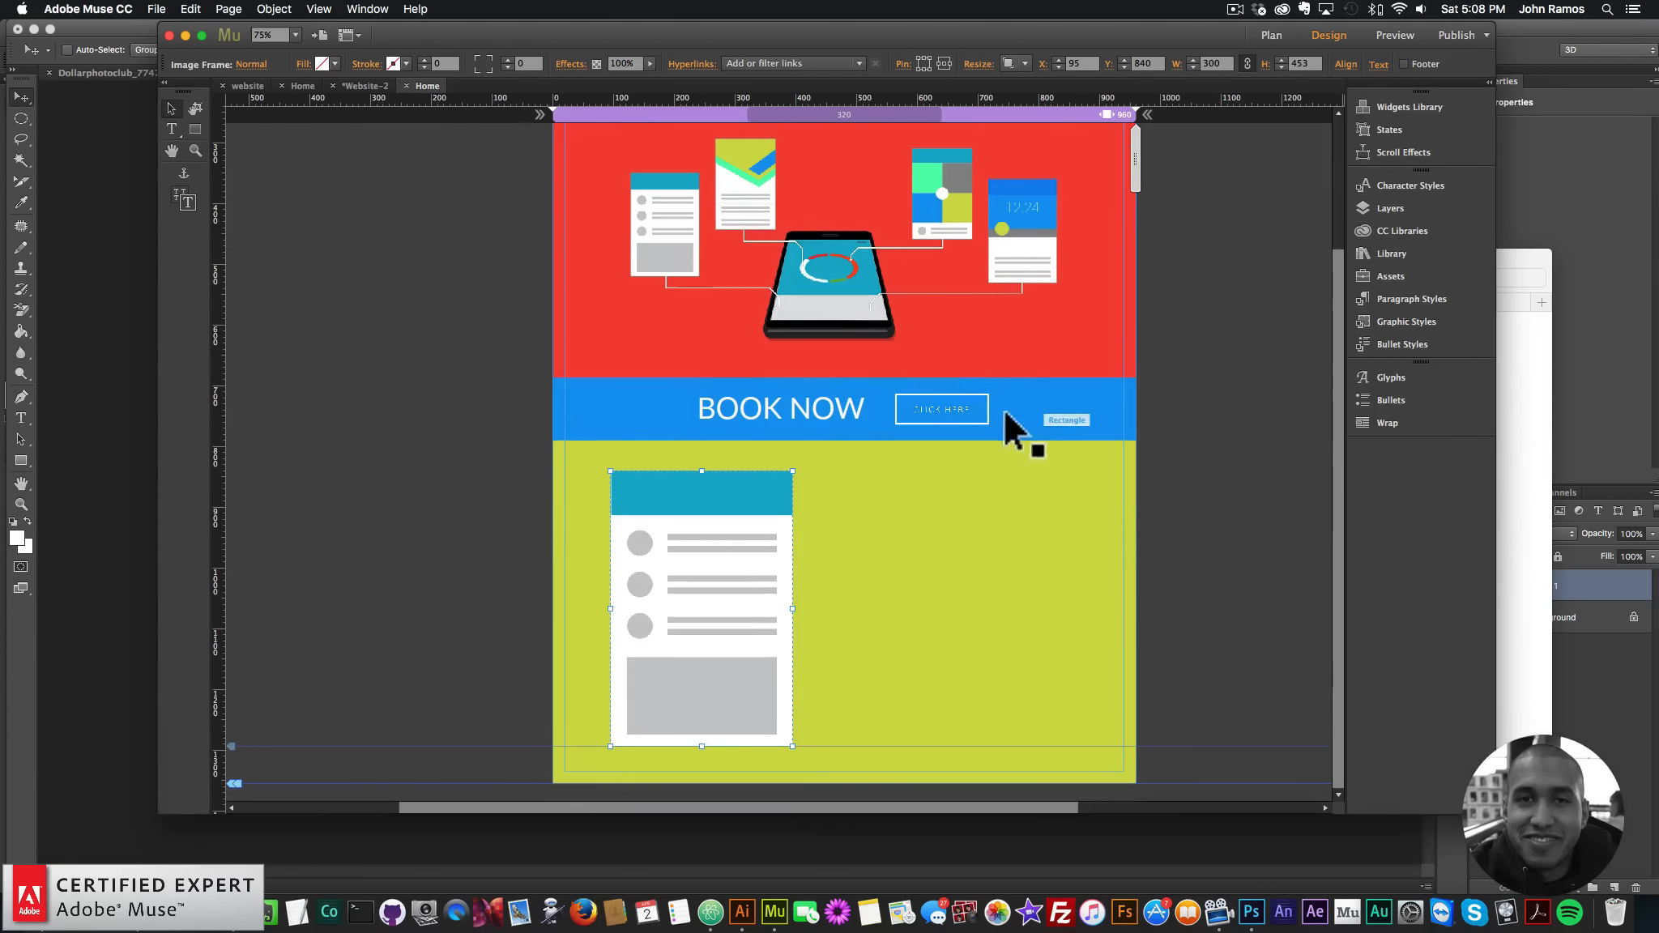
{"action": "left_click", "coordinate": [950, 213], "text": "super"}
{"action": "left_click", "coordinate": [766, 174], "text": "shift+super"}
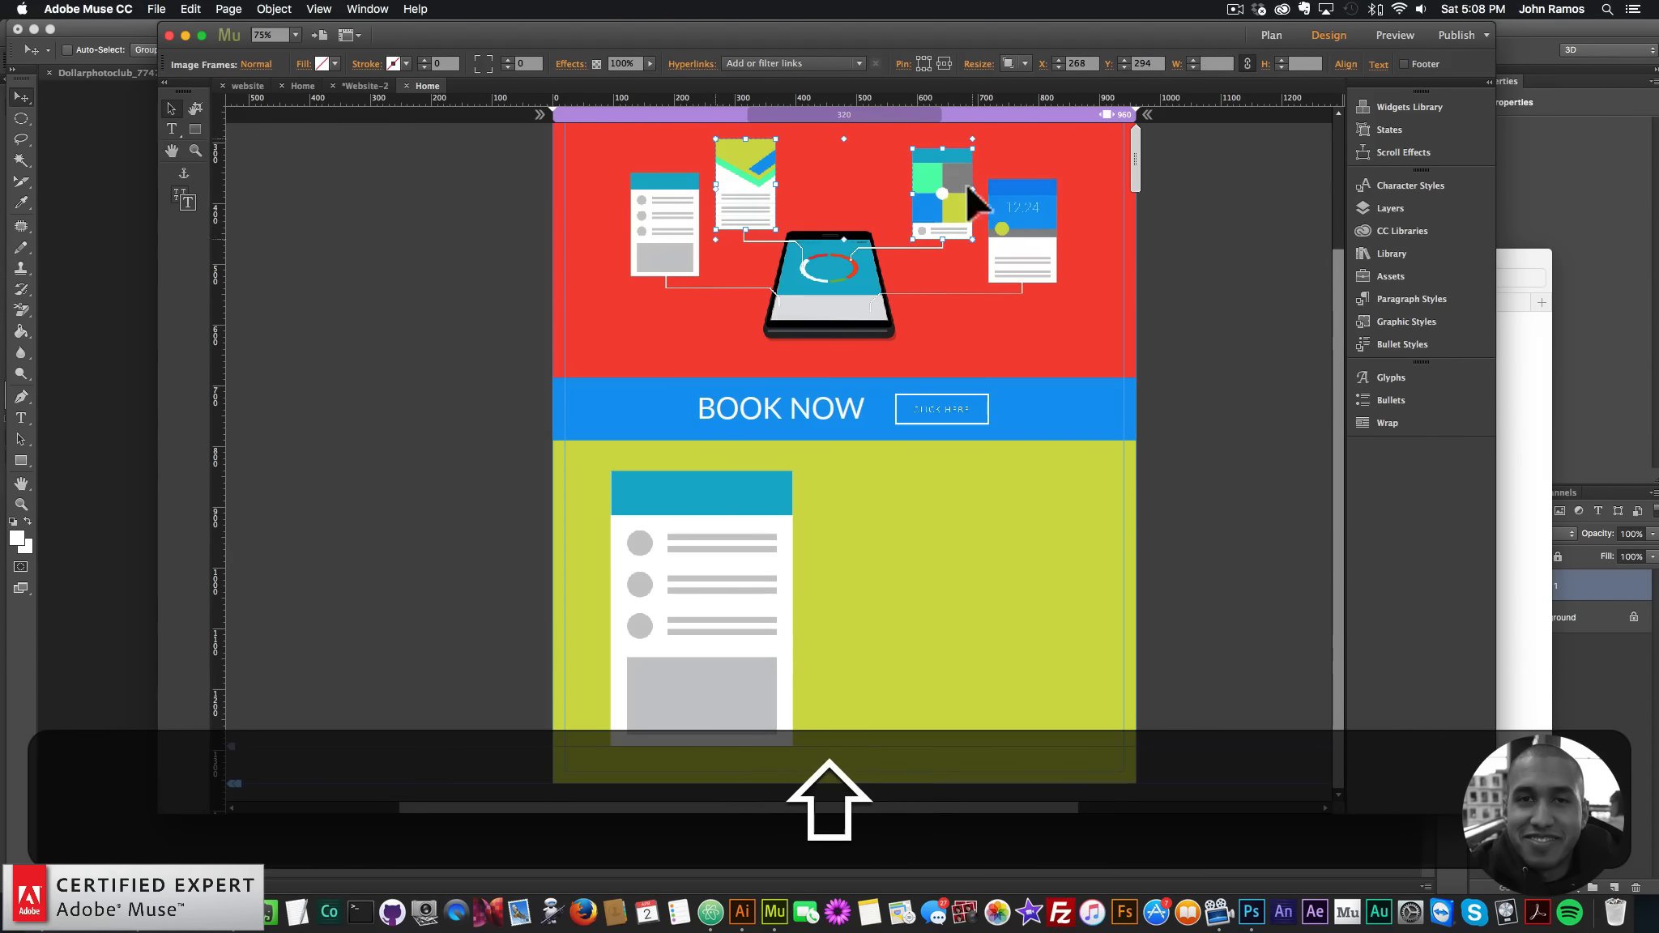
{"action": "key", "text": "shift+super+c"}
{"action": "key", "text": "super+v"}
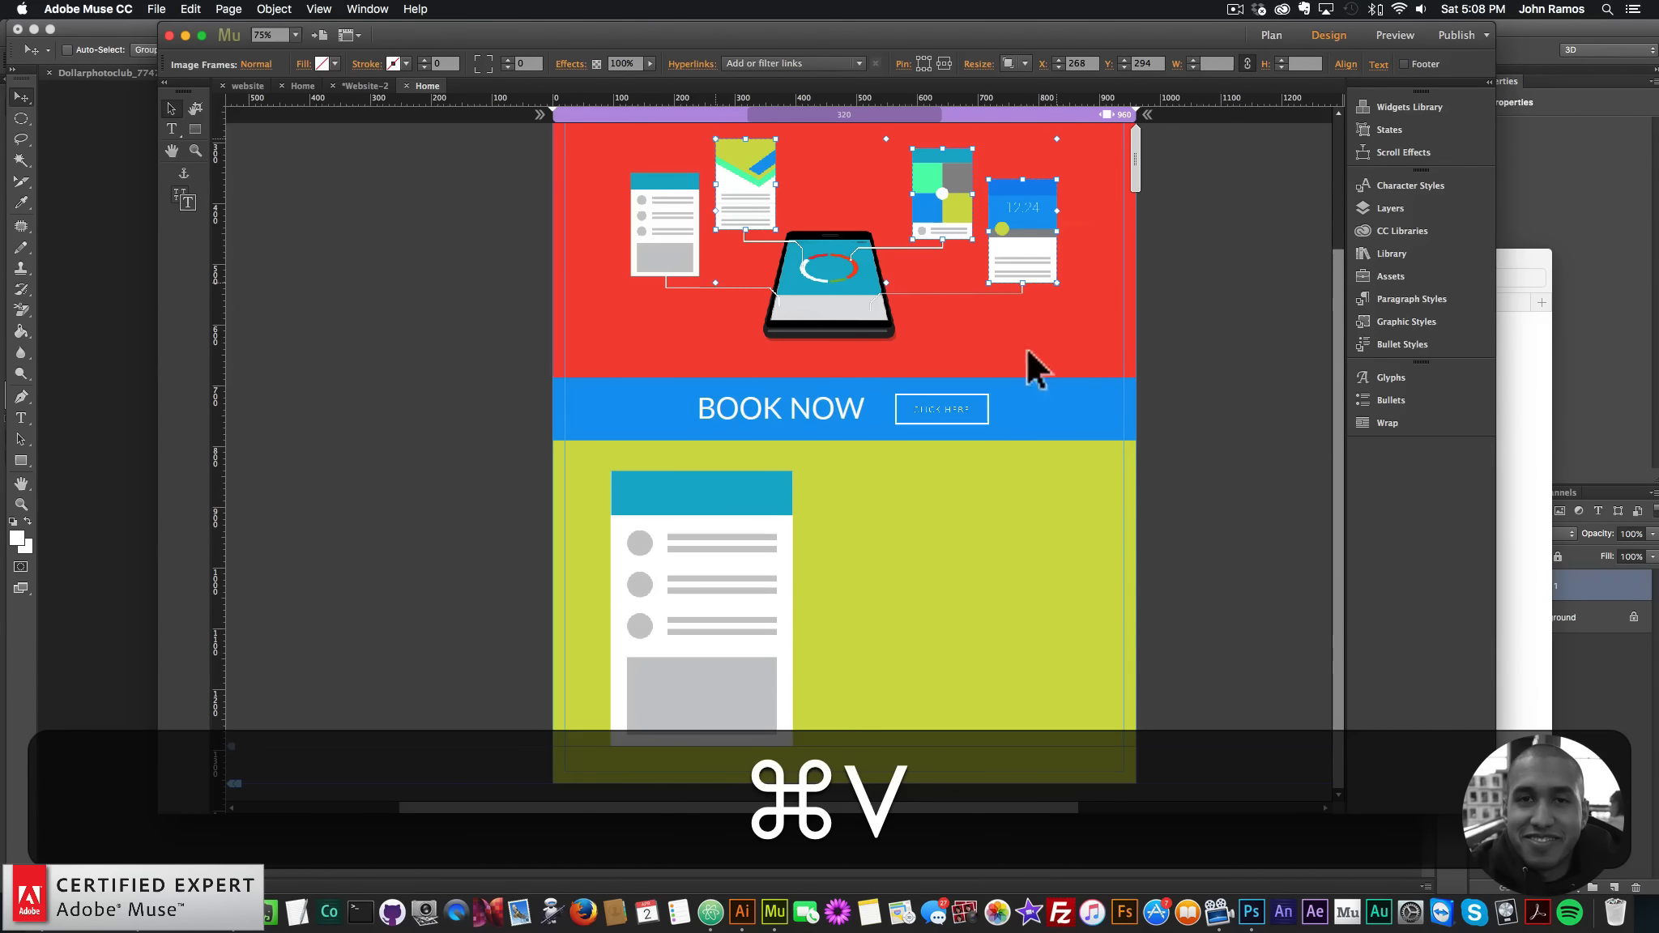
{"action": "left_click_drag", "start_coordinate": [923, 469], "coordinate": [1053, 636]}
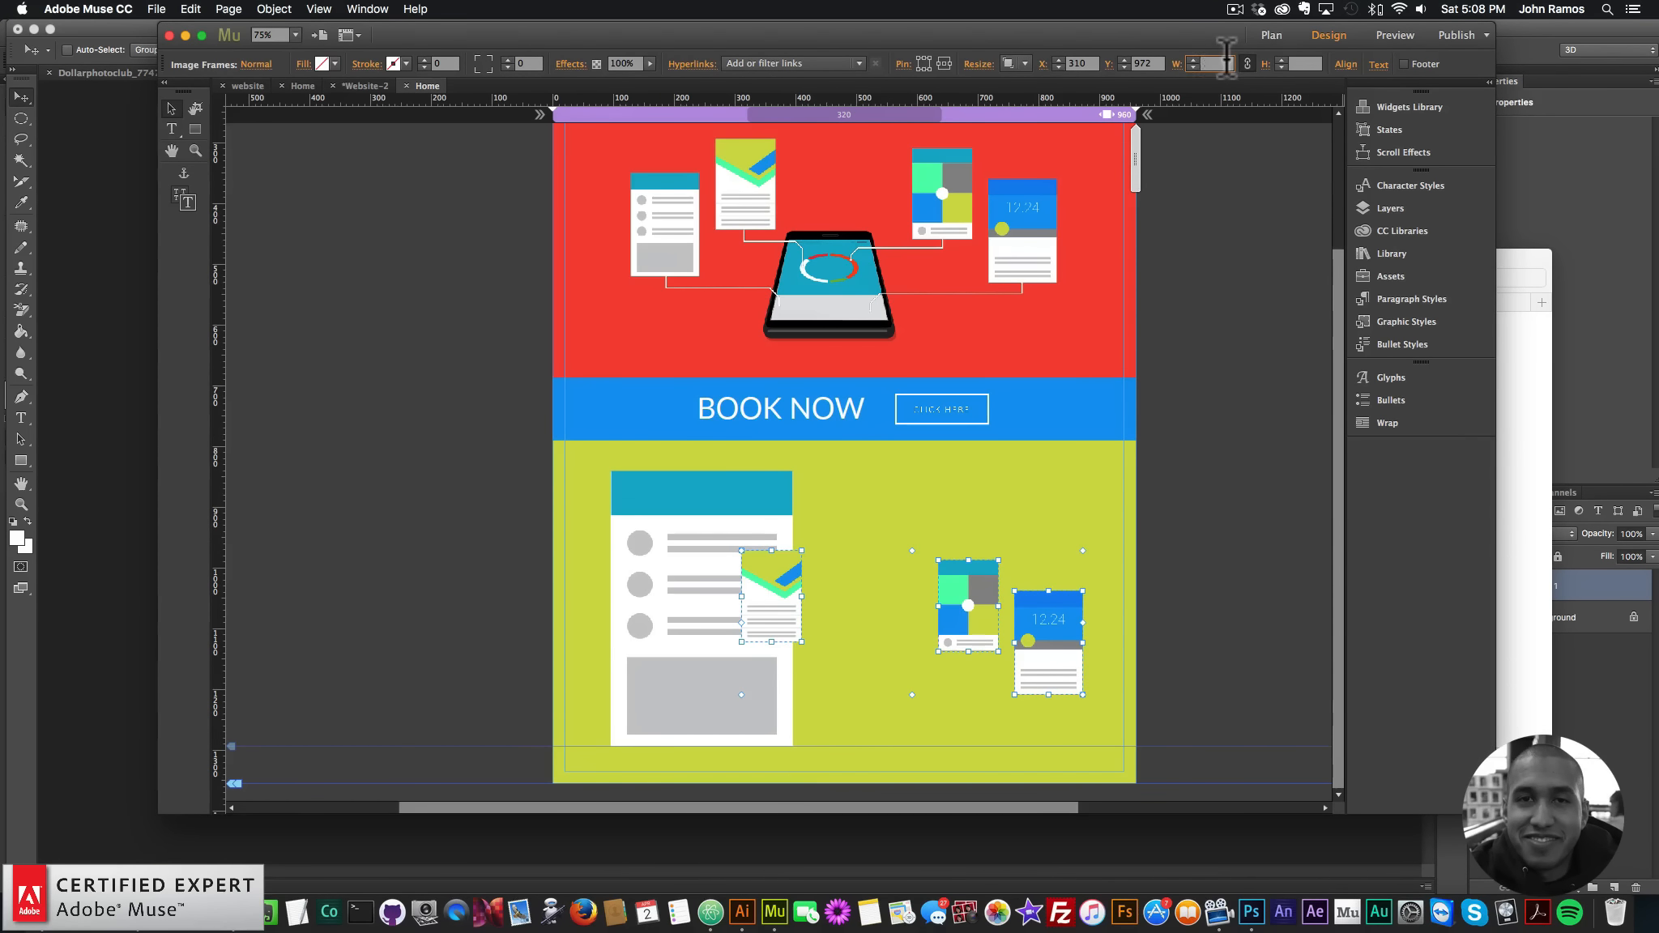
{"action": "type", "text": "300"}
{"action": "key", "text": "Return"}
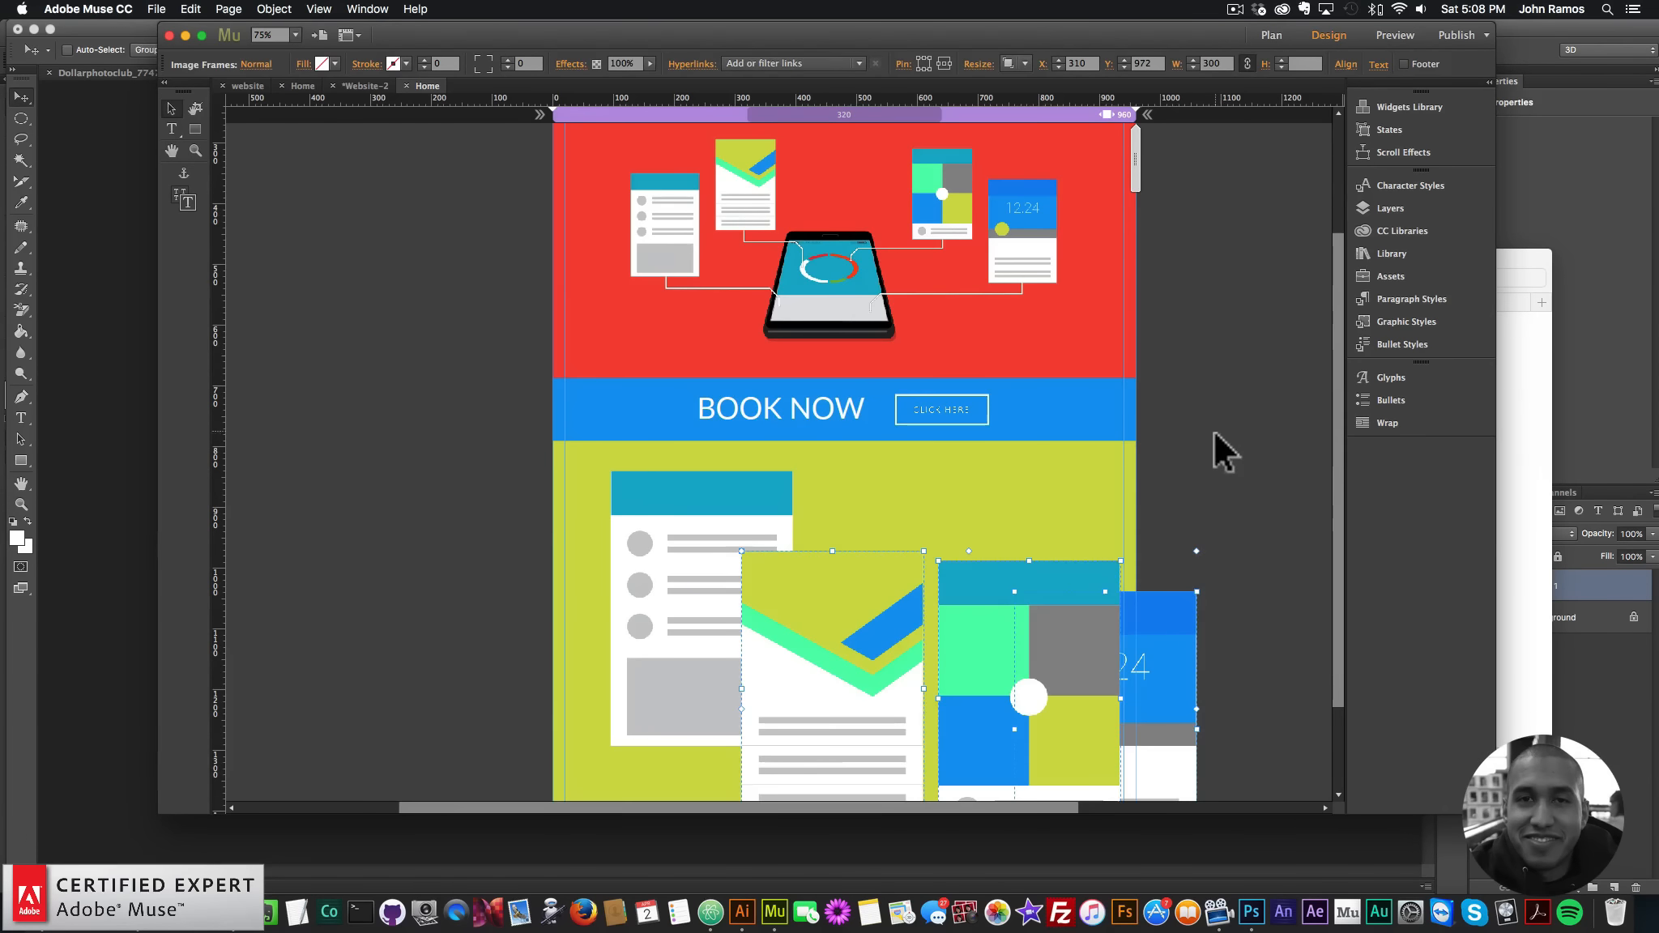
{"action": "key", "text": "super+minus"}
{"action": "key", "text": "super+minus"}
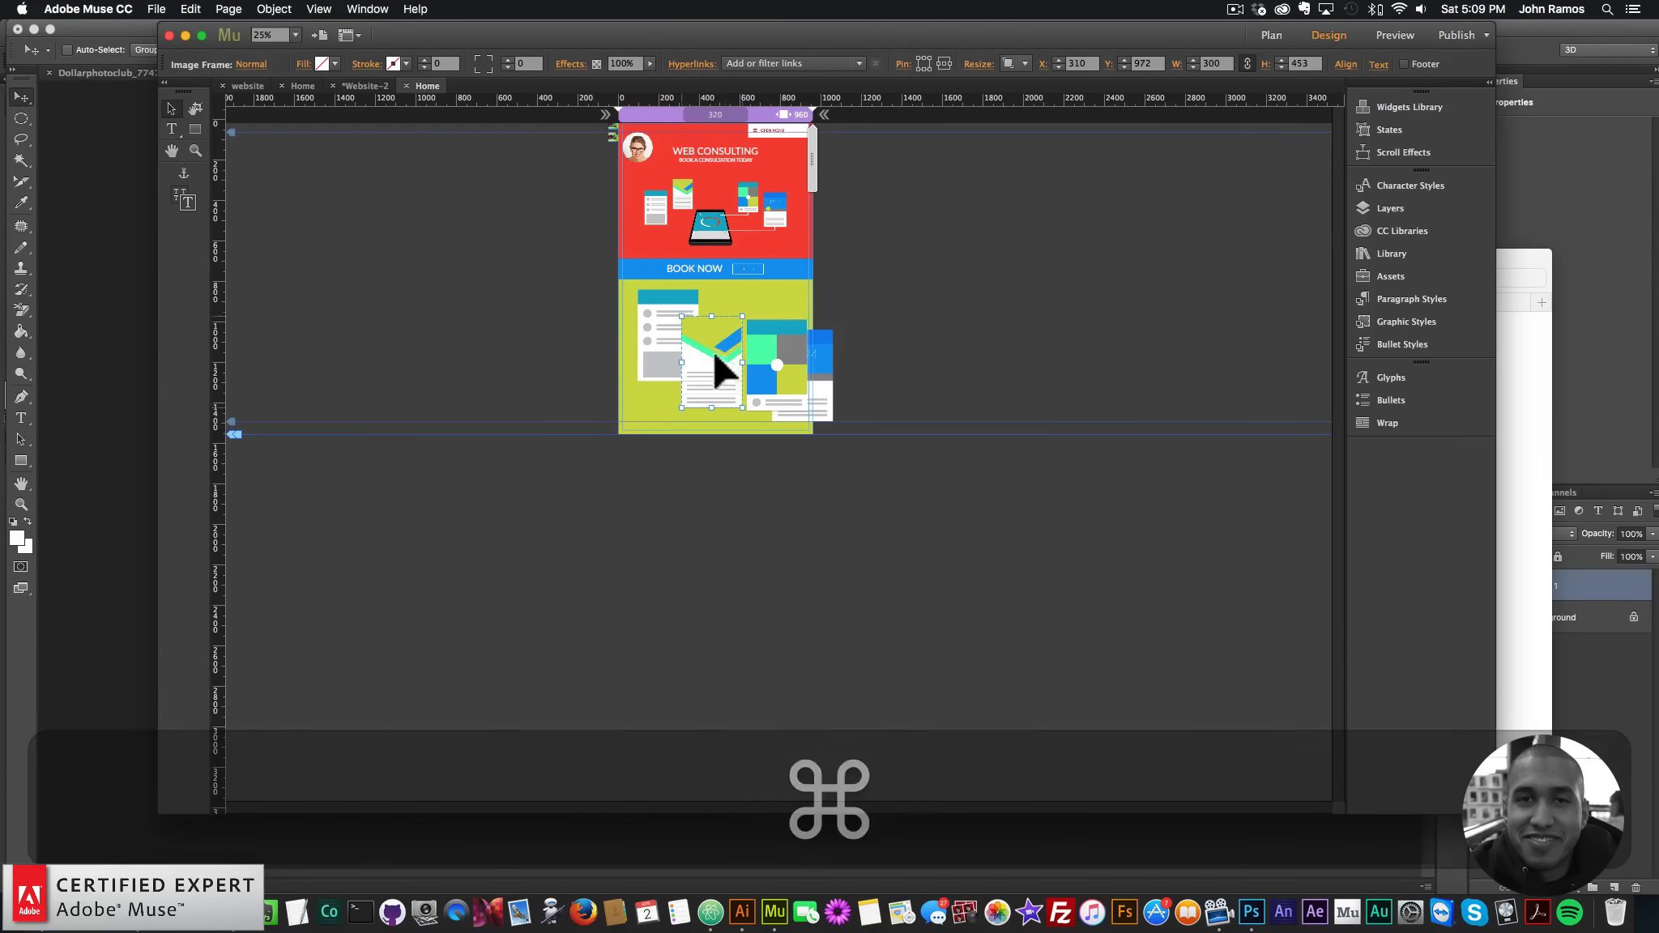
- Drag the four cards into alternating left and right positions down the section
{"action": "left_click_drag", "start_coordinate": [715, 357], "coordinate": [647, 582]}
{"action": "left_click_drag", "start_coordinate": [768, 358], "coordinate": [728, 532]}
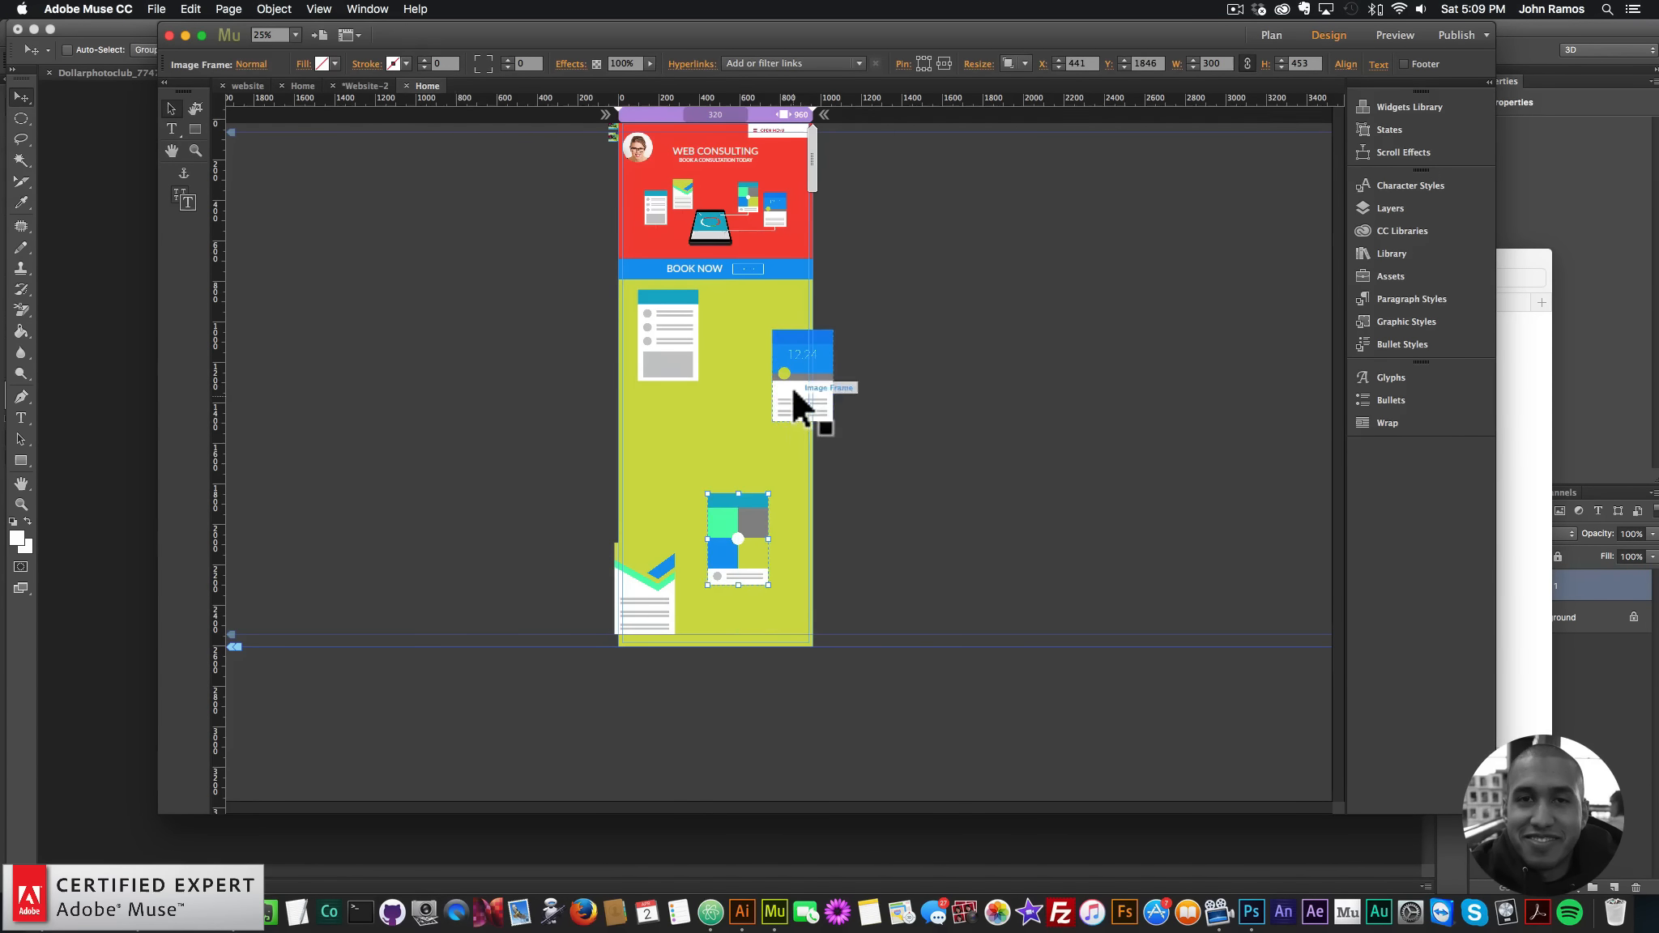
{"action": "left_click_drag", "start_coordinate": [794, 401], "coordinate": [770, 467]}
{"action": "left_click_drag", "start_coordinate": [754, 565], "coordinate": [785, 637]}
{"action": "left_click", "coordinate": [652, 608]}
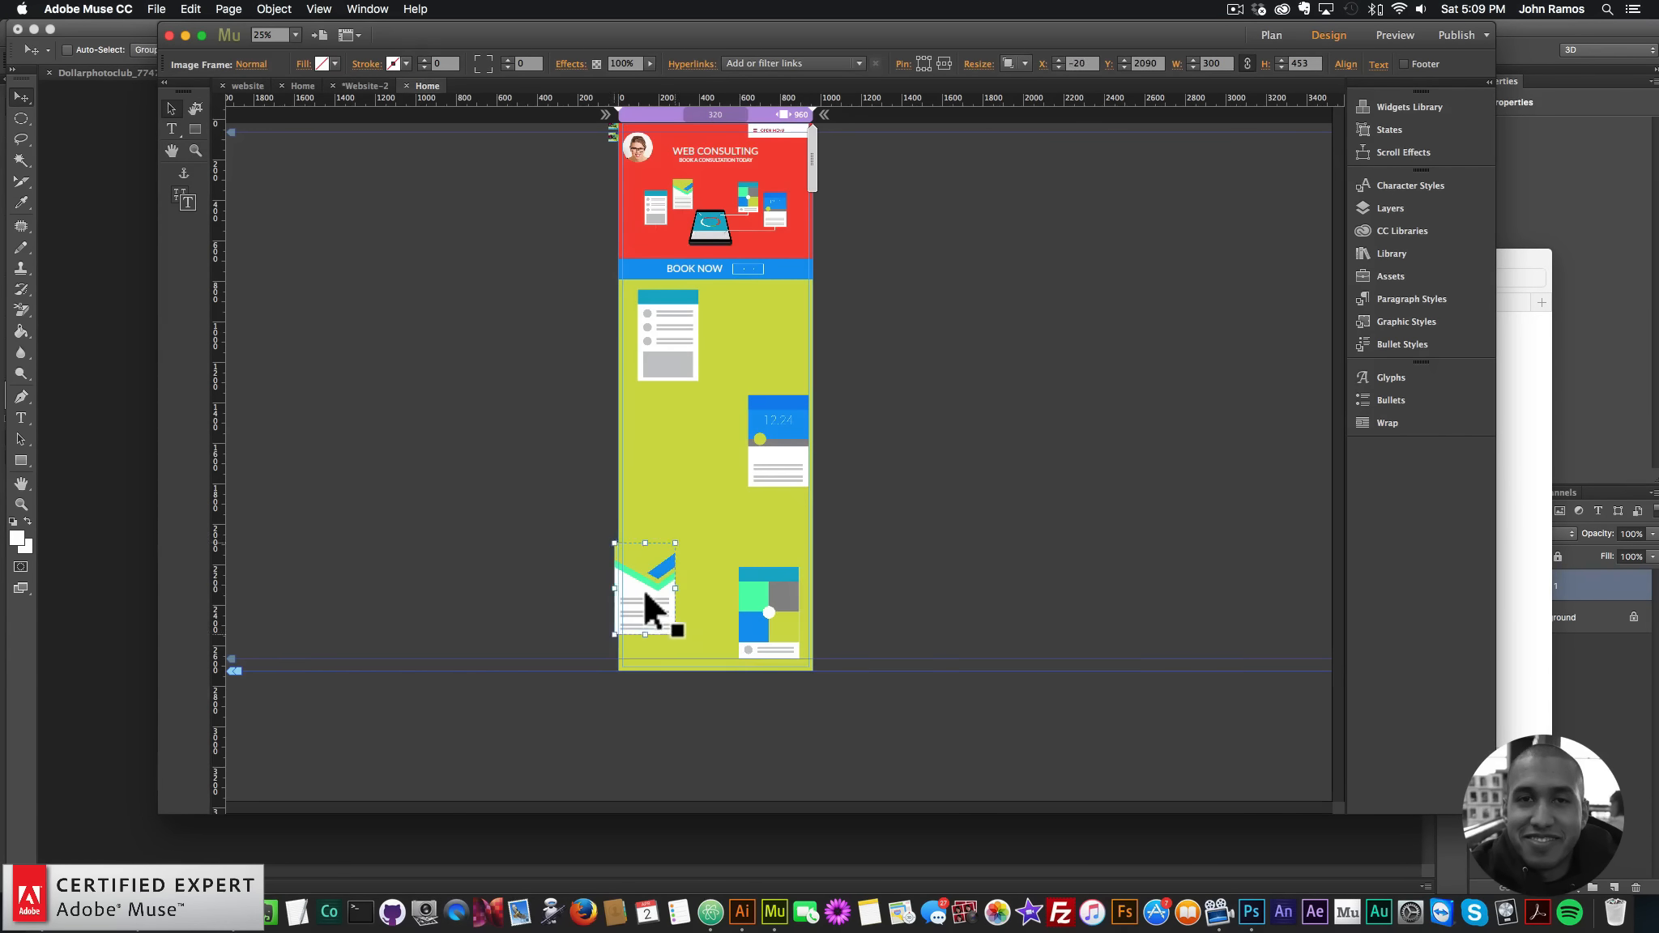
{"action": "left_click_drag", "start_coordinate": [652, 607], "coordinate": [762, 713]}
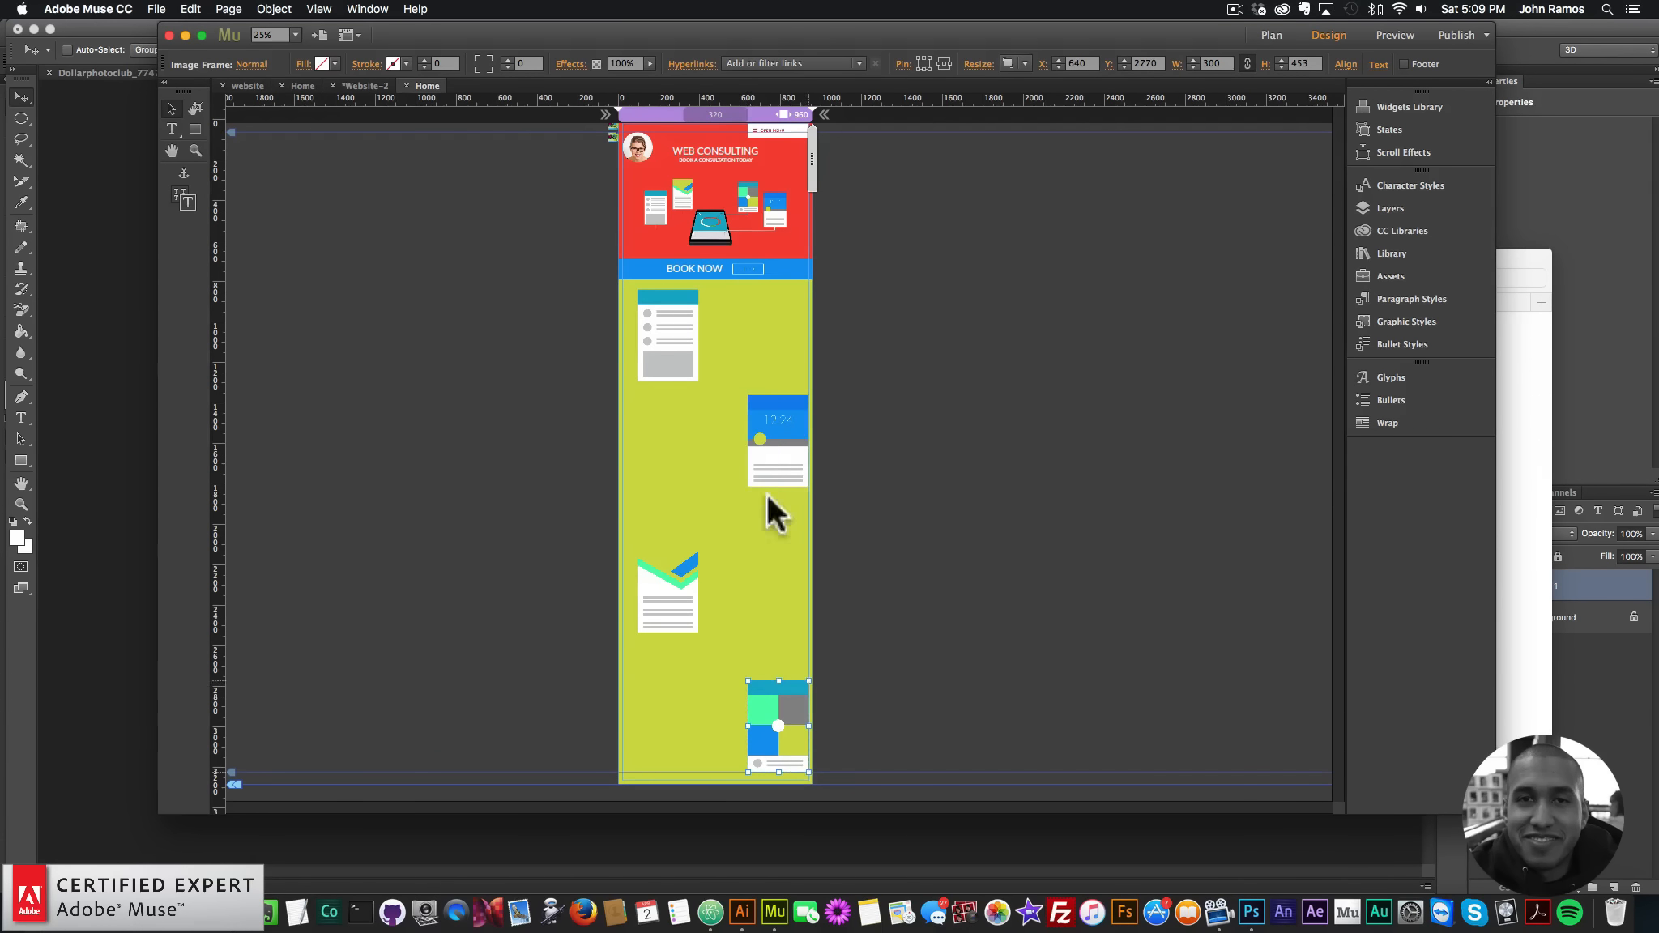
{"action": "left_click", "coordinate": [747, 409]}
{"action": "mouse_move", "coordinate": [657, 358]}
{"action": "left_mouse_down"}
{"action": "mouse_move", "coordinate": [667, 418]}
{"action": "mouse_move", "coordinate": [641, 355]}
{"action": "left_mouse_up"}
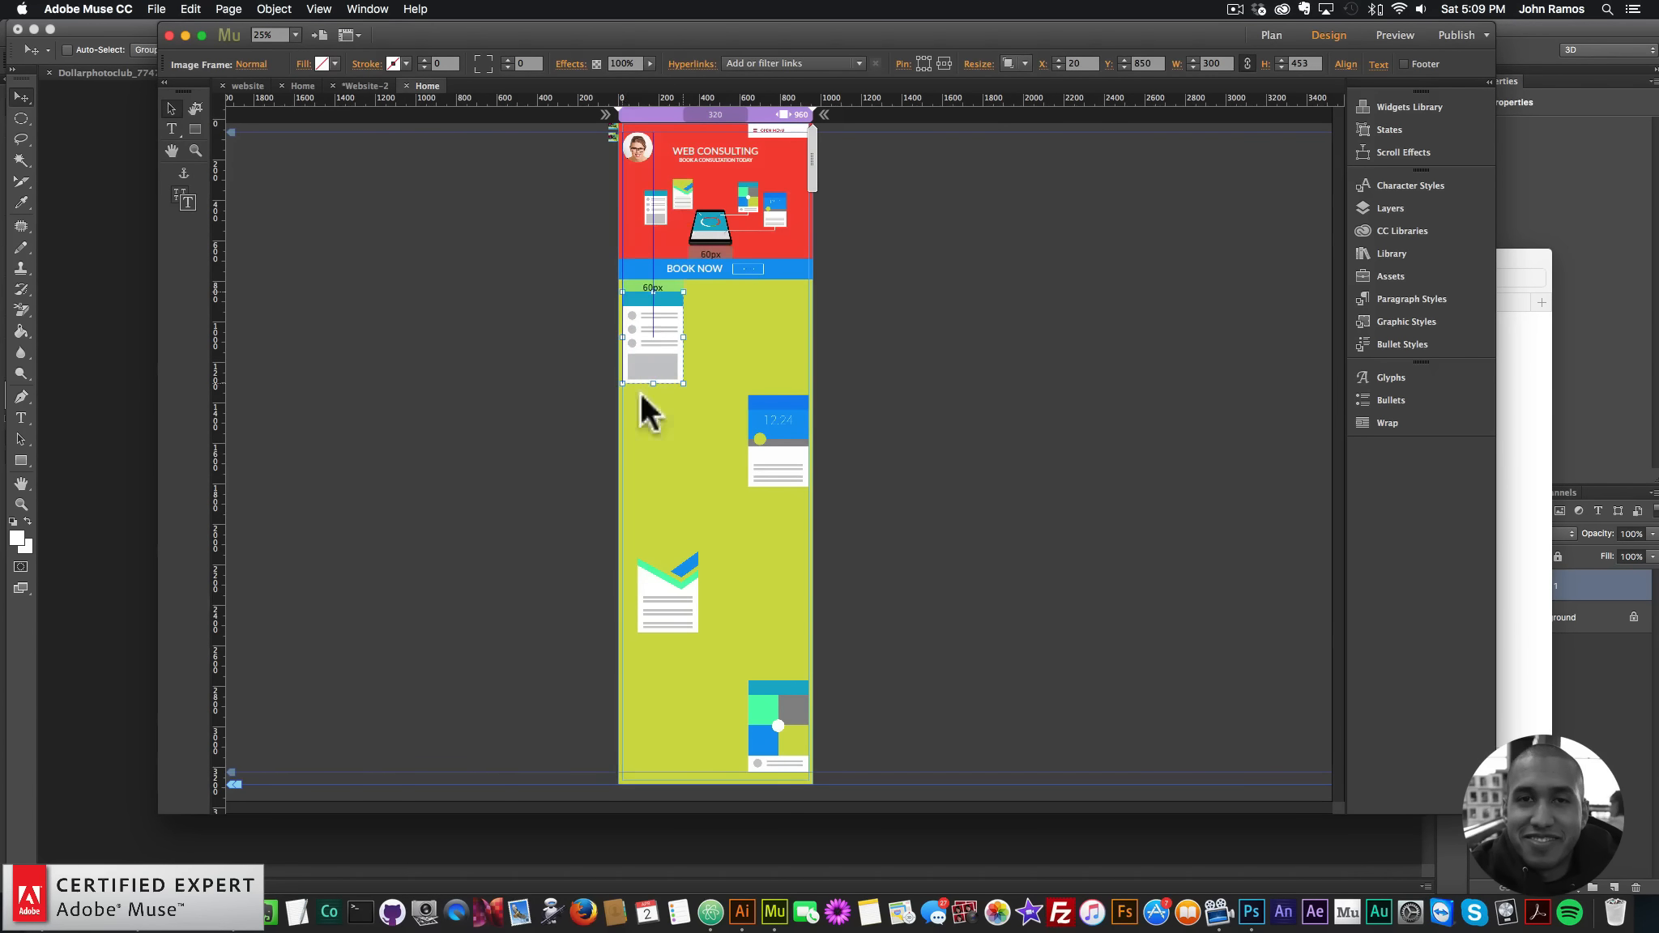
{"action": "left_click_drag", "start_coordinate": [655, 602], "coordinate": [644, 604]}
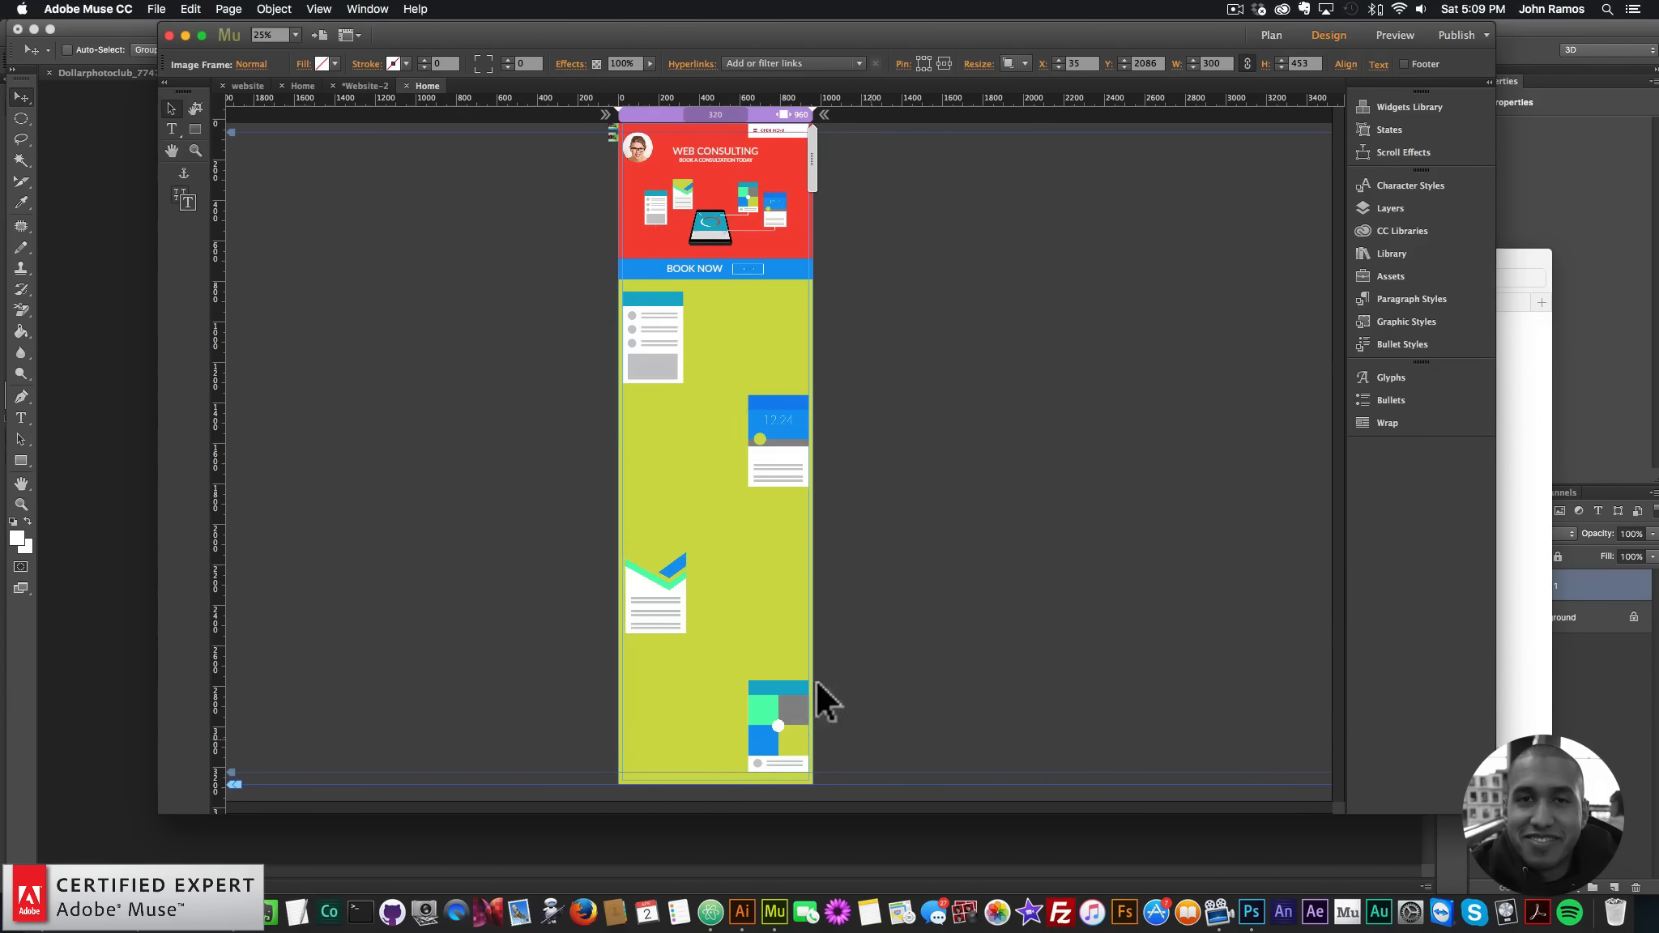
- Distribute the four cards evenly in vertical spacing and shift them down slightly
{"action": "left_click_drag", "start_coordinate": [872, 741], "coordinate": [521, 327]}
{"action": "left_click", "coordinate": [1346, 64]}
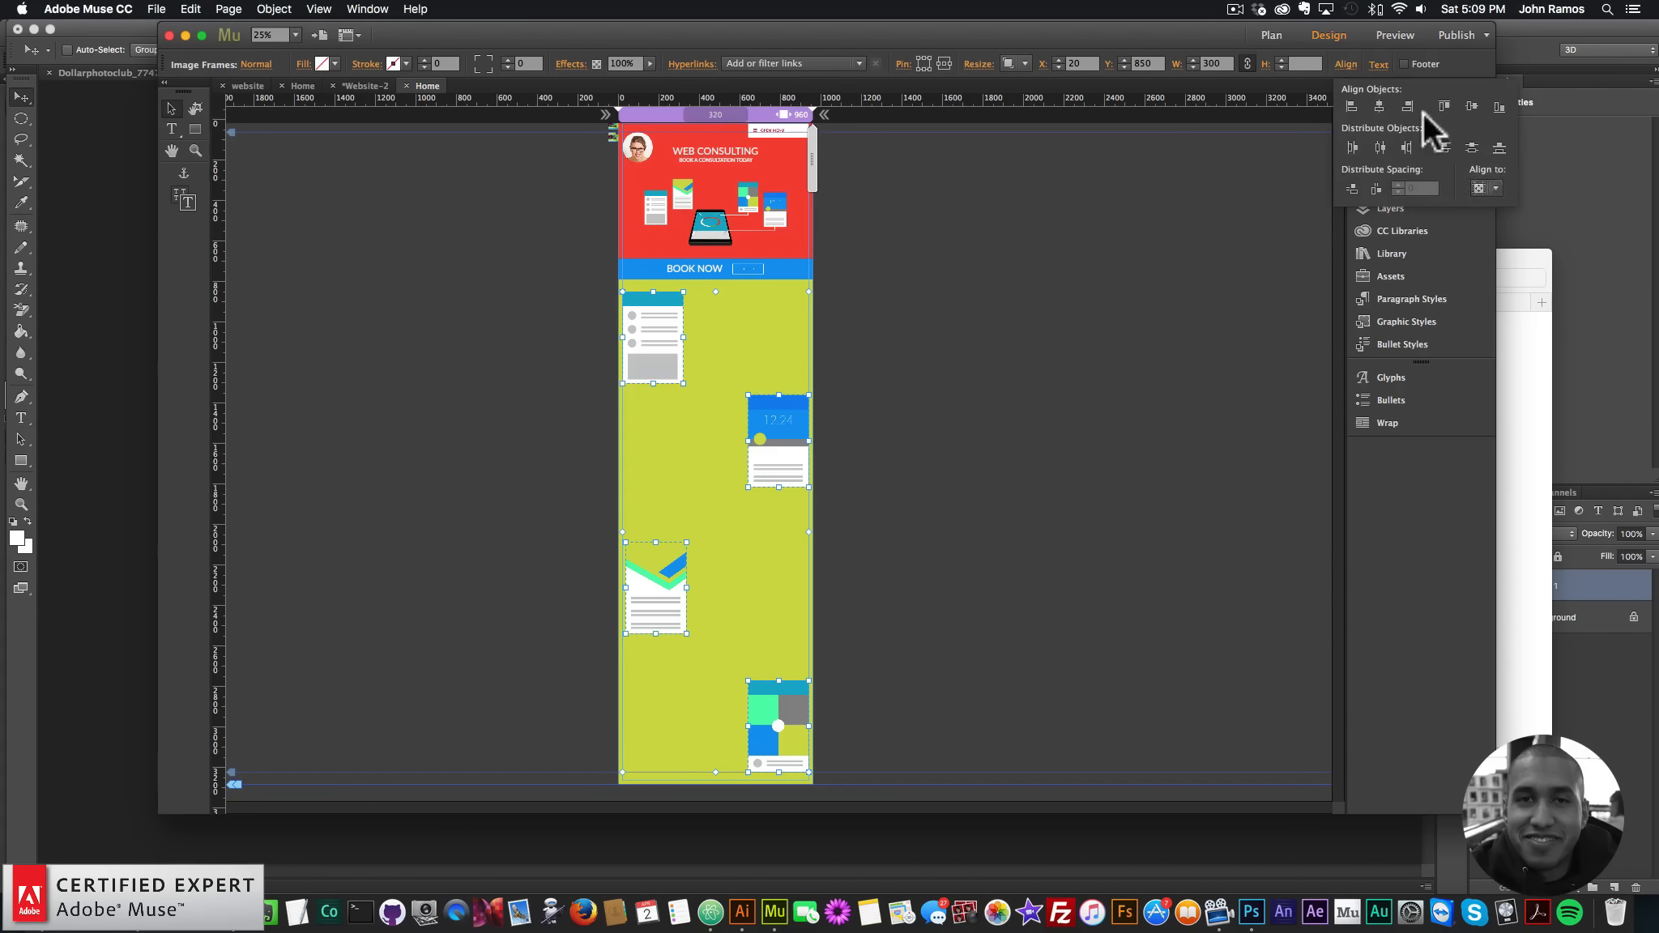
{"action": "left_click", "coordinate": [1487, 188]}
{"action": "left_click", "coordinate": [1496, 205]}
{"action": "left_click", "coordinate": [1352, 188]}
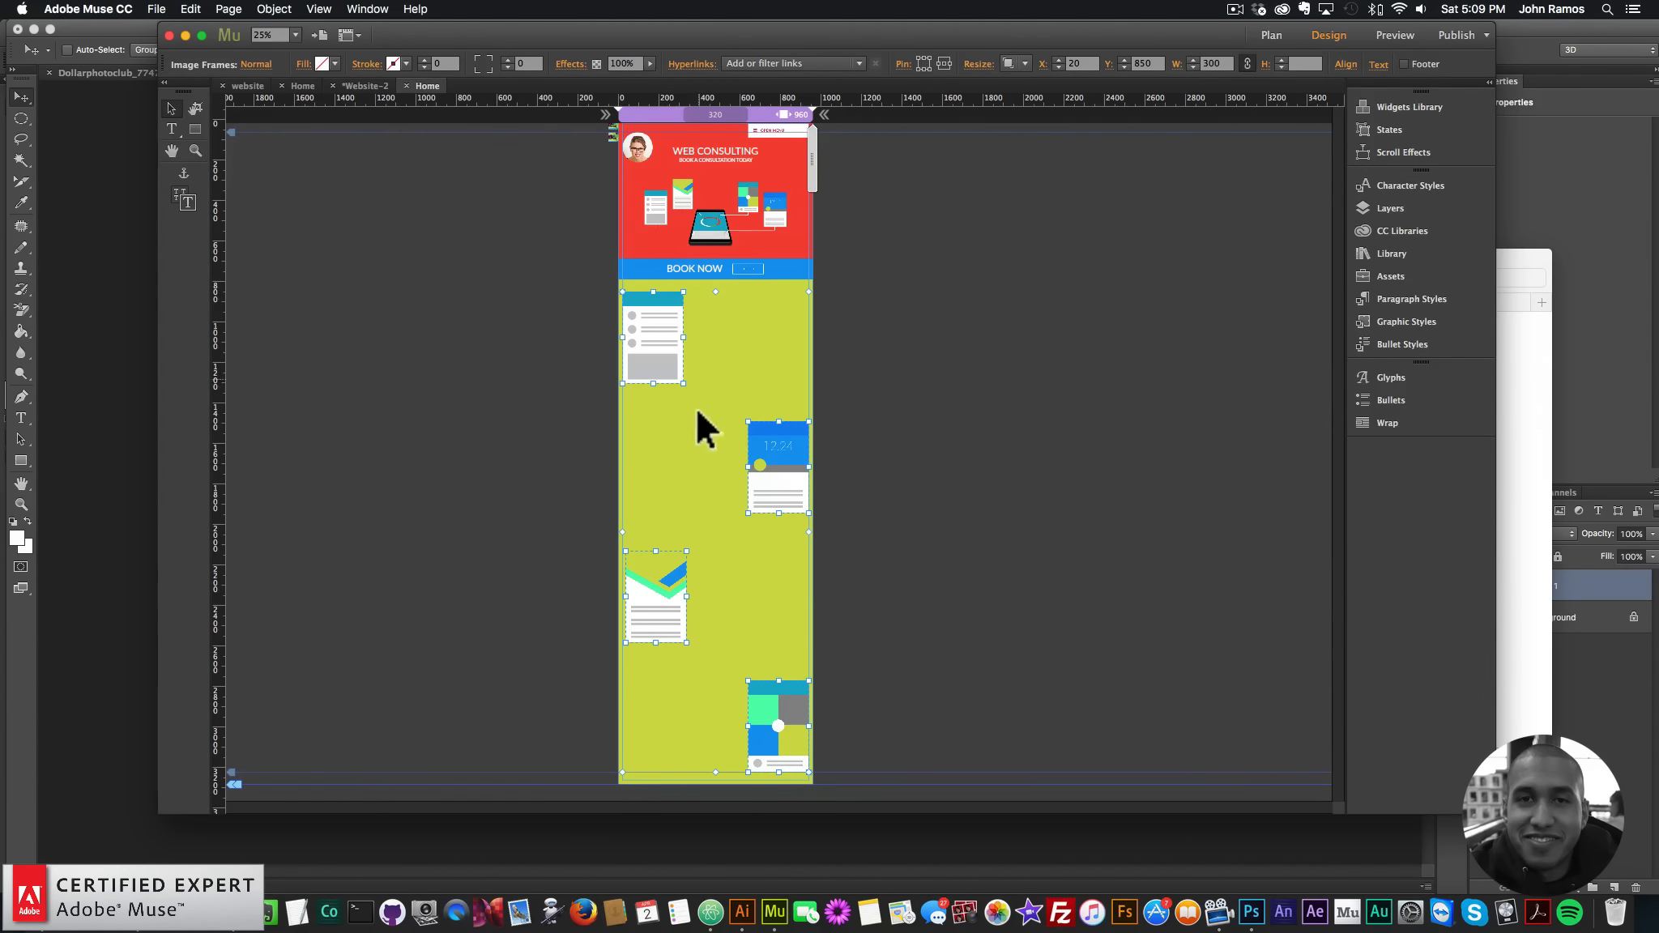
{"action": "left_click", "coordinate": [875, 506]}
{"action": "left_click_drag", "start_coordinate": [871, 727], "coordinate": [555, 319]}
{"action": "left_click_drag", "start_coordinate": [663, 307], "coordinate": [668, 329]}
{"action": "left_click", "coordinate": [926, 365]}
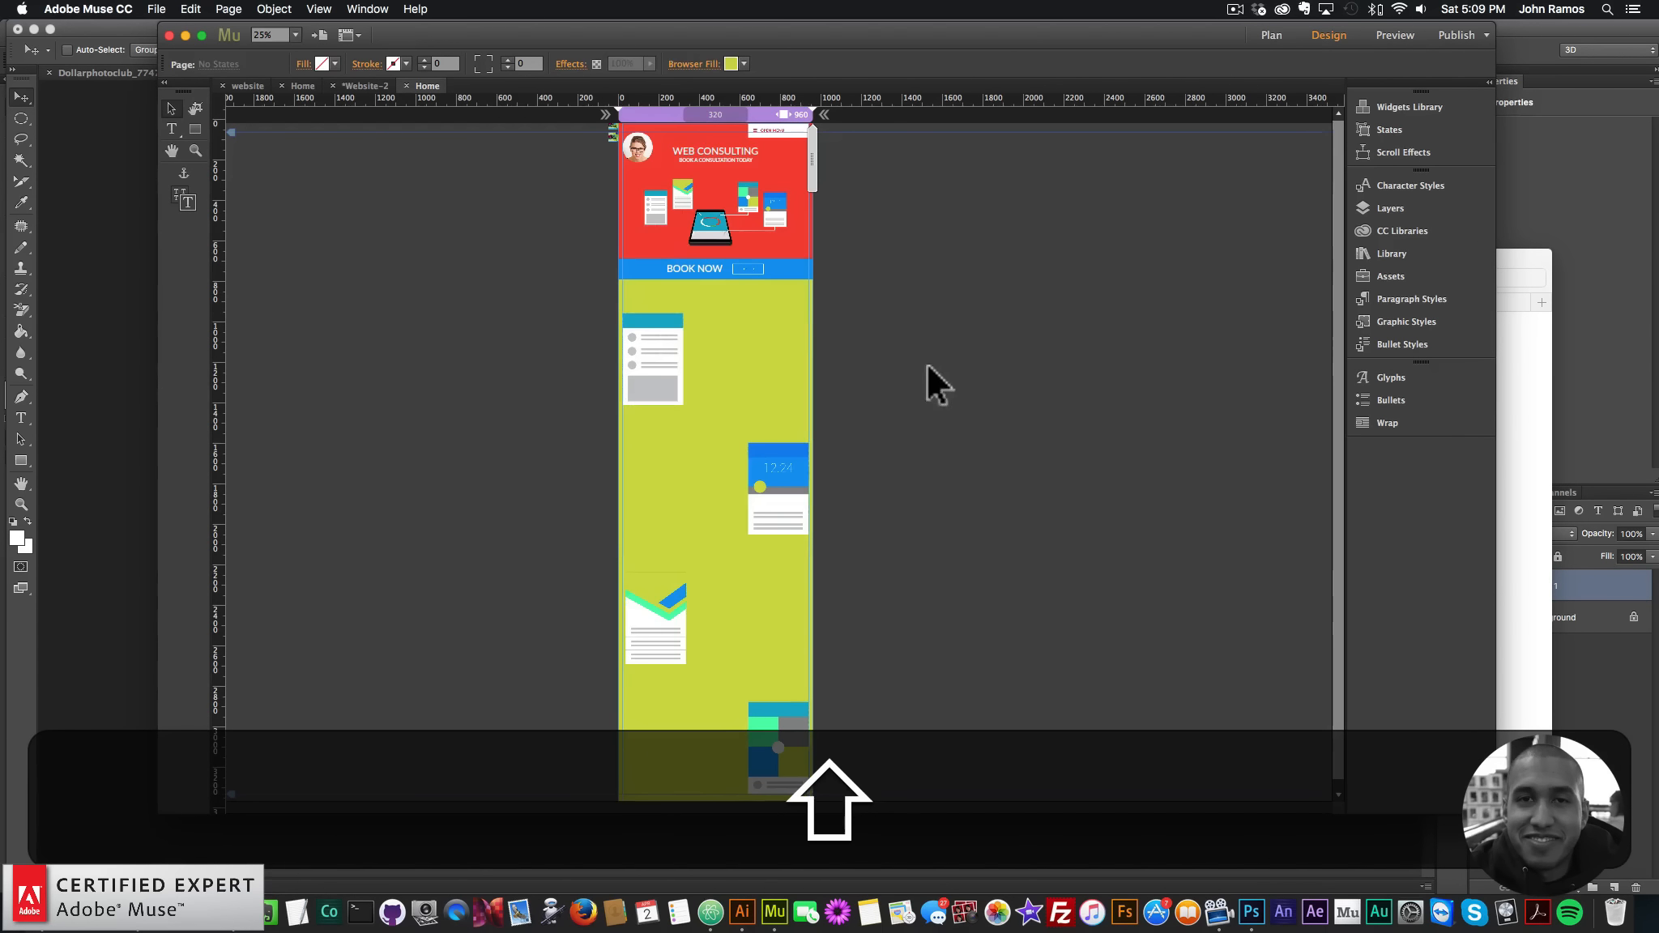
- Copy the WEB CONSULTING heading beside the list card and change it to WEB HOSTING
{"action": "left_click", "coordinate": [717, 150]}
{"action": "key", "text": "super+v"}
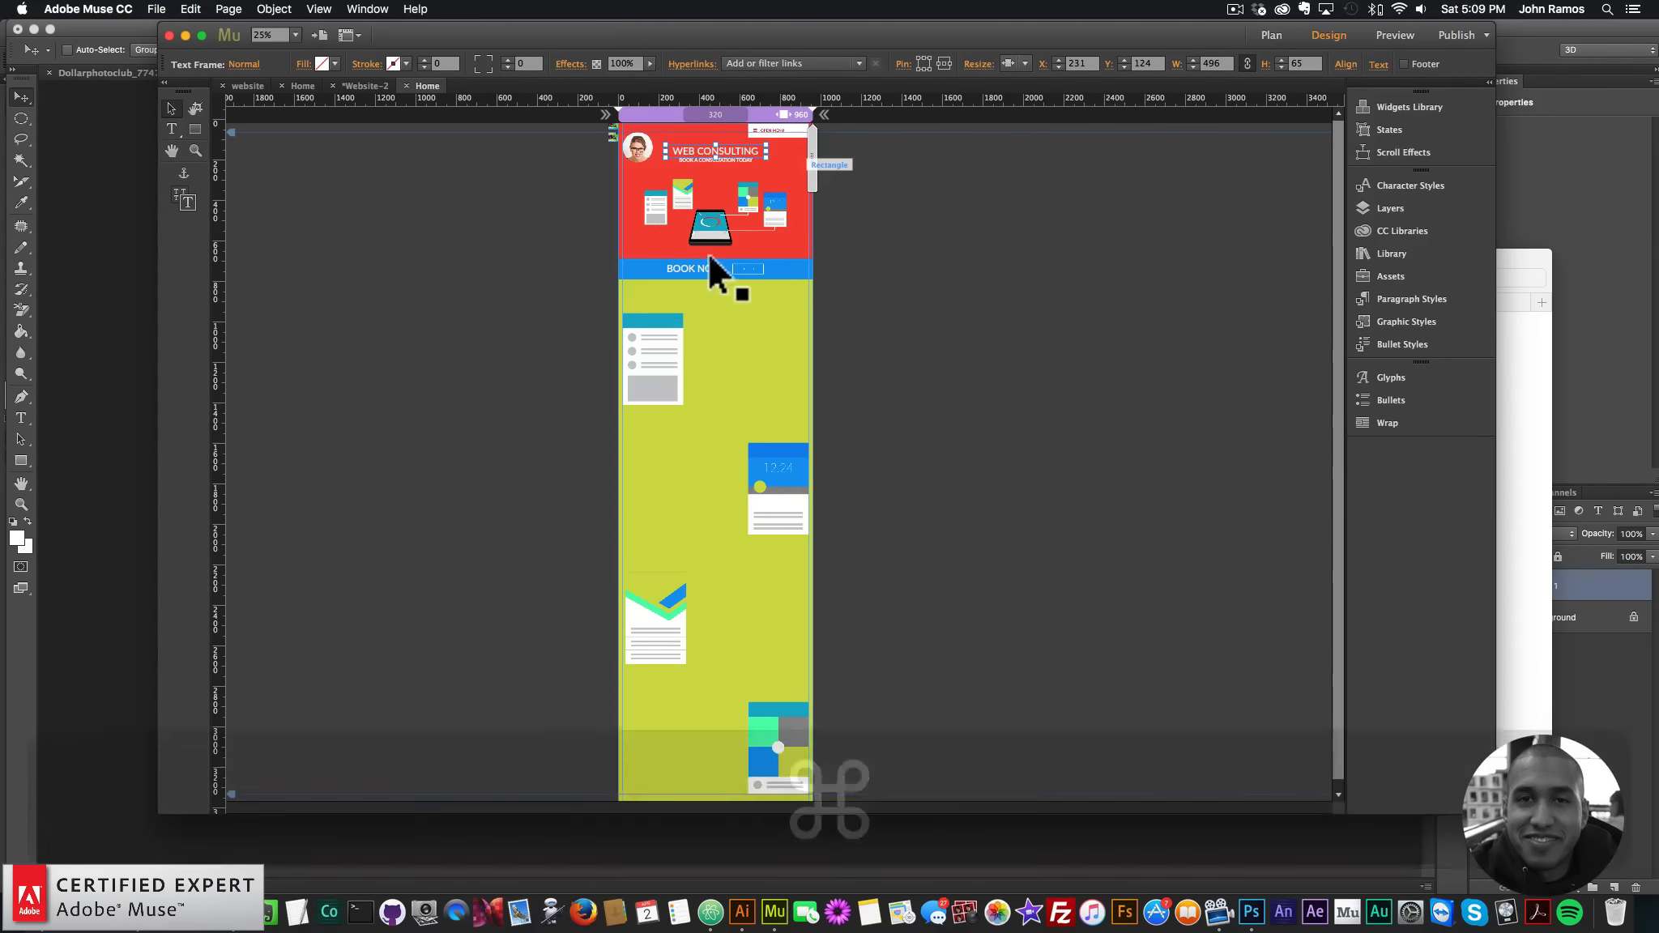
{"action": "key", "text": "super+v"}
{"action": "left_click_drag", "start_coordinate": [778, 445], "coordinate": [590, 329]}
{"action": "key", "text": "t"}
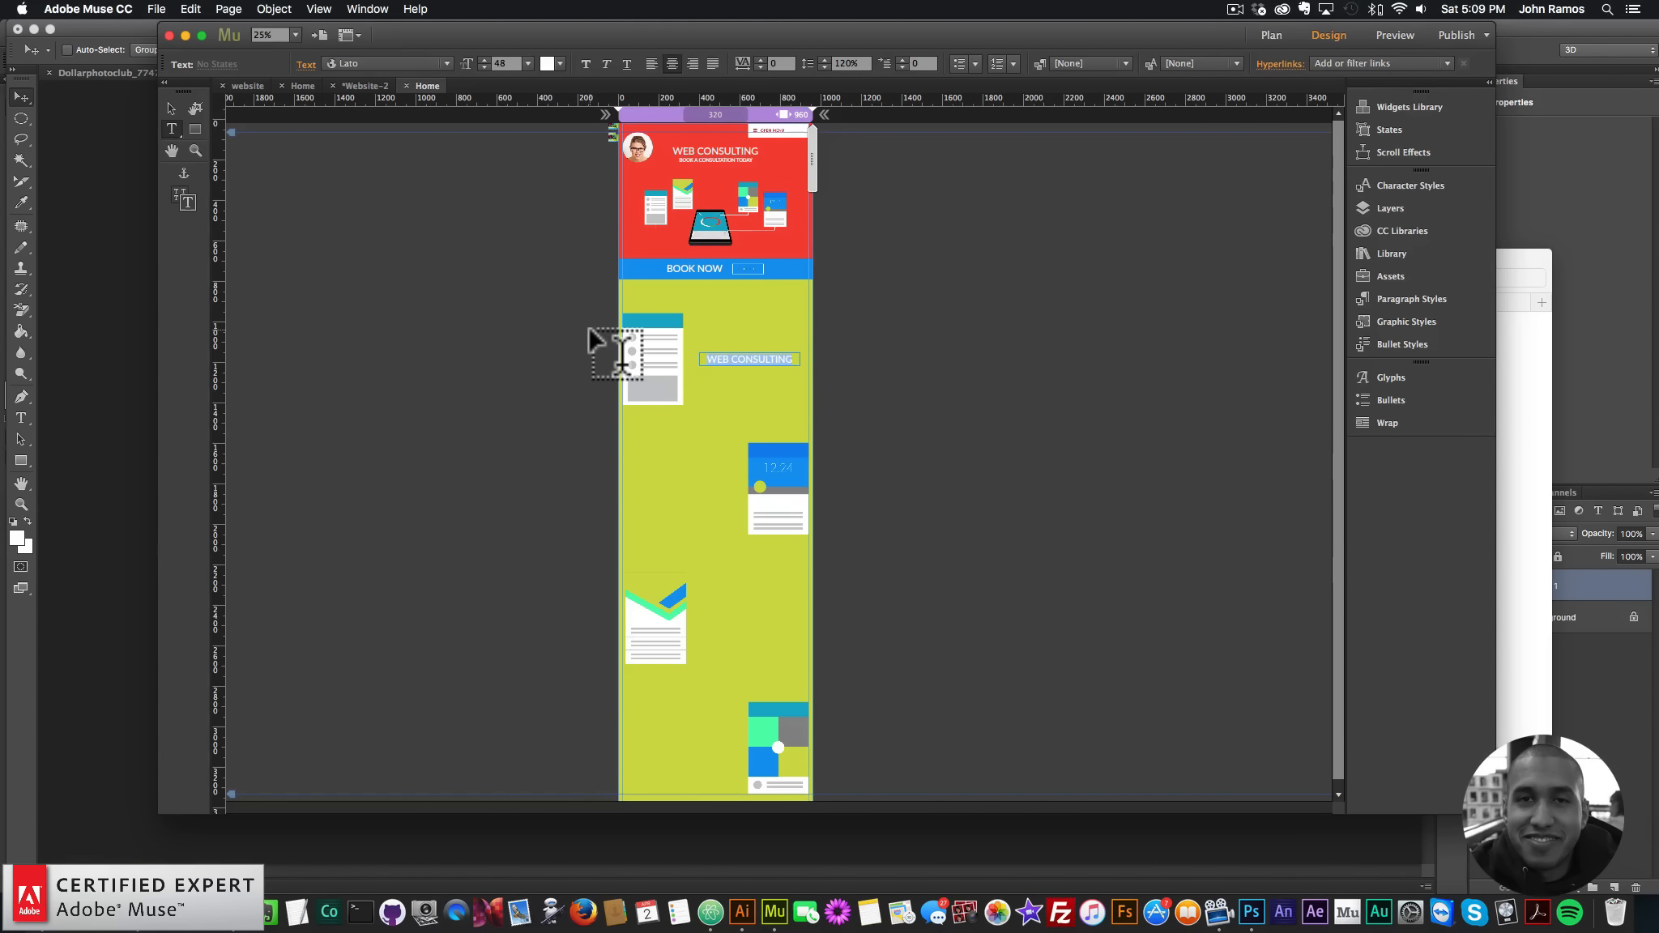
{"action": "type", "text": "WEB HOSTING"}
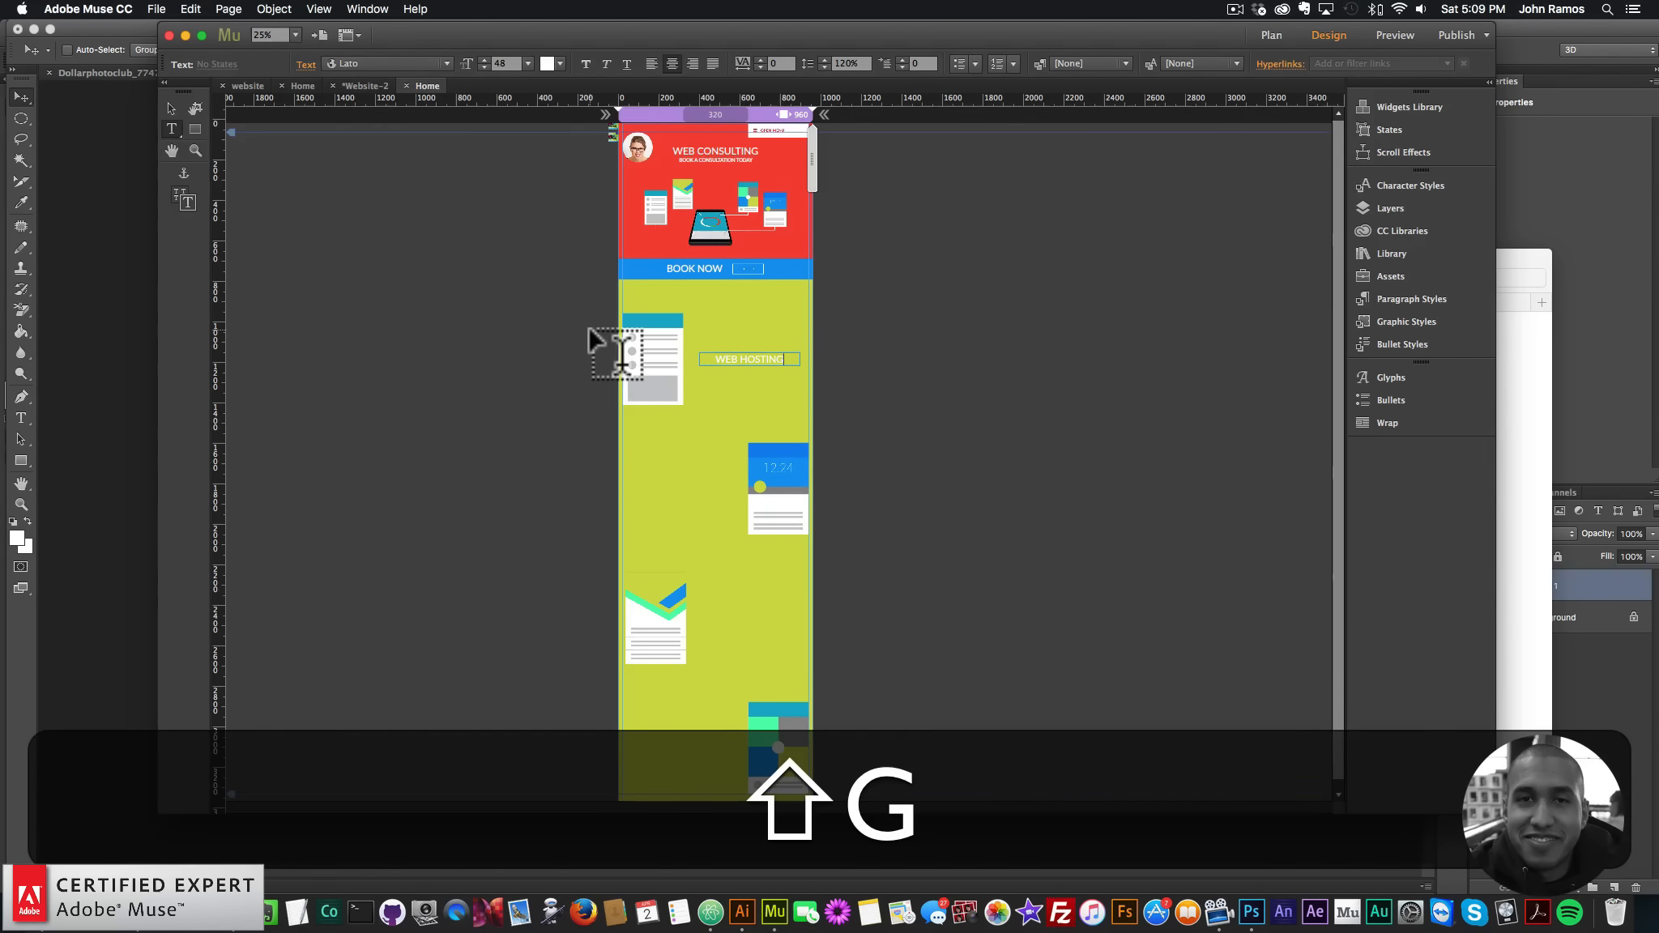
{"action": "left_click", "coordinate": [171, 105]}
- Add a CONTENT heading left of the calendar illustration
{"action": "key", "text": "super+v"}
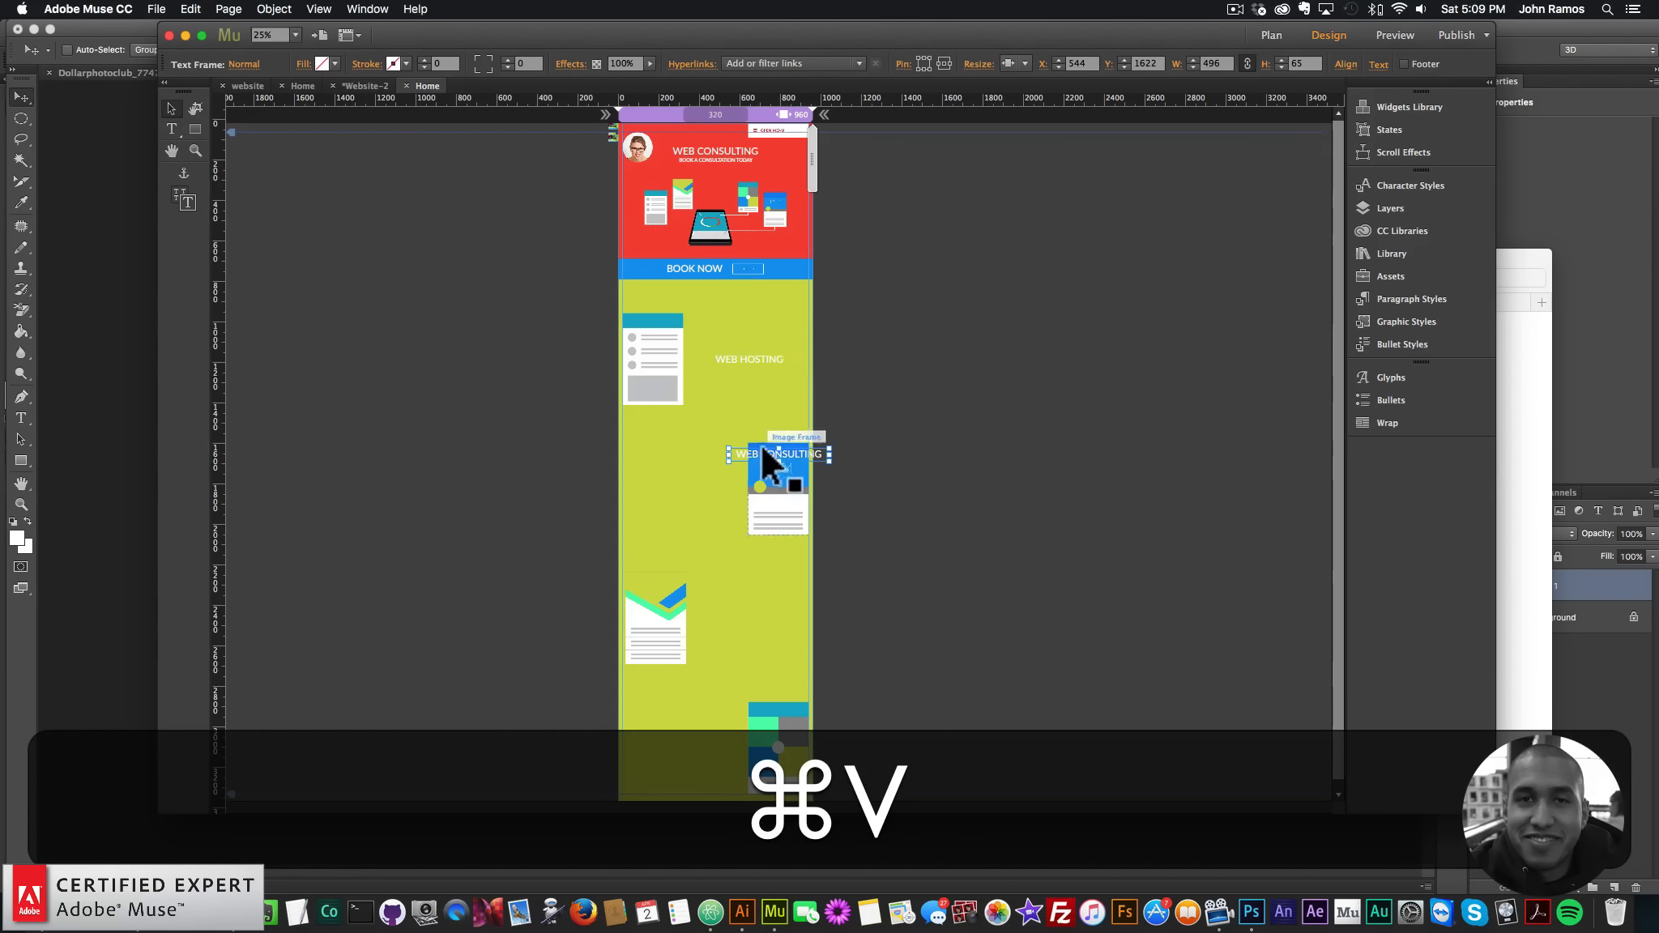
{"action": "left_click_drag", "start_coordinate": [760, 444], "coordinate": [673, 486]}
{"action": "double_click", "coordinate": [726, 491]}
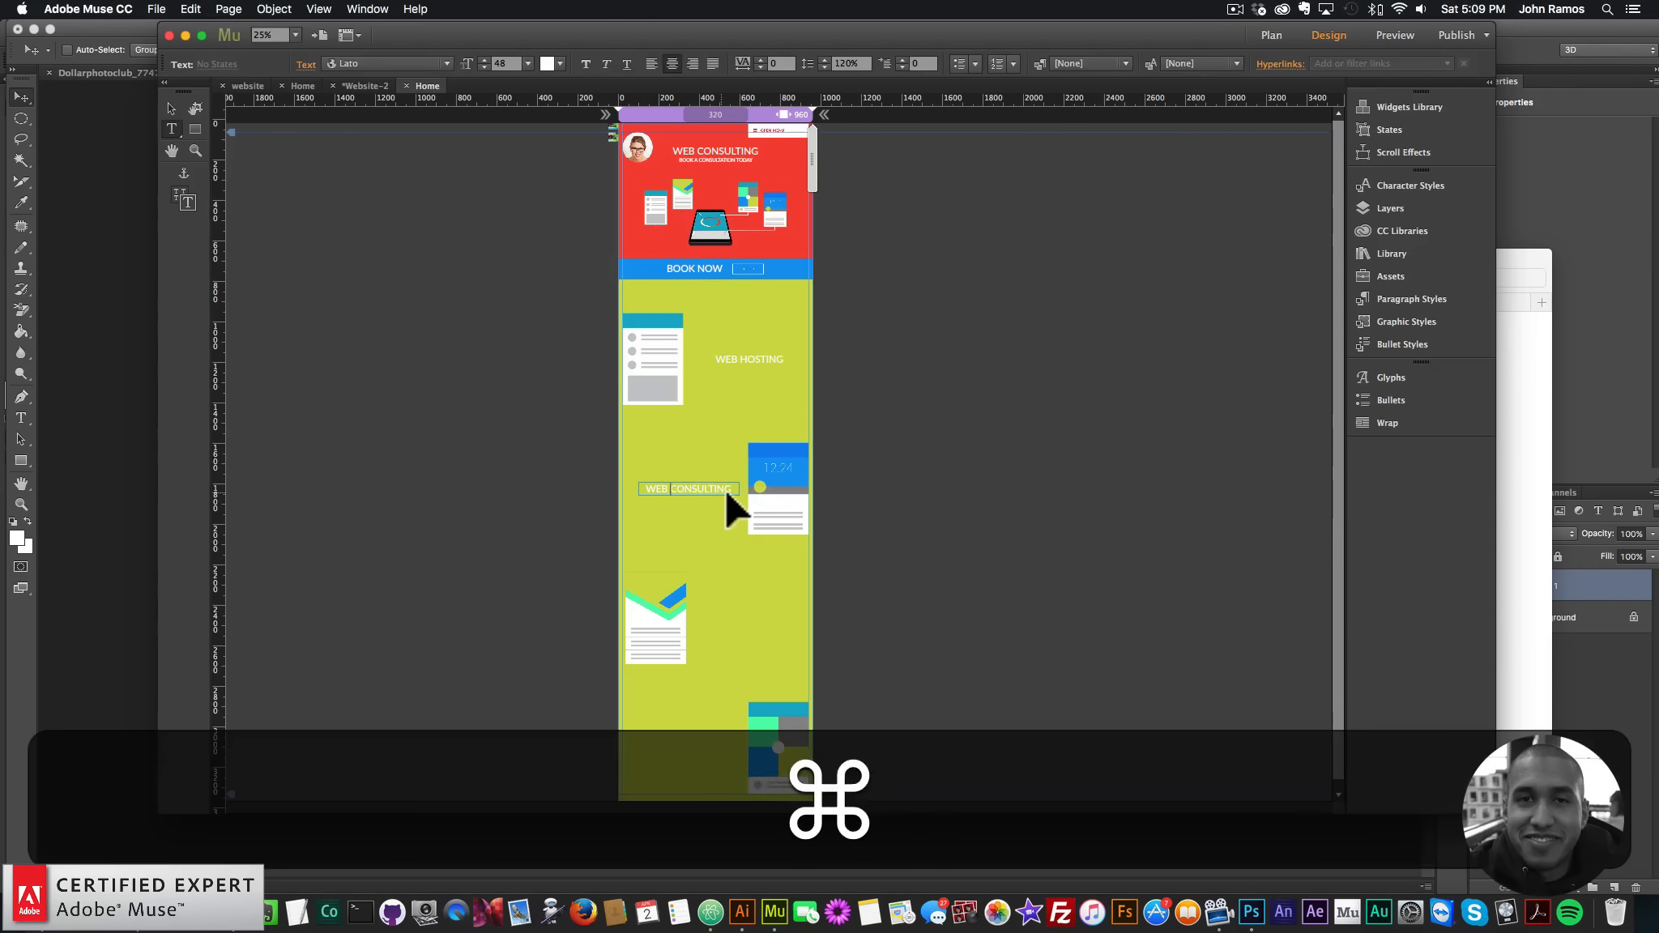
{"action": "key", "text": "super+a"}
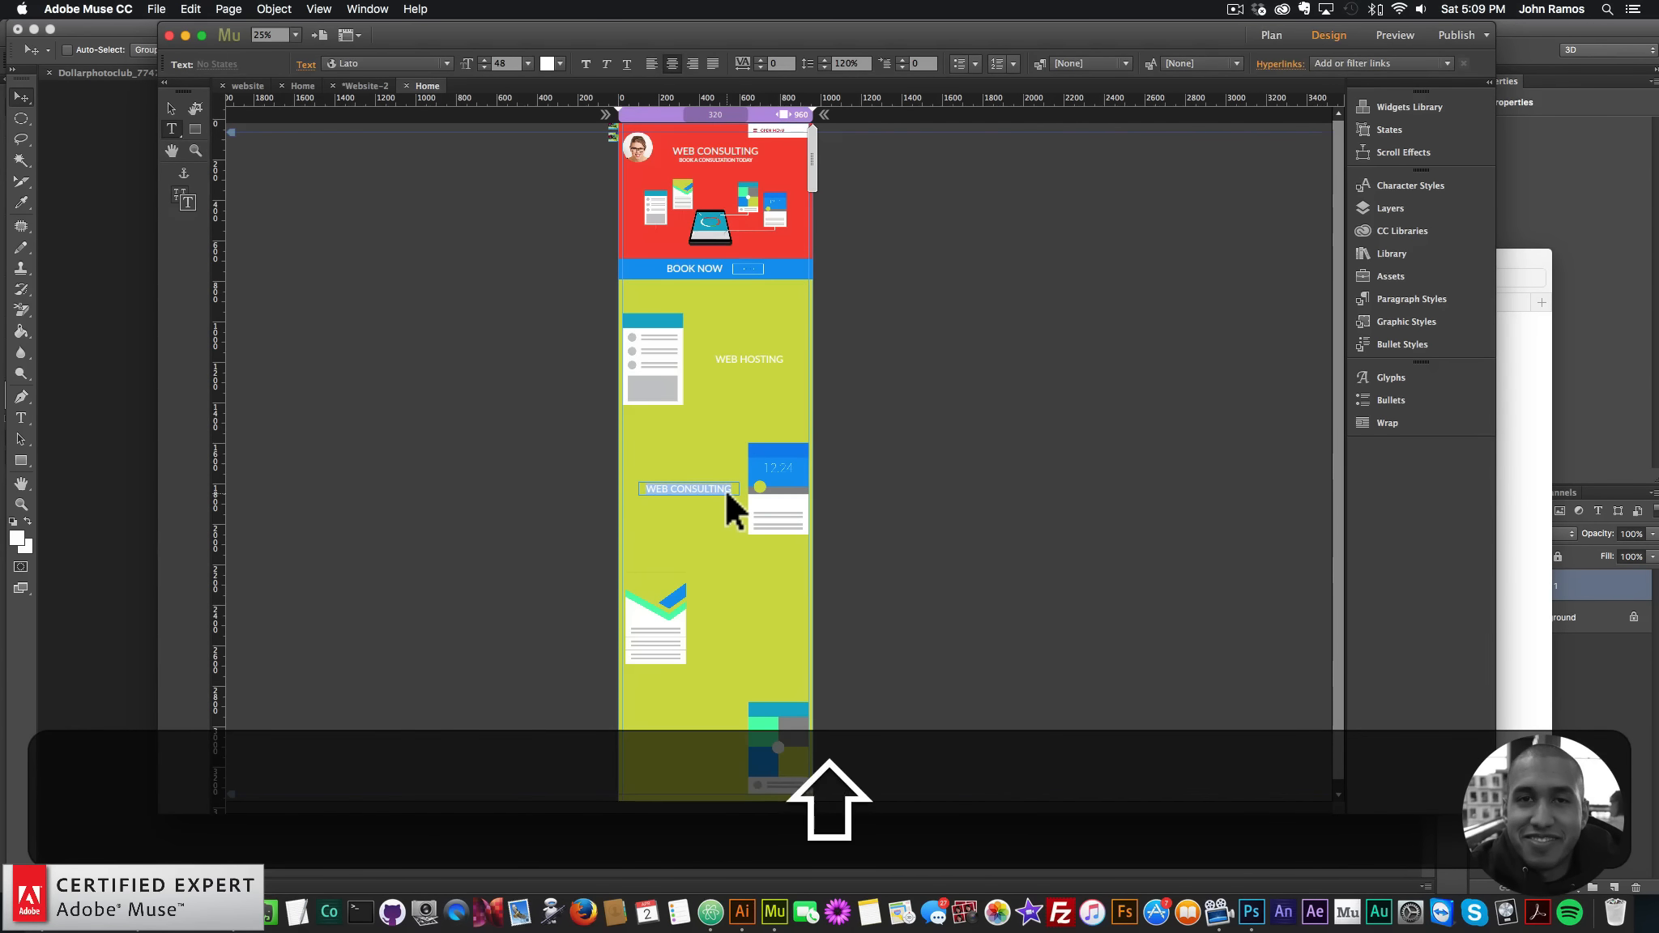
{"action": "type", "text": "CONE"}
{"action": "key", "text": "BackSpace"}
{"action": "type", "text": "TENT"}
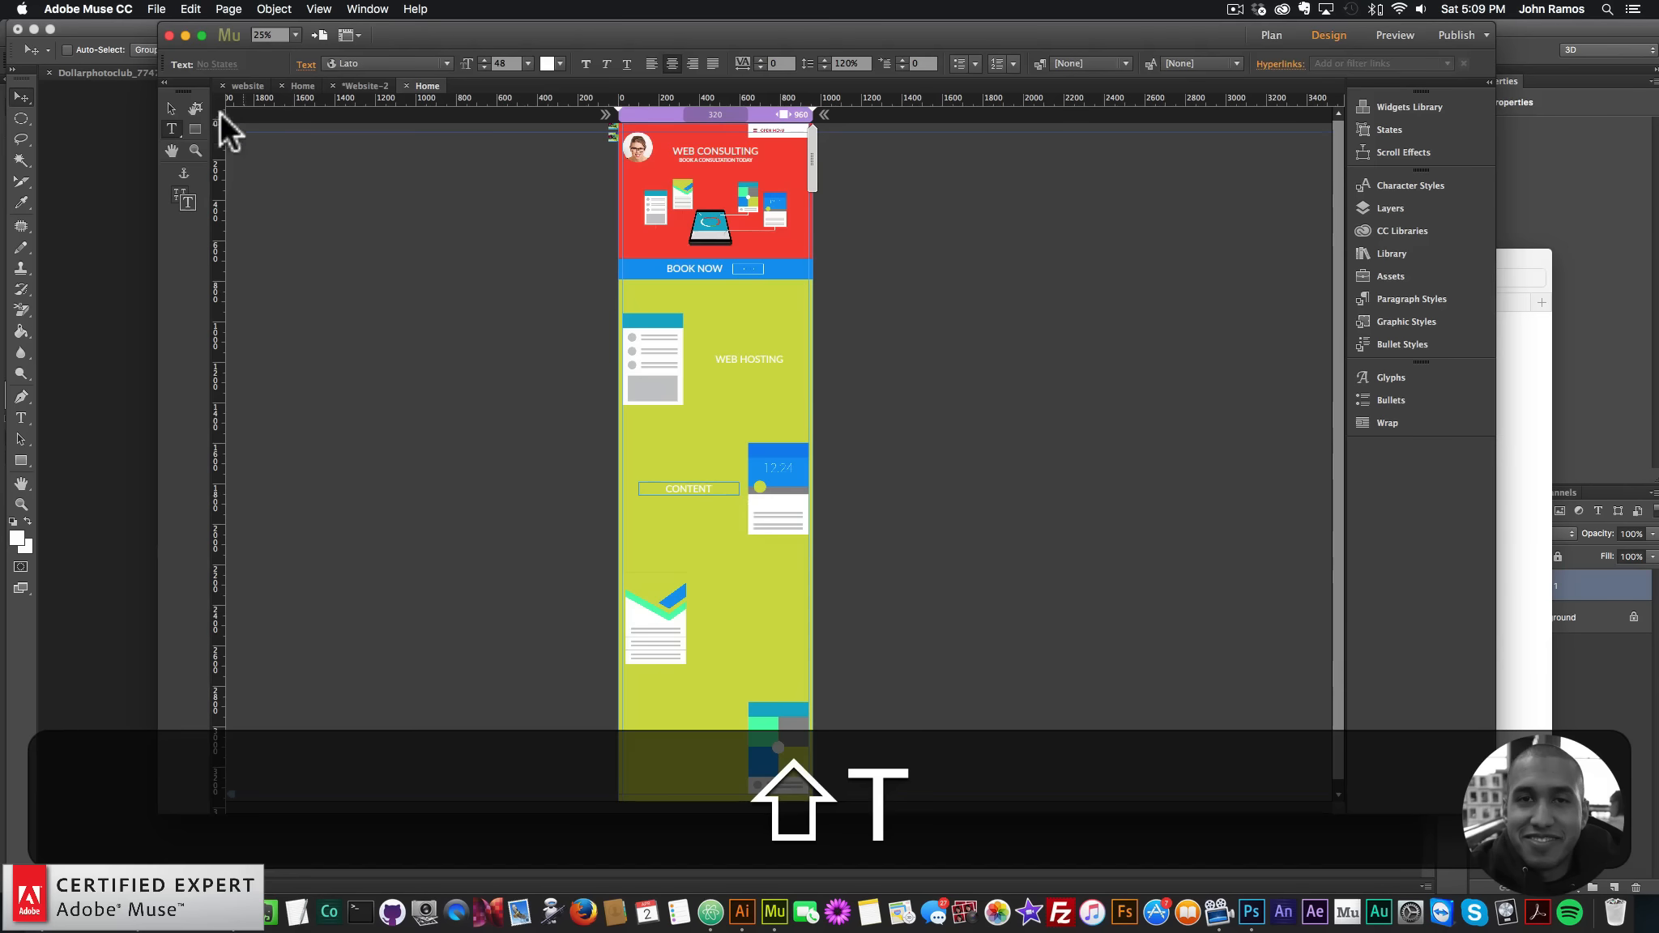
{"action": "left_click", "coordinate": [171, 107]}
- Add a RESPONSIVE DESIGN heading beside the mail illustration
{"action": "key", "text": "super+v"}
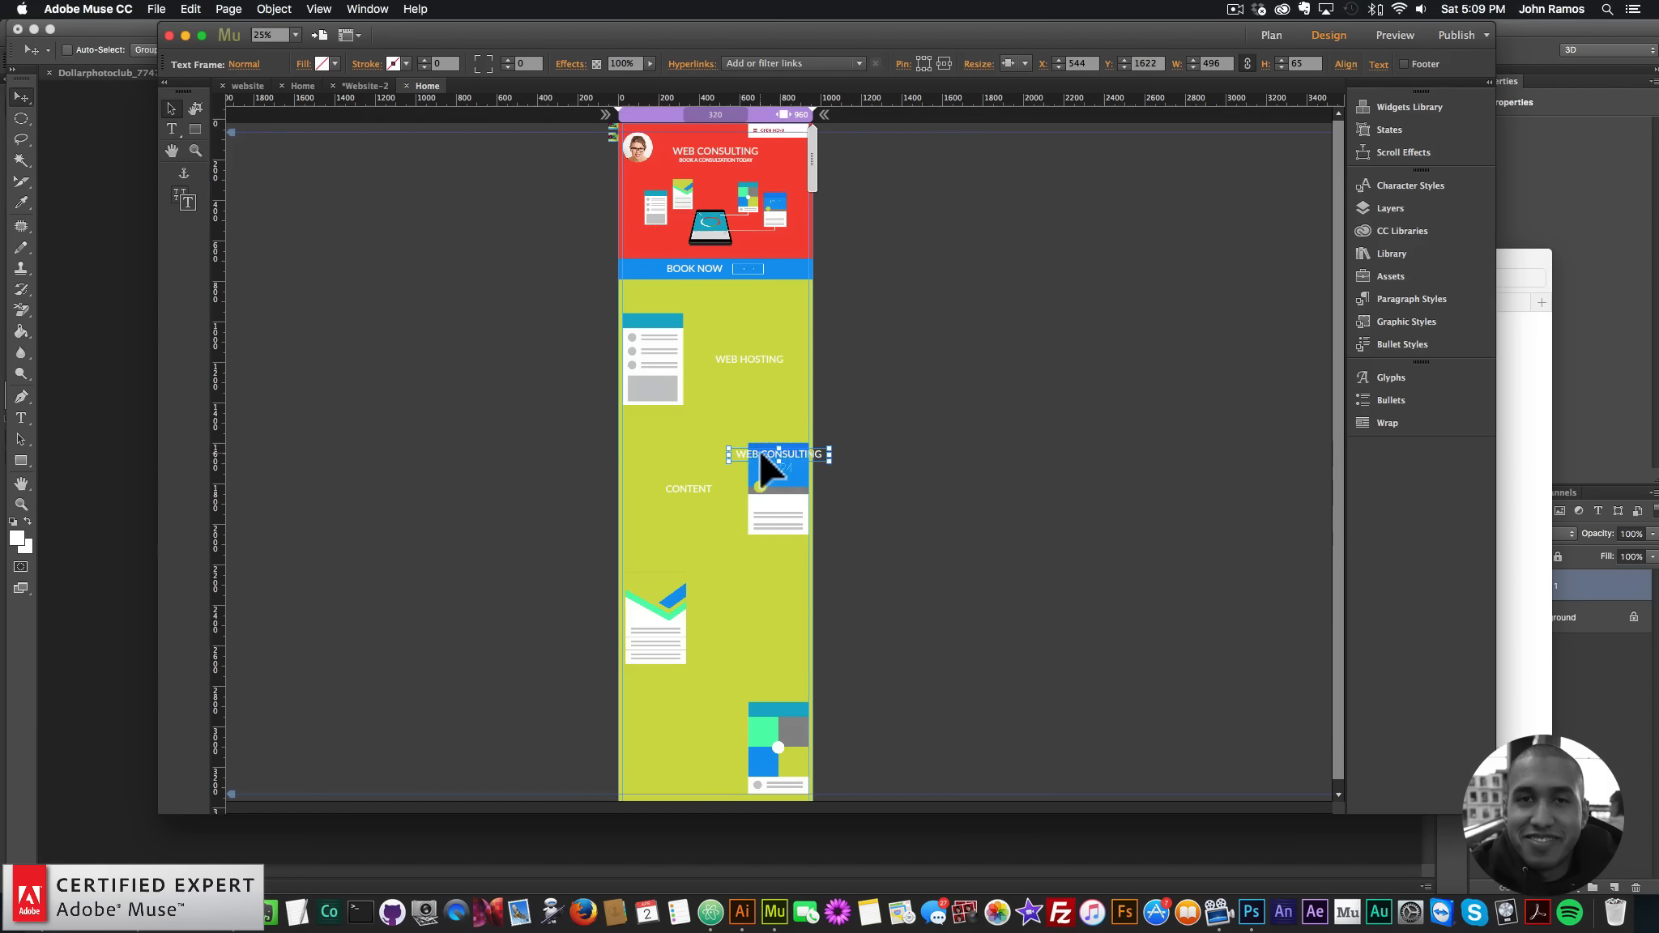
{"action": "left_click_drag", "start_coordinate": [760, 449], "coordinate": [733, 610]}
{"action": "double_click", "coordinate": [732, 615]}
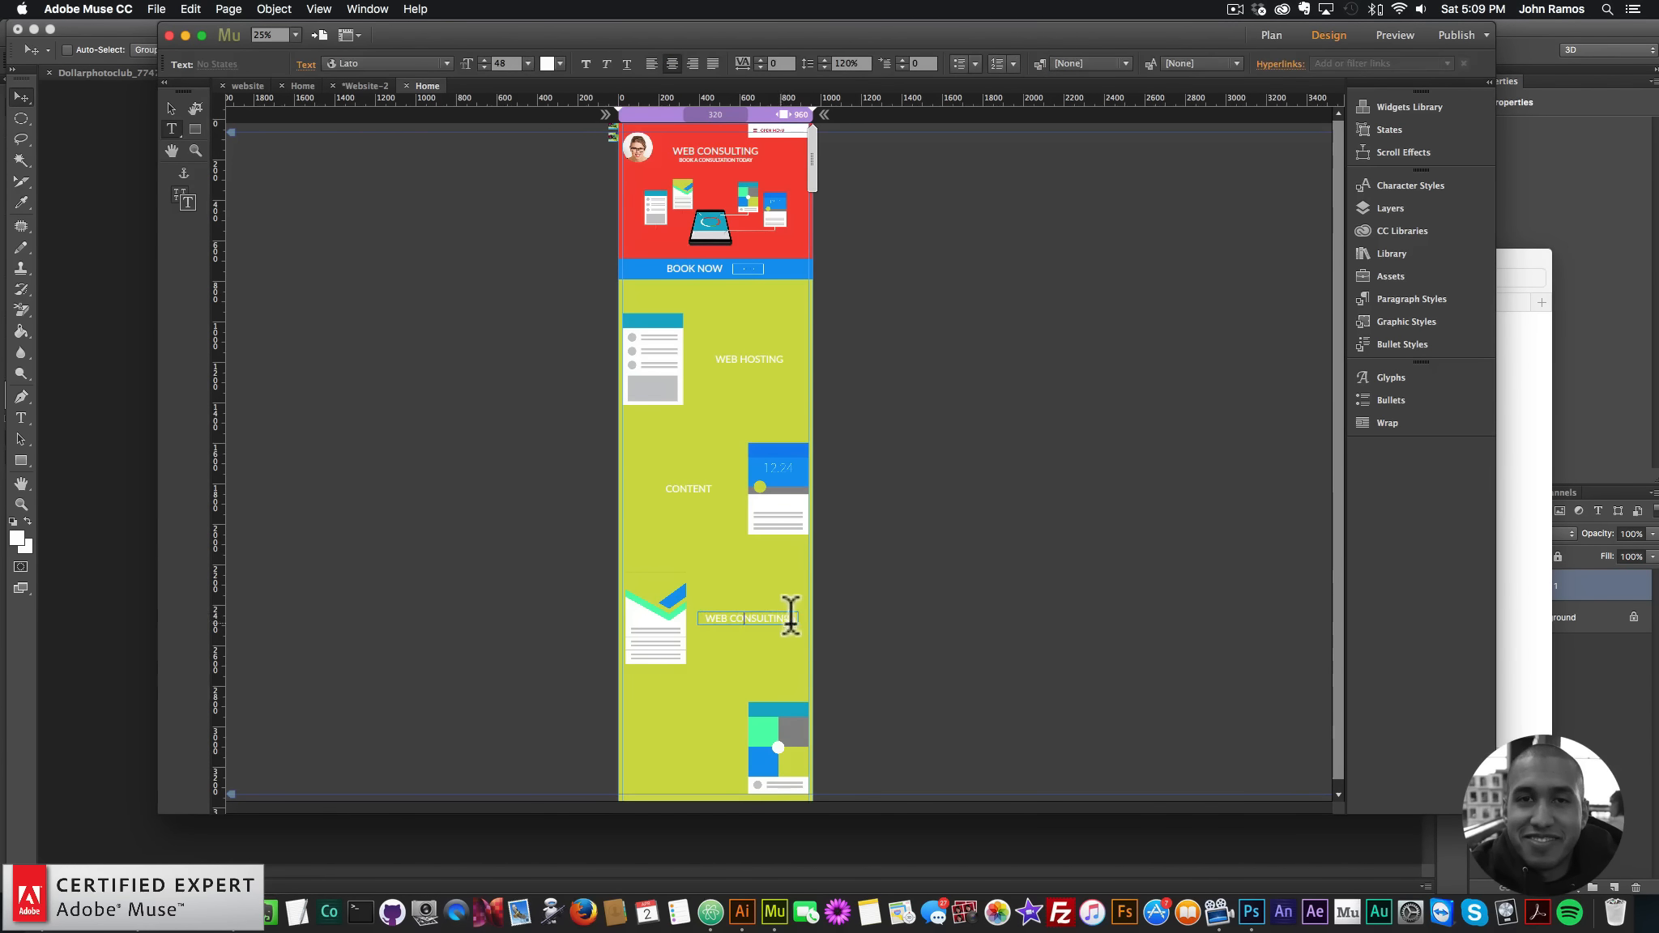
{"action": "key", "text": "super+a"}
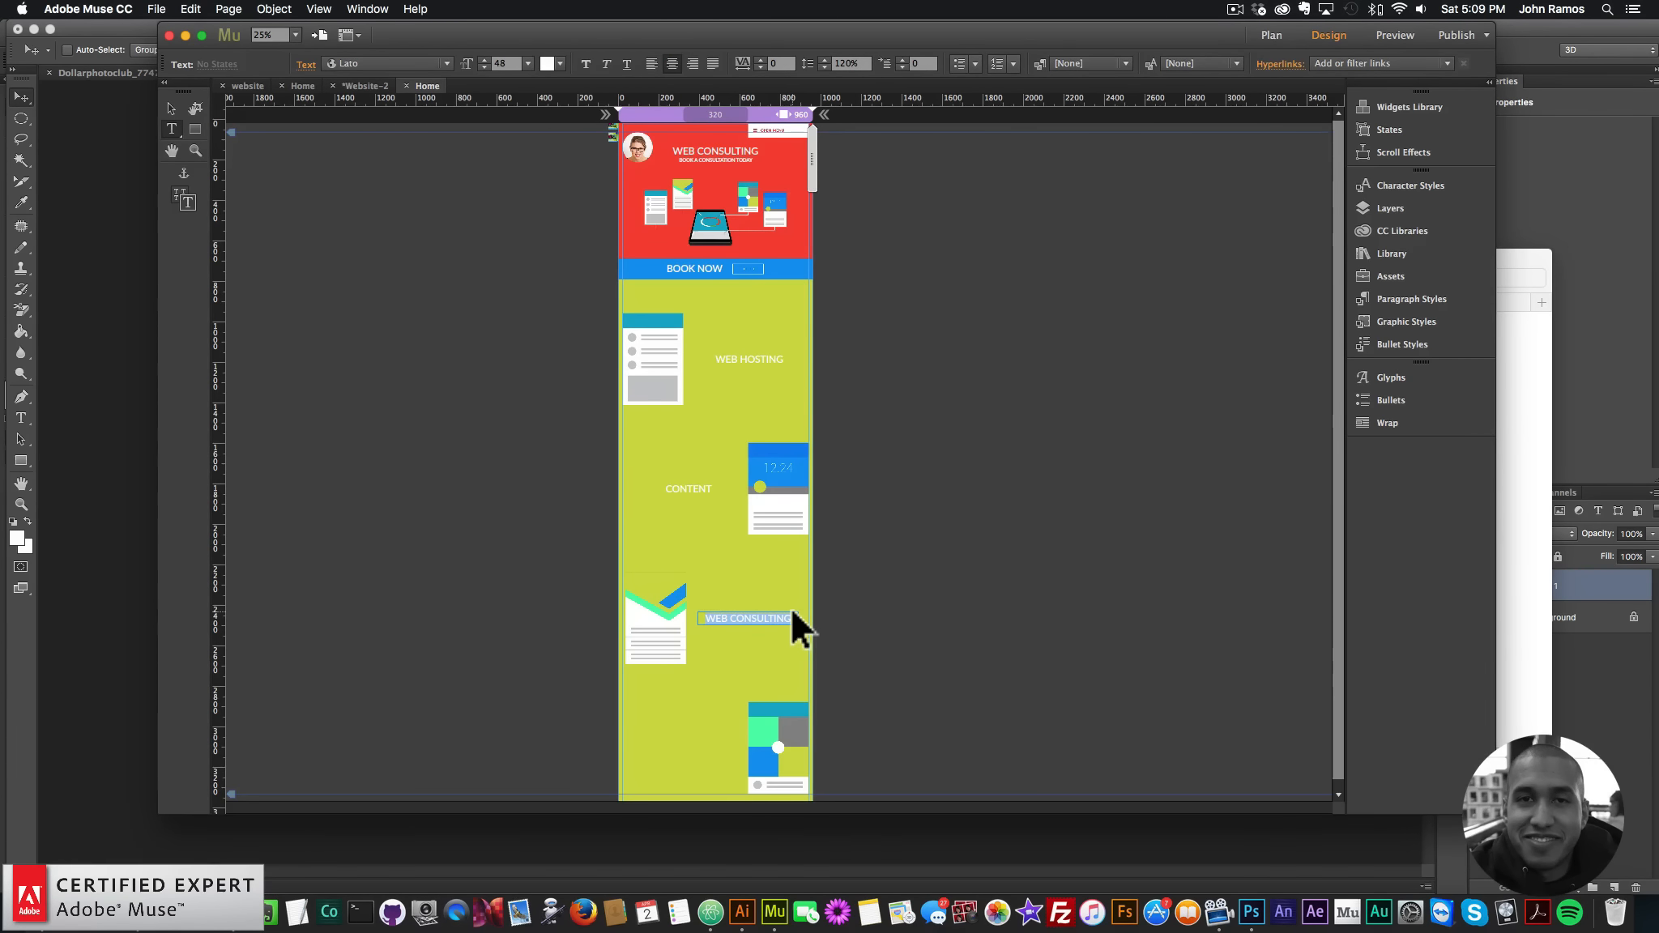
{"action": "type", "text": "RESPONSIVE"}
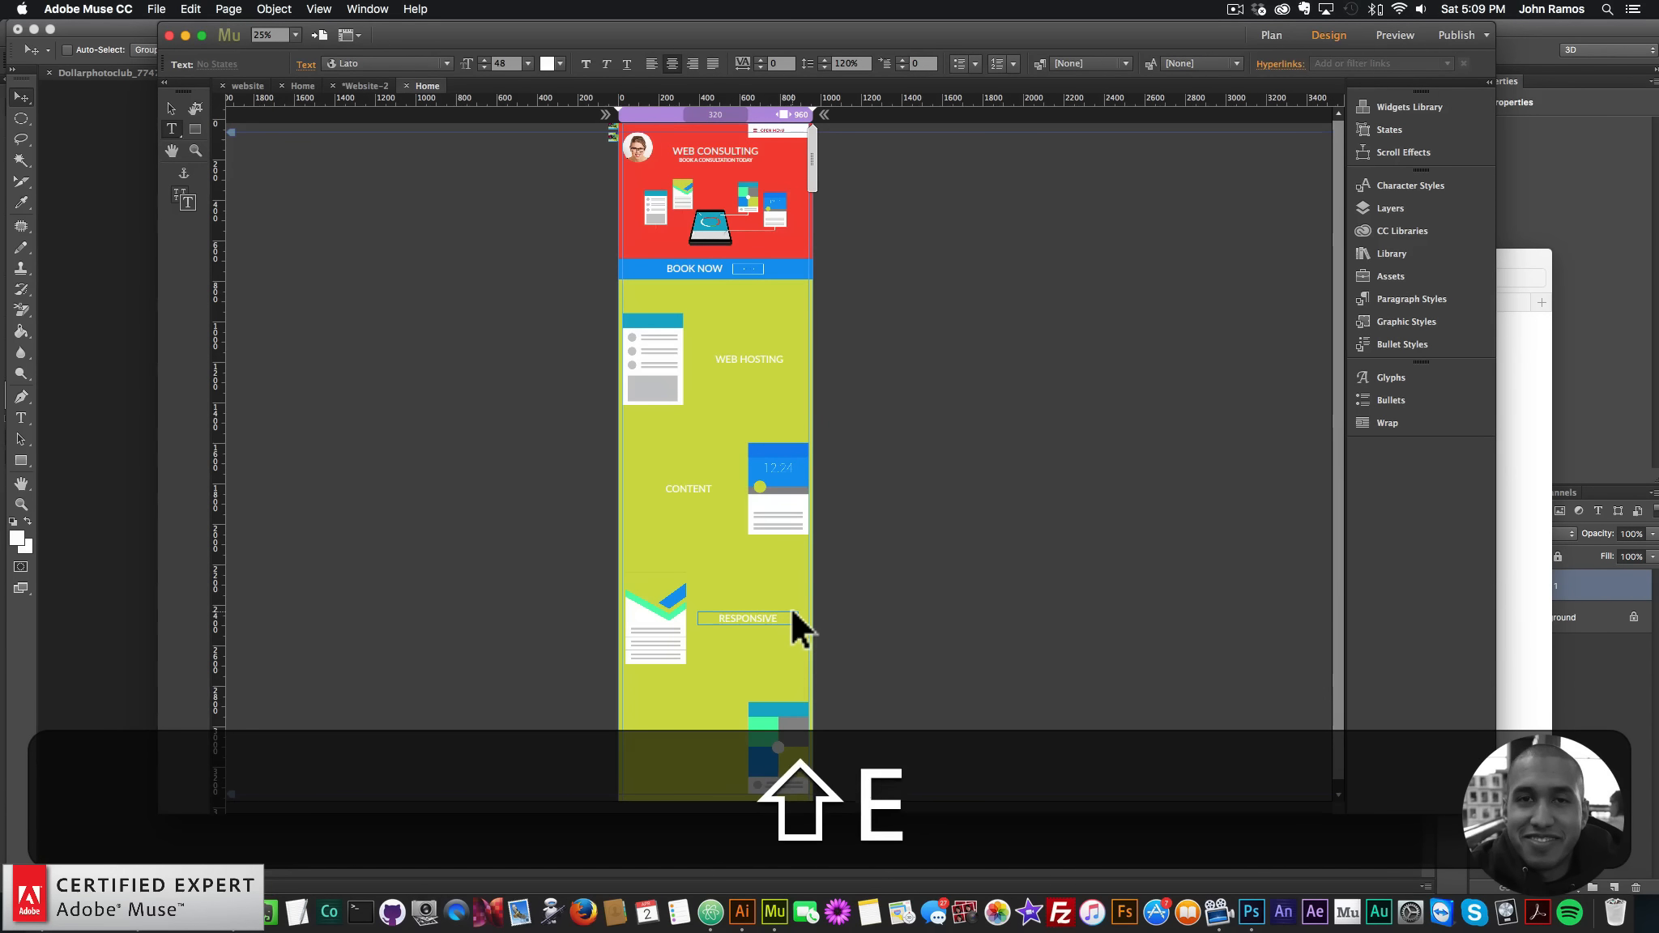
{"action": "type", "text": " DESIGN"}
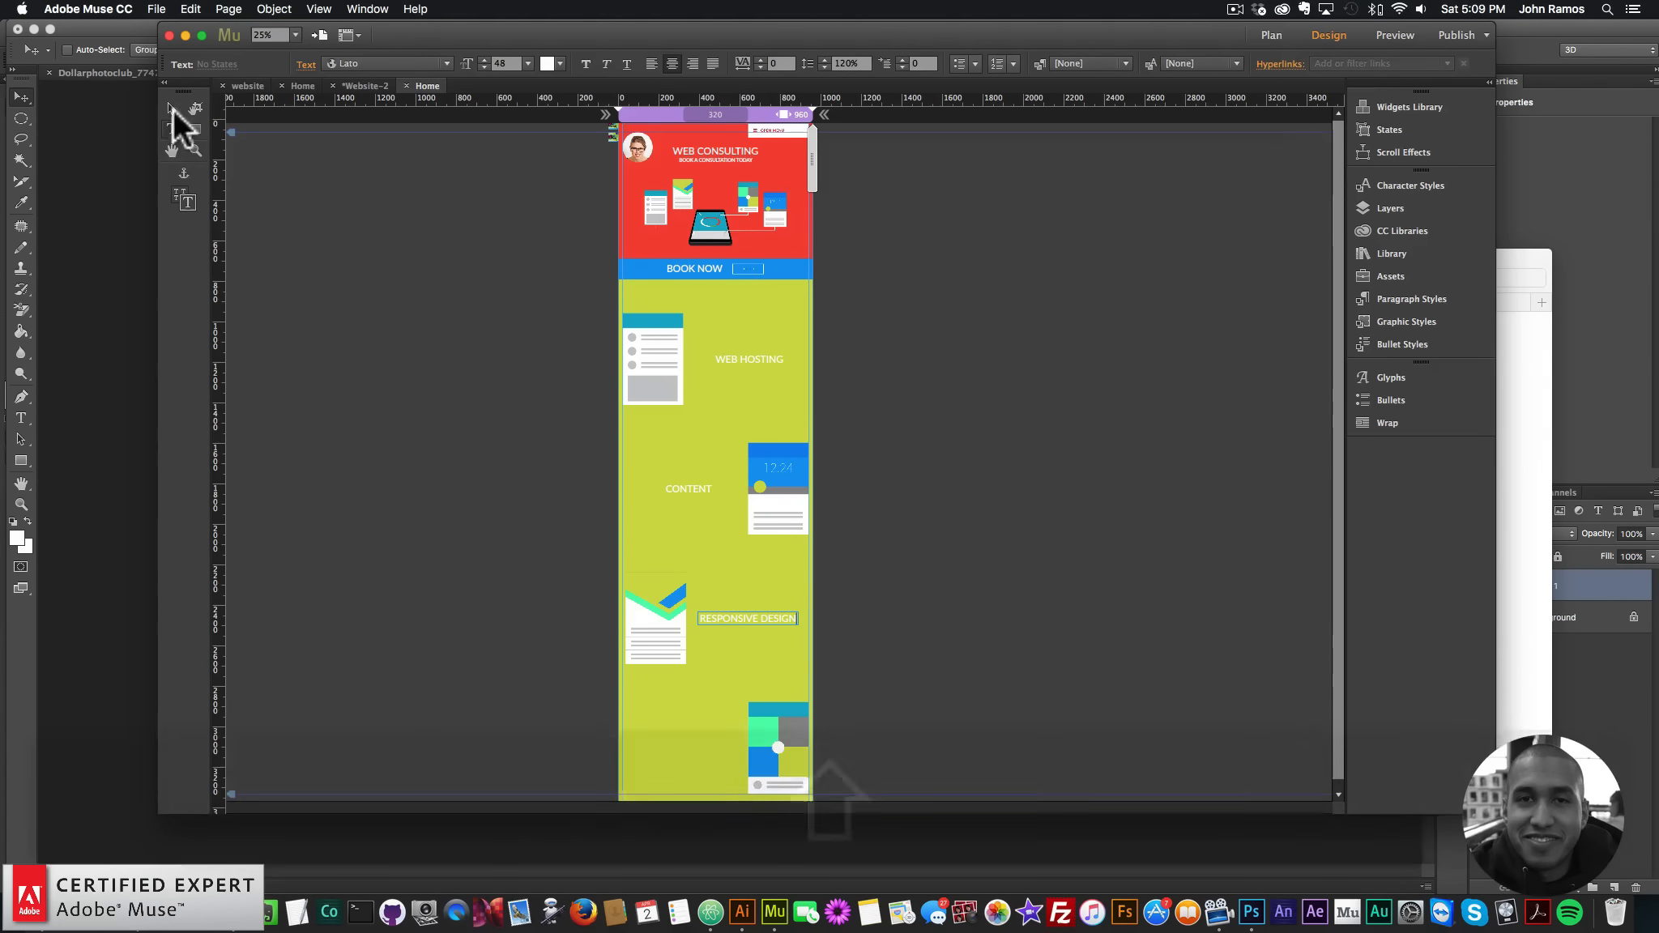
{"action": "left_click", "coordinate": [171, 107]}
- Add a SOCIAL MEDIA heading beside the bottom grid illustration
{"action": "key", "text": "super+v"}
{"action": "left_click_drag", "start_coordinate": [788, 460], "coordinate": [689, 741]}
{"action": "double_click", "coordinate": [689, 746]}
{"action": "key", "text": "super+a"}
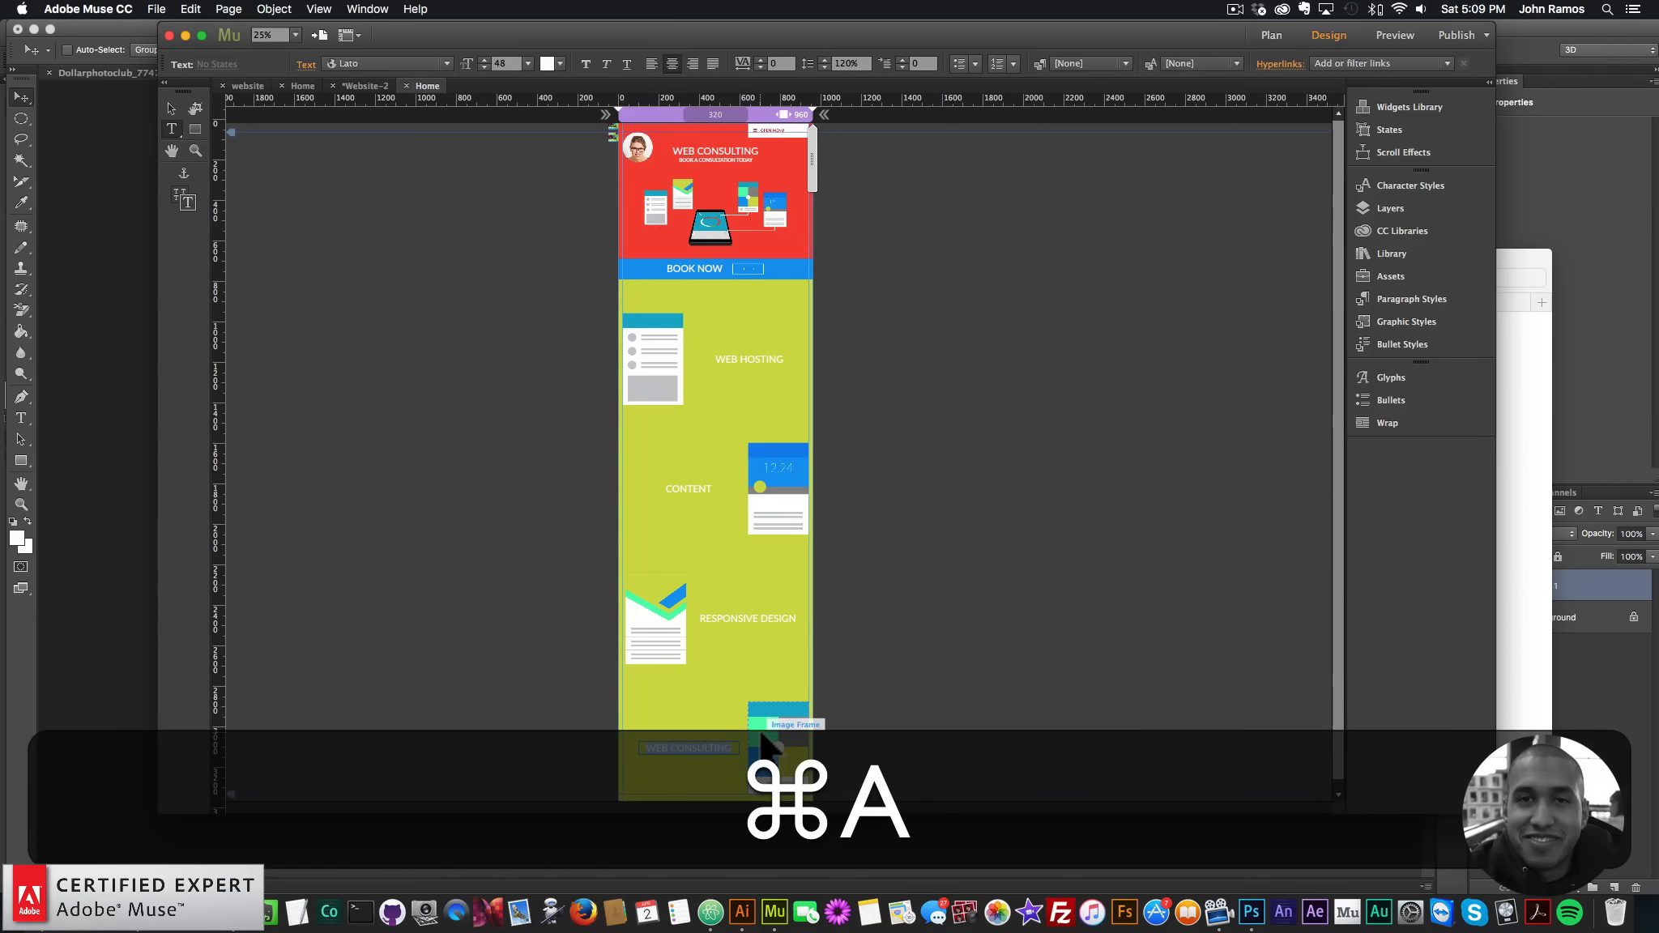
{"action": "type", "text": "SOCIAL MEDIA"}
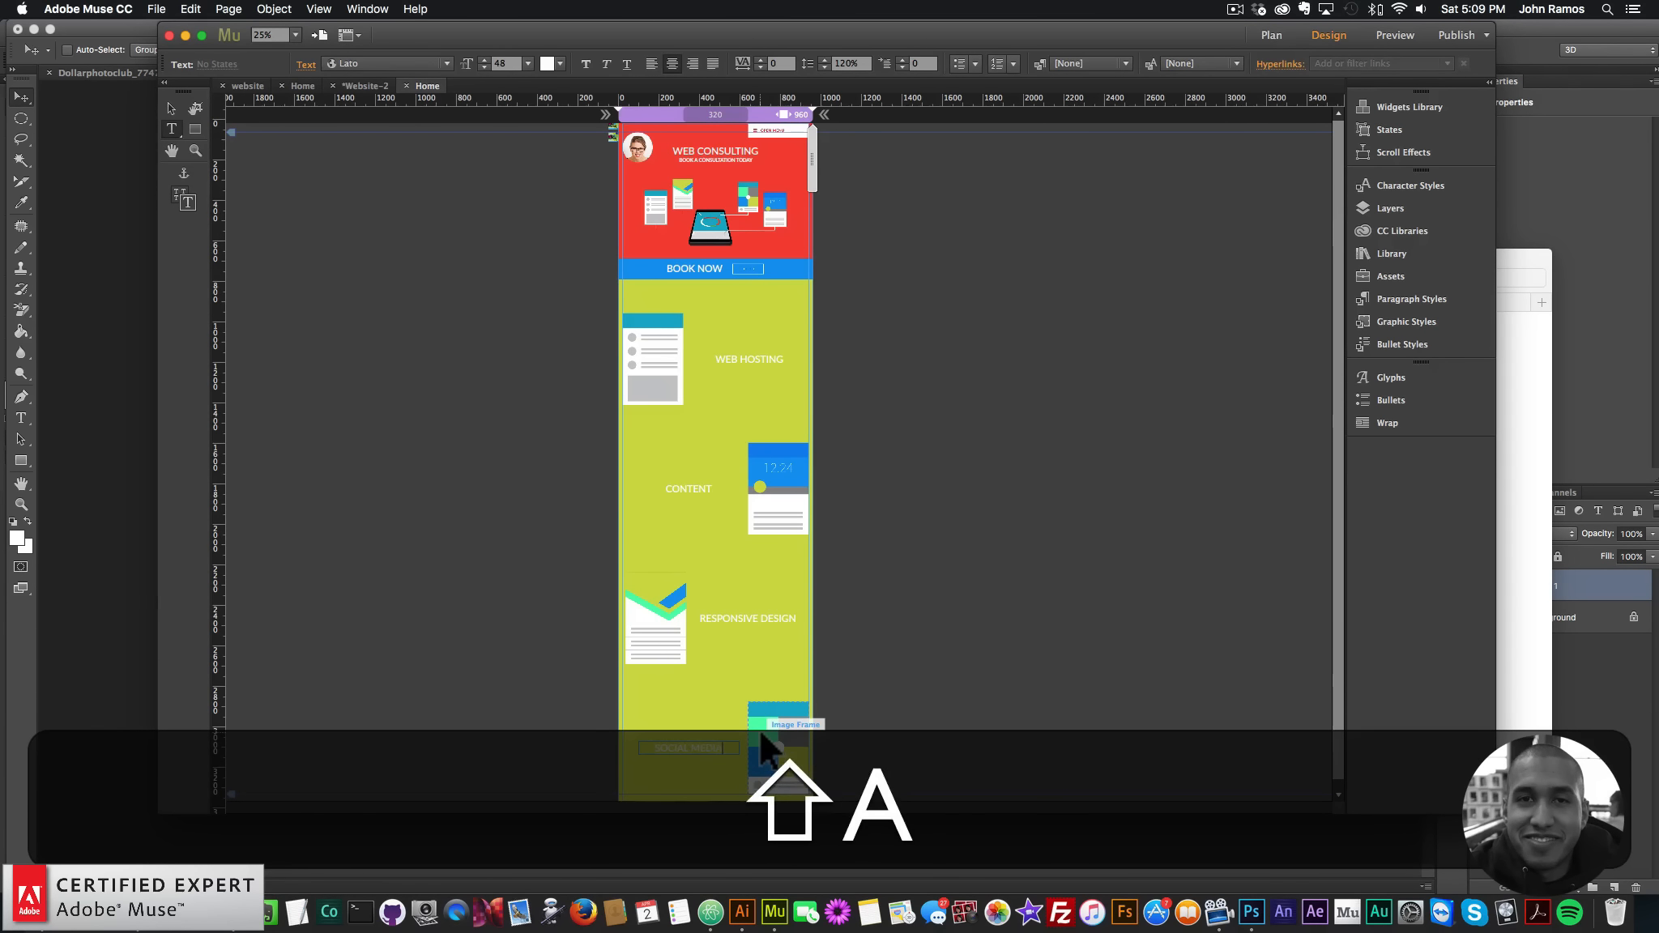
{"action": "left_click", "coordinate": [170, 107]}
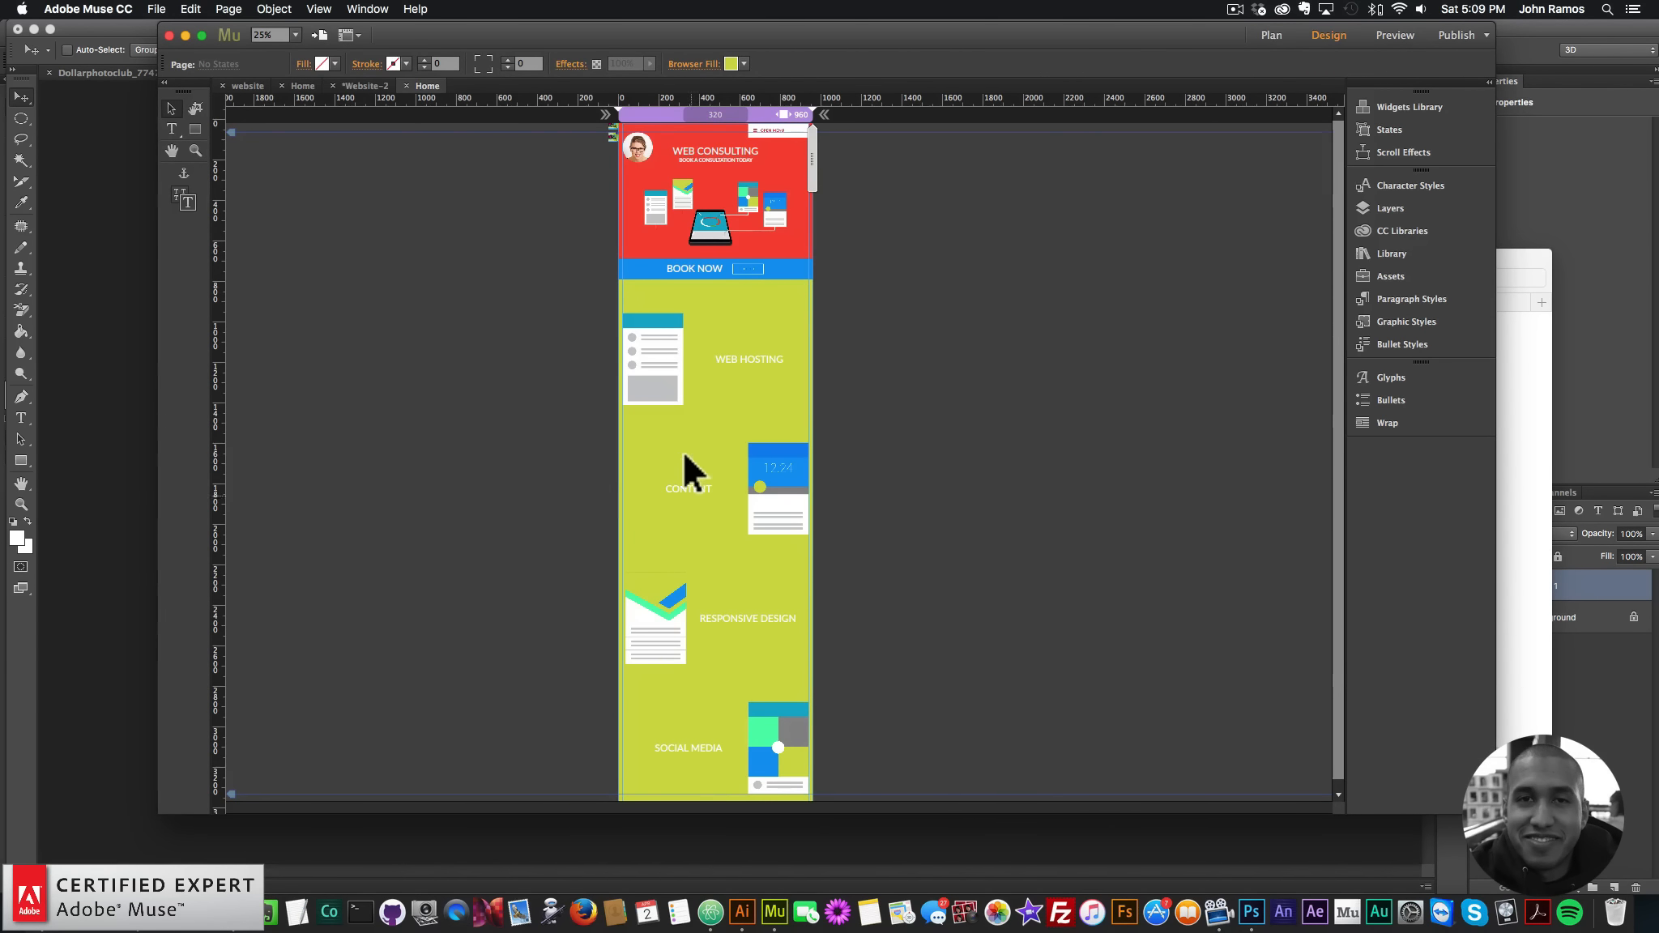
- Save the Web Hosting illustration as a new graphic style named motion11
{"action": "left_click", "coordinate": [790, 502]}
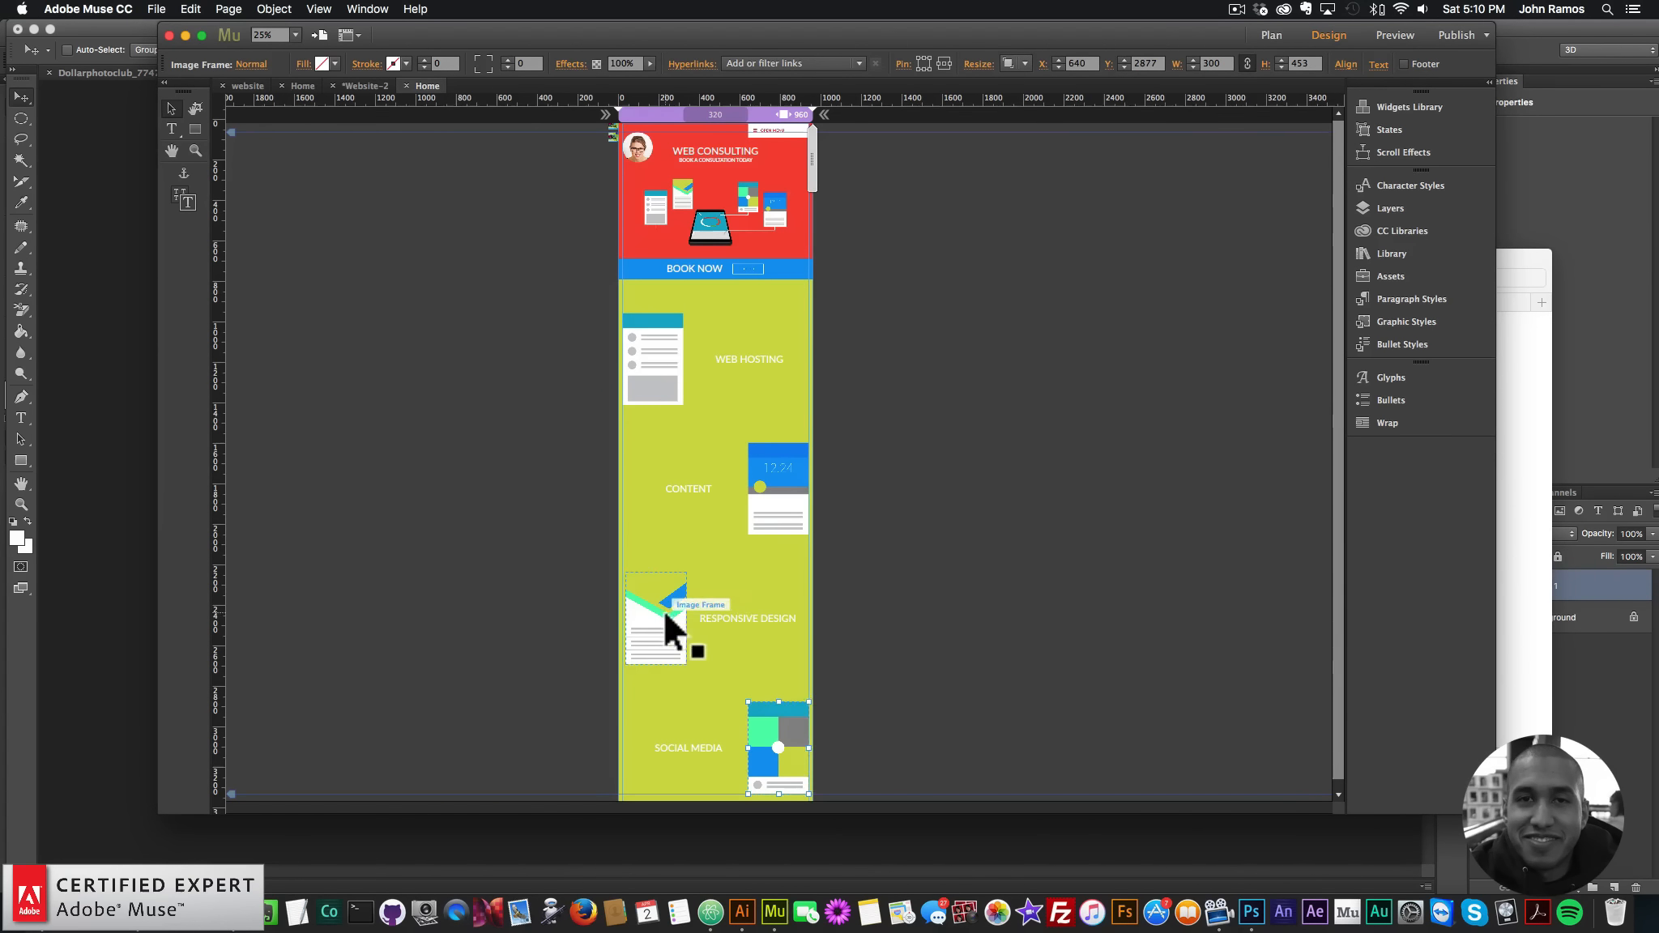
{"action": "left_click", "coordinate": [673, 363]}
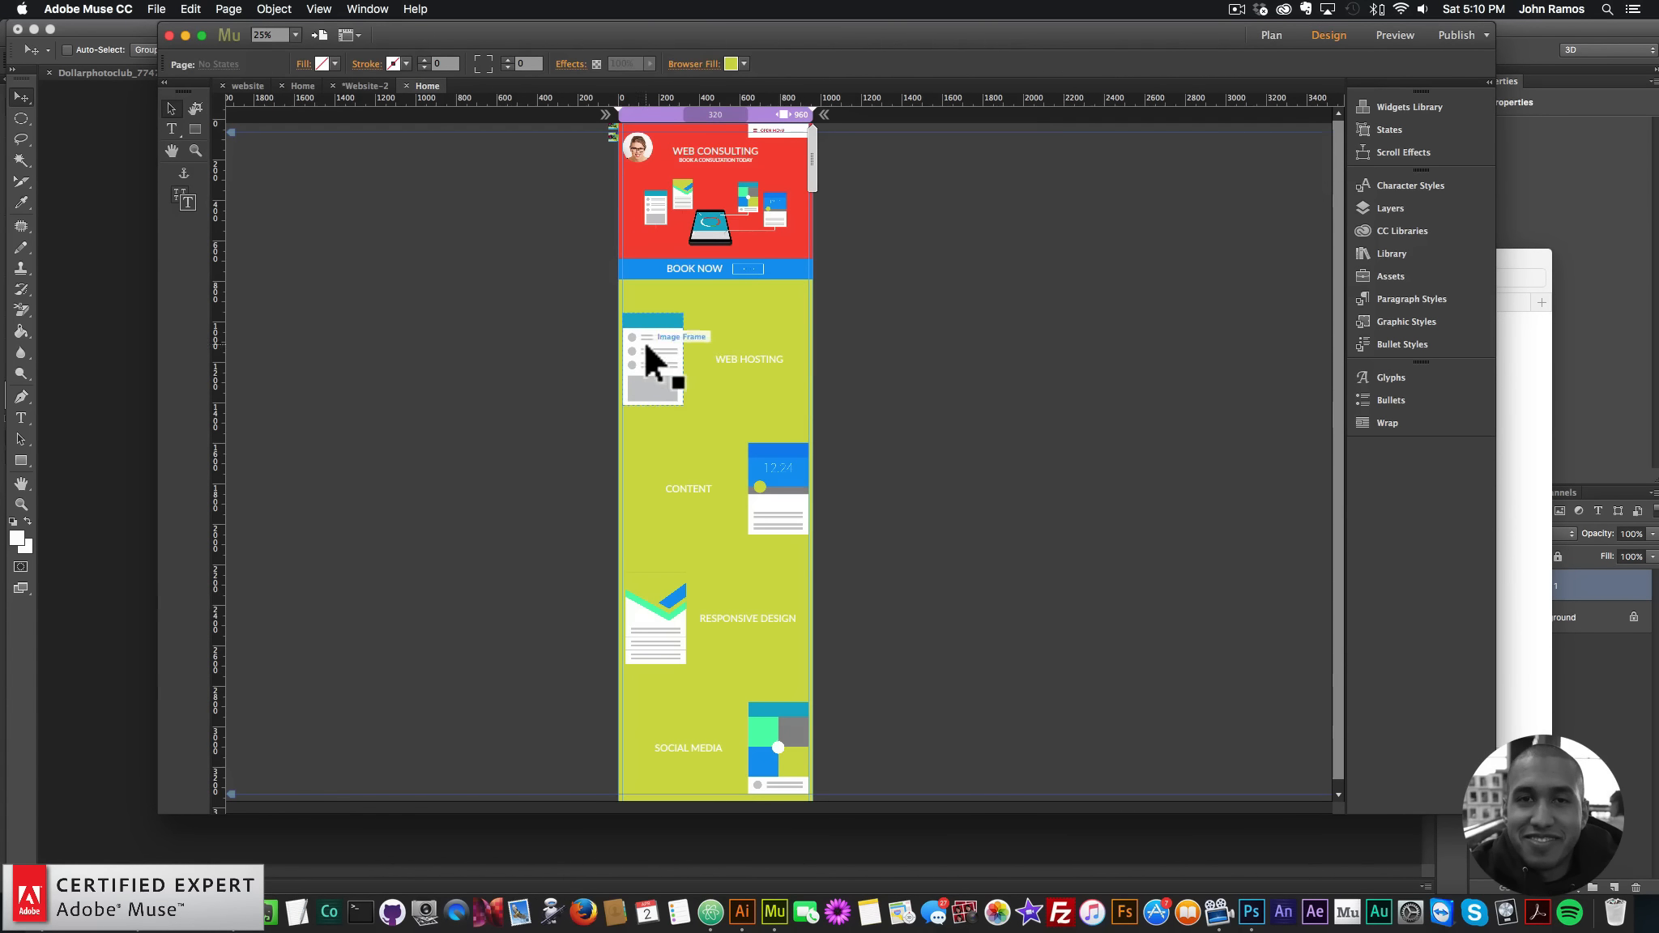
{"action": "left_click", "coordinate": [1405, 323]}
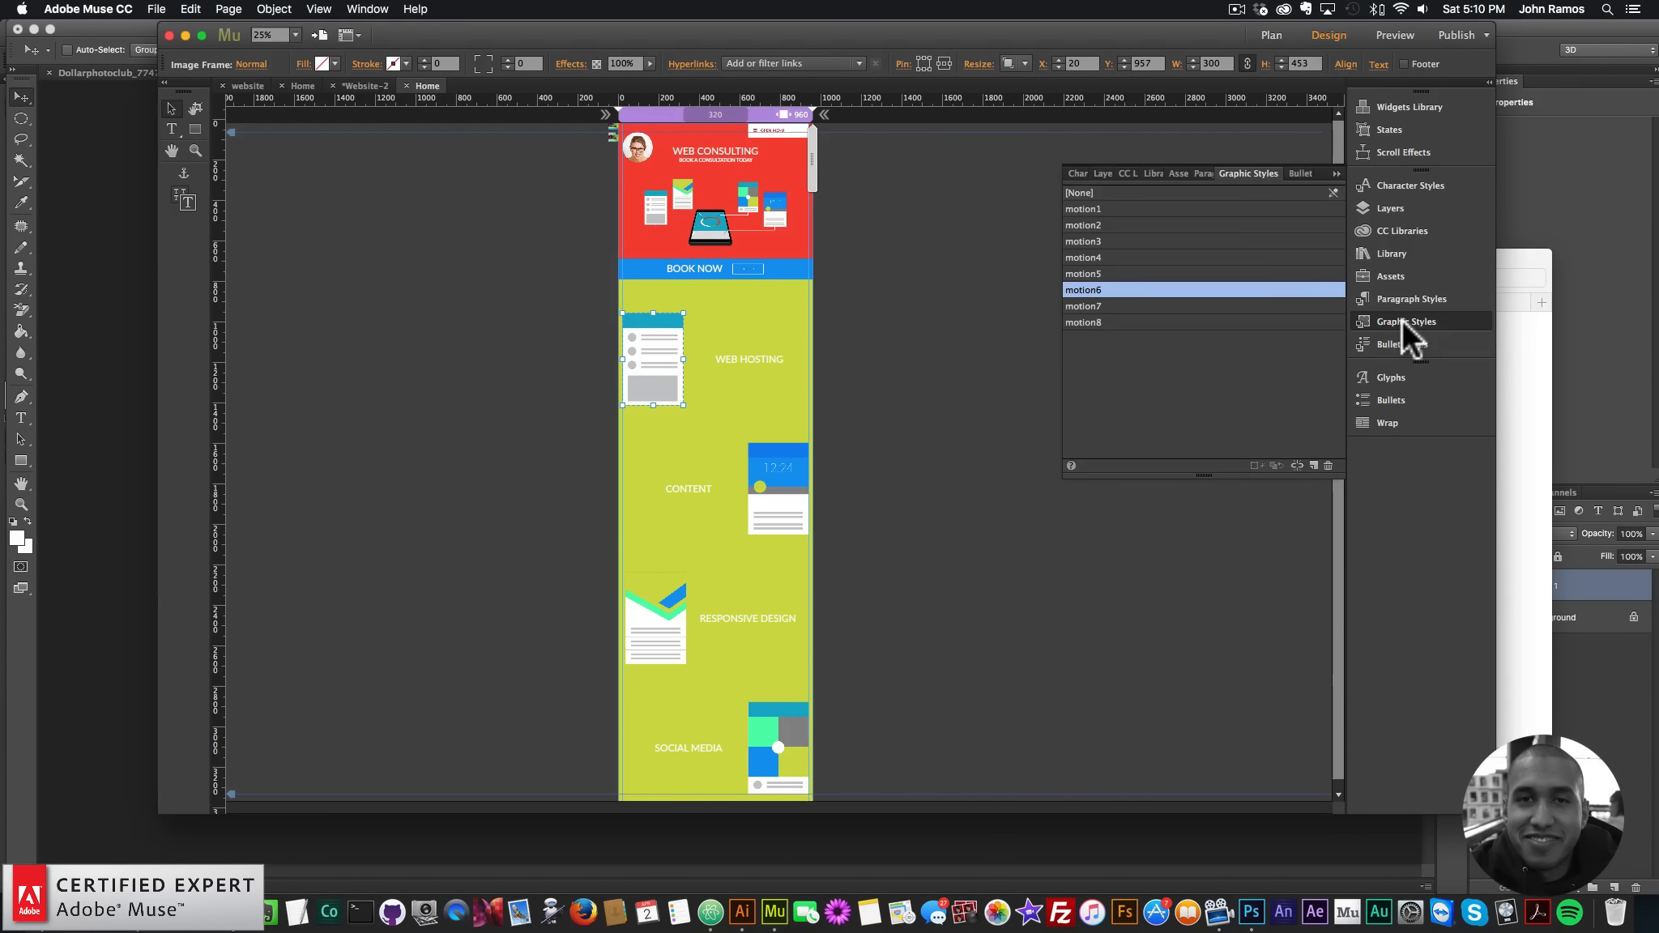
{"action": "left_click", "coordinate": [1313, 465]}
{"action": "double_click", "coordinate": [1085, 209]}
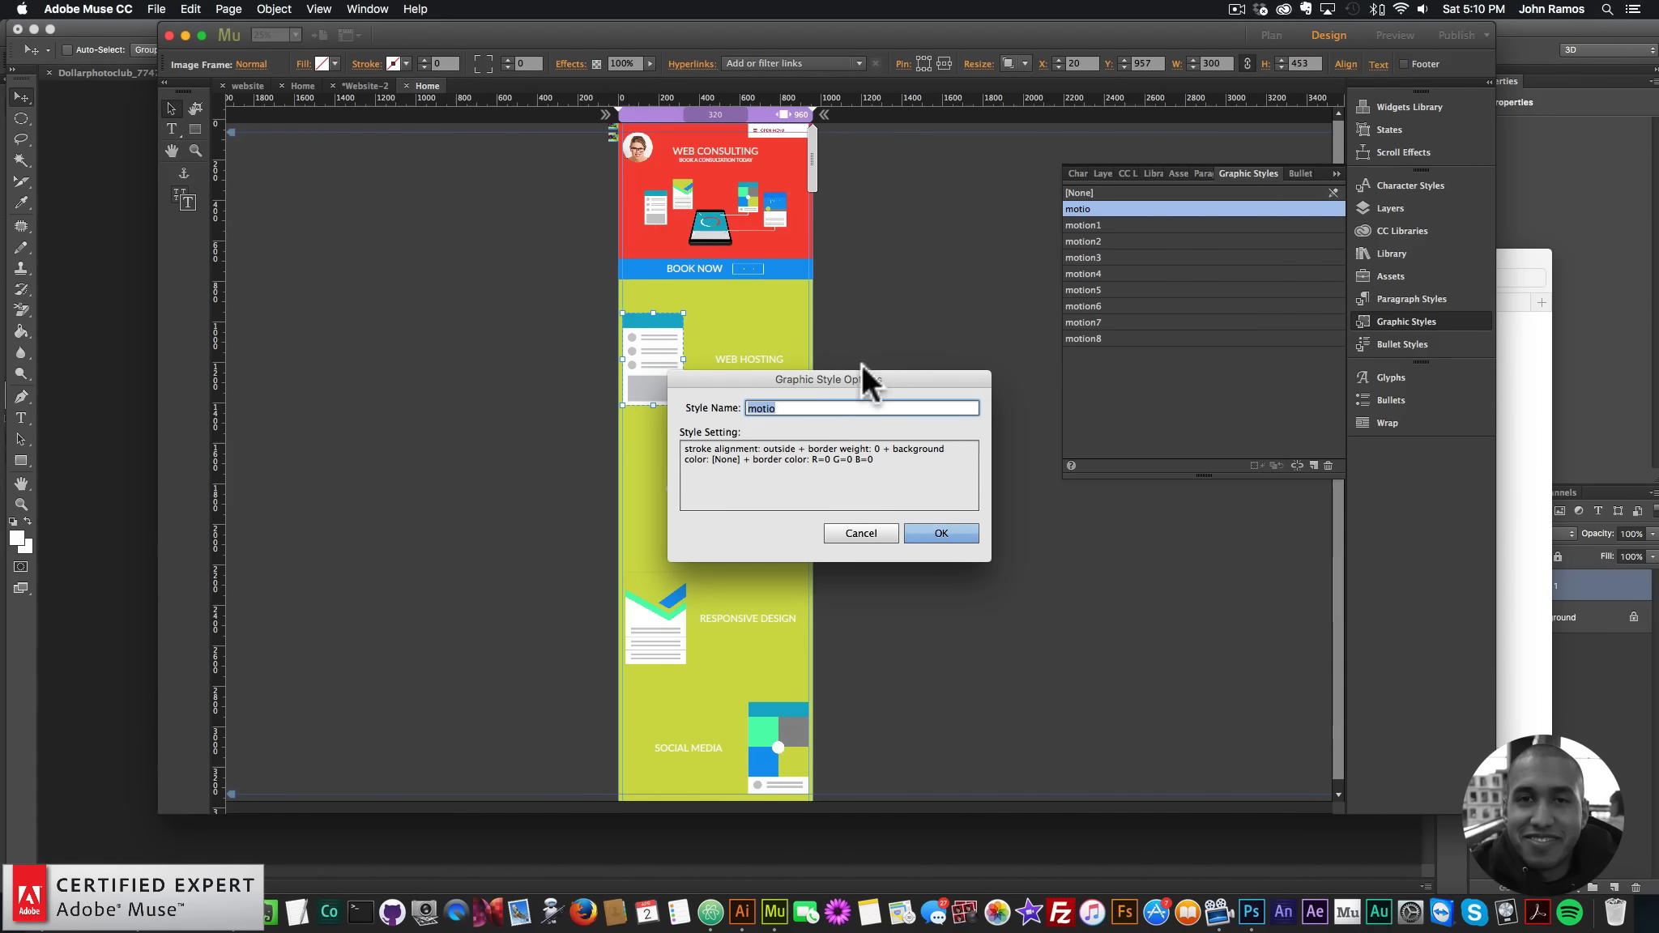
{"action": "left_click", "coordinate": [807, 408]}
{"action": "type", "text": "n"}
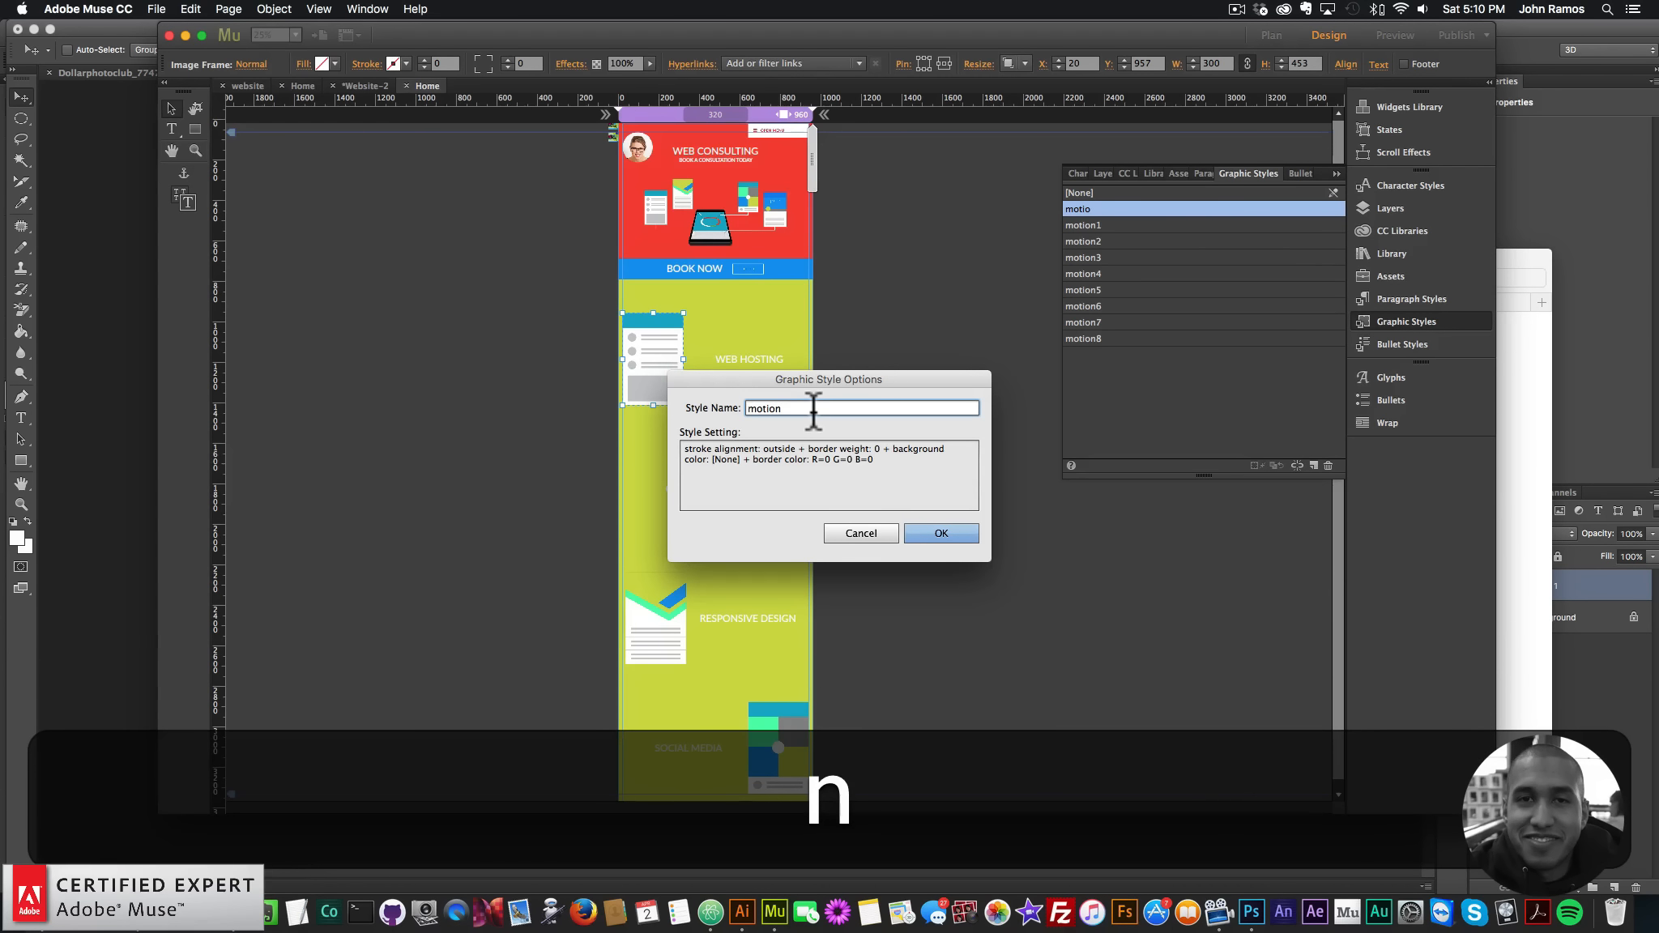
{"action": "type", "text": "11"}
{"action": "key", "text": "Return"}
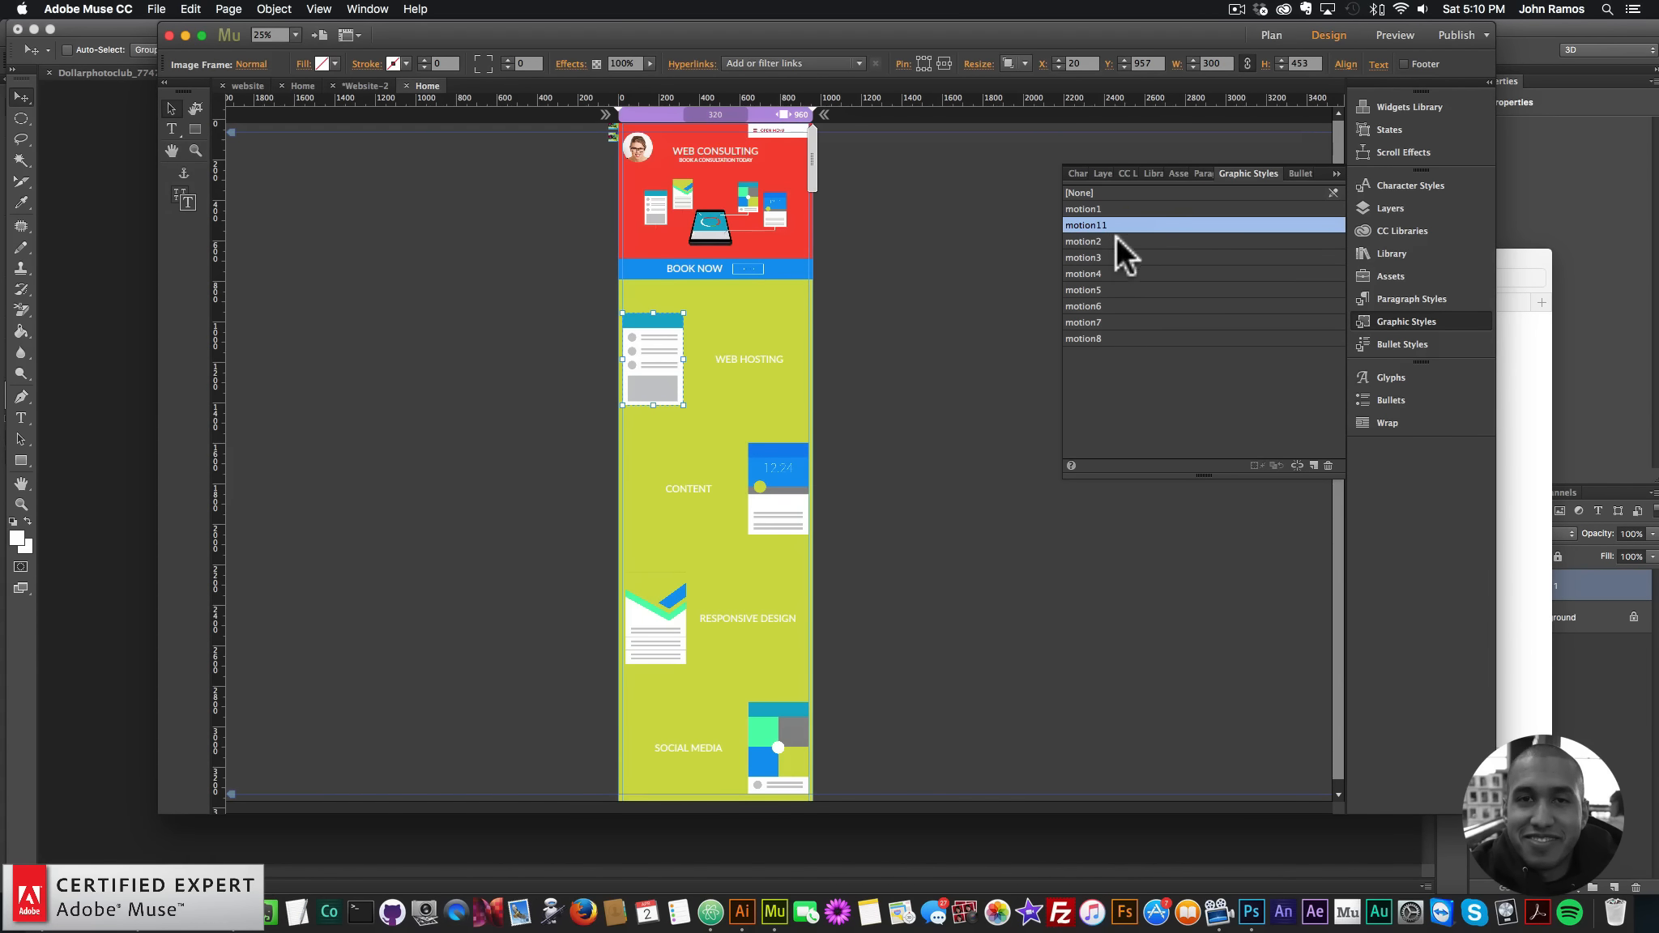
- Save the Content illustration as a new graphic style named motion12
{"action": "left_click", "coordinate": [990, 365]}
{"action": "left_click", "coordinate": [790, 466]}
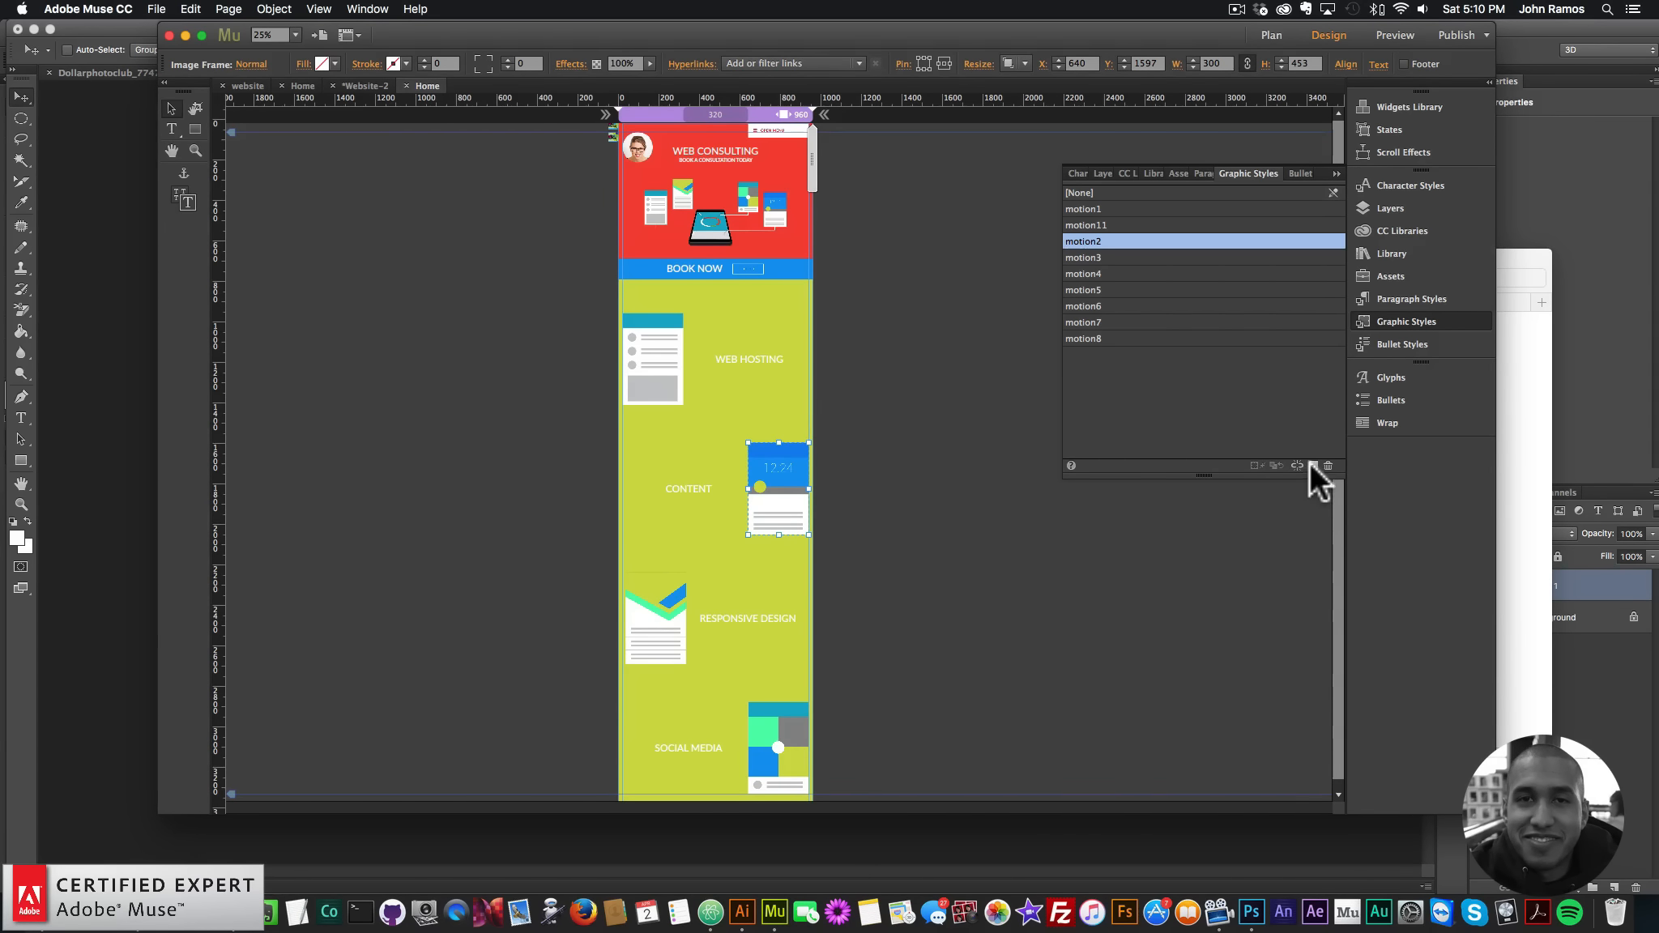
{"action": "left_click", "coordinate": [1313, 466]}
{"action": "double_click", "coordinate": [1093, 209]}
{"action": "left_click", "coordinate": [855, 408]}
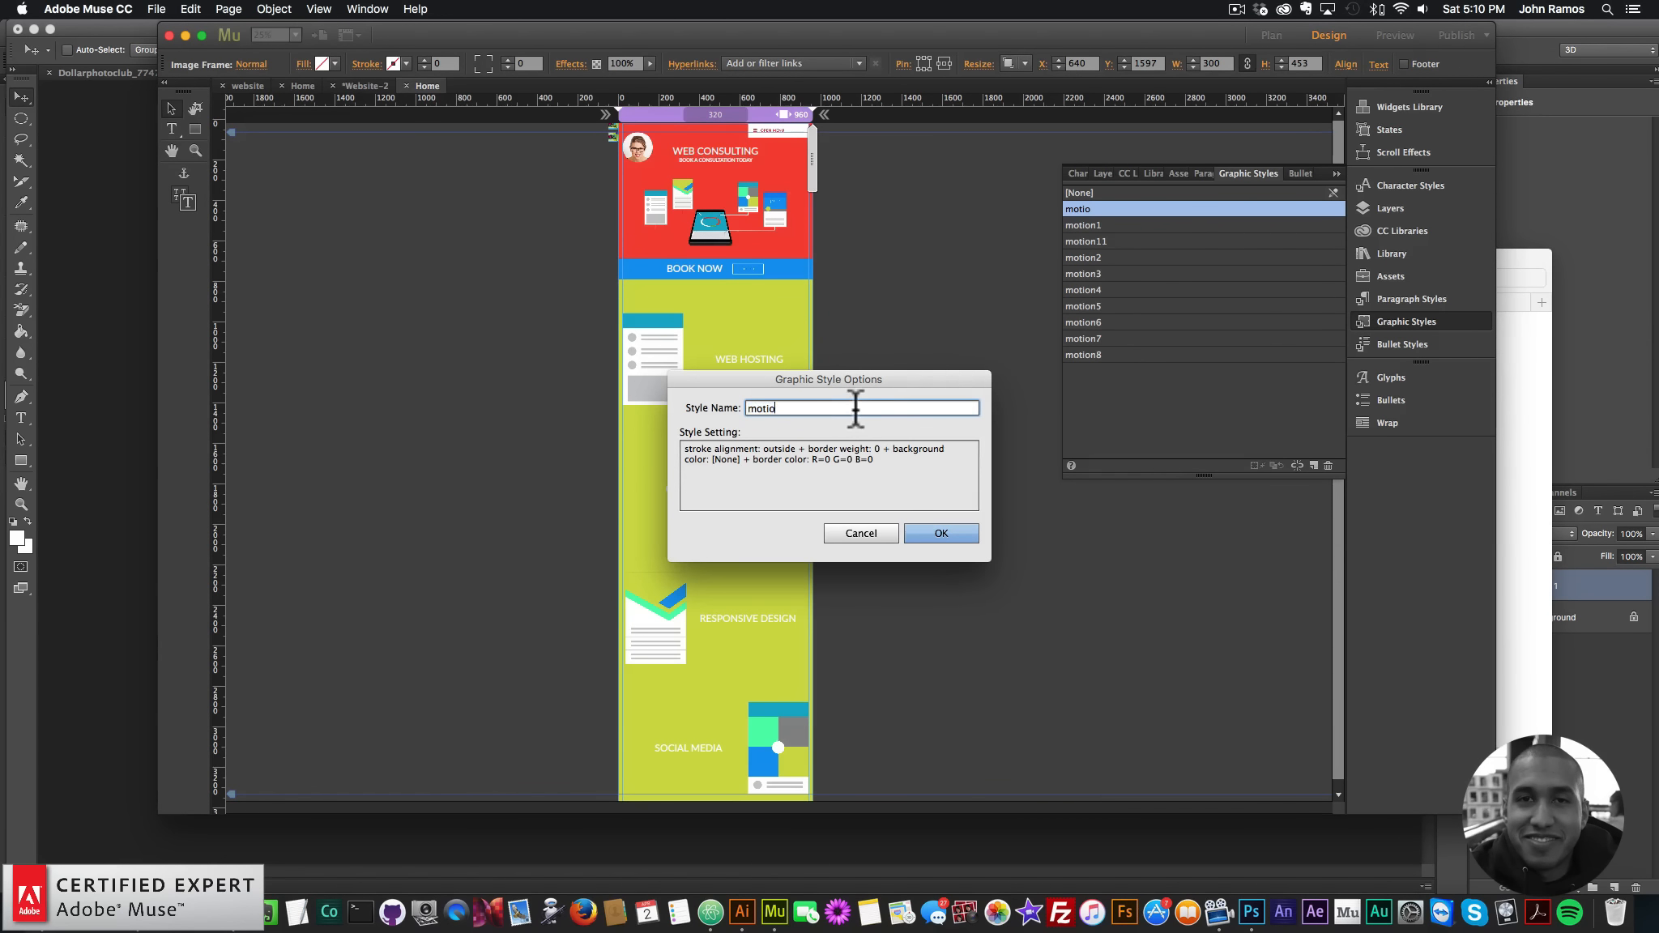
{"action": "type", "text": "n12"}
{"action": "key", "text": "Return"}
- Save the Responsive Design illustration as a new graphic style named motion13
{"action": "left_click", "coordinate": [672, 604]}
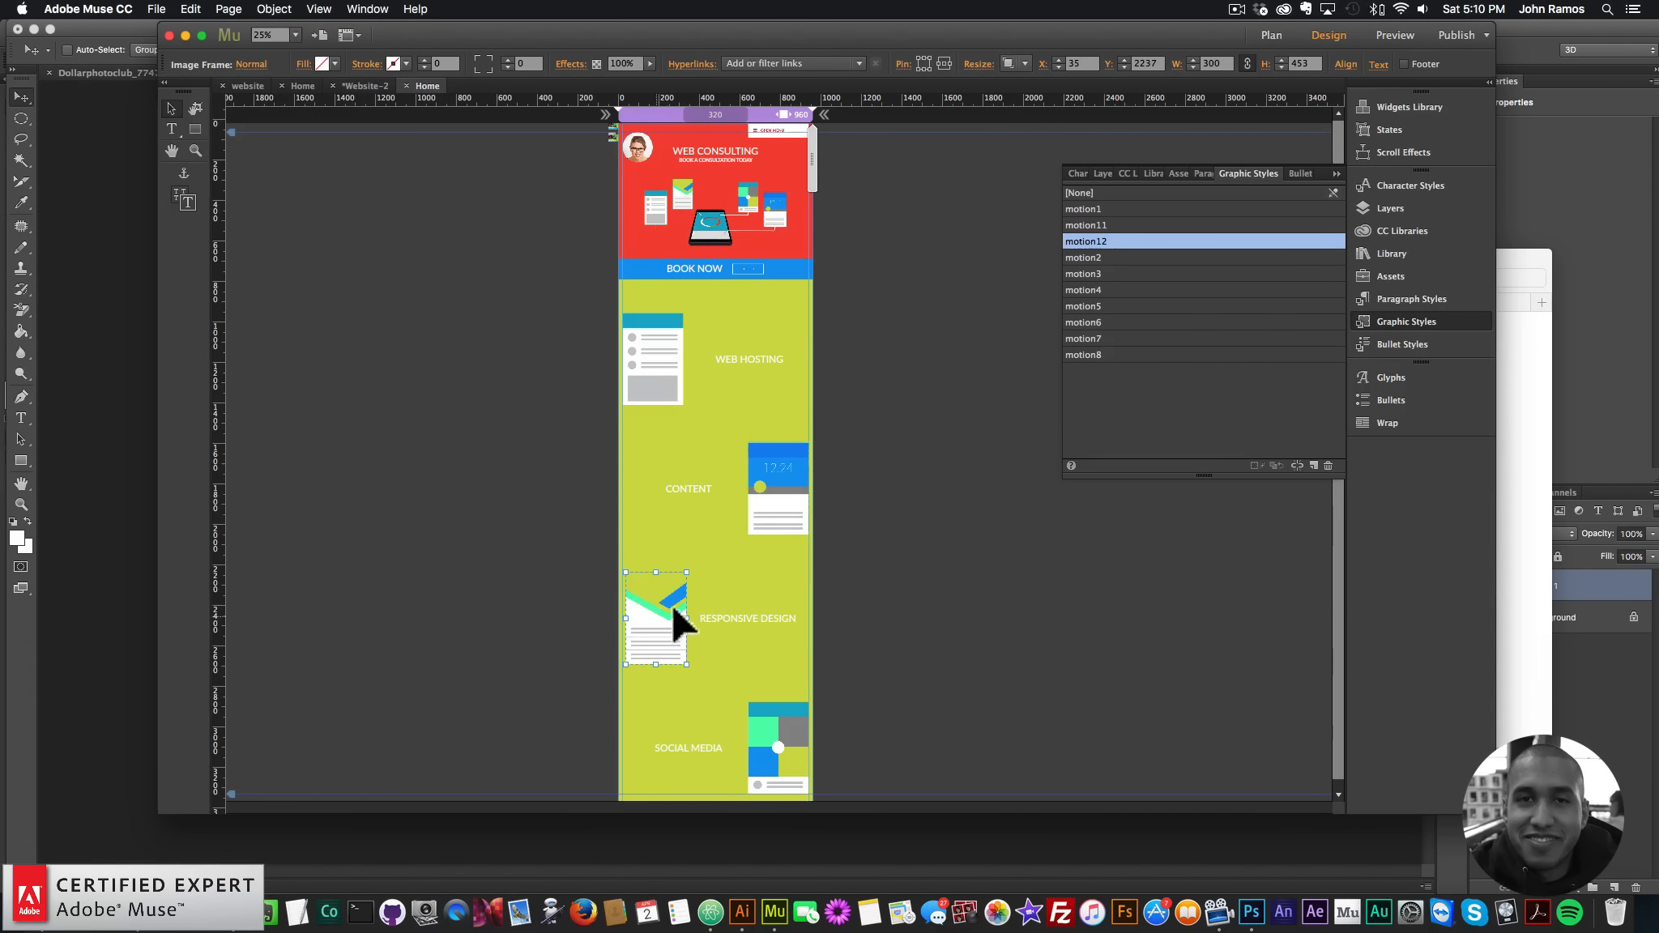
{"action": "left_click", "coordinate": [1313, 464]}
{"action": "double_click", "coordinate": [1088, 209]}
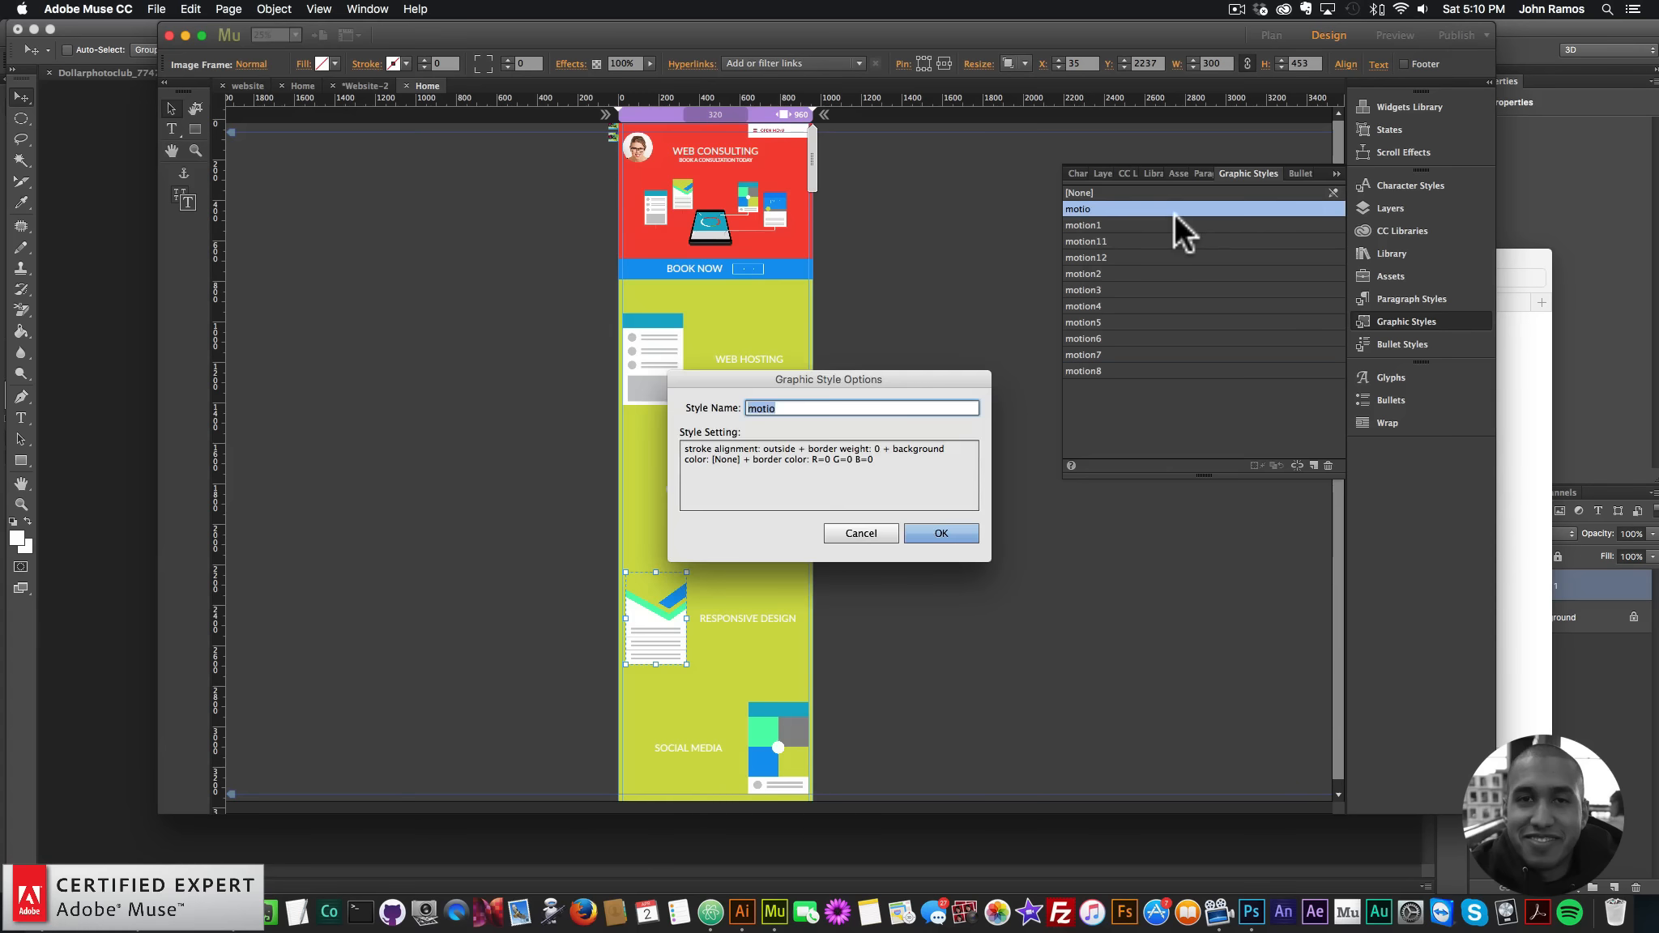
{"action": "key", "text": "Right"}
{"action": "type", "text": "n13"}
{"action": "key", "text": "Return"}
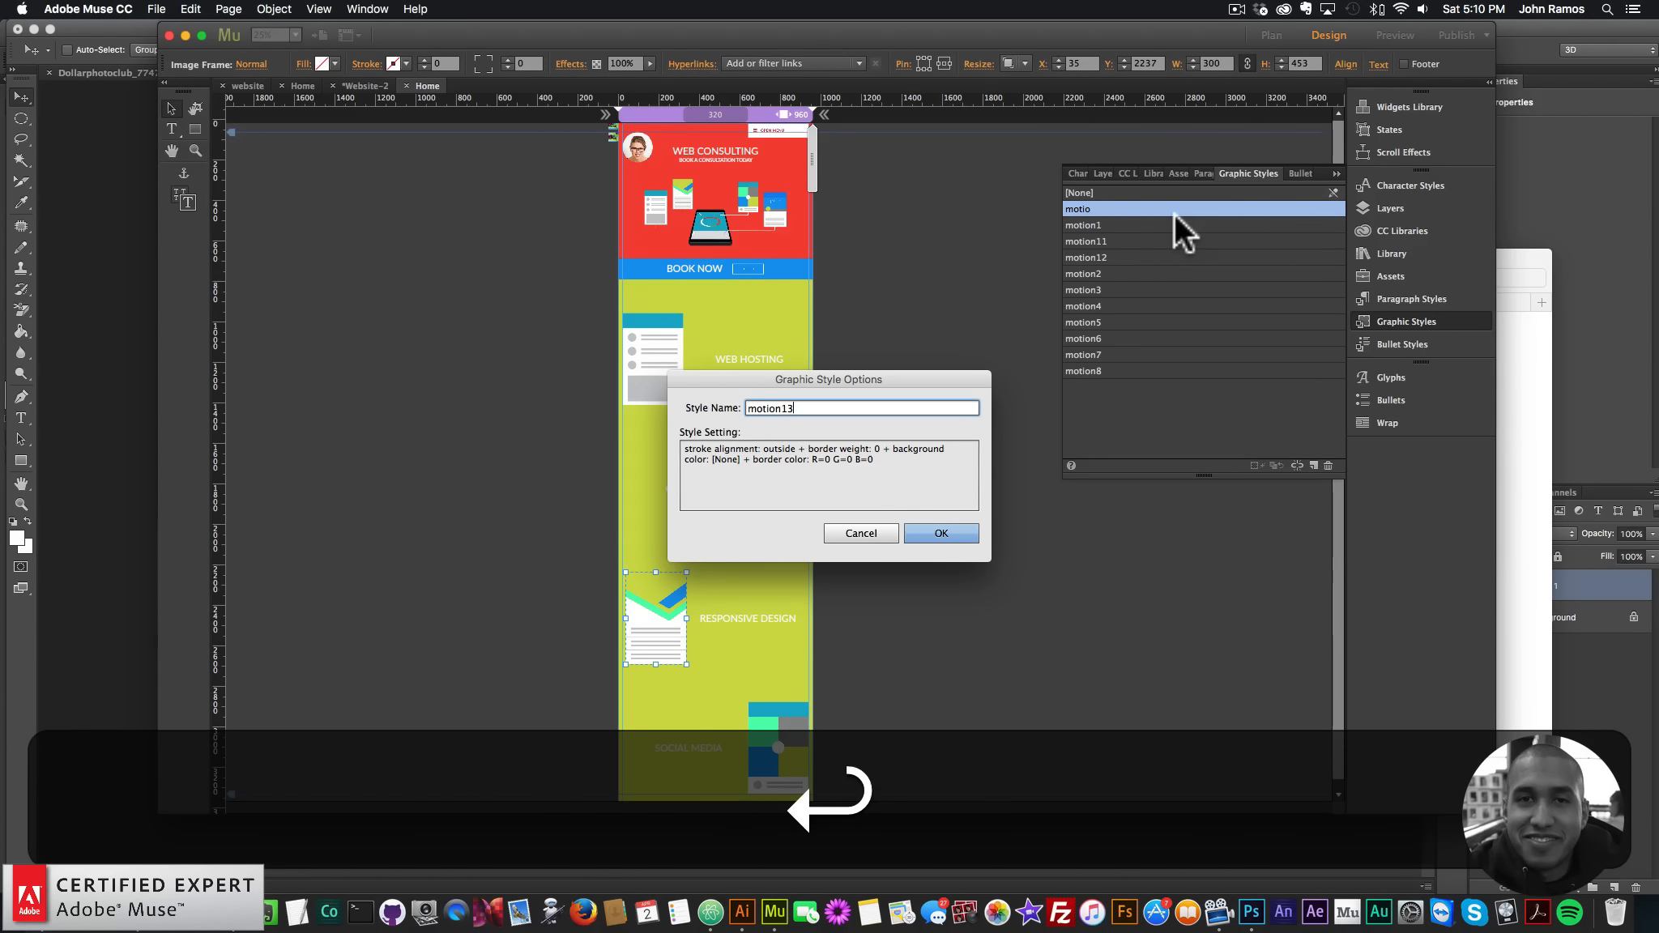
- Save the Social Media illustration as graphic style motion14 and close the styles list
{"action": "left_click", "coordinate": [780, 737]}
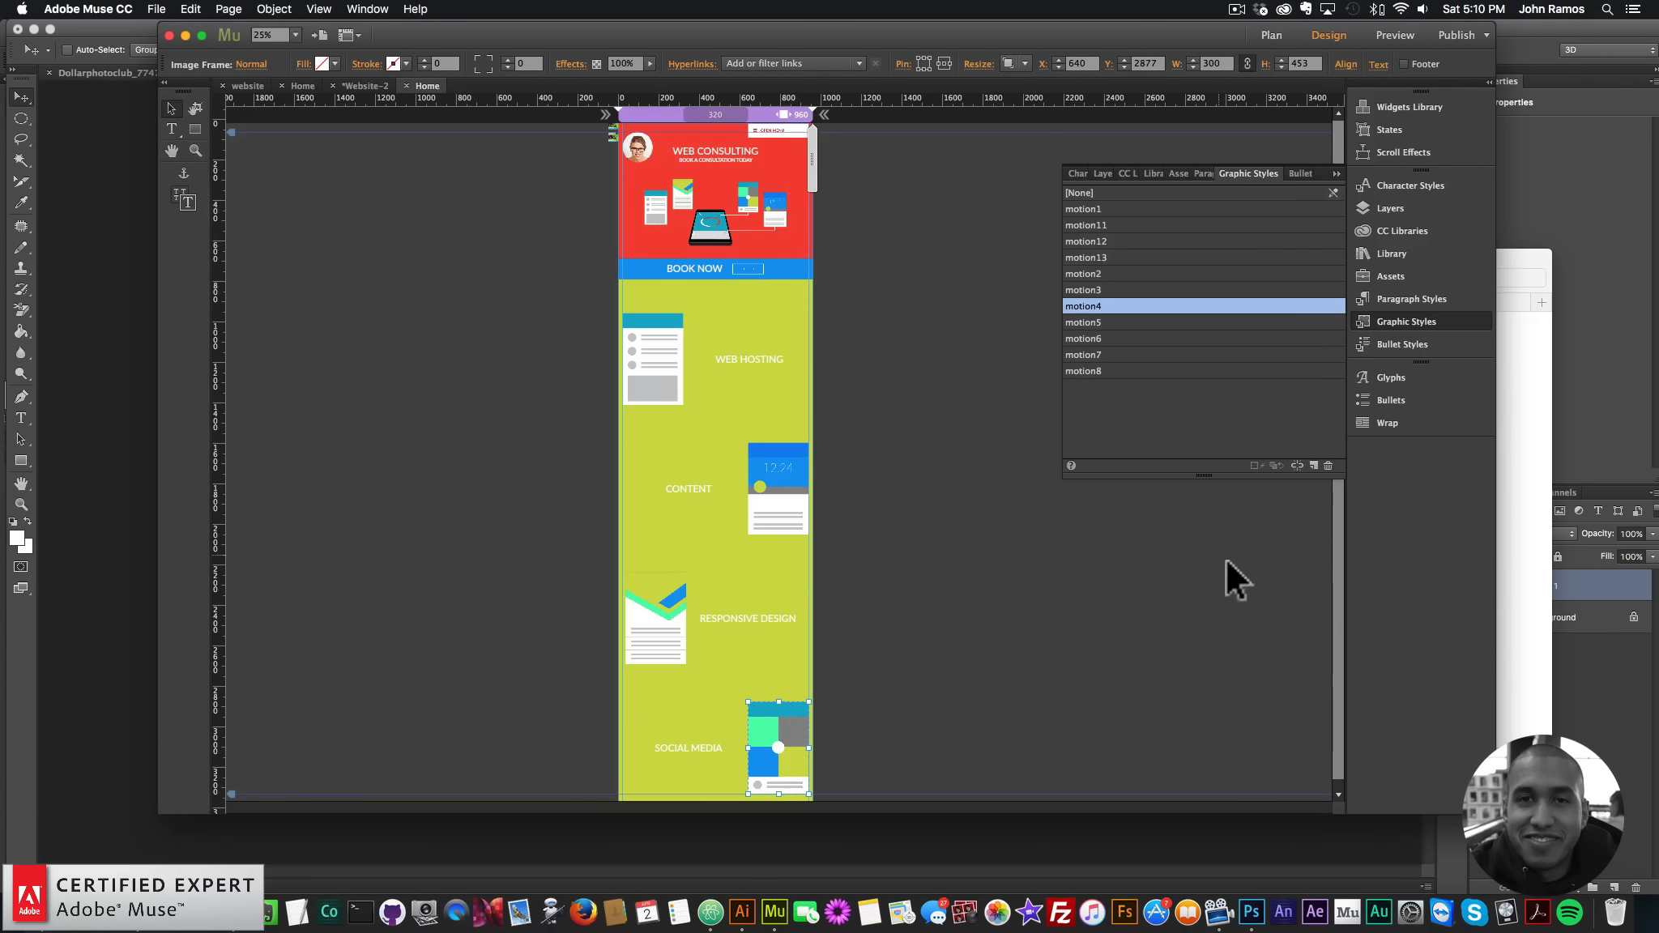
{"action": "left_click", "coordinate": [1312, 463]}
{"action": "double_click", "coordinate": [1107, 208]}
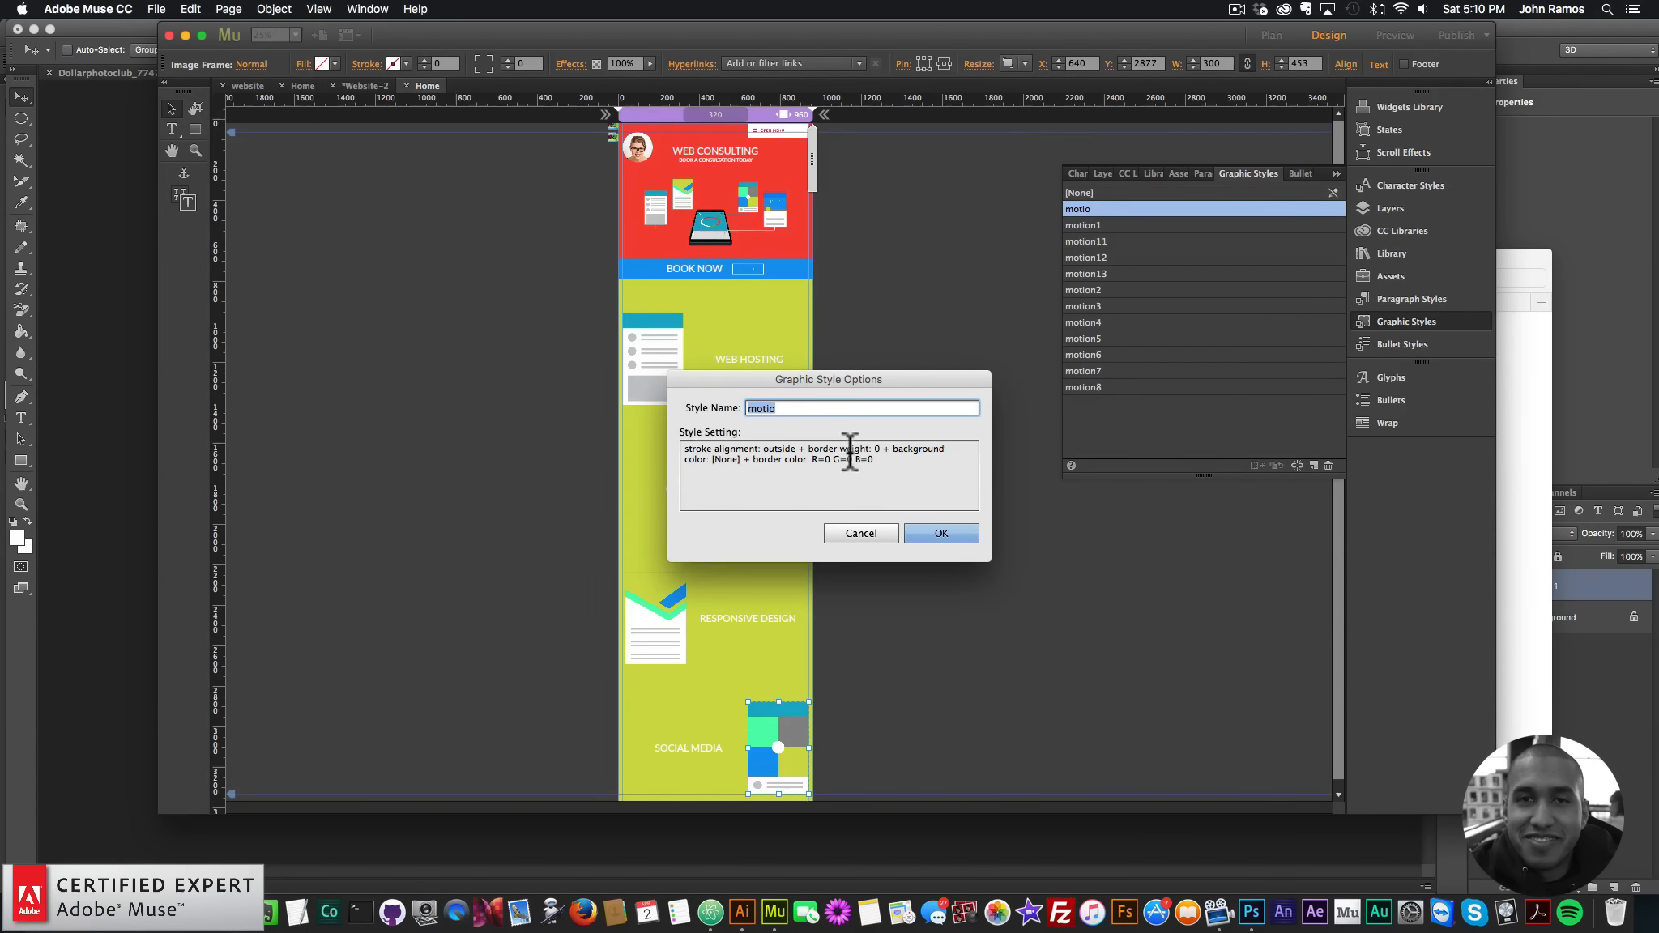
{"action": "key", "text": "Right"}
{"action": "type", "text": "n14"}
{"action": "key", "text": "Return"}
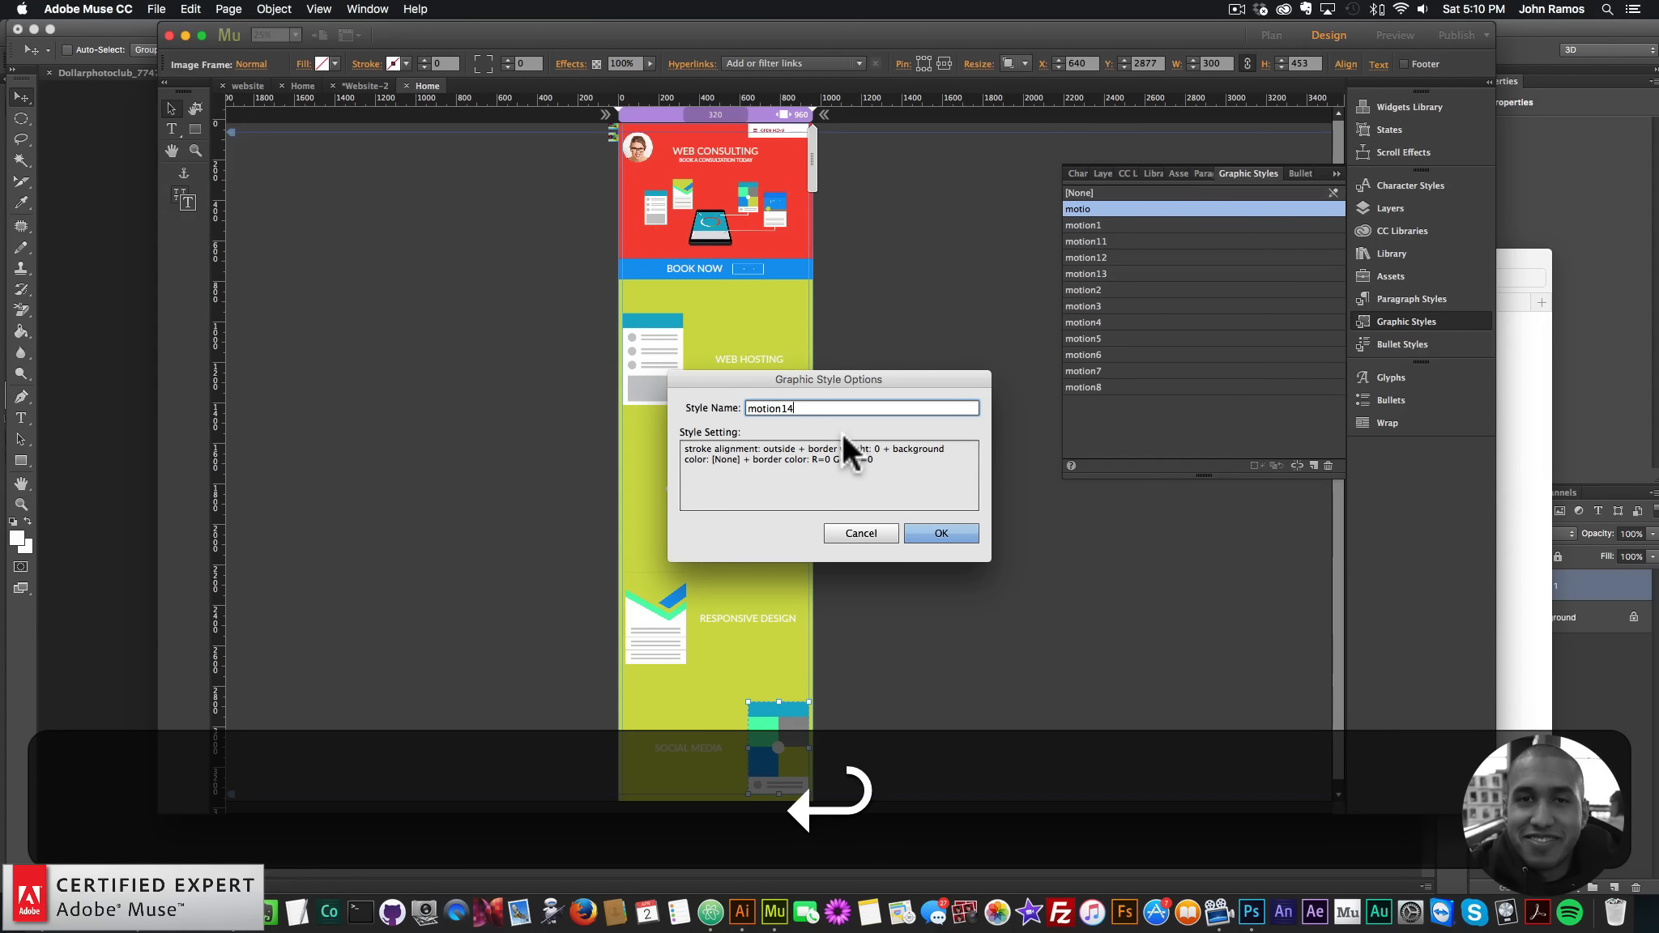
{"action": "left_click", "coordinate": [924, 532]}
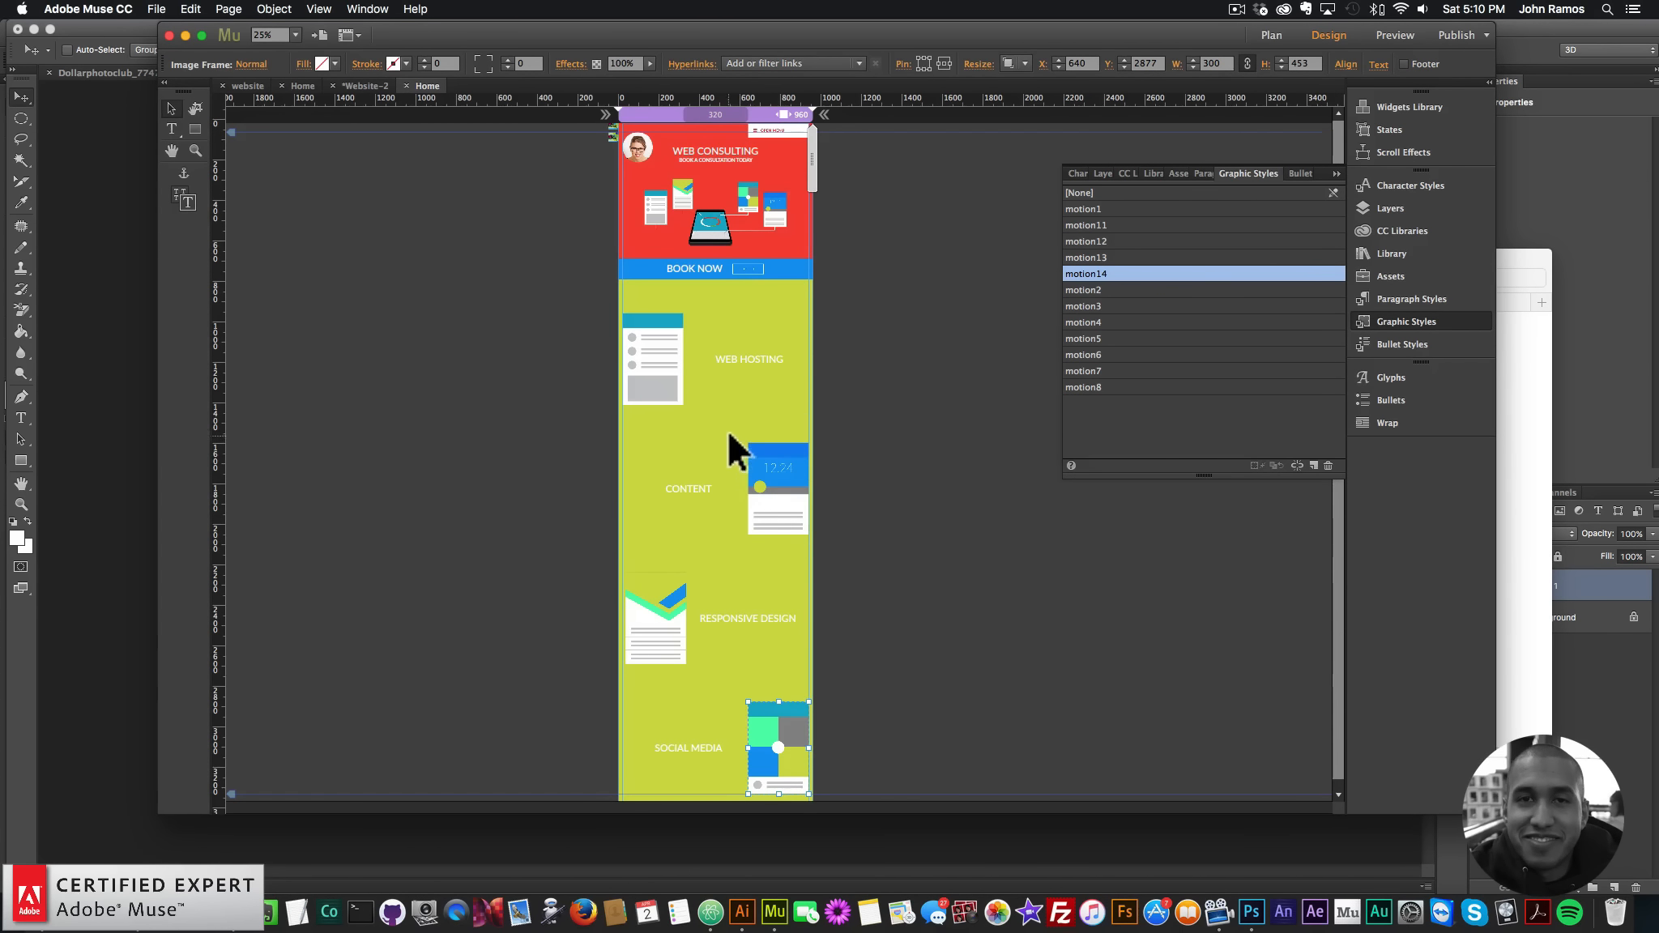
{"action": "left_click", "coordinate": [1385, 322]}
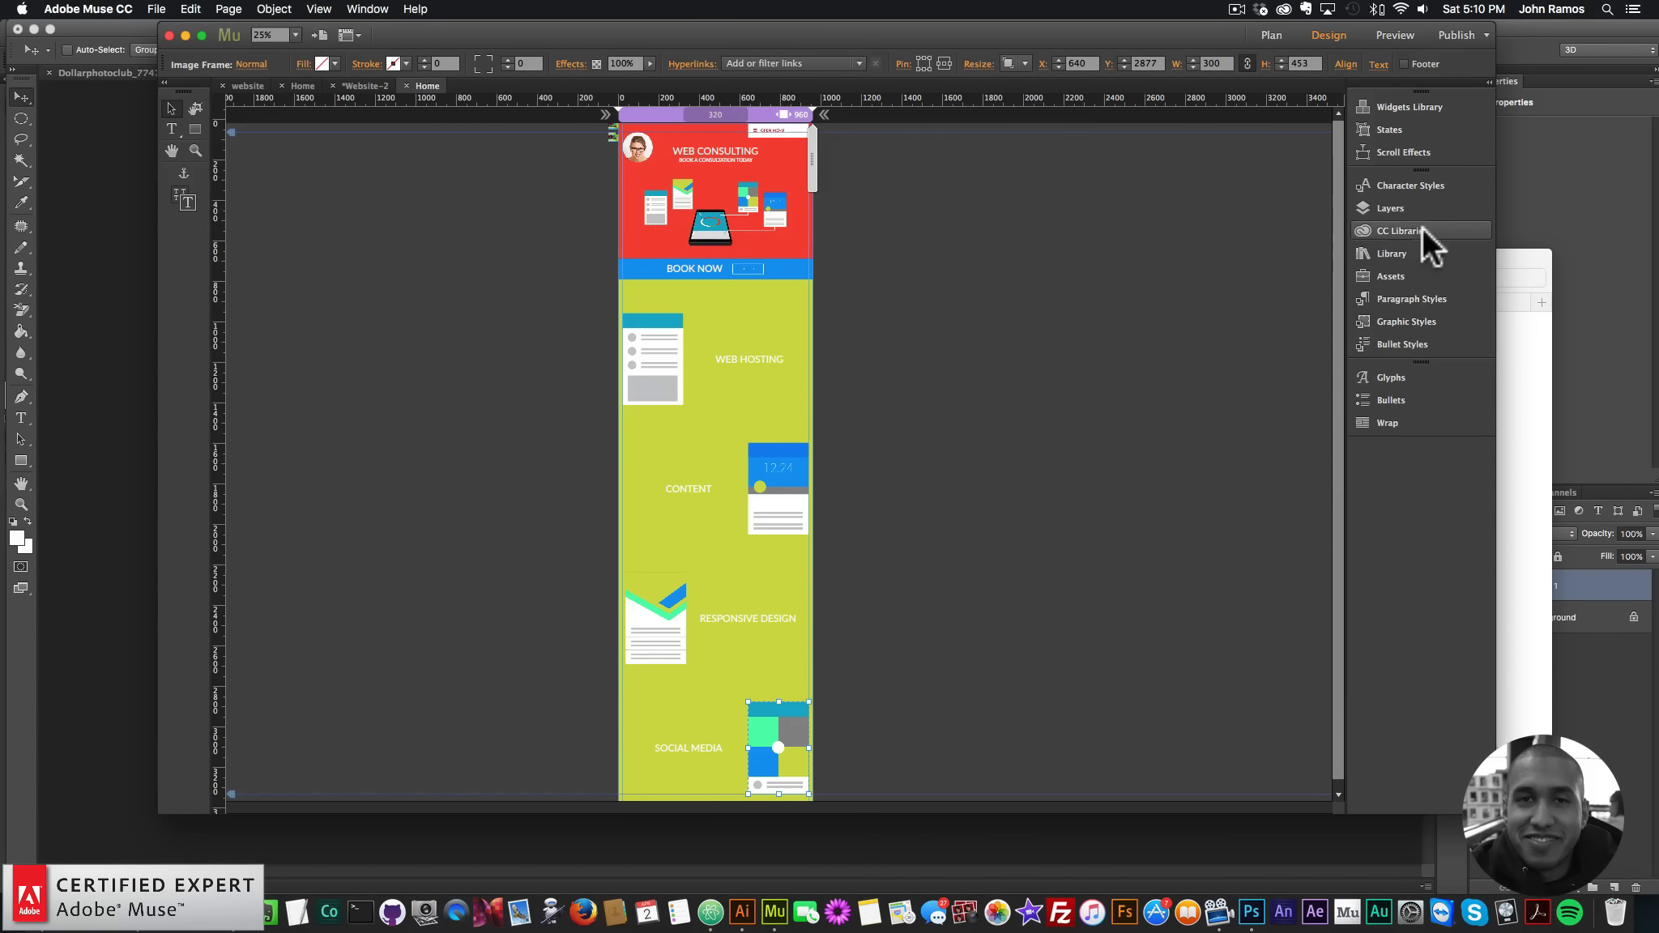
- Search the Library for 'muse motion 2' and drag the 2D-Transformations widget onto the page top
{"action": "left_click", "coordinate": [1385, 255]}
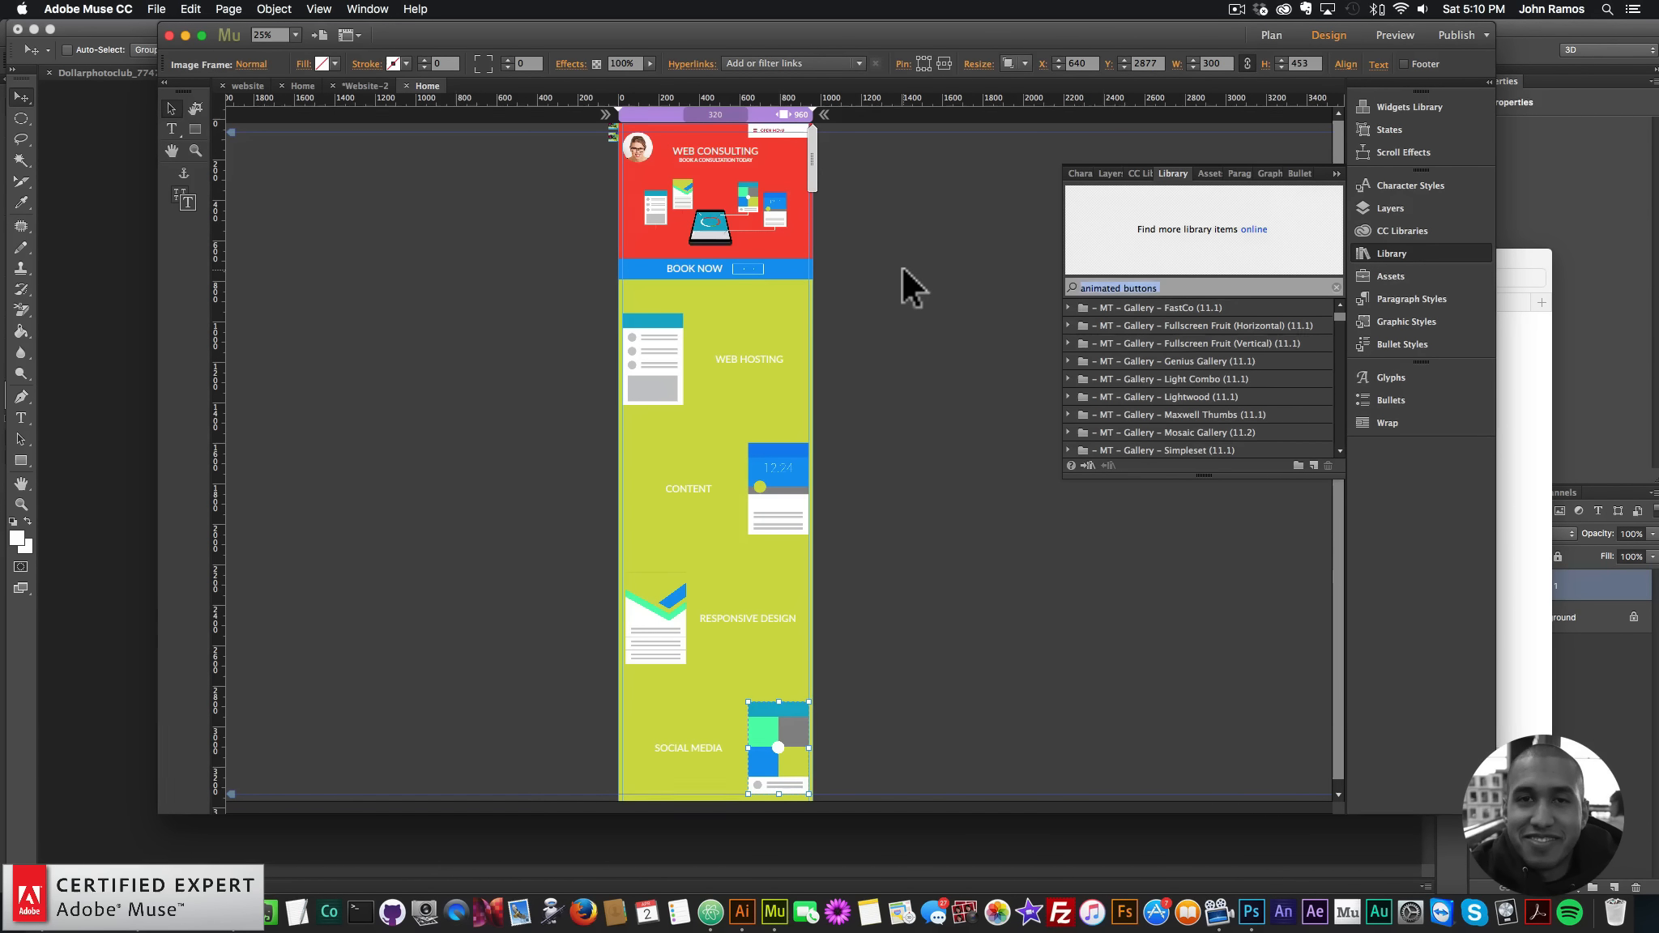
{"action": "type", "text": "muse motion 2"}
{"action": "key", "text": "Return"}
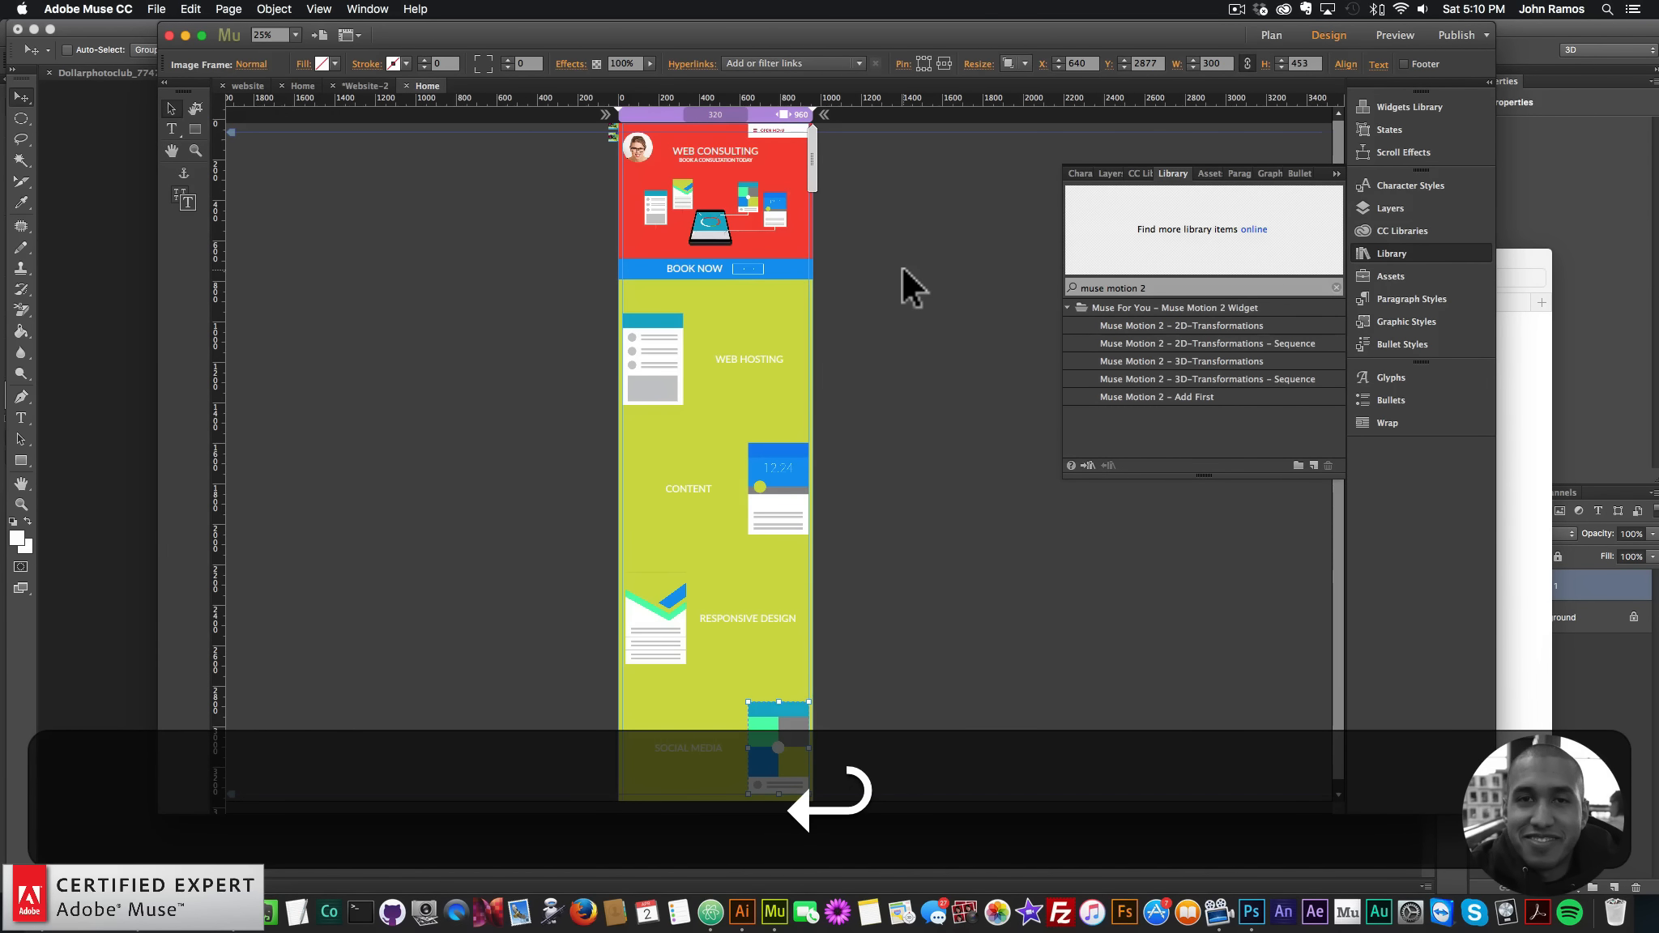
{"action": "left_click", "coordinate": [1183, 326]}
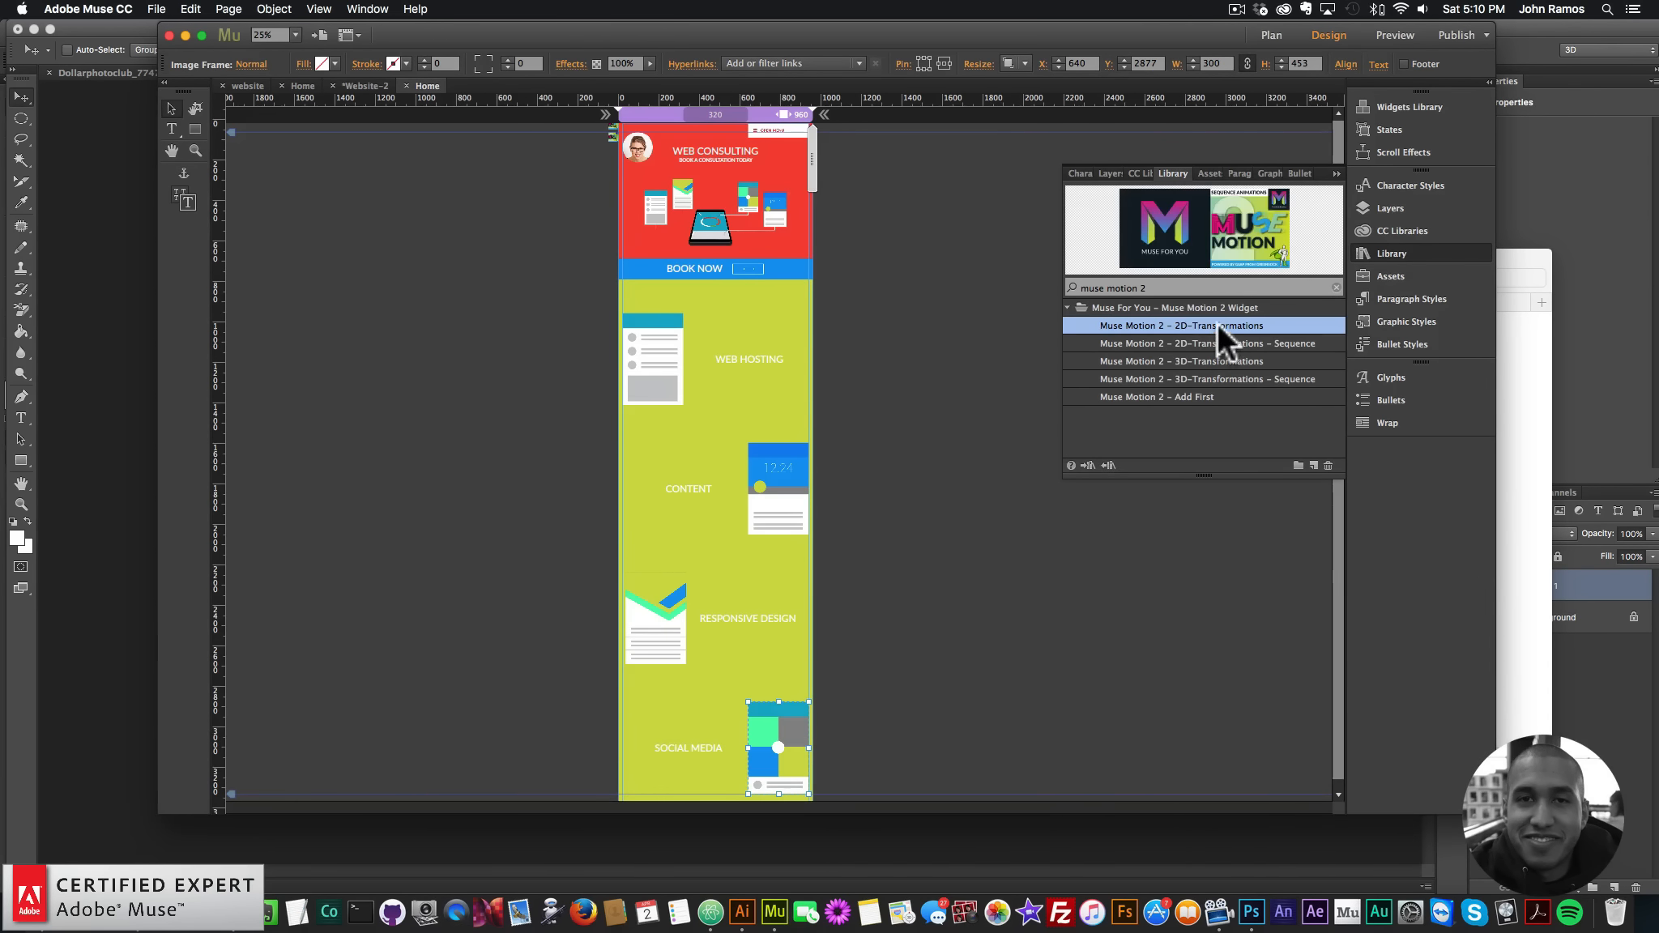
{"action": "left_click_drag", "start_coordinate": [1217, 323], "coordinate": [606, 169]}
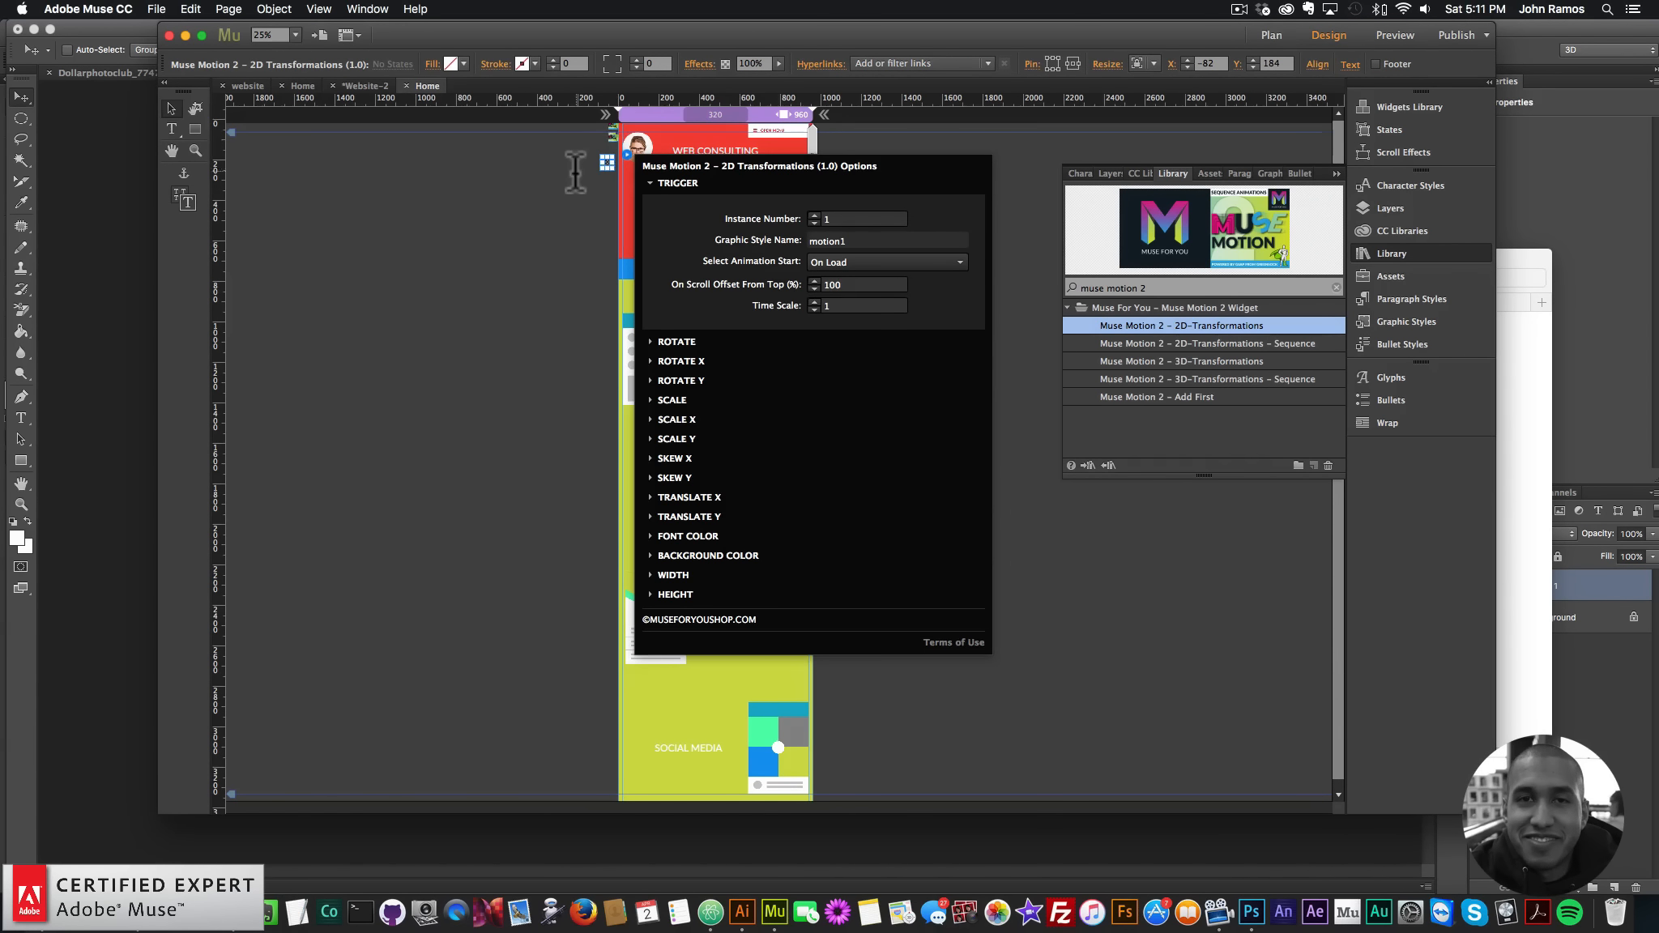
{"action": "left_click", "coordinate": [534, 277]}
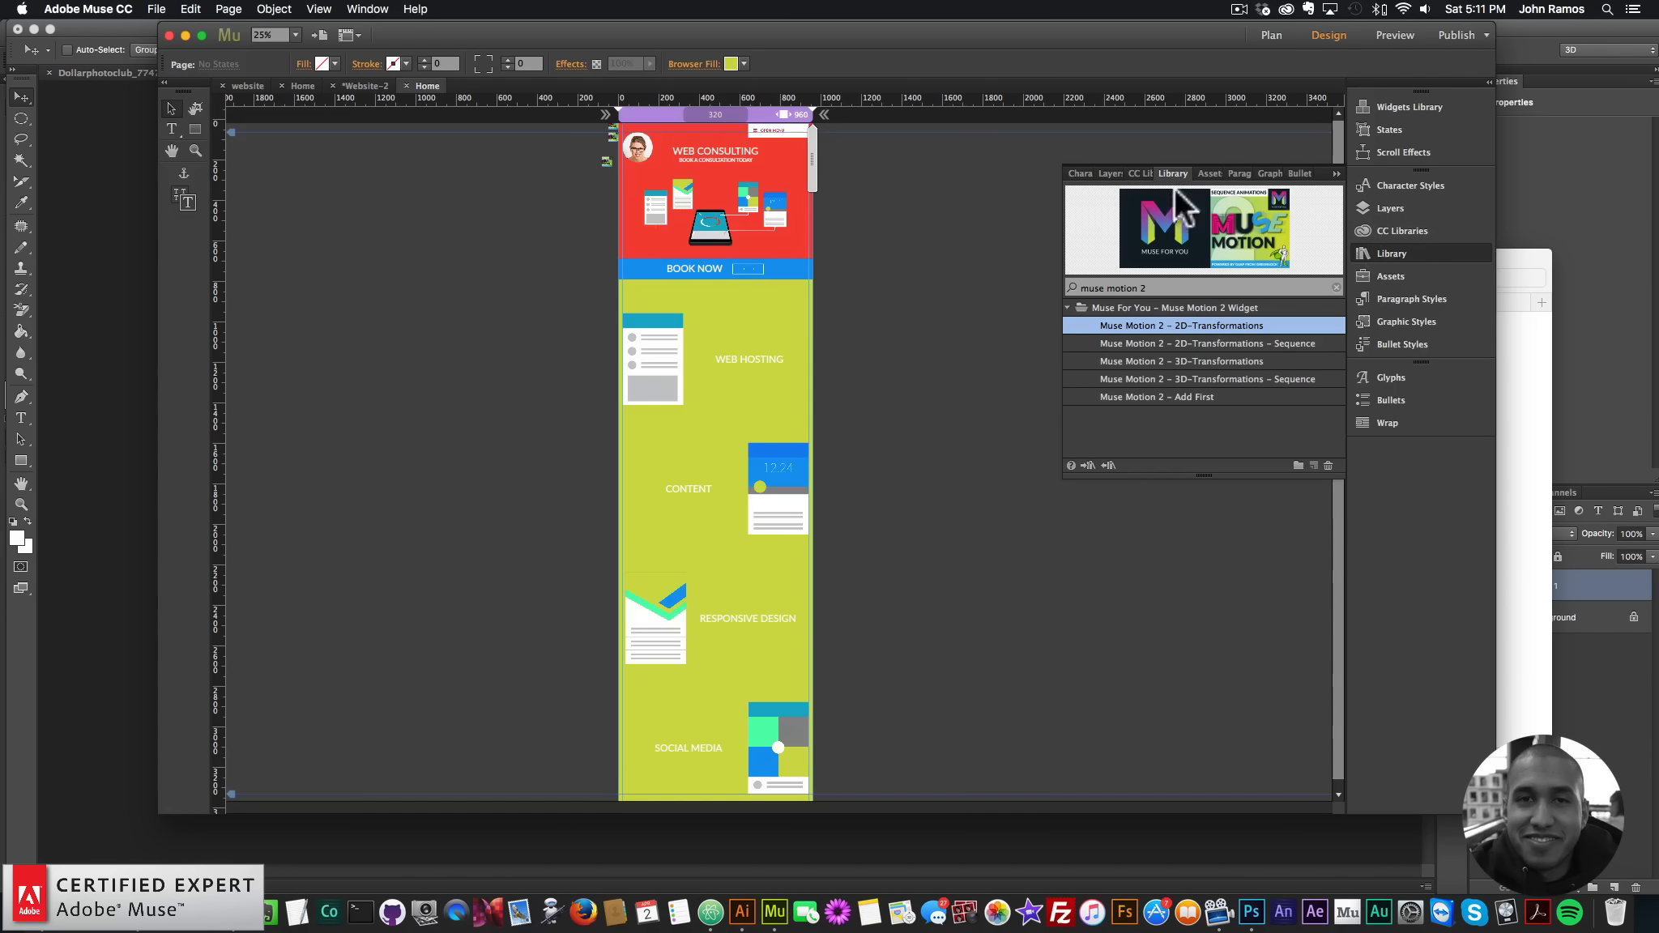
{"action": "left_click", "coordinate": [1444, 253]}
- Zoom into the page top and line the new widget up beside the other widget thumbnails
{"action": "left_click", "coordinate": [195, 151]}
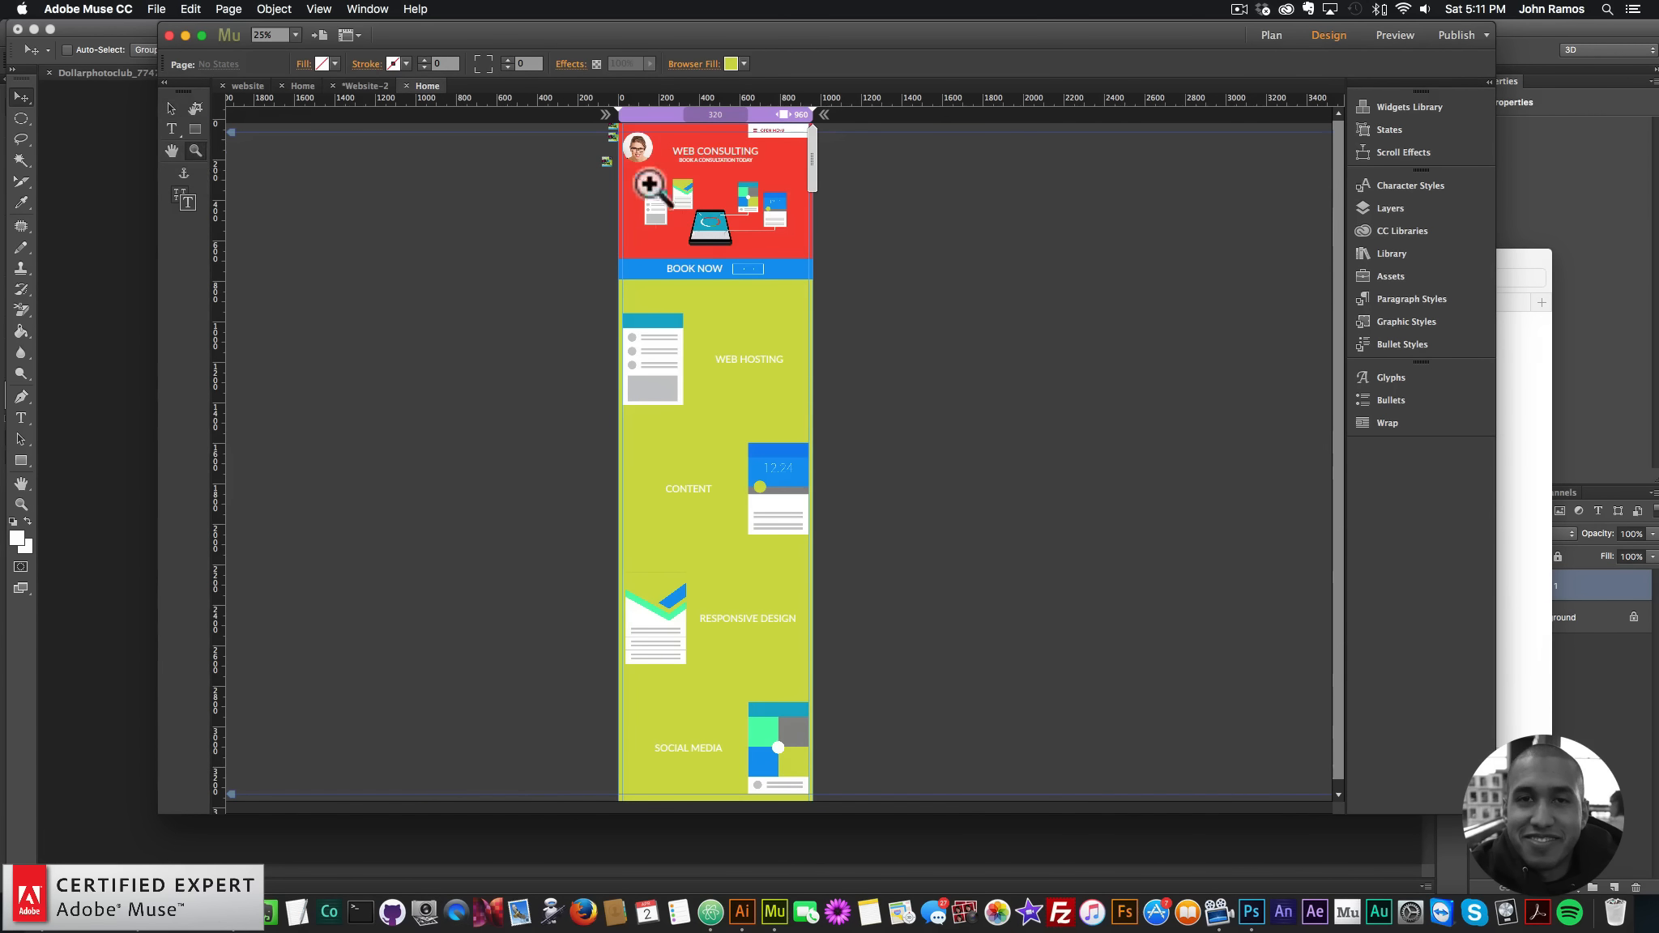
{"action": "left_click", "coordinate": [649, 185]}
{"action": "left_click", "coordinate": [607, 198]}
{"action": "left_click", "coordinate": [171, 108]}
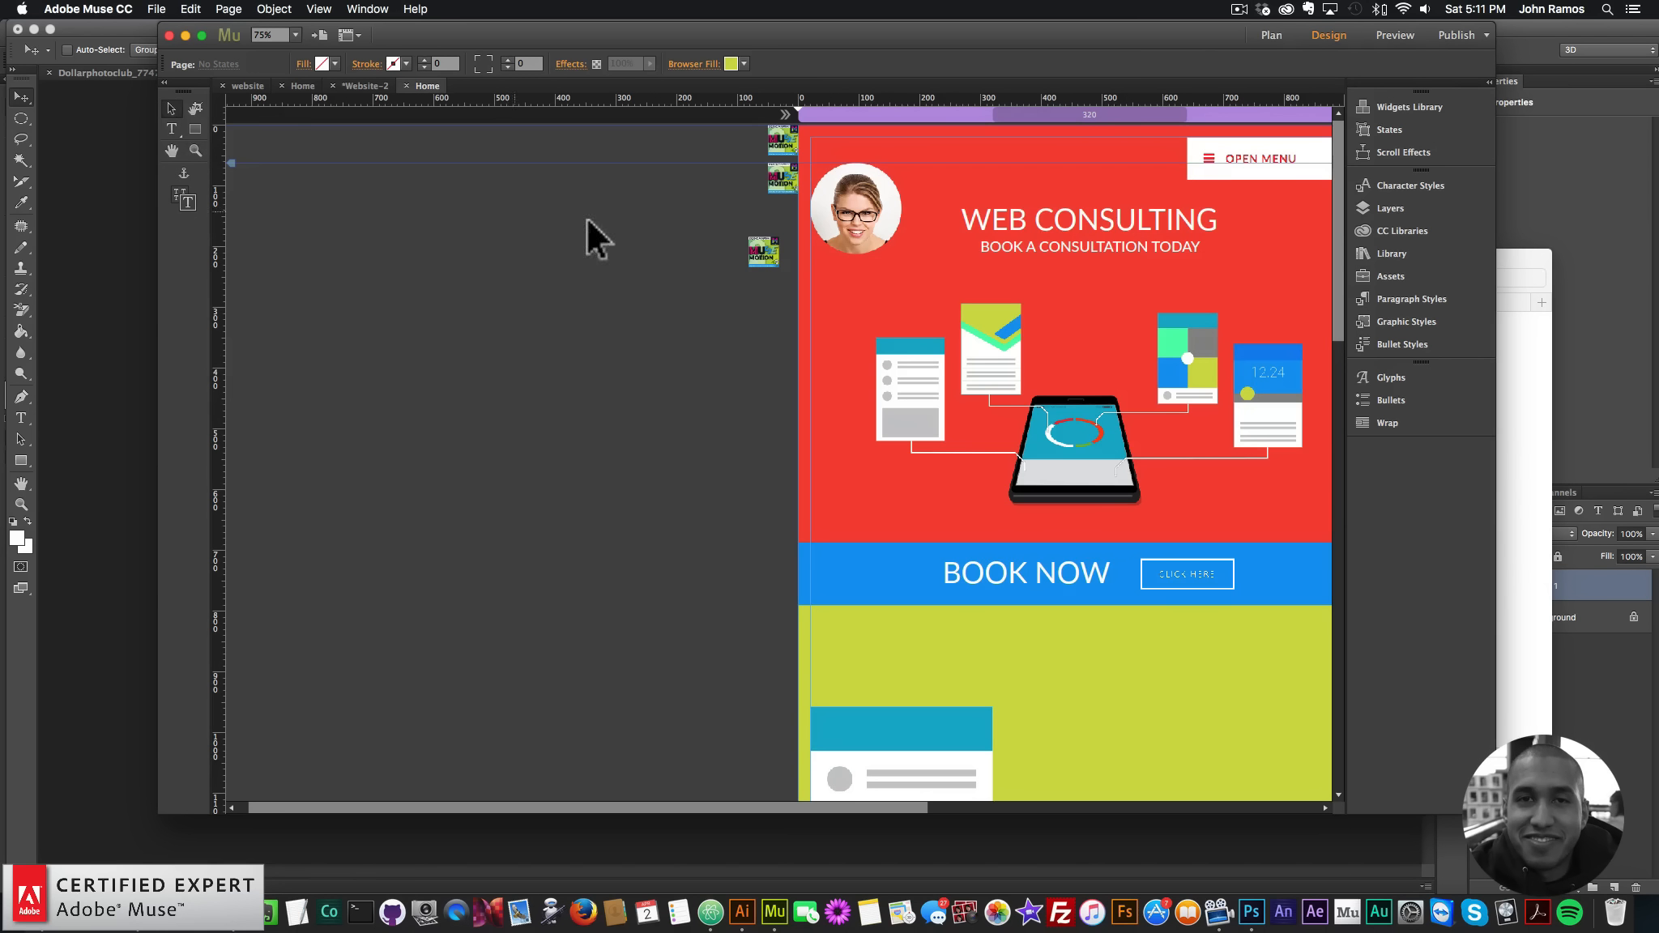
{"action": "left_click_drag", "start_coordinate": [762, 253], "coordinate": [814, 203]}
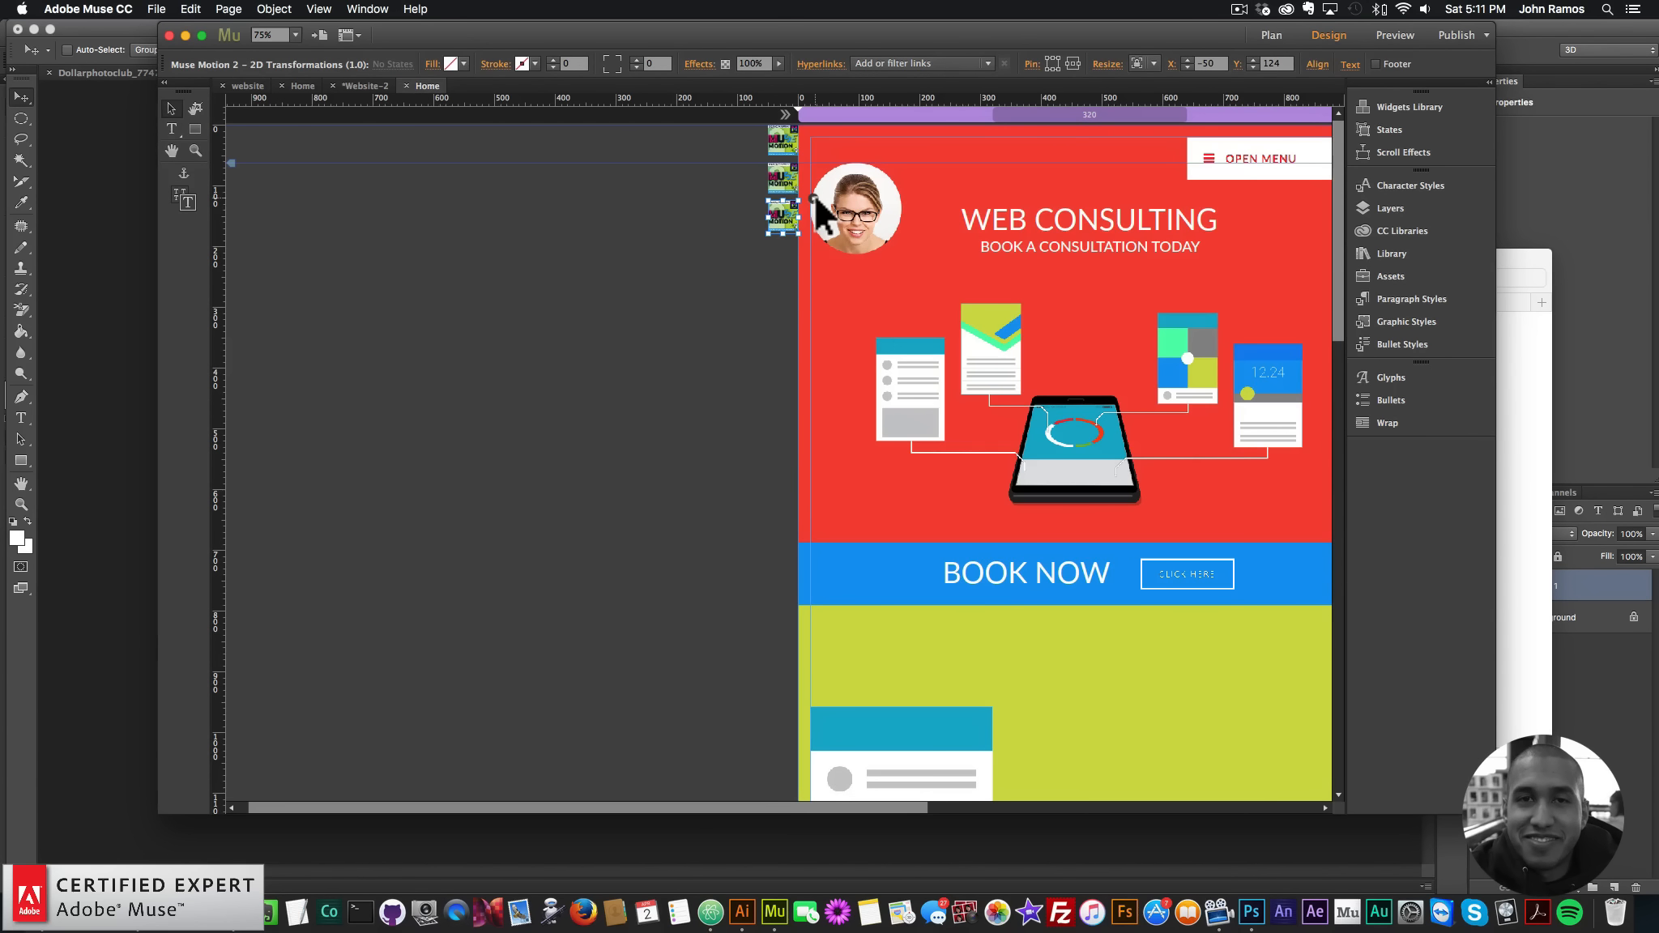
{"action": "left_click", "coordinate": [814, 200]}
- Target graphic style motion11 as instance 2, triggered on scroll at 50% offset
{"action": "left_click", "coordinate": [1049, 273]}
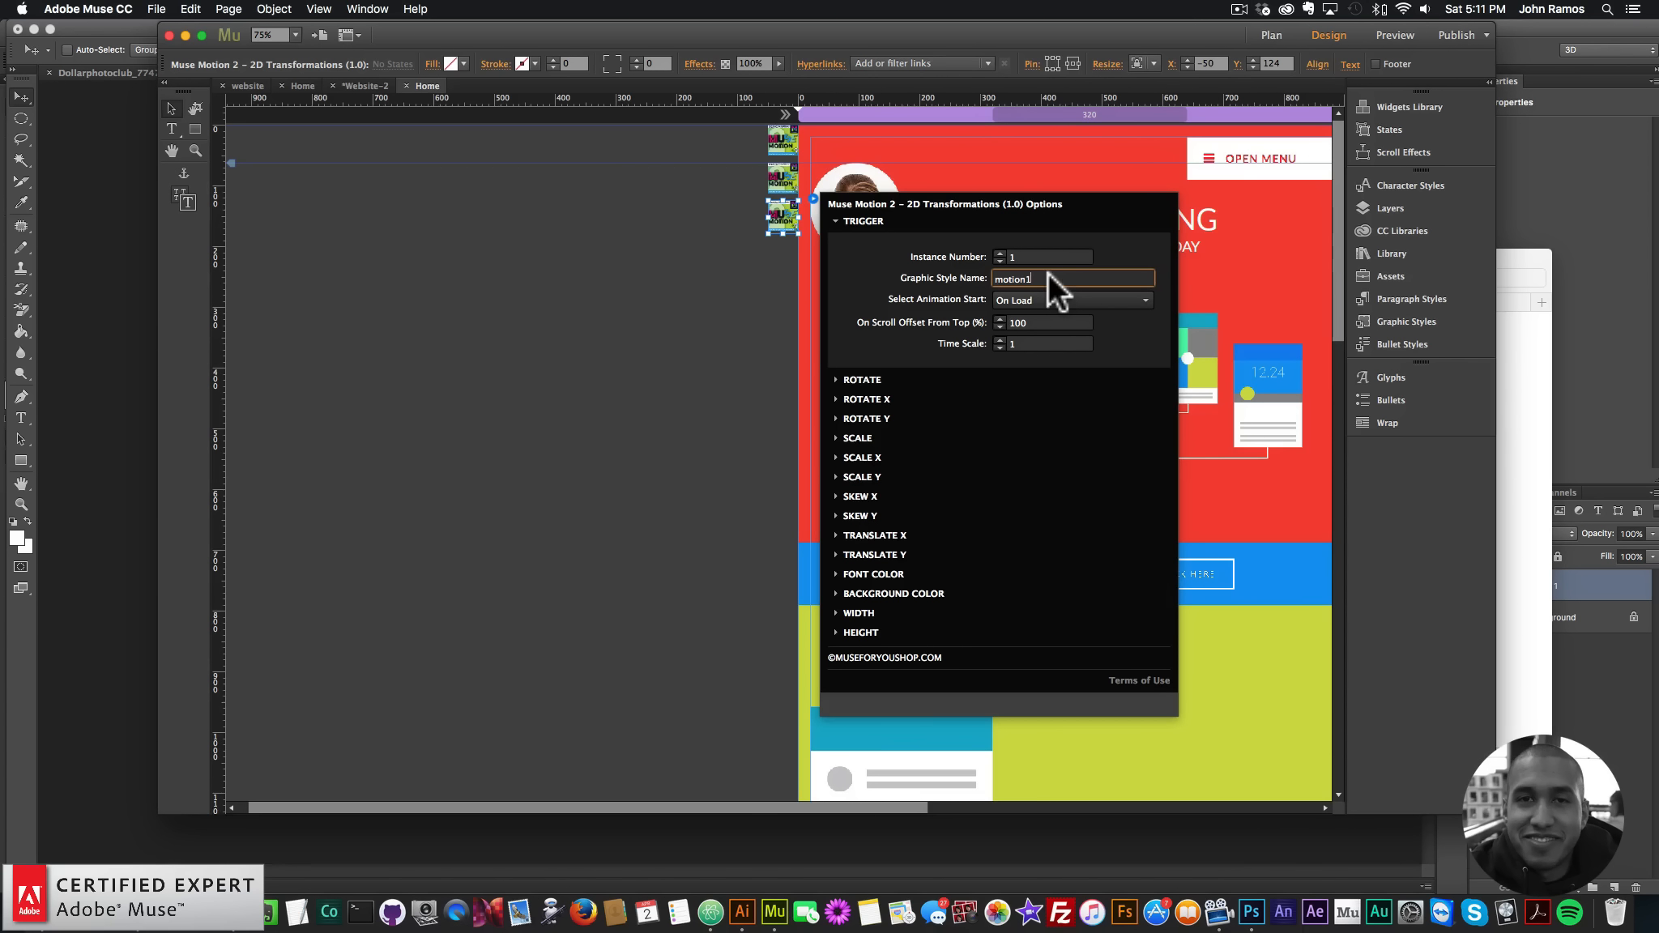
{"action": "type", "text": "1"}
{"action": "left_click", "coordinate": [999, 251]}
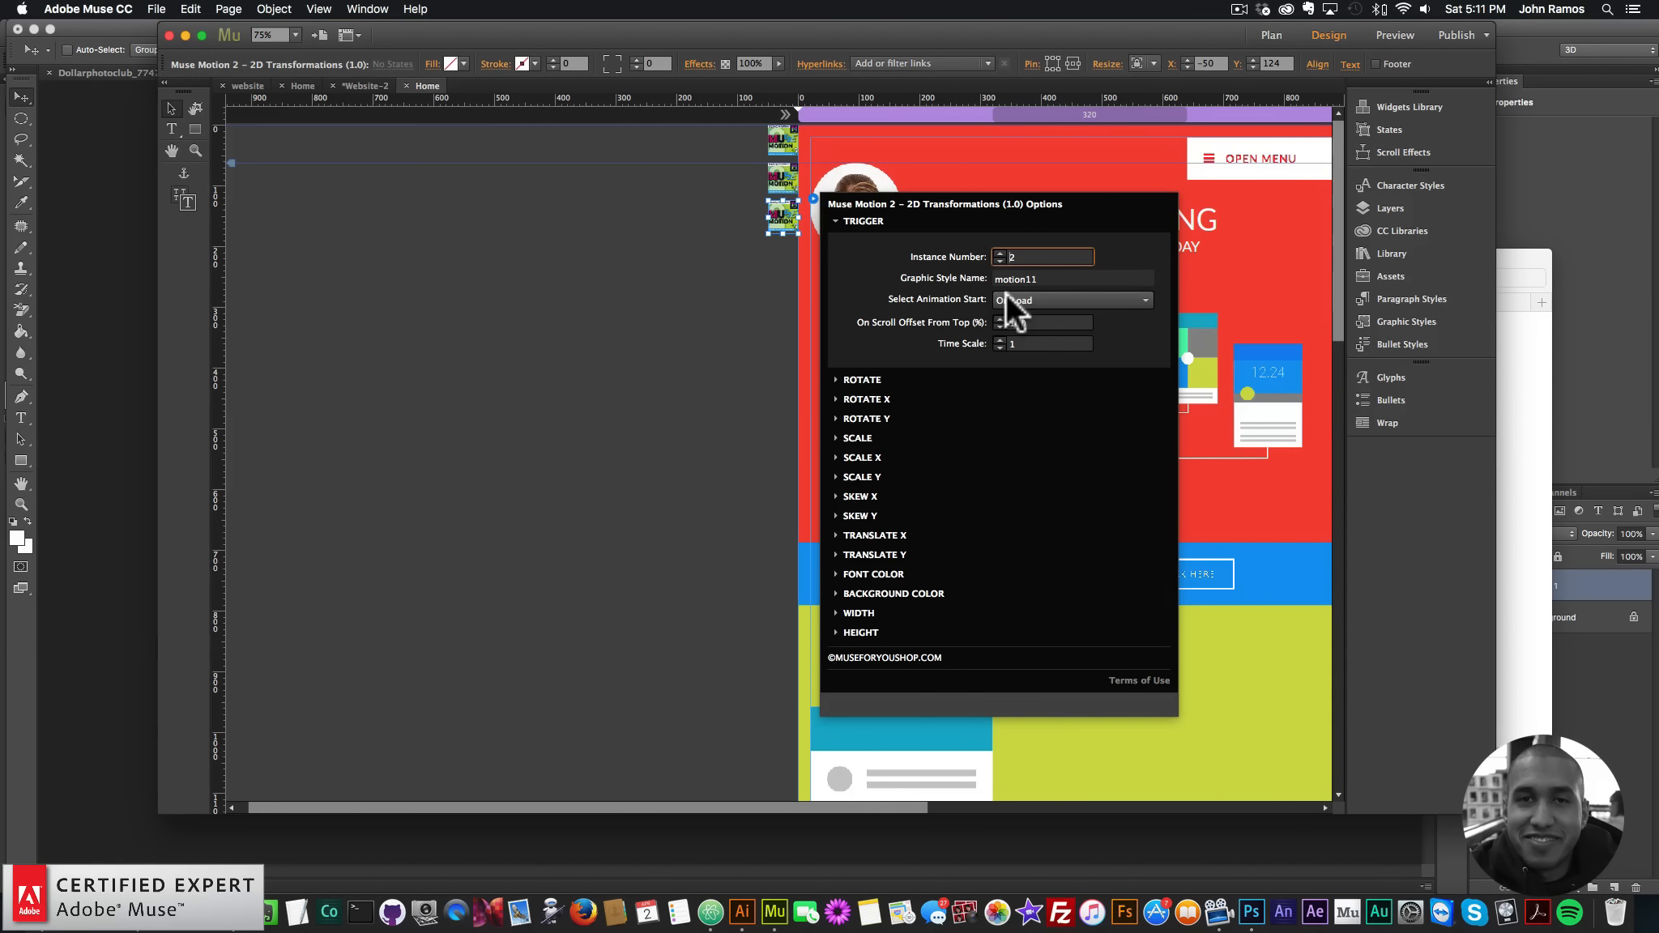
{"action": "left_click", "coordinate": [1053, 300]}
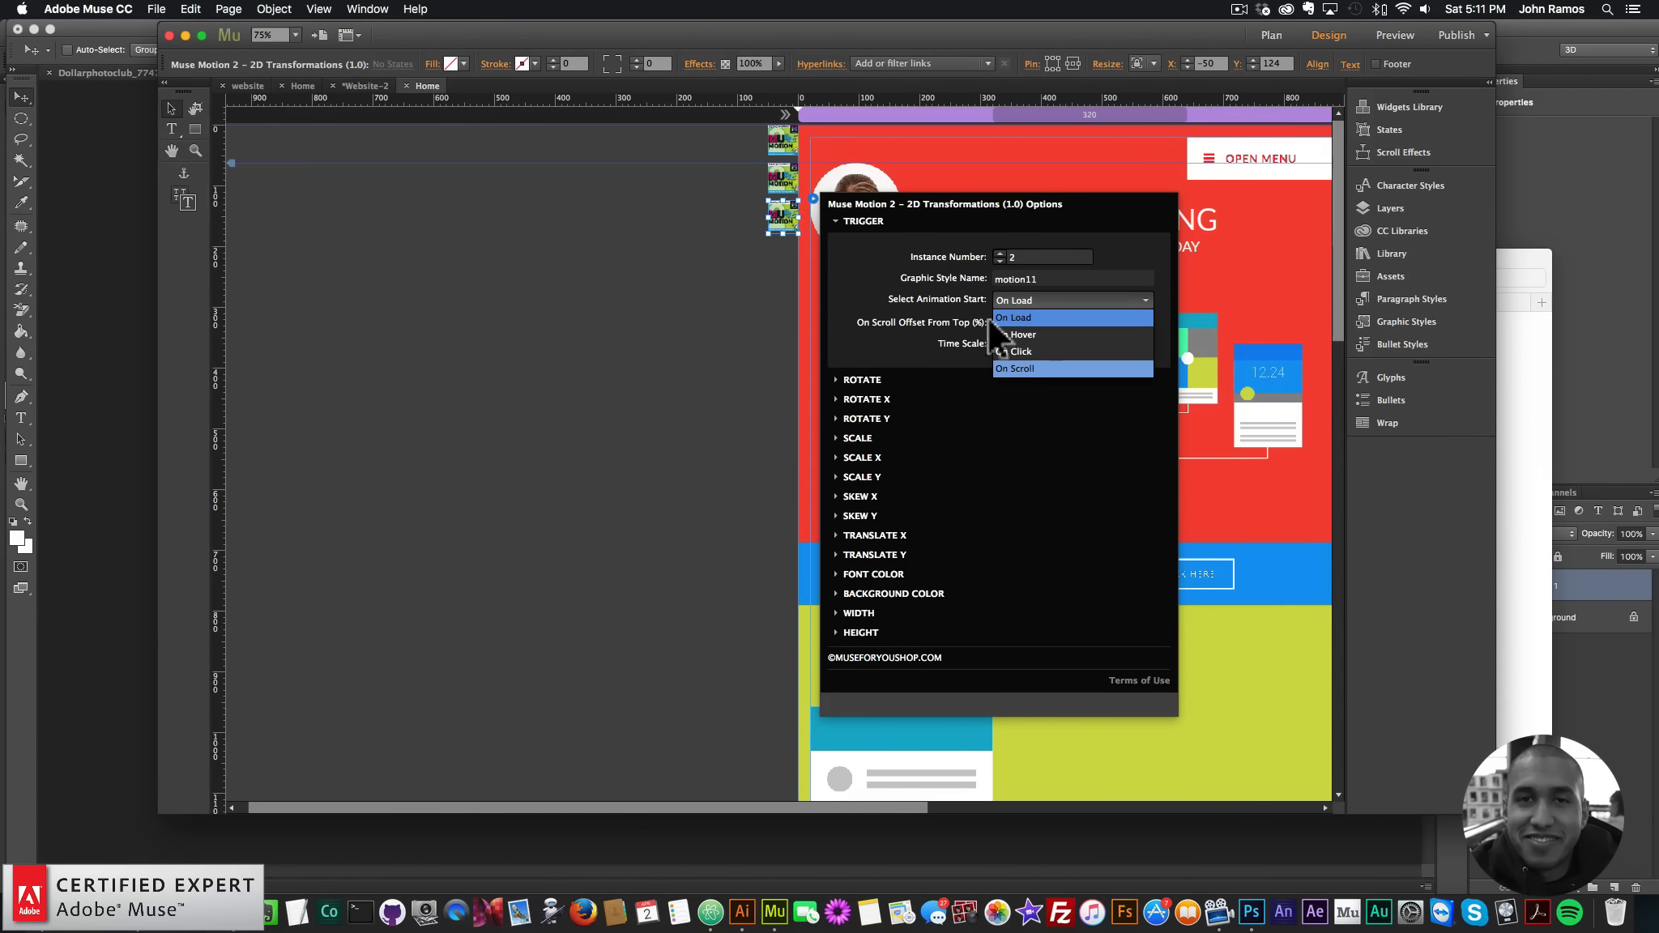
{"action": "left_click", "coordinate": [1015, 368]}
{"action": "left_click", "coordinate": [1081, 323]}
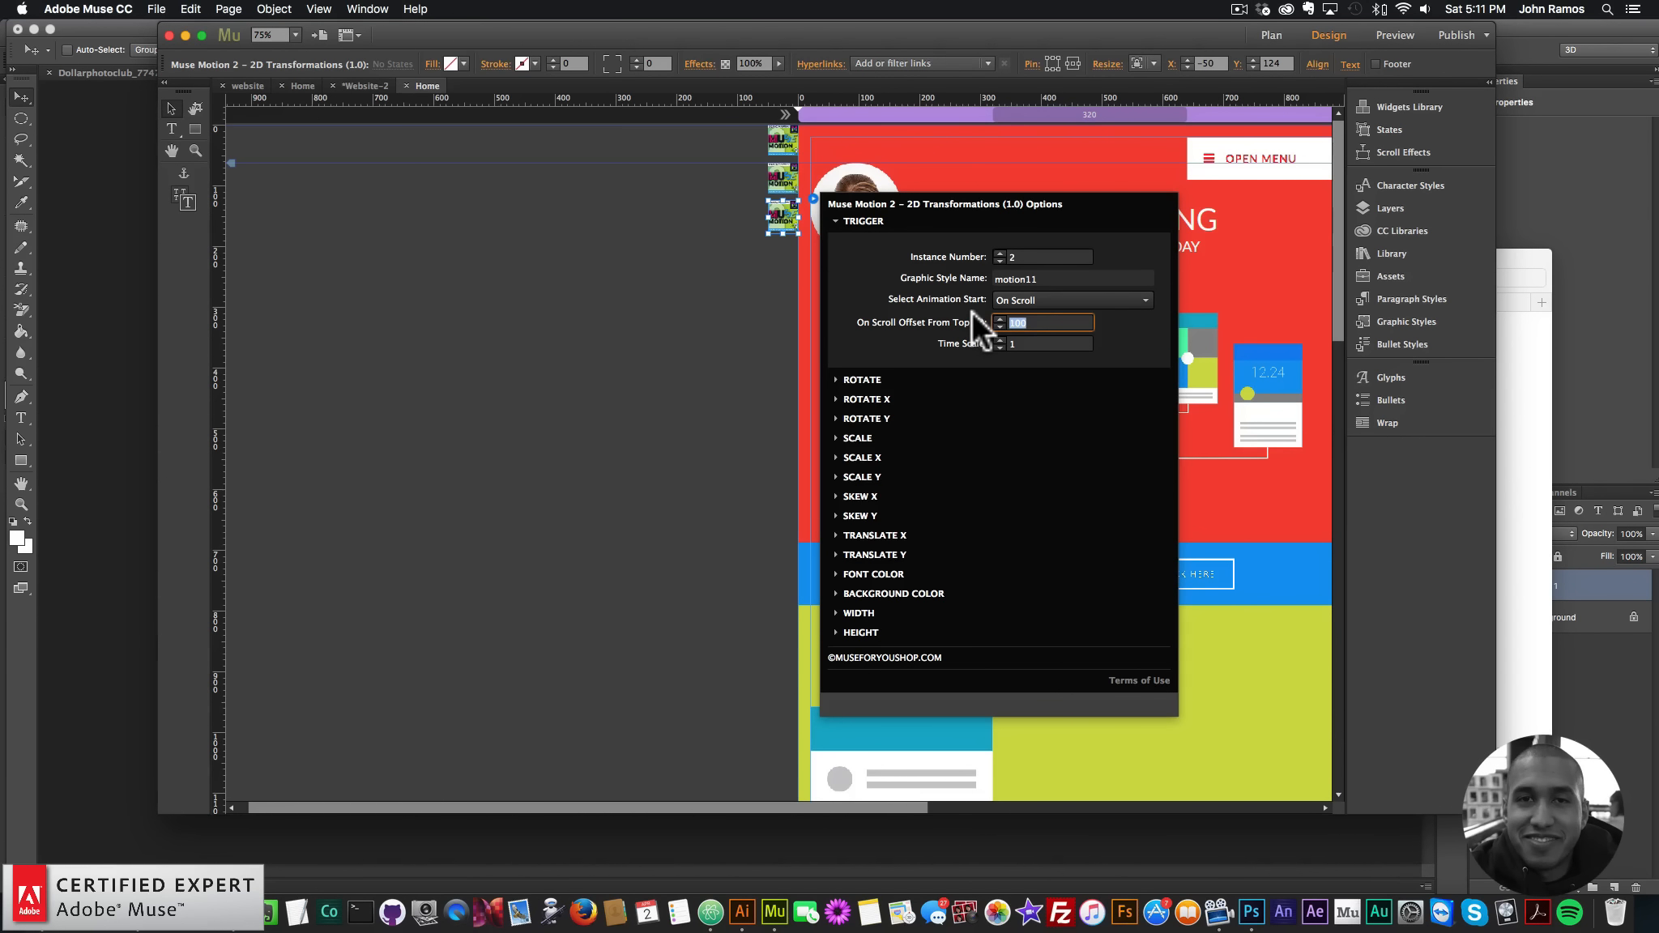
{"action": "type", "text": "50"}
{"action": "key", "text": "Return"}
- Enable Translate X animating from an offset of -500 with Auto Alpha 0
{"action": "left_click", "coordinate": [877, 535]}
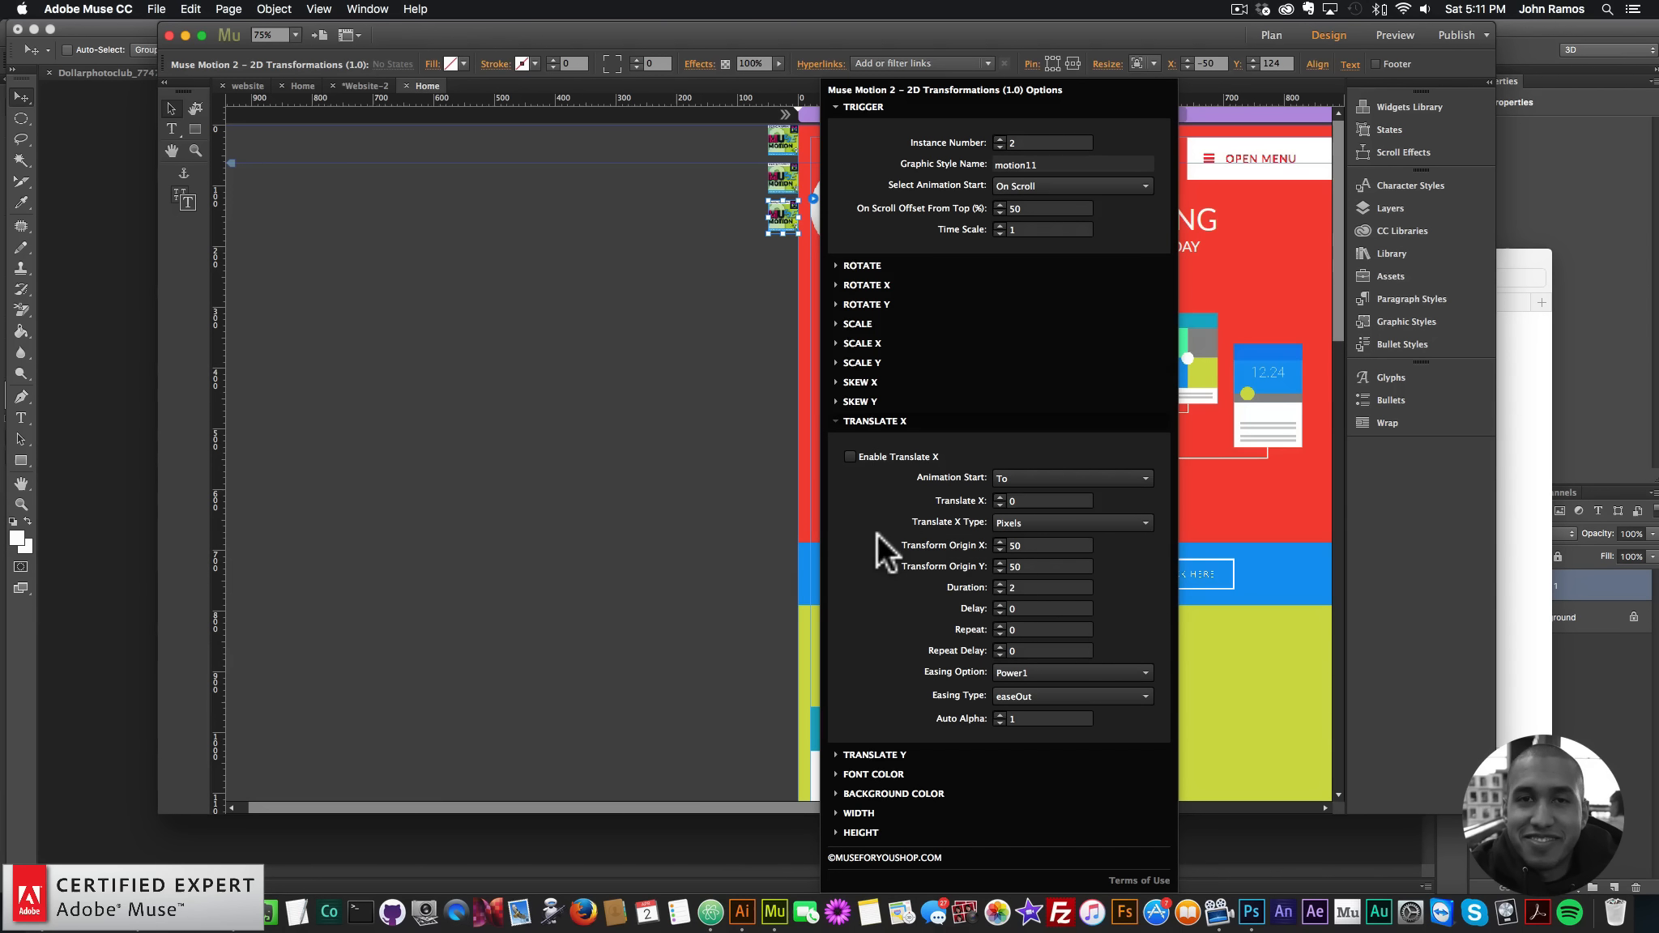
{"action": "left_click", "coordinate": [850, 456]}
{"action": "left_click", "coordinate": [1022, 477]}
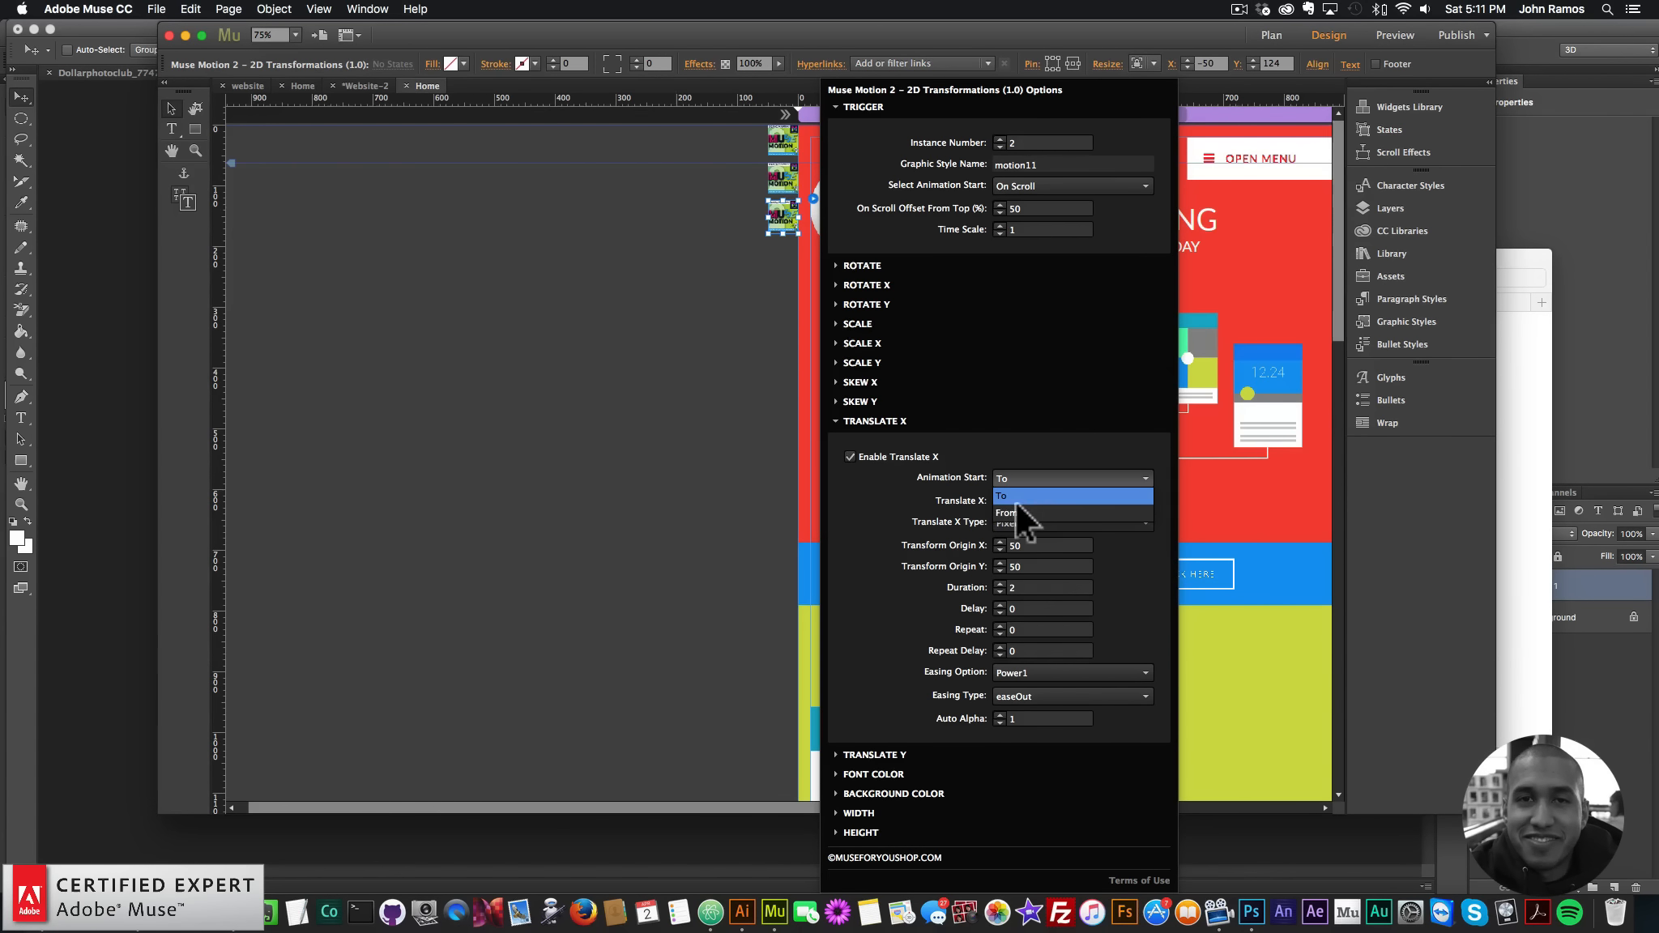
{"action": "left_click", "coordinate": [1015, 517]}
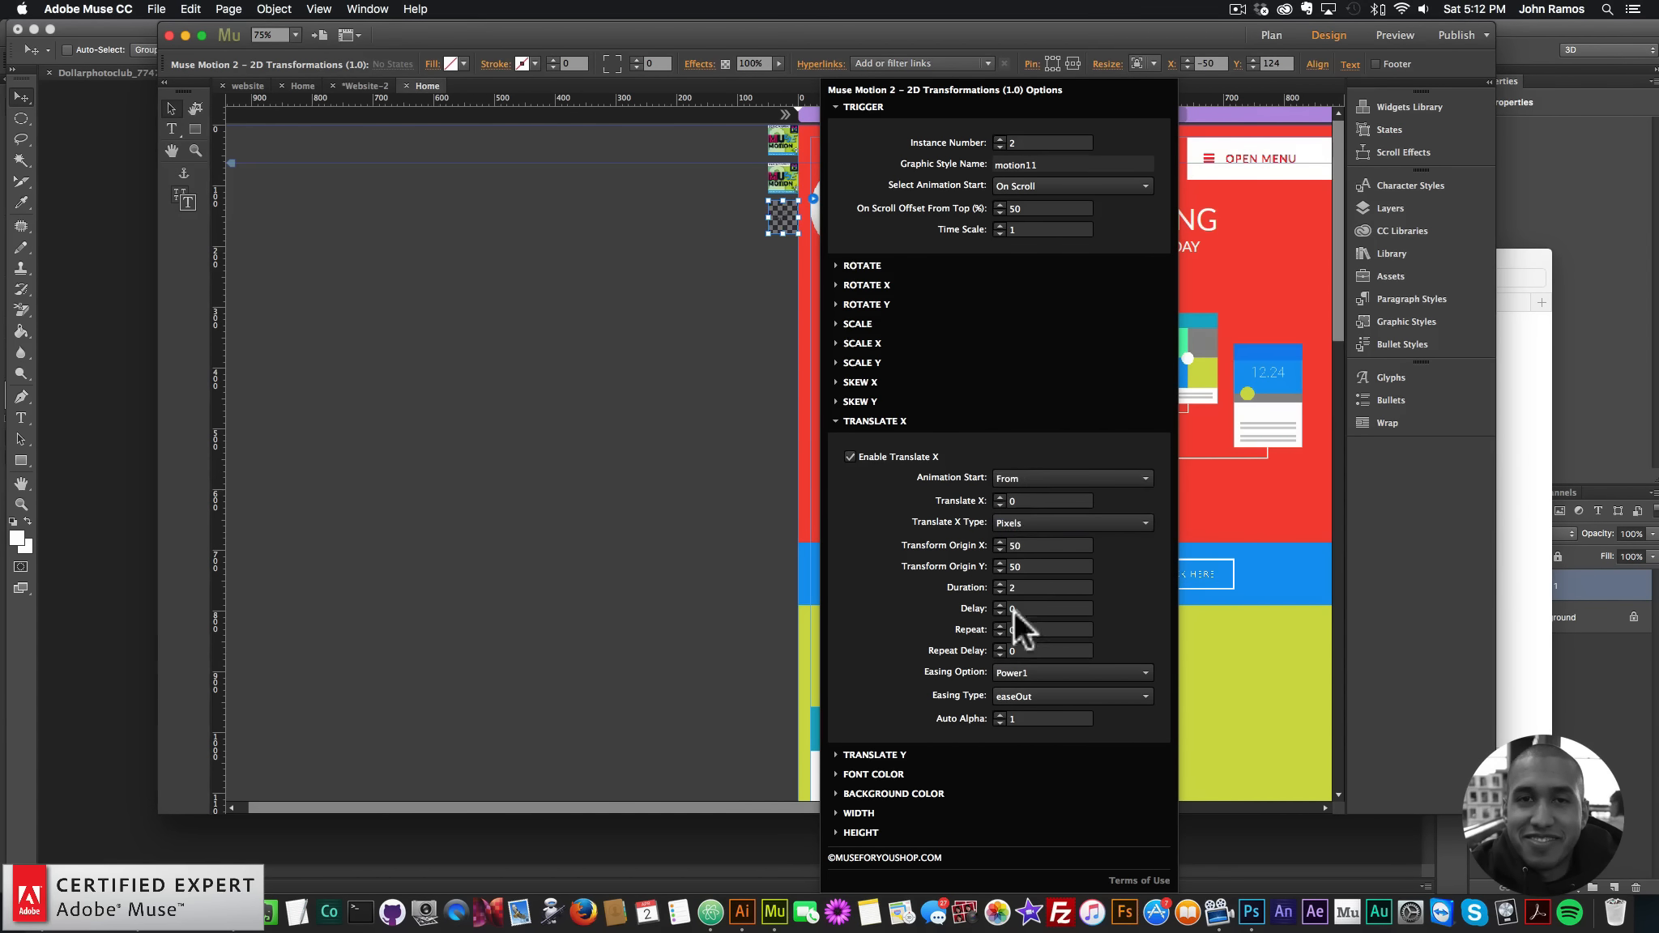
{"action": "left_click_drag", "start_coordinate": [1029, 718], "coordinate": [988, 706]}
{"action": "type", "text": "0"}
{"action": "key", "text": "Return"}
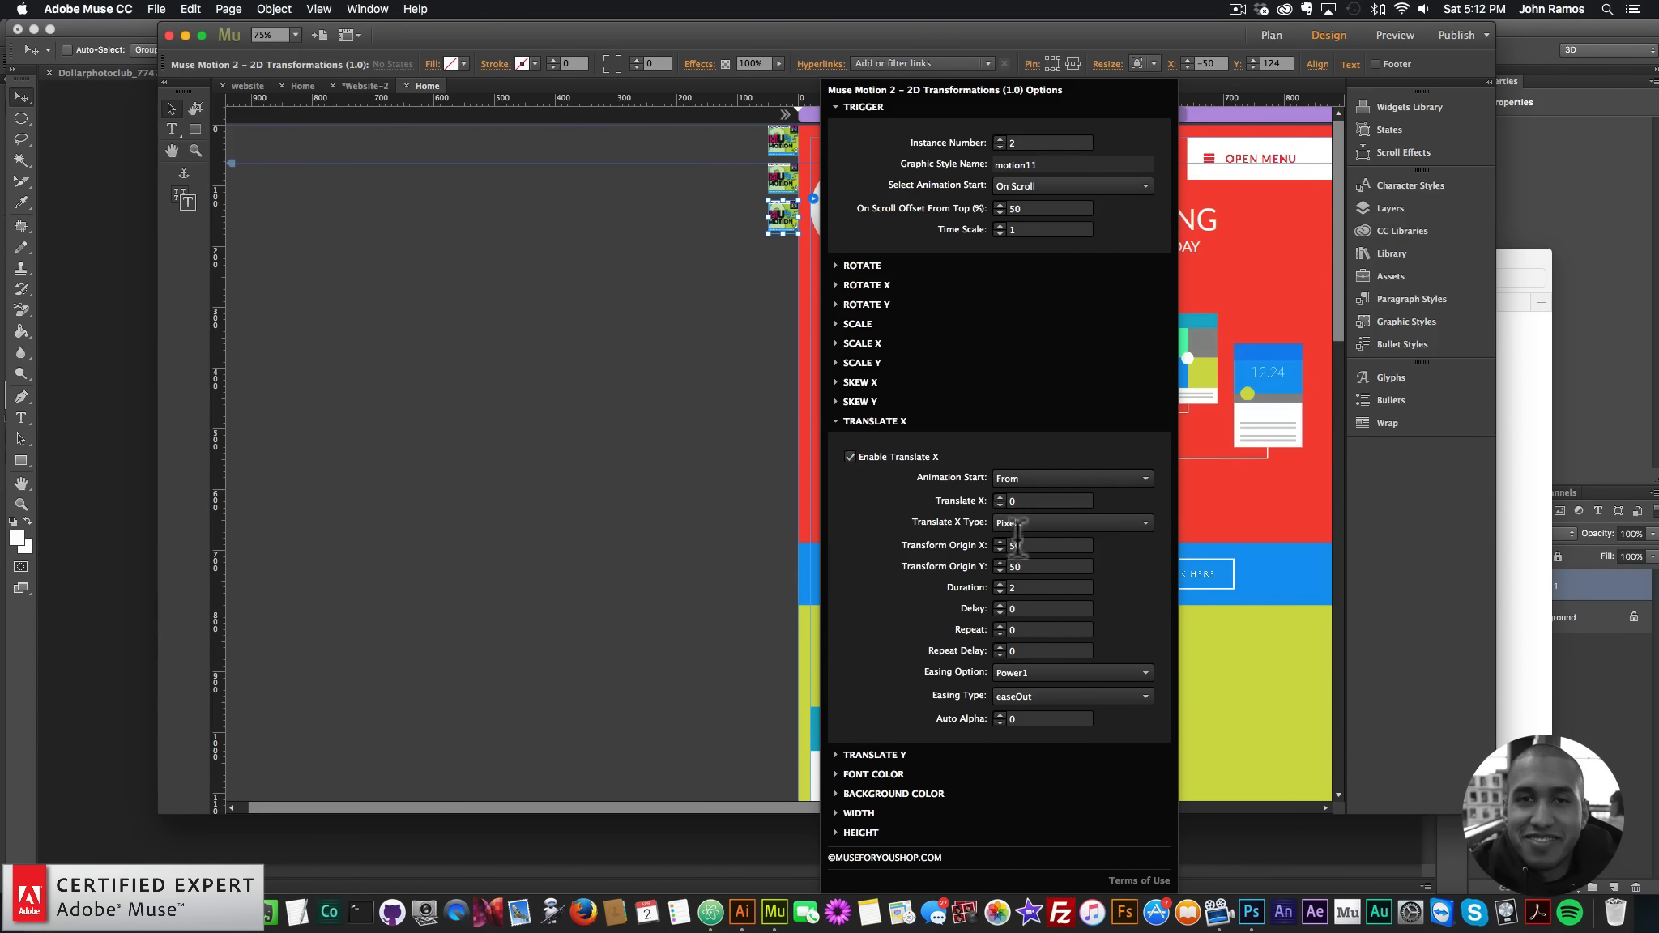
{"action": "left_click_drag", "start_coordinate": [1000, 501], "coordinate": [971, 495]}
{"action": "type", "text": "-500"}
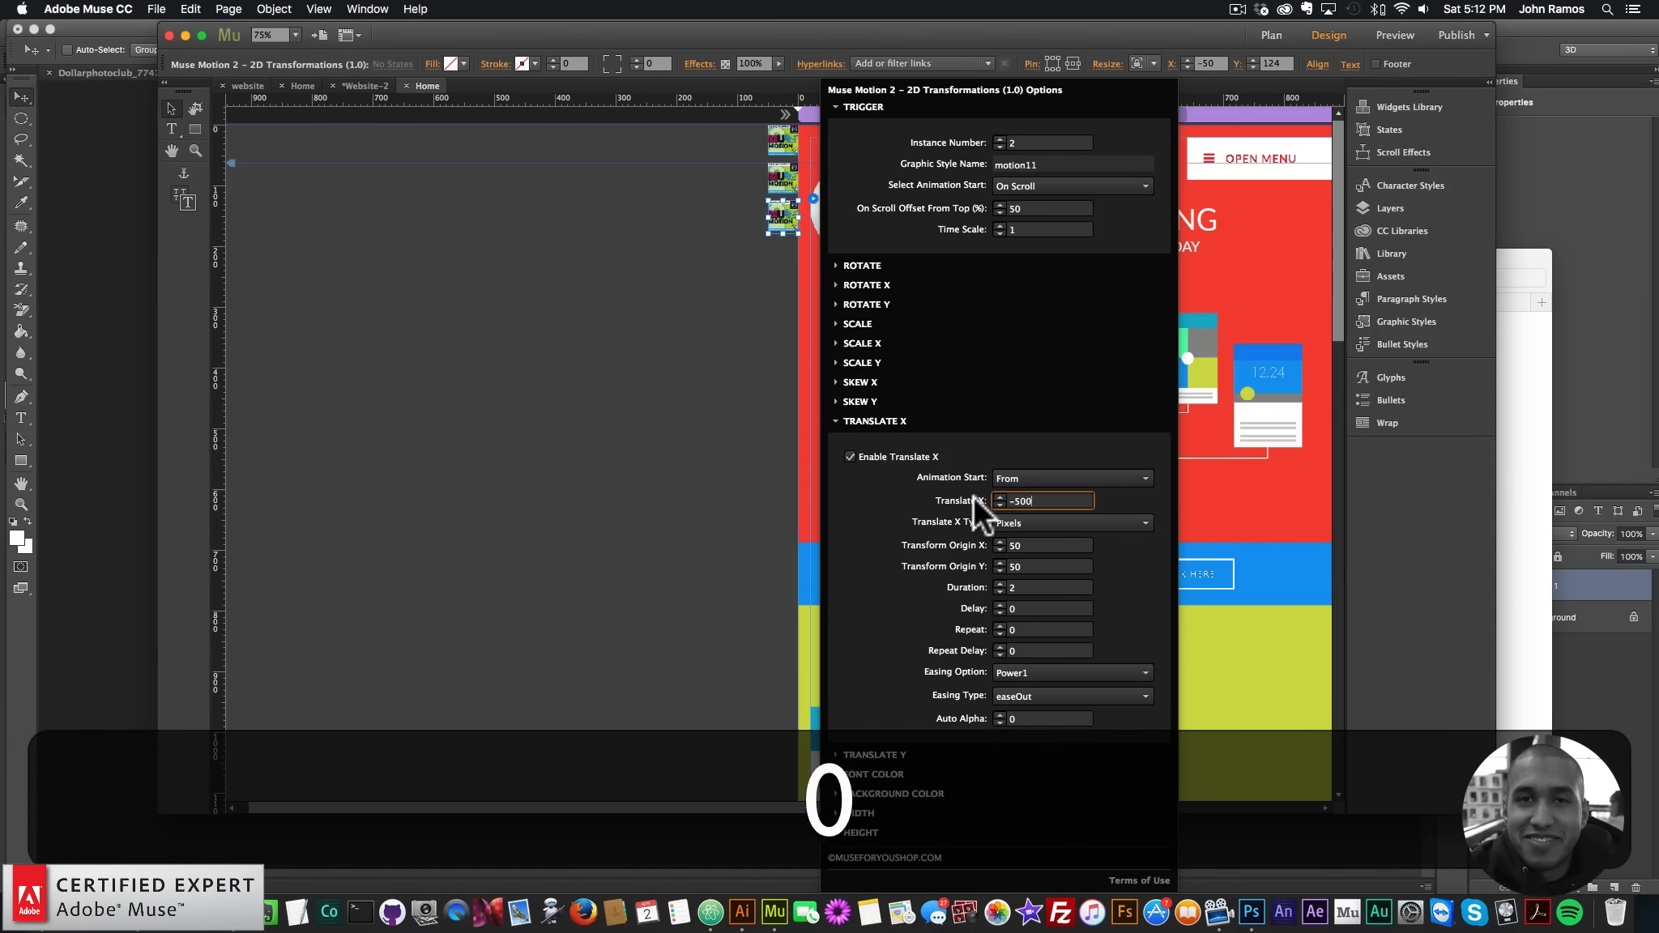
{"action": "key", "text": "Return"}
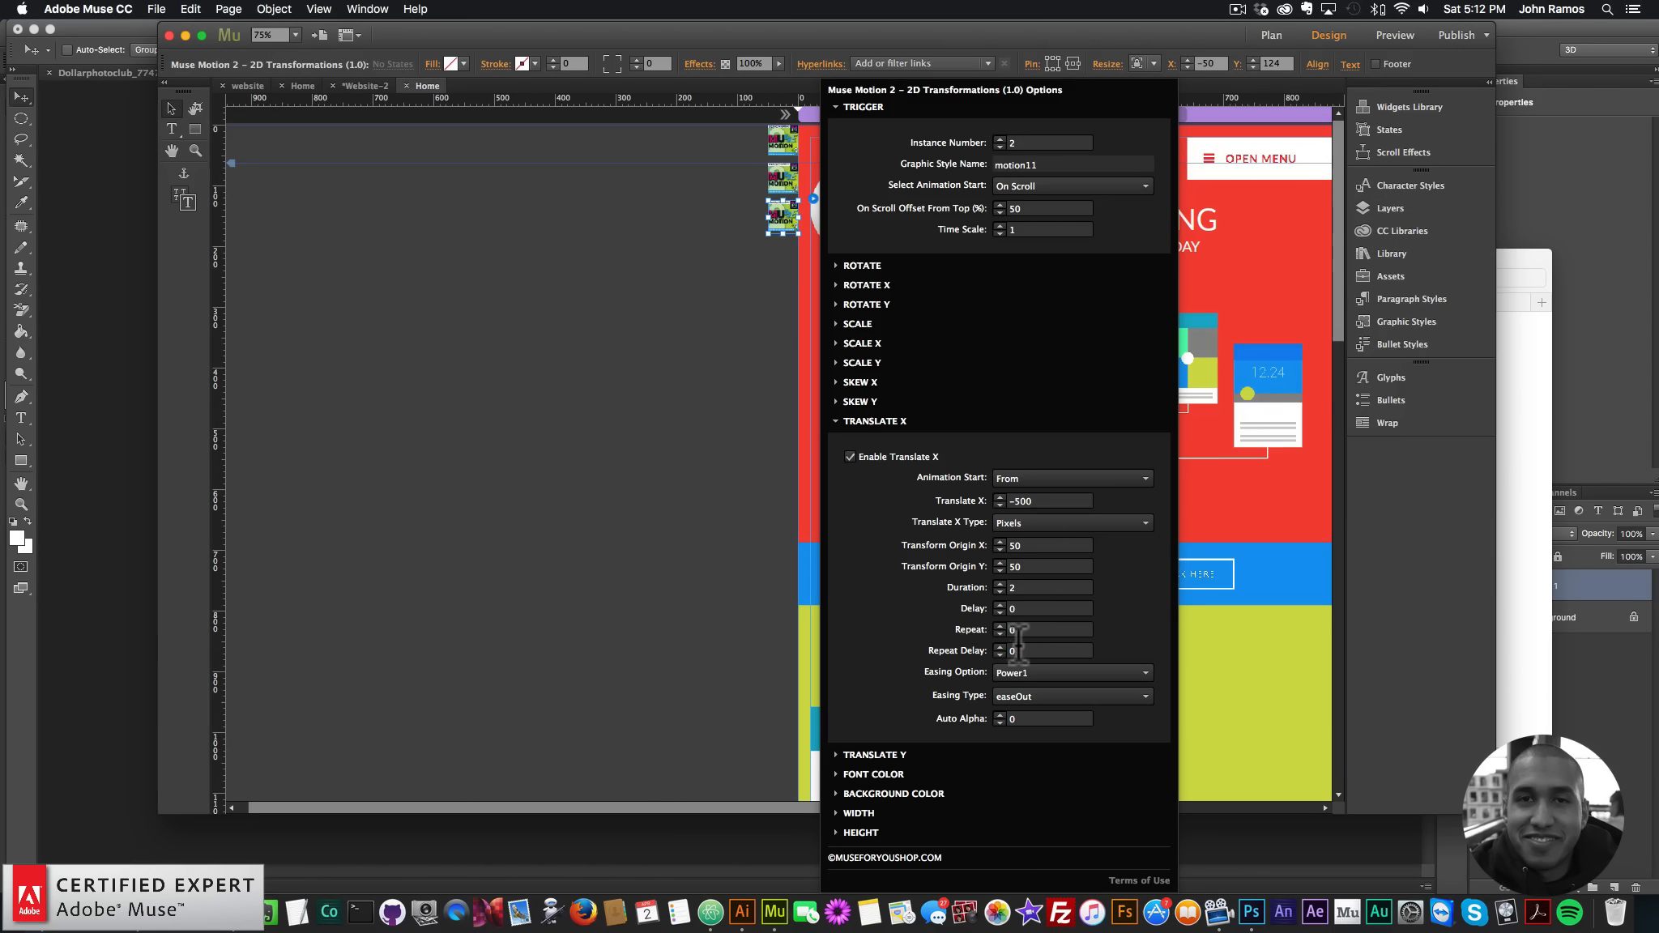
- Keep Power1 easeOut easing and collapse the Translate X settings
{"action": "left_click", "coordinate": [1023, 692]}
{"action": "left_click", "coordinate": [1040, 670]}
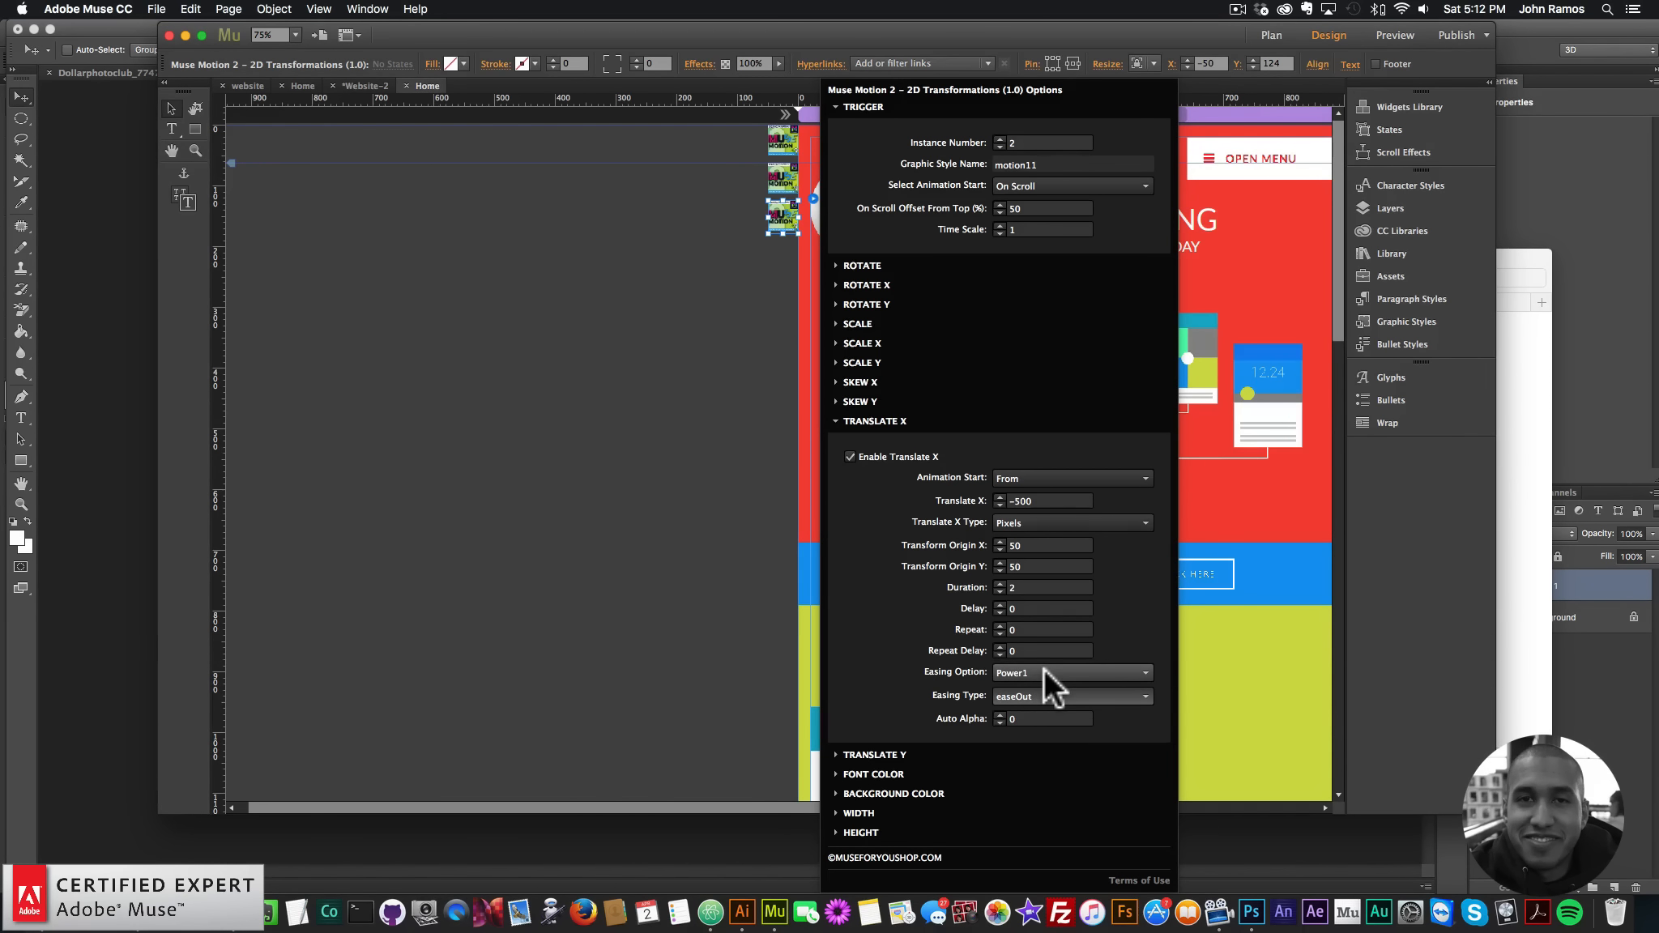
{"action": "left_click", "coordinate": [1037, 673]}
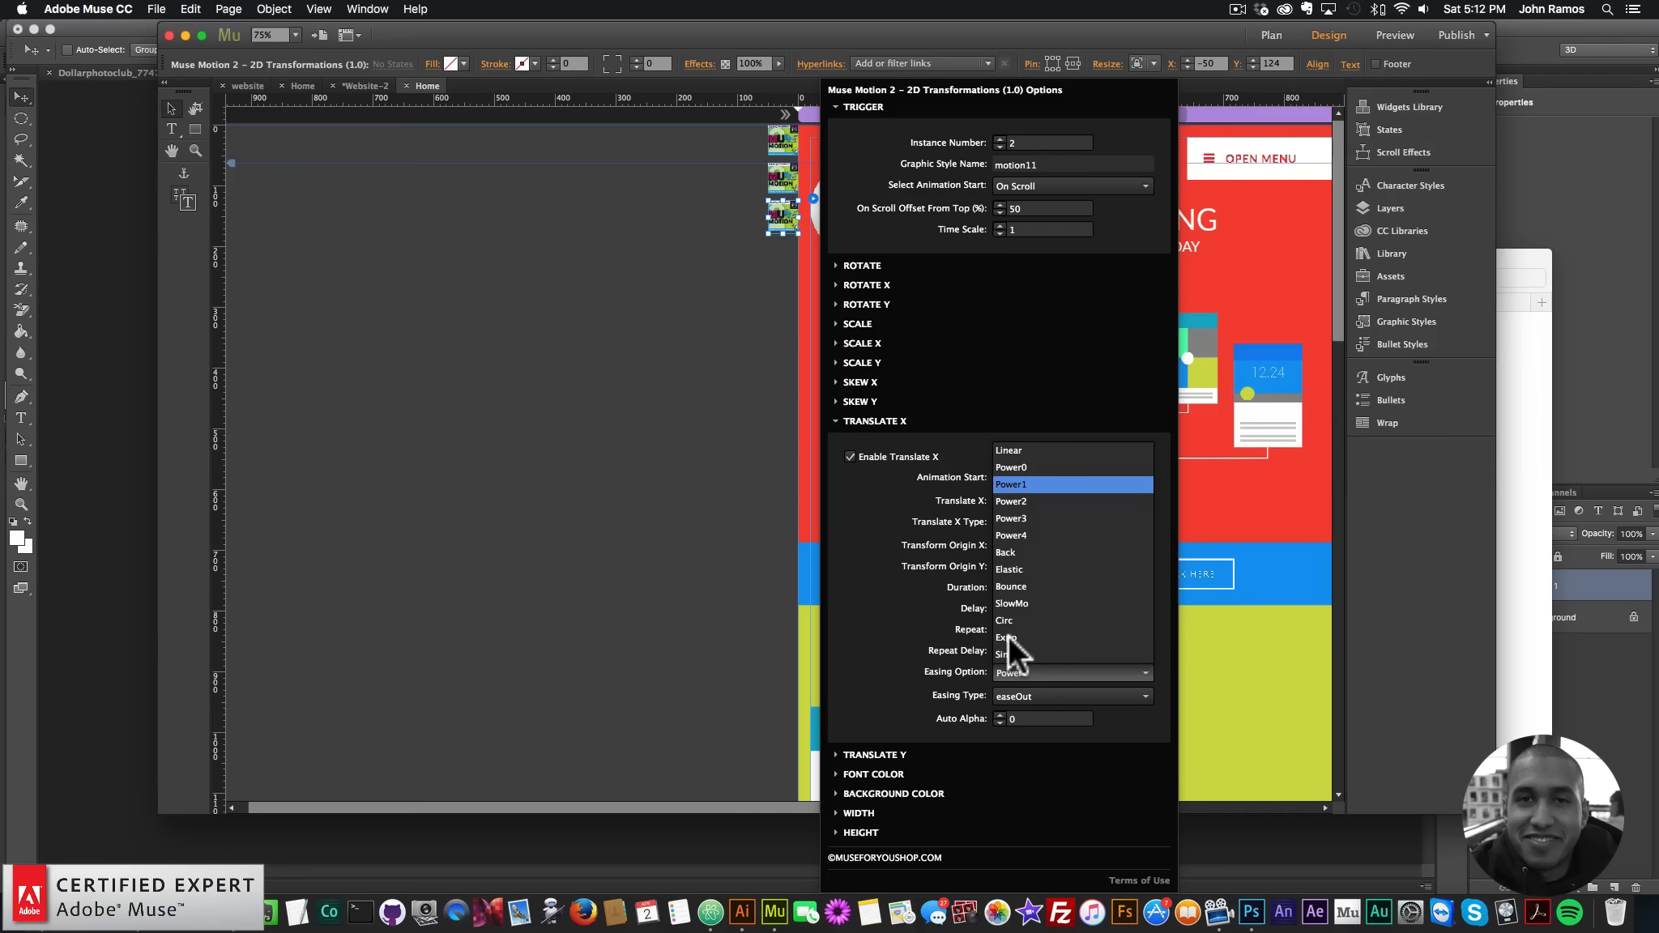
{"action": "left_click", "coordinate": [1008, 636]}
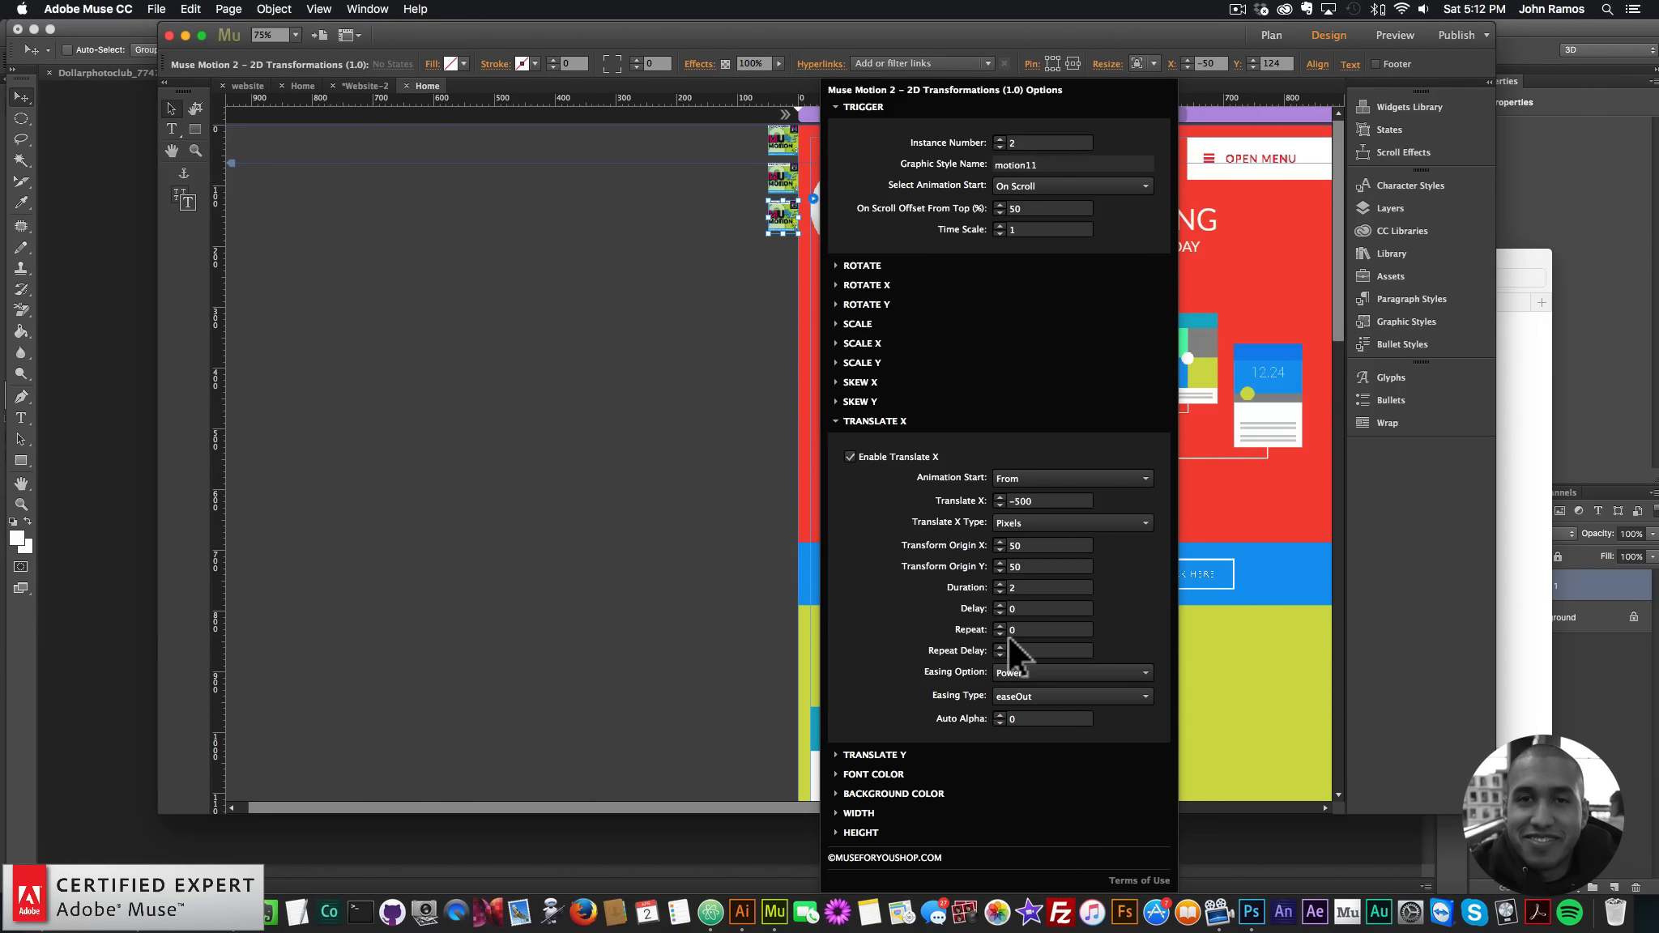
{"action": "left_click", "coordinate": [877, 420]}
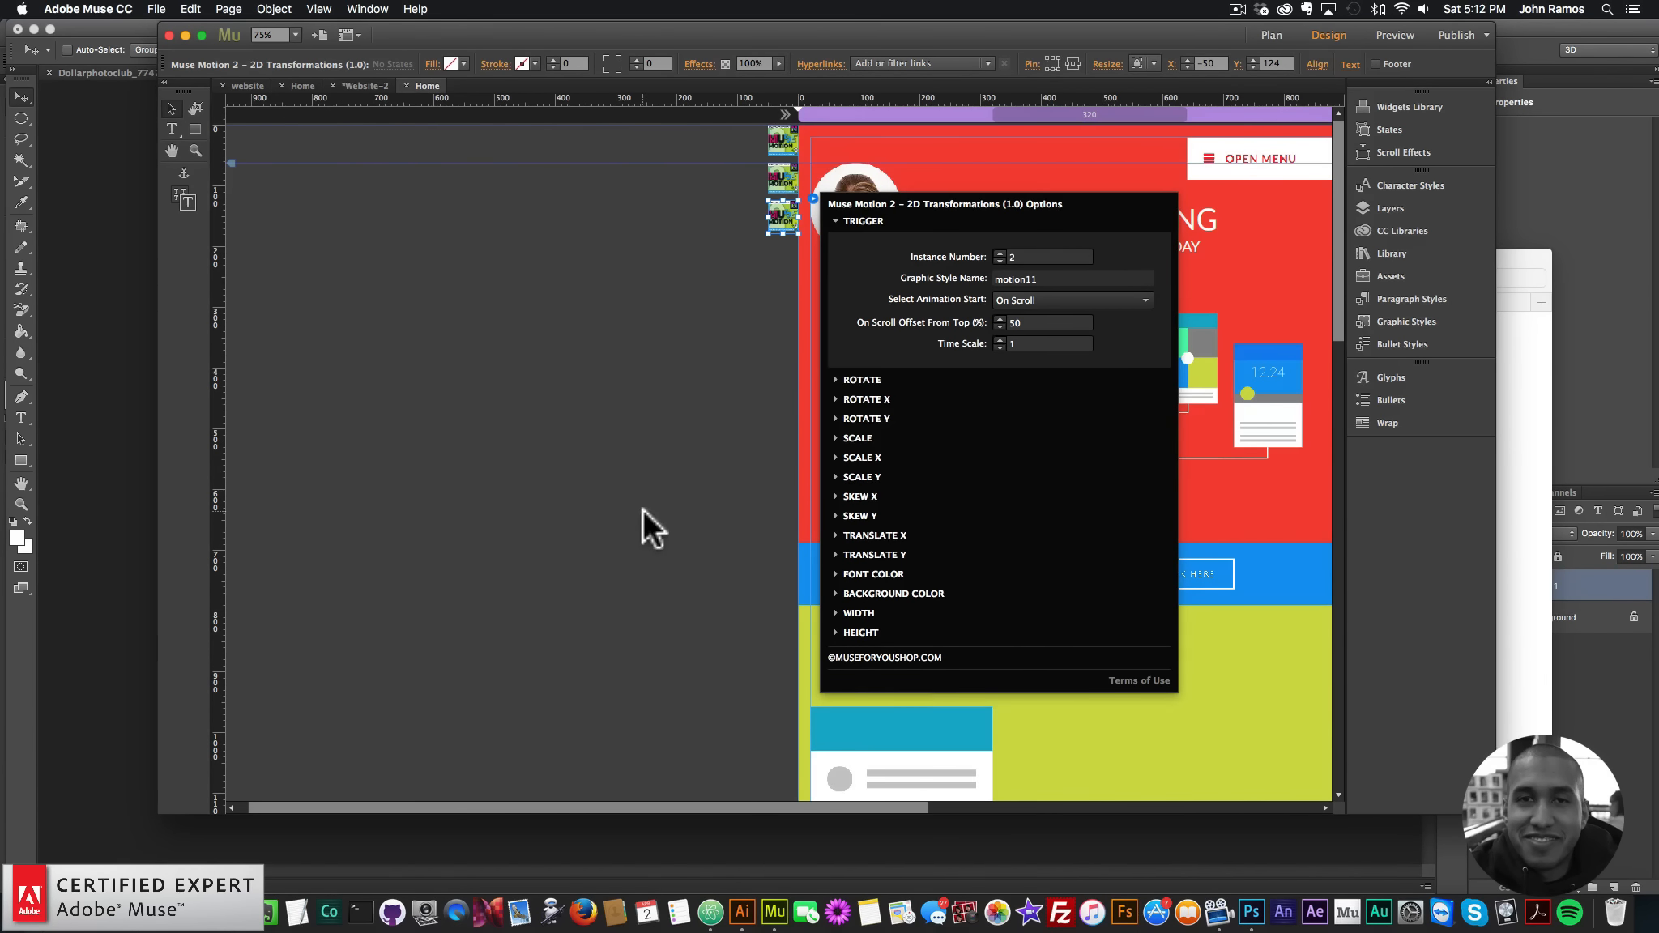
- Preview the page in Chrome, scroll to watch the WEB HOSTING card slide in, then return to Muse
{"action": "left_click", "coordinate": [156, 8]}
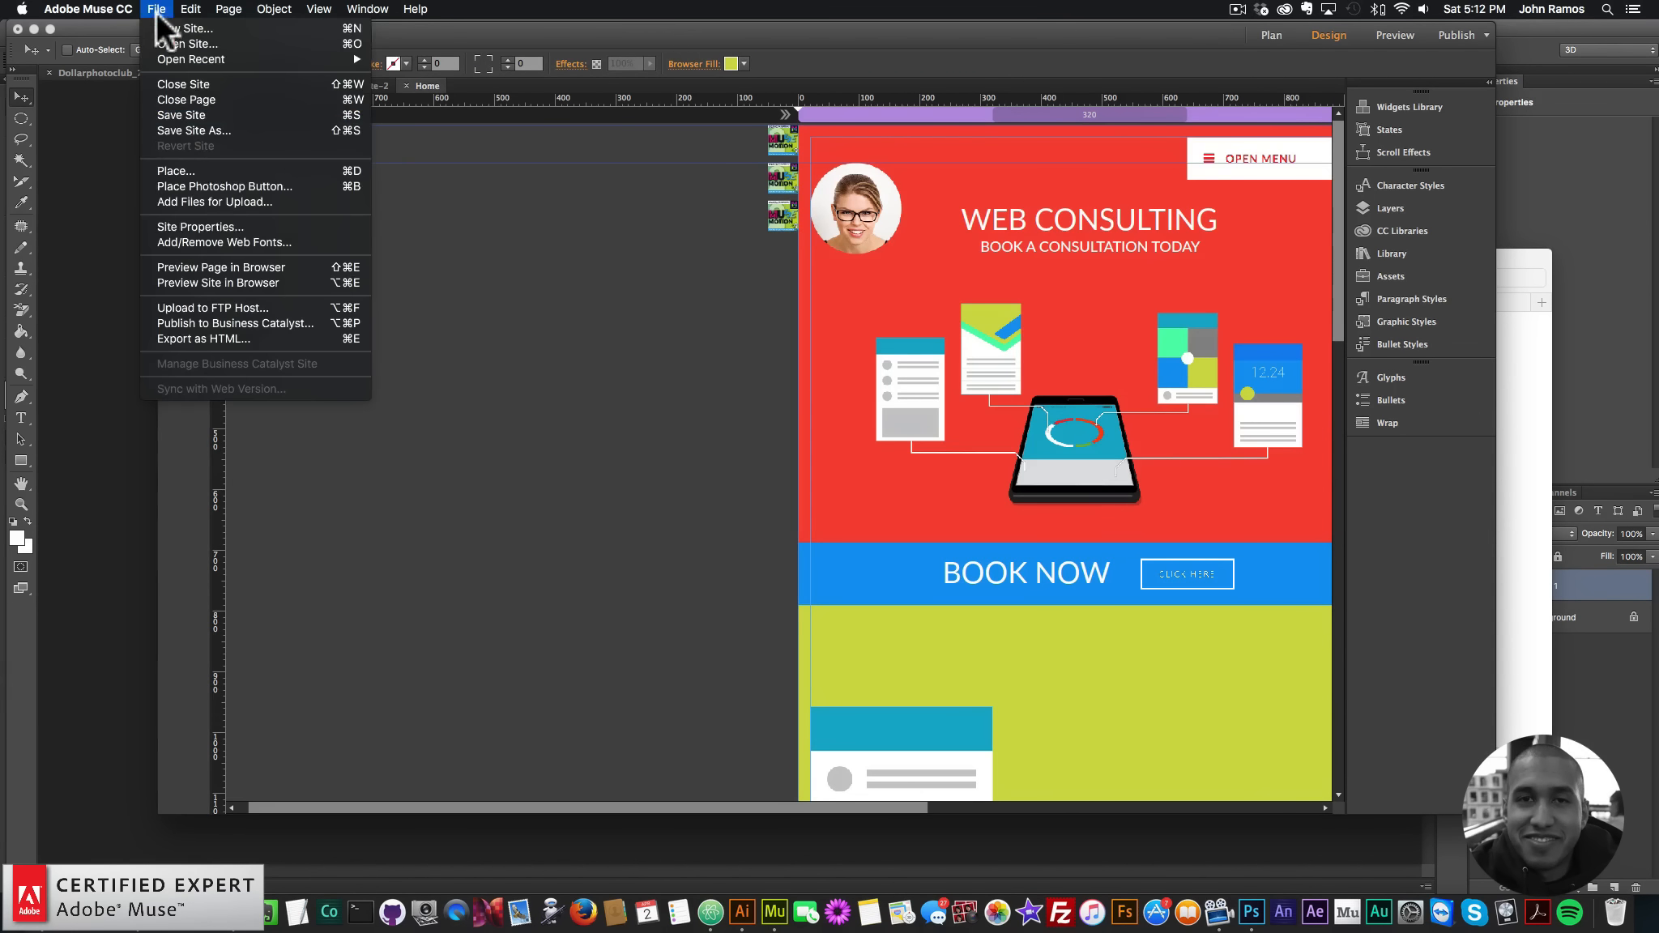
{"action": "left_click", "coordinate": [222, 262]}
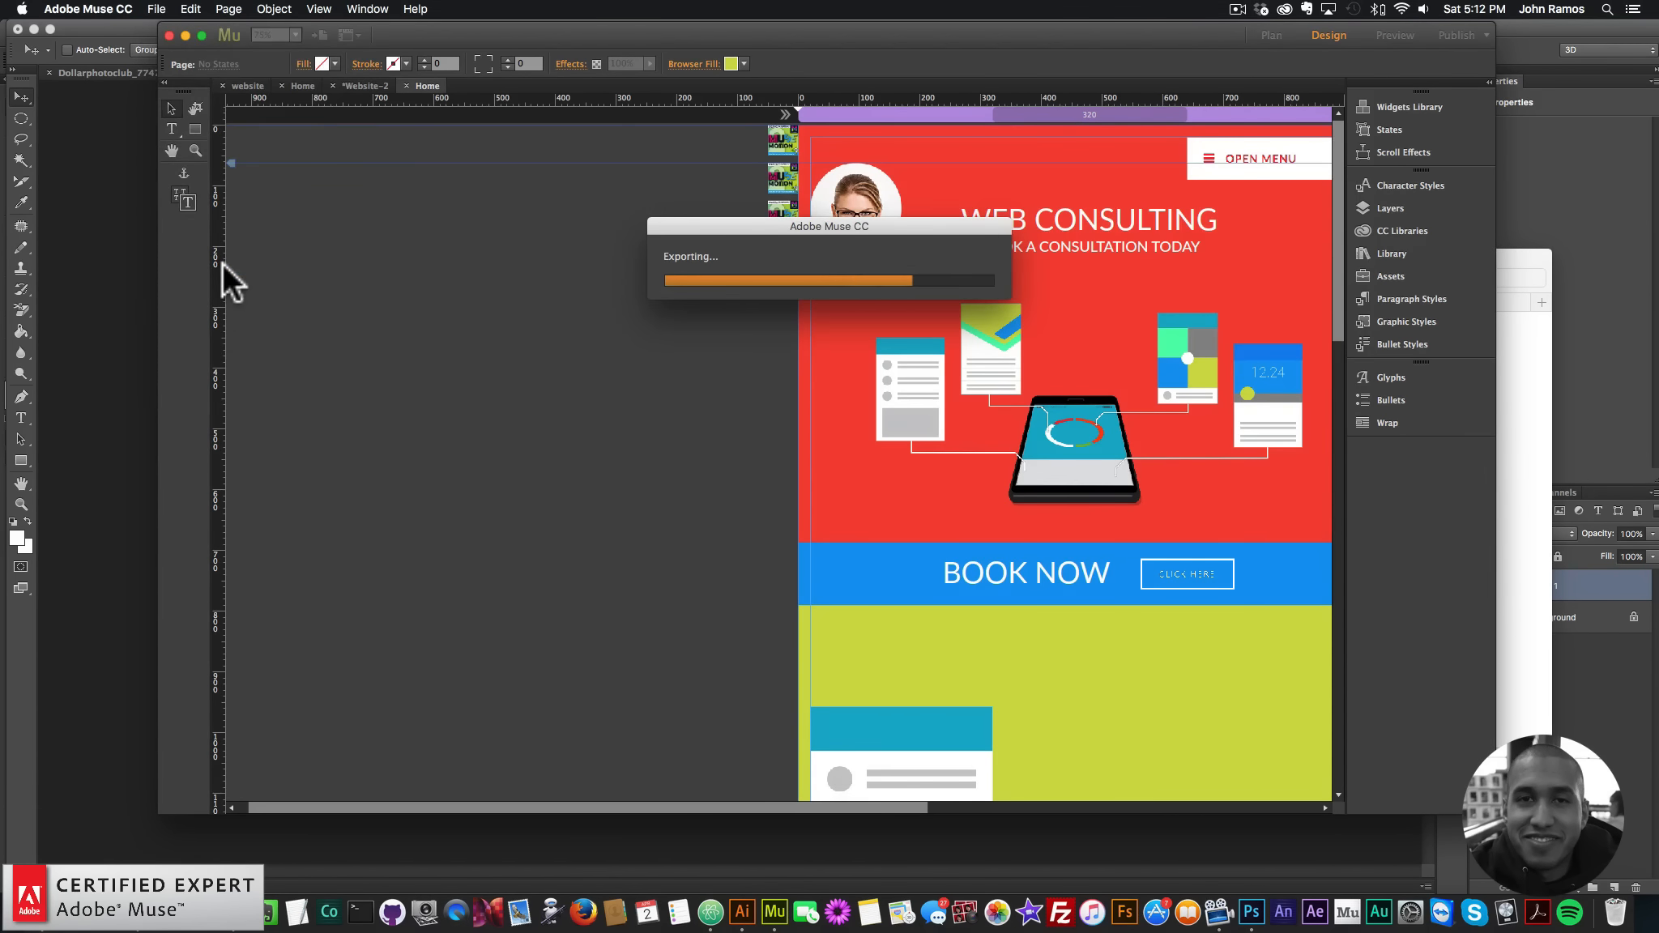
{"action": "scroll", "coordinate": [1136, 484], "scroll_direction": "down", "scroll_amount": 5}
{"action": "scroll", "coordinate": [1136, 485], "scroll_direction": "down", "scroll_amount": 1}
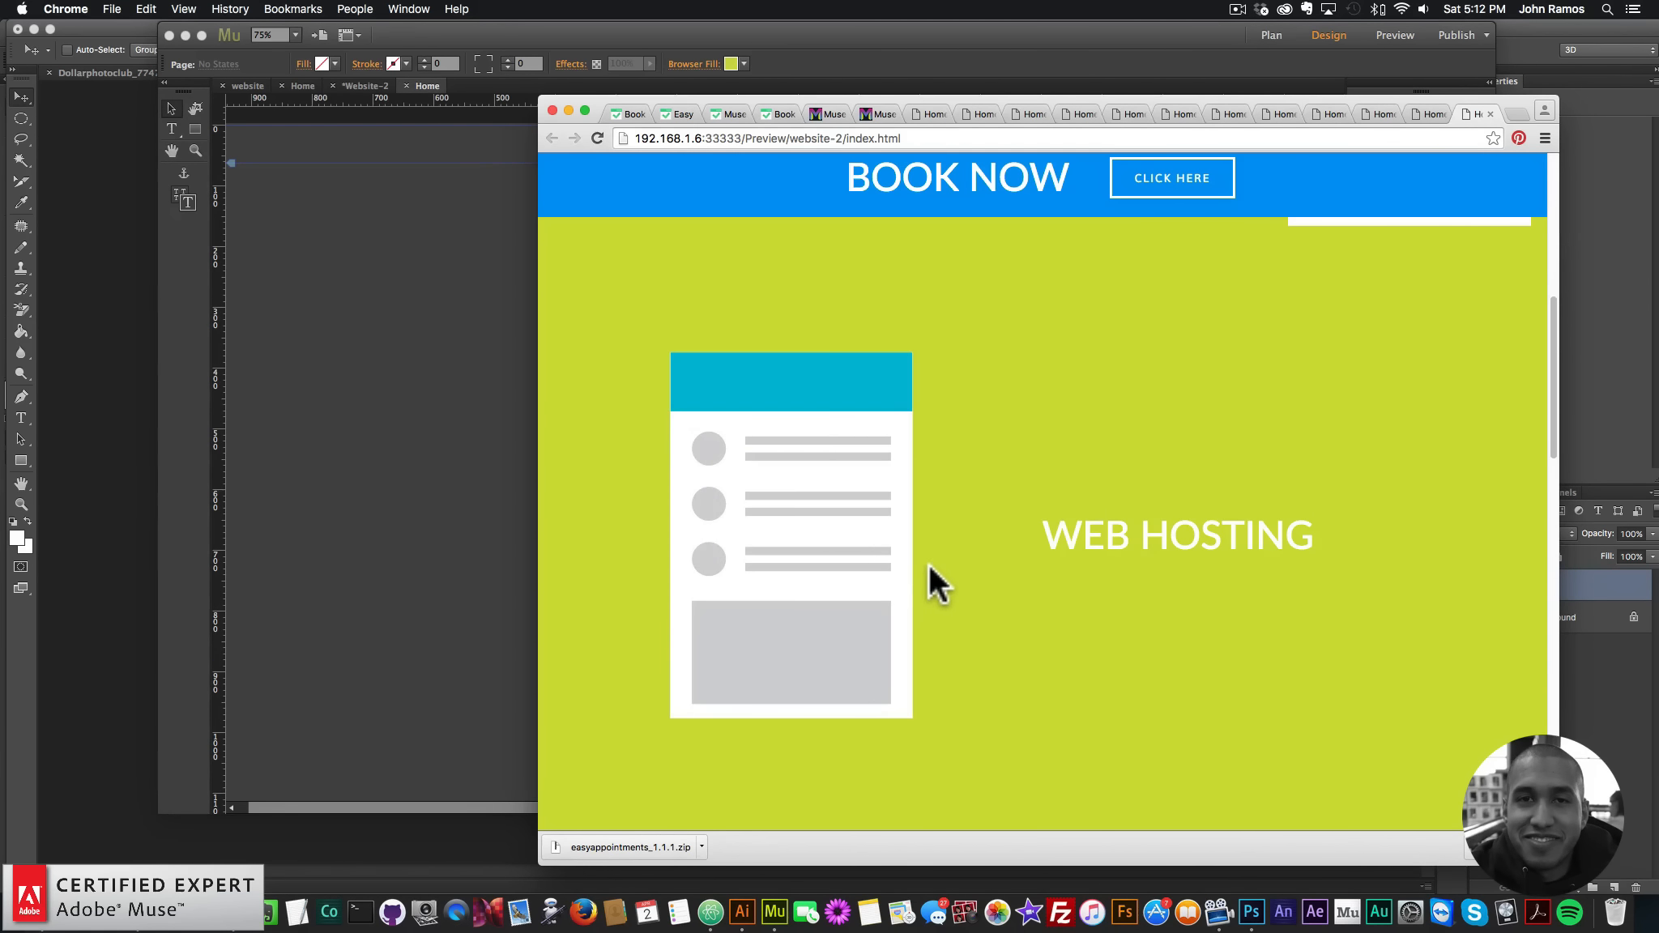
{"action": "left_click", "coordinate": [408, 397]}
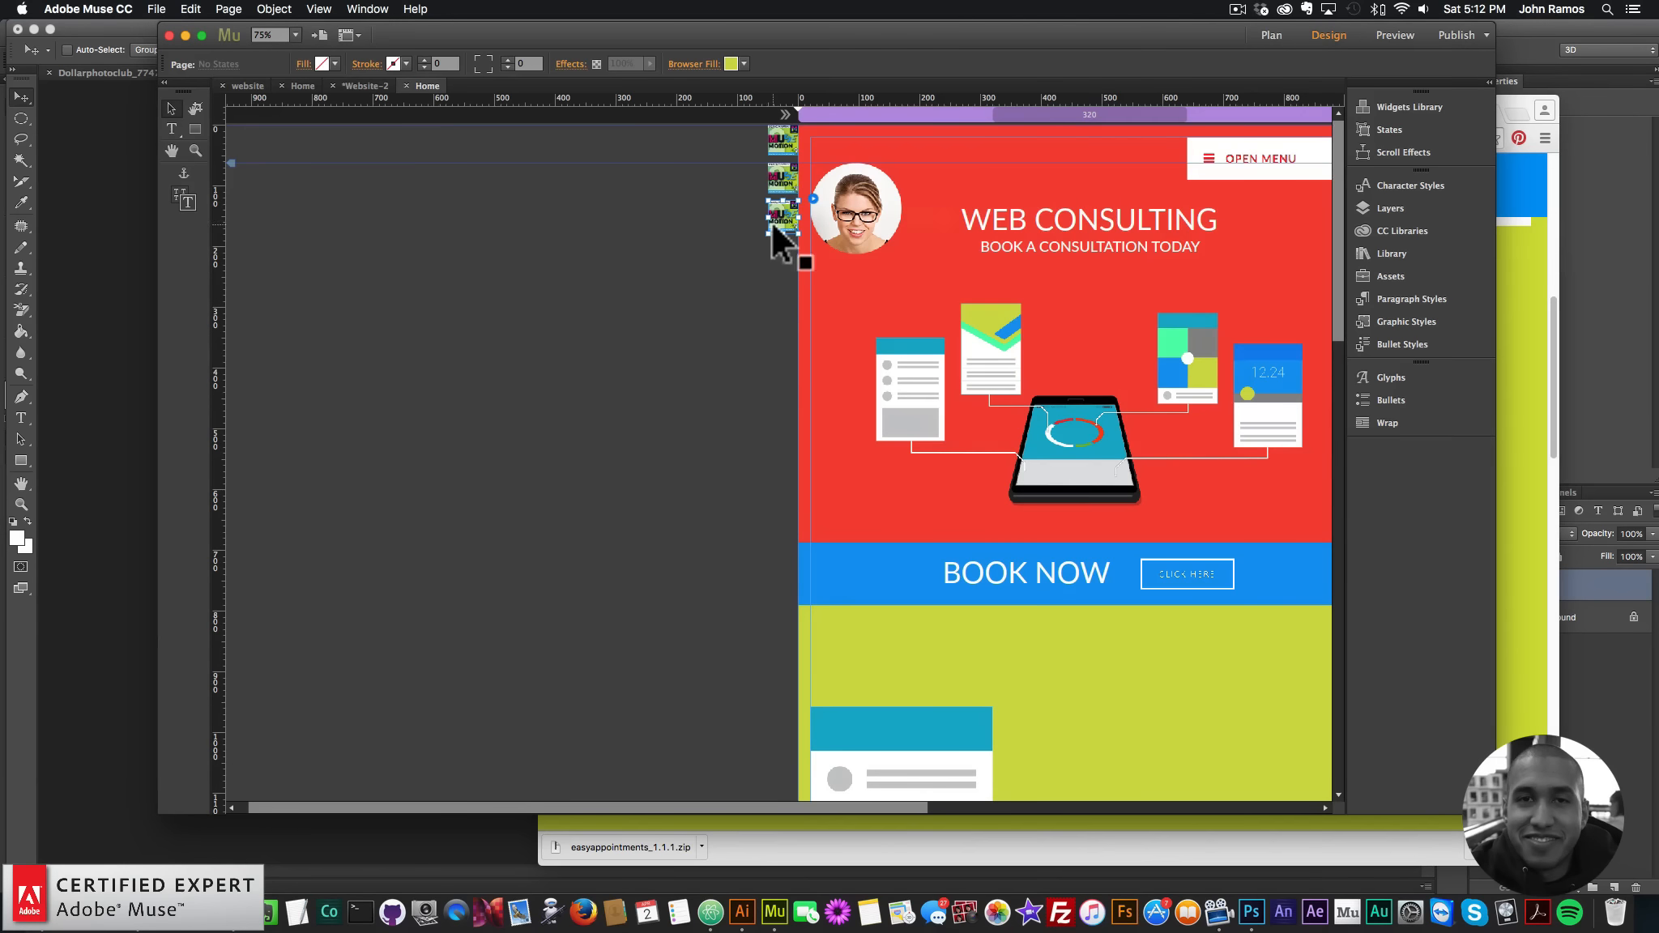
- Paste a widget copy set to motion12, instance 3, with Translate X 500
{"action": "key", "text": "cmd+v"}
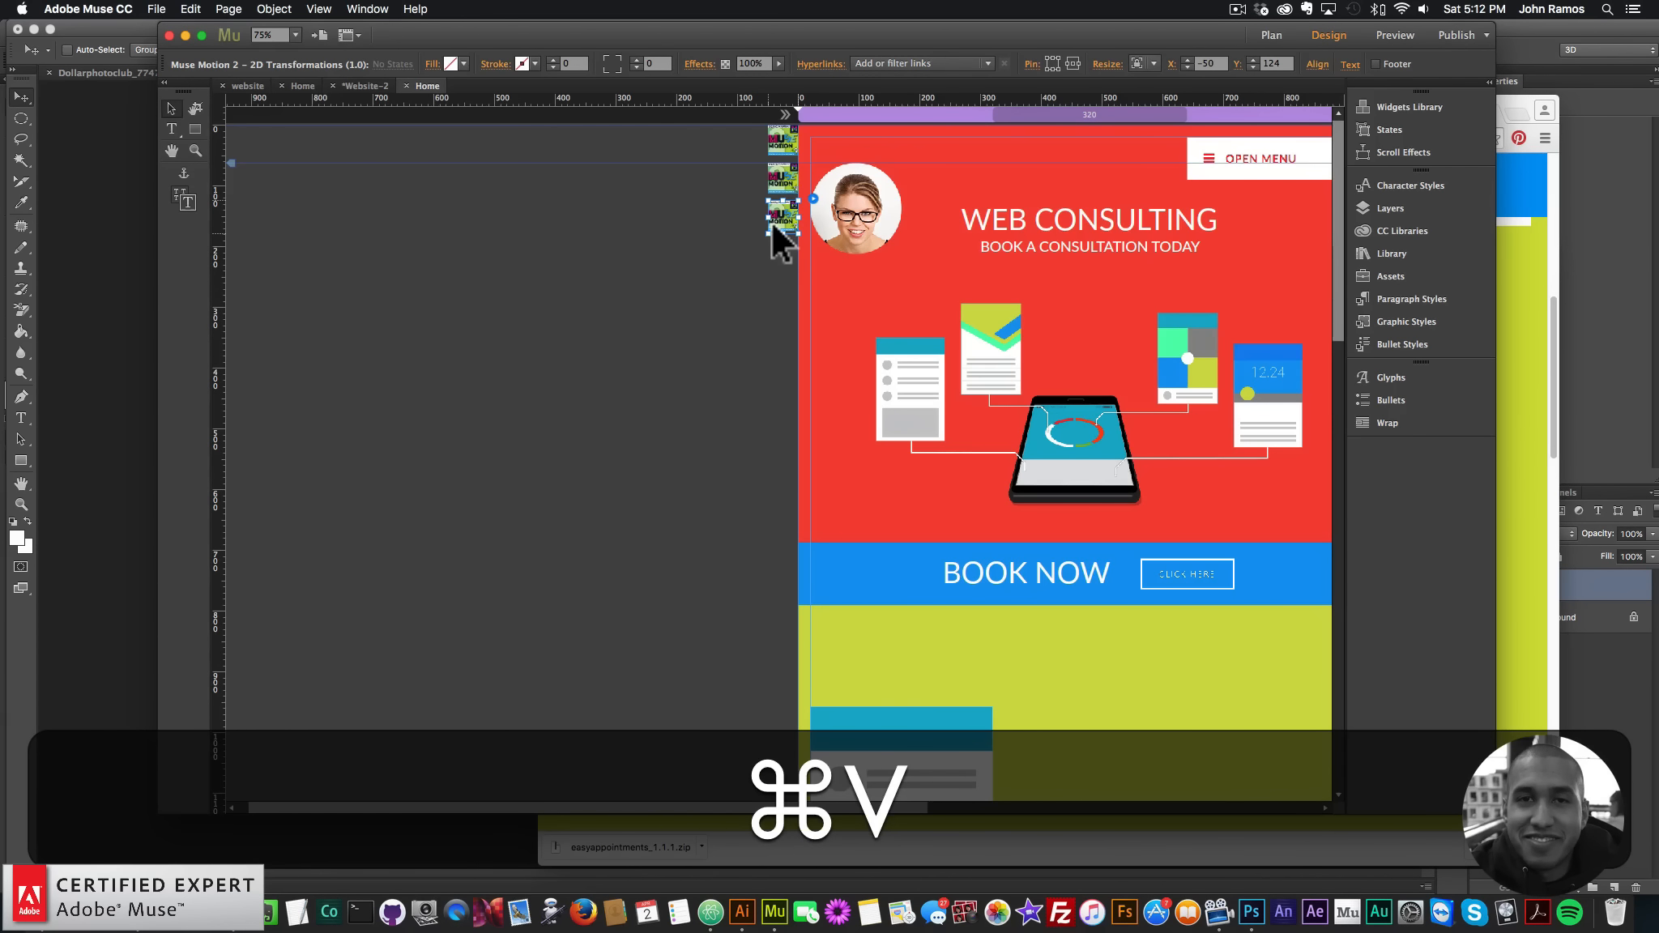
{"action": "left_click_drag", "start_coordinate": [769, 219], "coordinate": [782, 255]}
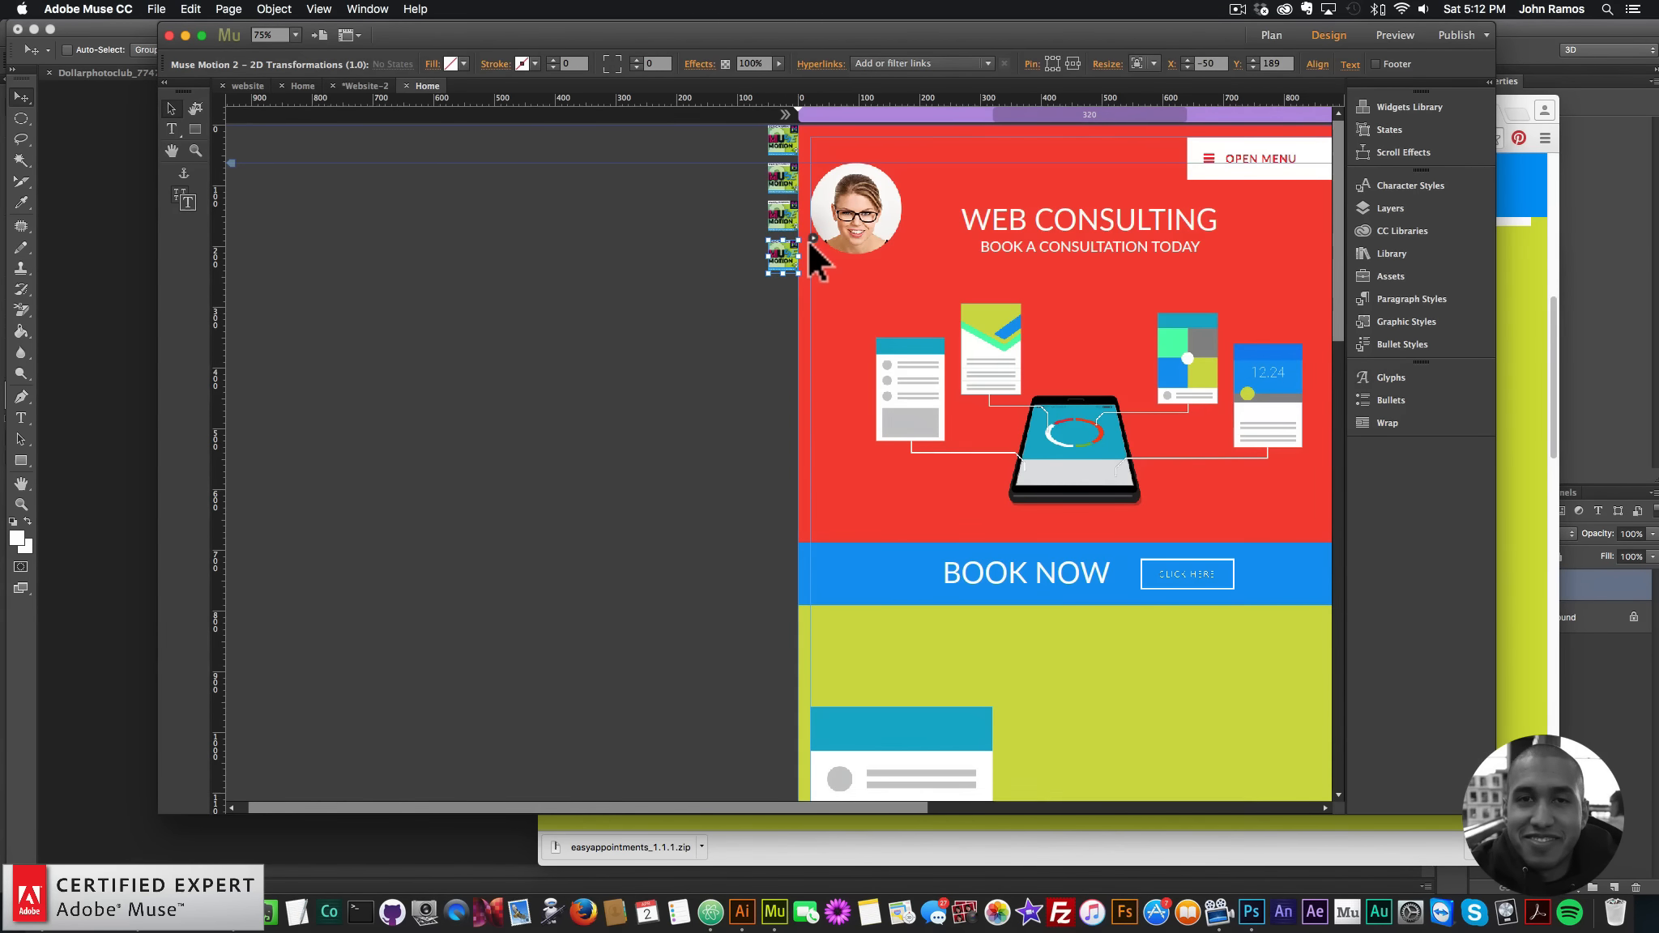
{"action": "left_click", "coordinate": [813, 237]}
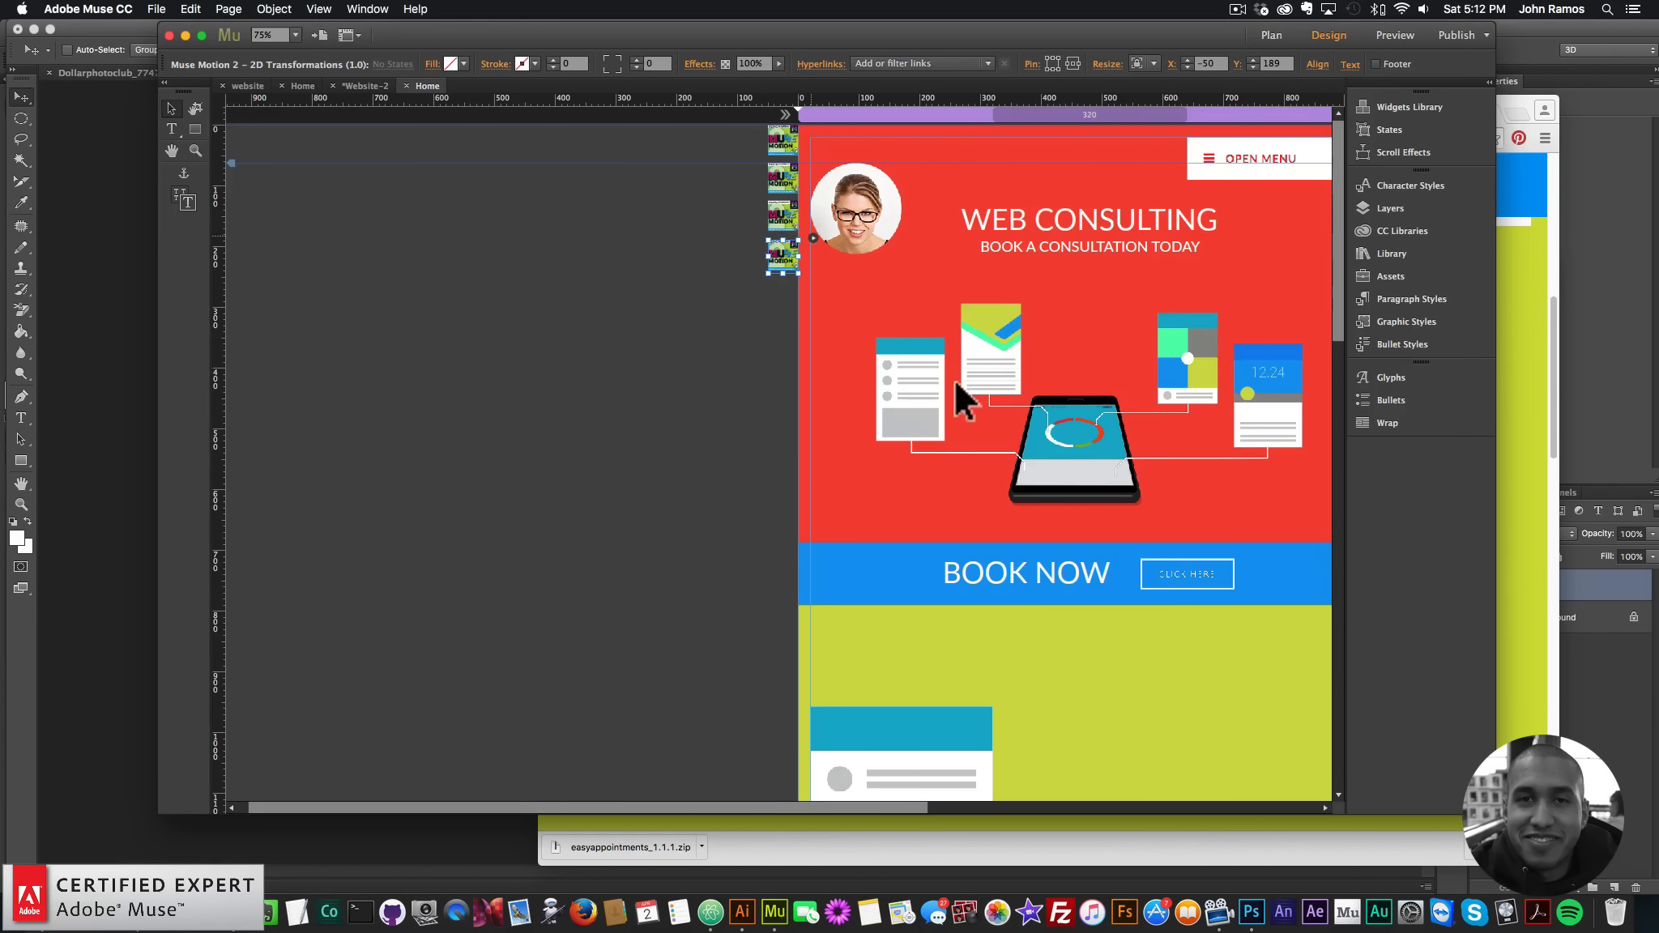
{"action": "left_click", "coordinate": [1048, 319]}
{"action": "key", "text": "BackSpace"}
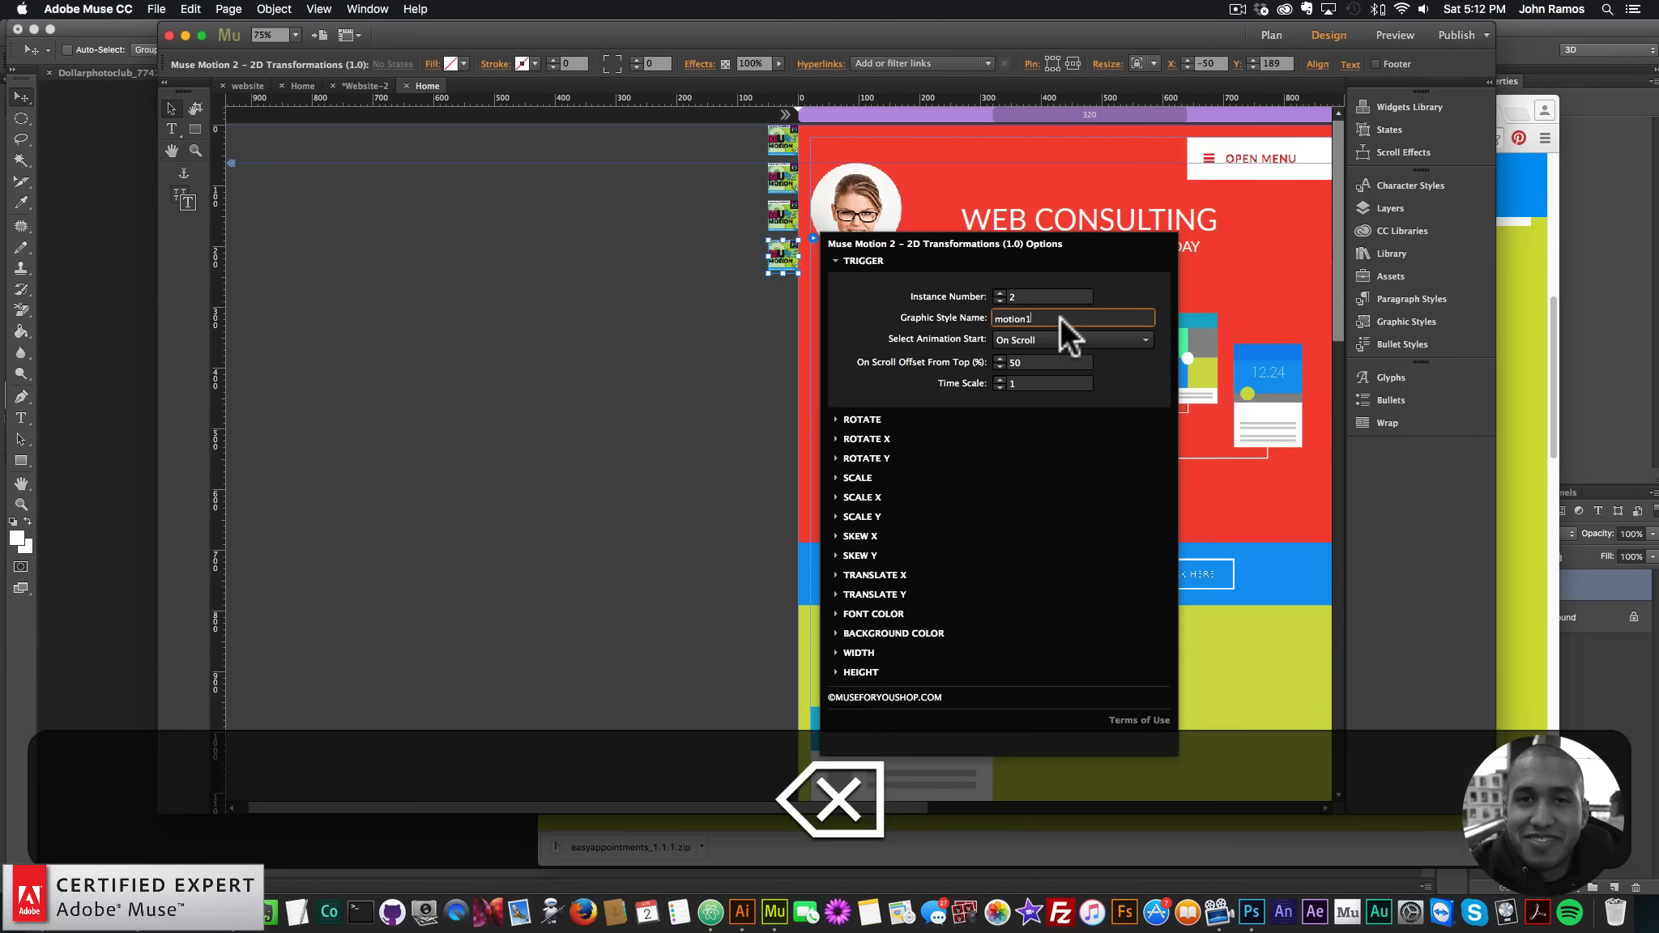
{"action": "type", "text": "2"}
{"action": "left_click", "coordinate": [1001, 292]}
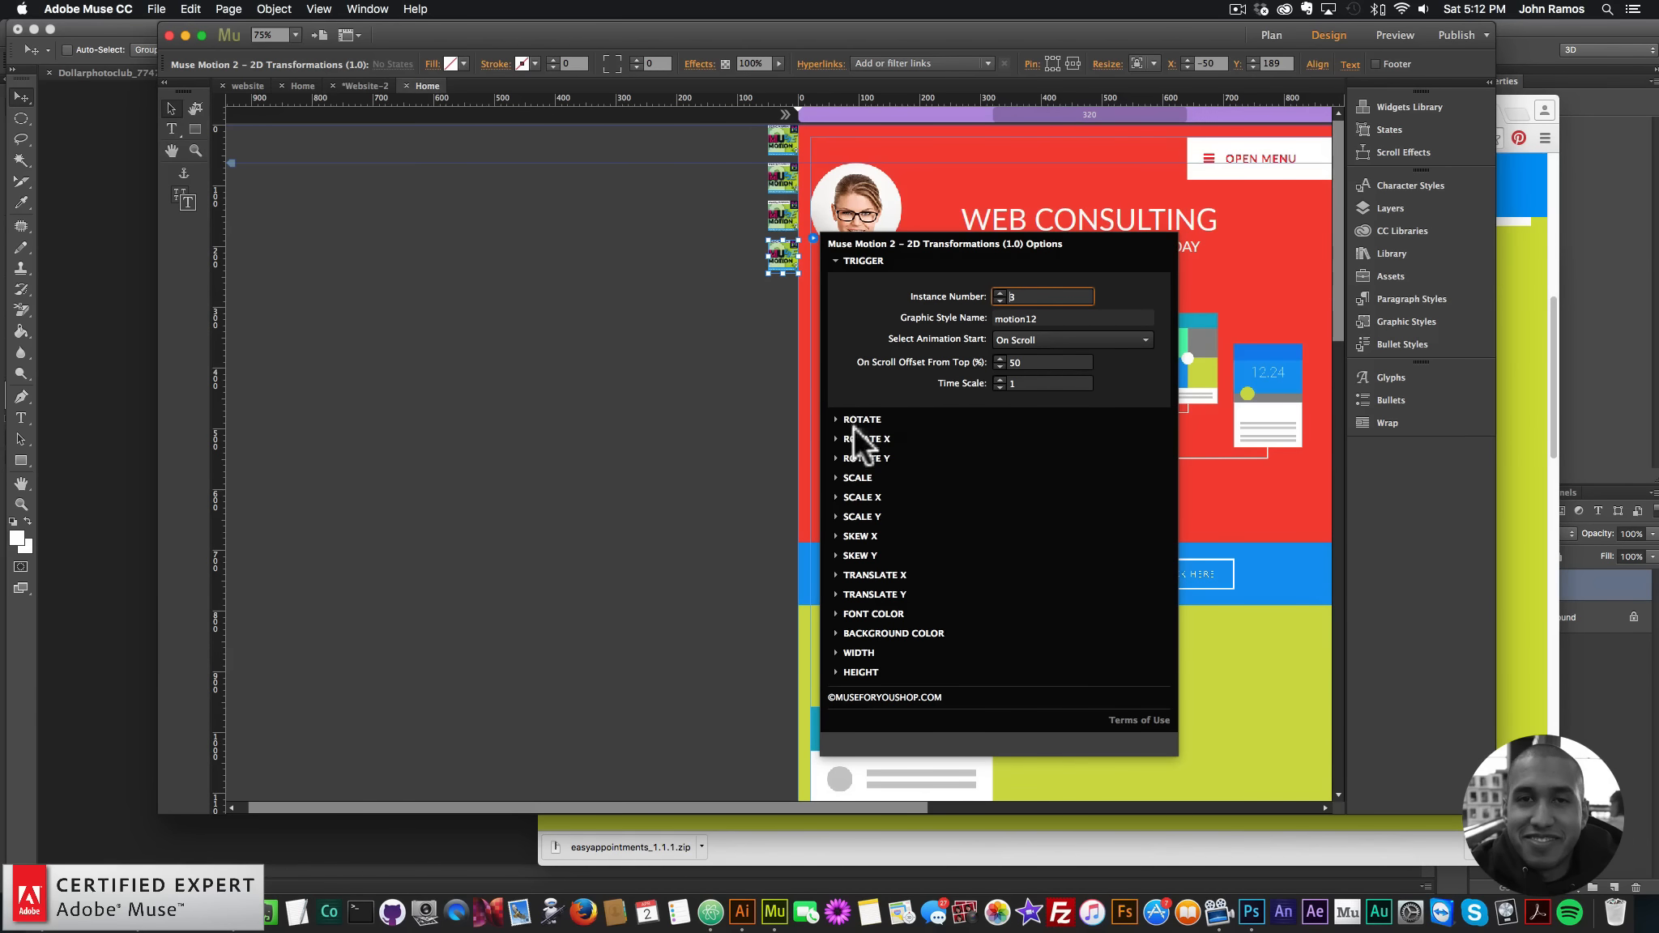
{"action": "left_click", "coordinate": [867, 573]}
{"action": "left_click_drag", "start_coordinate": [1045, 501], "coordinate": [981, 492]}
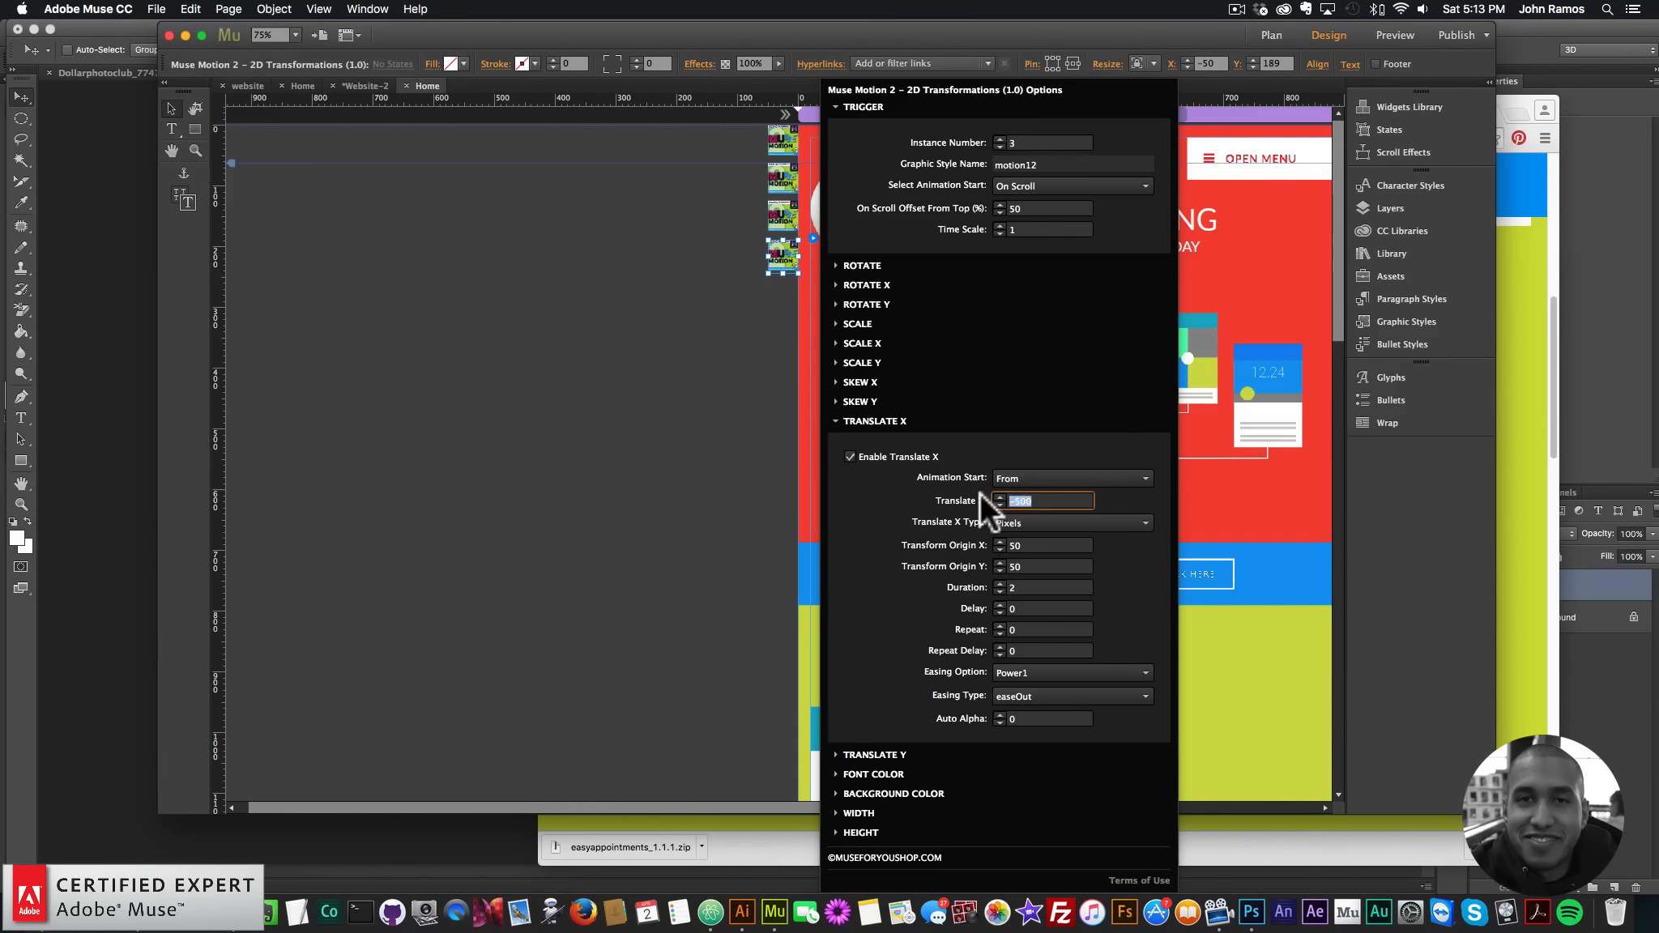
{"action": "type", "text": "500"}
{"action": "key", "text": "Return"}
- Duplicate the third and fourth widgets and set the fifth widget's instance number to 4
{"action": "left_click", "coordinate": [782, 222]}
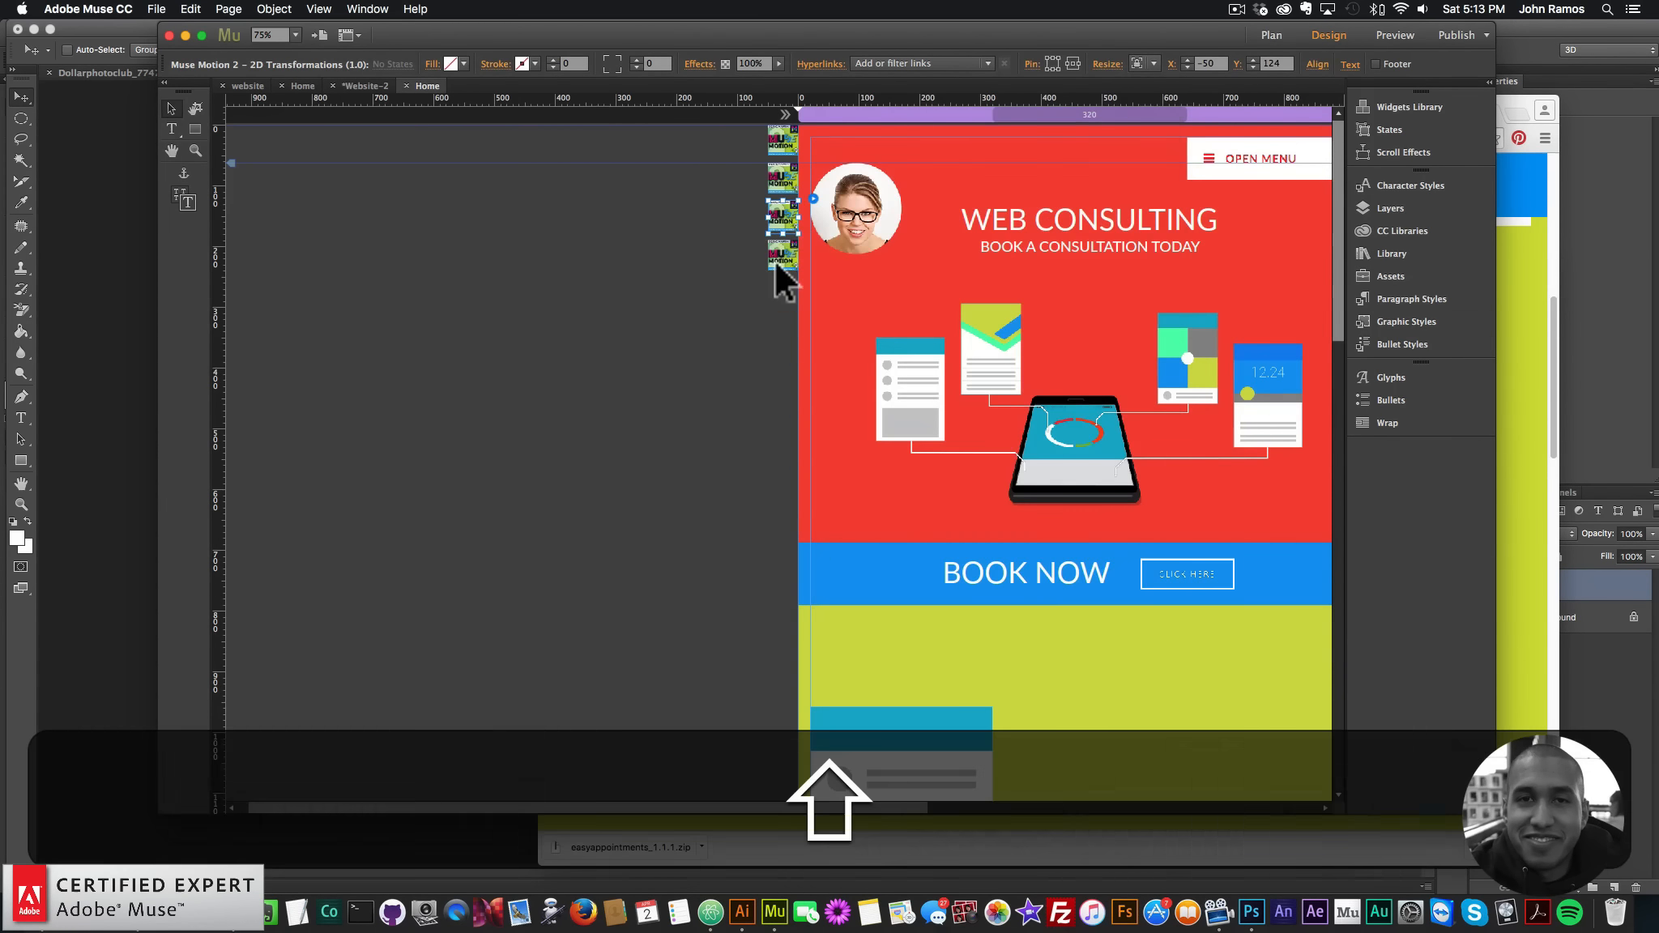
{"action": "left_click", "coordinate": [780, 256], "text": "shift"}
{"action": "key", "text": "shift+super+c"}
{"action": "key", "text": "super+v"}
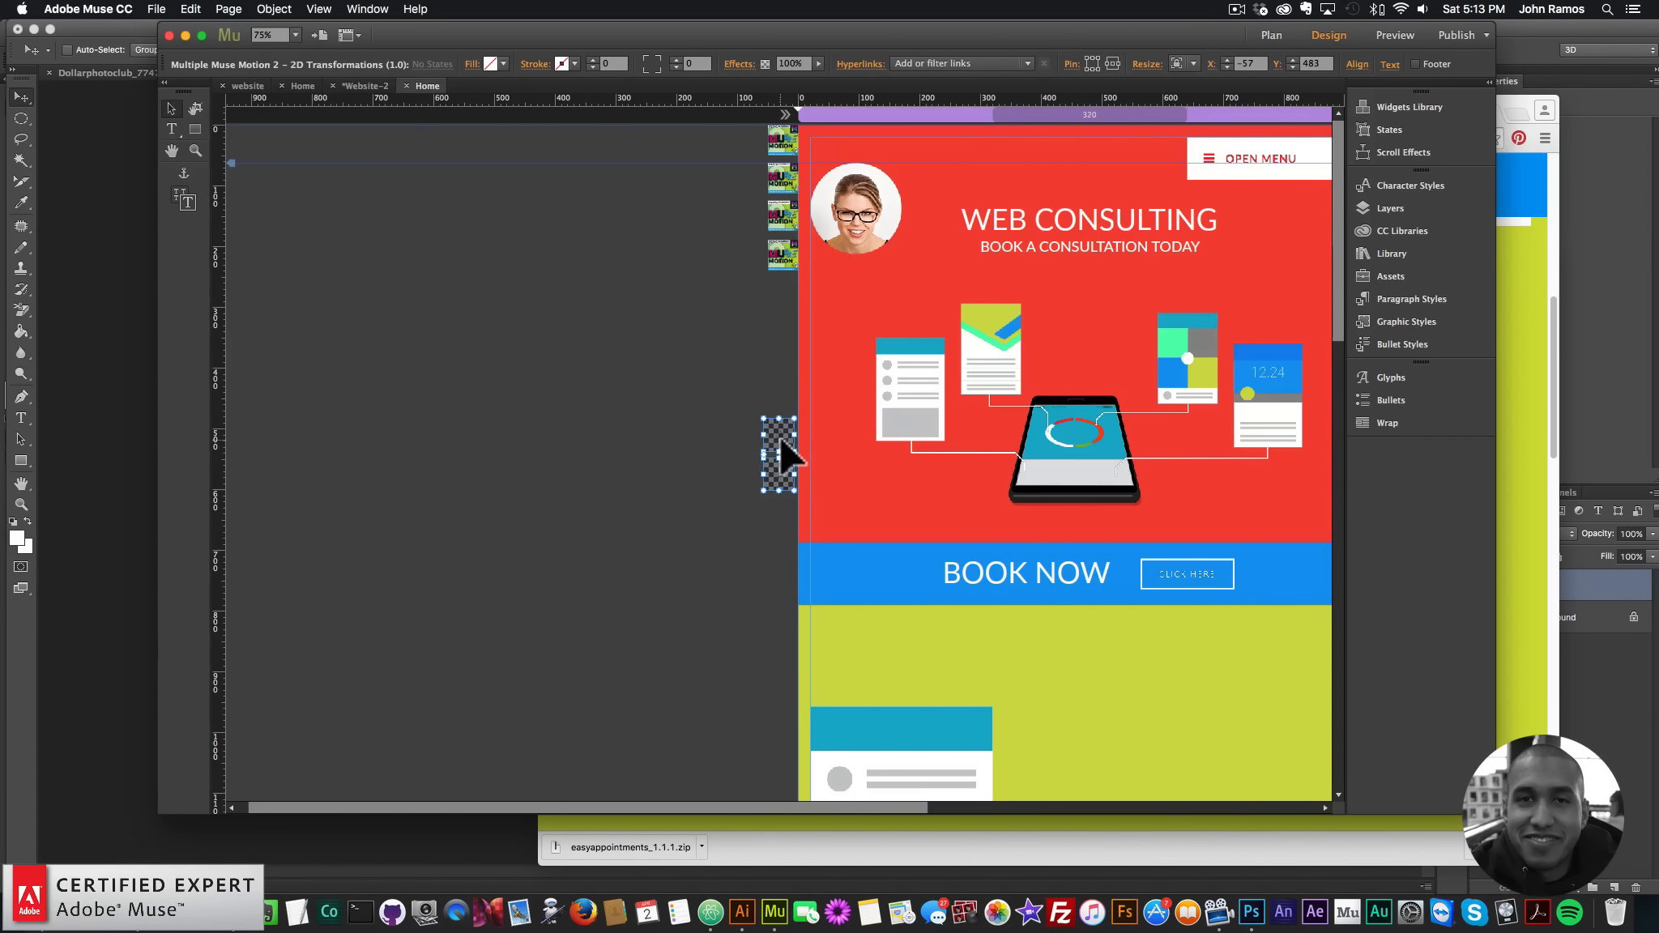
{"action": "left_click_drag", "start_coordinate": [780, 440], "coordinate": [780, 292]}
{"action": "left_click", "coordinate": [732, 312]}
{"action": "left_click", "coordinate": [788, 291]}
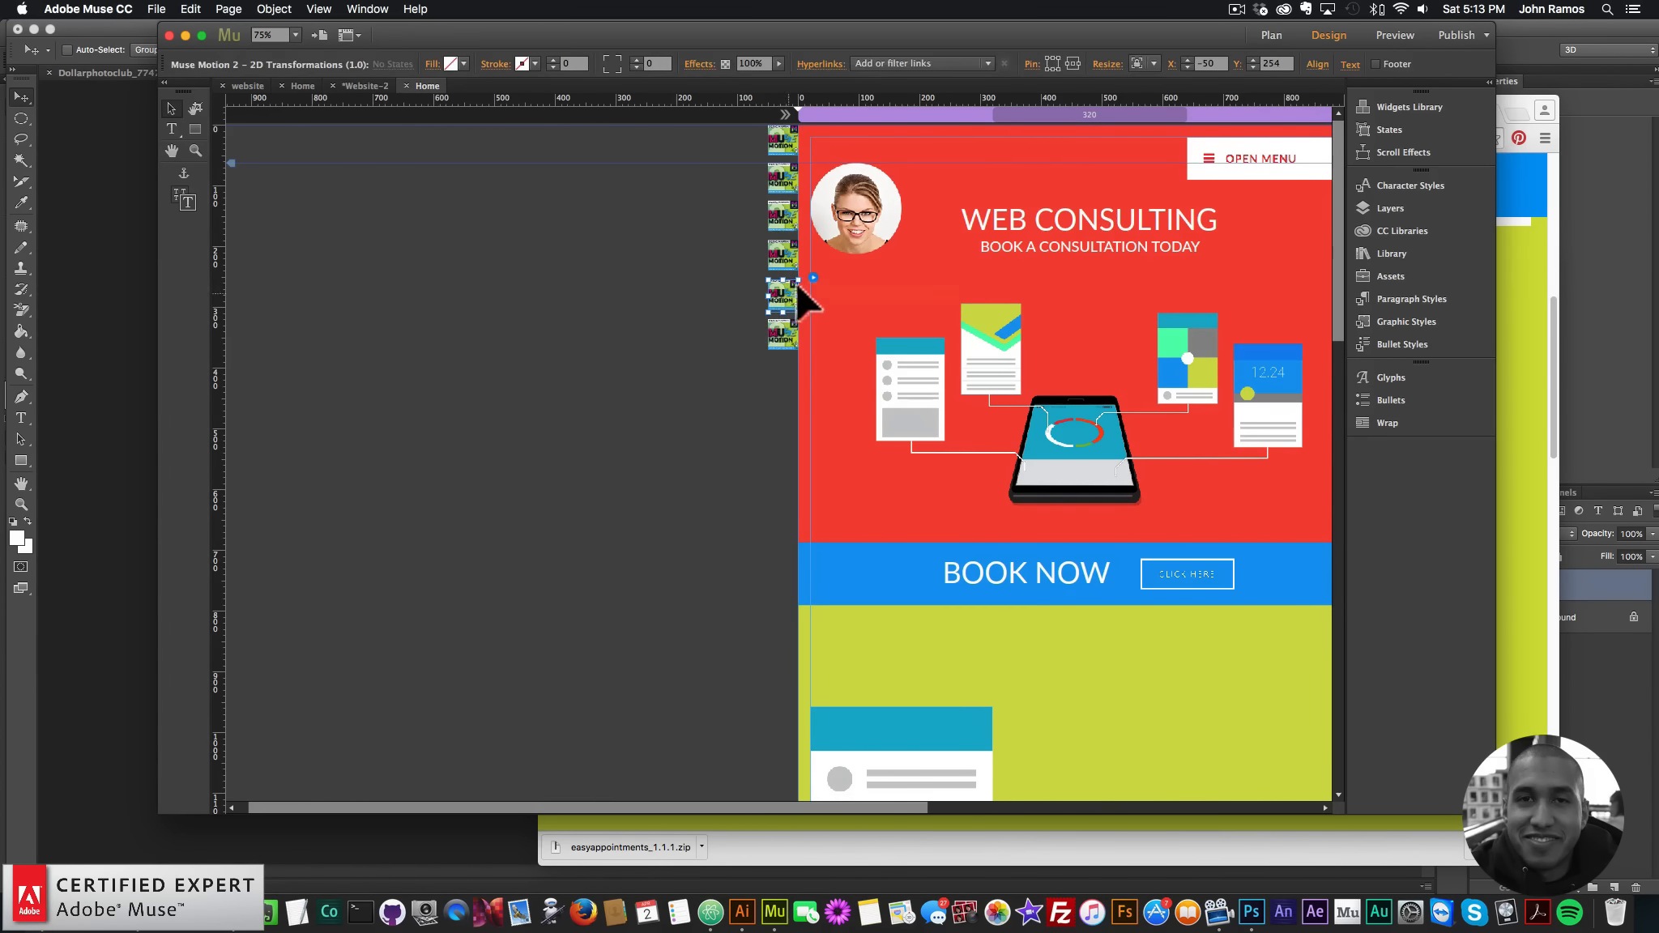
{"action": "left_click", "coordinate": [813, 278]}
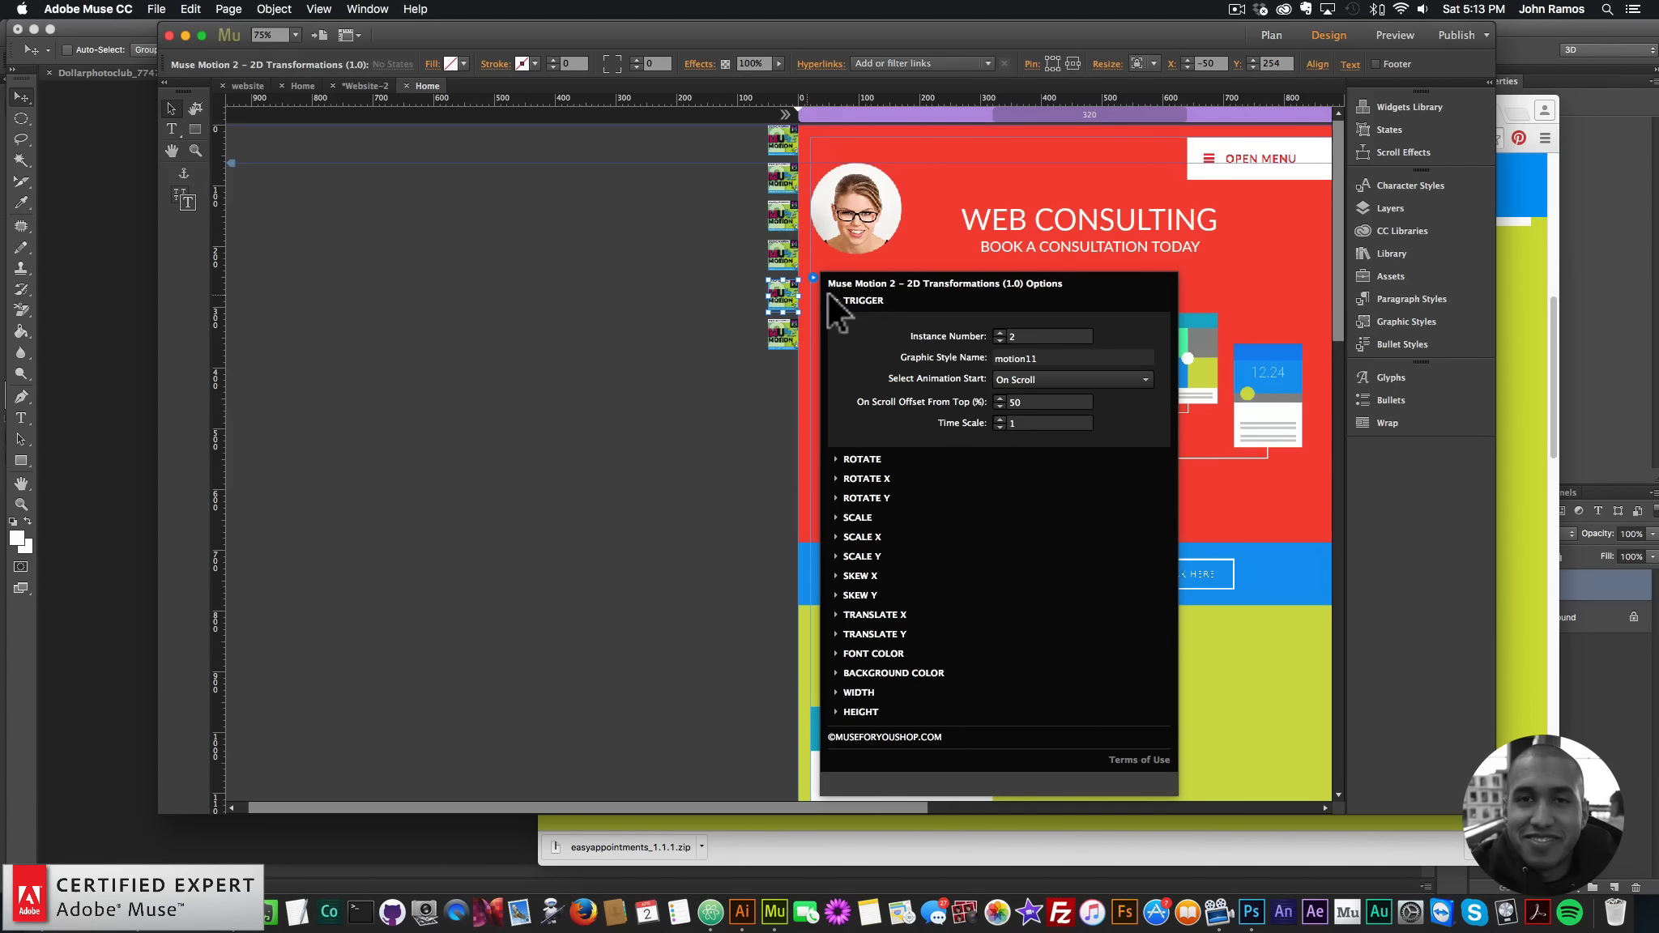
{"action": "left_click", "coordinate": [1013, 335]}
{"action": "type", "text": "4"}
{"action": "key", "text": "Return"}
- Set the sixth widget to instance 5 with graphic style motion14
{"action": "left_click", "coordinate": [796, 326]}
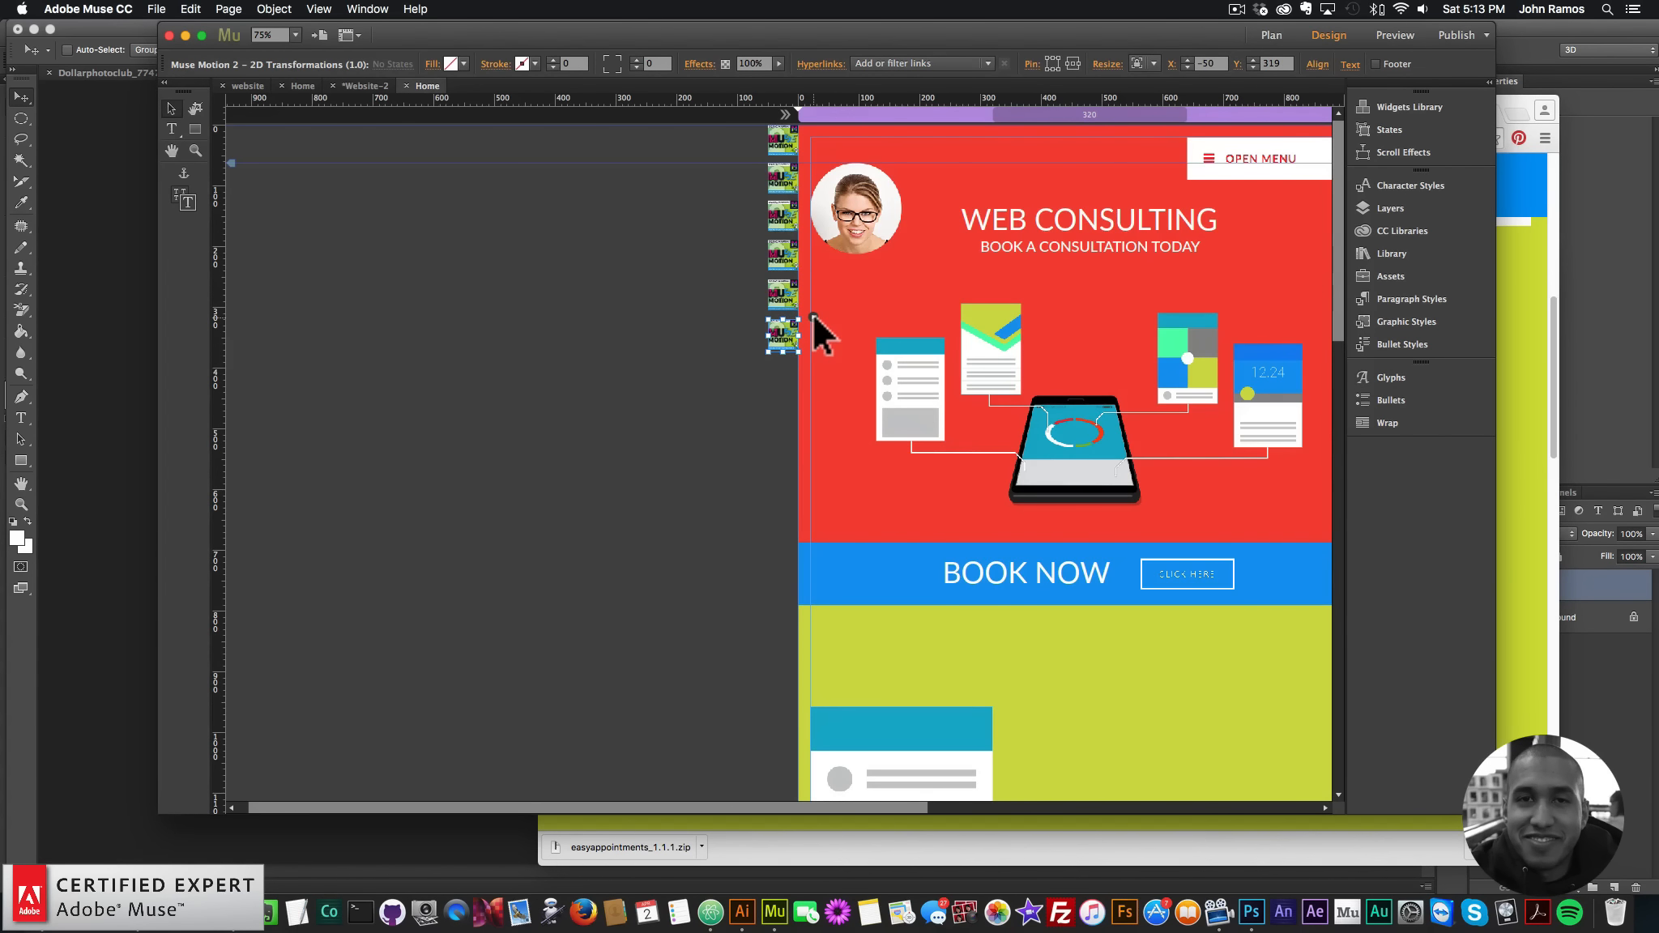
{"action": "left_click", "coordinate": [811, 315]}
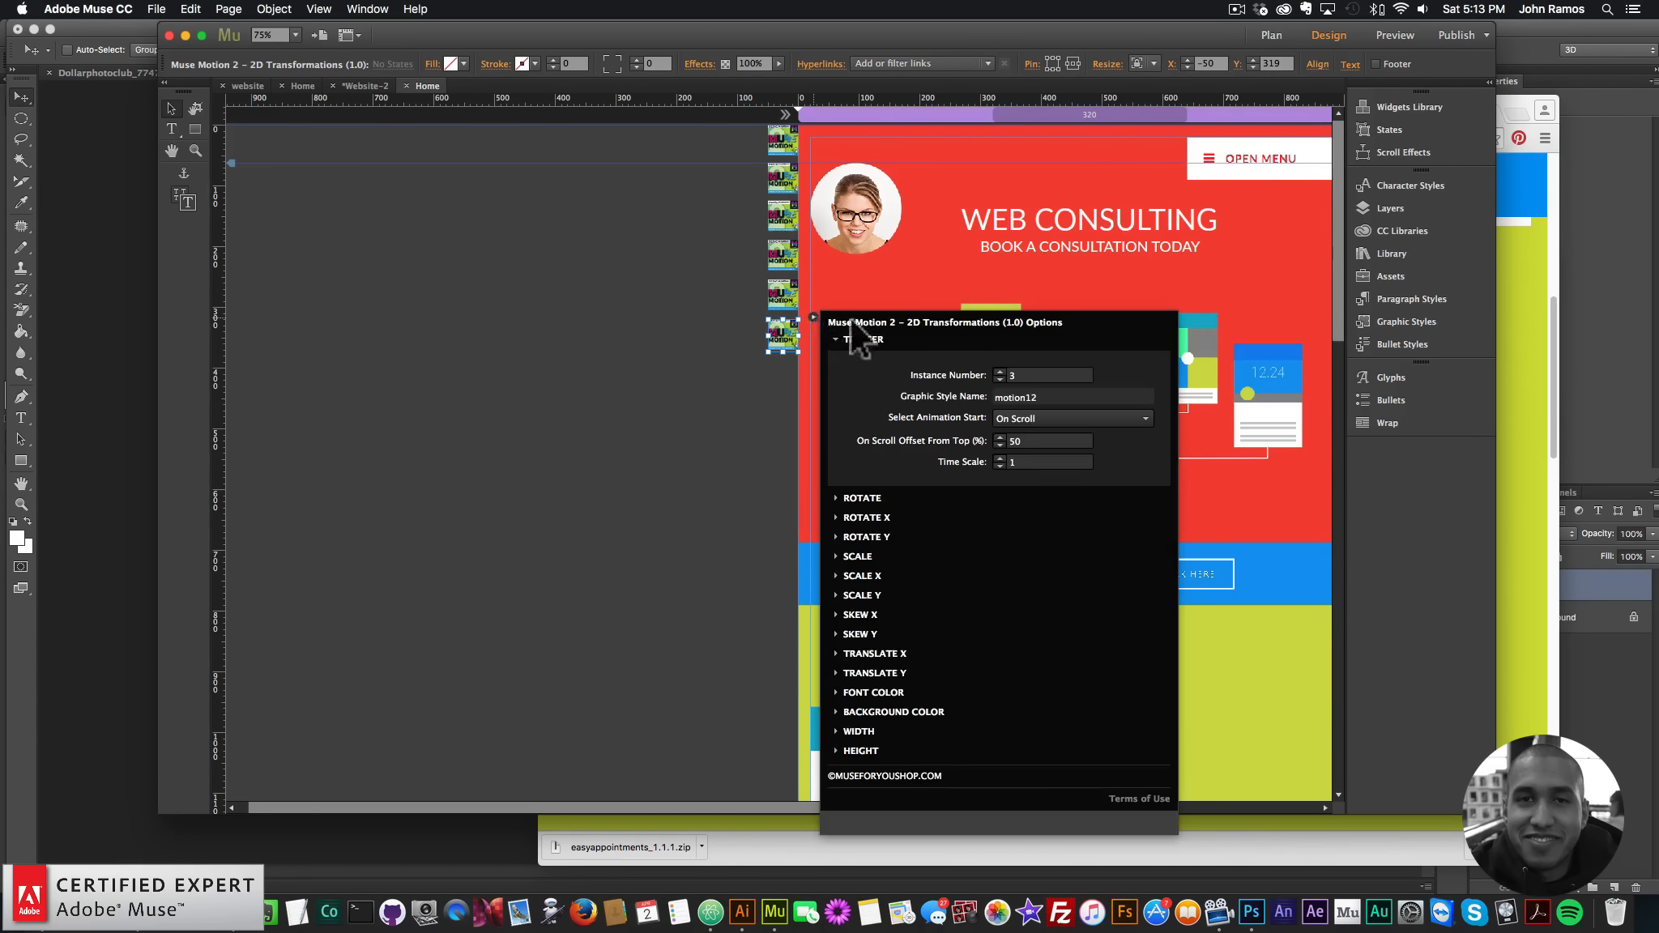
{"action": "left_click", "coordinate": [999, 370]}
{"action": "left_click", "coordinate": [1086, 397]}
{"action": "key", "text": "BackSpace"}
{"action": "type", "text": "4"}
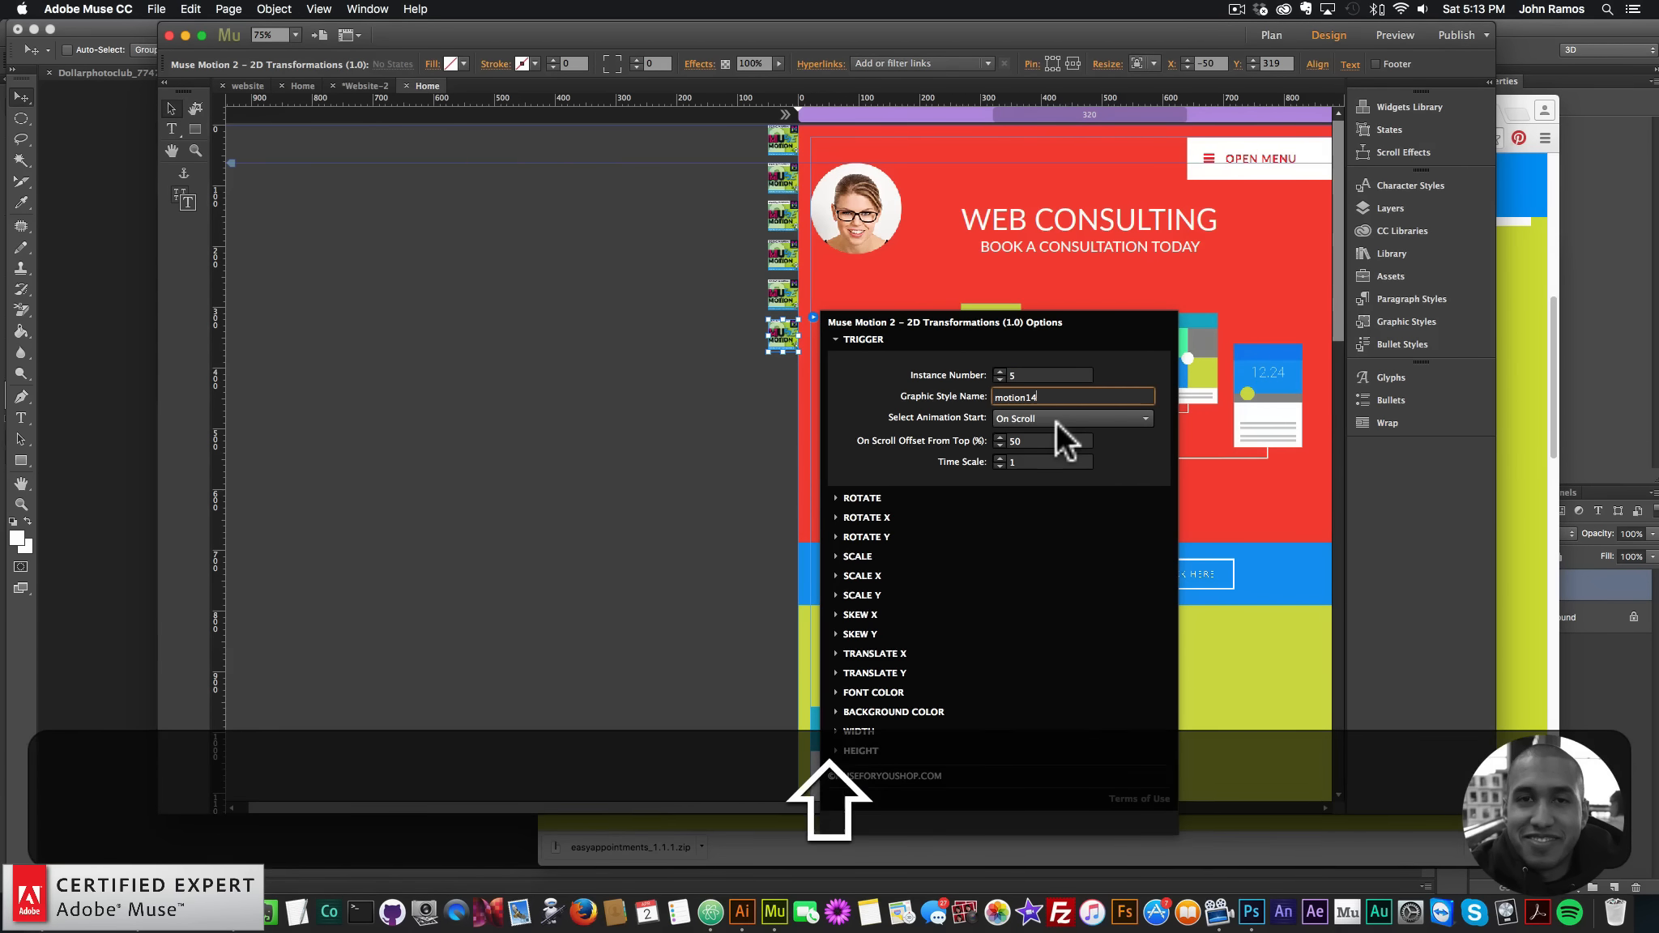
{"action": "key", "text": "Return"}
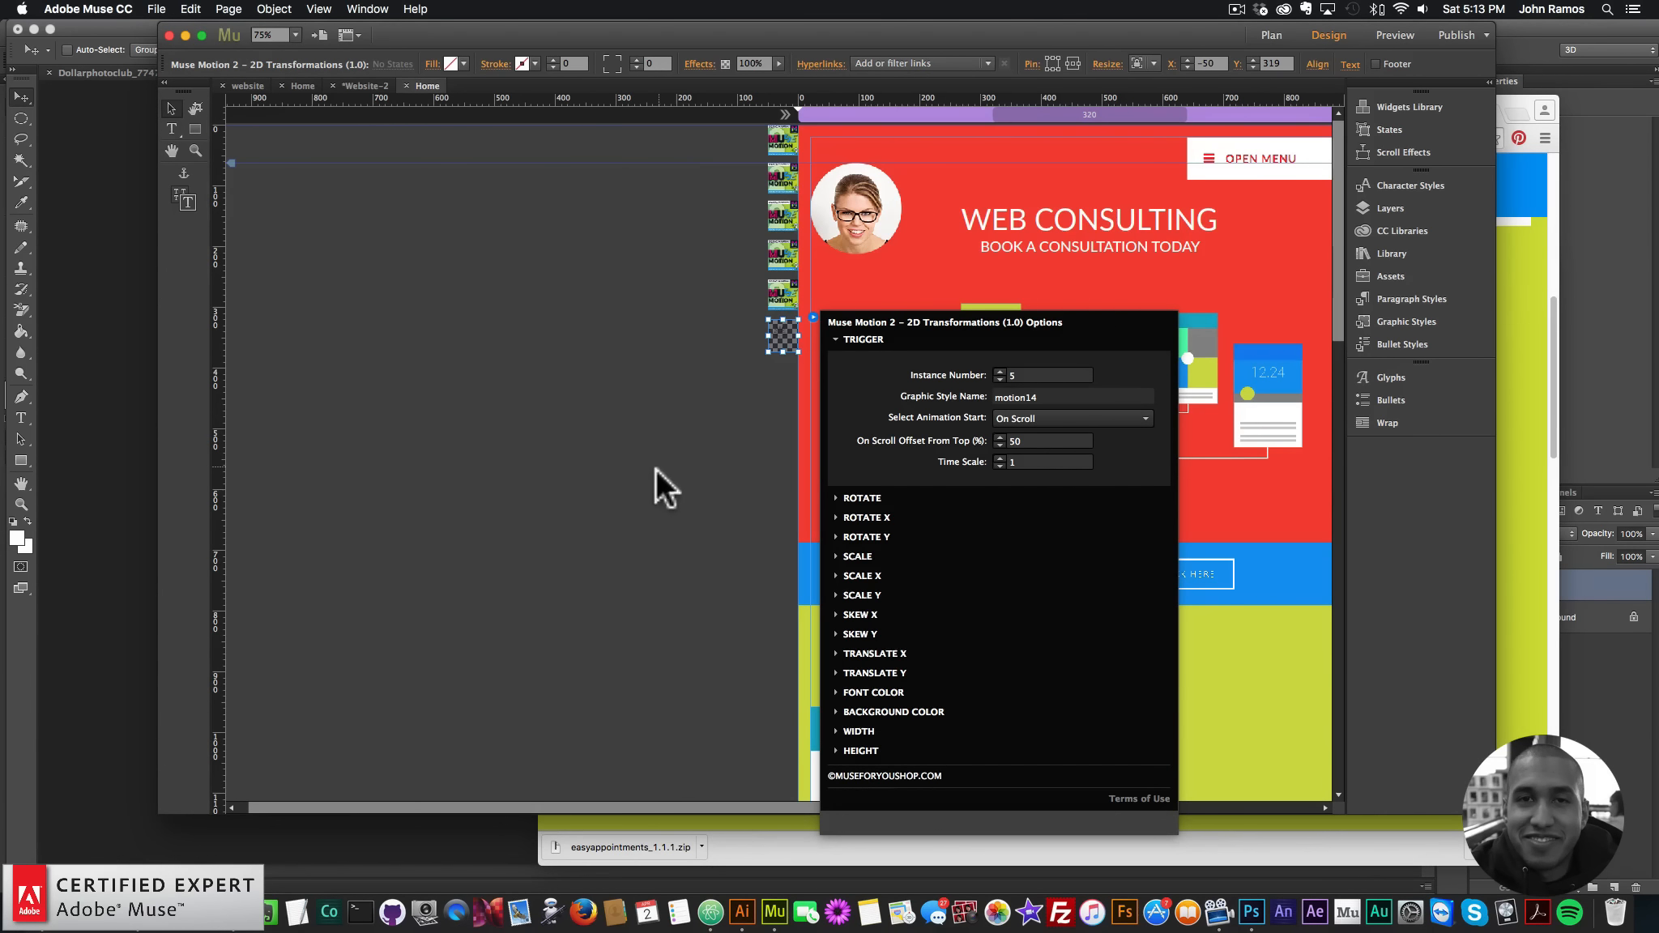
- Preview the page in the browser and scroll down
{"action": "left_click", "coordinate": [157, 9]}
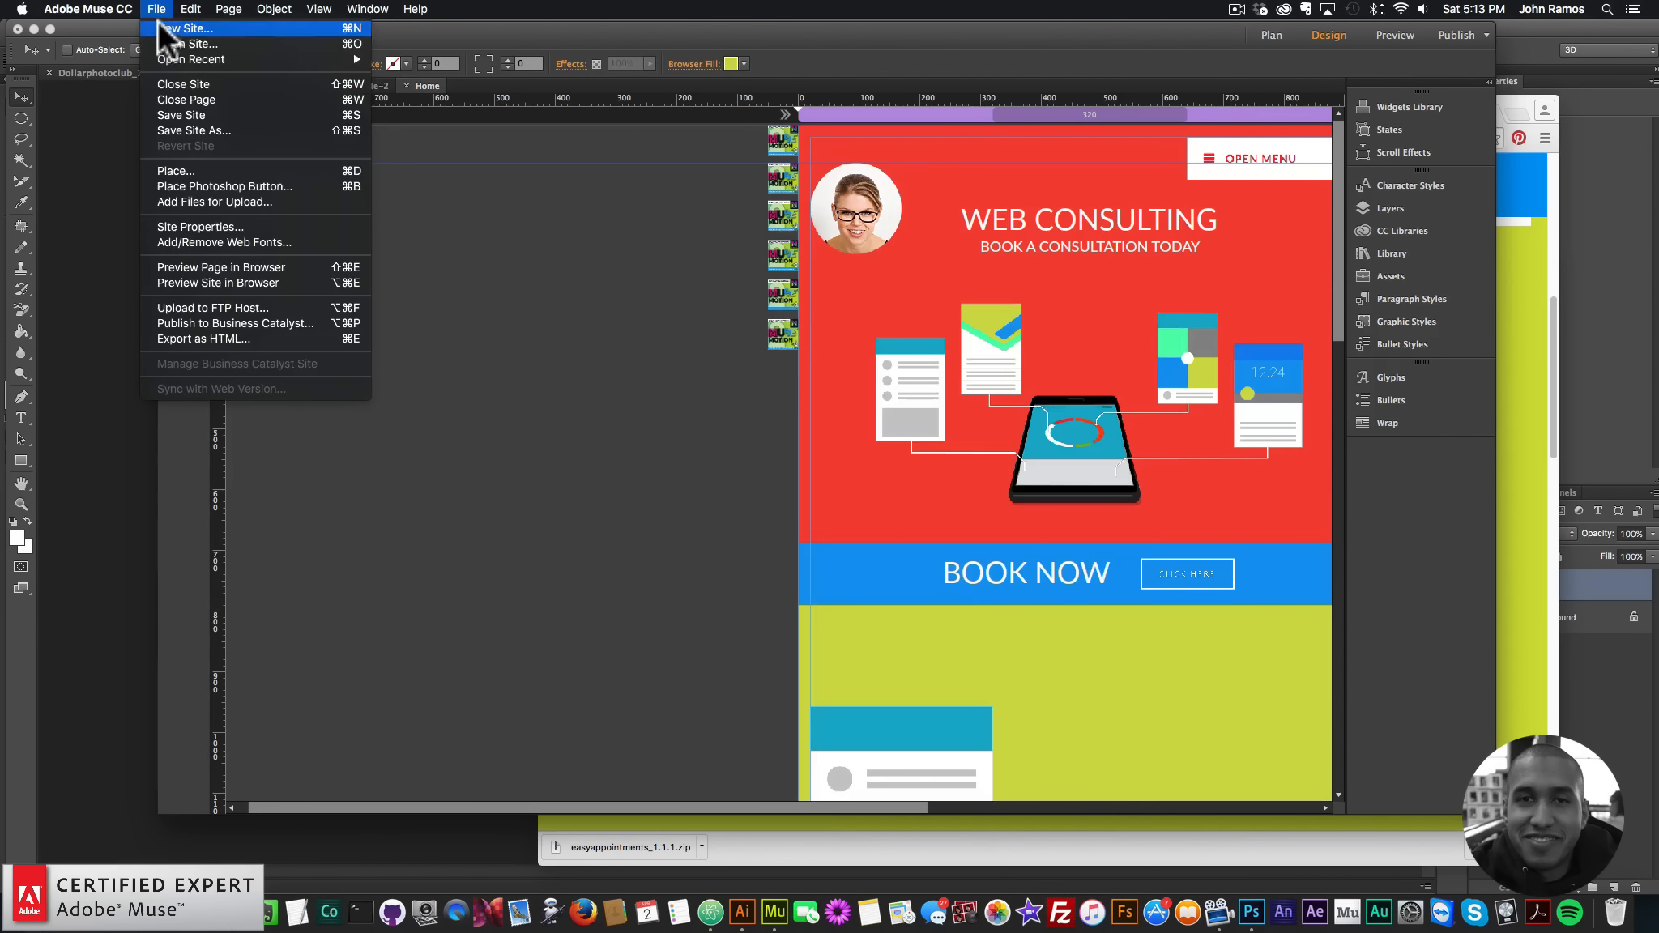
{"action": "left_click", "coordinate": [218, 268]}
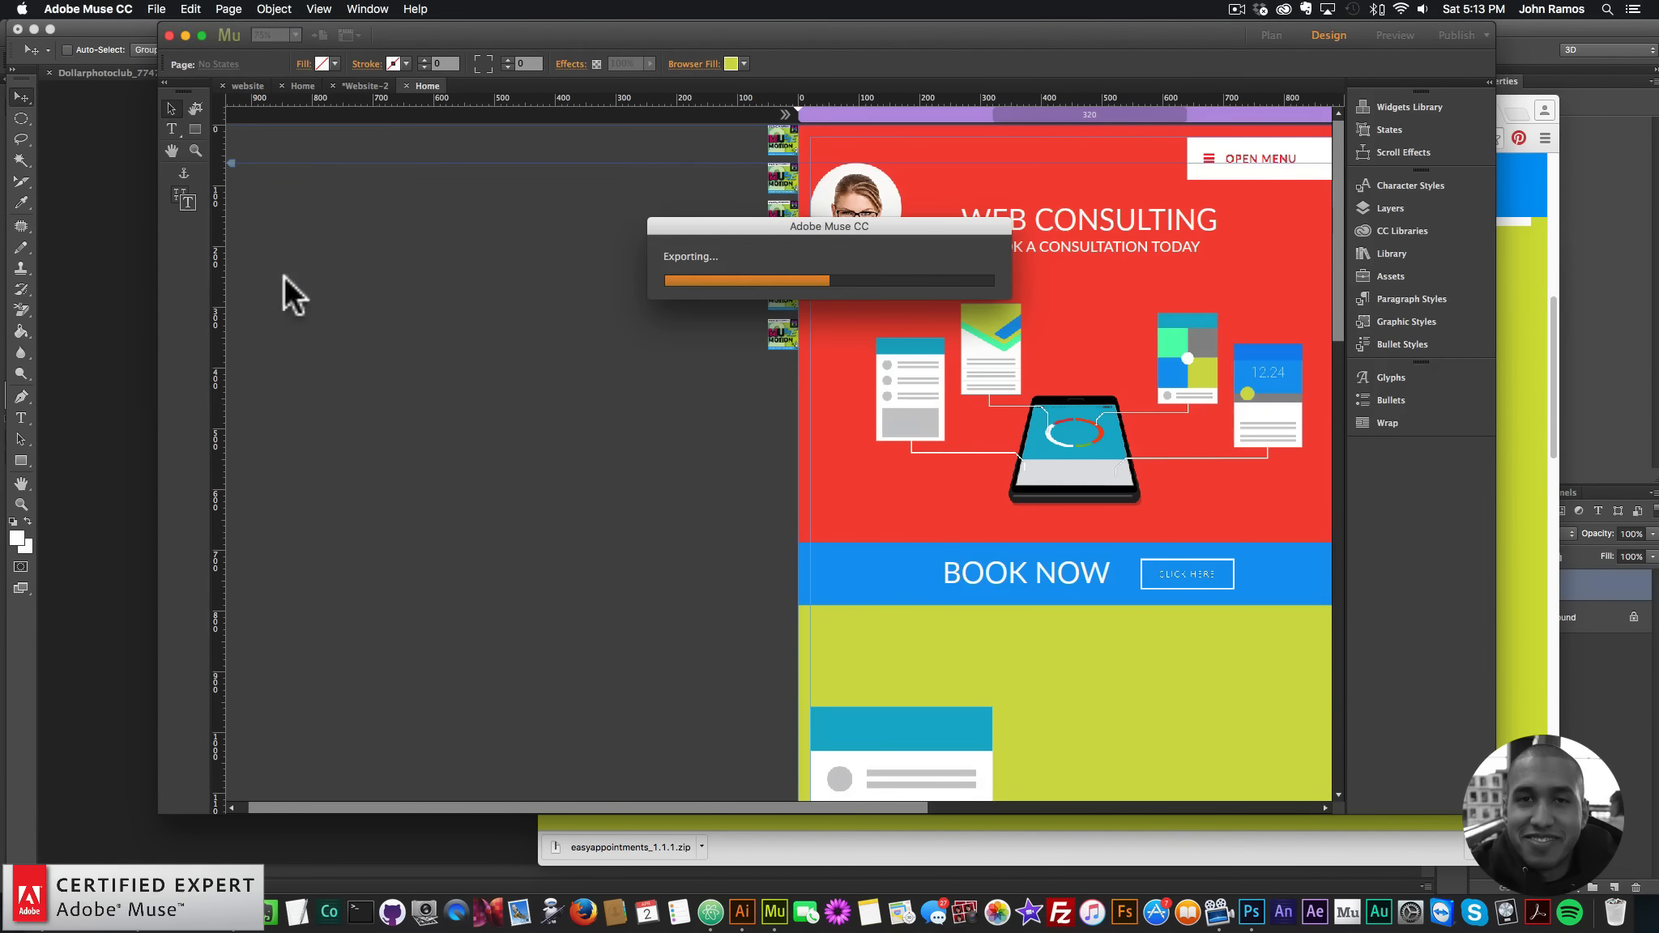
{"action": "scroll", "coordinate": [1197, 573], "scroll_direction": "down", "scroll_amount": 4}
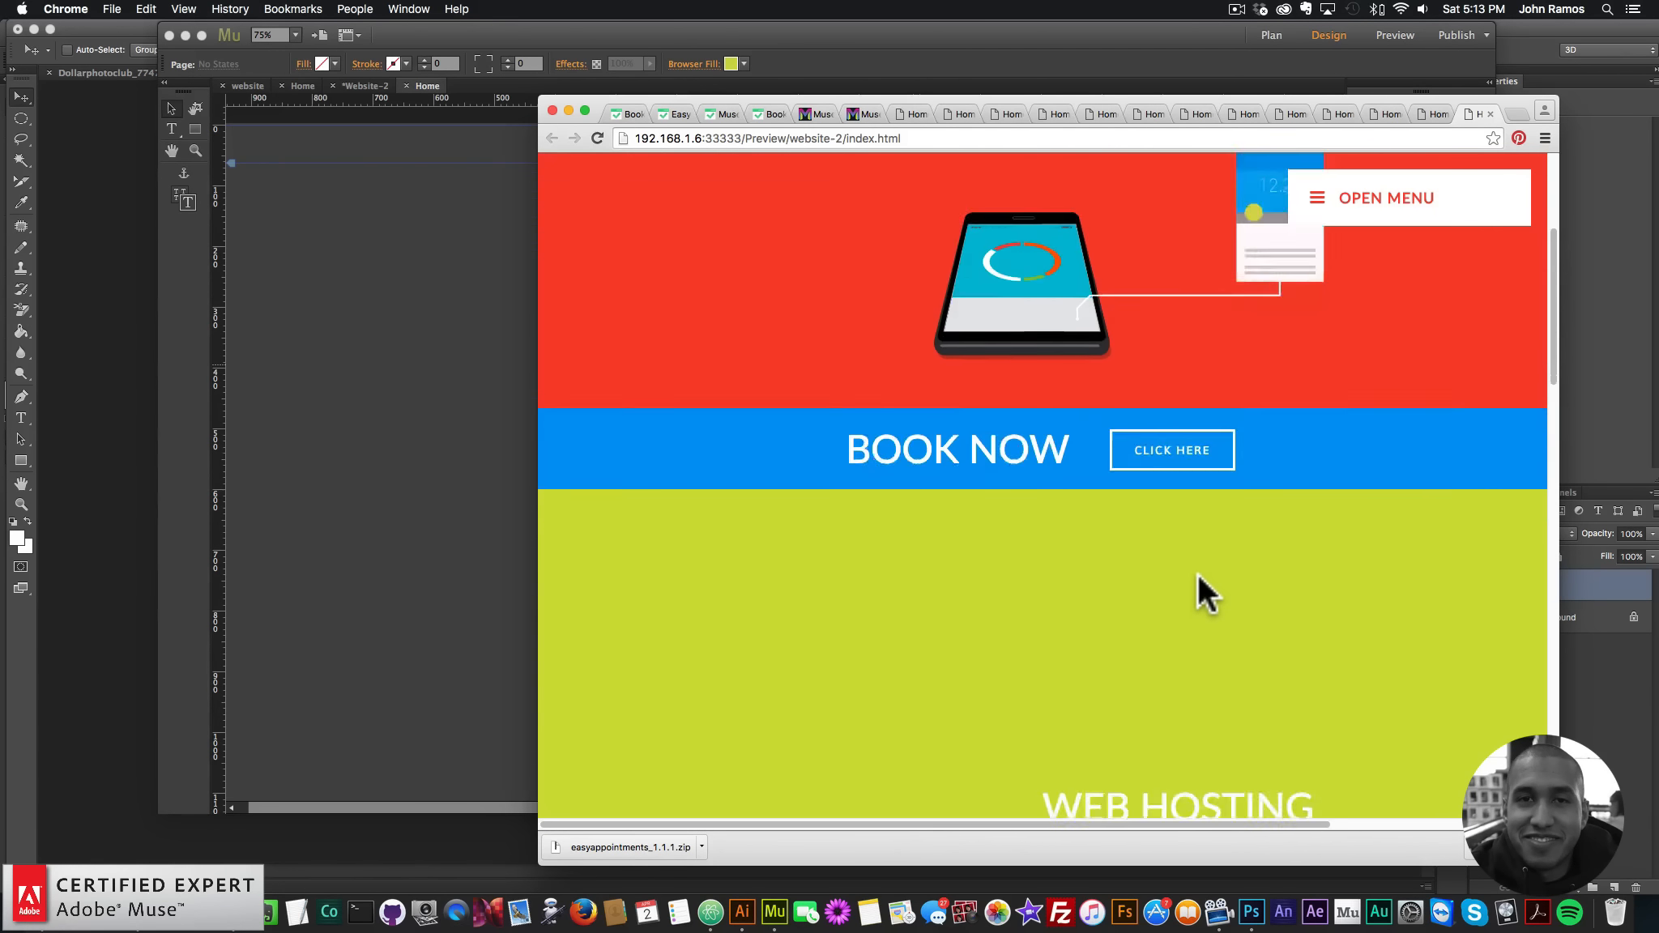
- Scroll the Chrome preview through the service sections, then shift and widen the preview window
{"action": "scroll", "coordinate": [1197, 573], "scroll_direction": "down", "scroll_amount": 5}
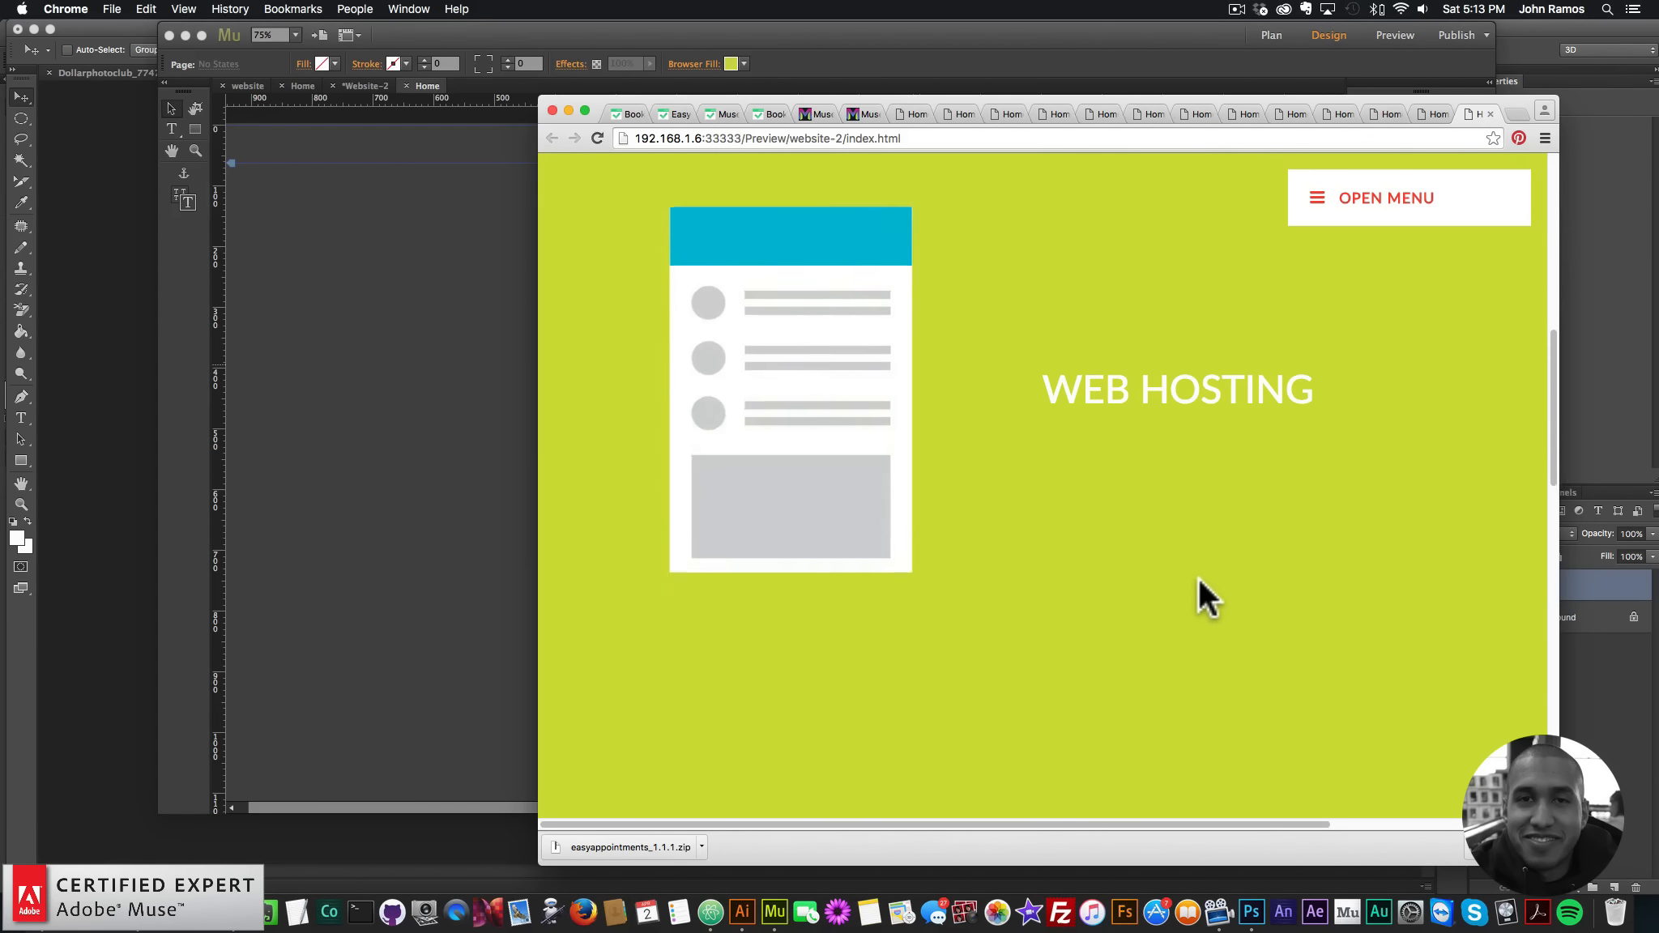
{"action": "scroll", "coordinate": [1198, 579], "scroll_direction": "down", "scroll_amount": 5}
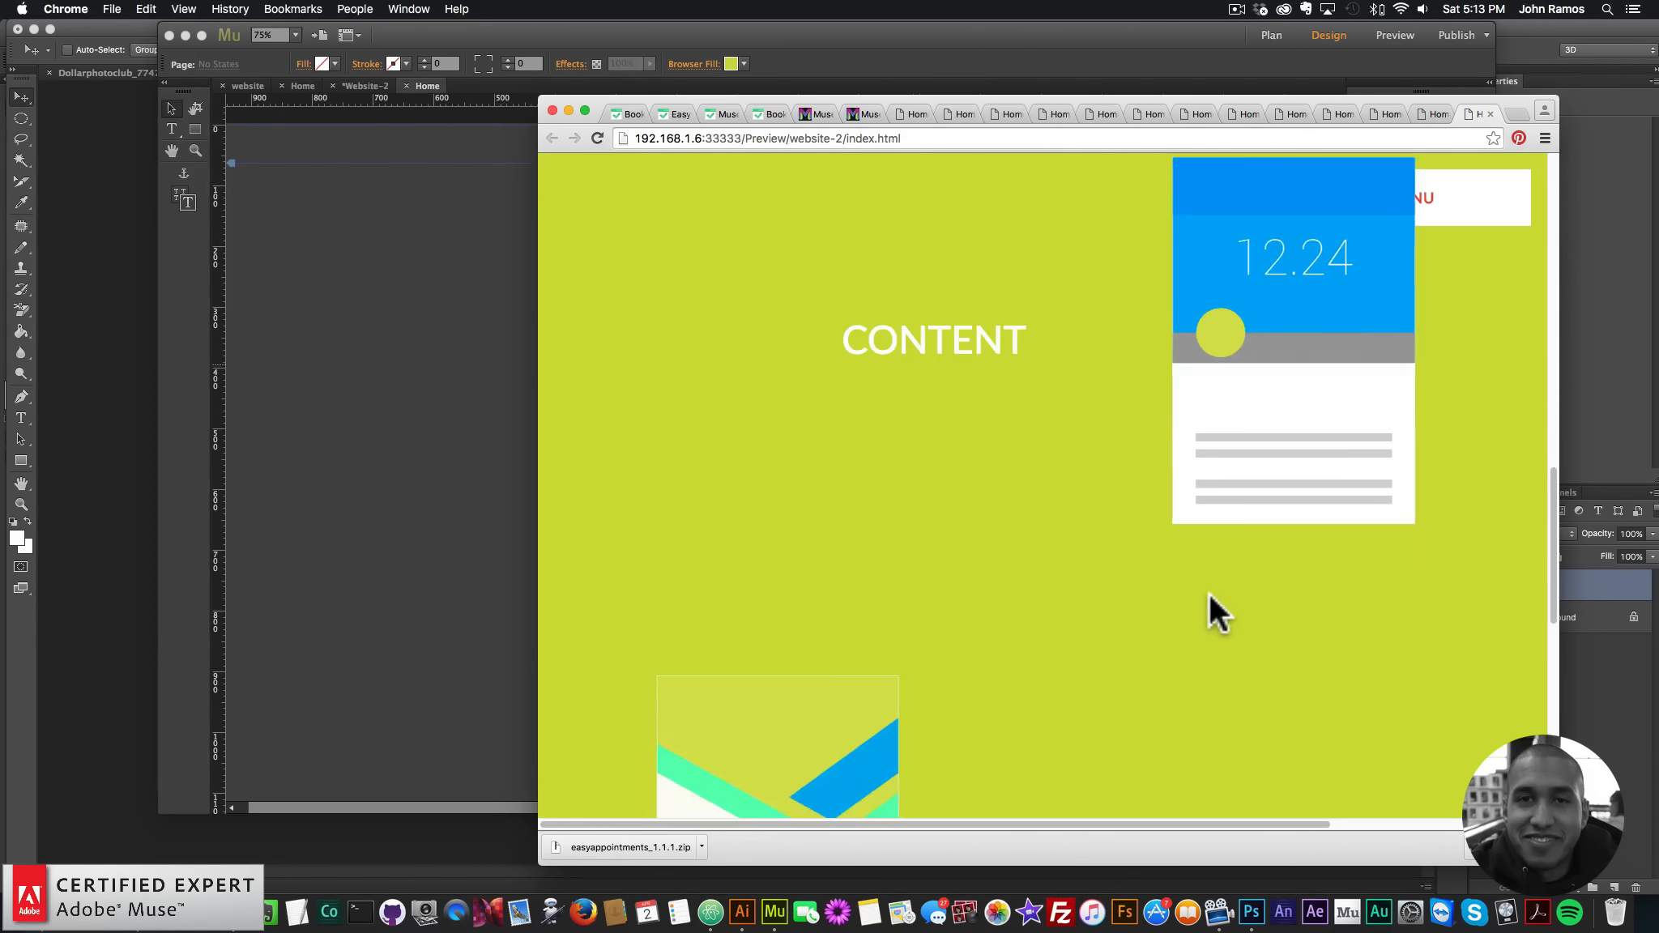
{"action": "scroll", "coordinate": [1208, 596], "scroll_direction": "down", "scroll_amount": 8}
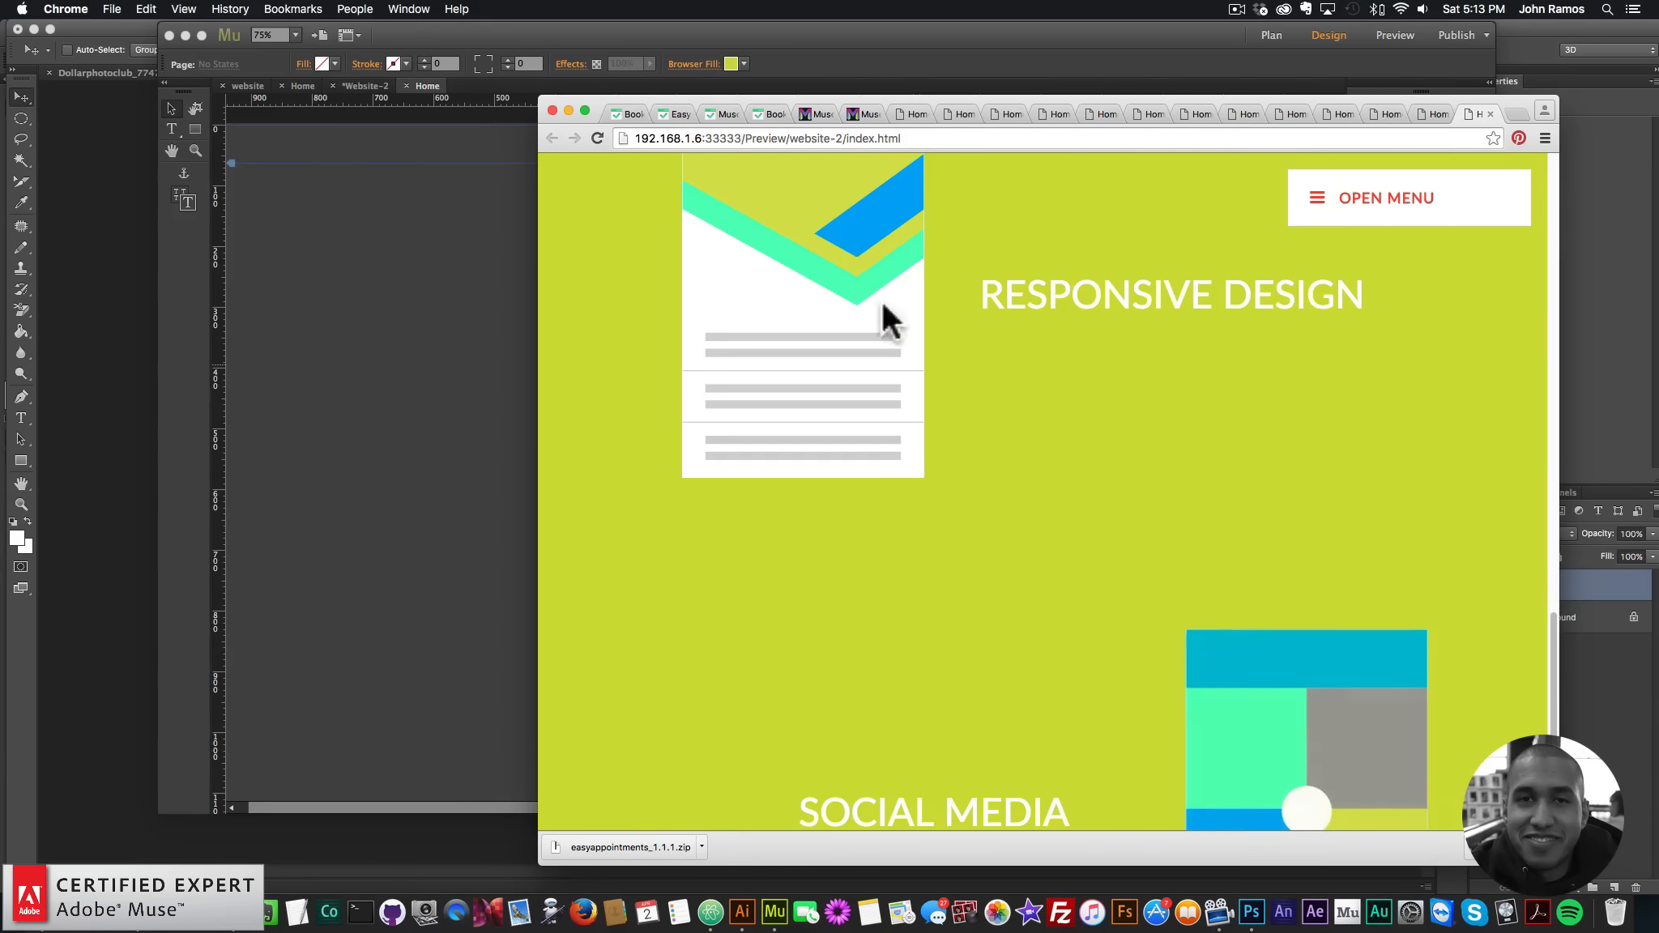
{"action": "scroll", "coordinate": [936, 514], "scroll_direction": "down", "scroll_amount": 2}
{"action": "scroll", "coordinate": [936, 514], "scroll_direction": "up", "scroll_amount": 2}
{"action": "scroll", "coordinate": [936, 514], "scroll_direction": "down", "scroll_amount": 3}
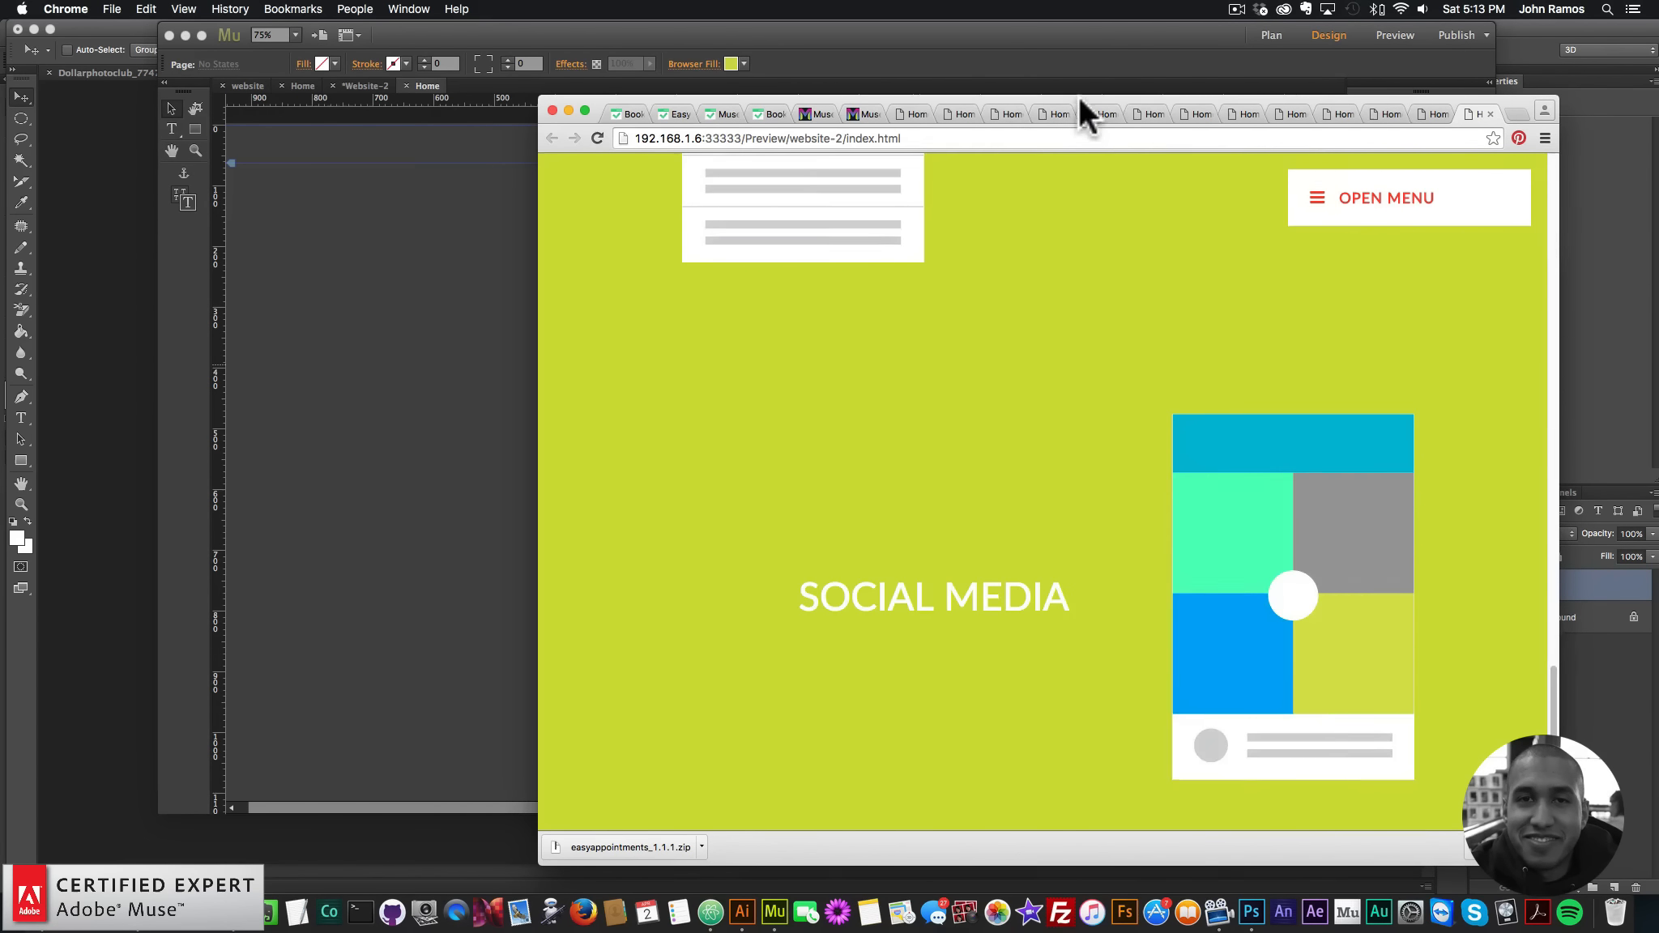
{"action": "left_click_drag", "start_coordinate": [1080, 97], "coordinate": [996, 95]}
{"action": "left_click_drag", "start_coordinate": [454, 287], "coordinate": [278, 256]}
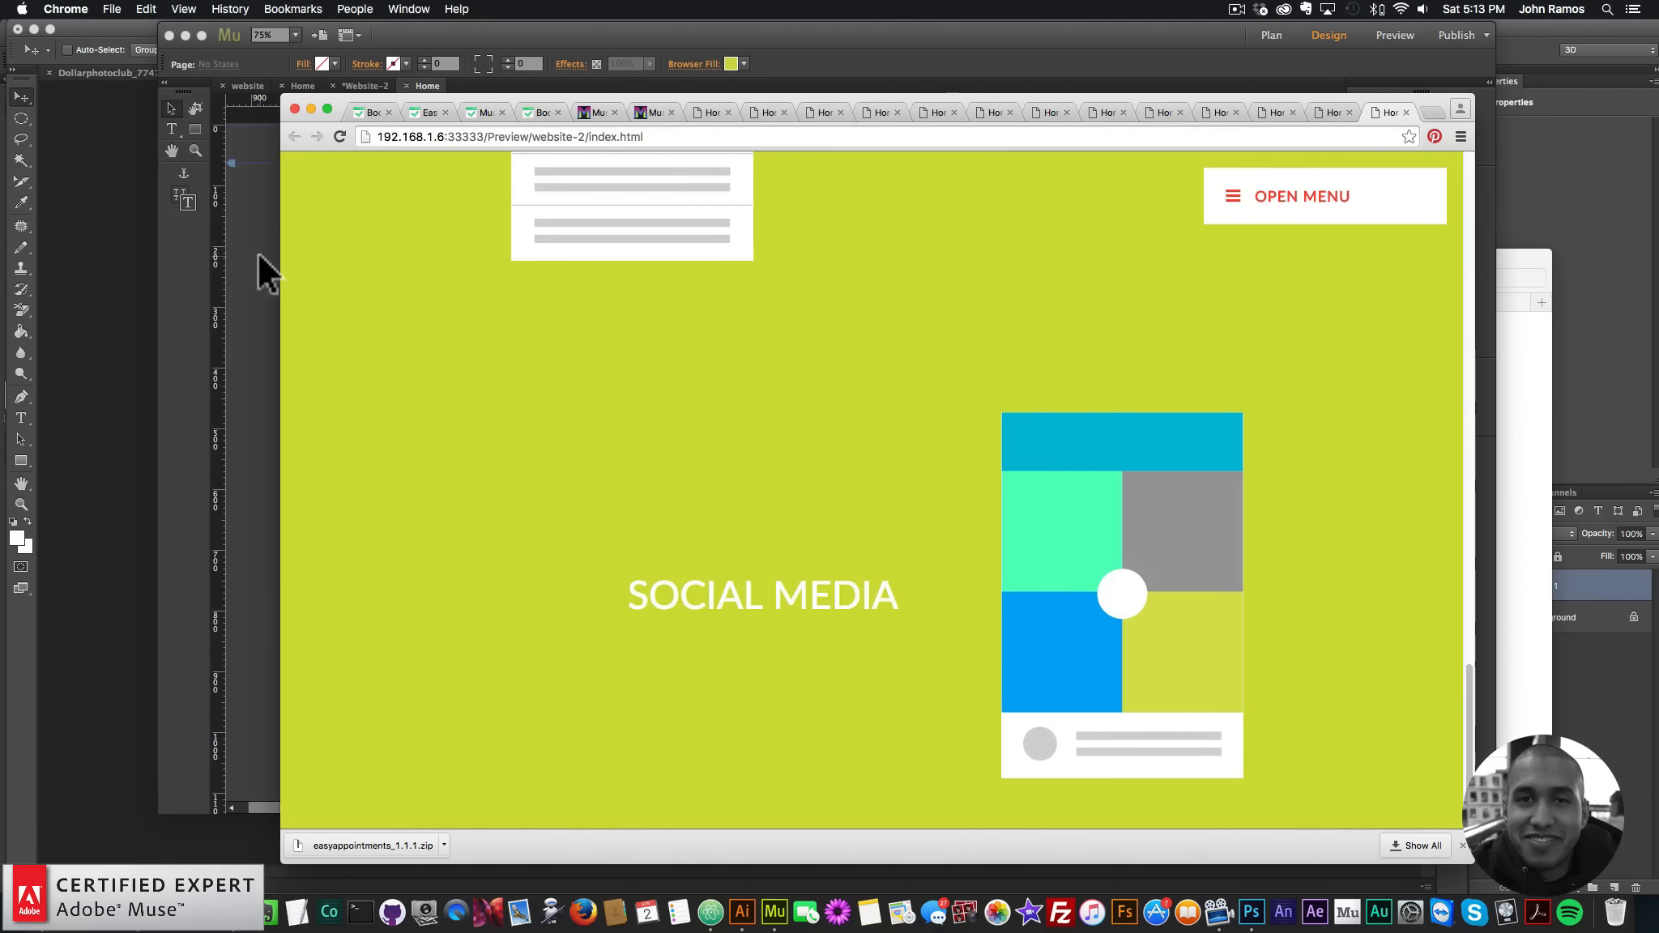
{"action": "left_click", "coordinate": [259, 266]}
- Re-preview the page, scroll to check the four service cards animate in, then return to Muse
{"action": "left_click", "coordinate": [156, 9]}
{"action": "left_click", "coordinate": [203, 266]}
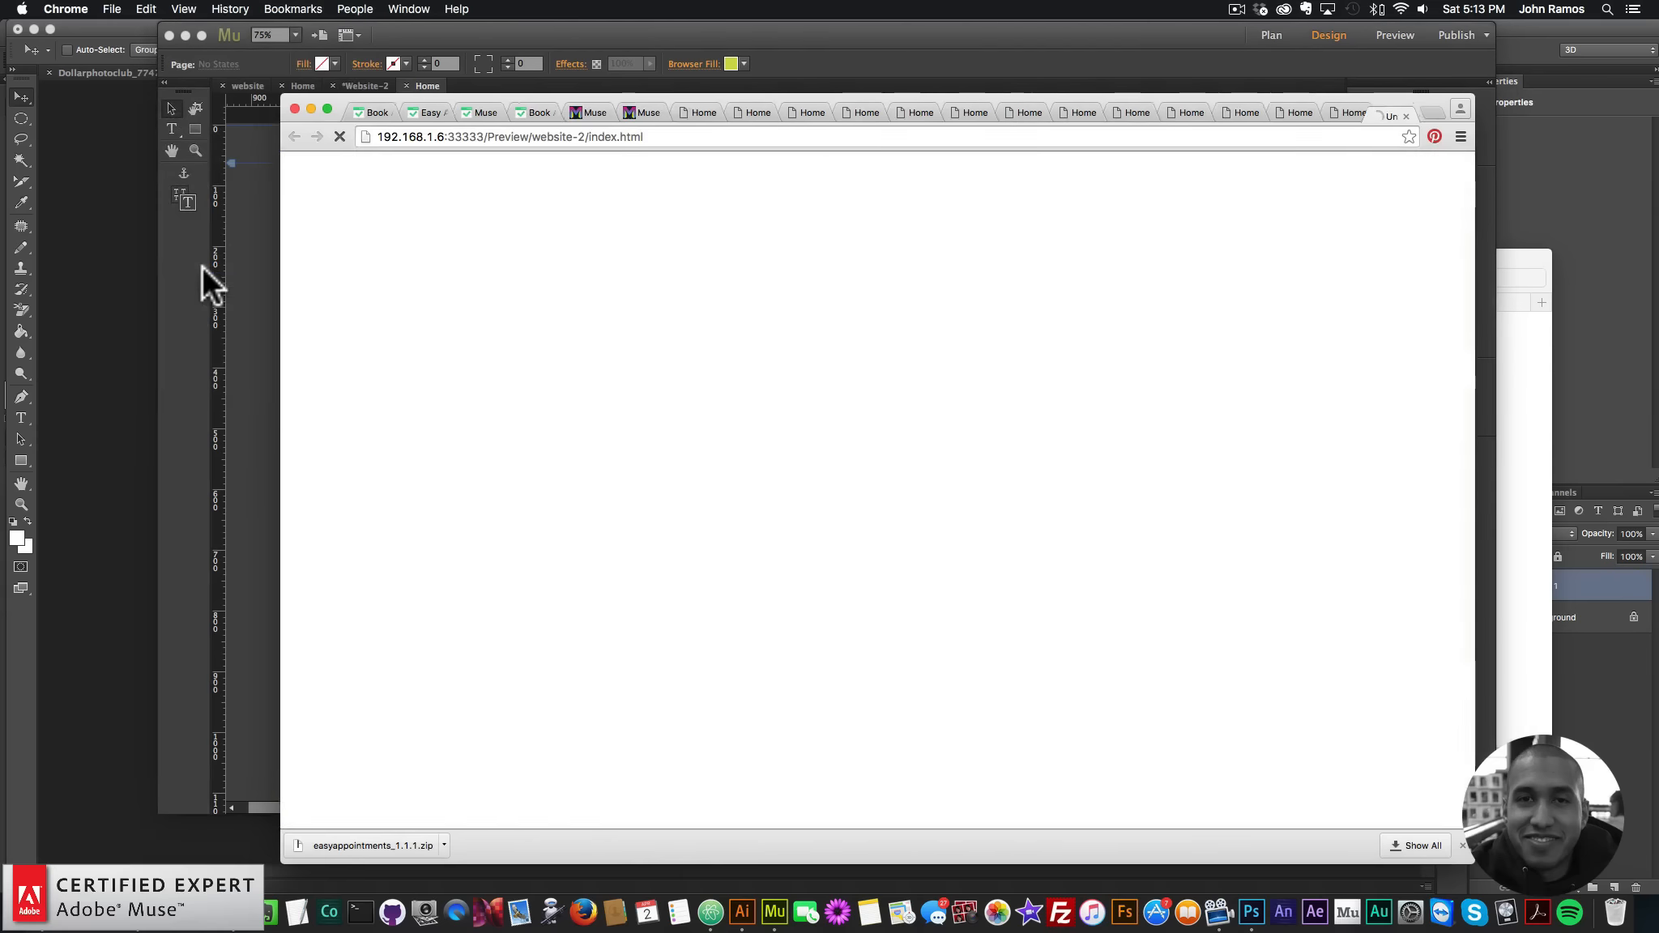
{"action": "scroll", "coordinate": [738, 409], "scroll_direction": "down", "scroll_amount": 10}
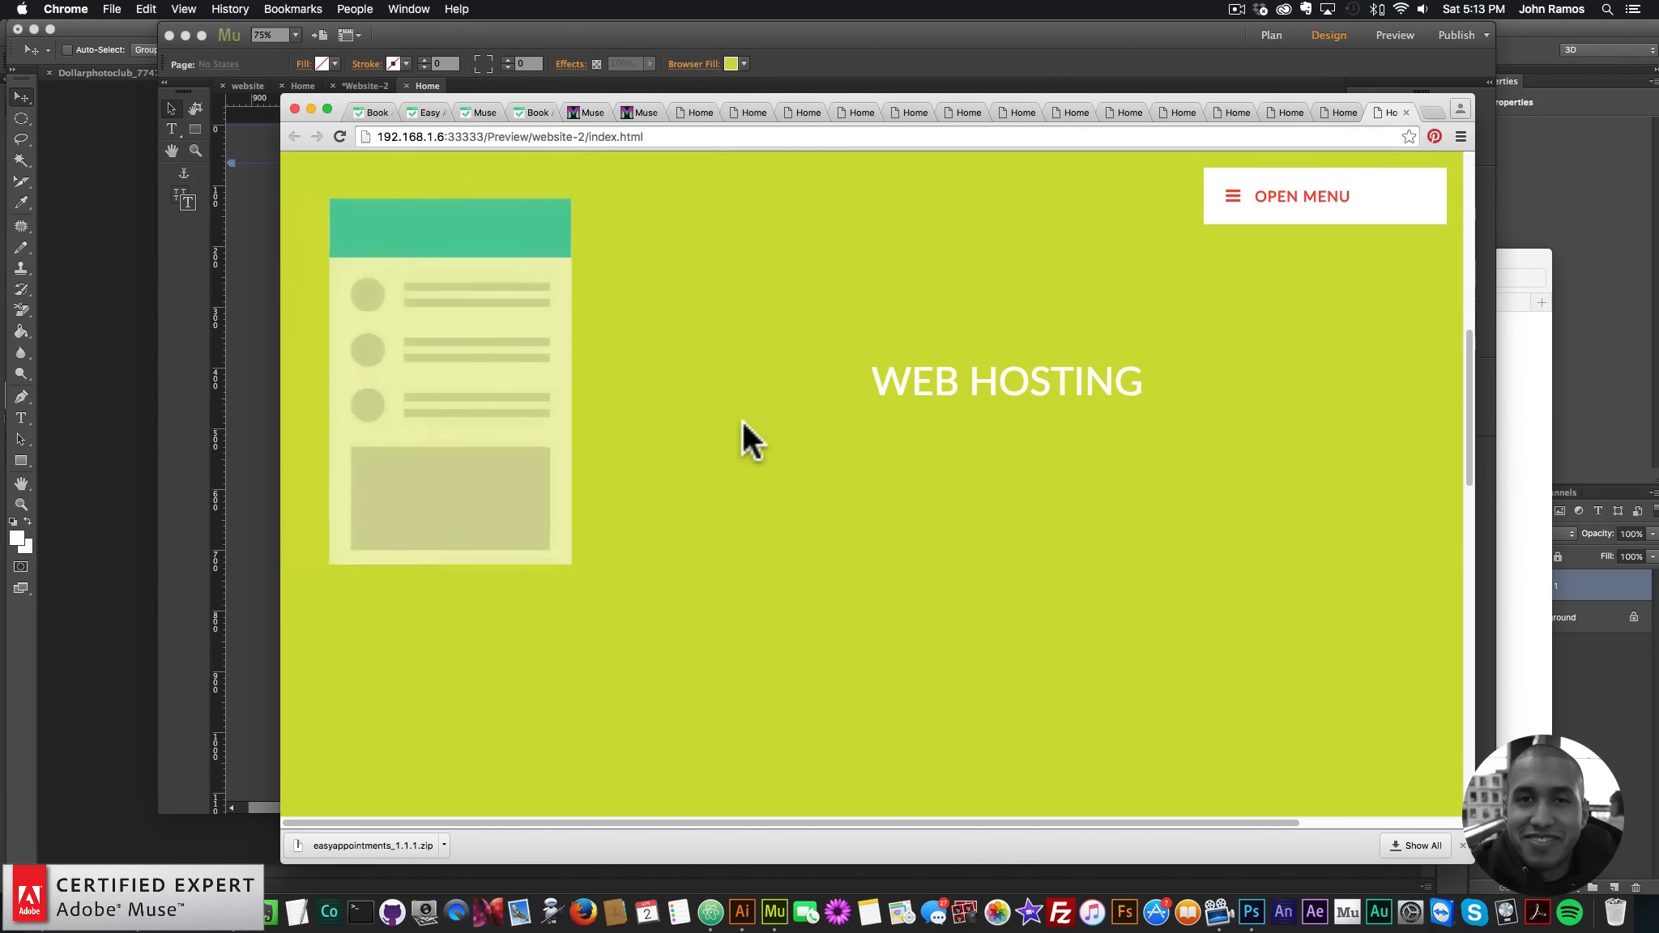
{"action": "scroll", "coordinate": [741, 420], "scroll_direction": "down", "scroll_amount": 5}
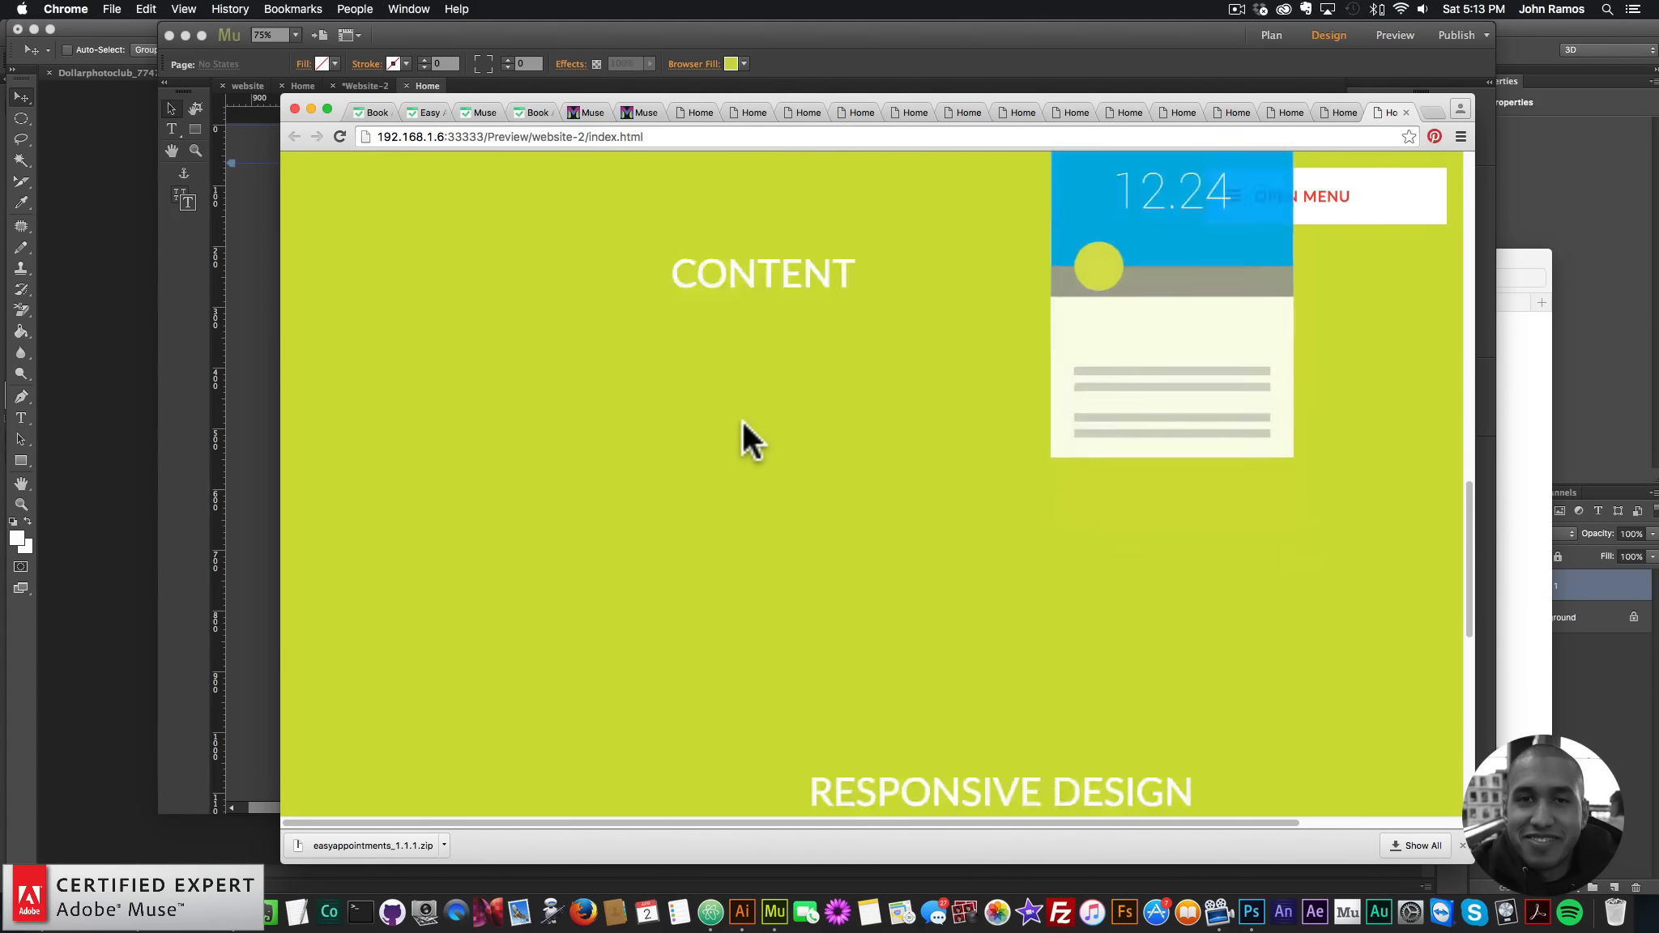
{"action": "scroll", "coordinate": [742, 422], "scroll_direction": "down", "scroll_amount": 5}
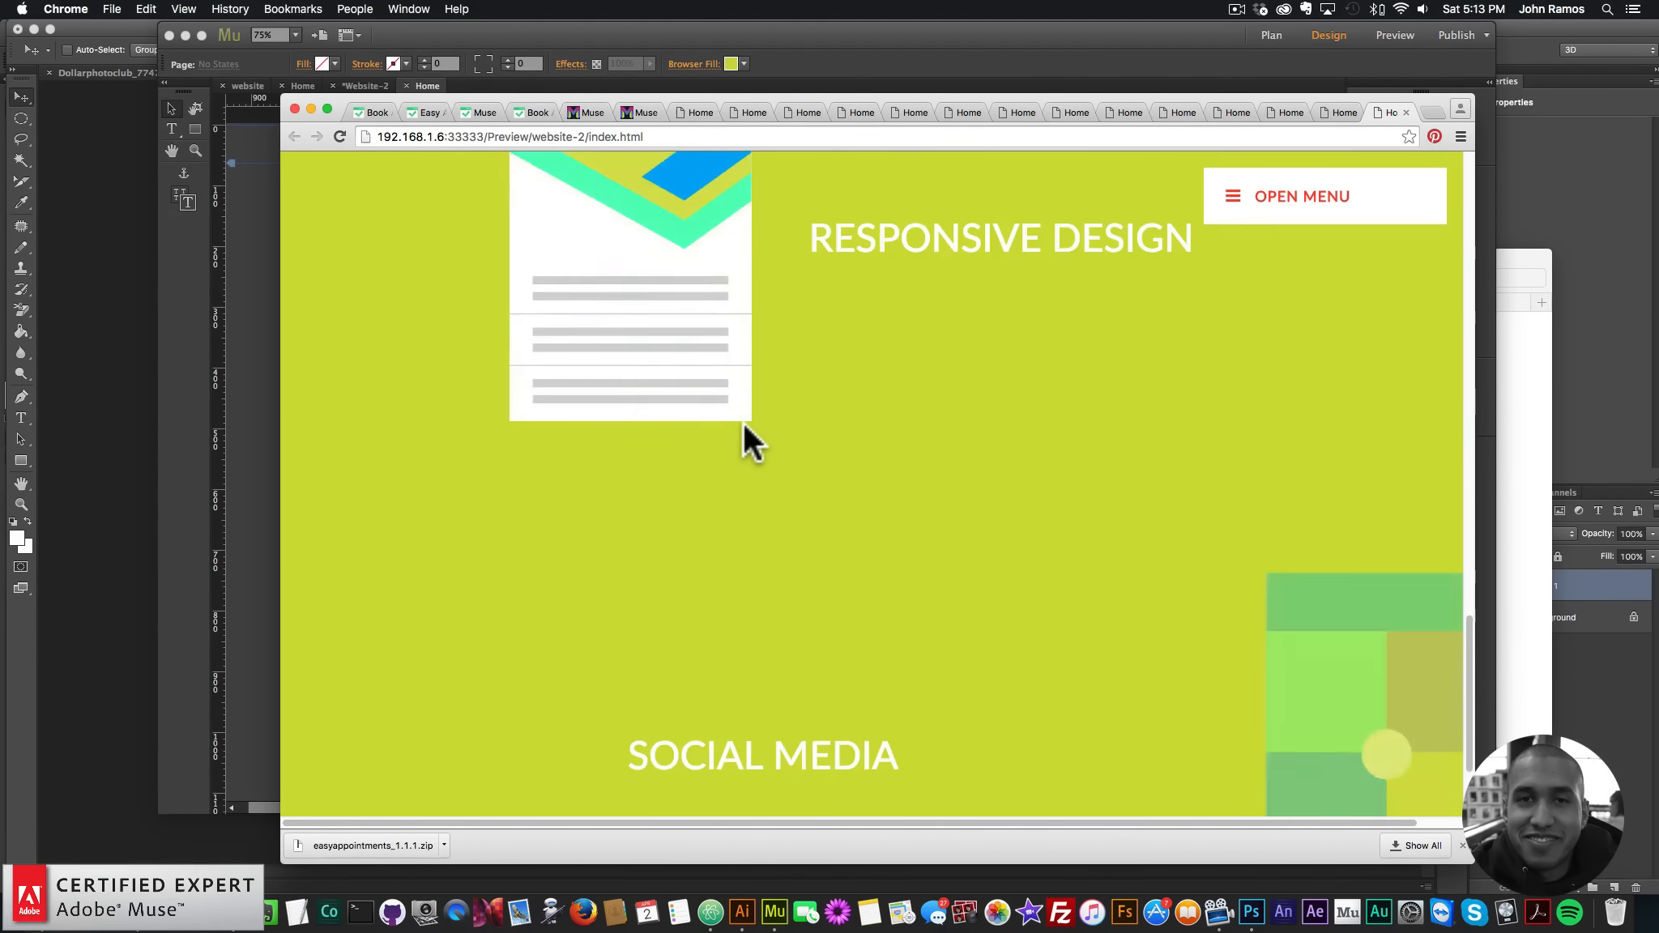
{"action": "scroll", "coordinate": [744, 423], "scroll_direction": "up", "scroll_amount": 15}
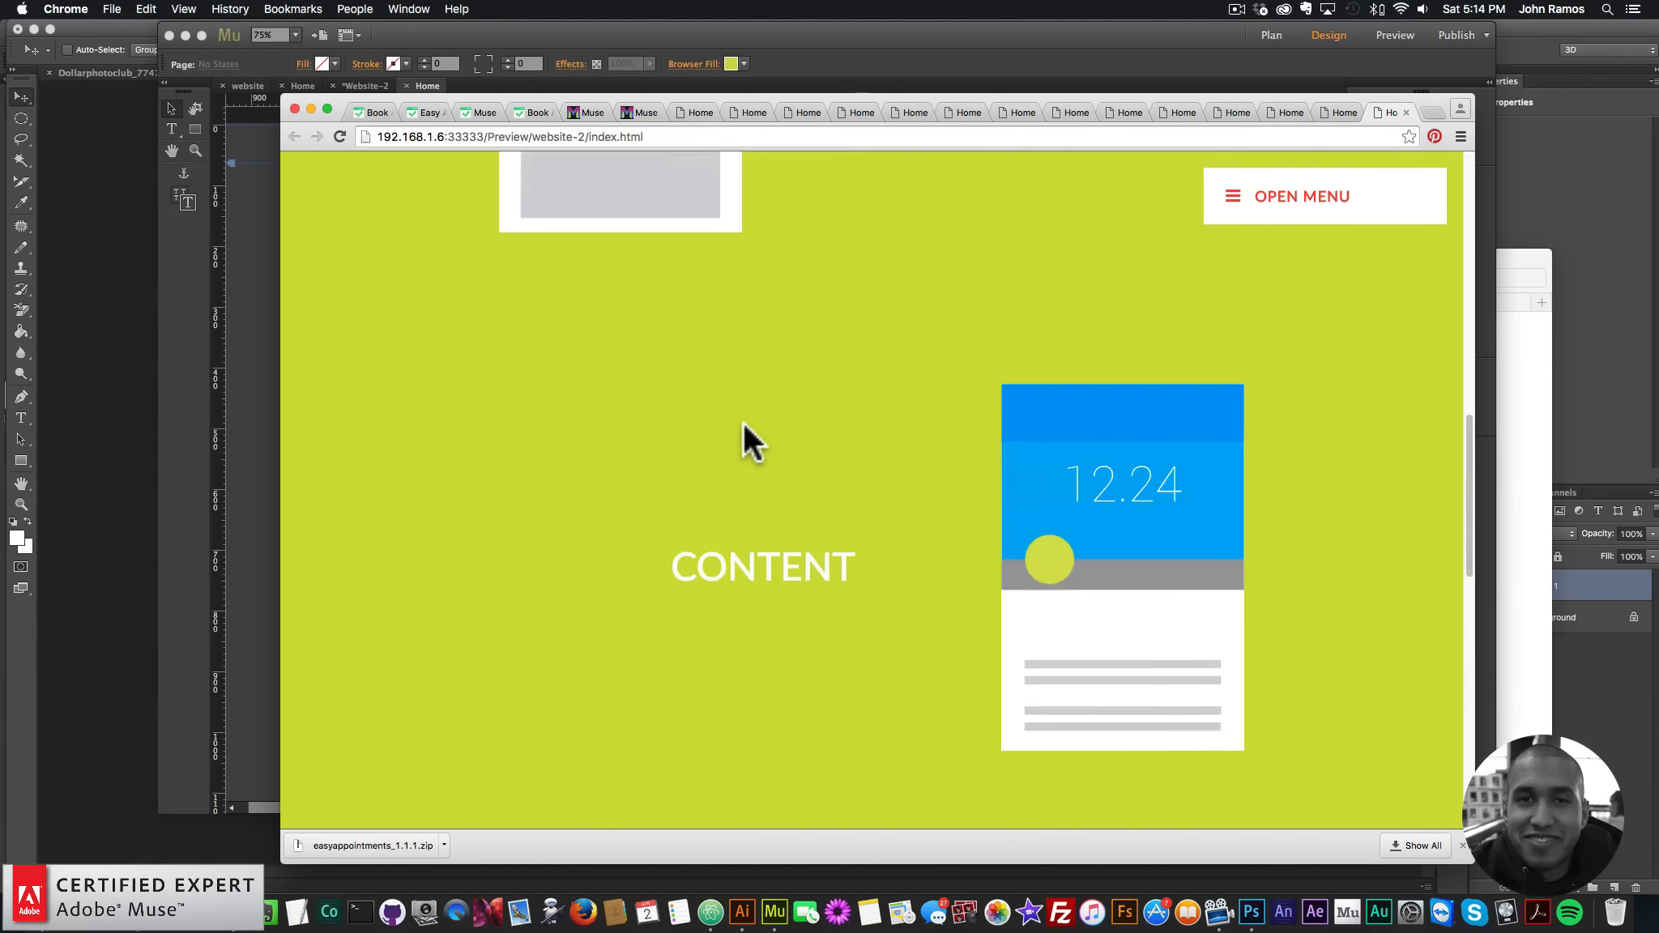
{"action": "scroll", "coordinate": [672, 413], "scroll_direction": "down", "scroll_amount": 5}
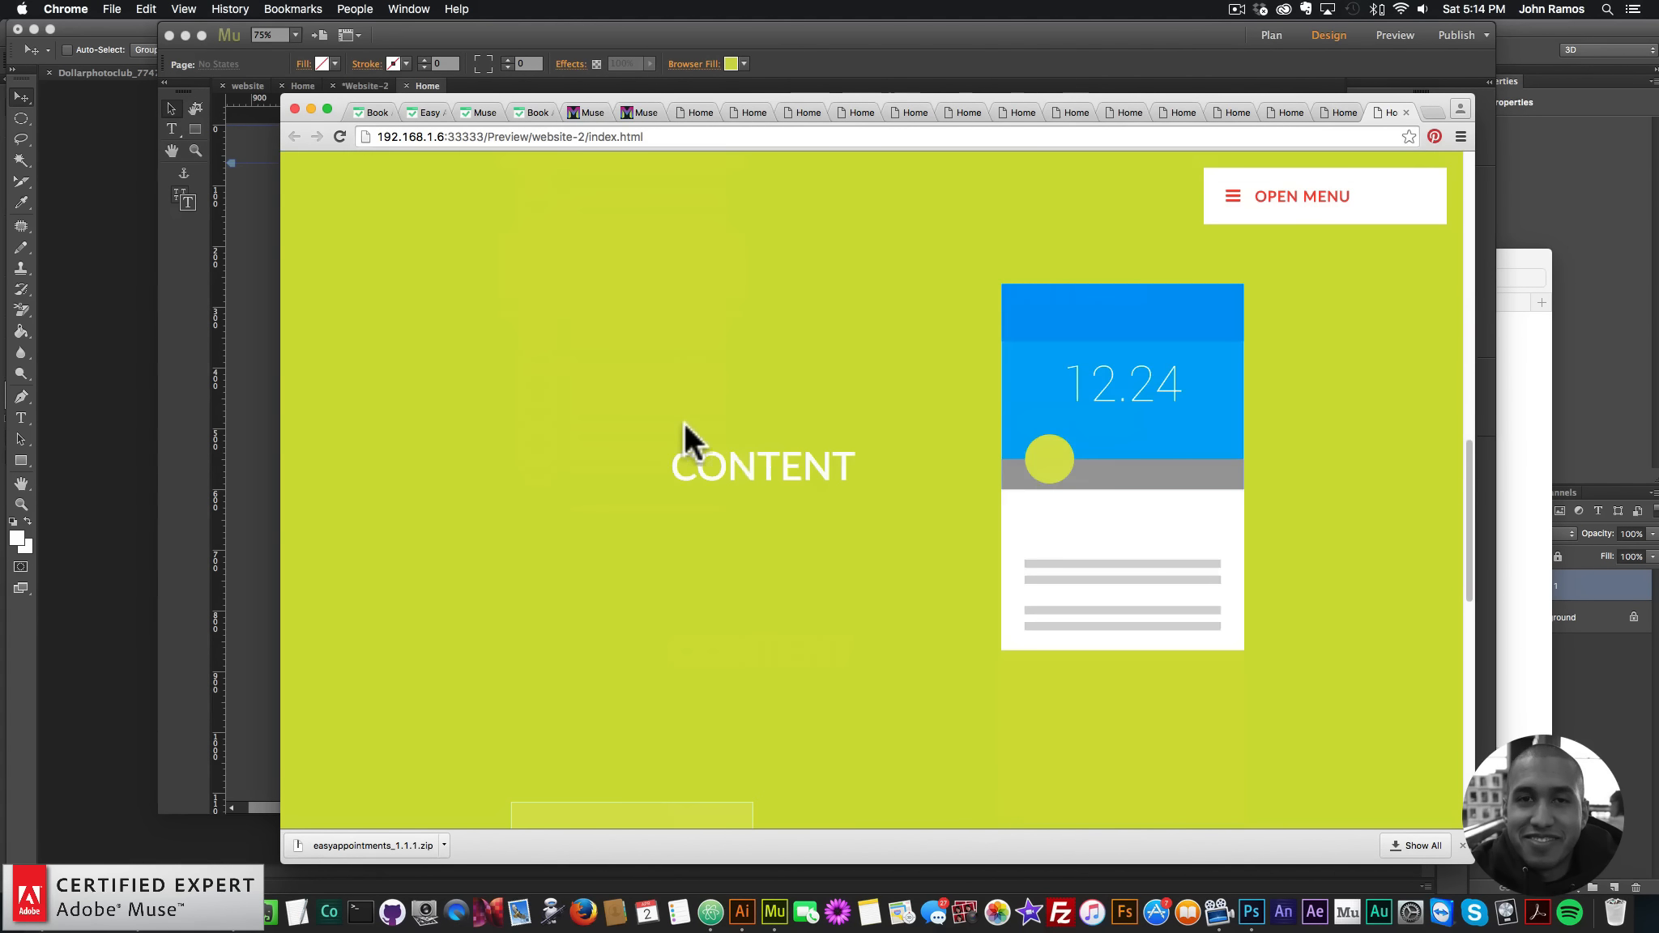
{"action": "scroll", "coordinate": [993, 463], "scroll_direction": "down", "scroll_amount": 5}
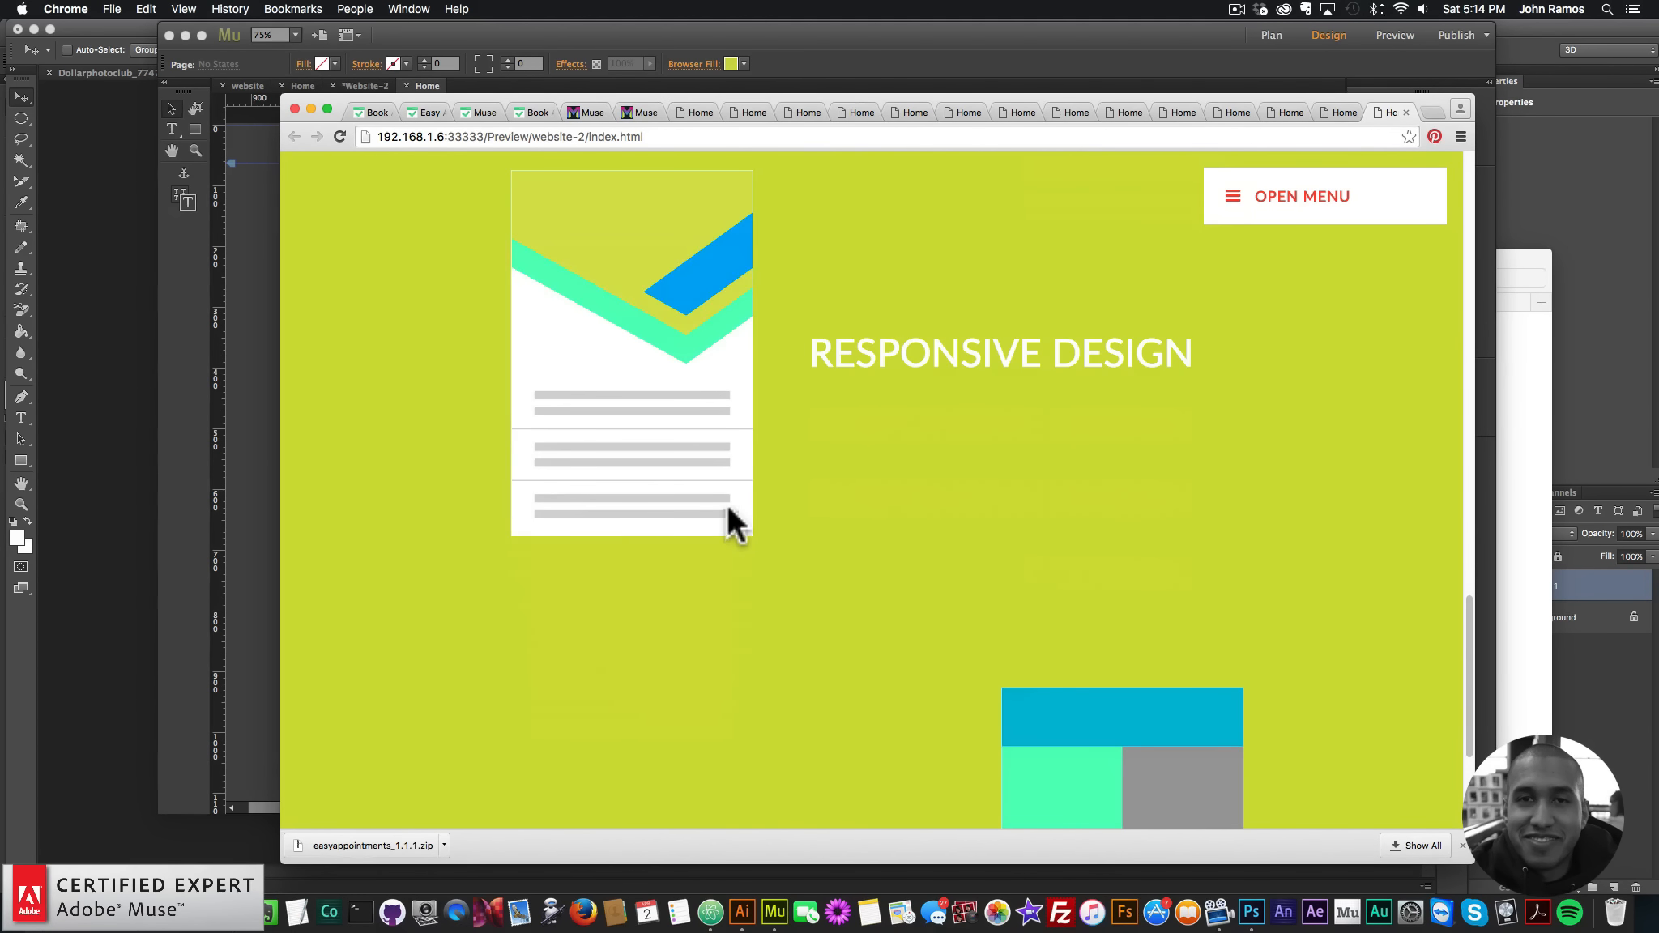
{"action": "scroll", "coordinate": [776, 465], "scroll_direction": "up", "scroll_amount": 8}
{"action": "scroll", "coordinate": [683, 397], "scroll_direction": "down", "scroll_amount": 5}
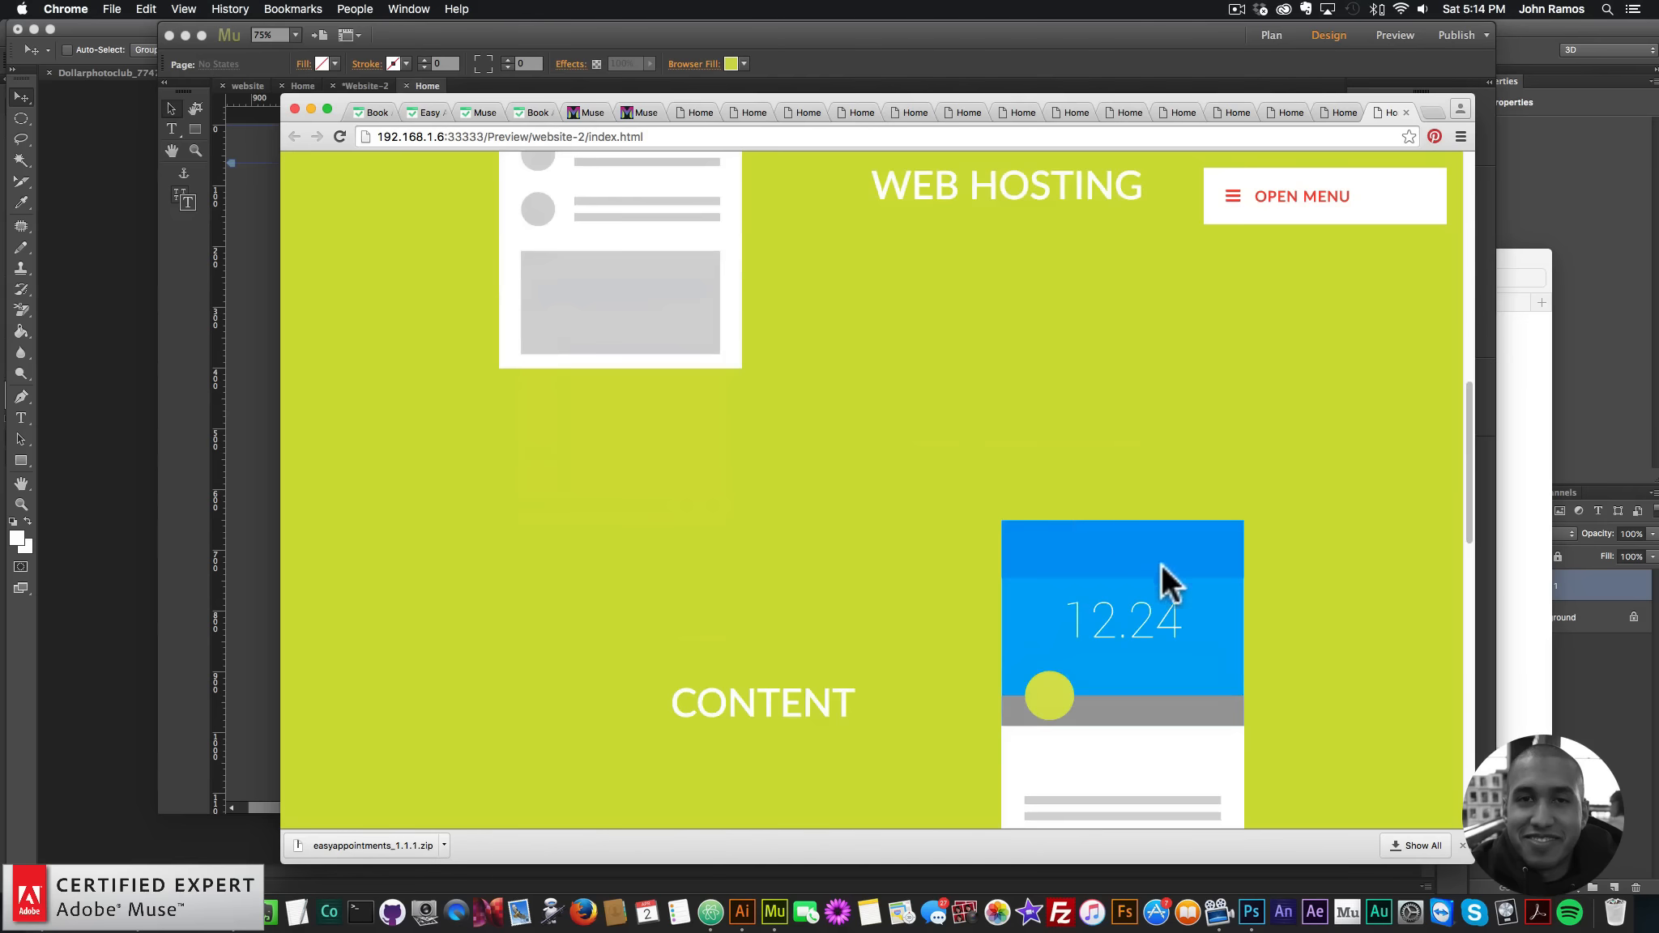
{"action": "scroll", "coordinate": [1151, 561], "scroll_direction": "down", "scroll_amount": 5}
{"action": "scroll", "coordinate": [1126, 761], "scroll_direction": "down", "scroll_amount": 3}
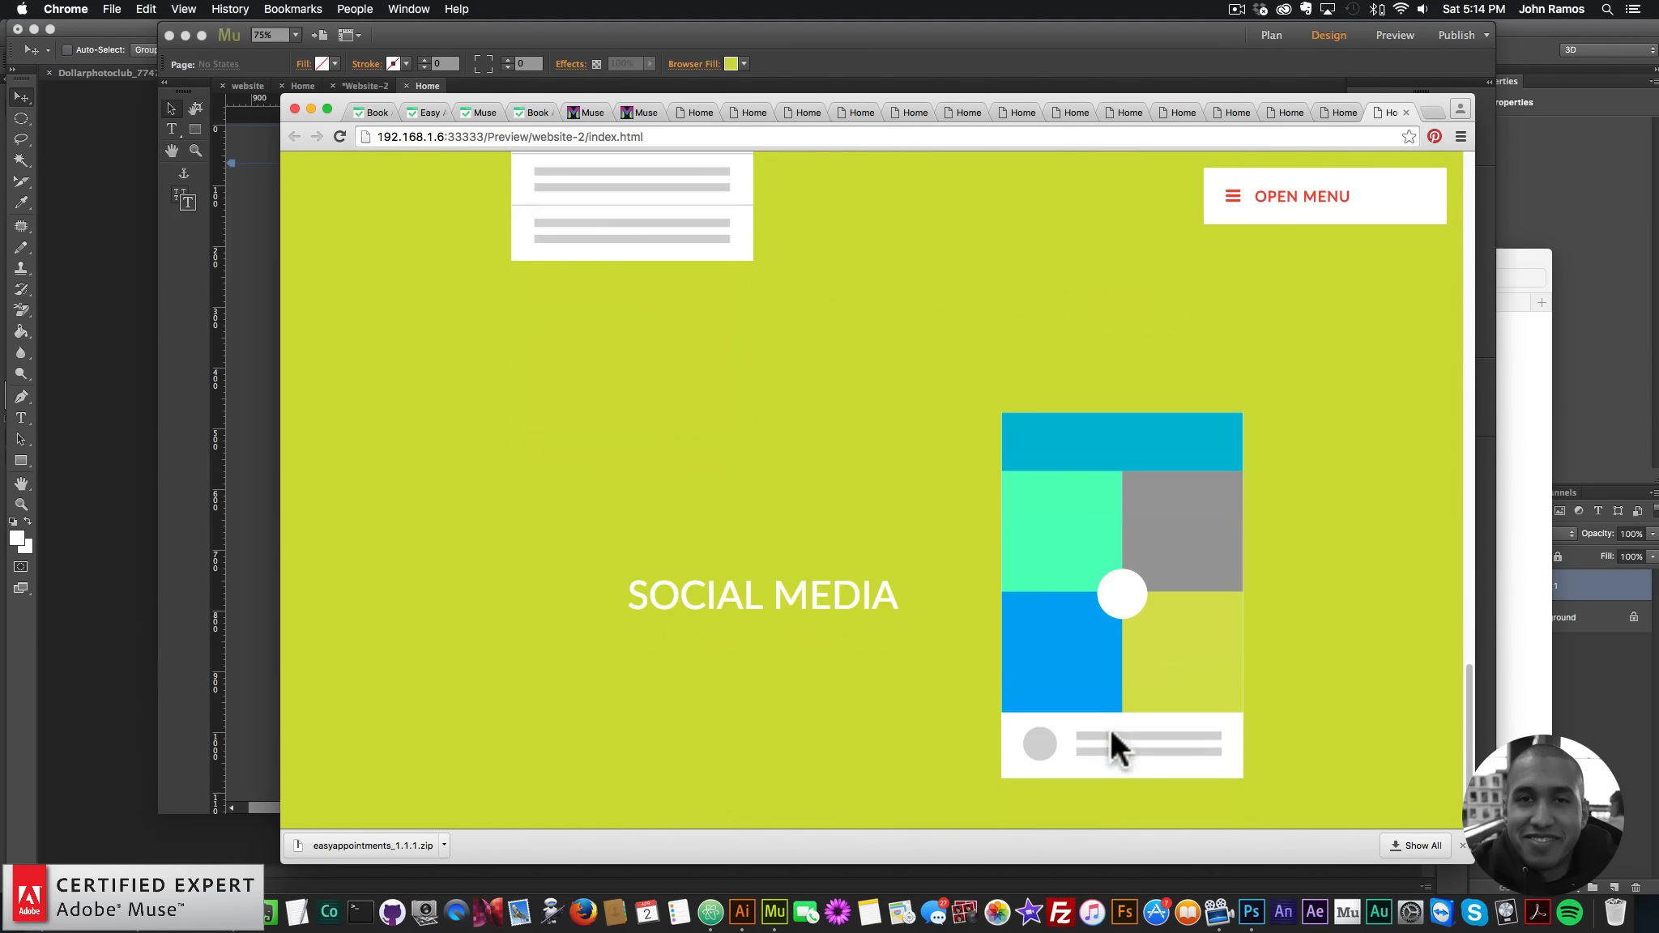
{"action": "scroll", "coordinate": [752, 478], "scroll_direction": "up", "scroll_amount": 10}
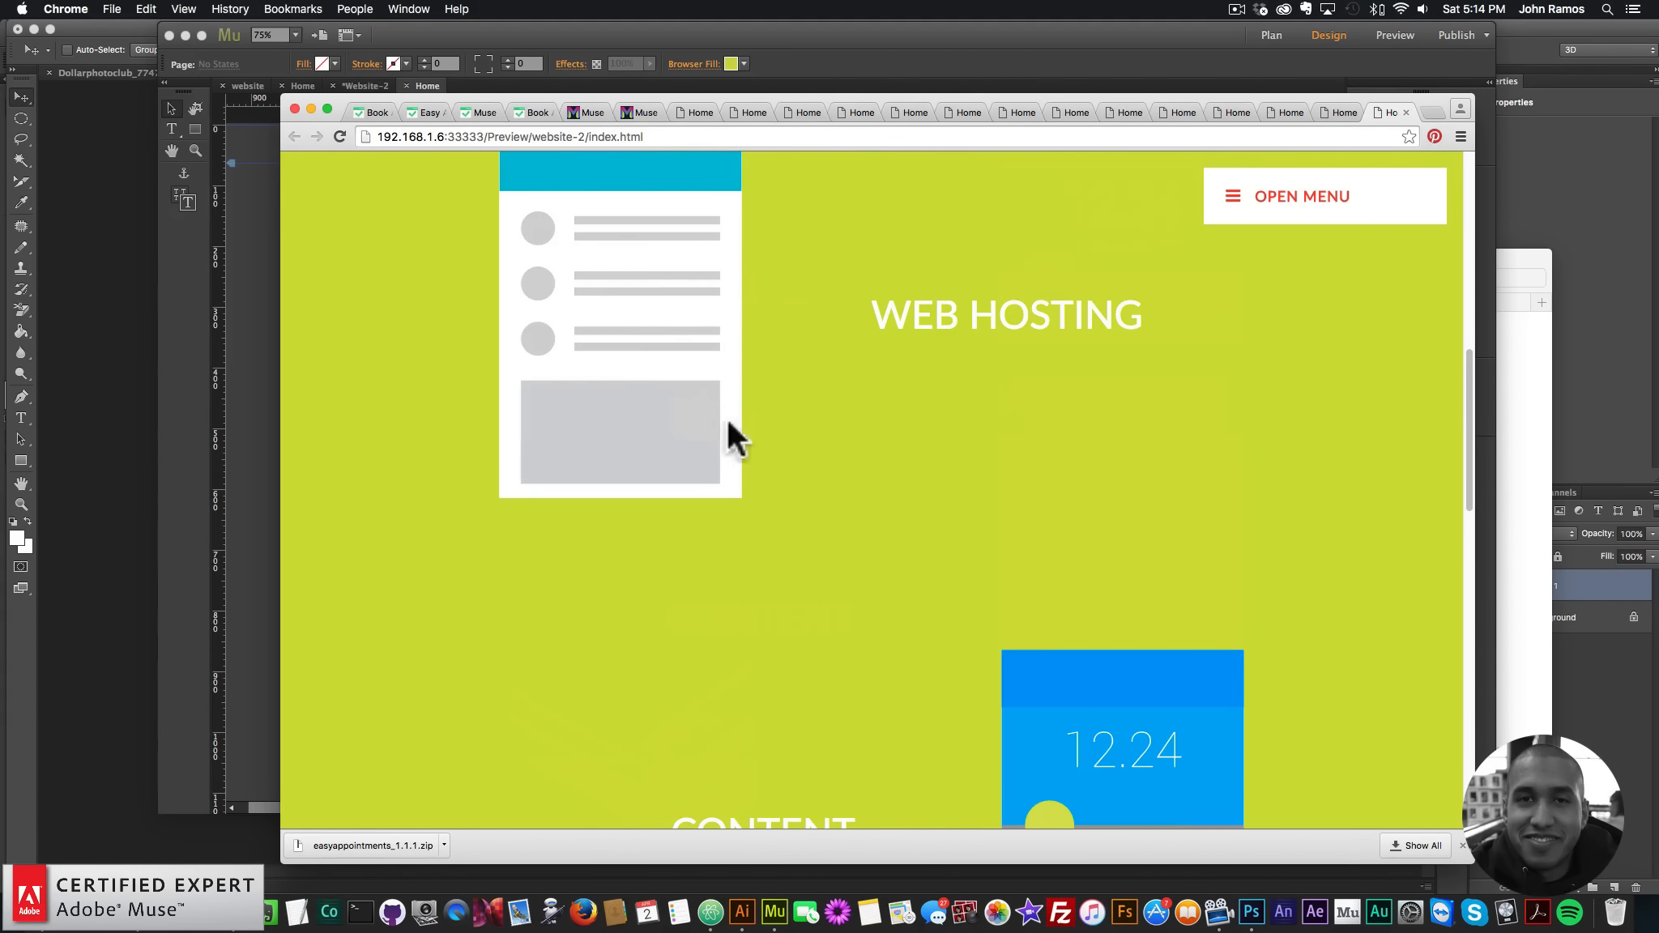
{"action": "scroll", "coordinate": [937, 561], "scroll_direction": "down", "scroll_amount": 5}
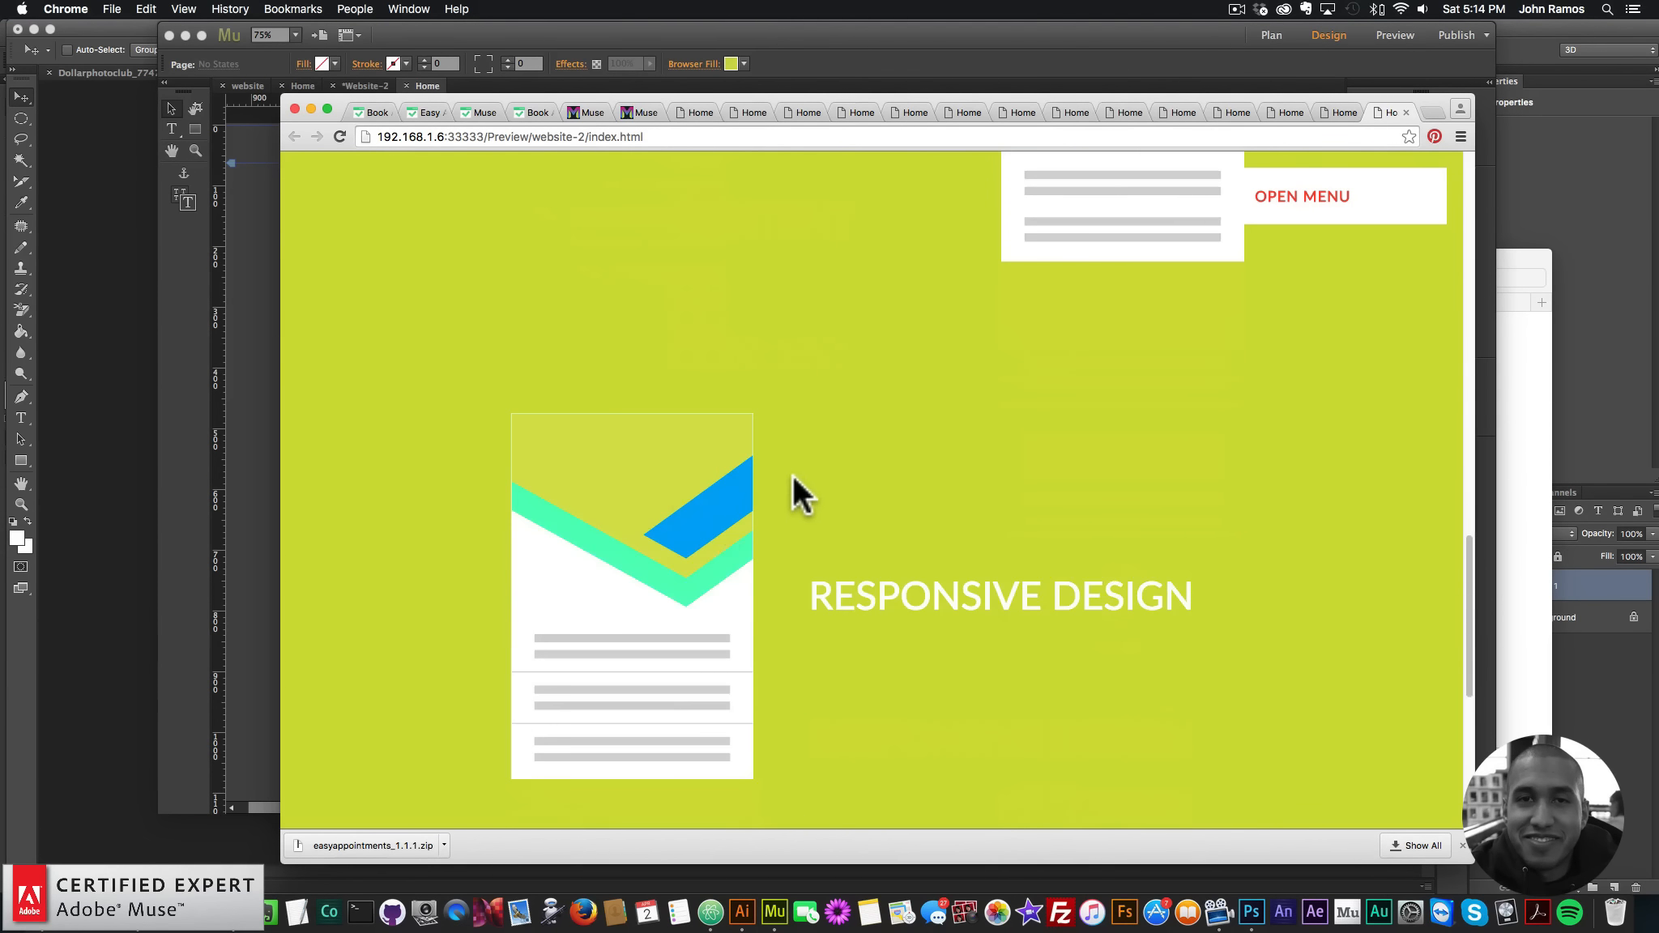
{"action": "scroll", "coordinate": [648, 405], "scroll_direction": "down", "scroll_amount": 3}
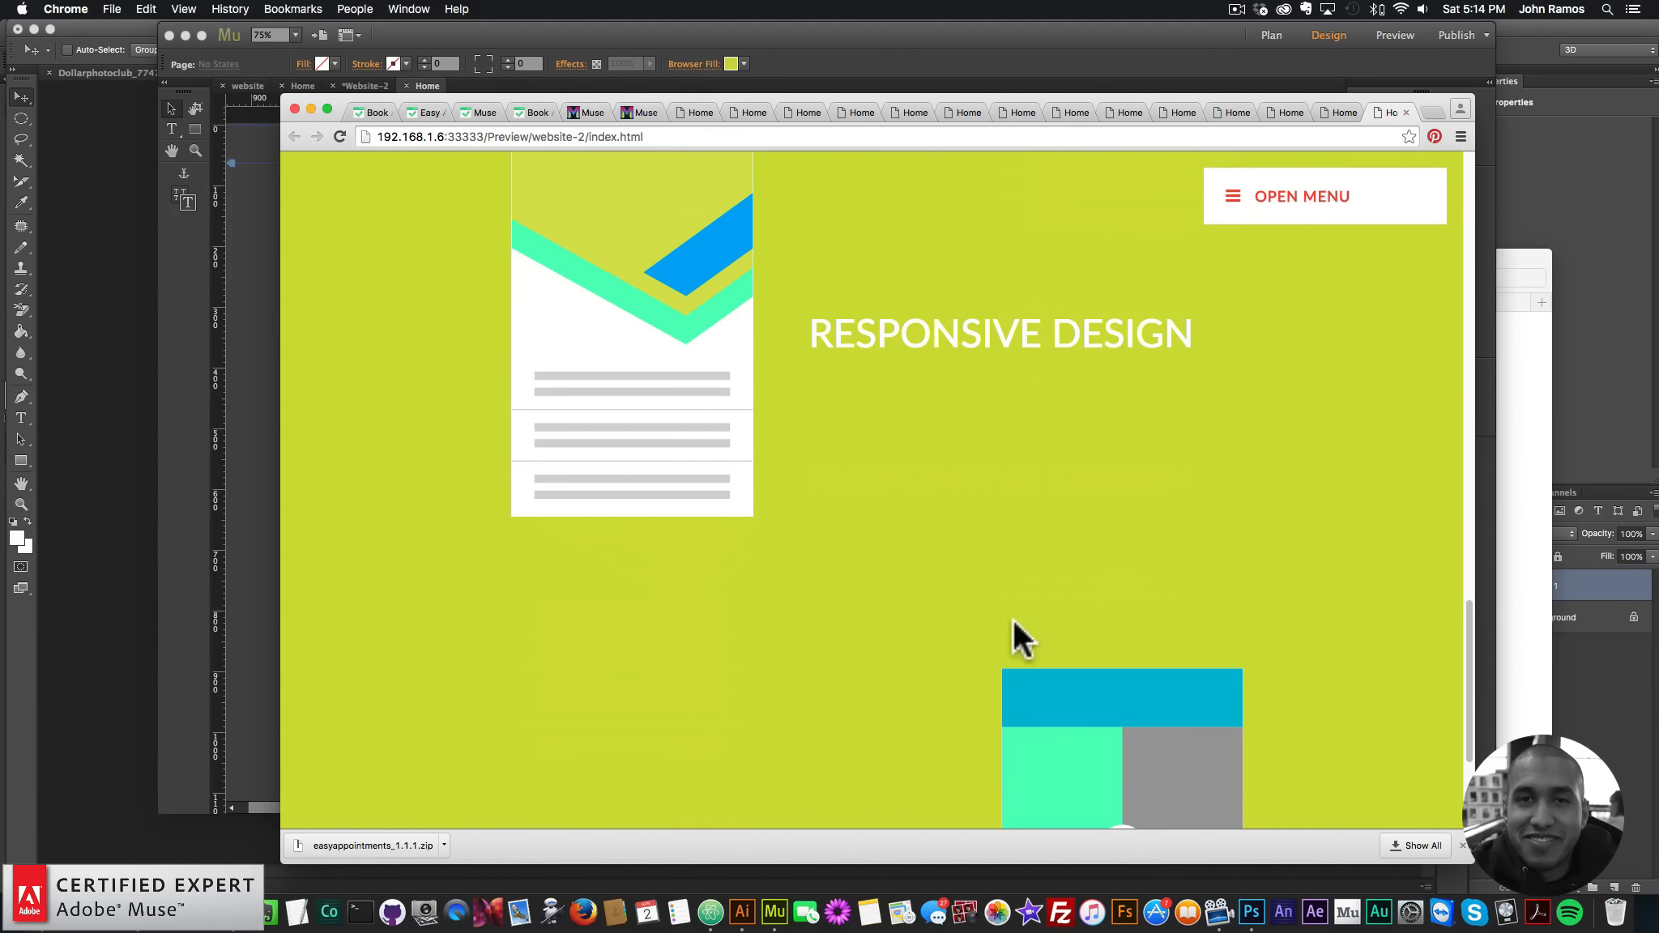
{"action": "scroll", "coordinate": [1102, 639], "scroll_direction": "down", "scroll_amount": 3}
{"action": "scroll", "coordinate": [1041, 560], "scroll_direction": "up", "scroll_amount": 10}
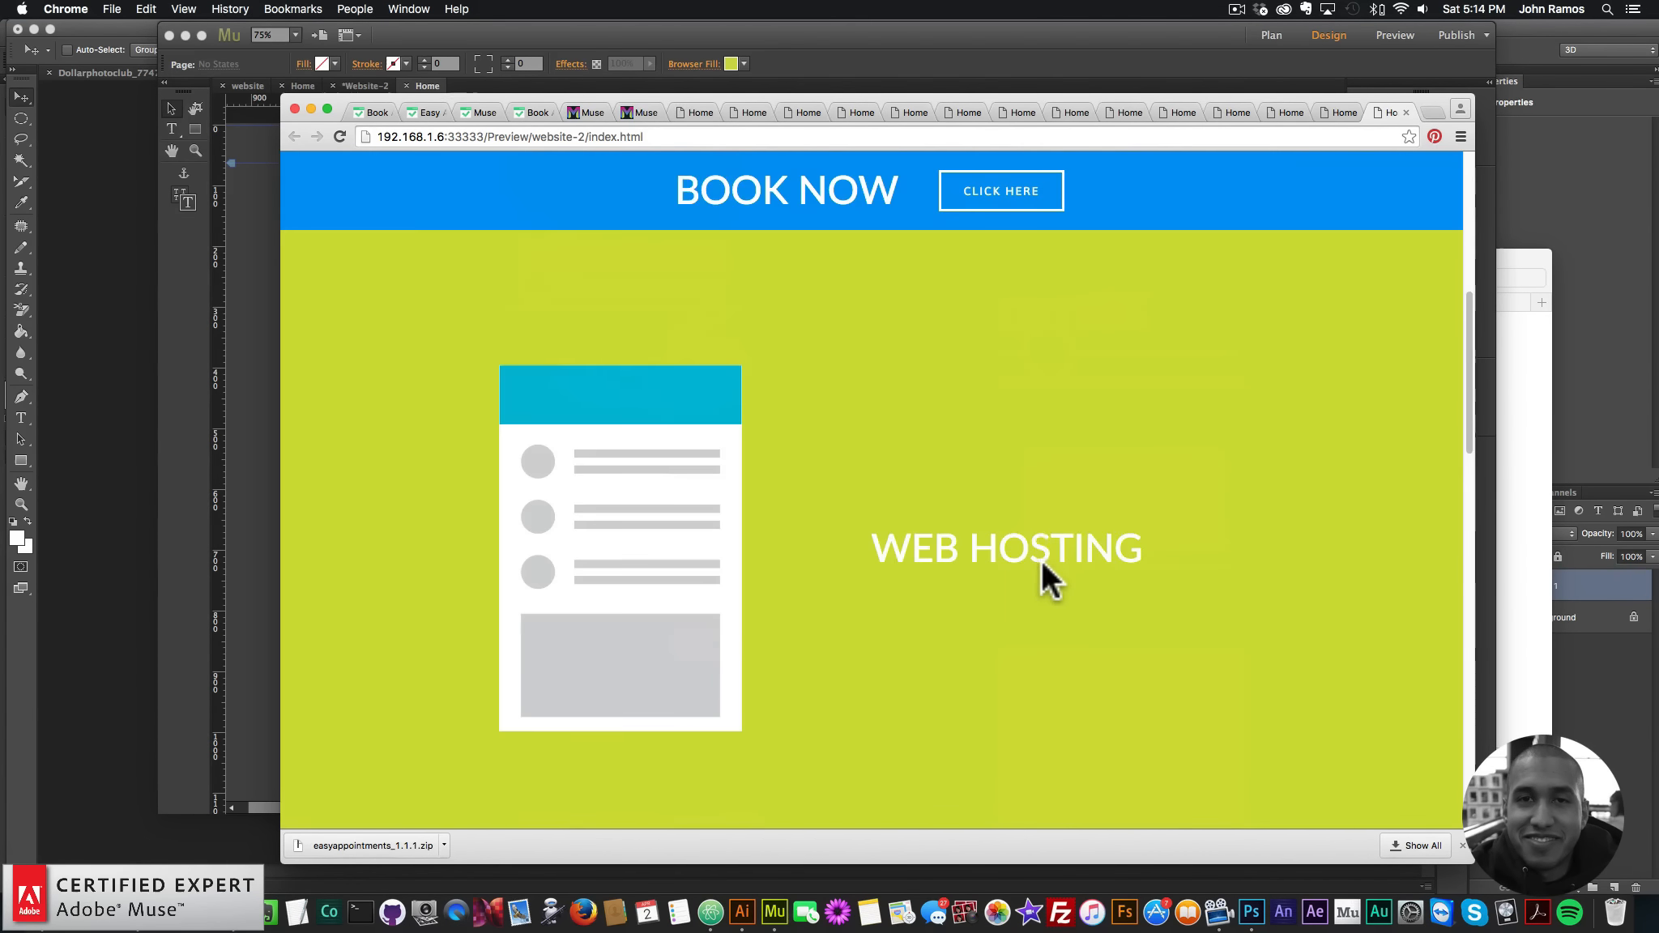
{"action": "scroll", "coordinate": [1040, 558], "scroll_direction": "up", "scroll_amount": 5}
{"action": "scroll", "coordinate": [1039, 551], "scroll_direction": "down", "scroll_amount": 5}
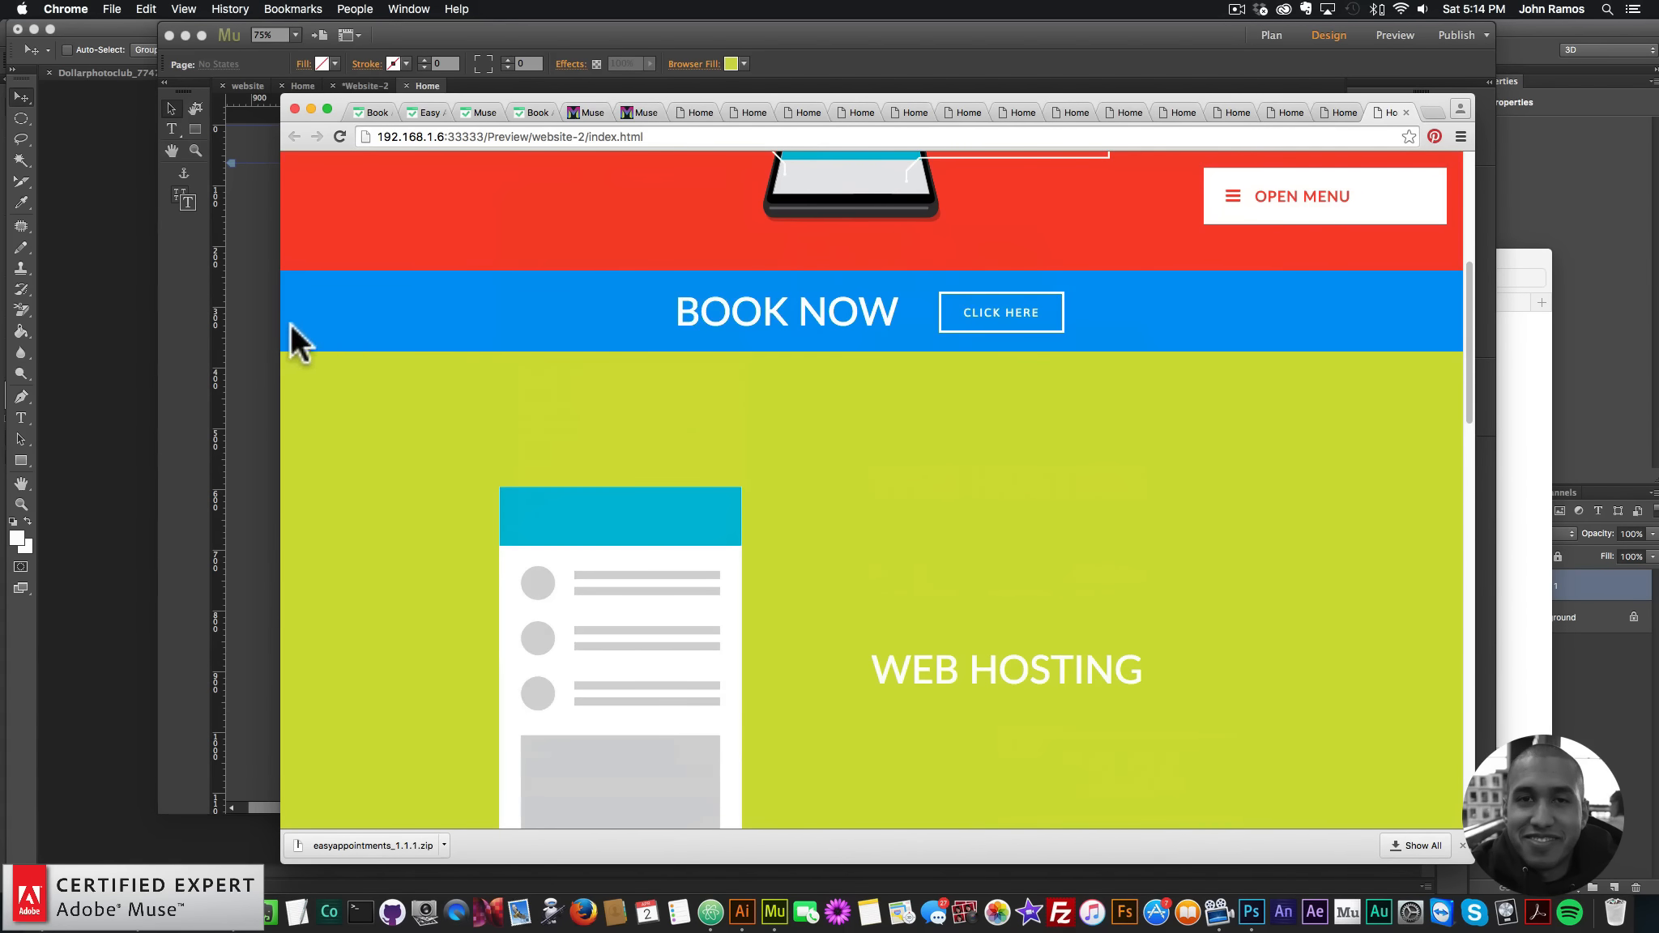
{"action": "left_click", "coordinate": [261, 344]}
{"action": "left_click", "coordinate": [1288, 157]}
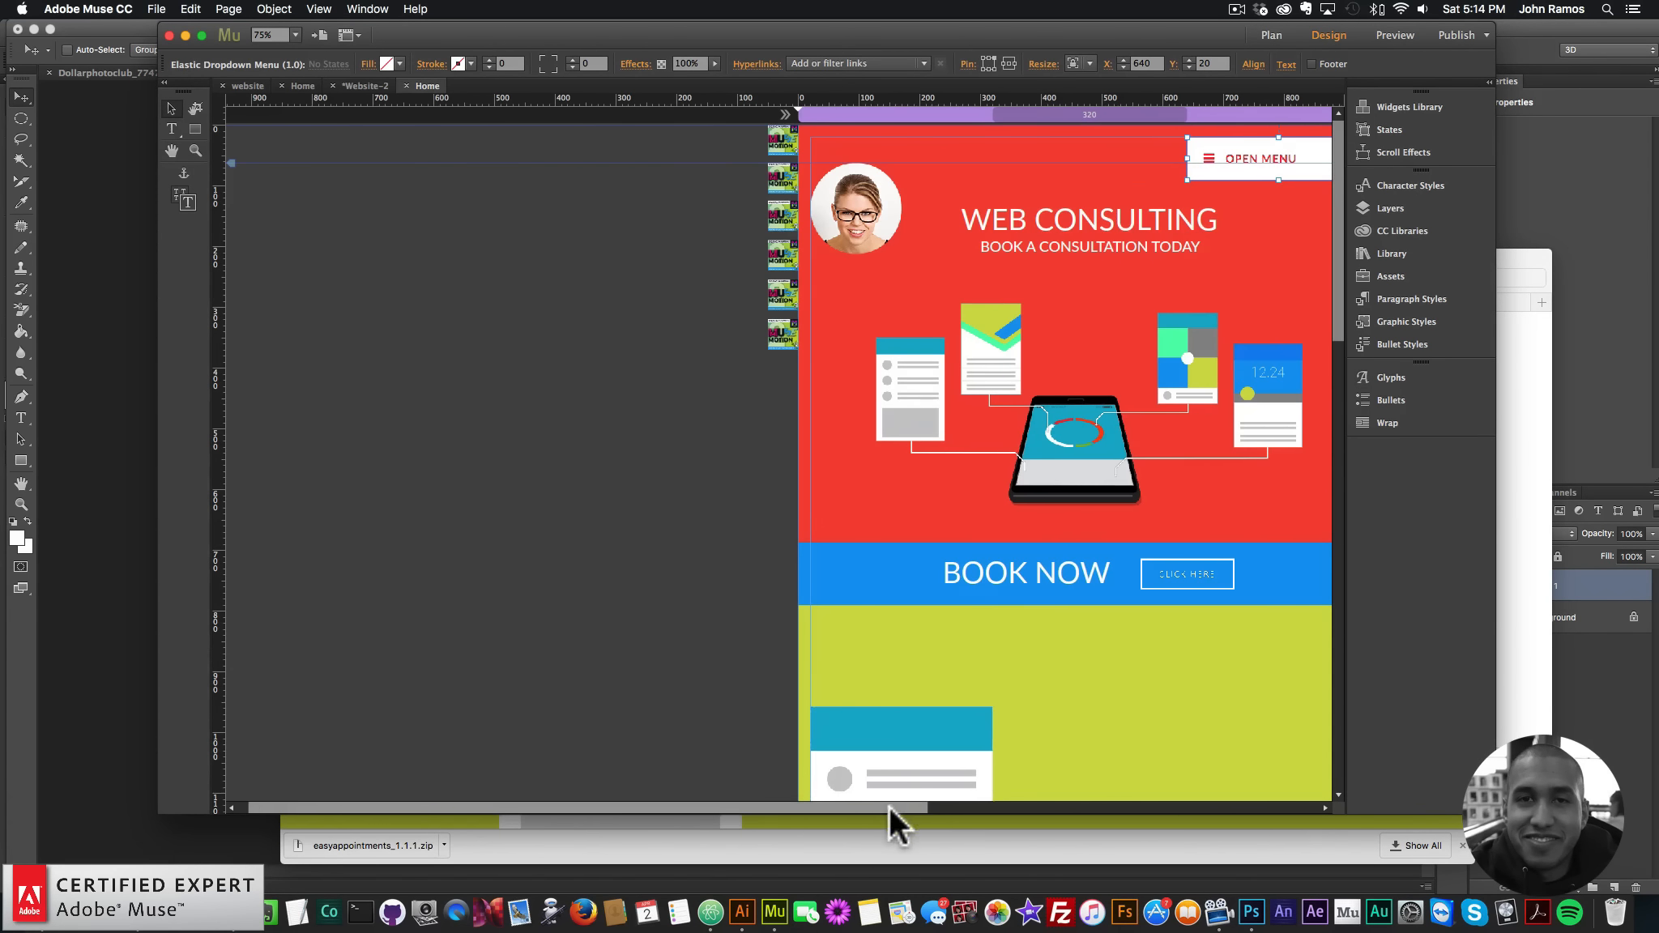
- Apply Arrange > Bring To Front to the OPEN MENU dropdown widget
{"action": "left_click_drag", "start_coordinate": [890, 807], "coordinate": [1052, 812]}
{"action": "right_click", "coordinate": [1165, 158]}
{"action": "mouse_move", "coordinate": [1247, 264]}
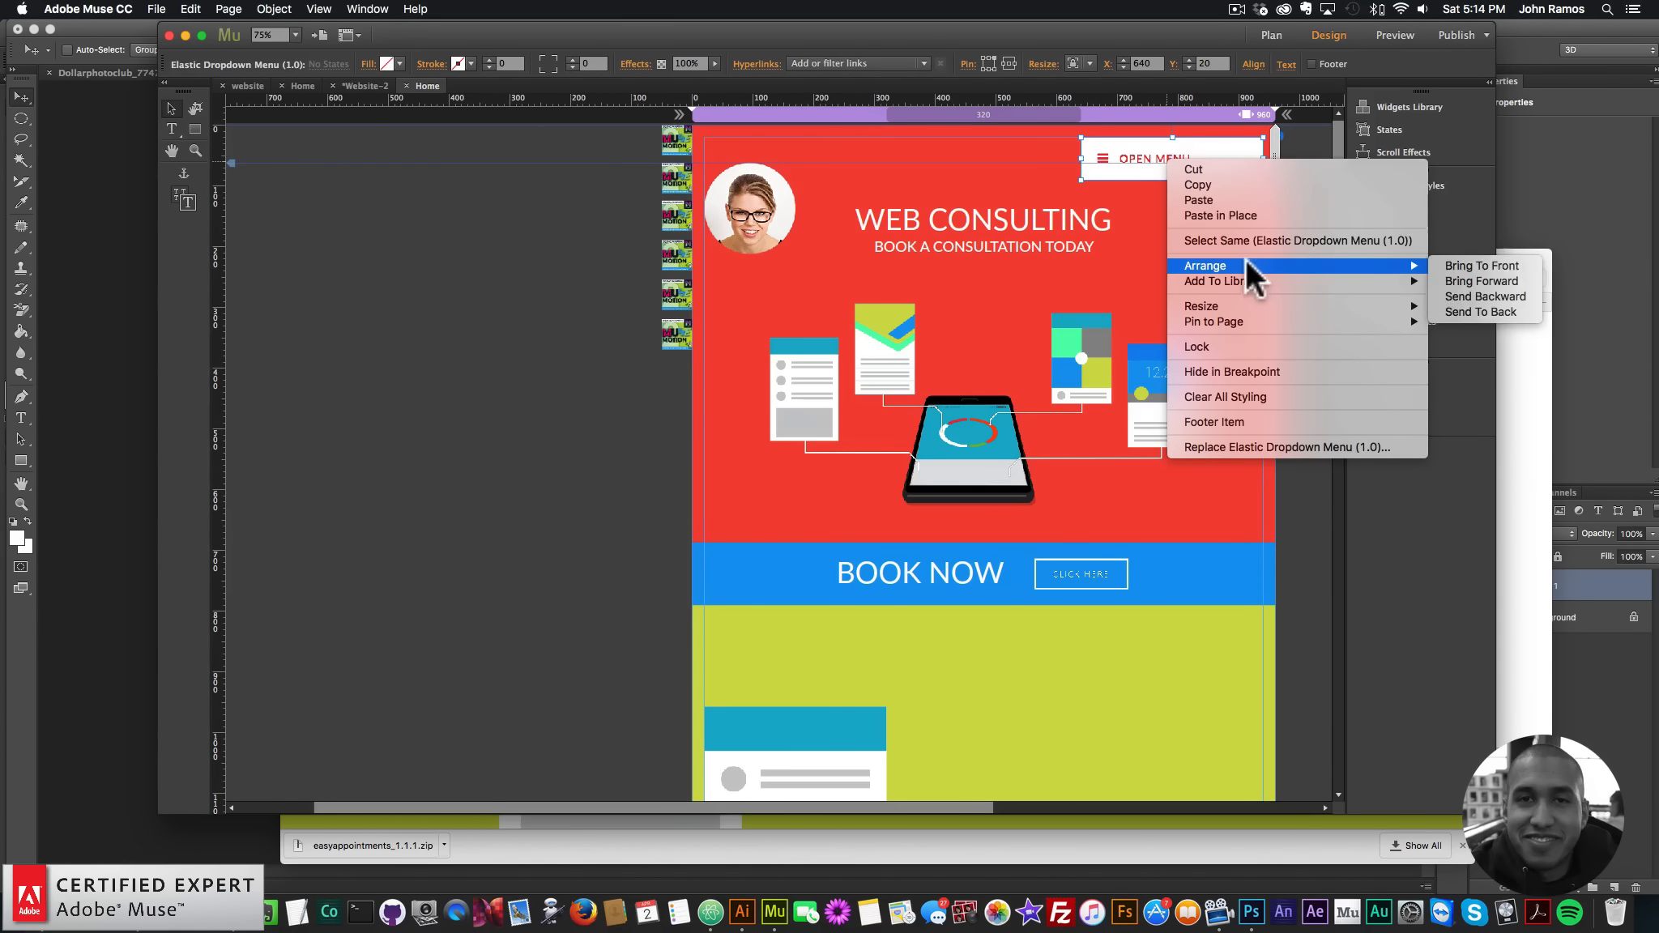
{"action": "left_click", "coordinate": [1462, 266]}
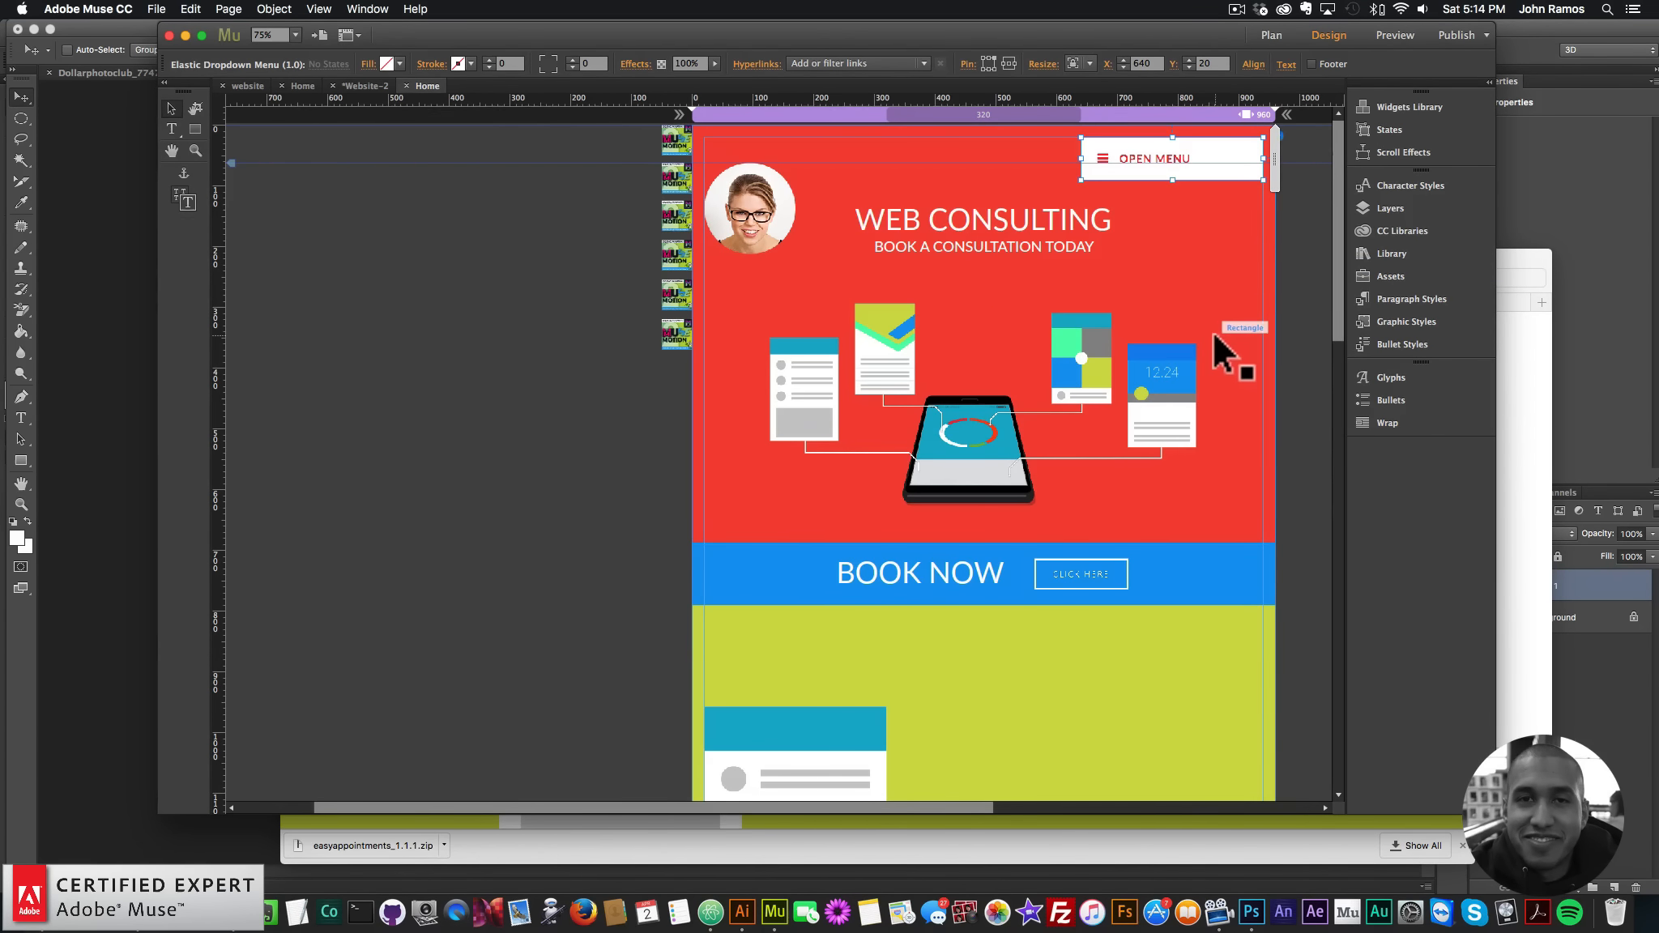
{"action": "scroll", "coordinate": [1253, 495], "scroll_direction": "down", "scroll_amount": 2}
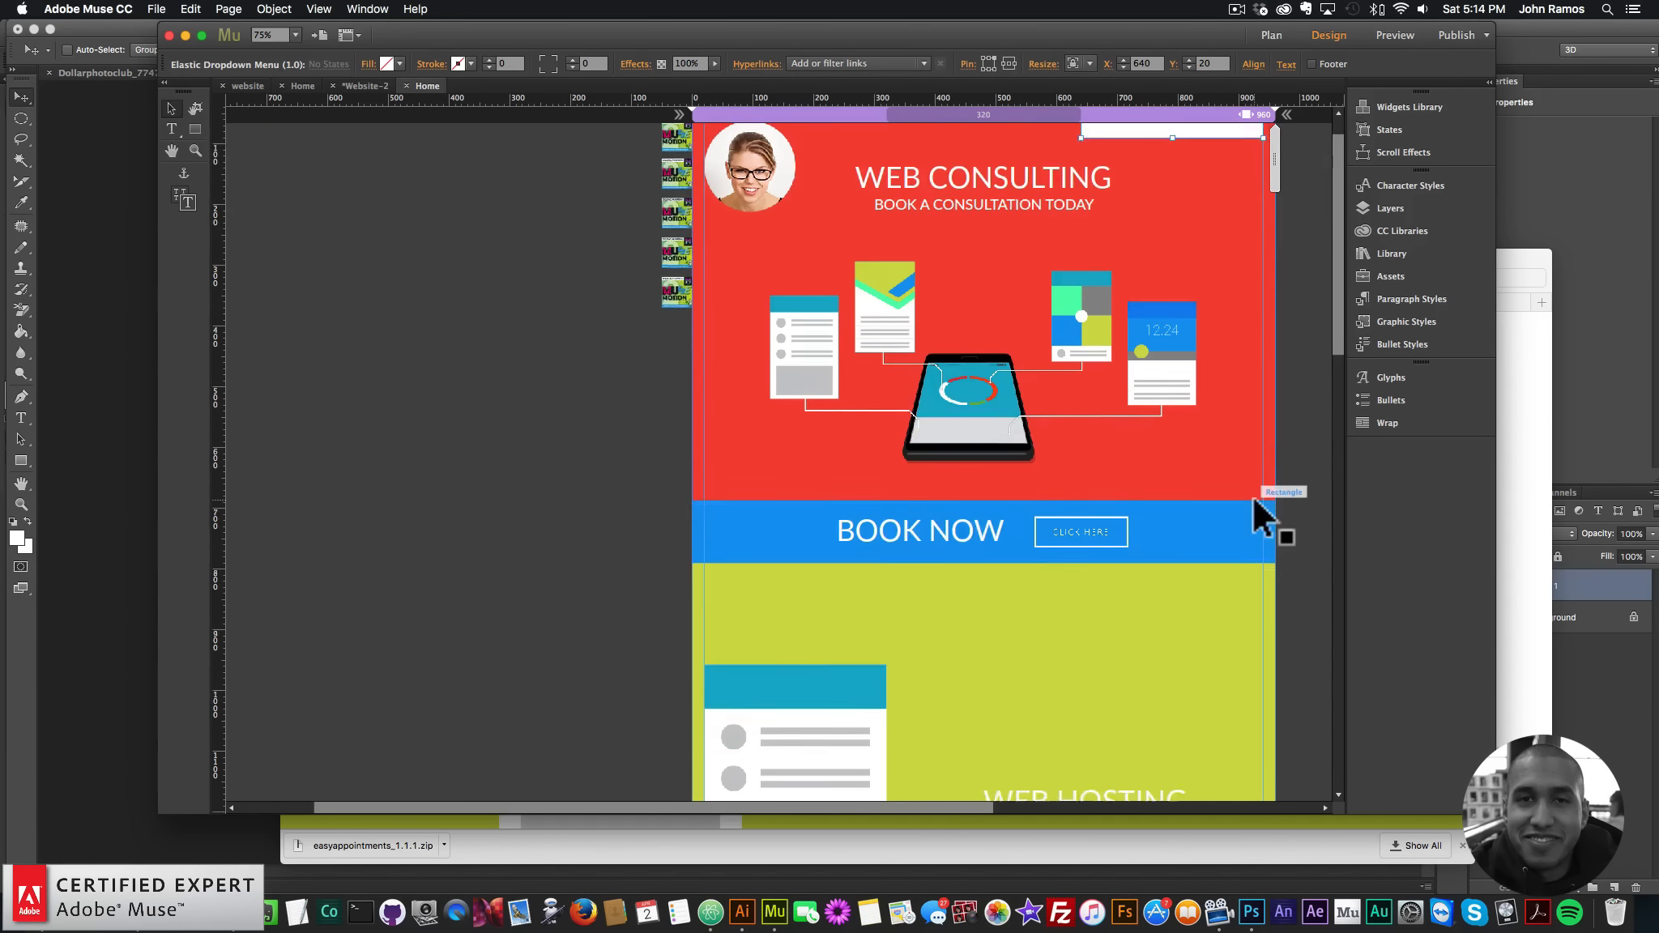
{"action": "scroll", "coordinate": [1241, 438], "scroll_direction": "up", "scroll_amount": 1}
{"action": "scroll", "coordinate": [1238, 442], "scroll_direction": "down", "scroll_amount": 10}
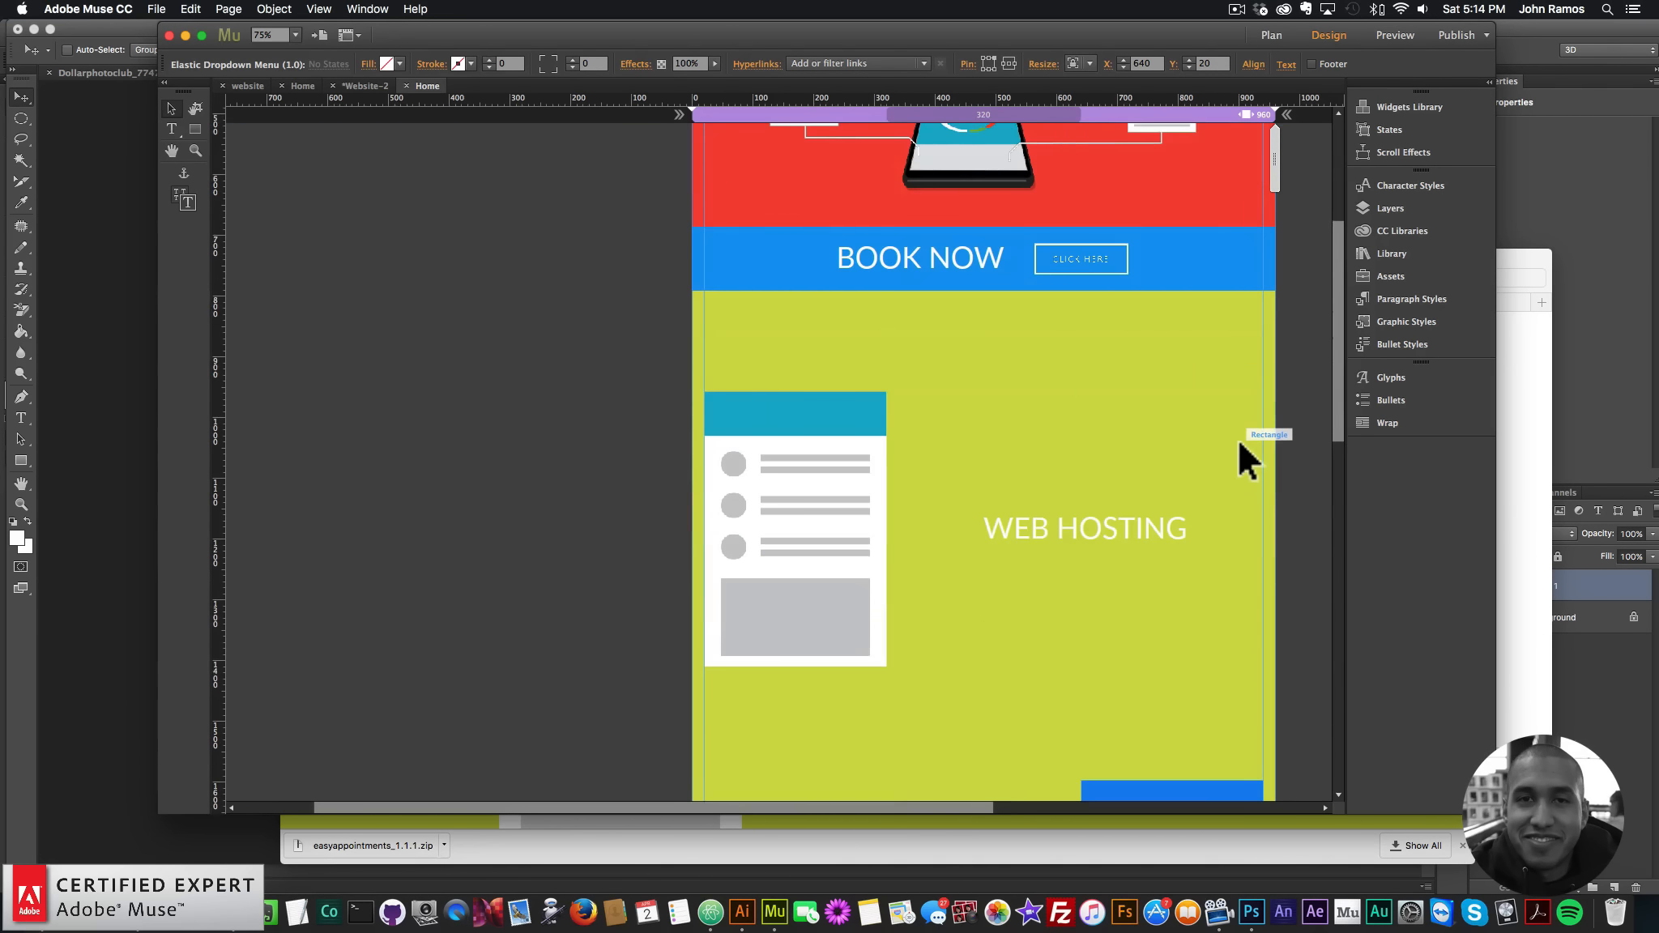
{"action": "scroll", "coordinate": [1236, 441], "scroll_direction": "up", "scroll_amount": 12}
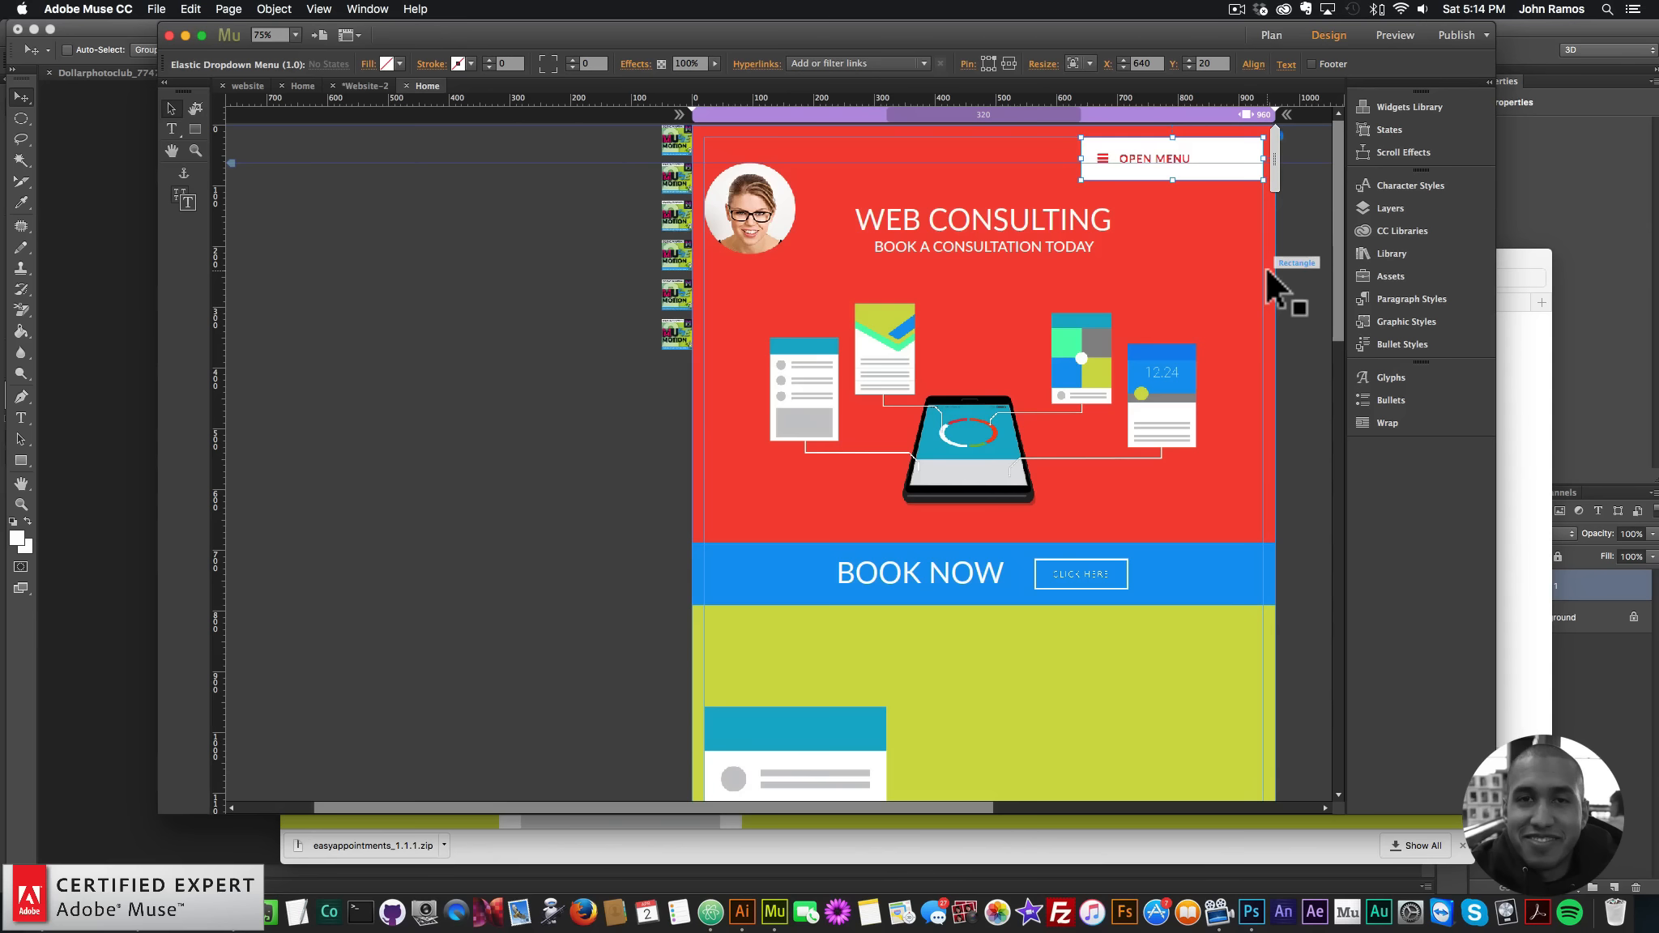
- Find the Font Smoother Light widget in the Library with the search 'font smoother' and drag it beside the page
{"action": "left_click", "coordinate": [1409, 249]}
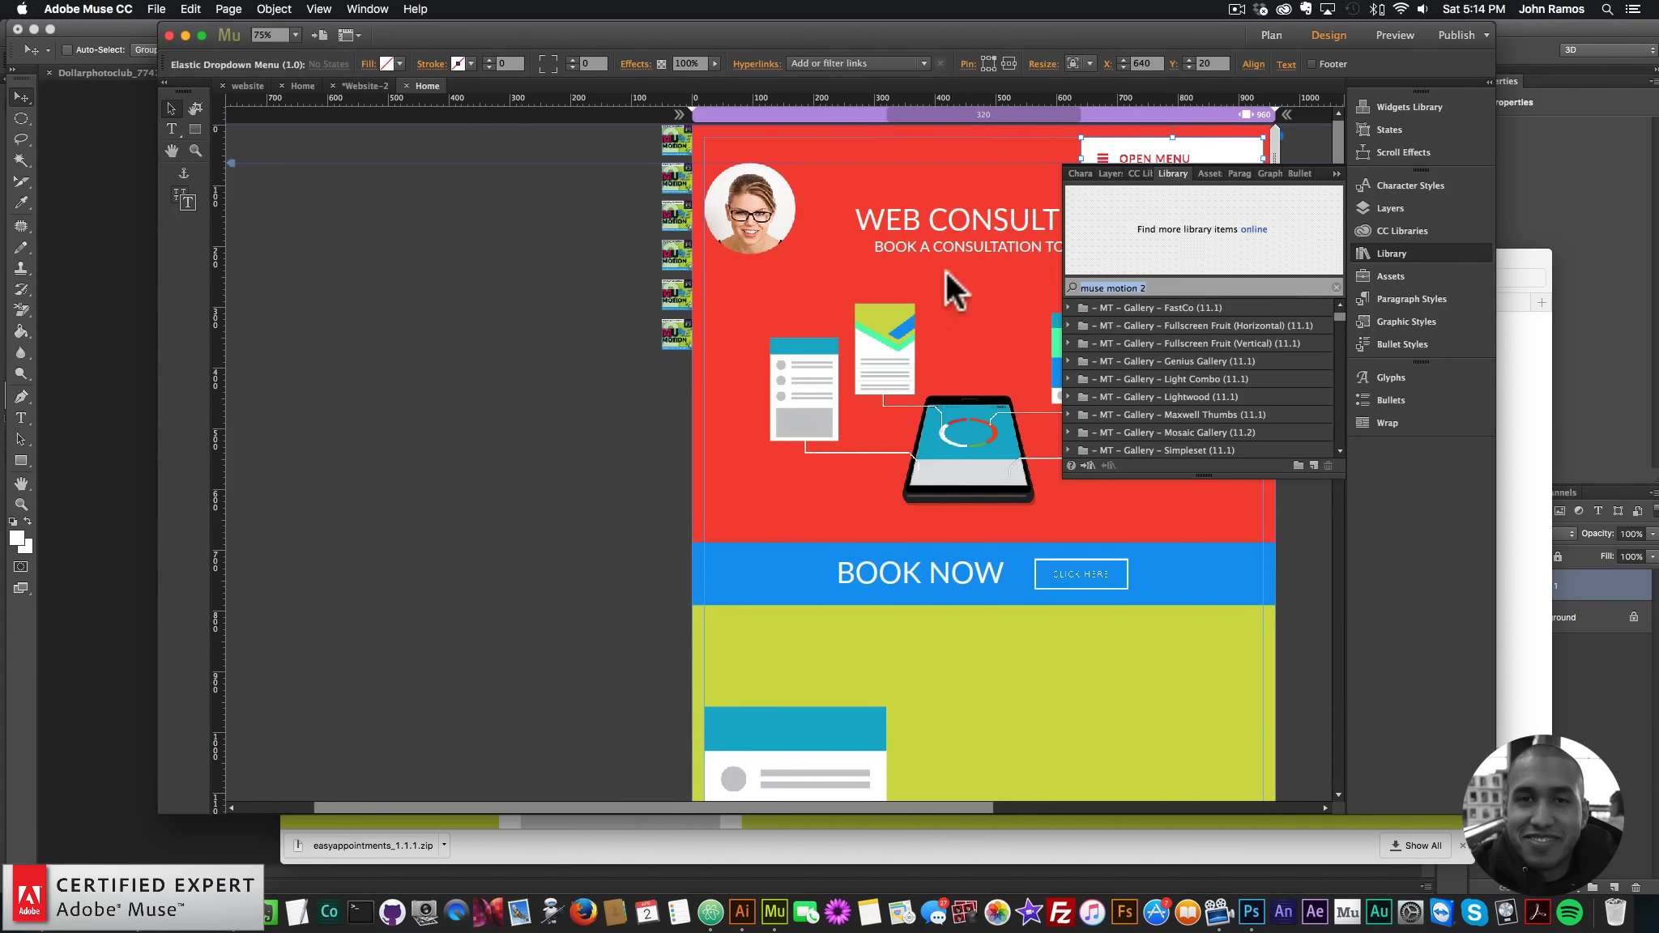
{"action": "key", "text": "super+a"}
{"action": "type", "text": "font smoother"}
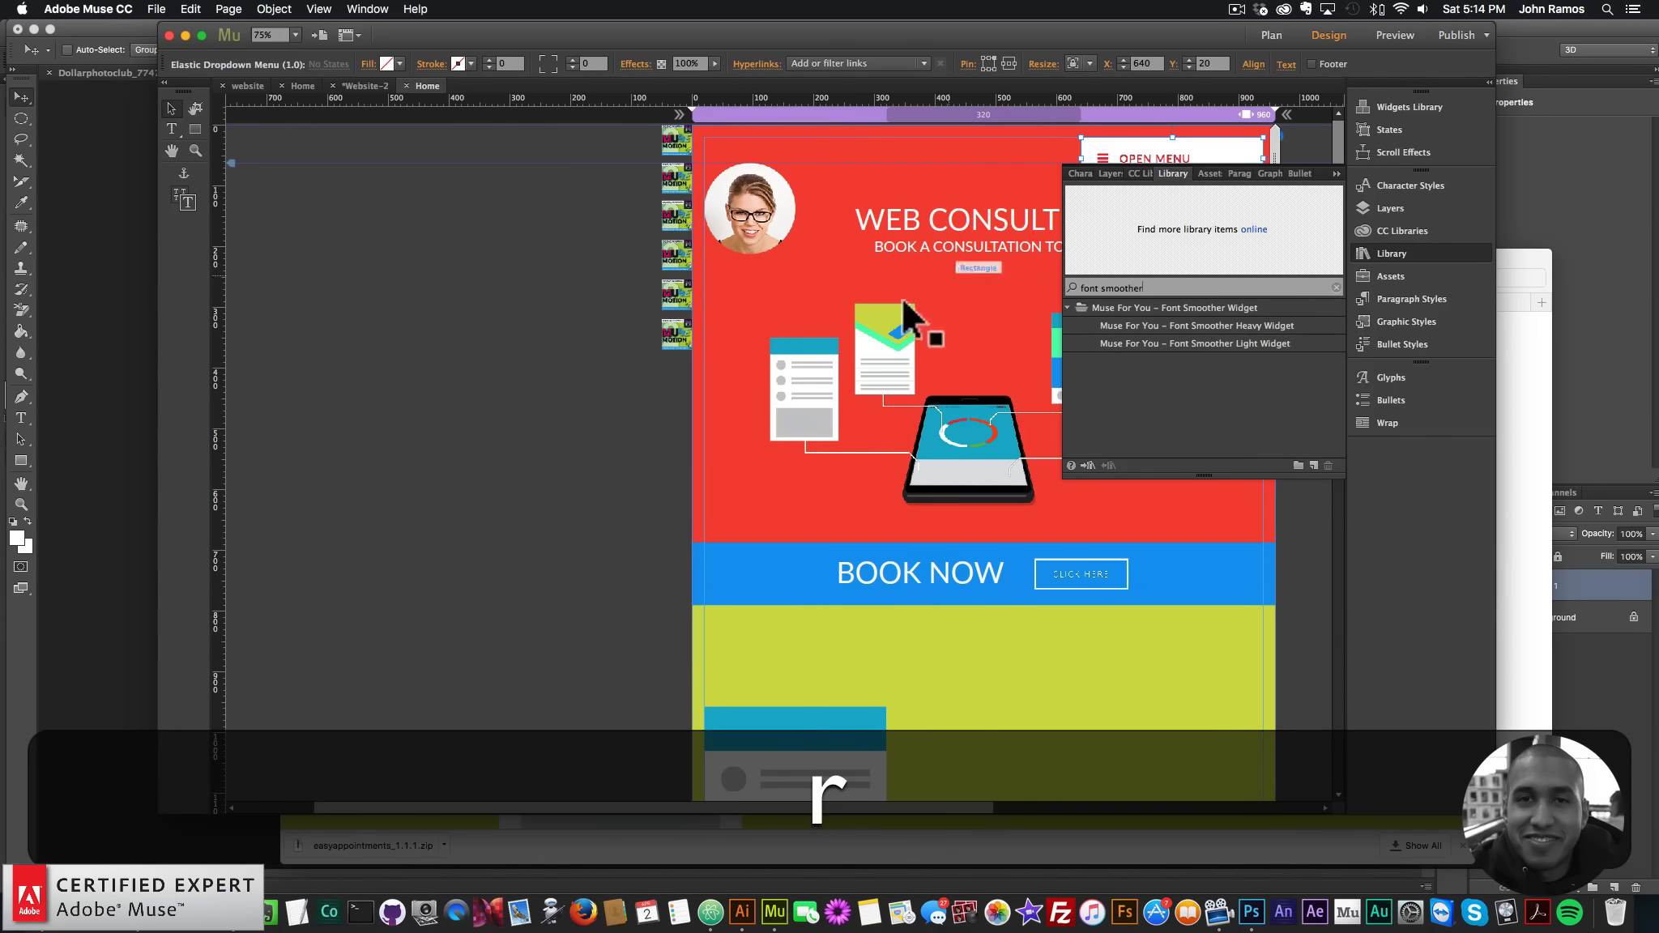
{"action": "left_click", "coordinate": [1199, 343]}
{"action": "left_click_drag", "start_coordinate": [737, 244], "coordinate": [663, 368]}
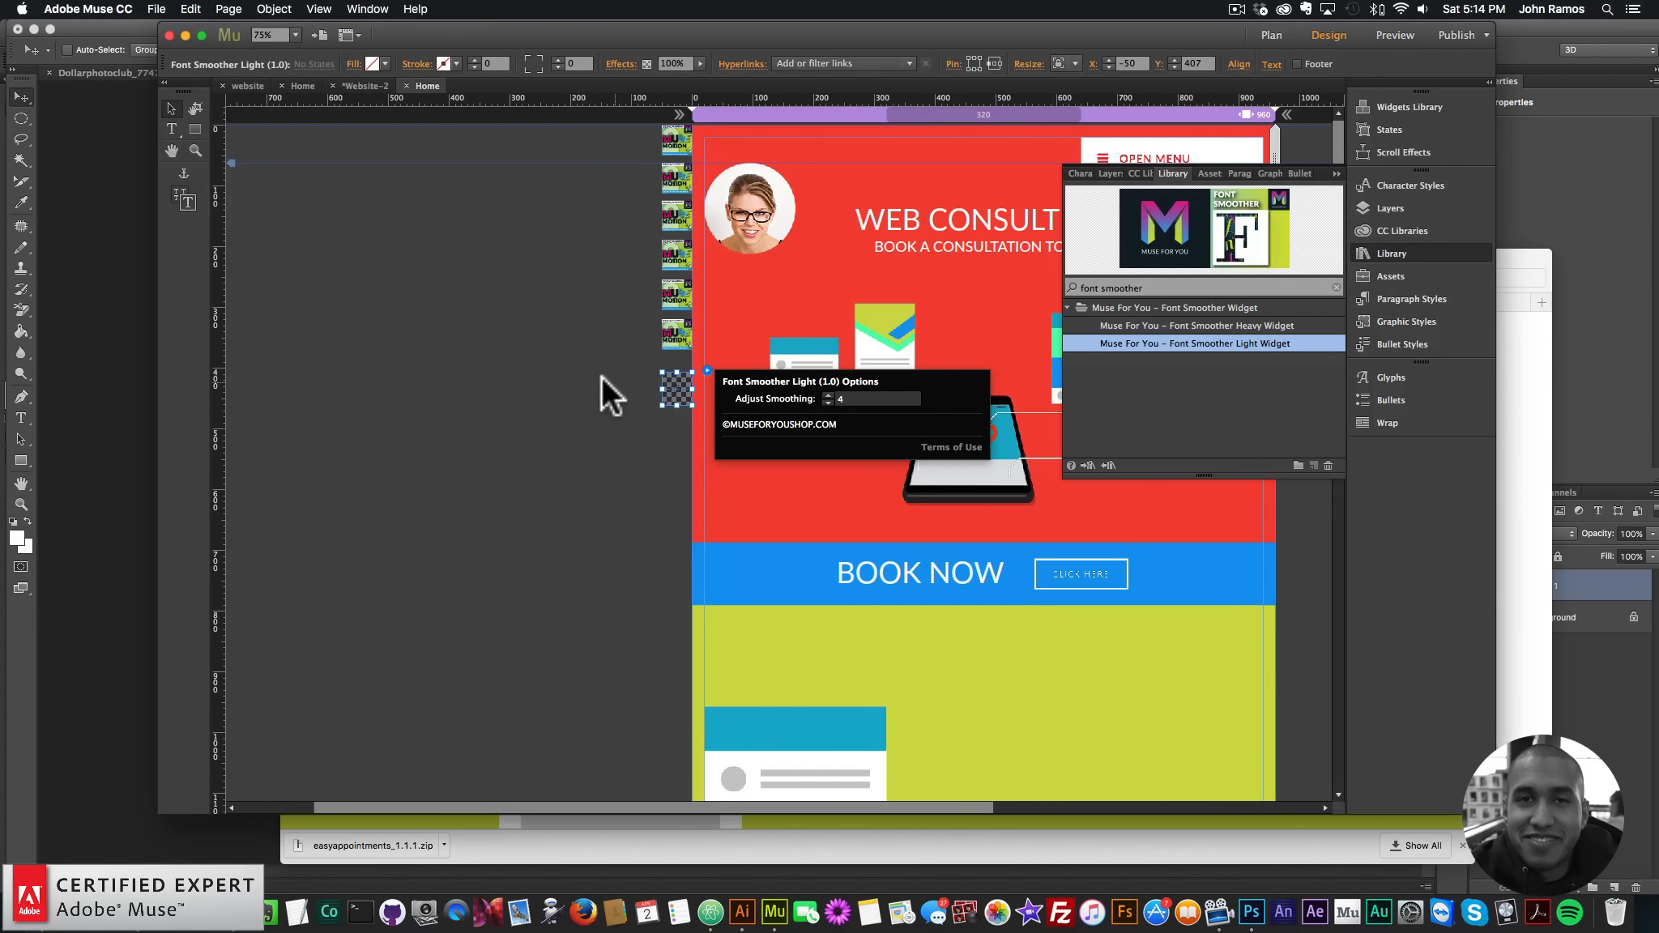
- Nudge the Font Smoother widget up beside the red WEB CONSULTING header and close the Library
{"action": "left_click", "coordinate": [650, 381]}
{"action": "left_click_drag", "start_coordinate": [665, 381], "coordinate": [664, 371]}
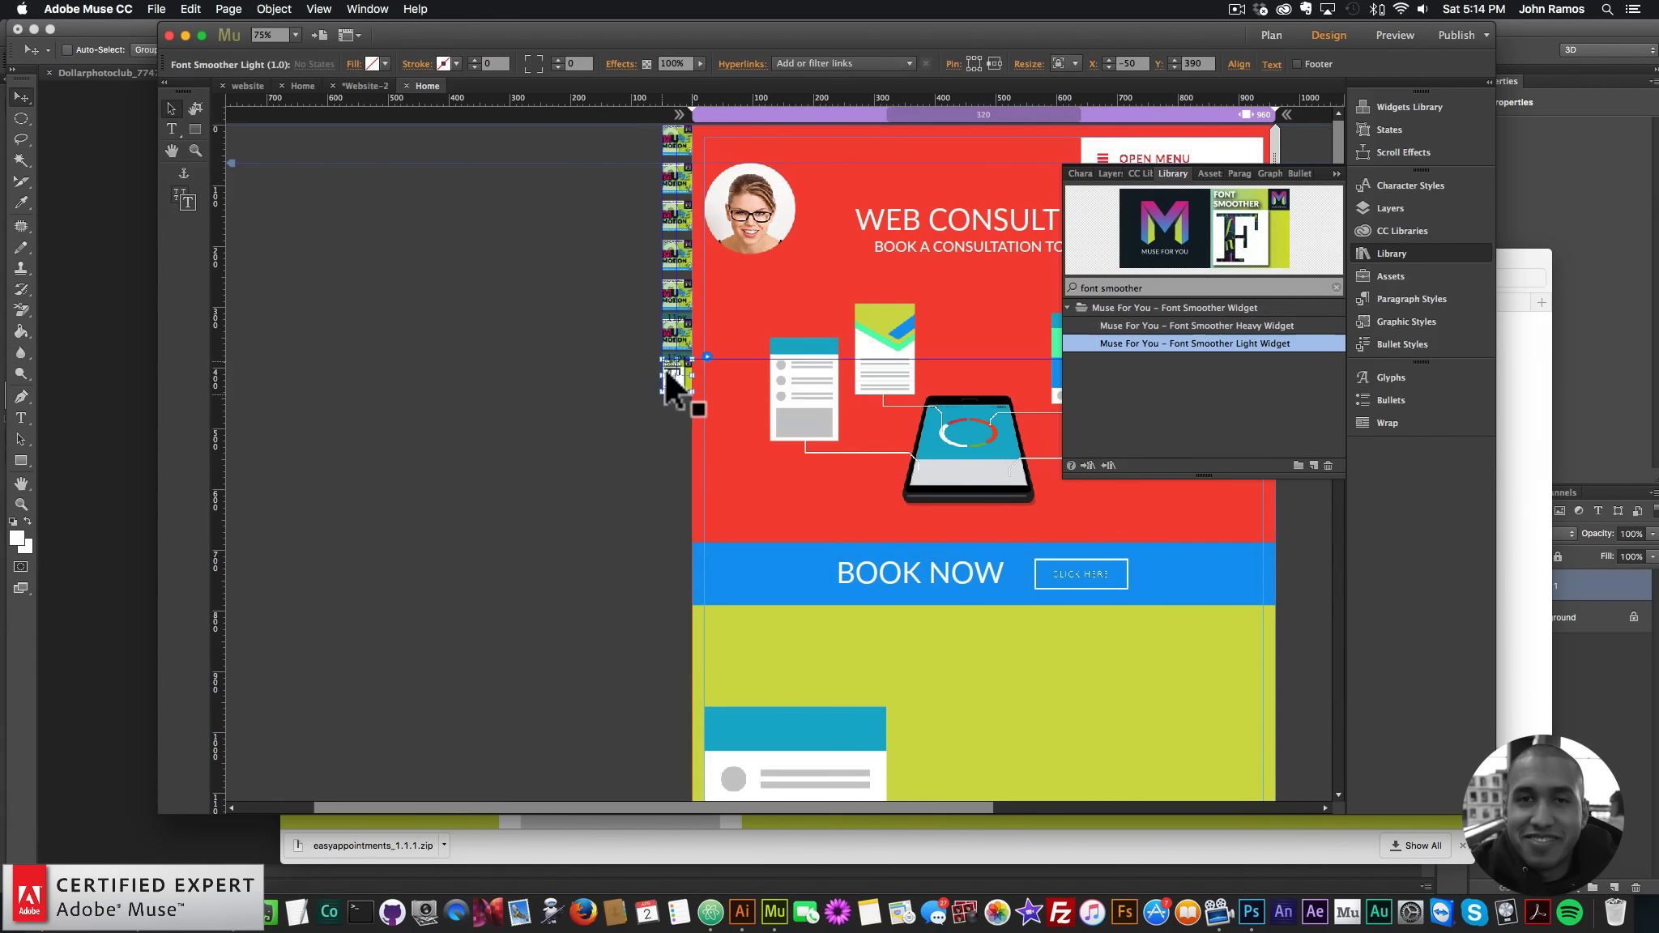
{"action": "left_click", "coordinate": [1375, 253]}
{"action": "left_click", "coordinate": [293, 418]}
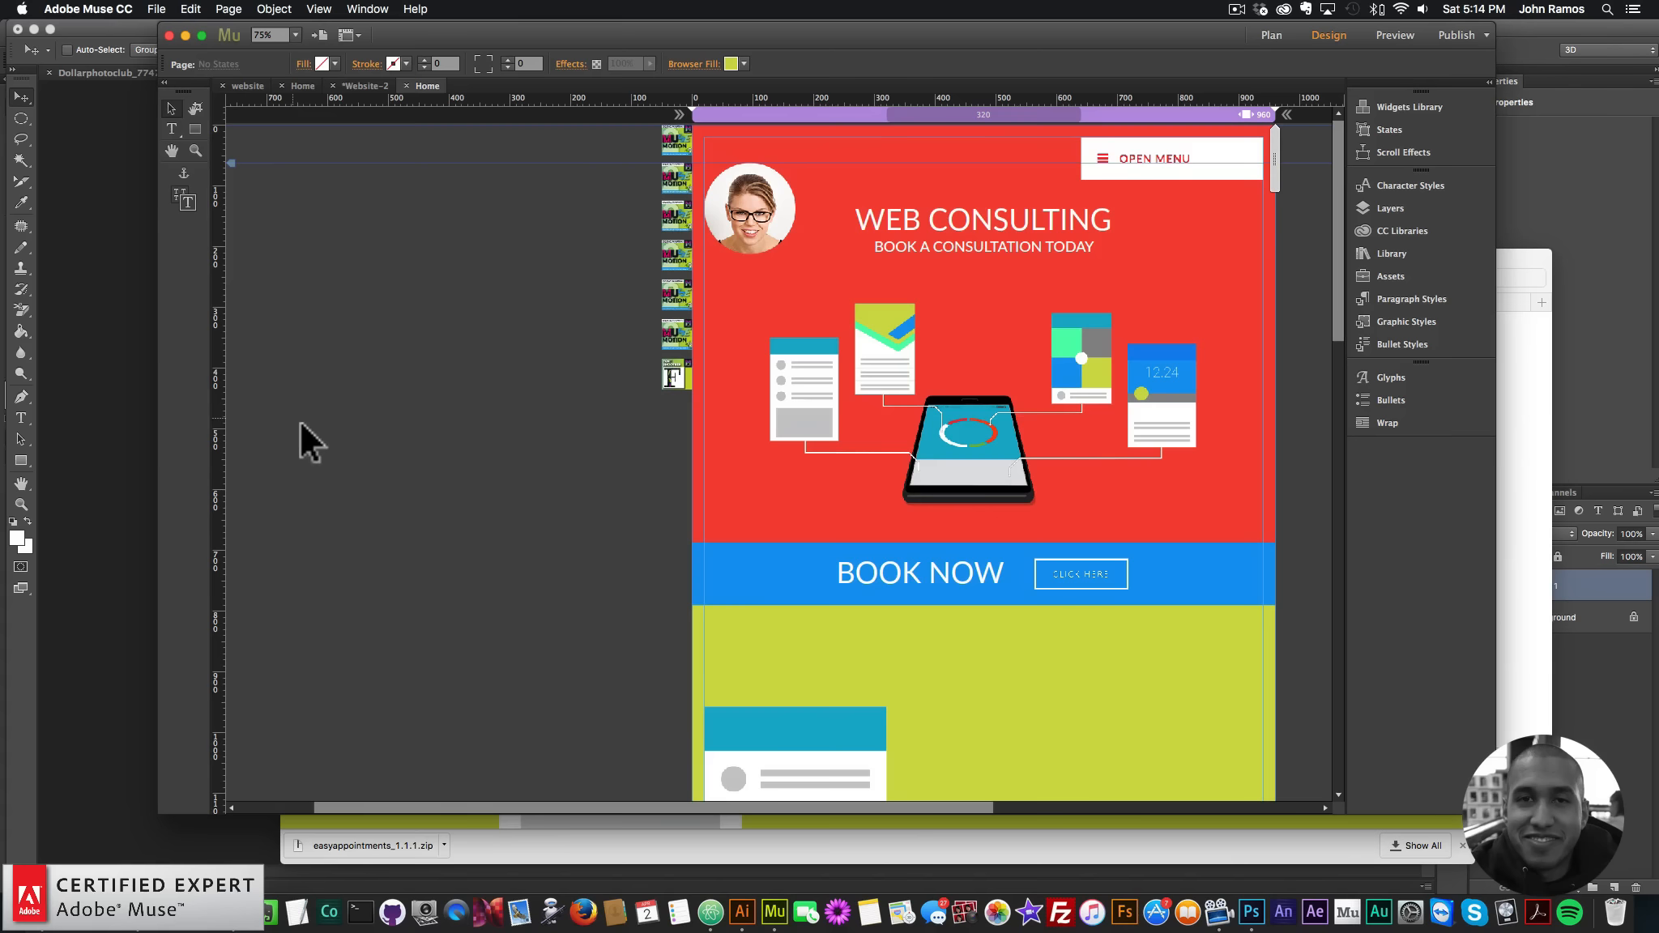
{"action": "scroll", "coordinate": [356, 430], "scroll_direction": "down", "scroll_amount": 5}
{"action": "scroll", "coordinate": [378, 432], "scroll_direction": "down", "scroll_amount": 10}
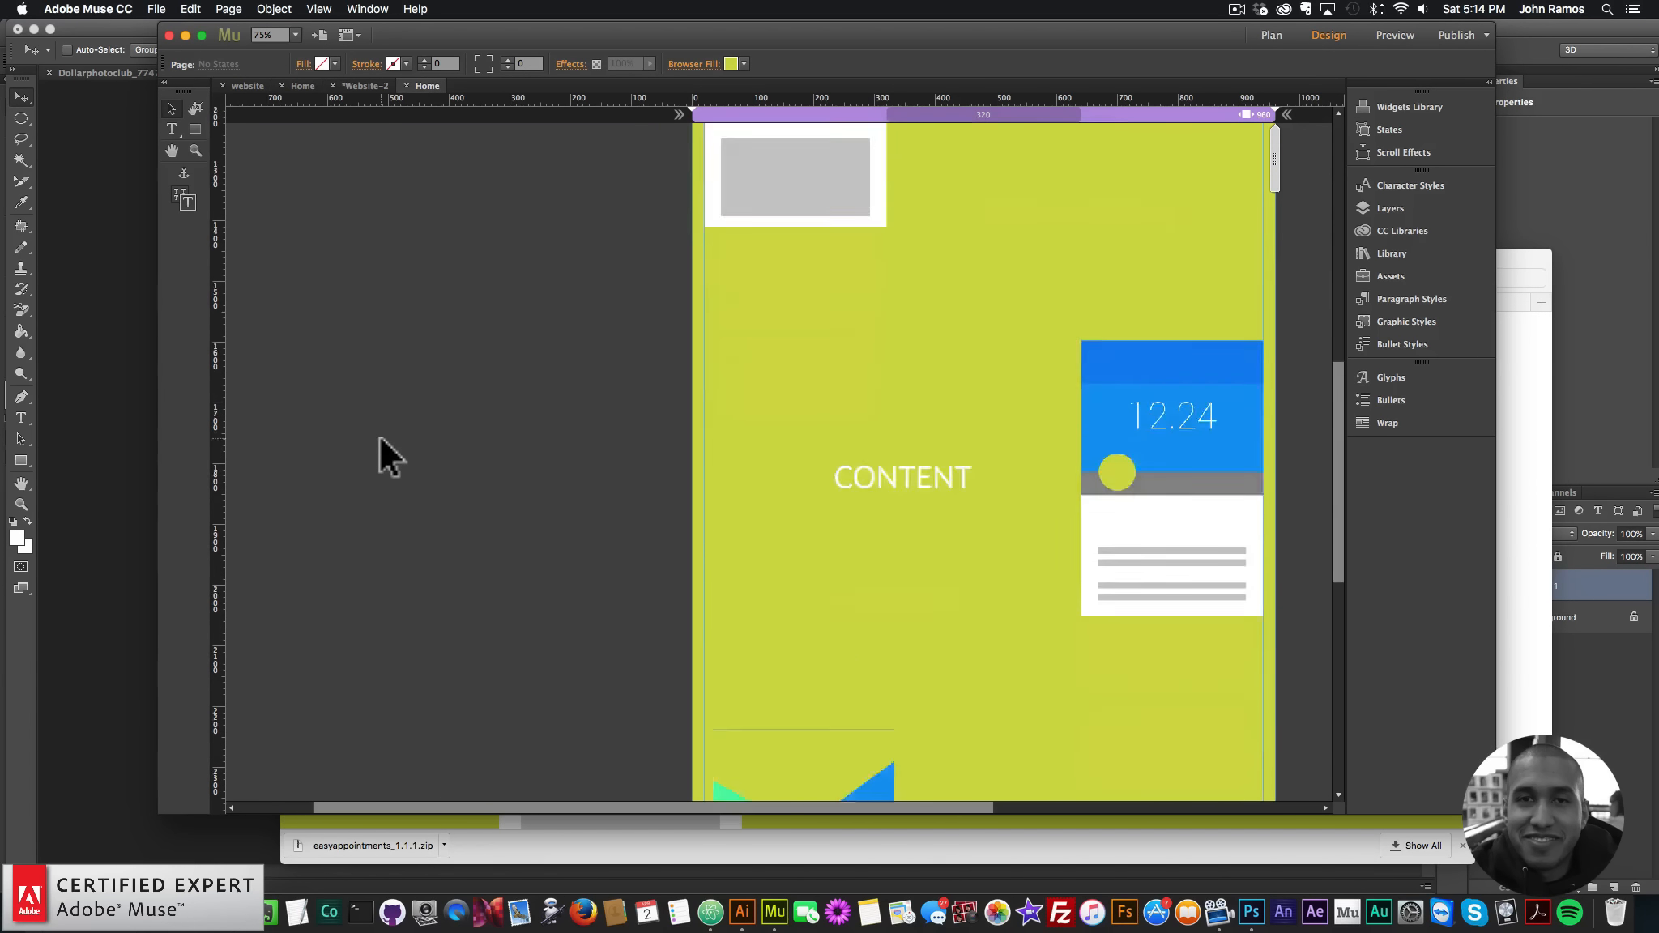
{"action": "scroll", "coordinate": [378, 433], "scroll_direction": "up", "scroll_amount": 6}
{"action": "scroll", "coordinate": [379, 437], "scroll_direction": "up", "scroll_amount": 8}
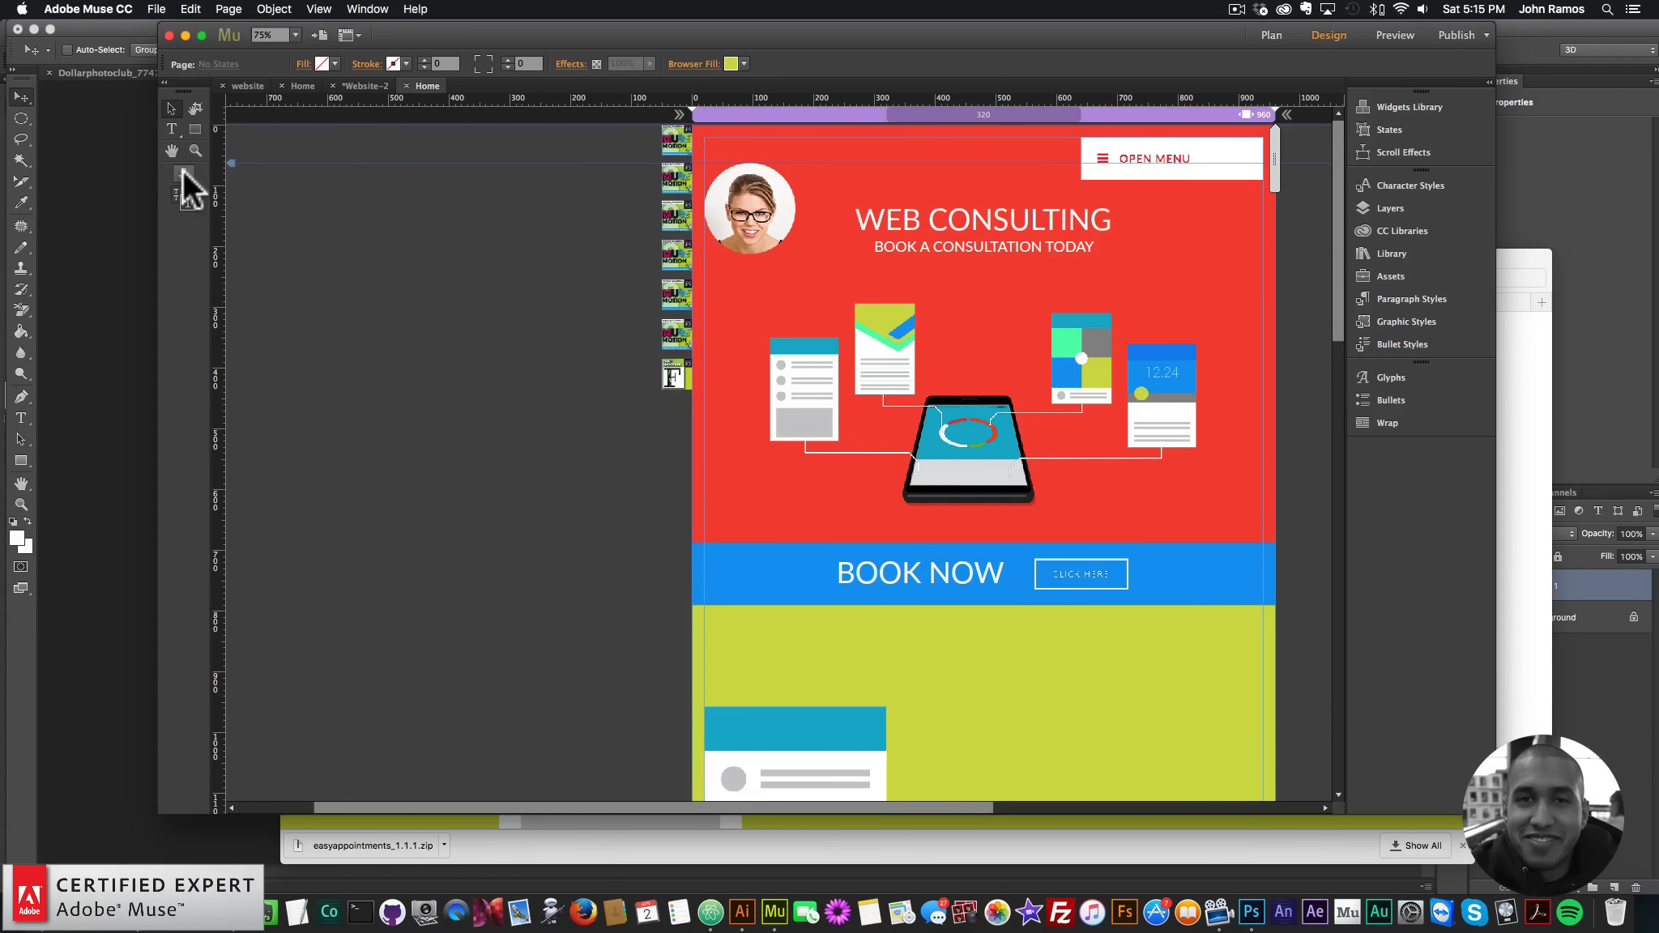
- Place anchors named 'home' at the page top and 'webhosting' at the yellow section
{"action": "left_click", "coordinate": [184, 173]}
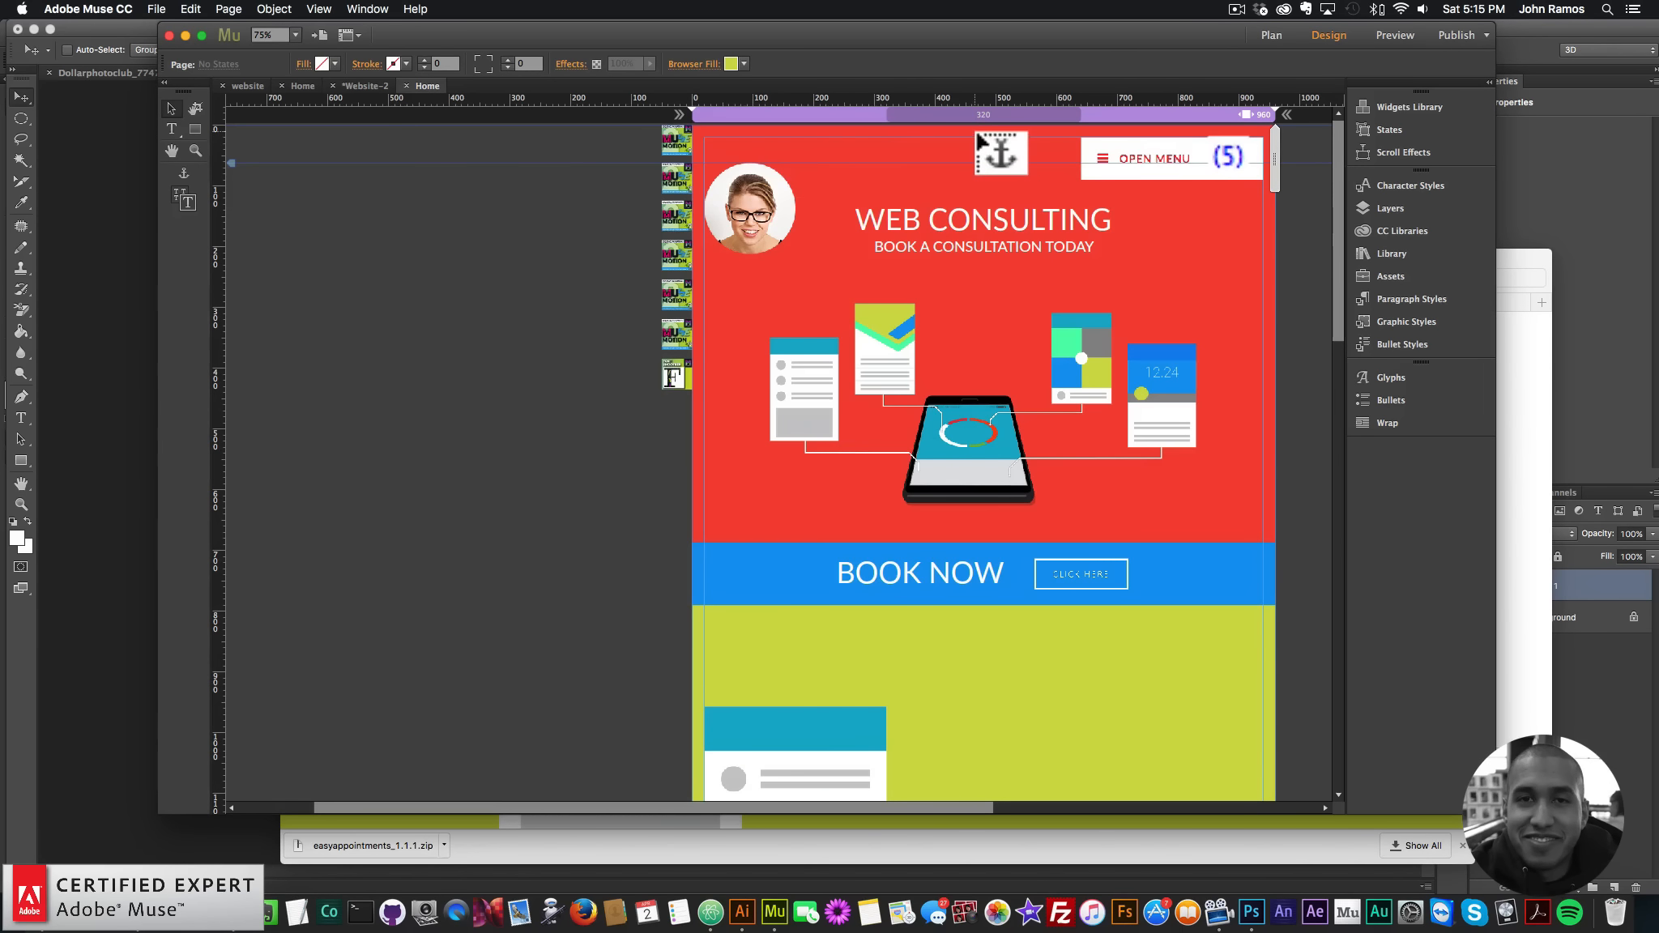
{"action": "left_click", "coordinate": [981, 131]}
{"action": "type", "text": "home"}
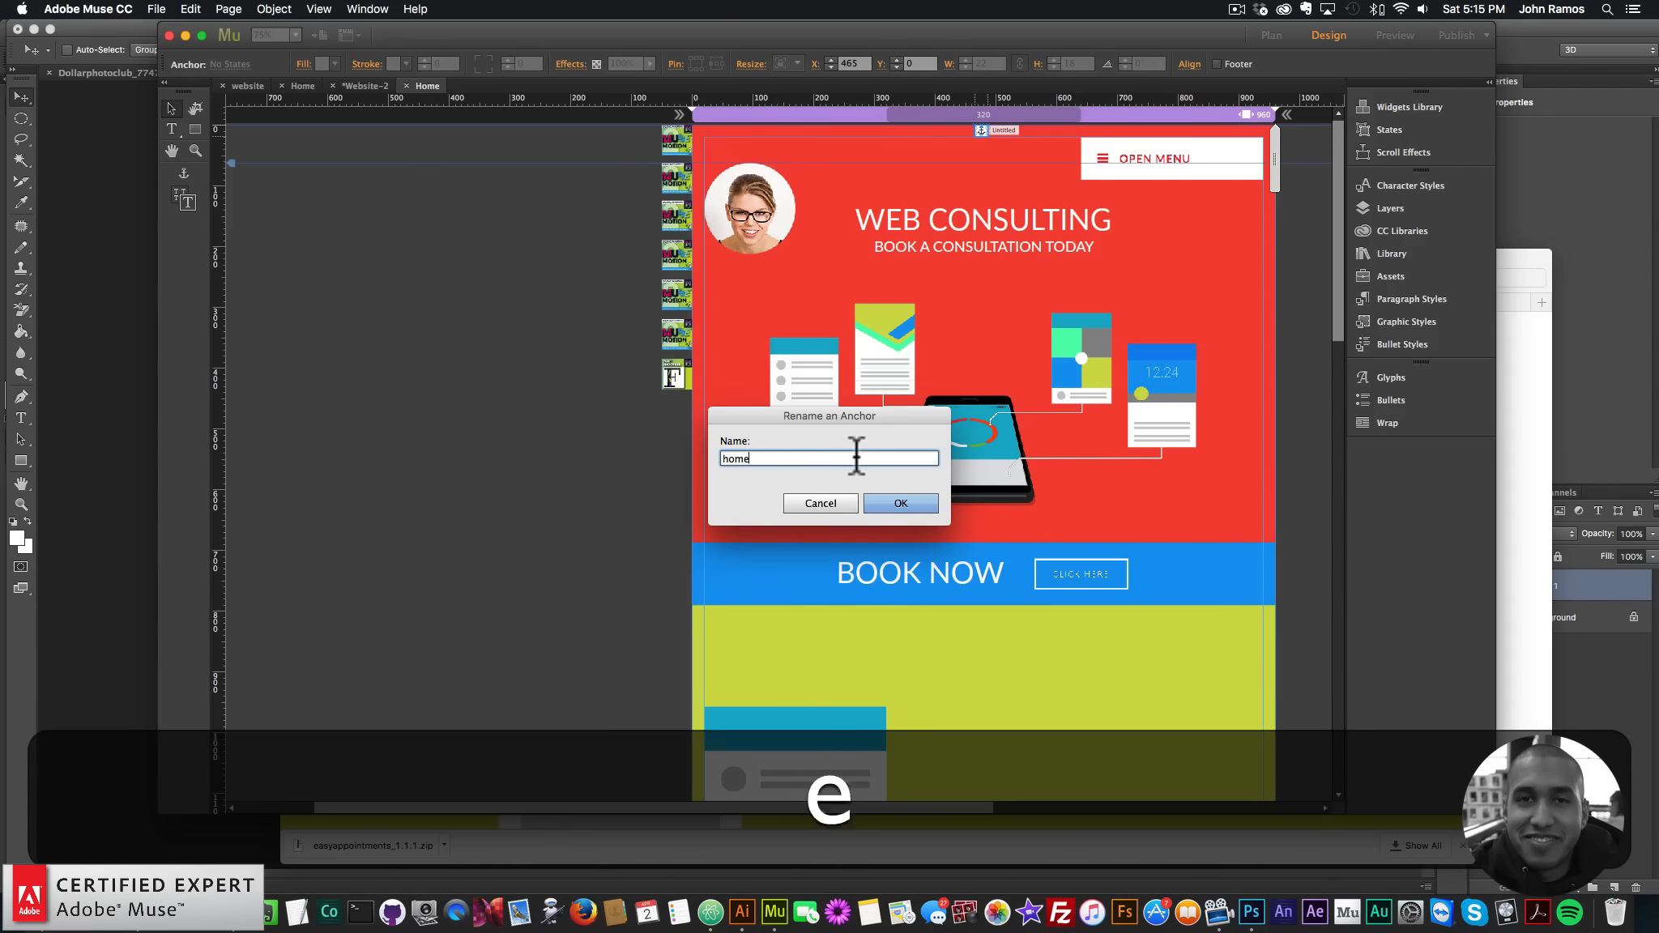
{"action": "key", "text": "Return"}
{"action": "left_click", "coordinate": [916, 503]}
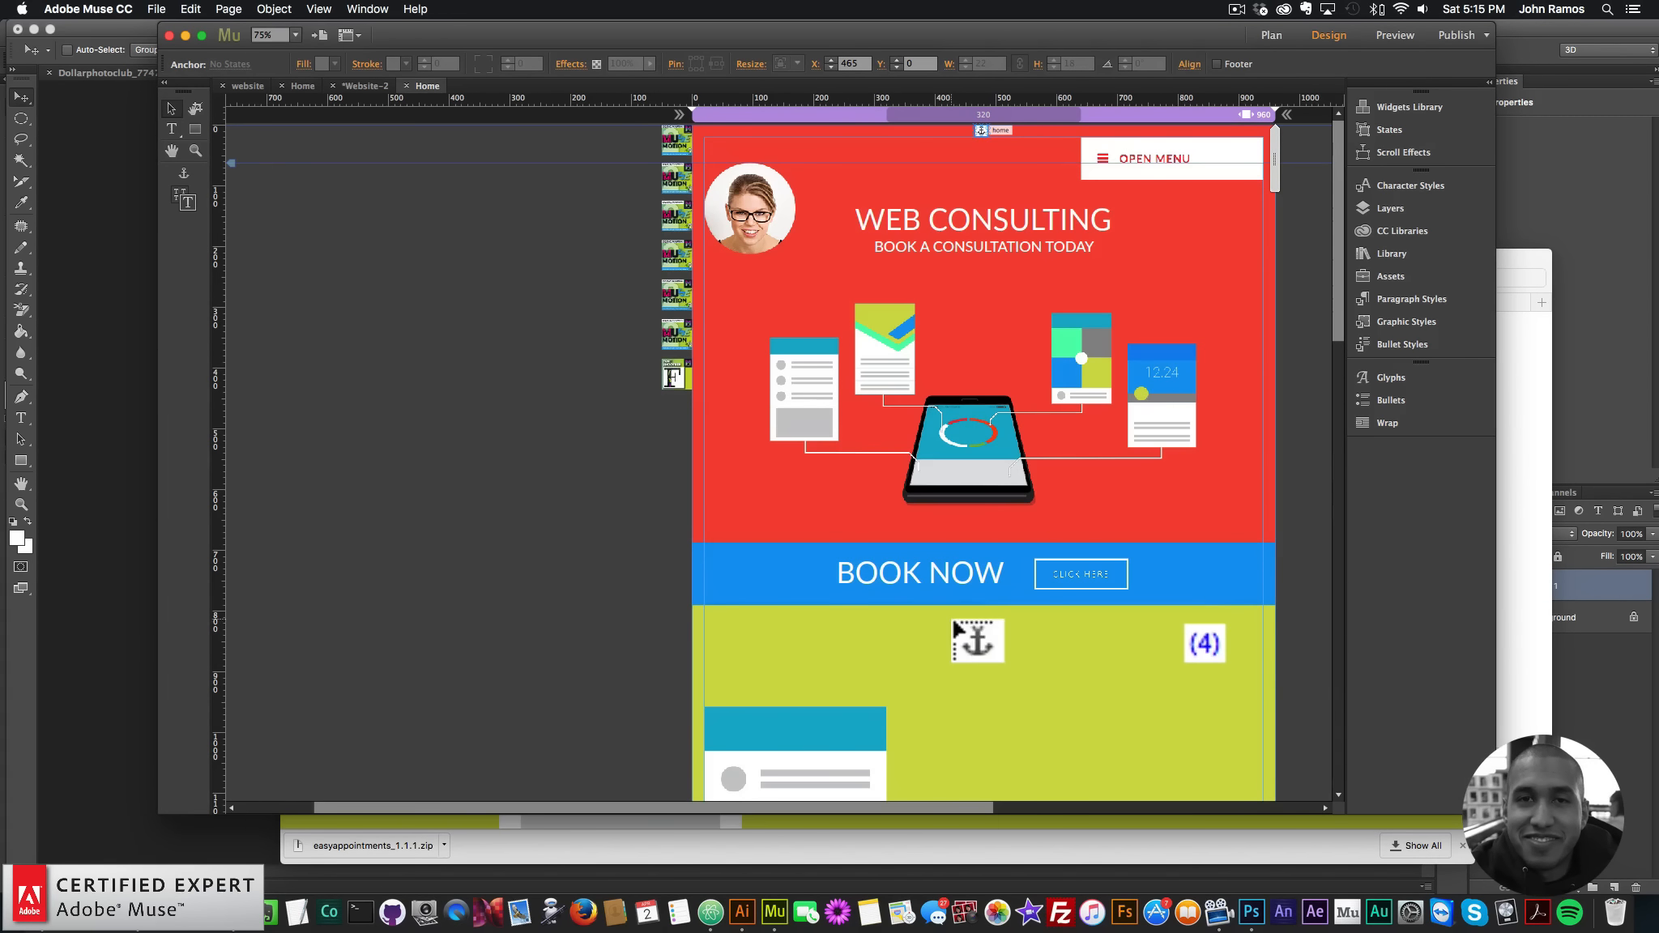
{"action": "left_click", "coordinate": [953, 620]}
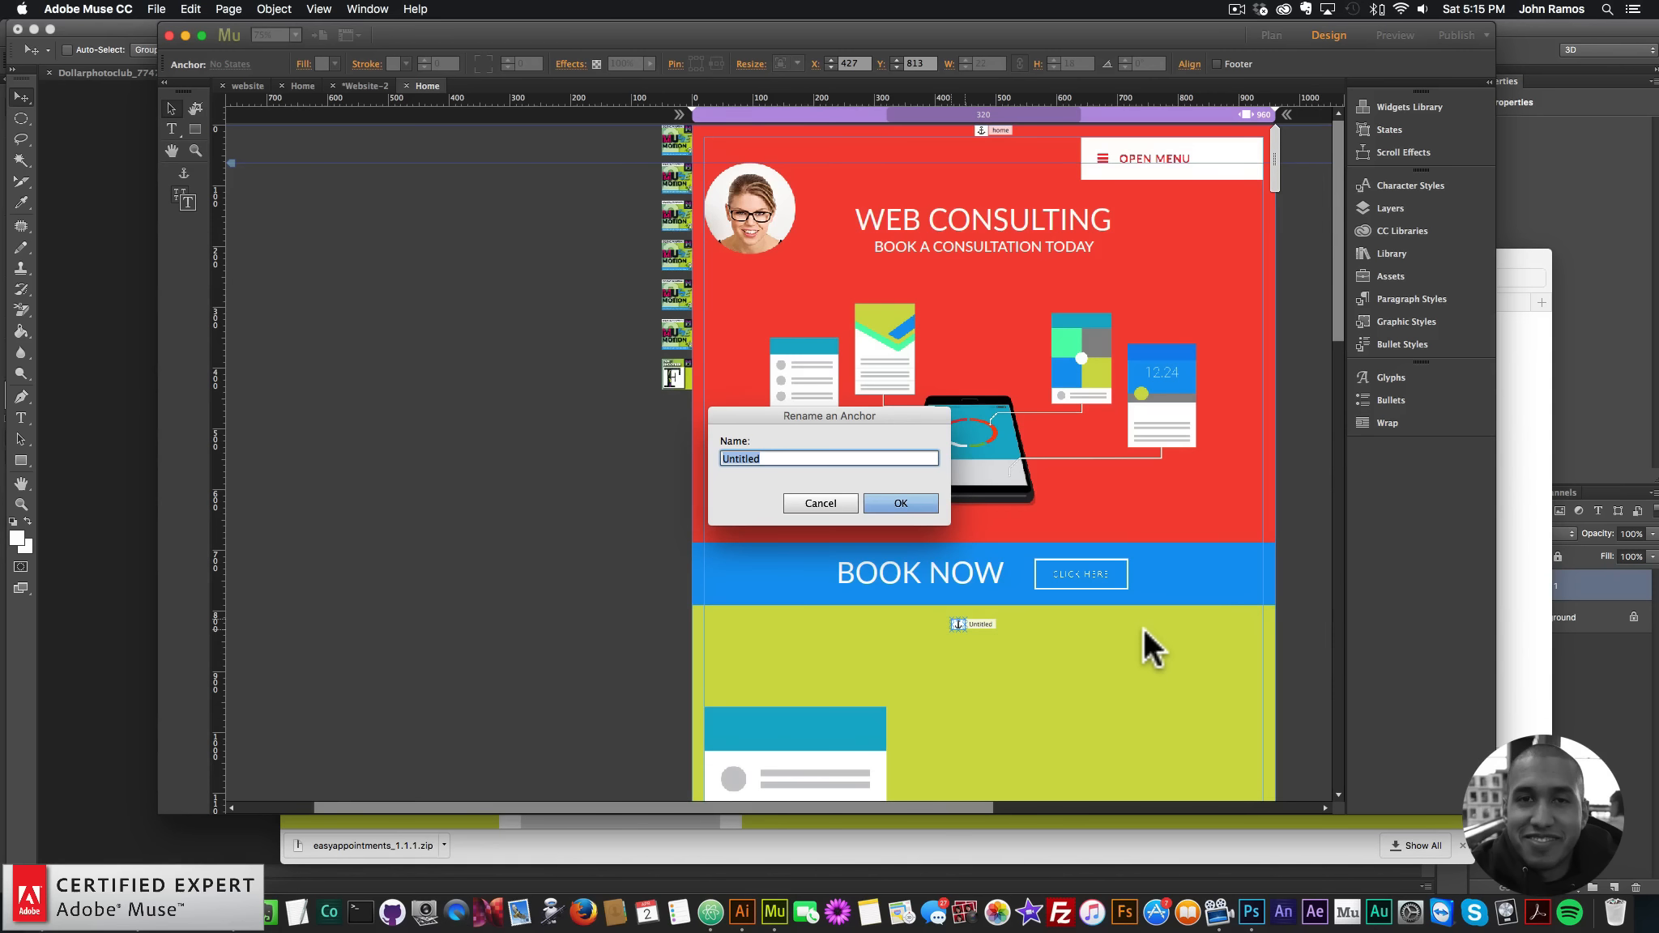
{"action": "type", "text": "webhosting"}
{"action": "key", "text": "Return"}
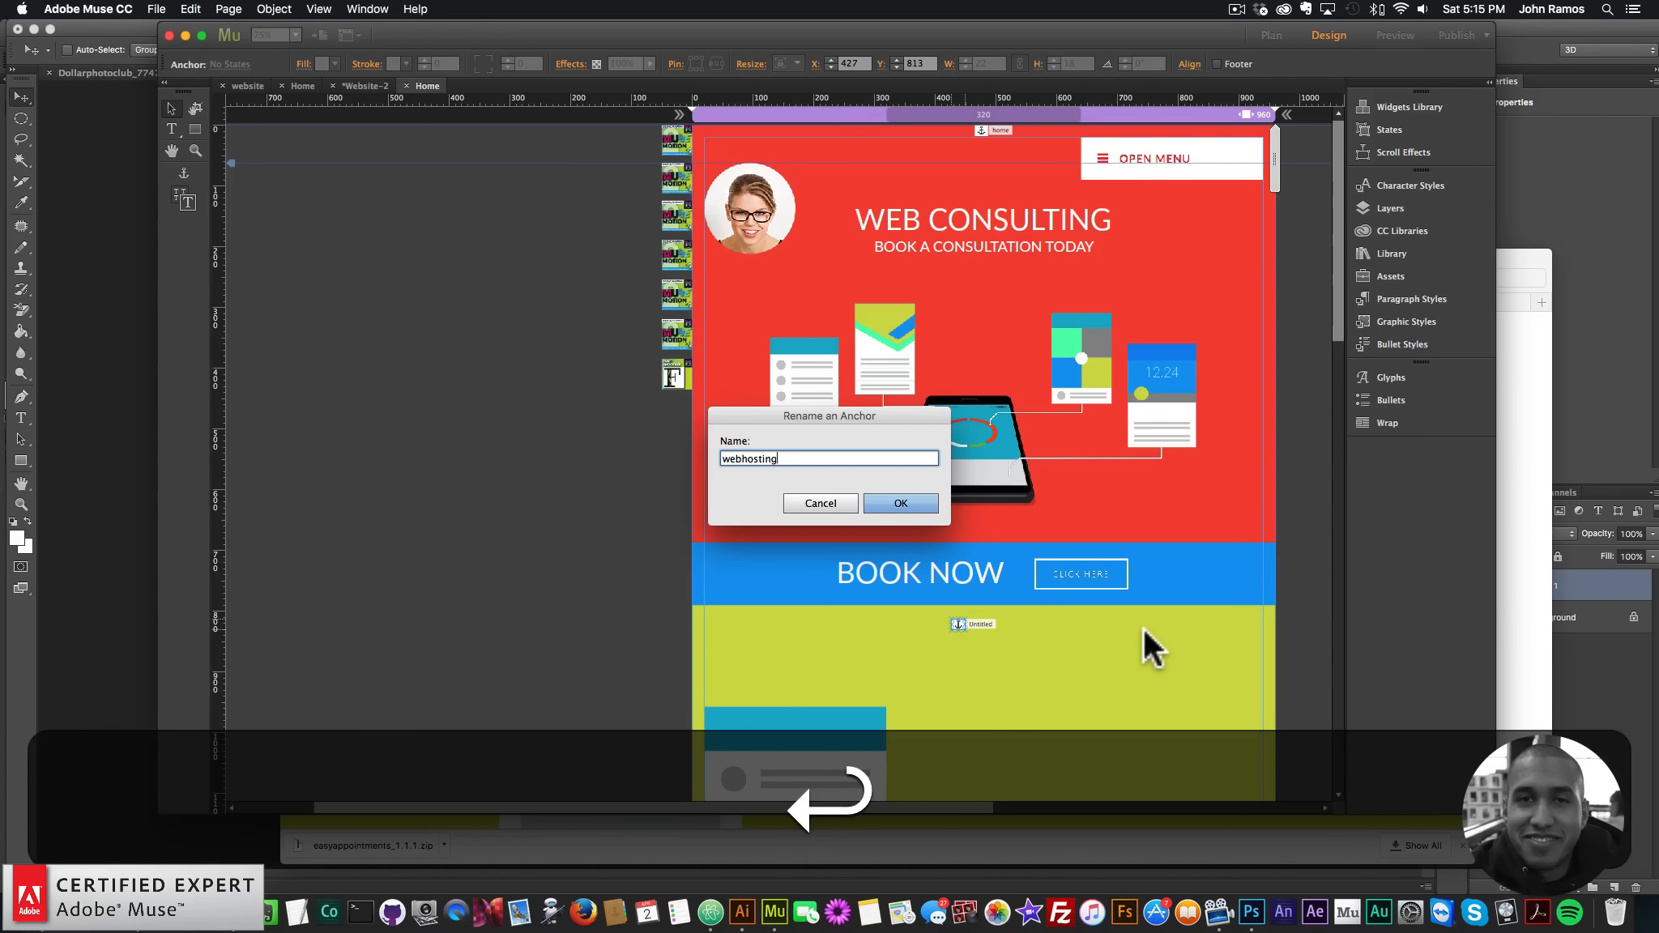
- Add anchors named 'content', 'responsive' and 'socialmedia' below their matching sections
{"action": "scroll", "coordinate": [997, 632], "scroll_direction": "down", "scroll_amount": 5}
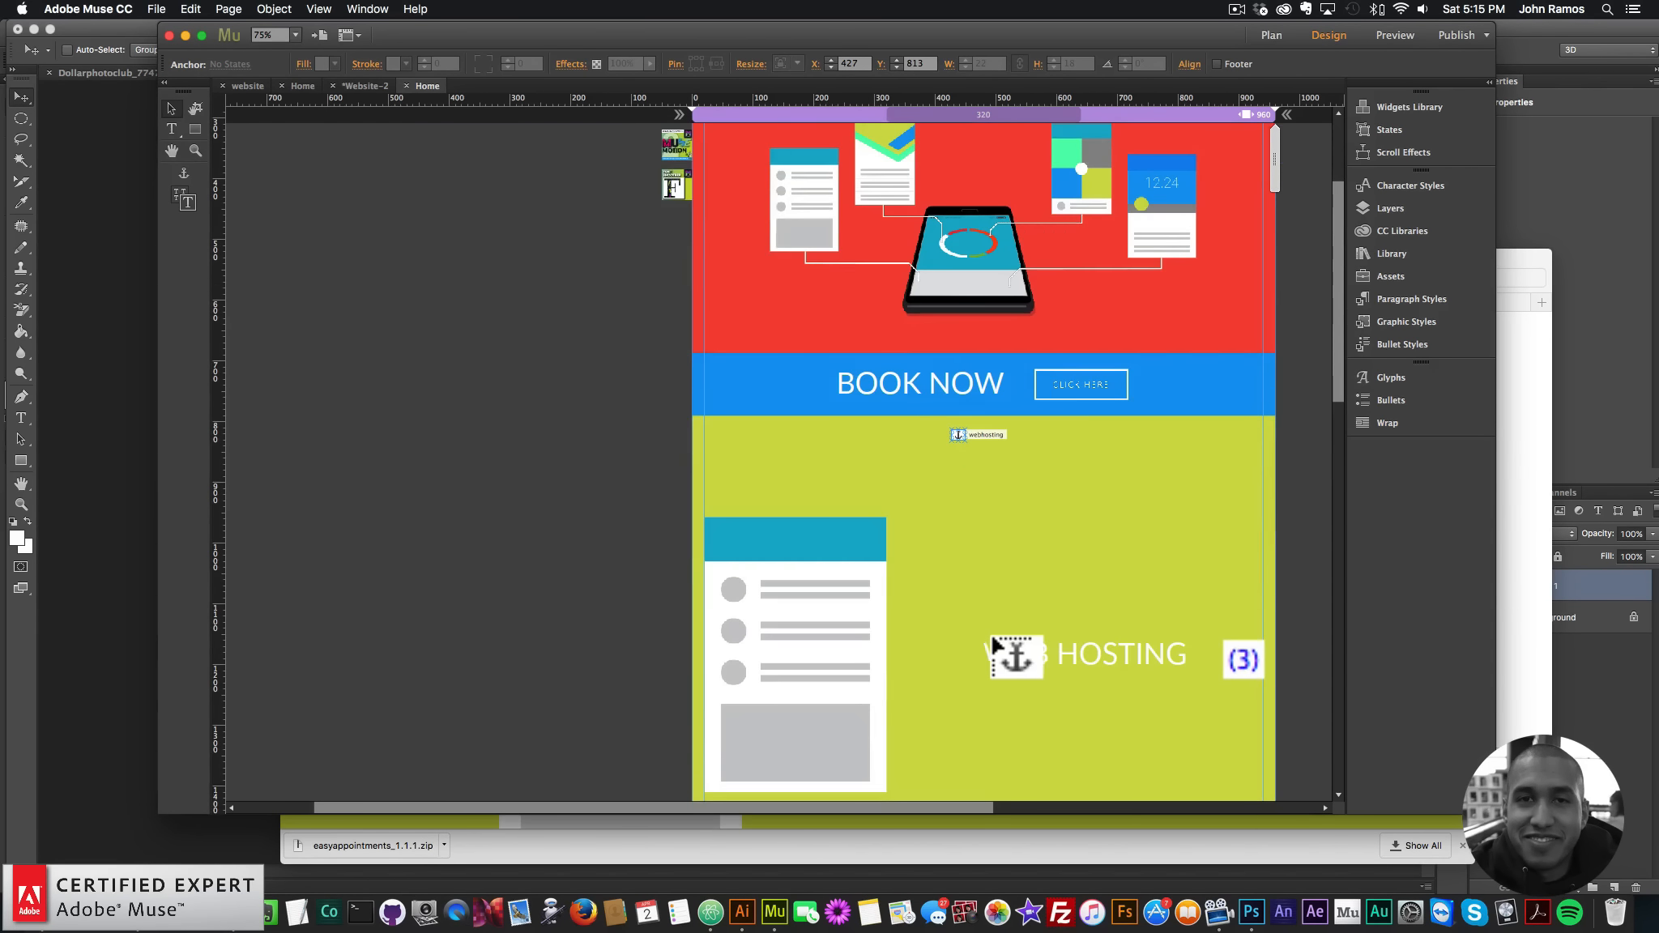
{"action": "scroll", "coordinate": [981, 571], "scroll_direction": "down", "scroll_amount": 9}
{"action": "left_click", "coordinate": [979, 494]}
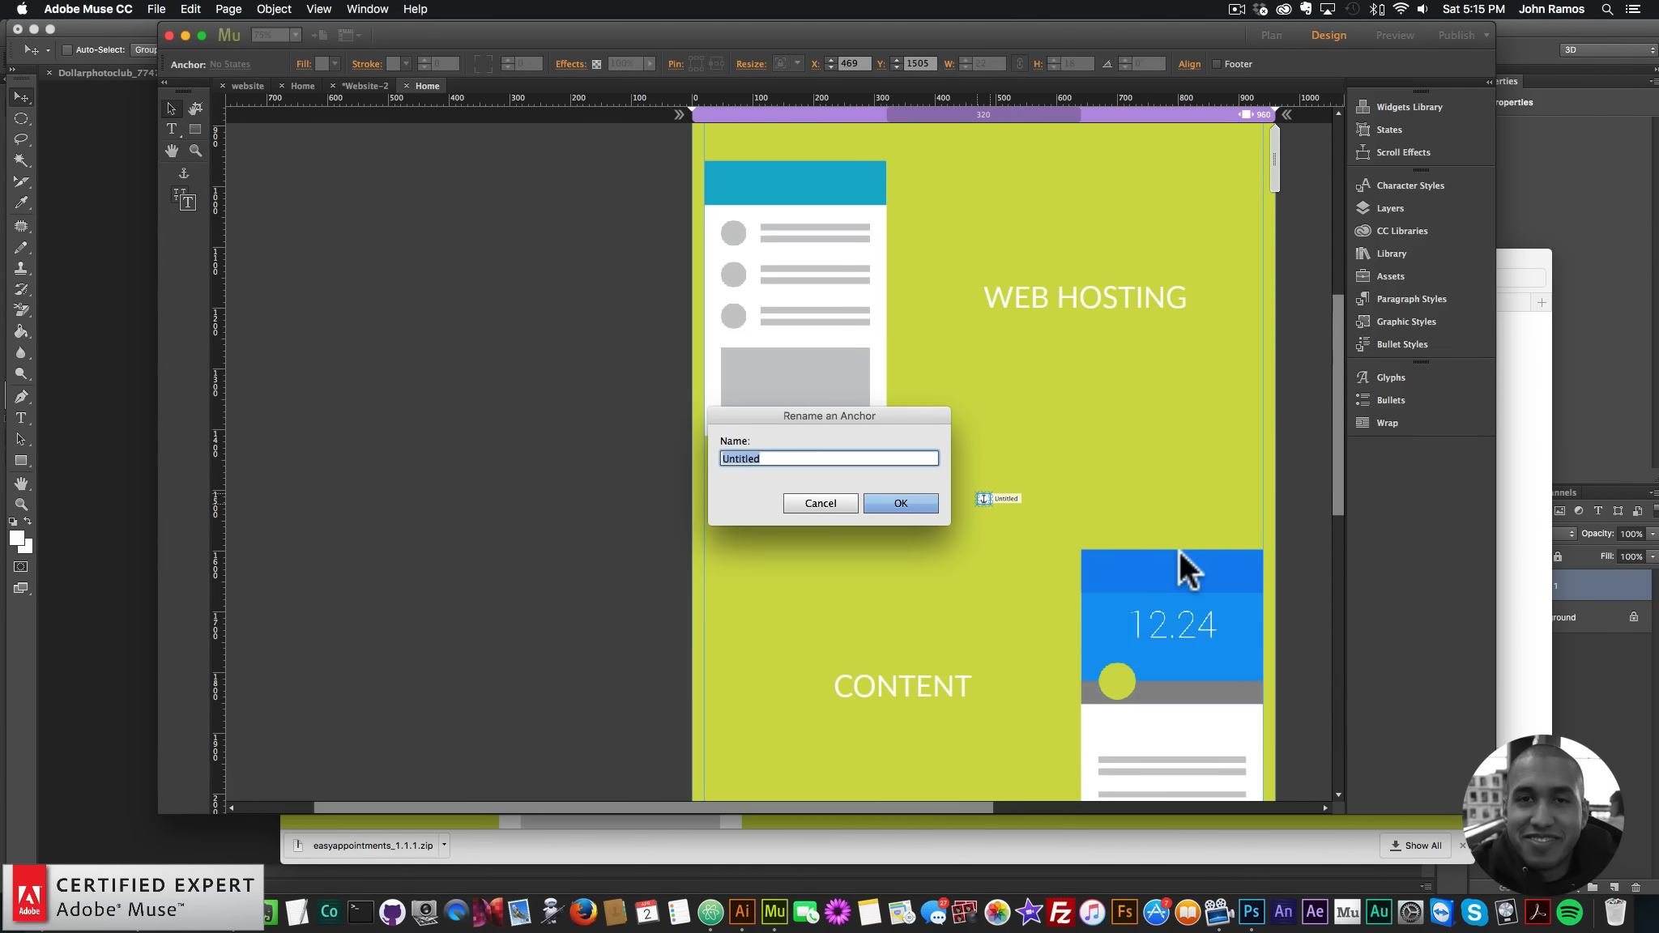
{"action": "type", "text": "content"}
{"action": "key", "text": "Return"}
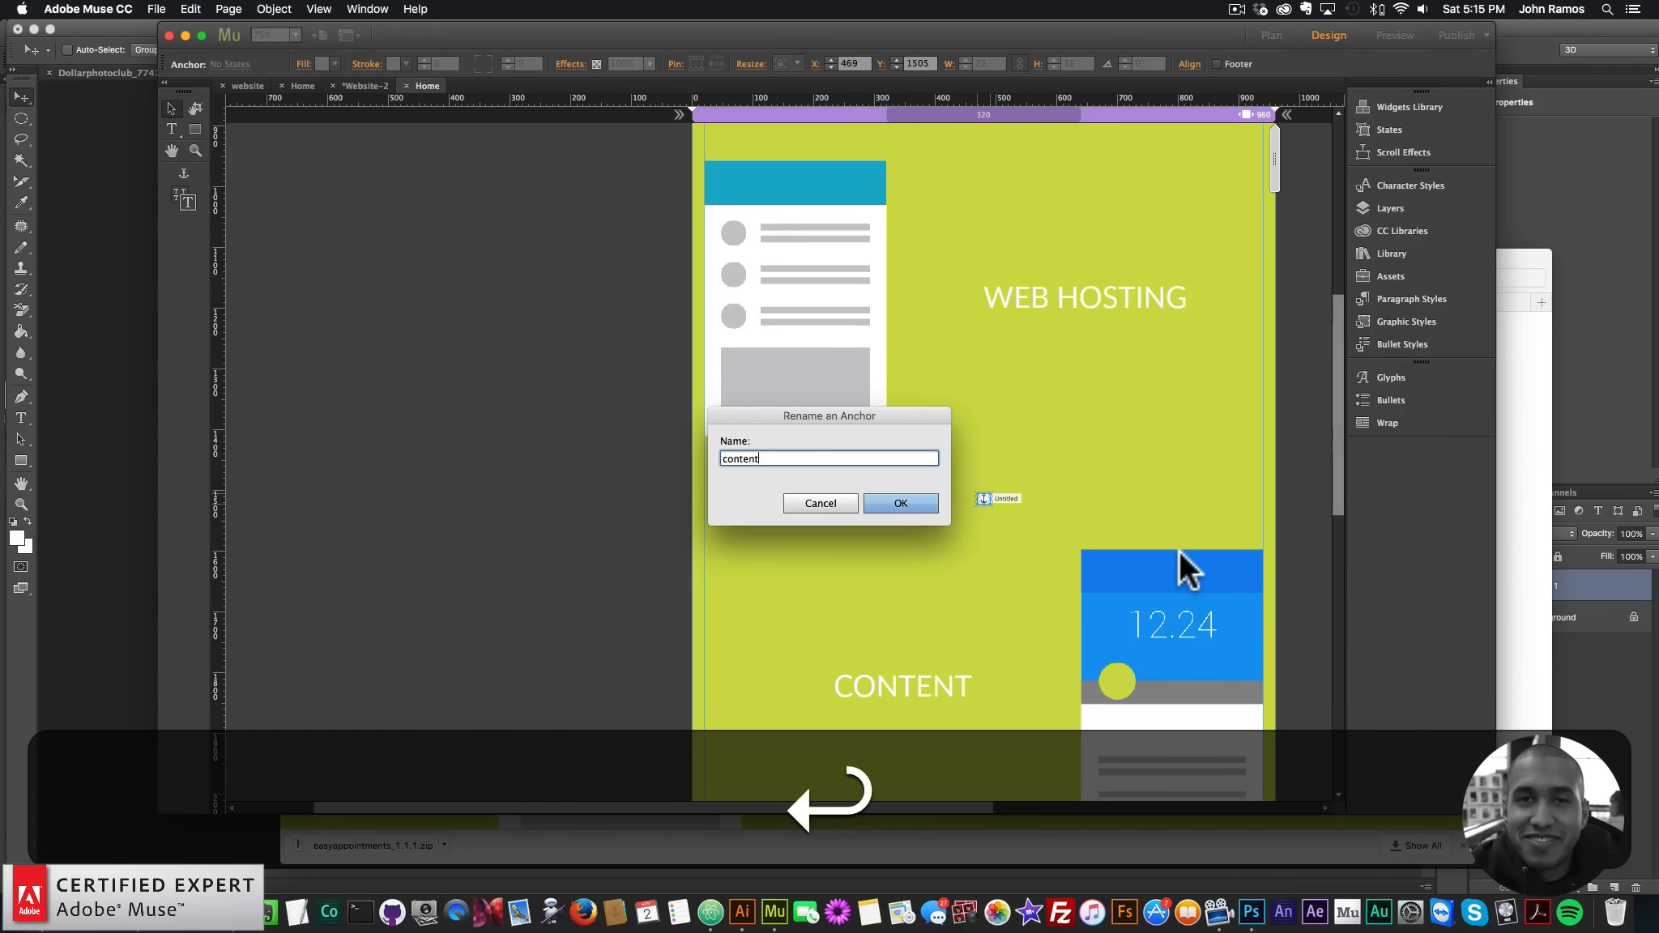
{"action": "scroll", "coordinate": [972, 579], "scroll_direction": "down", "scroll_amount": 8}
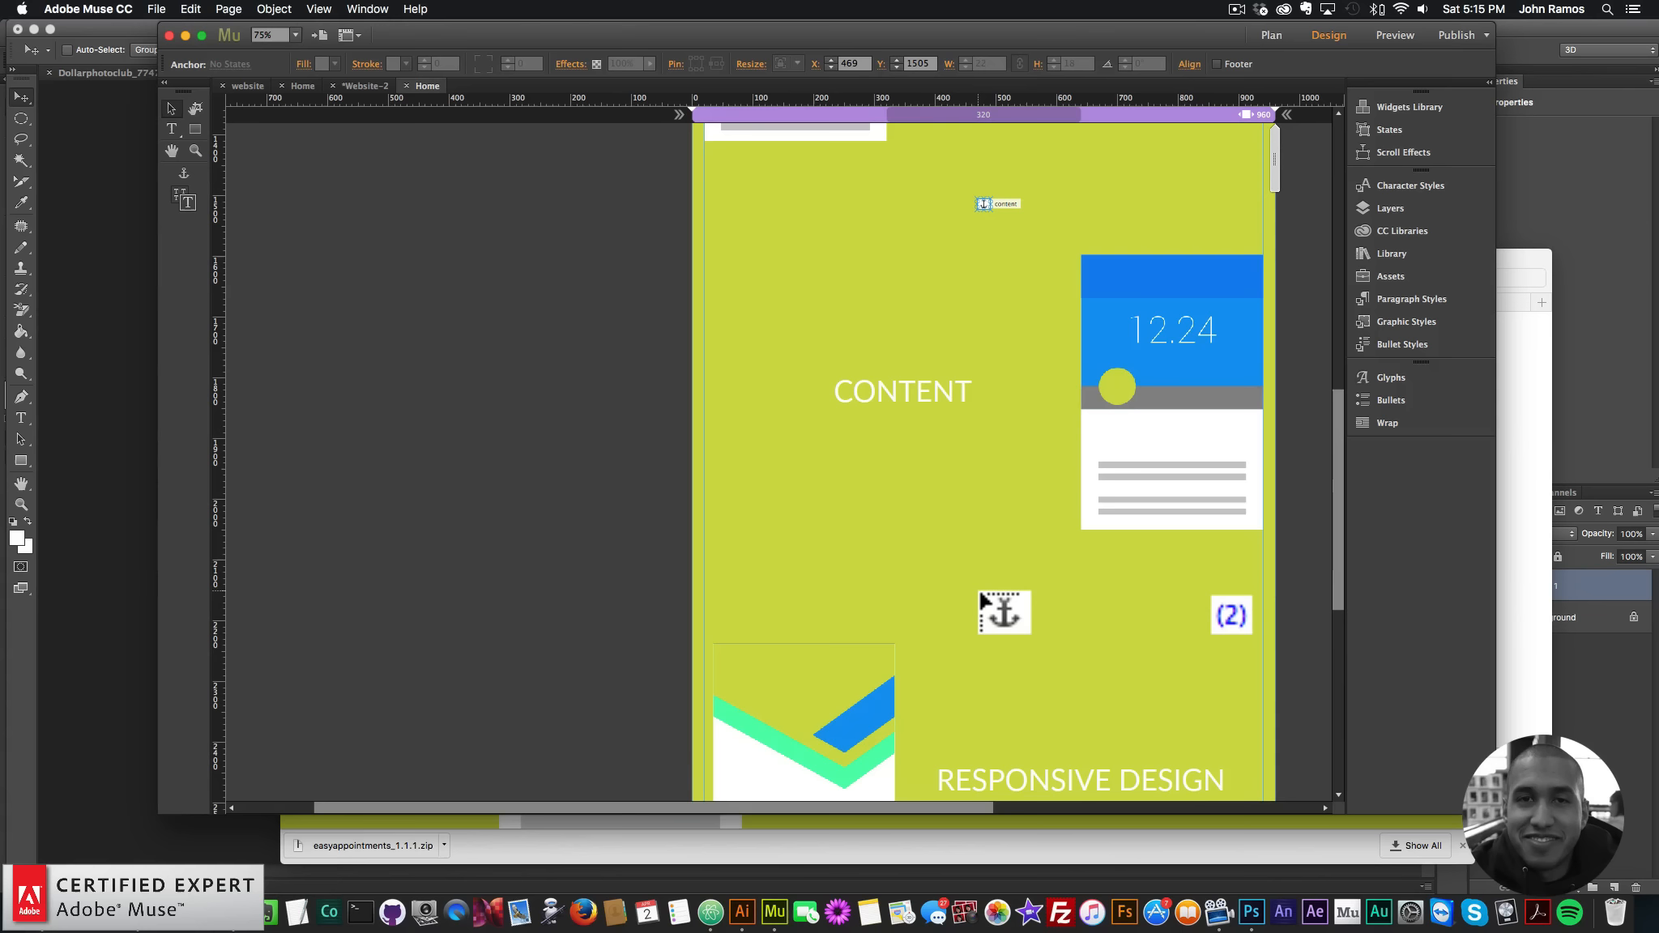
{"action": "left_click", "coordinate": [981, 578]}
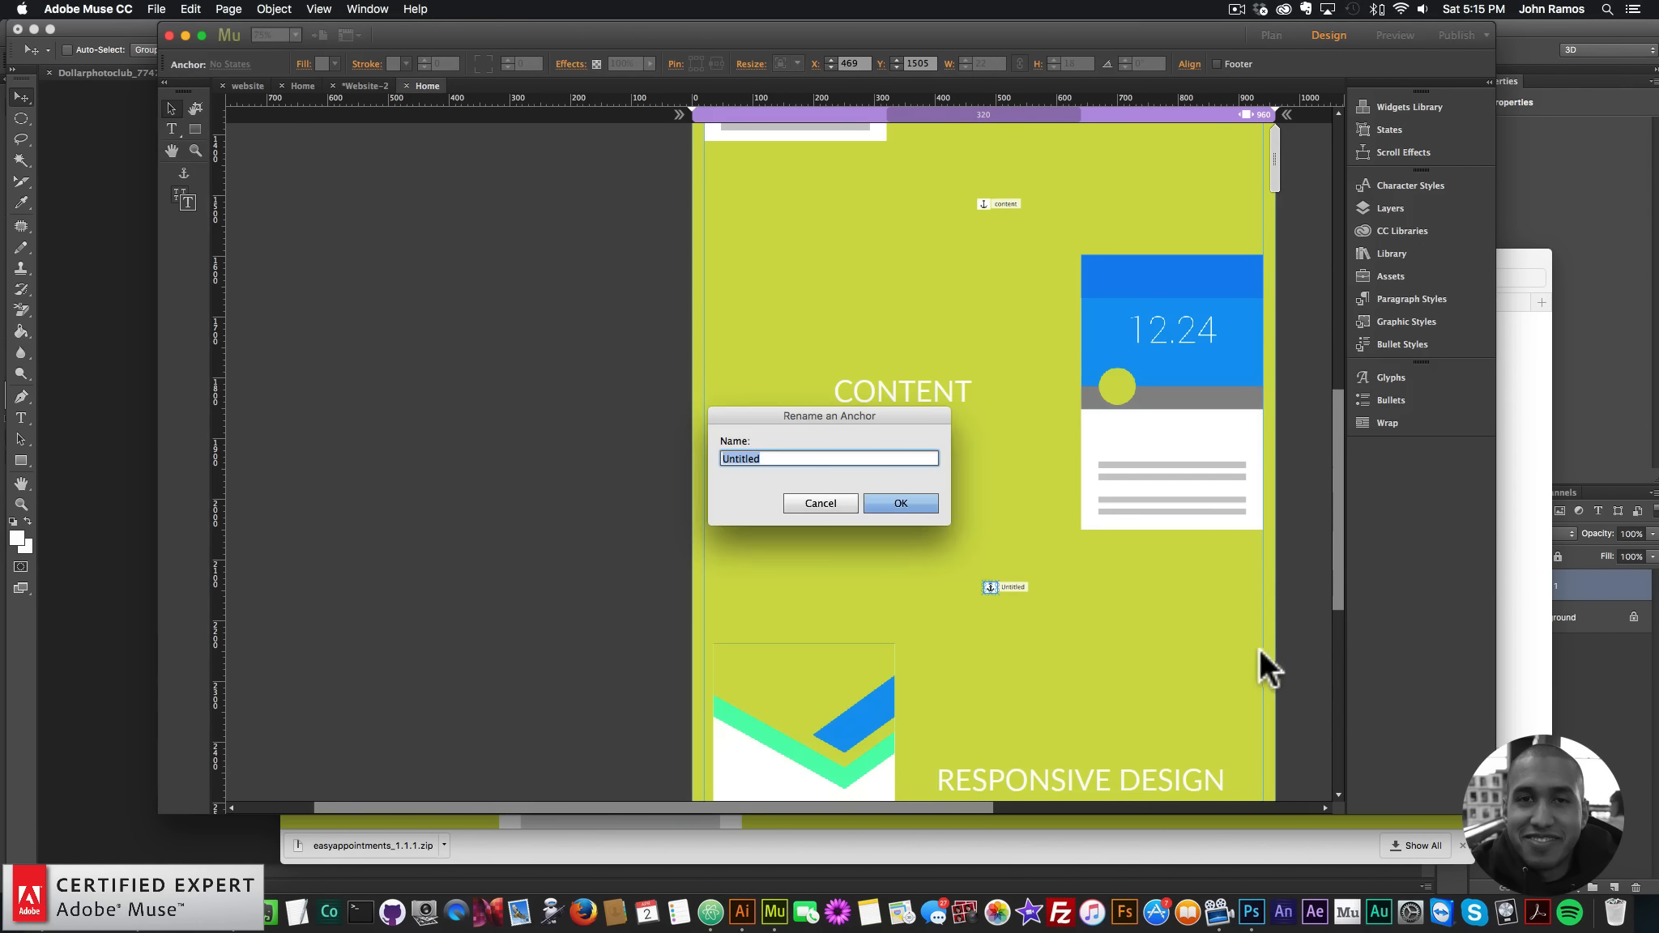
{"action": "type", "text": "responsive"}
{"action": "key", "text": "Return"}
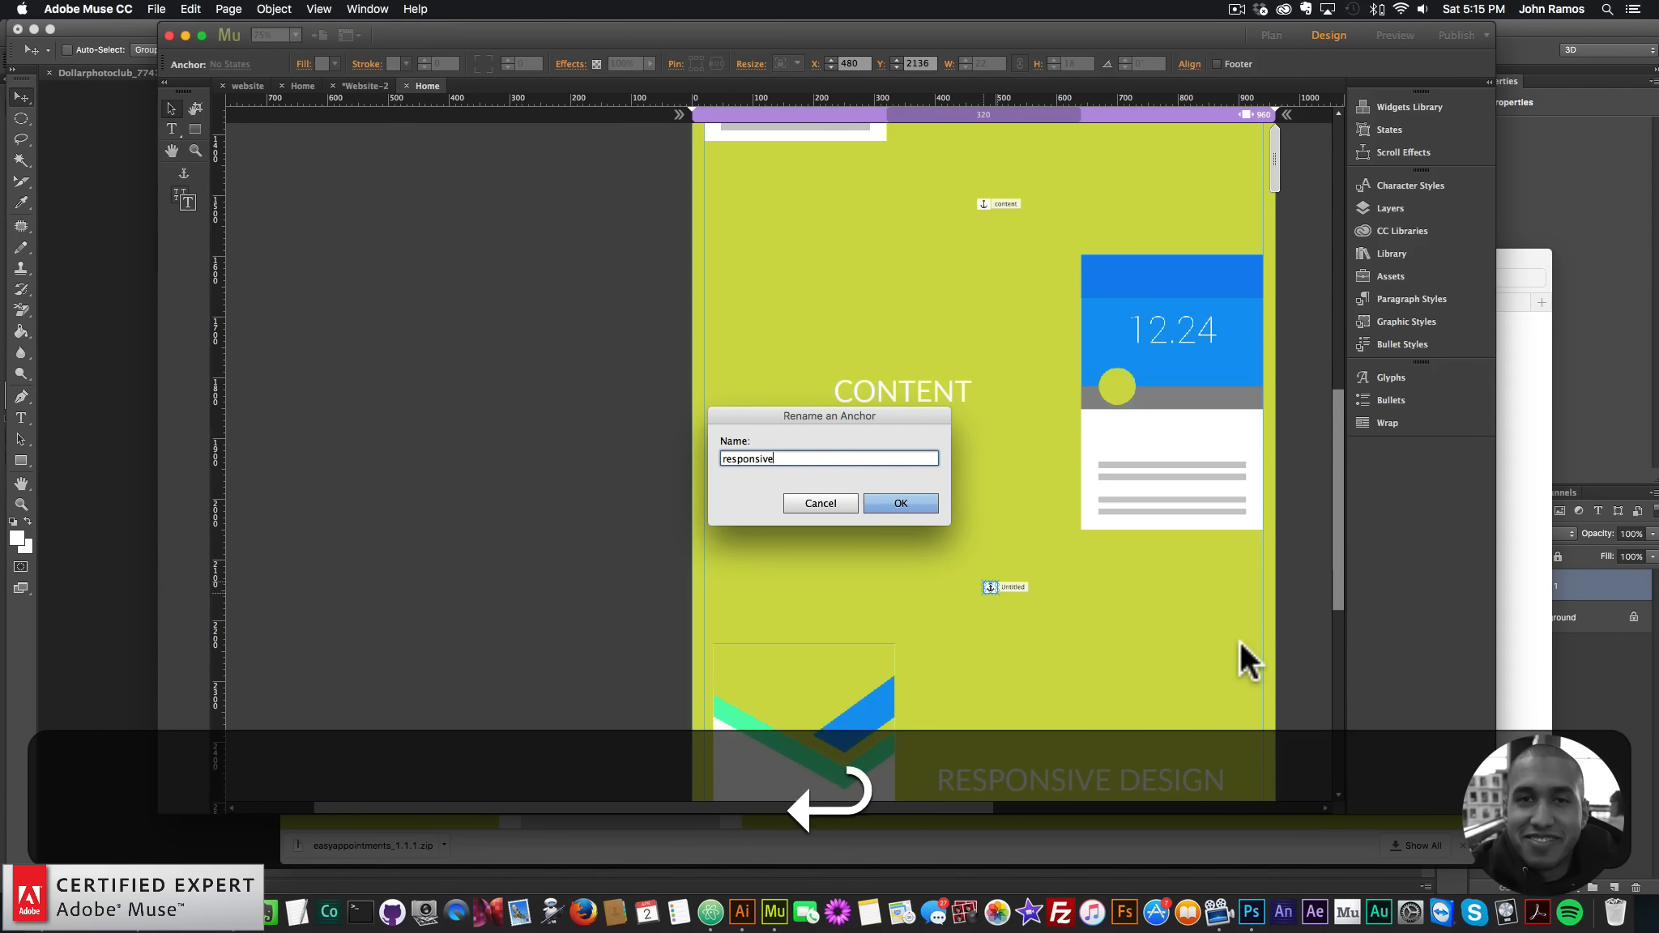
{"action": "scroll", "coordinate": [1039, 653], "scroll_direction": "down", "scroll_amount": 8}
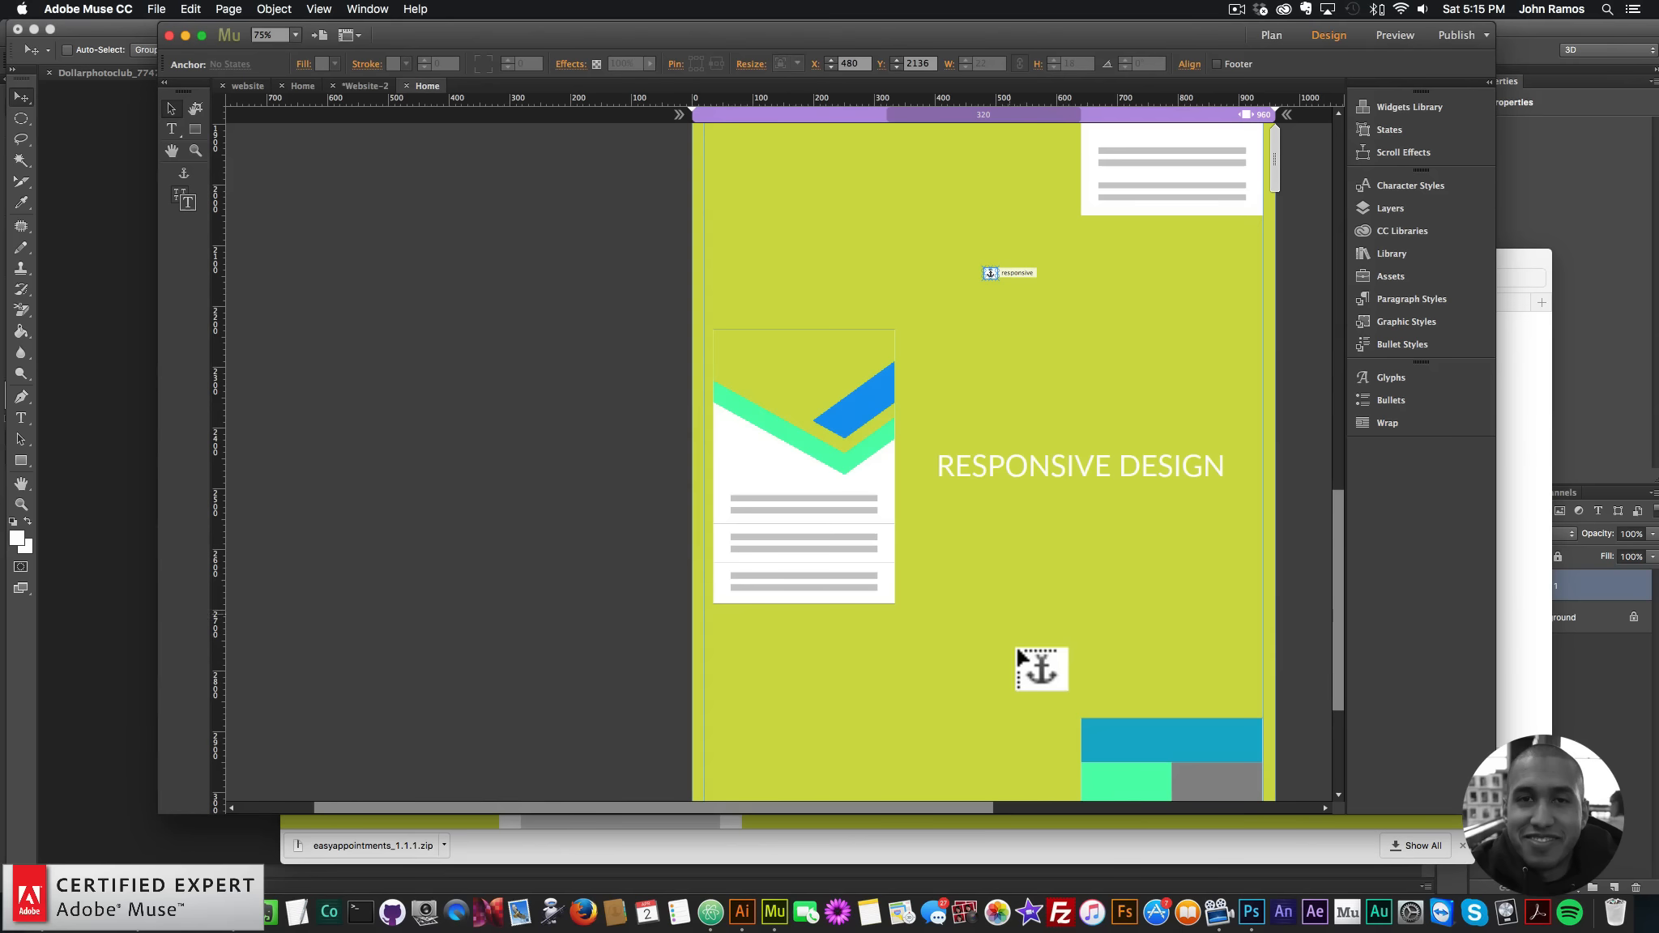
{"action": "left_click", "coordinate": [1017, 656]}
{"action": "type", "text": "socialmedia"}
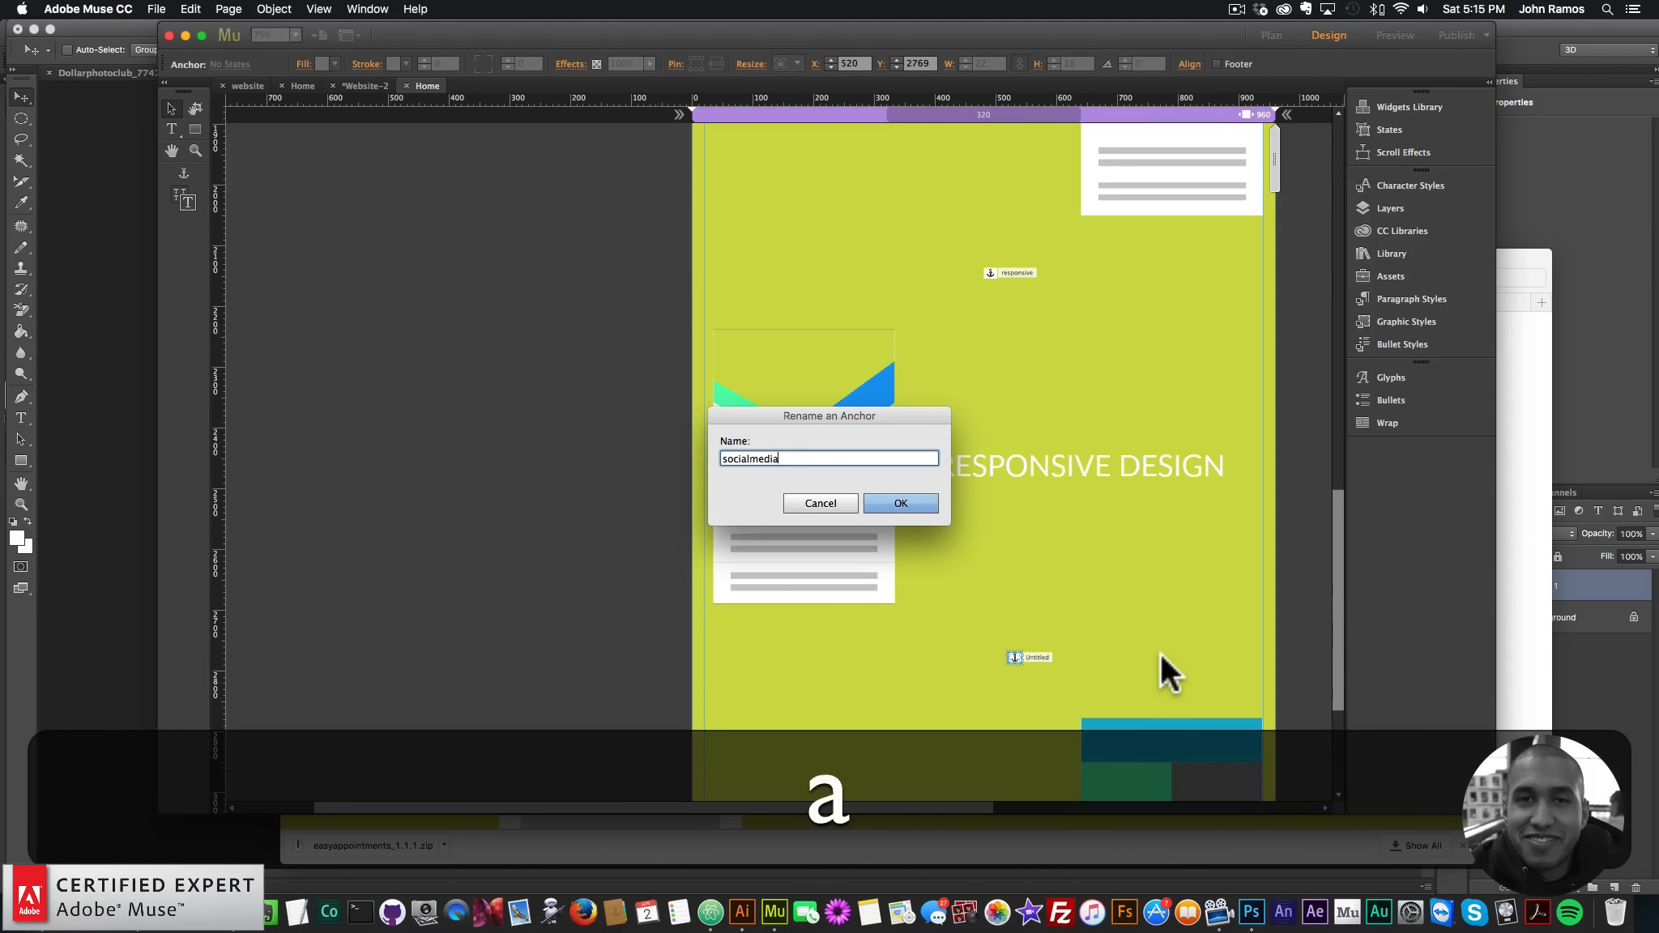
{"action": "key", "text": "Return"}
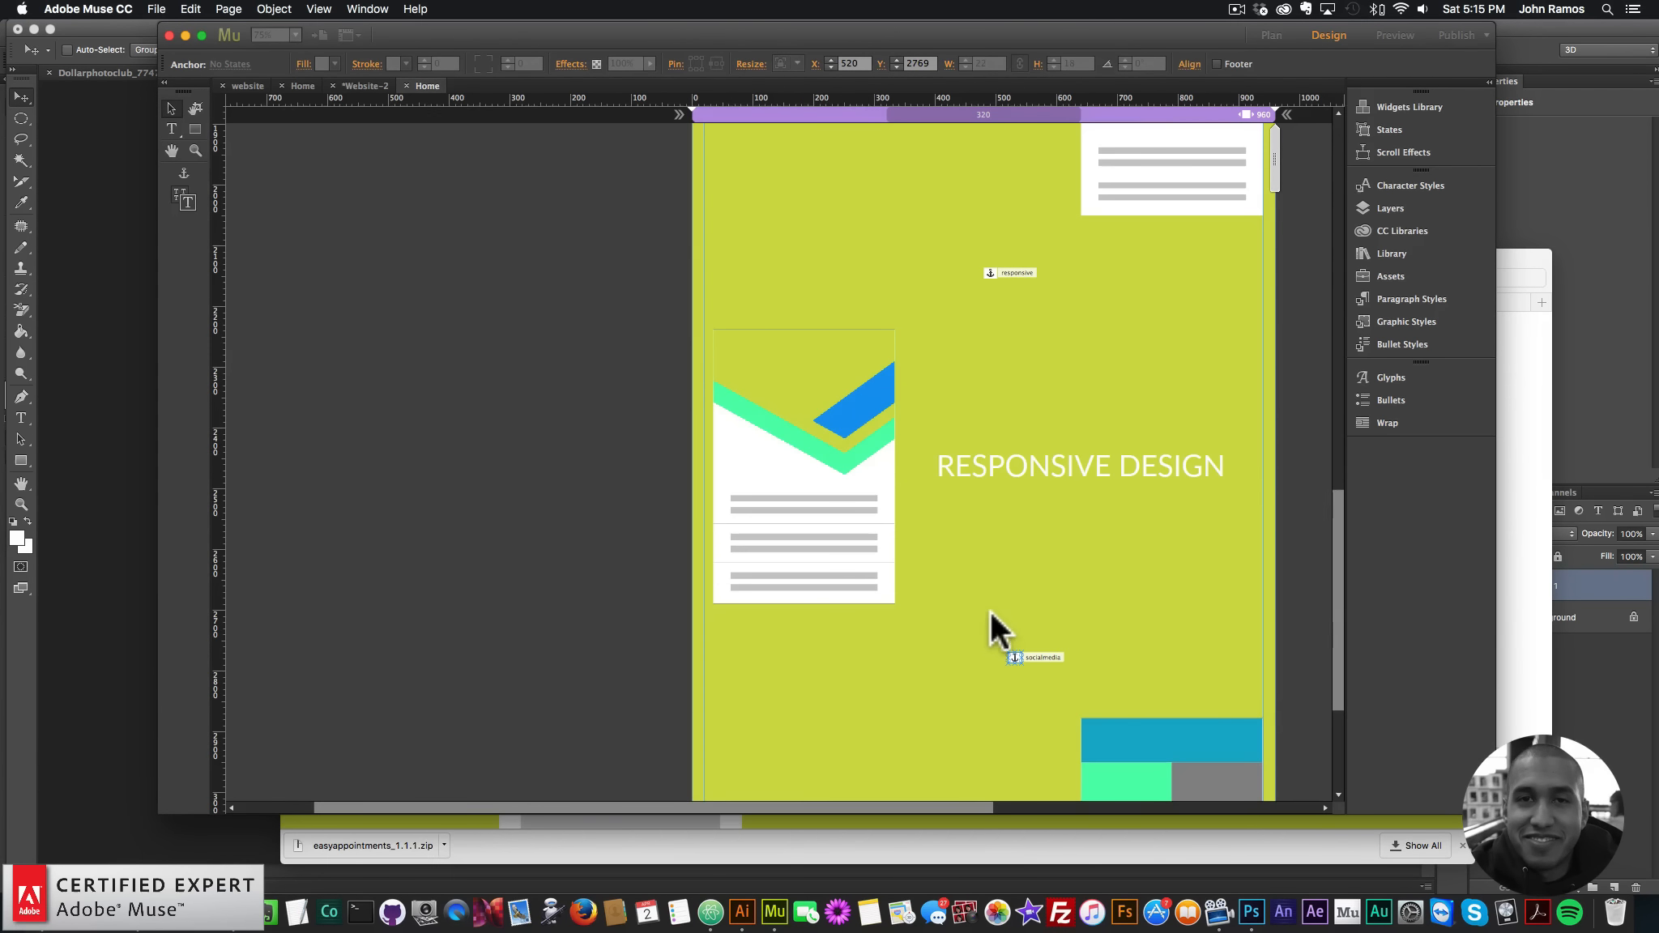
{"action": "key", "text": "super+minus"}
{"action": "key", "text": "super+minus"}
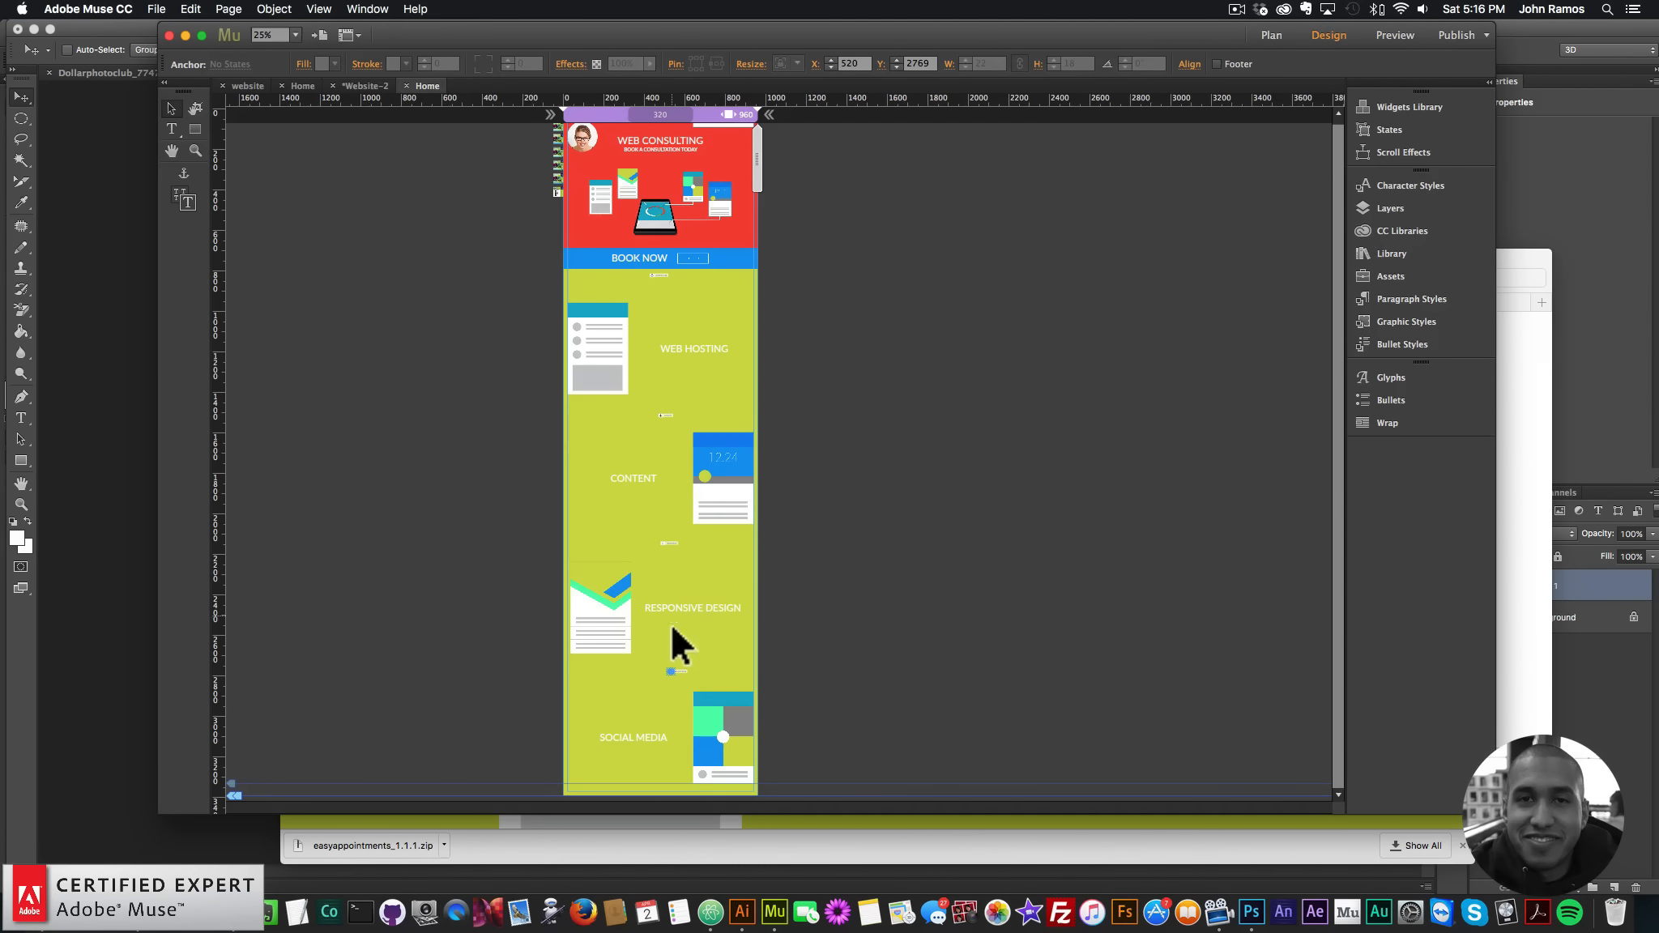
- Select the anchors in Layers and distribute their vertical spacing relative to the selection
{"action": "left_click", "coordinate": [1410, 208]}
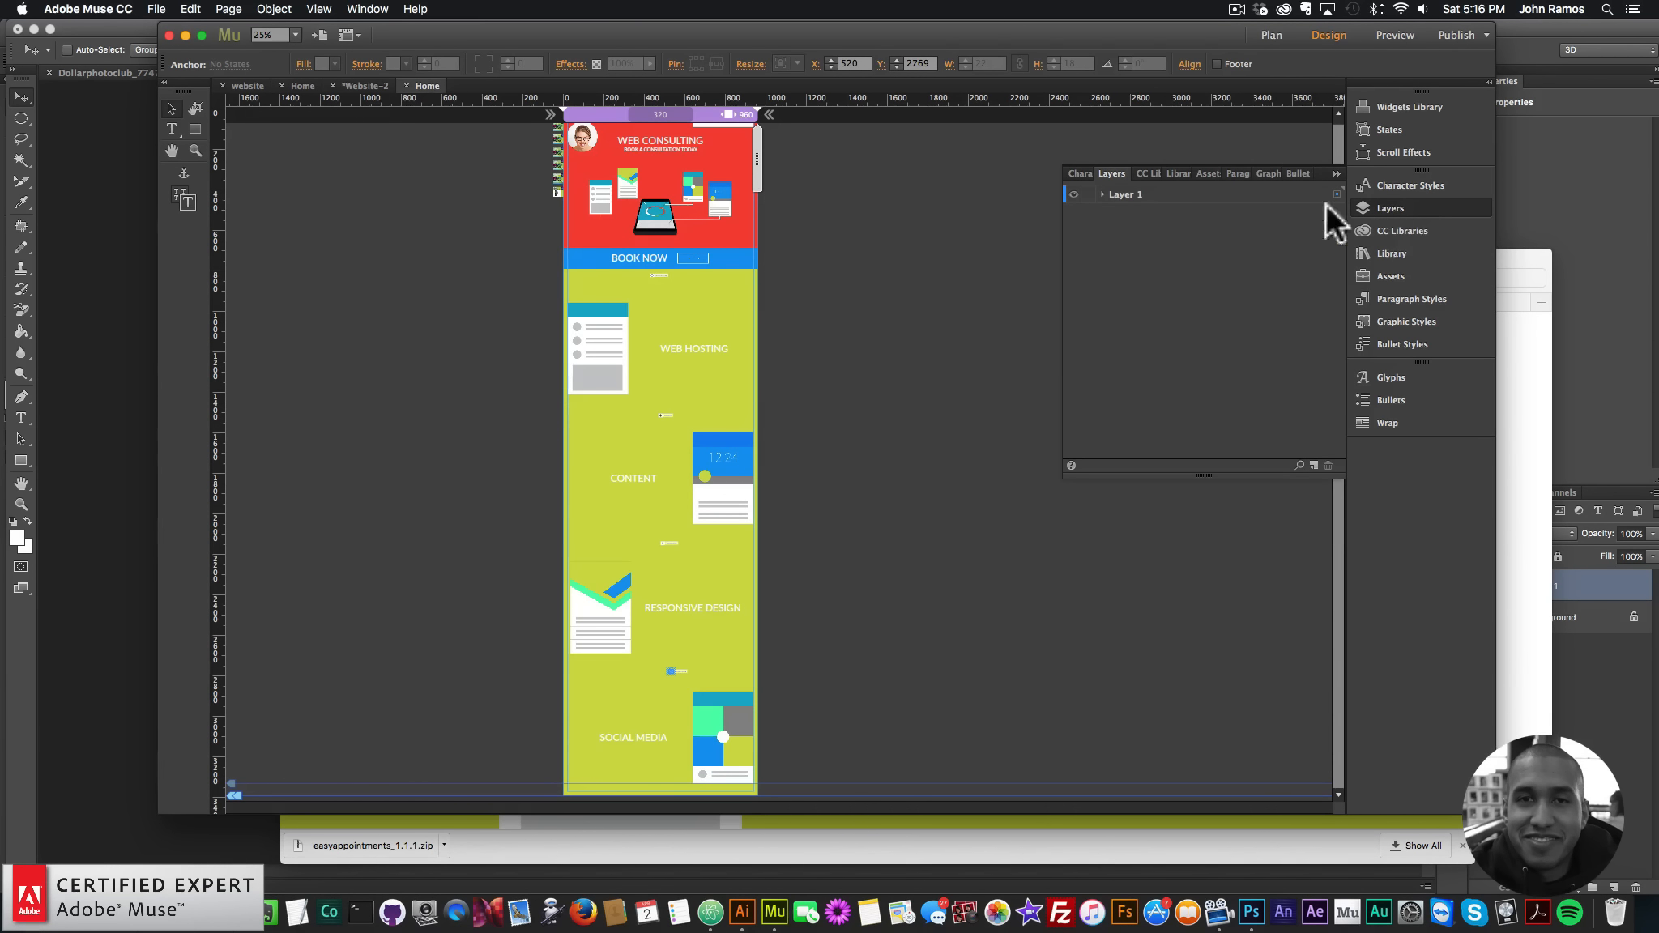
{"action": "left_click", "coordinate": [1102, 195]}
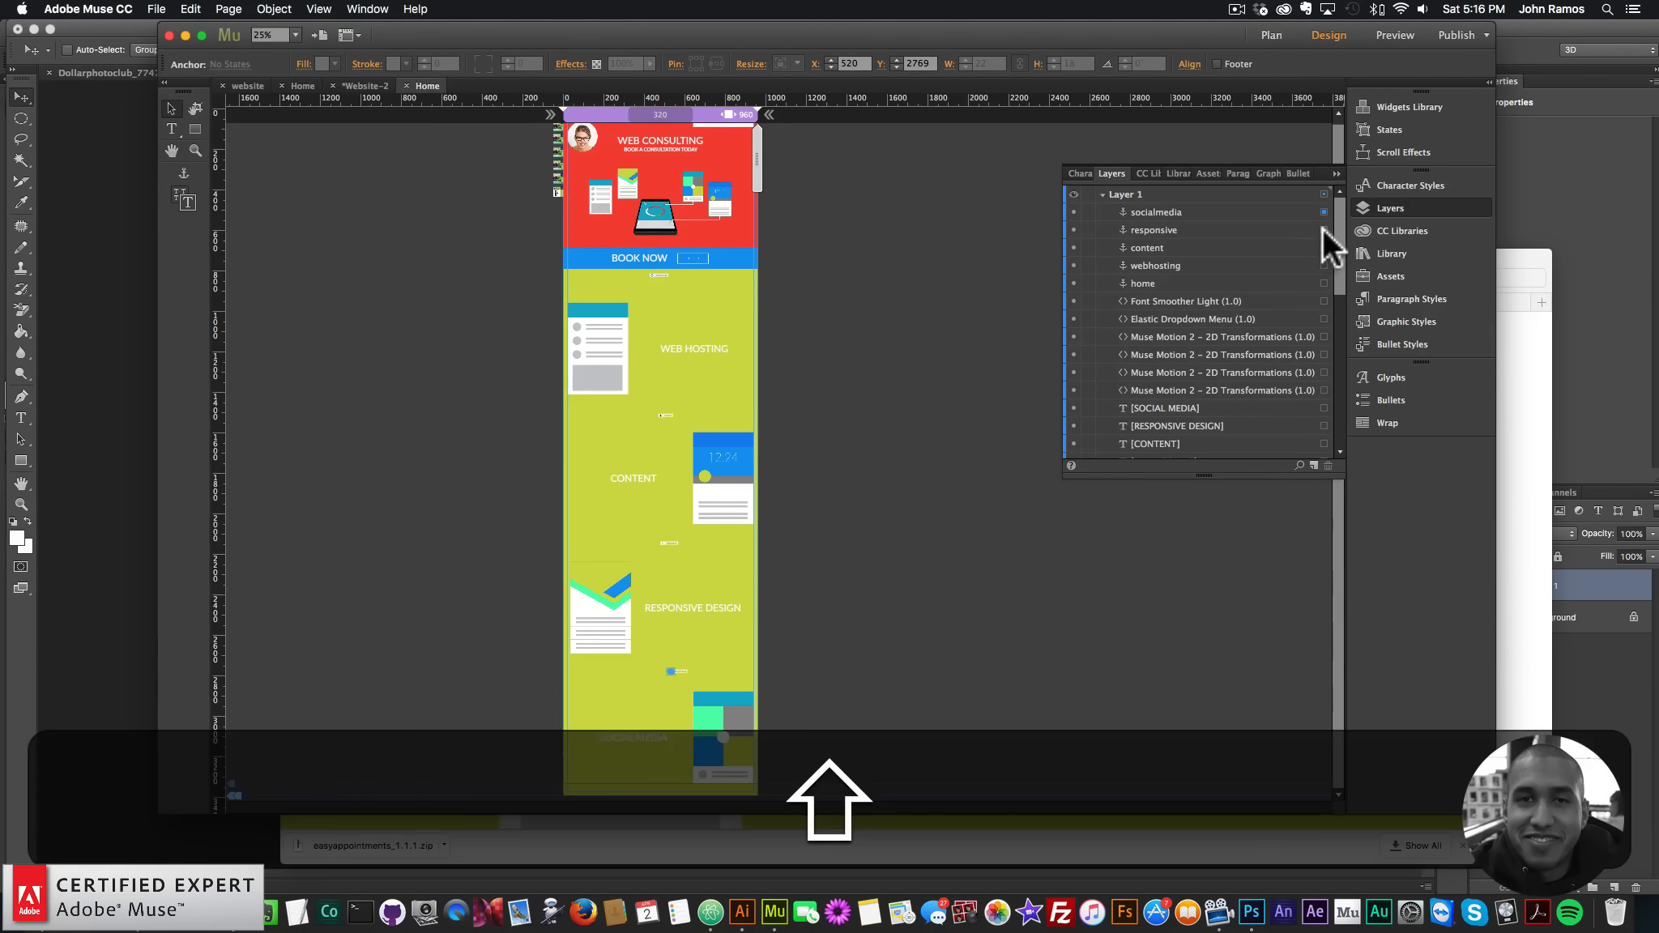
{"action": "left_click", "coordinate": [1324, 247], "text": "shift"}
{"action": "left_click", "coordinate": [1324, 265], "text": "shift"}
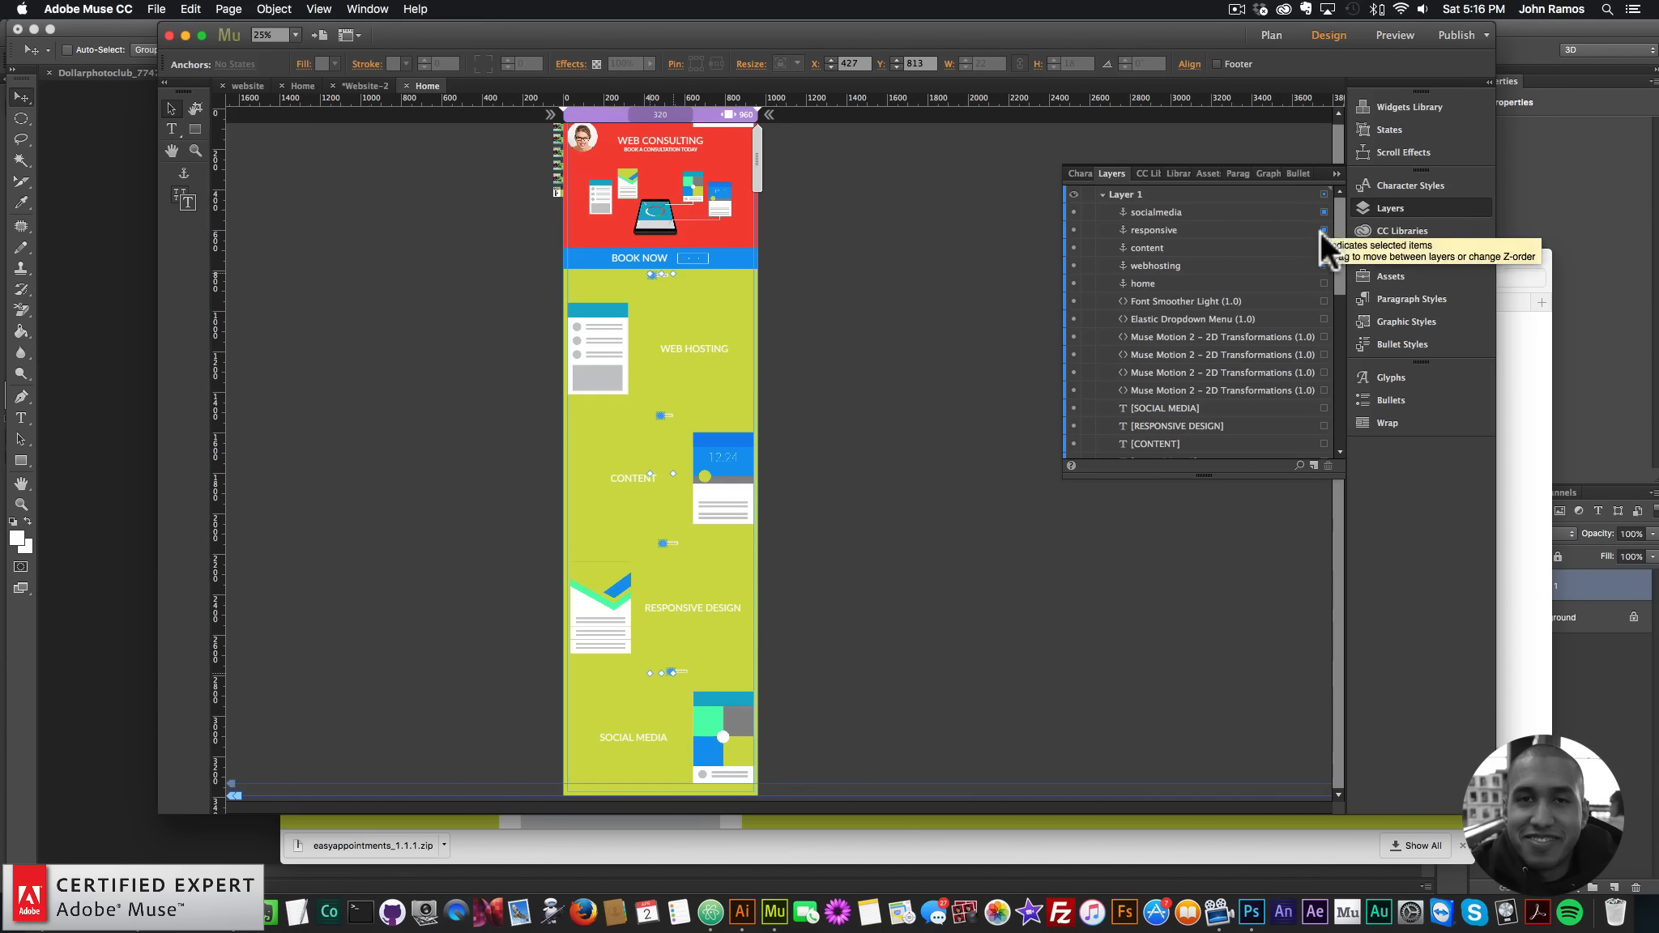
{"action": "left_click", "coordinate": [1191, 64]}
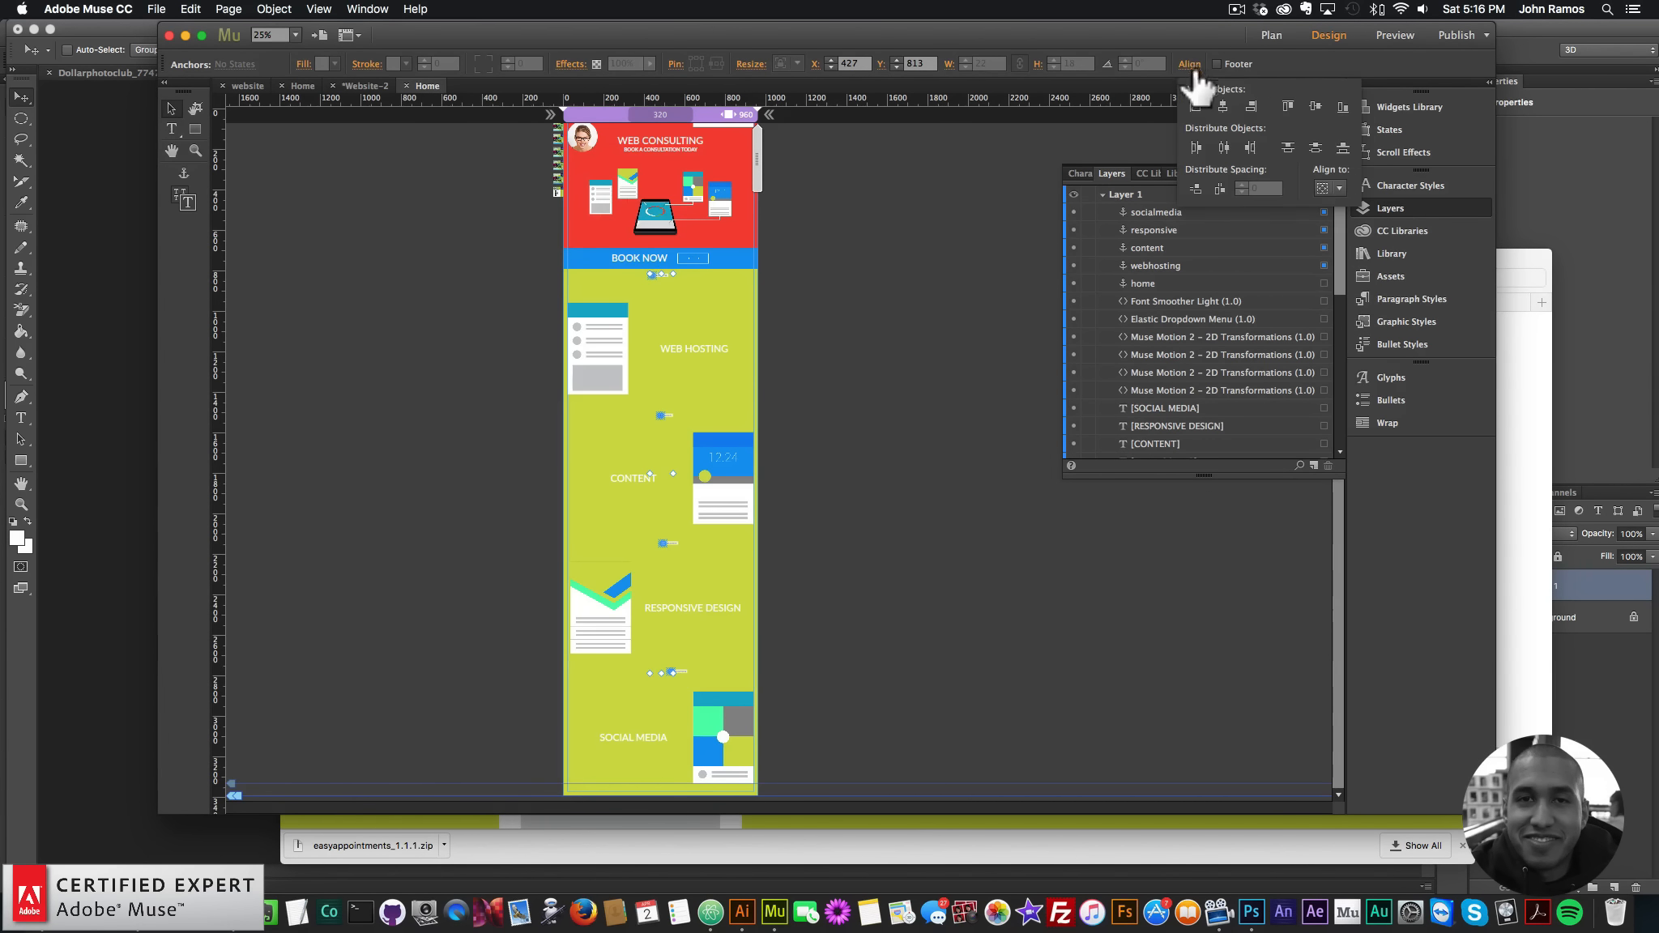
{"action": "left_click", "coordinate": [1338, 187]}
{"action": "left_click", "coordinate": [1347, 207]}
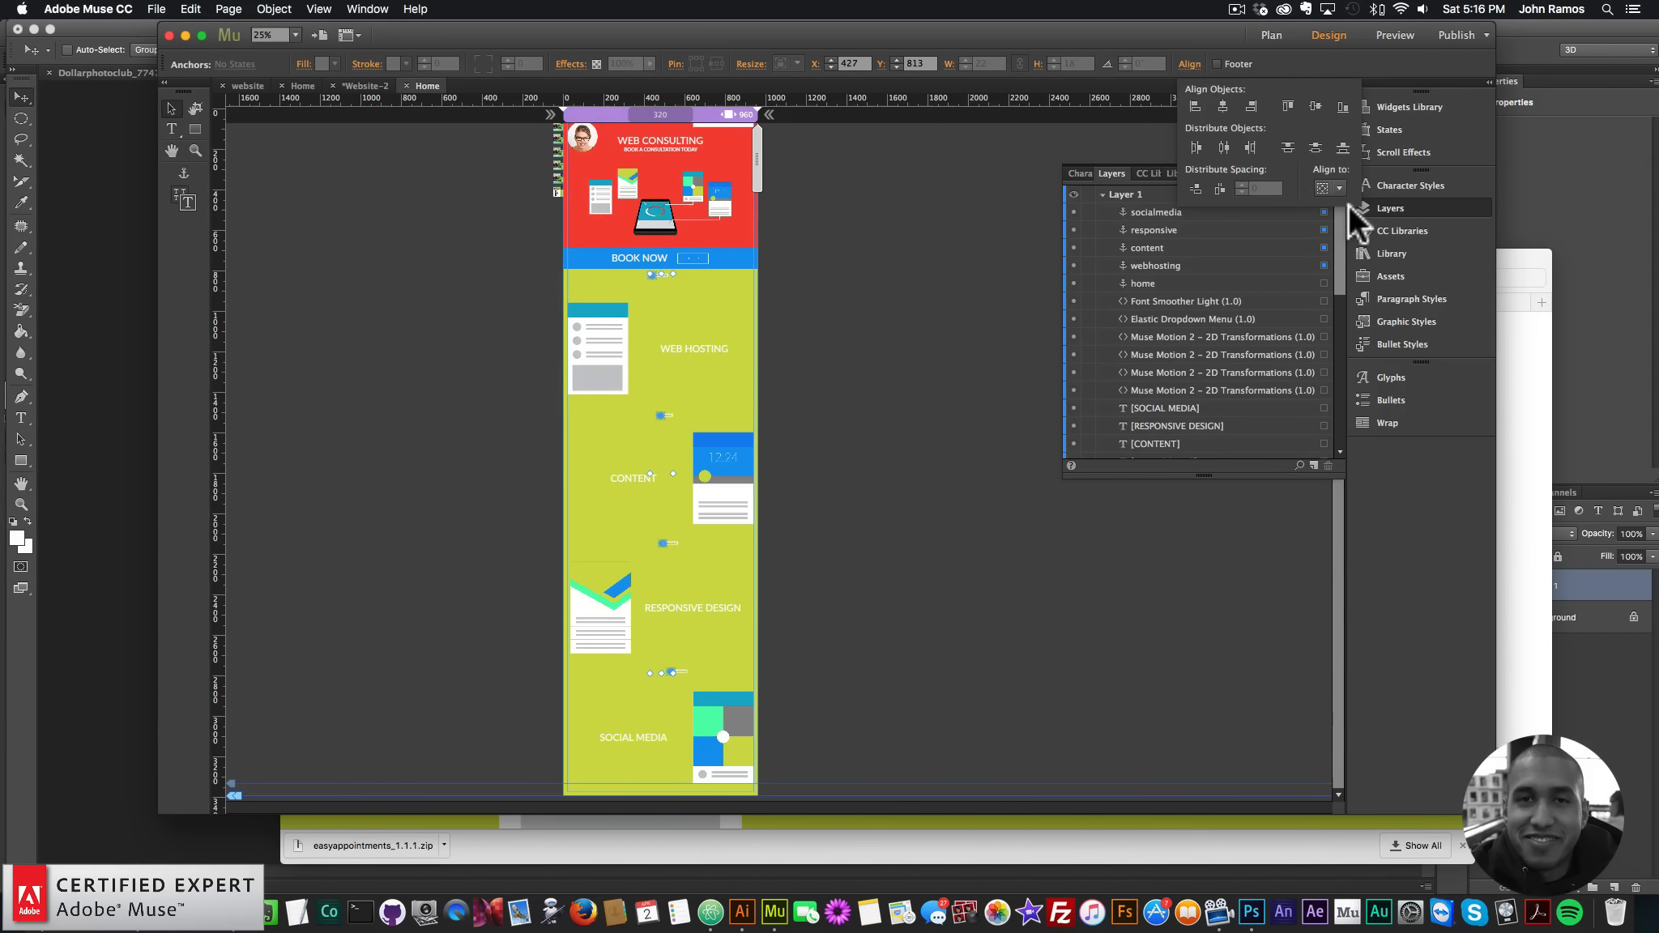
{"action": "left_click", "coordinate": [1199, 189]}
{"action": "left_click", "coordinate": [1397, 202]}
{"action": "left_click", "coordinate": [1390, 207]}
{"action": "left_click", "coordinate": [195, 151]}
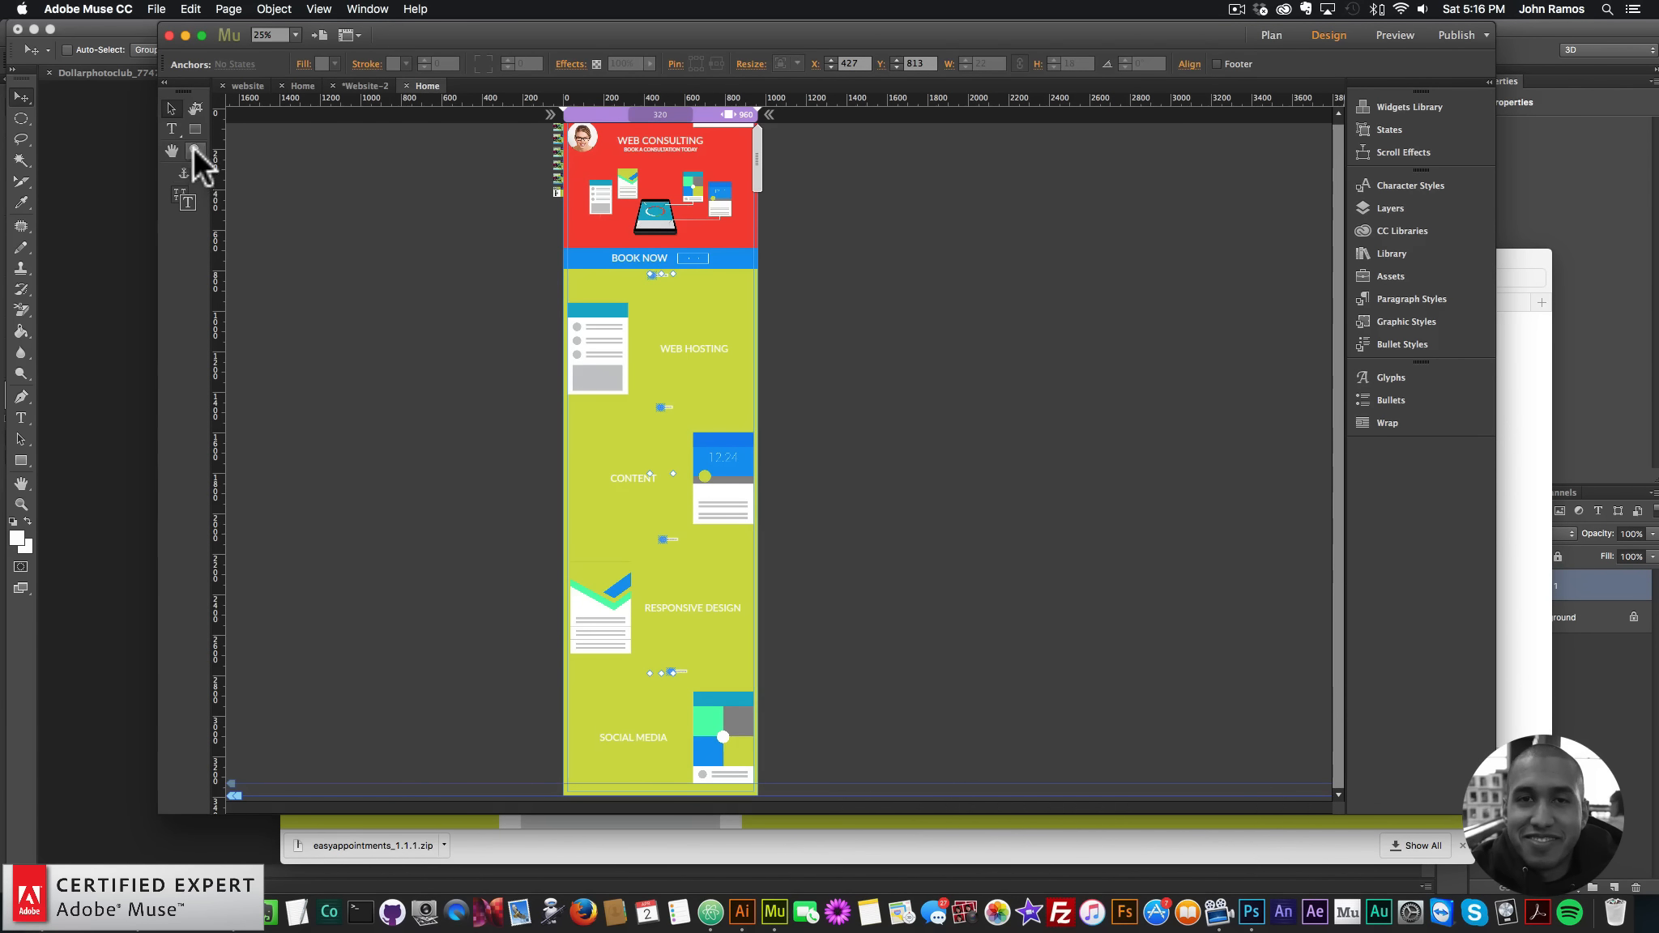
{"action": "left_click", "coordinate": [658, 340]}
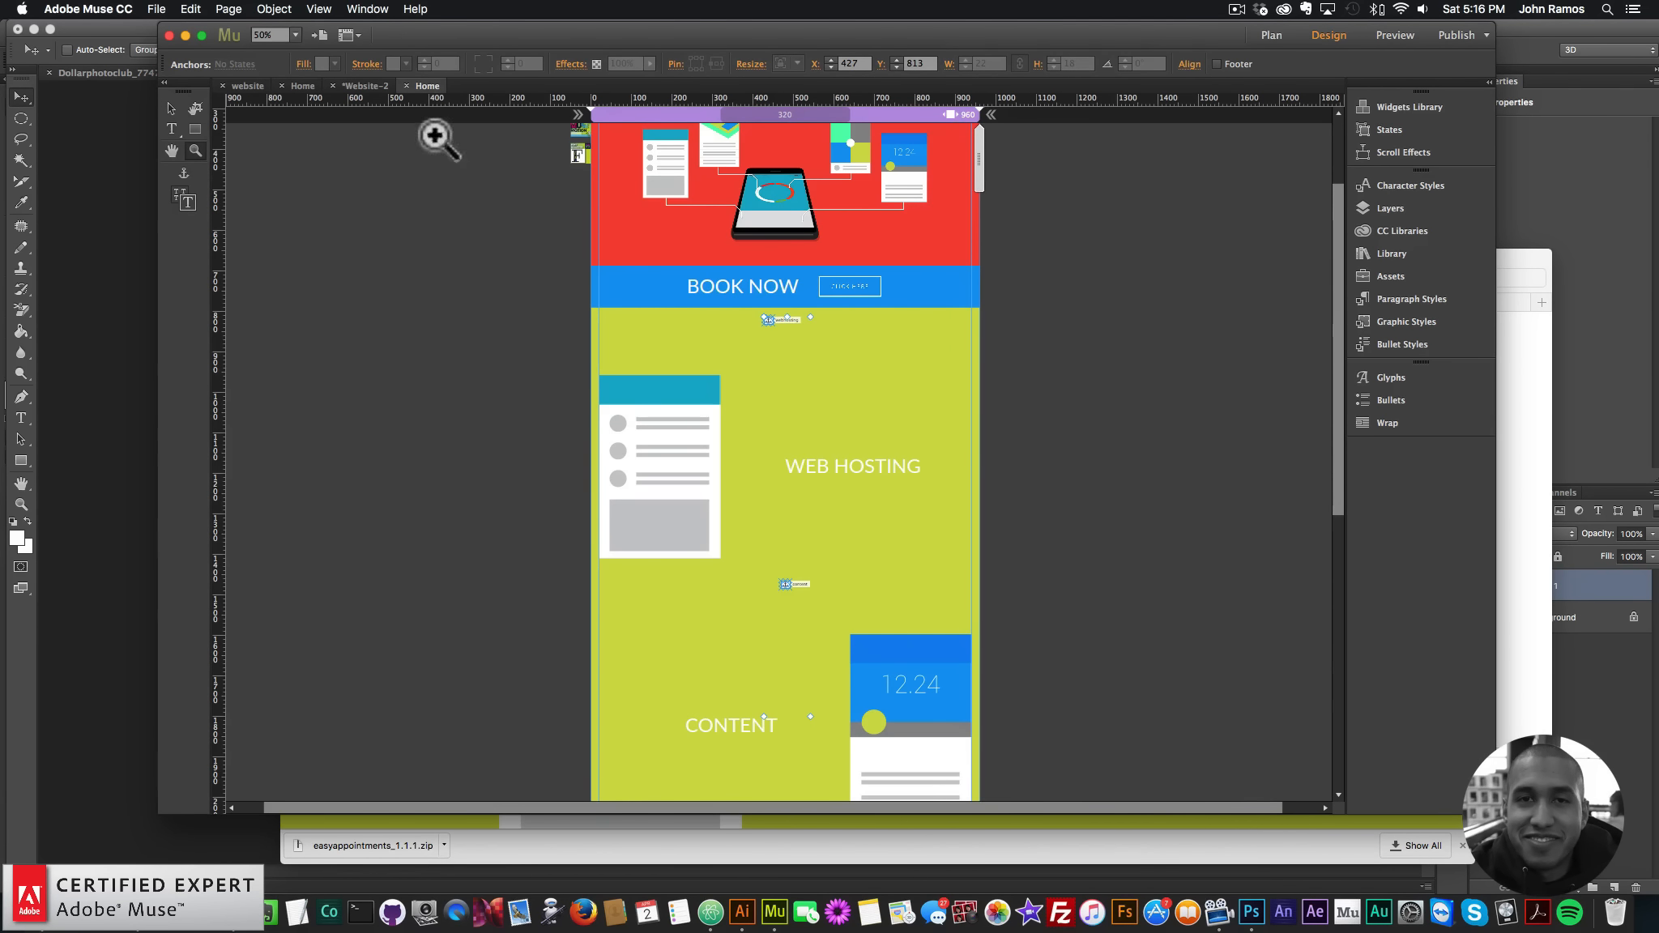
- Align the anchors to the Content Area and centre them horizontally
{"action": "left_click", "coordinate": [1190, 64]}
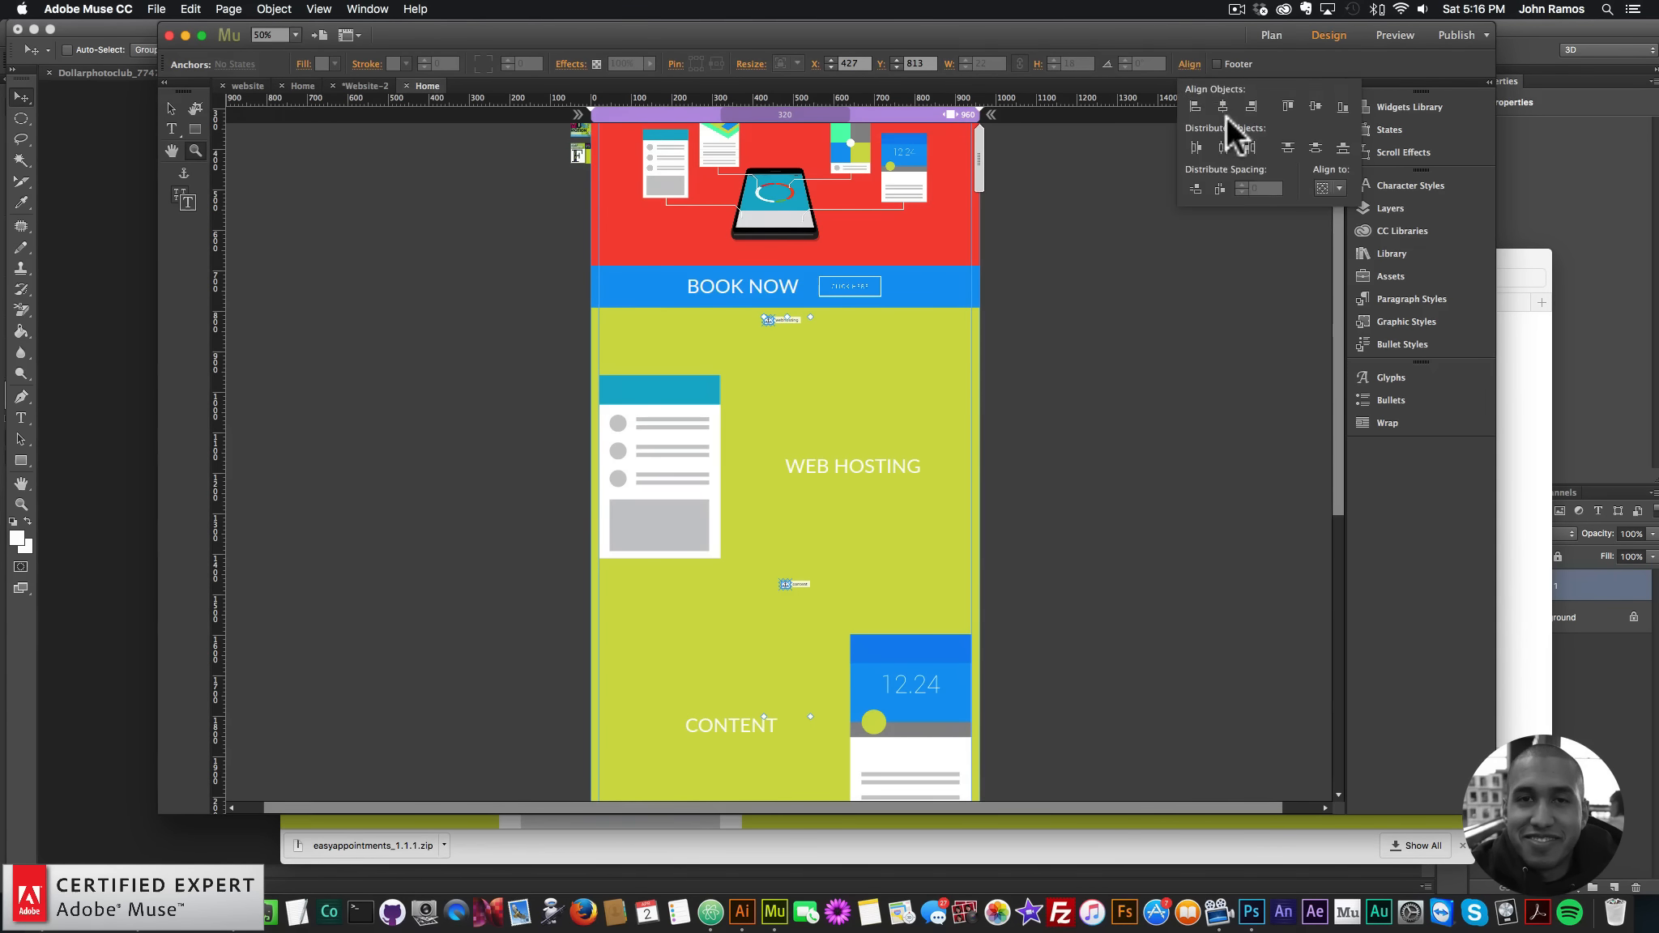
{"action": "left_click", "coordinate": [1333, 189]}
{"action": "left_click", "coordinate": [1313, 188]}
{"action": "left_click", "coordinate": [1337, 192]}
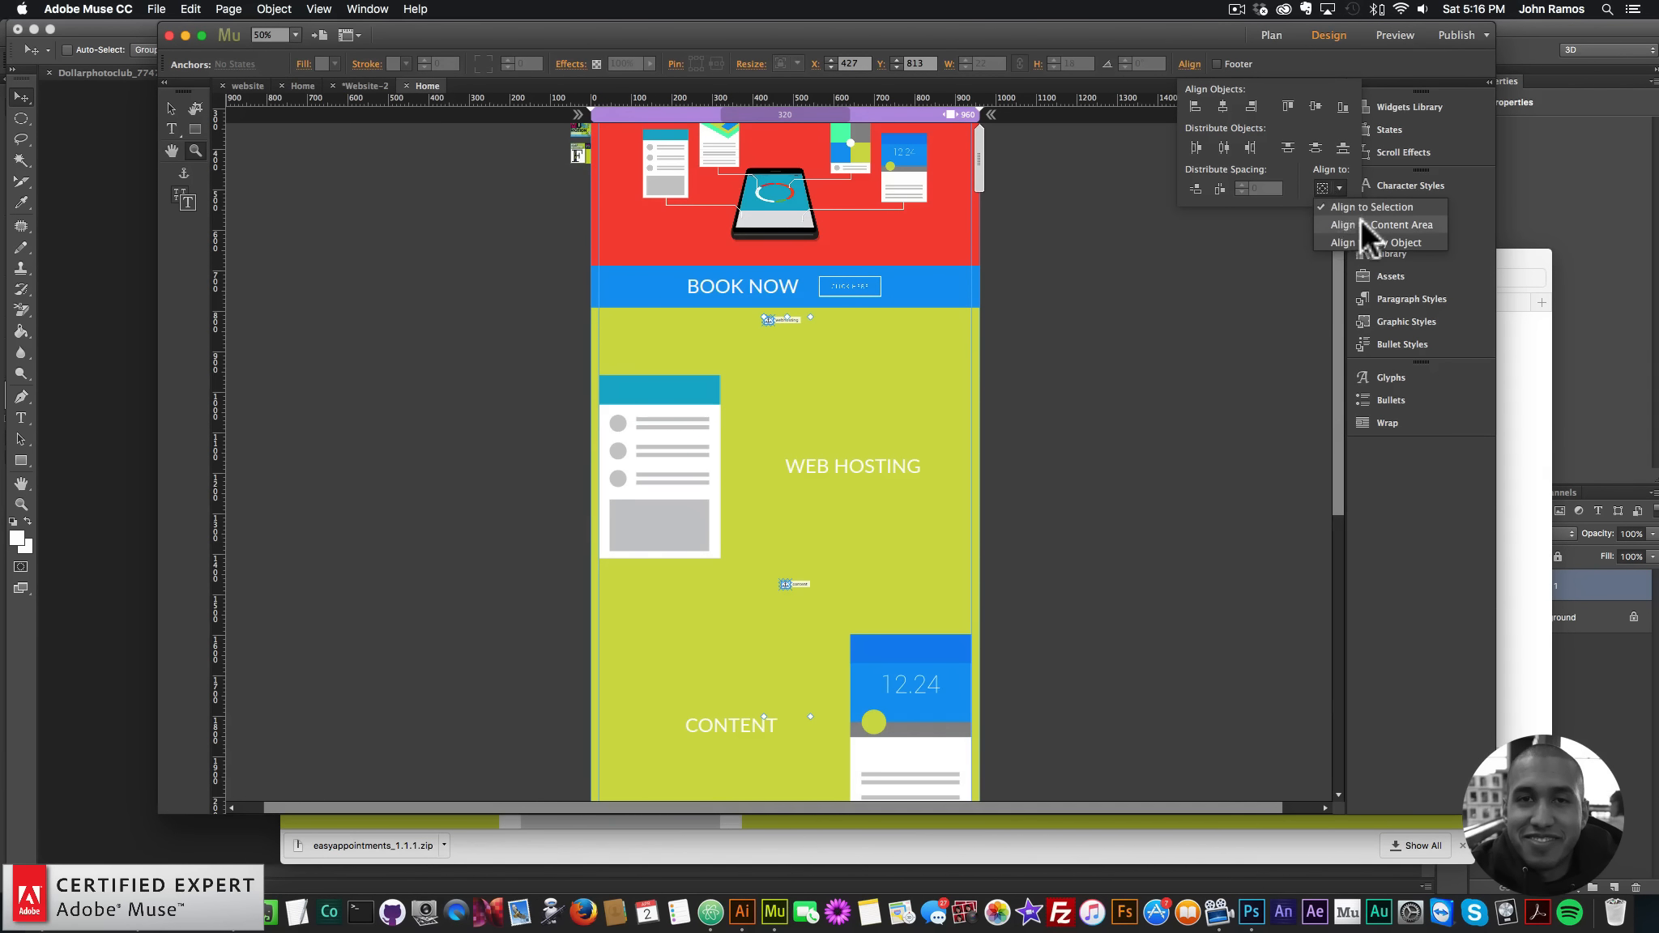
{"action": "left_click", "coordinate": [1360, 224]}
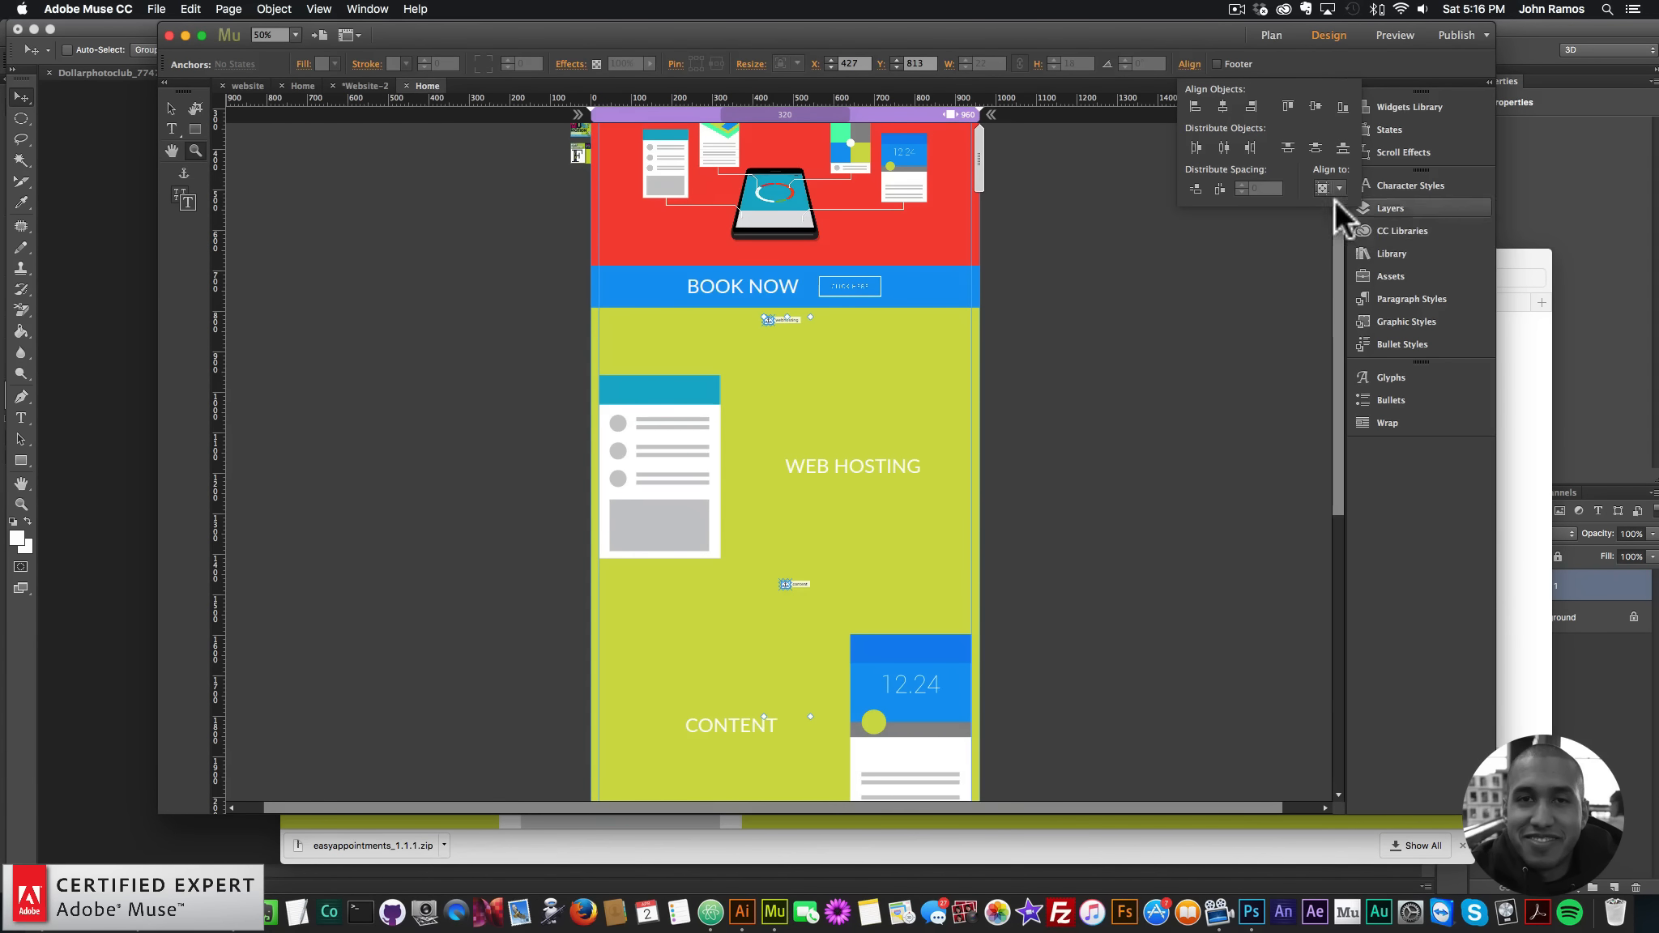
{"action": "left_click", "coordinate": [1223, 102]}
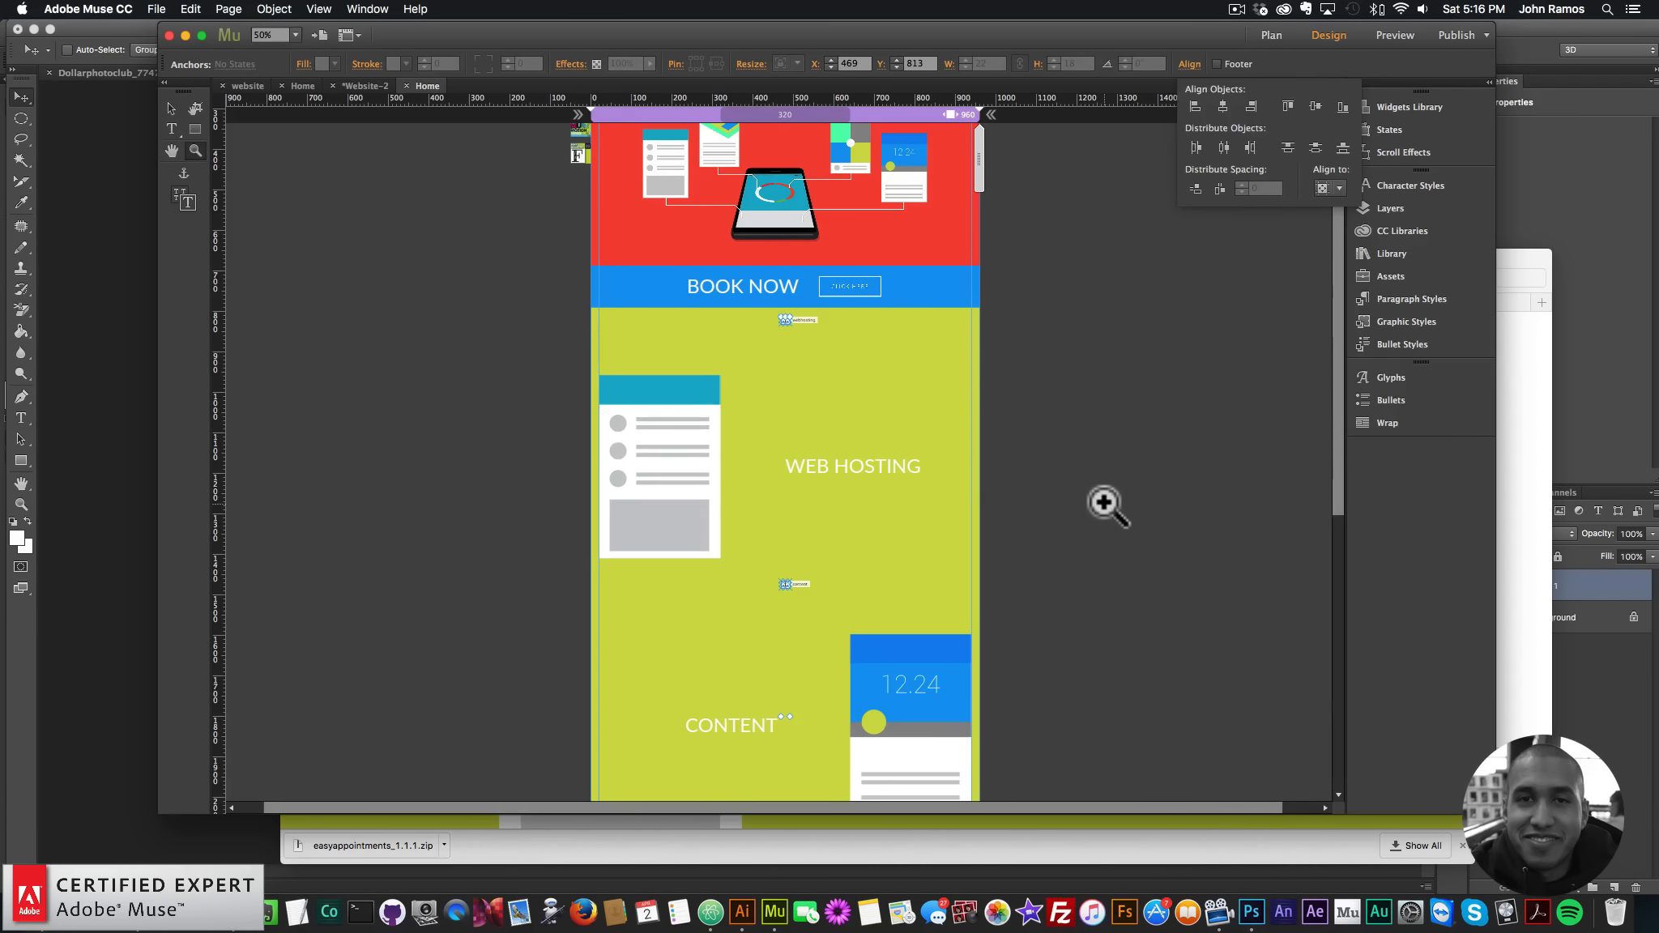
{"action": "left_click", "coordinate": [1100, 420]}
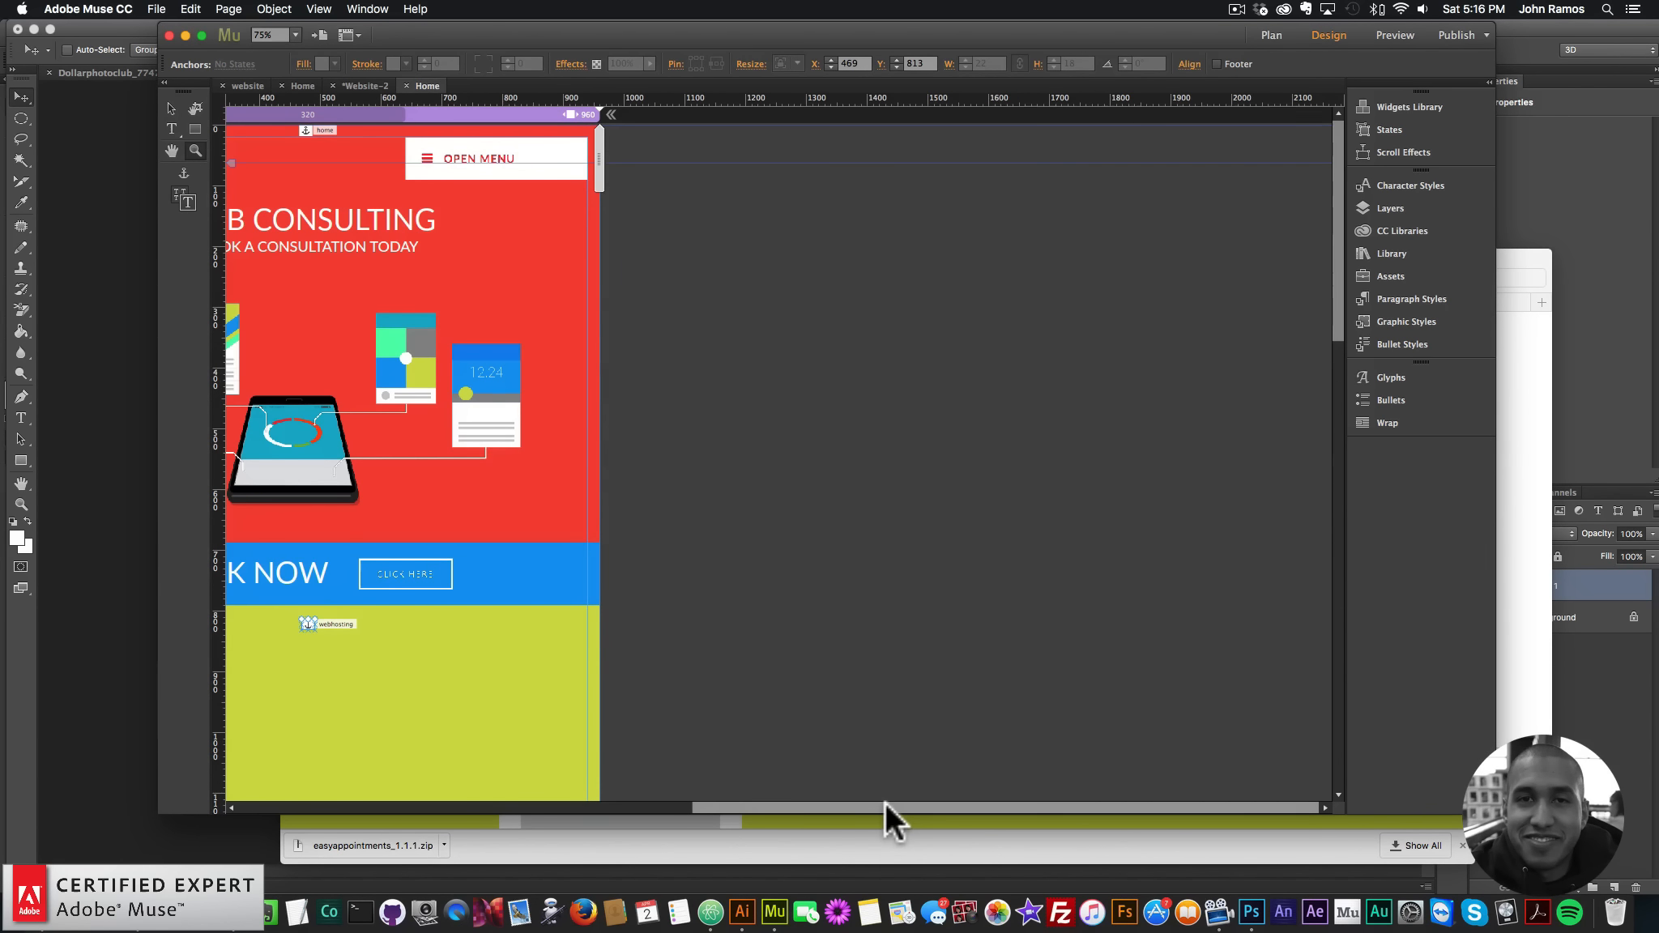
- Zoom in on the page and select the webhosting anchor
{"action": "left_click_drag", "start_coordinate": [889, 808], "coordinate": [637, 796]}
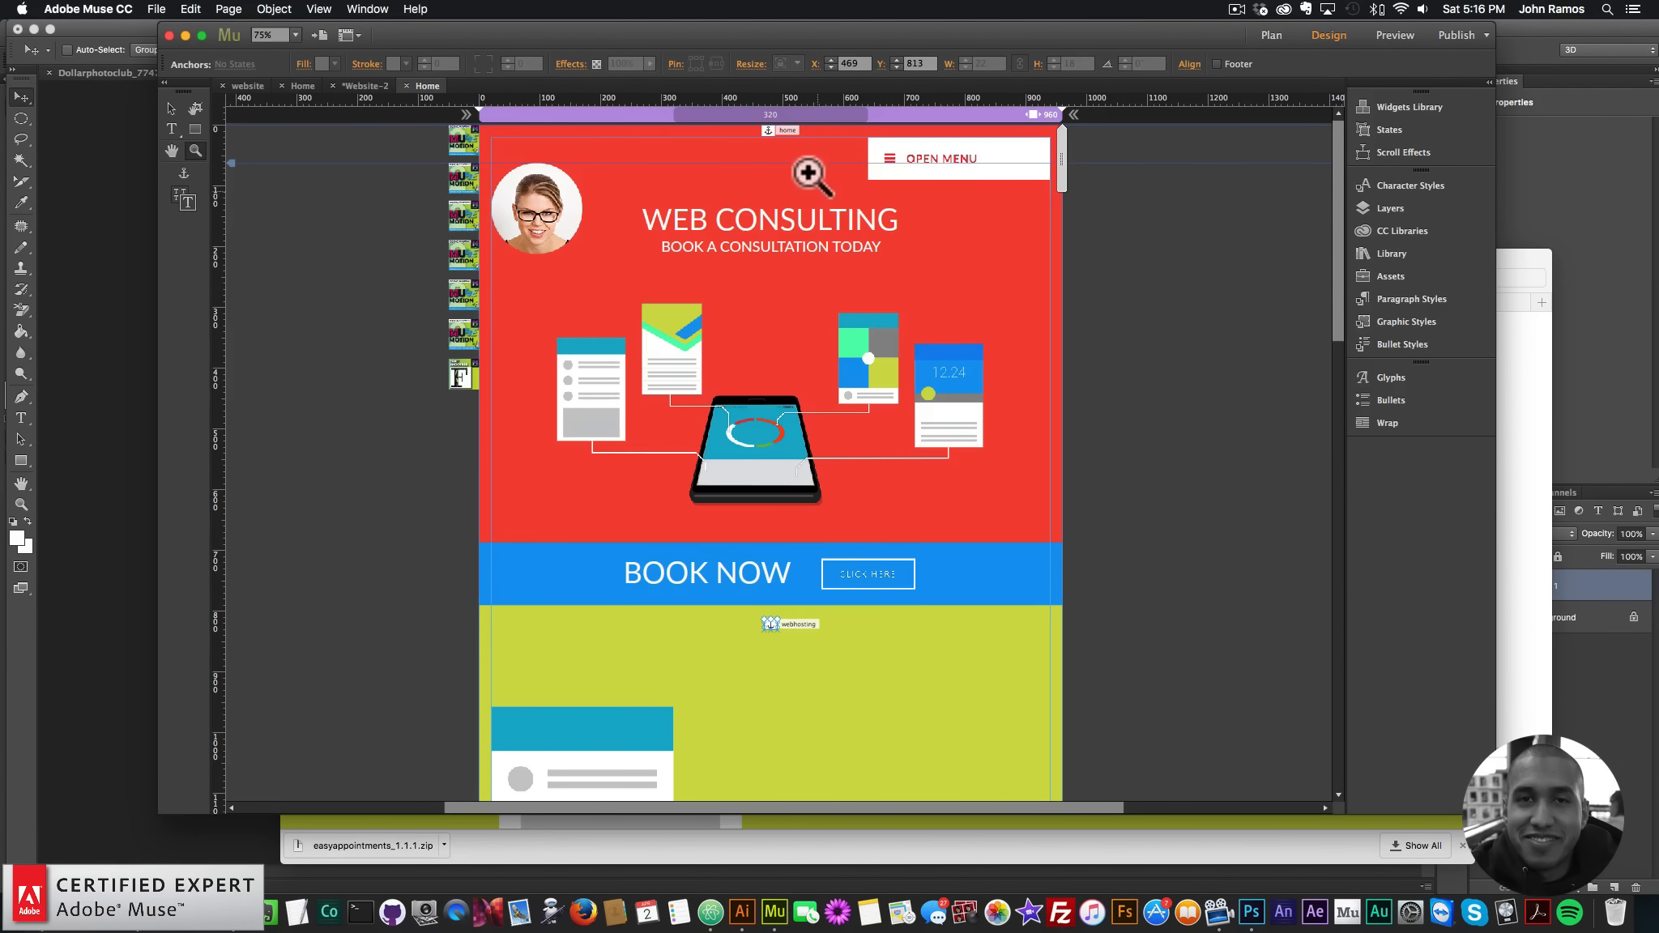
{"action": "left_click", "coordinate": [802, 167]}
{"action": "left_click", "coordinate": [170, 108]}
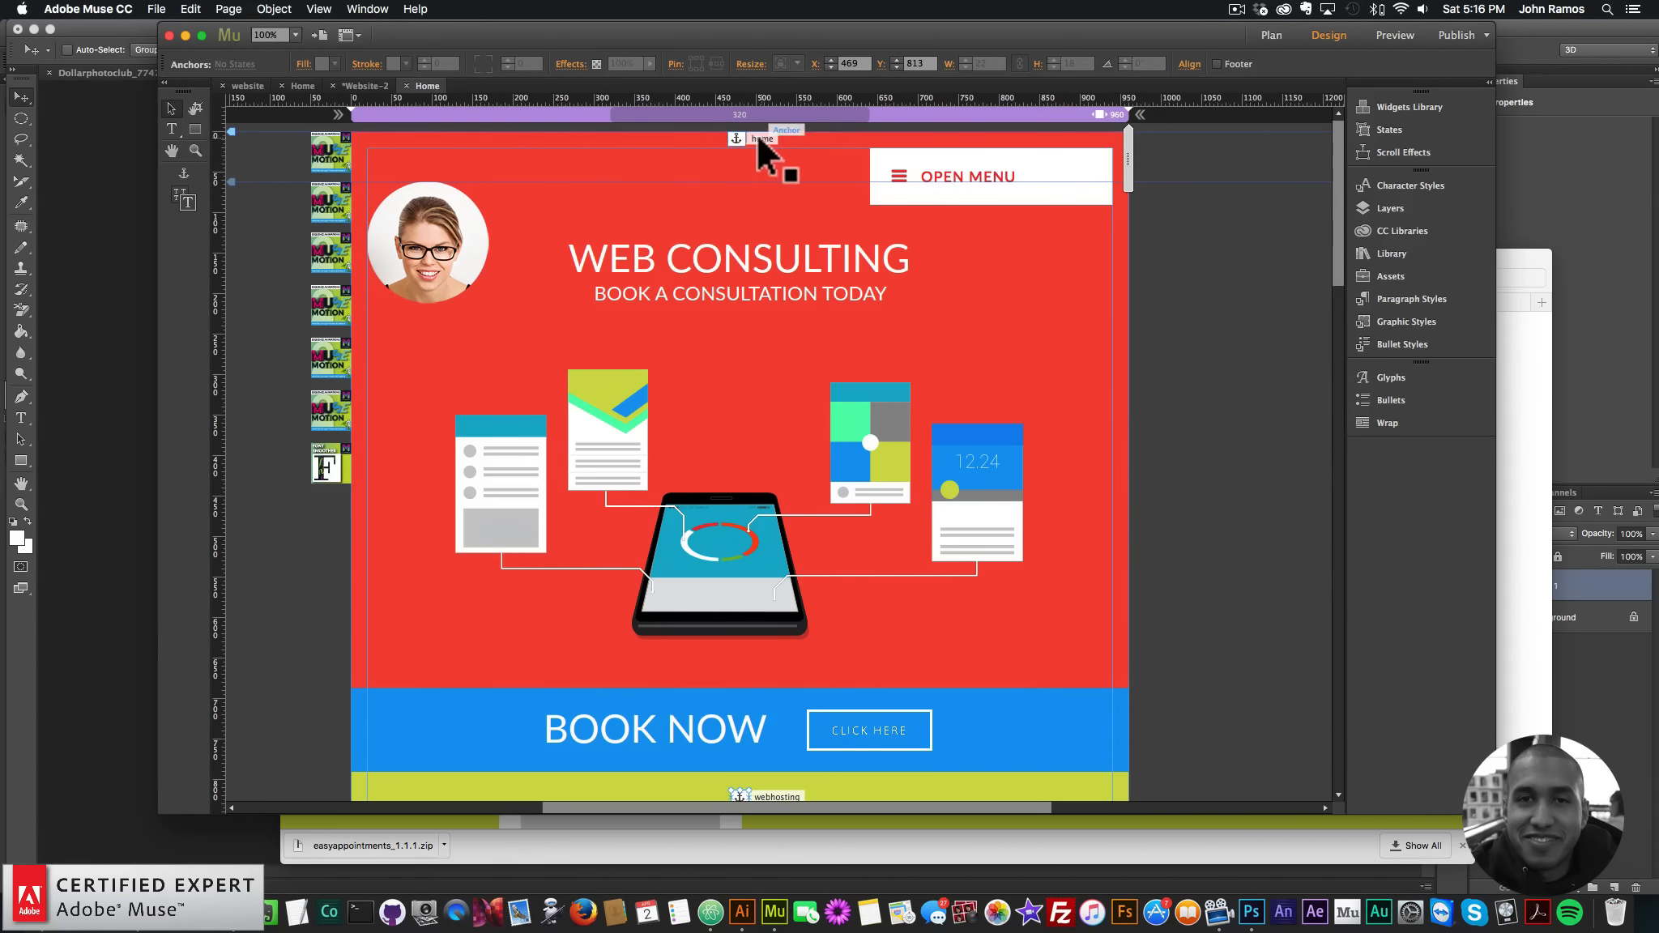
{"action": "left_click", "coordinate": [1228, 323]}
{"action": "scroll", "coordinate": [1227, 324], "scroll_direction": "down", "scroll_amount": 5}
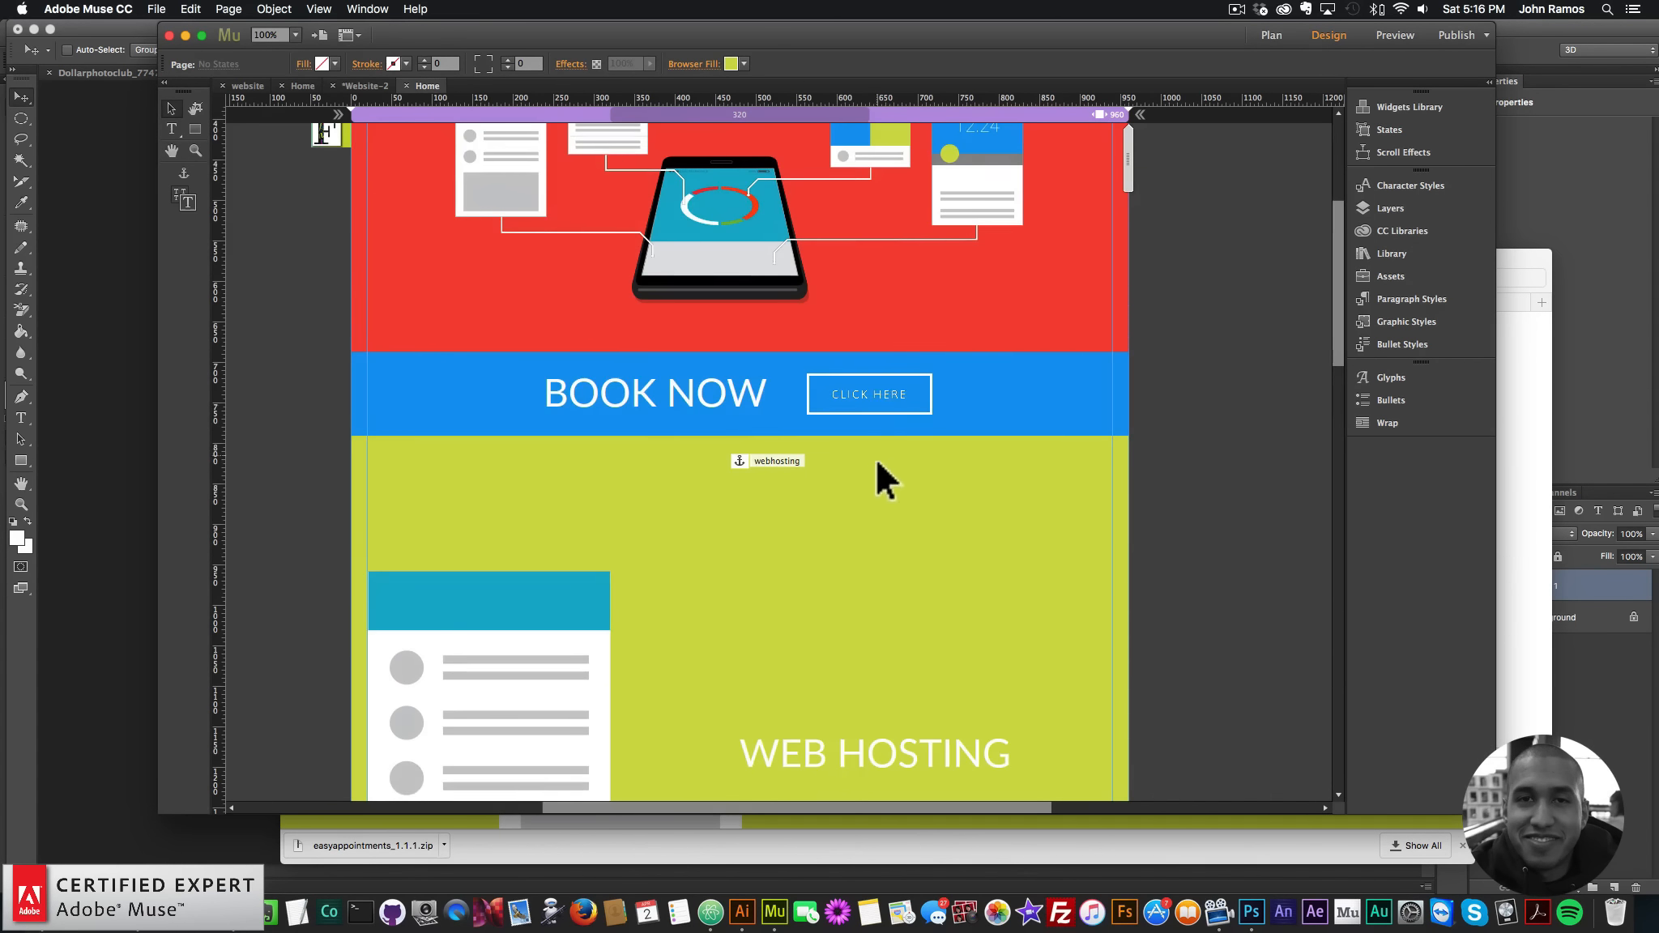
{"action": "scroll", "coordinate": [875, 456], "scroll_direction": "down", "scroll_amount": 1}
{"action": "left_click", "coordinate": [758, 408]}
- Nudge the webhosting anchor with Shift+arrow keys to a Y of about 863
{"action": "scroll", "coordinate": [891, 429], "scroll_direction": "down", "scroll_amount": 5}
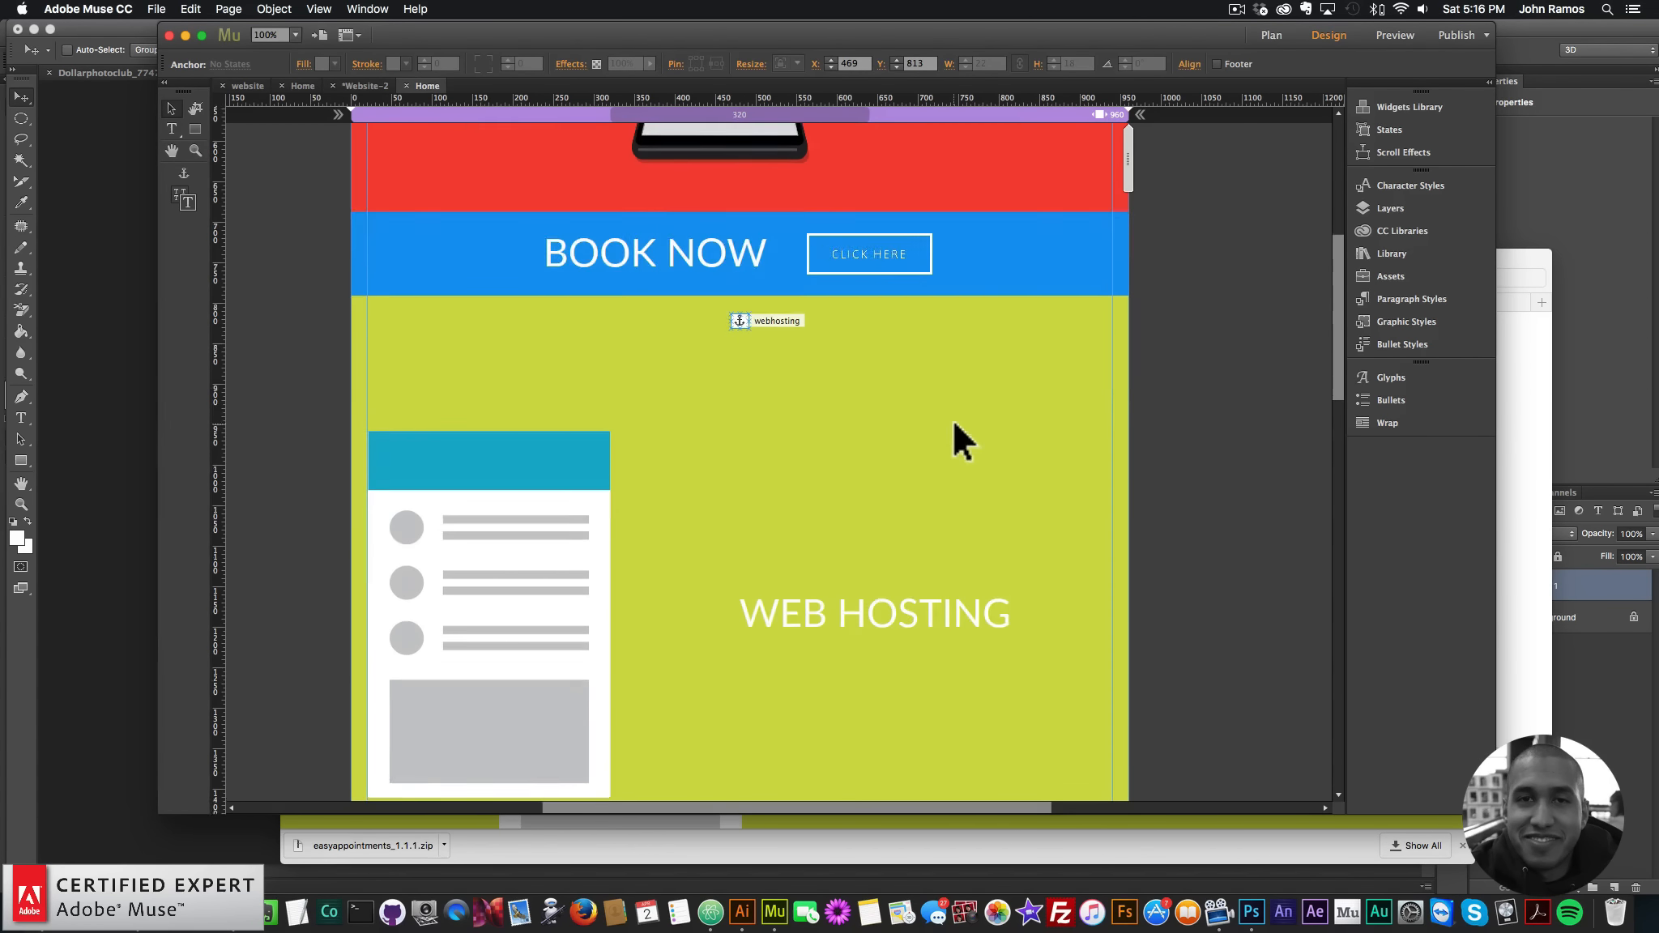
{"action": "scroll", "coordinate": [735, 570], "scroll_direction": "down", "scroll_amount": 8}
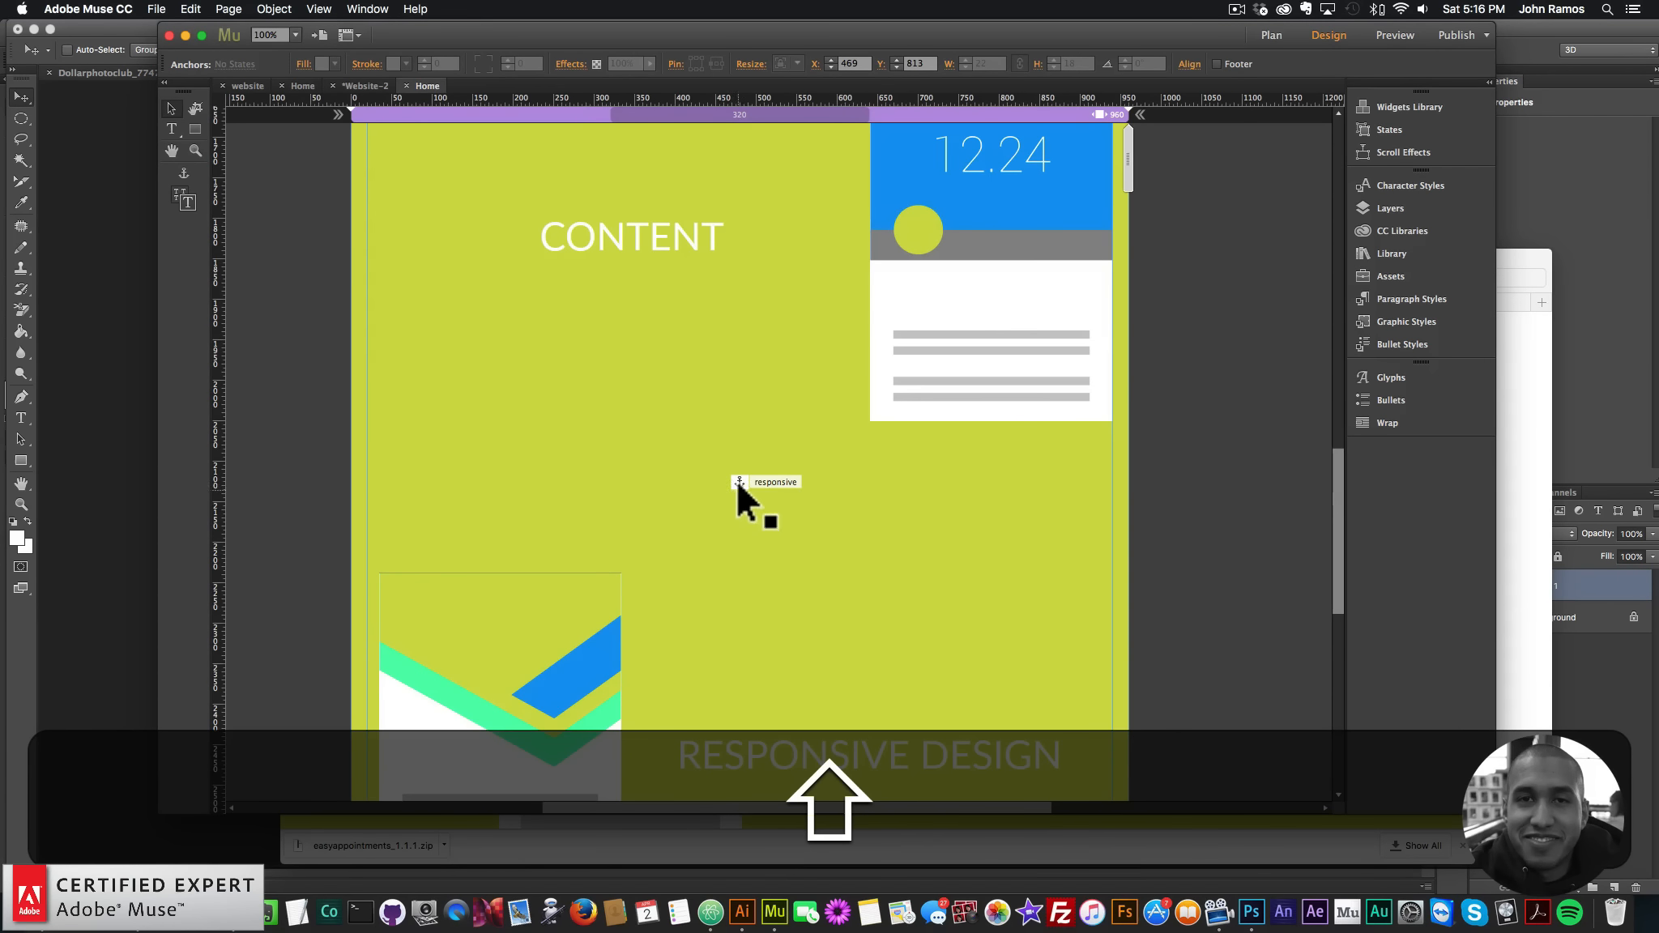
{"action": "scroll", "coordinate": [746, 495], "scroll_direction": "down", "scroll_amount": 5}
{"action": "scroll", "coordinate": [897, 560], "scroll_direction": "up", "scroll_amount": 10}
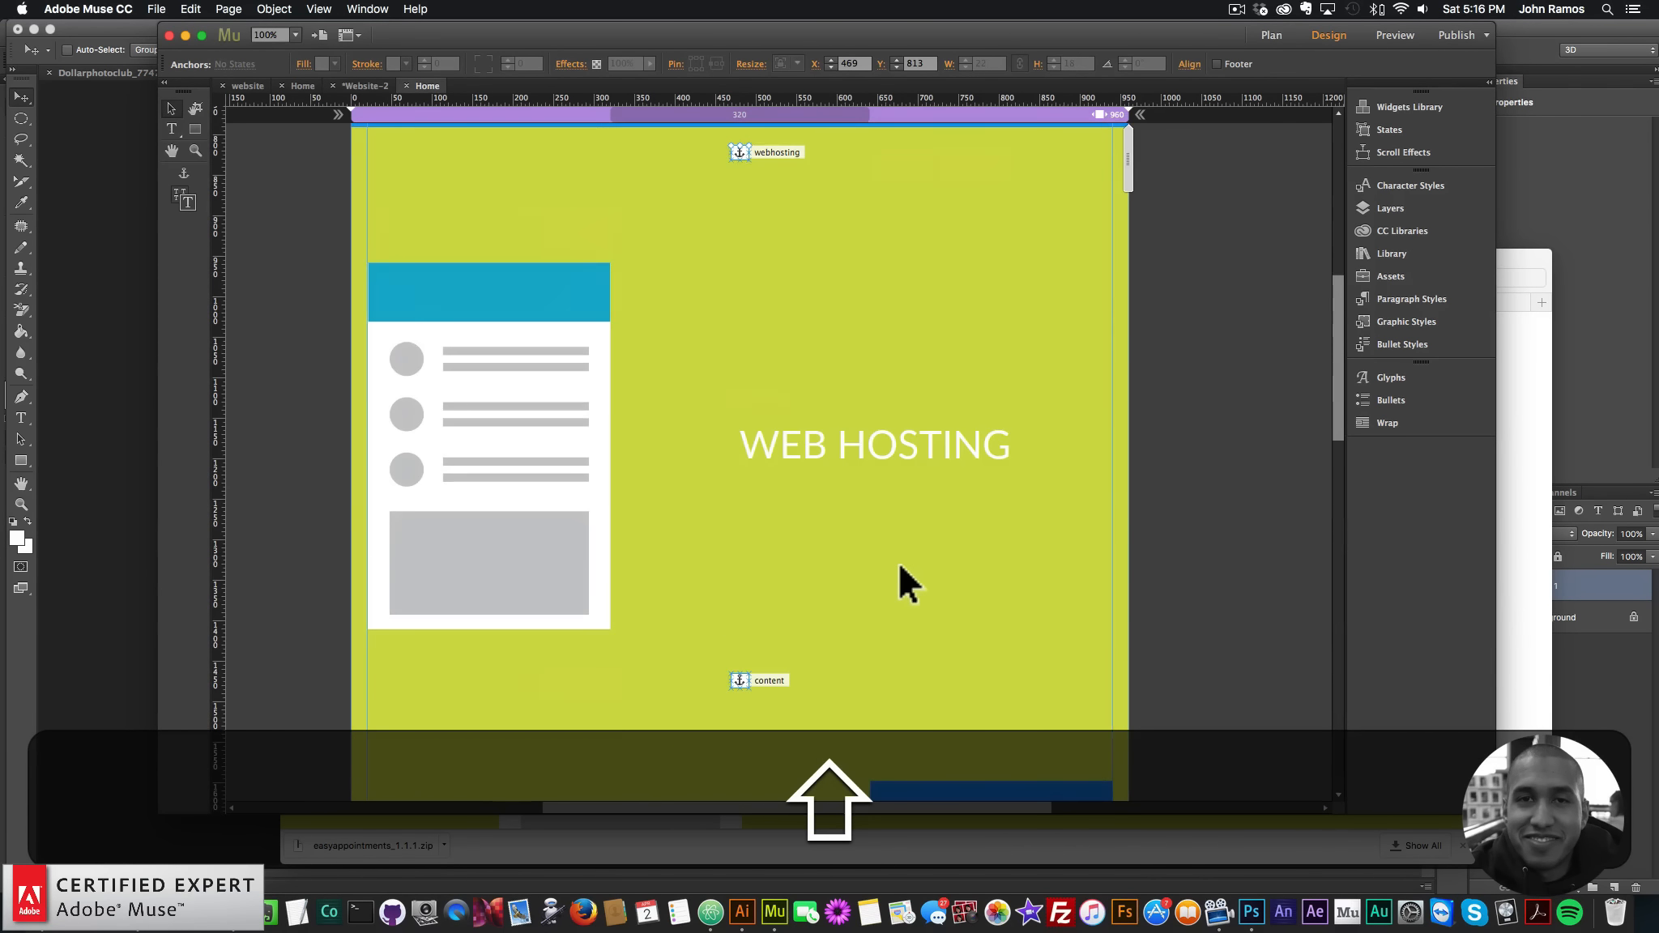
{"action": "scroll", "coordinate": [896, 559], "scroll_direction": "up", "scroll_amount": 1}
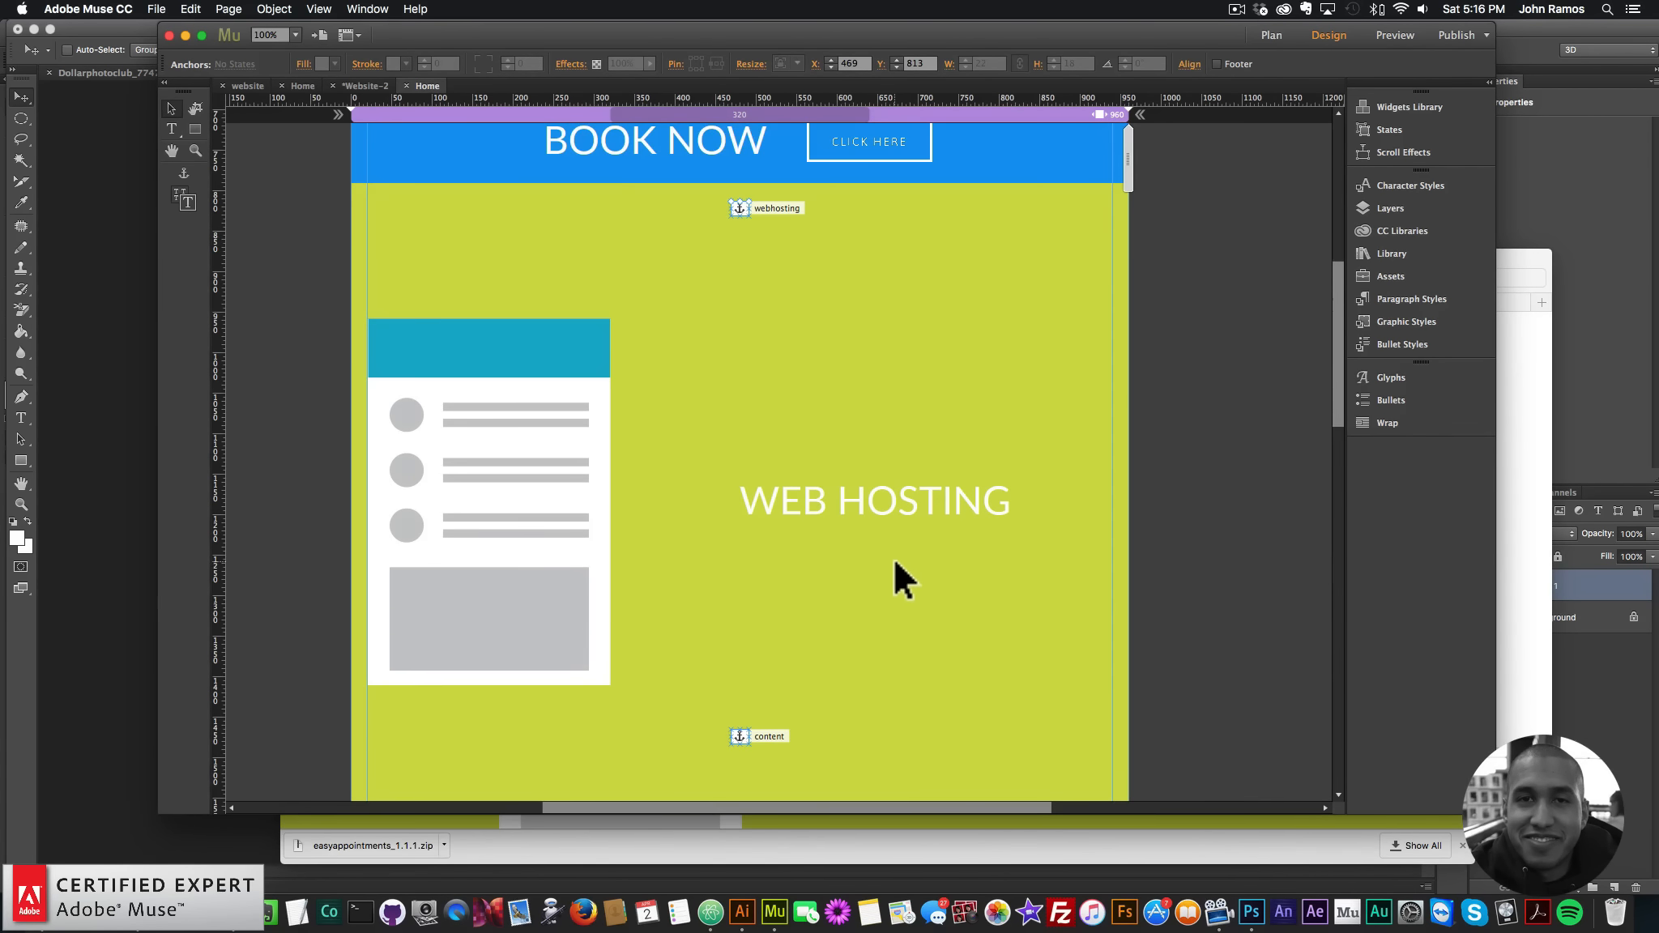
{"action": "scroll", "coordinate": [876, 550], "scroll_direction": "up", "scroll_amount": 2}
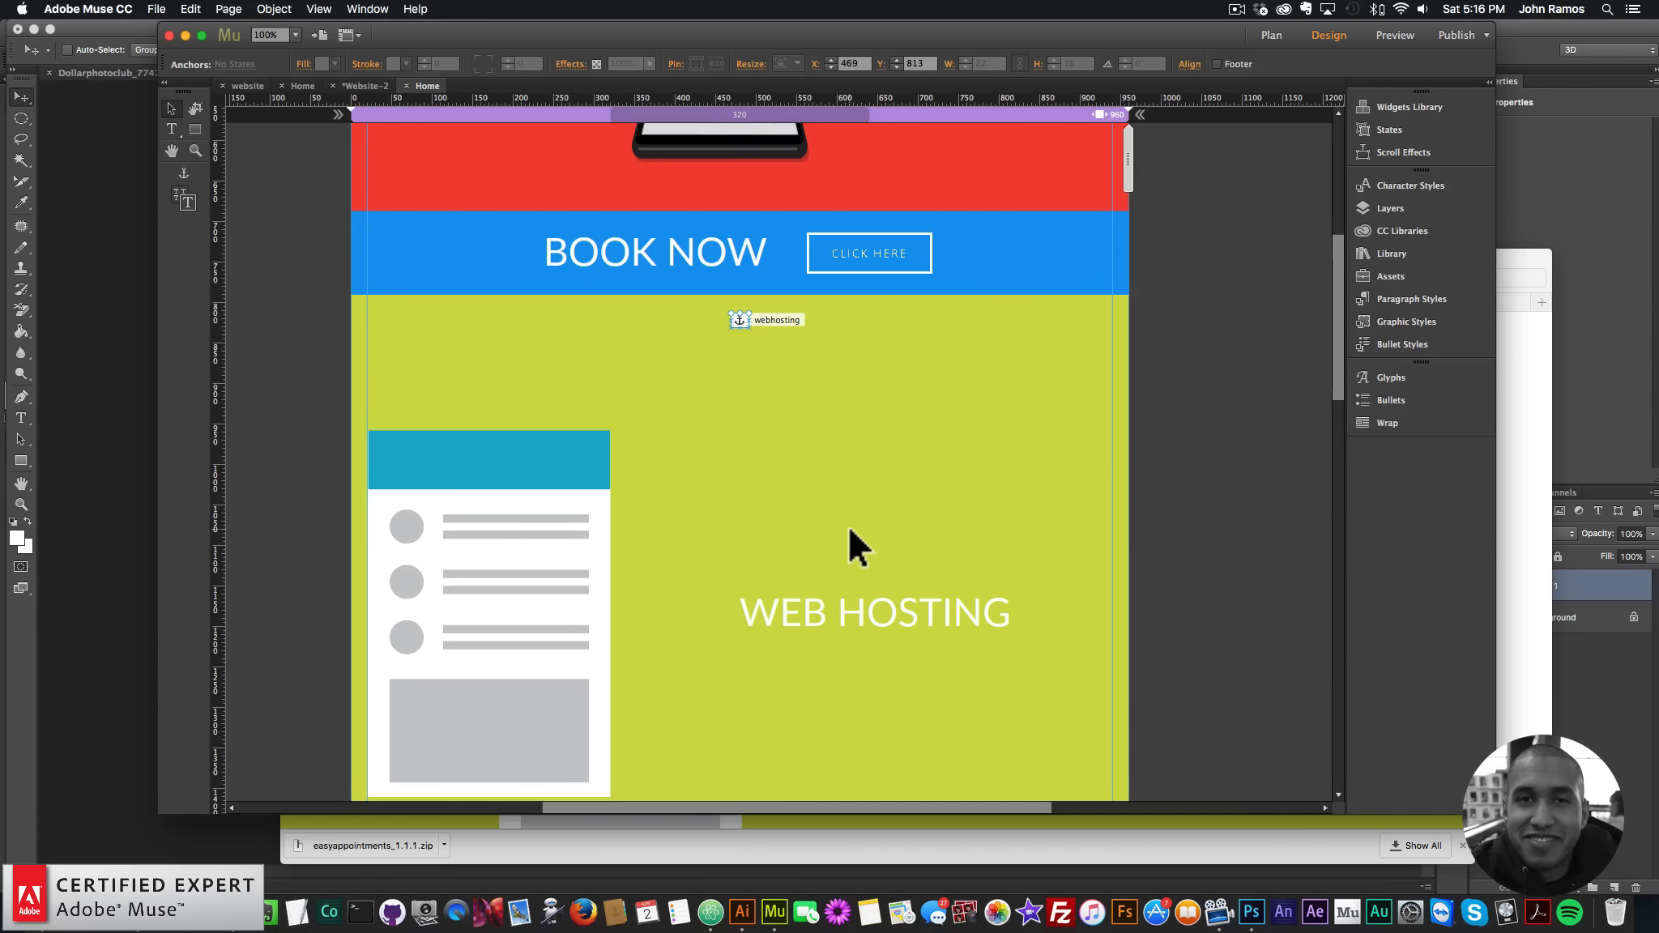
{"action": "key", "text": "shift+Down"}
{"action": "key", "text": "shift+Down"}
{"action": "key", "text": "shift+Down"}
{"action": "key", "text": "shift+Up"}
{"action": "key", "text": "shift+Up"}
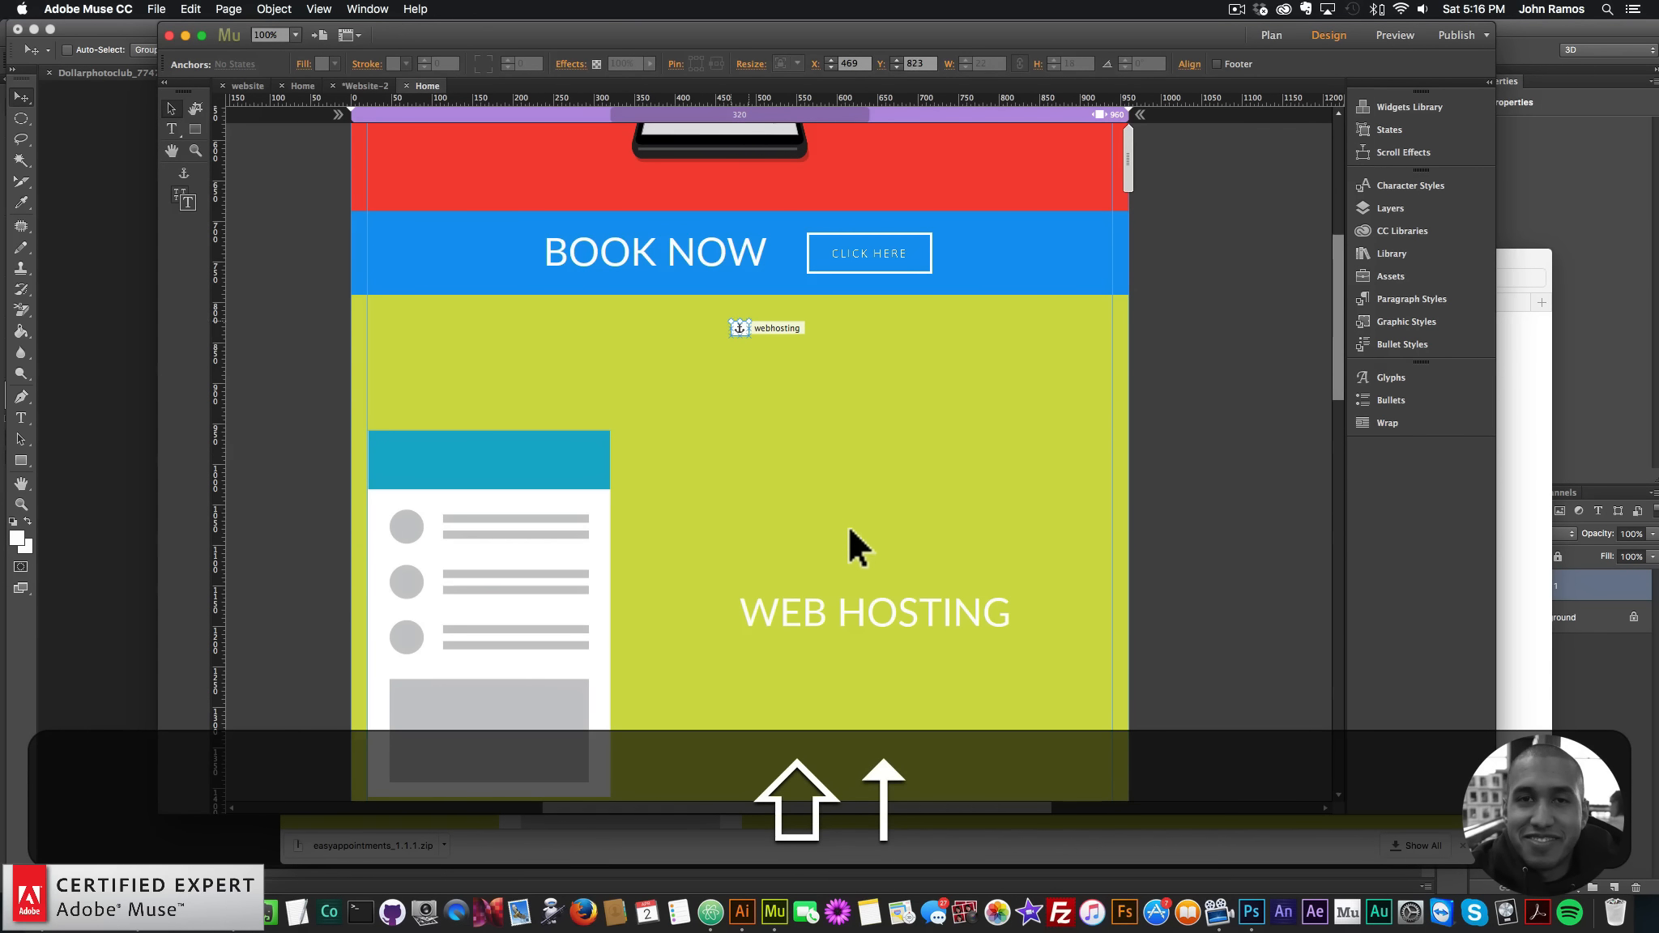
{"action": "key", "text": "shift+Down"}
{"action": "key", "text": "shift+Down"}
{"action": "key", "text": "shift+Down"}
{"action": "key", "text": "shift+Down"}
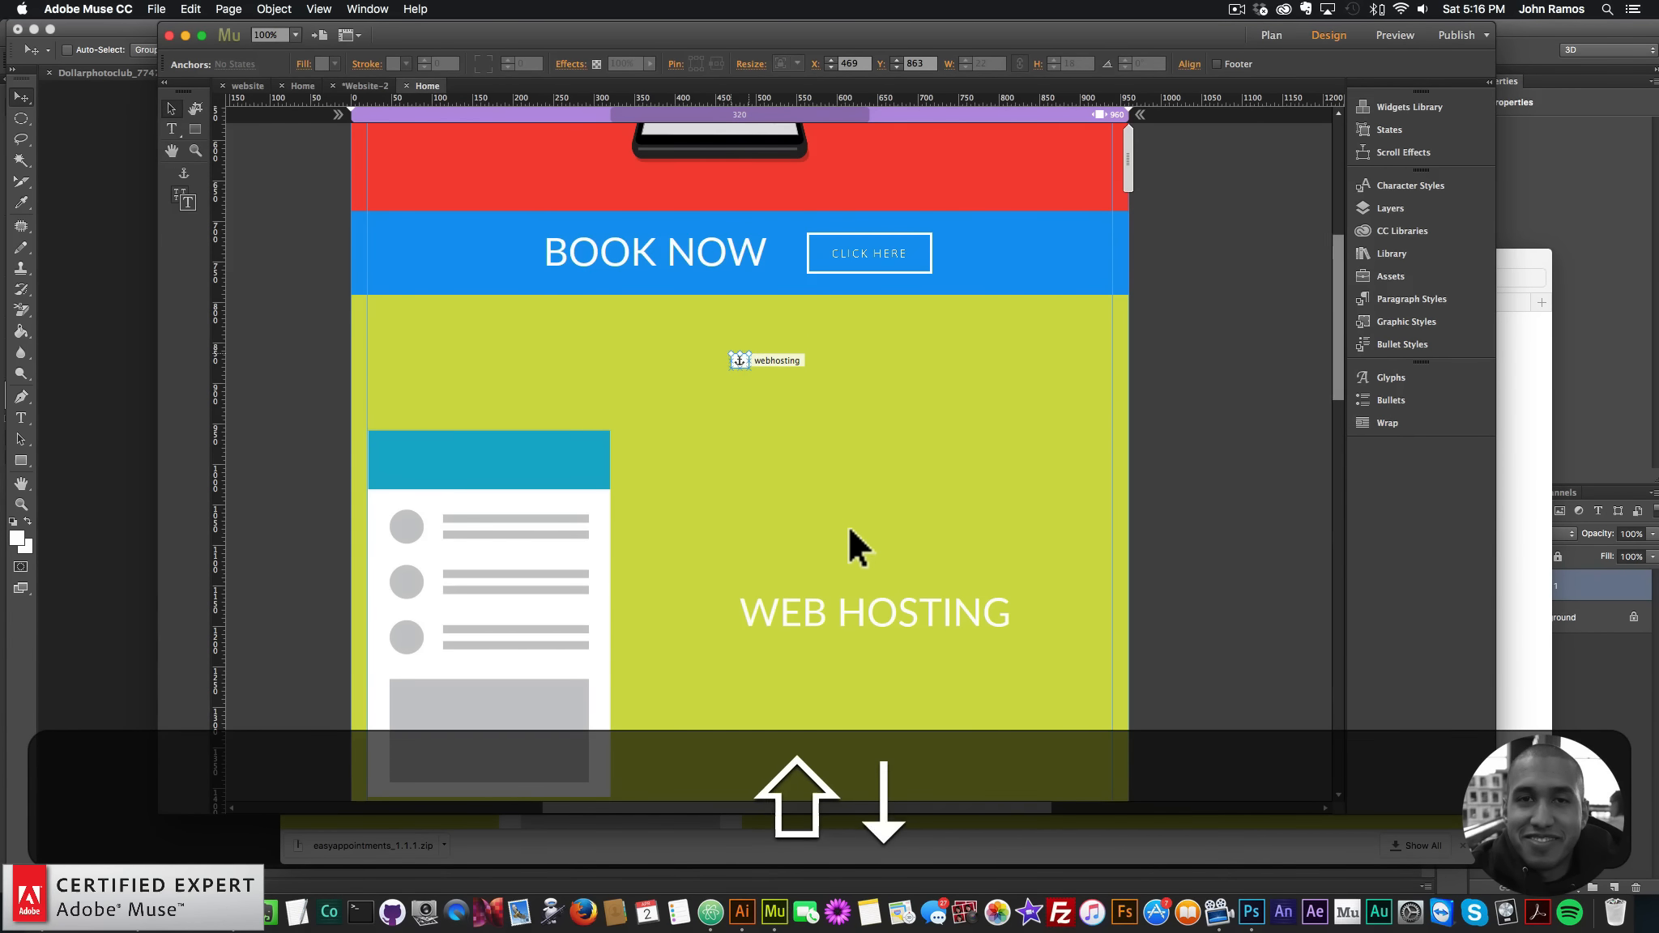
{"action": "key", "text": "shift+Up"}
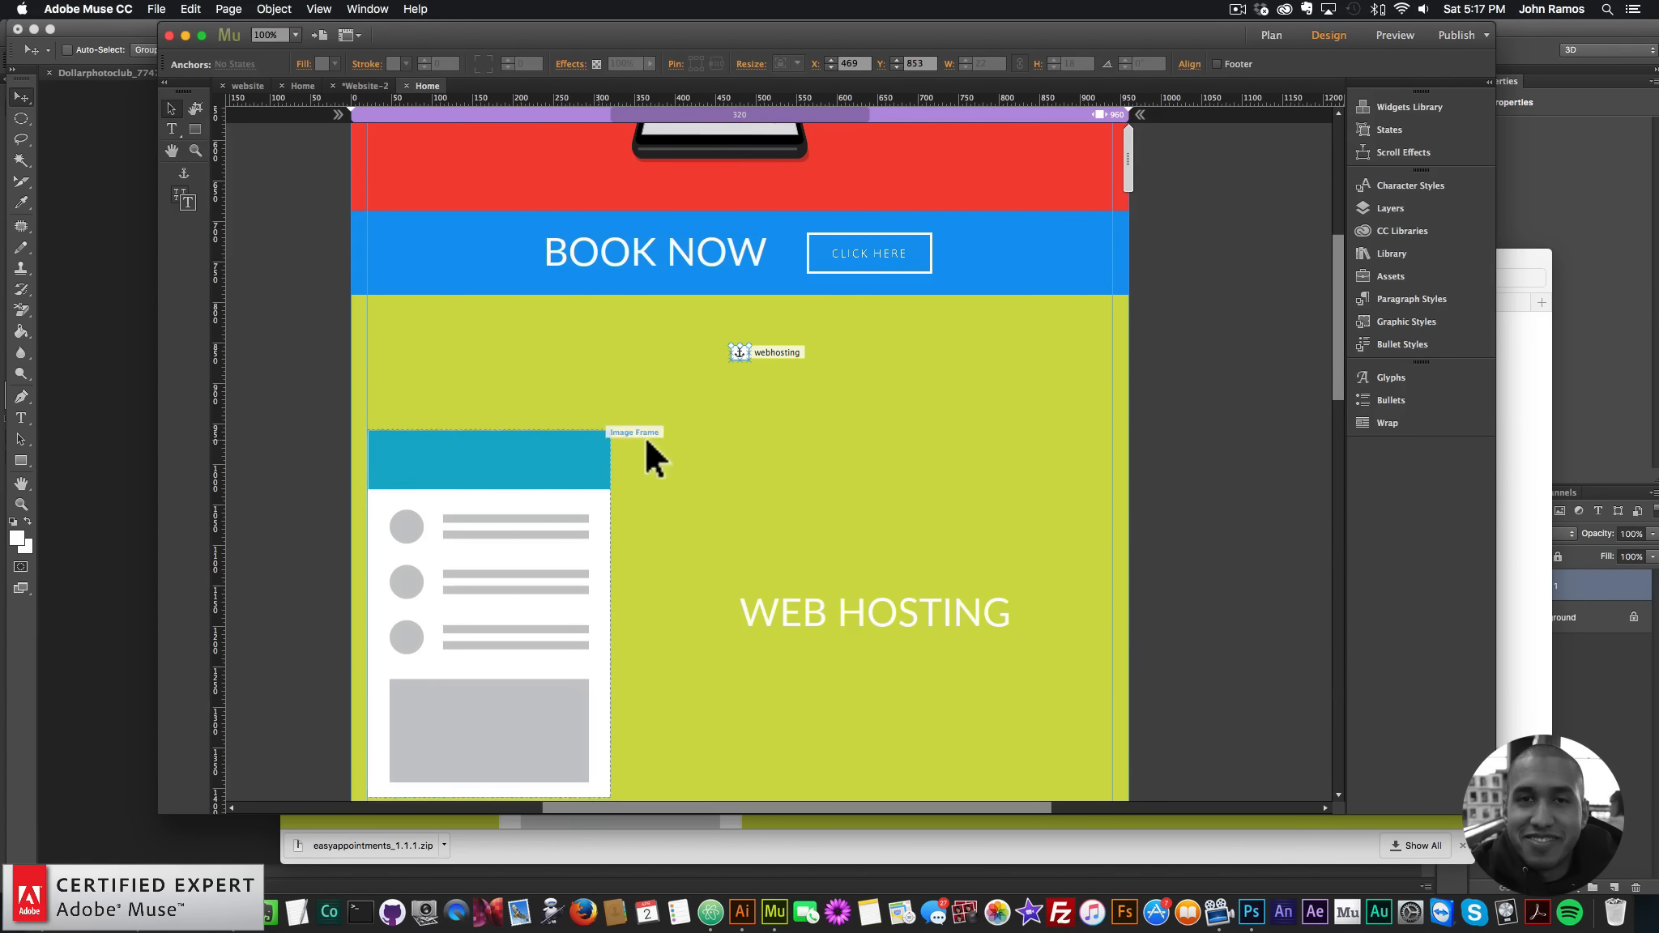
- Drag the OPEN MENU widget left to X 516 and open its Elastic Dropdown Menu options
{"action": "left_click", "coordinate": [1206, 332]}
{"action": "scroll", "coordinate": [1206, 333], "scroll_direction": "up", "scroll_amount": 6}
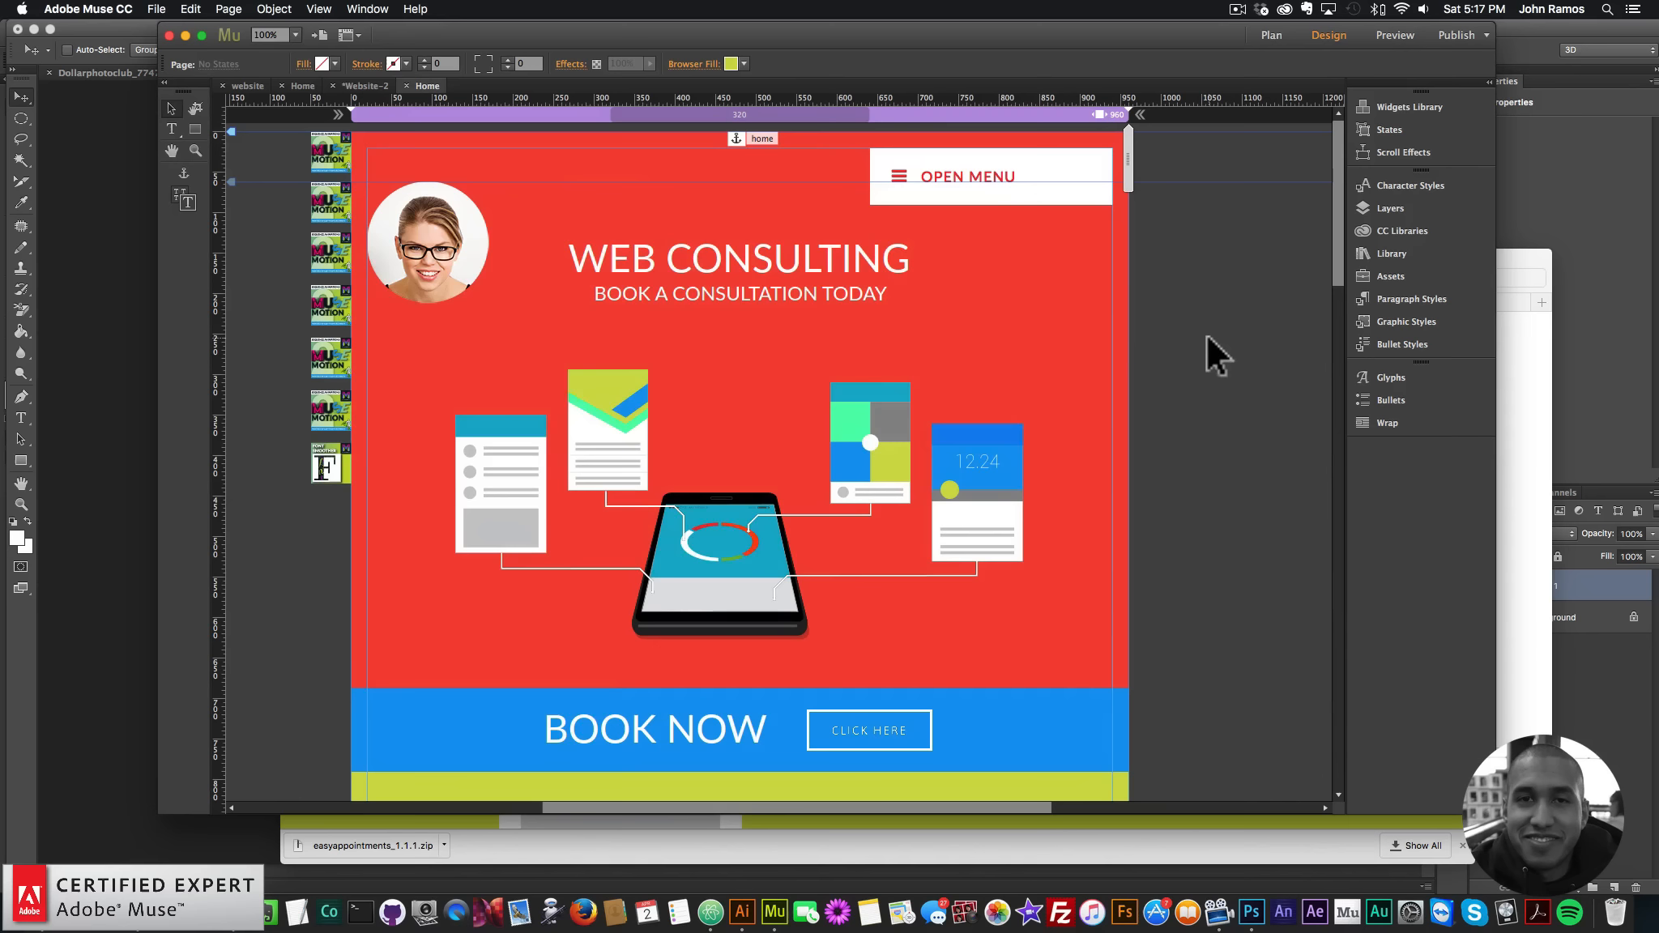
{"action": "left_click", "coordinate": [1011, 193]}
{"action": "left_click_drag", "start_coordinate": [1052, 175], "coordinate": [951, 176]}
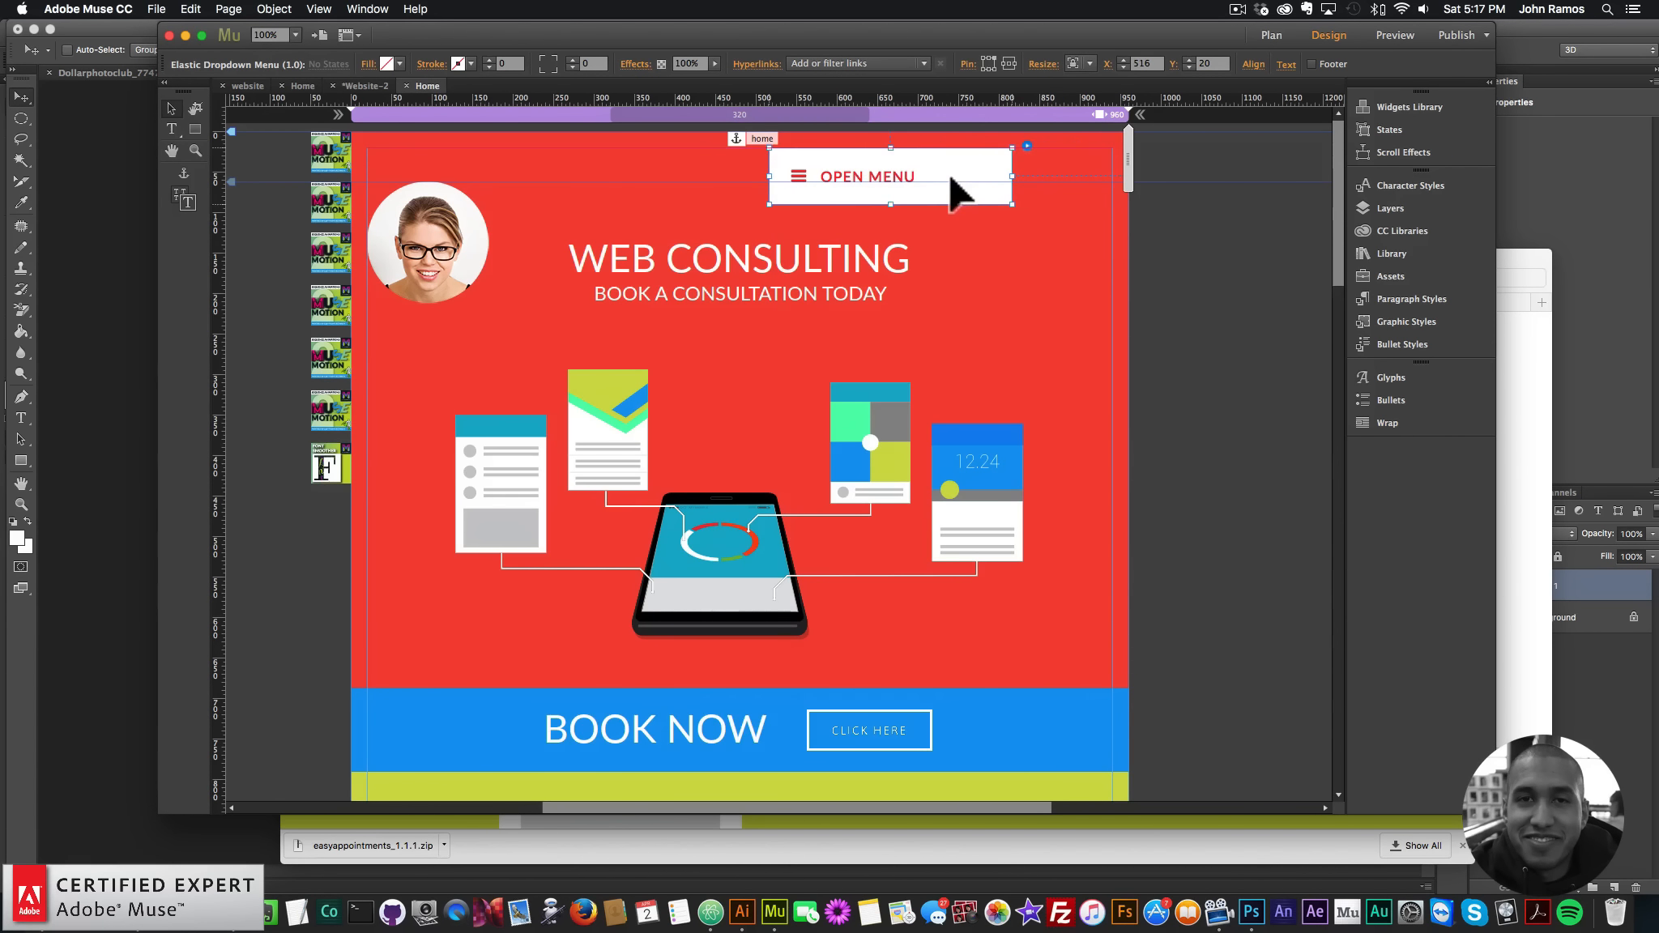
{"action": "left_click", "coordinate": [1027, 144]}
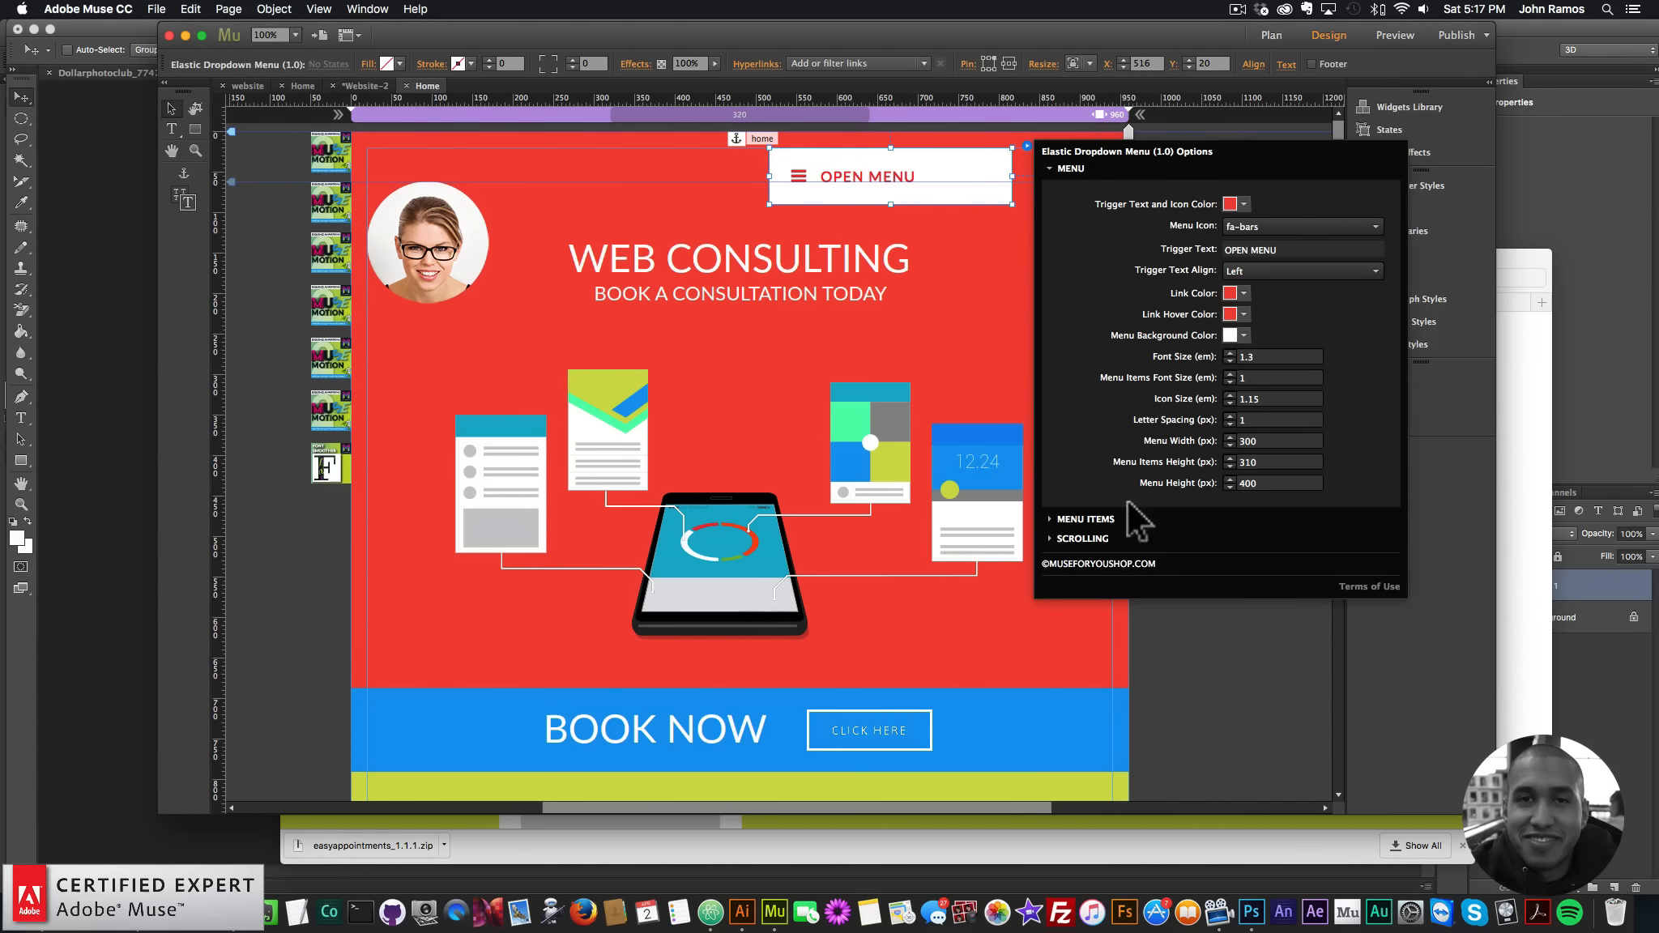
- Expand MENU ITEMS and review Menu Item 1: text HOME, link #home, icon fa-arrow-circle-o-right
{"action": "left_click", "coordinate": [1086, 519]}
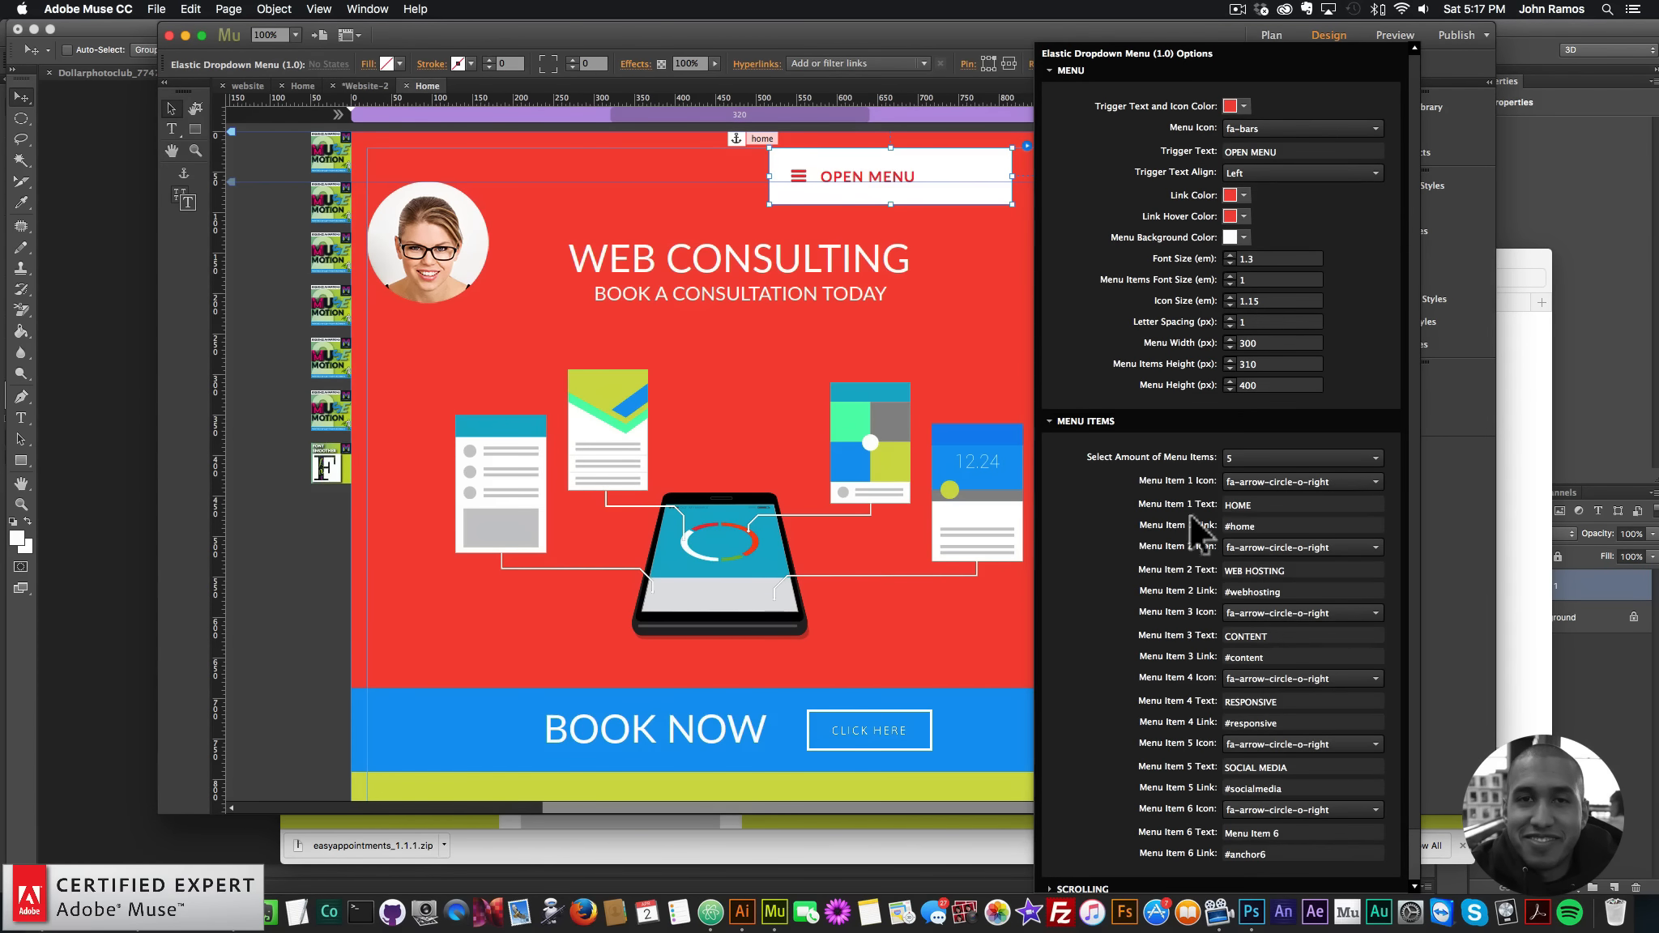
{"action": "double_click", "coordinate": [1273, 504]}
{"action": "left_click", "coordinate": [1273, 504]}
{"action": "left_click", "coordinate": [1237, 526]}
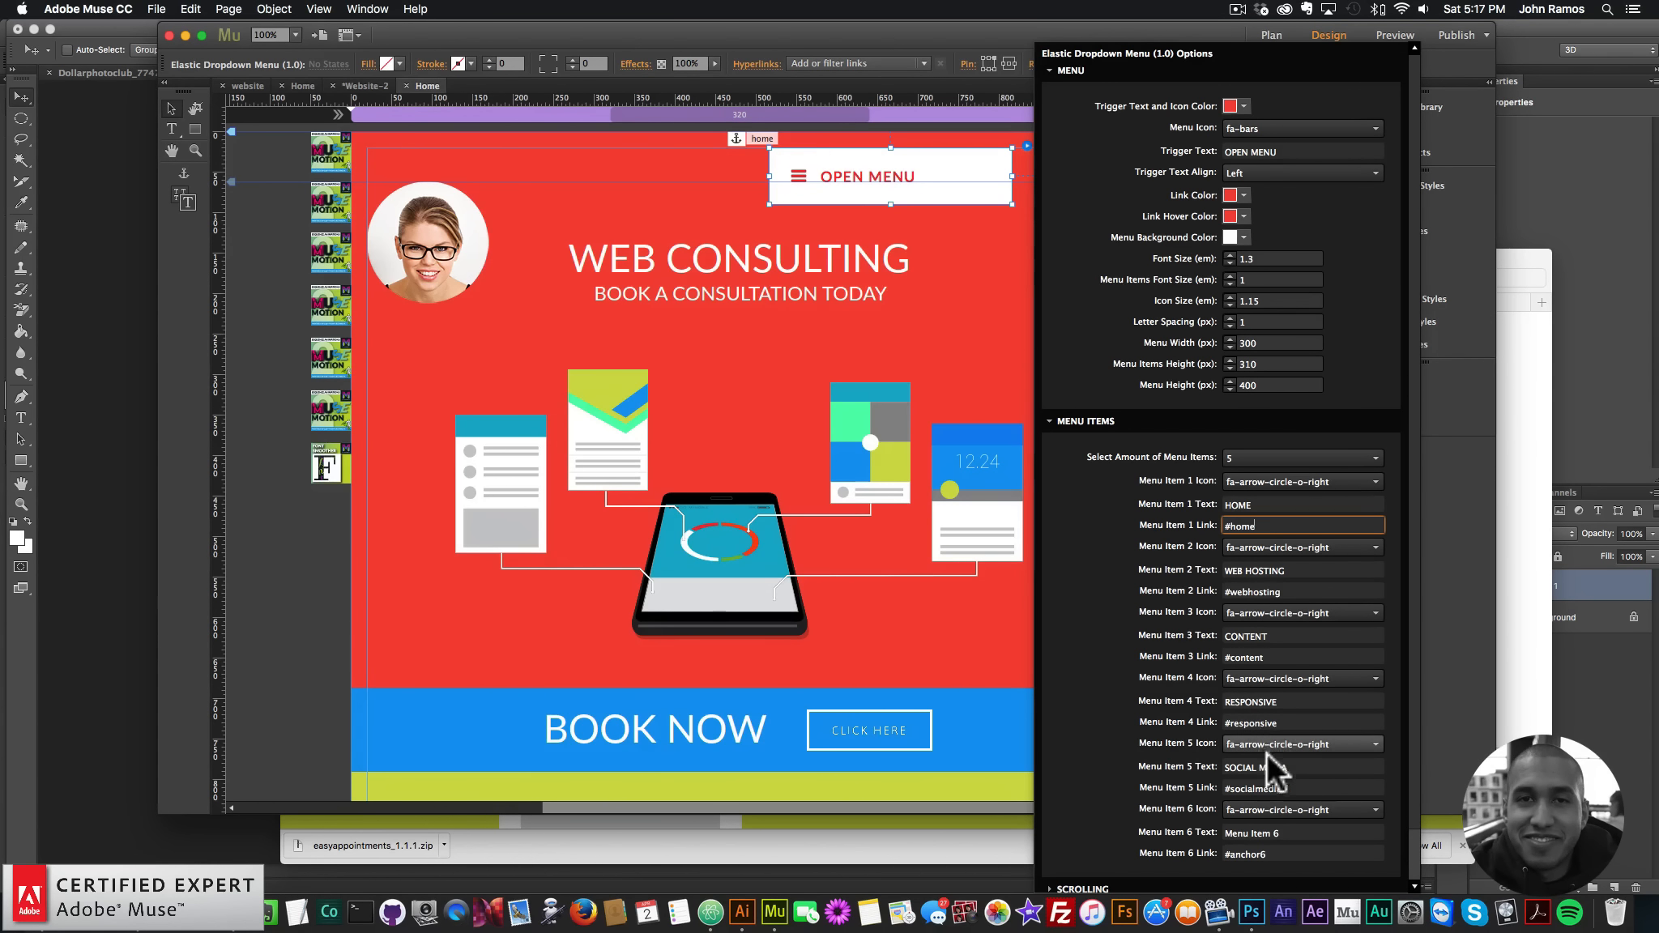
{"action": "left_click", "coordinate": [1267, 475]}
{"action": "left_click", "coordinate": [1266, 478]}
{"action": "left_click", "coordinate": [1266, 478]}
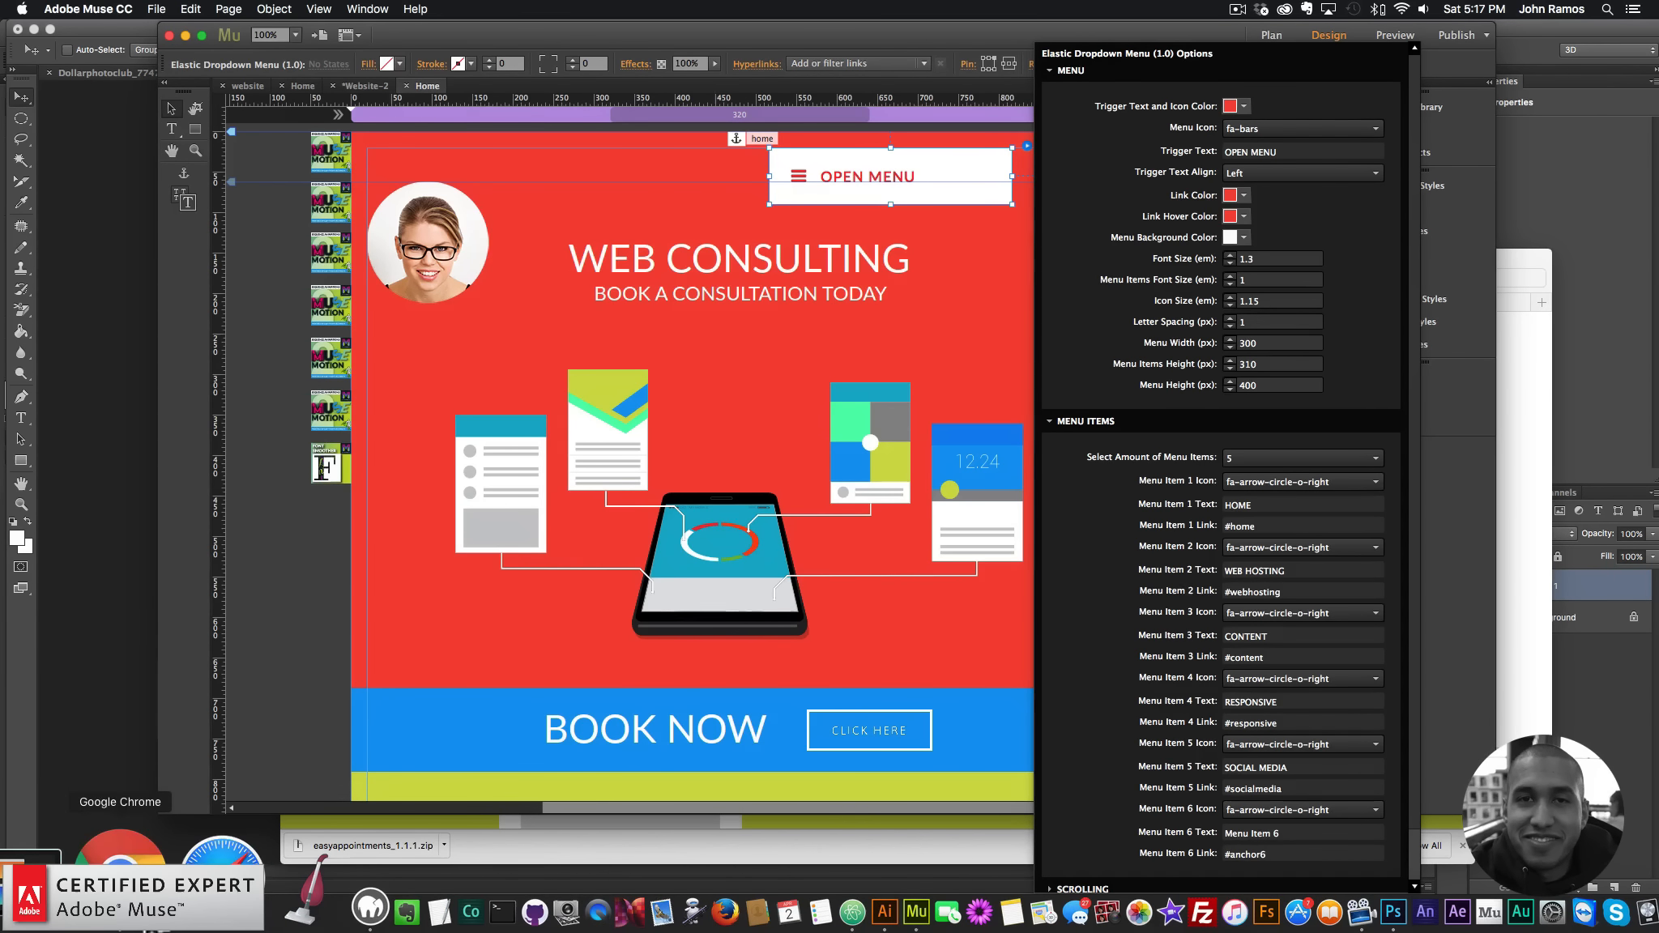
- Search 'font awesome' in a new Chrome tab and browse the Font Awesome icons list
{"action": "left_click", "coordinate": [120, 857]}
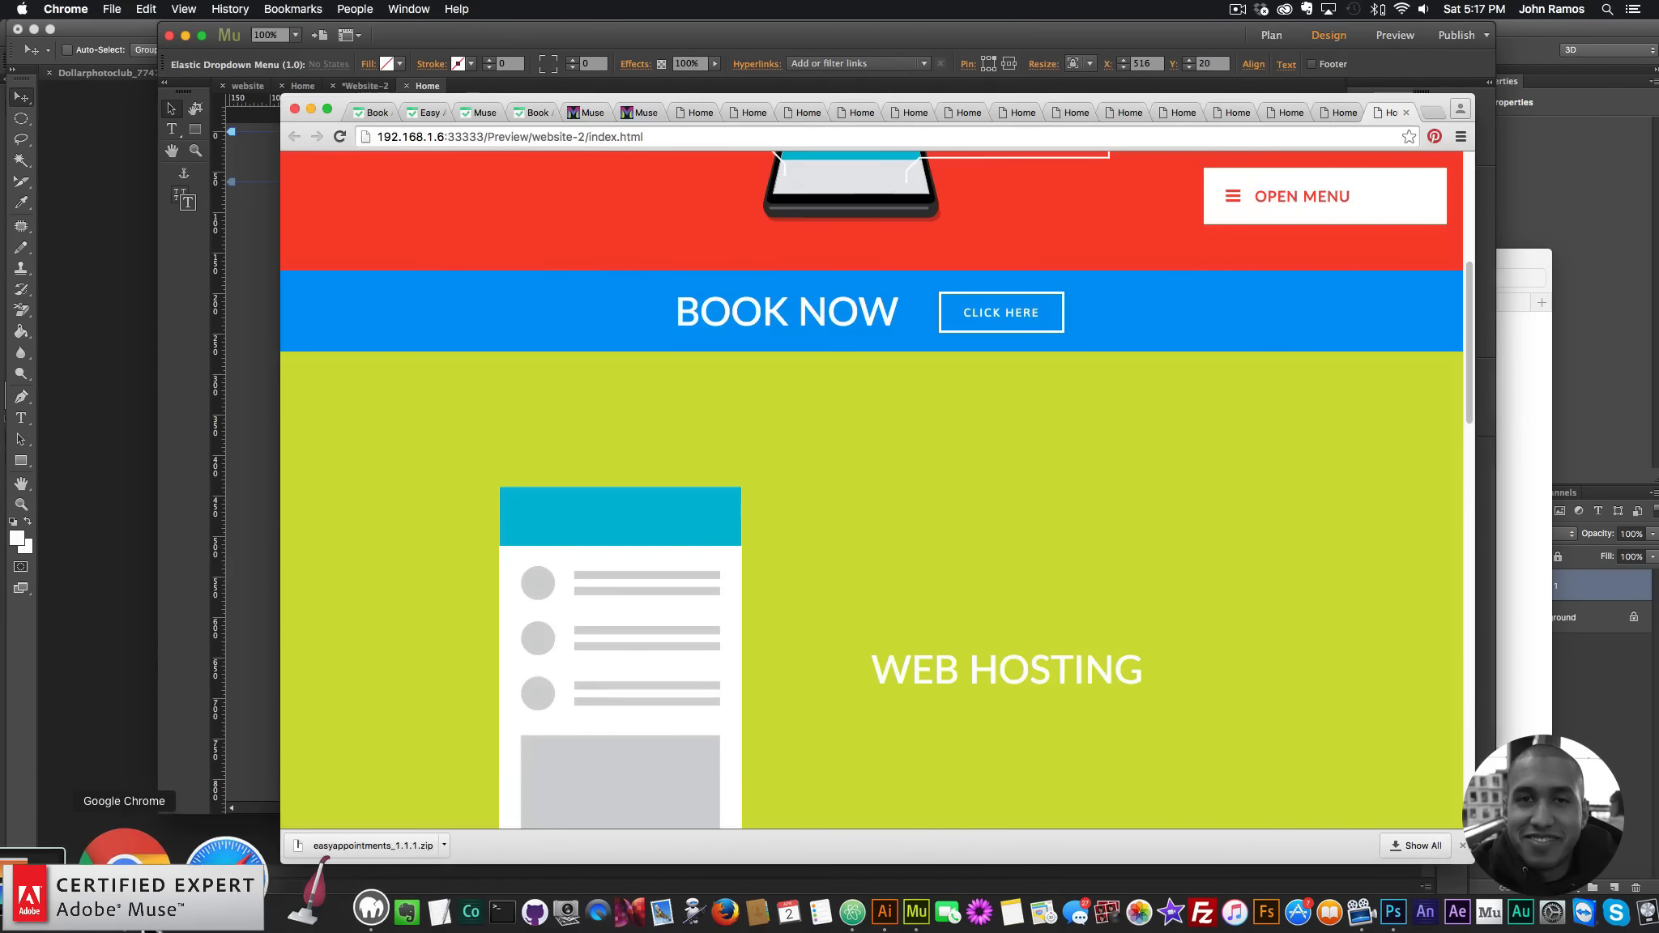
{"action": "left_click", "coordinate": [1429, 112]}
{"action": "type", "text": "font aweoms"}
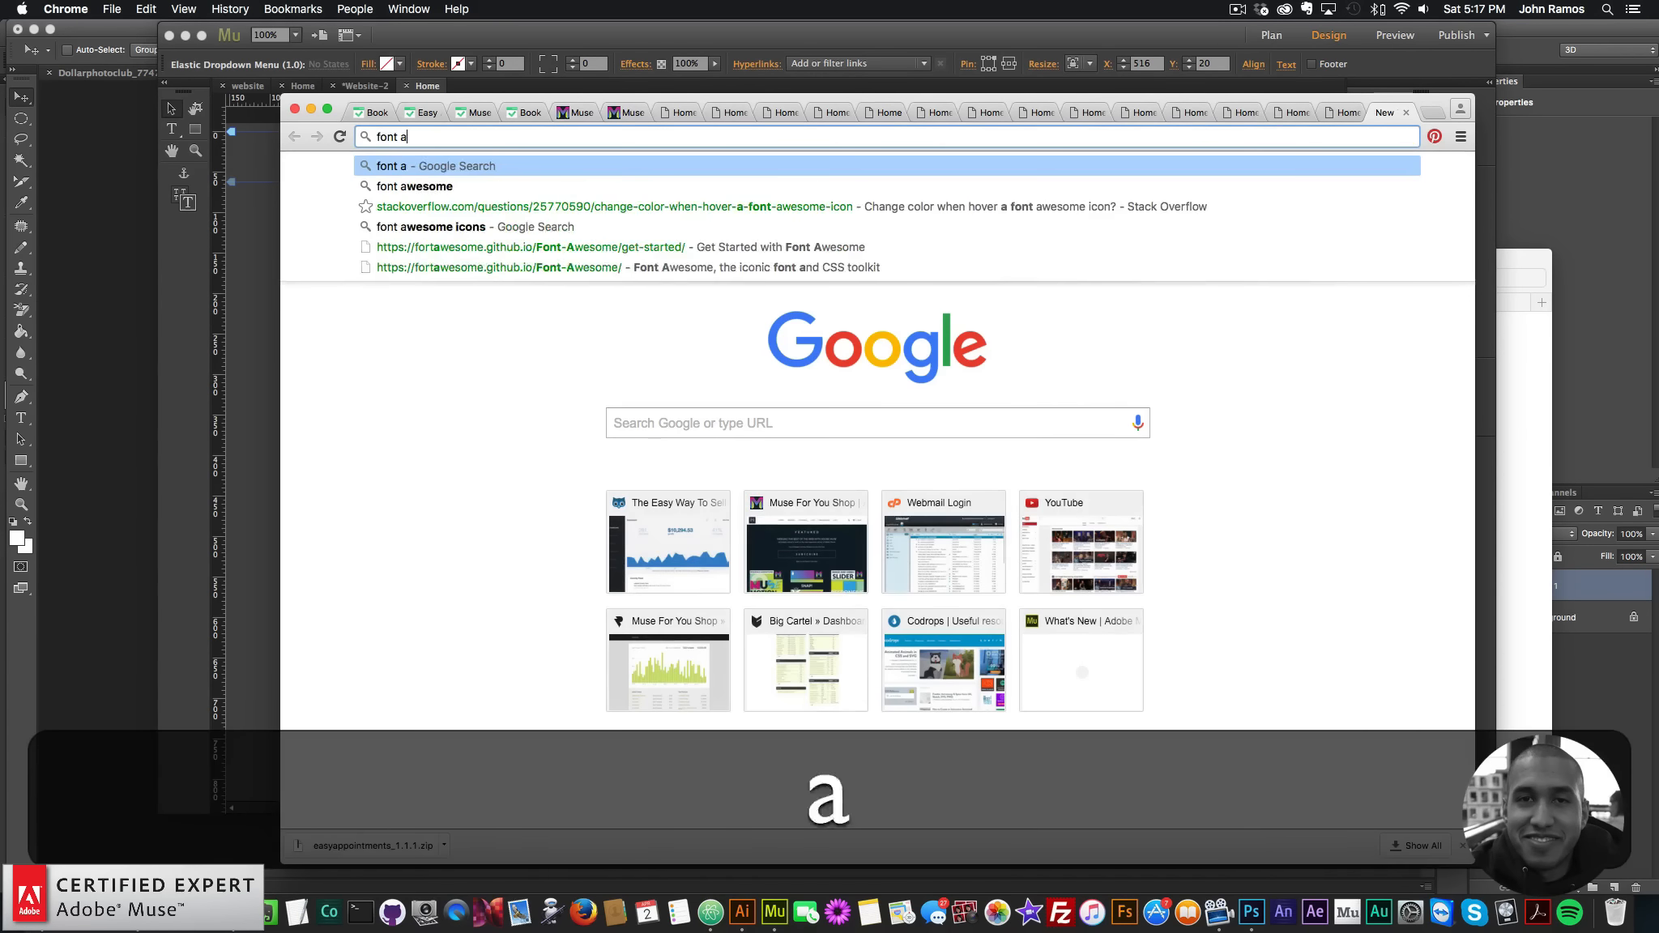
{"action": "key", "text": "BackSpace"}
{"action": "key", "text": "BackSpace"}
{"action": "key", "text": "BackSpace"}
{"action": "type", "text": "some"}
{"action": "key", "text": "Return"}
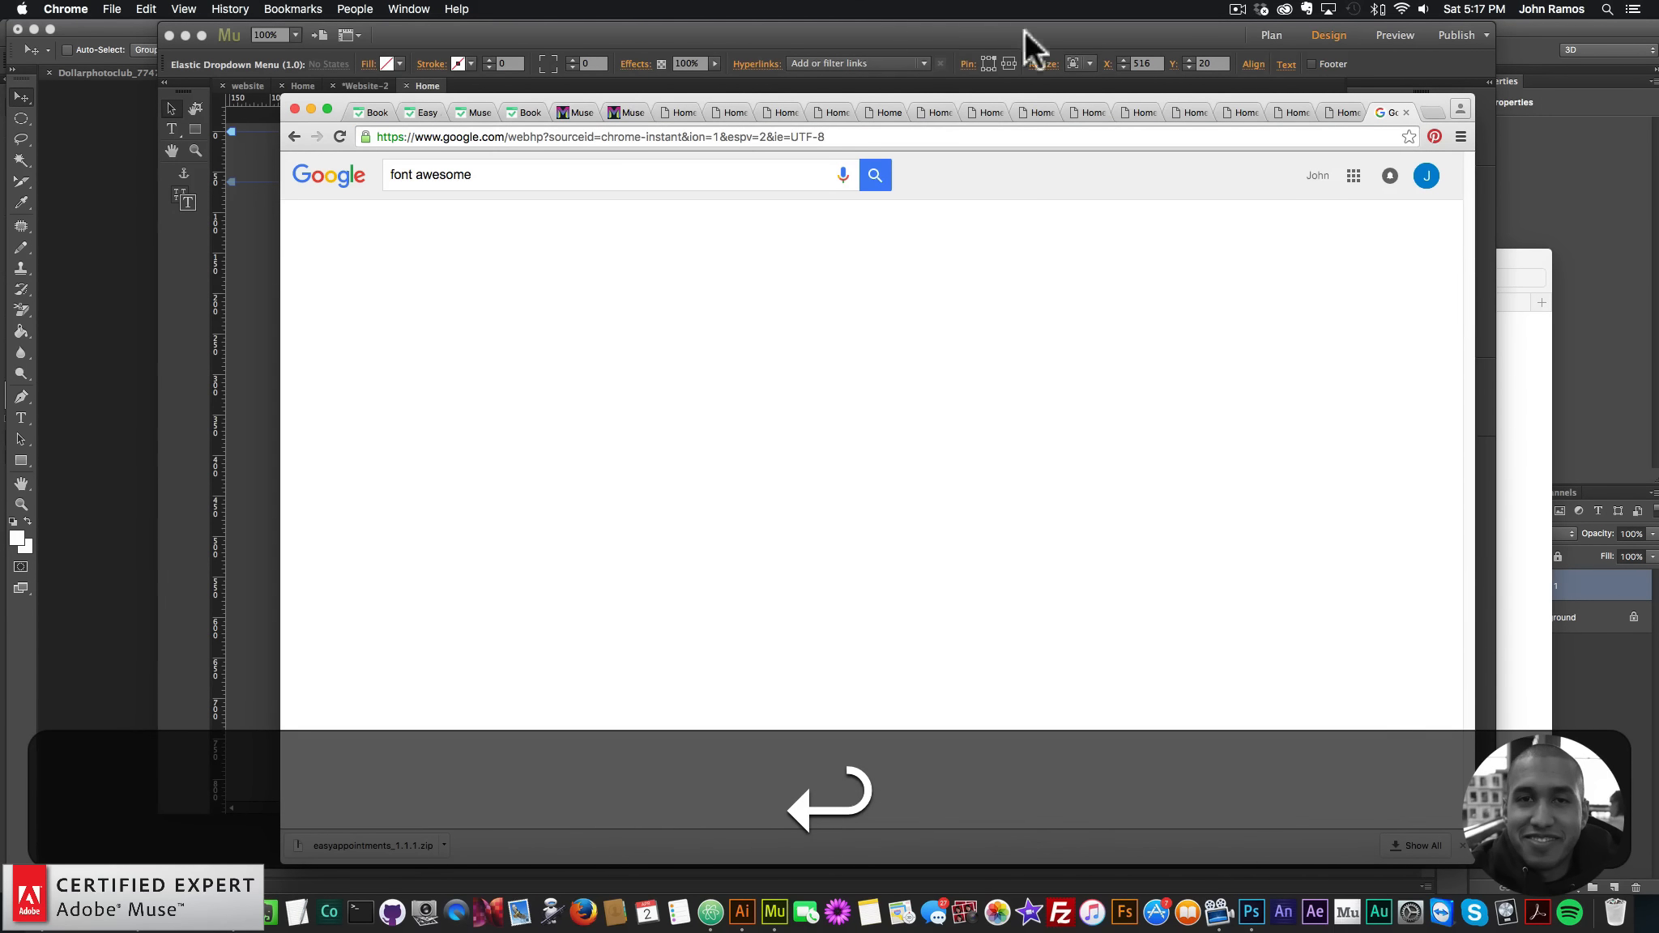
{"action": "left_click", "coordinate": [527, 300]}
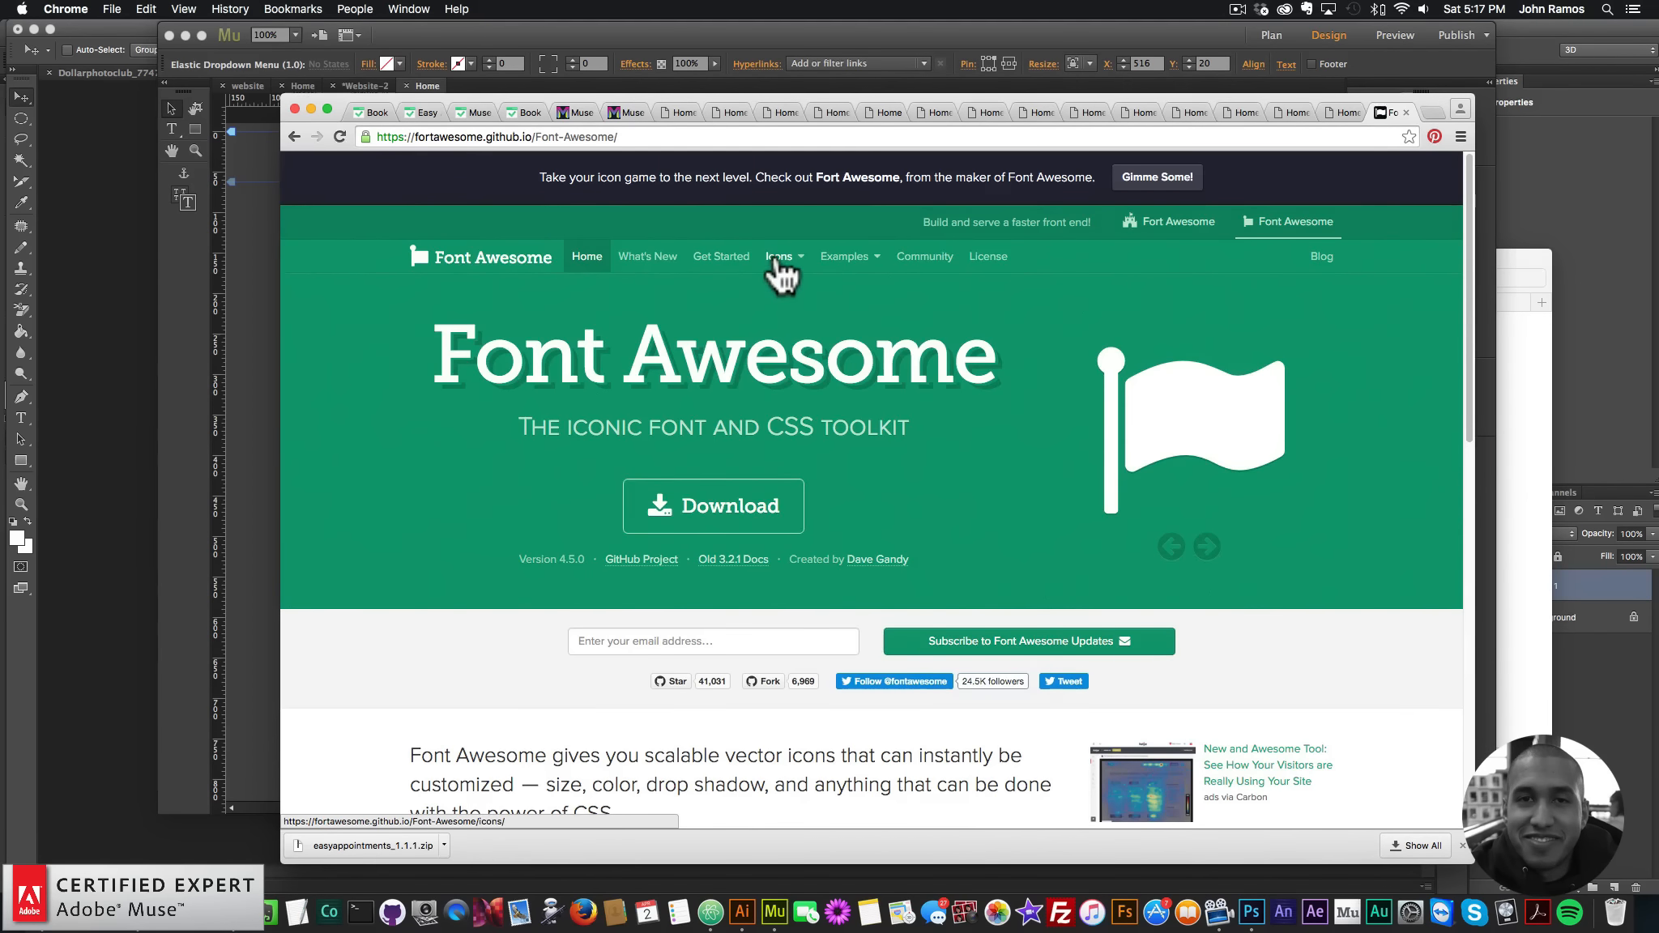
{"action": "left_click", "coordinate": [778, 253]}
{"action": "scroll", "coordinate": [907, 575], "scroll_direction": "down", "scroll_amount": 20}
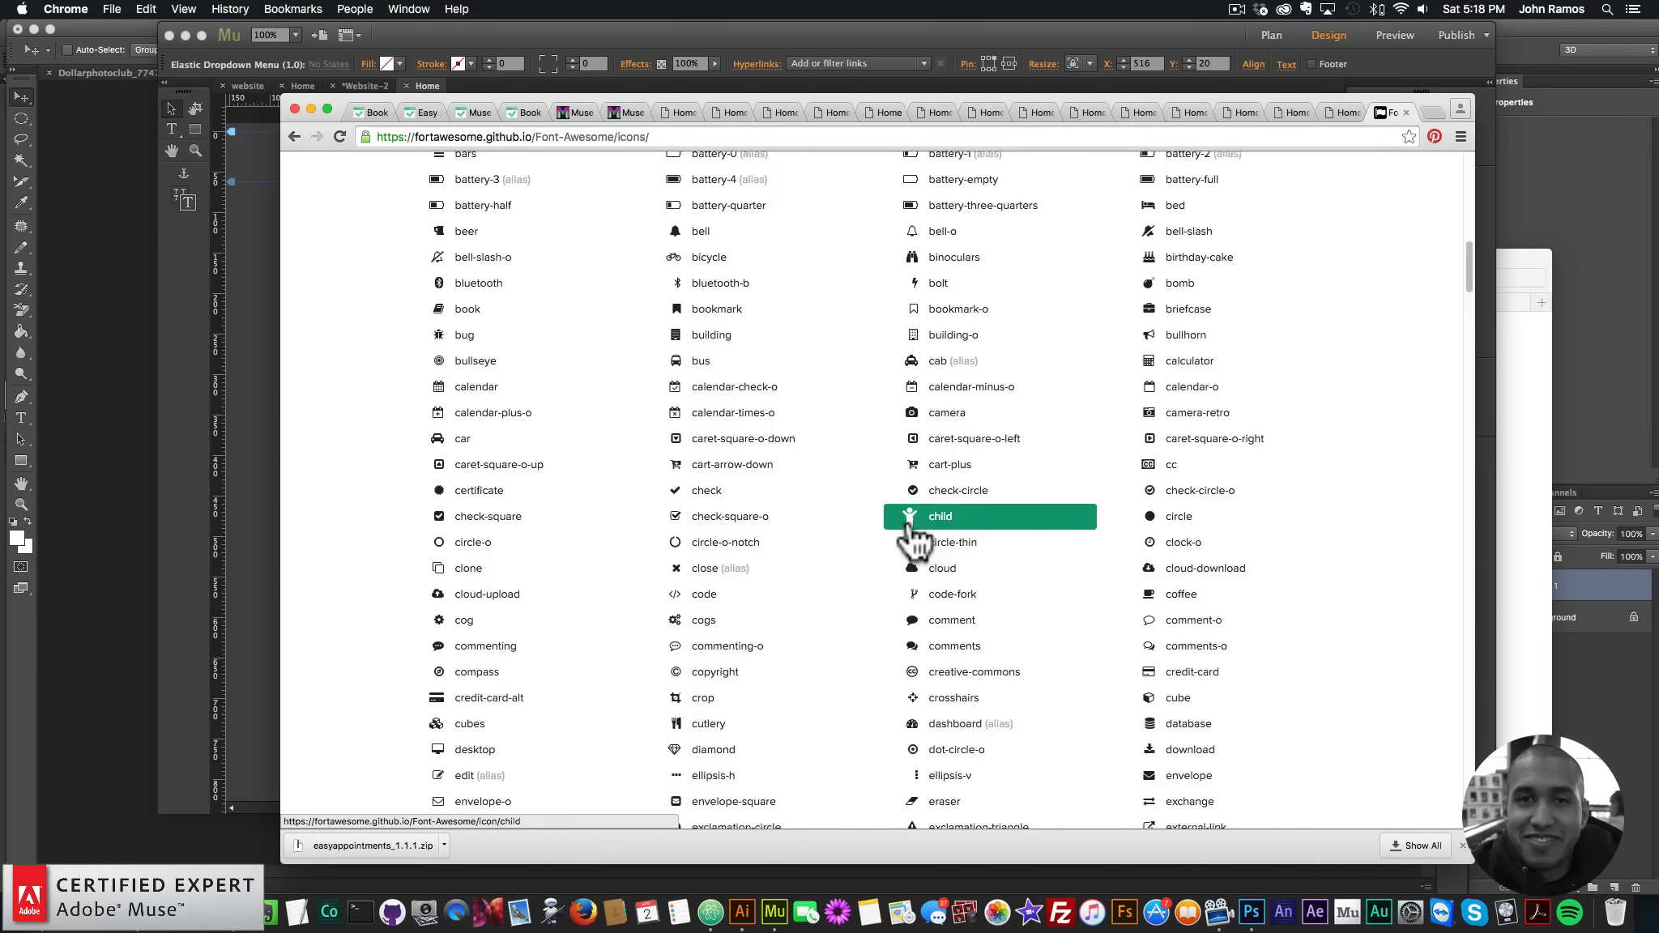
{"action": "left_click", "coordinate": [248, 410]}
- Review the dropdown's menu item settings, keeping 5 items, trigger colours and OPEN MENU text
{"action": "left_click", "coordinate": [985, 190]}
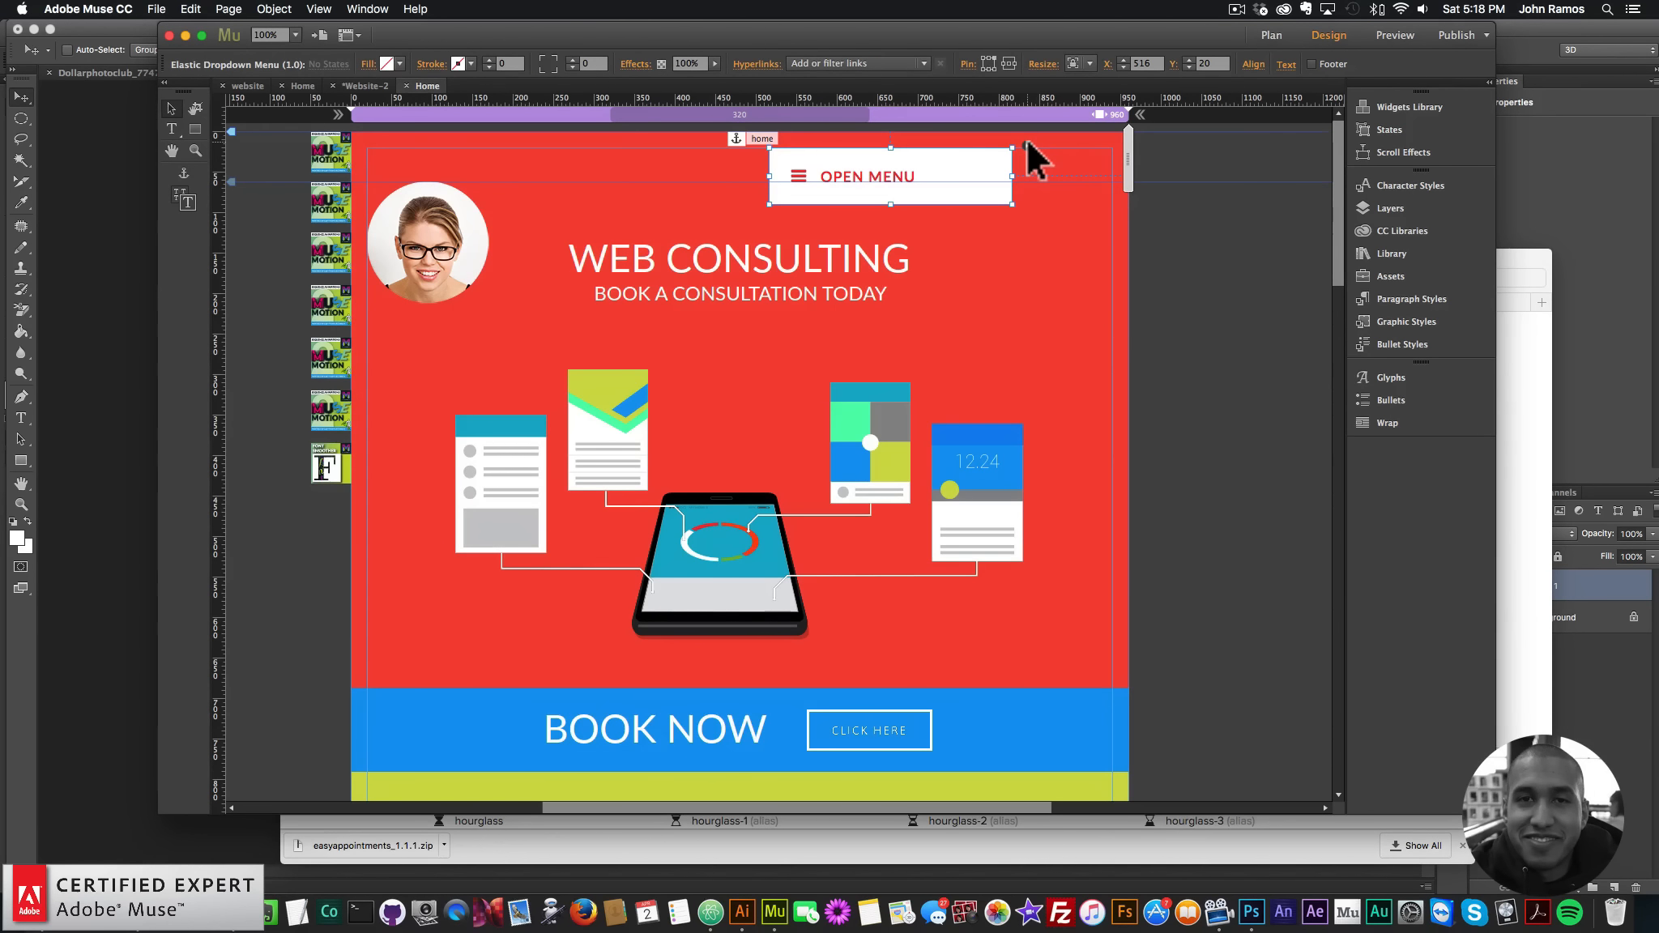
{"action": "left_click", "coordinate": [1073, 521]}
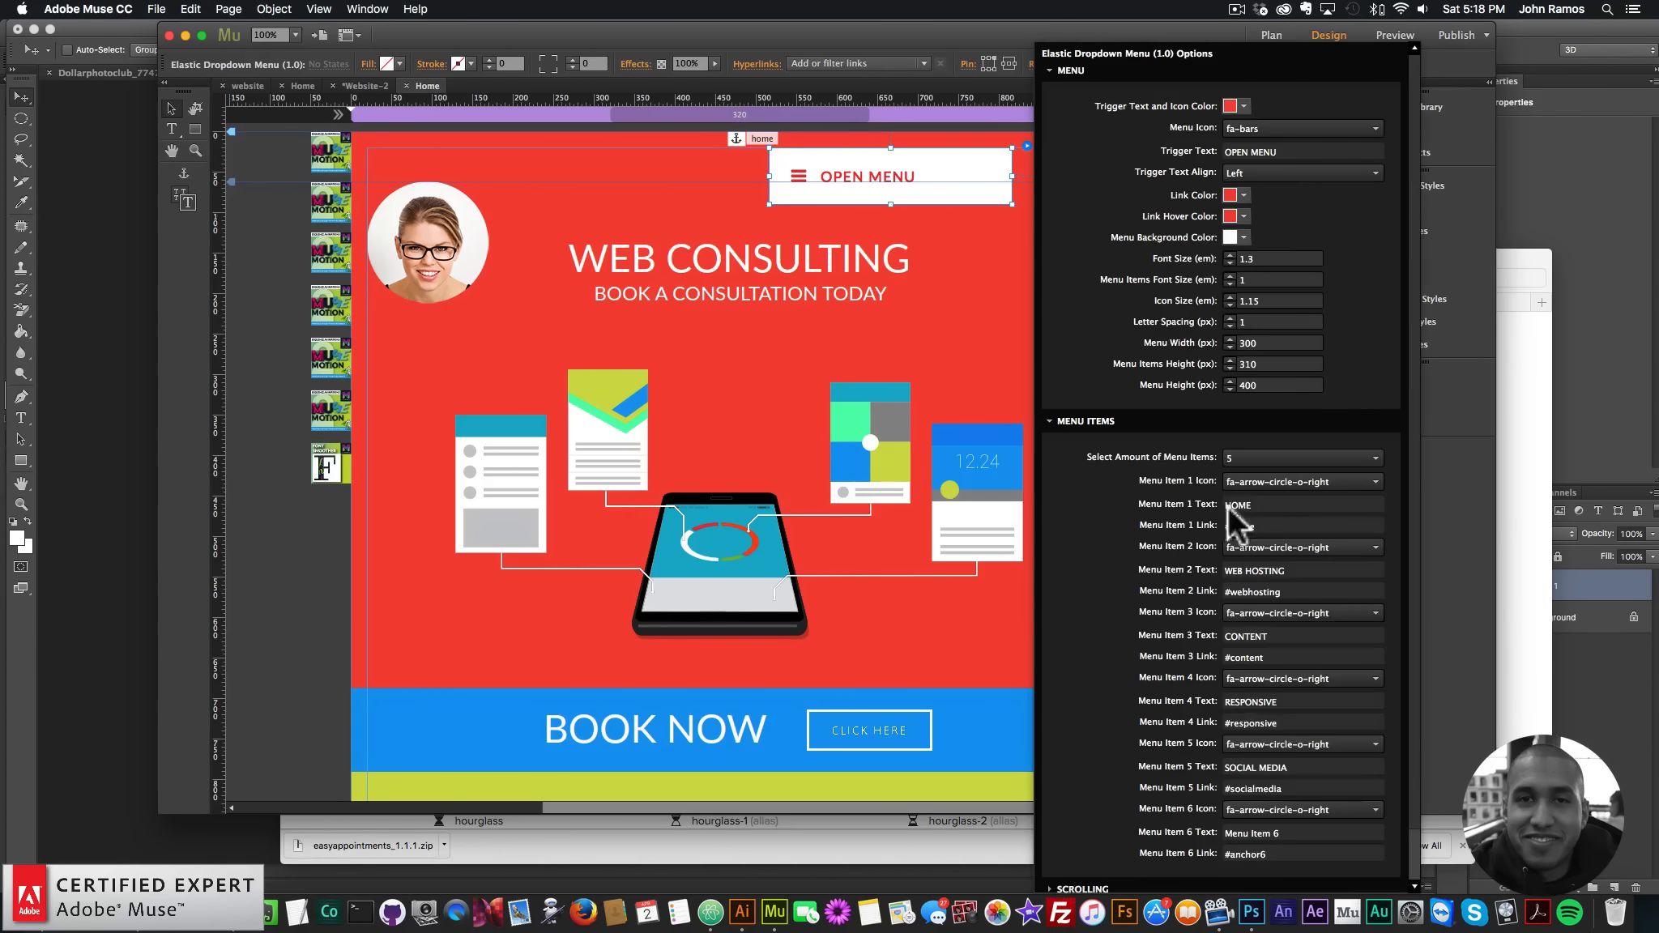
{"action": "left_click", "coordinate": [1255, 456]}
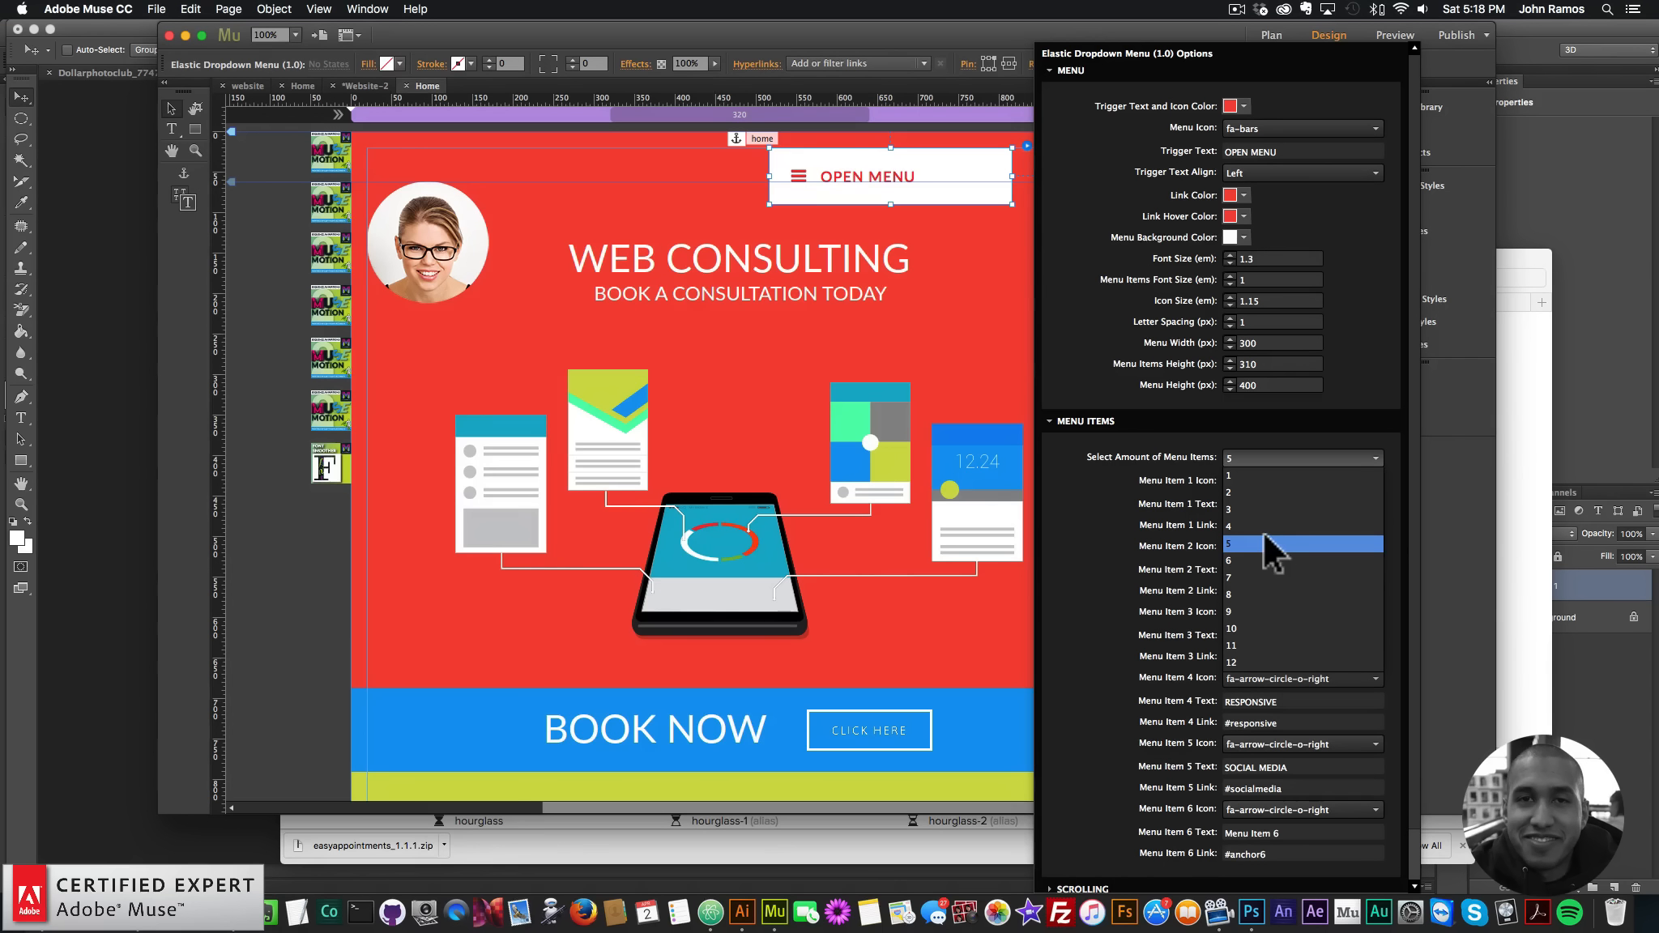
{"action": "left_click", "coordinate": [1255, 456]}
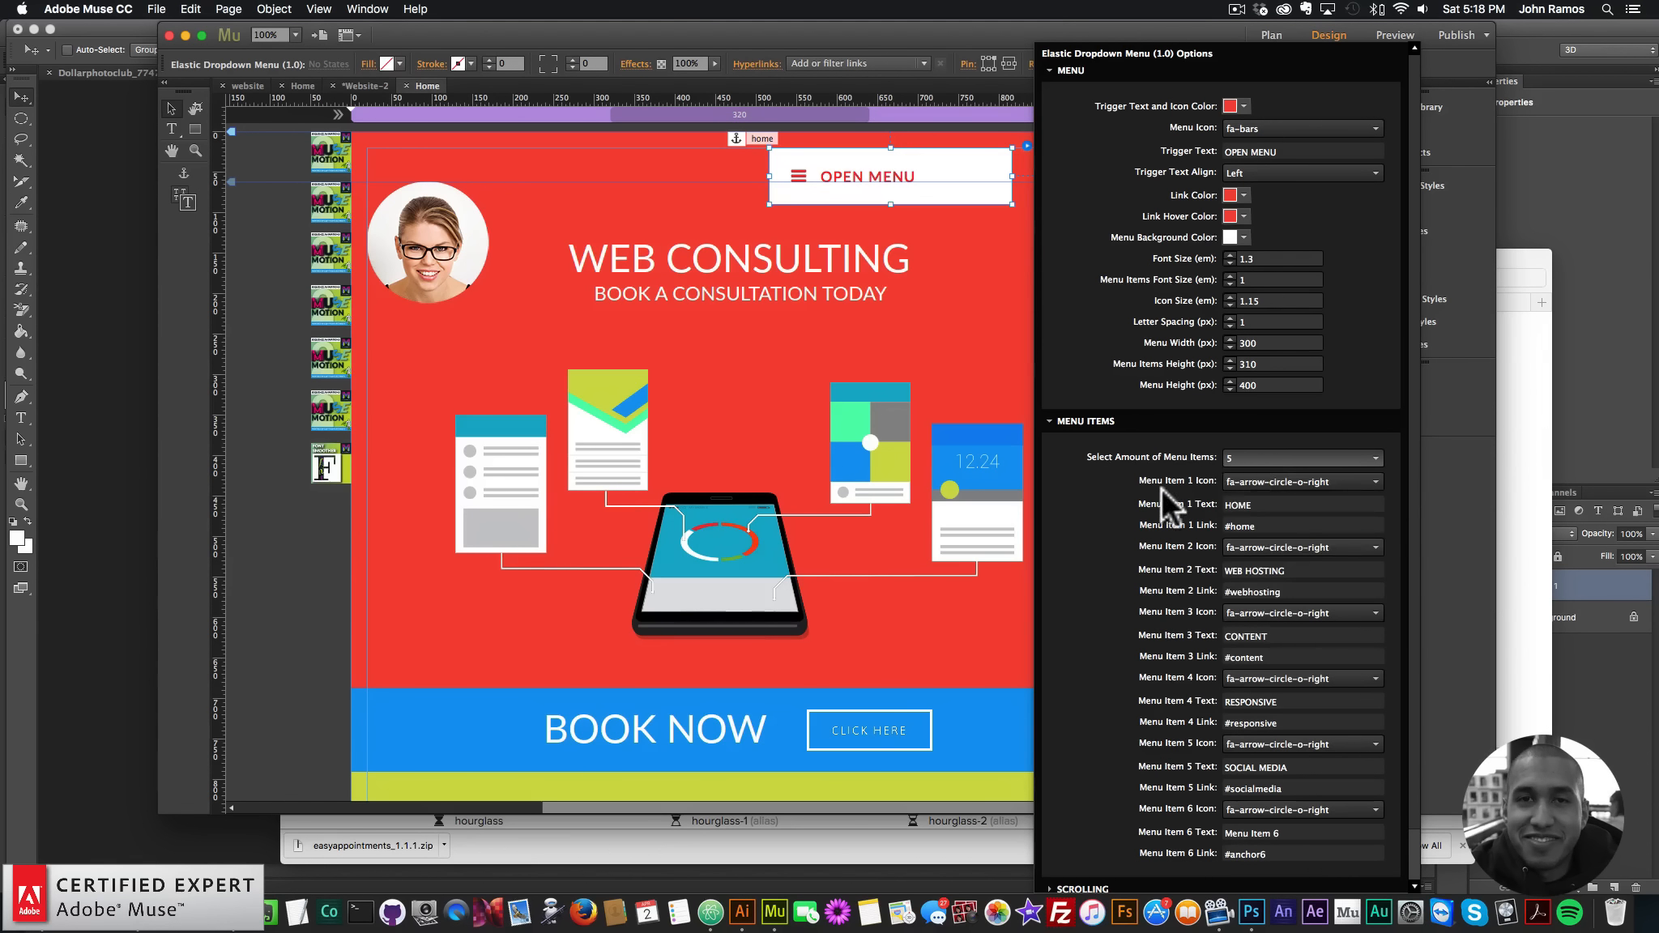
{"action": "left_click", "coordinate": [1240, 457]}
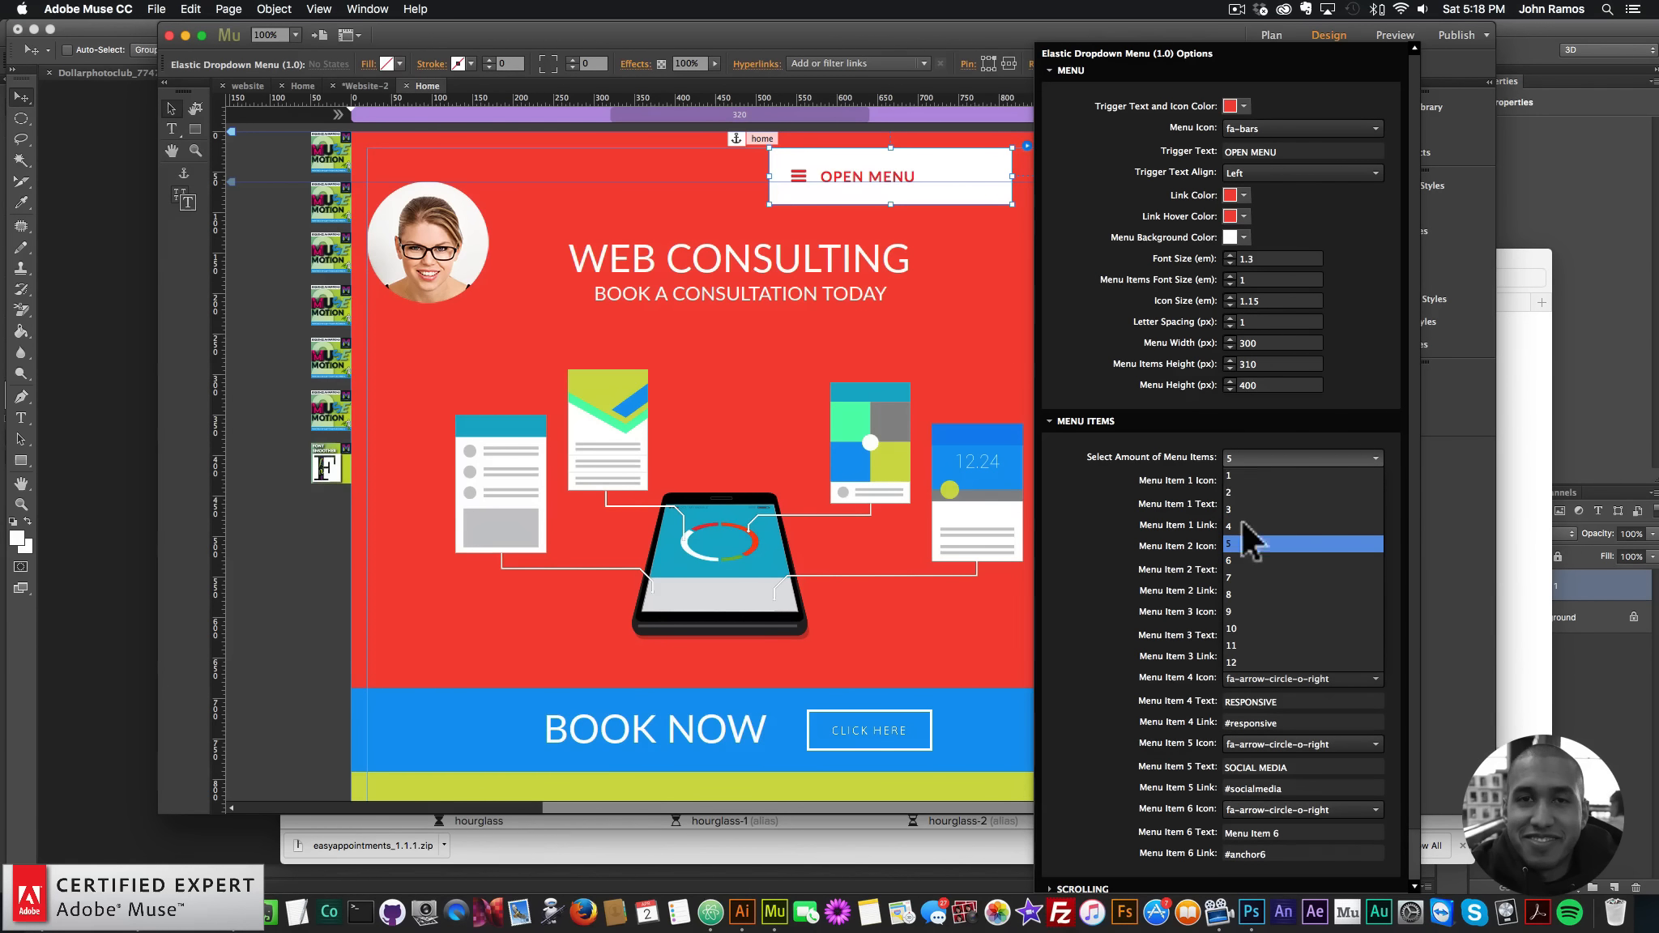
{"action": "left_click", "coordinate": [1240, 456]}
{"action": "scroll", "coordinate": [1177, 506], "scroll_direction": "down", "scroll_amount": 2}
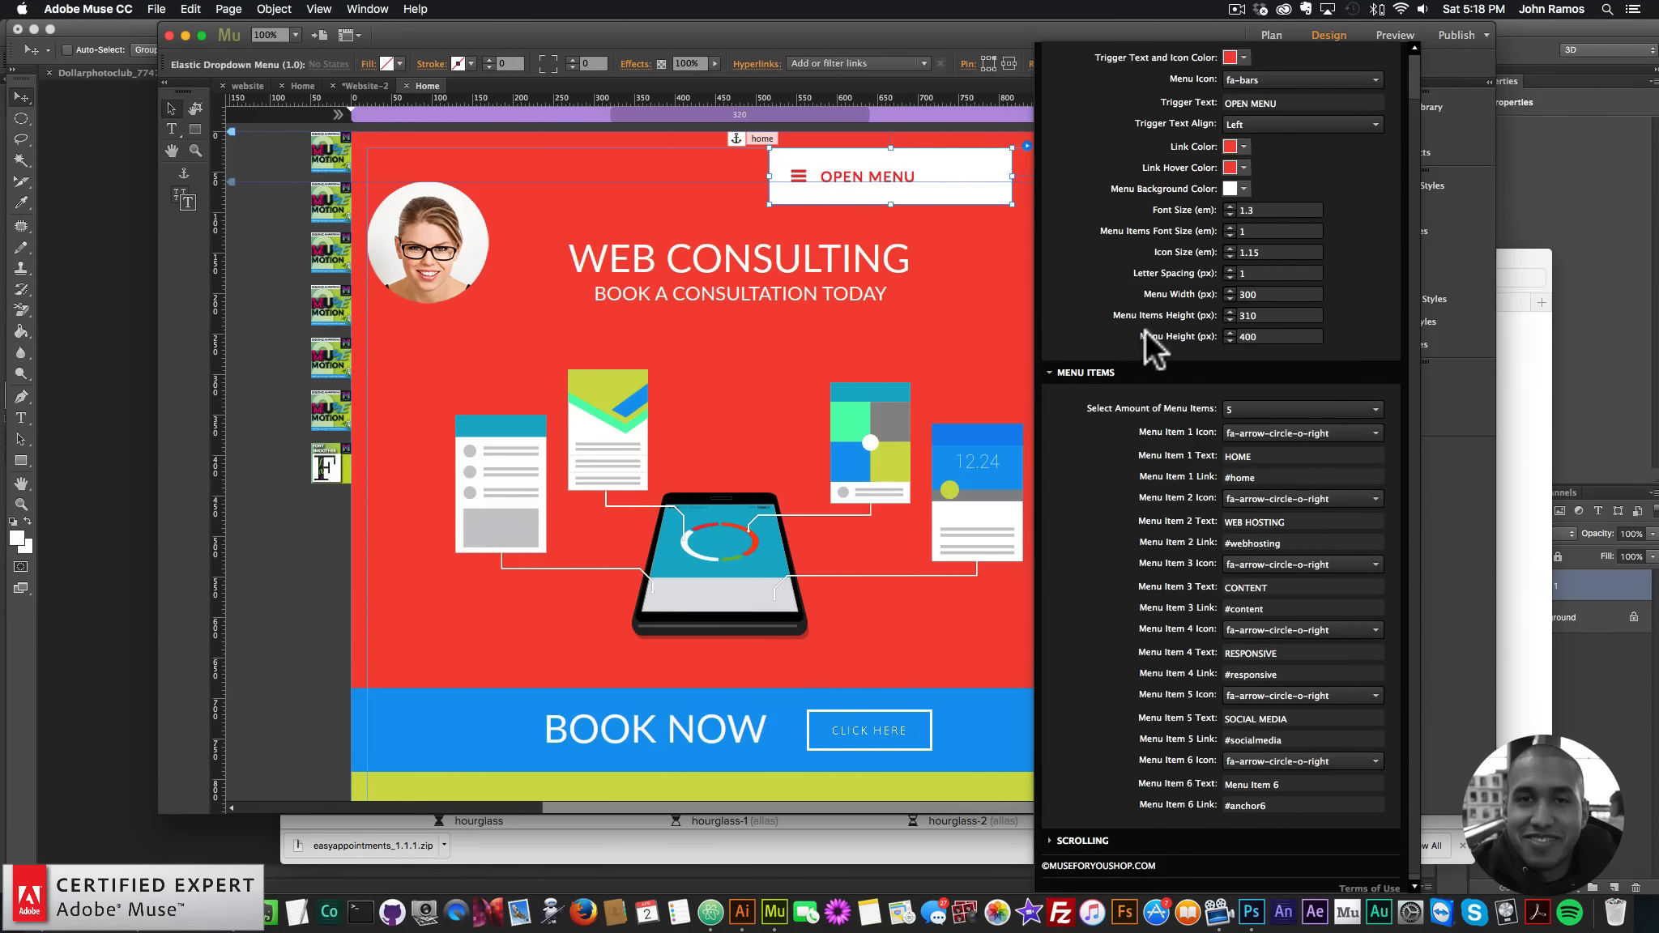
{"action": "scroll", "coordinate": [1145, 329], "scroll_direction": "up", "scroll_amount": 2}
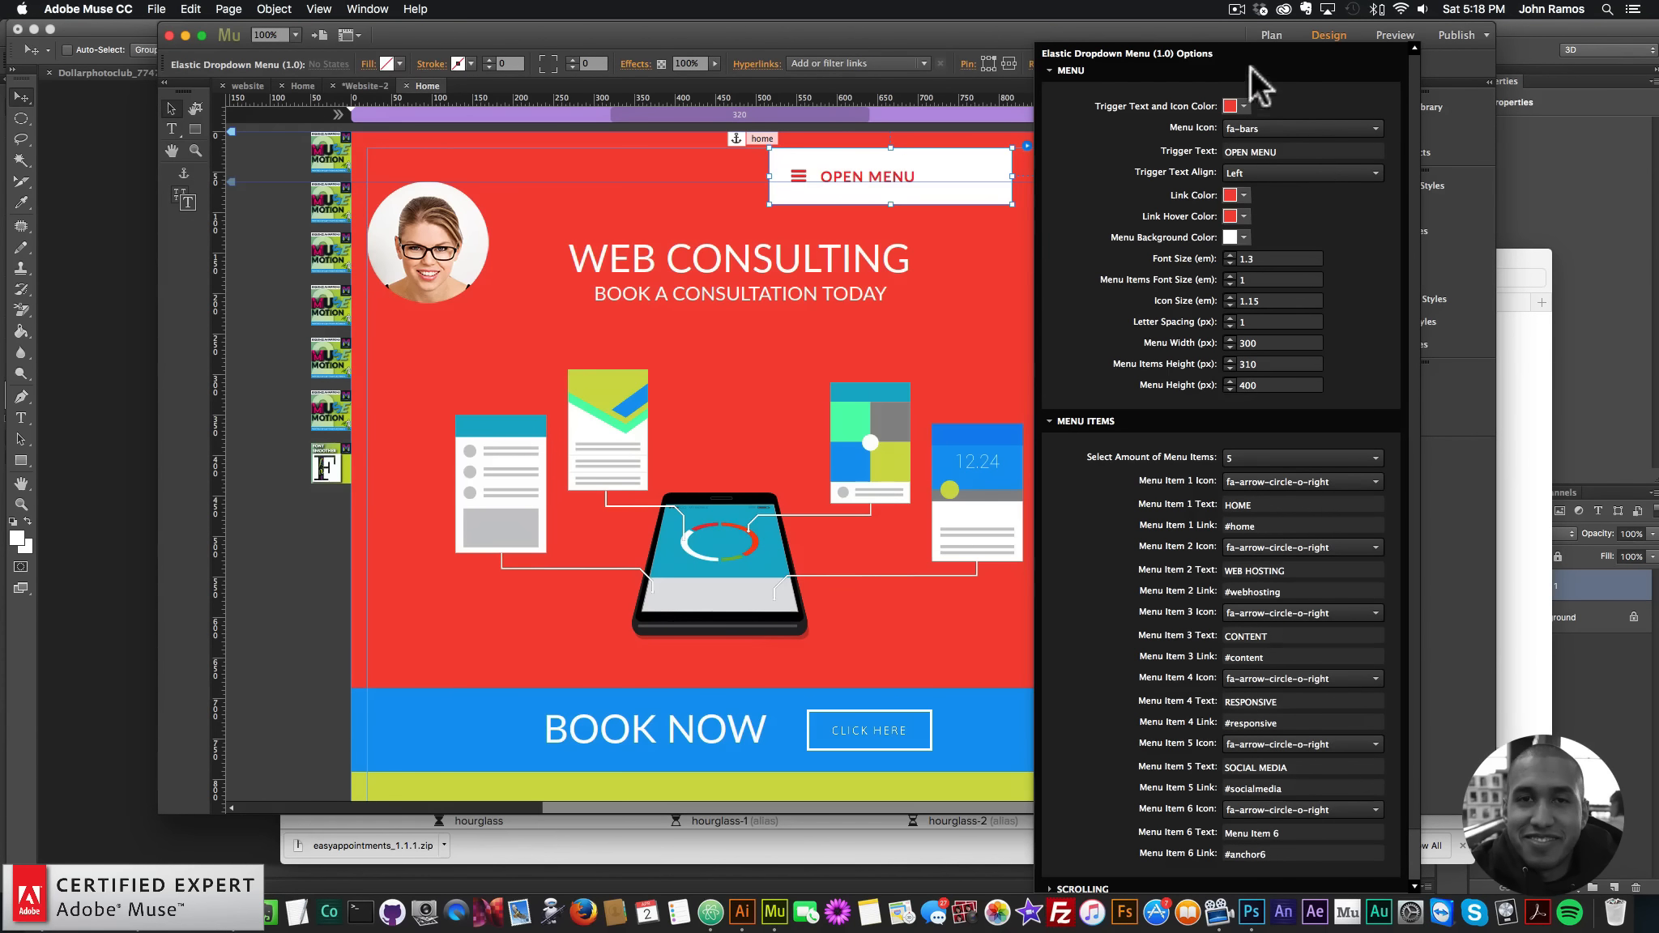
{"action": "left_click", "coordinate": [1248, 106]}
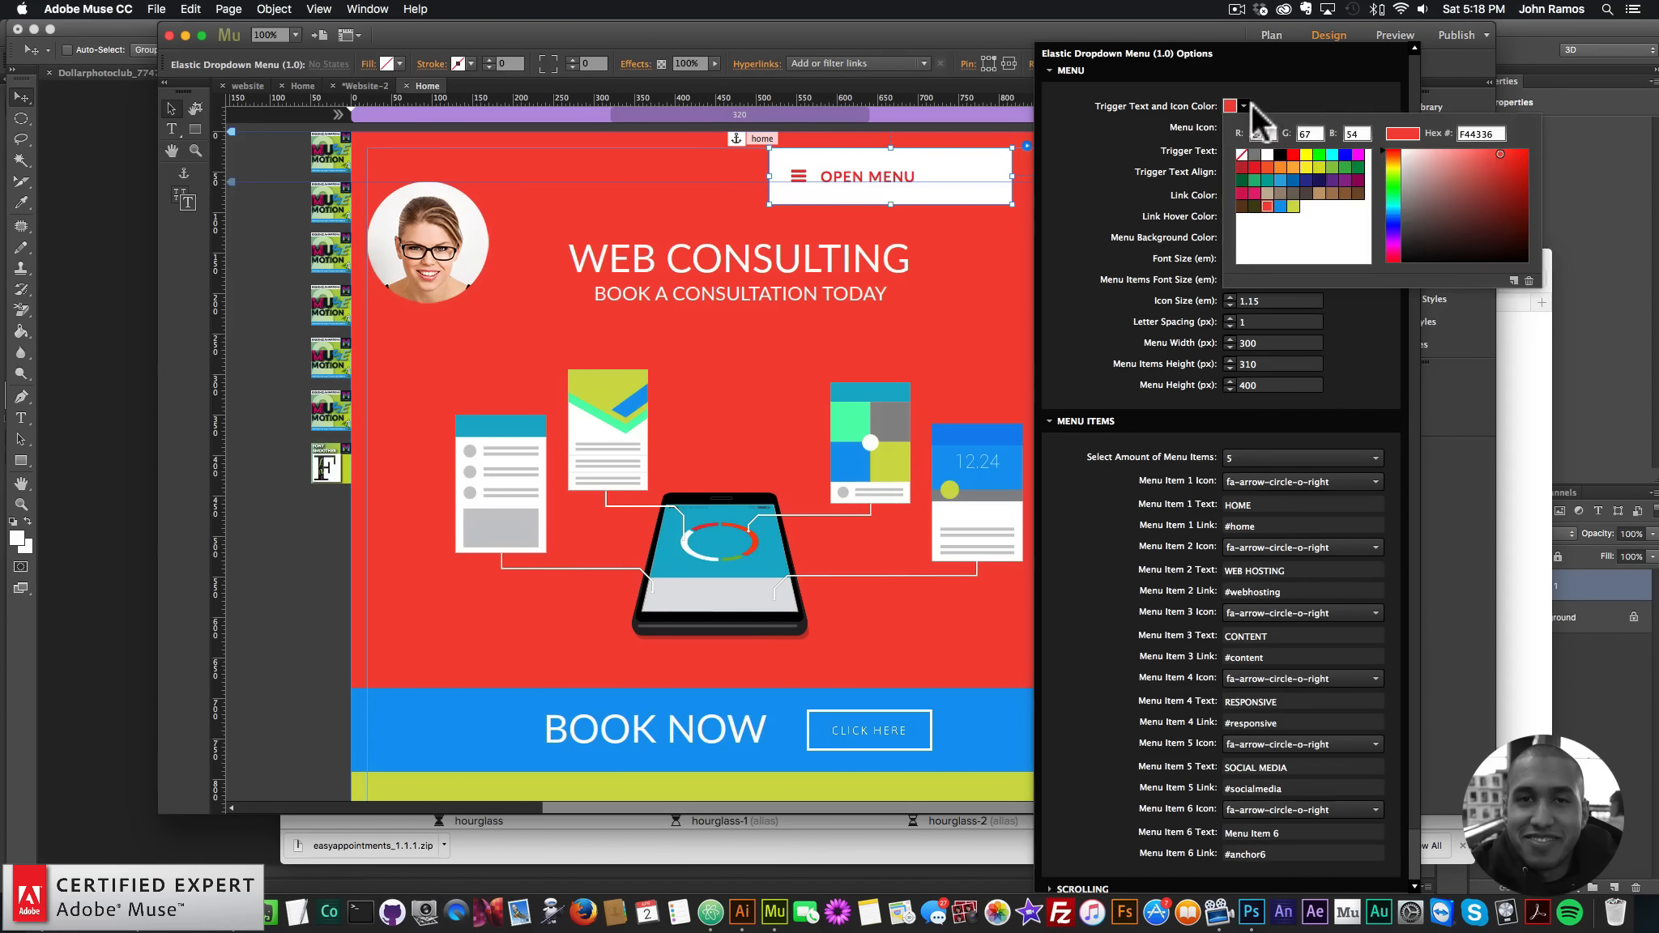
{"action": "left_click", "coordinate": [1306, 92]}
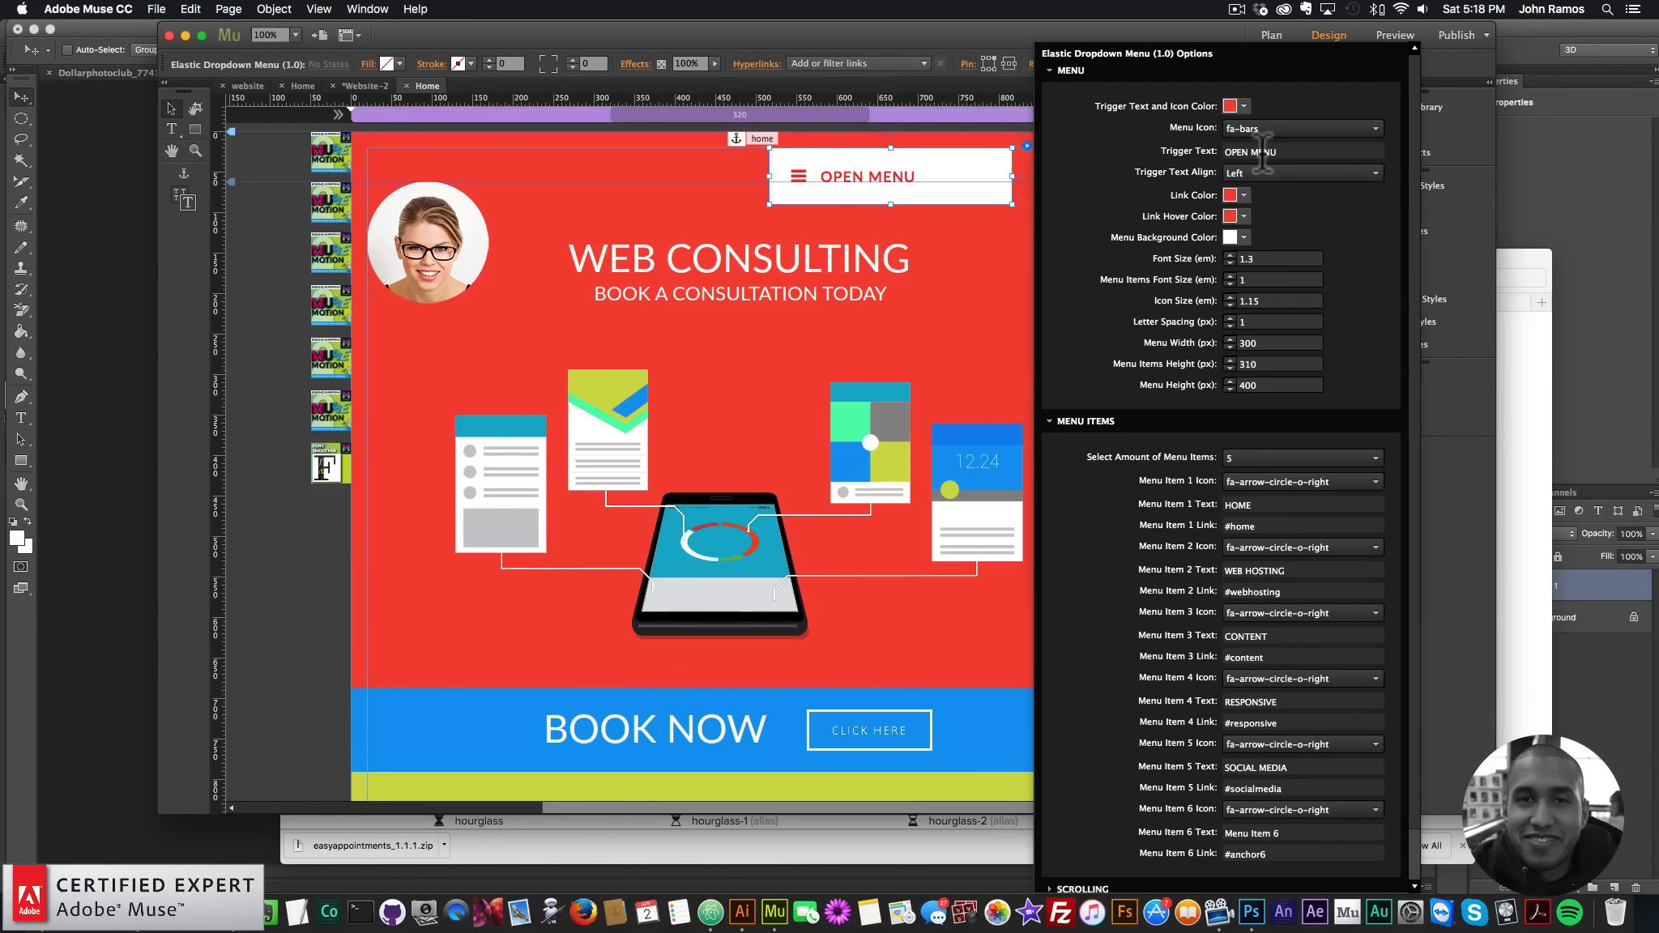
{"action": "left_click", "coordinate": [1295, 150]}
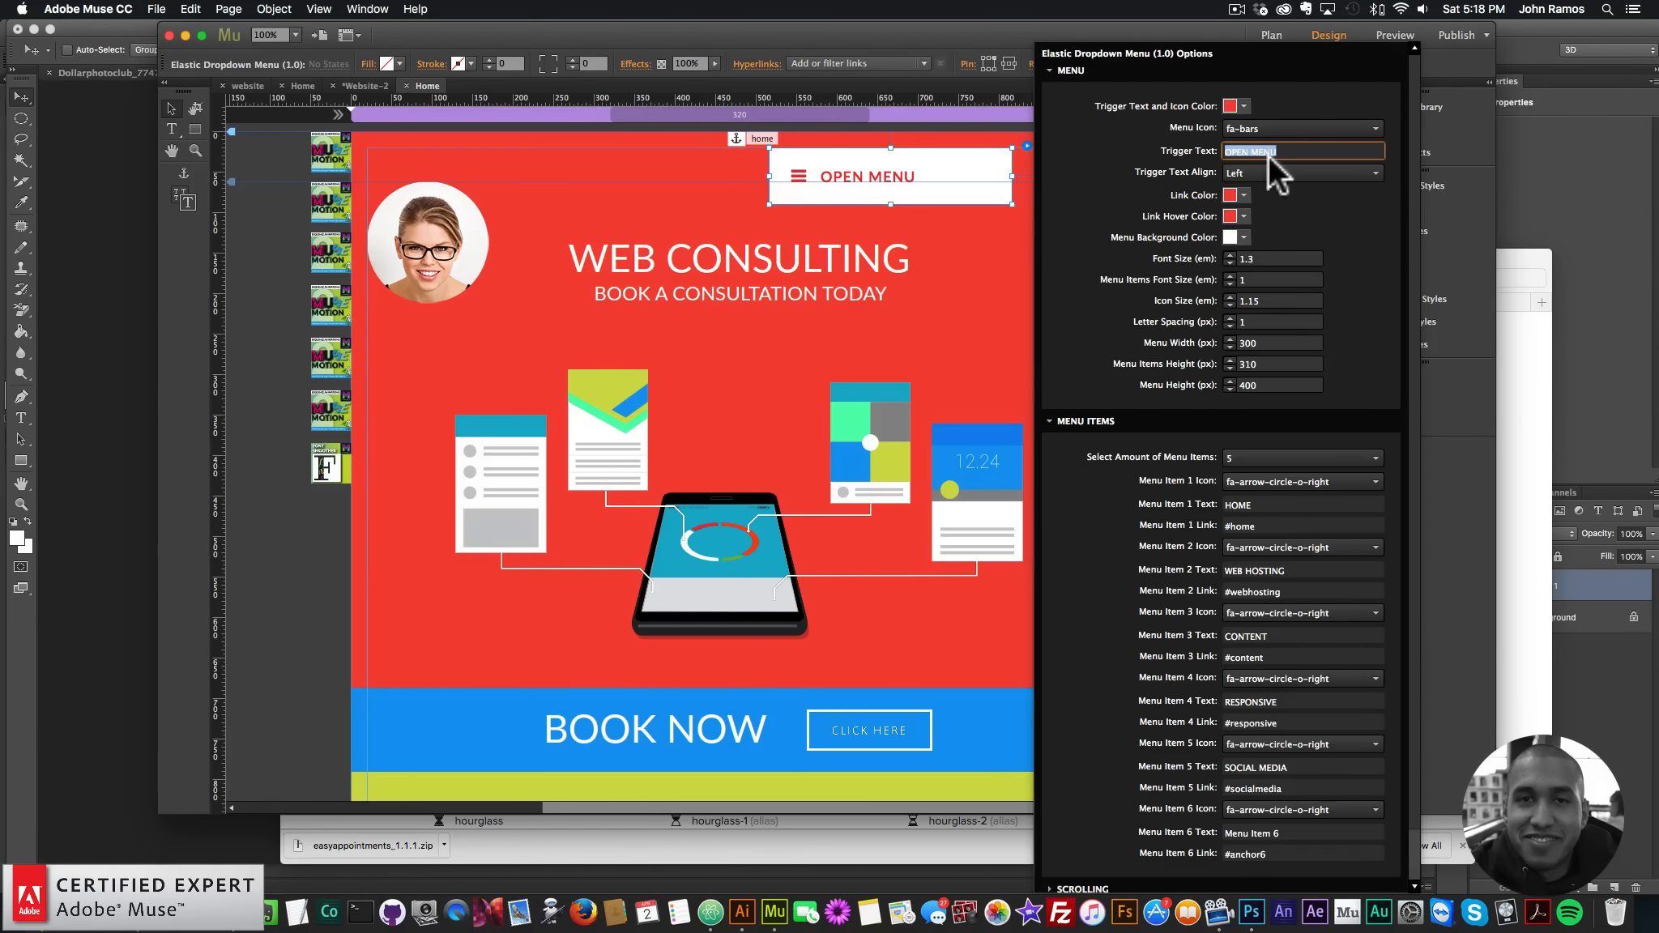
- Check the Scrolling settings, keeping easeOutQuad easing at 1000 ms
{"action": "scroll", "coordinate": [1097, 486], "scroll_direction": "down", "scroll_amount": 2}
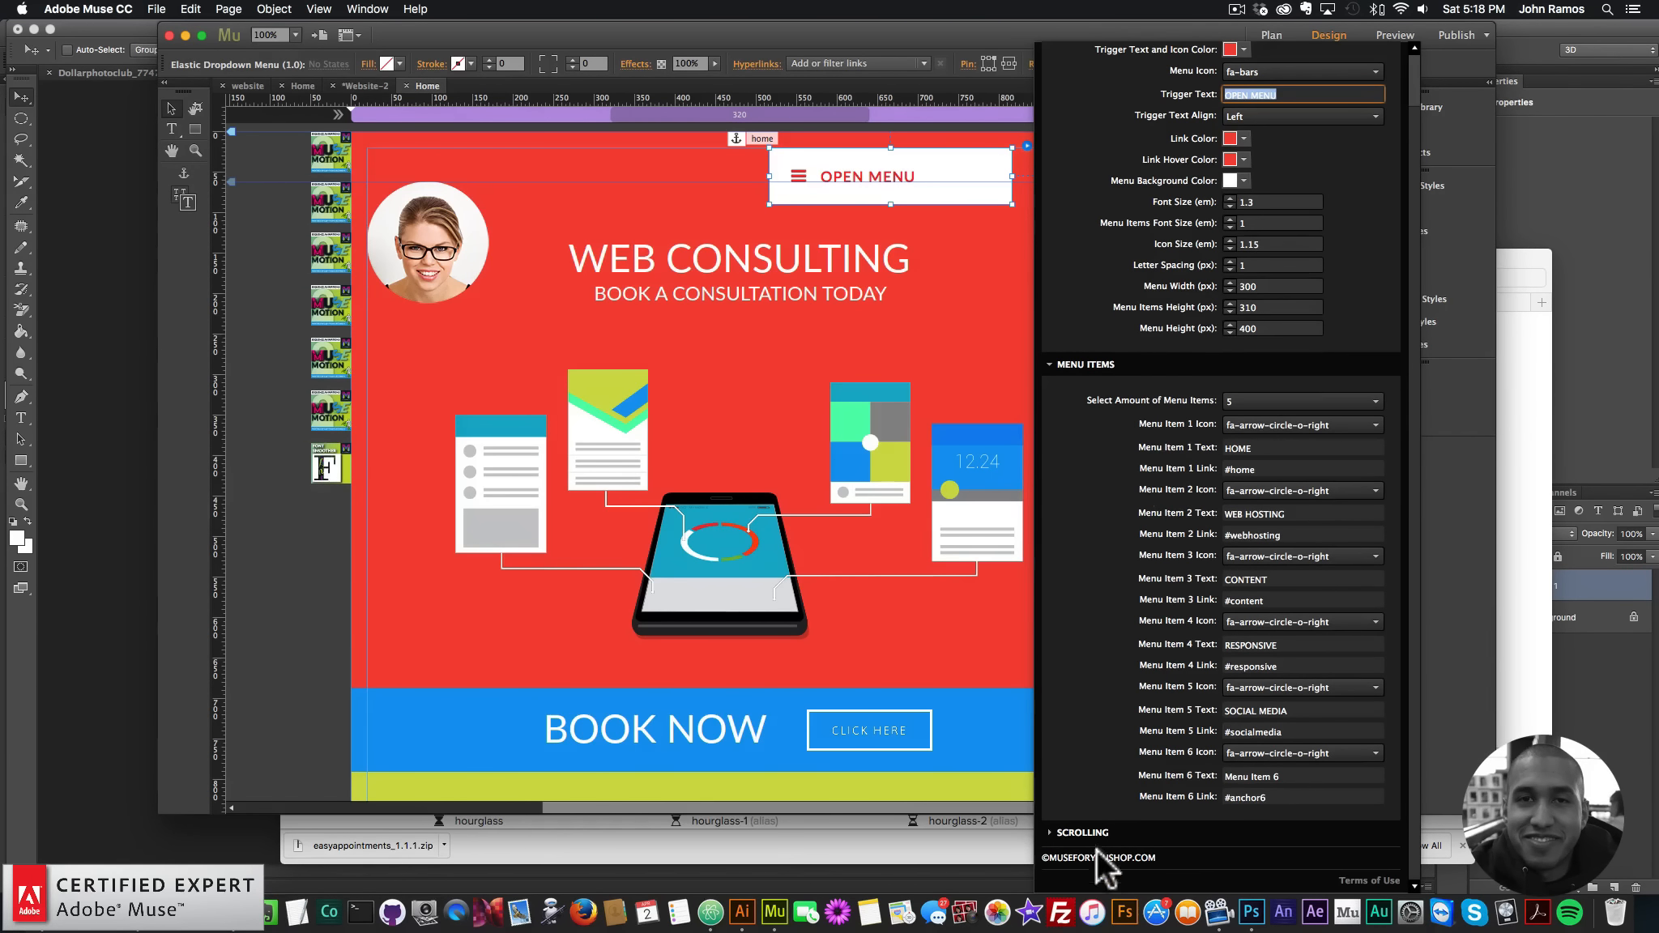
{"action": "left_click", "coordinate": [1091, 828]}
{"action": "scroll", "coordinate": [1110, 794], "scroll_direction": "down", "scroll_amount": 4}
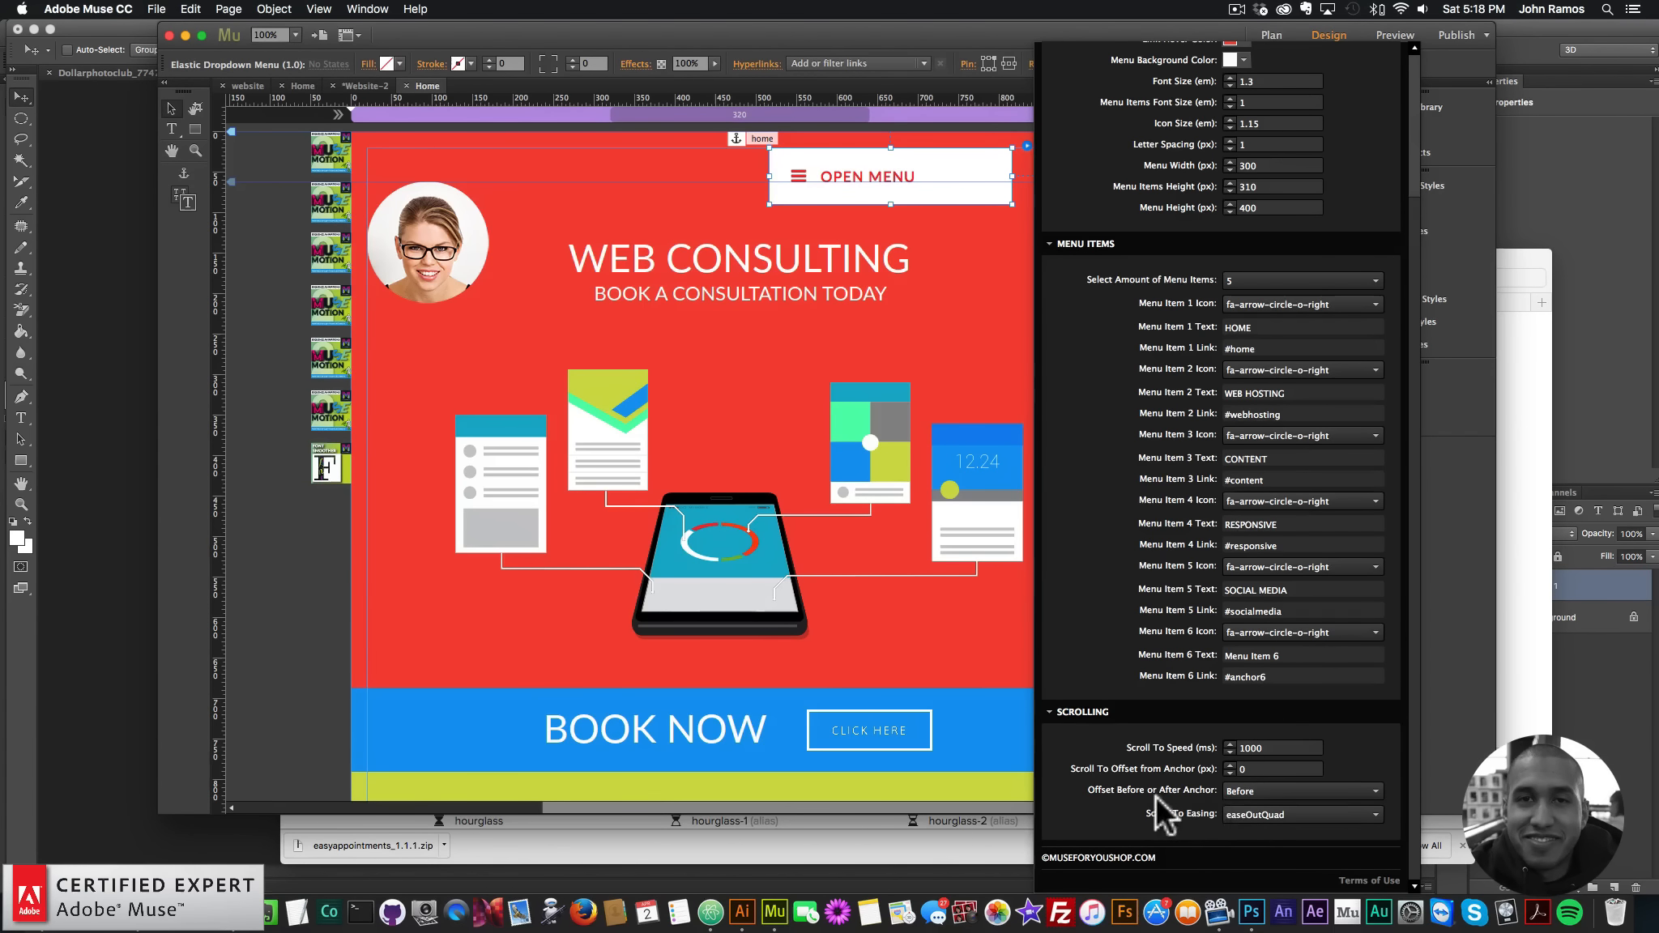
{"action": "left_click", "coordinate": [1273, 813]}
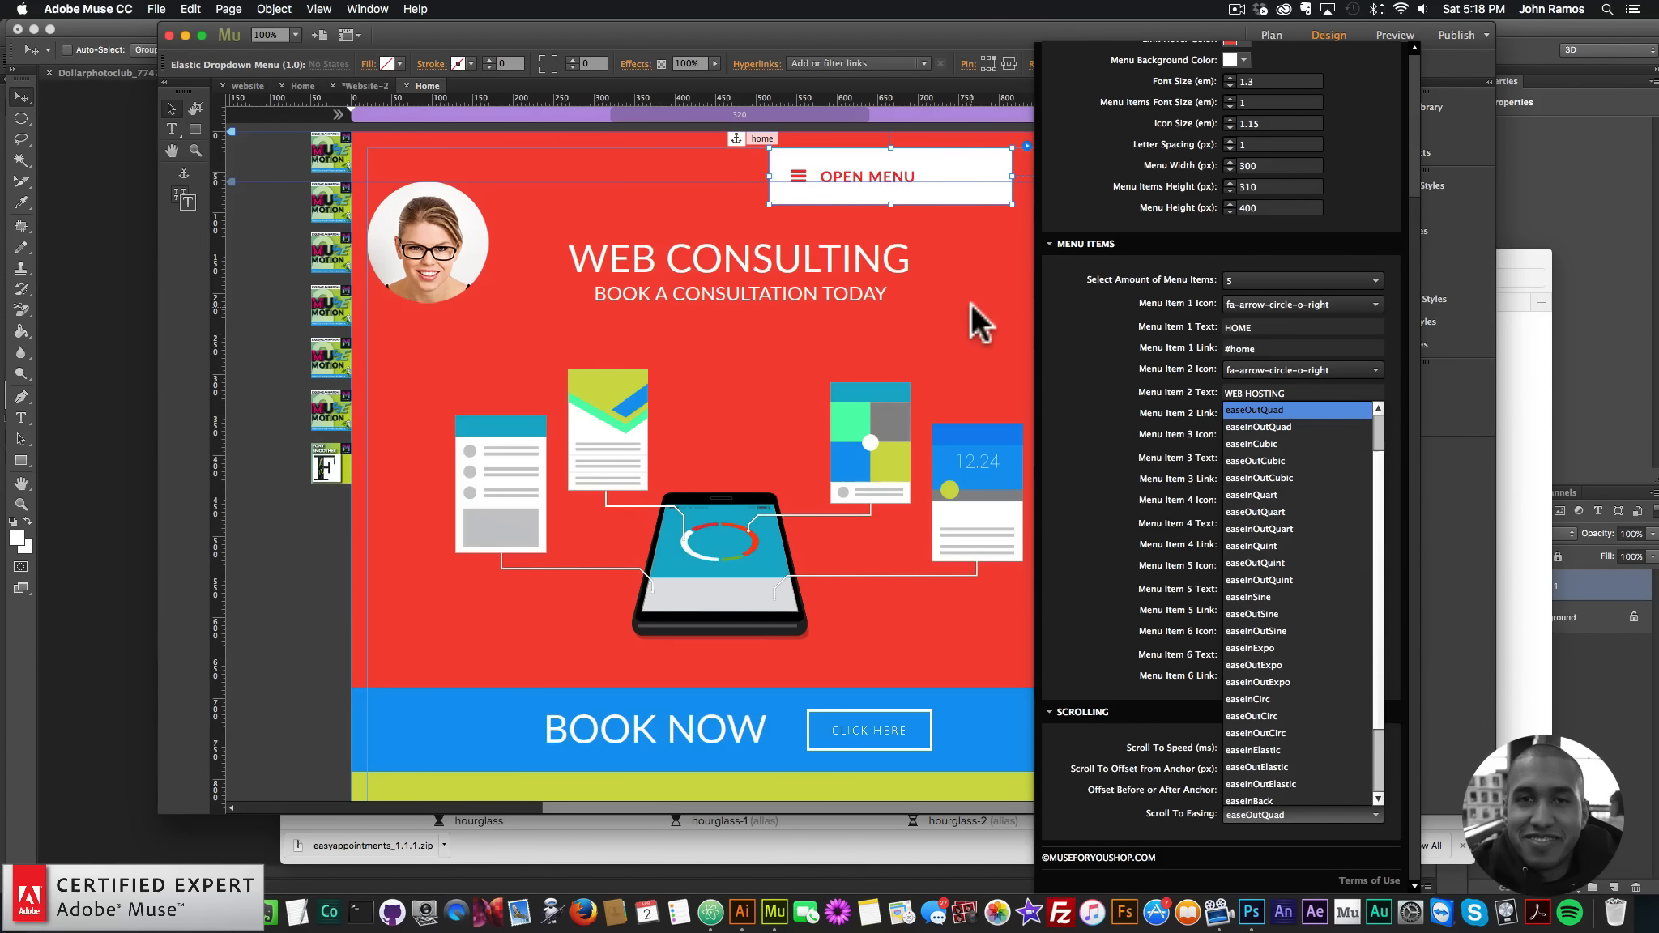
{"action": "left_click", "coordinate": [1354, 149]}
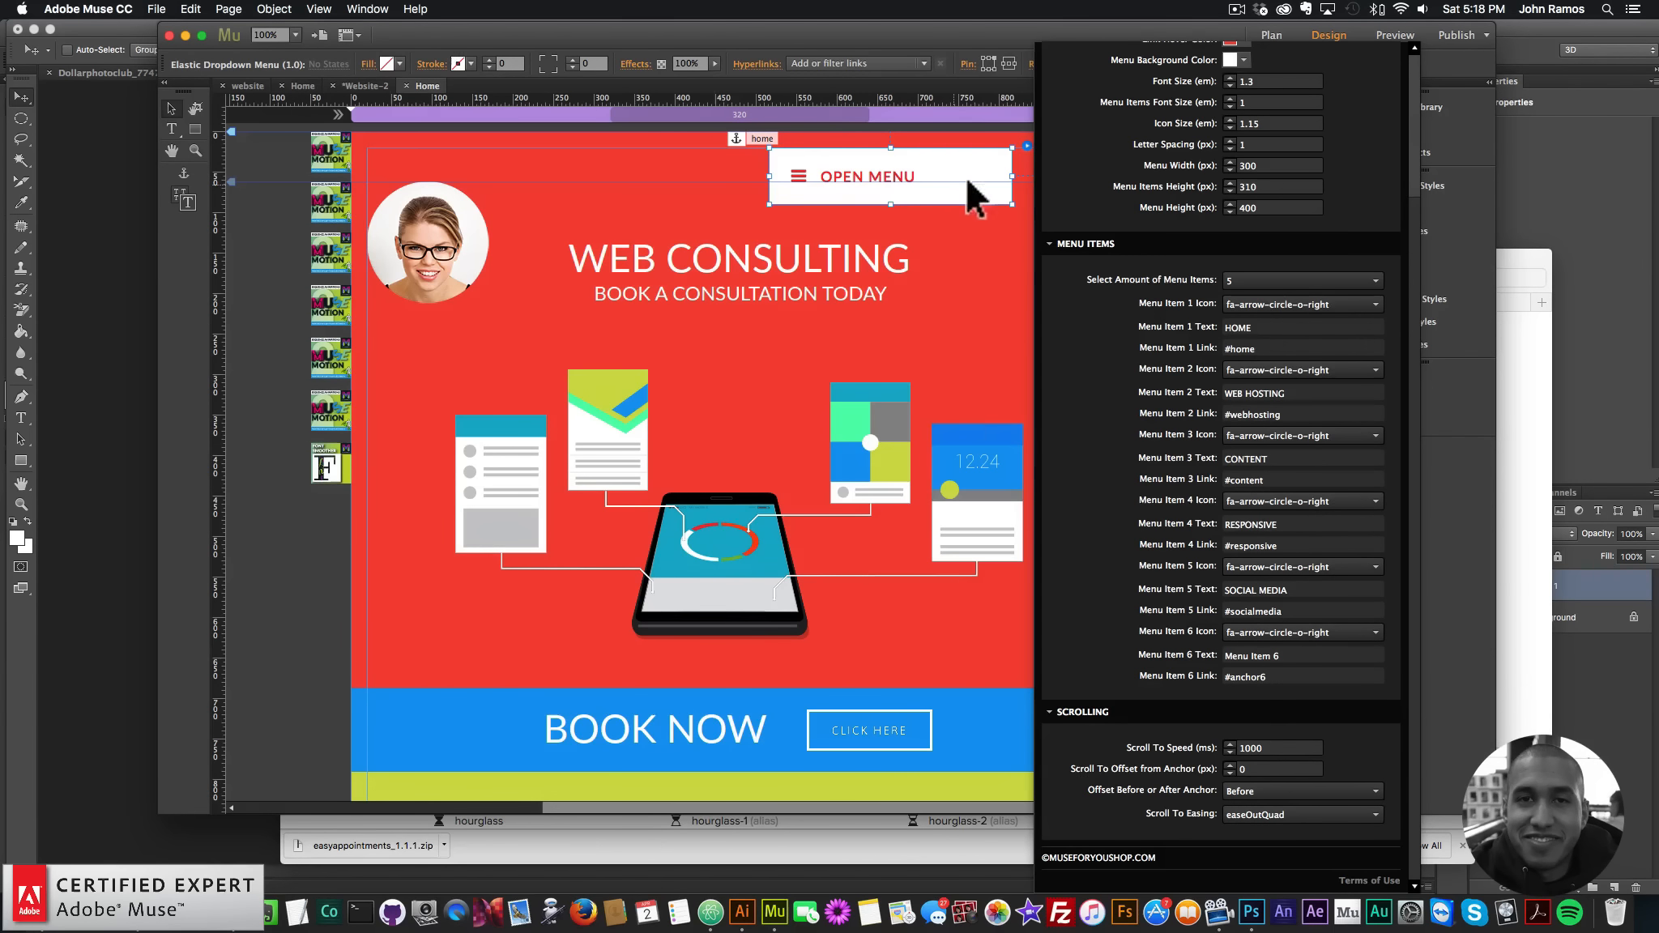
- Move the menu to the hero's top-right at X 640 and preview the page in the browser
{"action": "left_click", "coordinate": [983, 178]}
{"action": "left_click_drag", "start_coordinate": [977, 178], "coordinate": [1045, 169]}
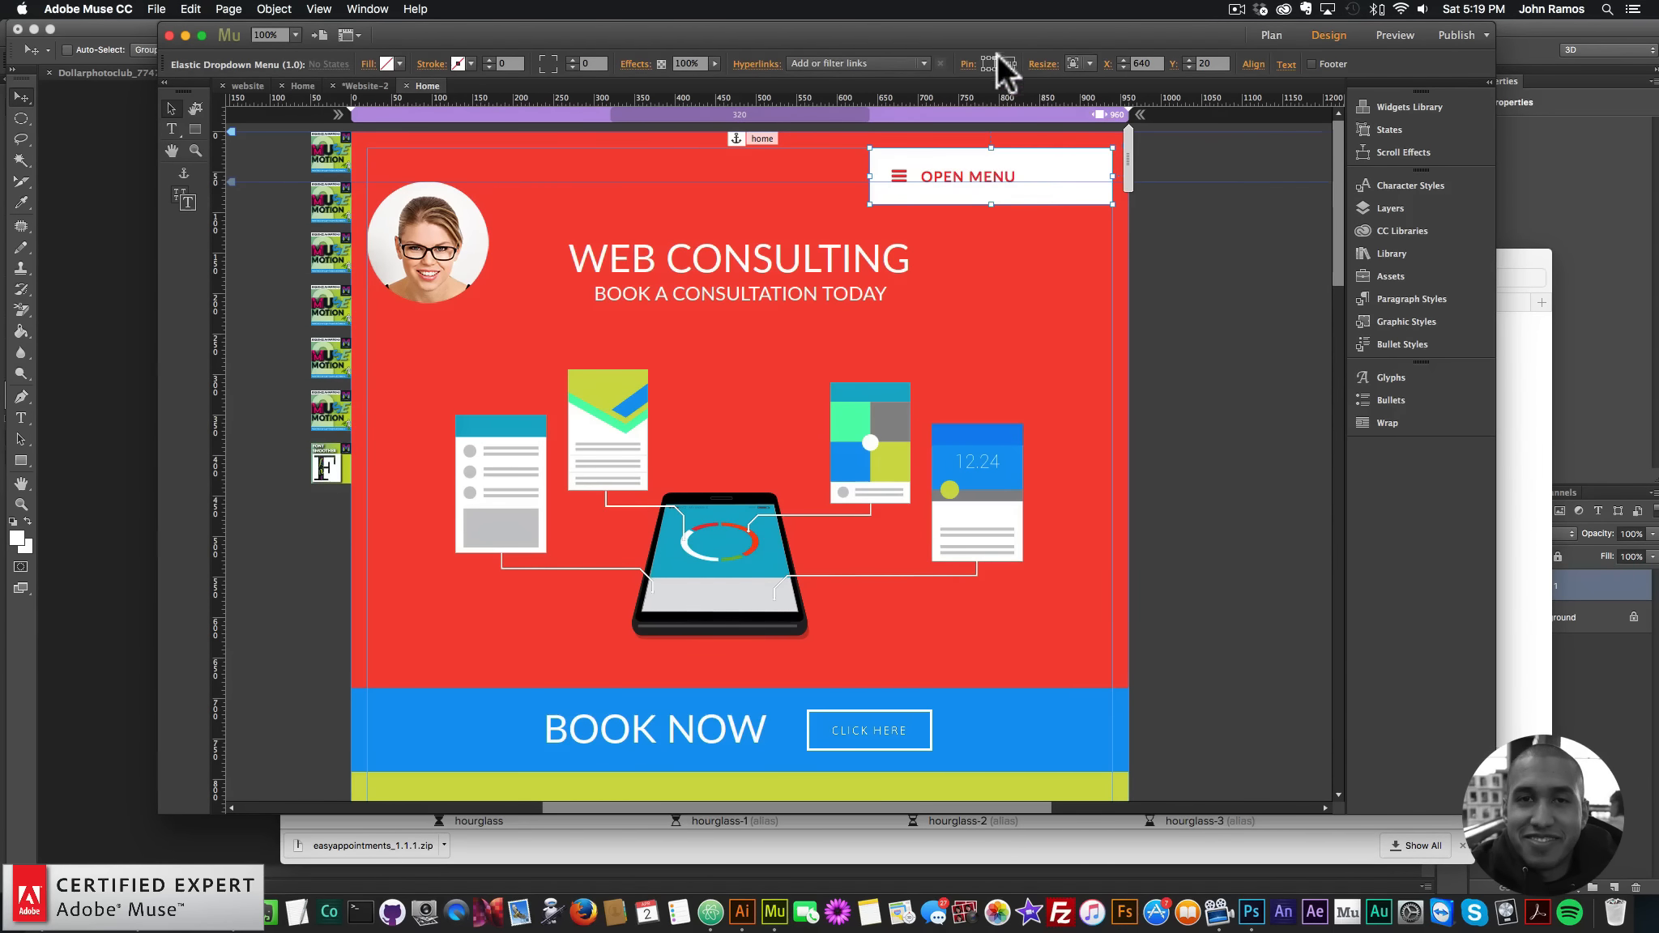
{"action": "left_click", "coordinate": [87, 9]}
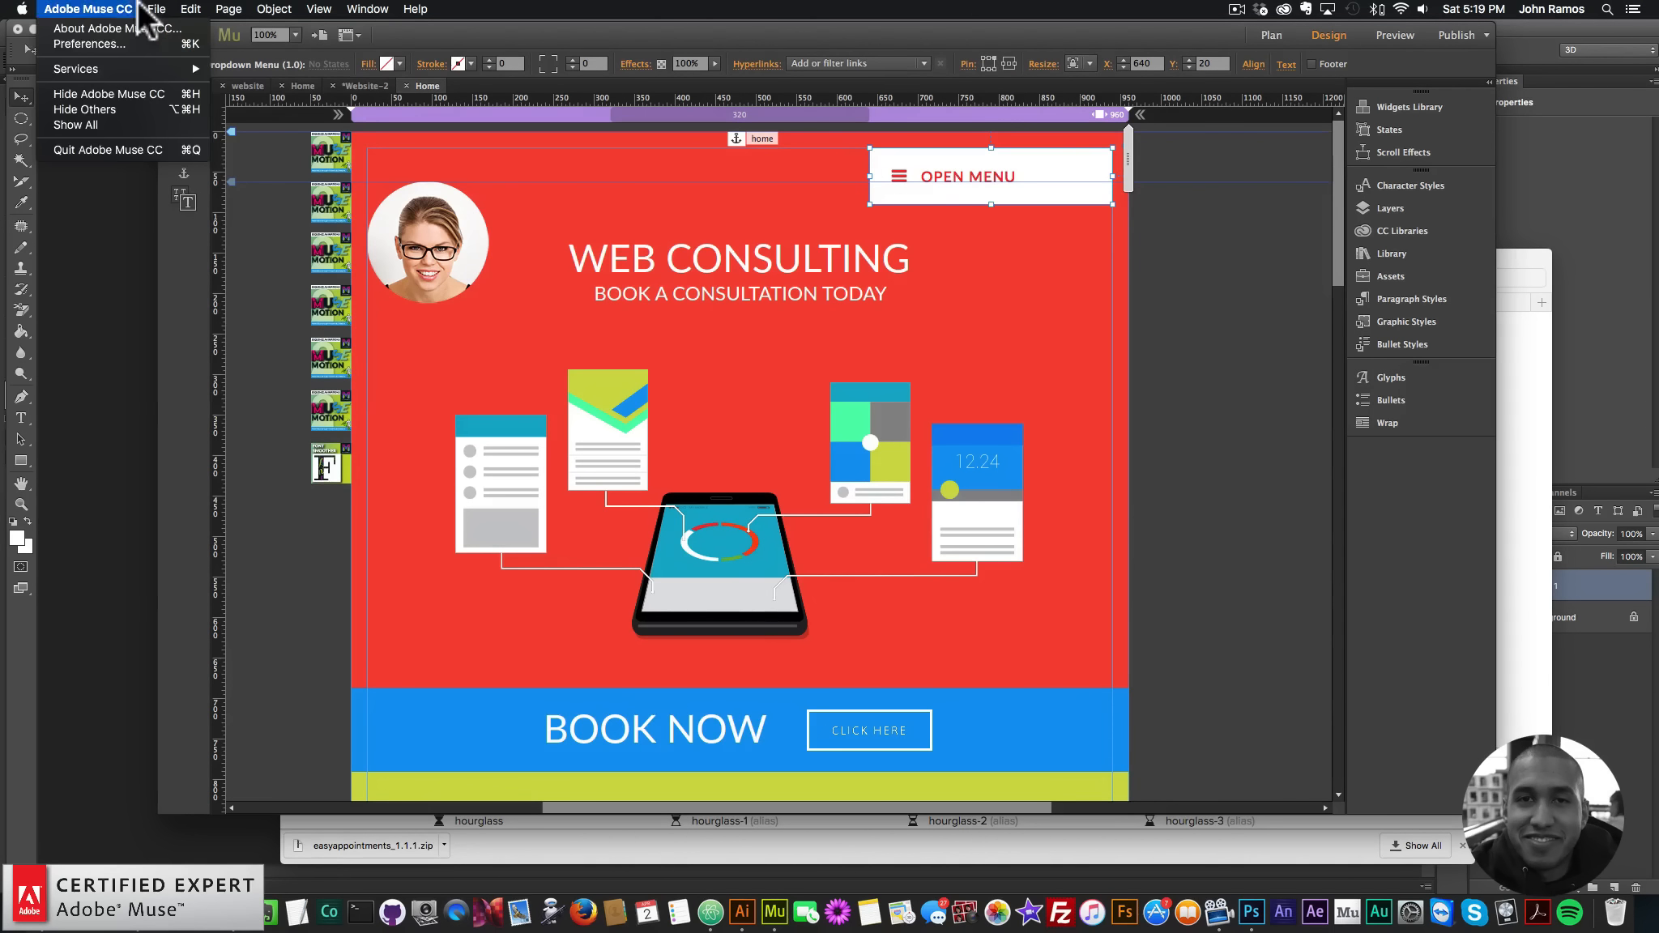
{"action": "left_click", "coordinate": [232, 270]}
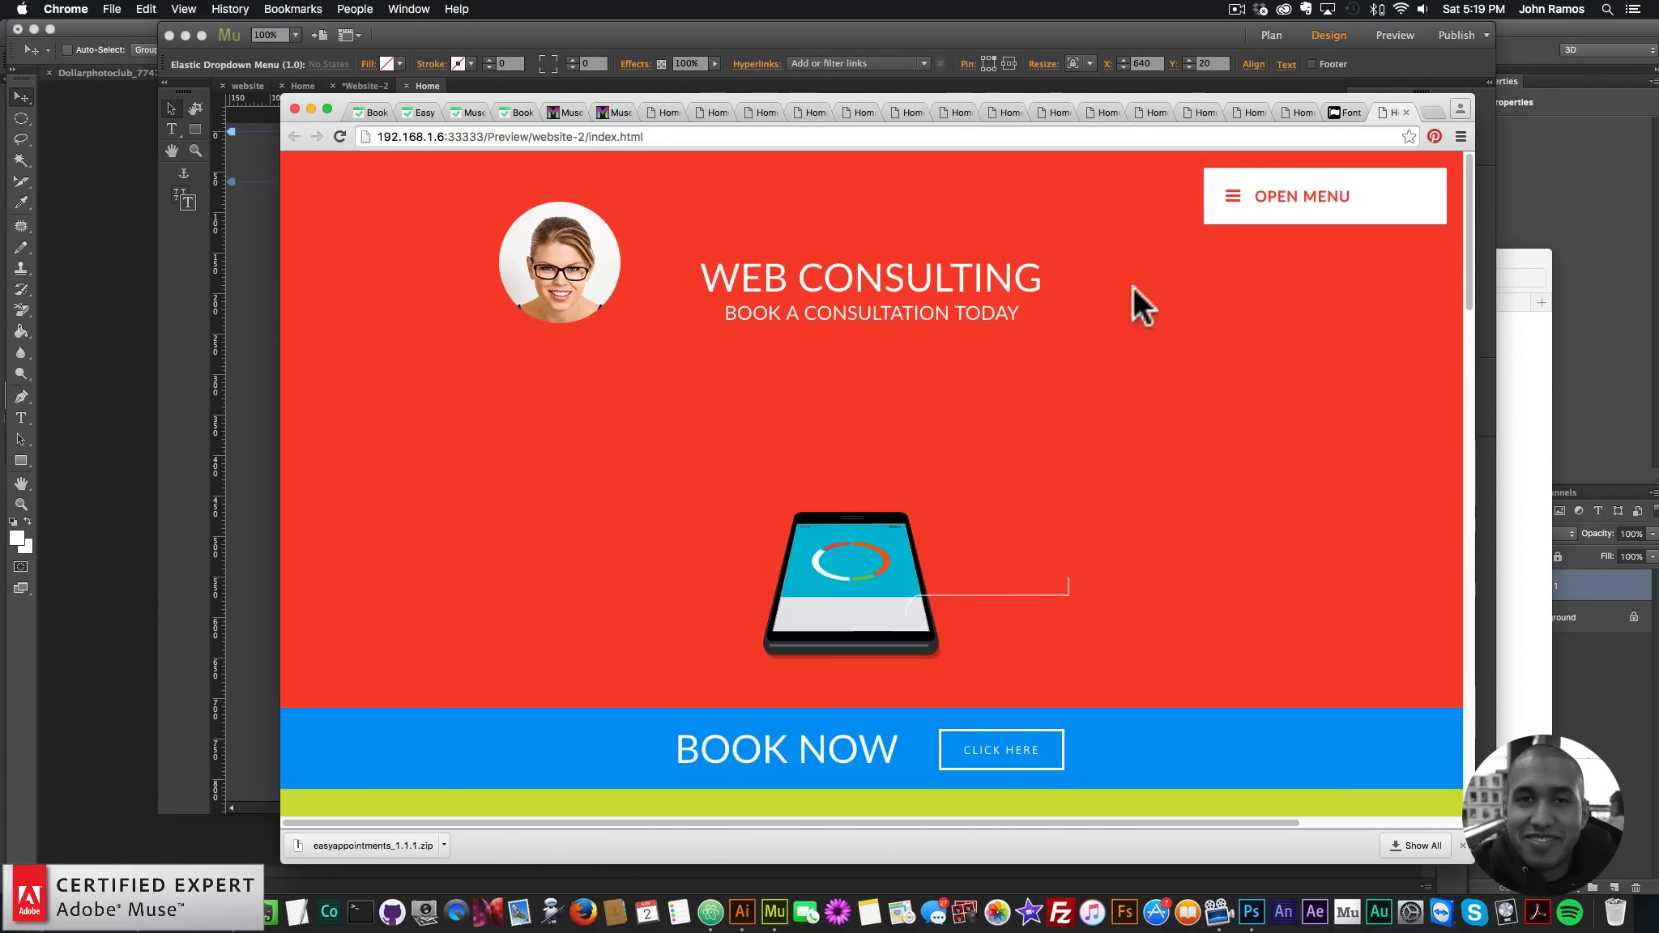
- Test the preview's menu links to Web Hosting, Content, Responsive, Social Media and Home
{"action": "left_click", "coordinate": [1285, 207]}
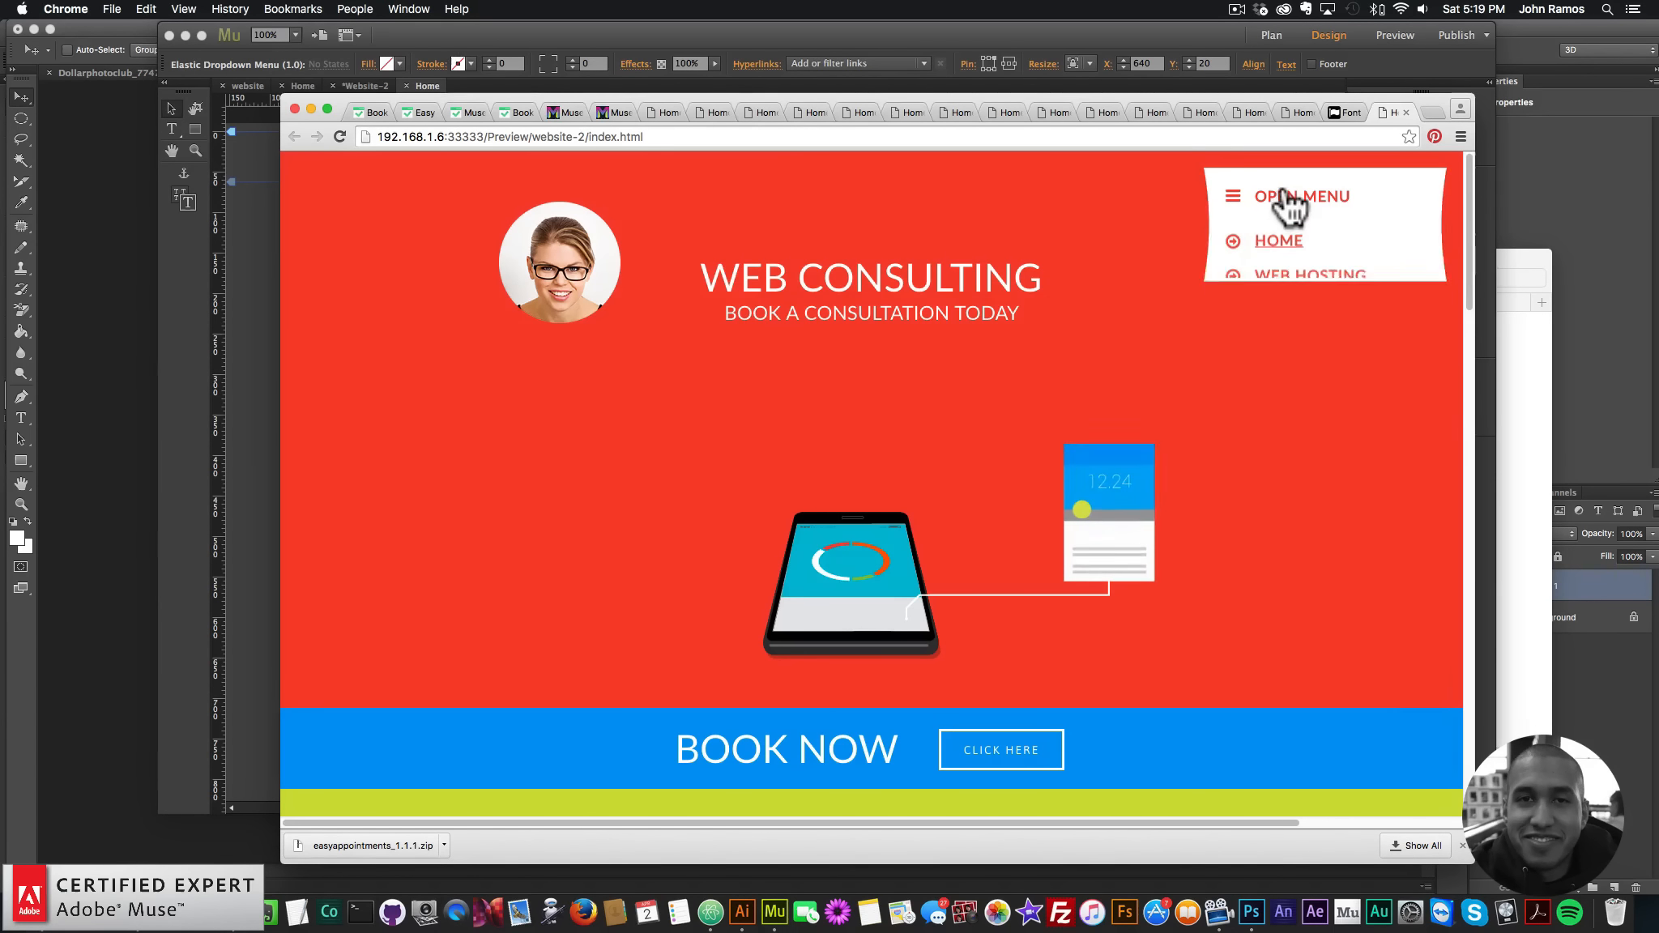
{"action": "scroll", "coordinate": [1288, 283], "scroll_direction": "down", "scroll_amount": 3}
{"action": "left_click", "coordinate": [1286, 280]}
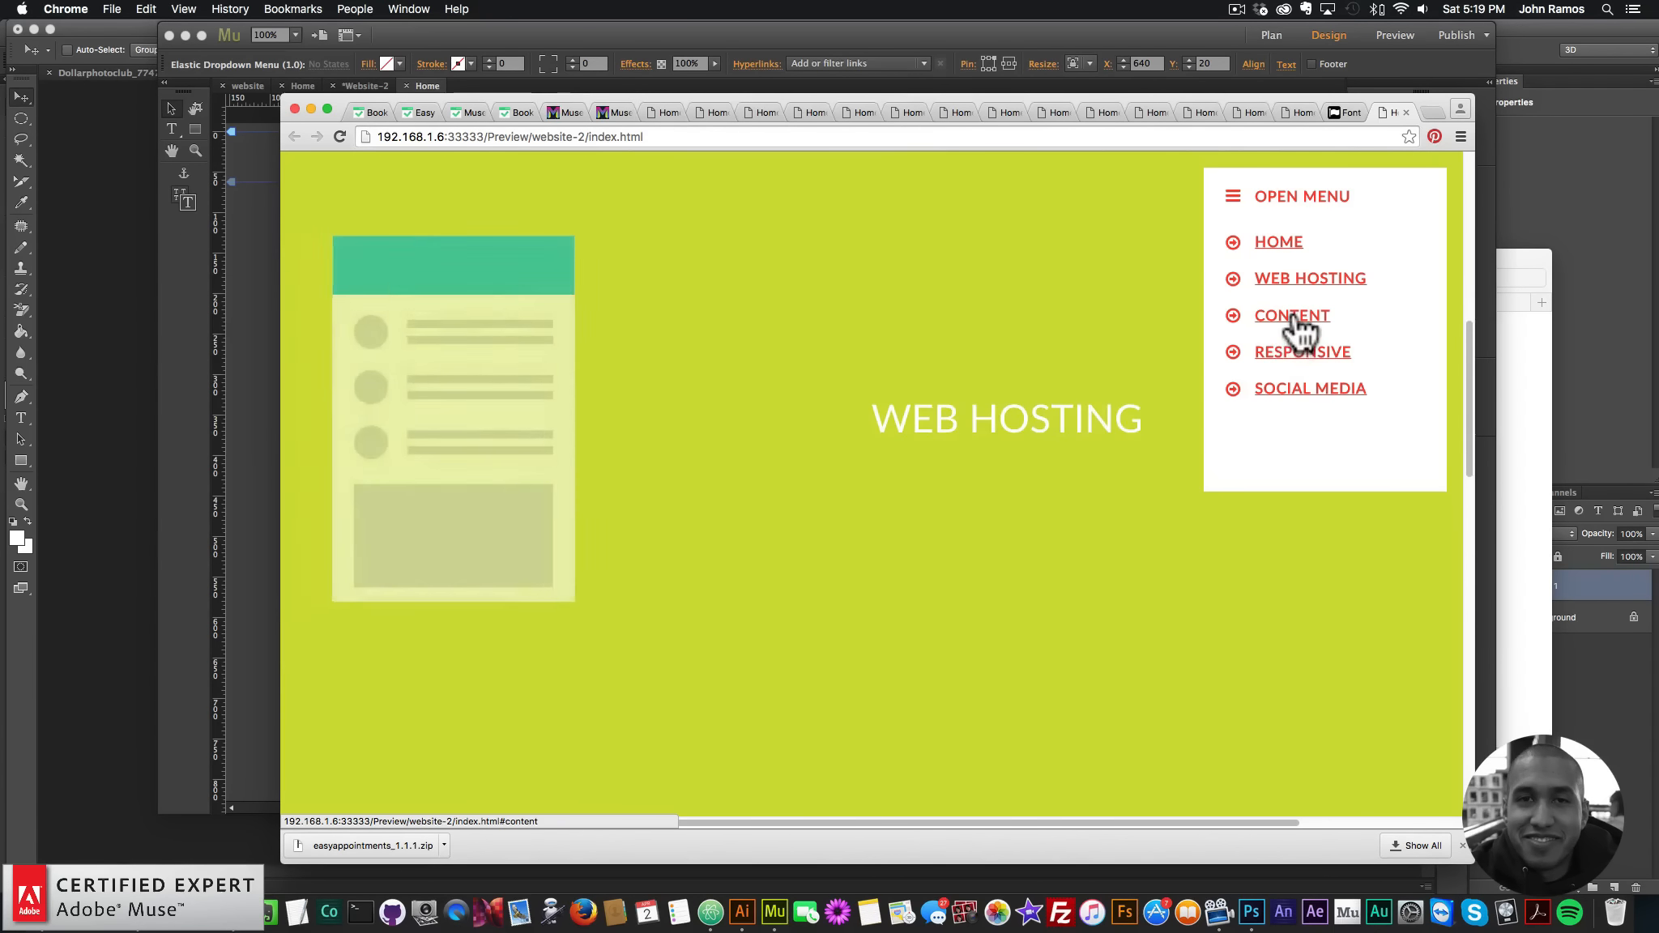
{"action": "left_click", "coordinate": [1289, 317]}
{"action": "left_click", "coordinate": [1284, 357]}
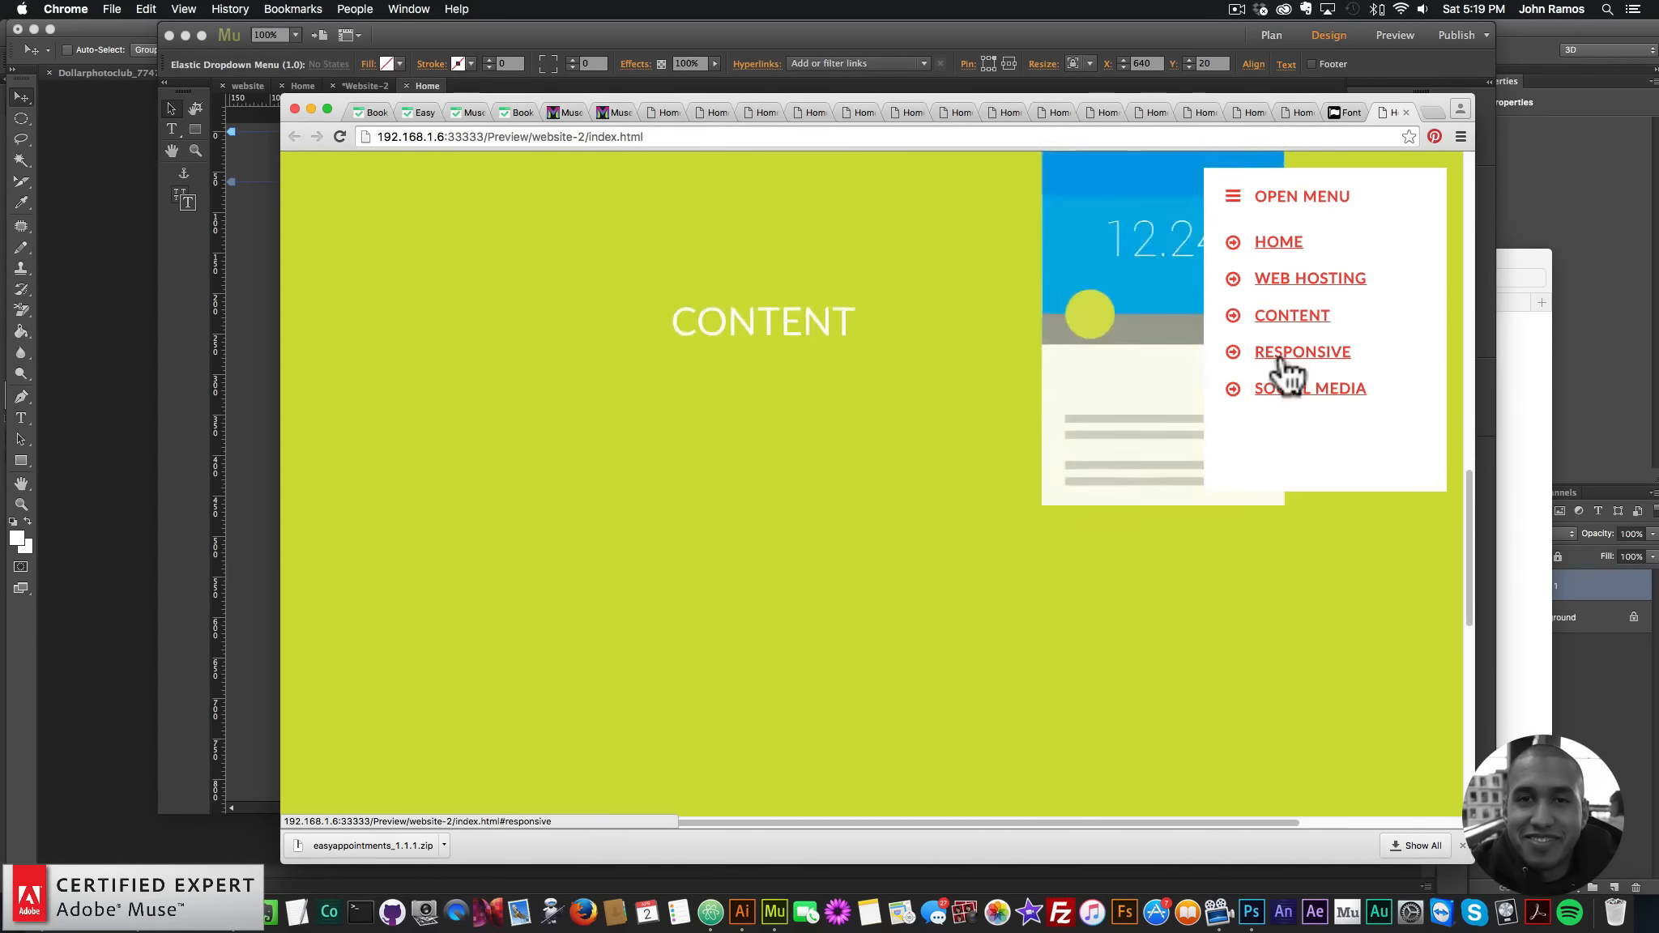
{"action": "left_click", "coordinate": [1289, 399]}
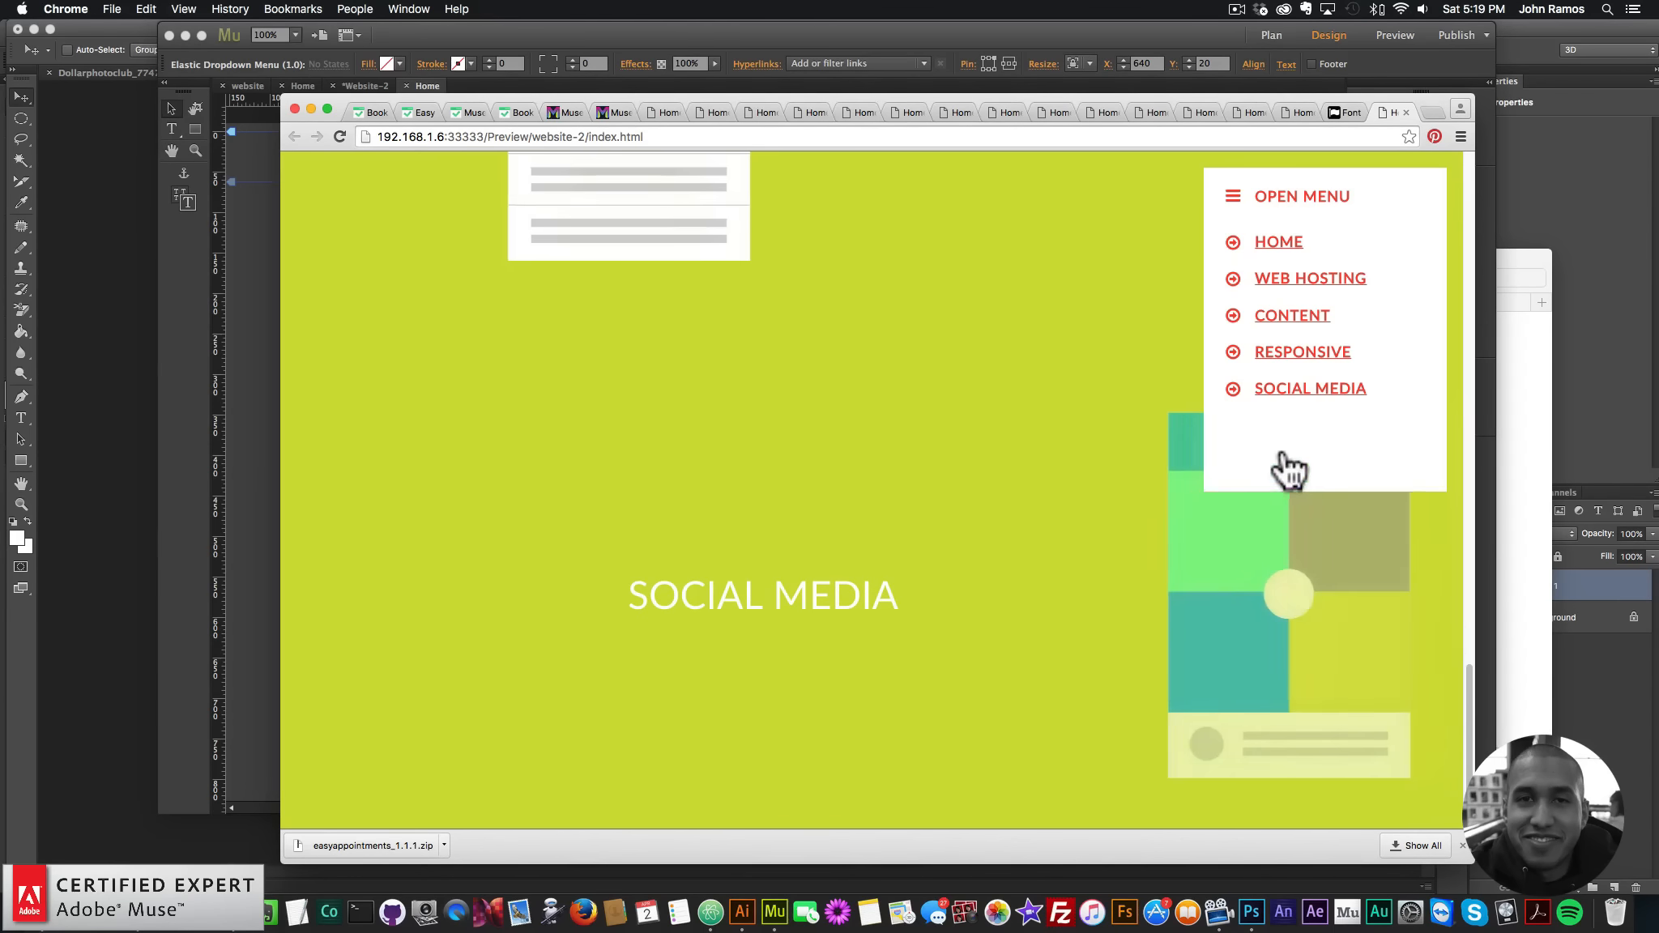
{"action": "left_click", "coordinate": [1280, 247]}
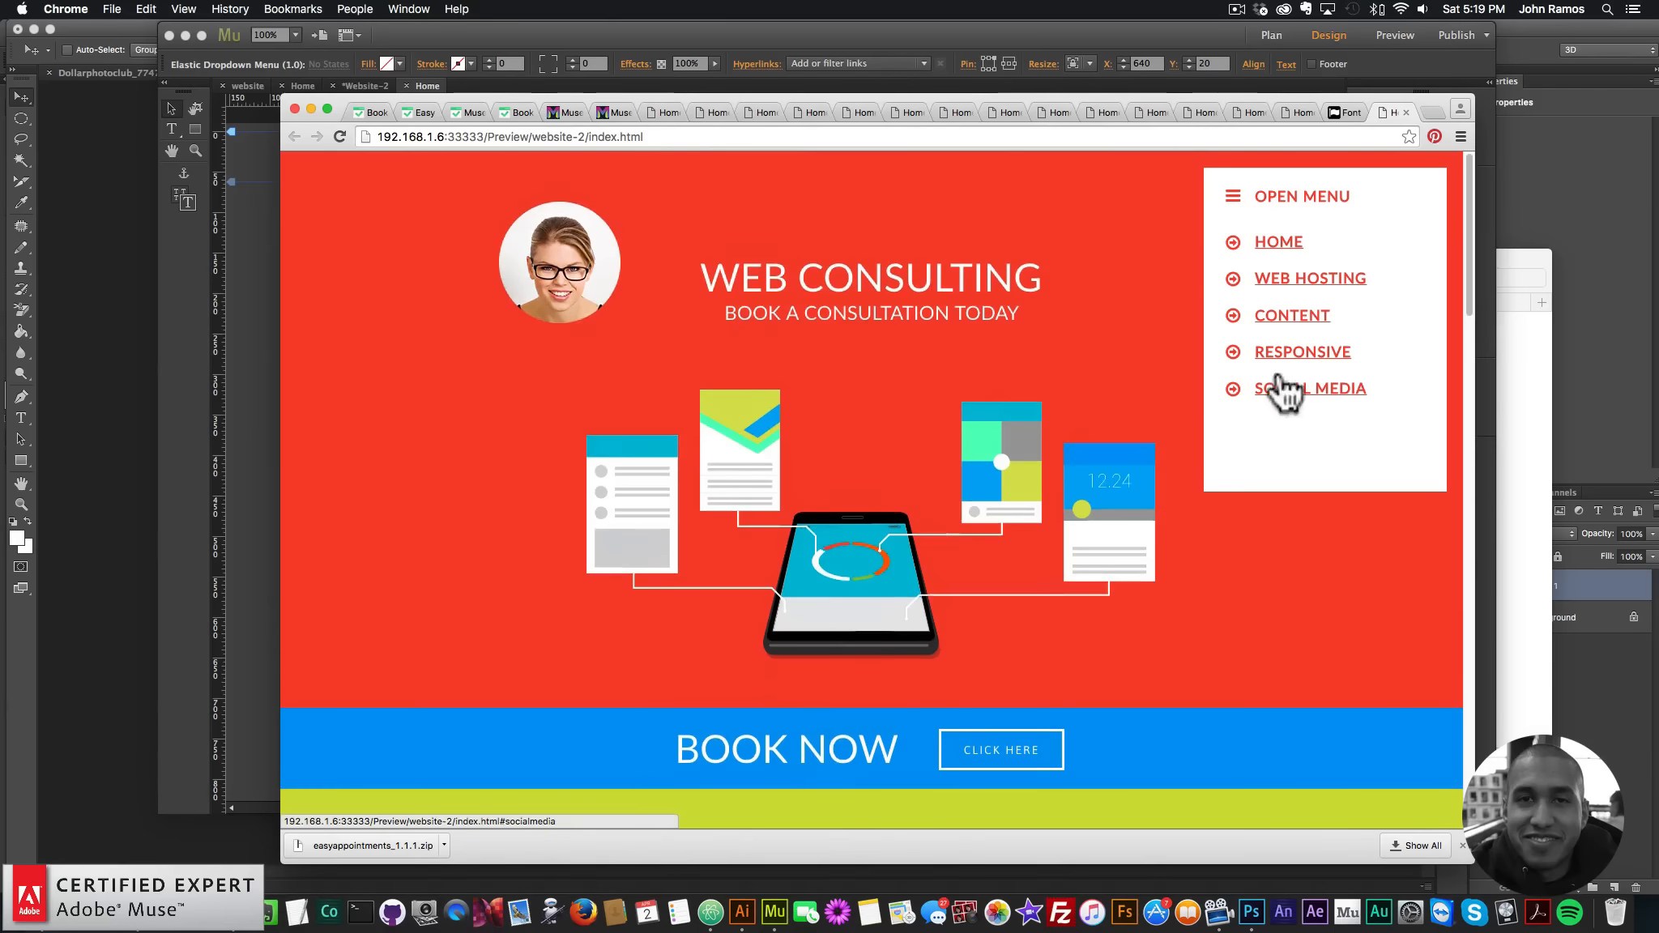
{"action": "left_click", "coordinate": [1286, 390]}
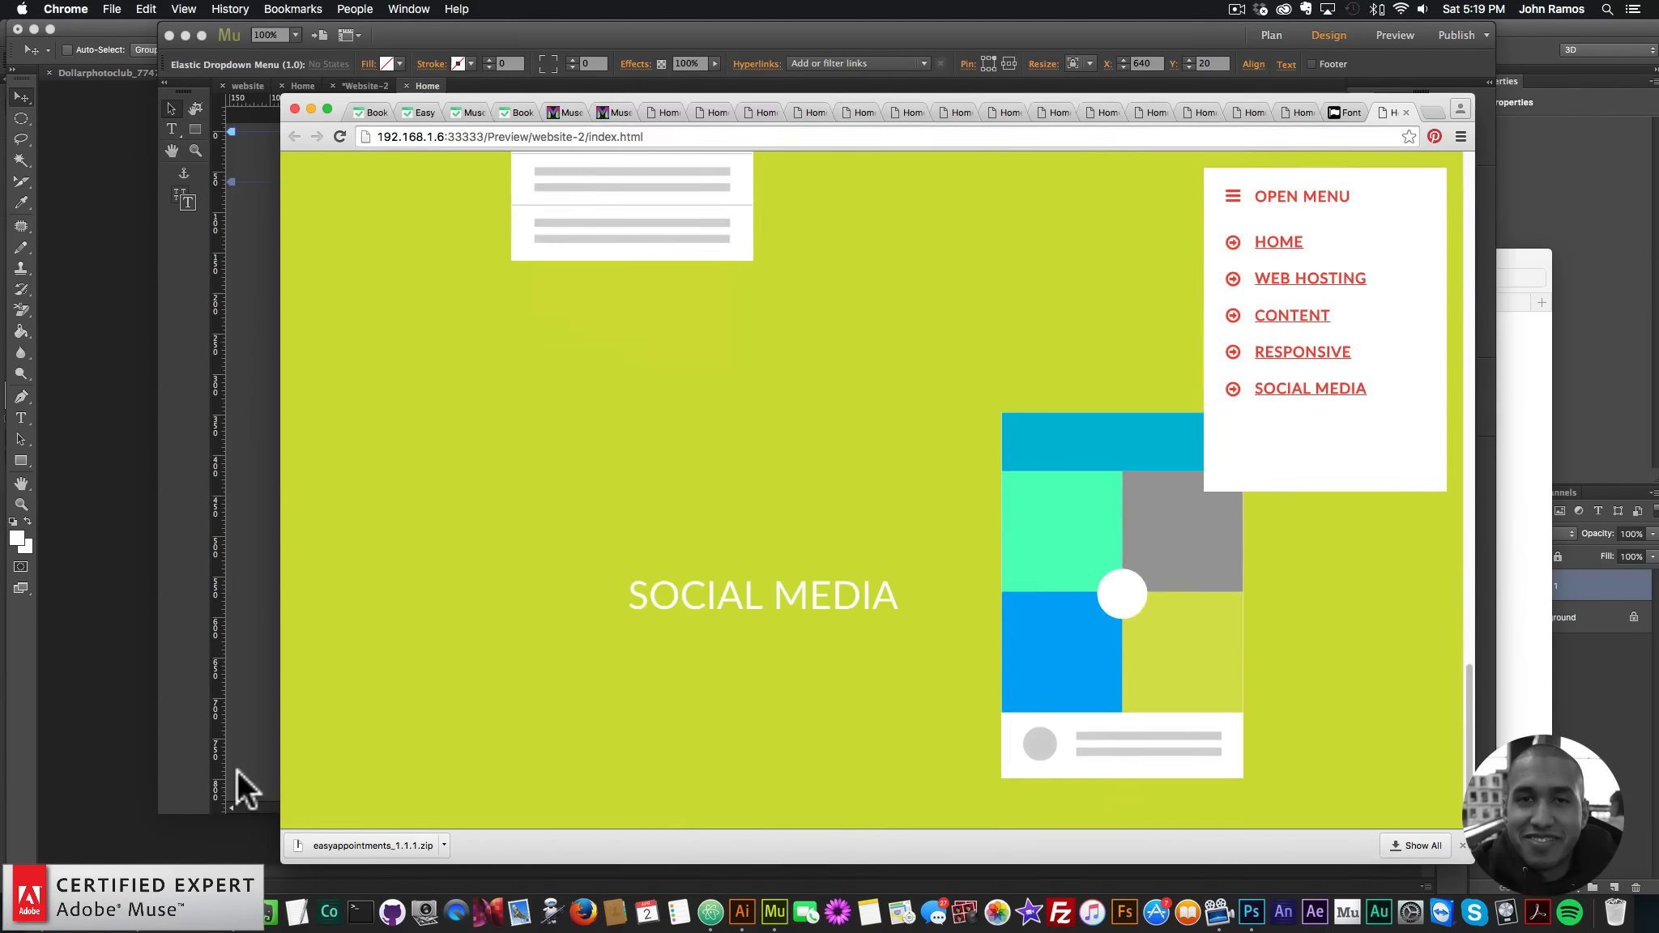
{"action": "left_click", "coordinate": [237, 772]}
{"action": "scroll", "coordinate": [331, 721], "scroll_direction": "down", "scroll_amount": 10}
{"action": "scroll", "coordinate": [331, 705], "scroll_direction": "down", "scroll_amount": 8}
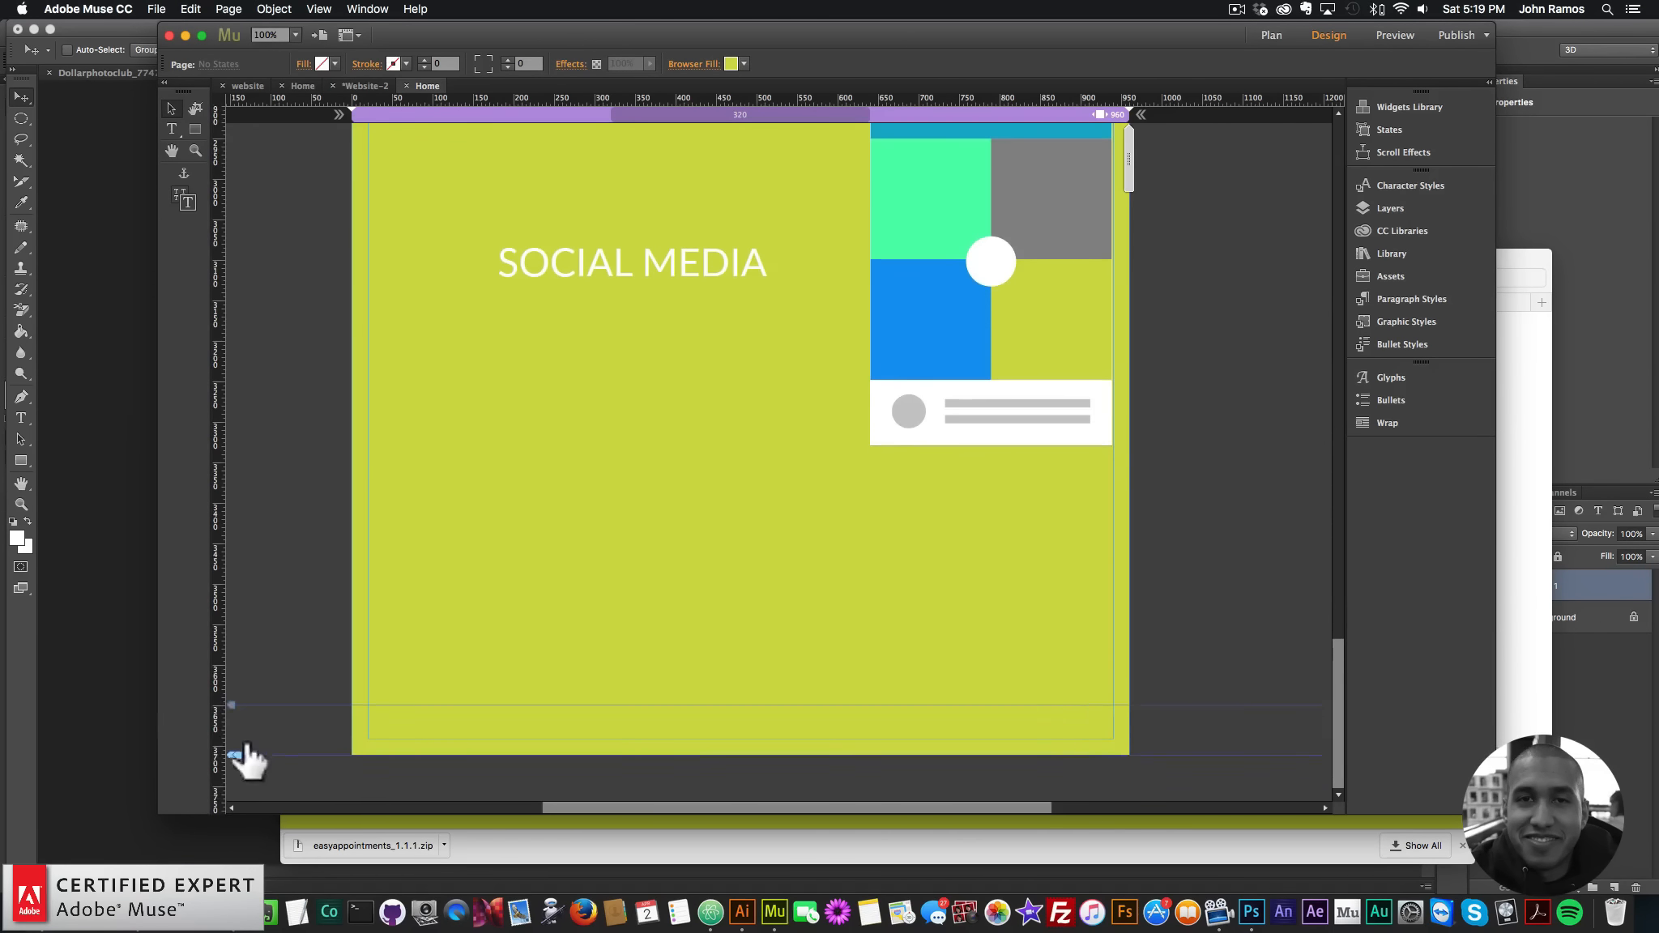
- Select the OPEN MENU widget and show its Hyperlinks options in the control bar
{"action": "scroll", "coordinate": [249, 632], "scroll_direction": "up", "scroll_amount": 10}
{"action": "scroll", "coordinate": [258, 569], "scroll_direction": "up", "scroll_amount": 15}
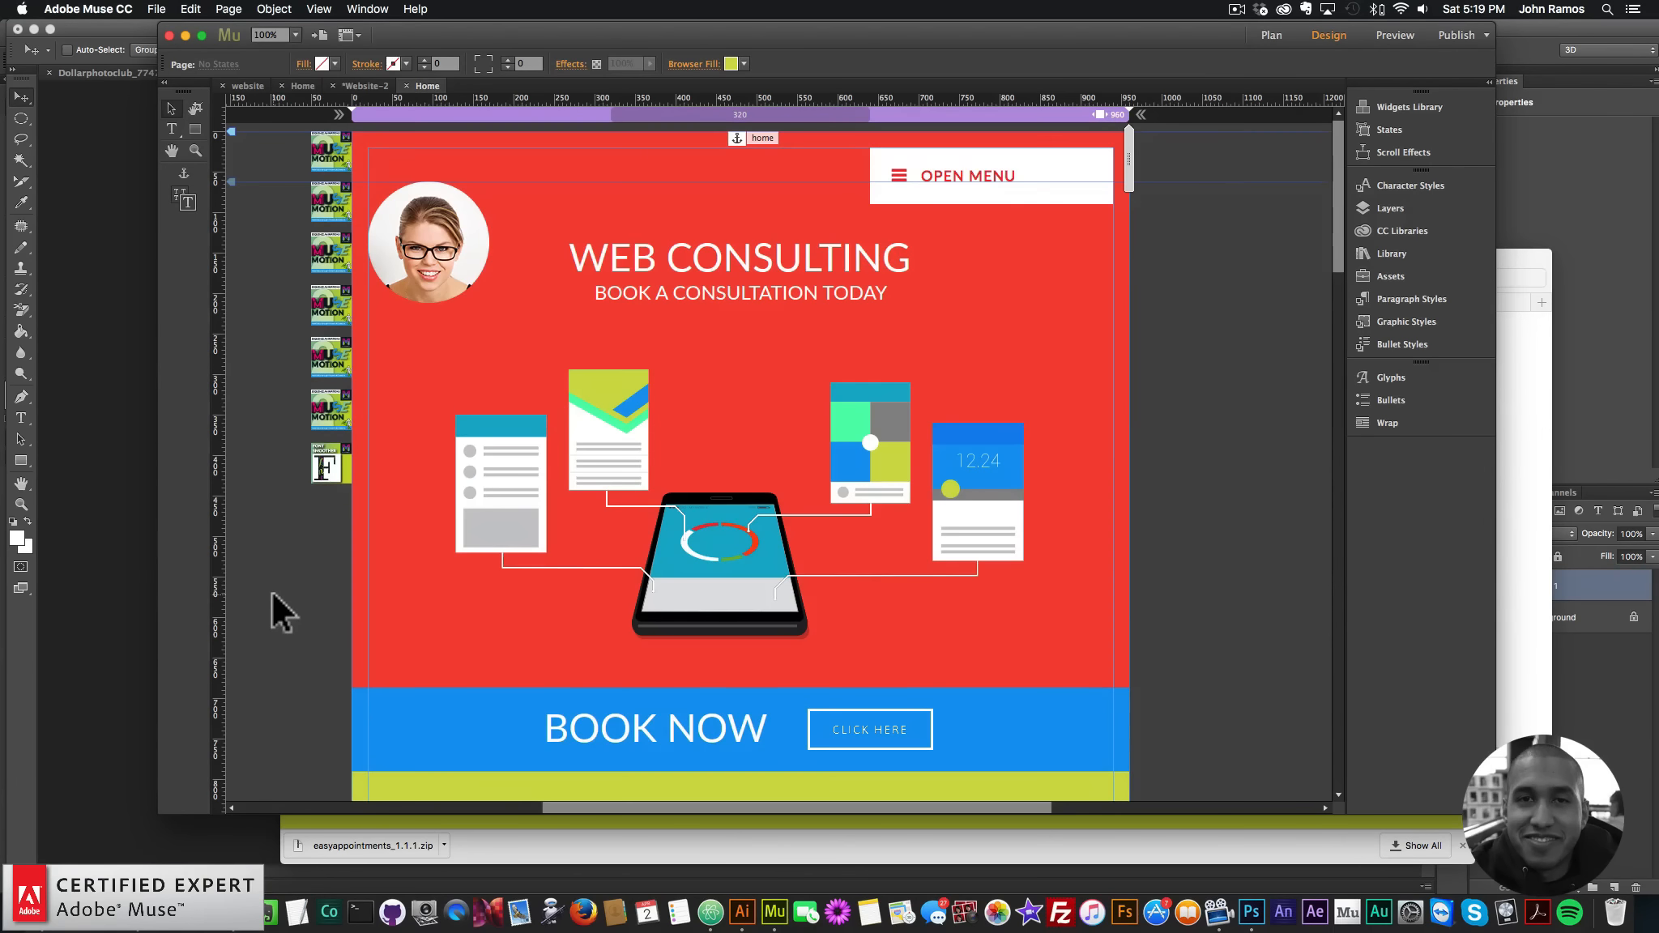
{"action": "left_click", "coordinate": [965, 188]}
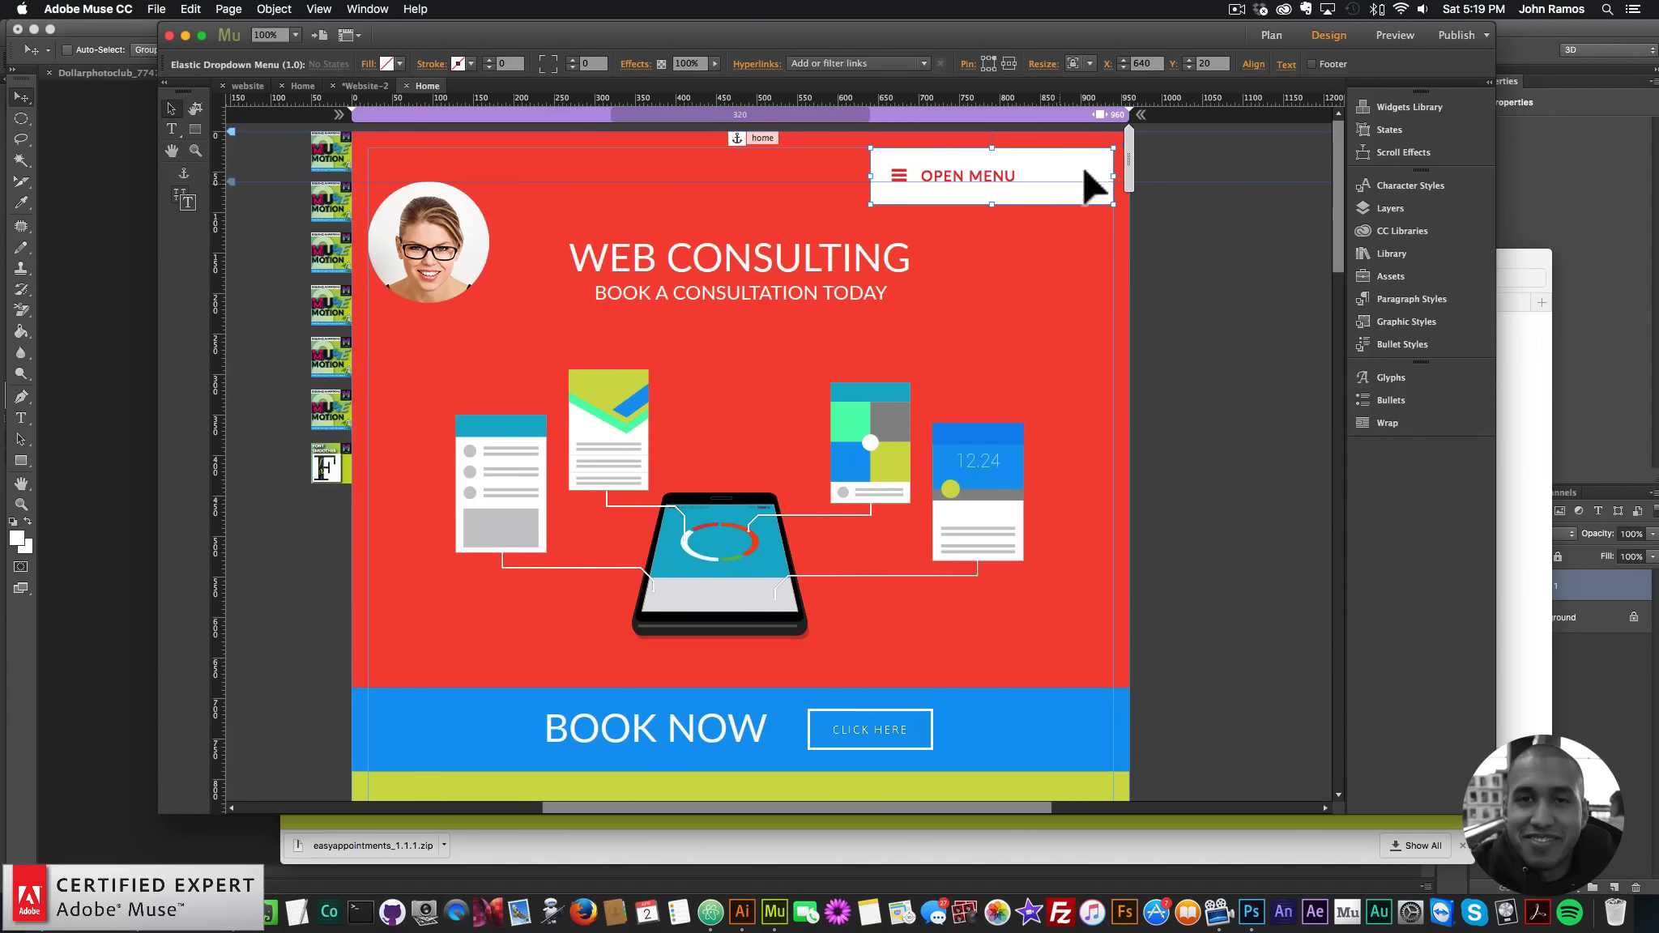
{"action": "left_click", "coordinate": [125, 912]}
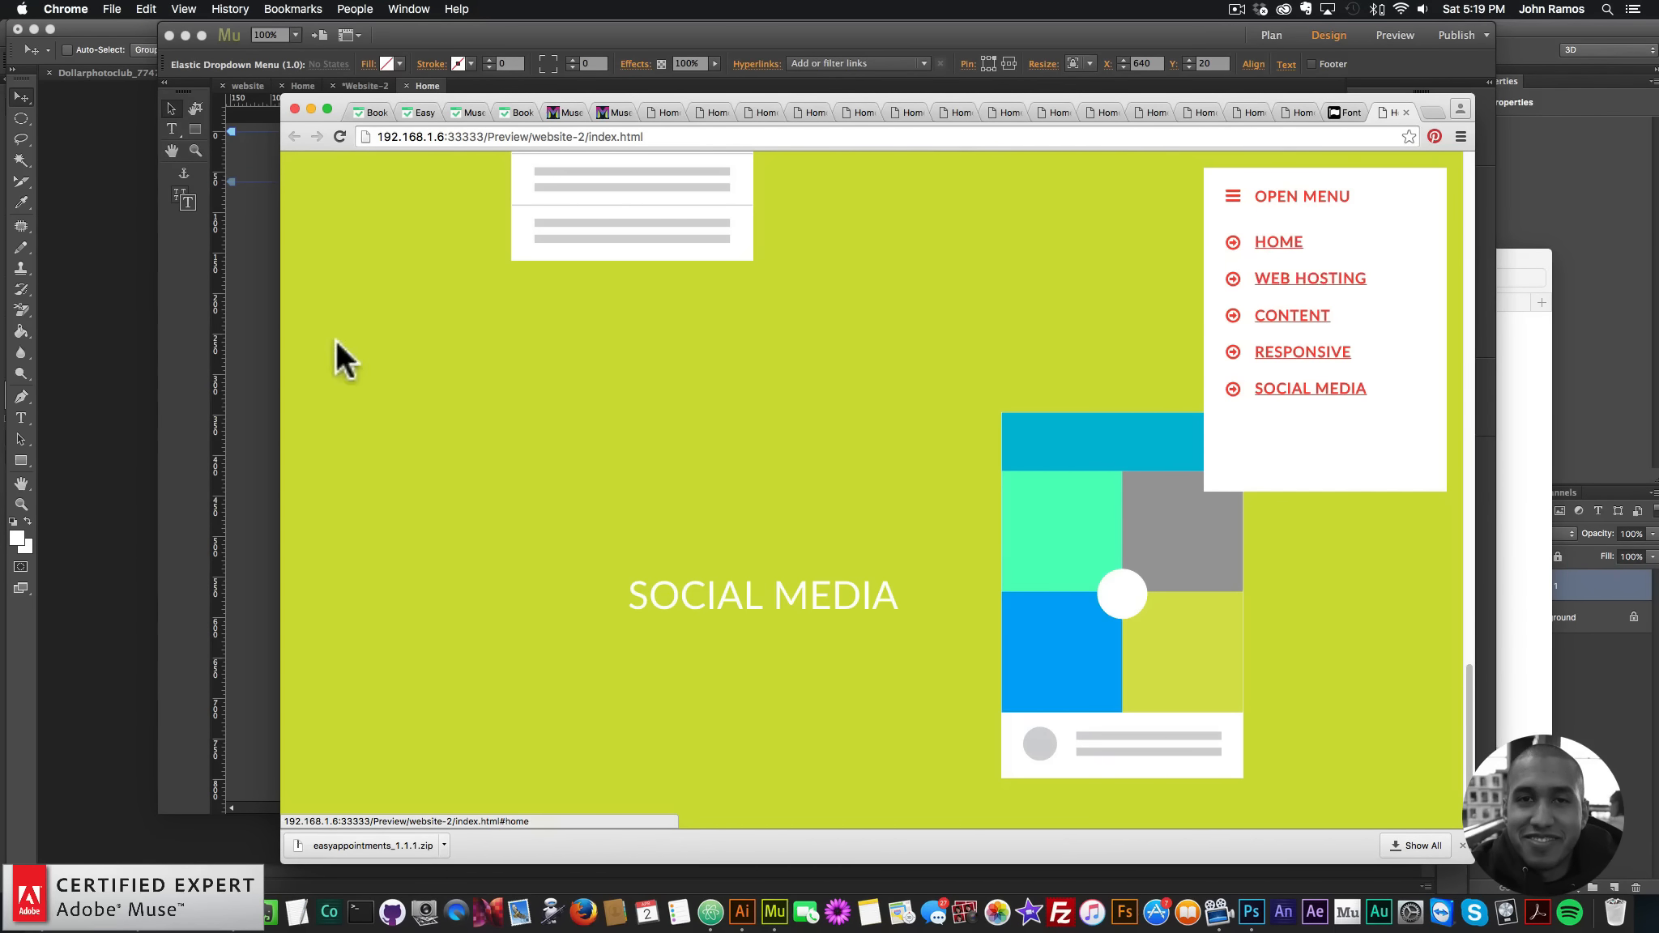
{"action": "key", "text": "super+Tab"}
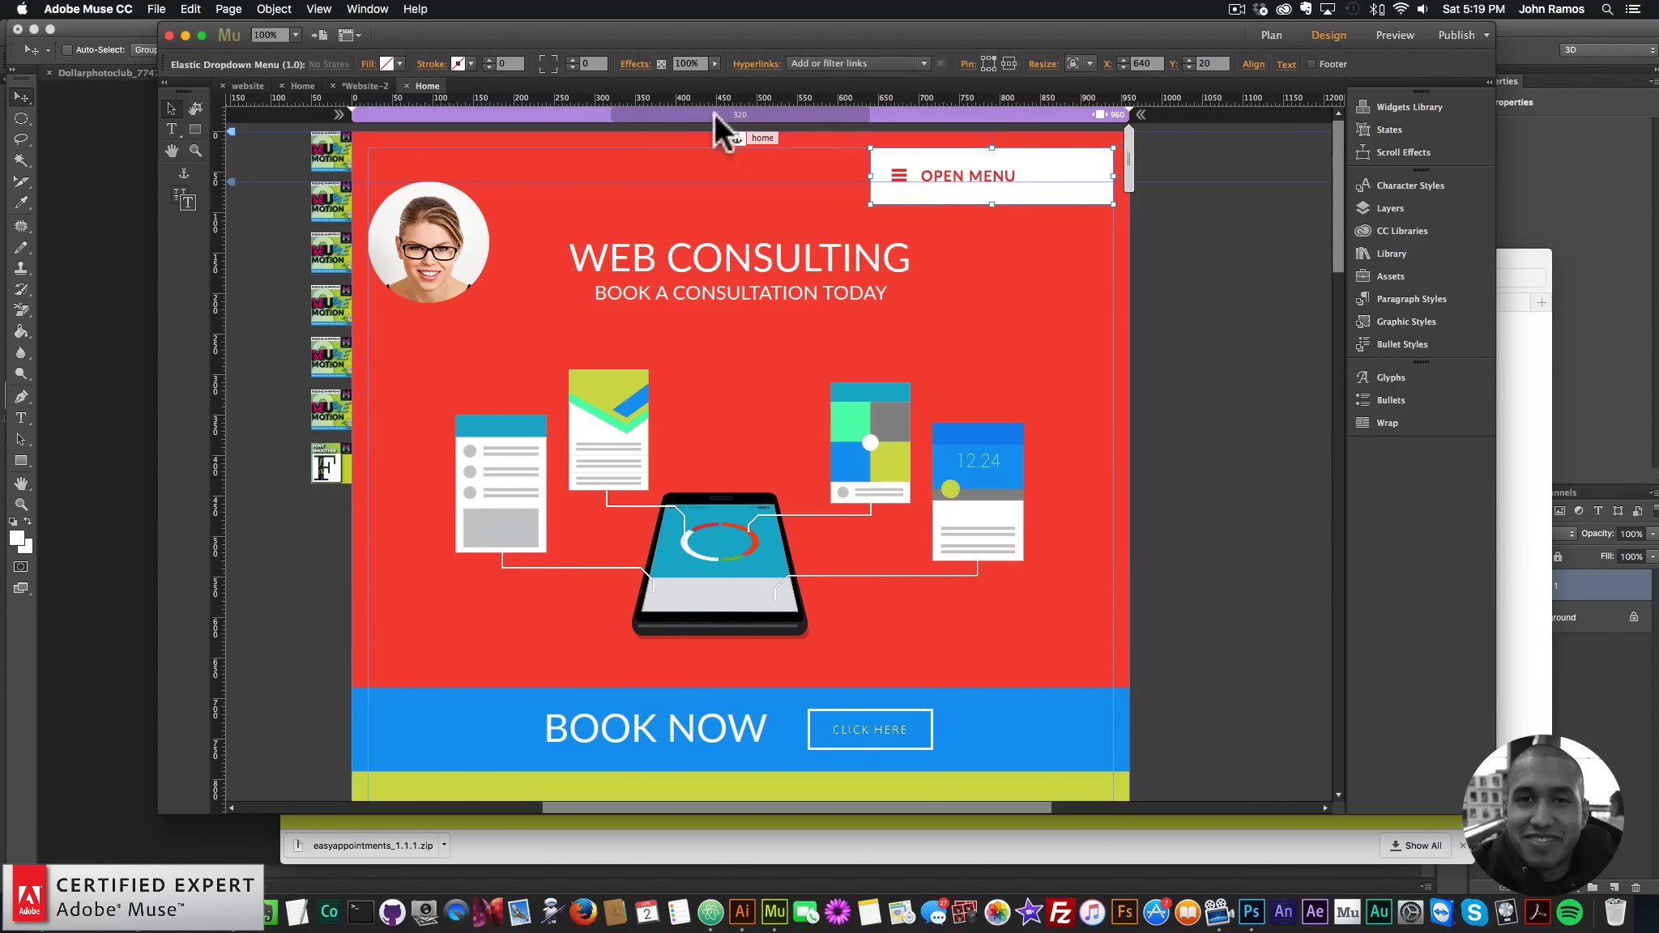
{"action": "left_click", "coordinate": [754, 64]}
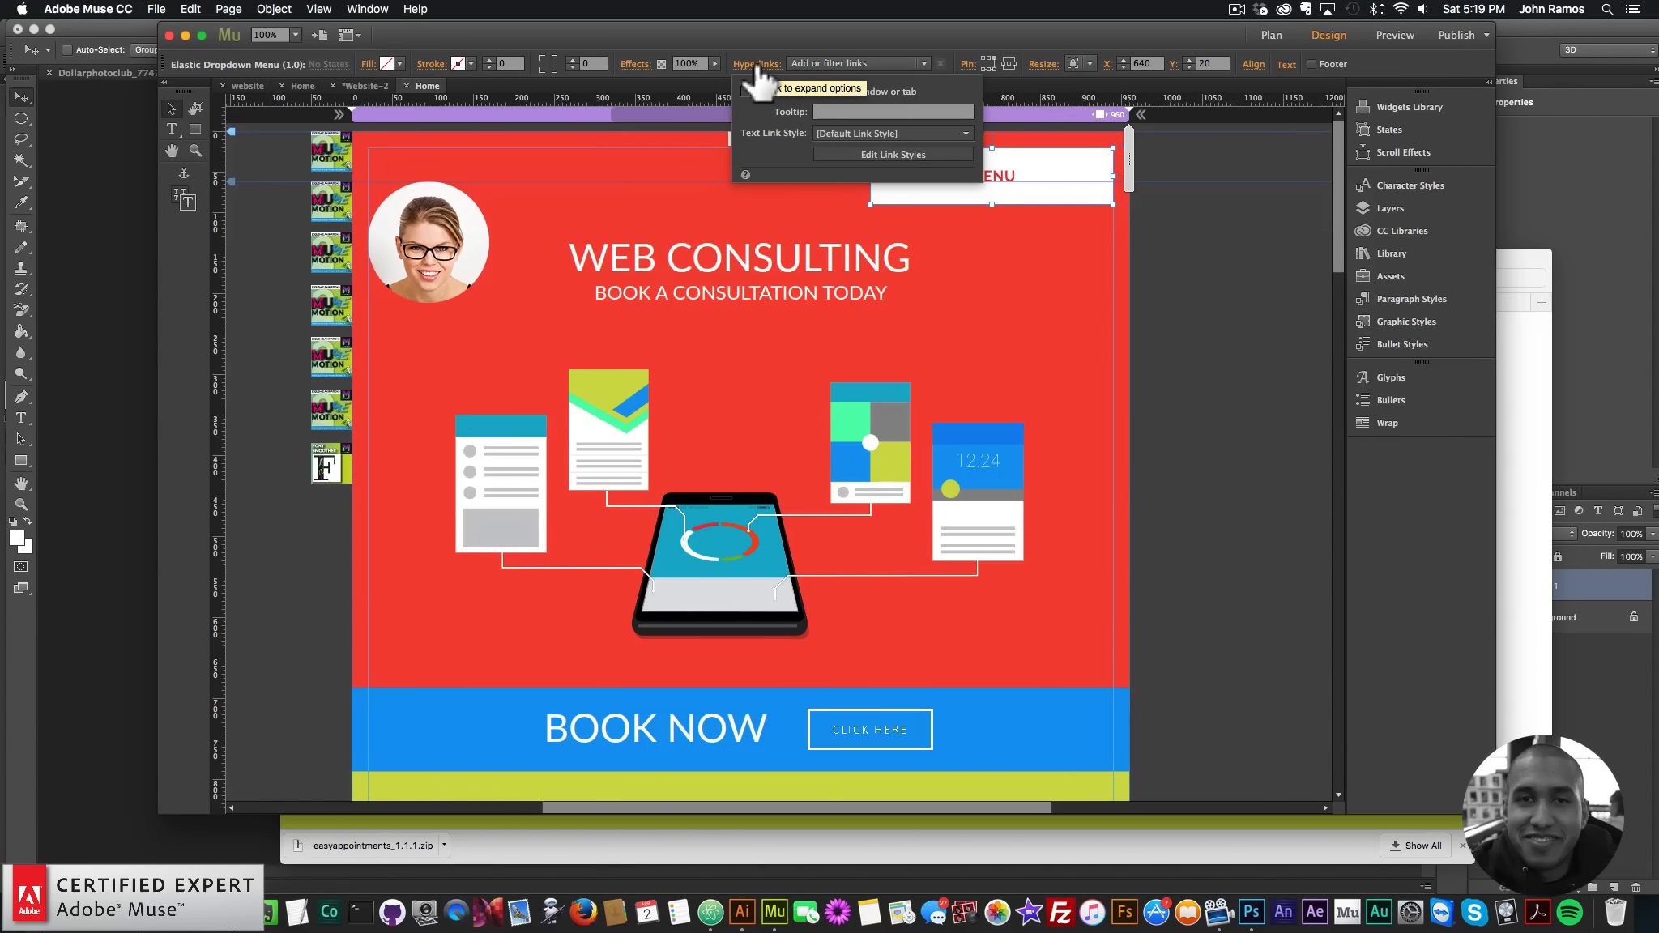
- Turn off underlining for Normal, Hover and Visited links in the Site Properties link styles
{"action": "left_click", "coordinate": [893, 153]}
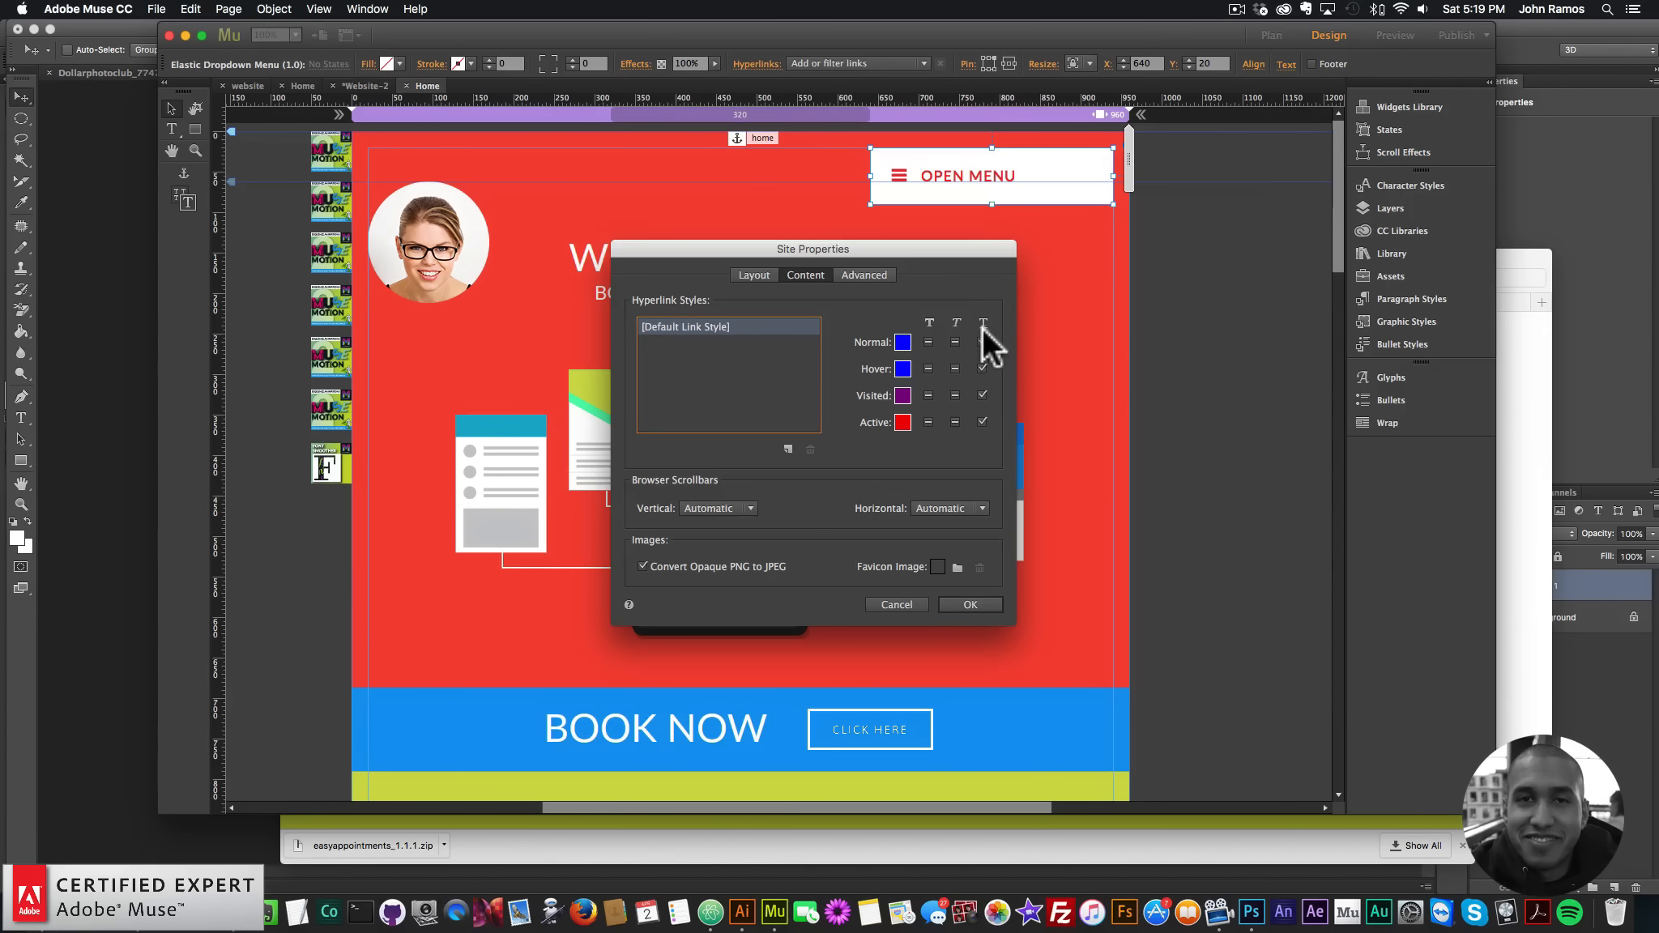
{"action": "left_click", "coordinate": [982, 342]}
{"action": "left_click", "coordinate": [982, 368]}
{"action": "left_click", "coordinate": [982, 396]}
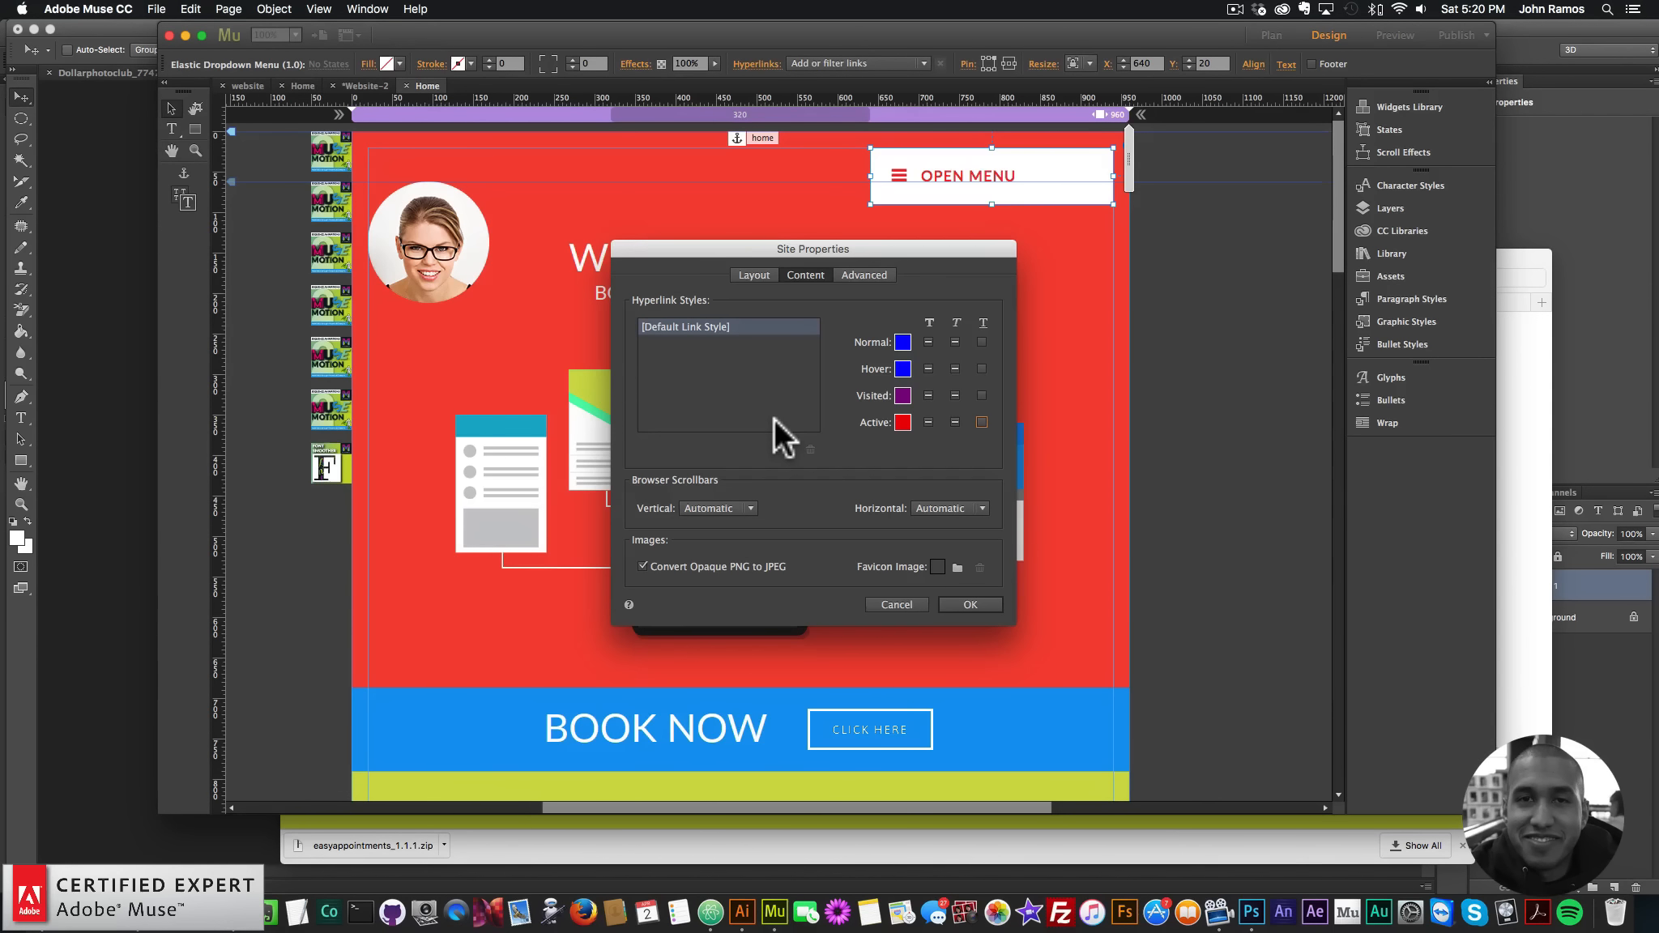
{"action": "left_click", "coordinate": [977, 604]}
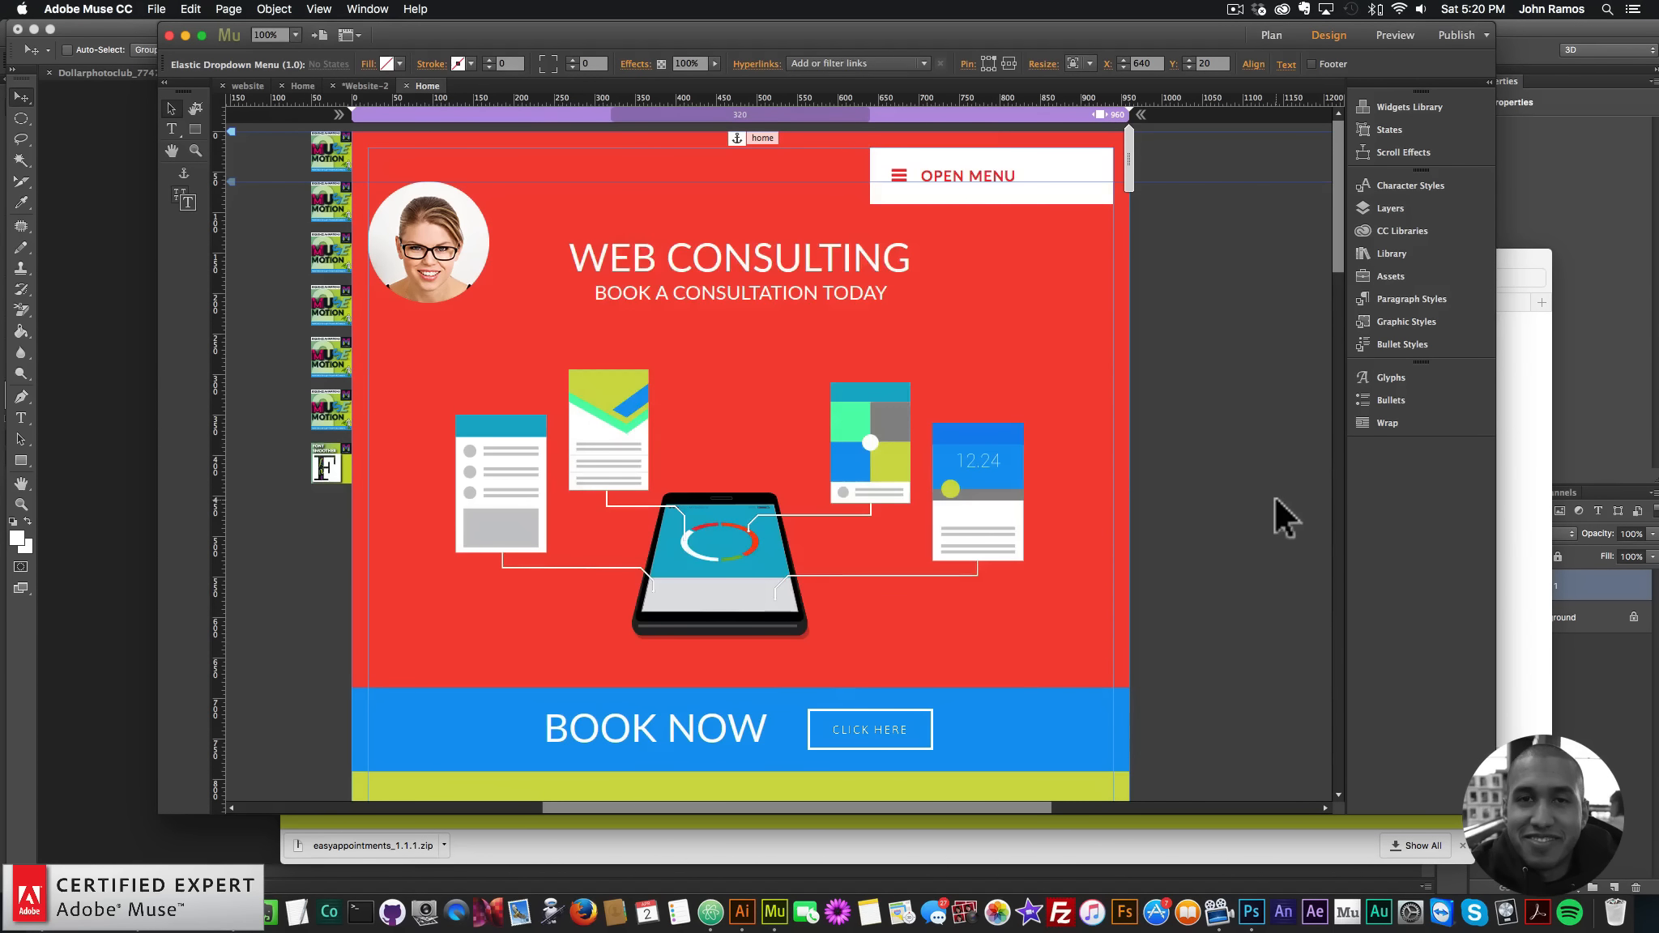
- Preview the page in Chrome, test each menu section link, then follow Book Now to appointments
{"action": "left_click", "coordinate": [159, 11]}
{"action": "left_click", "coordinate": [221, 267]}
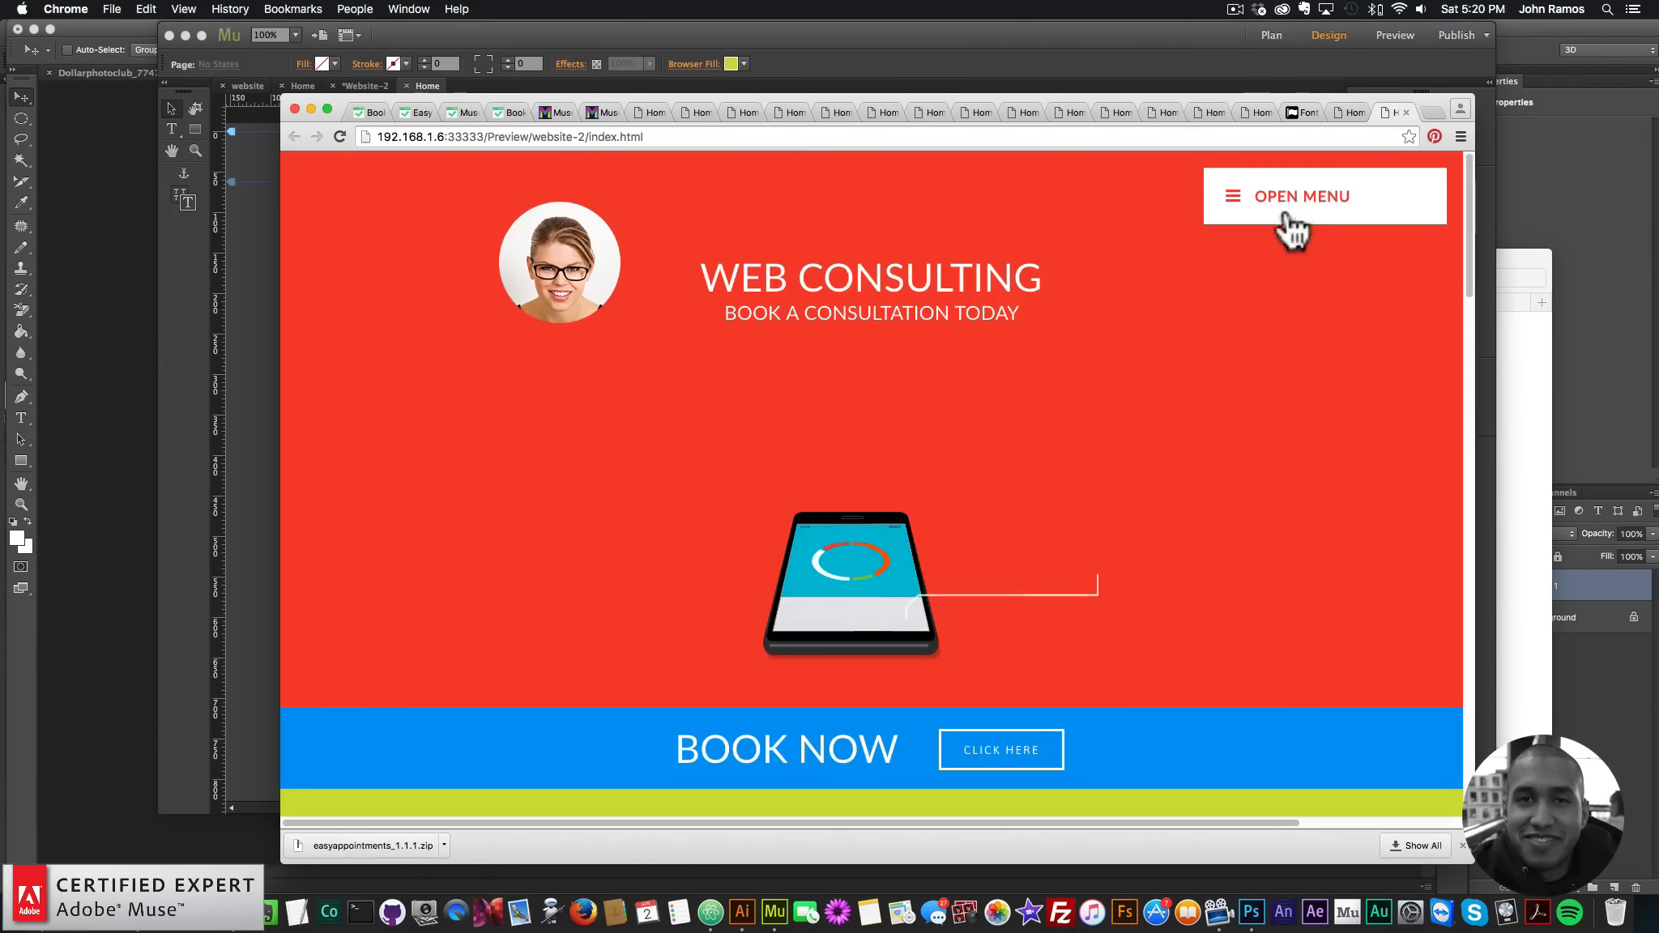
{"action": "left_click", "coordinate": [1290, 204]}
{"action": "left_click", "coordinate": [1296, 285]}
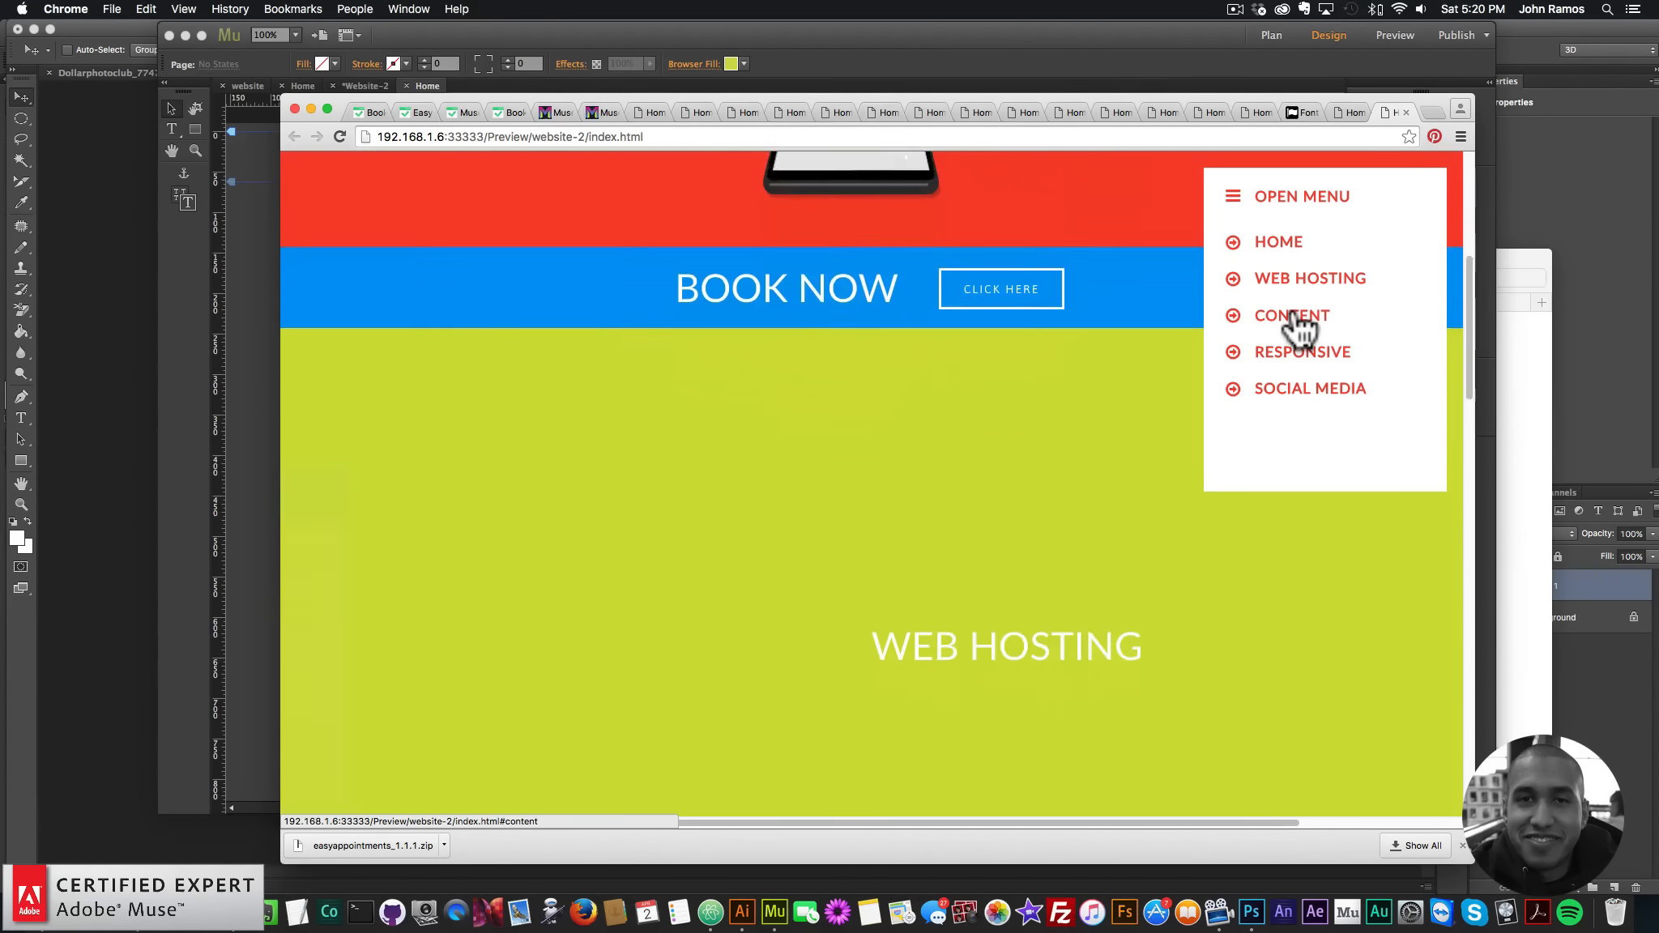
{"action": "left_click", "coordinate": [1297, 318]}
{"action": "left_click", "coordinate": [1296, 356]}
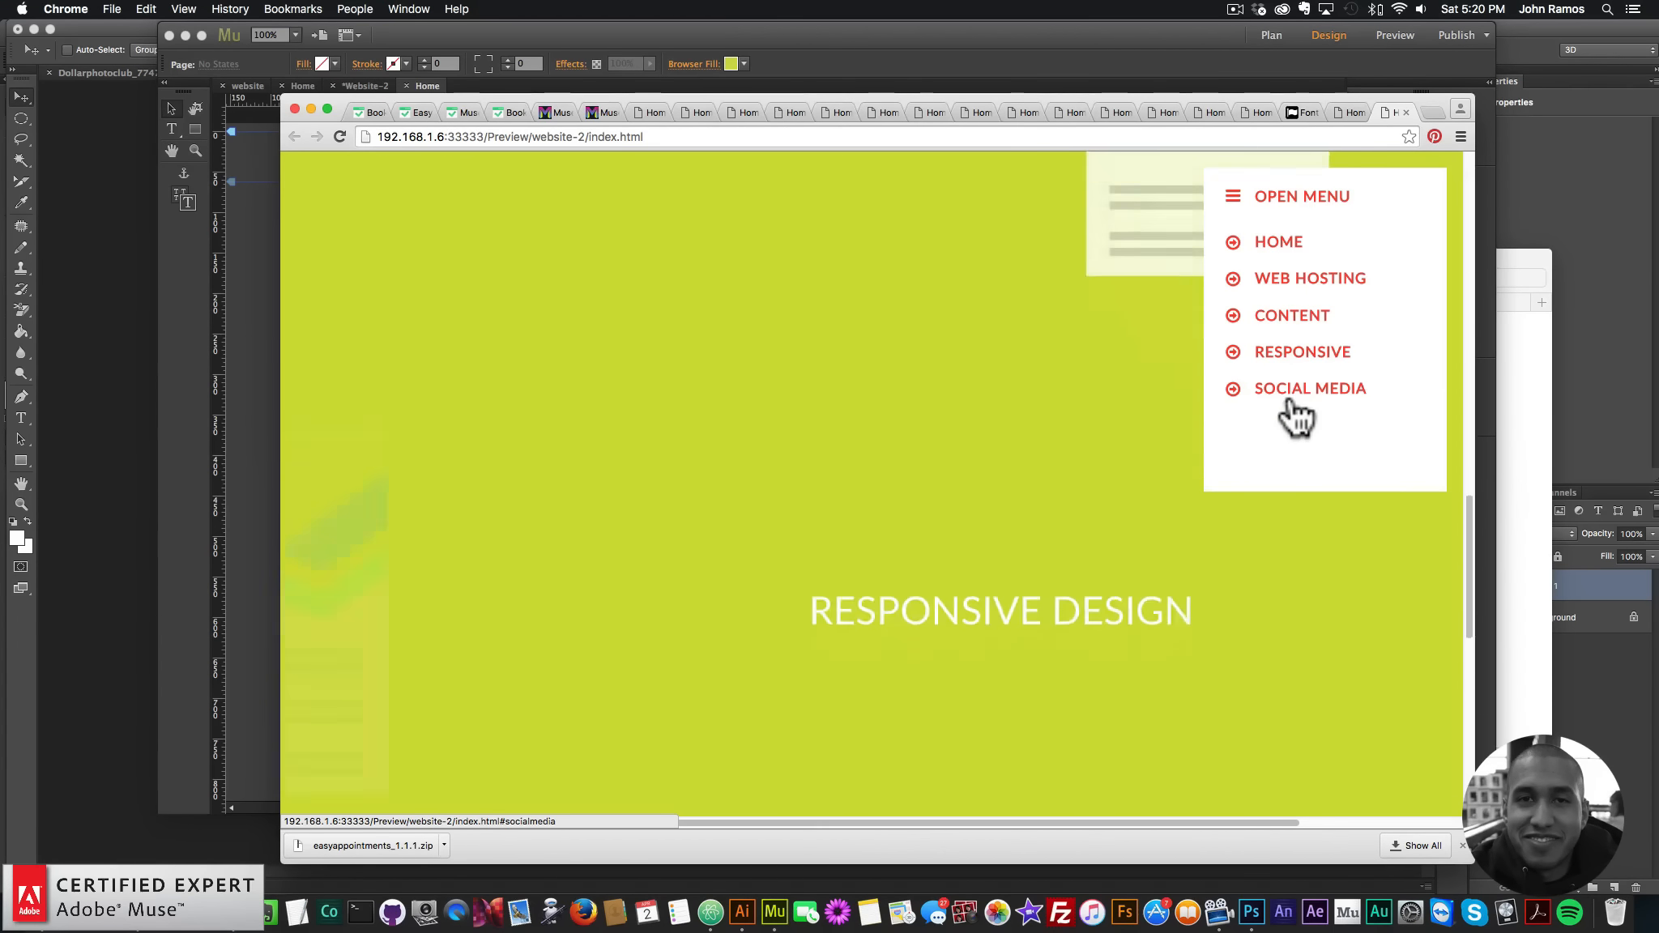
{"action": "left_click", "coordinate": [1296, 393]}
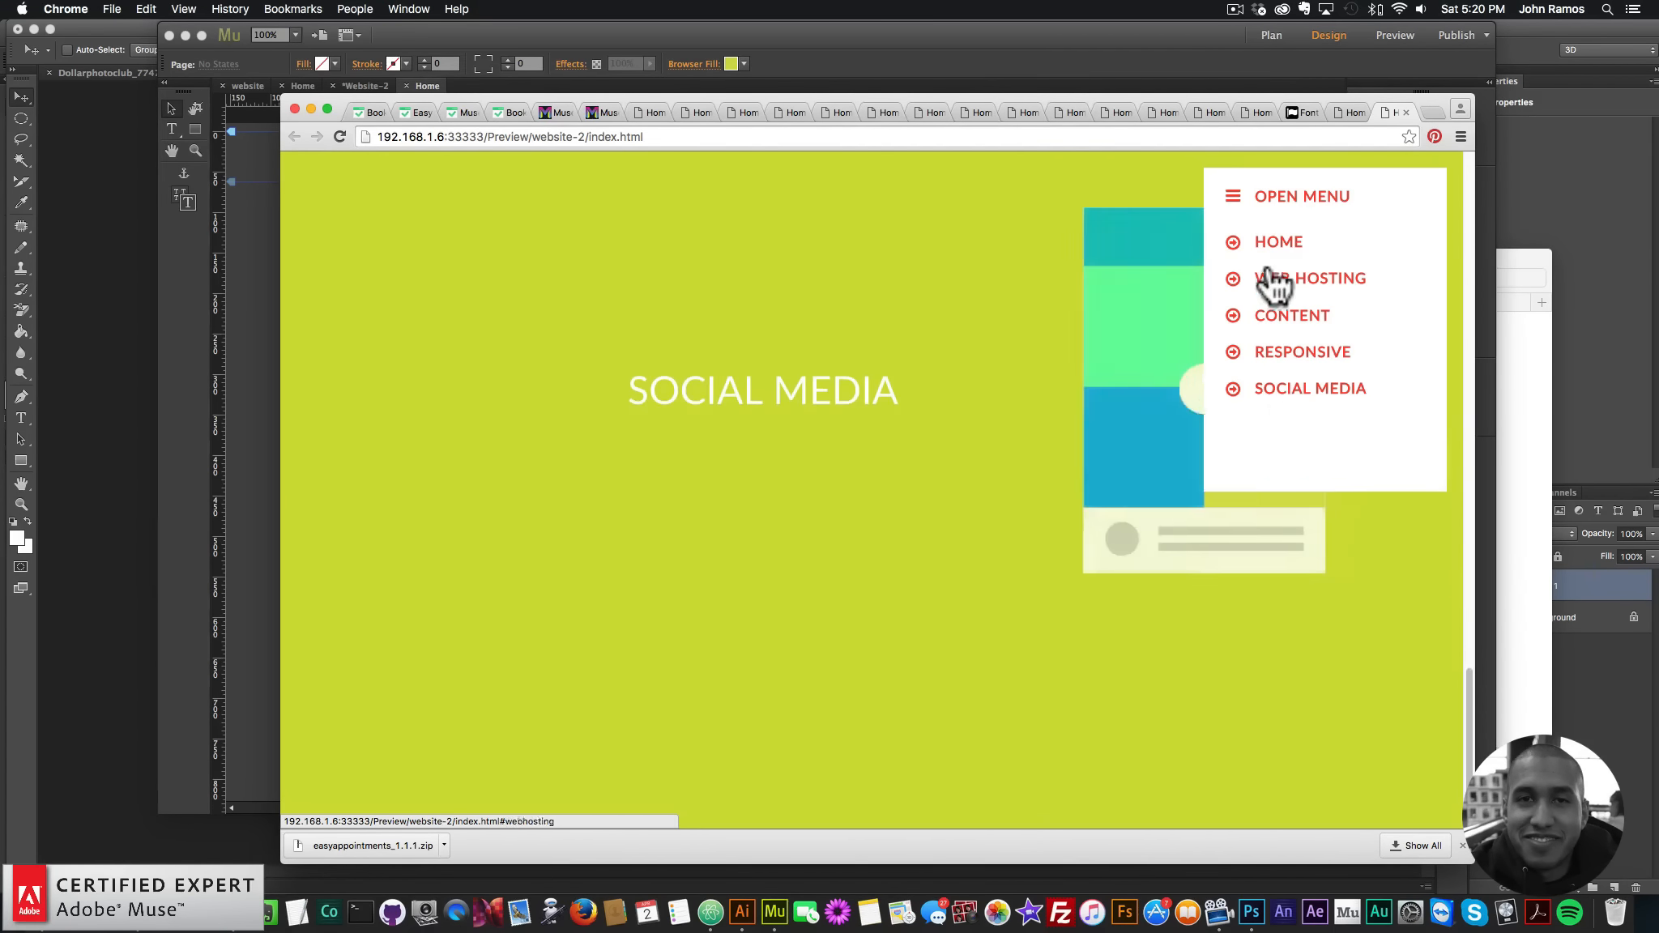
{"action": "left_click", "coordinate": [1279, 243]}
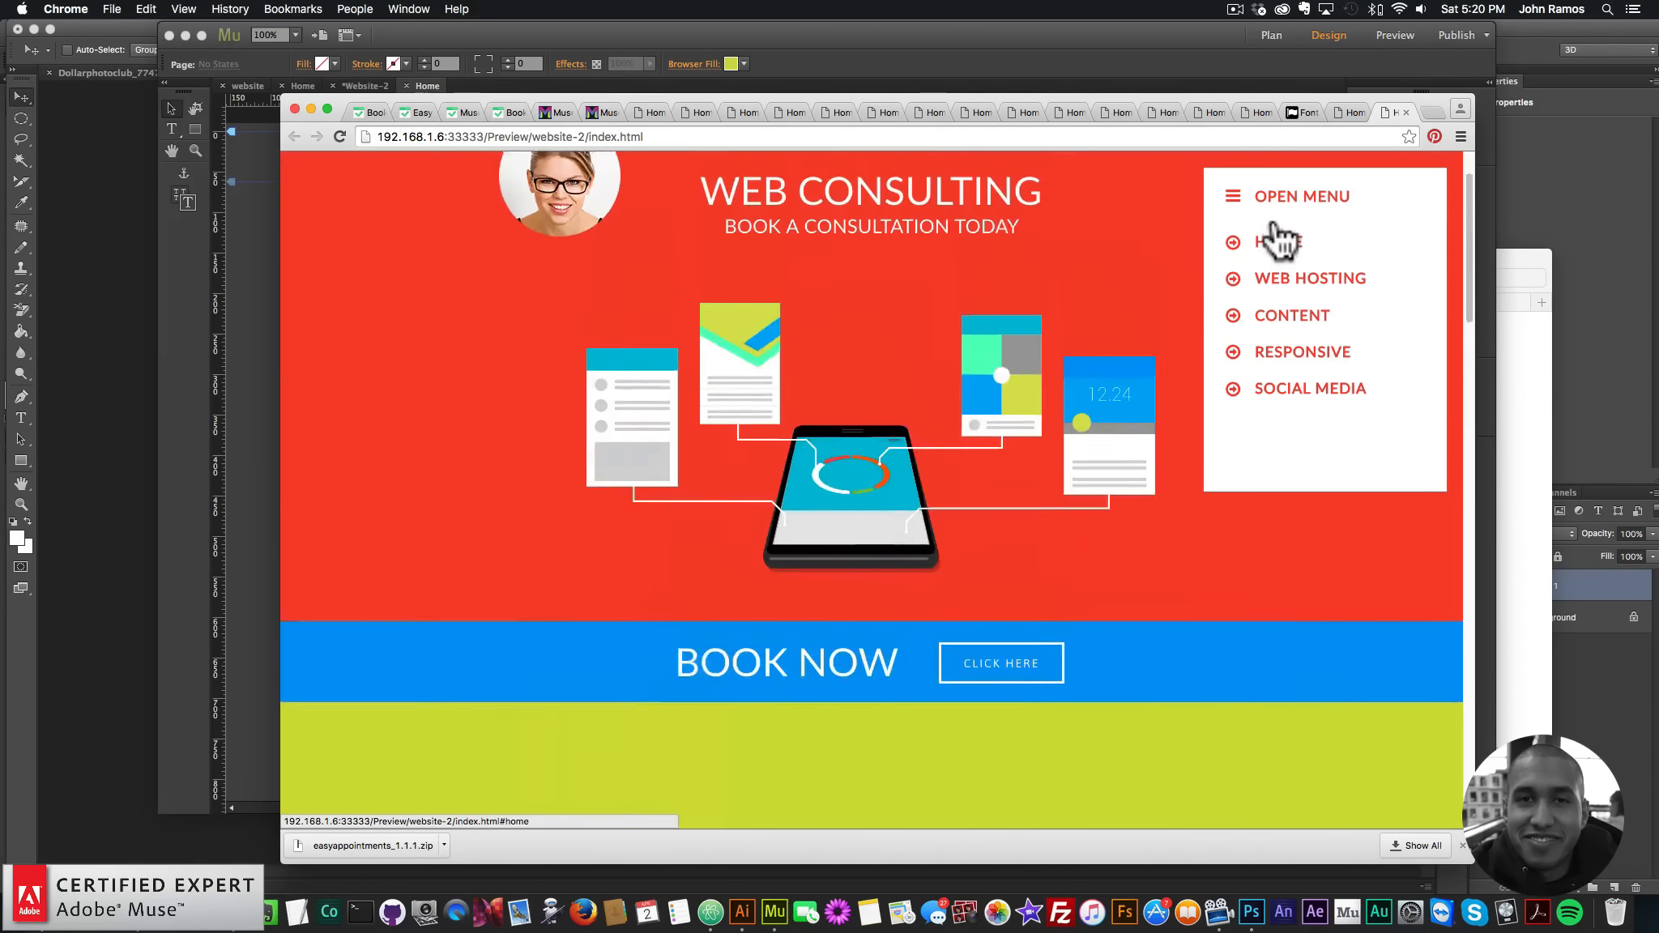
{"action": "left_click", "coordinate": [980, 760]}
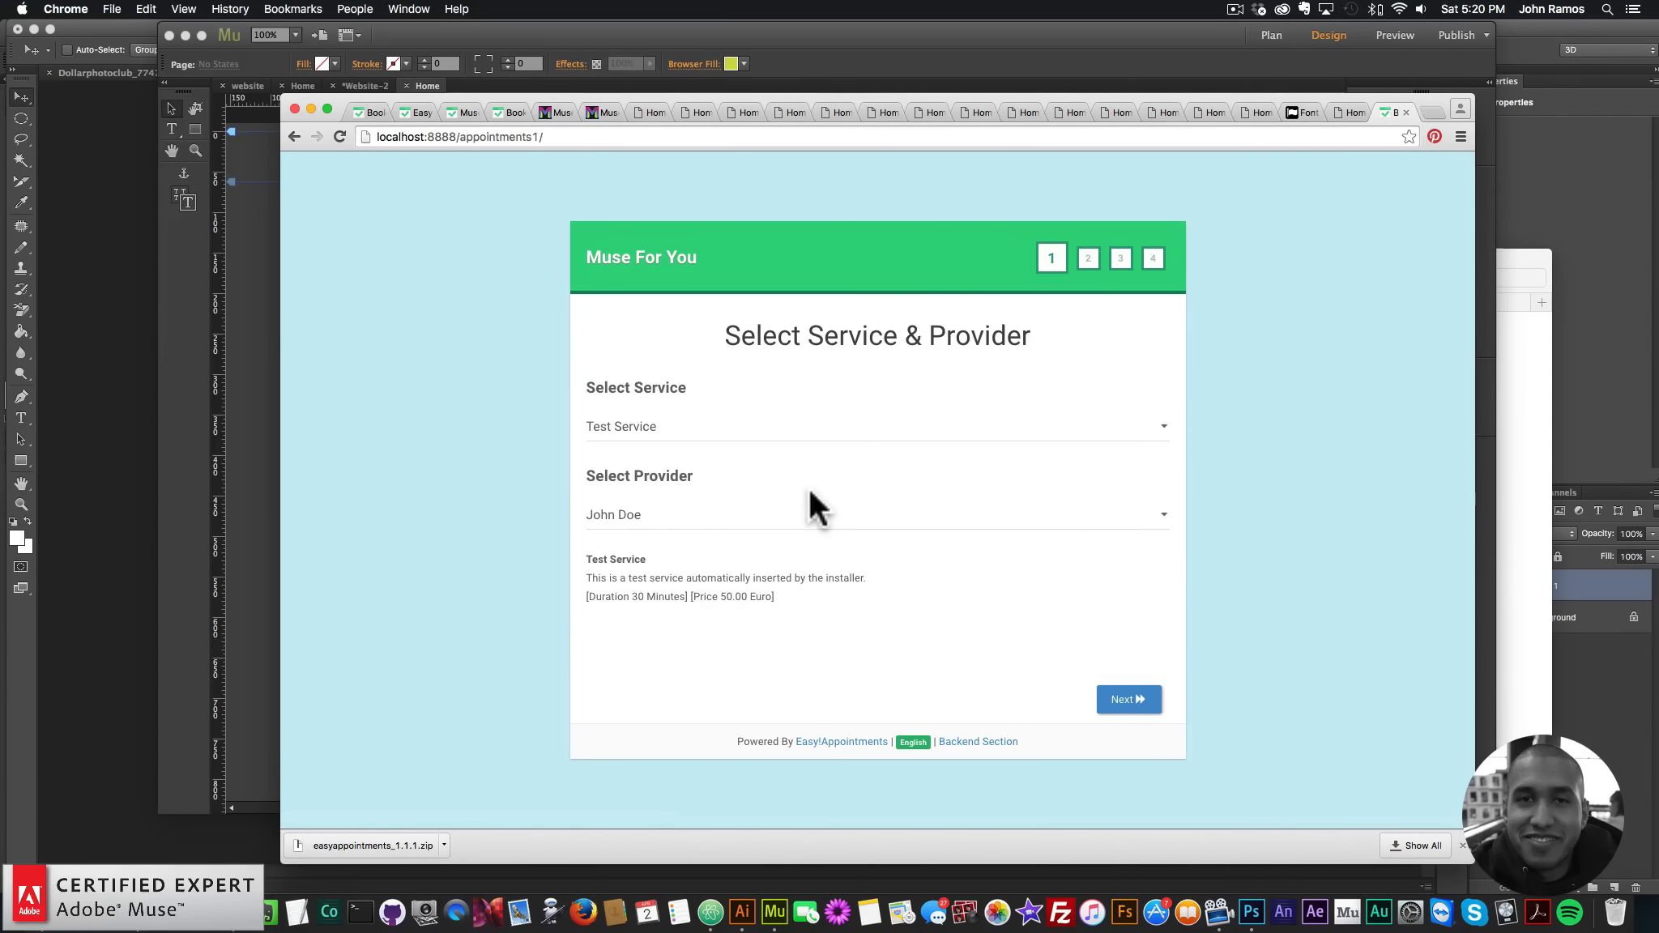
- Choose the Support service and the preselected provider, then advance past the date and time step
{"action": "left_click", "coordinate": [804, 427]}
{"action": "left_click", "coordinate": [728, 444]}
{"action": "left_click", "coordinate": [718, 517]}
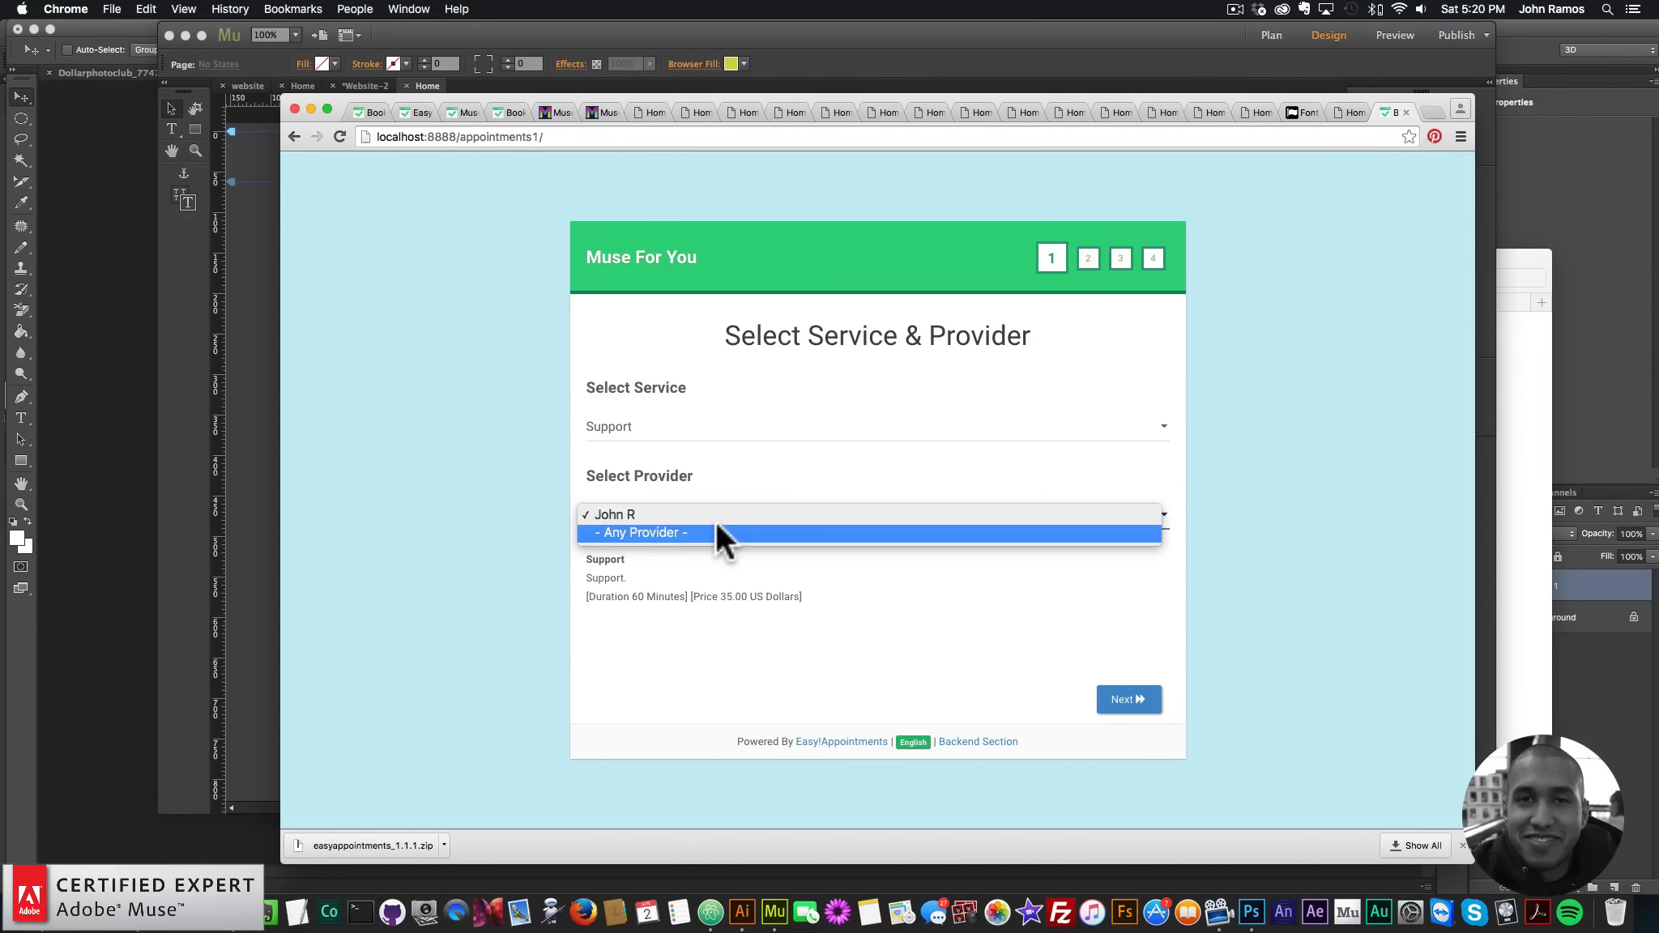
{"action": "left_click", "coordinate": [1250, 735]}
{"action": "left_click", "coordinate": [1122, 703]}
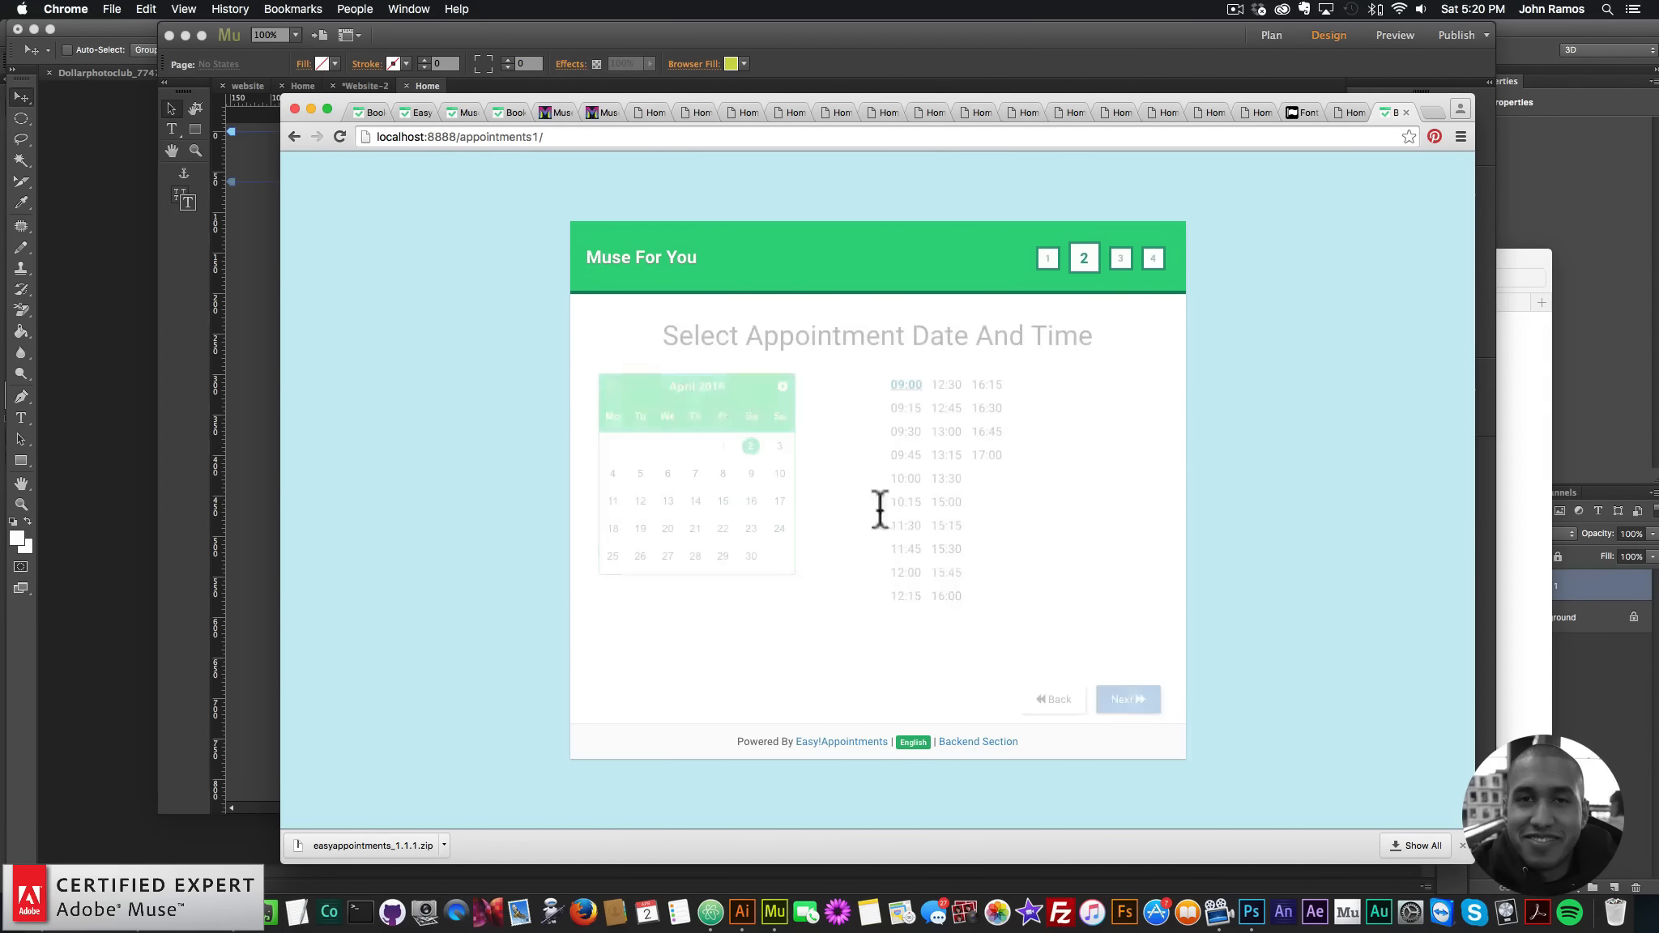
{"action": "left_click", "coordinate": [1113, 689]}
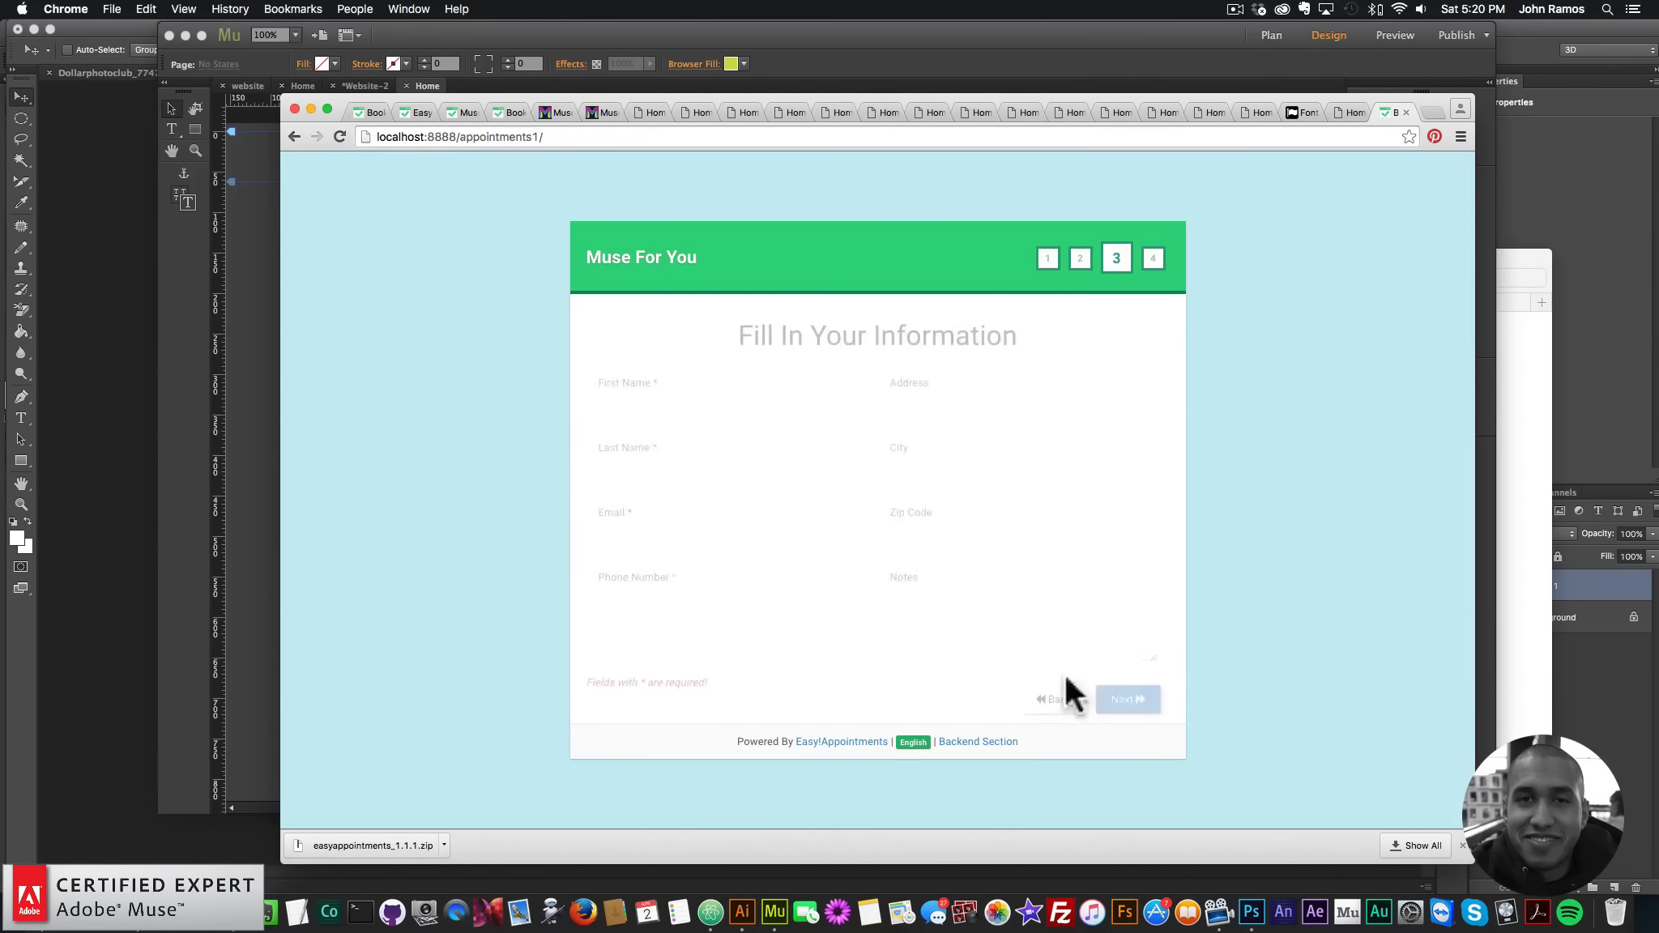
- Enter the customer's first name, last name, e-mail and phone number, then continue to confirmation
{"action": "left_click", "coordinate": [733, 413]}
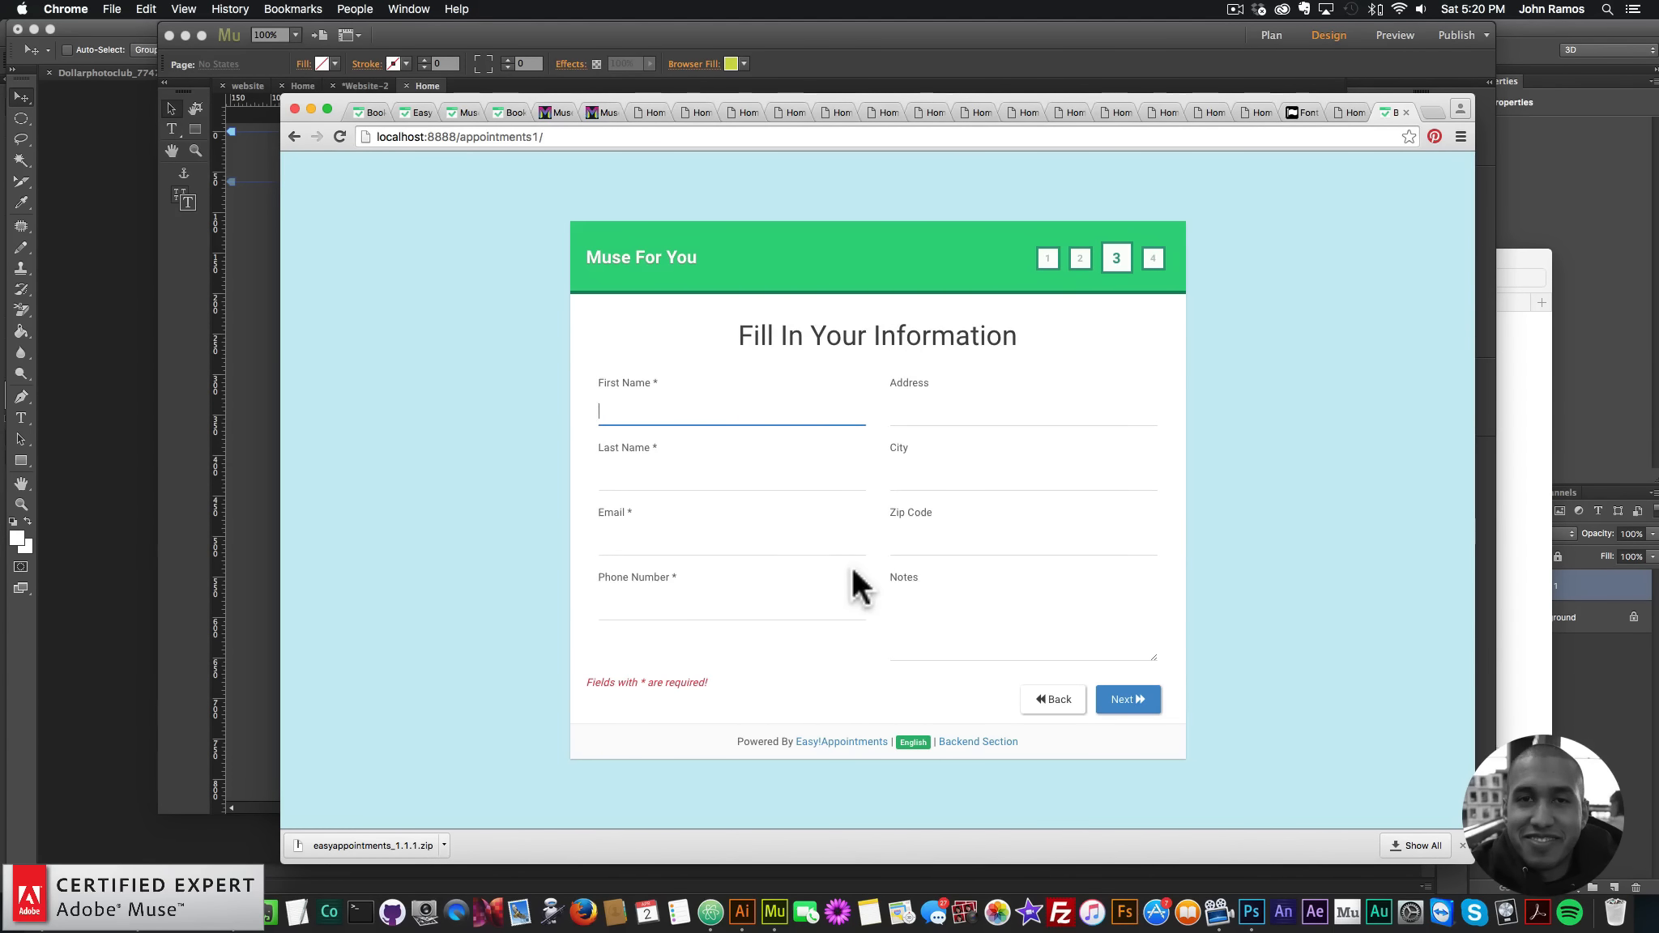
{"action": "type", "text": "John"}
{"action": "key", "text": "Tab"}
{"action": "type", "text": "R"}
{"action": "key", "text": "Tab"}
{"action": "type", "text": "joh"}
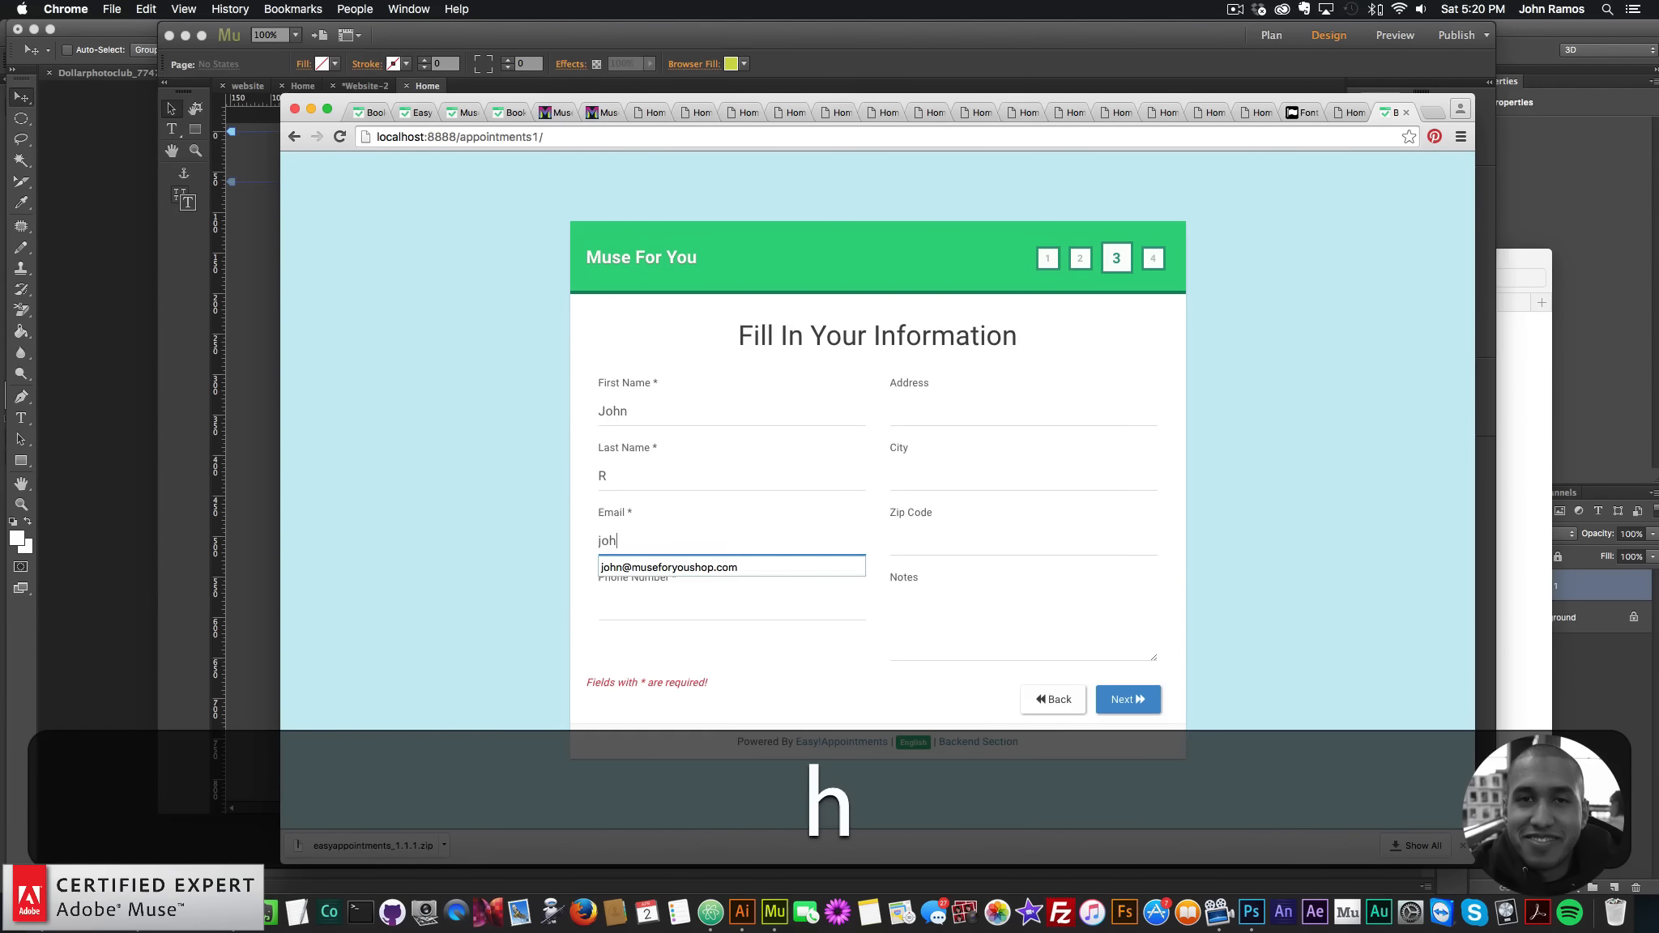
{"action": "key", "text": "Down"}
{"action": "key", "text": "Tab"}
{"action": "type", "text": "12345"}
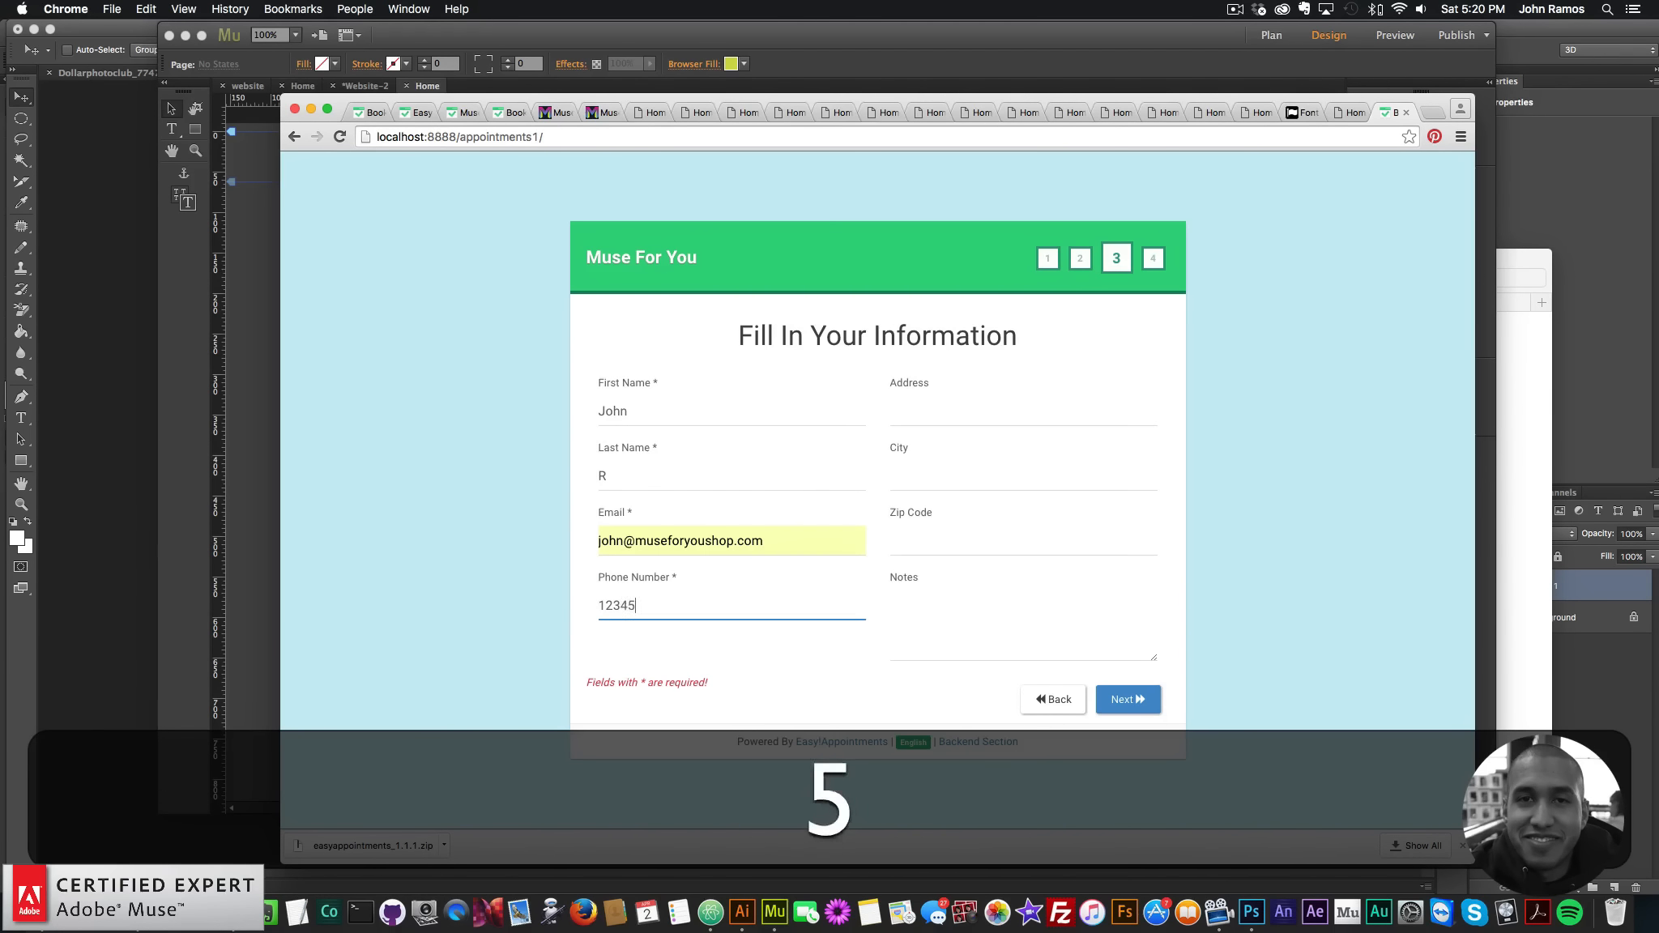
{"action": "type", "text": "67890"}
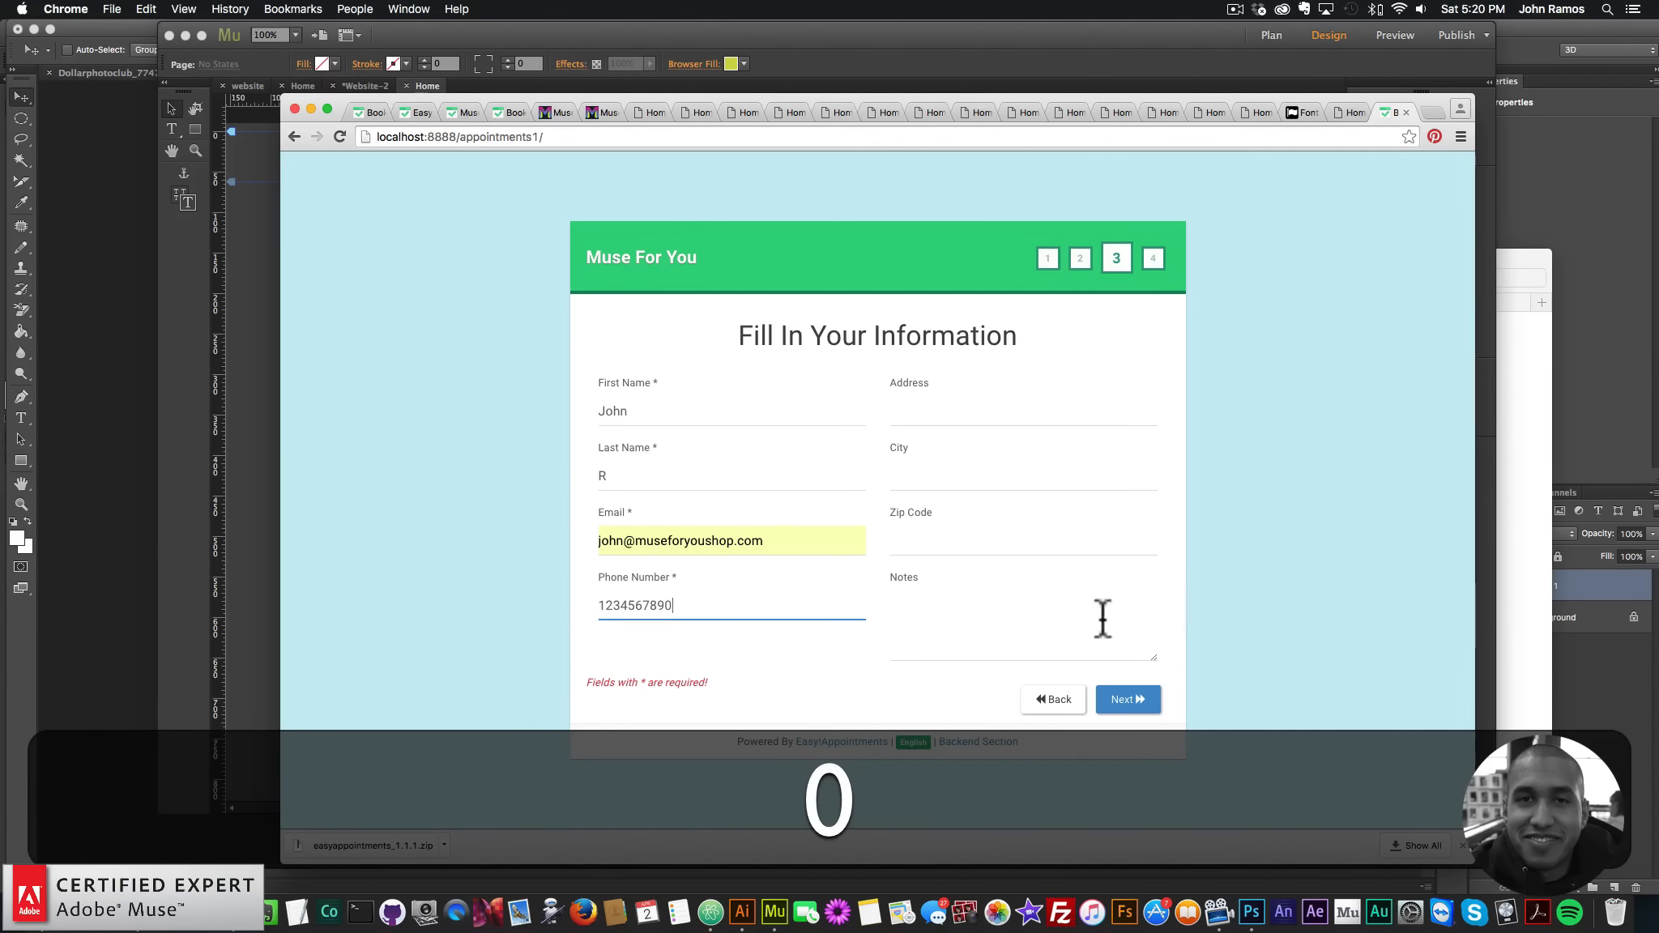
{"action": "left_click", "coordinate": [1125, 704]}
- Enter the CAPTCHA answer, confirm the test appointment, then return to the booking start and Muse
{"action": "left_click", "coordinate": [782, 598]}
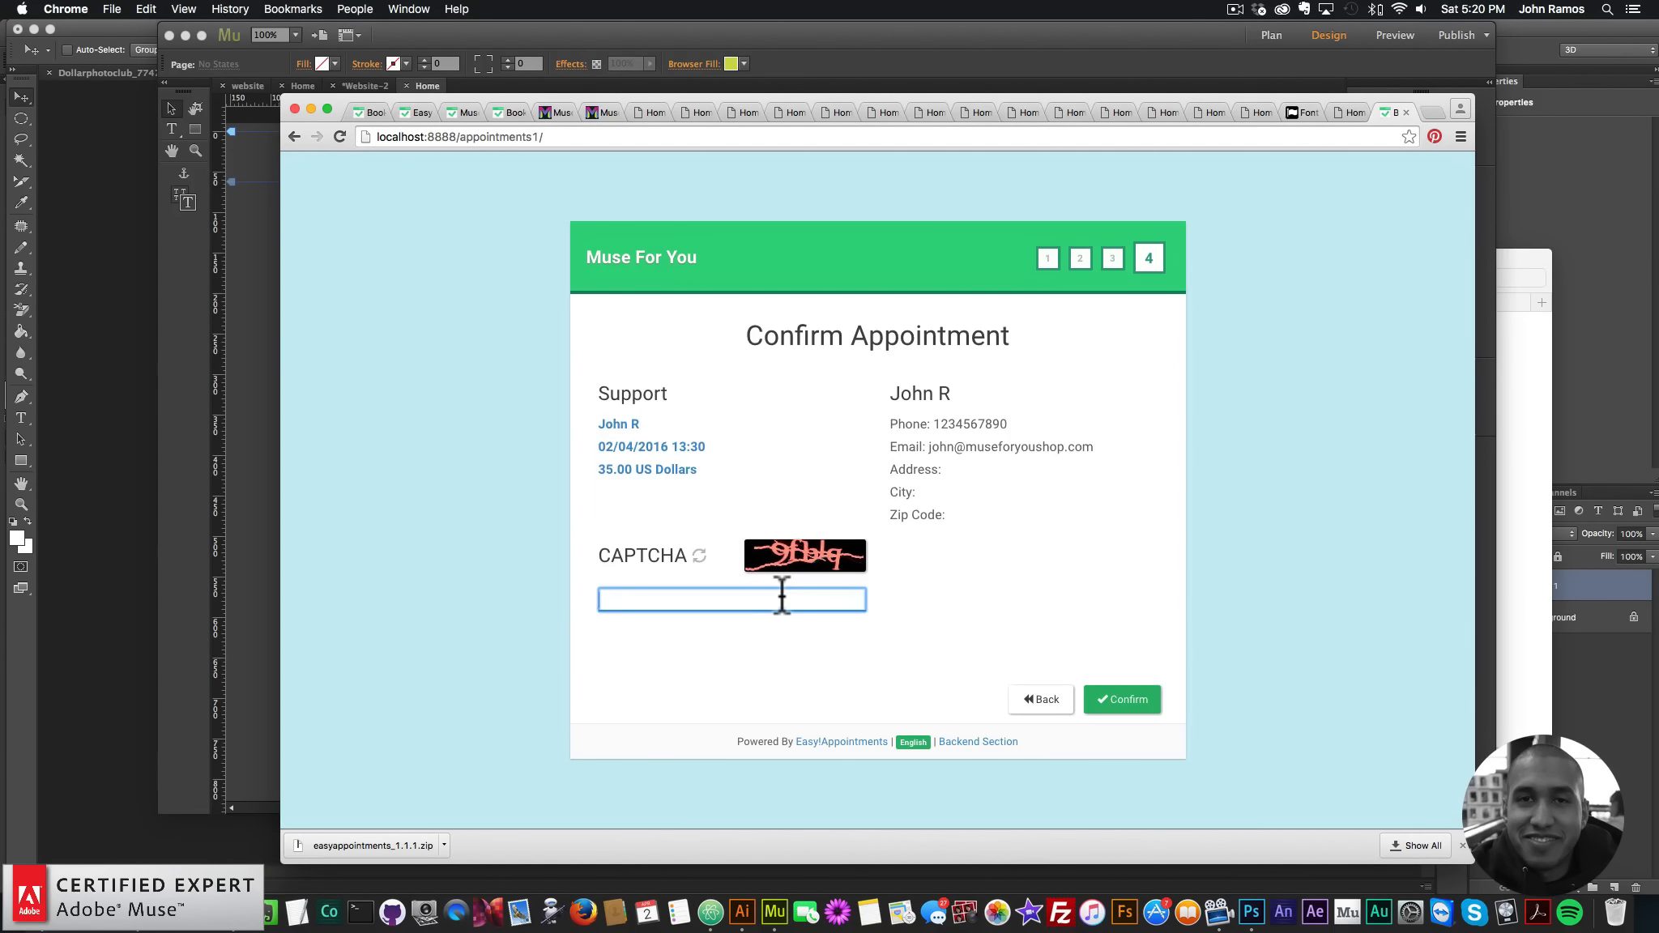
{"action": "type", "text": "9fblq"}
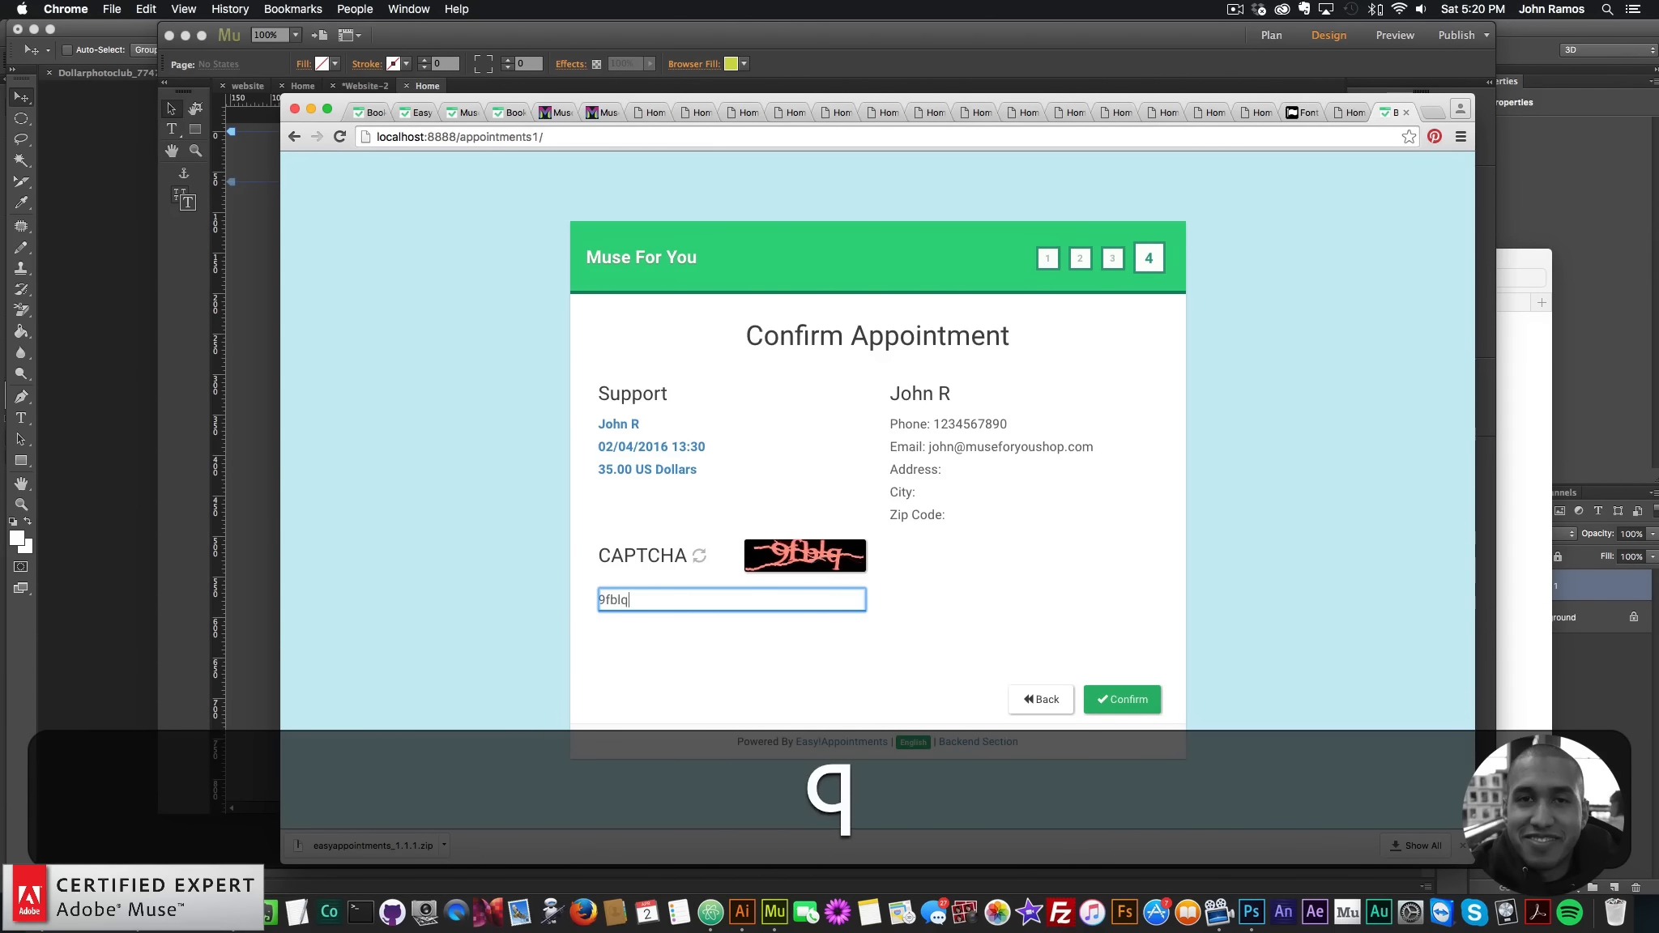
{"action": "left_click", "coordinate": [1116, 704]}
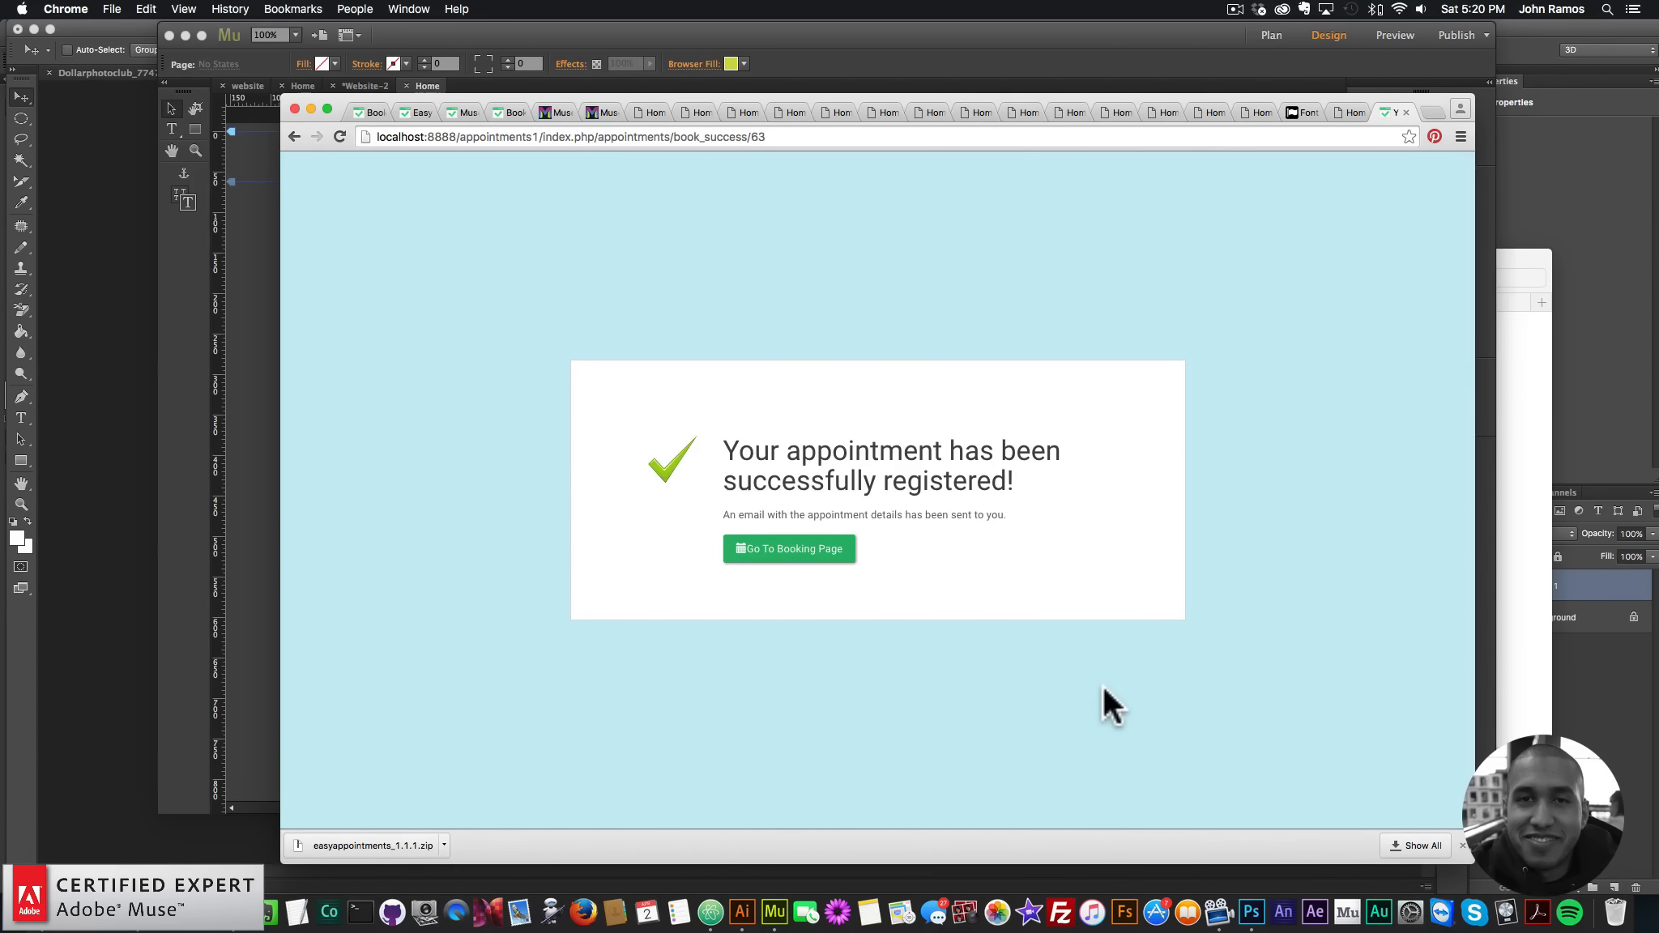
{"action": "left_click", "coordinate": [803, 551]}
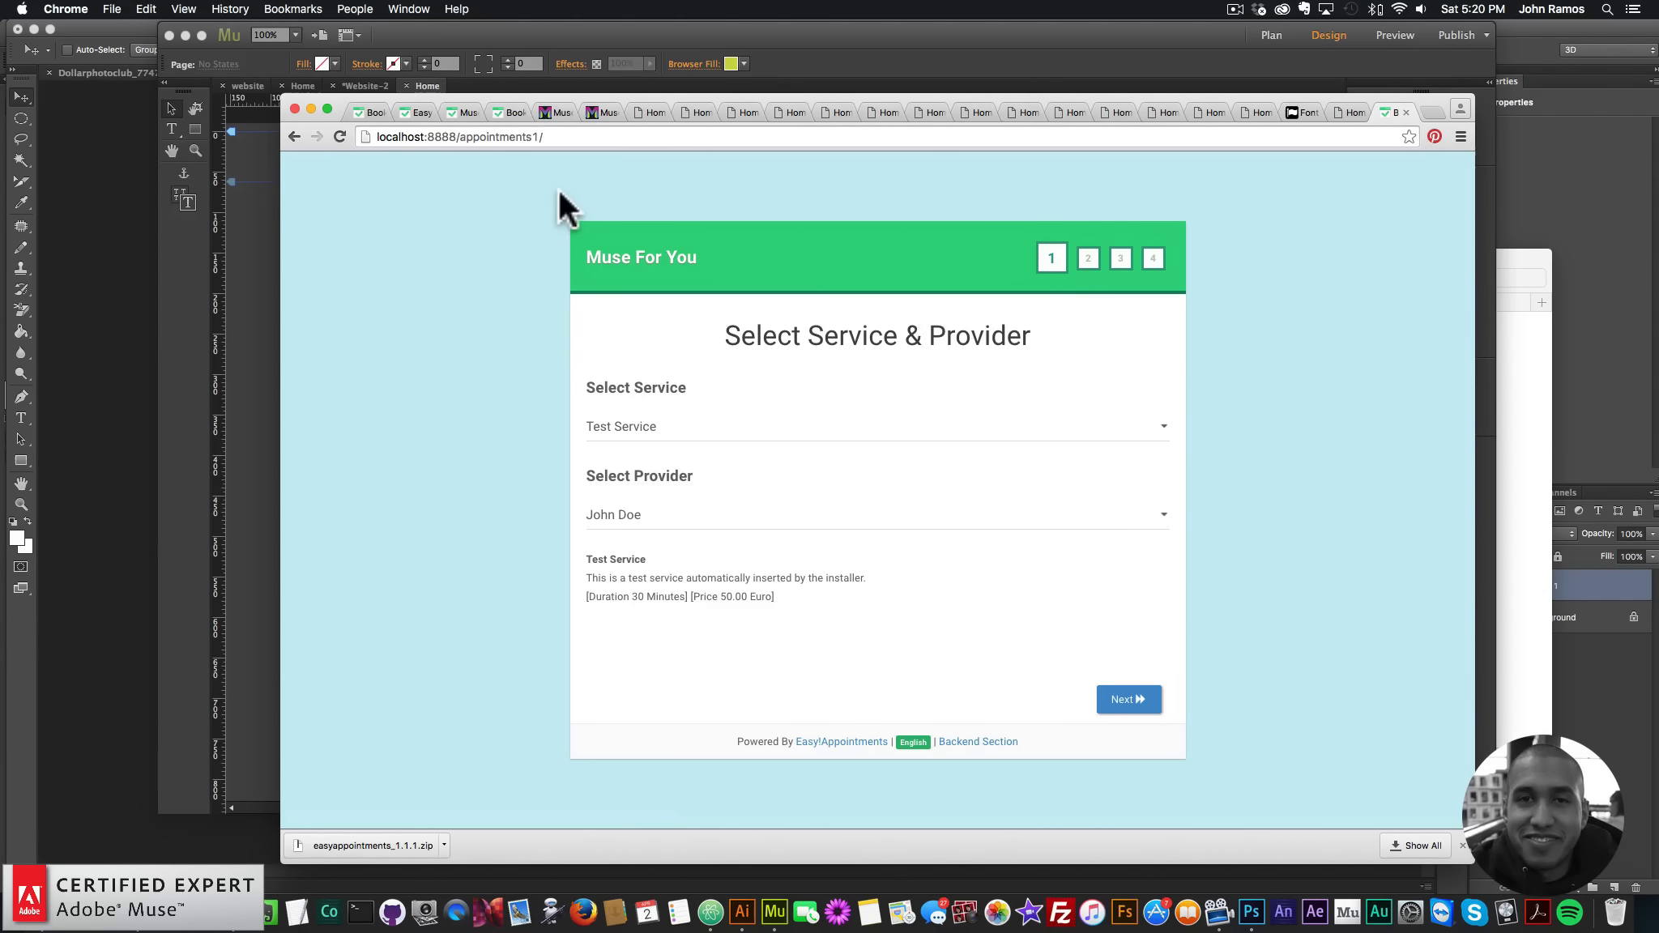
{"action": "left_click", "coordinate": [904, 41]}
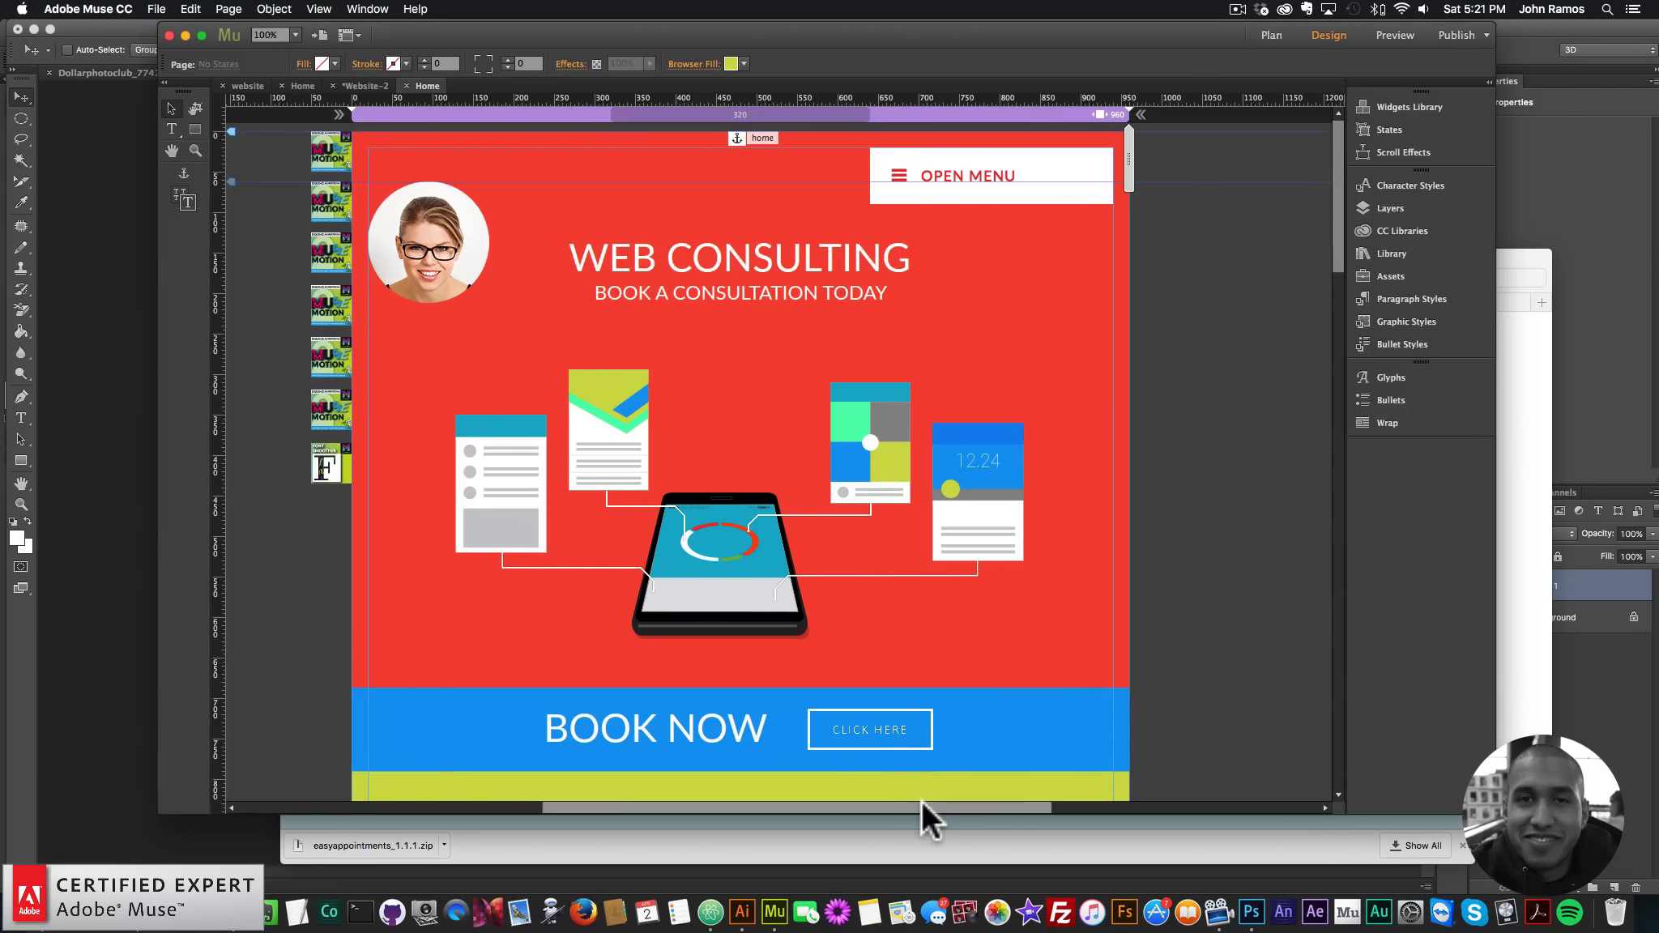
- Select the CLICK HERE button to check its hyperlink
{"action": "left_click_drag", "start_coordinate": [922, 806], "coordinate": [888, 806]}
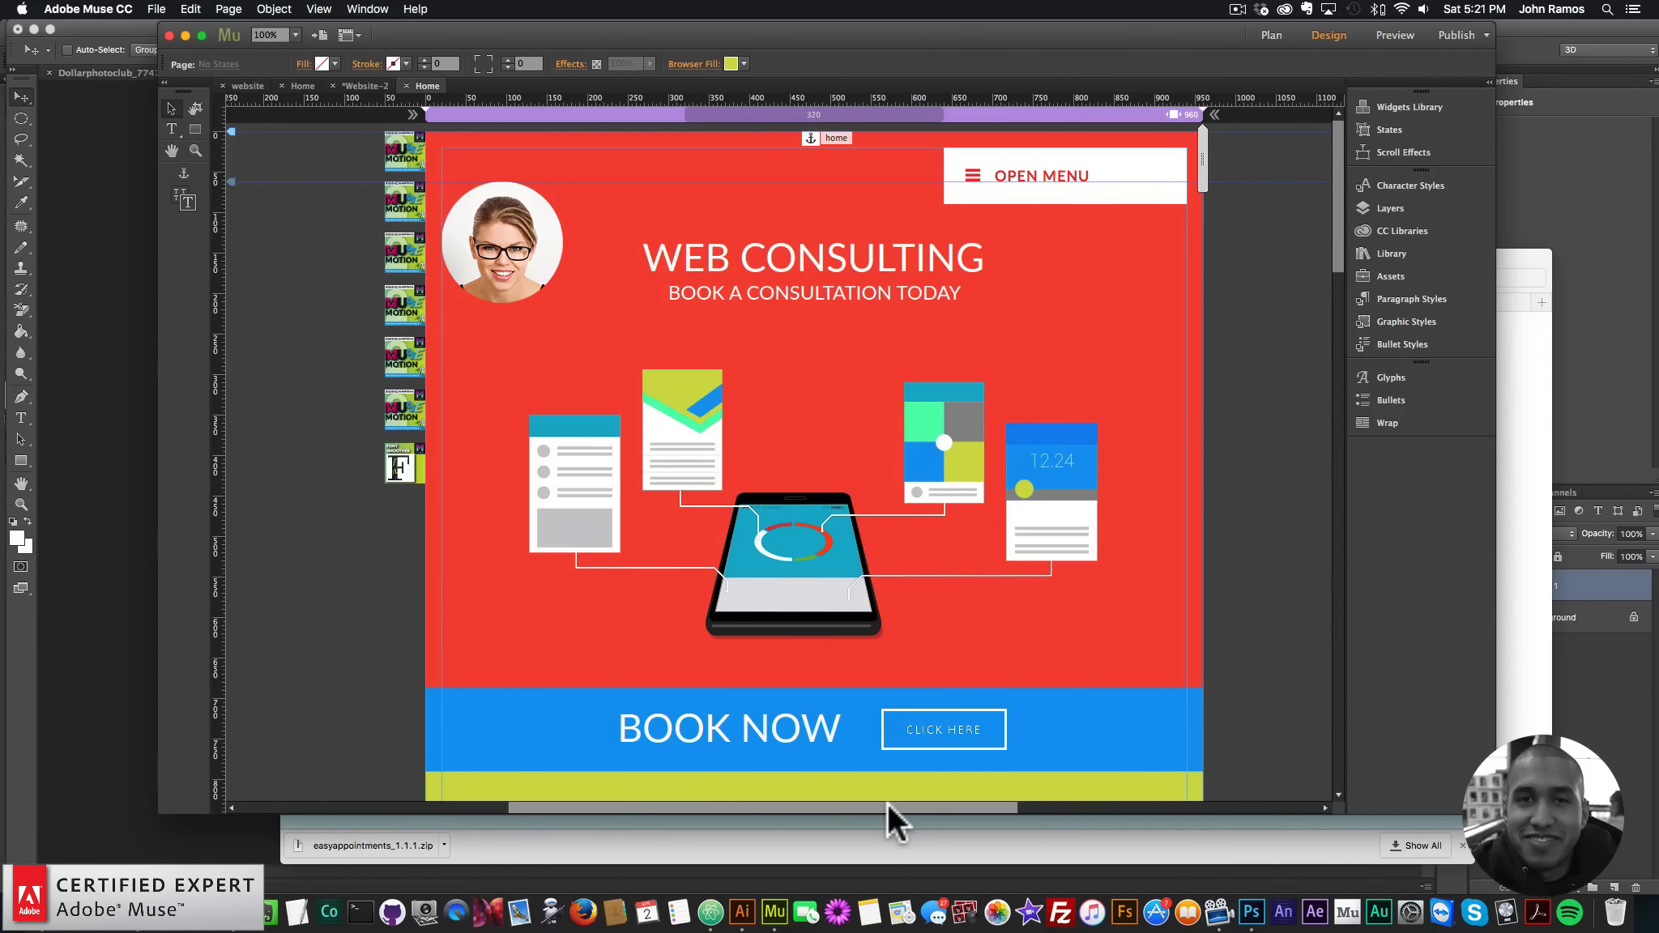
{"action": "scroll", "coordinate": [884, 779], "scroll_direction": "down", "scroll_amount": 2}
{"action": "left_click", "coordinate": [991, 663]}
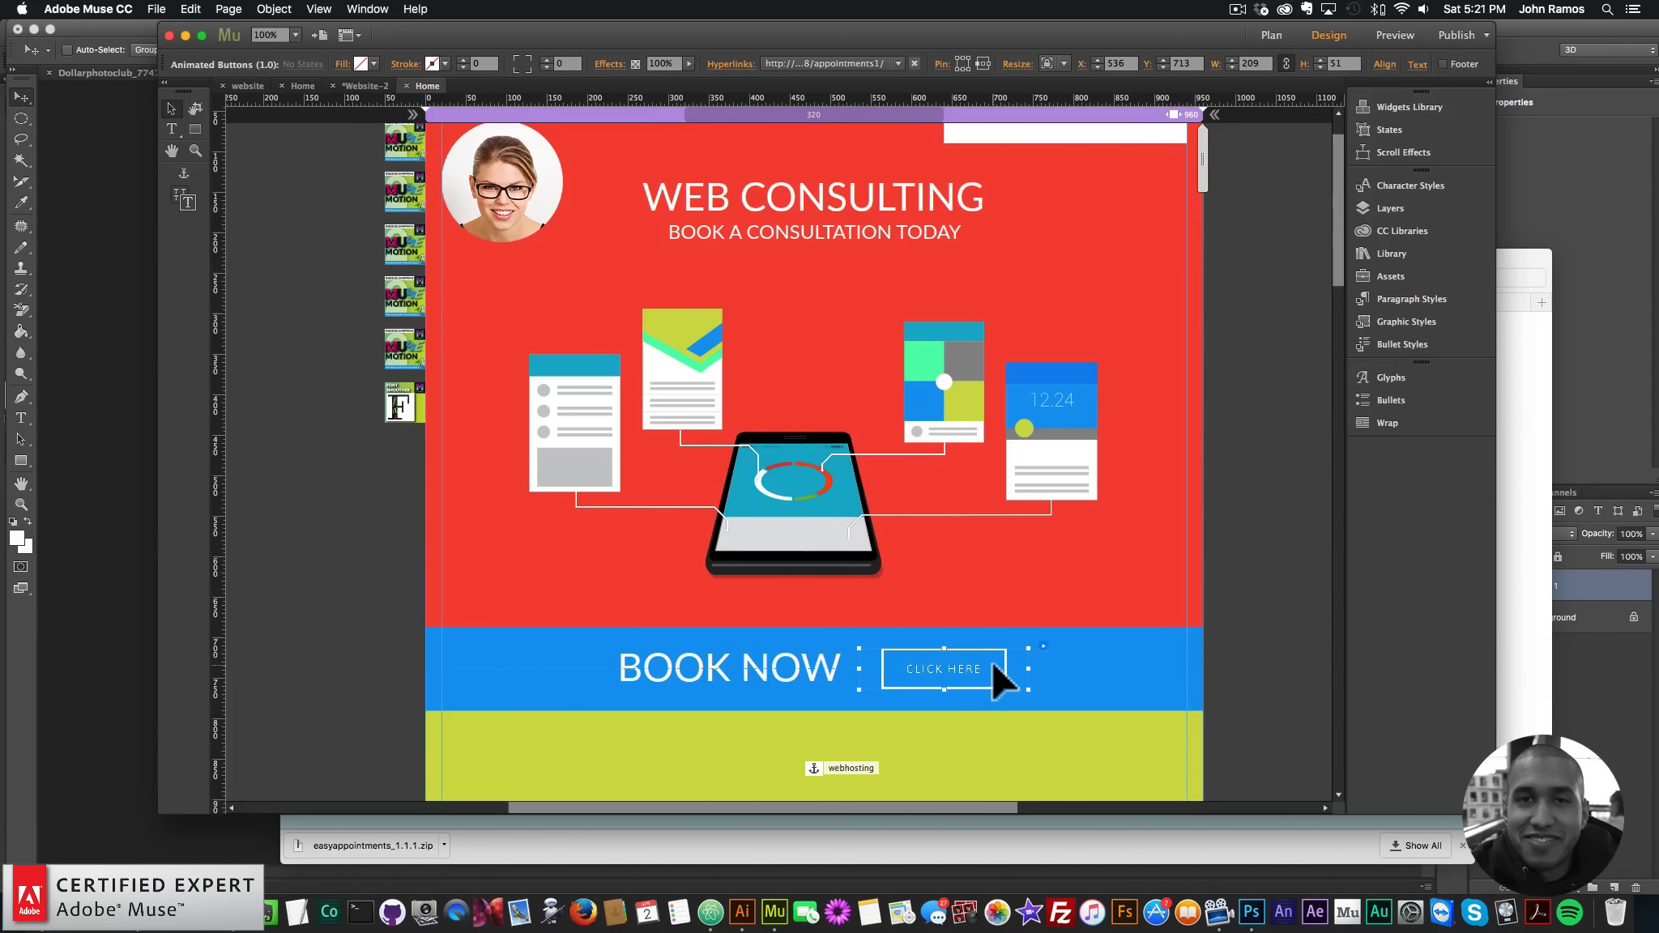
{"action": "scroll", "coordinate": [996, 662], "scroll_direction": "down", "scroll_amount": 20}
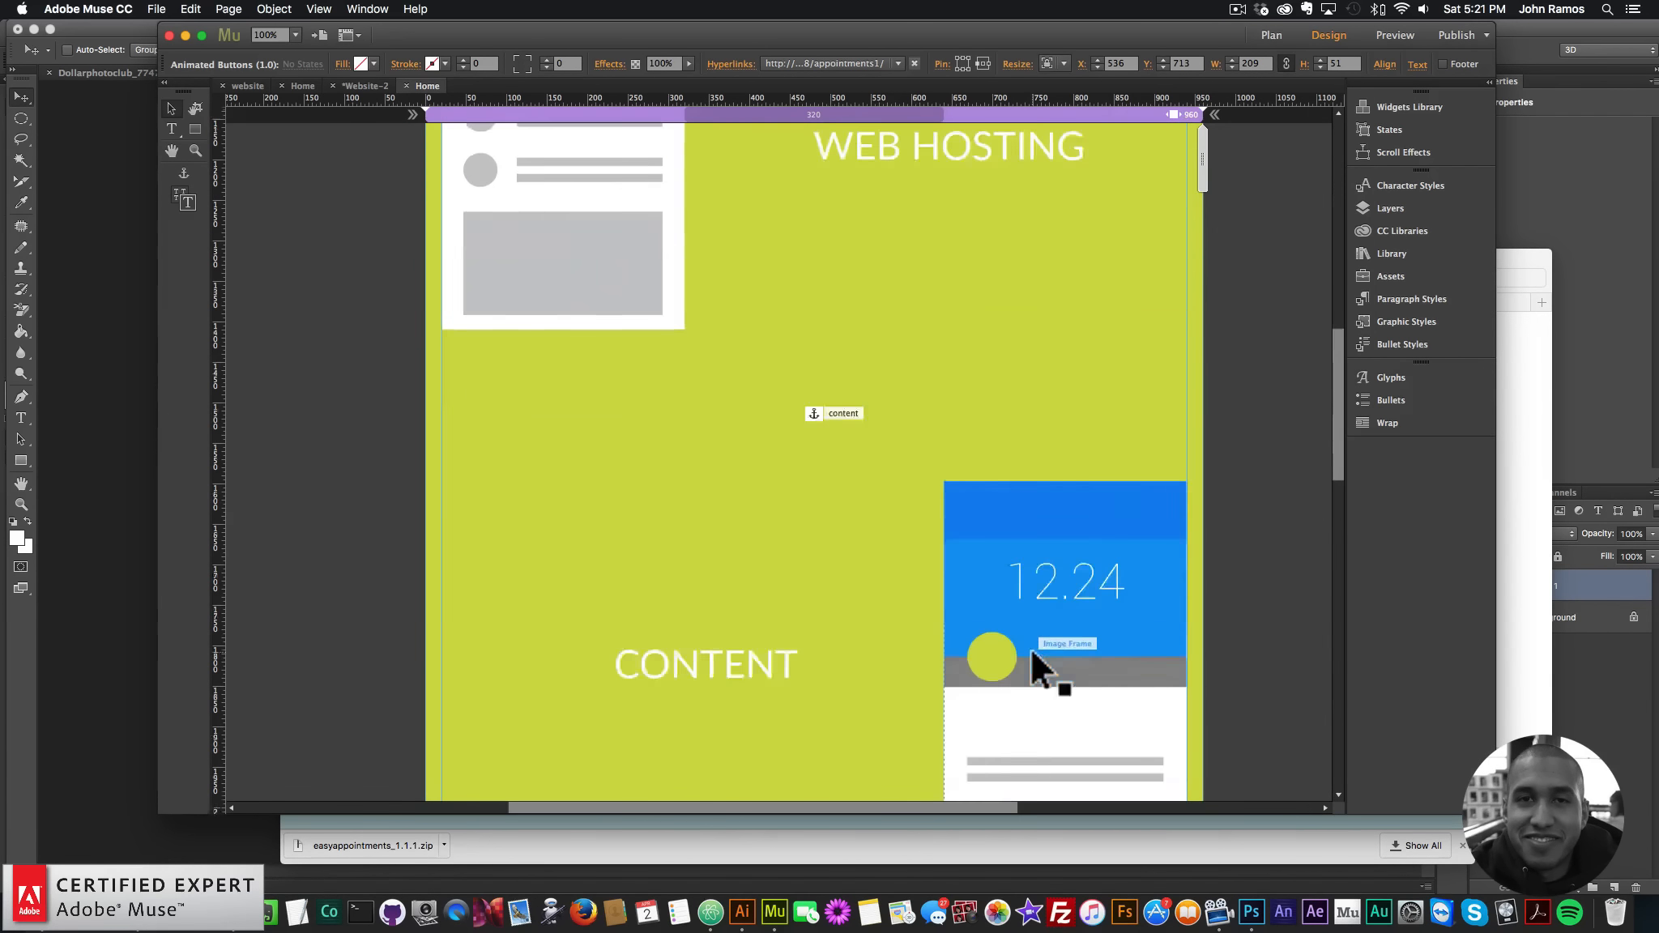
{"action": "scroll", "coordinate": [1031, 652], "scroll_direction": "down", "scroll_amount": 12}
- Draw a red 960 × 62 px bar across the page bottom, stretched to full browser width
{"action": "left_click", "coordinate": [194, 129]}
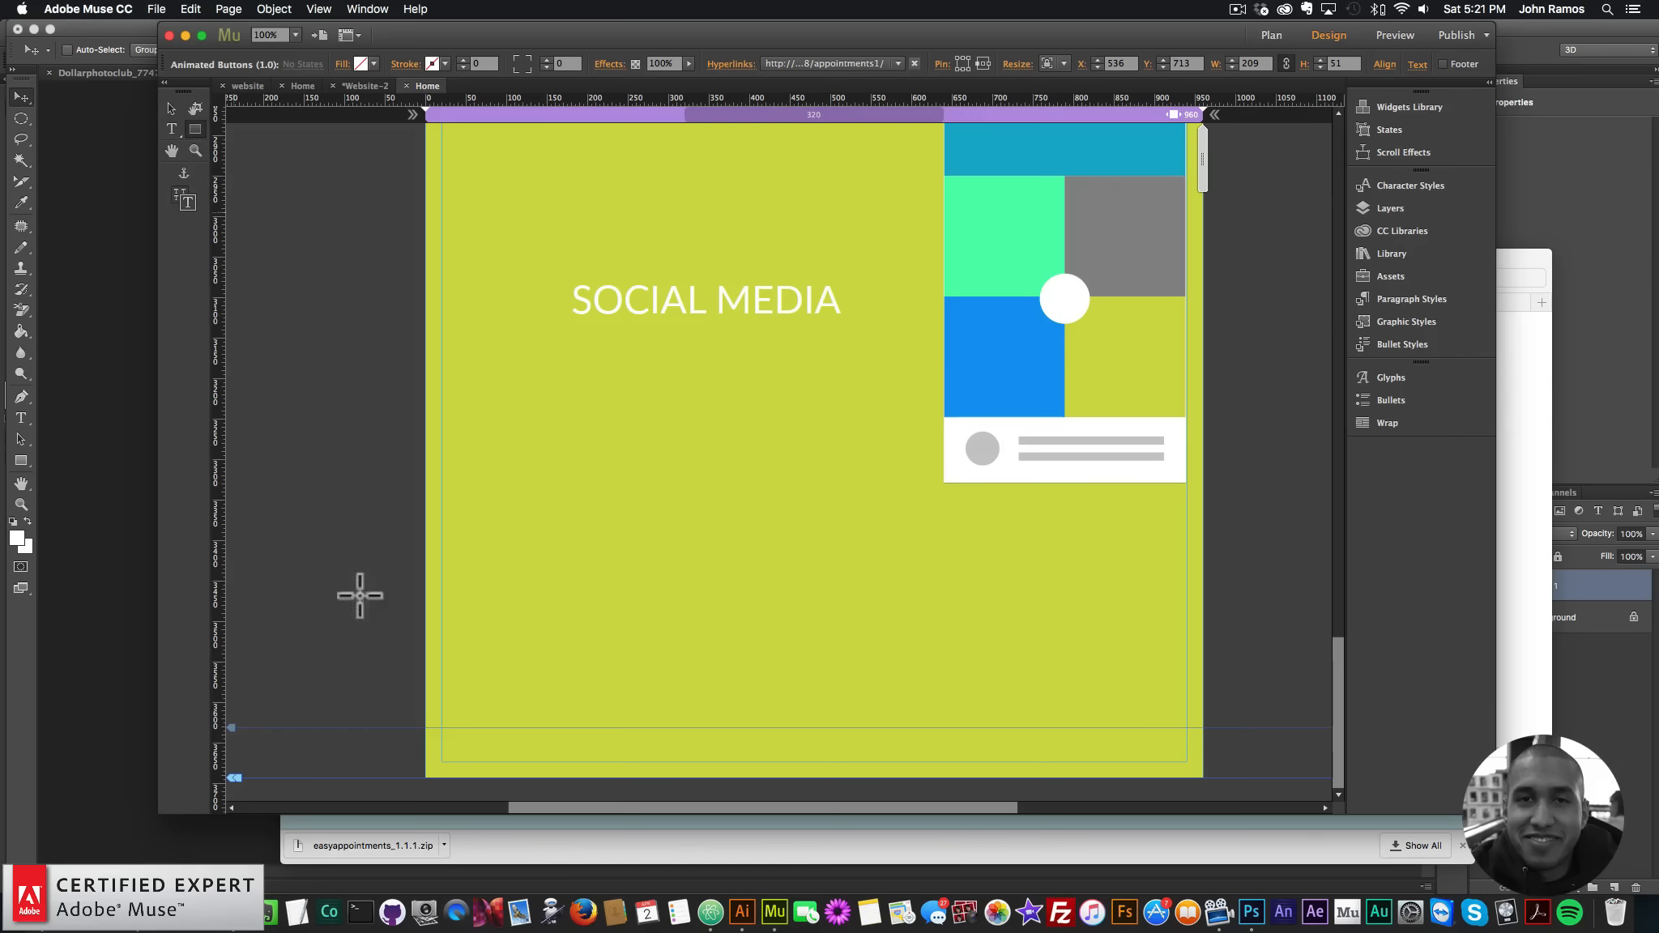
{"action": "mouse_move", "coordinate": [416, 728]}
{"action": "left_mouse_down"}
{"action": "mouse_move", "coordinate": [969, 767]}
{"action": "mouse_move", "coordinate": [1141, 696]}
{"action": "mouse_move", "coordinate": [1204, 721]}
{"action": "left_mouse_up"}
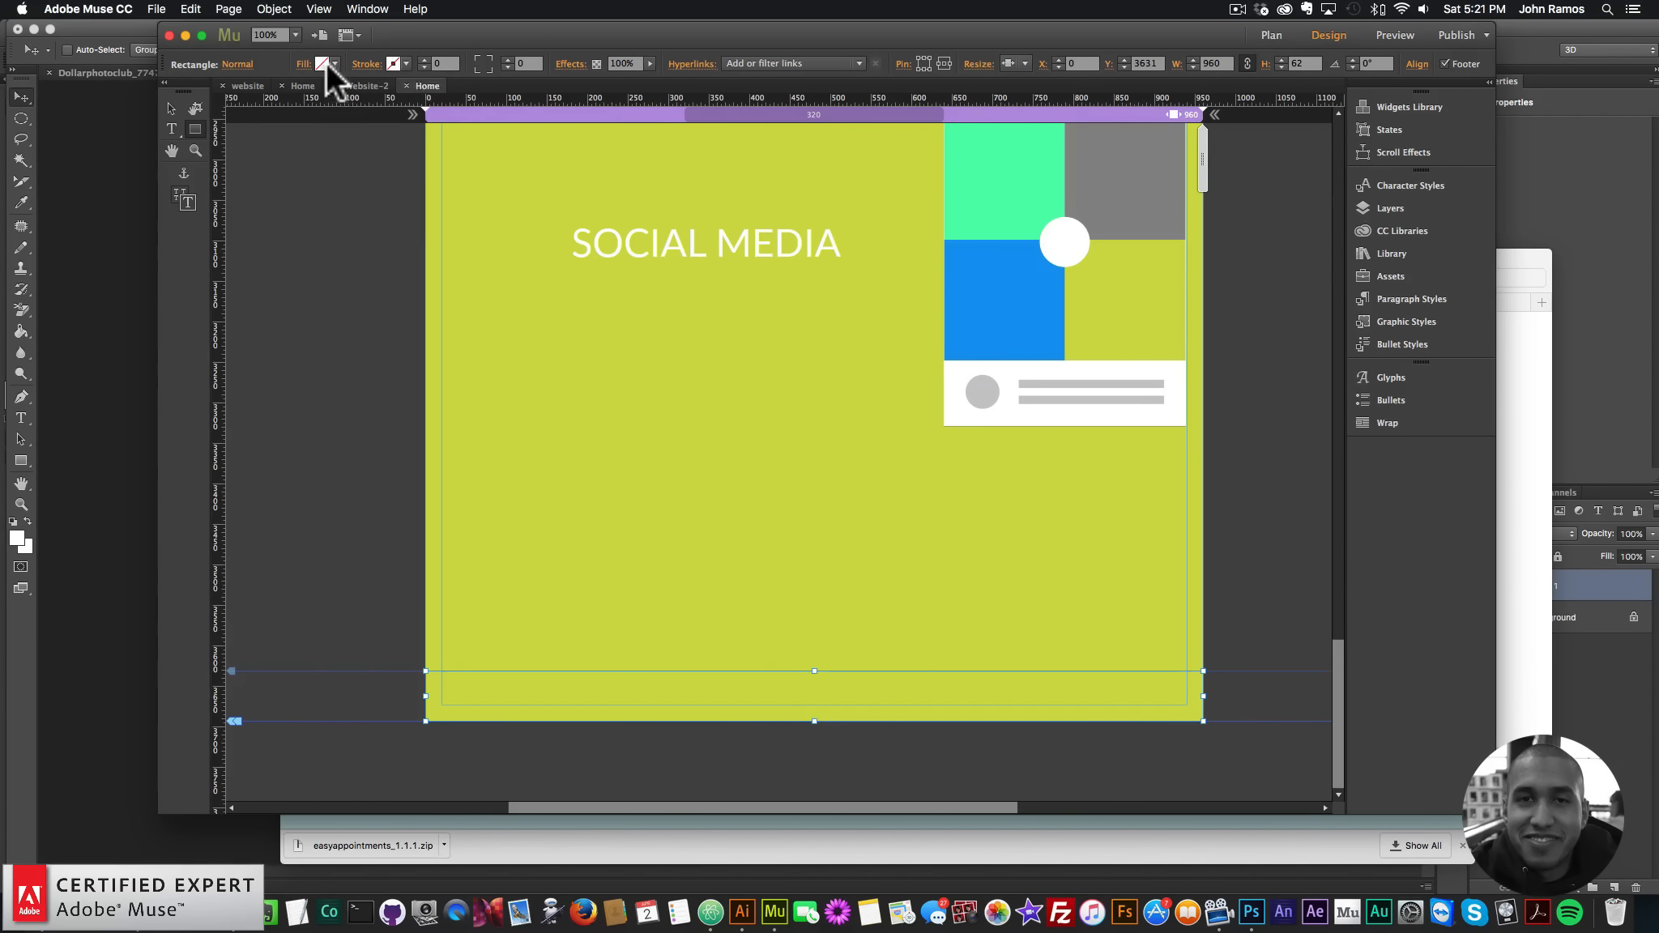
{"action": "left_click", "coordinate": [325, 63]}
{"action": "left_click", "coordinate": [539, 138]}
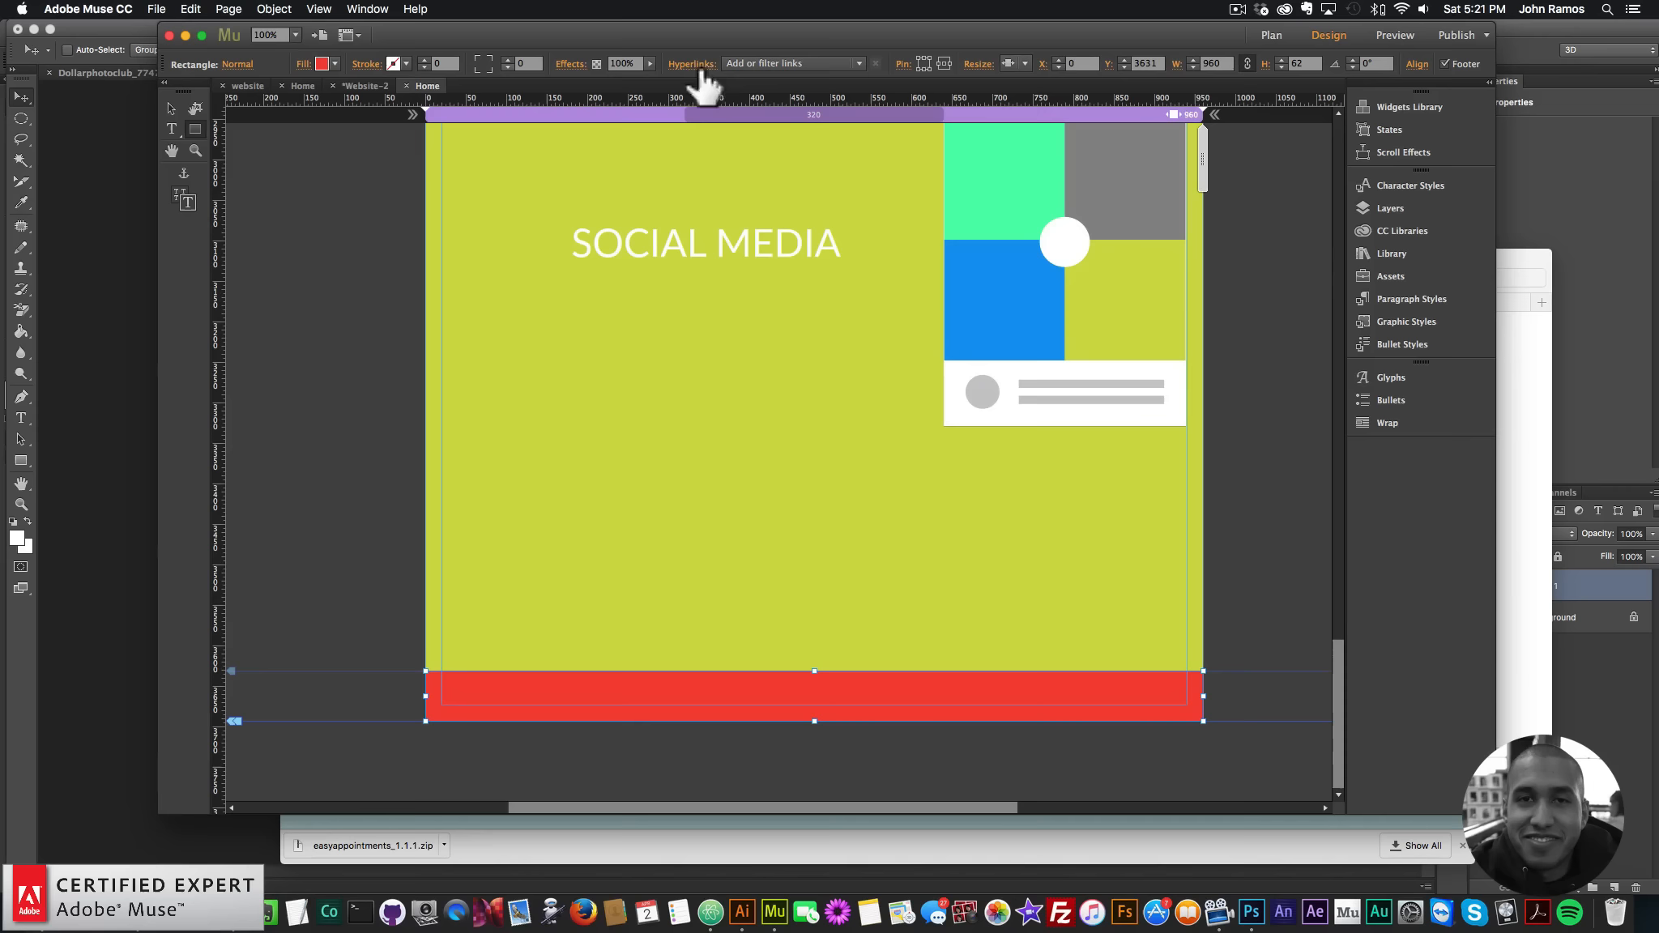
{"action": "left_click", "coordinate": [1018, 62]}
{"action": "left_click", "coordinate": [1035, 134]}
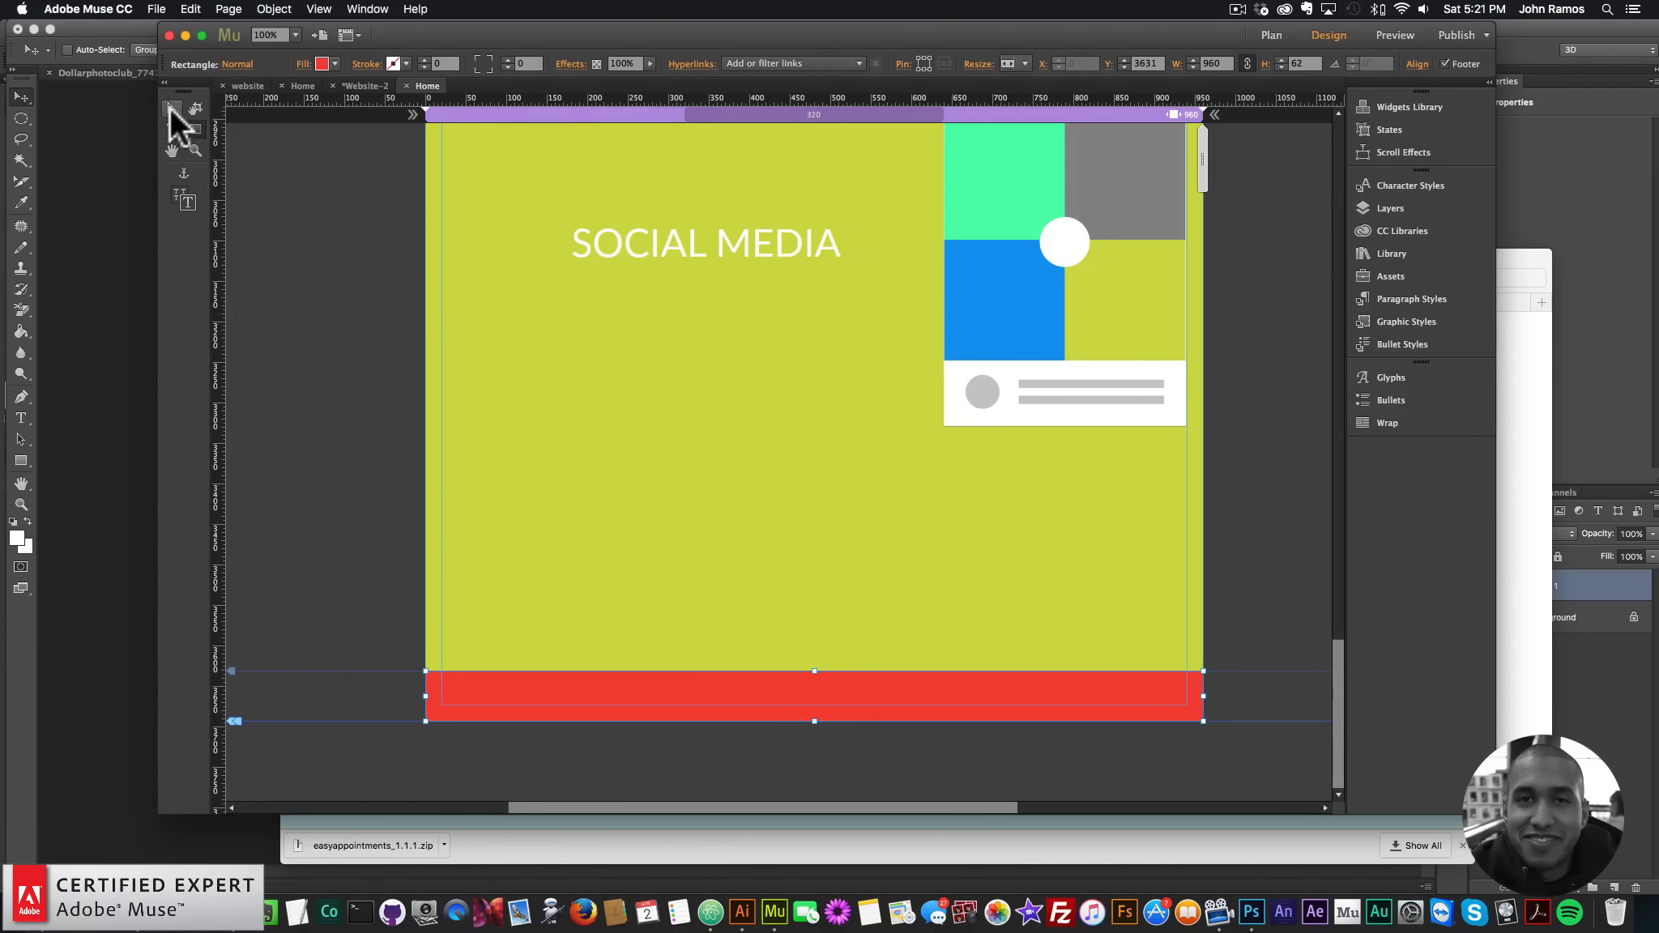
{"action": "left_click", "coordinate": [330, 320]}
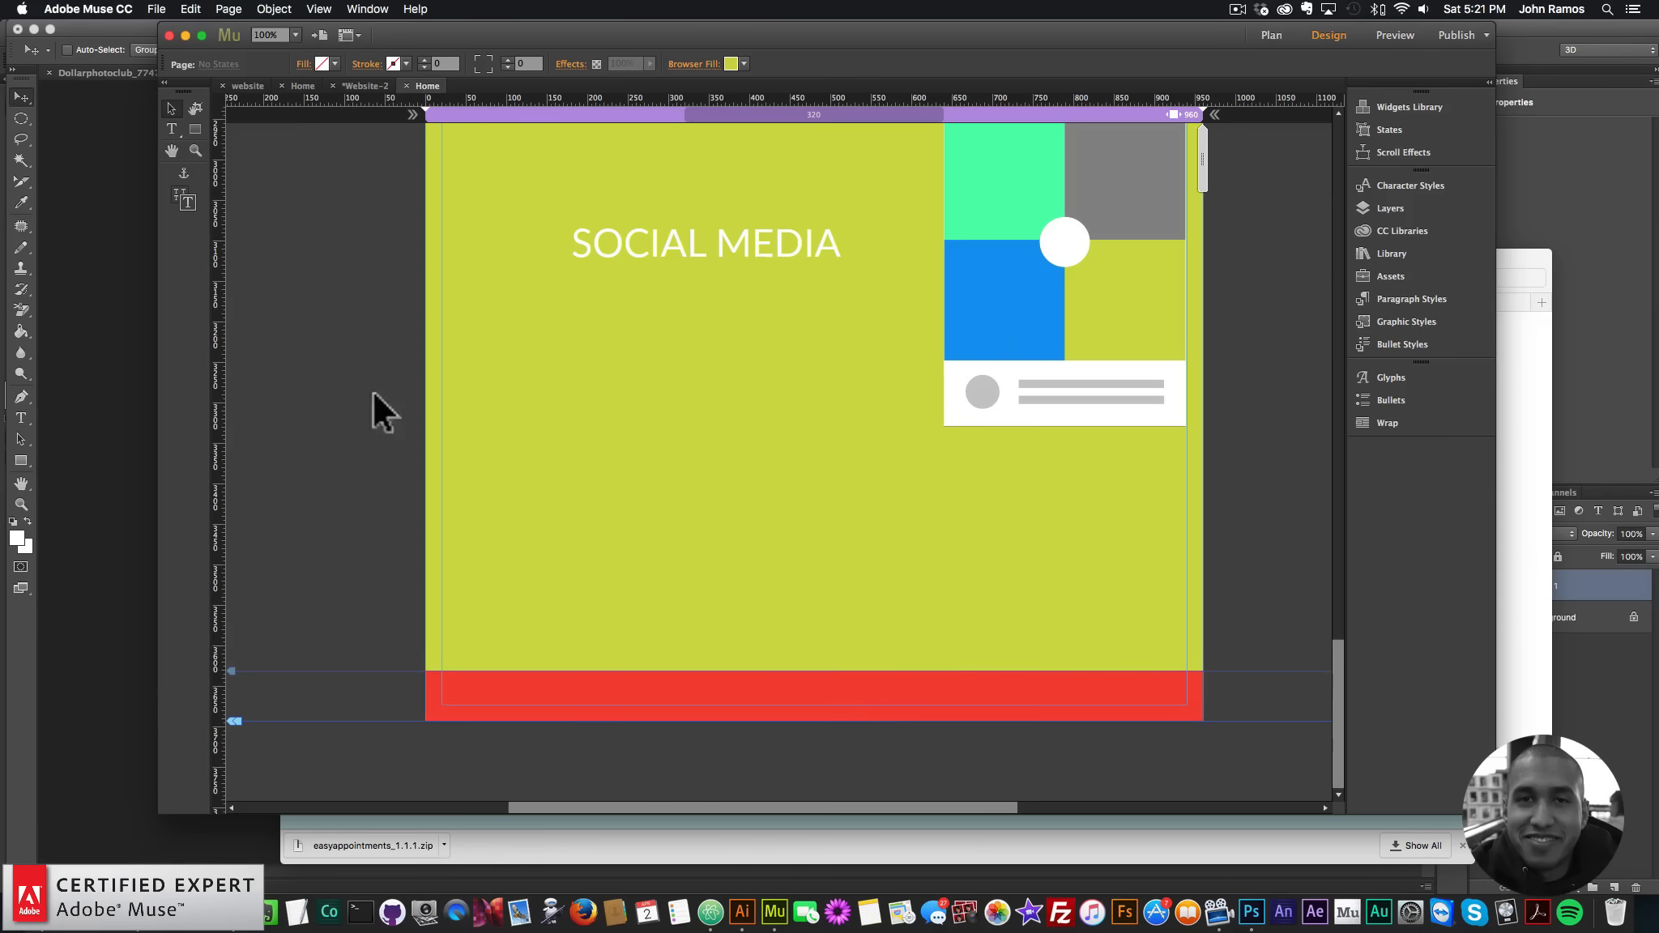
{"action": "left_click", "coordinate": [154, 8]}
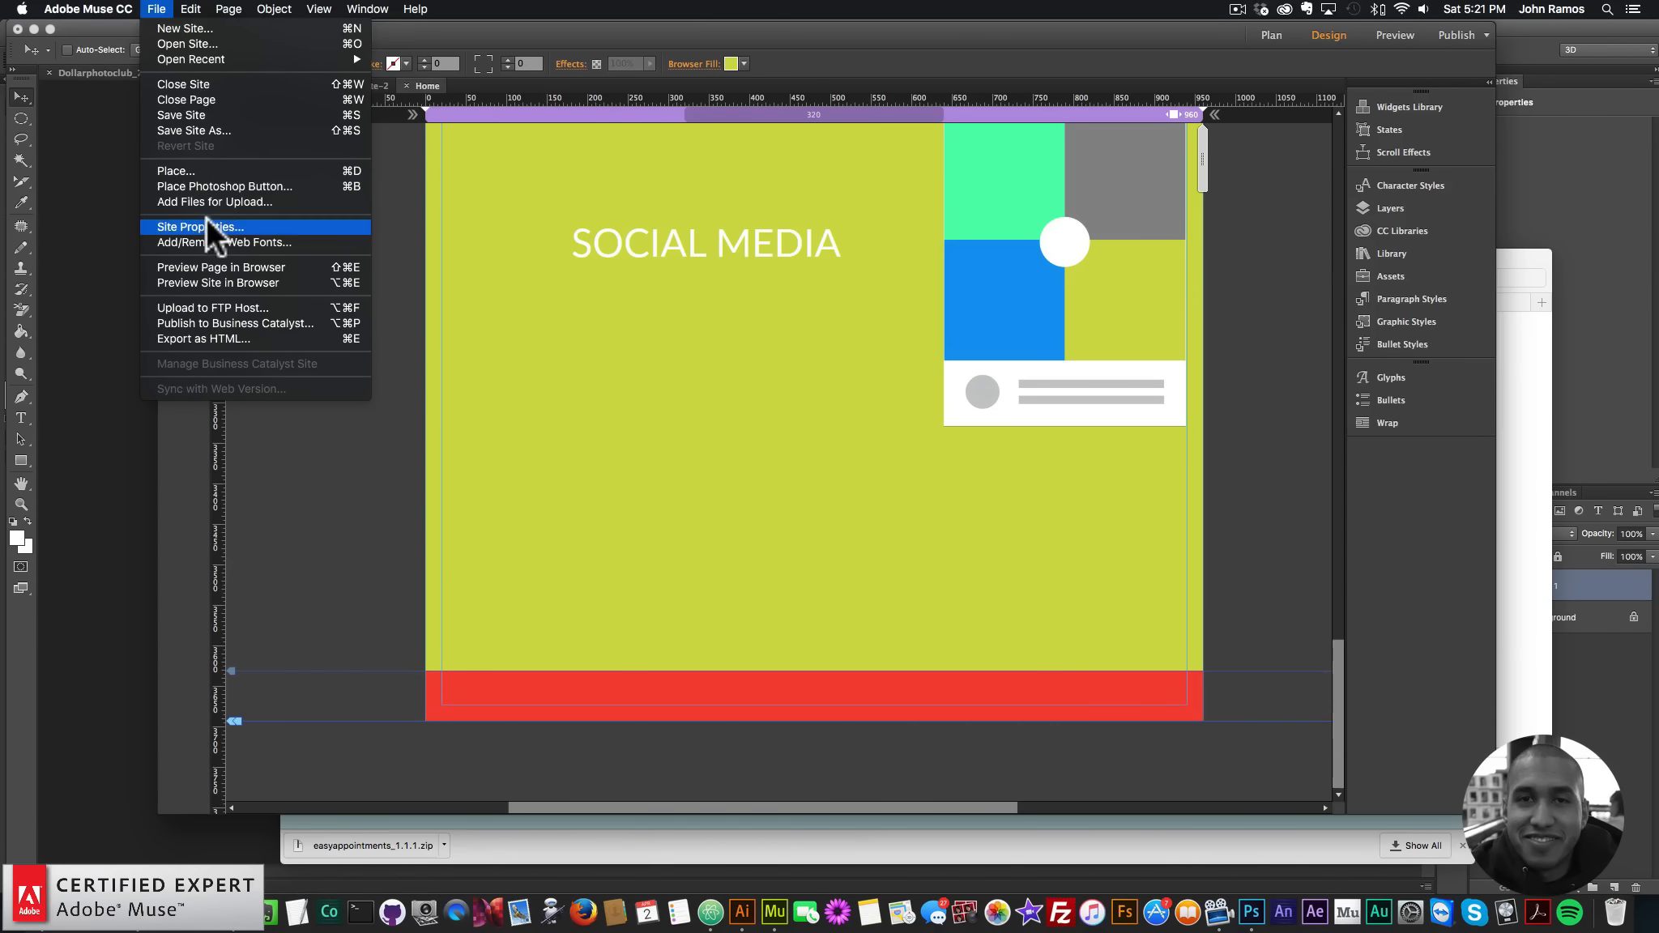
- Preview in Chrome, test the CLICK HERE booking link, and scroll down to the red footer
{"action": "left_click", "coordinate": [215, 268]}
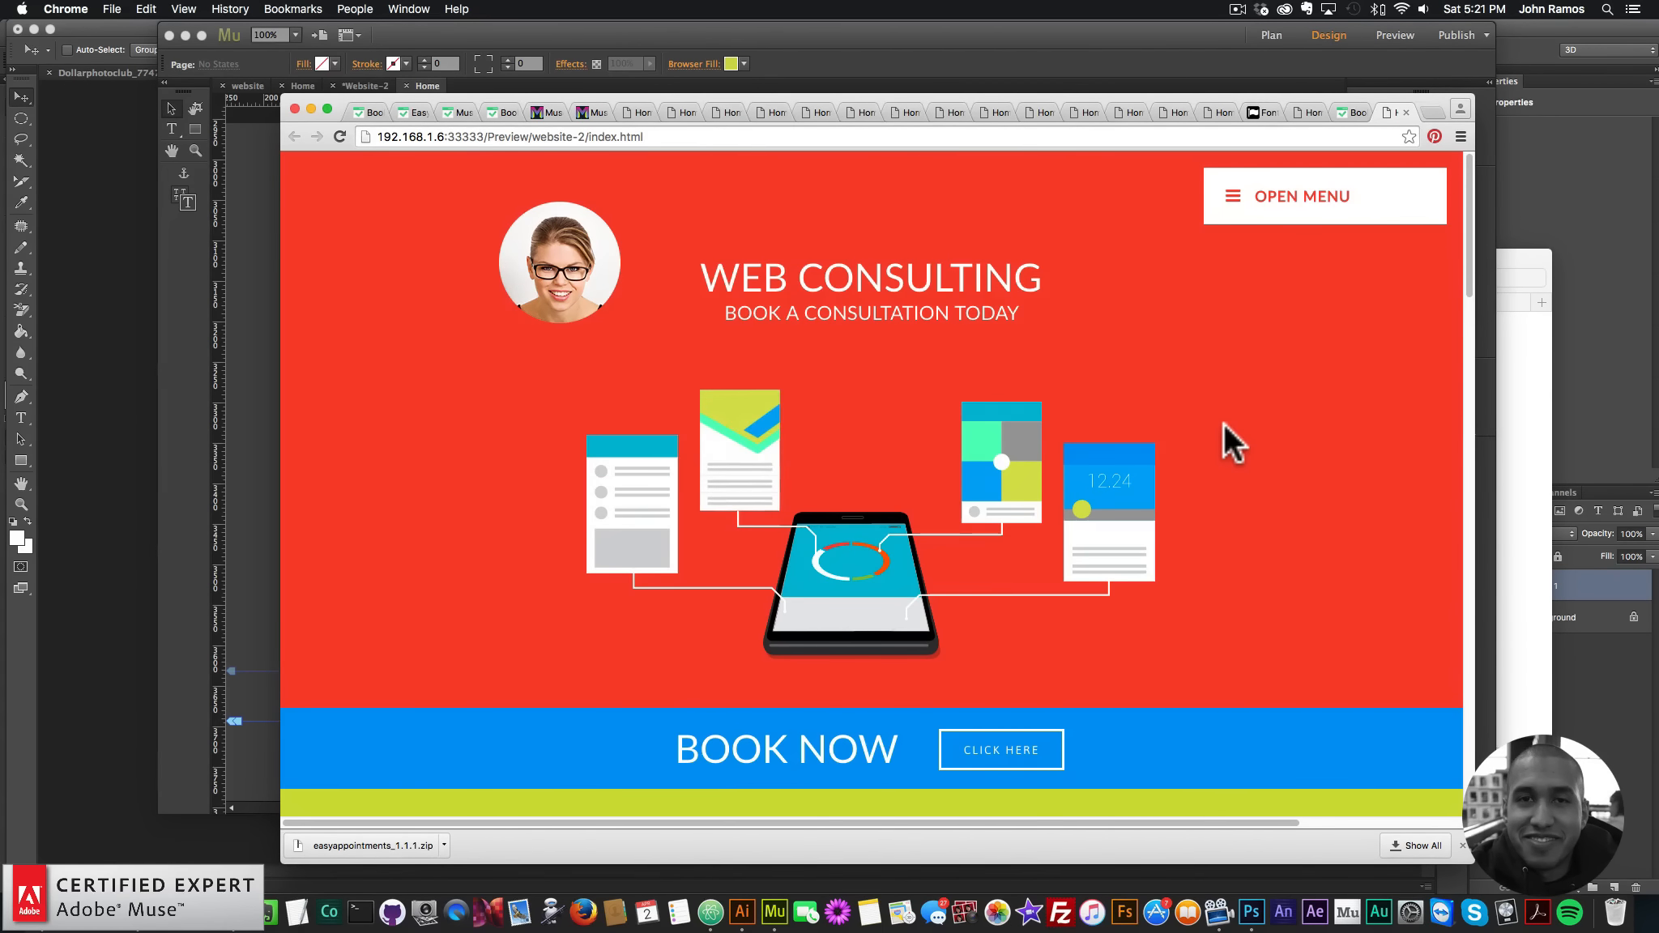
{"action": "scroll", "coordinate": [1217, 551], "scroll_direction": "down", "scroll_amount": 3}
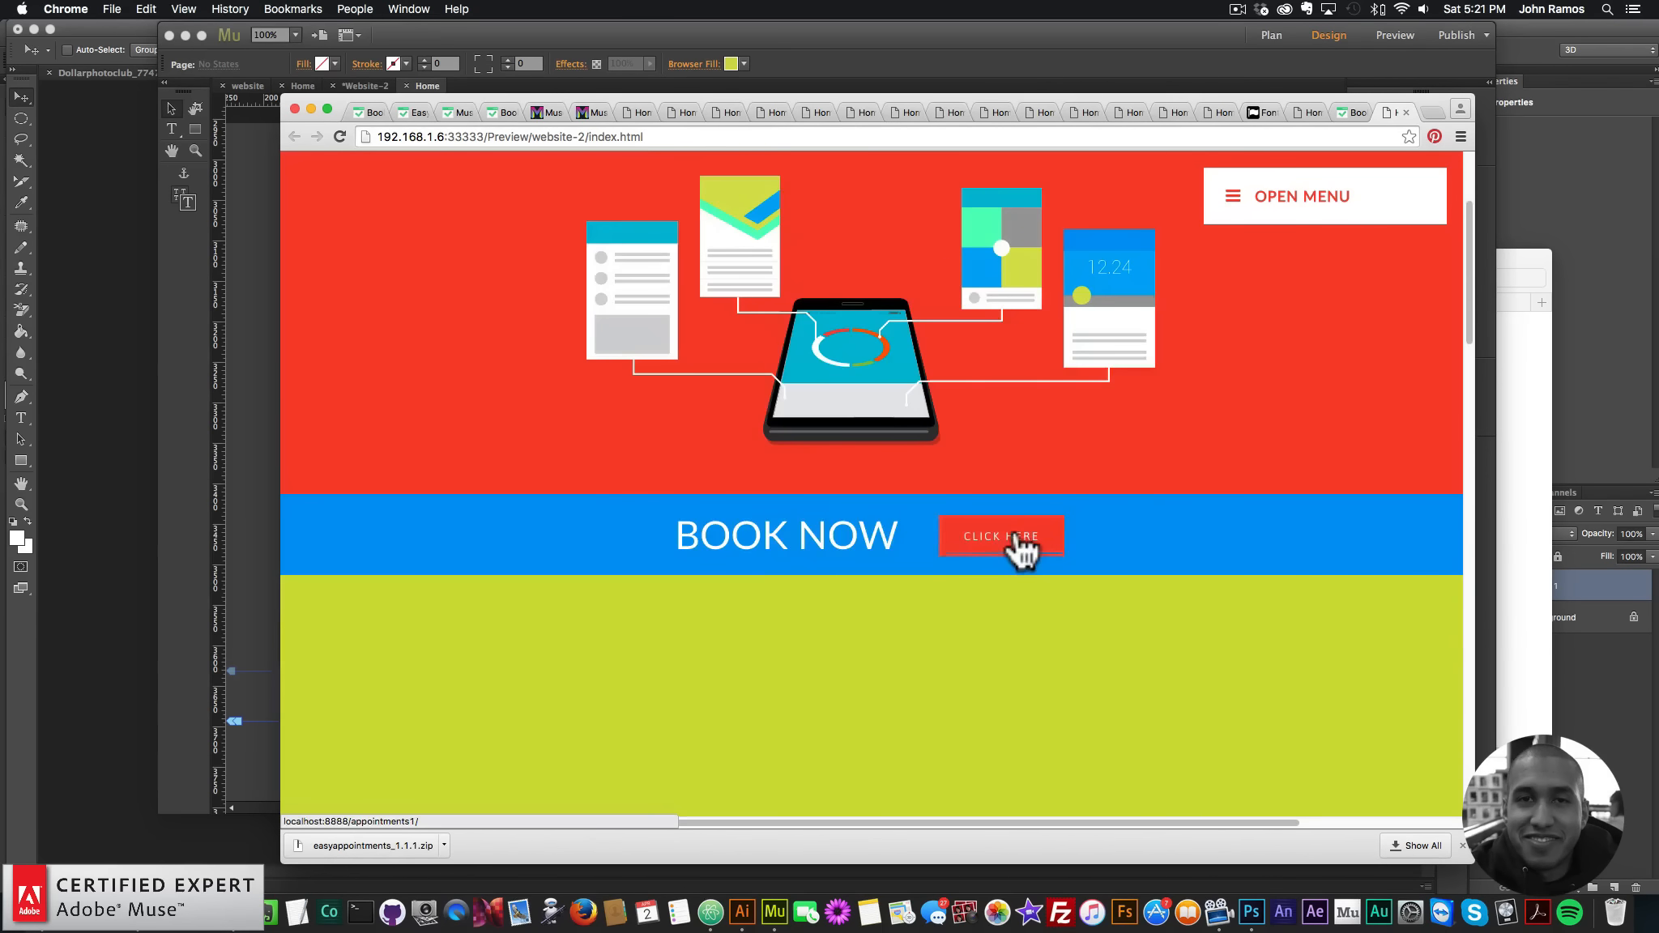
{"action": "left_click", "coordinate": [1023, 544]}
{"action": "left_click", "coordinate": [293, 136]}
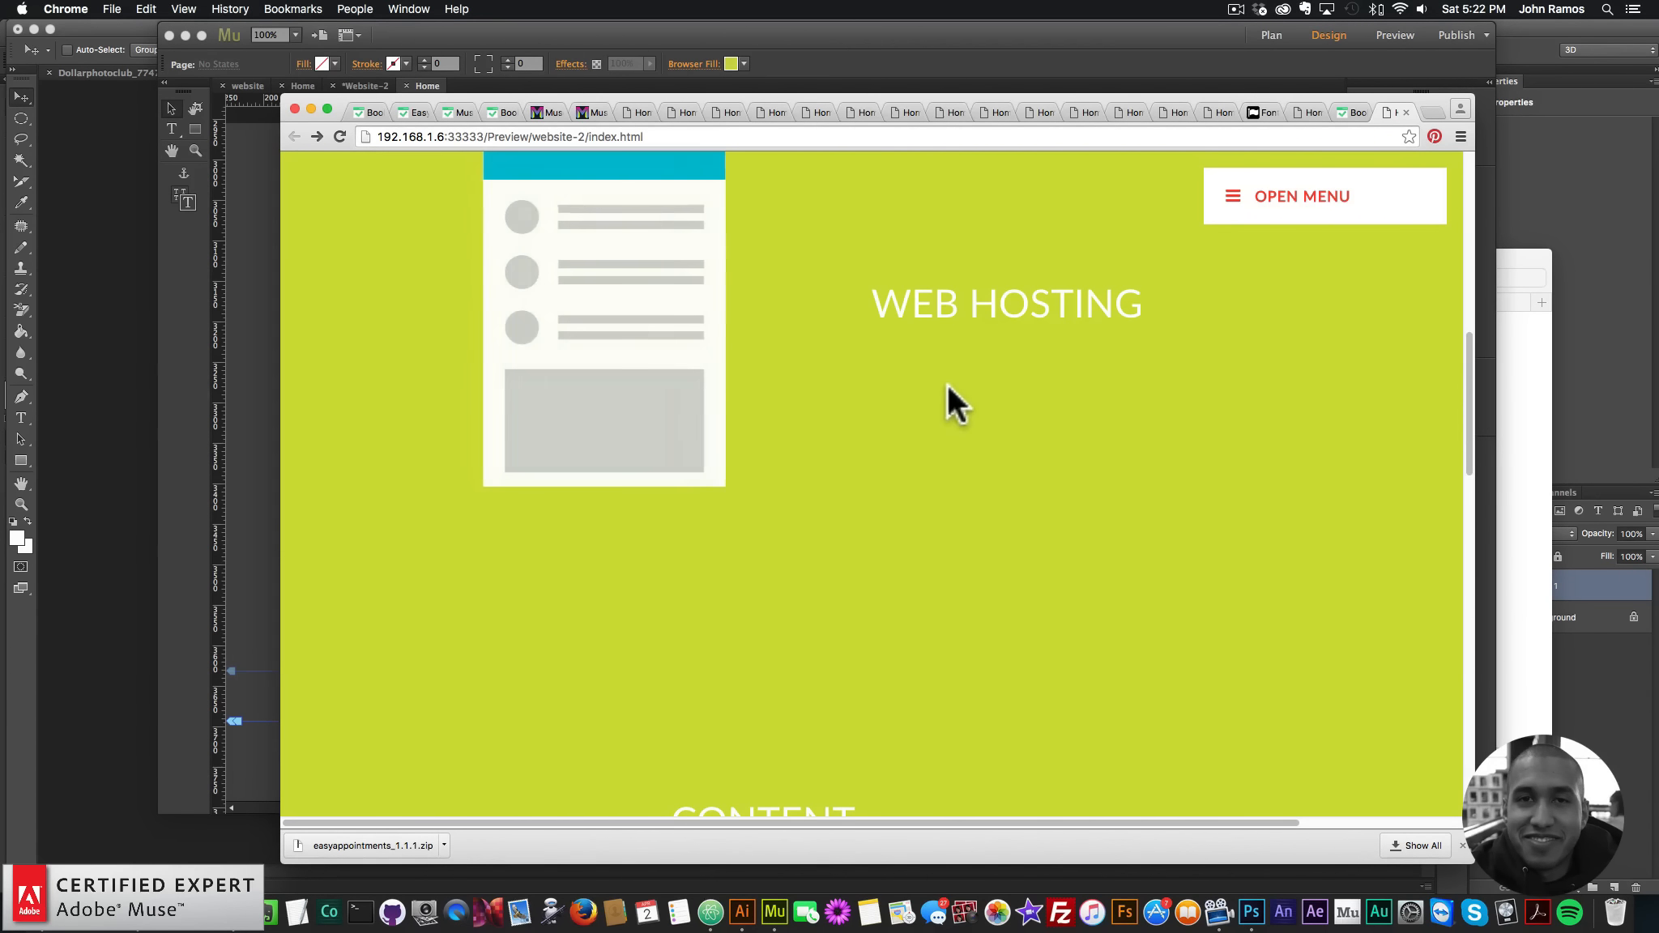
{"action": "scroll", "coordinate": [926, 442], "scroll_direction": "down", "scroll_amount": 4}
{"action": "scroll", "coordinate": [922, 434], "scroll_direction": "down", "scroll_amount": 4}
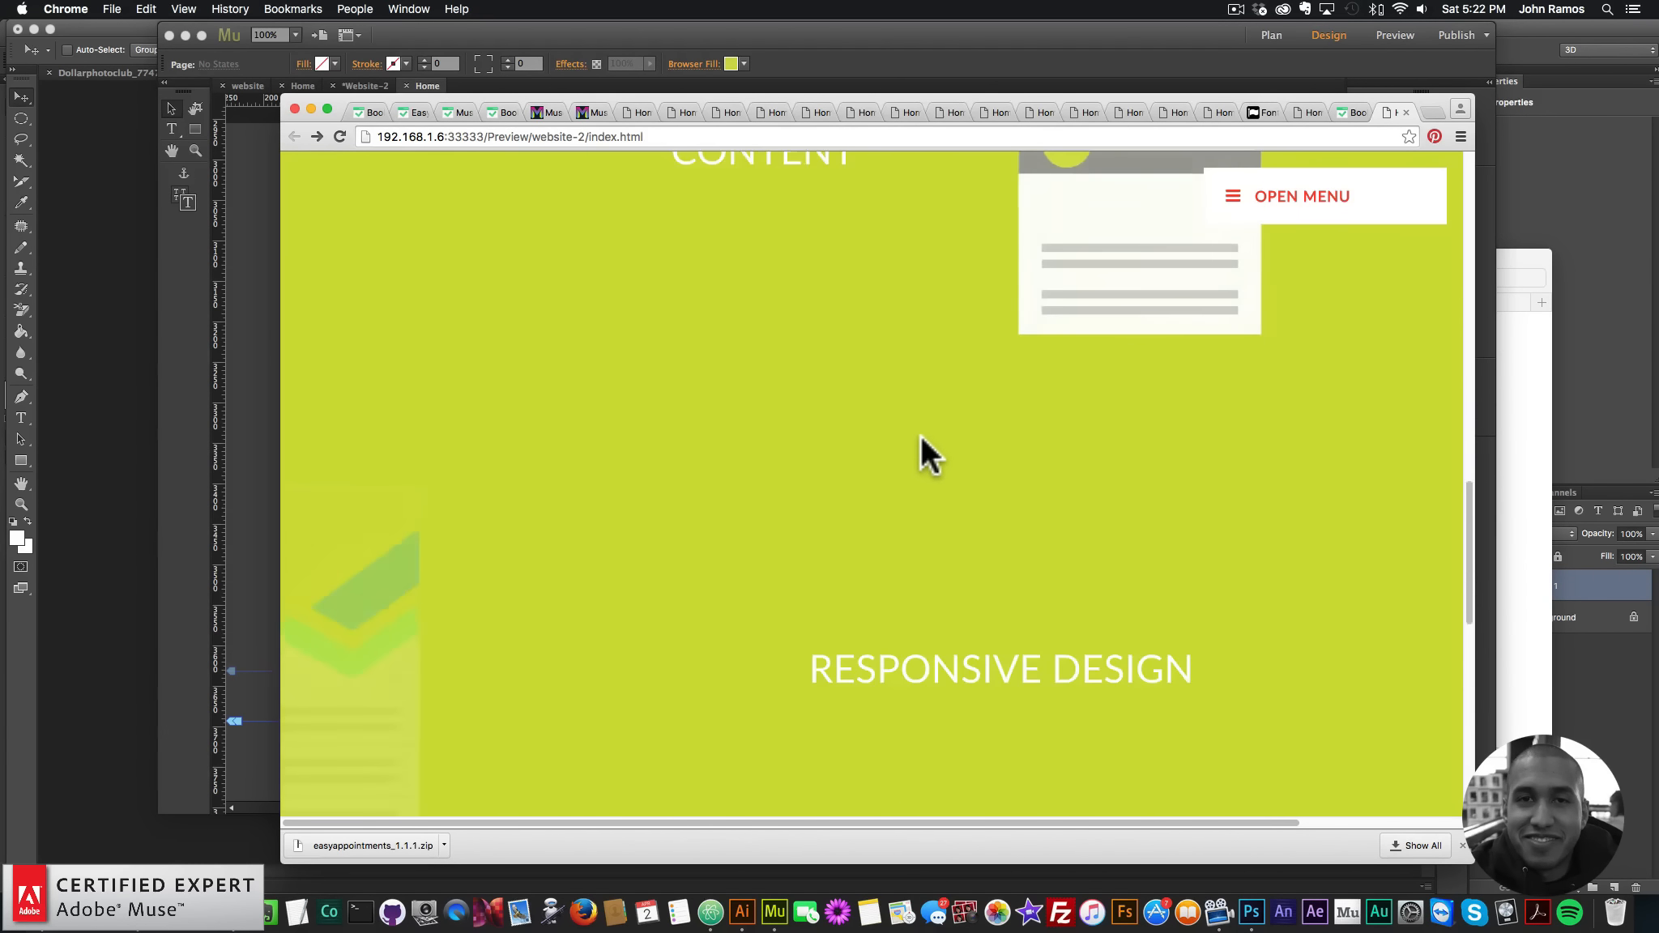
{"action": "scroll", "coordinate": [917, 429], "scroll_direction": "down", "scroll_amount": 4}
{"action": "scroll", "coordinate": [916, 437], "scroll_direction": "down", "scroll_amount": 2}
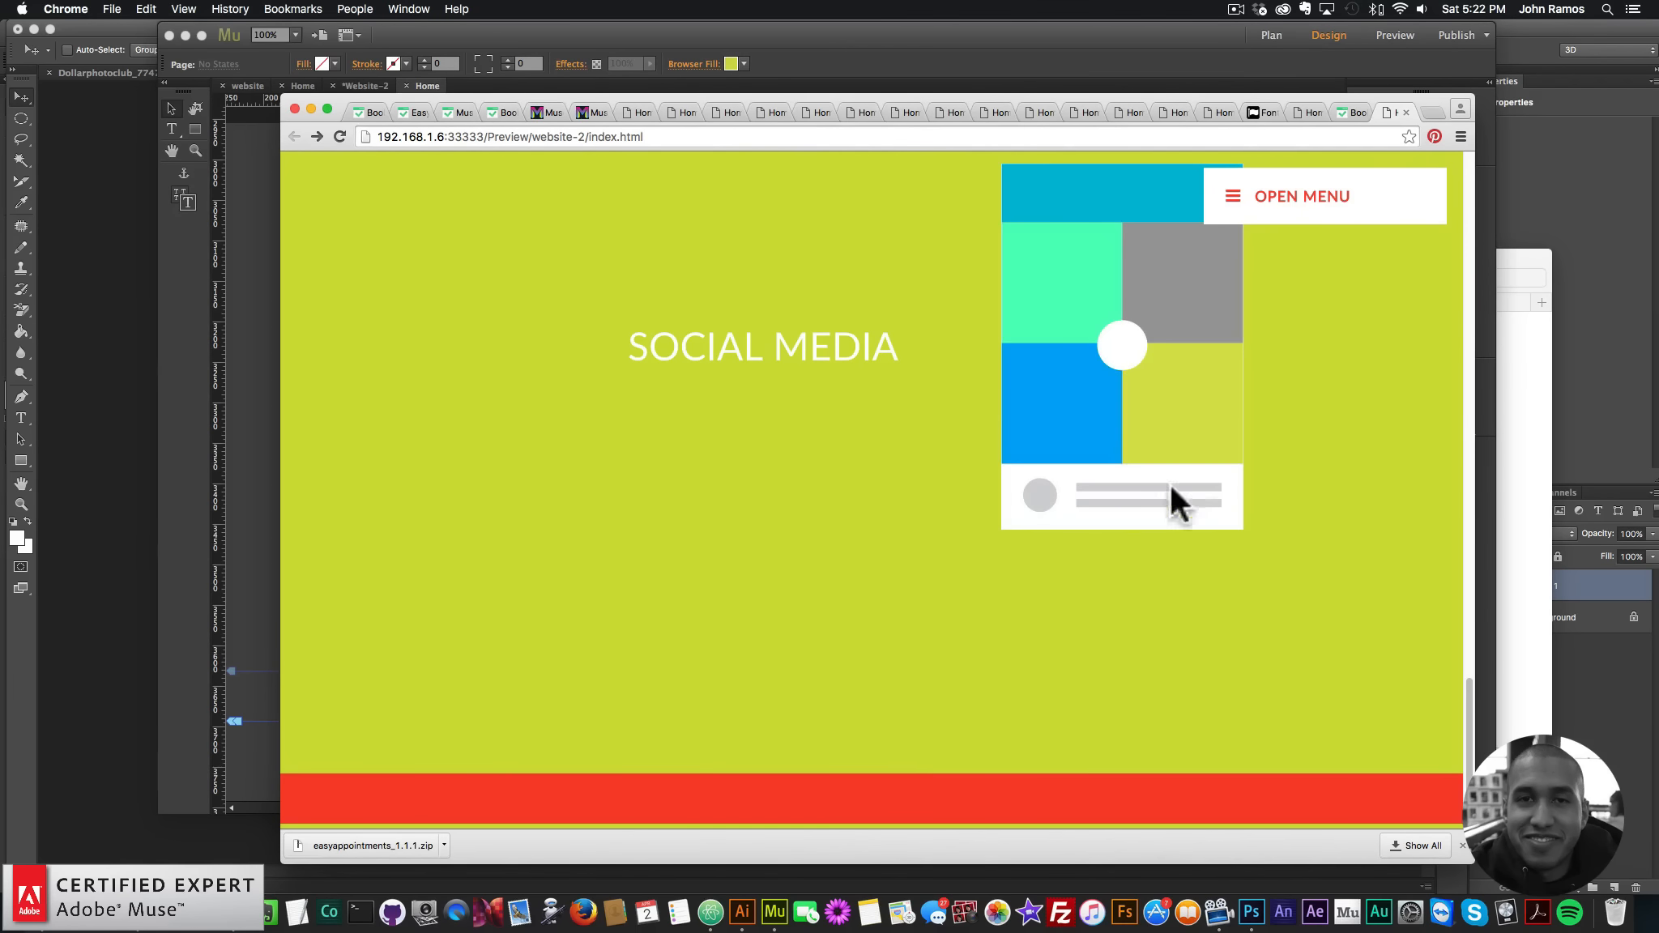
- Test the menu jumps to Home, Responsive, Social Media and Web Hosting, then return to Muse
{"action": "left_click", "coordinate": [1284, 220]}
{"action": "left_click", "coordinate": [1264, 258]}
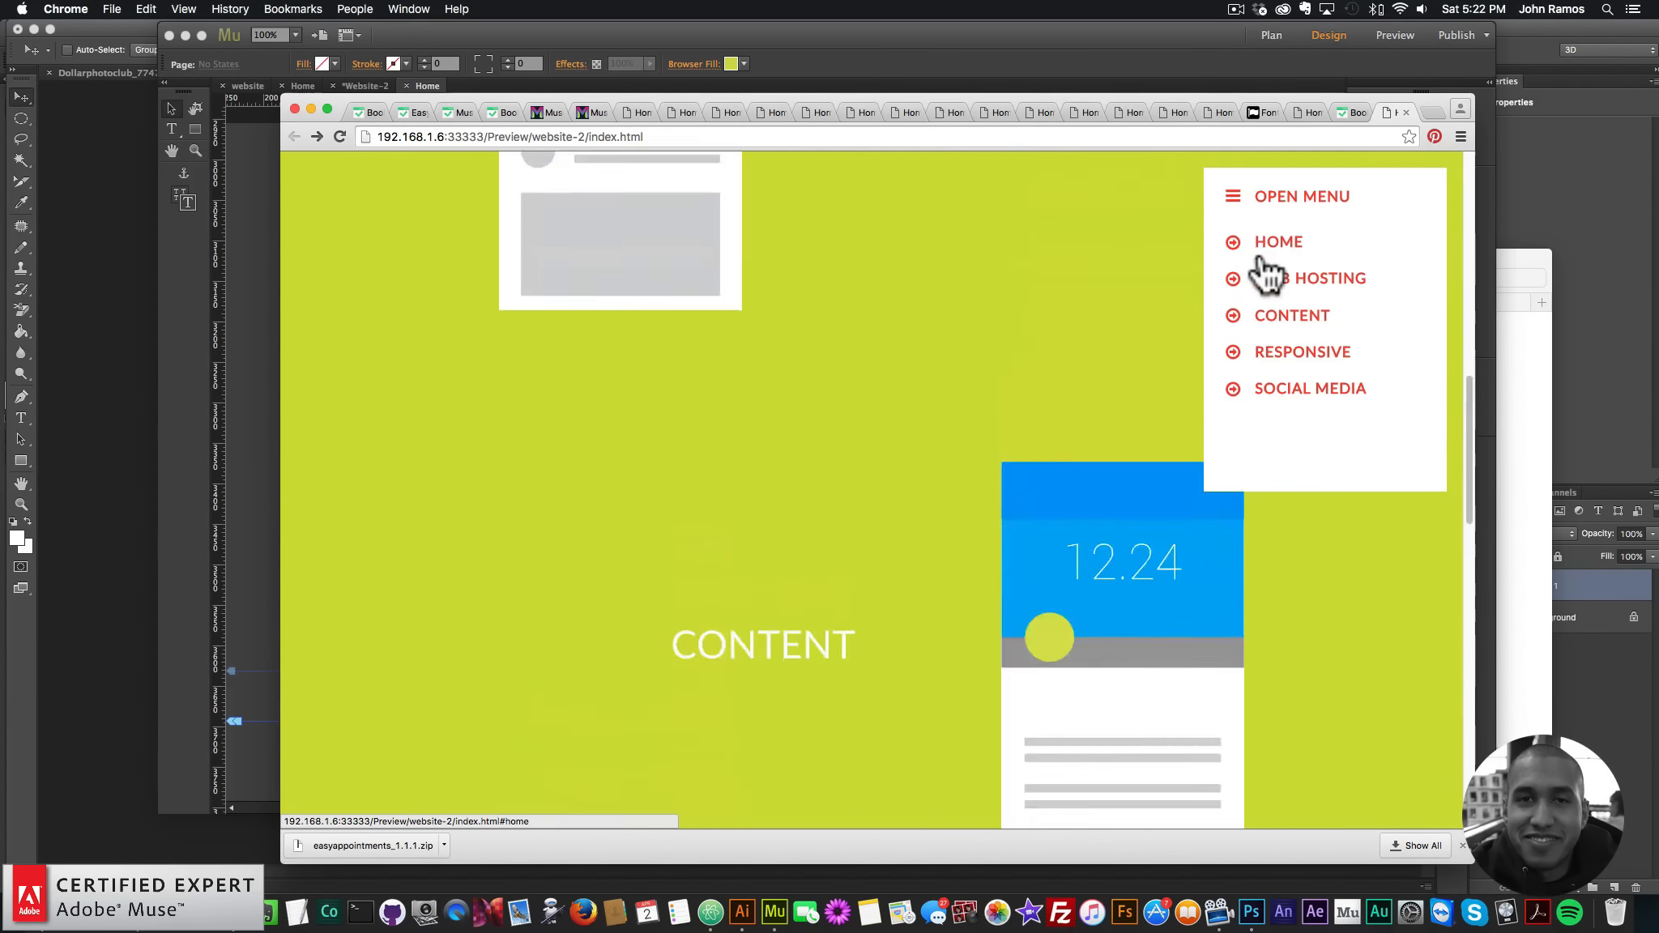
{"action": "left_click", "coordinate": [1280, 320]}
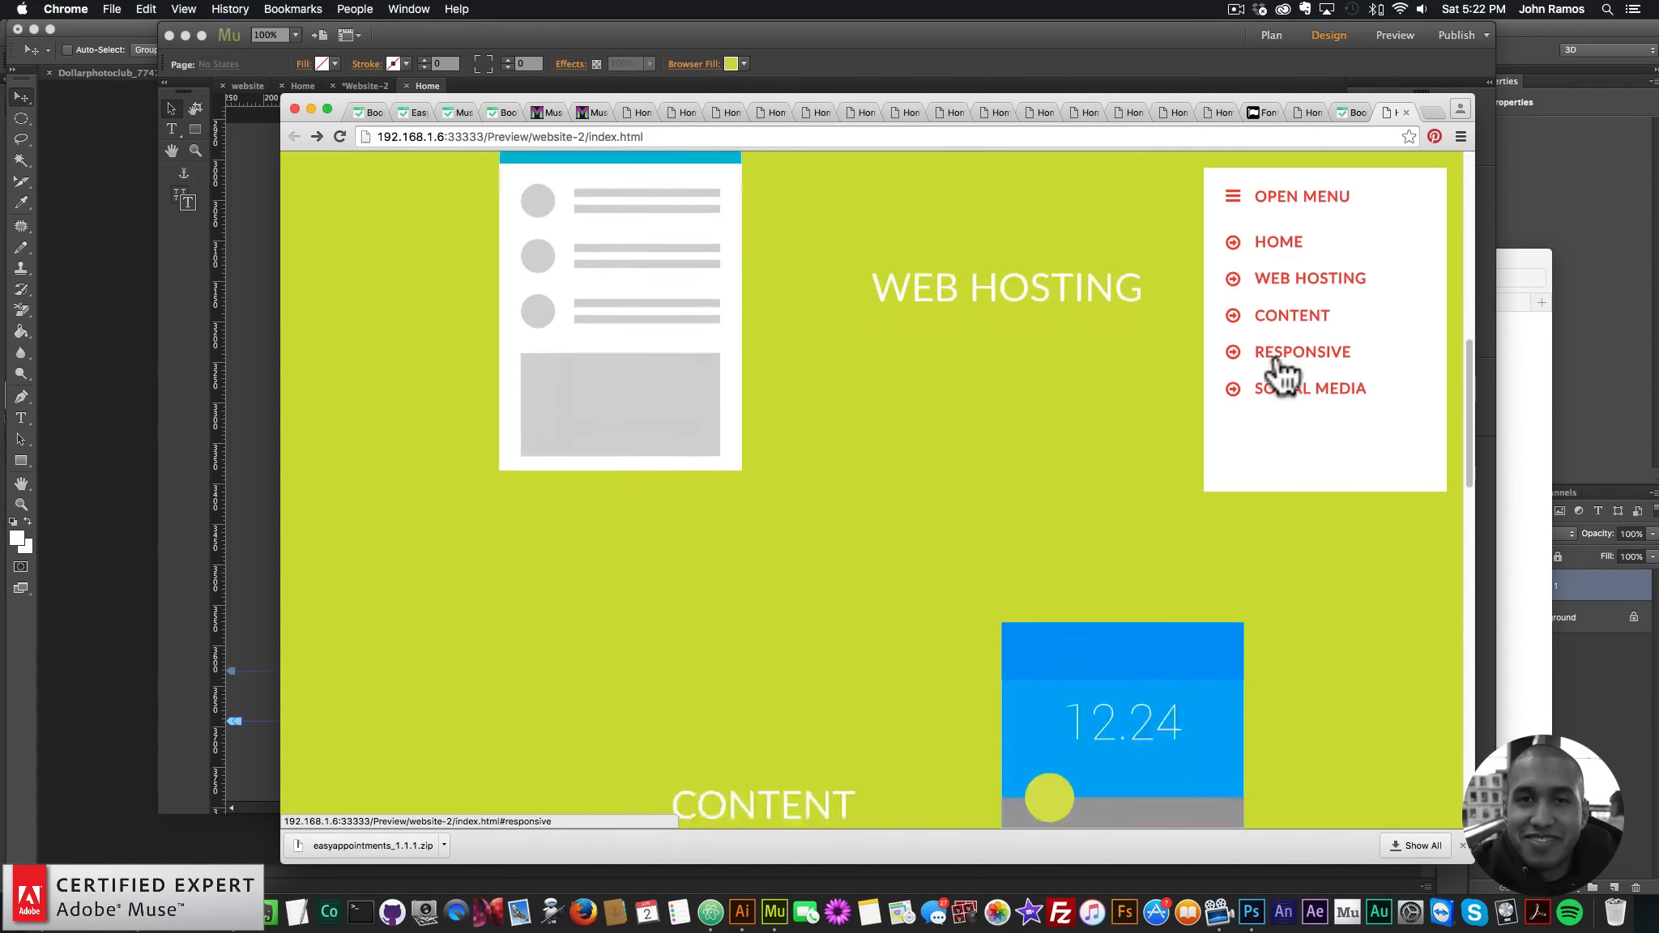
{"action": "left_click", "coordinate": [1280, 390]}
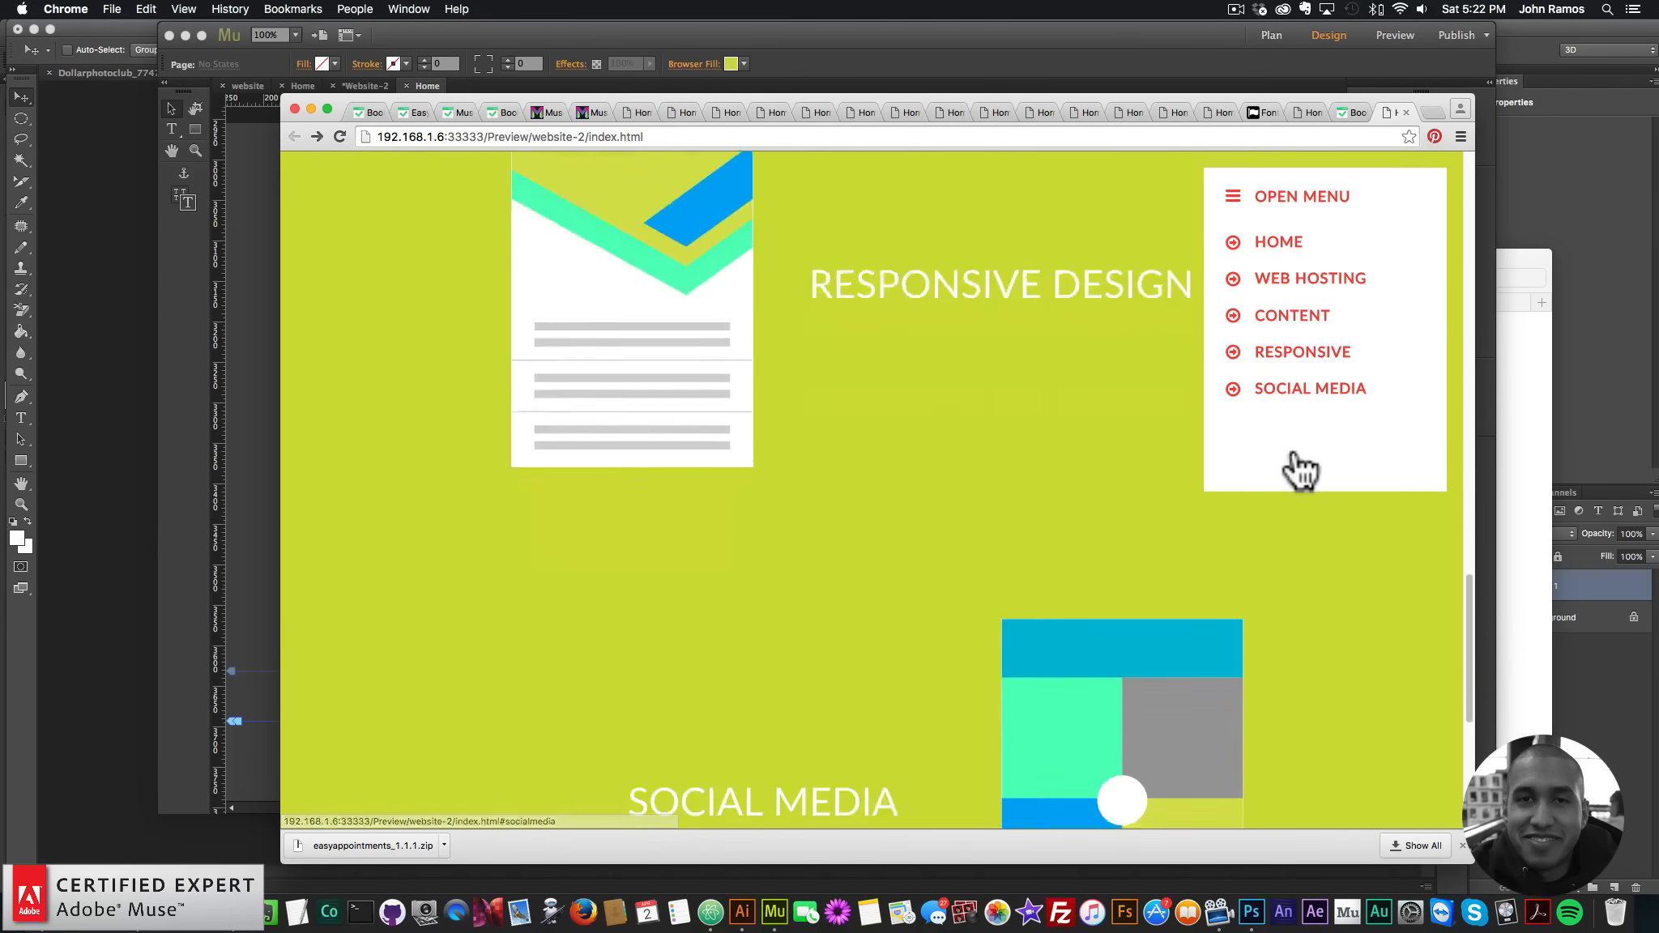
{"action": "left_click", "coordinate": [1287, 245]}
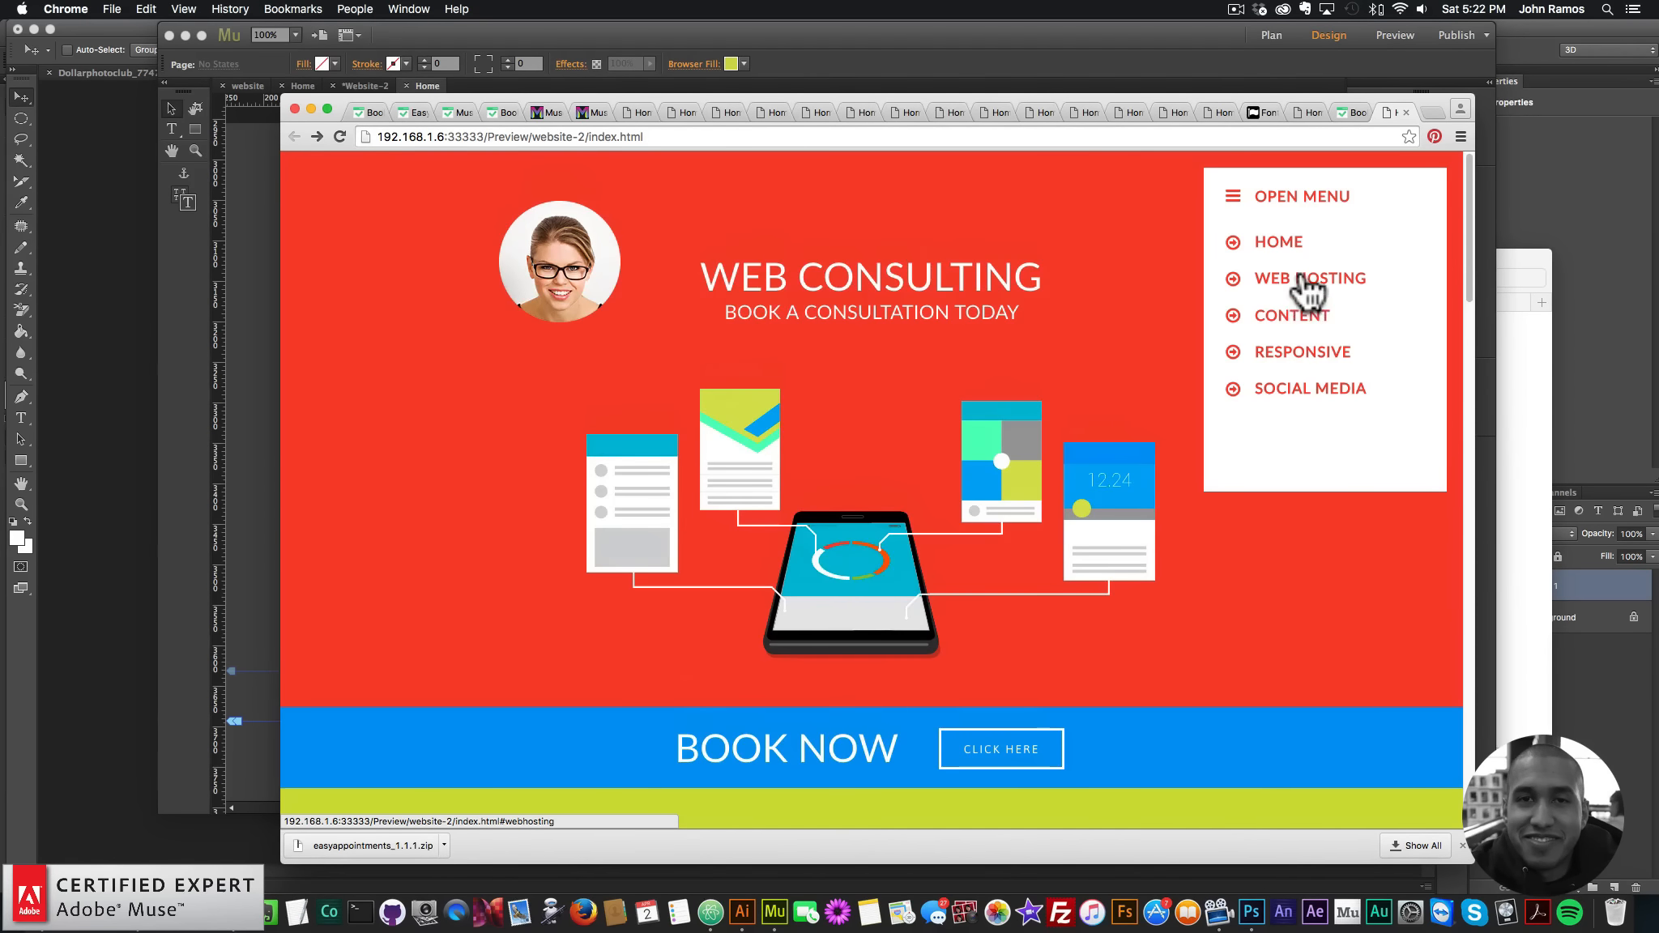
{"action": "left_click", "coordinate": [1300, 277]}
{"action": "left_click", "coordinate": [1295, 393]}
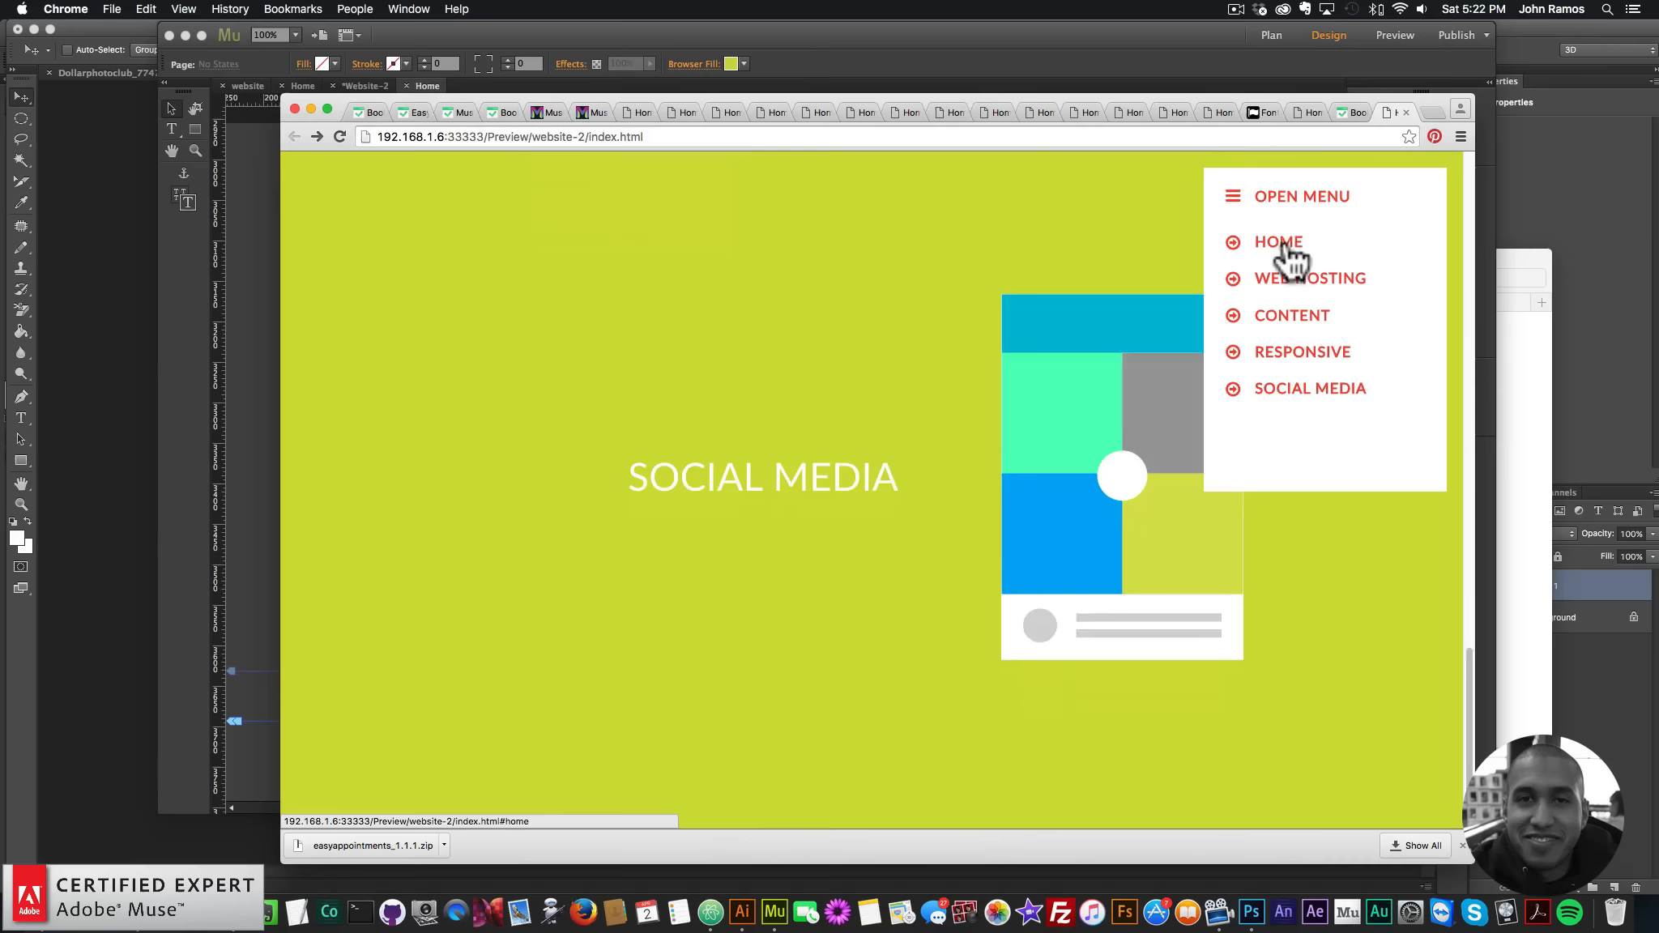
{"action": "left_click", "coordinate": [1287, 245]}
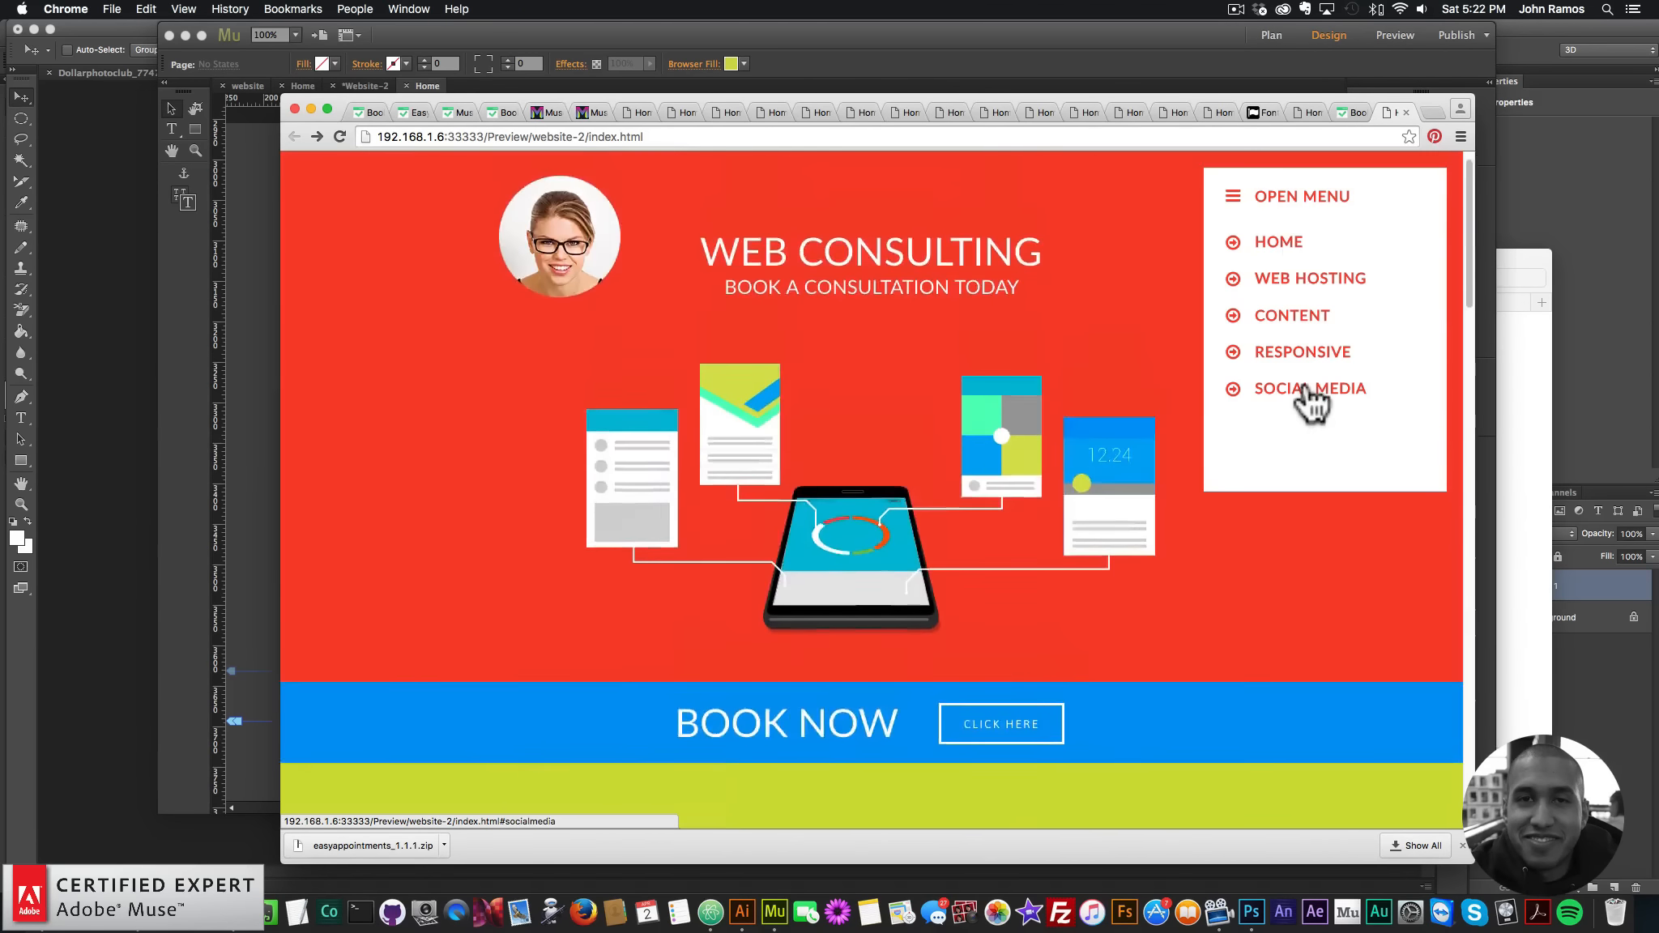
{"action": "left_click", "coordinate": [1307, 392]}
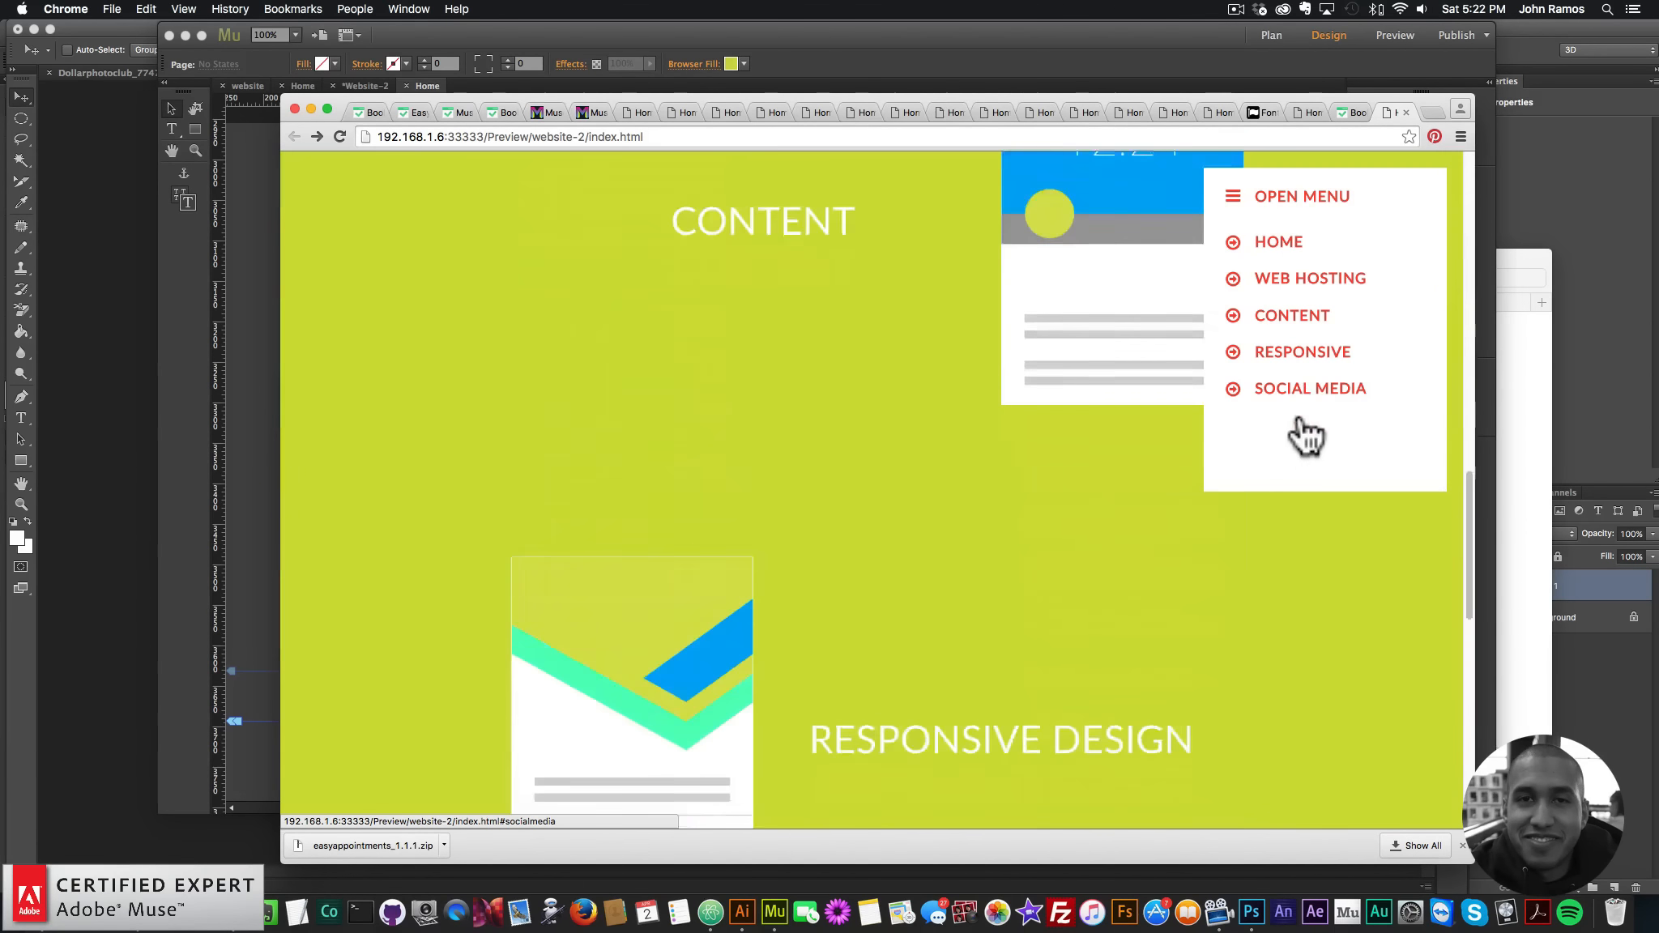
{"action": "scroll", "coordinate": [940, 802], "scroll_direction": "down", "scroll_amount": 1}
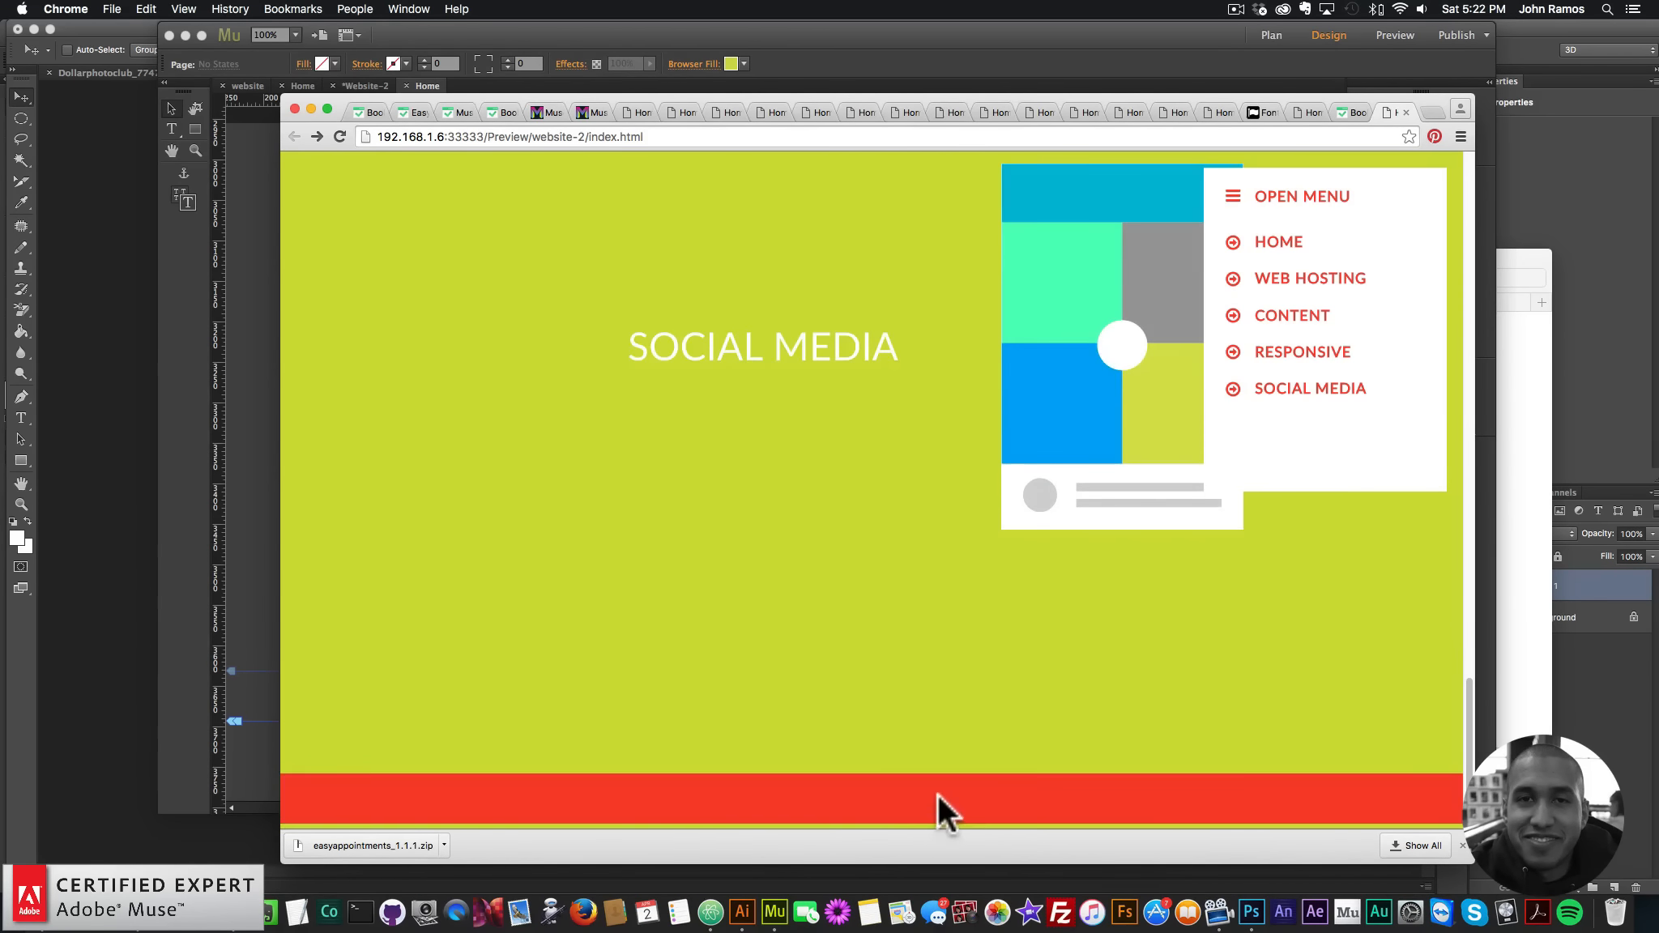
{"action": "left_click", "coordinate": [192, 634]}
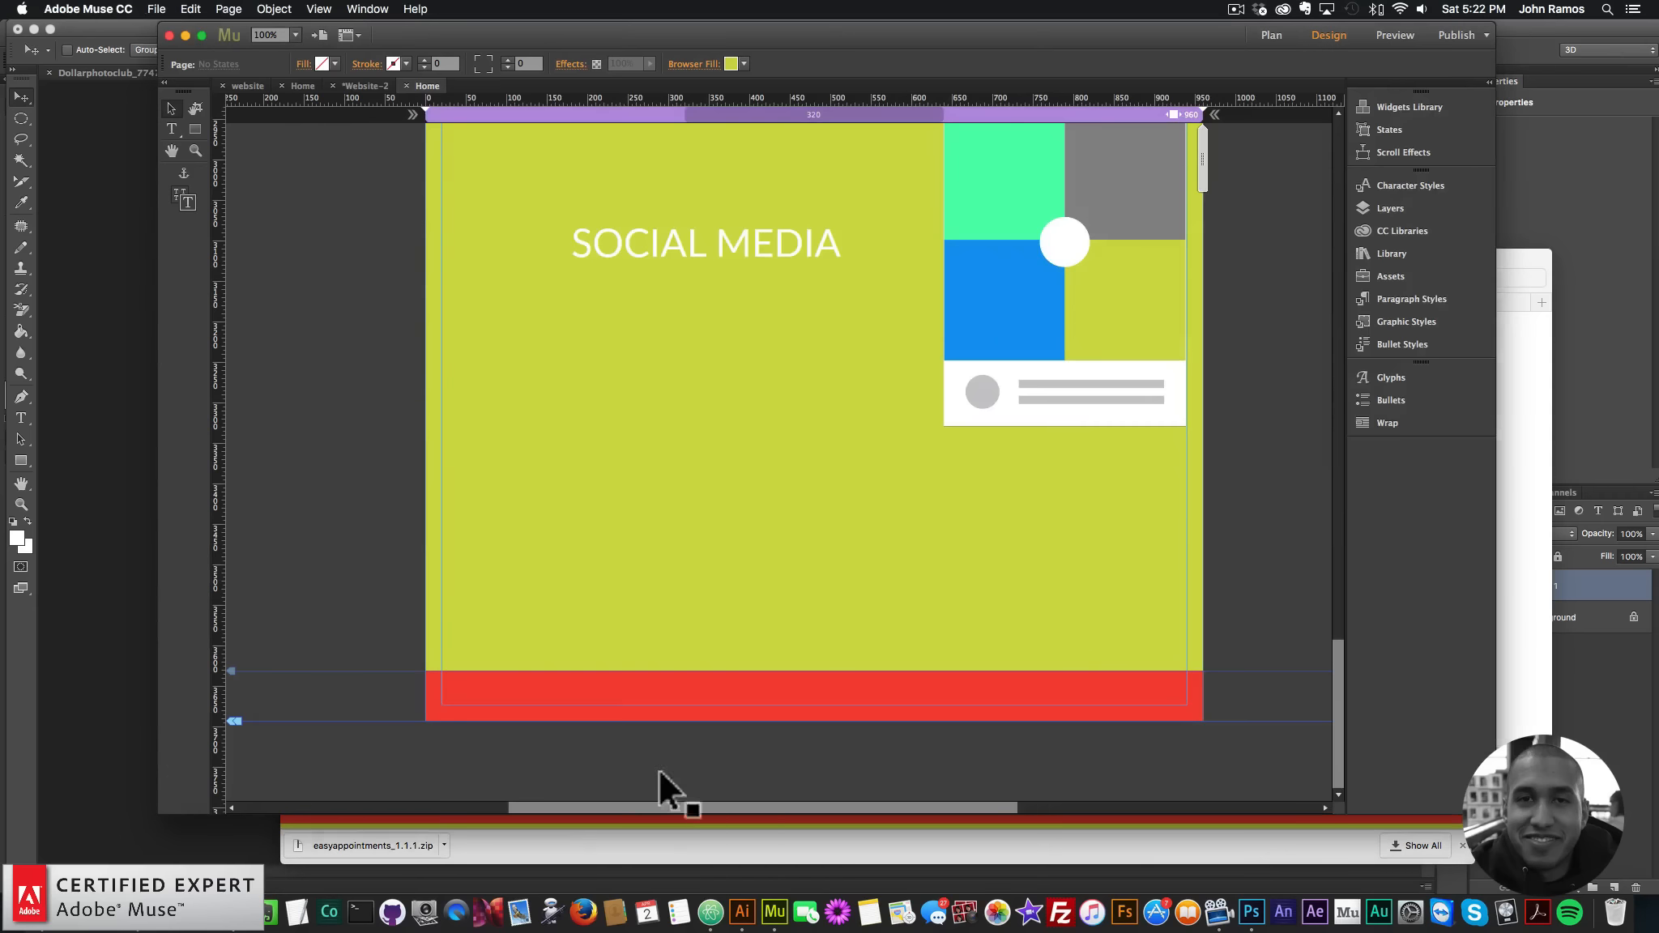
- Extend the red footer rectangle's bottom edge about 8 px lower
{"action": "left_click", "coordinate": [800, 712]}
{"action": "left_click_drag", "start_coordinate": [815, 722], "coordinate": [814, 728]}
{"action": "left_click", "coordinate": [324, 275]}
- Preview the page in Chrome and test the SOCIAL MEDIA and HOME menu links
{"action": "left_click", "coordinate": [156, 9]}
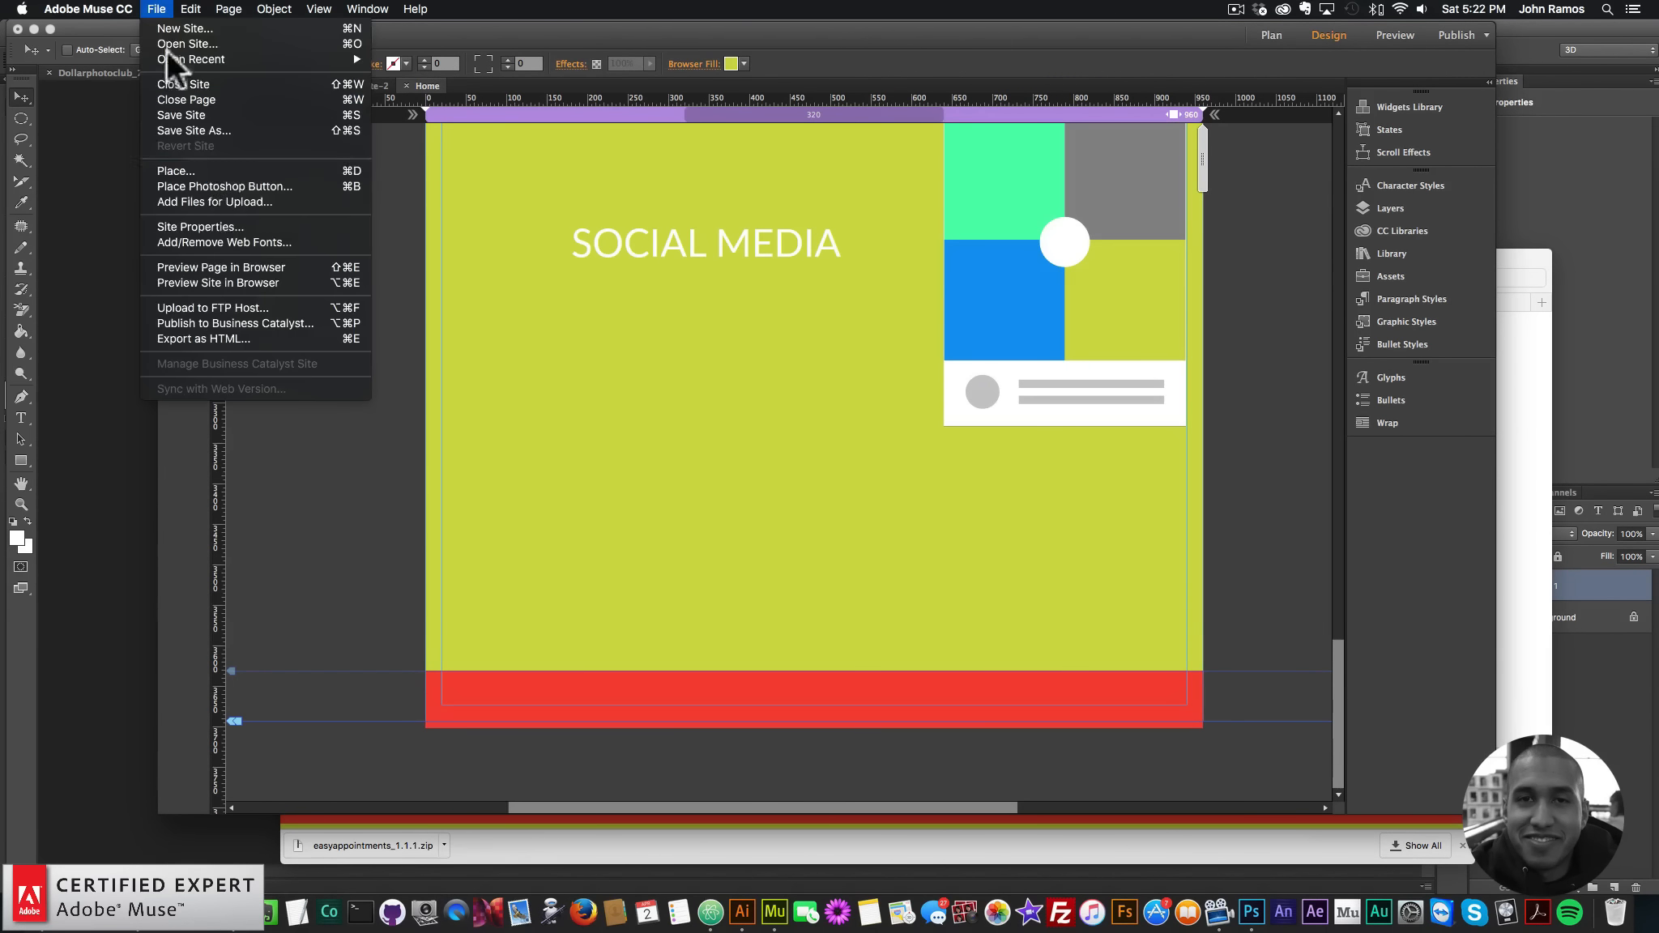
{"action": "left_click", "coordinate": [209, 264]}
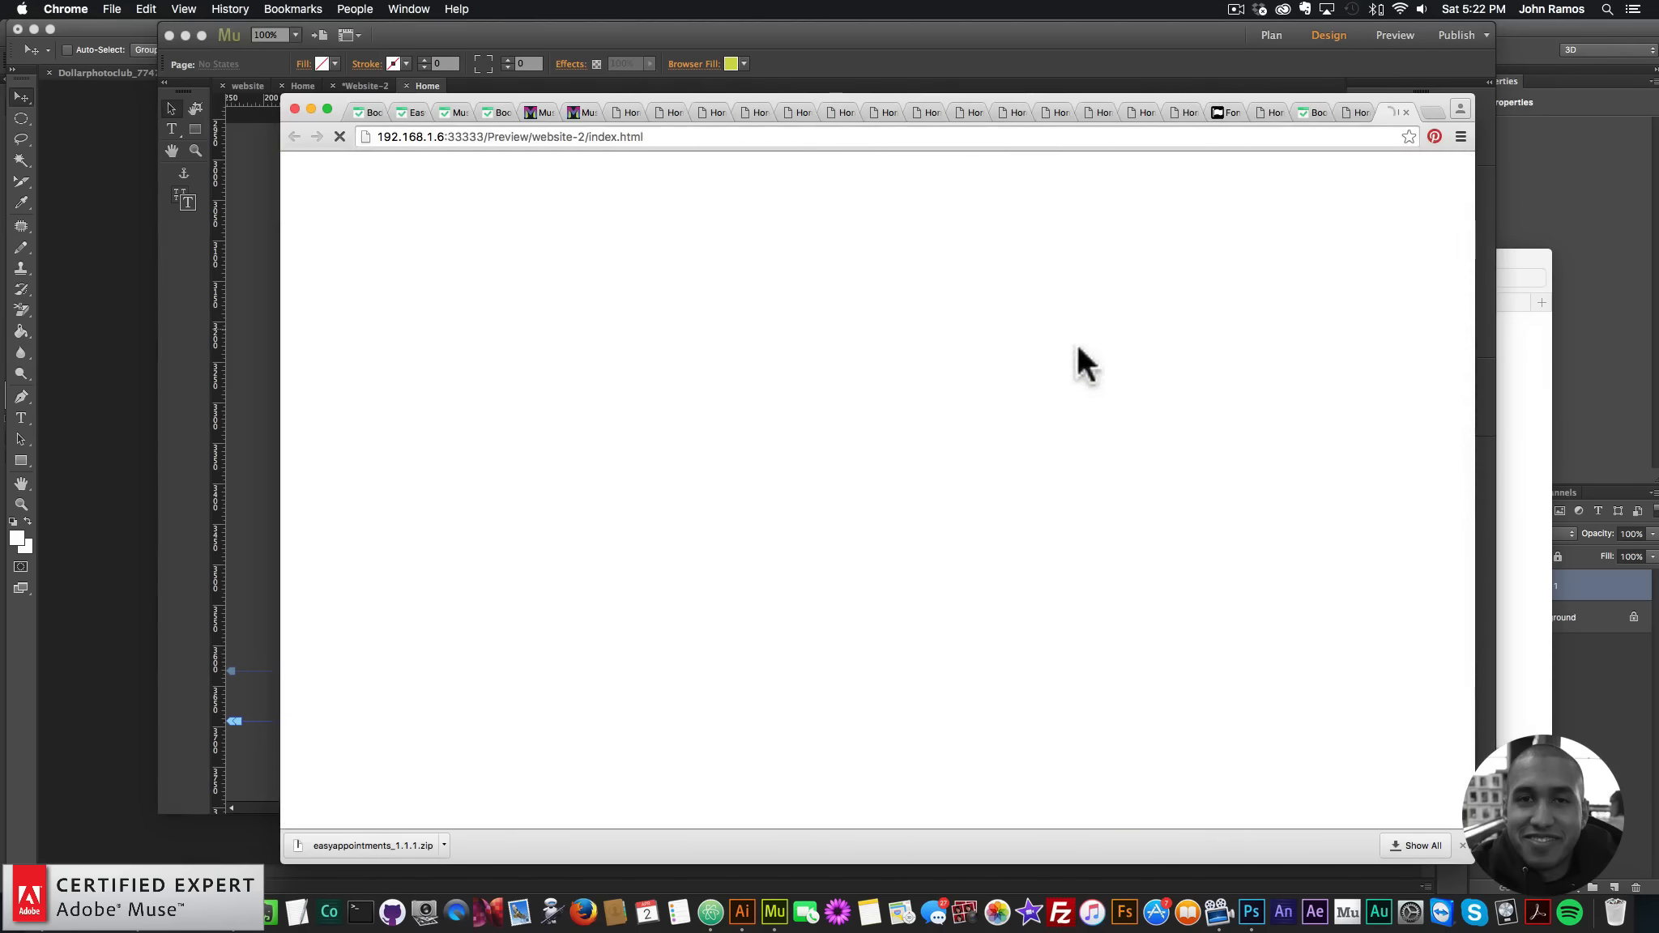
{"action": "scroll", "coordinate": [1046, 424], "scroll_direction": "down", "scroll_amount": 10}
{"action": "scroll", "coordinate": [1047, 424], "scroll_direction": "down", "scroll_amount": 10}
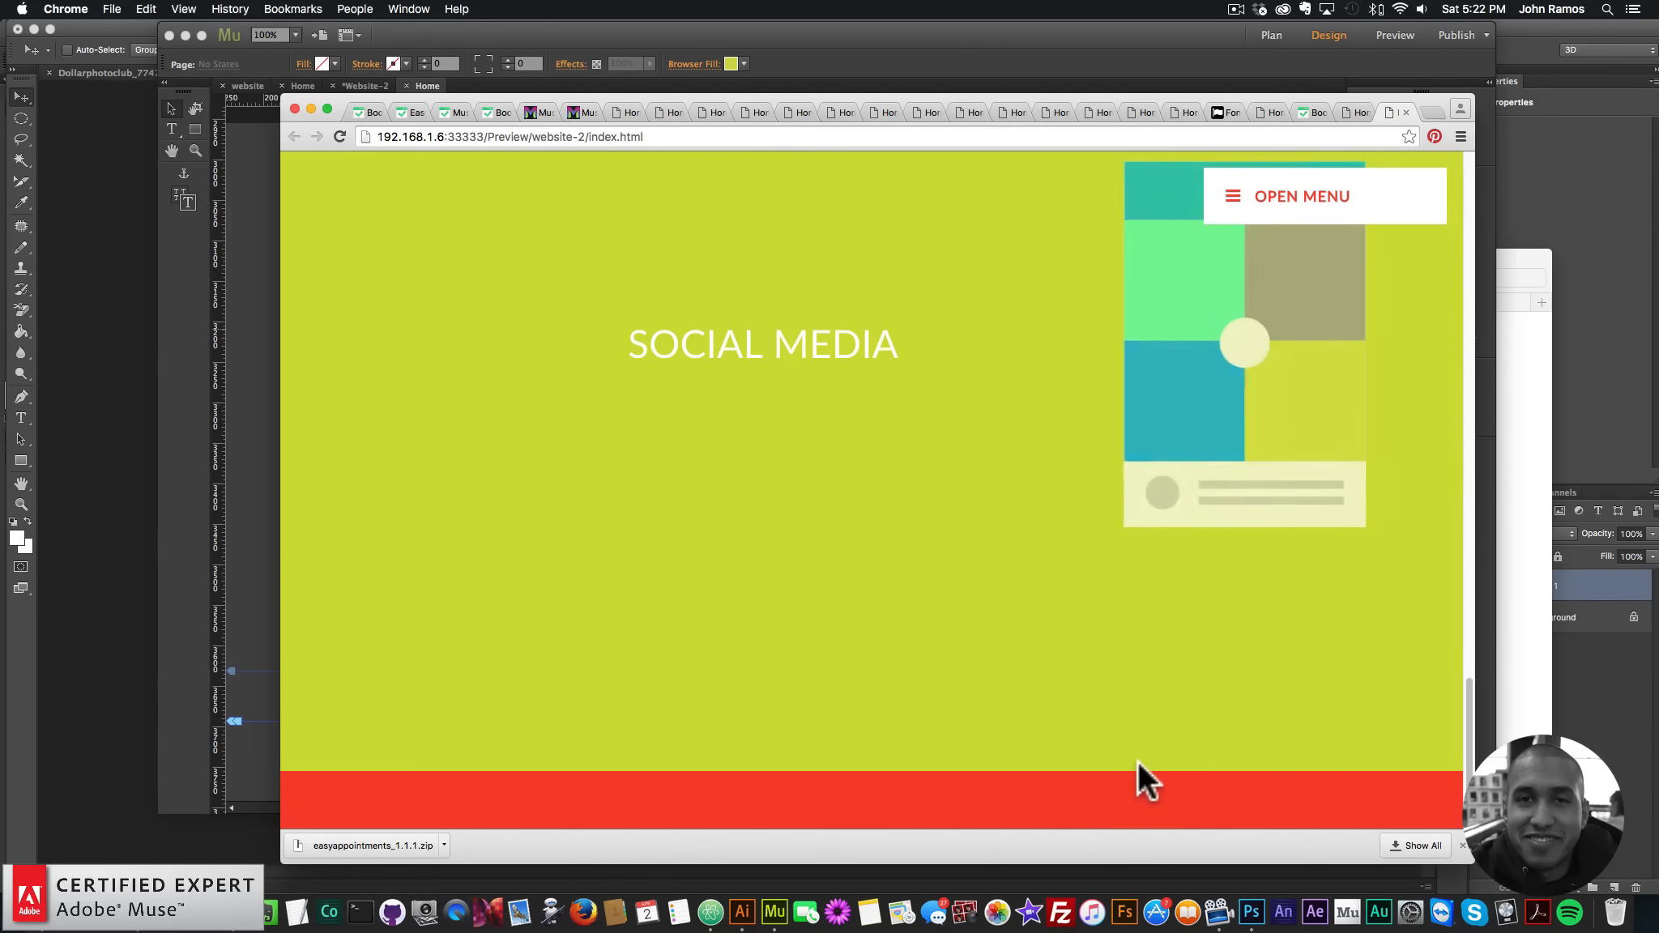
{"action": "scroll", "coordinate": [1089, 741], "scroll_direction": "up", "scroll_amount": 15}
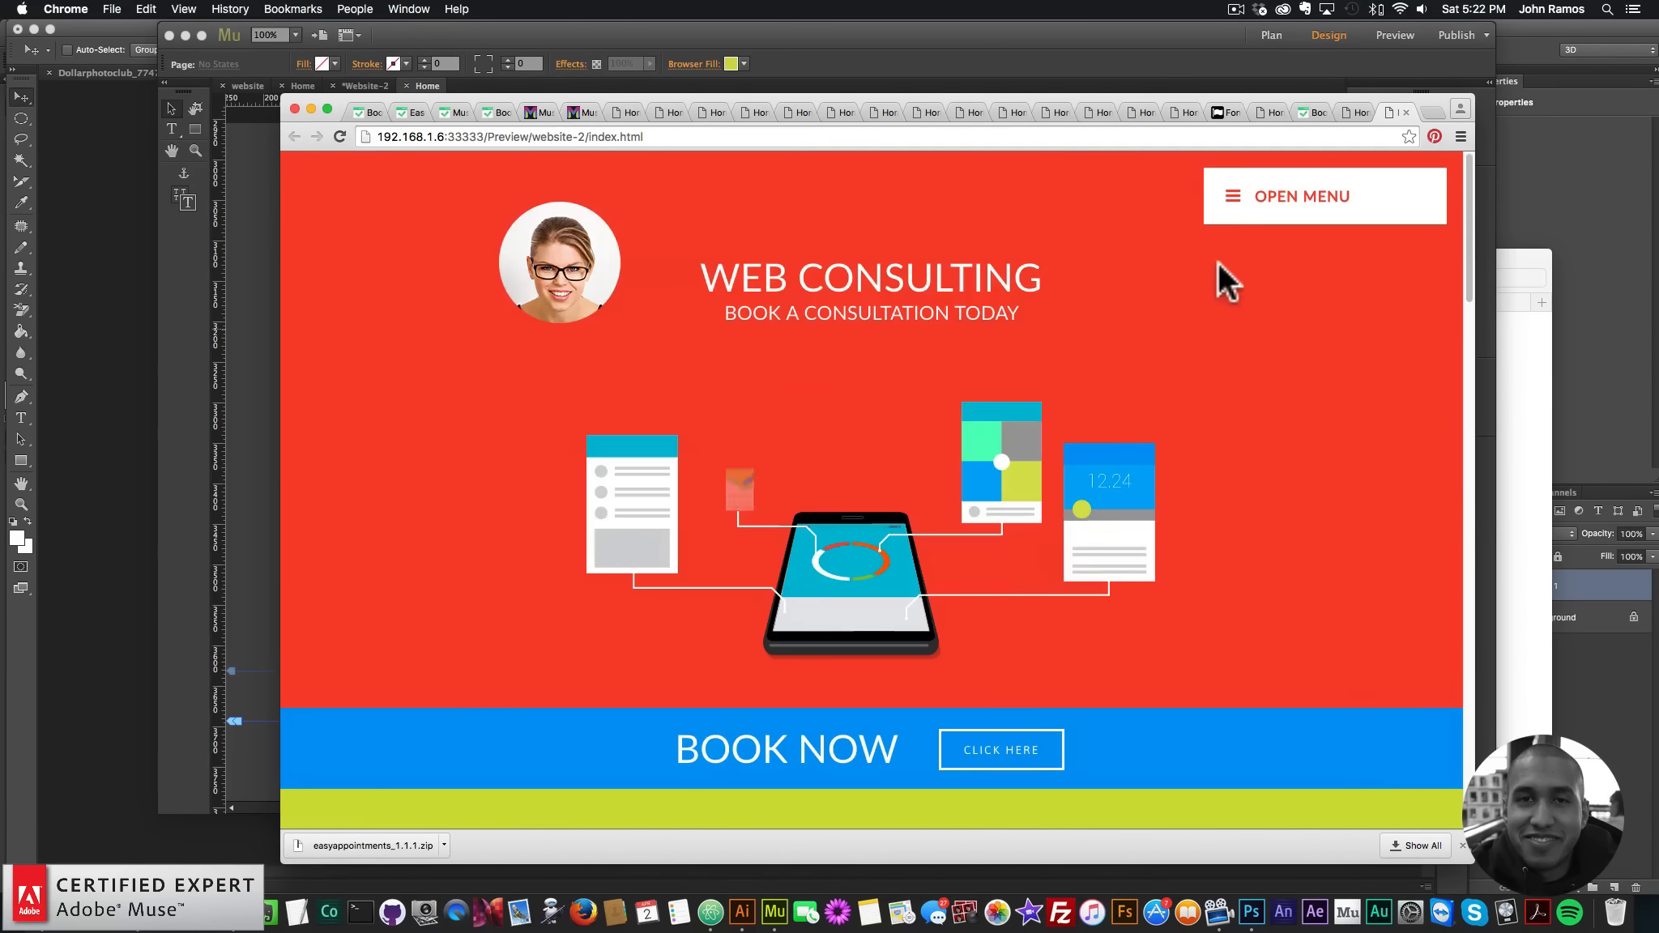
{"action": "mouse_move", "coordinate": [1225, 276]}
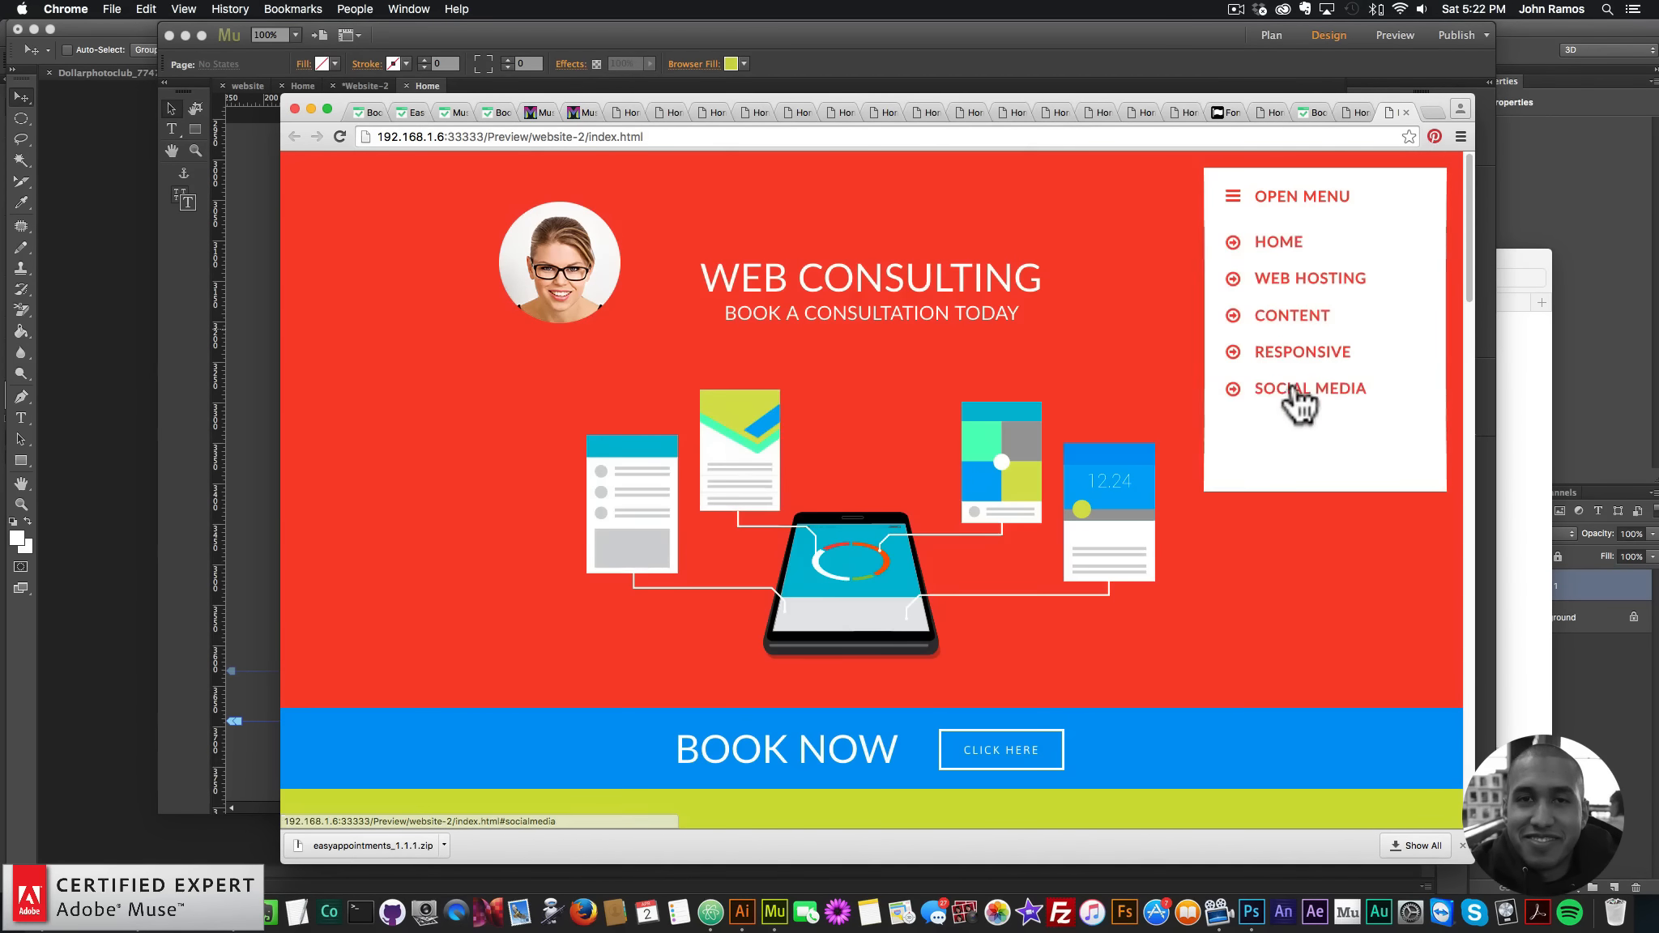
{"action": "left_click", "coordinate": [1296, 391]}
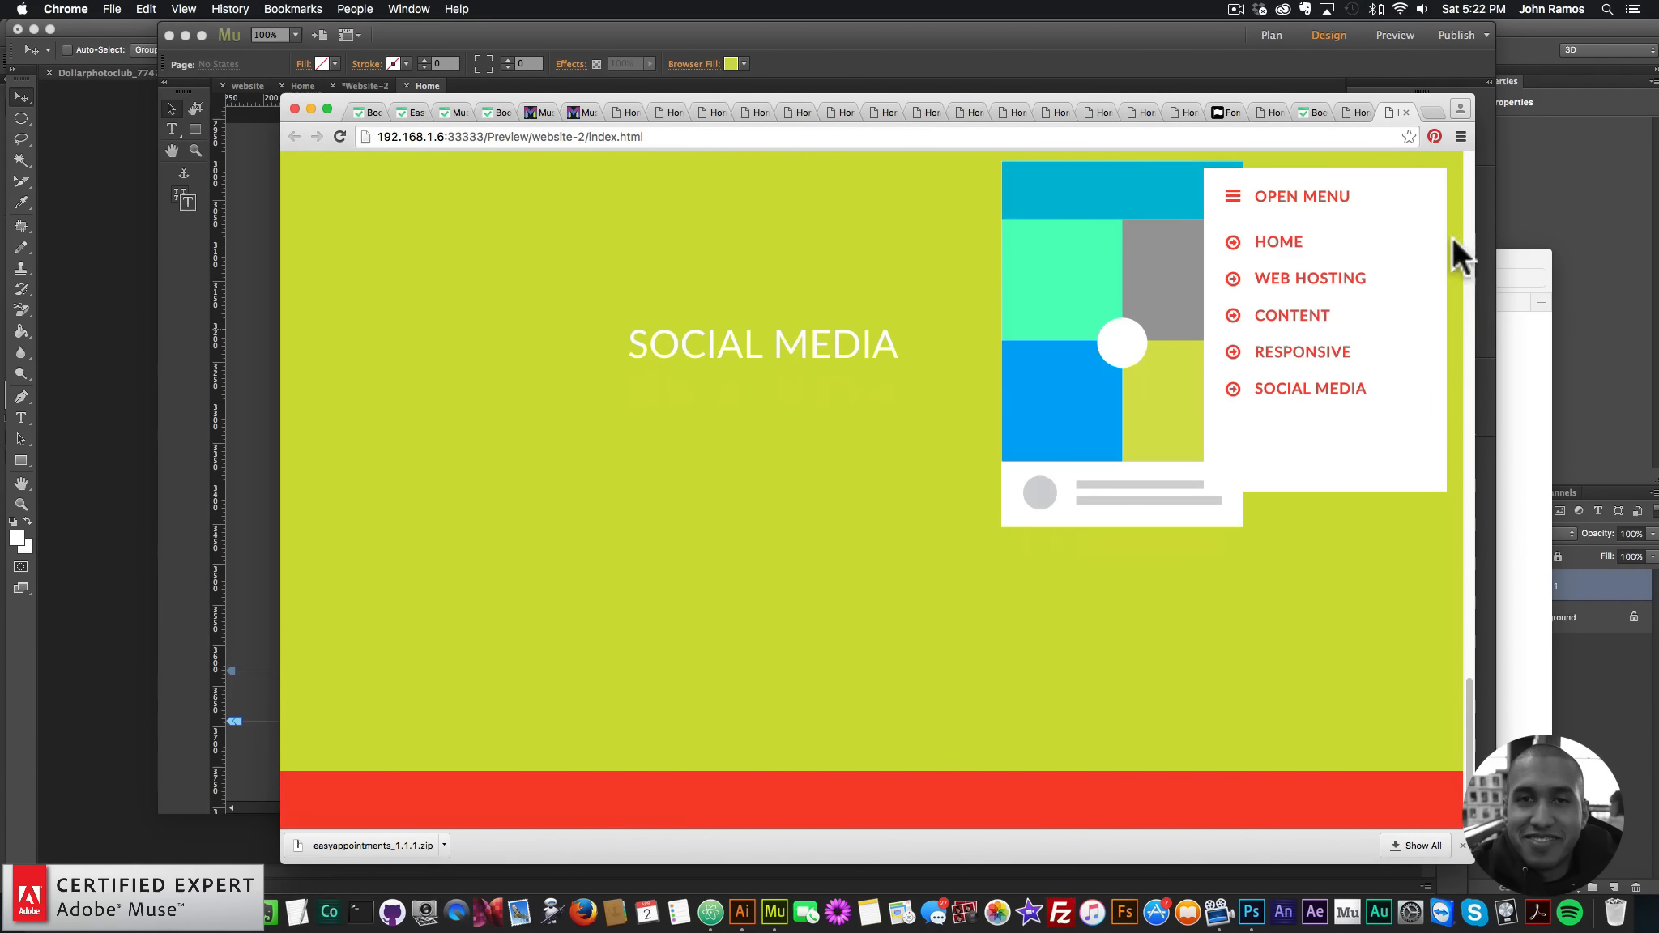
{"action": "left_click", "coordinate": [1275, 246]}
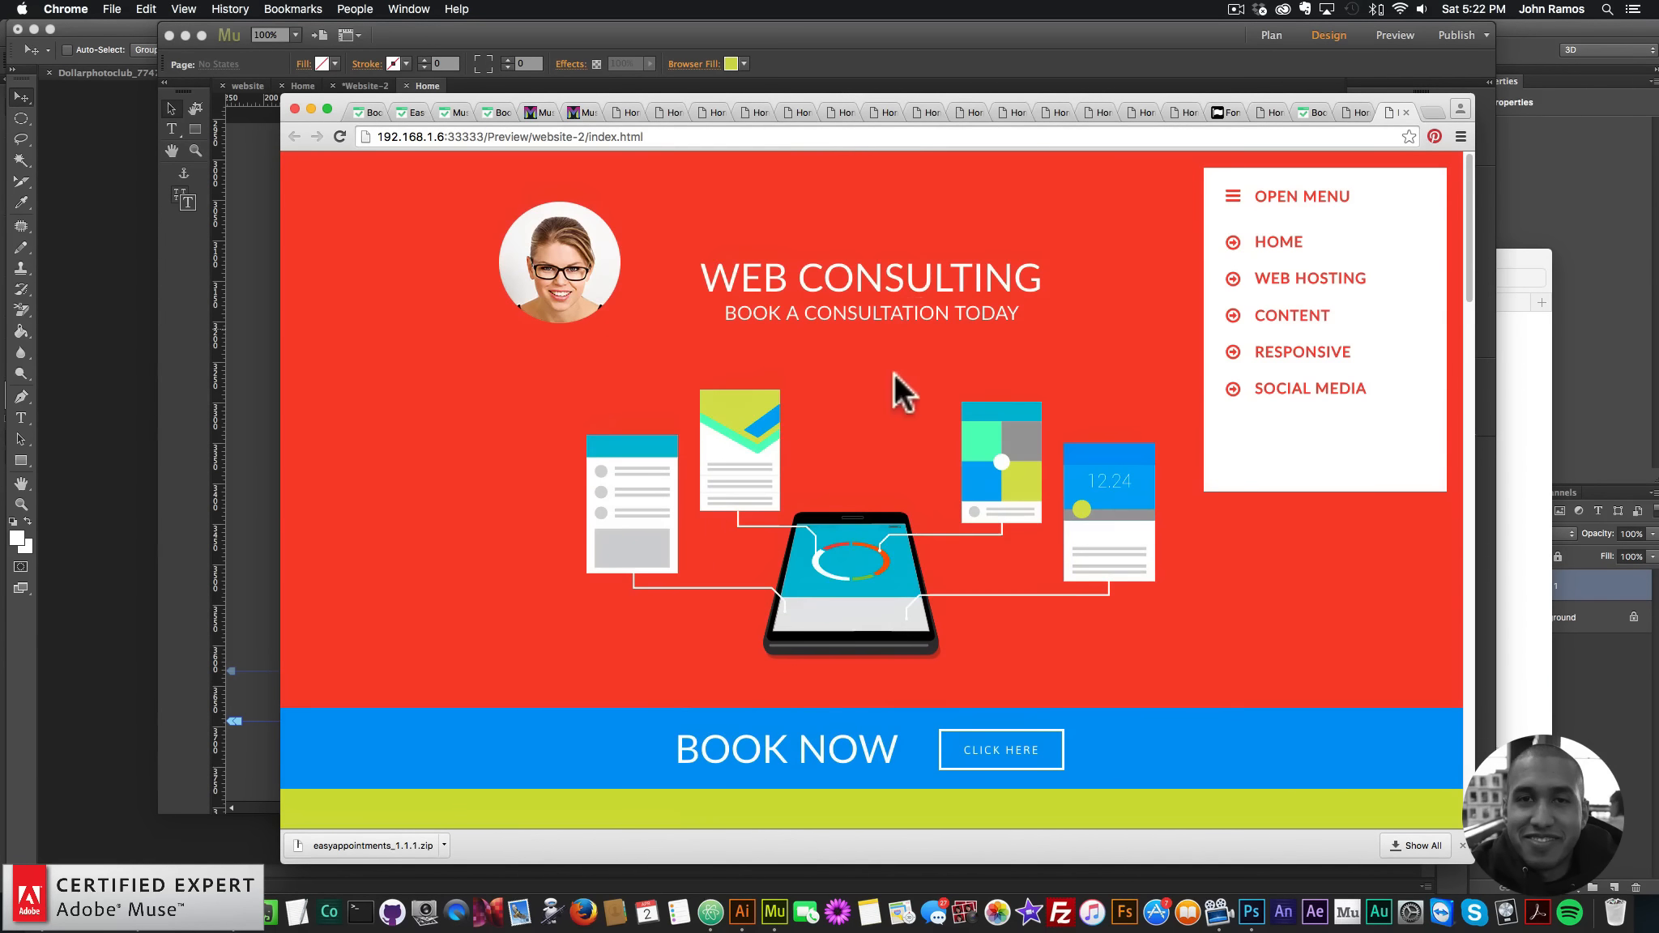
{"action": "left_click", "coordinate": [1335, 198]}
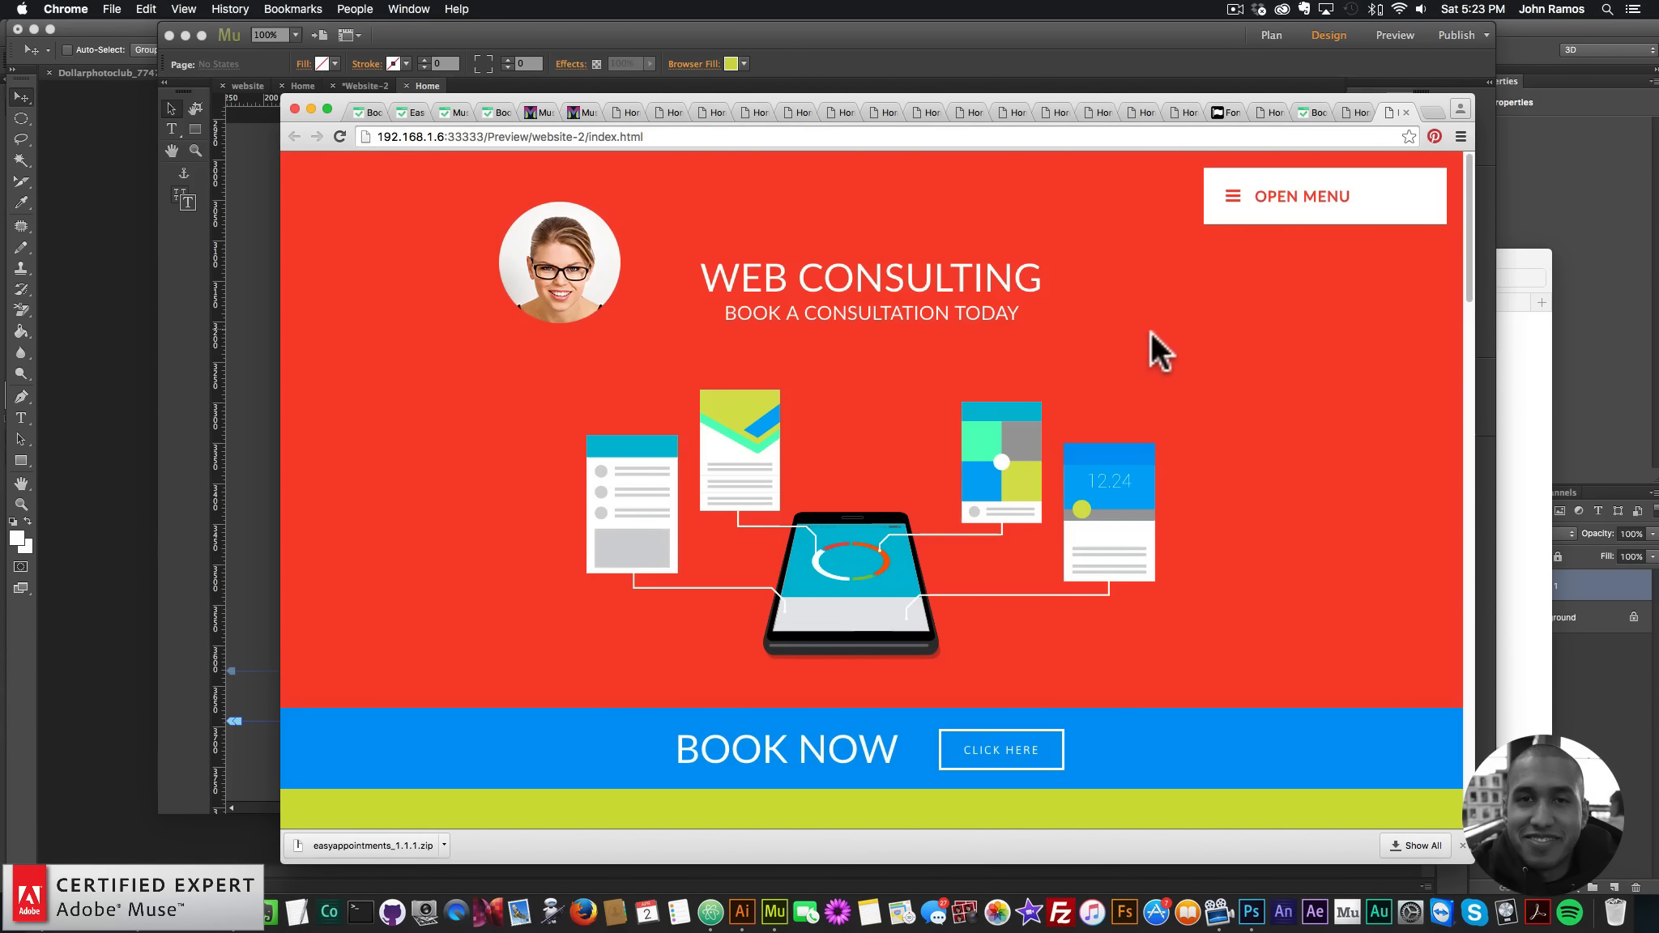
- Open a new Chrome tab showing the Google search page
{"action": "left_click", "coordinate": [1434, 110]}
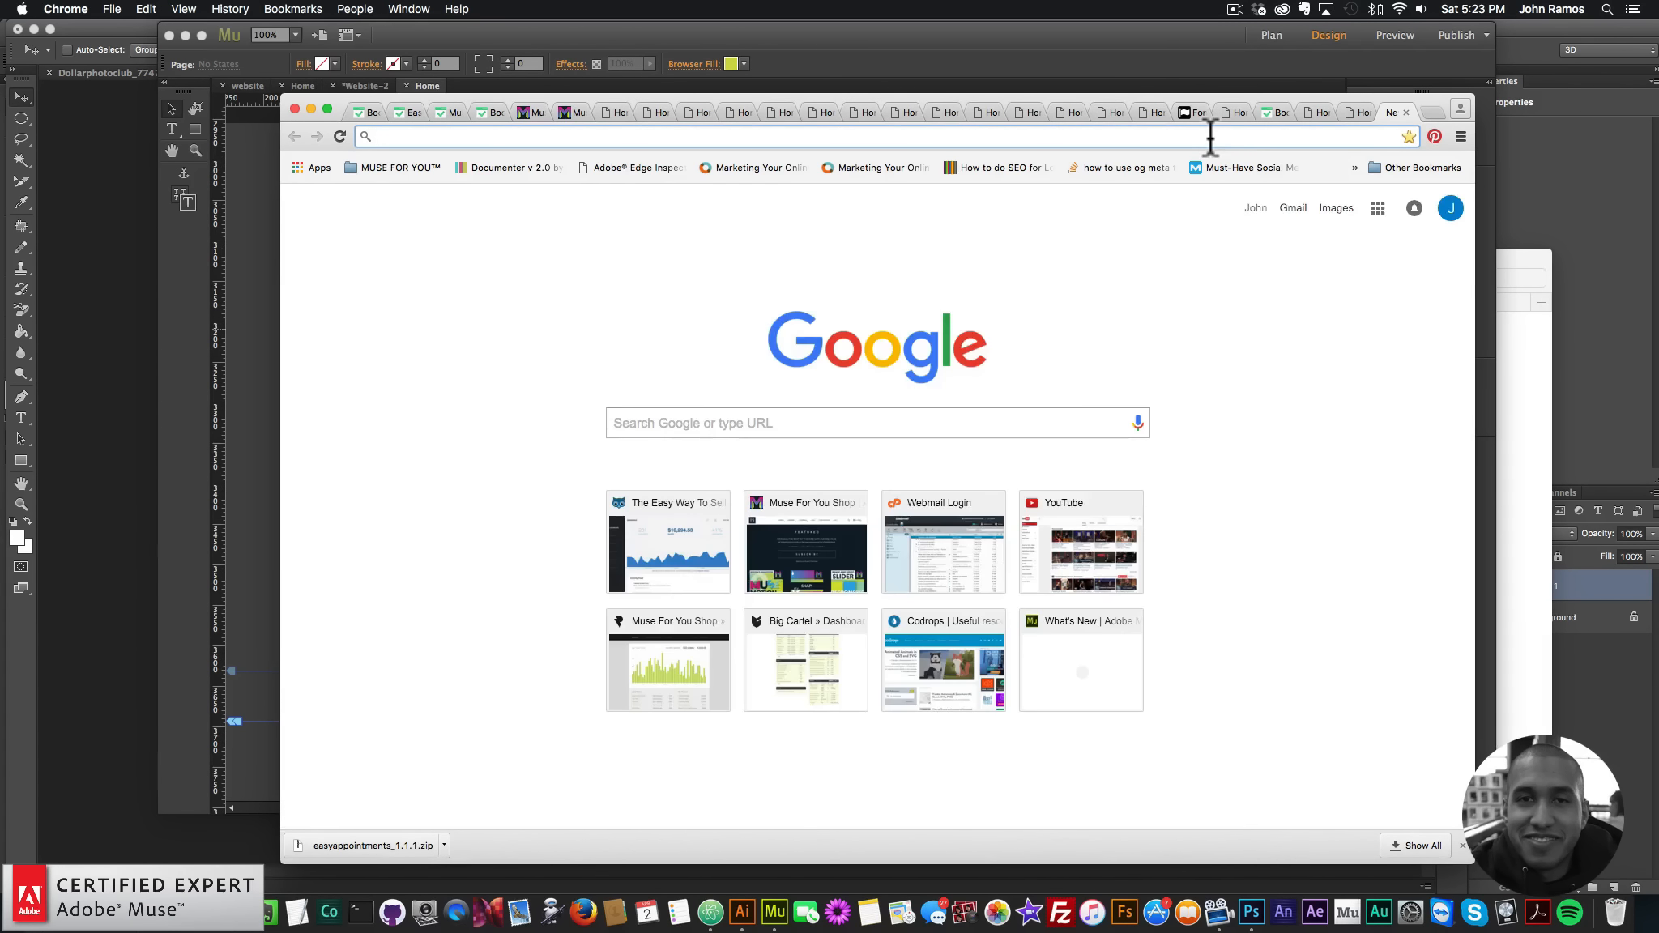
- Load museforyoushop.com and follow the $39 offer to the widget store
{"action": "type", "text": "museforyoushop.com"}
{"action": "key", "text": "Return"}
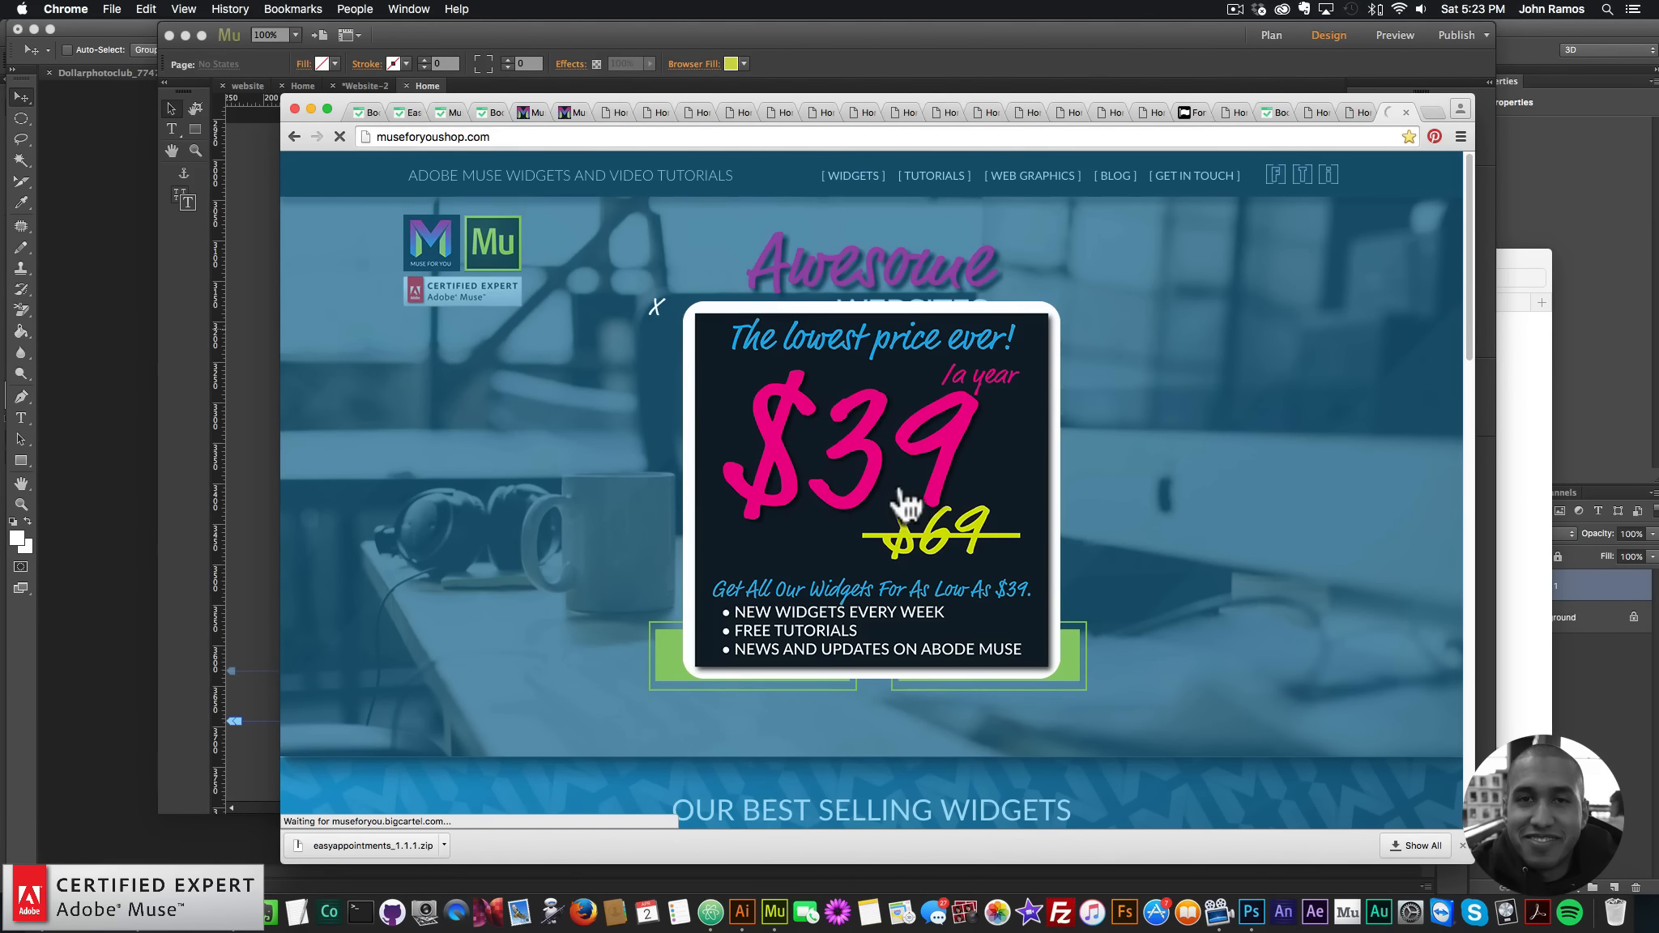
{"action": "left_click", "coordinate": [902, 486]}
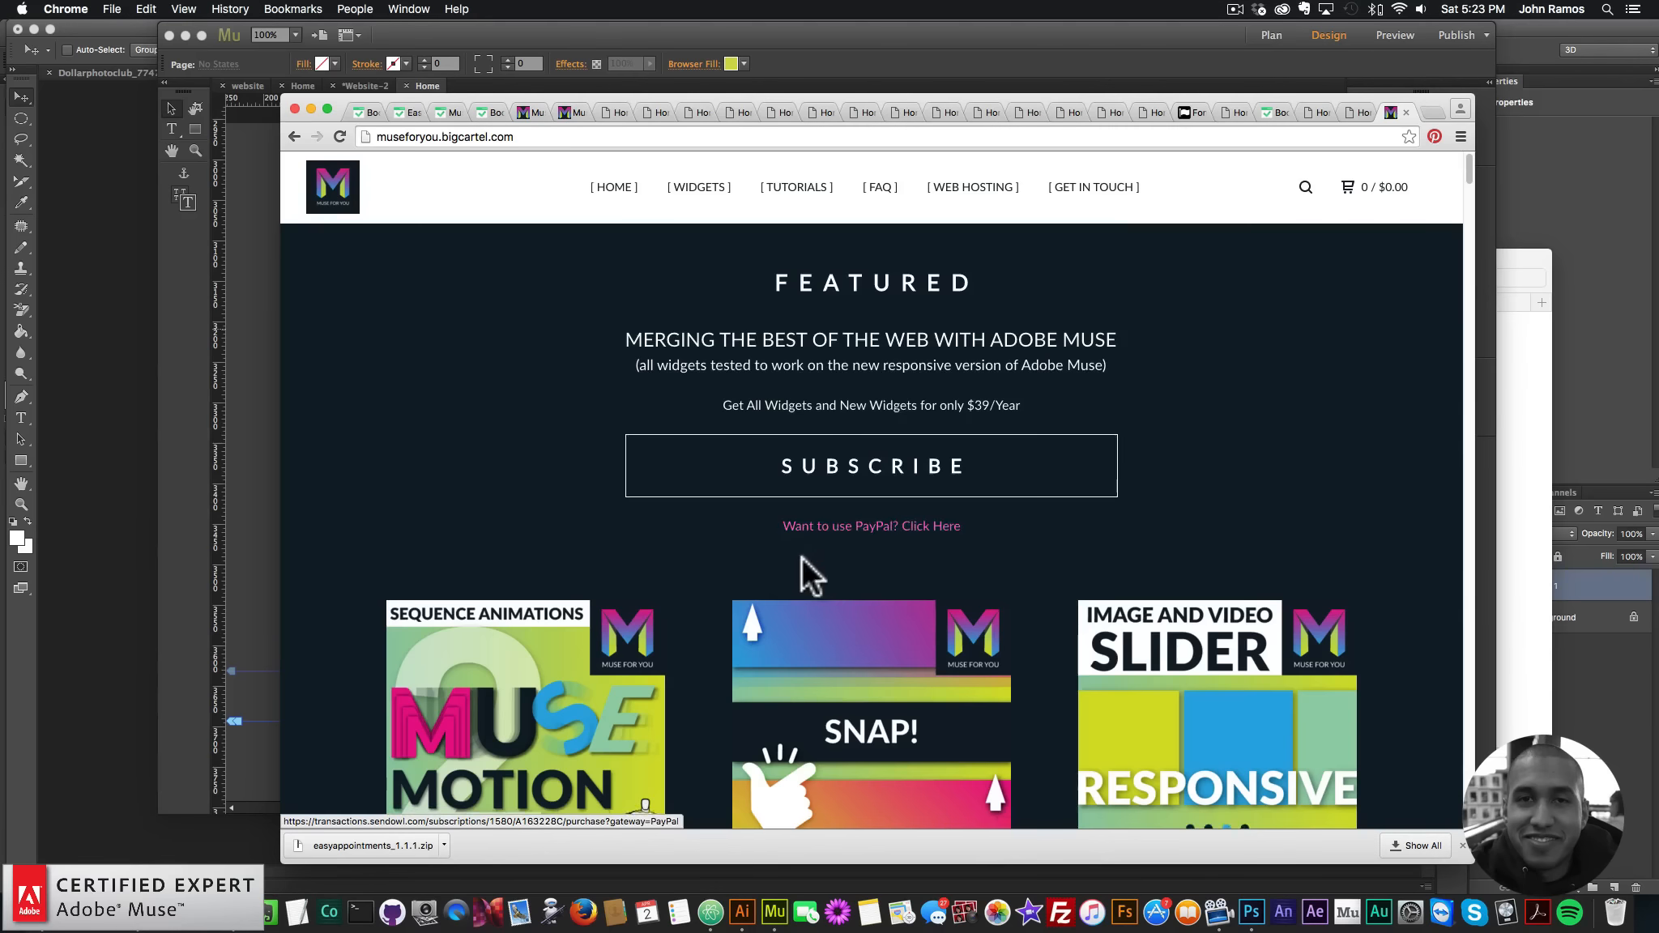
- Browse the store and open the Muse Motion 2 Widget product page ($25.00)
{"action": "scroll", "coordinate": [801, 555], "scroll_direction": "down", "scroll_amount": 3}
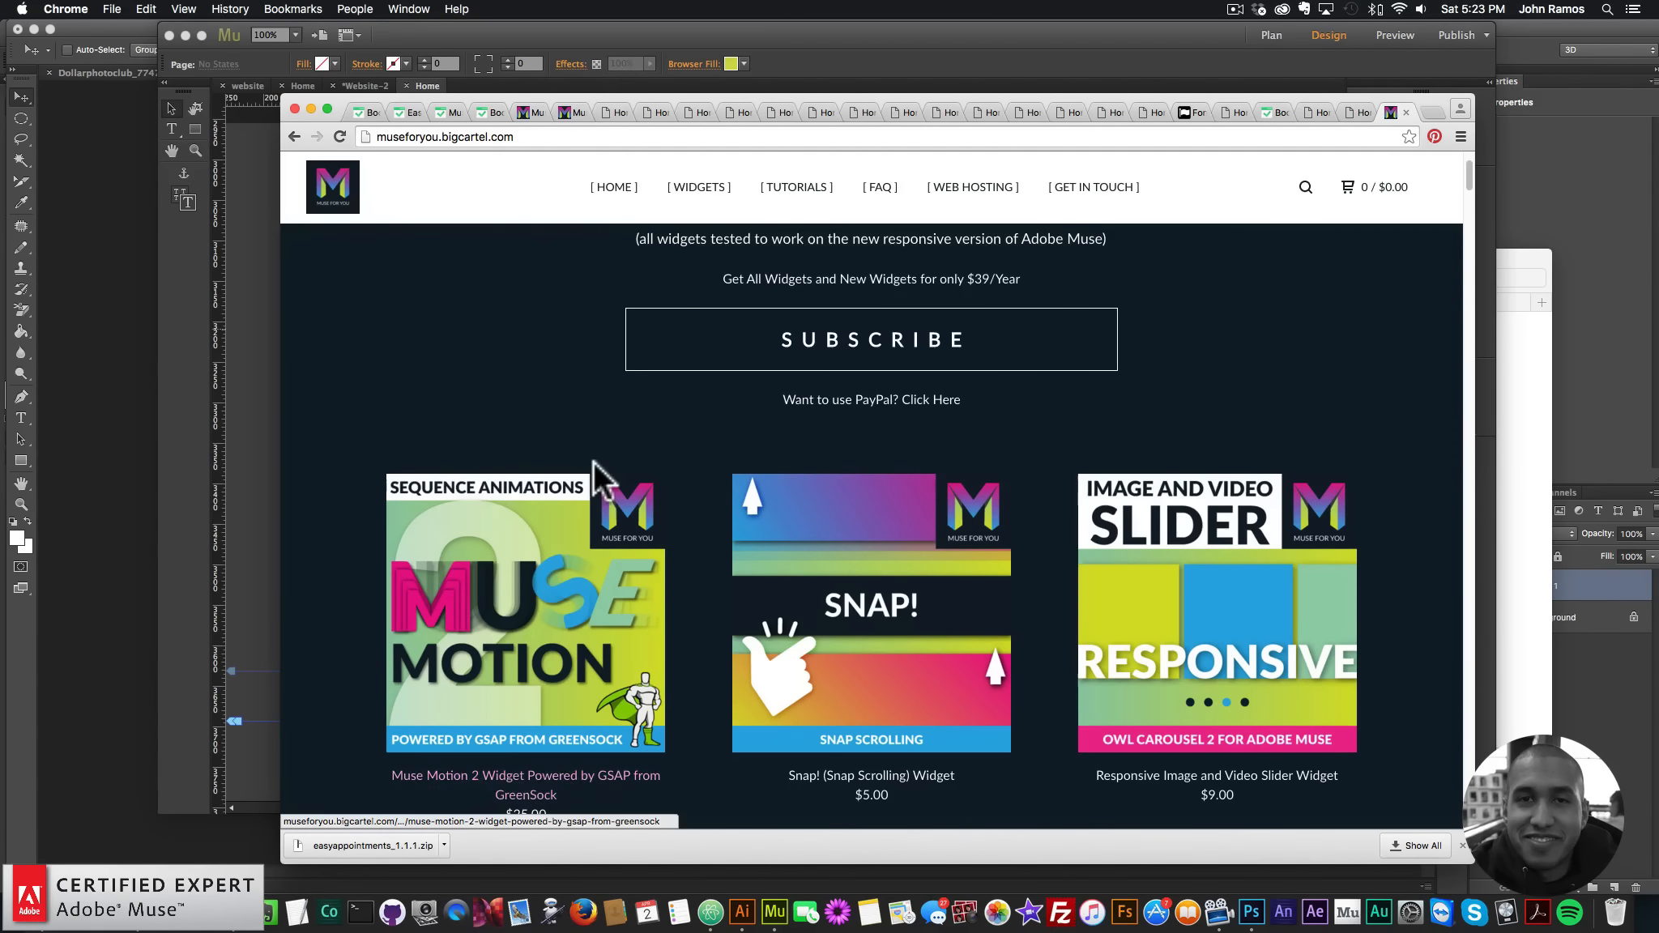
{"action": "scroll", "coordinate": [607, 535], "scroll_direction": "down", "scroll_amount": 1}
{"action": "scroll", "coordinate": [608, 551], "scroll_direction": "down", "scroll_amount": 2}
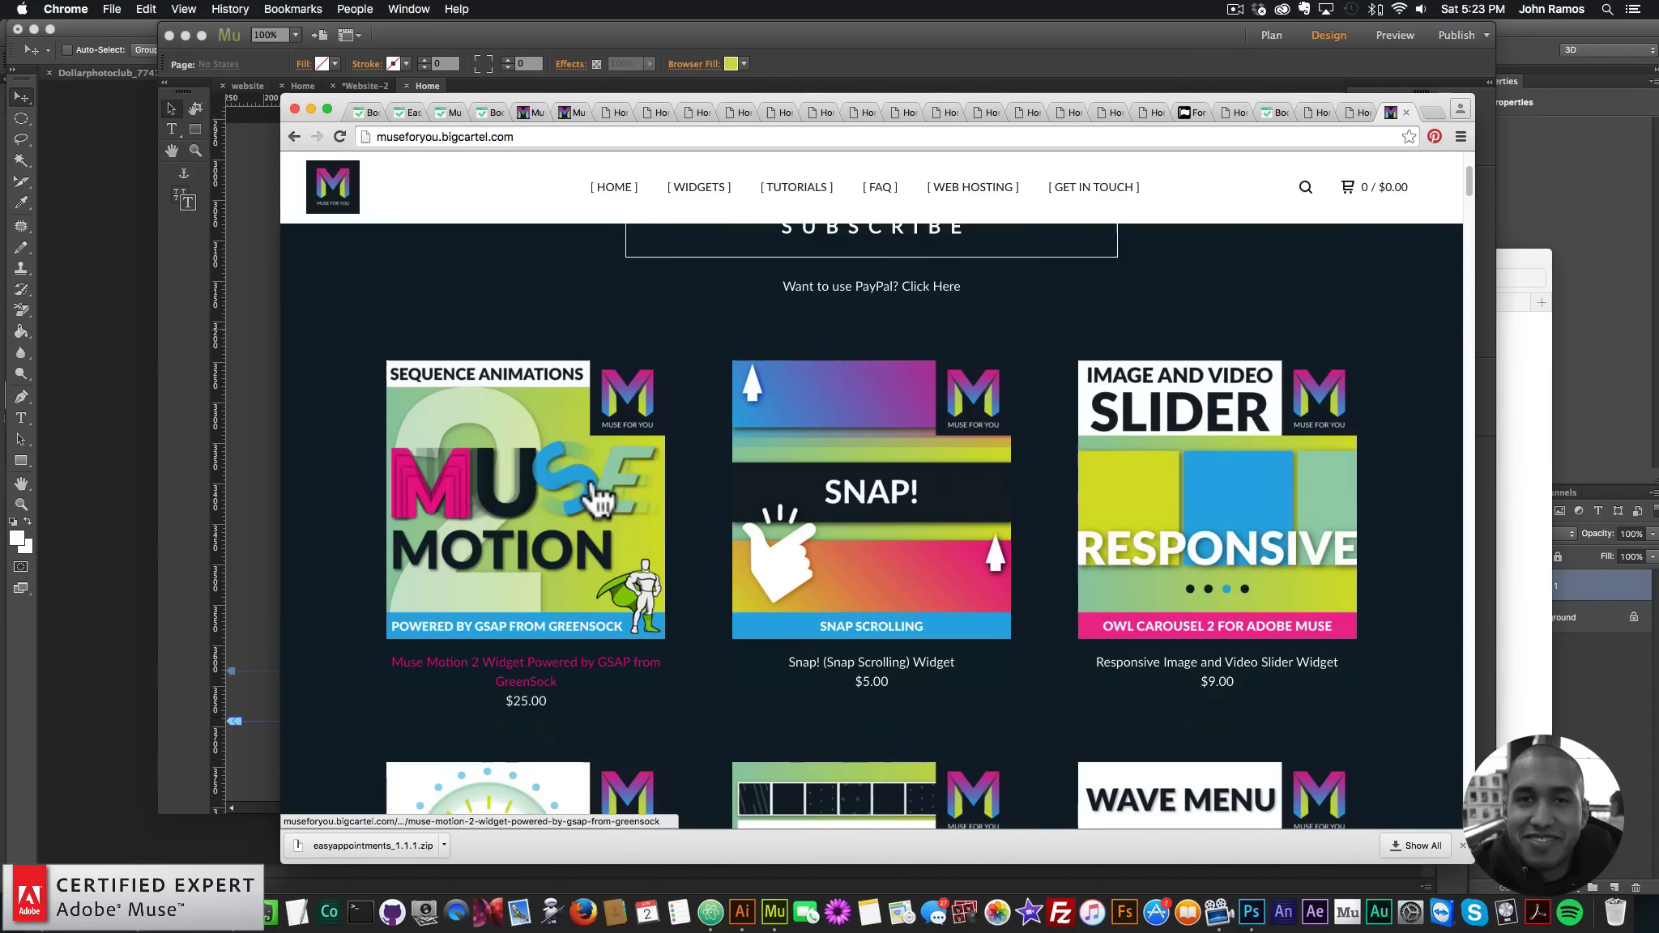
{"action": "scroll", "coordinate": [595, 494], "scroll_direction": "down", "scroll_amount": 2}
{"action": "scroll", "coordinate": [596, 491], "scroll_direction": "down", "scroll_amount": 12}
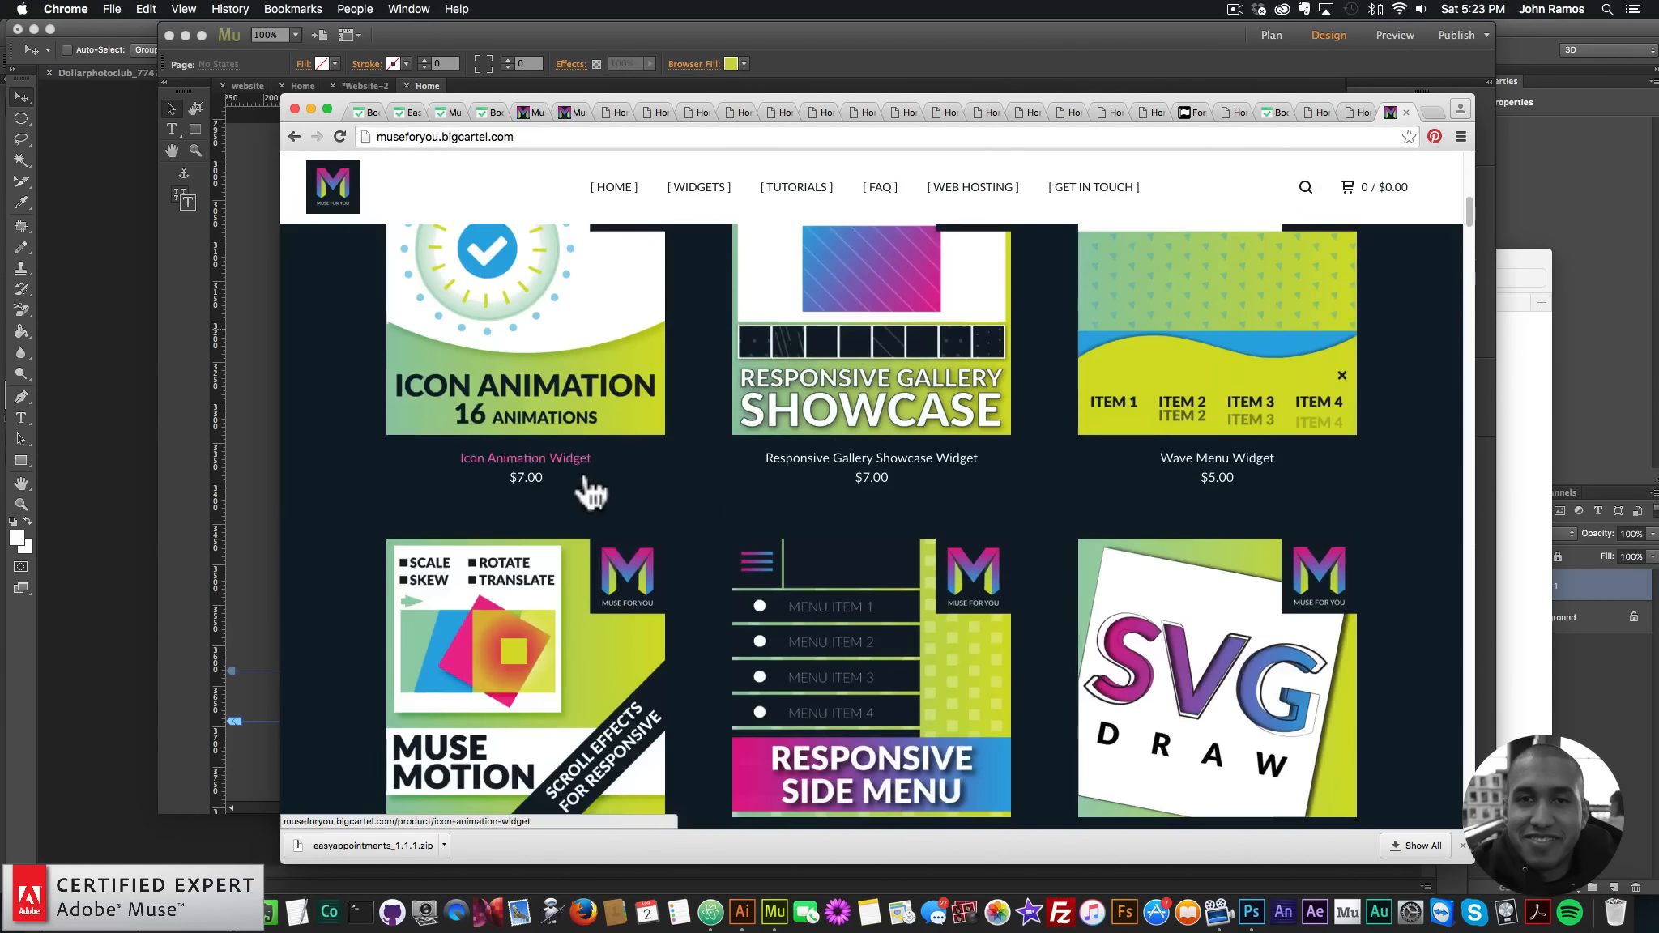
{"action": "scroll", "coordinate": [616, 490], "scroll_direction": "down", "scroll_amount": 3}
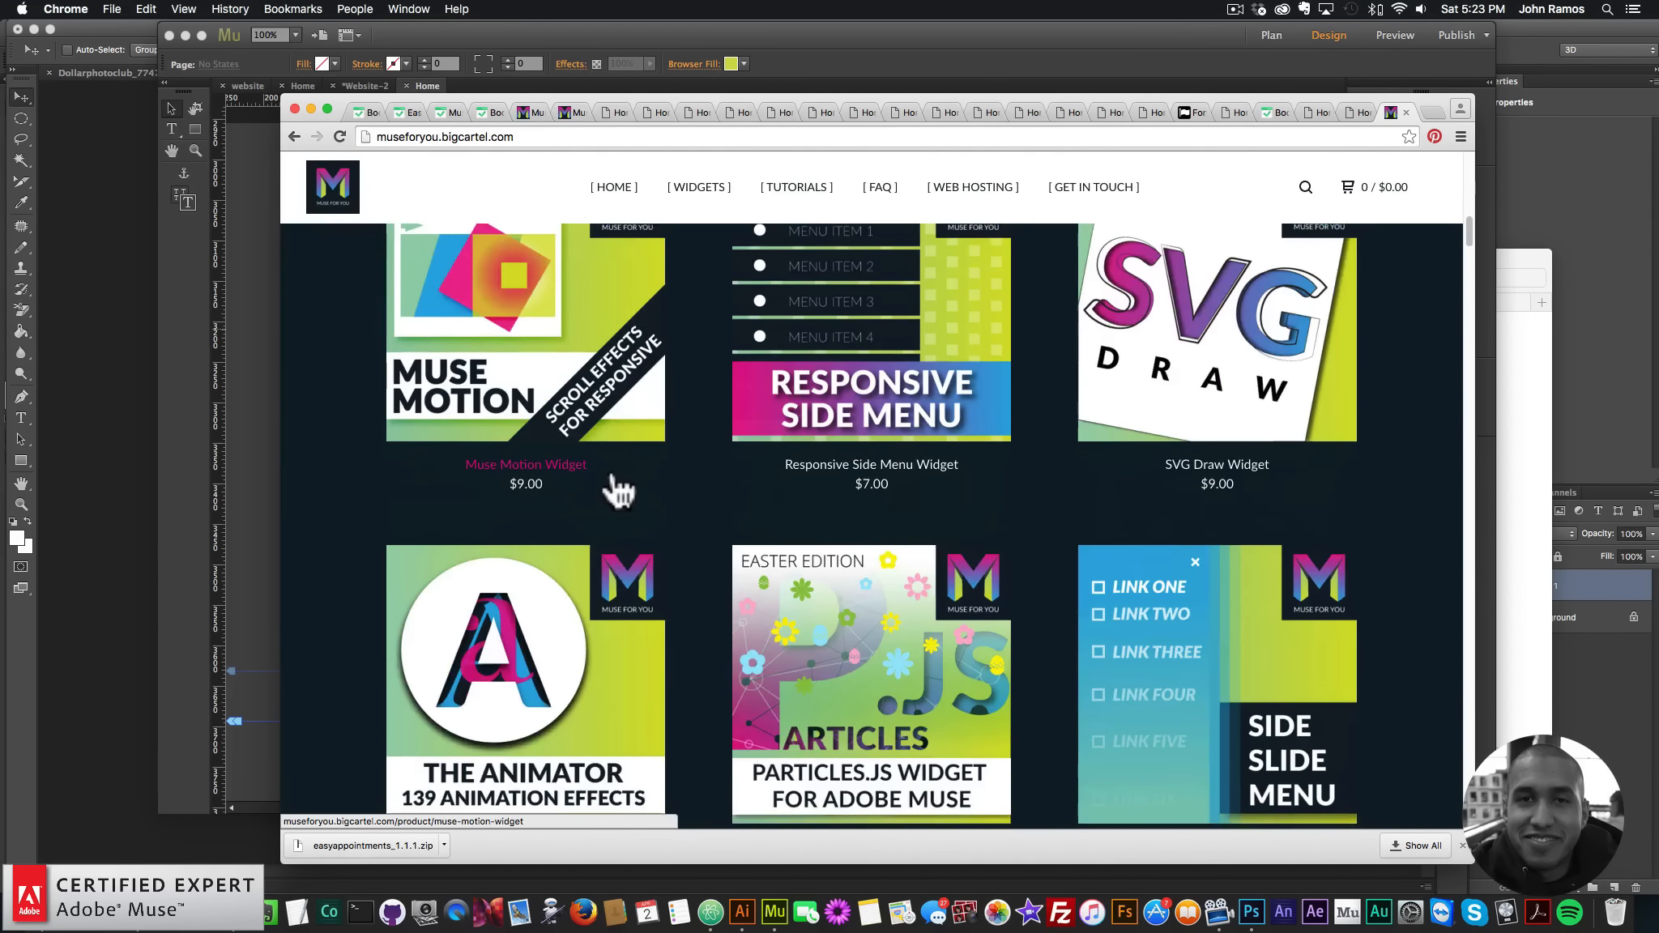
{"action": "scroll", "coordinate": [620, 489], "scroll_direction": "down", "scroll_amount": 4}
{"action": "scroll", "coordinate": [622, 490], "scroll_direction": "down", "scroll_amount": 2}
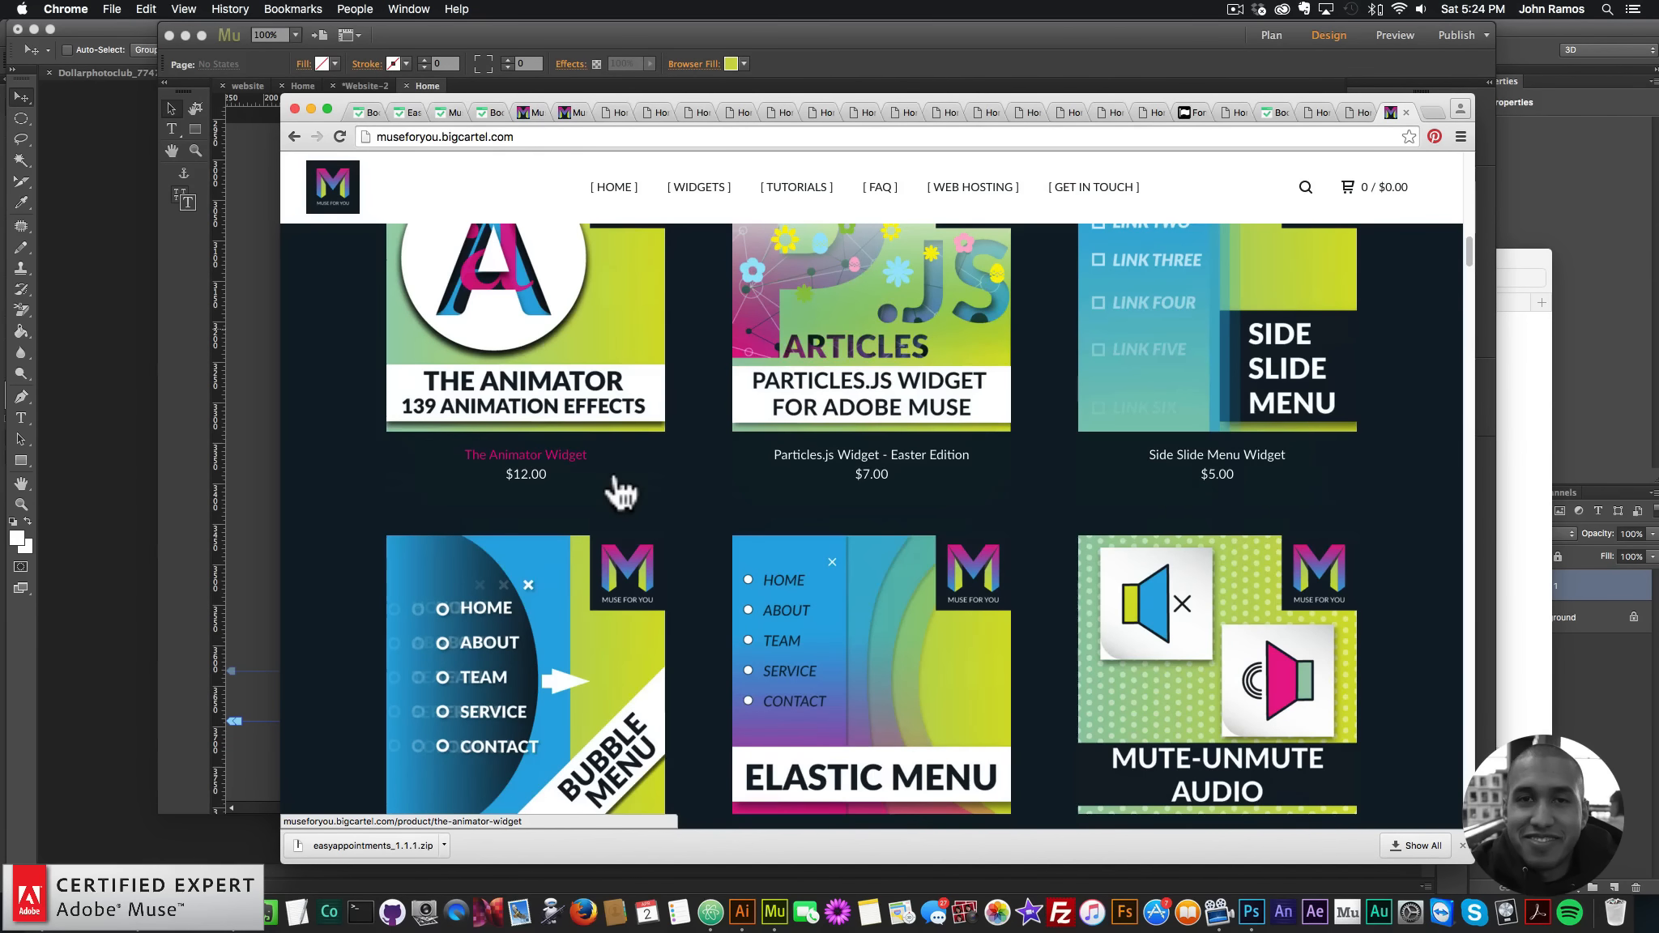
{"action": "scroll", "coordinate": [640, 496], "scroll_direction": "down", "scroll_amount": 1}
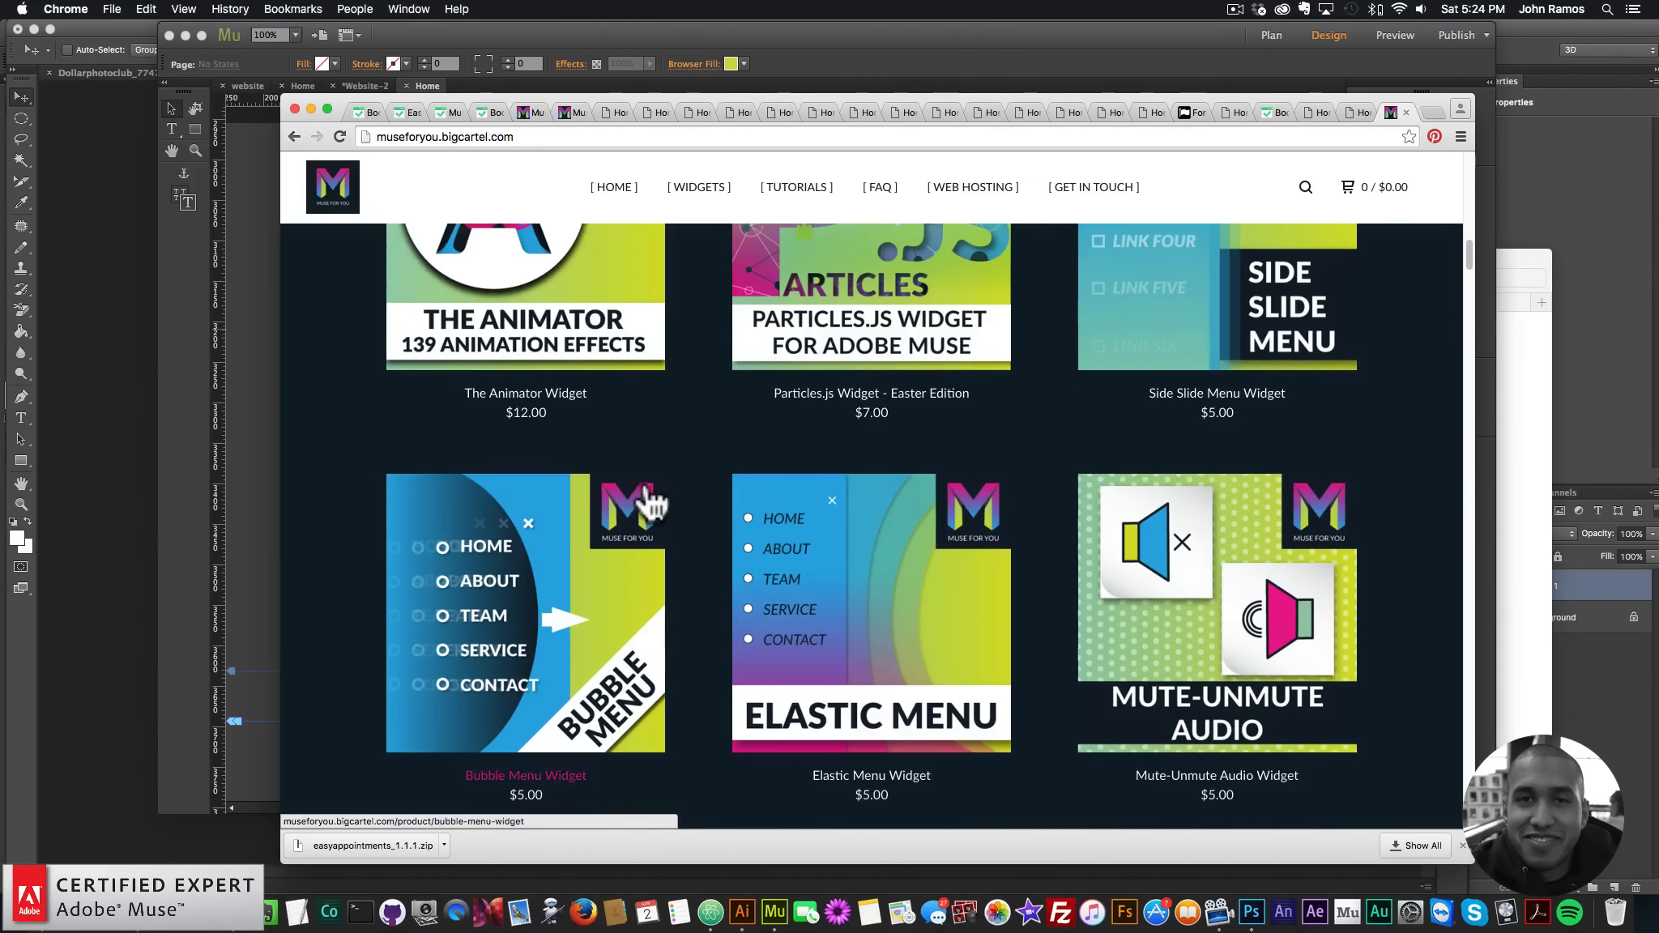
{"action": "scroll", "coordinate": [694, 536], "scroll_direction": "down", "scroll_amount": 3}
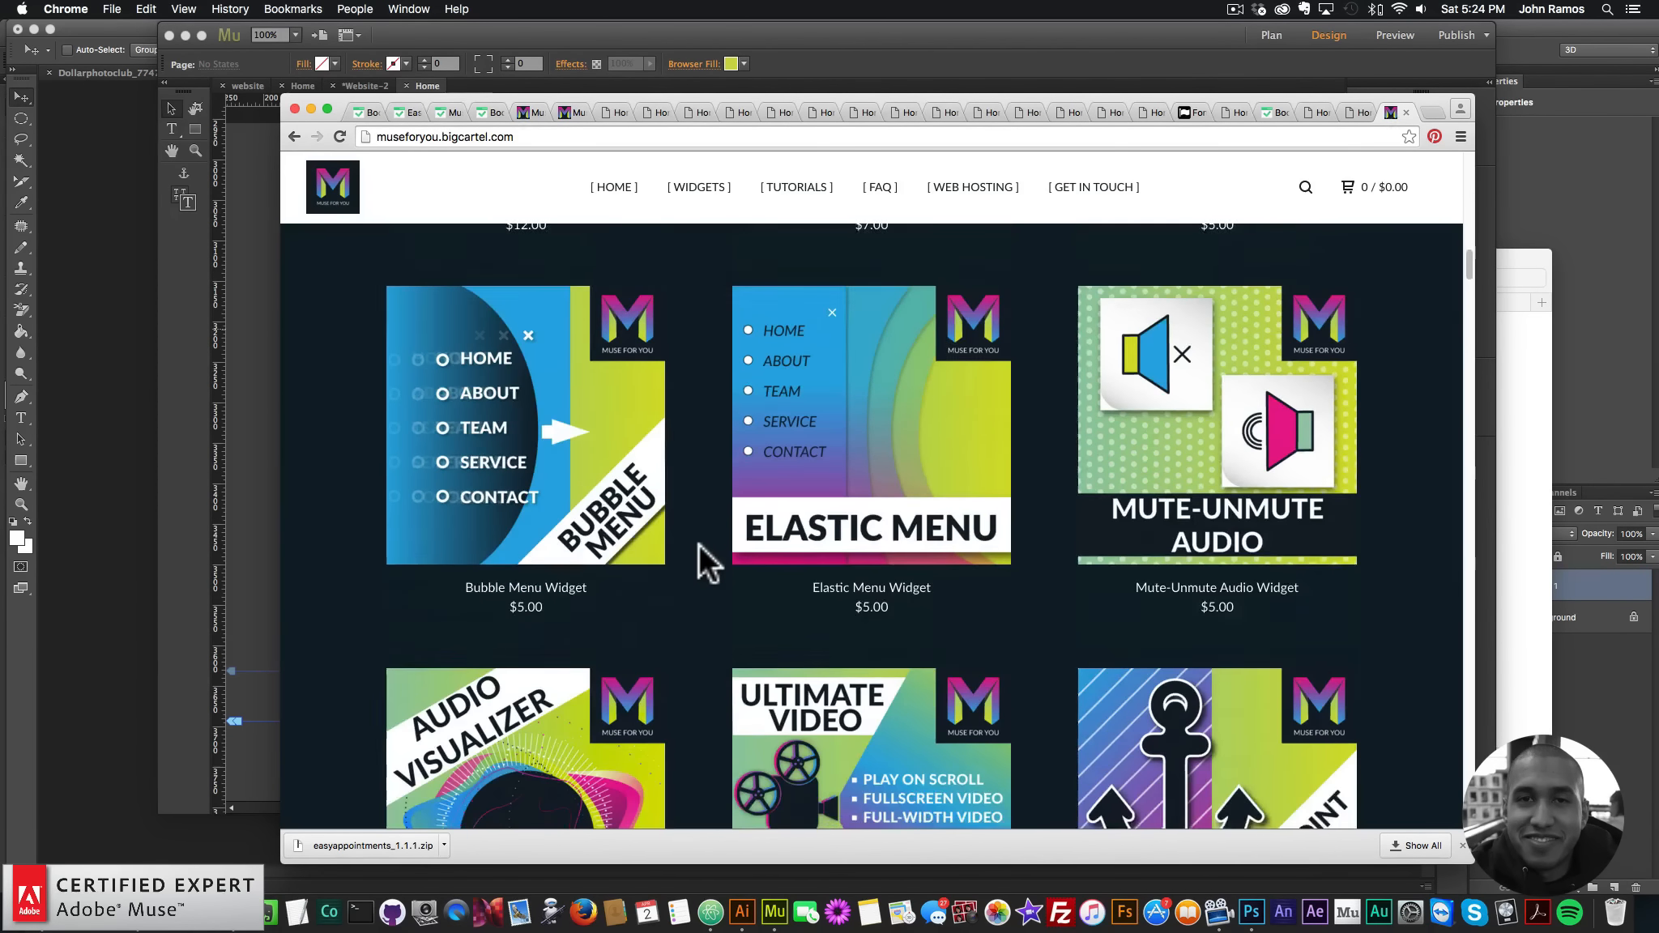
{"action": "scroll", "coordinate": [698, 543], "scroll_direction": "down", "scroll_amount": 6}
{"action": "scroll", "coordinate": [699, 542], "scroll_direction": "down", "scroll_amount": 15}
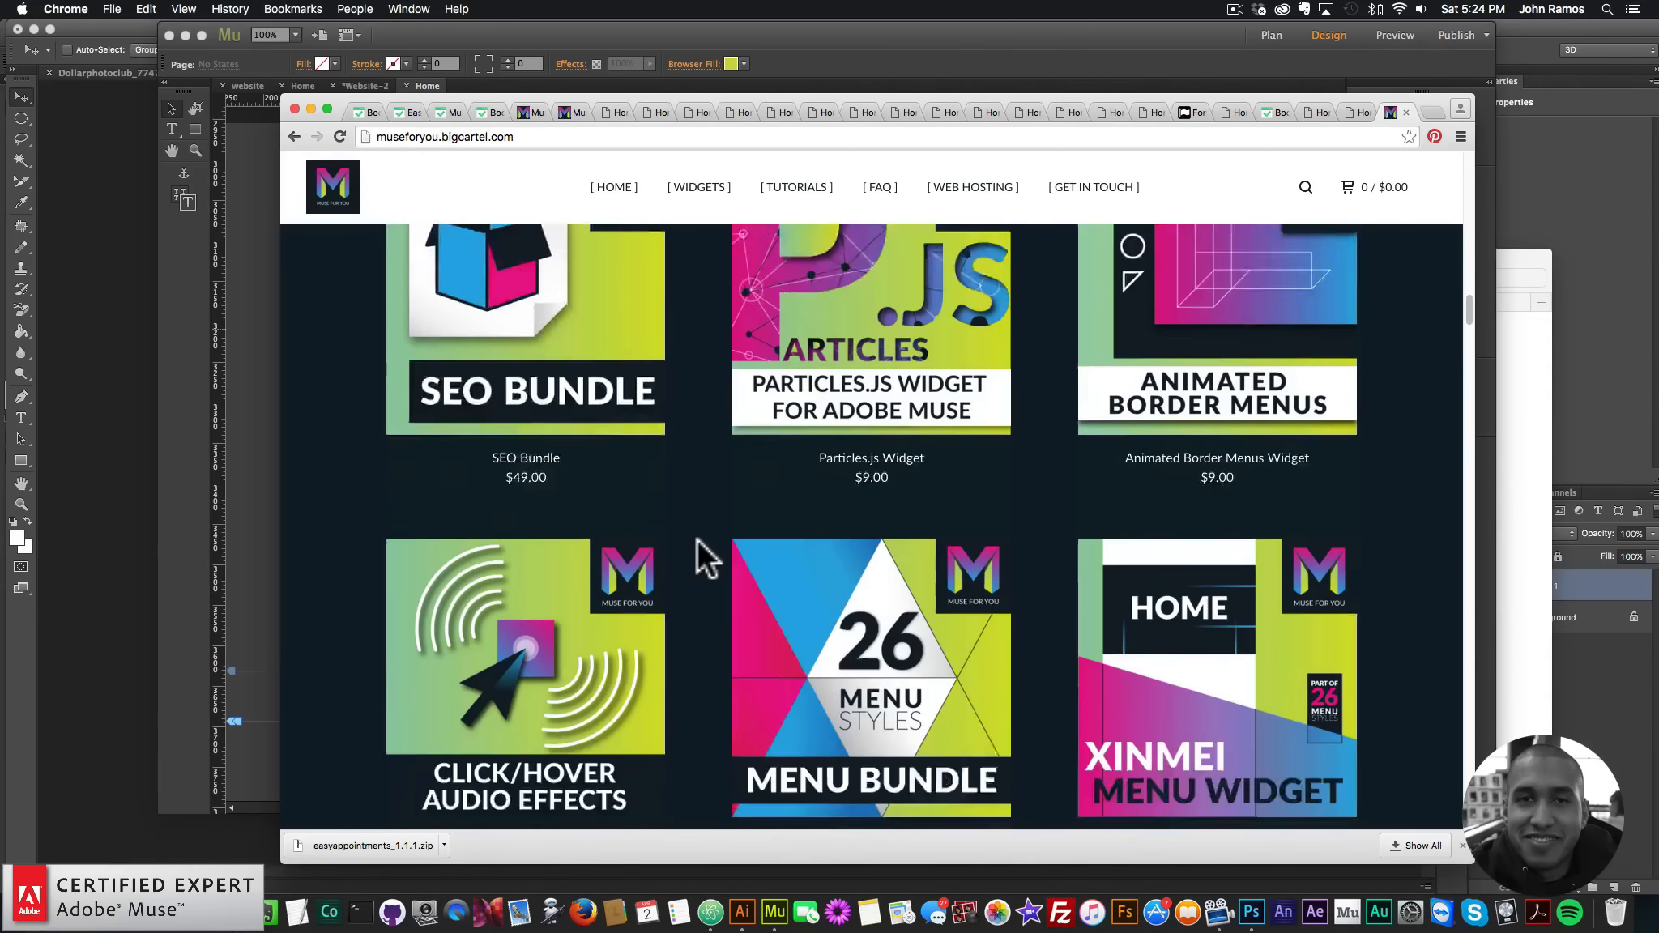
{"action": "scroll", "coordinate": [571, 559], "scroll_direction": "down", "scroll_amount": 15}
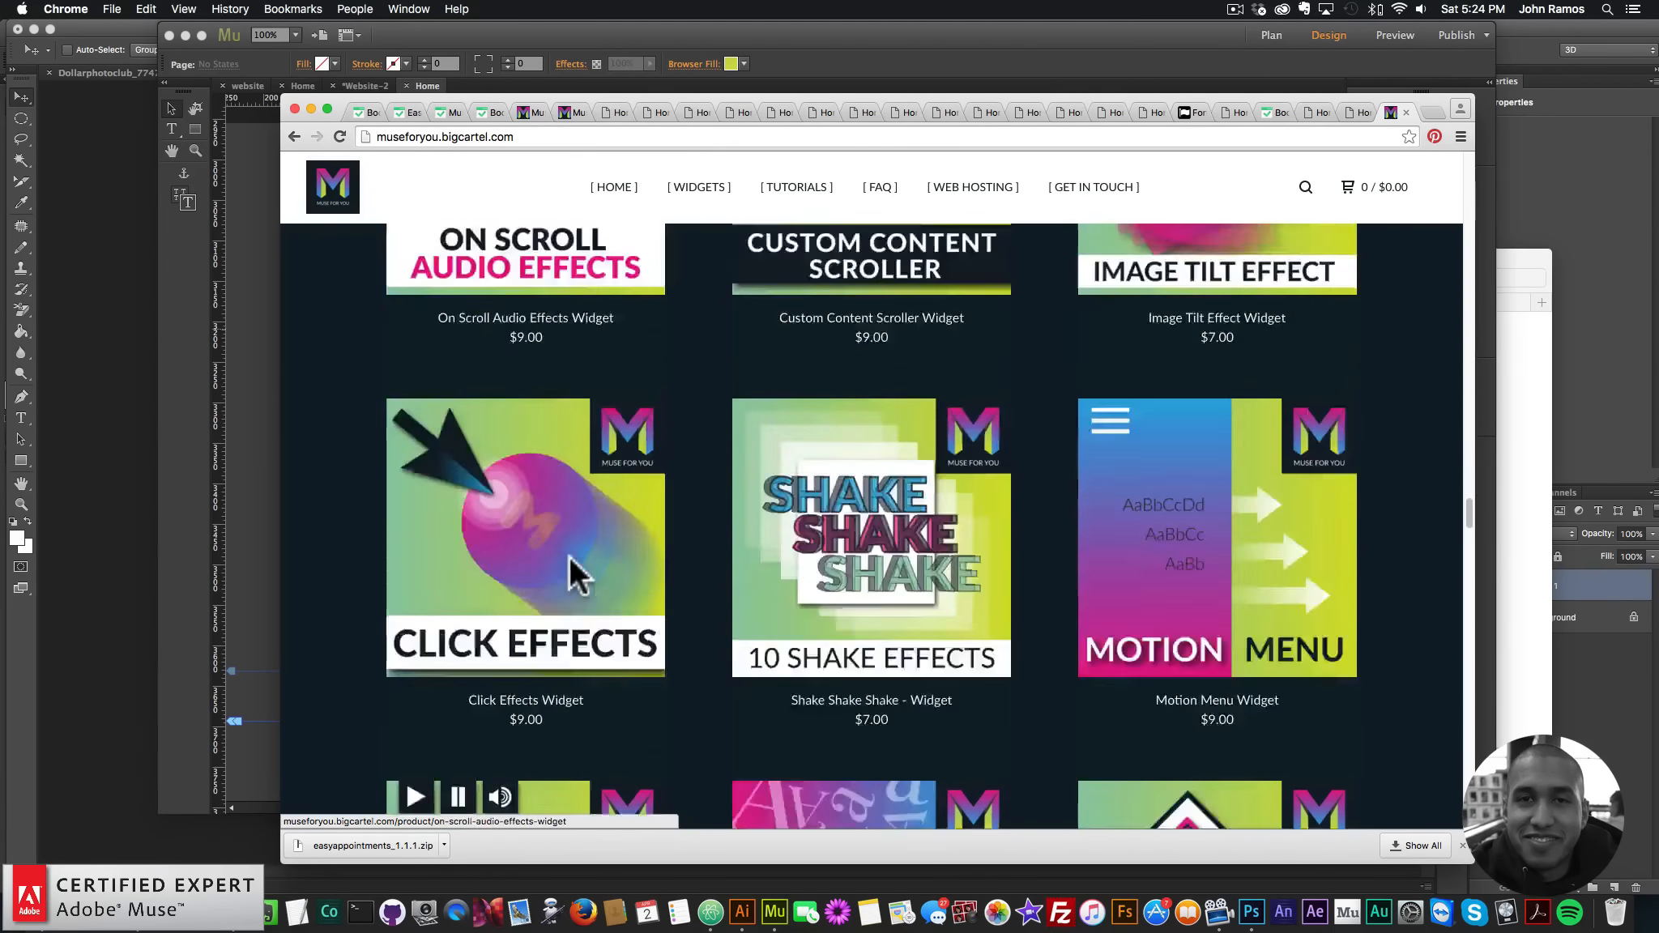
{"action": "scroll", "coordinate": [1299, 490], "scroll_direction": "up", "scroll_amount": 3}
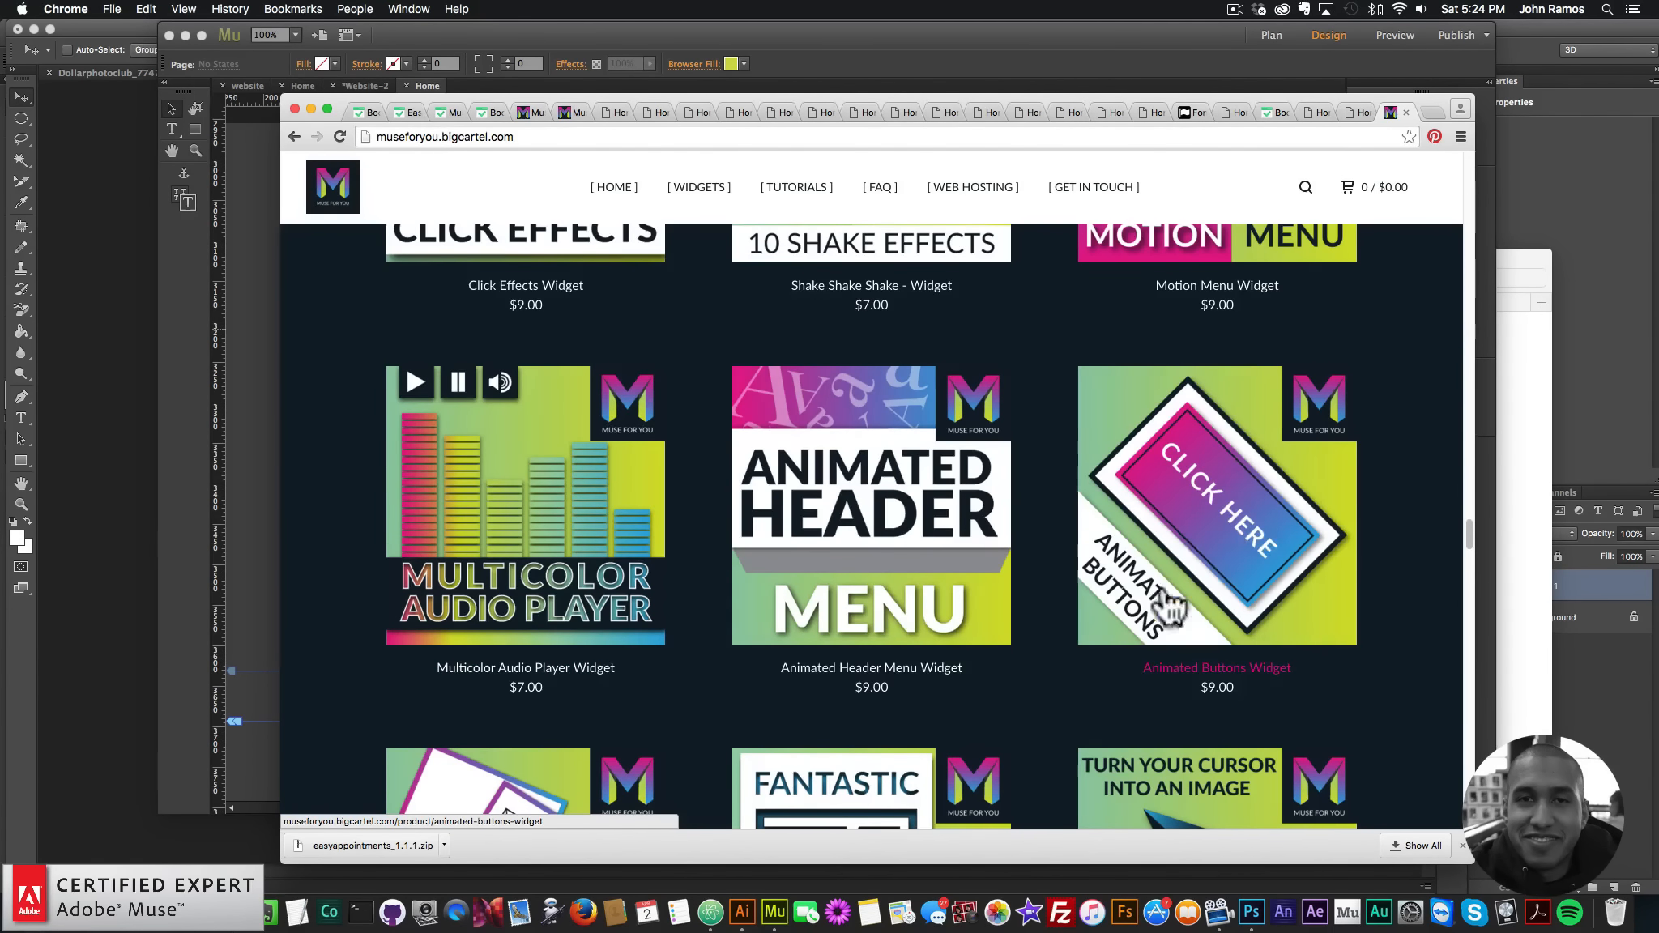
{"action": "scroll", "coordinate": [1239, 518], "scroll_direction": "up", "scroll_amount": 10}
{"action": "scroll", "coordinate": [1232, 535], "scroll_direction": "up", "scroll_amount": 15}
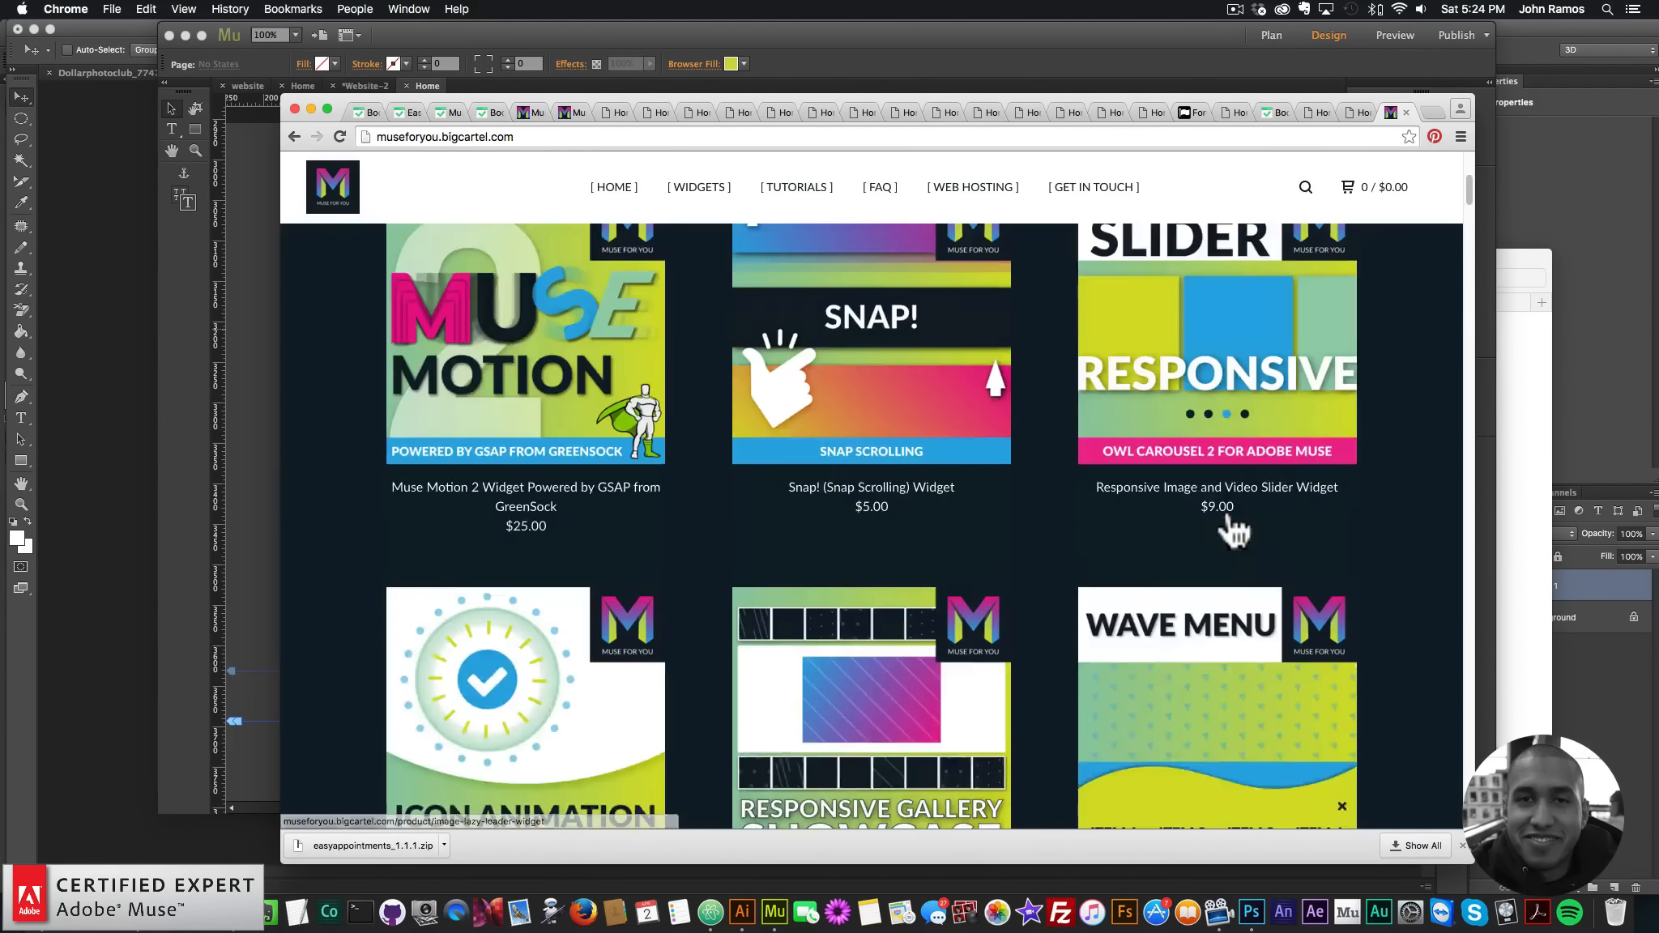
{"action": "scroll", "coordinate": [682, 500], "scroll_direction": "down", "scroll_amount": 2}
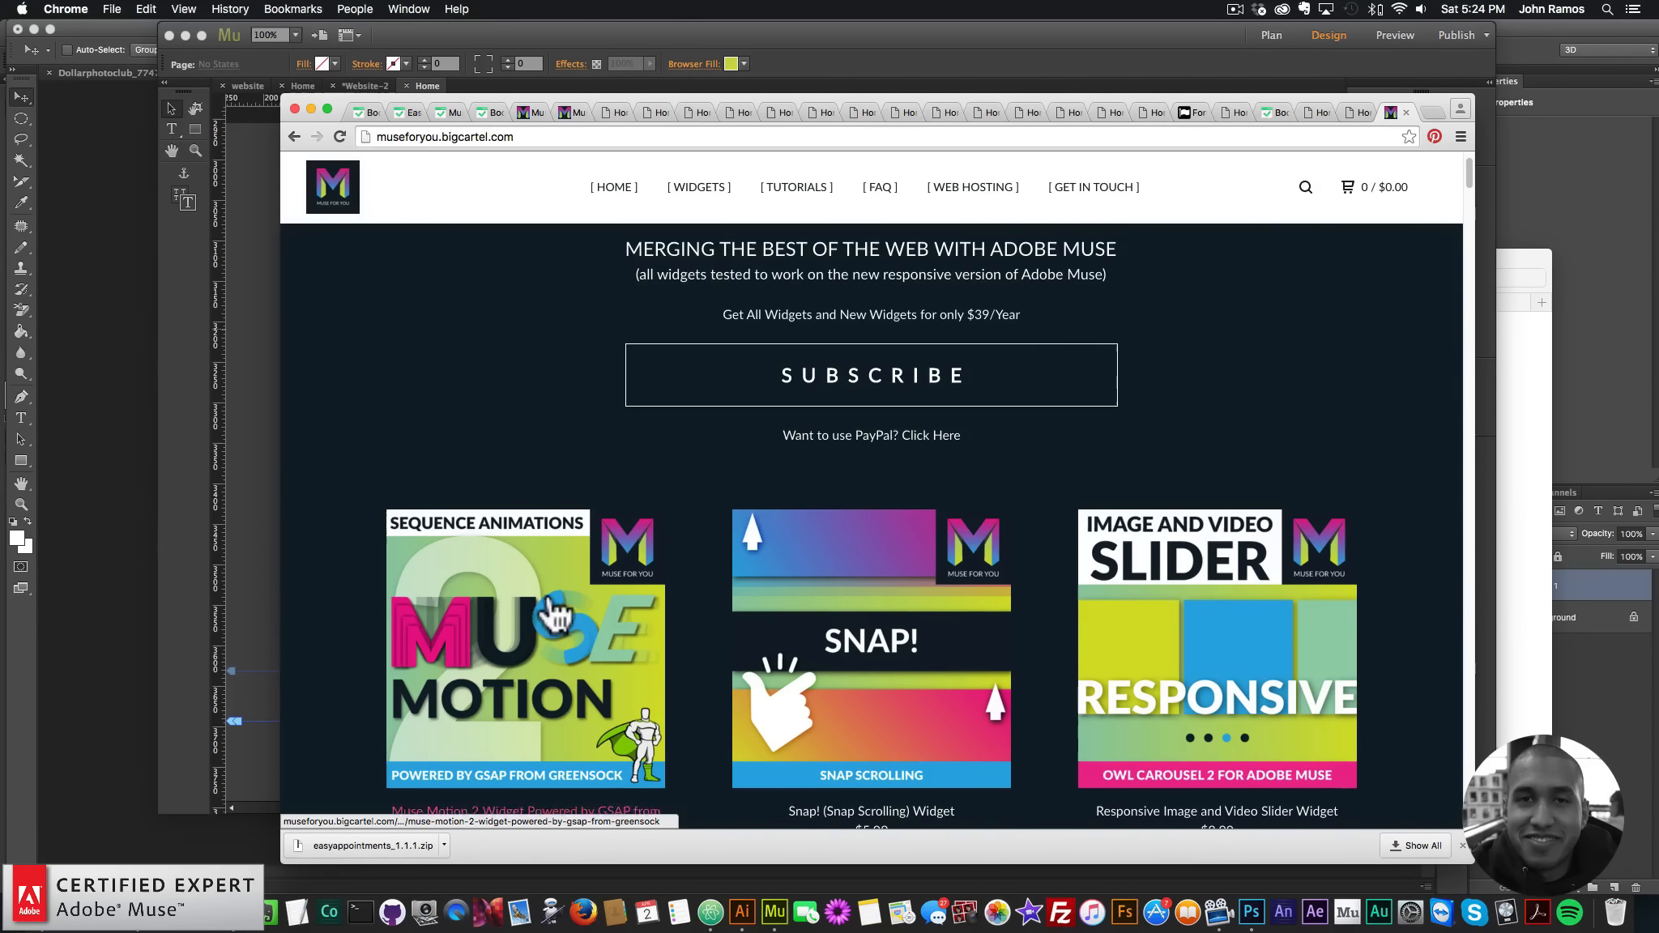
{"action": "scroll", "coordinate": [548, 630], "scroll_direction": "down", "scroll_amount": 2}
{"action": "left_click", "coordinate": [585, 572]}
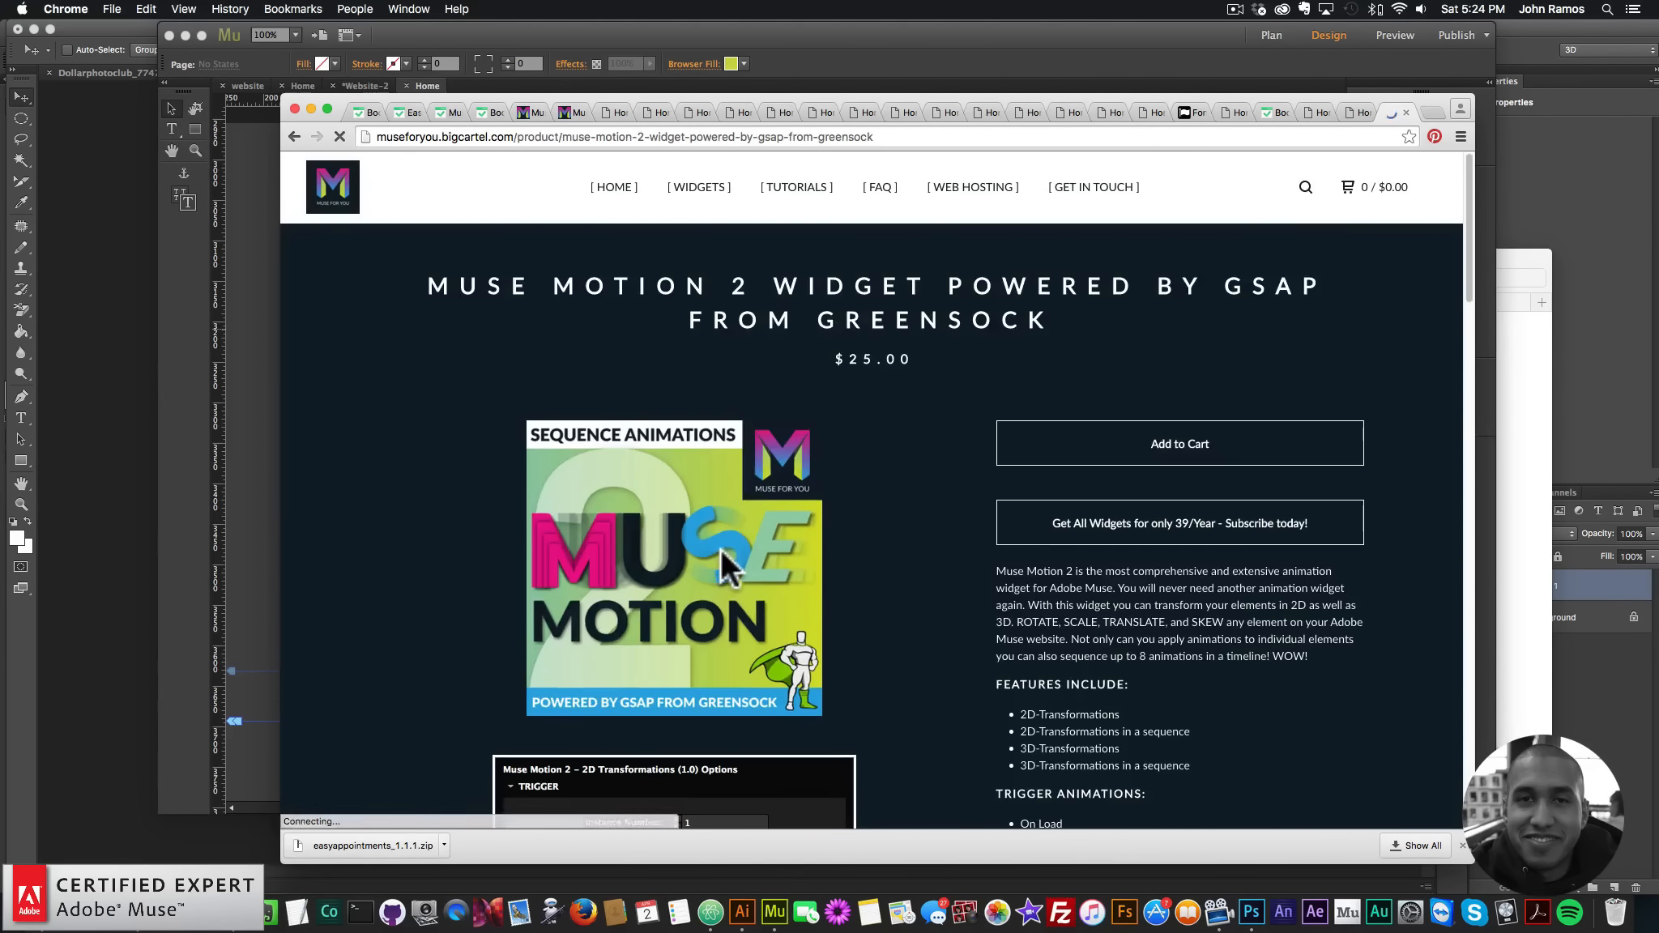